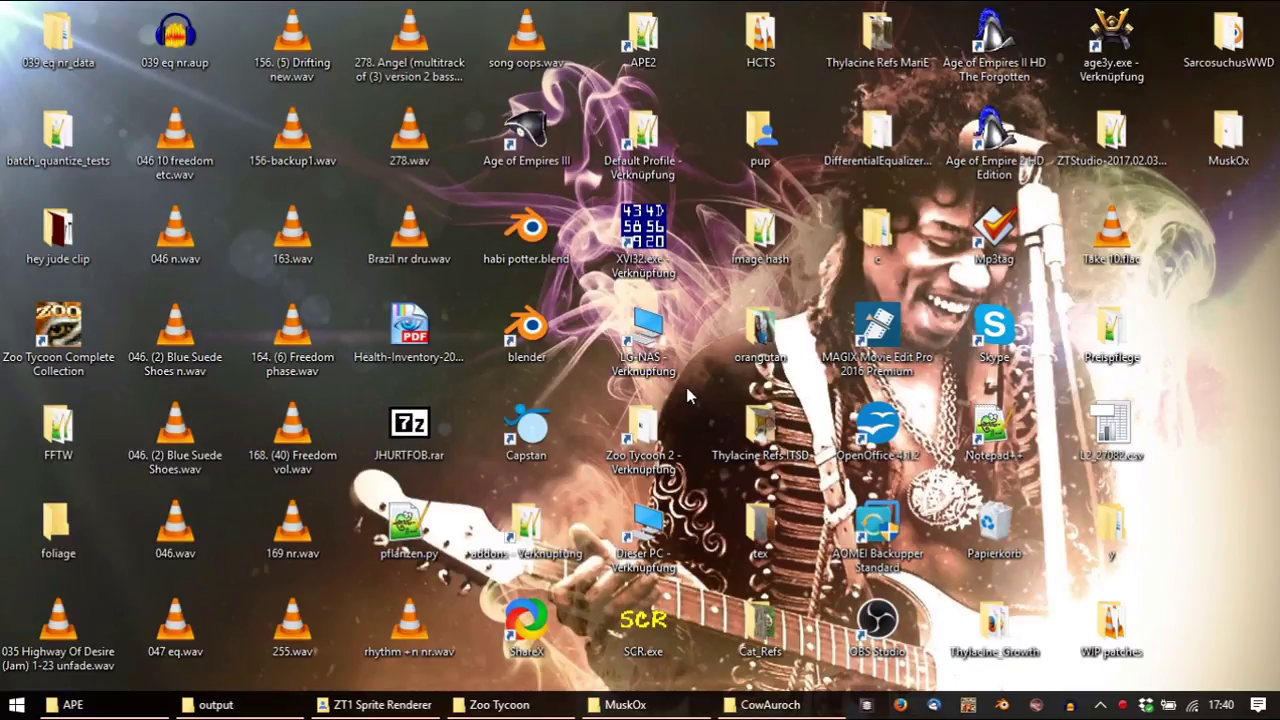
Bring up the ZT1 Sprite Renderer folder window and launch Blender from the taskbar
mouse_move(375, 704)
left_click(860, 625)
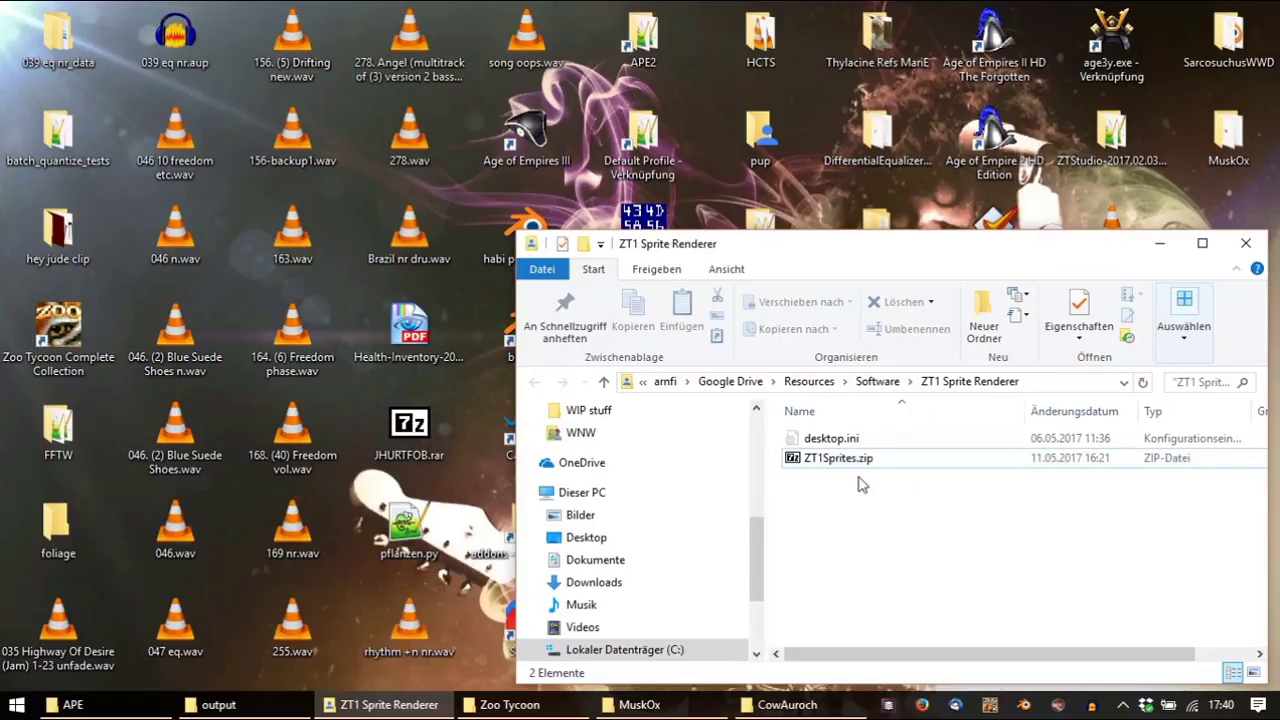
left_click(1023, 705)
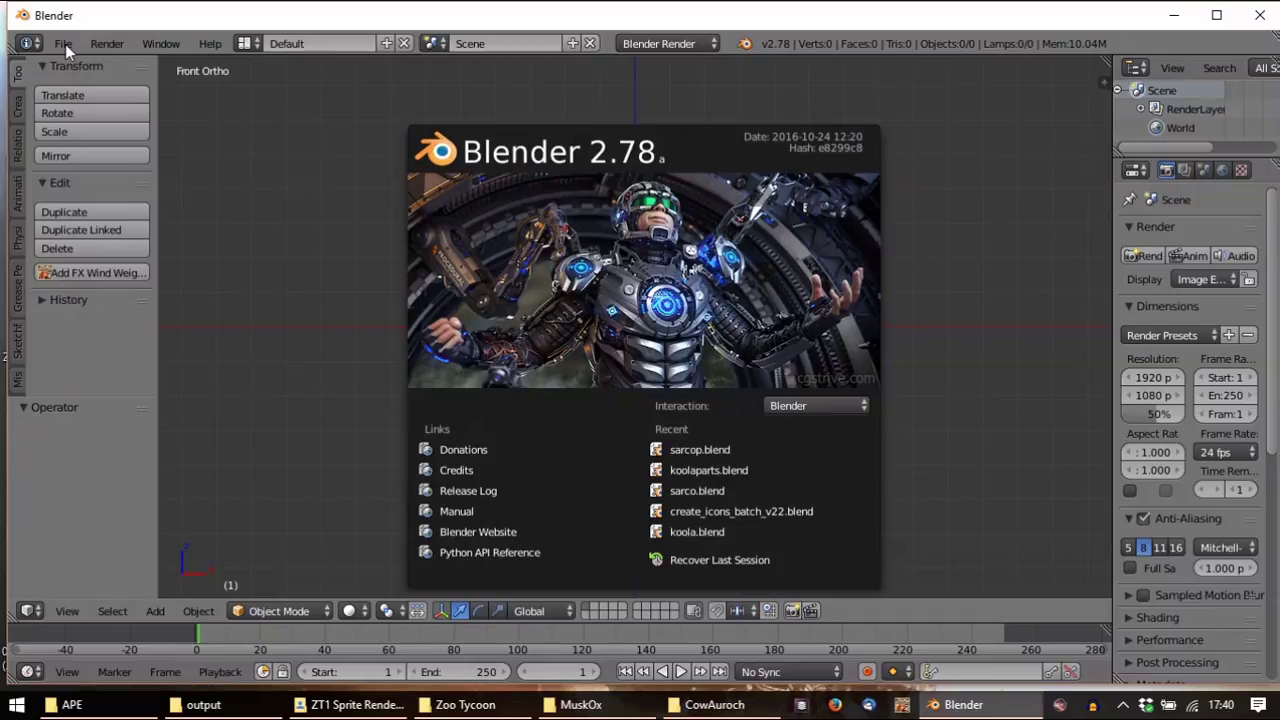
Open Blender's User Preferences and start an add-on Install from File
left_click(65, 44)
left_click(65, 47)
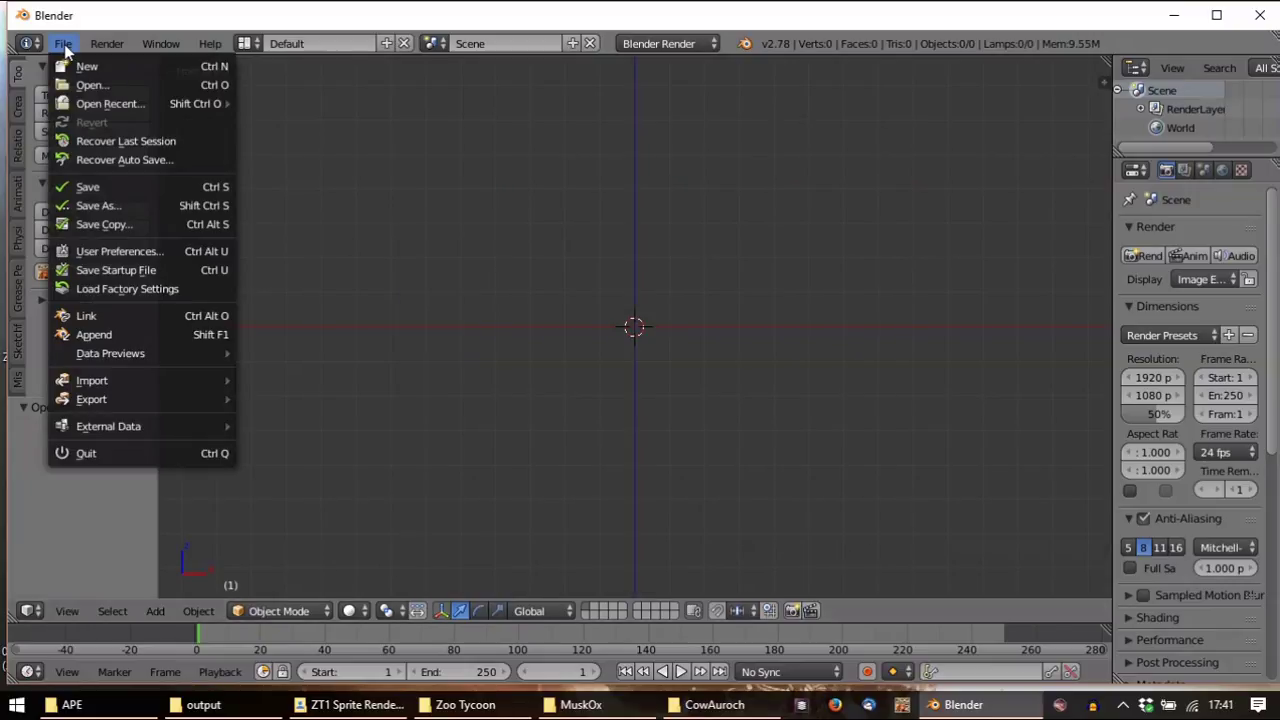
left_click(97, 258)
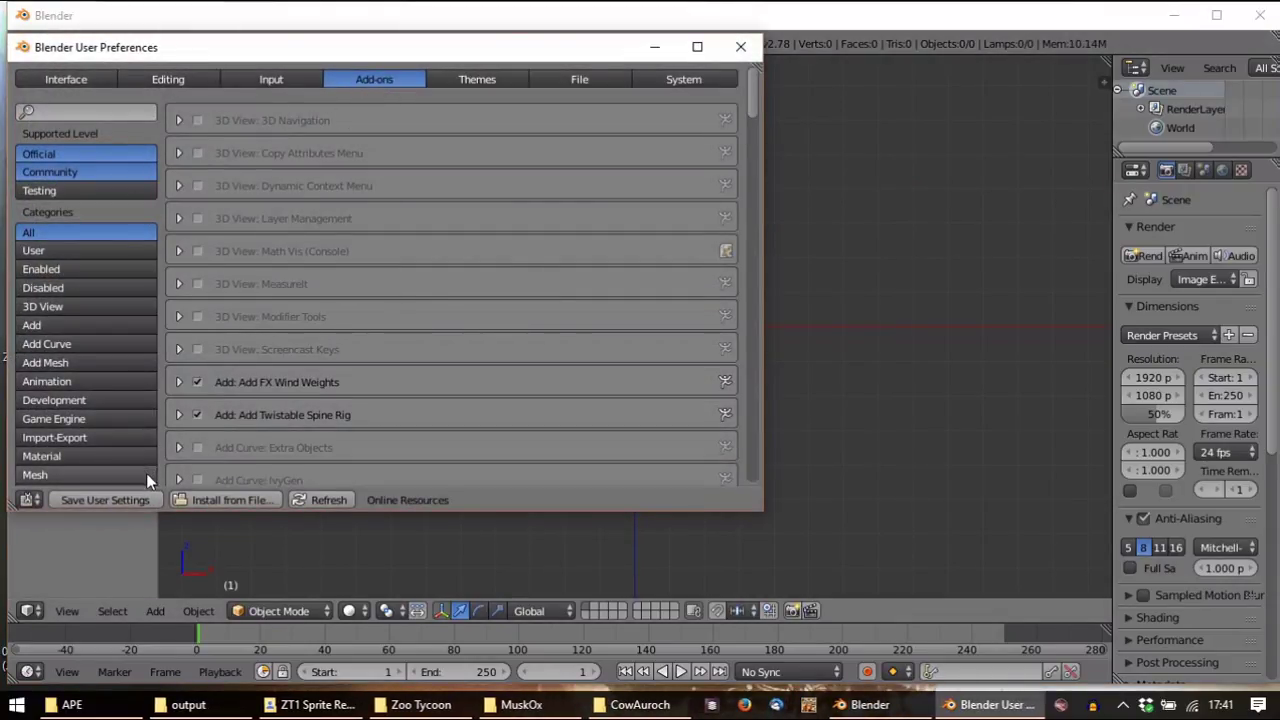
left_click(198, 500)
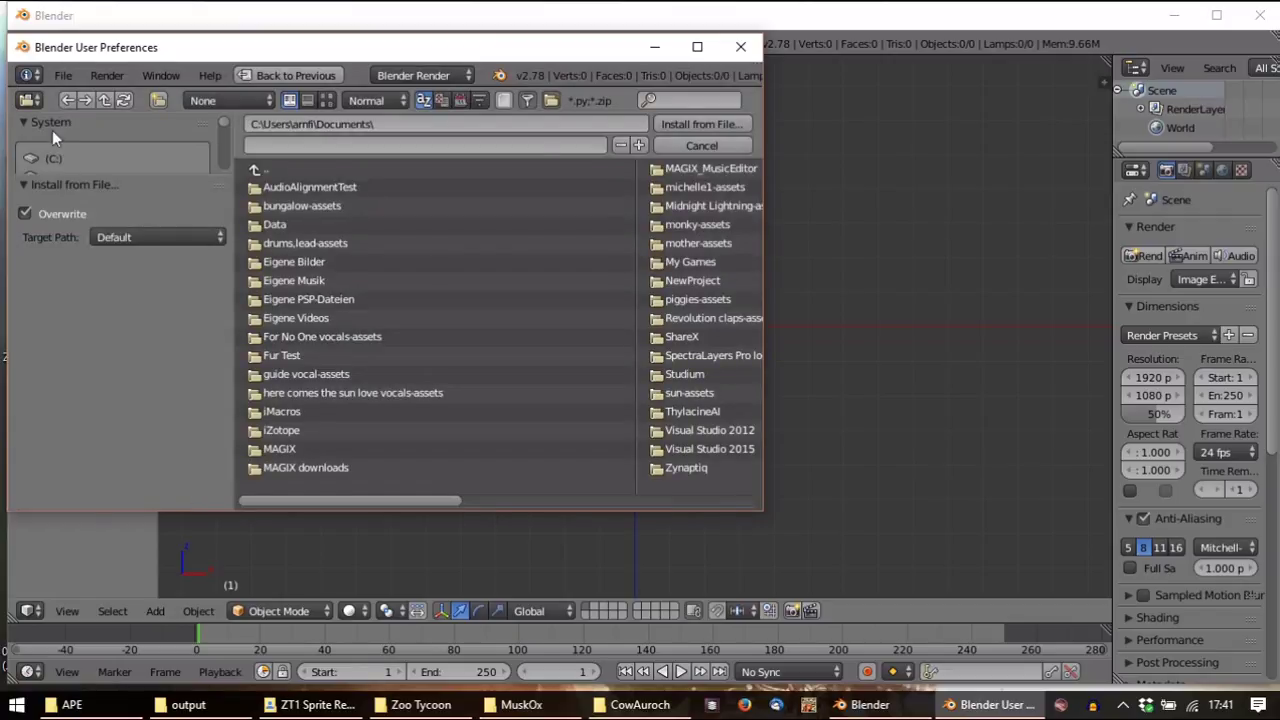
Browse to Google Drive\Resources\Software\ZT1 Sprite Renderer and install ZT1Sprites.zip
left_click_drag(107, 173, 108, 290)
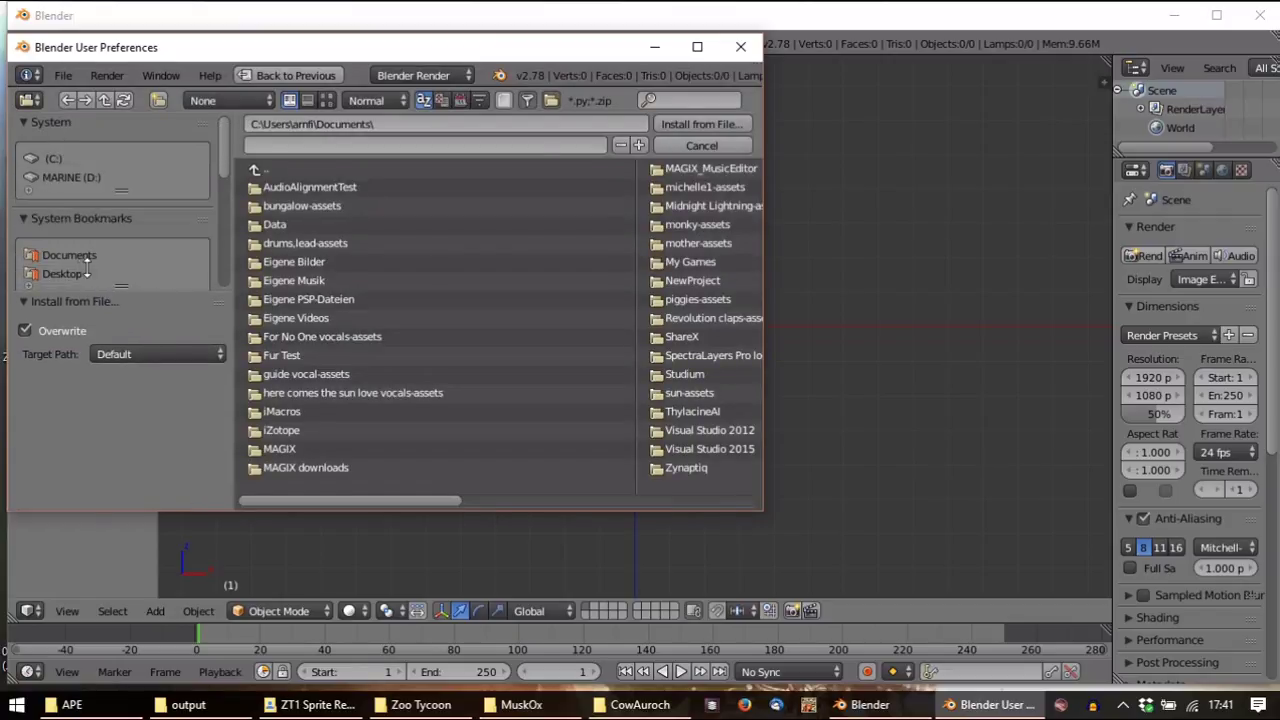
left_click(272, 167)
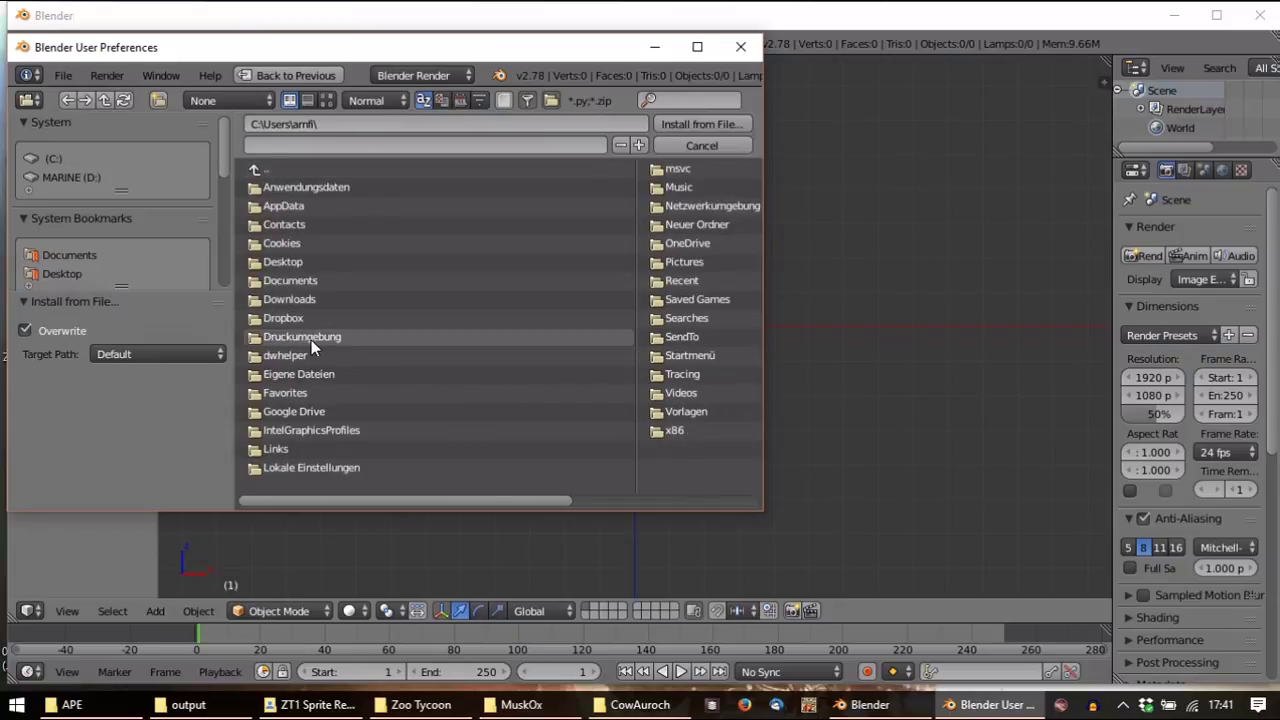
left_click(322, 412)
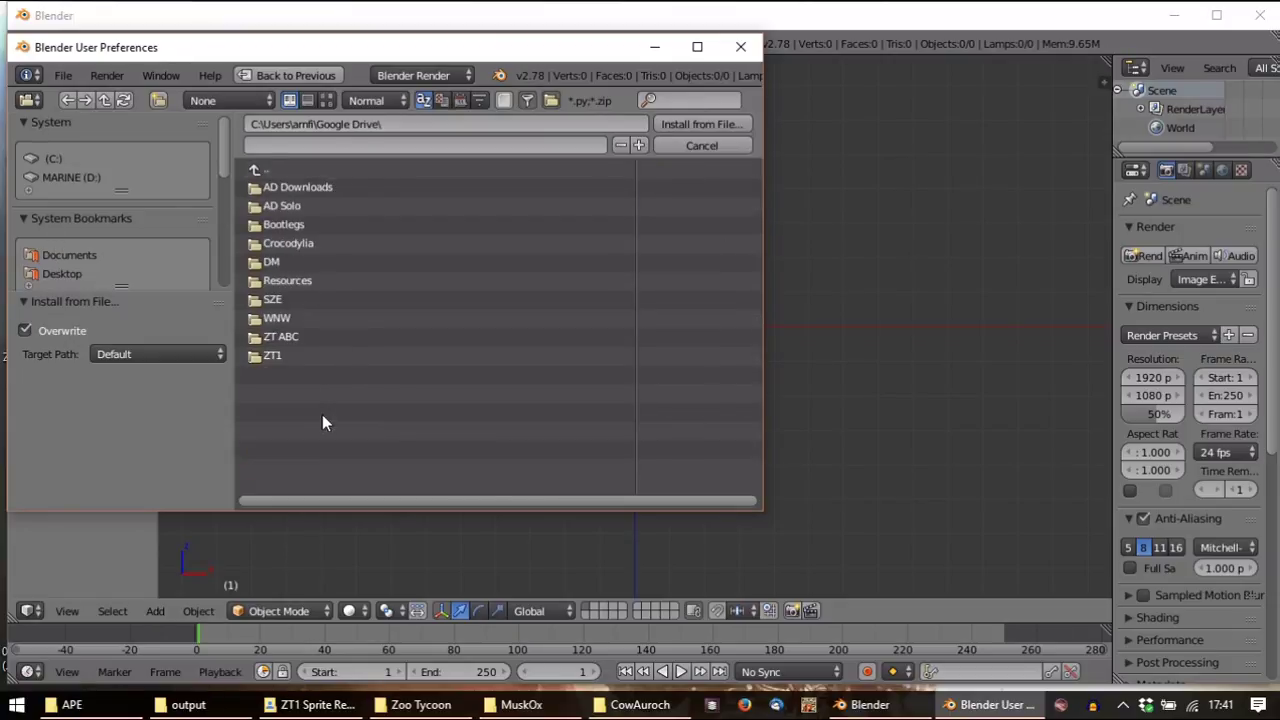
left_click(301, 284)
left_click(307, 243)
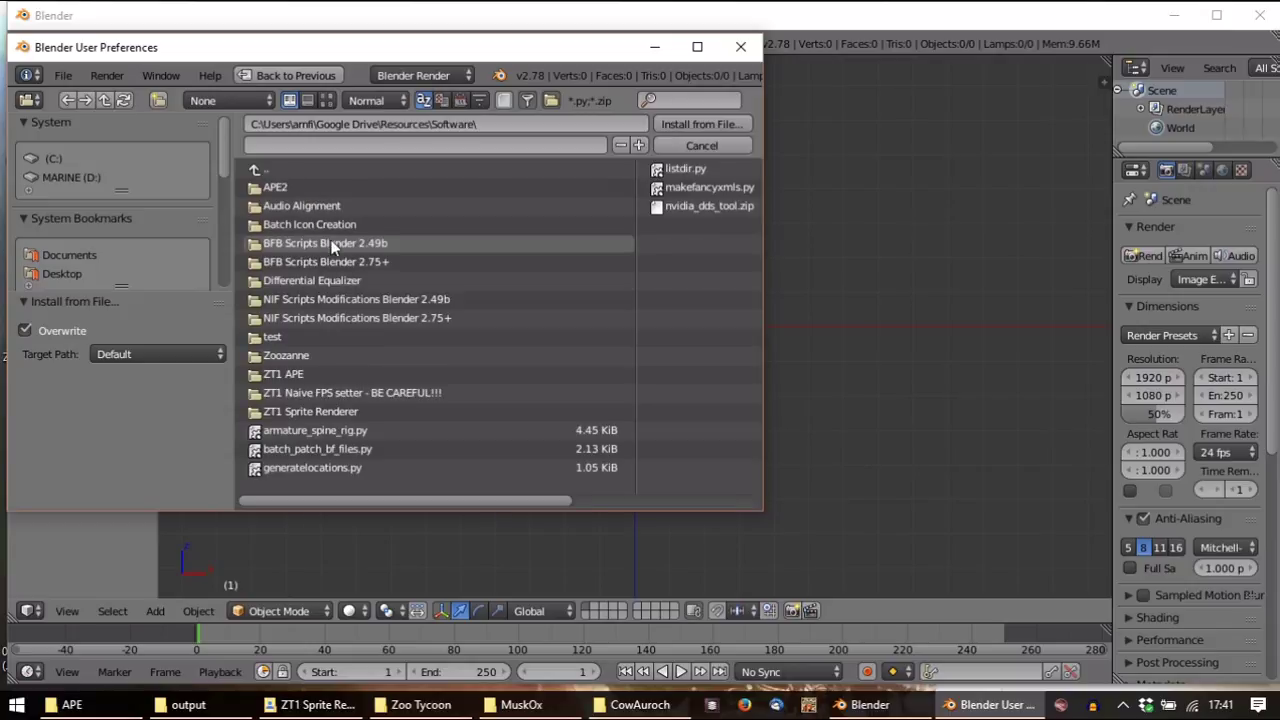
left_click(350, 413)
left_click(308, 187)
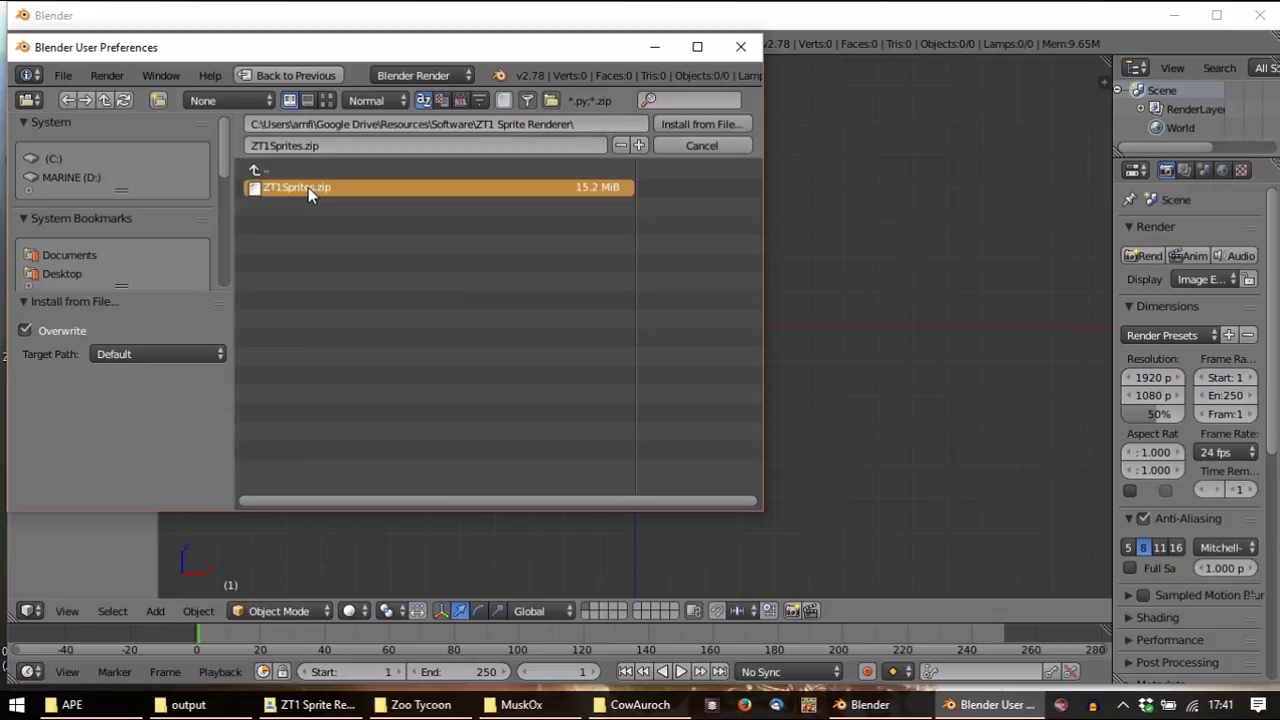
left_click(702, 125)
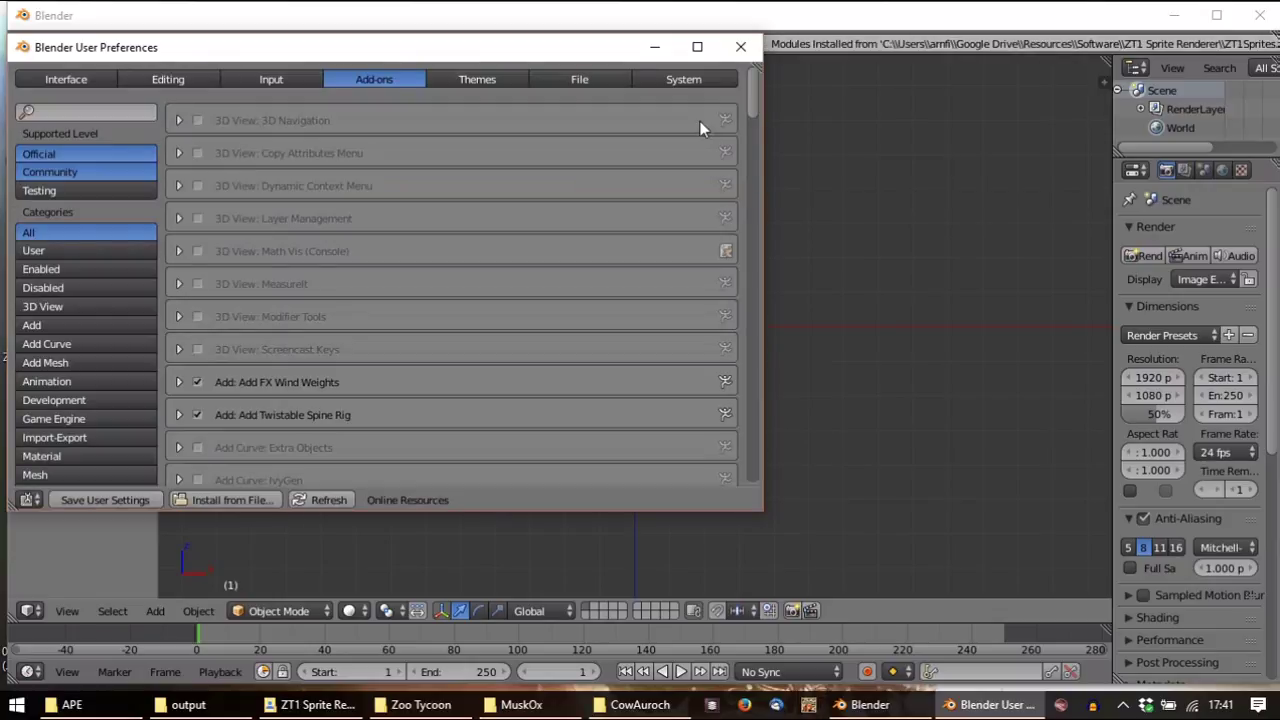
Tick the Render: Render ZT1 Sprites add-on in the list and close User Preferences
scroll(352, 430, "down", 5)
left_click_drag(754, 125, 735, 440)
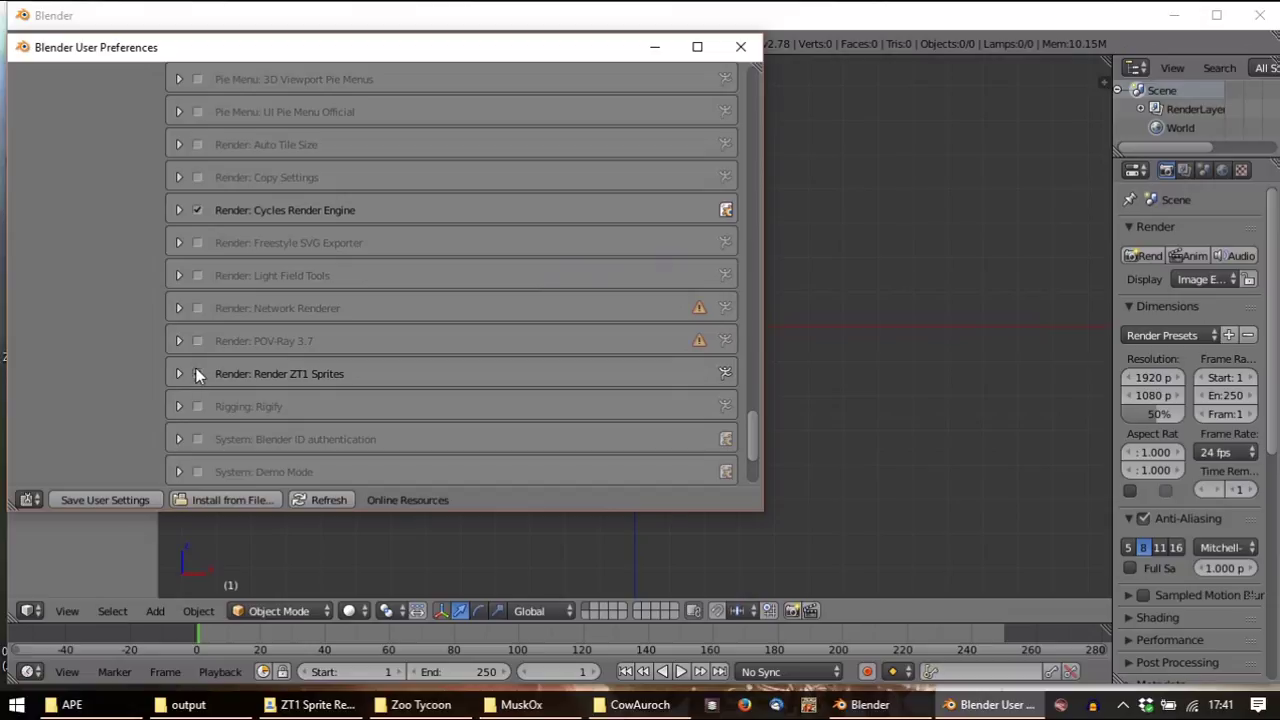
left_click(196, 374)
left_click(133, 498)
left_click(741, 48)
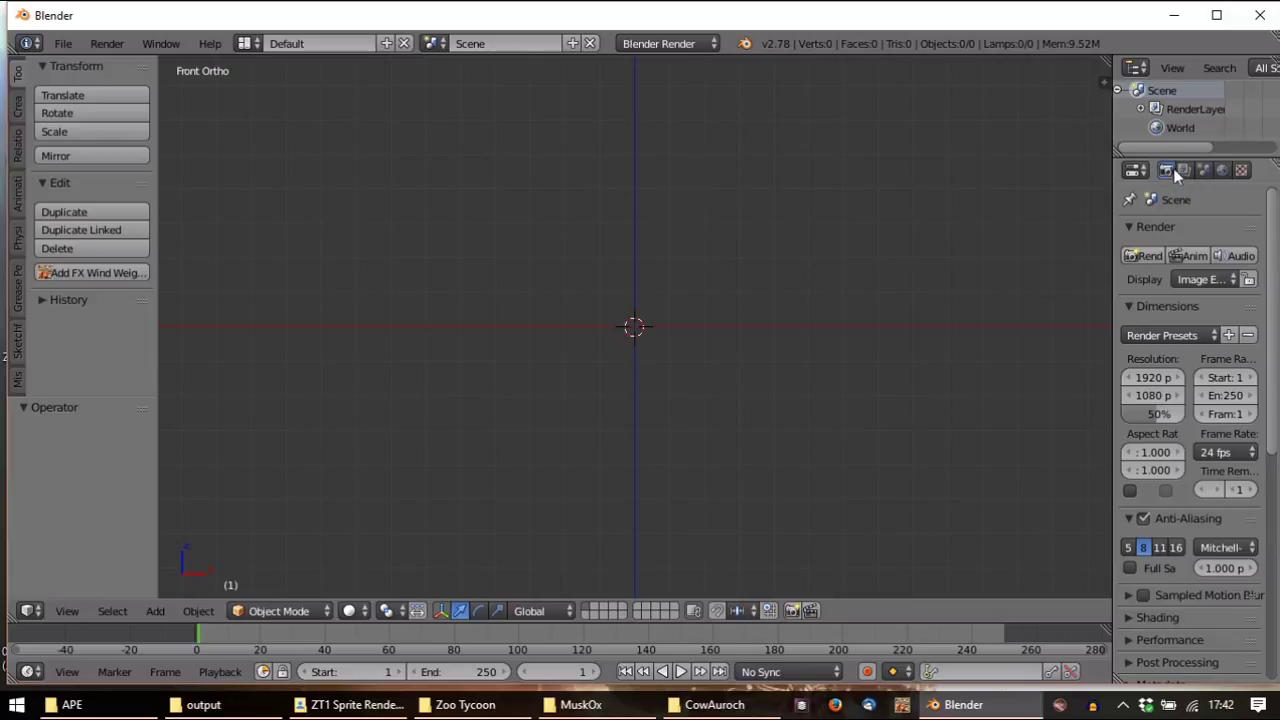
Widen the Properties editor, scroll to the ZT1 Sprite Rendering panel, then narrow it slightly
left_click_drag(1111, 190, 1036, 190)
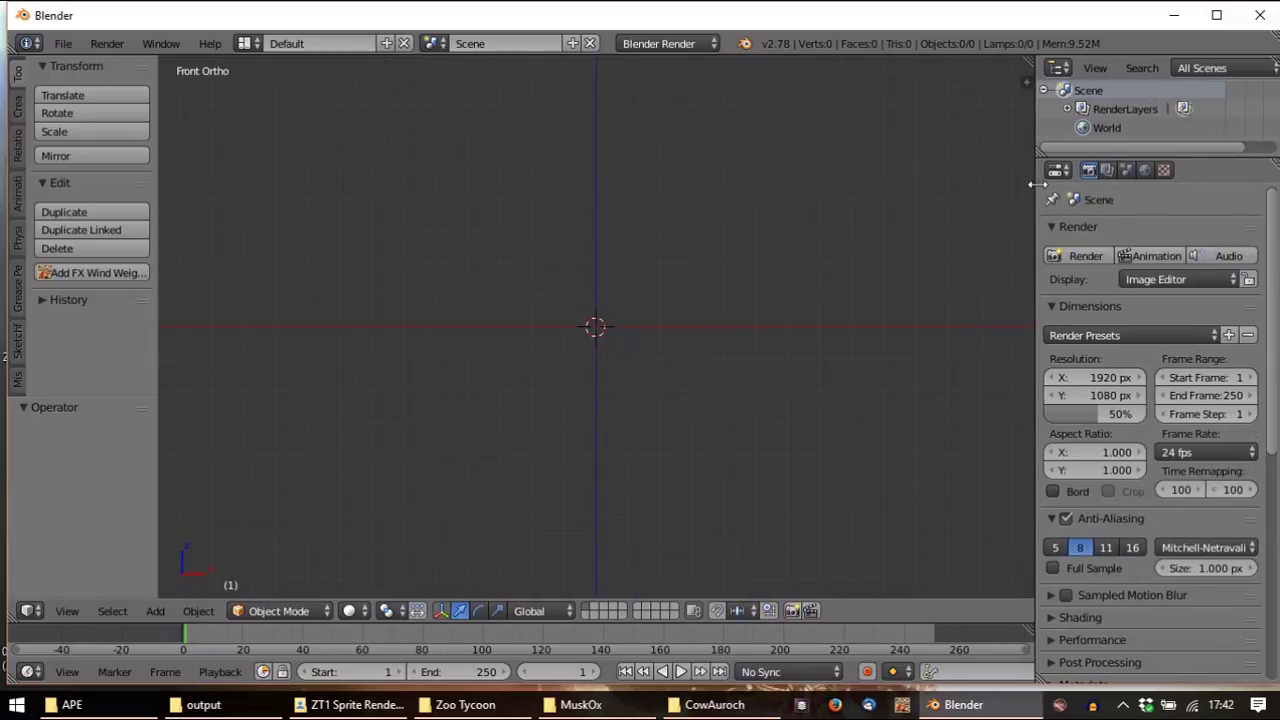
left_click_drag(1274, 222, 1264, 452)
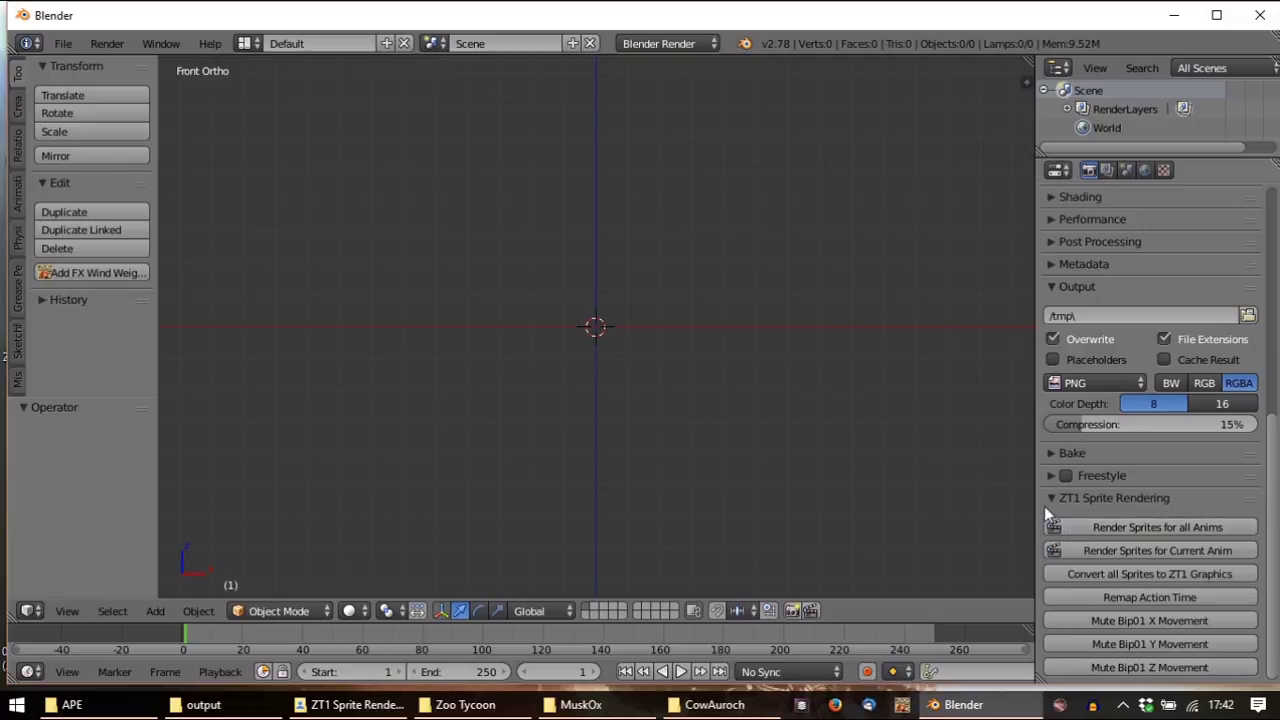
left_click_drag(1036, 509, 1066, 508)
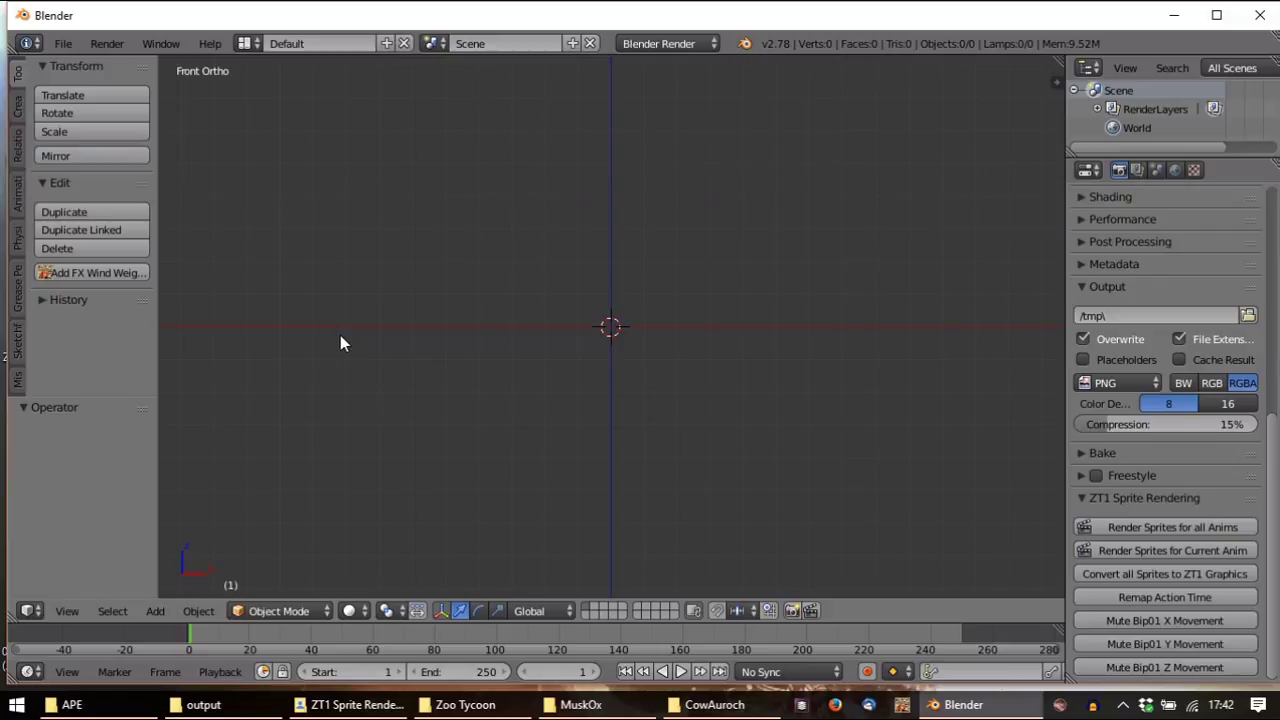
Bring the APE folder window forward and launch APE.exe
mouse_move(203, 704)
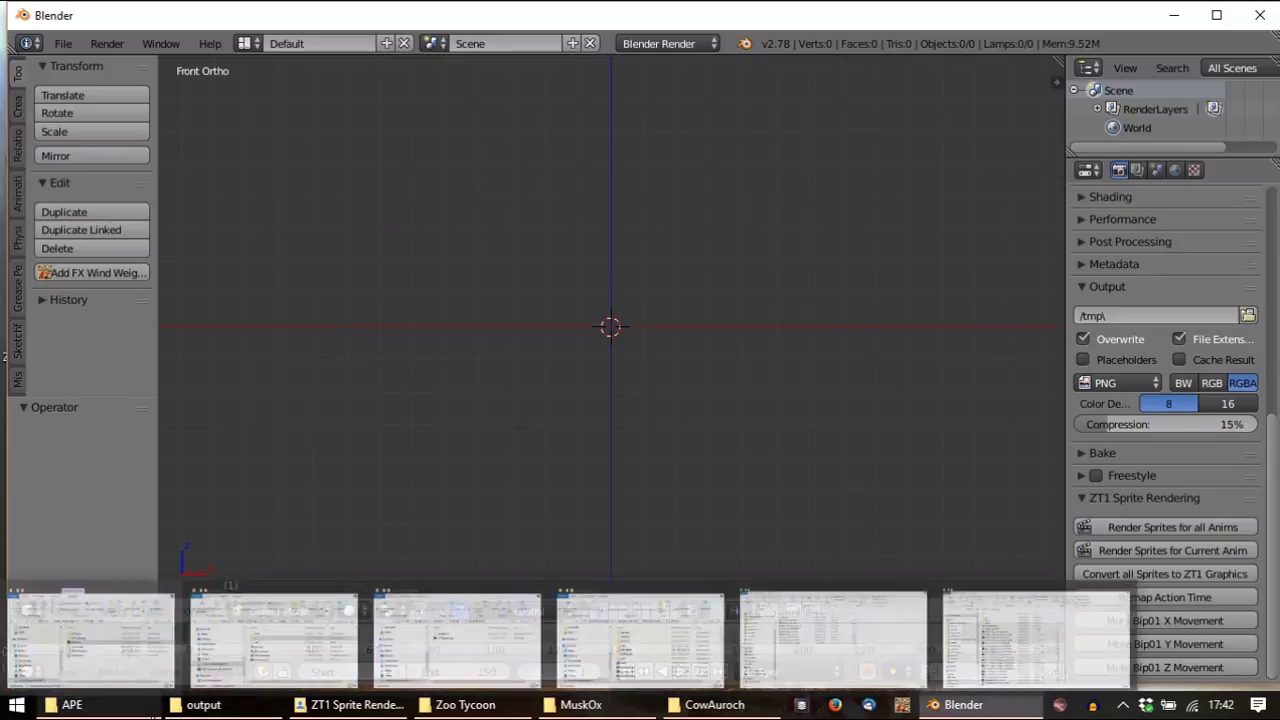
left_click(72, 704)
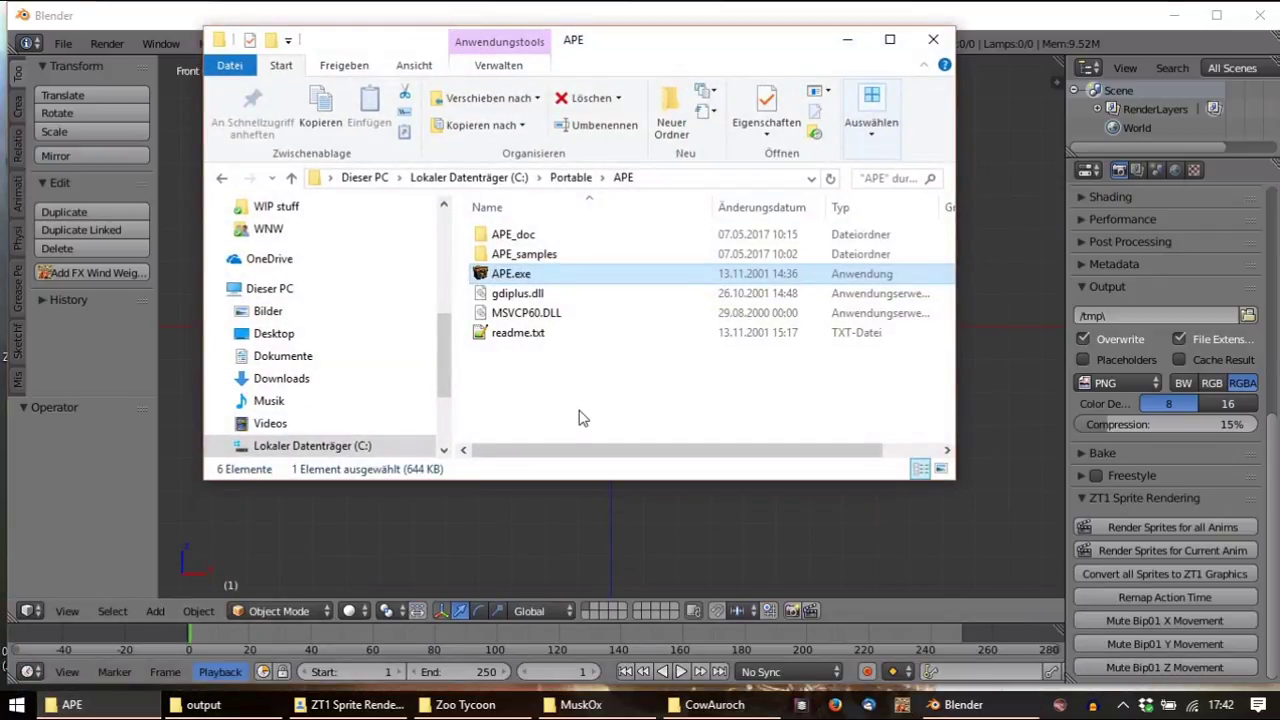
double_click(529, 276)
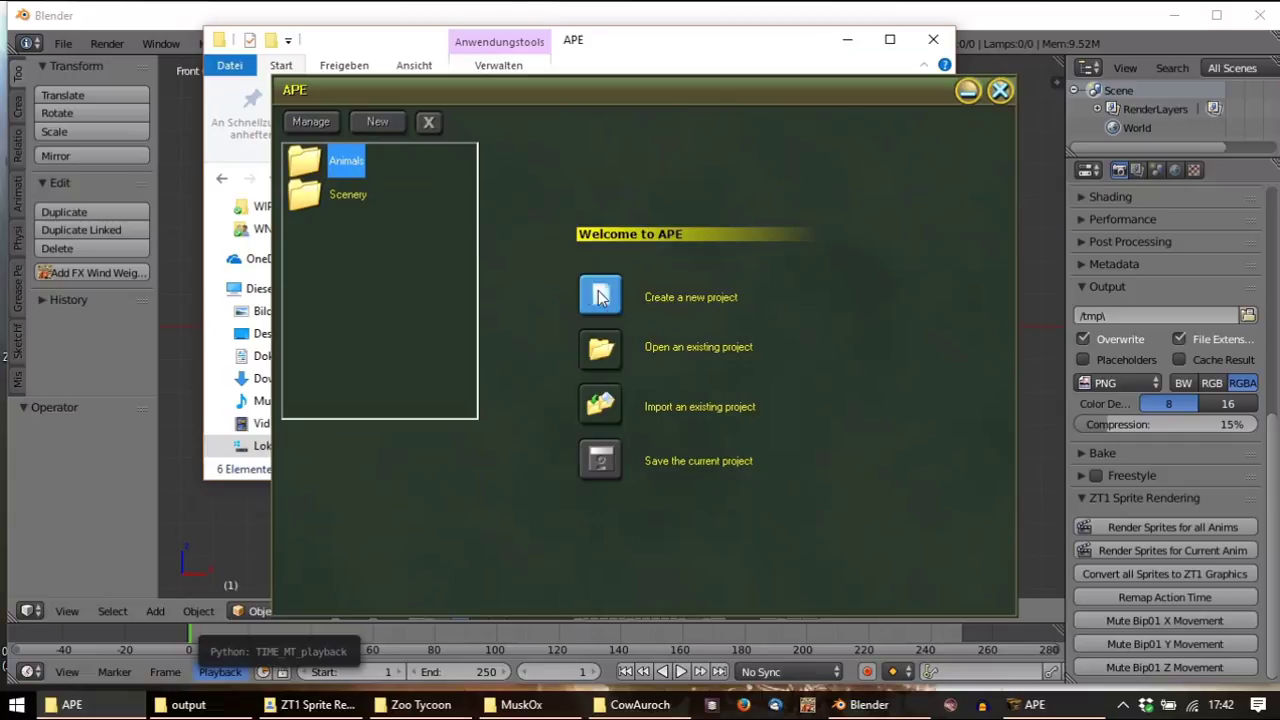
Create a new APE project from the Amerikanischer Bison animal
left_click(599, 294)
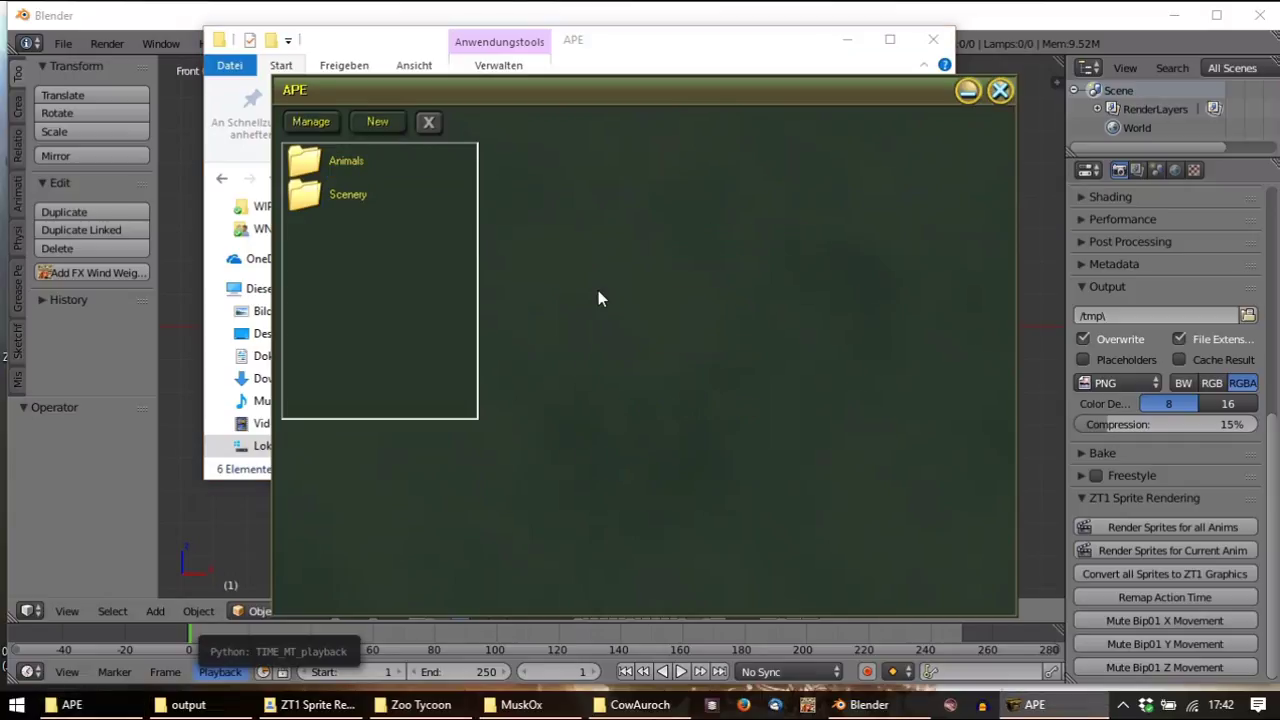
left_click(399, 129)
double_click(597, 141)
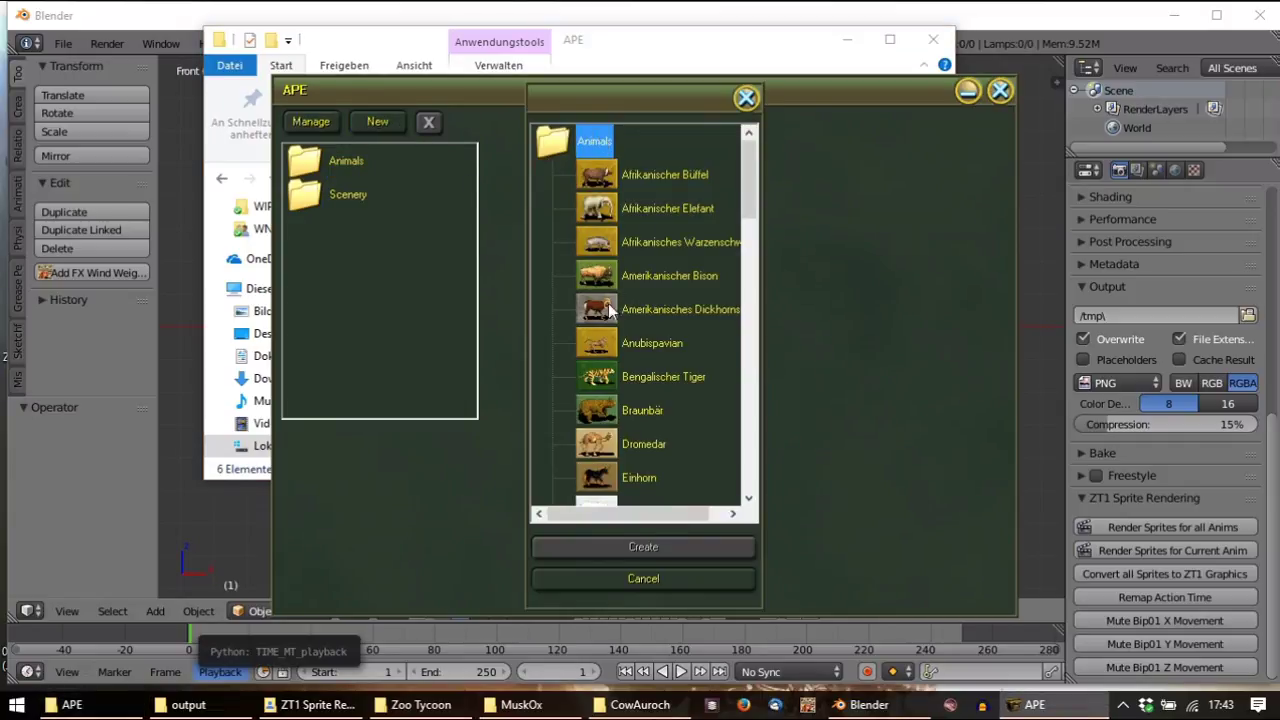
left_click(598, 280)
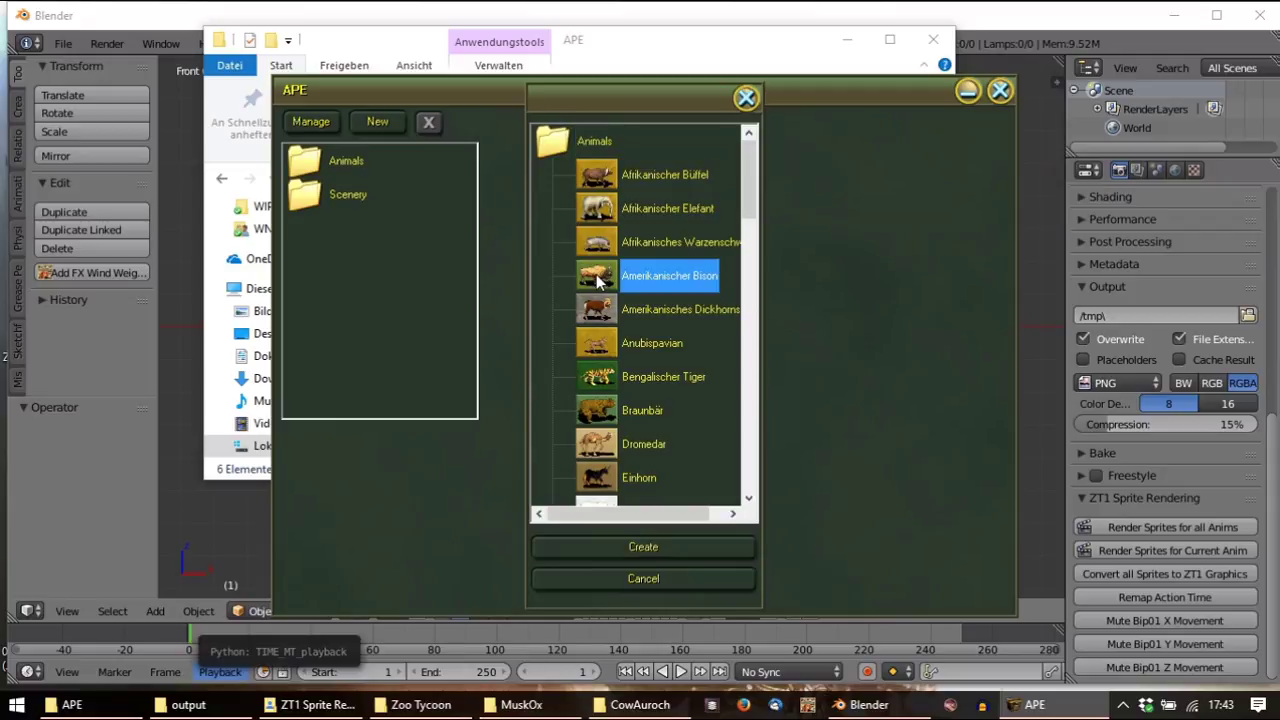
double_click(598, 280)
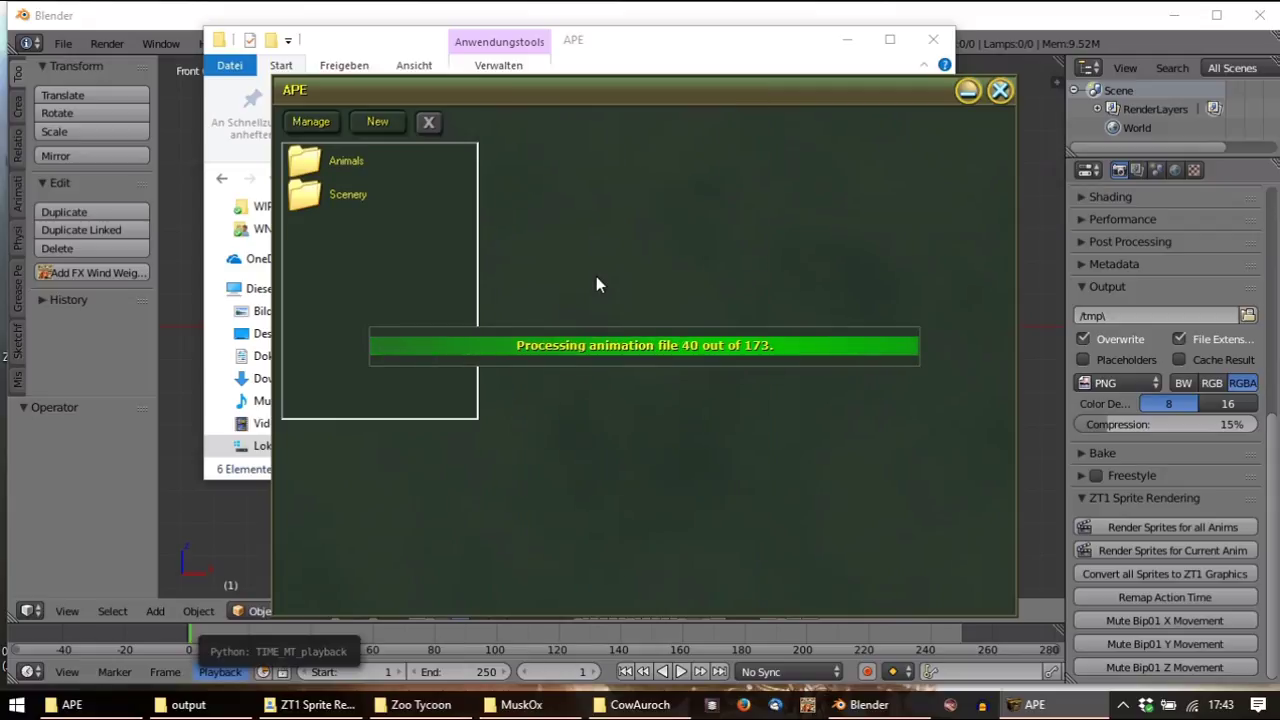
Display the bison's eat animation frames
left_click(335, 472)
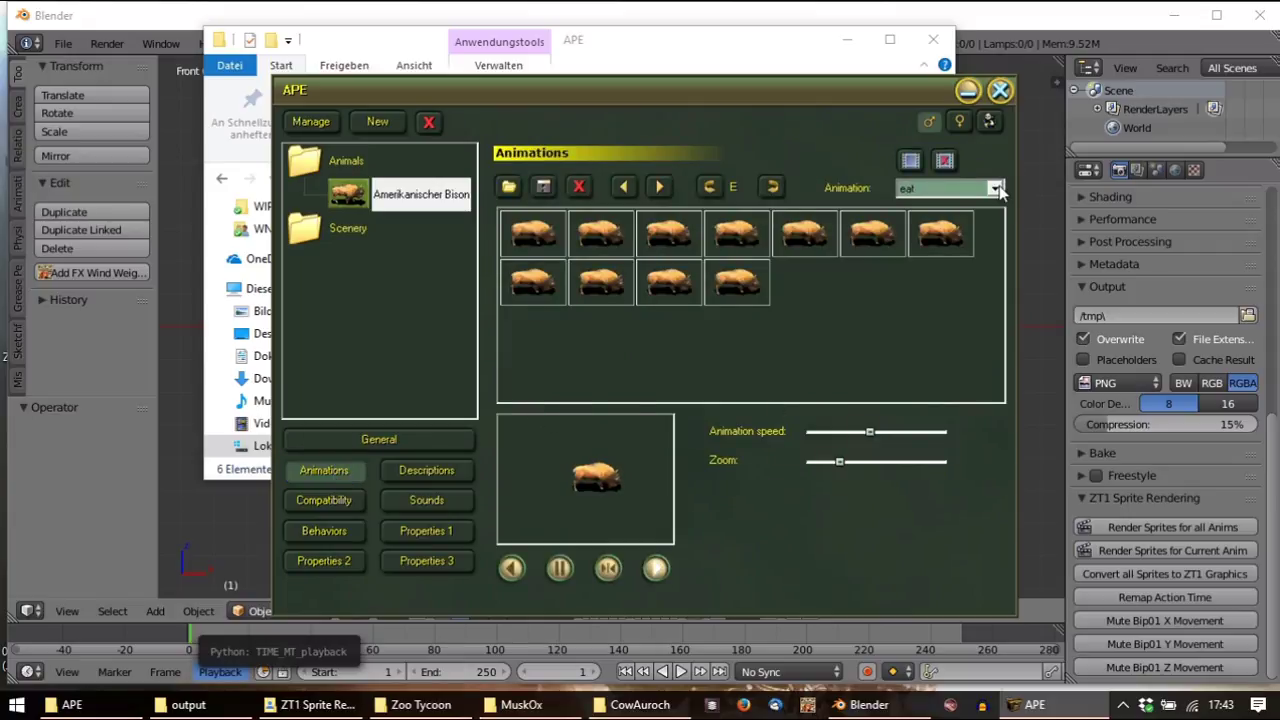
left_click(995, 189)
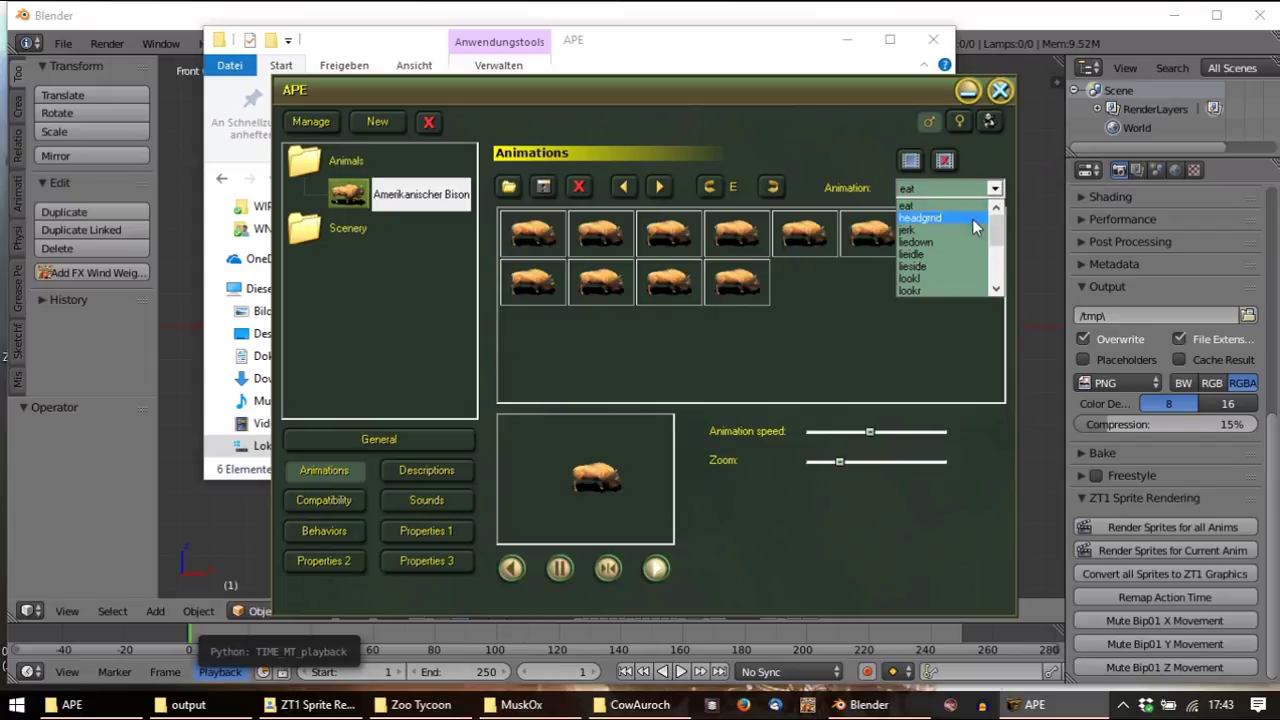
left_click(971, 204)
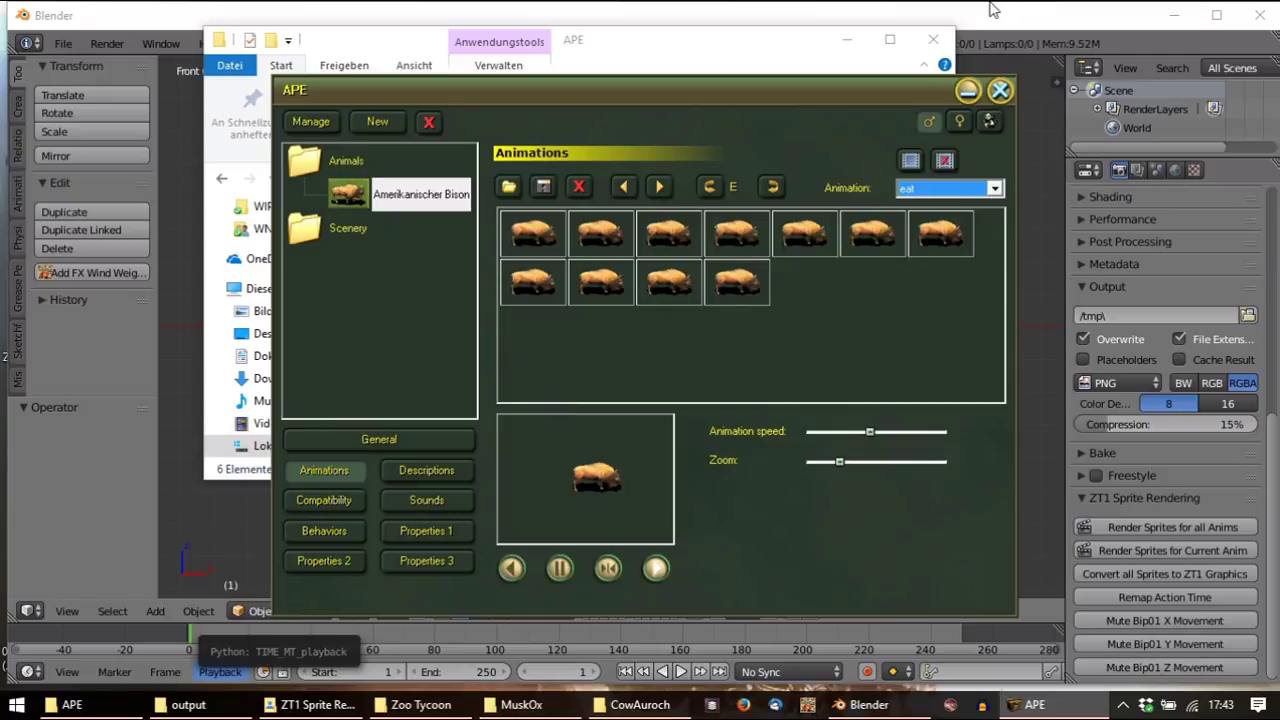
Open Blender's File > Import > Blue Fang Model (.bfb) browser after checking the MuskOx folder
left_click(740, 24)
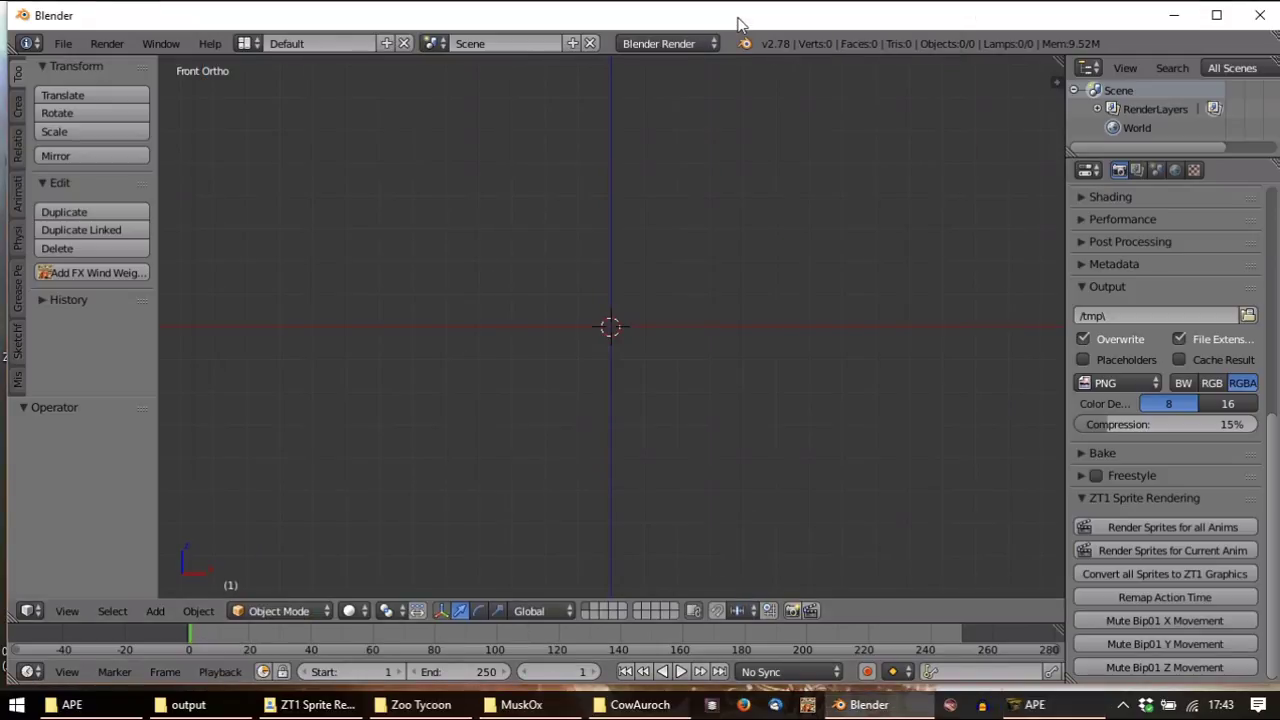
left_click(62, 45)
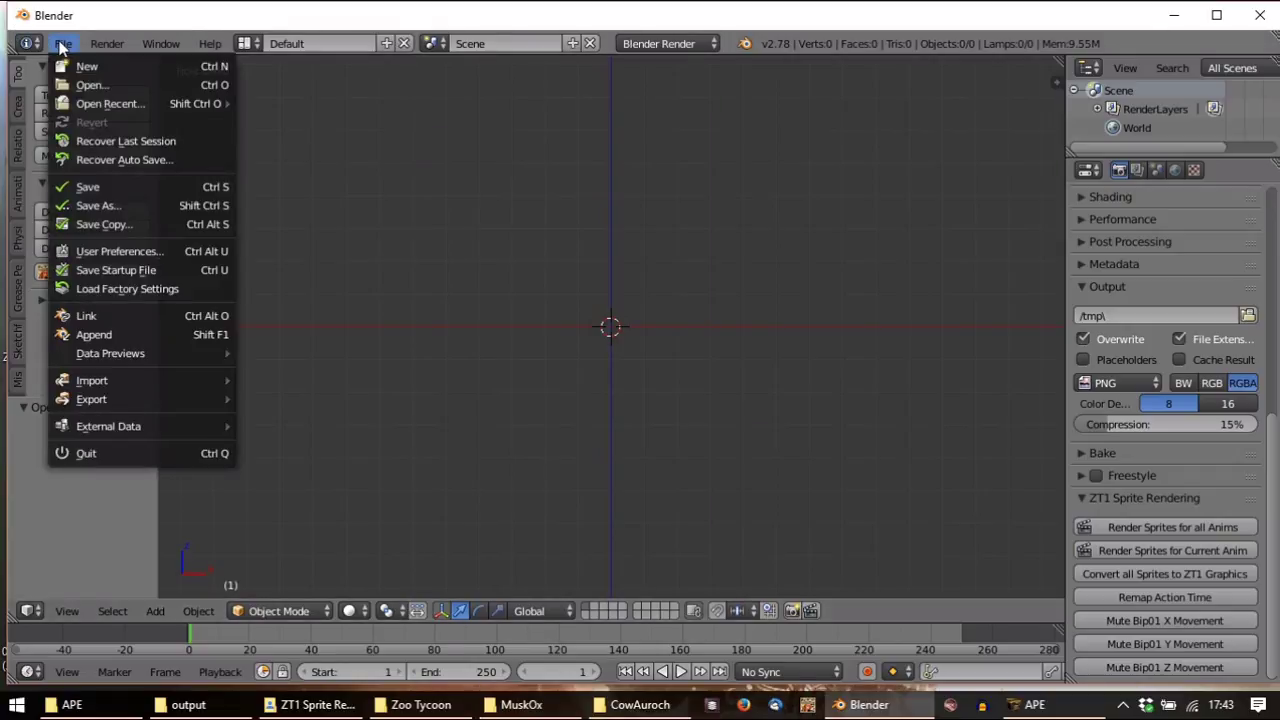
mouse_move(115, 390)
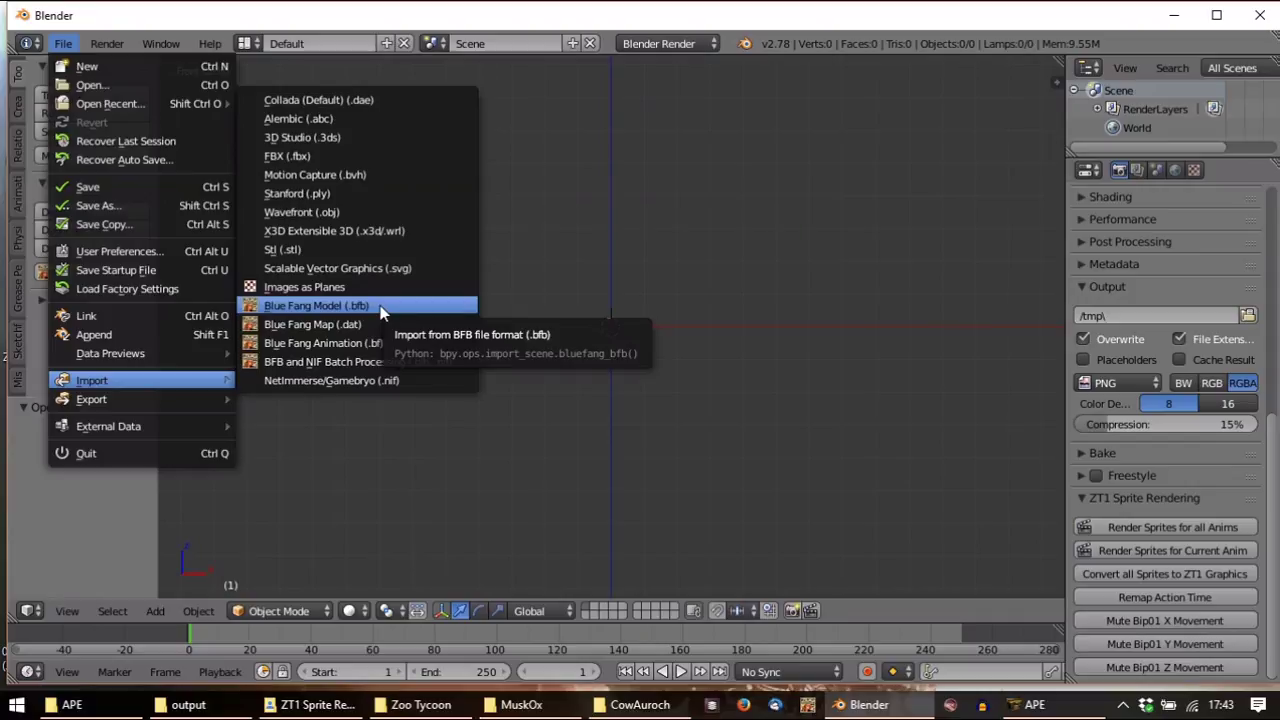
left_click(571, 712)
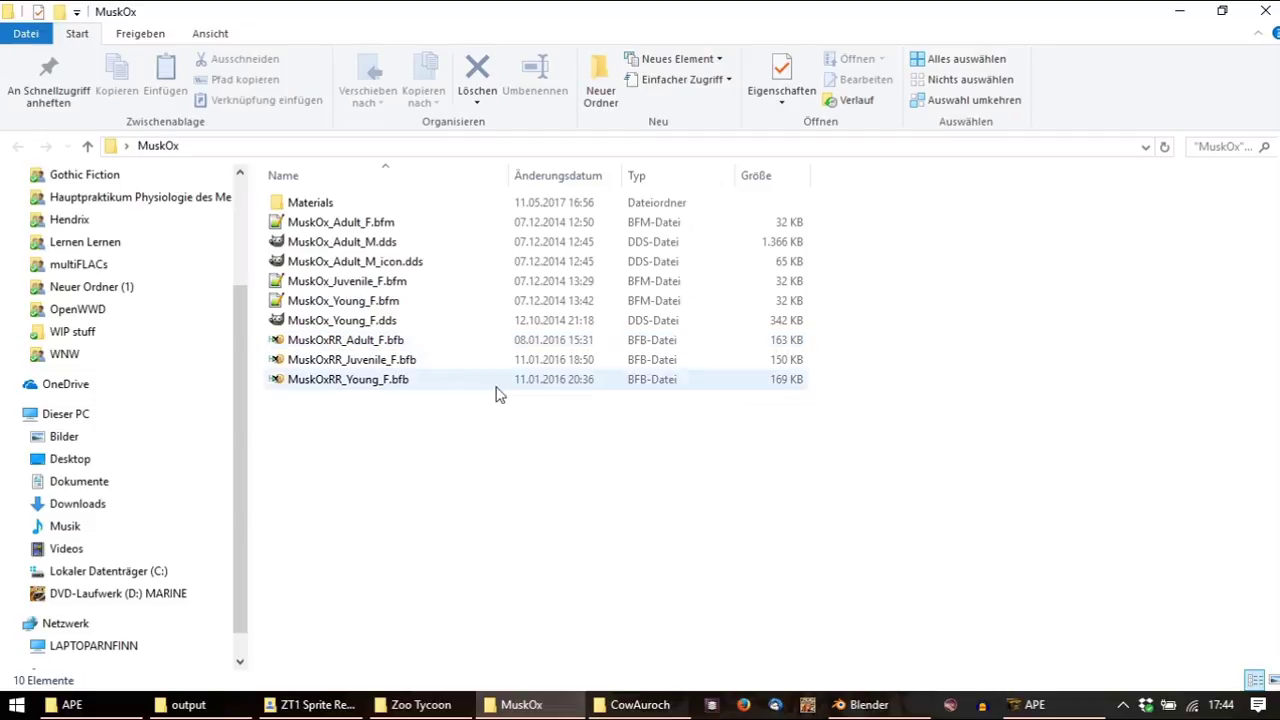
left_click(840, 704)
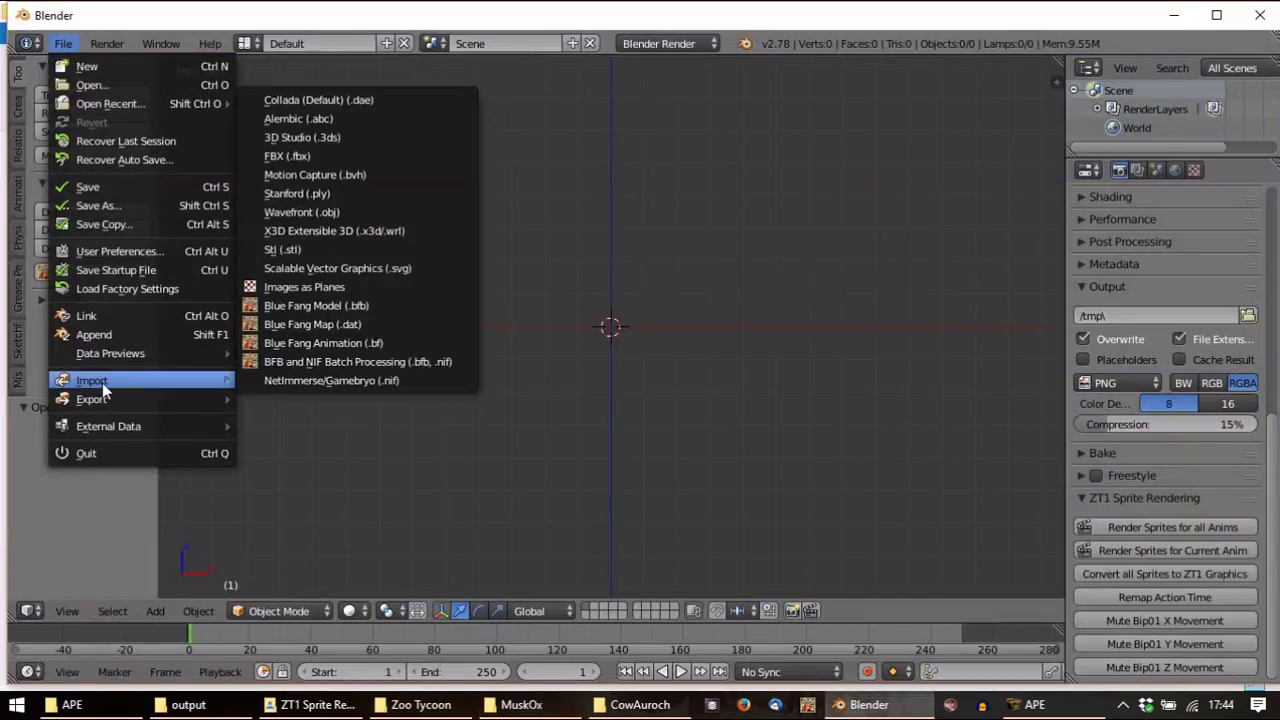
left_click(366, 314)
Import MuskOxRR_Adult_F.bfb from the recent MuskOx folder
scroll(142, 287, "down", 2)
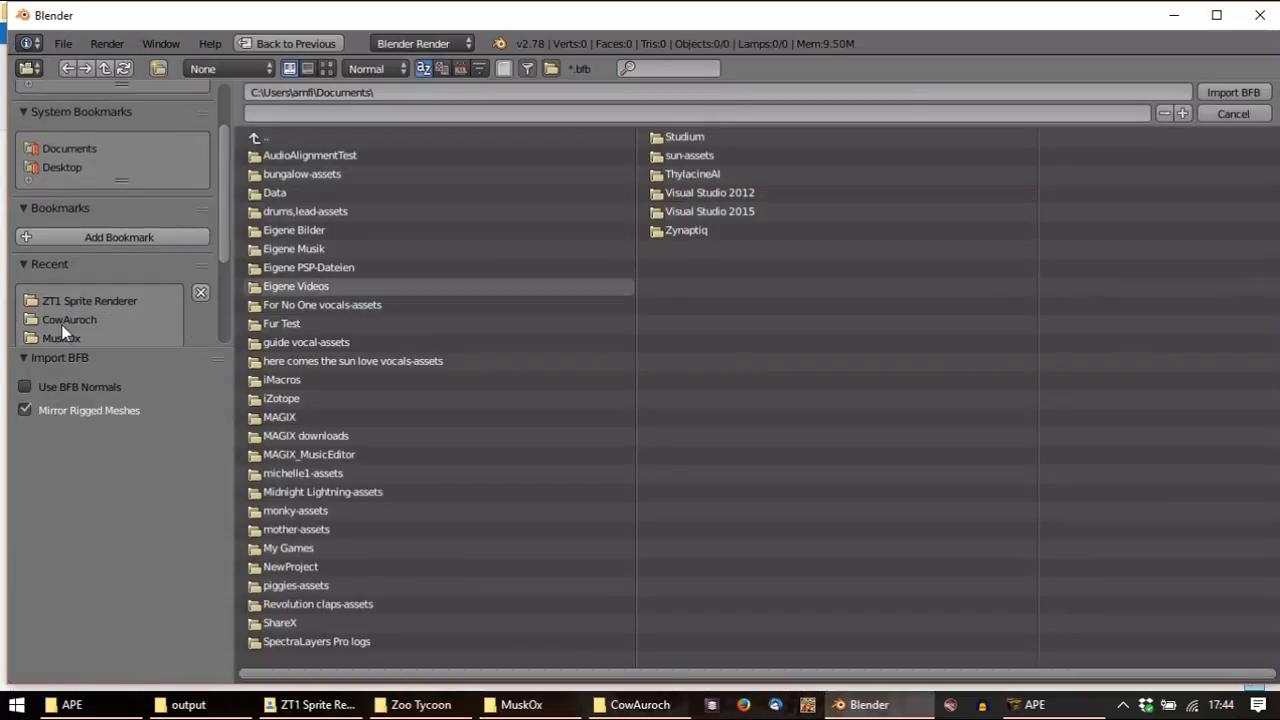
scroll(61, 324, "down", 1)
left_click(72, 303)
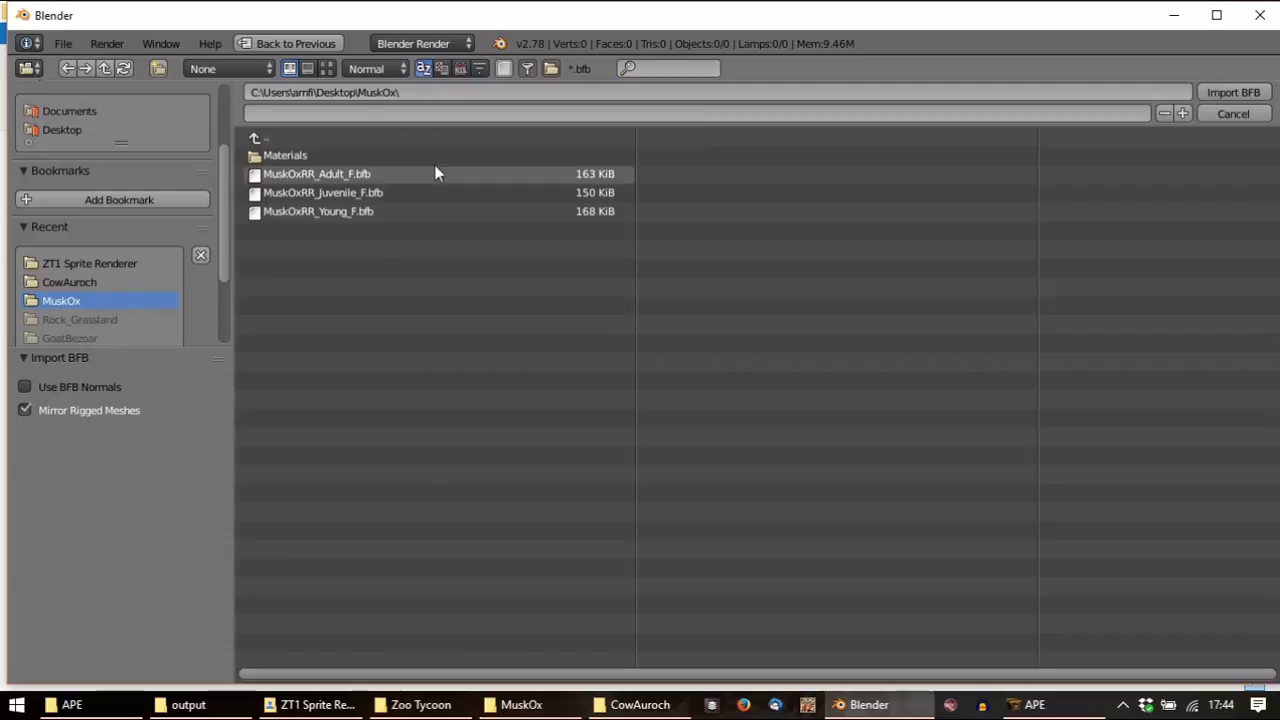
double_click(322, 176)
scroll(486, 305, "up", 6)
scroll(526, 271, "down", 5)
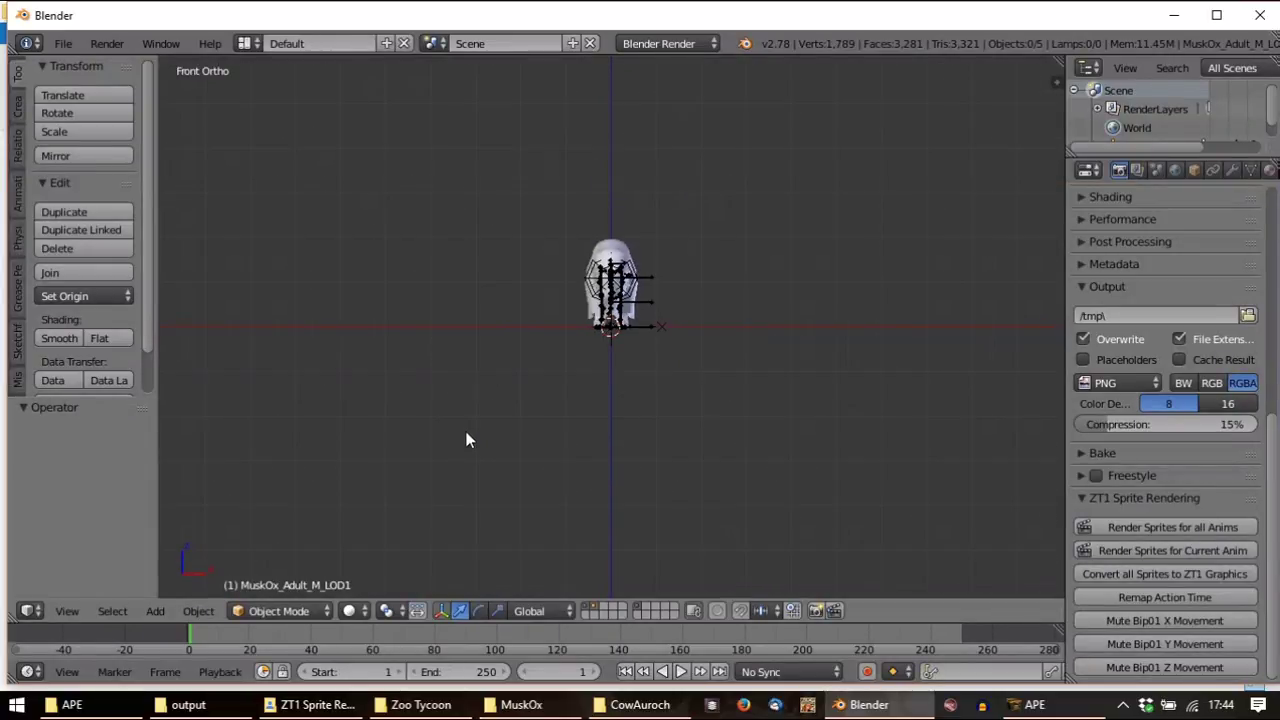
View the musk ox from the right with Texture shading, frame it, and select its extra mesh
key("KP_3")
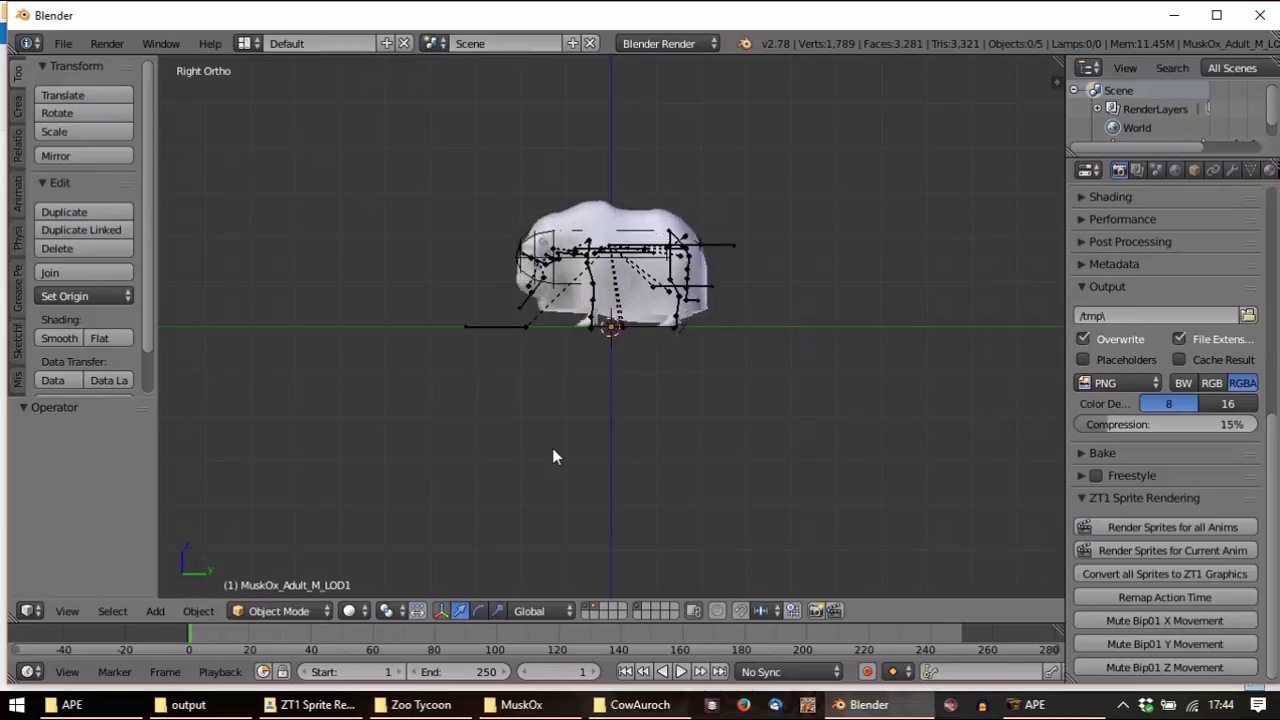
scroll(552, 456, "up", 2)
left_click(352, 611)
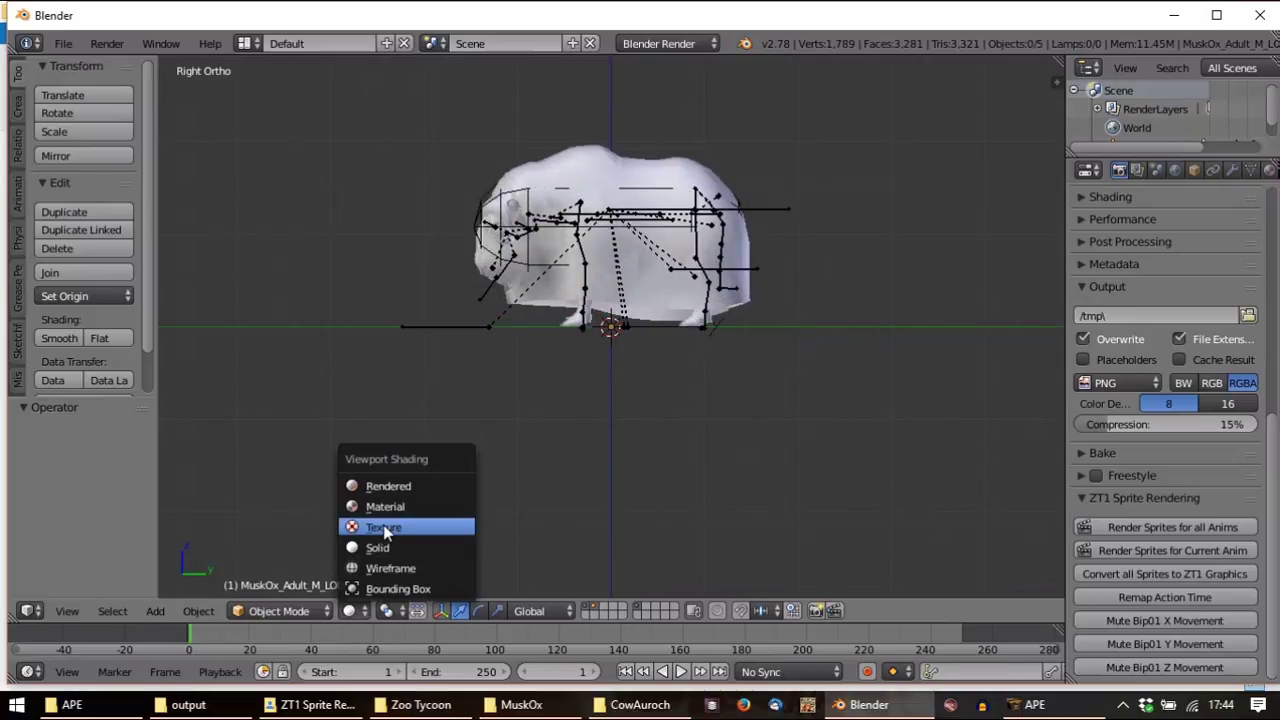
left_click(384, 528)
middle_click_drag(562, 207, 563, 319, "shift")
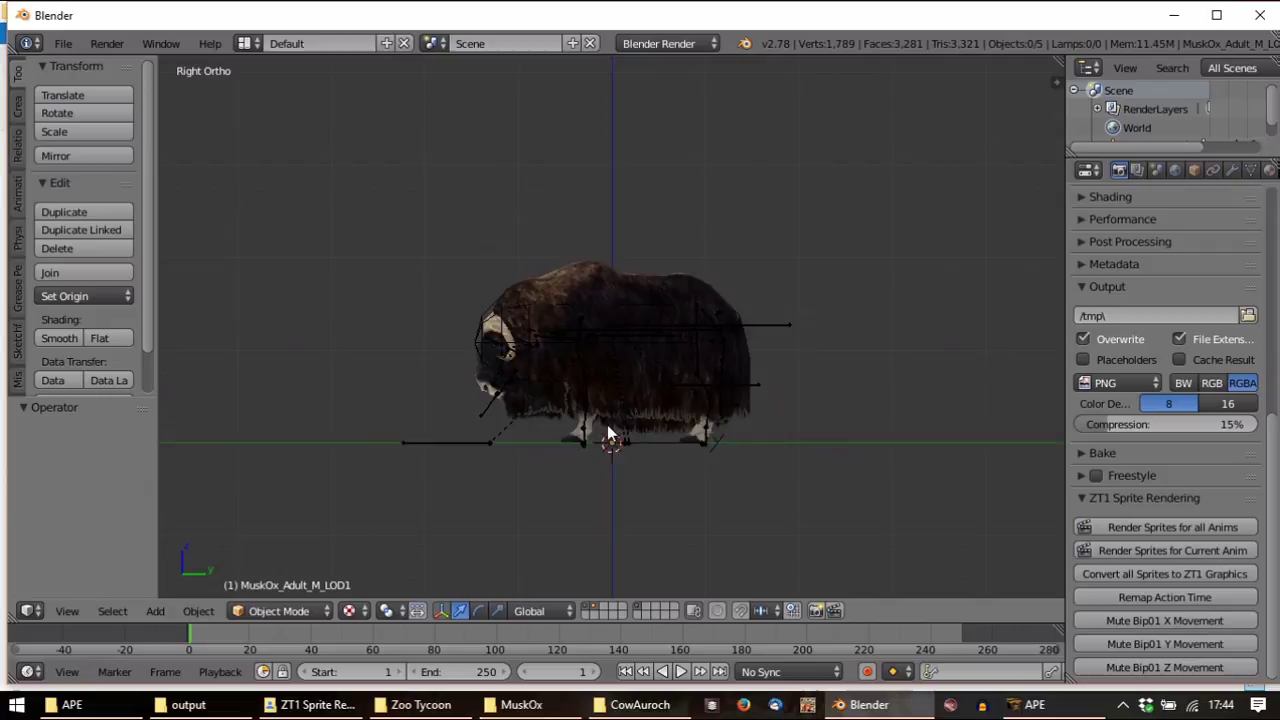
scroll(610, 434, "up", 3)
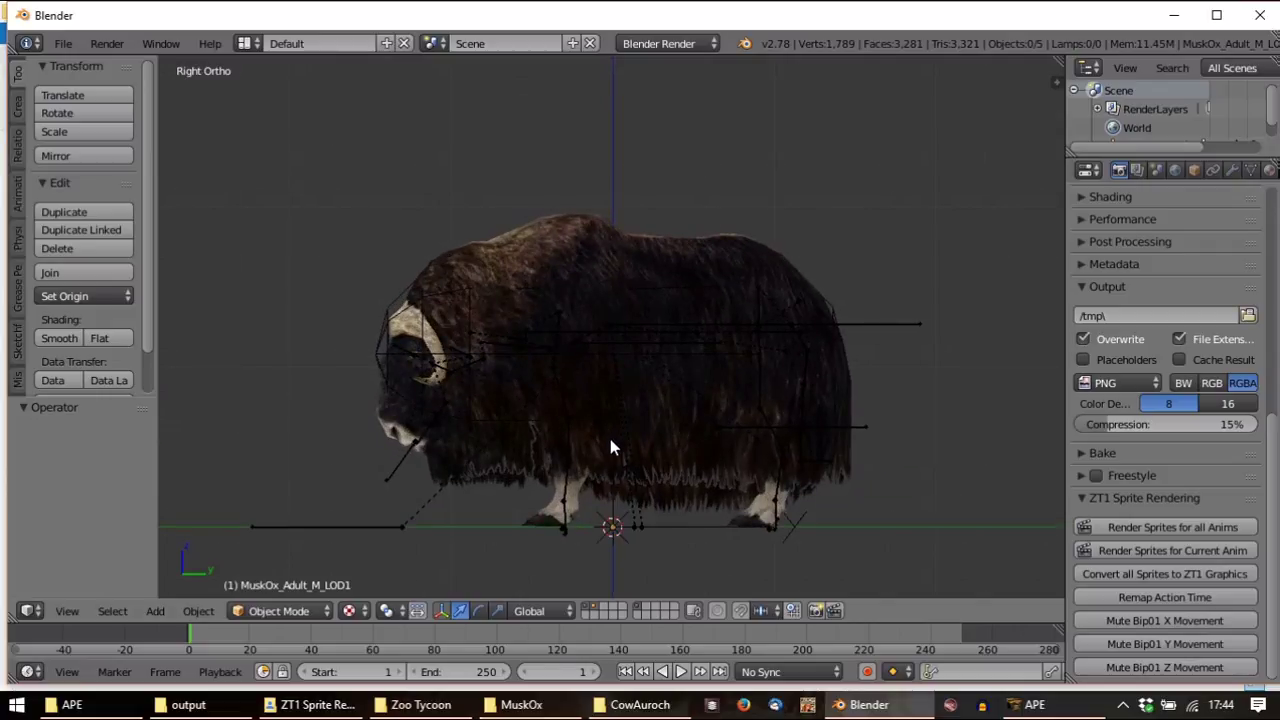
scroll(550, 437, "up", 2)
middle_click_drag(610, 464, 612, 421, "shift")
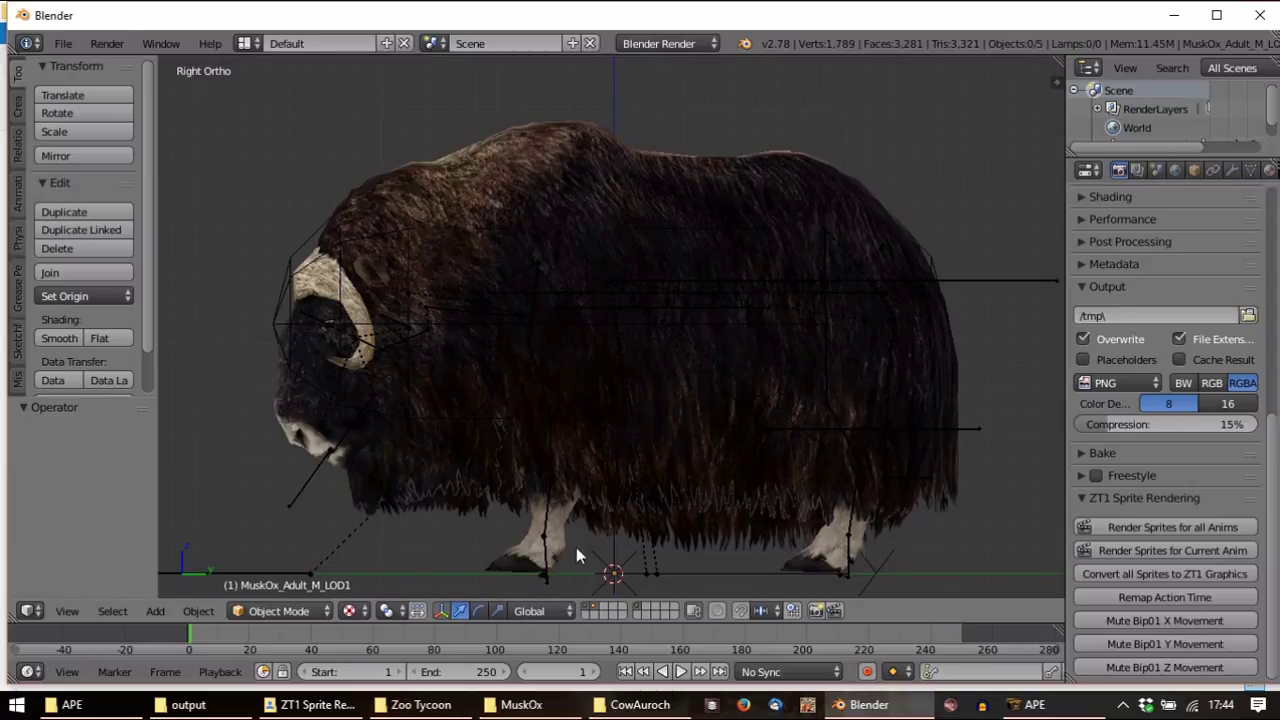
left_click(597, 609)
right_click(406, 468)
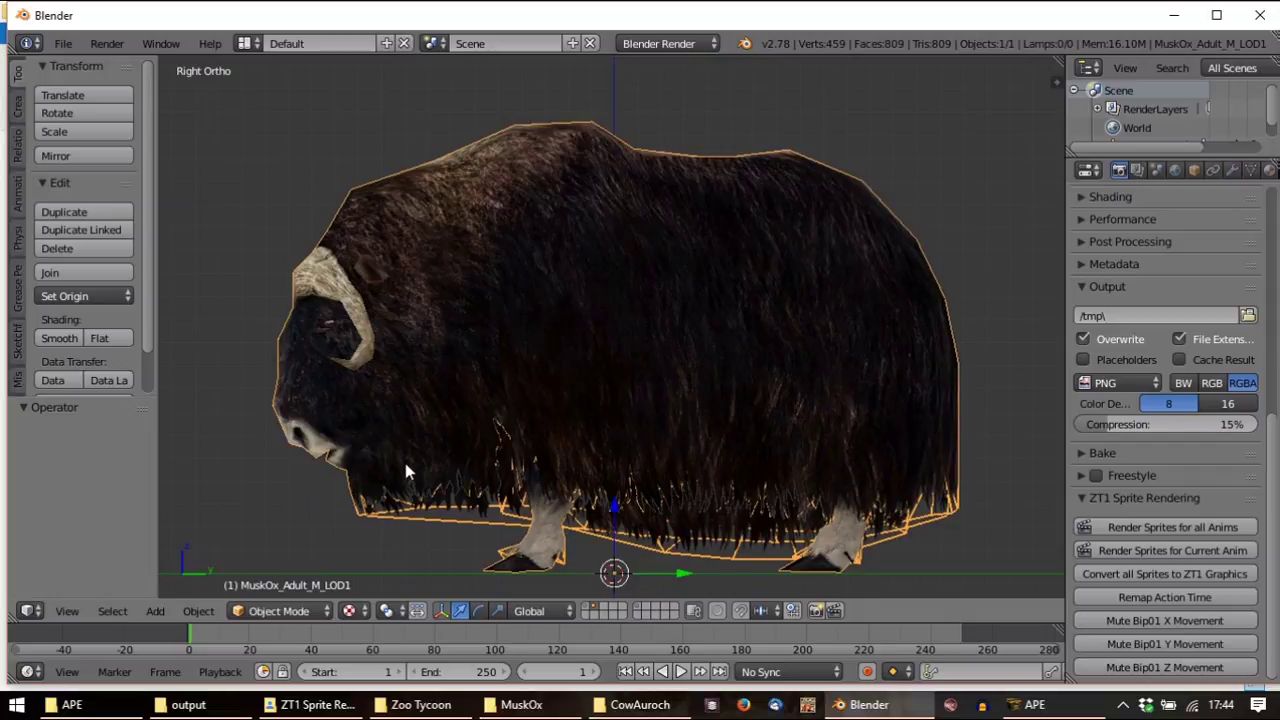
Delete the extra musk ox mesh and capsule wireframe, re-show the textured layer, and bring up CowAuroch
key("x")
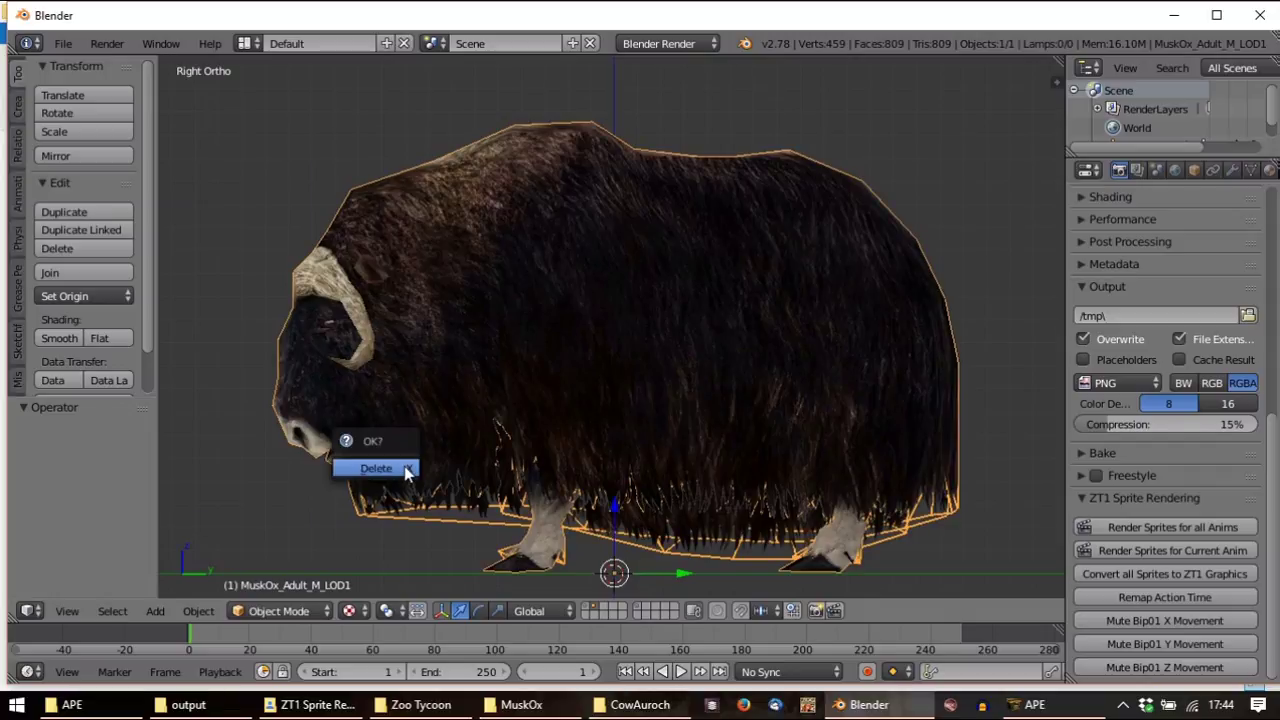
left_click(404, 466)
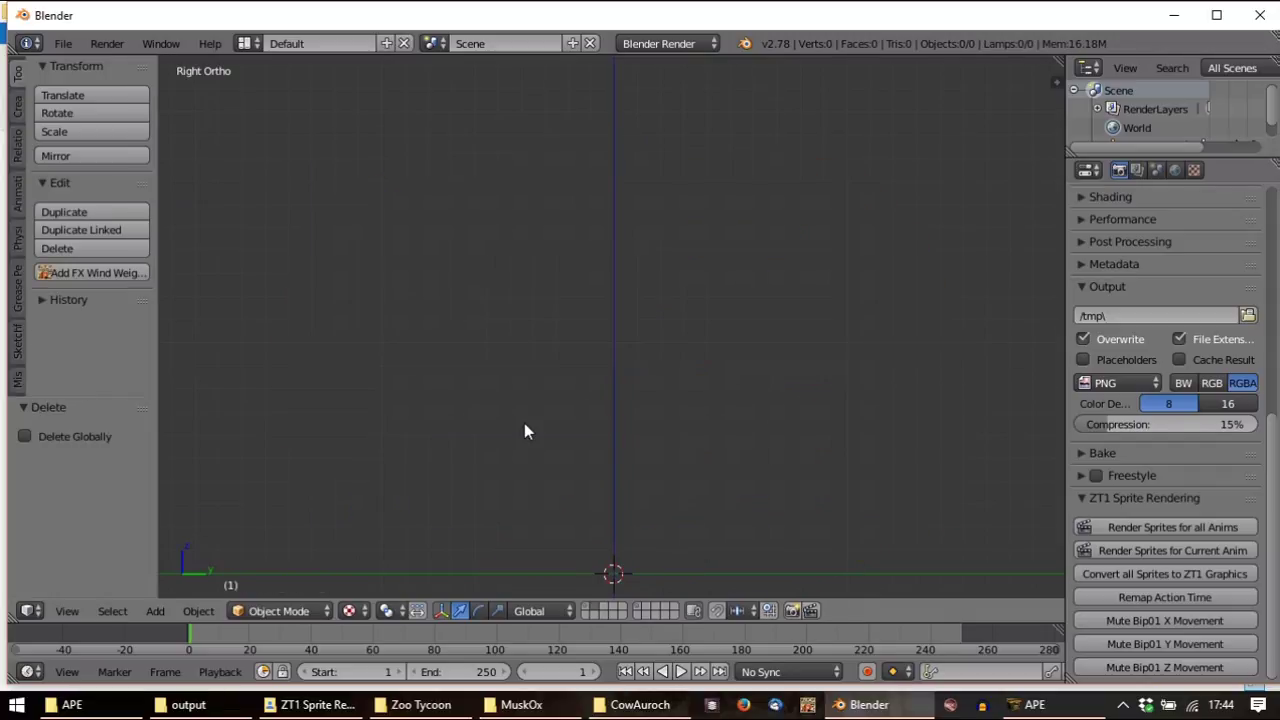
left_click(639, 606)
right_click(410, 455)
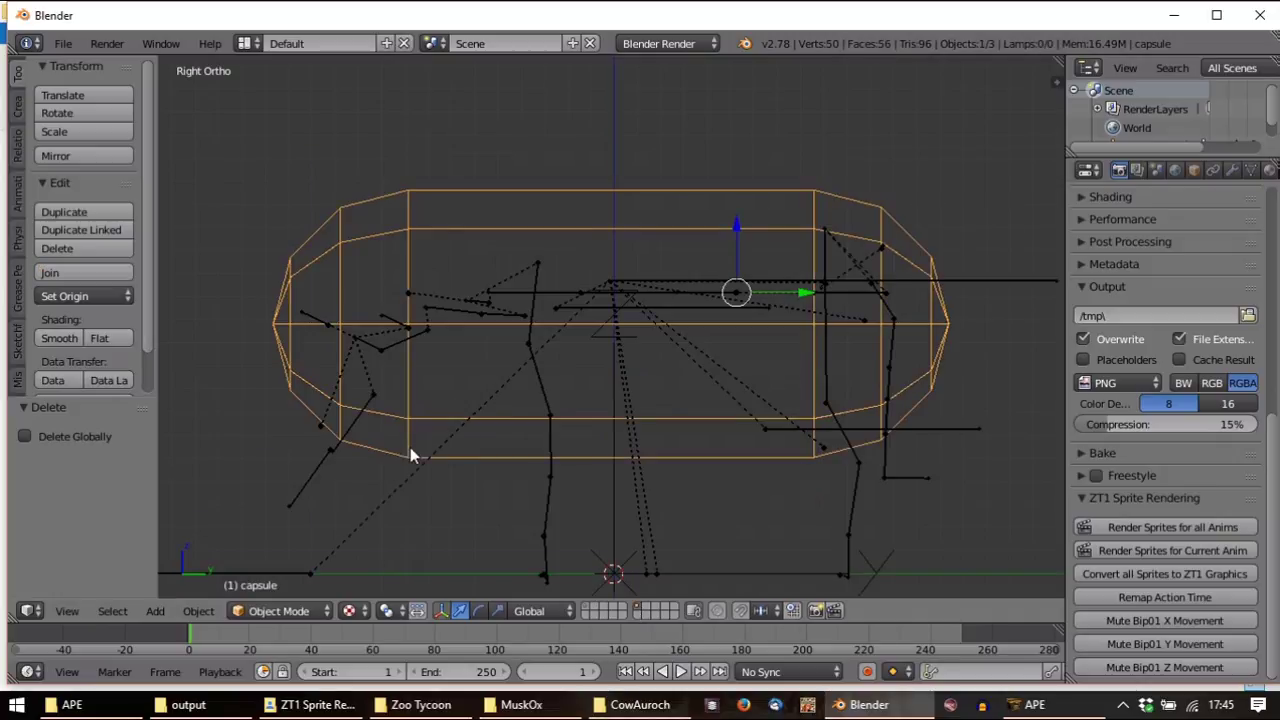
key("x")
left_click(410, 448)
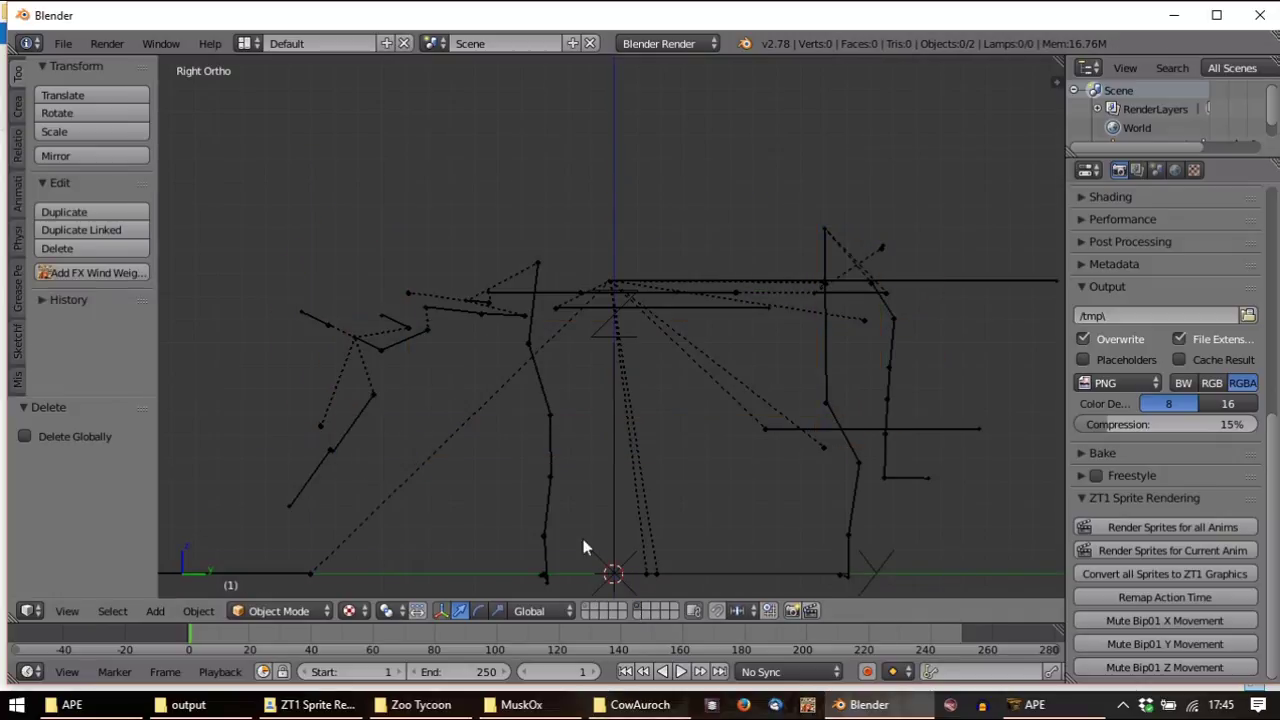
left_click(592, 613, "shift")
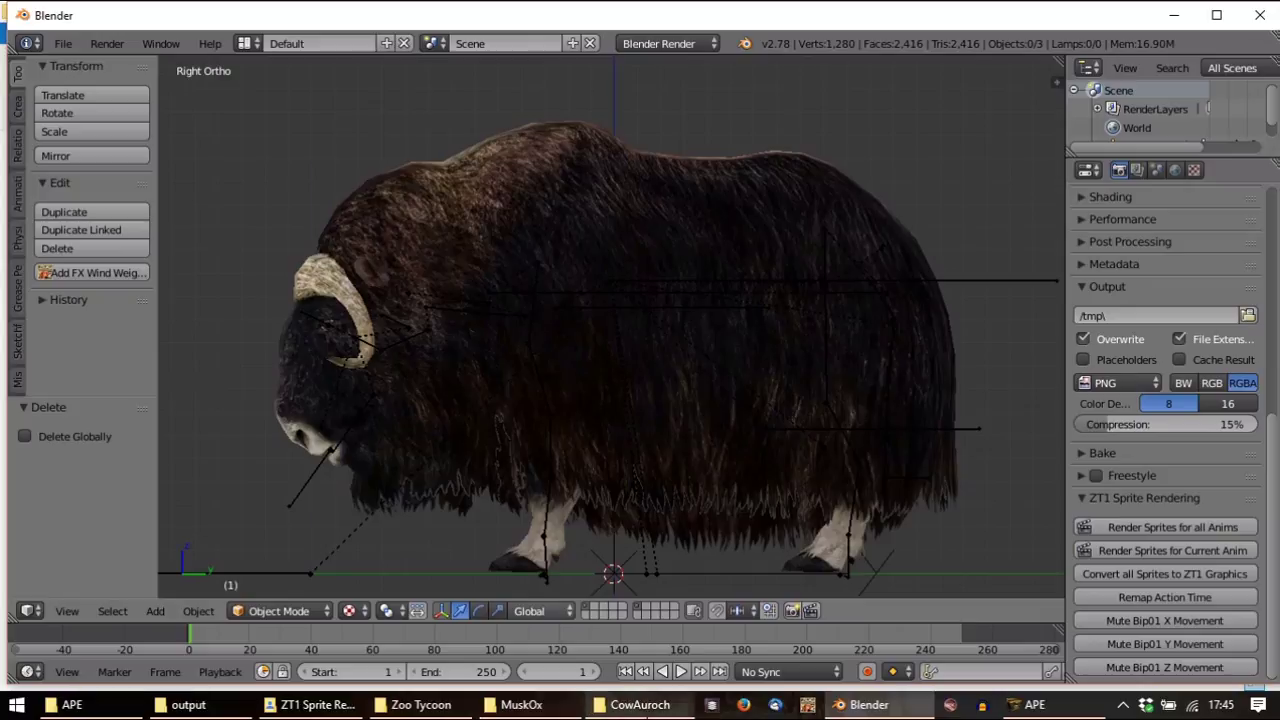
left_click(618, 688)
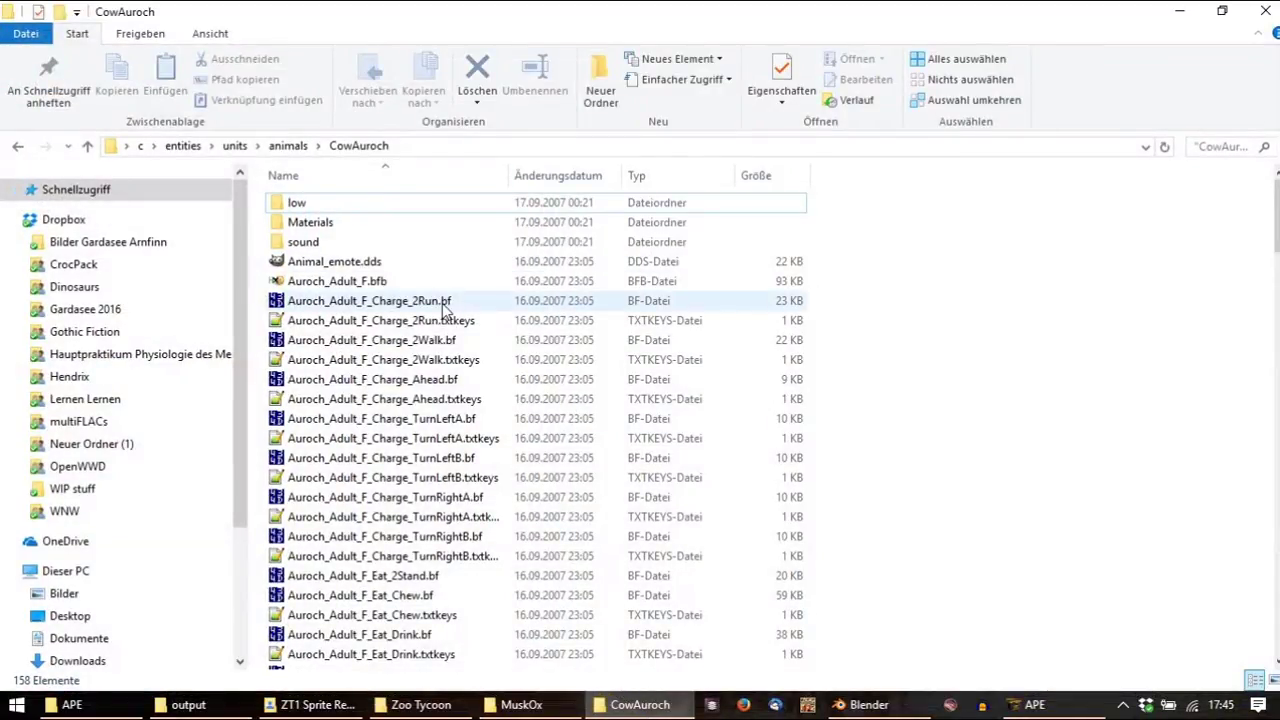
Open the desktop c folder's entities > units > animals directory
key("super+d")
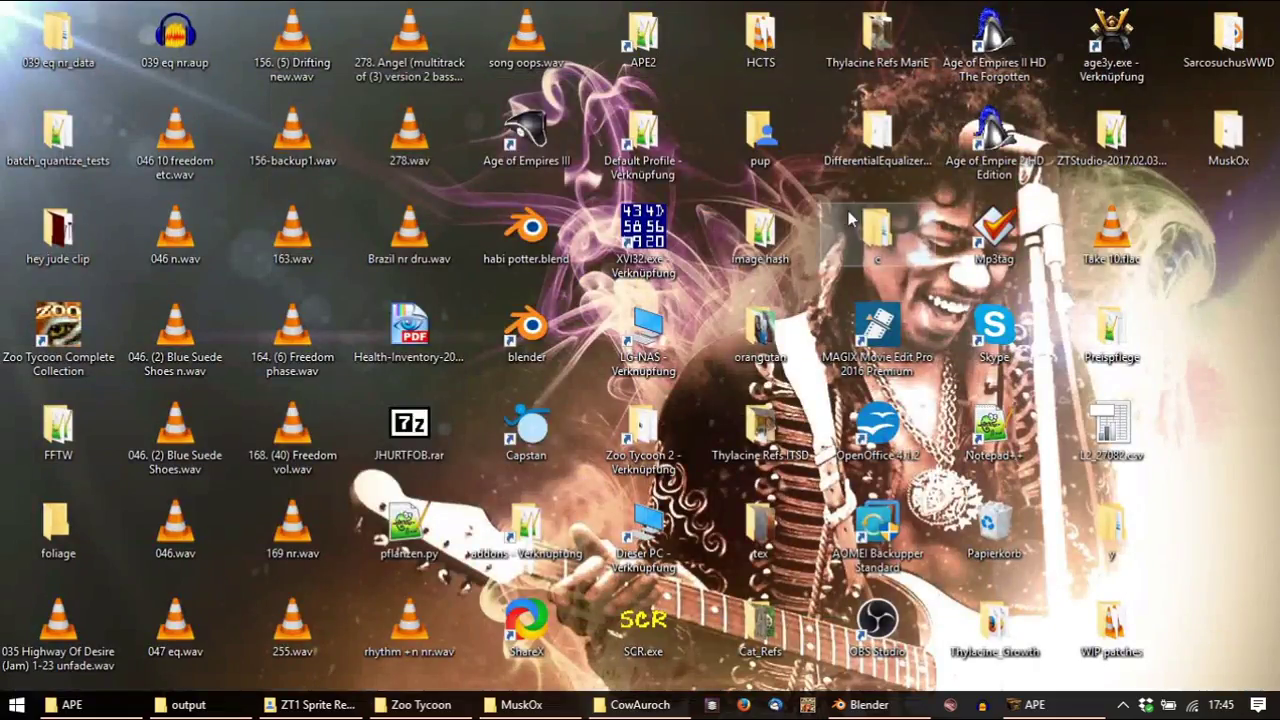
double_click(880, 230)
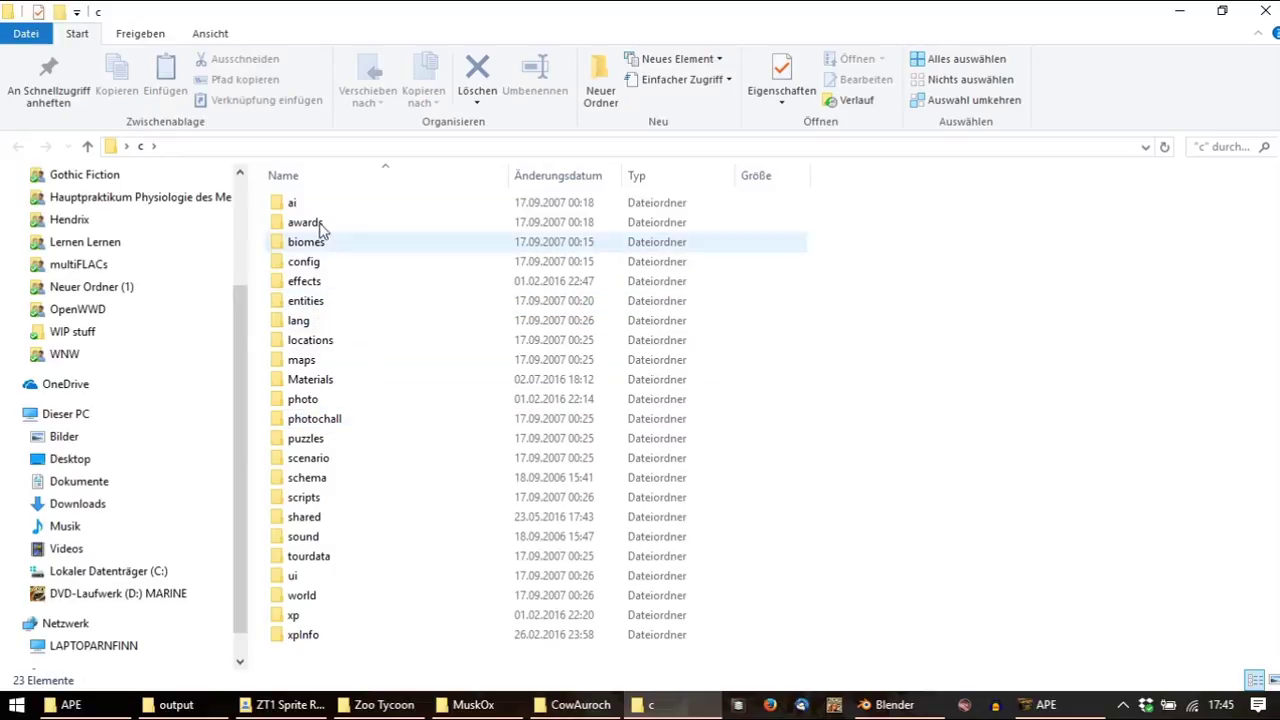
double_click(320, 310)
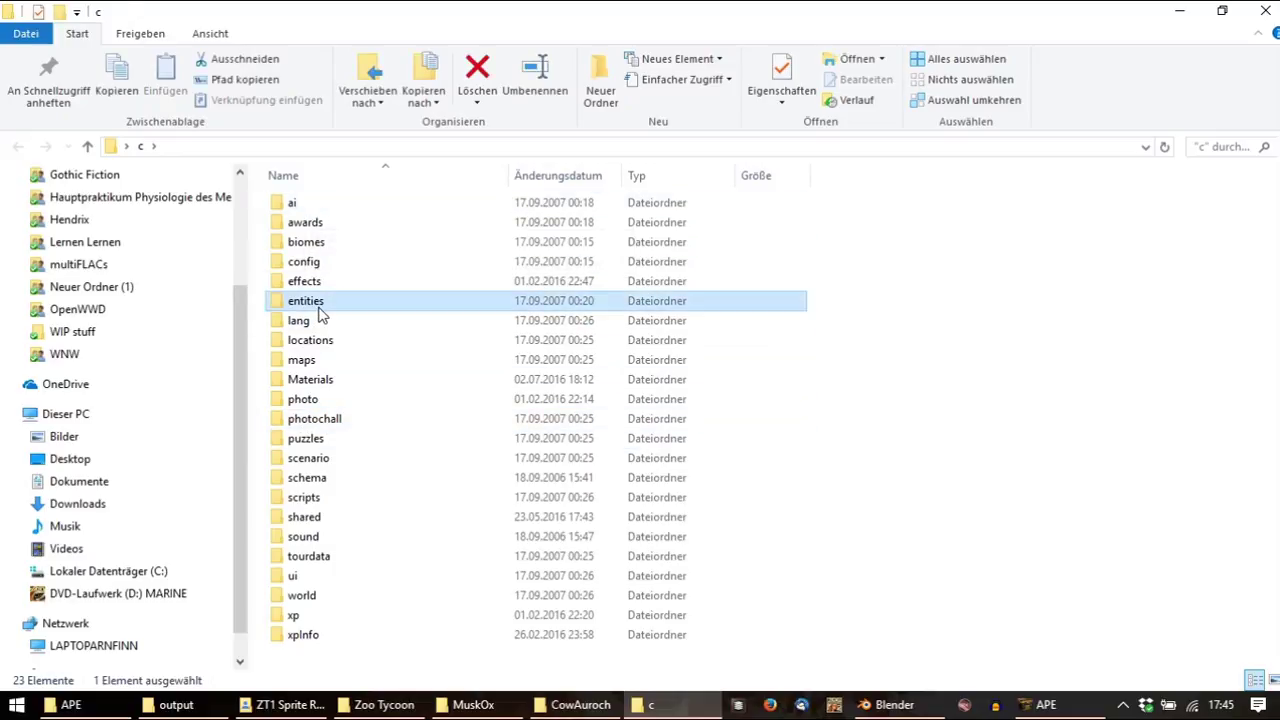
double_click(305, 321)
double_click(329, 230)
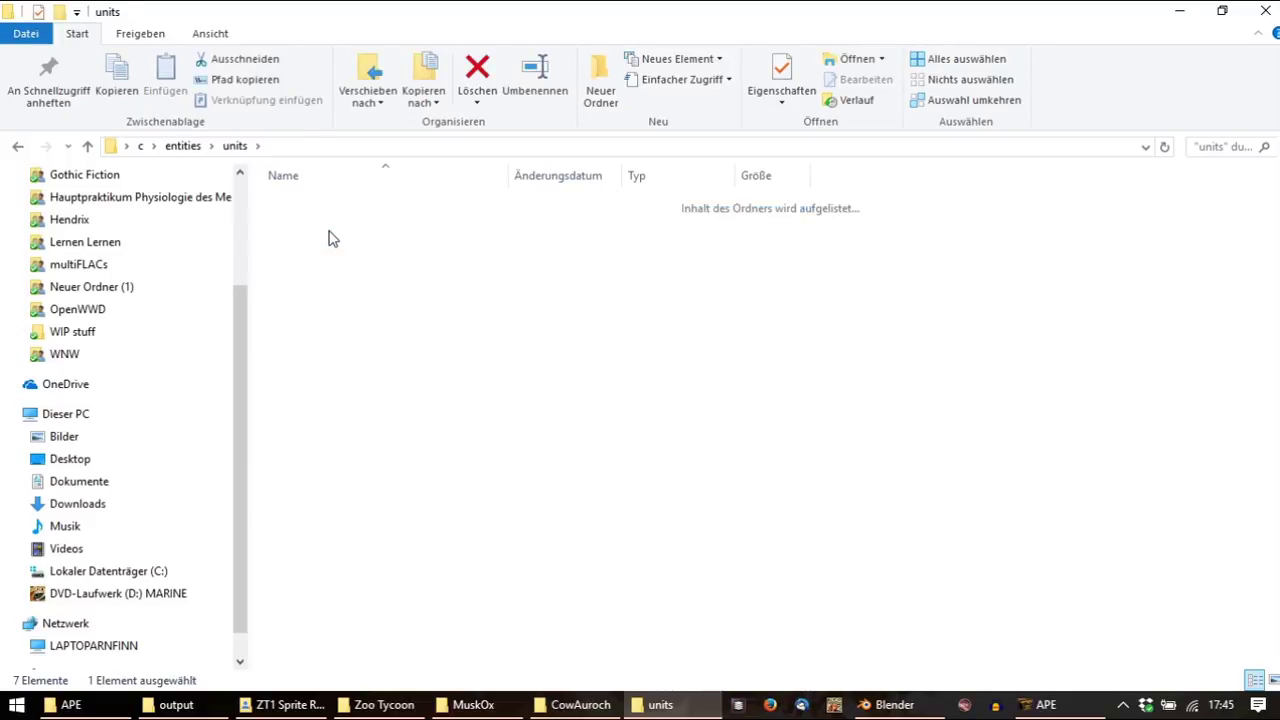
Select the CowAuroch folder in the animals list and return to Blender
scroll(340, 245, "down", 8)
scroll(365, 322, "down", 1)
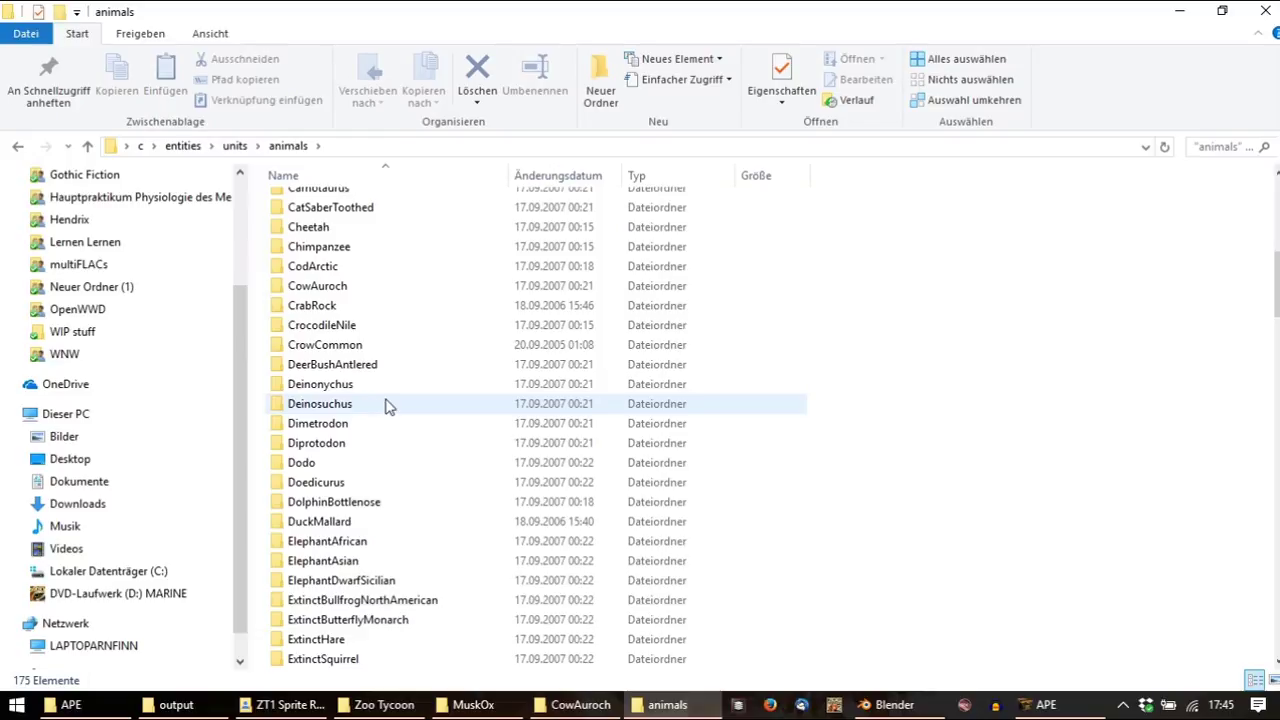
mouse_move(389, 406)
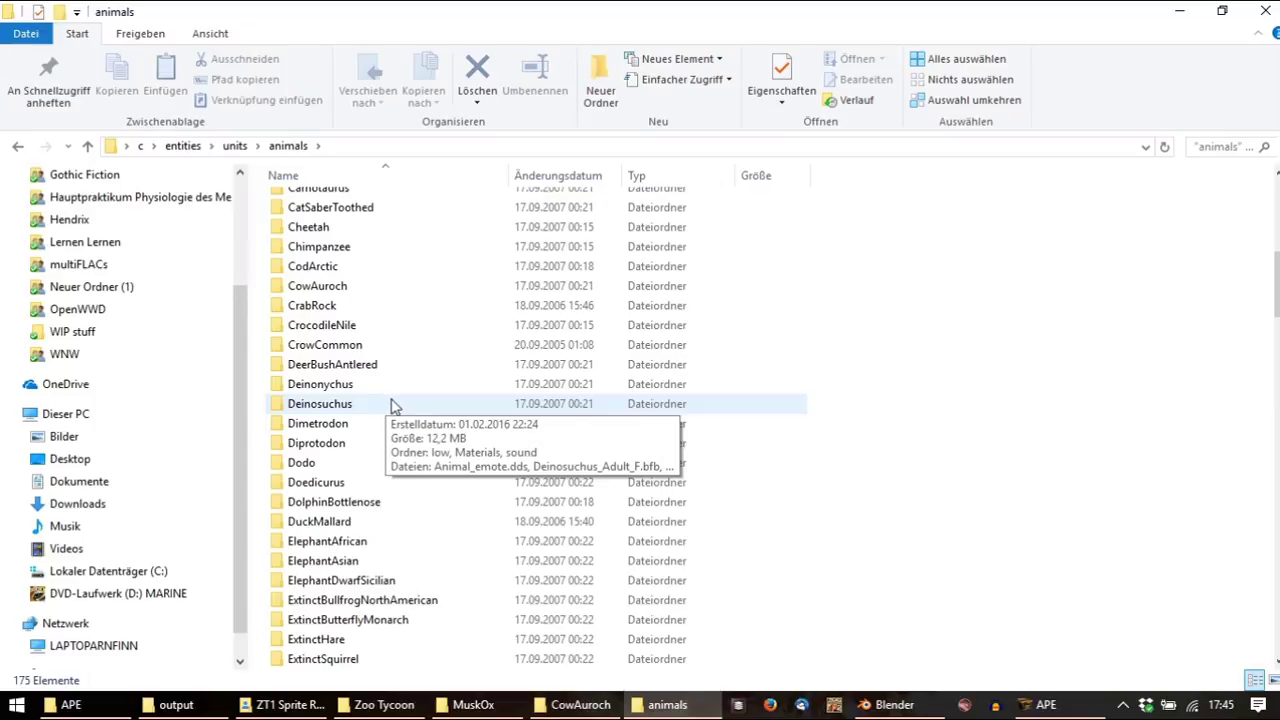
scroll(400, 420, "up", 2)
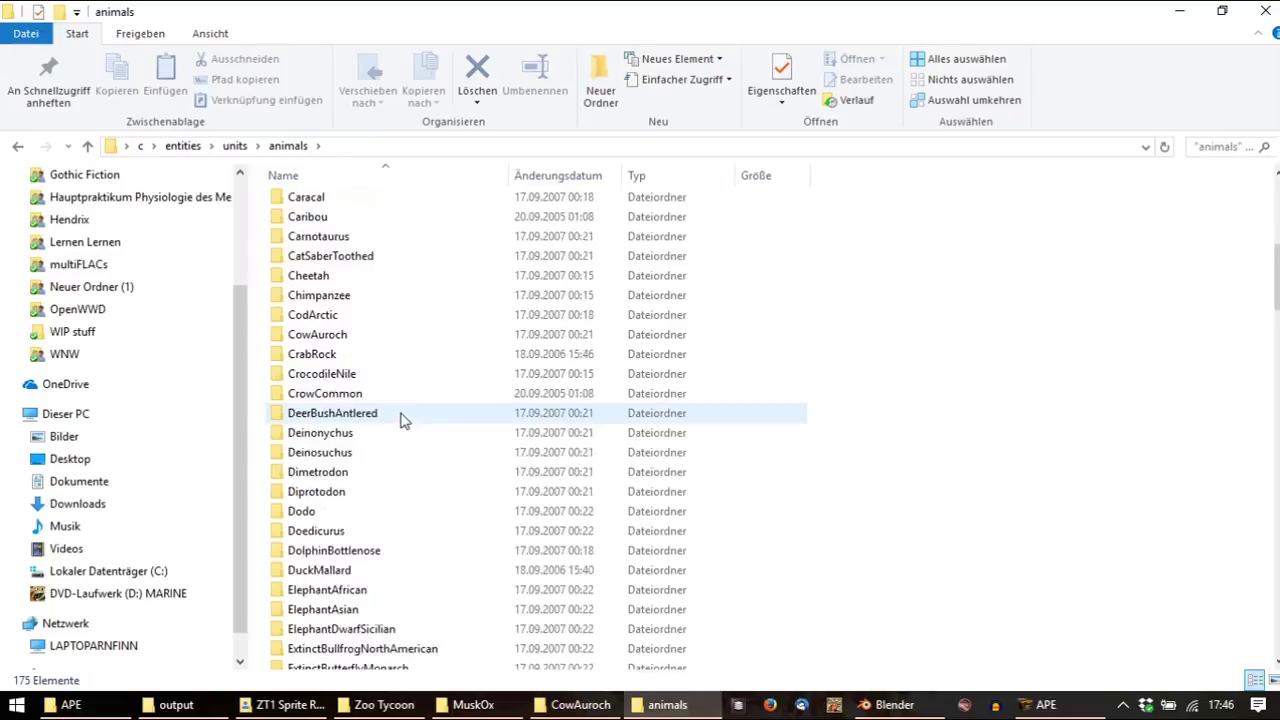
scroll(400, 420, "up", 7)
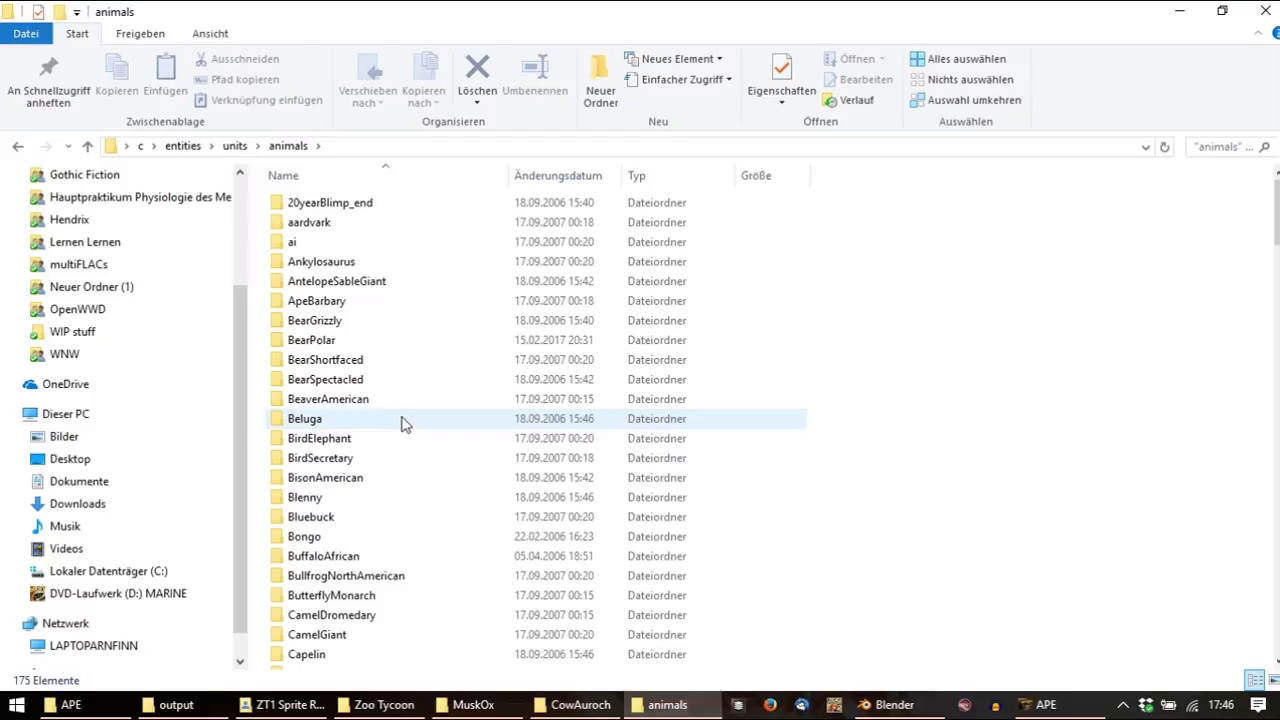
scroll(403, 421, "down", 2)
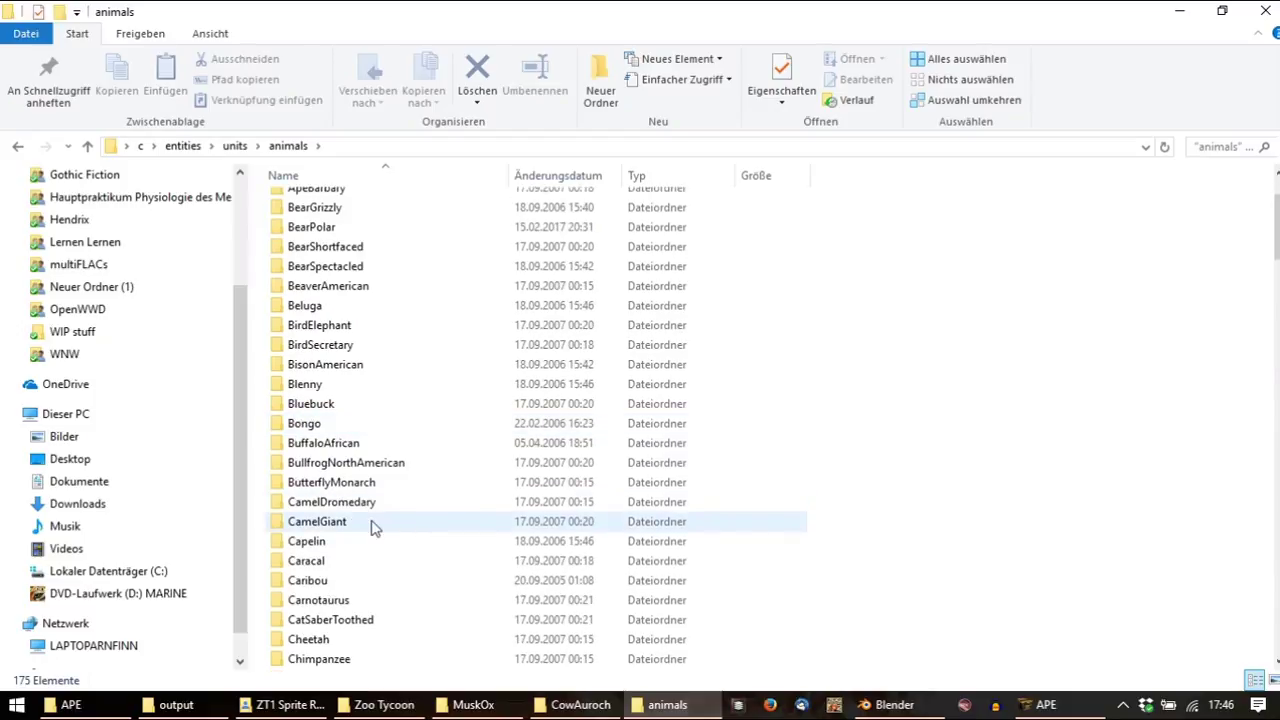
scroll(380, 545, "down", 3)
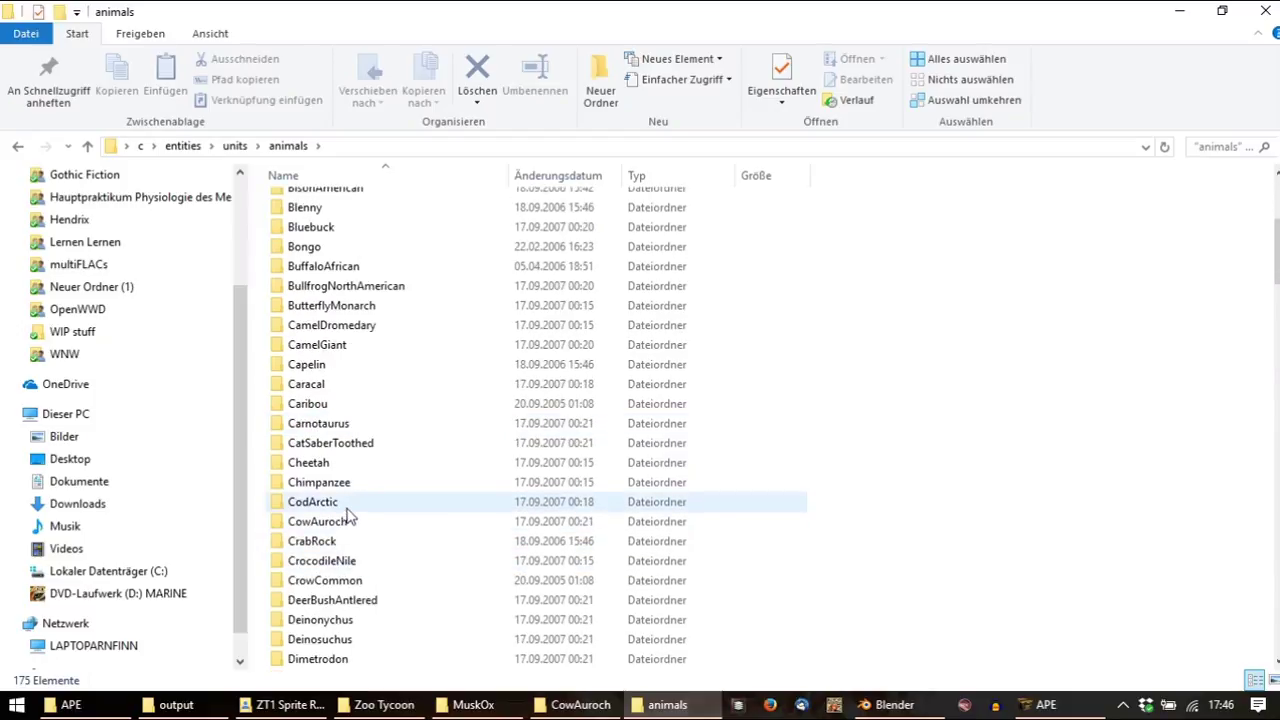
left_click(343, 521)
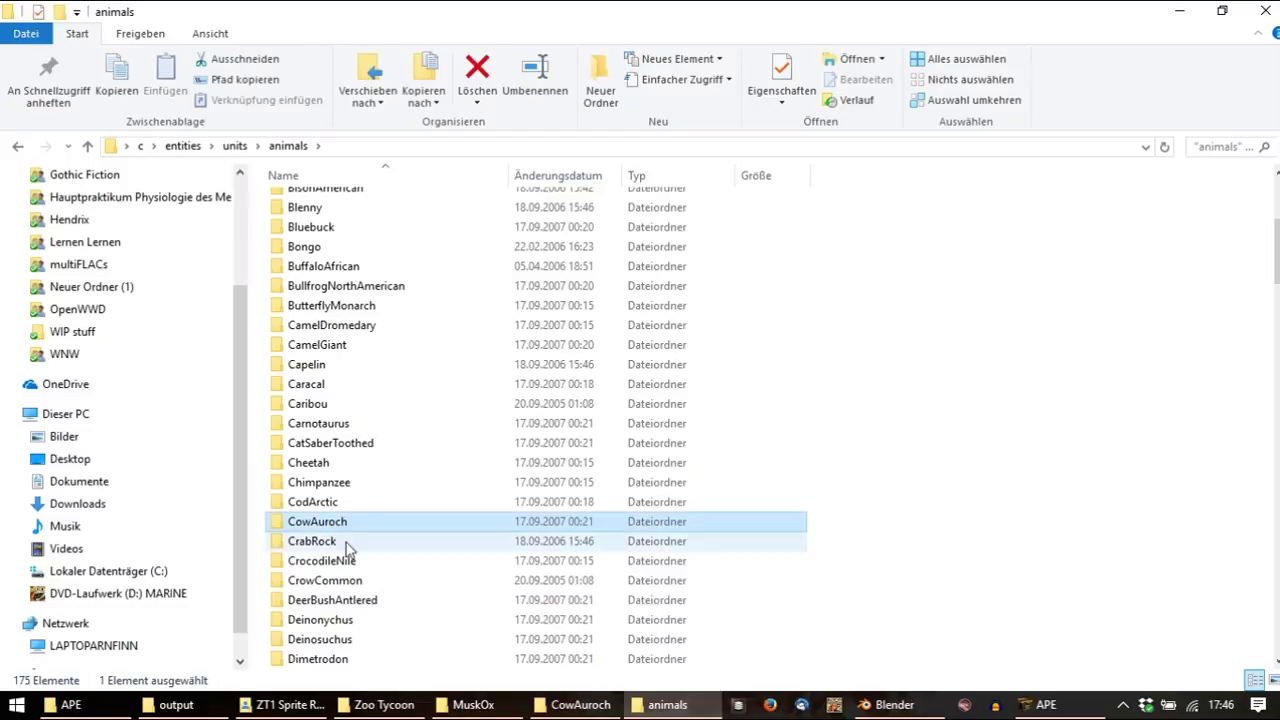
left_click(890, 704)
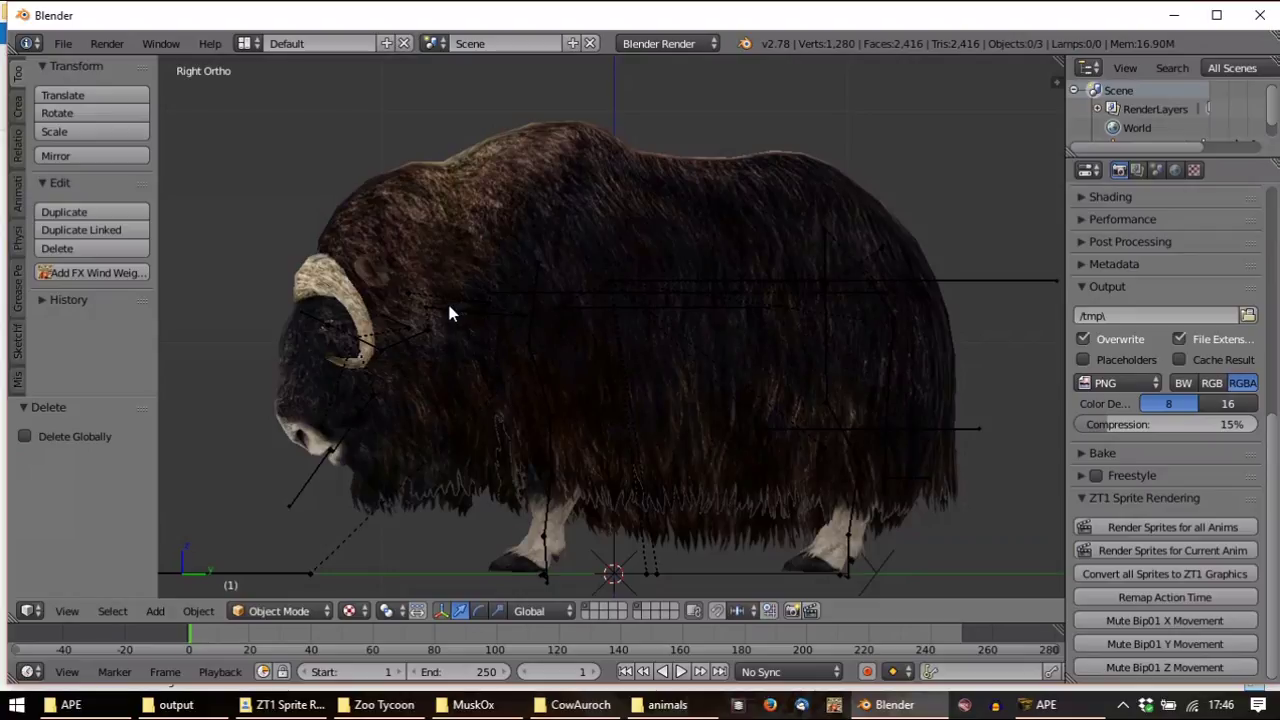
Import Auroch_Adult_F_Eat_Idle.bf as a Blue Fang Animation from the recent CowAuroch folder
left_click(62, 43)
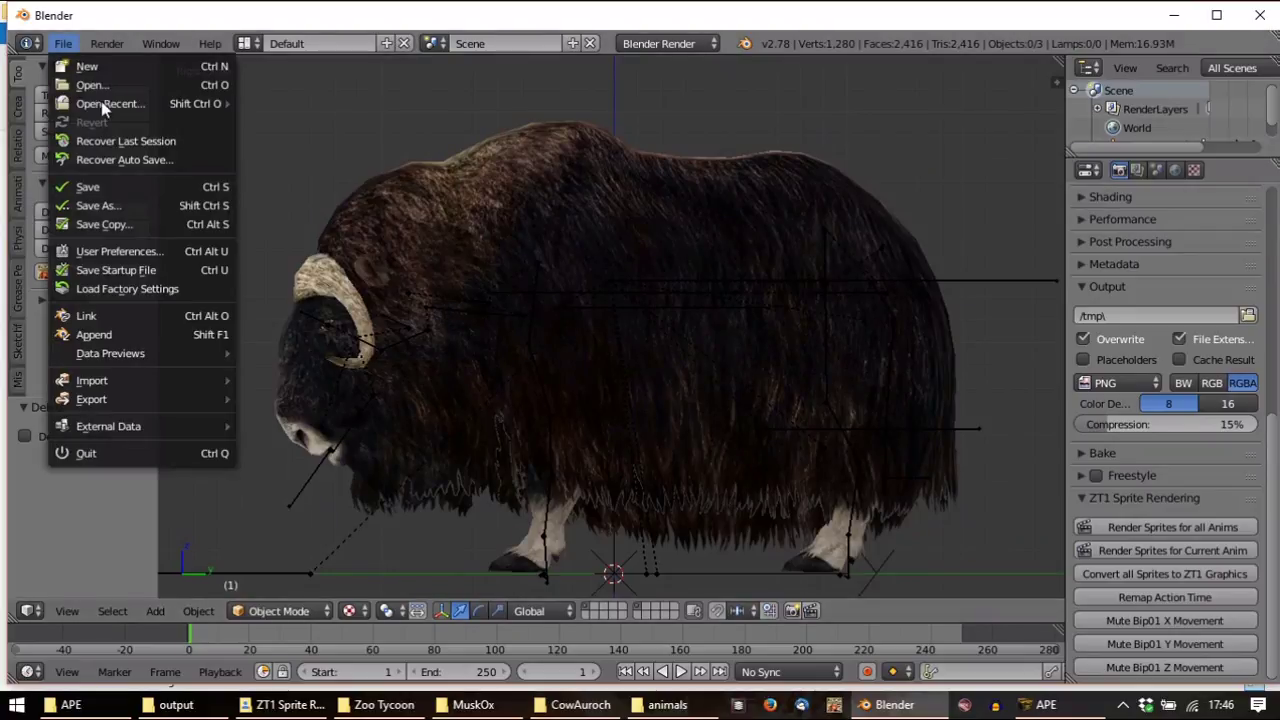
mouse_move(133, 386)
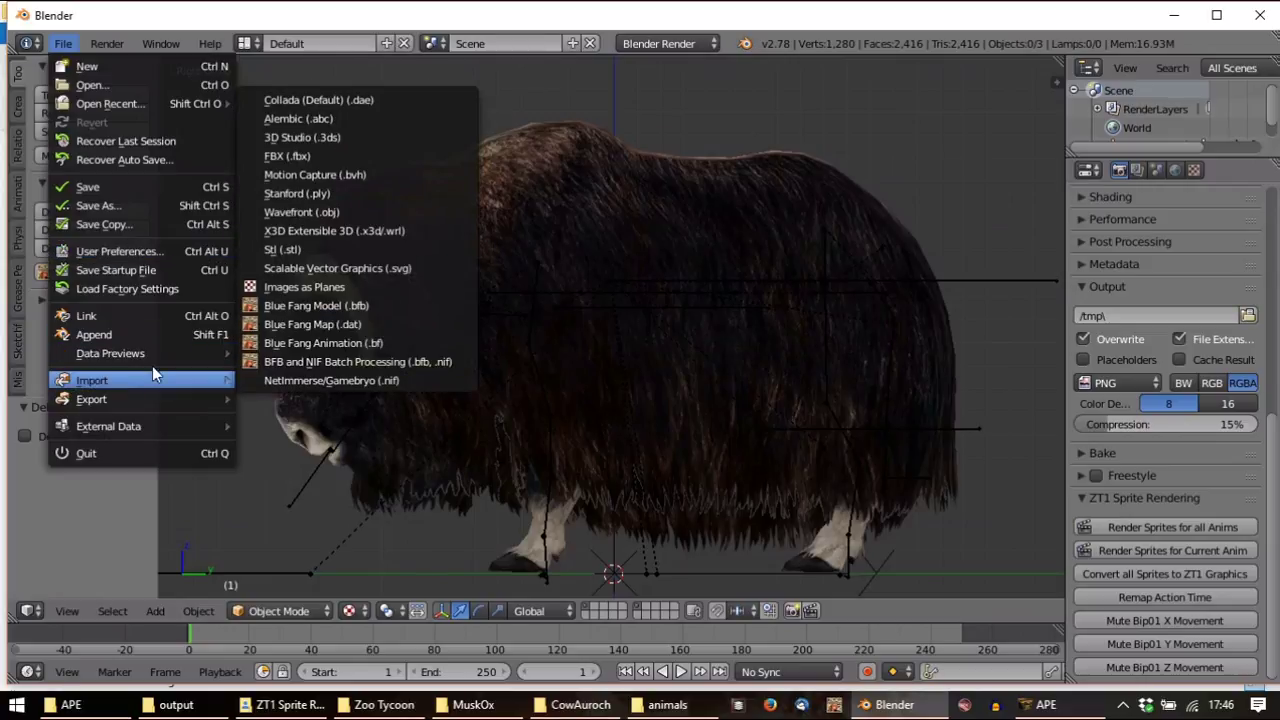
left_click(322, 342)
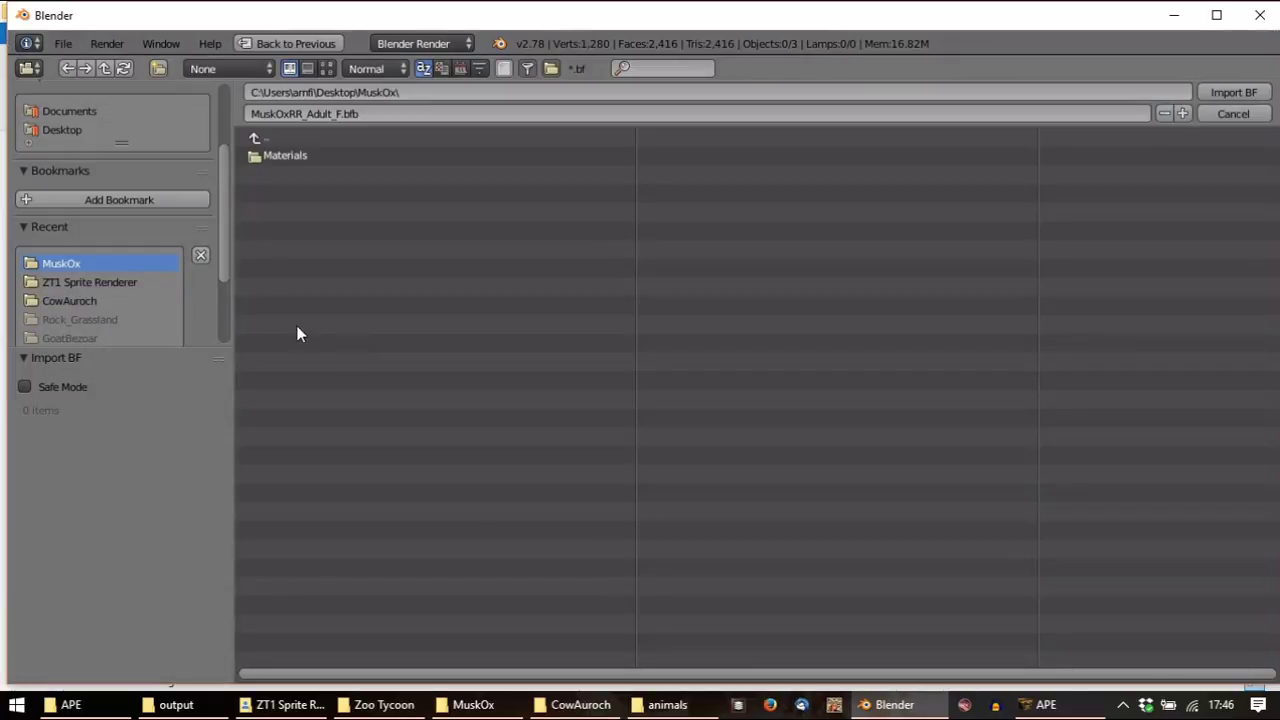
left_click(67, 303)
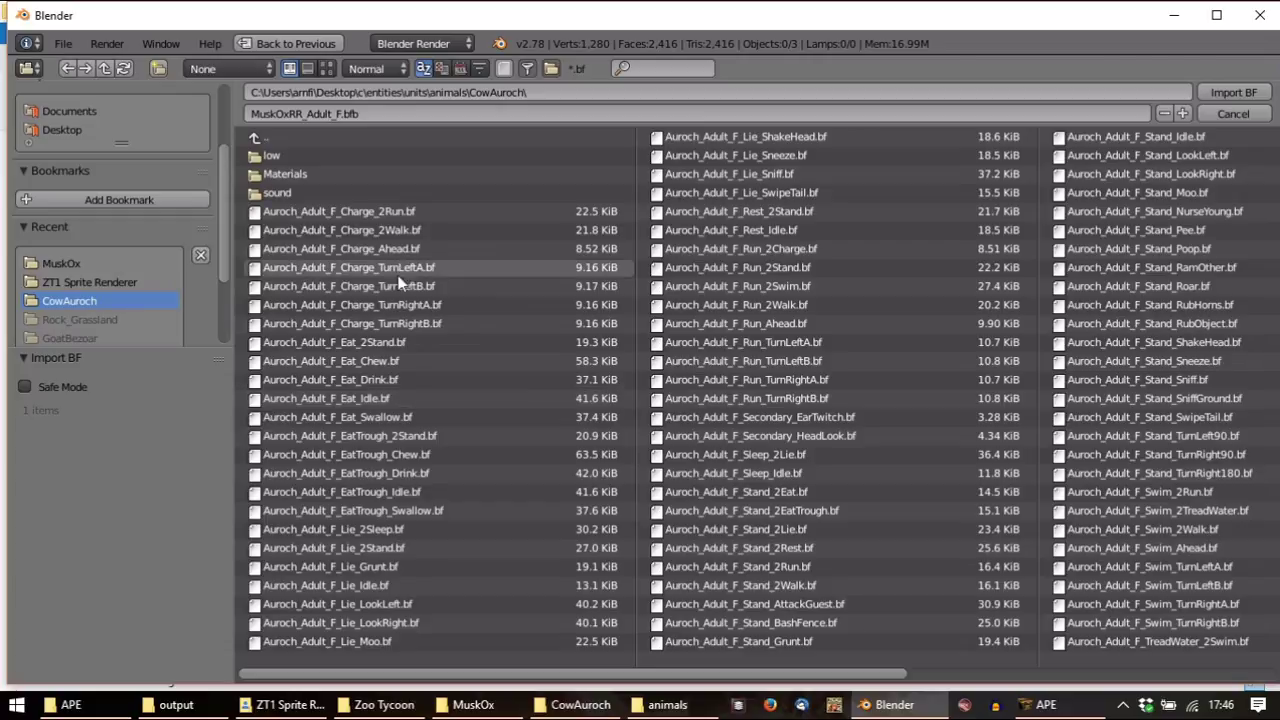
scroll(420, 320, "down", 1)
scroll(420, 320, "up", 1)
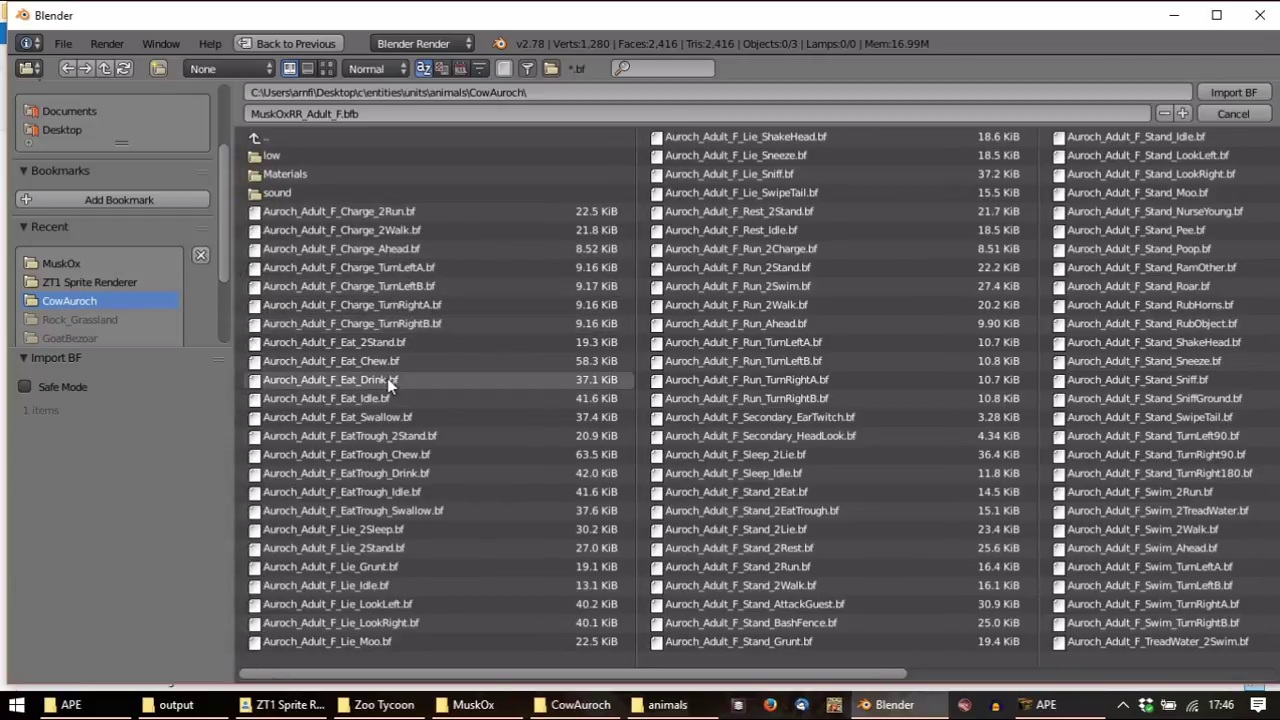
double_click(361, 399)
scroll(503, 370, "down", 2)
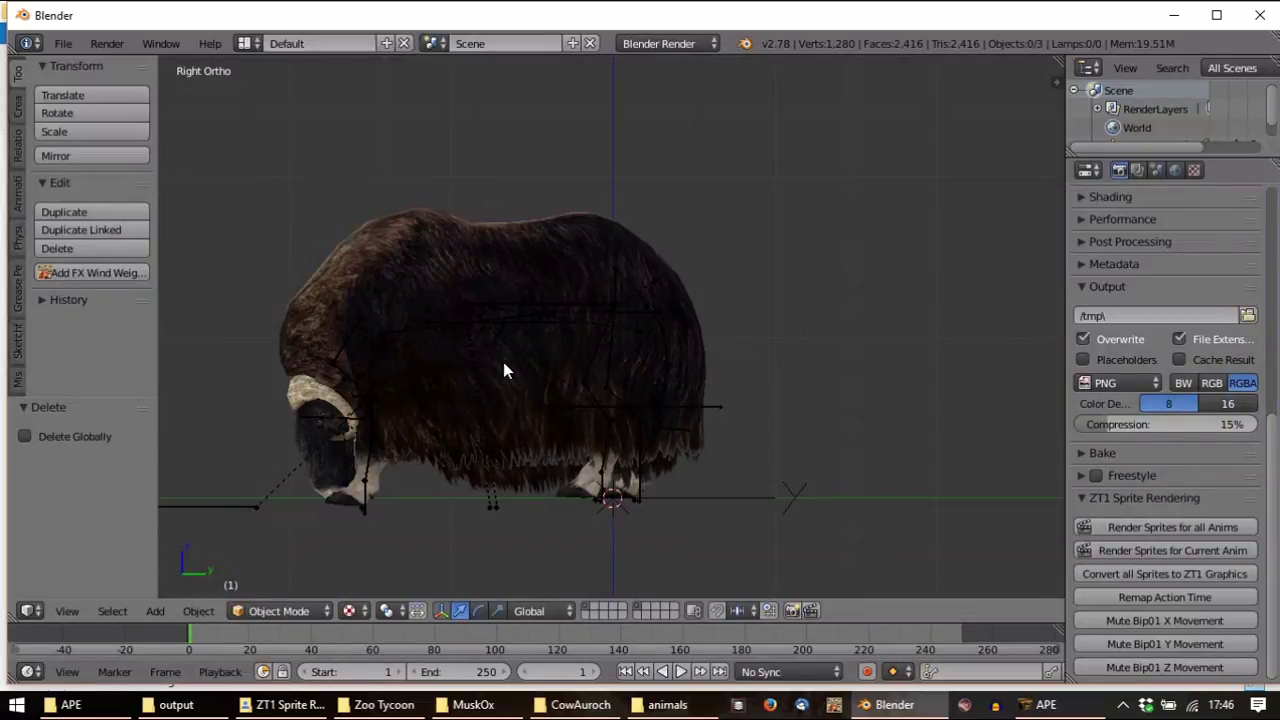
key("alt+a")
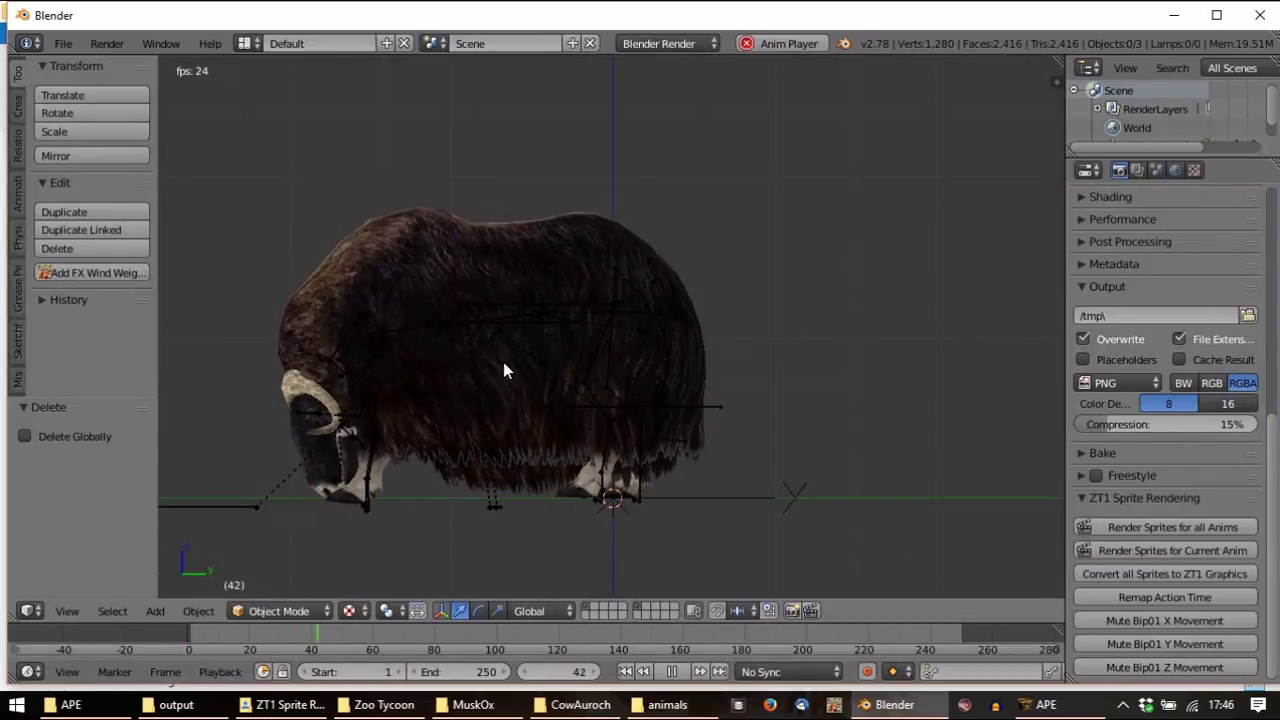
key("Escape")
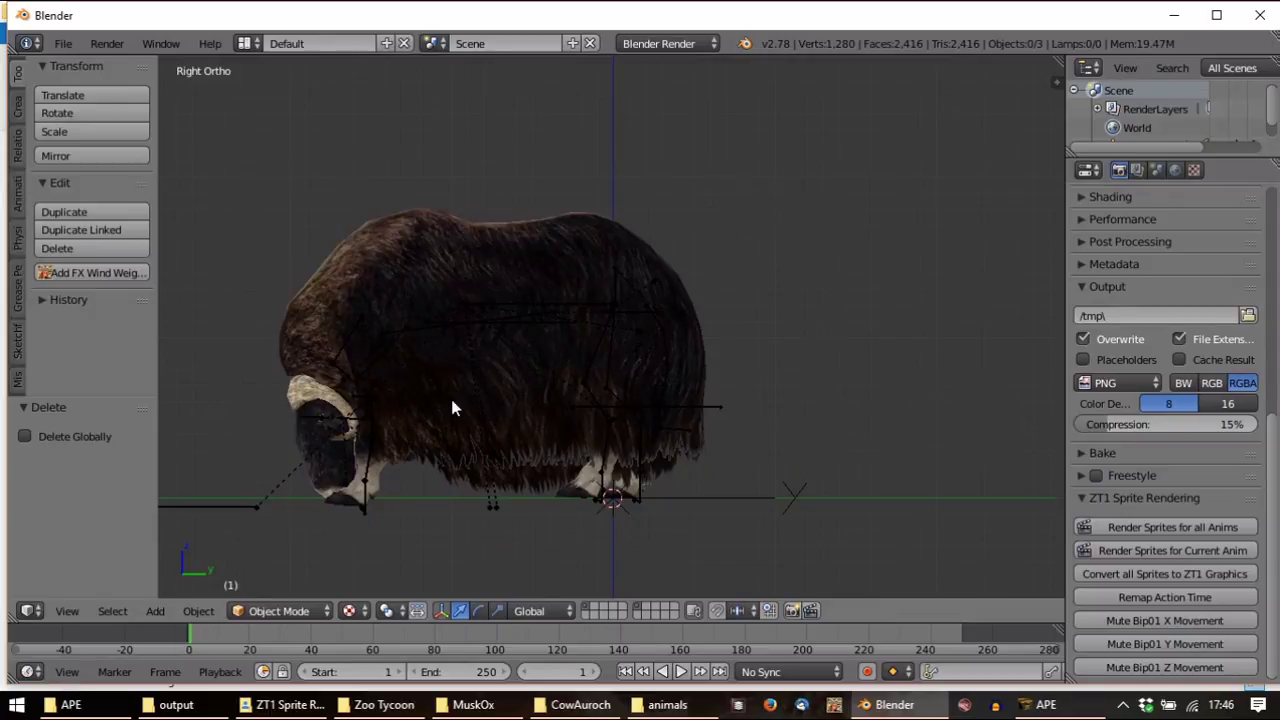
scroll(357, 420, "down", 4)
scroll(415, 478, "up", 10)
middle_click_drag(395, 371, 668, 468)
key("alt+a")
key("Escape")
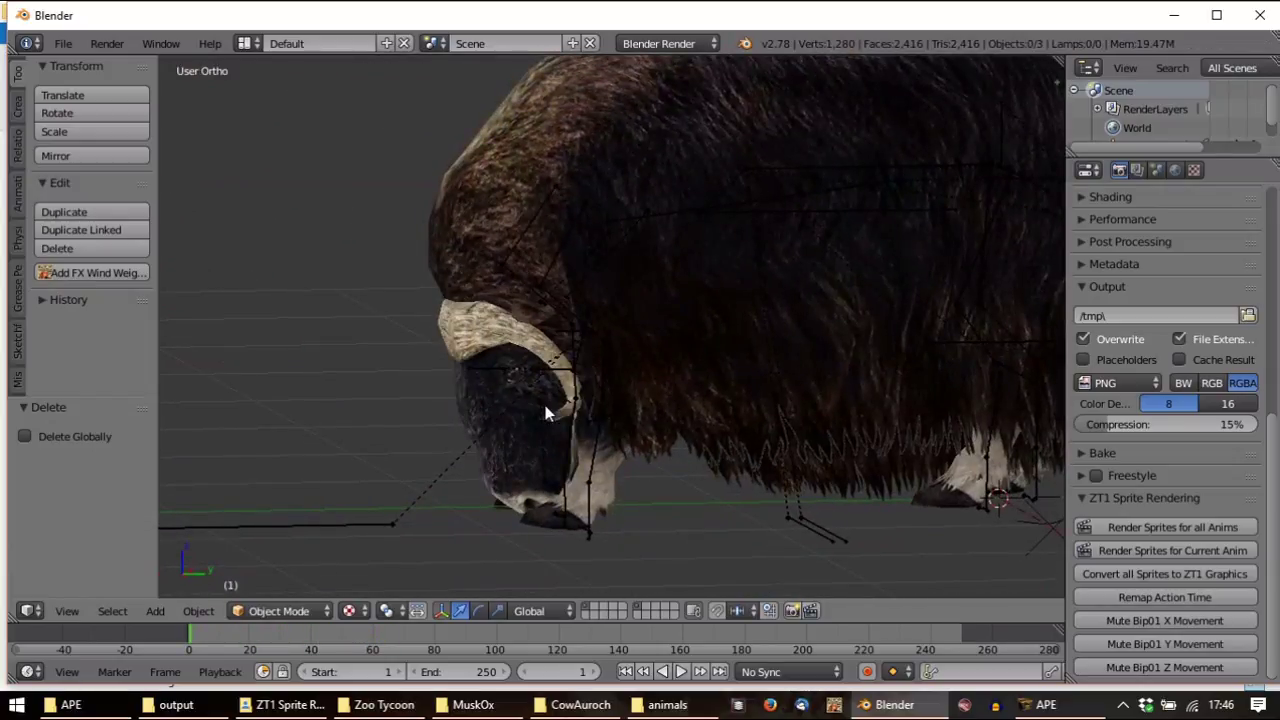
middle_click_drag(545, 407, 659, 410)
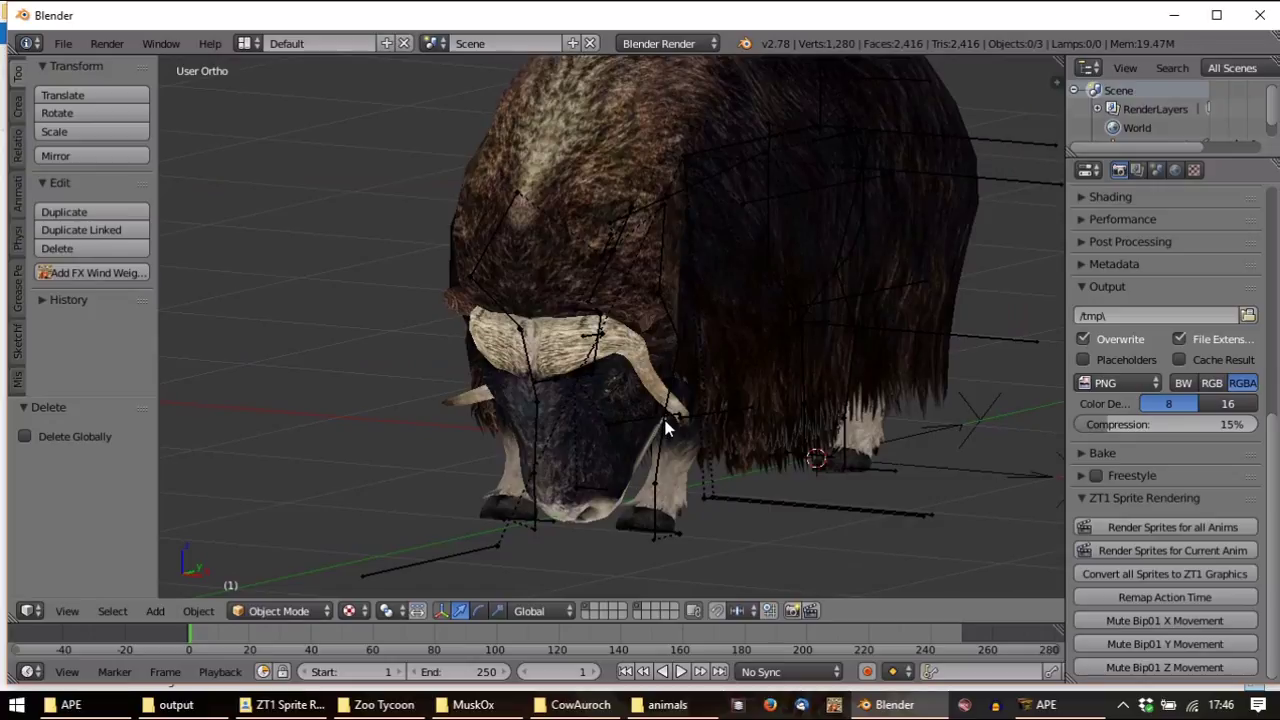
mouse_move(648, 427)
middle_mouse_down()
mouse_move(712, 408)
mouse_move(728, 418)
mouse_move(697, 437)
mouse_move(642, 440)
middle_mouse_up()
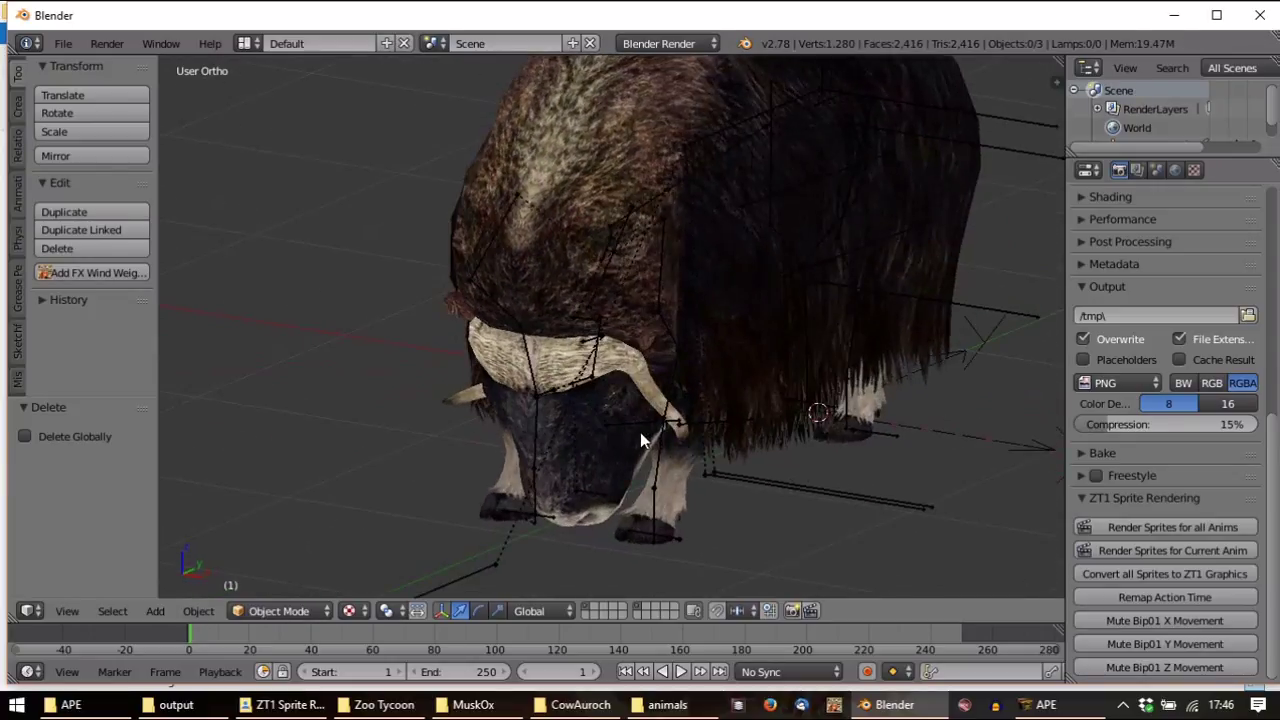
middle_click_drag(661, 355, 583, 410)
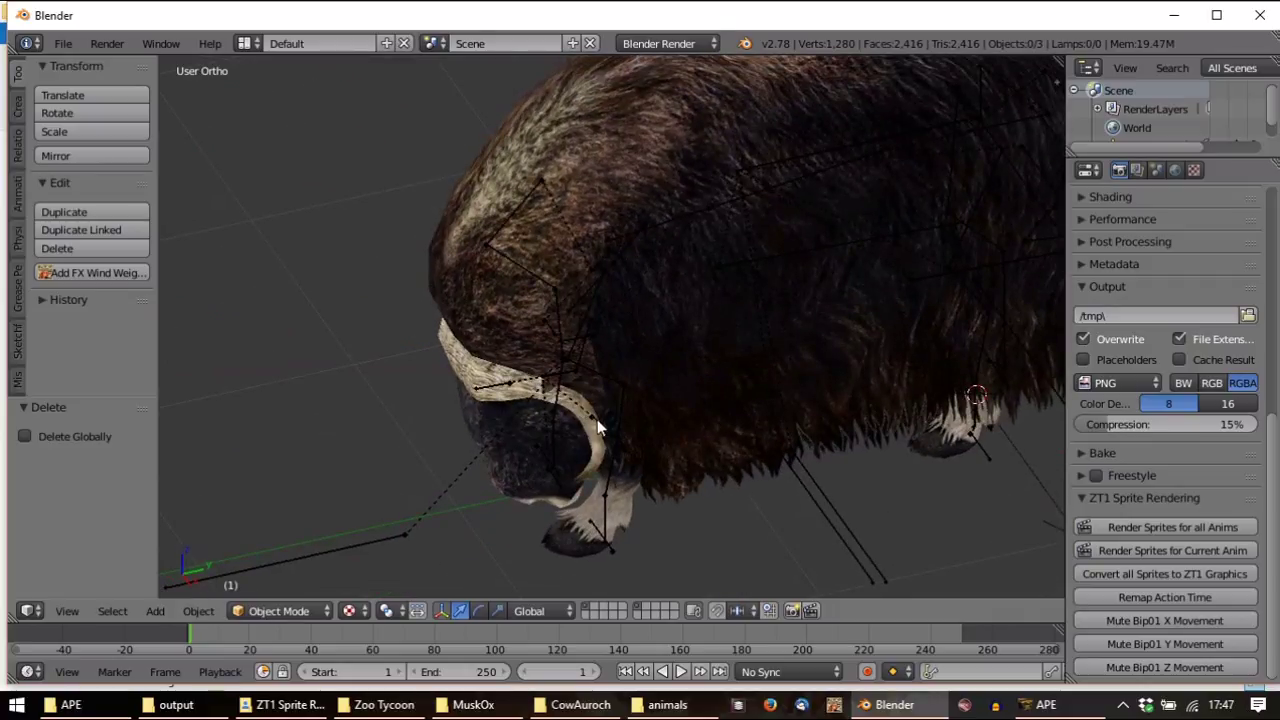
right_click(606, 430)
right_click(624, 447)
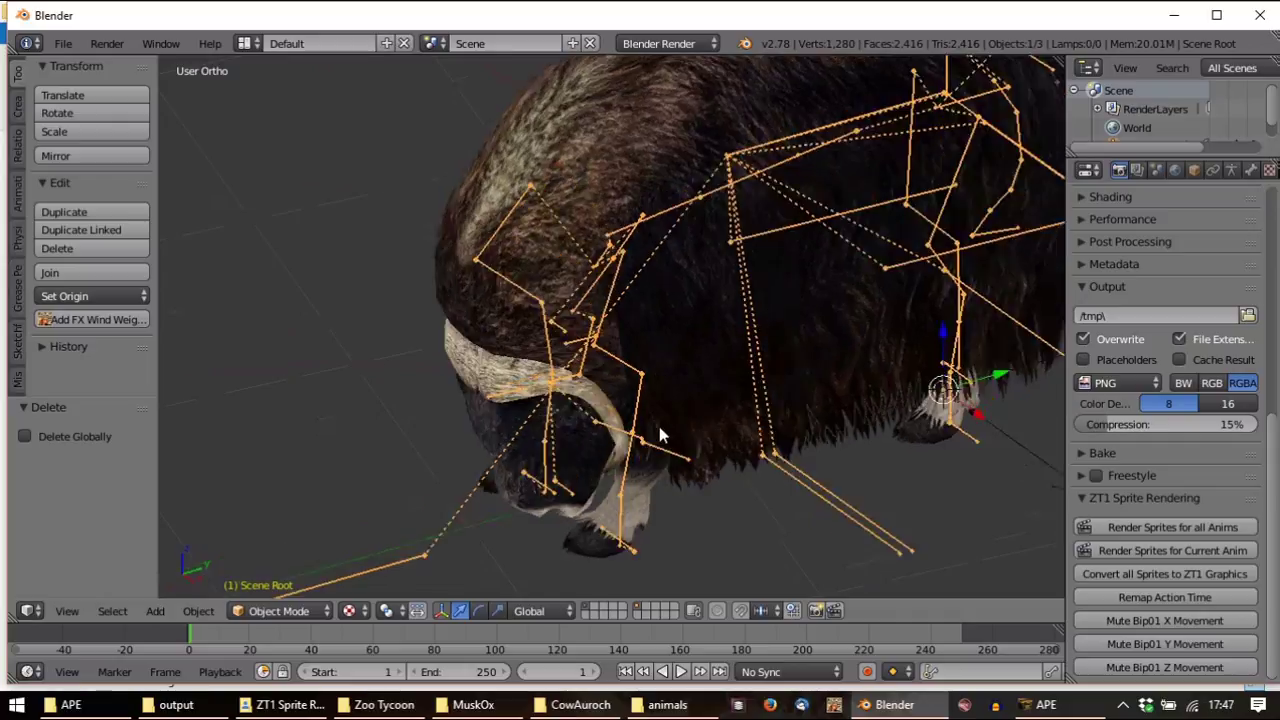
Inspect the musk ox armature in Pose Mode and its rest pose in Edit Mode
middle_click_drag(660, 436, 684, 440)
right_click(630, 432)
key("Tab")
key("Tab")
right_click(636, 431)
left_click(282, 611)
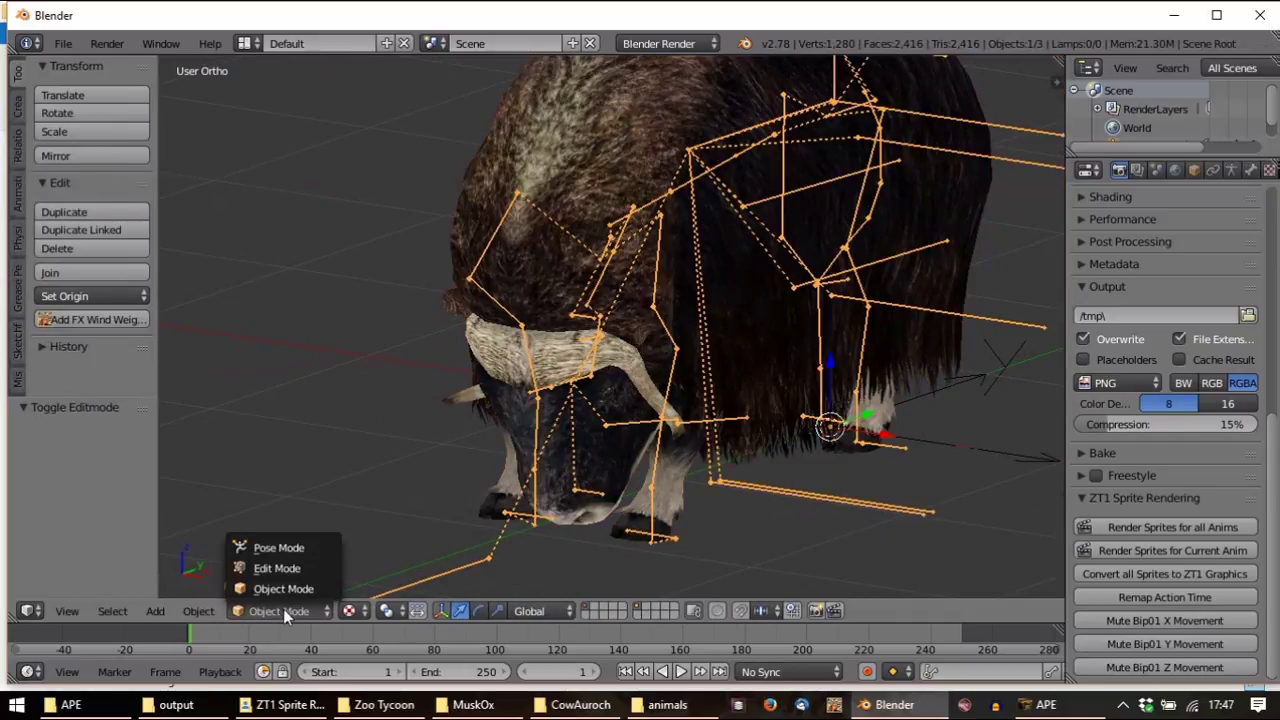
left_click(278, 548)
right_click(648, 428)
middle_click_drag(640, 430, 814, 457)
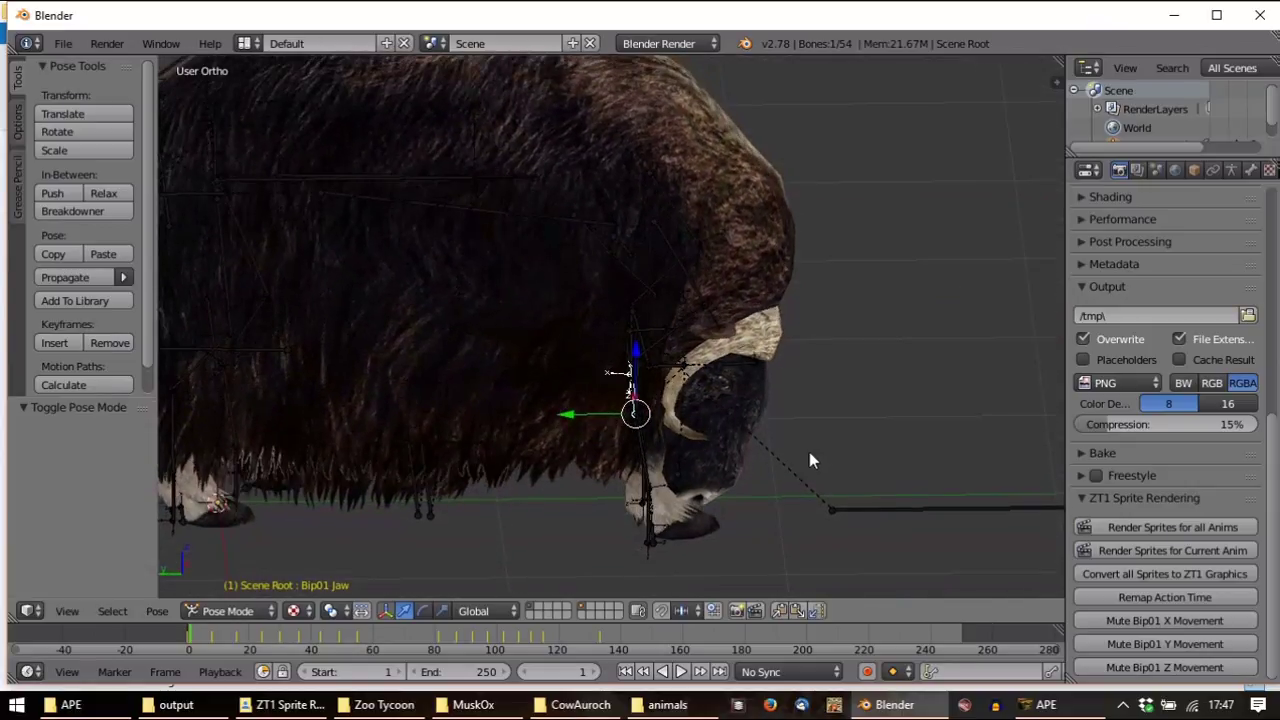
scroll(791, 463, "down", 3)
key("Tab")
key("Tab")
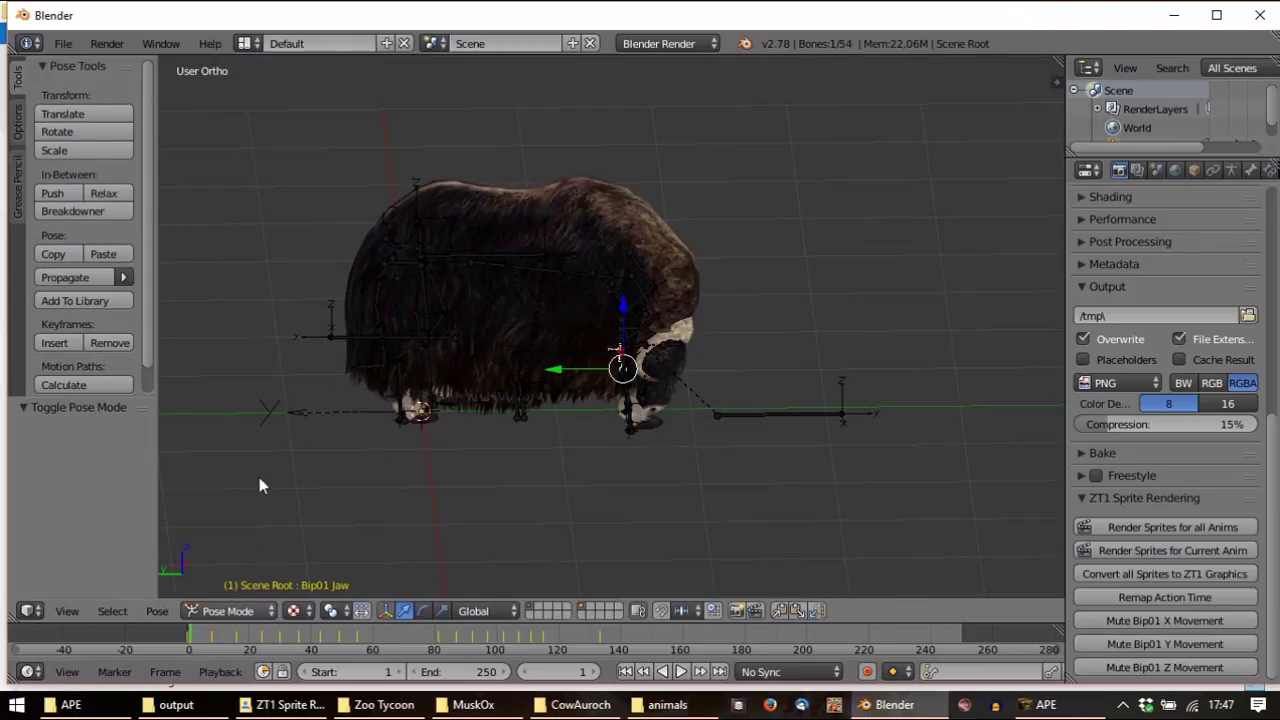
key("Tab")
Return the armature to Object Mode, play the animation, then delete the armature
left_click(272, 610)
left_click(282, 588)
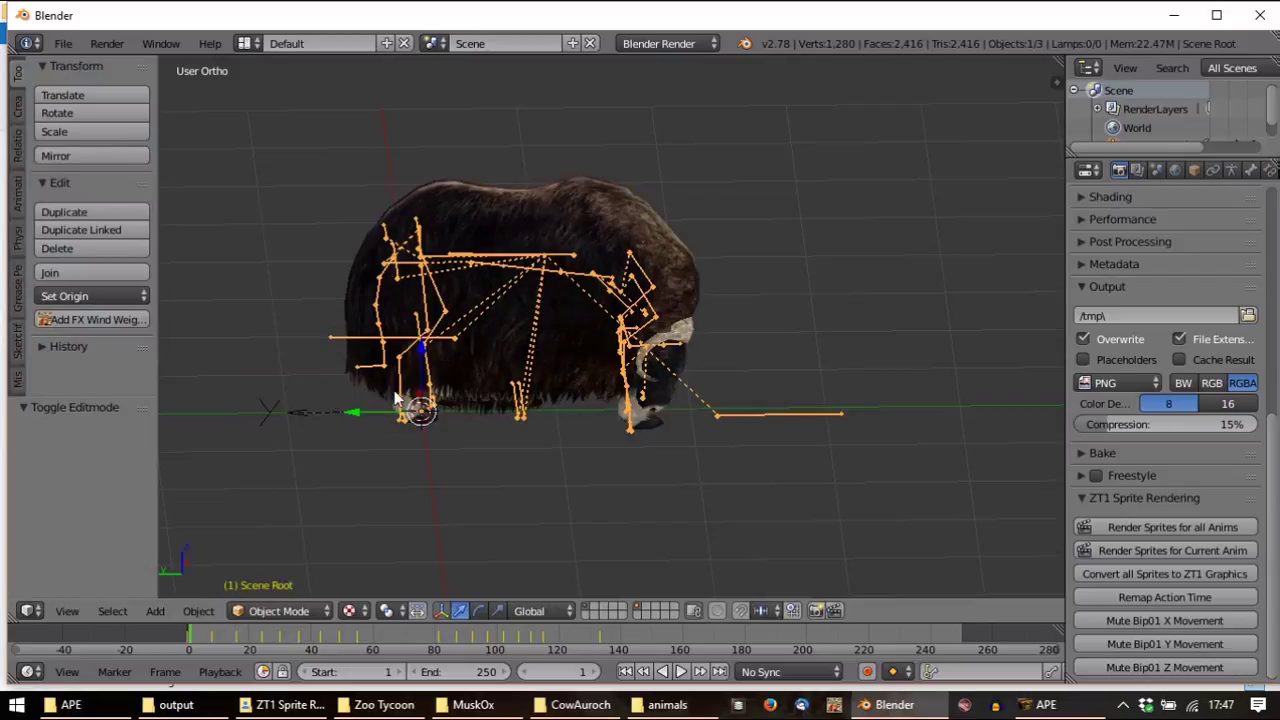
middle_click_drag(390, 413, 563, 418)
key("alt+a")
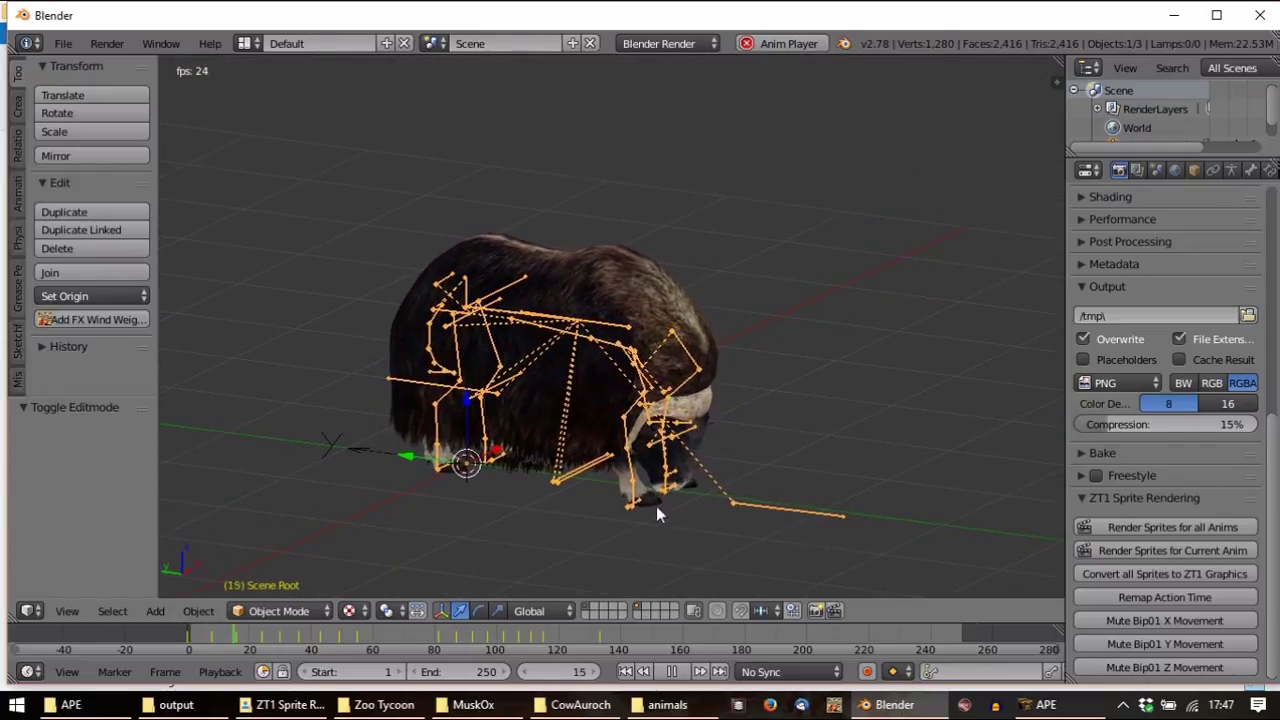
key("Escape")
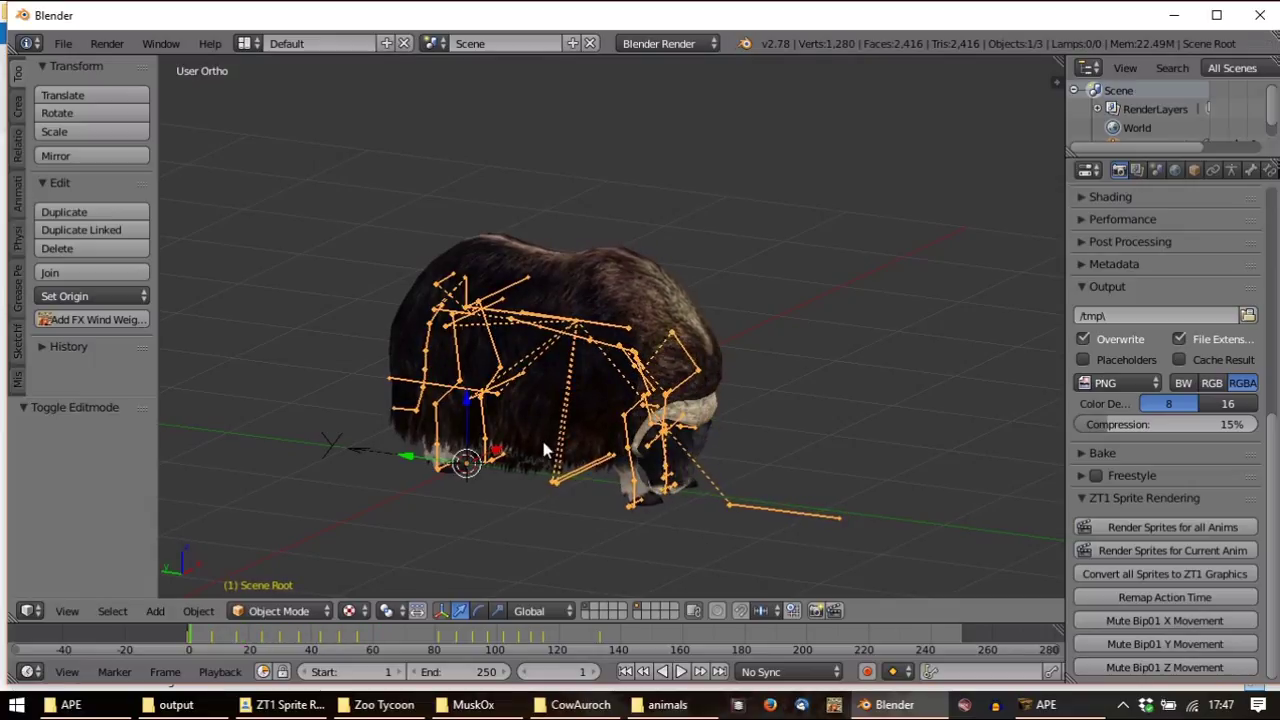
key("x")
left_click(558, 474)
Delete the lodgroup empty at the musk ox's feet
right_click(466, 420)
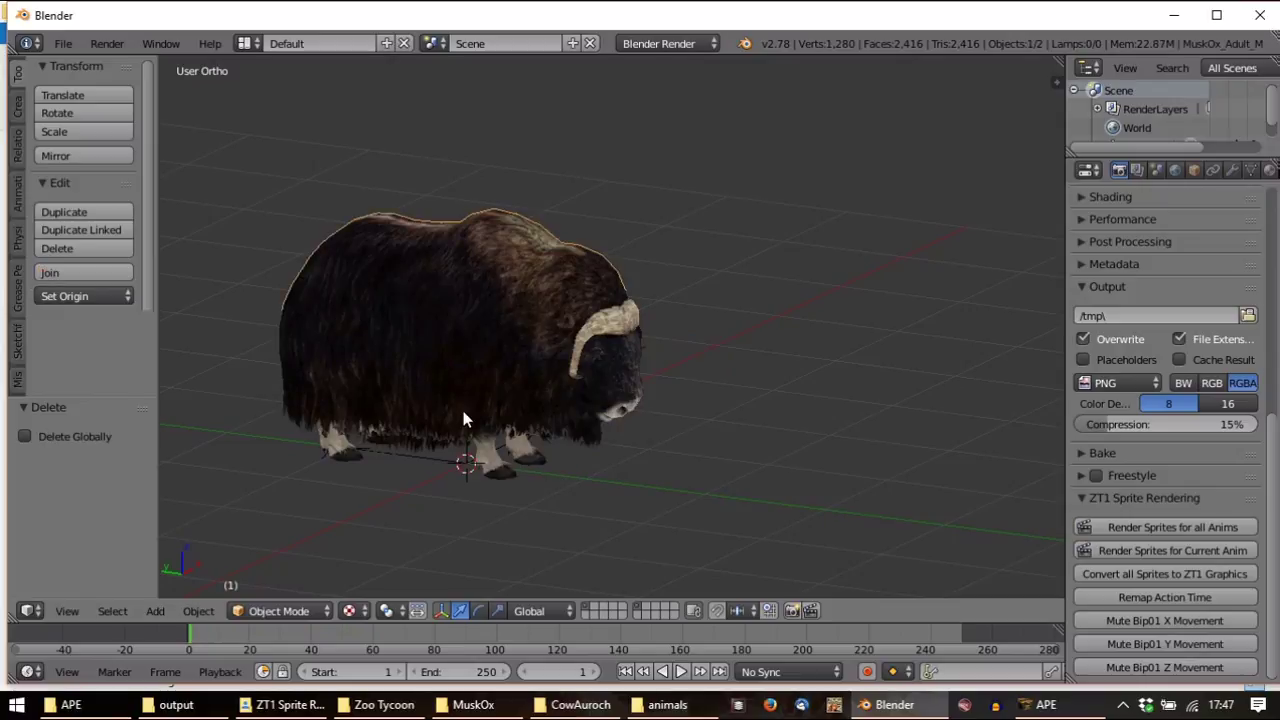
right_click(446, 470)
key("x")
left_click(448, 474)
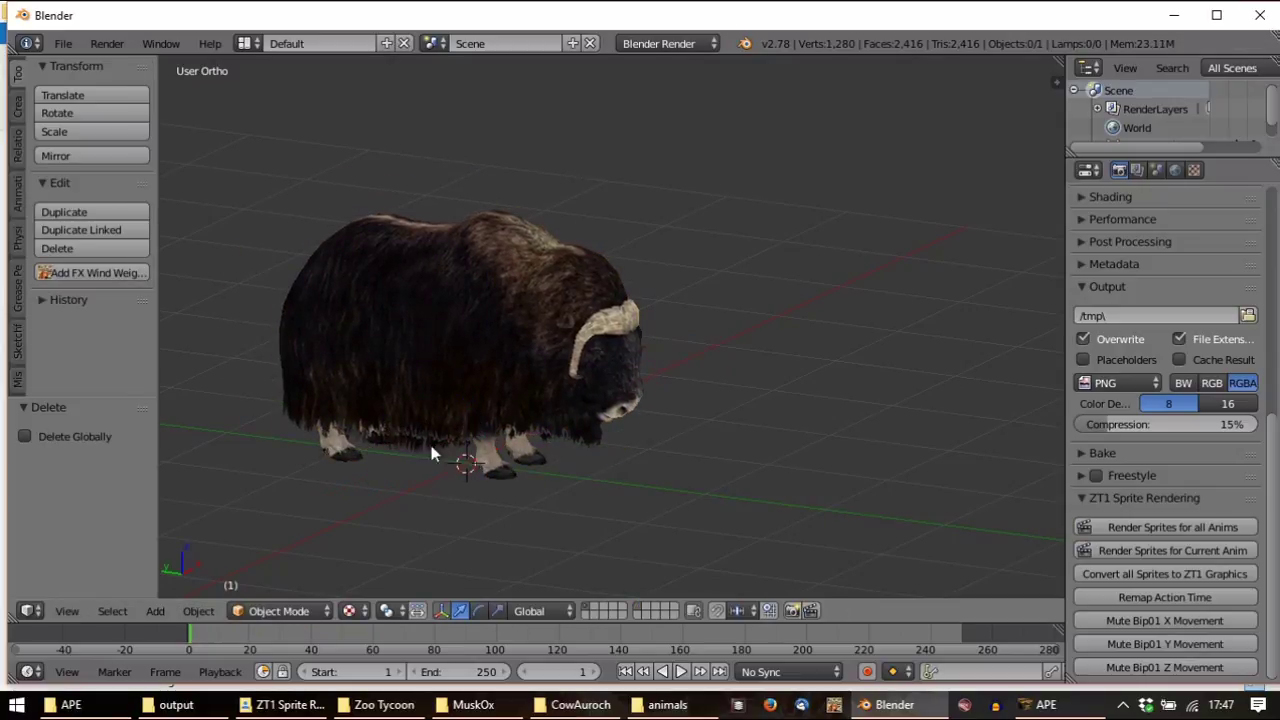
Open the Blue Fang Model (.bfb) importer at the recent CowAuroch folder
left_click(63, 44)
mouse_move(92, 382)
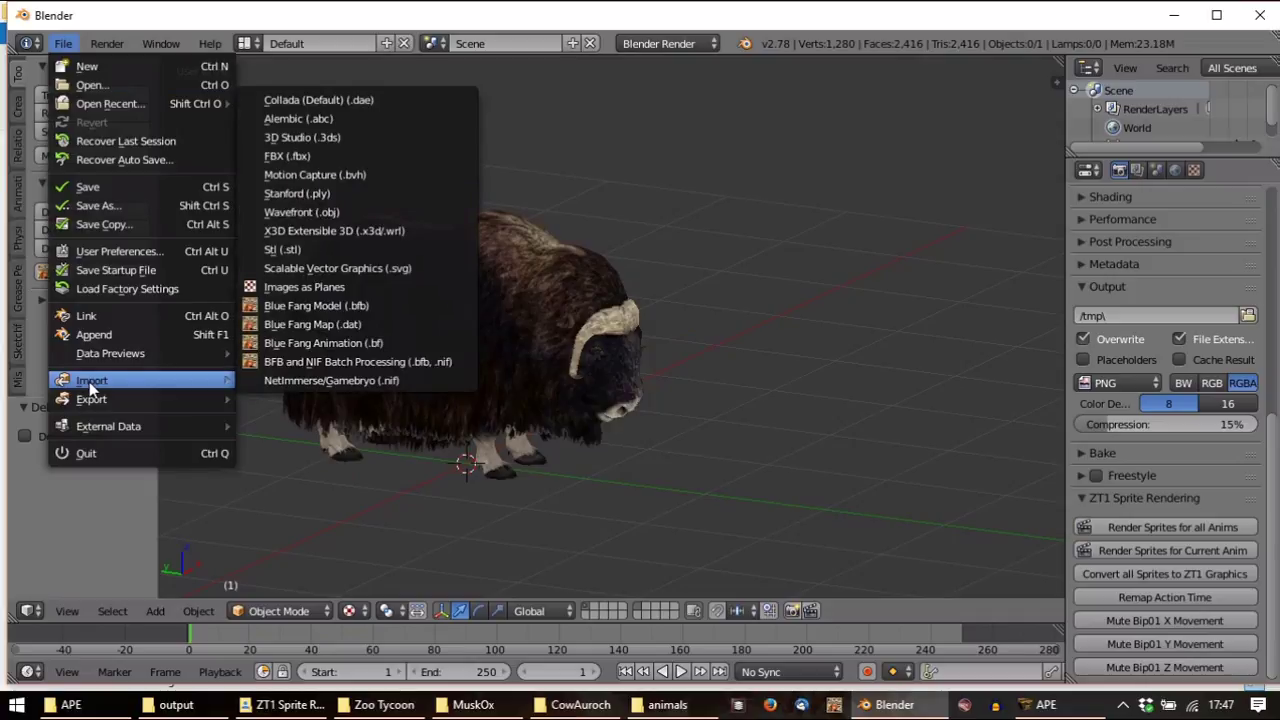
left_click(356, 306)
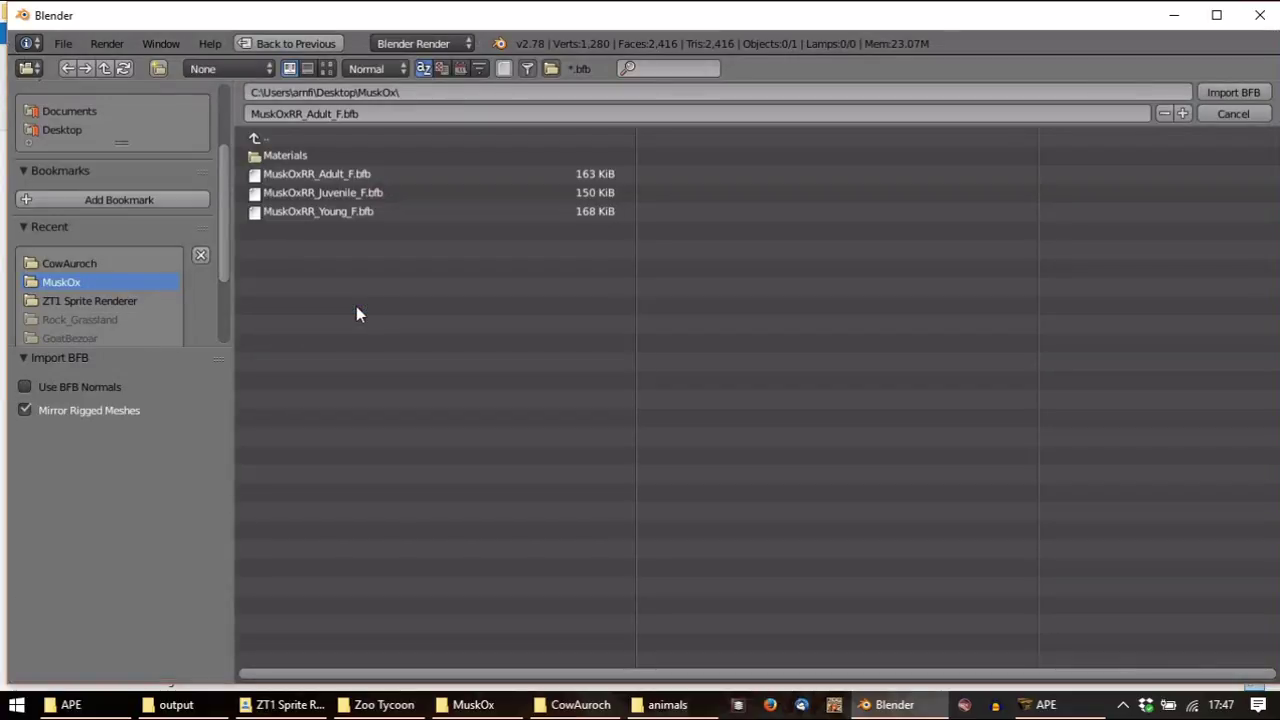
left_click(77, 265)
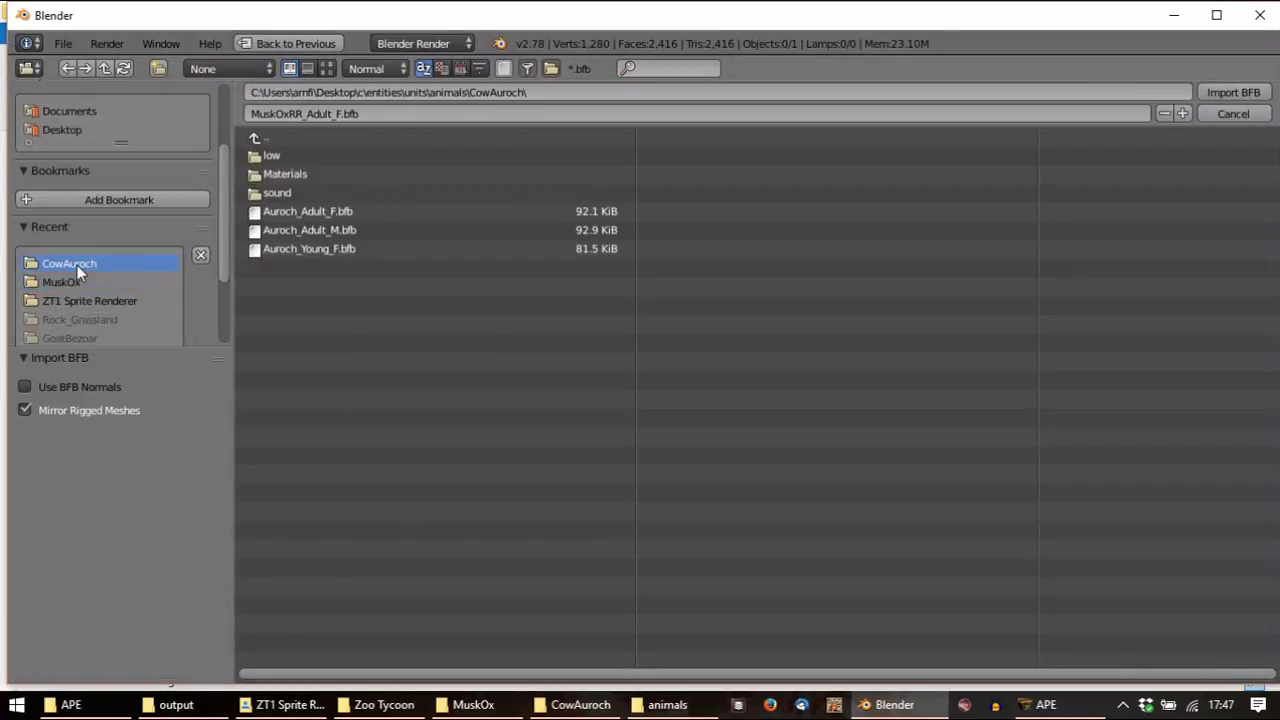
Import Auroch_Adult_M.bfb and move its rig to the right of the musk ox
double_click(362, 231)
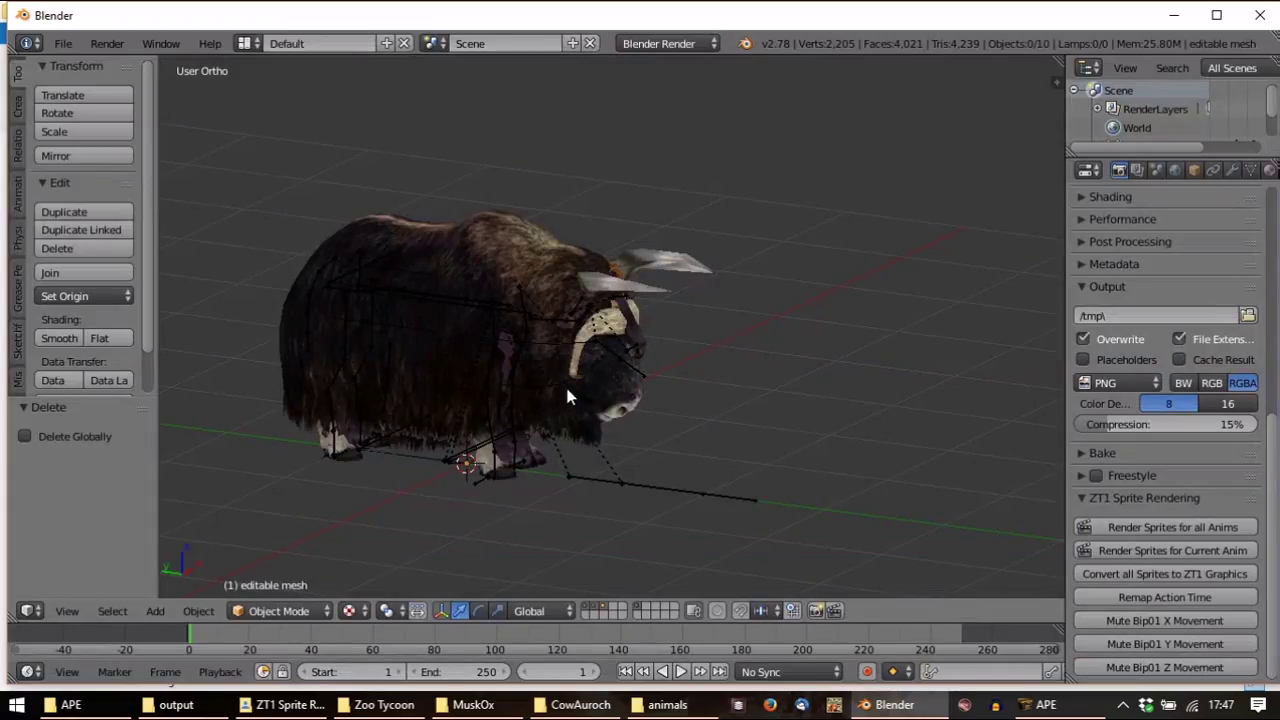
right_click(572, 476)
key("g")
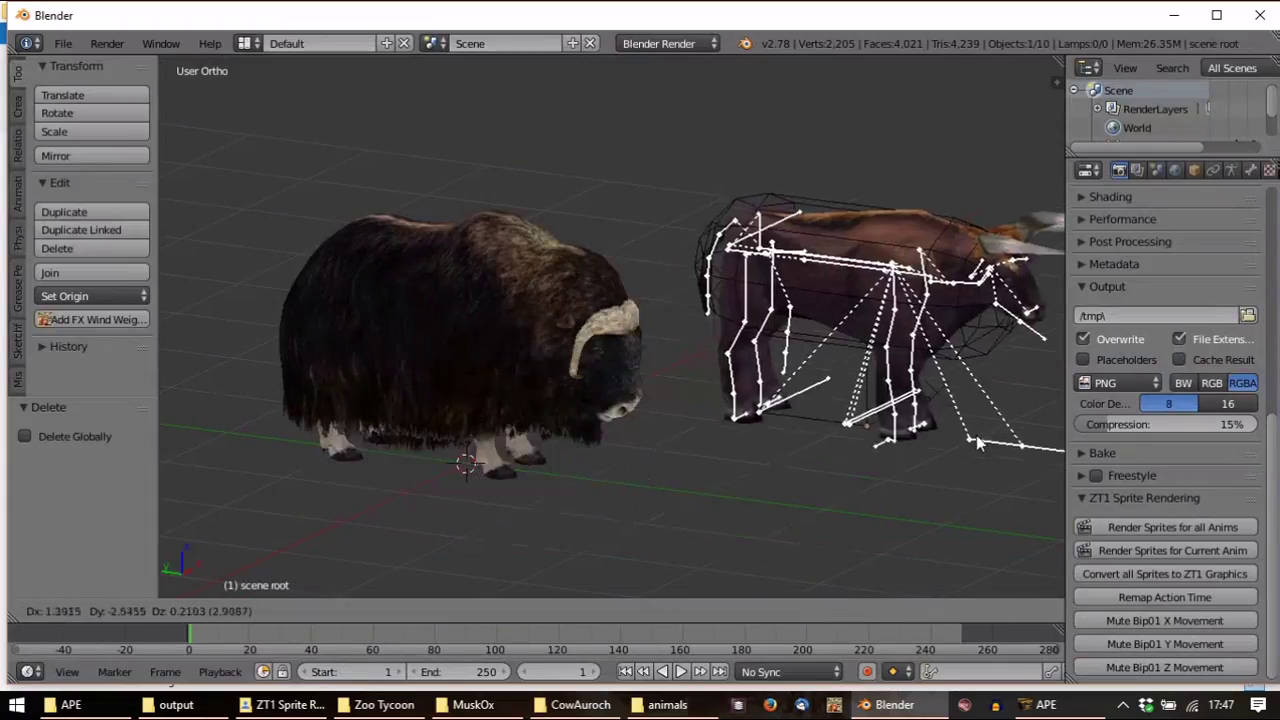
left_click(955, 425)
key("KP_Decimal")
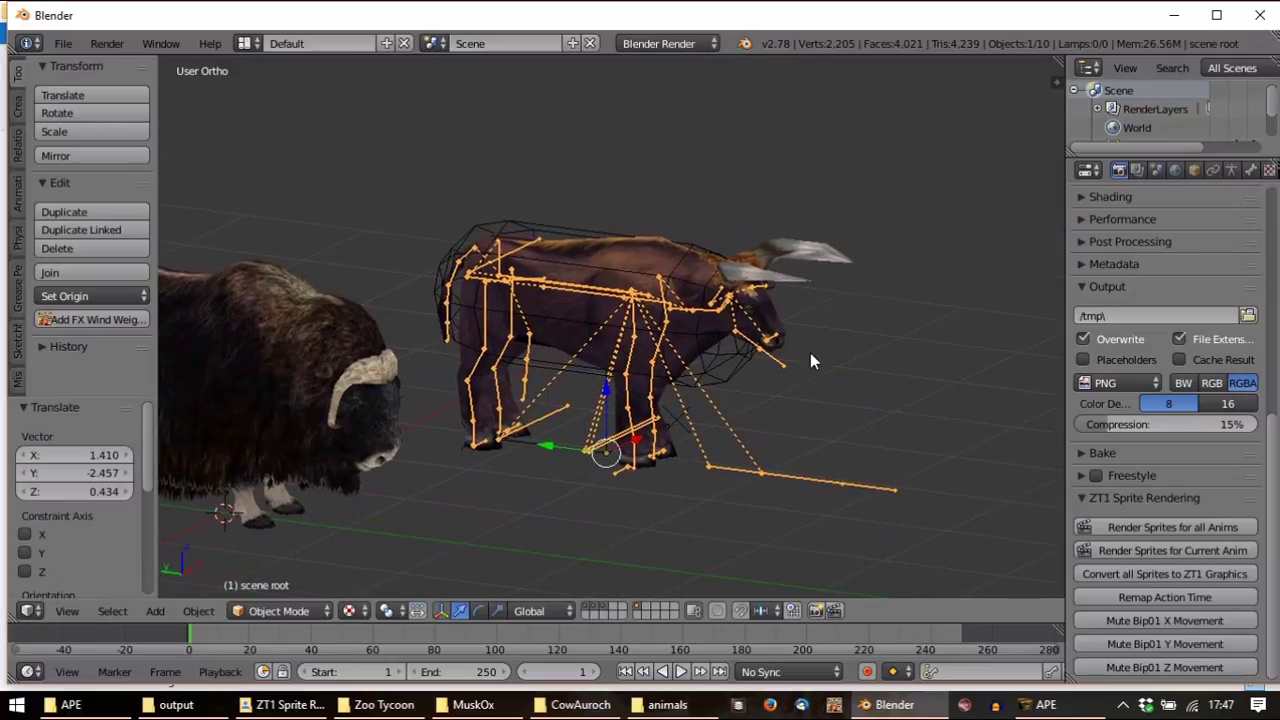
Delete the aurochs capsule, editable mesh and other leftover aurochs objects
right_click(725, 349)
right_click(700, 340, "shift")
key("g")
right_click(731, 366)
key("x")
left_click(722, 358)
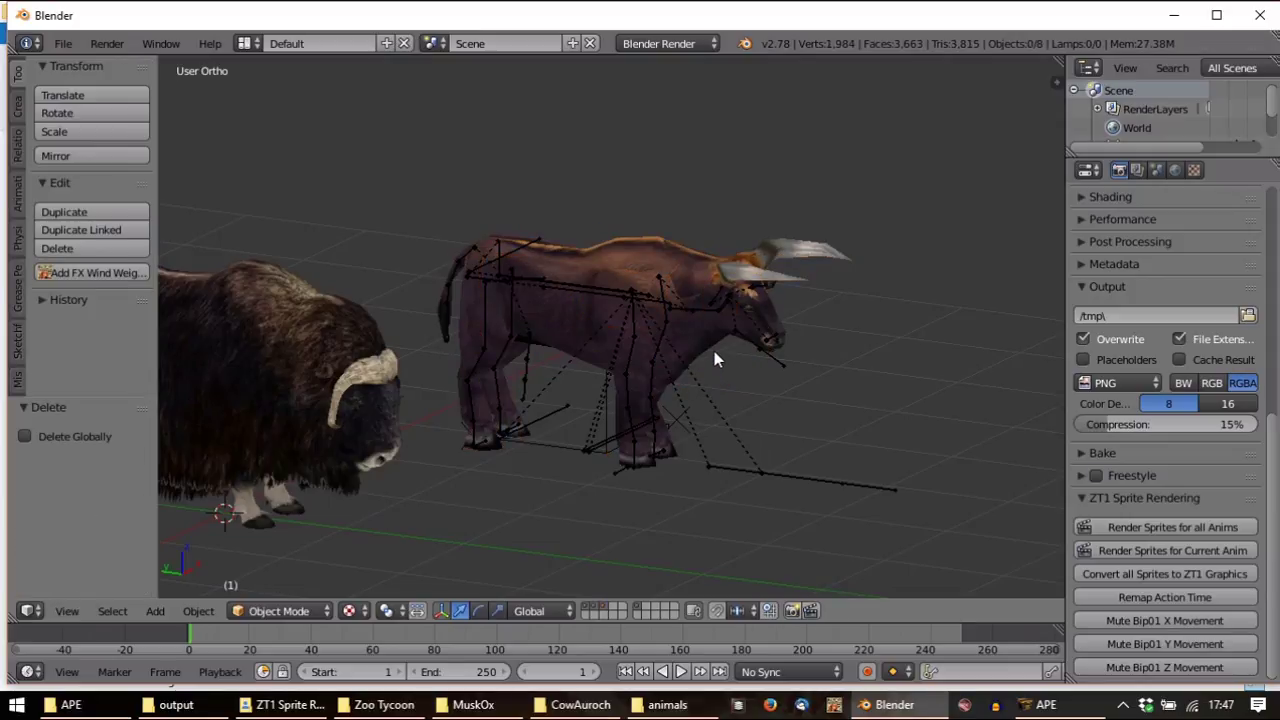
key("x")
left_click(714, 351)
right_click(621, 366)
key("x")
left_click(600, 368)
right_click(606, 415)
key("x")
left_click(606, 415)
Delete the auroch_adult_m_lod 02 mesh and select the lod 01 mesh
middle_click_drag(606, 415, 408, 457)
right_click(252, 490)
key("x")
left_click(252, 484)
right_click(277, 506)
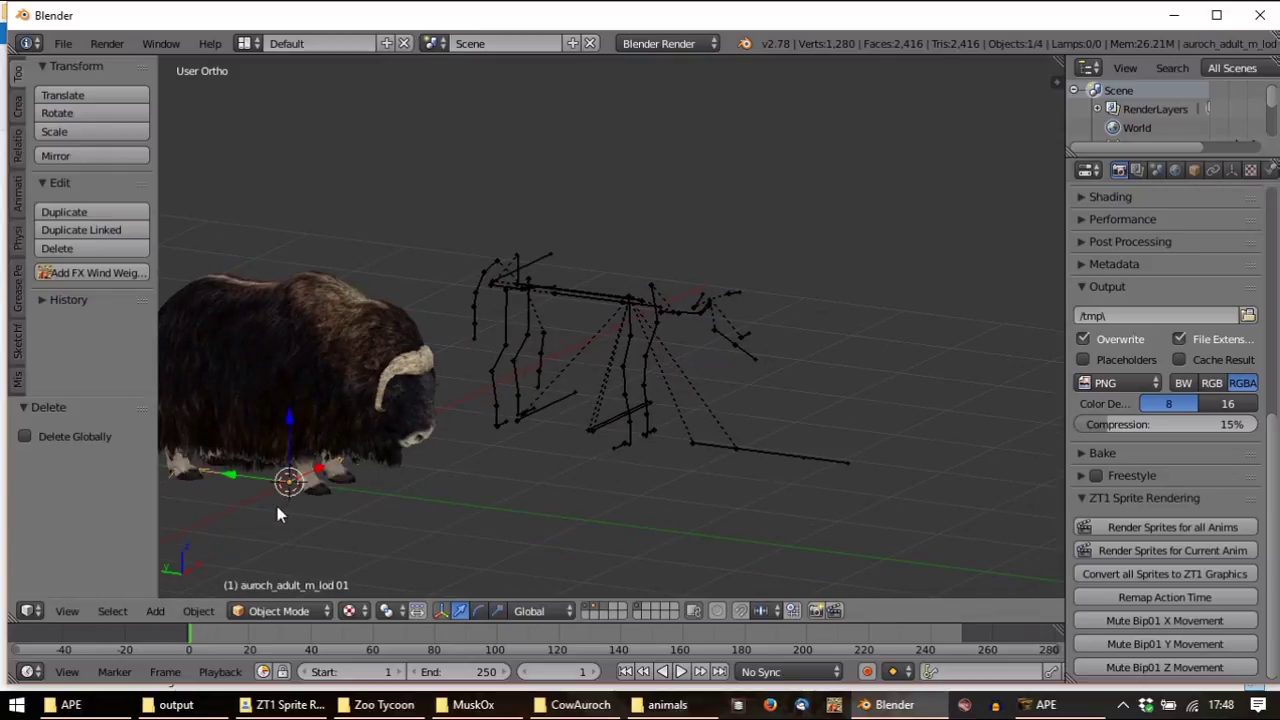
Delete the lod 01 mesh and reset the aurochs armature to the origin over the musk ox
key("x")
left_click(274, 490)
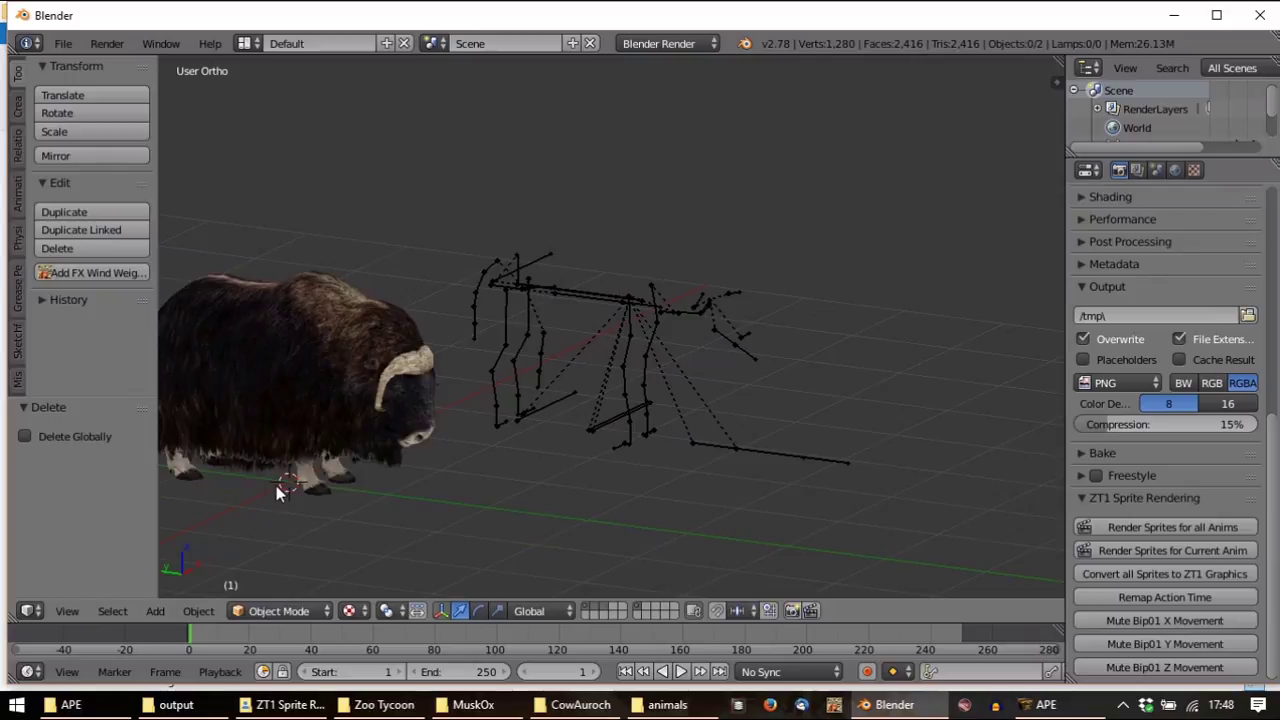
right_click(276, 485)
right_click(644, 455)
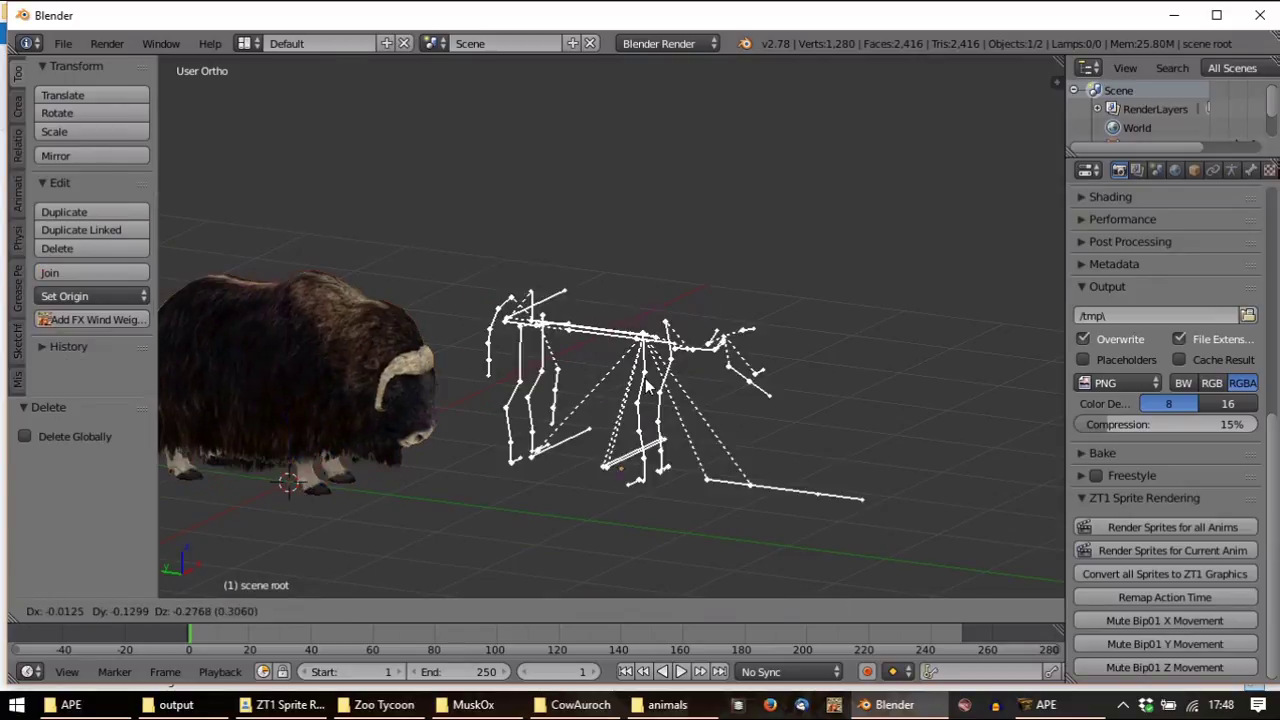
key("alt+g")
key("KP_Decimal")
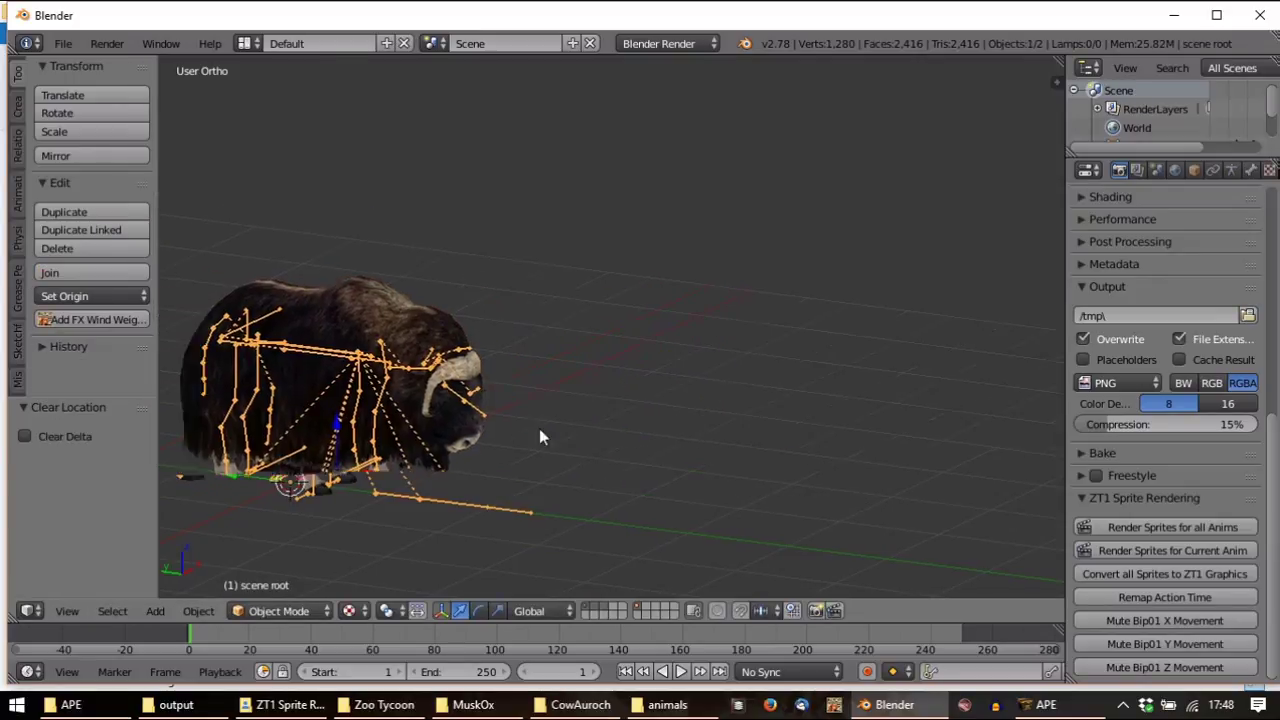
right_click(625, 291)
key("g")
right_click(627, 285)
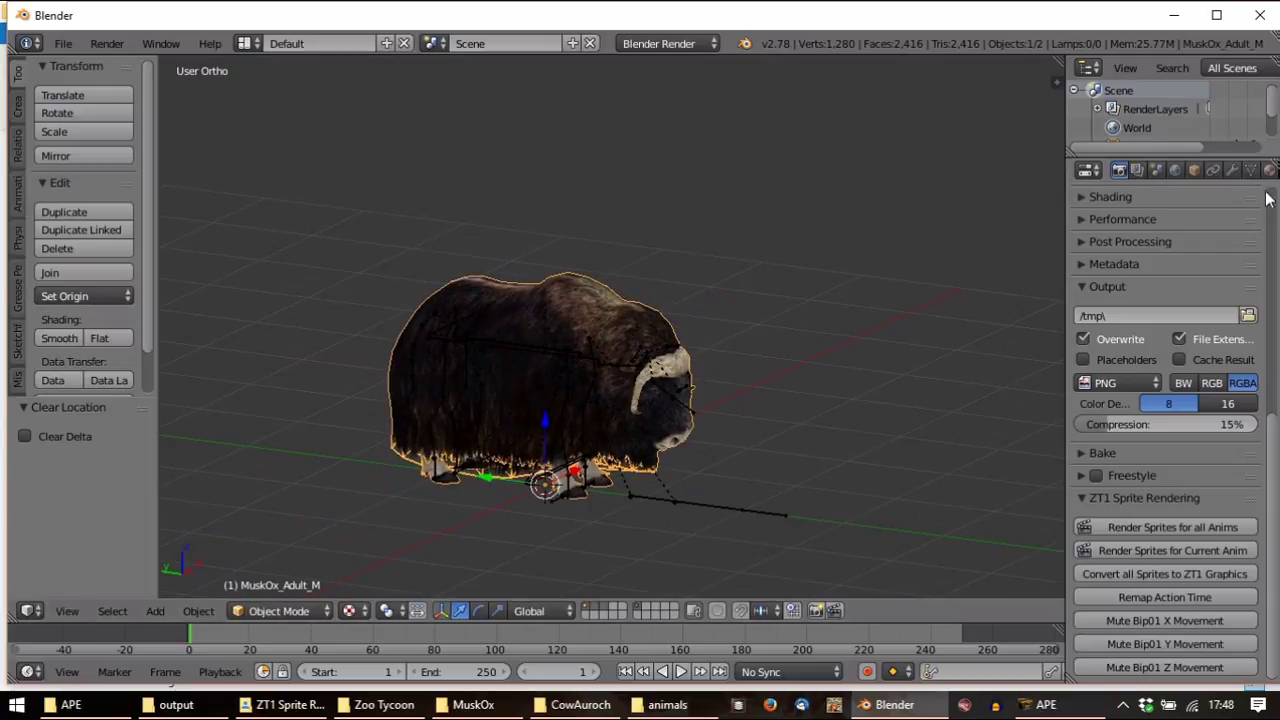
Point the musk ox's Armature modifier at scene root and parent the mesh to scene root
left_click(1232, 170)
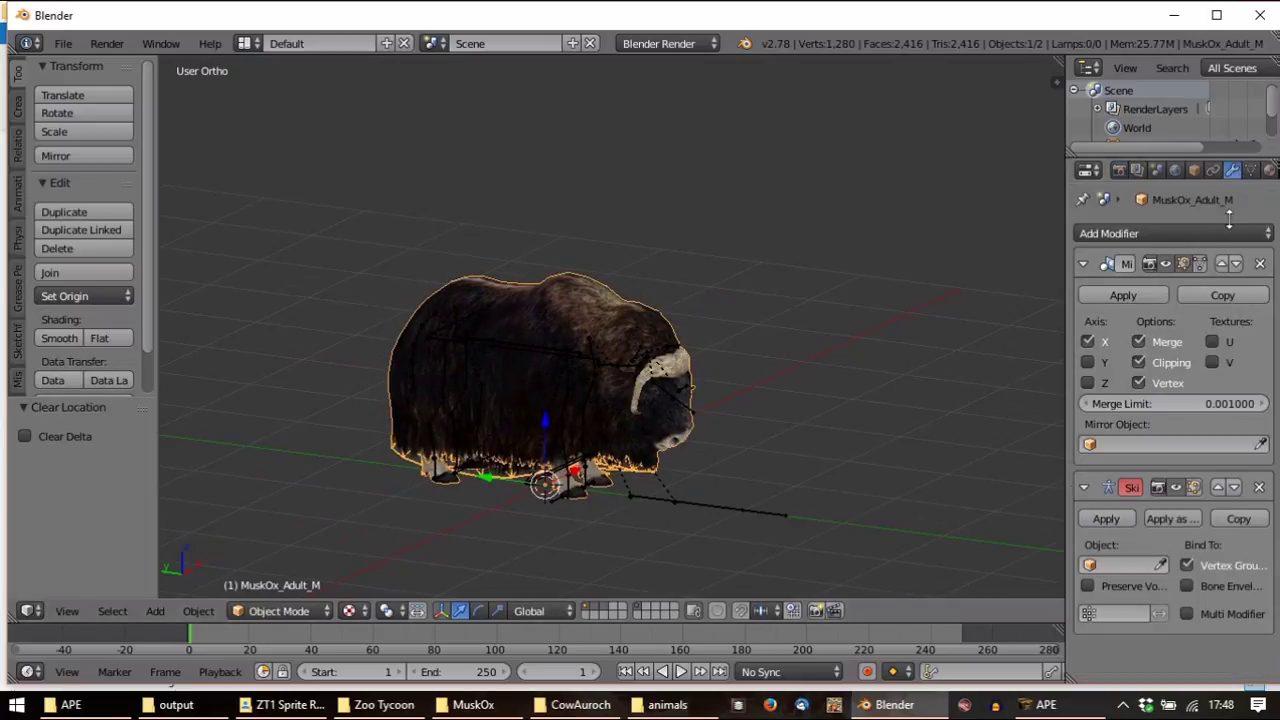
left_click(1119, 566)
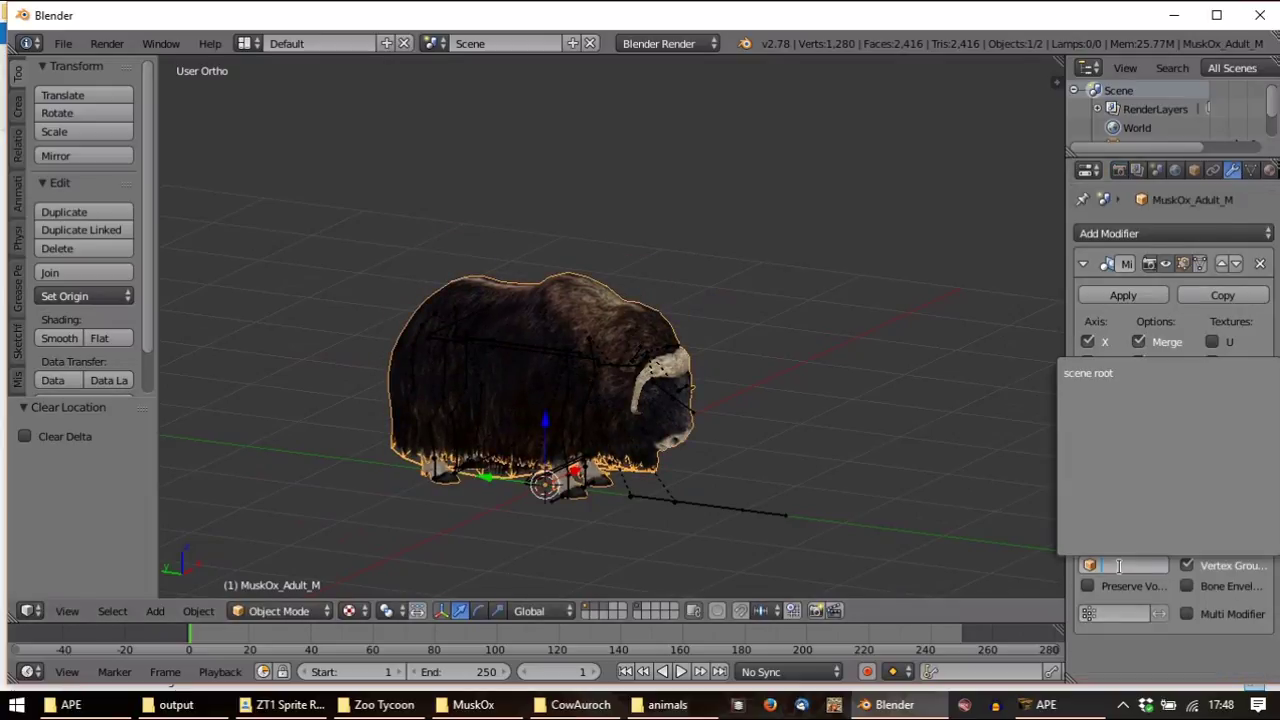
left_click(1100, 372)
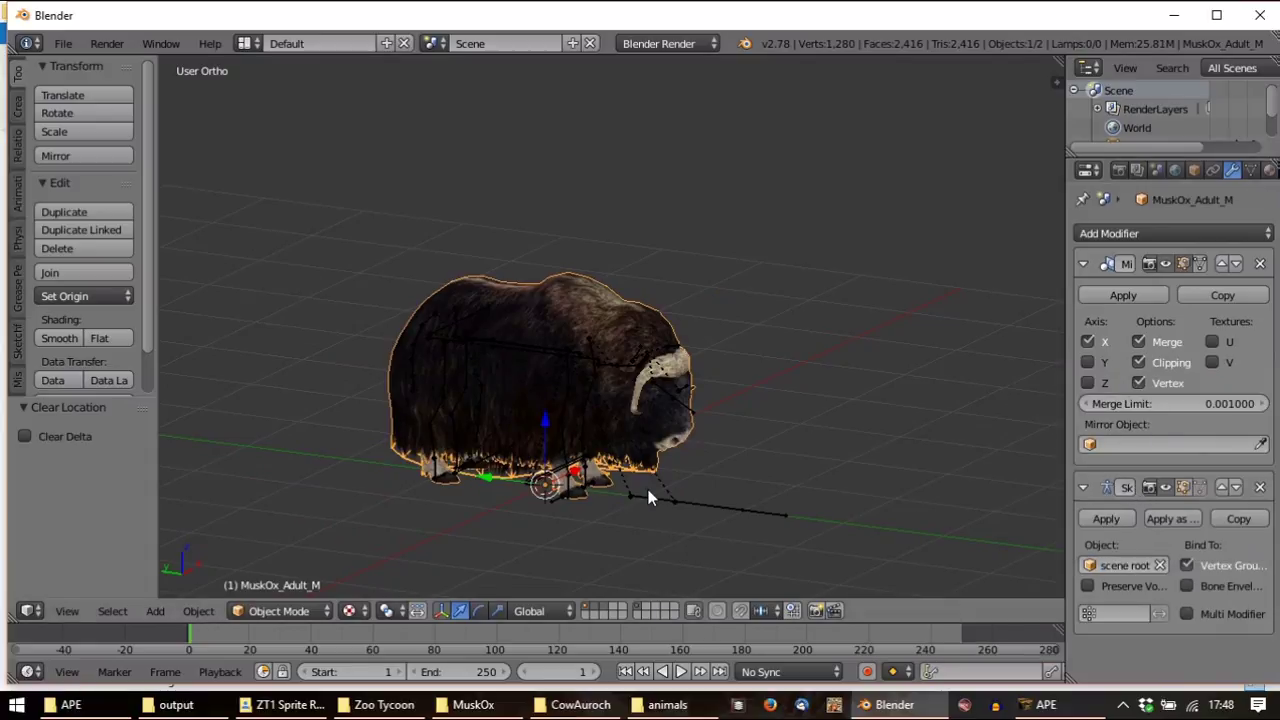
left_click(1196, 170)
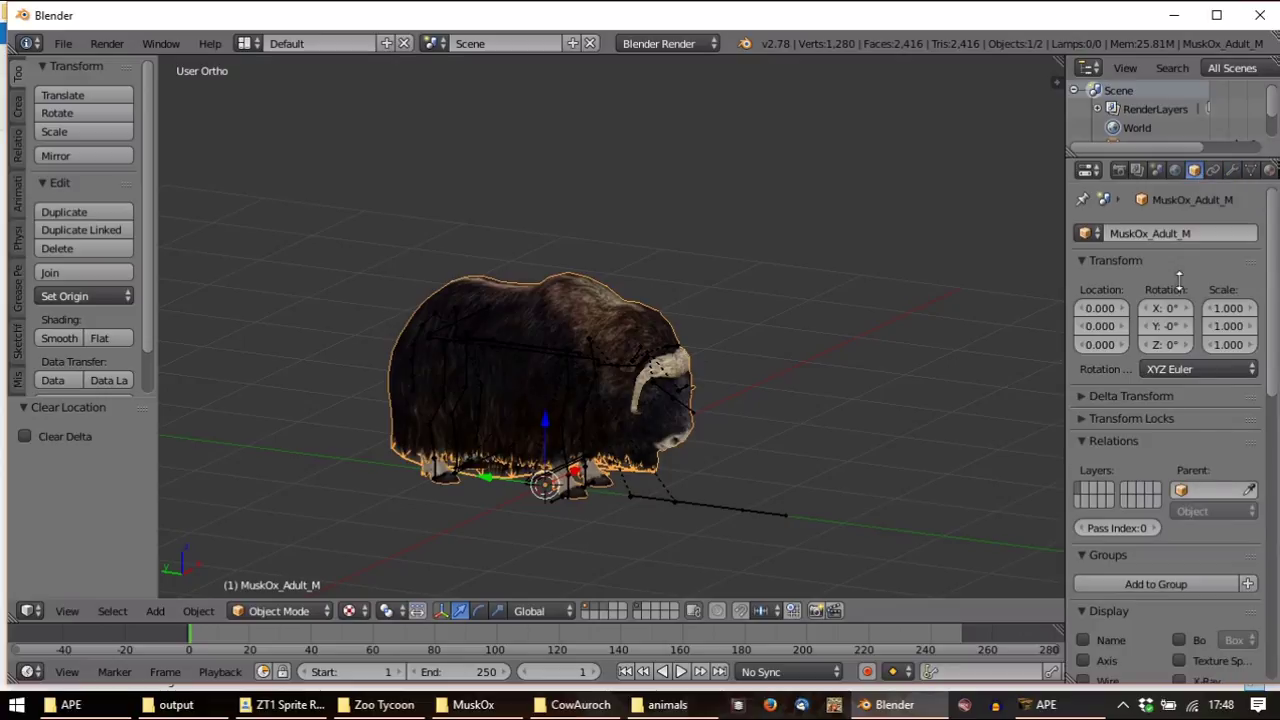
left_click(1210, 490)
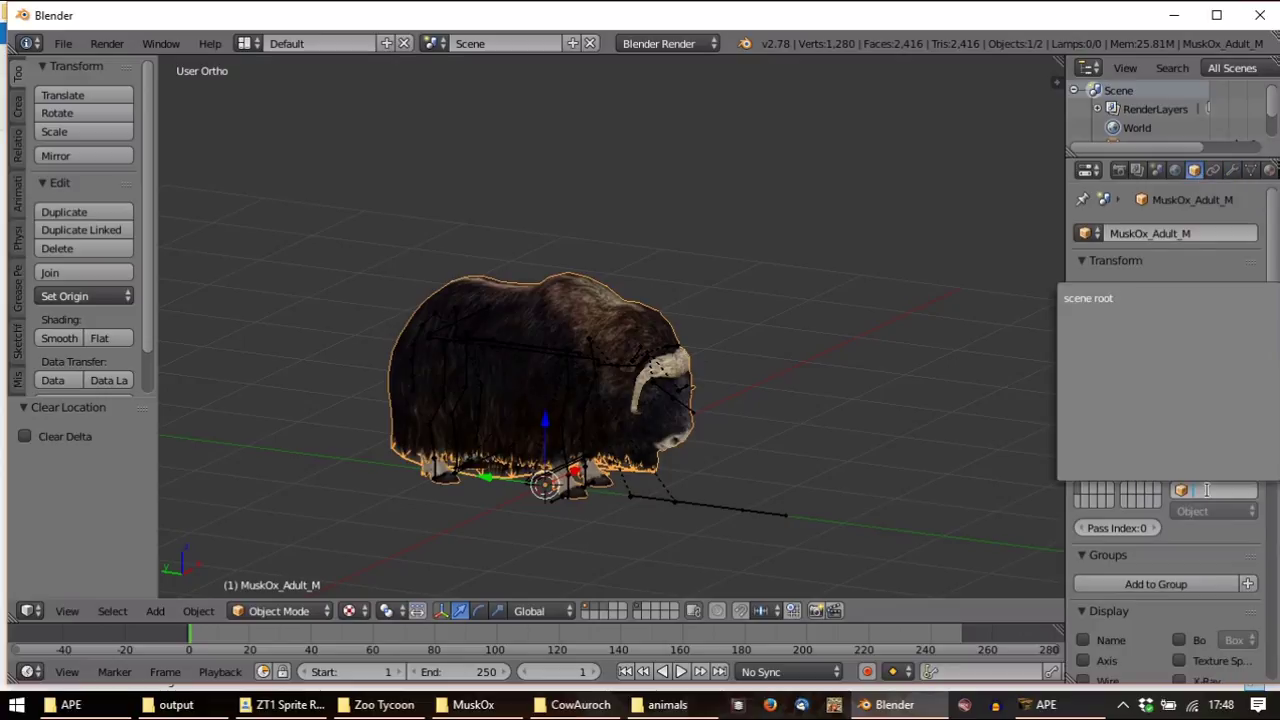
left_click(1090, 299)
right_click(722, 506)
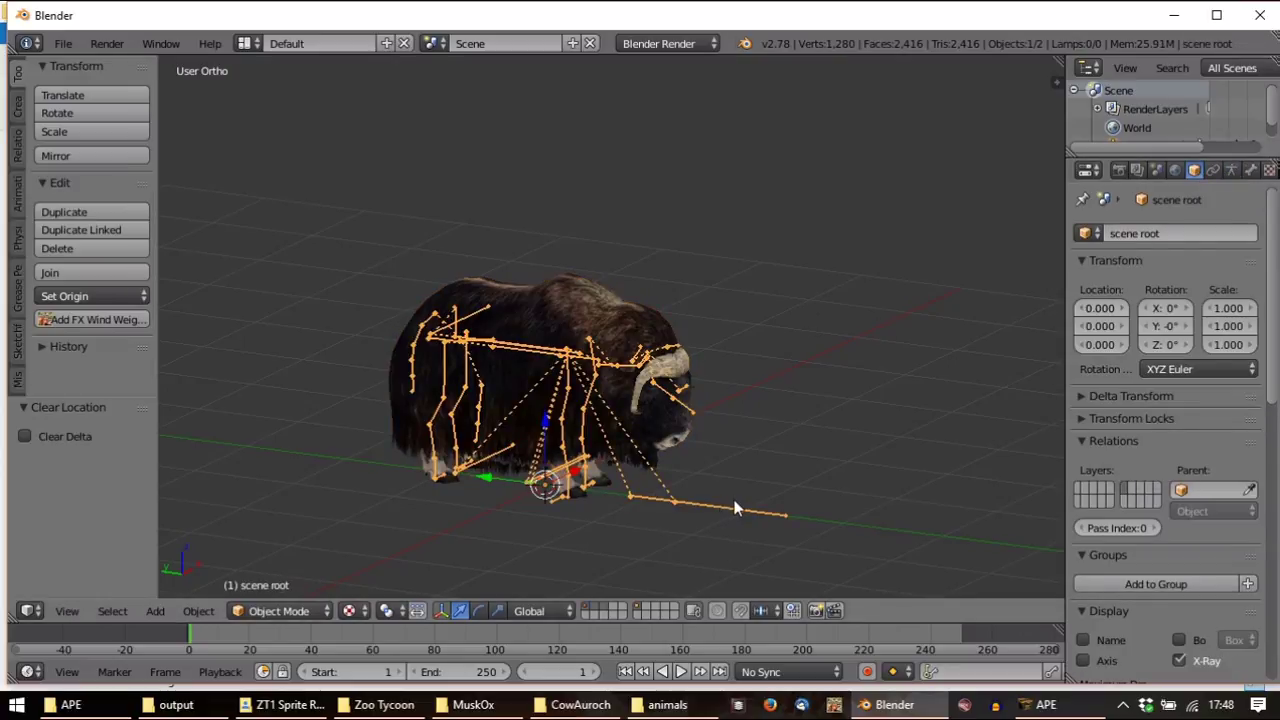
Switch the scene root armature into Pose Mode and select the Bip01 Jaw bone
middle_click_drag(735, 507, 291, 366)
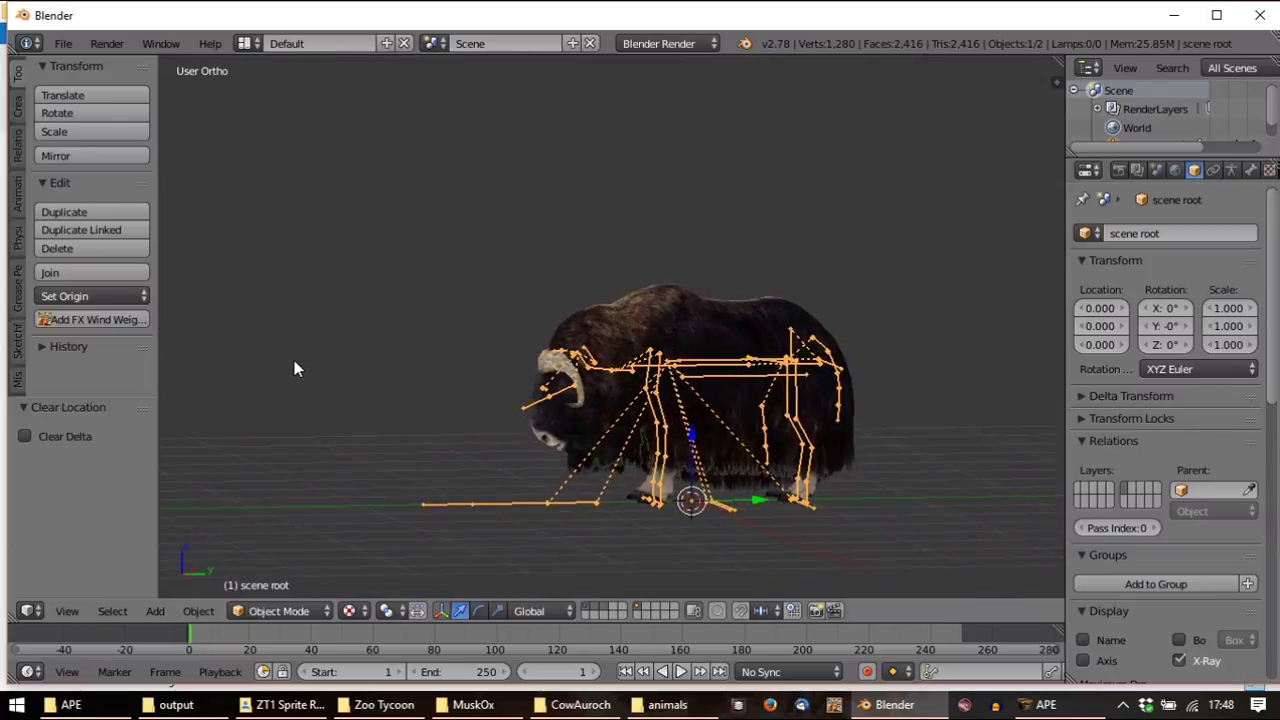
scroll(560, 375, "up", 3)
middle_click_drag(491, 380, 544, 419)
right_click(544, 419)
right_click(542, 416)
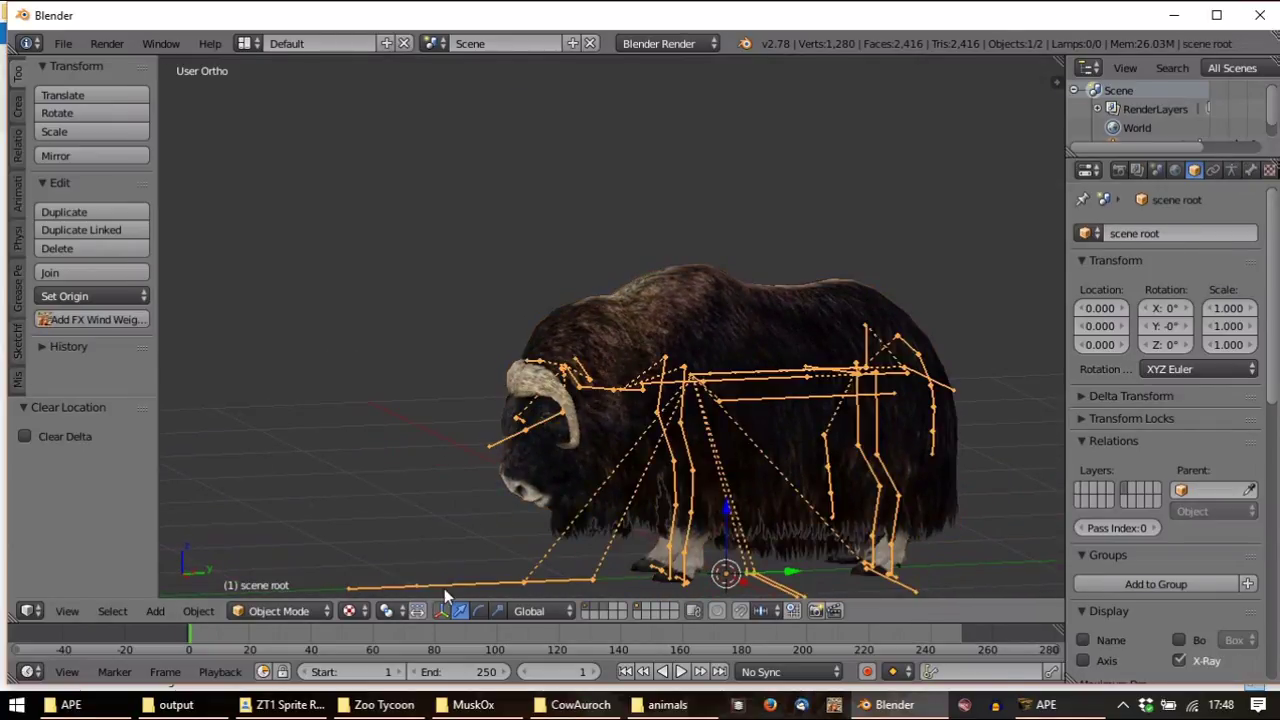
left_click(278, 610)
left_click(272, 546)
right_click(542, 428)
Rename the jaw bone from Bip01 Jaw to Bip01 JawA
middle_click_drag(557, 523, 640, 478)
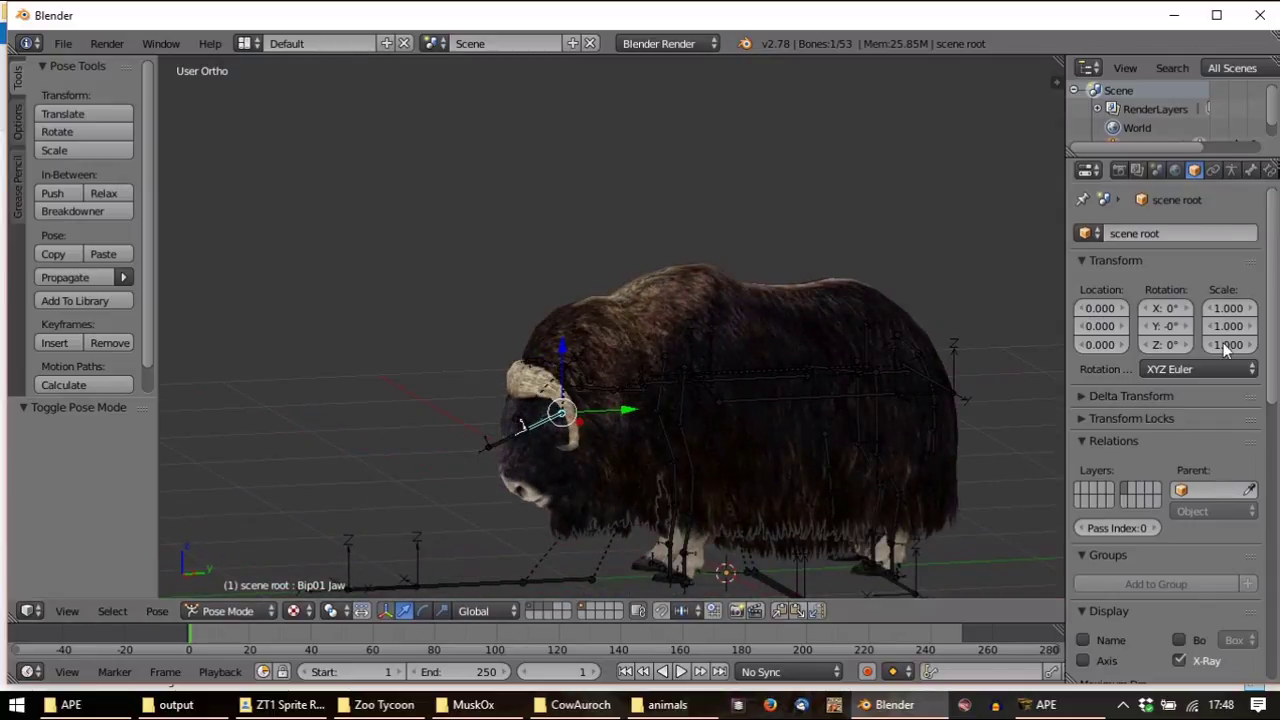
left_click(1251, 171)
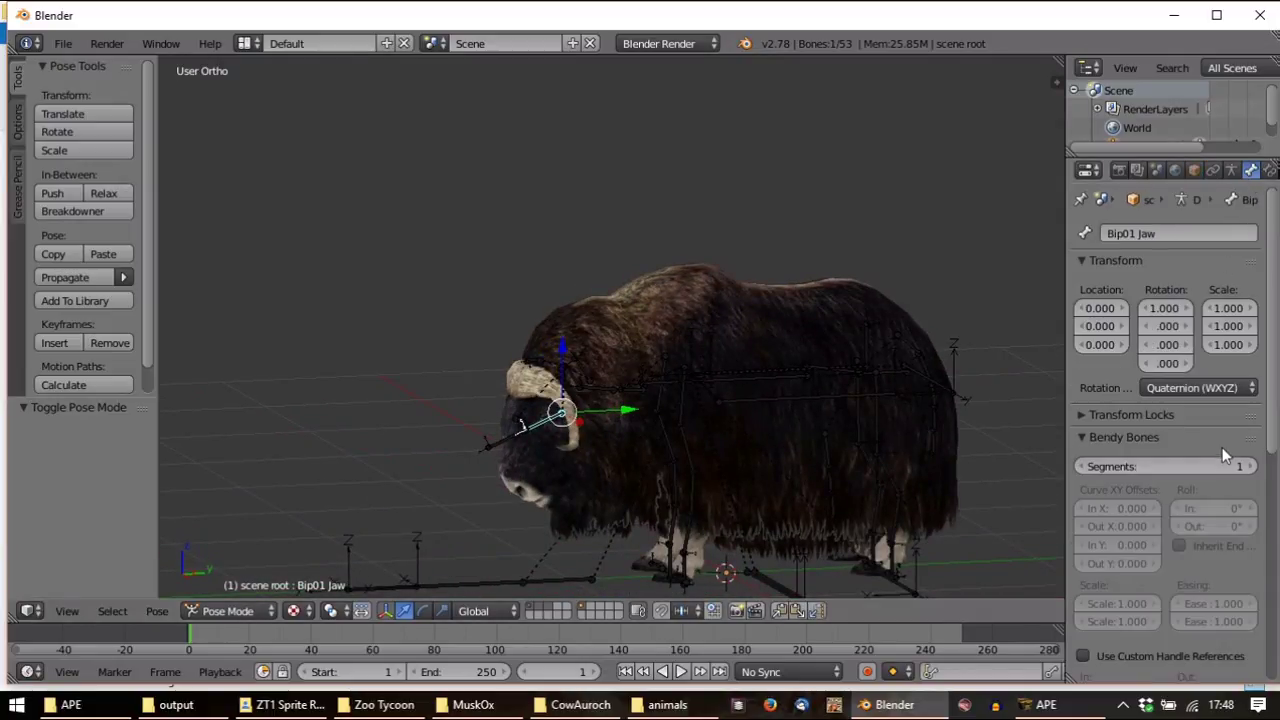
left_click(1180, 232)
key("Return")
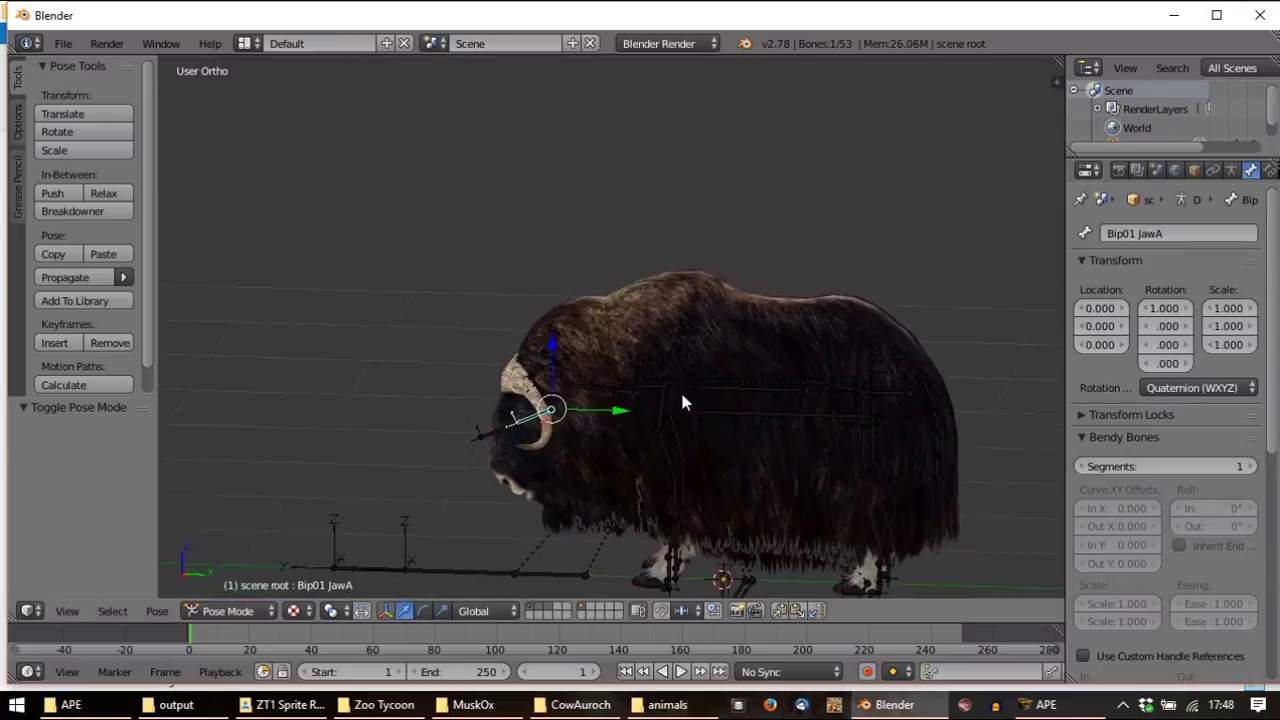
Play the animation to check the rig, then split off a new area left of the 3D view
key("alt+a")
mouse_move(686, 400)
middle_mouse_down()
mouse_move(660, 417)
mouse_move(784, 420)
mouse_move(676, 420)
middle_mouse_up()
key("Escape")
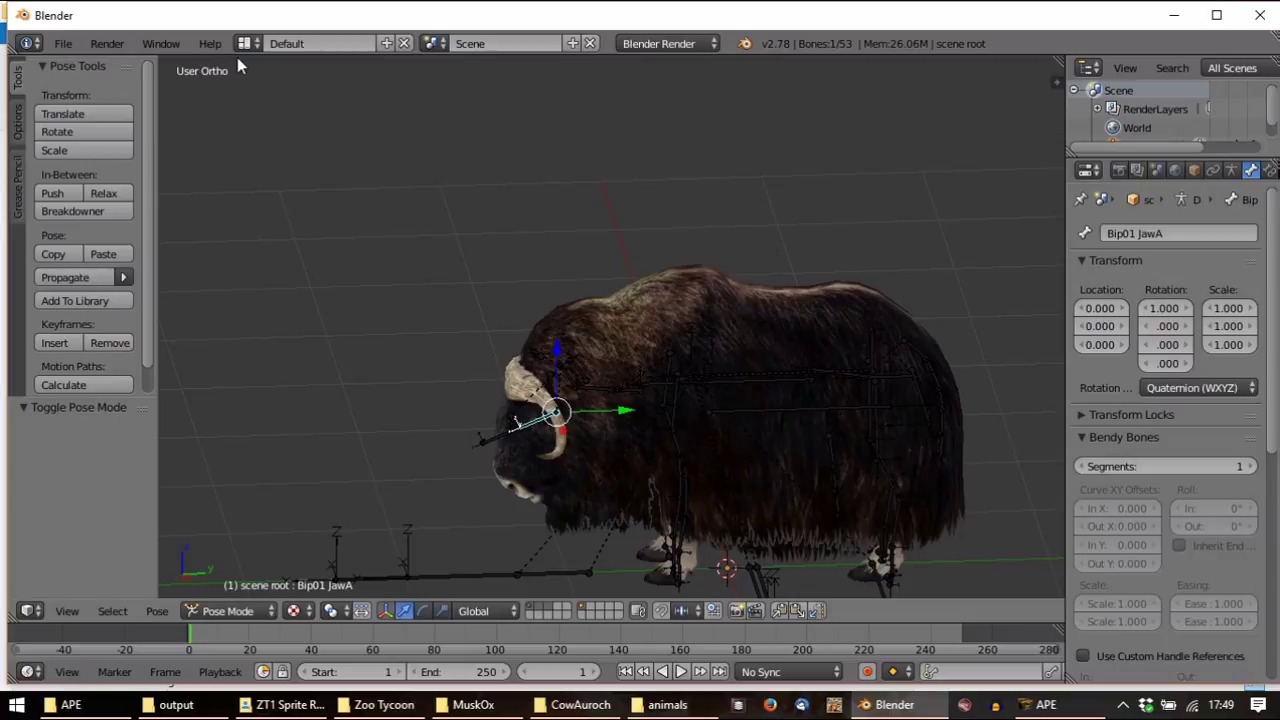
middle_click_drag(858, 378, 806, 309, "shift")
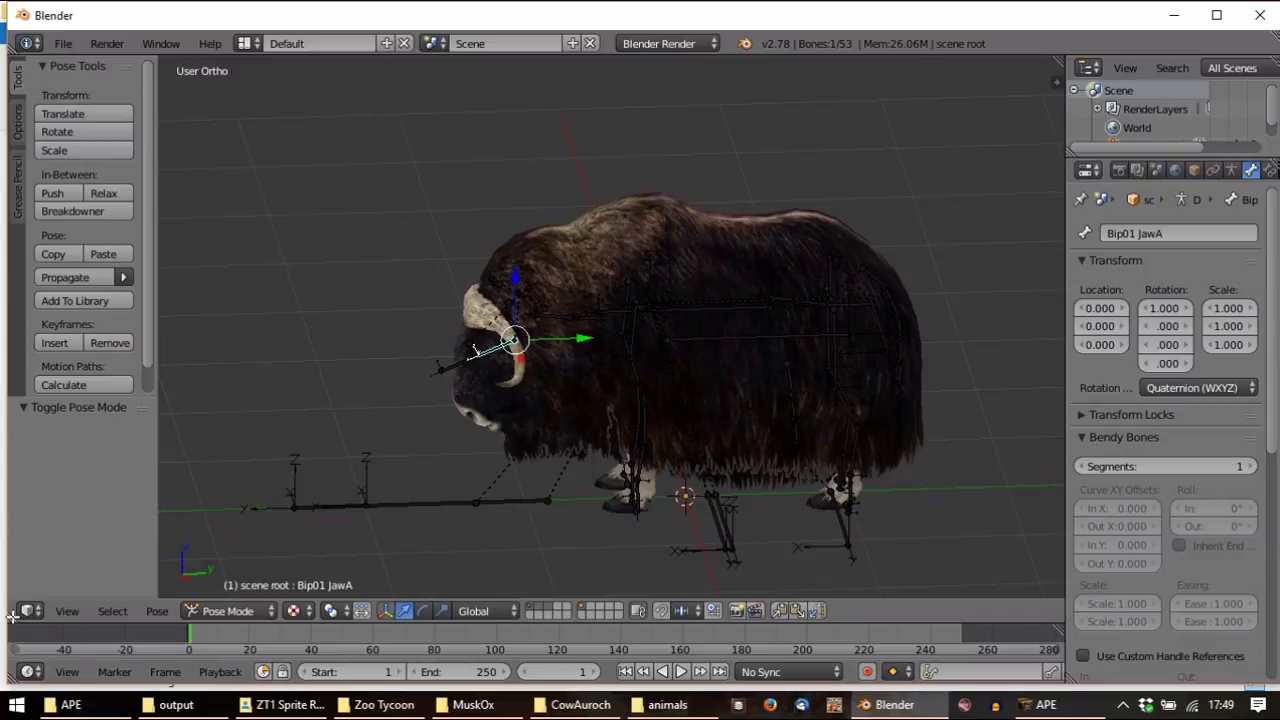
left_click_drag(14, 616, 366, 614)
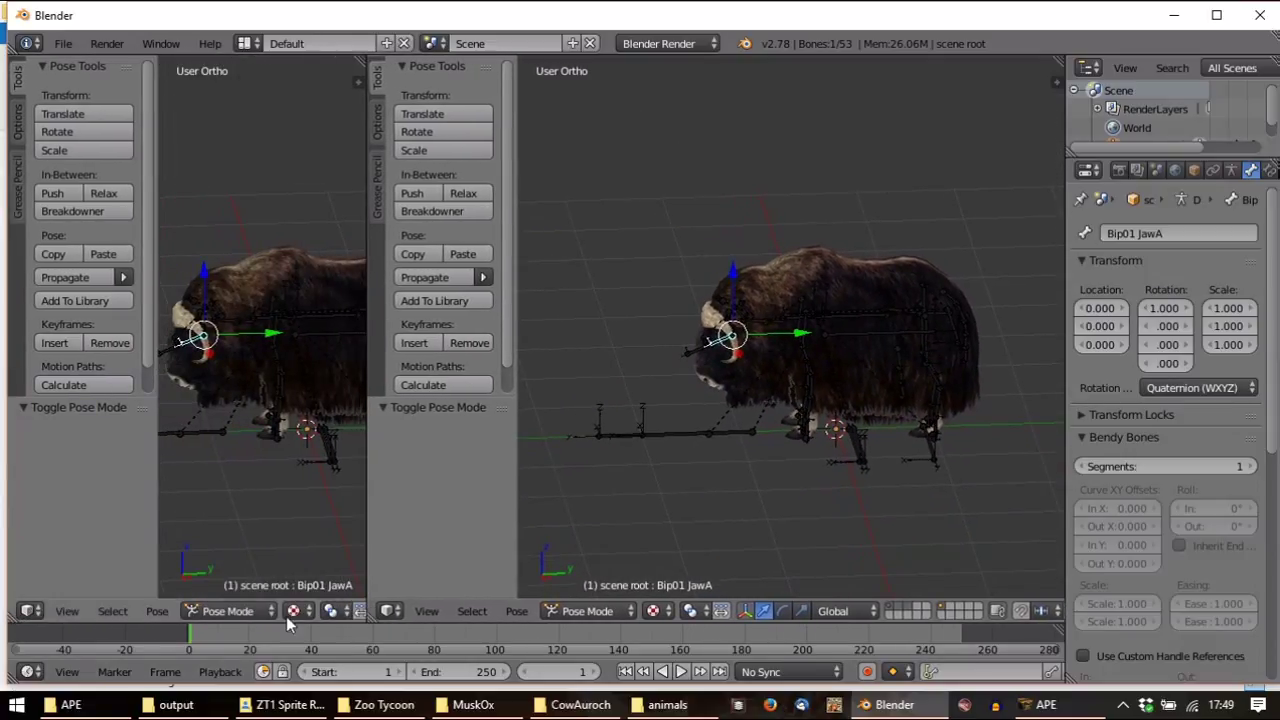
Turn the new area into a Dope Sheet in Action Editor mode
left_click(30, 611)
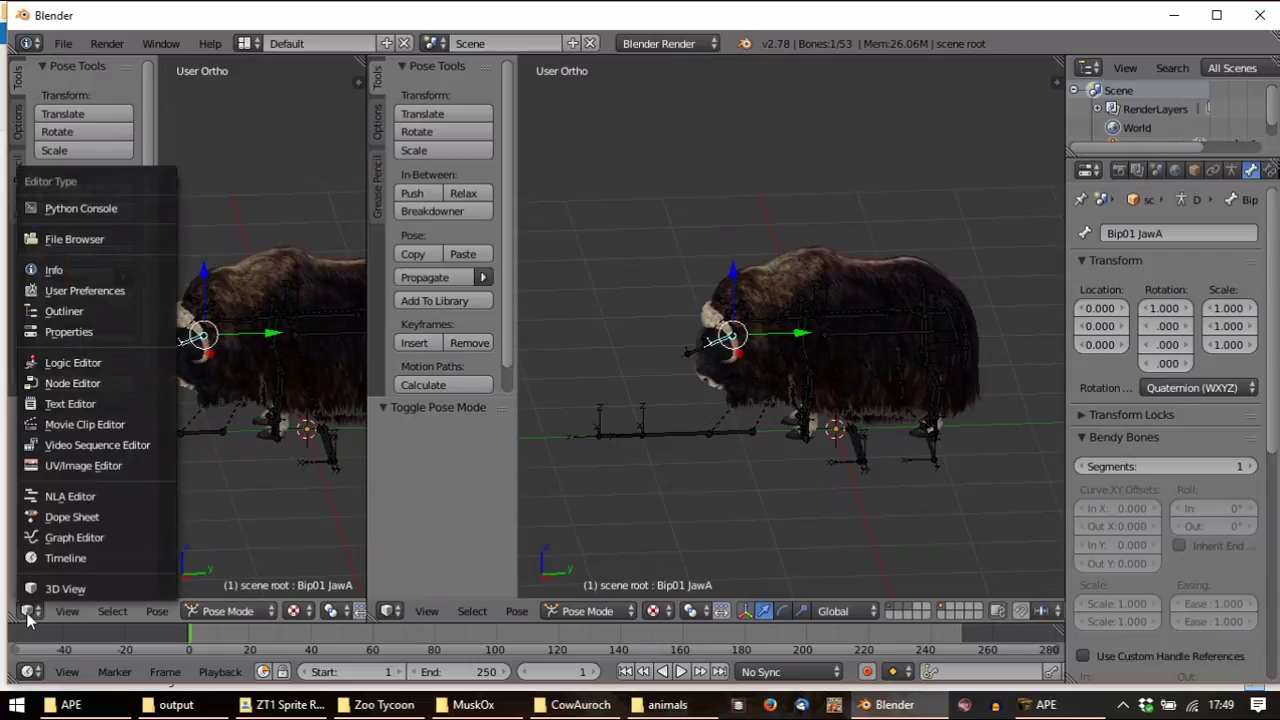
left_click(95, 520)
middle_click_drag(312, 605, 140, 613)
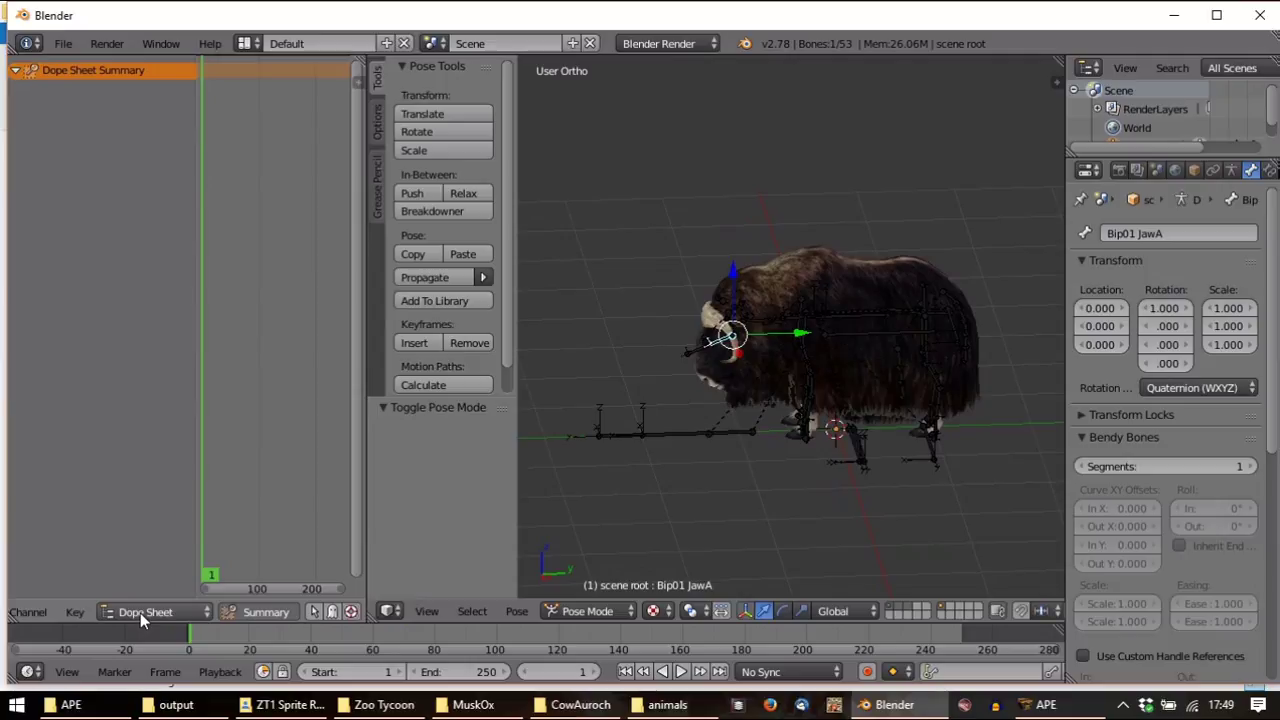
left_click(140, 613)
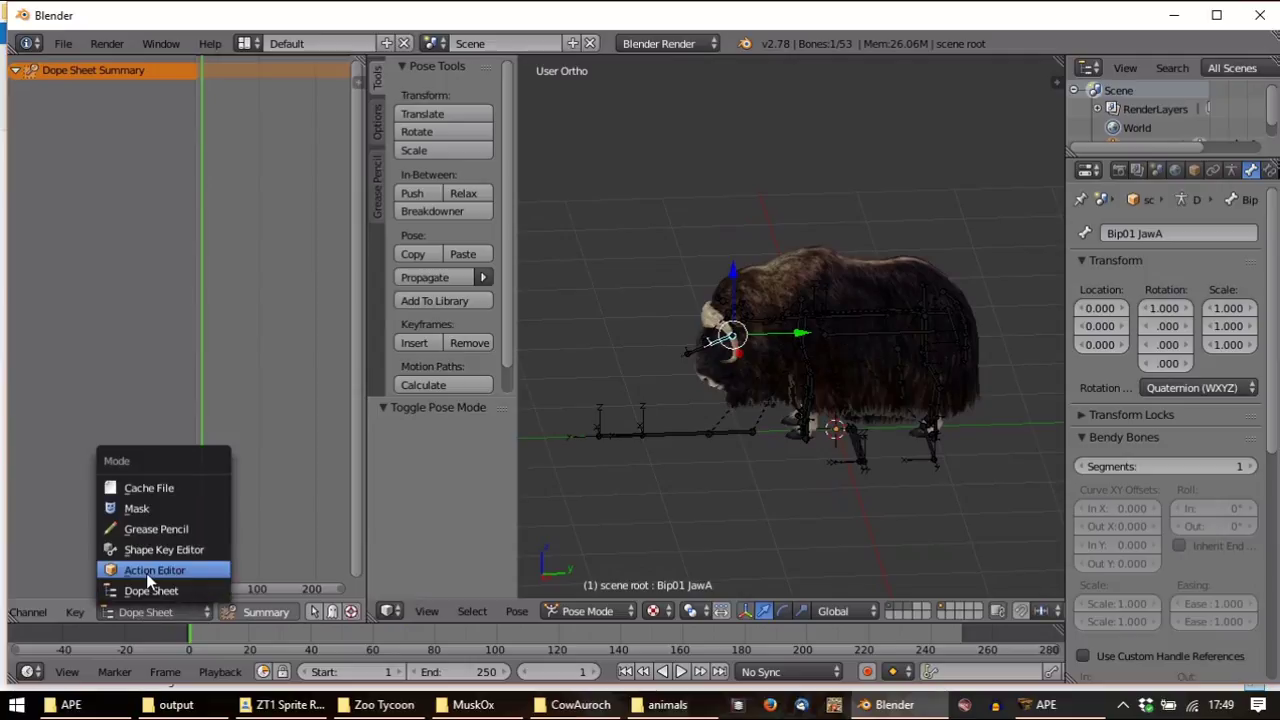
left_click(147, 574)
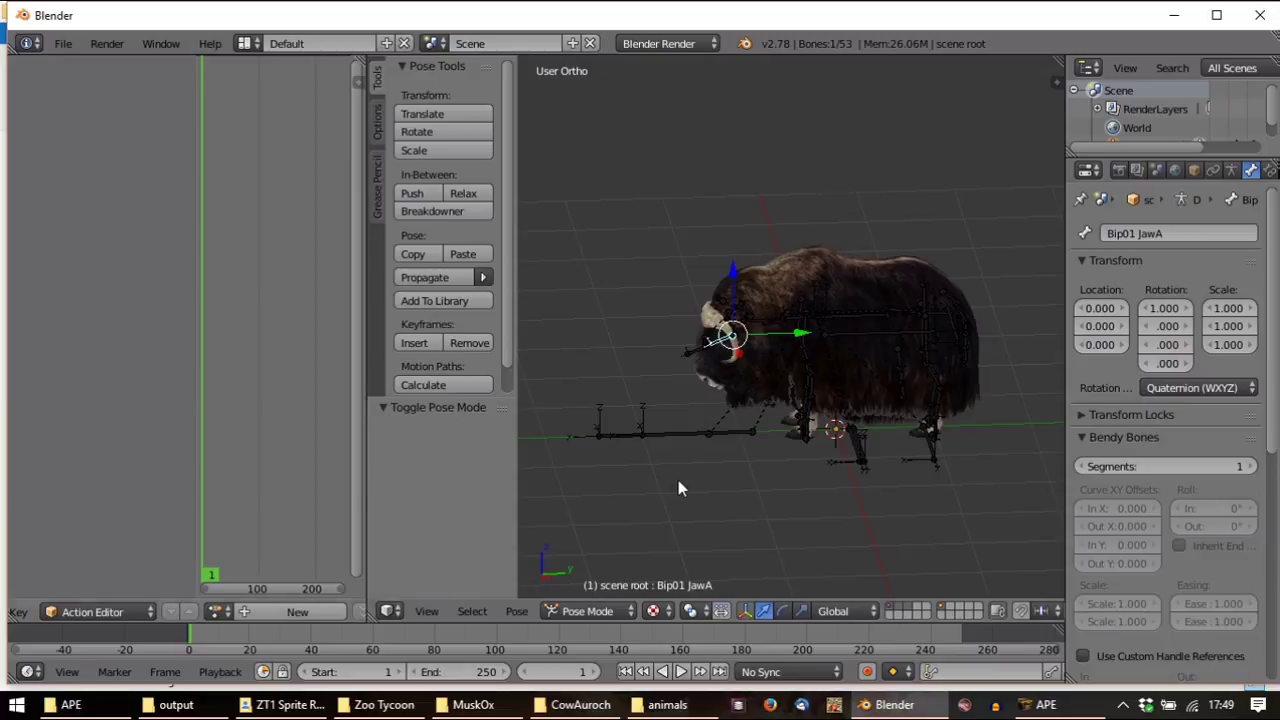
Hide the tool shelf, view the rig from the right side, and select all bones
key("t")
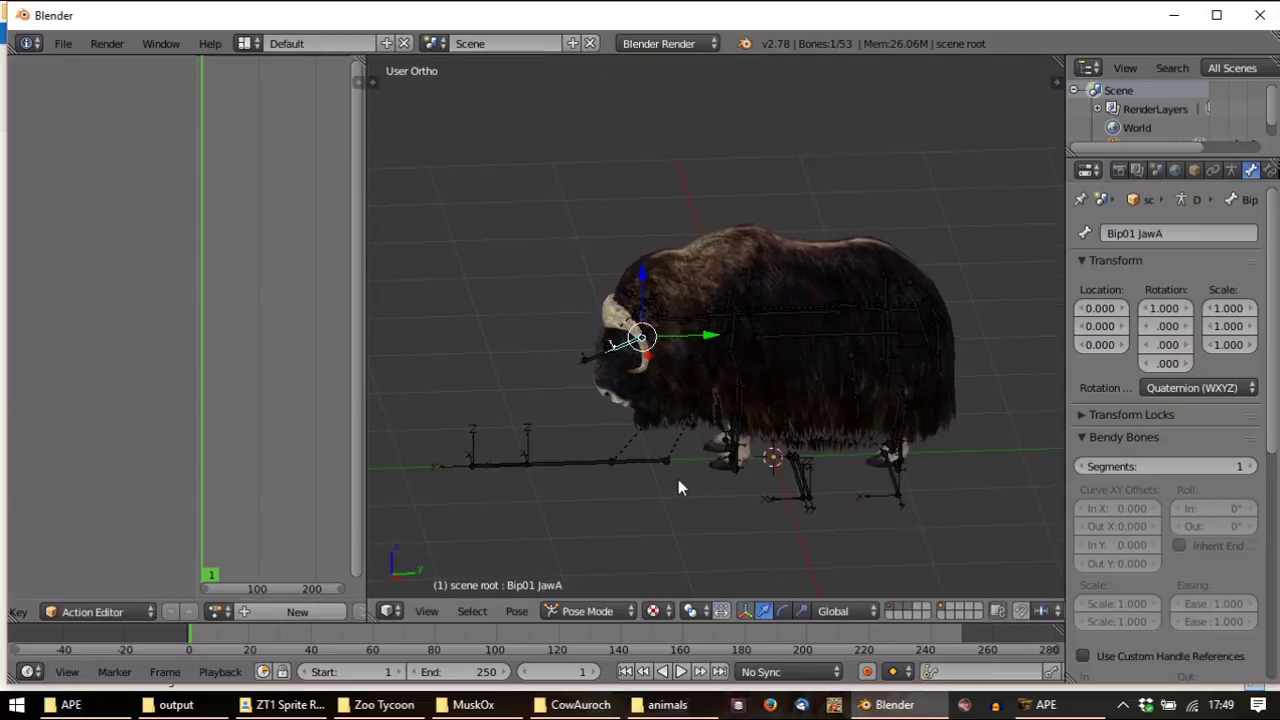
key("KP_3")
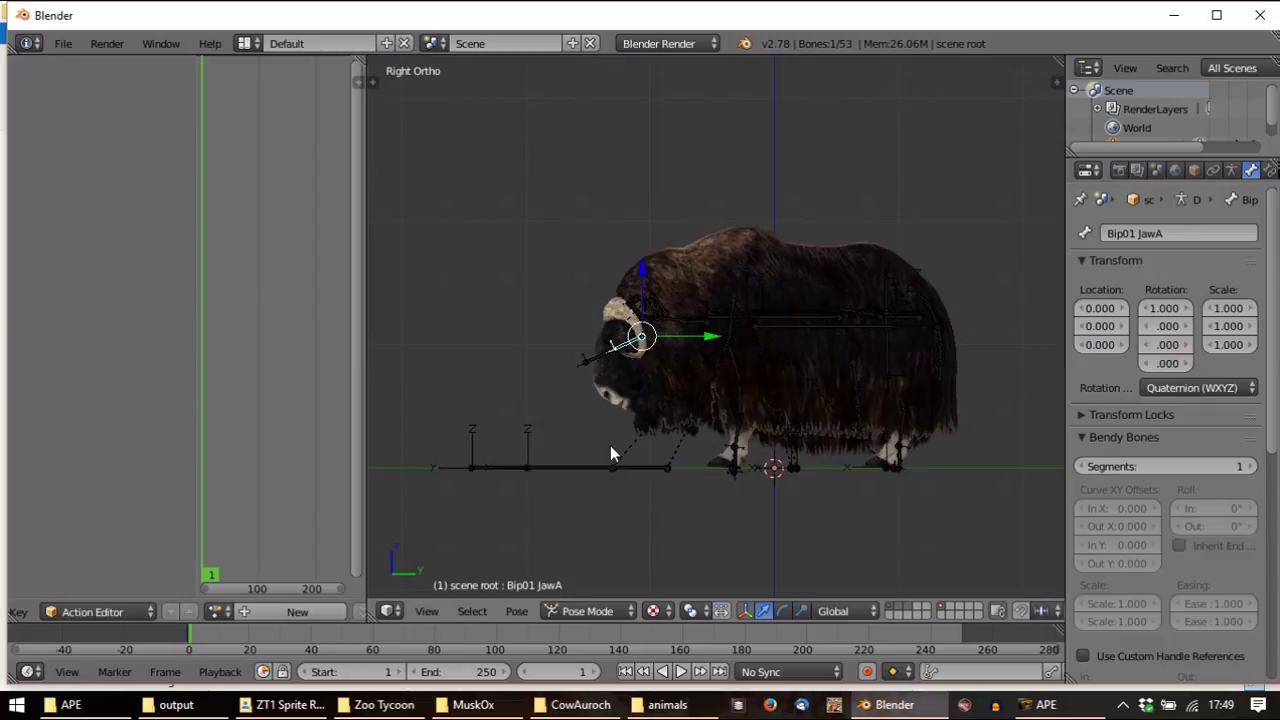
key("a")
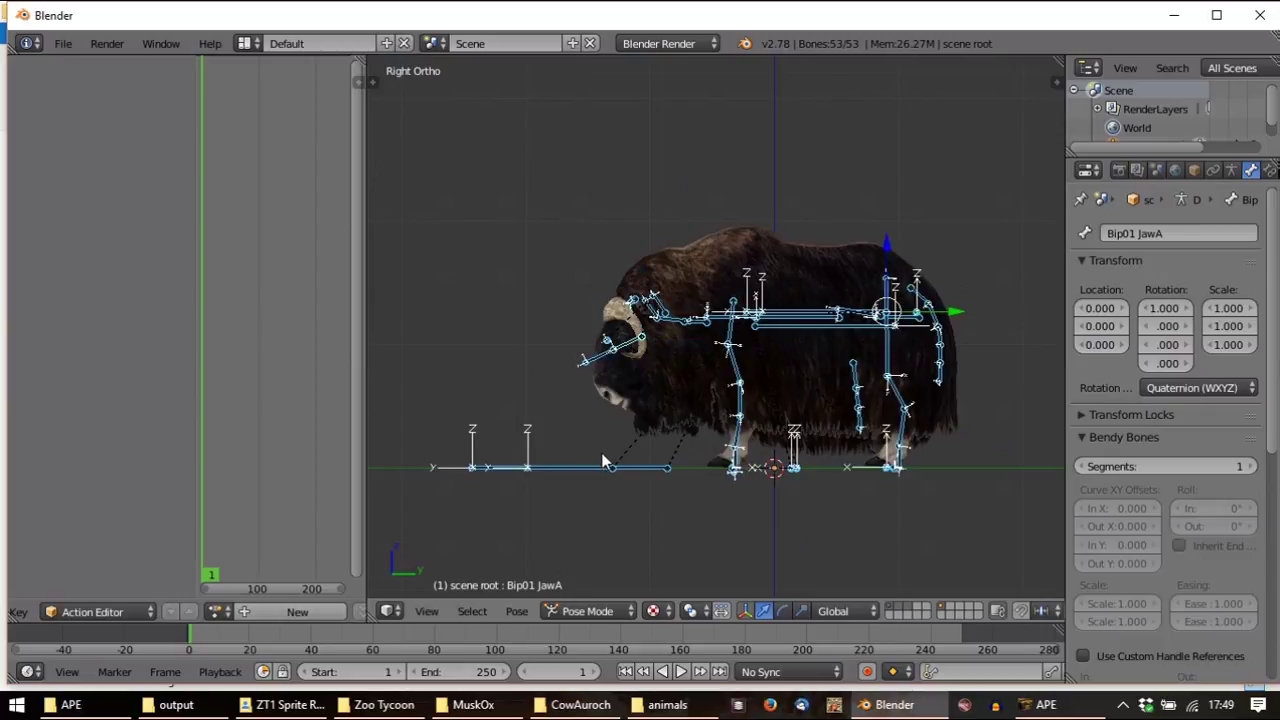
left_click(214, 611)
Assign the existing Eat_Idle action to the rig and toggle its fake user
left_click(255, 428)
scroll(297, 620, "down", 5)
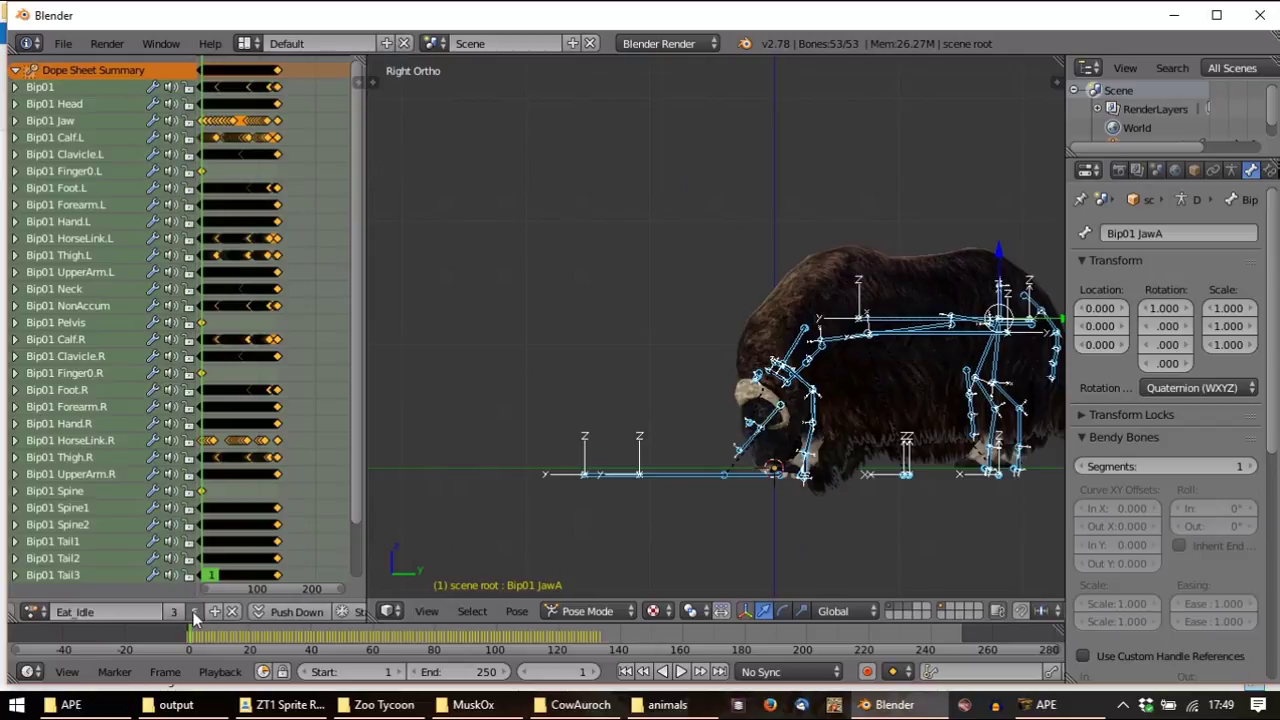
left_click(195, 615)
scroll(150, 613, "up", 3)
left_click(145, 612)
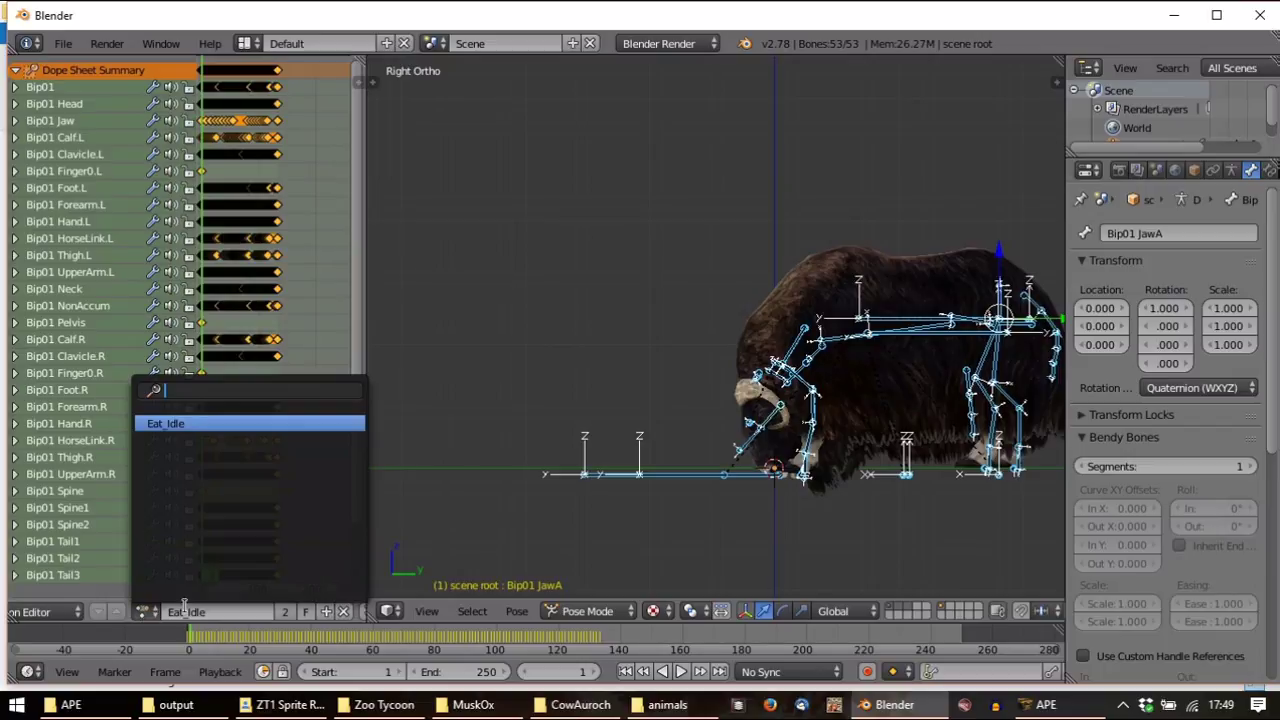
left_click(200, 423)
Rename the Eat_Idle action to DELETE
type("delete")
key("Return")
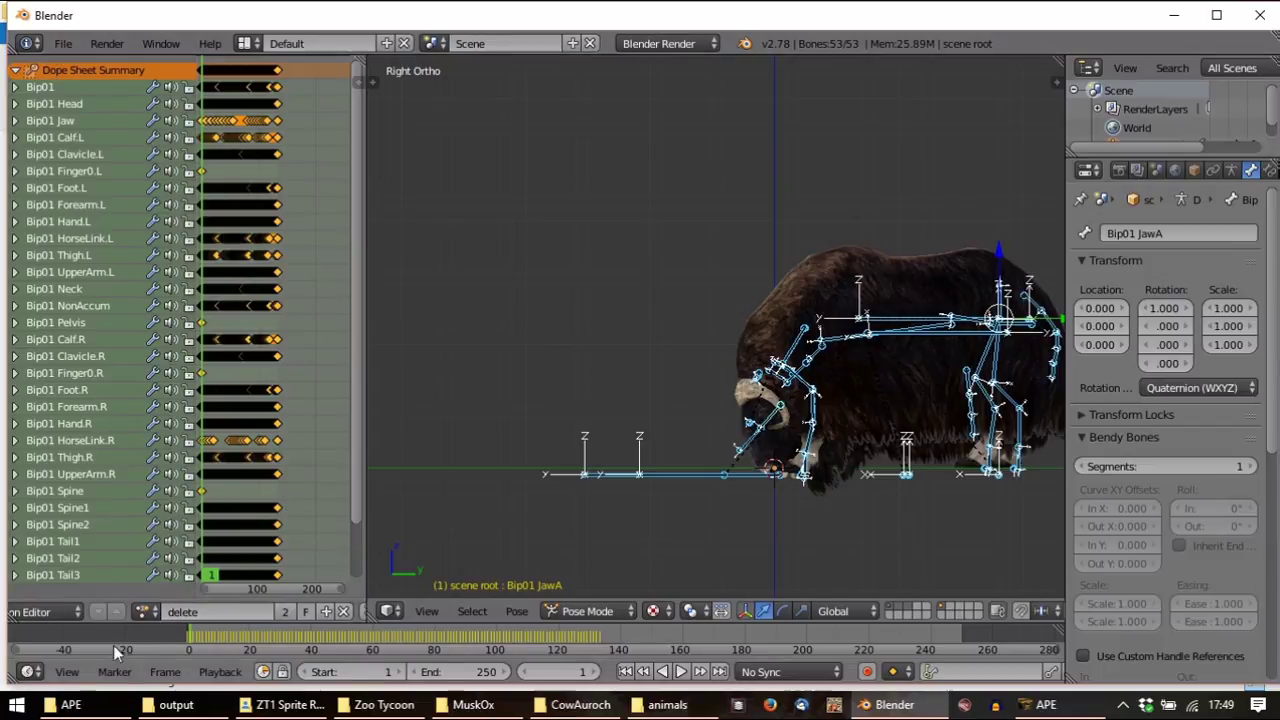
left_click(213, 613)
key("BackSpace")
type("DELET")
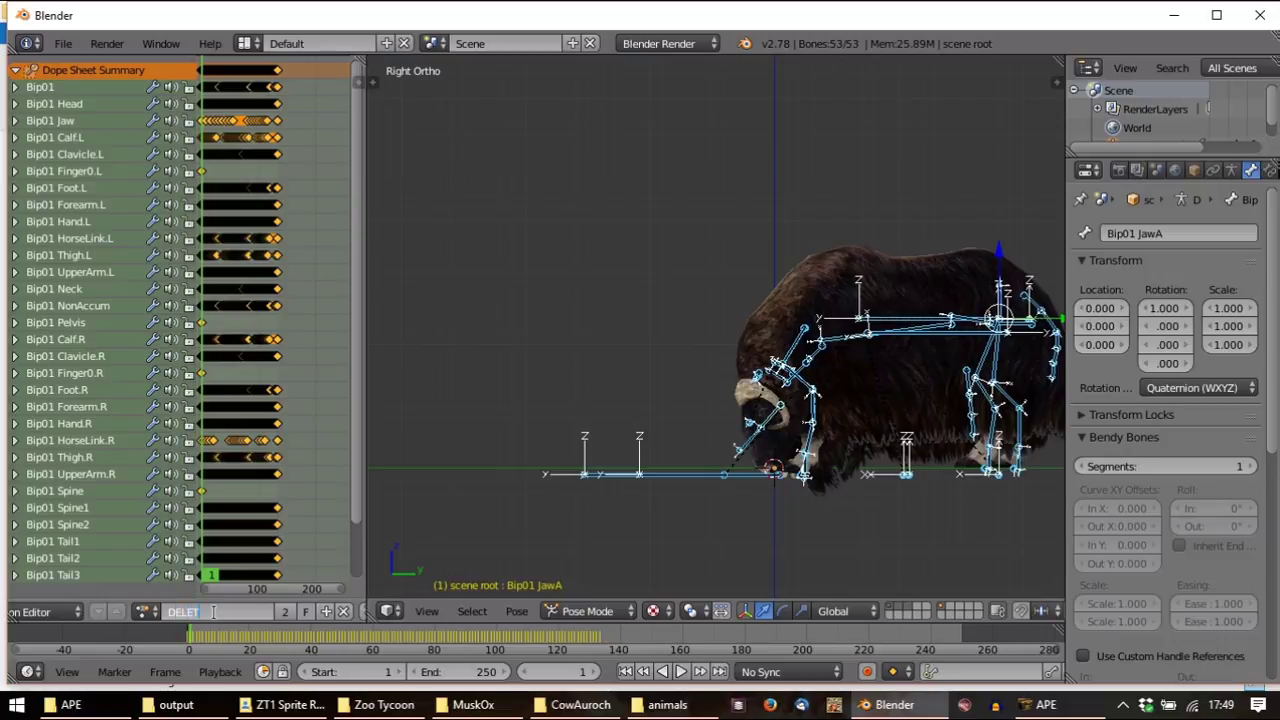
type("E")
key("Return")
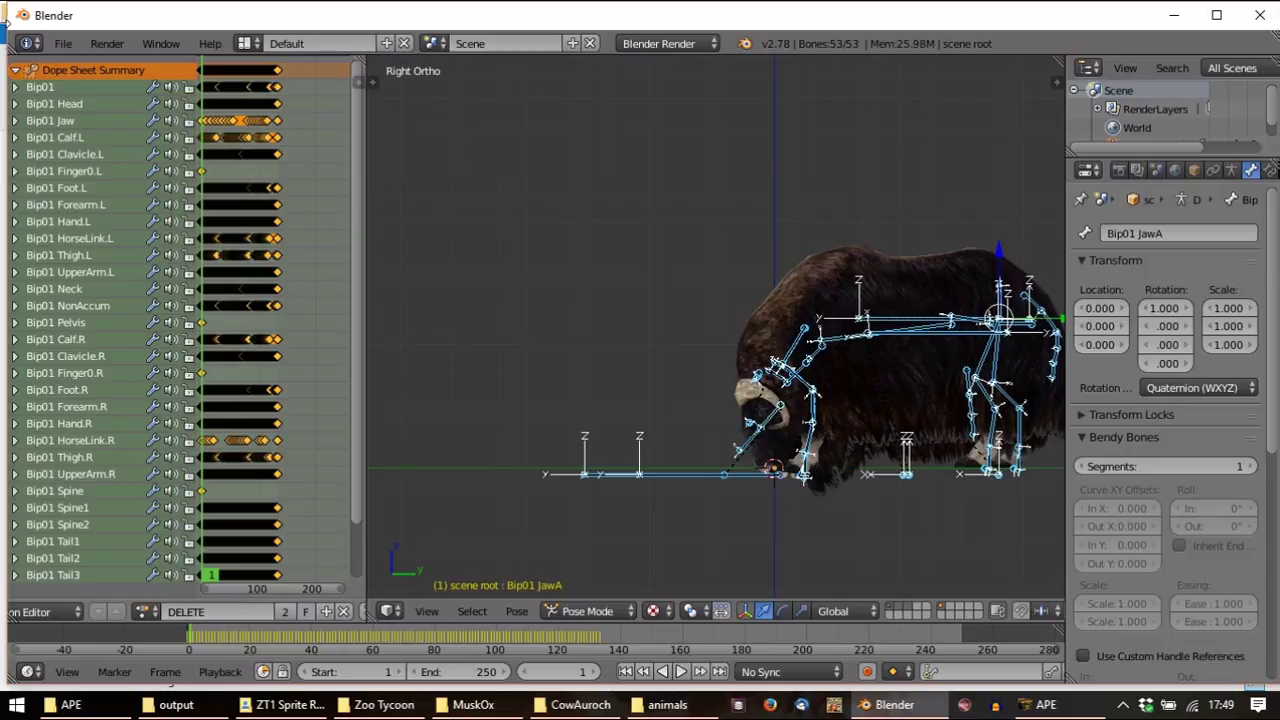
left_click(63, 43)
Import Auroch_Adult_F_Eat_Idle.bf as a new Eat_Idle action and play it back on the musk ox
mouse_move(135, 383)
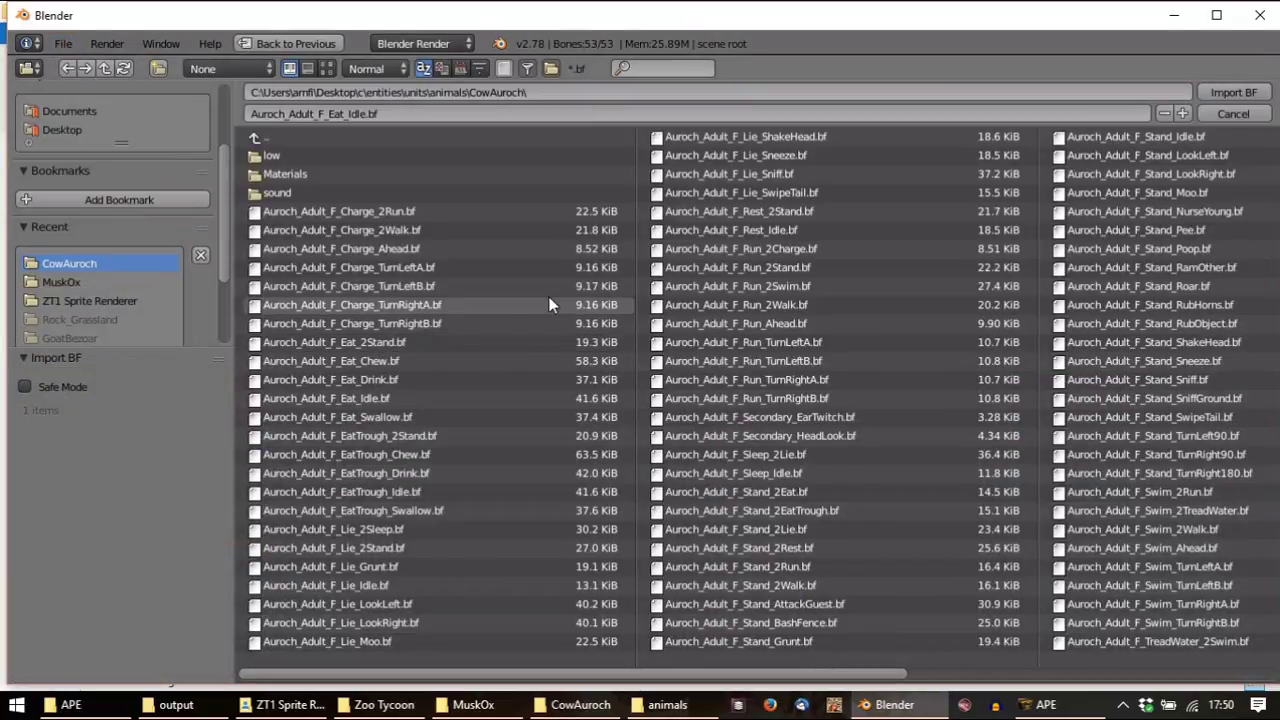
double_click(379, 398)
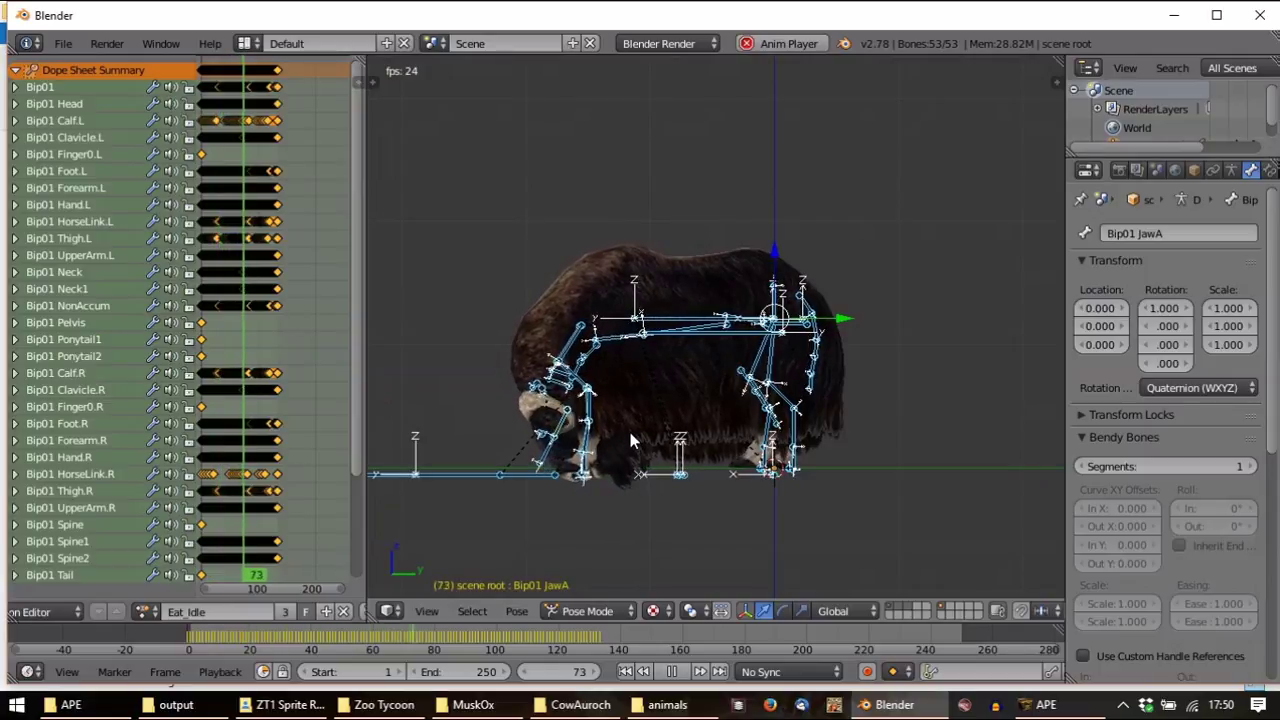
key("Escape")
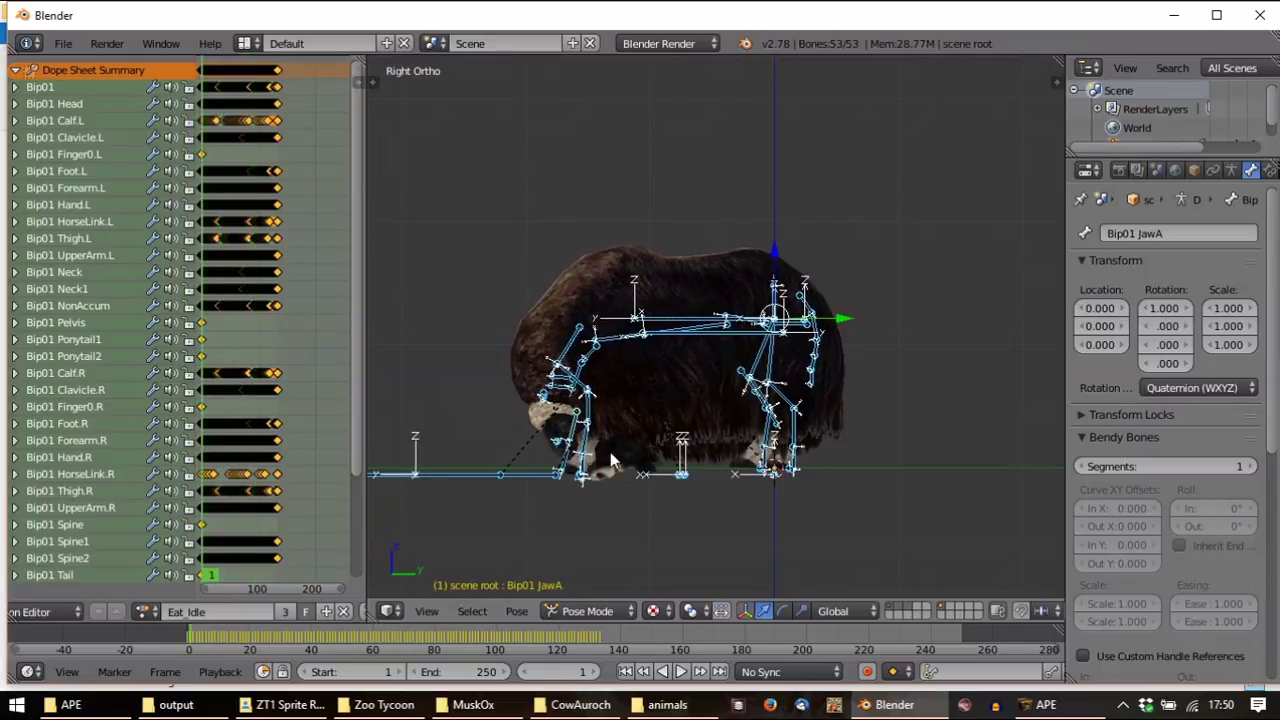
key("a")
scroll(557, 461, "up", 3)
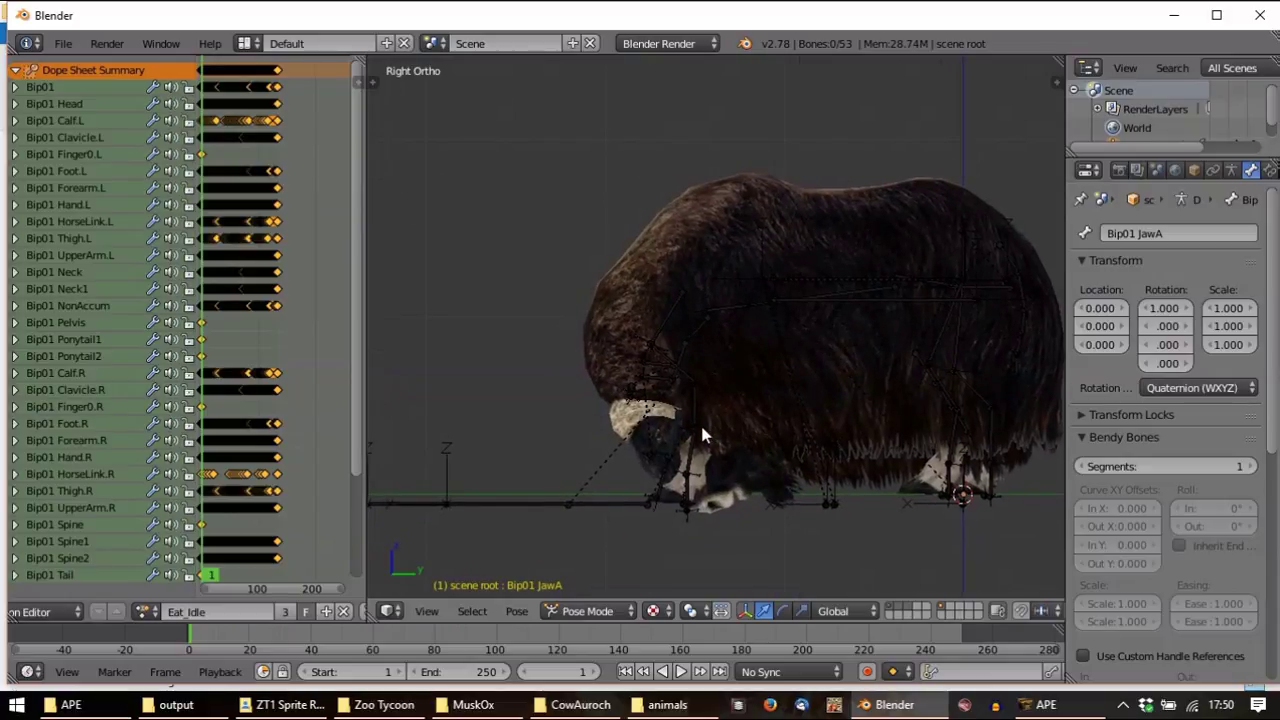
key("alt+a")
right_click(647, 340)
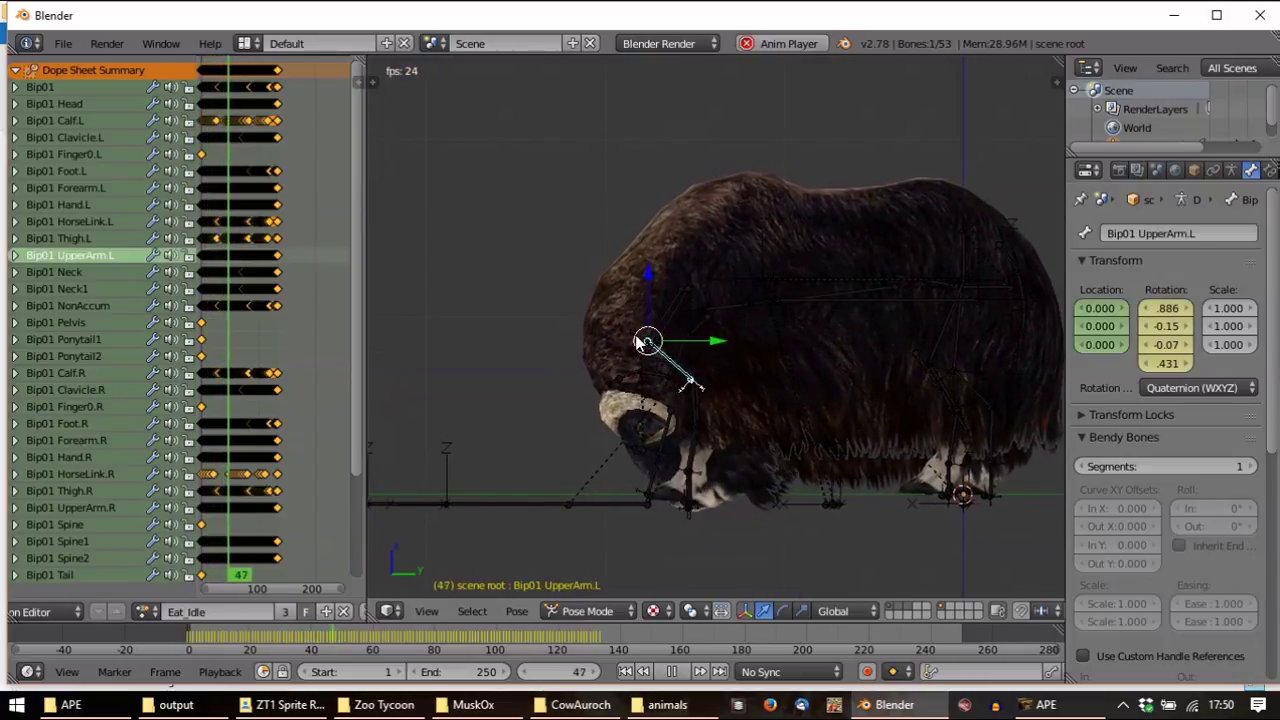
key("Escape")
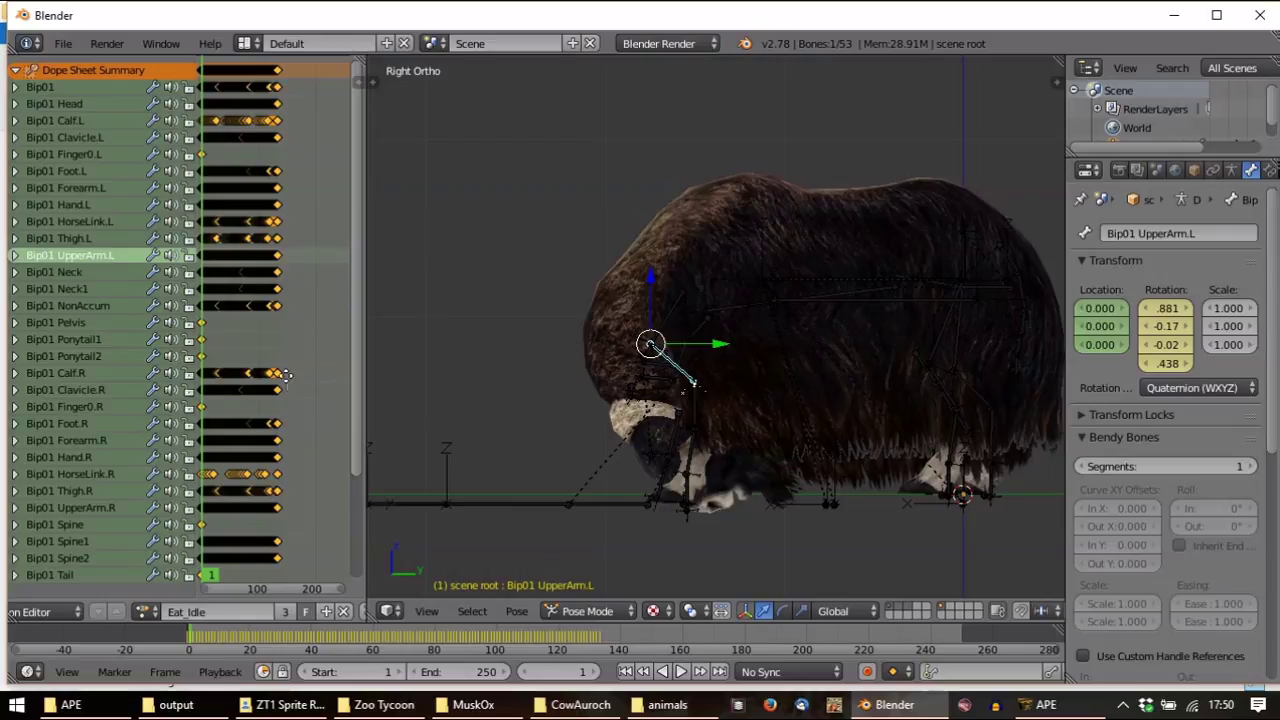
Inspect the Node_Buoy, Clavicle.L, Neck and Neck1 bones at frame 0 to check the head pose
scroll(285, 374, "up", 1, "ctrl")
scroll(624, 428, "up", 2)
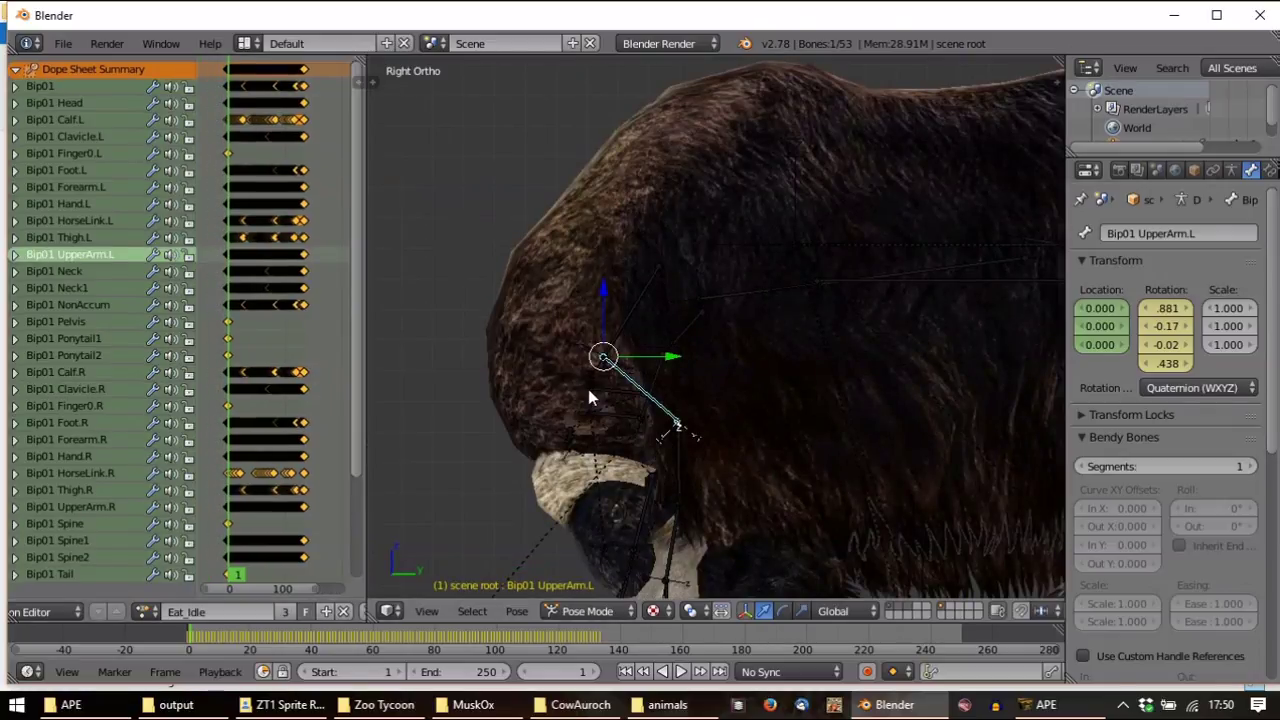
right_click(610, 390)
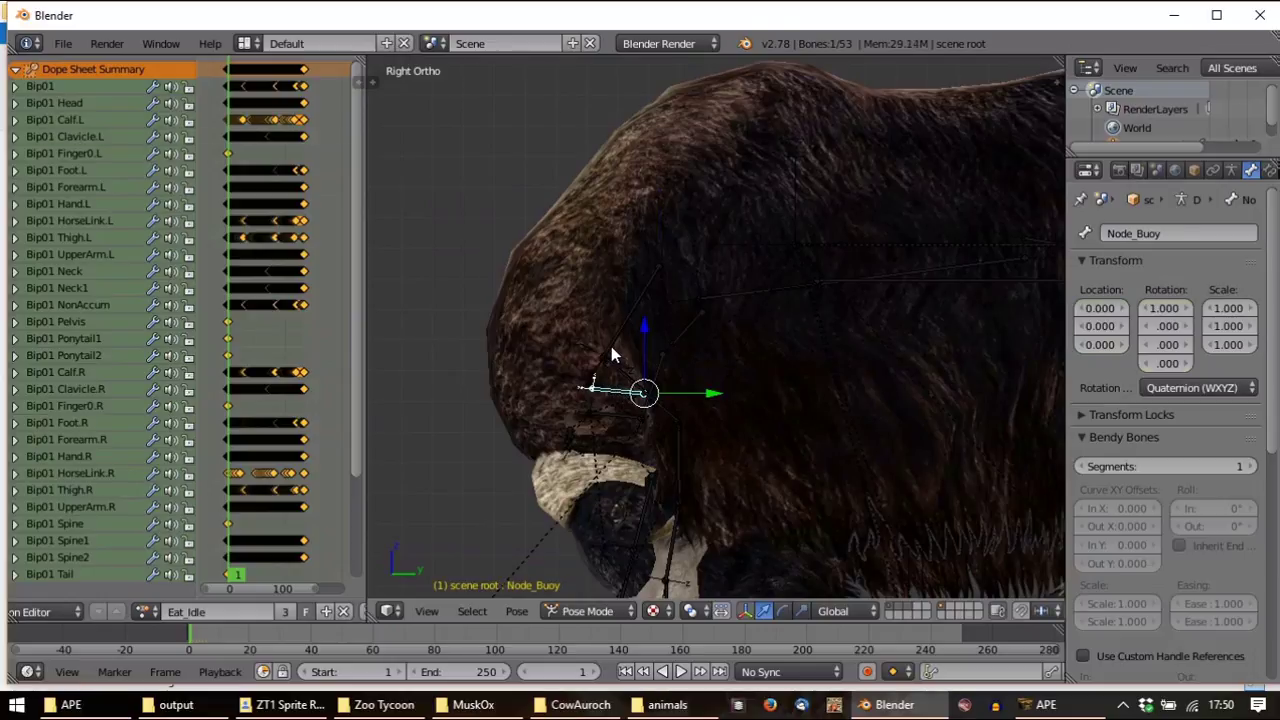
right_click(611, 346)
right_click(651, 384)
scroll(651, 384, "down", 4)
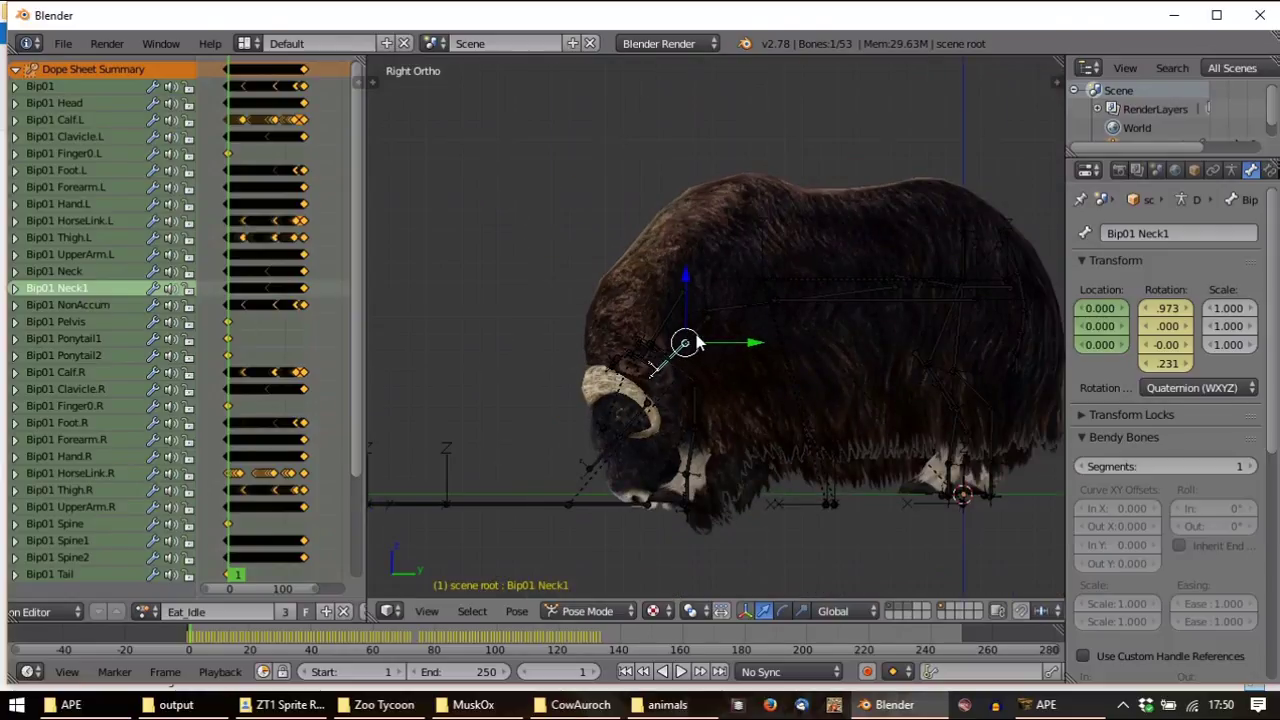
right_click(693, 341)
key("ctrl+z")
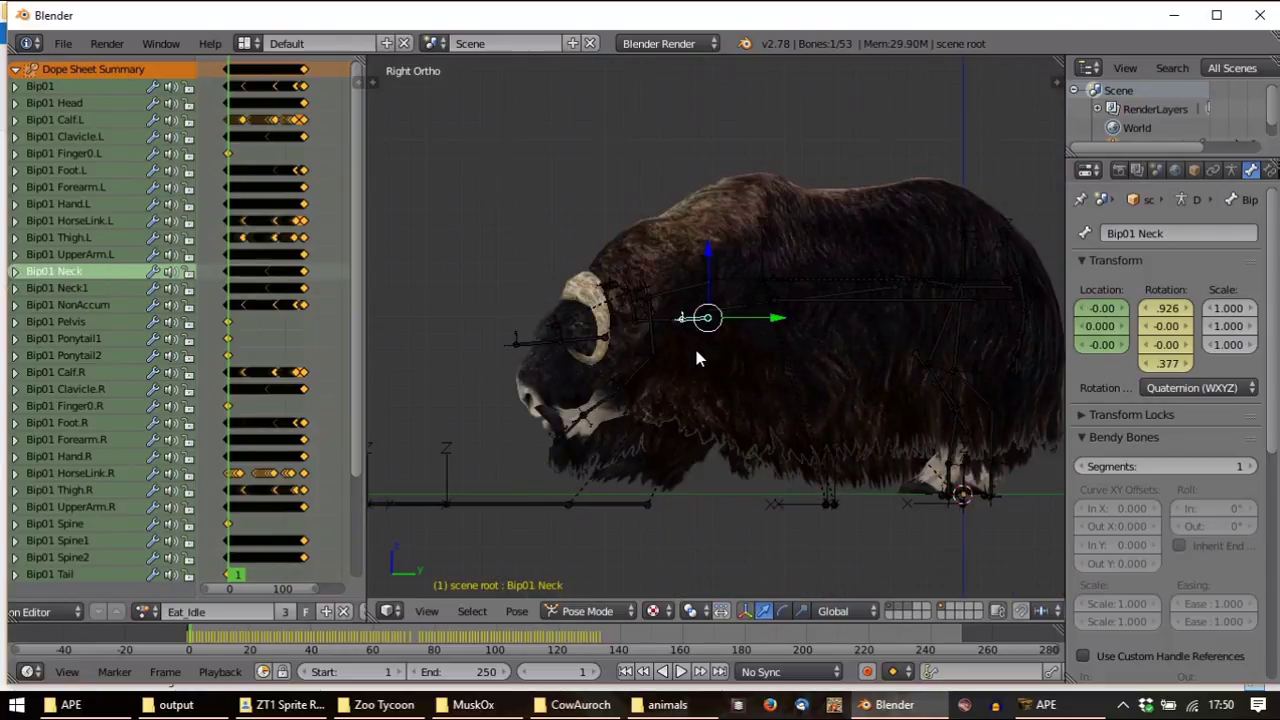
key("Left")
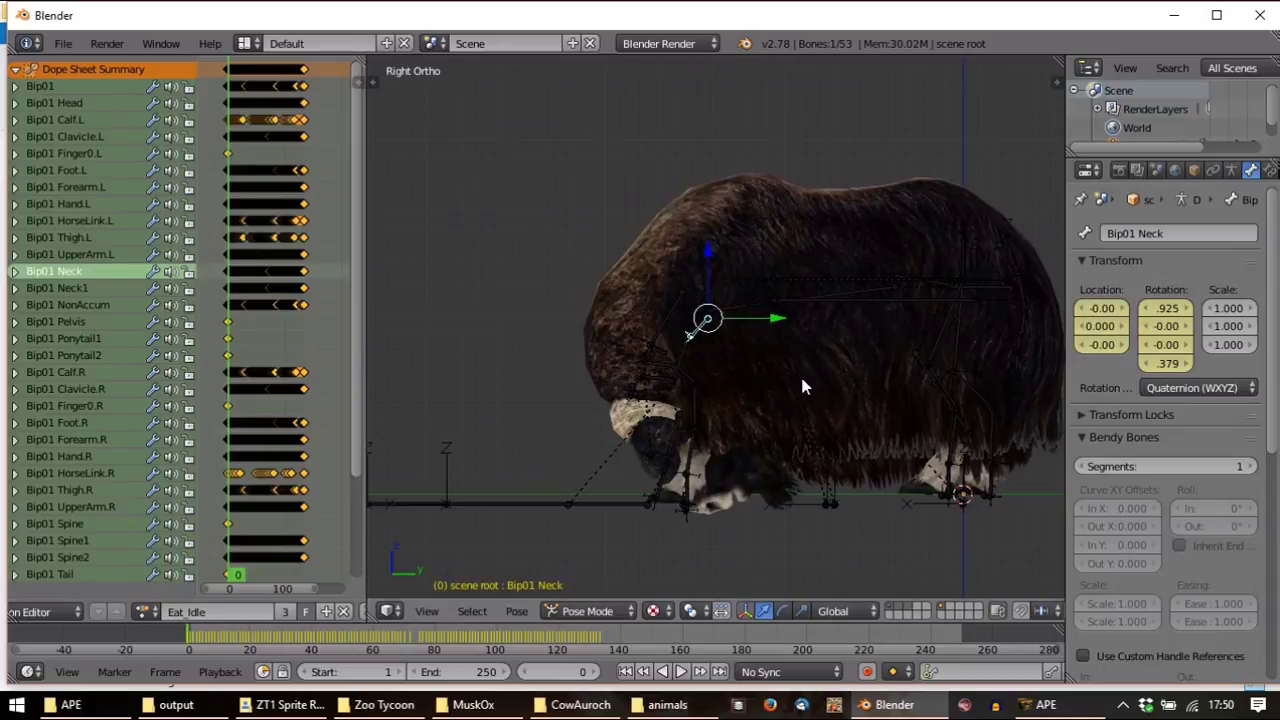
right_click(682, 355)
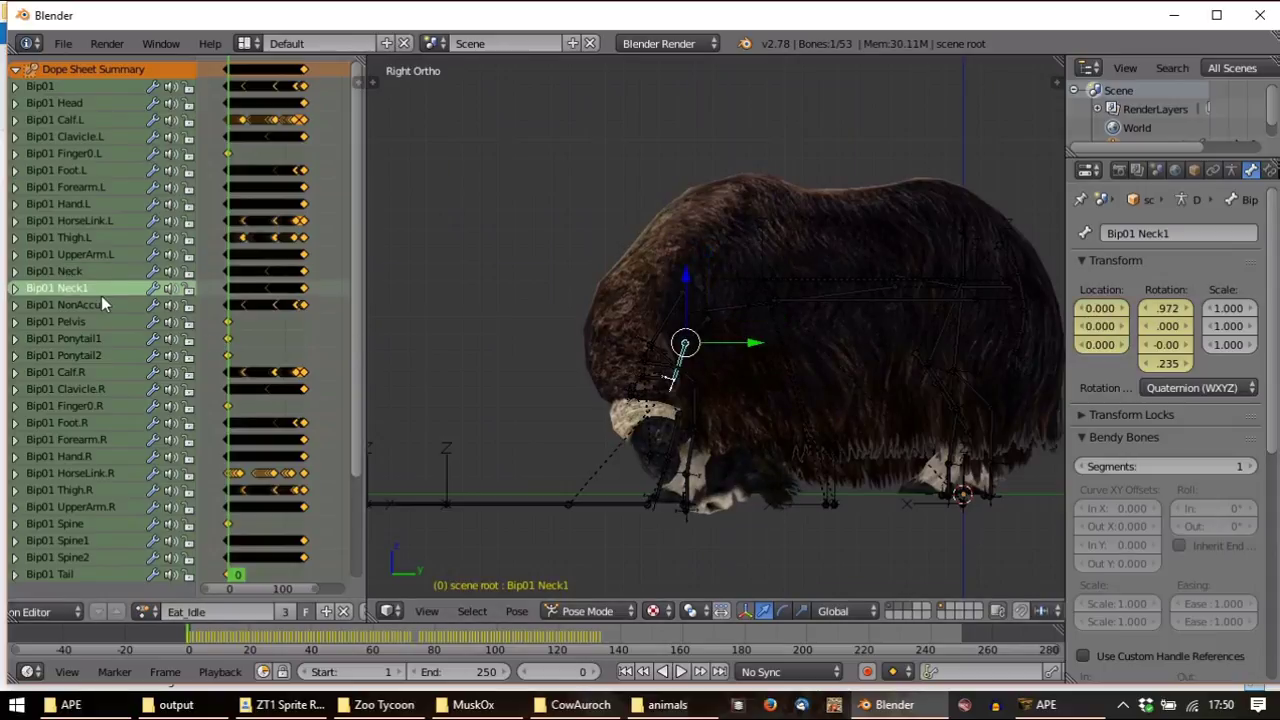
key("r")
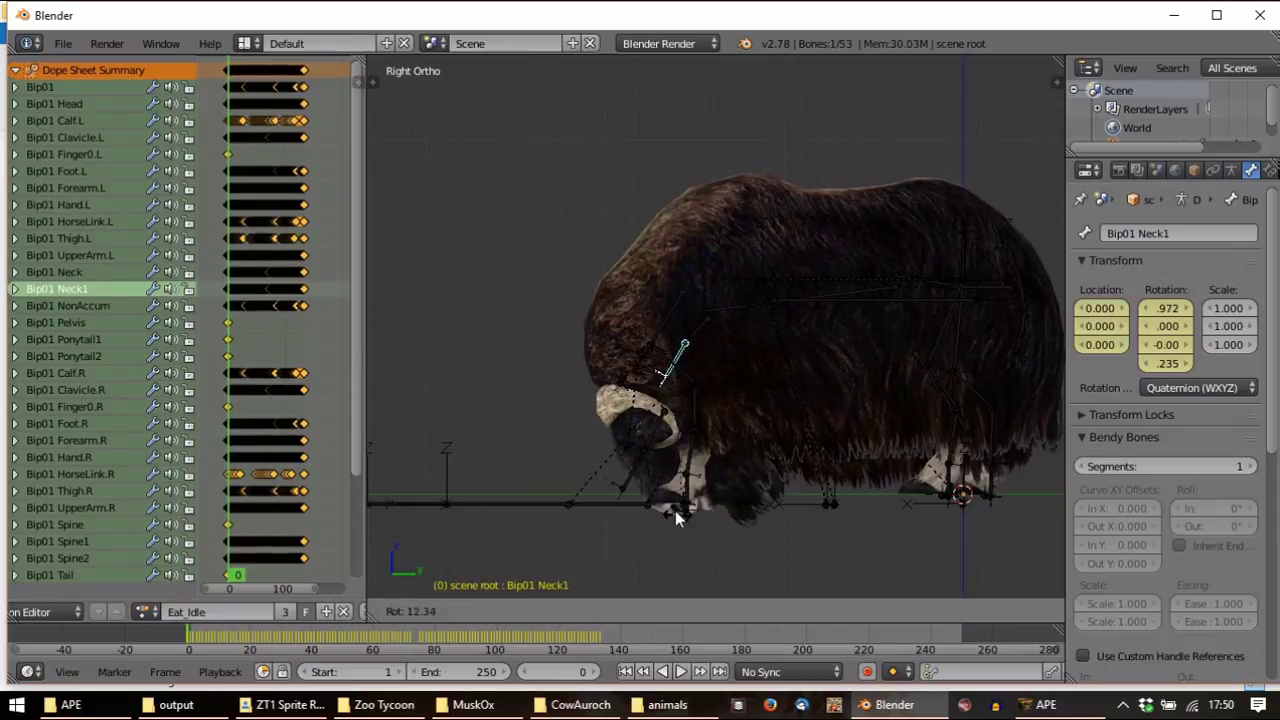
right_click(603, 446)
Delete all Bip01 Neck1 keyframes from the Eat_Idle action
scroll(519, 452, "up", 3)
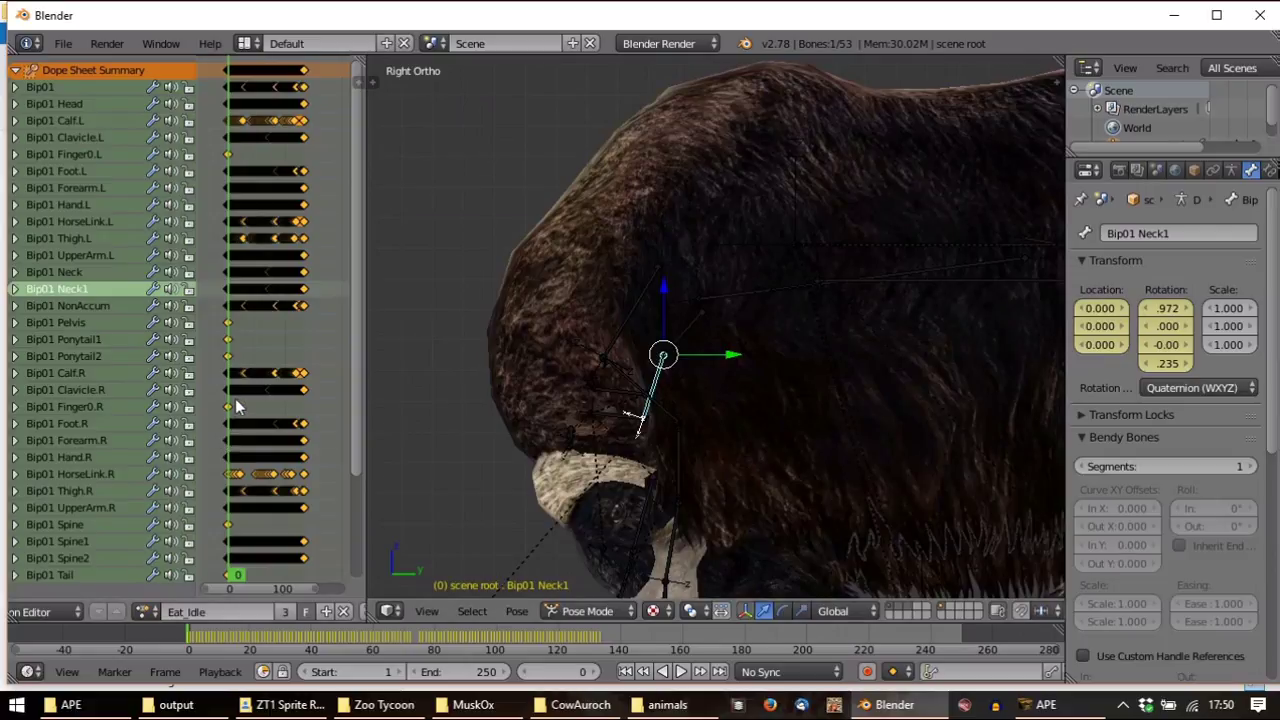
key("Home")
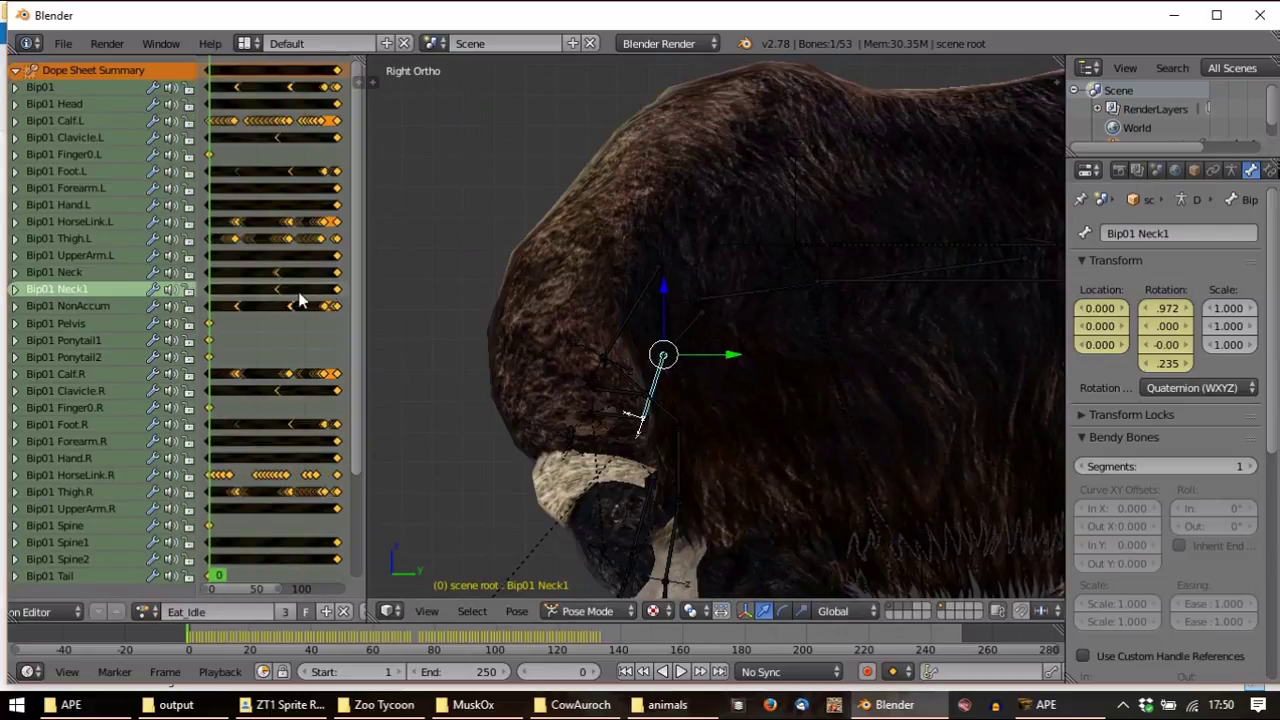
scroll(343, 289, "down", 1)
left_click_drag(343, 286, 206, 293)
key("x")
left_click(229, 295)
Rotate the Bip01 Neck1 bone to raise the musk ox's head
scroll(714, 423, "down", 4)
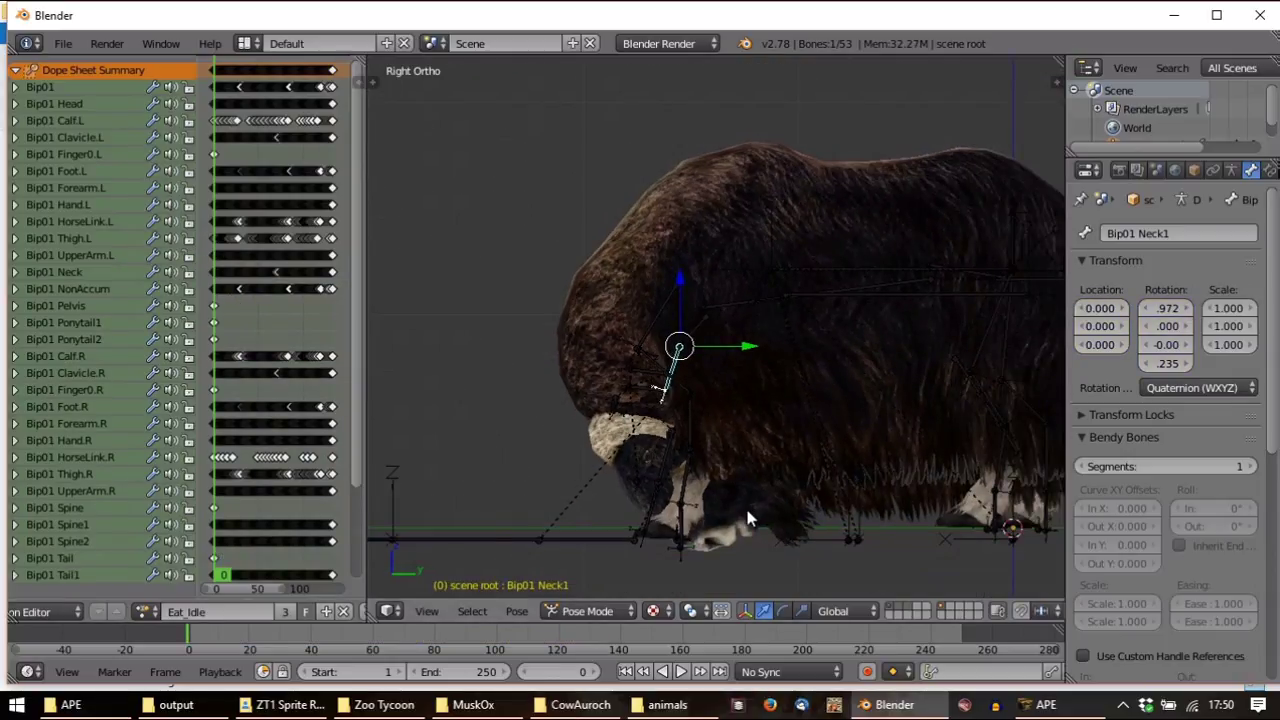
key("r")
right_click(704, 504)
scroll(714, 490, "down", 2)
scroll(726, 463, "up", 2)
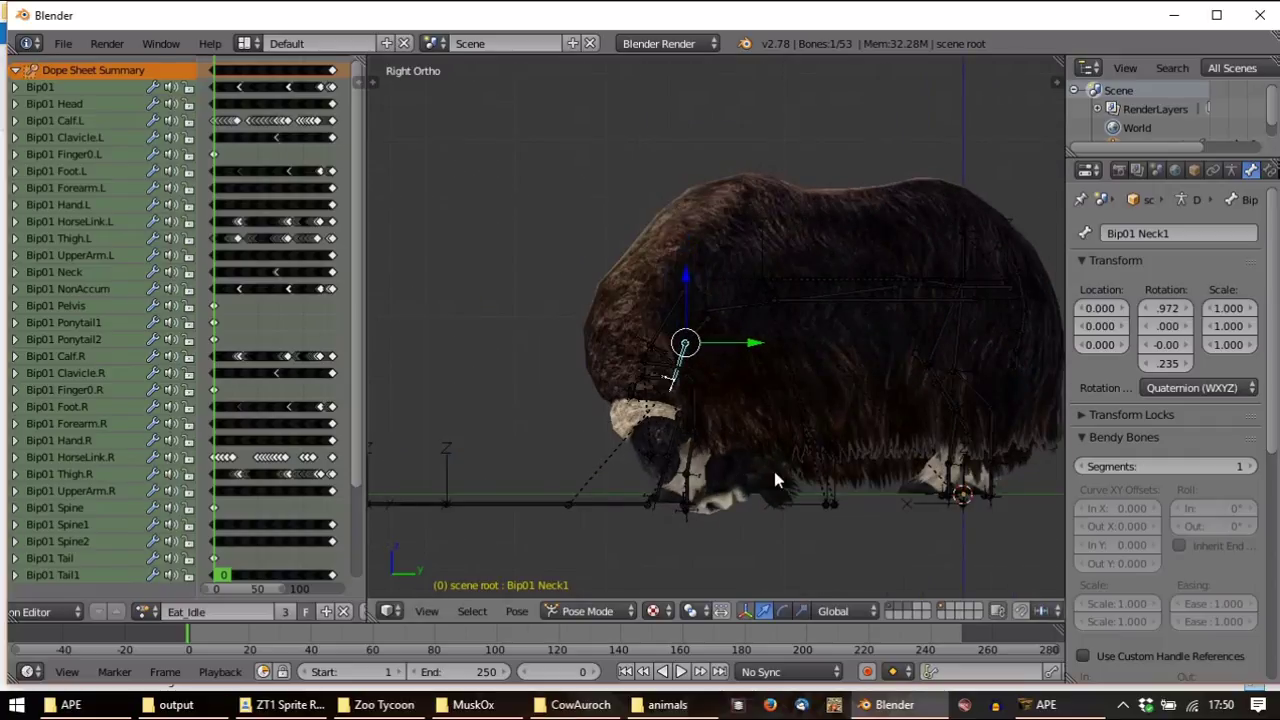
key("r")
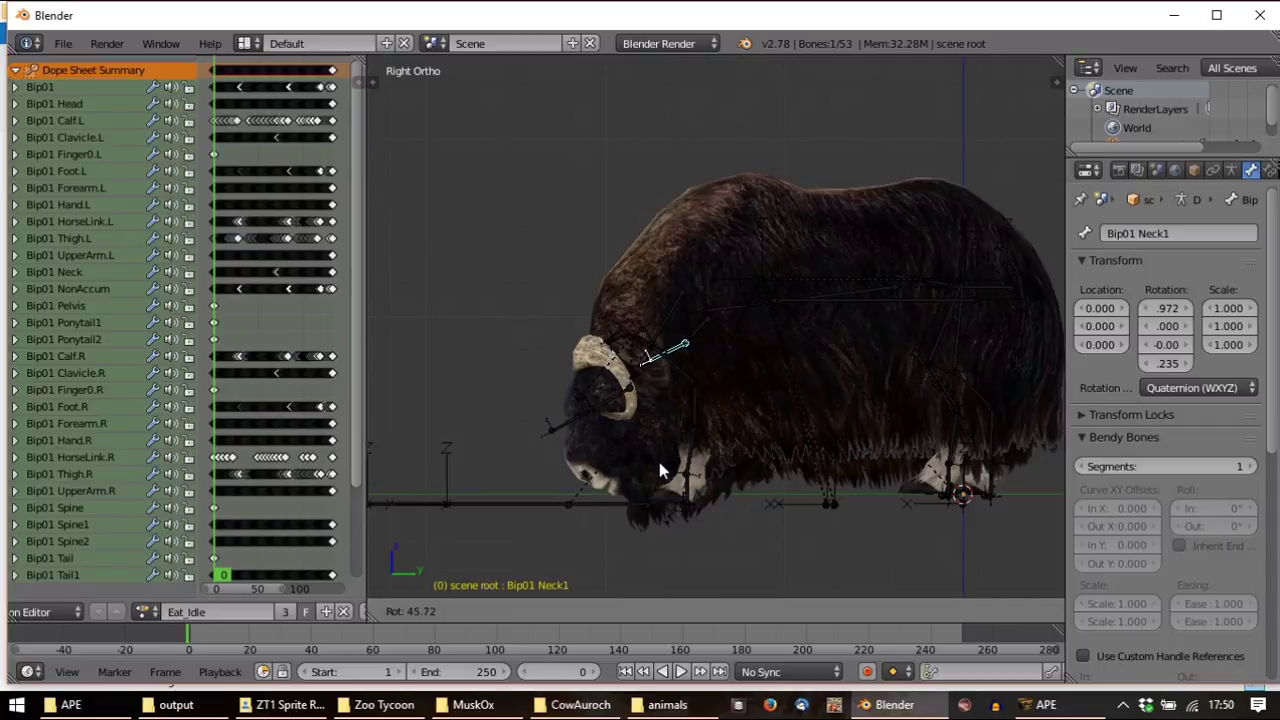
Confirm the raised-head Bip01 Neck1 rotation and key its LocRot at frame 0
left_click(659, 462)
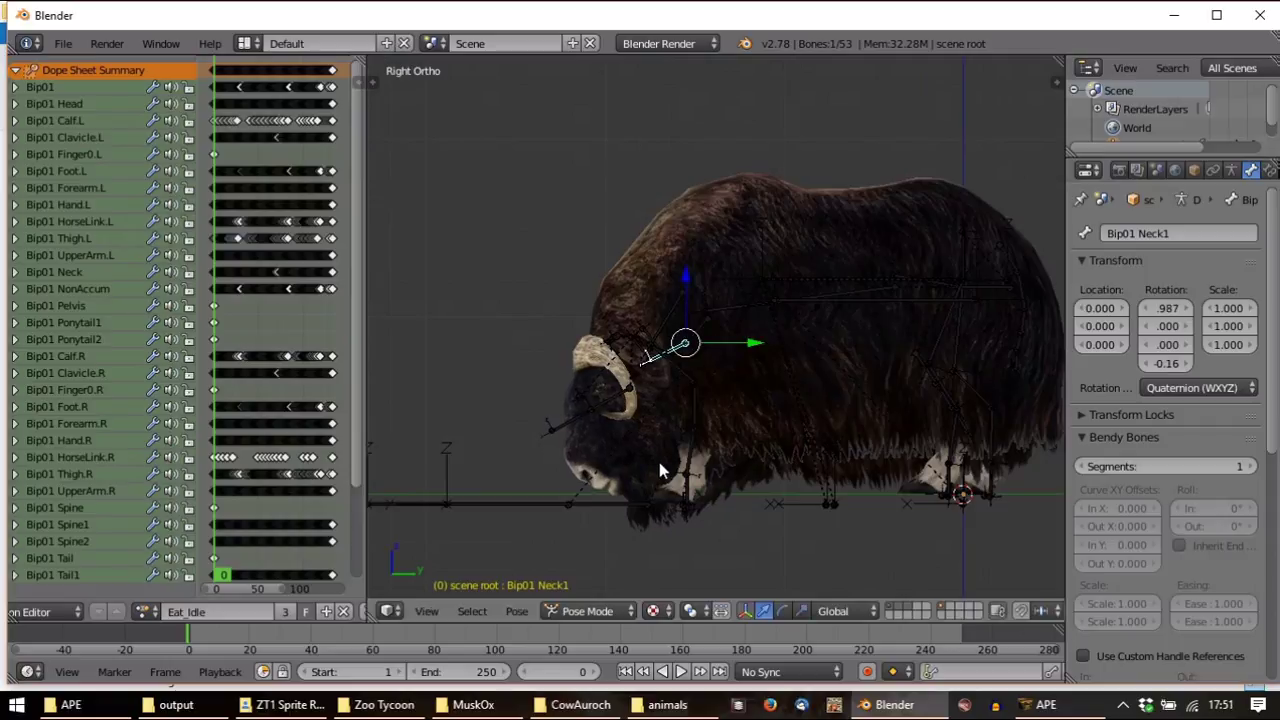
key("i")
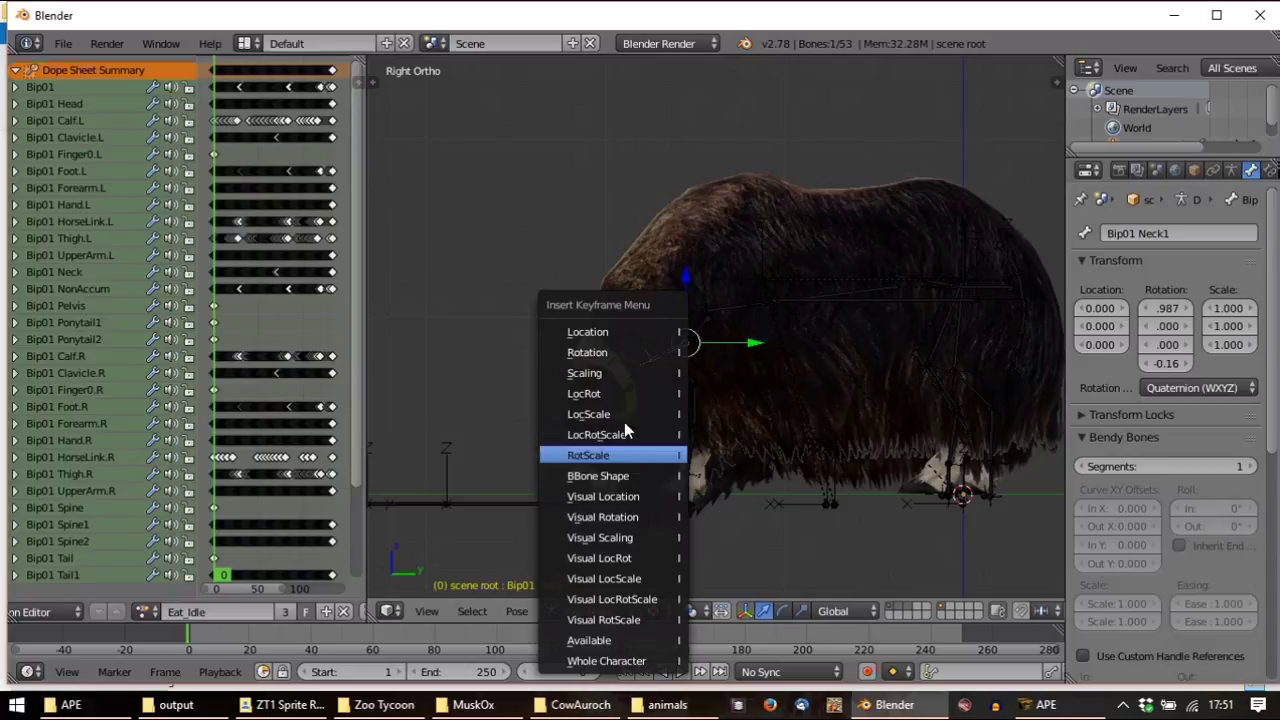
left_click(611, 394)
Play Eat_Idle to preview the neck motion, then bring the musk ox's chin into view
scroll(100, 240, "down", 5)
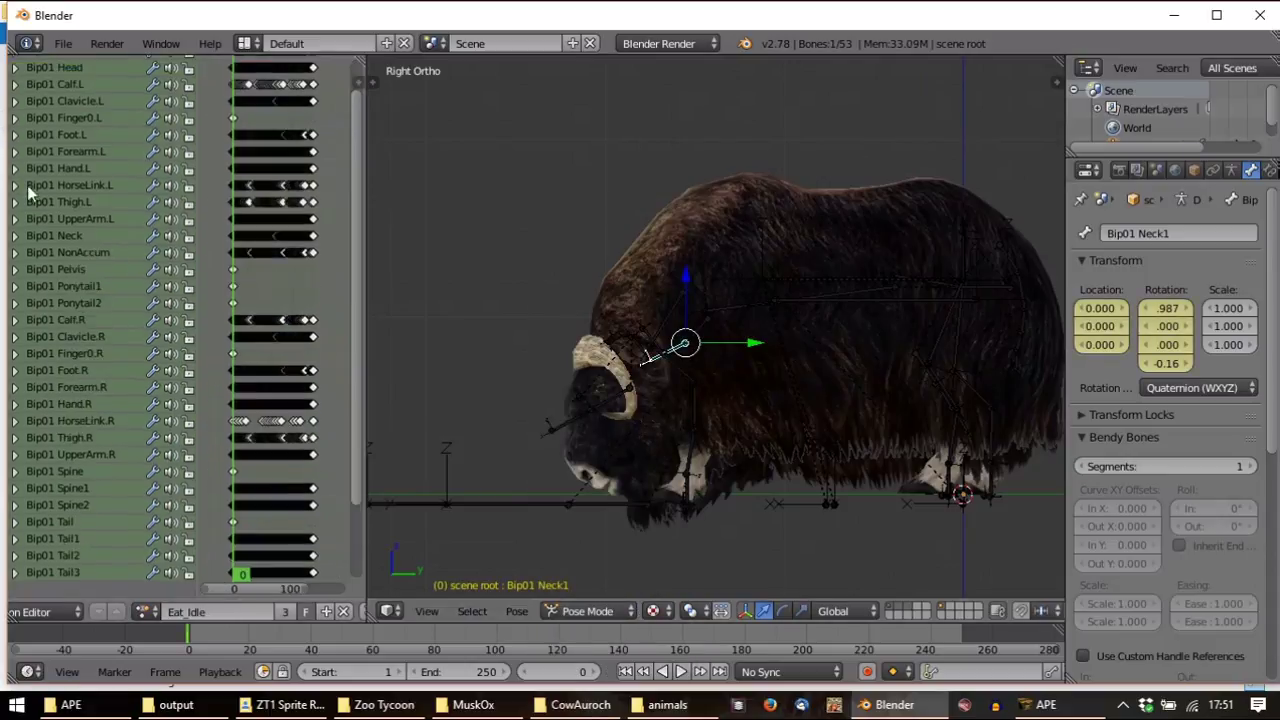
key("alt+a")
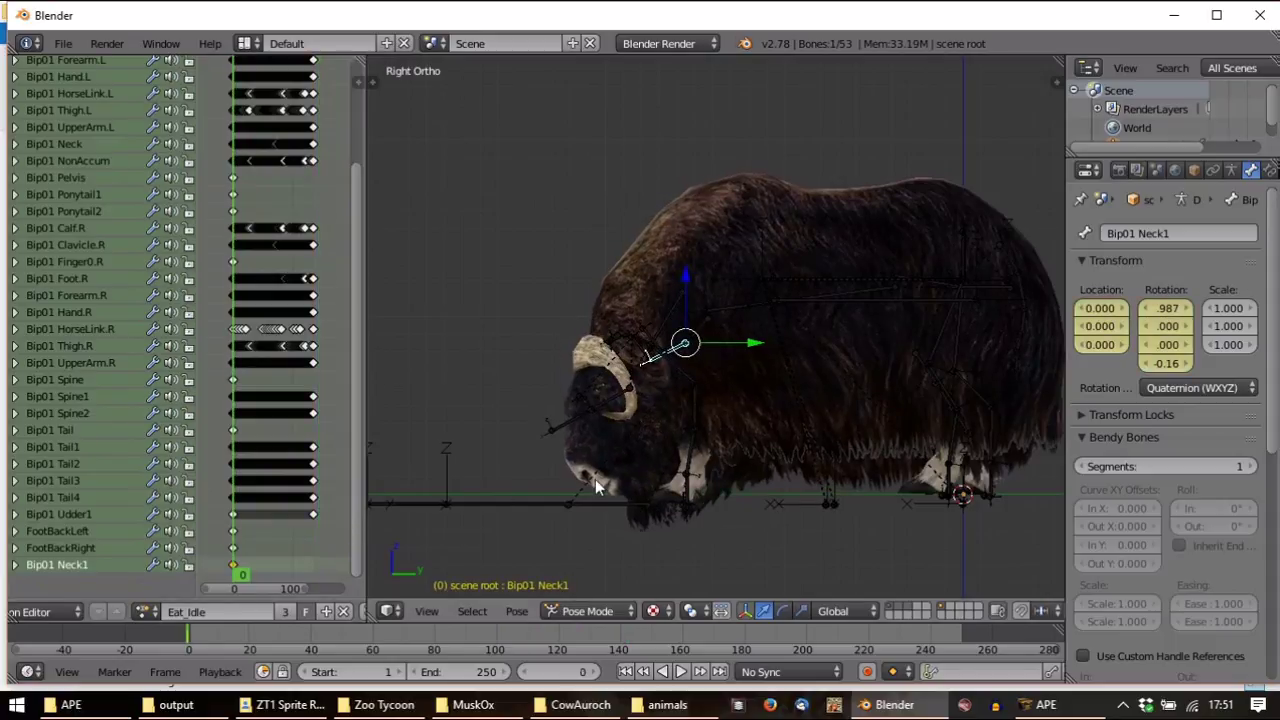
key("Escape")
scroll(645, 471, "up", 3)
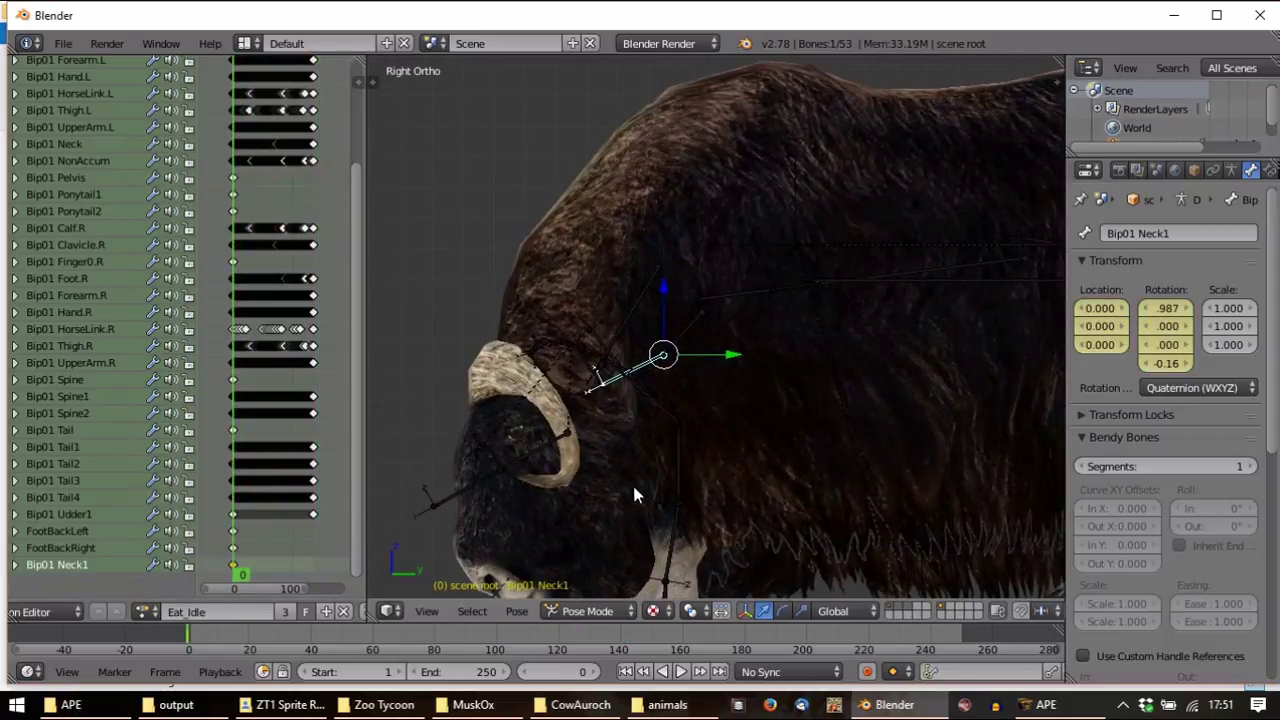
middle_click_drag(634, 488, 659, 405, "shift")
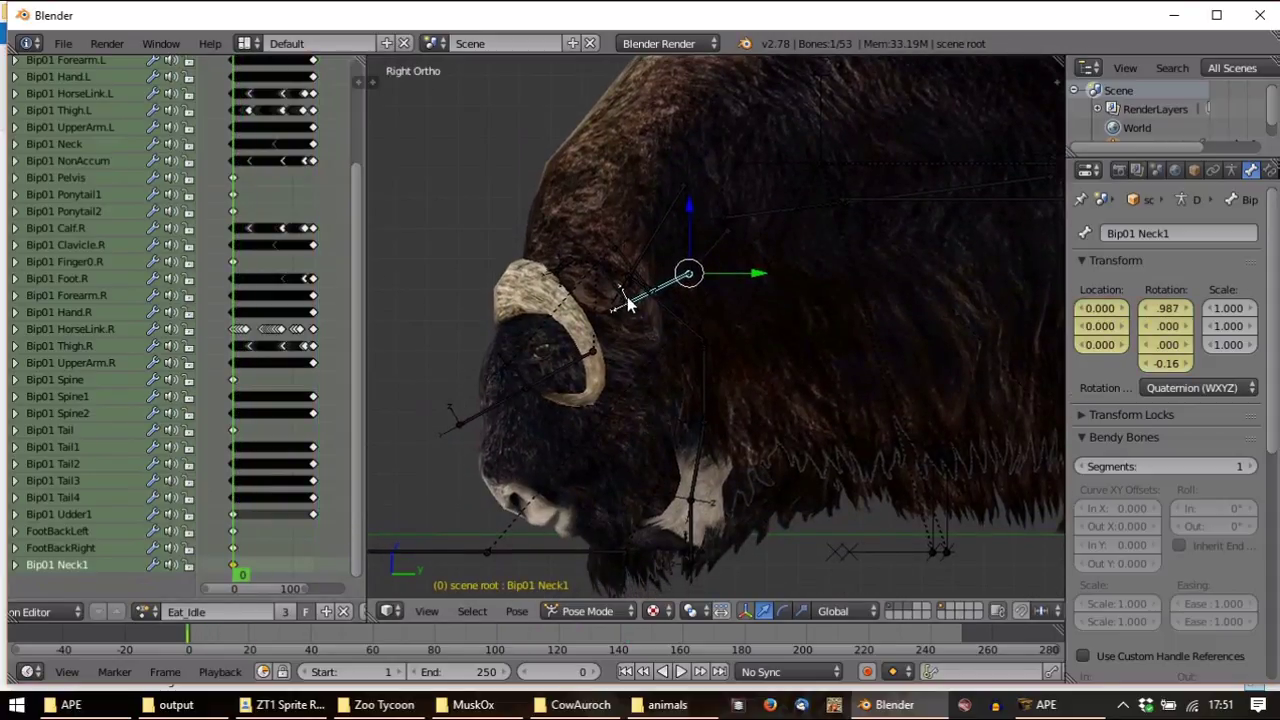
Select Bip01 JawA, adjust its rotation and key LocRot at frame 0
key("a")
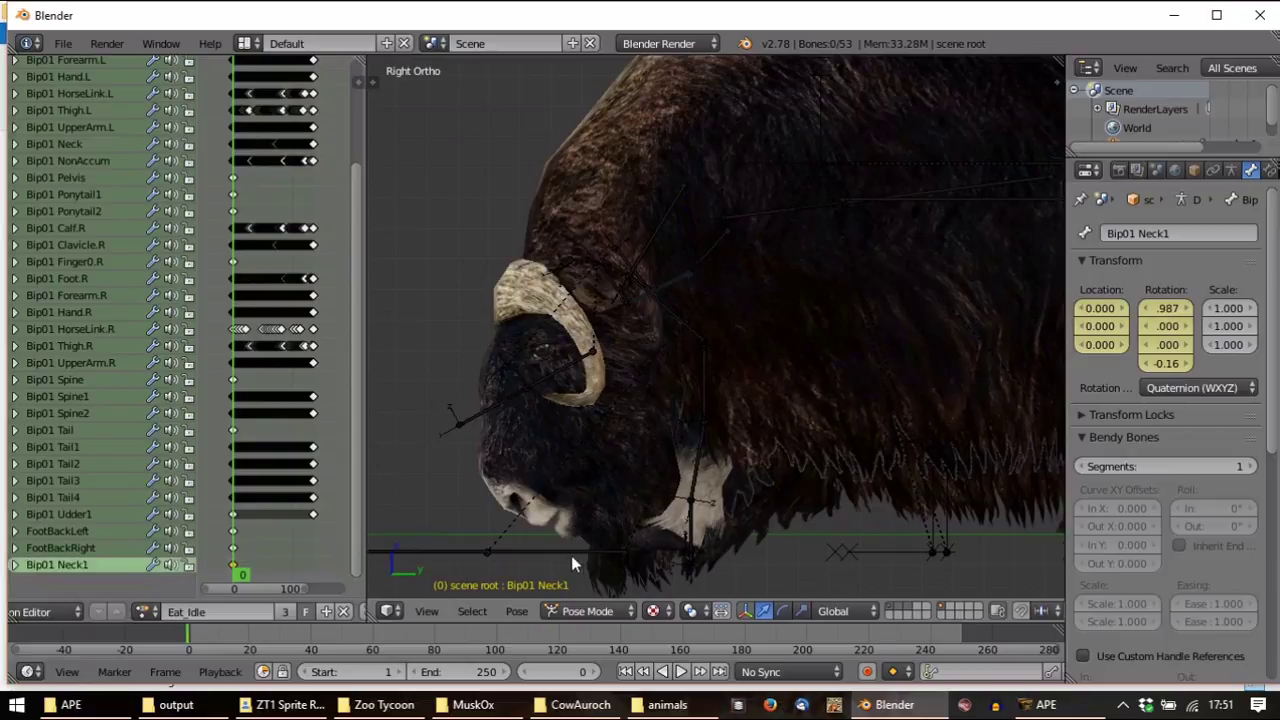
right_click(530, 395)
key("r")
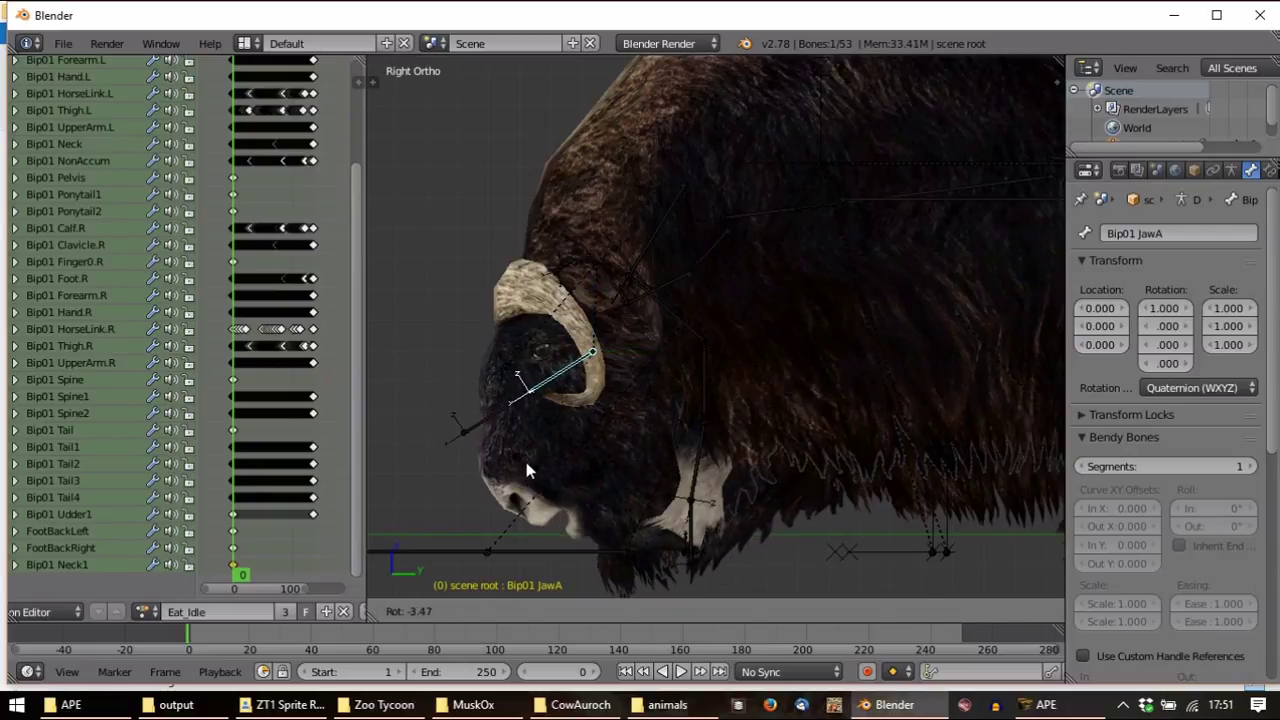
left_click(526, 462)
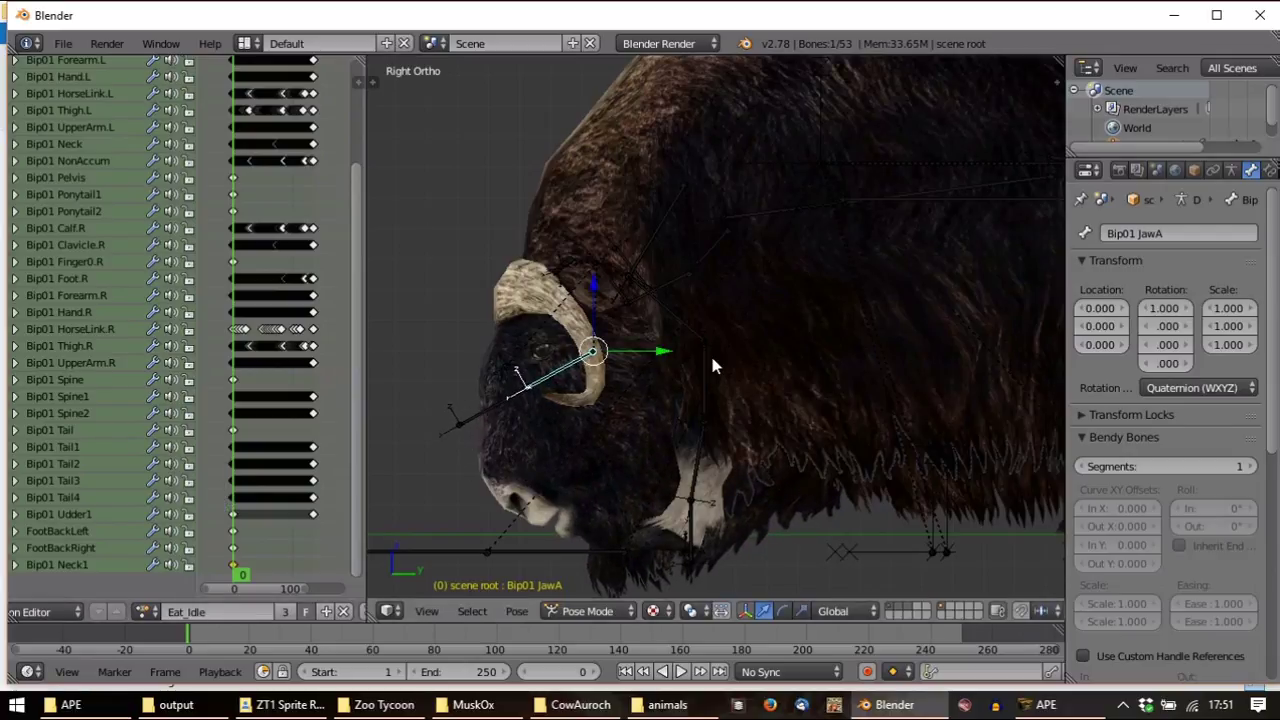
key("i")
left_click(661, 362)
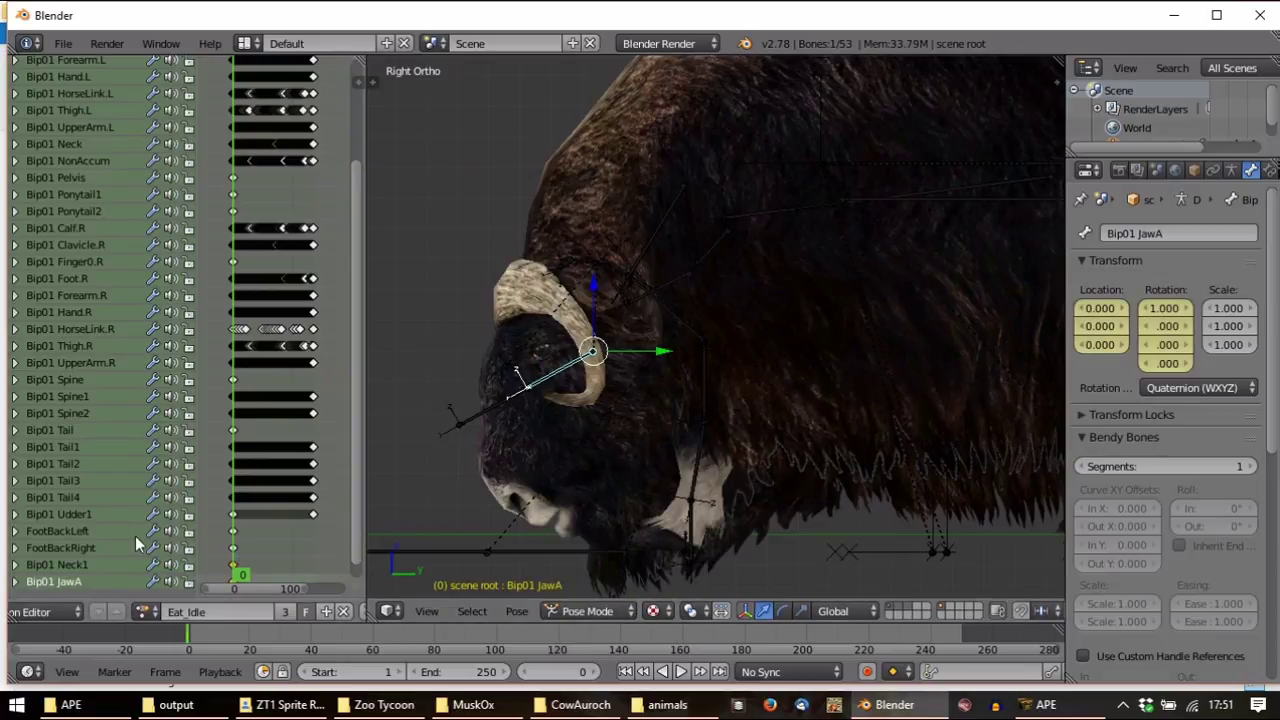
Key JawA's LocRot at the final frame 133
scroll(139, 545, "down", 1)
left_click_drag(235, 548, 314, 541)
scroll(323, 520, "up", 3)
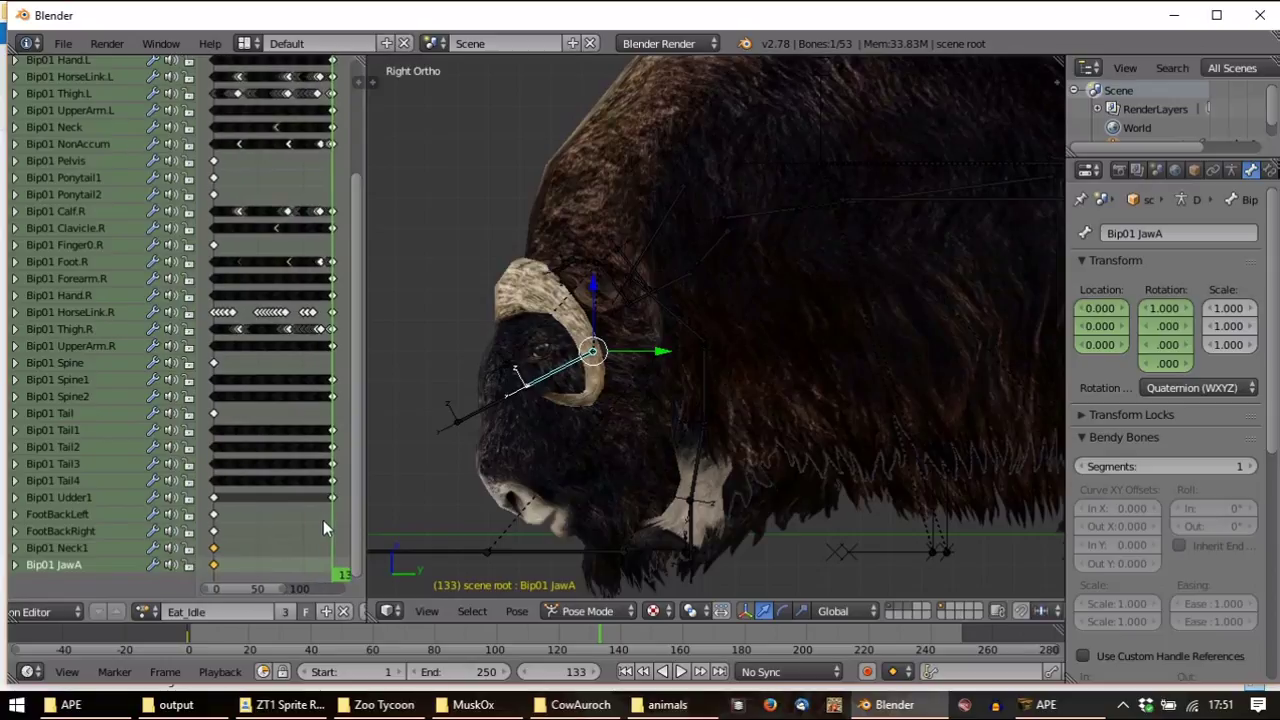
middle_click_drag(335, 508, 240, 503)
scroll(243, 499, "up", 2)
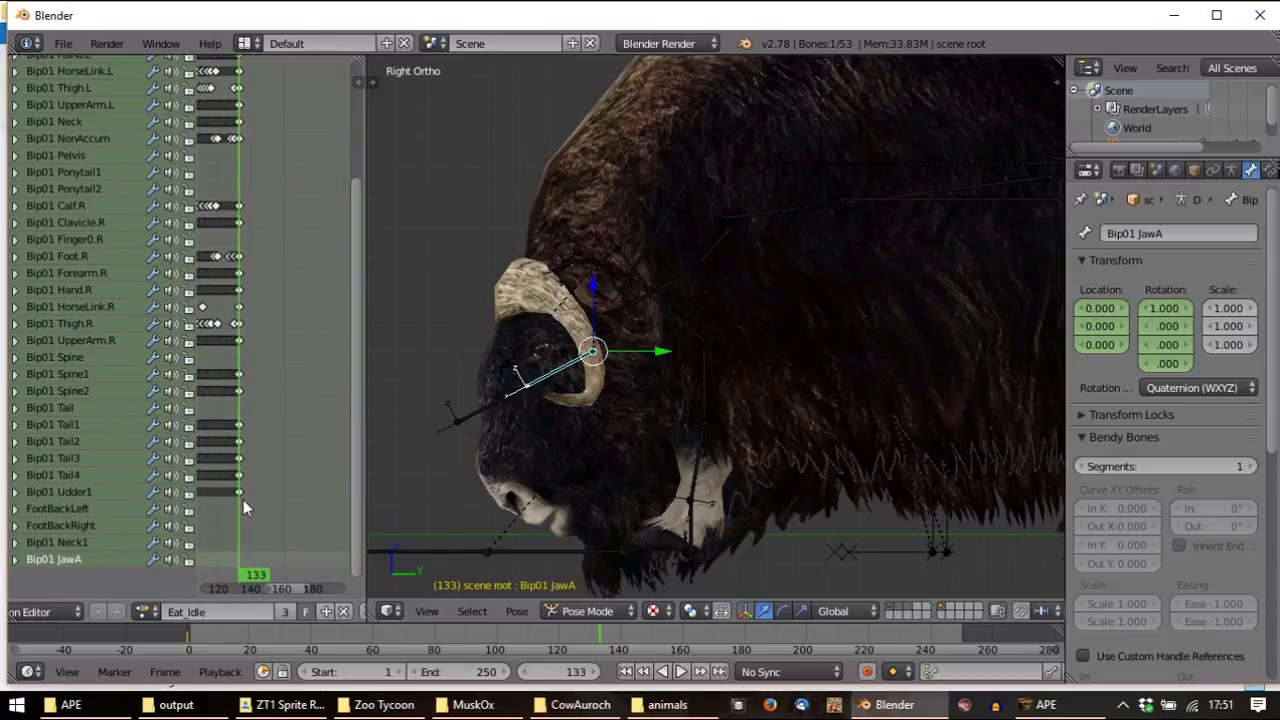
key("i")
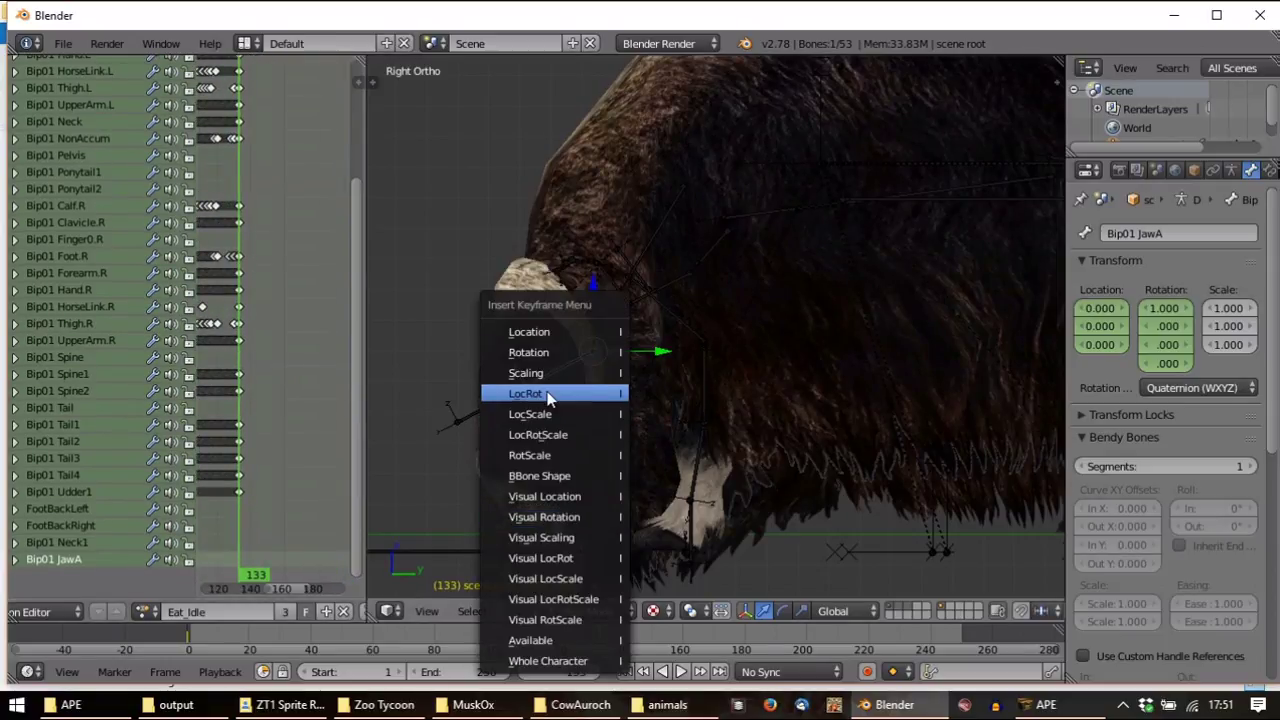
left_click(545, 392)
Insert JawA LocRot keys at frames 99 and 48
middle_click_drag(190, 465, 281, 468)
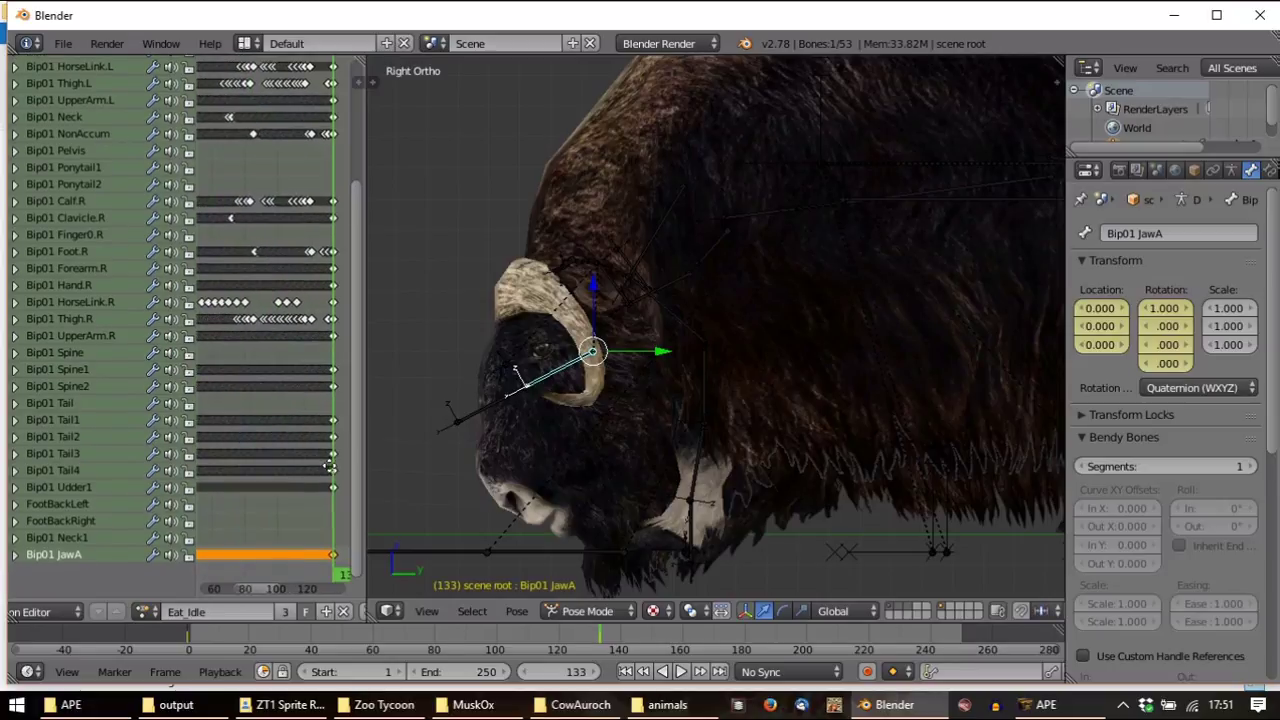
left_click(278, 492)
key("i")
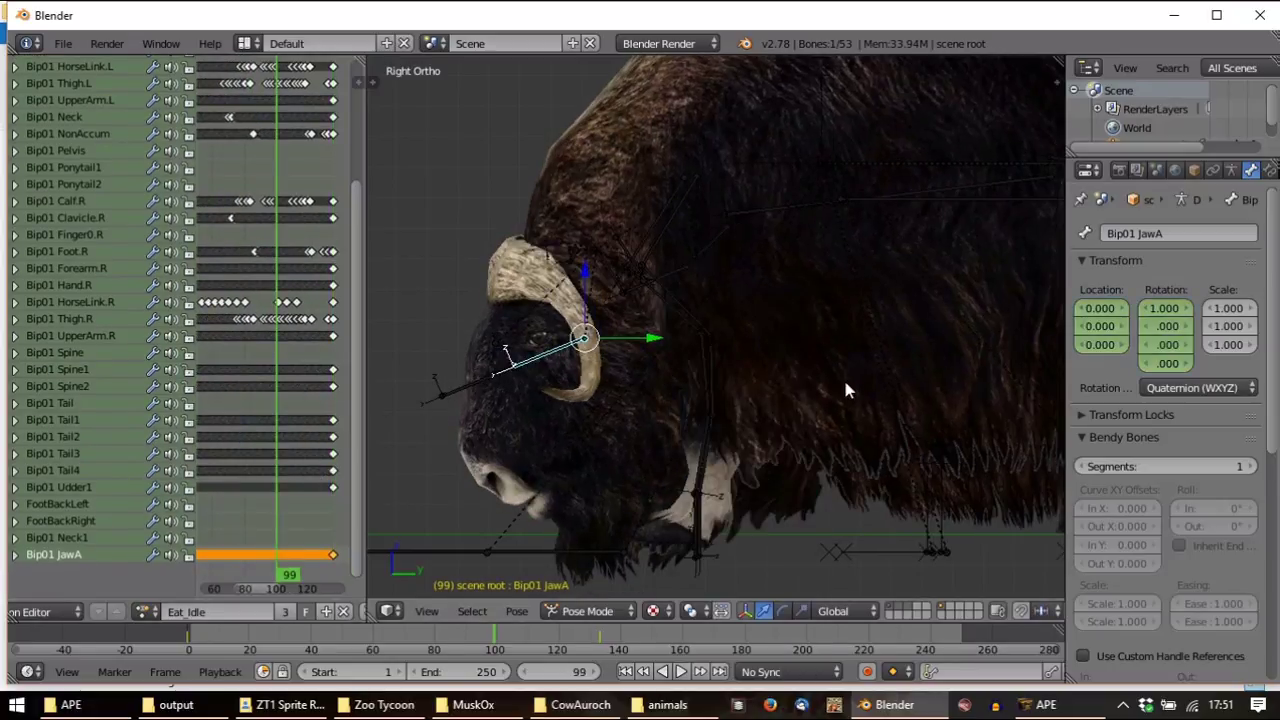
key("i")
left_click(829, 393)
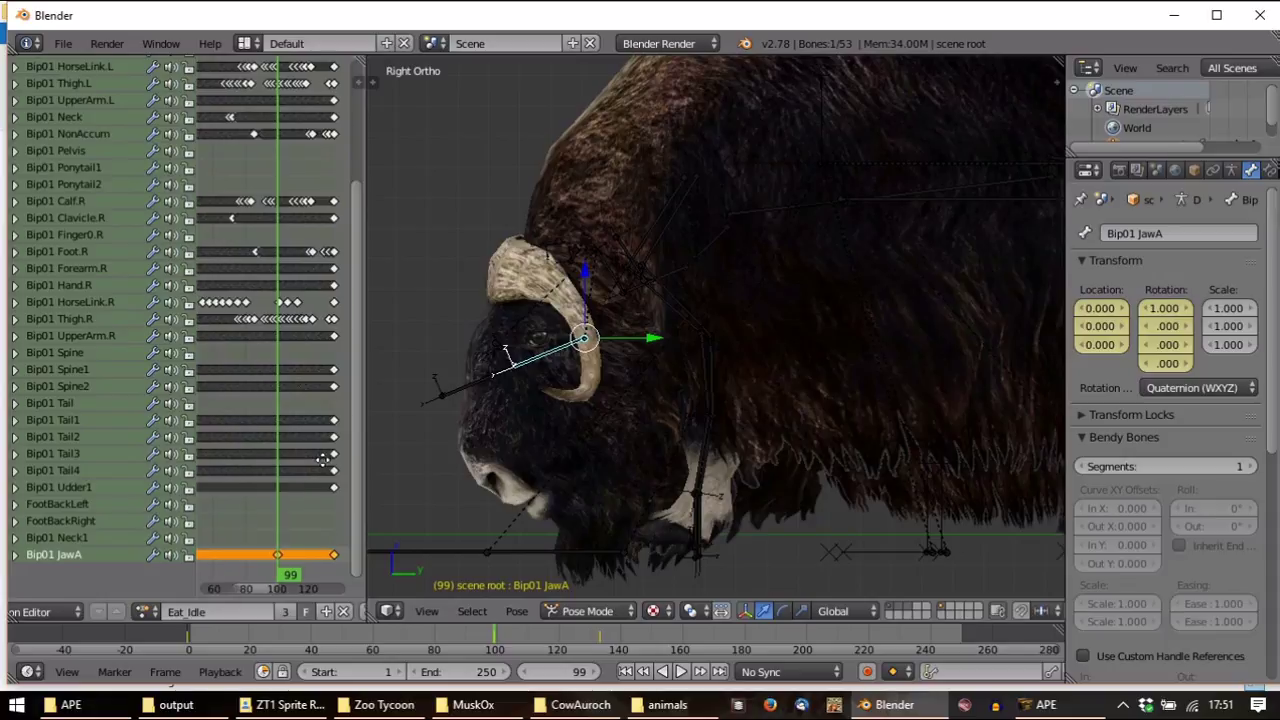
middle_click_drag(200, 468, 262, 468)
left_click(263, 470)
key("i")
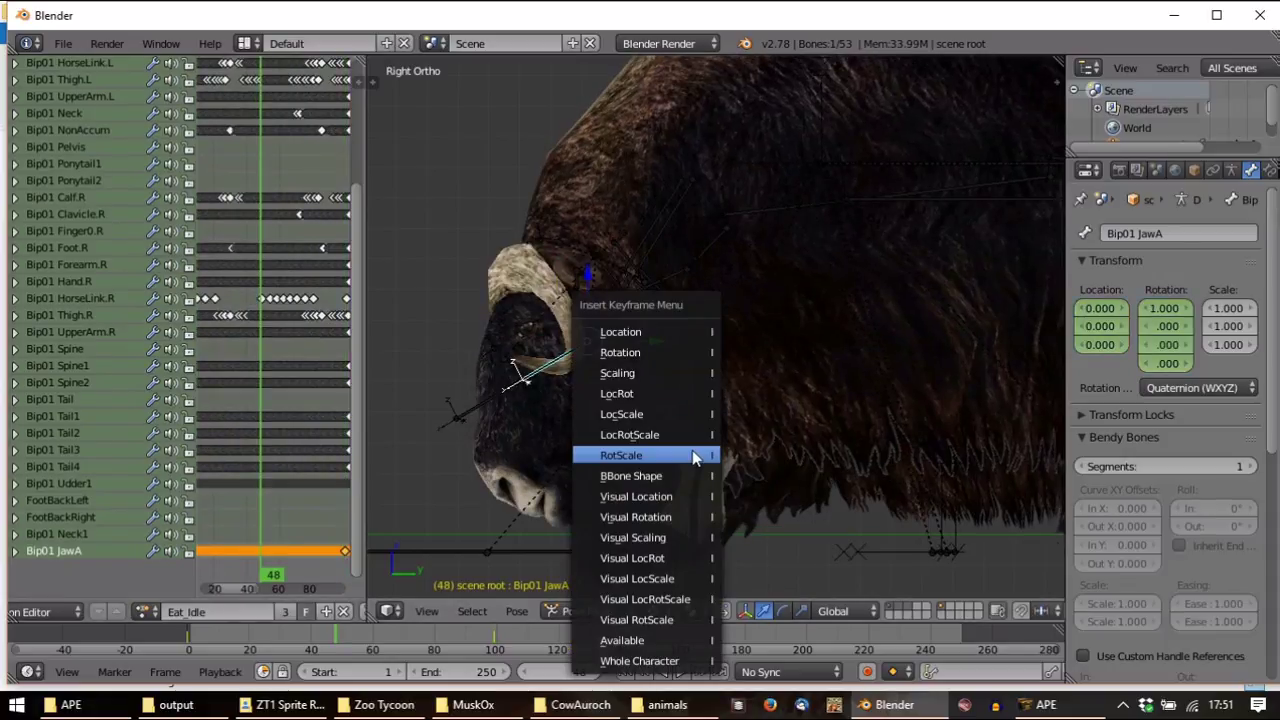
left_click(652, 396)
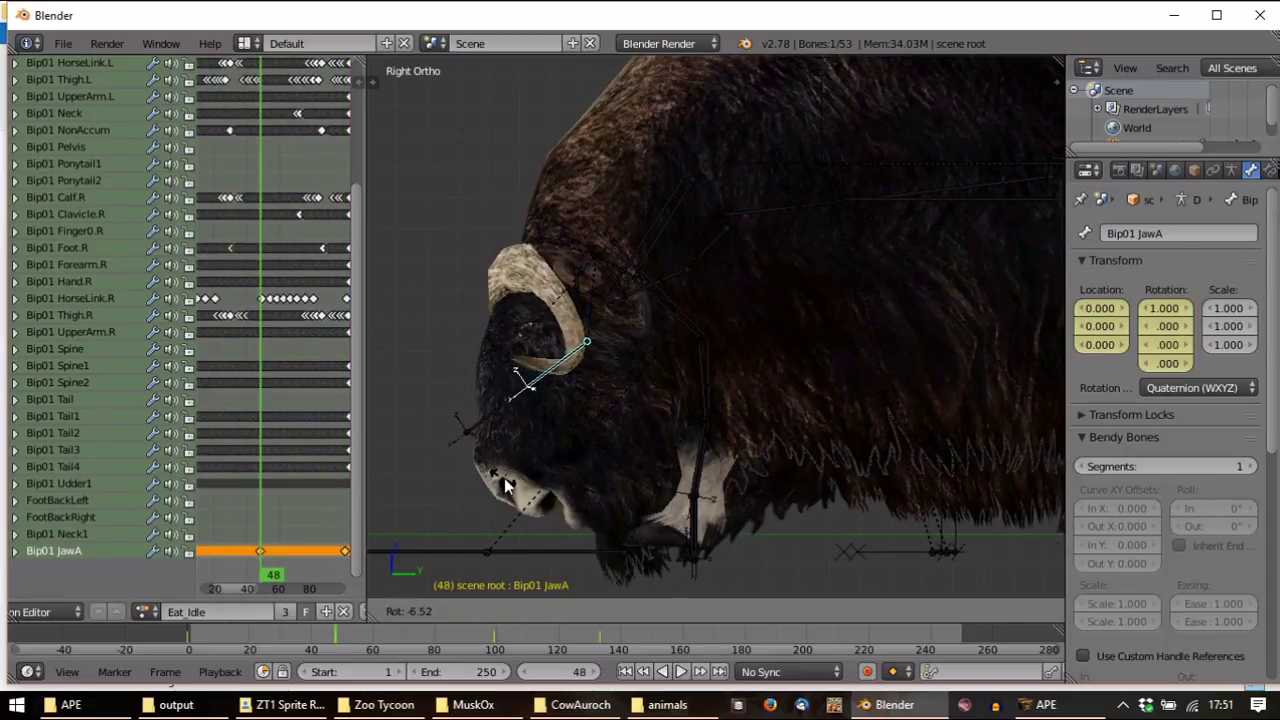
Go to frame 24 and rotate the jaw open
scroll(250, 525, "left", 5, "ctrl")
scroll(250, 519, "right", 3, "ctrl")
left_click_drag(320, 515, 278, 512)
key("r")
left_click(590, 512)
middle_click_drag(590, 512, 626, 530)
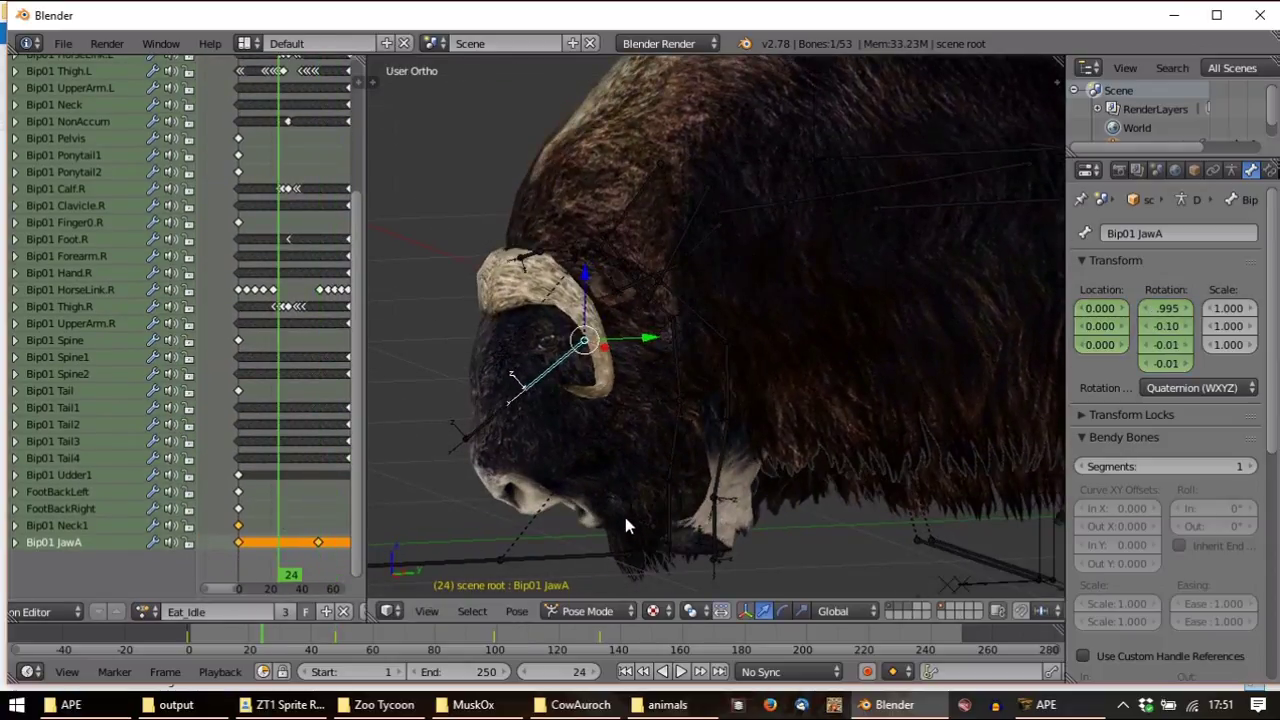
Key the open jaw at frame 24 and shift that JawA key along the timeline
key("i")
left_click(563, 393)
right_click(279, 542)
scroll(285, 543, "right", 2, "ctrl")
key("g")
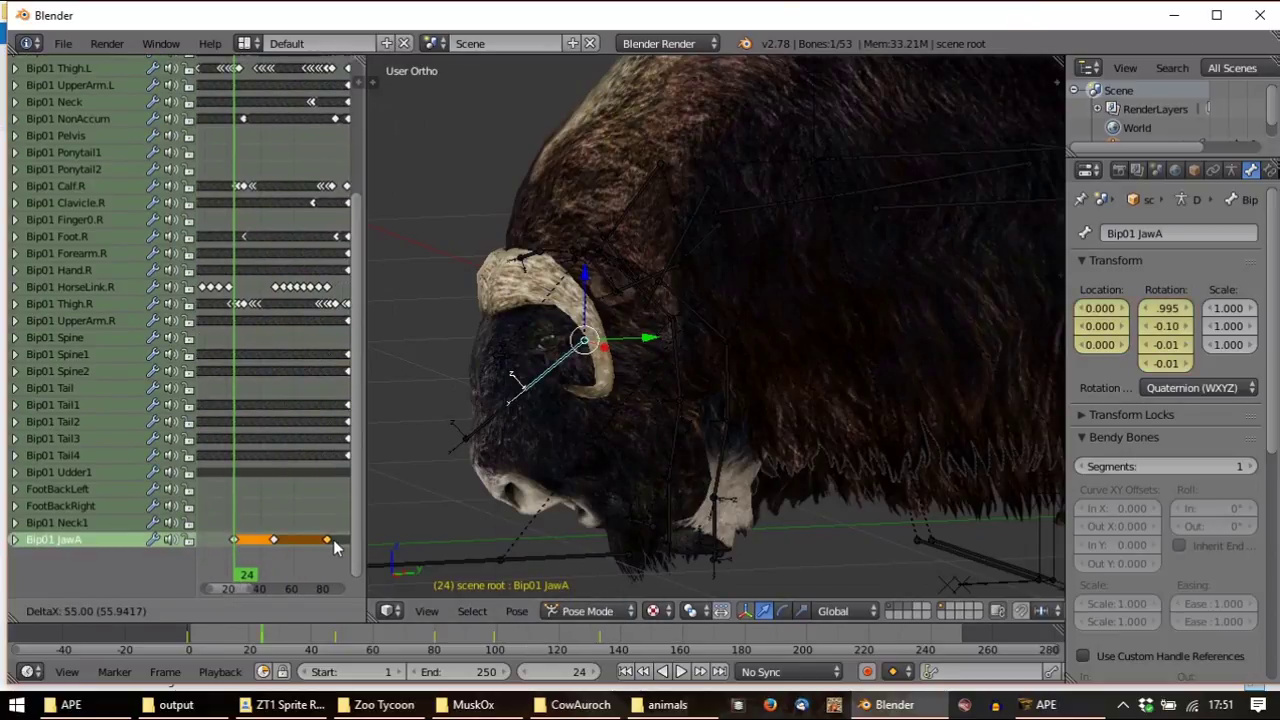
left_click(334, 543)
scroll(334, 543, "right", 3, "ctrl")
key("g")
left_click(313, 553)
Move another JawA key near frame 108, then nudge it slightly earlier
right_click(273, 549)
key("g")
left_click(280, 548)
scroll(280, 548, "left", 5, "ctrl")
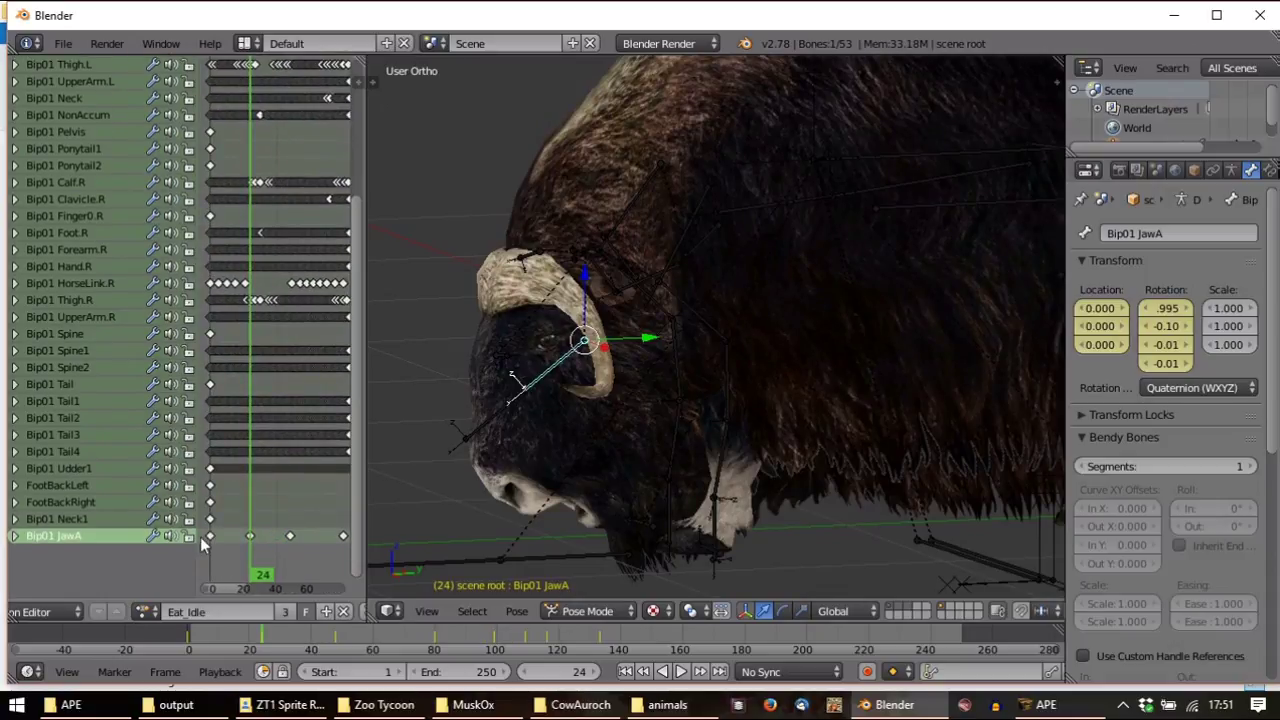
key("g")
left_click(334, 540)
Duplicate JawA keys onto earlier frames so the jaw opens and closes repeatedly
right_click(291, 537)
key("shift+d")
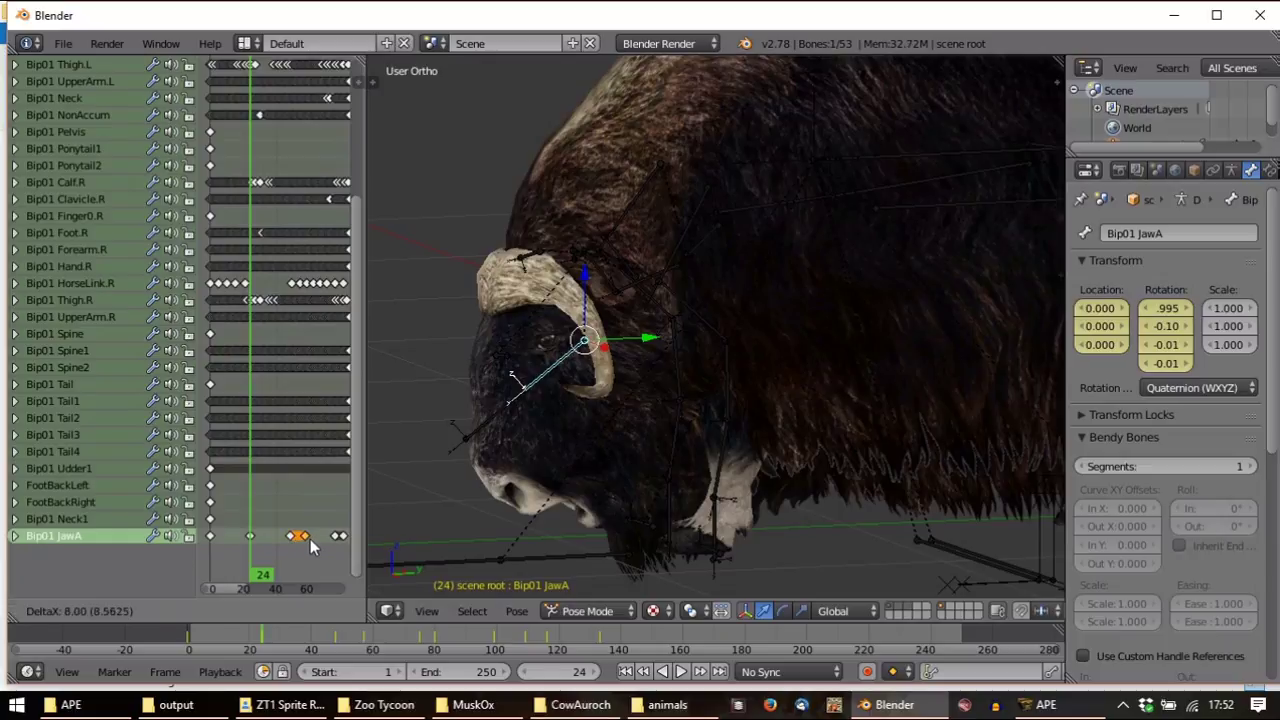
left_click(304, 538)
key("g")
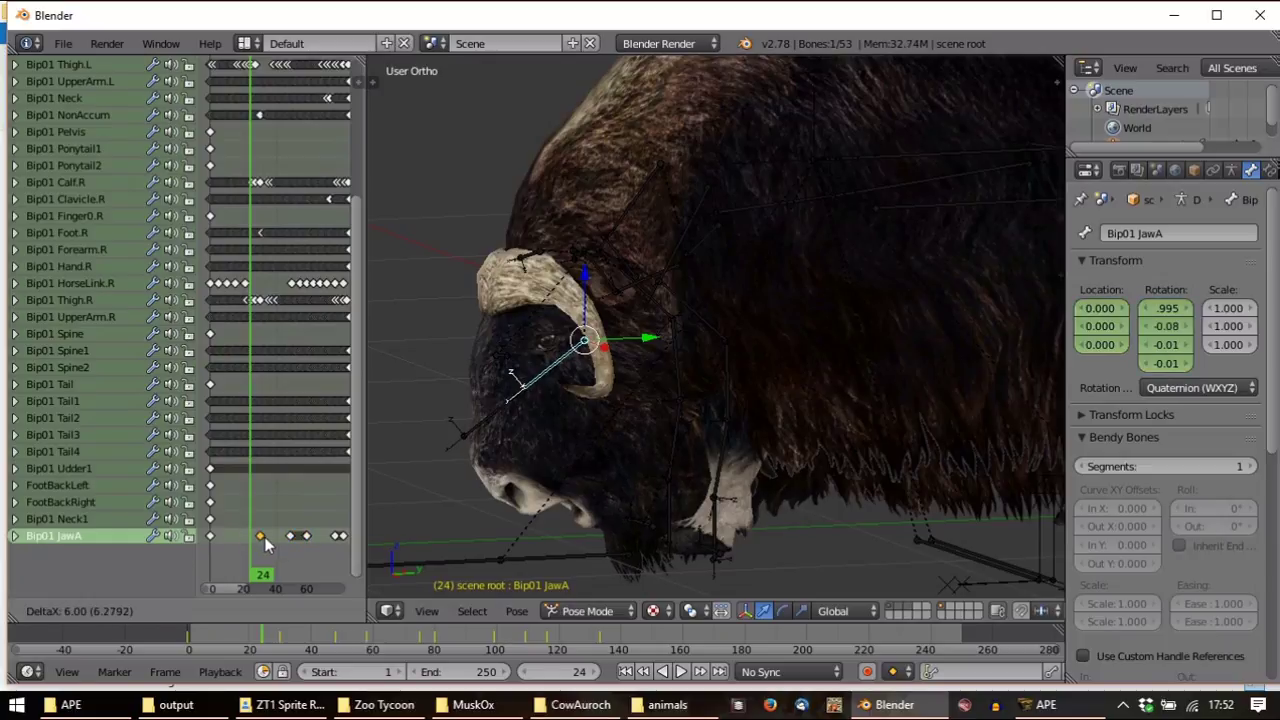
left_click(274, 541)
right_click(290, 537)
key("shift+d")
left_click(245, 541)
right_click(268, 537)
key("shift+d")
left_click(226, 541)
Play Eat_Idle from the start to check the chewing
key("shift+Left")
key("alt+a")
scroll(621, 478, "down", 6)
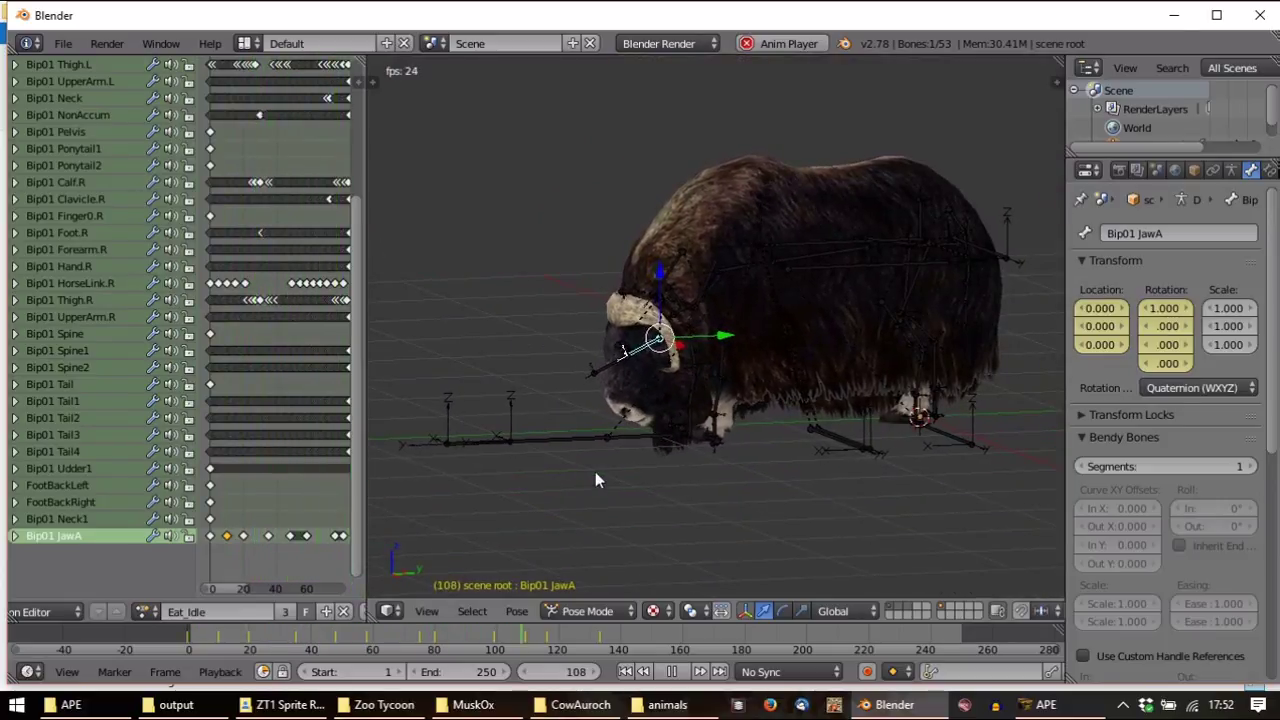
Stop playback and scale all Eat_Idle keyframes slightly shorter in time
key("Escape")
middle_click_drag(595, 480, 645, 480)
scroll(265, 471, "down", 3)
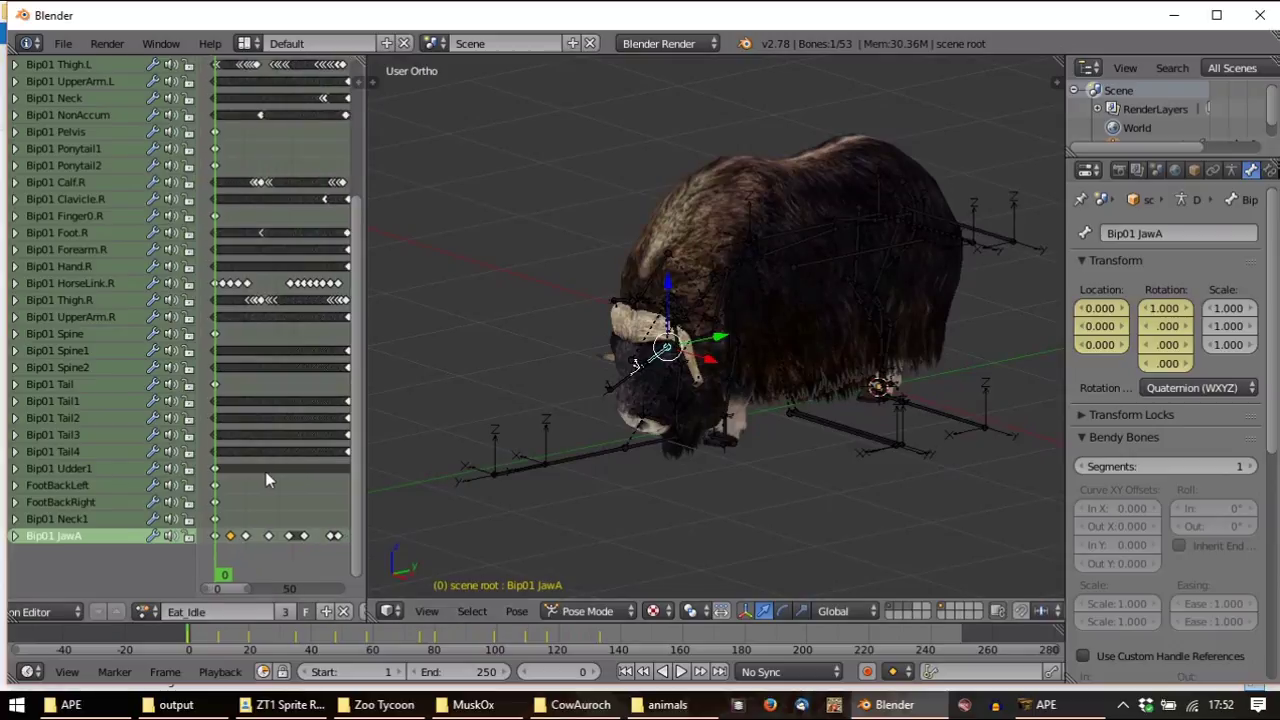
key("a")
key("s")
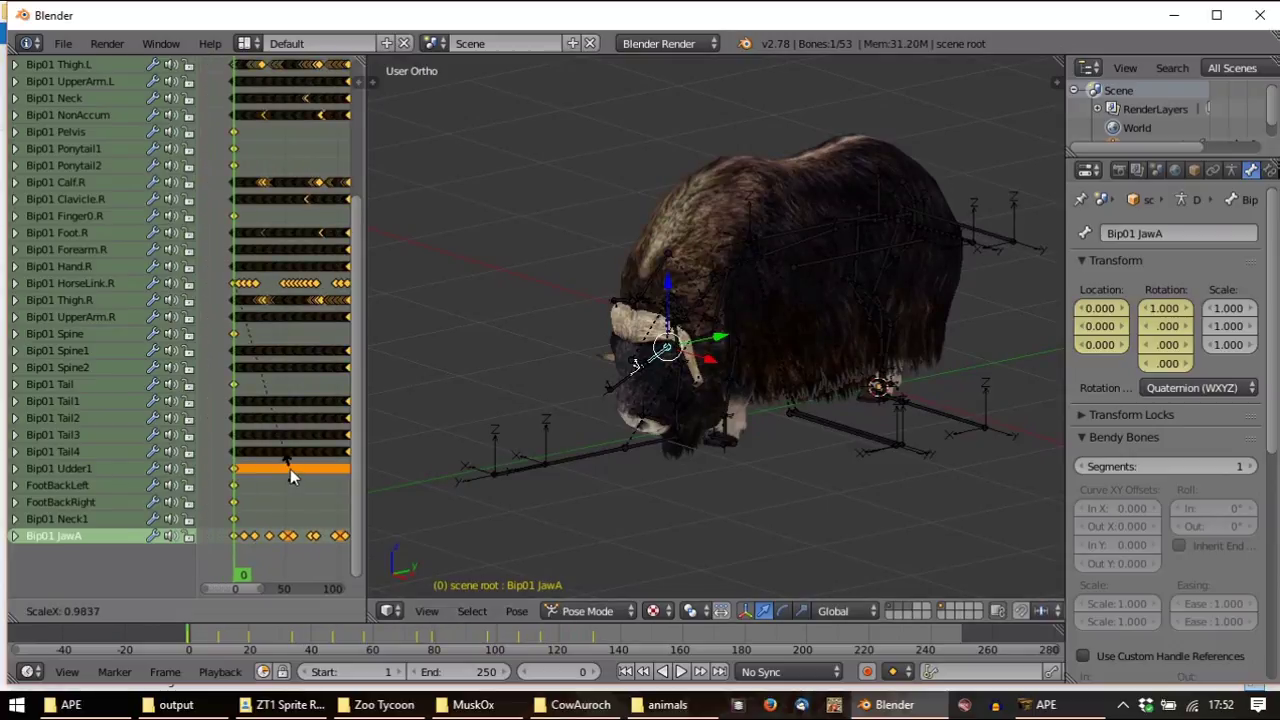
left_click(290, 469)
Review the shortened animation, then bring APE's bison eat animation to the front
key("alt+a")
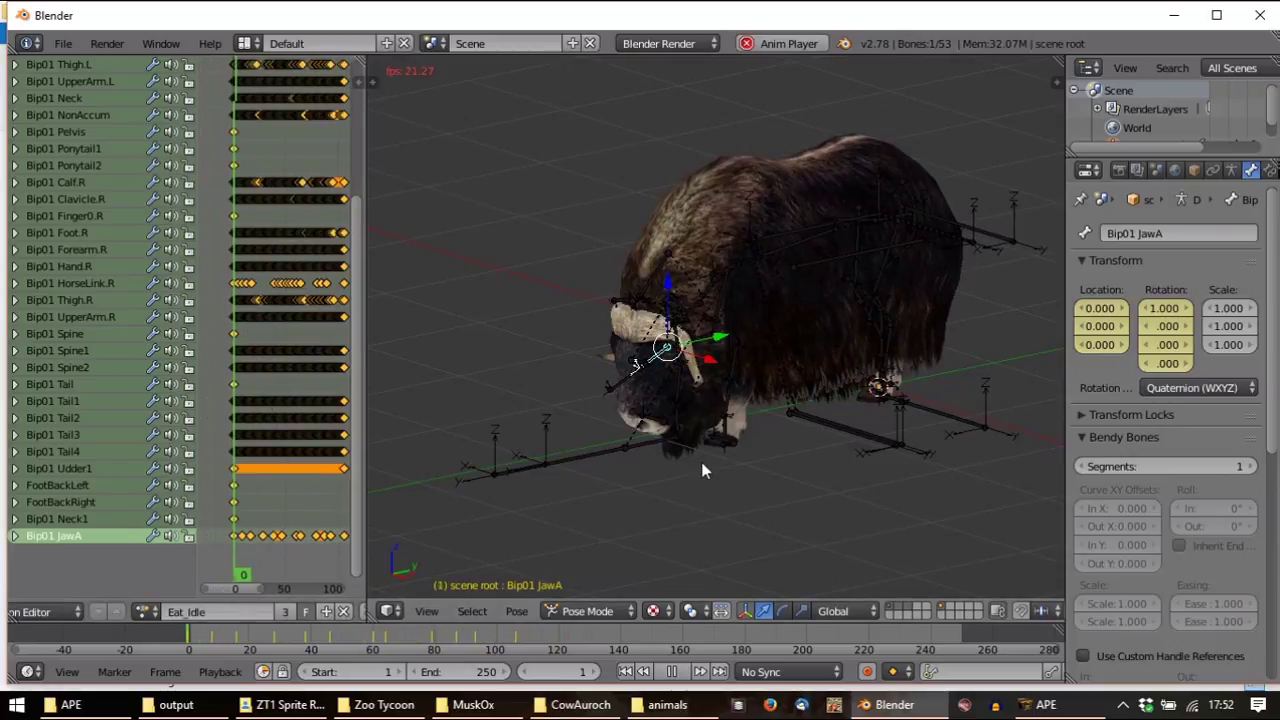
middle_click_drag(660, 424, 823, 435)
key("Escape")
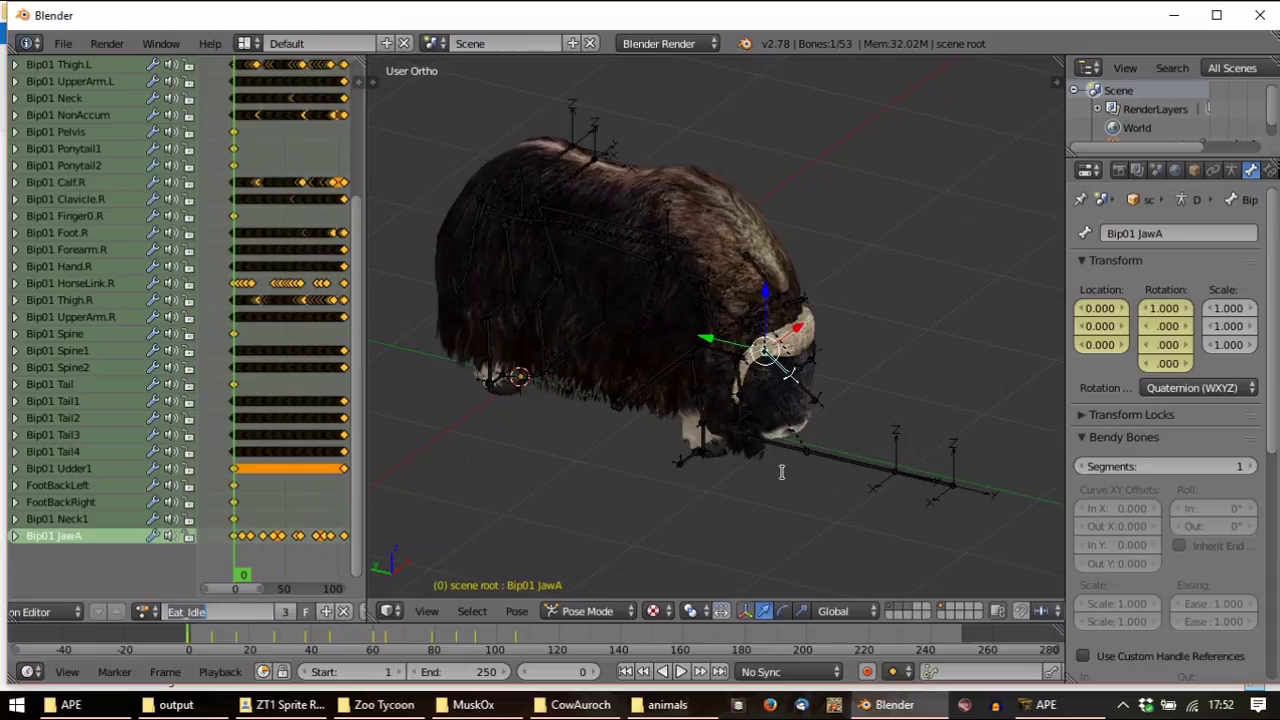
left_click(1055, 705)
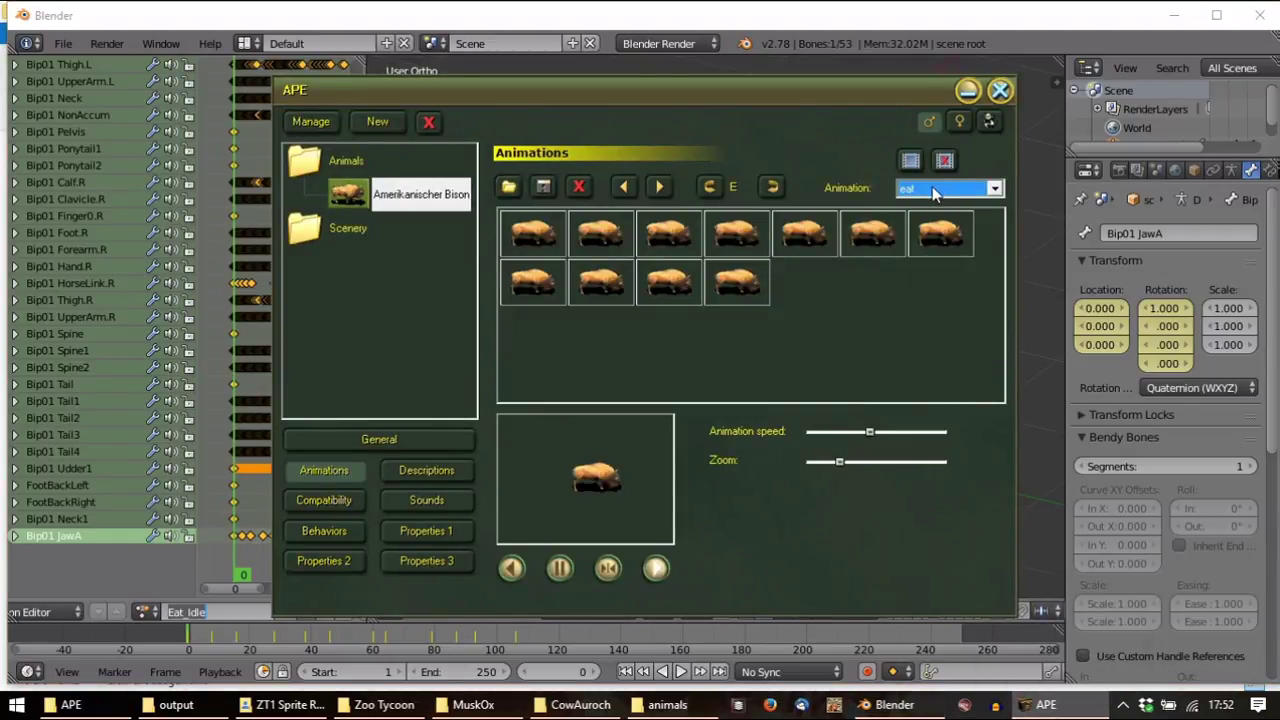
Rename the Eat_Idle action to 'eat', deselect all keys, and return to APE
left_click(220, 607)
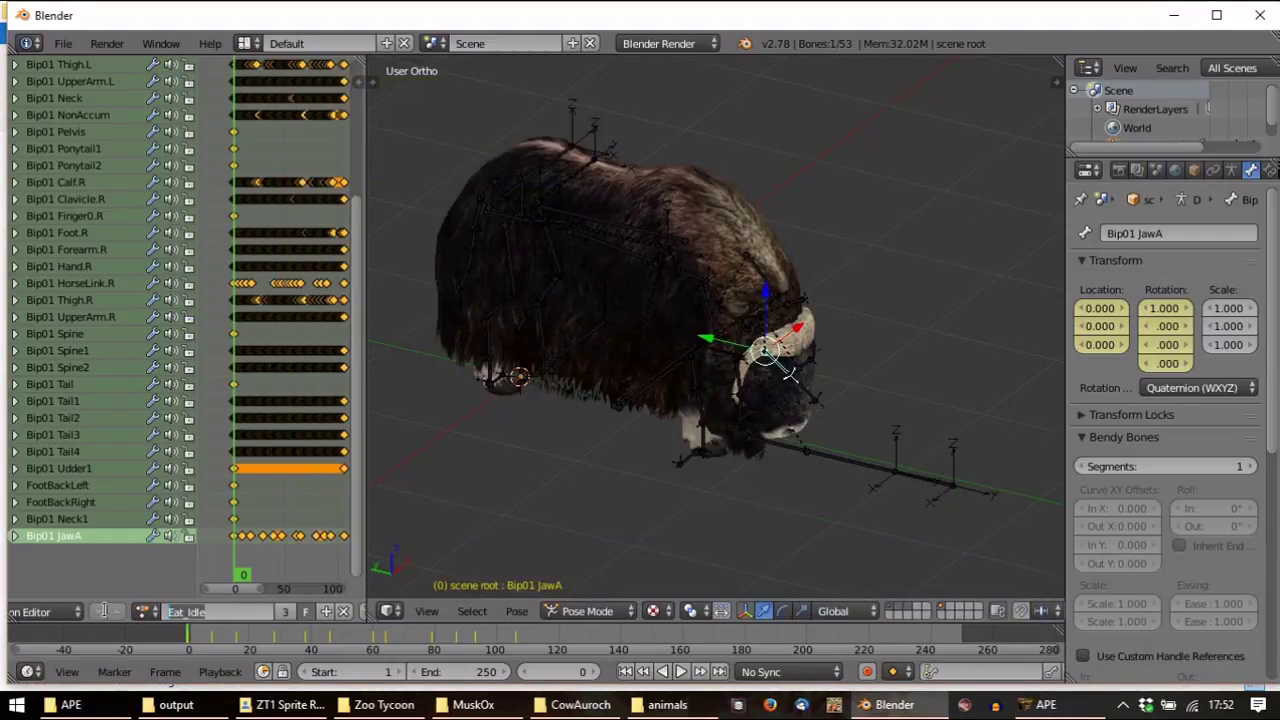
type("eat")
key("Return")
key("a")
middle_click_drag(790, 416, 846, 382)
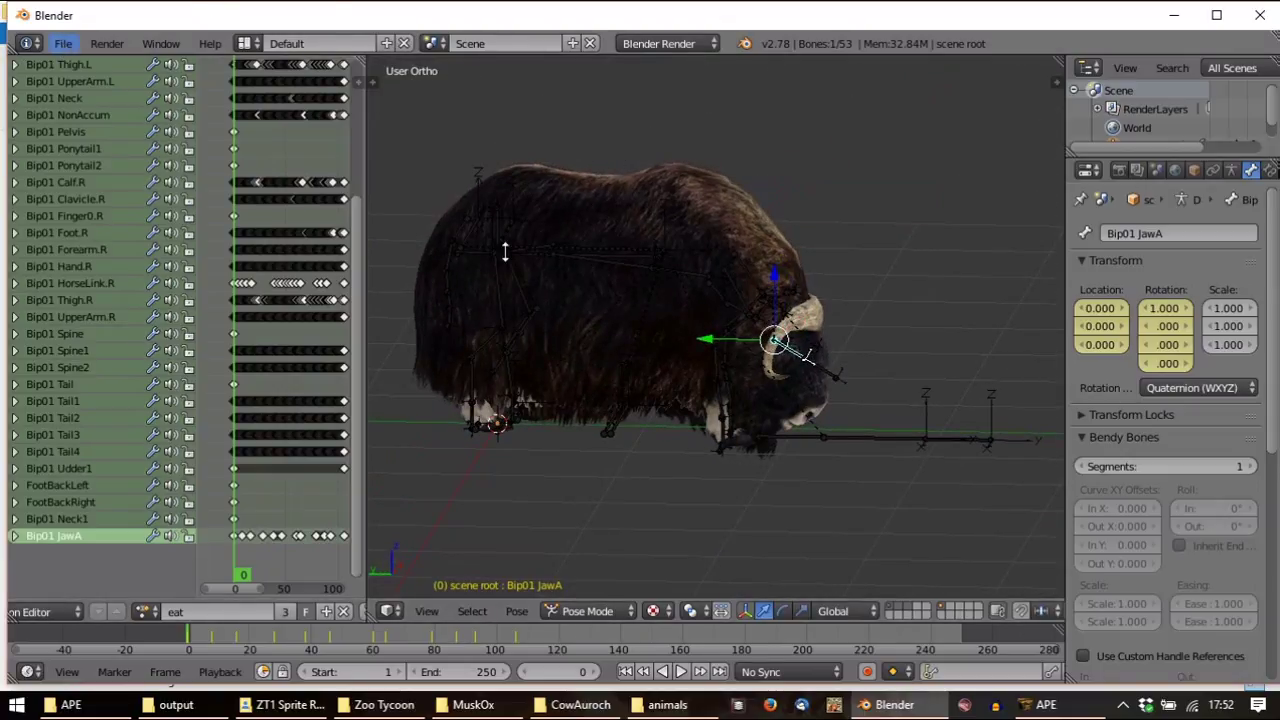
left_click(1045, 704)
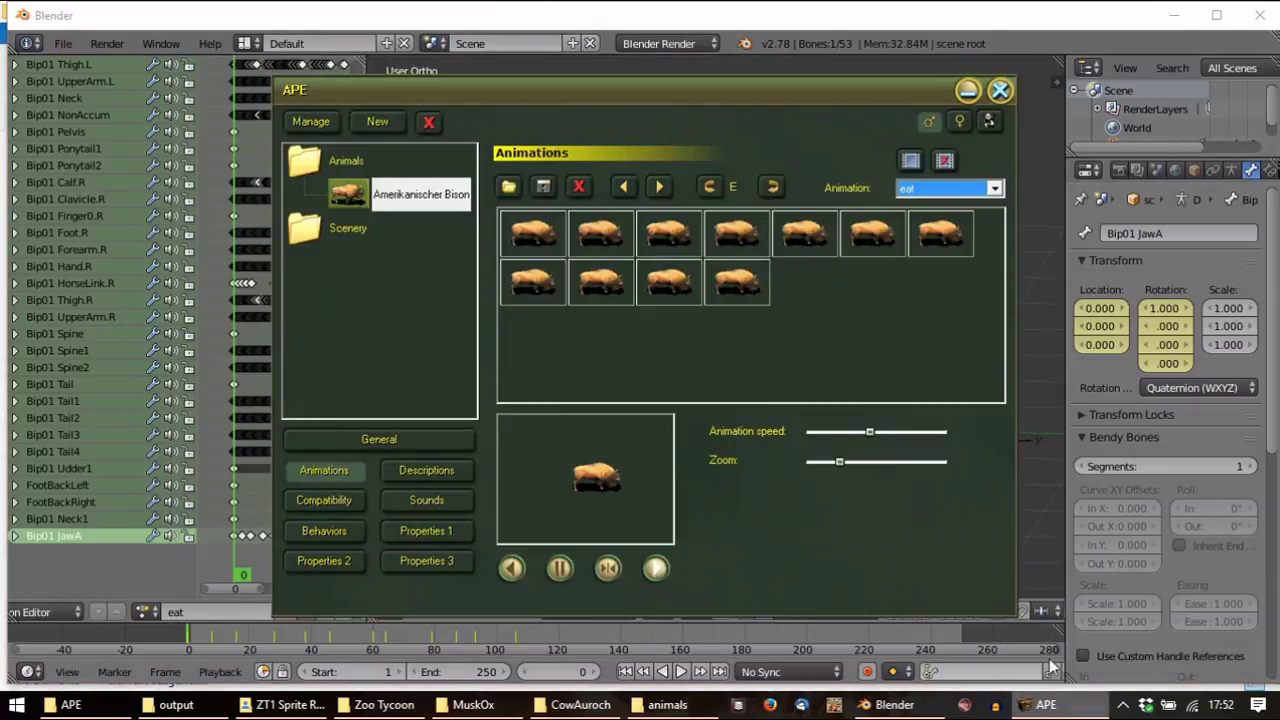
Switch the Amerikanischer Bison's Animation dropdown from eat to the 14-frame headgrnd
scroll(975, 187, "down", 1)
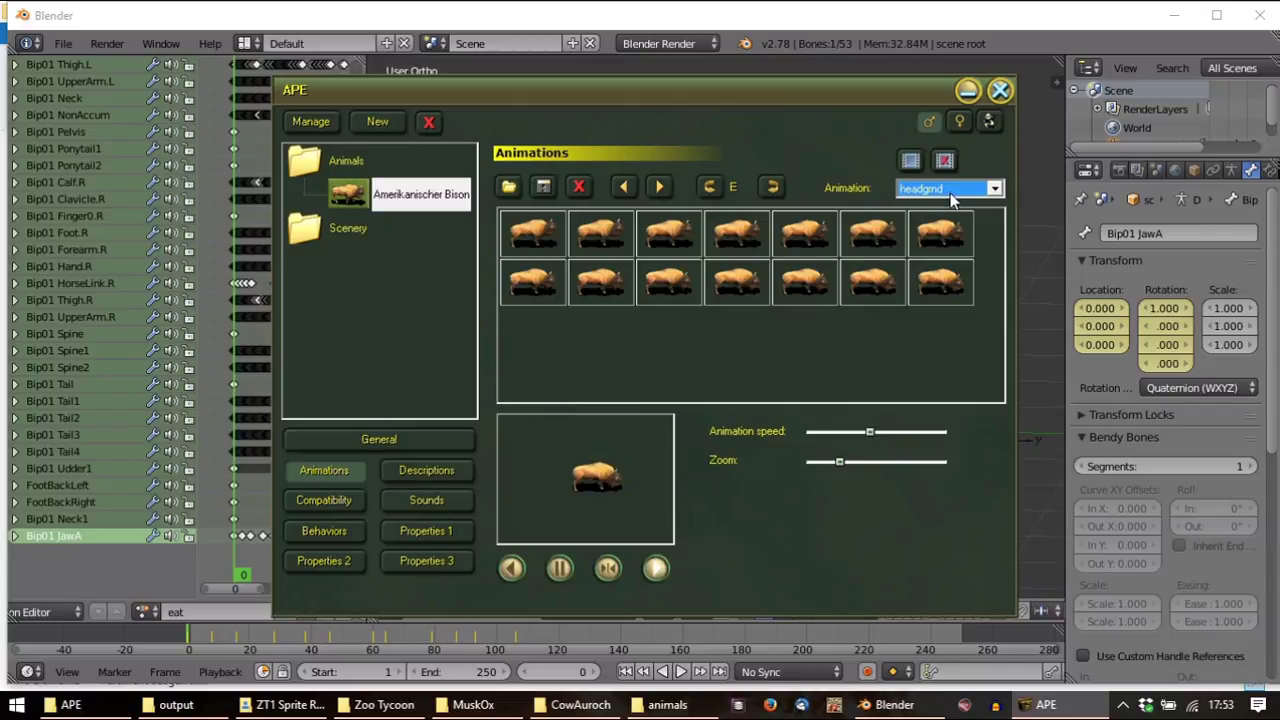
Import Auroch_Adult_F_Stand_2Eat.bf as a Blue Fang animation onto the musk ox rig
left_click(63, 44)
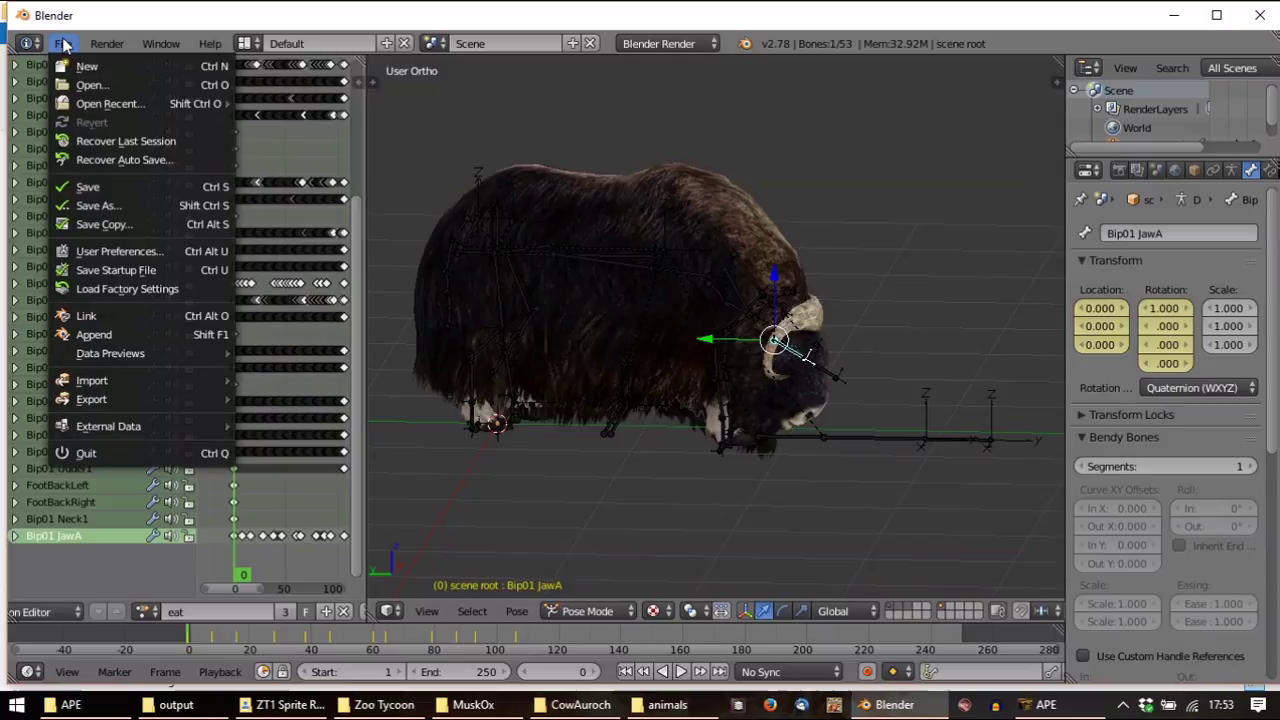
mouse_move(100, 381)
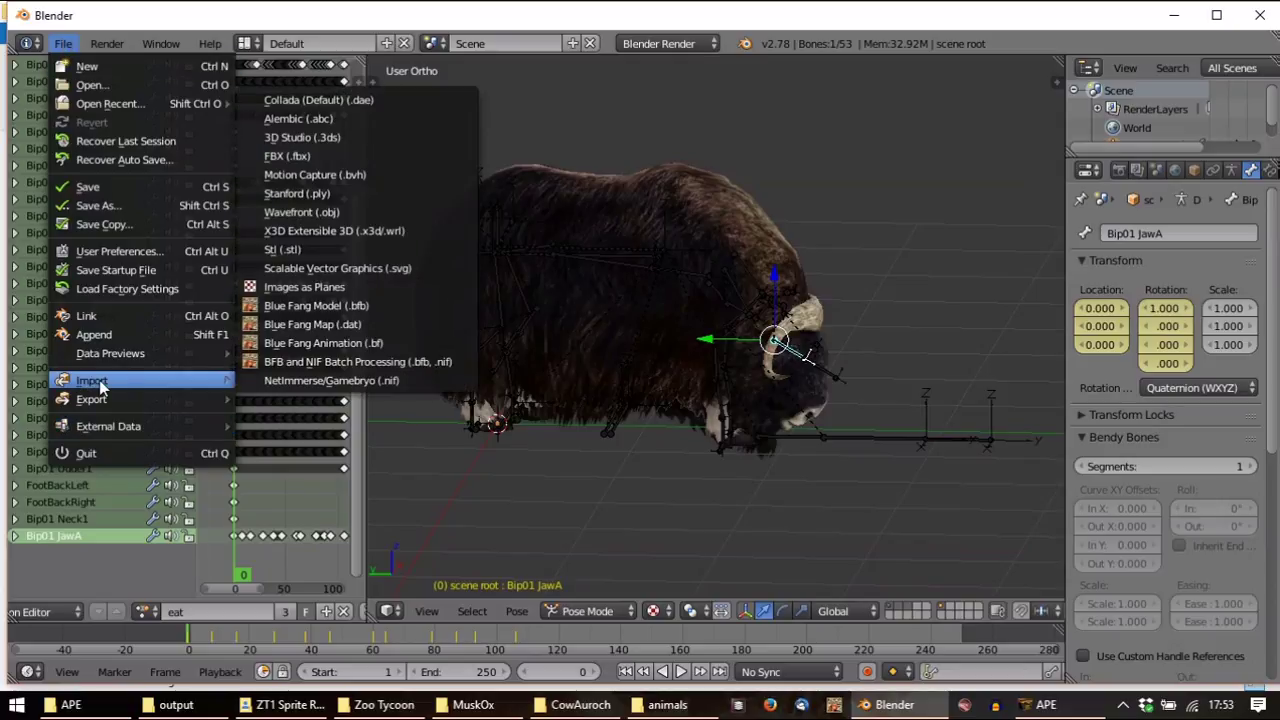
left_click(330, 344)
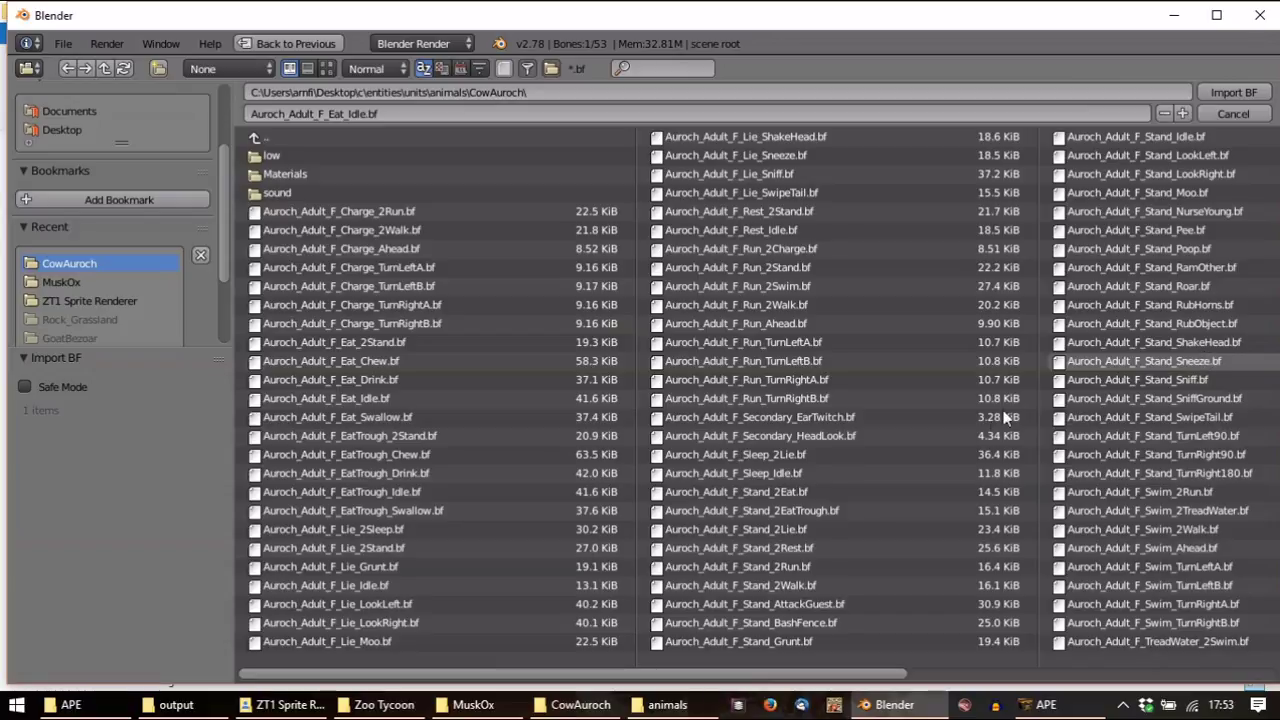
left_click(773, 495)
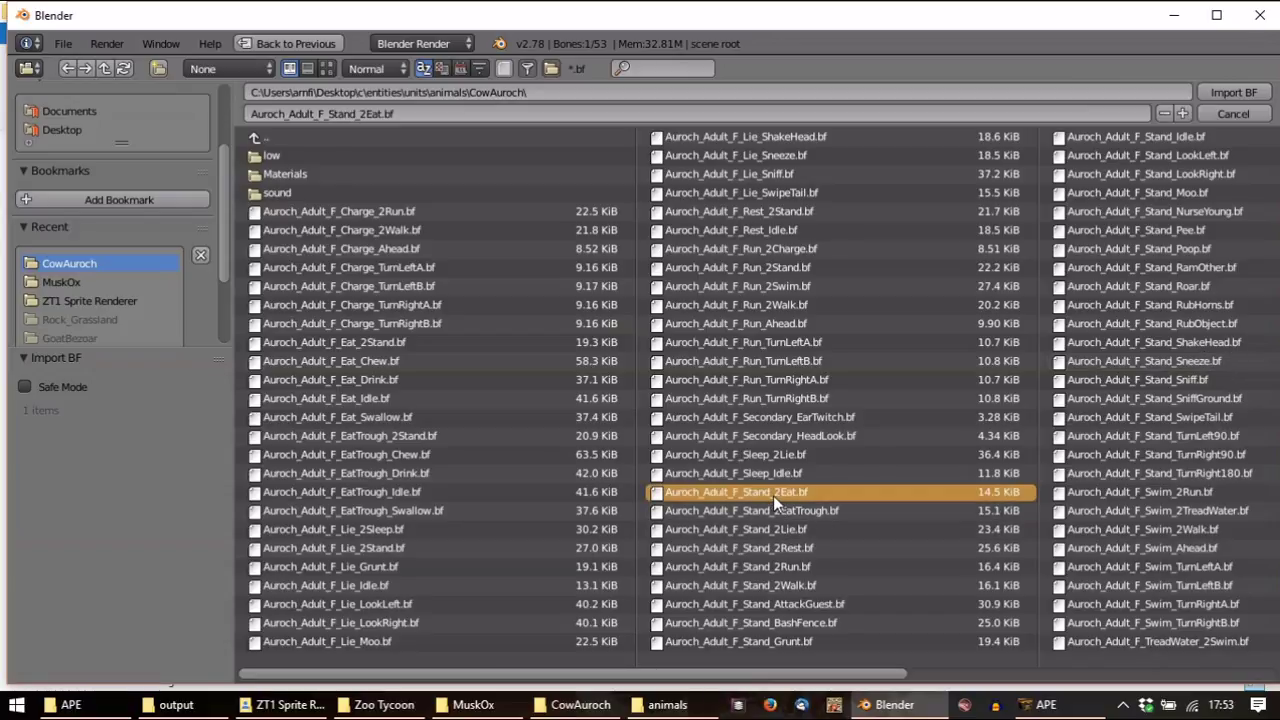
double_click(773, 495)
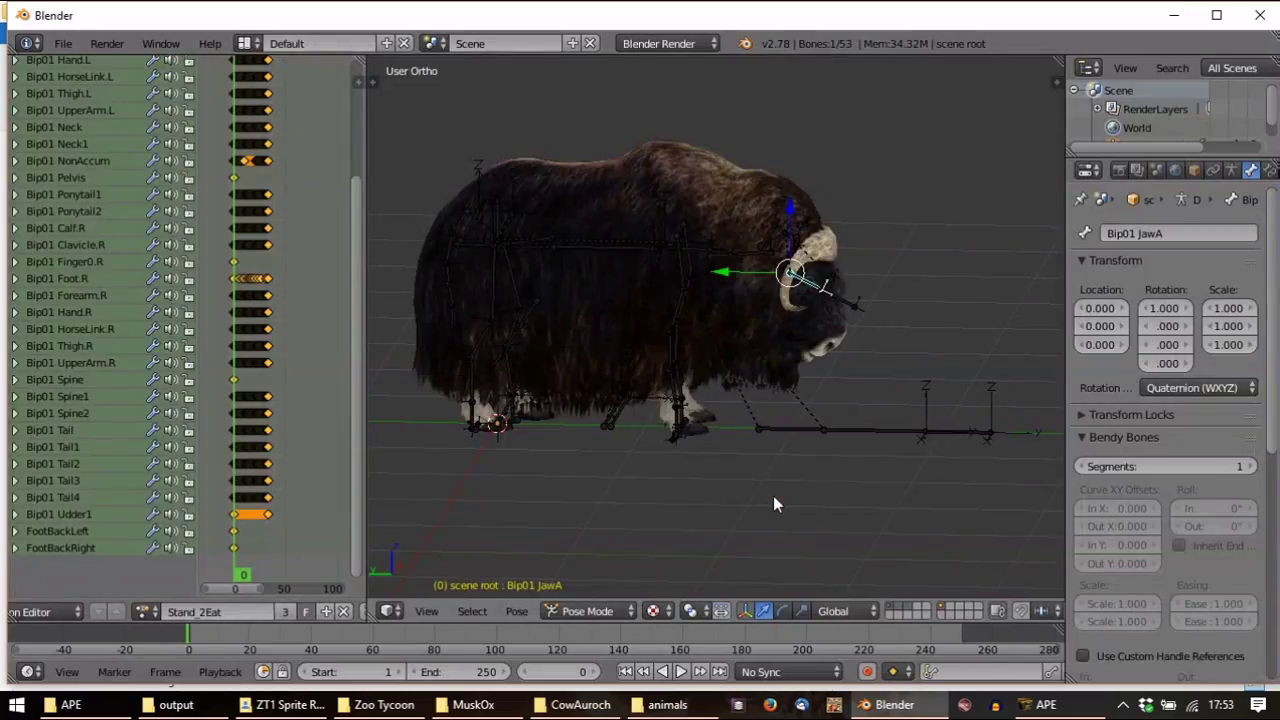
Preview the imported Stand 2Eat animation, then rename the action to 'headgrnd'
key("alt+a")
key("alt+a")
mouse_move(262, 352)
left_mouse_down()
mouse_move(285, 353)
mouse_move(271, 365)
left_mouse_up()
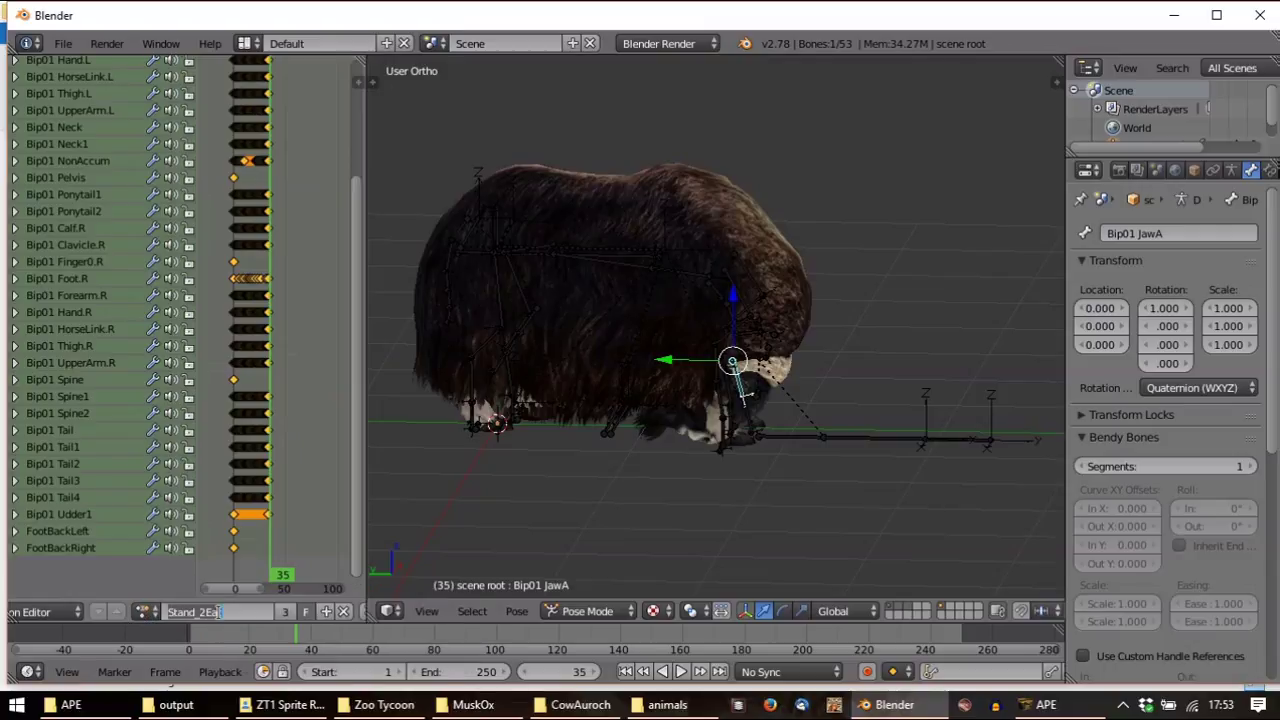
left_click(217, 612)
type("h")
key("Return")
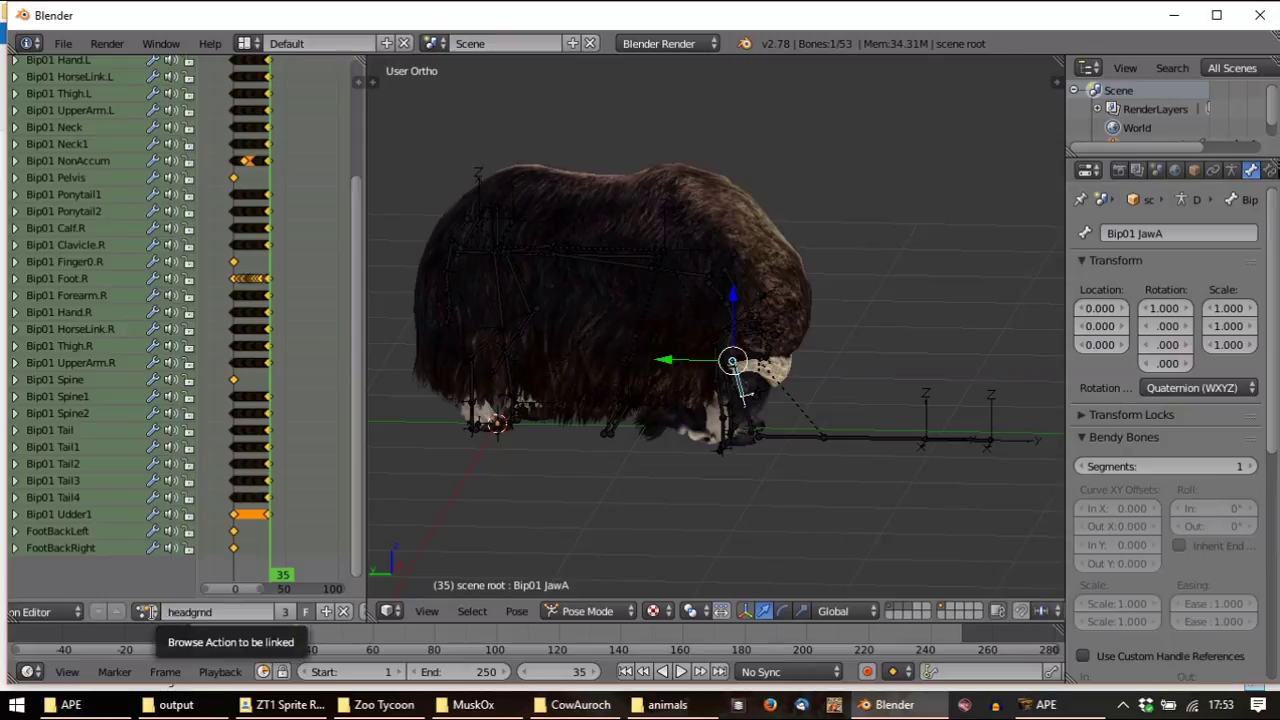
Load the eat action, go to frame 0, and copy the pose of all bones
left_click(146, 611)
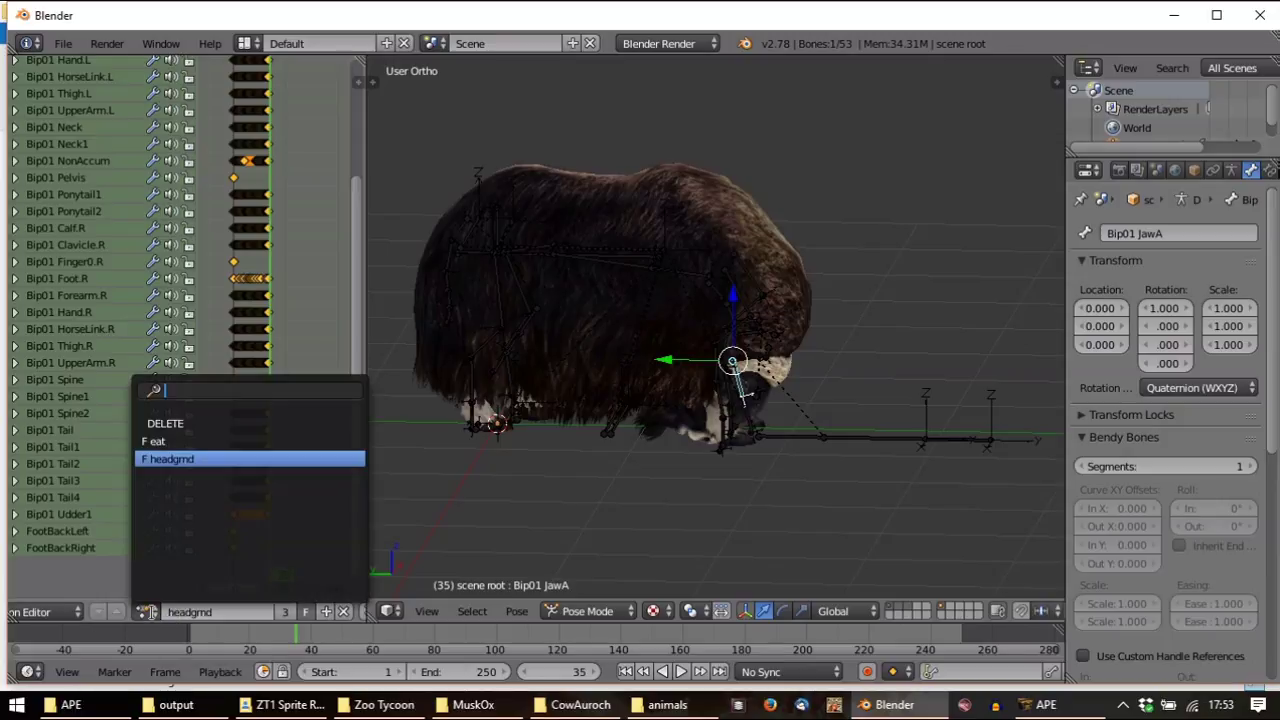
left_click(167, 443)
left_click(215, 311)
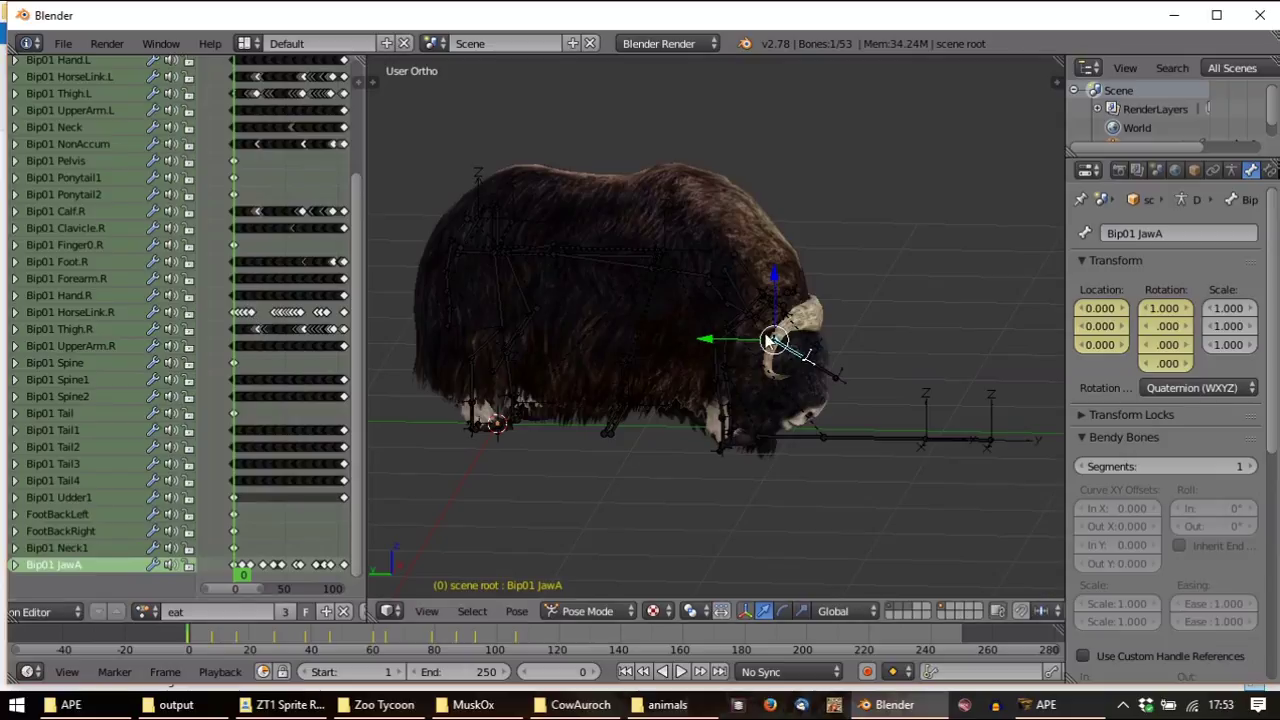
key("a")
scroll(940, 610, "down", 5)
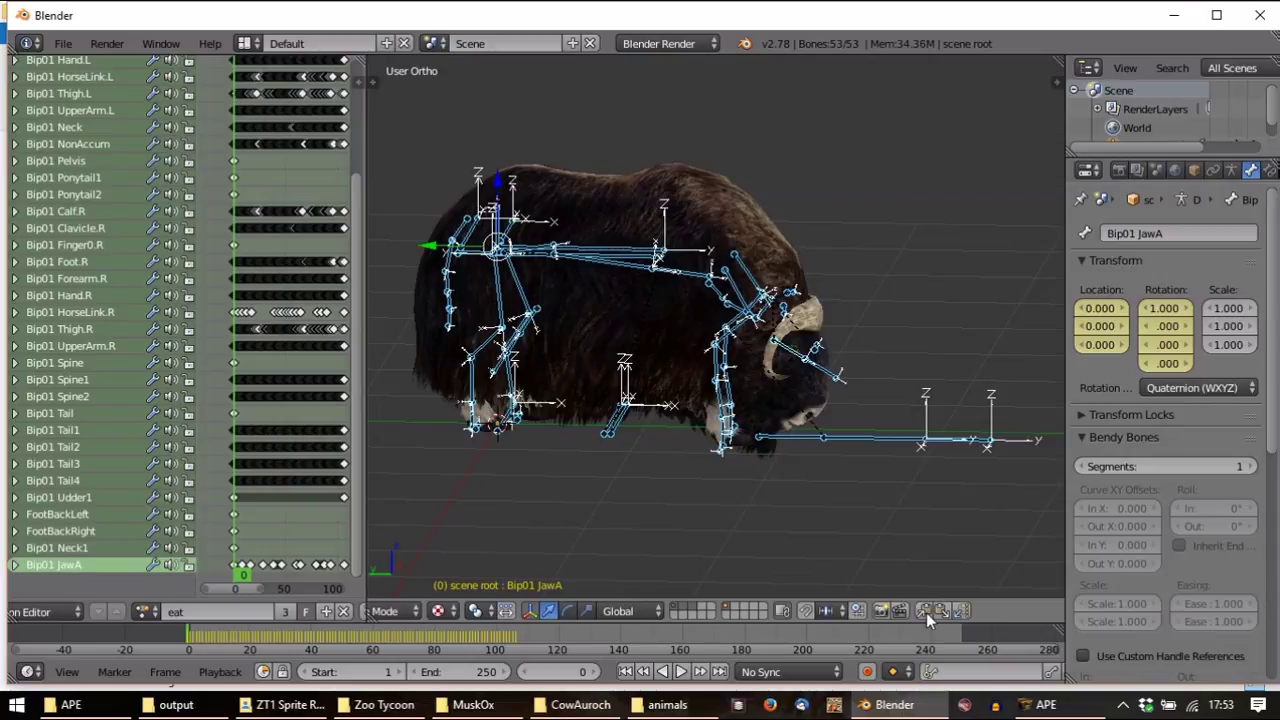
Reassign the headgrnd action to the rig and play it to frame 33
left_click(147, 611)
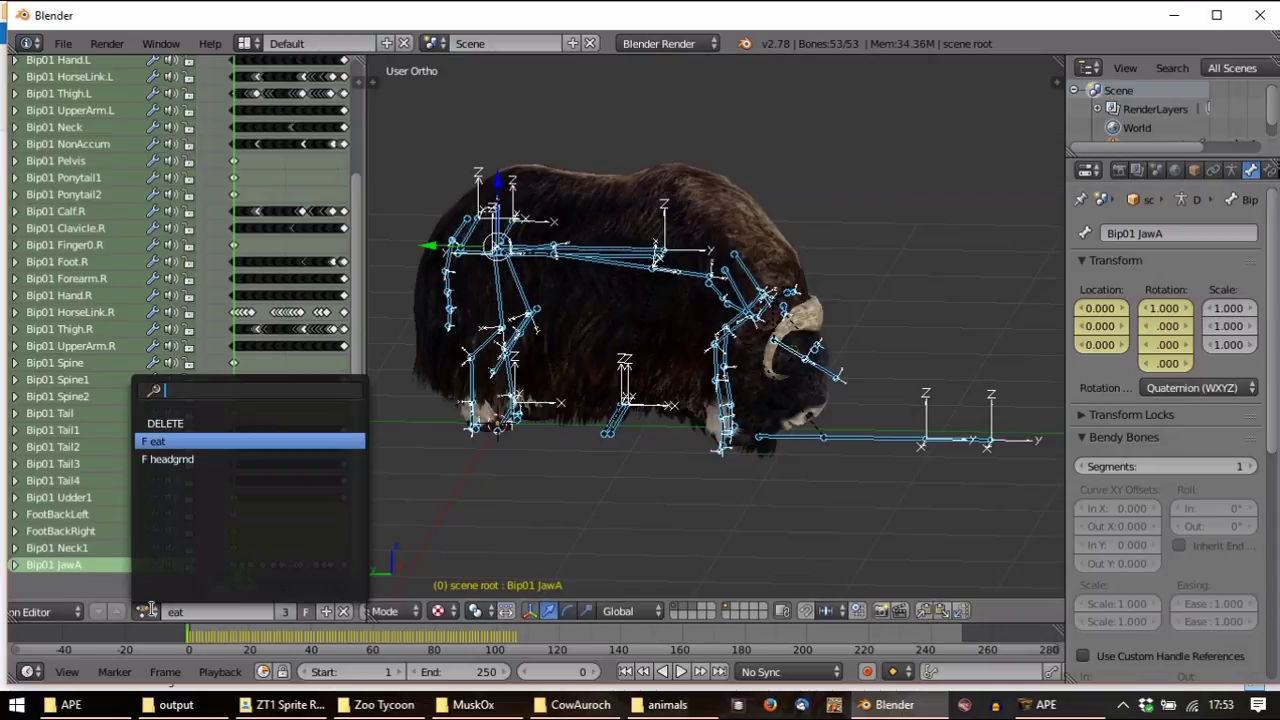
left_click(181, 459)
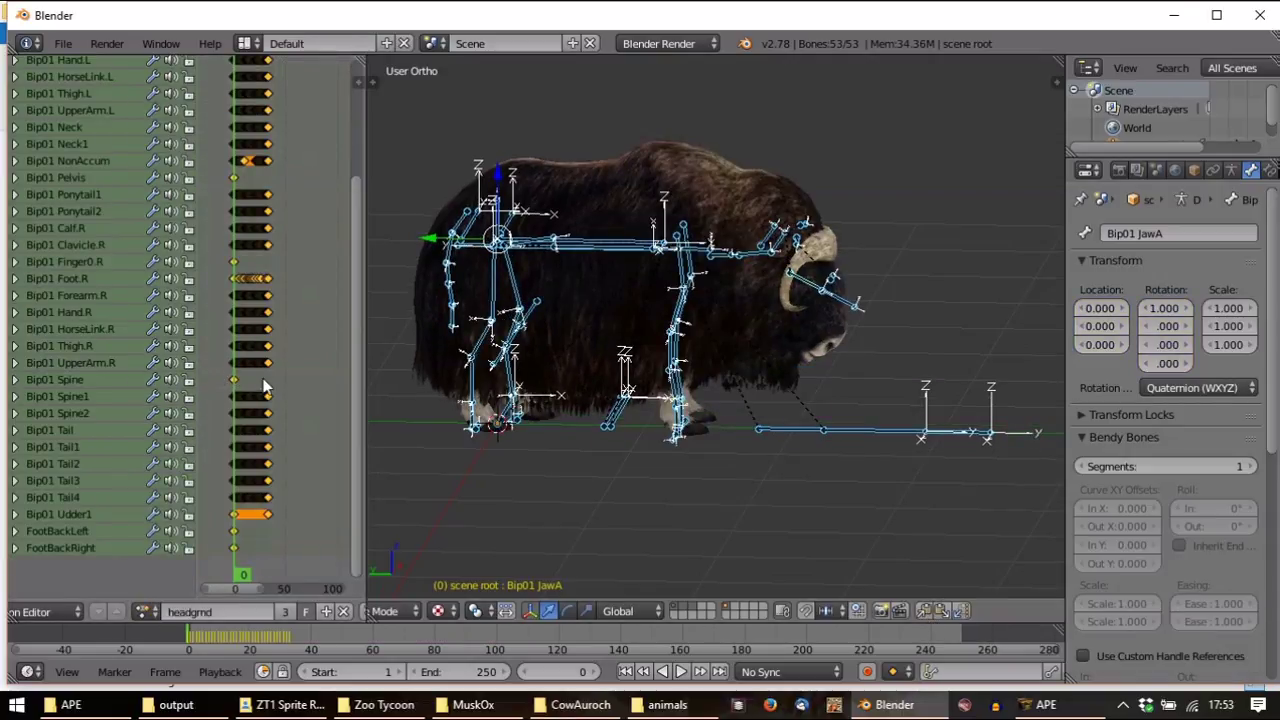
scroll(265, 385, "up", 2)
key("alt+a")
key("alt+a")
scroll(276, 410, "up", 1)
scroll(276, 410, "up", 3)
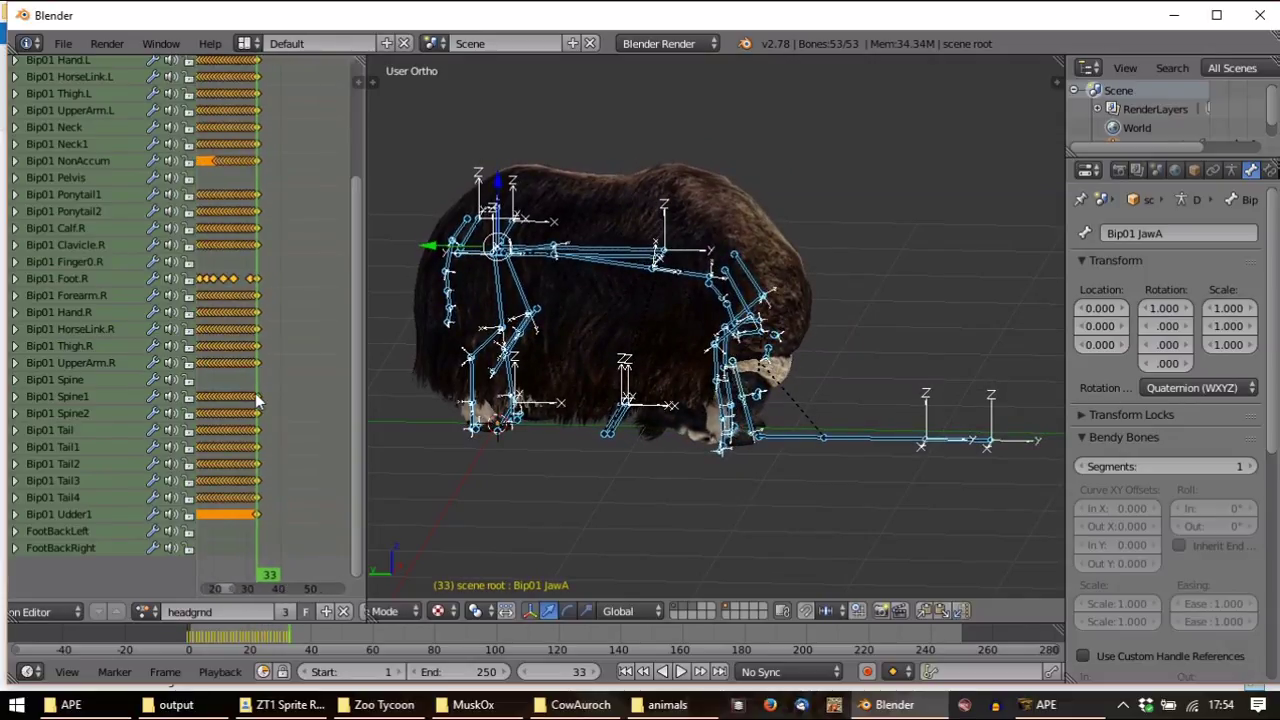
Paste the eat starting pose at frame 33 and key LocRotScale on every bone
left_click(943, 610)
key("i")
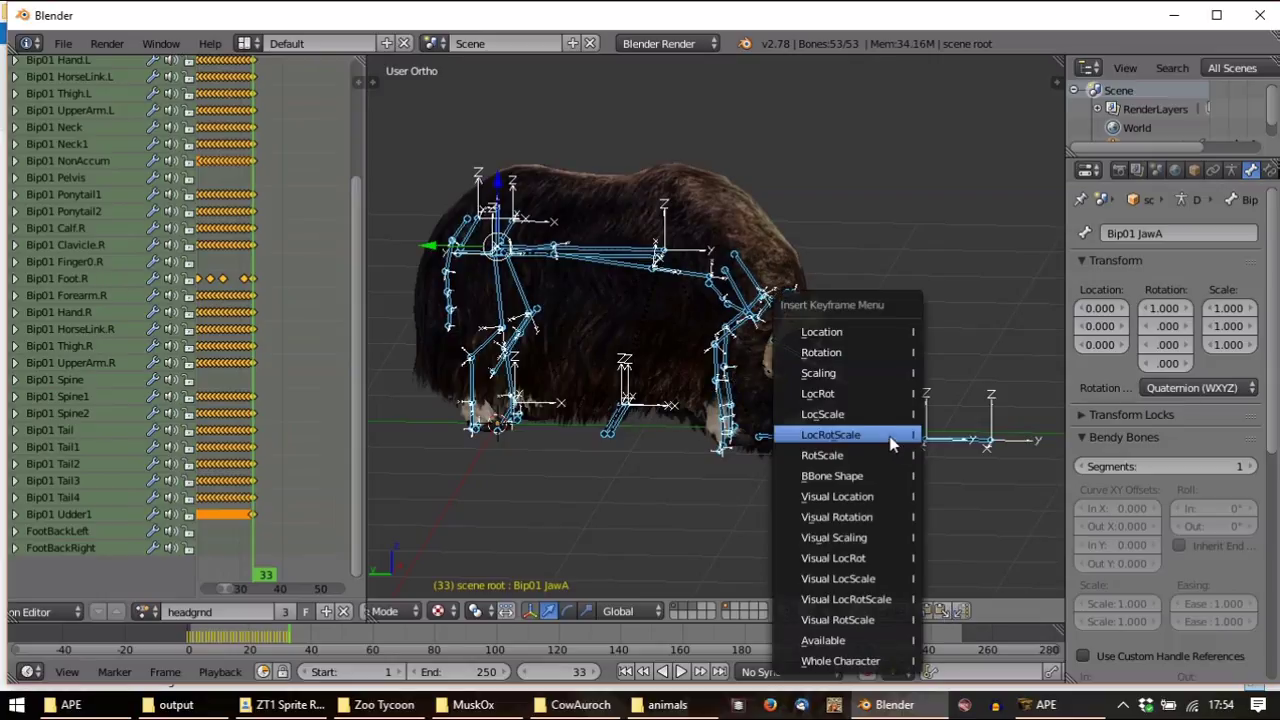
left_click(840, 390)
scroll(238, 345, "left", 3, "ctrl")
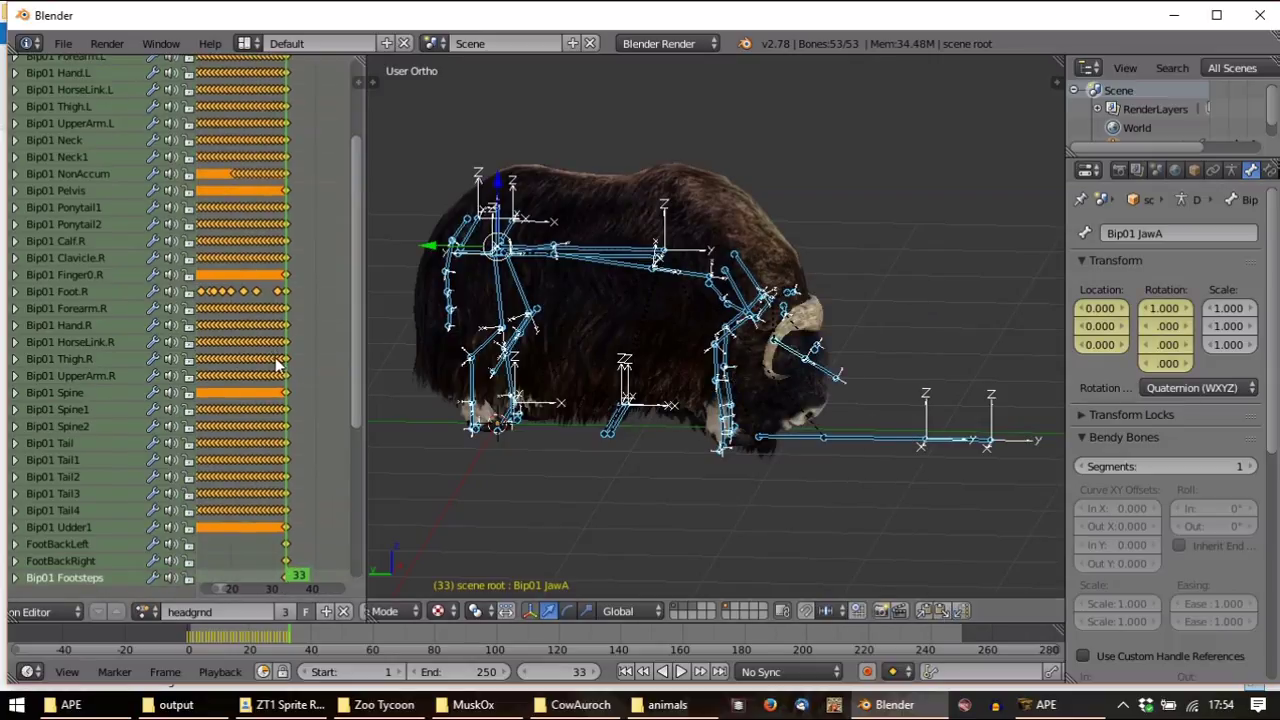
scroll(101, 422, "down", 5)
scroll(105, 419, "up", 5)
mouse_move(287, 375)
left_mouse_down()
mouse_move(239, 367)
mouse_move(287, 371)
left_mouse_up()
scroll(727, 357, "up", 4)
right_click(757, 292)
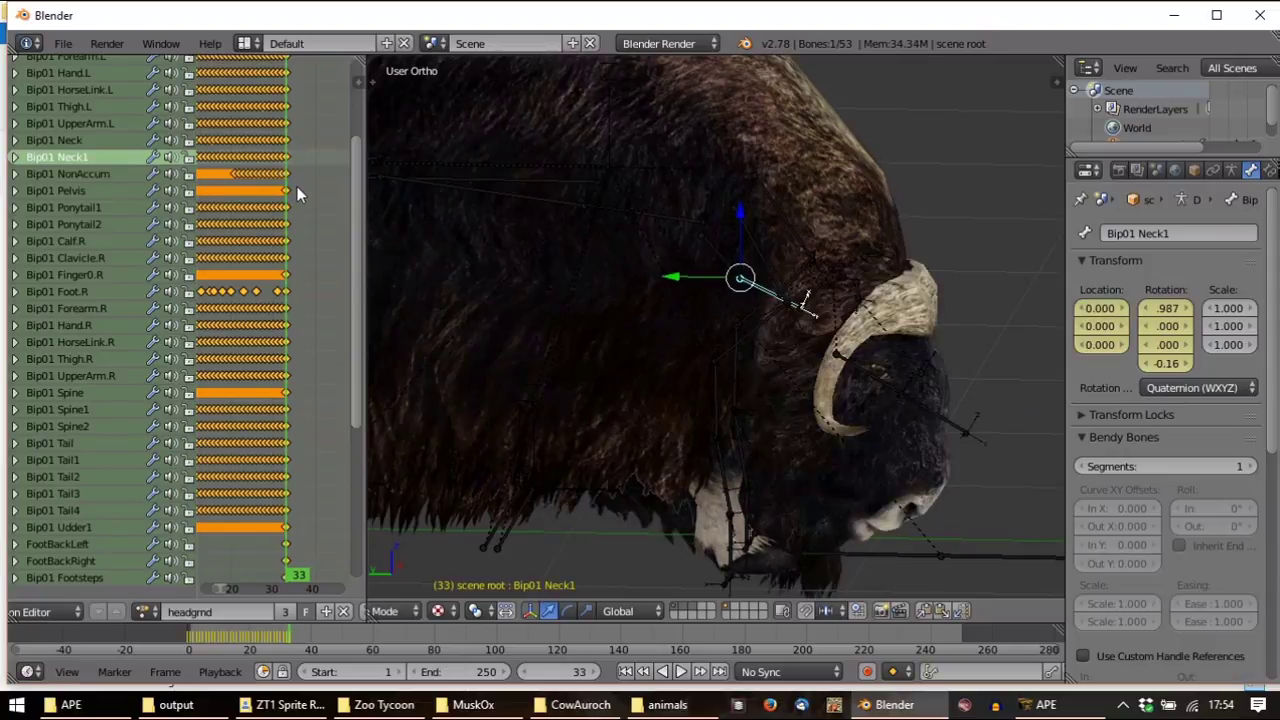
Delete the later Bip01 Neck1 keyframes in the headgrnd action's Dope Sheet
key("Home")
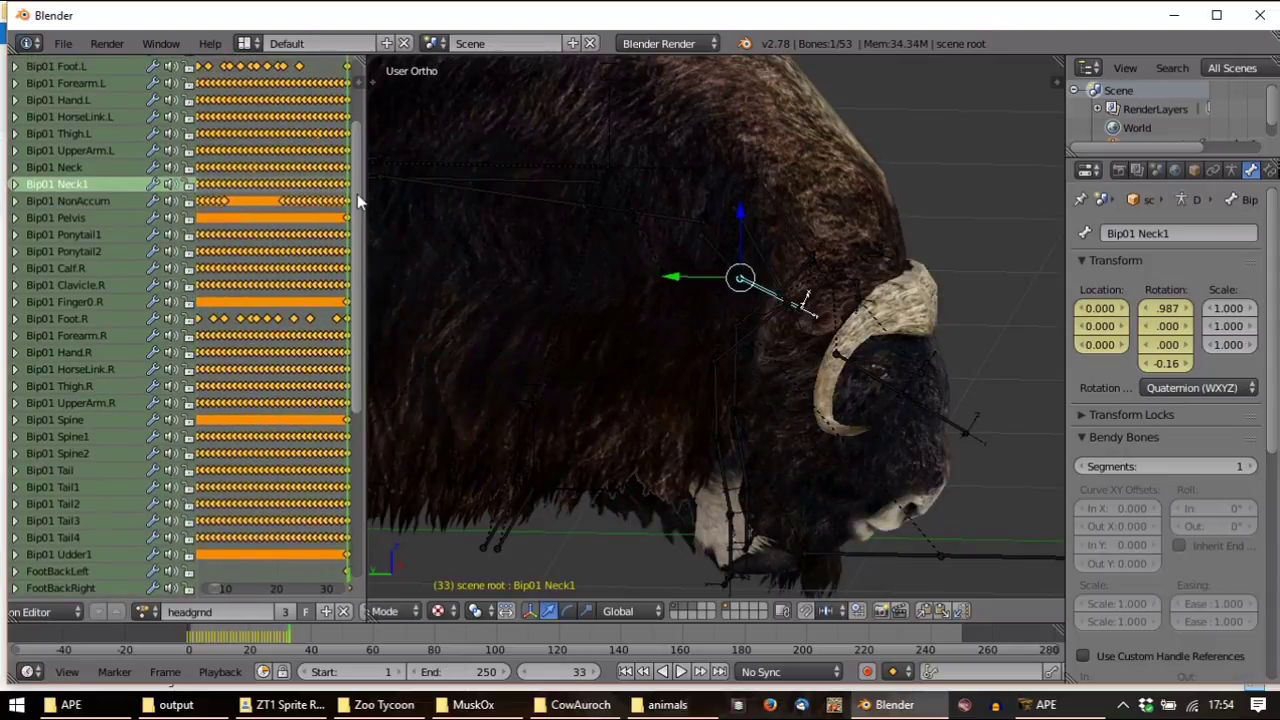
left_click_drag(368, 196, 543, 200)
scroll(386, 209, "up", 1)
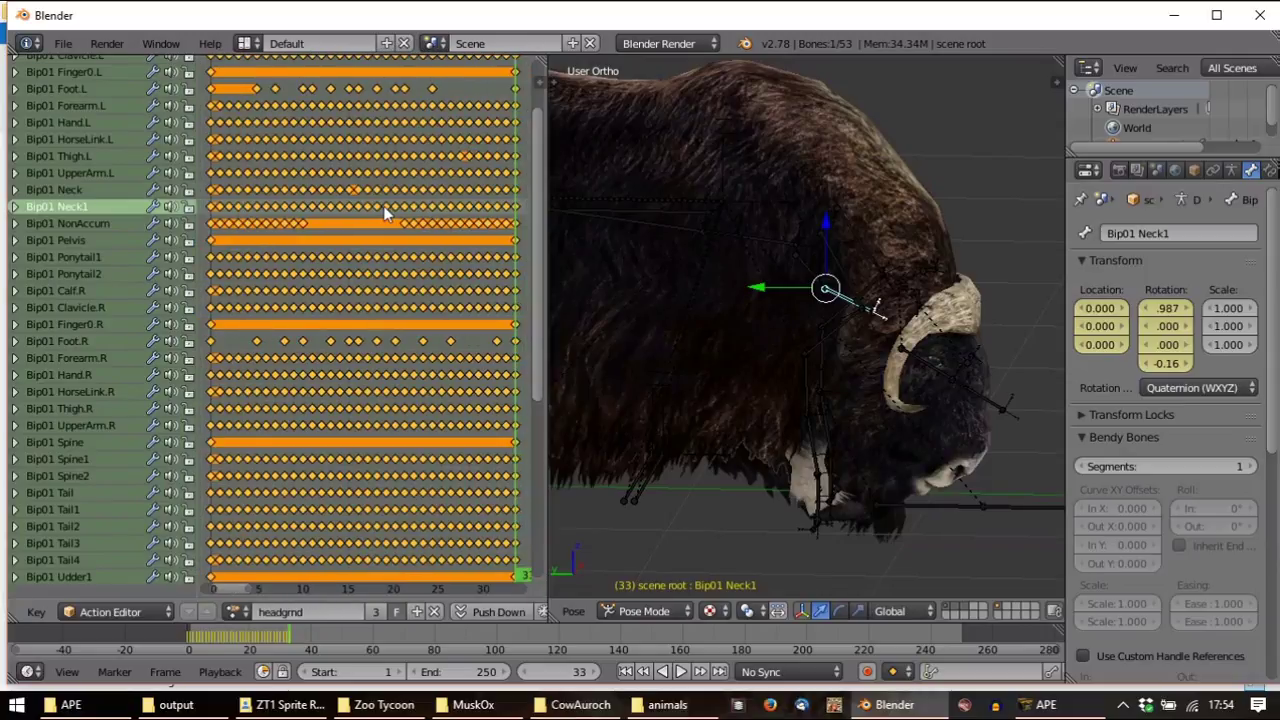
right_click(507, 206)
left_click_drag(510, 206, 218, 212)
key("Delete")
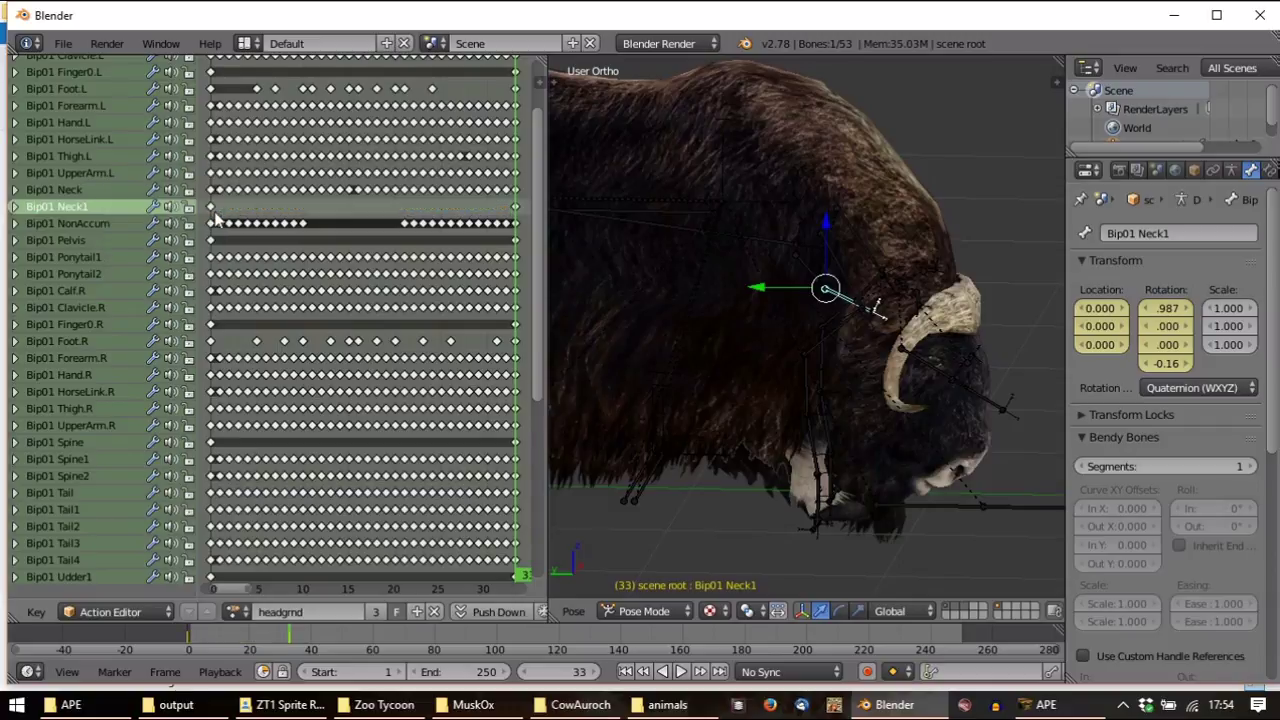
Play the headgrnd action from the first frame to check the raised neck on the whole ox
key("shift+Left")
key("alt+a")
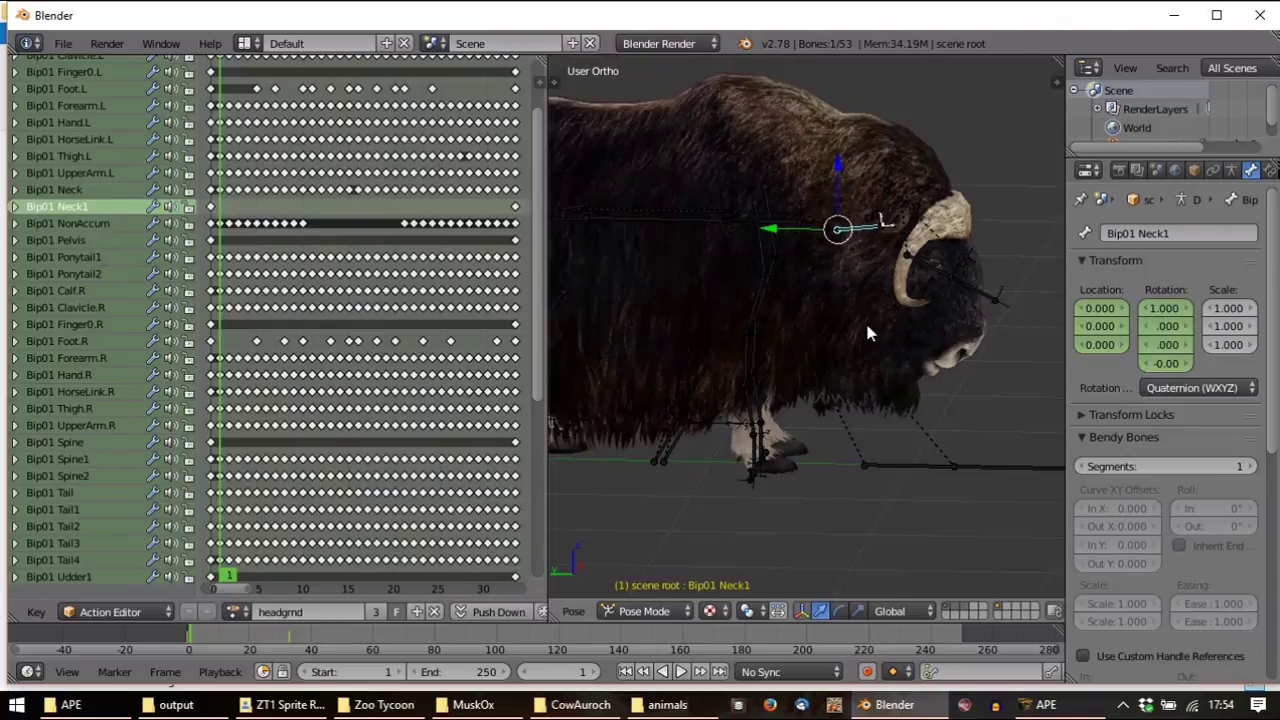
key("KP_5")
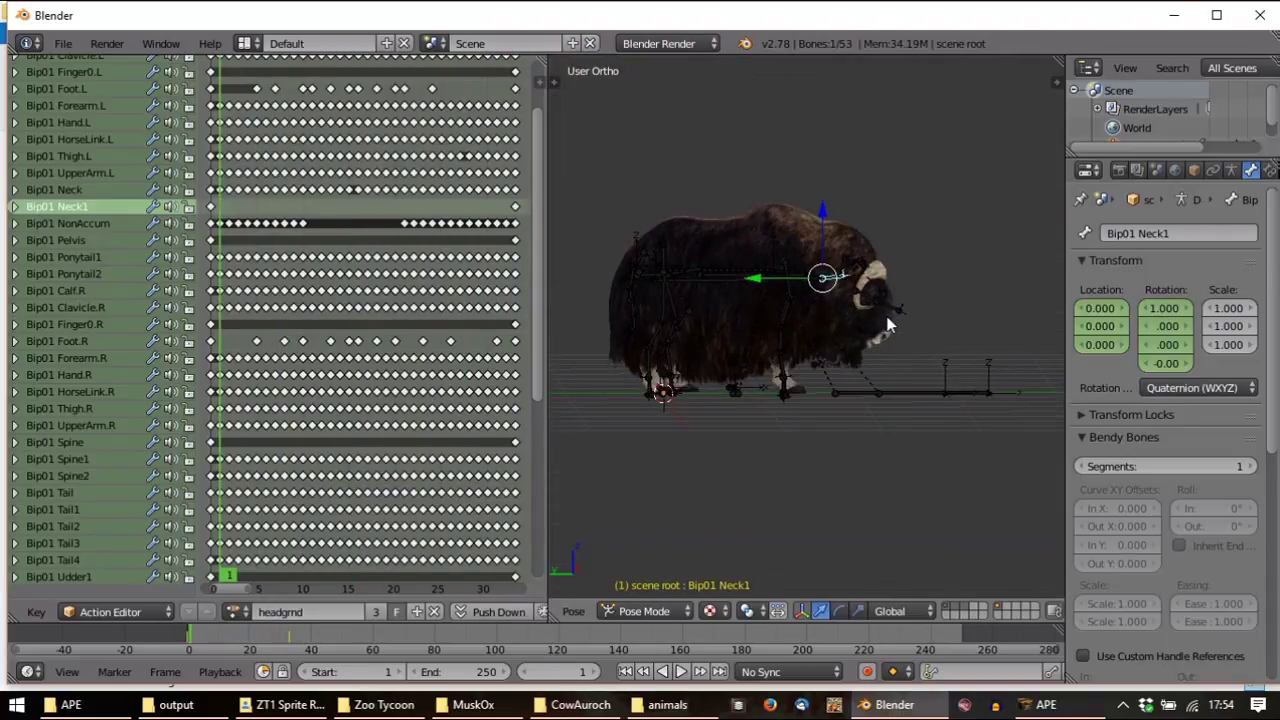
key("Escape")
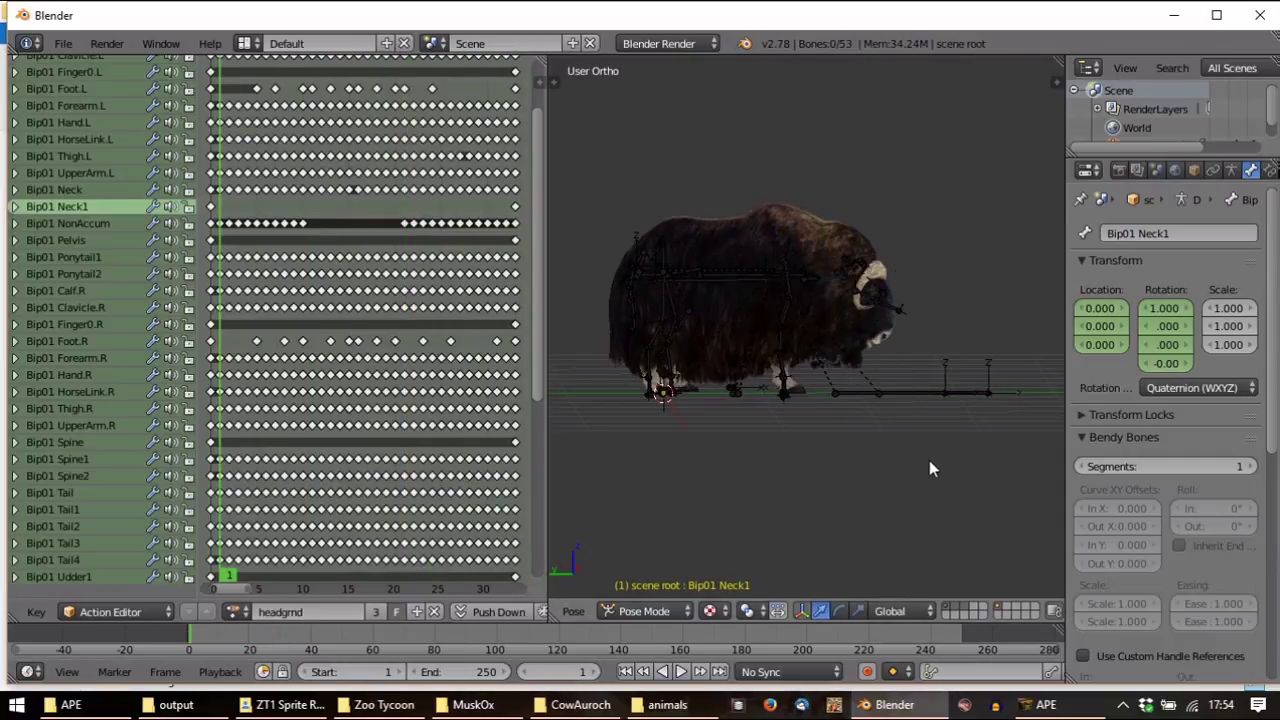
Replay the edited headgrnd action several times from frame 1
key("alt+a")
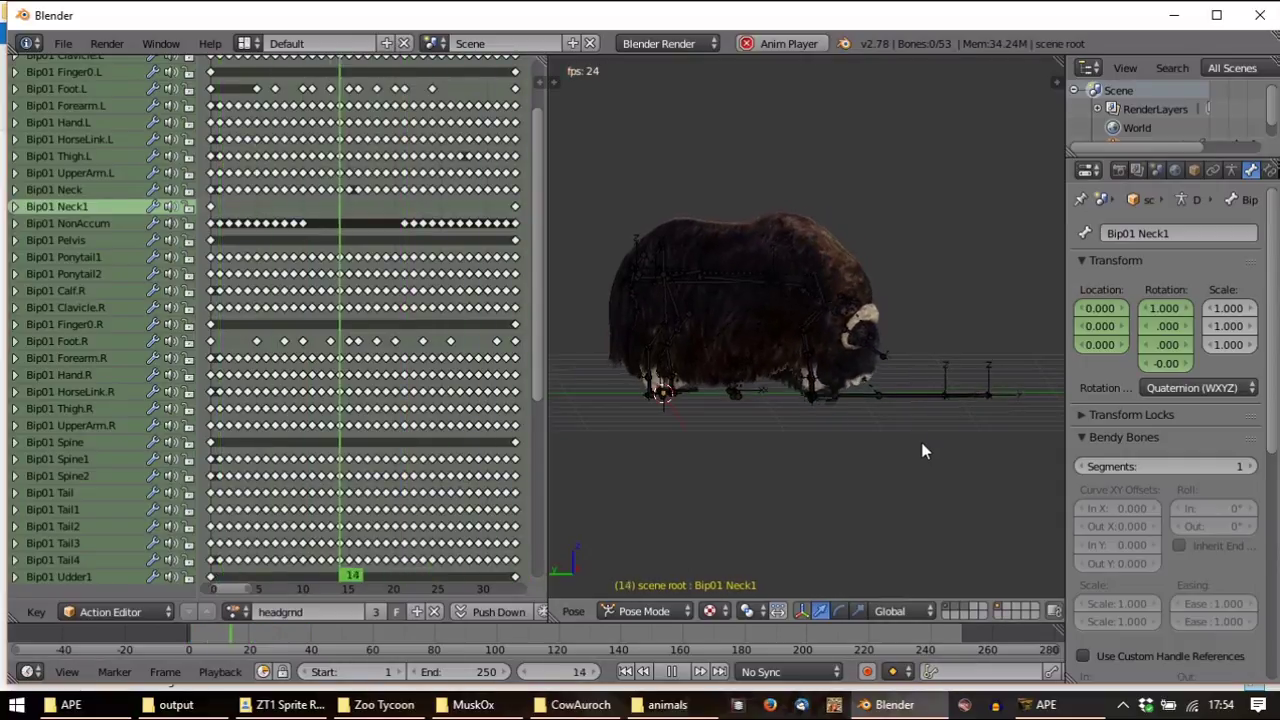
key("Escape")
key("alt+a")
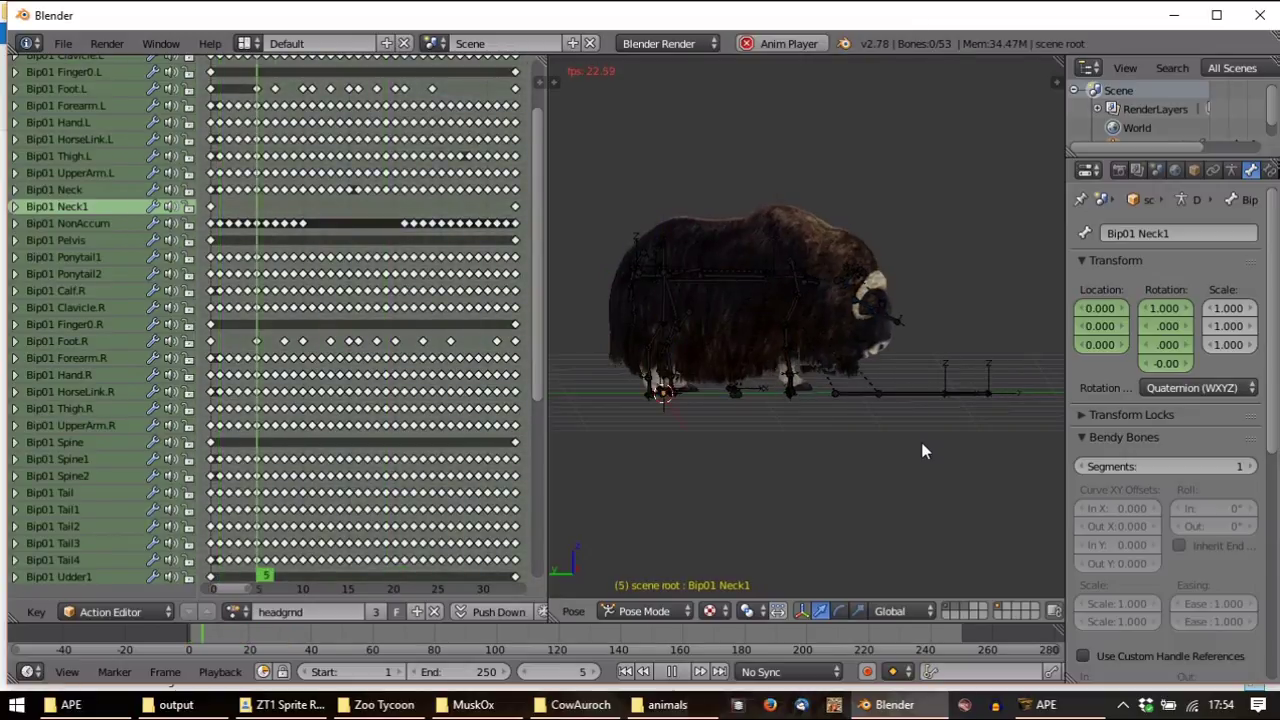
key("Escape")
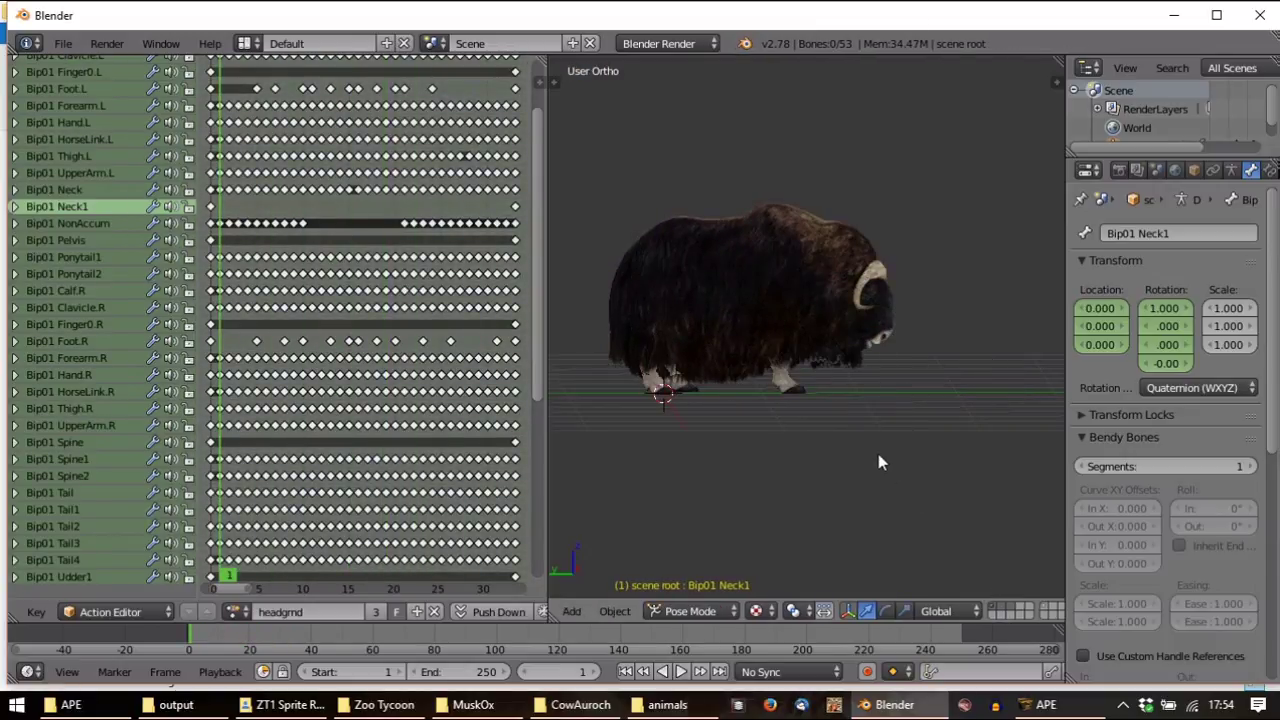
key("alt+a")
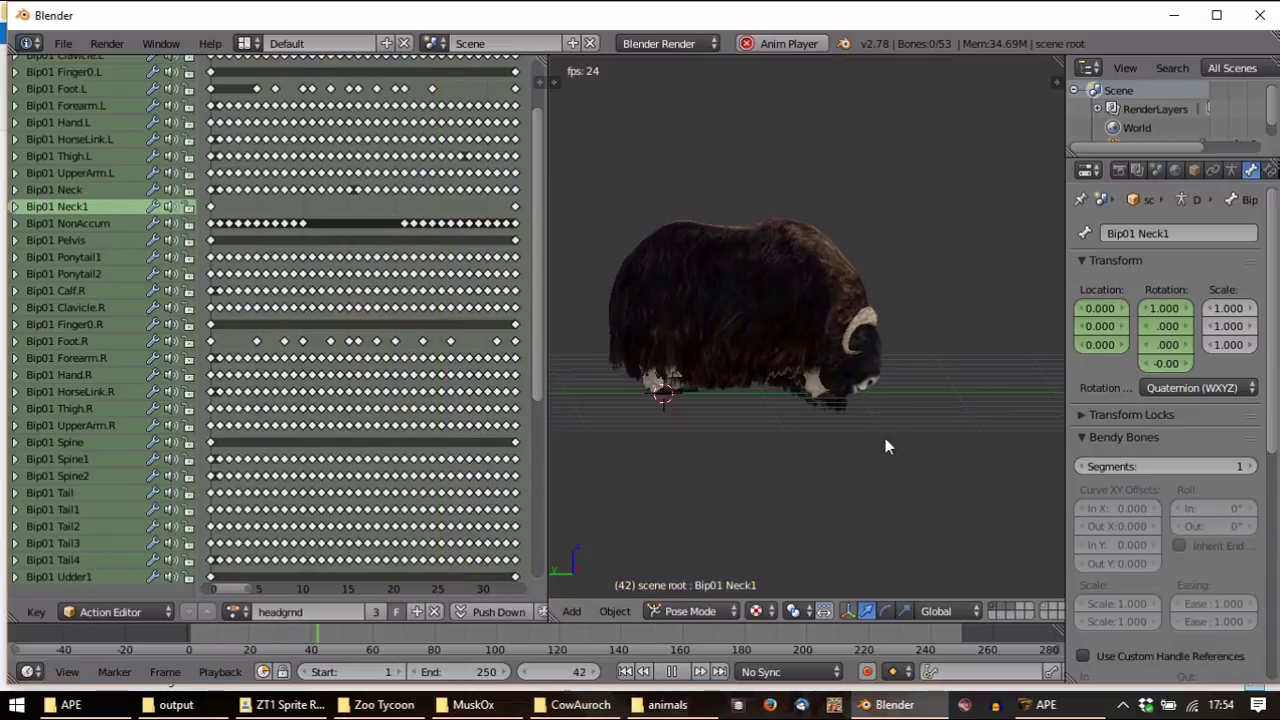
key("Escape")
Review headgrnd playback from head-on and side views, then bring APE forward
middle_click_drag(861, 241, 690, 252)
key("alt+a")
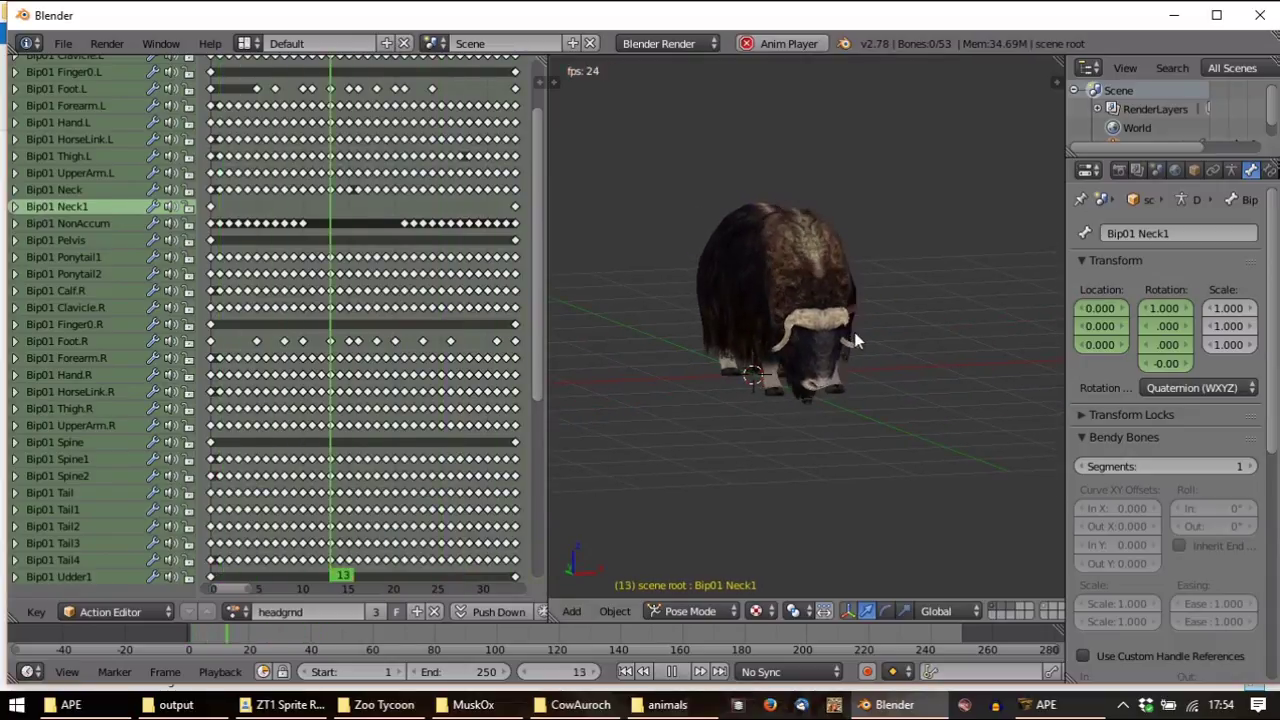
middle_click_drag(860, 335, 1046, 360)
key("Escape")
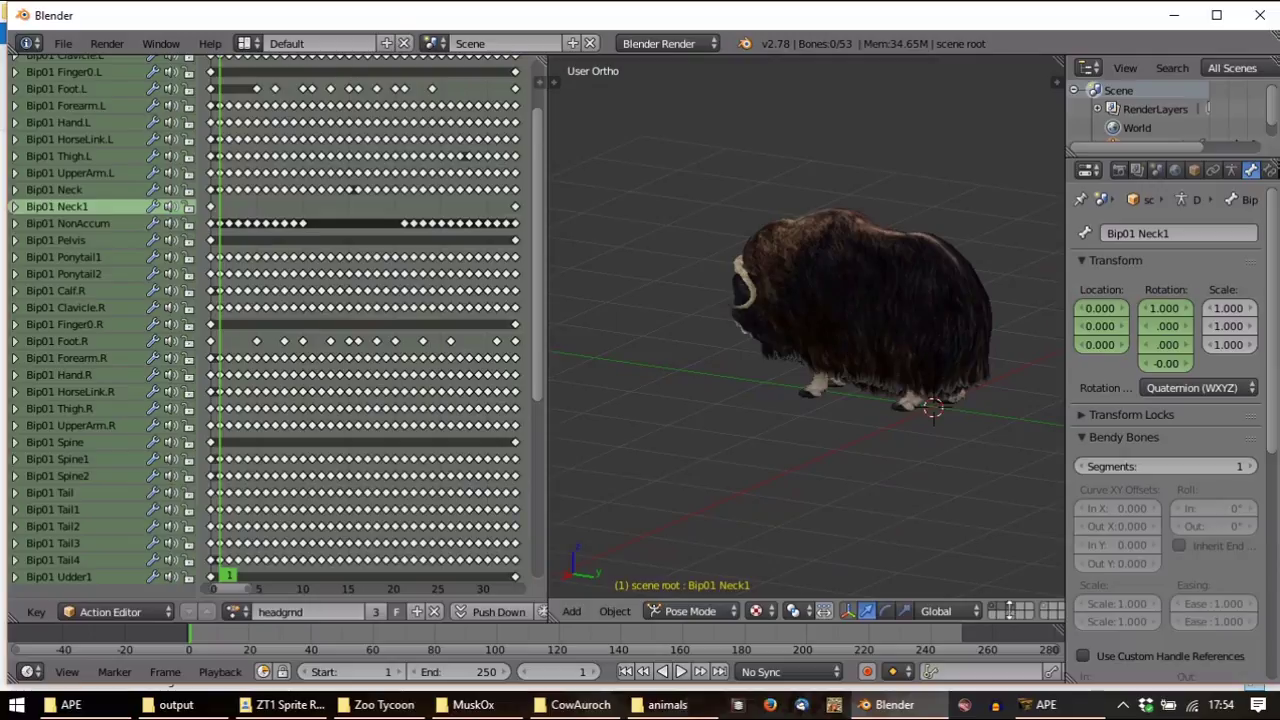
left_click(1046, 705)
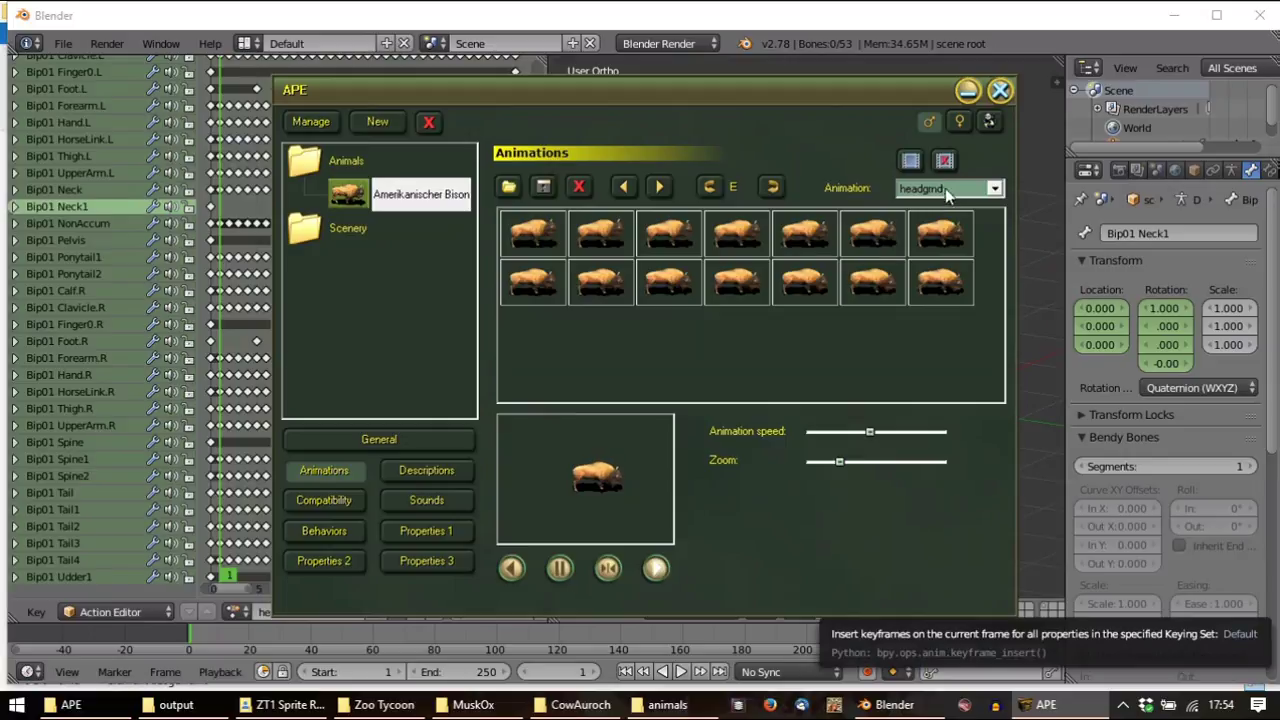
View the bison's shake animation in APE, then its jerk animation
scroll(958, 192, "down", 1)
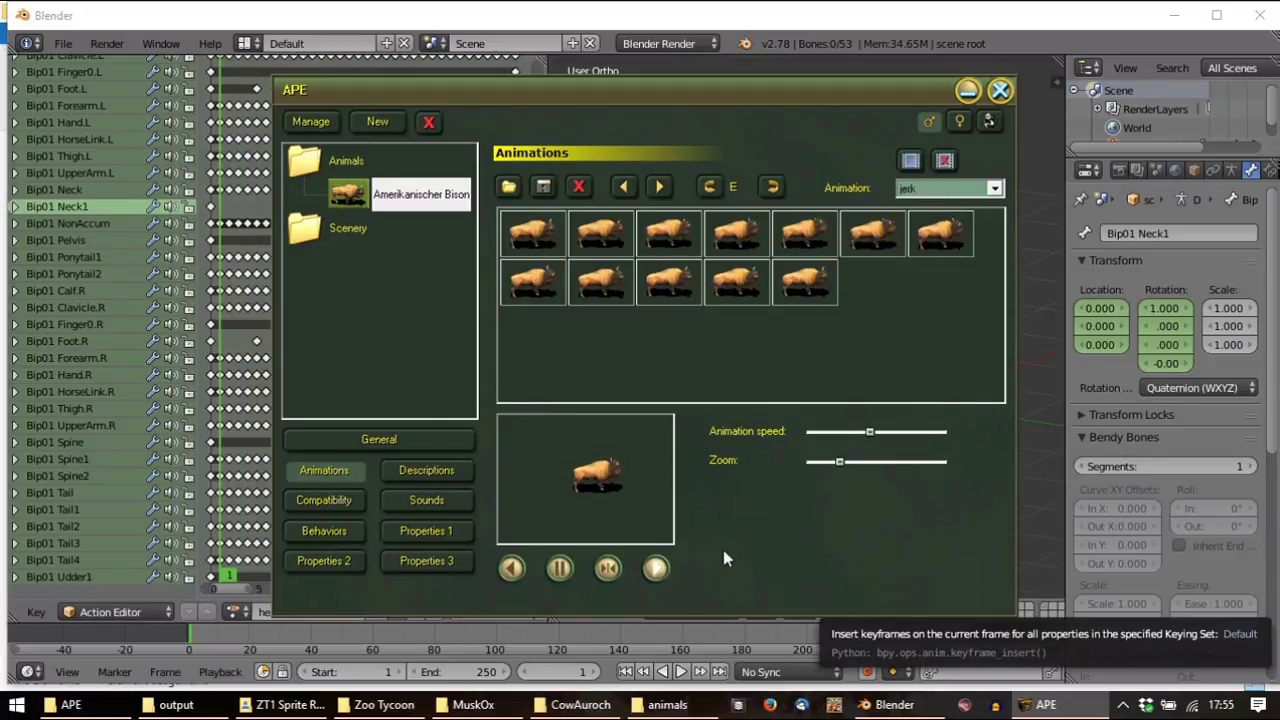
left_click(968, 192)
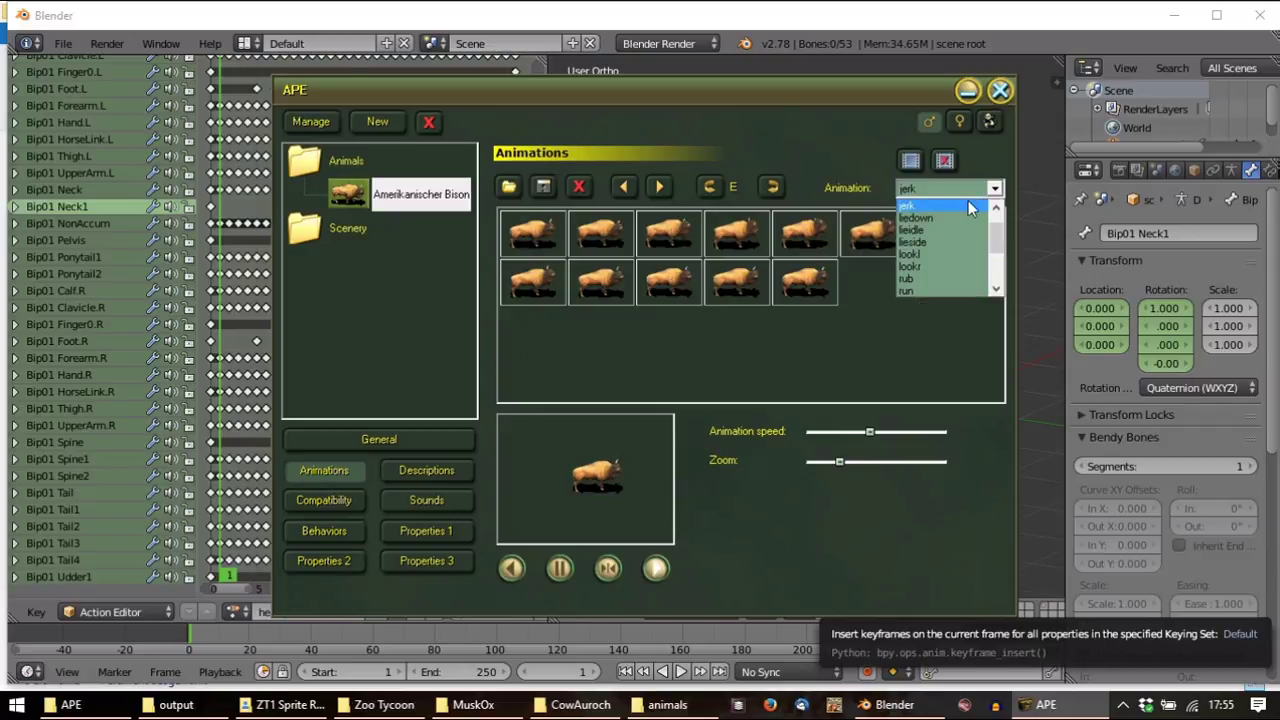
scroll(998, 248, "down", 2)
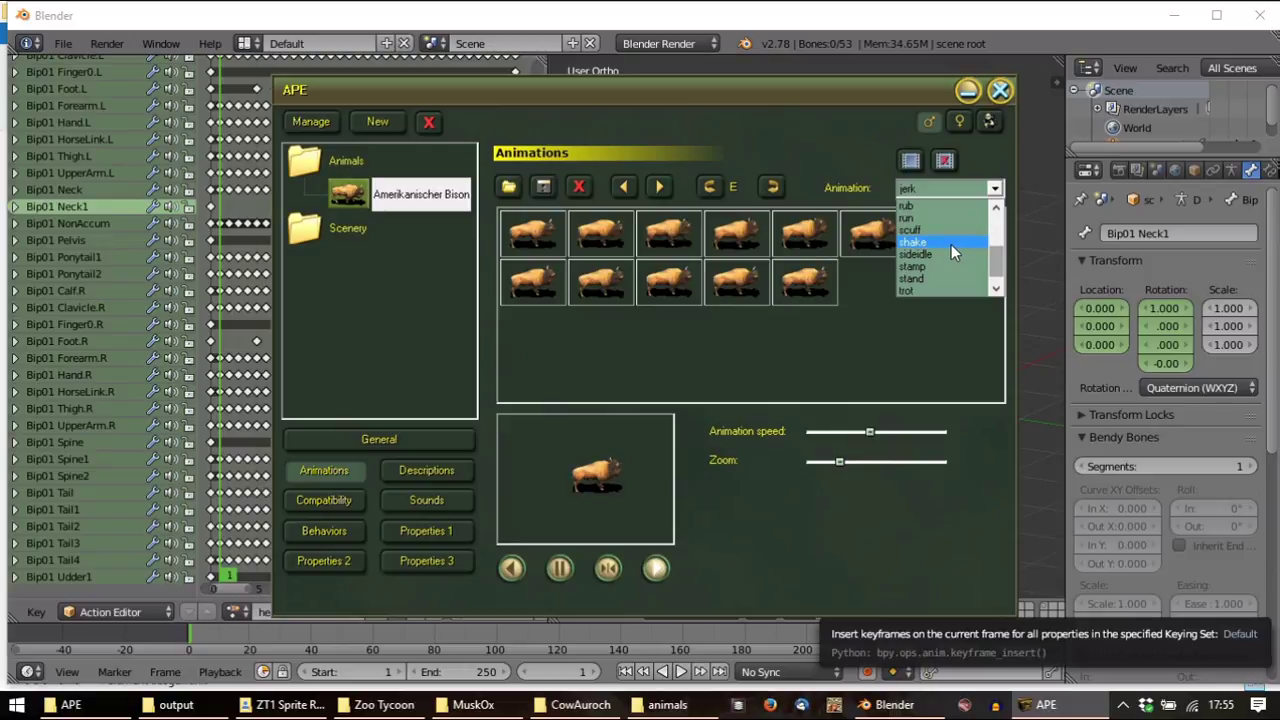
left_click(951, 244)
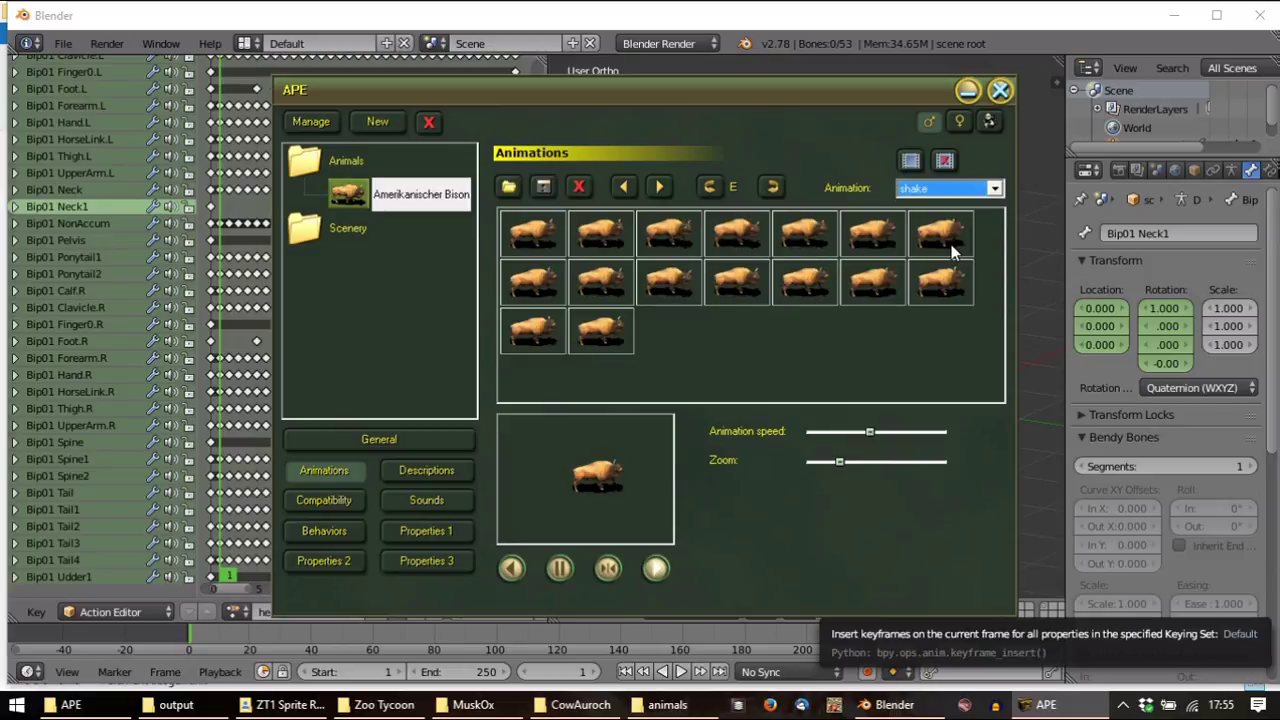
left_click(967, 190)
scroll(951, 218, "up", 3)
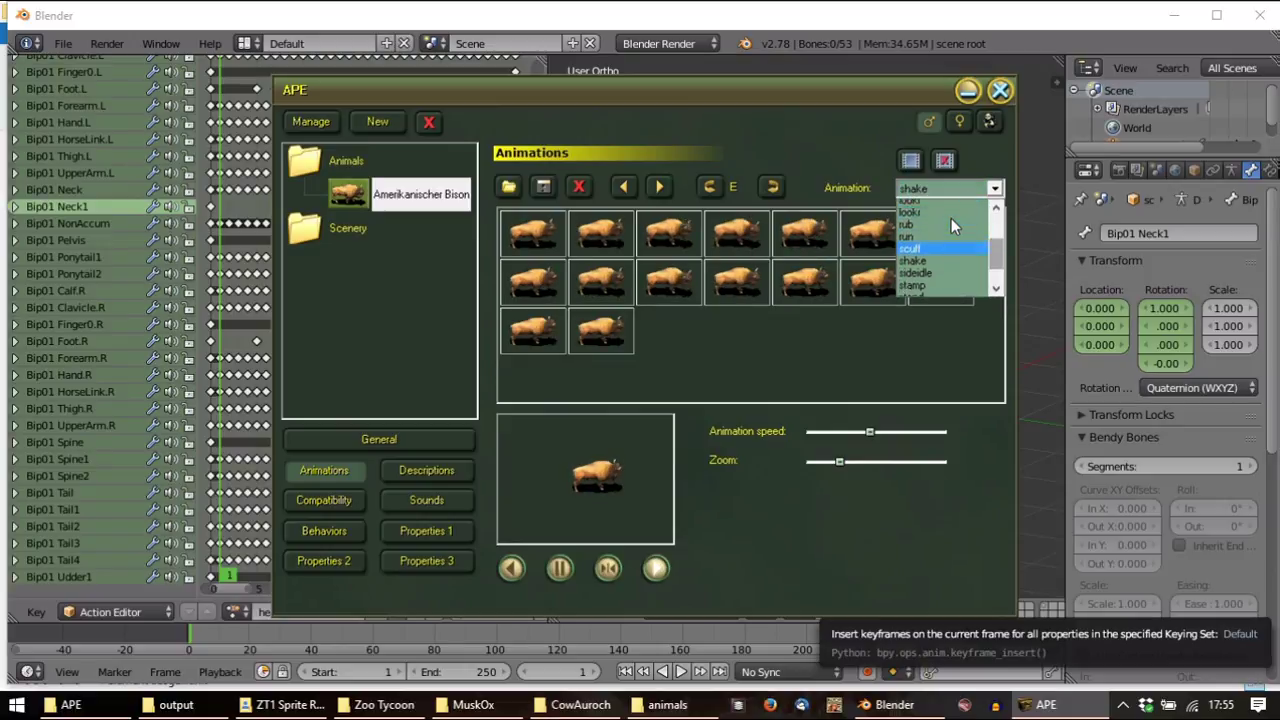
scroll(943, 221, "up", 2)
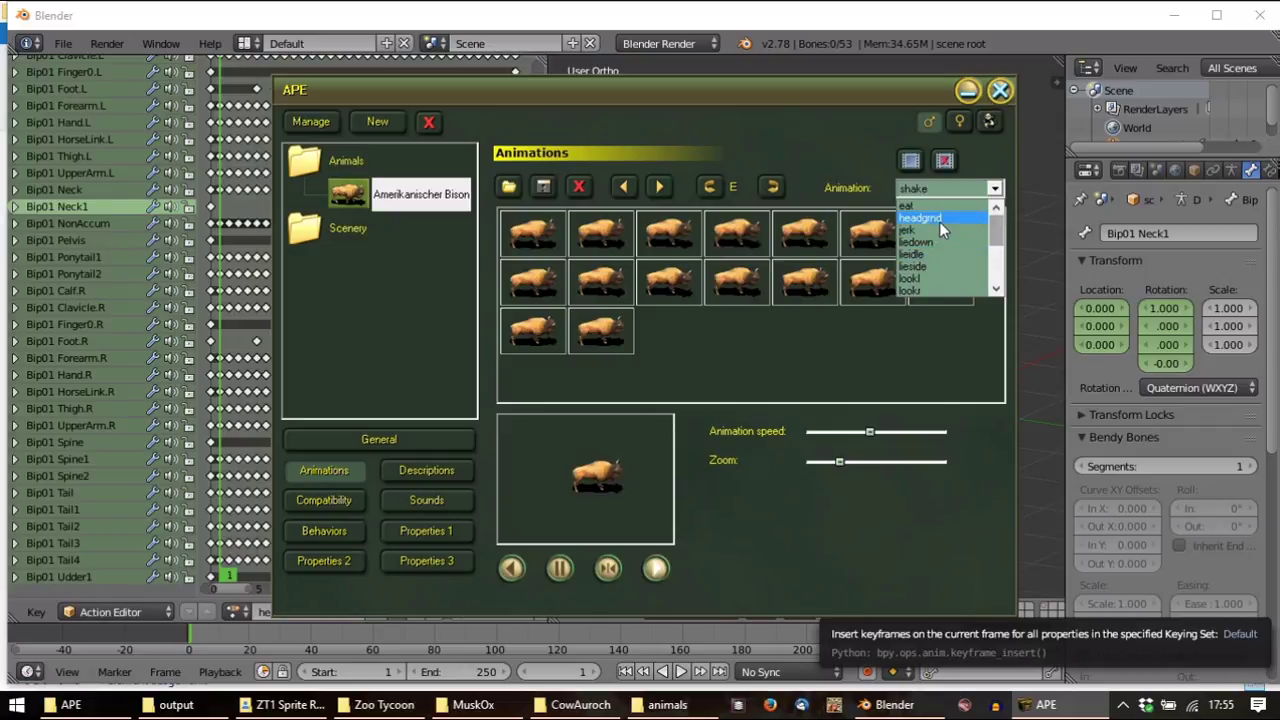
left_click(931, 229)
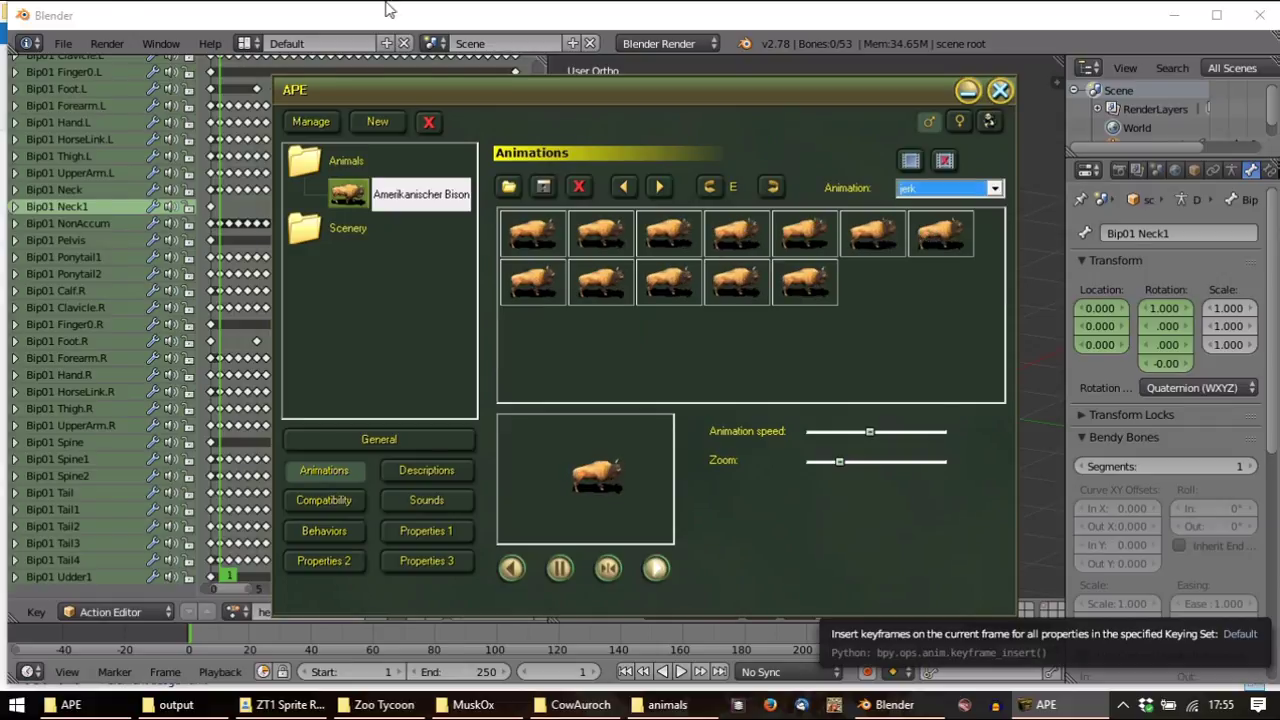
In Blender, start importing a Blue Fang Animation (.bf) file
left_click(63, 43)
mouse_move(97, 388)
left_click(361, 345)
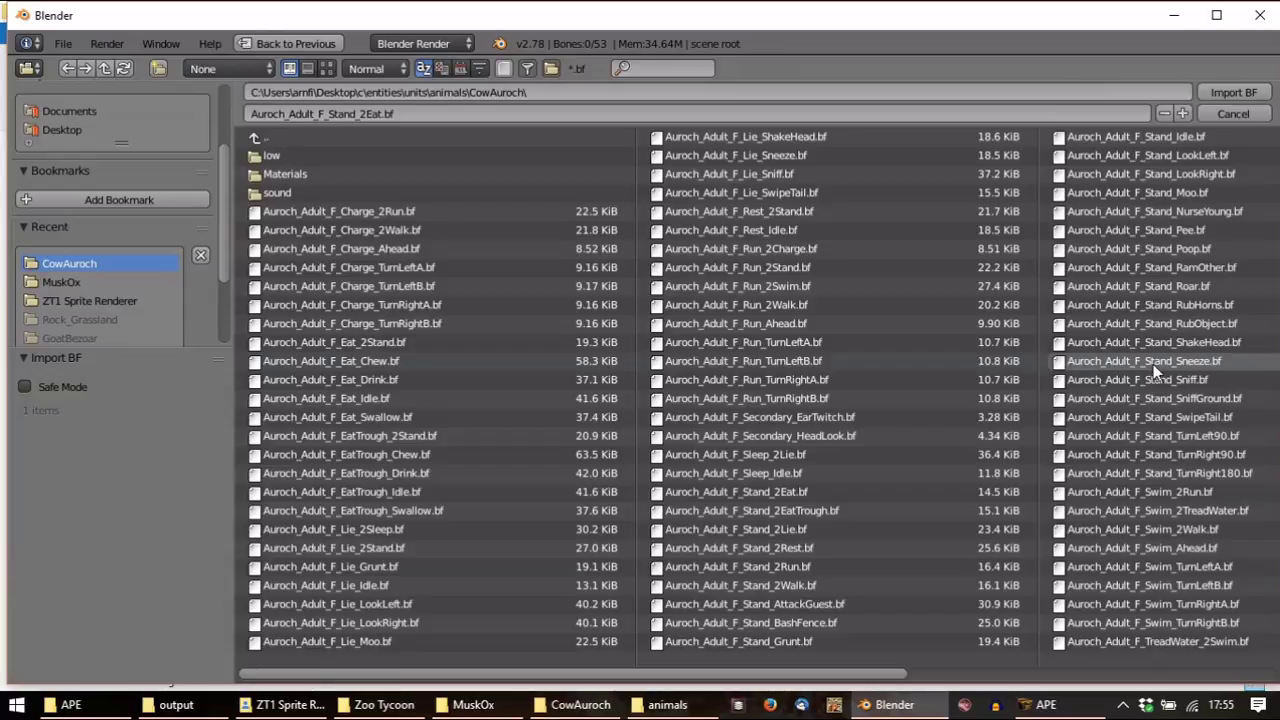
Import Auroch_Adult_F_Stand_RamOther.bf, preview it, and rename its action to jerk
double_click(1205, 268)
key("alt+a")
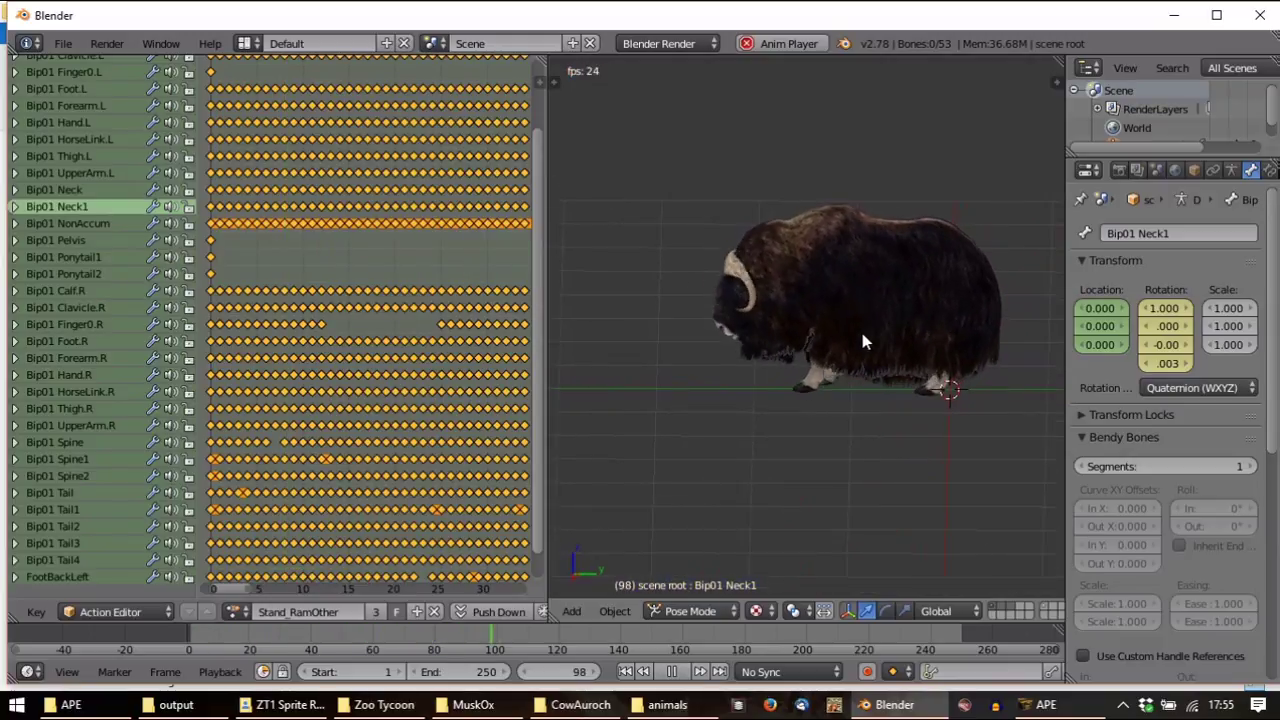
key("Escape")
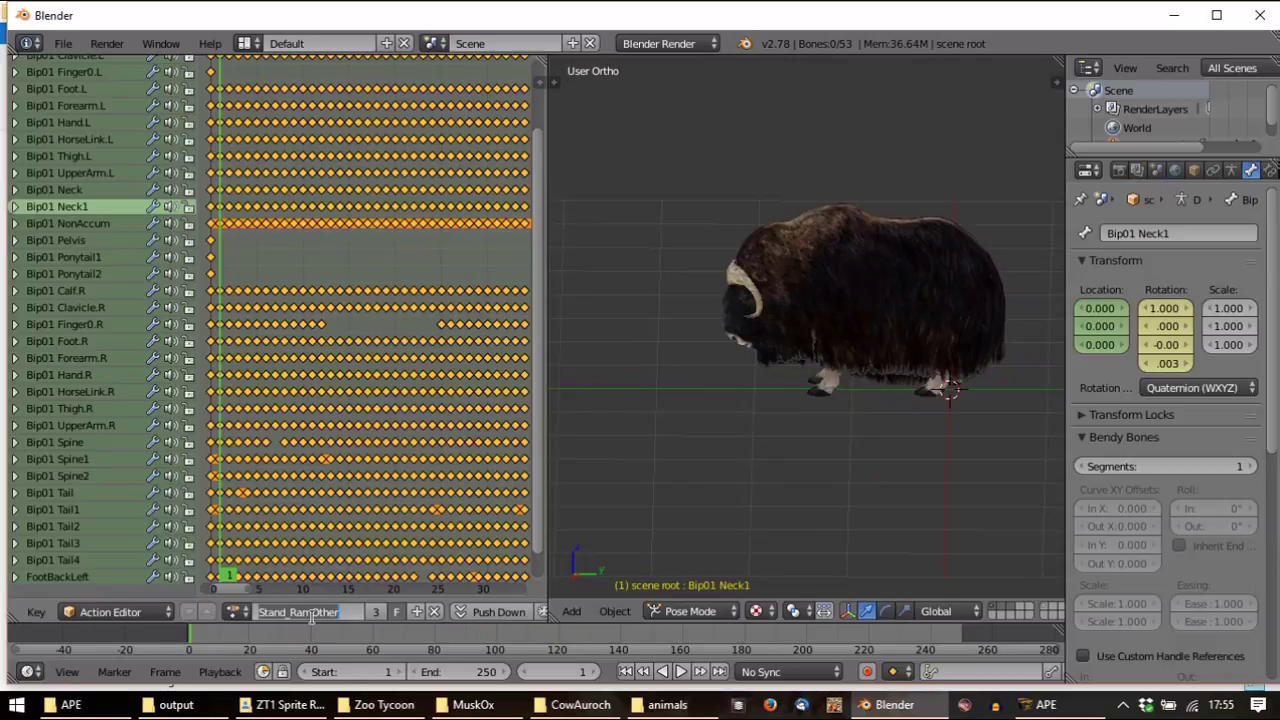
key("BackSpace")
type("jerk")
key("Return")
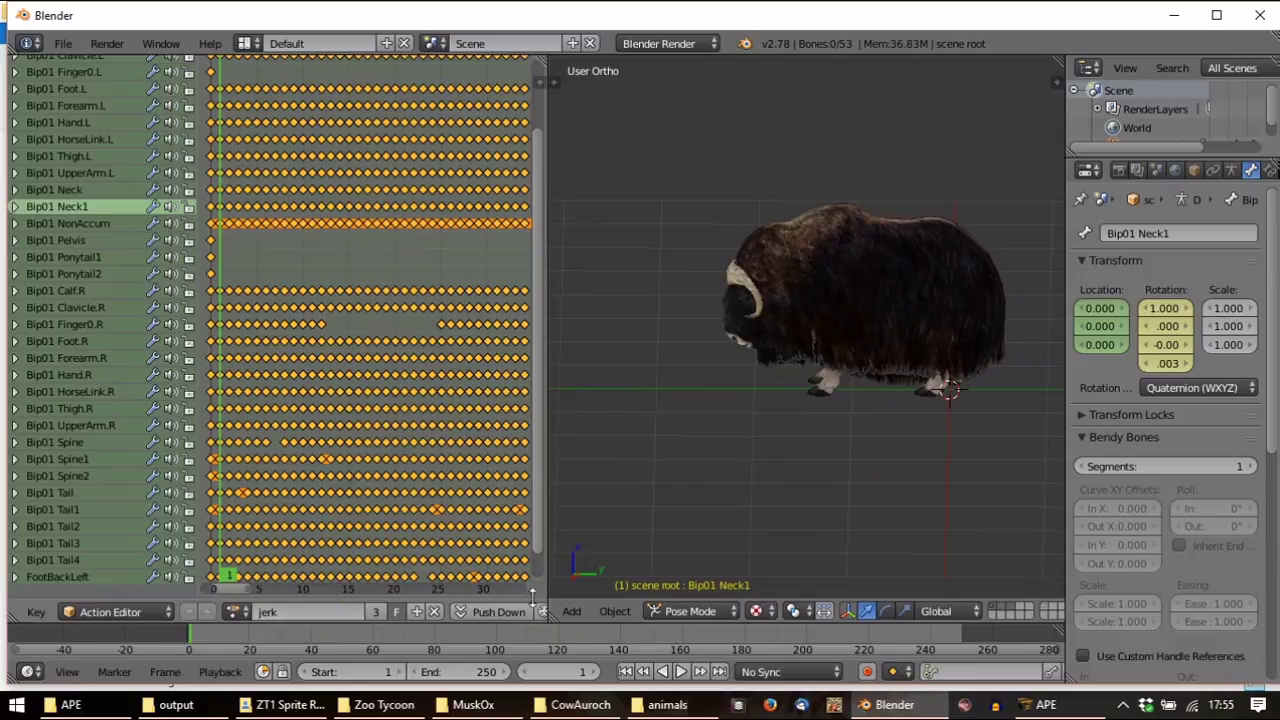
Check the liedown animation in APE, then return to Blender
left_click(1045, 705)
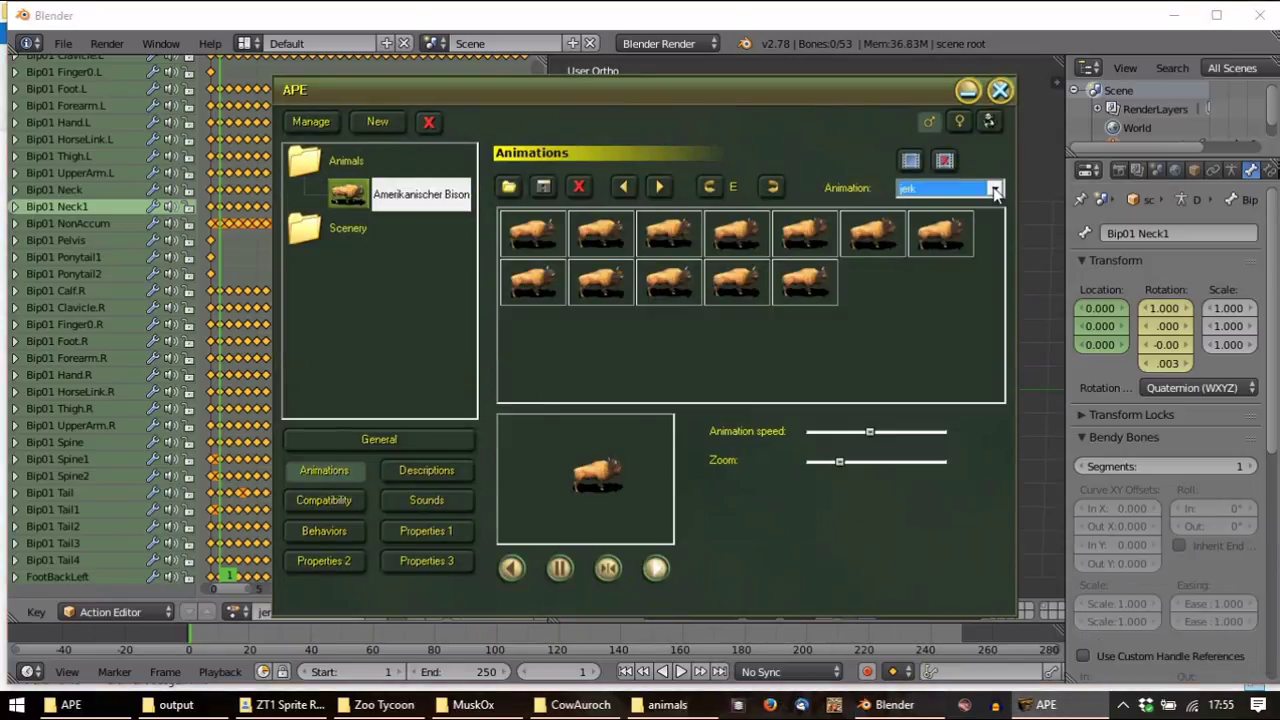
scroll(995, 190, "down", 1)
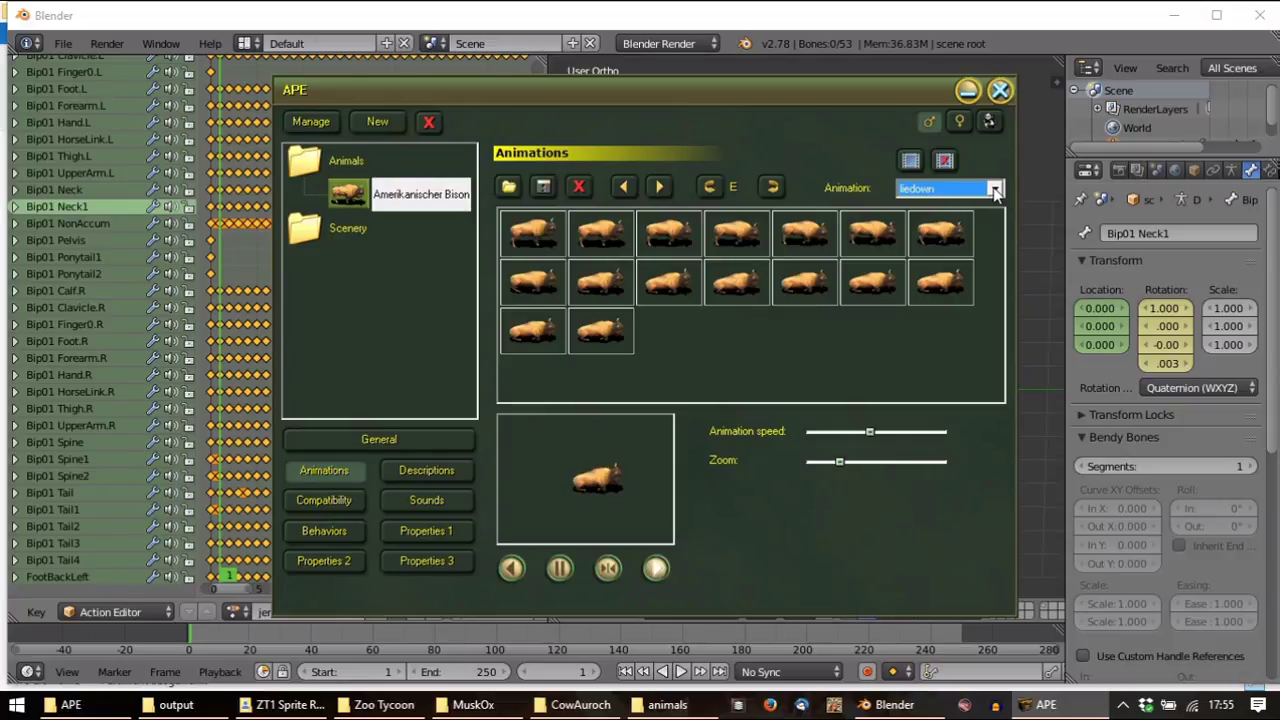
left_click(605, 15)
left_click(62, 43)
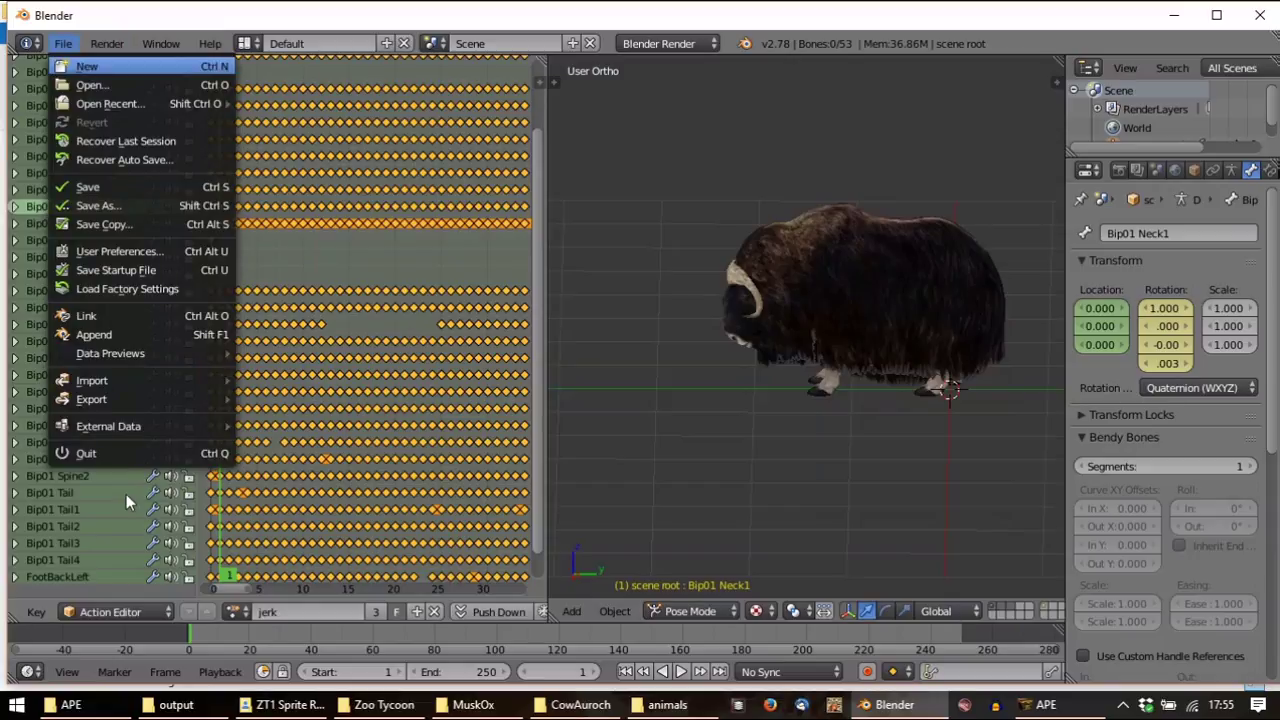
mouse_move(112, 380)
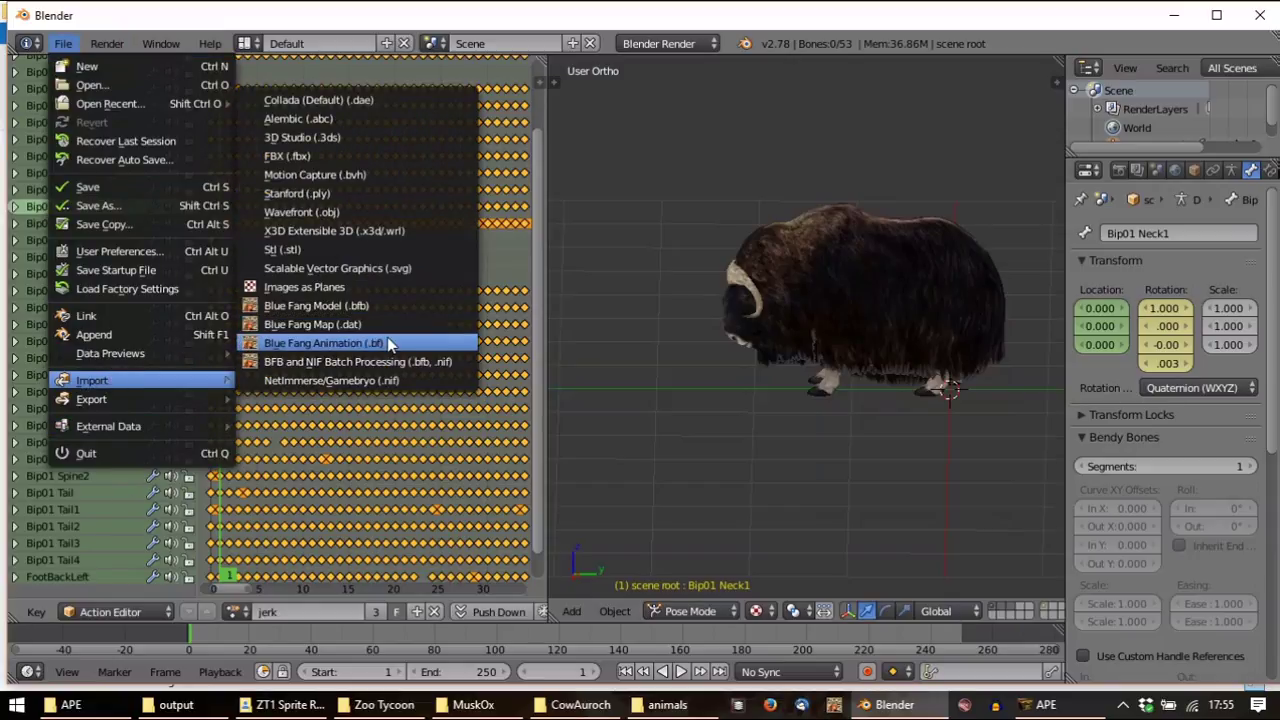
left_click(387, 337)
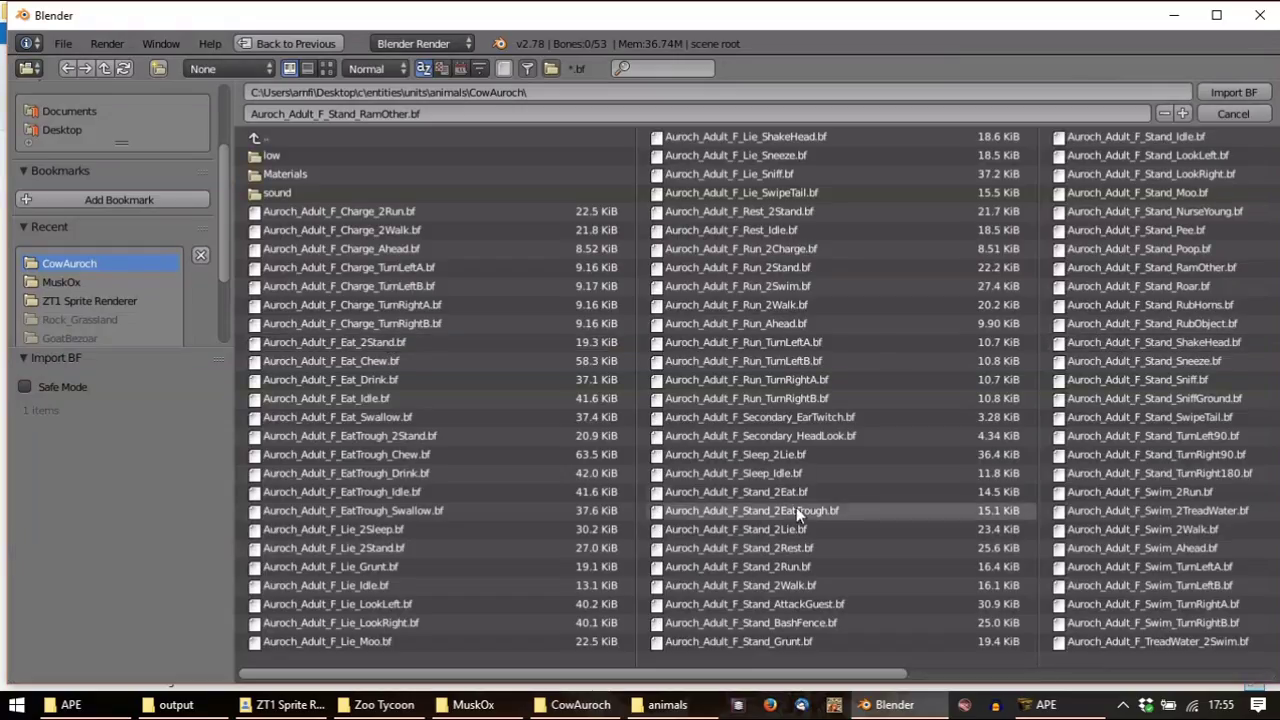
double_click(780, 528)
left_click(305, 612)
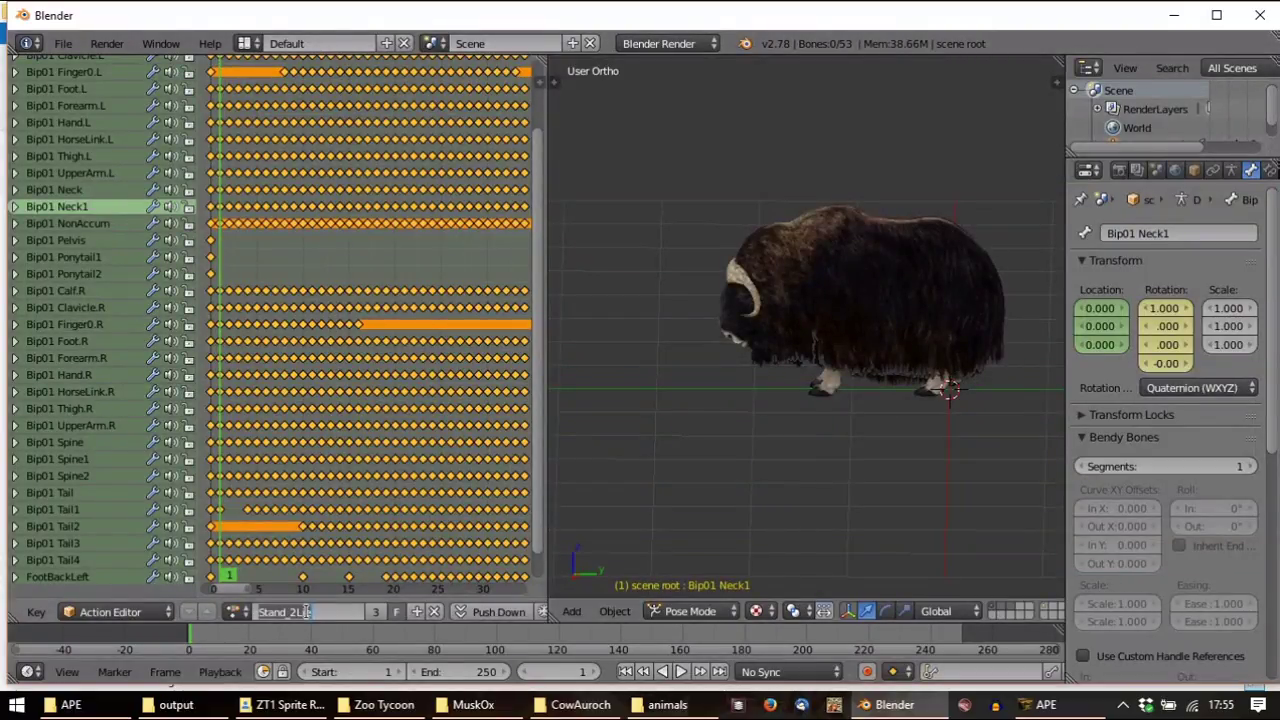
key("BackSpace")
key("alt+a")
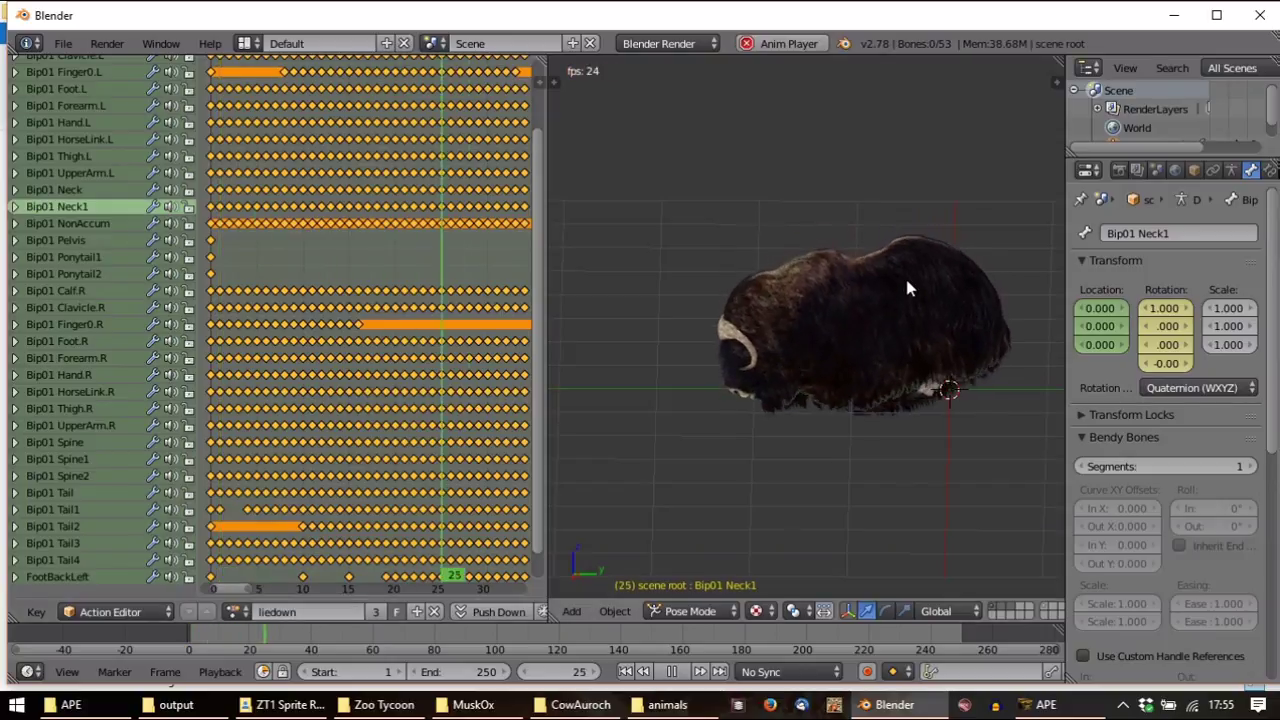
key("Escape")
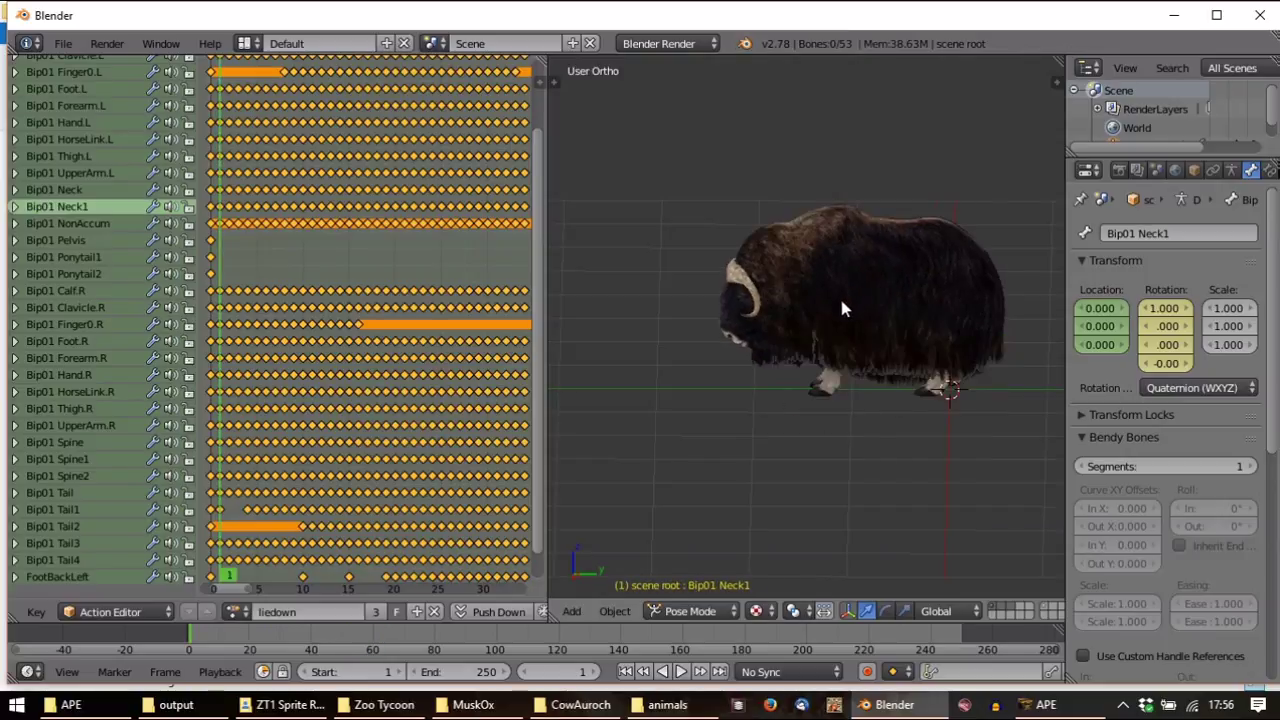
middle_click_drag(841, 309, 949, 366)
middle_click_drag(940, 285, 808, 291)
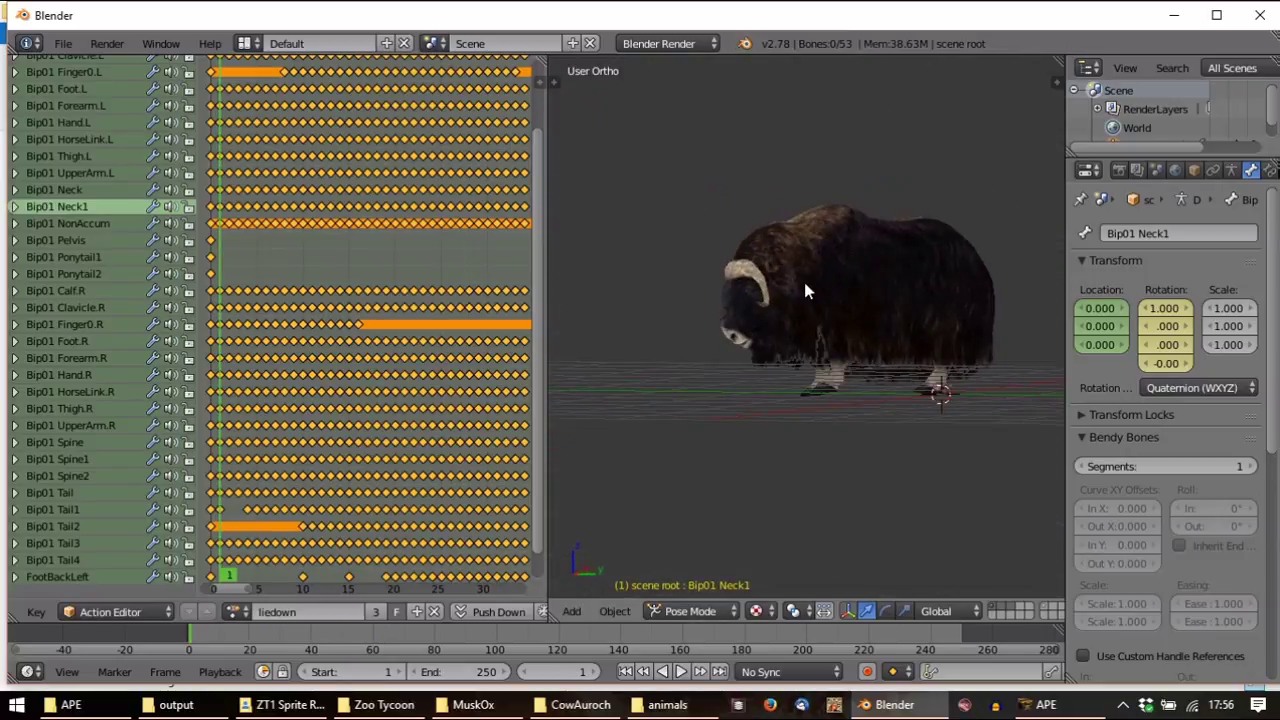
middle_click_drag(976, 370, 830, 400)
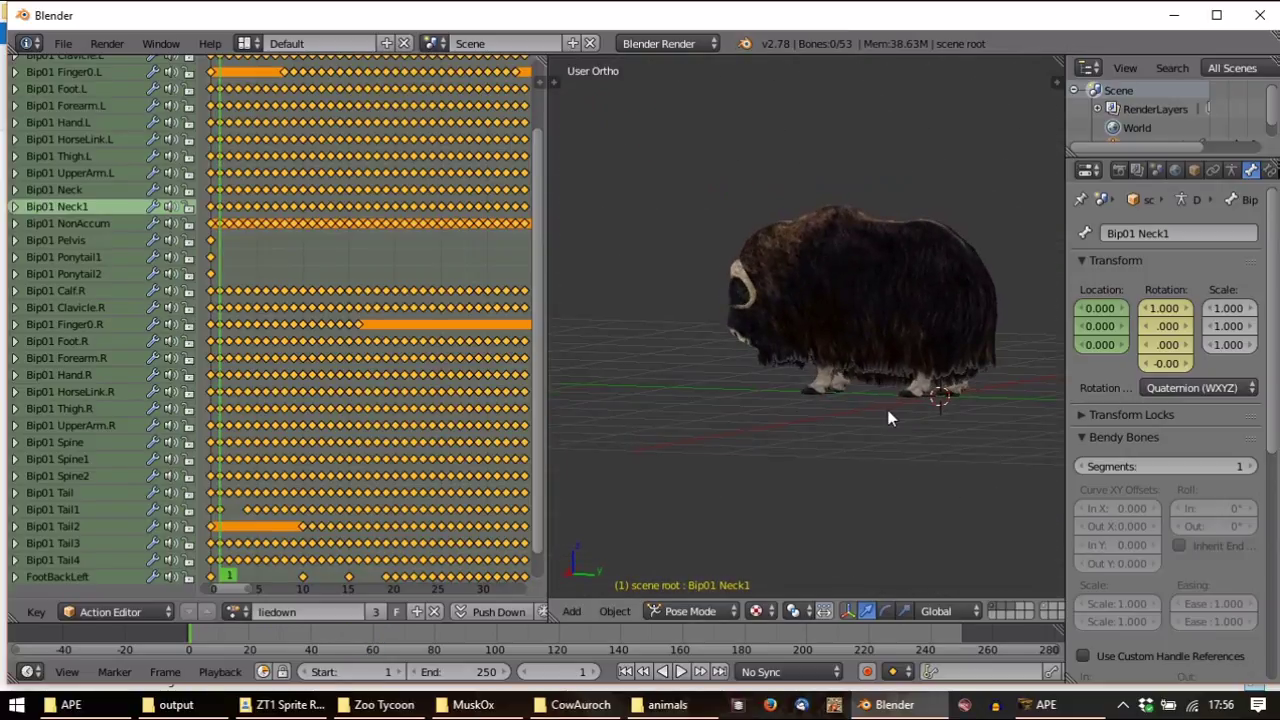
key("alt+a")
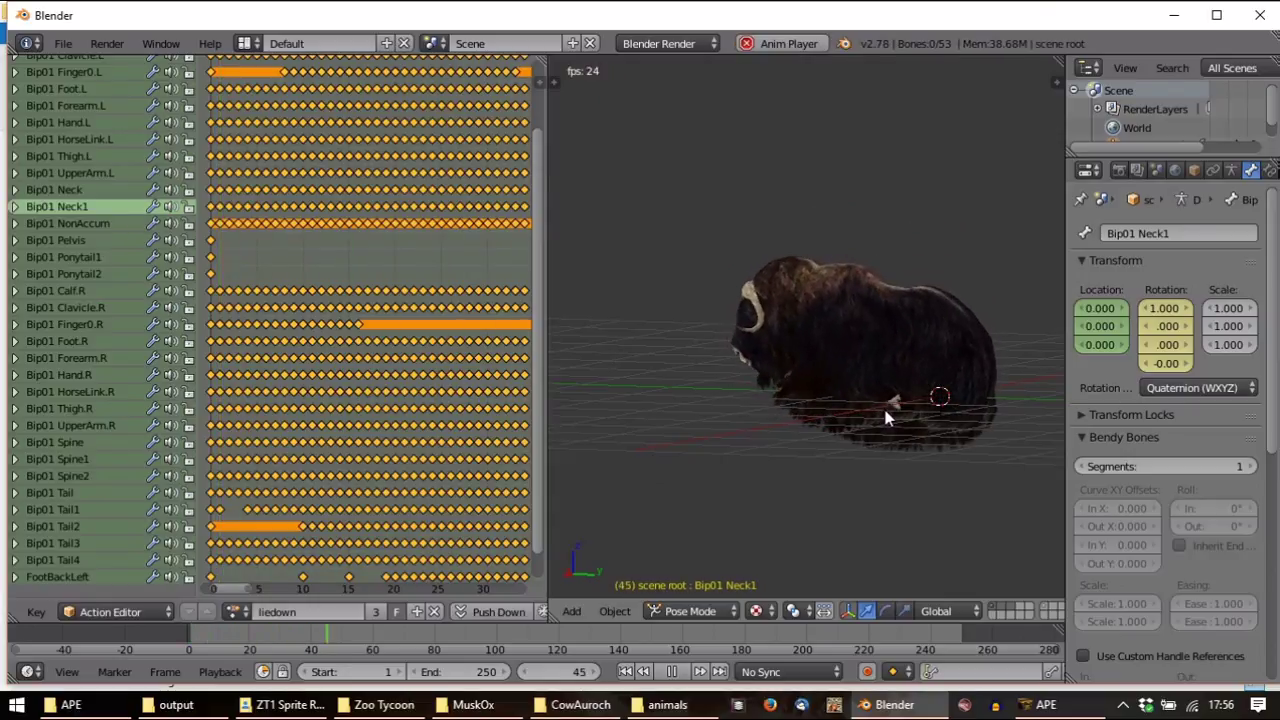
middle_click_drag(739, 376, 923, 411)
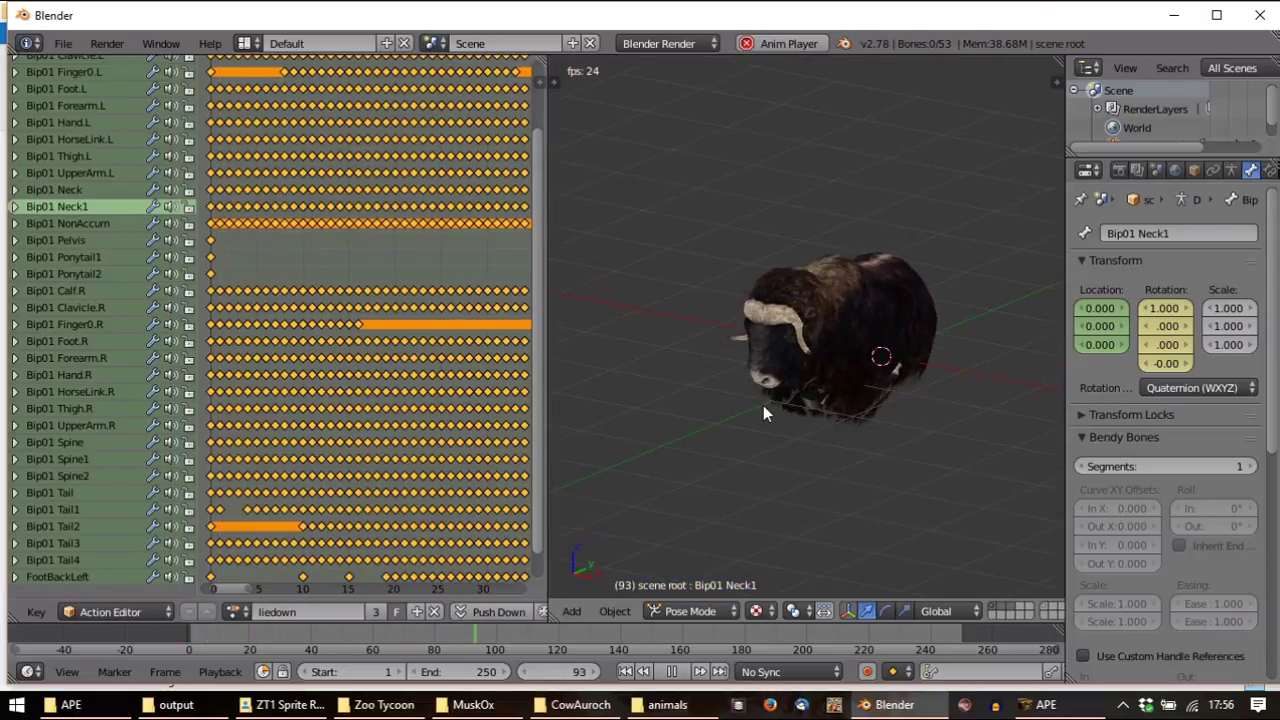
key("Escape")
left_click(1046, 705)
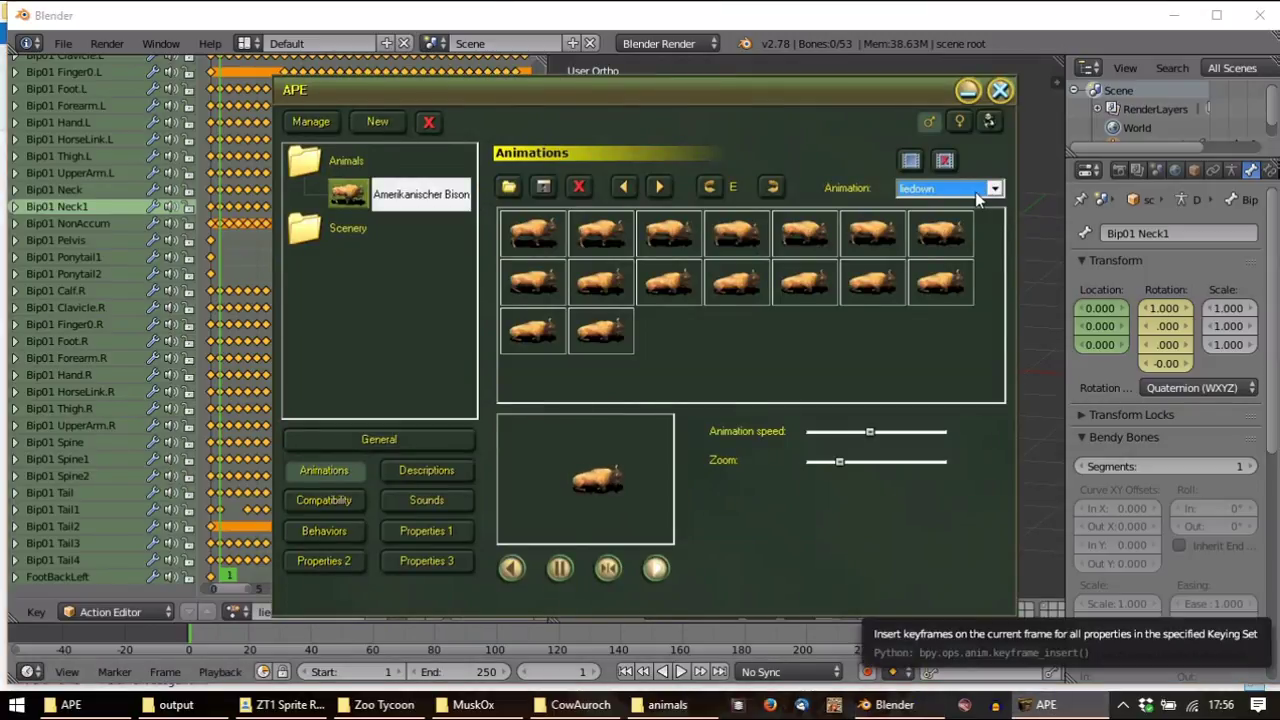
scroll(979, 199, "up", 1)
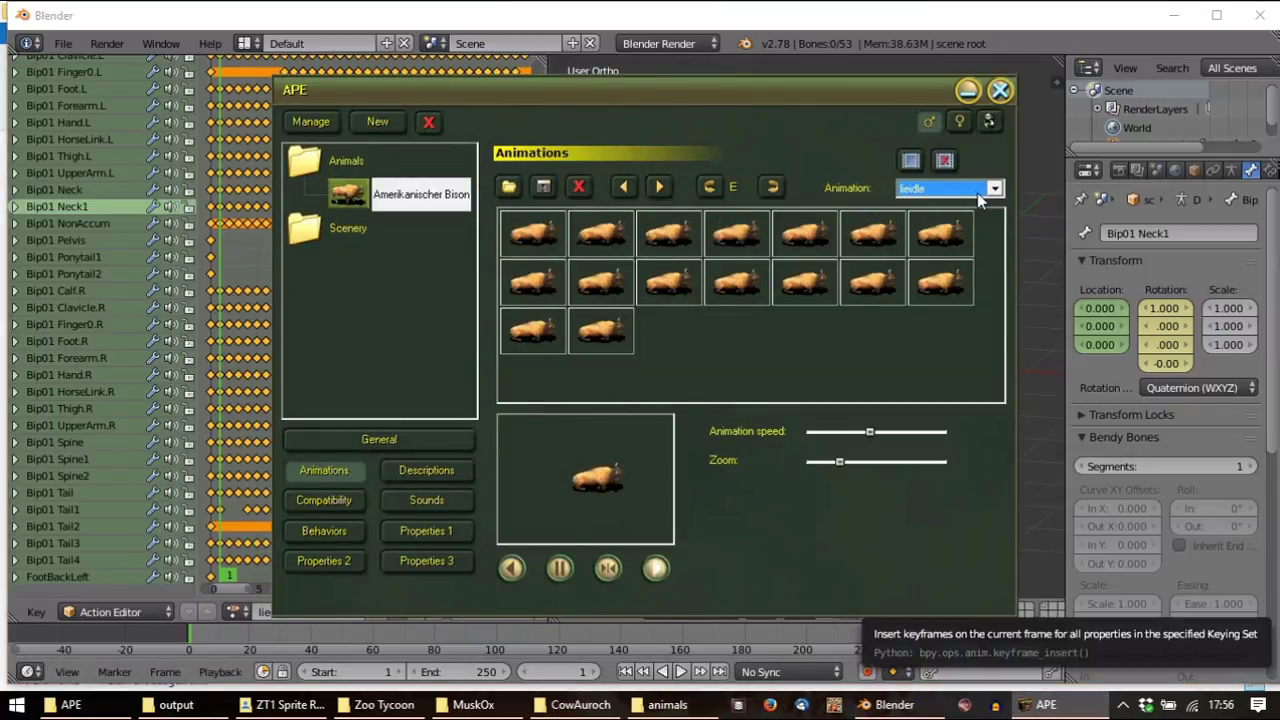
In Blender, start another Blue Fang Animation (.bf) import
left_click(600, 10)
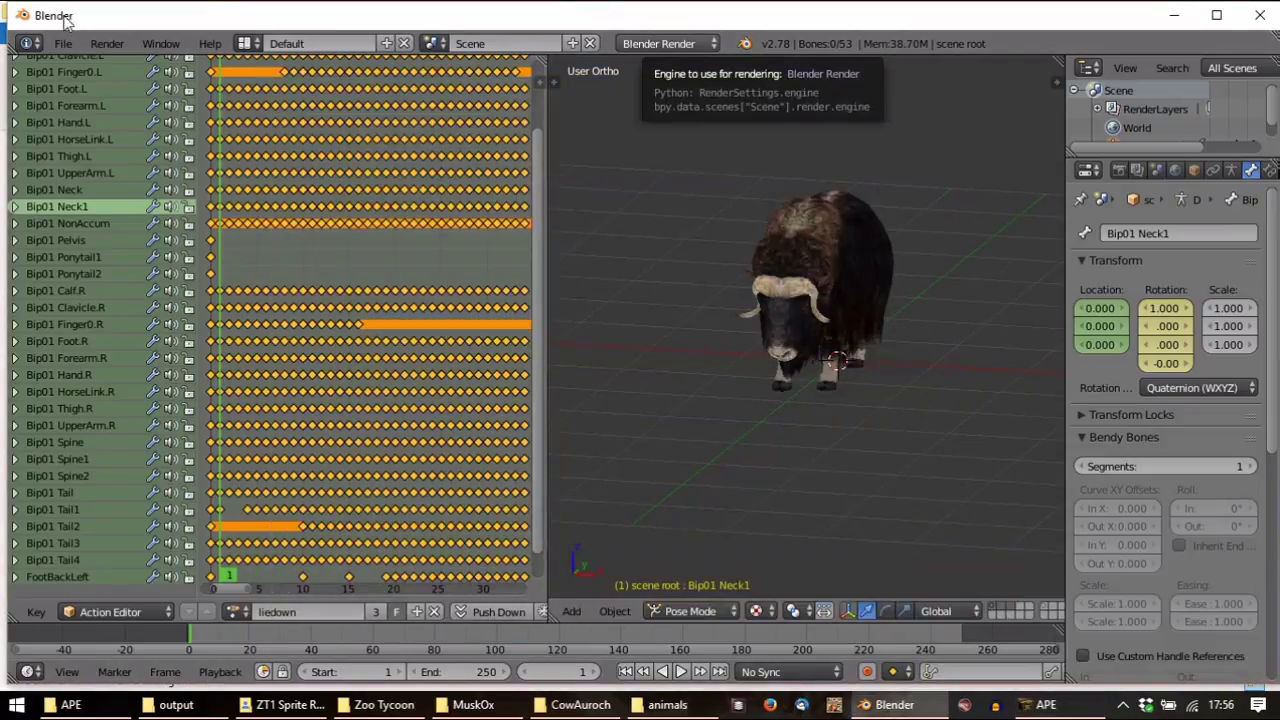
left_click(63, 43)
mouse_move(91, 381)
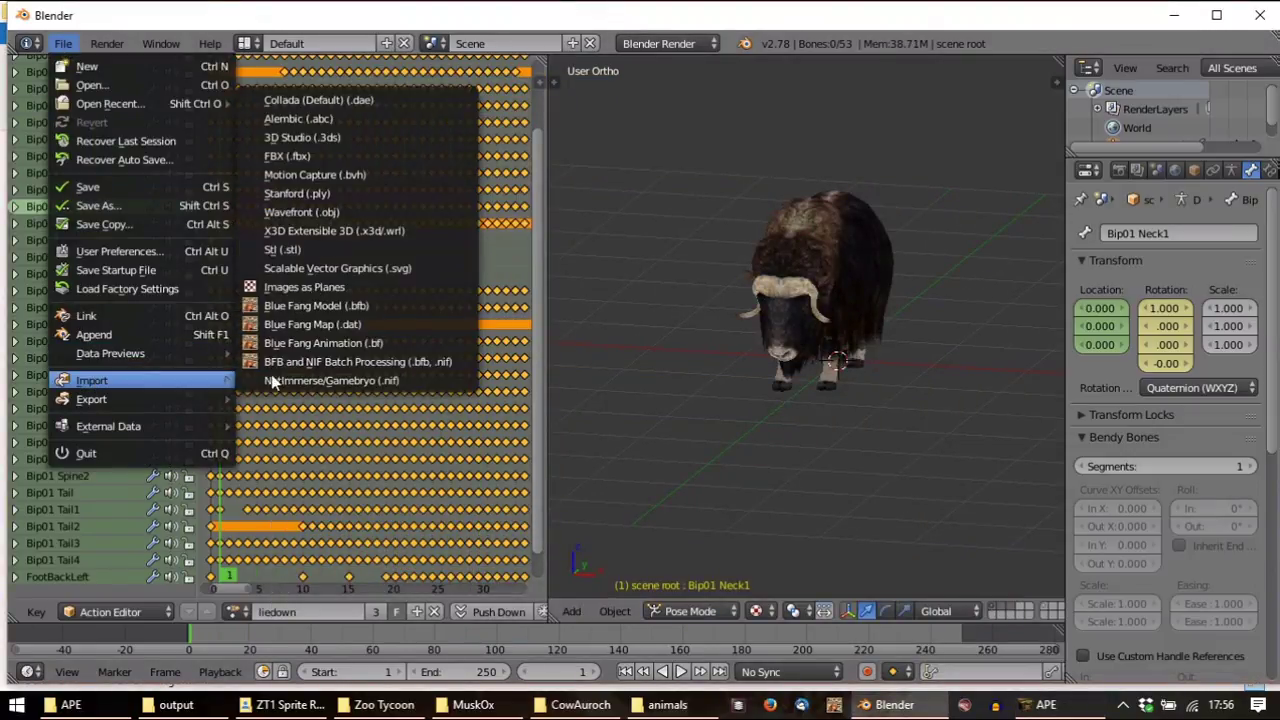
left_click(324, 345)
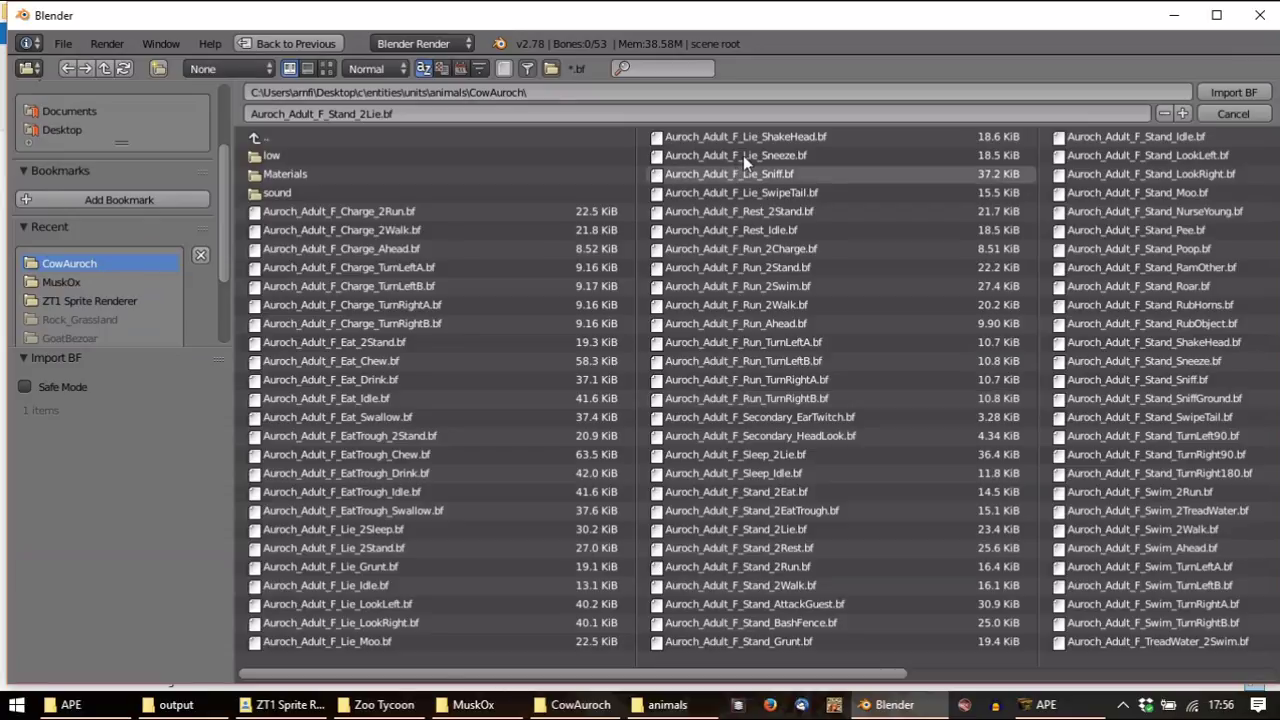
Import Aurouch_Adult_F_Lie_Idle.bf and name its action lieidle
double_click(371, 586)
type("lied")
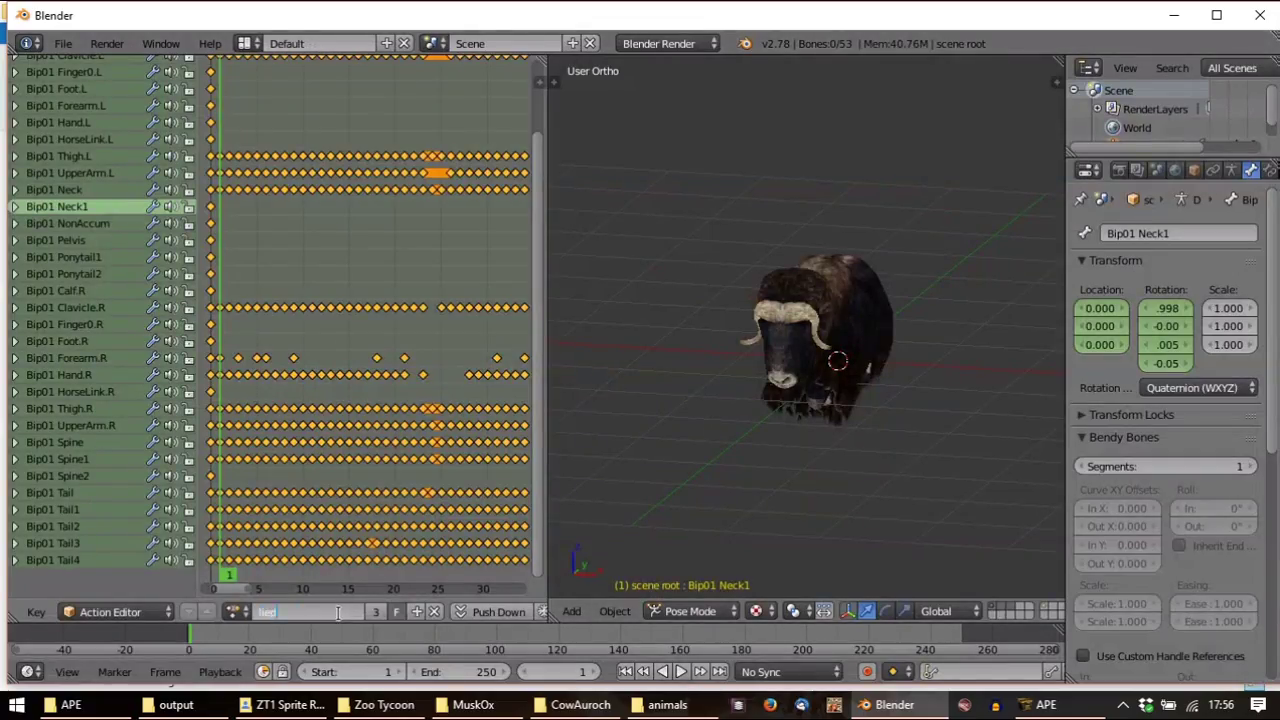
key("BackSpace")
type("idle")
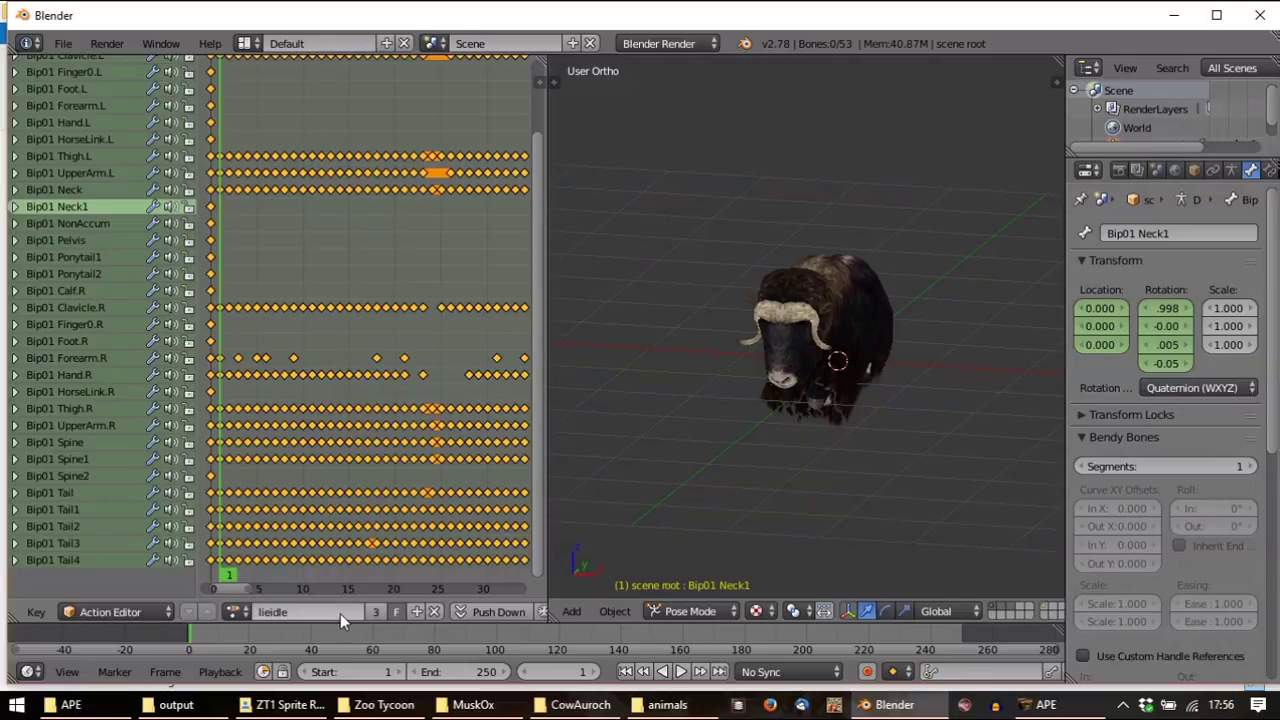
key("Return")
Preview lieidle on the musk ox, then view the bison's lieidle in APE
key("alt+a")
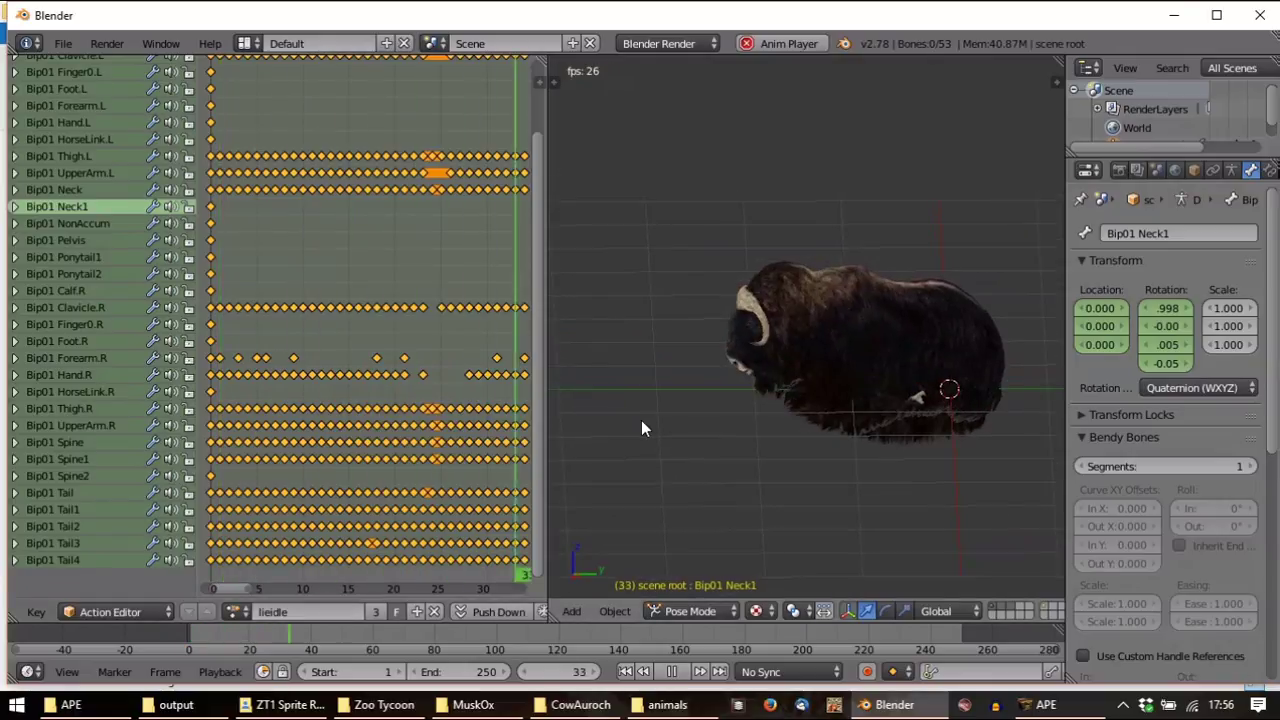
key("Escape")
left_click(1045, 704)
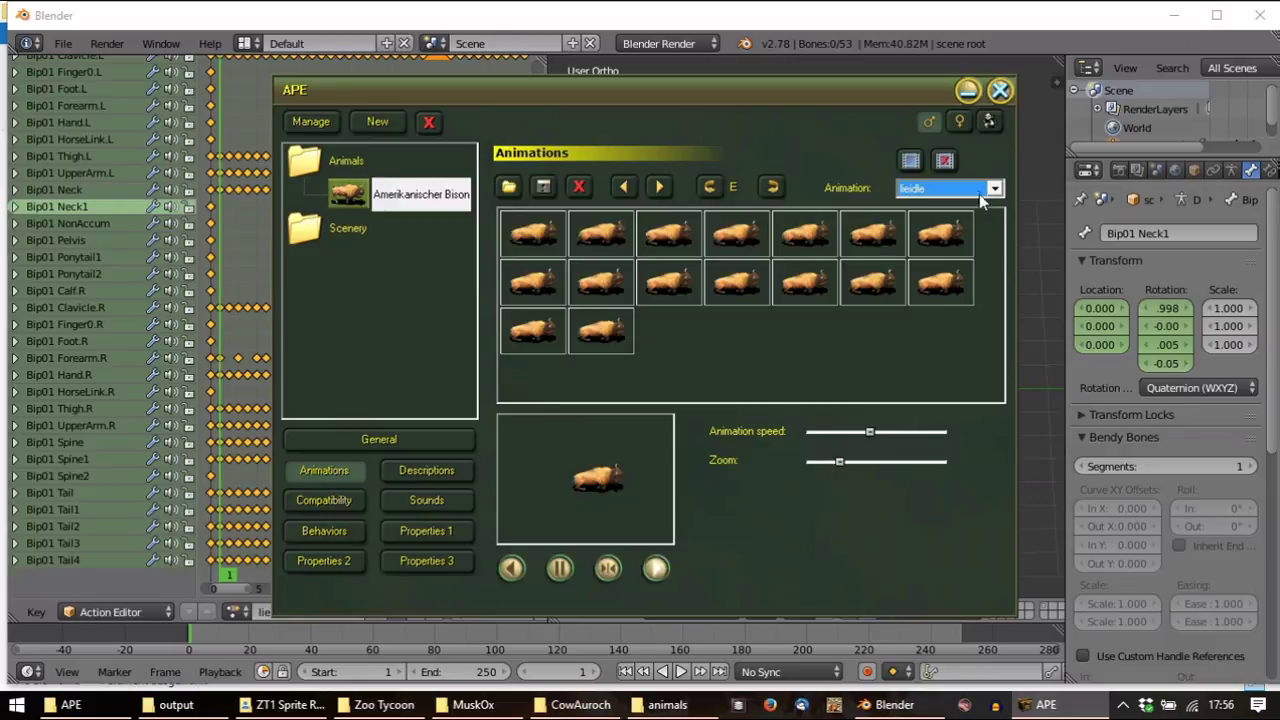
scroll(978, 190, "down", 1)
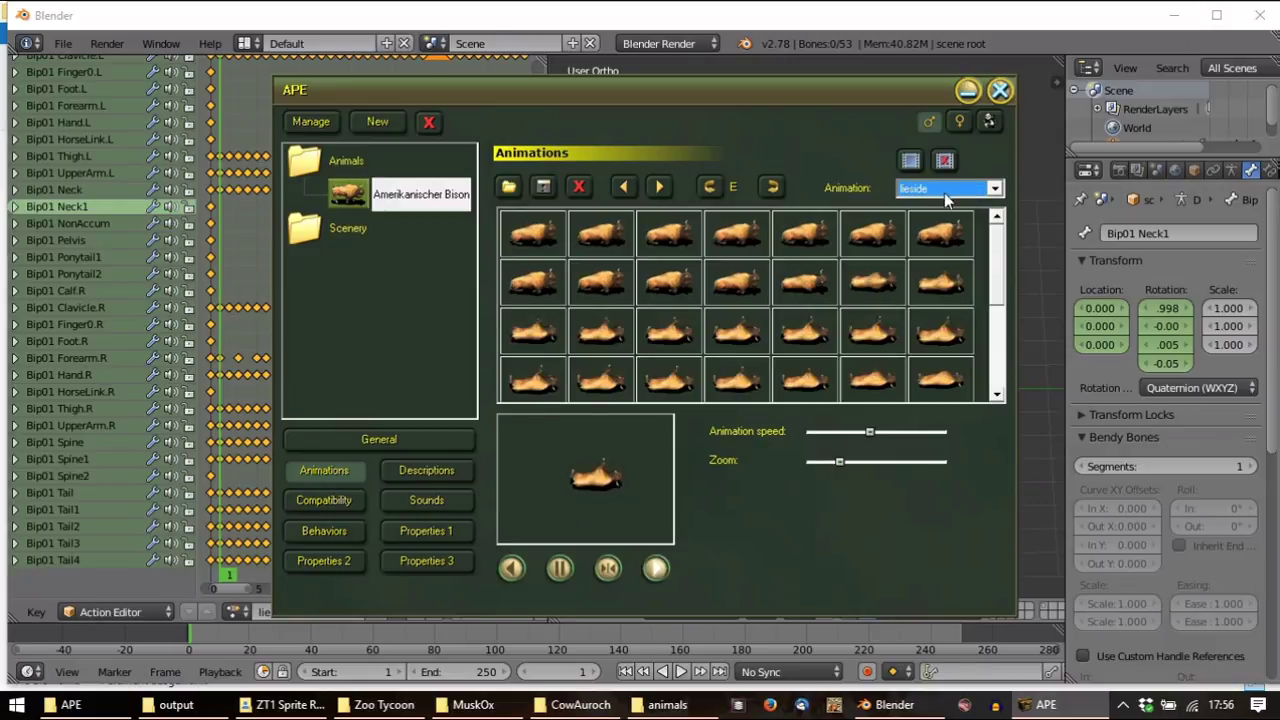
Import the aurochs Lie_2Sleep.bf animation and rename its action to liesidle
left_click(62, 44)
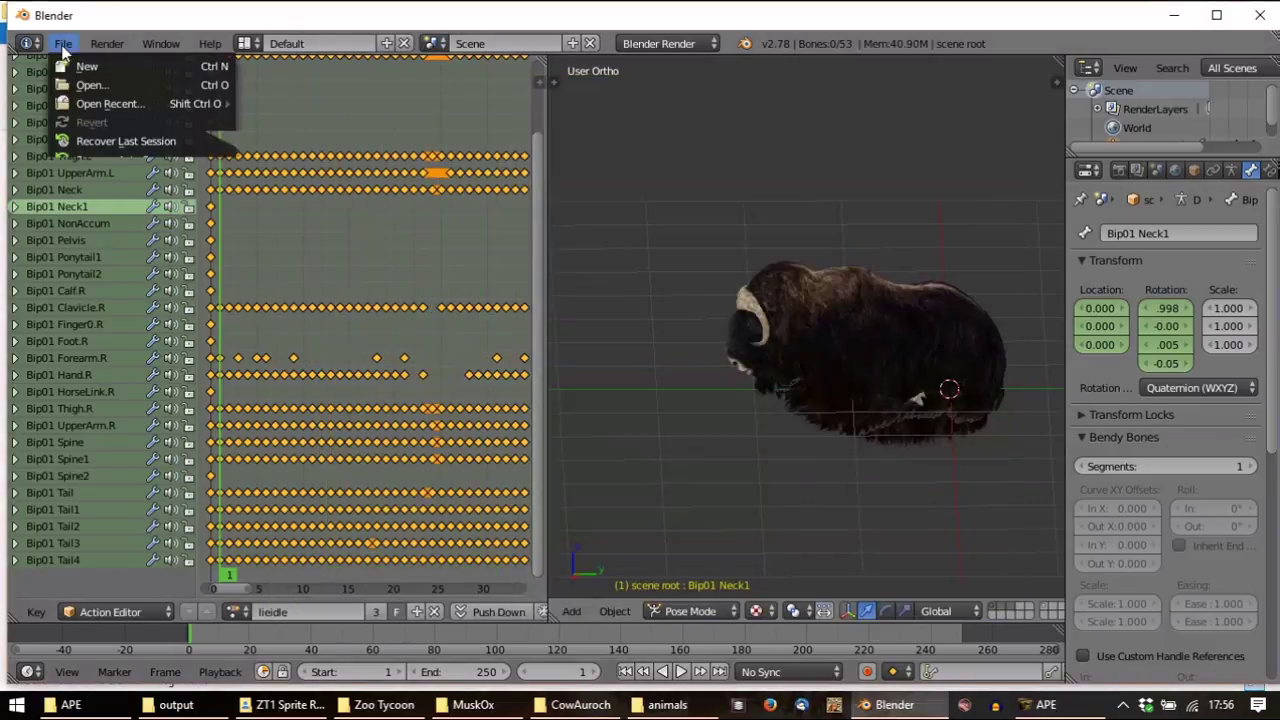
mouse_move(117, 379)
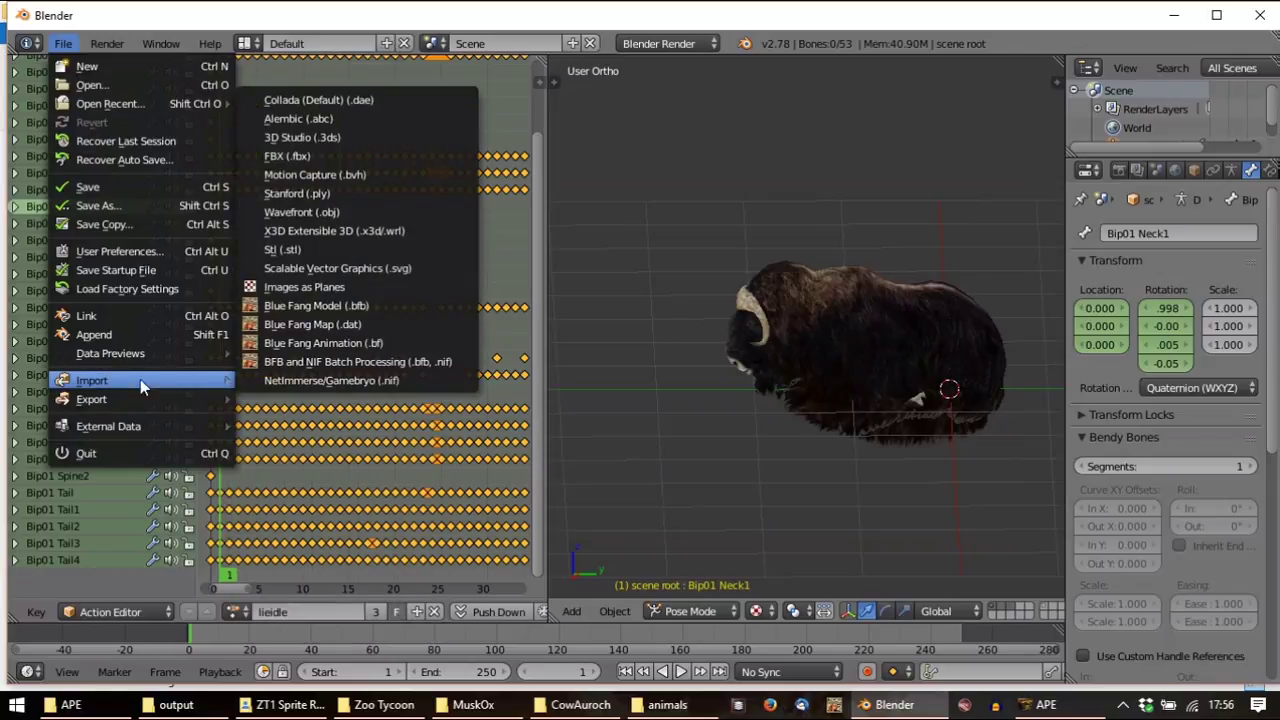
left_click(350, 345)
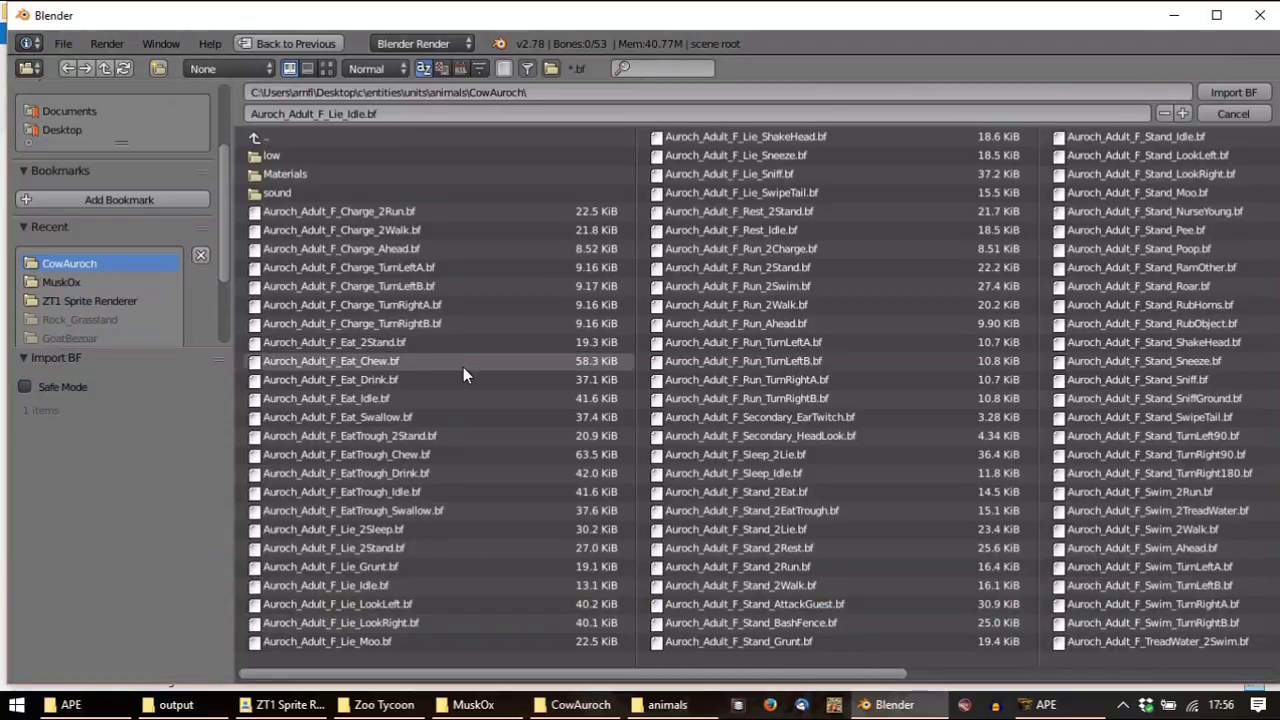
double_click(398, 536)
key("BackSpace")
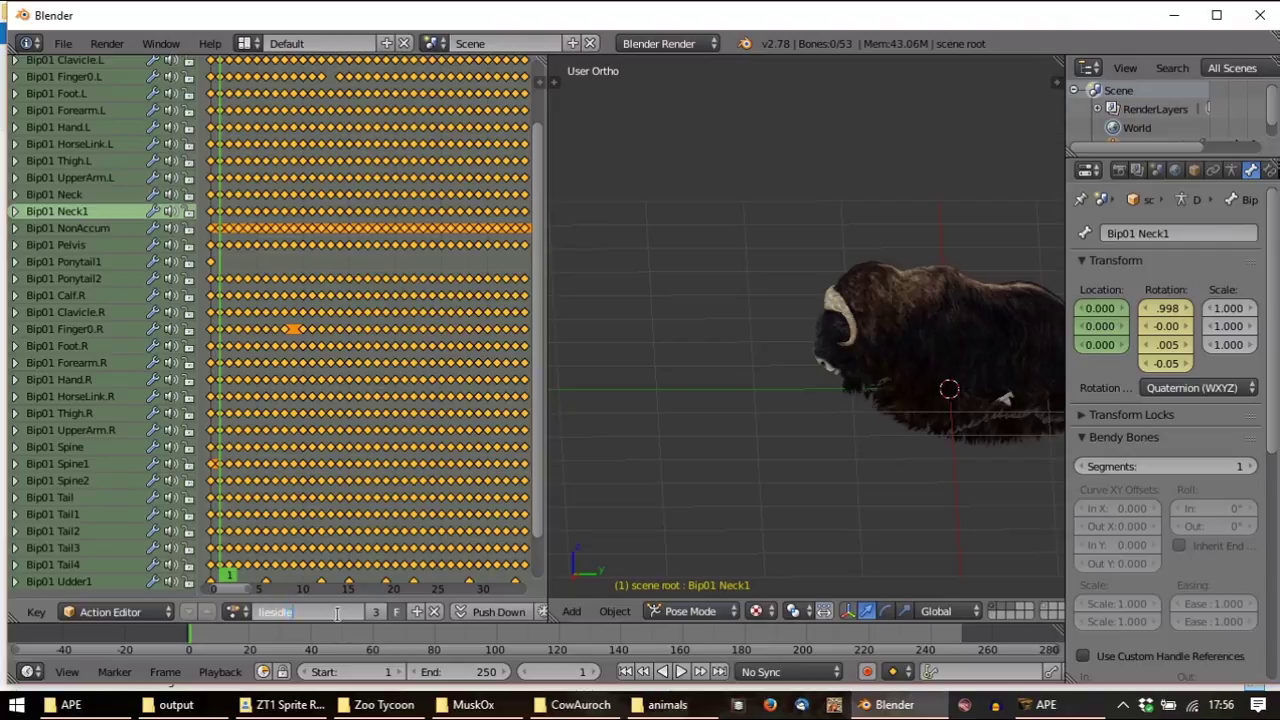
key("Return")
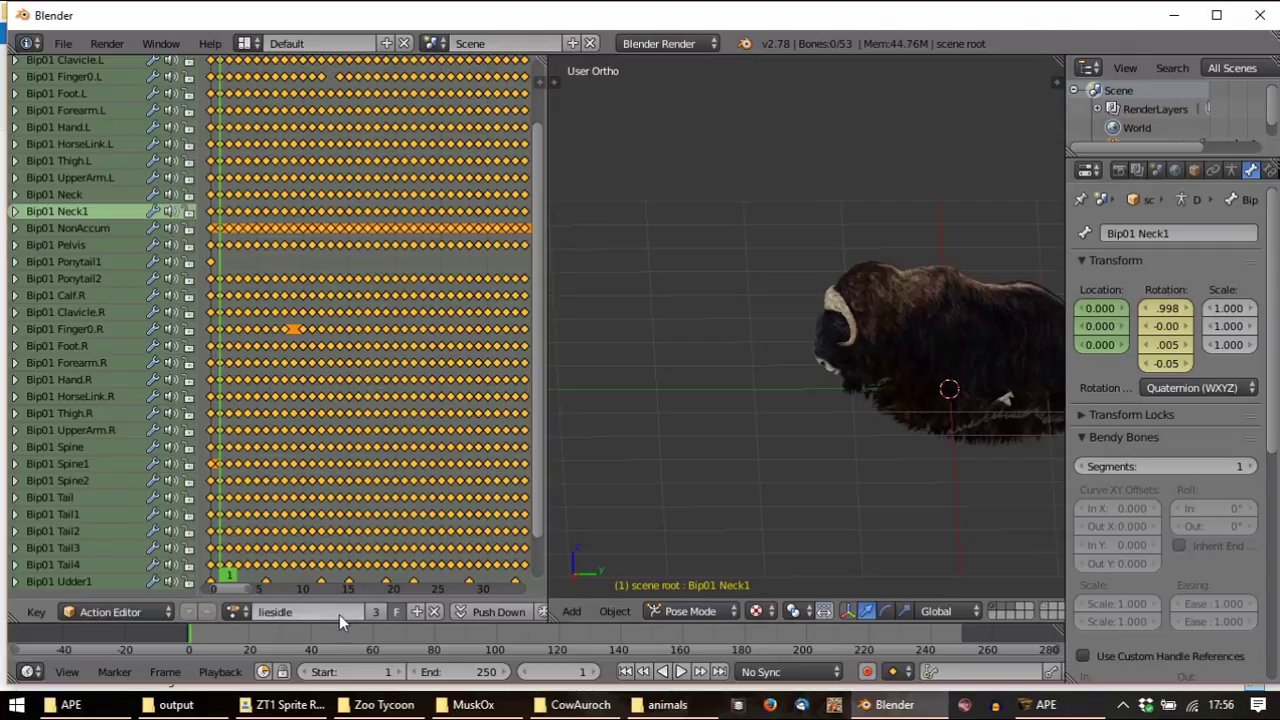
Preview the liesidle action on the musk ox from a three-quarter view
key("alt+a")
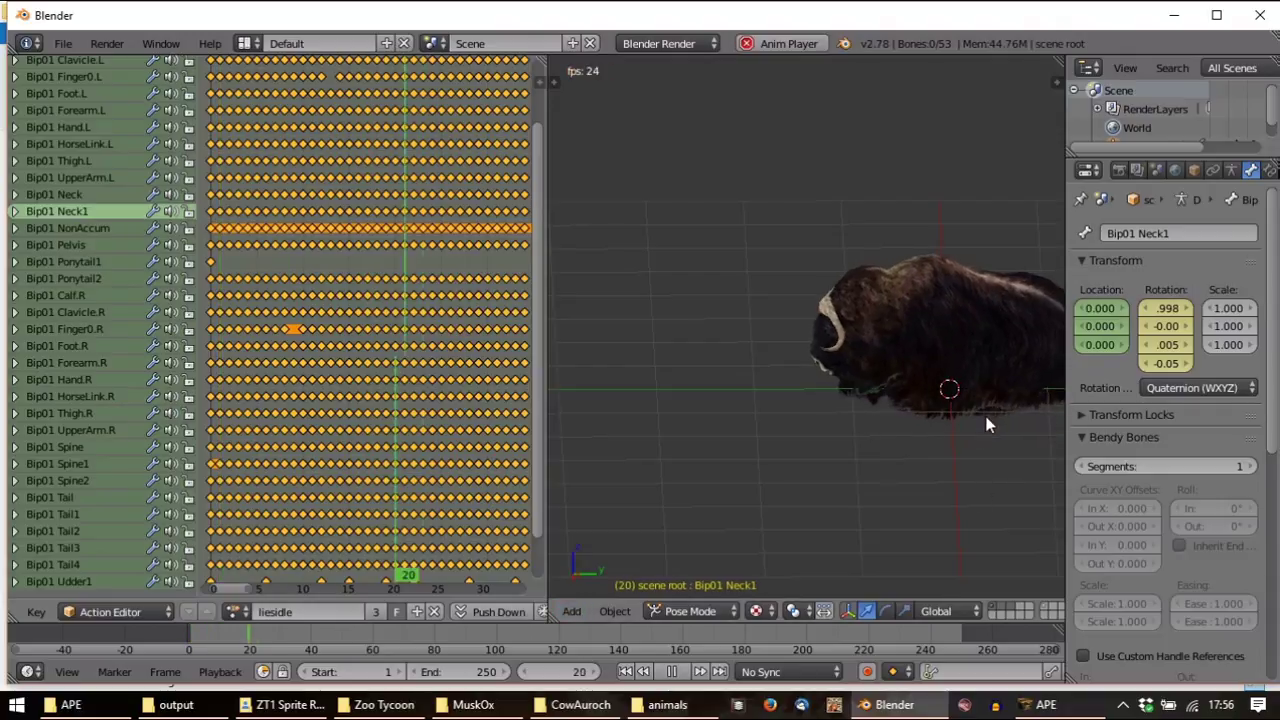
key("Escape")
middle_click_drag(892, 402, 808, 436)
key("alt+a")
key("Escape")
key("alt+a")
key("Escape")
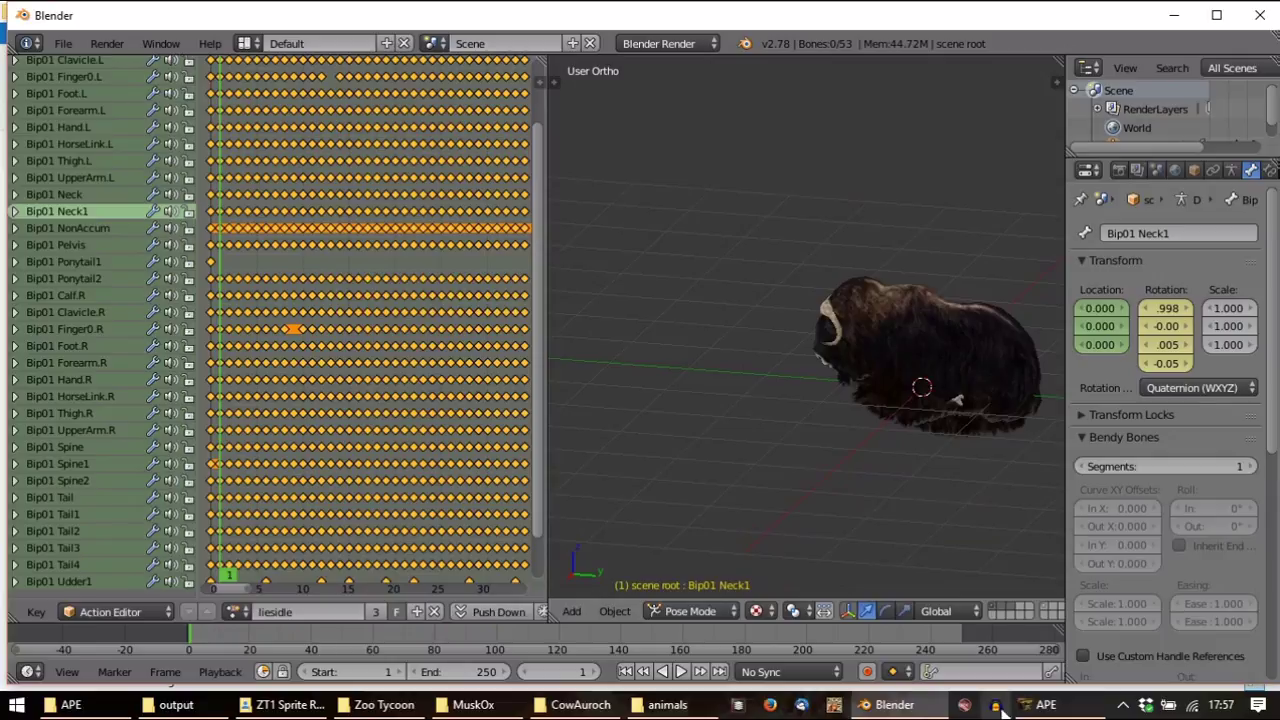
Advance APE to the next animation to match, then return to Blender
left_click(1045, 705)
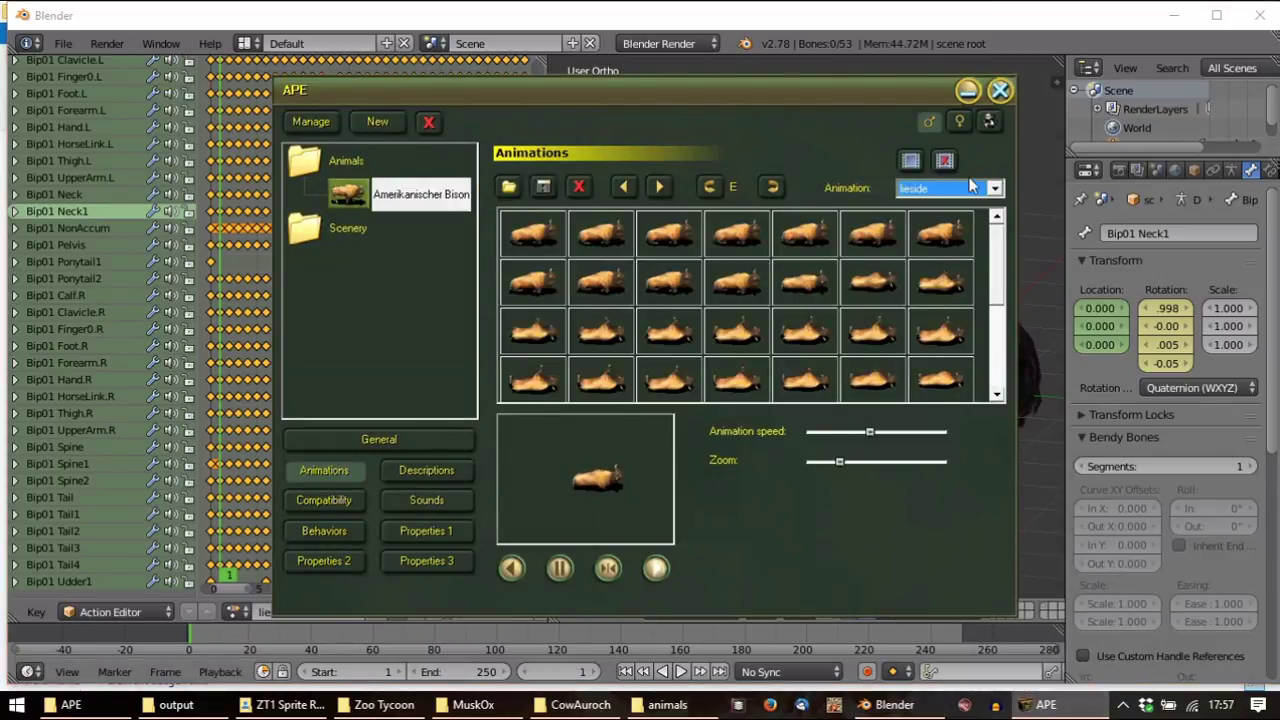
key("Down")
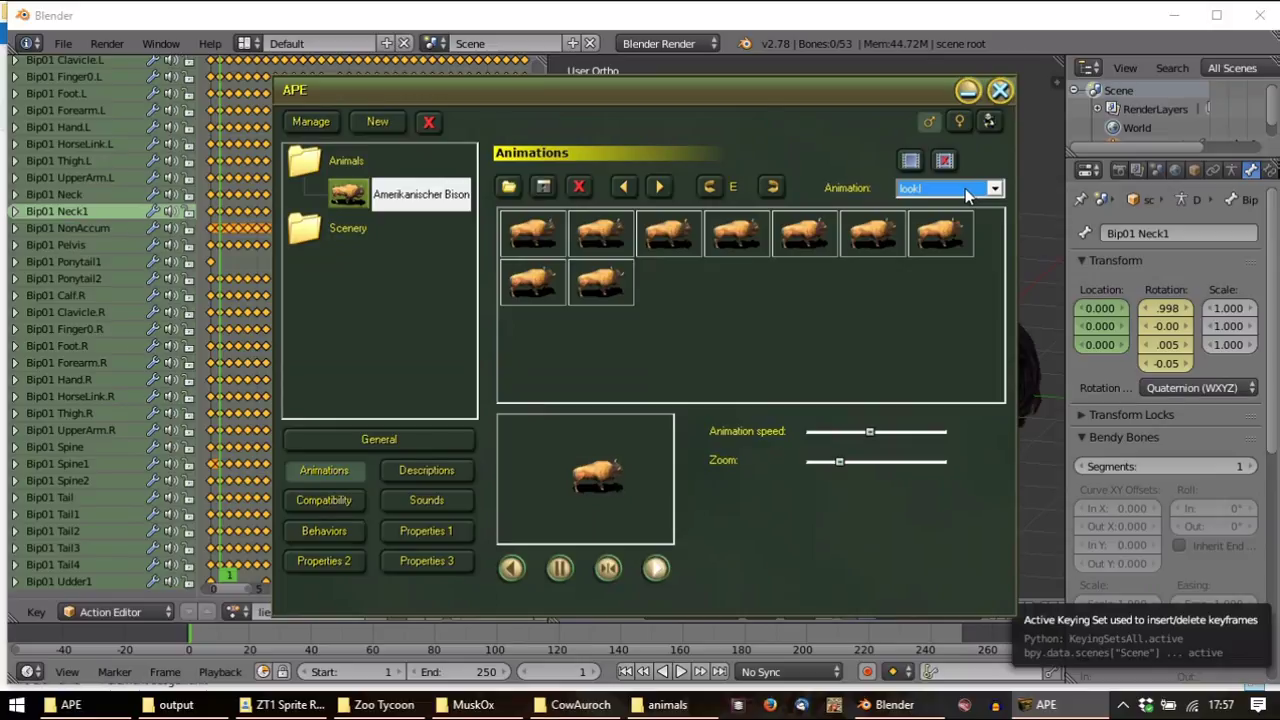
left_click(744, 36)
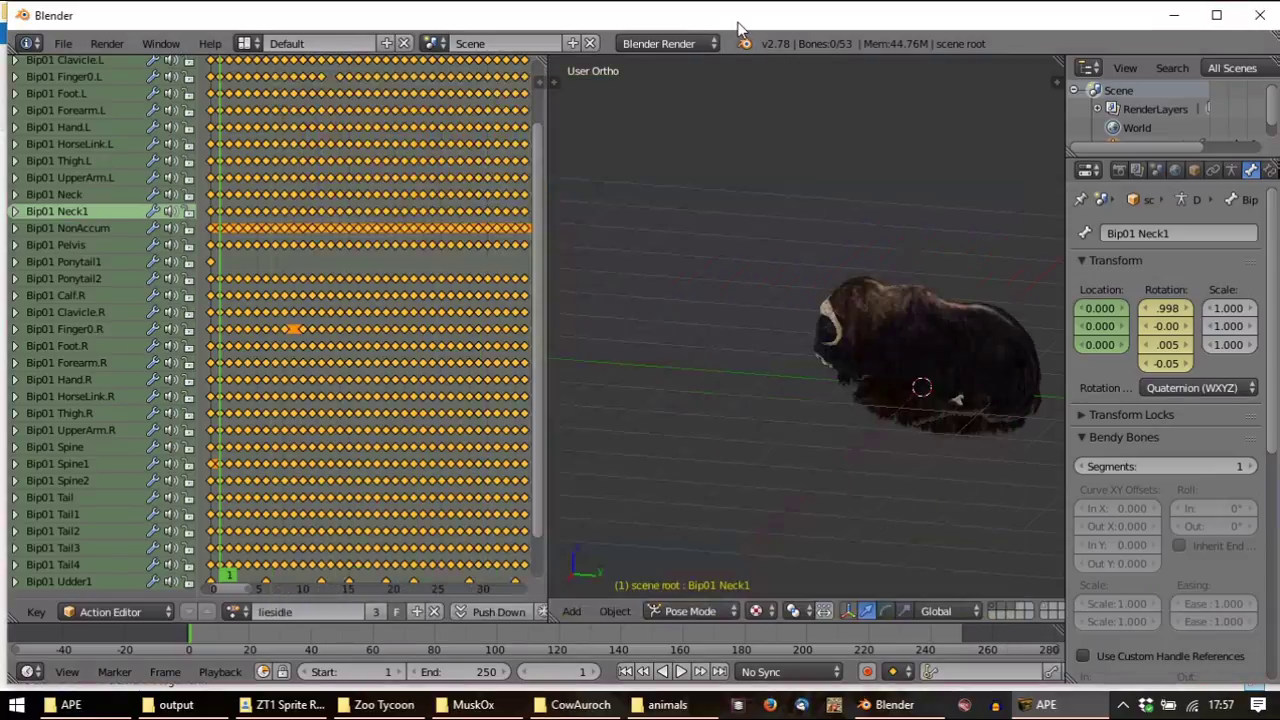
Import the aurochs Stand_LookLeft.bf animation onto the musk ox
left_click(63, 46)
mouse_move(92, 381)
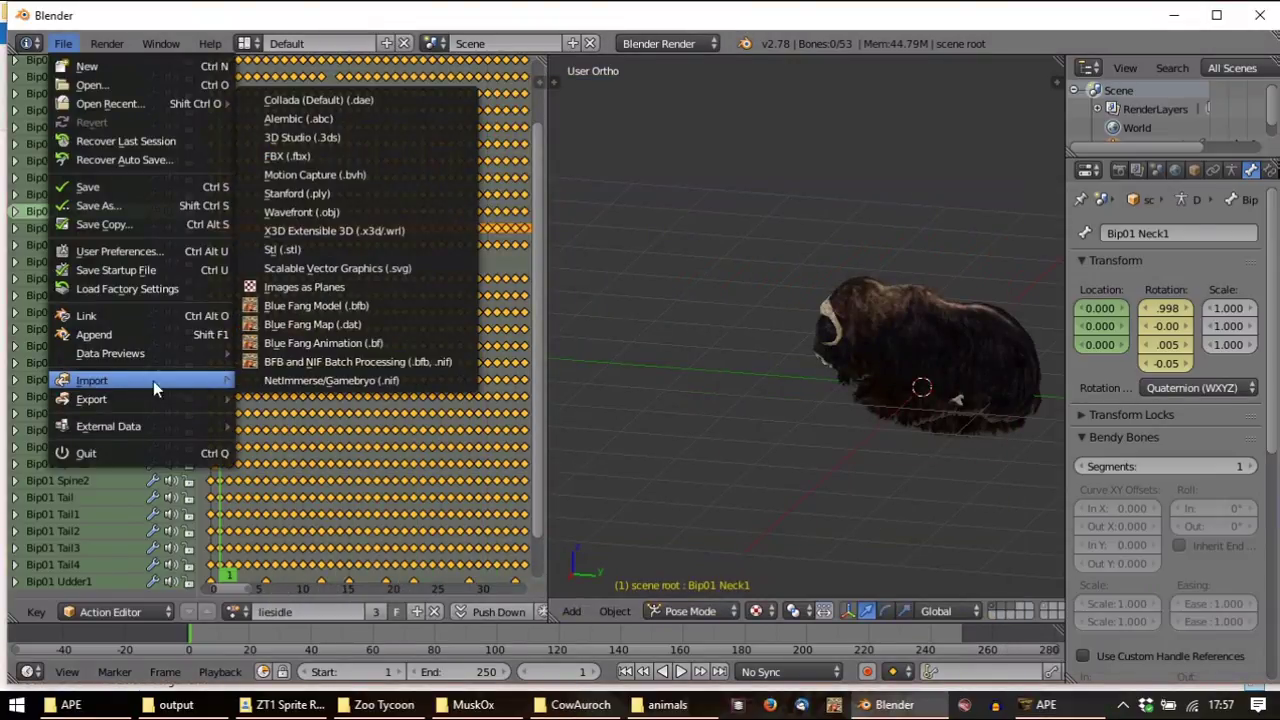
left_click(407, 341)
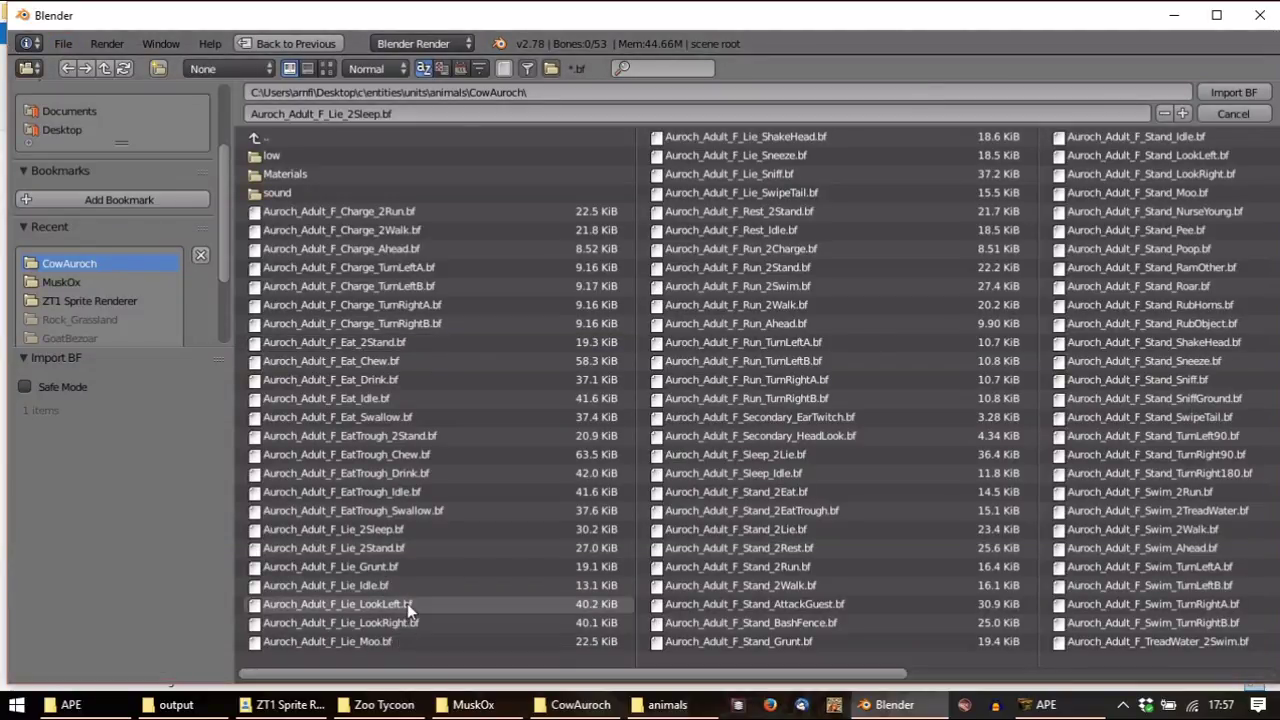
double_click(1167, 157)
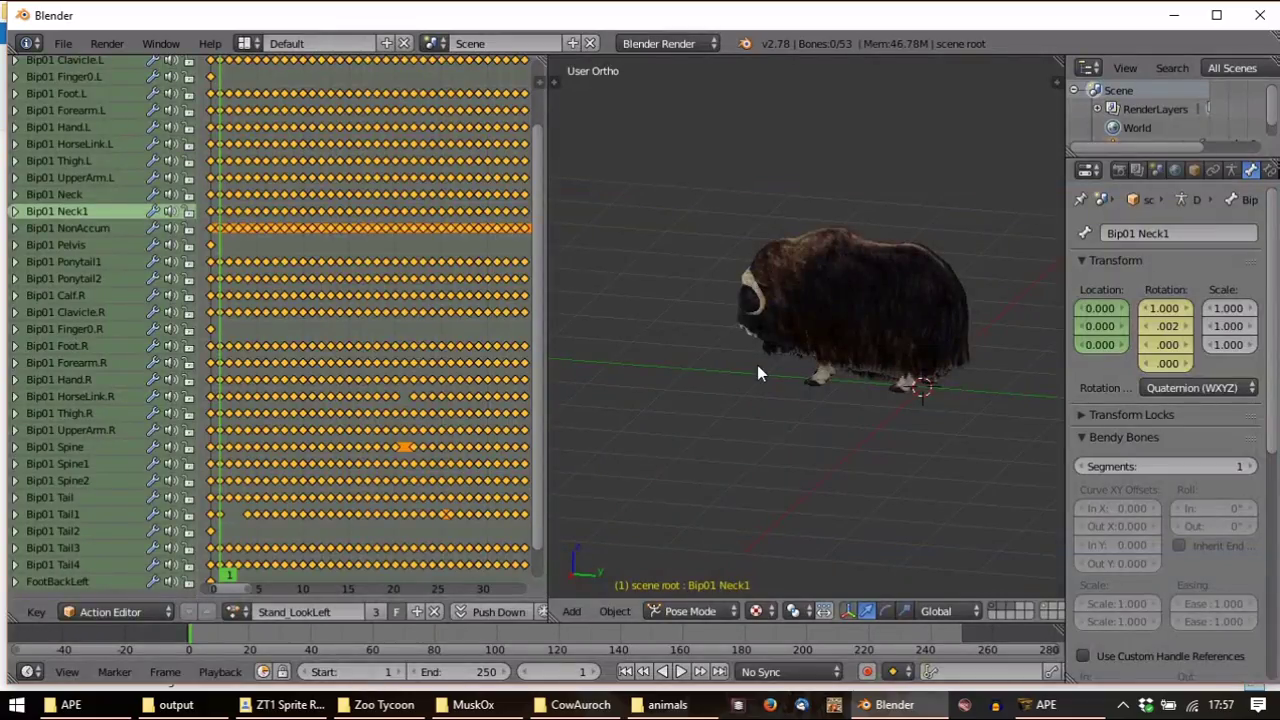
Inspect Stand_LookLeft from above, reset to frame 1, and bring APE forward
middle_click_drag(773, 328, 825, 375)
key("KP_5")
key("Escape")
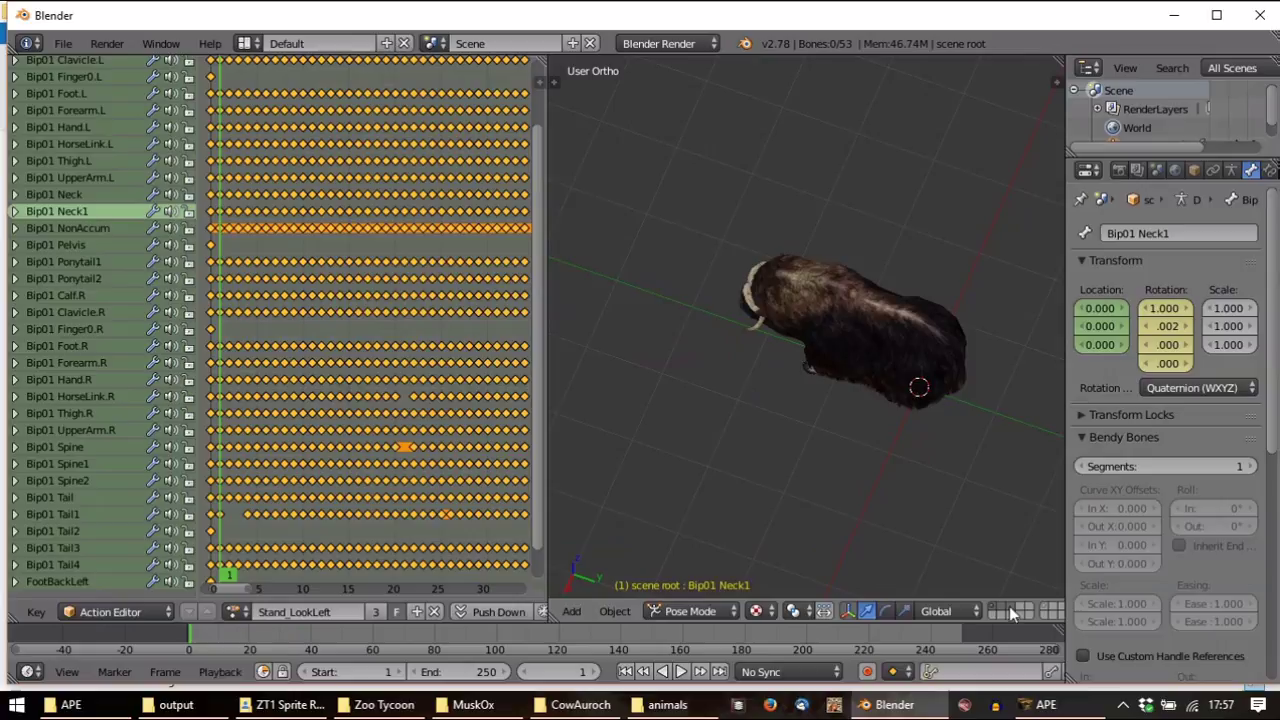
left_click(1048, 705)
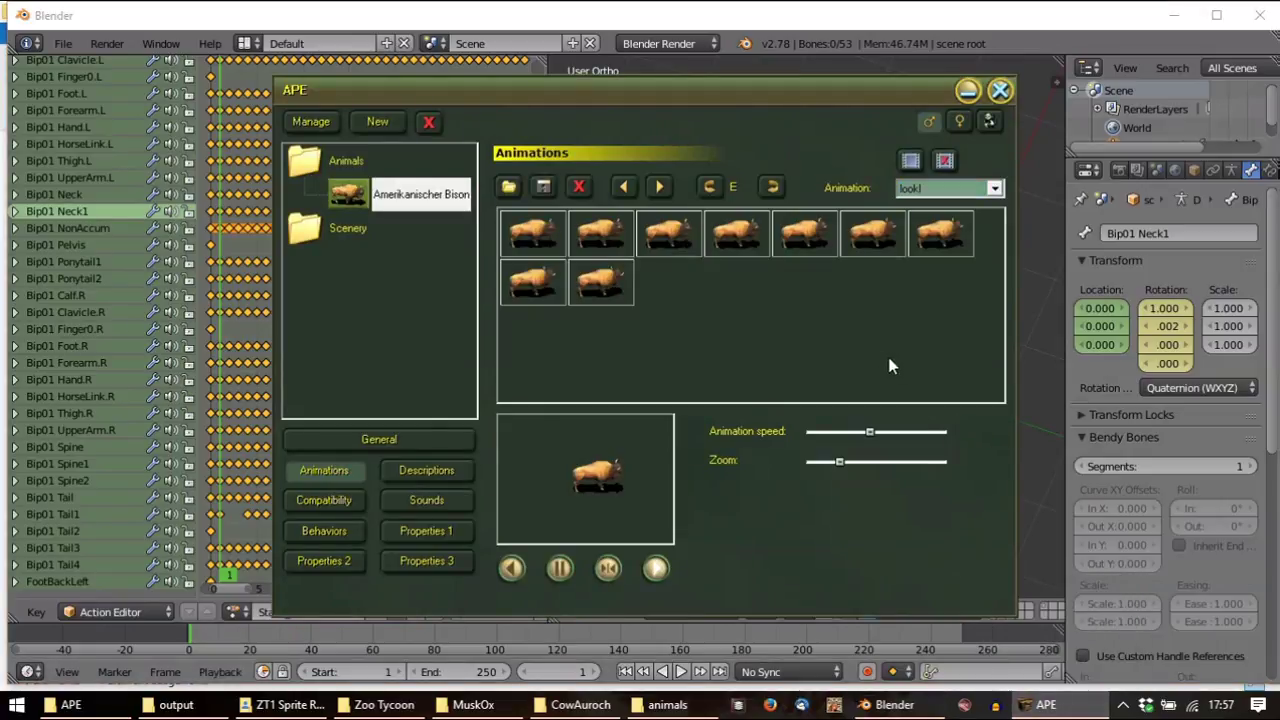
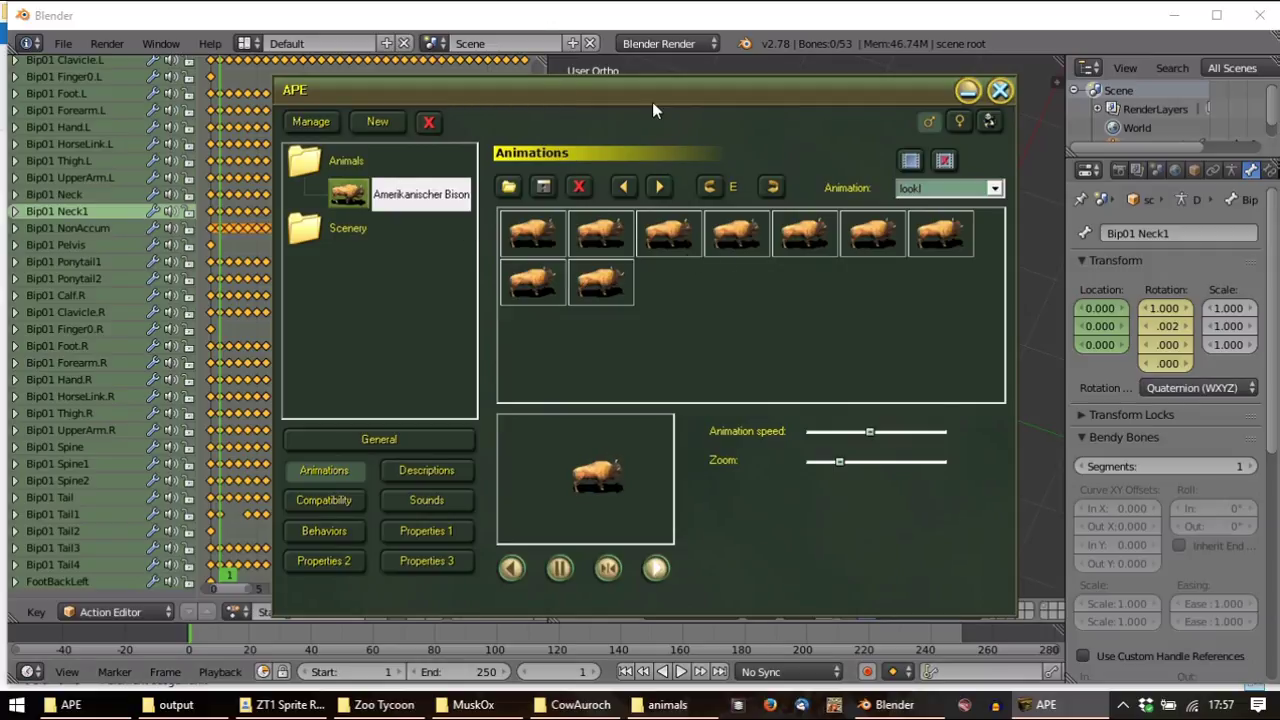
Return to Blender, switch to Top Ortho view and start playing Stand_LookLeft
left_click(517, 14)
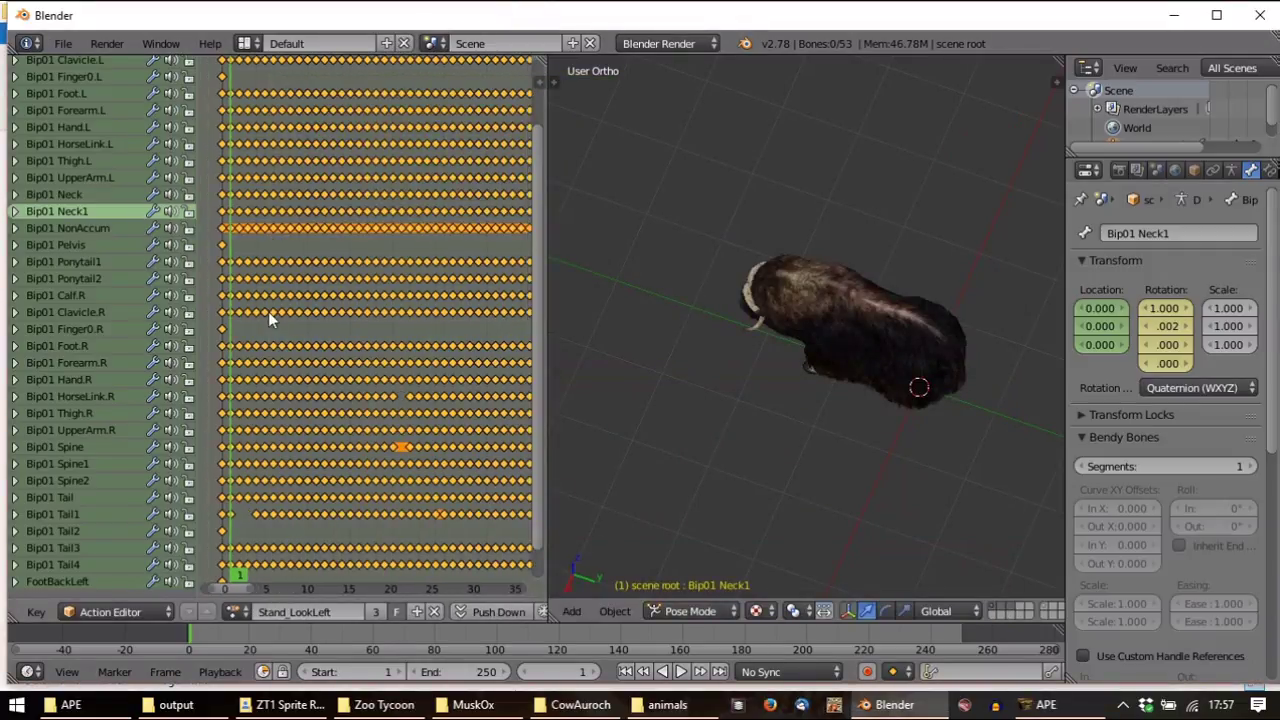
scroll(1050, 612, "down", 2)
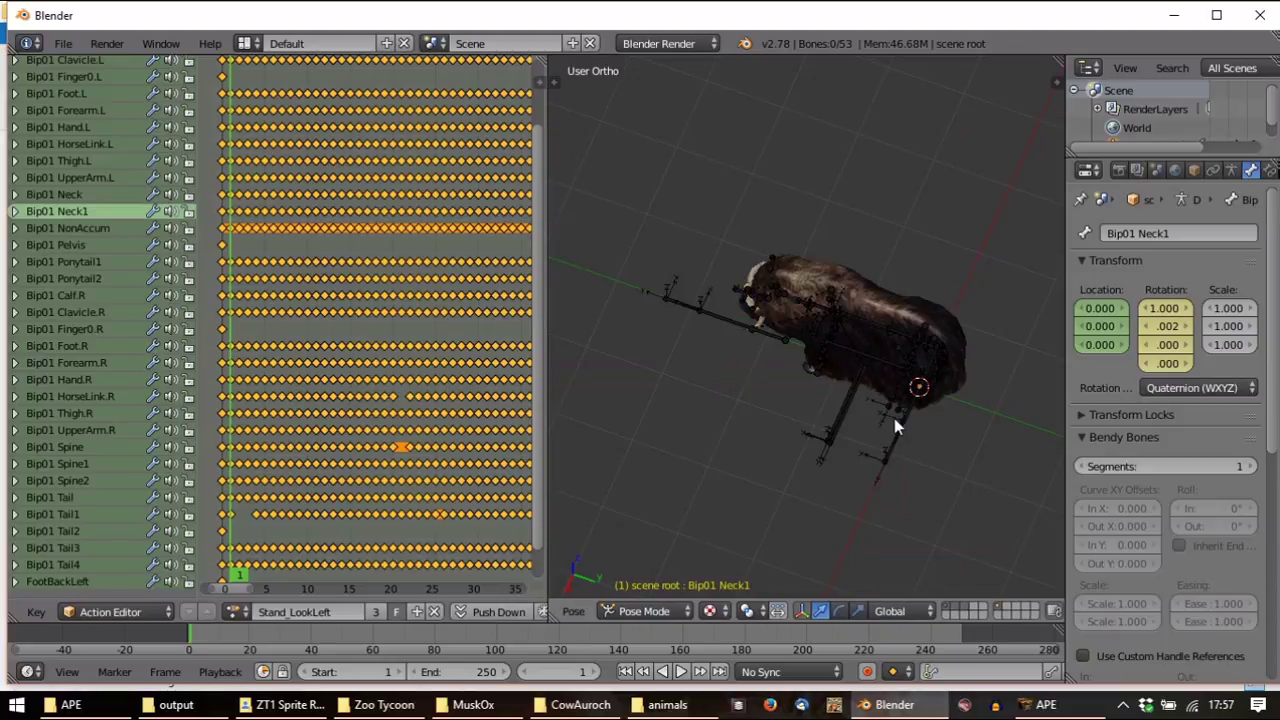
key("KP_7")
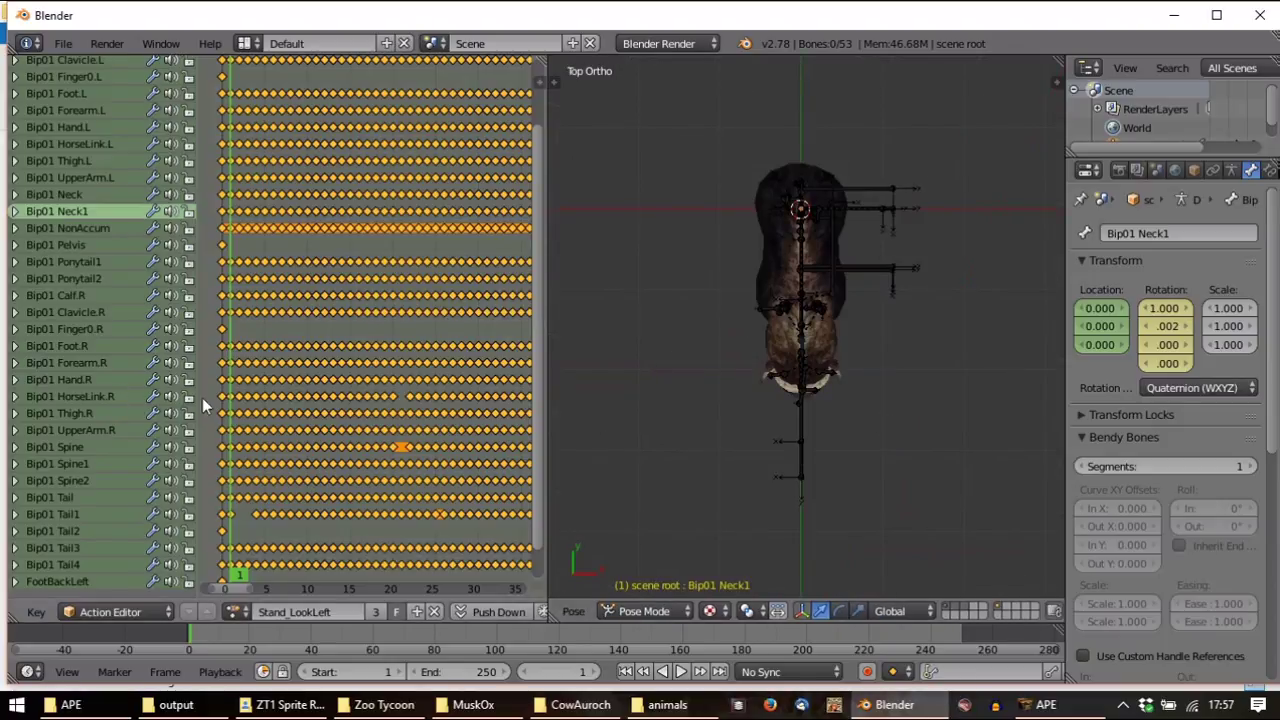
key("alt+a")
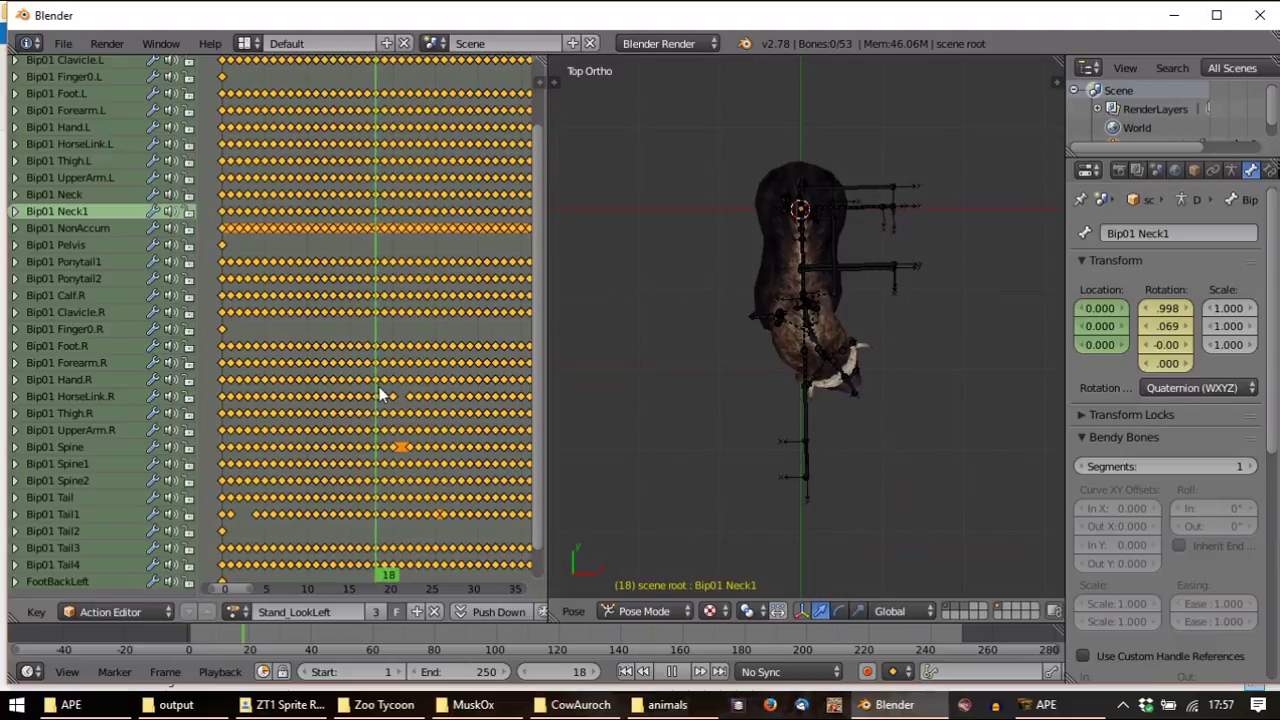
Replay the animation from the start and stop it at frame 30
scroll(280, 416, "down", 3)
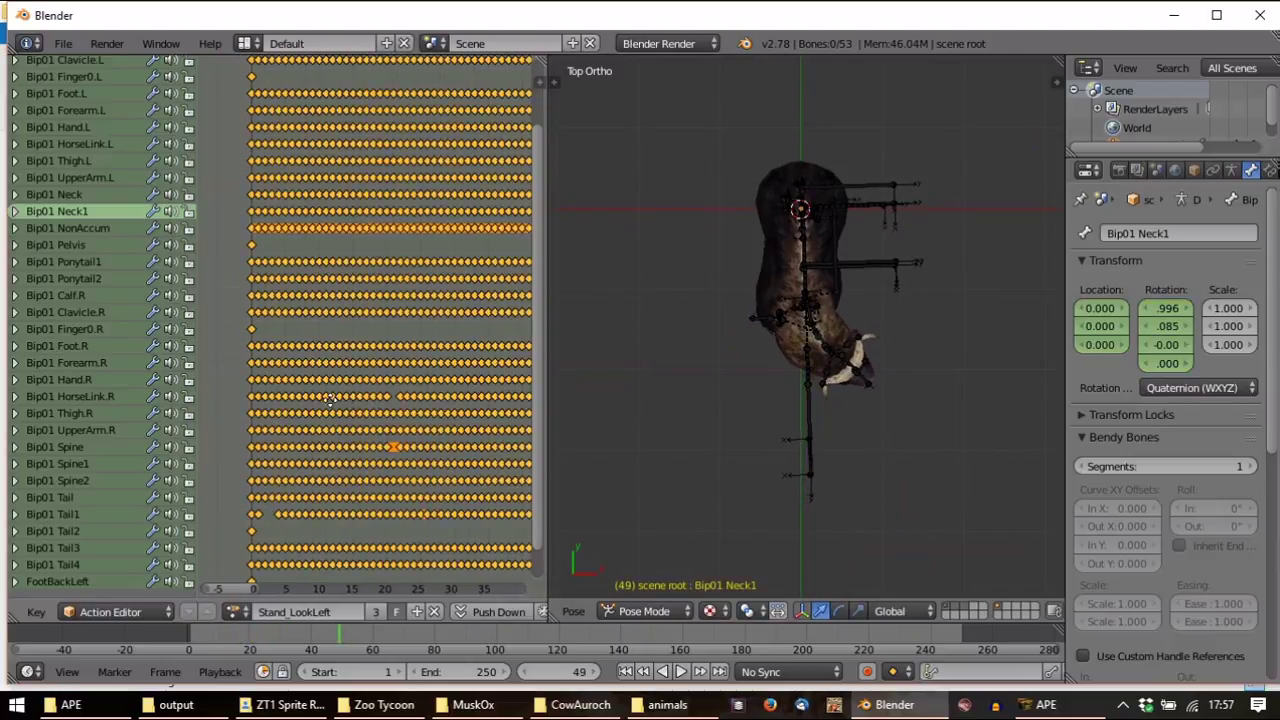
scroll(284, 416, "down", 3)
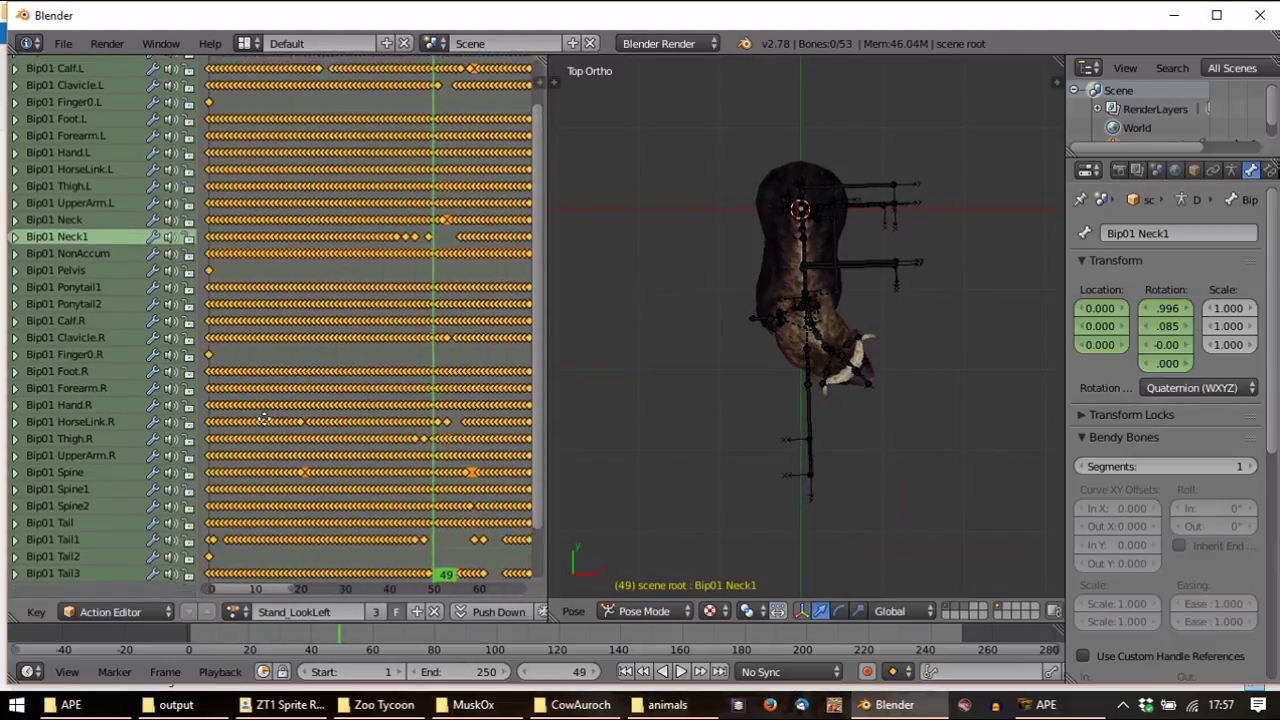
scroll(263, 425, "down", 1)
key("shift+Left")
key("alt+a")
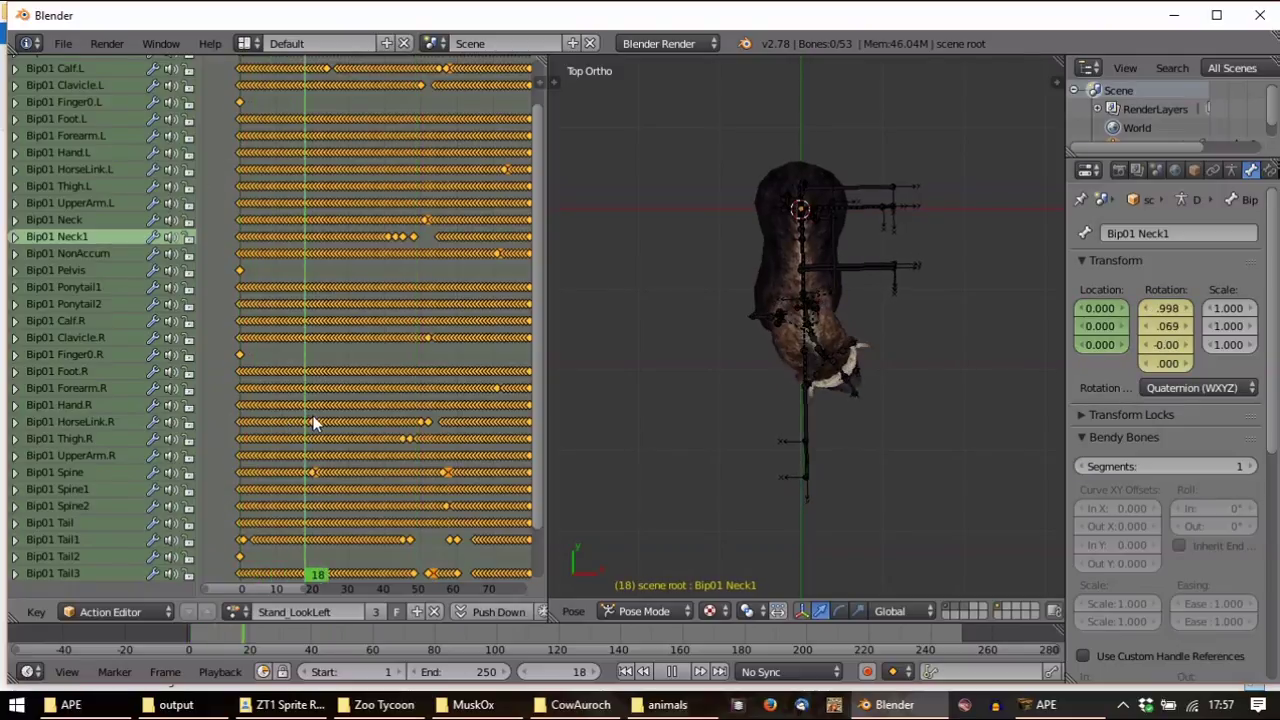
key("alt+a")
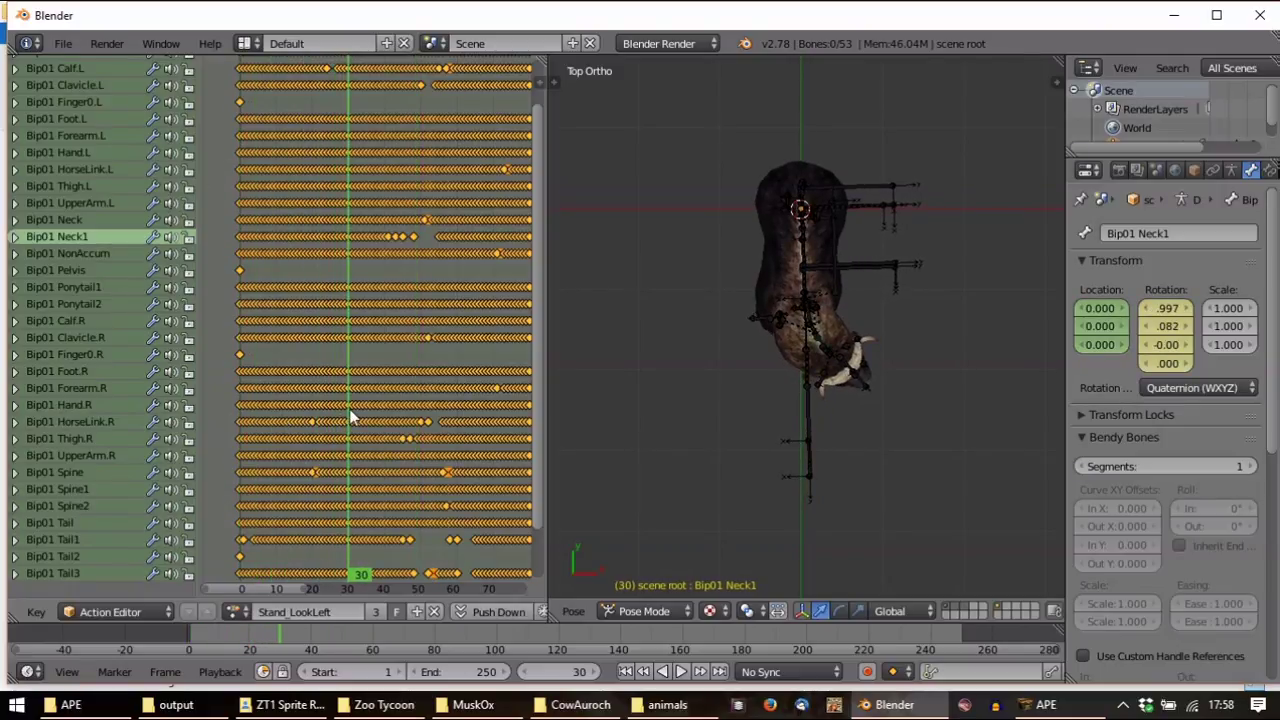
Select all bones of the musk ox rig
scroll(341, 417, "up", 5)
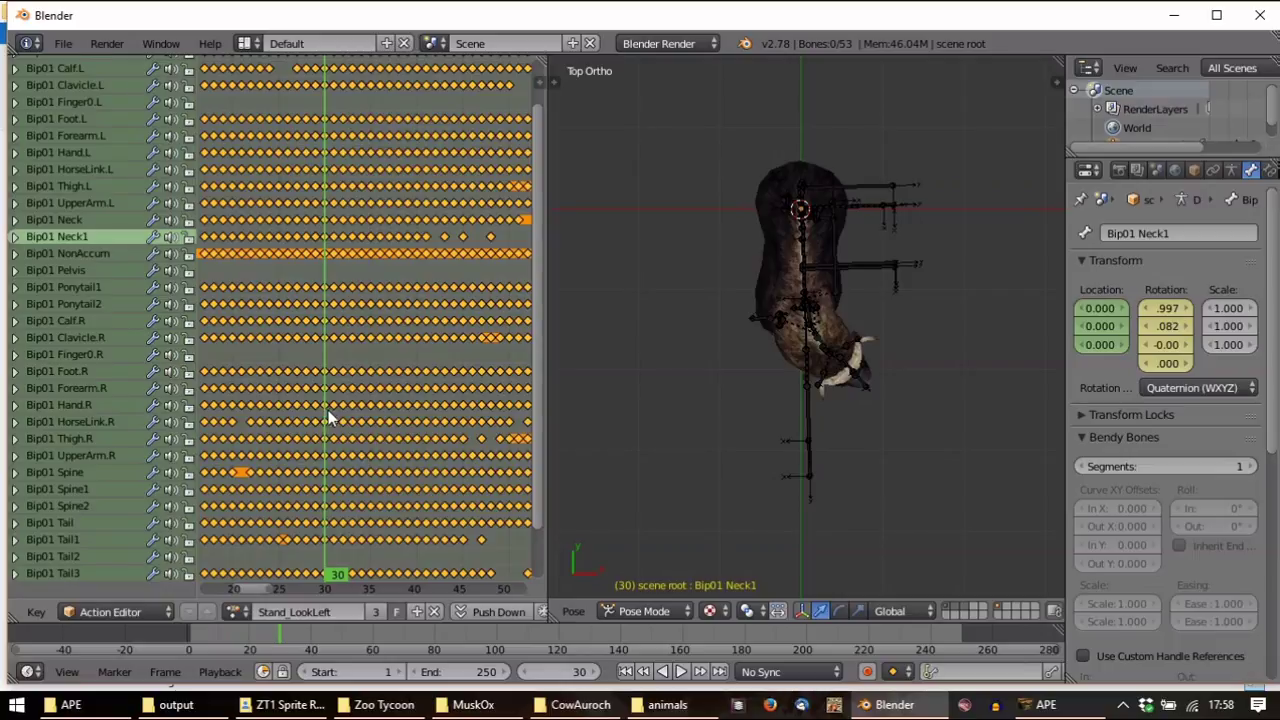
scroll(325, 418, "up", 1)
scroll(845, 390, "up", 2)
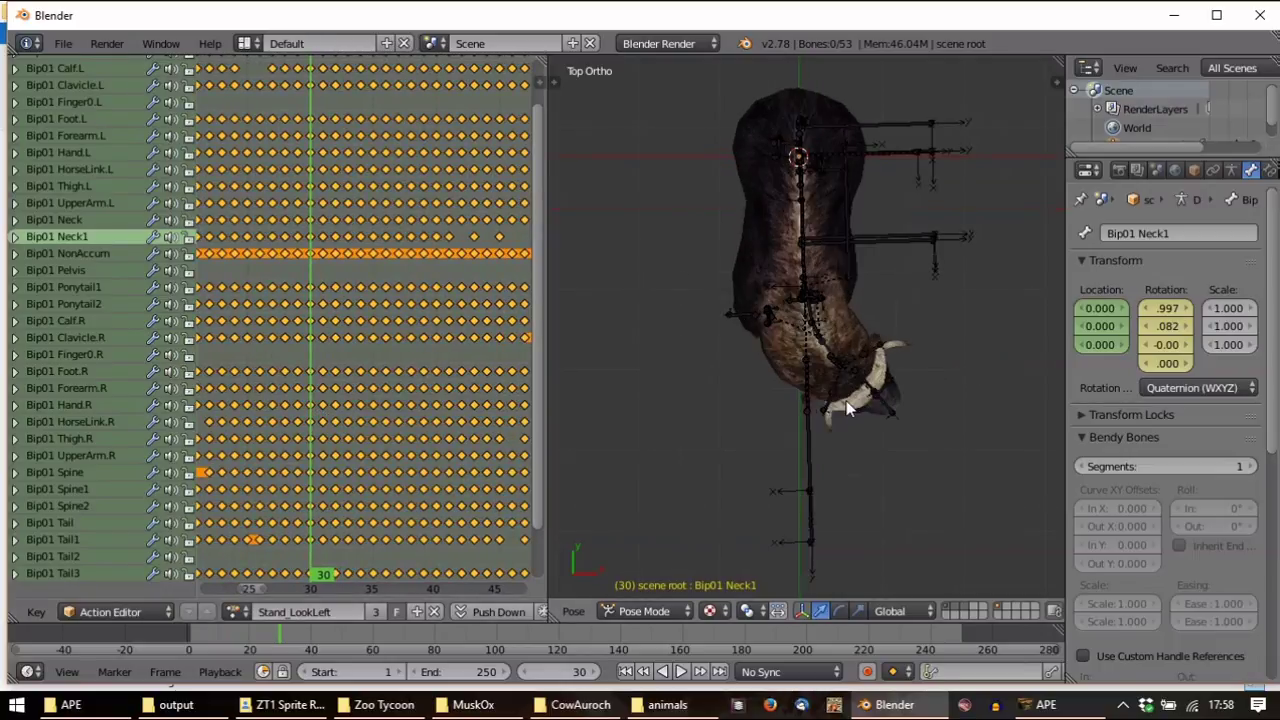
key("a")
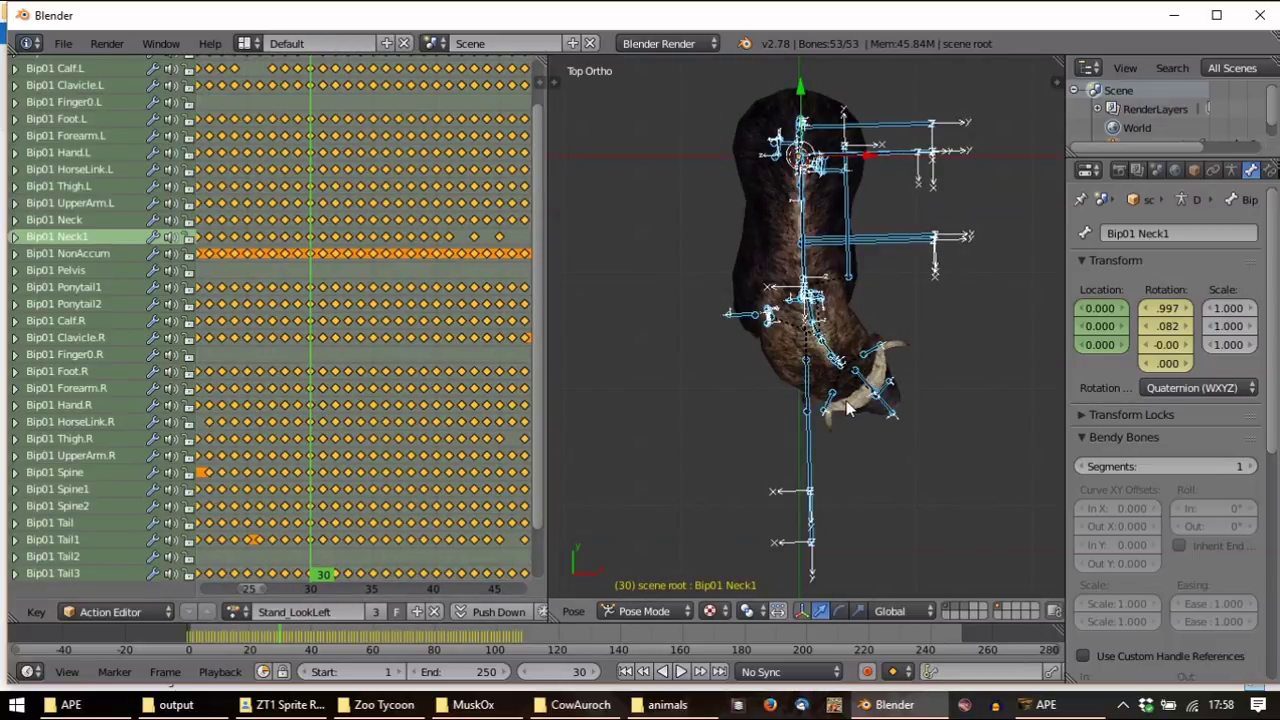
Insert a LocRot keyframe at frame 30 and deselect all keys in the Dope Sheet
key("i")
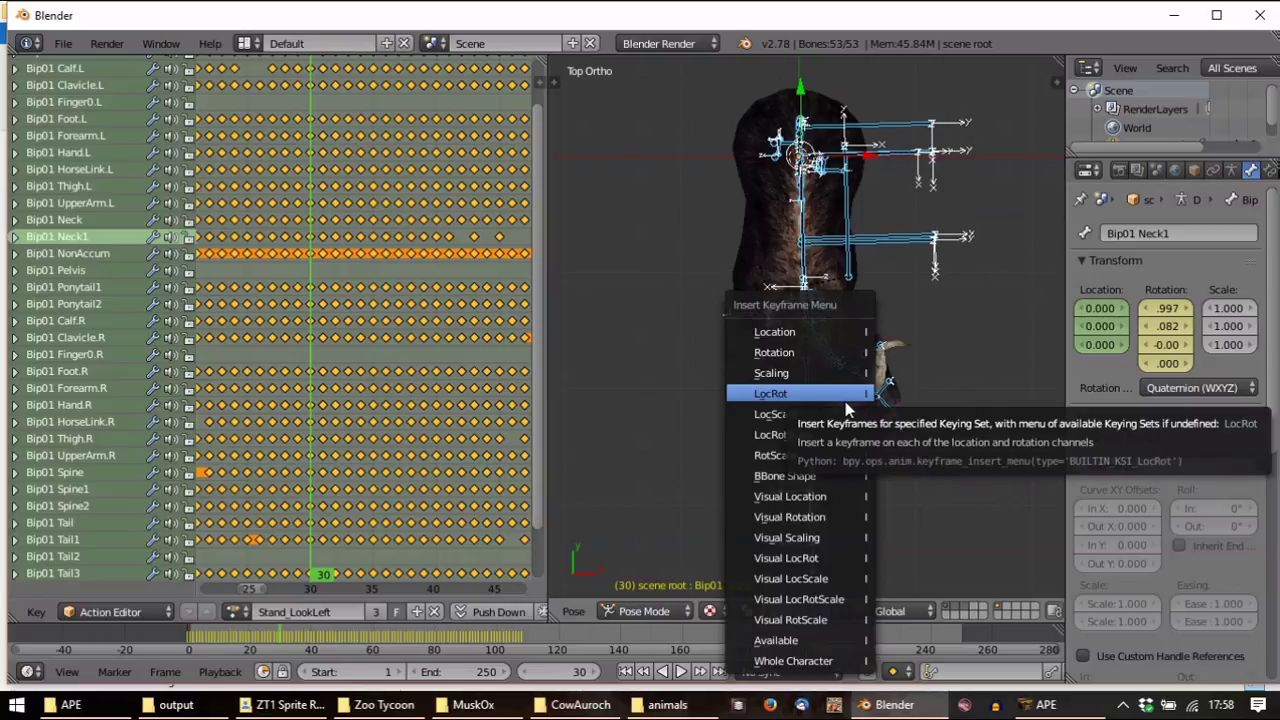
left_click(845, 400)
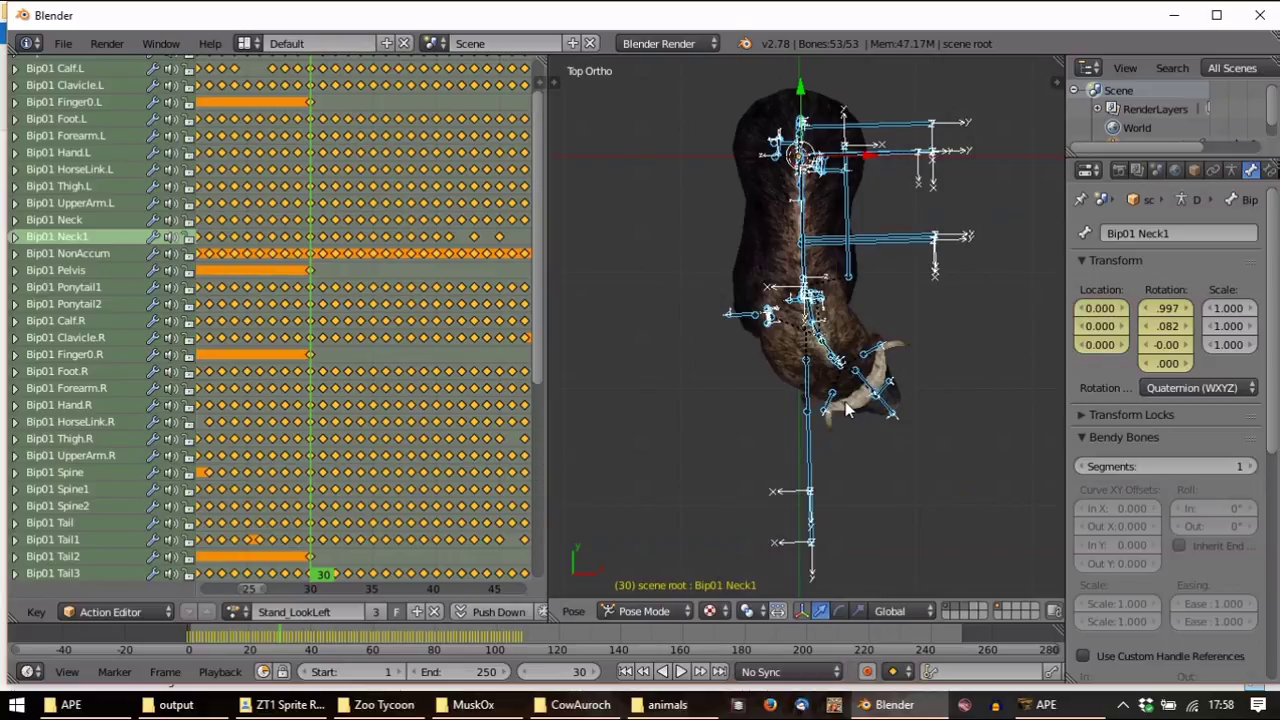
key("a")
left_click(317, 331)
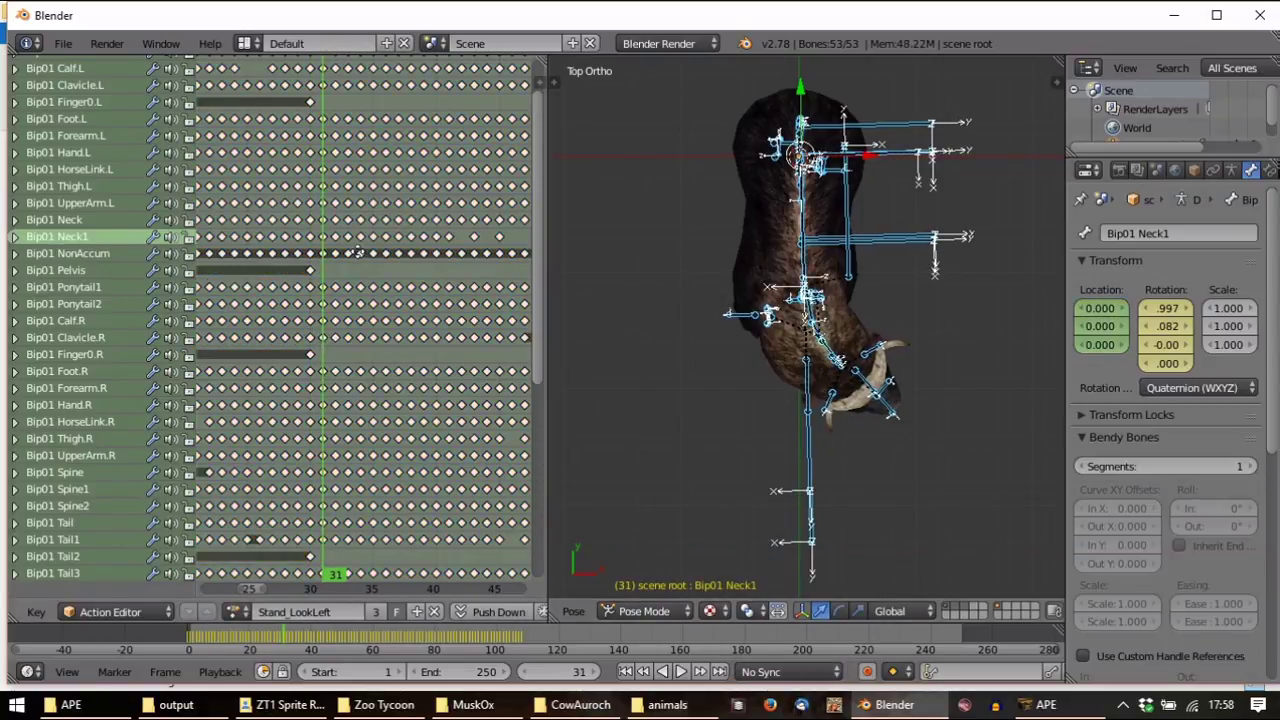
middle_click_drag(356, 375, 296, 427)
scroll(298, 378, "down", 4)
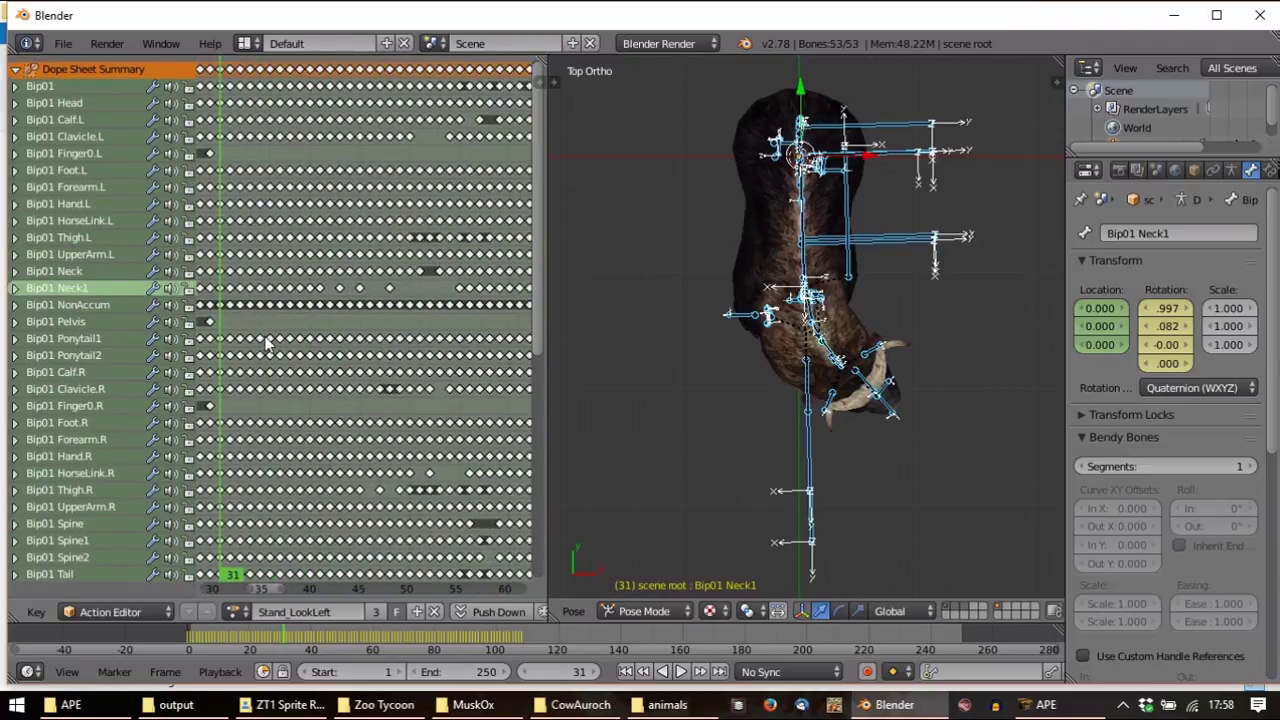
scroll(284, 333, "down", 3)
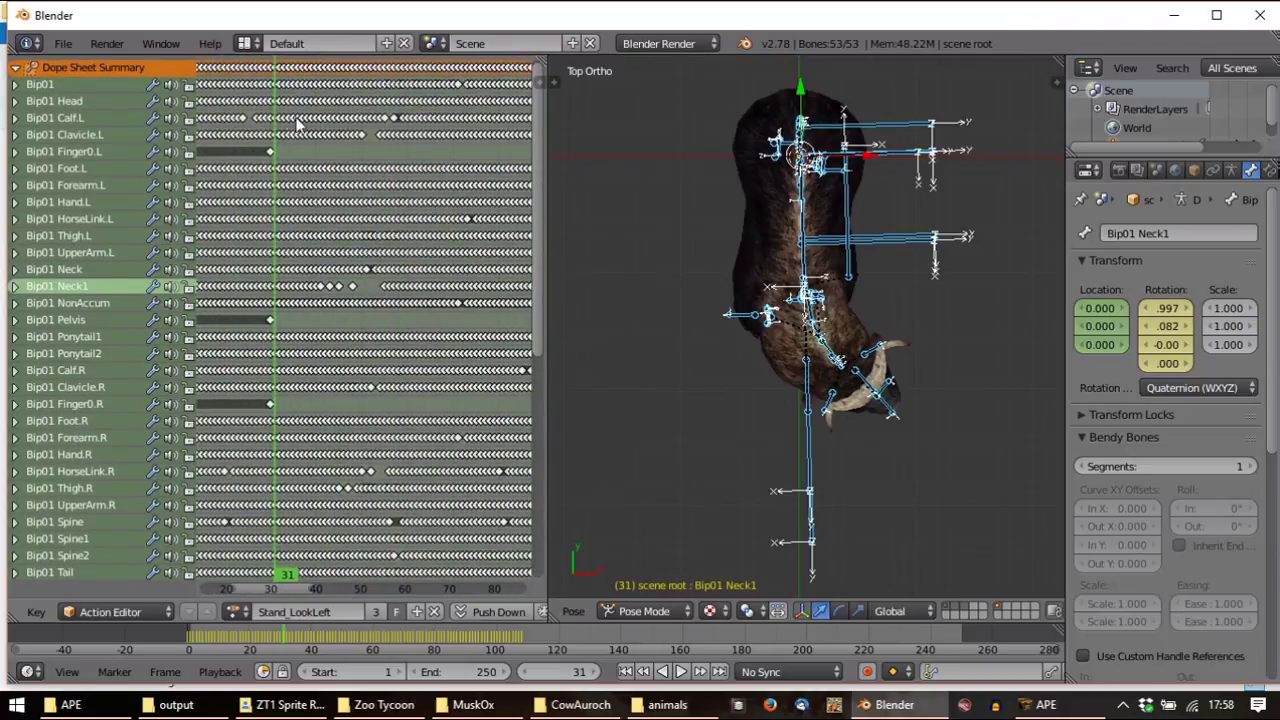
scroll(297, 122, "down", 3)
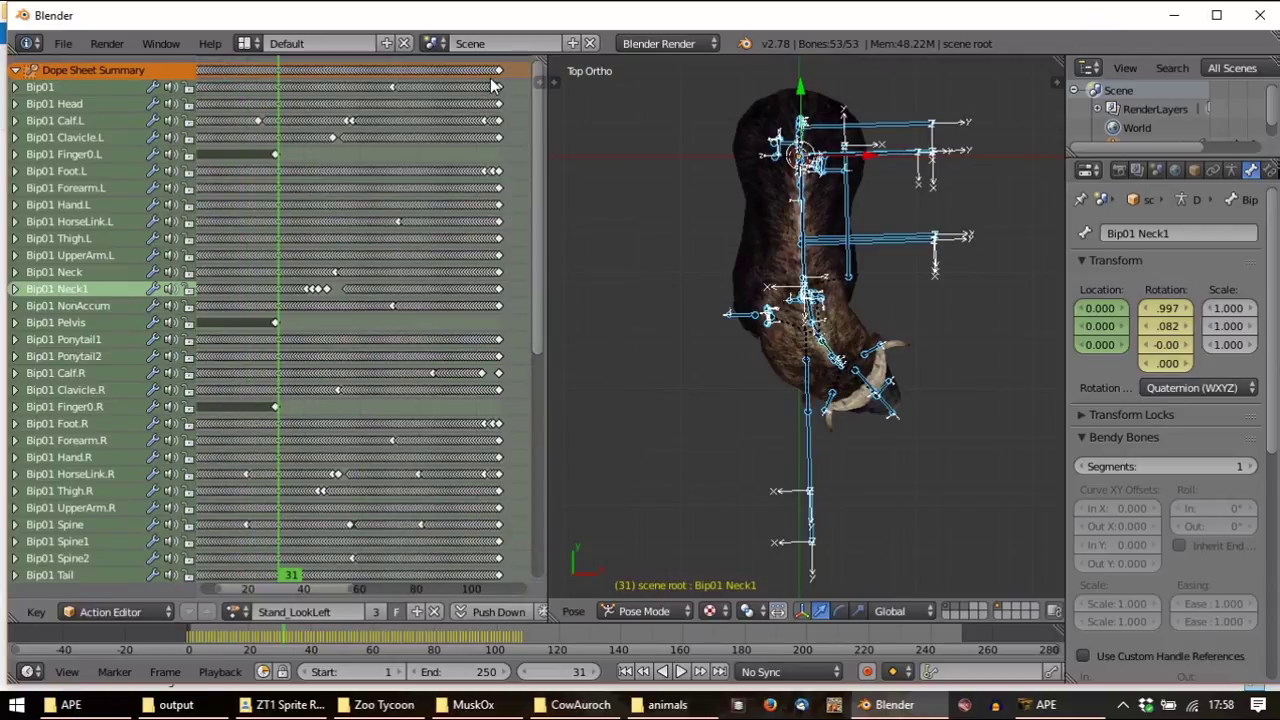
Box-select and delete every keyframe after frame 30
left_click_drag(515, 65, 278, 155)
scroll(272, 149, "up", 4)
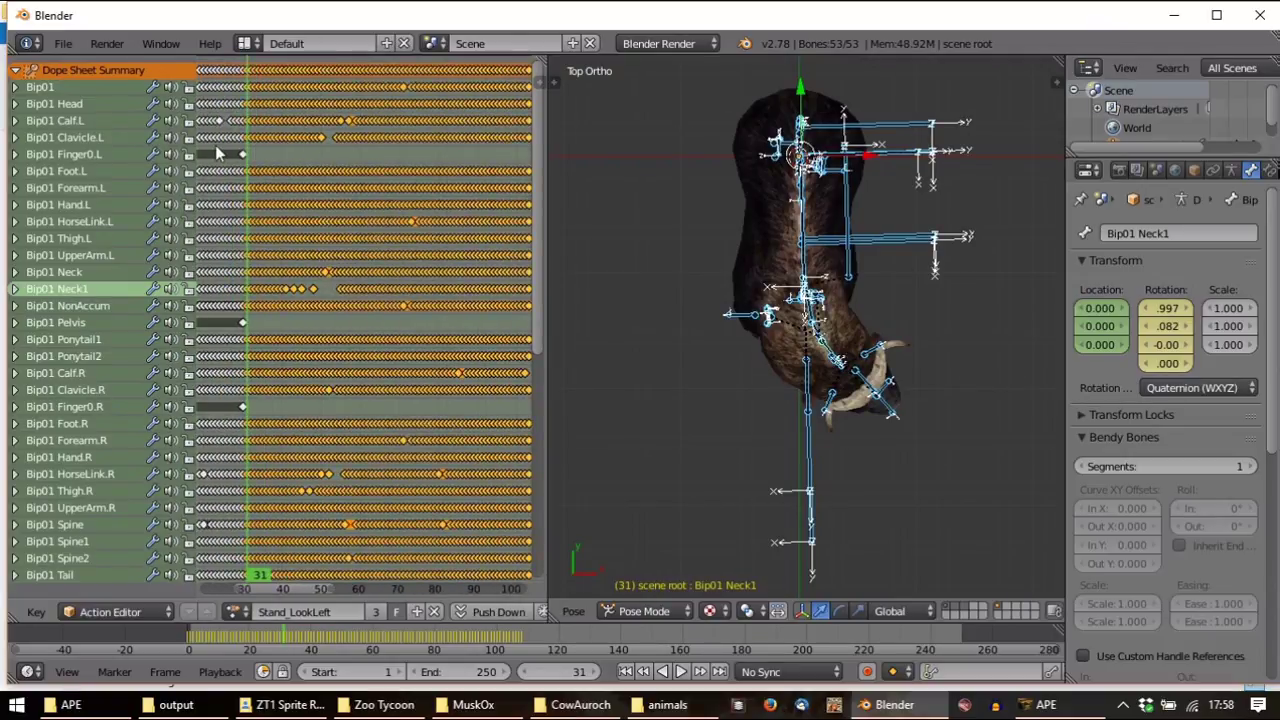
scroll(243, 150, "up", 5, "ctrl")
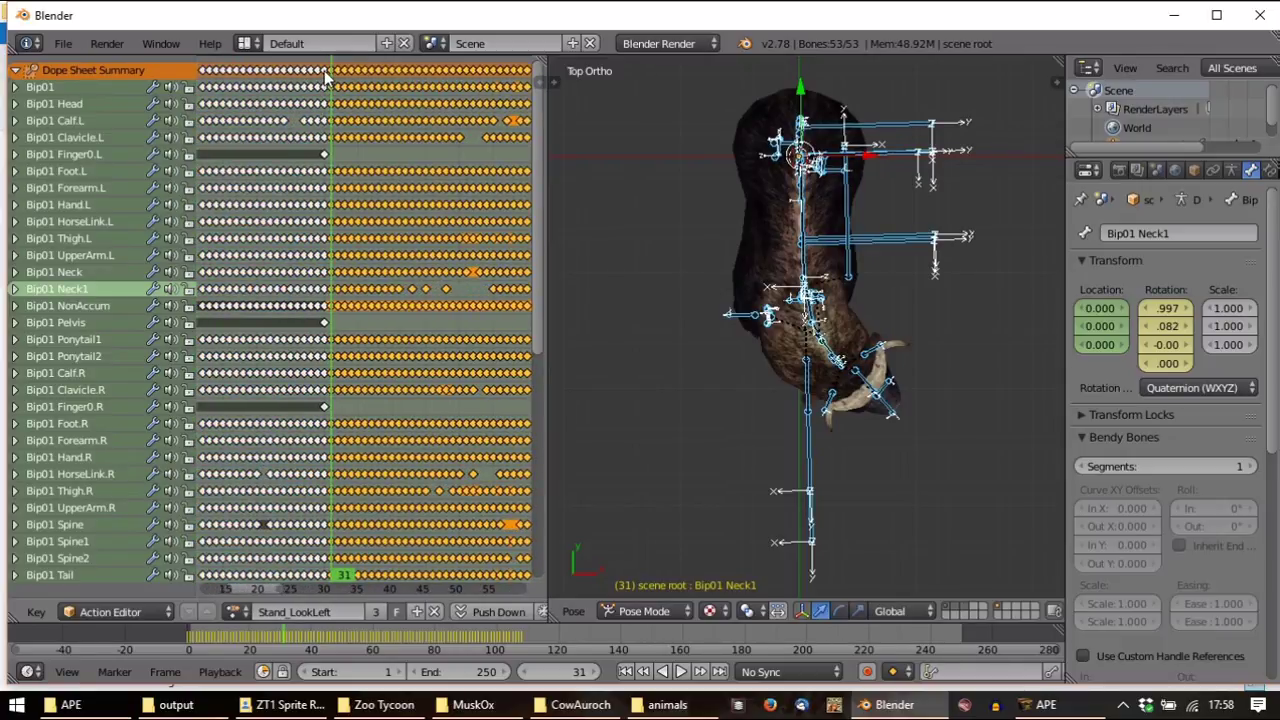
key("x")
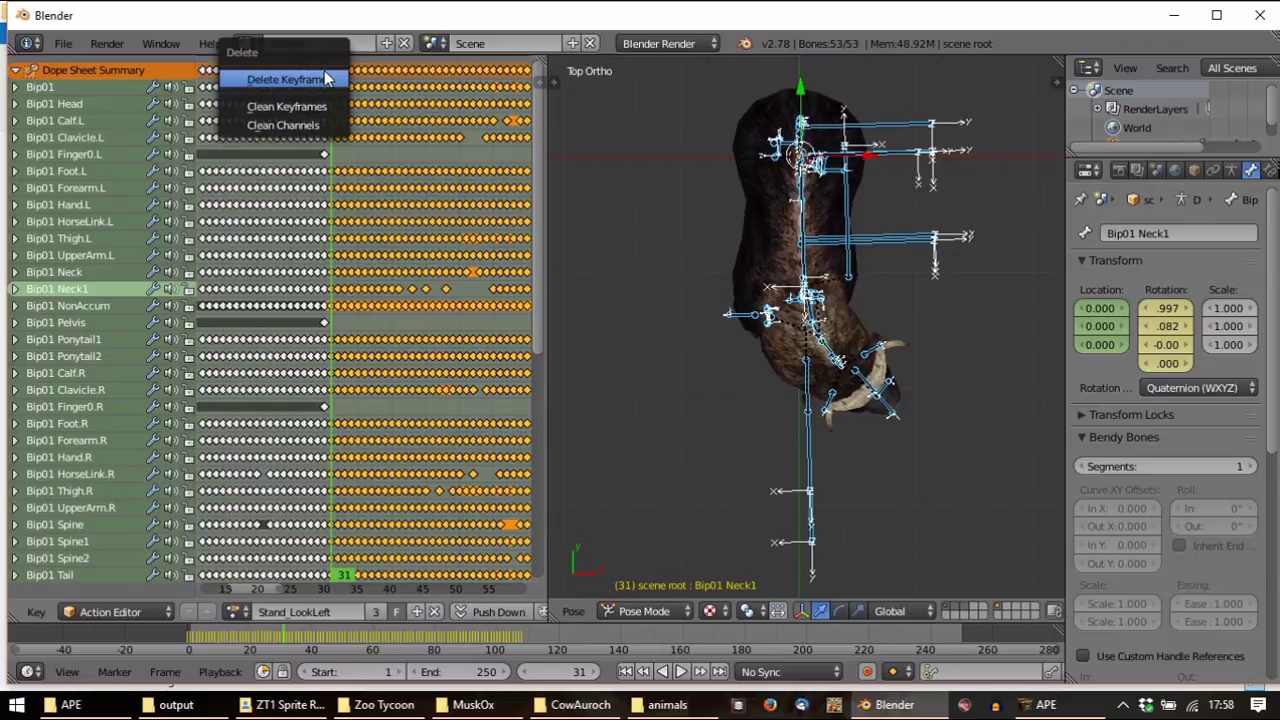
left_click(325, 78)
Play and scrub the trimmed Stand_LookLeft action to check the pose
scroll(325, 190, "down", 2)
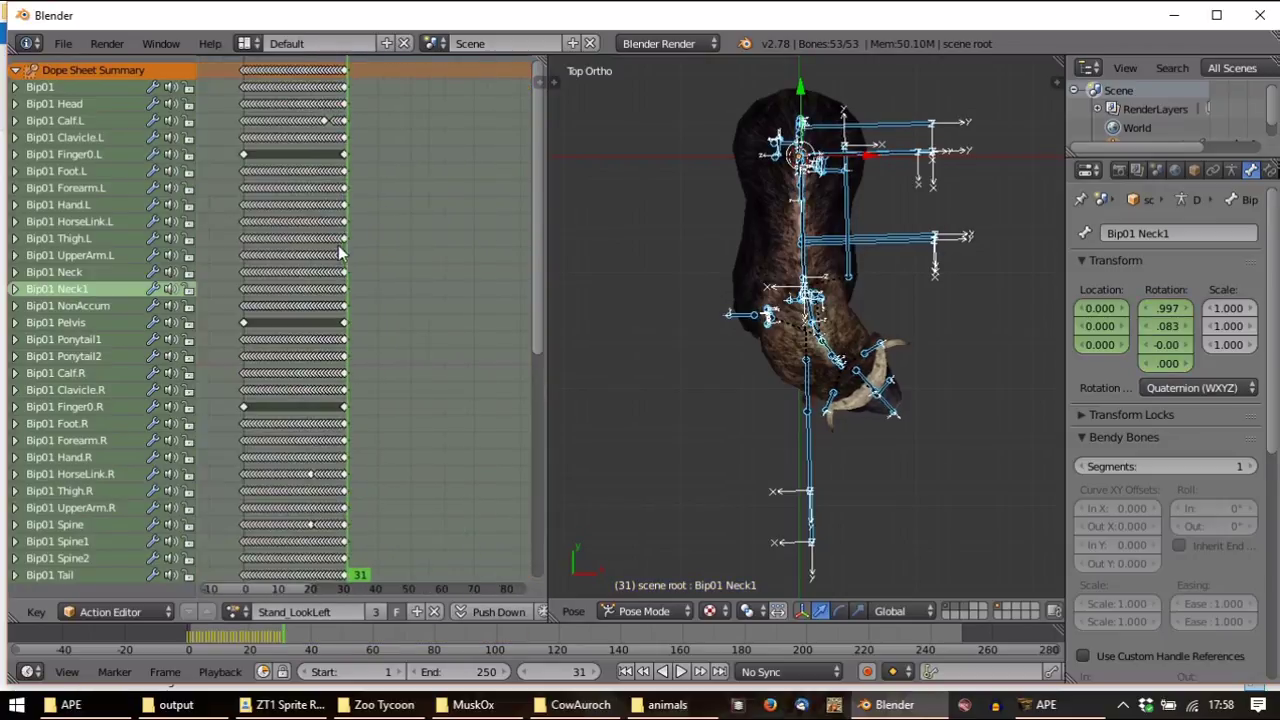
key("alt+a")
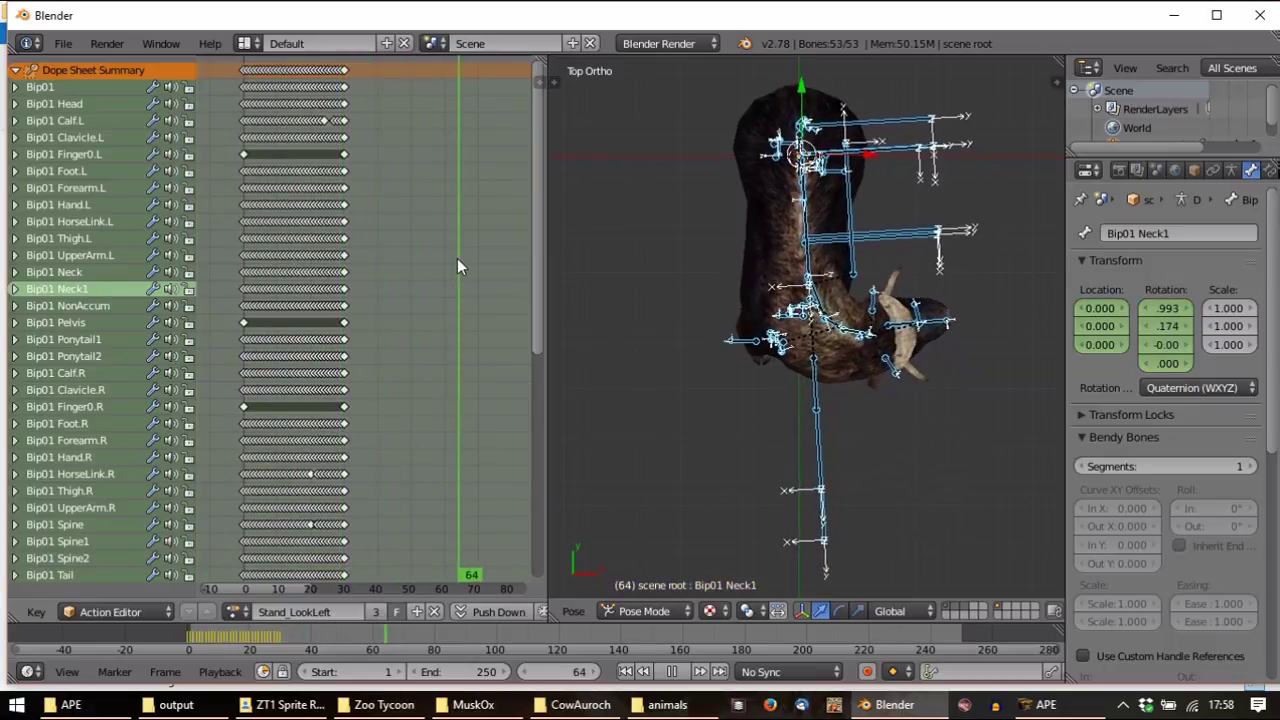
left_click_drag(541, 264, 347, 278)
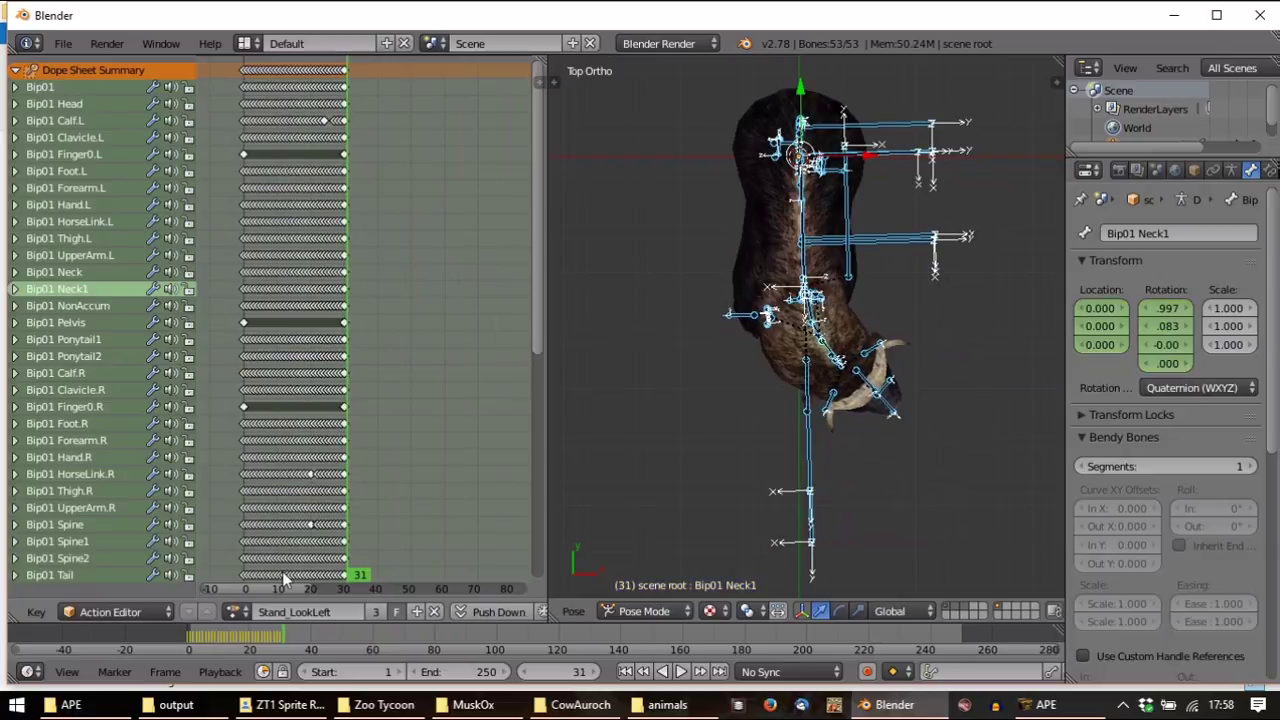
Rename the current action to lookl
left_click(301, 612)
key("BackSpace")
type("lookl")
key("Return")
Import the Stand_LookRight Blue Fang .bf animation onto the rig
left_click(70, 45)
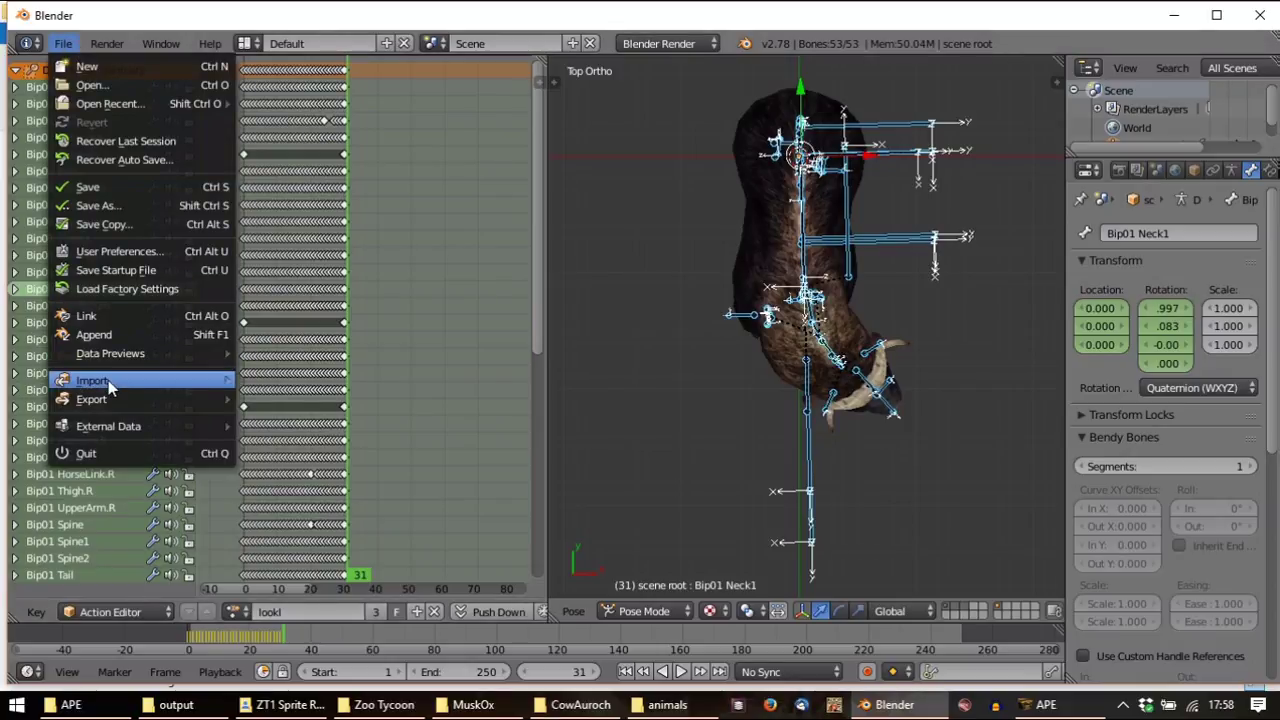
mouse_move(108, 380)
left_click(433, 346)
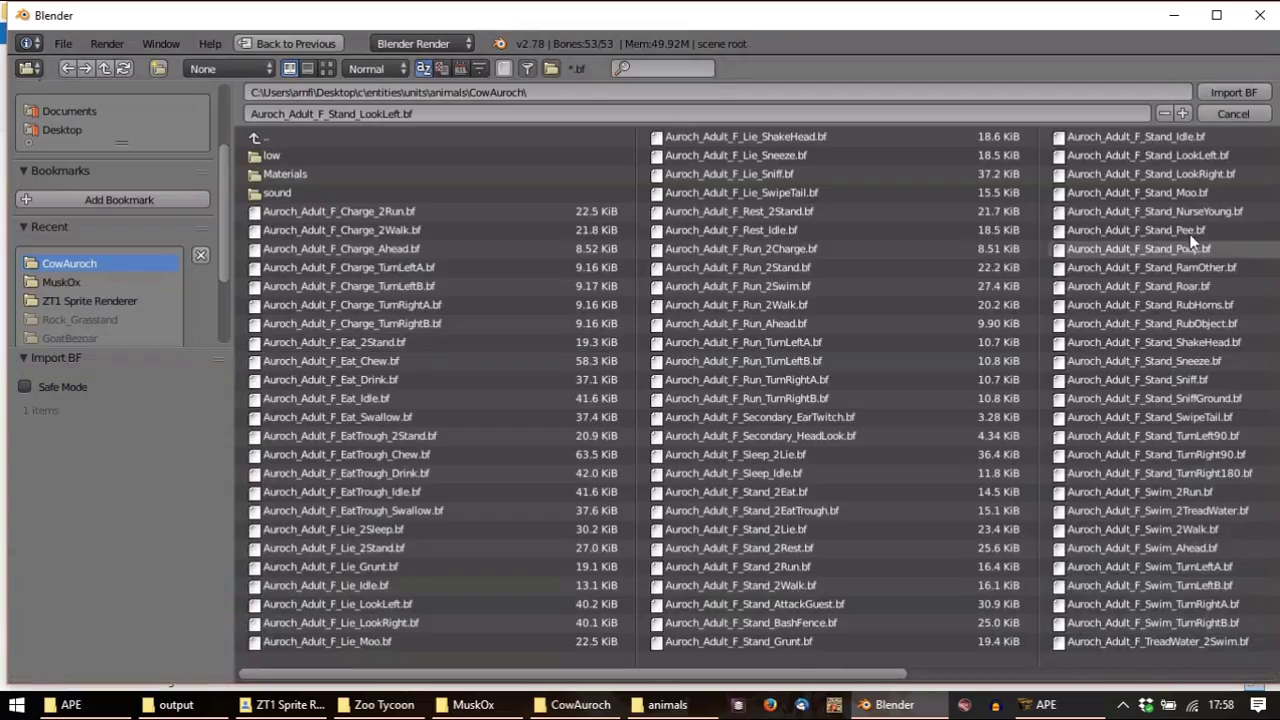
left_click(1208, 176)
double_click(1208, 176)
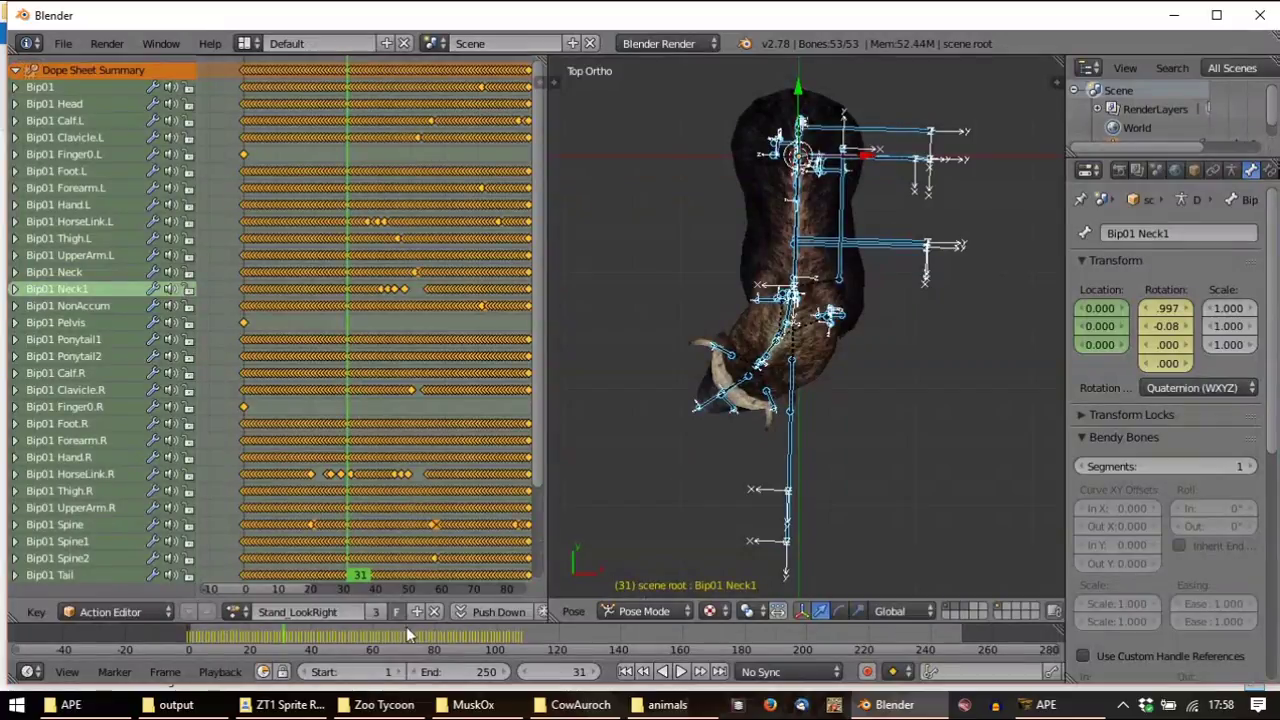
Rename the newly loaded action to lookr
left_click(343, 612)
type("lookr")
key("Return")
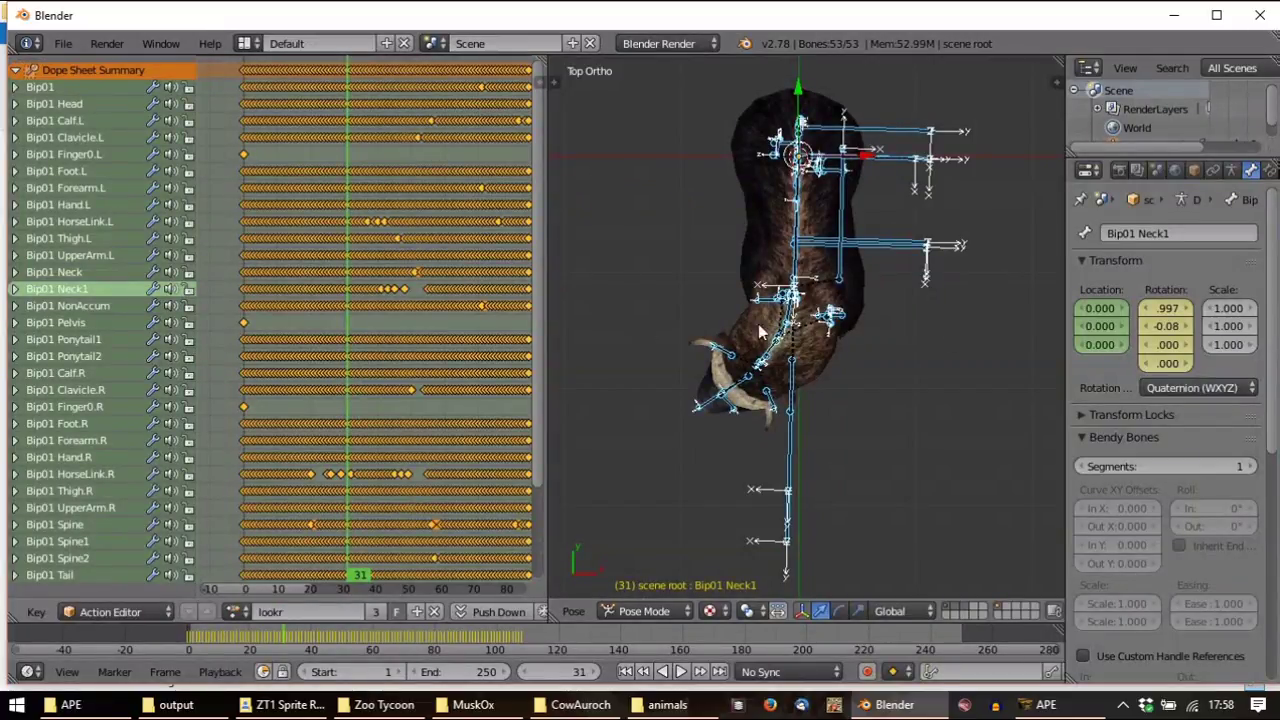
Insert a LocRot keyframe at frame 31 and deselect all keys
key("i")
left_click(979, 322)
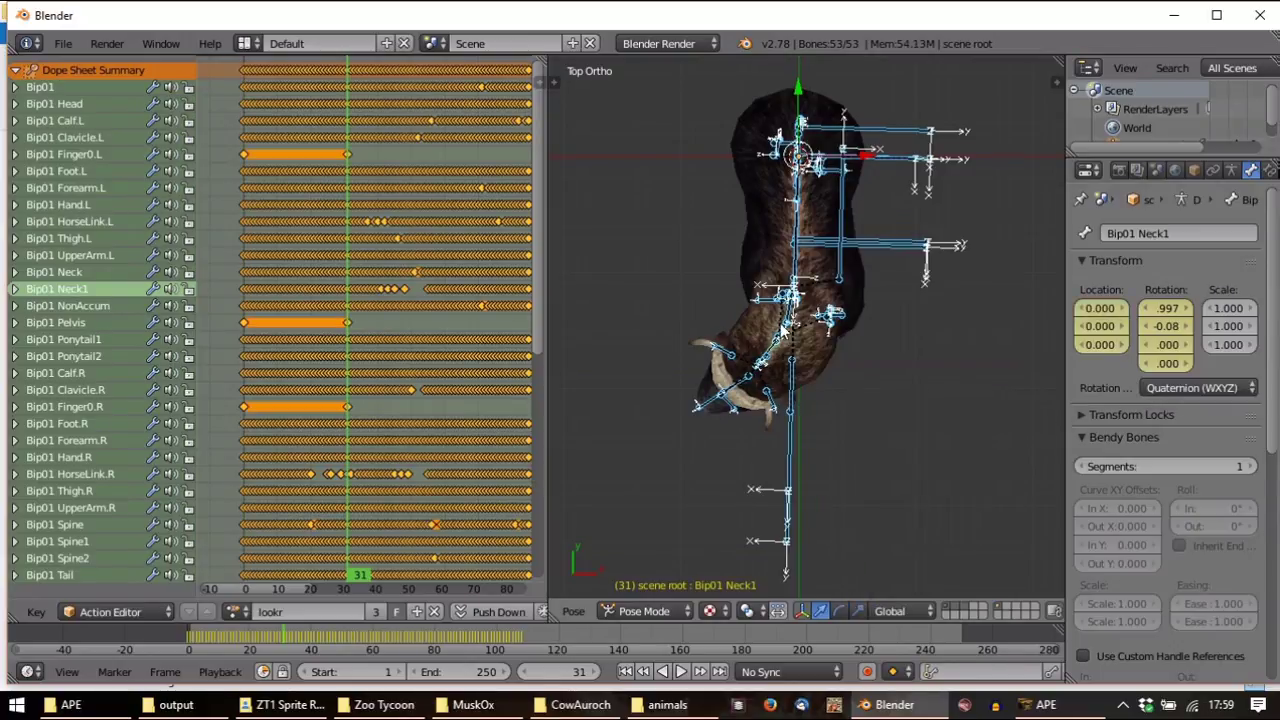
key("a")
middle_click_drag(403, 147, 306, 149)
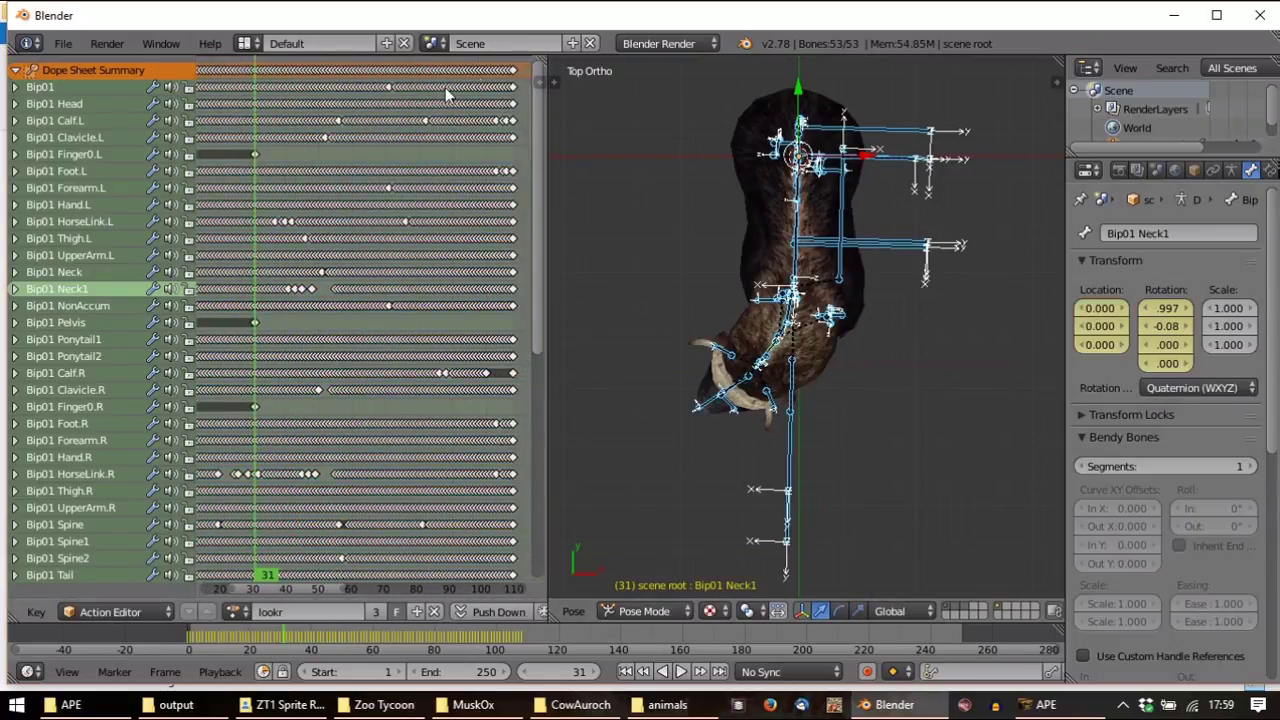
left_click(516, 76)
Box-select and delete all lookr keyframes from frame 30 onward
left_click_drag(525, 65, 258, 156)
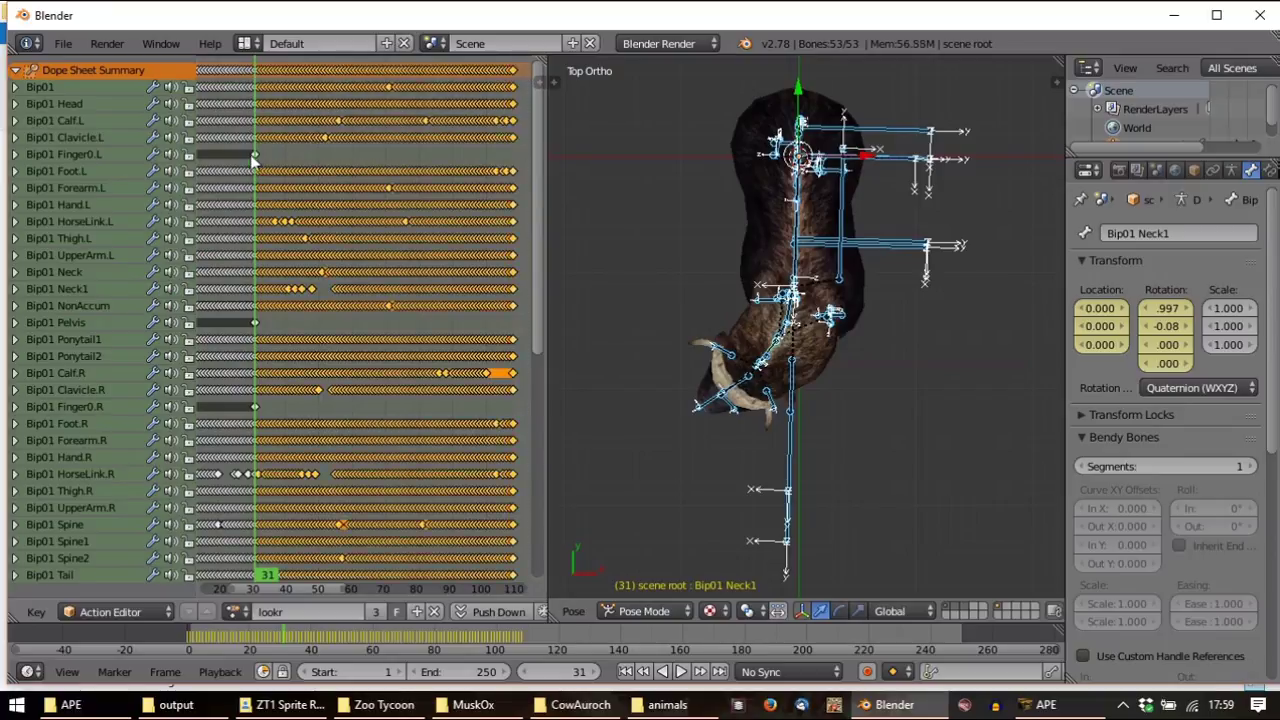
scroll(240, 146, "up", 3)
middle_click_drag(212, 150, 362, 158)
scroll(362, 158, "up", 3)
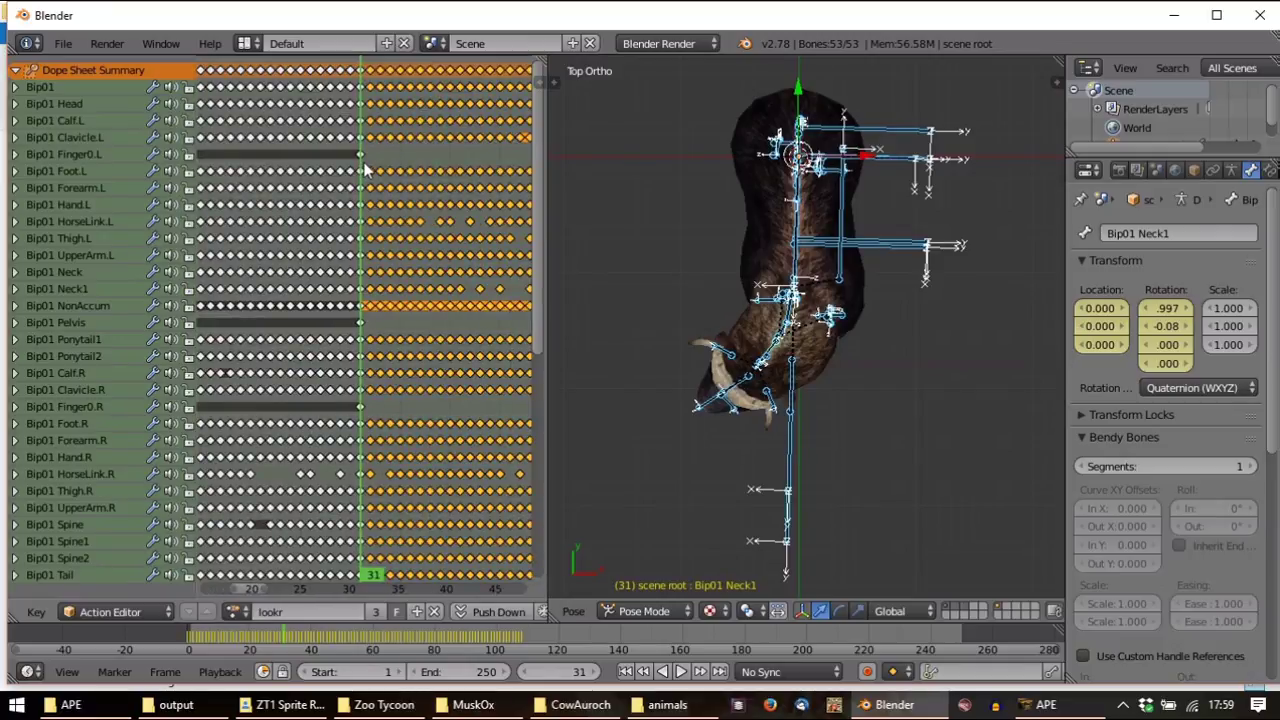
key("x")
left_click(360, 165)
Zoom out the Dope Sheet and bring the APE viewer to the front
scroll(364, 162, "down", 3)
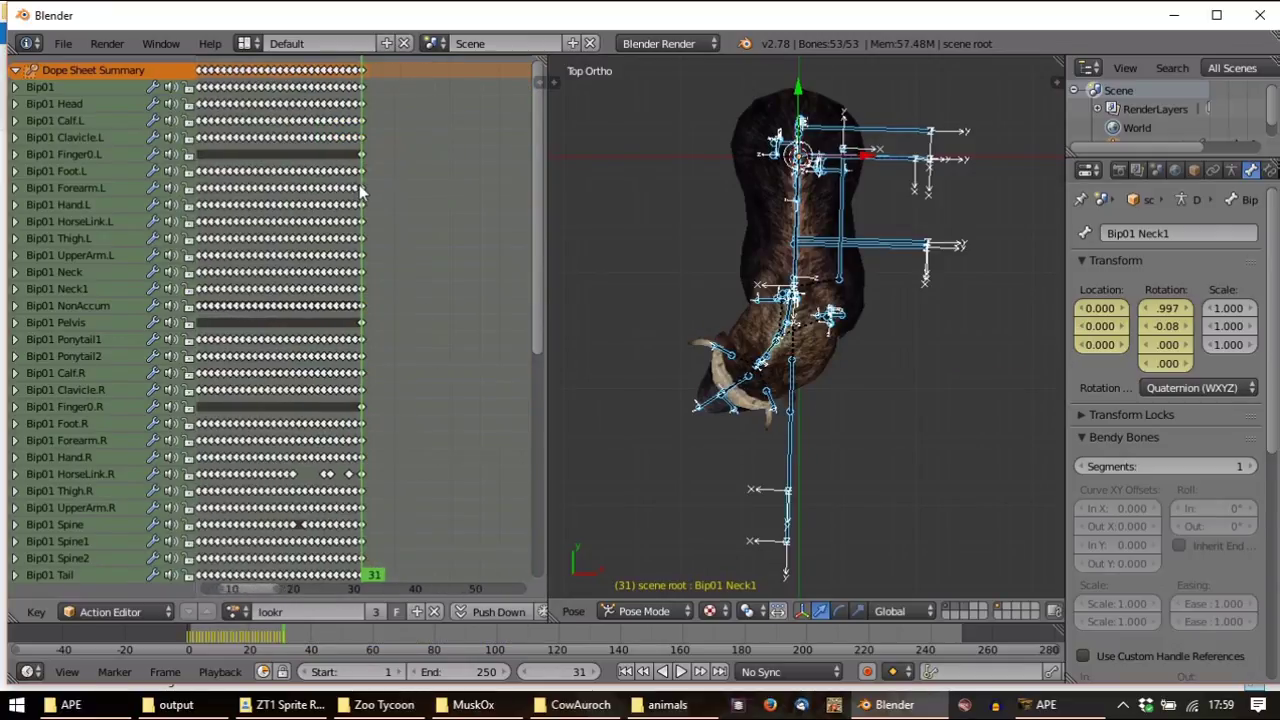
scroll(344, 503, "down", 3)
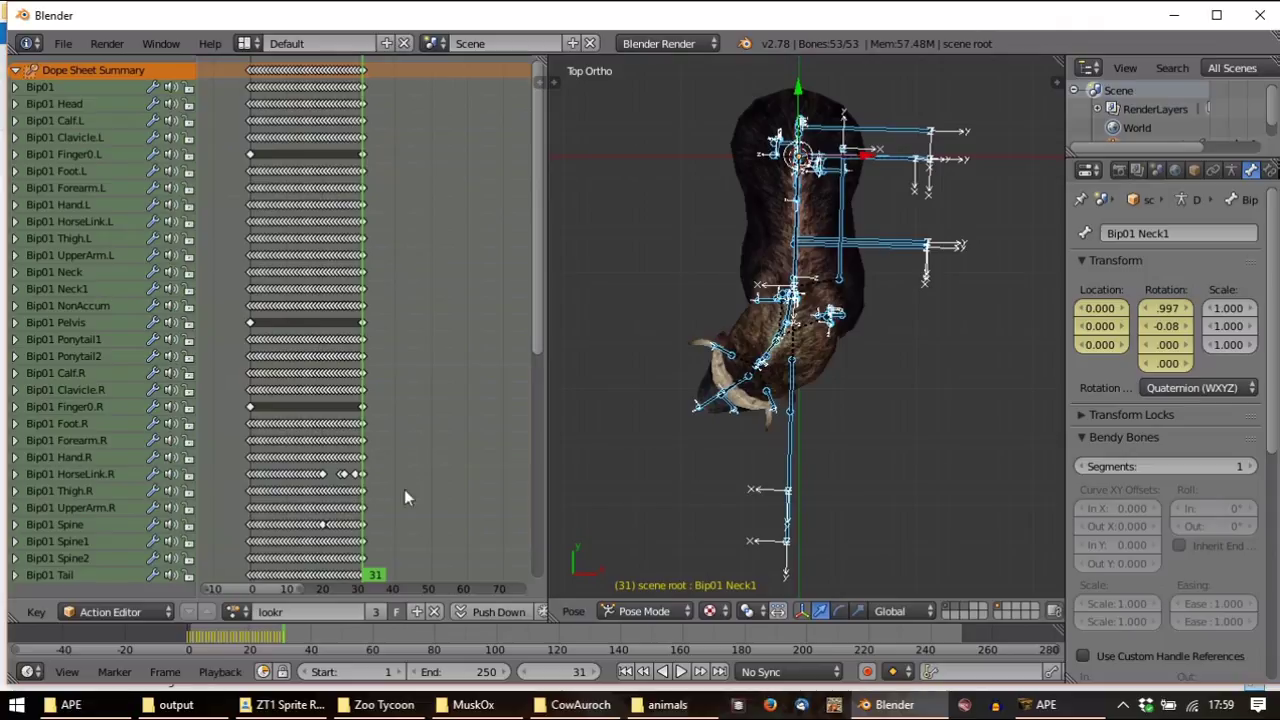
left_click(1045, 705)
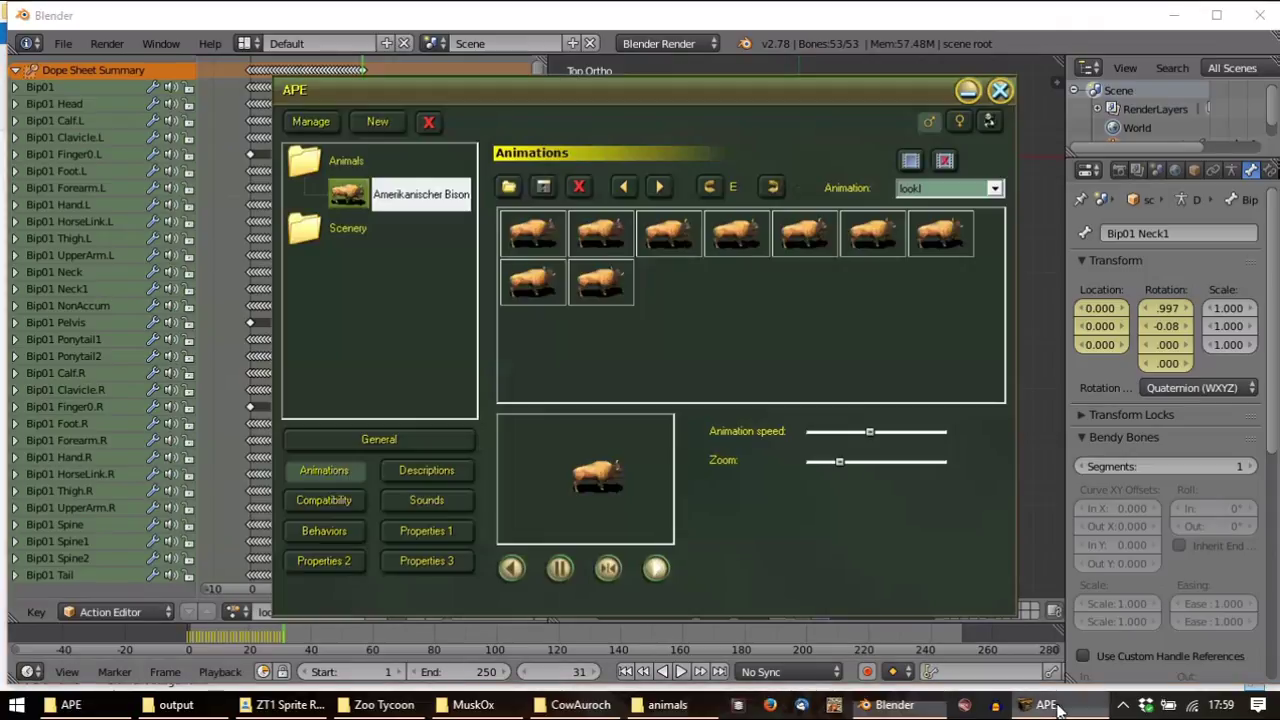
Preview rub in APE, then import Stand_RubObject.bf onto the Blender rig
left_click(973, 191)
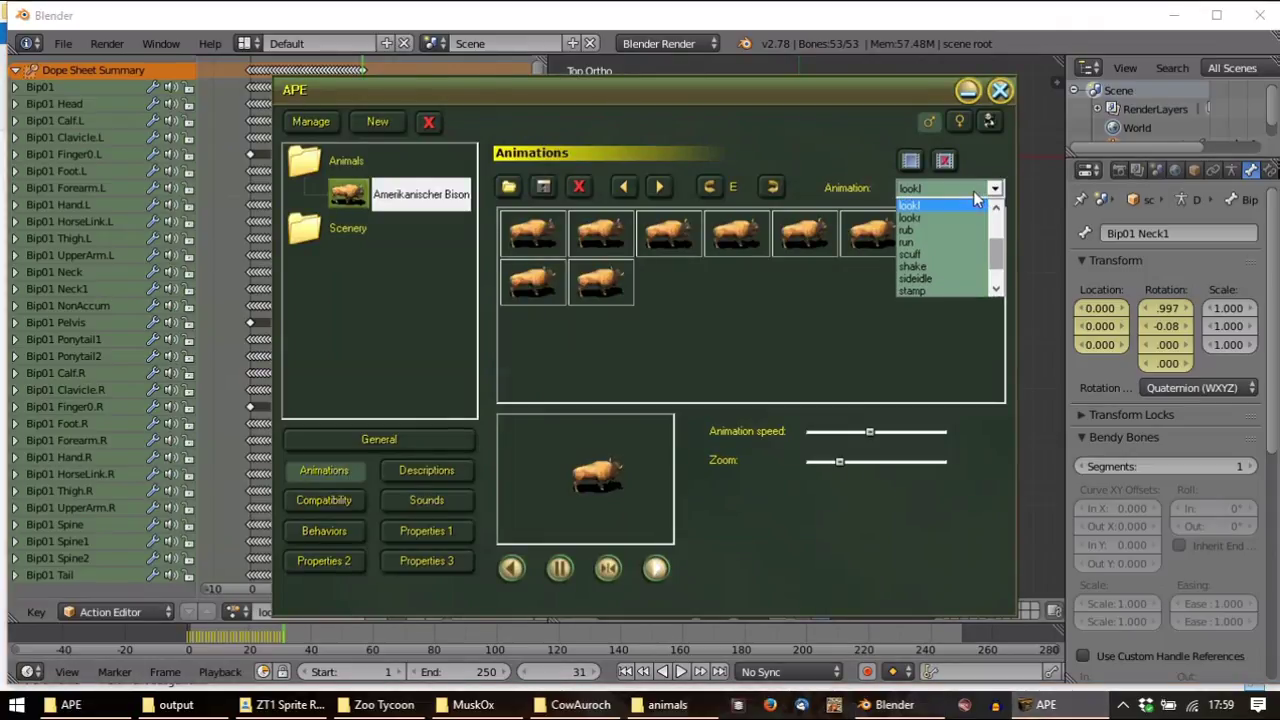
left_click(937, 229)
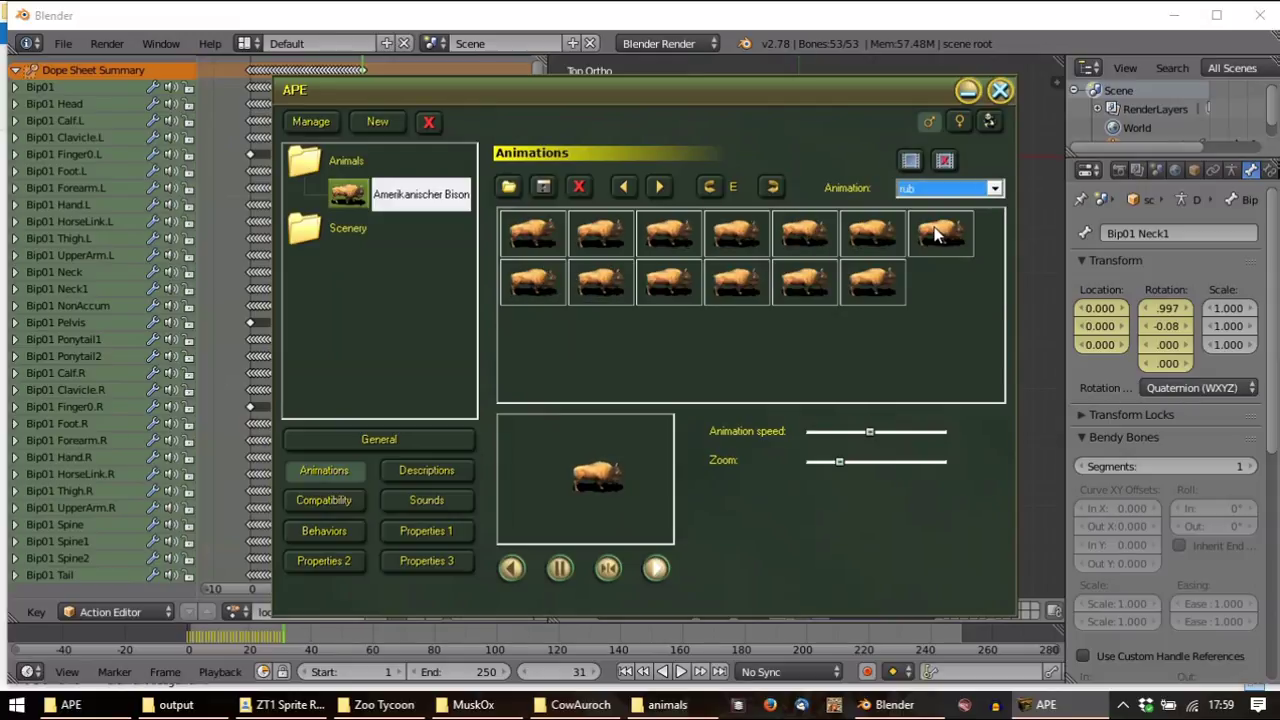
left_click(63, 43)
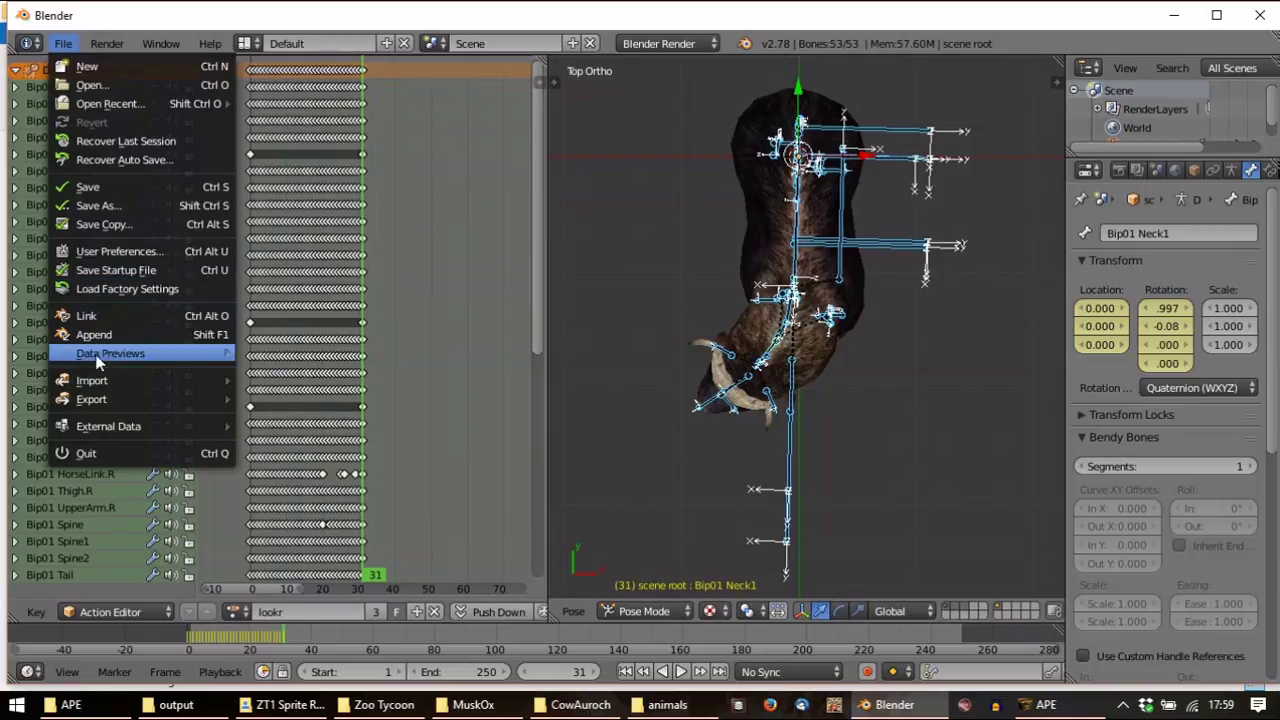
mouse_move(90, 385)
left_click(400, 344)
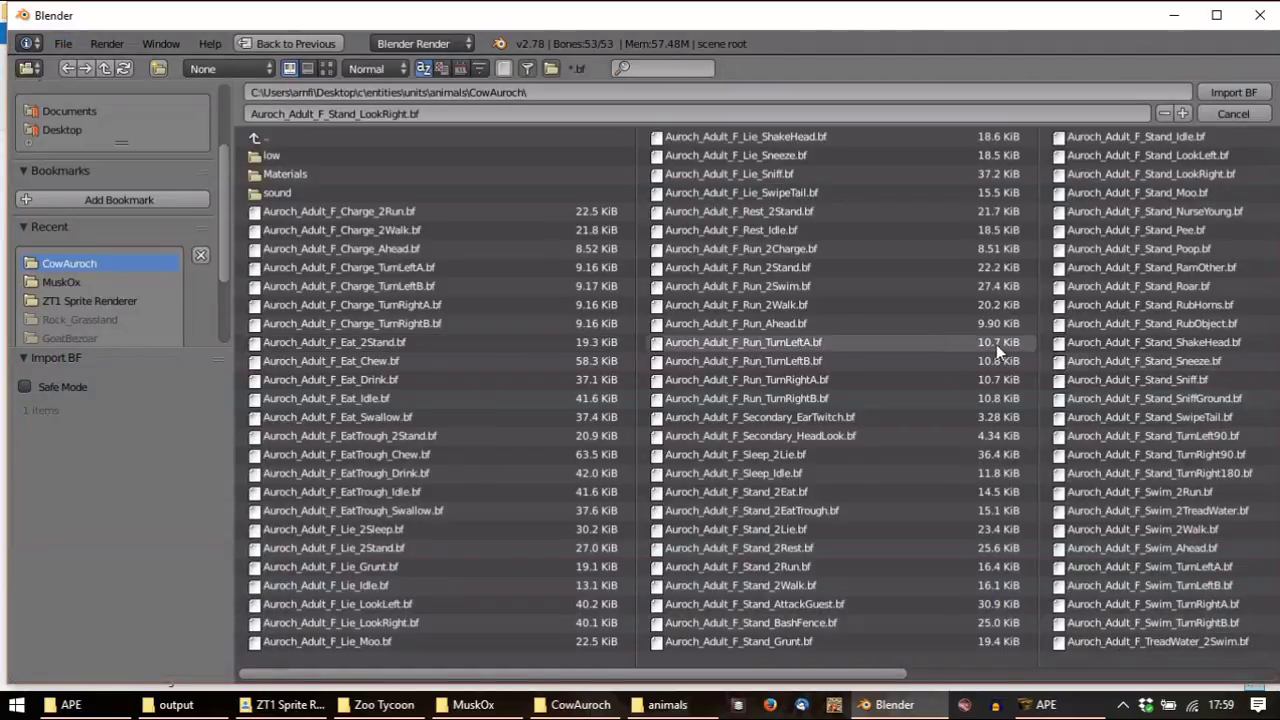
double_click(1139, 321)
Orbit to a side view and play the imported RubObject animation
middle_click_drag(968, 335, 964, 196)
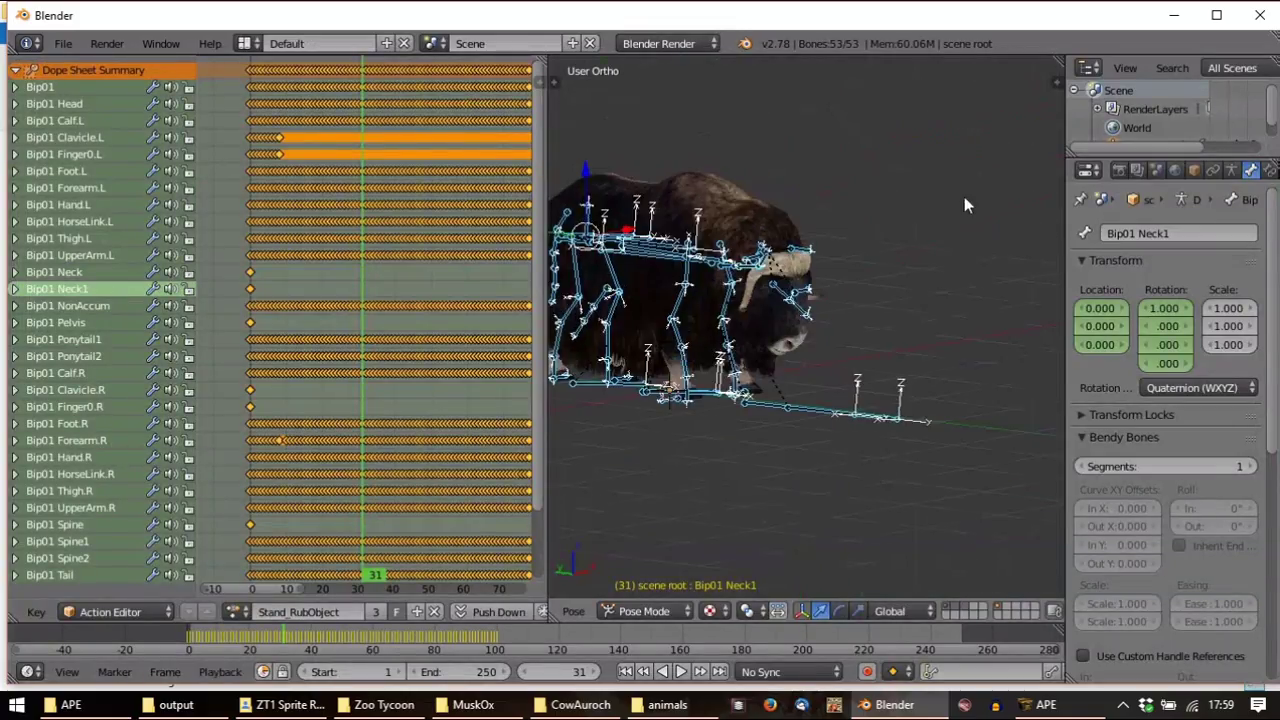
key("a")
key("alt+a")
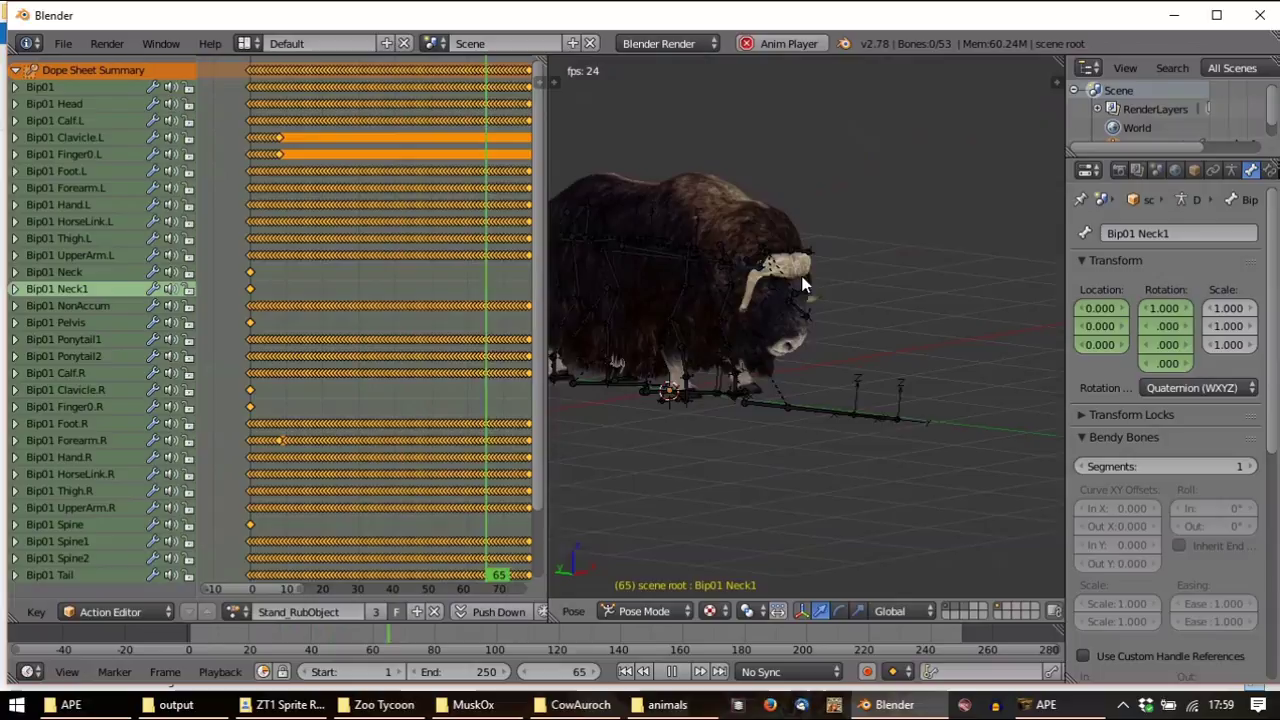
key("Escape")
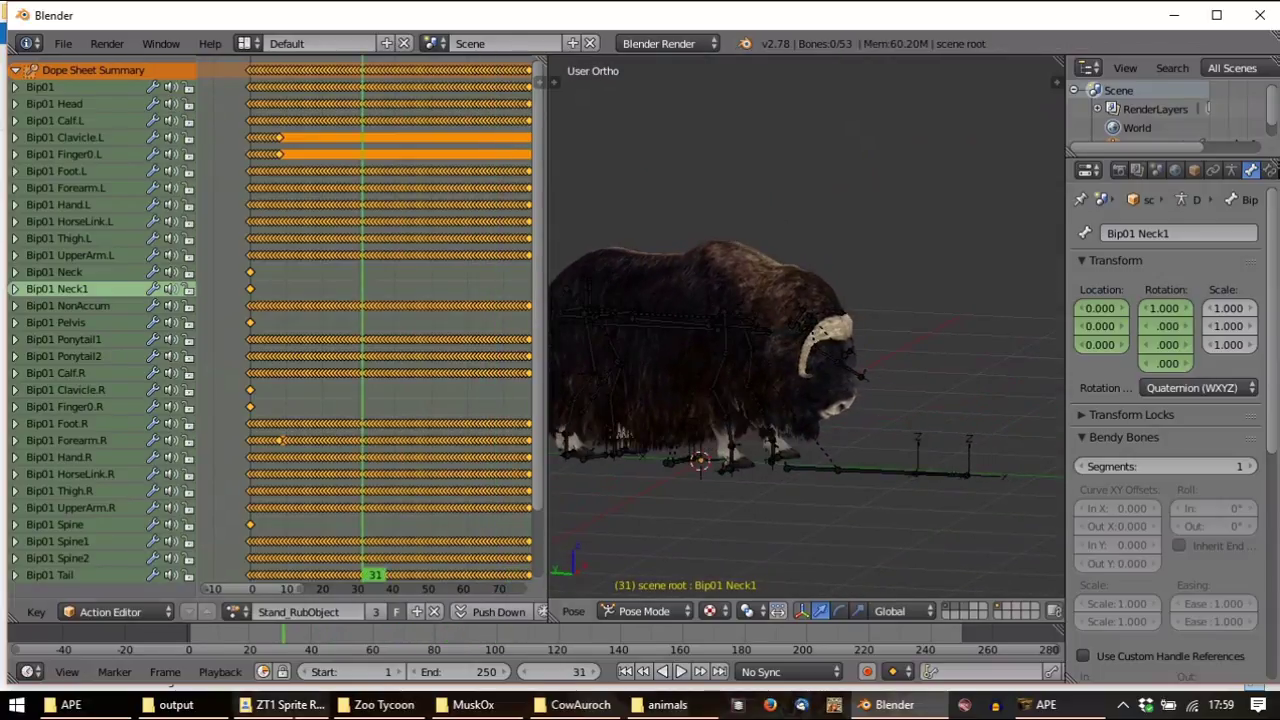
Rename the action to rub
left_click(314, 611)
key("BackSpace")
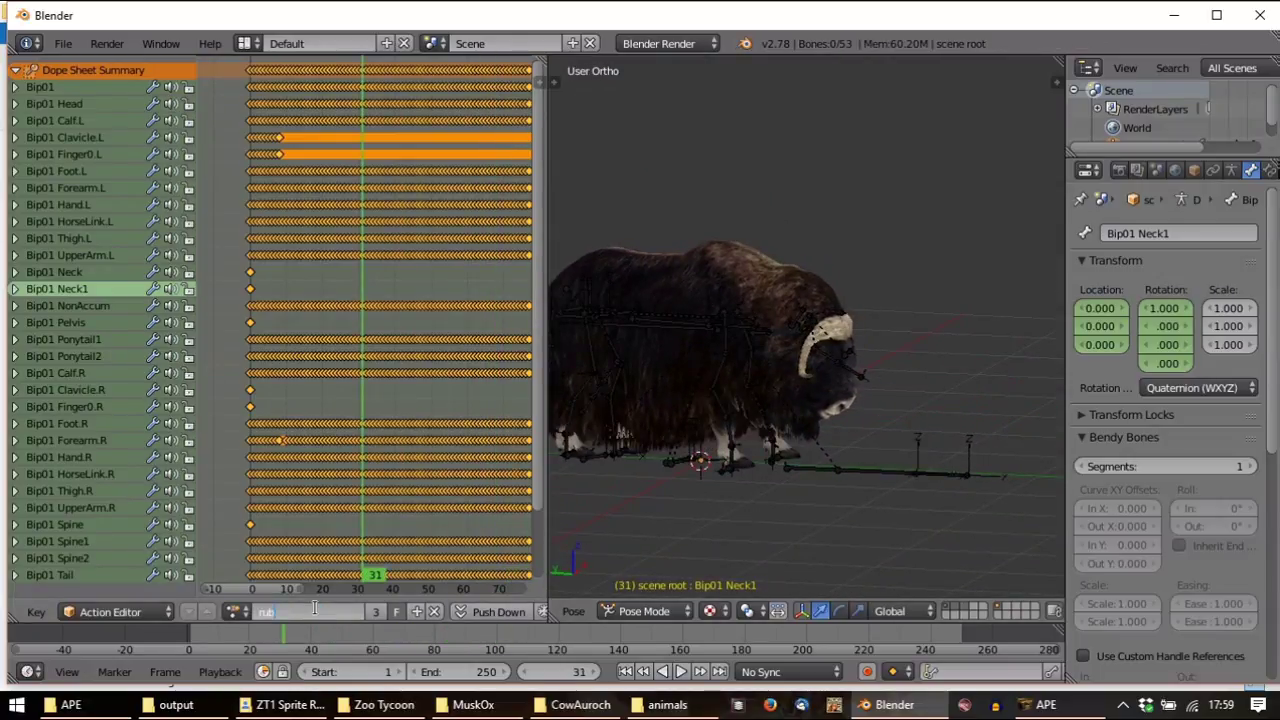
type("rub")
key("Return")
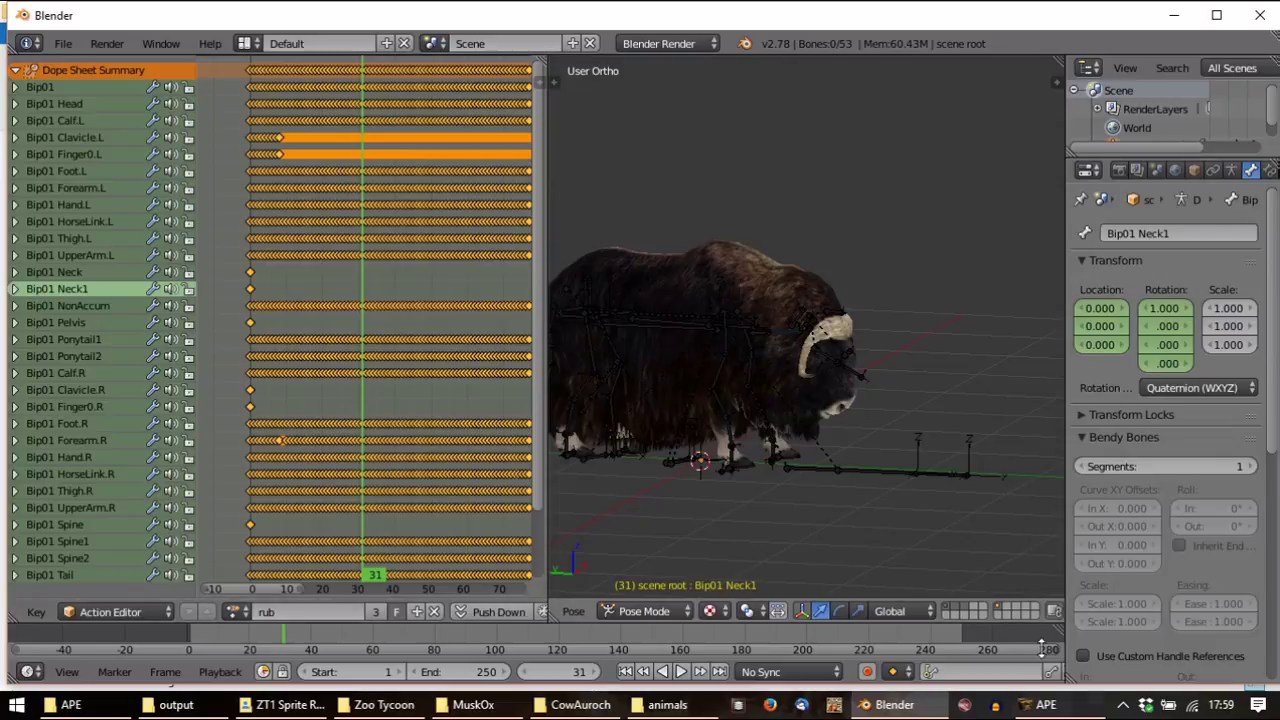
Check APE, then reopen the Blue Fang animation import browser
left_click(1044, 704)
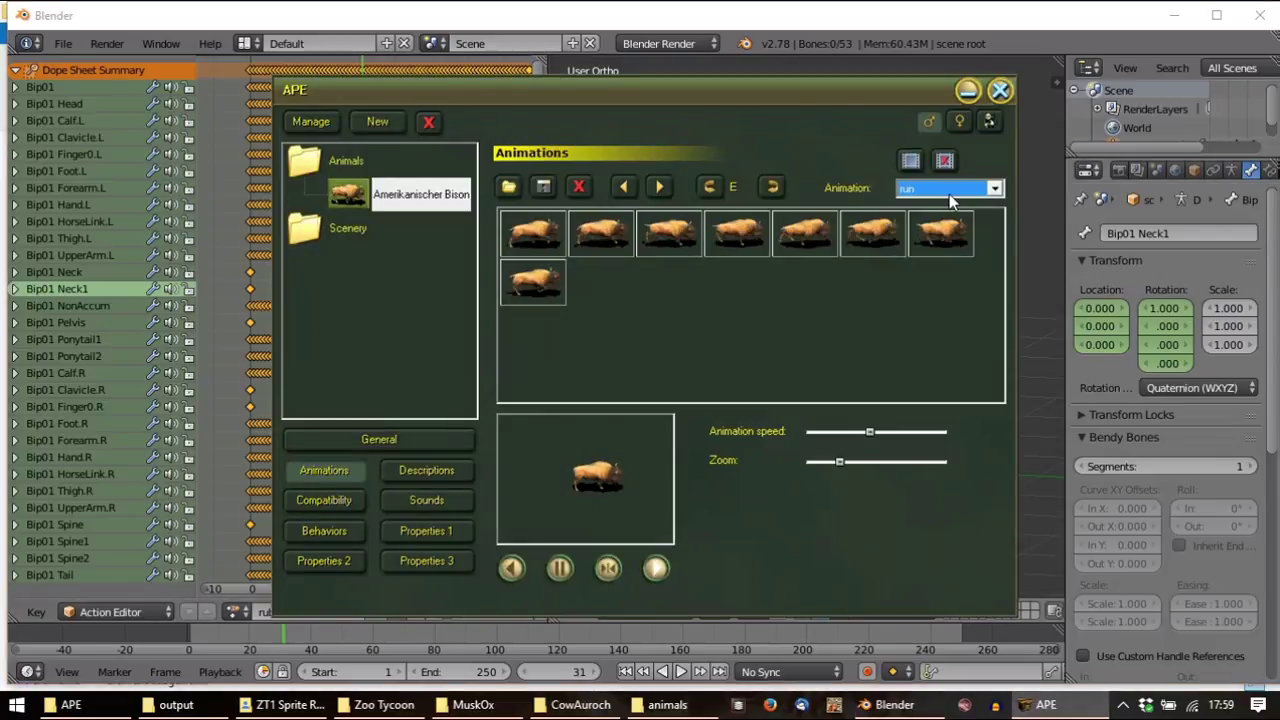
left_click(96, 47)
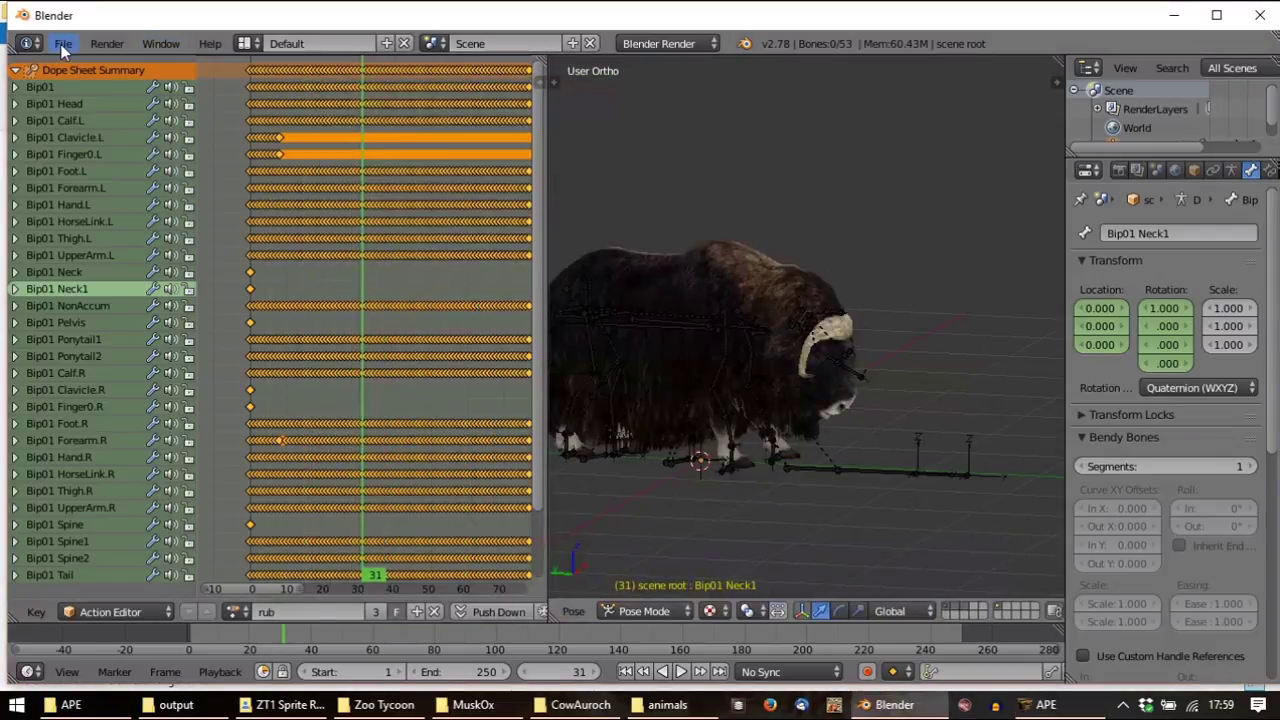
left_click(63, 44)
mouse_move(117, 380)
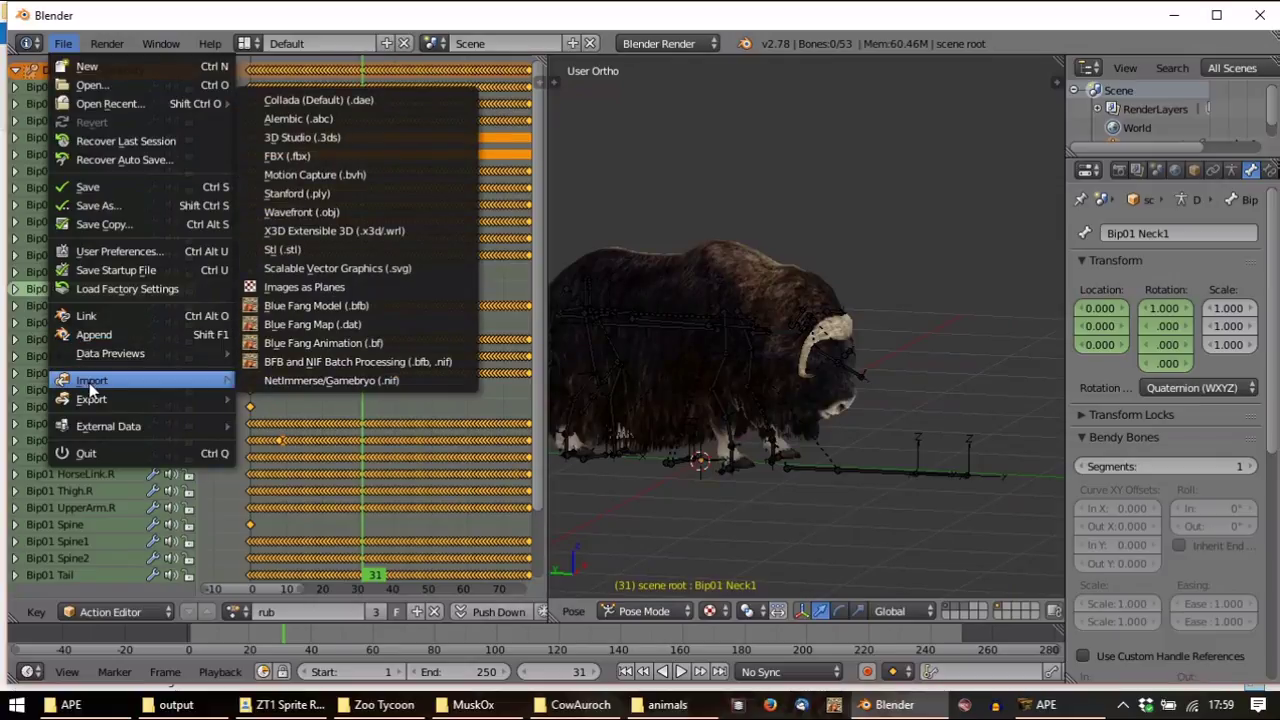
left_click(378, 345)
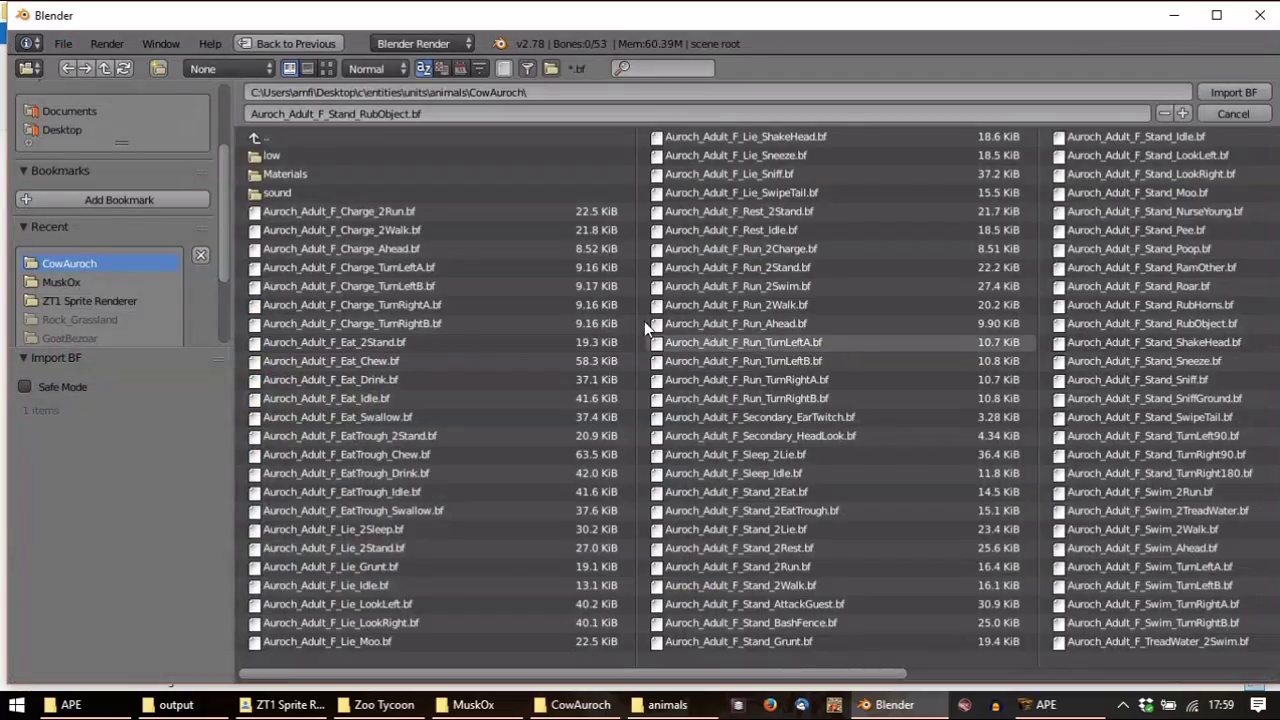
Import Aurich_Adult_F_Run_Ahead.bf from the file browser onto the rig
left_click_drag(877, 676, 1245, 678)
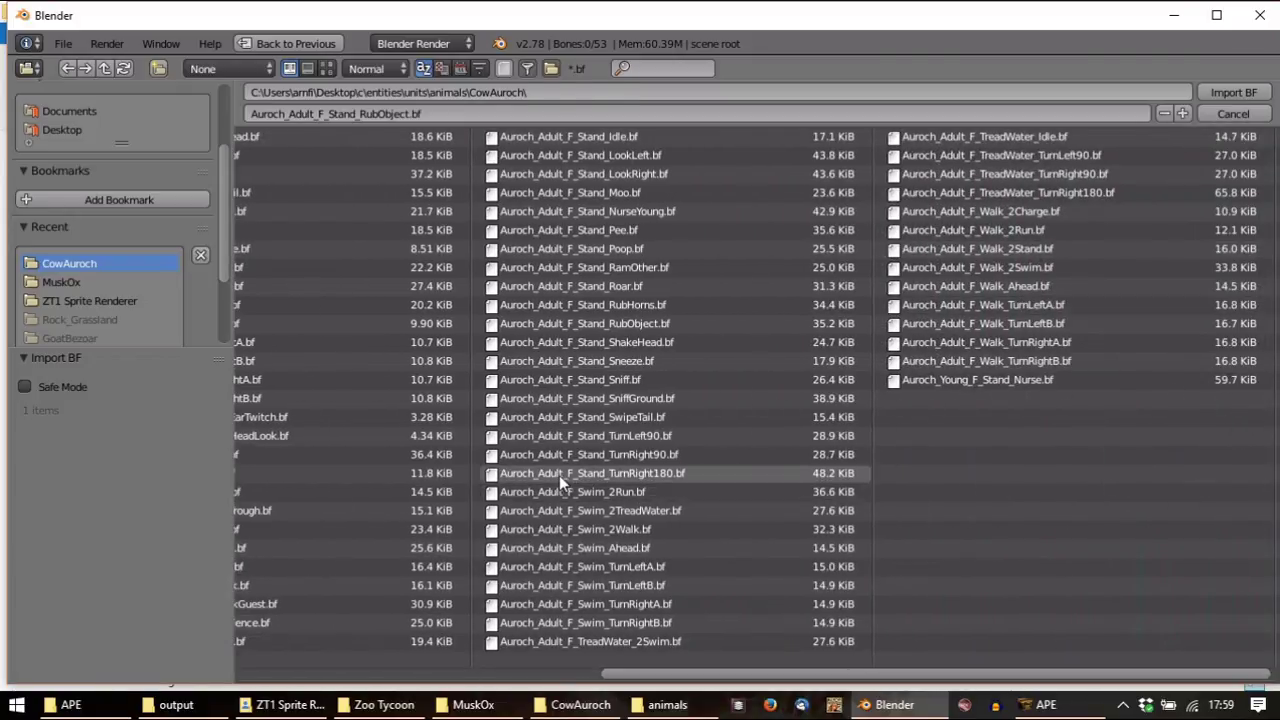
scroll(540, 473, "up", 2)
scroll(362, 473, "up", 2)
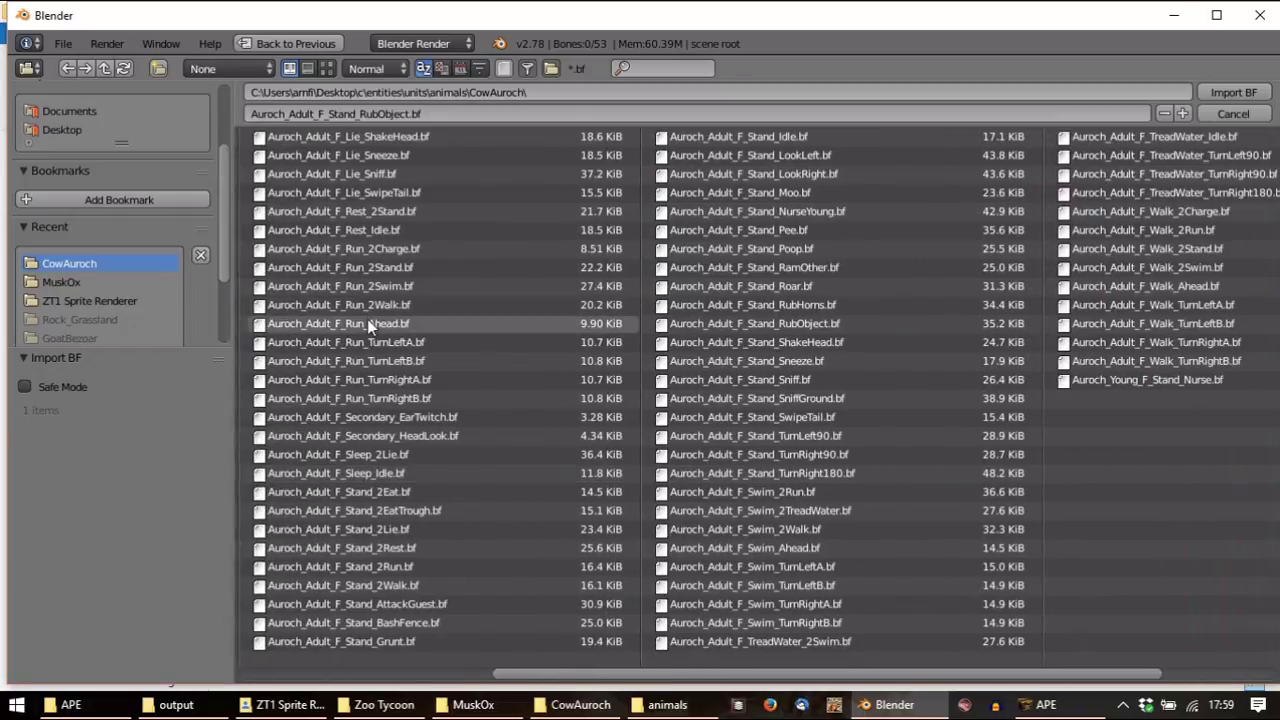
double_click(367, 319)
Preview Run_Ahead from frame 0 and rename the action run
left_click(243, 349)
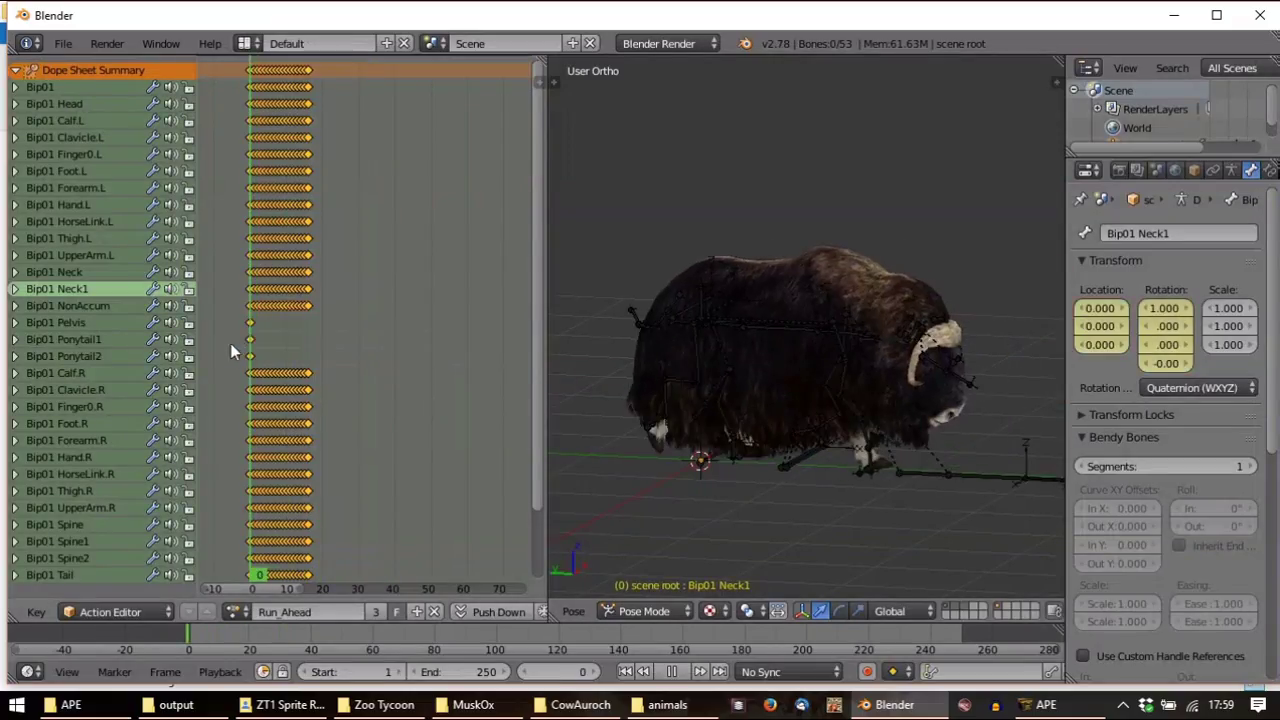
key("alt+a")
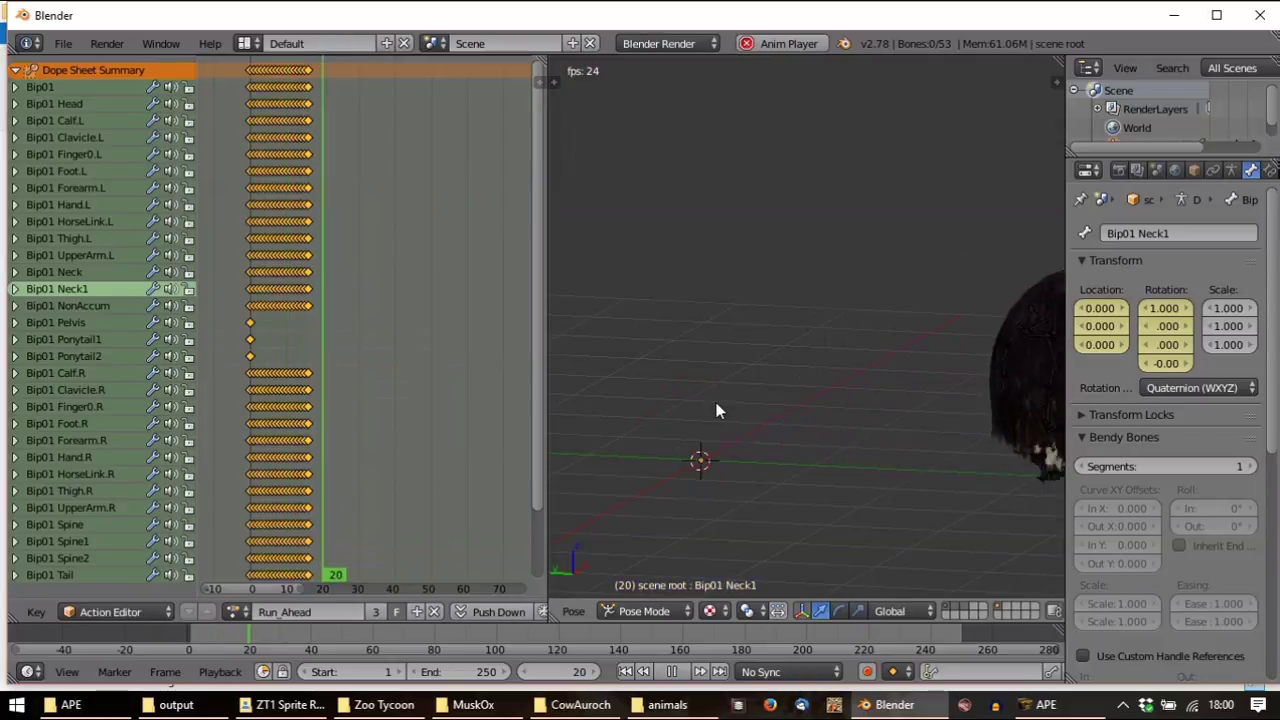
key("Escape")
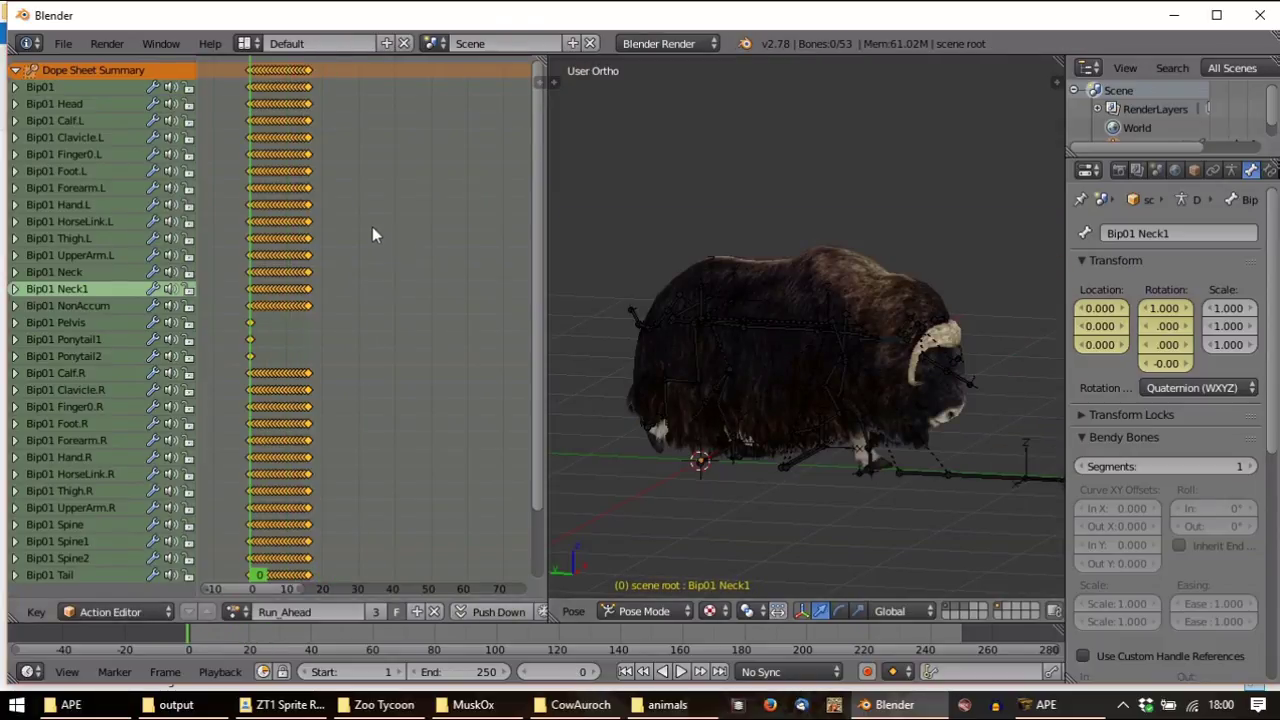
left_click(320, 612)
key("BackSpace")
type("run")
key("Return")
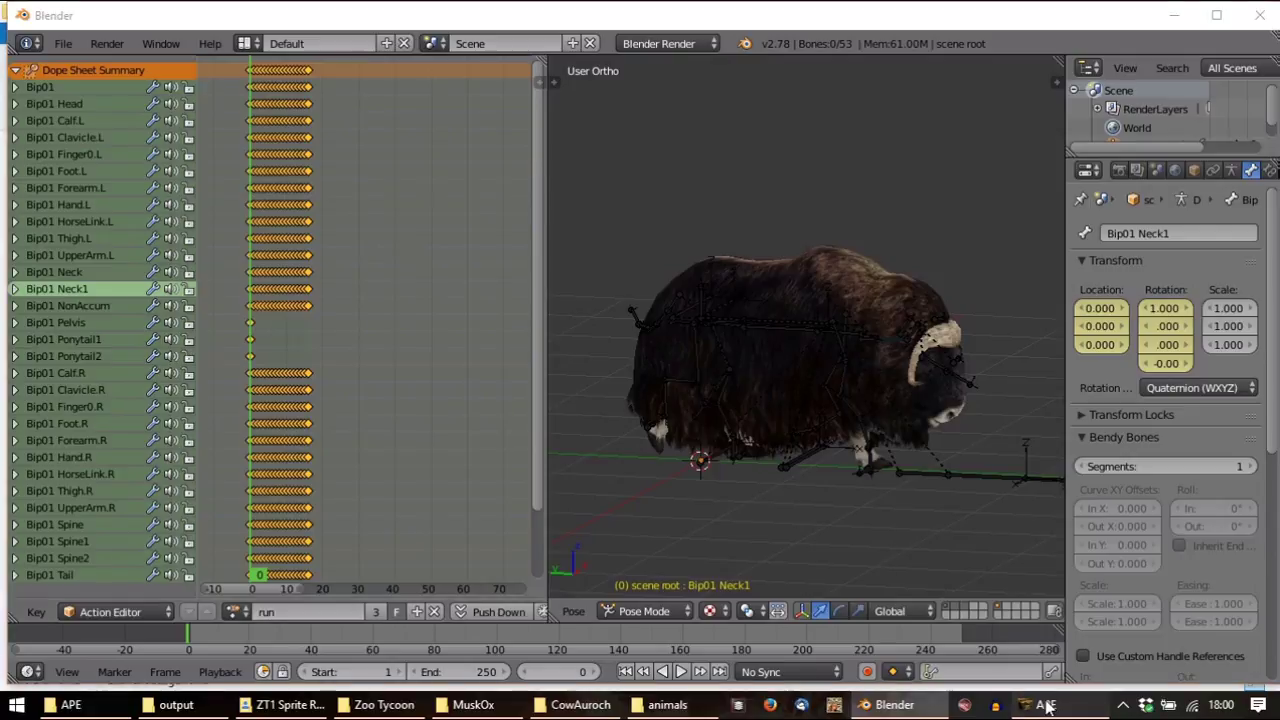
Enlarge the bison preview in the APE viewer
left_click(1045, 704)
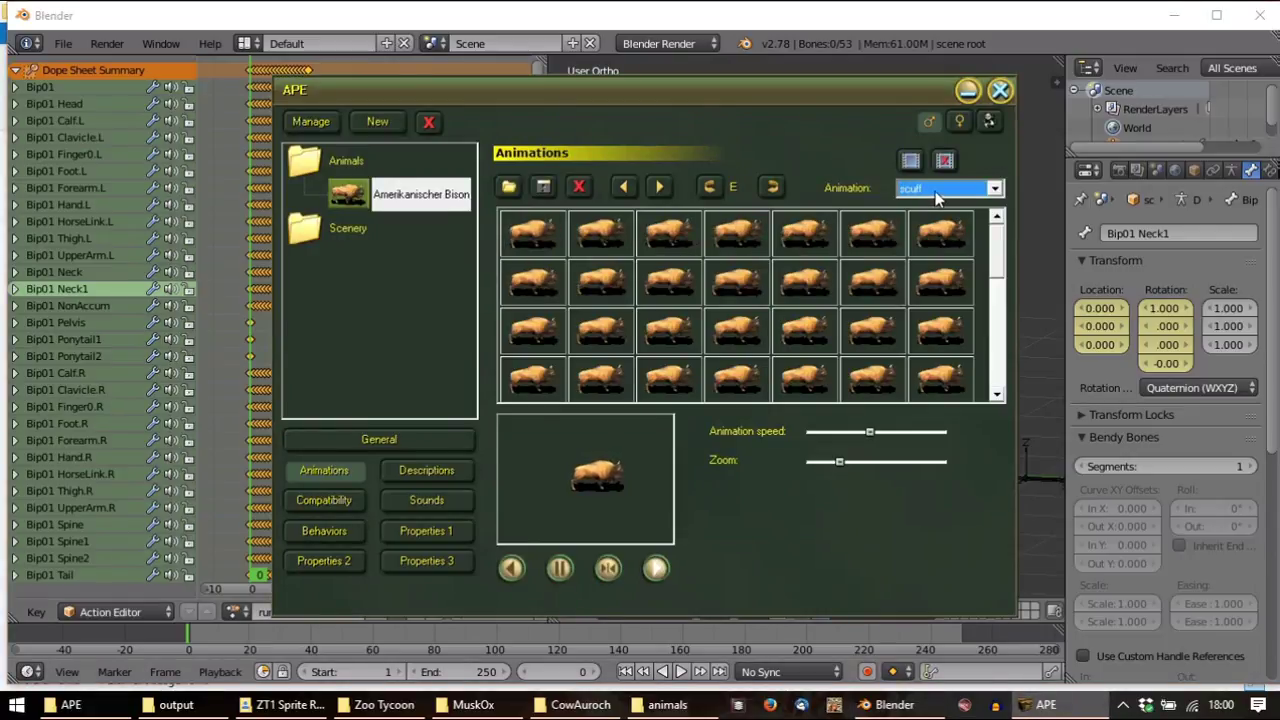
left_click_drag(840, 462, 866, 468)
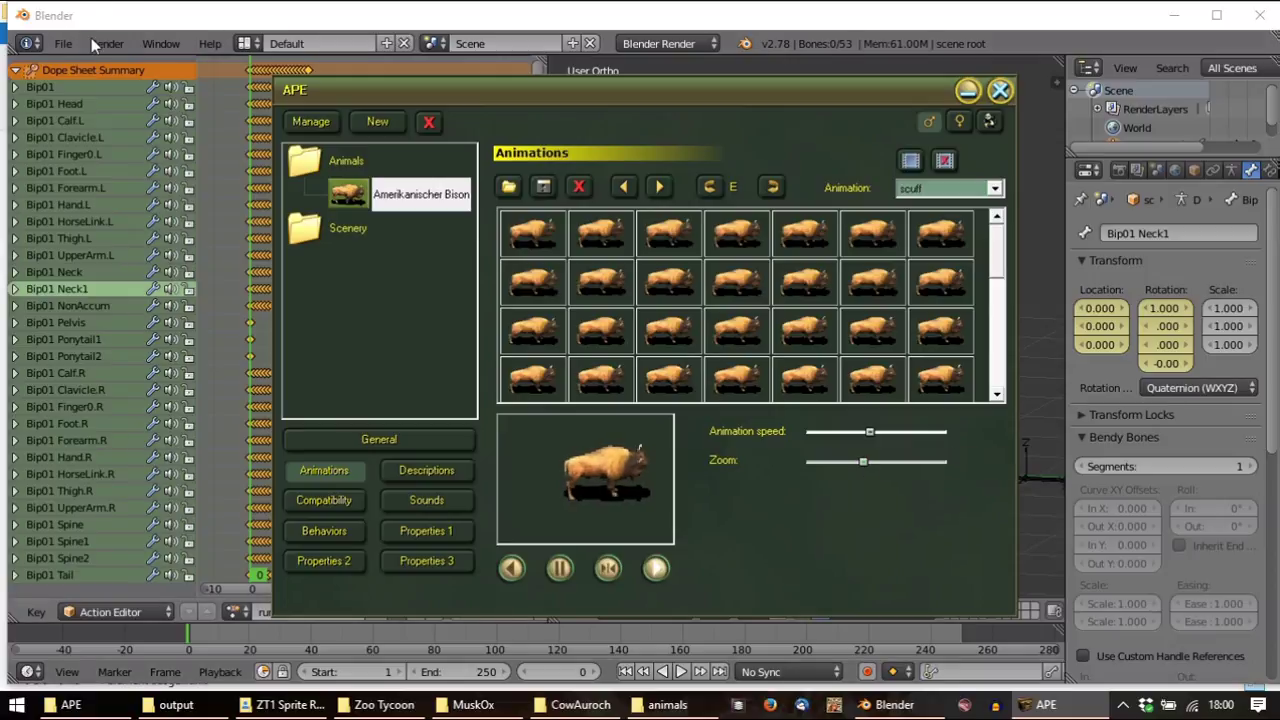
left_click(64, 43)
Import Stand_Grunt.bf, stop its playback and rename the action scuff
mouse_move(168, 381)
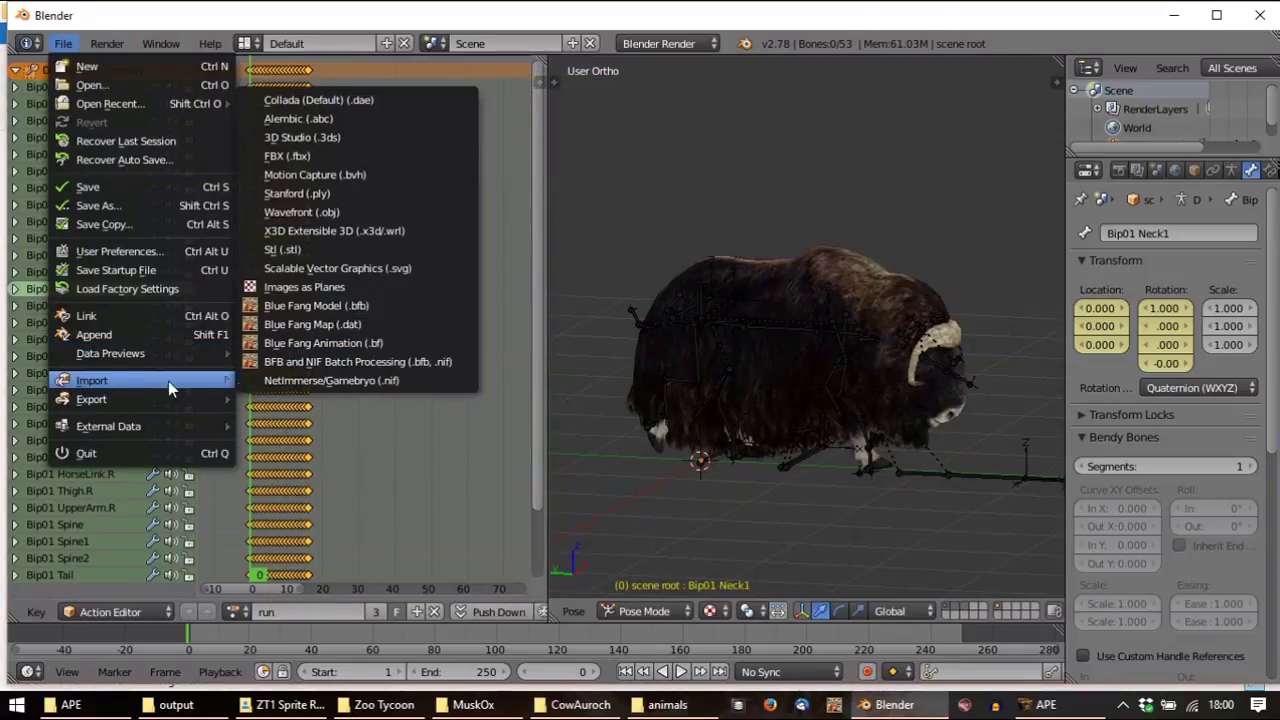
left_click(344, 346)
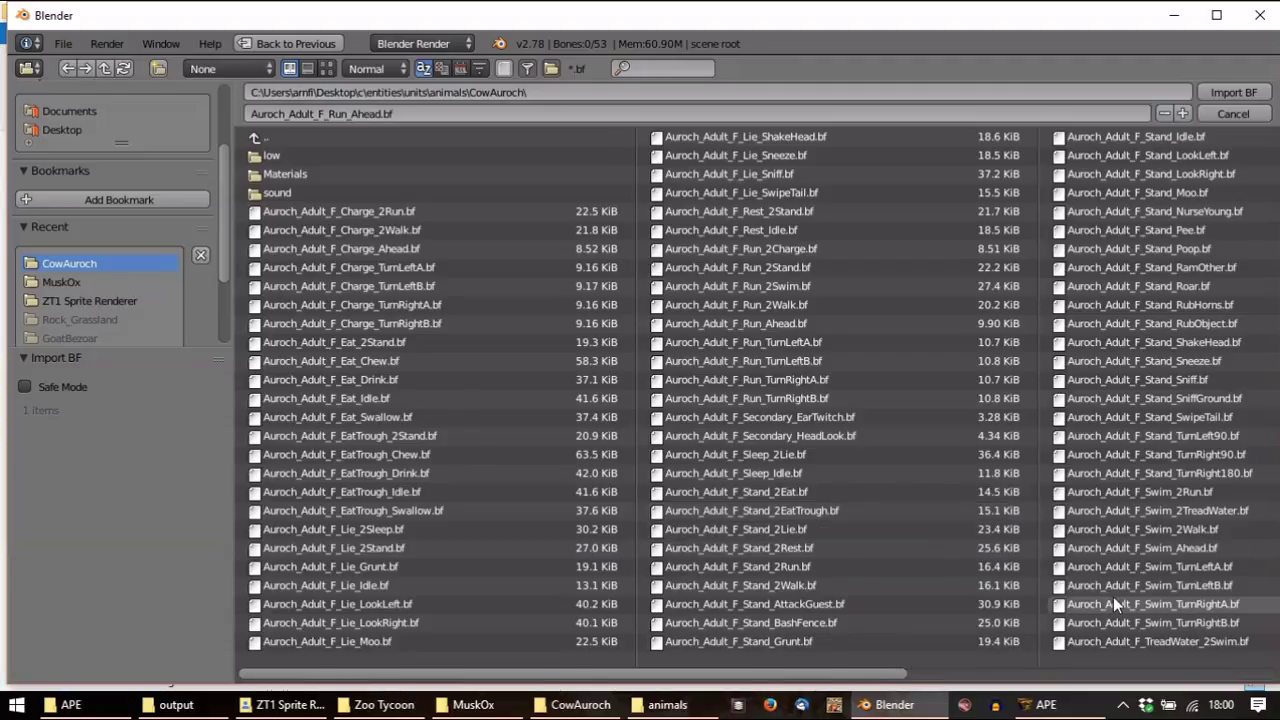
double_click(799, 646)
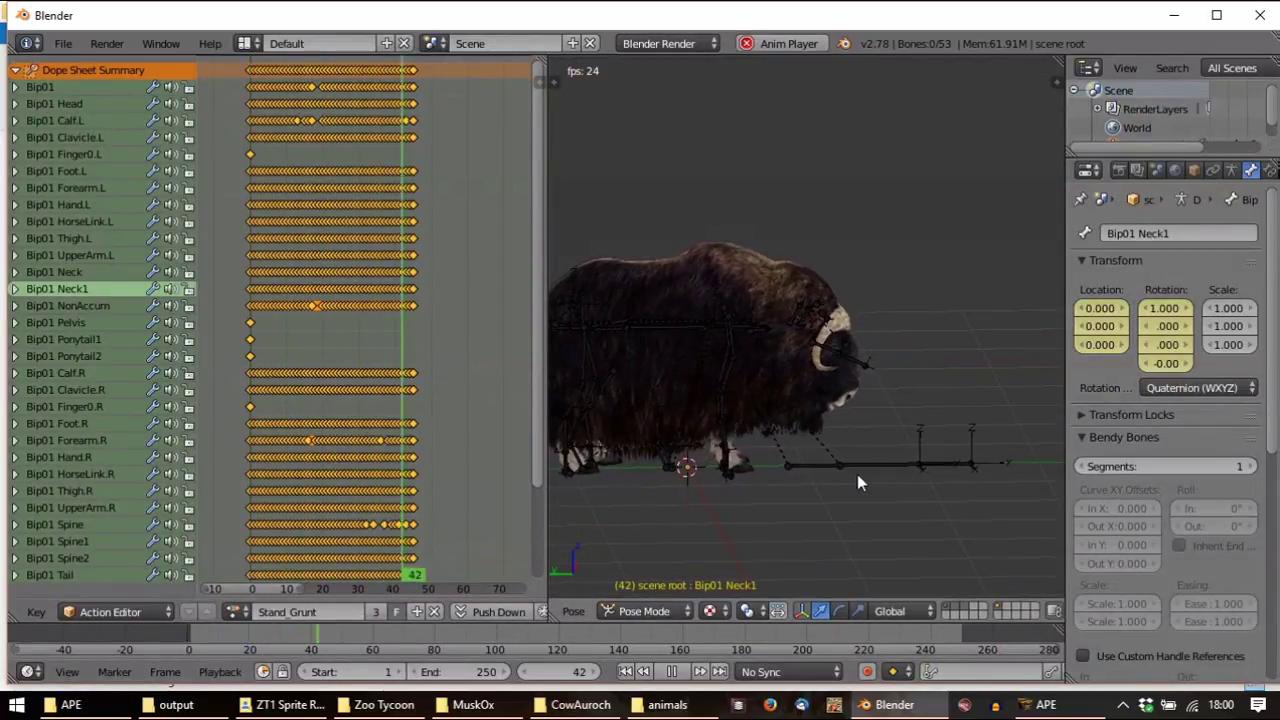
key("Escape")
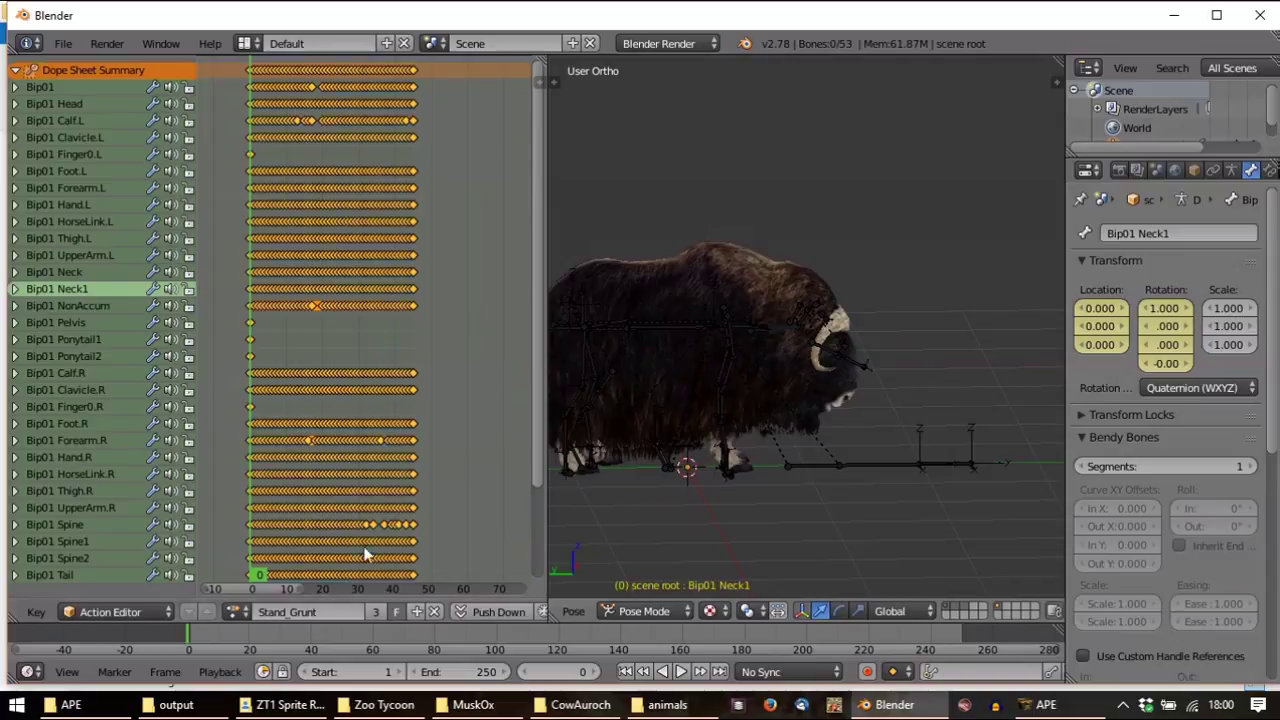
left_click(318, 612)
key("BackSpace")
Check the shake animation in APE and return to Blender's File menu
left_click(1045, 704)
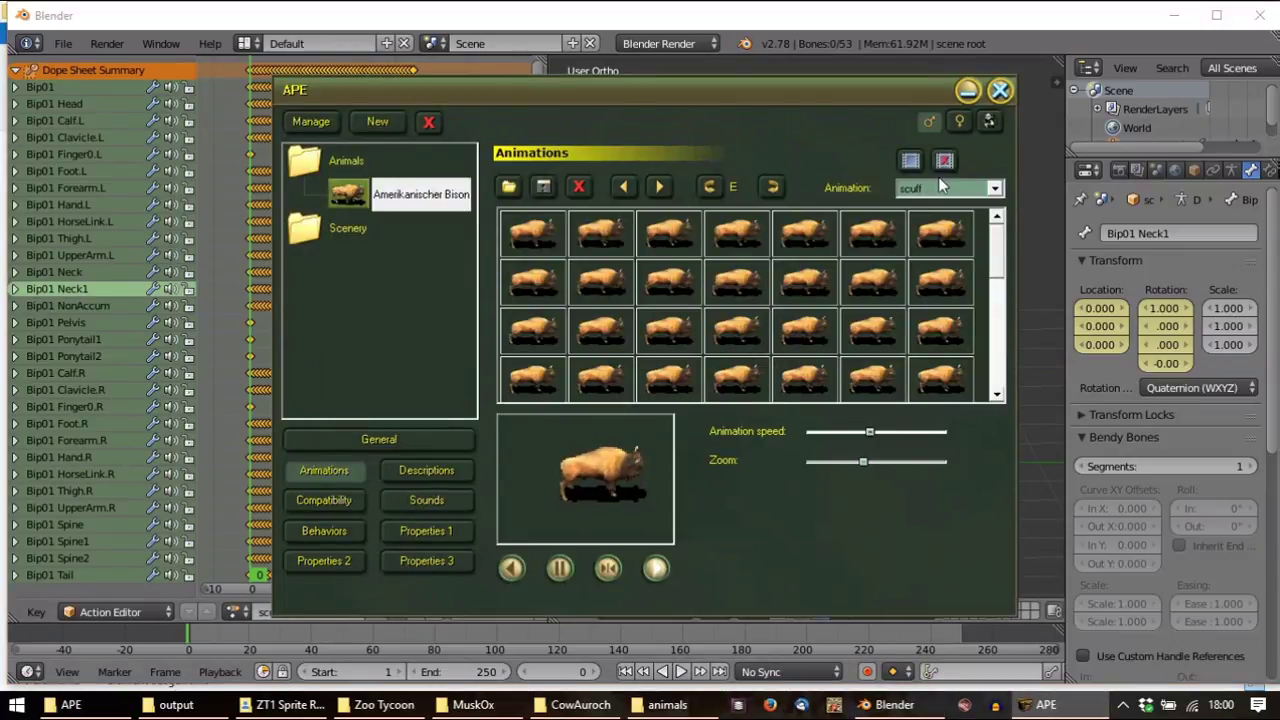
scroll(942, 186, "down", 1)
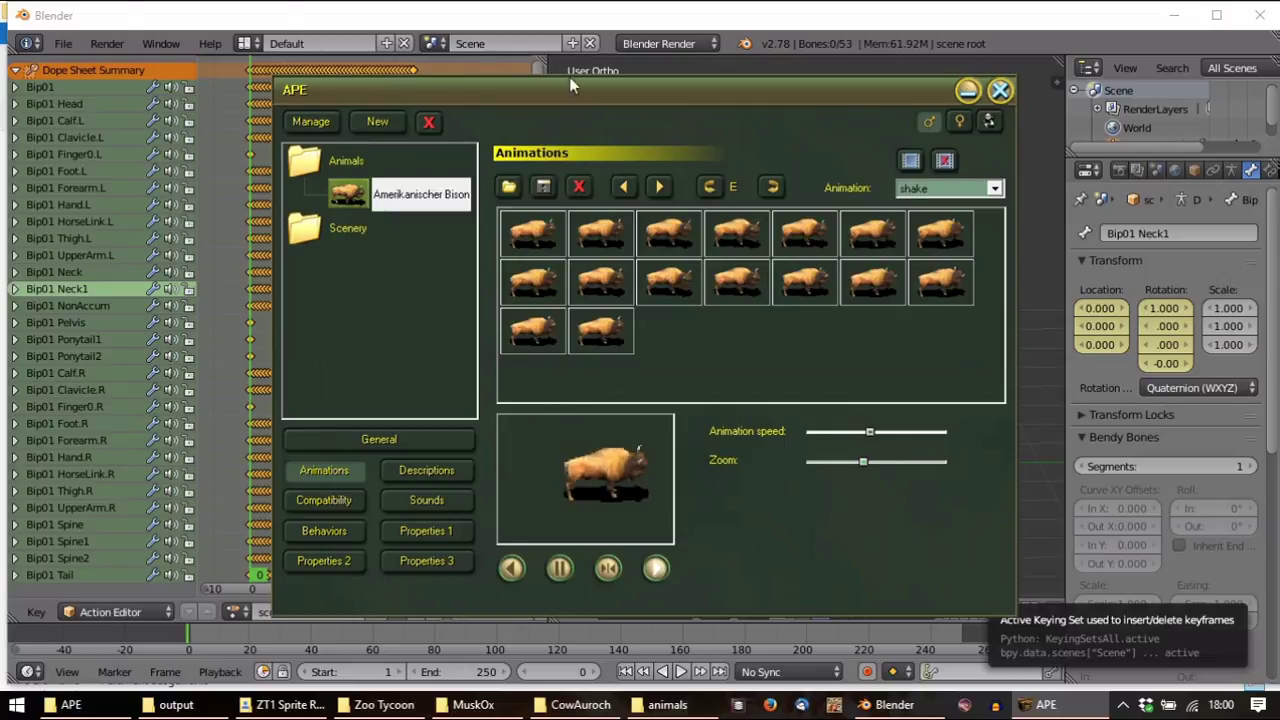
left_click(62, 43)
left_click(62, 43)
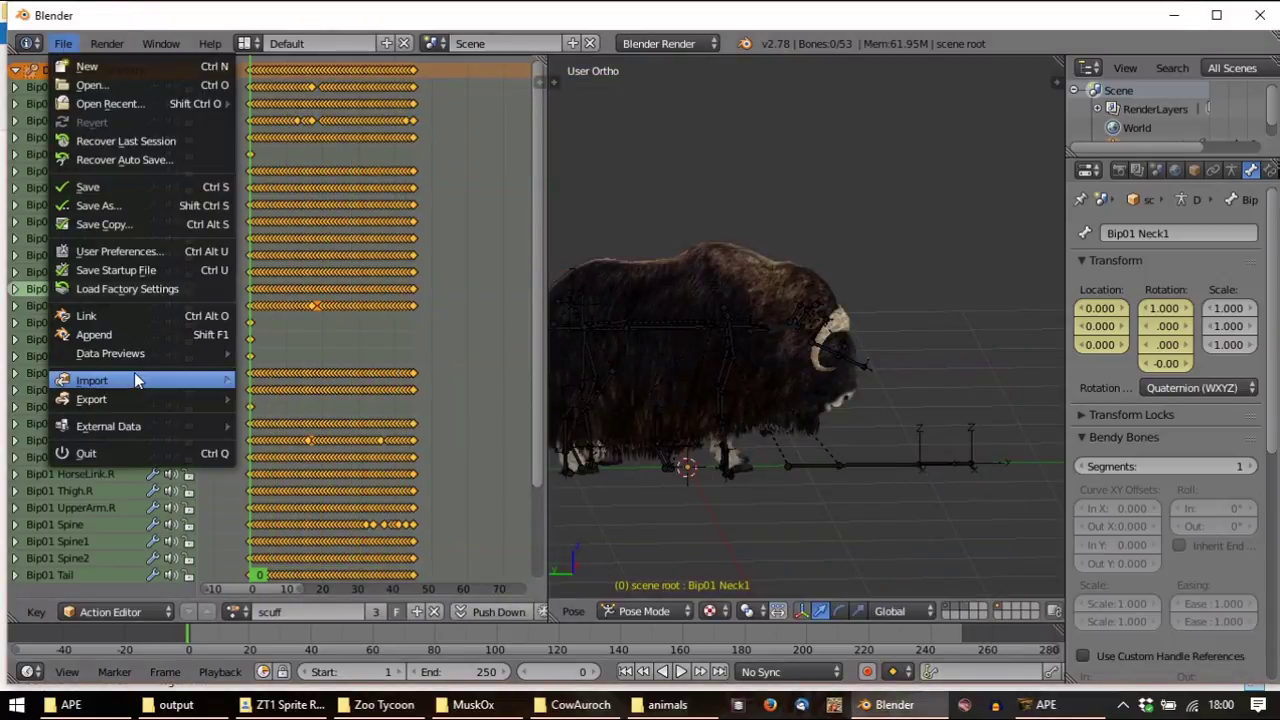
Import Stand_ShakeHead.bf and name the action shake
mouse_move(137, 380)
left_click(410, 345)
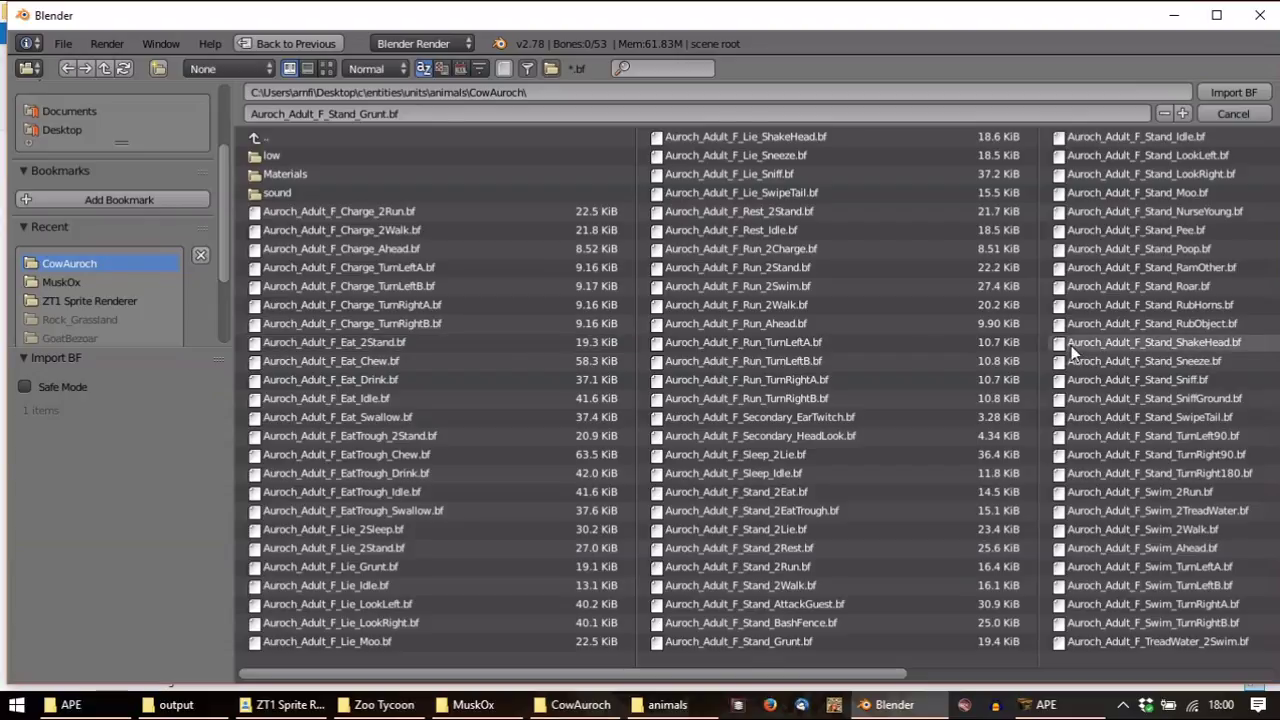
double_click(1143, 342)
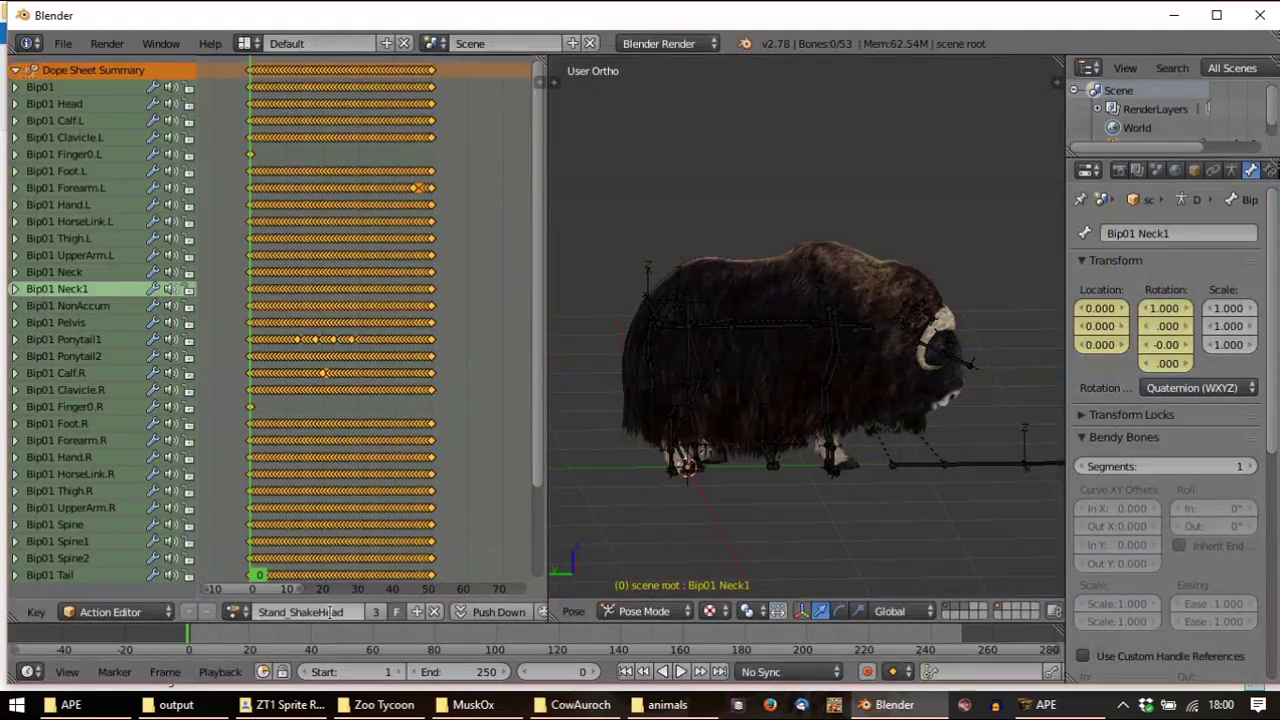
left_click(329, 612)
type("shake")
key("Return")
Play the shake animation, viewing the musk ox from the side
key("alt+a")
key("KP_4")
key("KP_4")
key("KP_4")
key("KP_4")
key("KP_4")
key("KP_4")
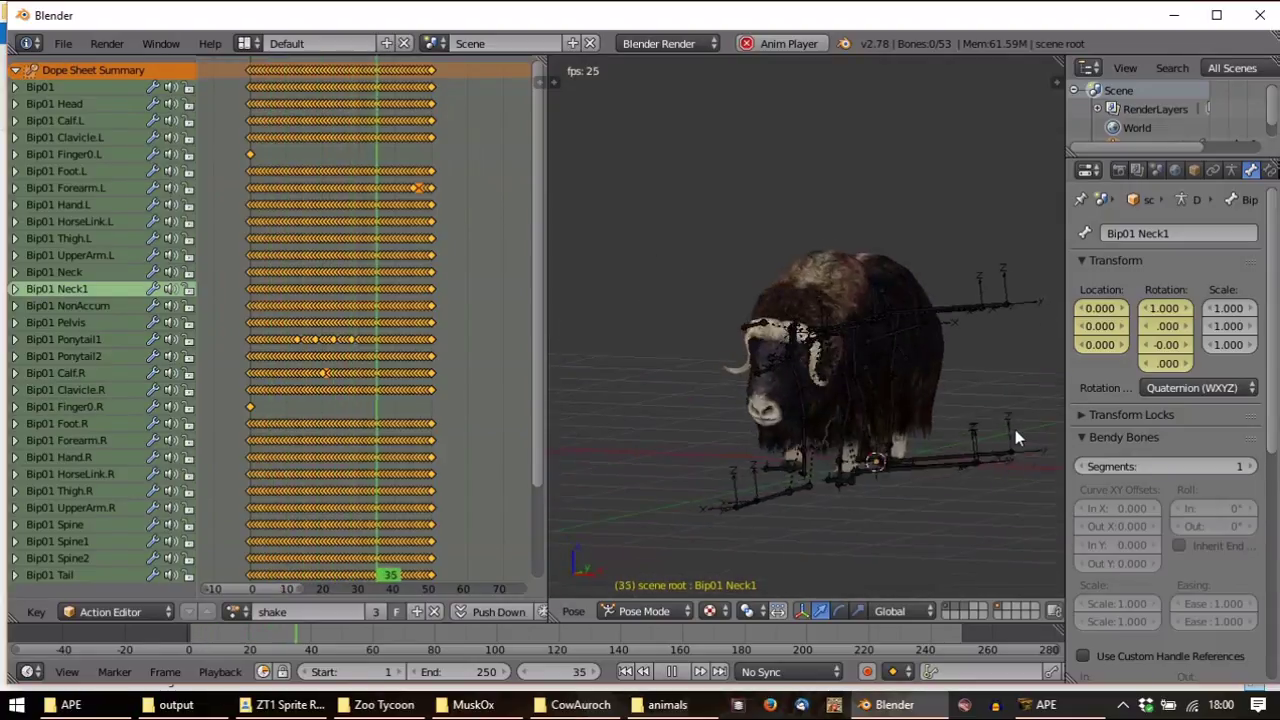
middle_click_drag(754, 447, 875, 458)
key("Escape")
key("alt+a")
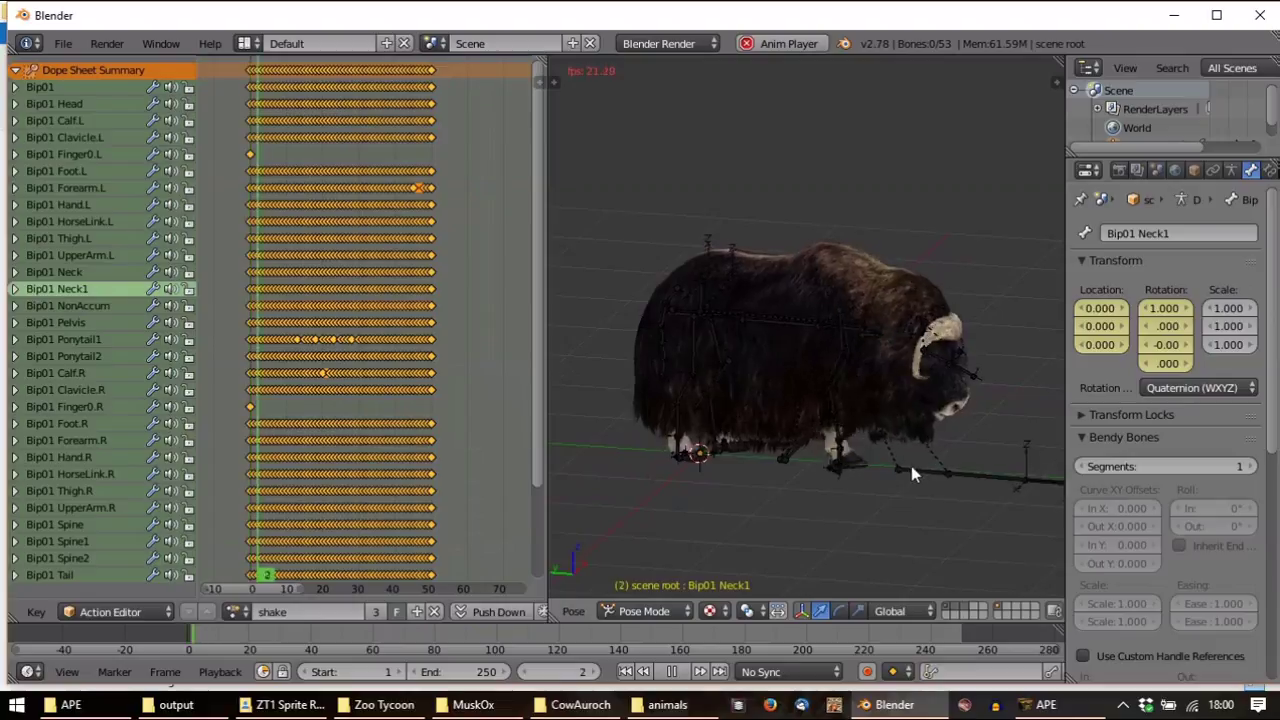
key("Escape")
Check APE, then import Sleep_Idle.bf onto the rig
key("alt+Tab")
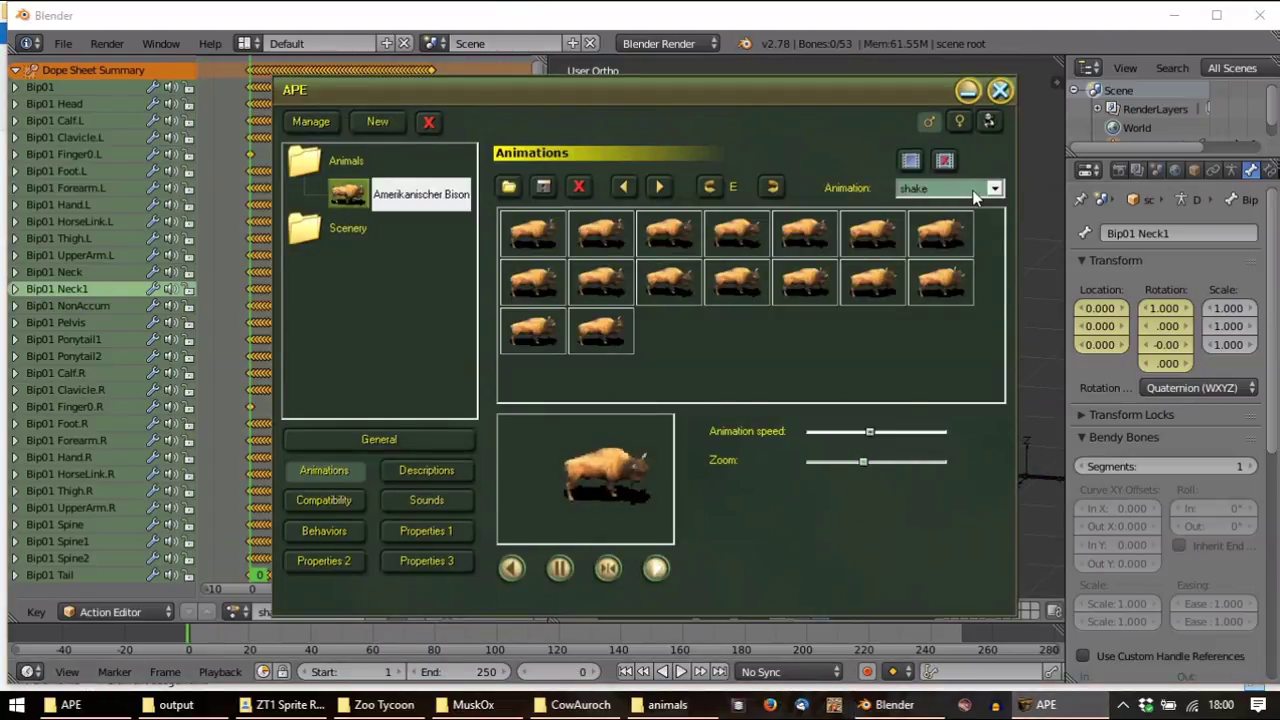
scroll(972, 190, "down", 1)
left_click(62, 43)
mouse_move(97, 380)
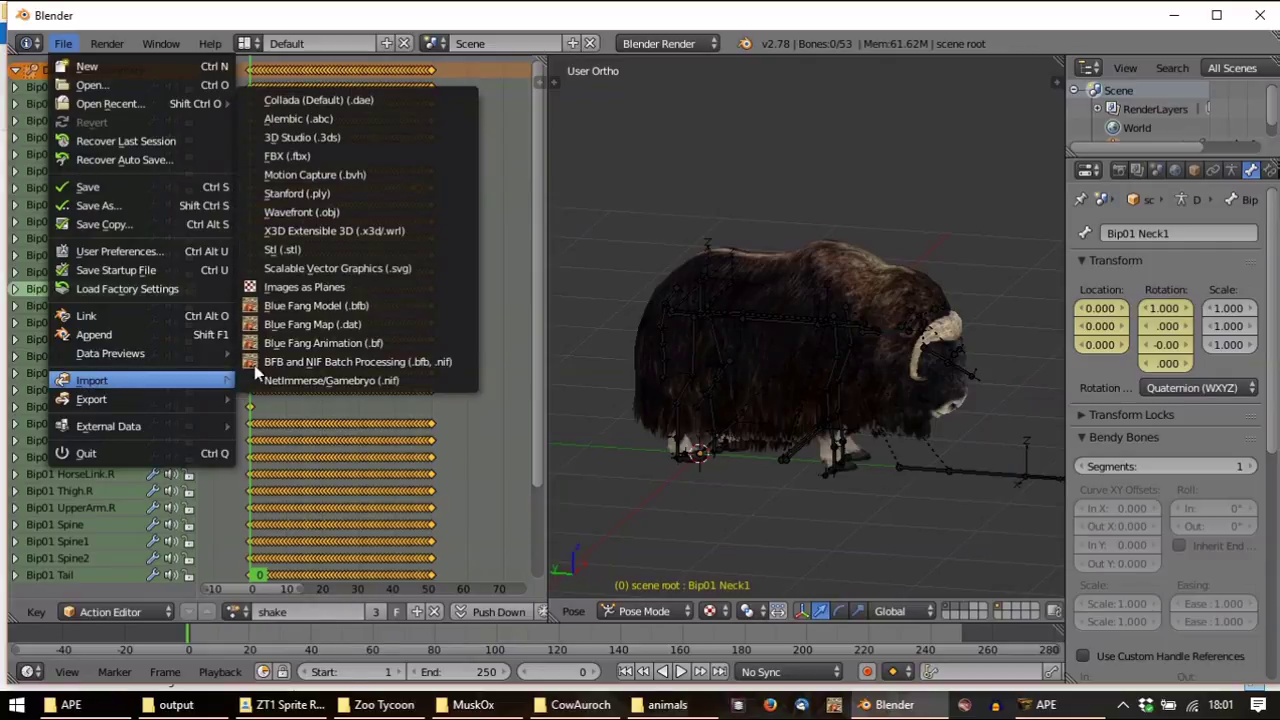
left_click(425, 348)
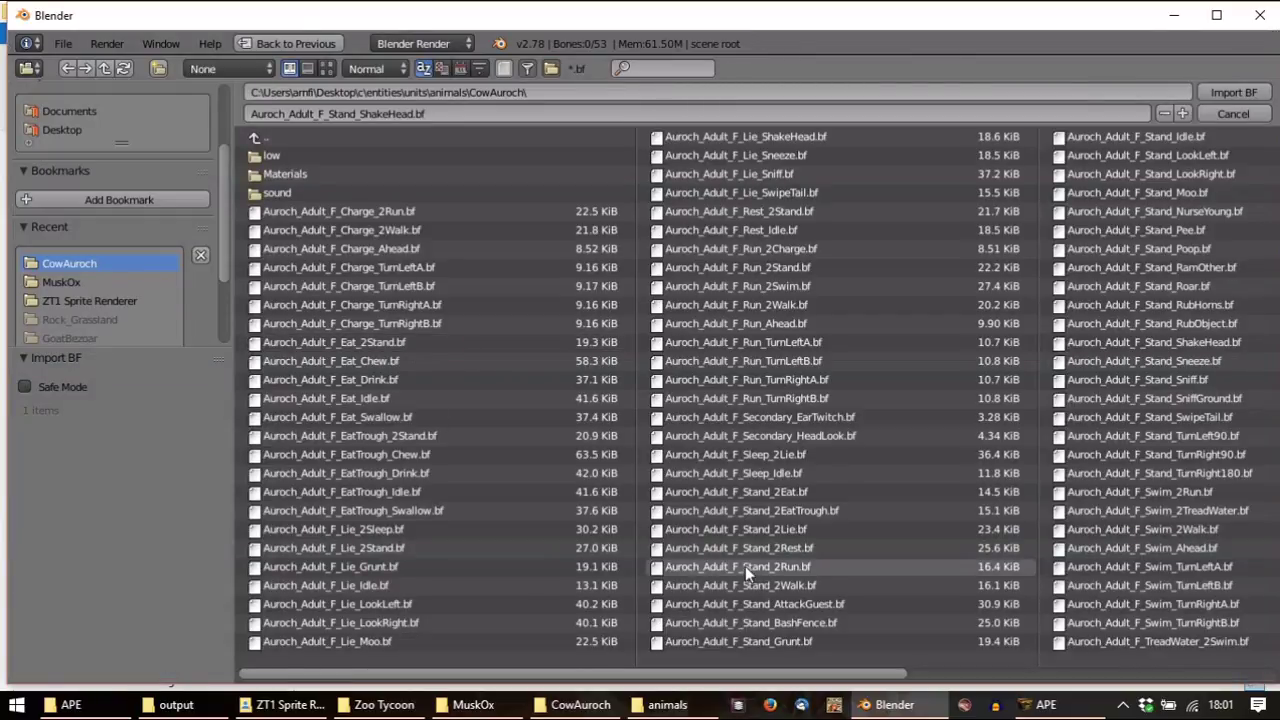
left_click(714, 475)
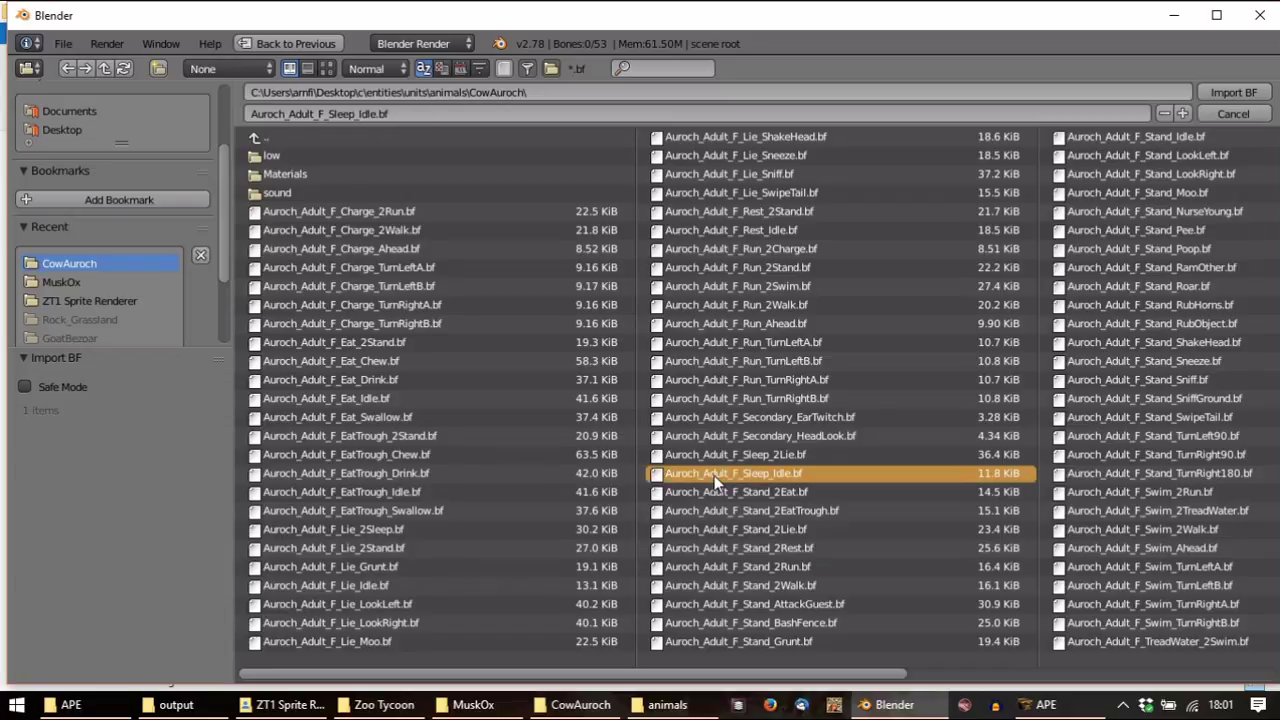
double_click(714, 475)
Name the action sideidle, play it, and check the APE viewer
type("sideidle")
key("Return")
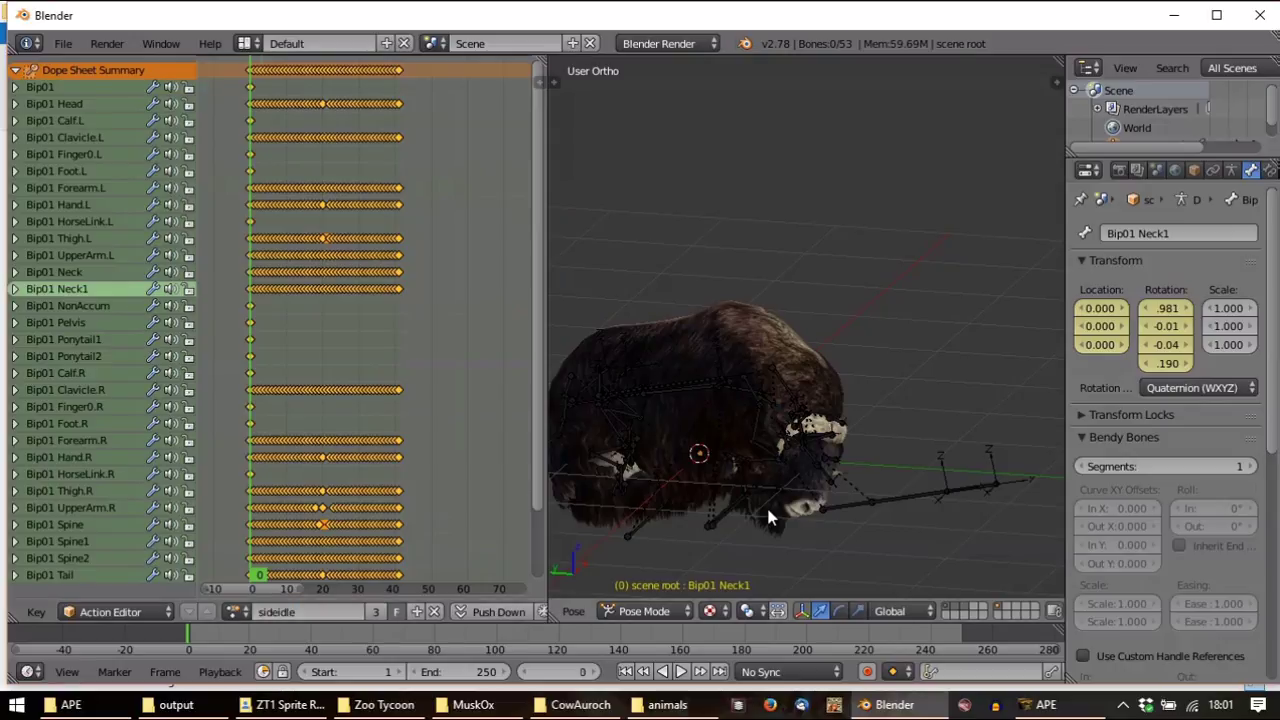
key("alt+a")
key("Escape")
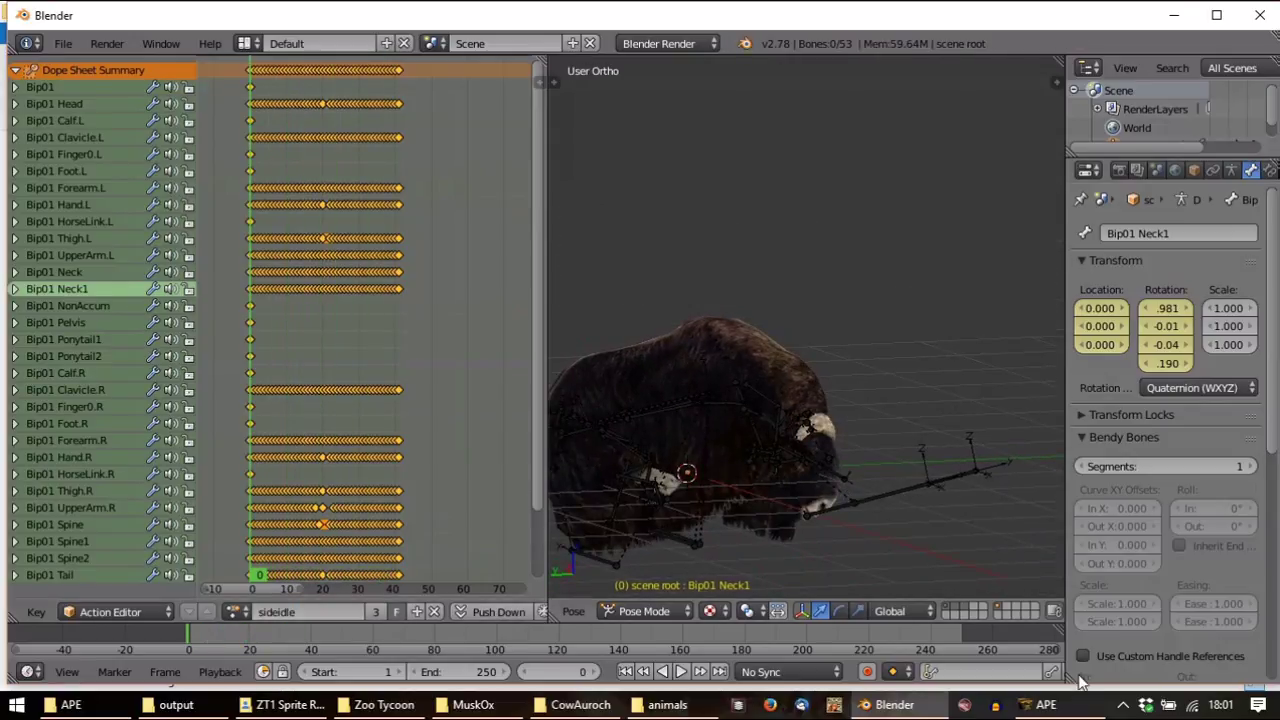
left_click(1046, 705)
scroll(949, 191, "down", 1)
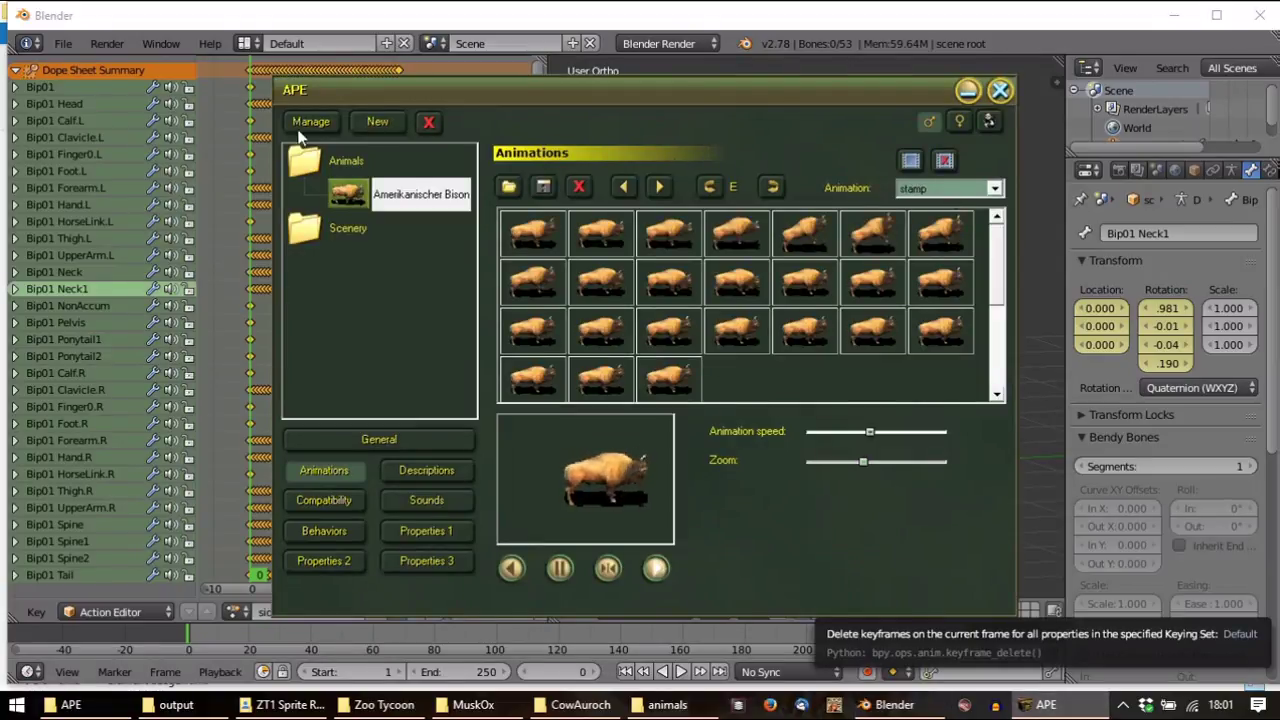
Import Stand_BashFence.bf as a Blue Fang animation onto the rig
left_click(63, 43)
mouse_move(130, 387)
left_click(361, 345)
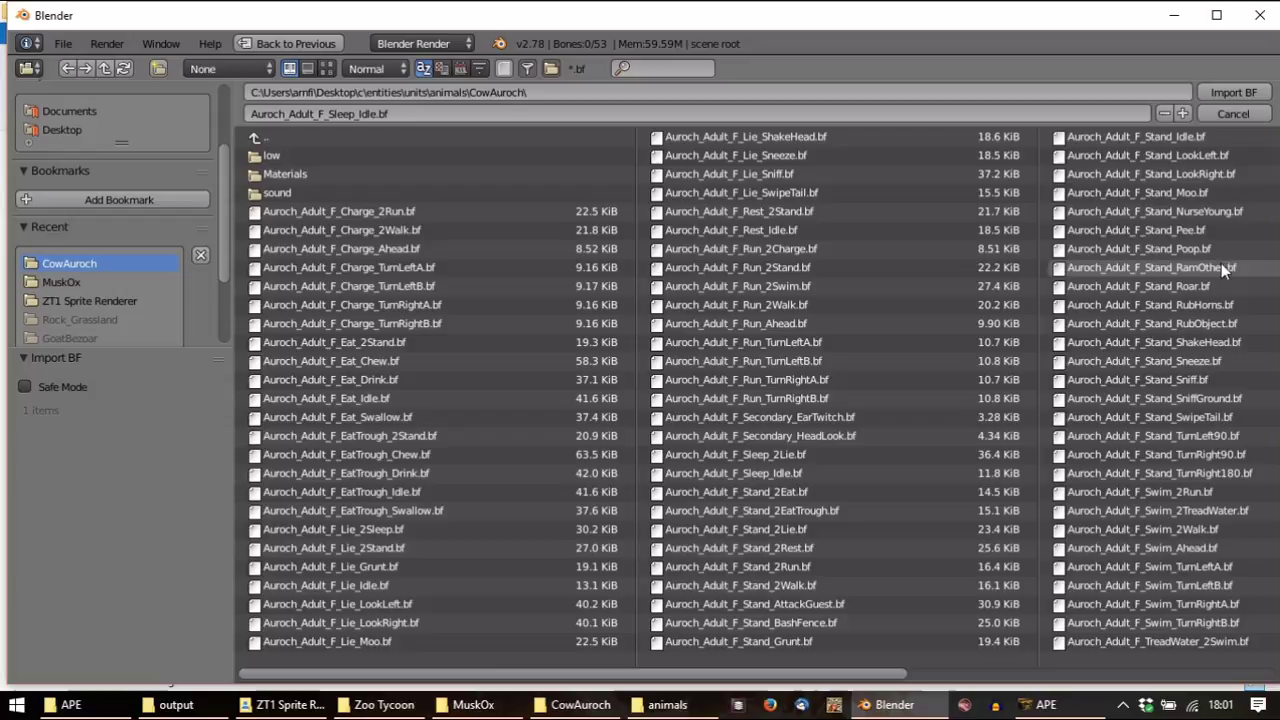
double_click(790, 623)
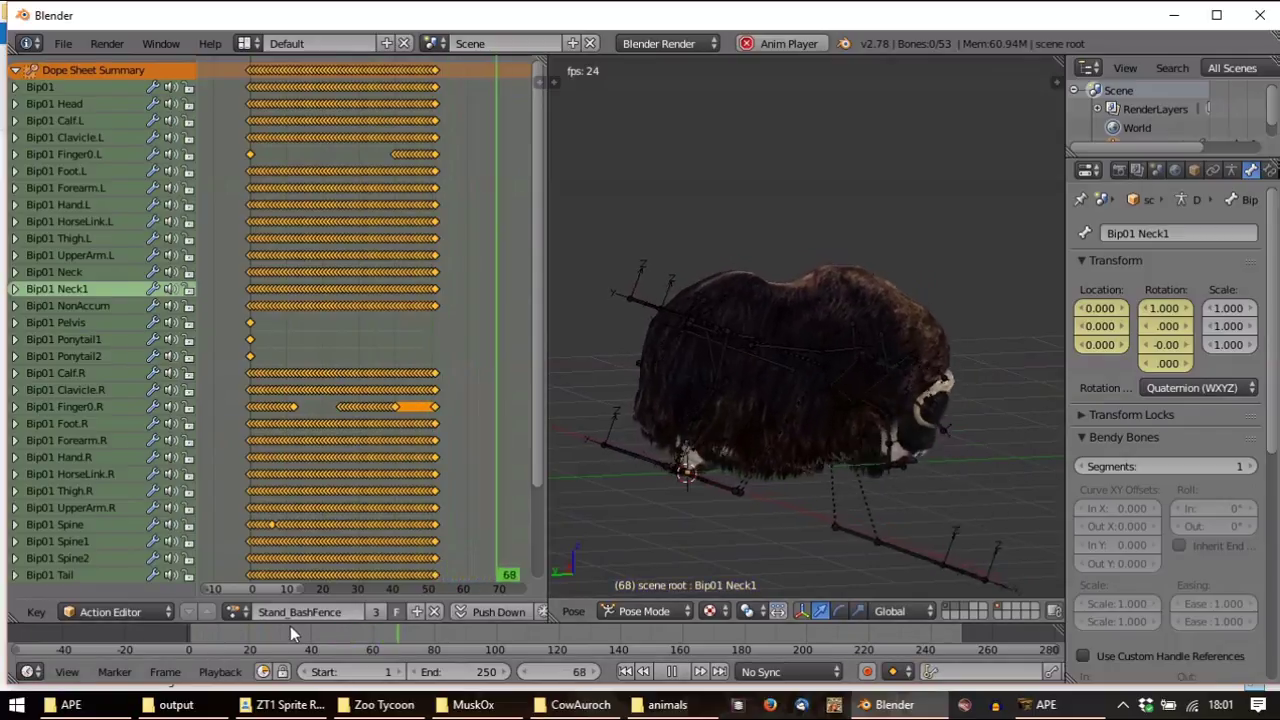
Rename the action stamp, play it once, and check the APE viewer
key("Escape")
key("BackSpace")
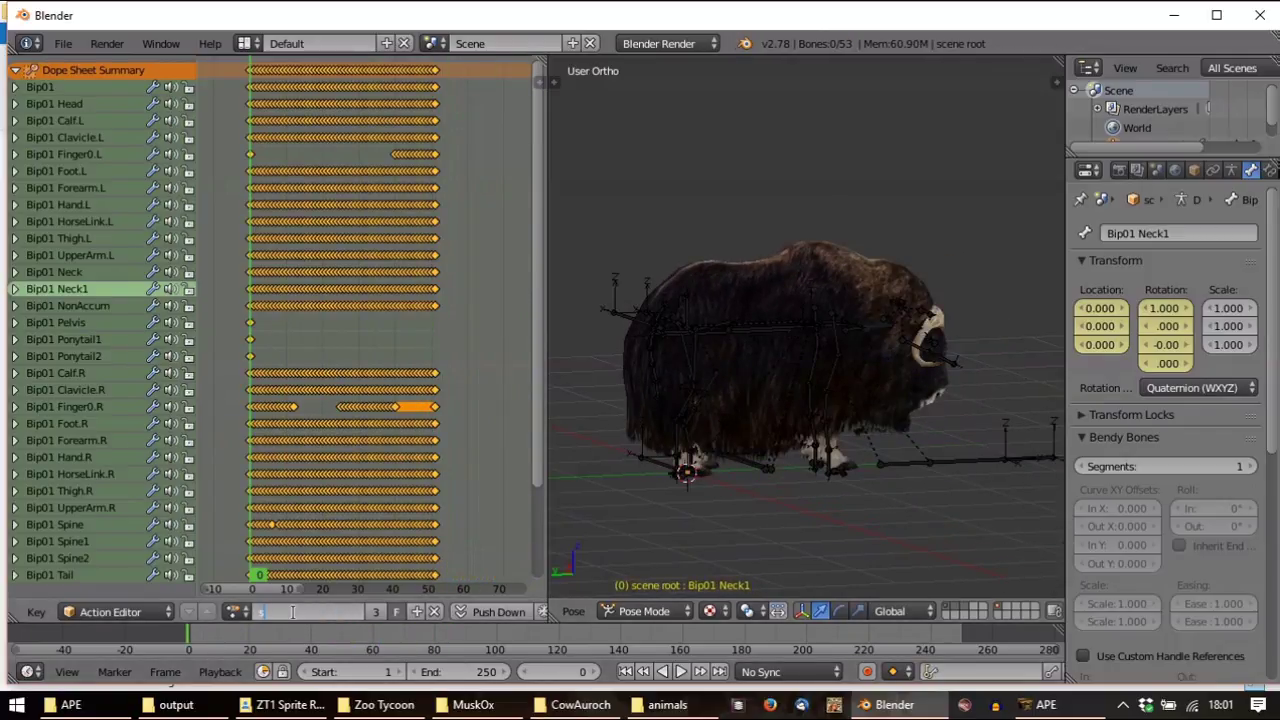
key("Return")
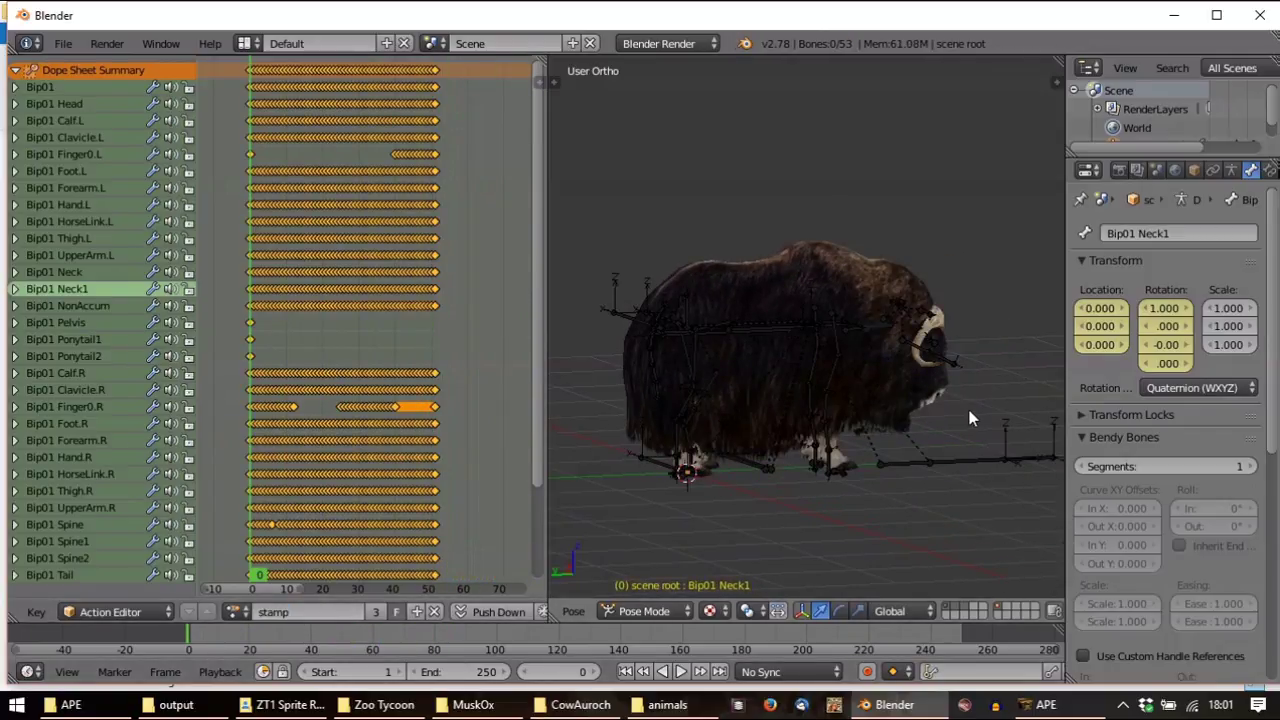
key("alt+a")
key("Escape")
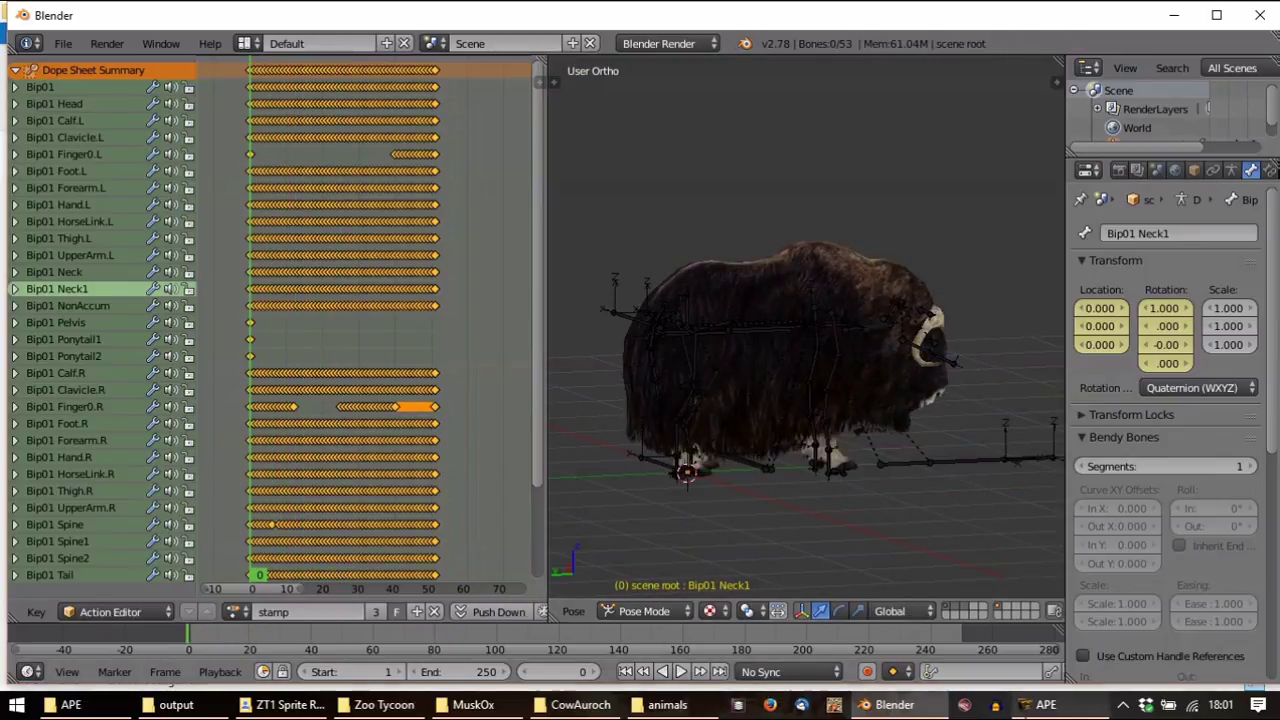
left_click(1046, 704)
scroll(965, 190, "down", 1)
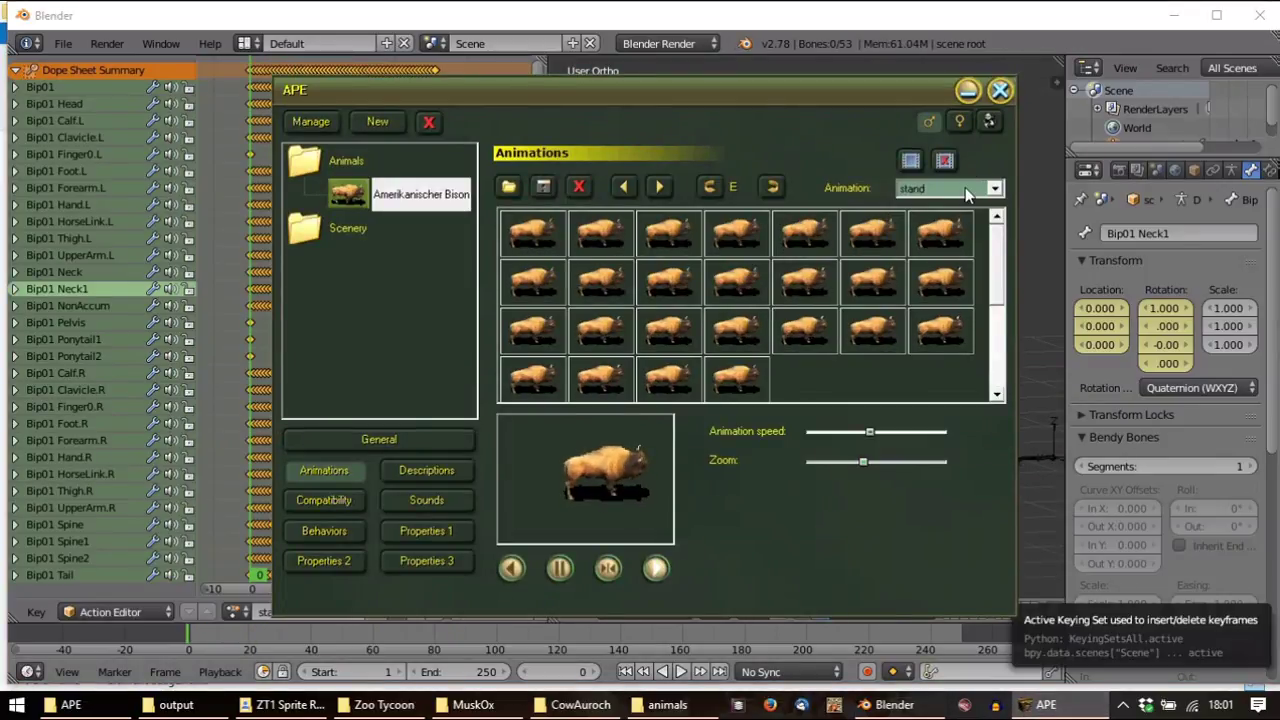
Import the Stand_Idle animation onto the rig, name its action stand, and glance at APE
left_click(63, 43)
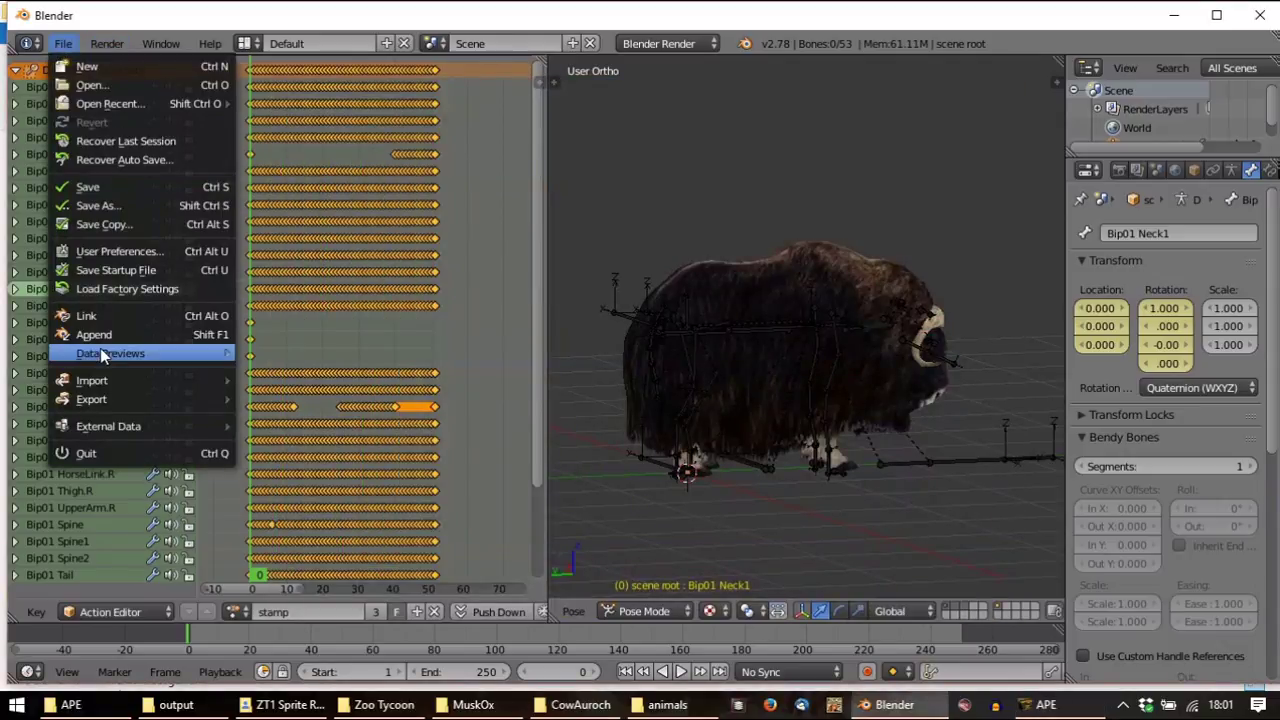
mouse_move(109, 376)
left_click(374, 349)
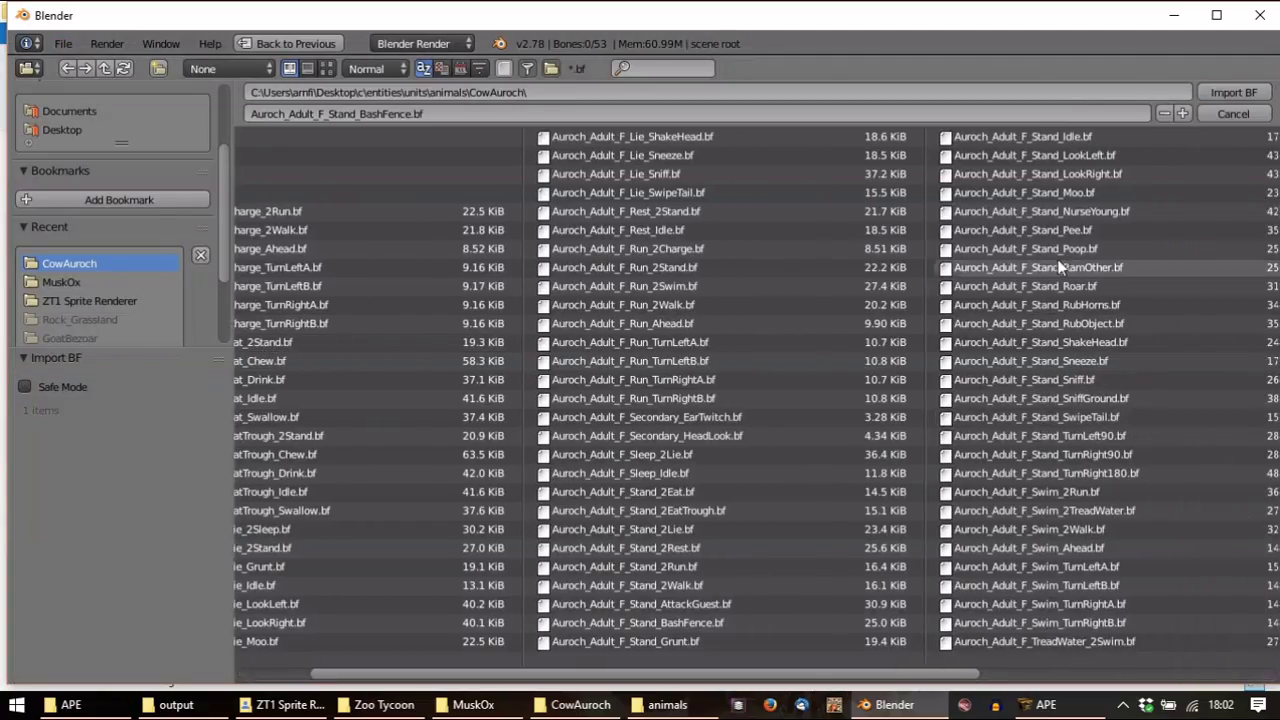
double_click(1067, 140)
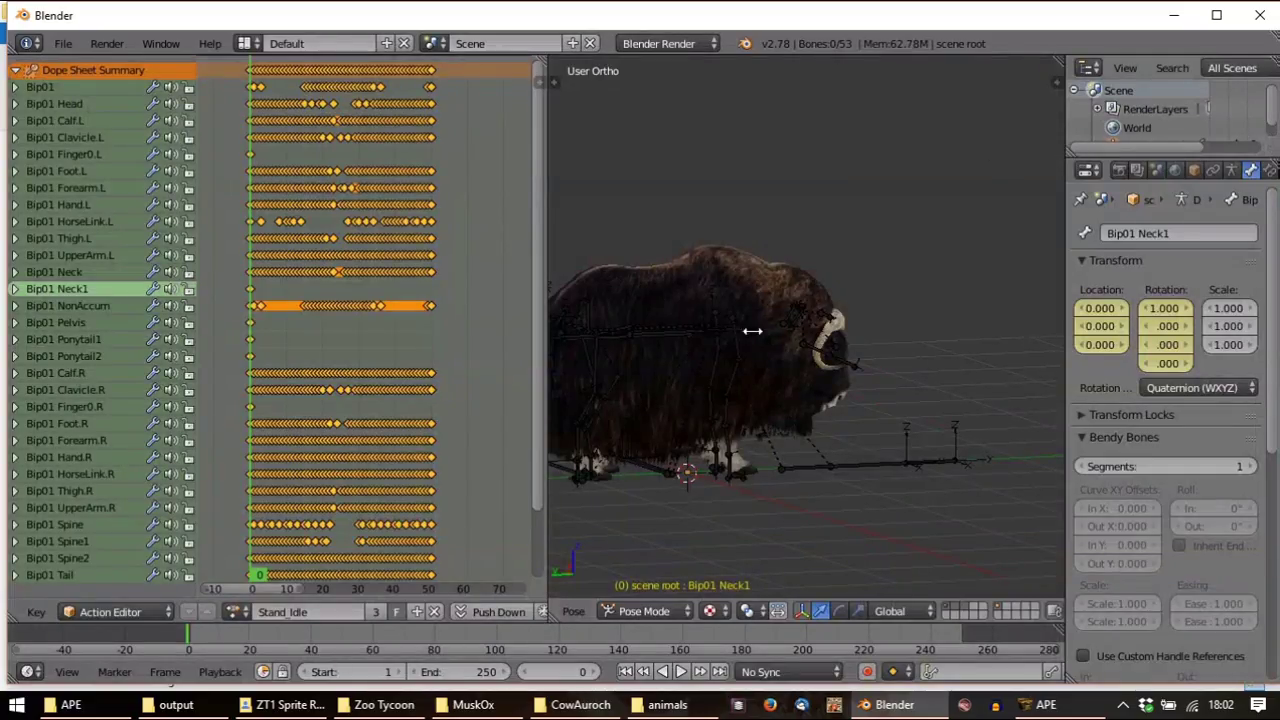
left_click(328, 608)
key("BackSpace")
type("stan")
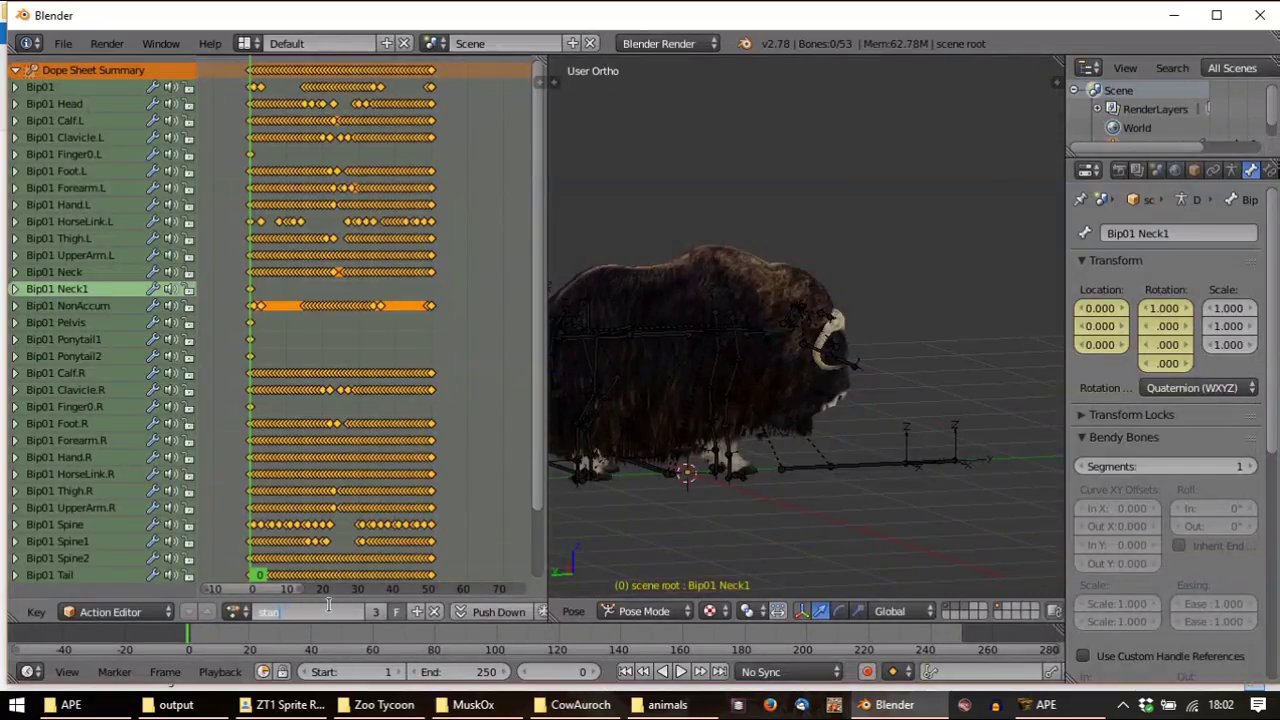
type("d")
key("Return")
left_click(1040, 704)
scroll(990, 190, "down", 1)
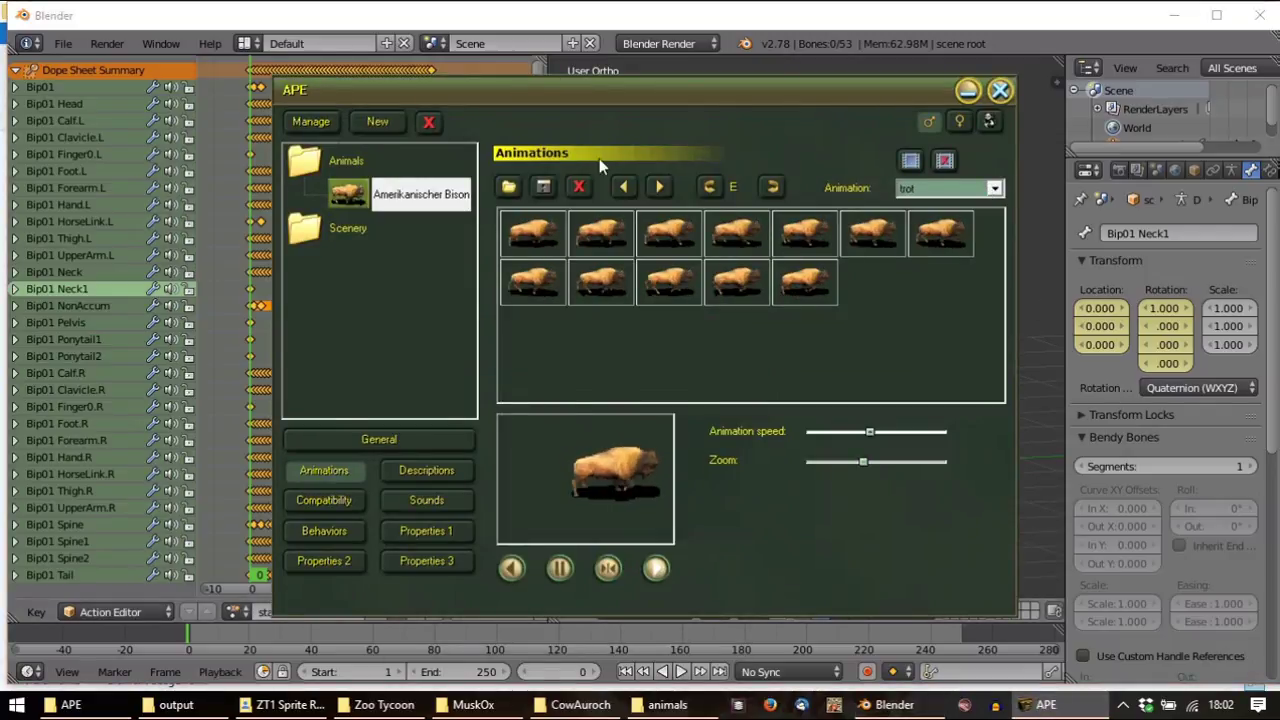
left_click(46, 40)
Import the Charge_Ahead animation onto the rig and name its action trot
left_click(63, 47)
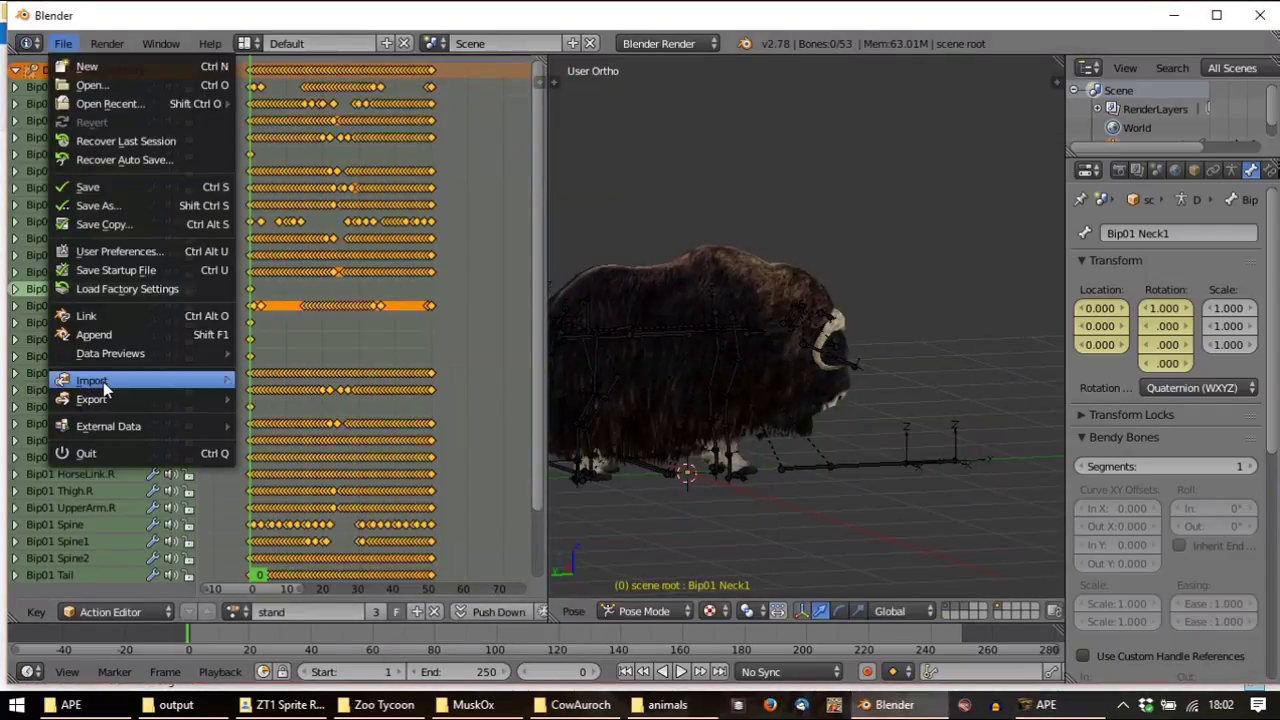
mouse_move(103, 381)
left_click(373, 344)
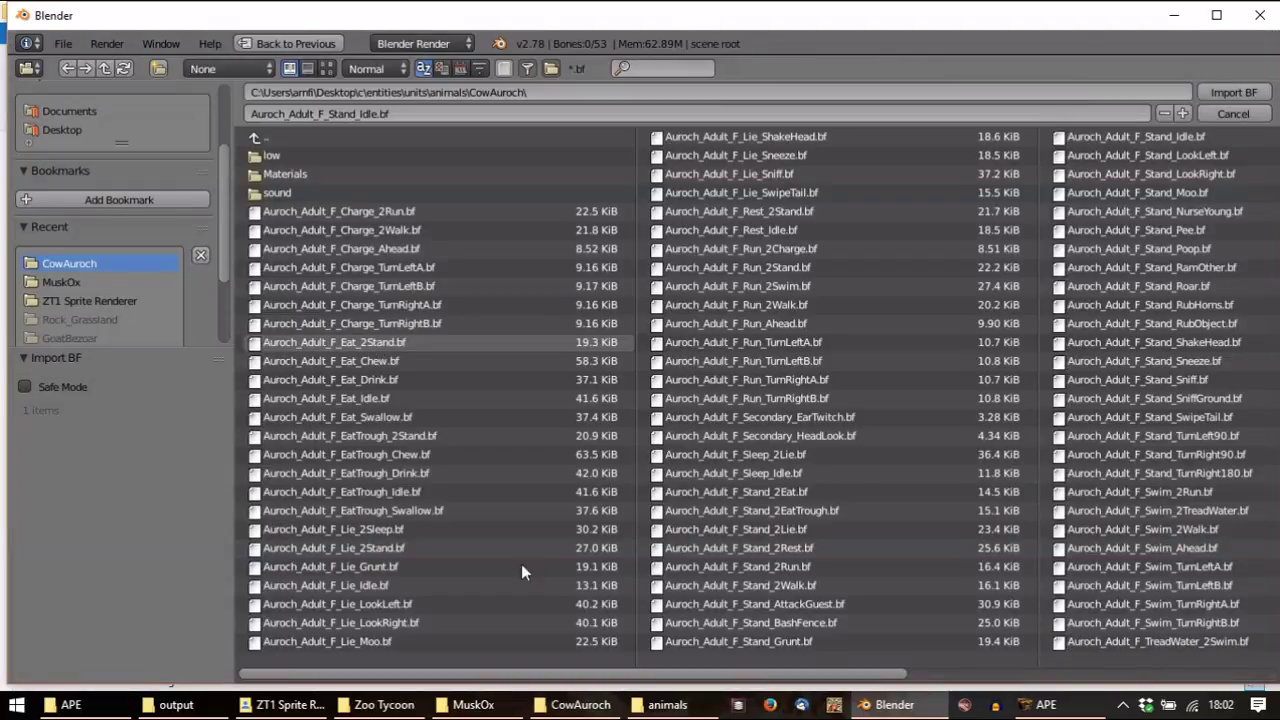
scroll(668, 680, "down", 5)
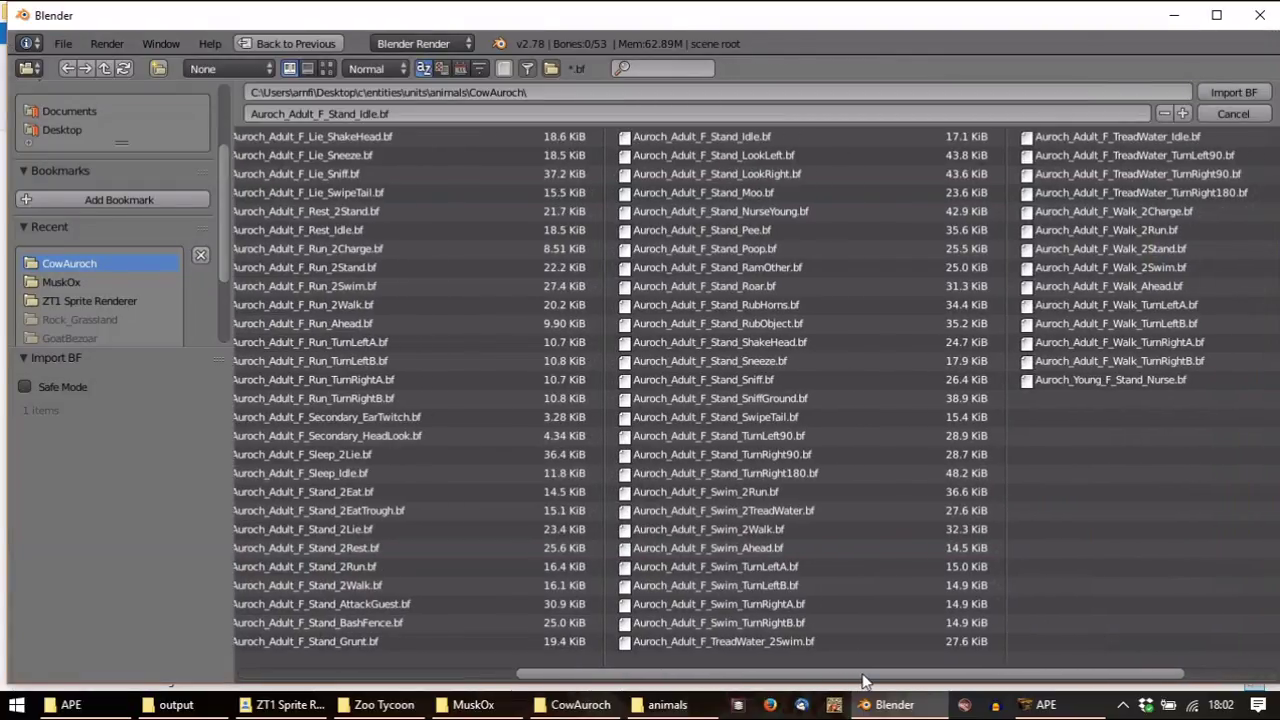
scroll(600, 674, "up", 4)
scroll(597, 665, "up", 1)
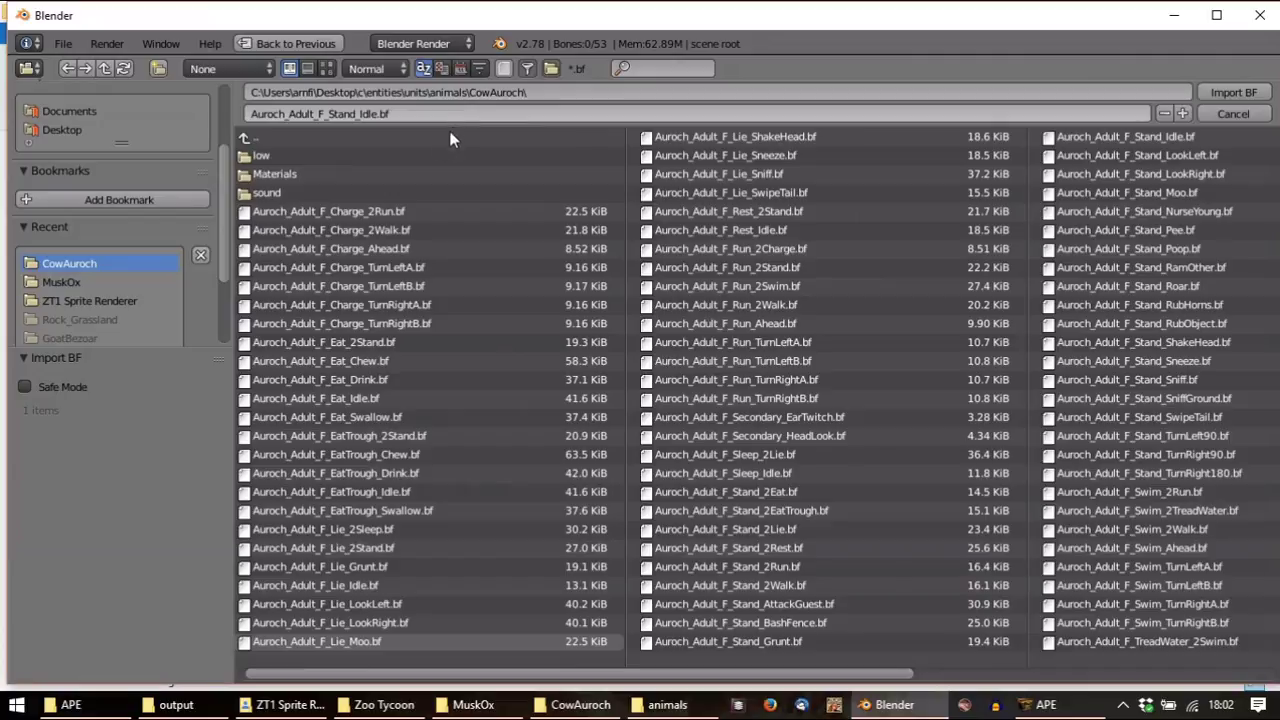
double_click(359, 250)
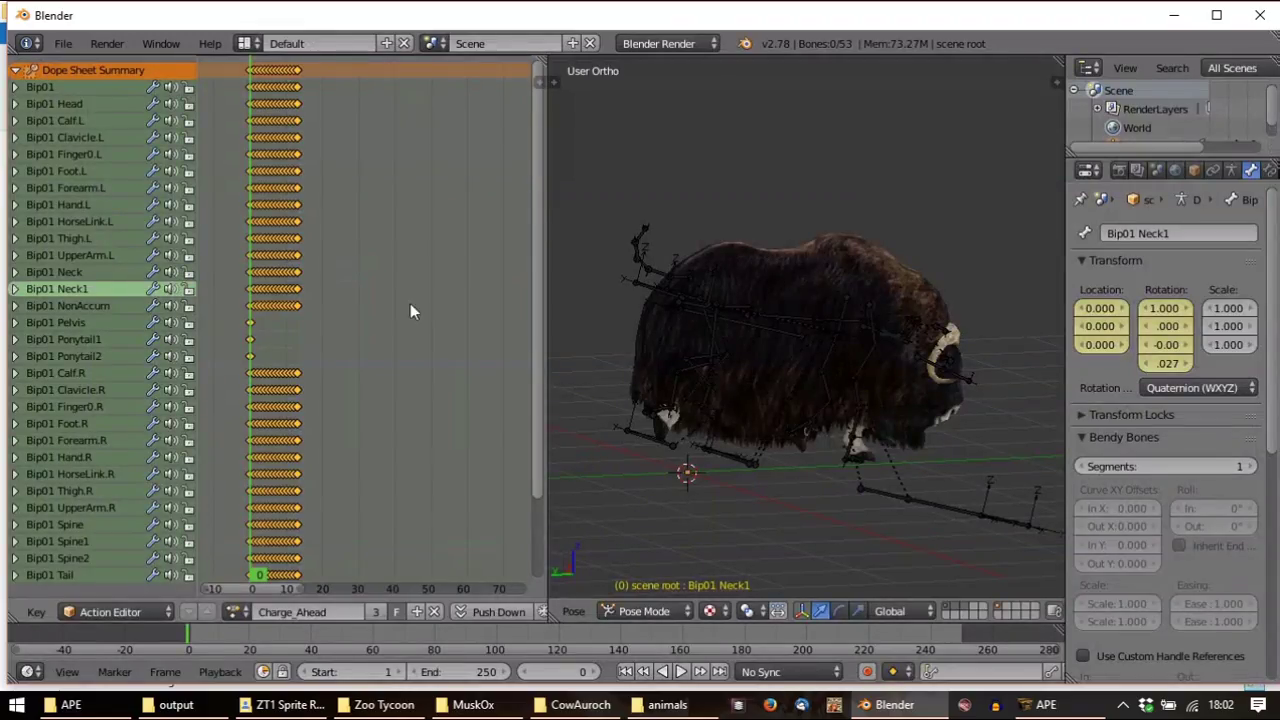
middle_click_drag(884, 377, 700, 400)
key("Escape")
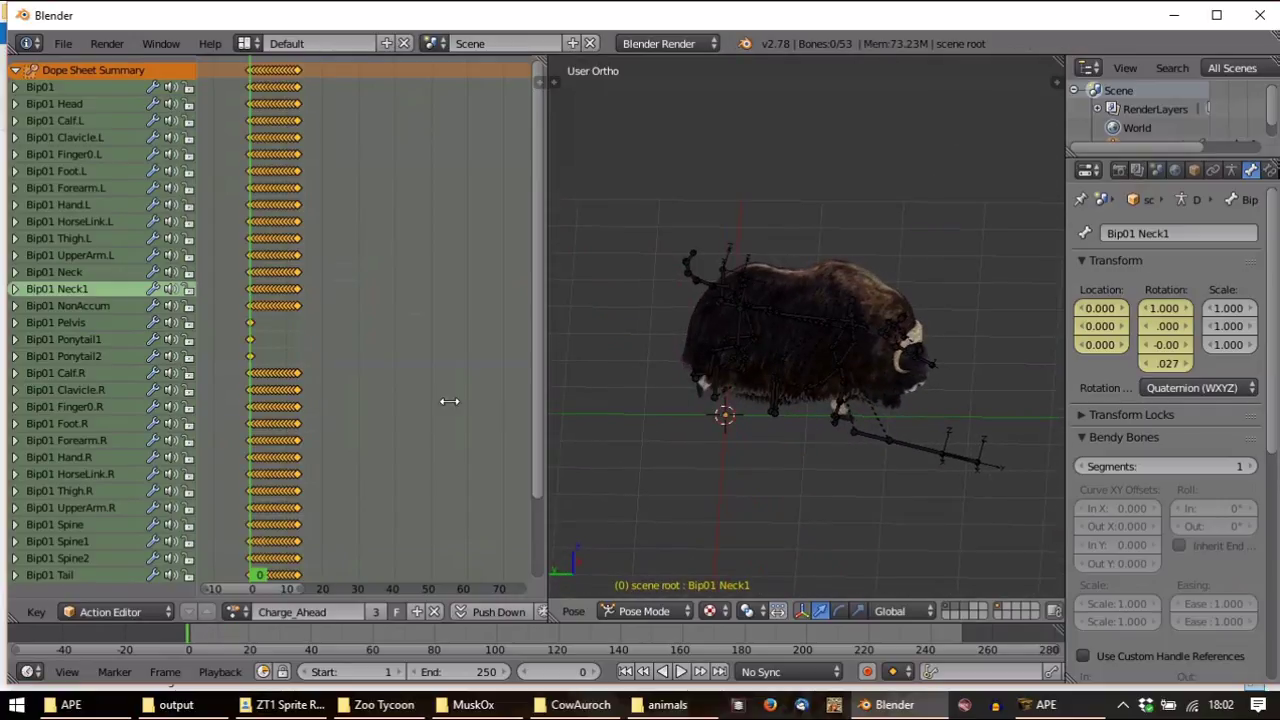
left_click(318, 612)
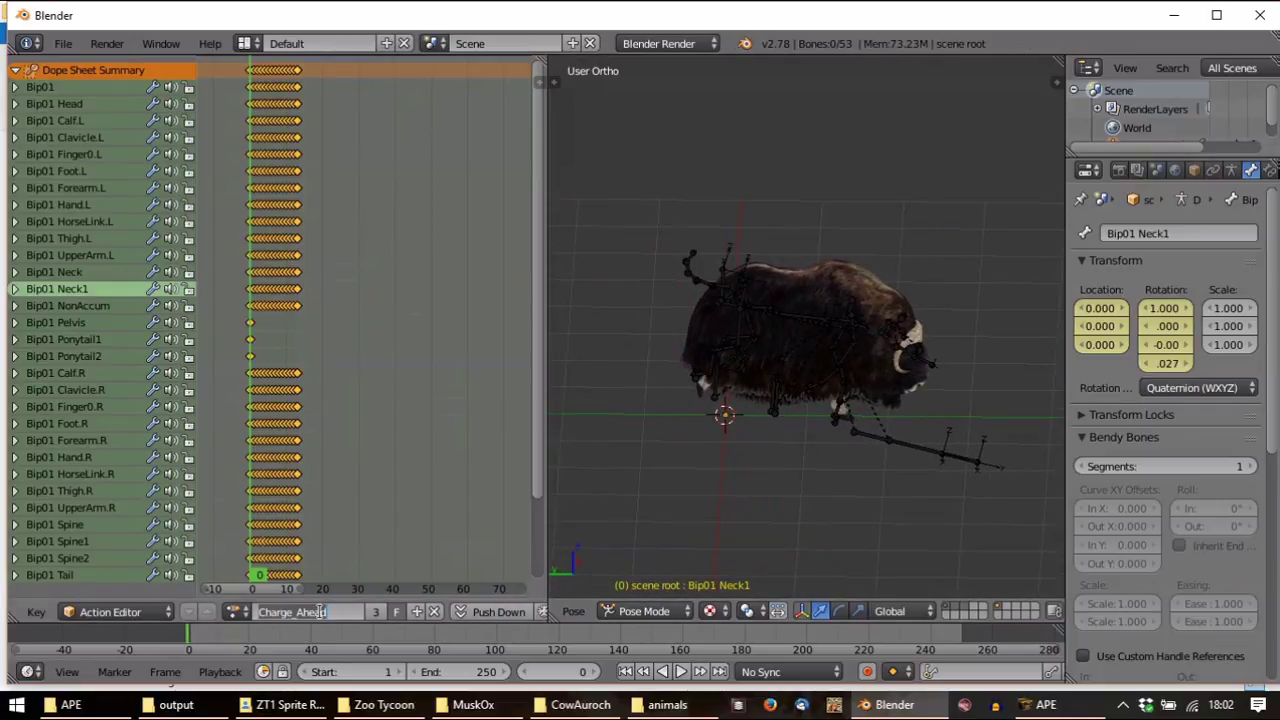
key("BackSpace")
type("trot")
key("Return")
Show the walk reference animation in APE
left_click(1075, 708)
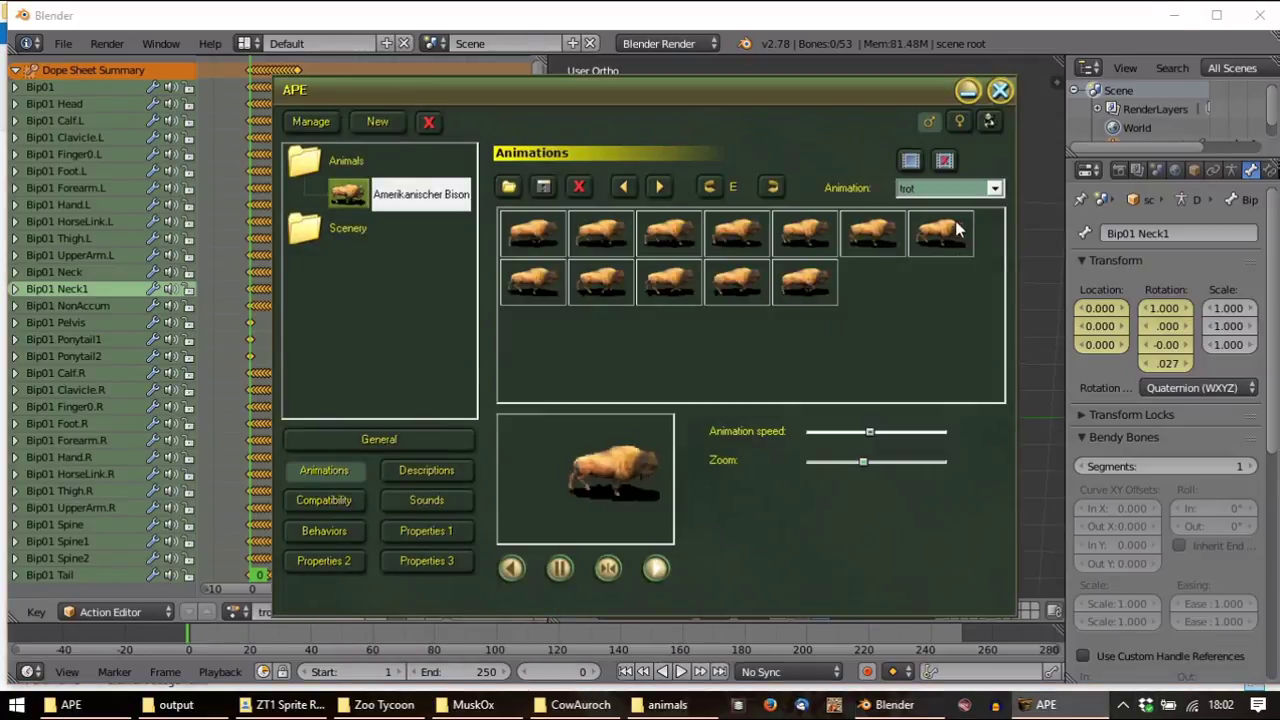
left_click(974, 189)
left_click(926, 292)
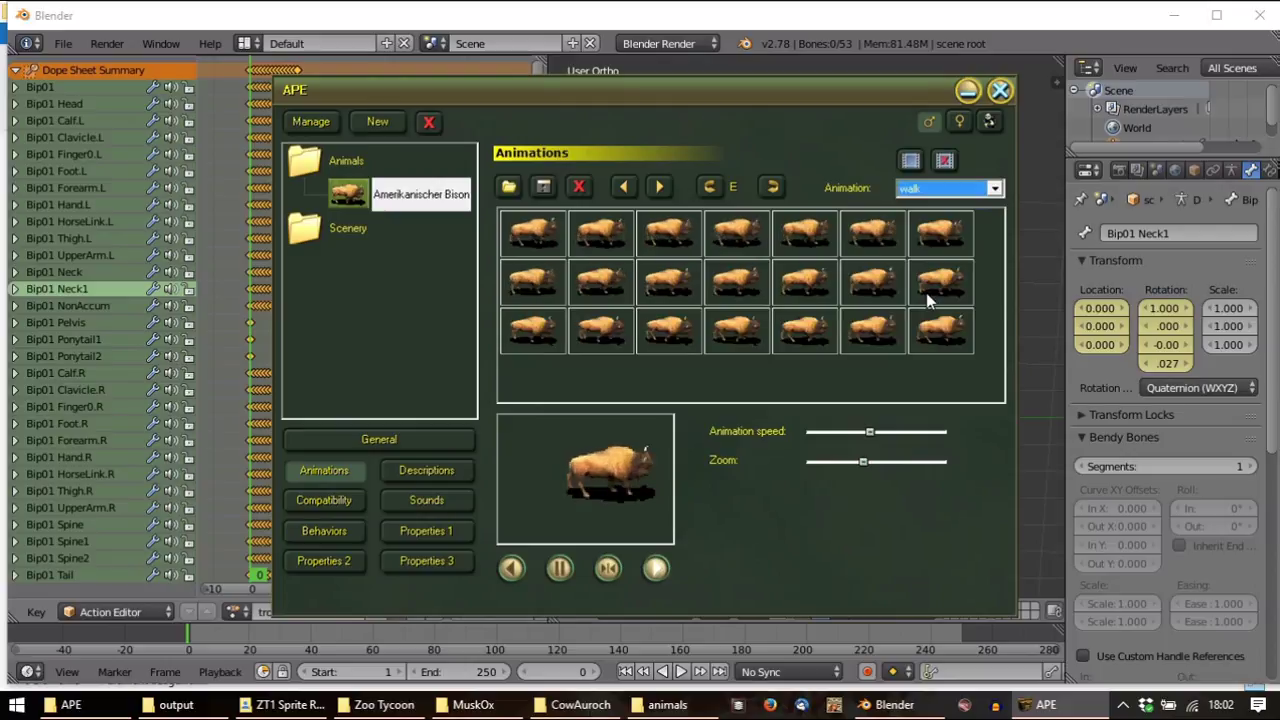
Import Auroch_Adult_F_Walk_Ahead.bf onto the rig and name its action walk
left_click(720, 10)
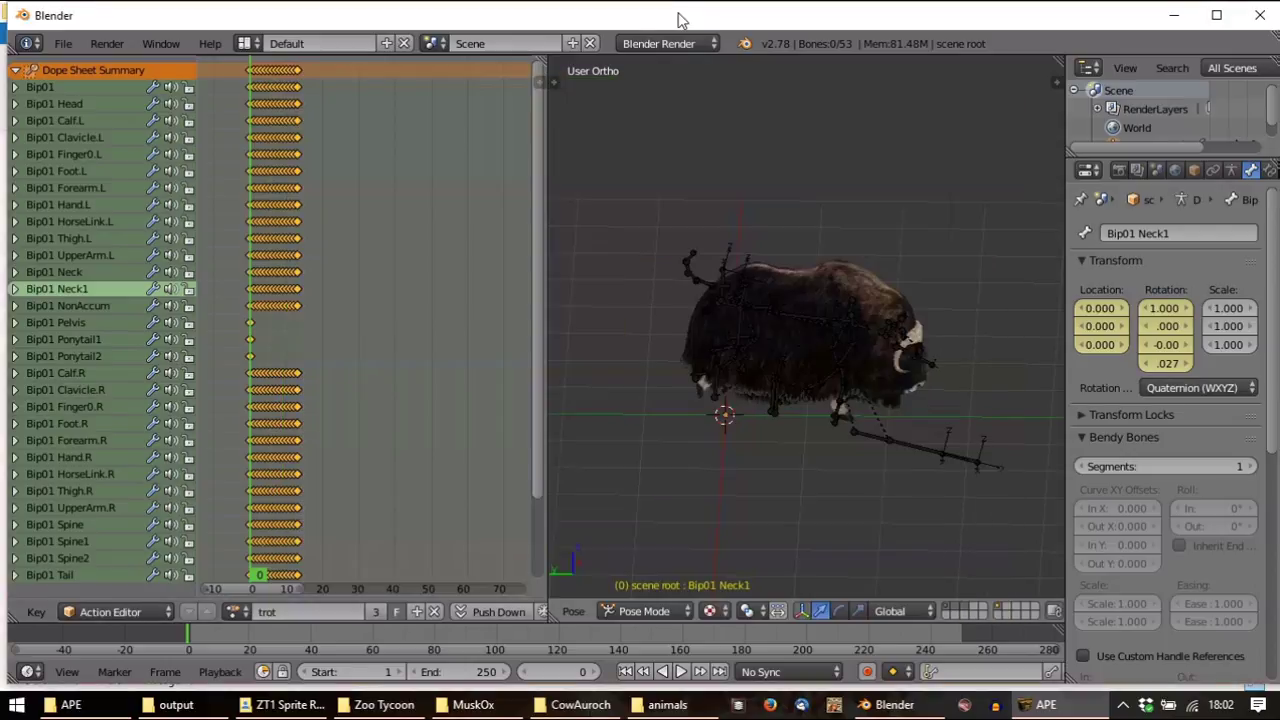
left_click(63, 43)
mouse_move(91, 380)
left_click(350, 337)
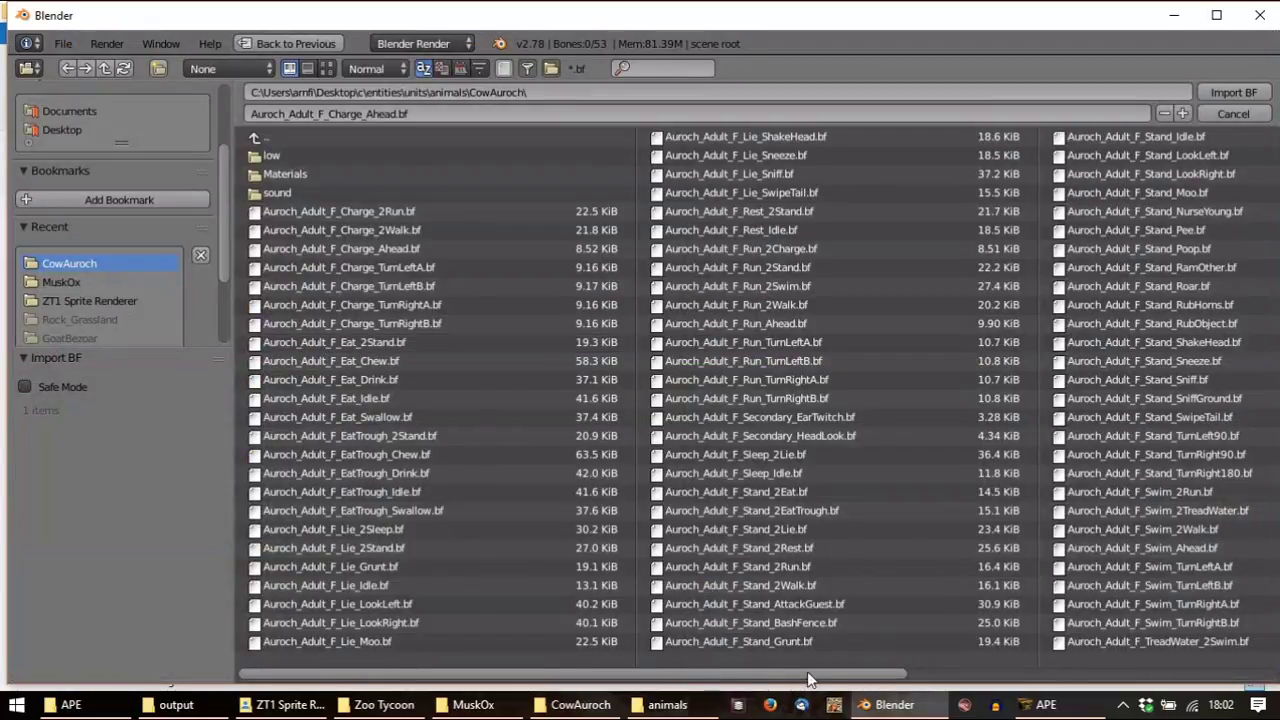
left_click_drag(807, 673, 1014, 471)
double_click(1008, 285)
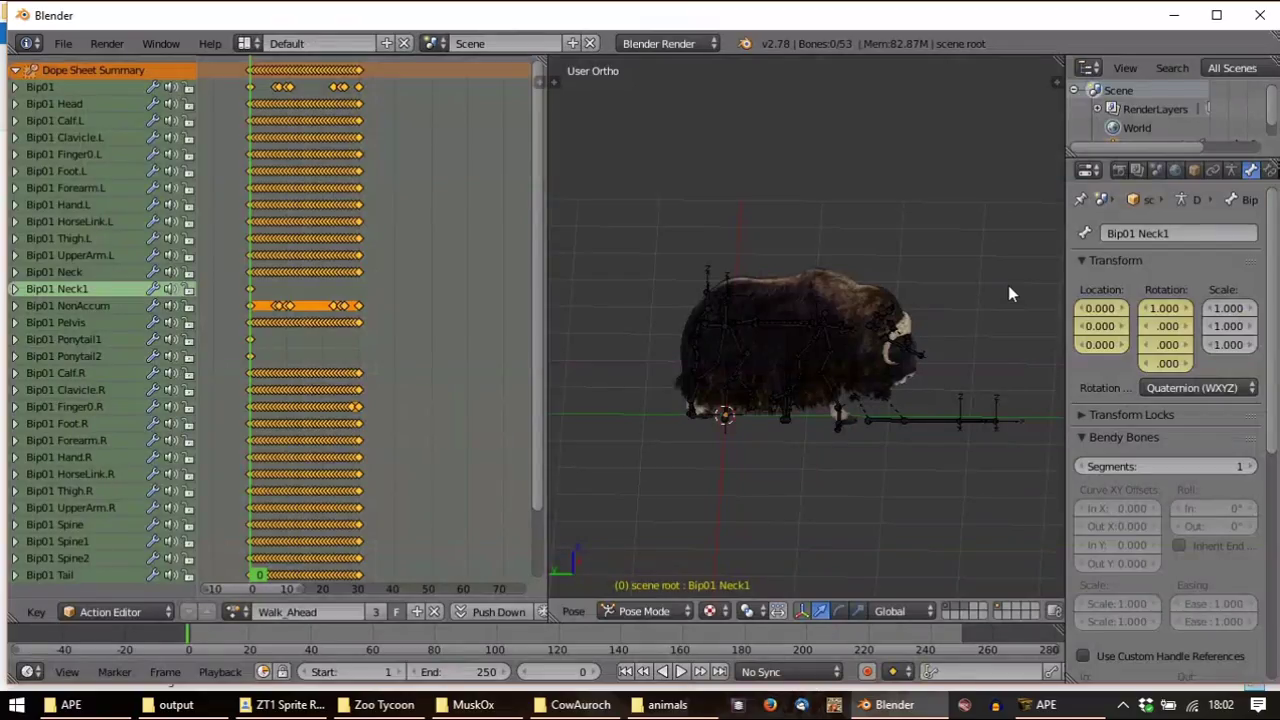
left_click(287, 612)
type("walk")
key("Return")
Play the walk action several times and compare it with APE's bison walk
key("alt+a")
key("Escape")
middle_click_drag(818, 348, 784, 388)
key("alt+a")
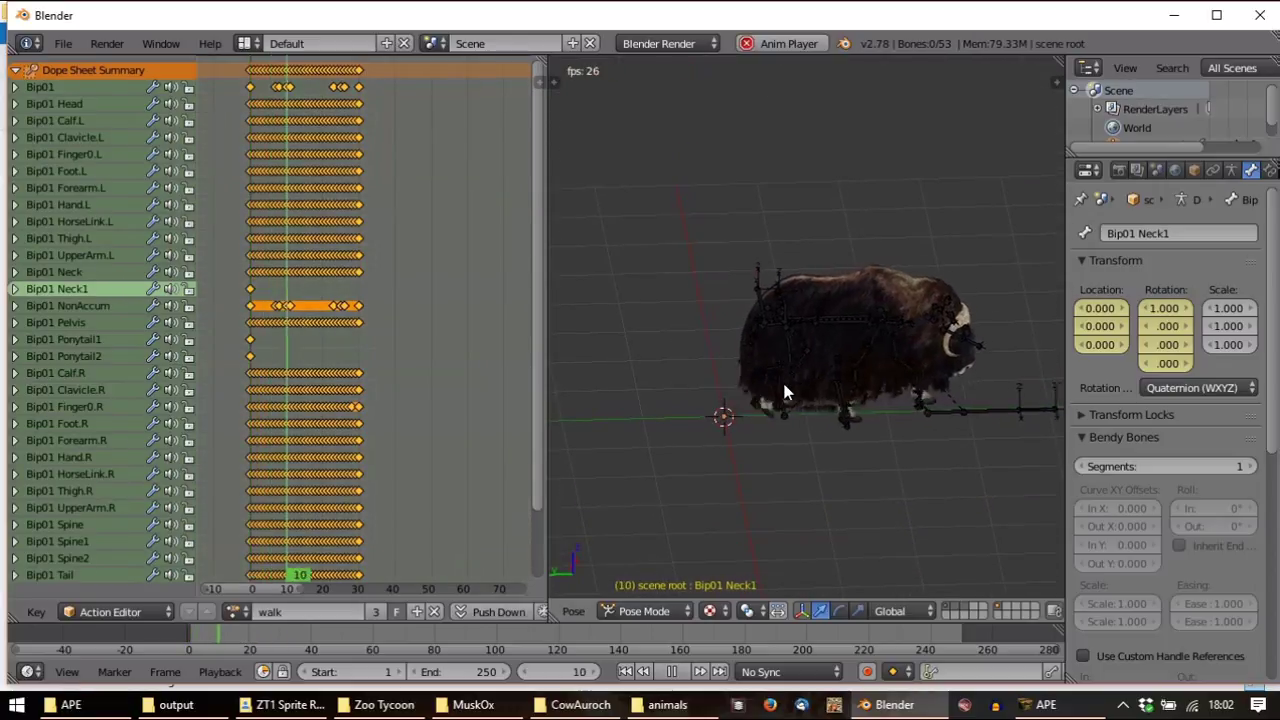
key("Escape")
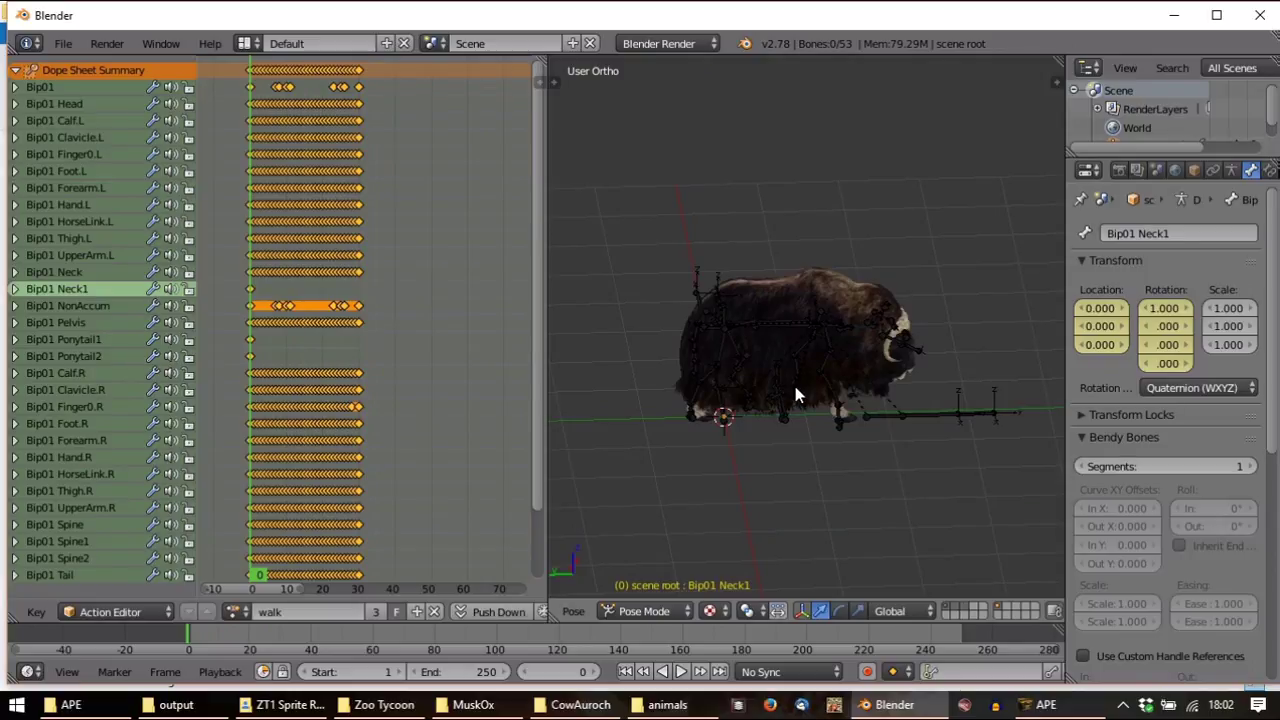
key("alt+a")
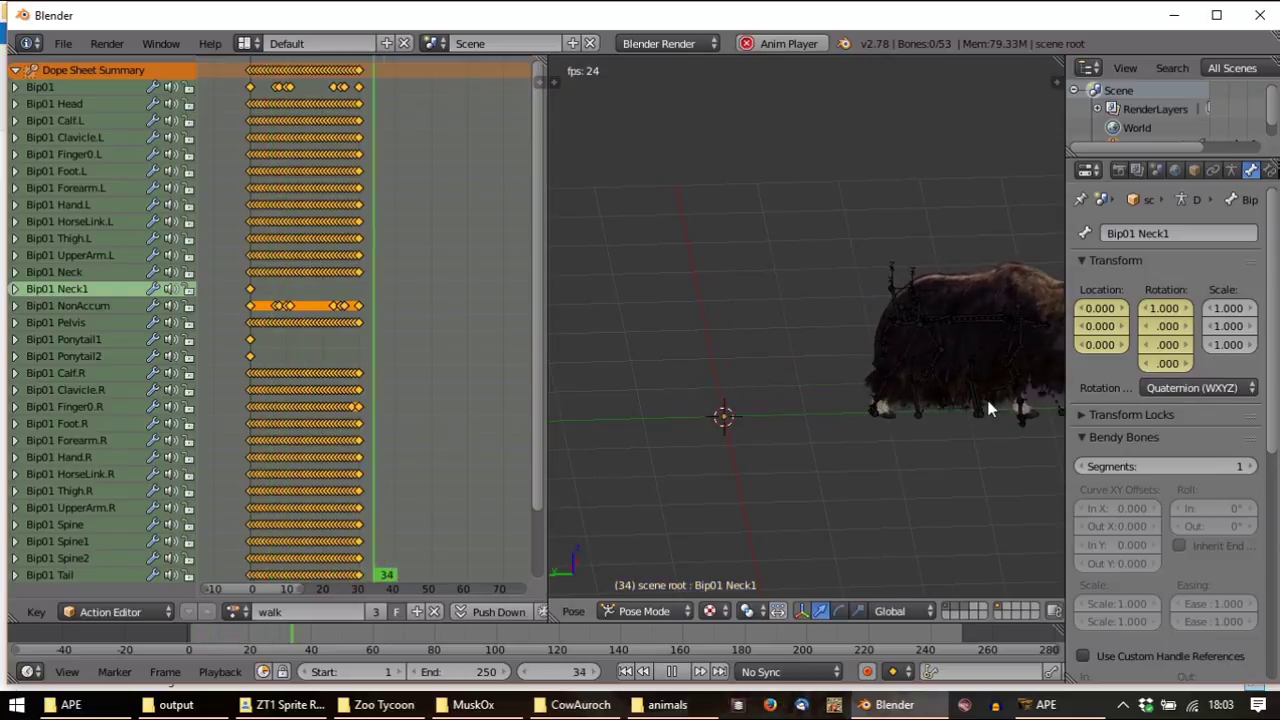
key("Escape")
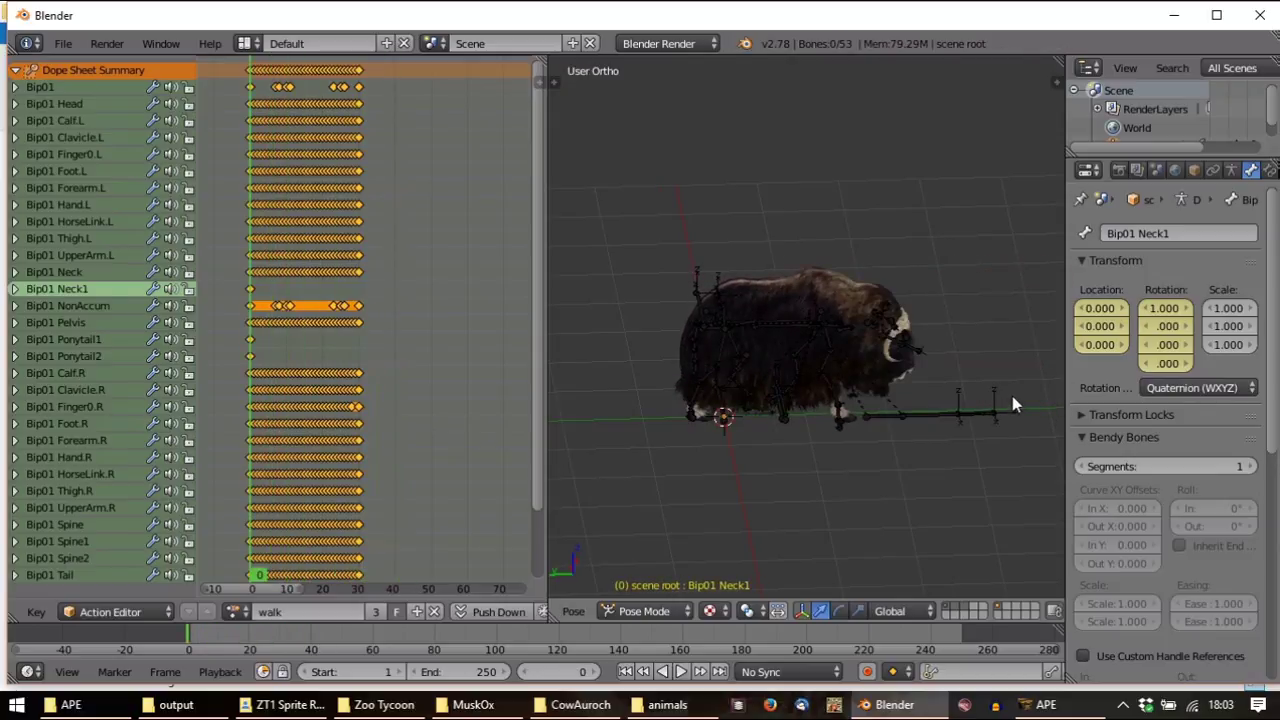
left_click(1045, 705)
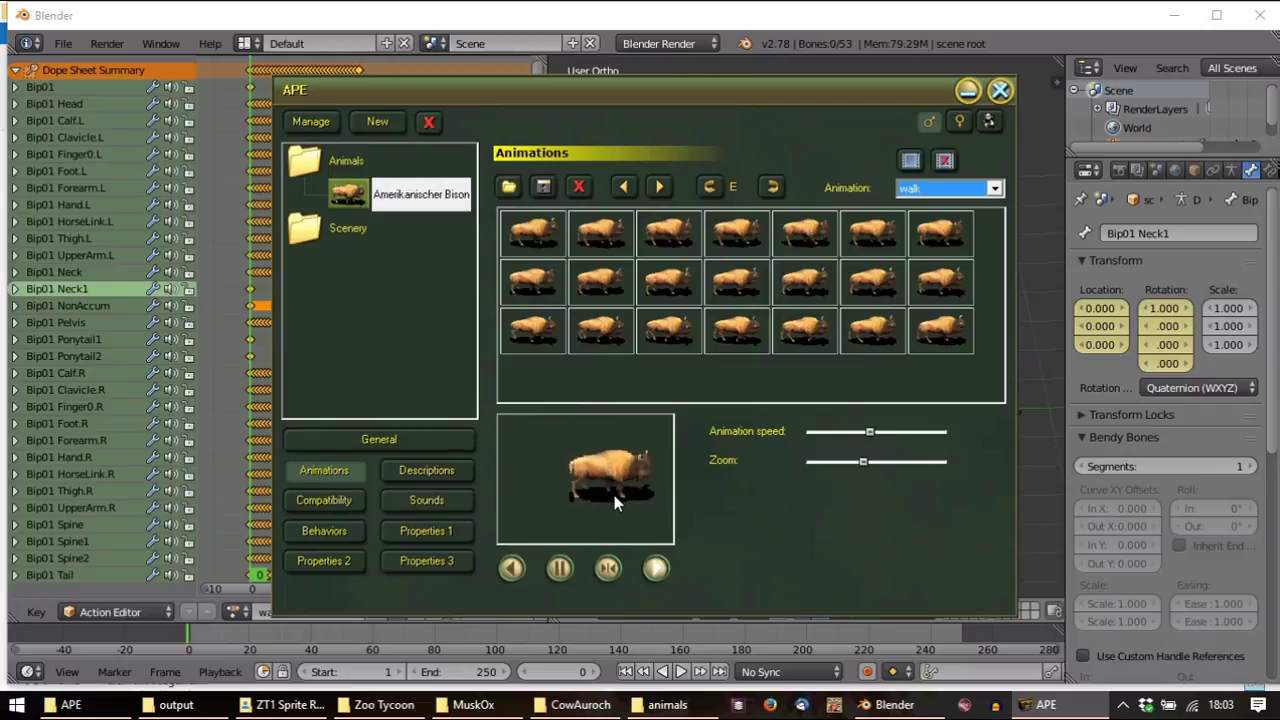
left_click(755, 21)
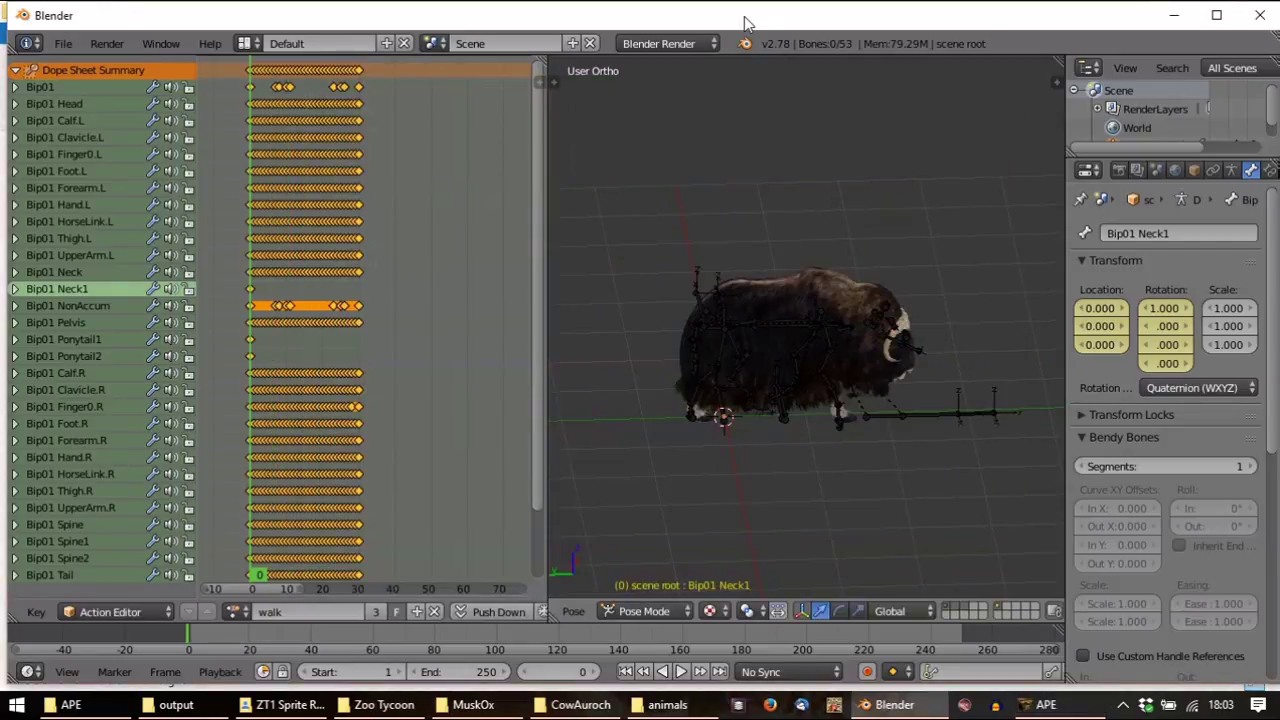
In Render properties, play the walk, then try ZT1 Sprite Rendering's Mute Bip01 Y Movement
left_click(1120, 169)
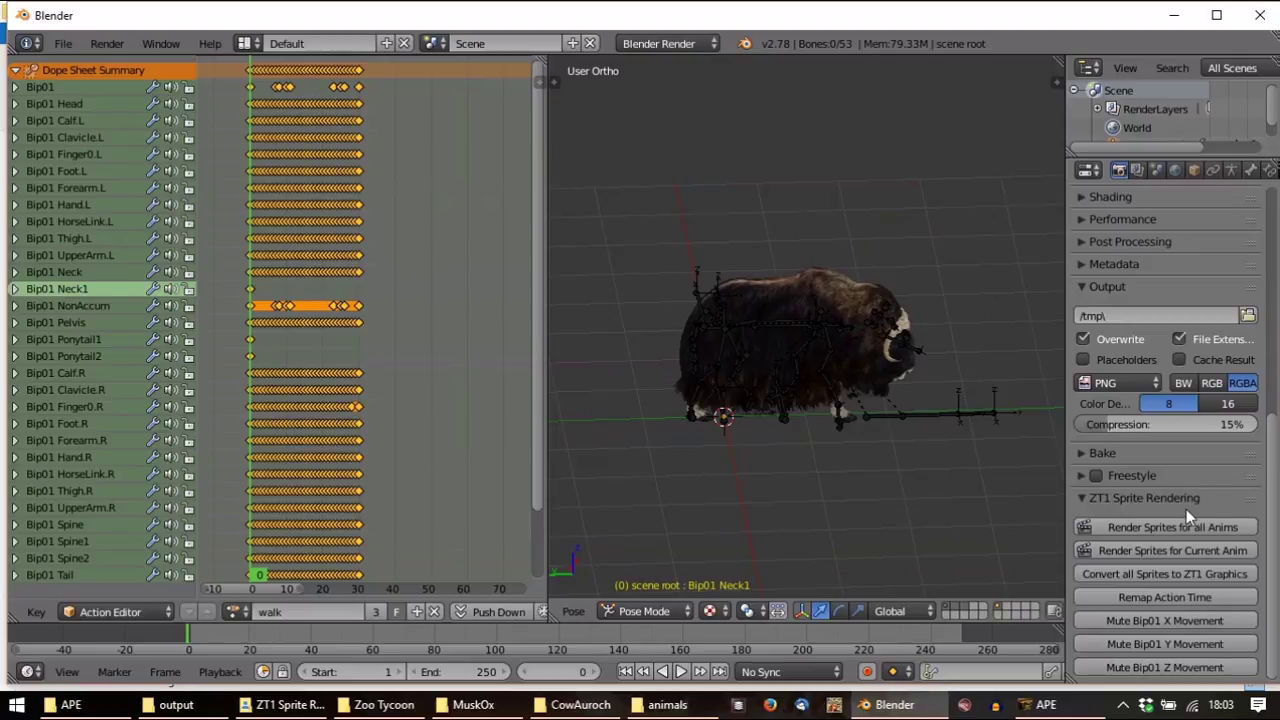
middle_click_drag(861, 435, 870, 383)
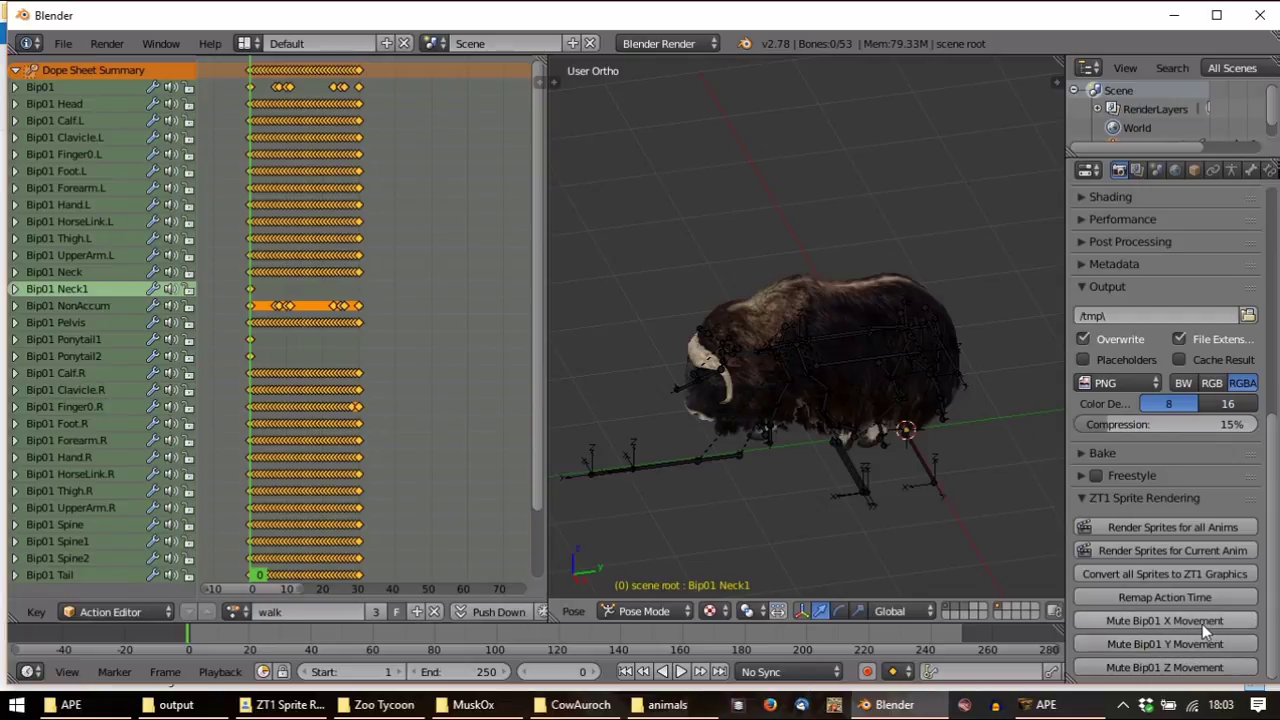
middle_click_drag(789, 500, 808, 285)
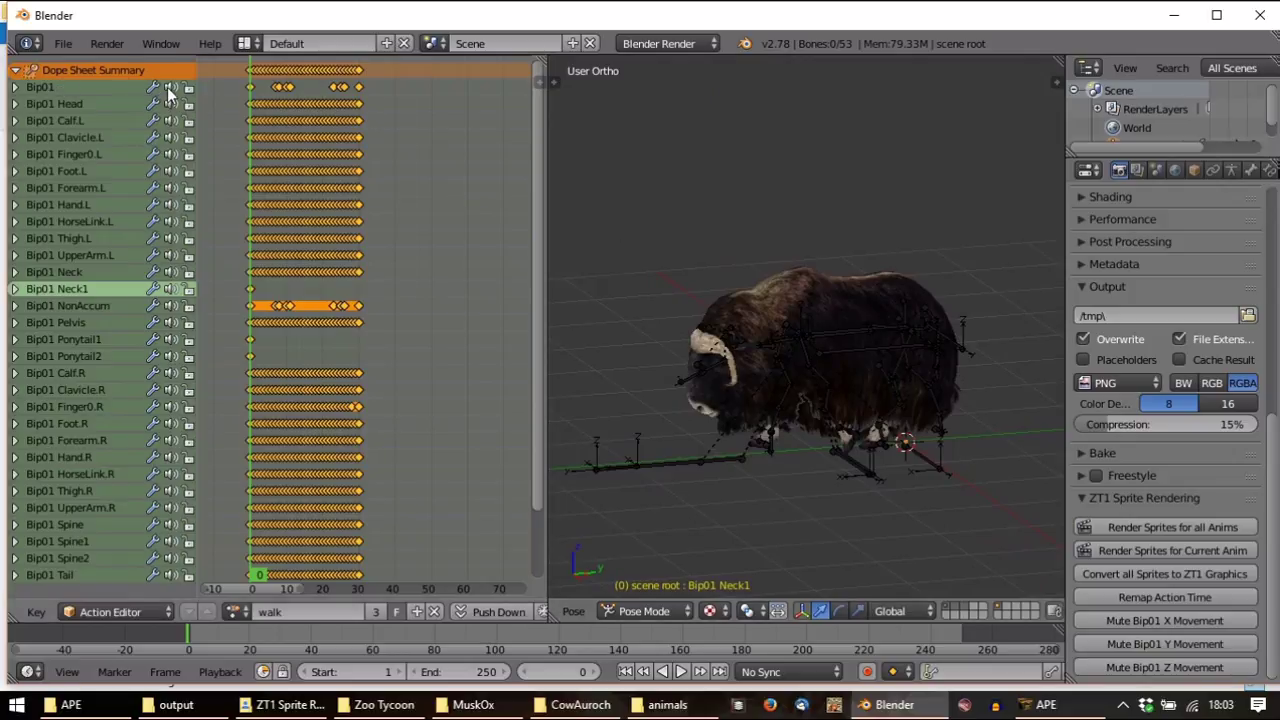
key("alt+a")
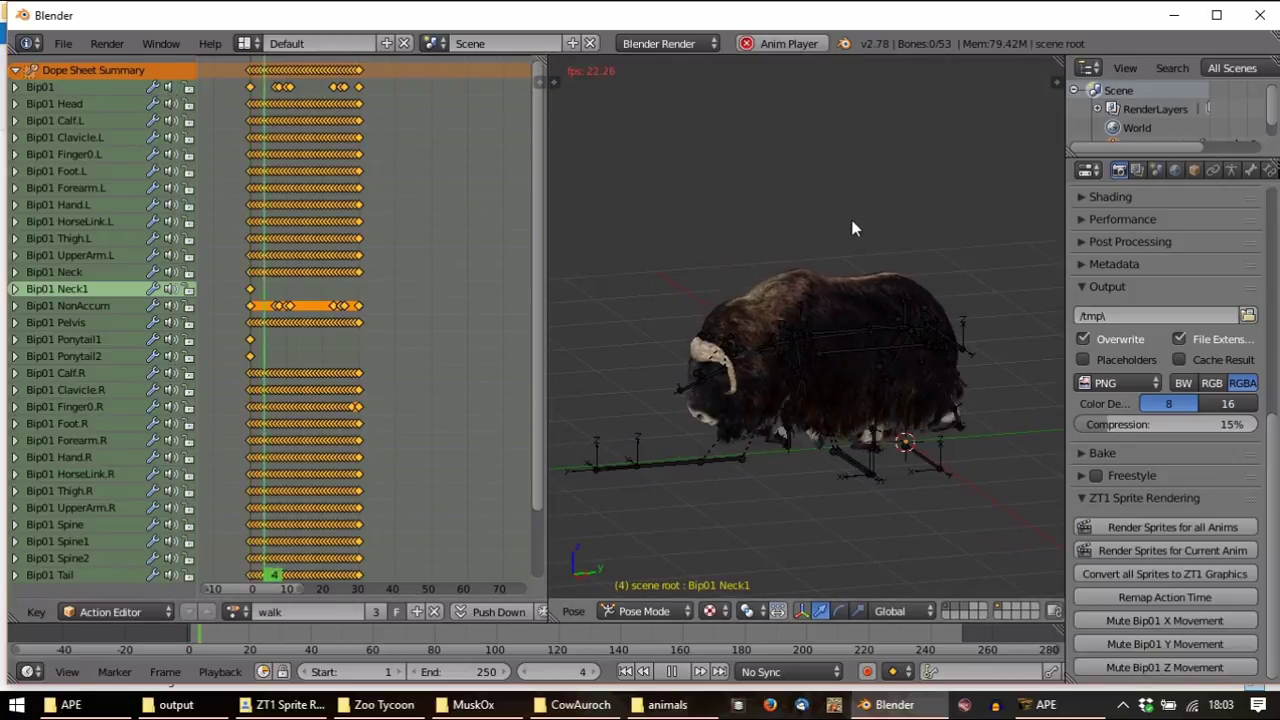
key("Escape")
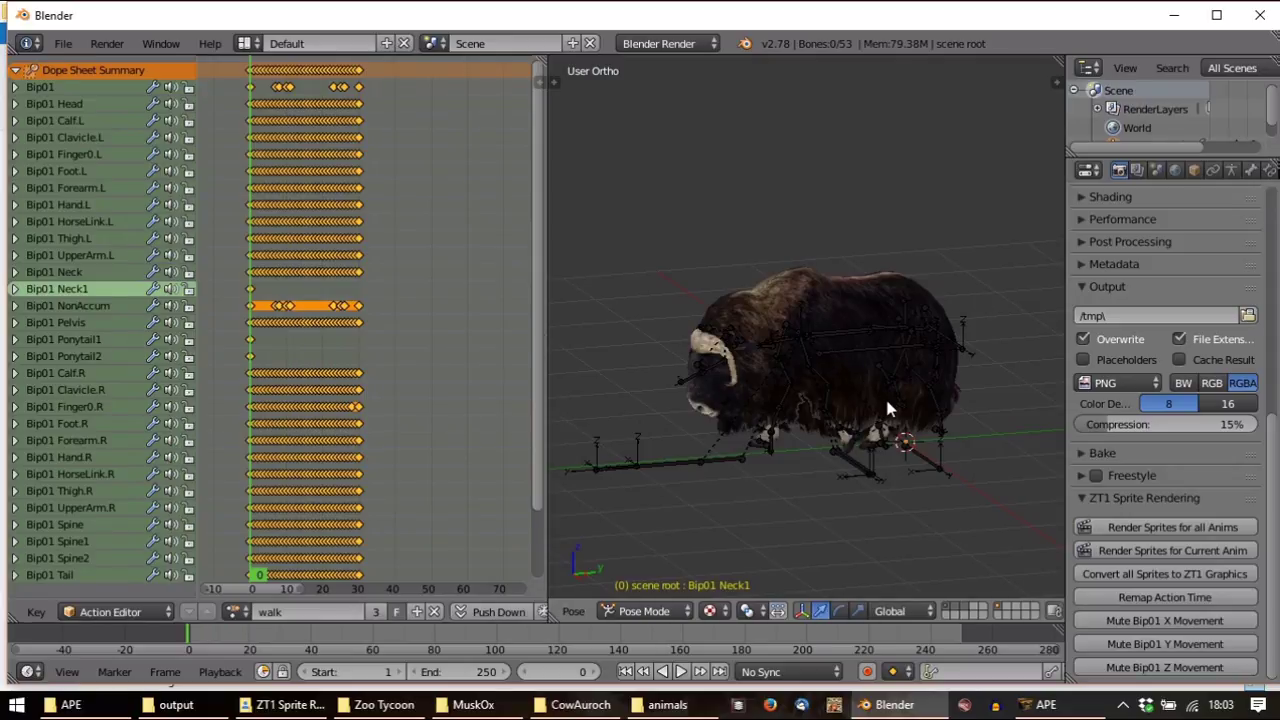
left_click(1165, 644)
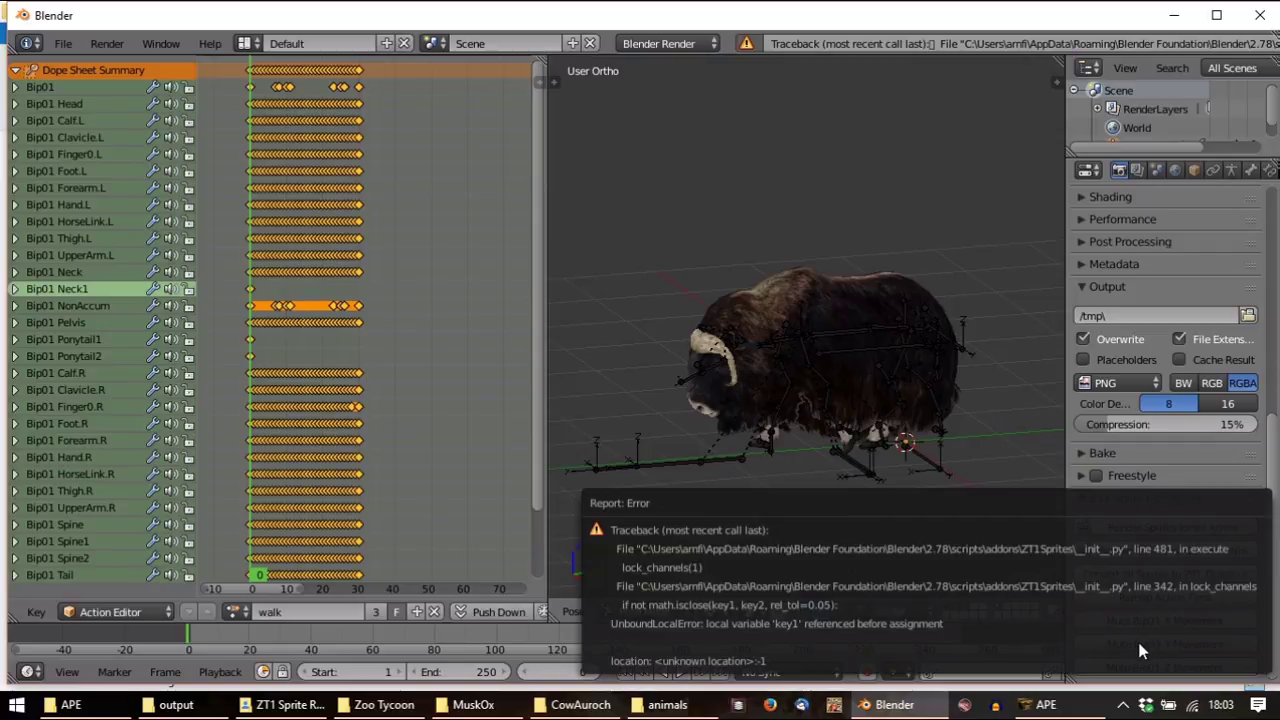
Toggle the system console to read the key1 UnboundLocalError traceback, then bring up Explorer
left_click(161, 44)
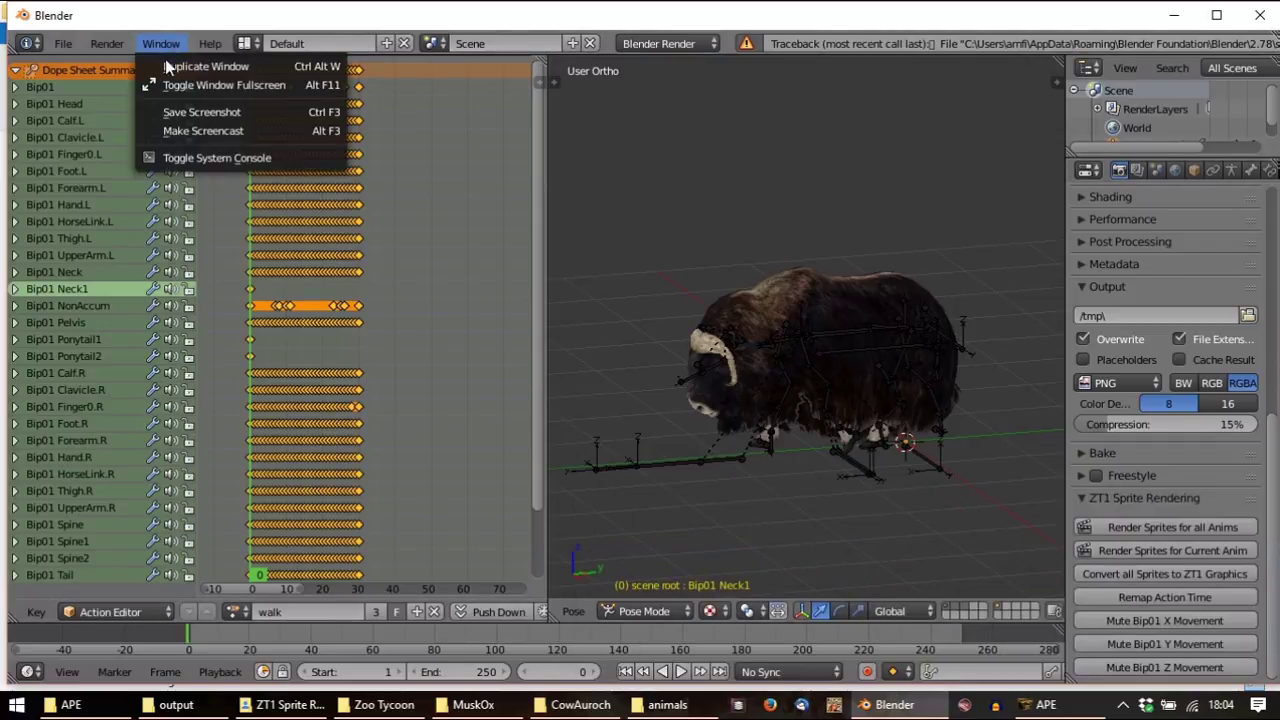
left_click(195, 159)
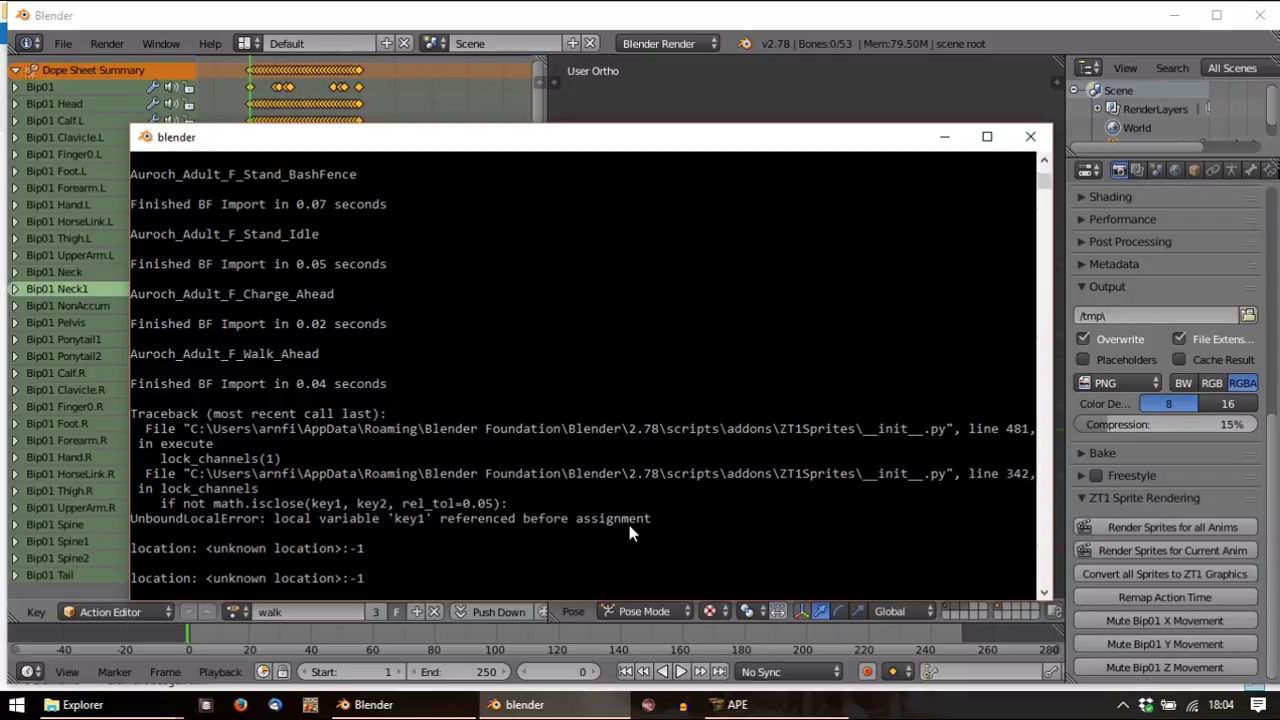
left_click(125, 708)
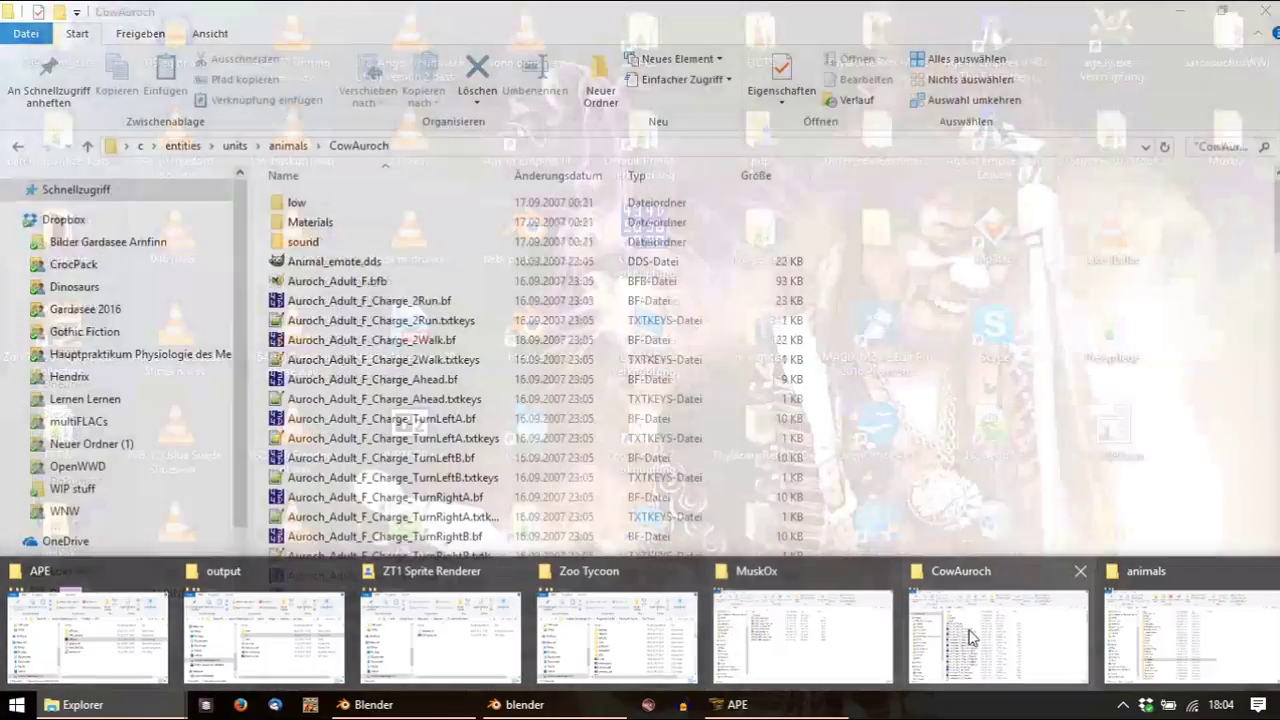
From the desktop addons shortcut, open the ZT1Sprites folder and its __init__.py in Notepad++
mouse_move(1172, 645)
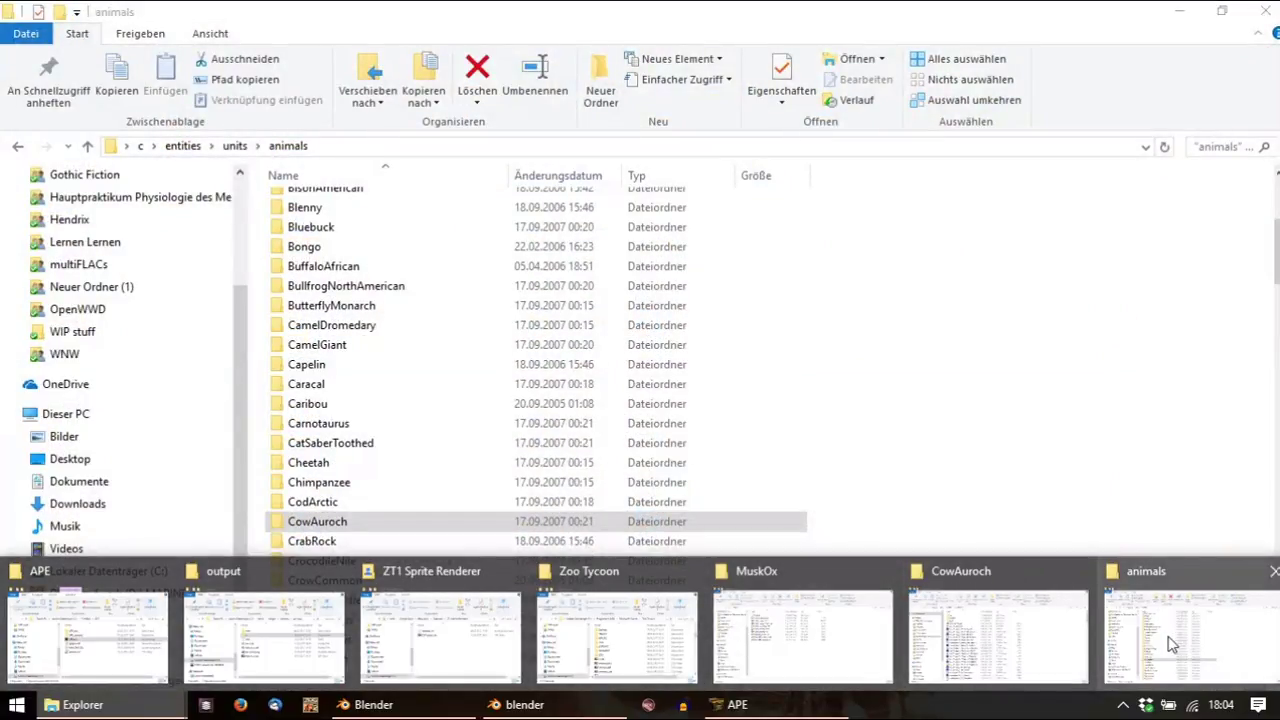
mouse_move(903, 645)
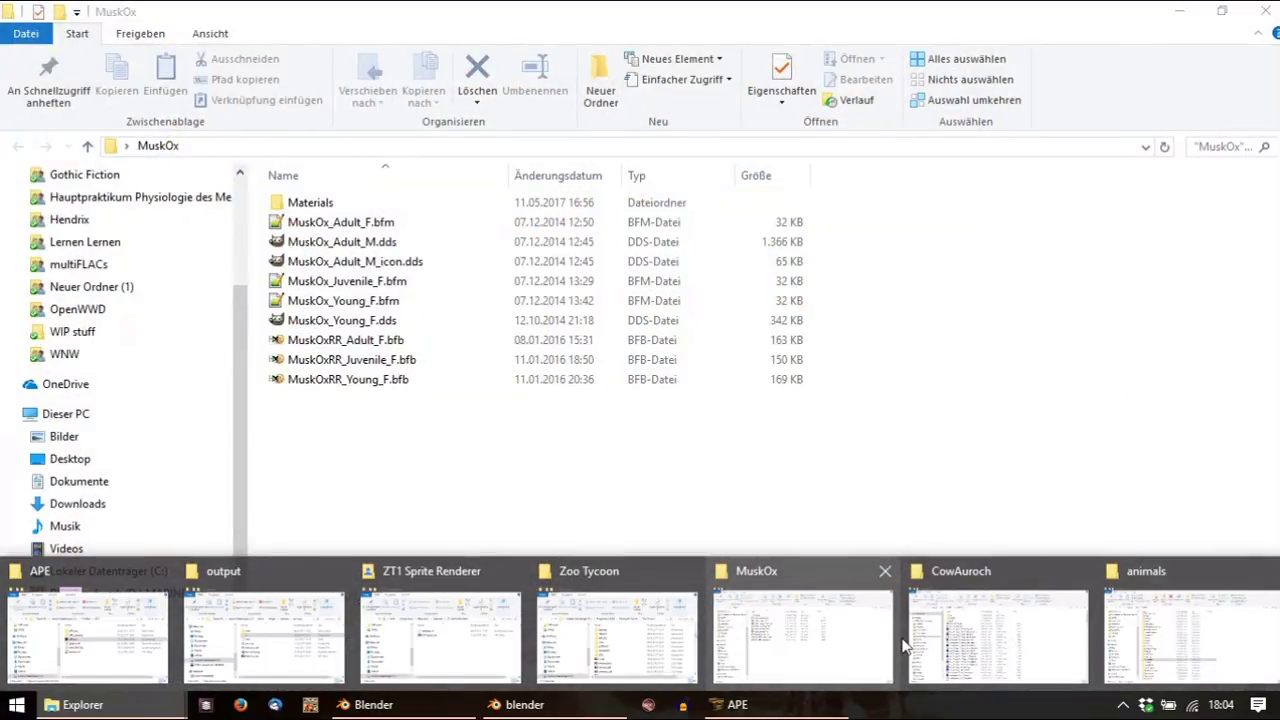
key("super+d")
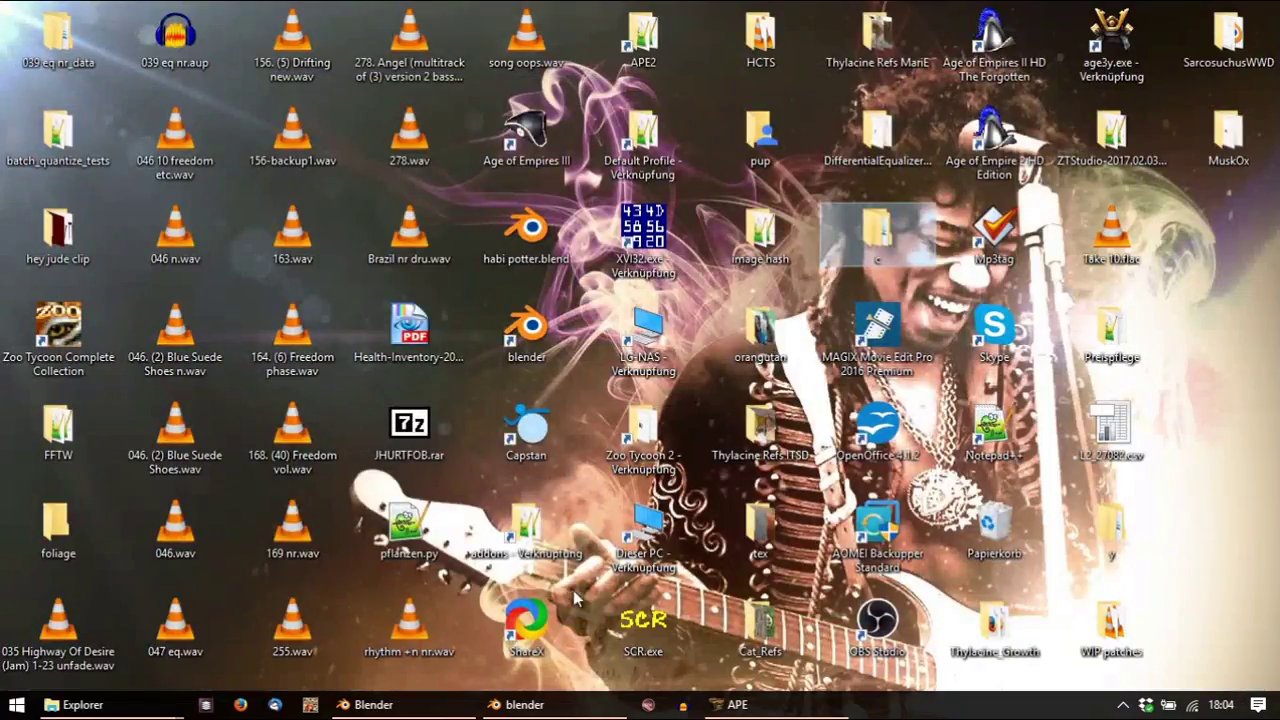
double_click(527, 540)
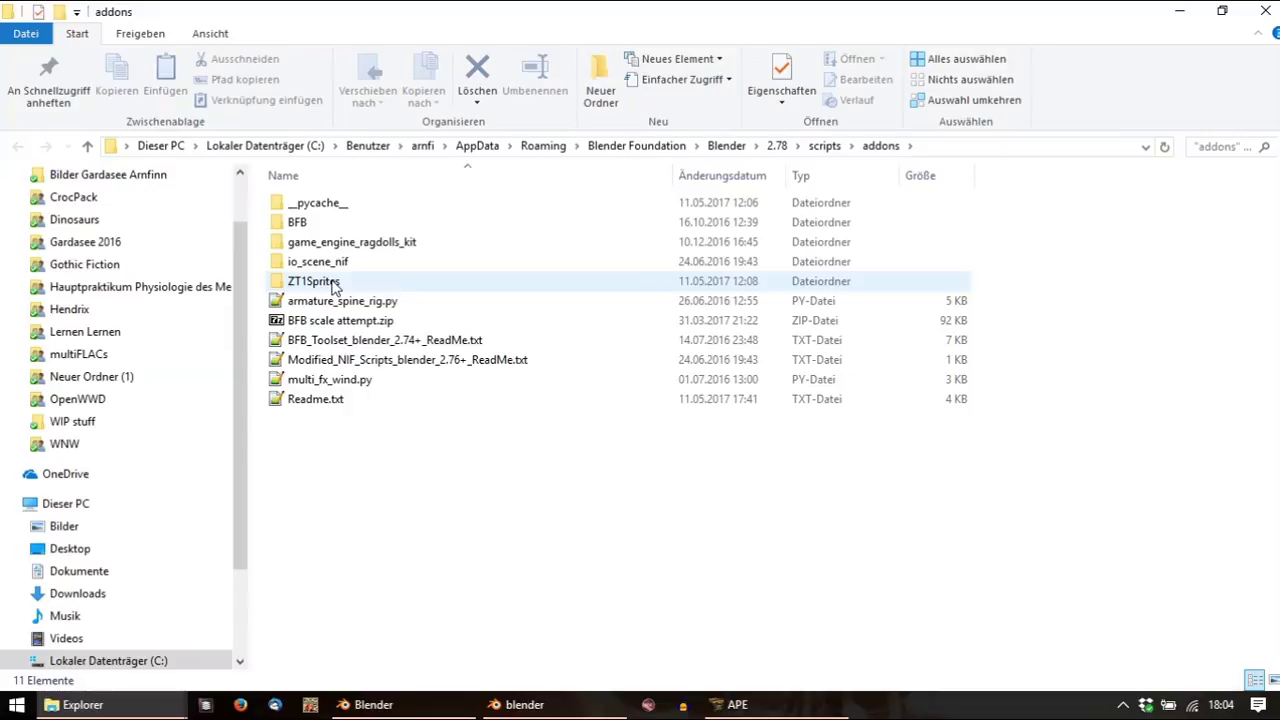
double_click(335, 283)
left_click(334, 248)
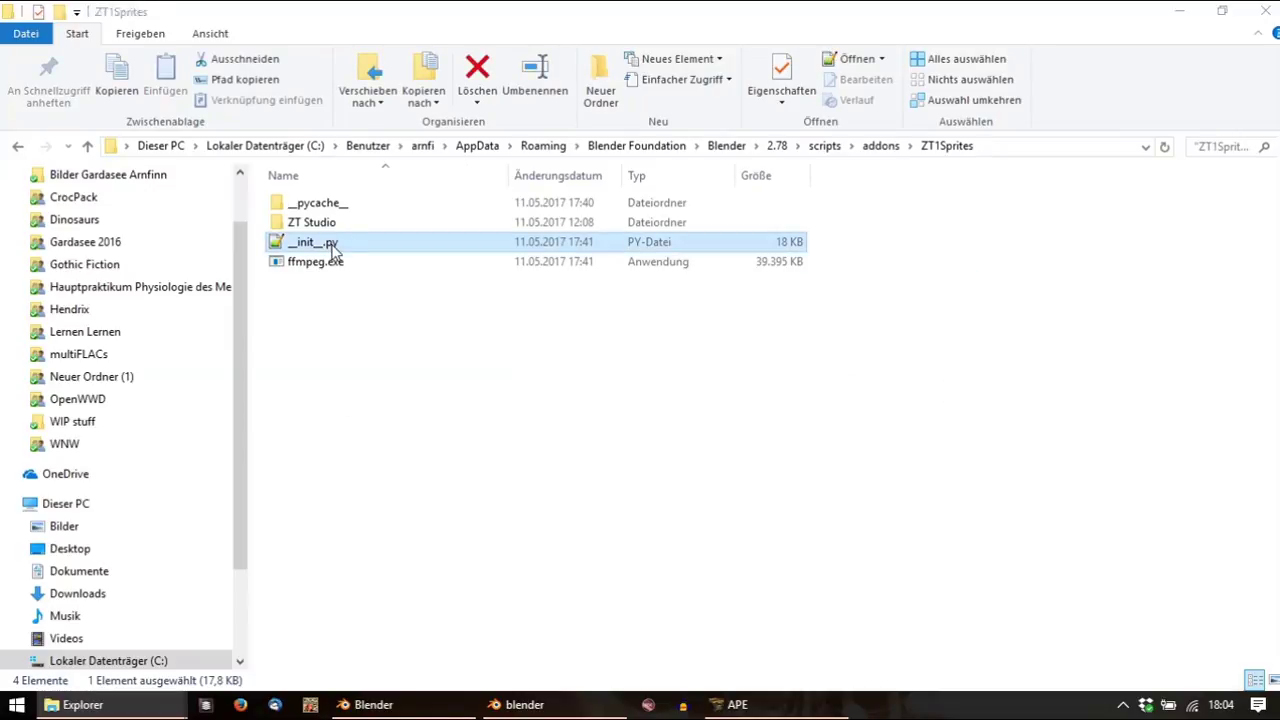
double_click(334, 250)
Search __init__.py for key1 and highlight the num_keys uses in lock_channels
scroll(992, 317, "down", 5)
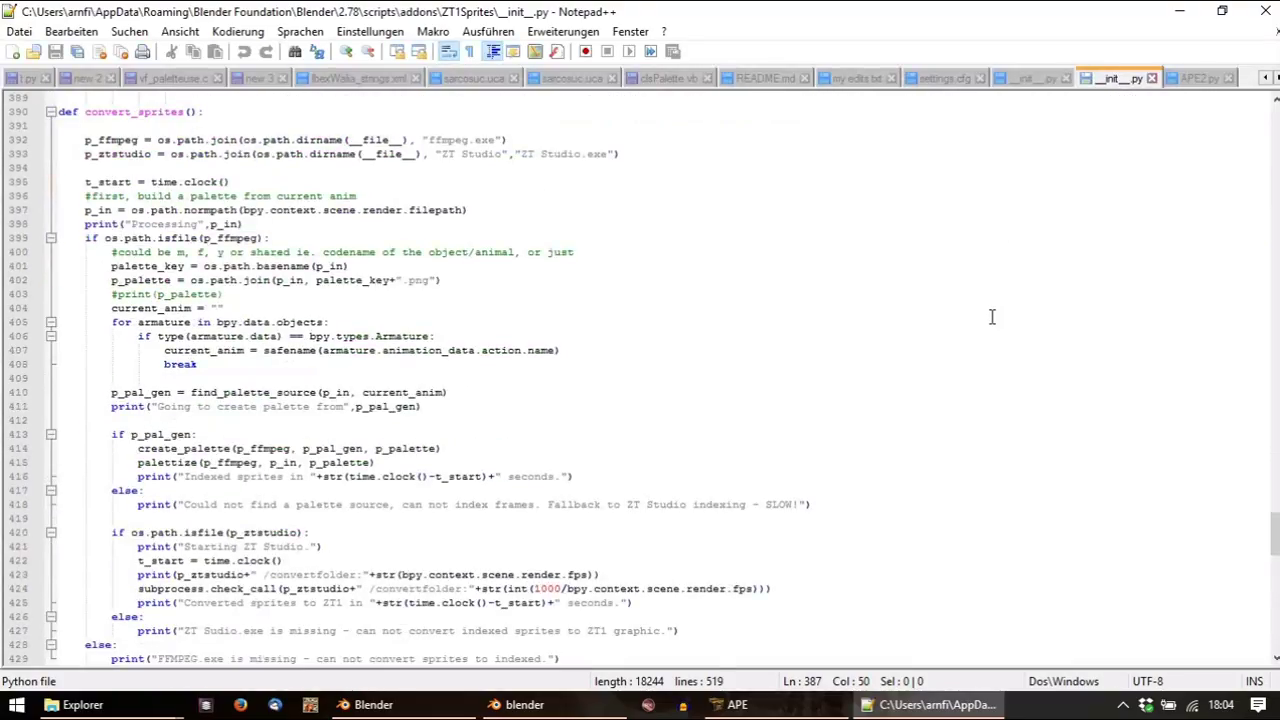
key("ctrl+f")
type("key1")
key("Return")
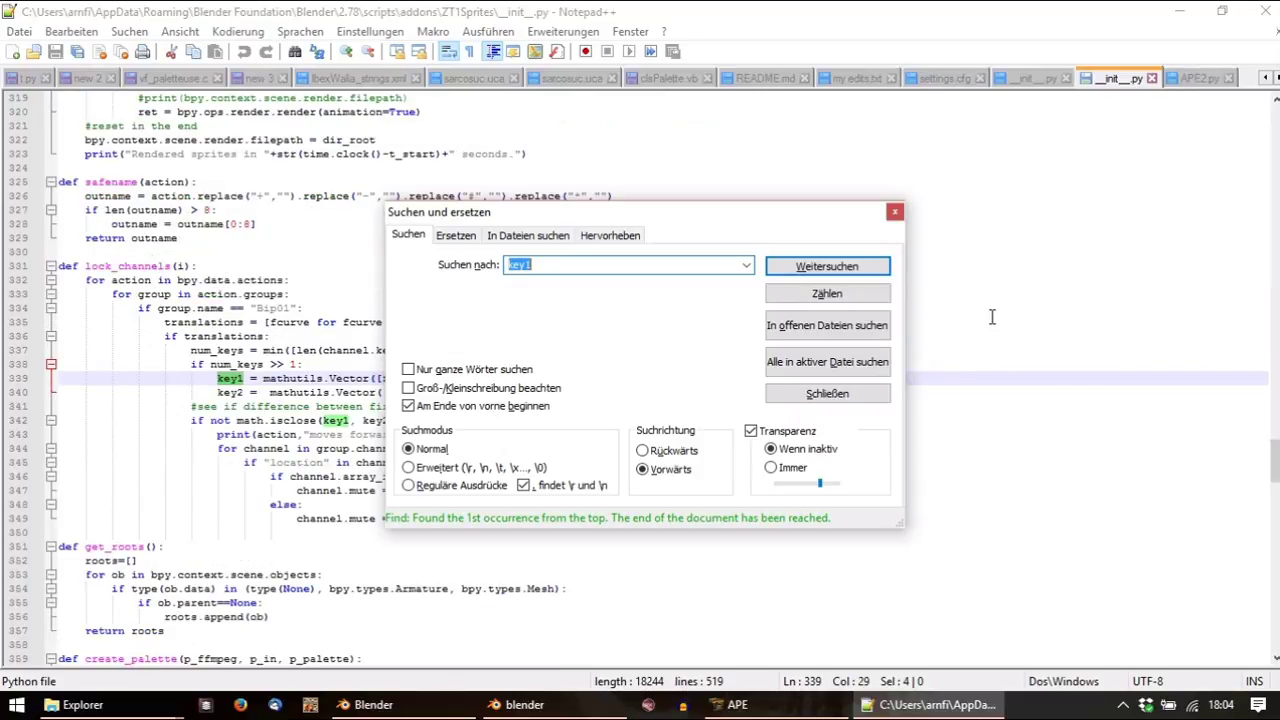
left_click_drag(539, 220, 920, 430)
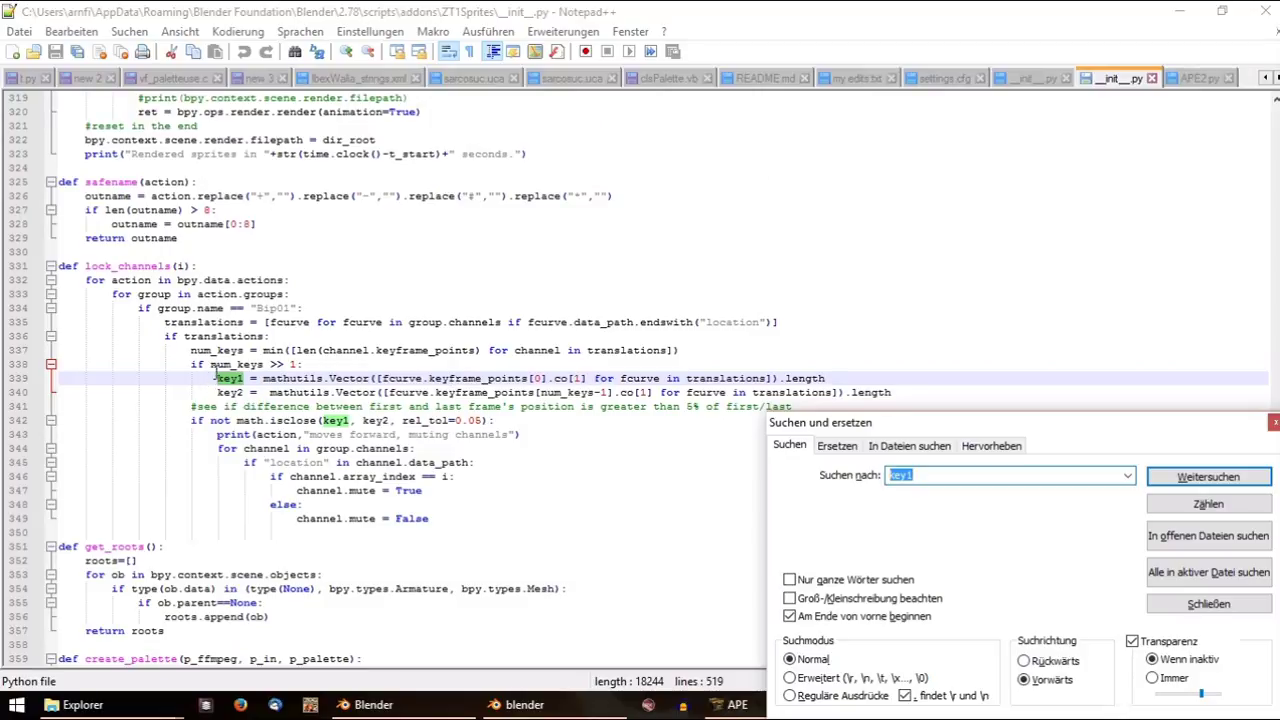
double_click(226, 365)
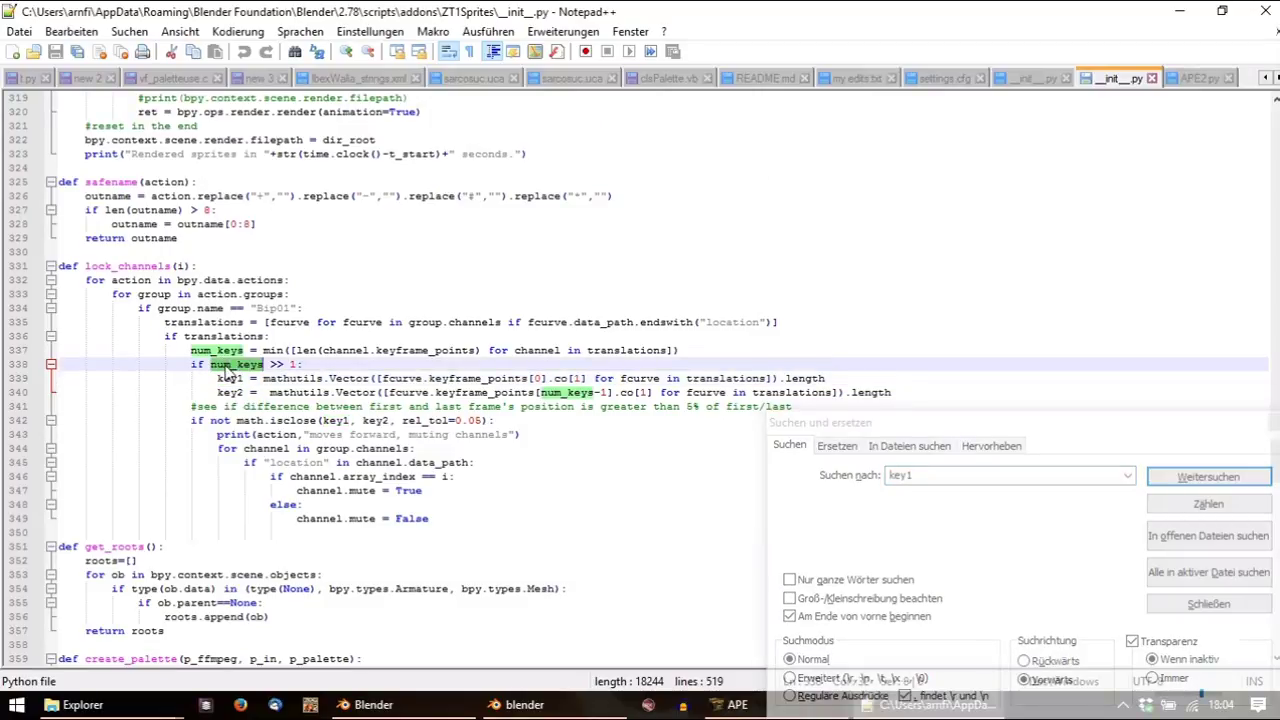
left_click_drag(985, 424, 960, 170)
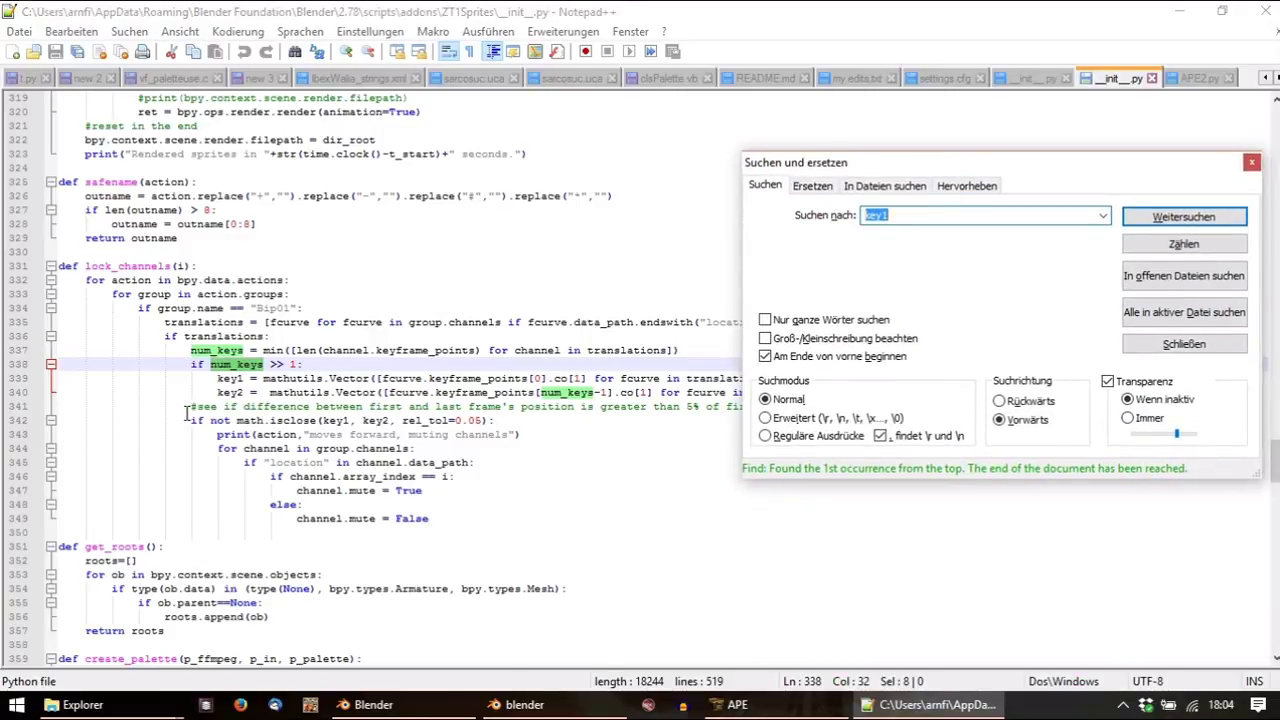
Indent lines 341–349 one level under the num_keys check and save the script
left_click_drag(174, 410, 475, 522)
key("Tab")
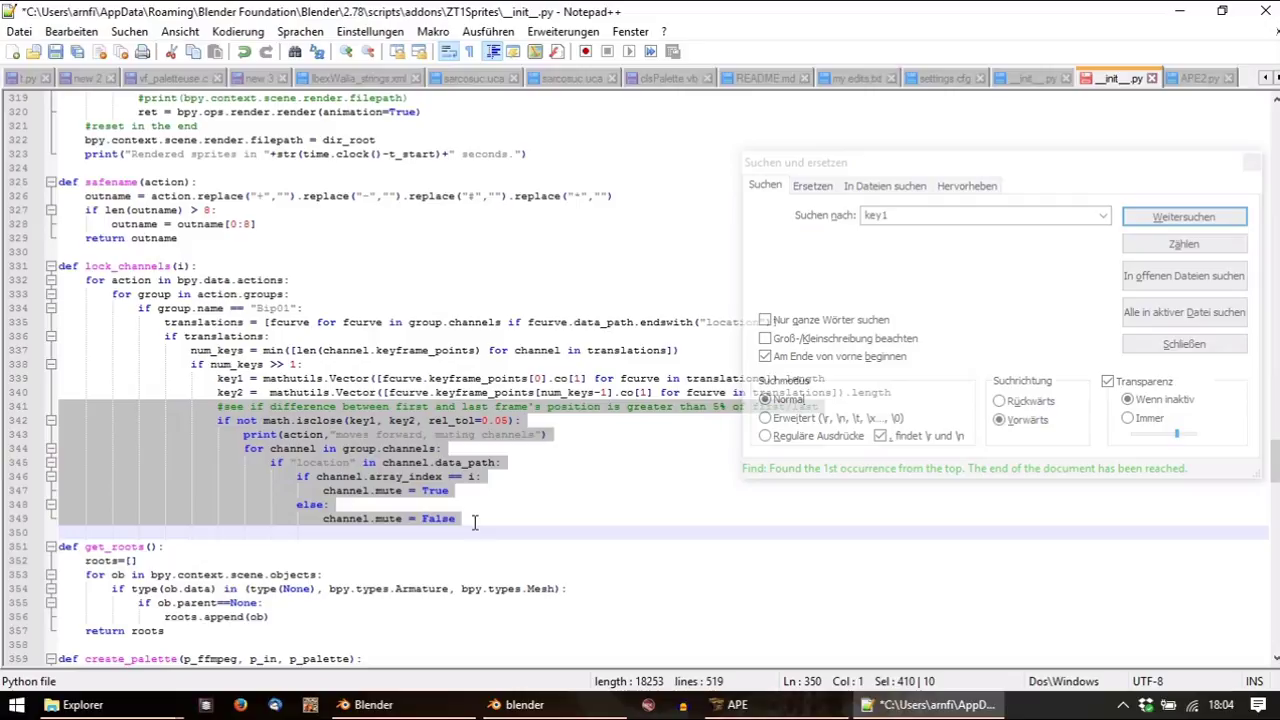
left_click(57, 61)
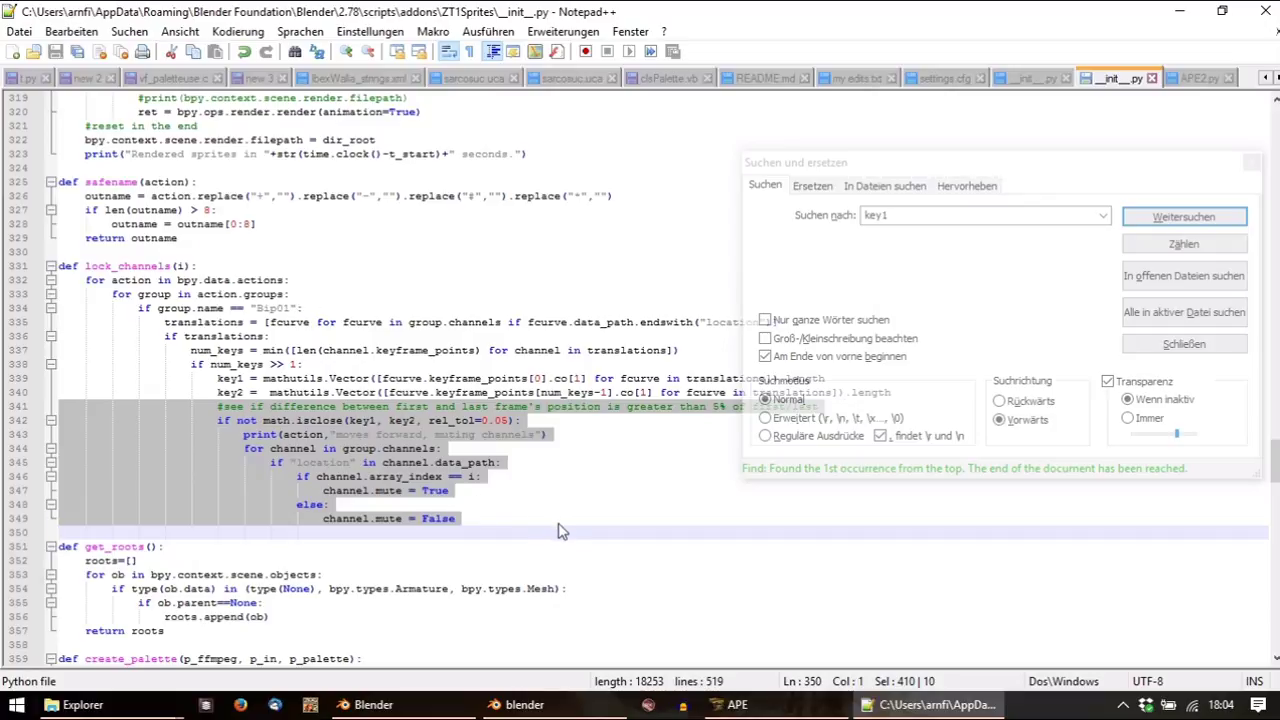
left_click(533, 505)
left_click(549, 707)
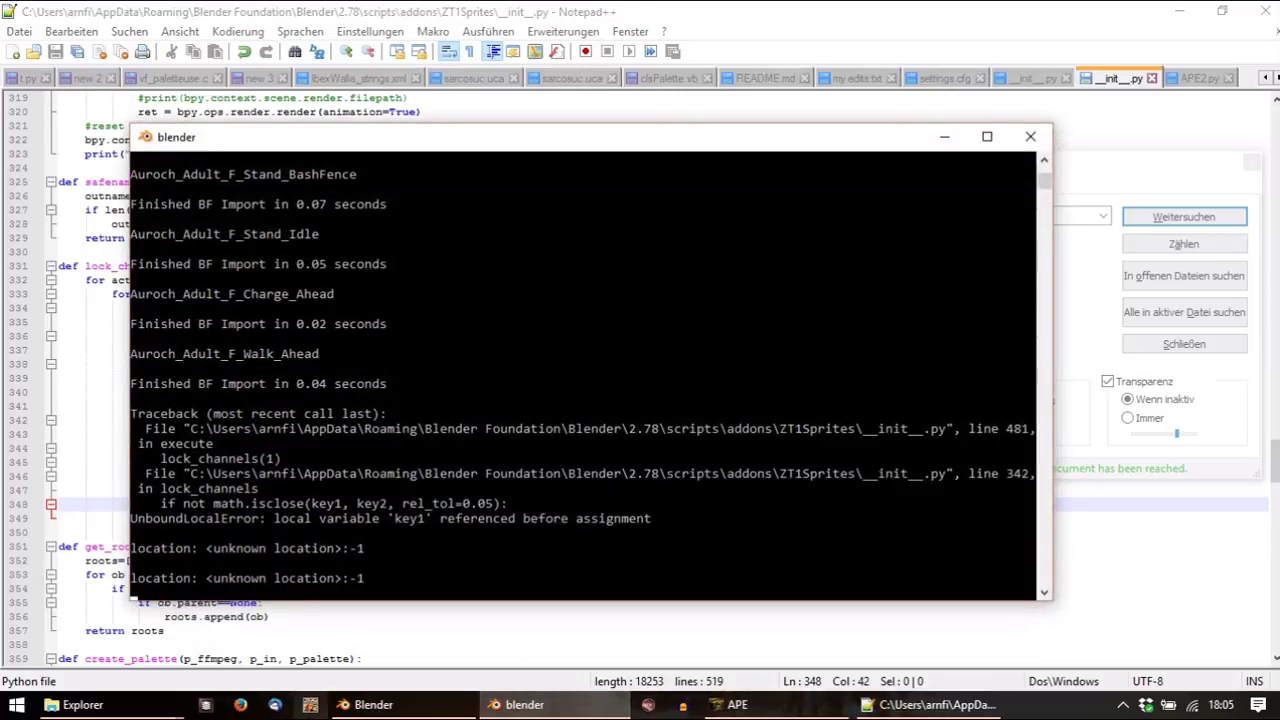
Save the scene to the Desktop as muskox.blend, then close Blender
left_click(472, 712)
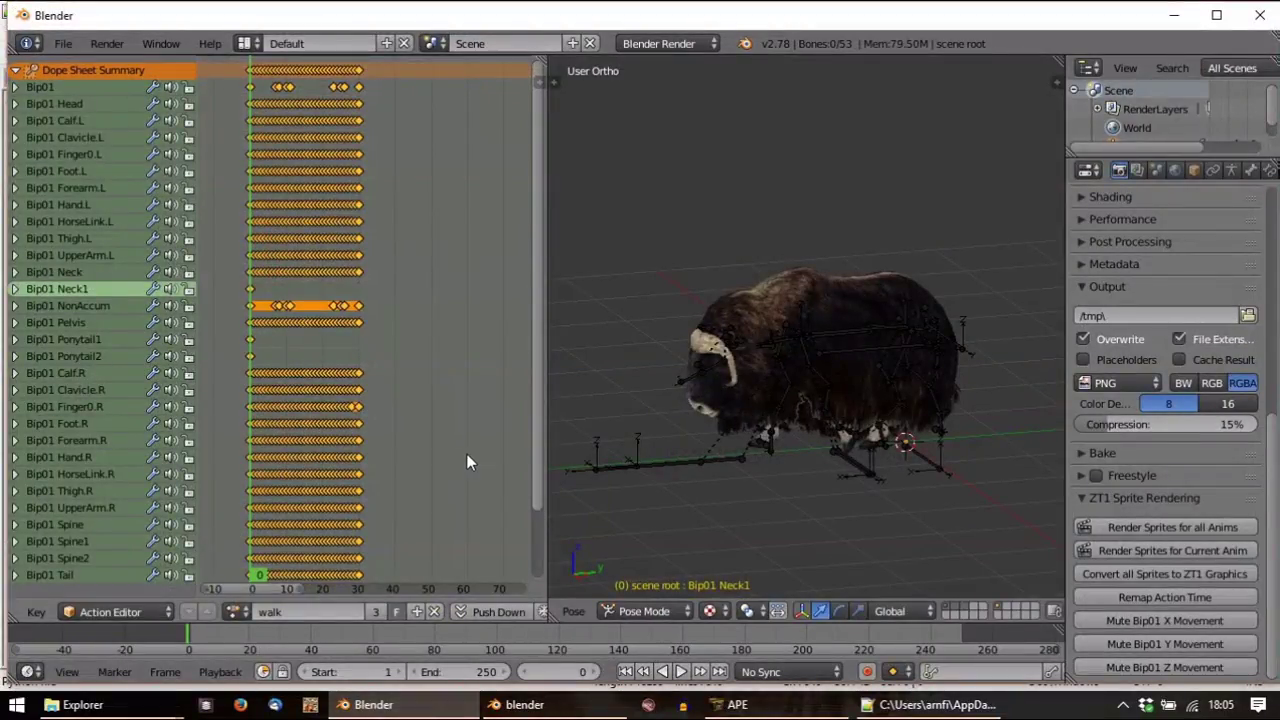
left_click(63, 43)
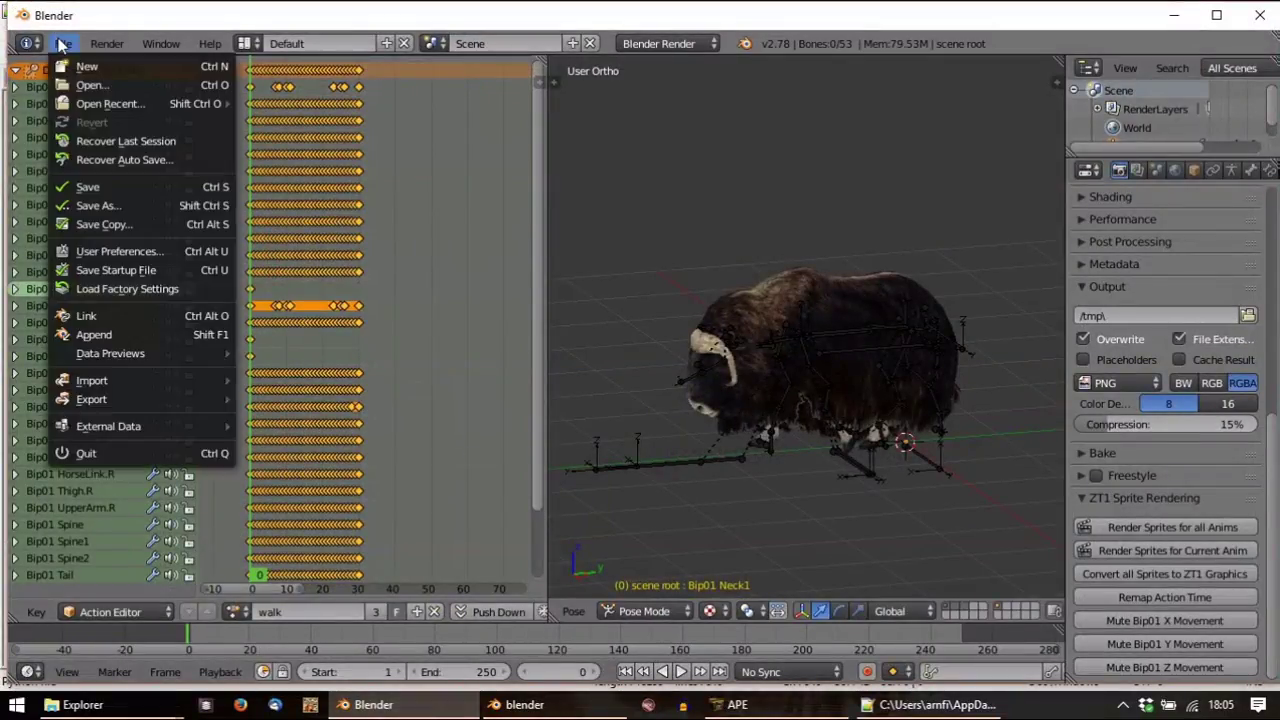
left_click(99, 205)
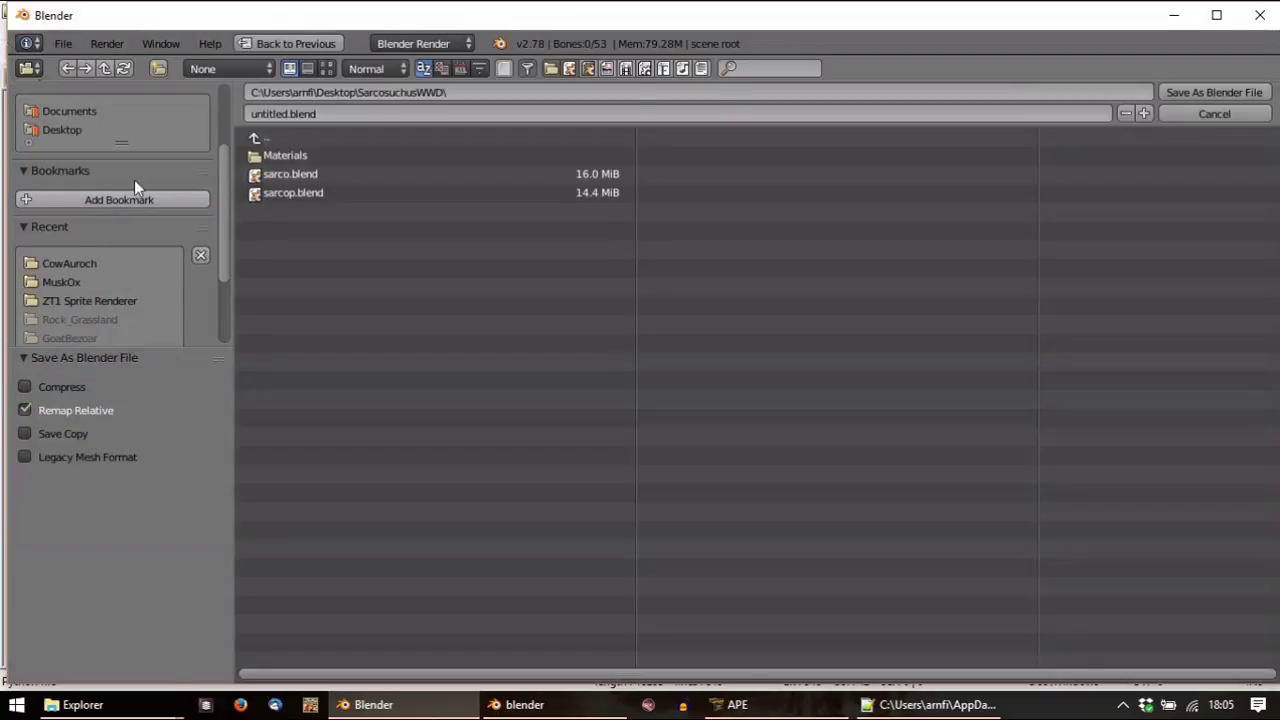
left_click(66, 134)
left_click(340, 115)
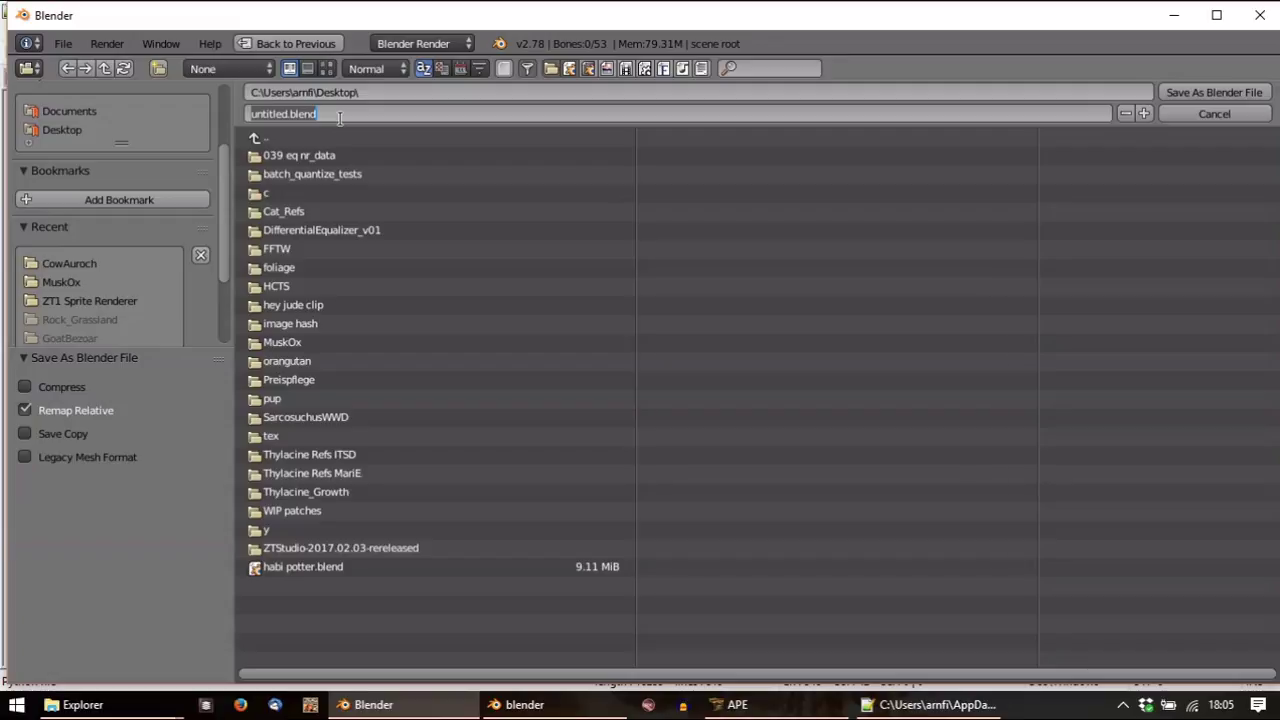
type("m")
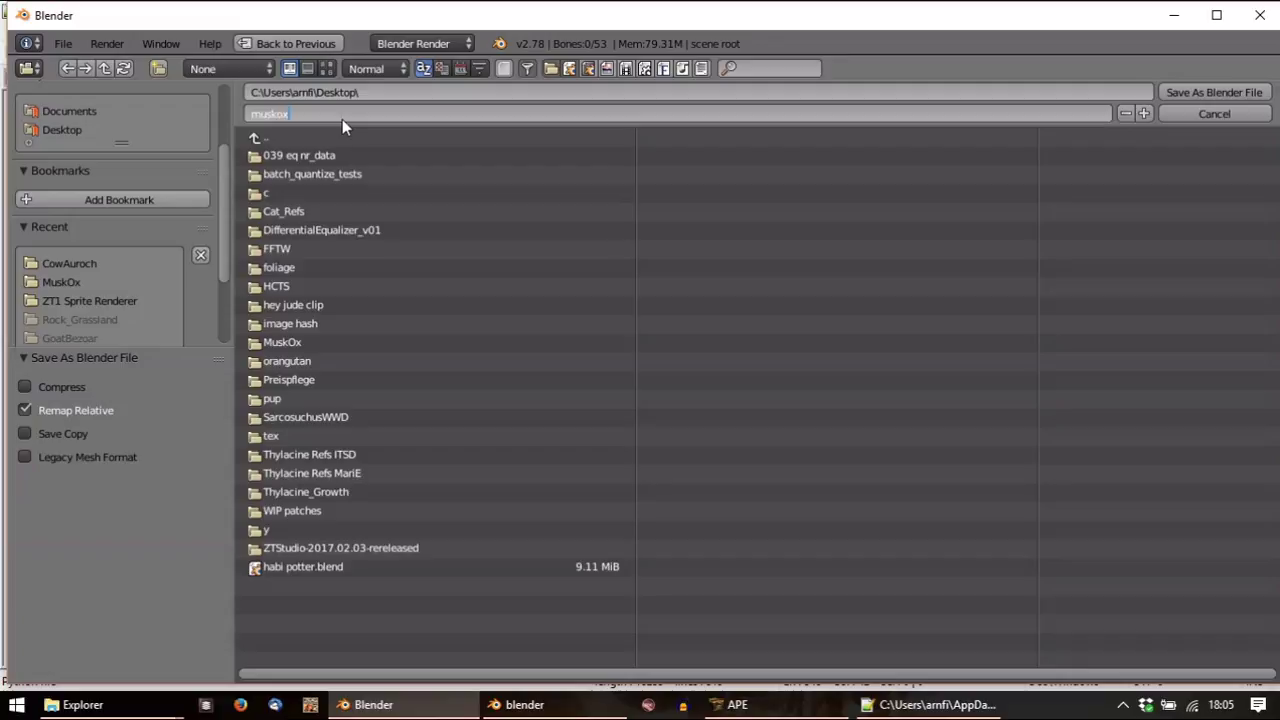
type("uskox")
key("Return")
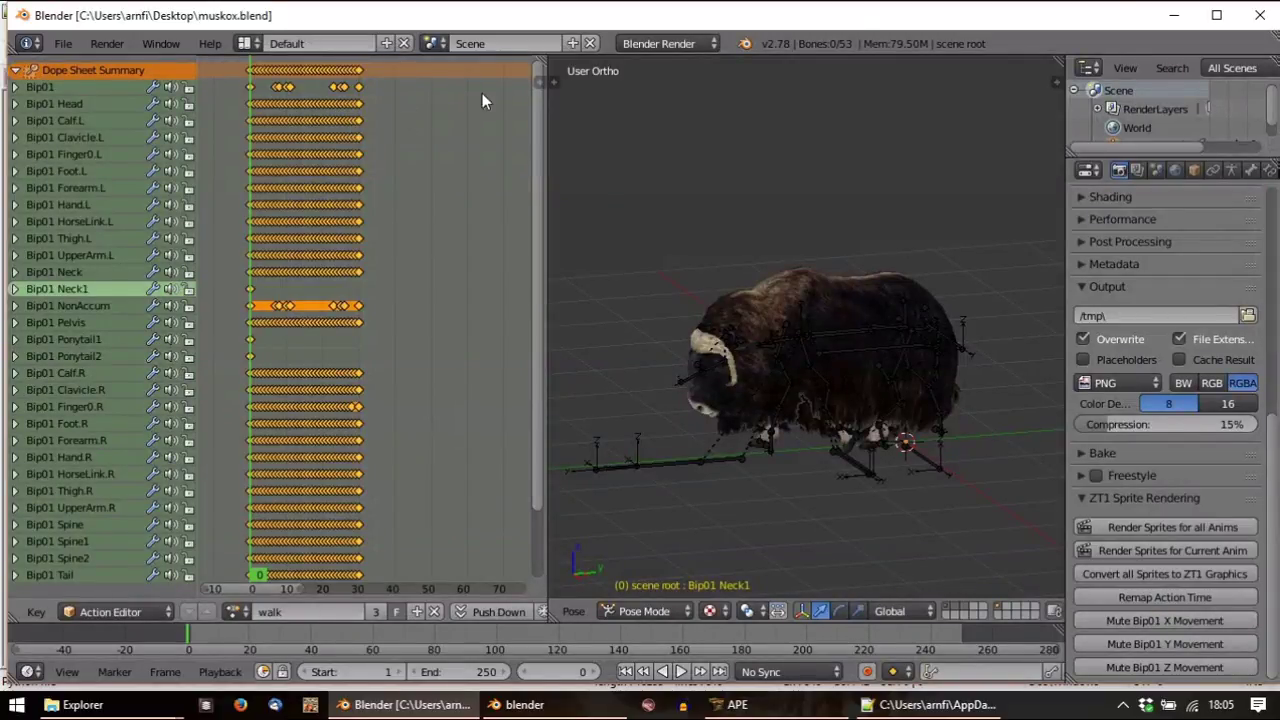
left_click(1260, 15)
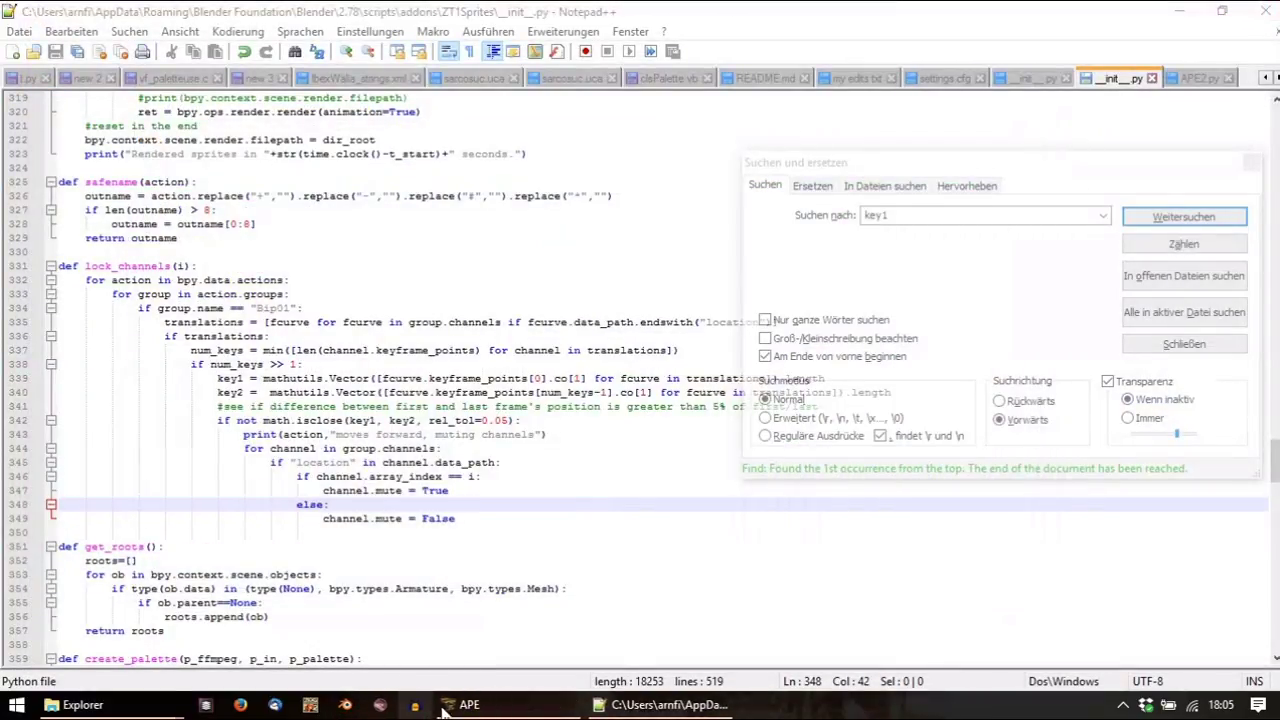
Relaunch Blender, reopen muskox.blend from recent files, and play the walk action
left_click(345, 705)
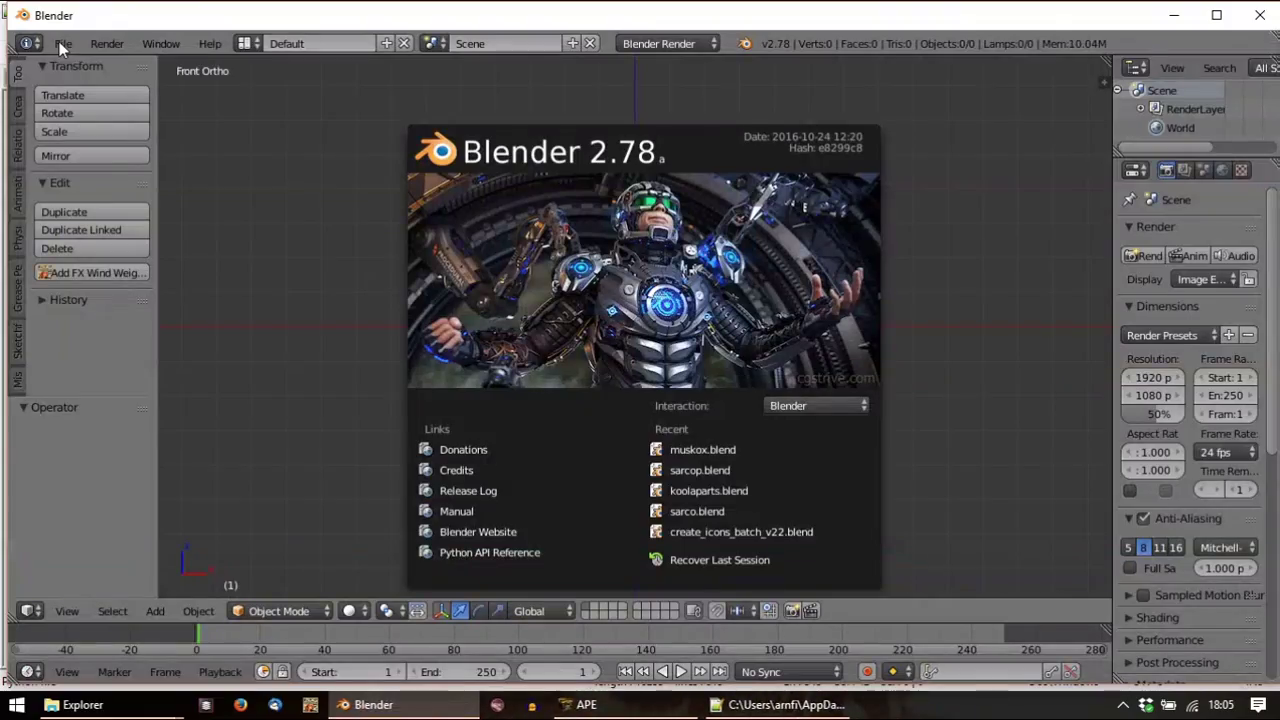
left_click(57, 42)
left_click(62, 43)
mouse_move(130, 104)
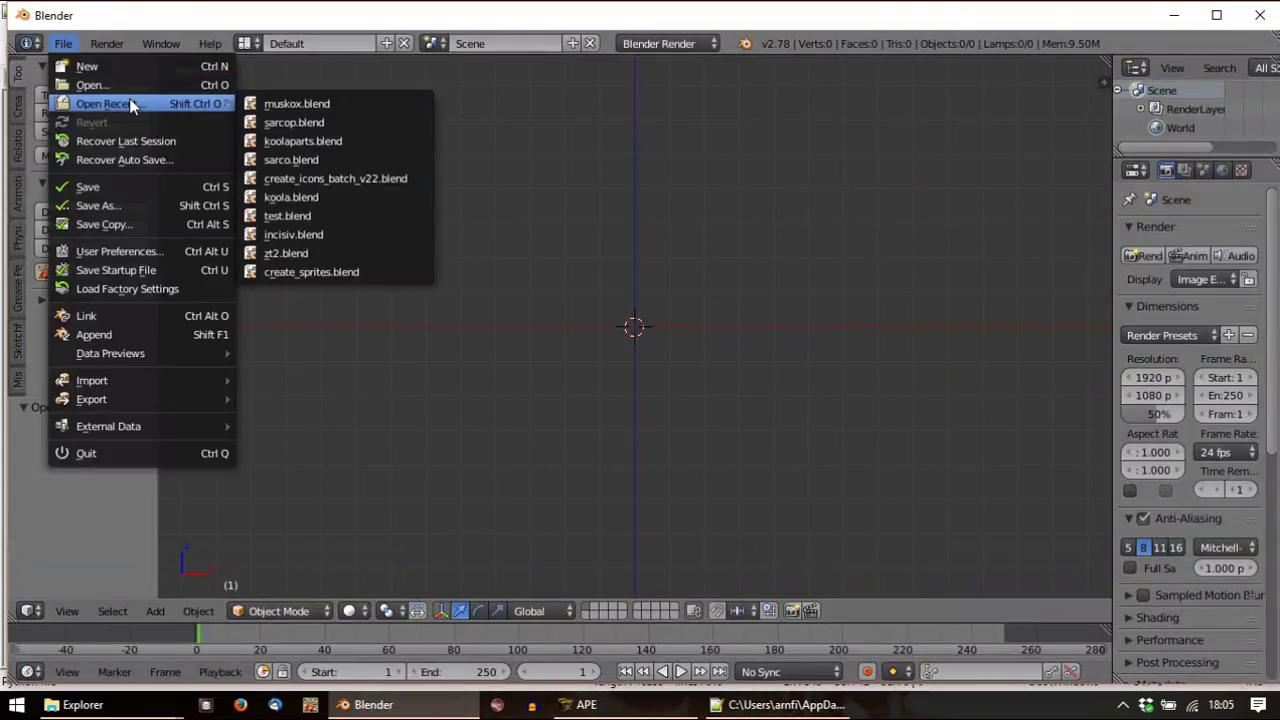
left_click(296, 104)
key("Escape")
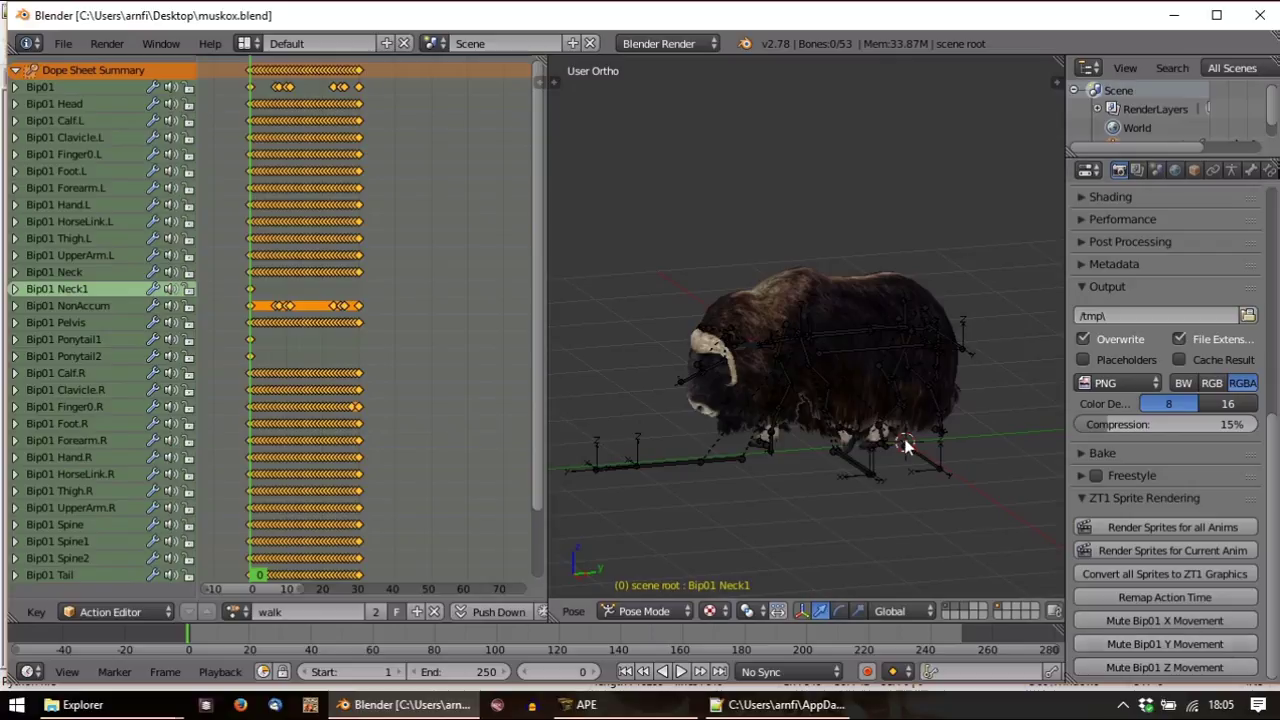
key("alt+a")
key("Escape")
key("alt+a")
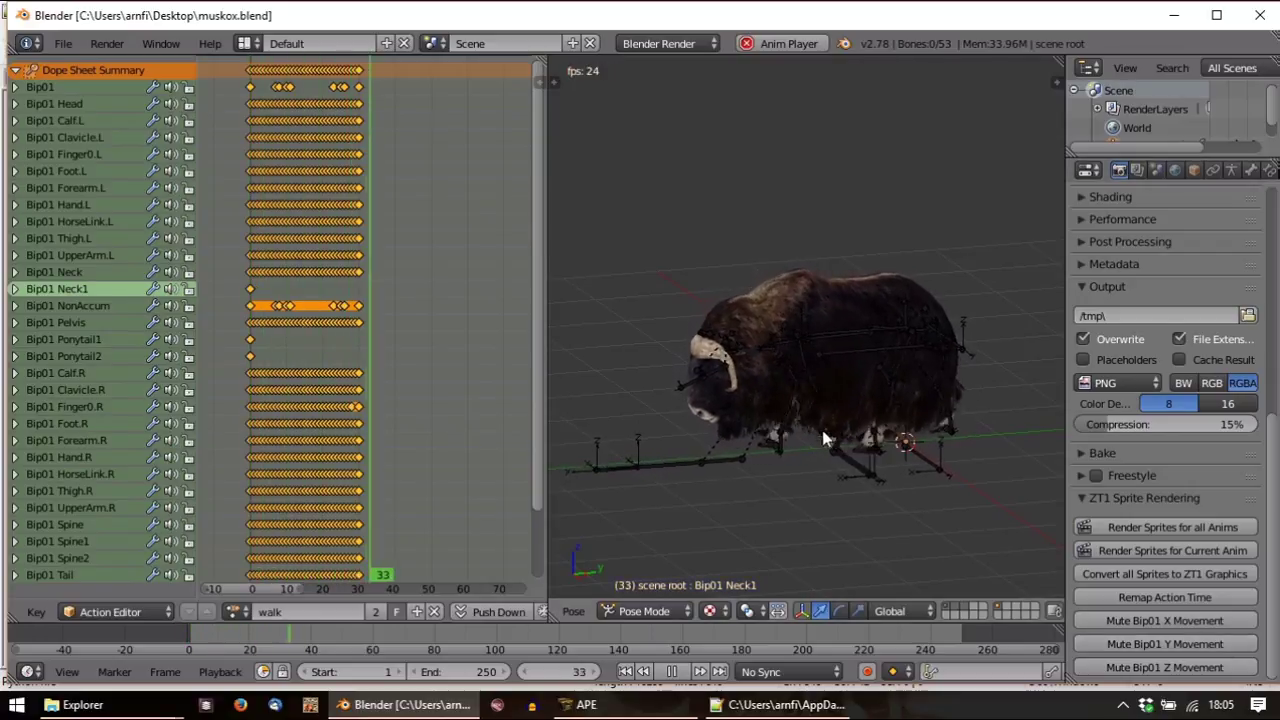
key("Escape")
mouse_move(898, 455)
middle_mouse_down()
mouse_move(945, 446)
mouse_move(650, 447)
mouse_move(790, 444)
mouse_move(794, 485)
mouse_move(789, 443)
mouse_move(551, 443)
mouse_move(1023, 449)
mouse_move(986, 461)
mouse_move(910, 454)
middle_mouse_up()
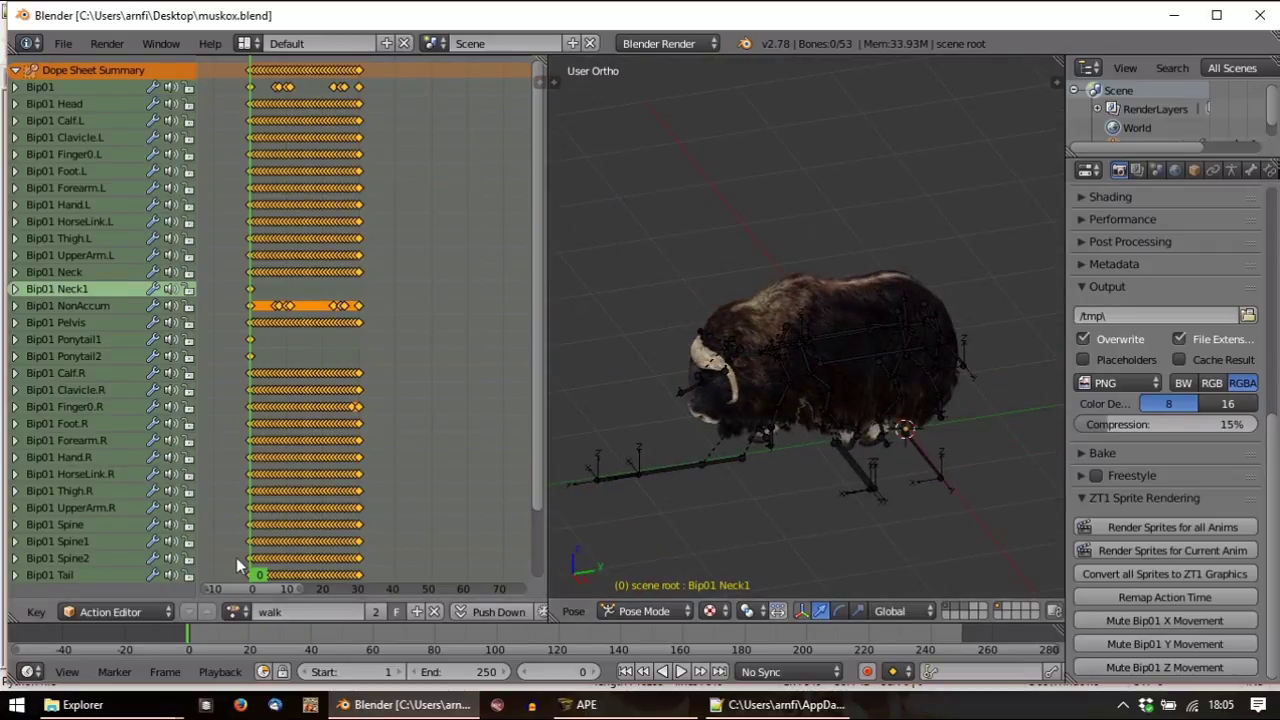
Load the trot action in the Action Editor and play it back
left_click(234, 612)
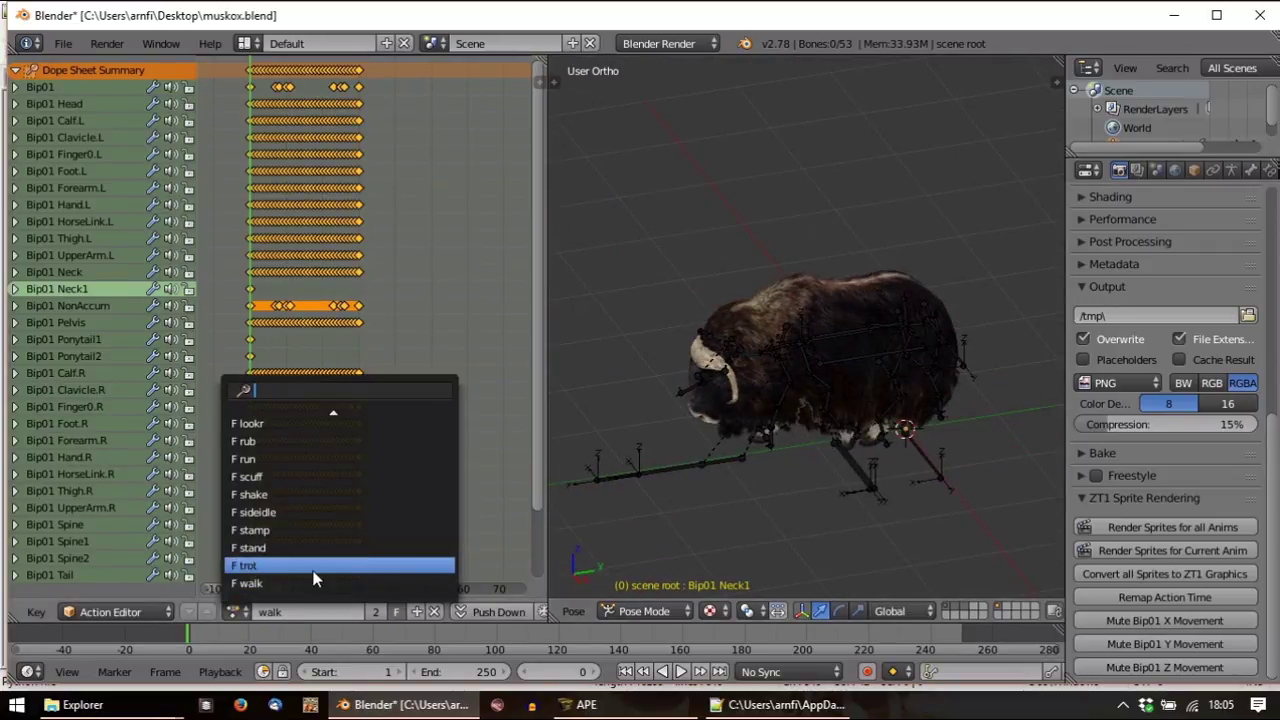
left_click(305, 566)
key("alt+a")
key("a")
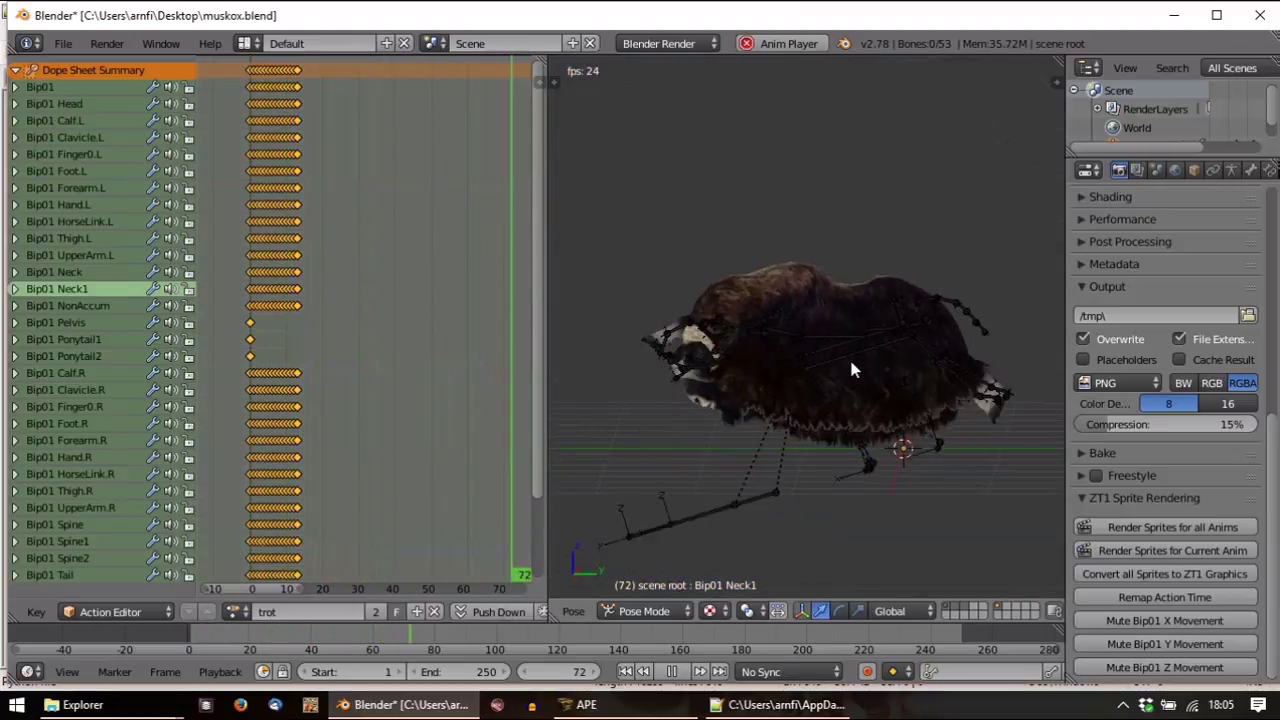
key("Escape")
key("alt+a")
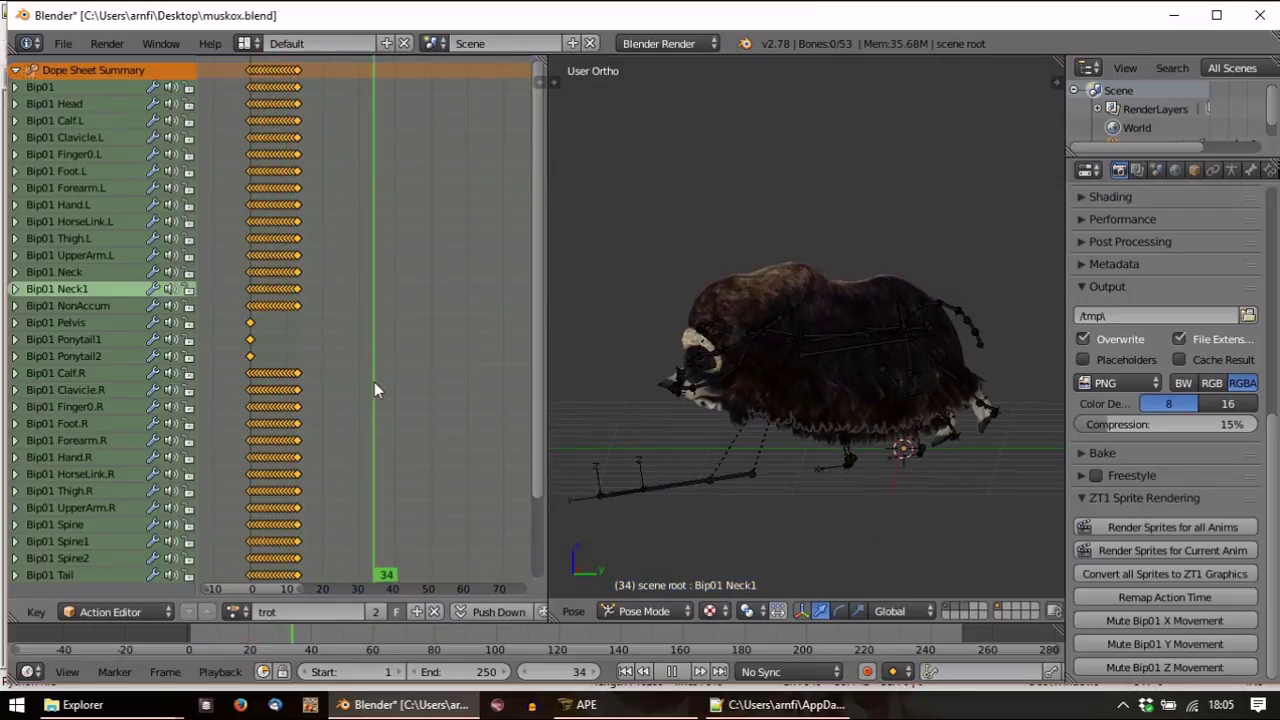
left_click_drag(354, 385, 290, 397)
key("shift+Left")
key("alt+a")
key("alt+a")
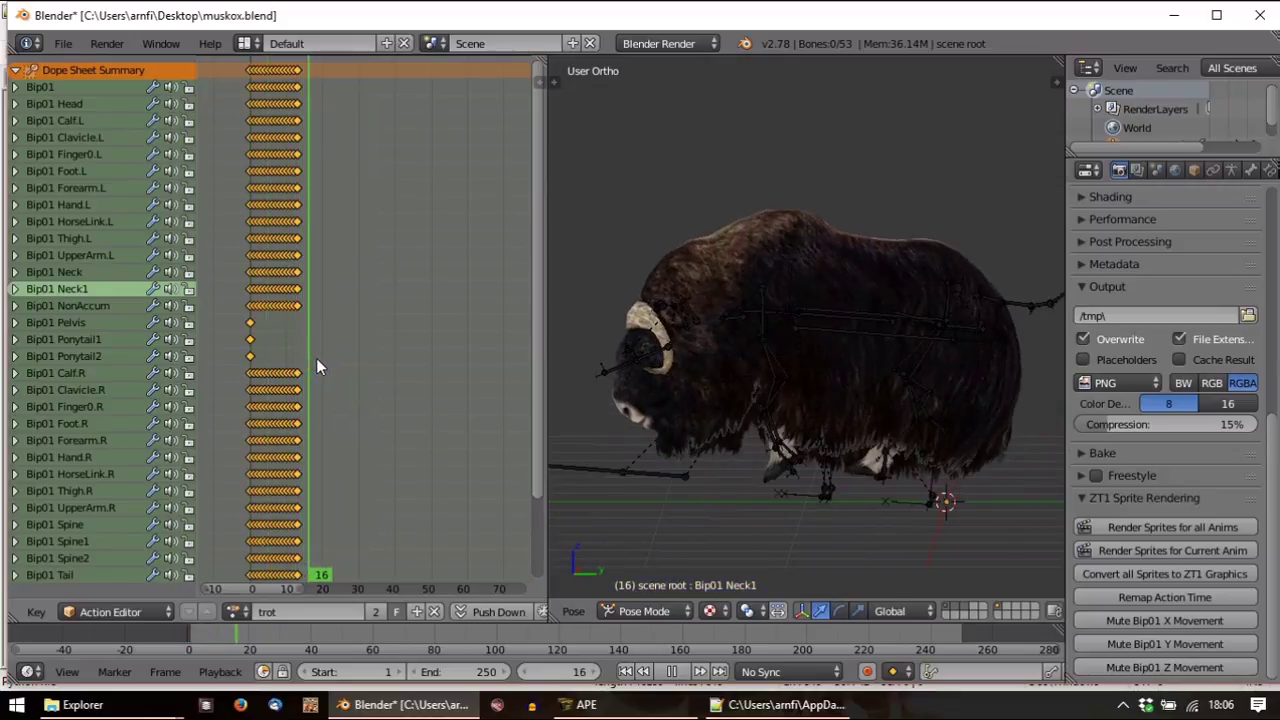
key("alt+a")
Load the stand action and play it back
left_click(235, 611)
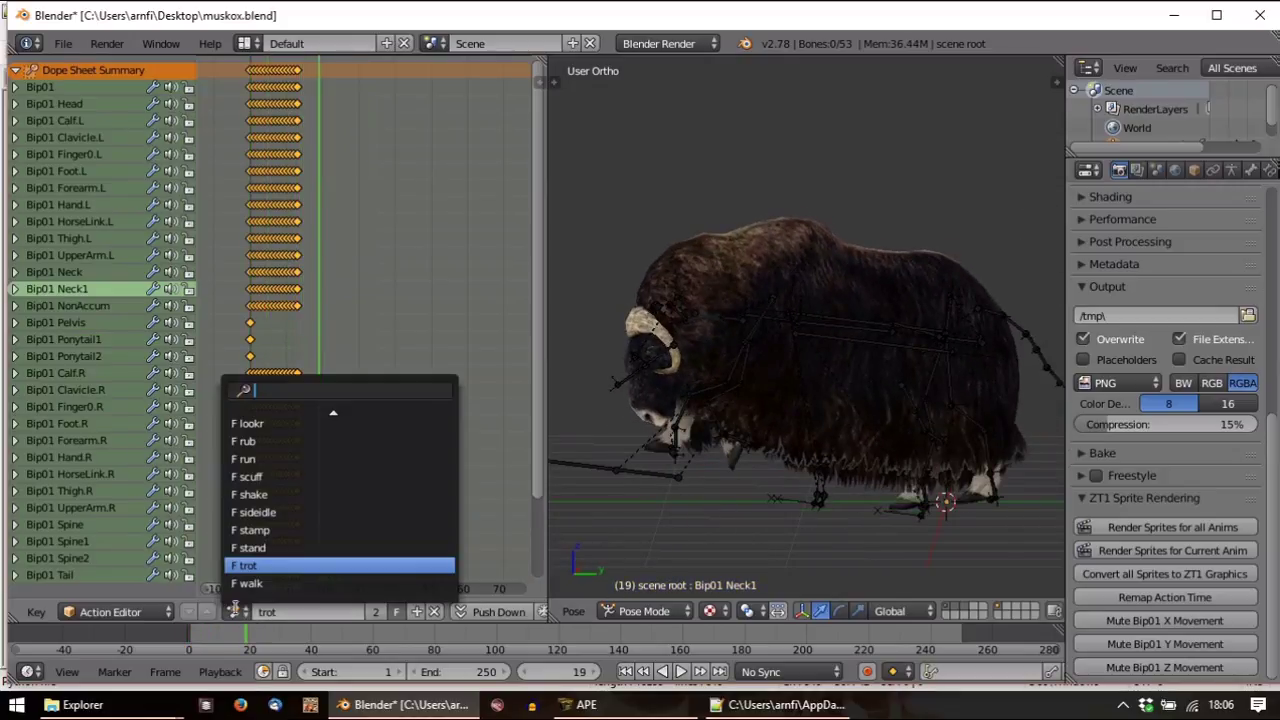
left_click(262, 548)
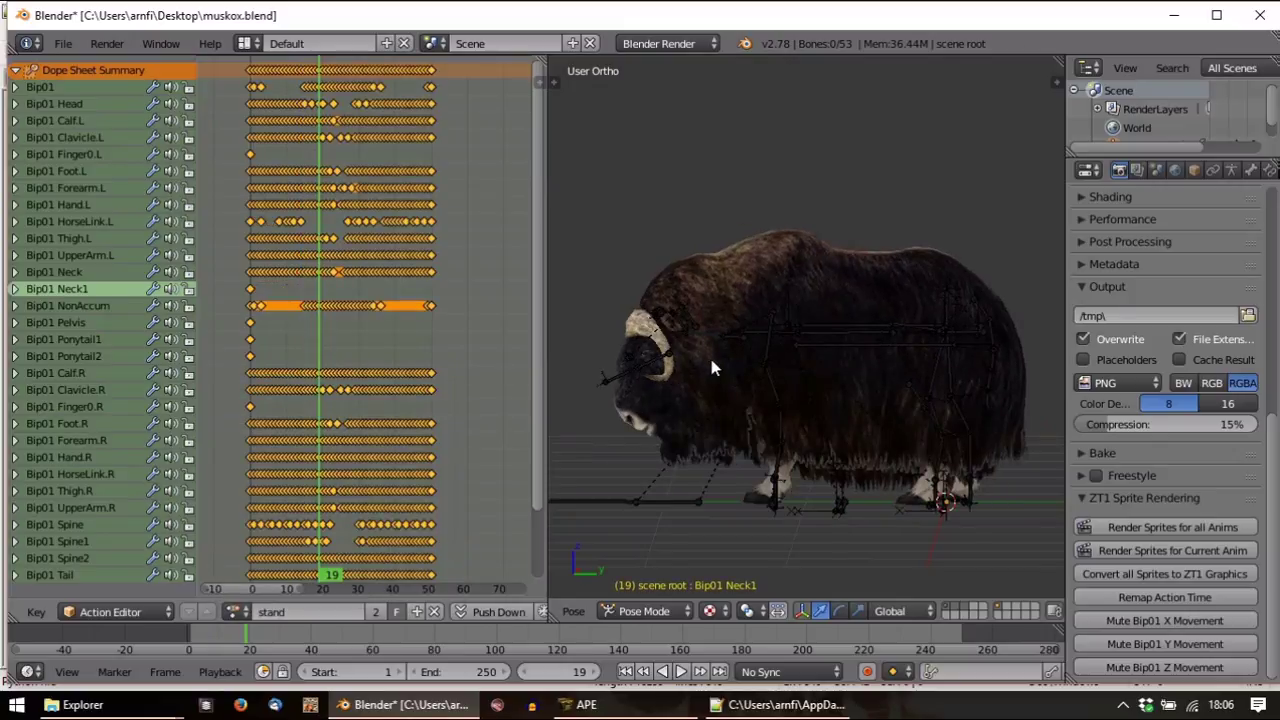
middle_click_drag(725, 383, 768, 405)
key("alt+a")
key("Escape")
Load the stamp action, play it, and leave it loaded
left_click(237, 611)
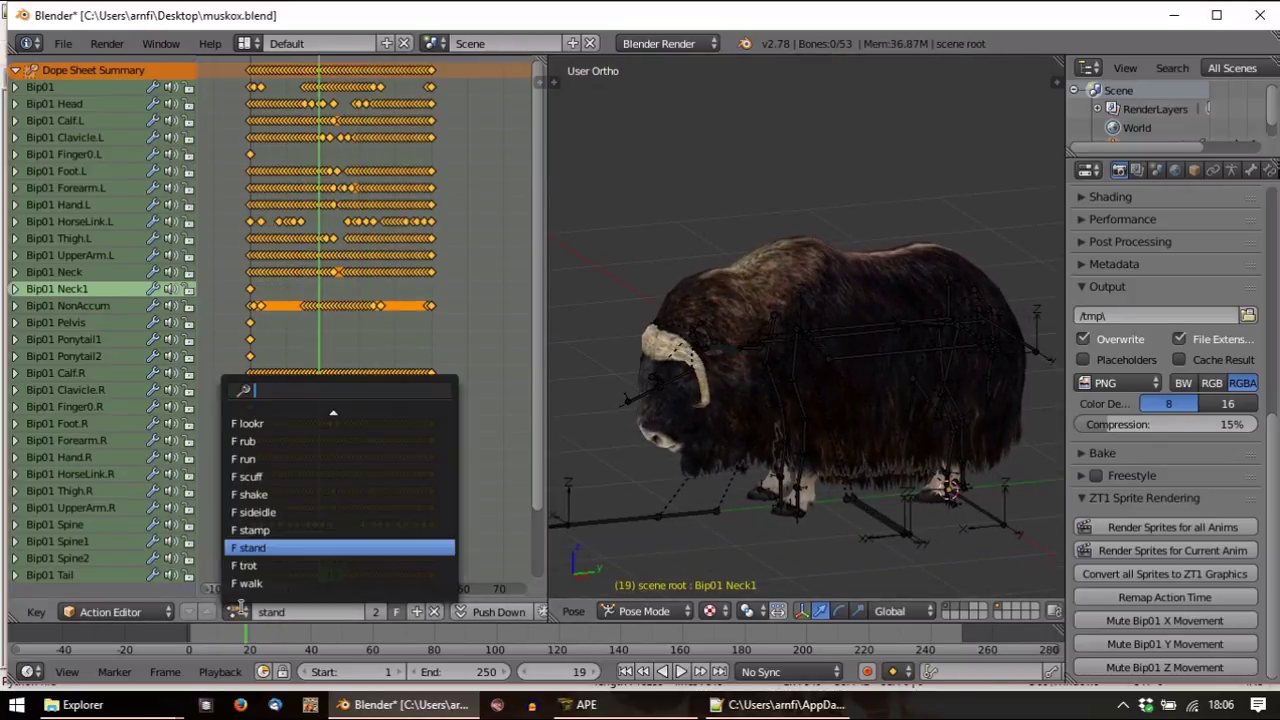
left_click(250, 530)
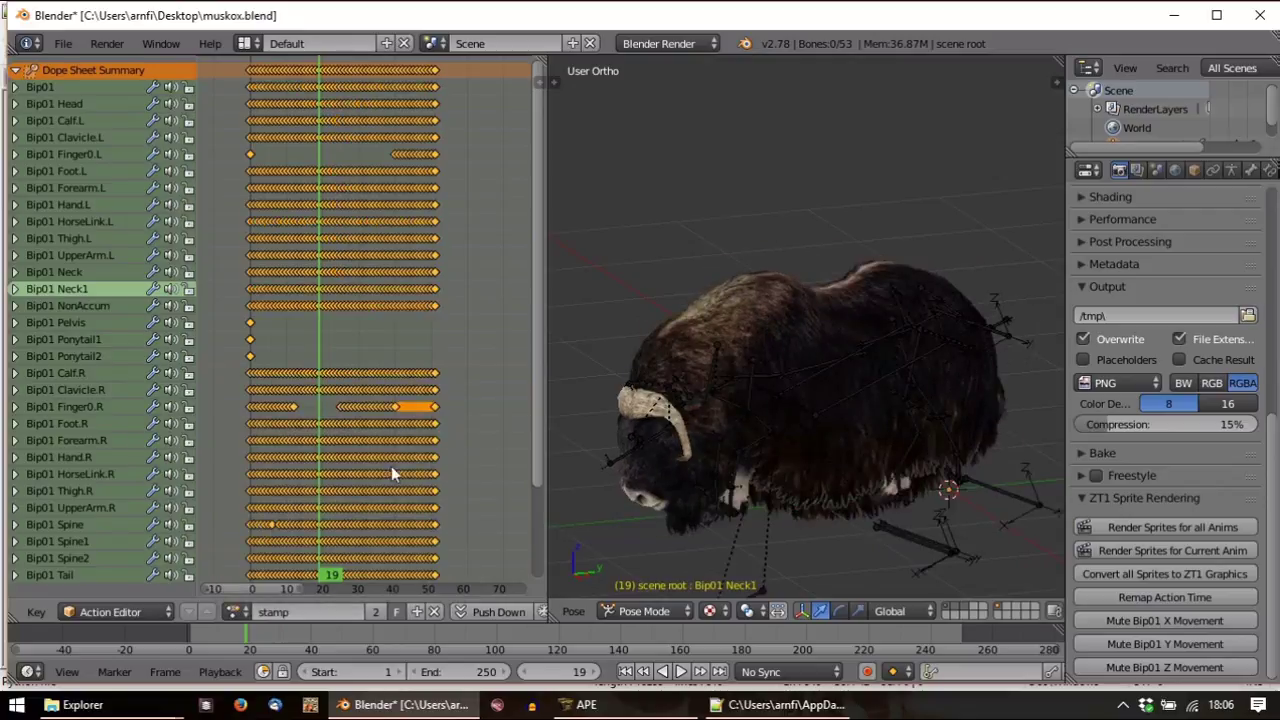
key("alt+a")
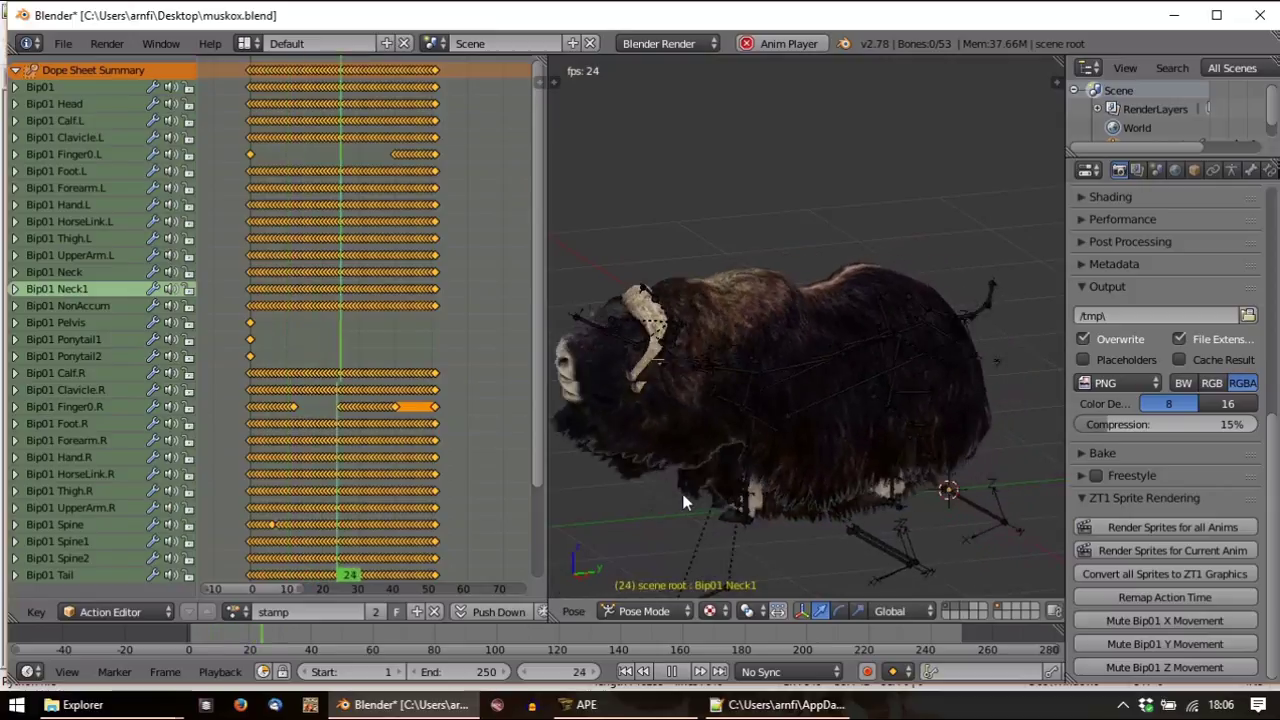
key("Escape")
left_click(241, 613)
scroll(270, 500, "up", 8)
scroll(278, 477, "up", 4)
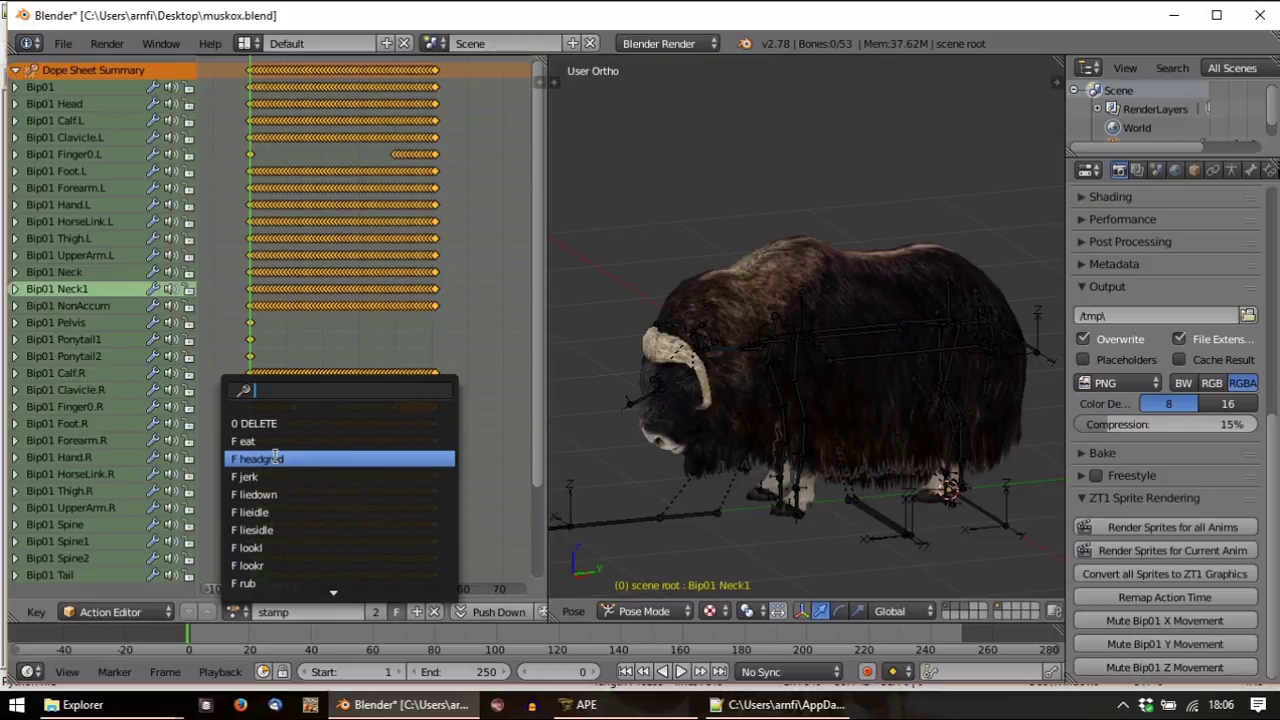
left_click(276, 441)
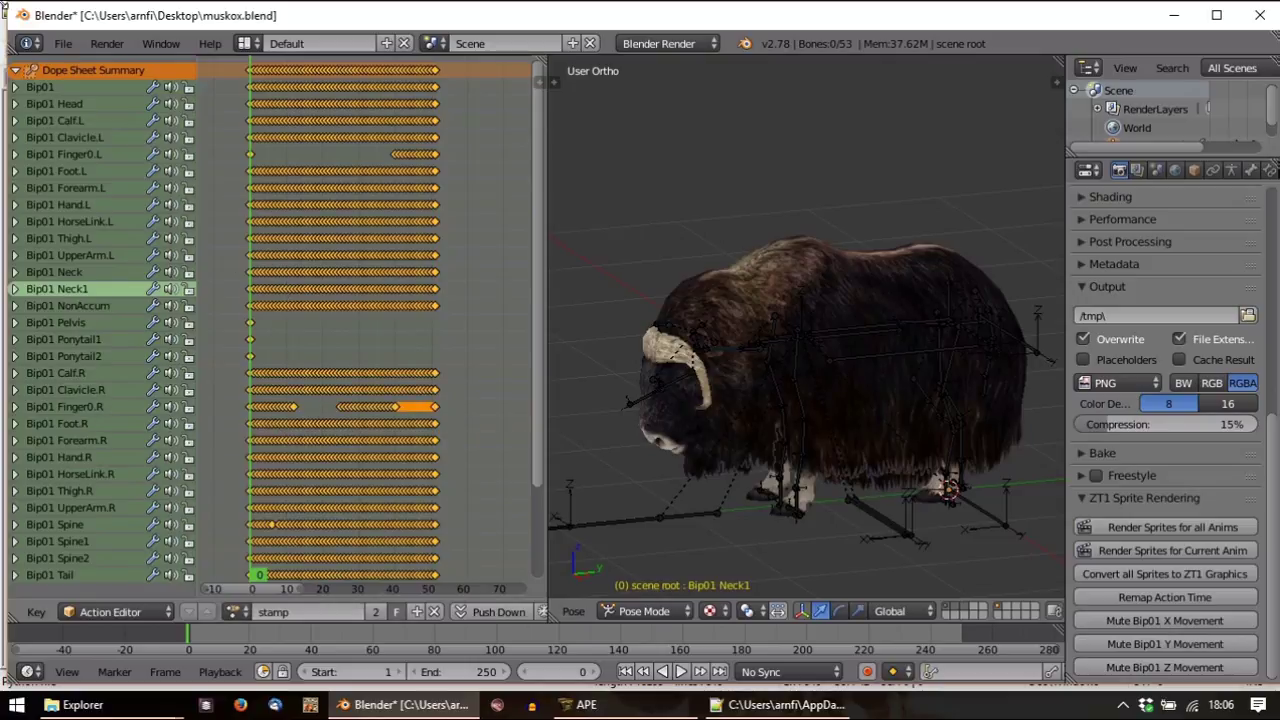
Save muskox.blend and confirm stamp is still the loaded action
left_click(66, 44)
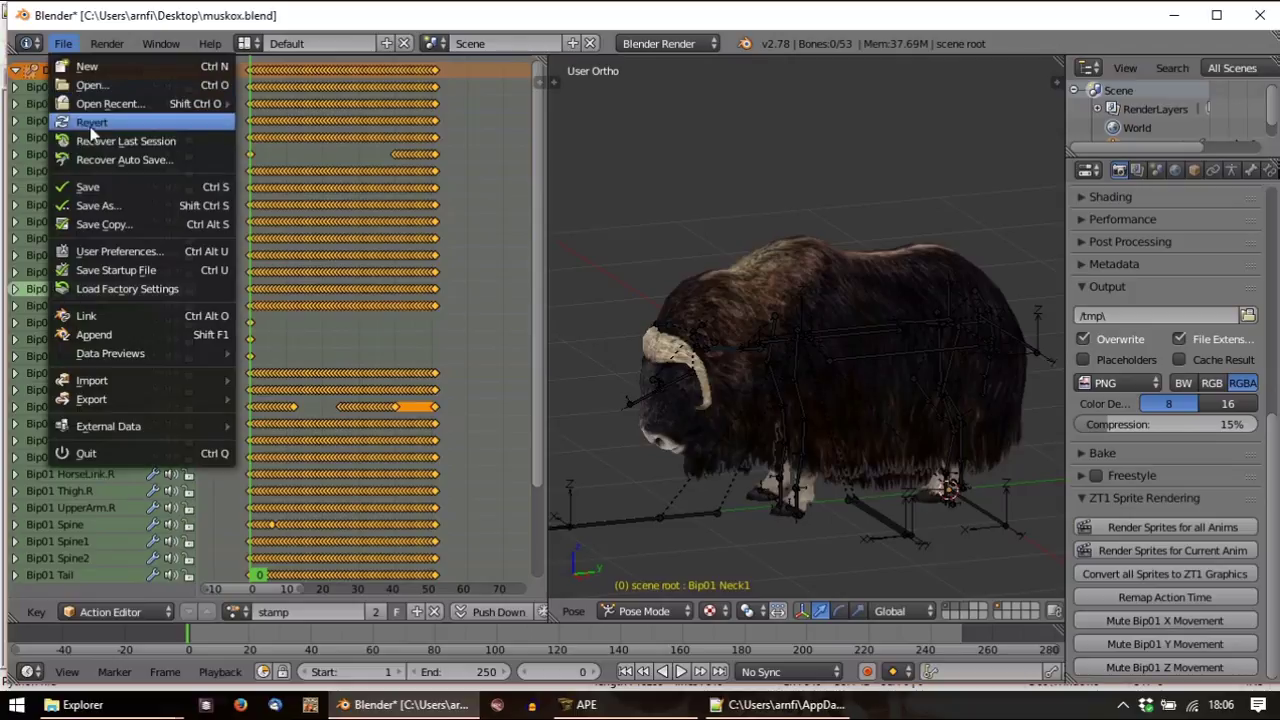
left_click(96, 190)
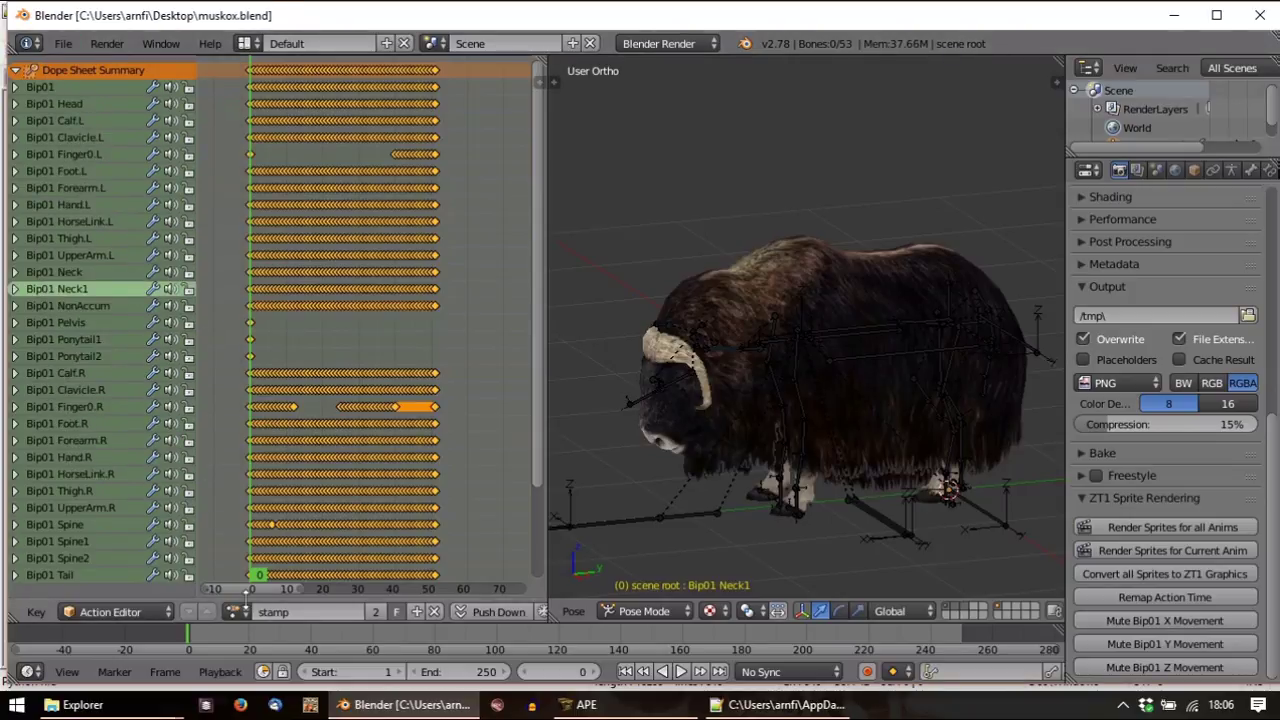
left_click(236, 611)
scroll(296, 430, "up", 5)
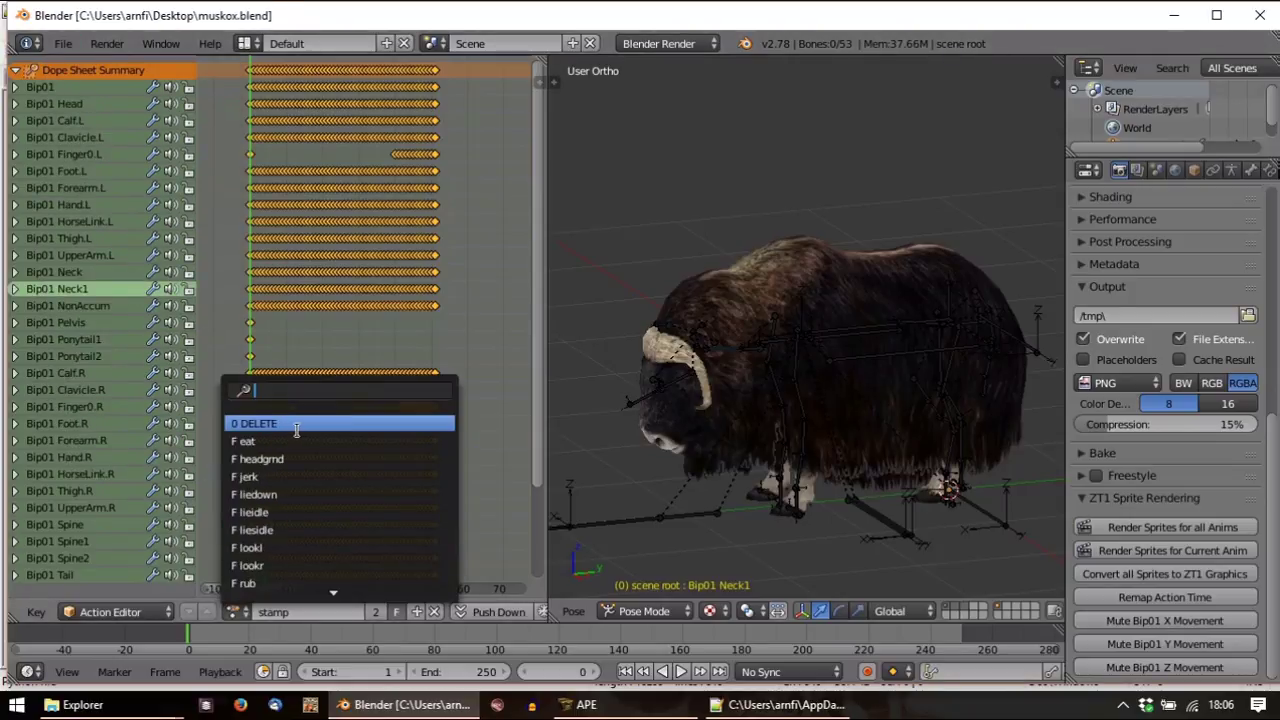
left_click(290, 218)
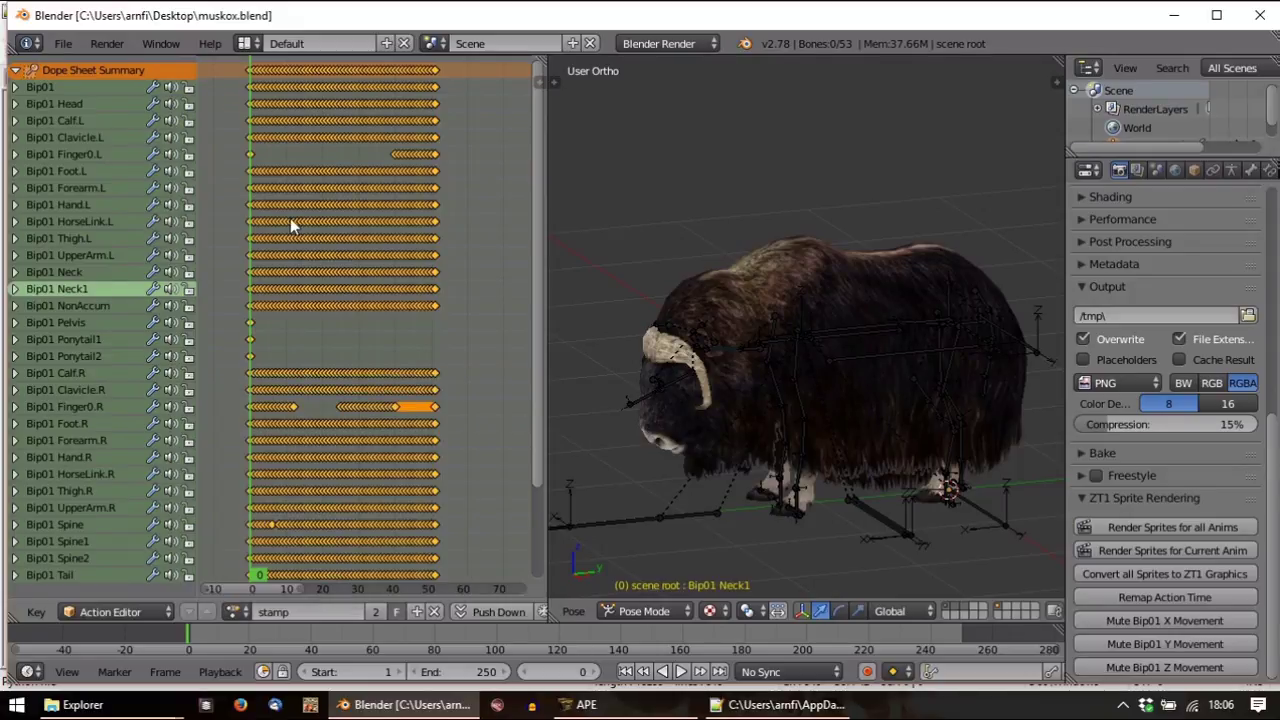
Reopen muskox.blend from recent files and save it again
left_click(62, 43)
mouse_move(163, 105)
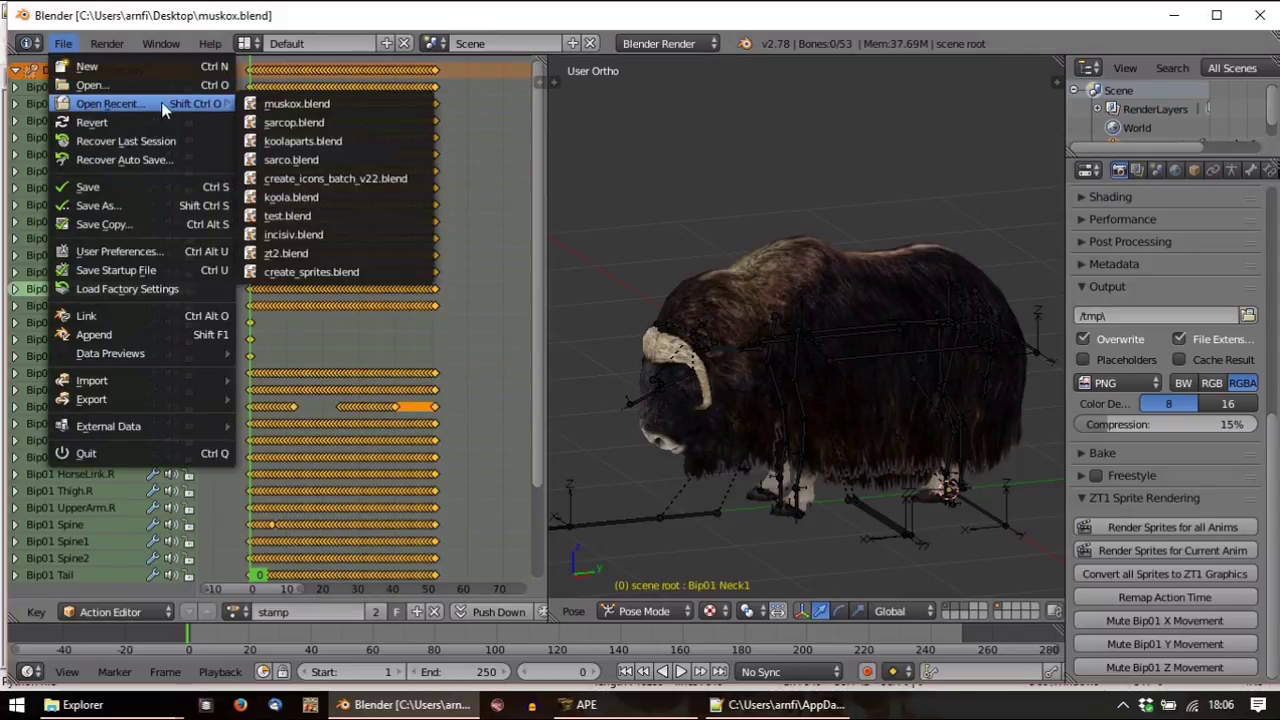
left_click(265, 105)
left_click(62, 43)
left_click(101, 191)
Browse the rig's actions: lookr, rub, run, scuff, shake, sideidle, stamp, stand, trot, walk
left_click(237, 612)
scroll(264, 459, "up", 10)
scroll(265, 459, "up", 2)
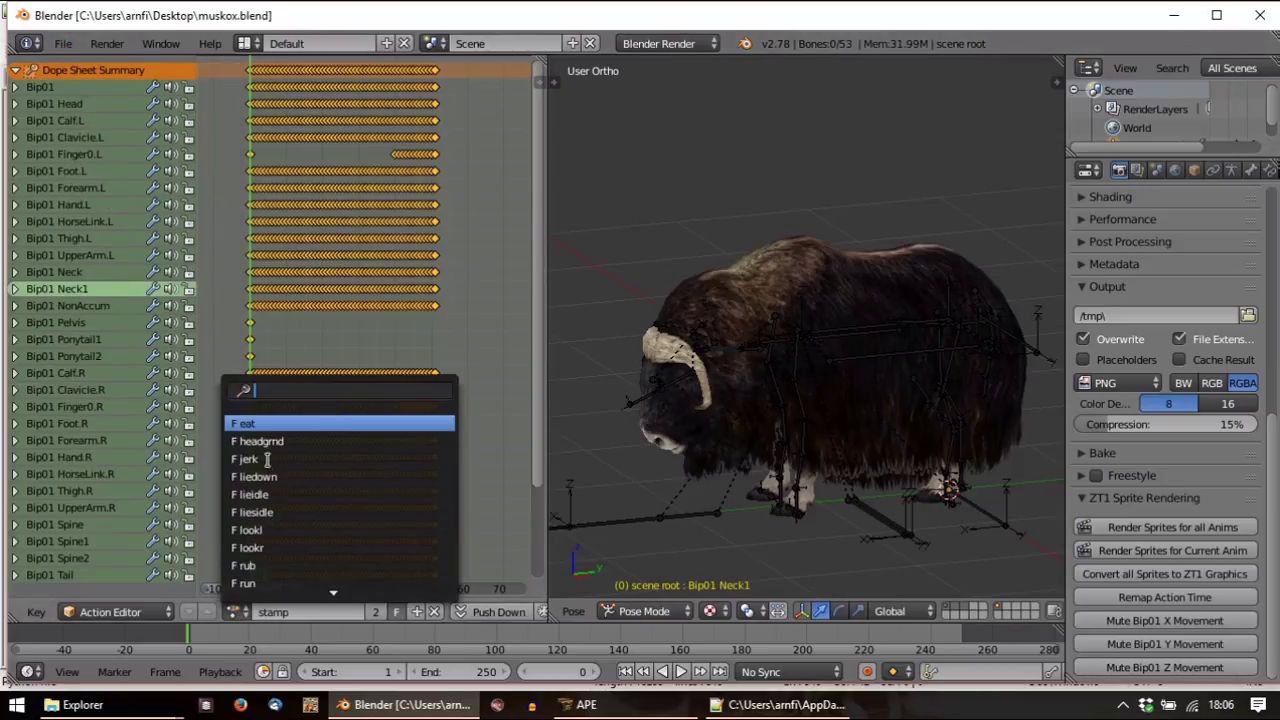
scroll(267, 459, "down", 8)
scroll(267, 459, "up", 6)
scroll(267, 459, "down", 2)
scroll(303, 528, "down", 4)
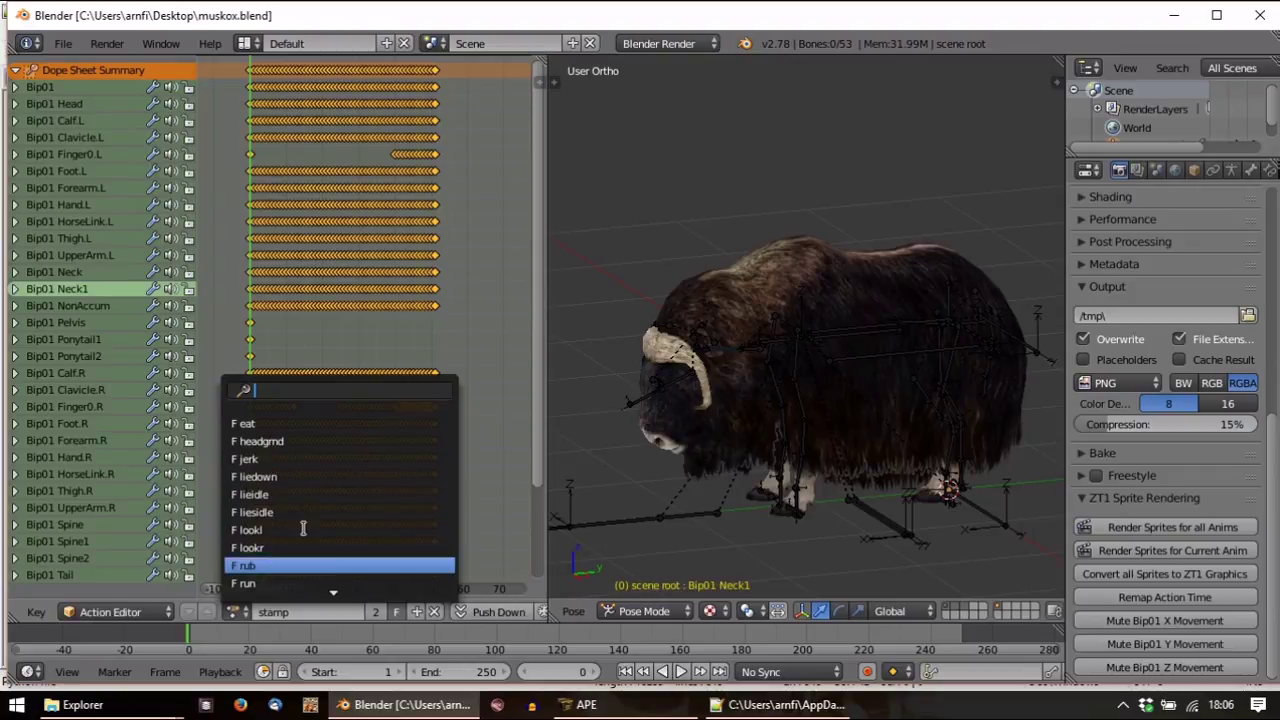
scroll(303, 528, "down", 8)
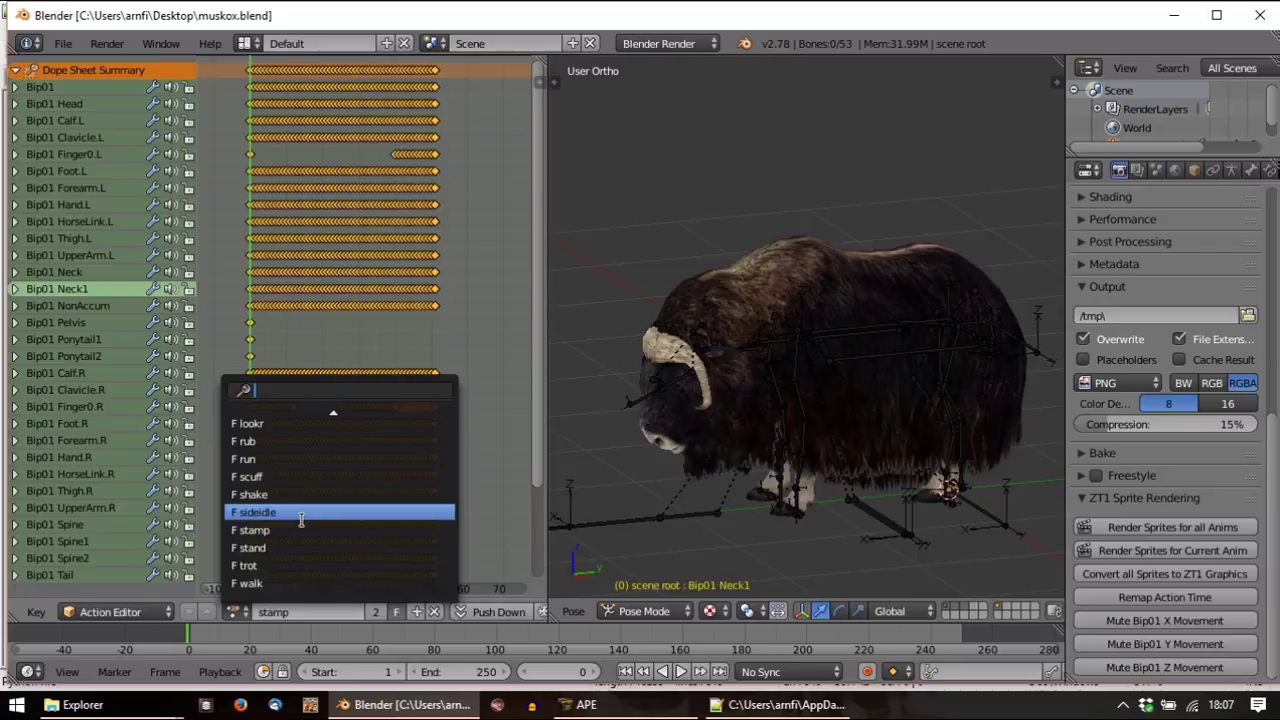
scroll(301, 519, "up", 12)
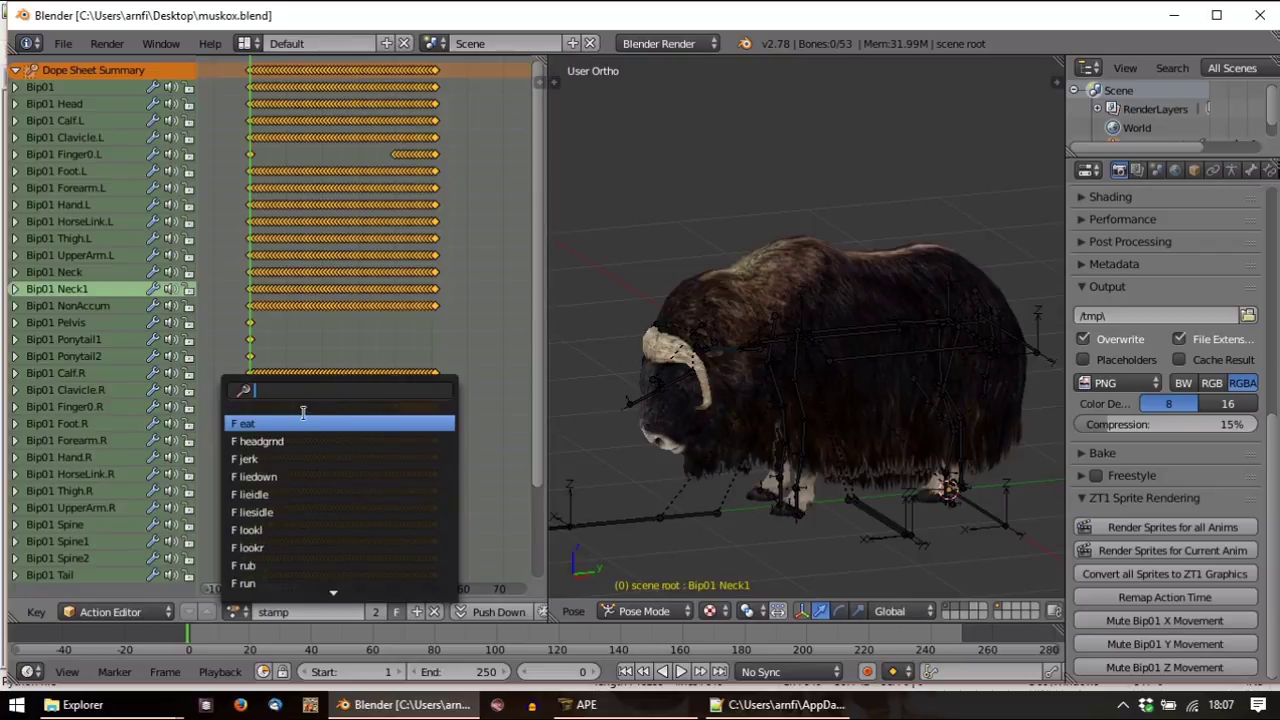
Load the eat action, then load and preview the headgrnd and jerk actions
left_click(265, 424)
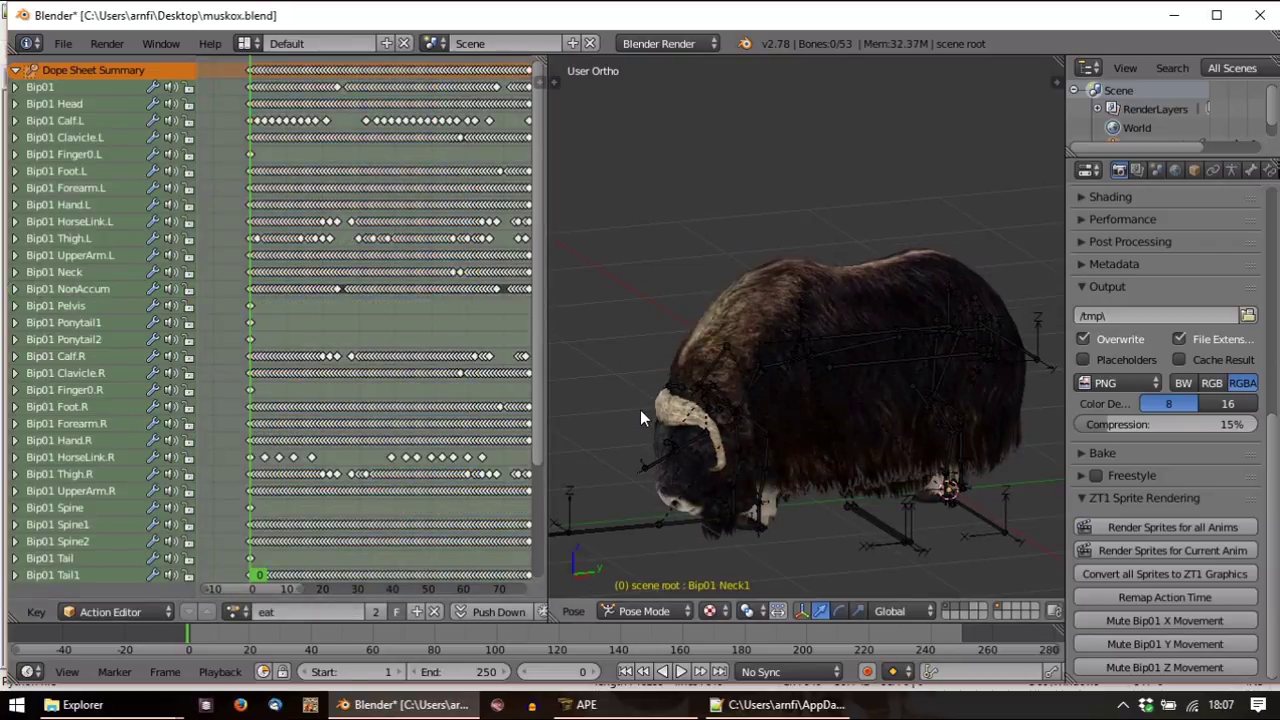
left_click(237, 611)
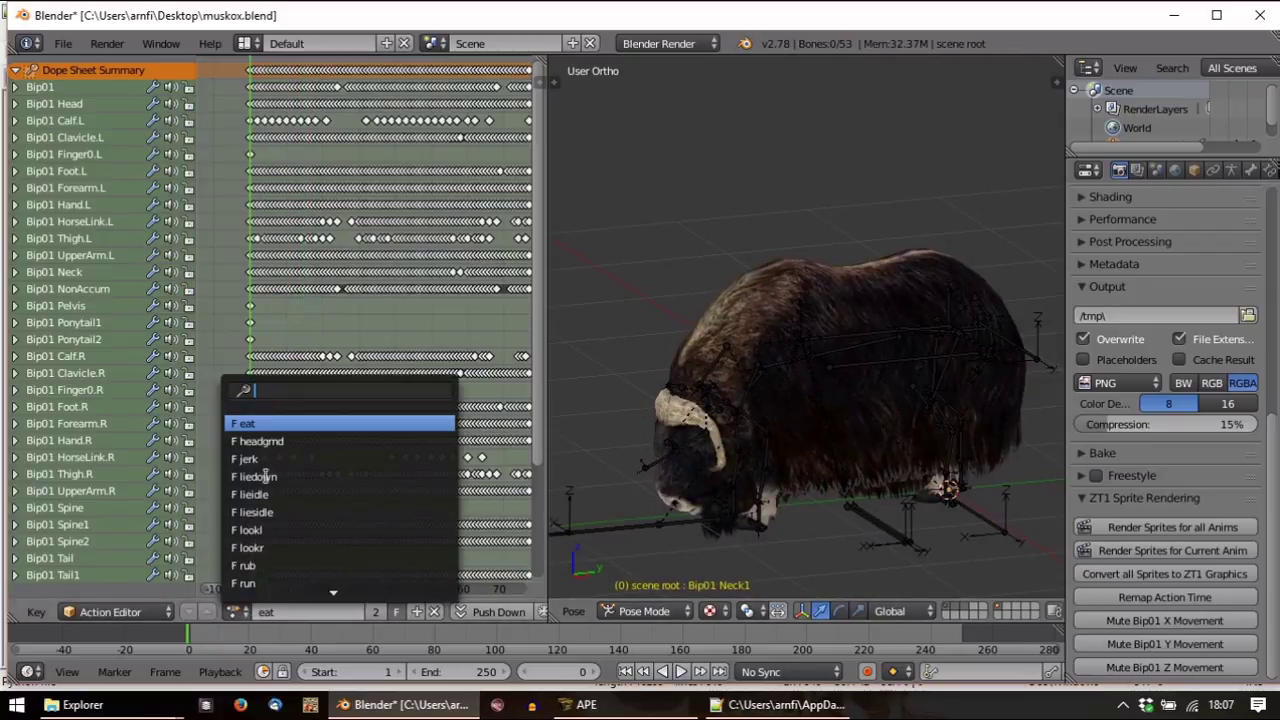
left_click(277, 441)
key("alt+a")
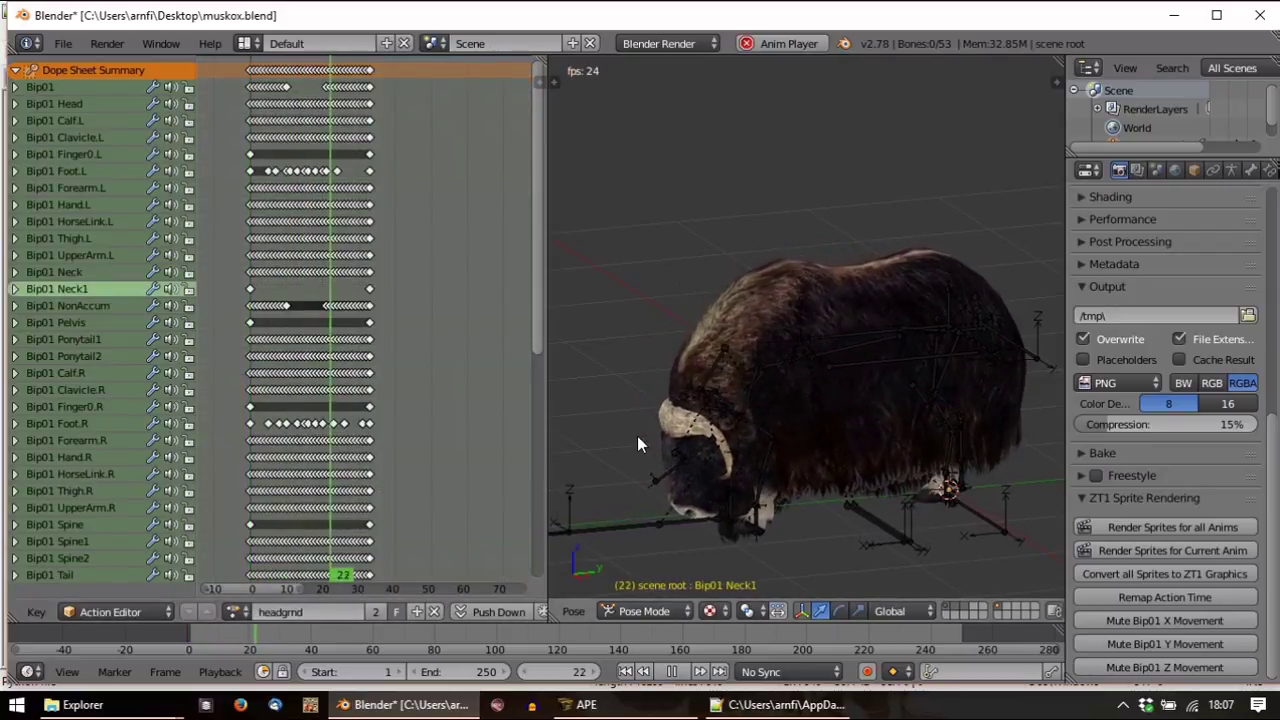
key("Escape")
left_click(237, 611)
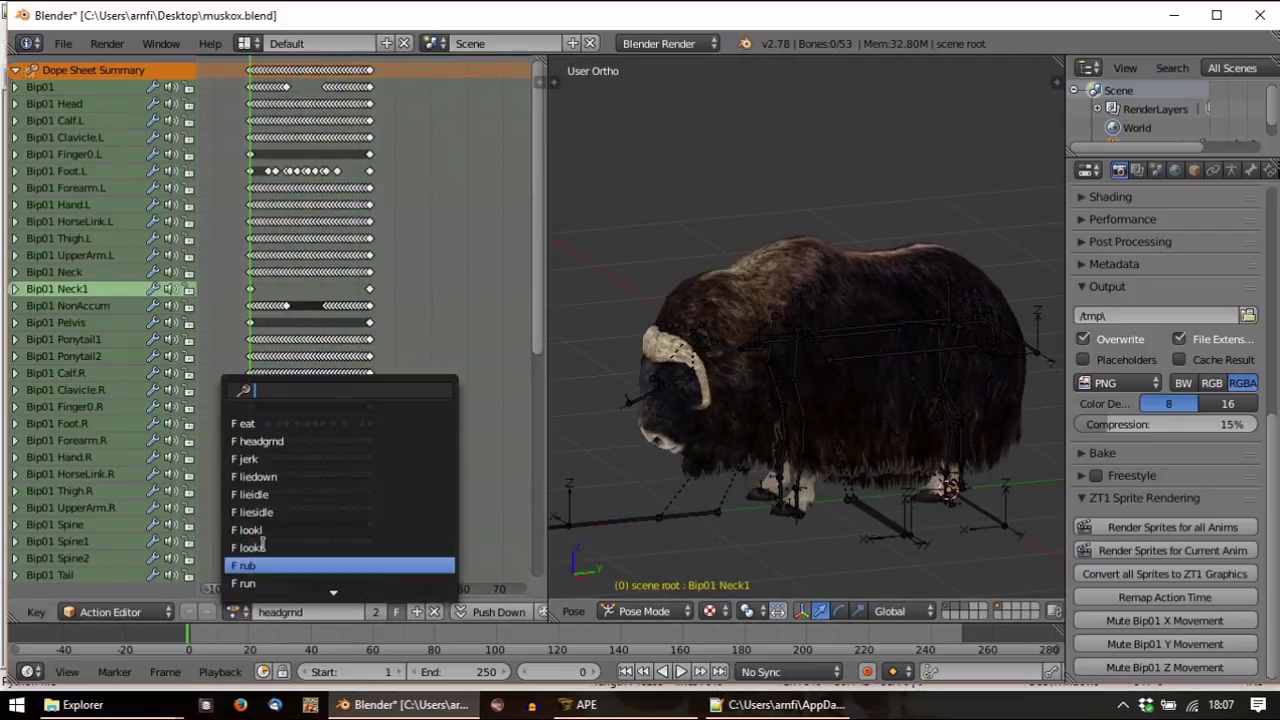
left_click(247, 459)
key("alt+a")
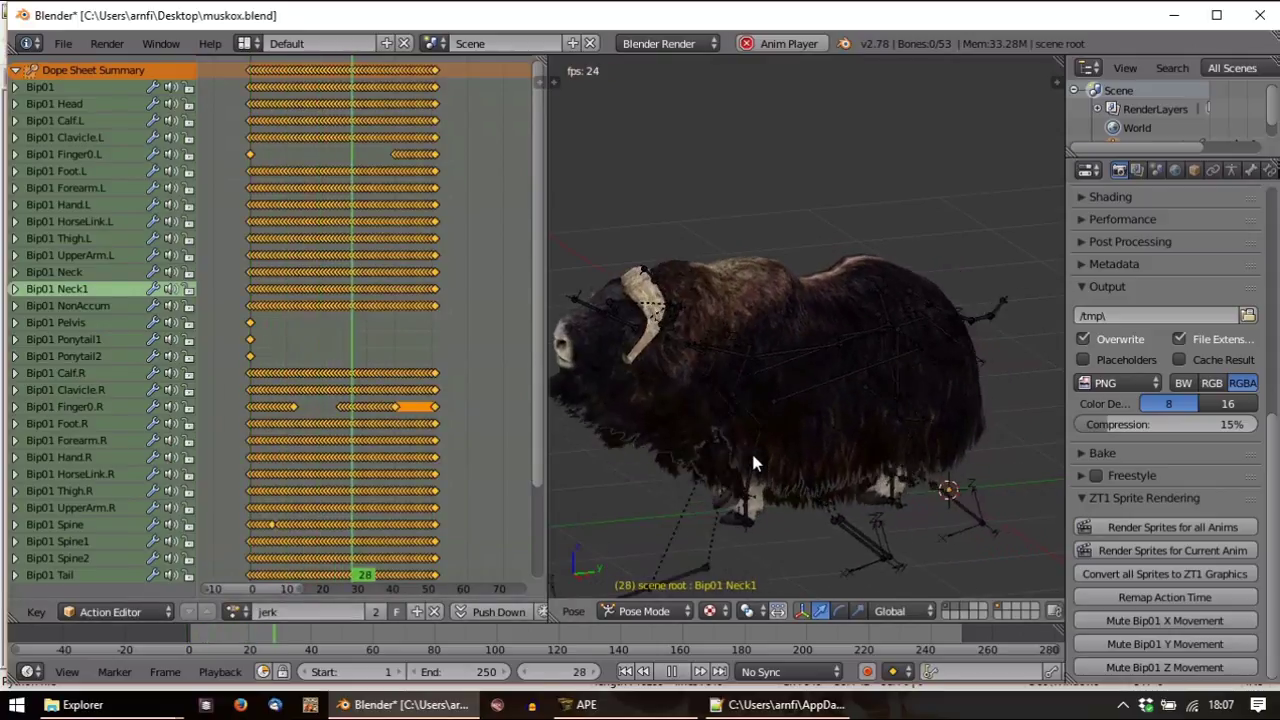
key("Escape")
Load and preview the liedown and lieidle actions in turn
left_click(231, 612)
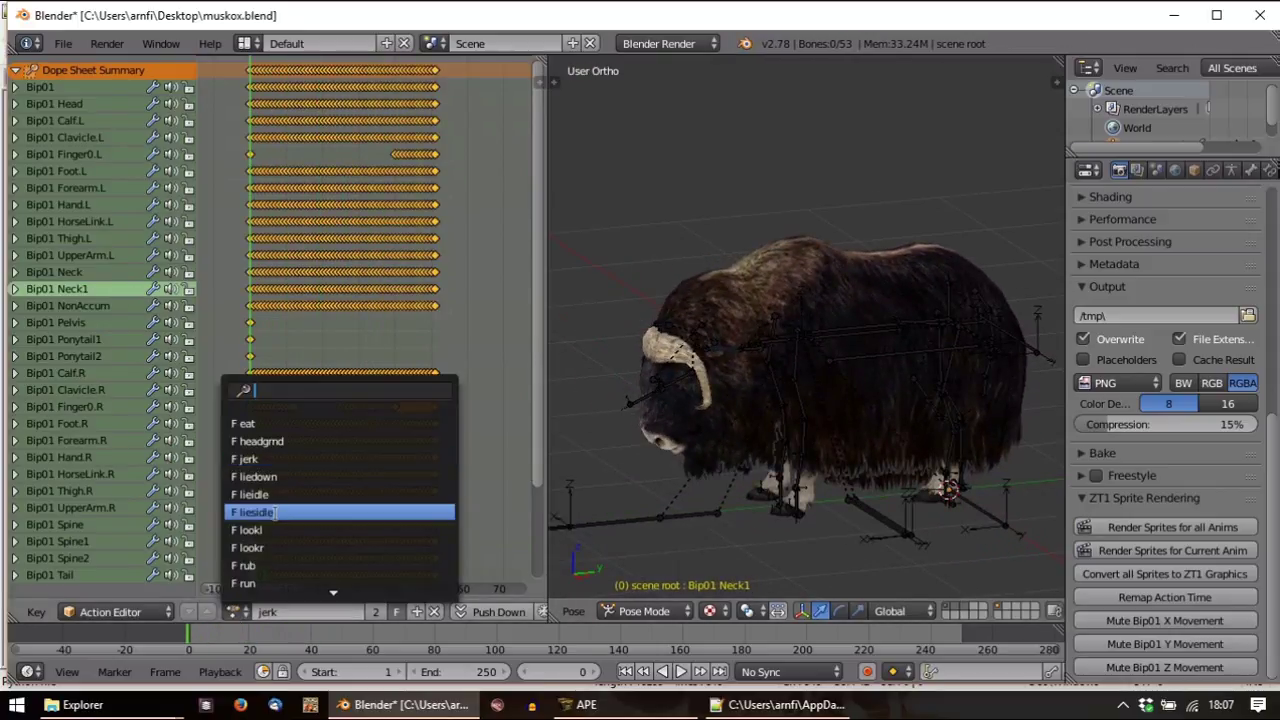
left_click(258, 476)
key("alt+a")
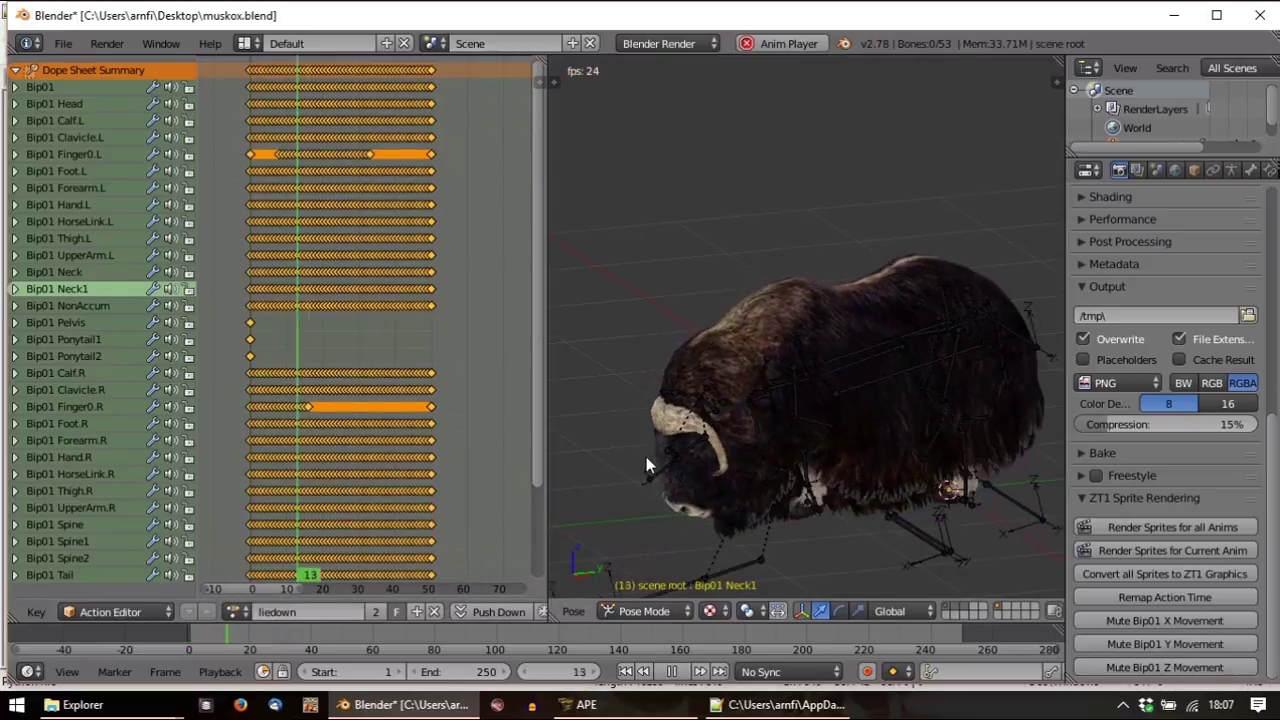
key("Escape")
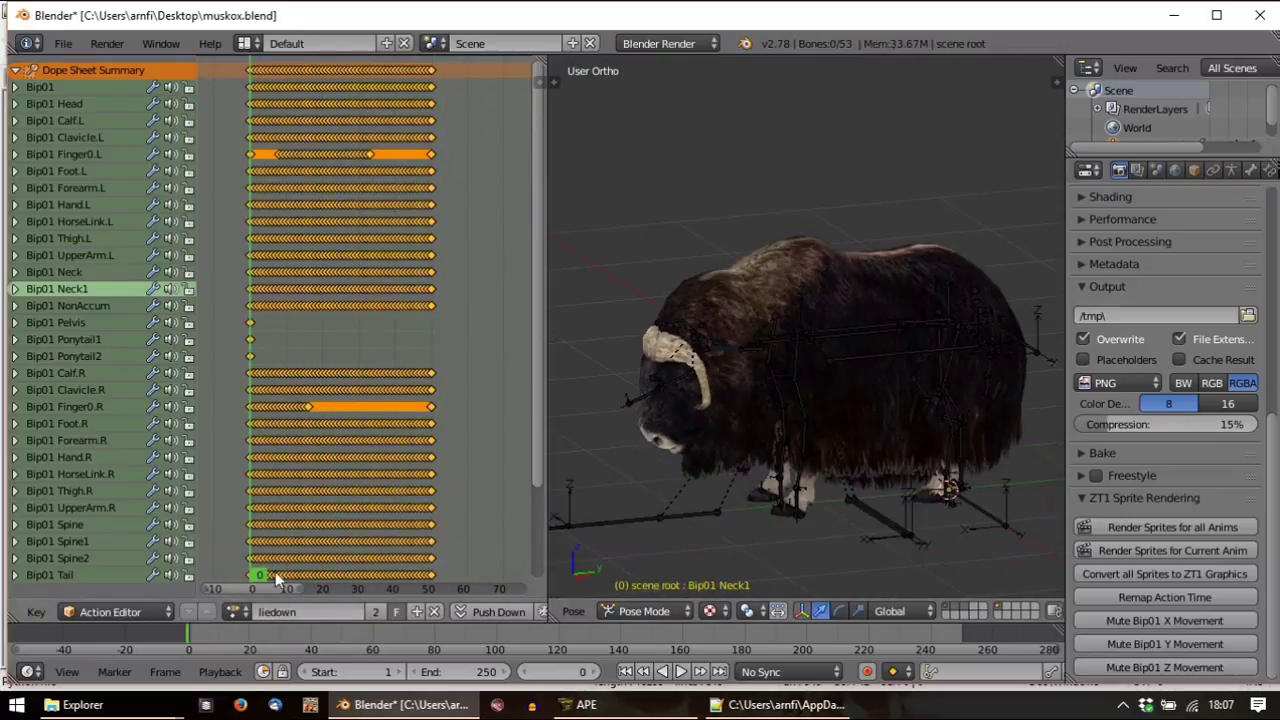
left_click(231, 612)
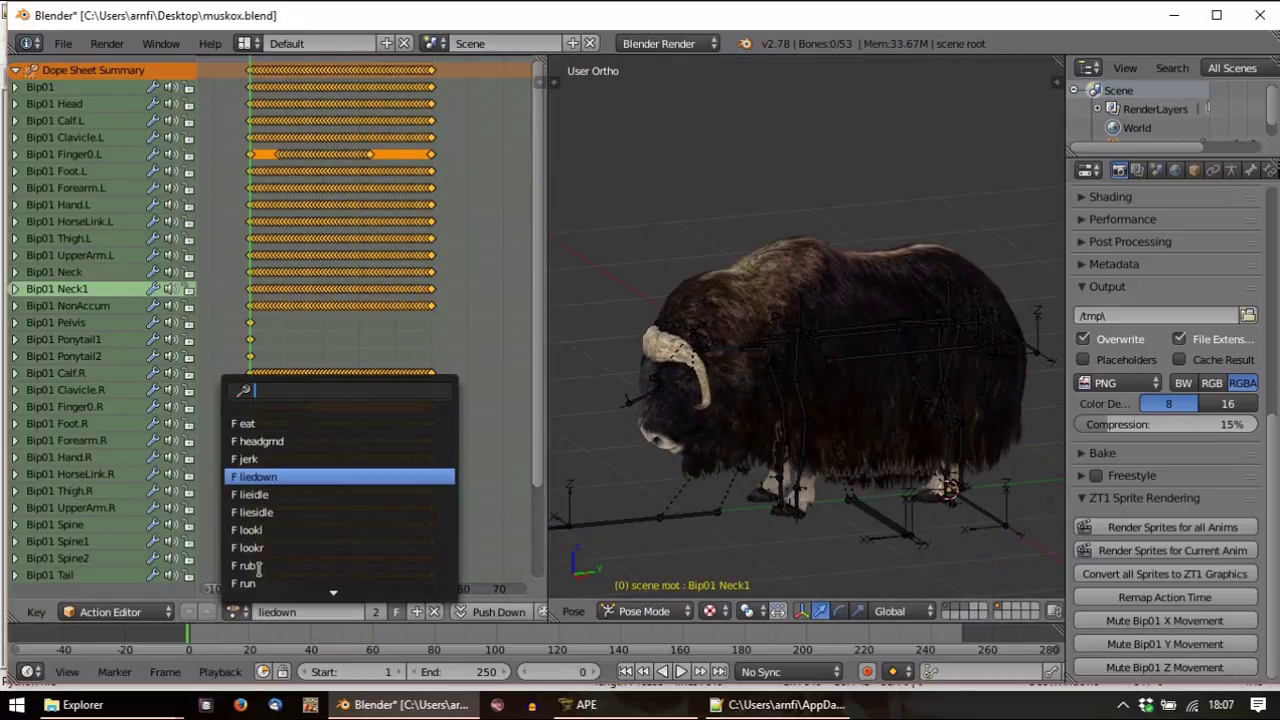
left_click(250, 494)
key("alt+a")
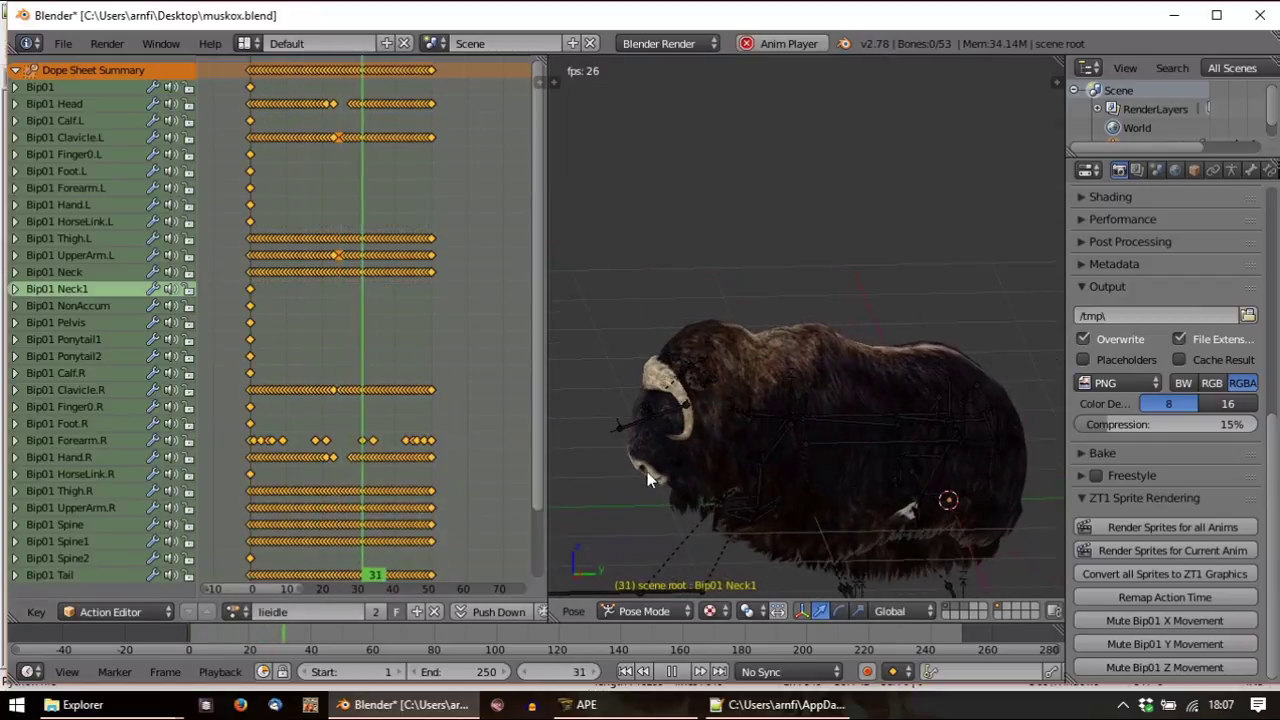
key("Escape")
Load and play the liesidle action, then select a bone on the musk ox's head
left_click(231, 612)
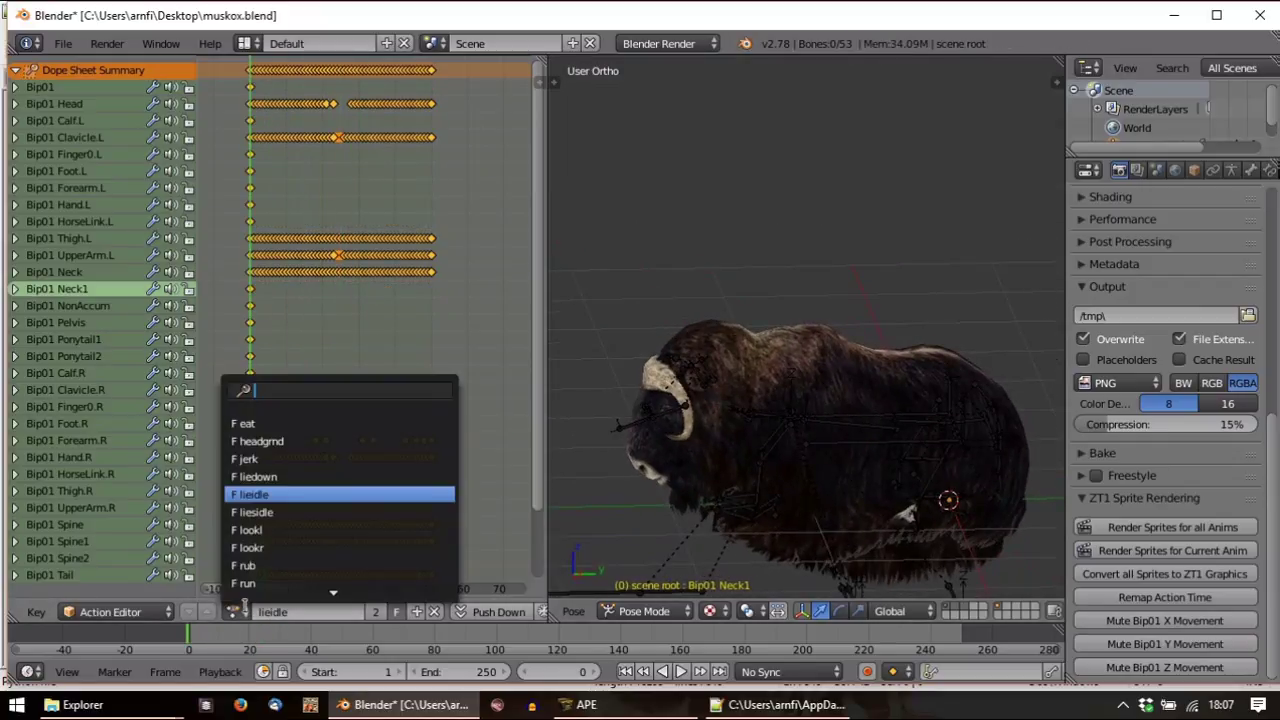
left_click(268, 514)
key("alt+a")
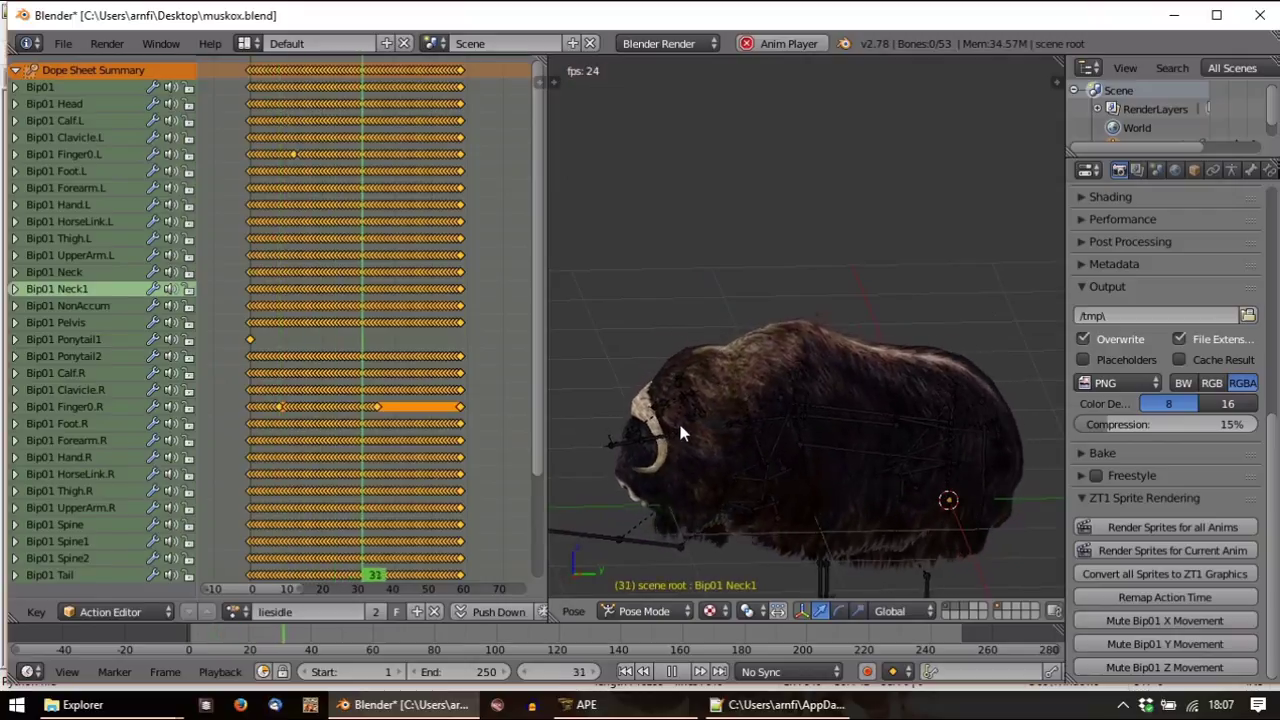
right_click(706, 446)
Select Bip01 Neck1, delete its channel, and play liesidle from the side view
key("Escape")
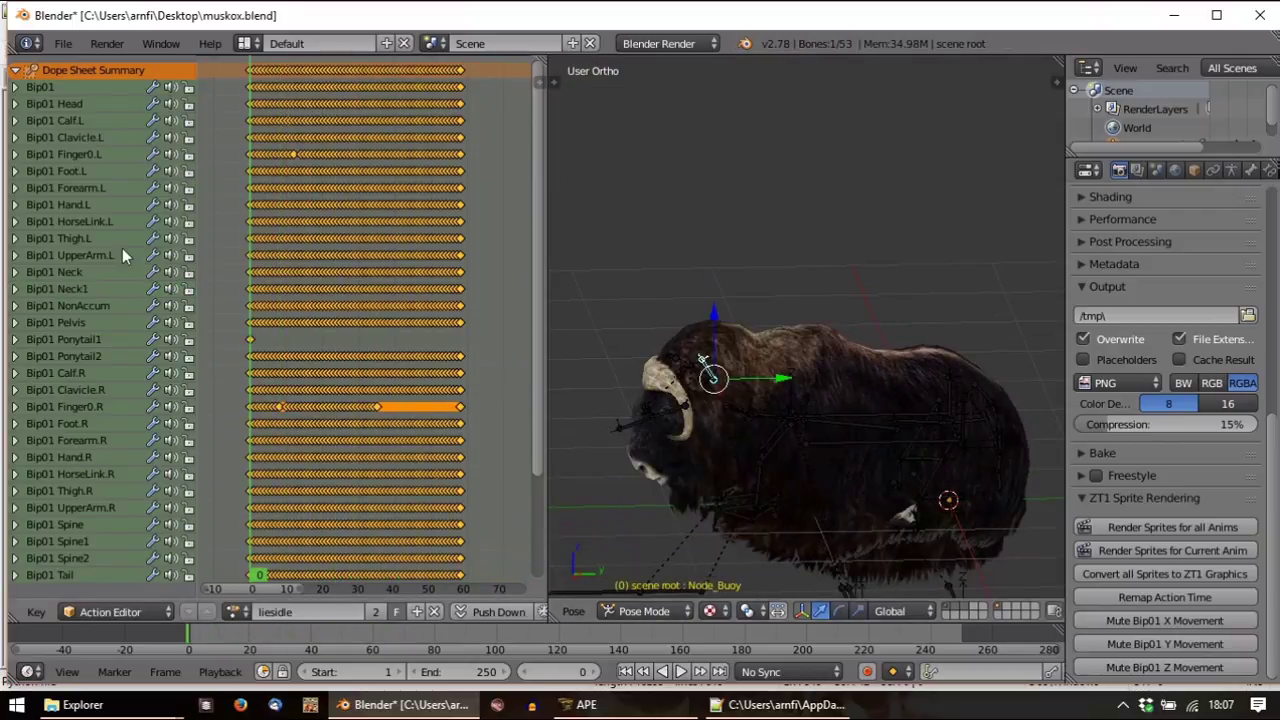
left_click(75, 276)
left_click(81, 287)
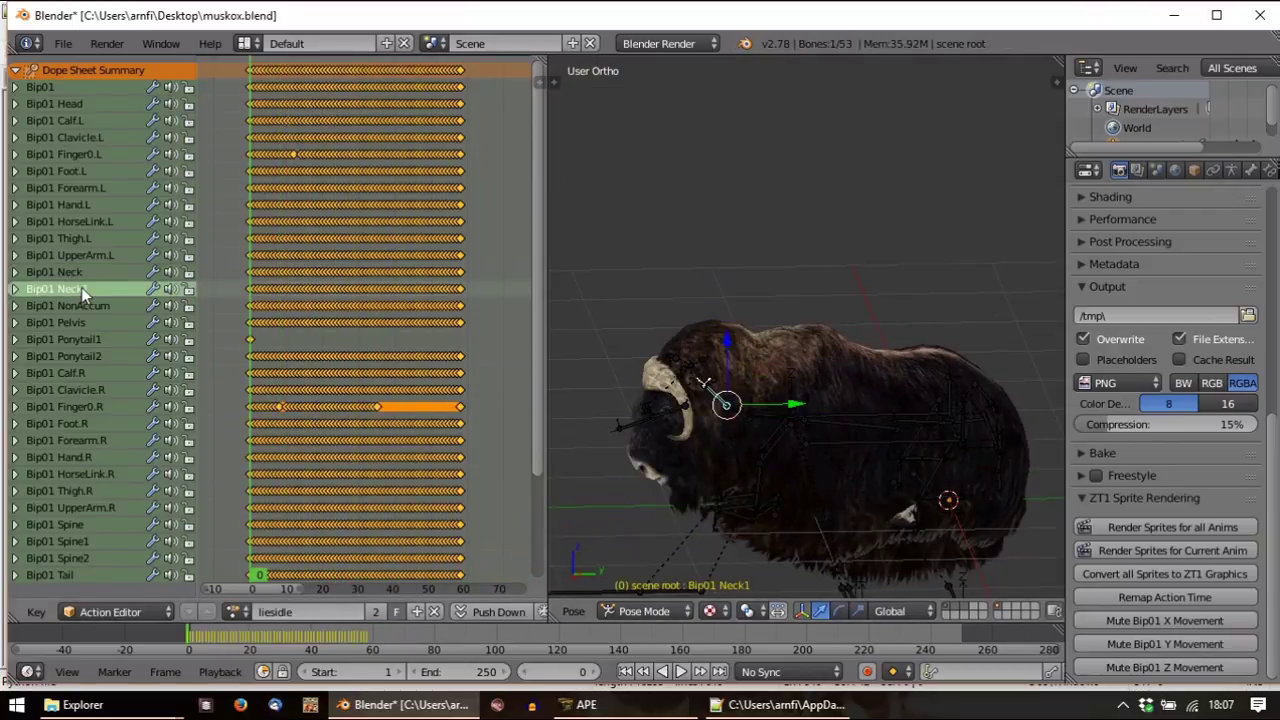
right_click(233, 289)
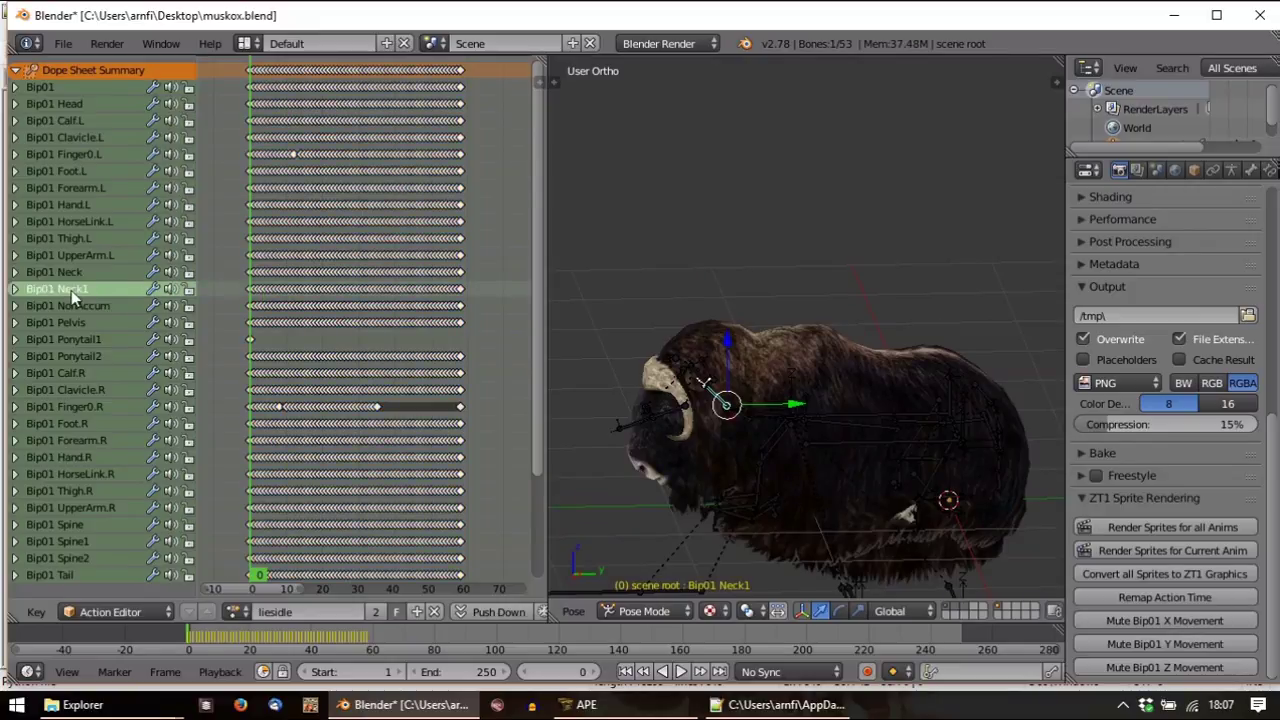
key("x")
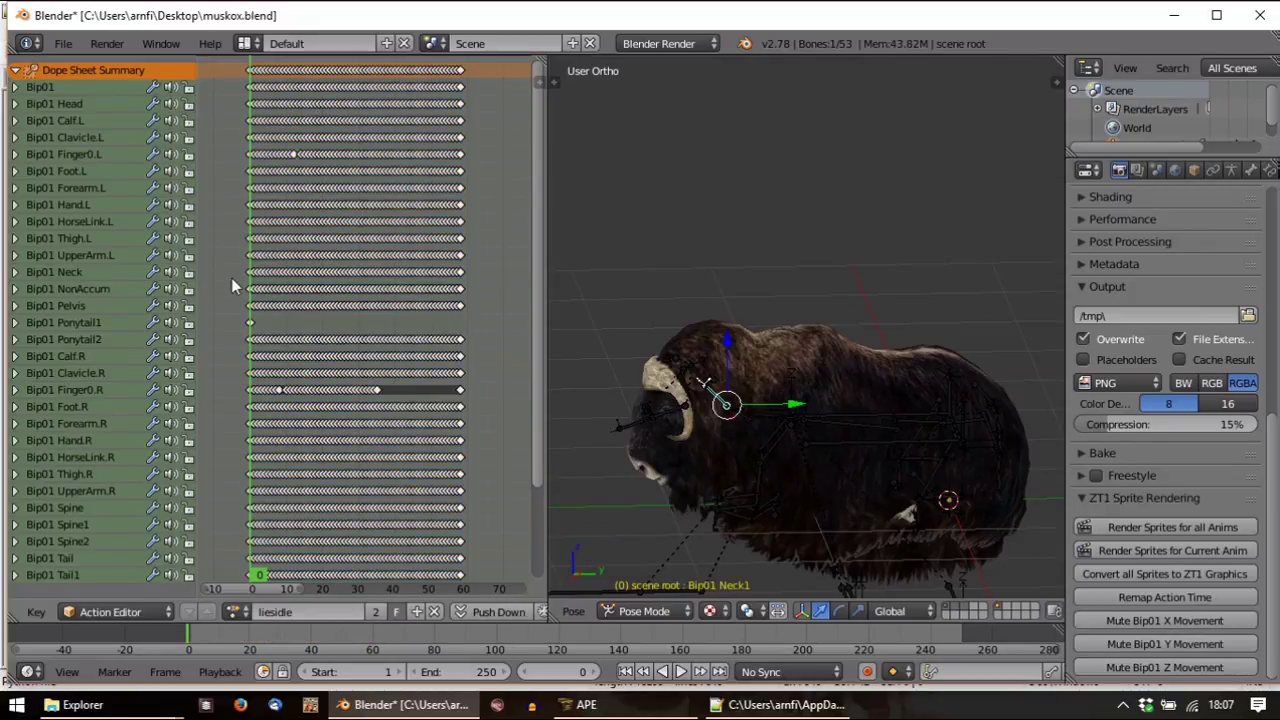
key("alt+a")
key("alt+a")
key("KP_3")
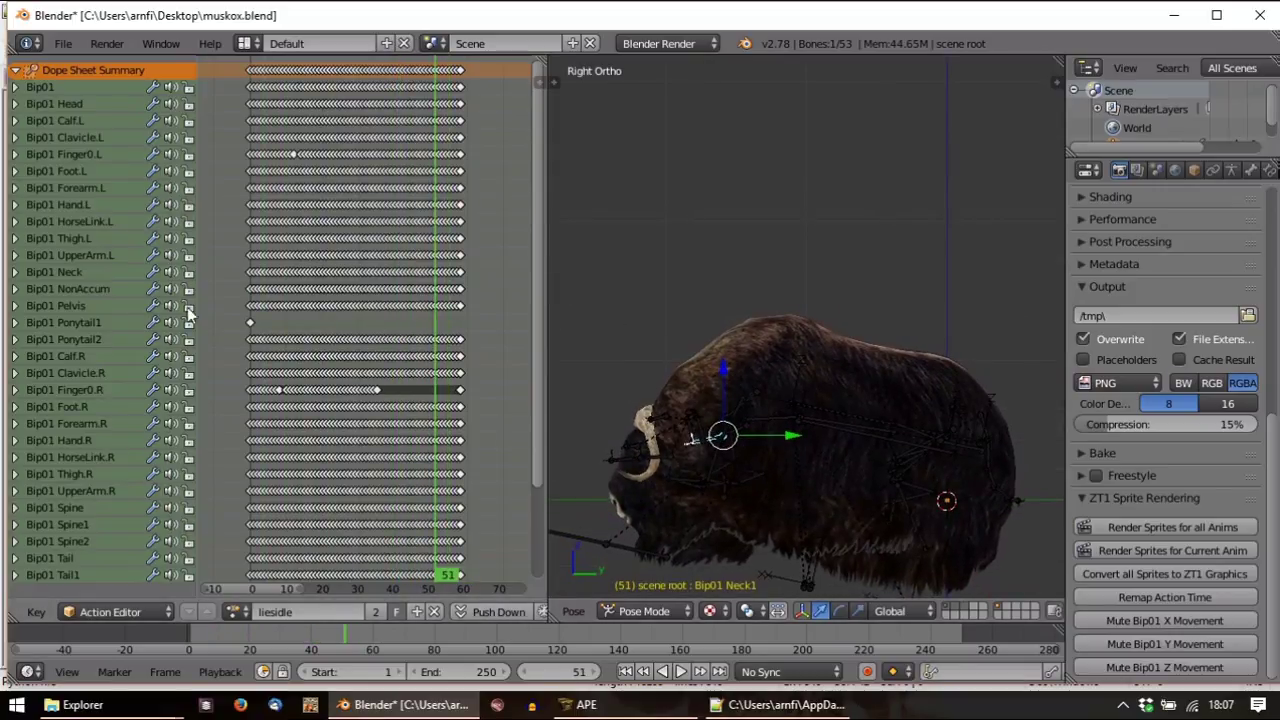
Restore the Neck1 channel, delete its later keyframes, and play to check the neck
key("shift+Left")
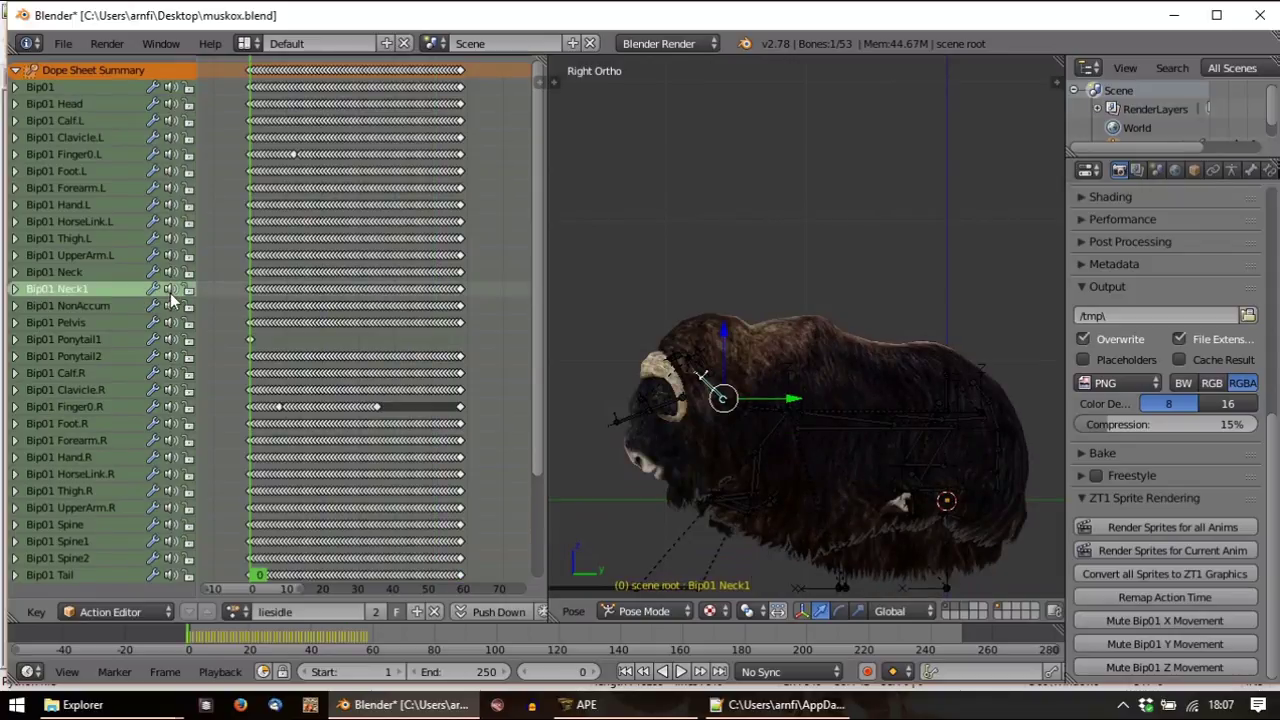
key("Right")
right_click(462, 289)
right_click(253, 290, "ctrl+alt")
scroll(243, 297, "up", 1)
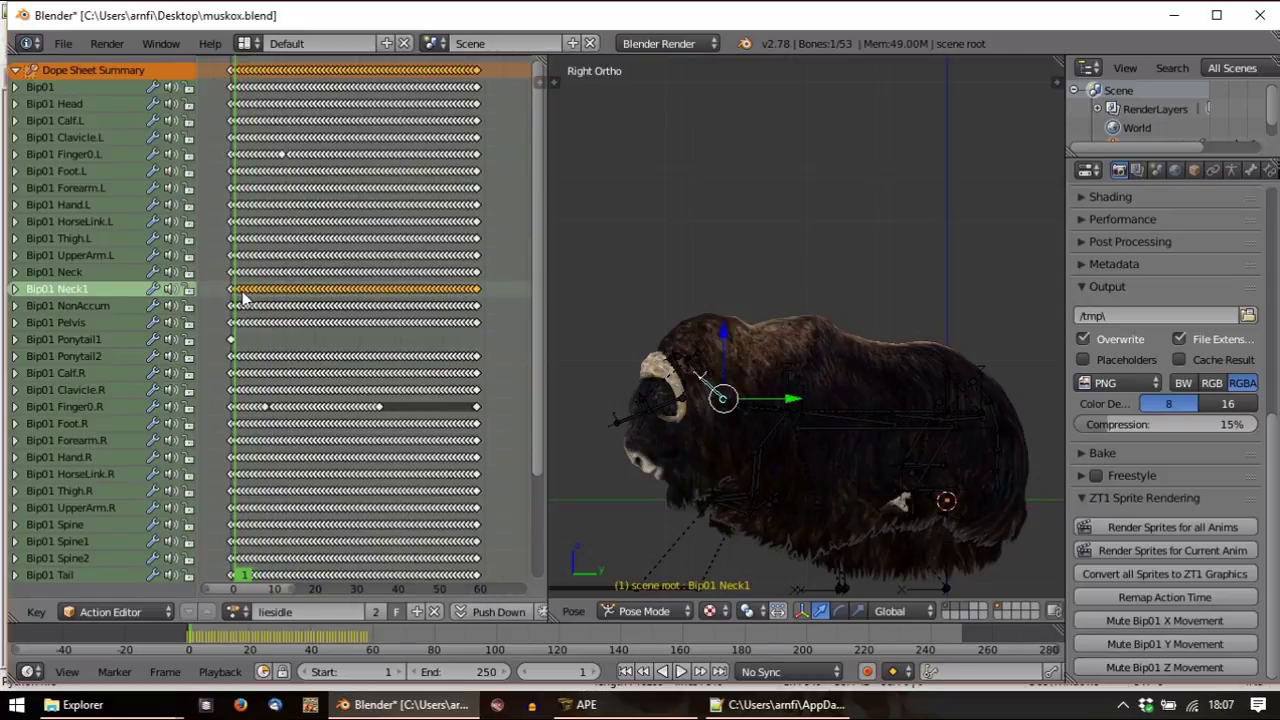
key("x")
left_click(243, 291)
key("alt+a")
key("alt+a")
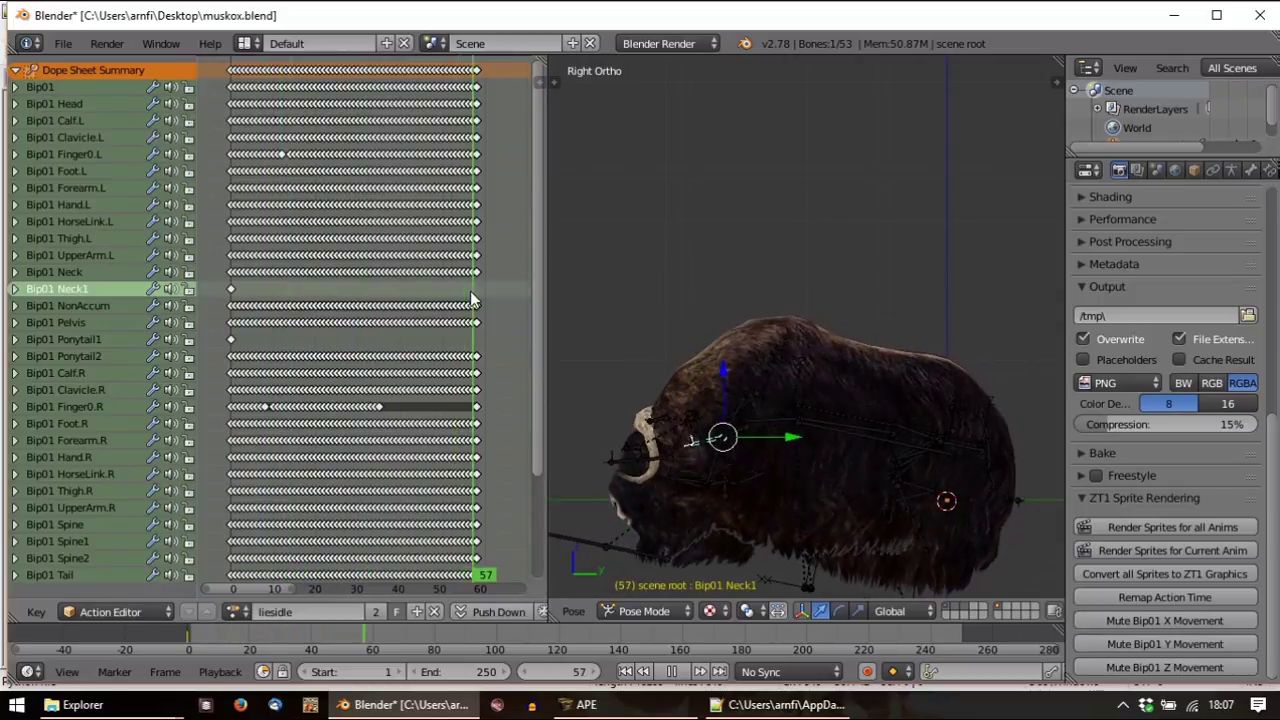
Rotate the neck to tilt the head and key LocRot at frame 58, then play
key("r")
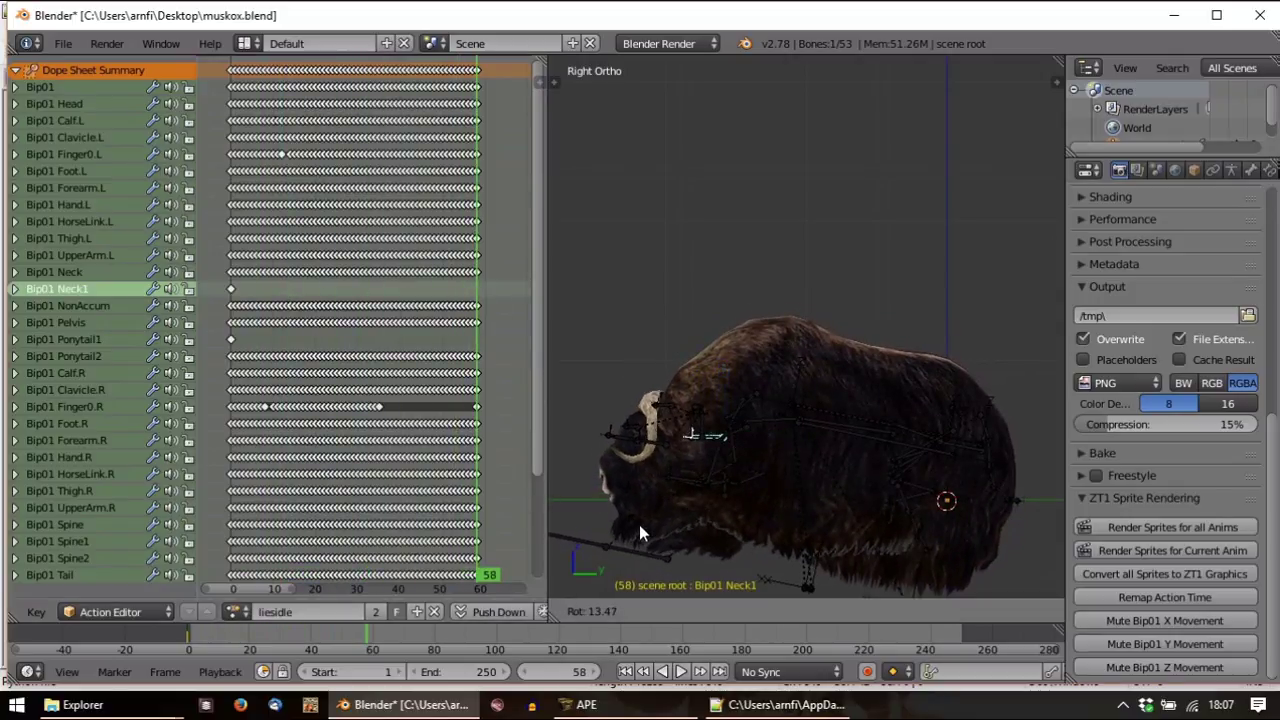
left_click(637, 517)
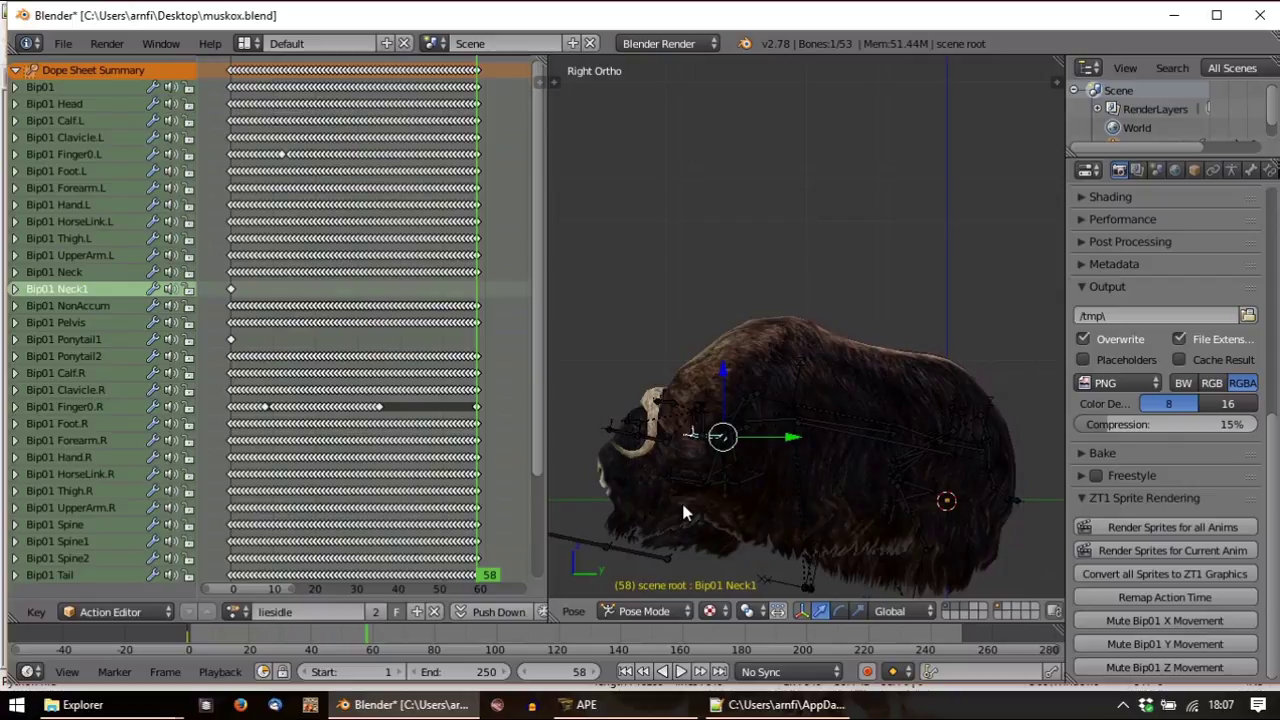
key("i")
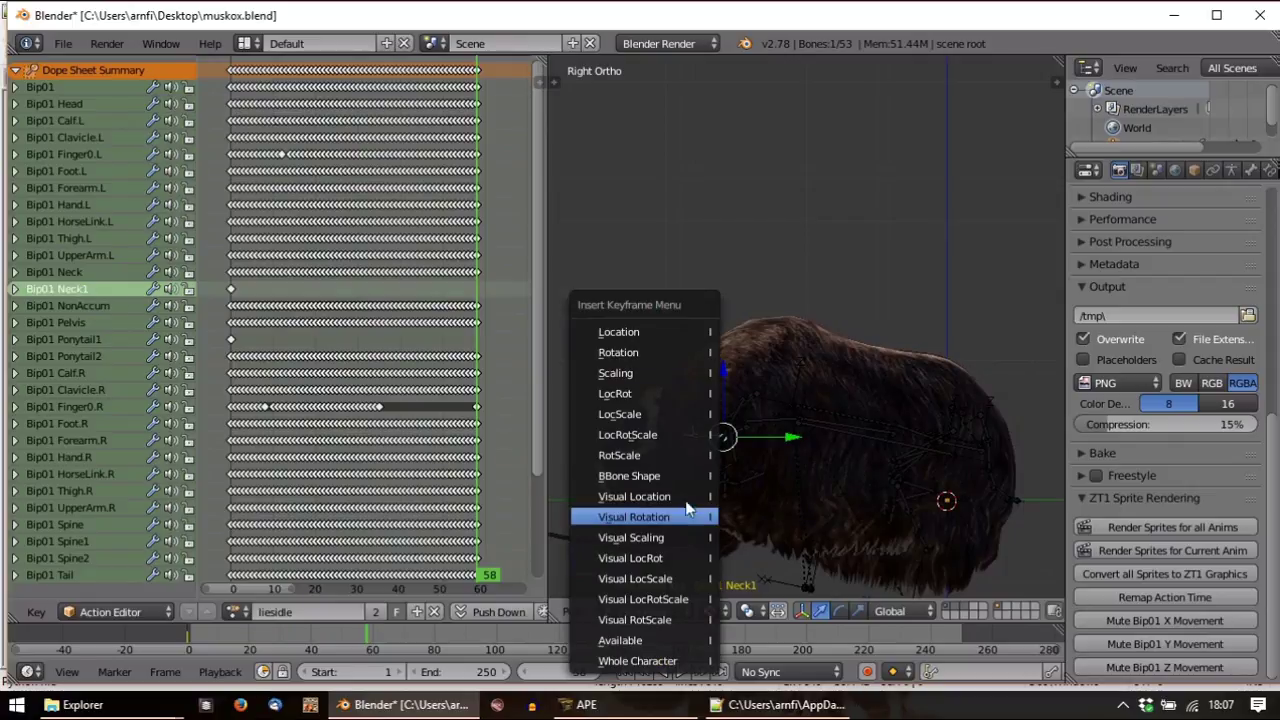
left_click(641, 394)
key("alt+a")
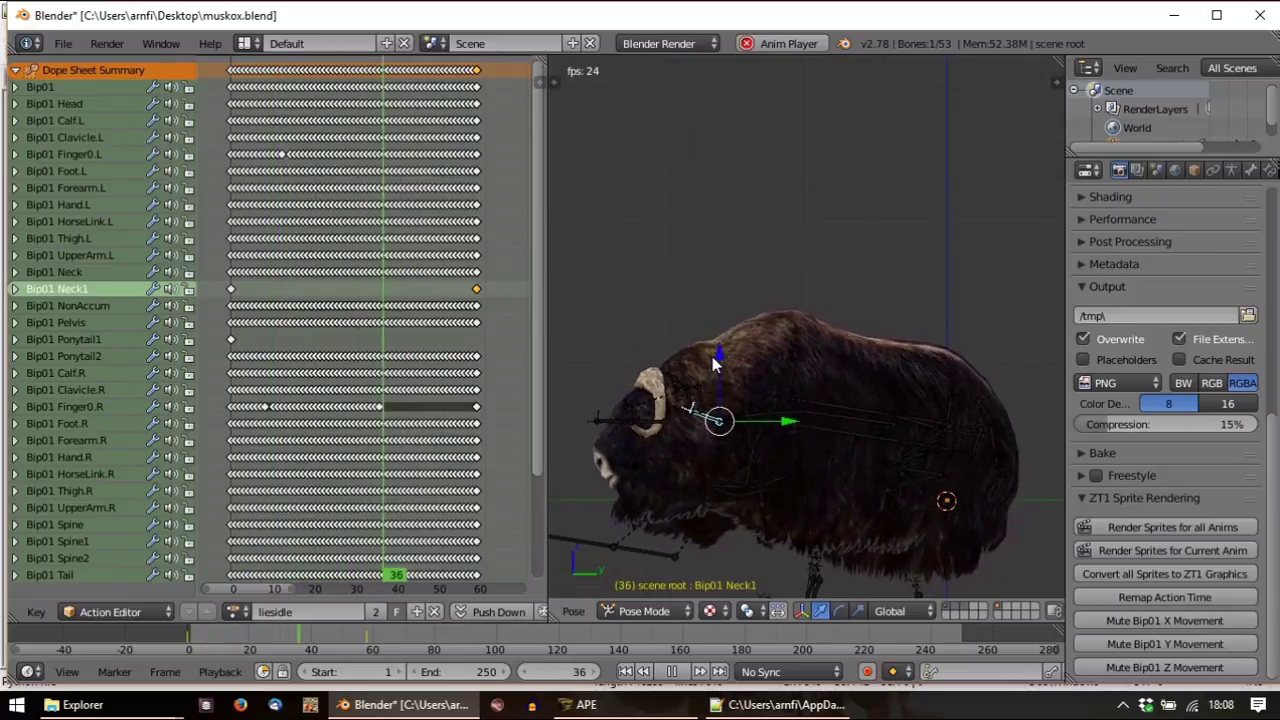
key("Escape")
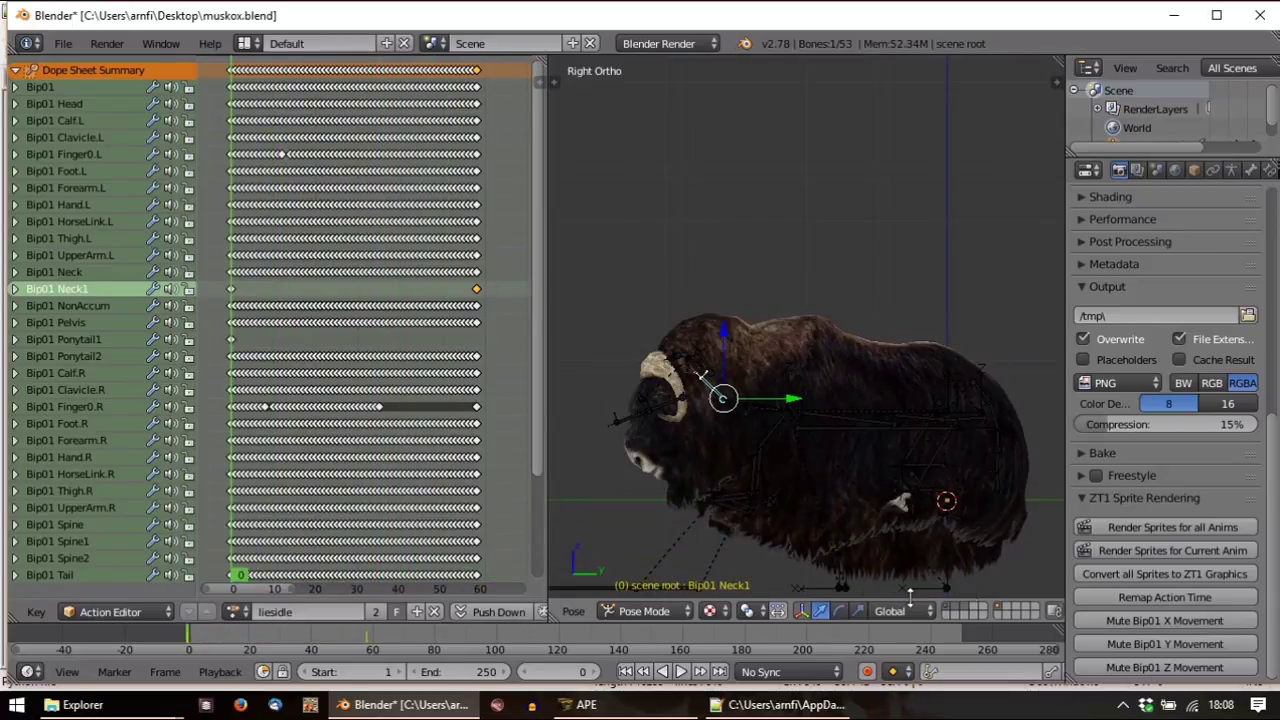
Jump to frame 58 and scroll through the list of available actions
scroll(785, 613, "down", 5)
scroll(800, 616, "down", 1)
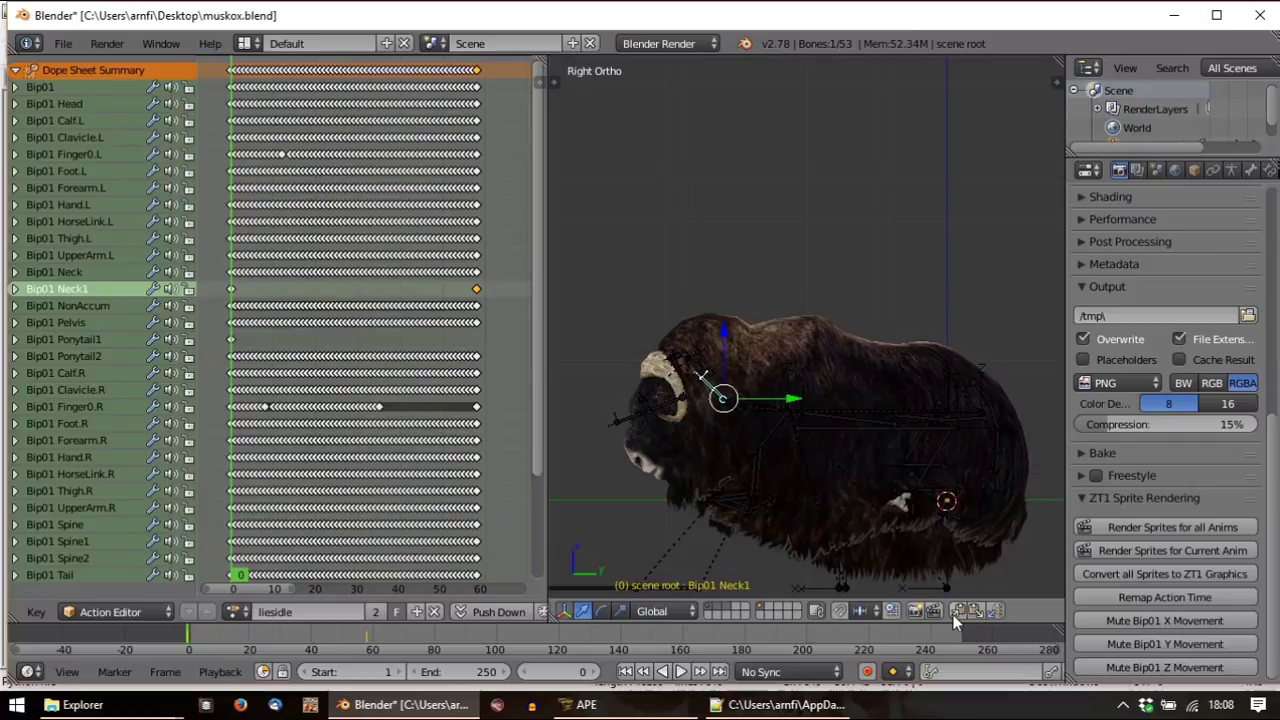
left_click(474, 343)
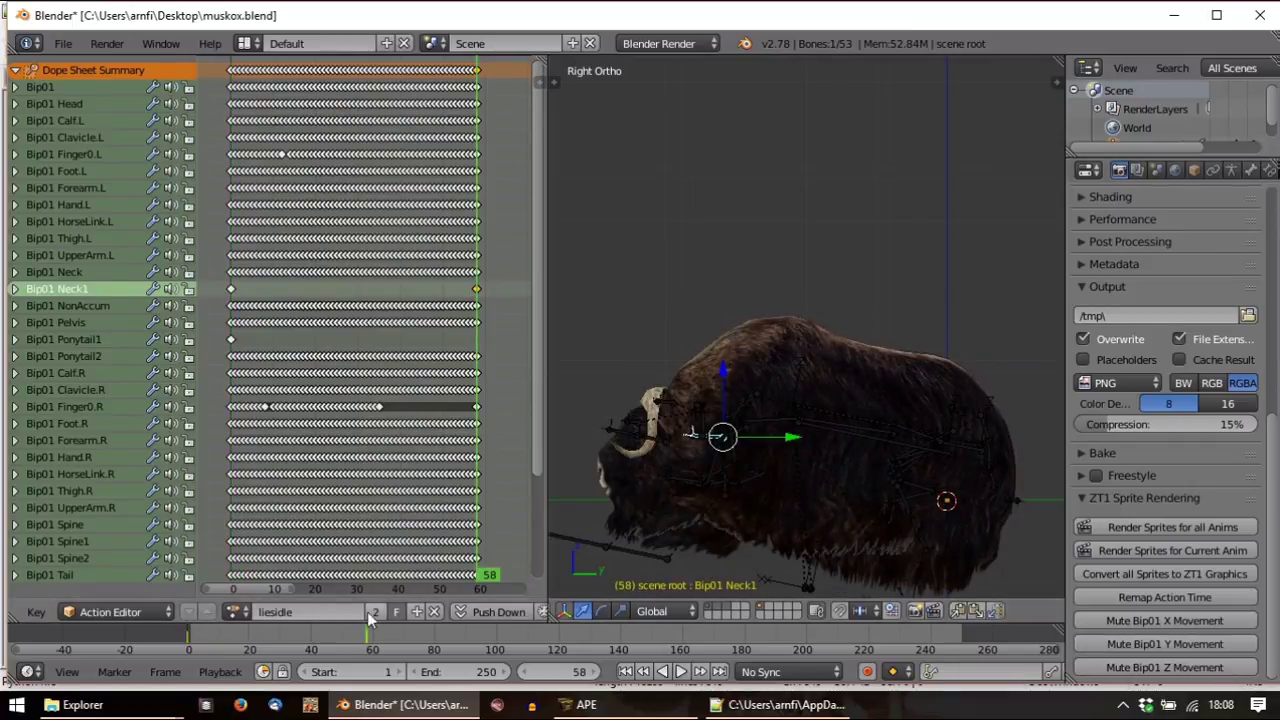
left_click(233, 614)
scroll(310, 530, "down", 7)
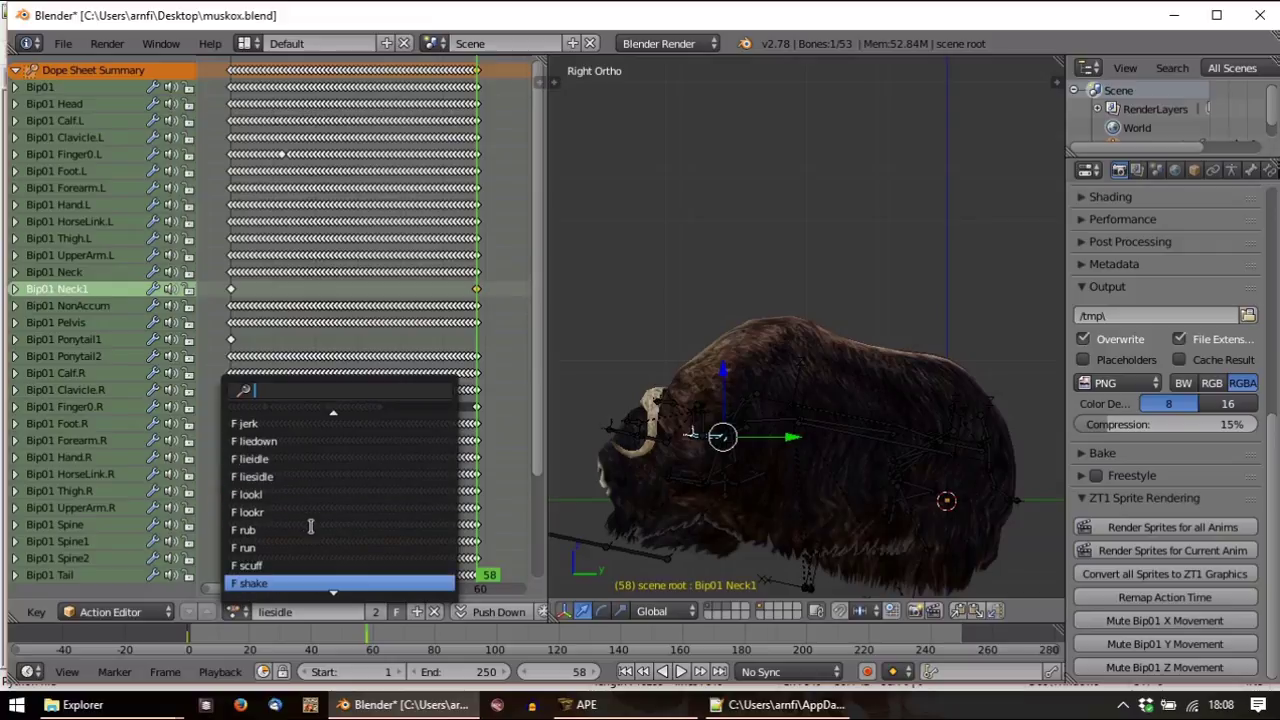
scroll(316, 551, "down", 4)
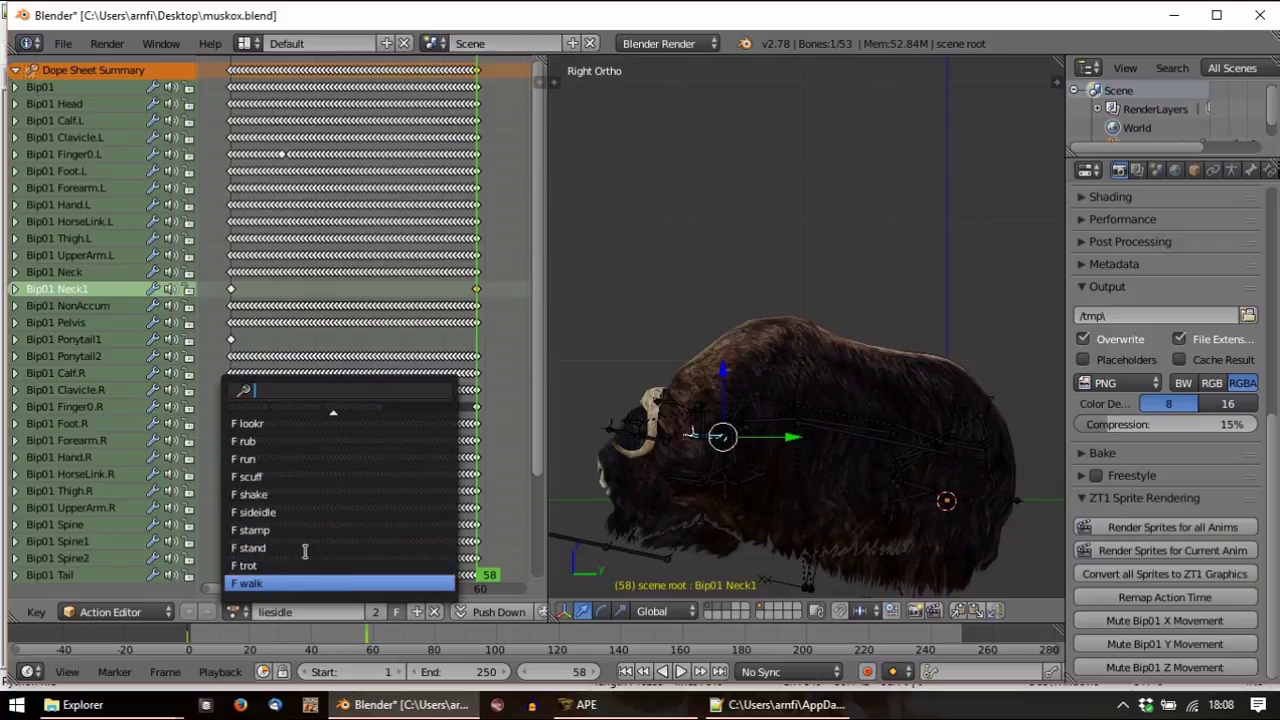
Load sideidle, delete all Bip01 Neck1 keyframes, and play to check the head
left_click(255, 512)
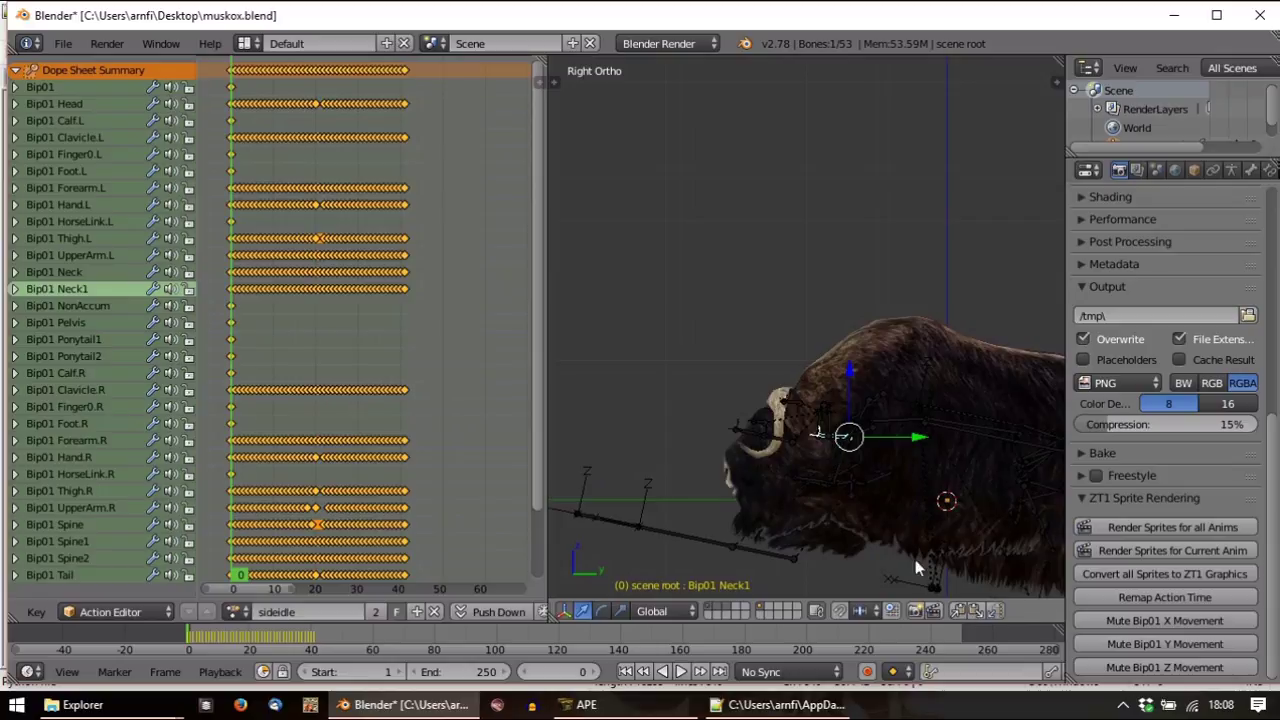
right_click(236, 289)
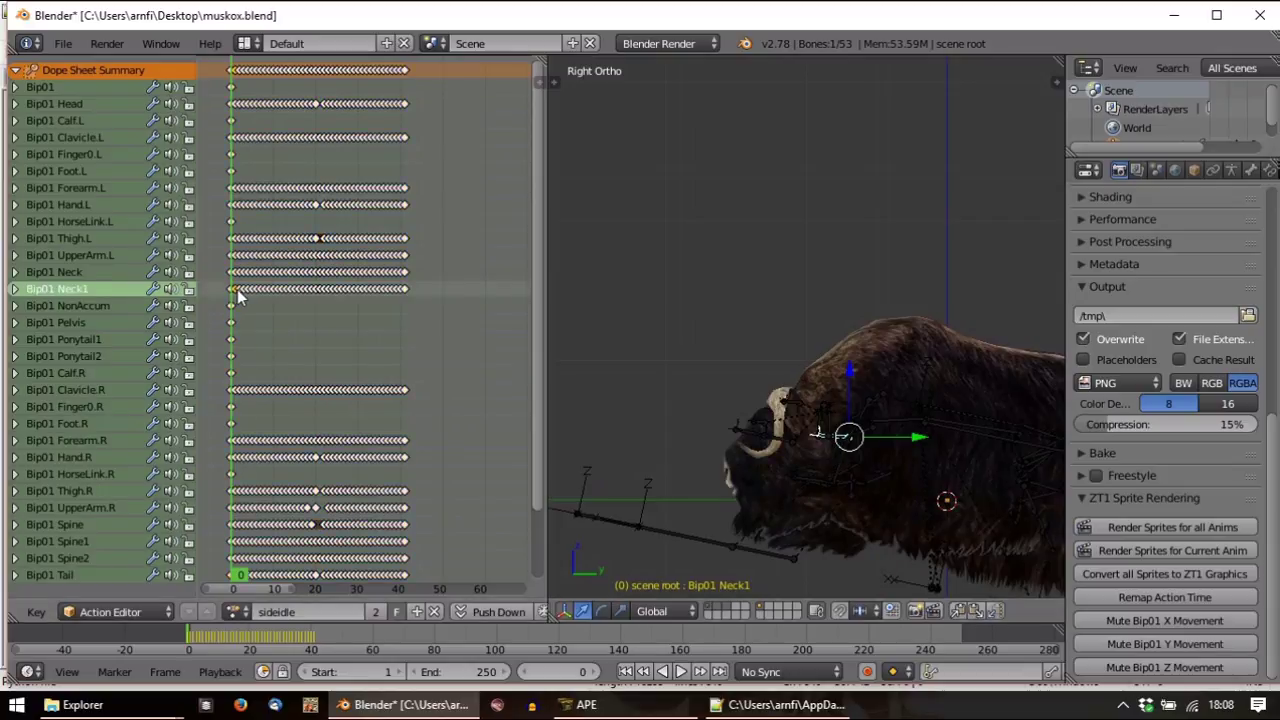
key("ctrl+l")
key("x")
left_click(237, 301)
key("alt+a")
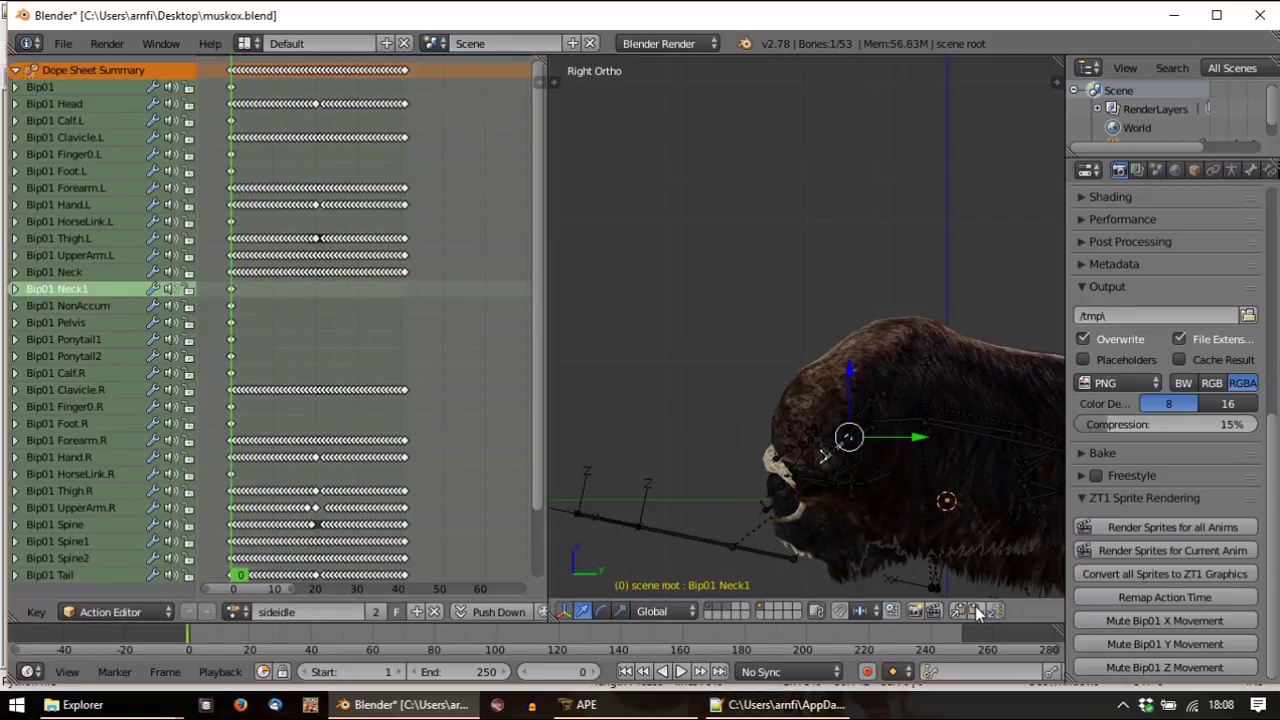
key("Escape")
Key the neck's location and rotation at frame 0 and play to verify
key("i")
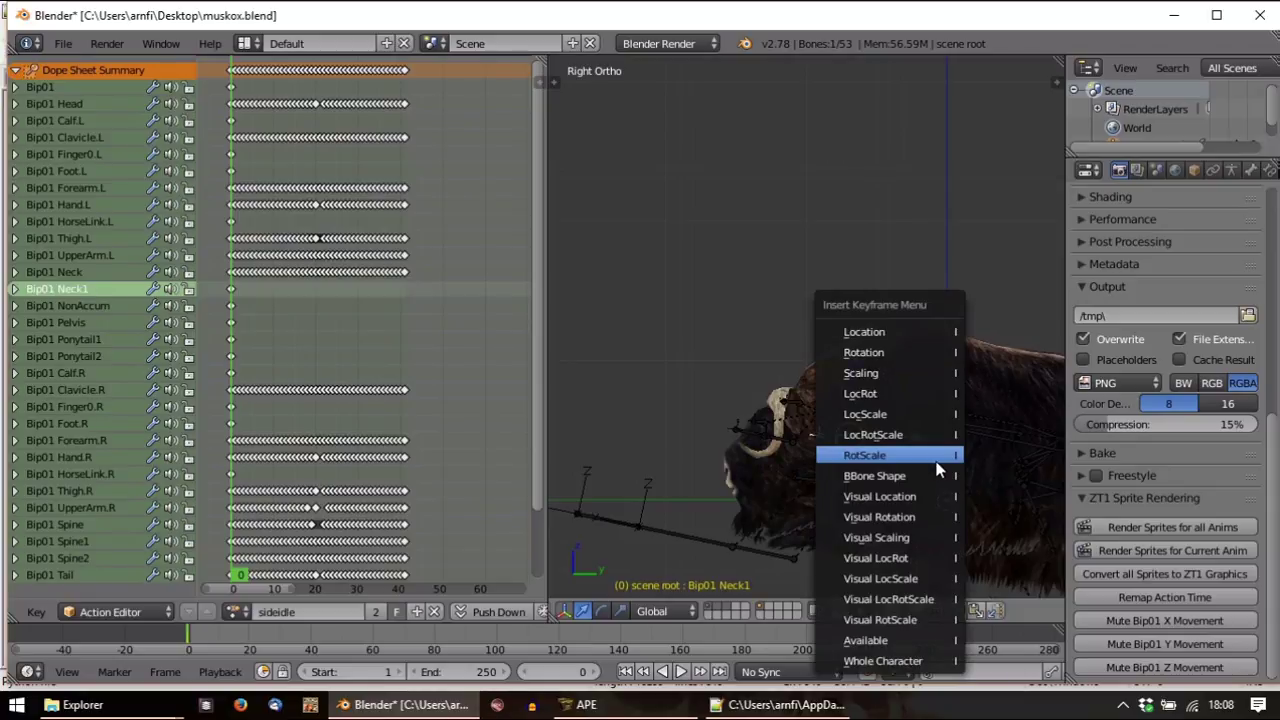
left_click(903, 396)
key("alt+a")
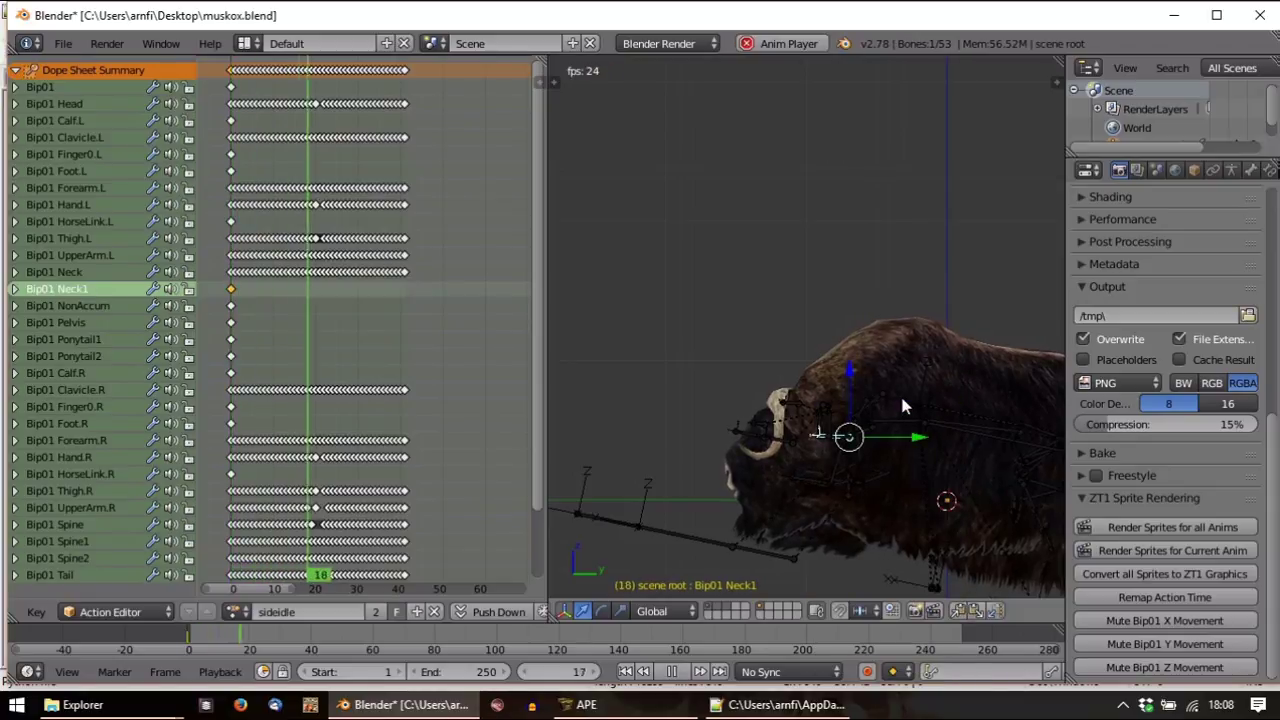
key("Escape")
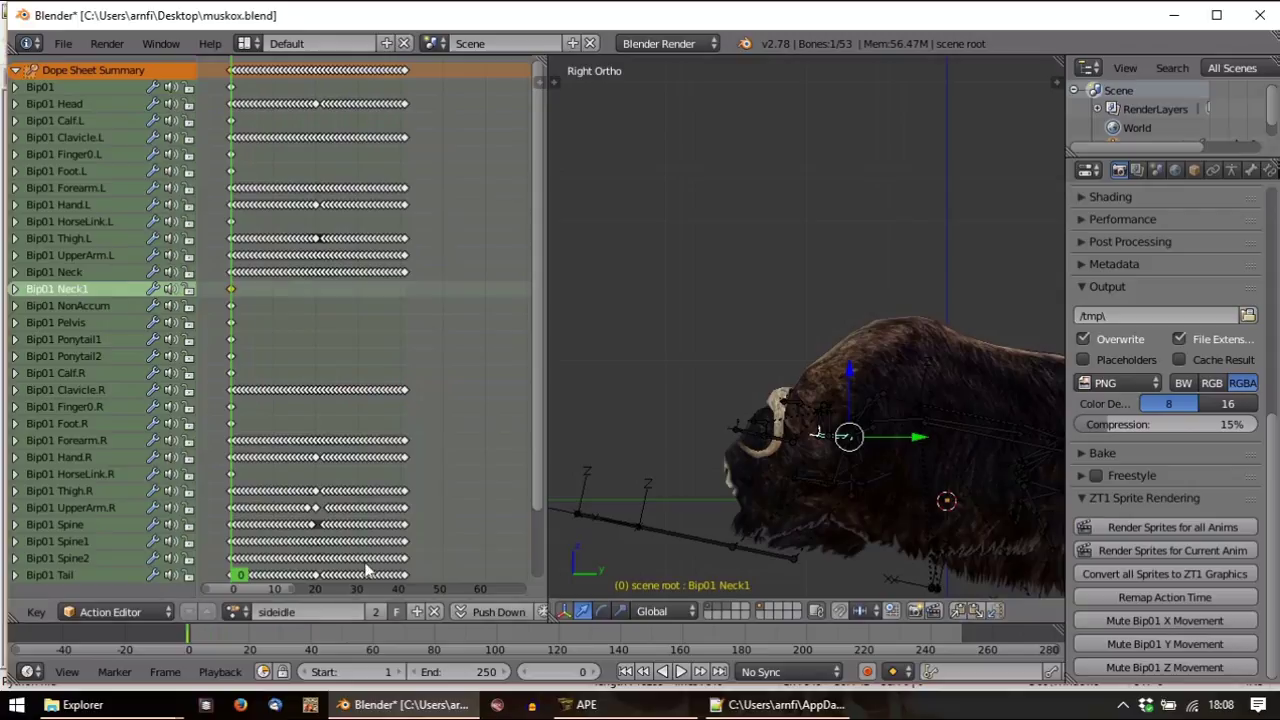
left_click(236, 611)
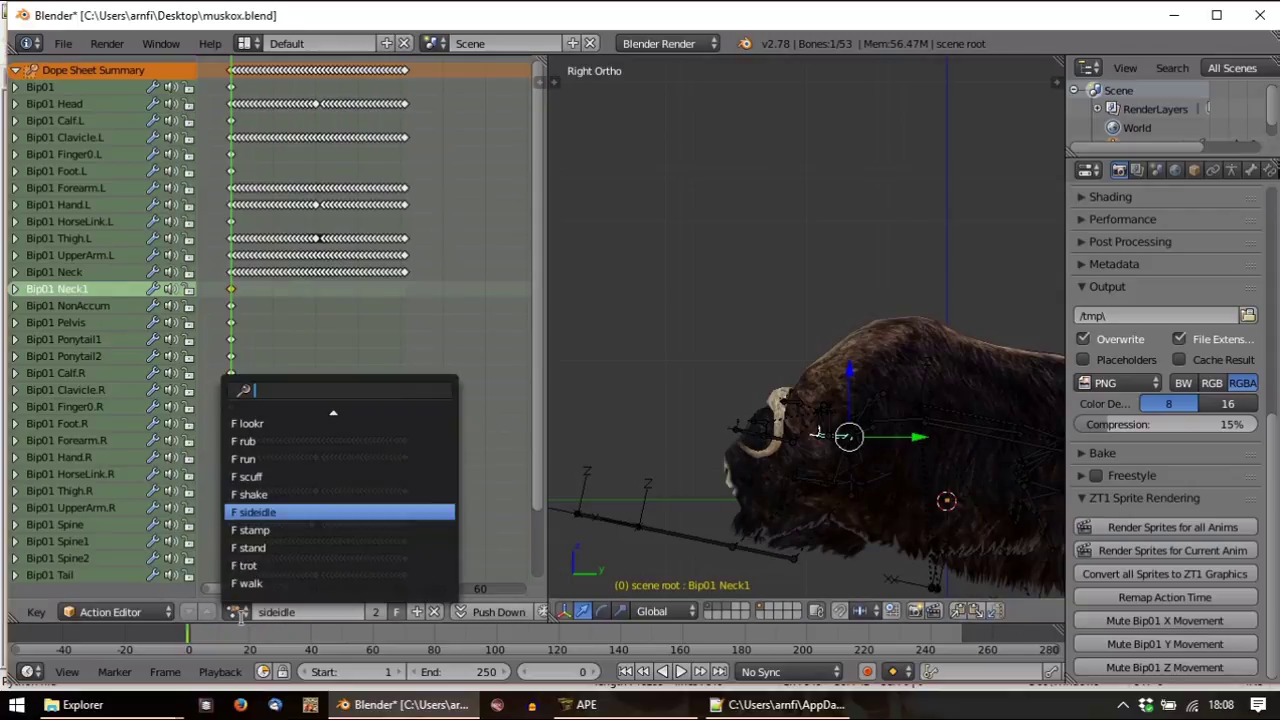
Load and play the stamp action, viewing the rig from the right side
left_click(255, 529)
key("a")
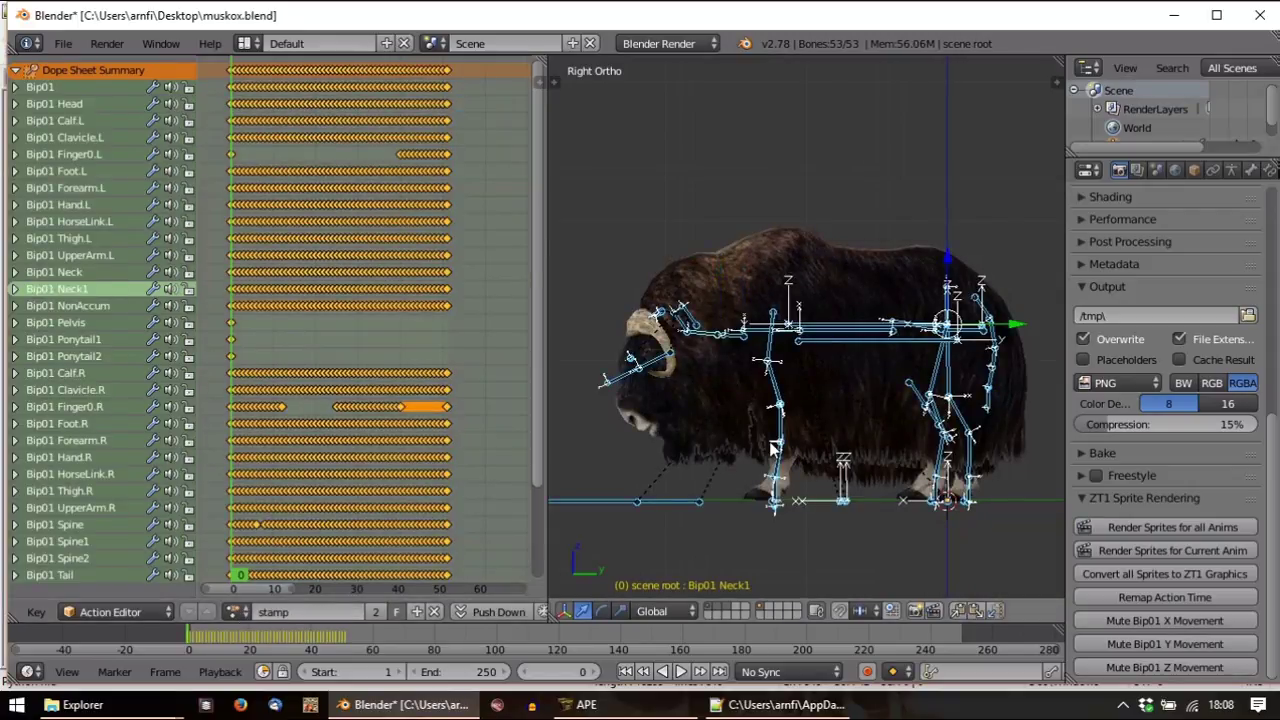
key("a")
key("alt+a")
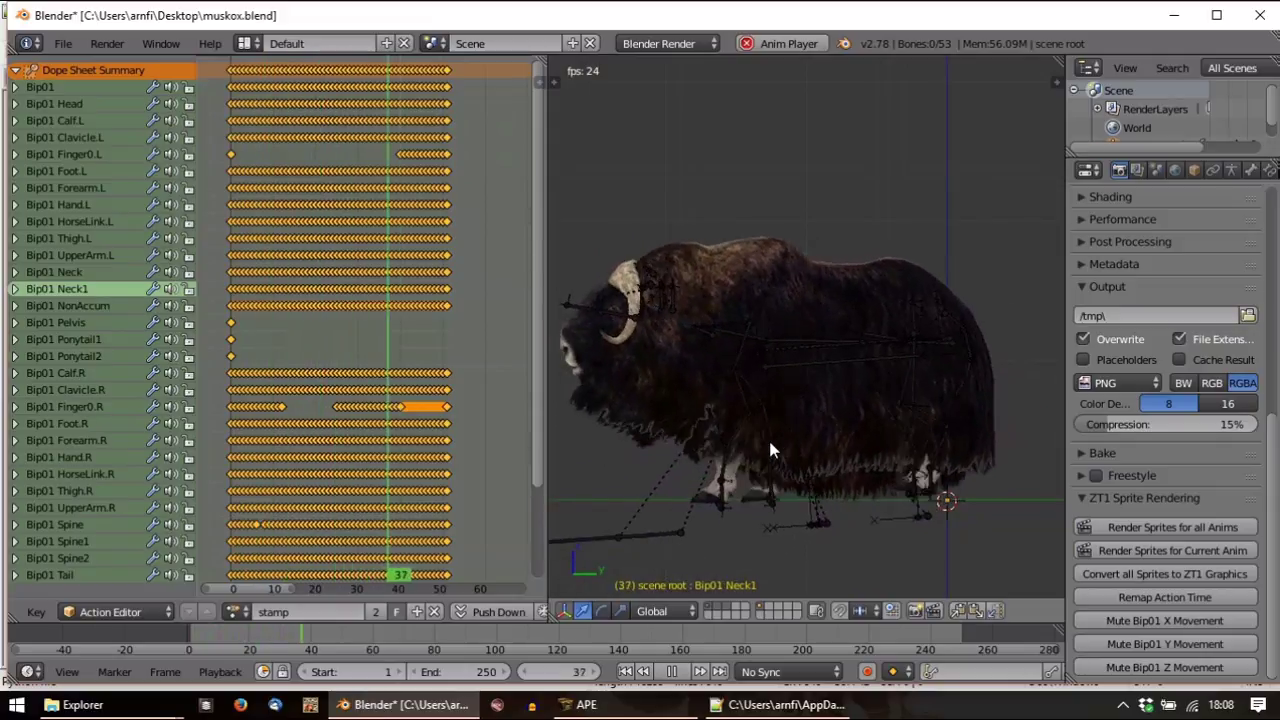
key("KP_3")
key("Escape")
Load and play the lookl action while orbiting around the musk ox
left_click(236, 611)
scroll(272, 441, "up", 7)
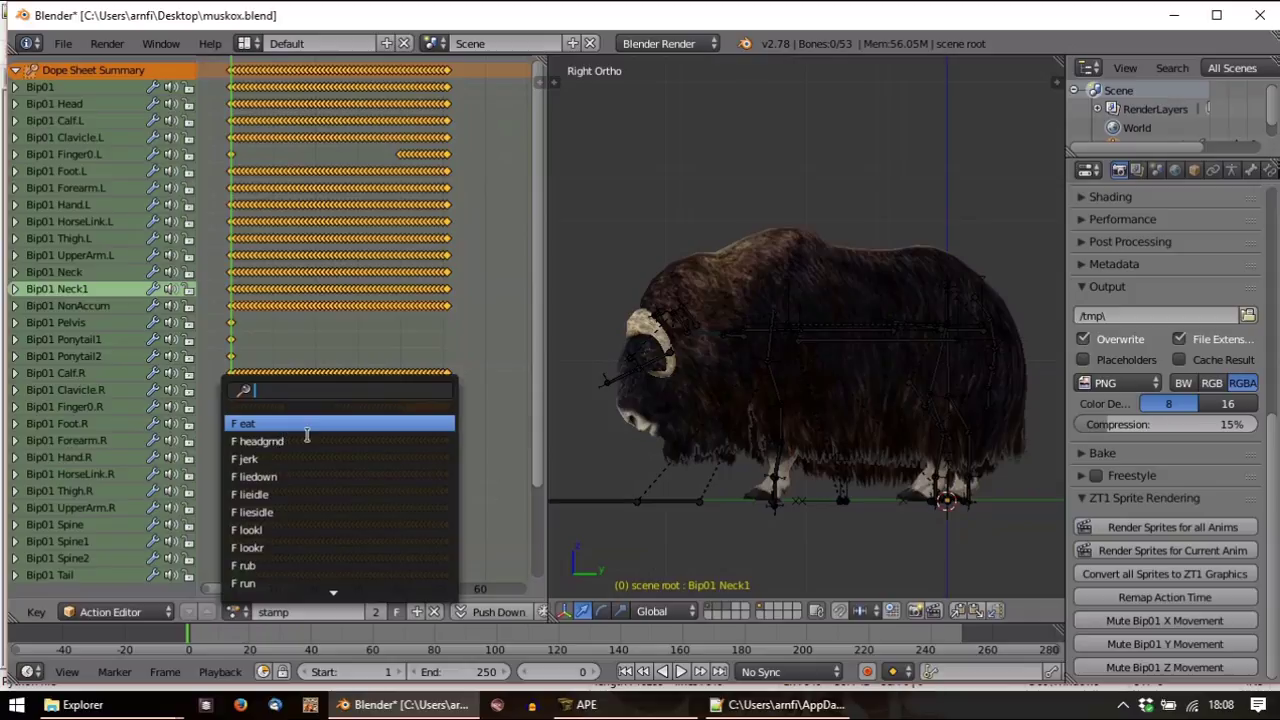
left_click(289, 531)
key("alt+a")
middle_click_drag(880, 380, 798, 400)
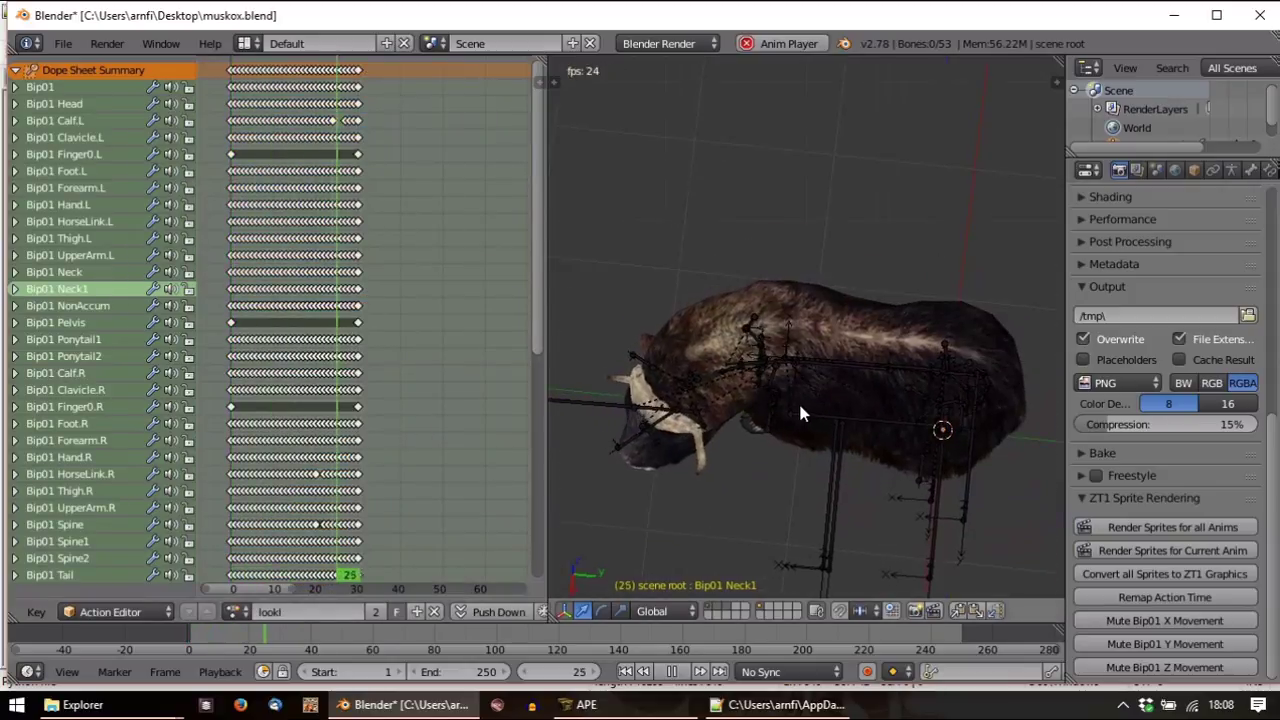
key("Escape")
Load and play the lookr action
left_click(236, 611)
left_click(278, 548)
key("alt+a")
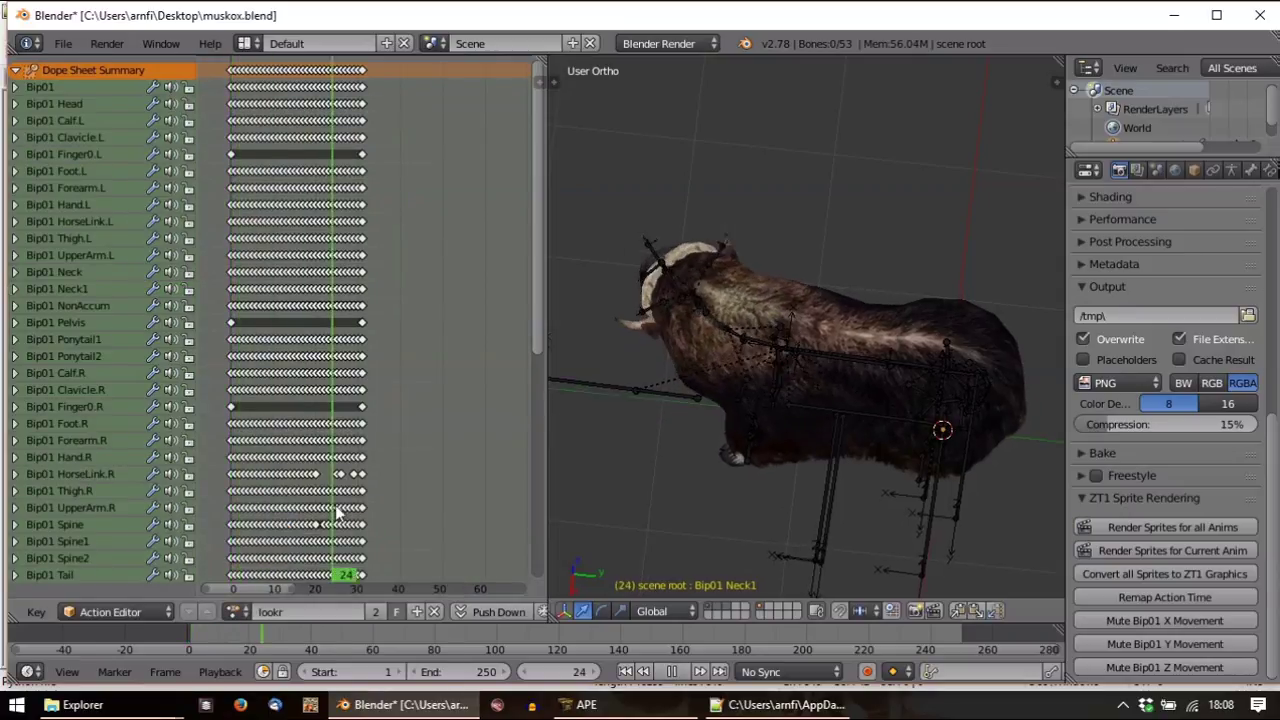
key("alt+a")
Switch to lookl and back to lookr, then select every key at the final frame 31
left_click(236, 611)
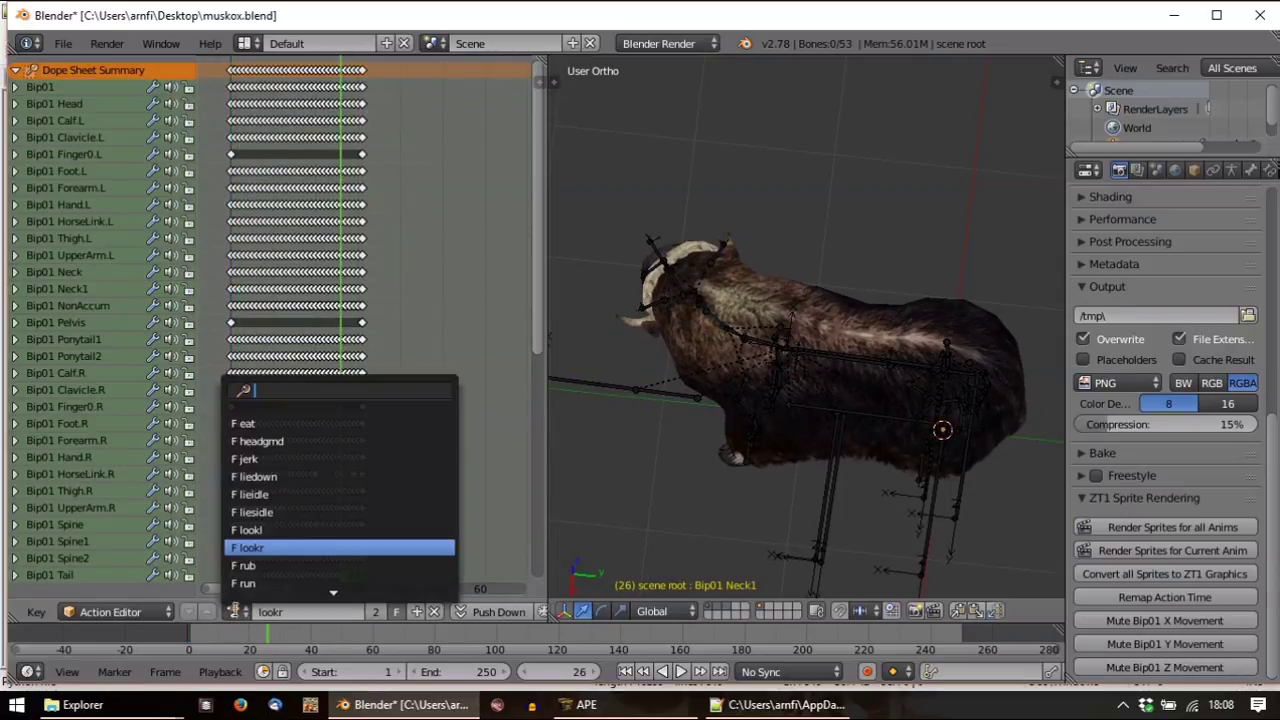
left_click(272, 531)
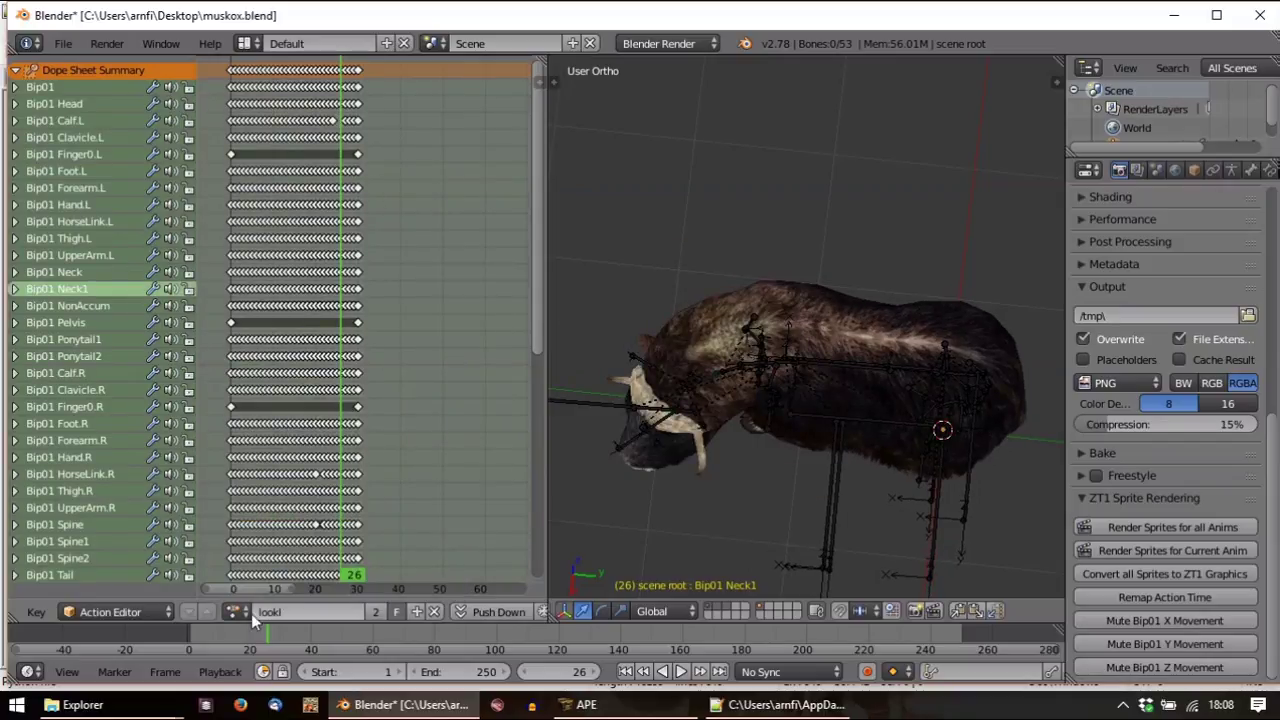
left_click(242, 611)
left_click(258, 548)
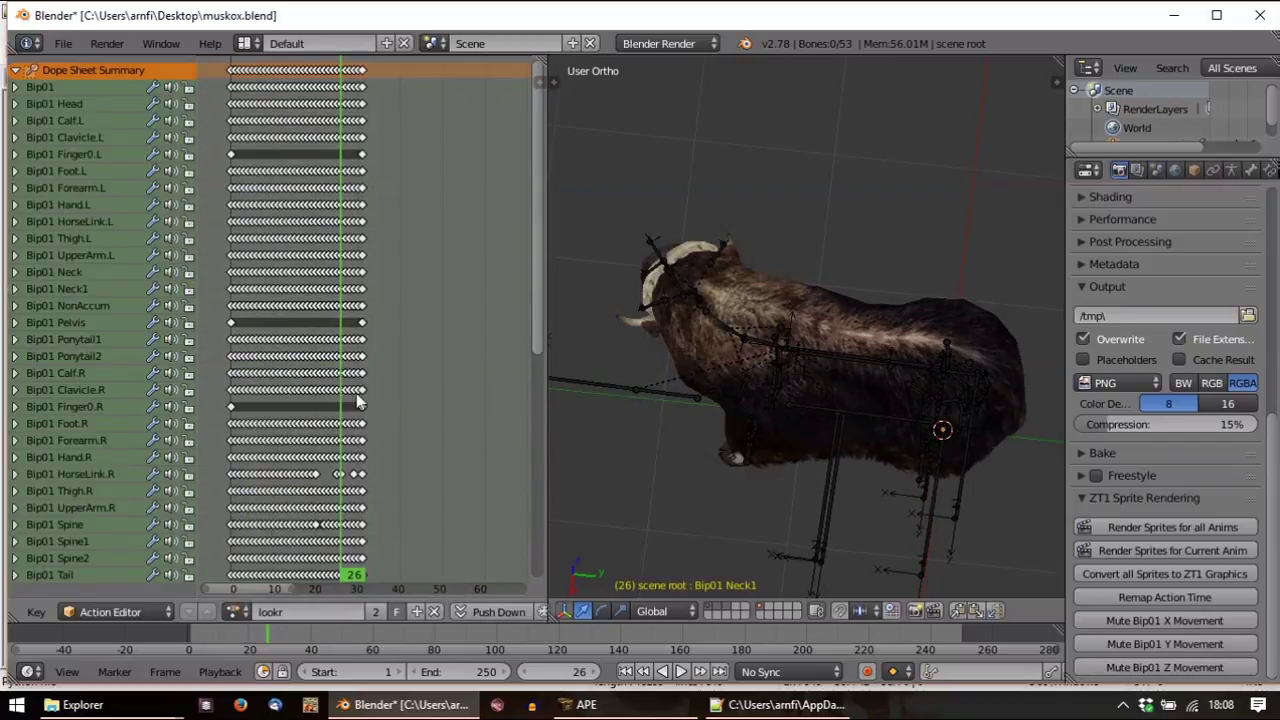
key("Up")
left_click(363, 340)
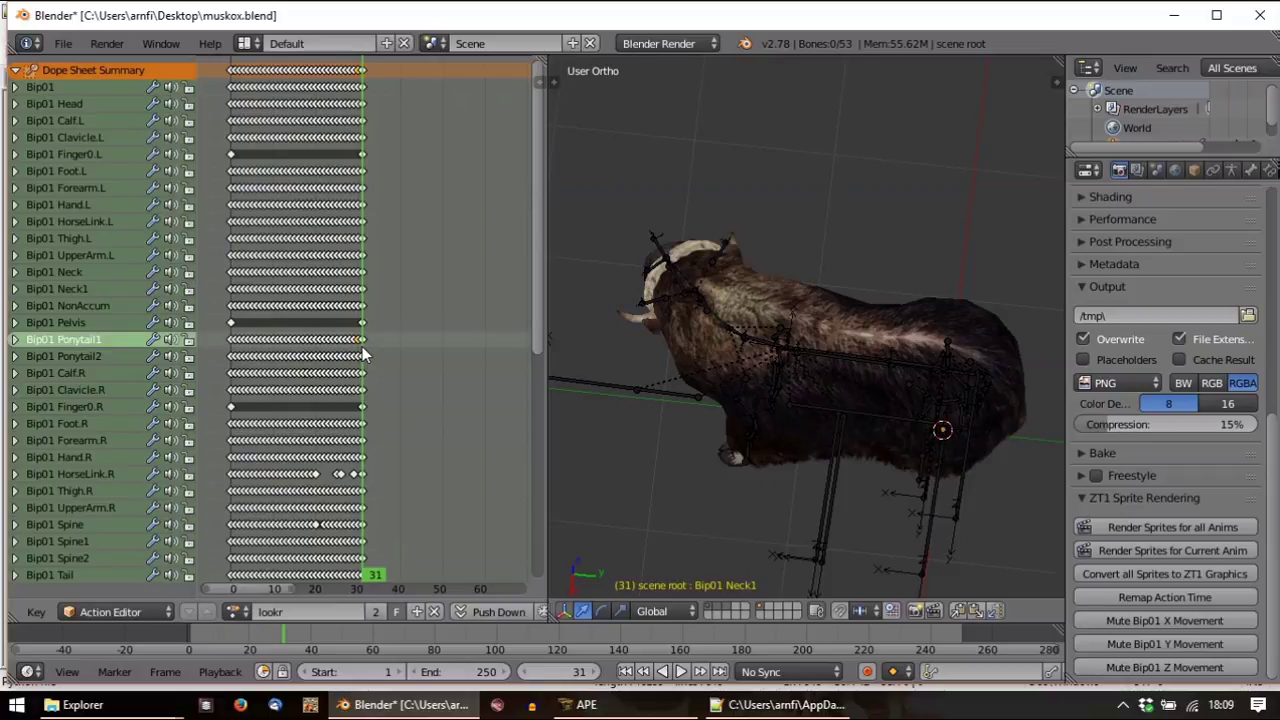
left_click(364, 71)
At frame 30, select all bones and key their location and rotation
key("Left")
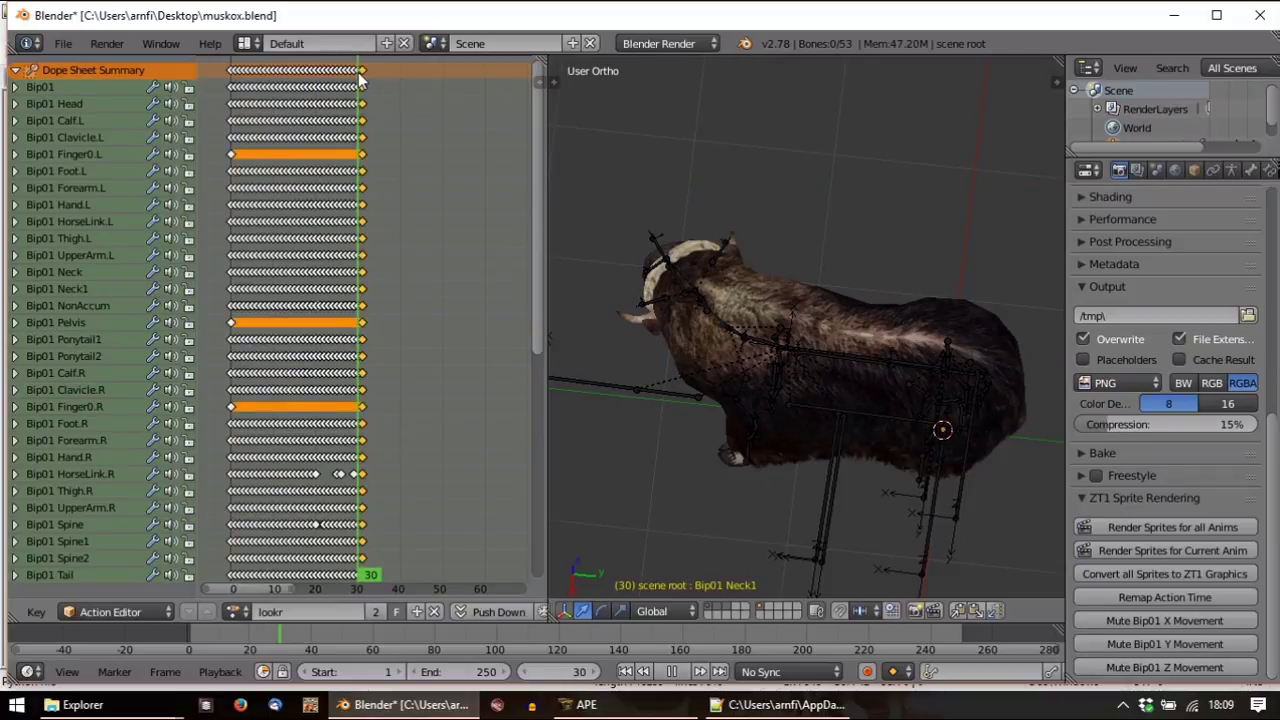
key("a")
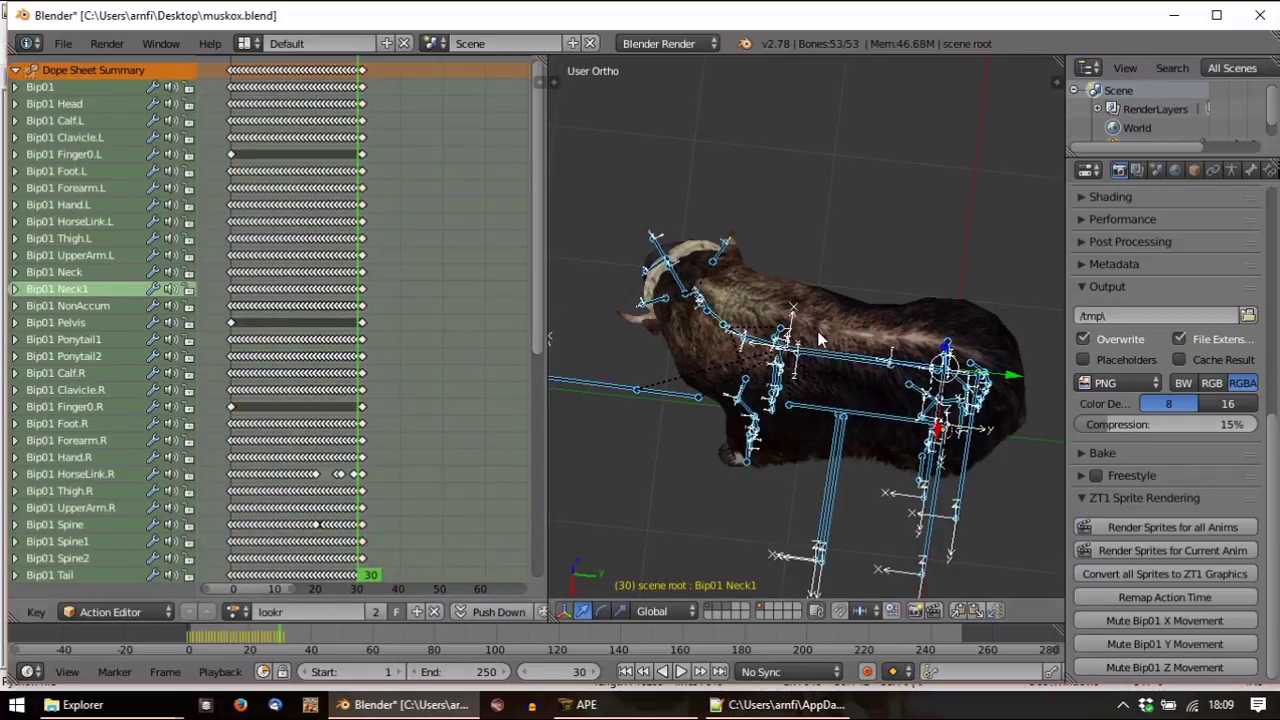
key("i")
left_click(817, 335)
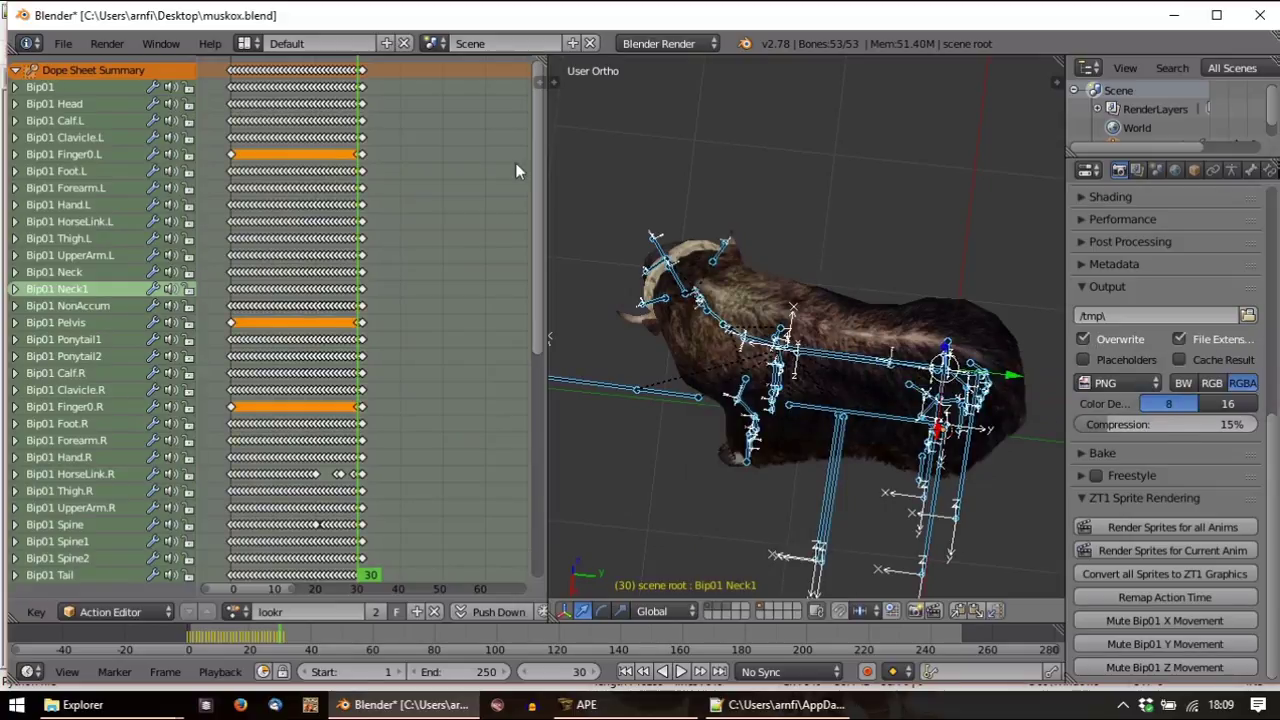
Select only the last column of keys at frame 31 and delete them
left_click(363, 75)
right_click(363, 75)
key("a")
key("Right")
scroll(363, 75, "up", 3)
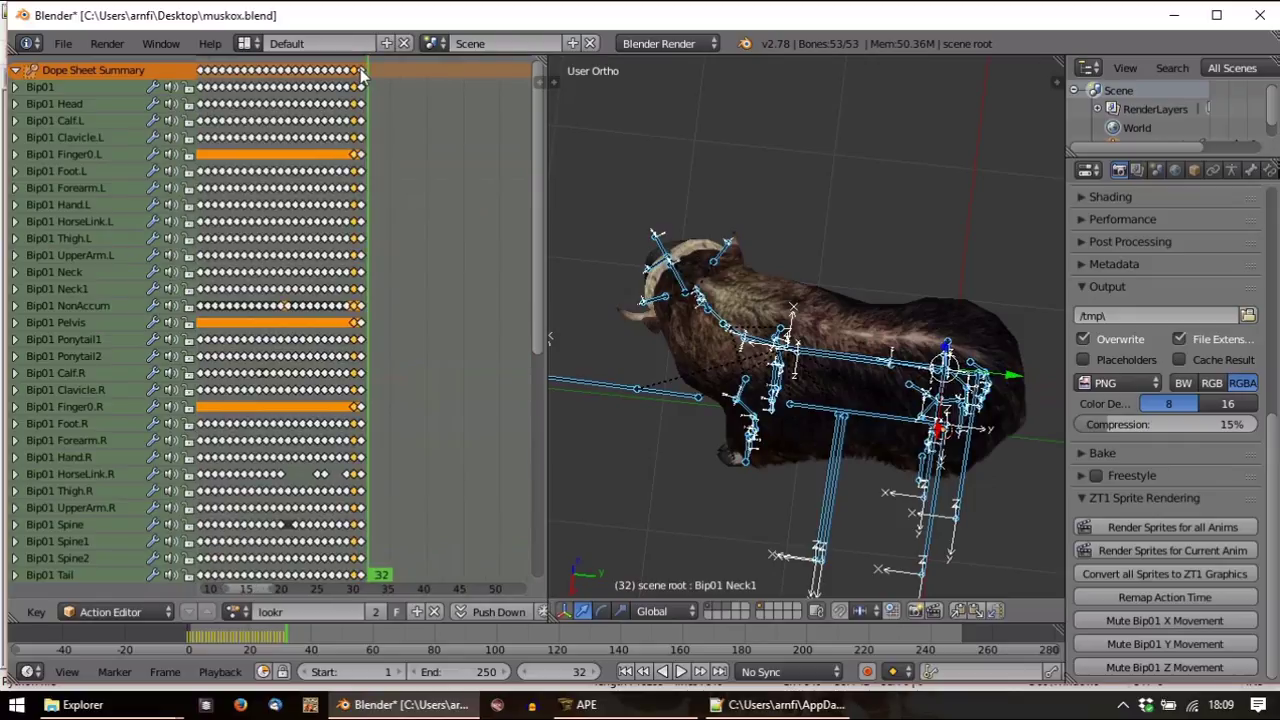
right_click(364, 76)
key("x")
left_click(365, 77)
Play the edited lookr animation, then select all keyframes
scroll(325, 225, "down", 3)
key("shift+Left")
key("alt+a")
key("Escape")
key("a")
left_click(236, 611)
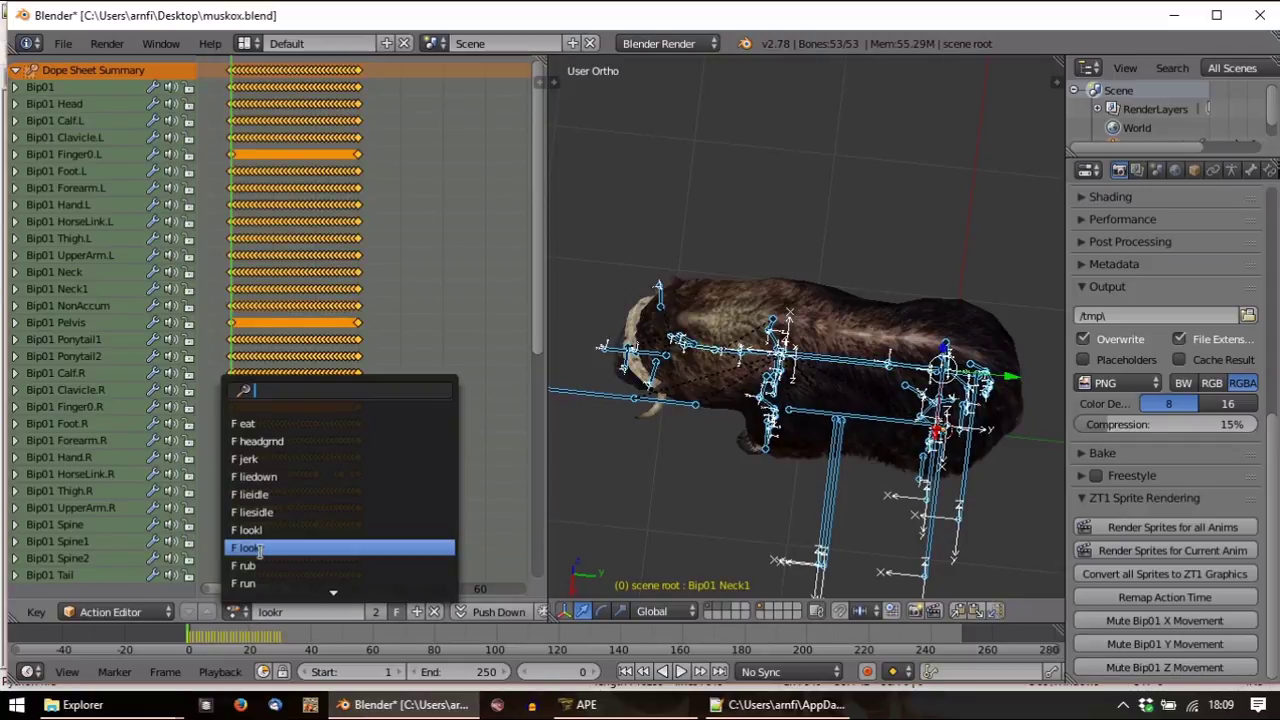
Load and preview the rub and run actions
left_click(258, 565)
key("alt+a")
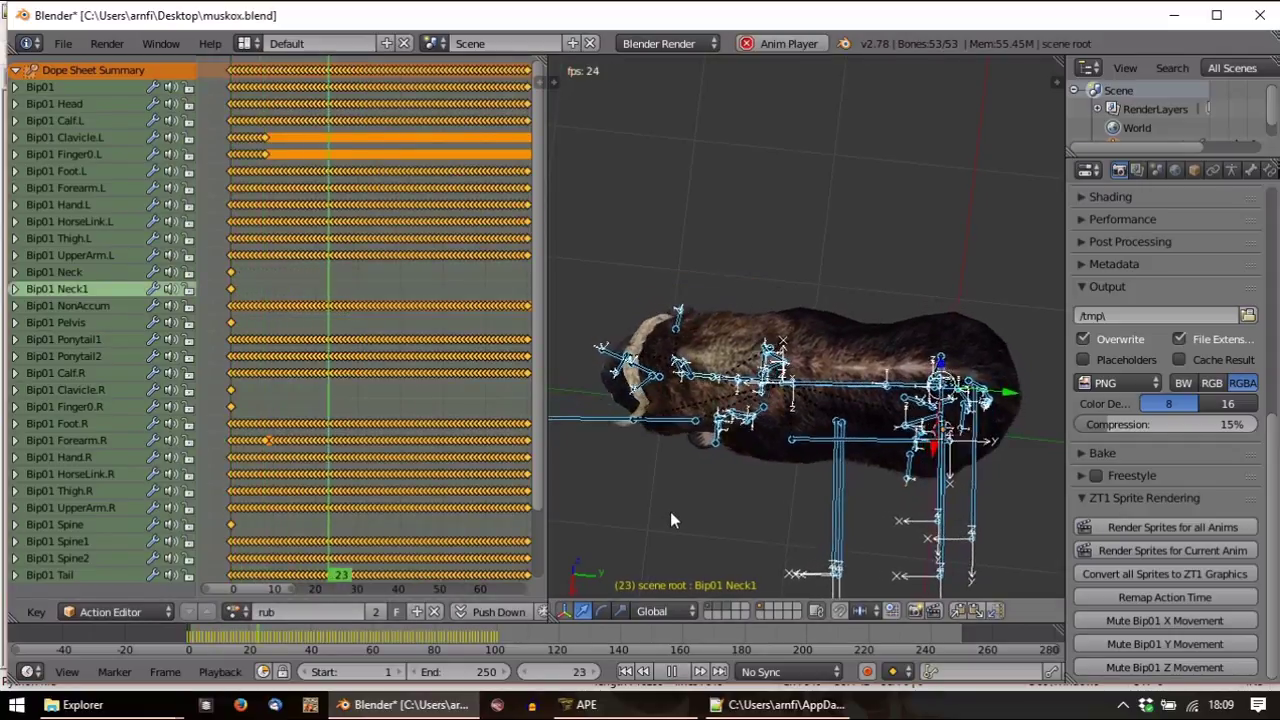
key("Escape")
left_click(236, 611)
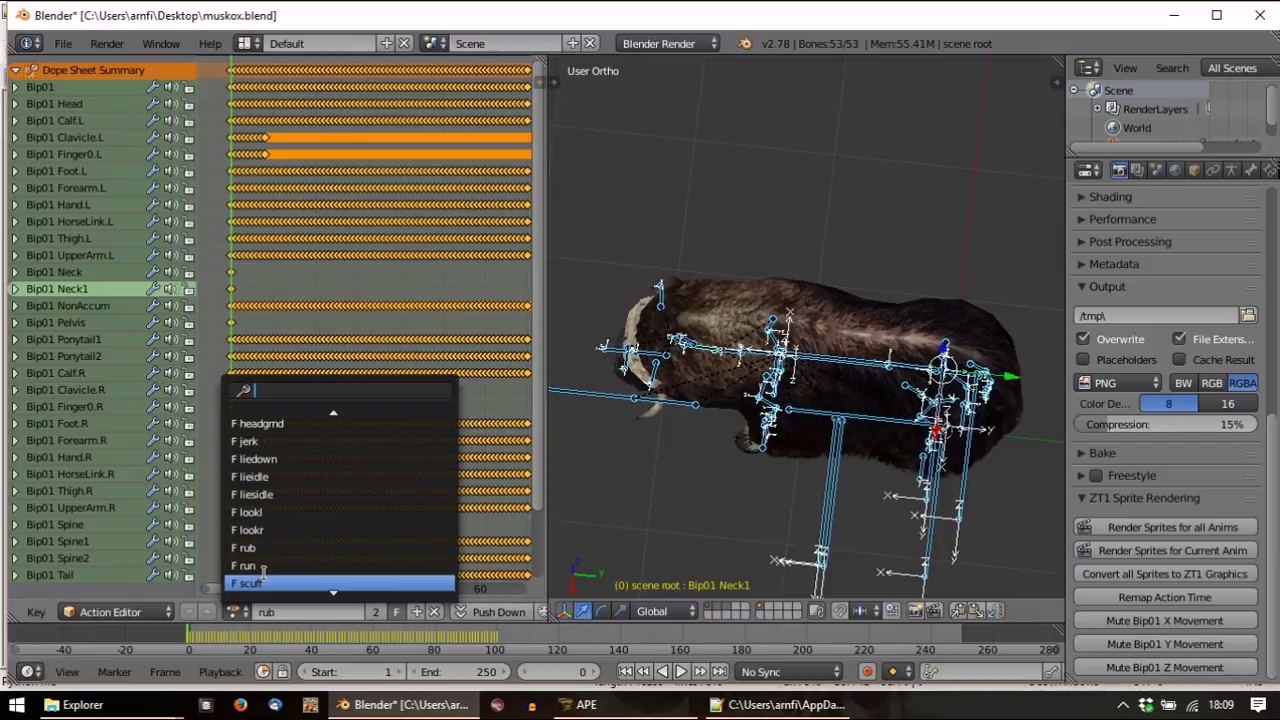
left_click(258, 566)
key("alt+a")
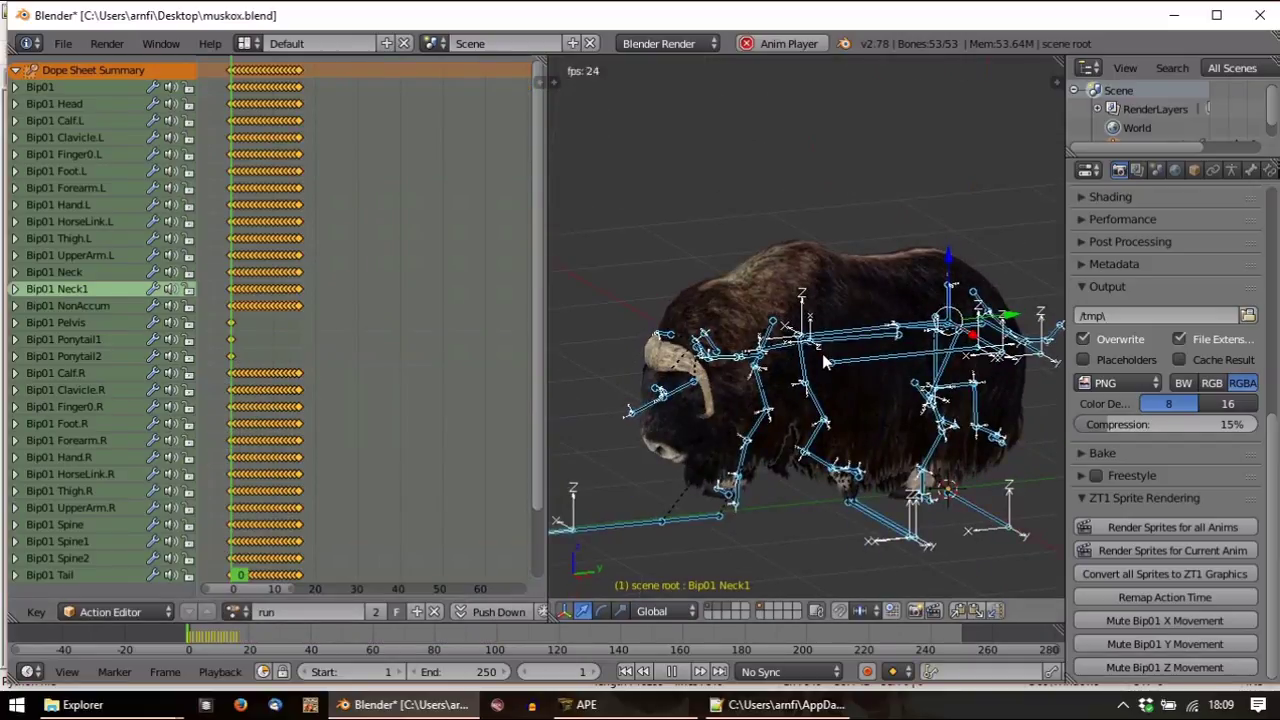
key("Escape")
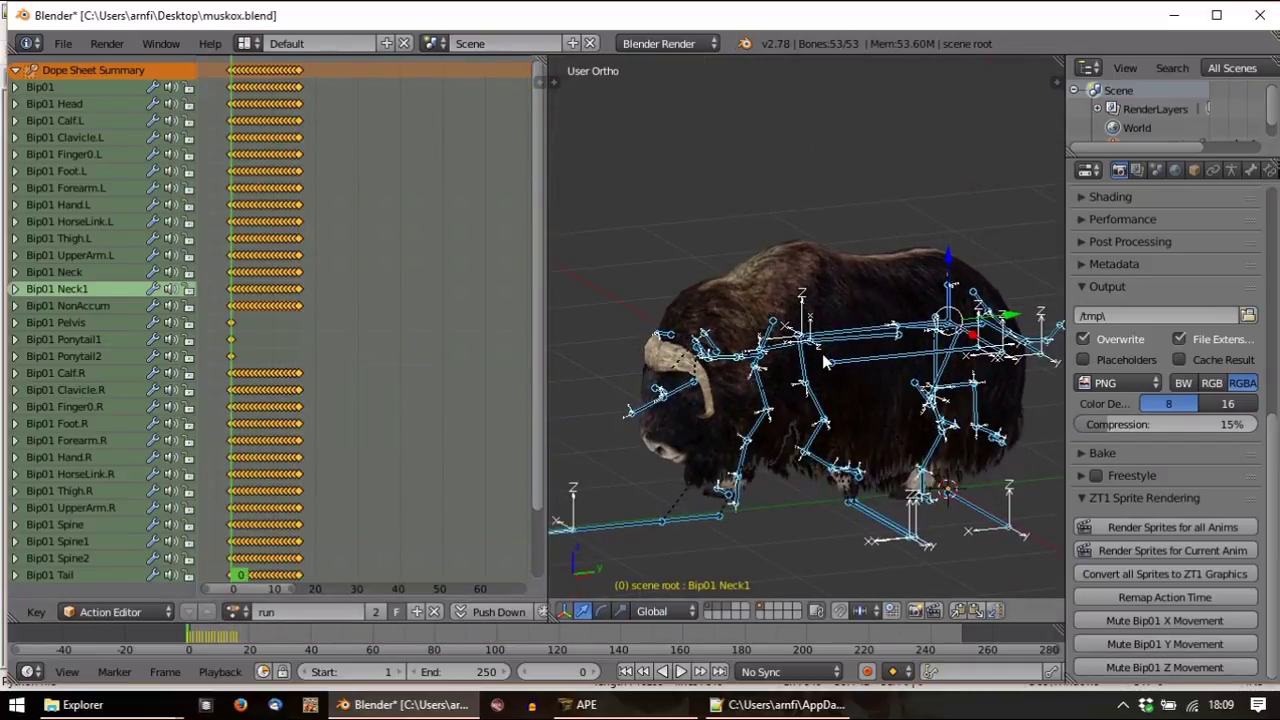
Load and preview the scuff action, then the run action again
left_click(237, 606)
scroll(262, 568, "down", 3)
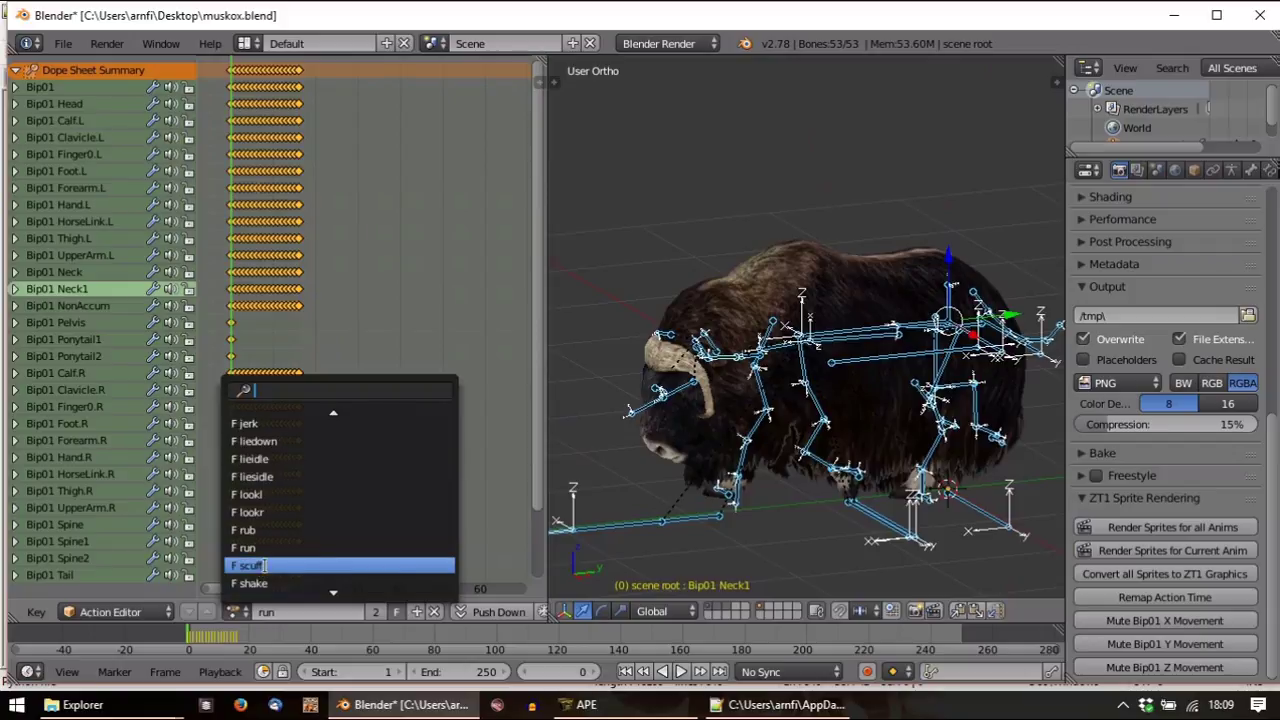
left_click(262, 566)
key("alt+a")
key("Escape")
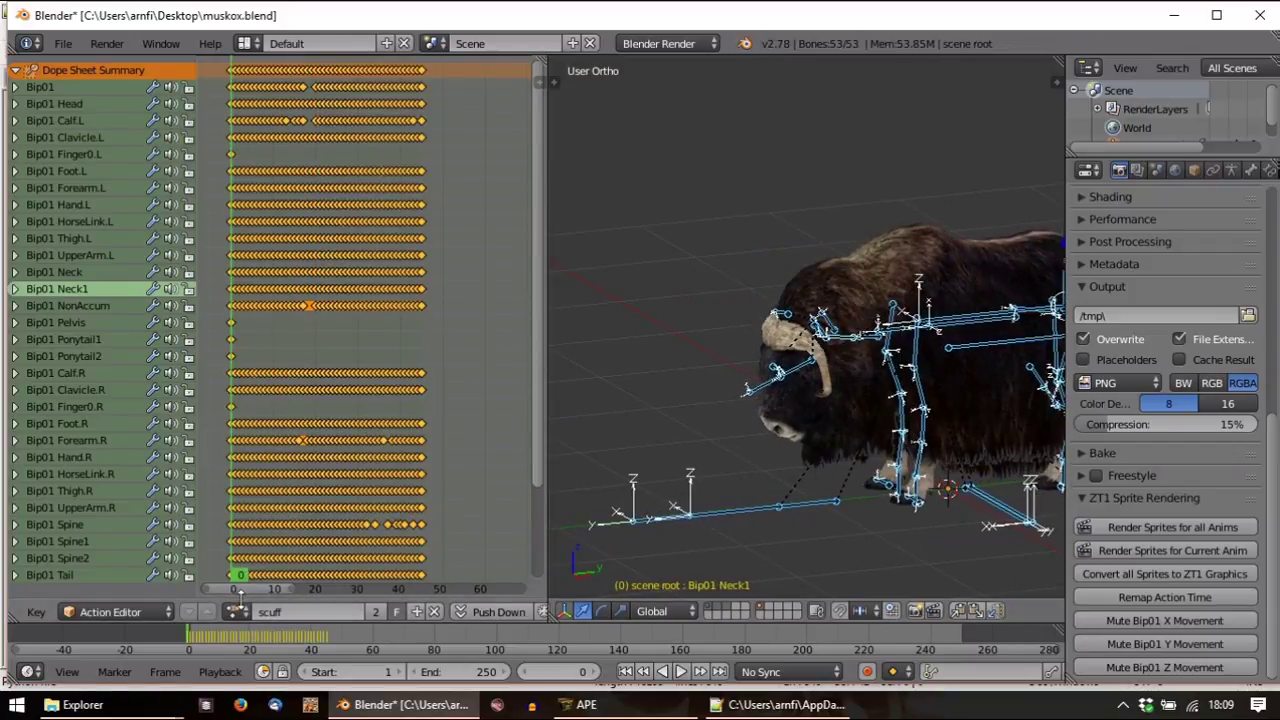
left_click(238, 604)
left_click(262, 460)
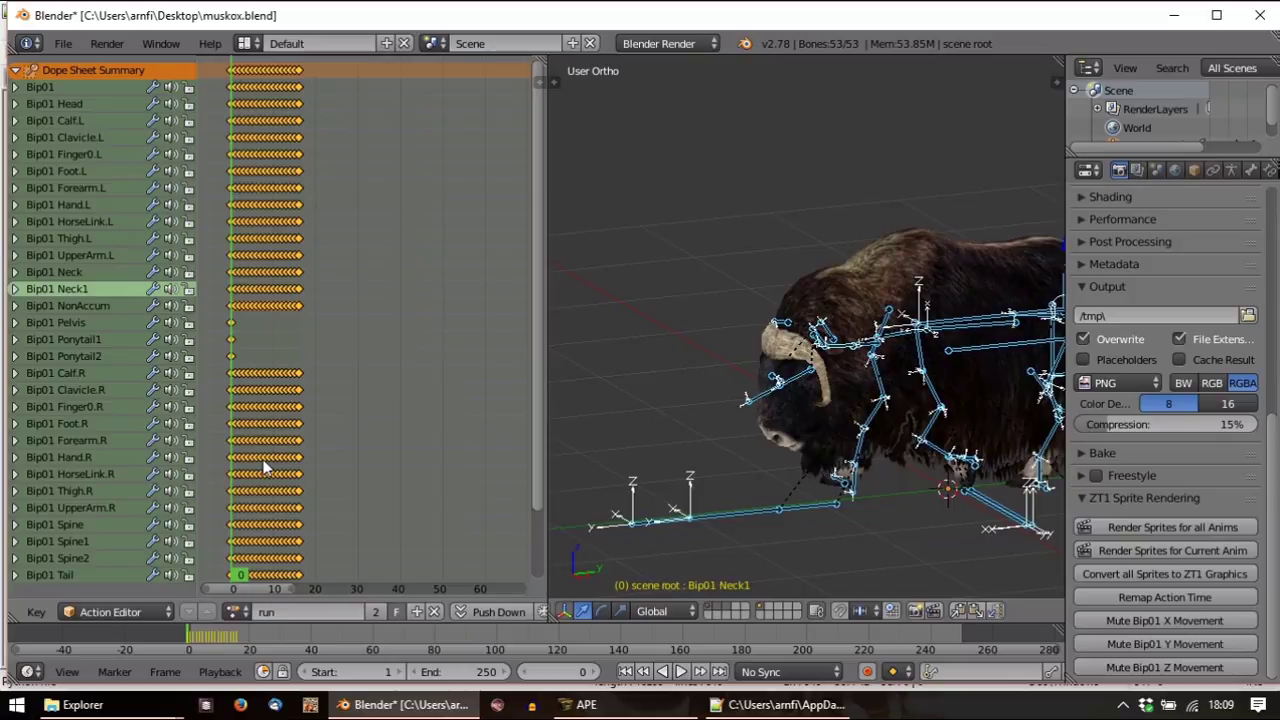
key("alt+a")
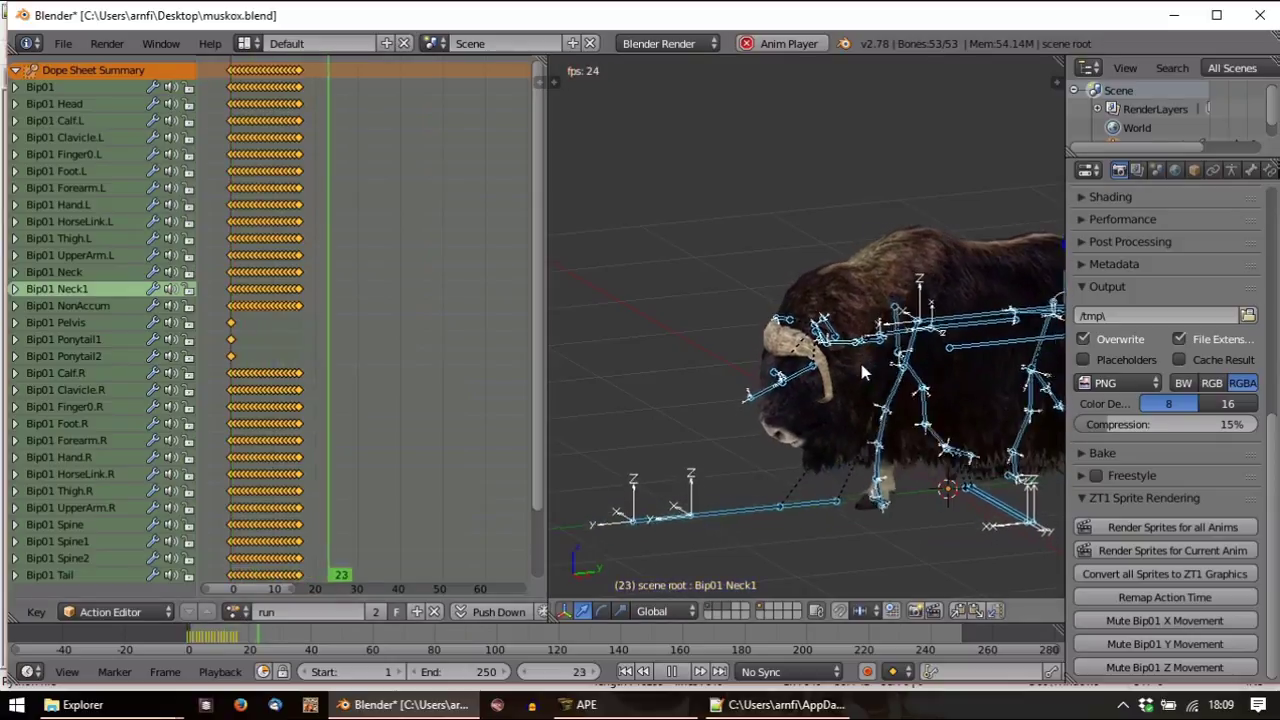
key("Escape")
Reload lookr and select only the Bip01 root bone
left_click(231, 607)
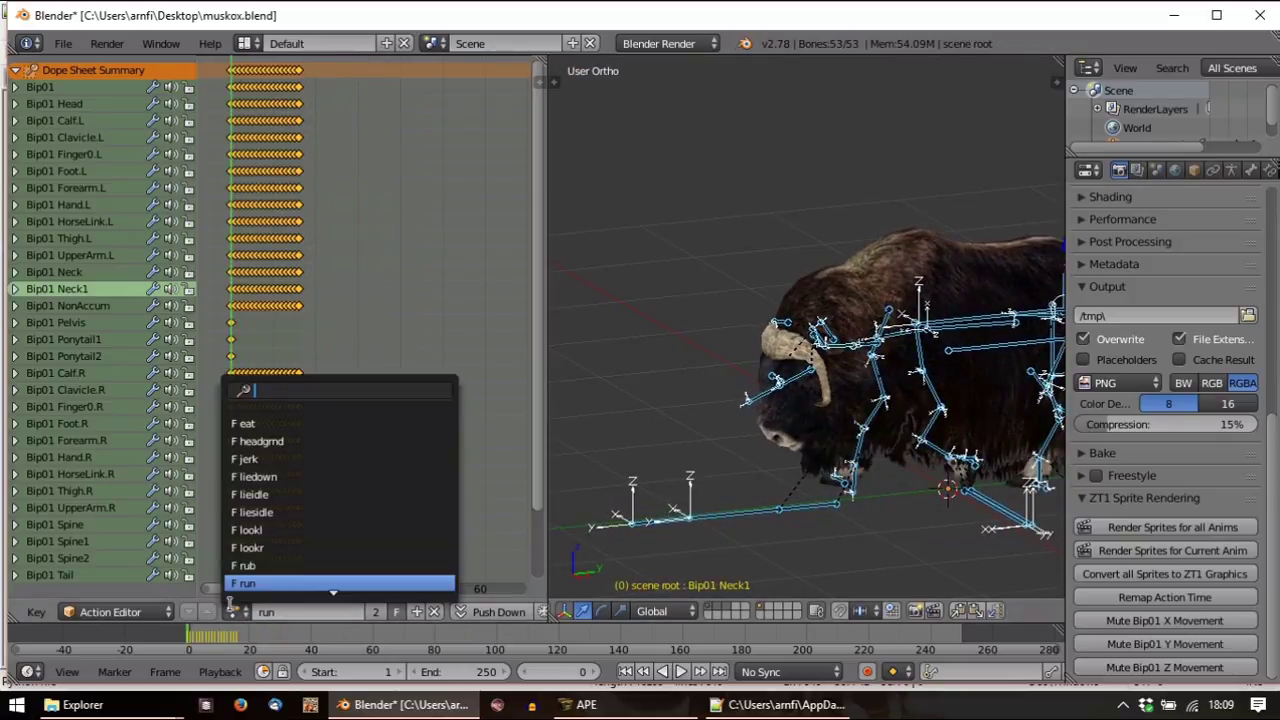
left_click(264, 548)
right_click(925, 491)
middle_click_drag(925, 491, 905, 450)
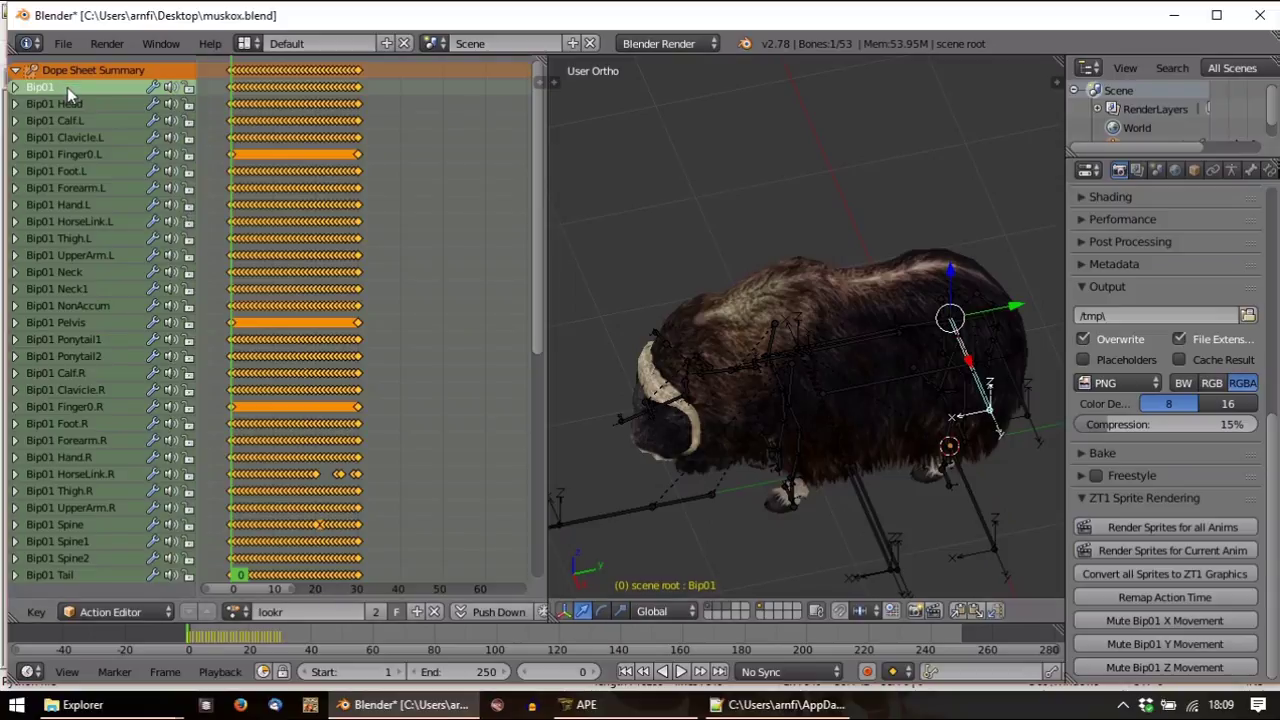
Delete the Bip01 channel, try the rub action, then undo back to lookr
key("x")
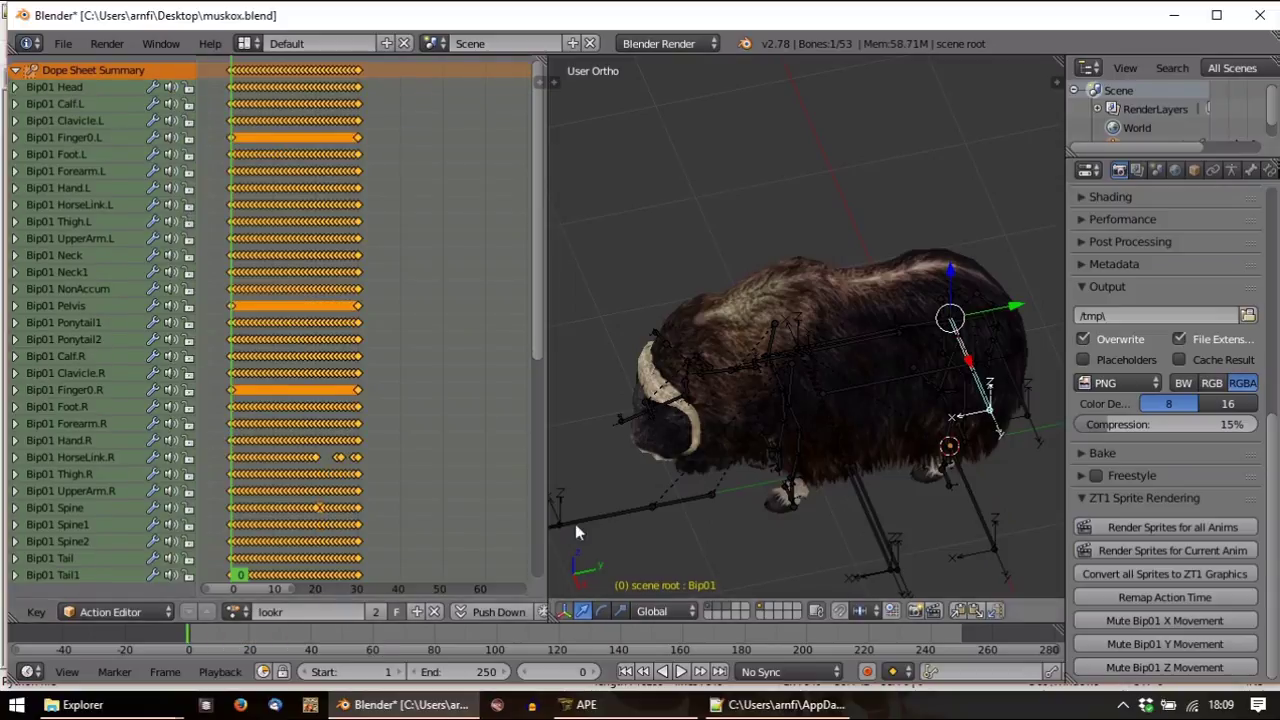
middle_click_drag(944, 422, 890, 335)
left_click(237, 614)
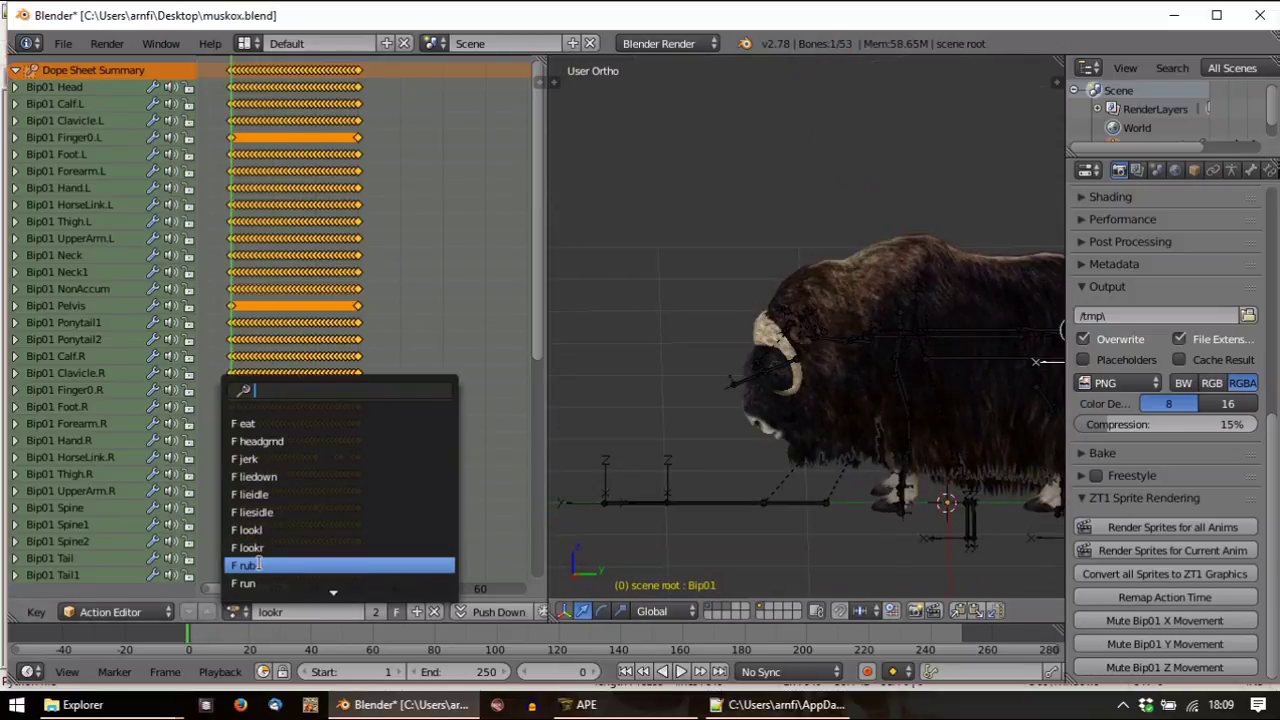
left_click(263, 568)
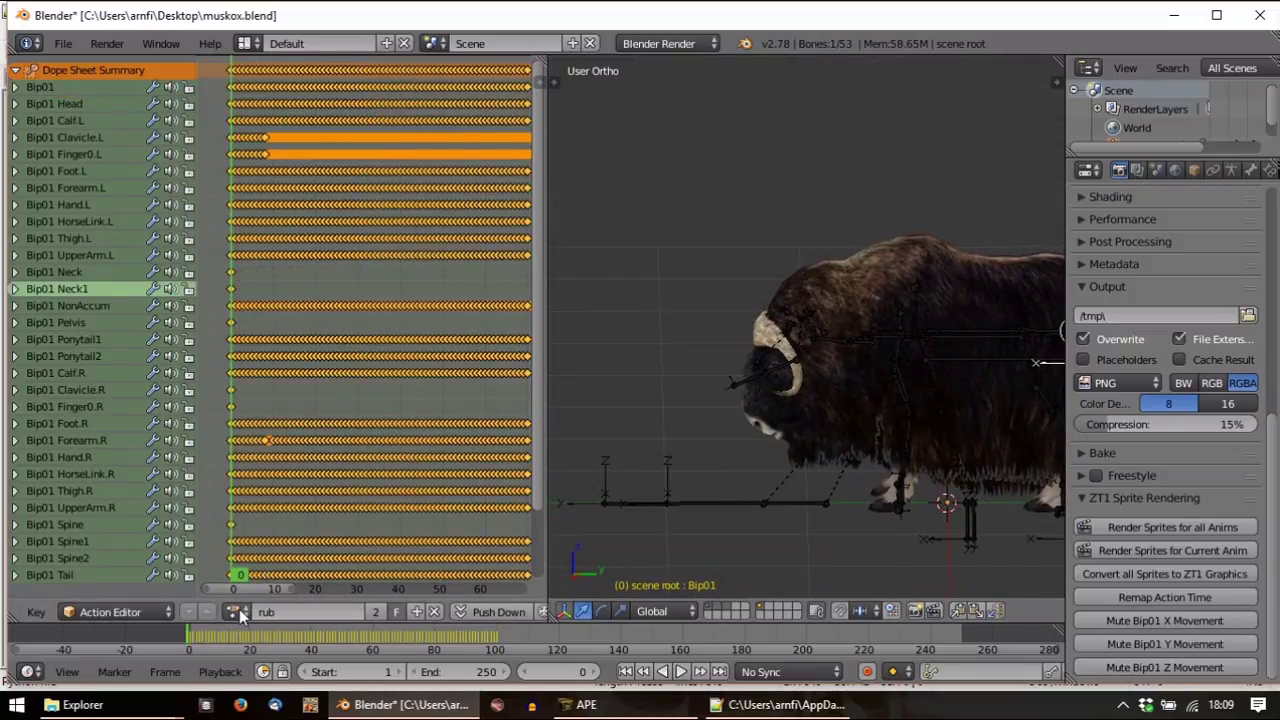
left_click(74, 88)
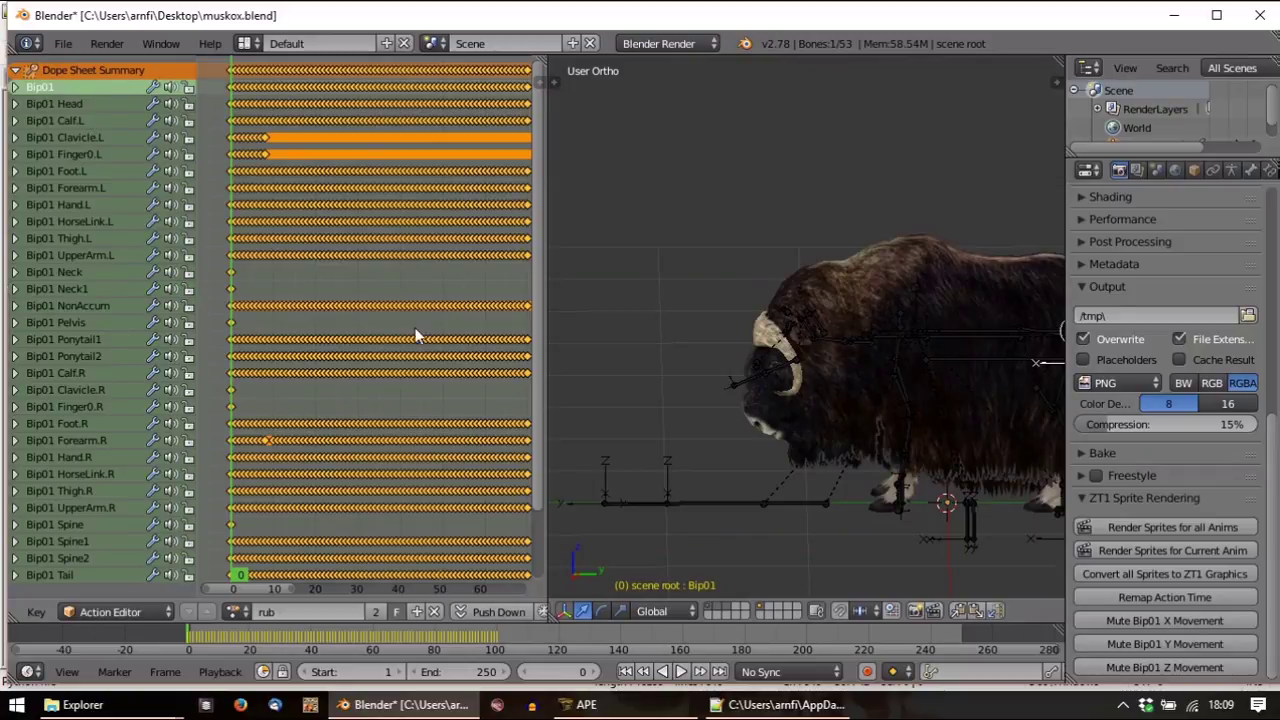
key("ctrl+z")
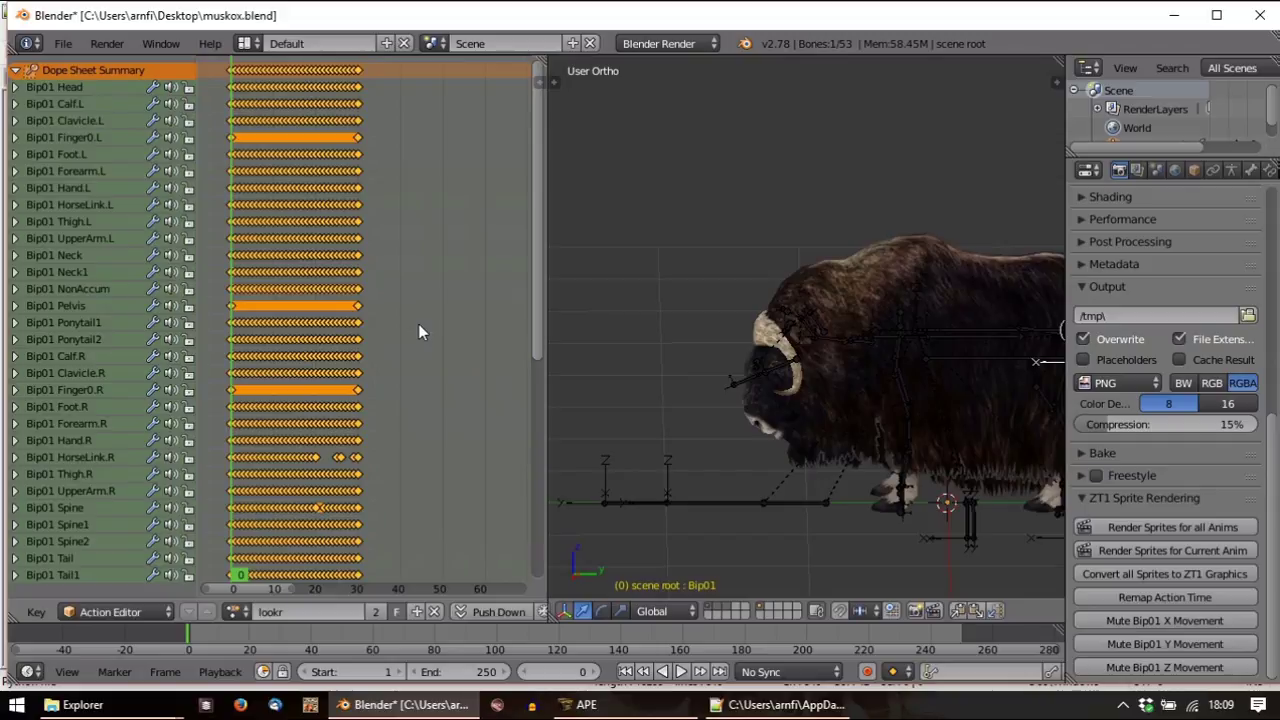
Play lookr, expand the Bip01 channels, and orbit around the animating musk ox
key("alt+a")
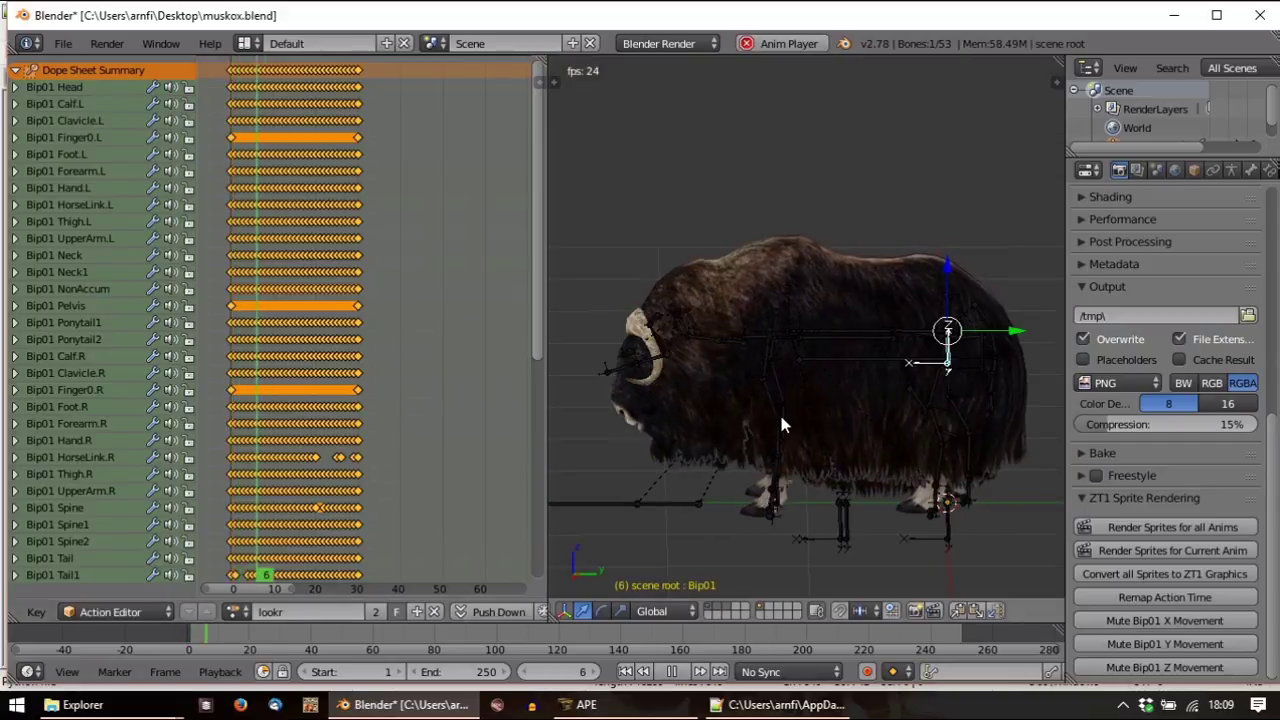
key("Escape")
left_click(15, 88)
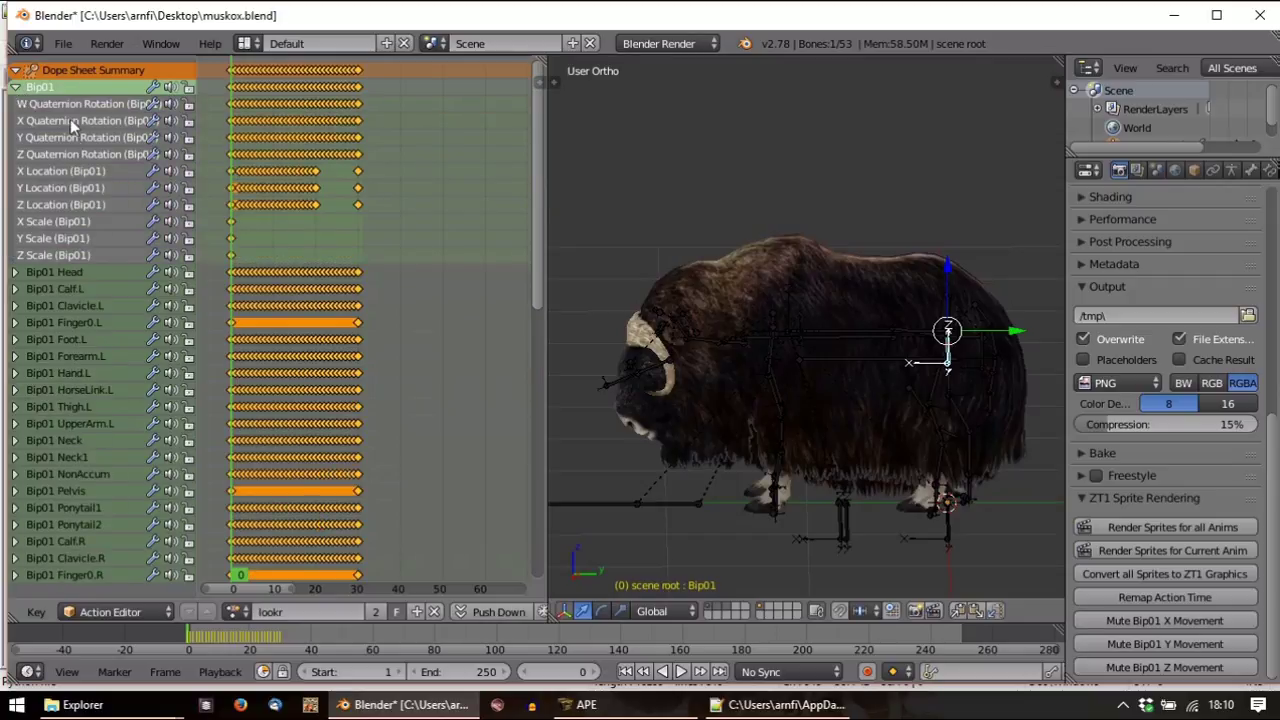
middle_click_drag(823, 274, 929, 417)
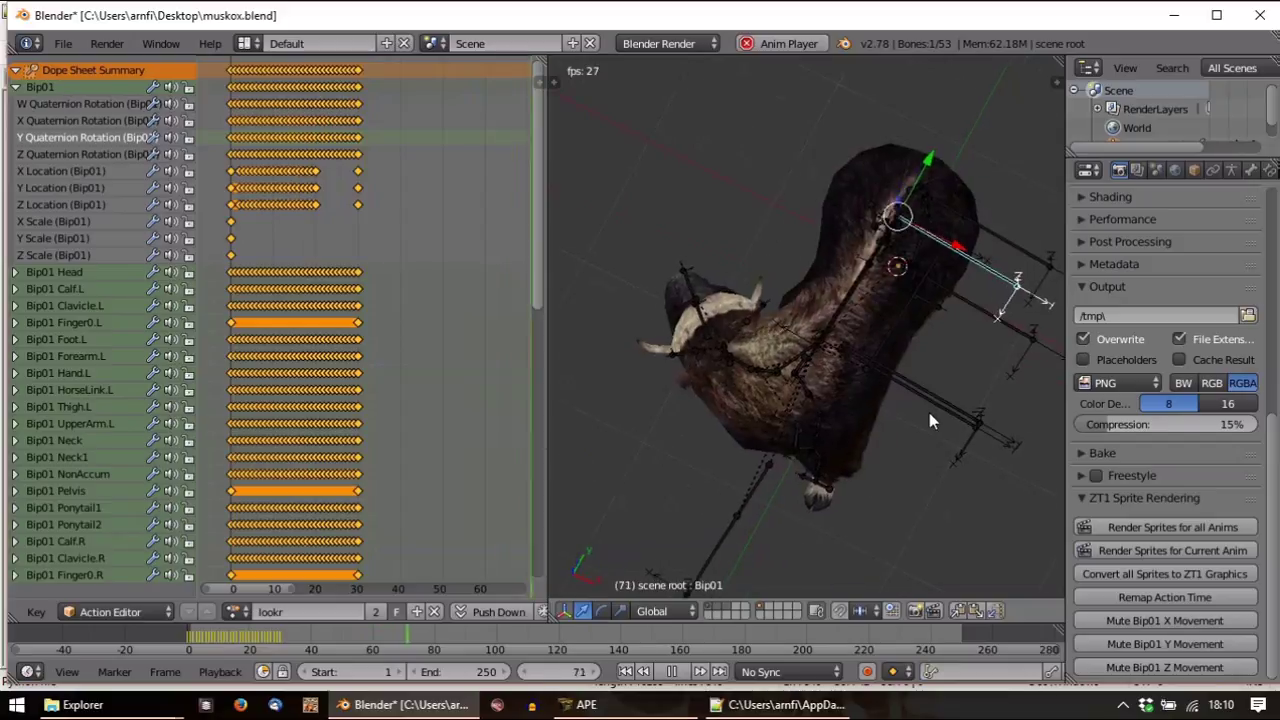
key("Escape")
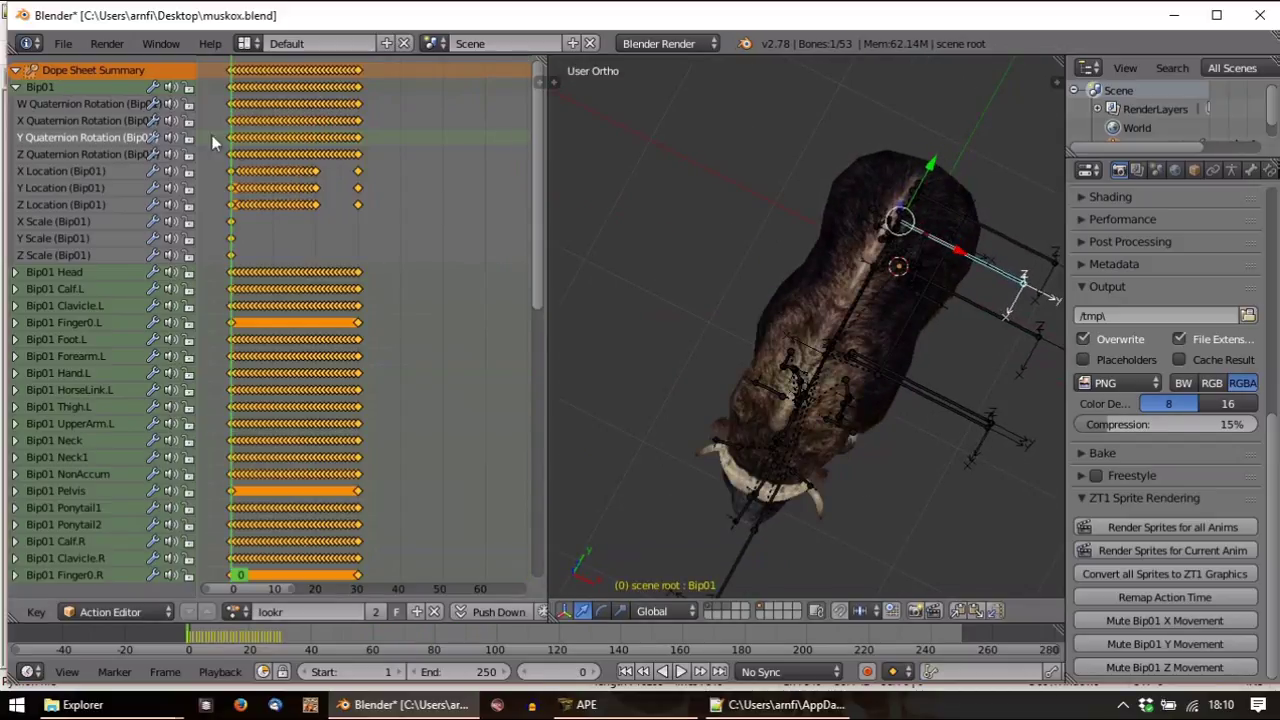
From a top view, load the eat action onto the musk ox rig
key("KP_7")
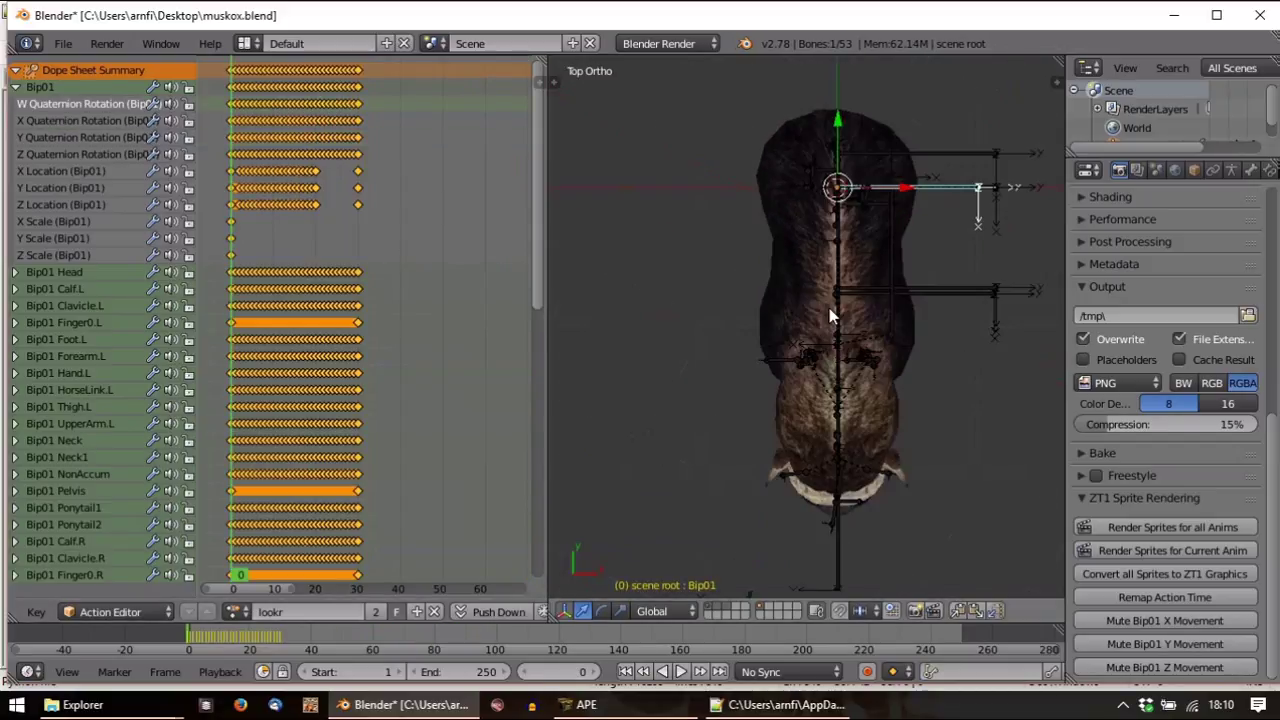
left_click(236, 611)
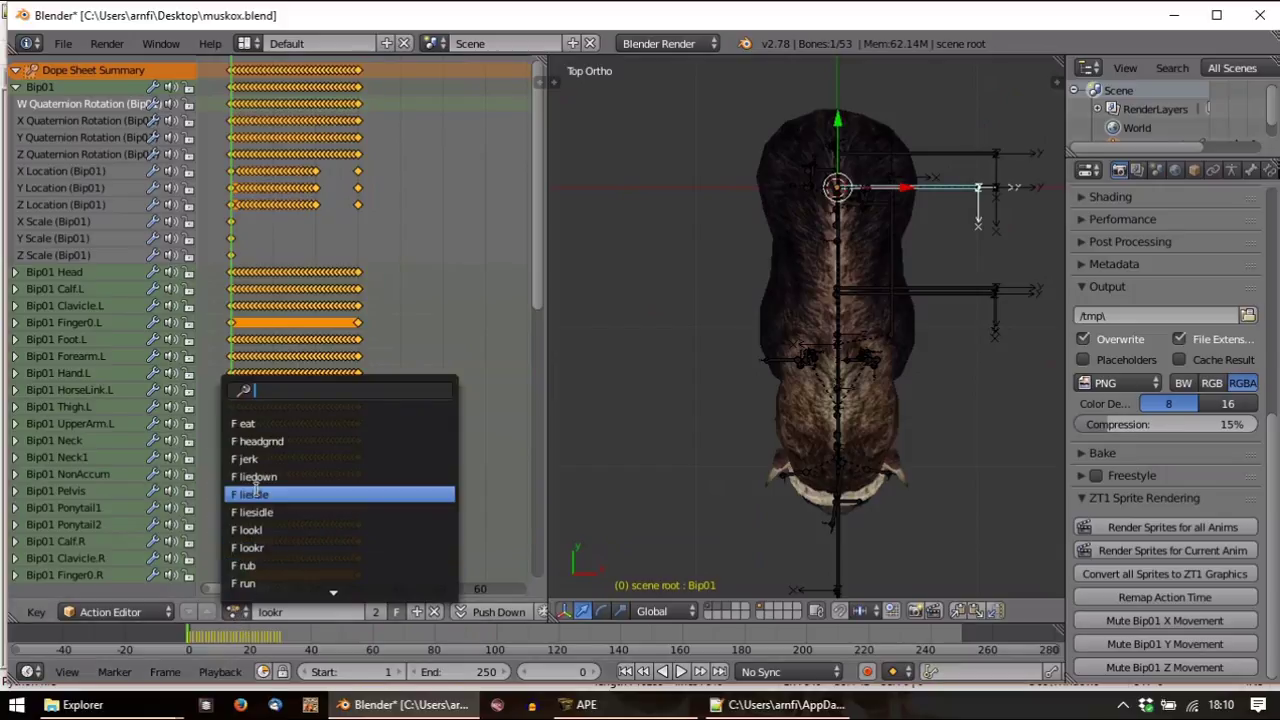
left_click(258, 424)
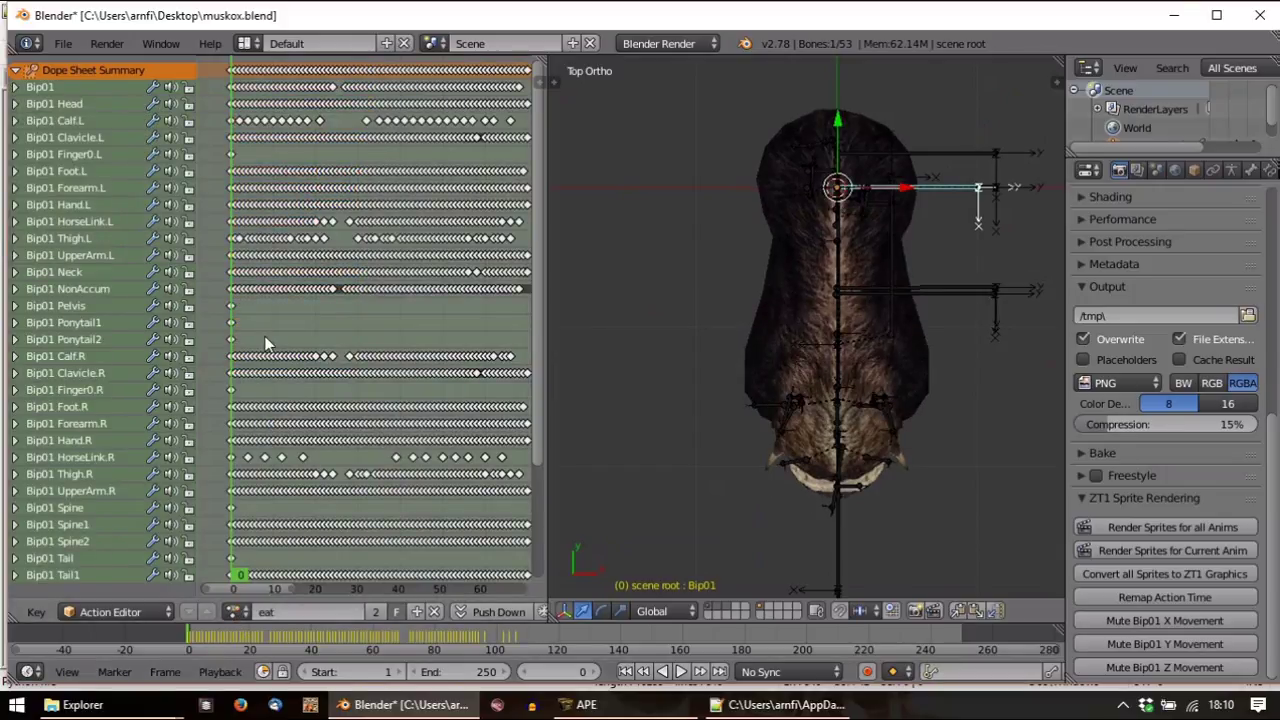
left_click(236, 611)
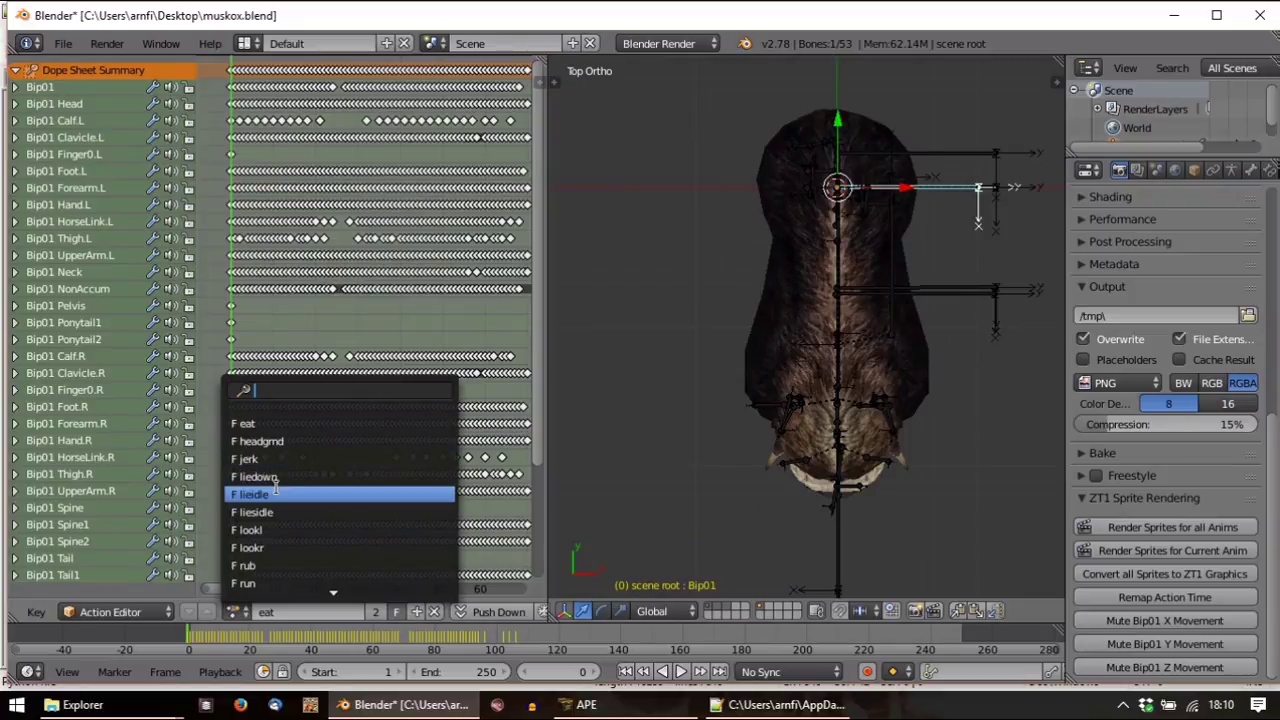
left_click(255, 424)
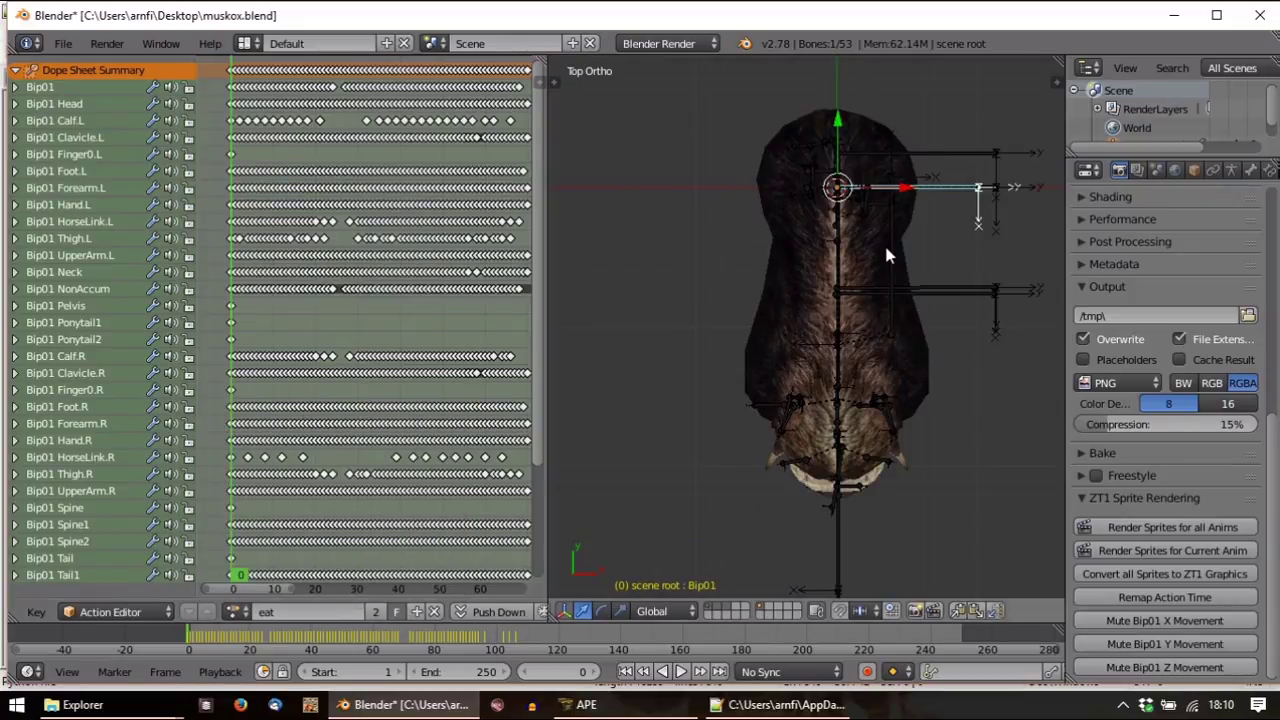
Expand Bip01's channels and play back the eat animation from a side view
scroll(884, 250, "up", 3)
scroll(885, 134, "down", 3)
middle_click_drag(840, 296, 850, 345)
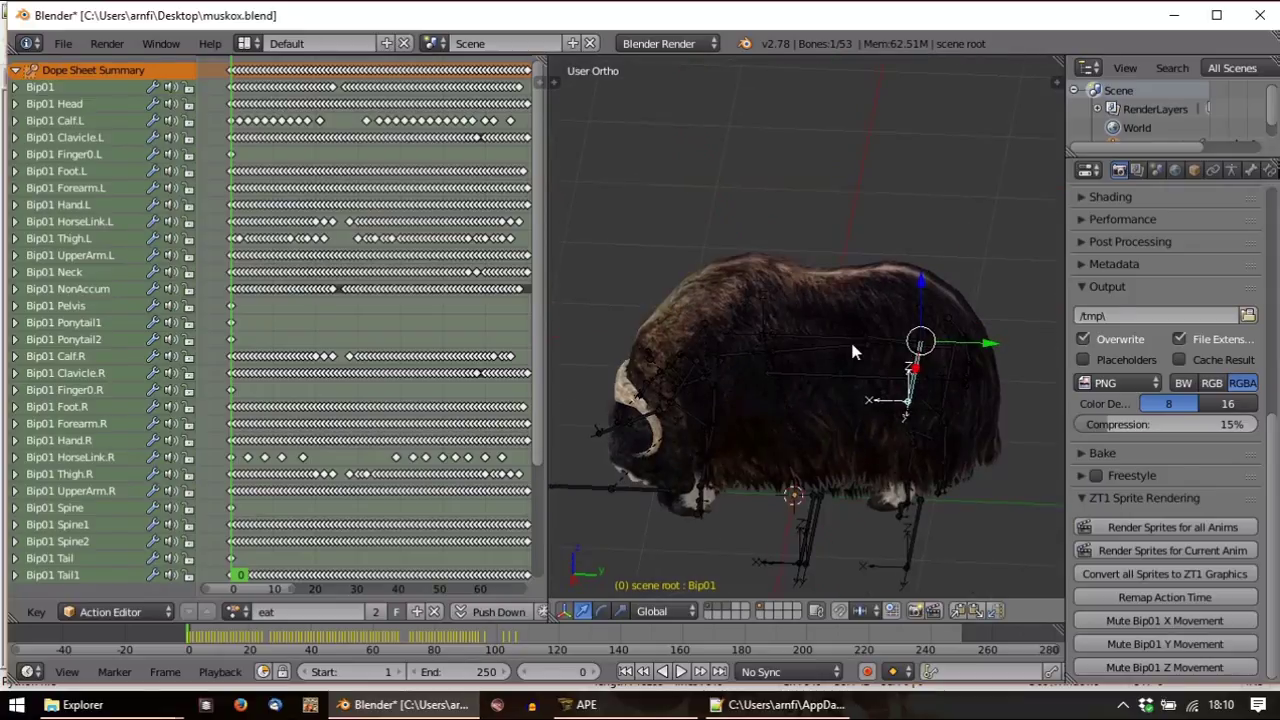
left_click(15, 88)
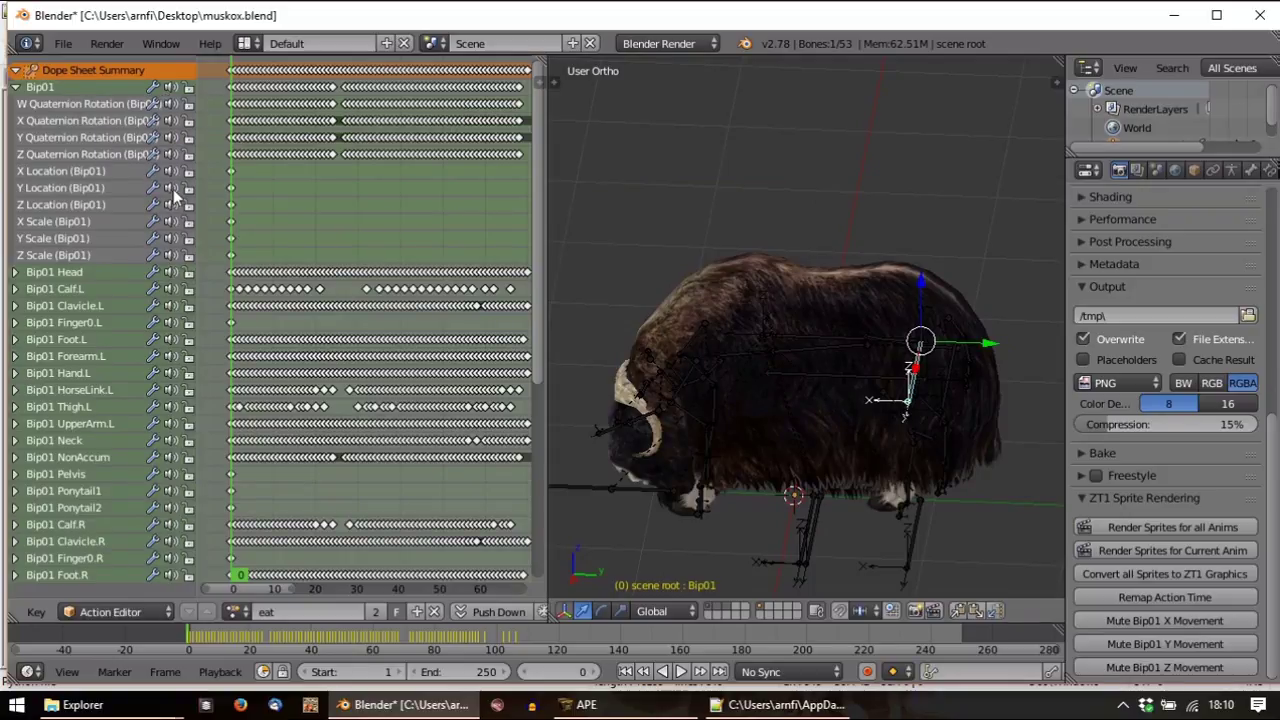
key("alt+a")
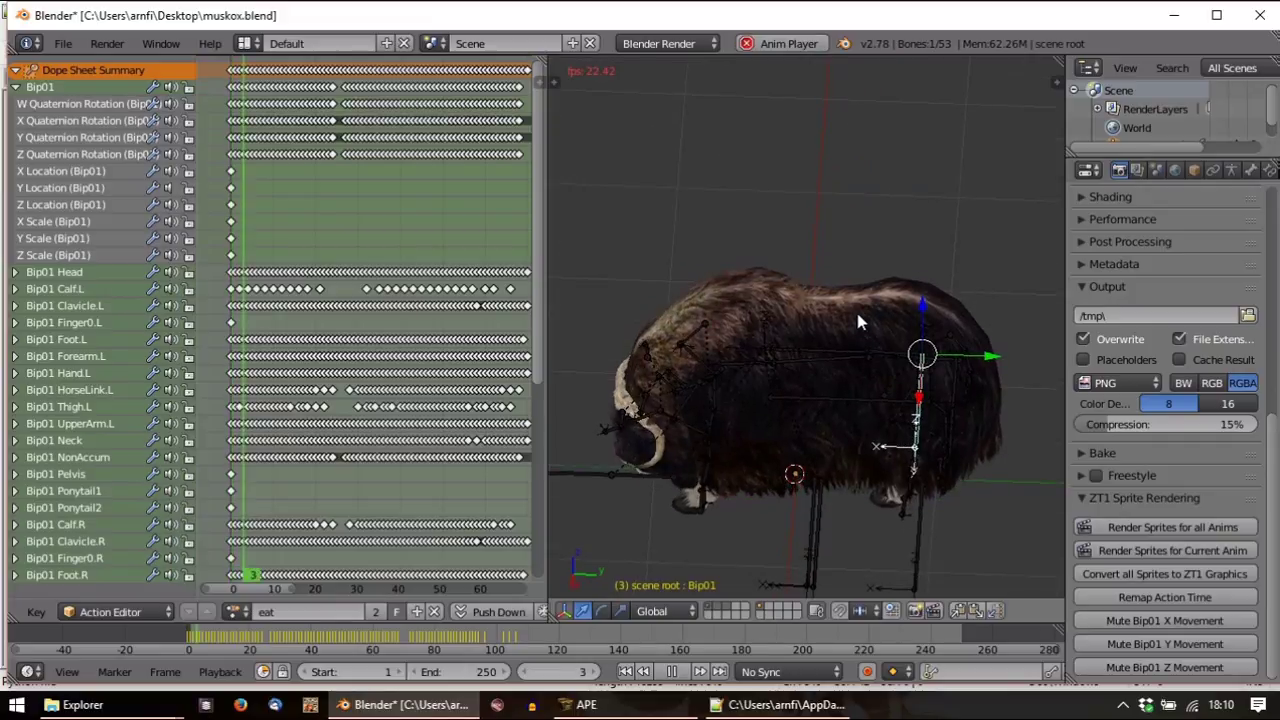
key("Escape")
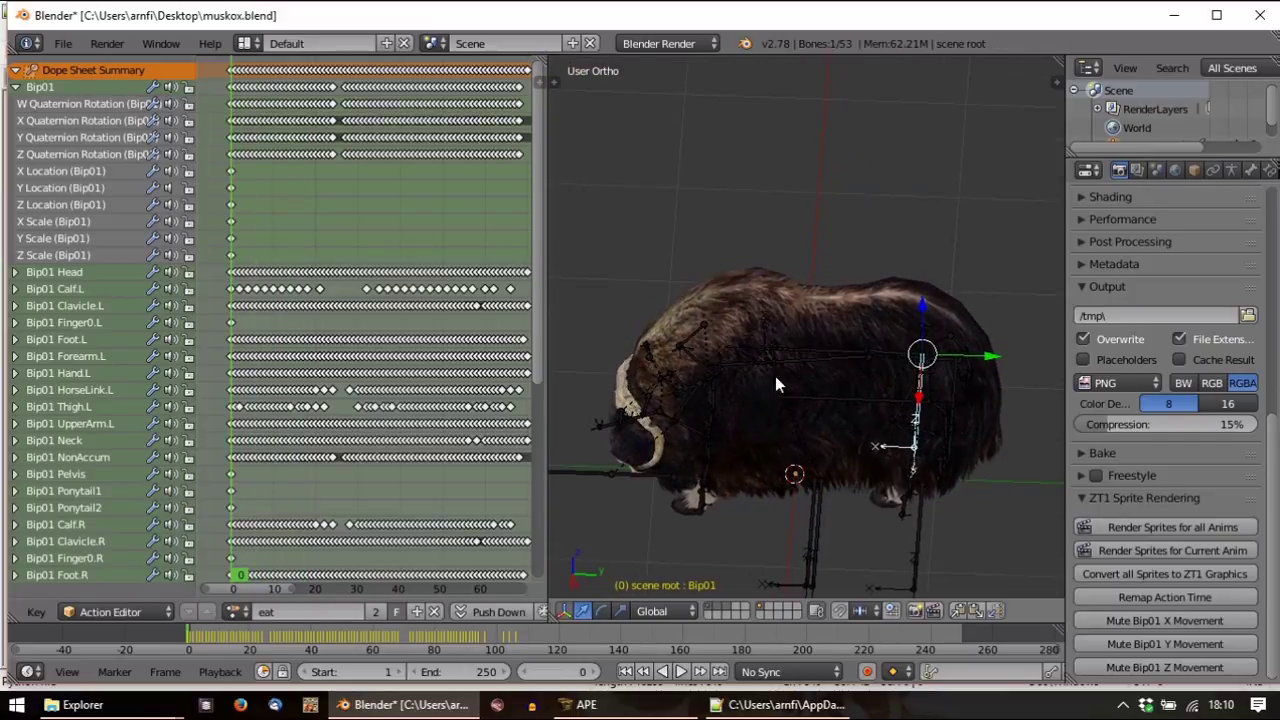
left_click(236, 611)
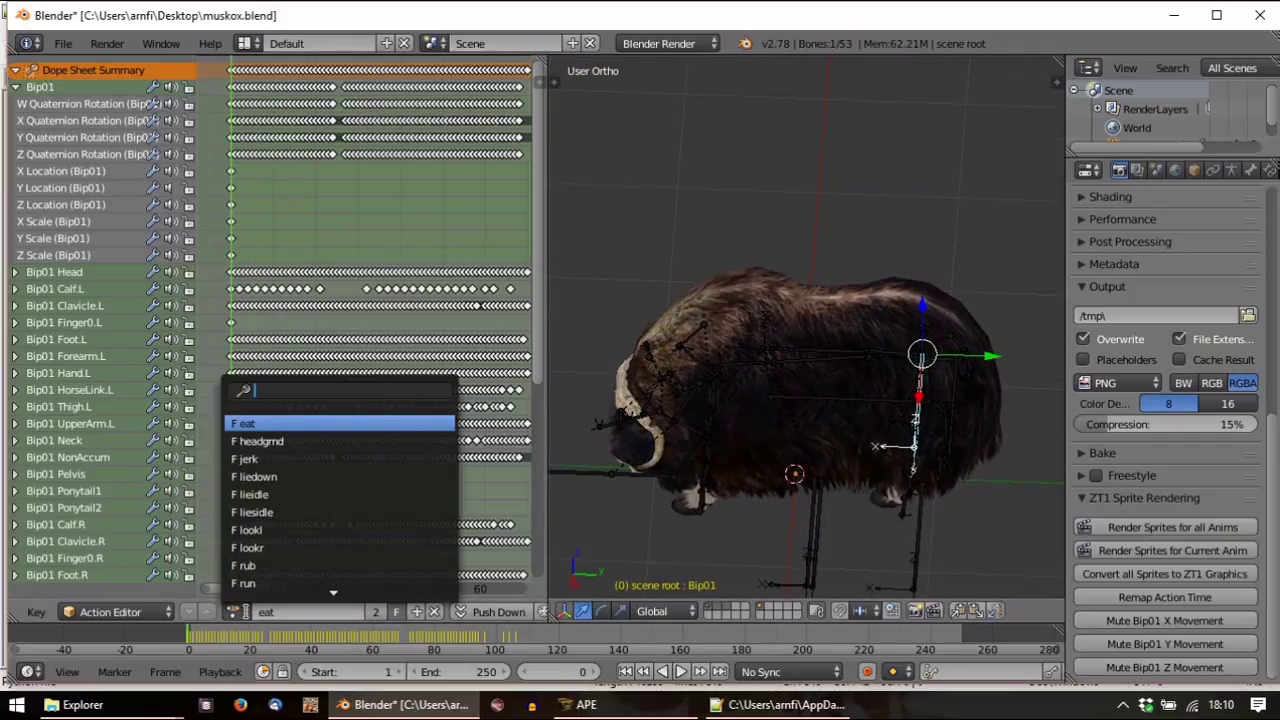
Load the headgrnd action, then jerk, expanding Bip01's channels for each
left_click(257, 441)
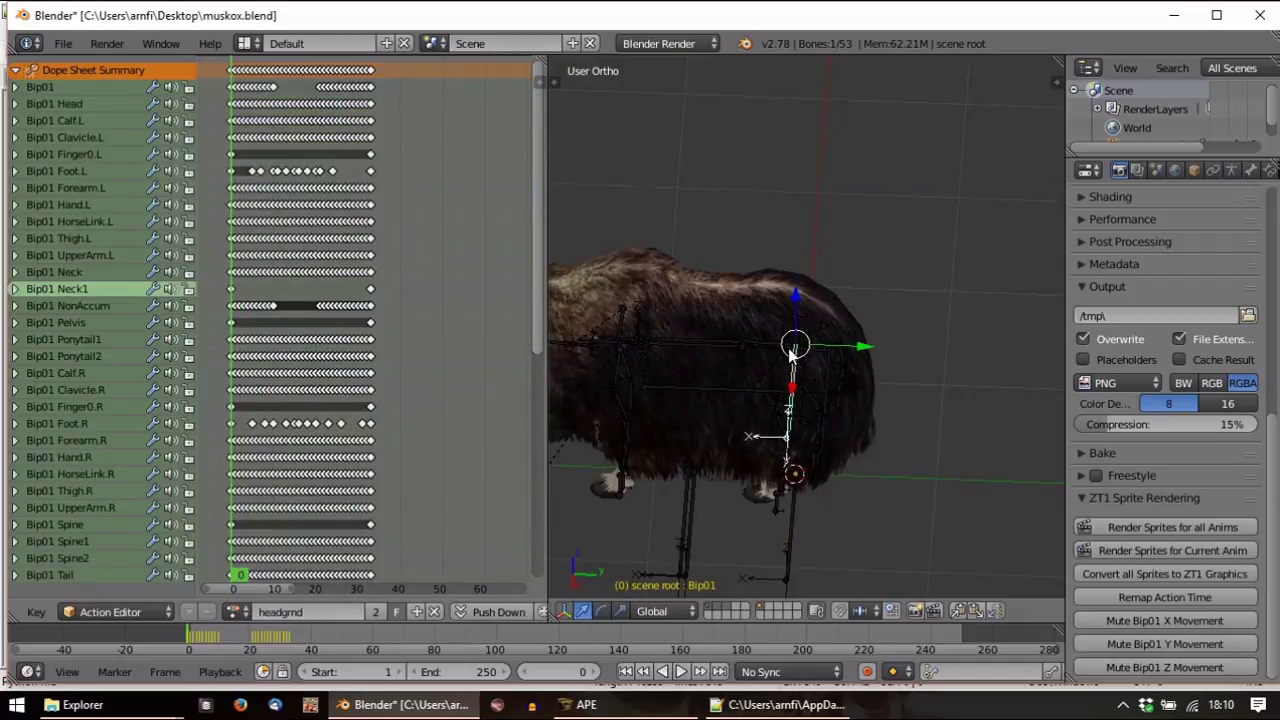
left_click(16, 87)
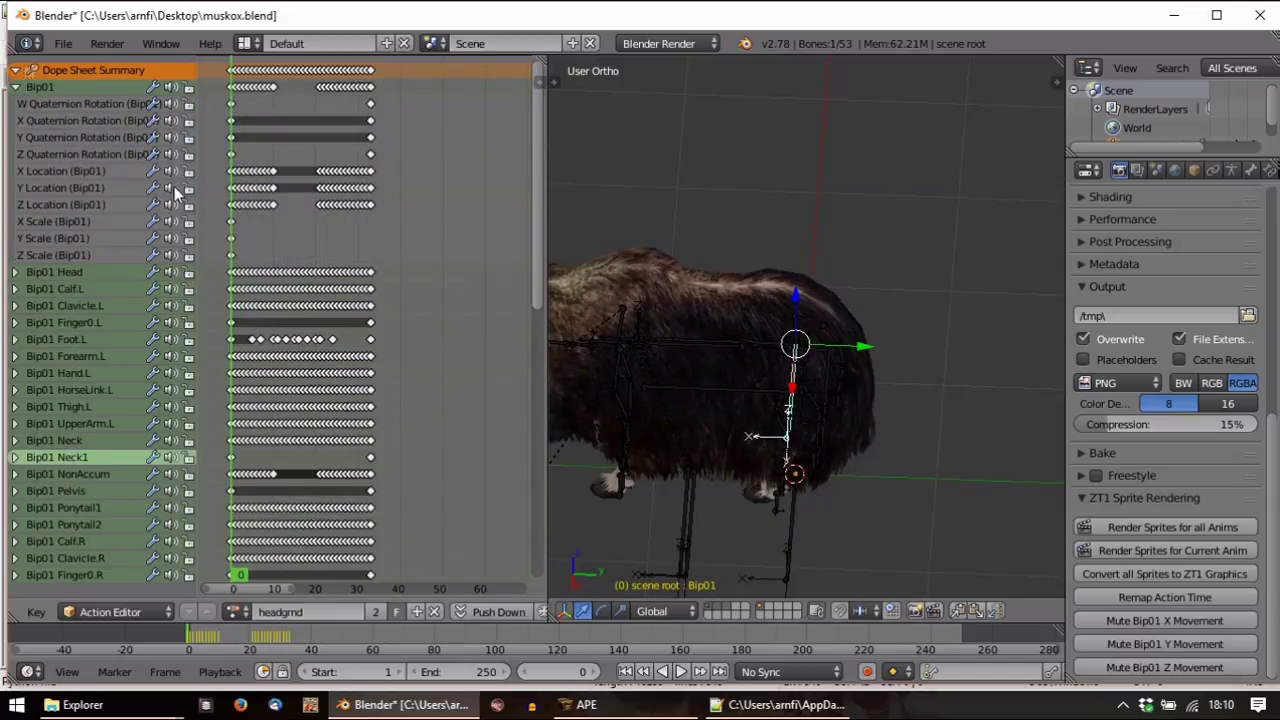
left_click(237, 611)
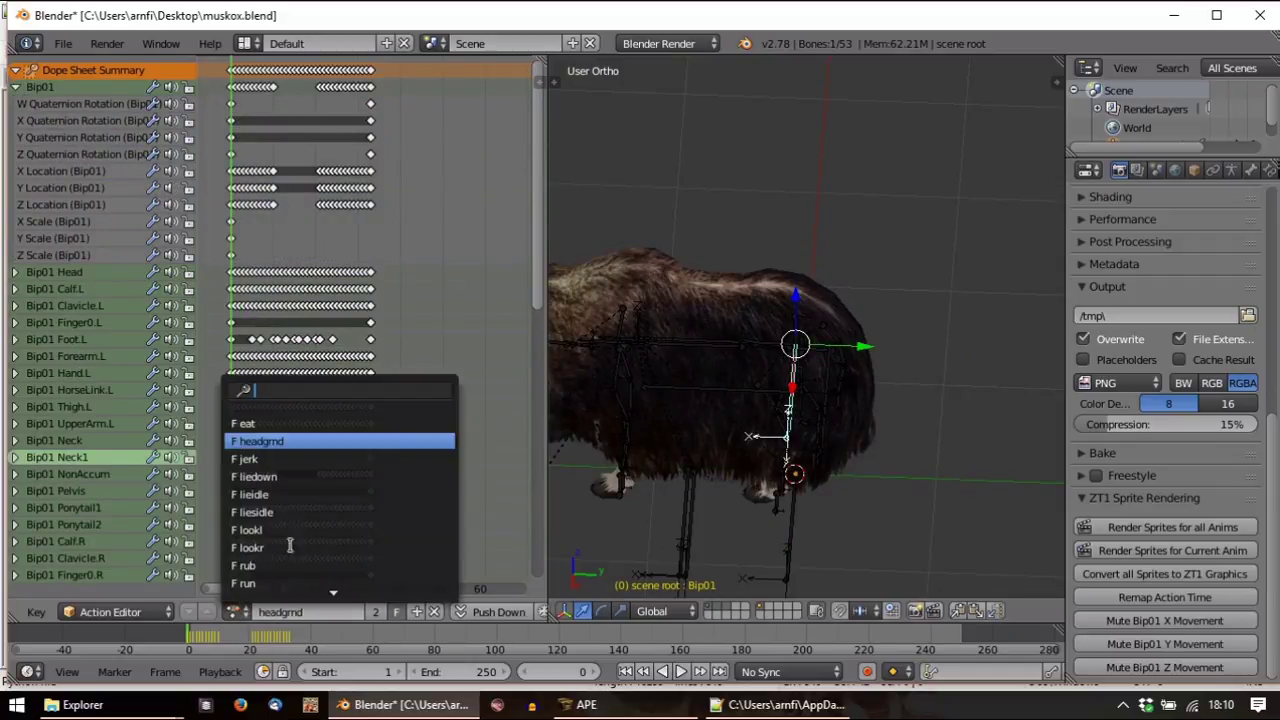
left_click(253, 457)
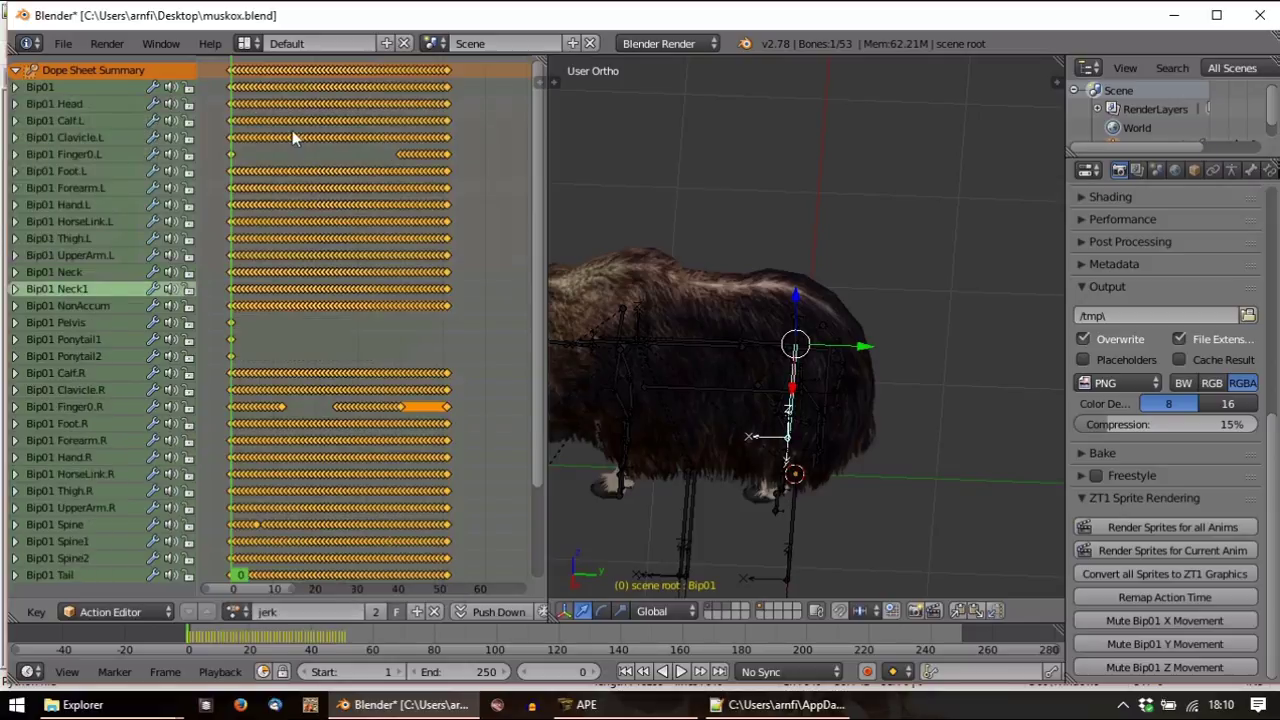
left_click(18, 87)
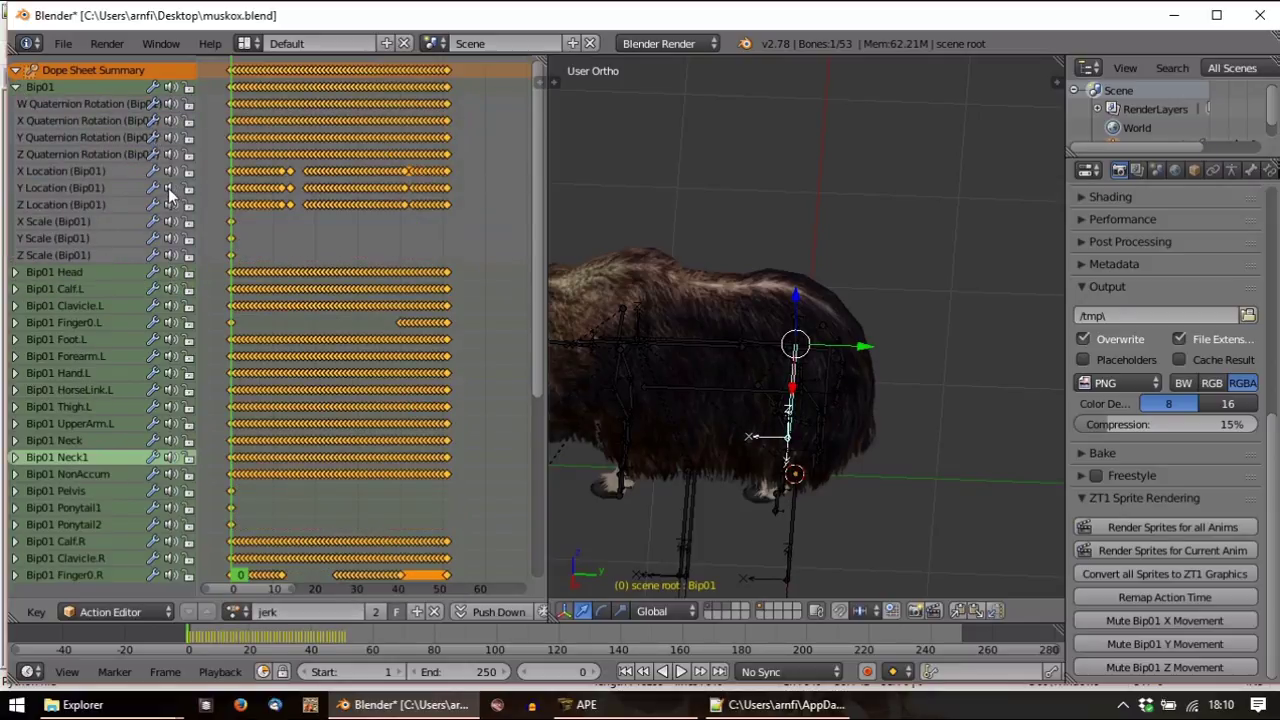
Load liedown and mute Bip01 Y Location, then load and play back lieidle
left_click(237, 611)
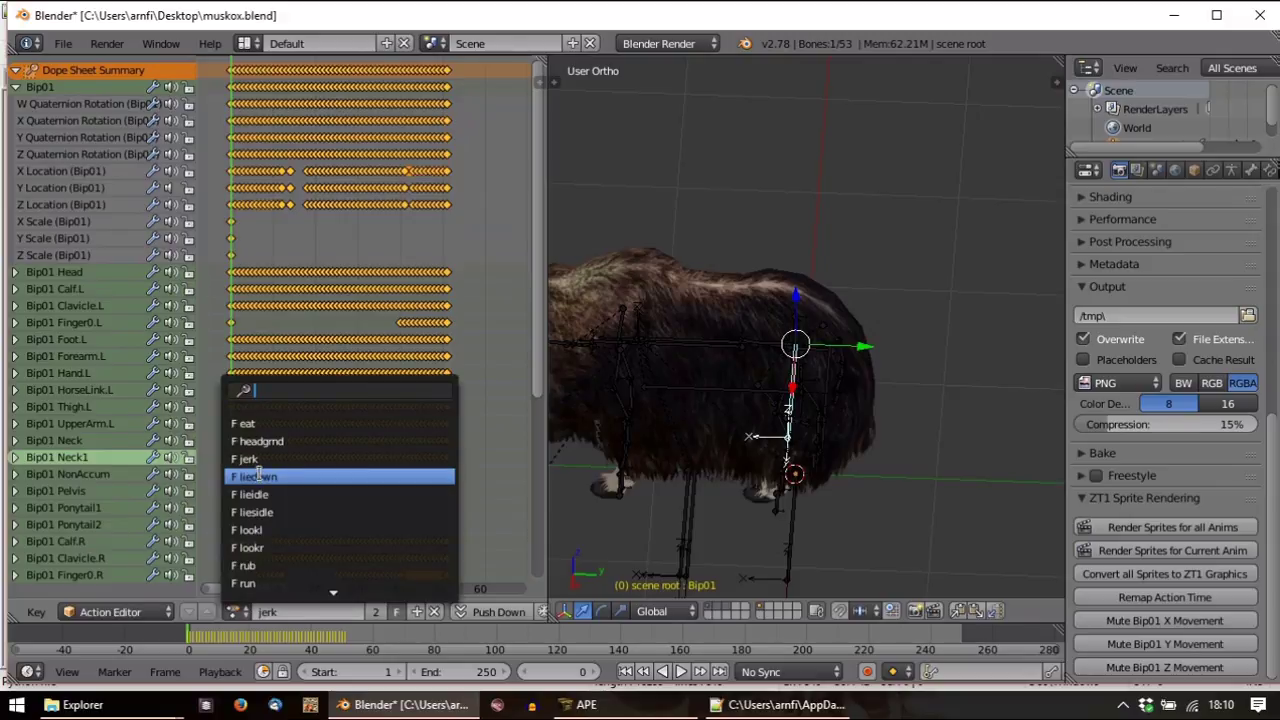
left_click(258, 476)
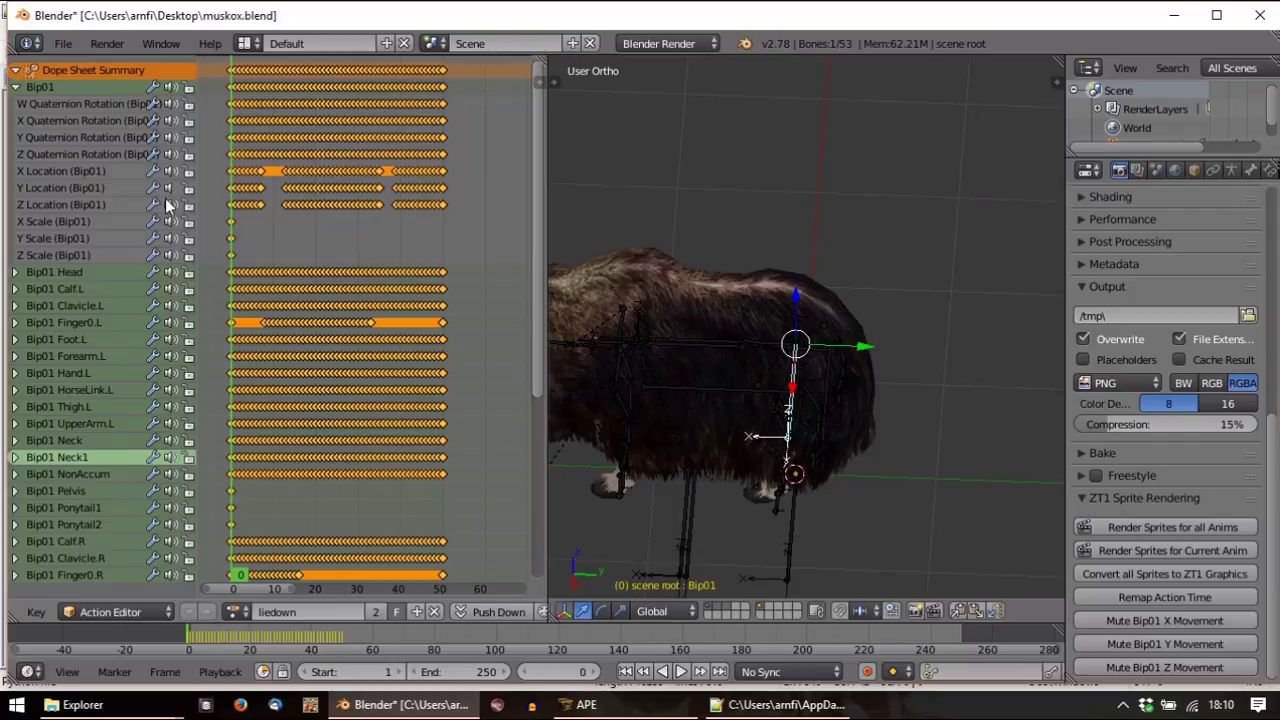
left_click(172, 188)
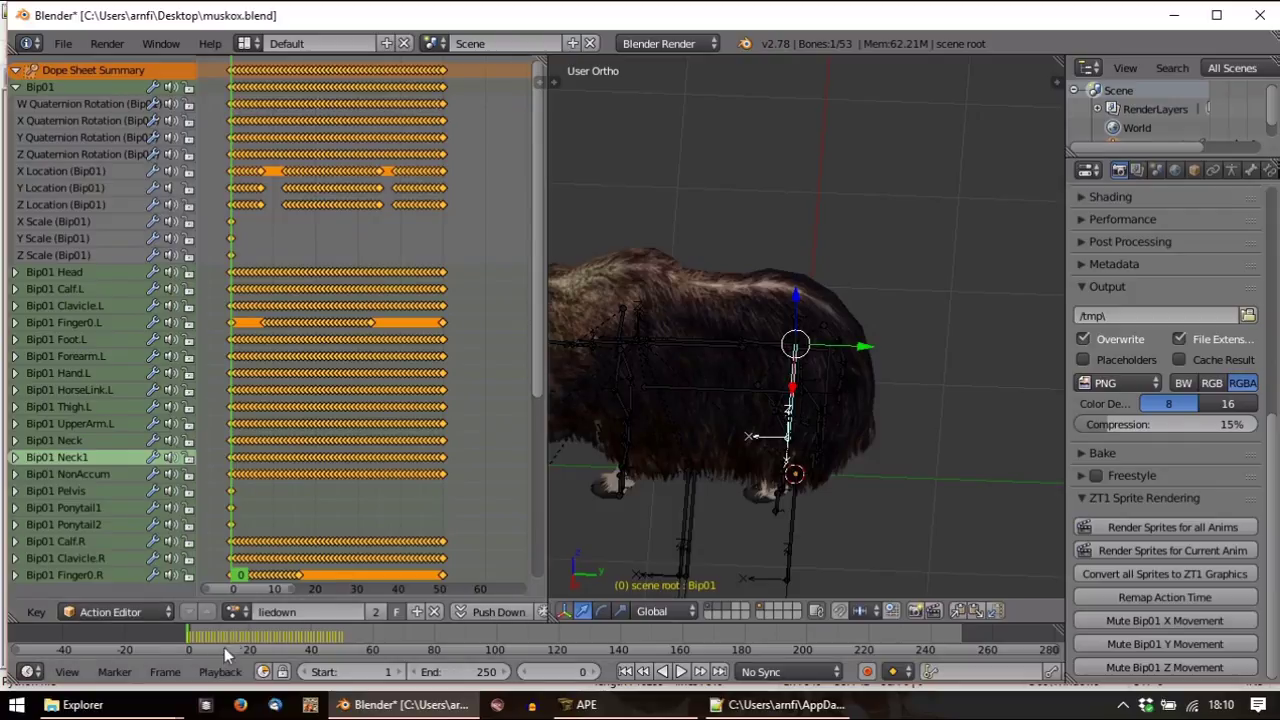
left_click(238, 612)
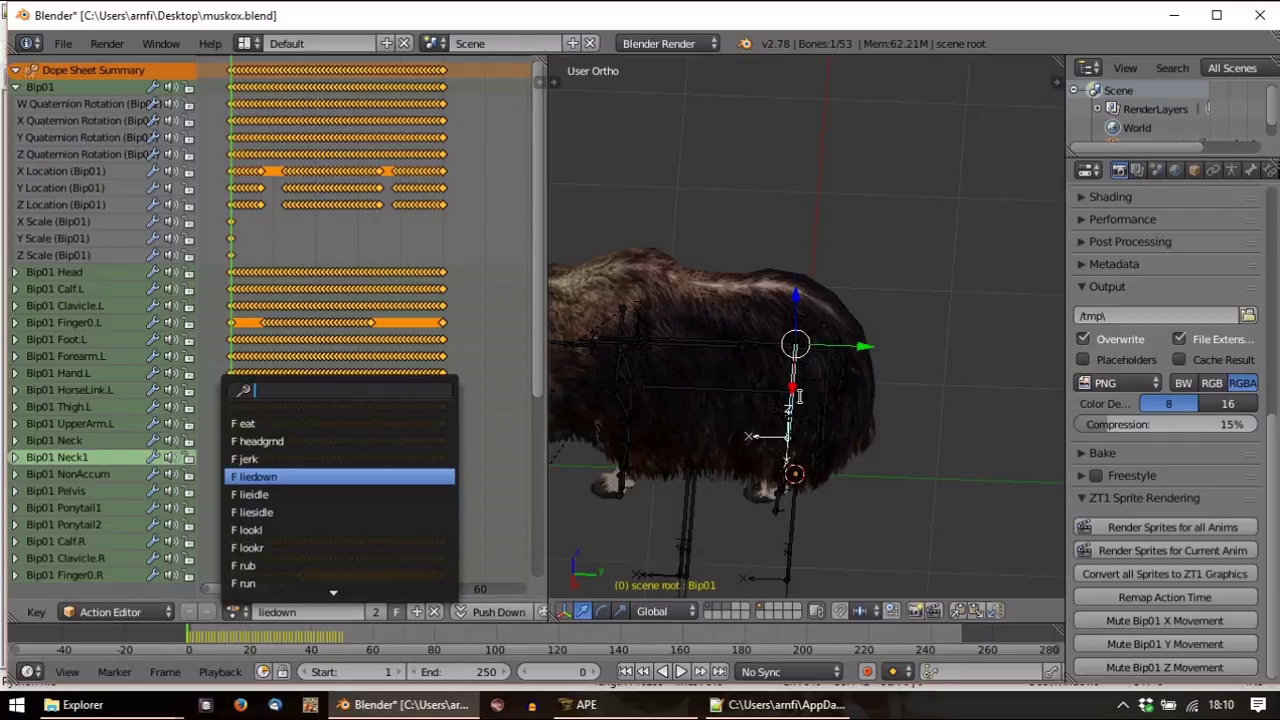
left_click(289, 494)
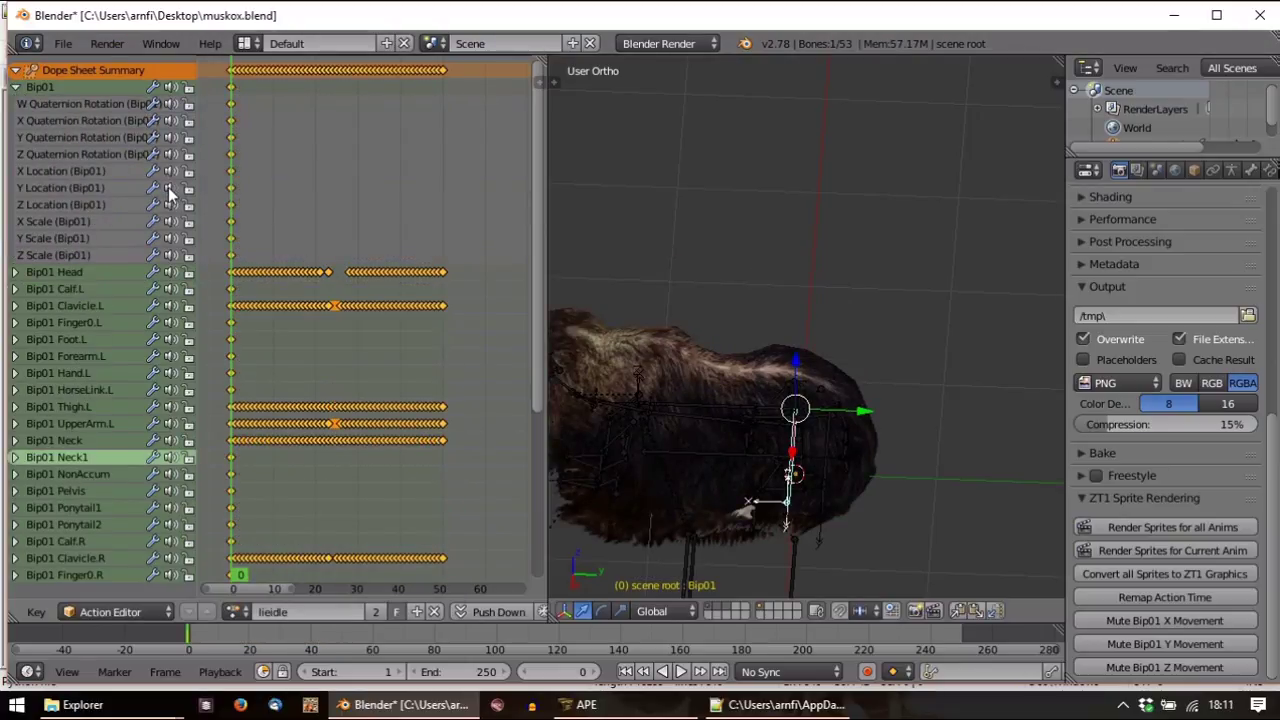
key("alt+a")
key("Escape")
Load liesidle, then load lookl, expand Bip01 and play it back
left_click(237, 611)
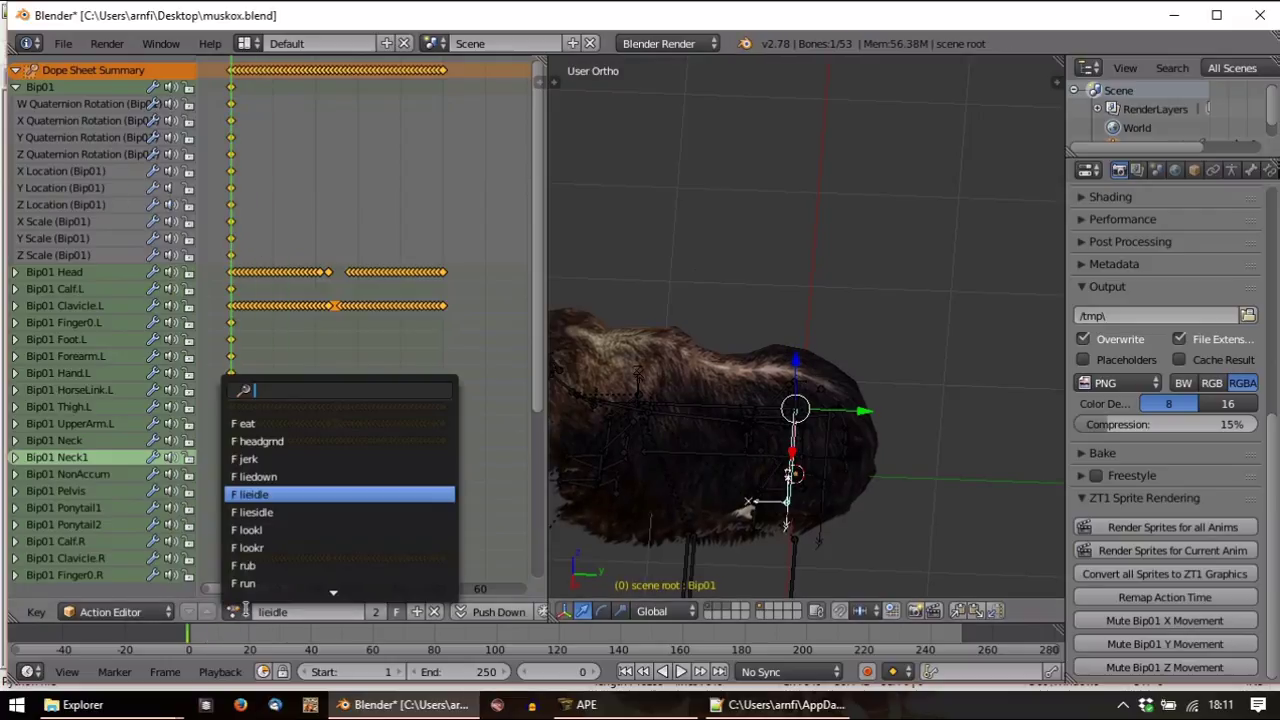
left_click(260, 512)
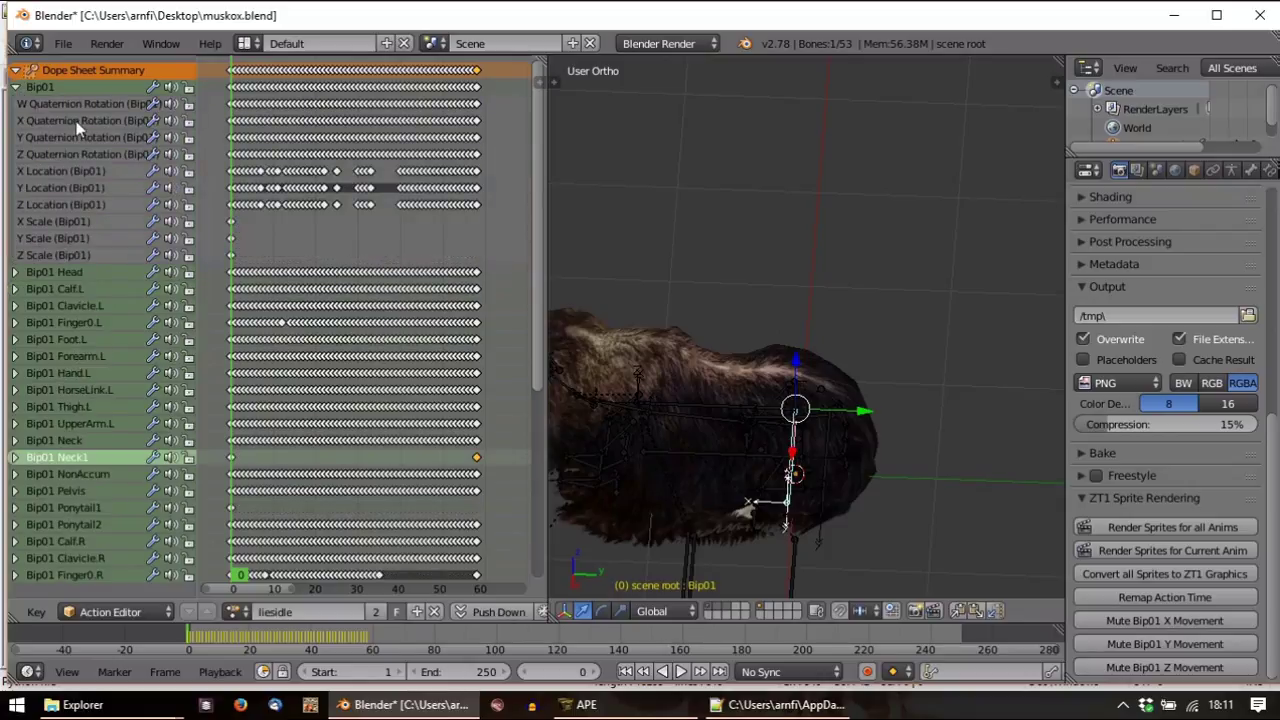
left_click(235, 611)
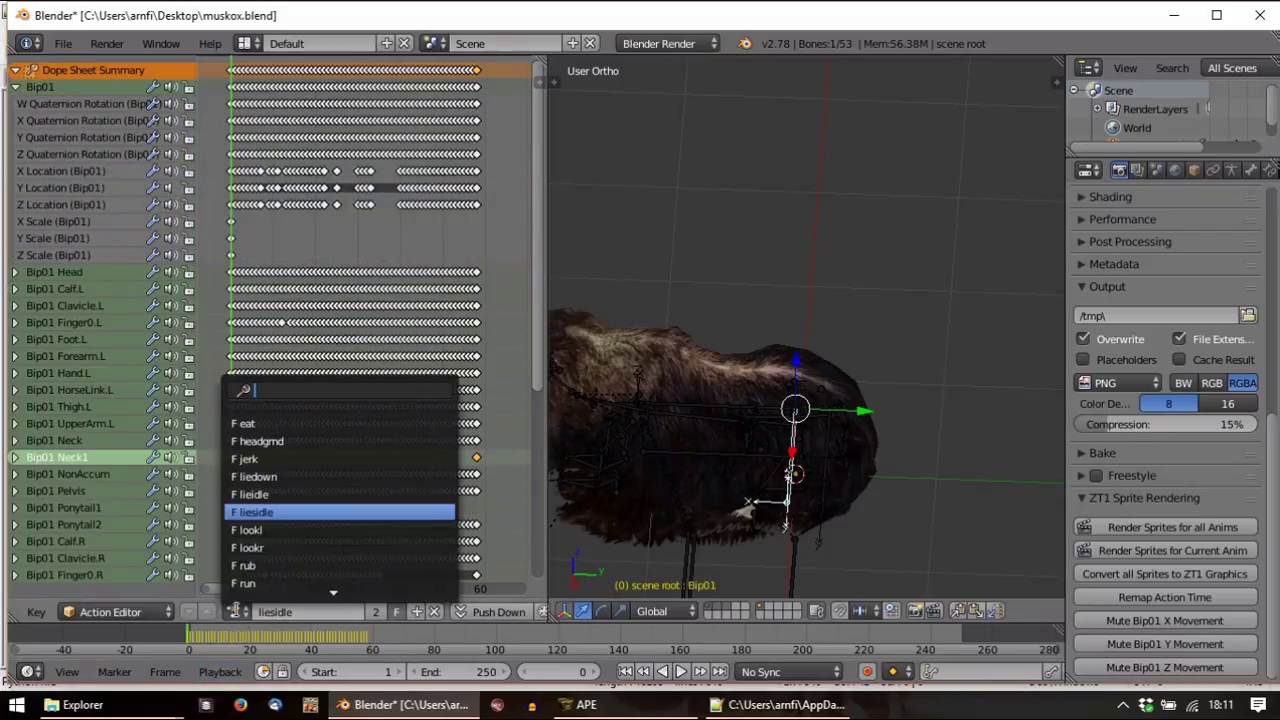
left_click(272, 530)
left_click(16, 88)
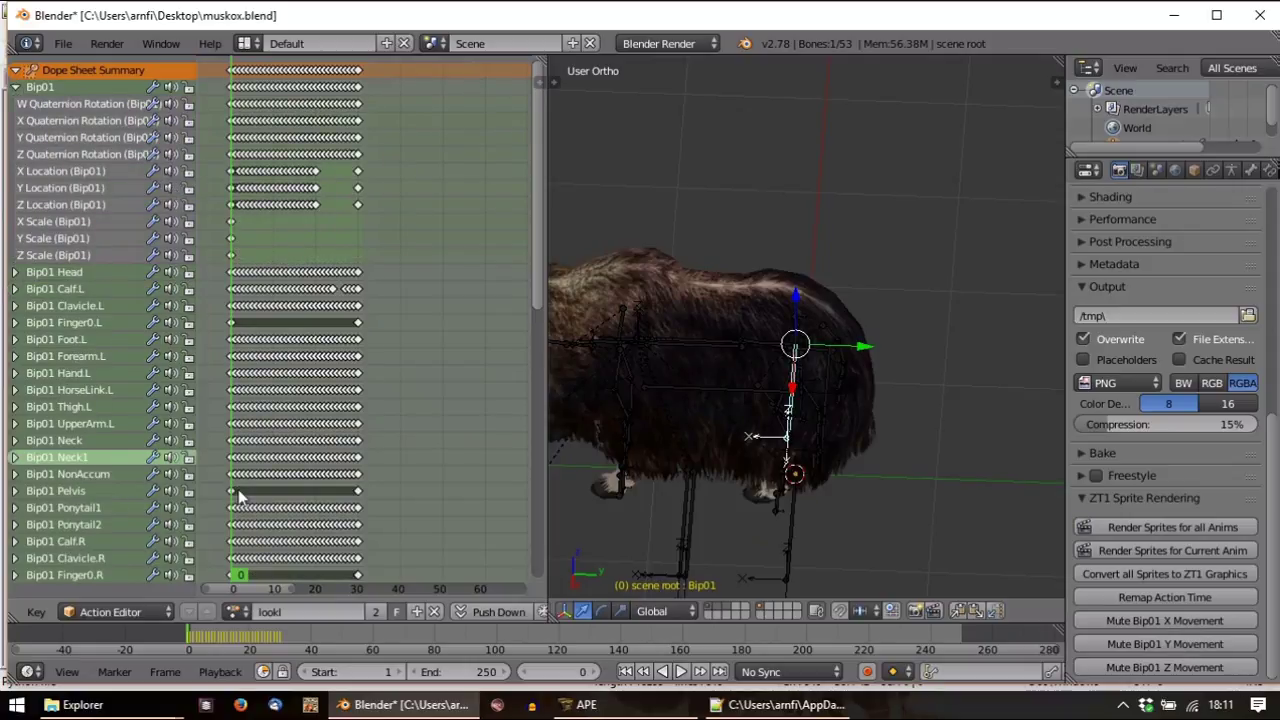
key("alt+a")
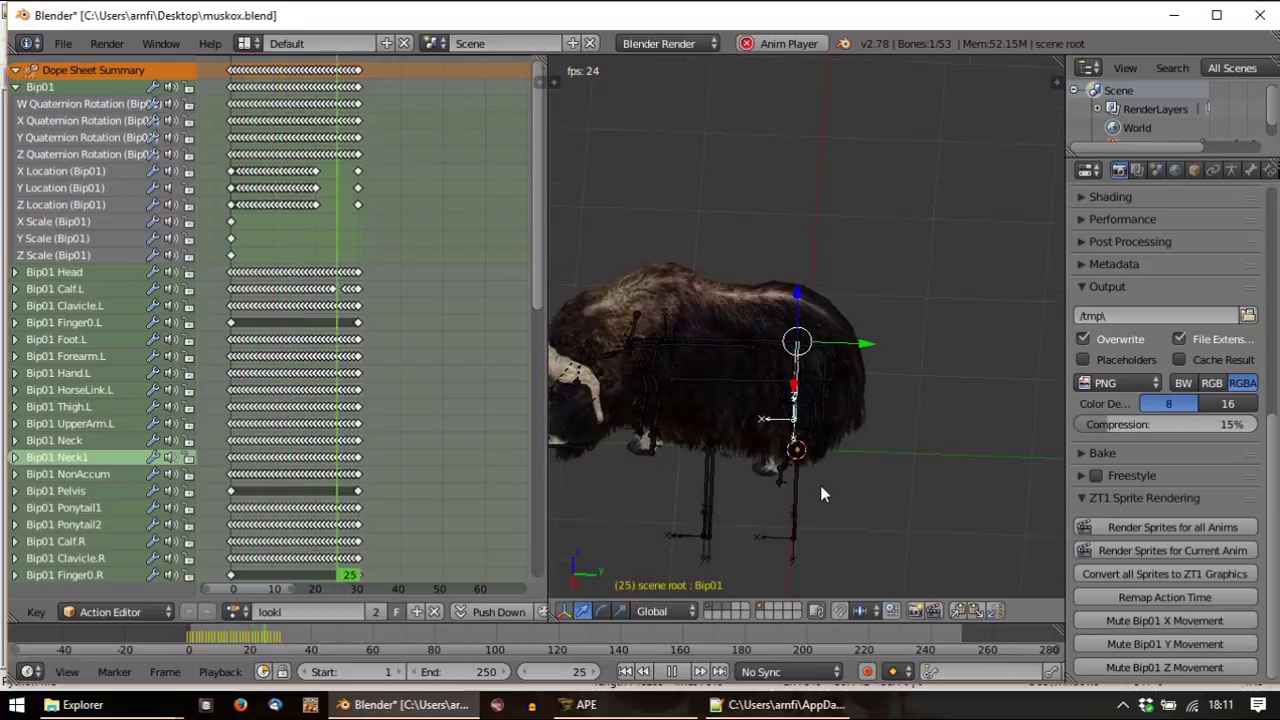
key("Escape")
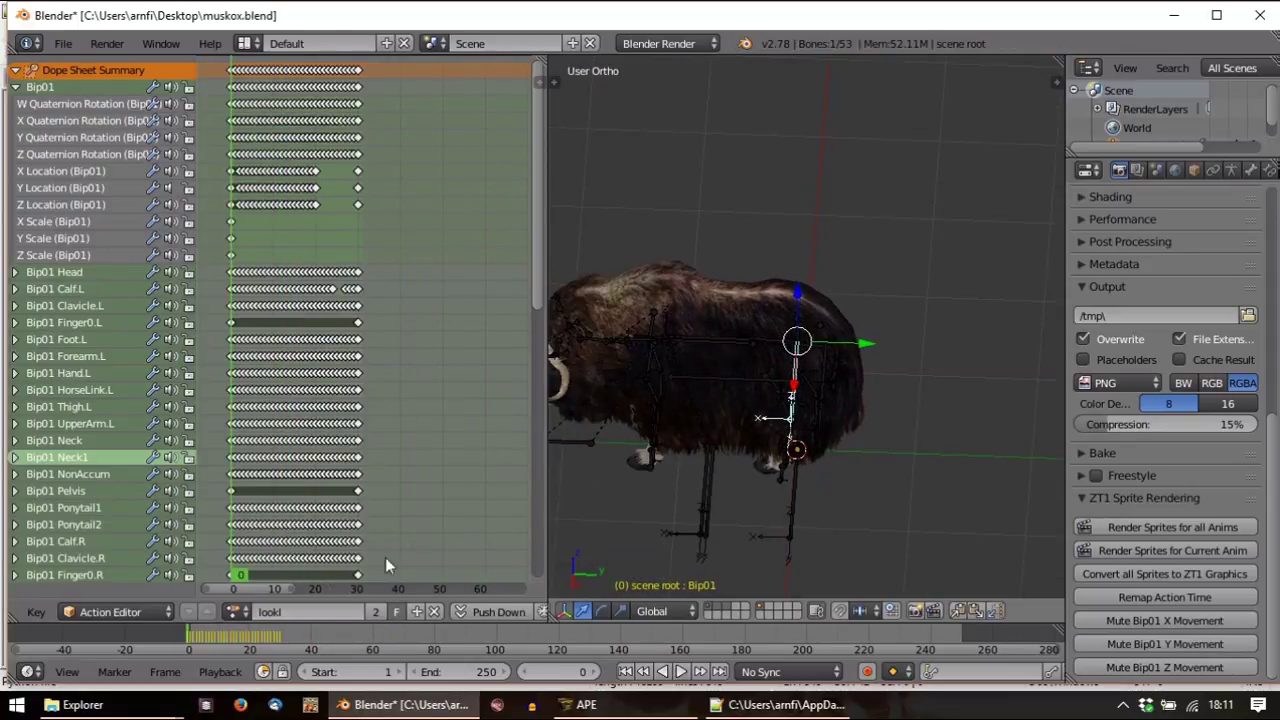
Load the lookr action and then the rub action onto the rig
left_click(234, 611)
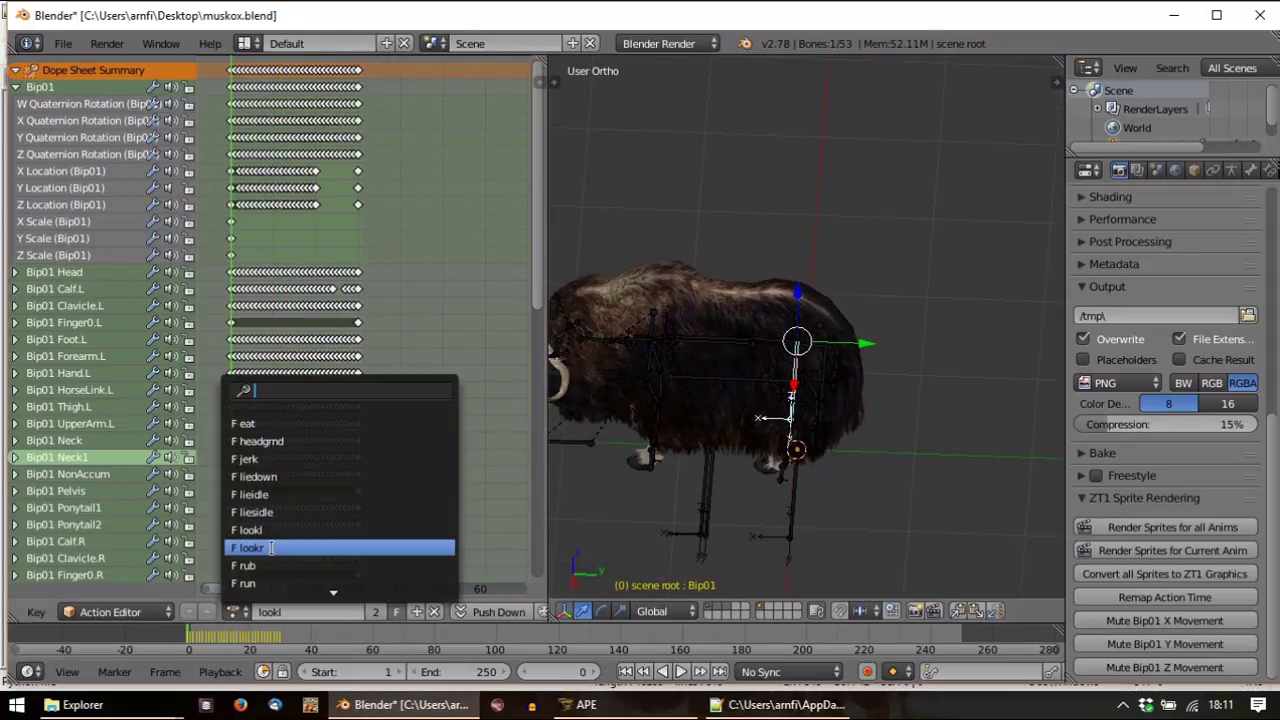
left_click(270, 548)
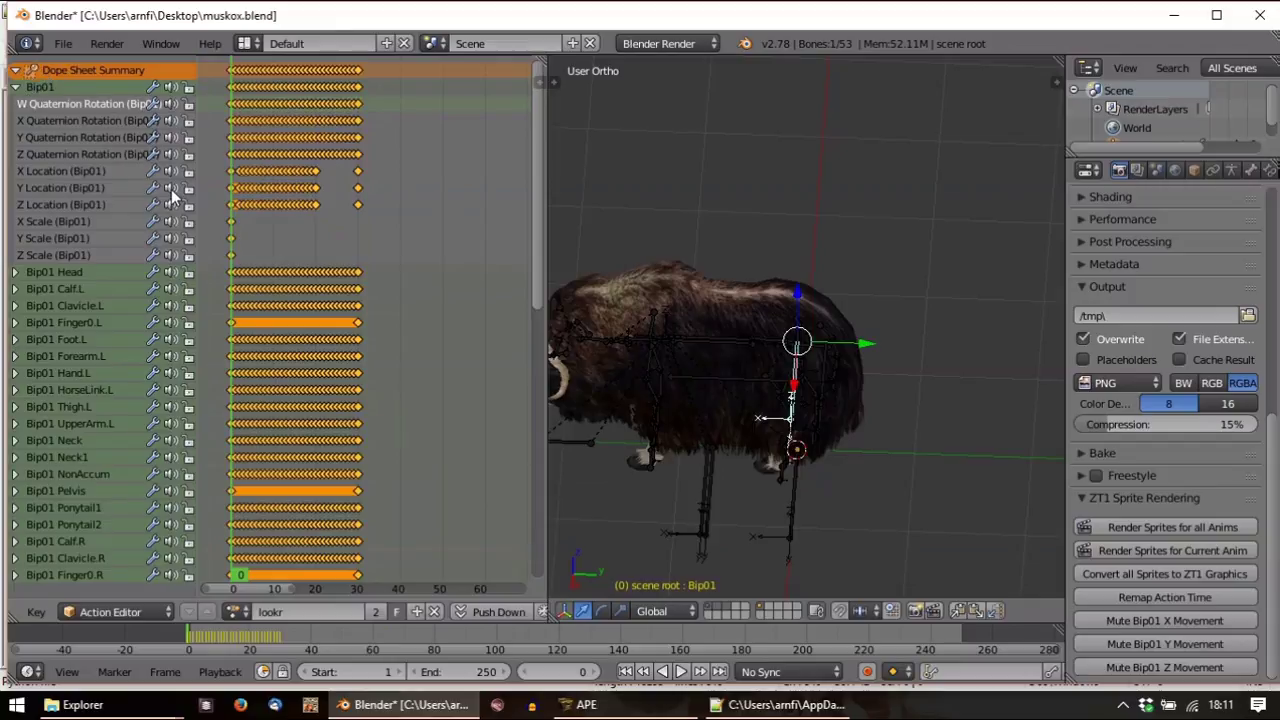
left_click(238, 611)
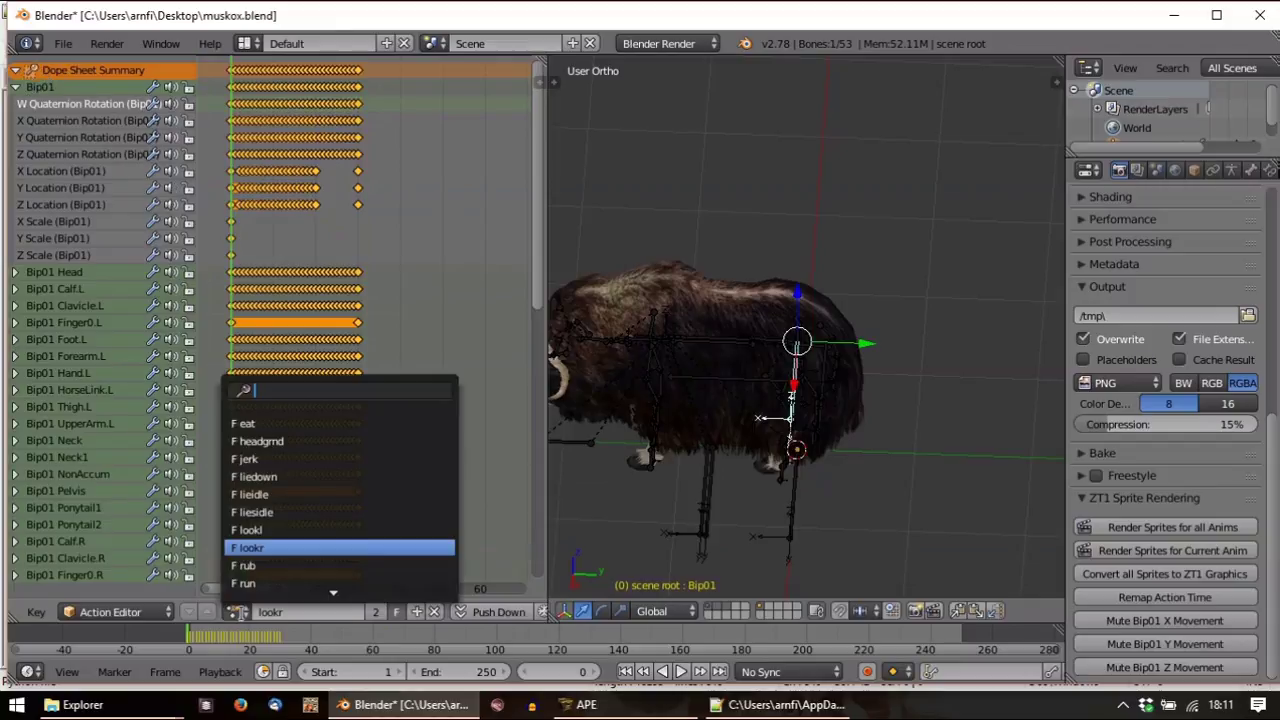
left_click(245, 566)
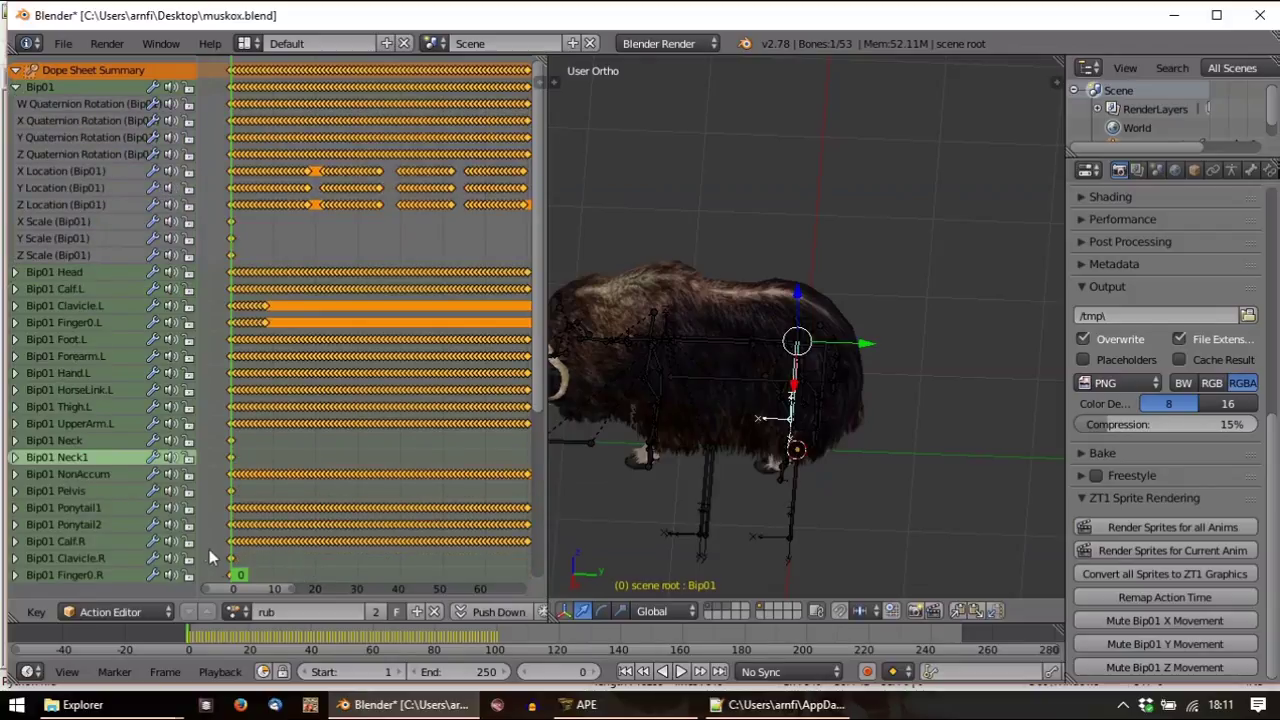
left_click(240, 611)
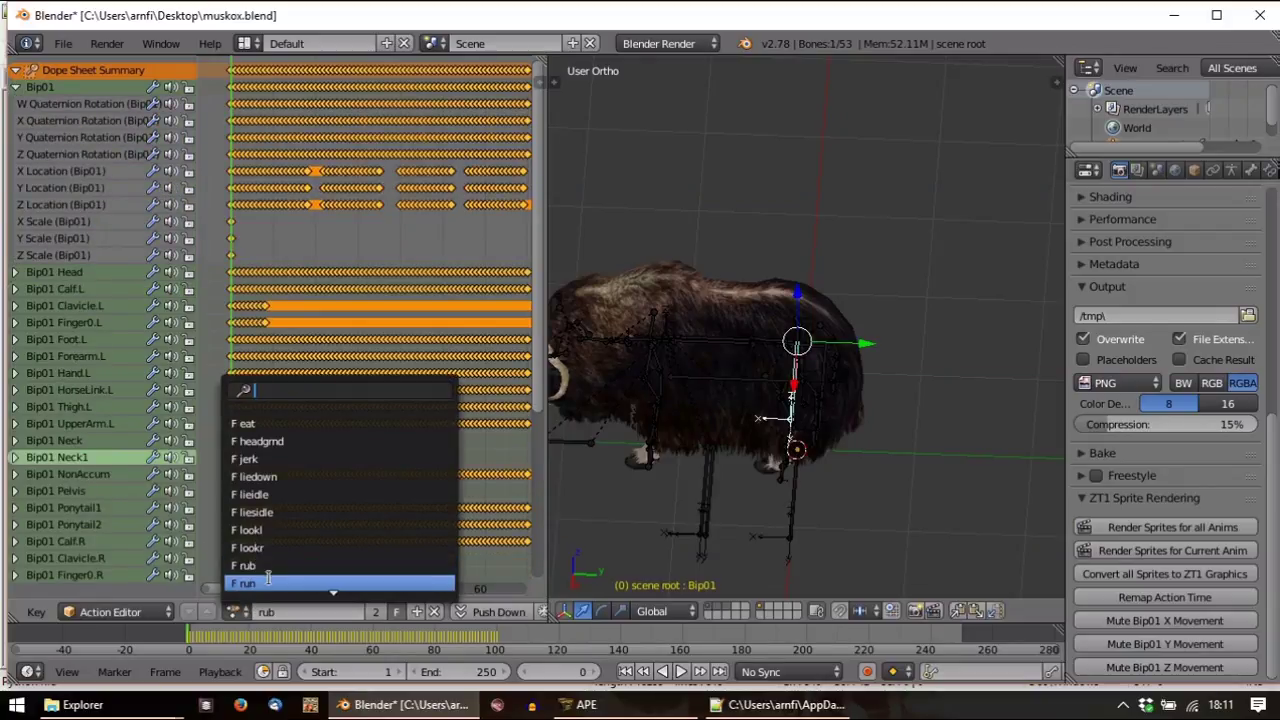
Load run, then scuff, expand Bip01's curves and play back scuff
left_click(268, 580)
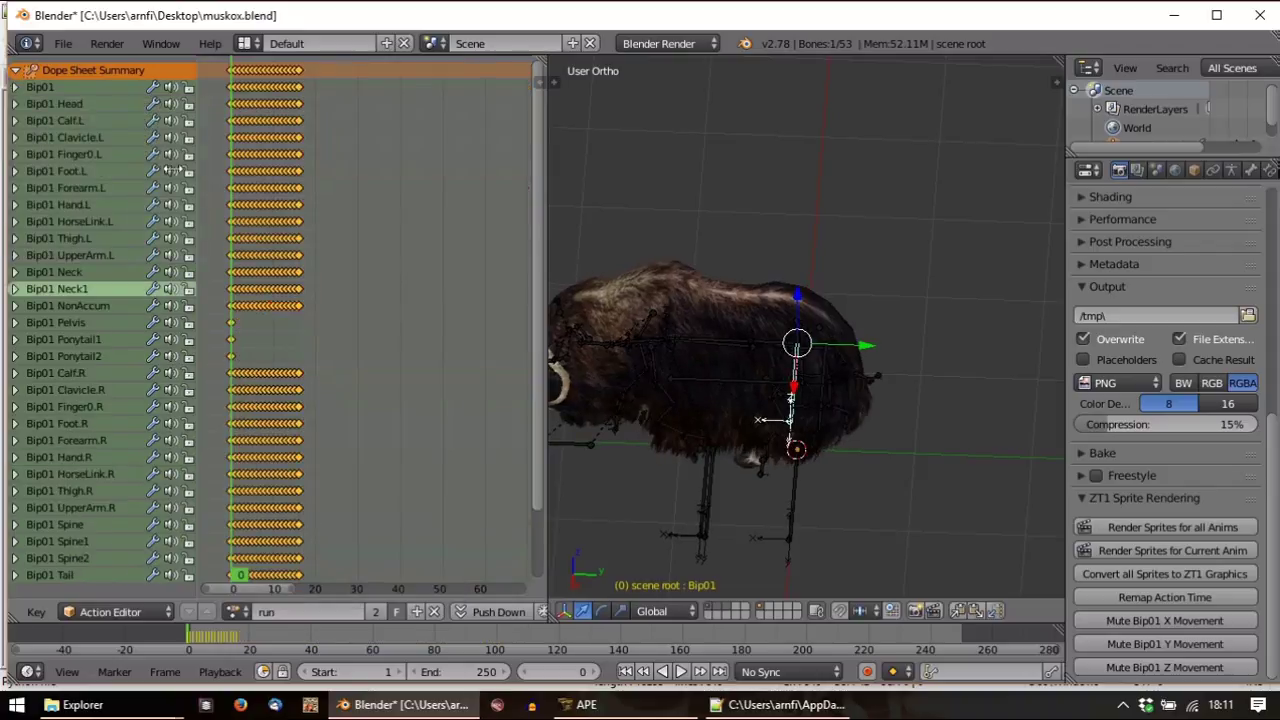
left_click(238, 612)
scroll(268, 580, "down", 3)
left_click(267, 546)
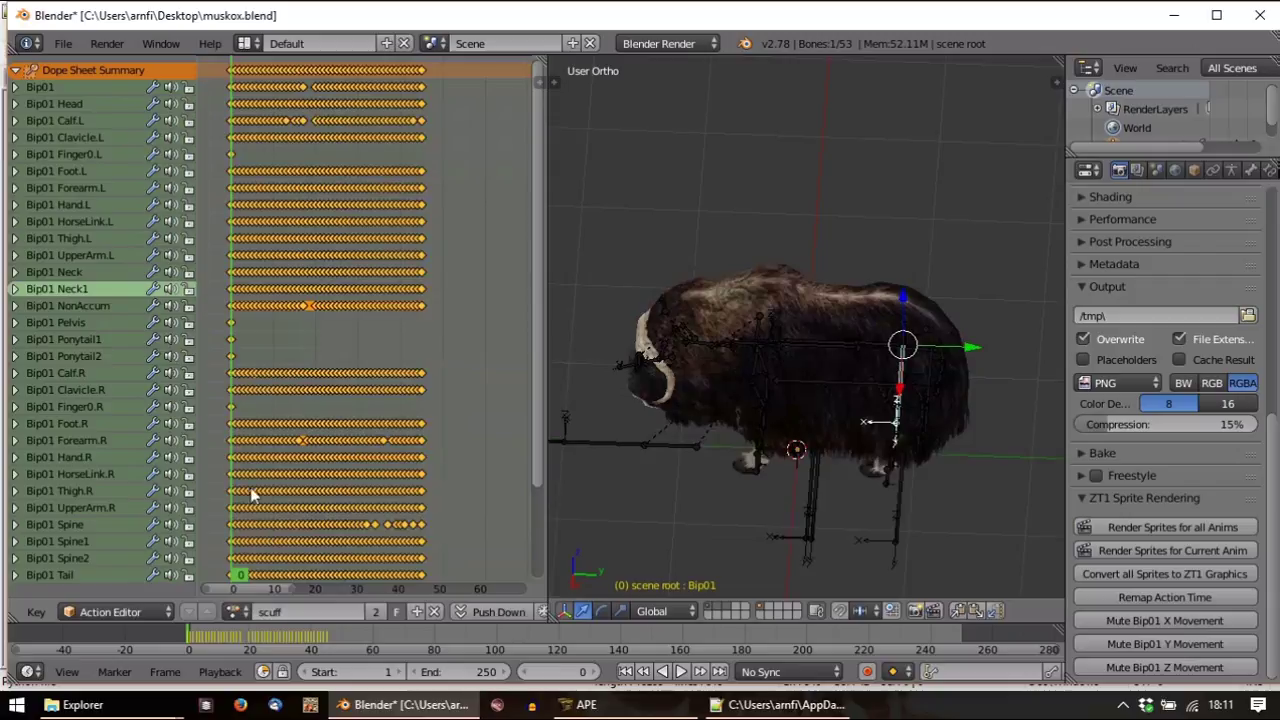
left_click(15, 88)
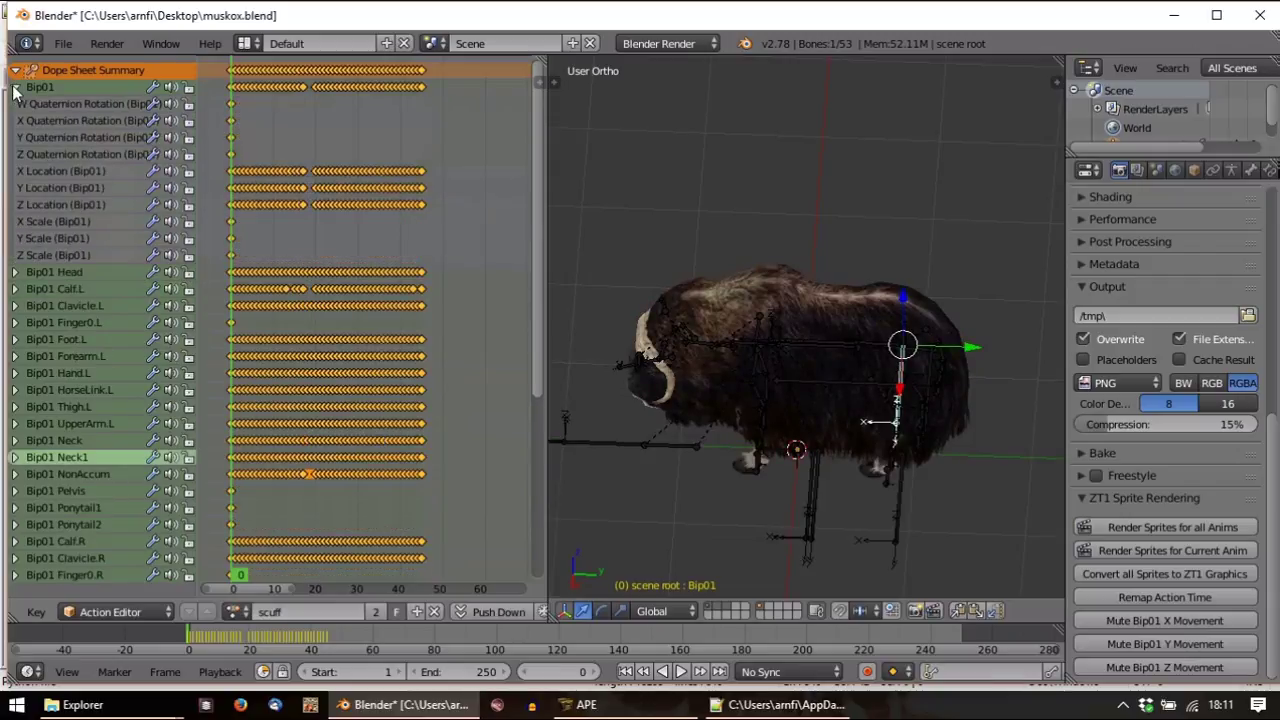
left_click(173, 188)
key("alt+a")
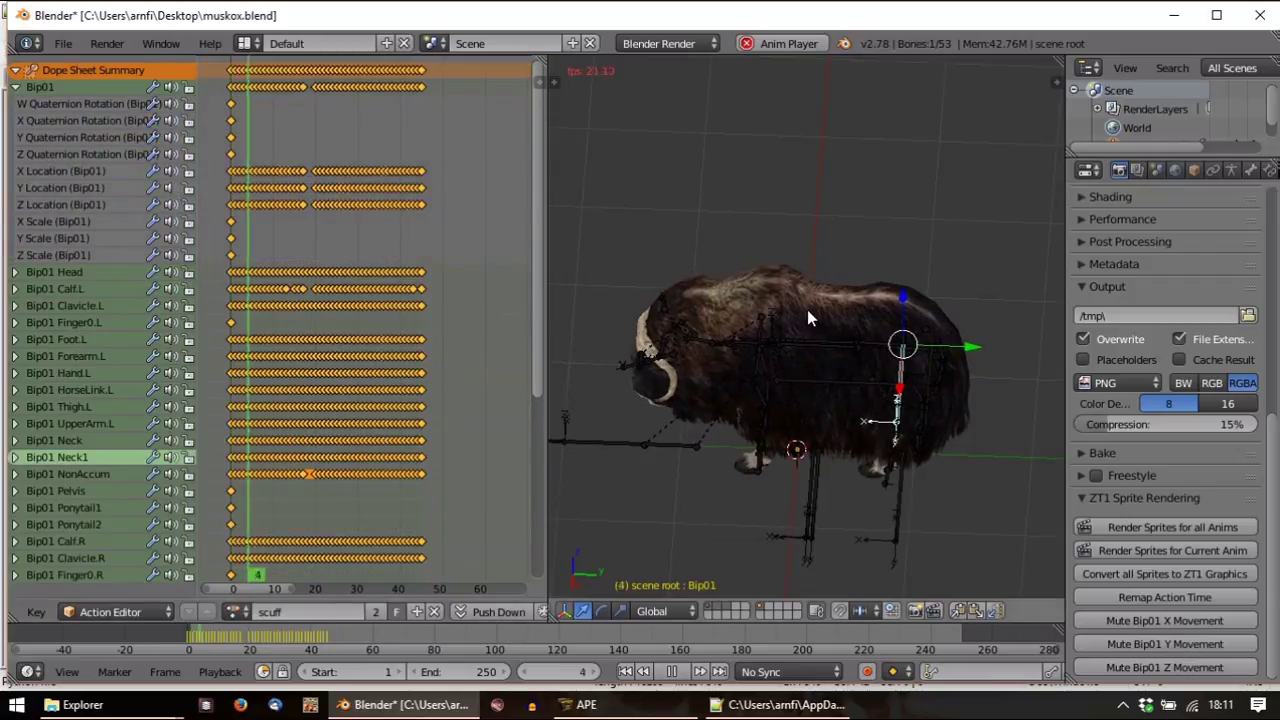
key("Escape")
Load the shake action, expand Bip01 and play it back
left_click(236, 612)
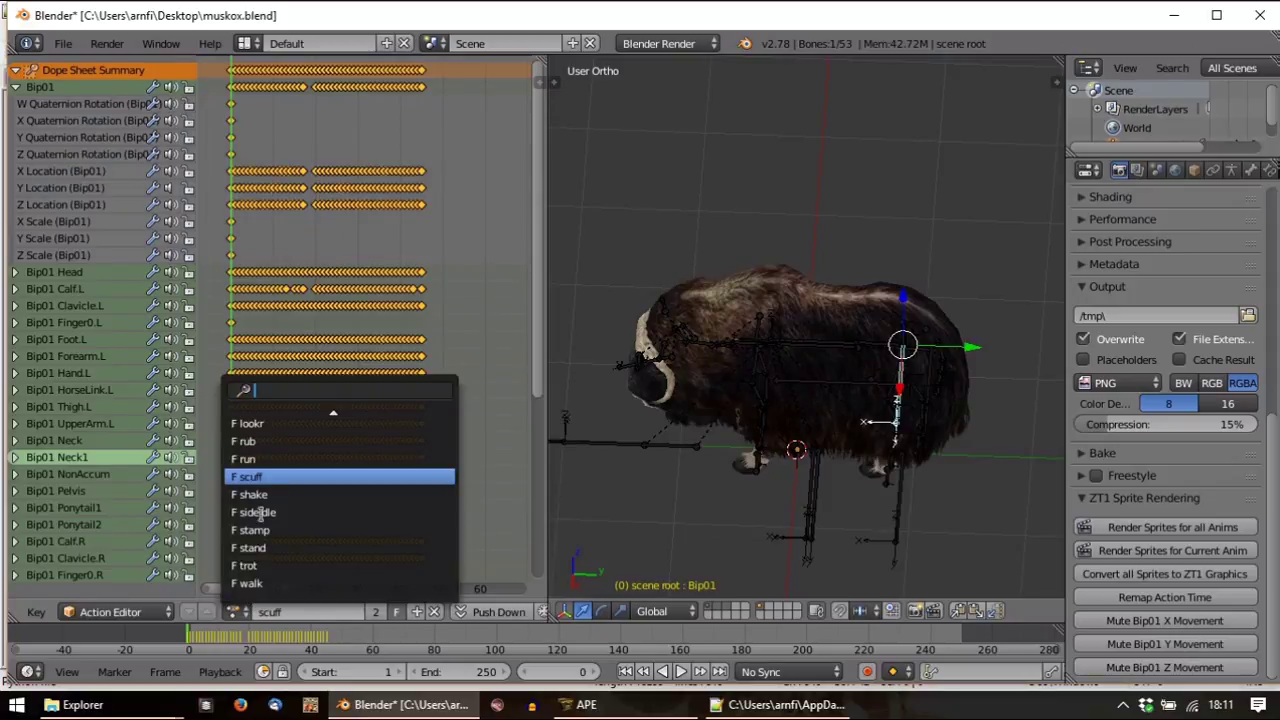
left_click(262, 491)
left_click(14, 88)
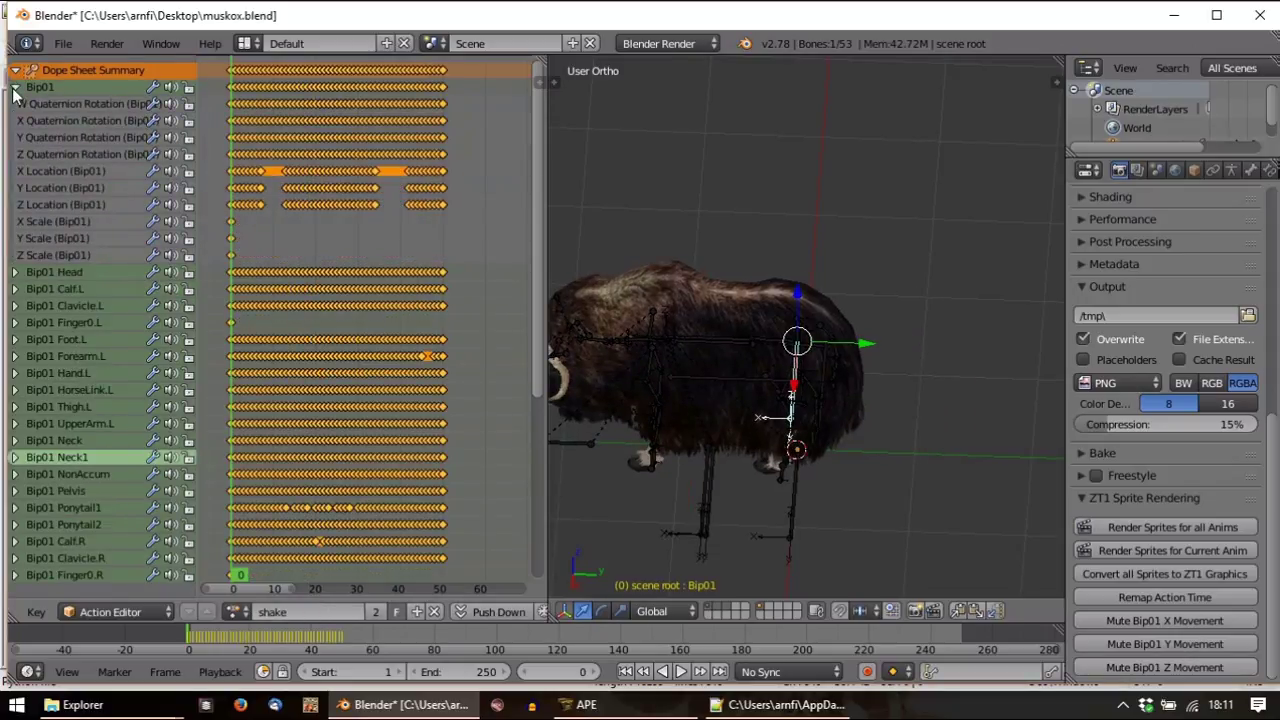
key("alt+a")
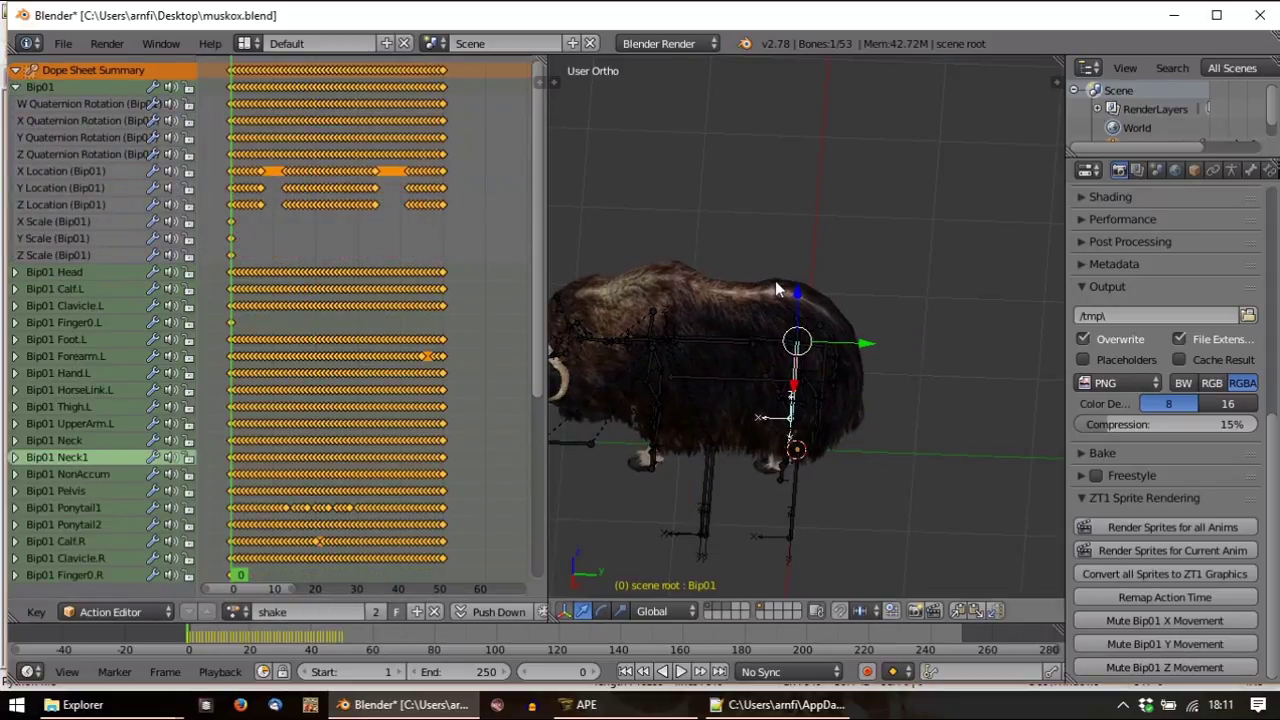
key("Escape")
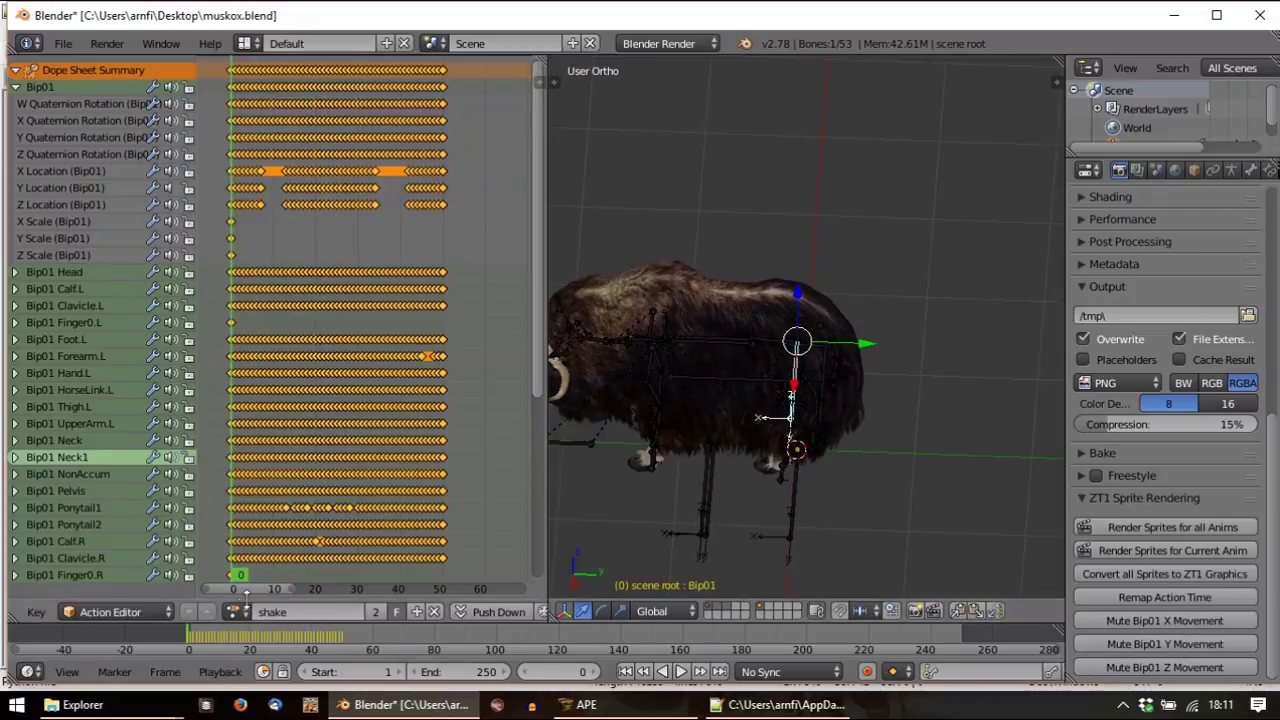
Load sideidle and then stamp, showing Bip01's rotation, location and scale curves for each
left_click(237, 612)
left_click(262, 514)
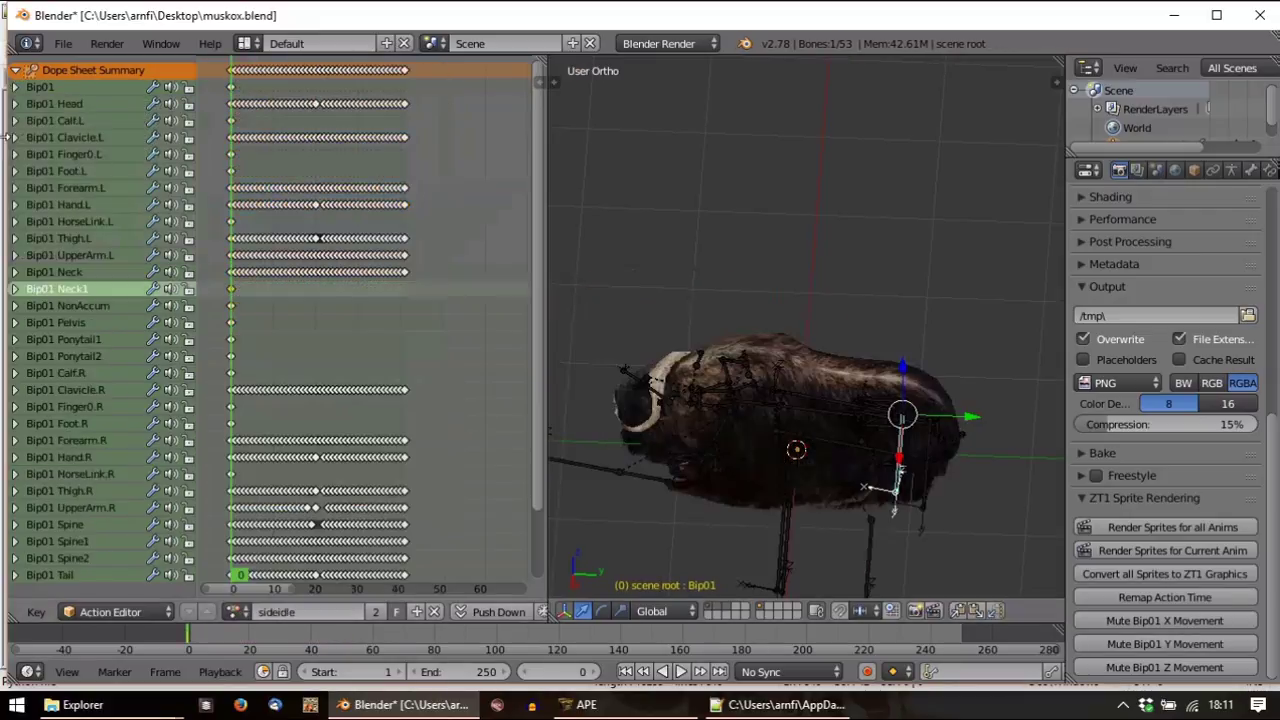
left_click(18, 87)
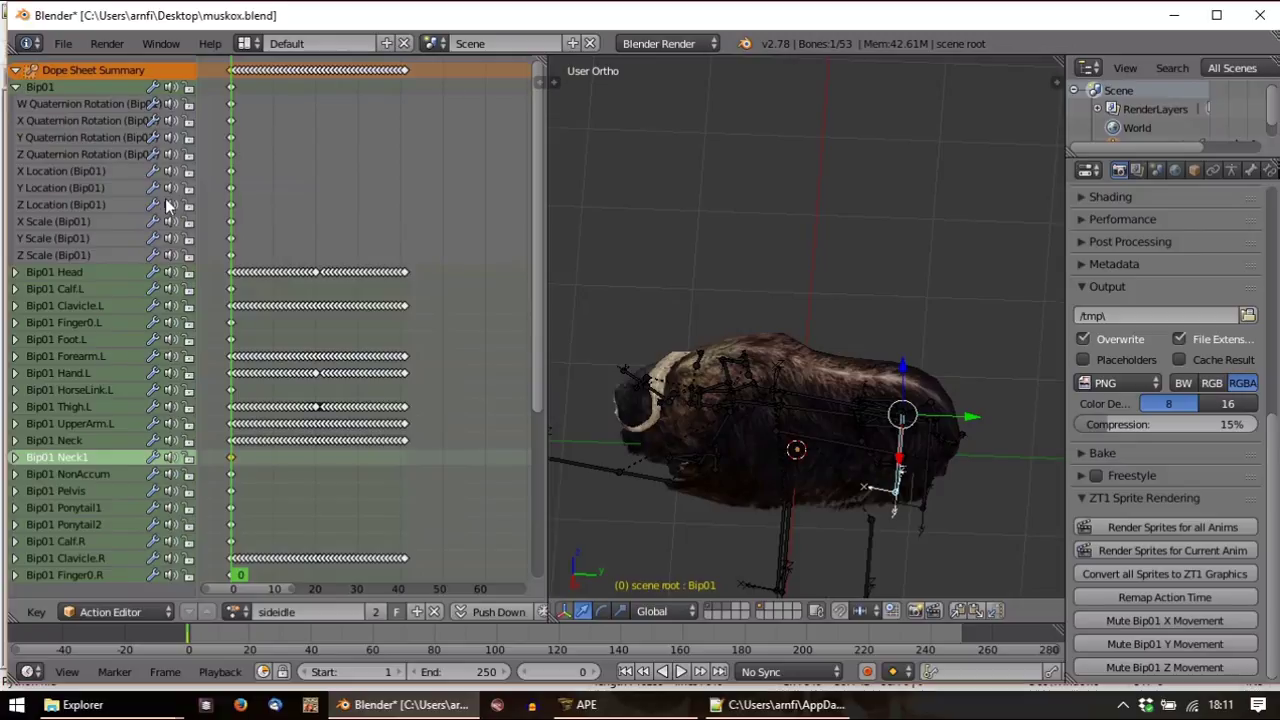
left_click(239, 612)
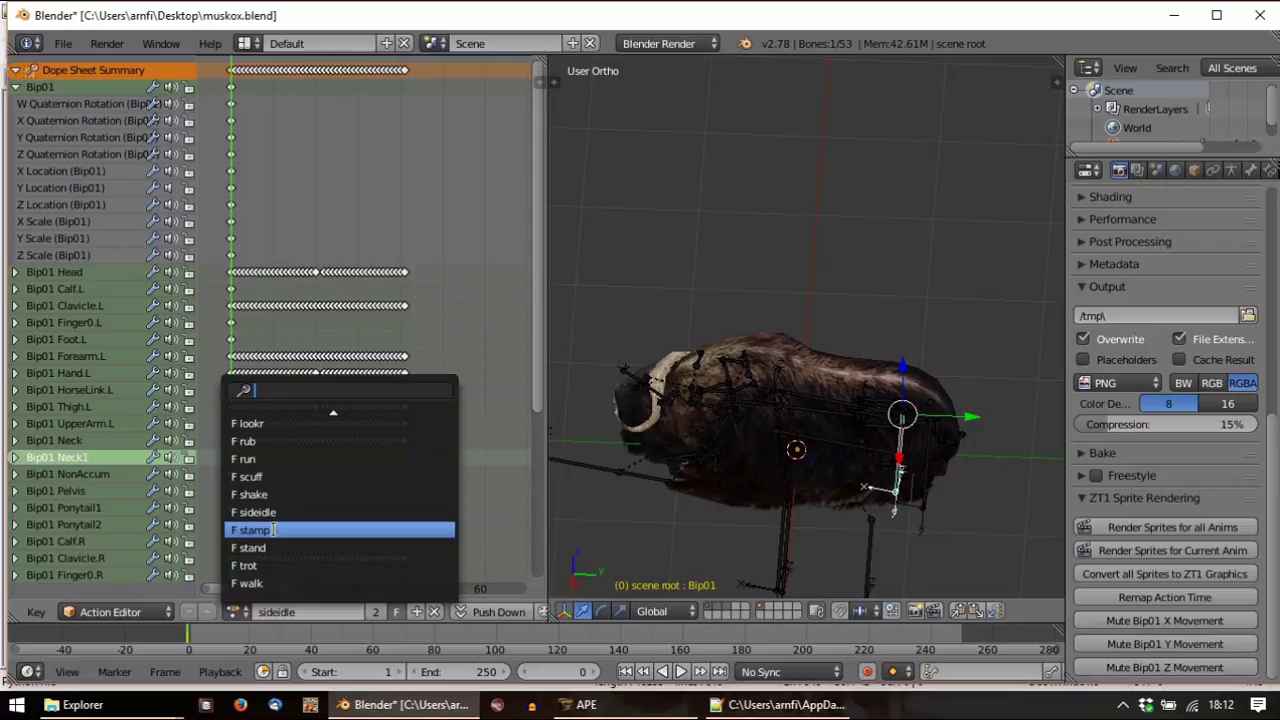
left_click(272, 530)
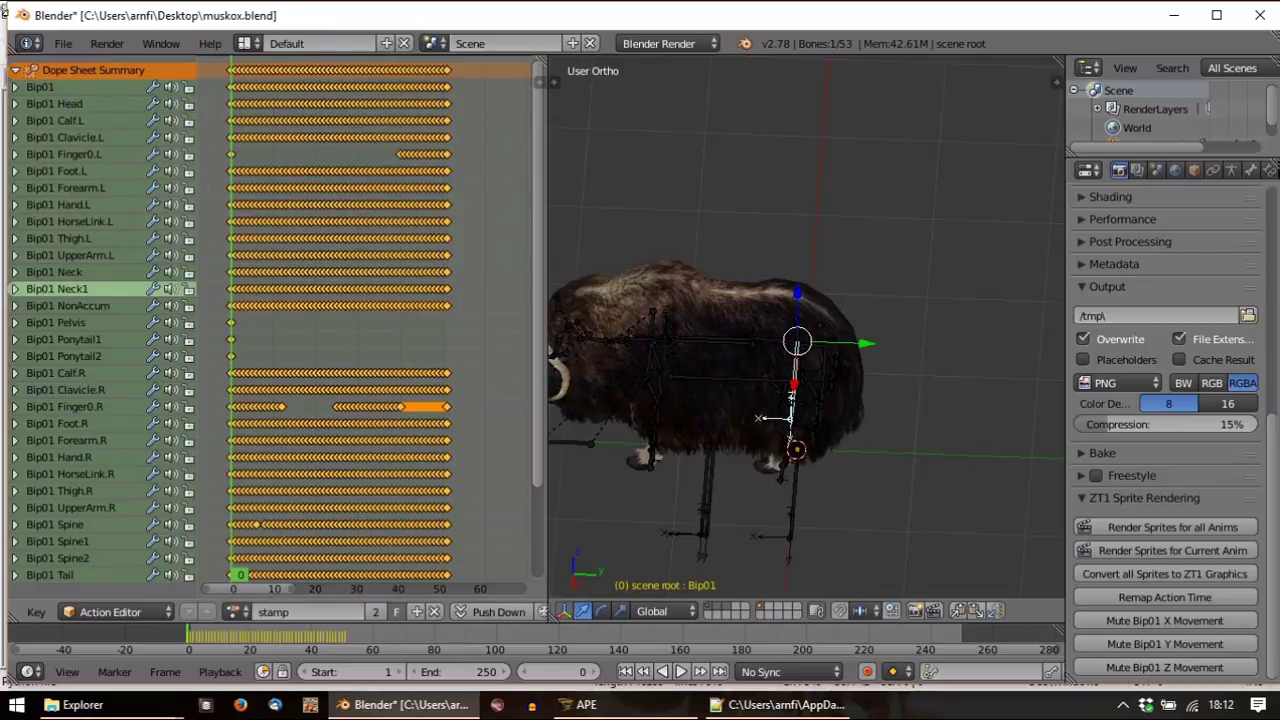
left_click(15, 87)
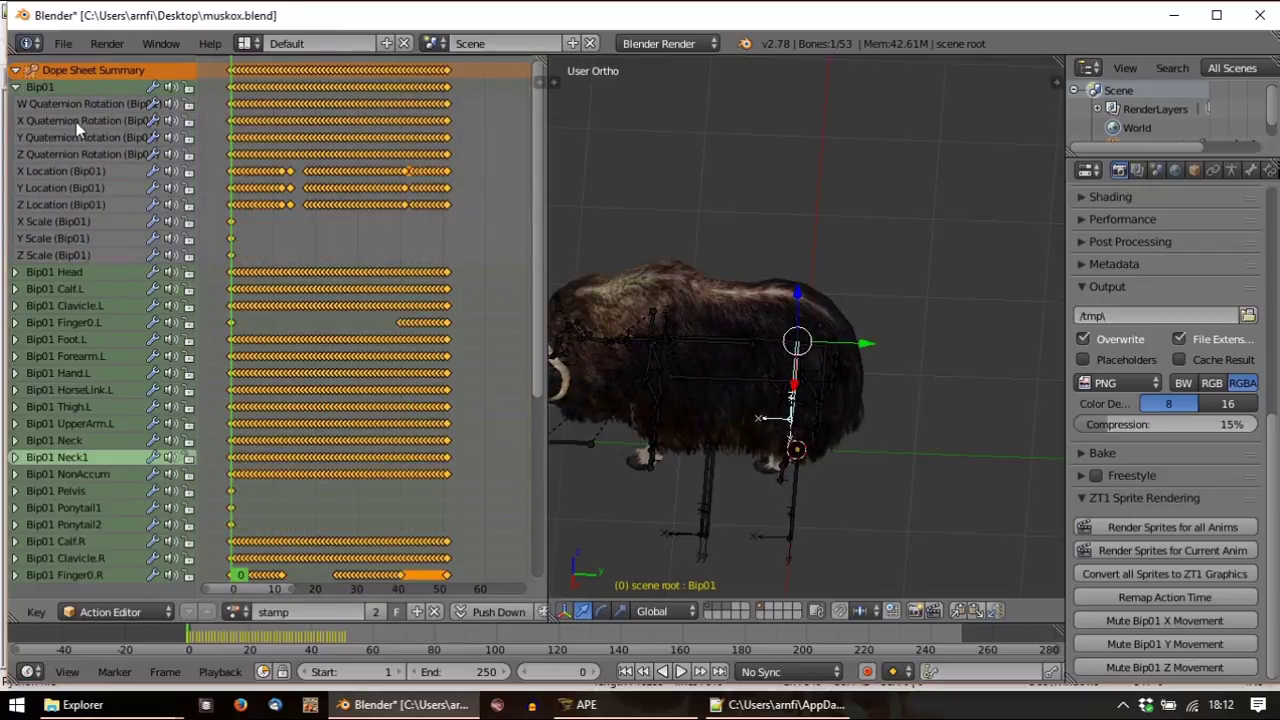
Load the stand action with Bip01 expanded, then load trot
left_click(239, 610)
left_click(248, 548)
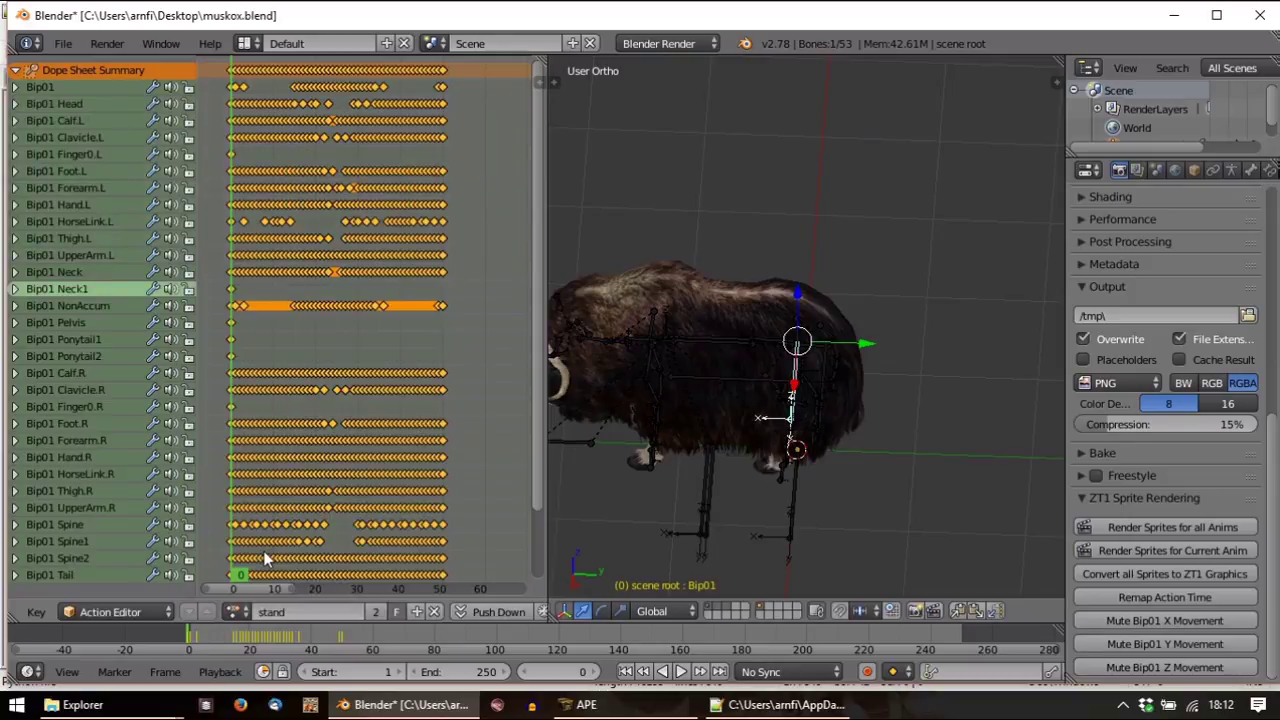
left_click(15, 89)
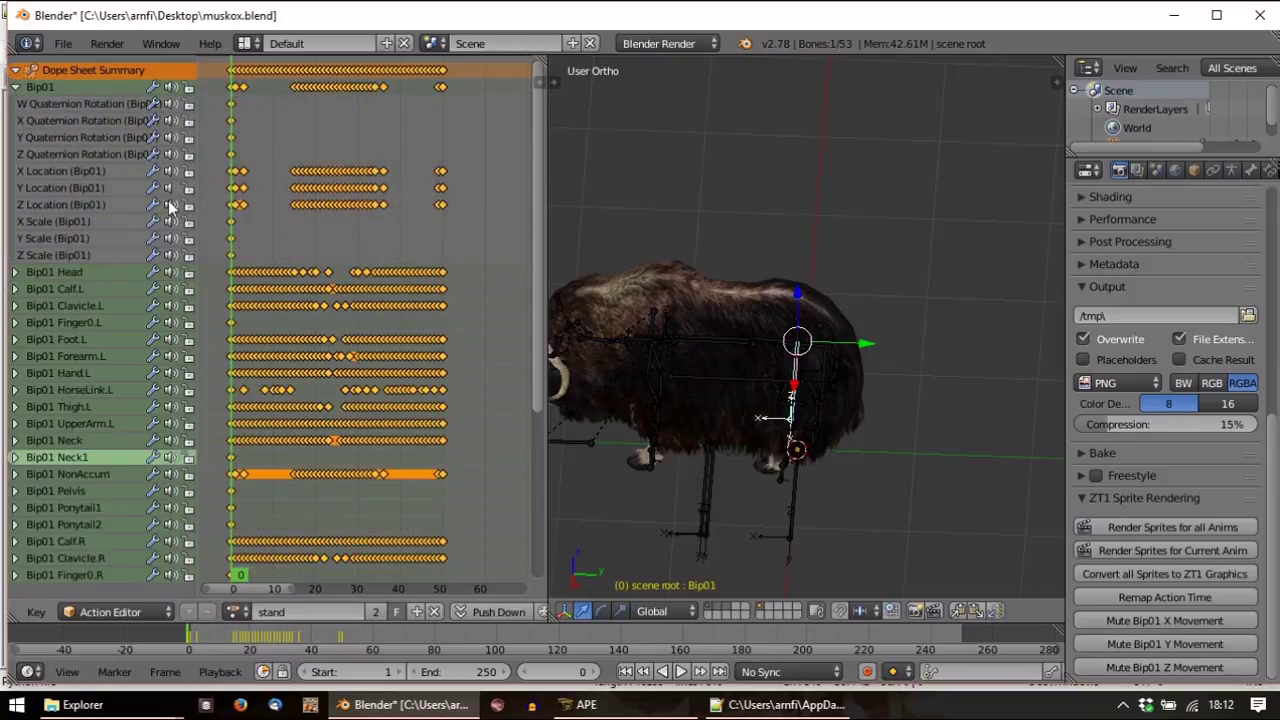
left_click(239, 611)
left_click(273, 564)
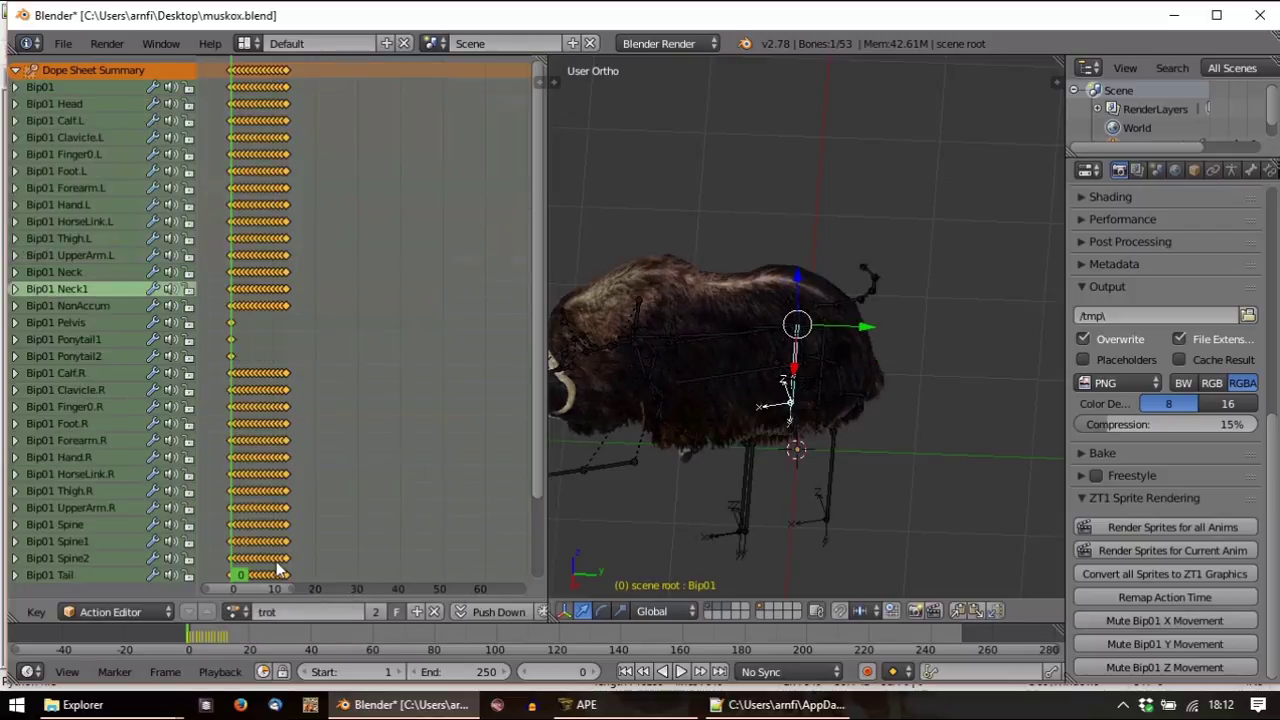
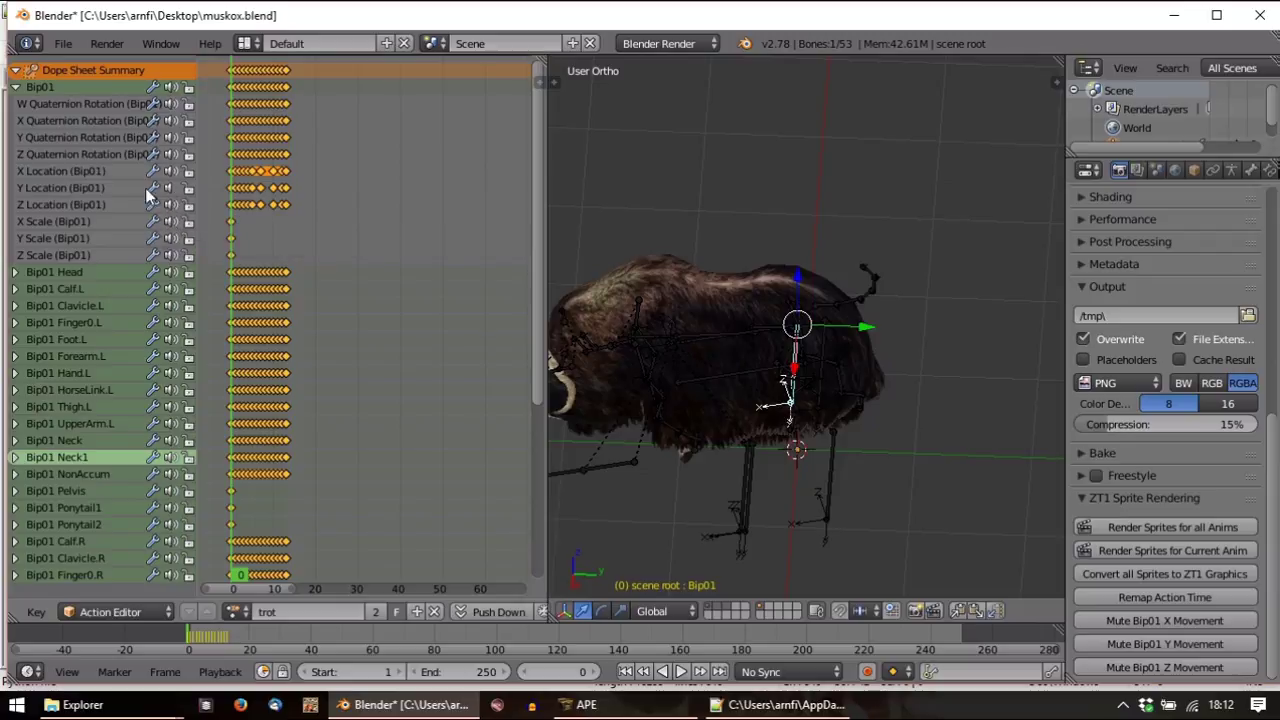
Switch the rig to the walk action and expand Bip01 to inspect its keys
left_click(234, 611)
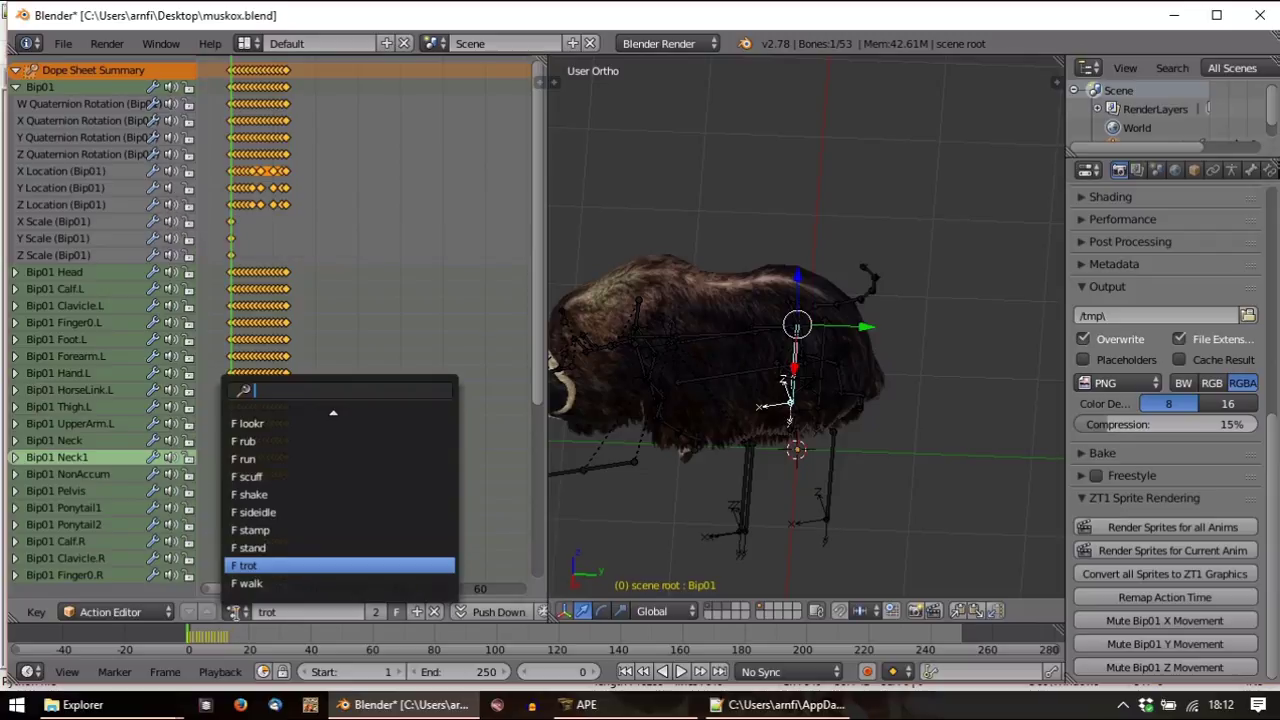
left_click(263, 584)
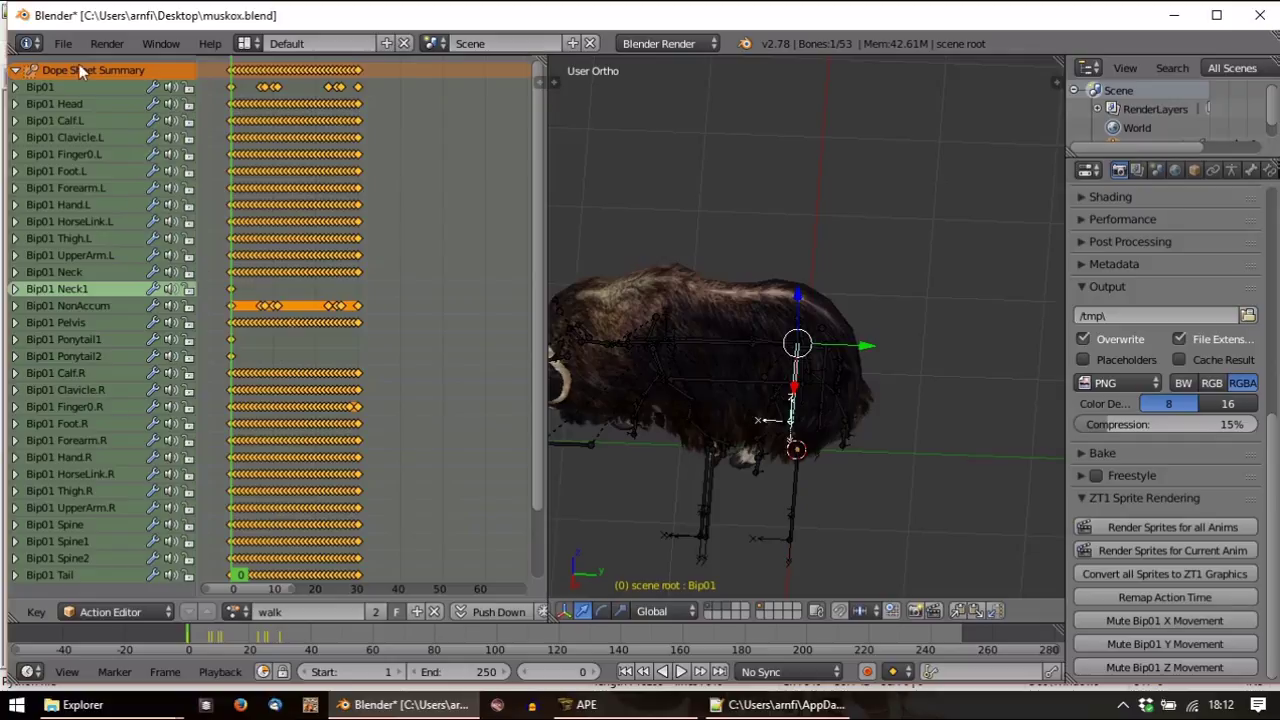
left_click(15, 87)
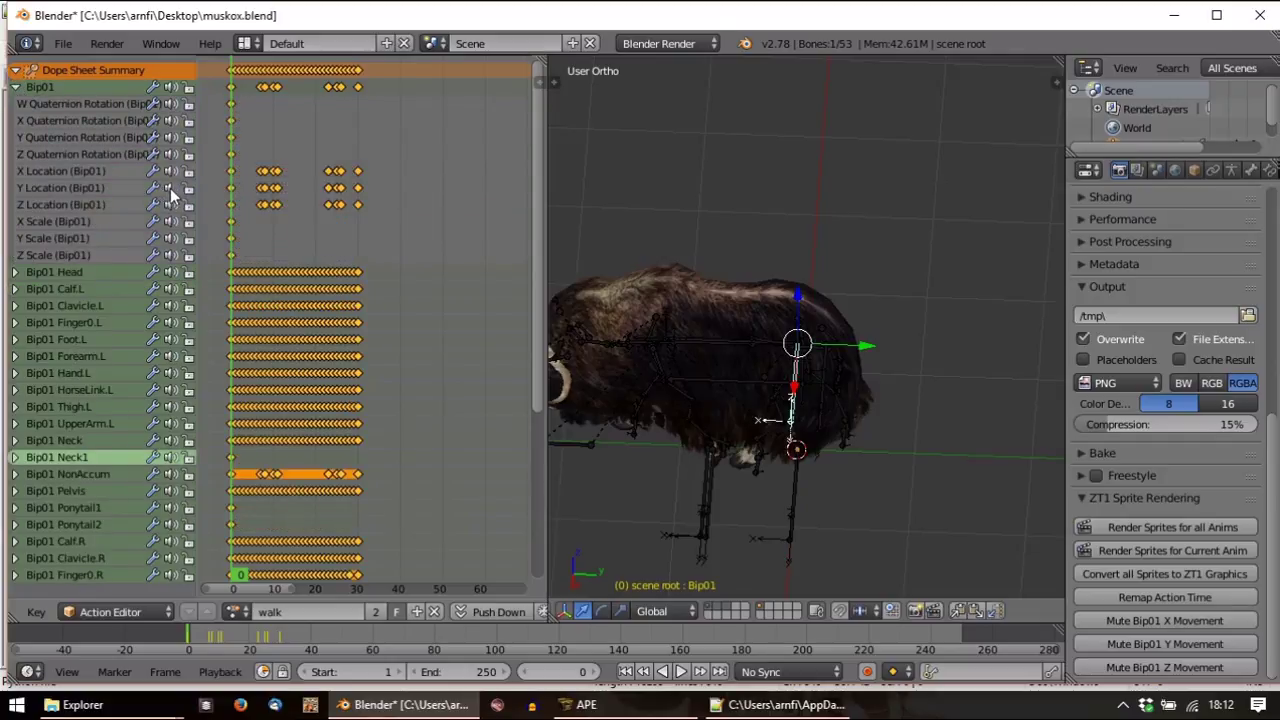
middle_click_drag(690, 360, 793, 348)
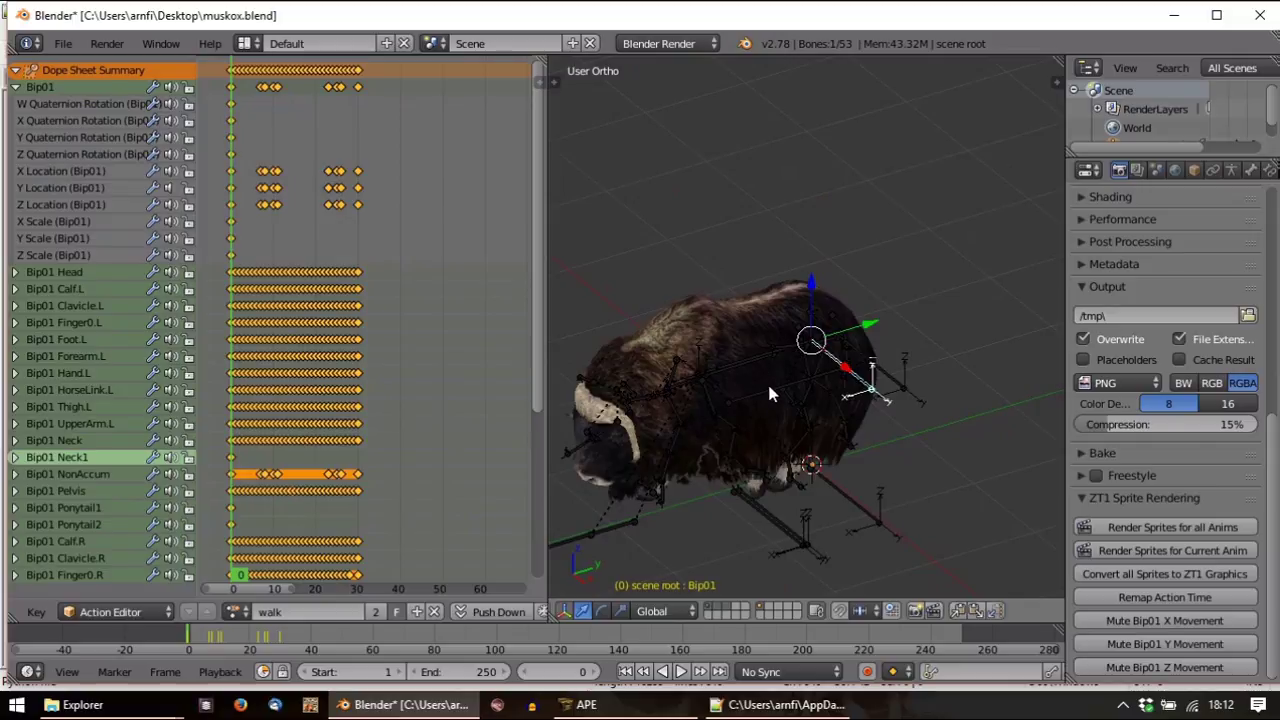
Assign the lookr action, play it back and stop, then save the blend file
left_click(235, 613)
left_click(286, 424)
key("alt+a")
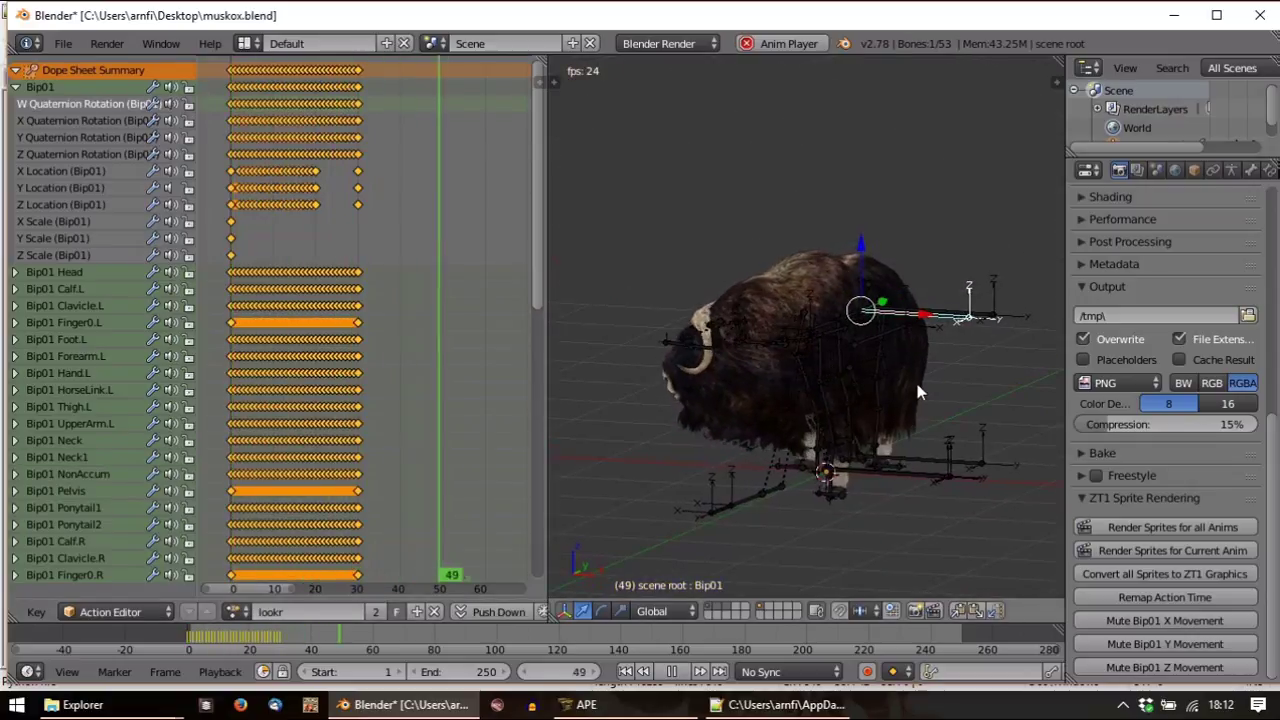
key("Escape")
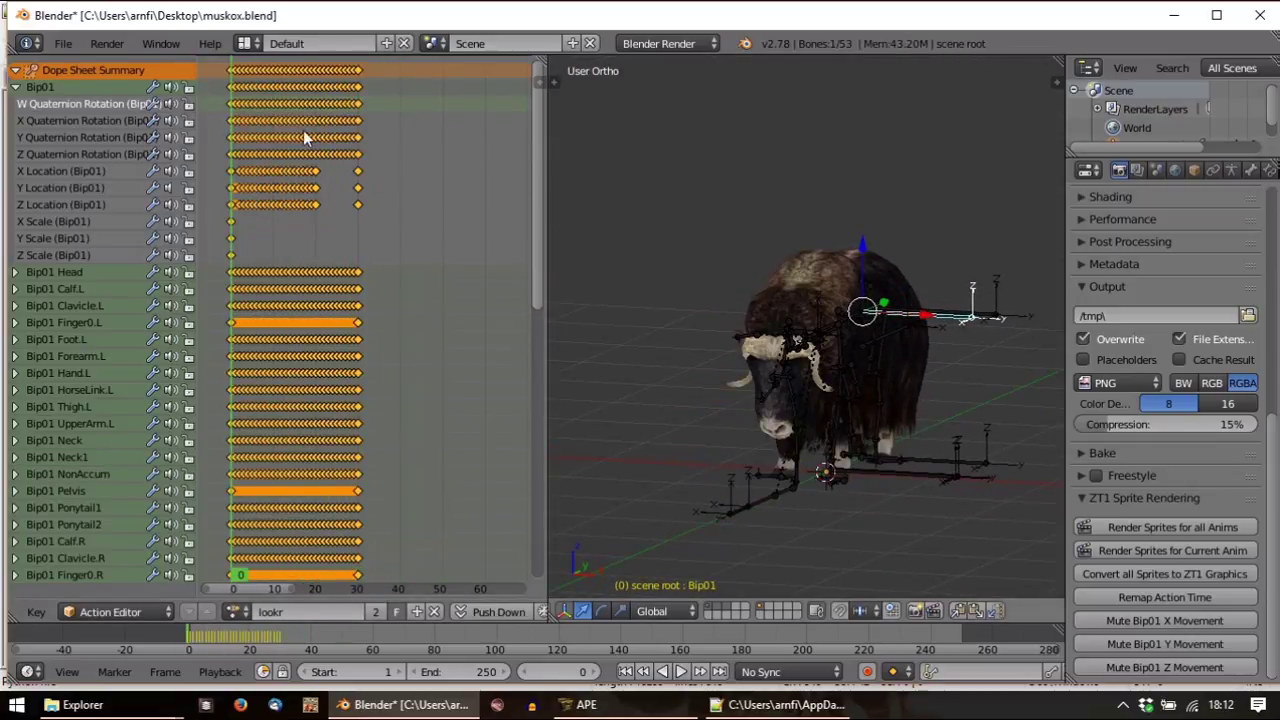
left_click(62, 43)
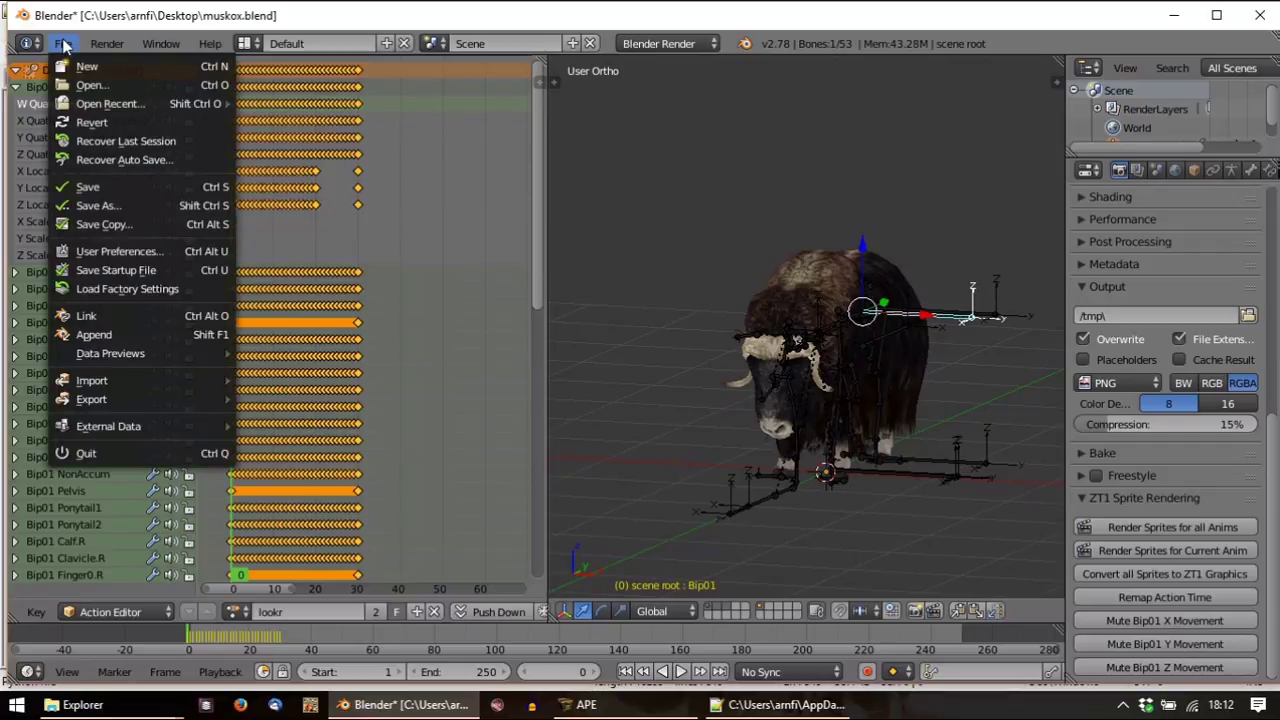
left_click(110, 188)
Collapse the Bip01 channels and switch the rig to the run action
left_click(15, 88)
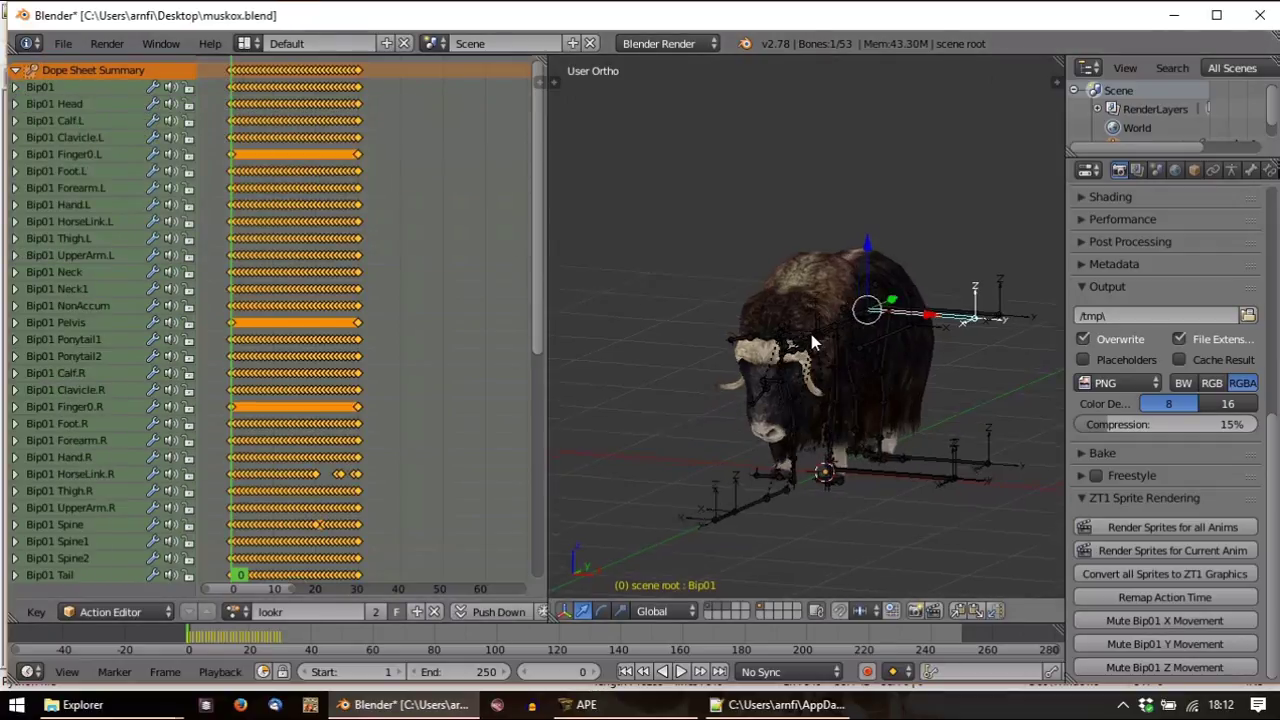
middle_click_drag(811, 334, 645, 344)
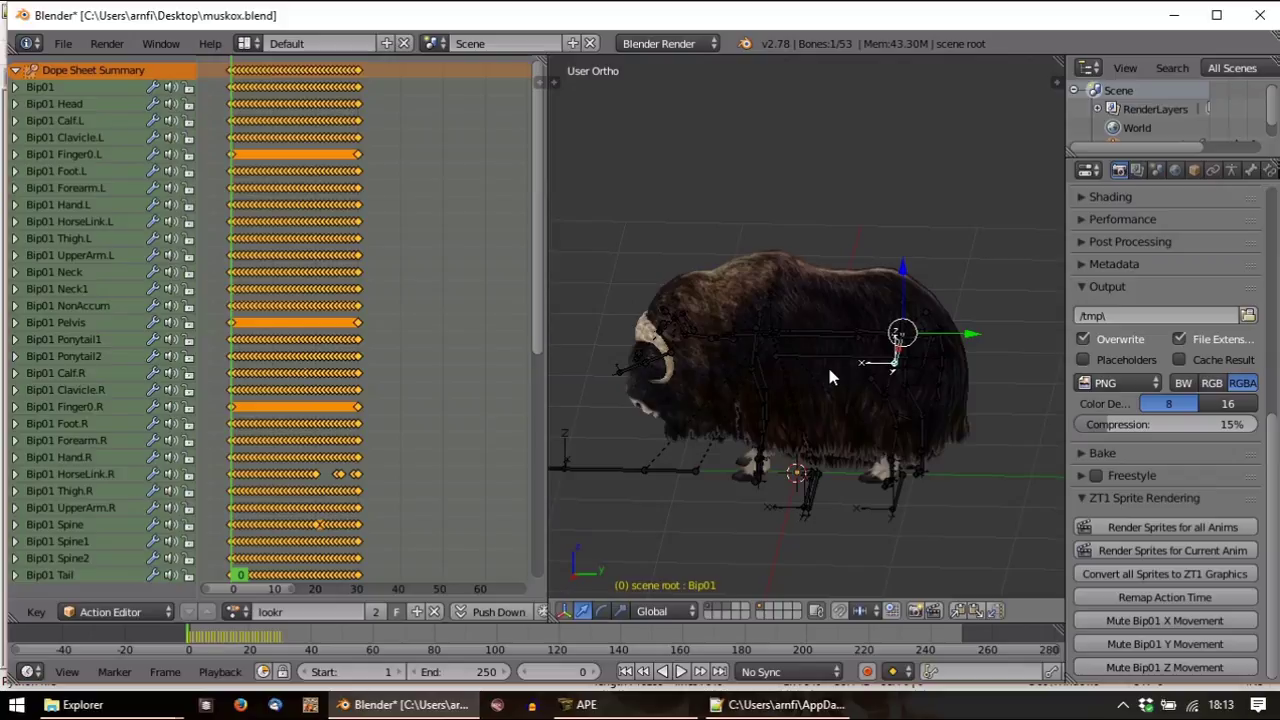
left_click(237, 611)
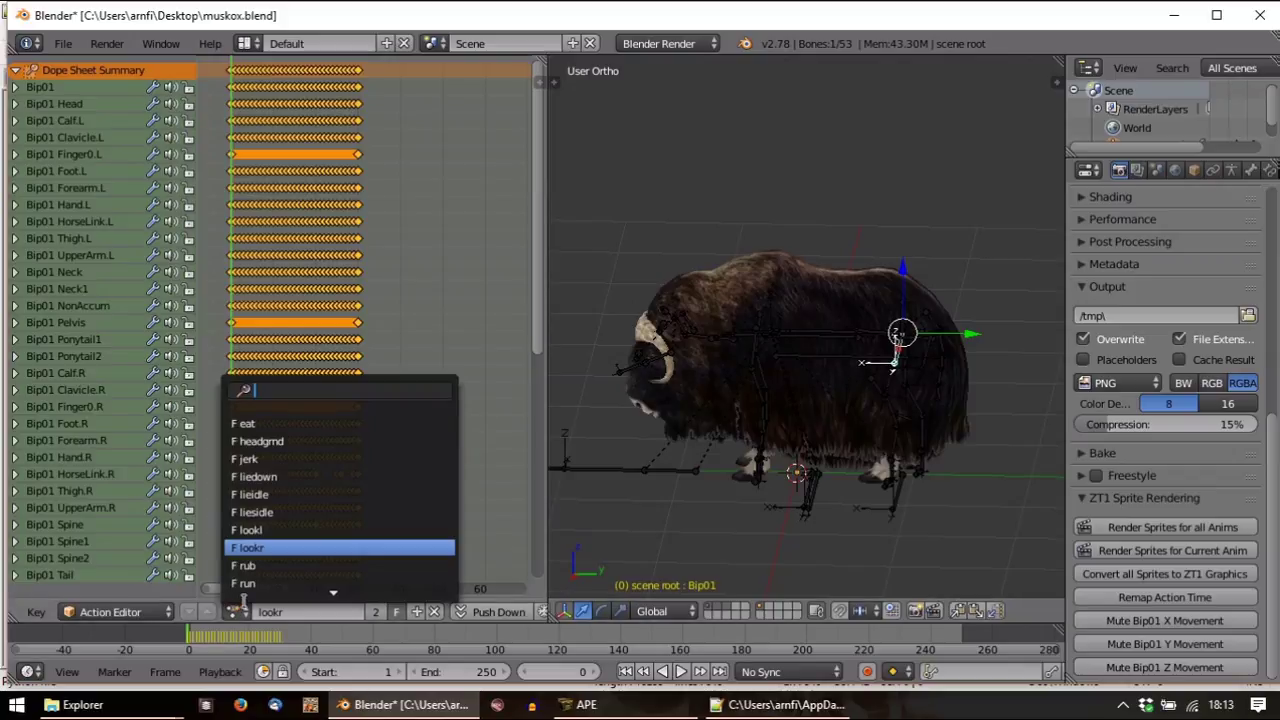
left_click(248, 583)
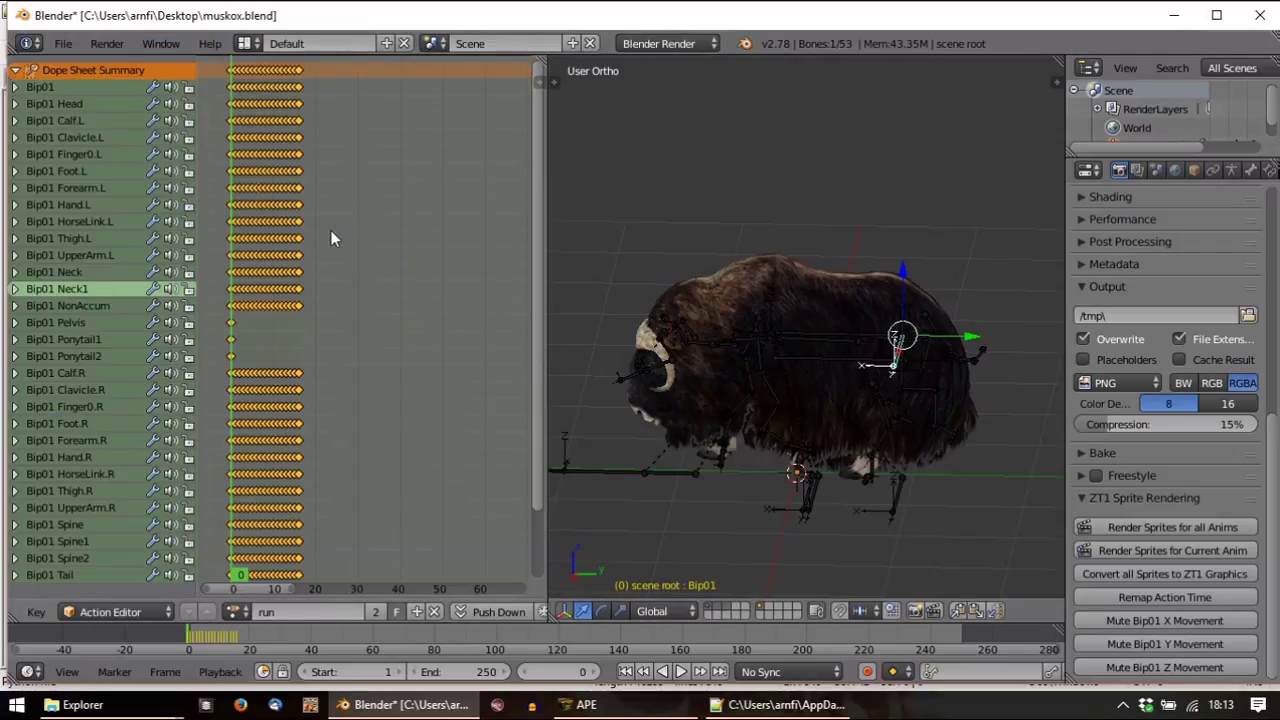
Show the system console, then change the render output path to /temp/output/animals/muskox/m
left_click(170, 44)
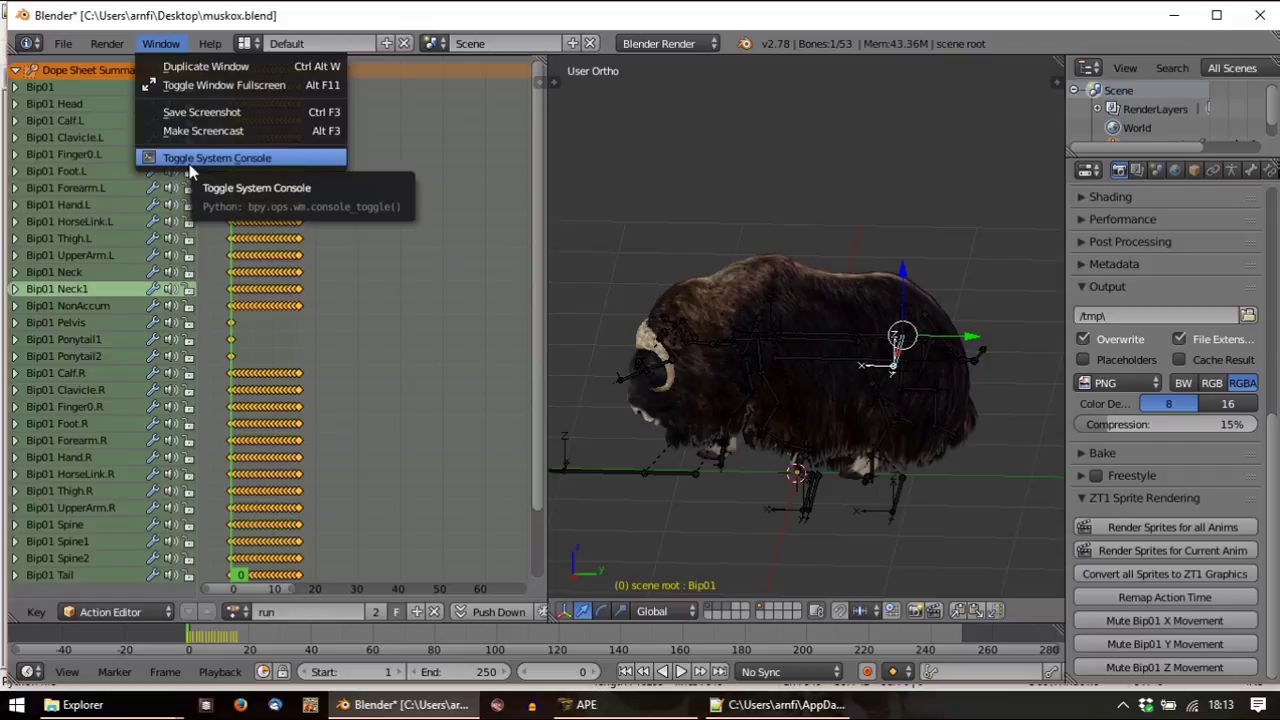
left_click(300, 159)
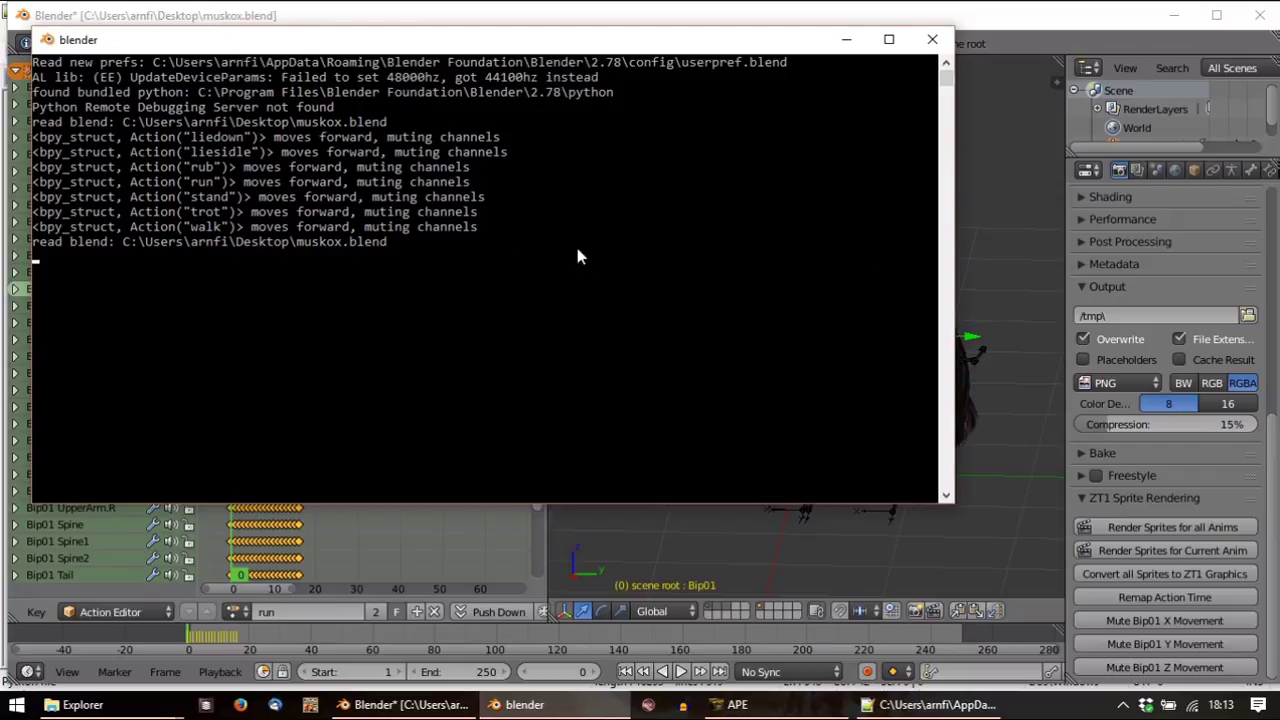
left_click(1167, 316)
left_click(1167, 316)
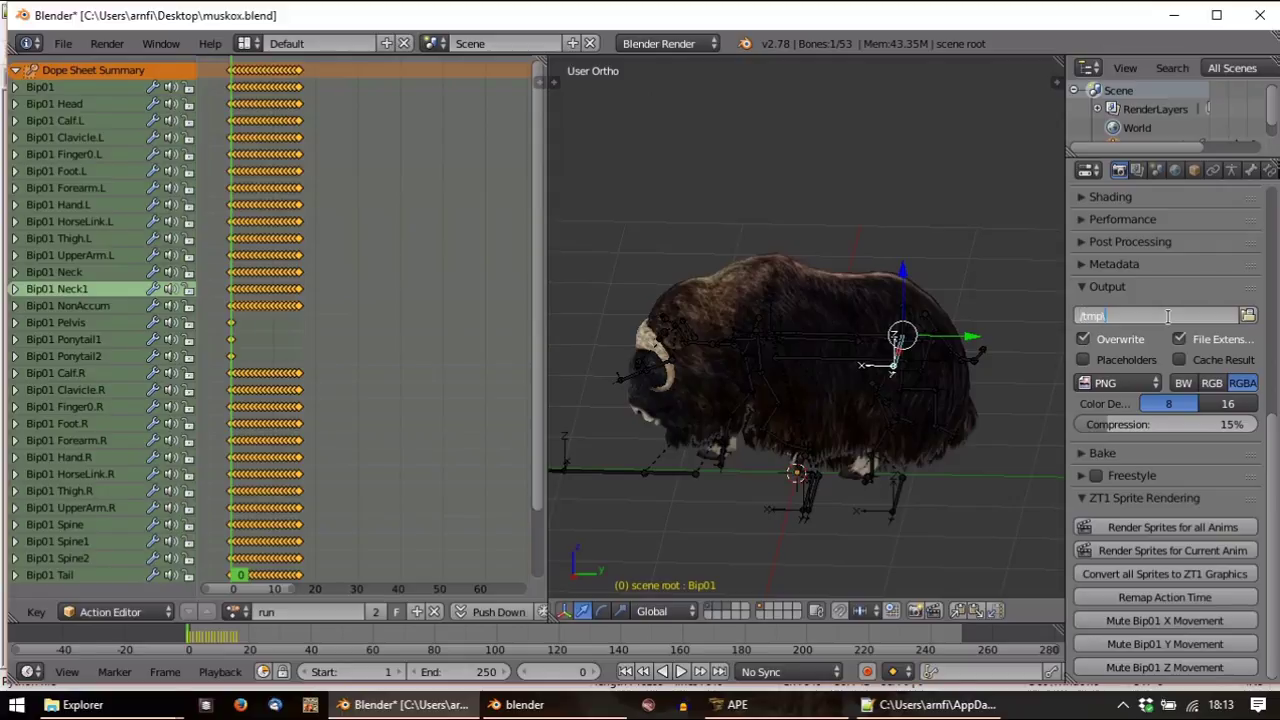
key("BackSpace")
key("BackSpace")
type("temp")
type("/output/animals/muskox/")
type("m")
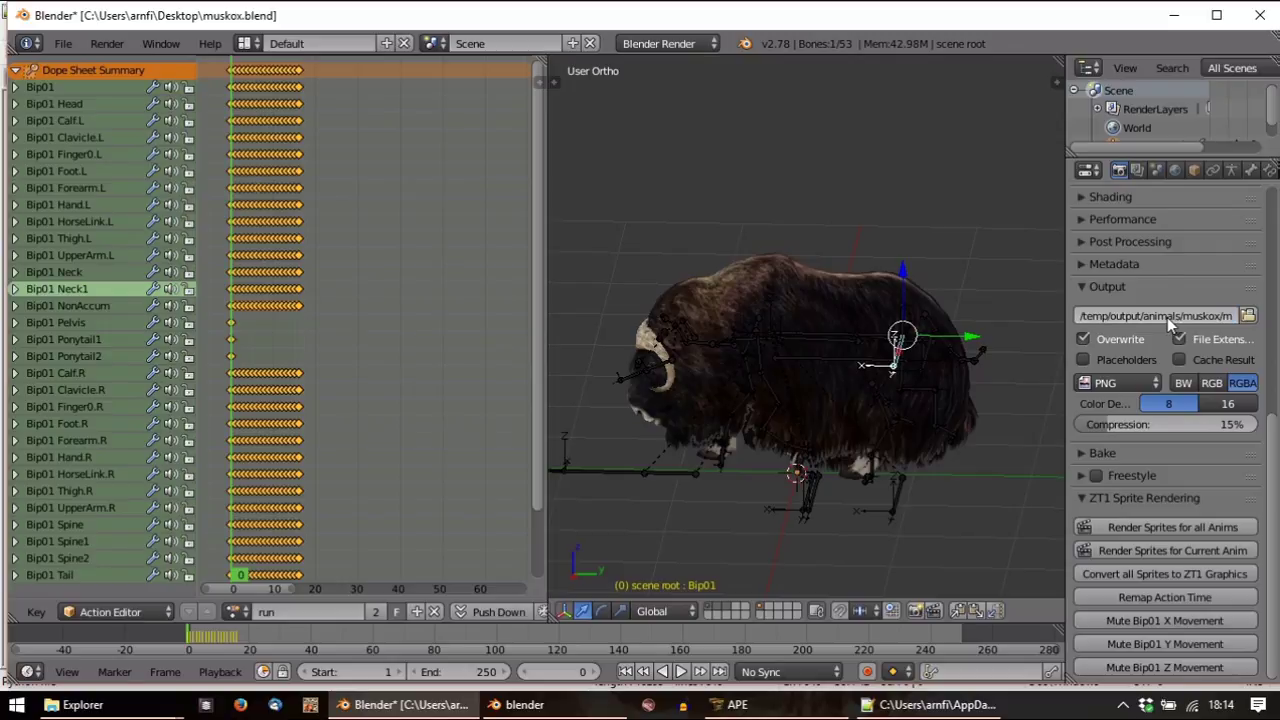
key("Return")
left_click_drag(1064, 320, 1012, 320)
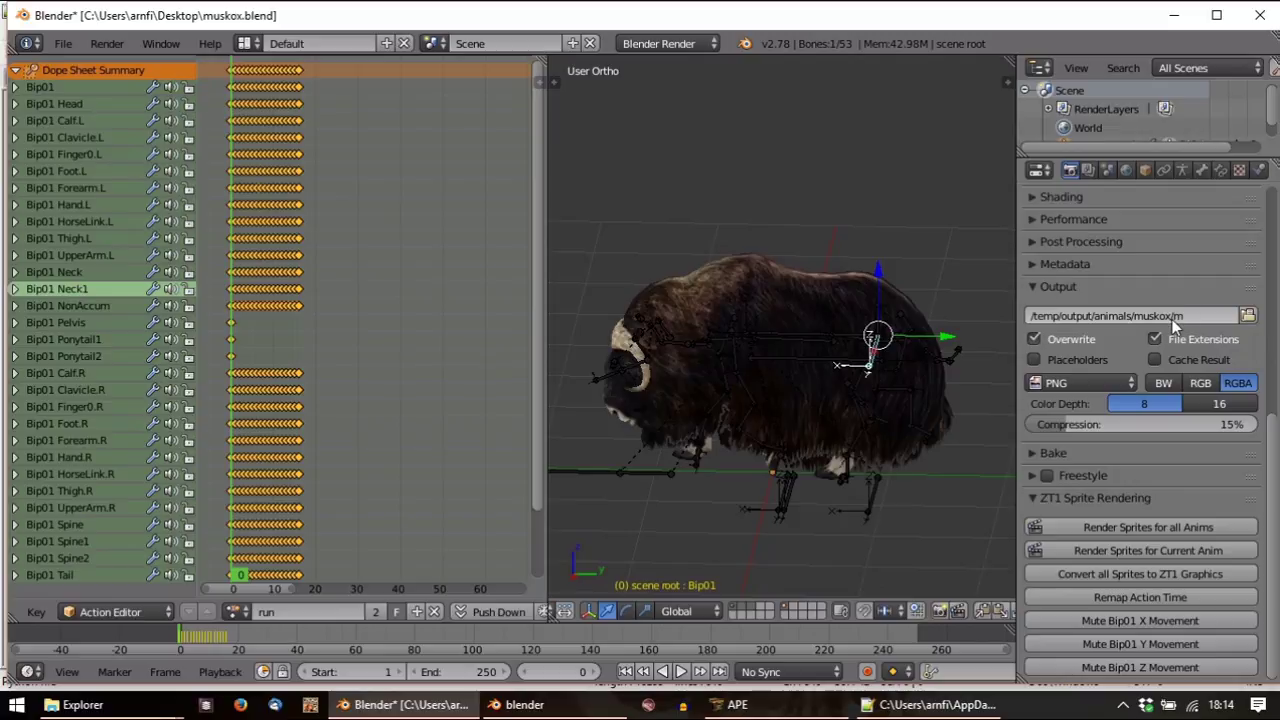
Render sprites for the run action and check its progress in the console
left_click(1097, 553)
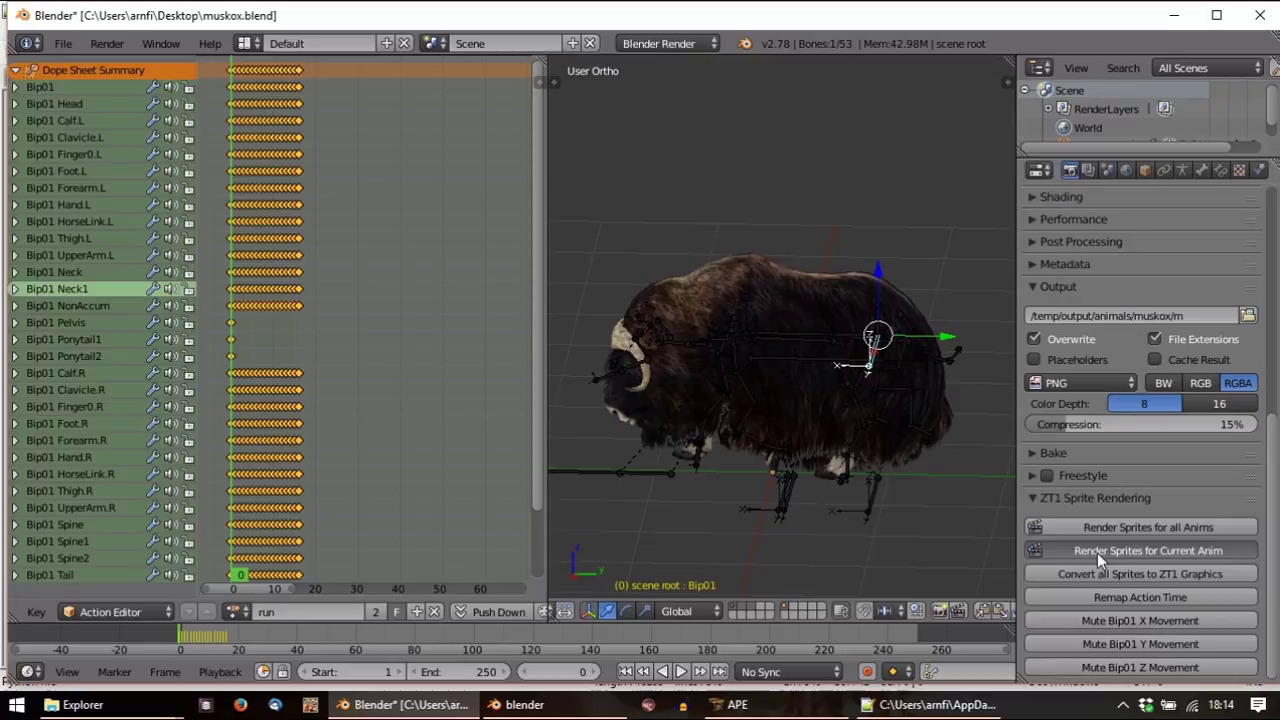
left_click(525, 705)
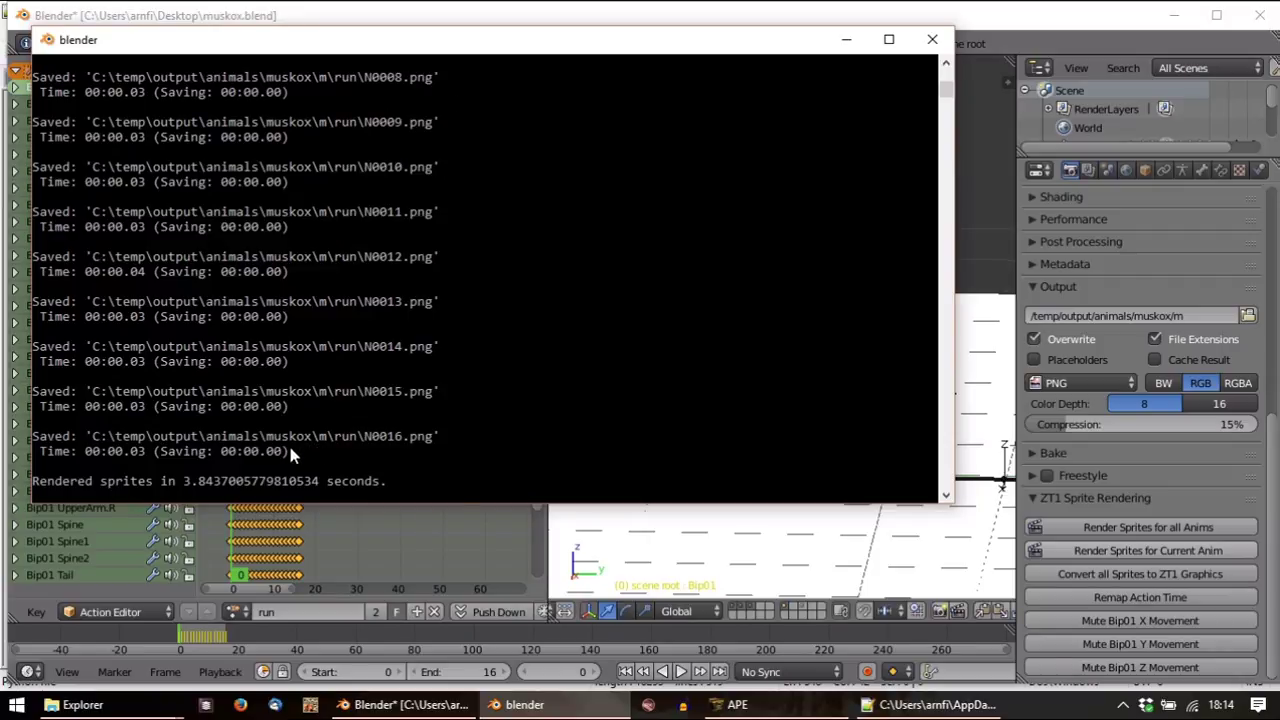
mouse_move(110, 706)
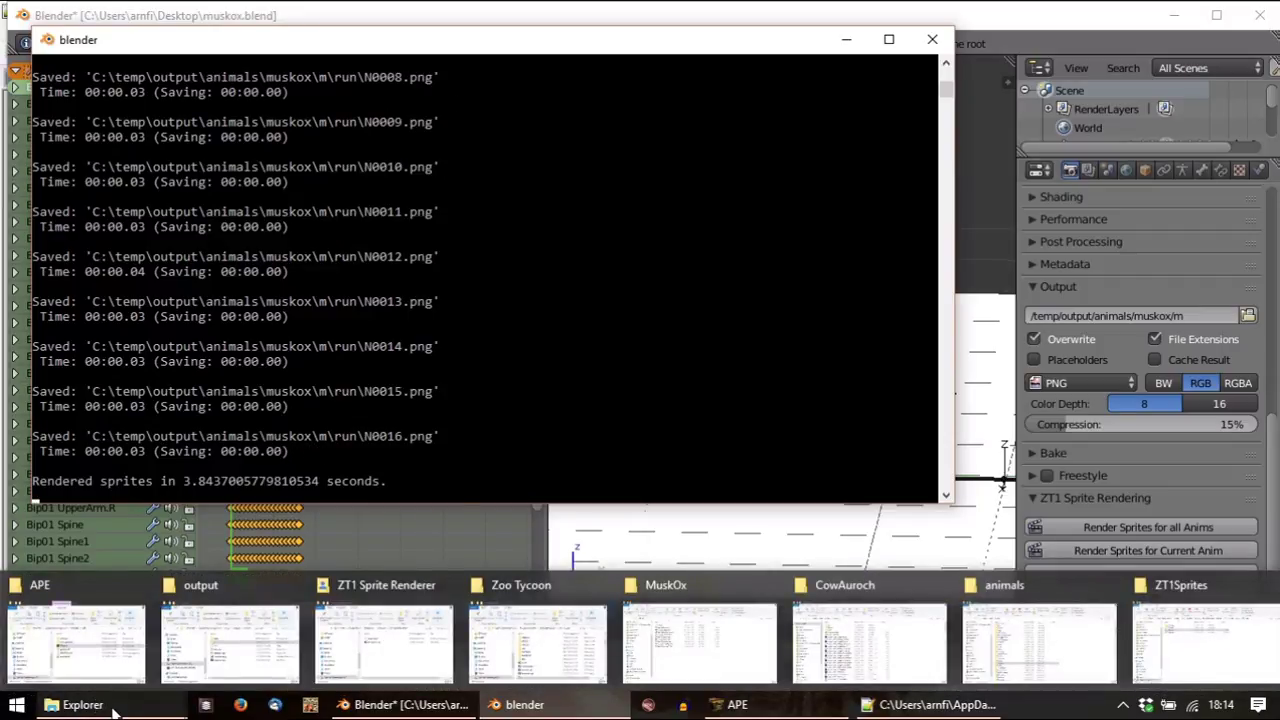
left_click(1022, 31)
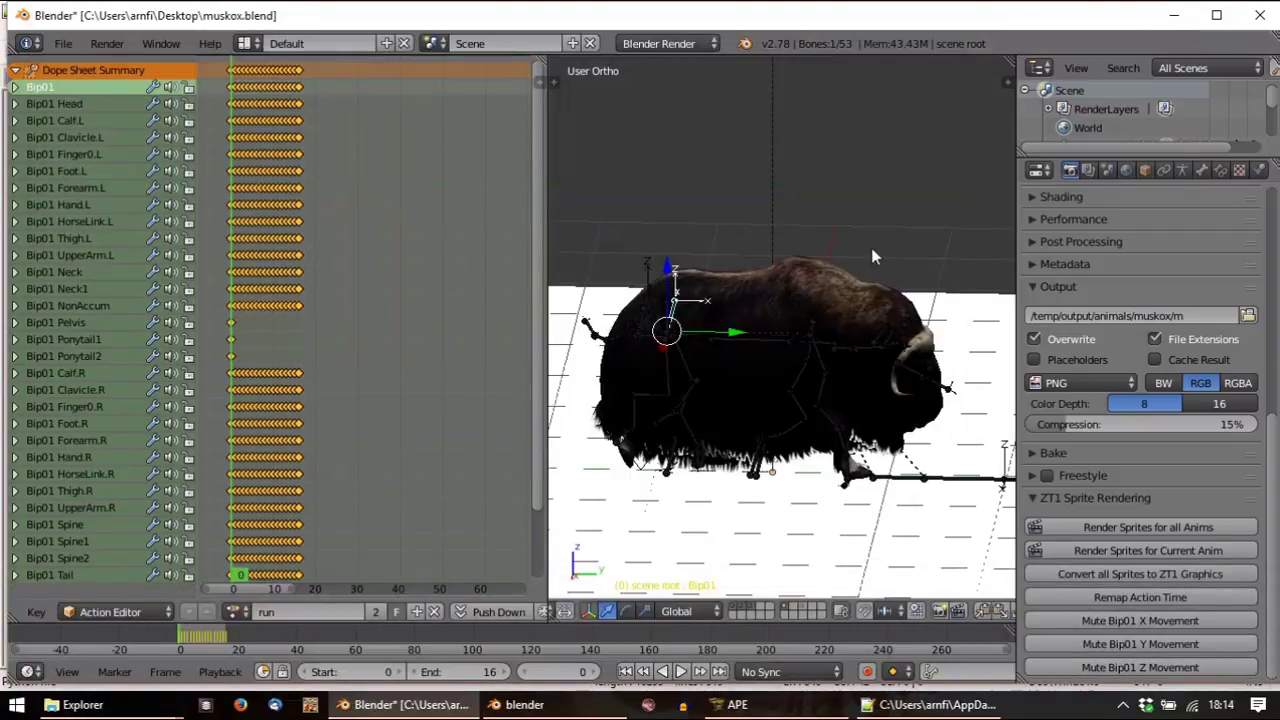
middle_click_drag(650, 315, 1012, 300)
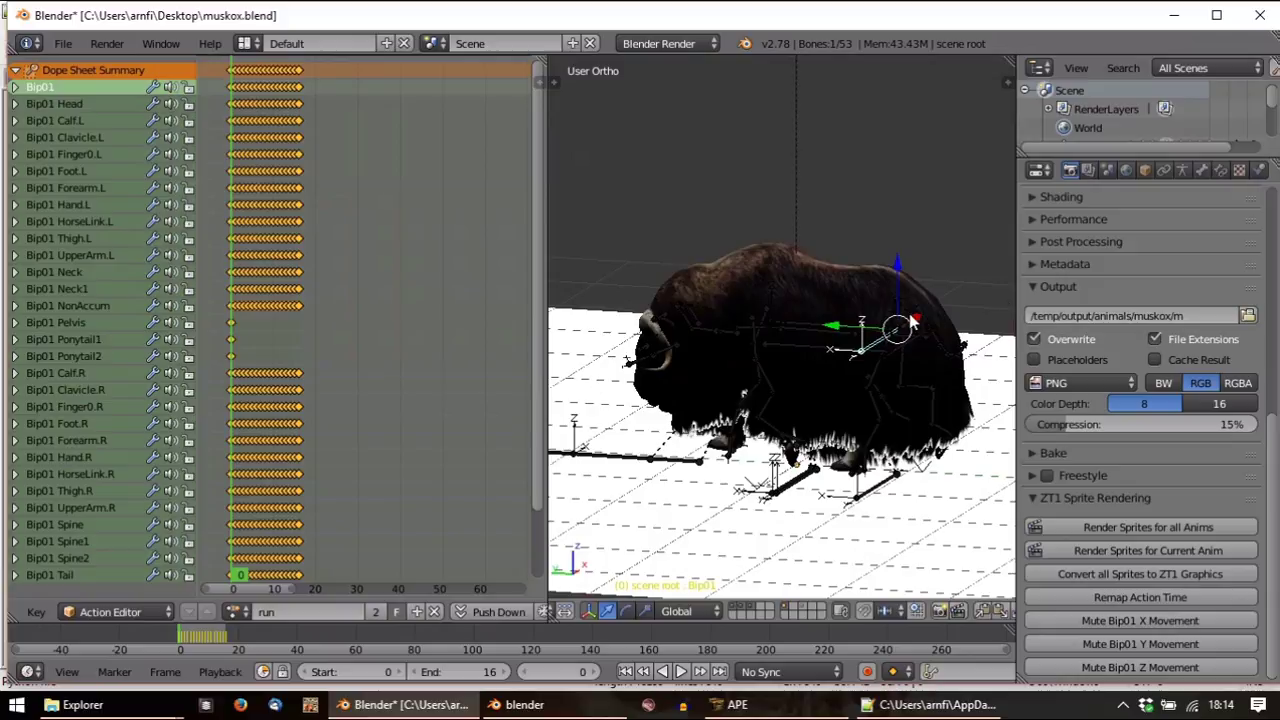
Close the MuskOx, CowAuroch, animals and ZT1Sprites Explorer windows
mouse_move(120, 712)
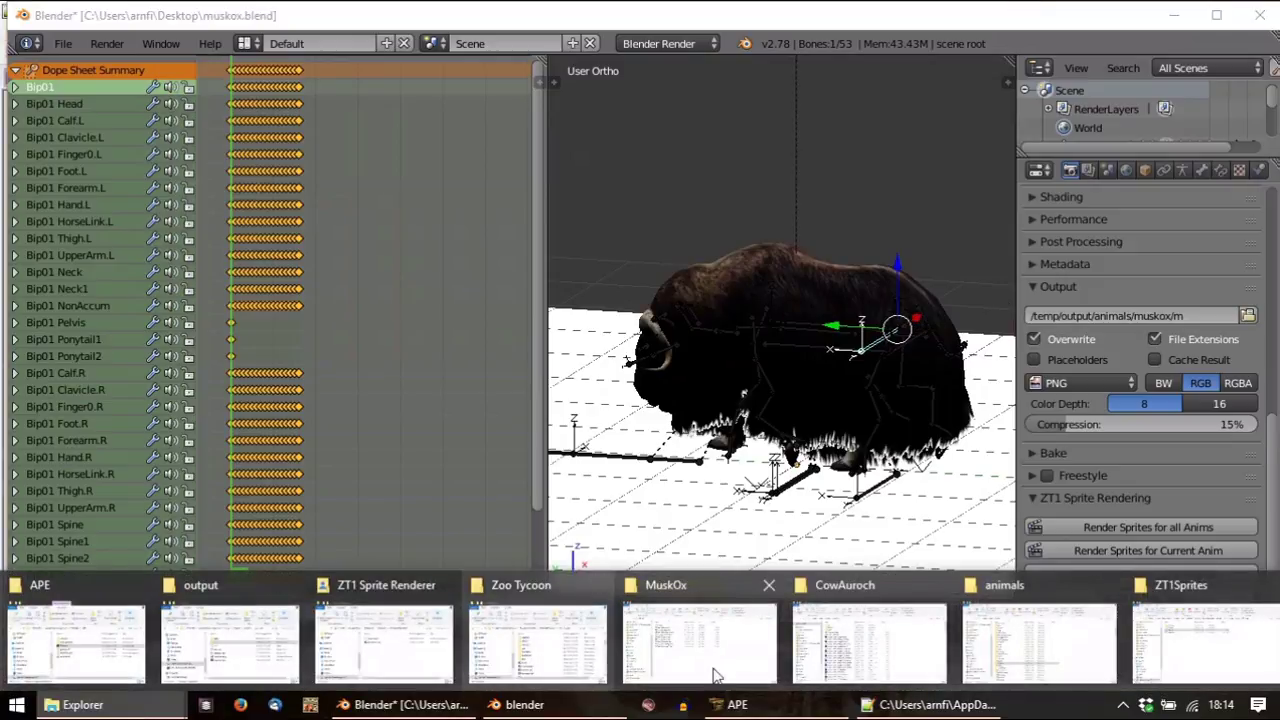
mouse_move(722, 675)
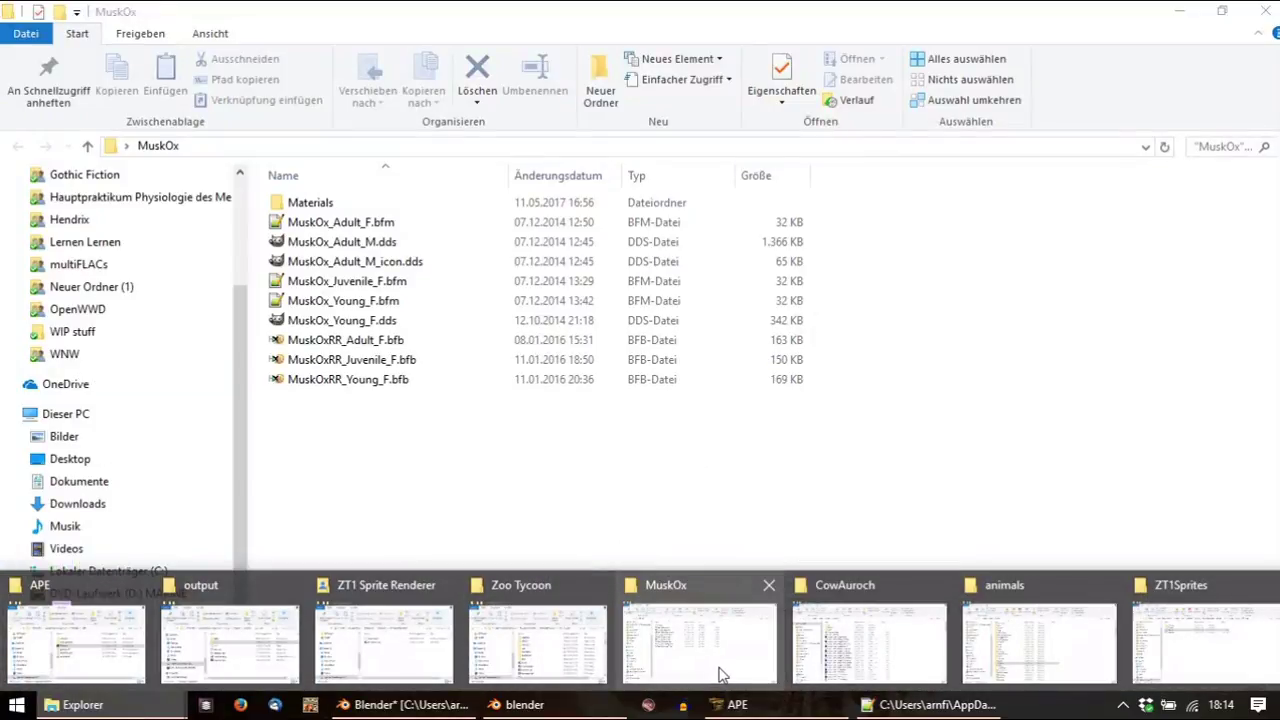
left_click(769, 586)
left_click(885, 578)
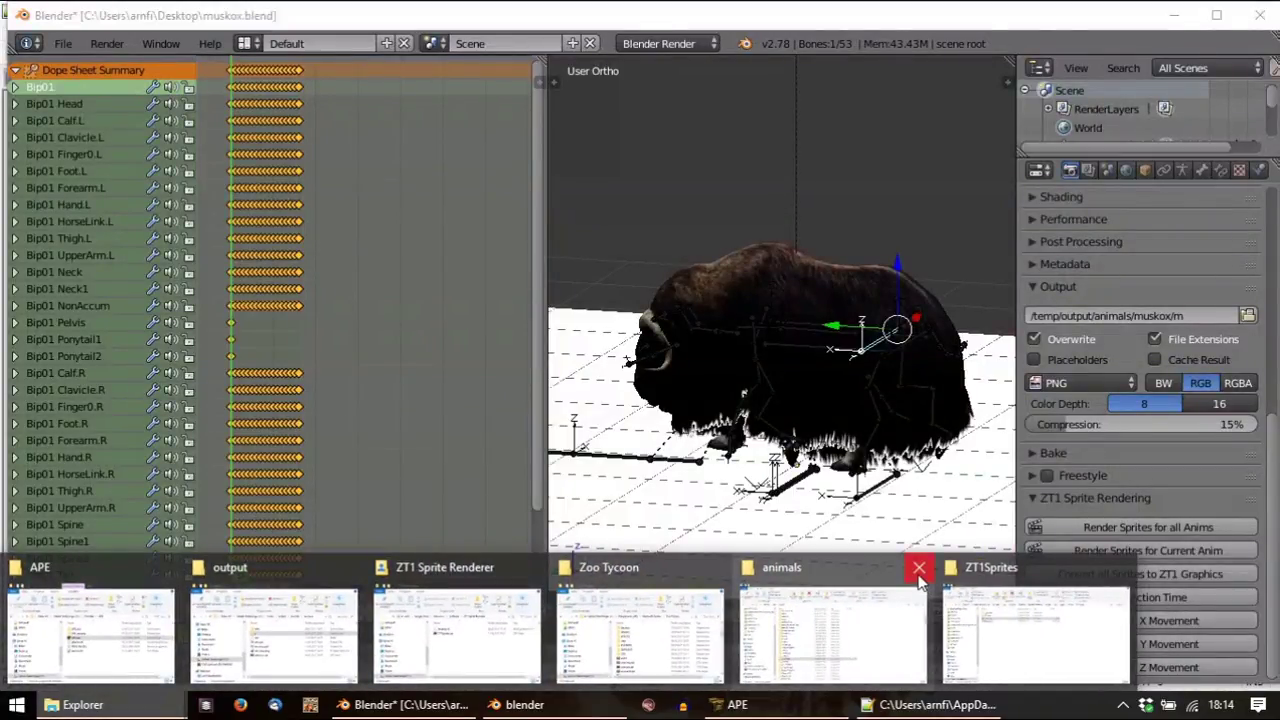
left_click(919, 575)
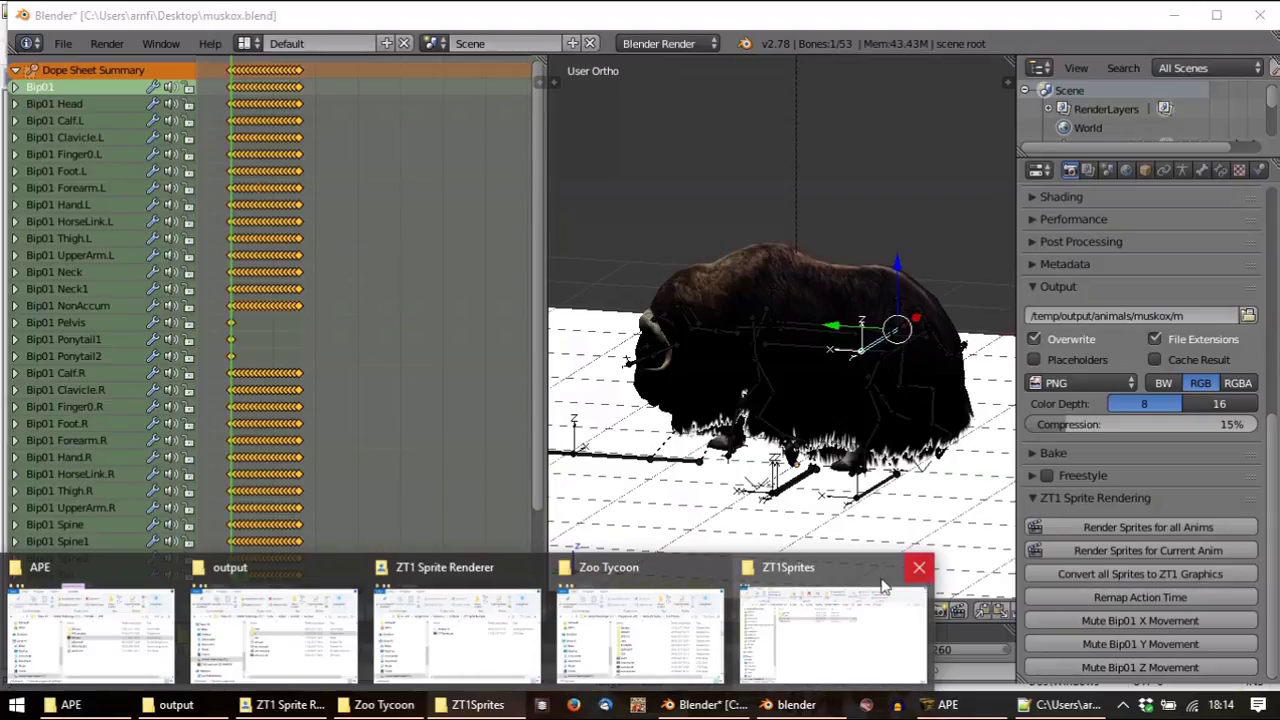
mouse_move(815, 590)
left_click(919, 567)
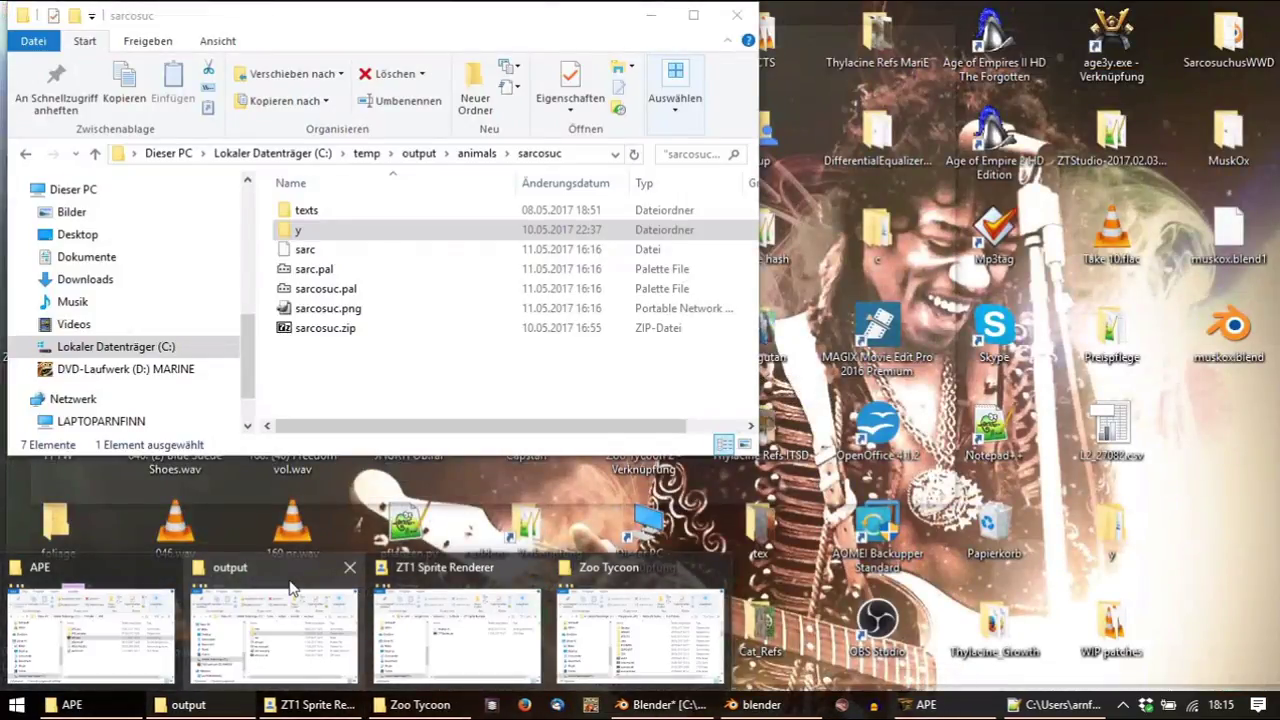
Browse into animals\muskox\m\run and scroll through the rendered sprite PNGs
left_click(289, 580)
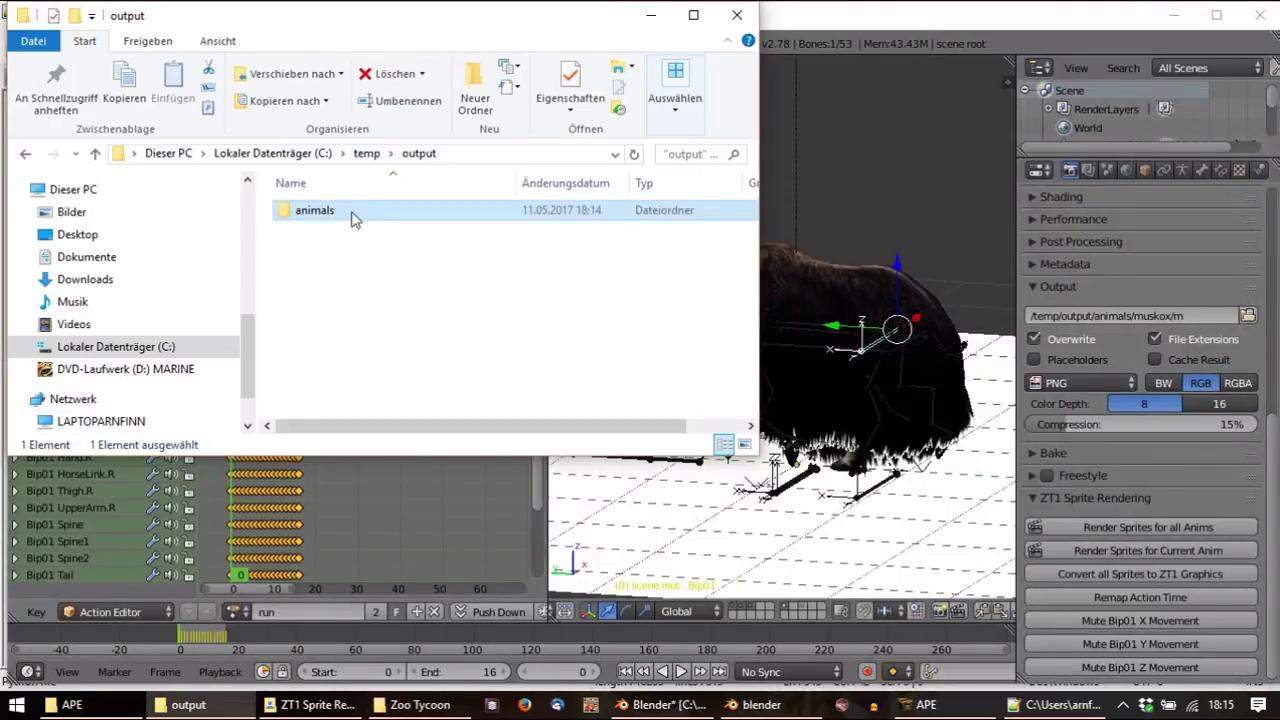
double_click(352, 219)
double_click(352, 219)
left_click(352, 219)
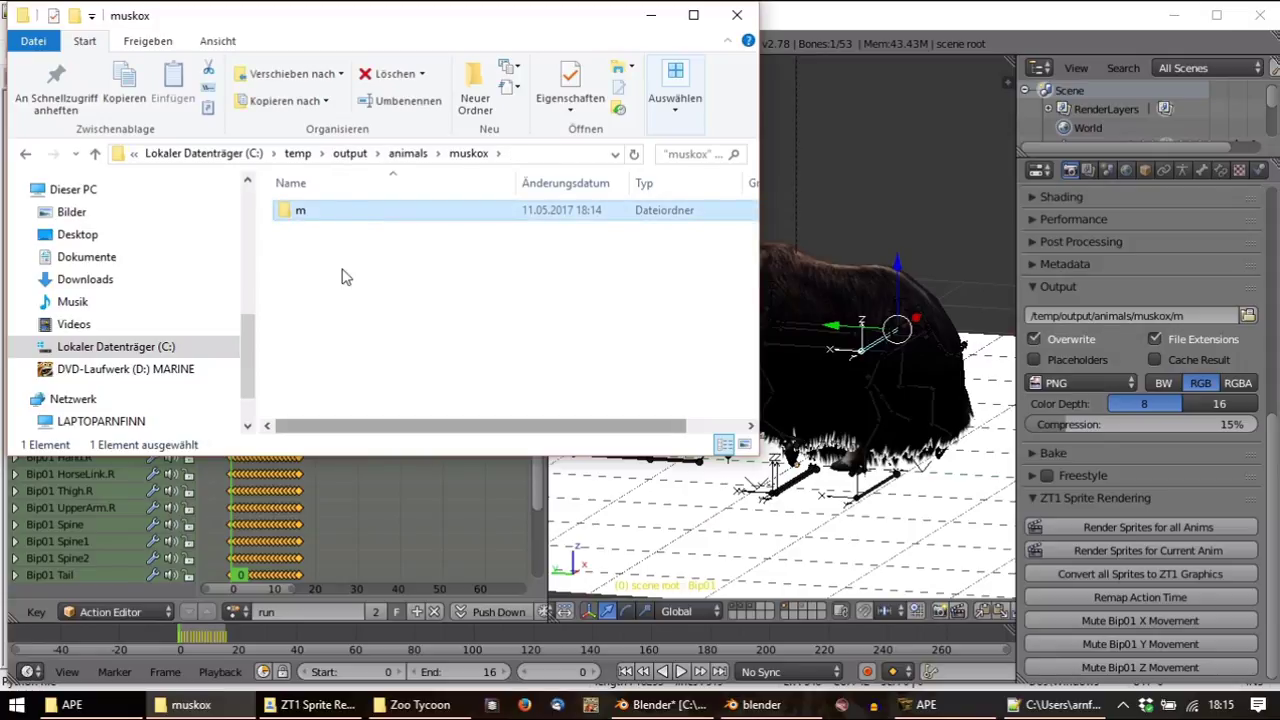
double_click(309, 218)
scroll(330, 240, "down", 8)
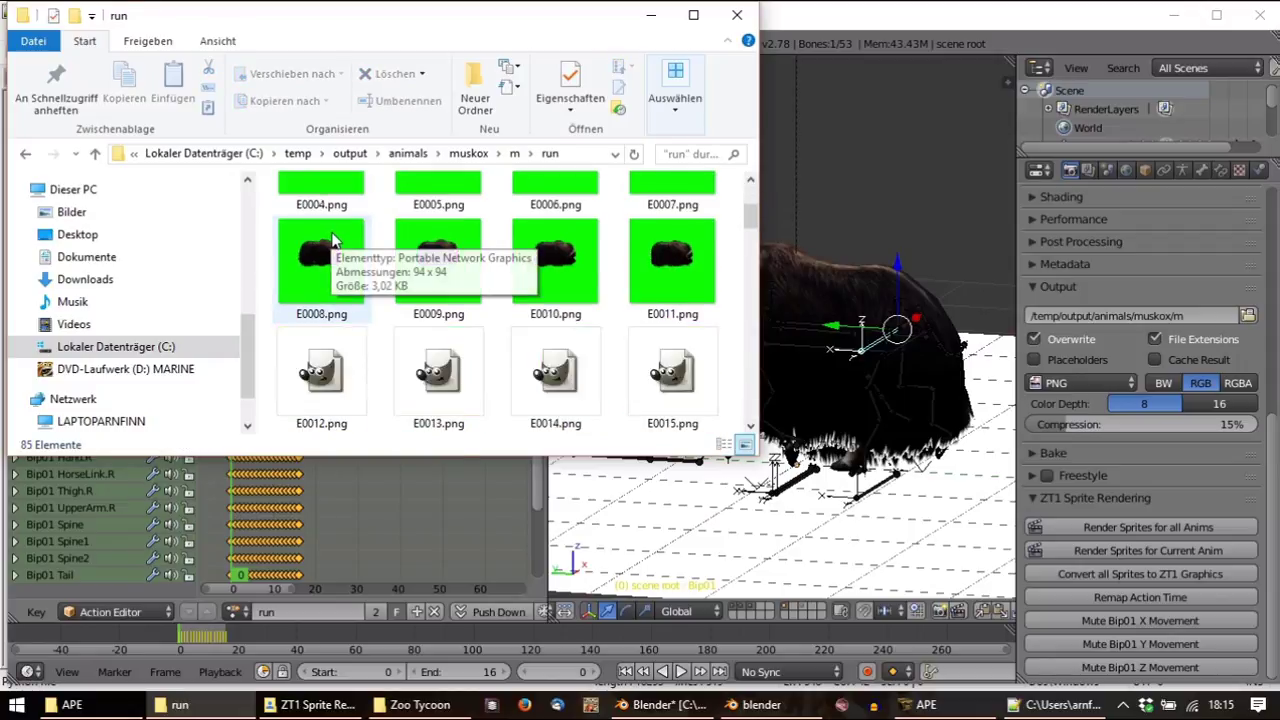
scroll(335, 265, "down", 10)
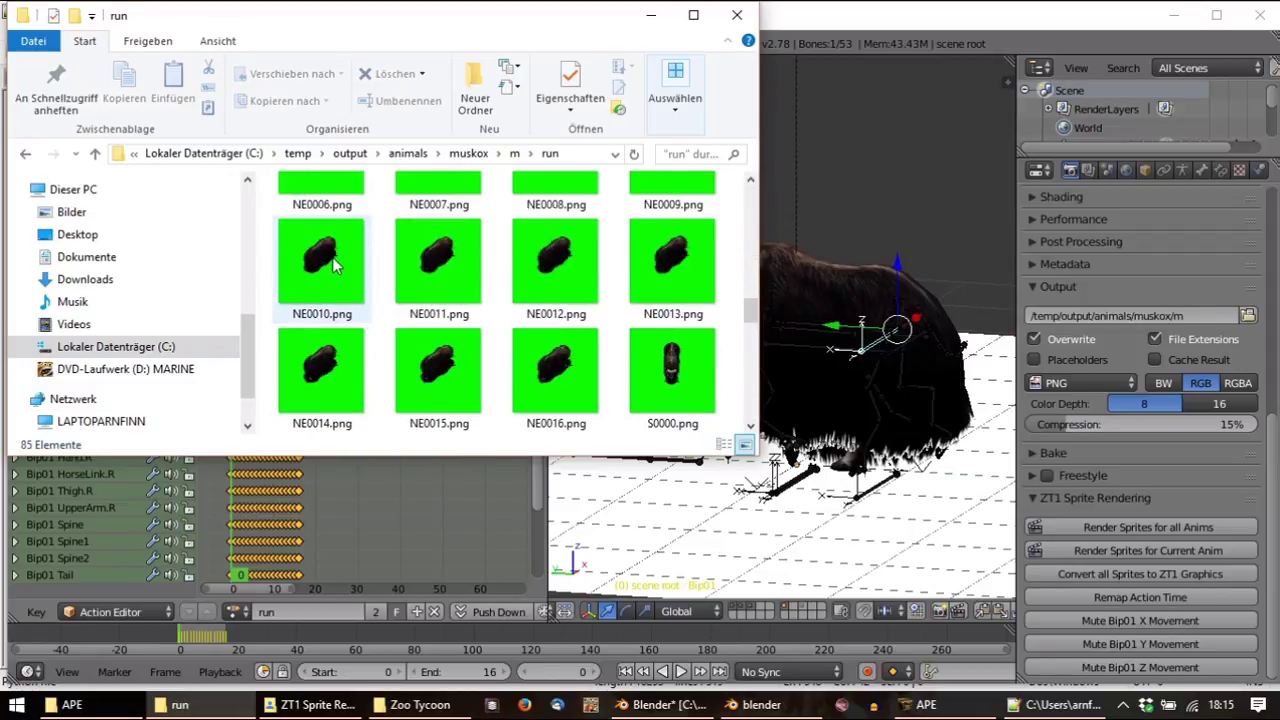
scroll(335, 265, "down", 2)
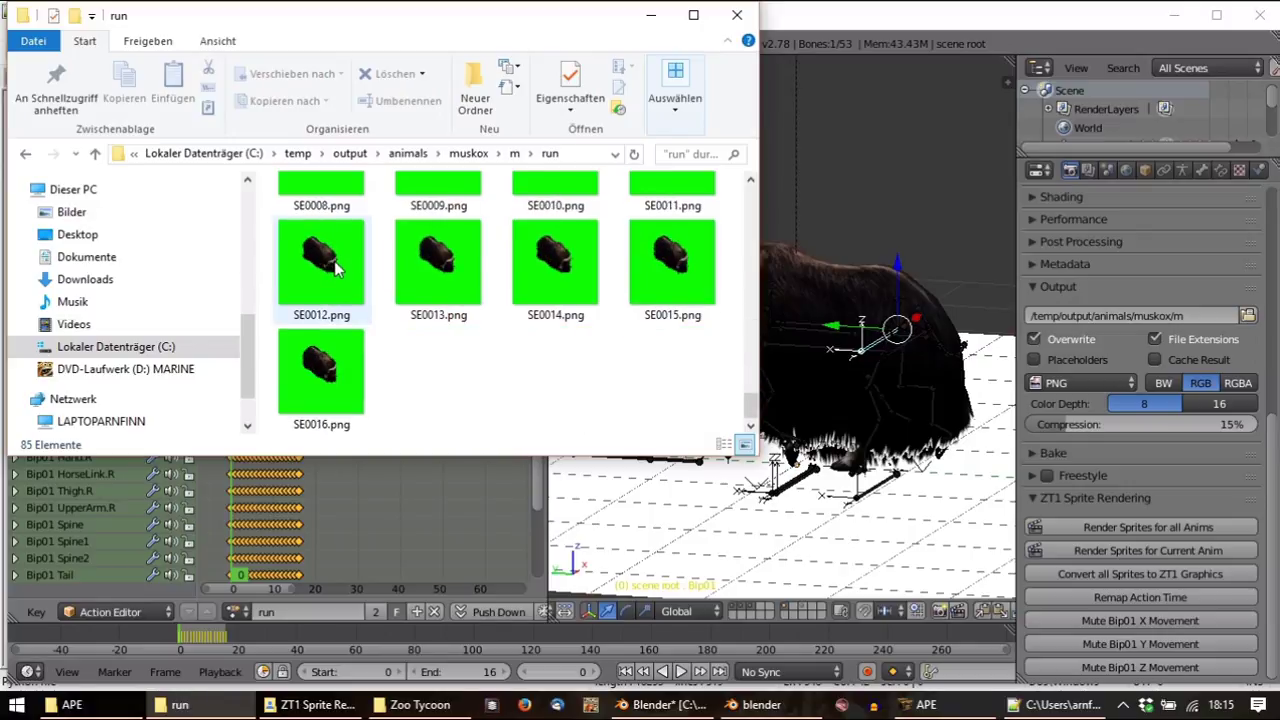
scroll(336, 266, "up", 12)
scroll(337, 268, "up", 8)
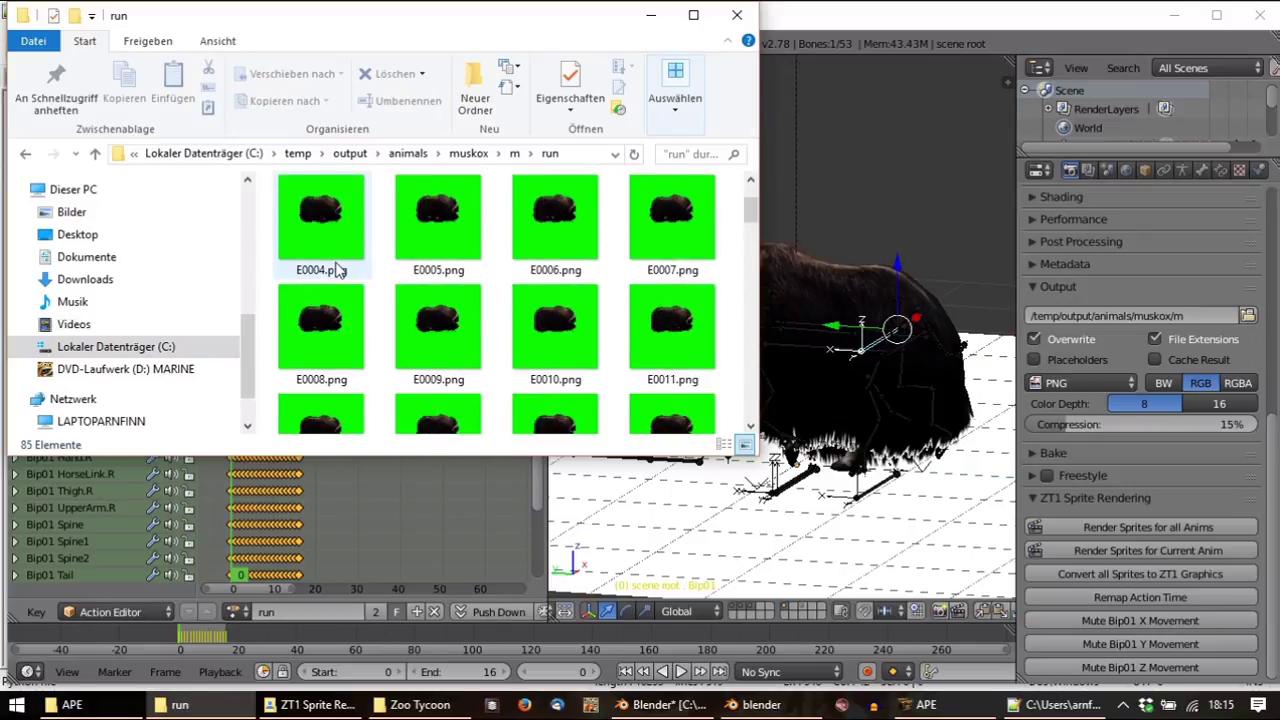
Open E0000.png in GIMP, zoom to inspect it, close GIMP and return to Blender
left_click(333, 243)
double_click(333, 243)
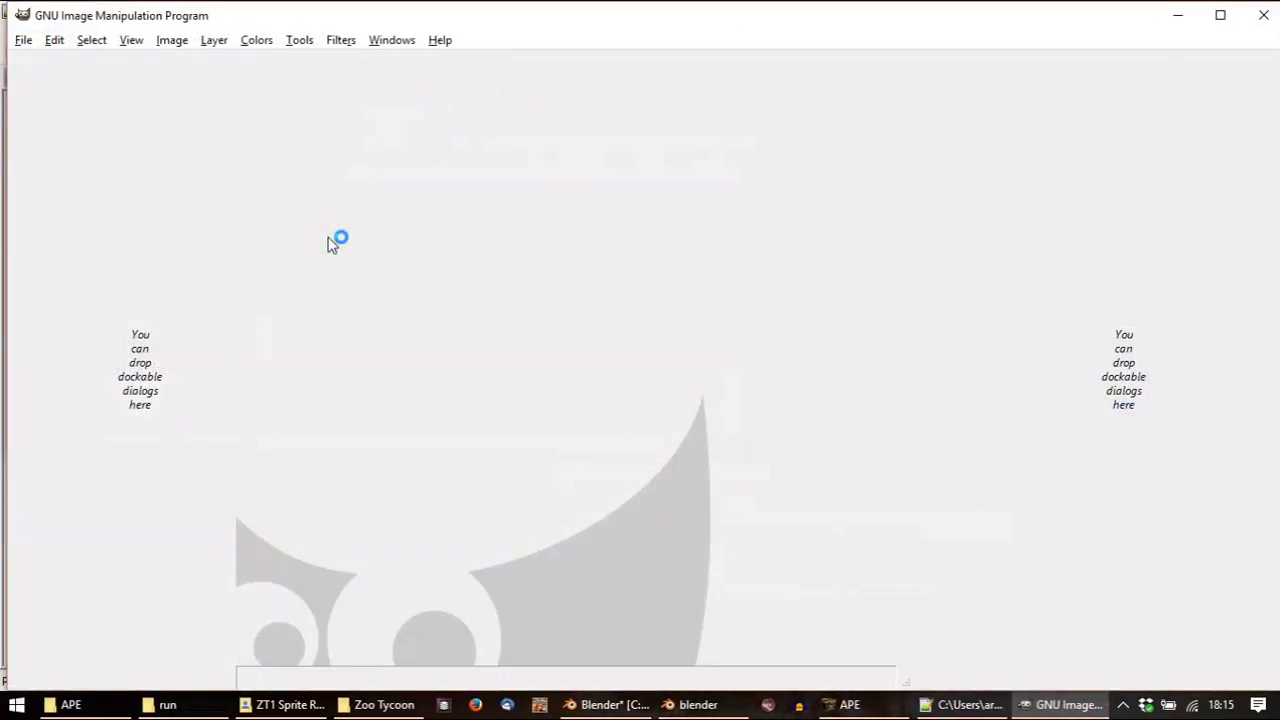
scroll(528, 328, "up", 3, "ctrl")
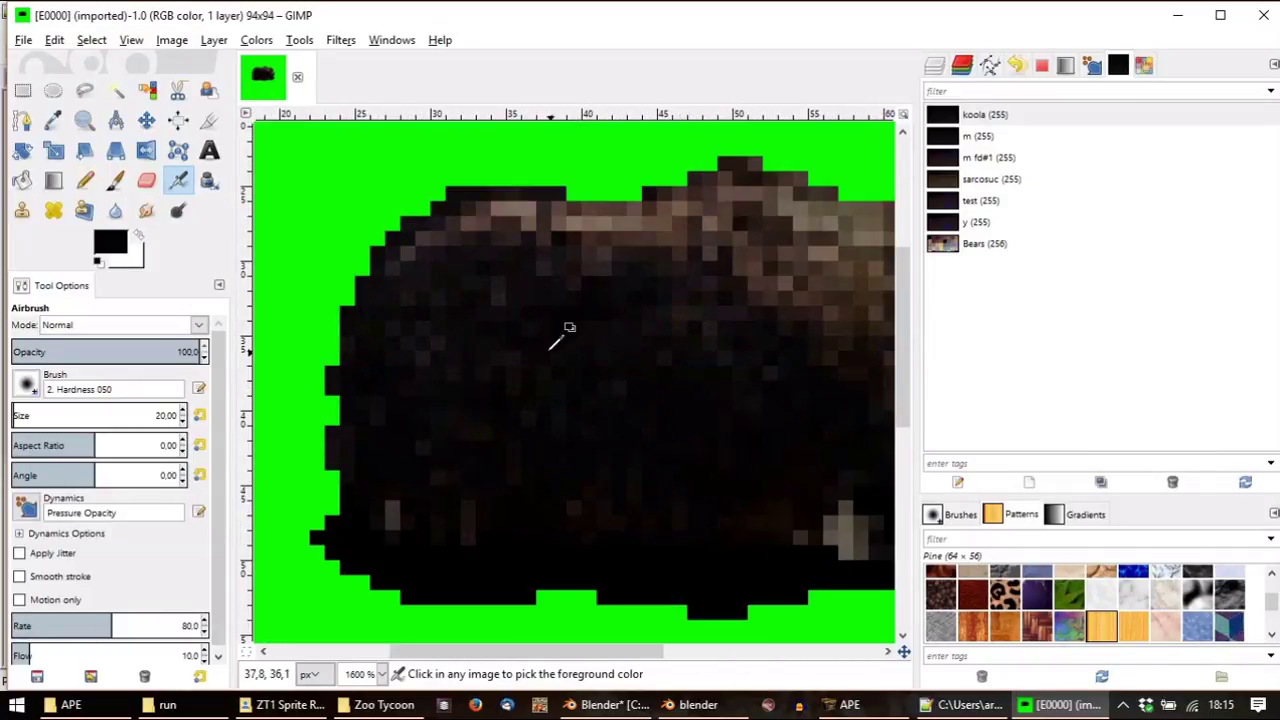
scroll(557, 337, "down", 2, "ctrl")
left_click(1263, 15)
left_click(985, 28)
Review the muskox material's Shading and Z Transparency (Alpha 0.000) settings, then minimize Blender
right_click(787, 282)
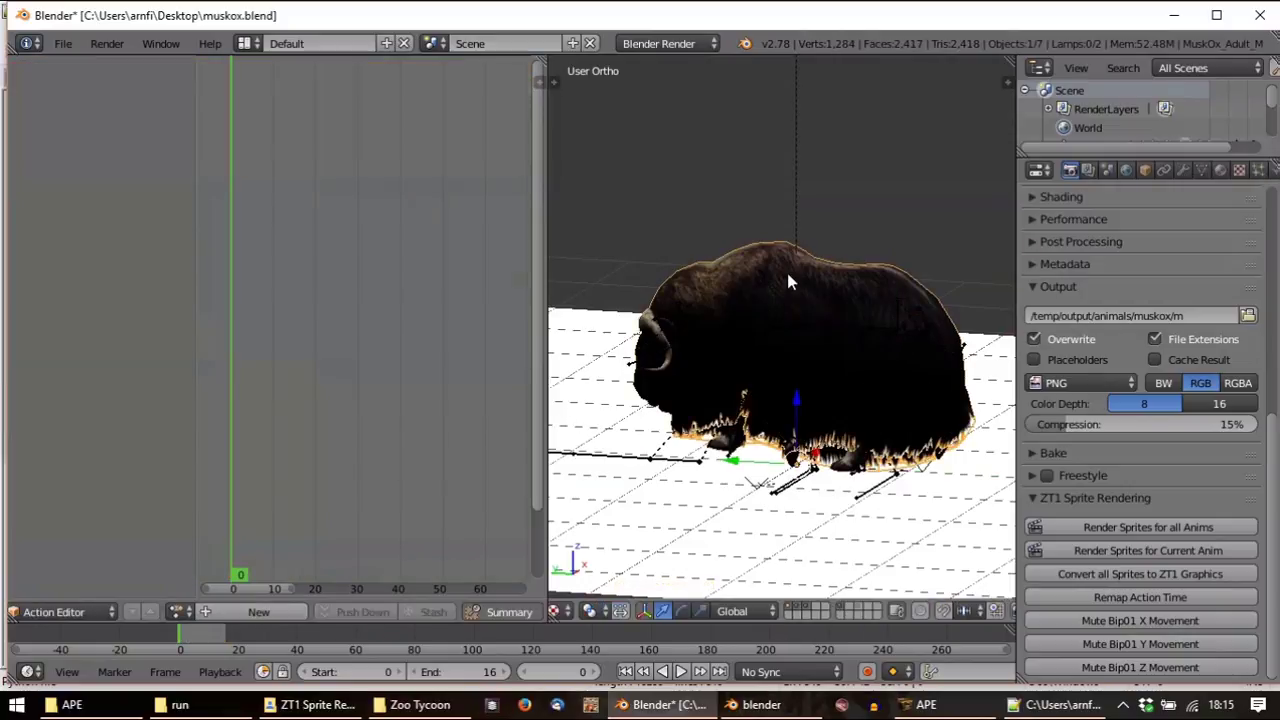
left_click(1221, 171)
scroll(1132, 600, "down", 2)
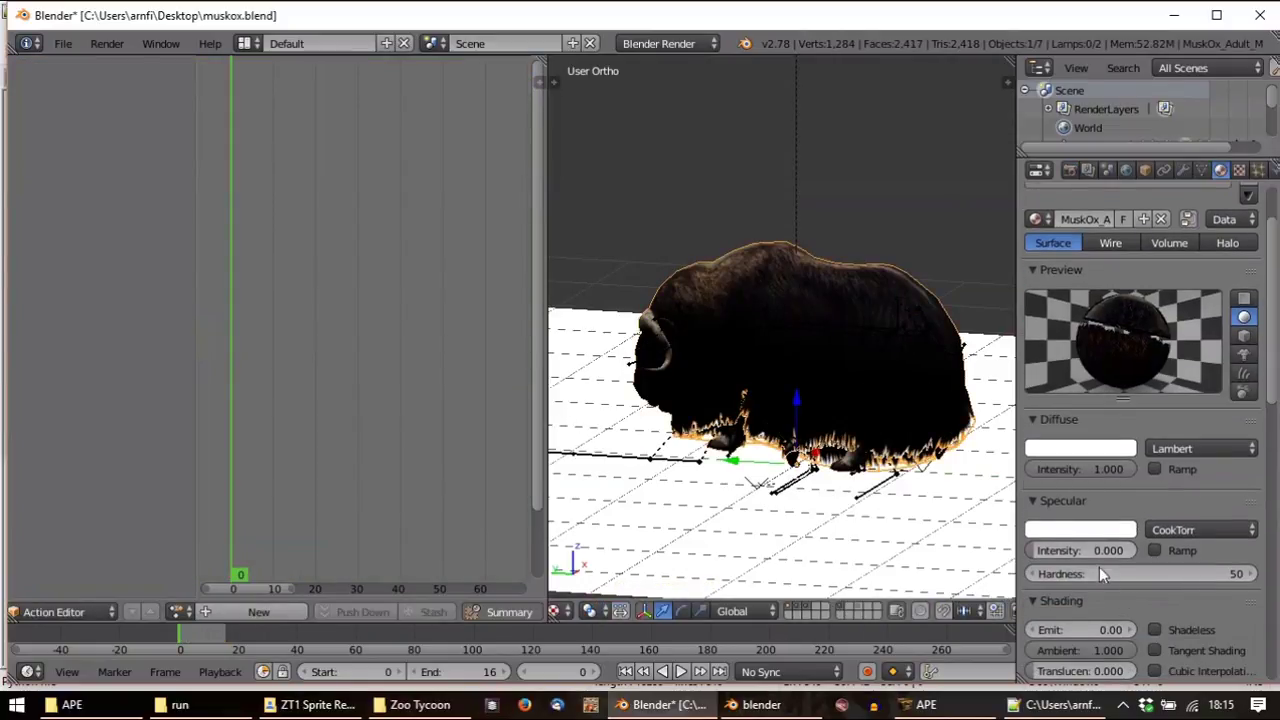
scroll(1110, 480, "down", 3)
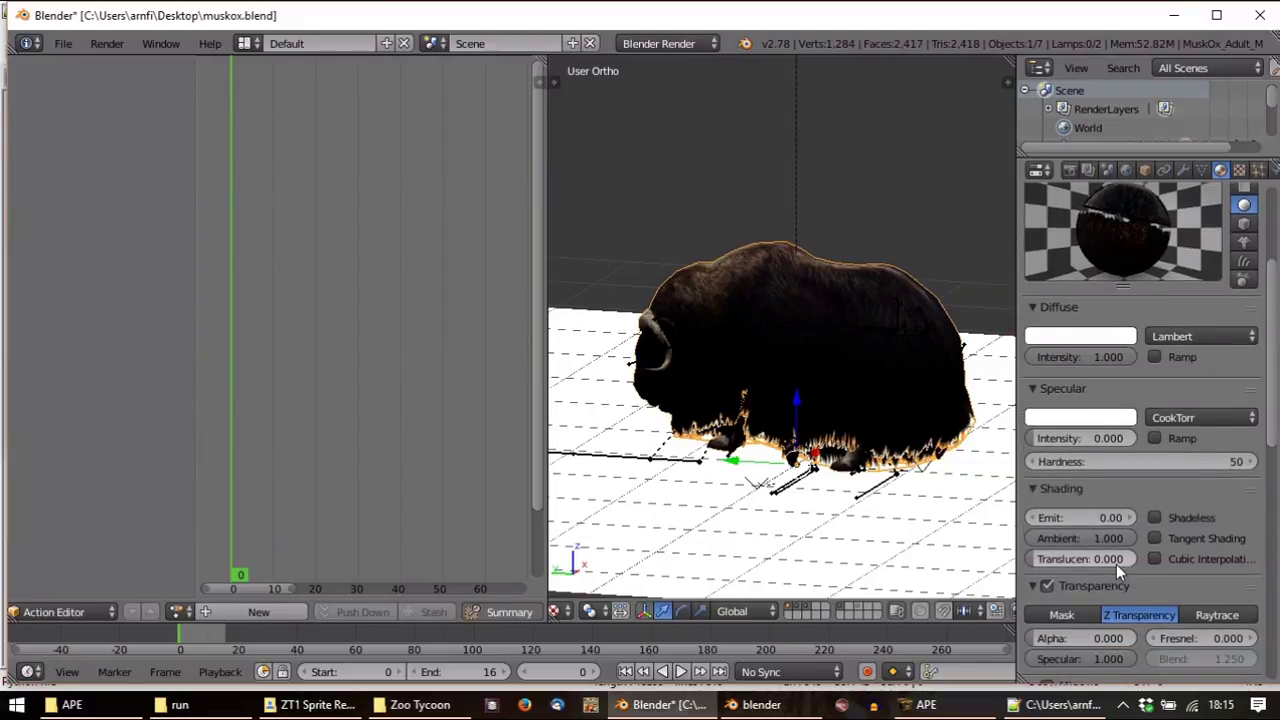
scroll(1116, 564, "down", 2)
scroll(1120, 568, "down", 4)
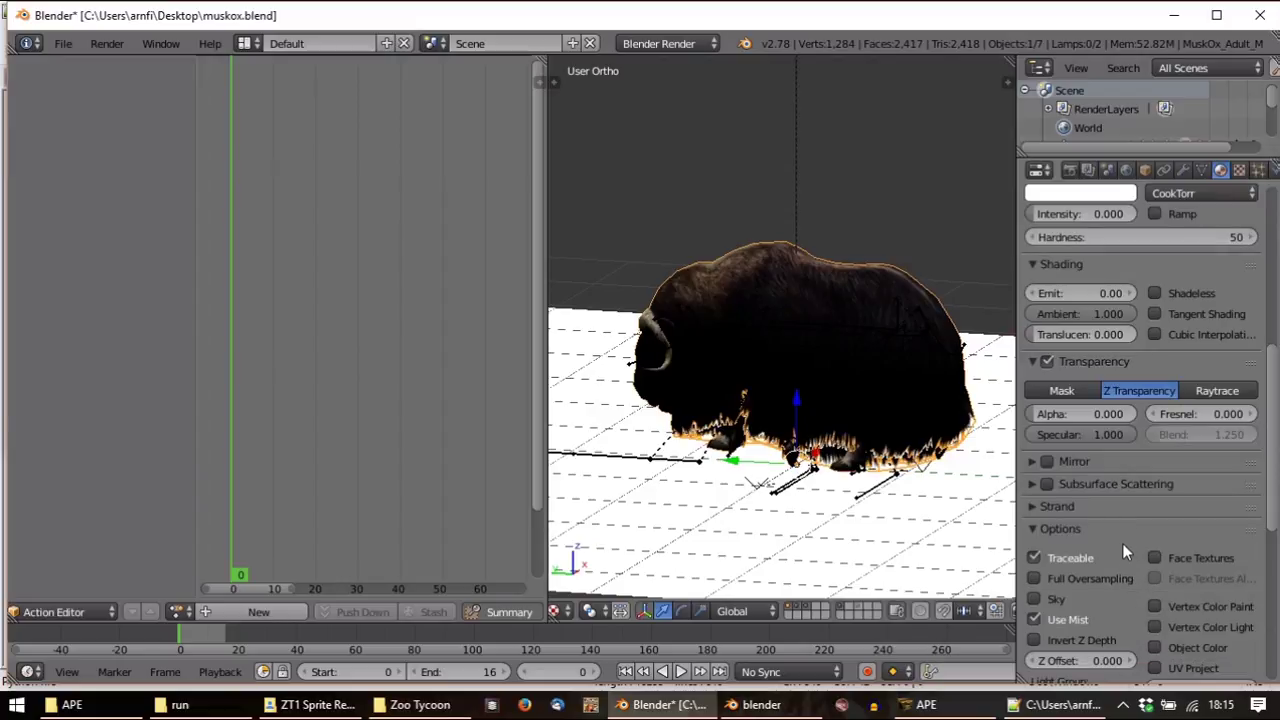
key("super+d")
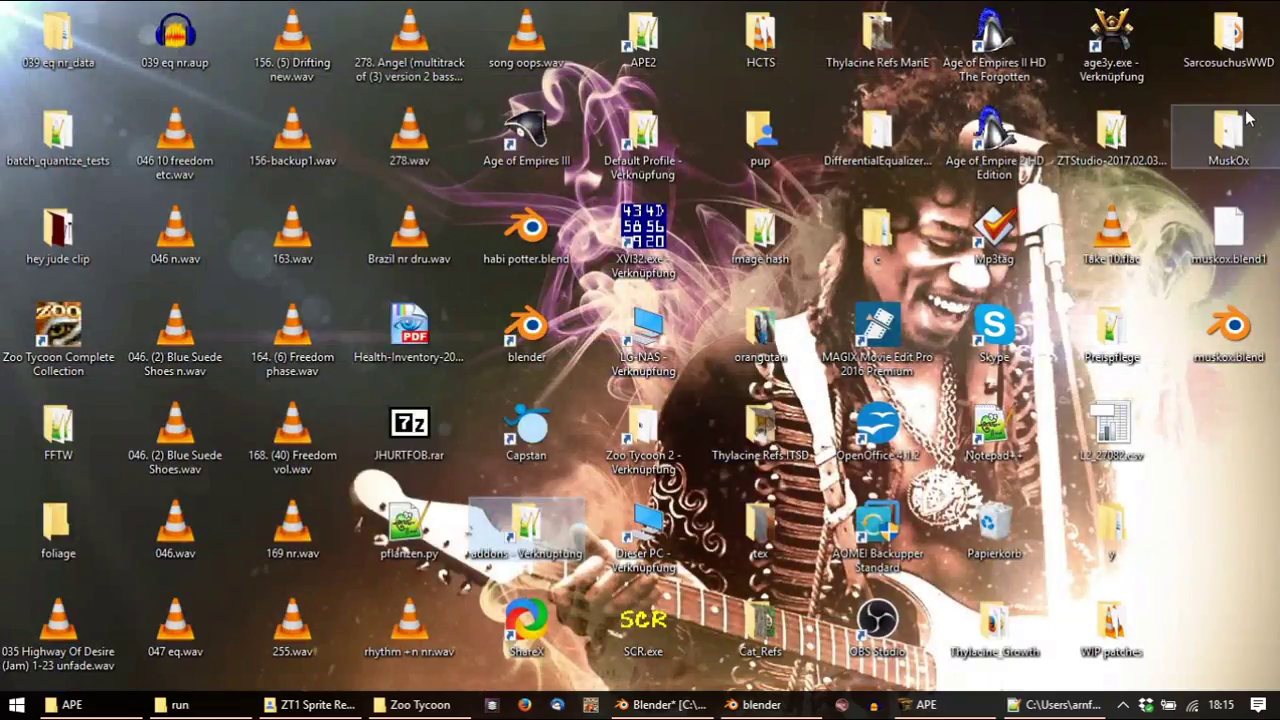
Open MuskOx_Adult_M.dds in GIMP and apply a Brightness-Contrast adjustment
double_click(1240, 125)
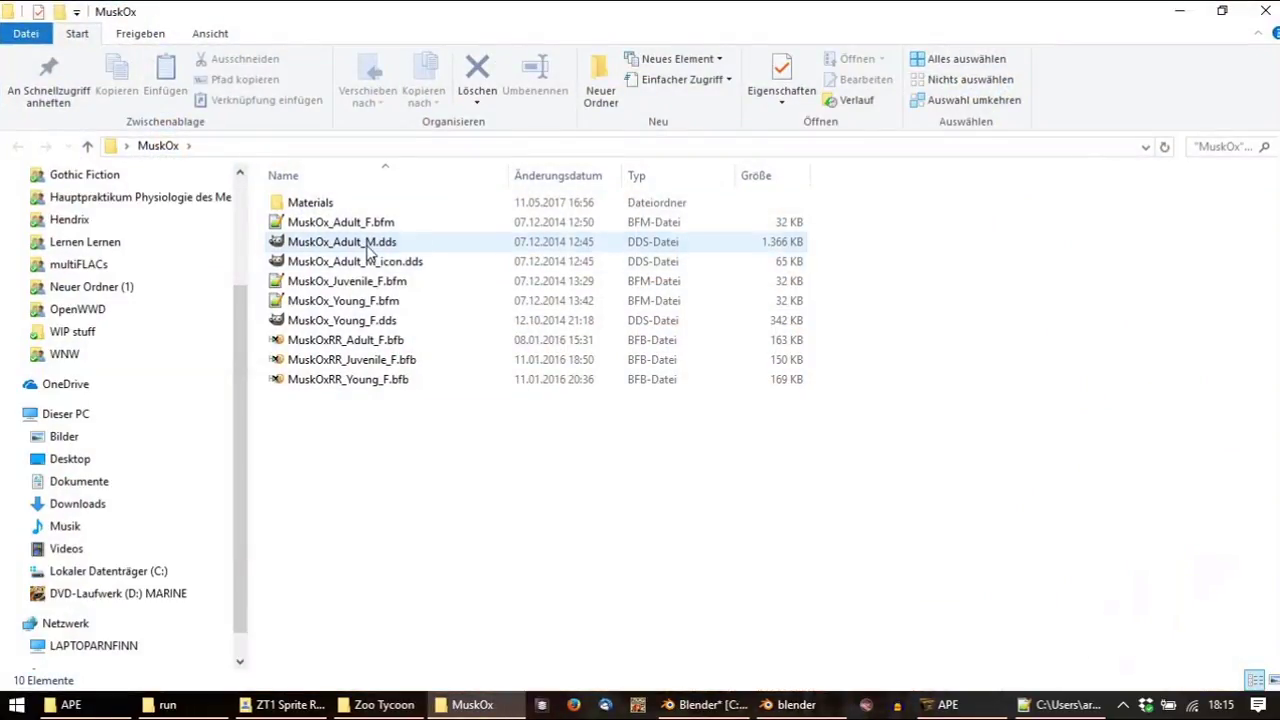
double_click(368, 250)
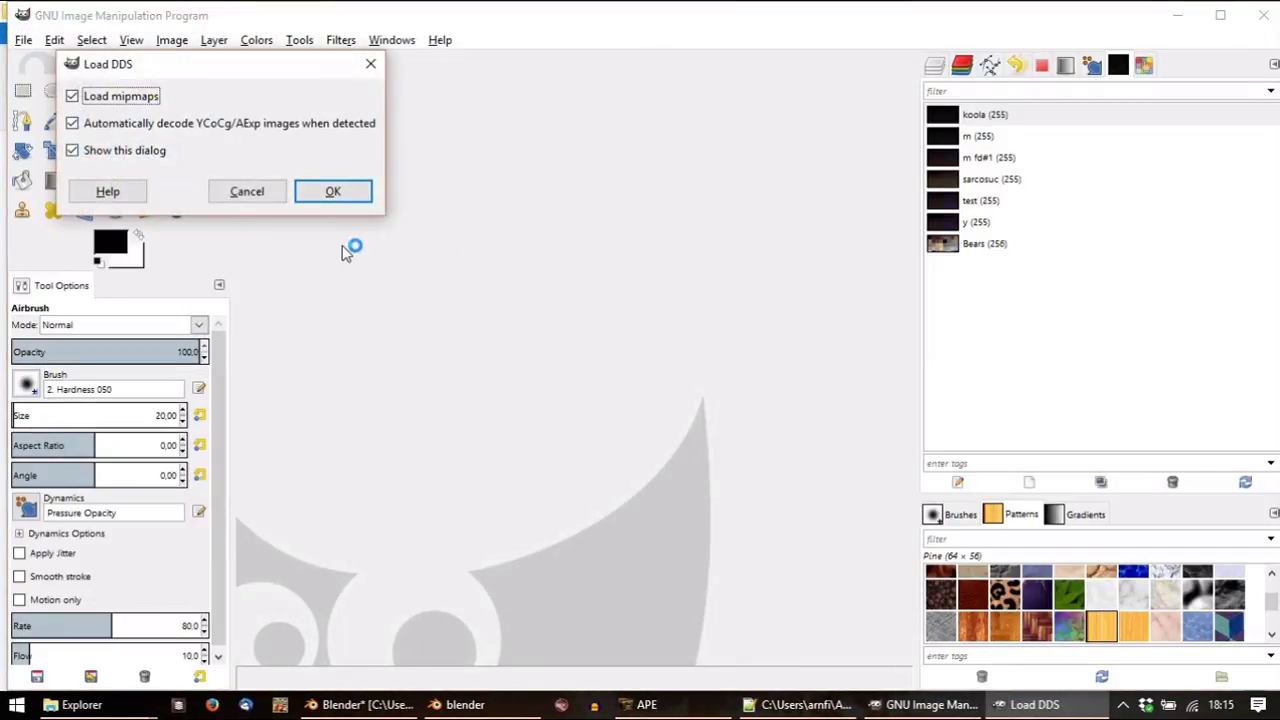
left_click(337, 191)
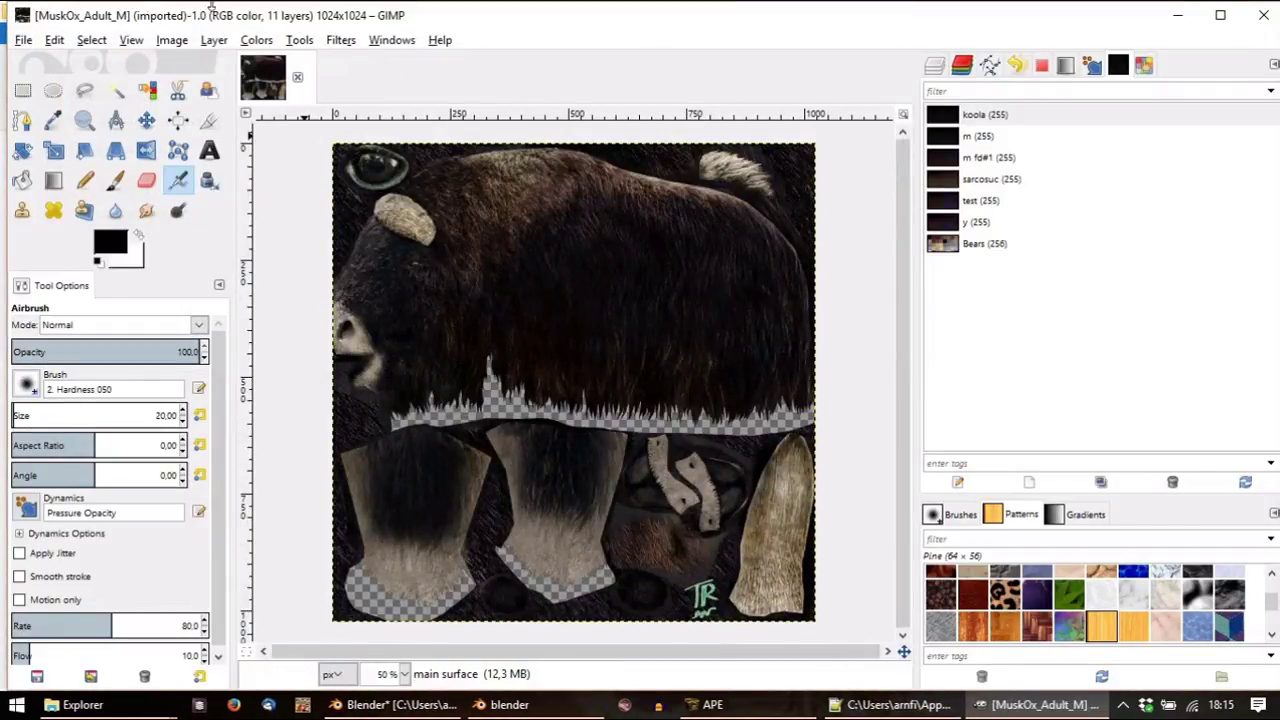
left_click(256, 40)
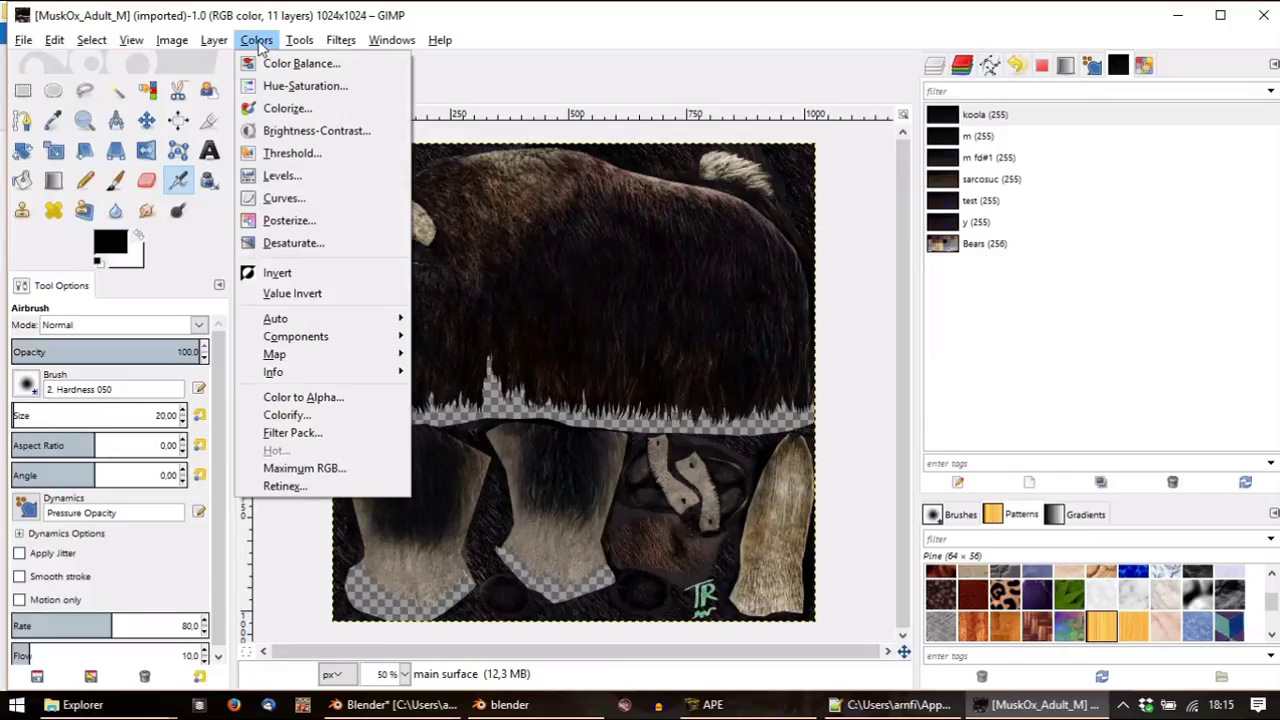
left_click(287, 134)
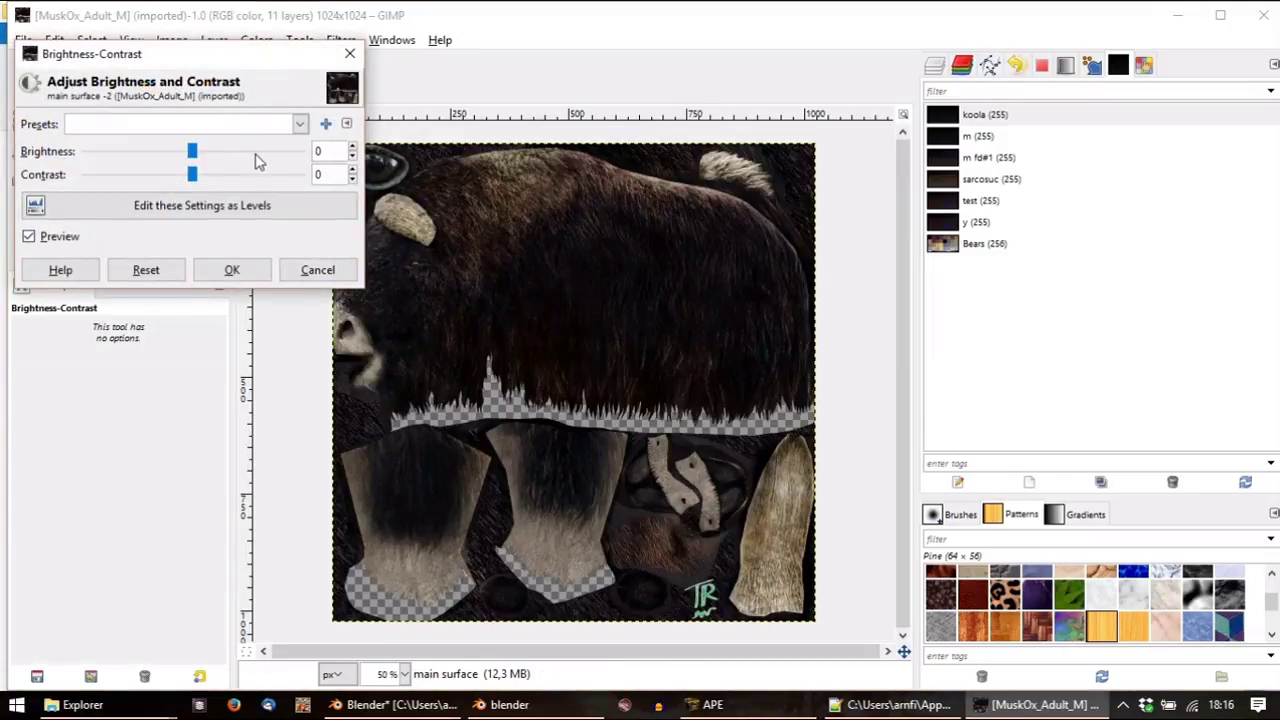
left_click_drag(259, 176, 195, 176)
scroll(277, 160, "up", 20)
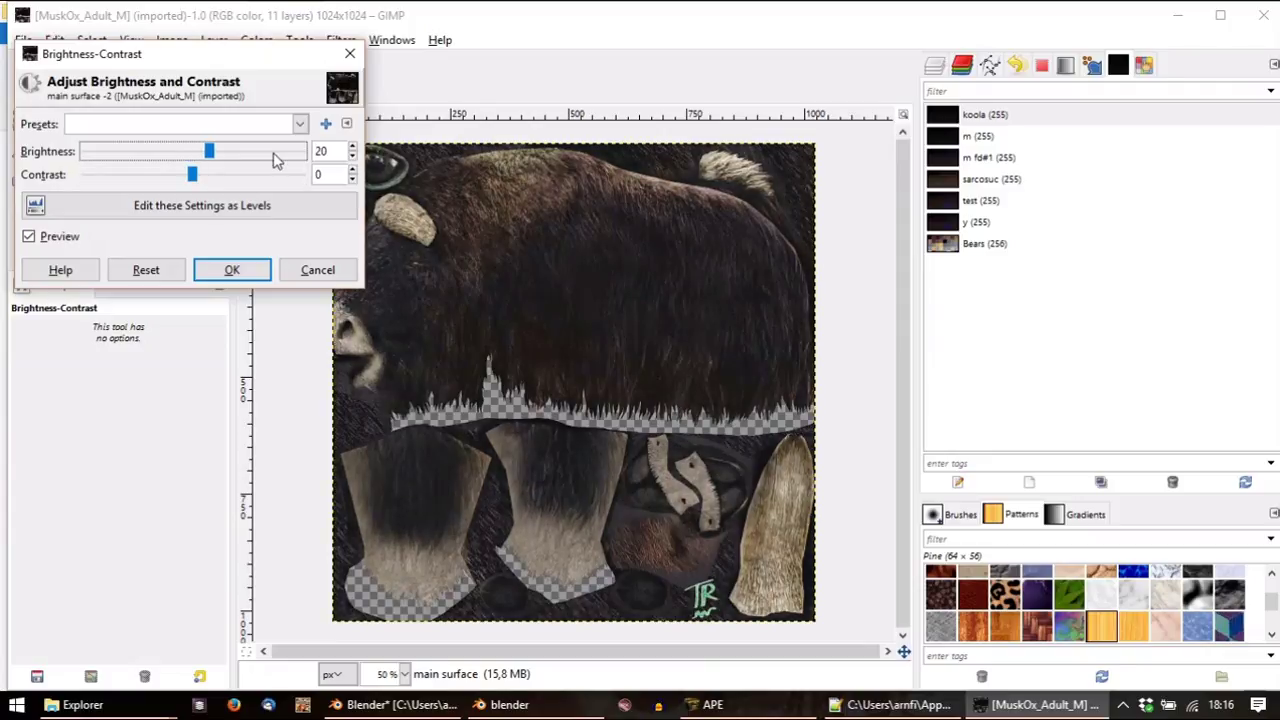
scroll(334, 173, "up", 3)
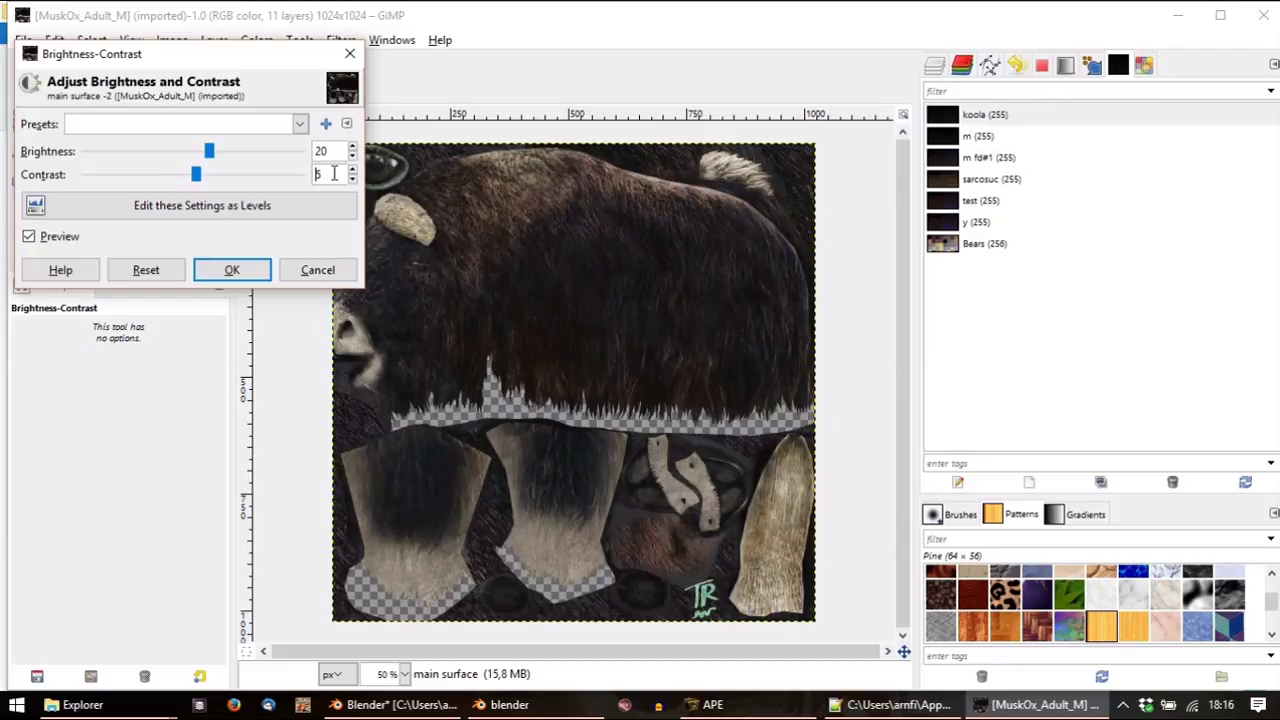
scroll(339, 150, "up", 3)
scroll(339, 150, "up", 2)
left_click(262, 262)
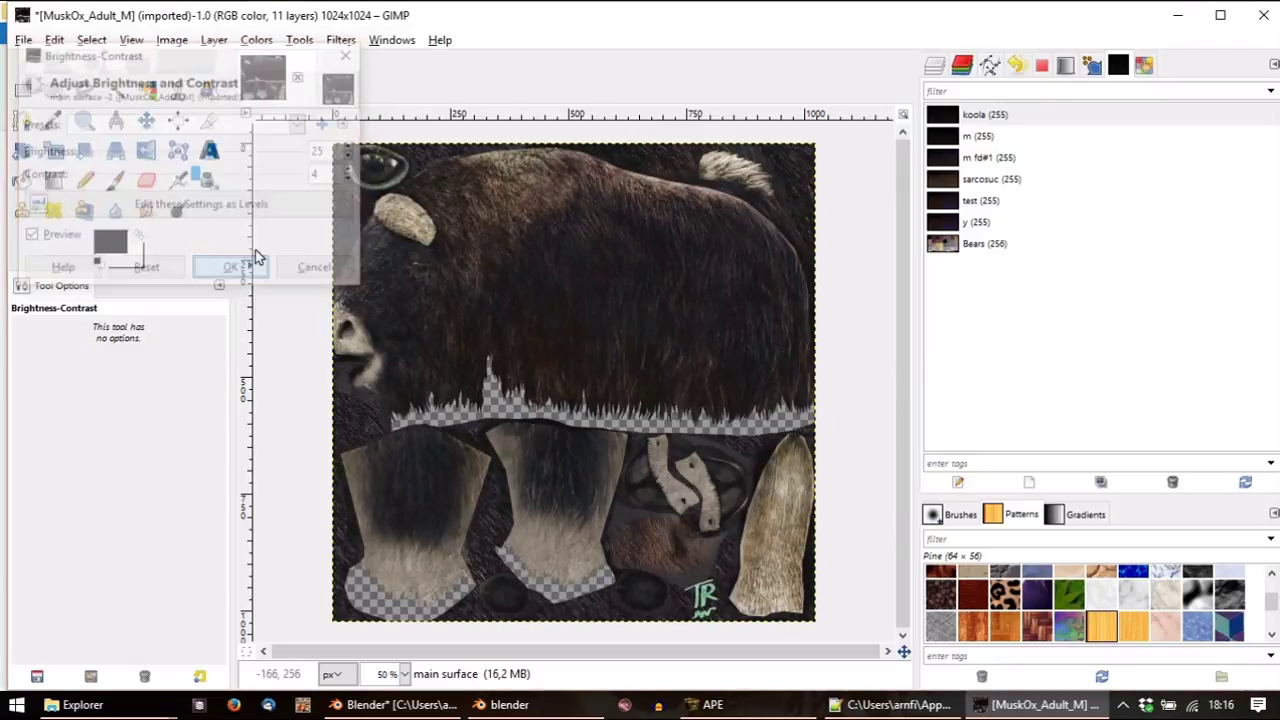
Increase the texture's overall saturation with Hue-Saturation
left_click(256, 40)
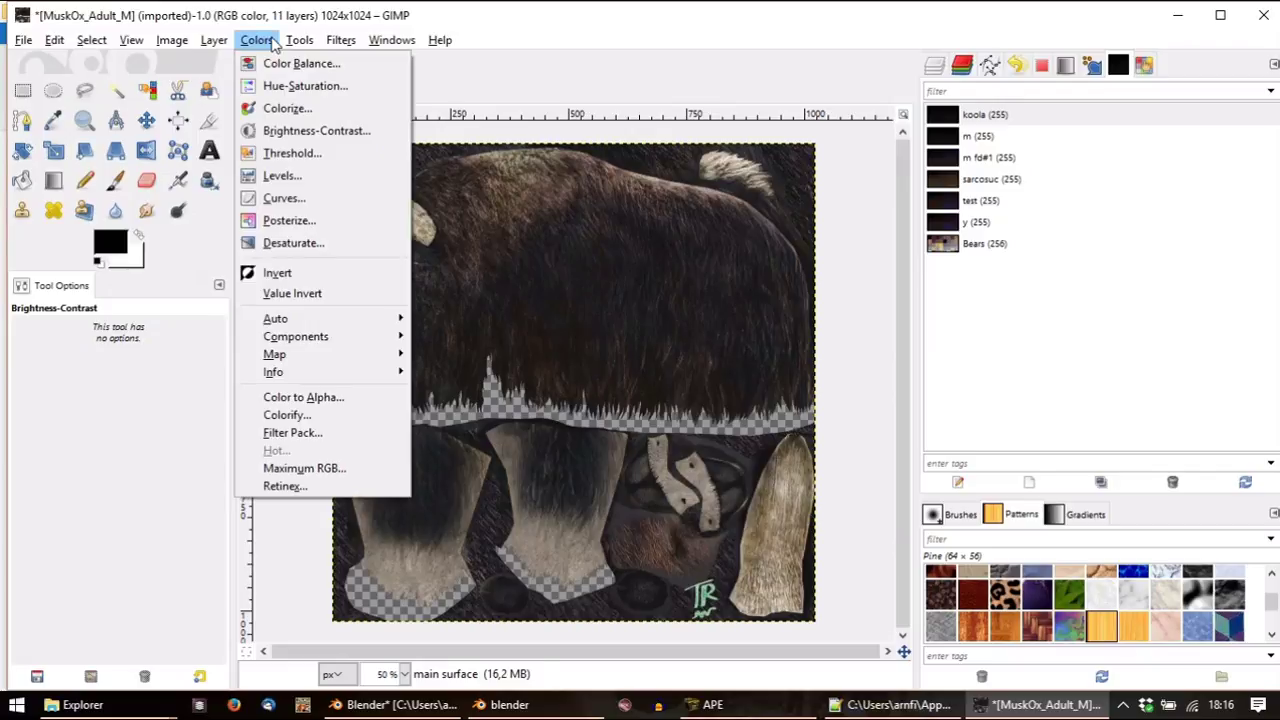
left_click(296, 86)
left_click_drag(314, 498, 325, 500)
scroll(325, 500, "up", 1)
scroll(333, 502, "up", 1)
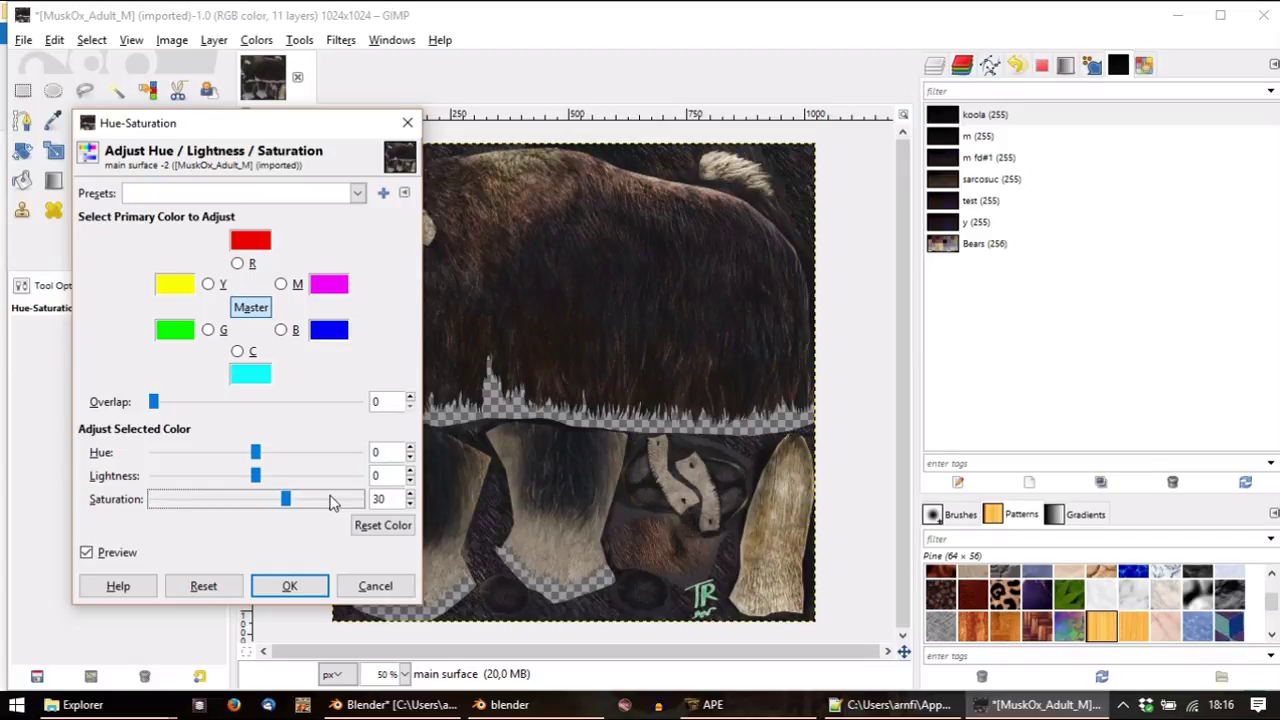
scroll(342, 504, "up", 1)
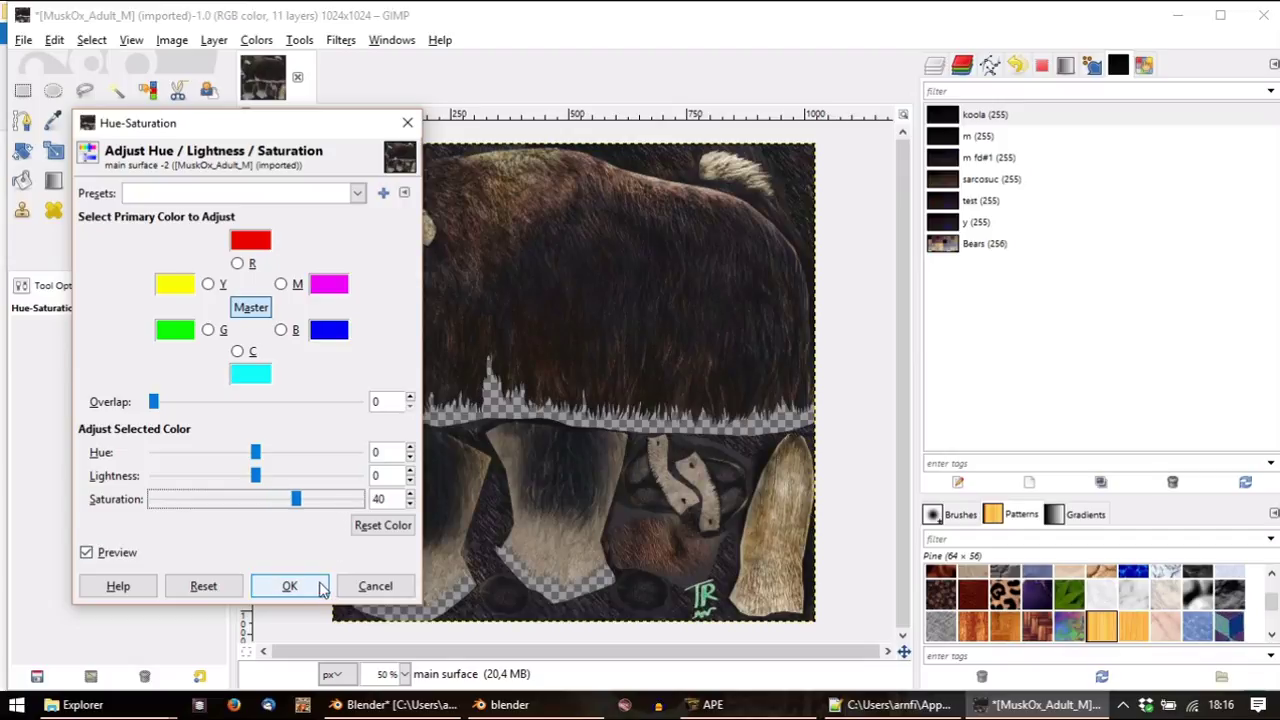
left_click(318, 586)
scroll(599, 403, "down", 2, "ctrl")
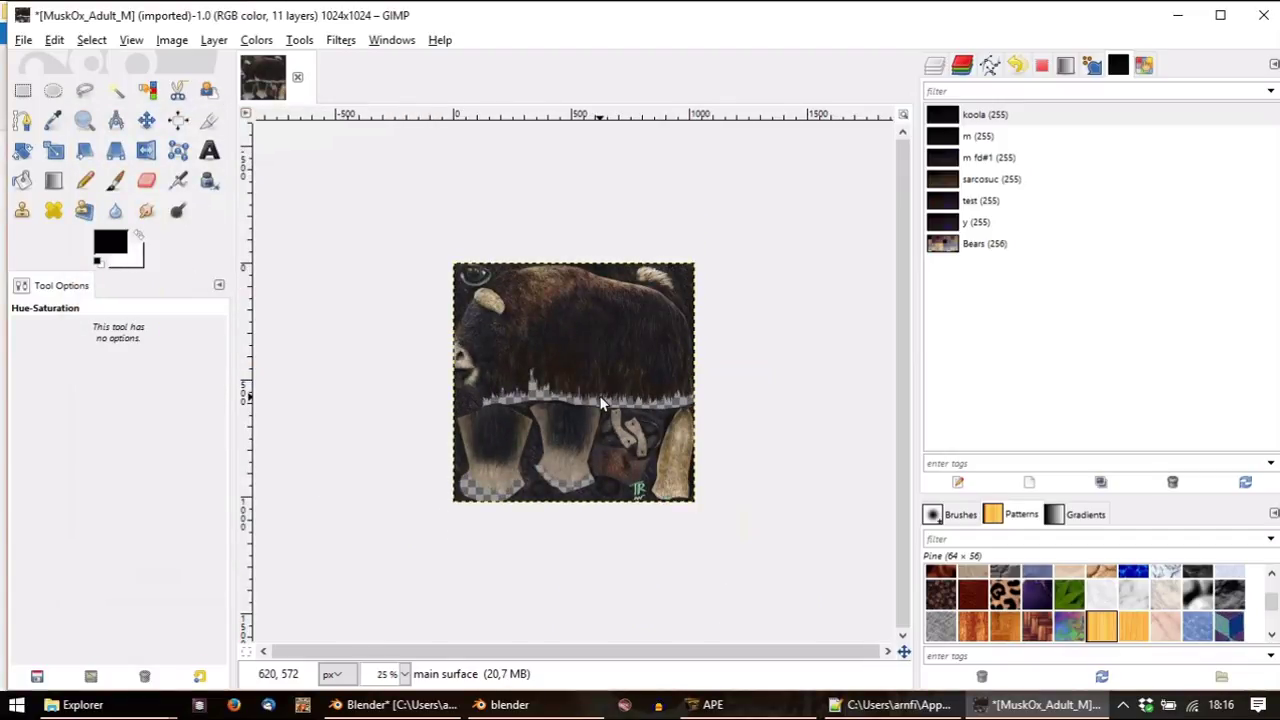
scroll(599, 395, "up", 5, "ctrl")
scroll(586, 392, "up", 4, "ctrl")
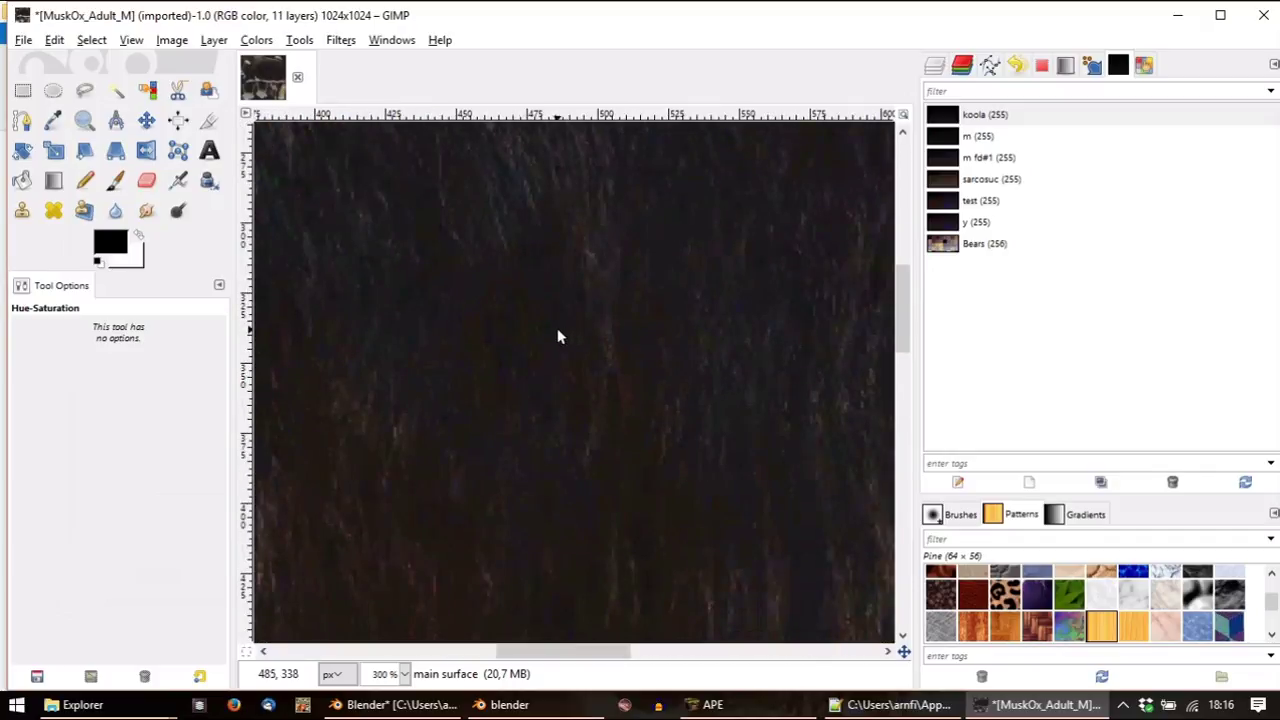
scroll(561, 338, "down", 6, "ctrl")
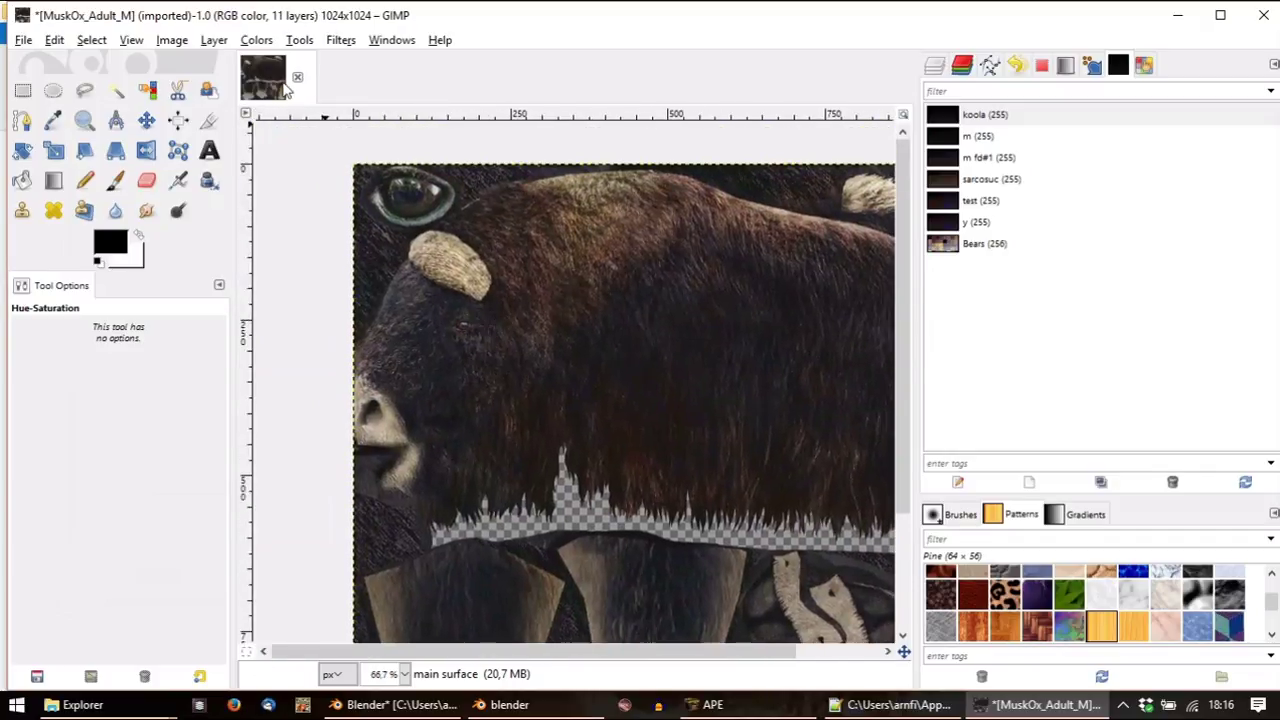
Try a Color Balance midtone shift toward yellow (-30), then discard it
left_click(256, 40)
left_click(290, 66)
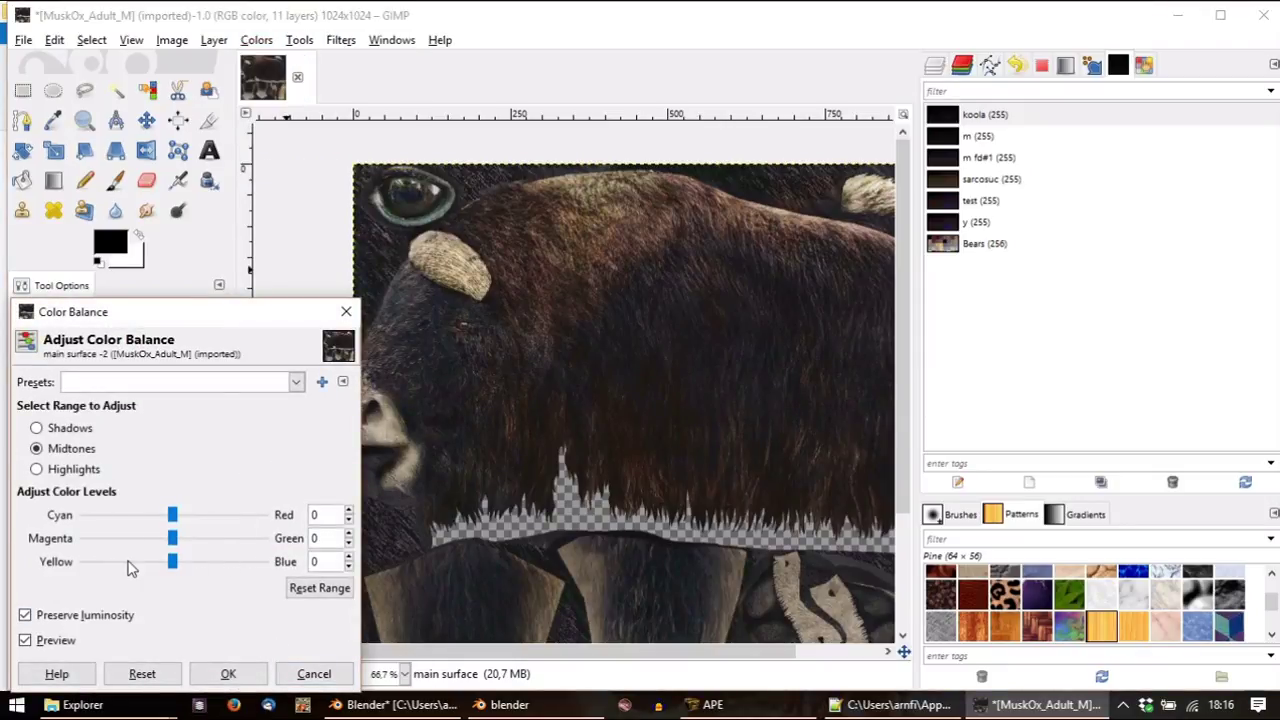
left_click_drag(172, 561, 145, 561)
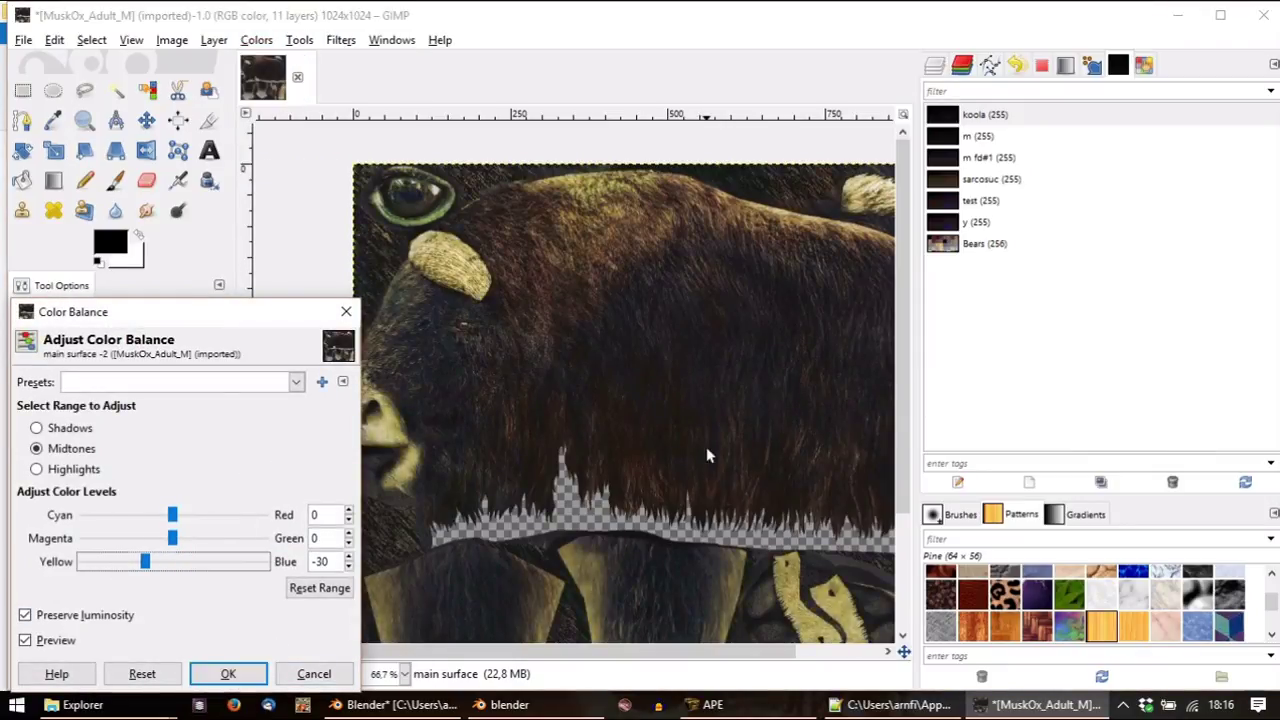
scroll(707, 455, "down", 2, "ctrl")
scroll(230, 563, "up", 10)
scroll(230, 563, "up", 2)
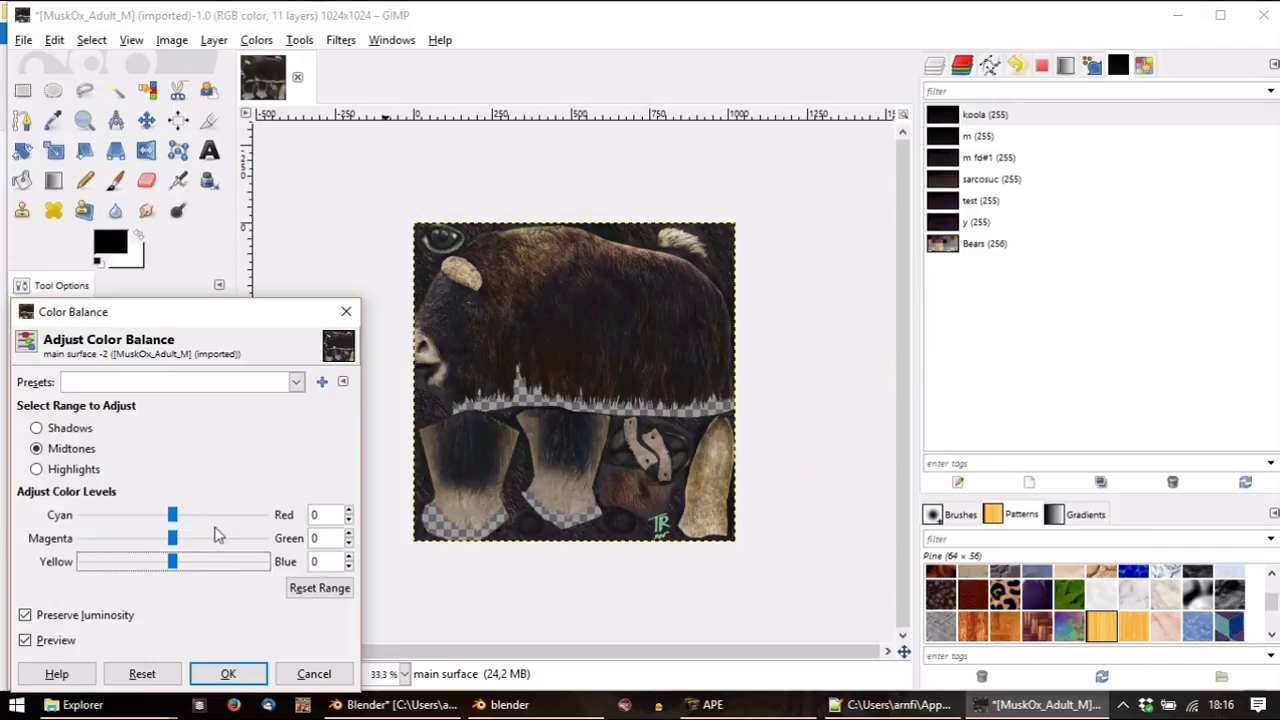
scroll(211, 537, "up", 1)
scroll(138, 540, "down", 1)
left_click(308, 677)
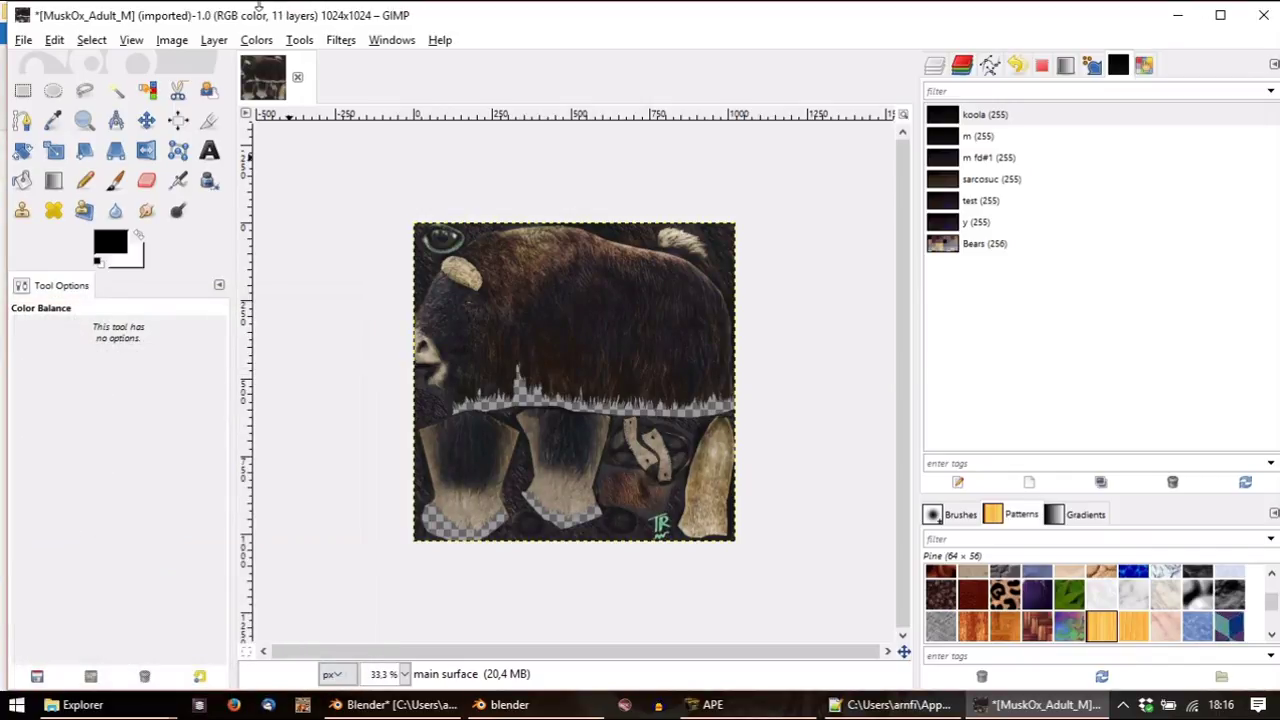
Desaturate only the blue tones to -20 with Hue-Saturation
left_click(256, 40)
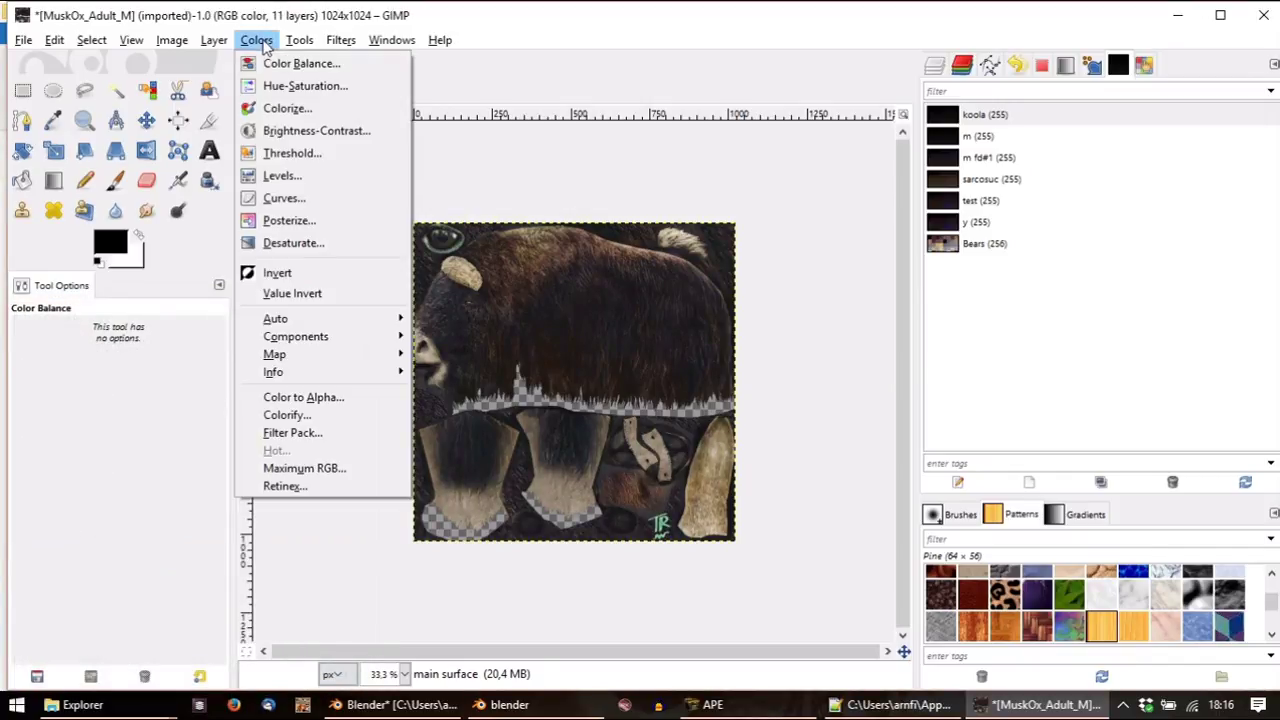
left_click(306, 87)
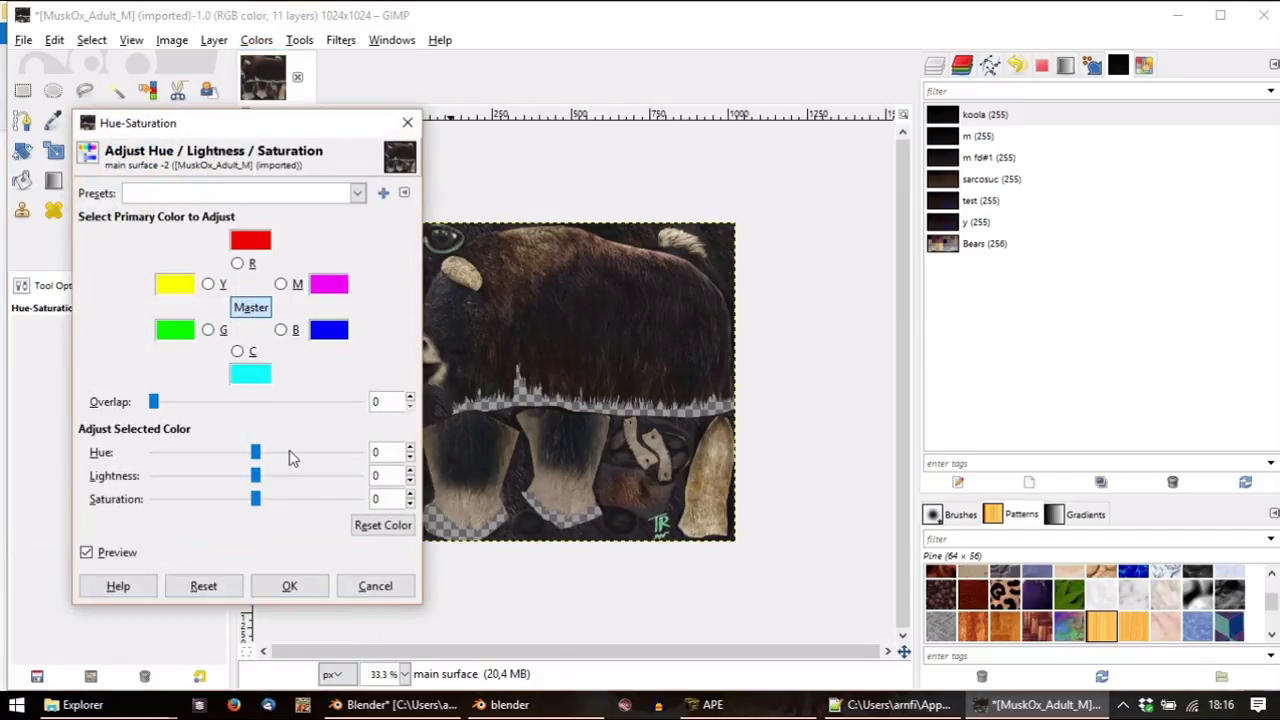
scroll(331, 459, "up", 1)
scroll(210, 459, "down", 2)
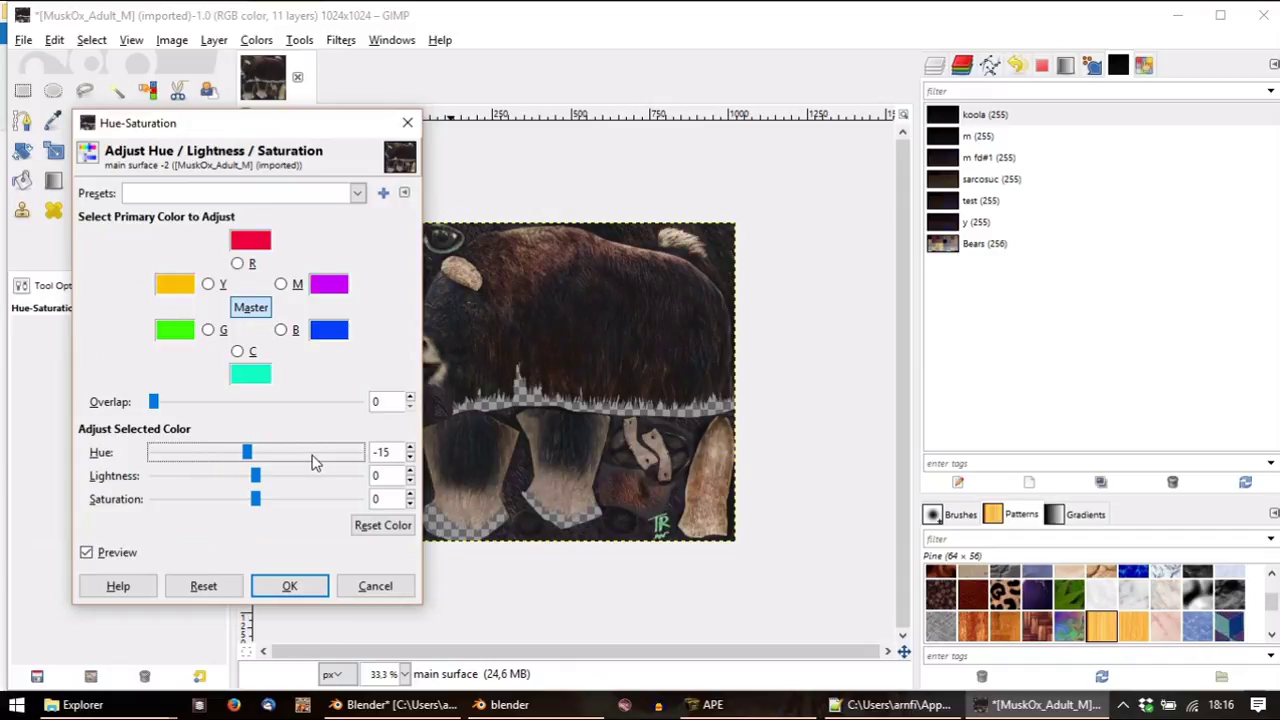
scroll(313, 462, "up", 1)
left_click(284, 330)
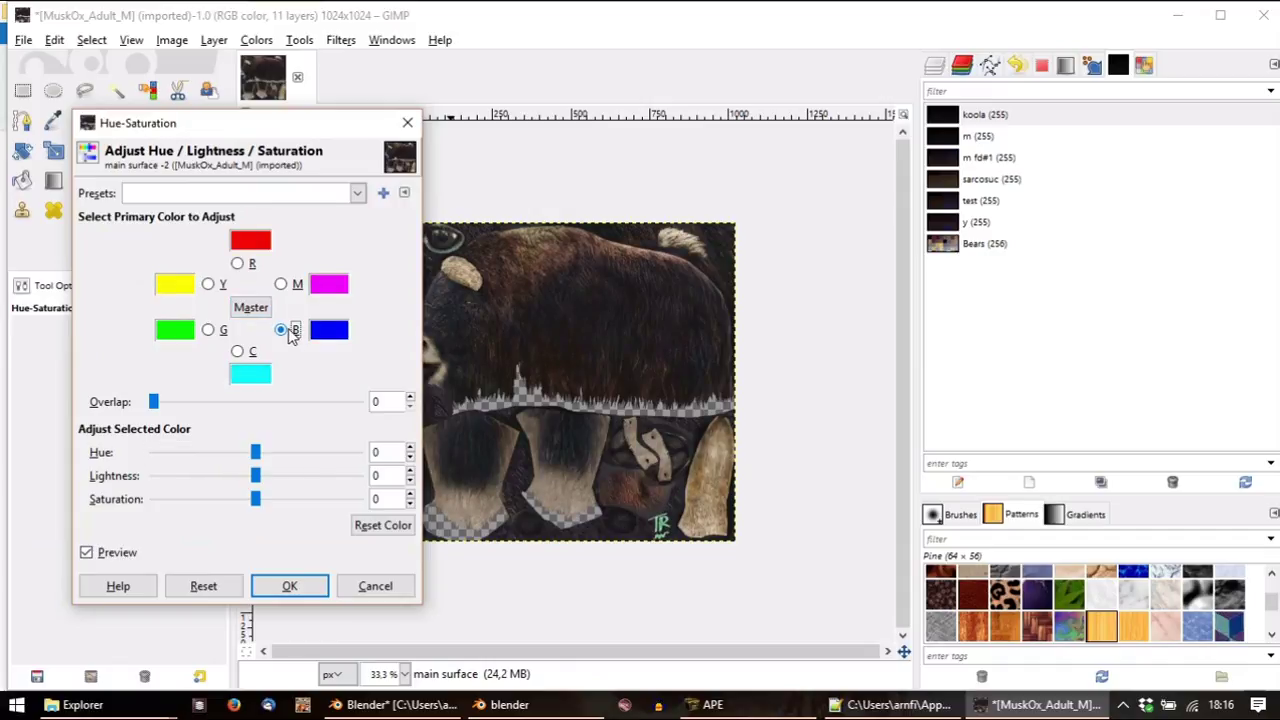
scroll(215, 503, "down", 2)
scroll(465, 497, "up", 2, "ctrl")
scroll(583, 410, "up", 2)
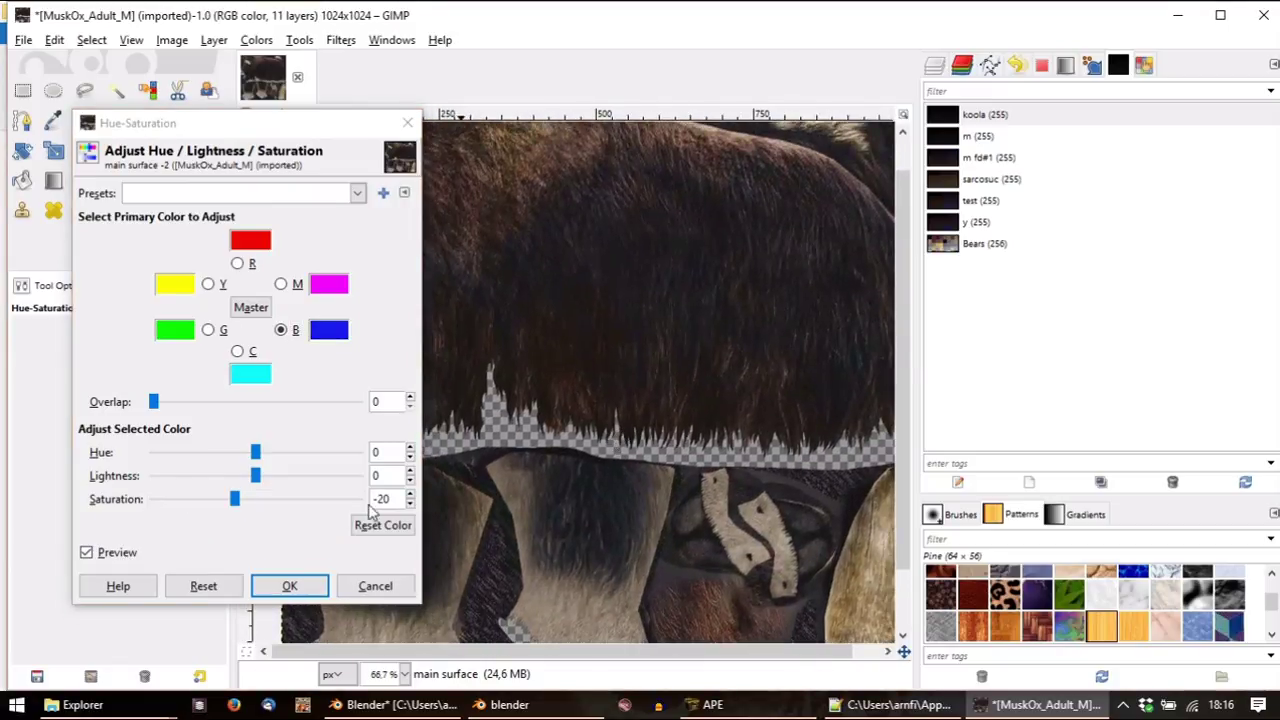
left_click(289, 585)
scroll(556, 464, "down", 3, "ctrl")
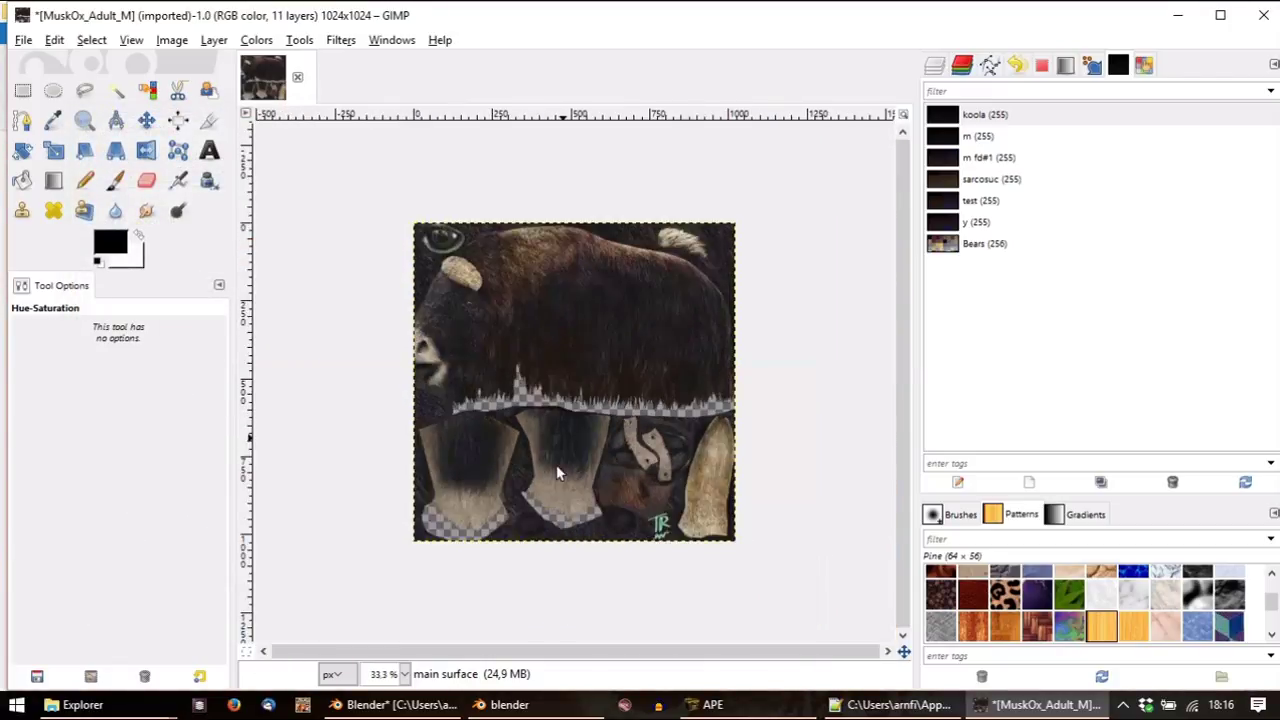
left_click(23, 44)
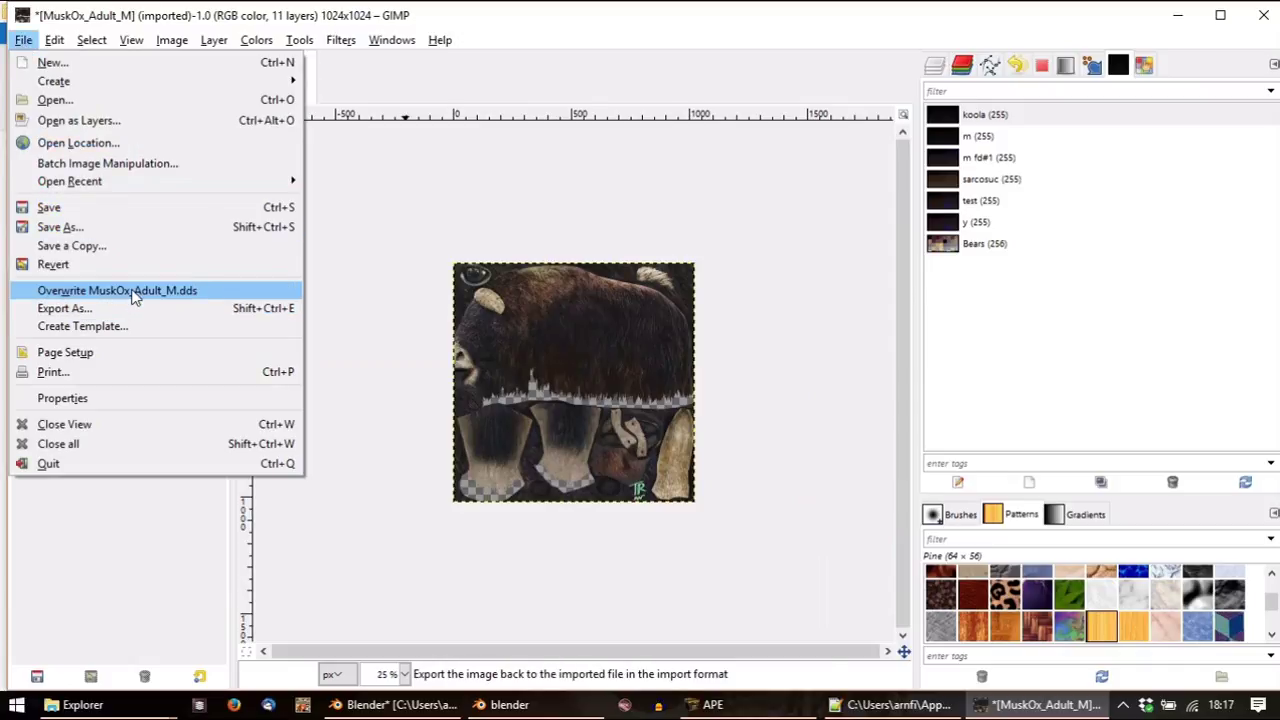
Overwrite MuskOx_Adult_M.dds with the edits and reload the texture image in Blender
left_click(129, 211)
left_click(505, 704)
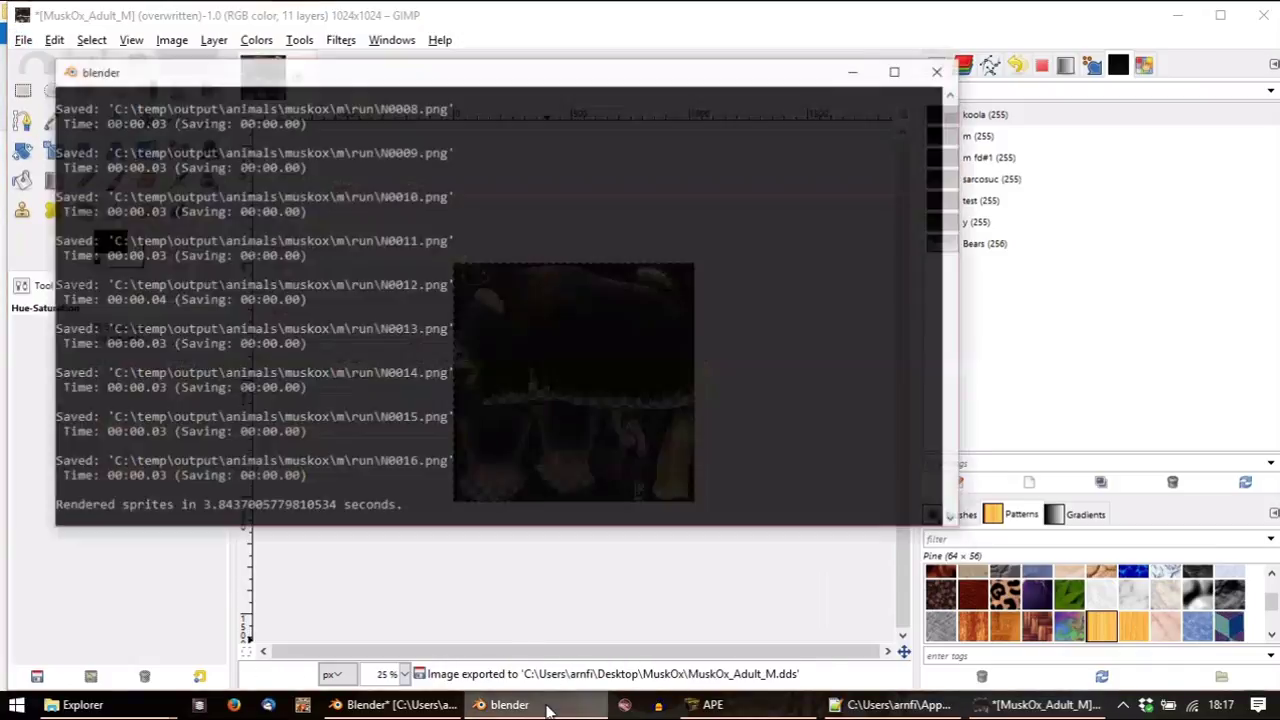
left_click(462, 705)
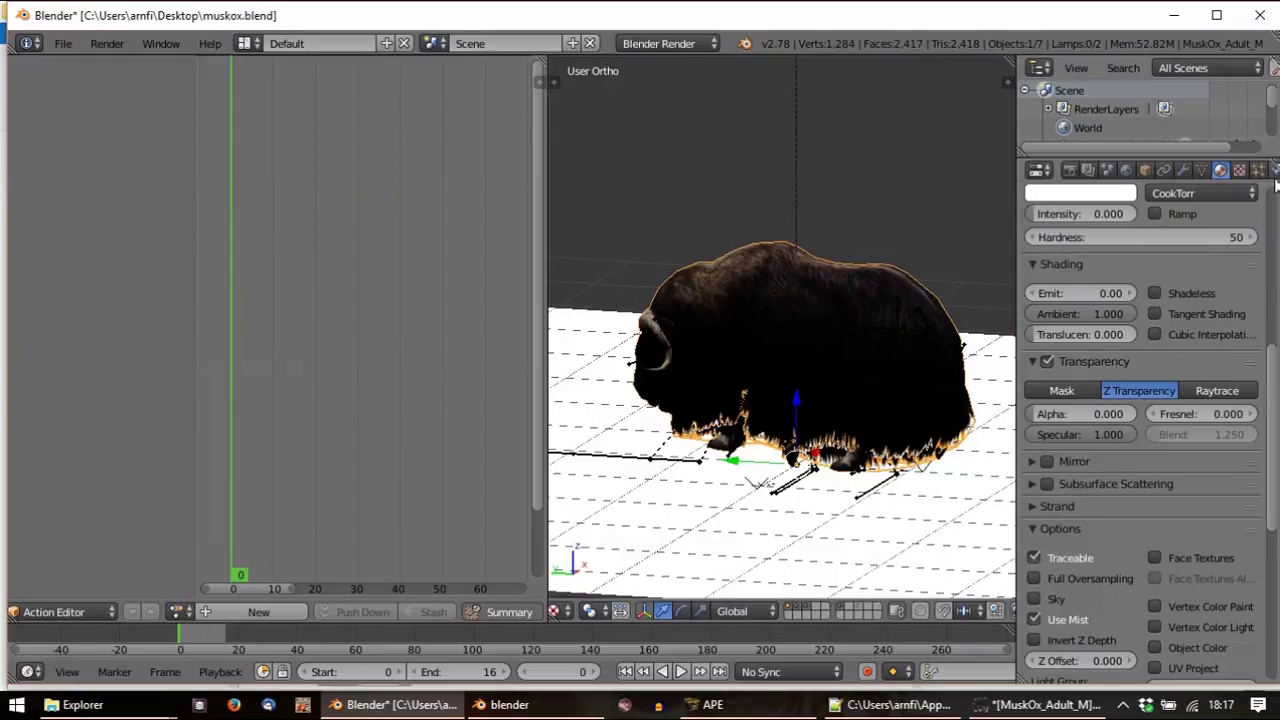
left_click(1240, 172)
scroll(1232, 500, "down", 3)
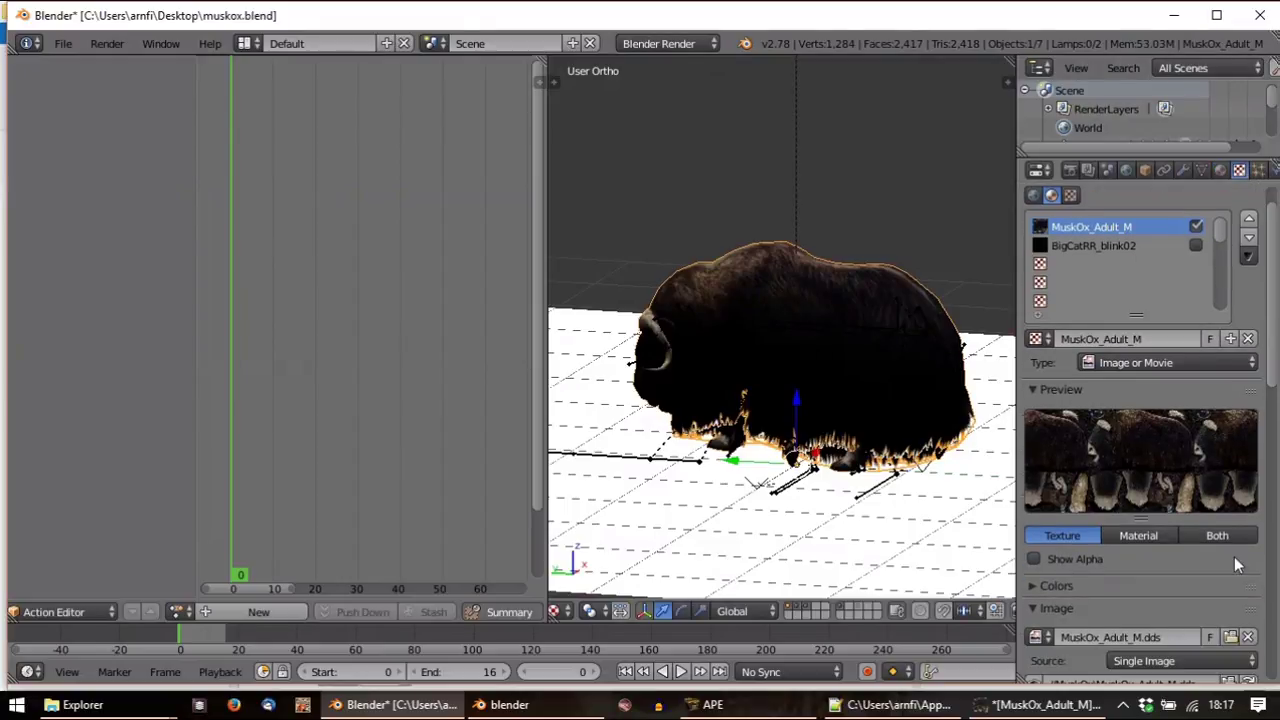
left_click(1250, 650)
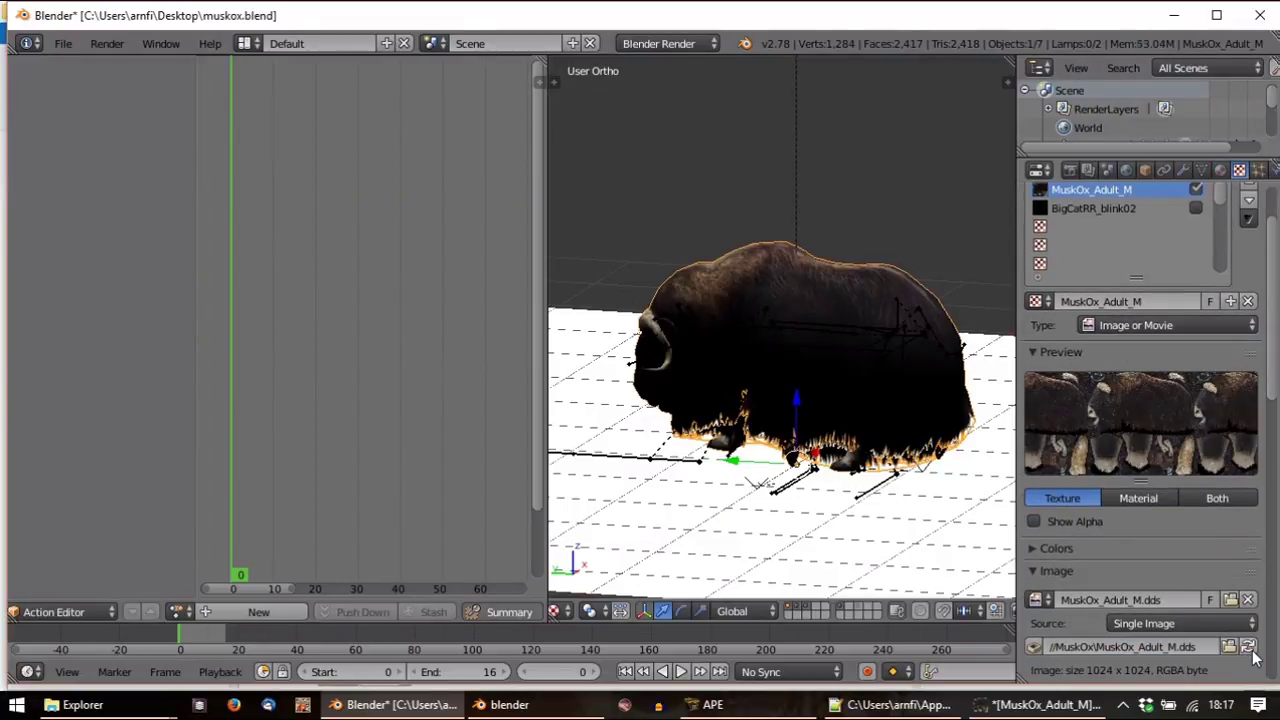
Render a test frame showing the muskox on a green background, then close it
middle_click_drag(757, 303, 801, 321)
key("F12")
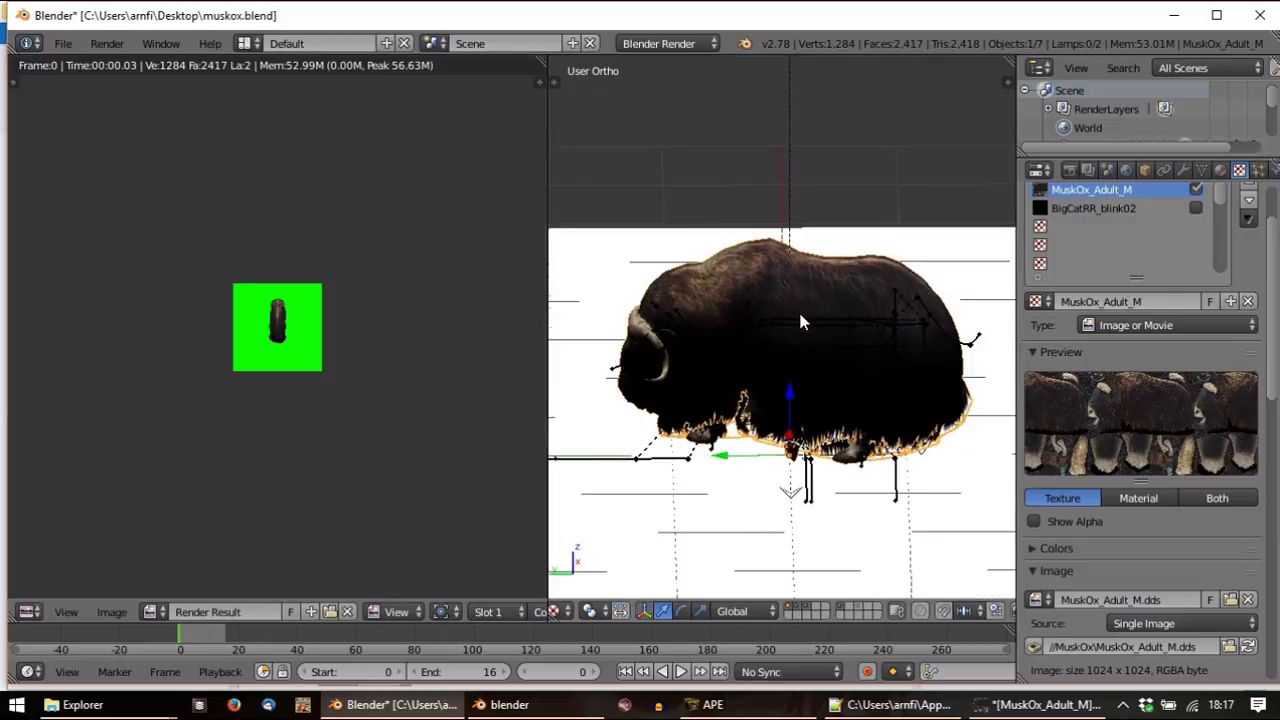
scroll(258, 320, "down", 1)
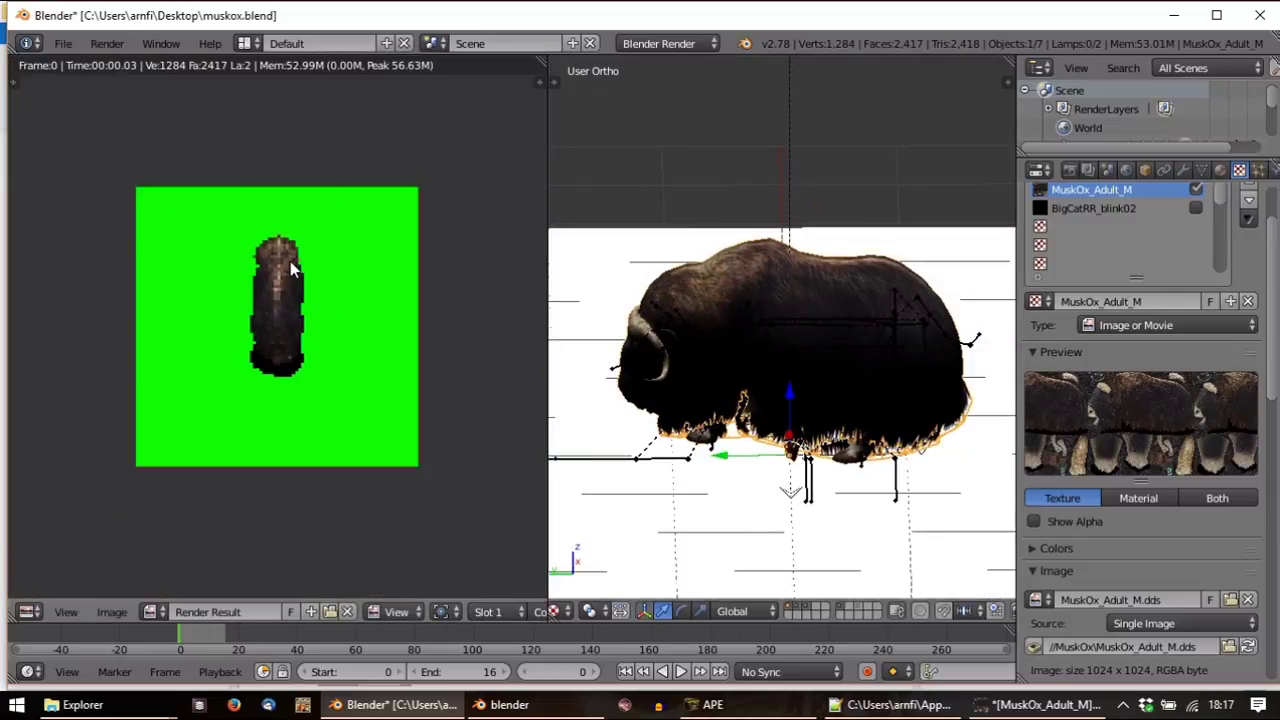
key("Escape")
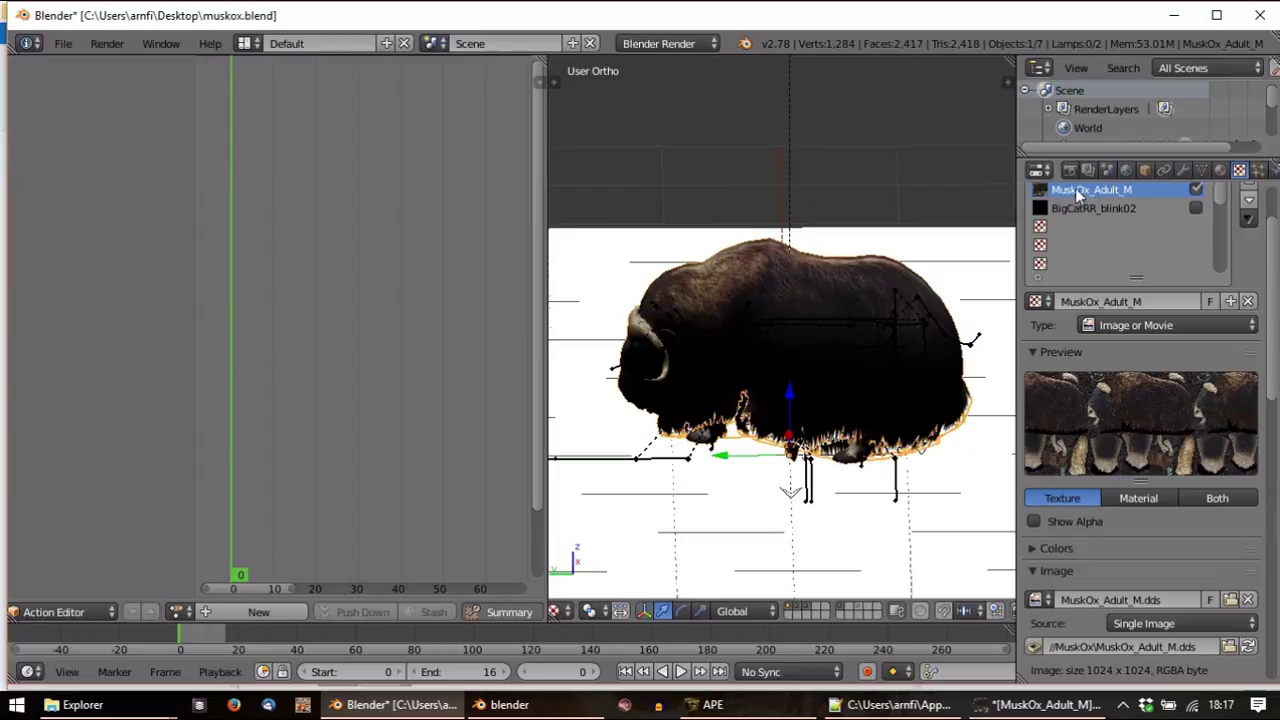
Save the blend file, then play and scrub the 0–30 frame walk action
left_click(79, 47)
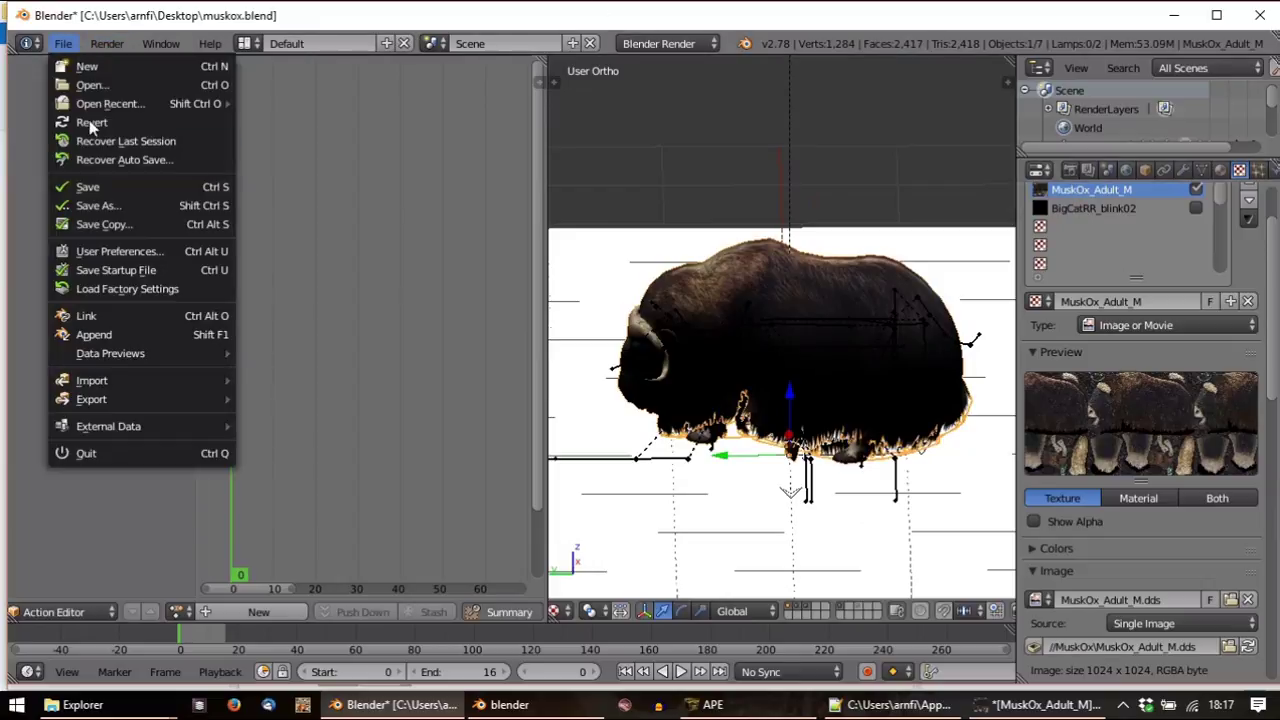
left_click(103, 186)
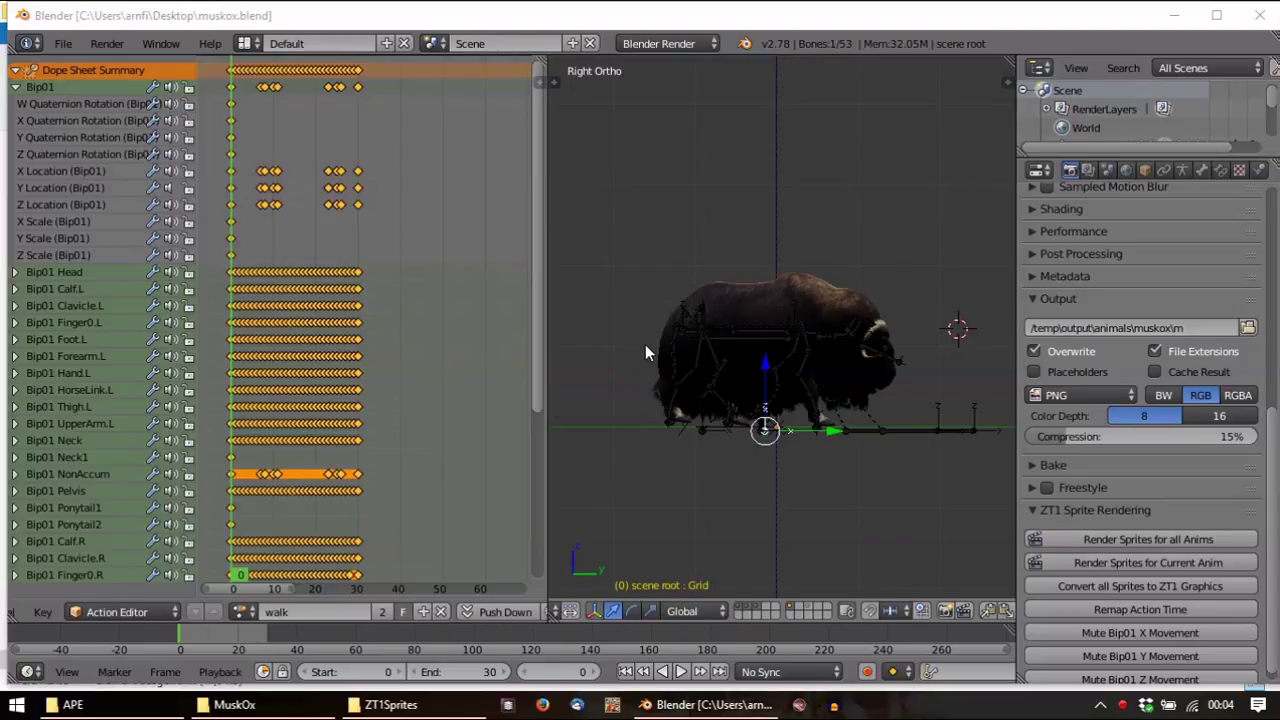
middle_click_drag(683, 375, 740, 411)
scroll(826, 420, "up", 2)
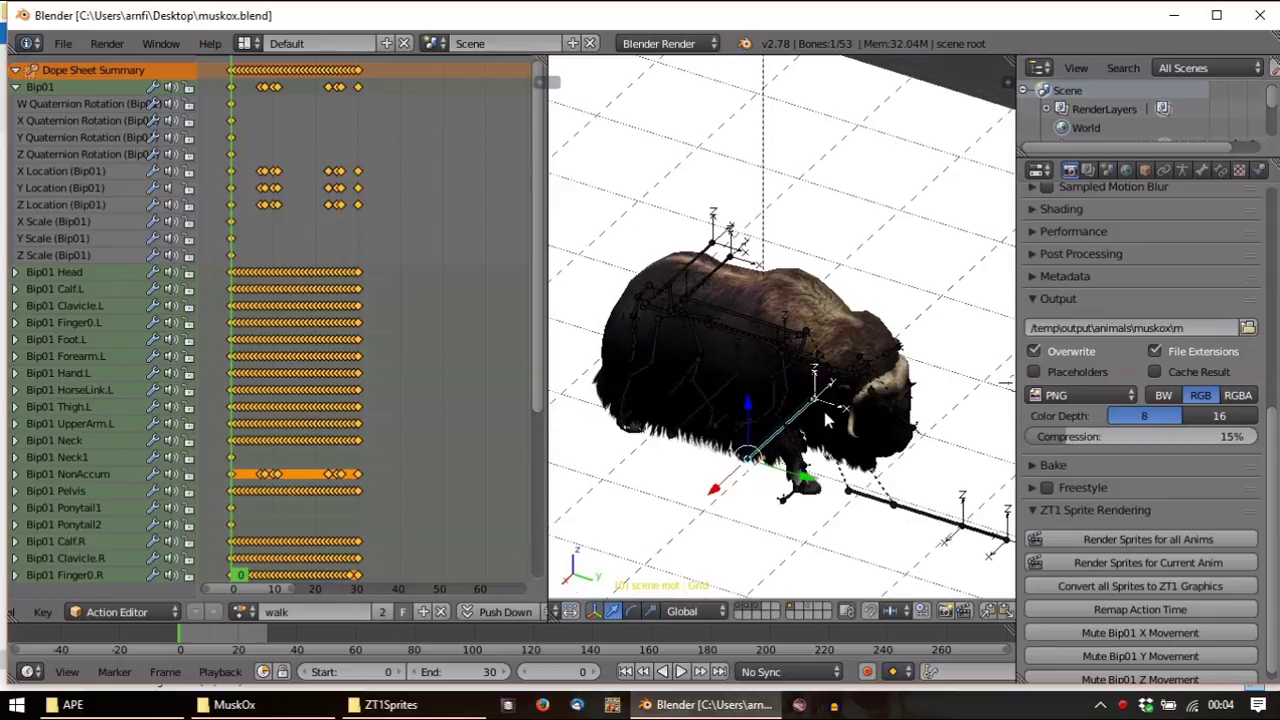
key("alt+a")
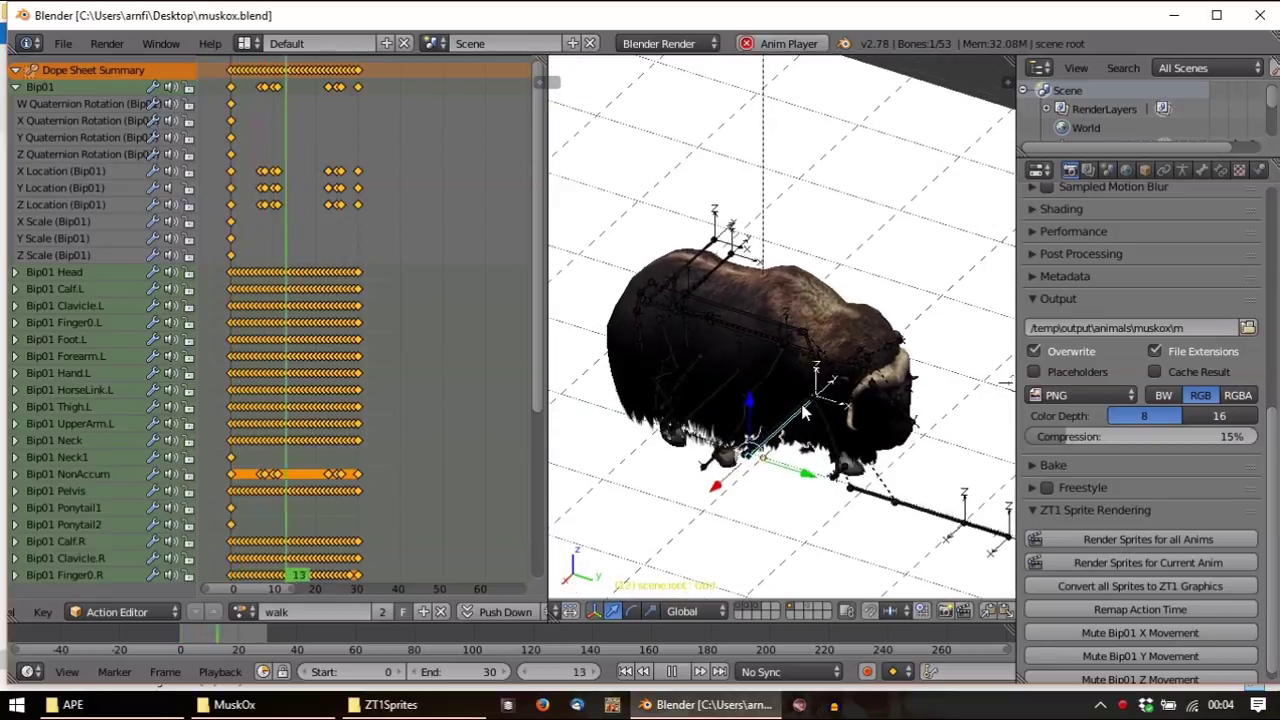
scroll(1221, 280, "up", 8)
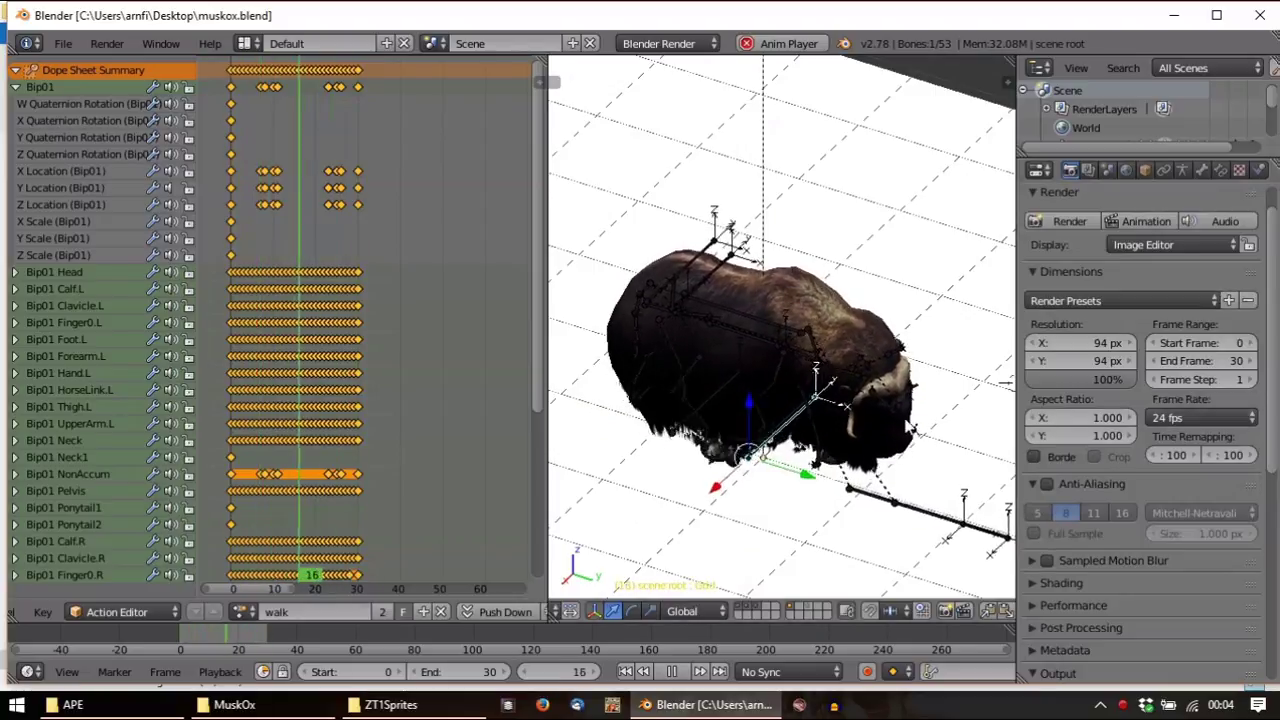
key("Escape")
key("alt+a")
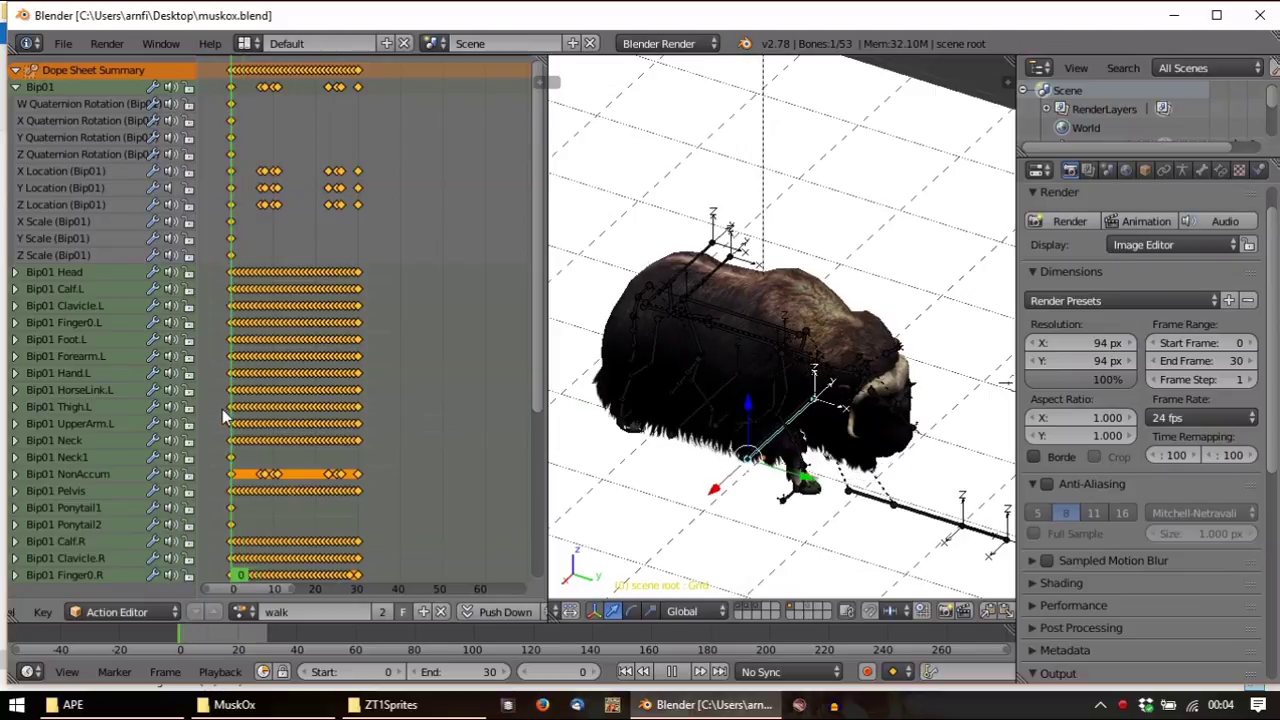
mouse_move(224, 418)
left_mouse_down()
mouse_move(252, 409)
mouse_move(359, 430)
mouse_move(226, 434)
left_mouse_up()
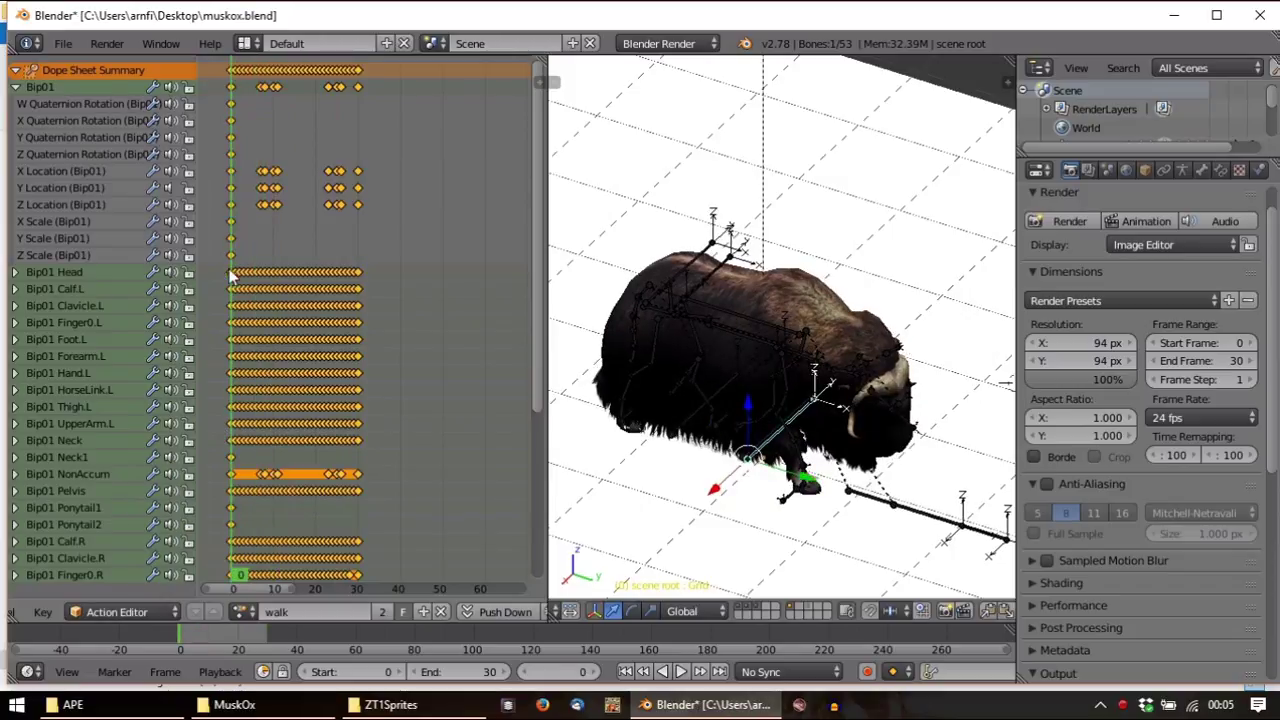
Collapse Bip01 and set Time Remapping to Old 24 and New 12
left_click(16, 87)
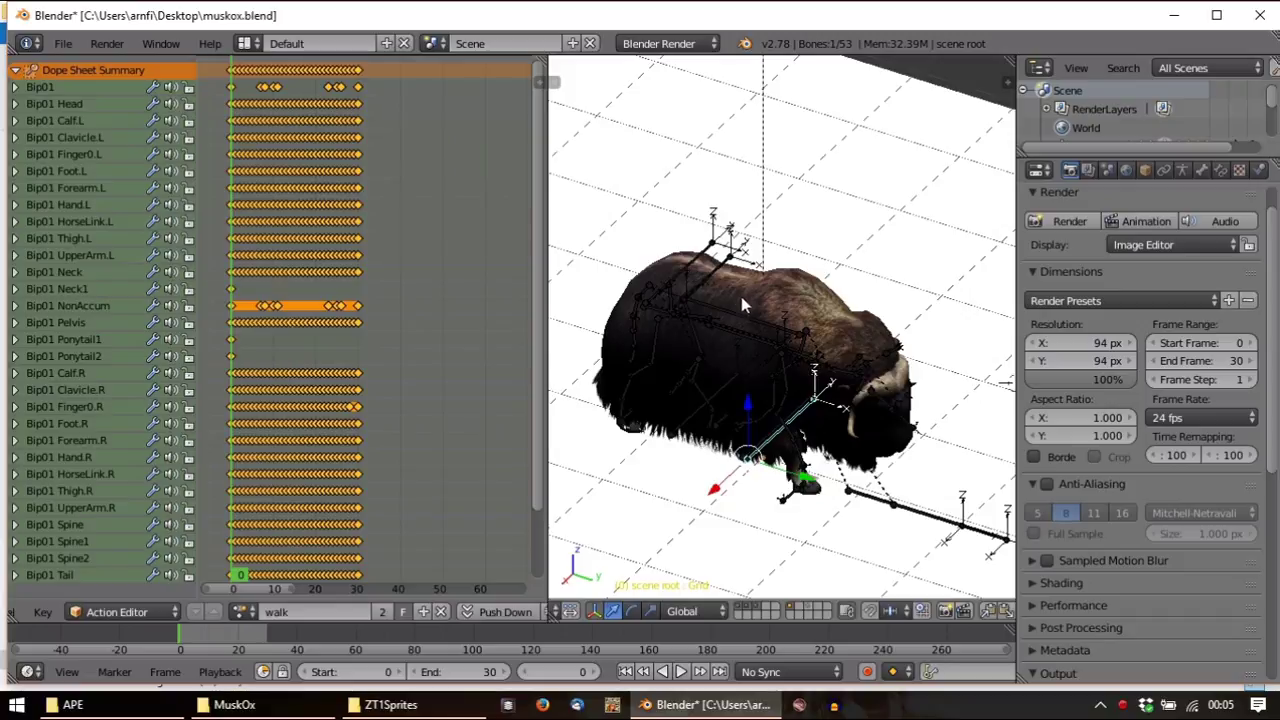
scroll(768, 338, "up", 3)
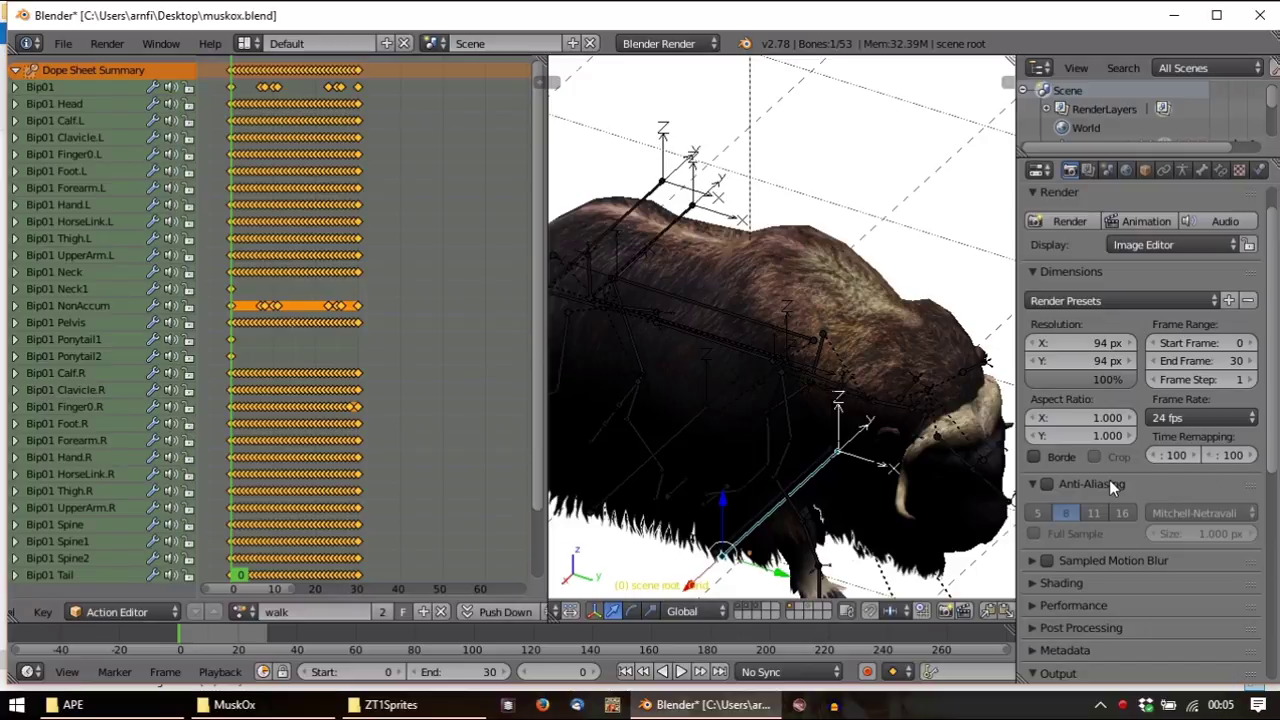
left_click(1176, 456)
key("Return")
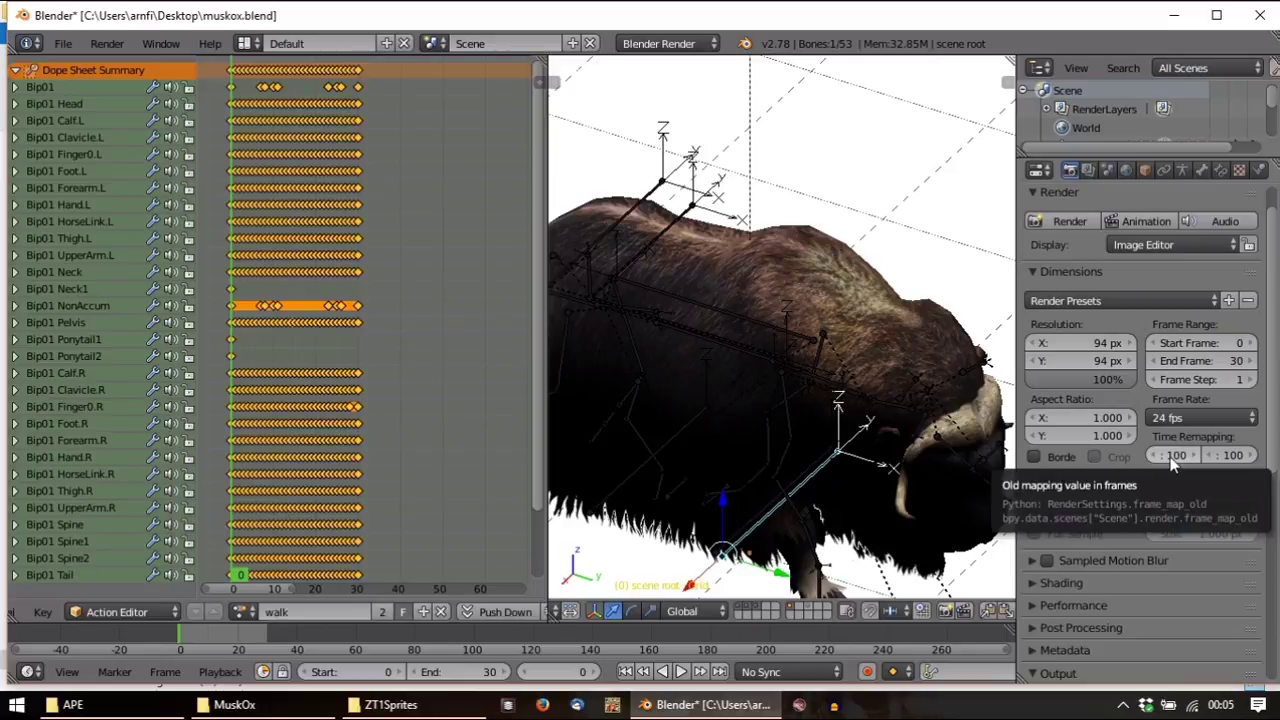
left_click(1173, 457)
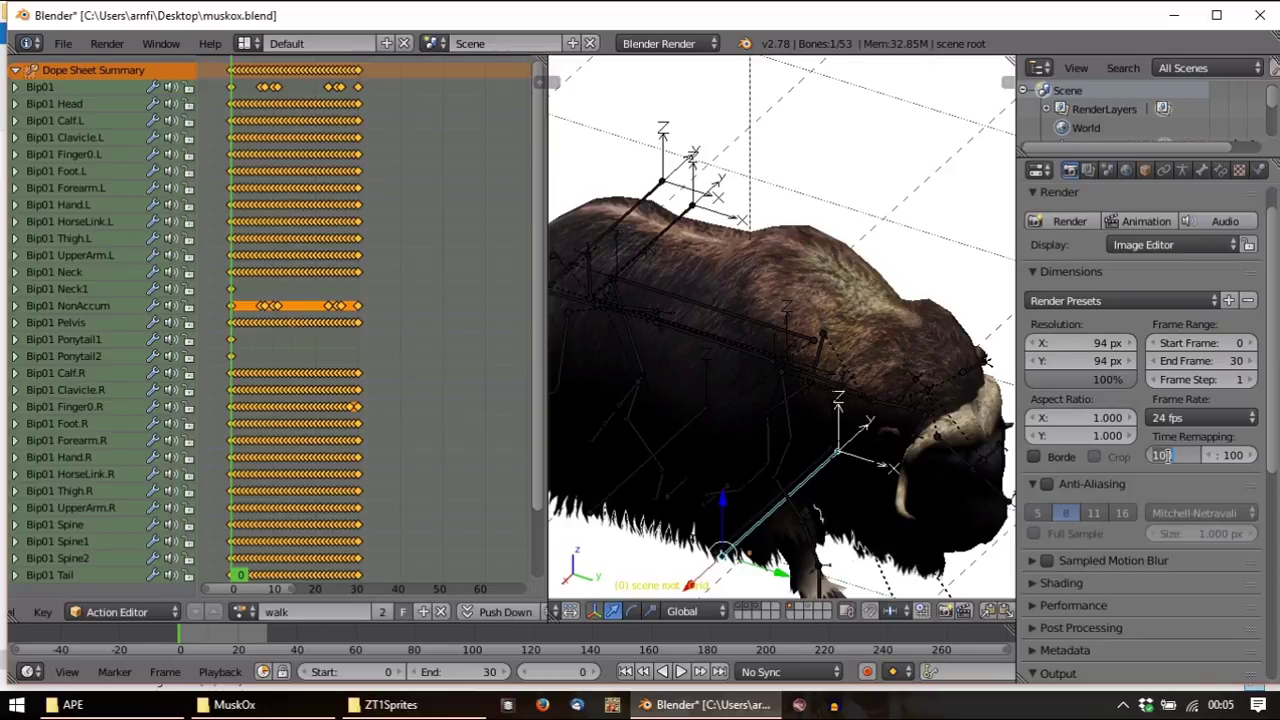
type("24")
key("Return")
left_click(1218, 457)
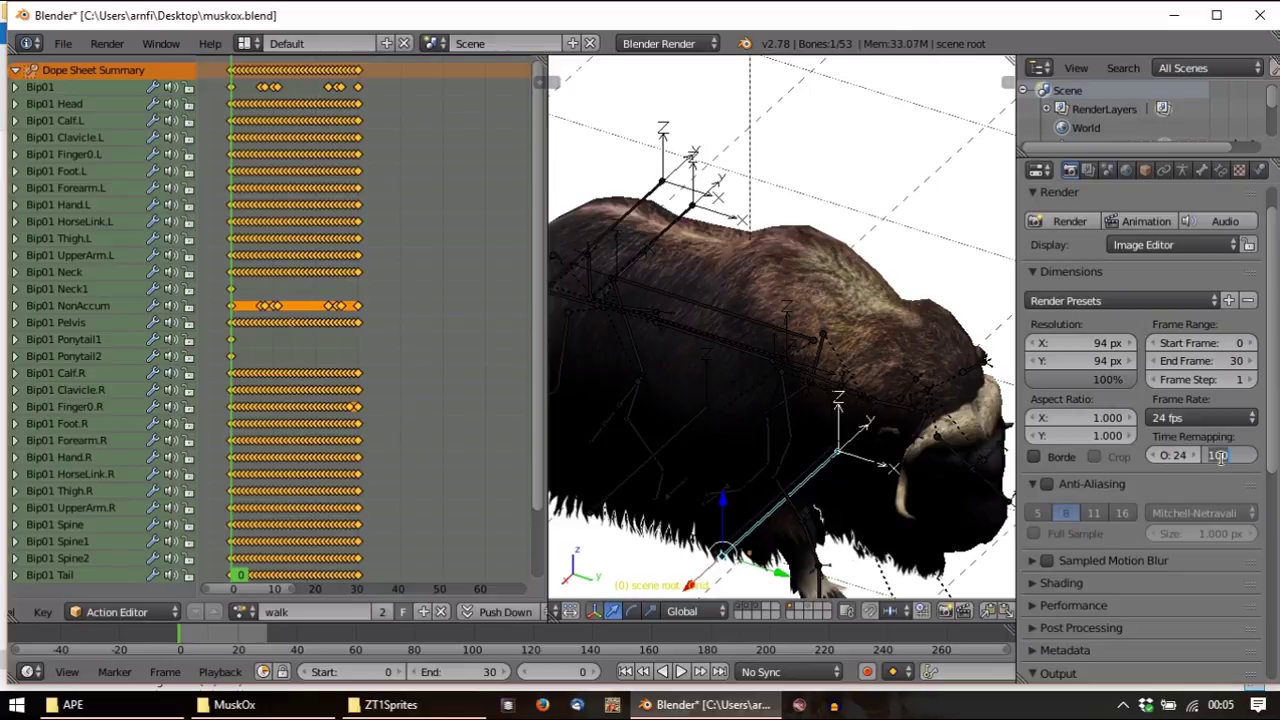
type("12")
key("Return")
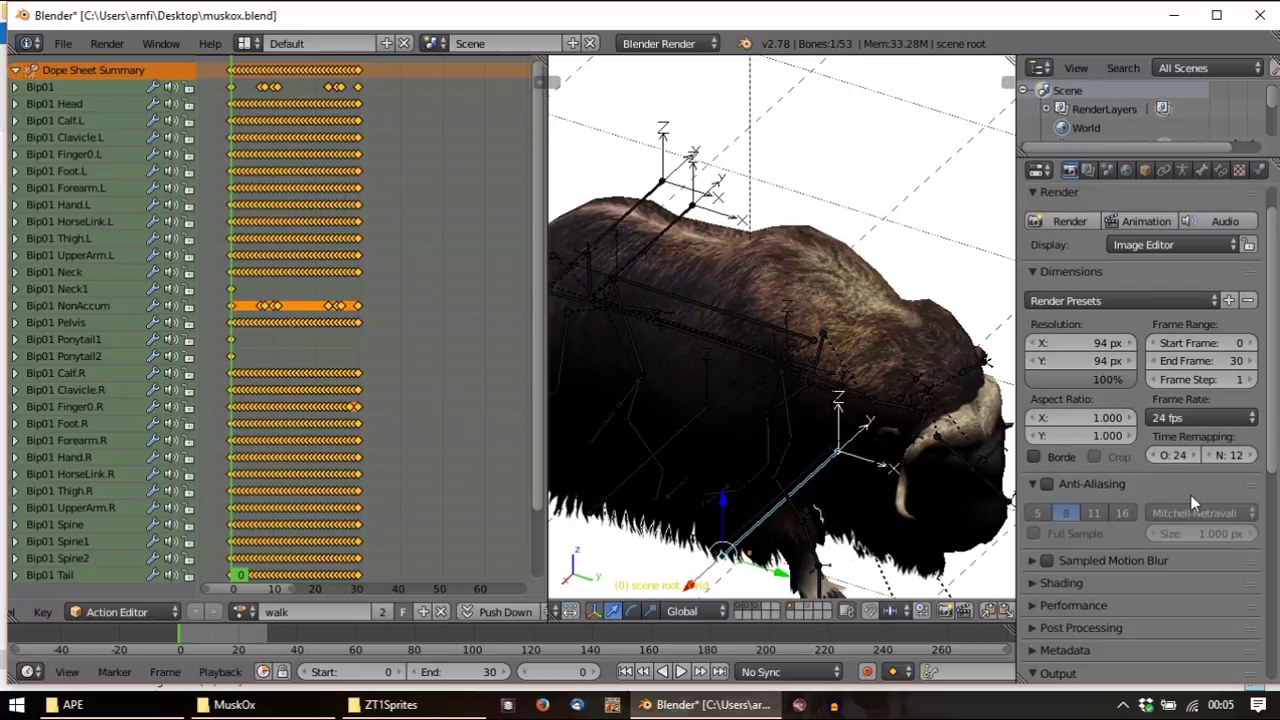
scroll(1190, 502, "down", 6)
scroll(1191, 510, "down", 3)
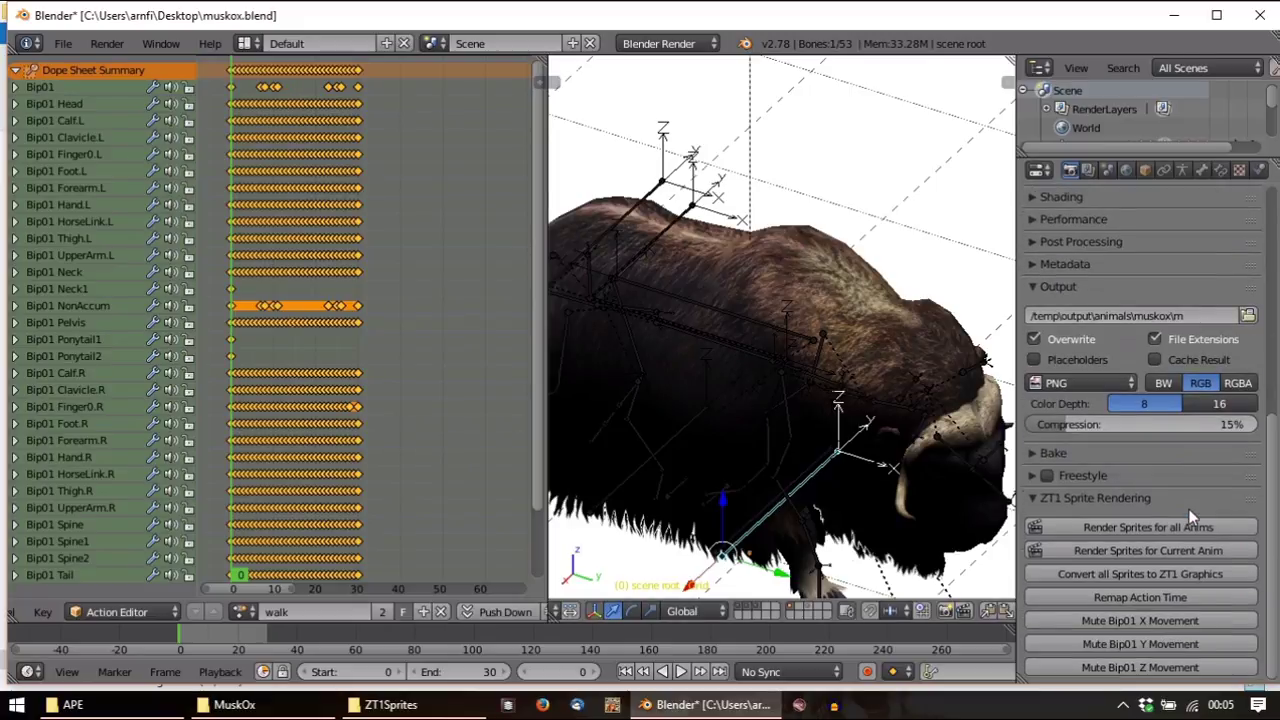
Run Remap Action Time, then confirm 12 fps and remapping 100:100 under Dimensions
left_click(1165, 597)
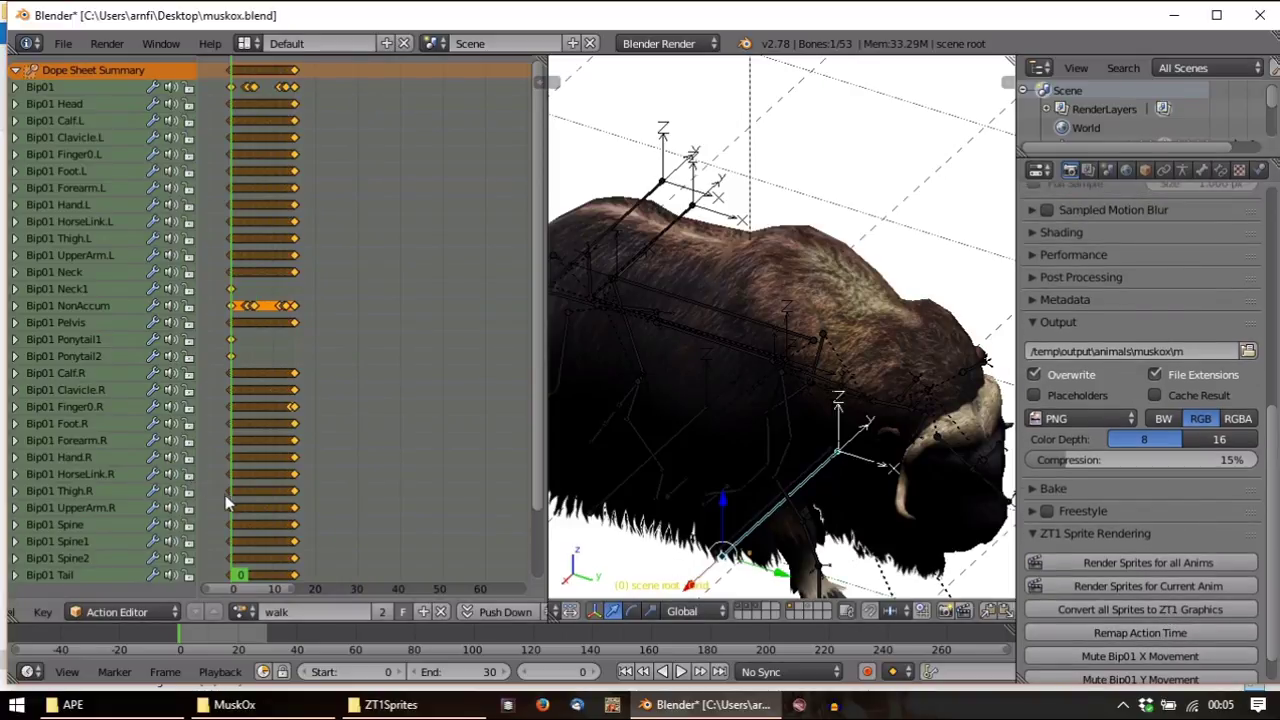
scroll(1192, 351, "up", 8)
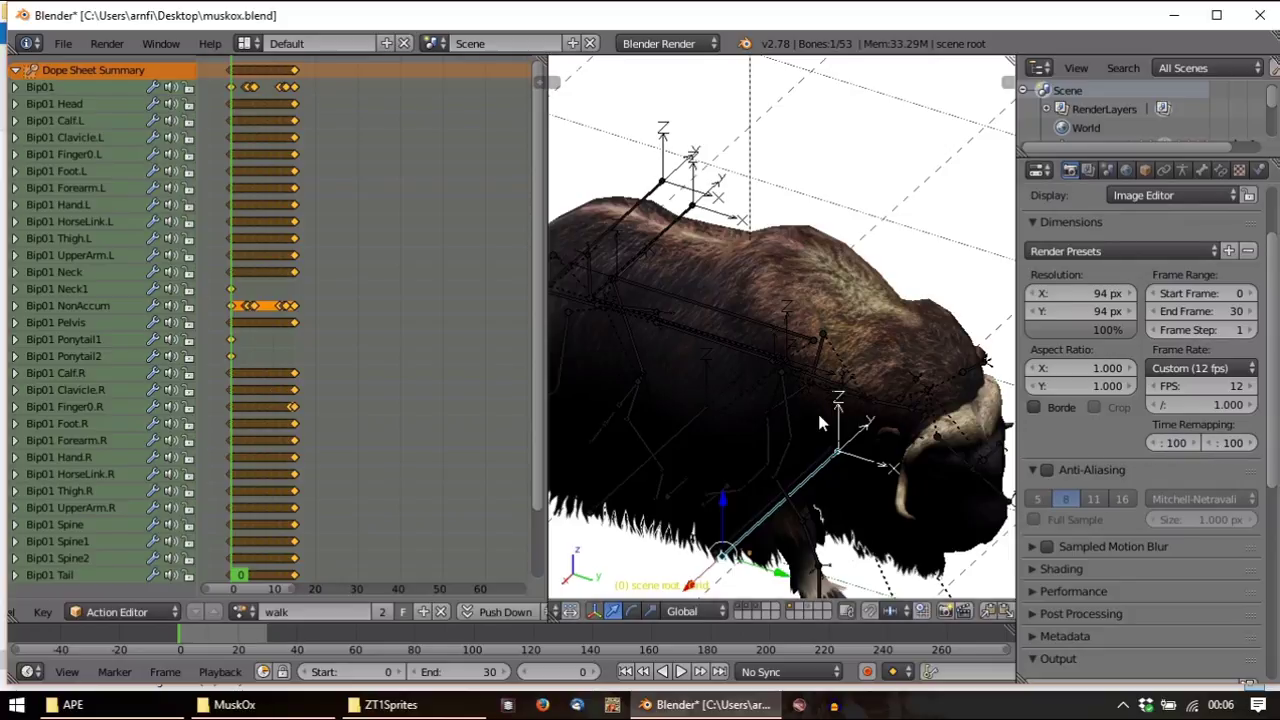
scroll(817, 412, "down", 3)
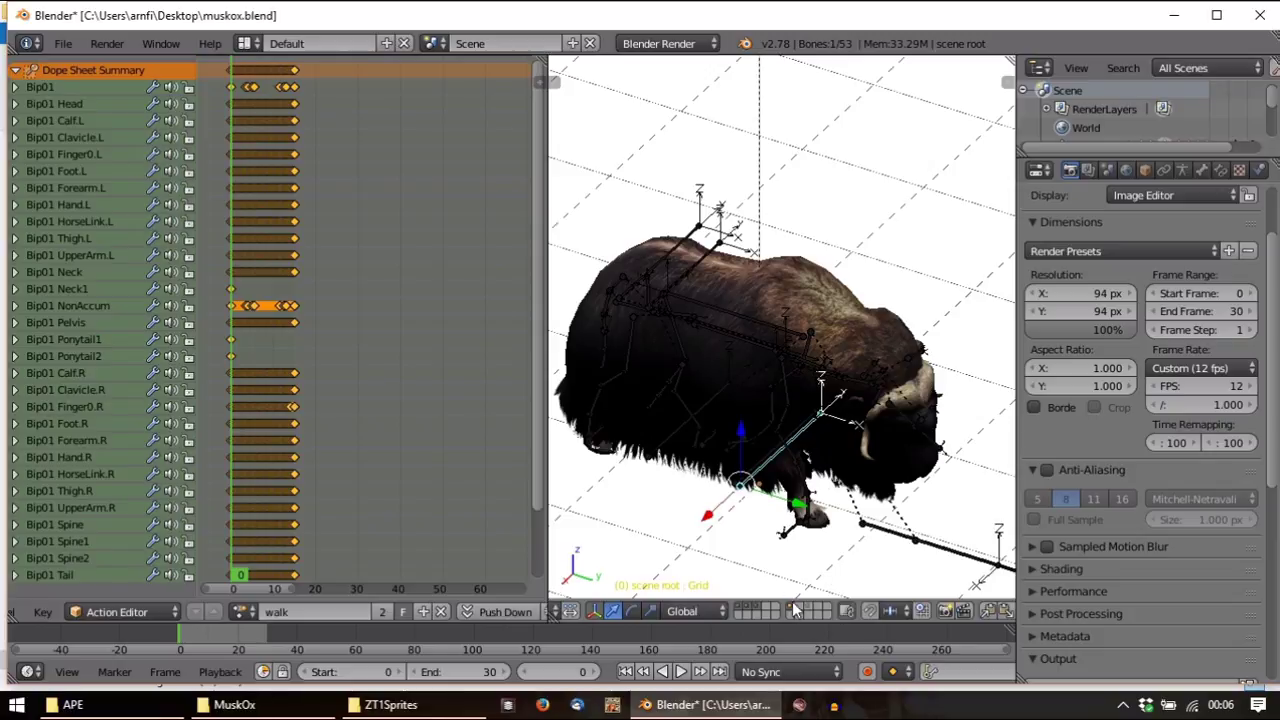
Hide the armature bones and play the 12 fps walk cycle from a low side angle
left_click(743, 606)
key("alt+a")
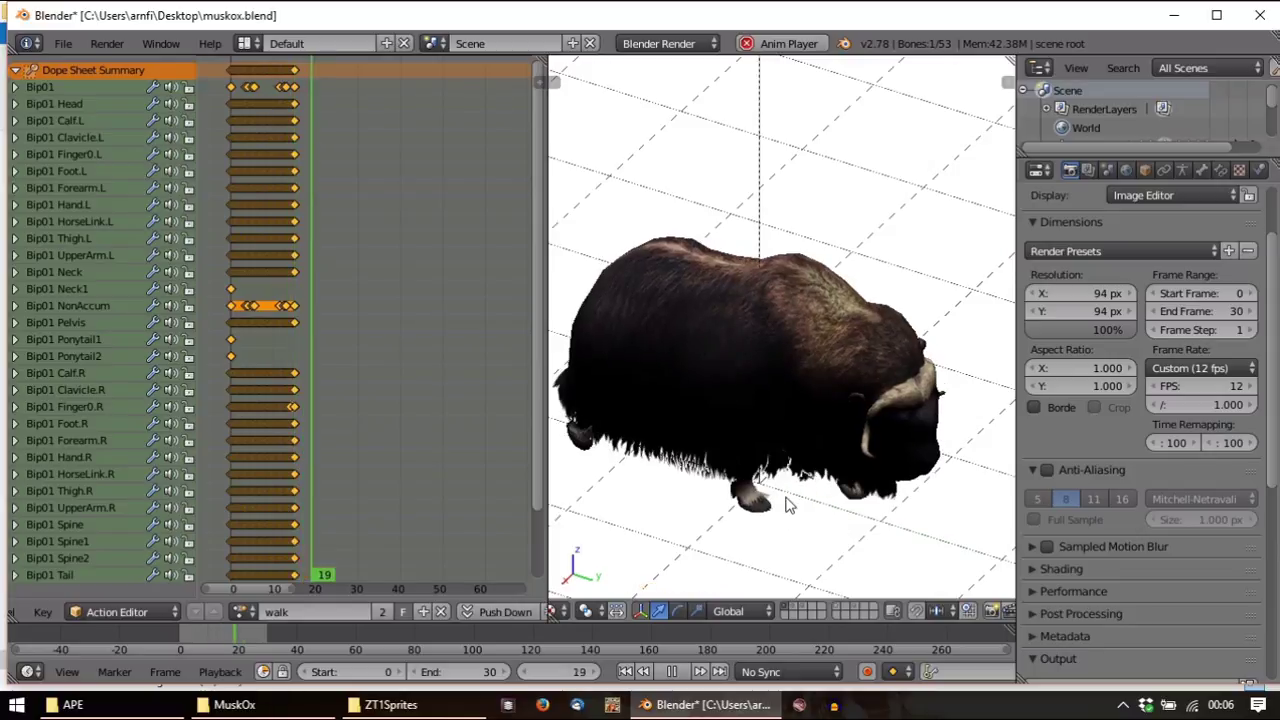
middle_click_drag(787, 507, 865, 430)
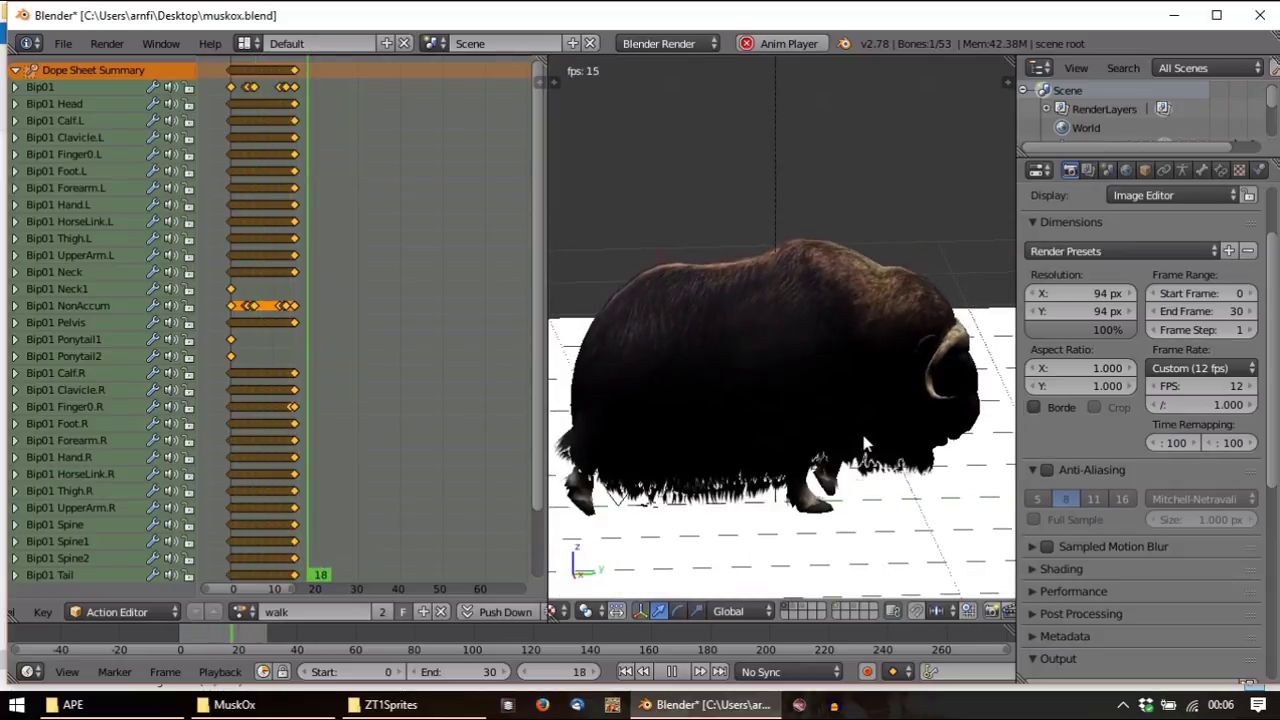
scroll(865, 445, "down", 5)
scroll(863, 445, "down", 5)
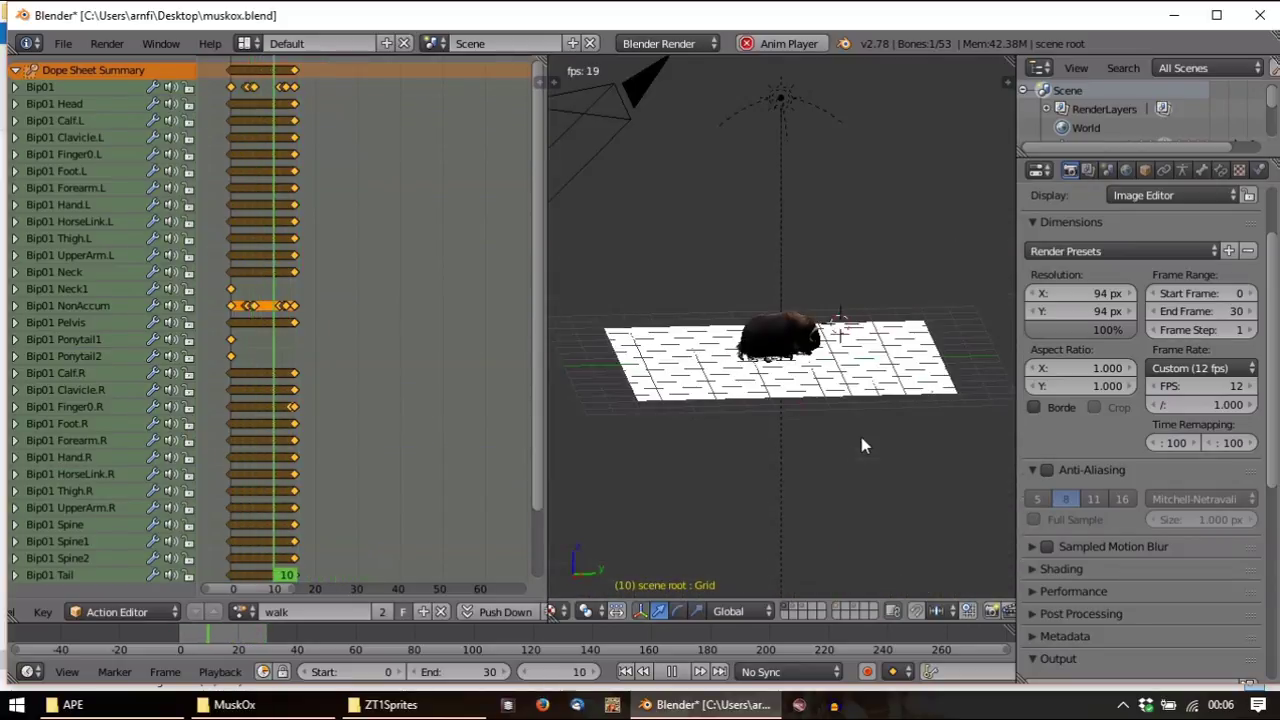
scroll(861, 437, "up", 5)
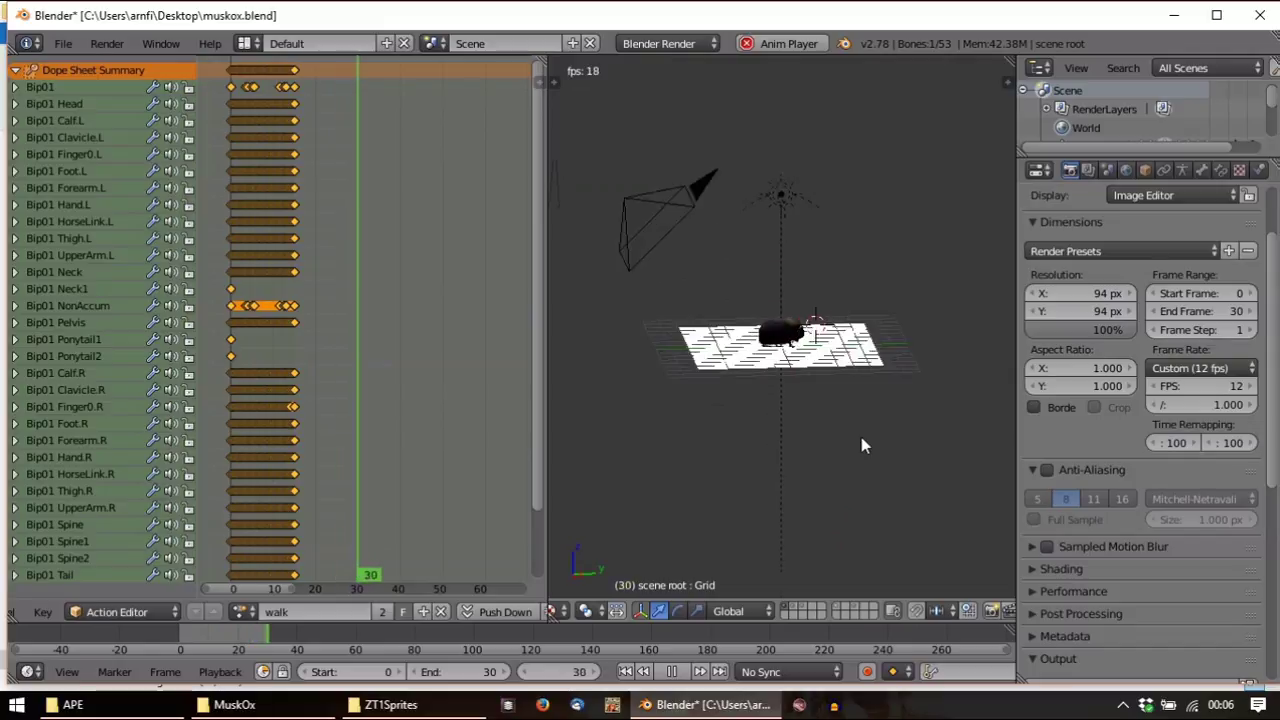
key("Escape")
Play the walk animation through the scene camera, viewing it from above, then stop
middle_click_drag(810, 410, 778, 420)
key("KP_0")
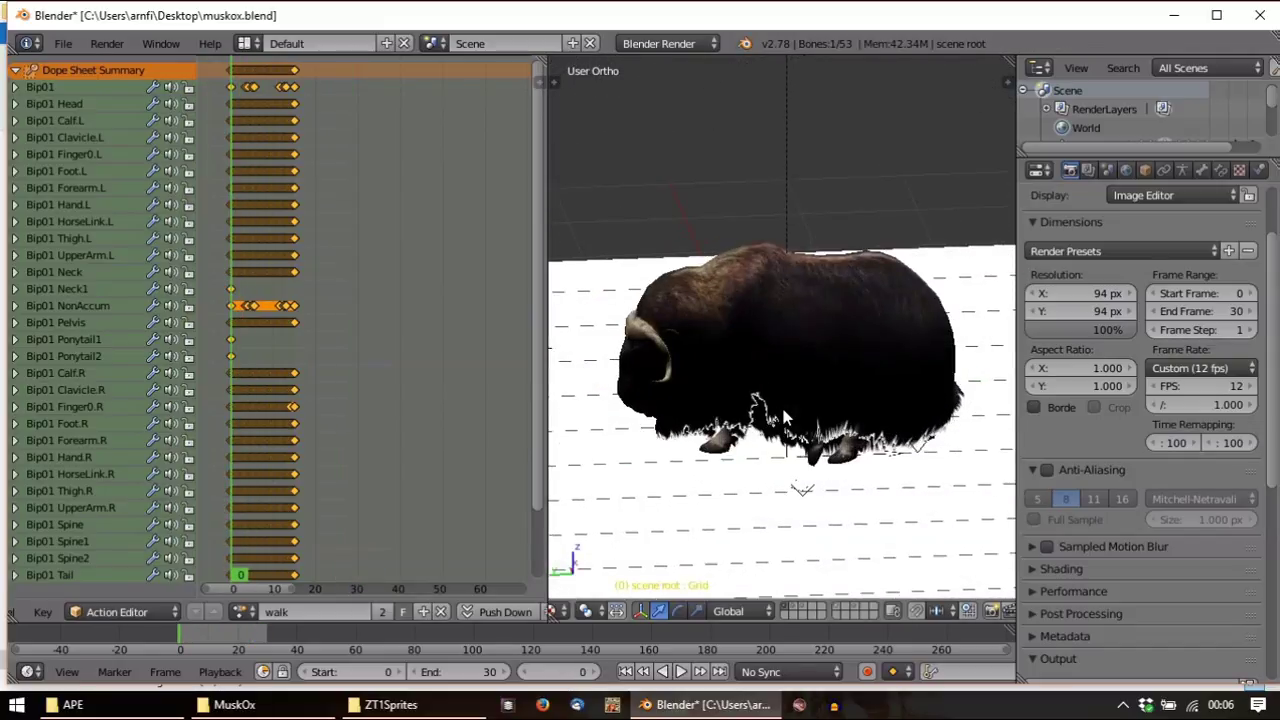
key("alt+a")
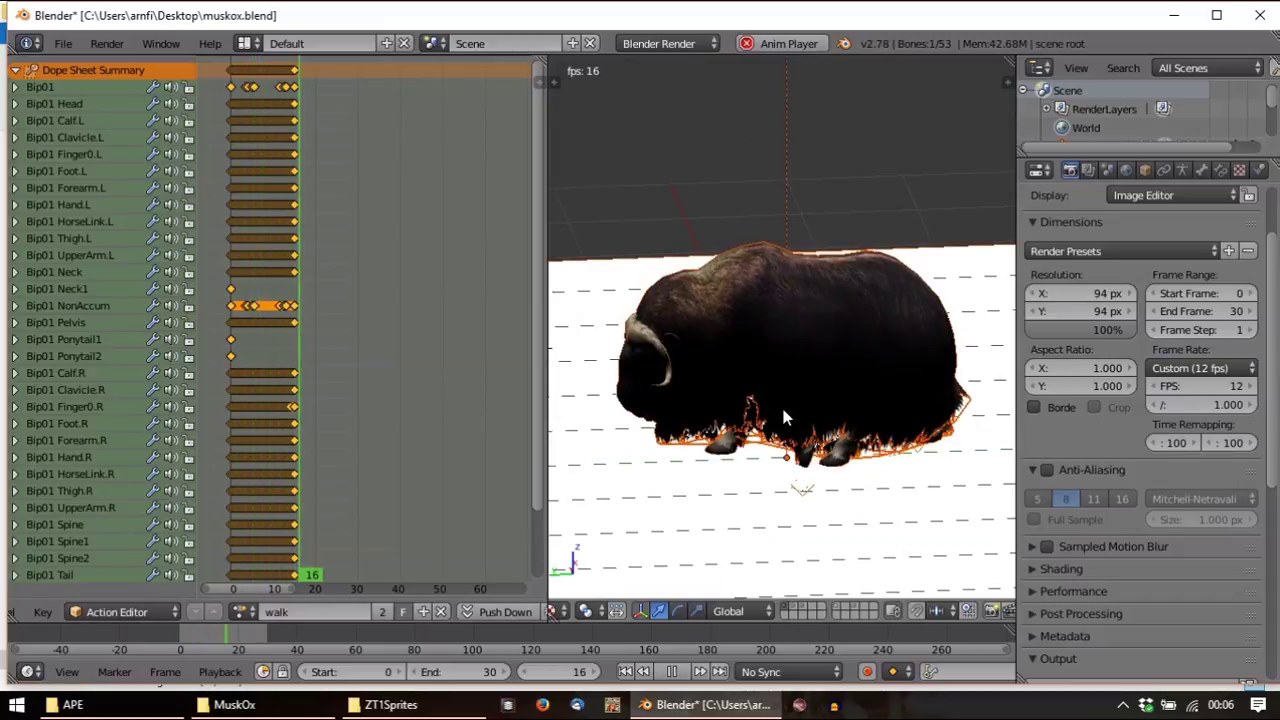
middle_click_drag(781, 404, 809, 287)
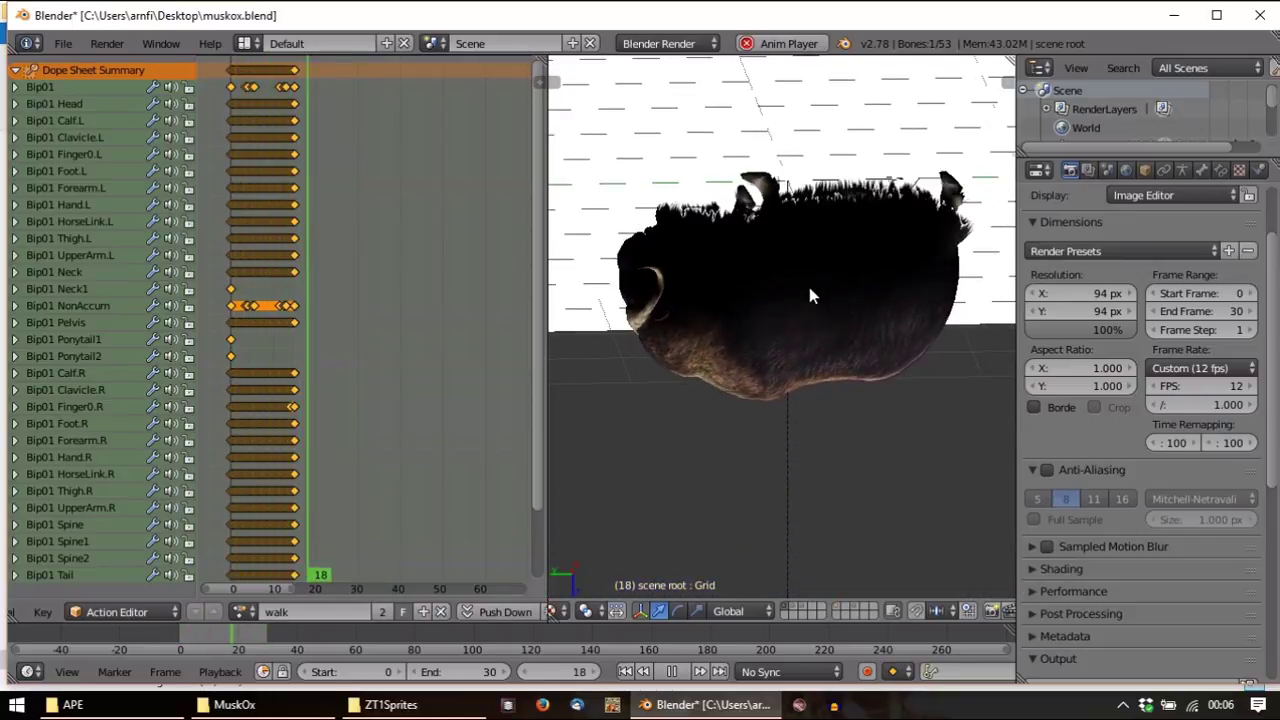
middle_click_drag(834, 409, 814, 209)
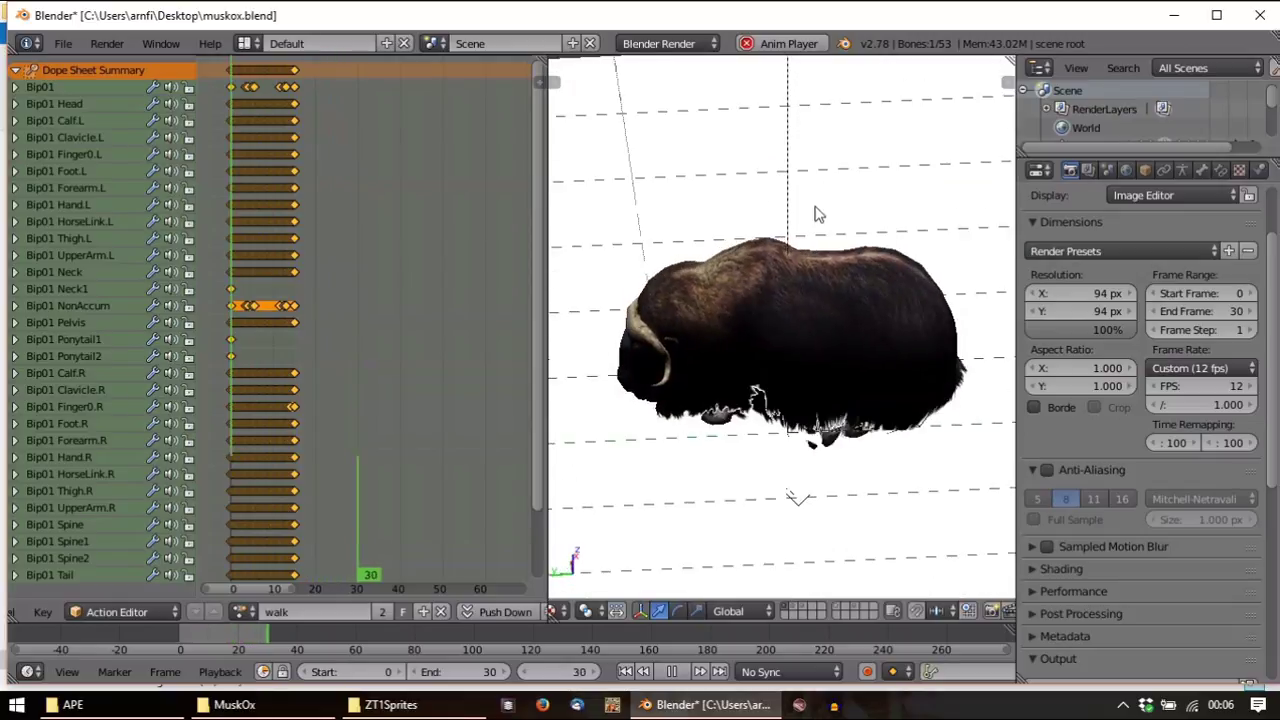
middle_click_drag(853, 446, 876, 406)
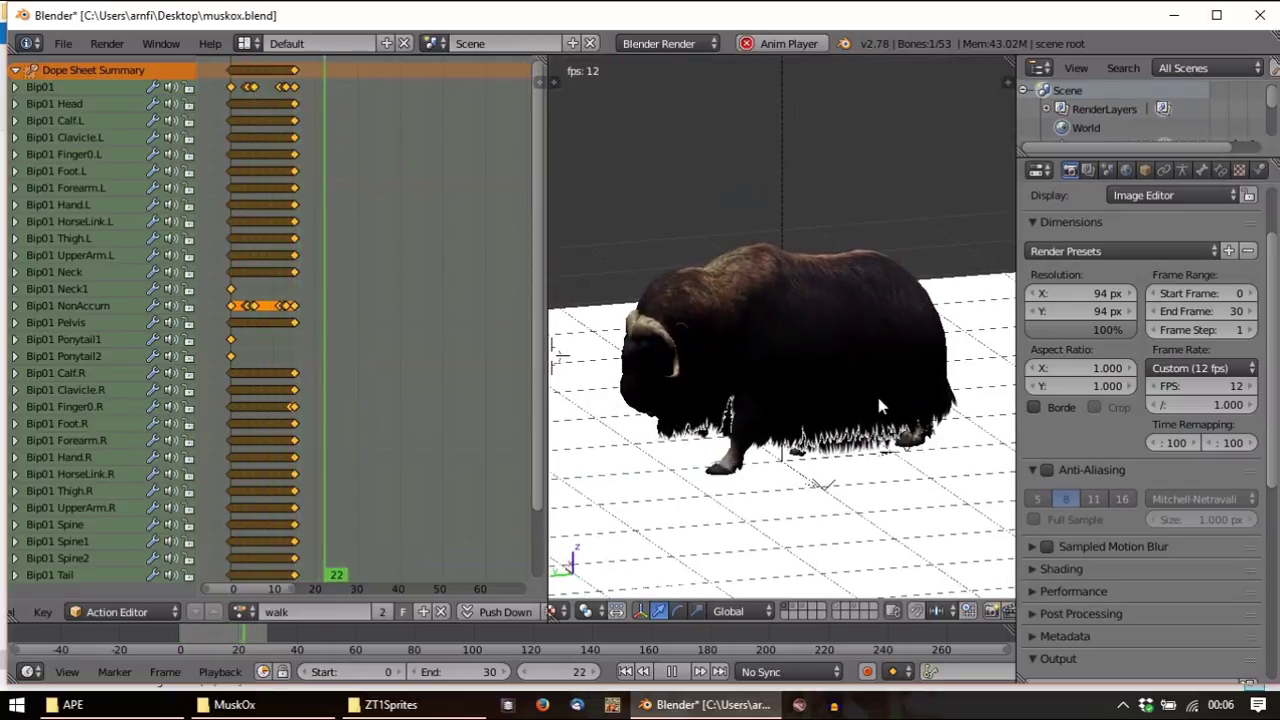
key("Escape")
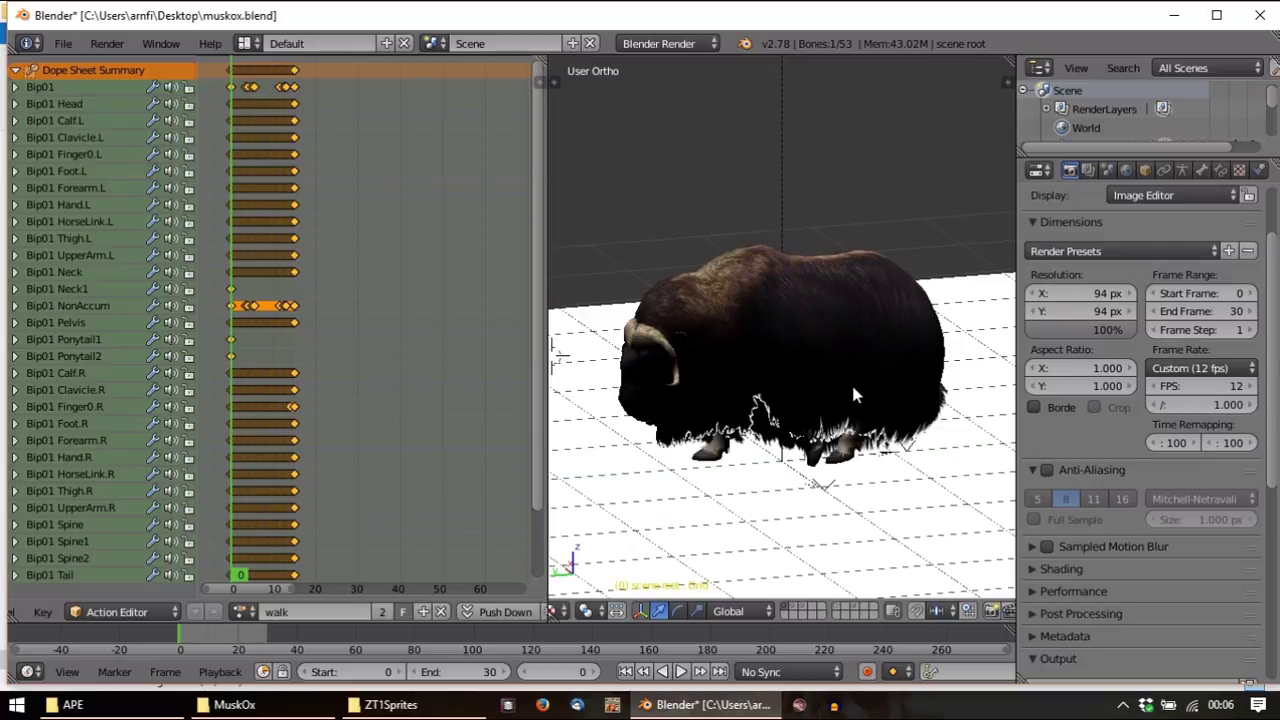
Preview the walk cycle in Right Ortho view and return to frame 0
middle_click_drag(853, 388, 896, 367)
key("KP_3")
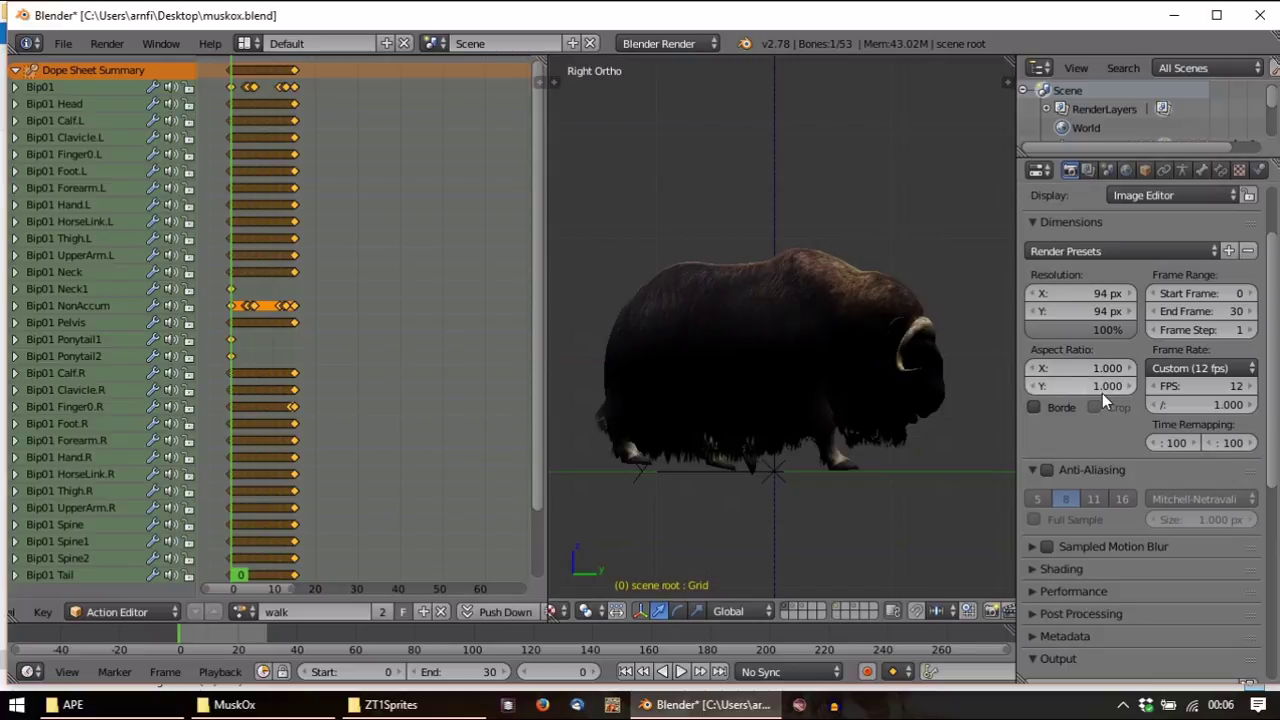
key("alt+a")
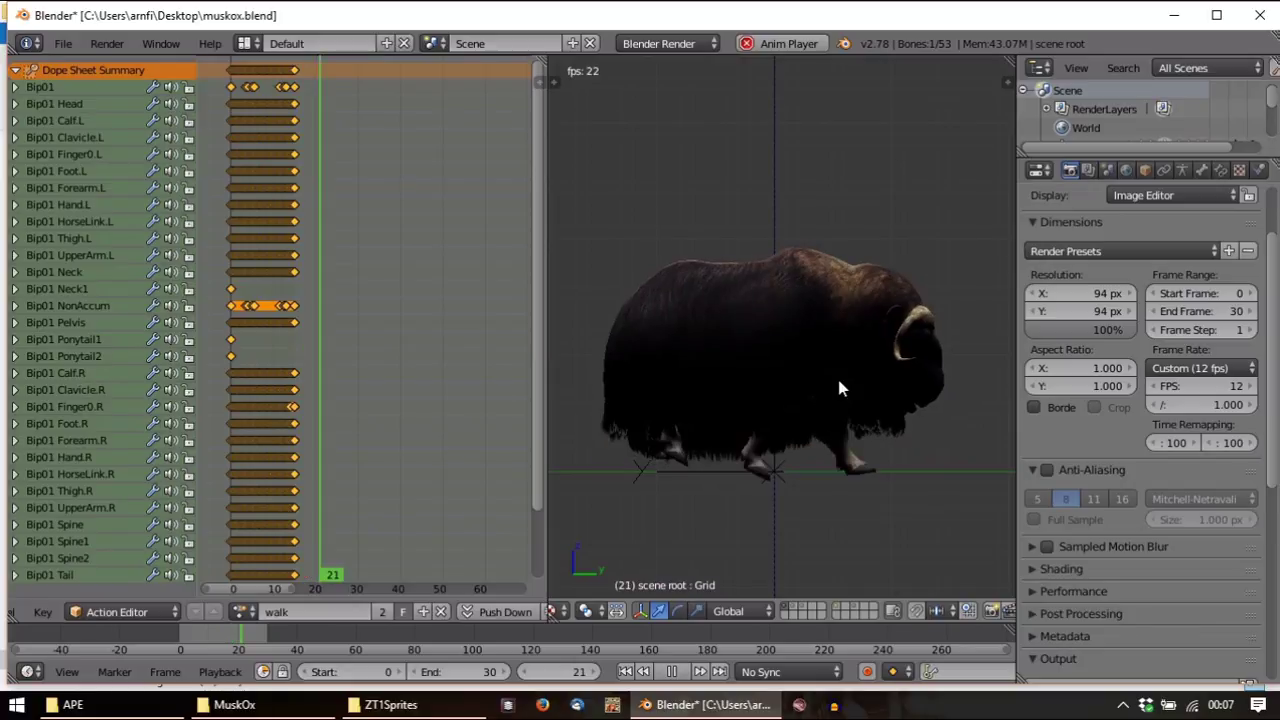
key("Escape")
scroll(1262, 449, "down", 5)
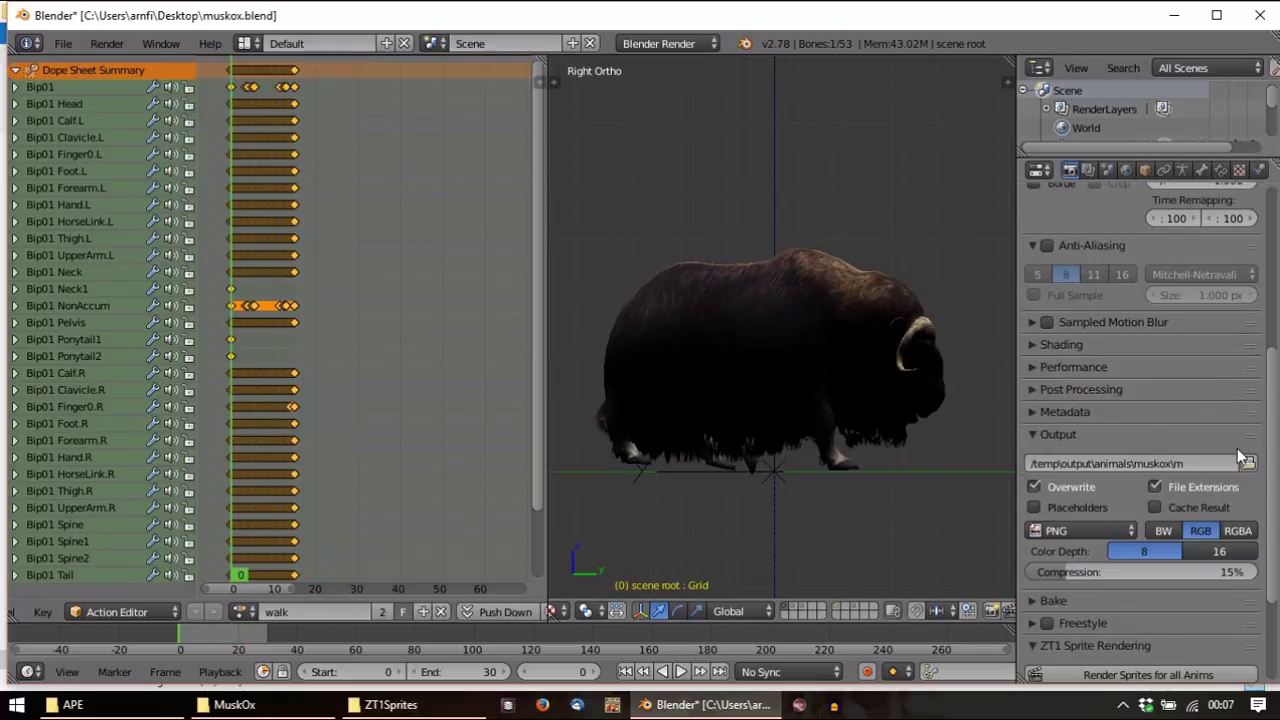
Select the muskox mesh, leaving it in place after a cancelled move
scroll(1240, 457, "down", 5)
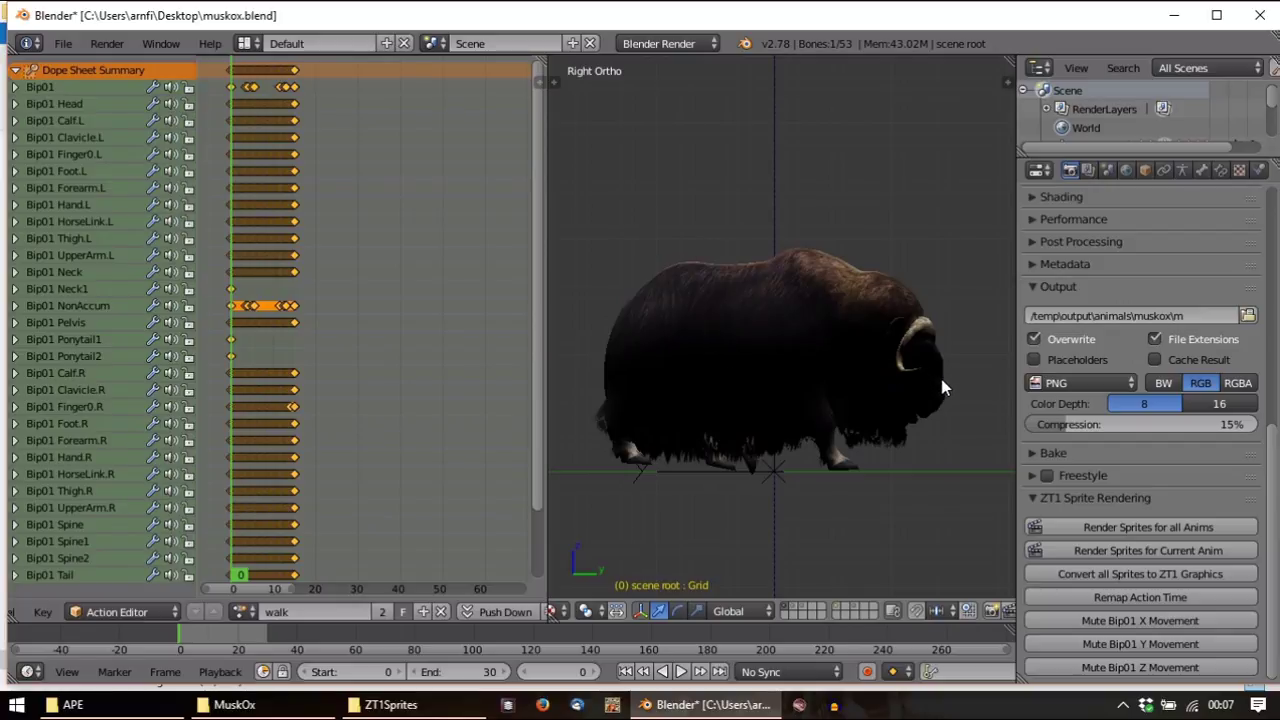
right_click(789, 388)
key("g")
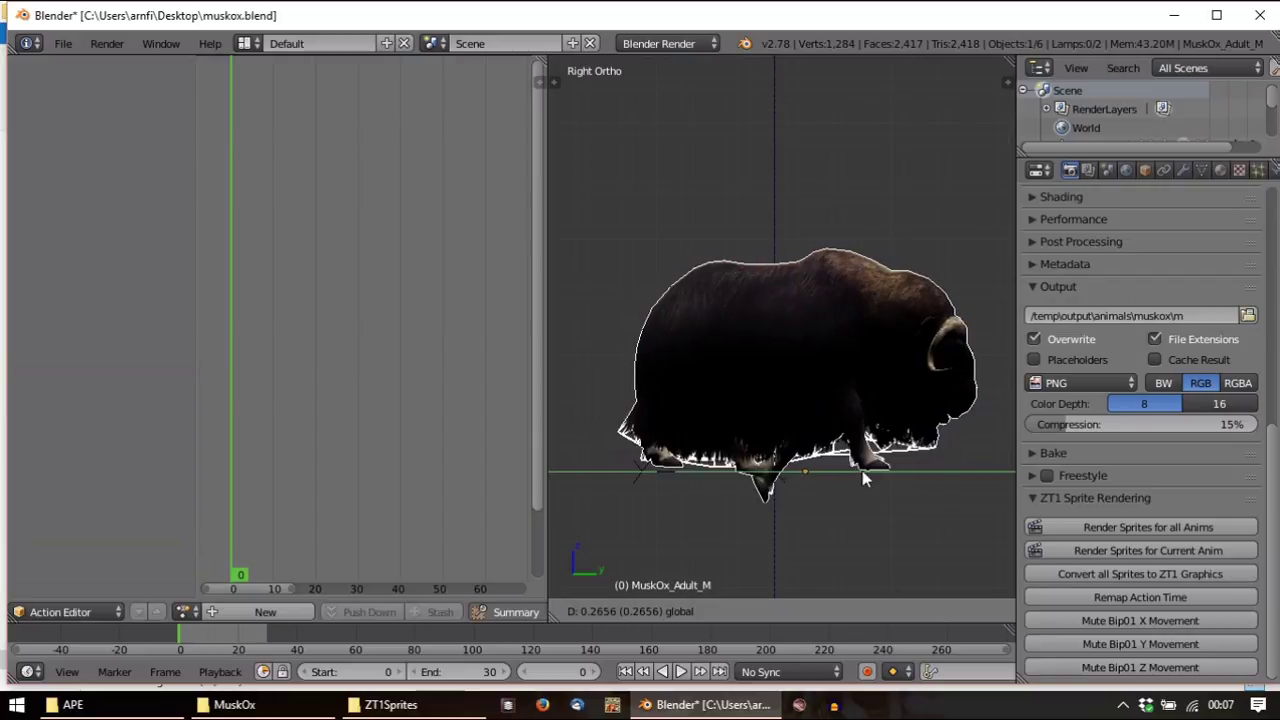
right_click(870, 474)
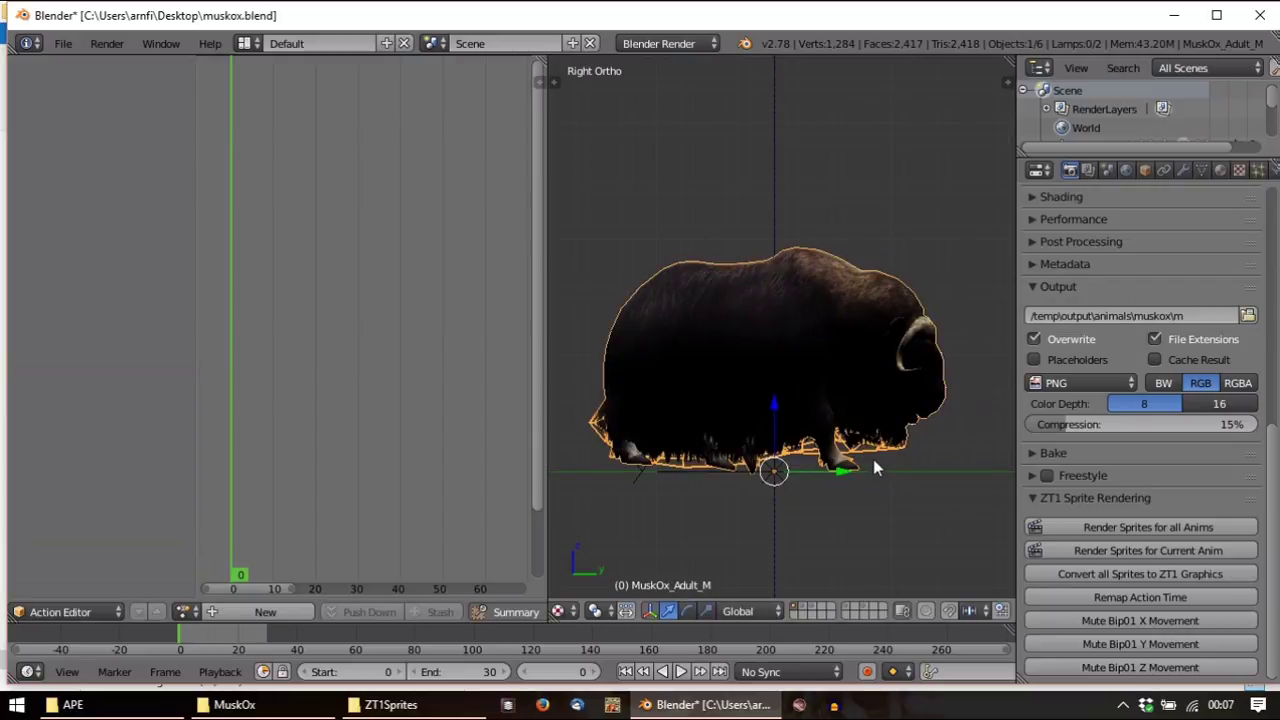
key("a")
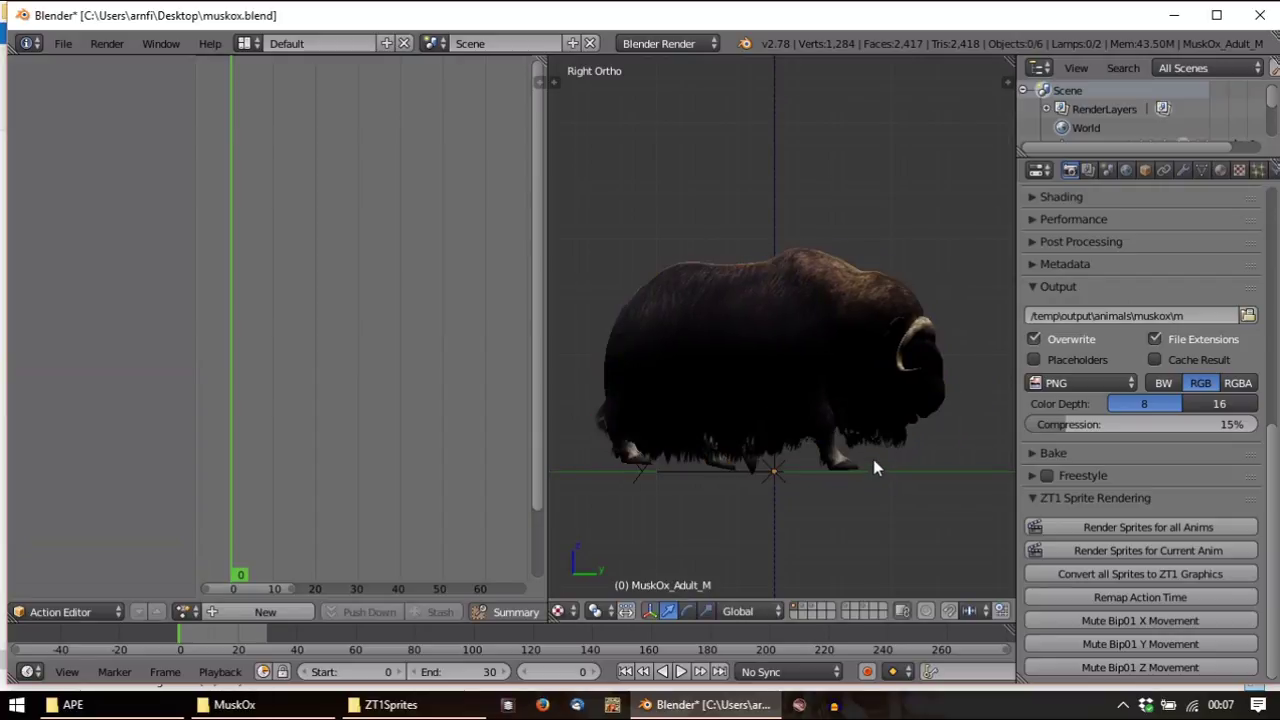
right_click(779, 390)
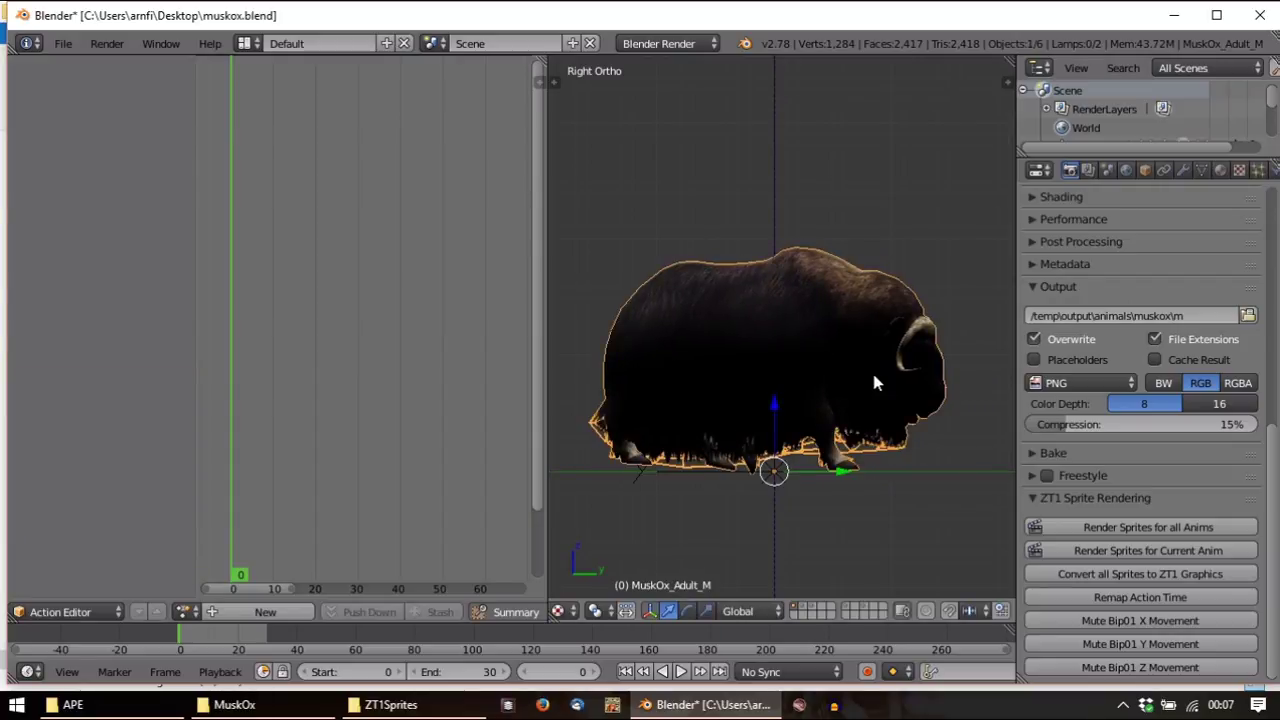
Show the armature layer, select the Auto Root bone, cancel a trial scale, and deselect all
left_click(848, 606, "shift")
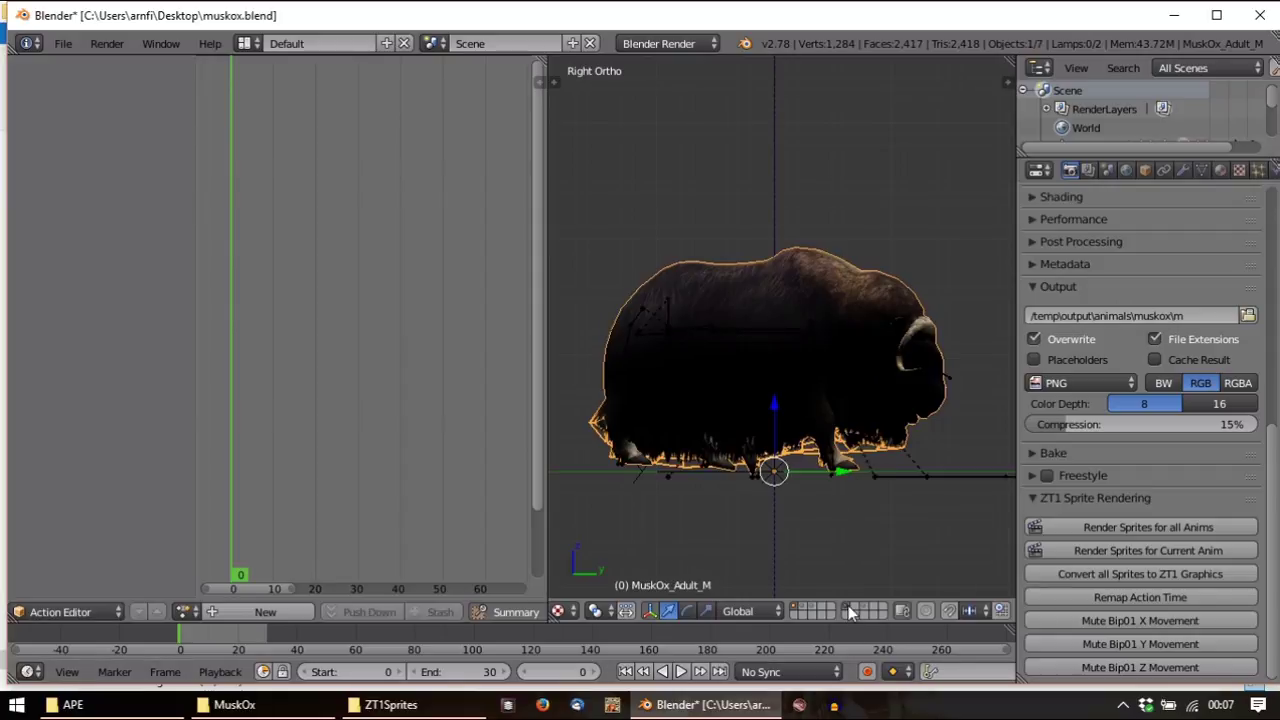
right_click(790, 498)
right_click(780, 480)
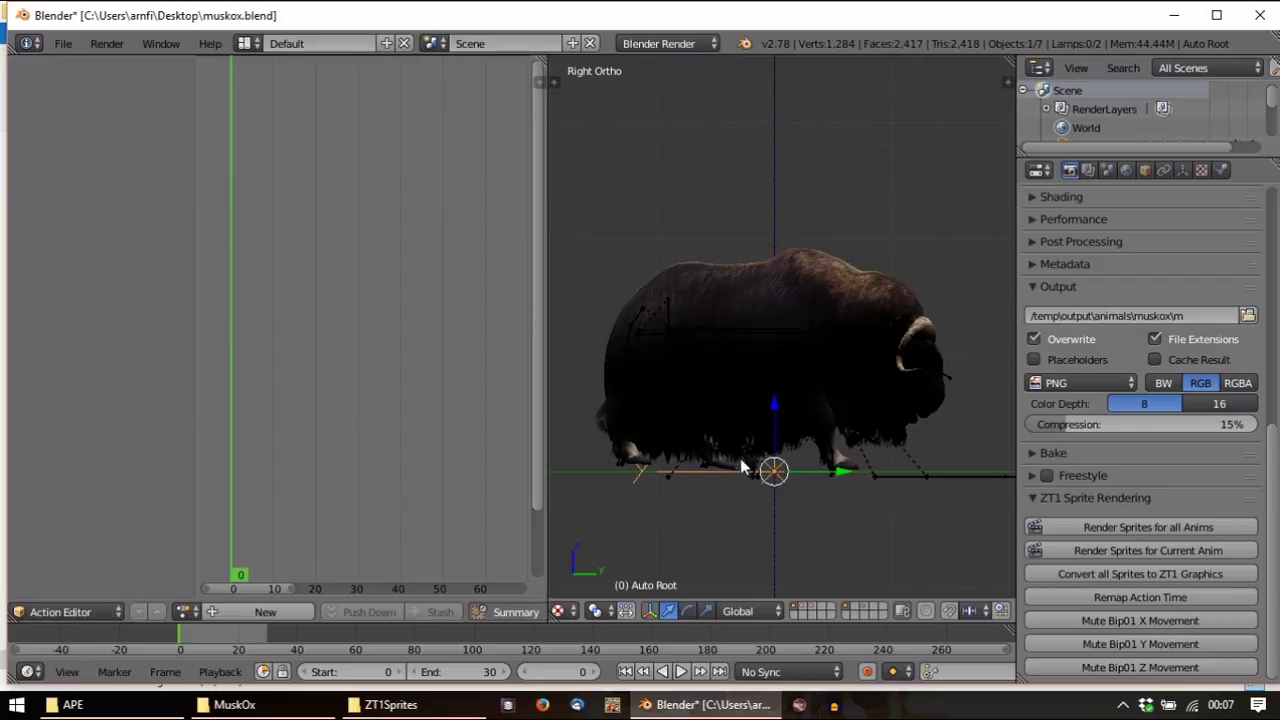
key("s")
right_click(728, 449)
middle_click_drag(798, 244, 792, 446)
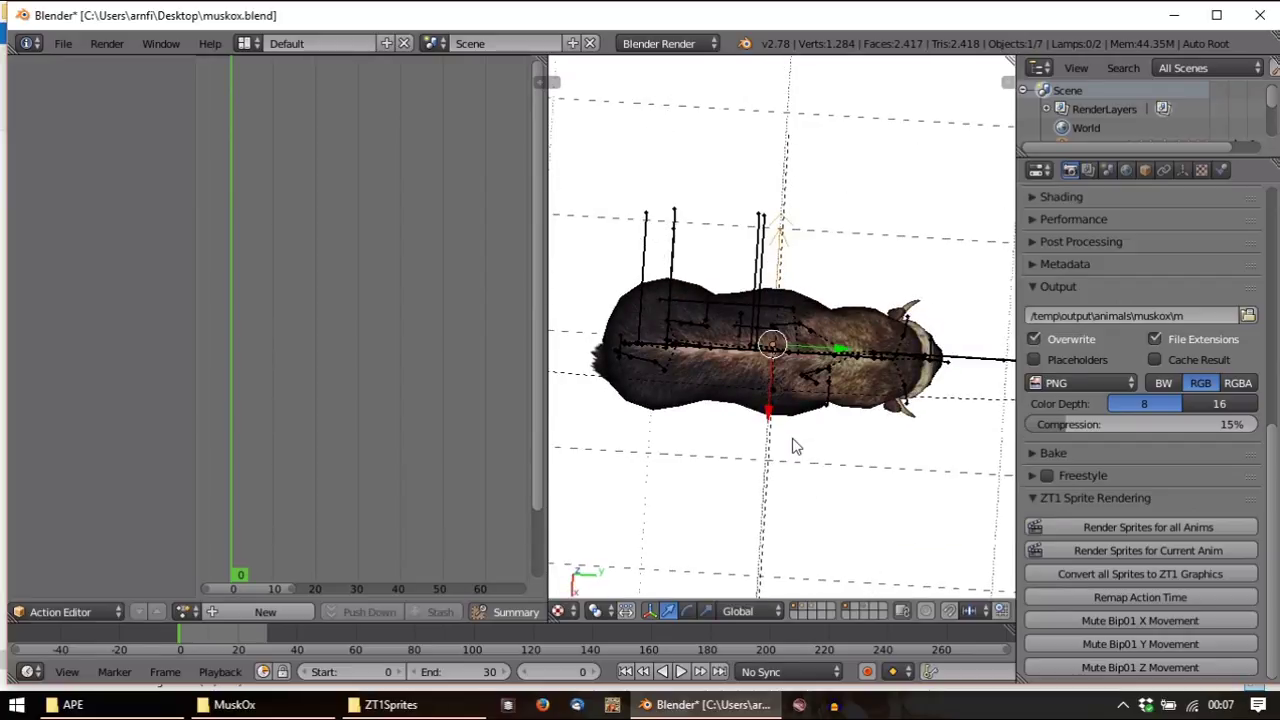
key("KP_3")
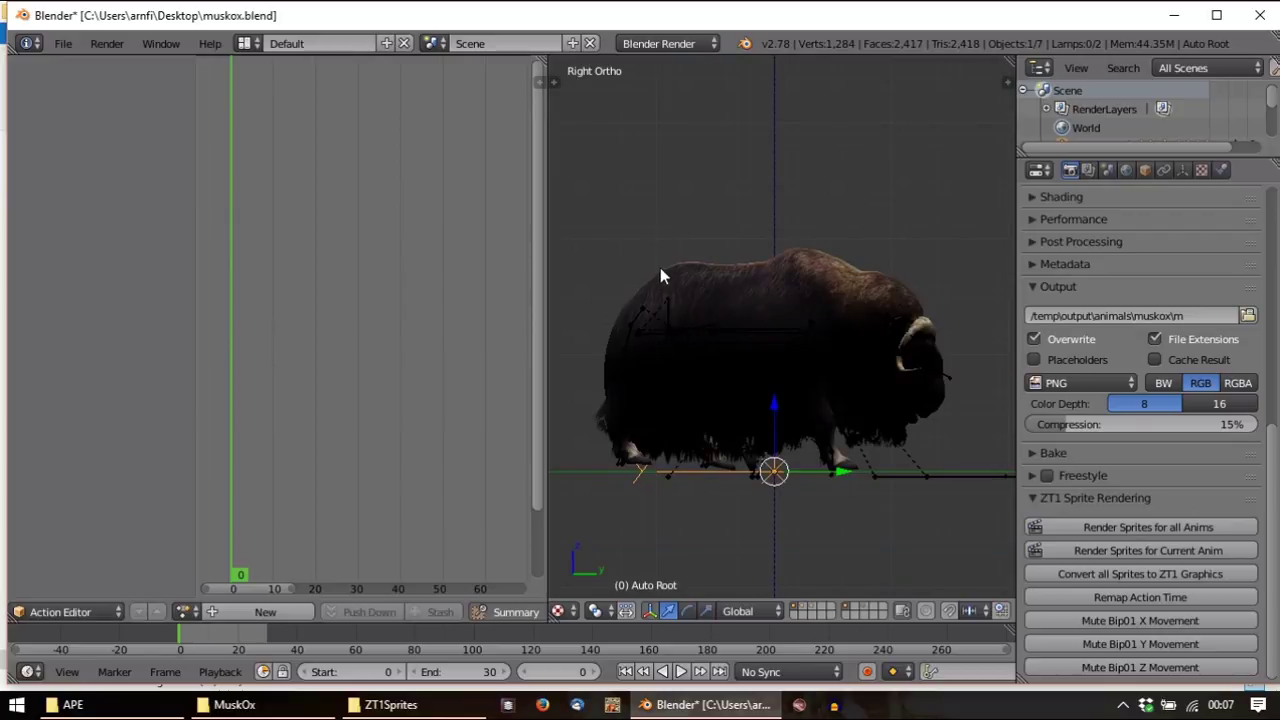
key("s")
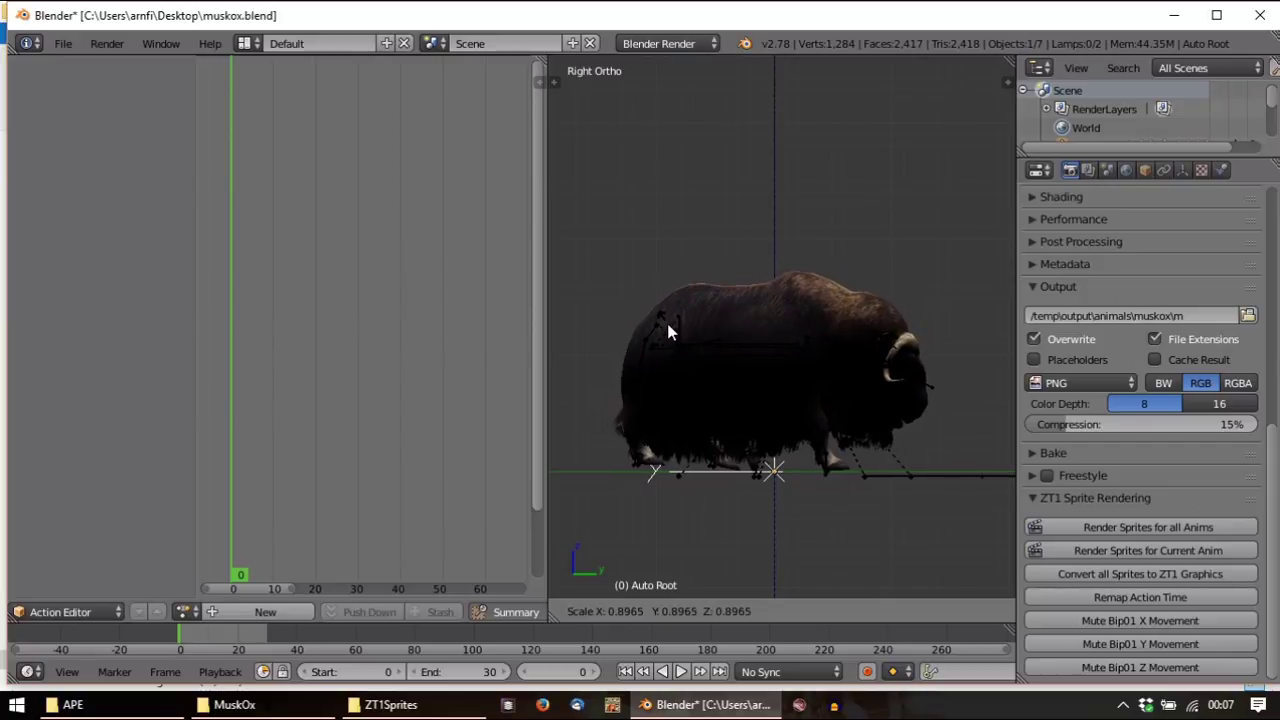
key("Escape")
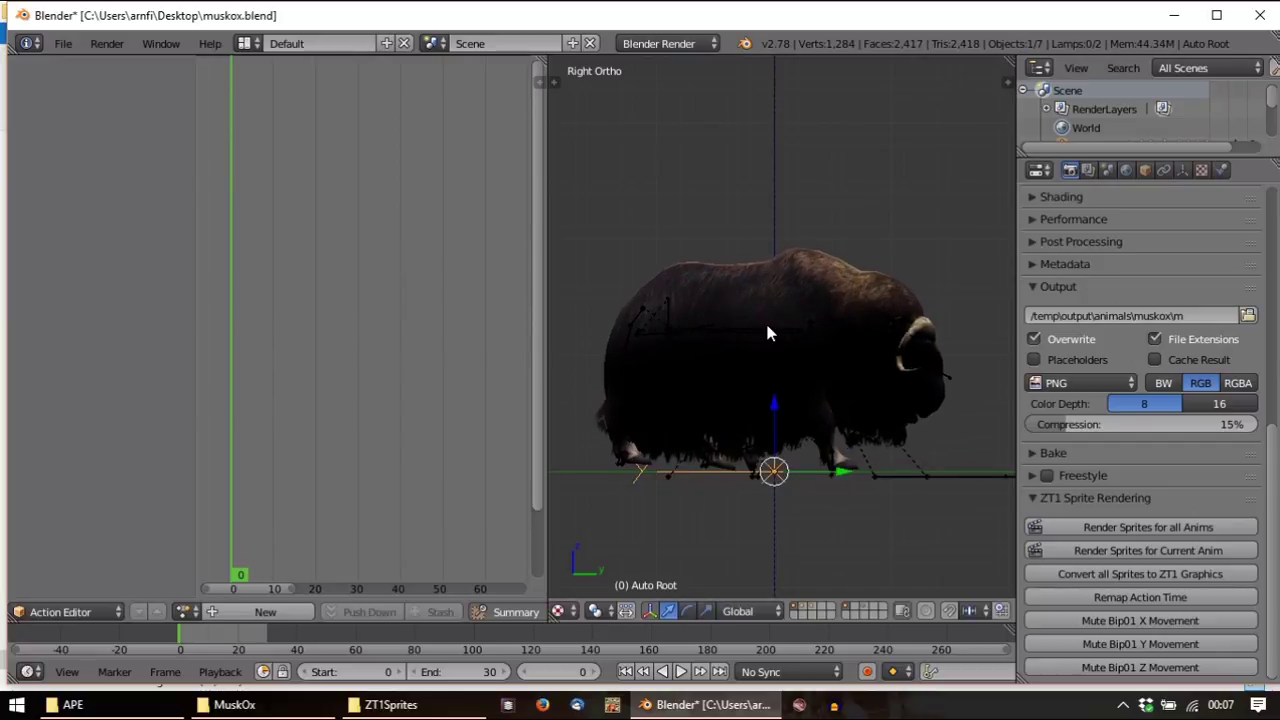
key("a")
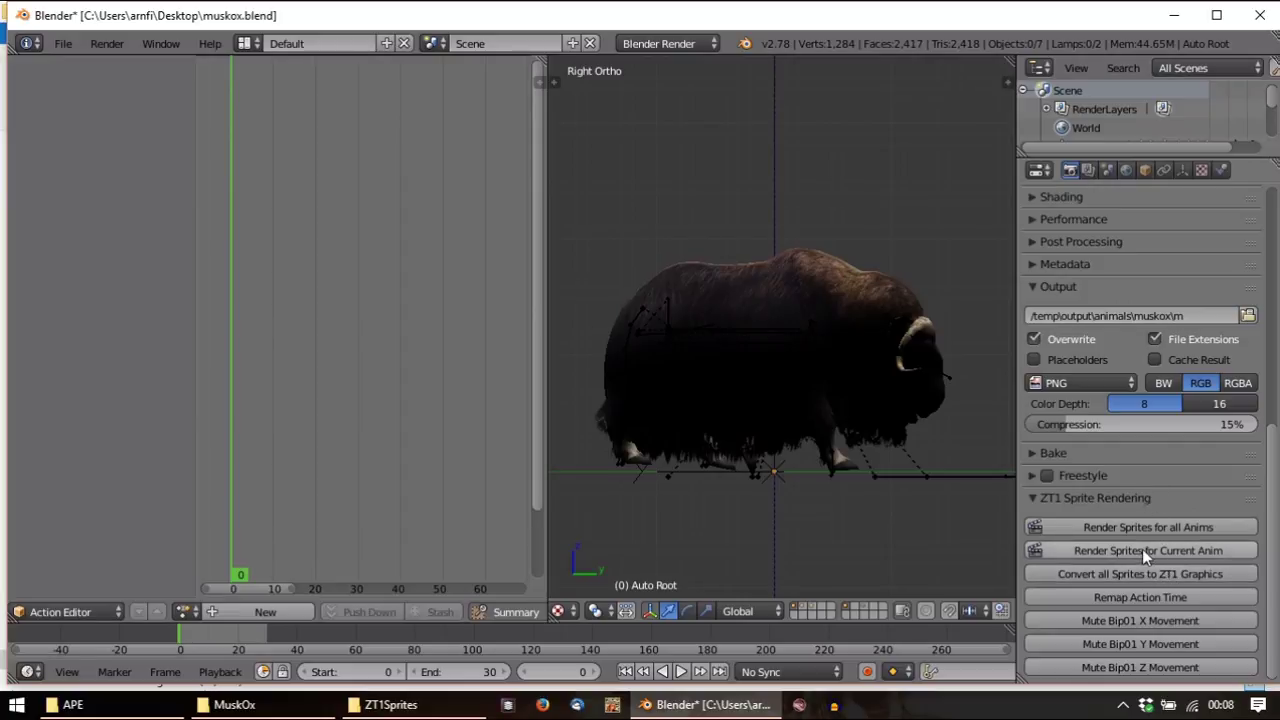
Show the system console, then render sprites for the current walk animation
left_click(174, 45)
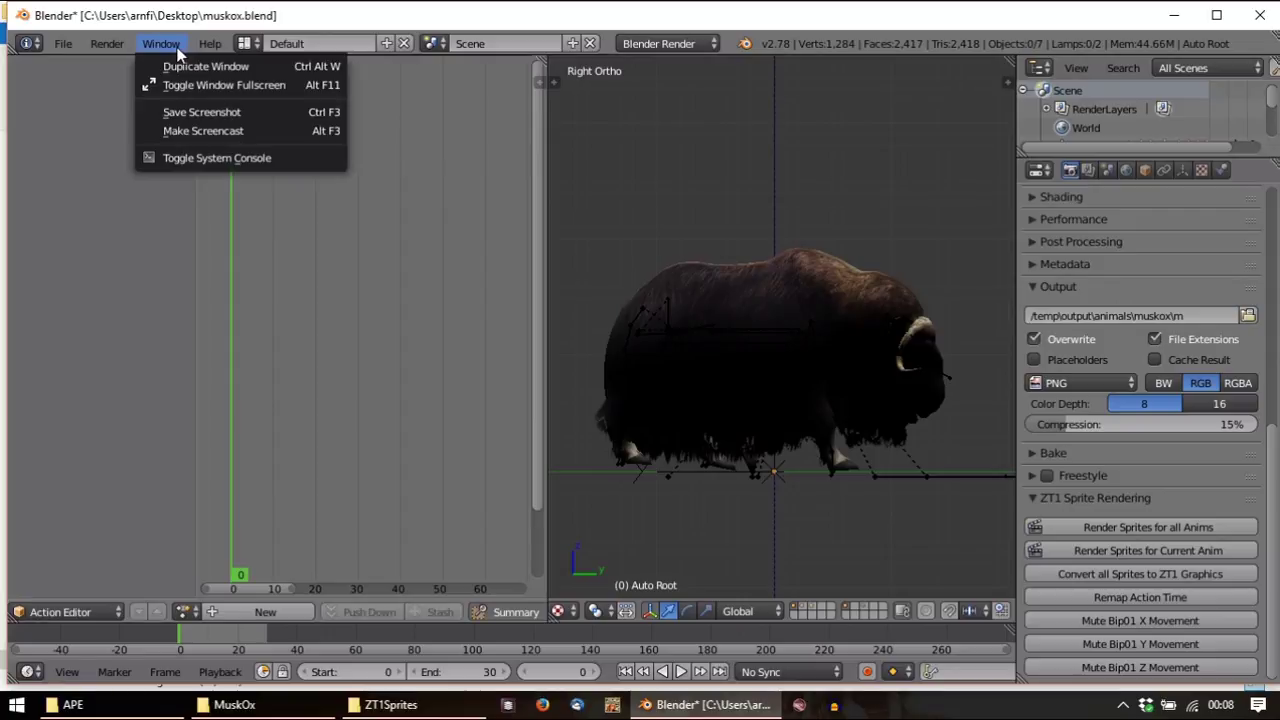
left_click(206, 158)
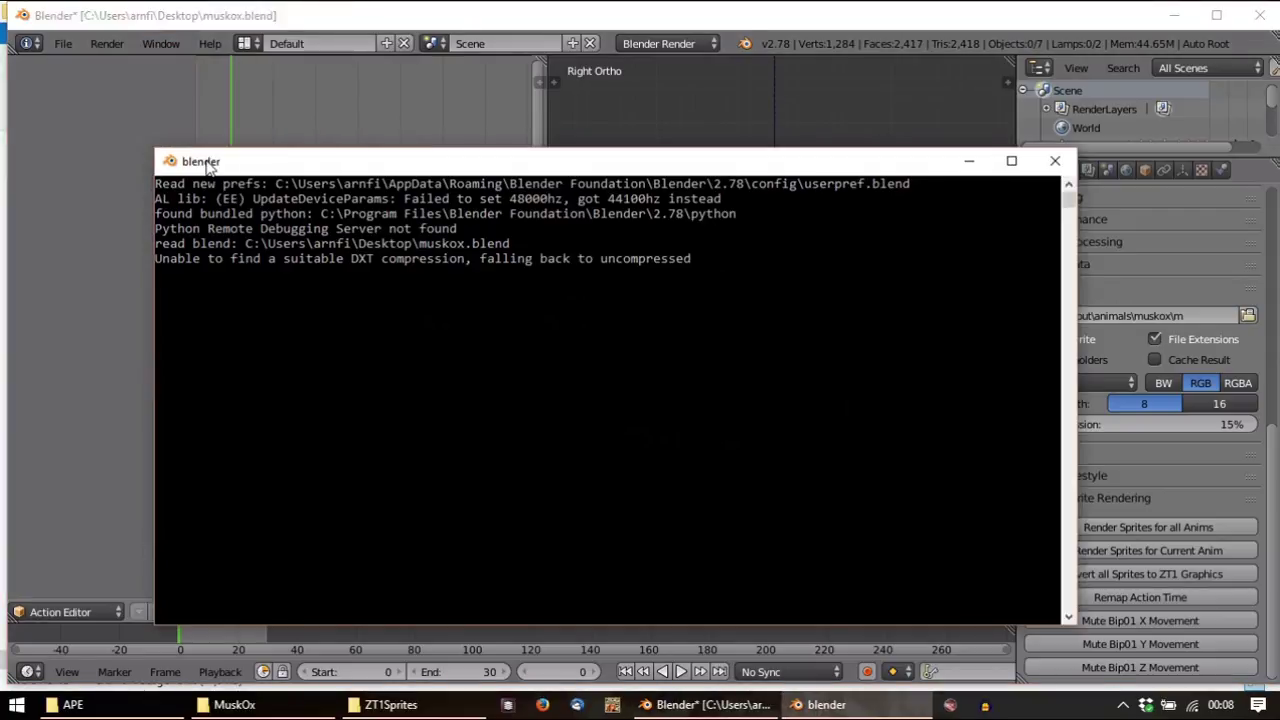
left_click(843, 22)
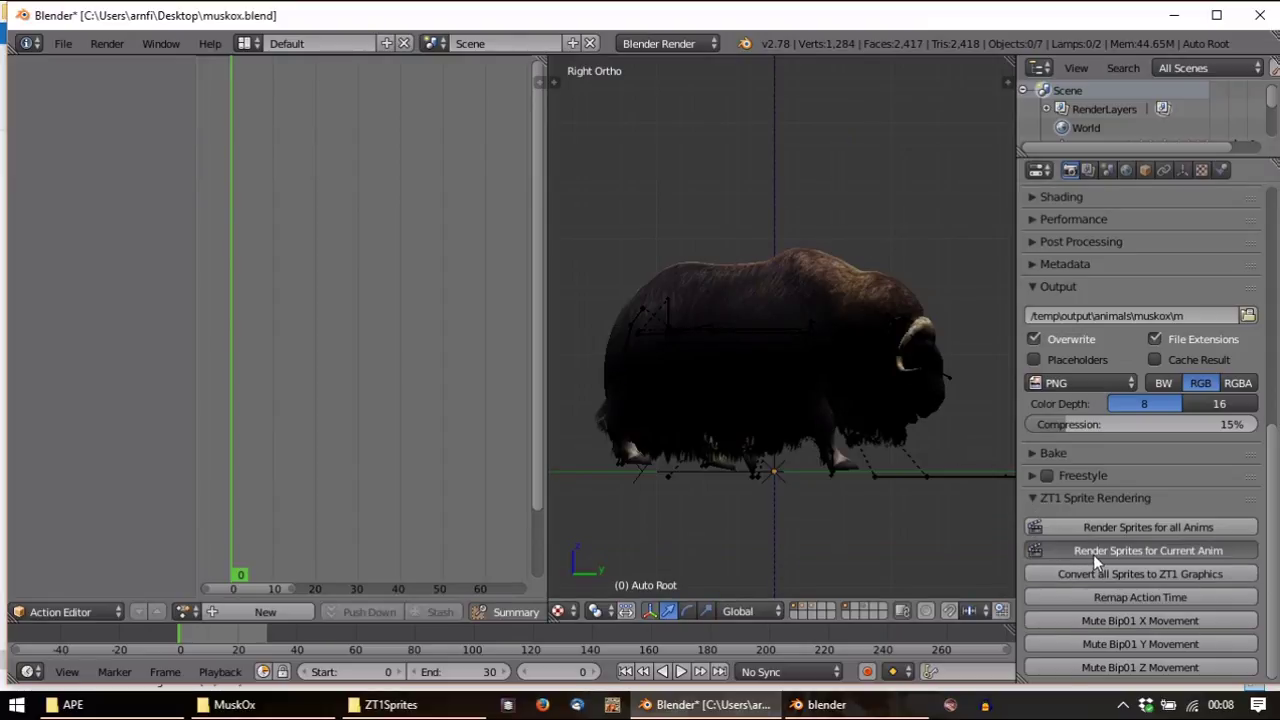
left_click(877, 704)
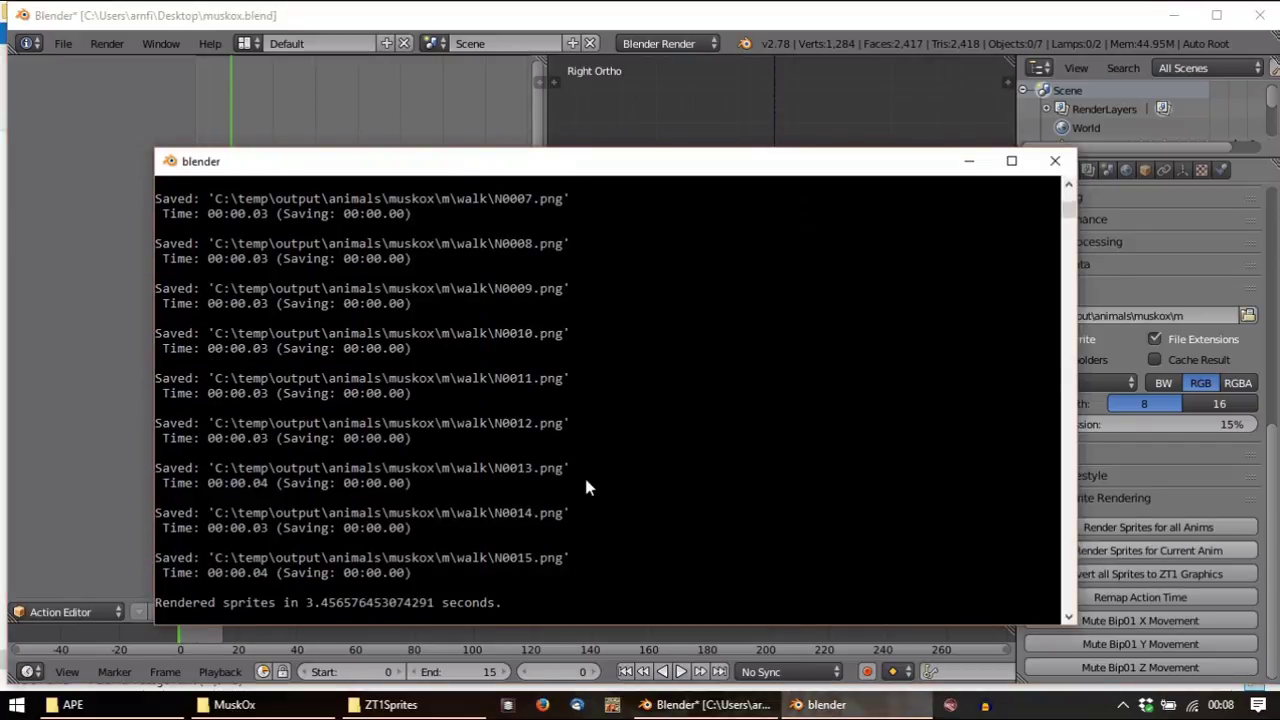
mouse_move(225, 710)
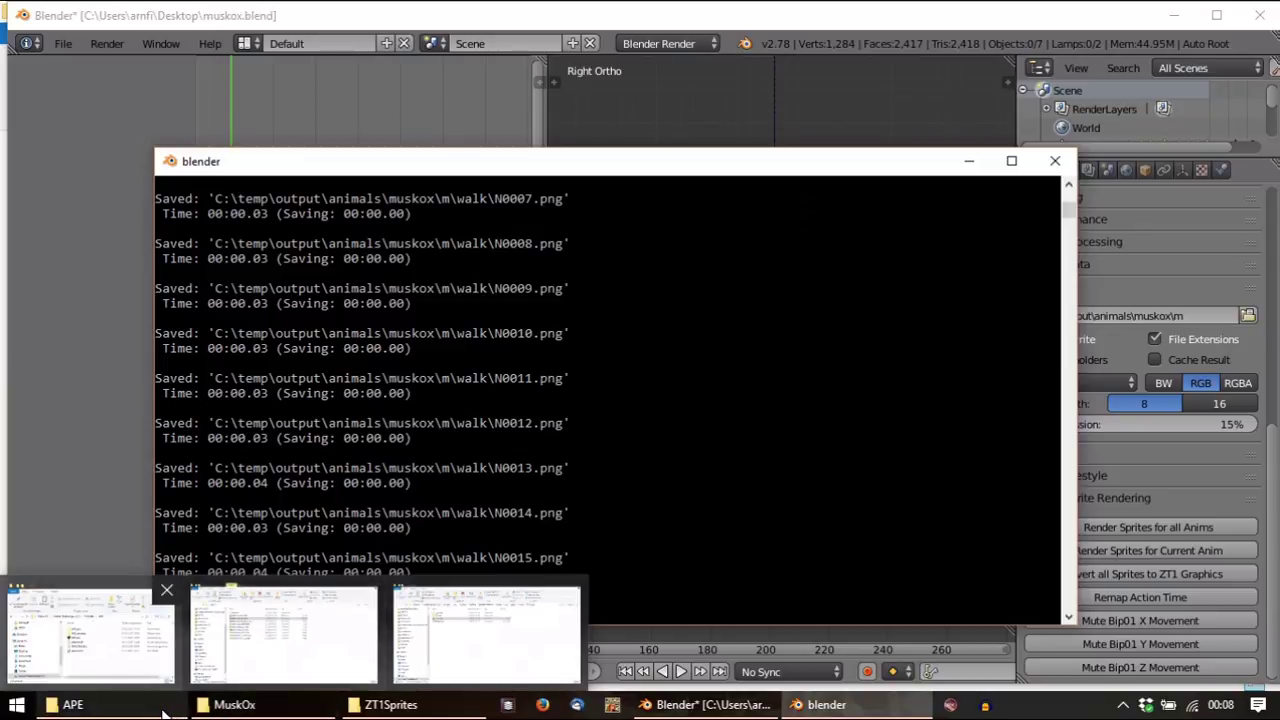
In C:\temp\output\animals, delete the 4DD0DB78 and sarcosuc folders
left_click(390, 704)
scroll(80, 458, "down", 1)
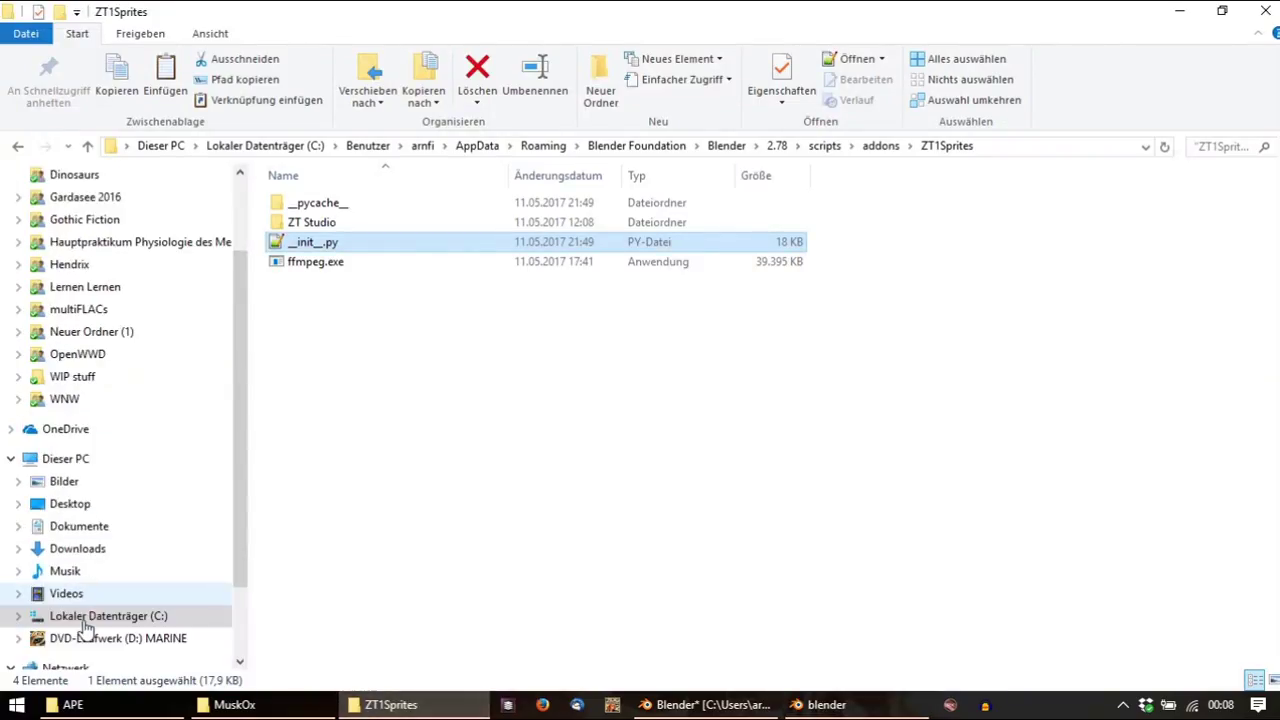
left_click(100, 616)
scroll(360, 450, "down", 1)
scroll(370, 528, "down", 1)
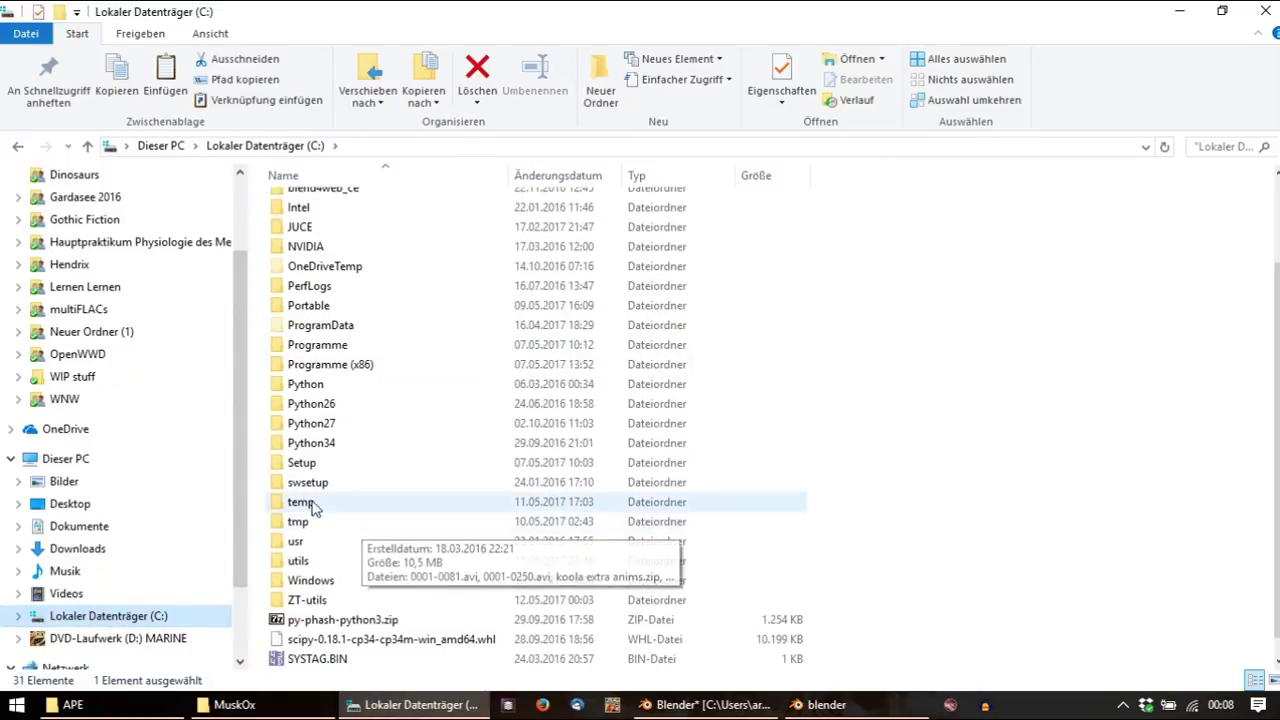
double_click(318, 500)
double_click(308, 272)
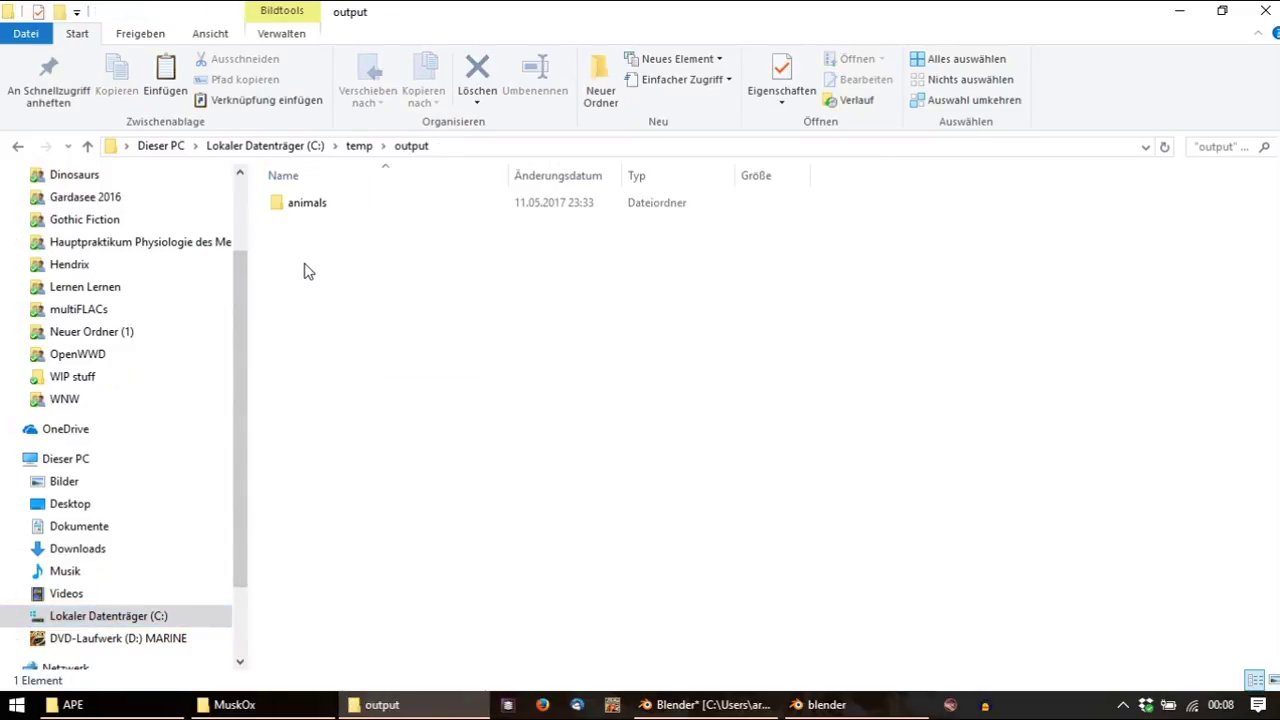
double_click(316, 208)
left_click(350, 206)
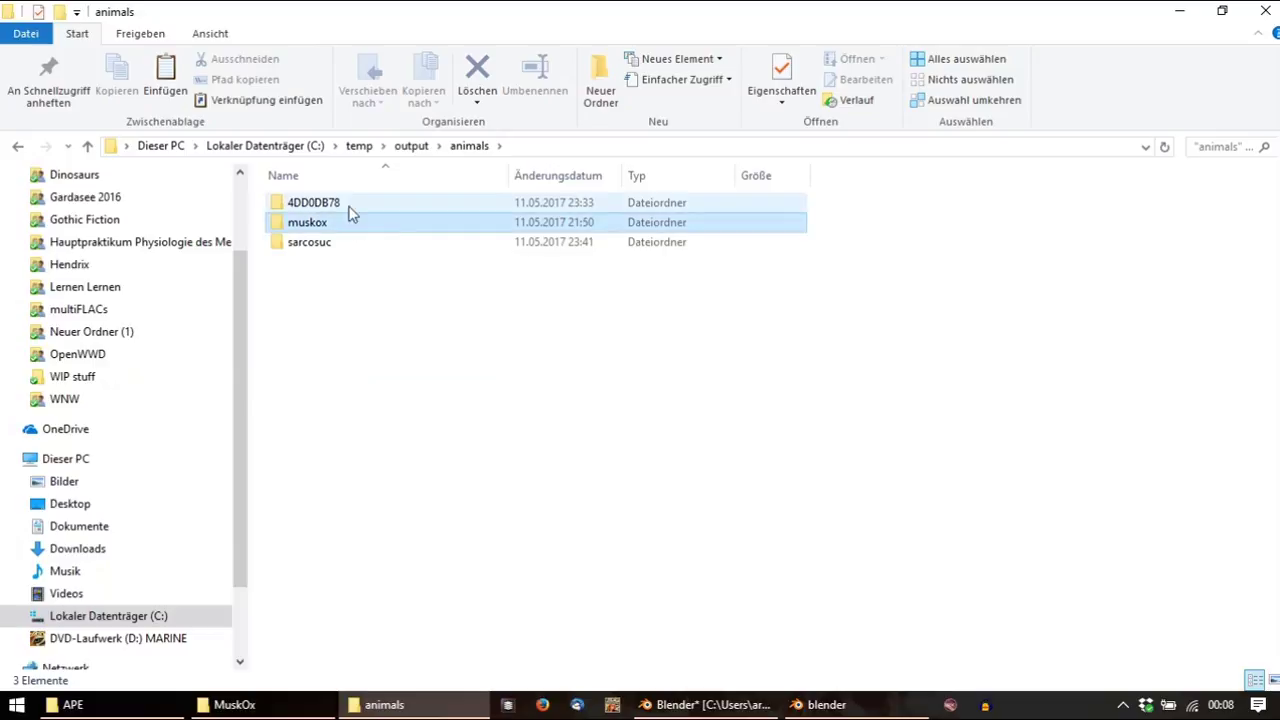
left_click(335, 243, "ctrl")
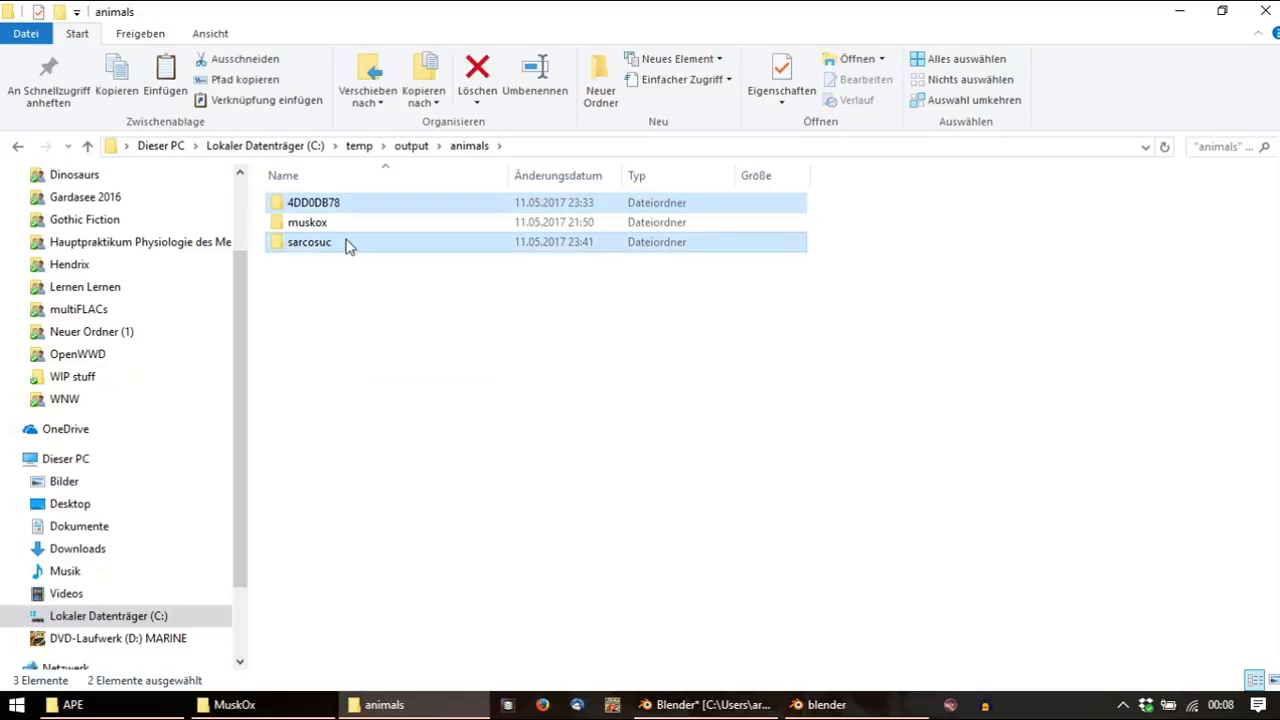
key("Delete")
Open the muskox\m\walk folder to view the rendered sprite PNGs
double_click(310, 203)
double_click(300, 203)
double_click(324, 210)
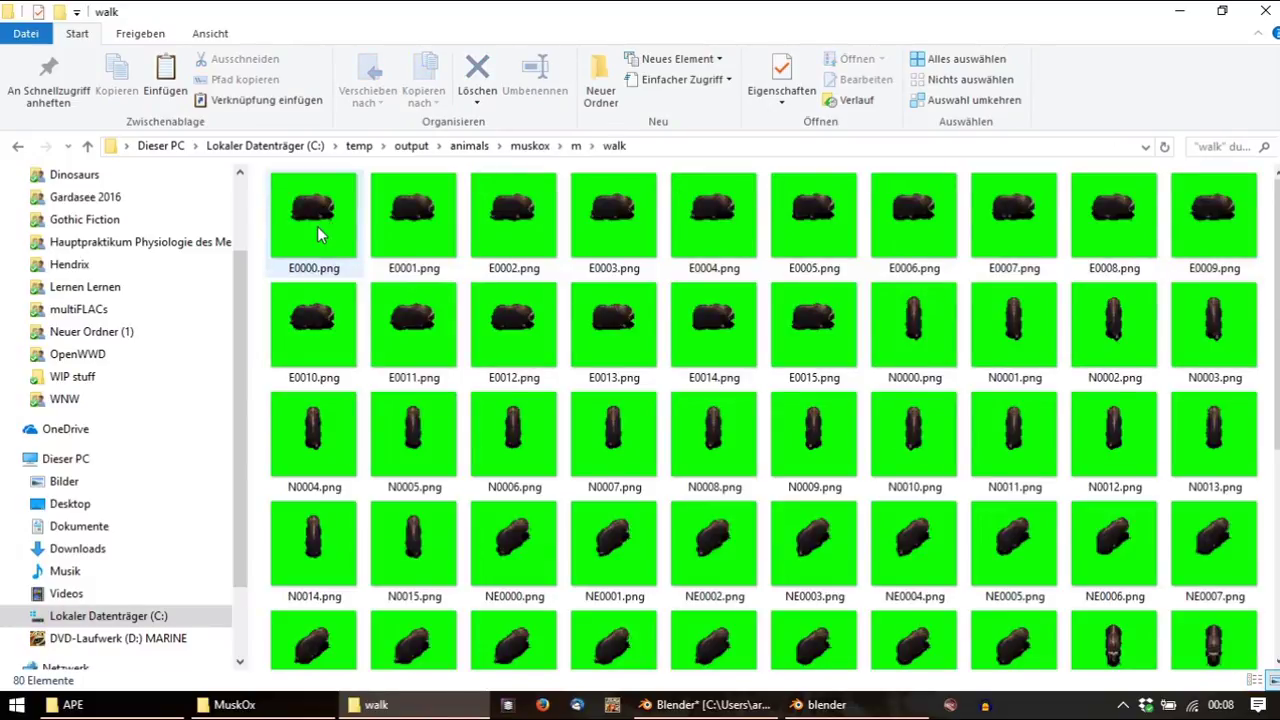
scroll(317, 233, "down", 5)
scroll(320, 240, "up", 5)
Inspect the 94×94 sprite E0000.png in GIMP, then quit GIMP
left_click(322, 243)
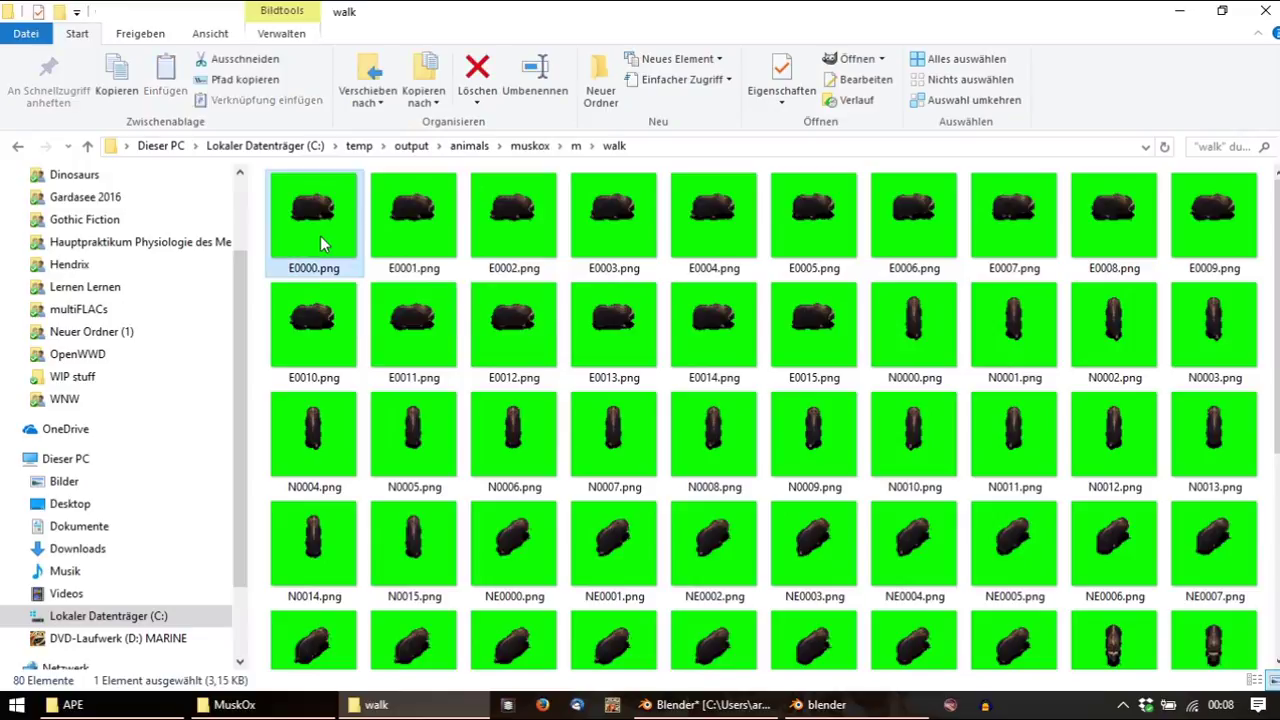
double_click(322, 243)
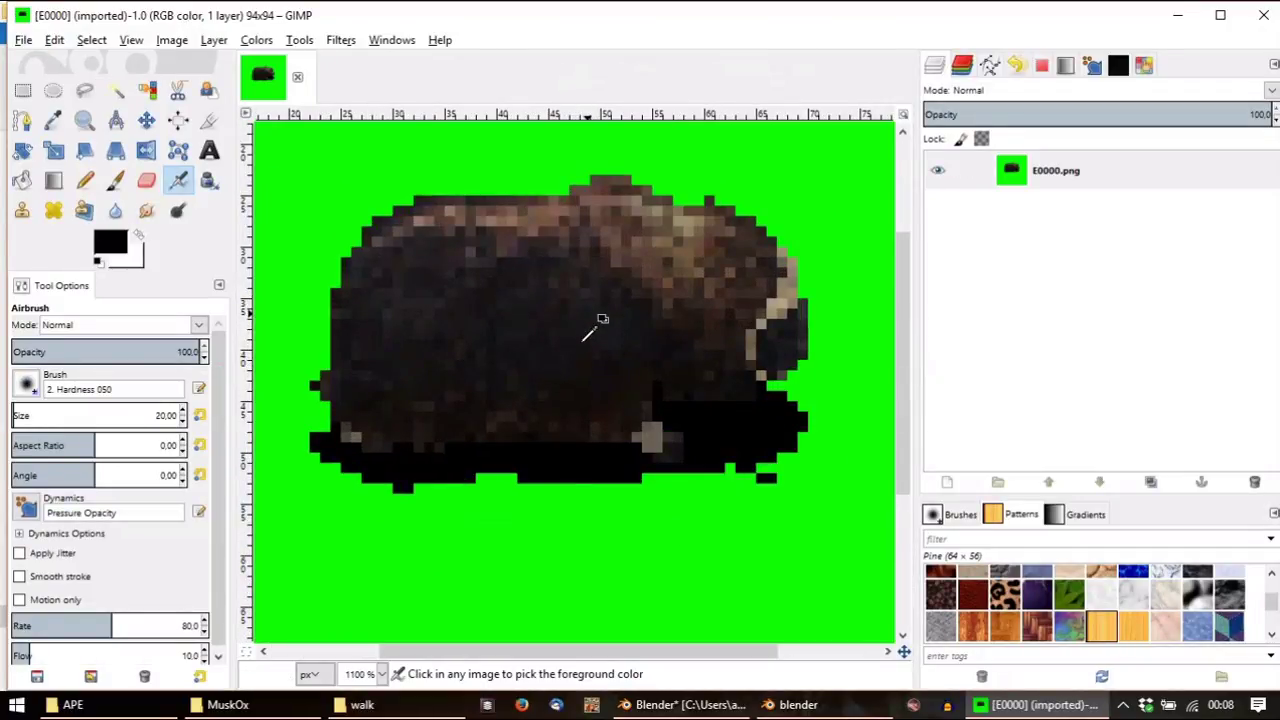
scroll(603, 326, "down", 2, "ctrl")
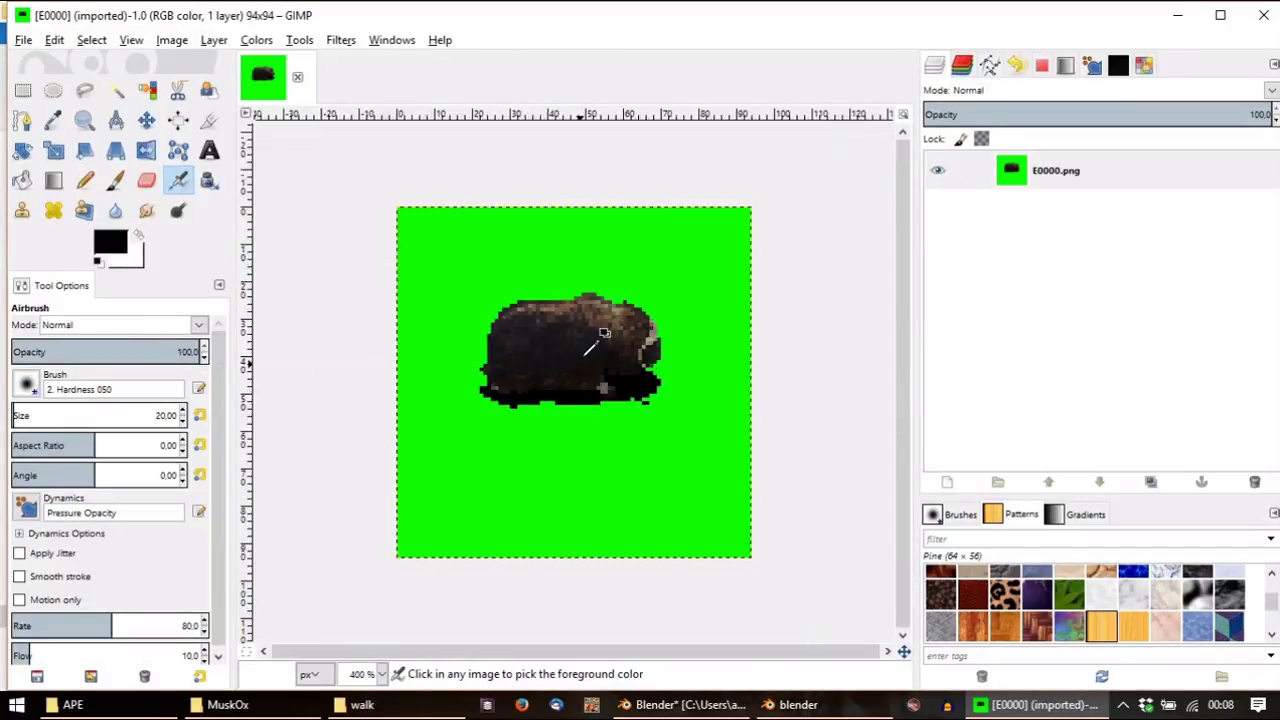
left_click(1262, 15)
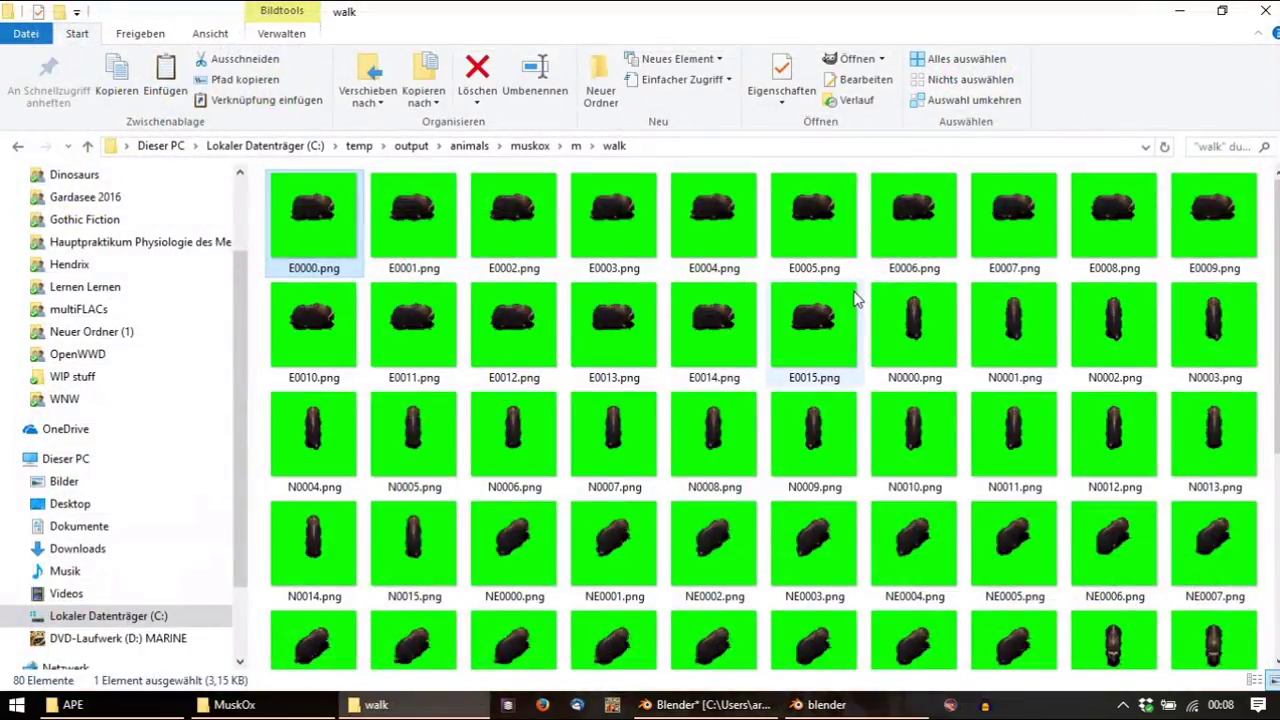
Assign the lieidle action to the muskox armature and play it
left_click(740, 705)
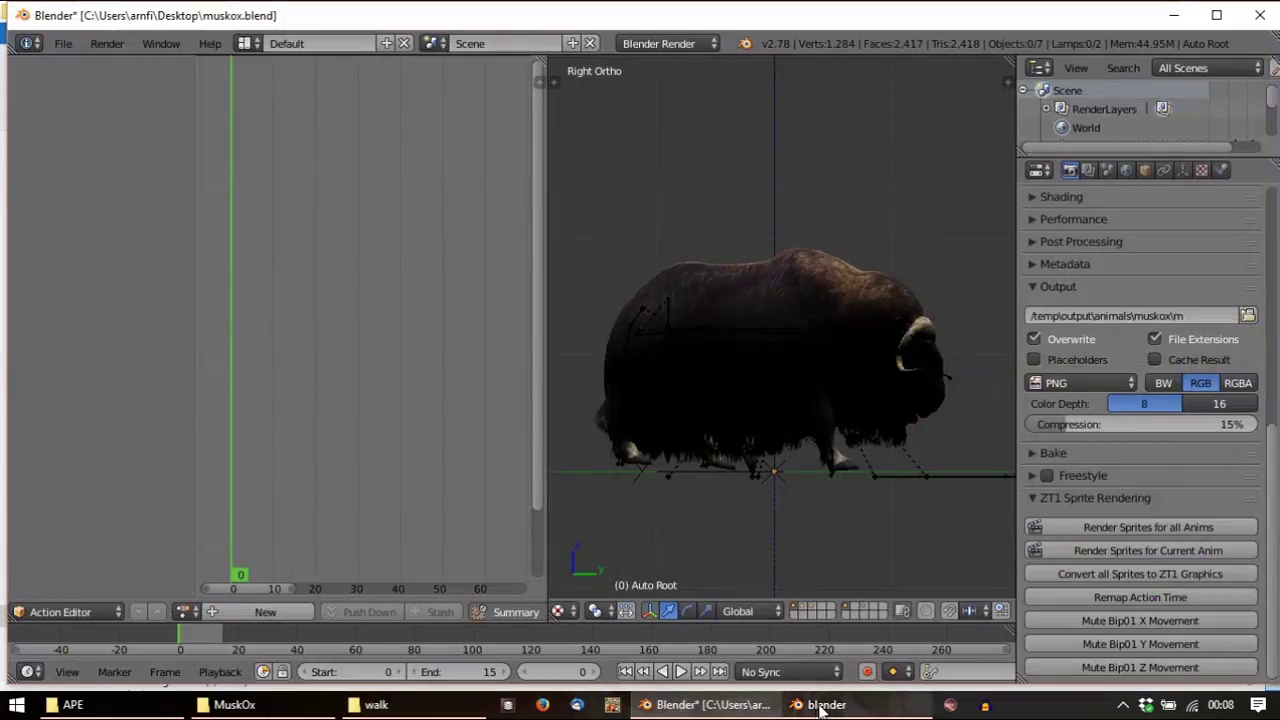
right_click(910, 474)
left_click(255, 612)
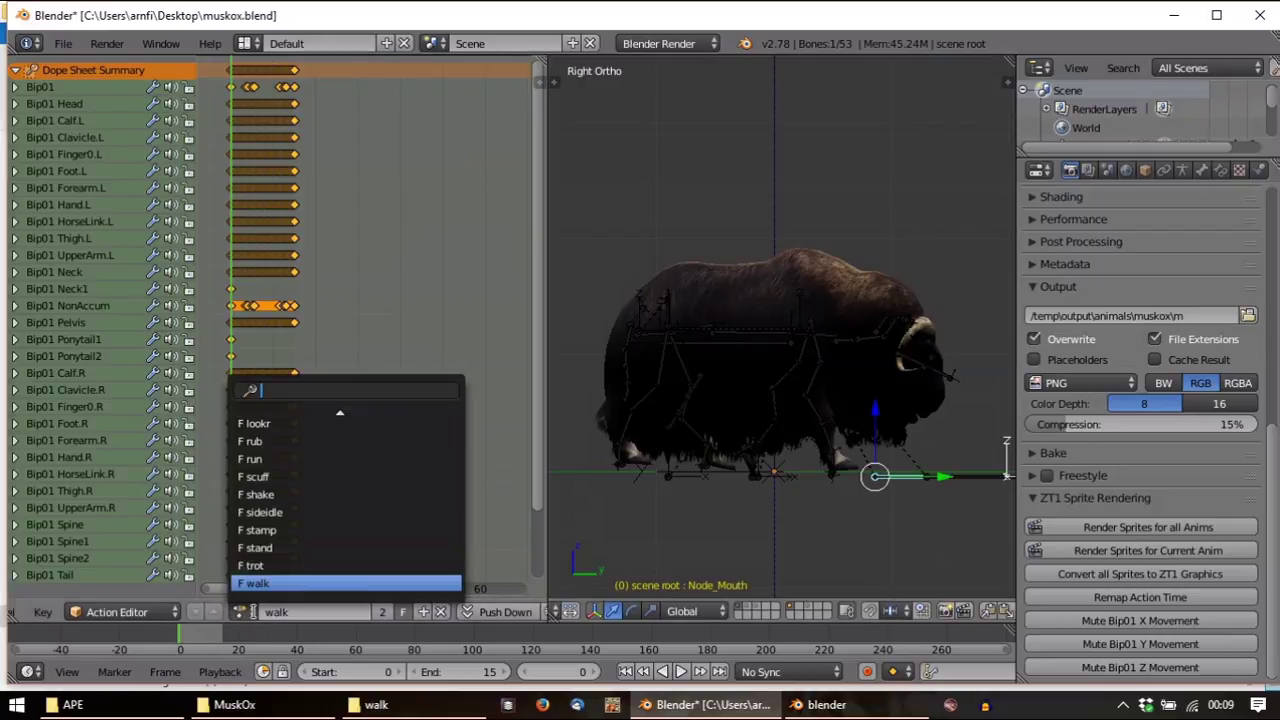
type("li")
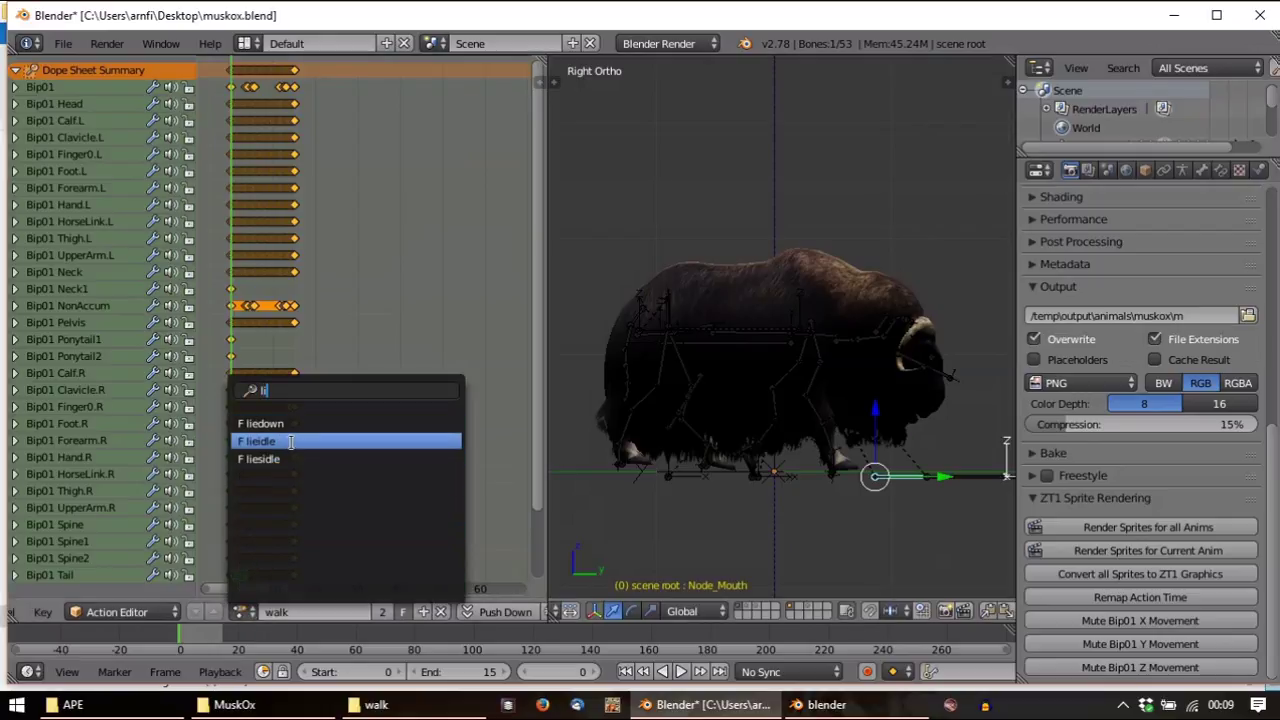
left_click(260, 441)
key("alt+a")
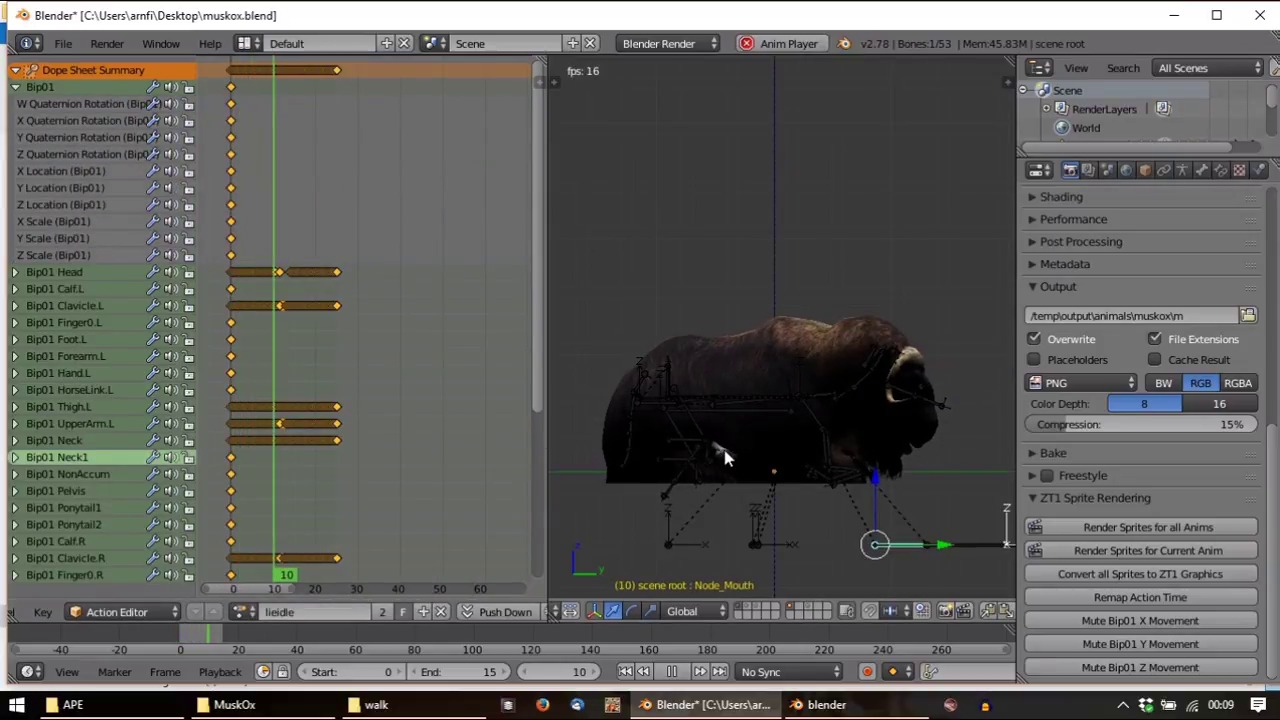
key("Escape")
Test-render a lieidle sprite frame on green, then return to the right side view
mouse_move(723, 420)
middle_mouse_down()
mouse_move(731, 372)
mouse_move(680, 382)
mouse_move(664, 472)
mouse_move(700, 405)
mouse_move(773, 403)
mouse_move(737, 420)
mouse_move(738, 436)
middle_mouse_up()
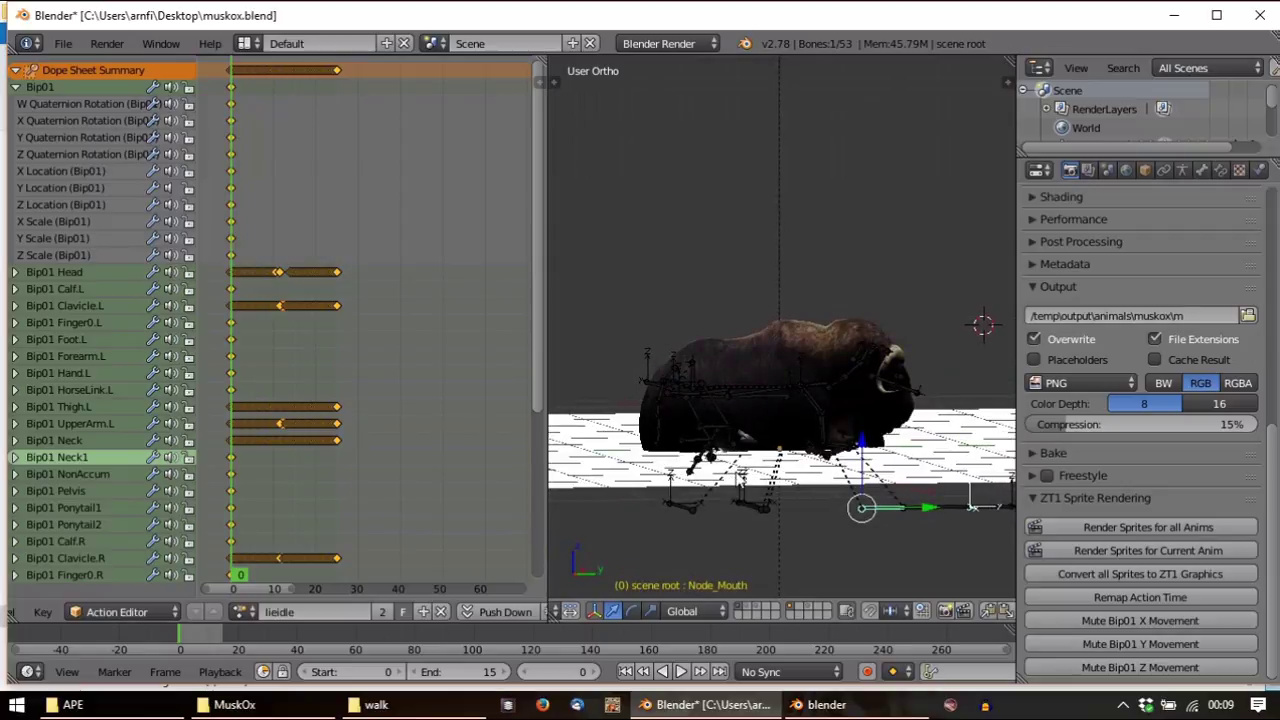
key("F12")
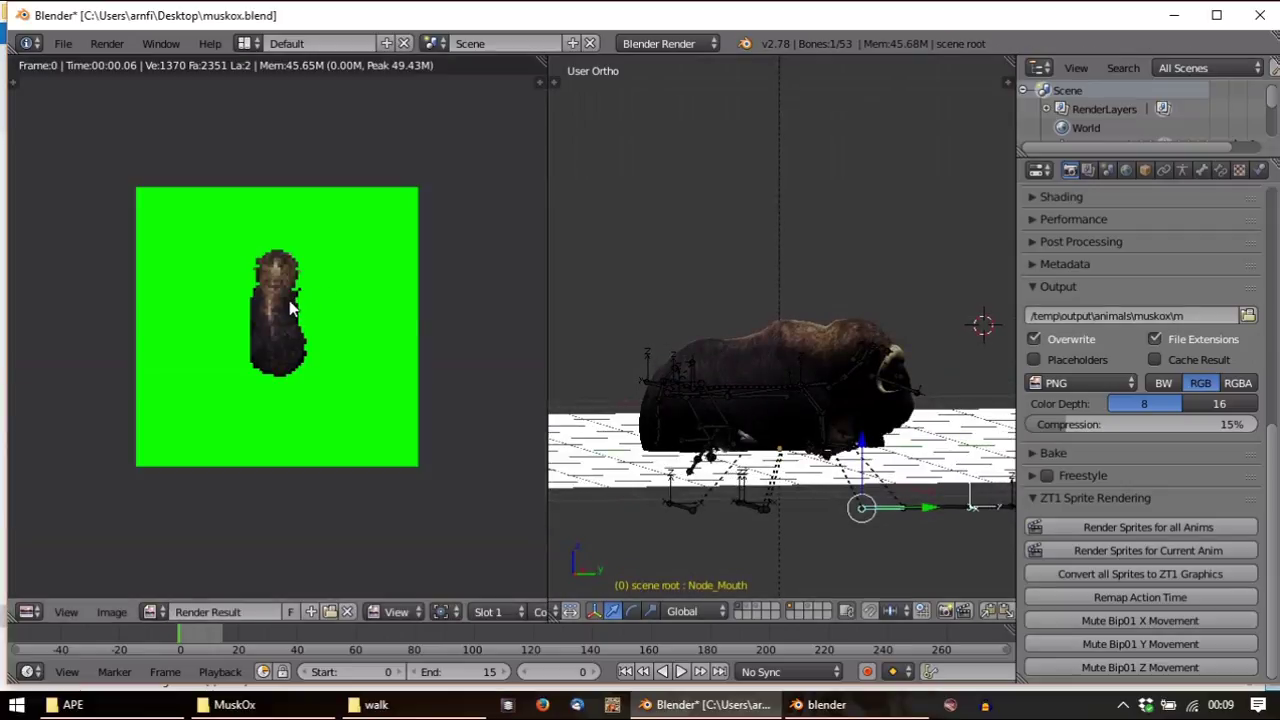
key("Escape")
mouse_move(758, 378)
middle_mouse_down()
mouse_move(755, 414)
mouse_move(760, 374)
mouse_move(740, 370)
middle_mouse_up()
key("KP_3")
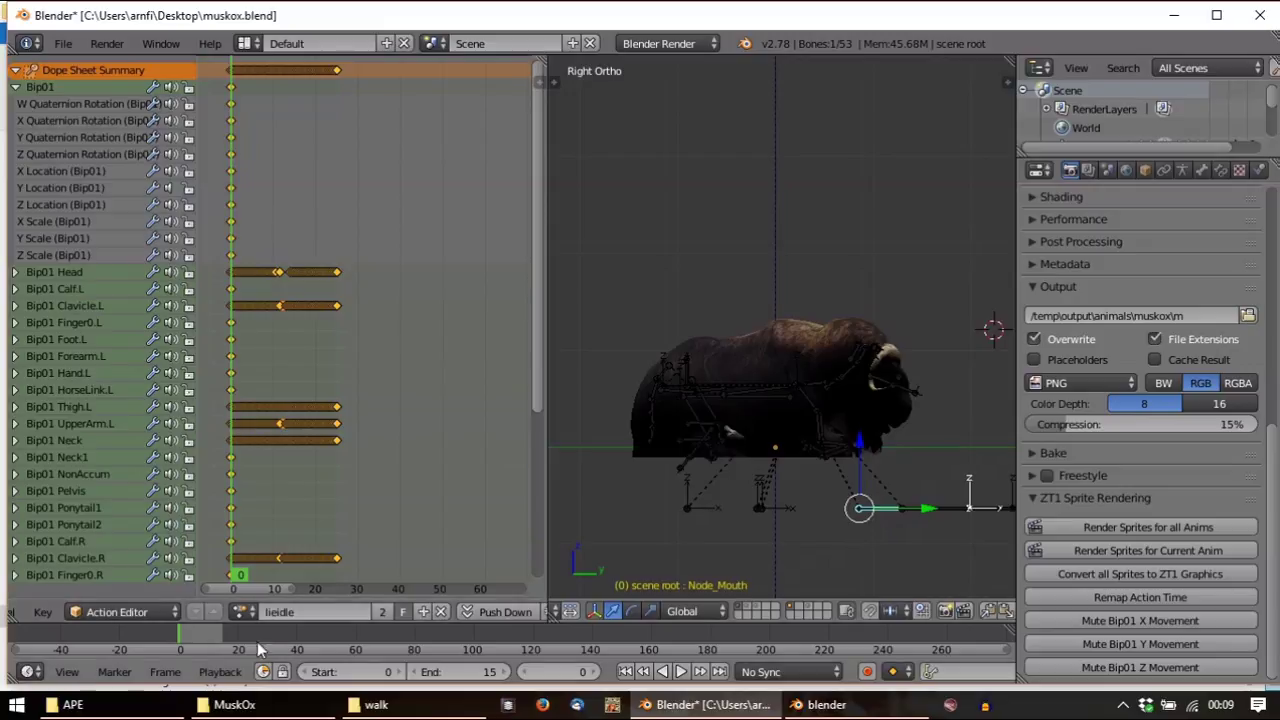
left_click(241, 612)
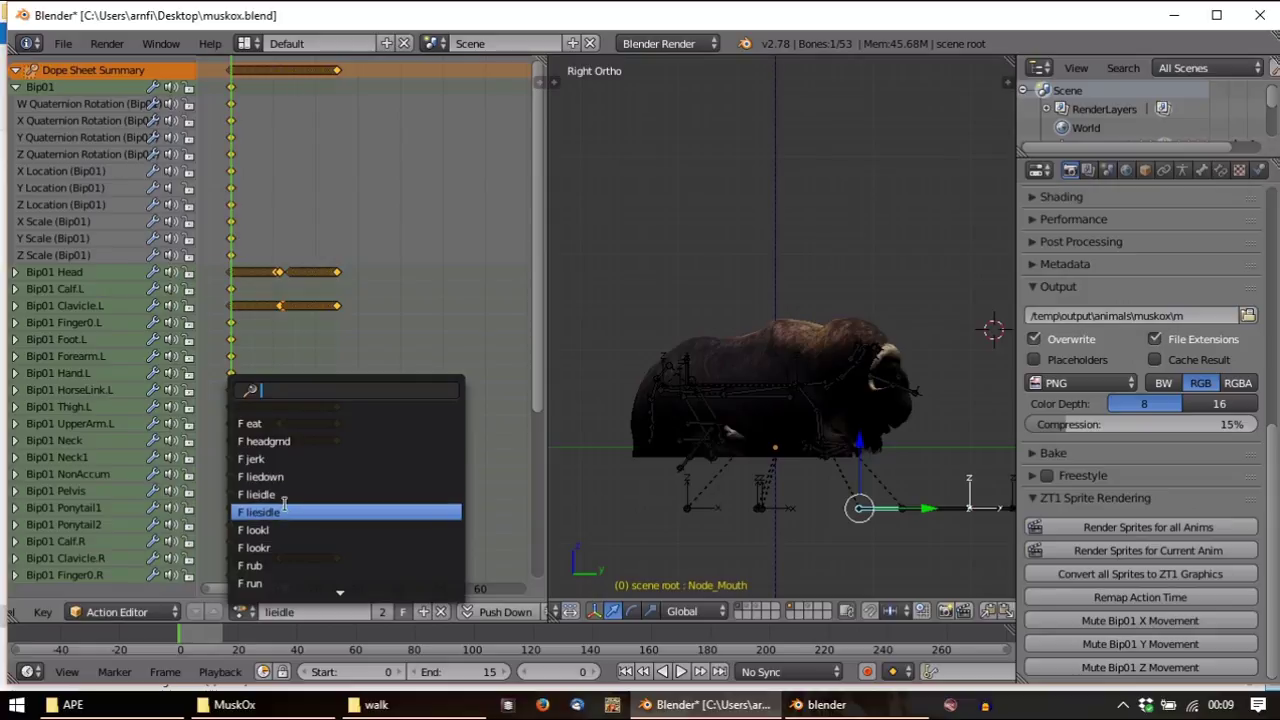
Load the liedown action, deselect bones, and play and scrub its lying-down motion
left_click(283, 476)
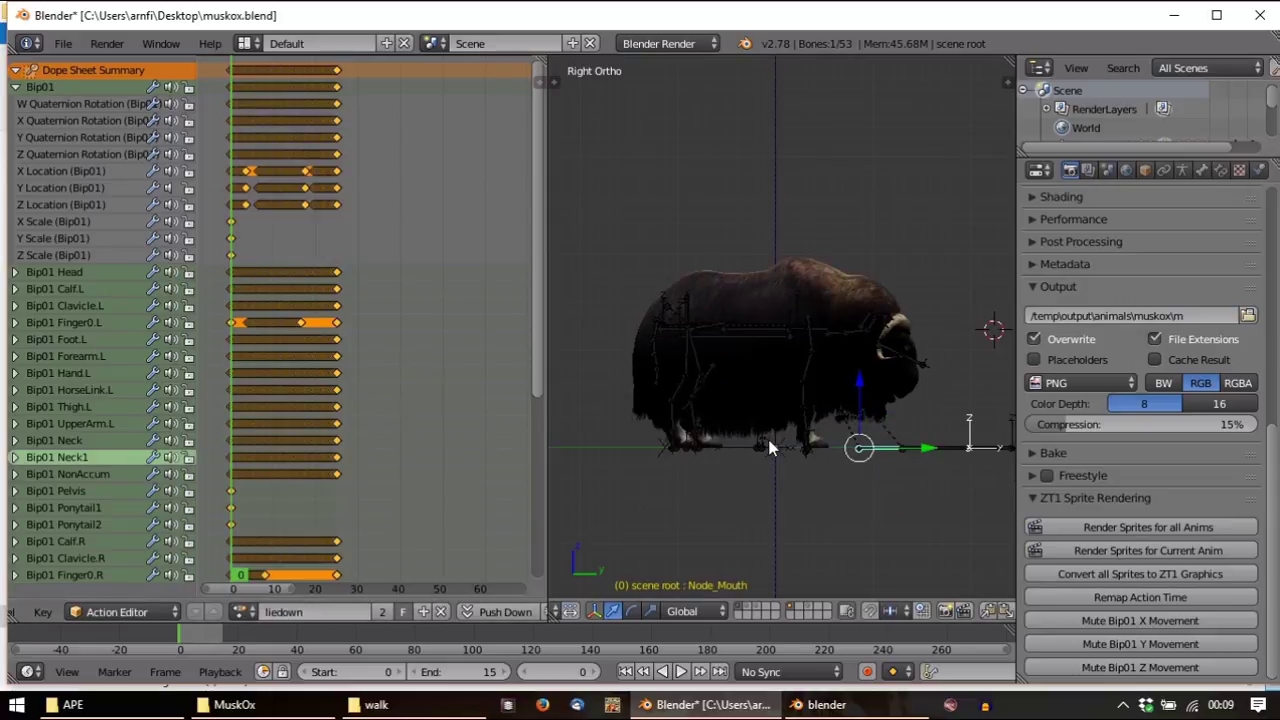
key("a")
key("alt+a")
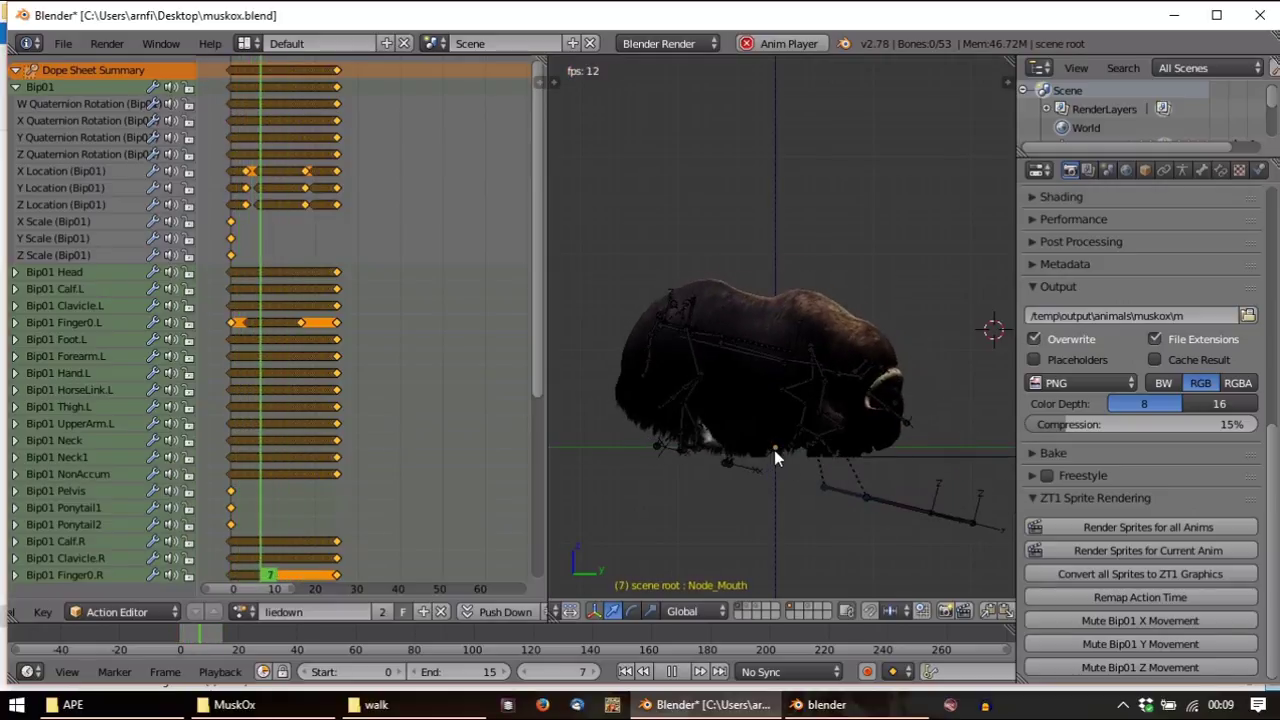
key("Escape")
left_click_drag(242, 425, 218, 440)
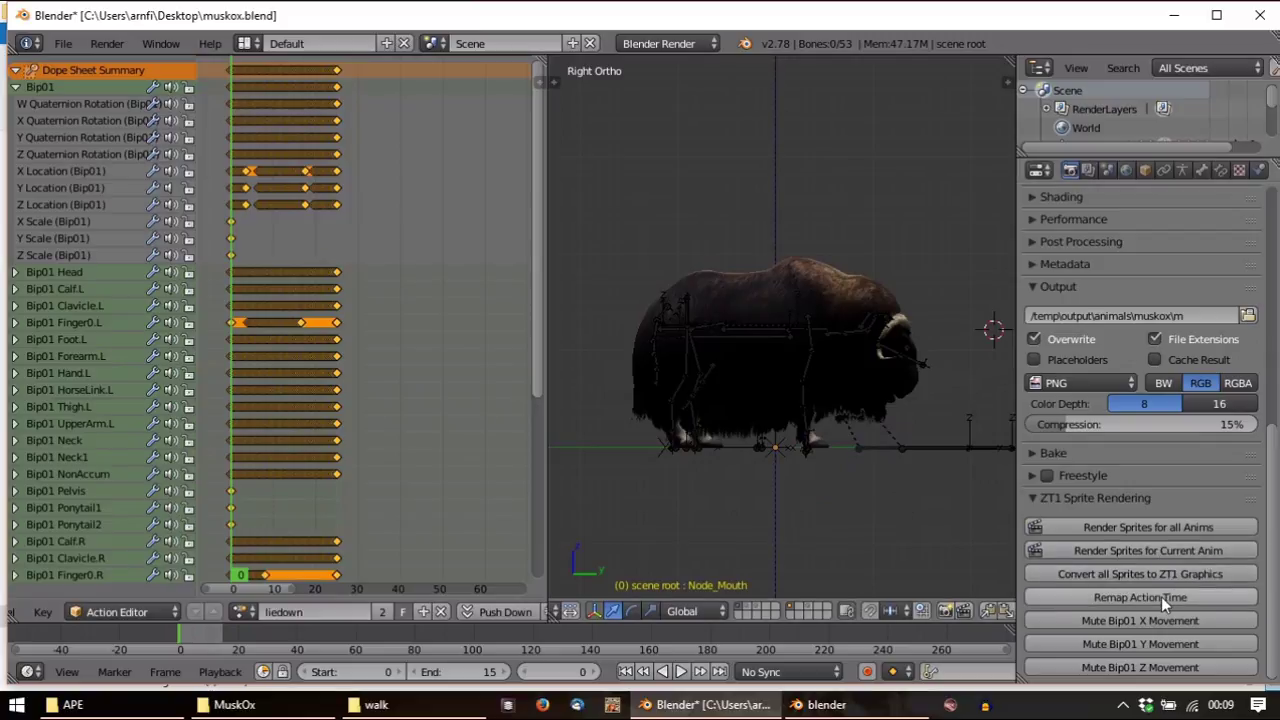
Render sprites for all muskox animations and watch progress in the console
left_click(1135, 528)
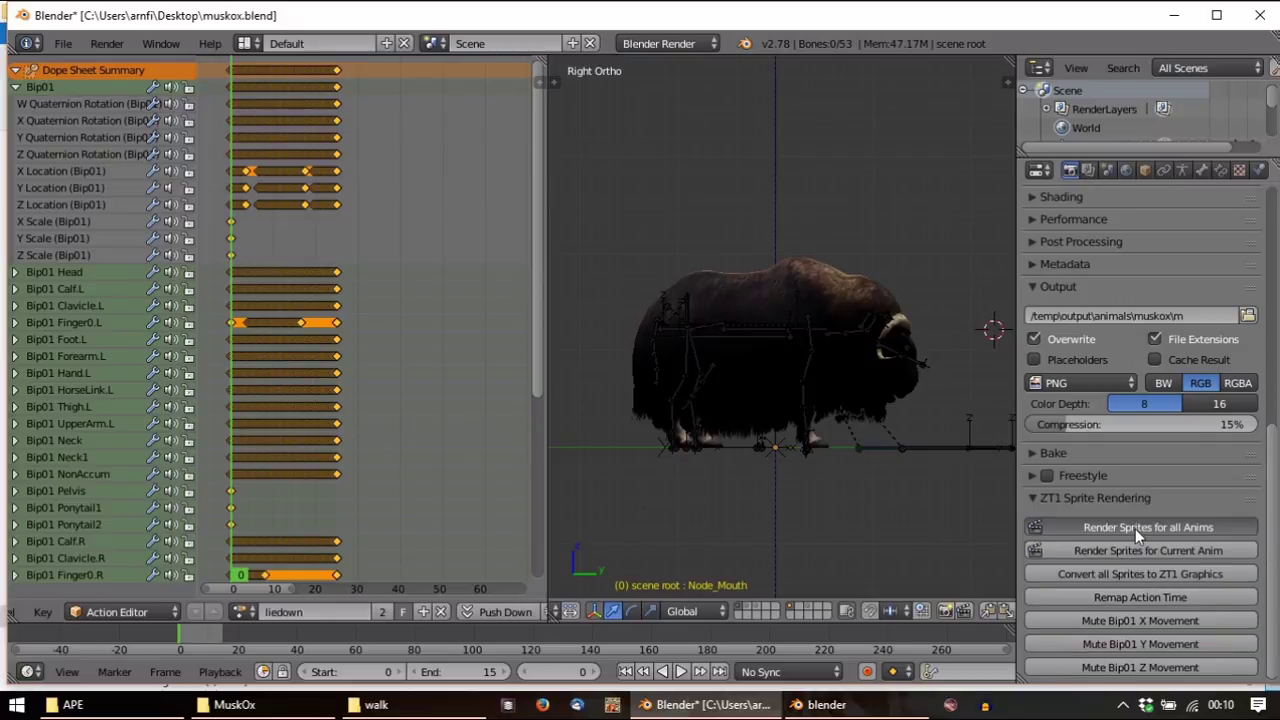
left_click(830, 704)
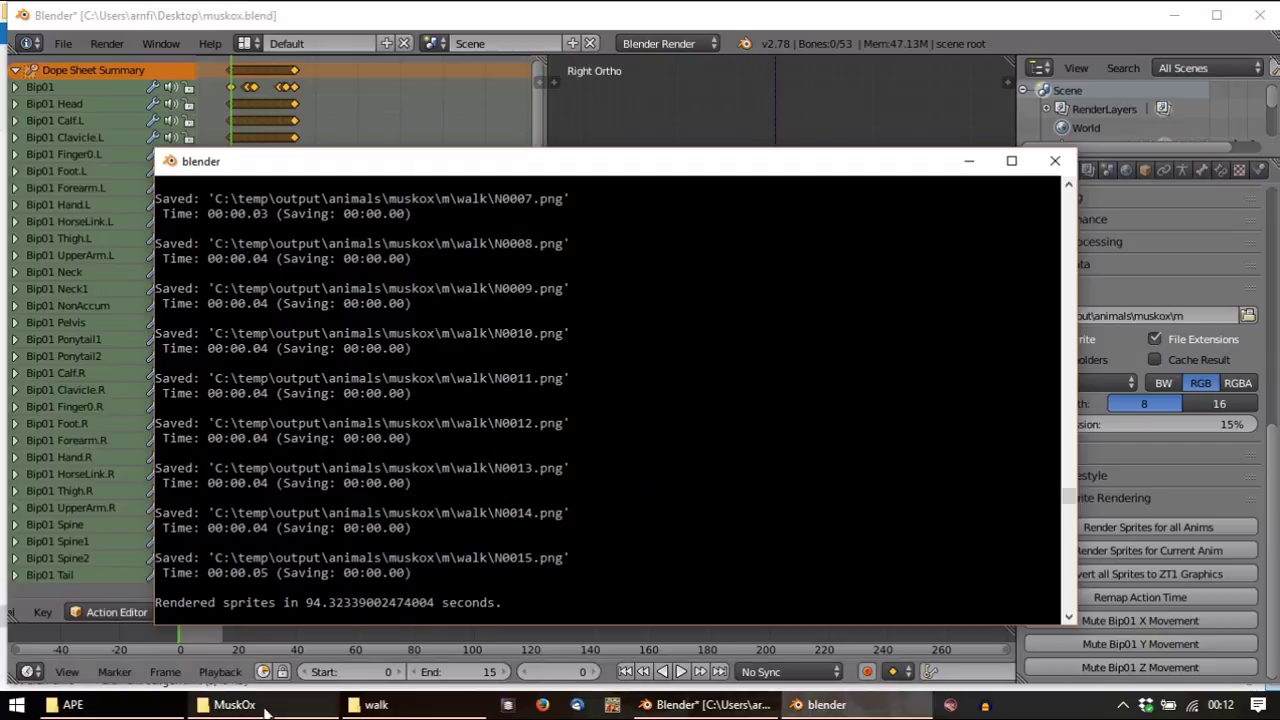
Check the eat and walk sprite folders under muskox\m, then return to Blender
left_click(495, 640)
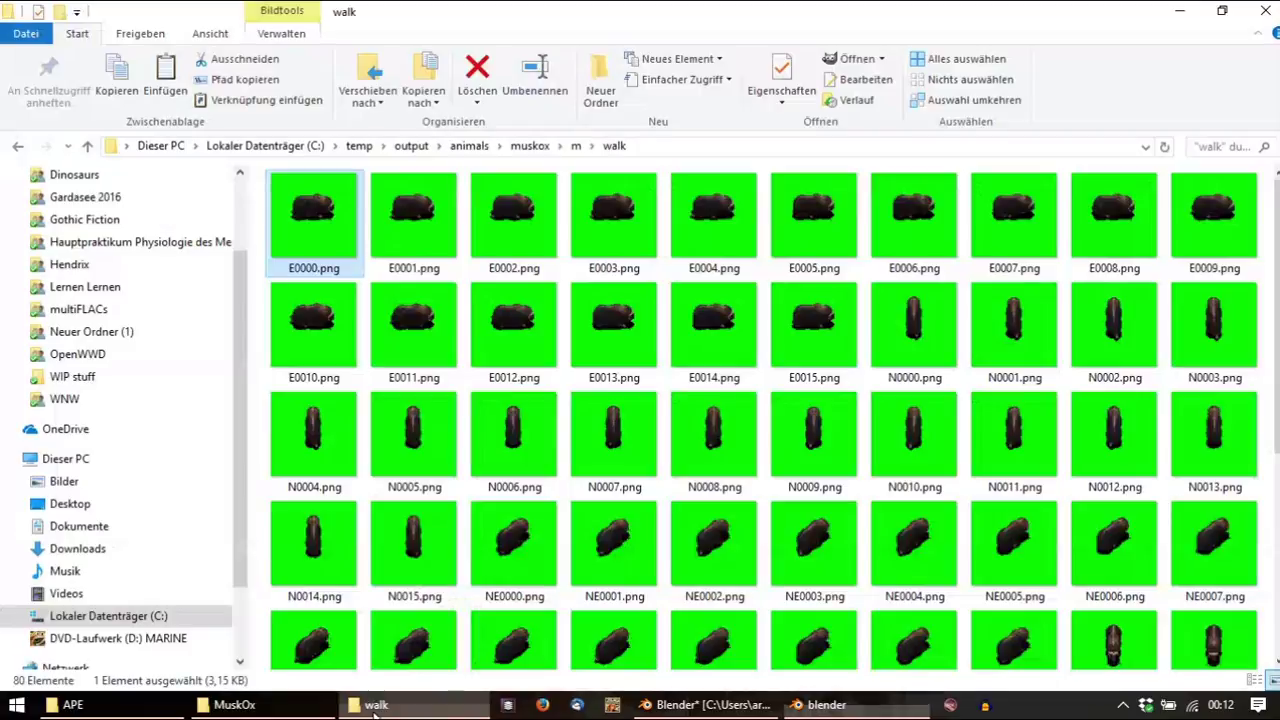
left_click(577, 146)
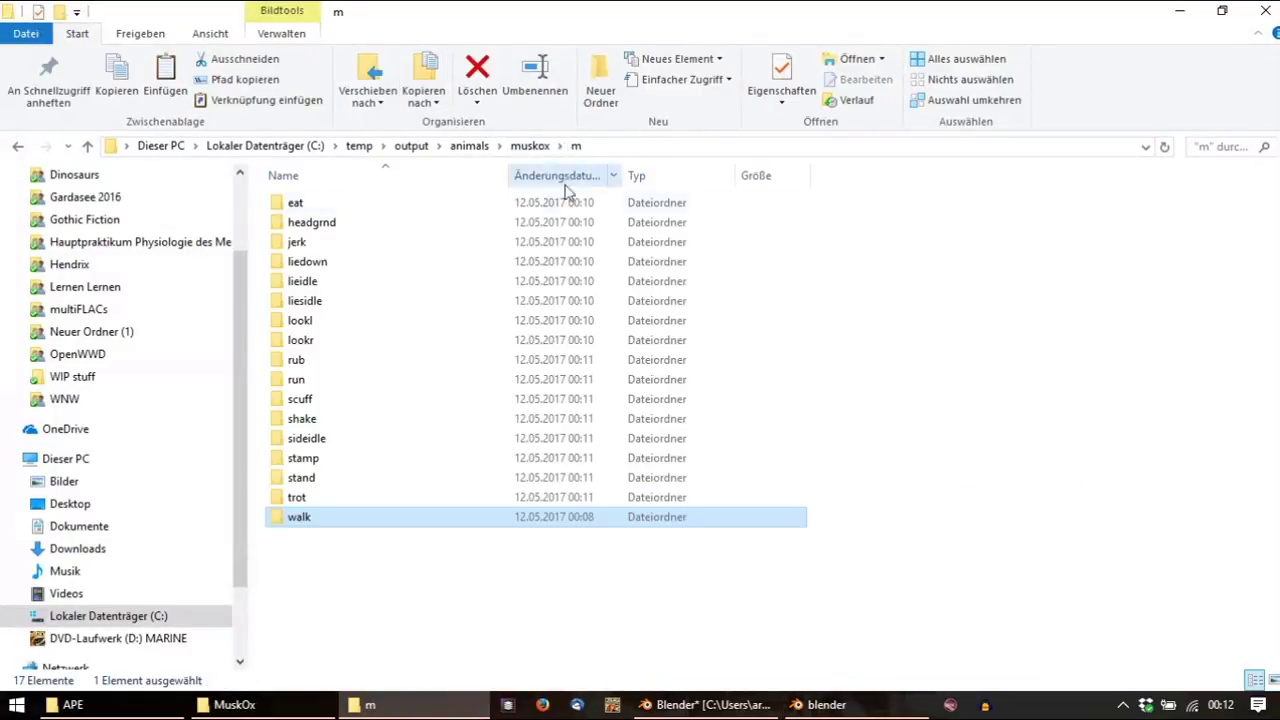
double_click(322, 204)
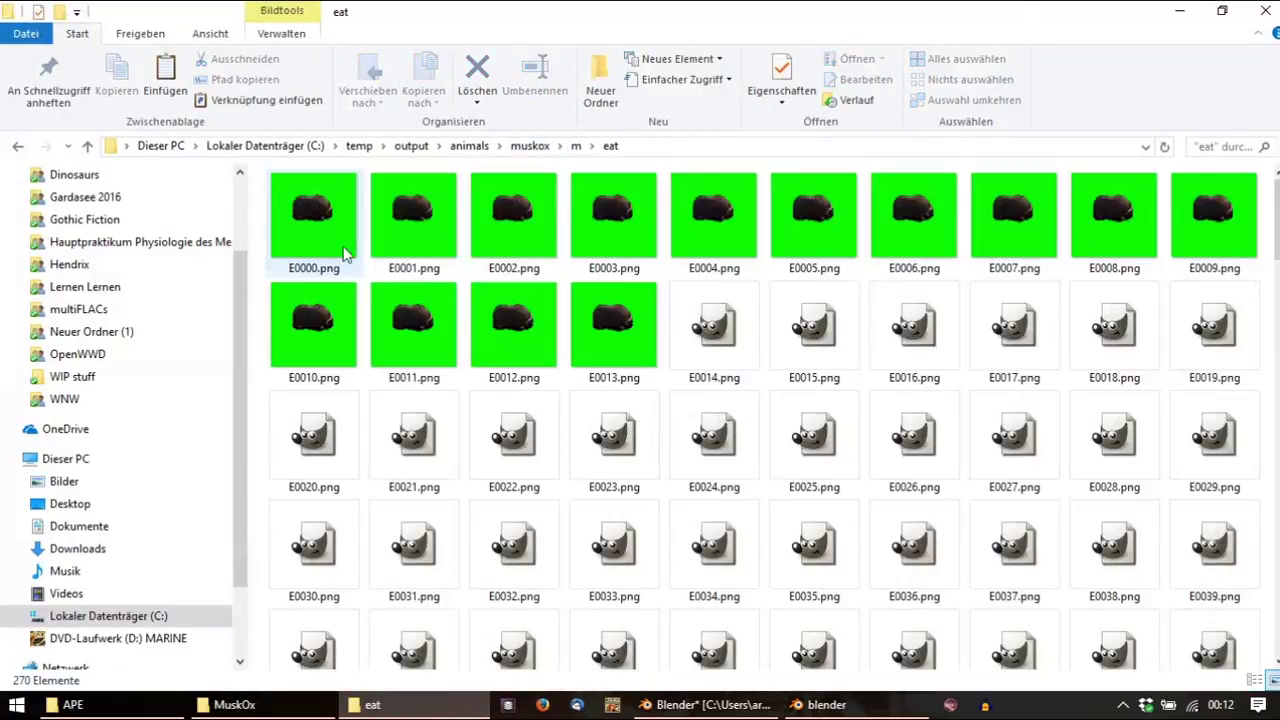
scroll(713, 328, "down", 15)
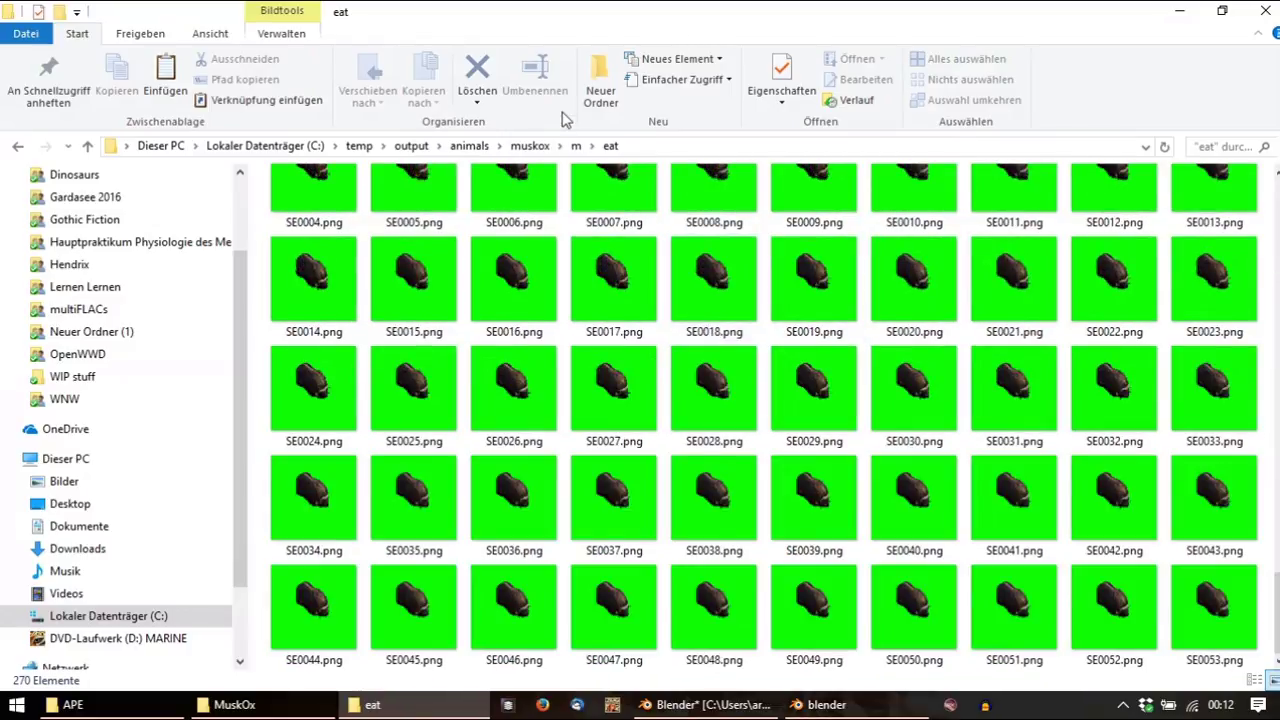
left_click(576, 146)
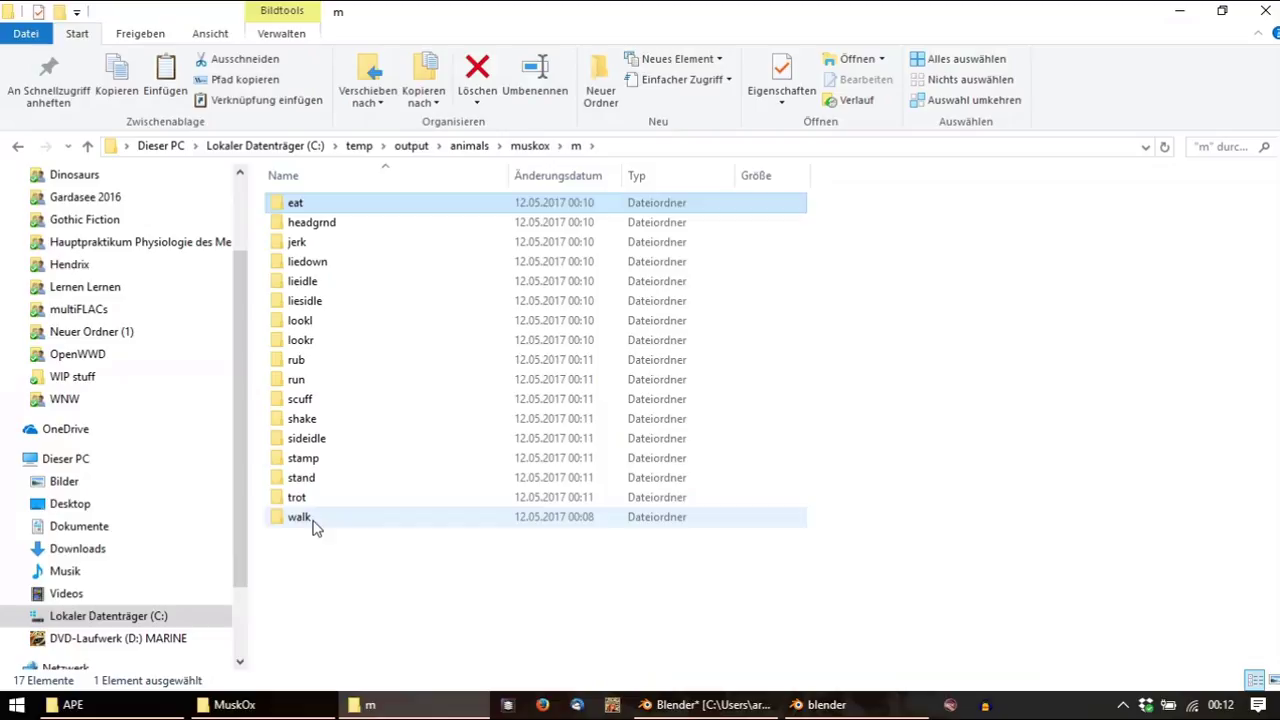
double_click(314, 526)
scroll(377, 466, "down", 3)
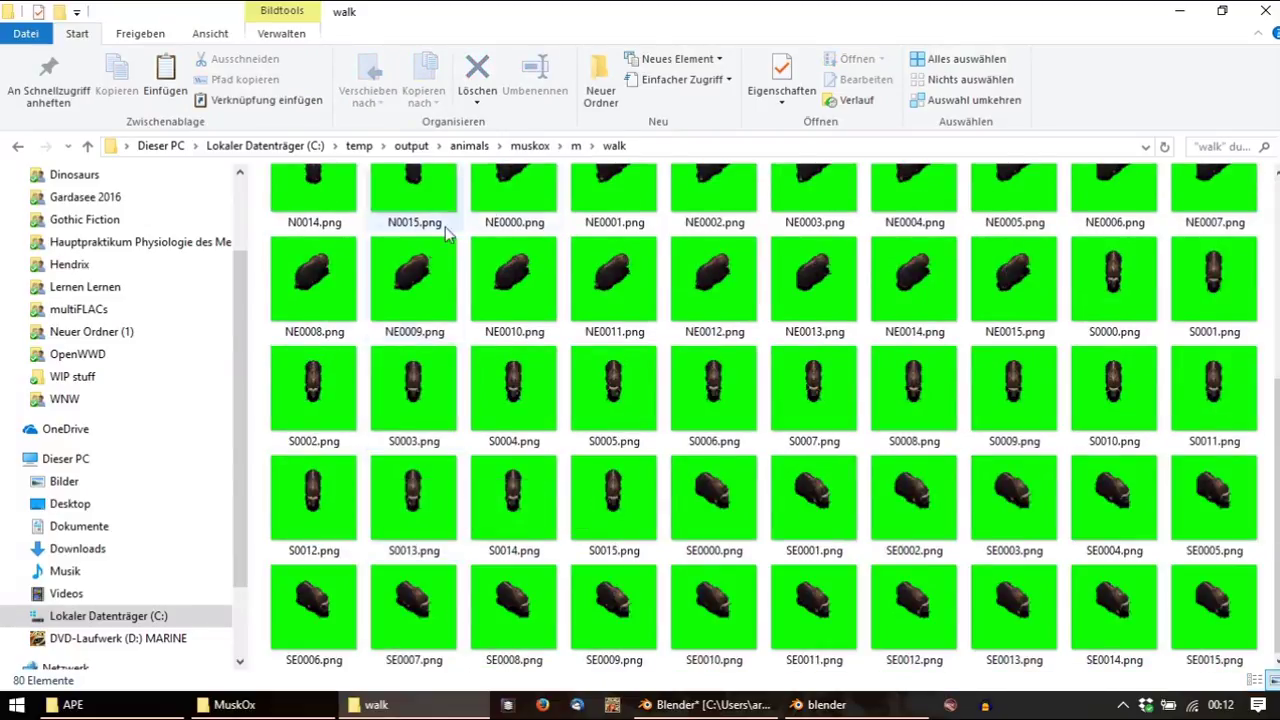
left_click(578, 146)
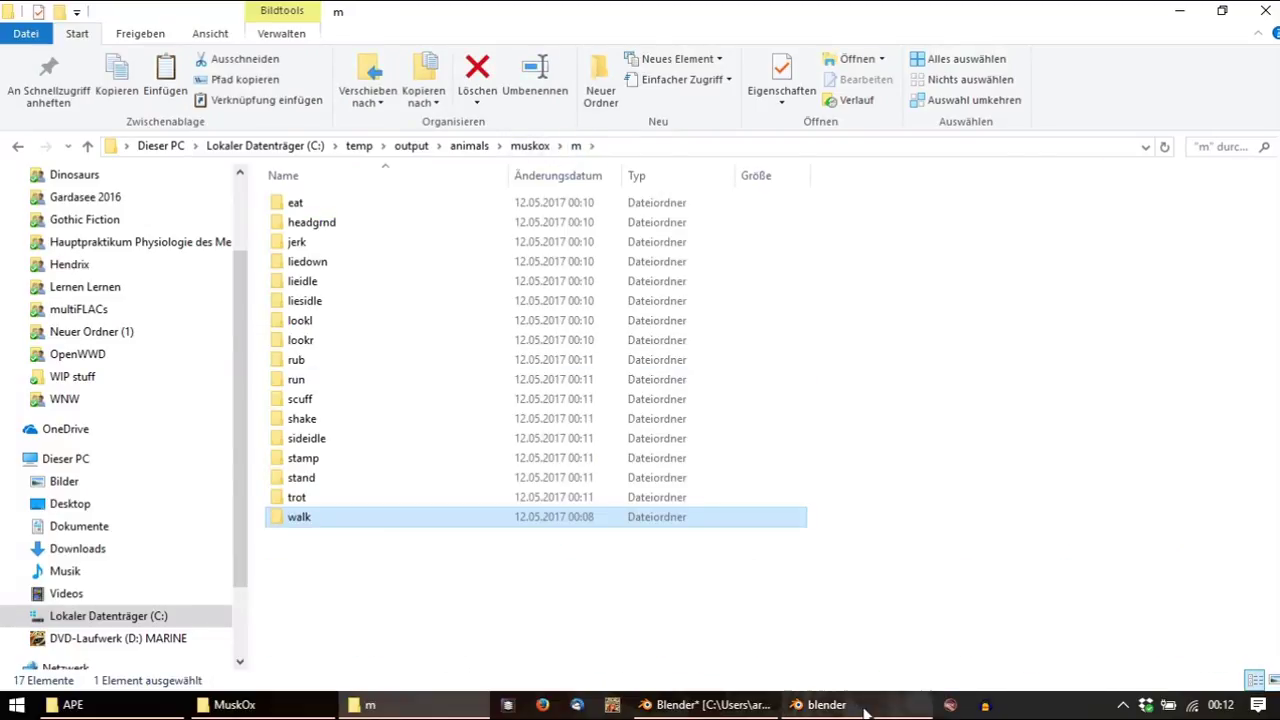
left_click(826, 704)
Convert all muskox sprites to ZT1 graphics and dismiss the access-denied error
left_click(707, 704)
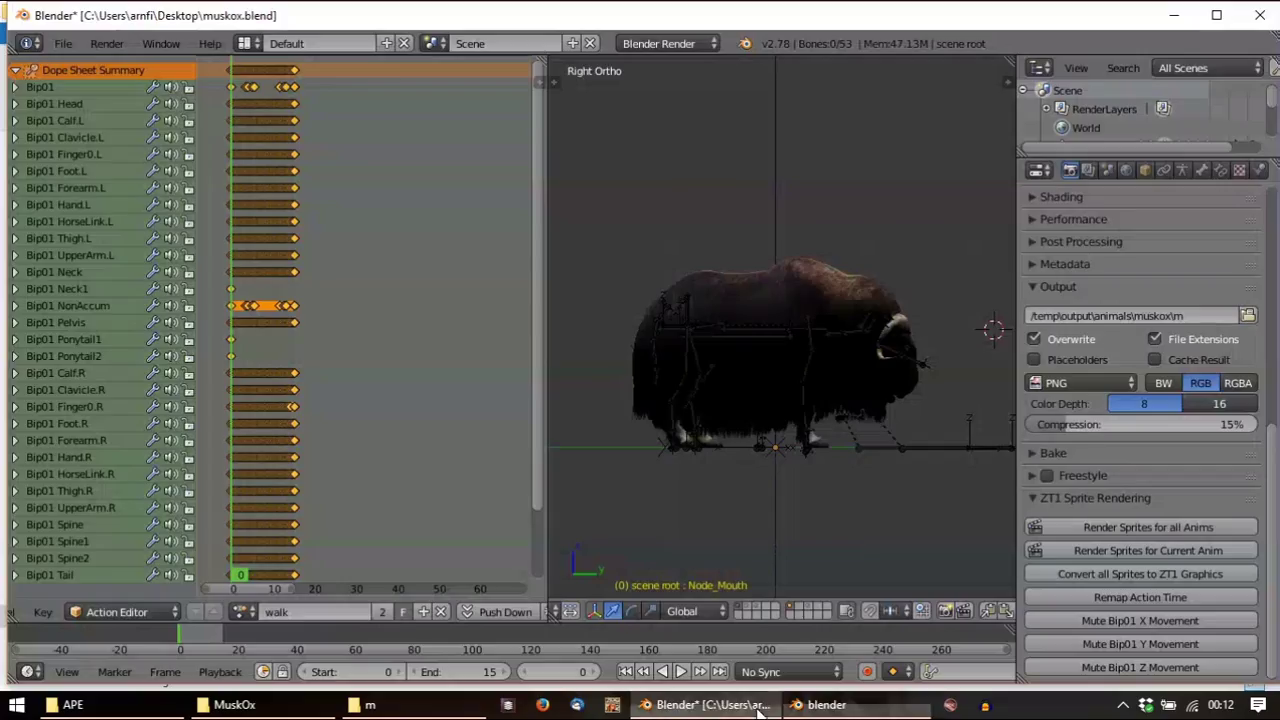
left_click(1140, 577)
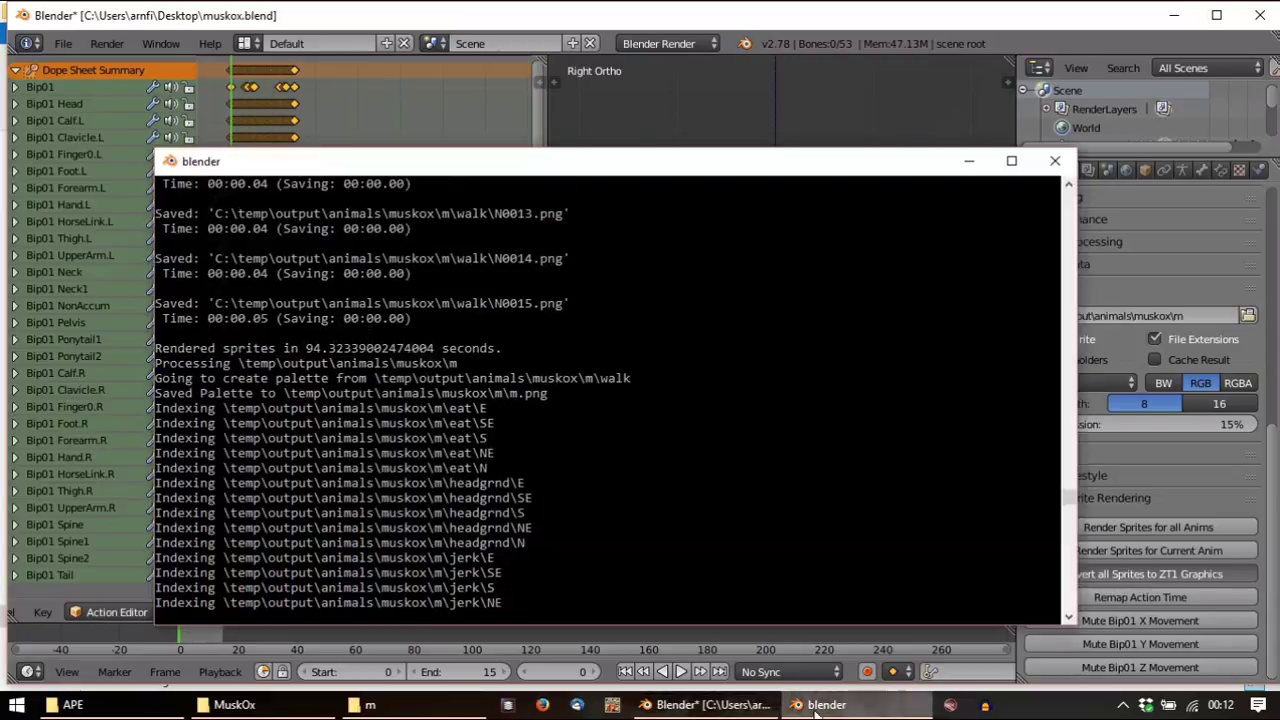
left_click(826, 704)
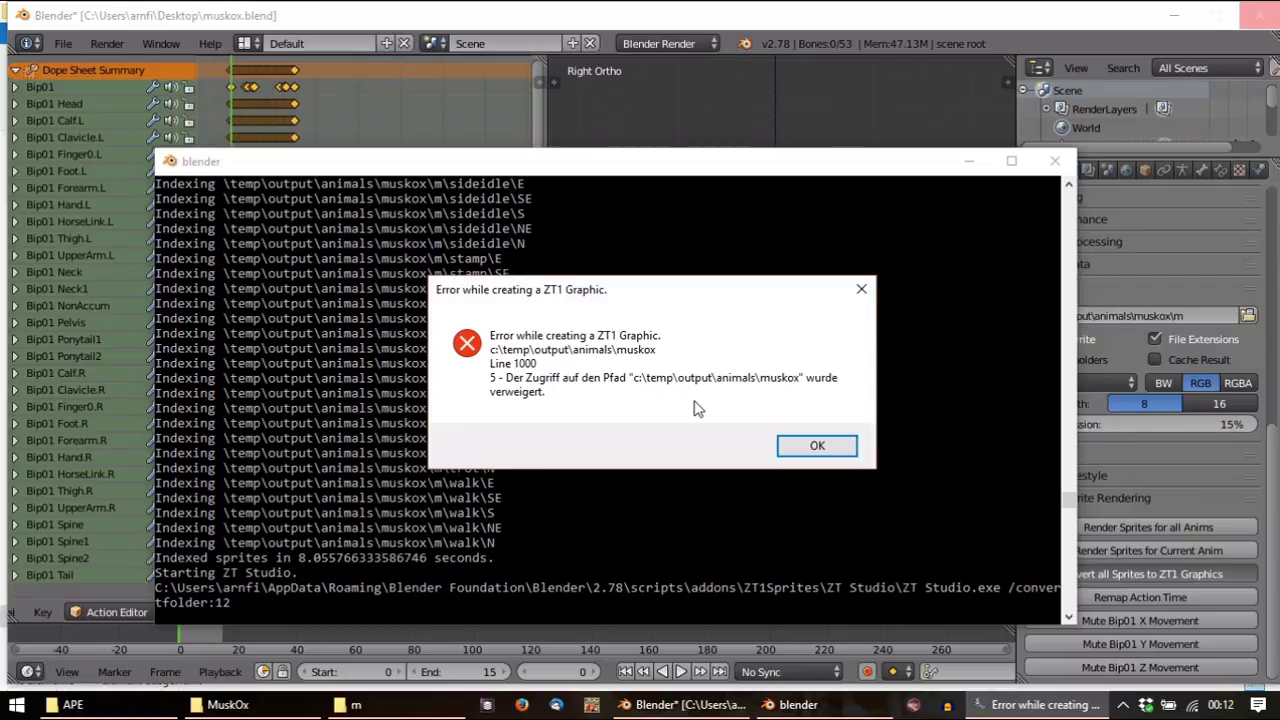
key("Return")
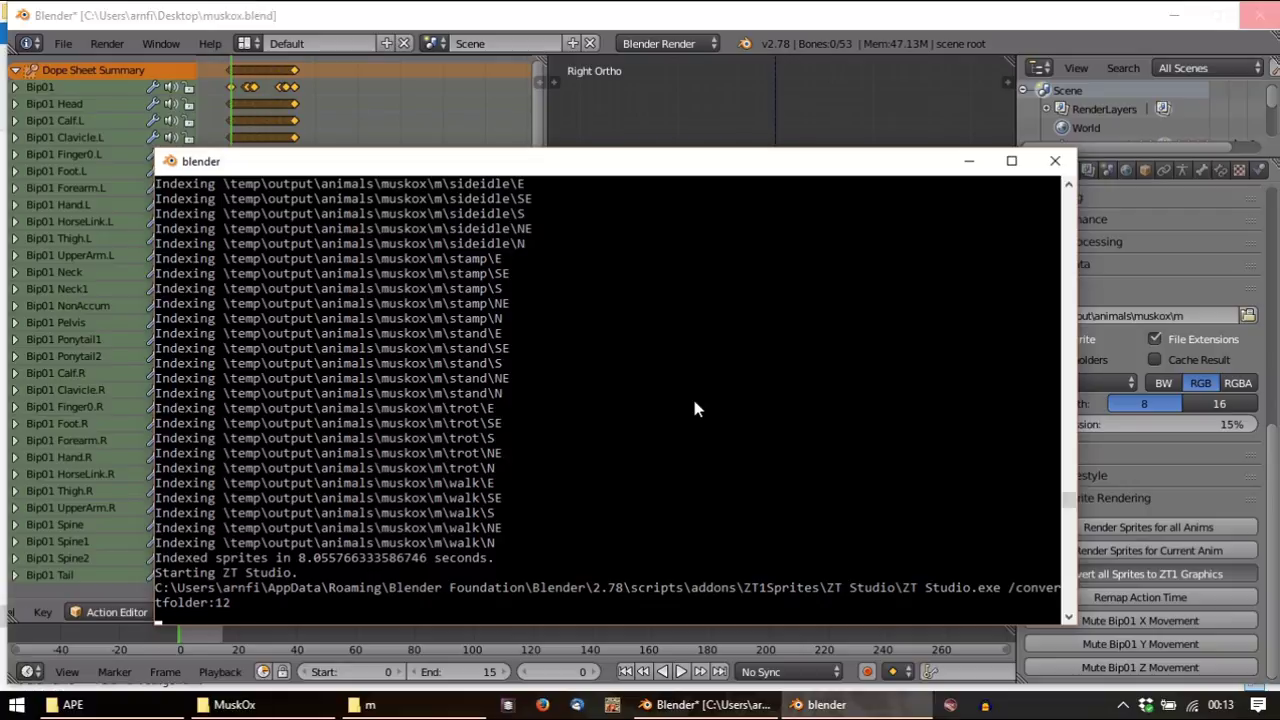
Inspect the m output folder and its eat sprites, then check the Blender console's ZT1 conversion
left_click(329, 712)
left_click(362, 705)
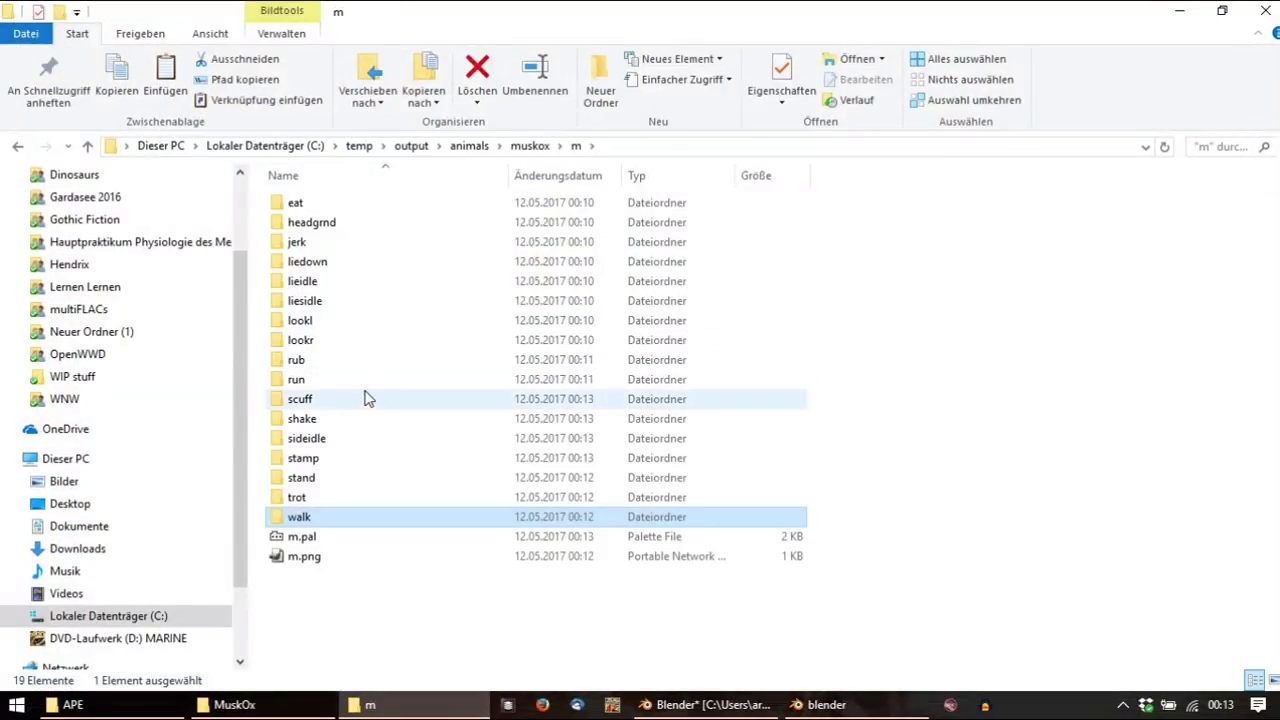
left_click(528, 146)
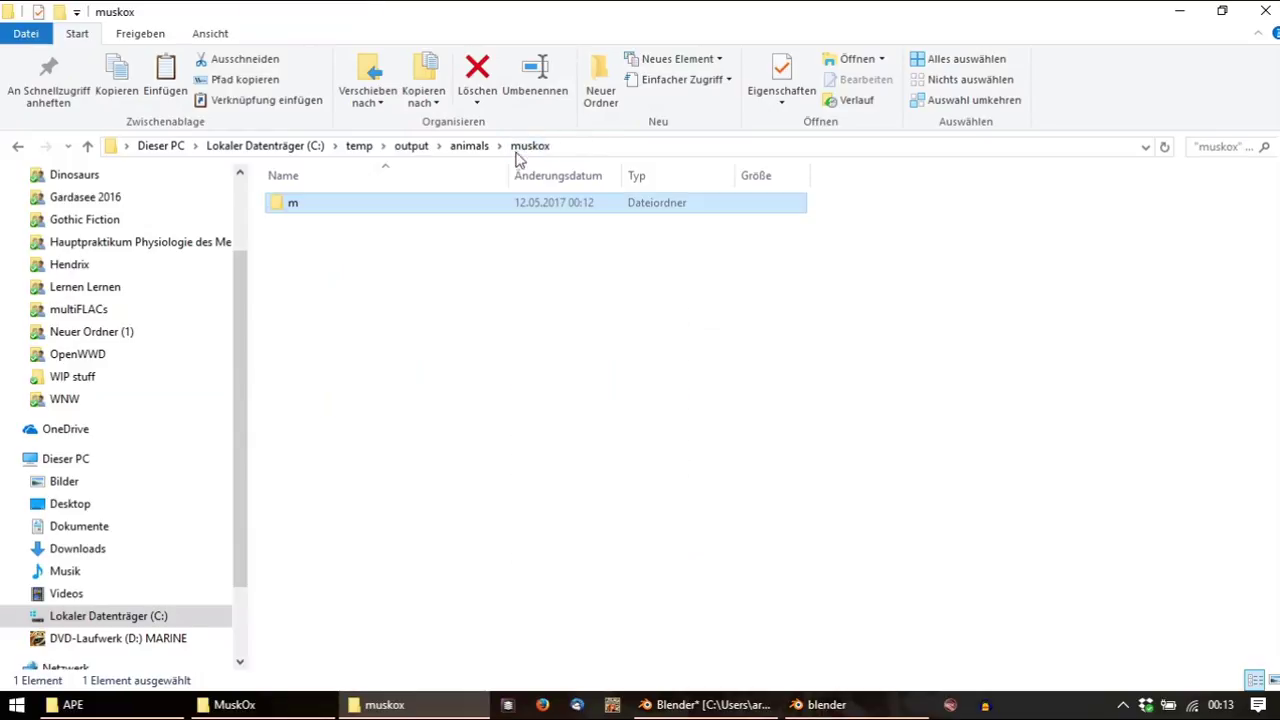
double_click(346, 206)
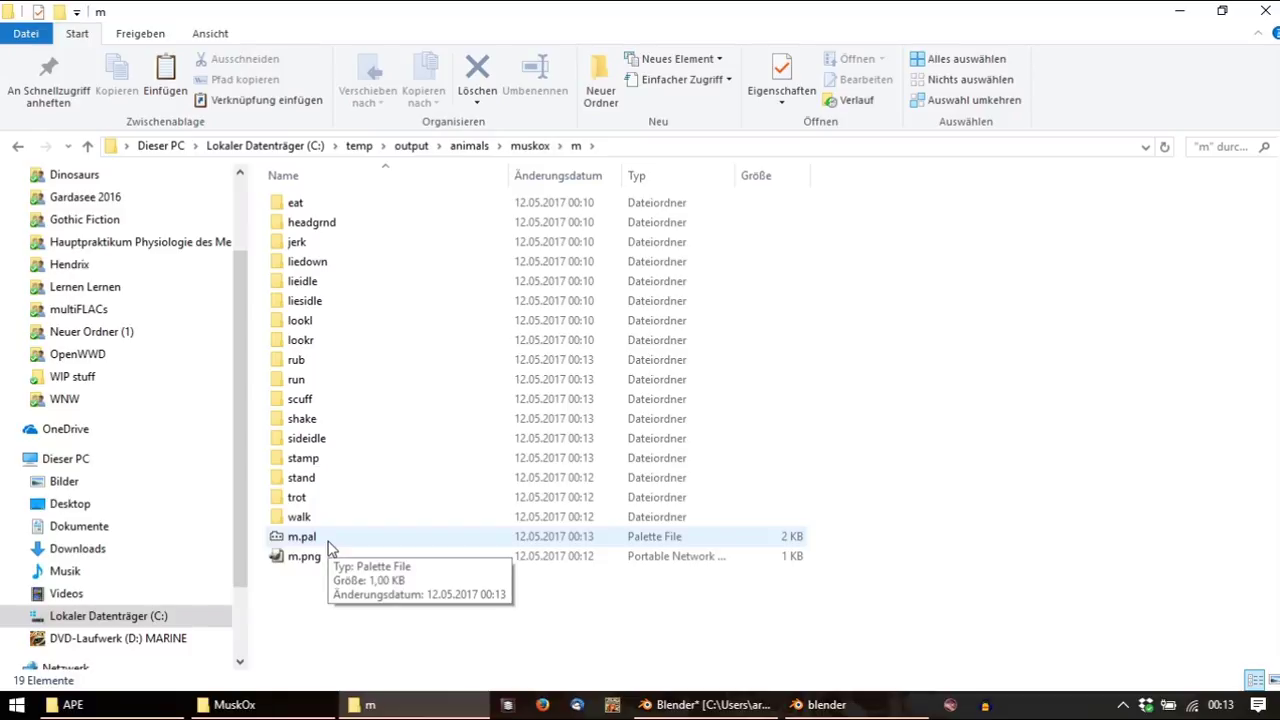
double_click(313, 204)
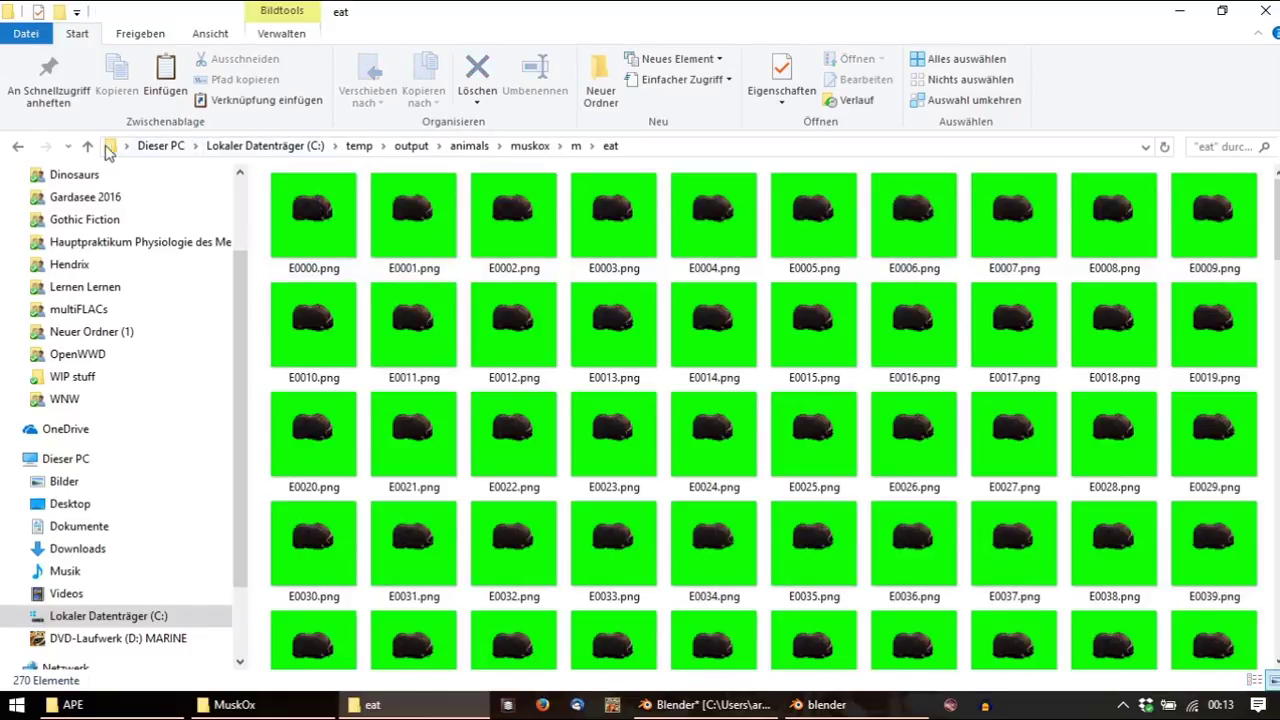
left_click(89, 147)
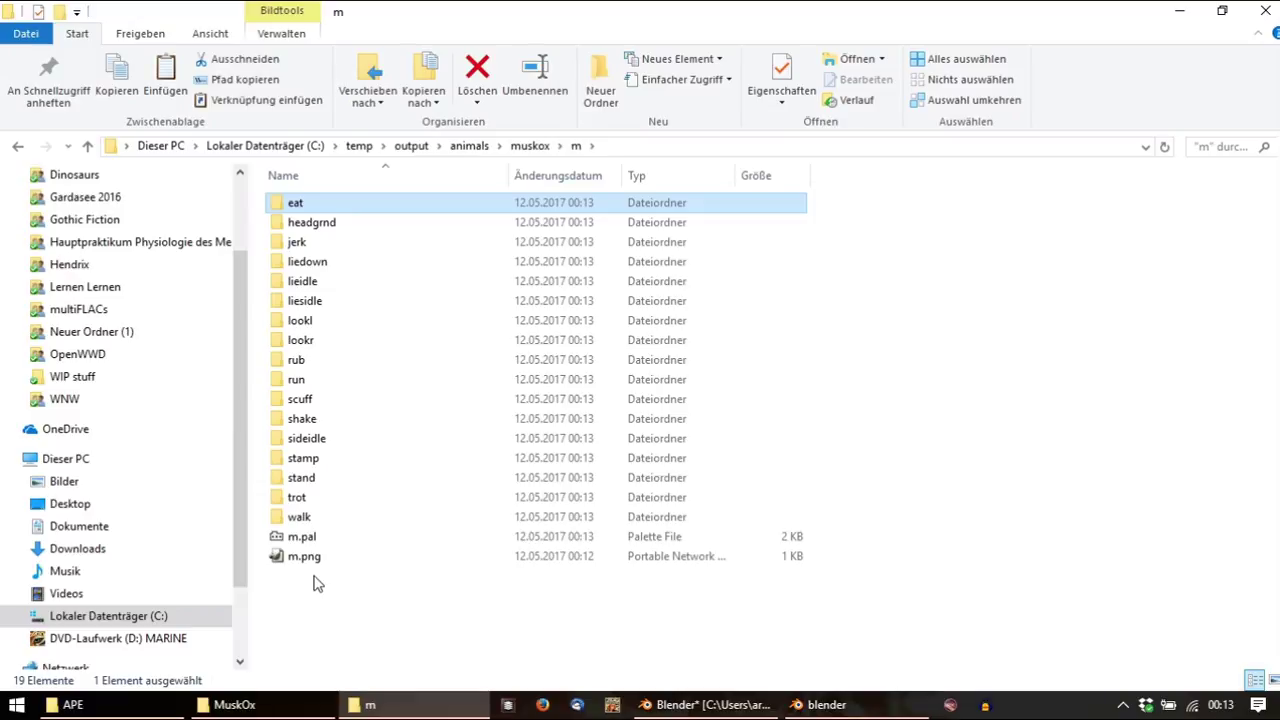
left_click(710, 704)
left_click(826, 704)
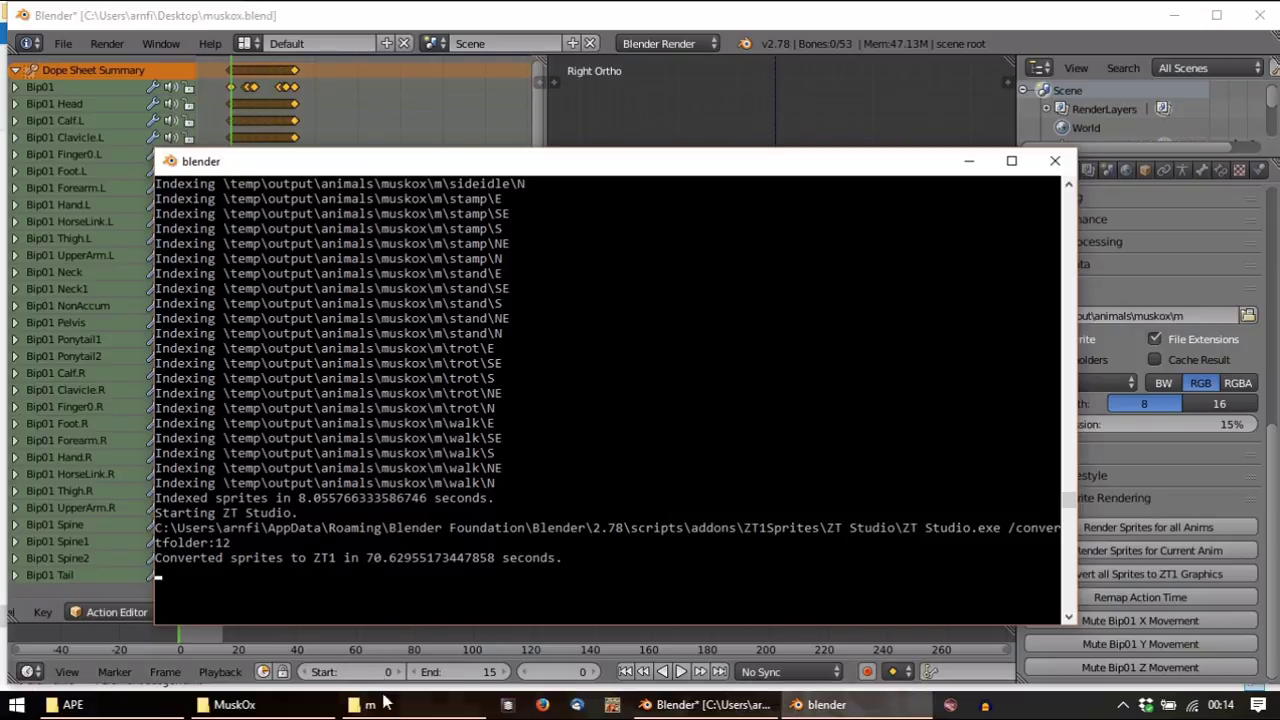
Bring the m output folder window, holding m.pal and m.png, to the front
mouse_move(365, 704)
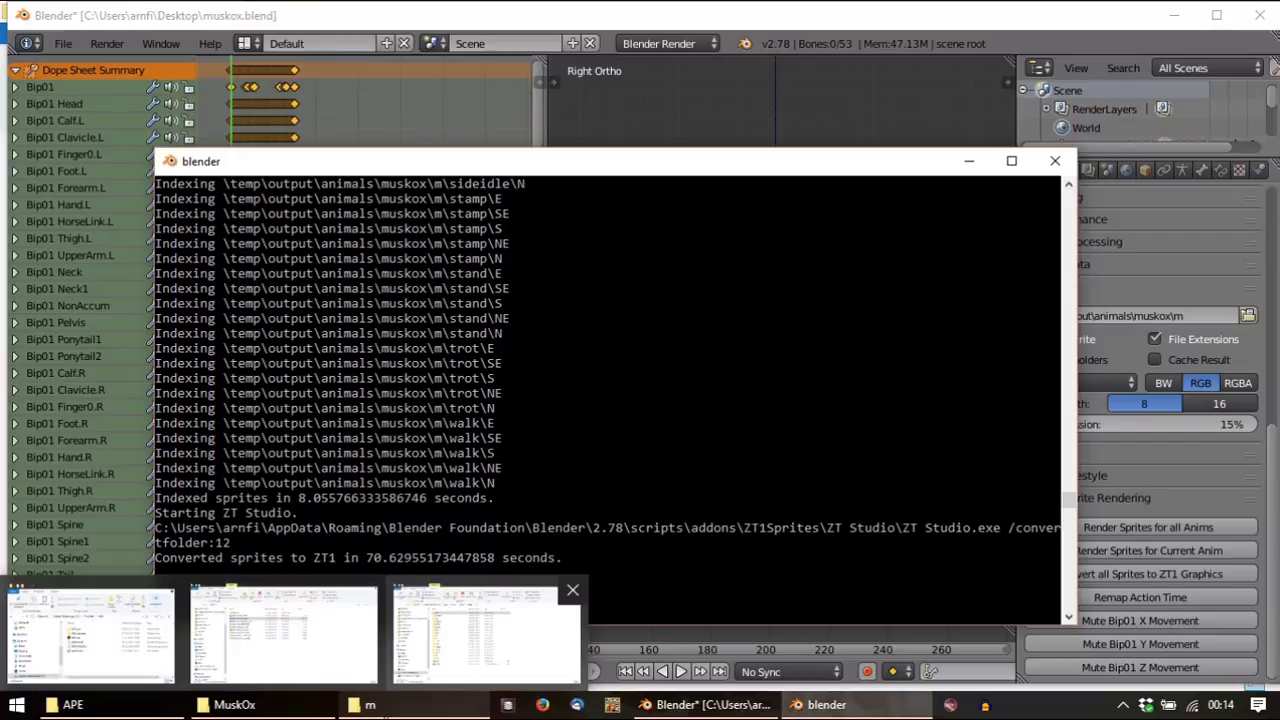
left_click(485, 635)
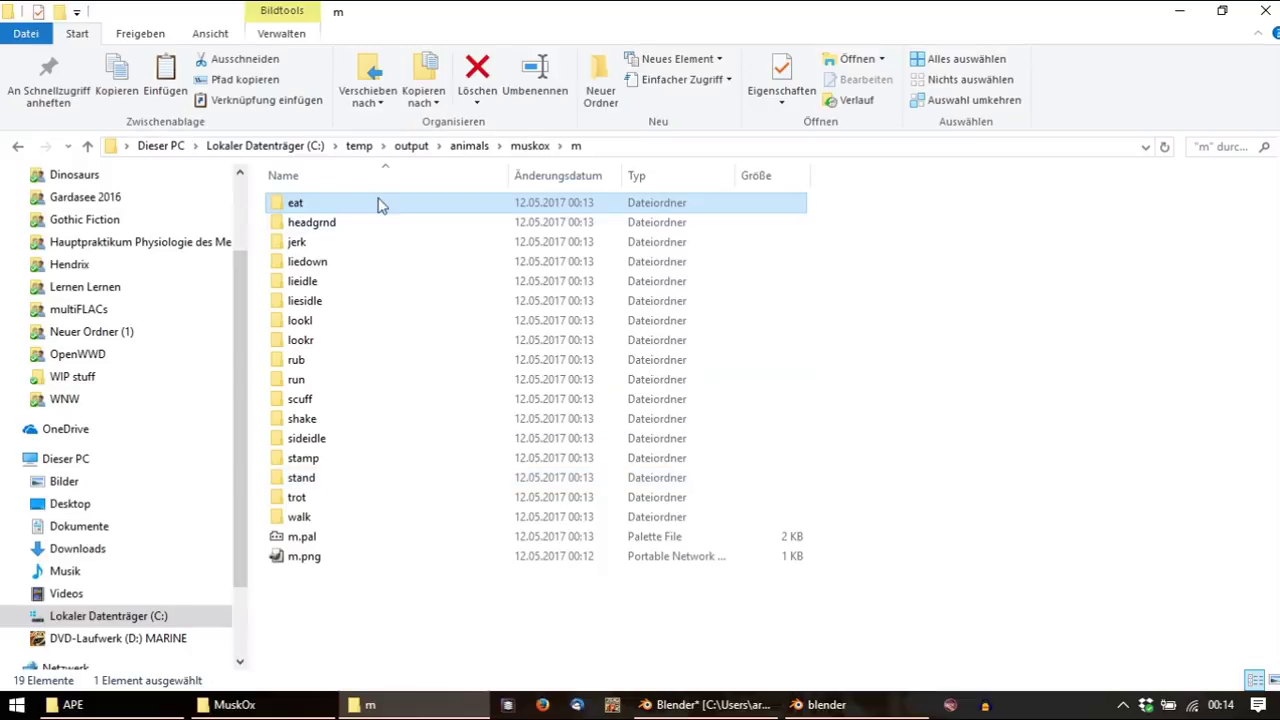
mouse_move(368, 231)
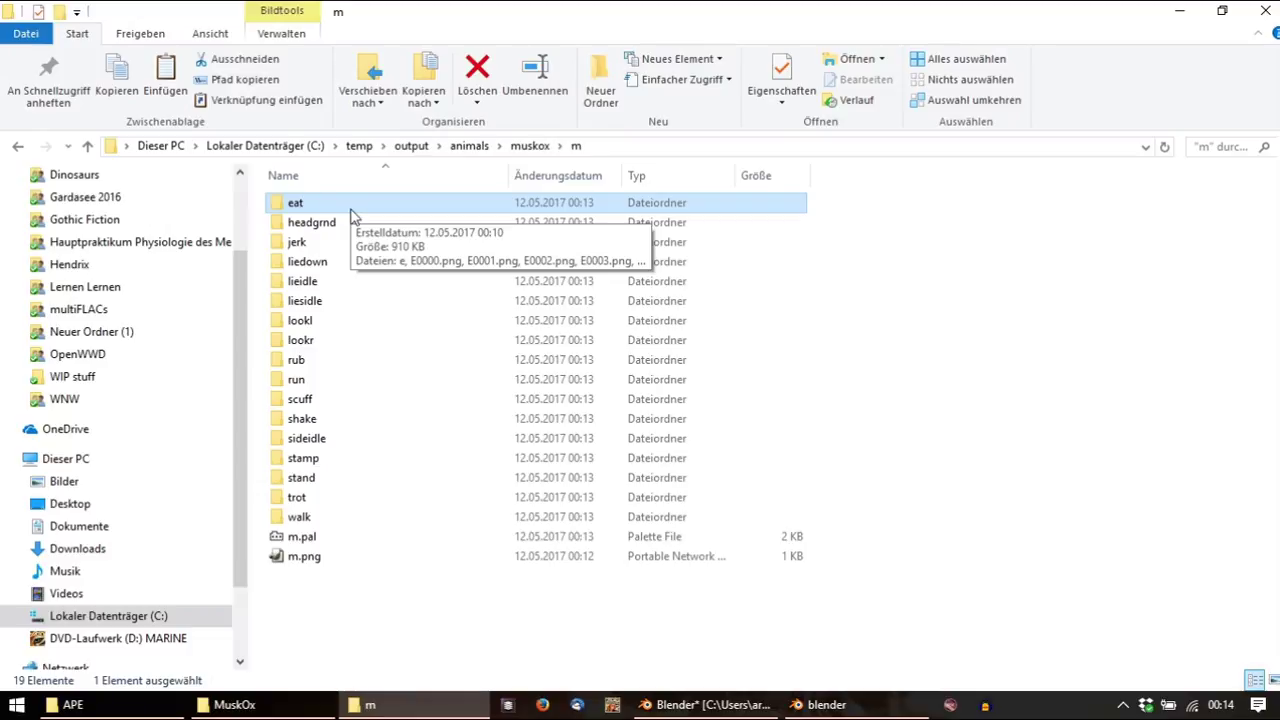
double_click(350, 212)
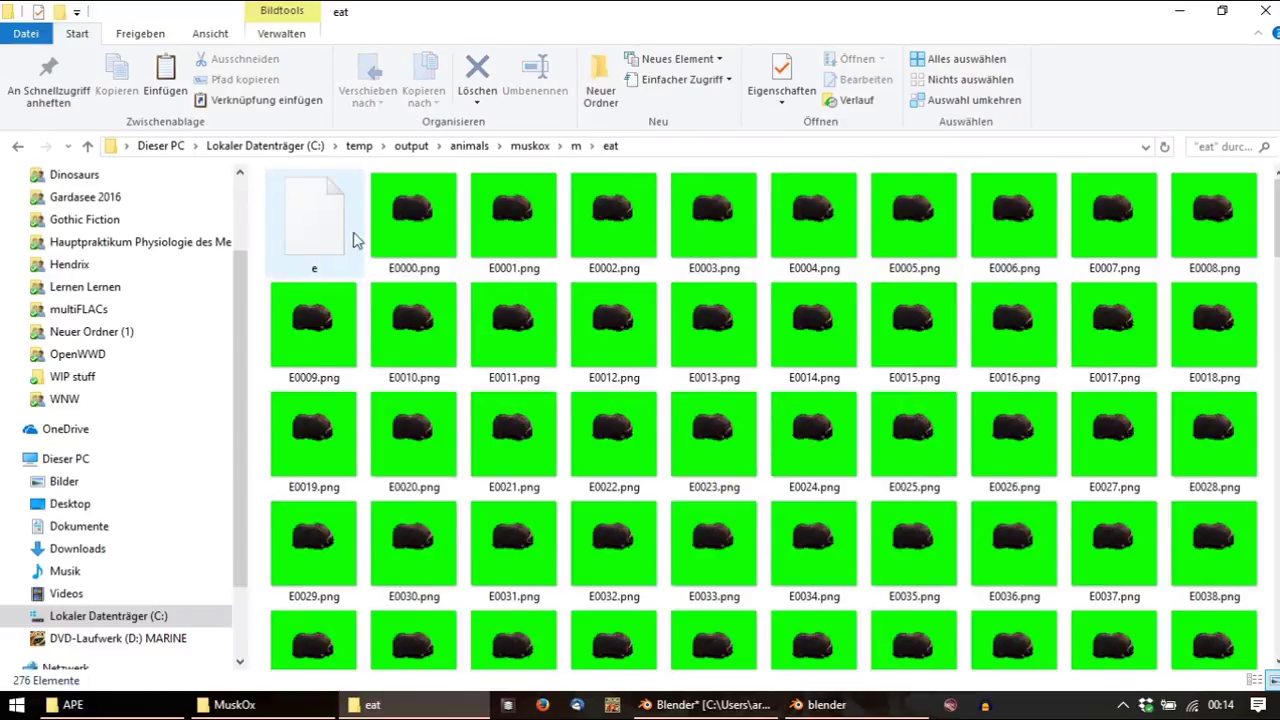
scroll(331, 238, "down", 3)
scroll(330, 236, "up", 3)
scroll(350, 263, "down", 10)
left_click(410, 495)
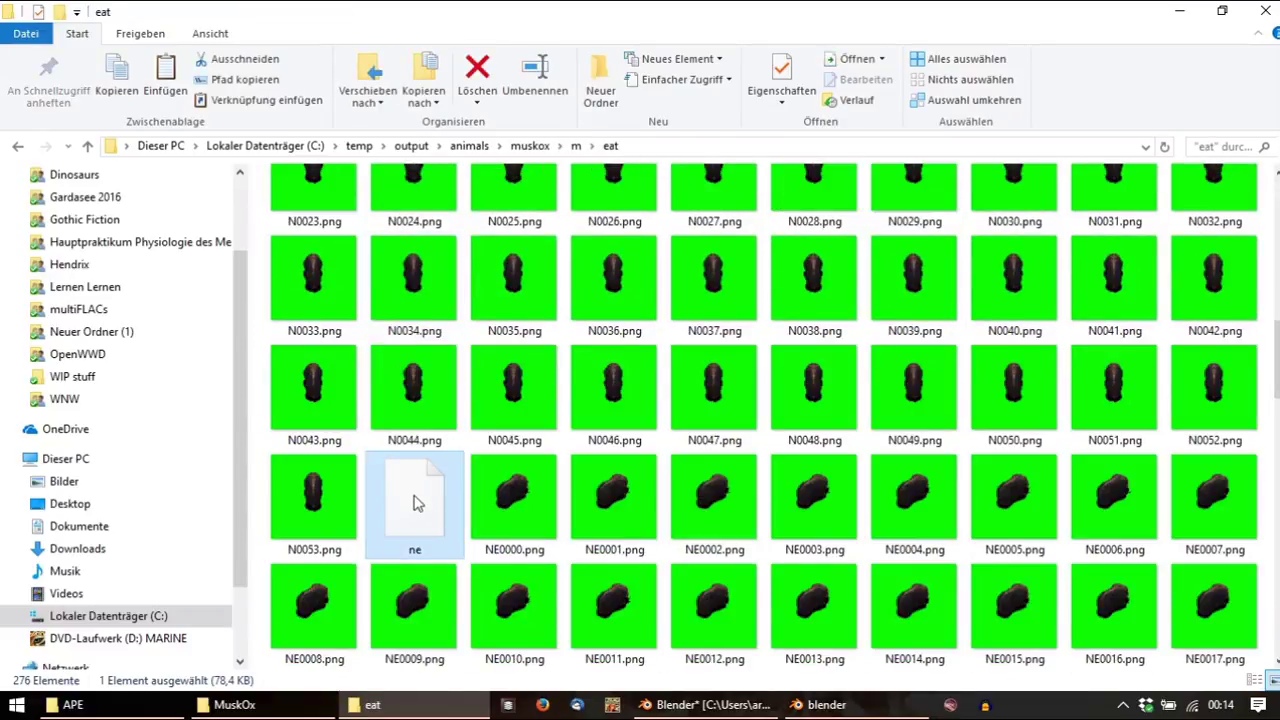
scroll(408, 491, "up", 10)
left_click(312, 290)
left_click(309, 266)
left_click(391, 288)
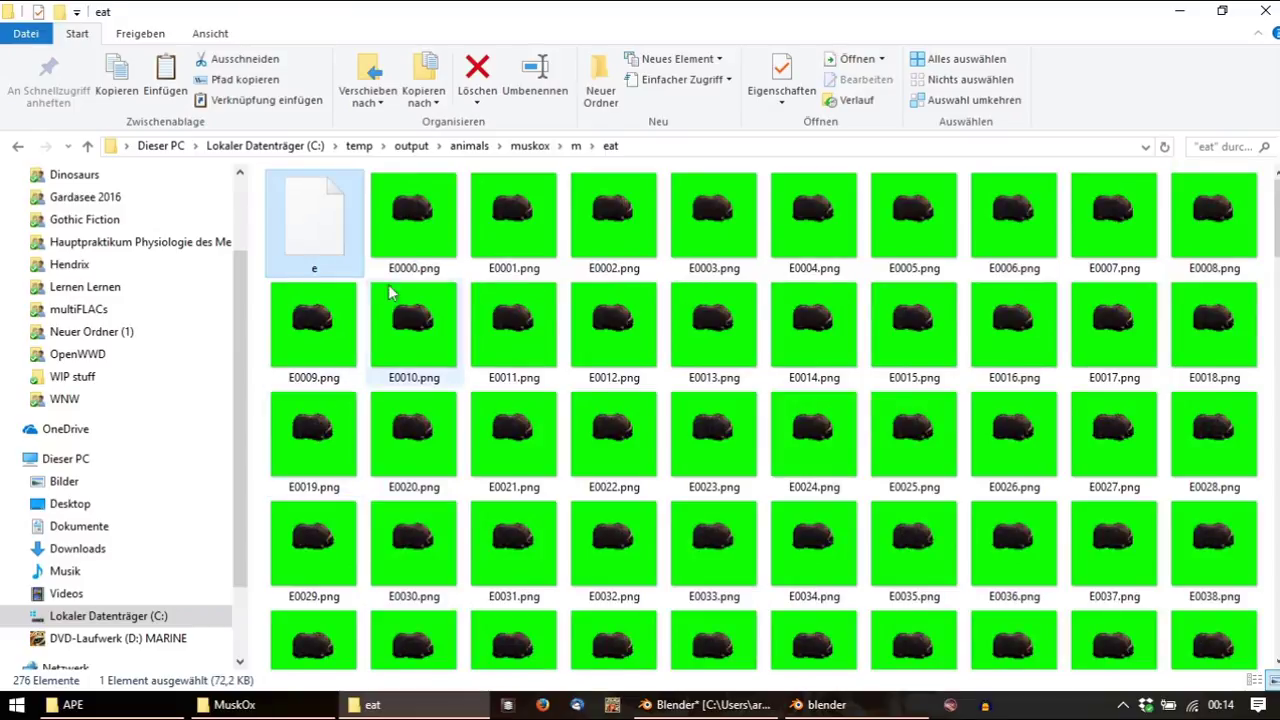
scroll(395, 300, "down", 10)
scroll(480, 486, "down", 10)
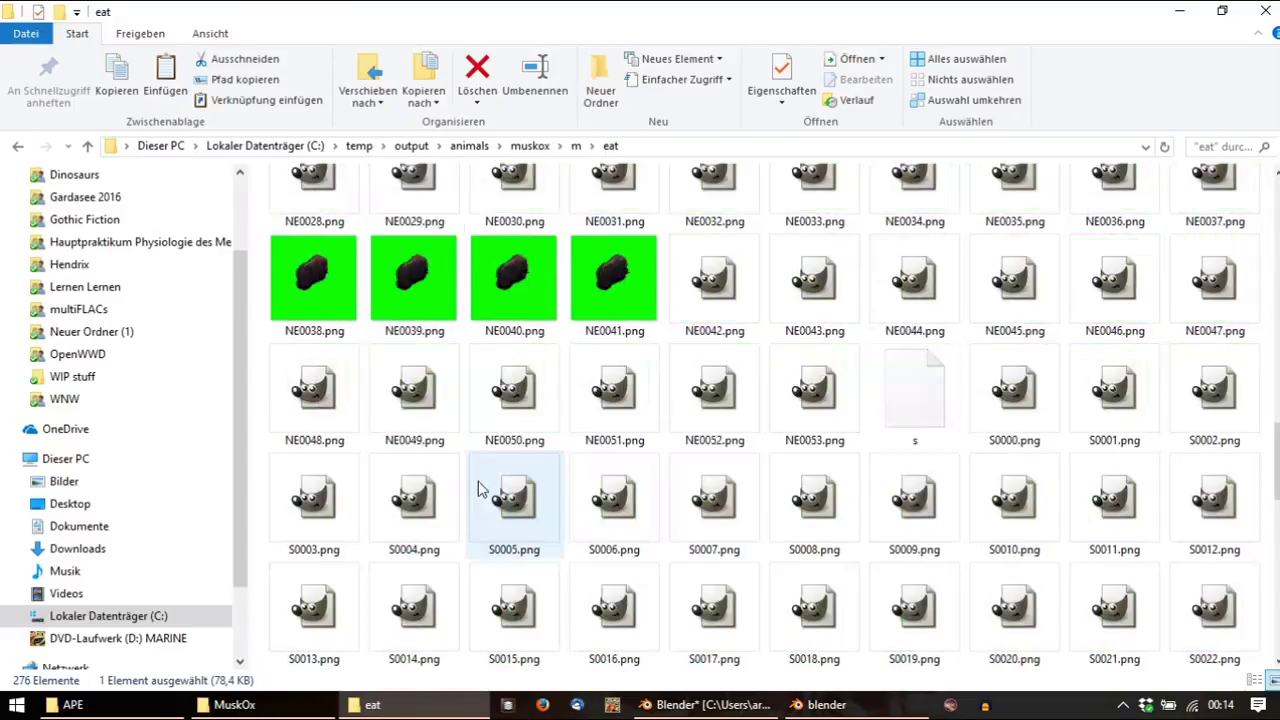
left_click(814, 430)
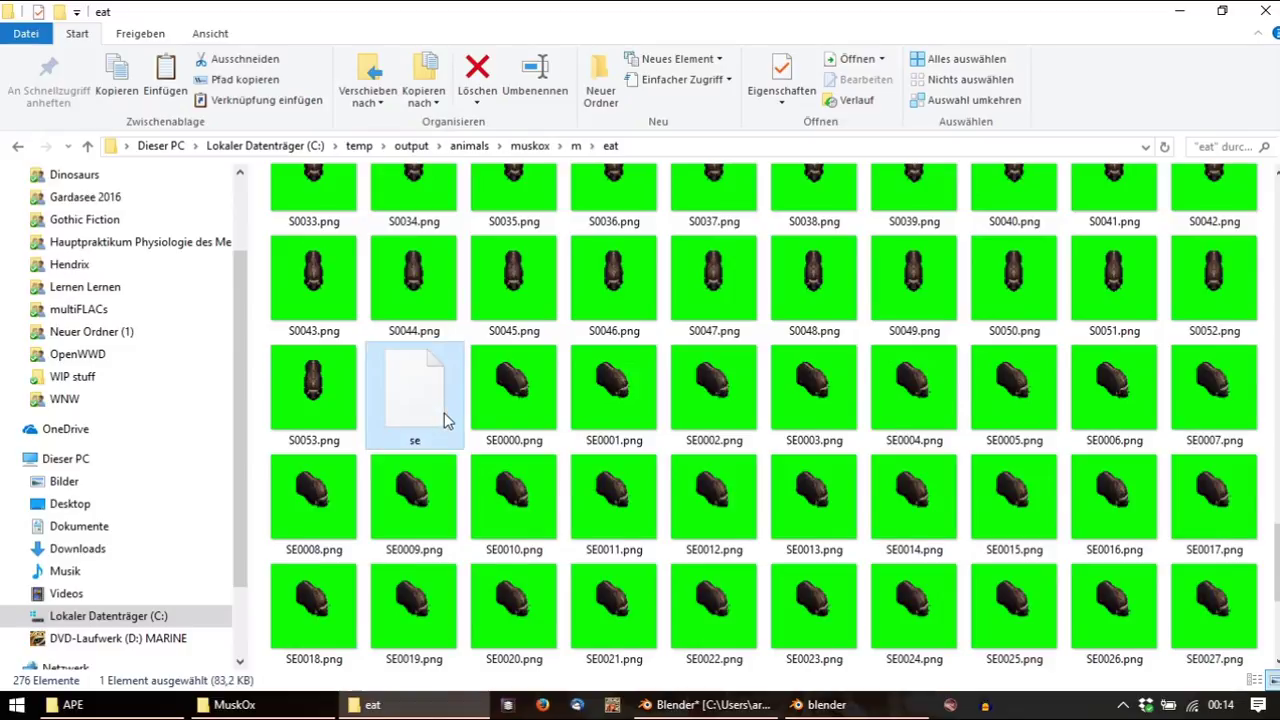
scroll(455, 430, "down", 3)
left_click(851, 605)
scroll(1071, 571, "up", 8)
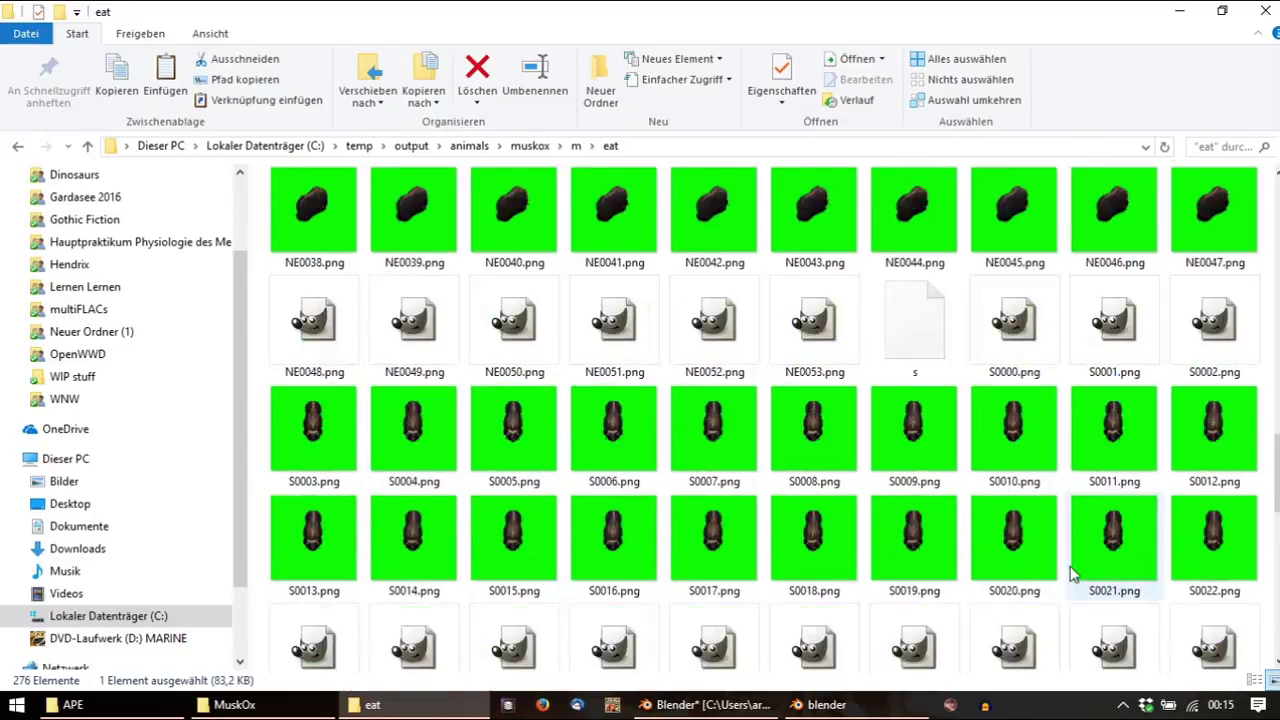
scroll(1071, 571, "down", 2)
scroll(948, 438, "up", 3)
left_click(905, 362)
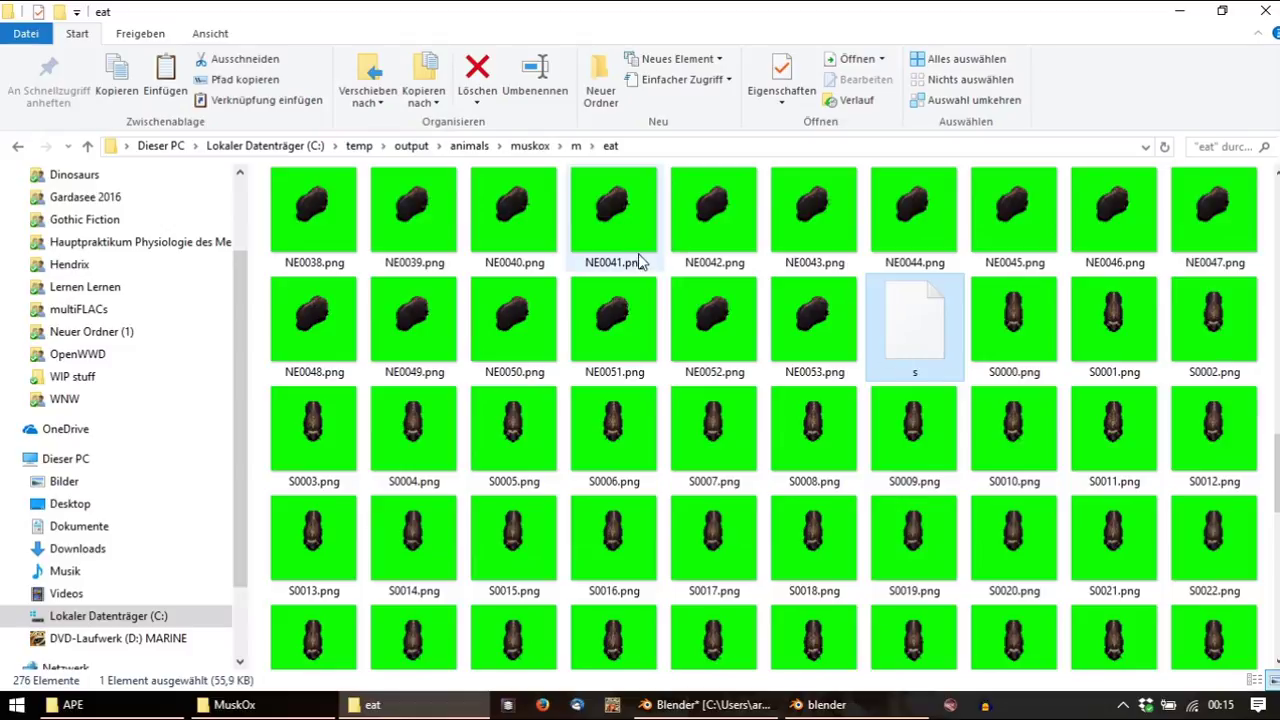
left_click(531, 146)
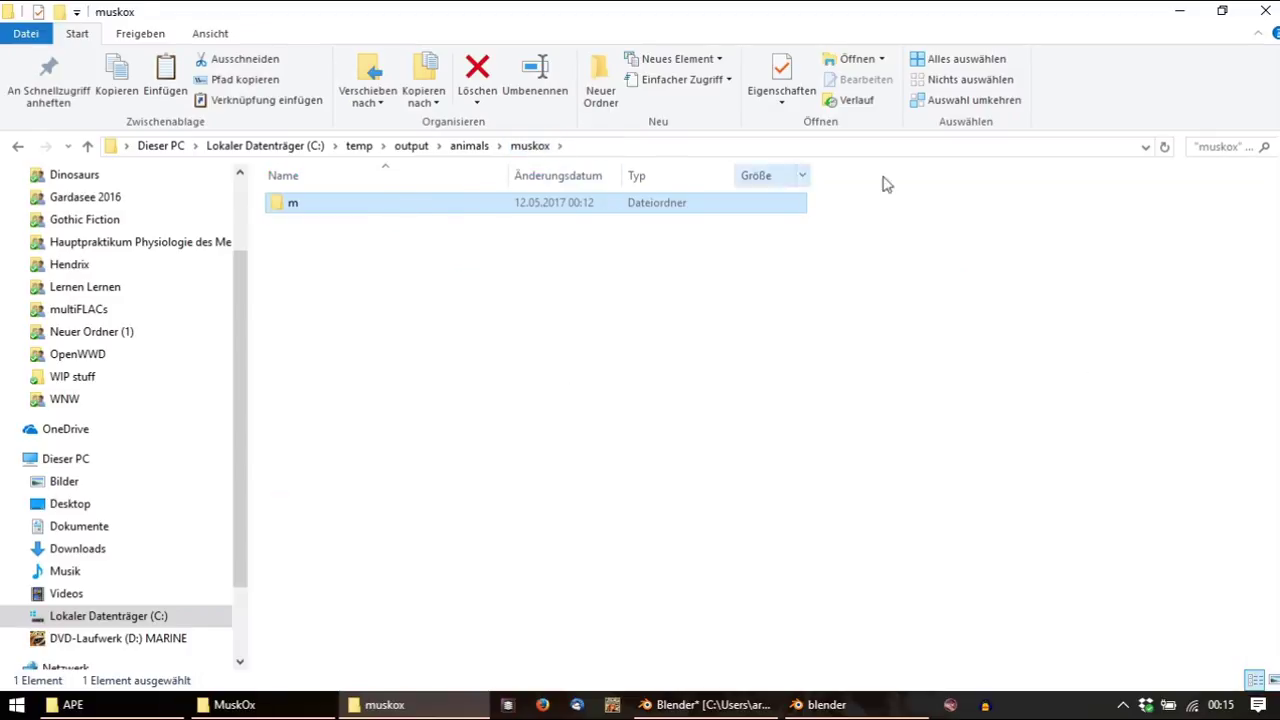
double_click(338, 206)
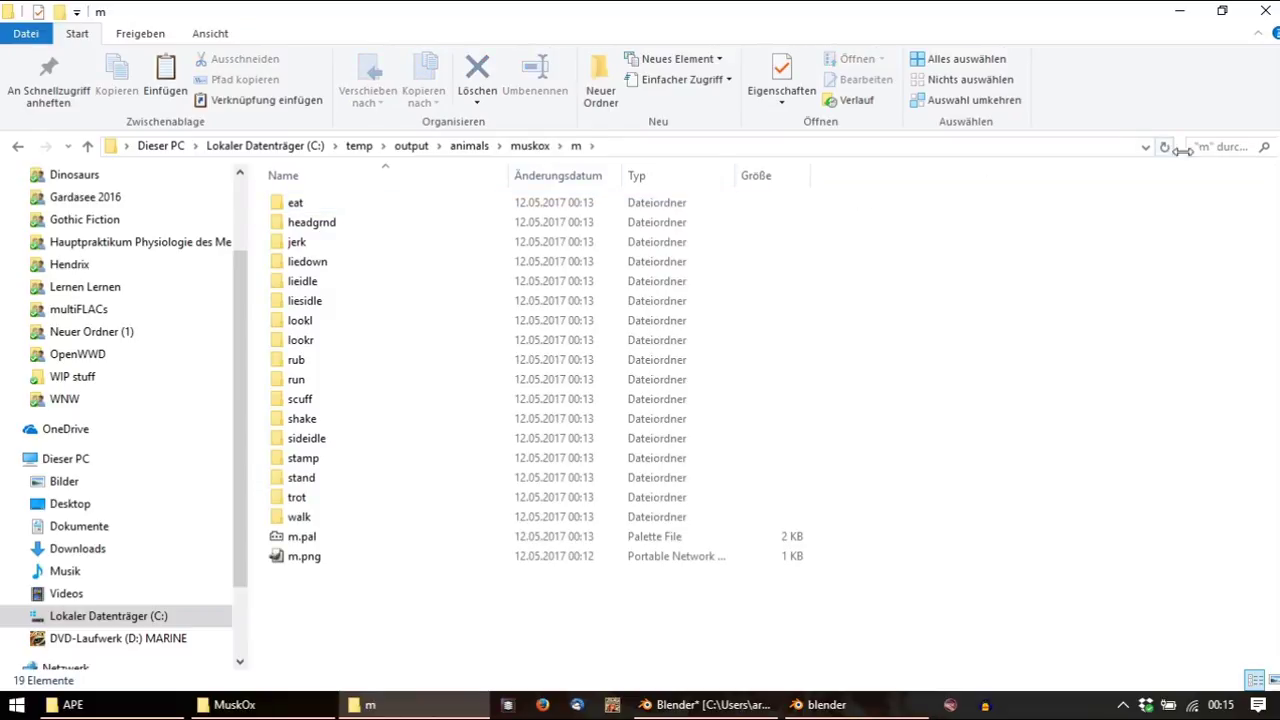
Search the m folder for .png and delete all 2,096 matching sprite images
left_click(1214, 147)
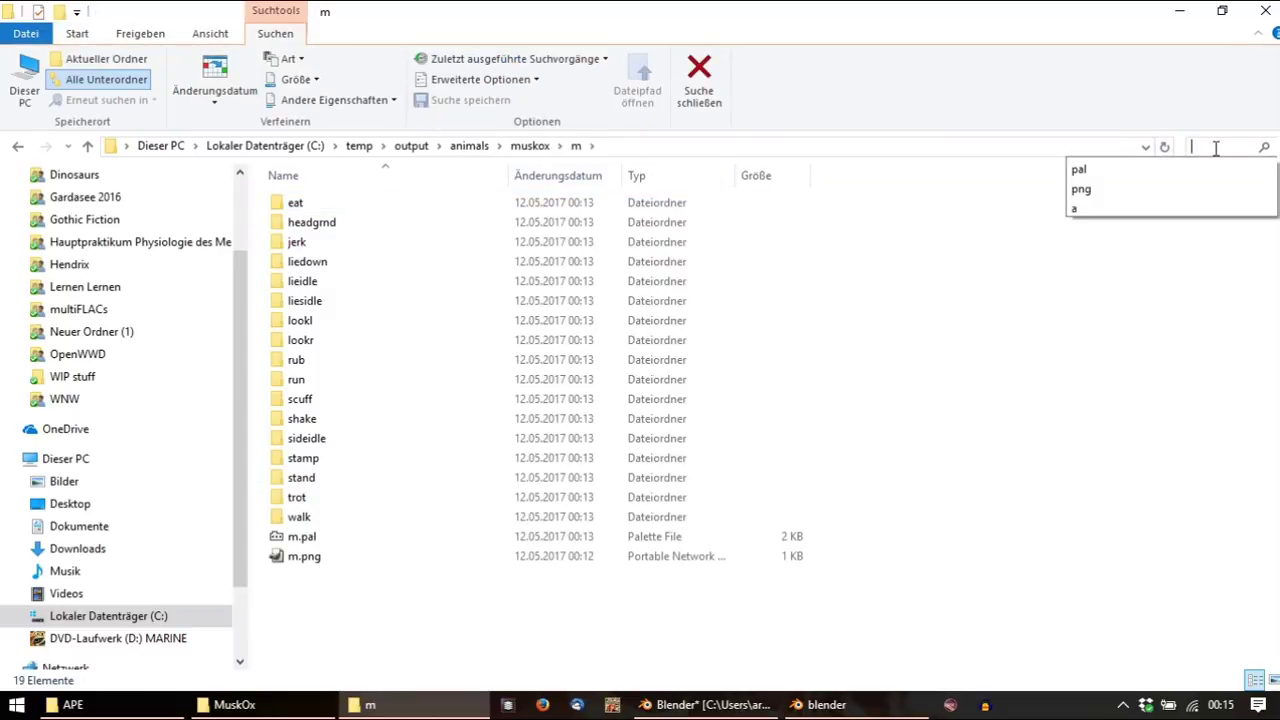
type(".png")
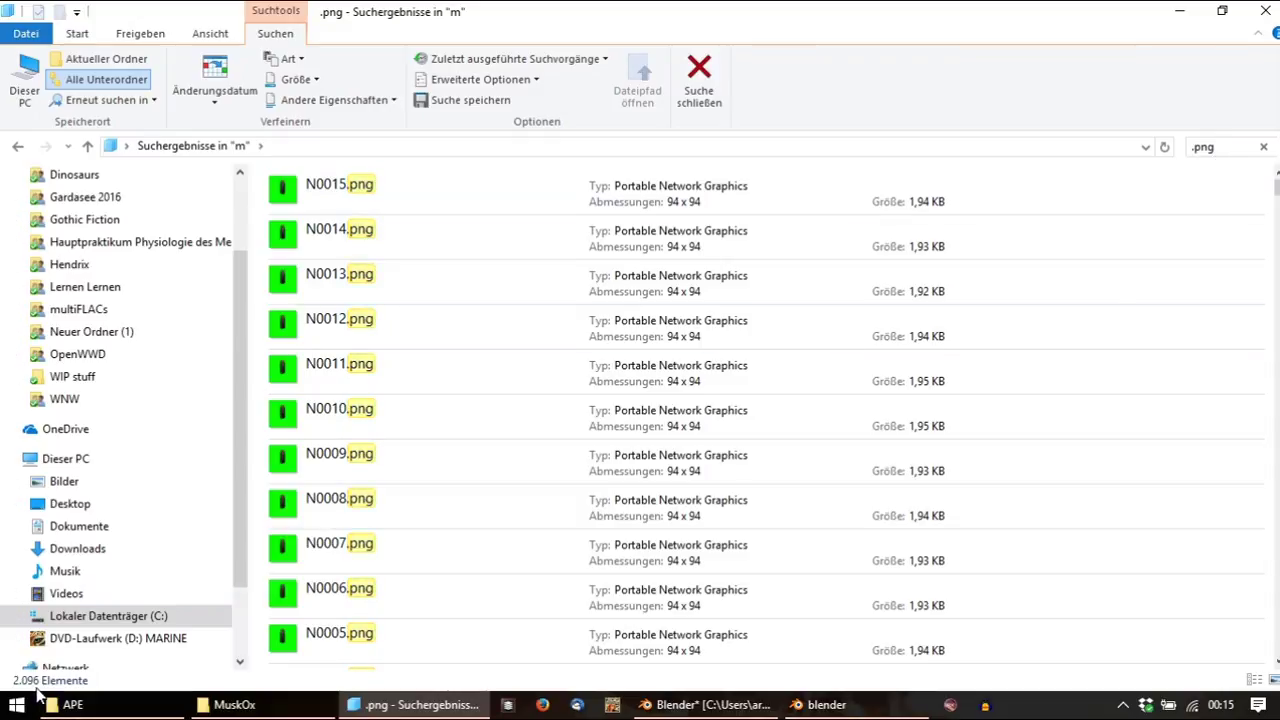
left_click(408, 491)
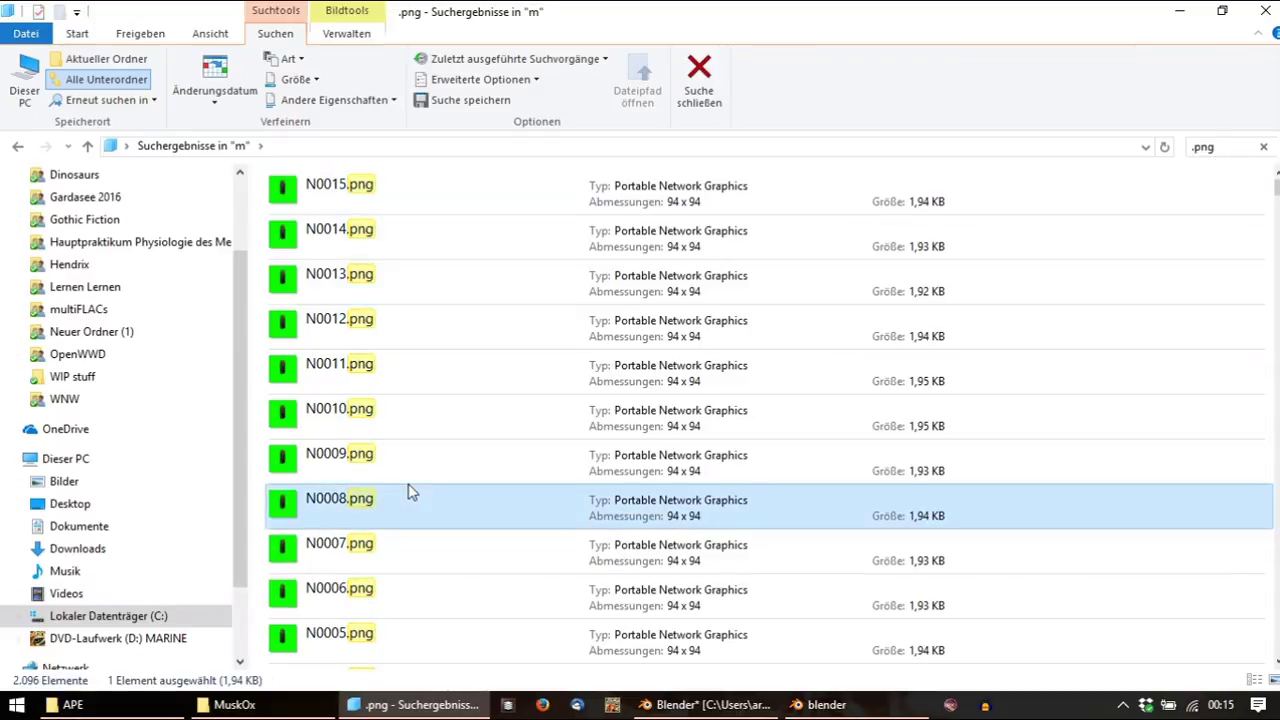
key("ctrl+a")
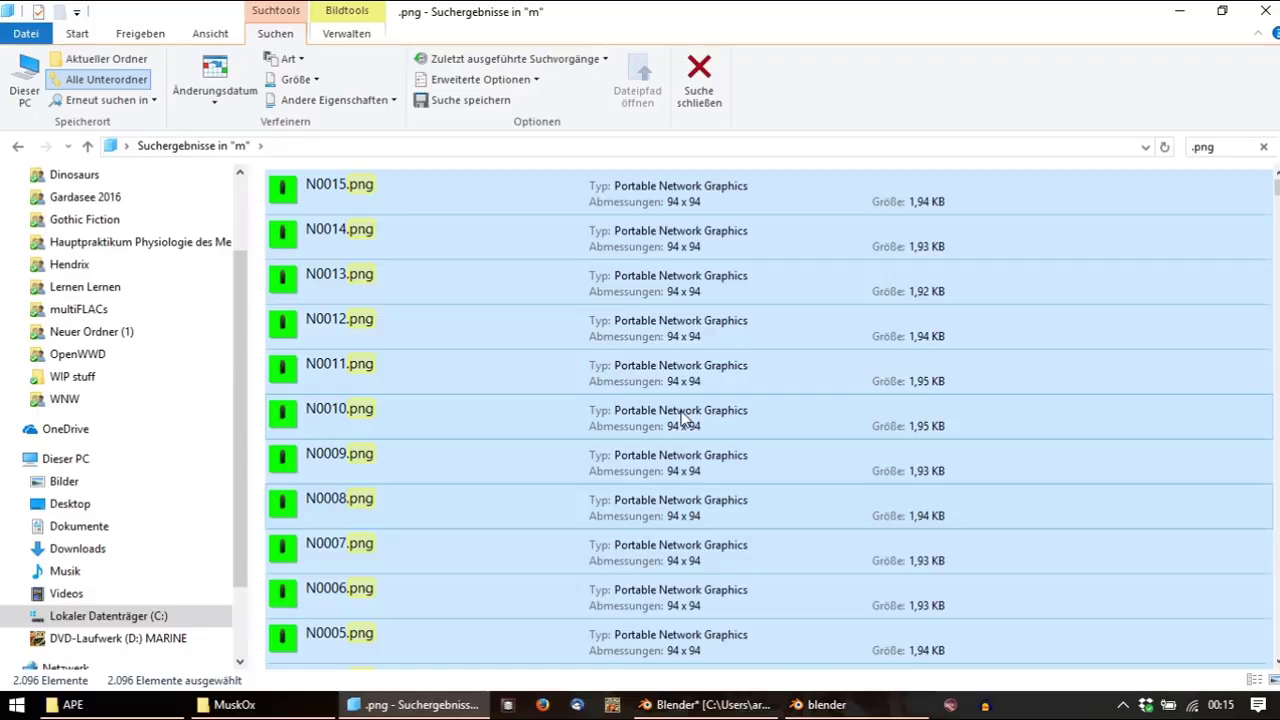
key("Delete")
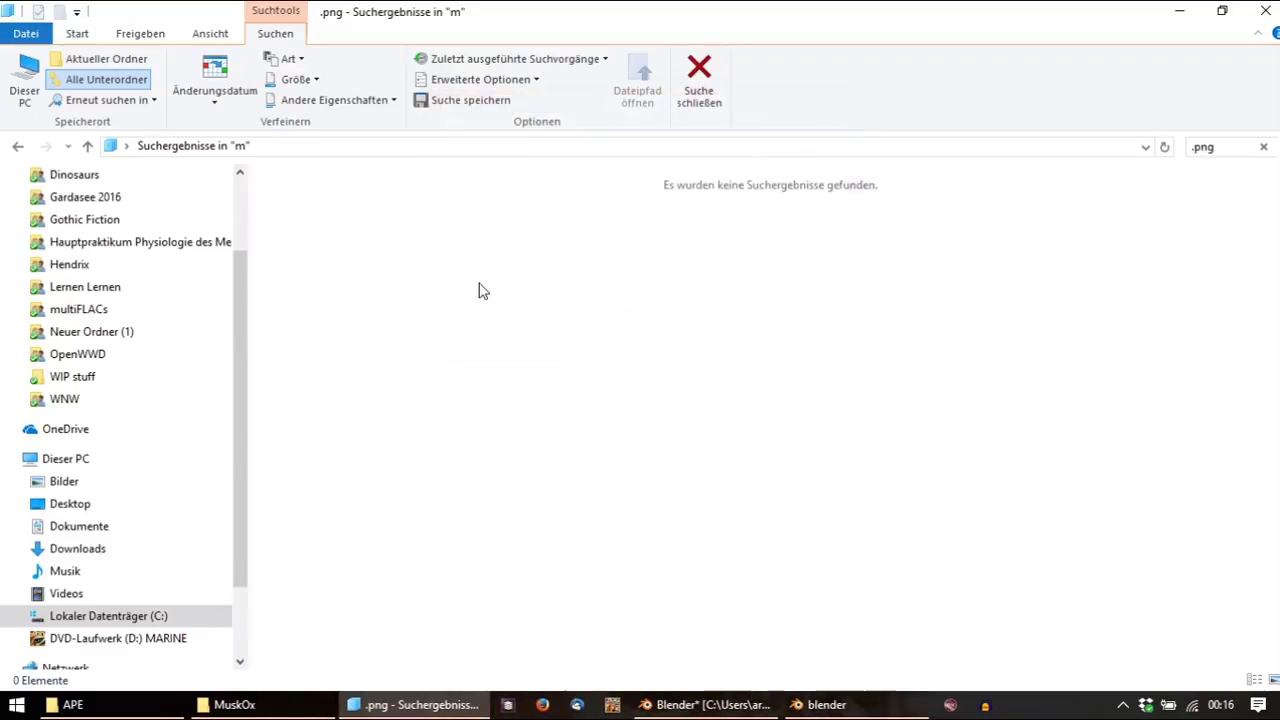
left_click(1263, 147)
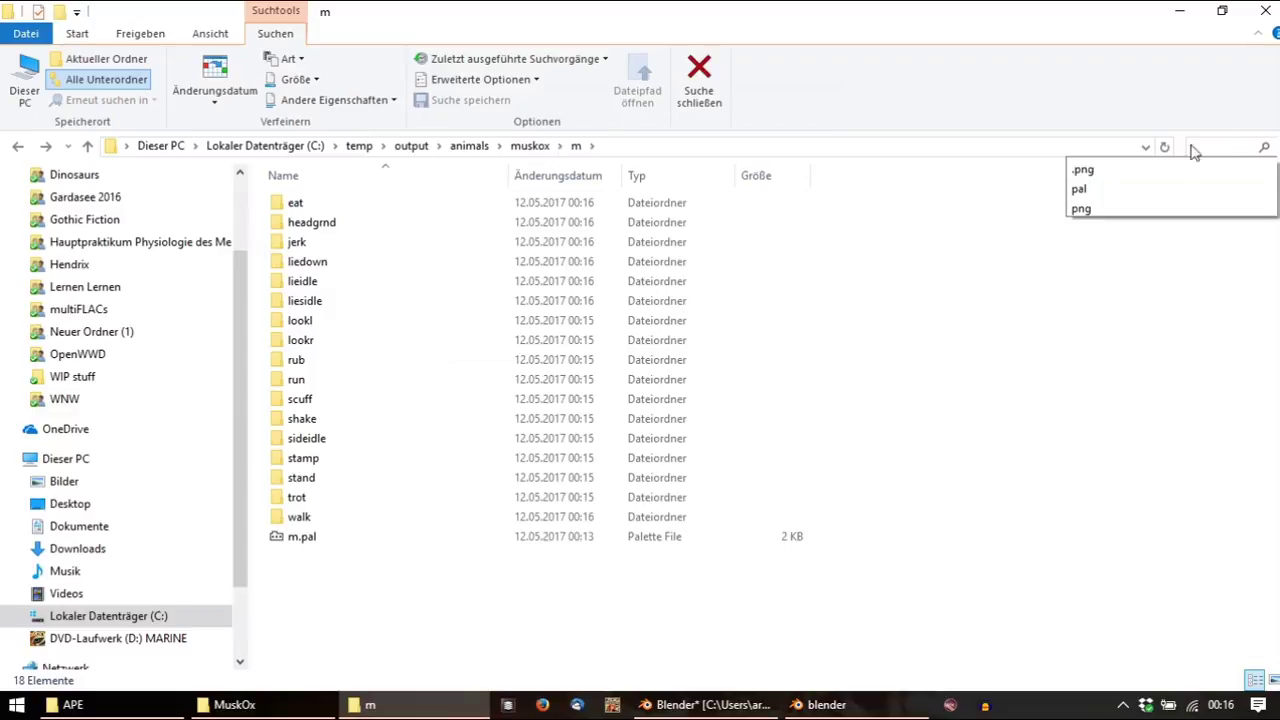
Leave the search and check the m folder's remaining contents, including m.pal
left_click(916, 573)
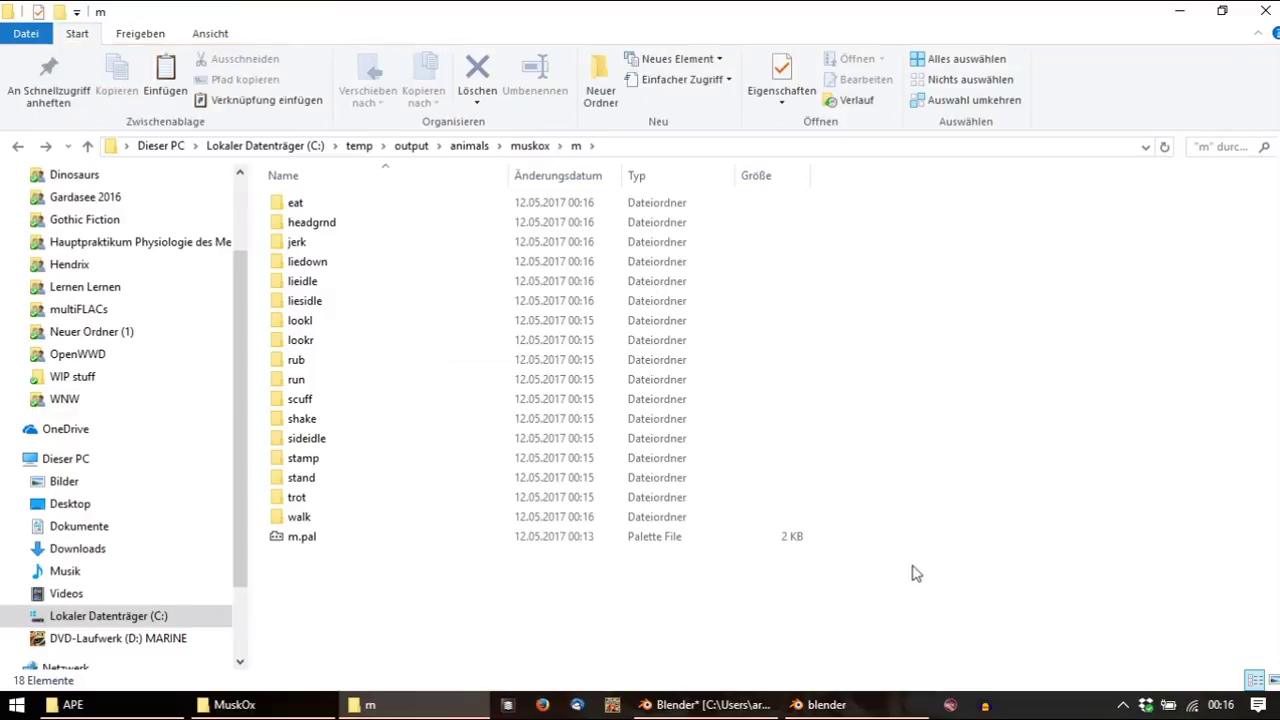
left_click(313, 545)
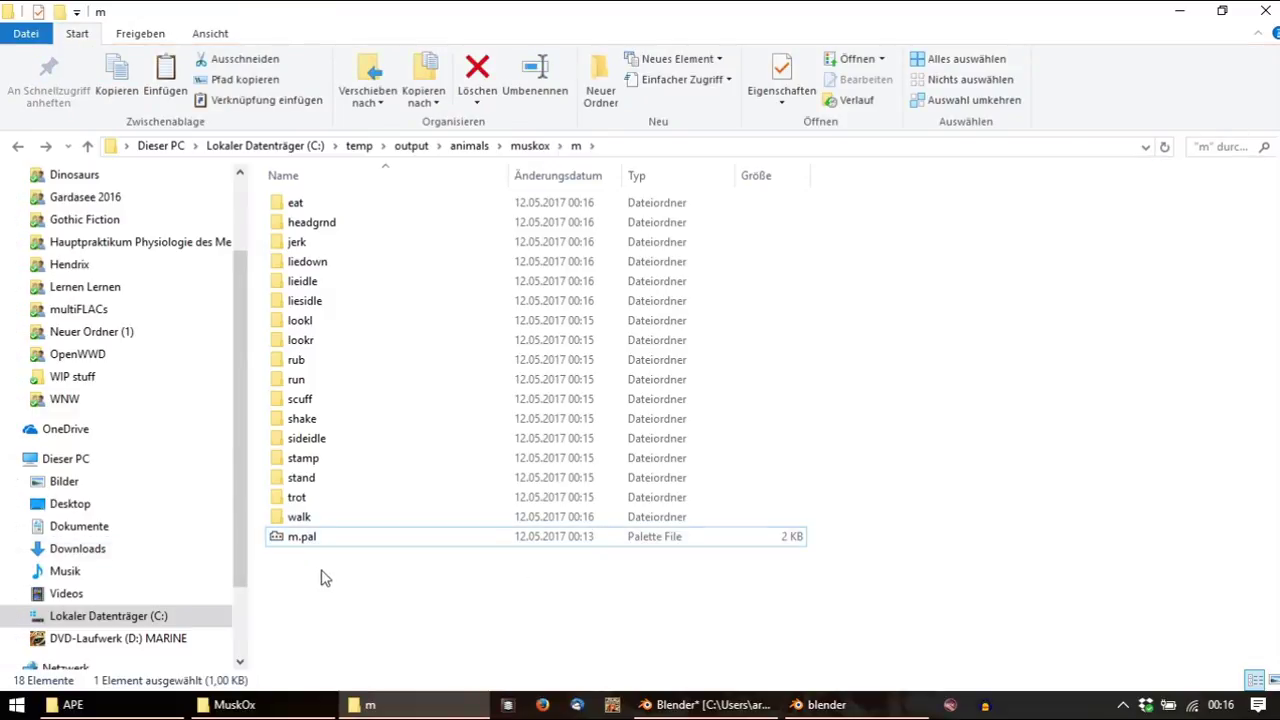
left_click(323, 574)
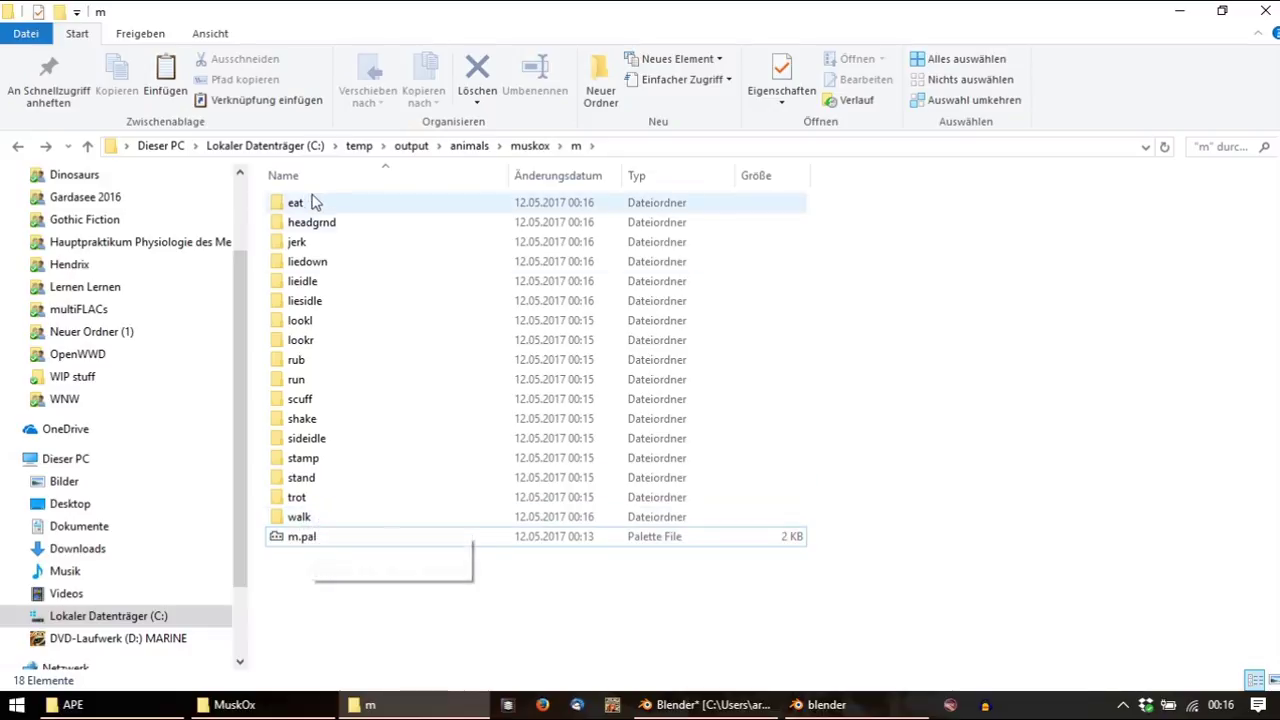
Inspect the walk folder's e, n, ne, s, se direction files, then return to the muskox folder
double_click(316, 518)
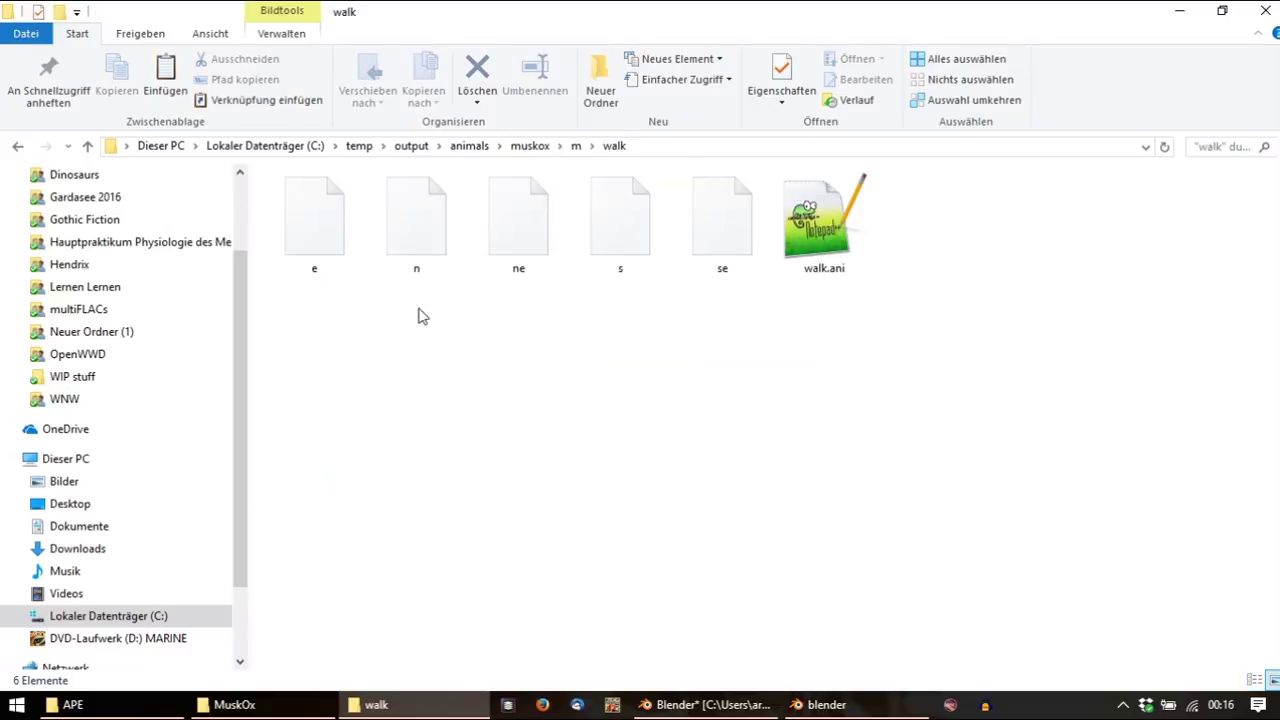
left_click_drag(292, 308, 680, 280)
left_click(336, 318)
left_click_drag(754, 331, 263, 171)
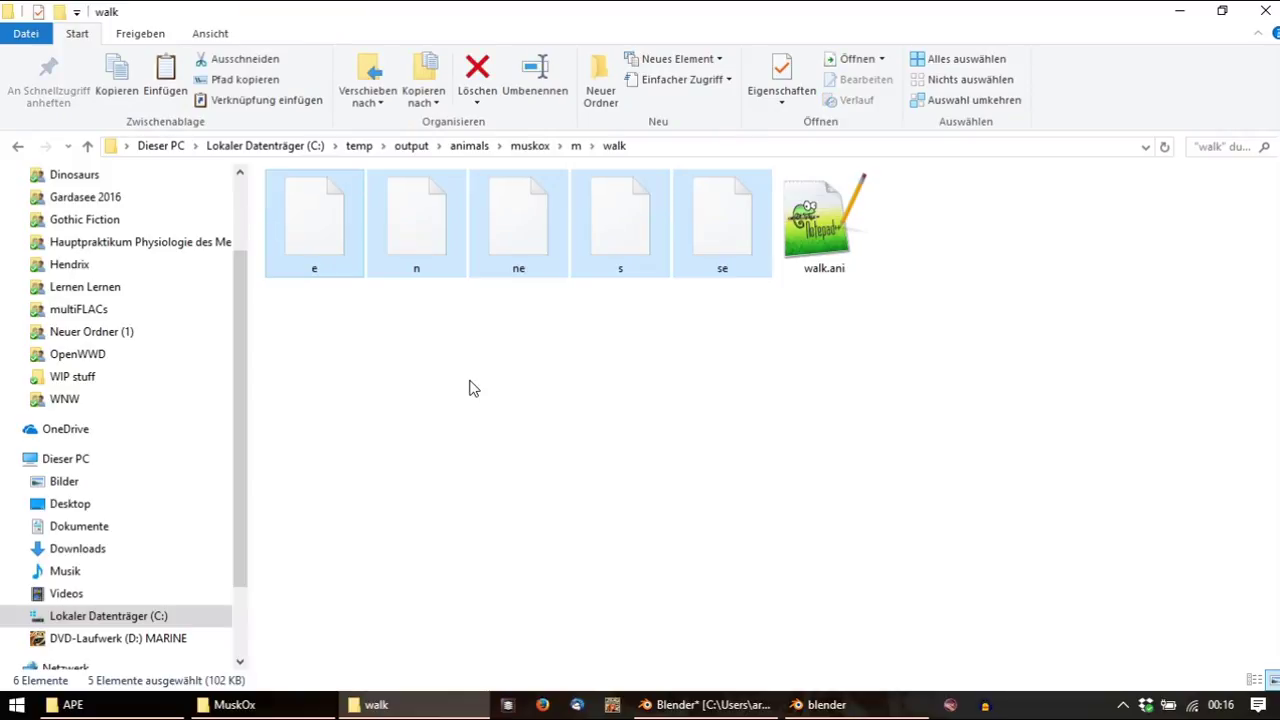
left_click(471, 386)
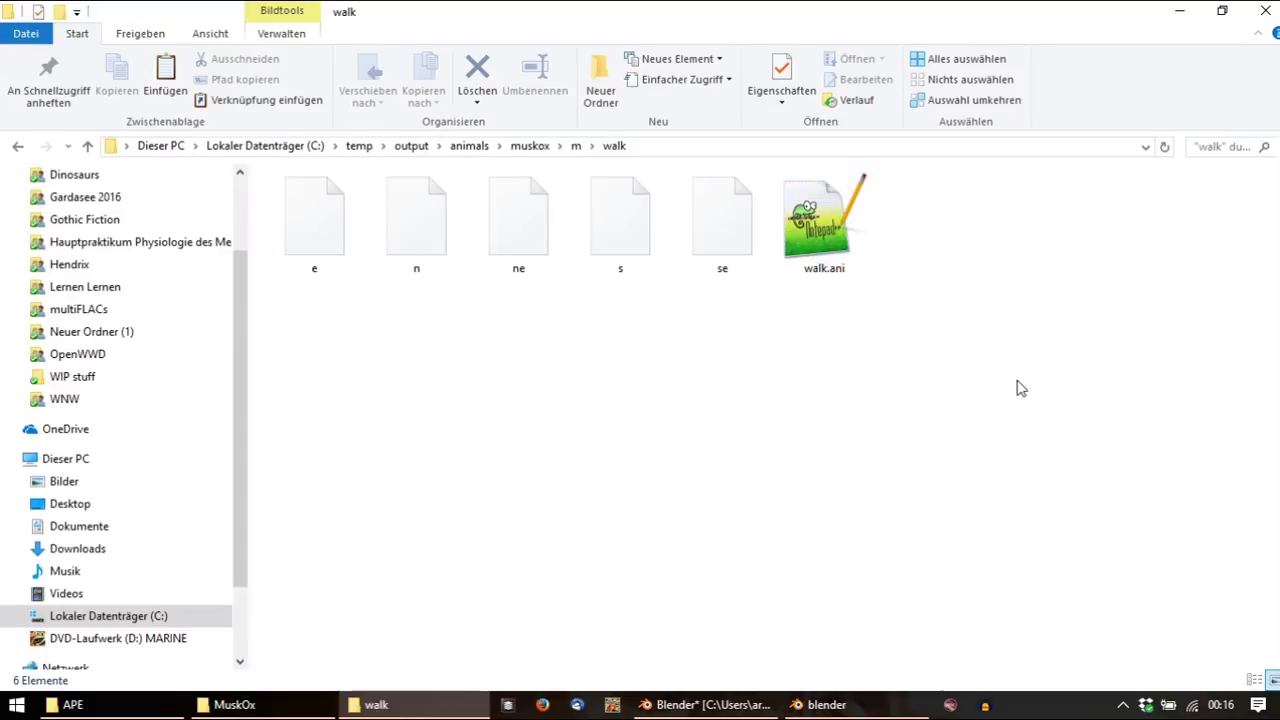
left_click(542, 155)
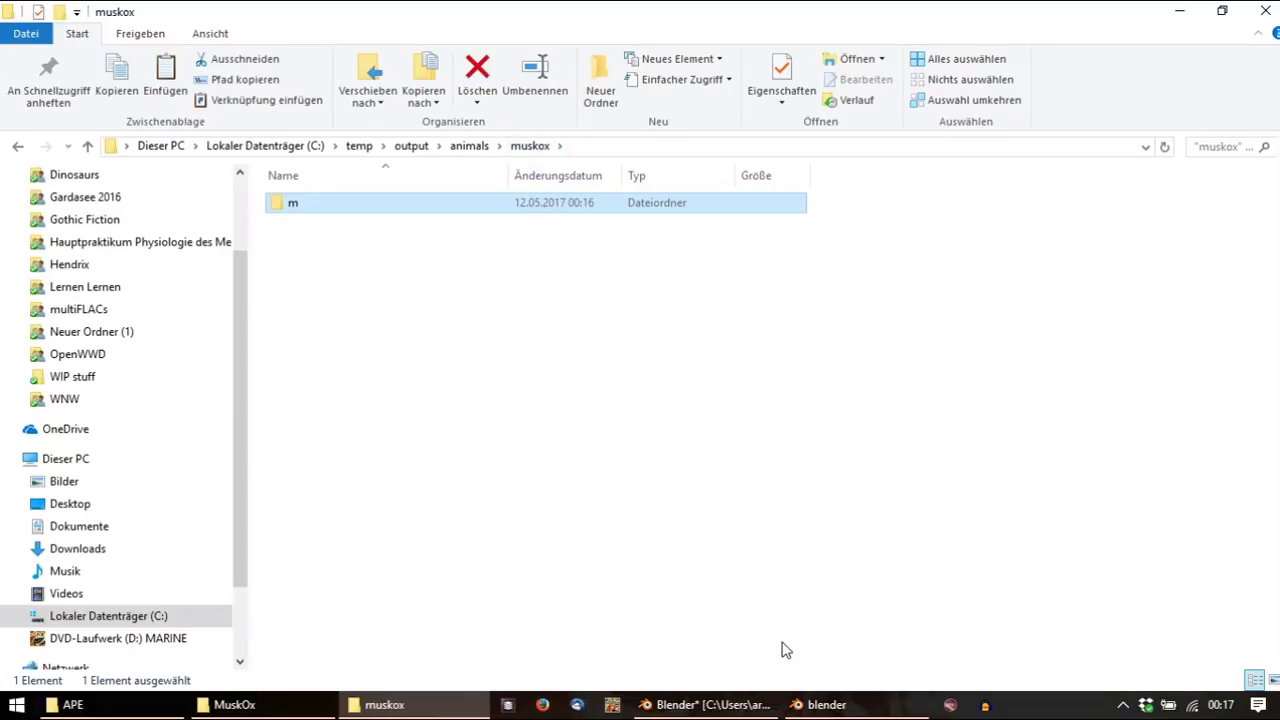
mouse_move(795, 704)
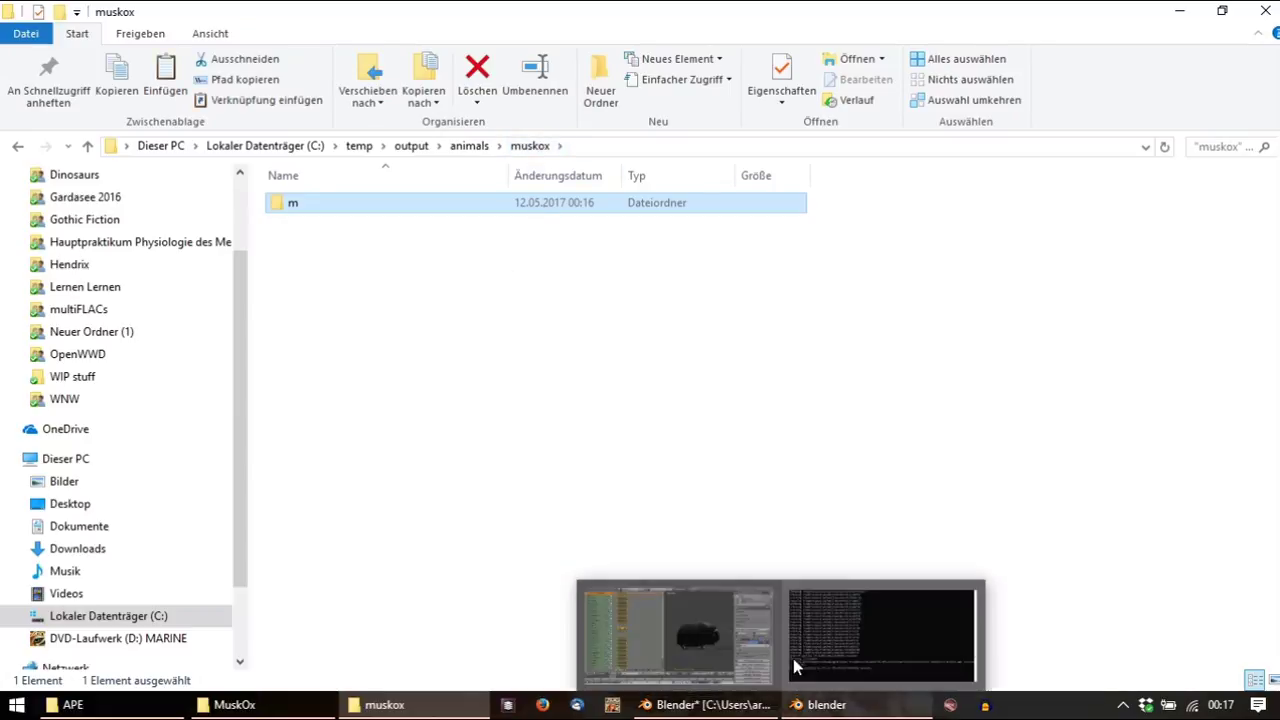
left_click(640, 410)
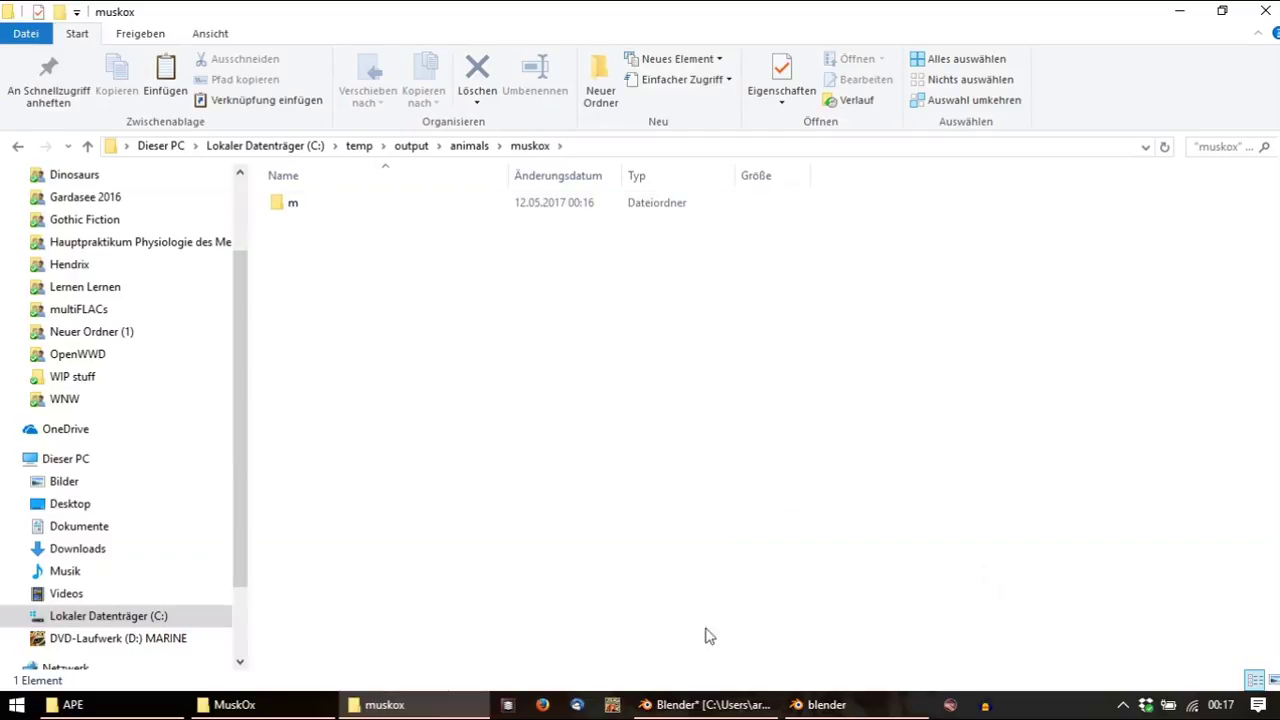
Back in Blender, make the muskox mesh active and keep Object Mode
mouse_move(762, 708)
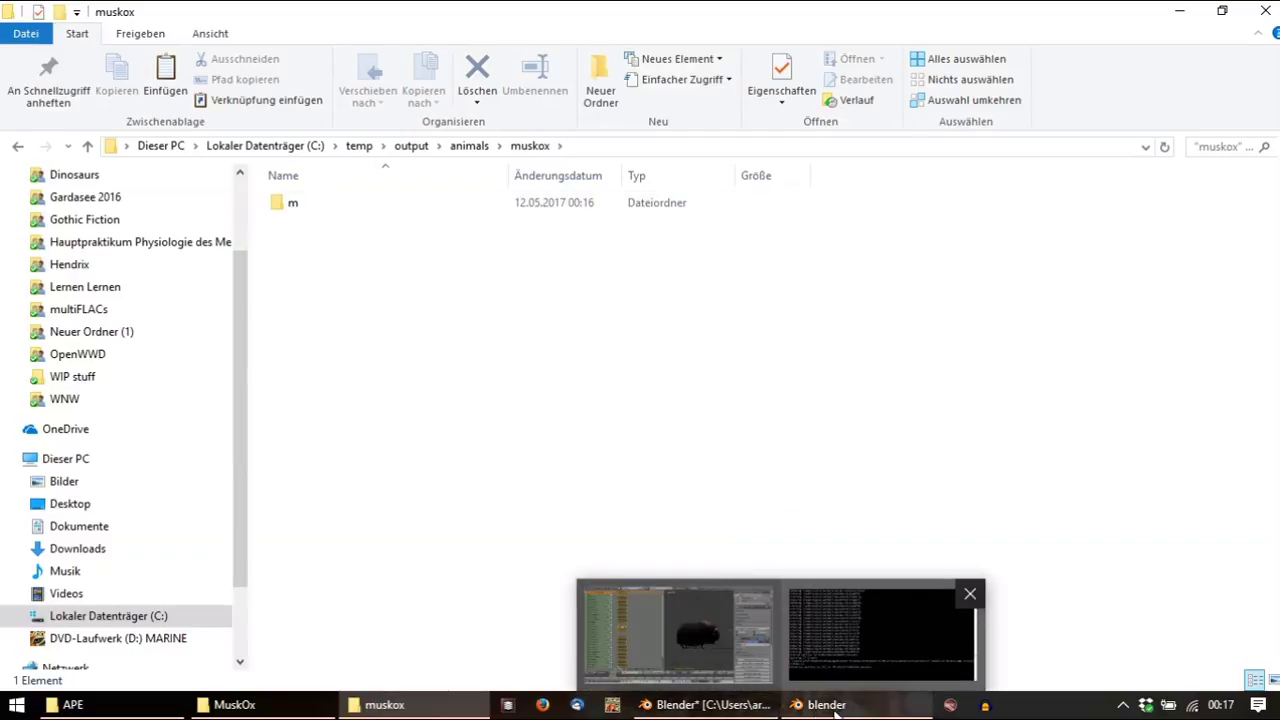
left_click(880, 634)
left_click(707, 705)
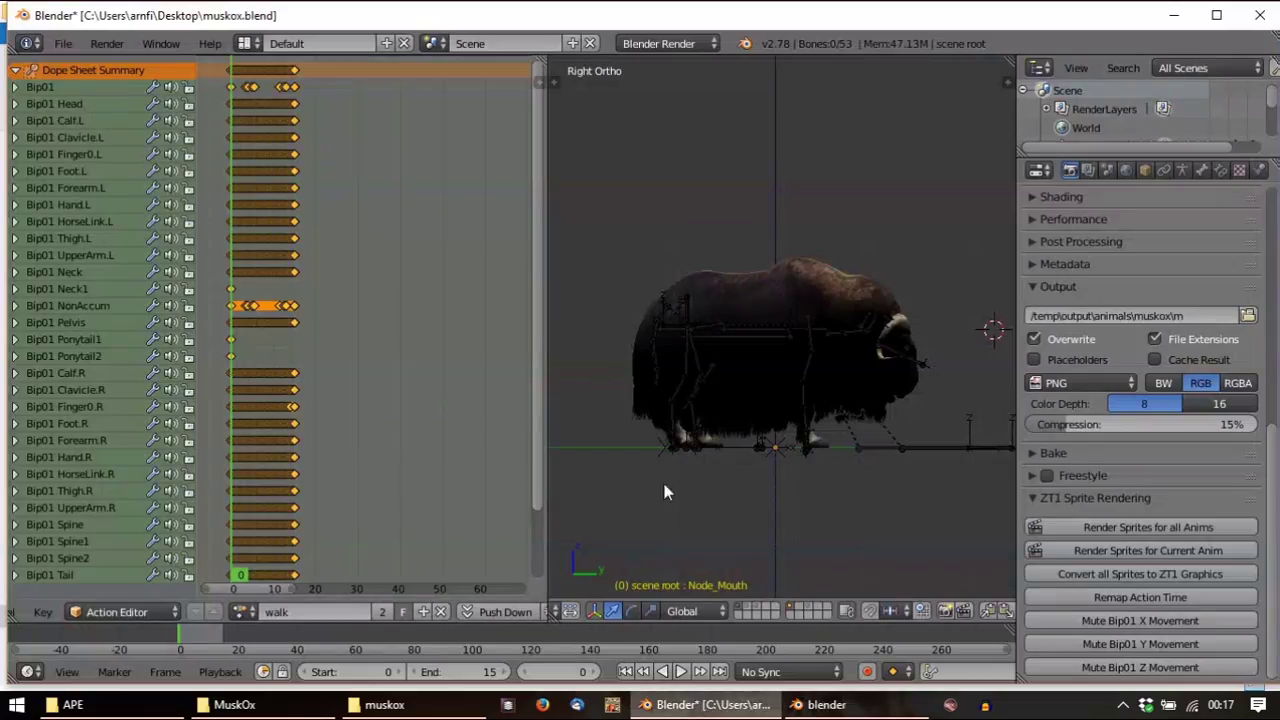
right_click(790, 300)
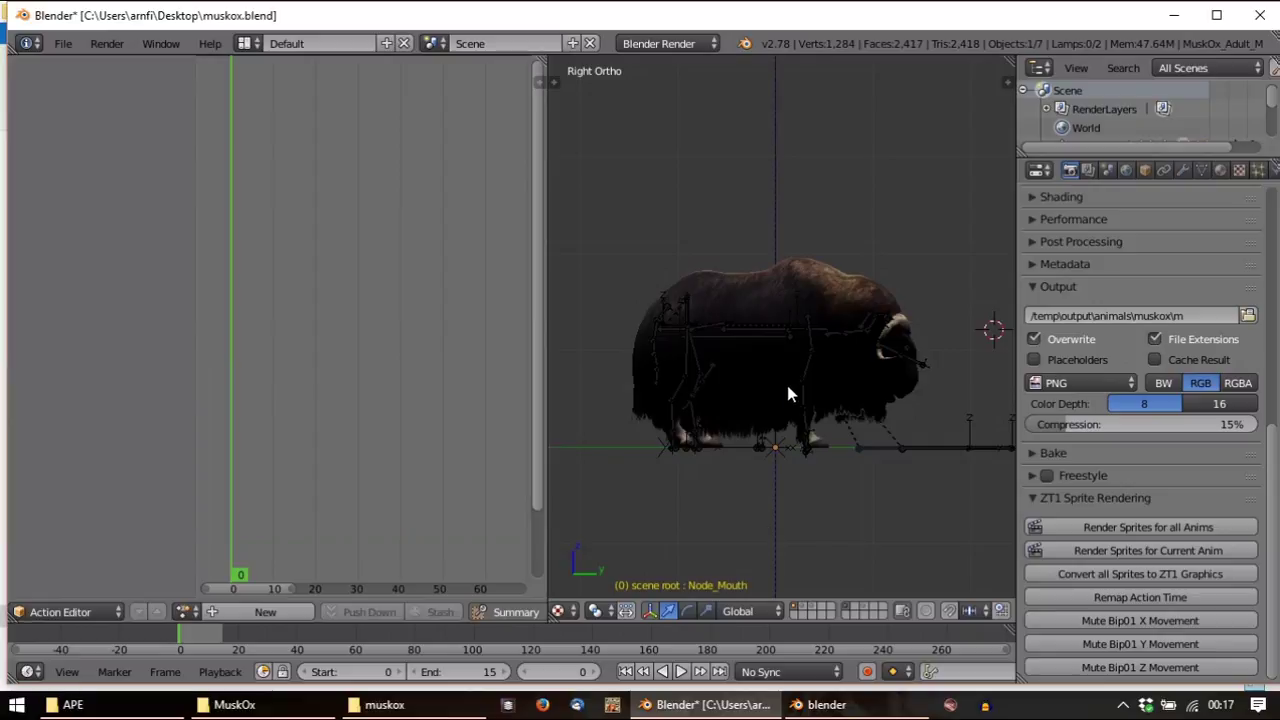
scroll(653, 612, "up", 5)
left_click(653, 610)
left_click(661, 593)
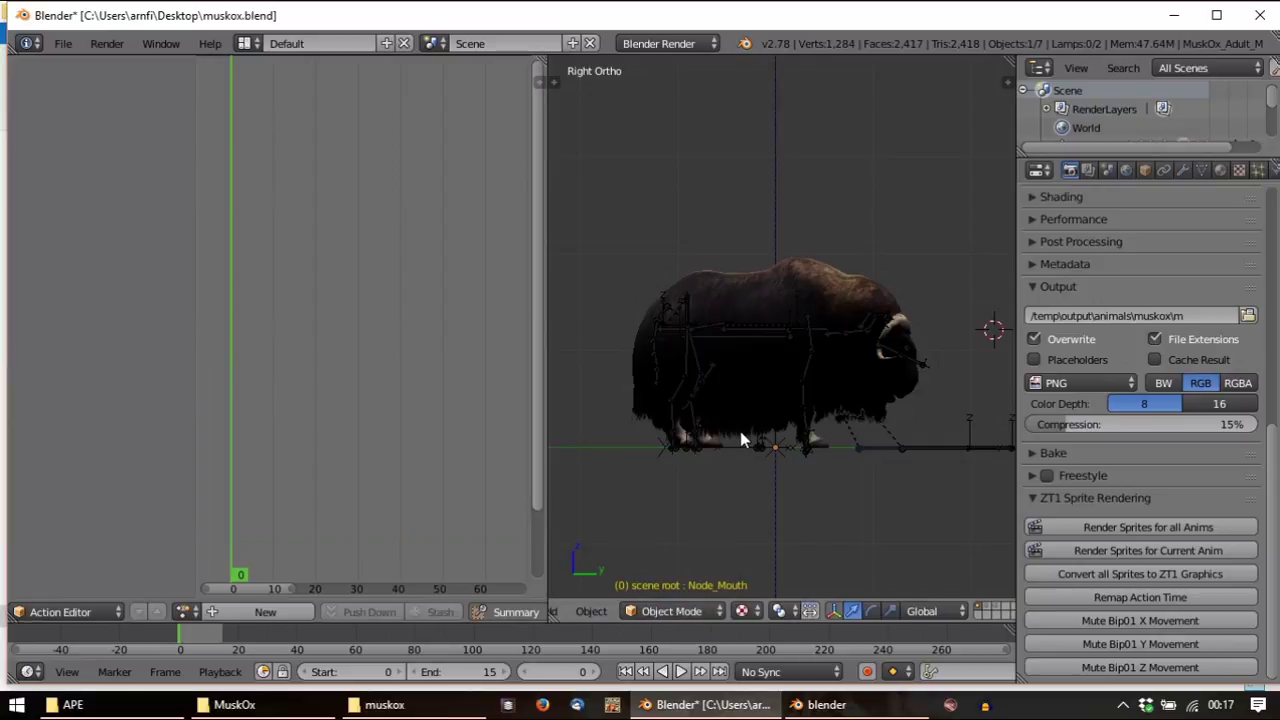
Import MuskOxRR_Young_F.bfb from the MuskOx folder as a Blue Fang model
left_click(63, 43)
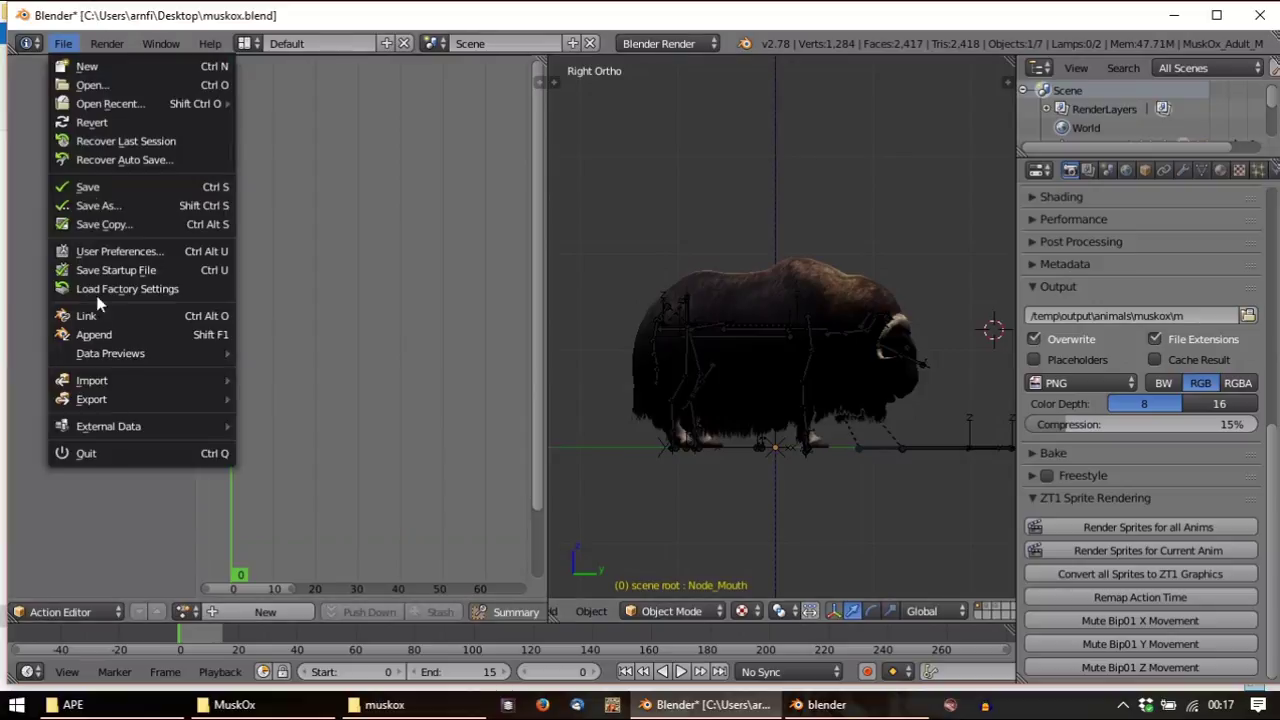
mouse_move(107, 388)
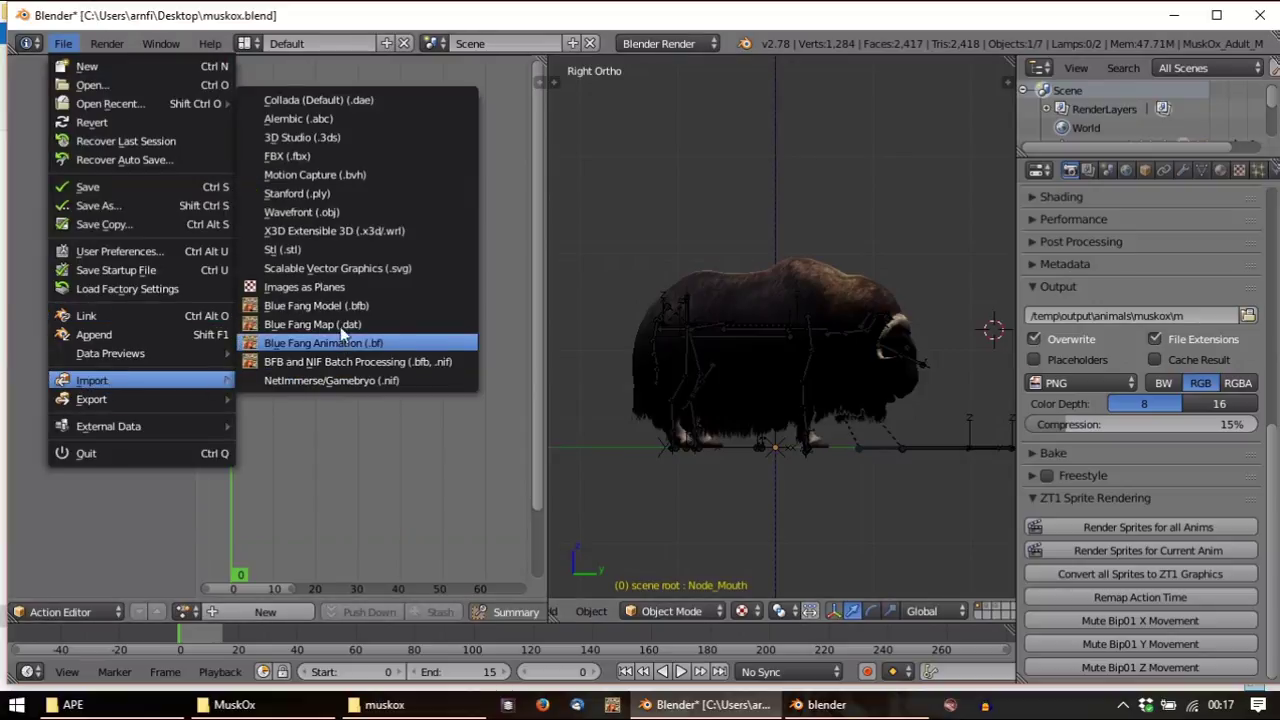
left_click(341, 307)
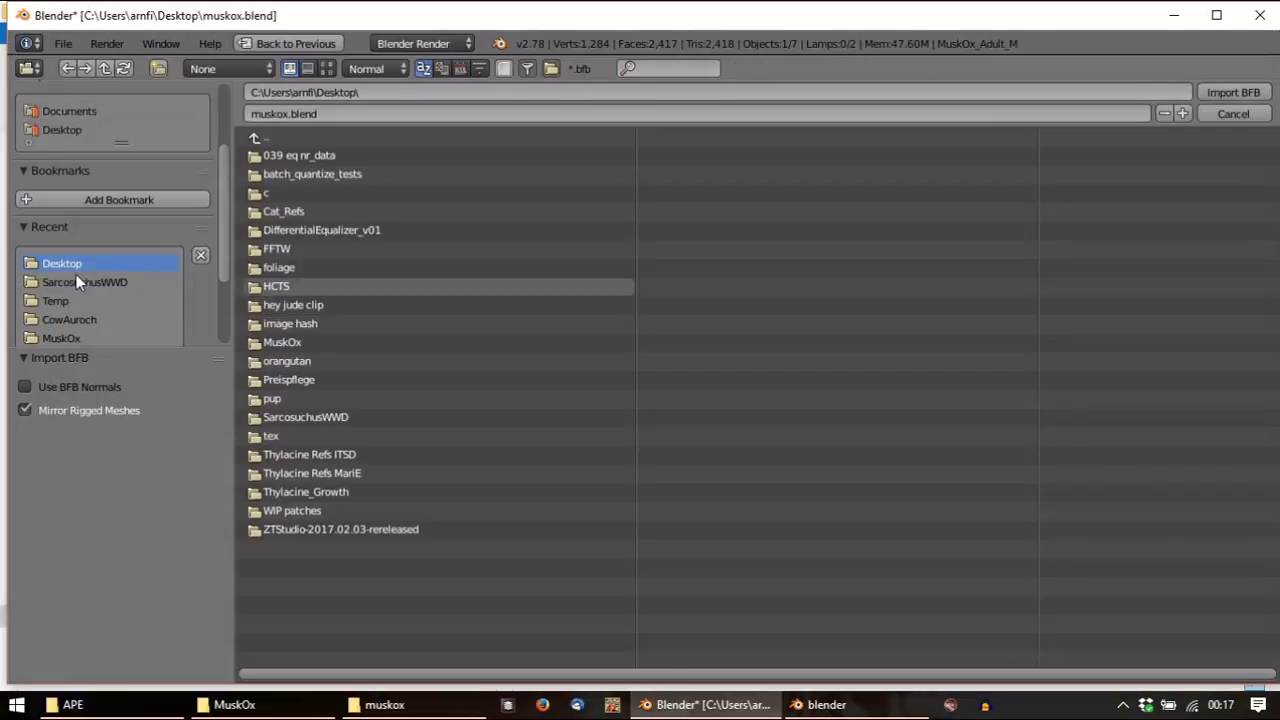
left_click(61, 338)
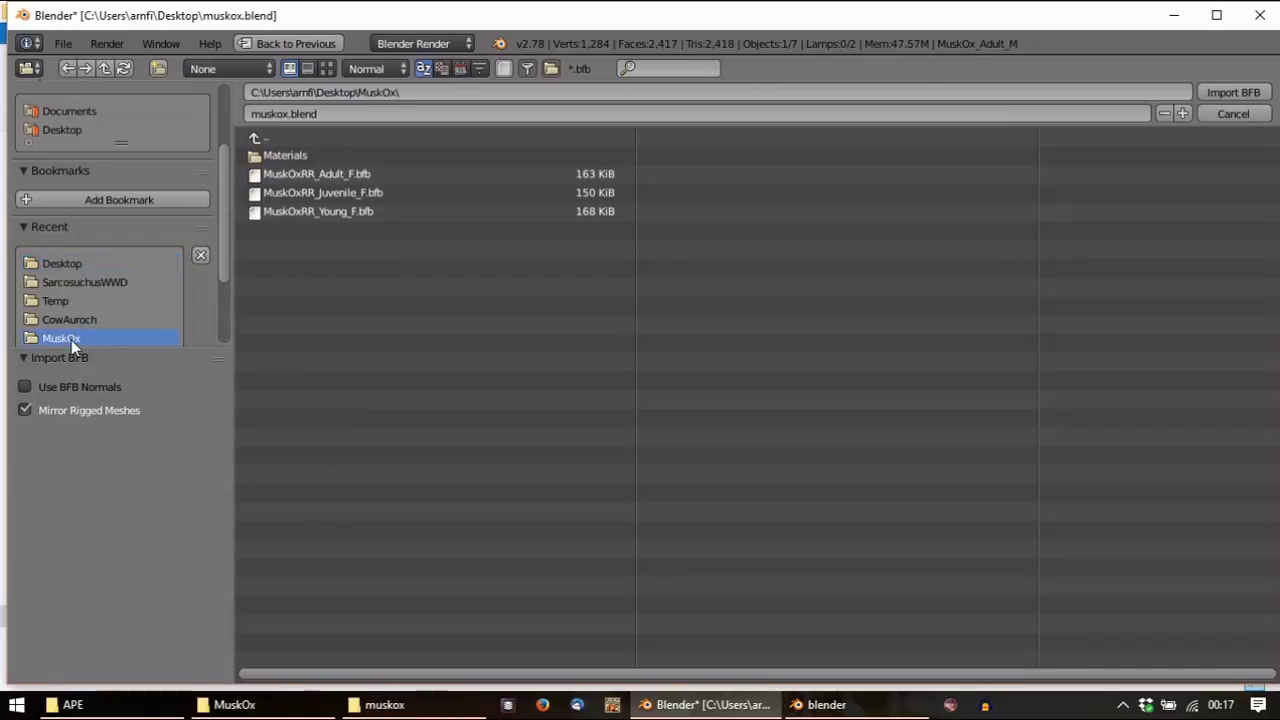
double_click(339, 215)
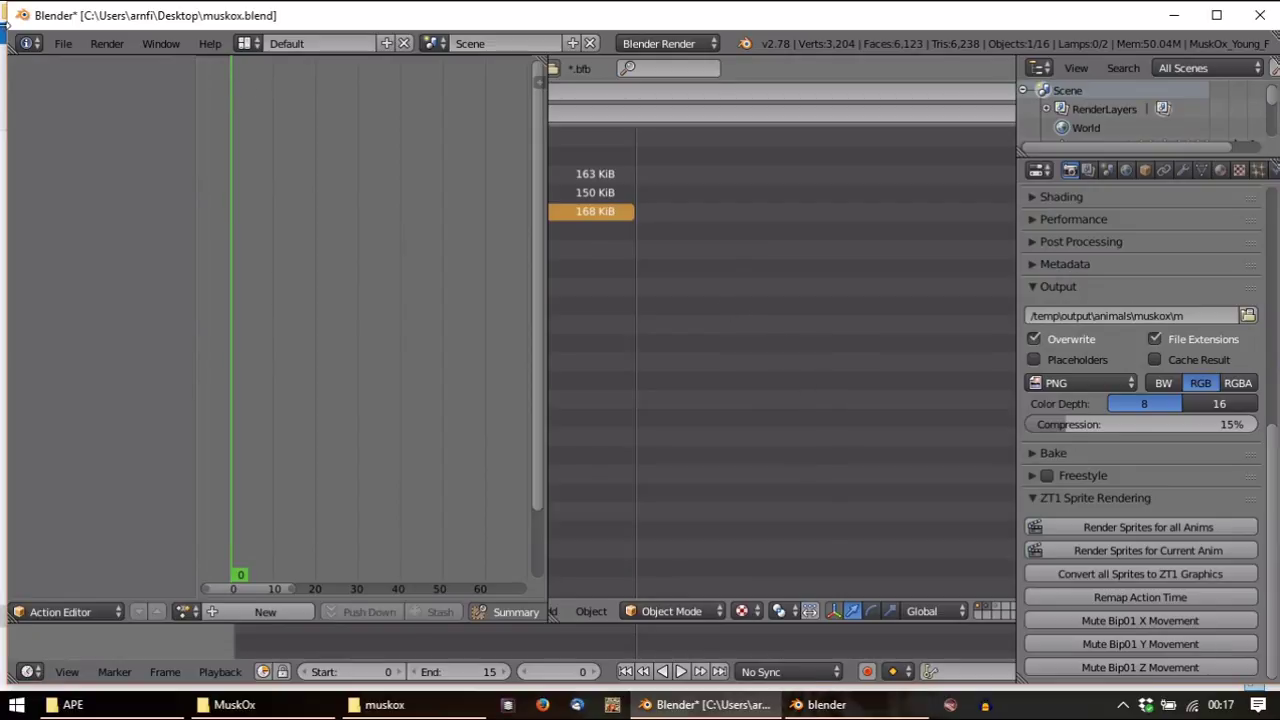
Save muskox.blend and close Blender
left_click(62, 43)
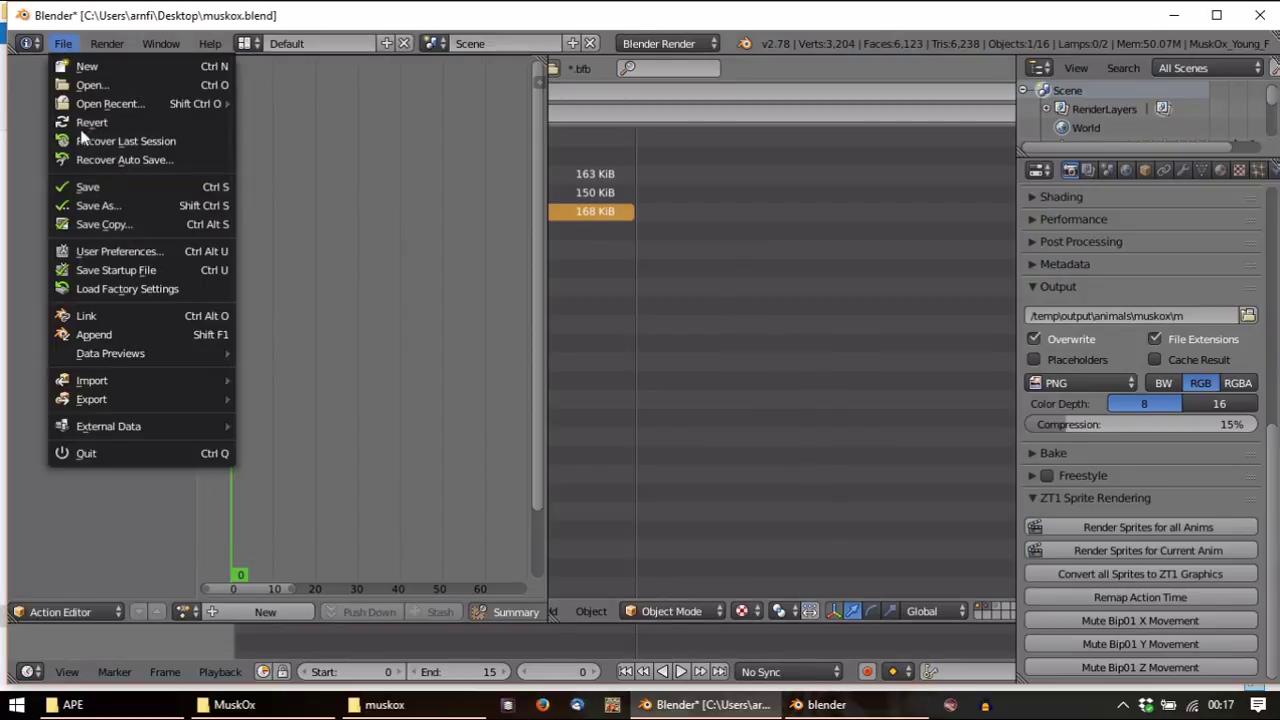
left_click(88, 187)
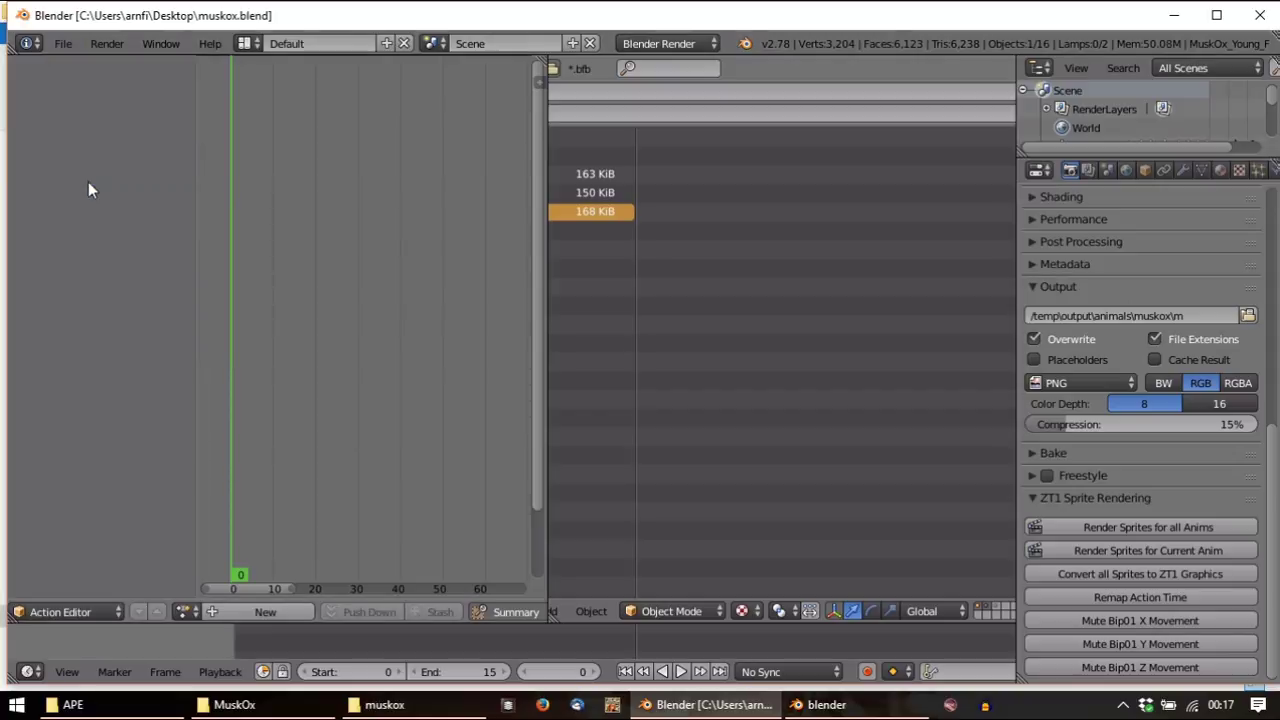
left_click(1271, 19)
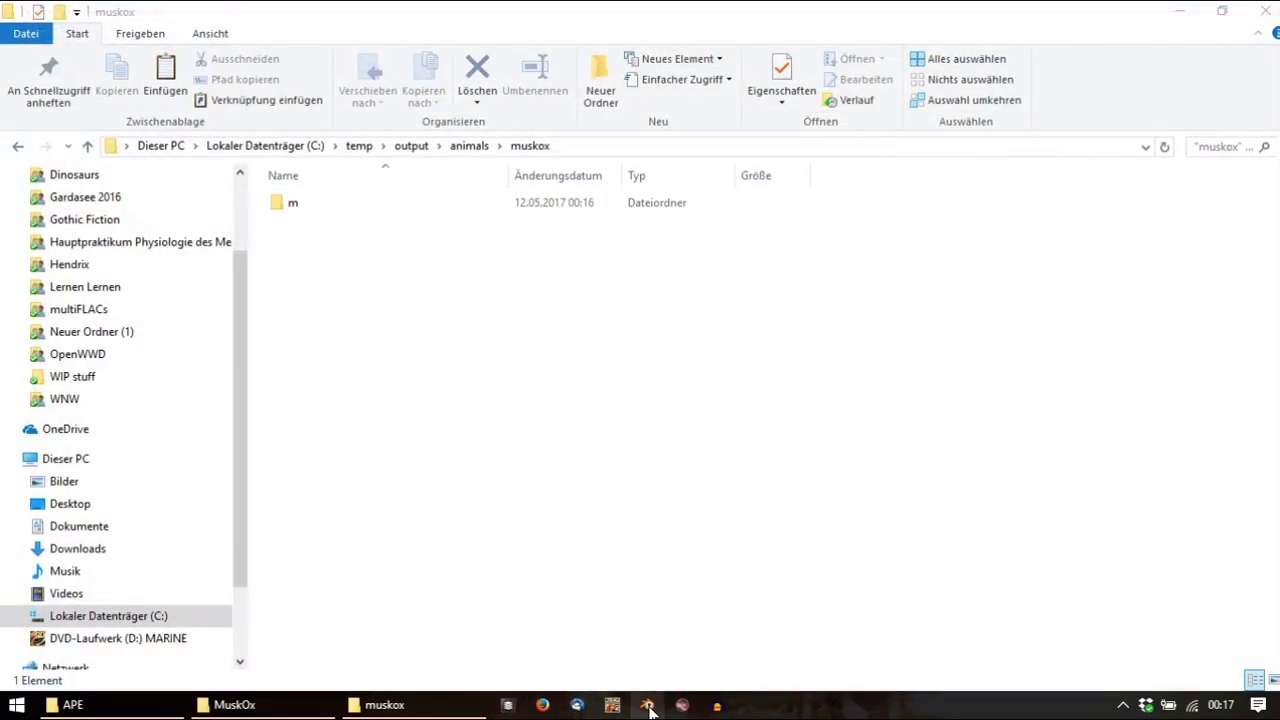
Relaunch Blender and reopen muskox.blend from the recent files
left_click(648, 706)
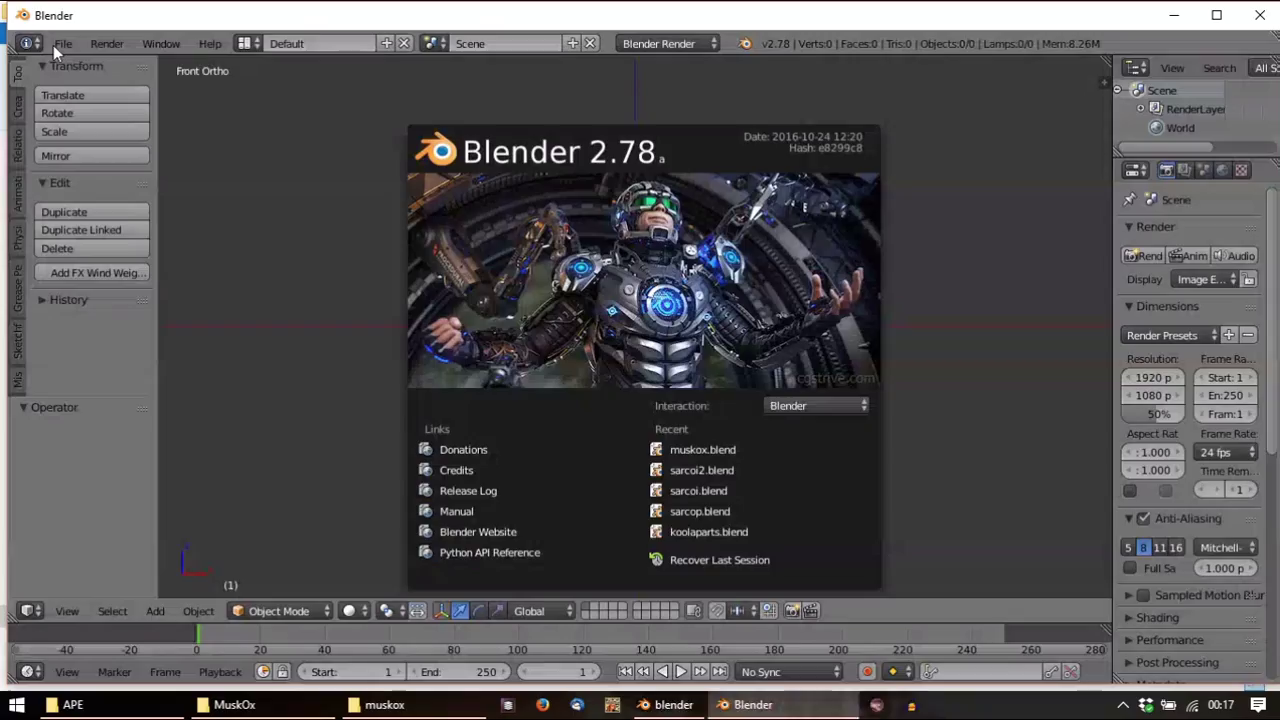
left_click(54, 45)
left_click(62, 44)
mouse_move(96, 106)
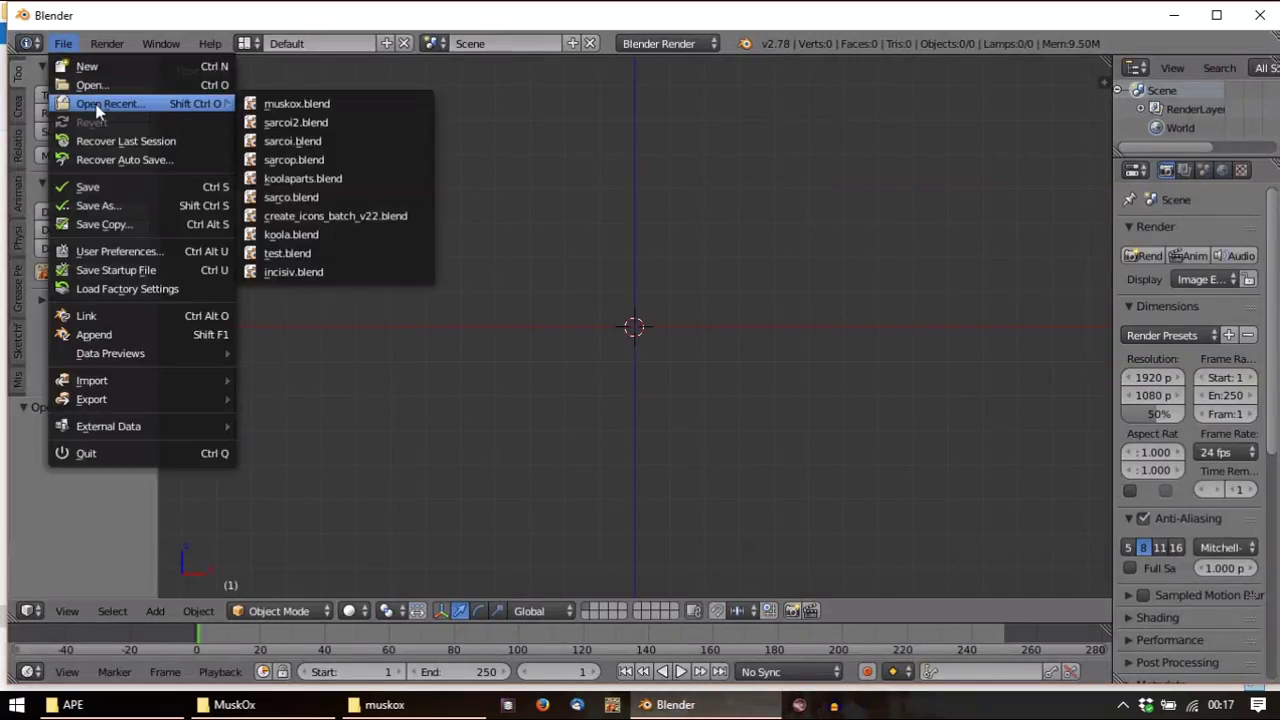
left_click(300, 106)
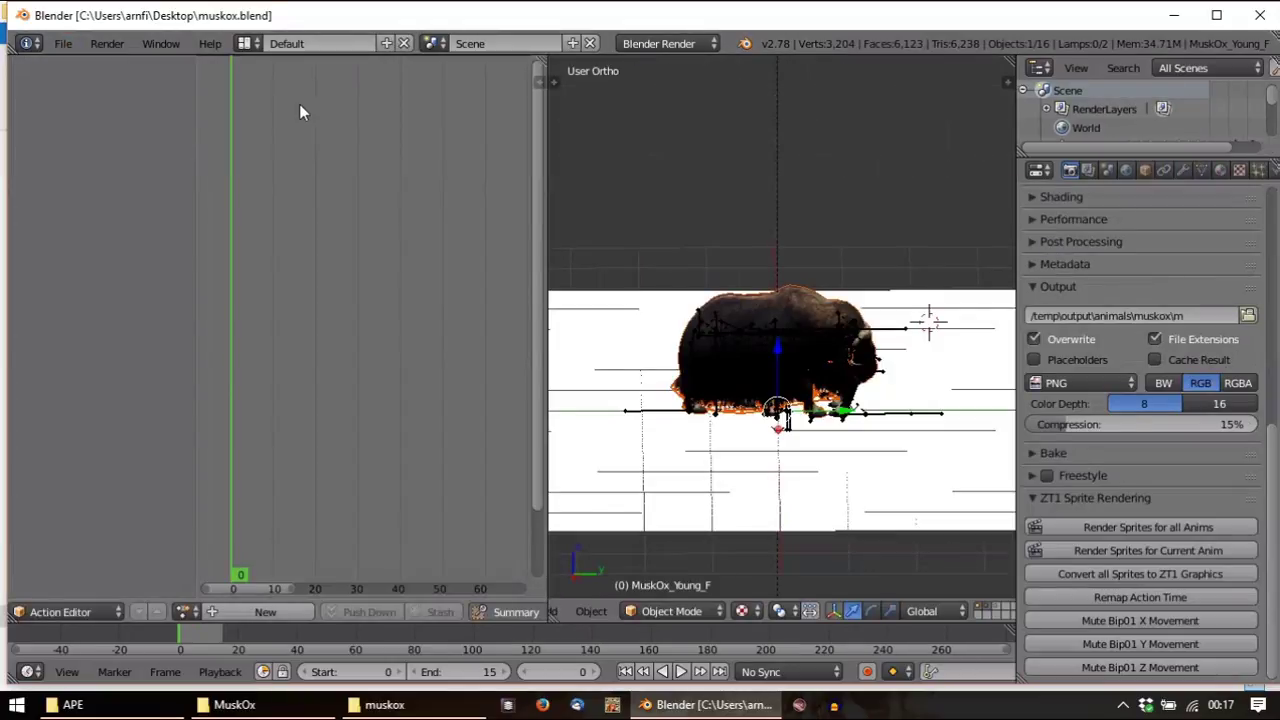
Return to Object Mode, deselect the armature, and swap its layer for the muskox mesh layer
middle_click_drag(842, 440, 780, 510)
key("ctrl+Tab")
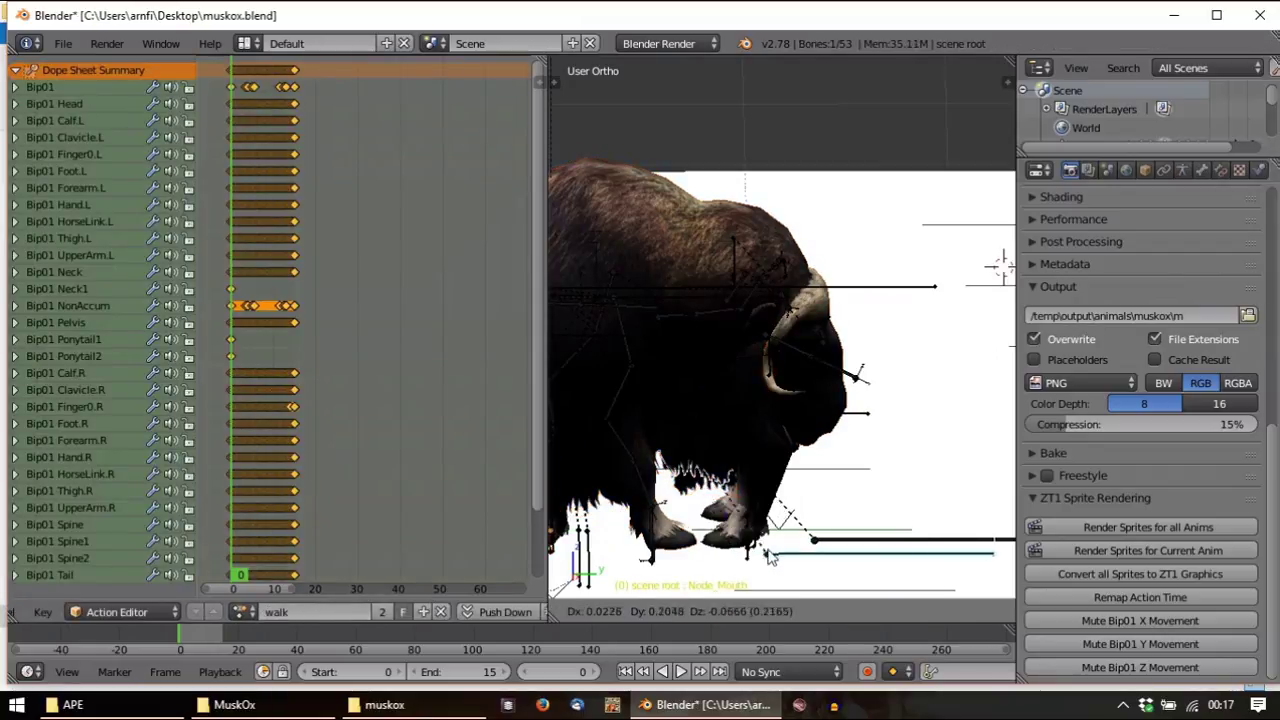
left_click(689, 610)
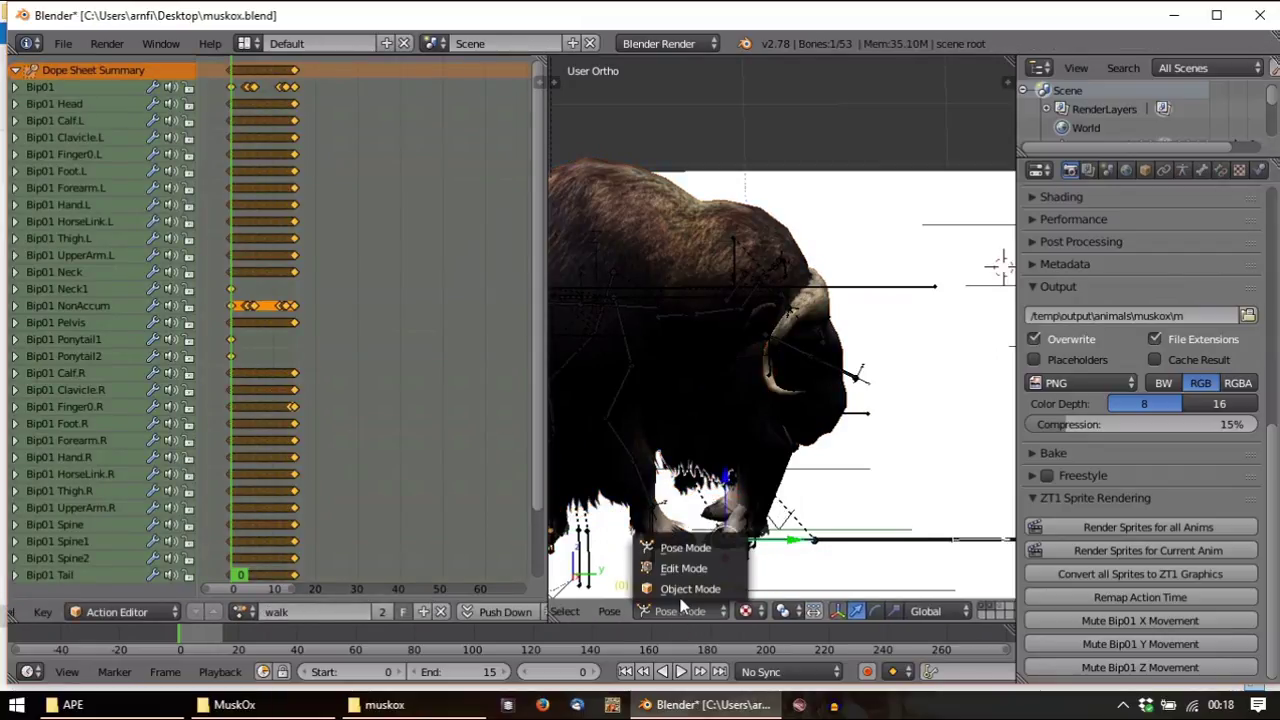
left_click(686, 592)
right_click(740, 525)
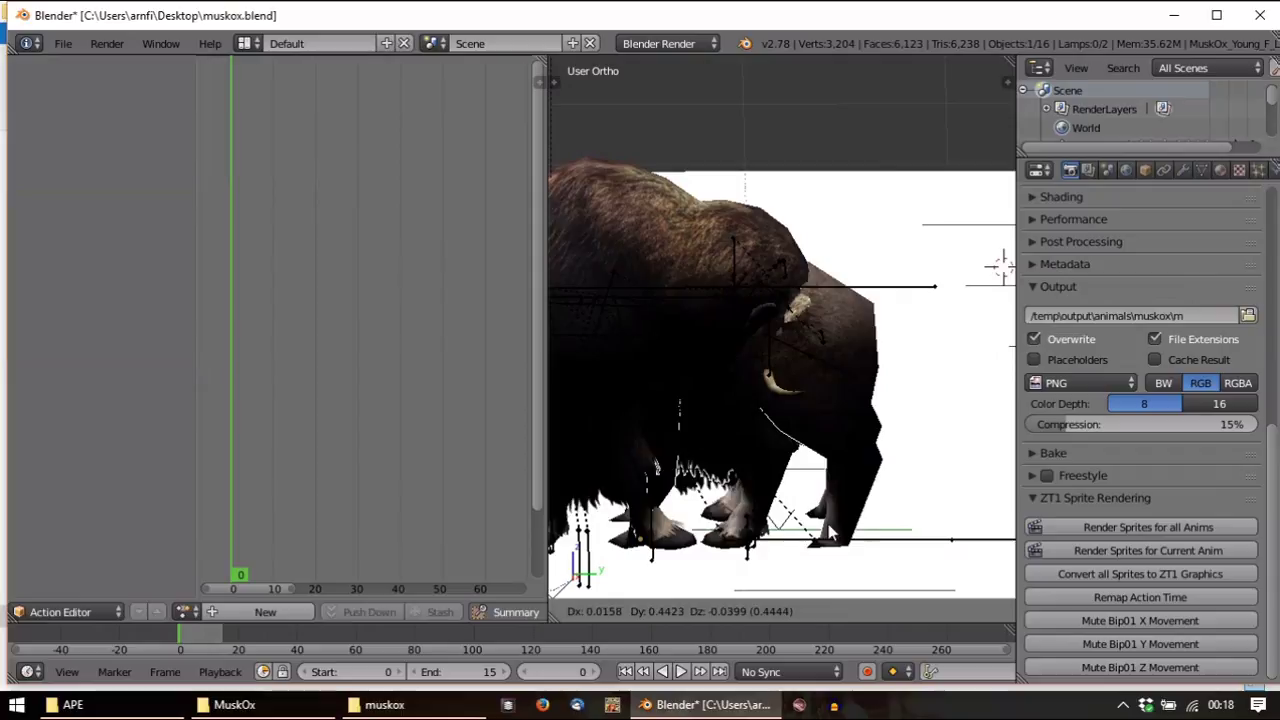
scroll(988, 615, "down", 5)
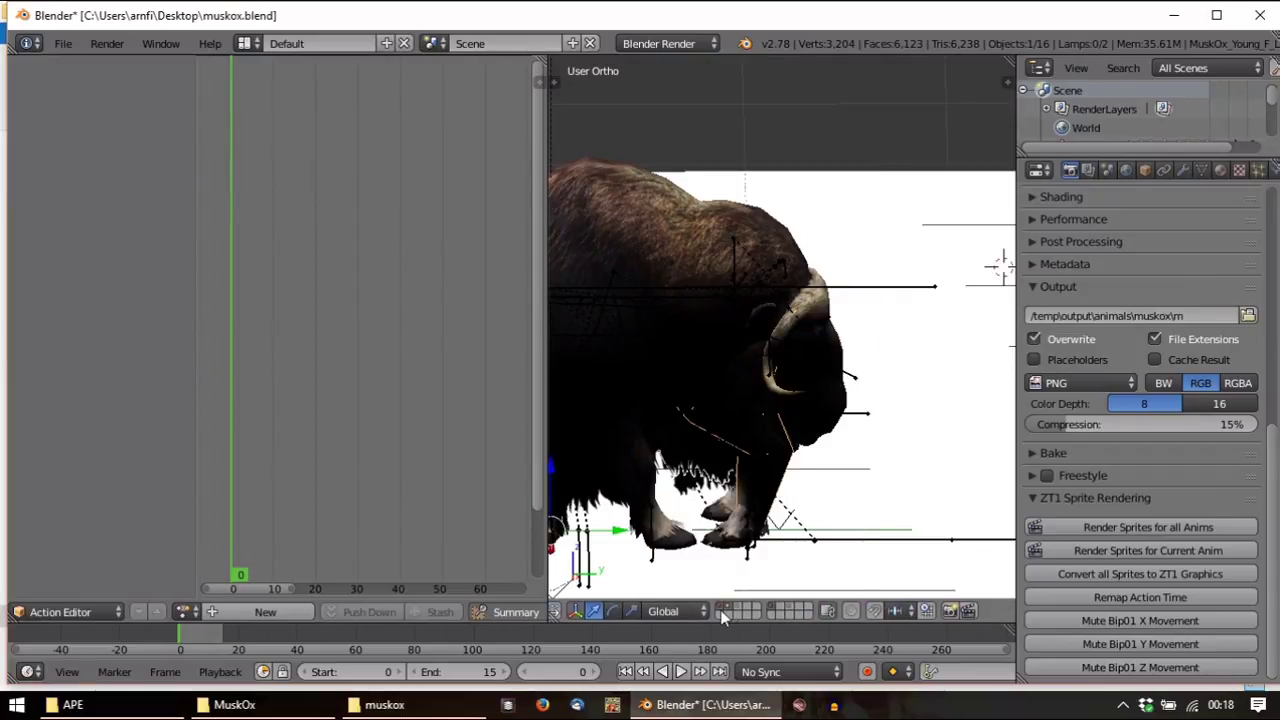
left_click(721, 608)
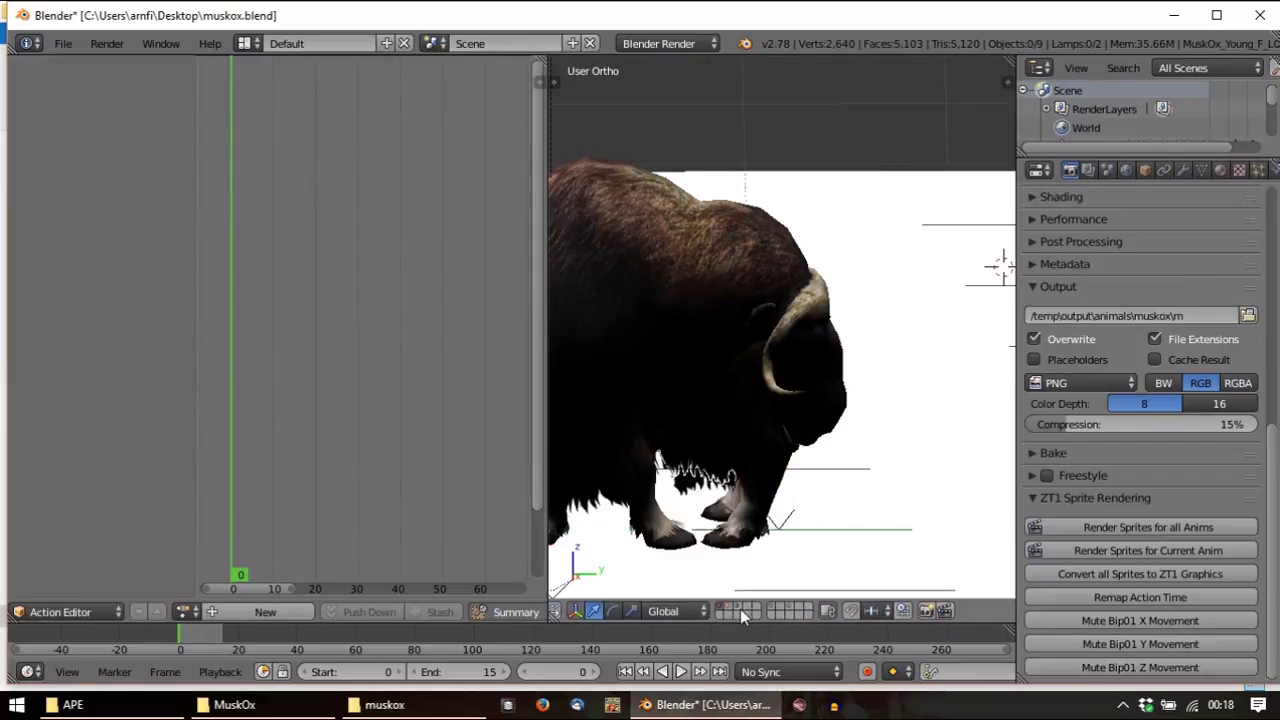
left_click(736, 608)
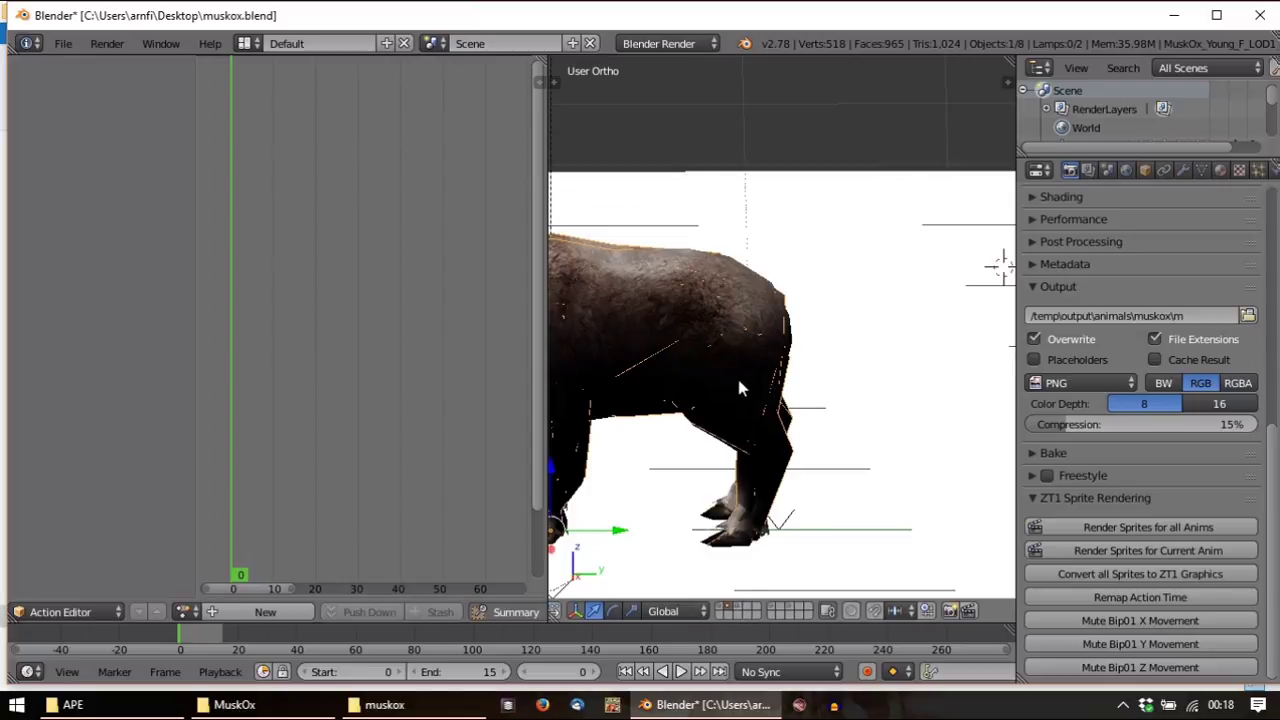
Delete the low-detail muskox mesh and select the remaining LOD1 object
middle_click_drag(755, 467, 848, 467, "shift")
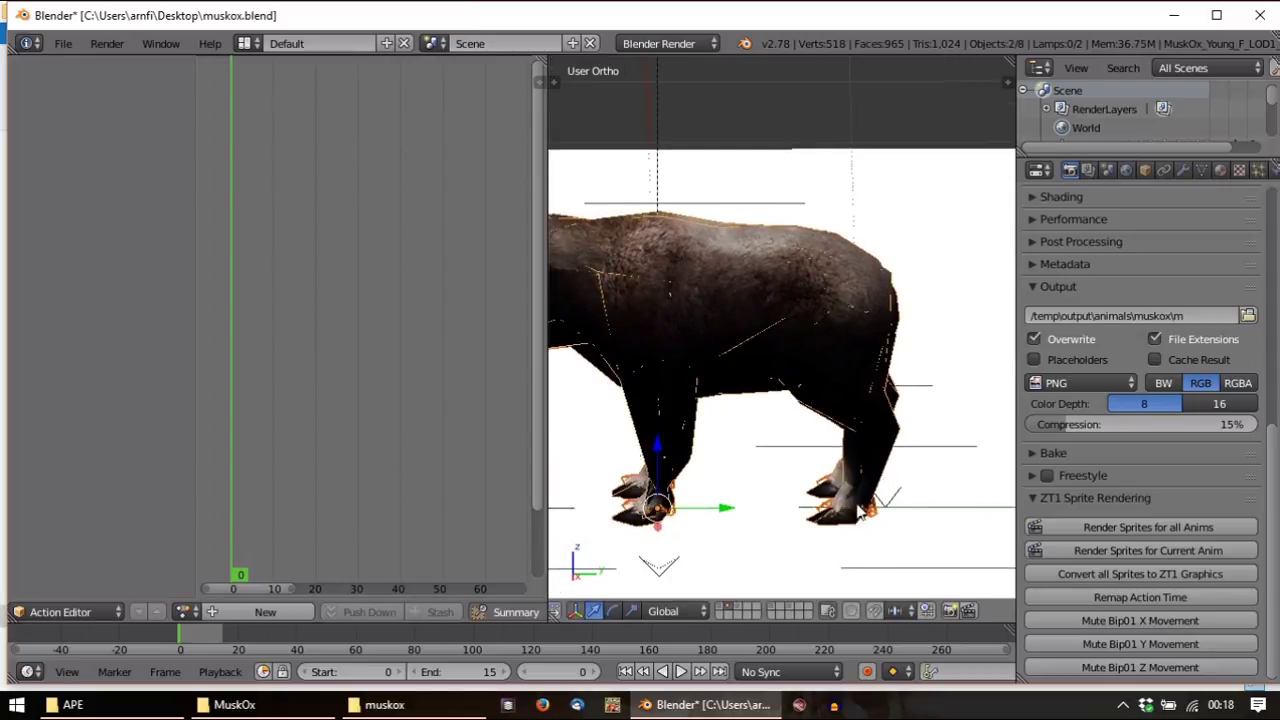
key("t")
key("t")
key("r")
key("Escape")
key("x")
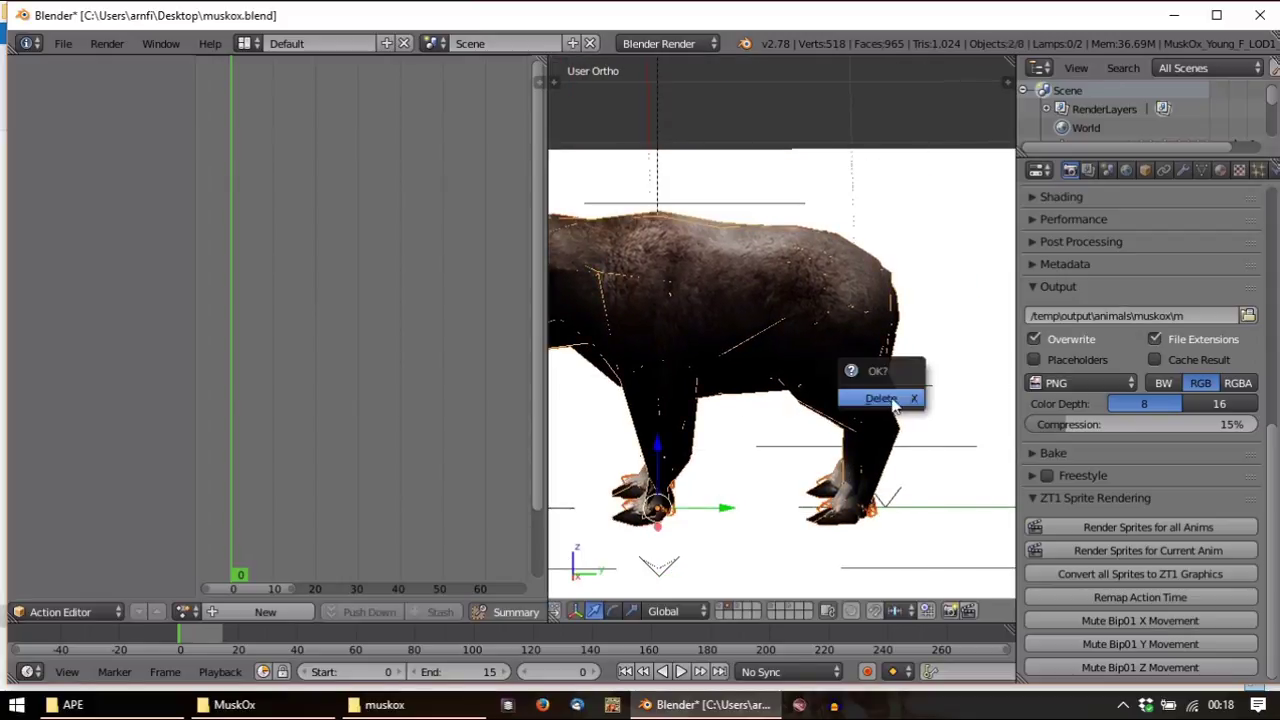
left_click(894, 397)
right_click(660, 425)
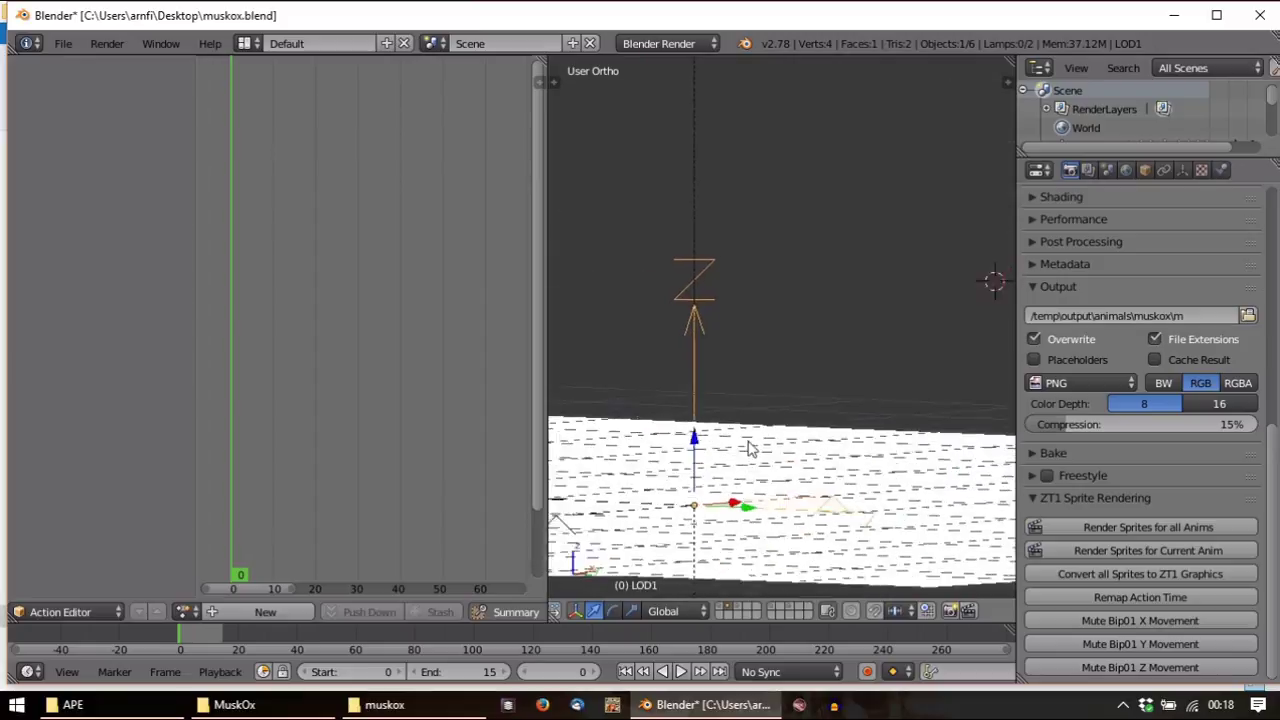
Delete the LOD1 object, then switch to the rig's layer and delete the extra body mesh
key("x")
left_click(713, 321)
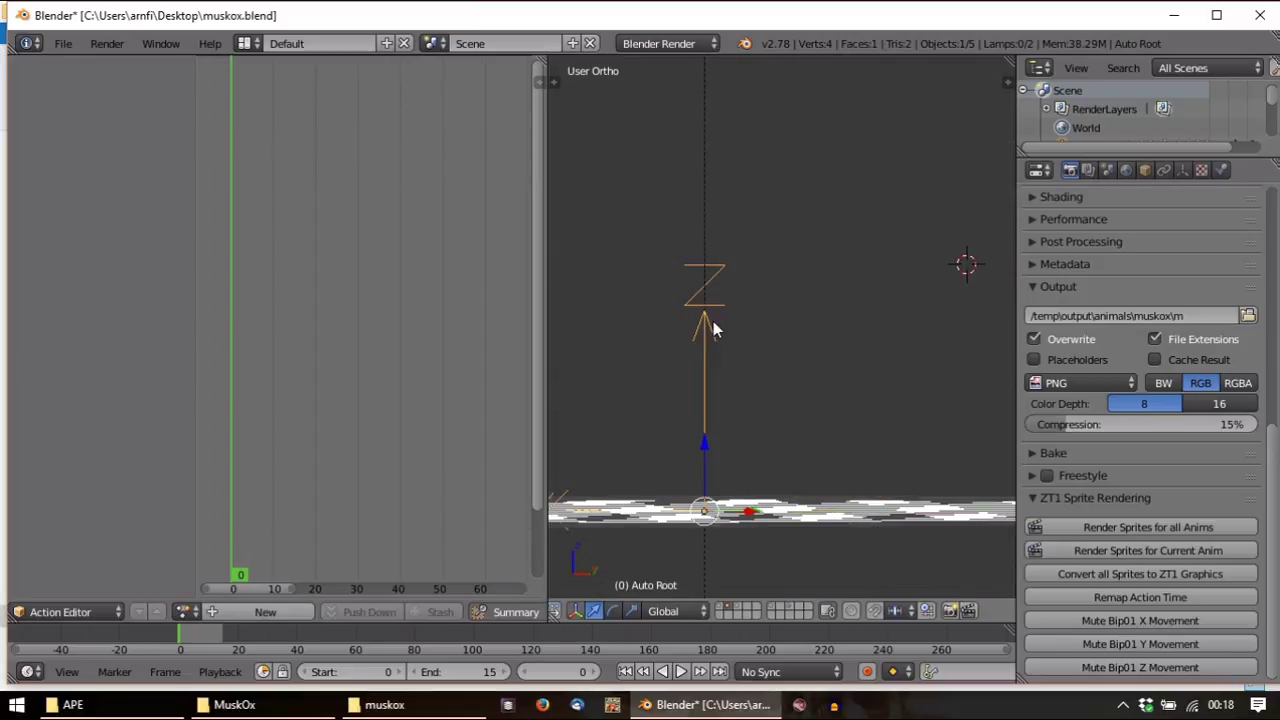
left_click(789, 606)
left_click(771, 606)
right_click(755, 373)
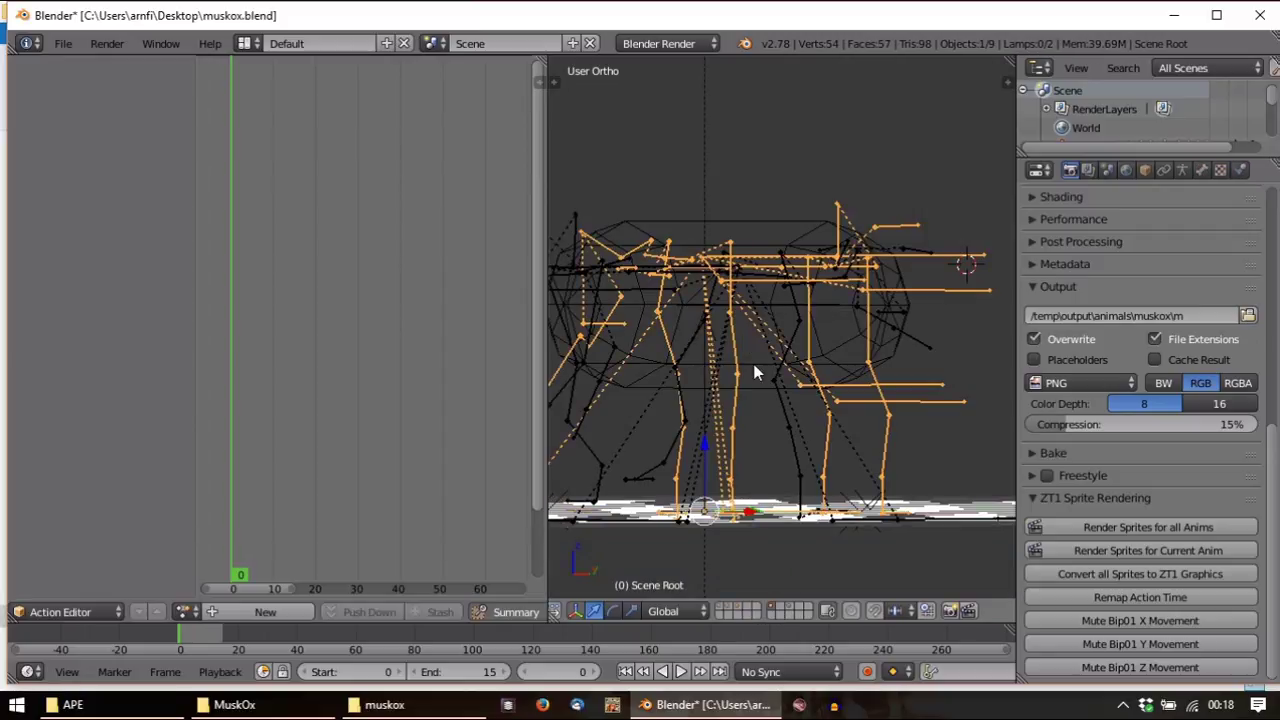
right_click(755, 373)
key("x")
left_click(755, 370)
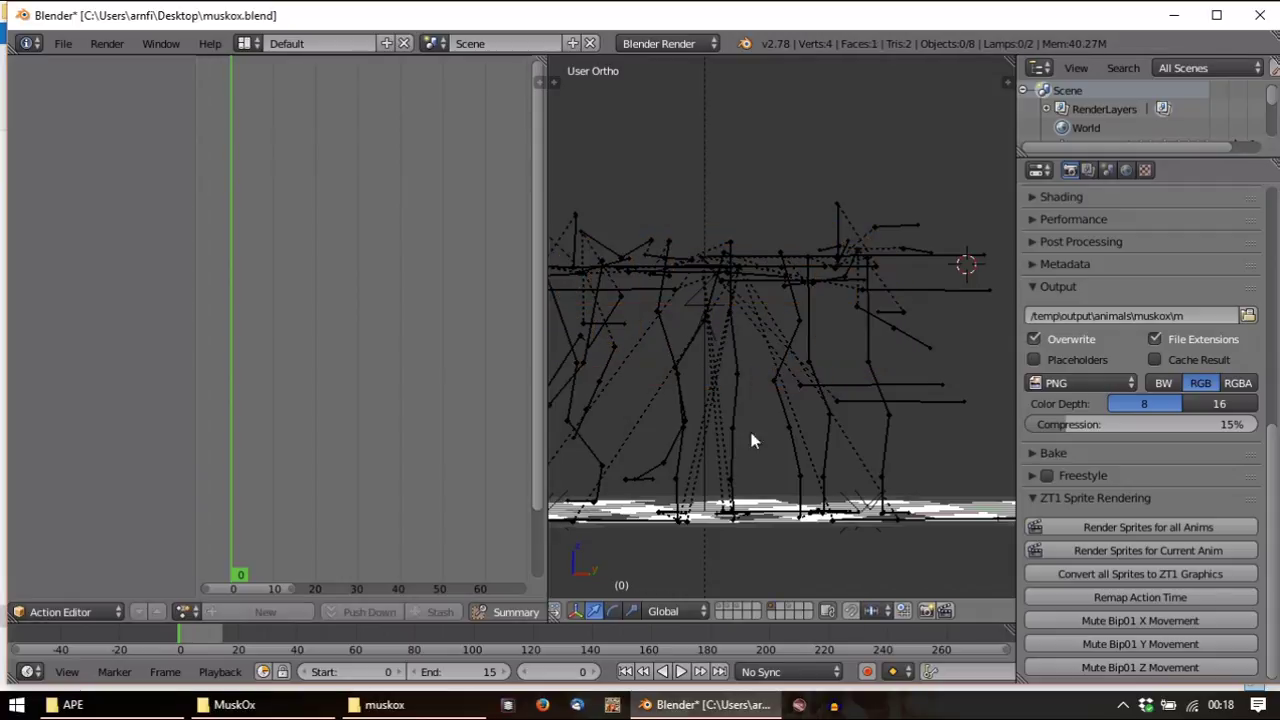
Add the mesh layer back into view and select the adult muskox mesh
left_click(721, 605, "shift")
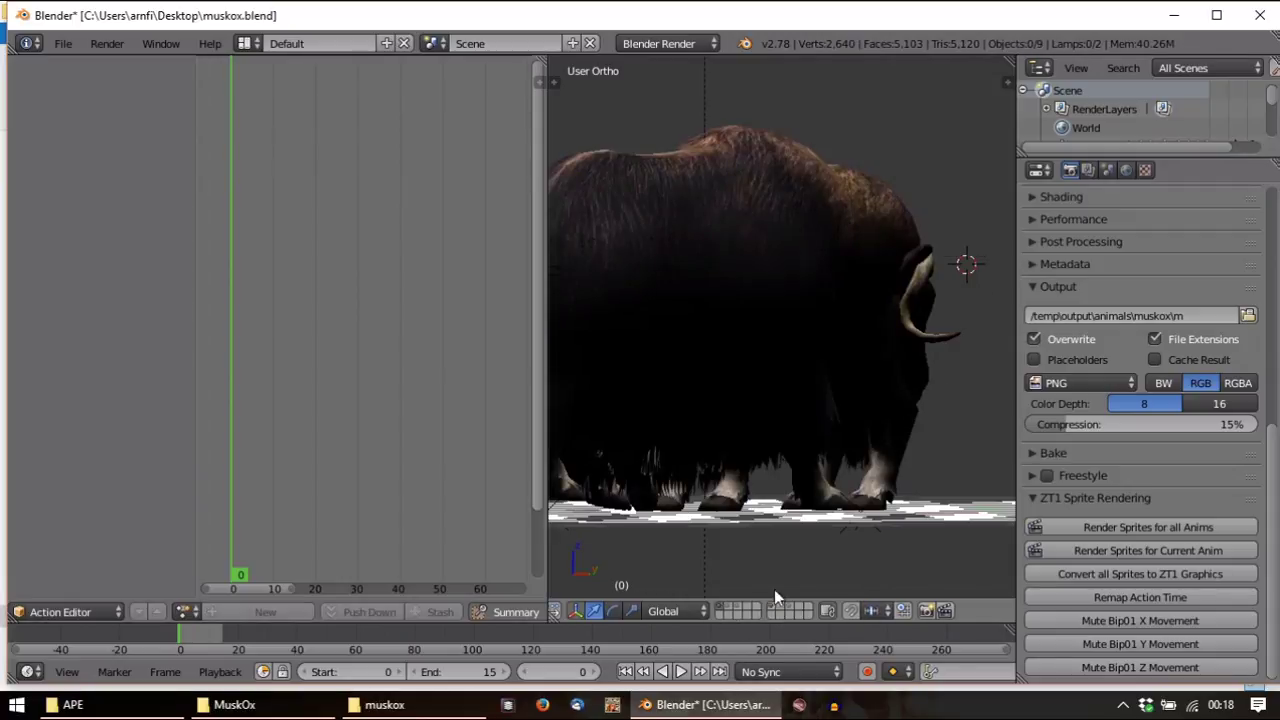
middle_click_drag(774, 589, 732, 393)
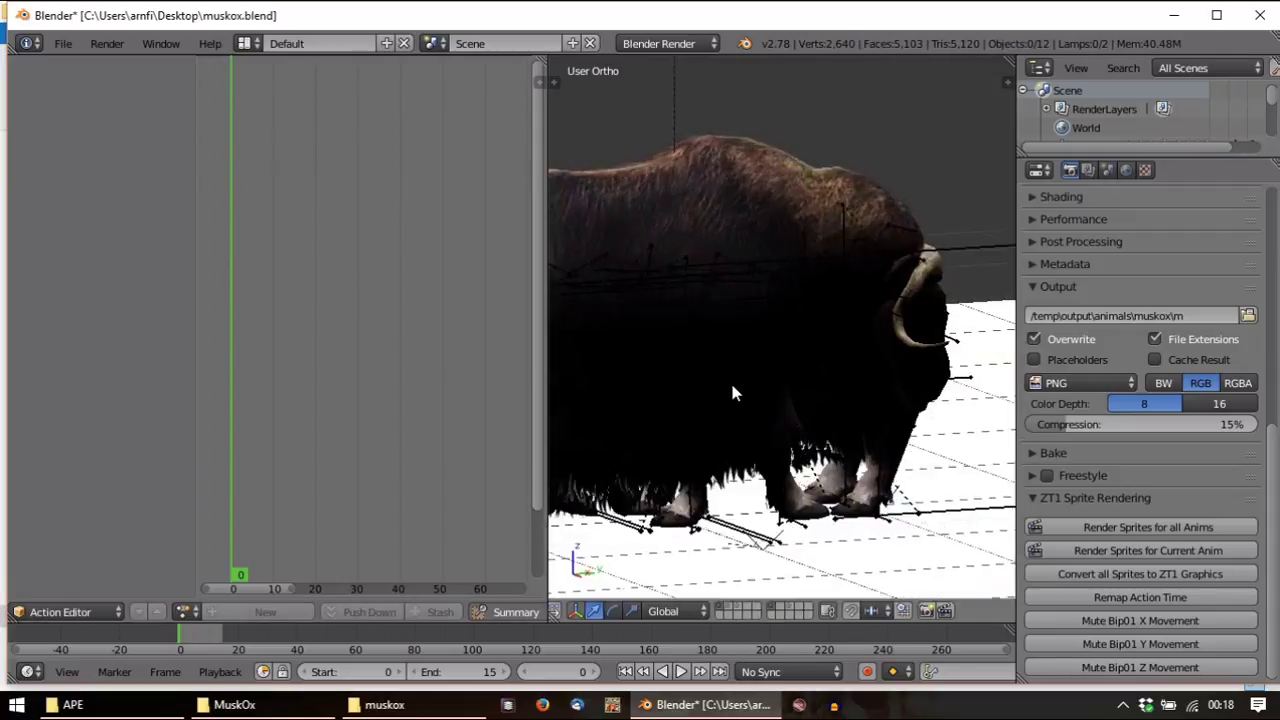
right_click(805, 519)
key("g")
right_click(808, 485)
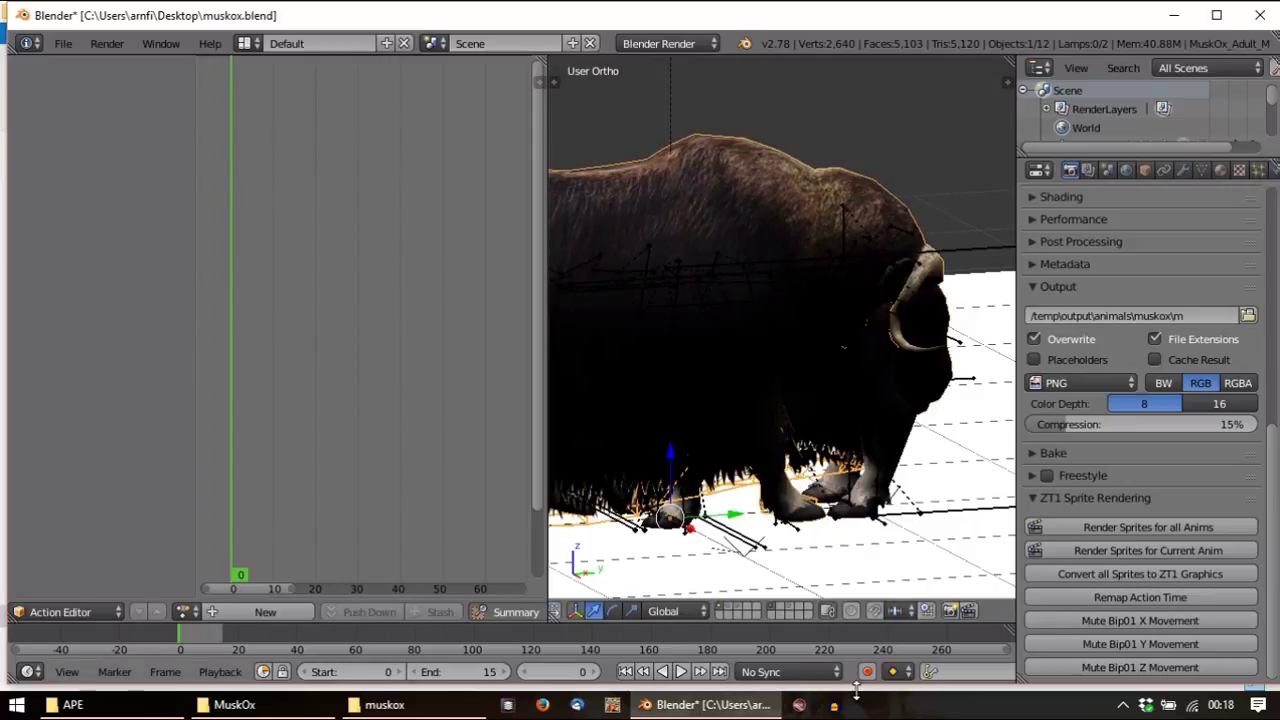
Show the adult muskox's object properties, move it to another layer, and select MuskOx_Young_F
left_click(1144, 171)
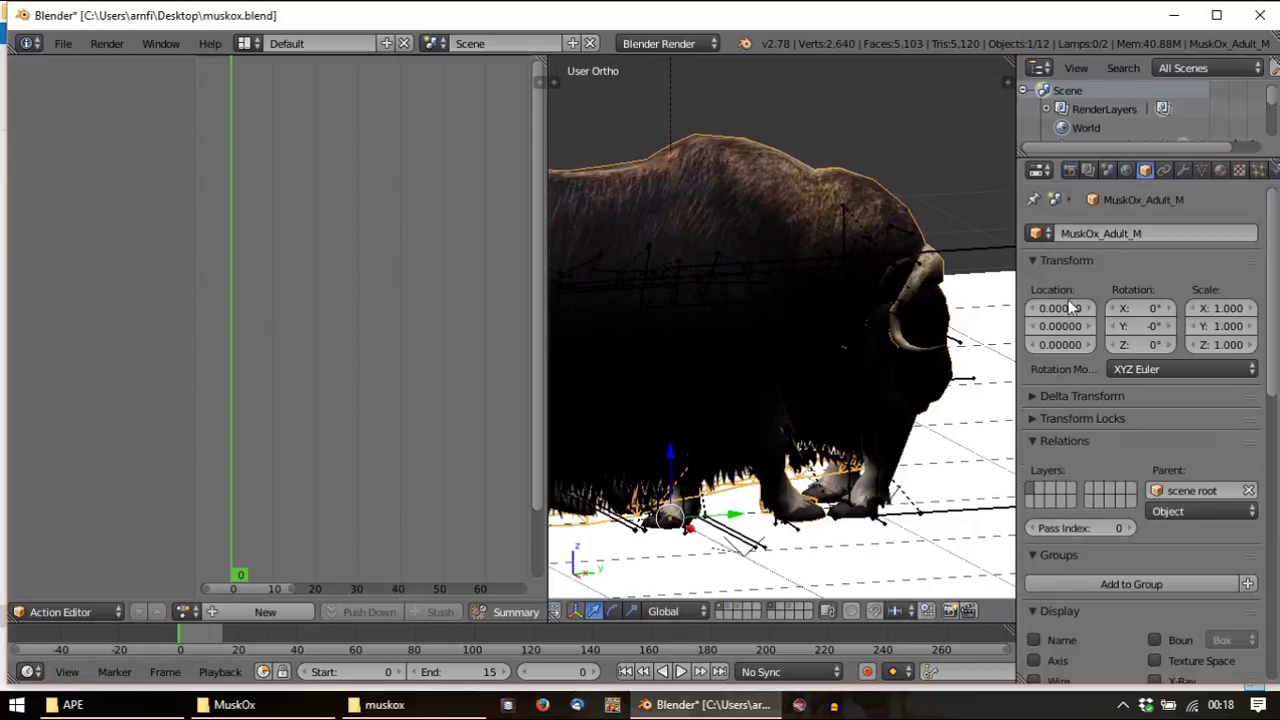
left_click(1032, 502)
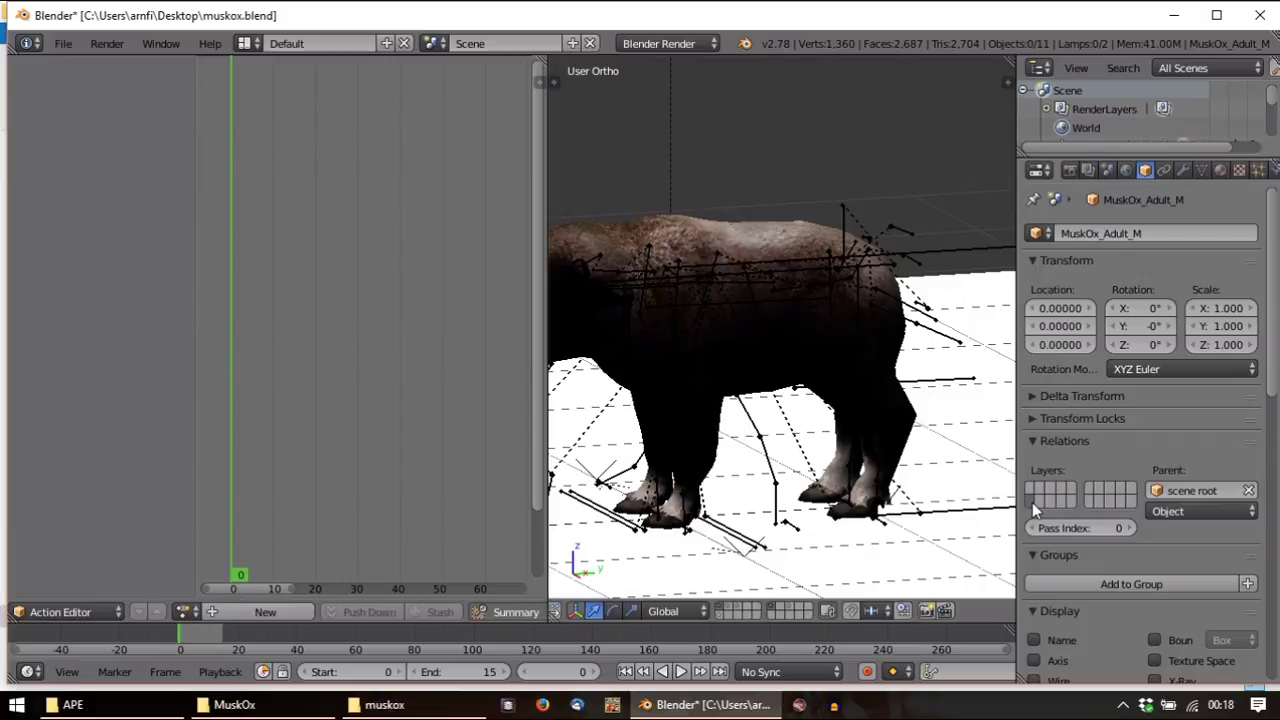
middle_click_drag(783, 455, 780, 451)
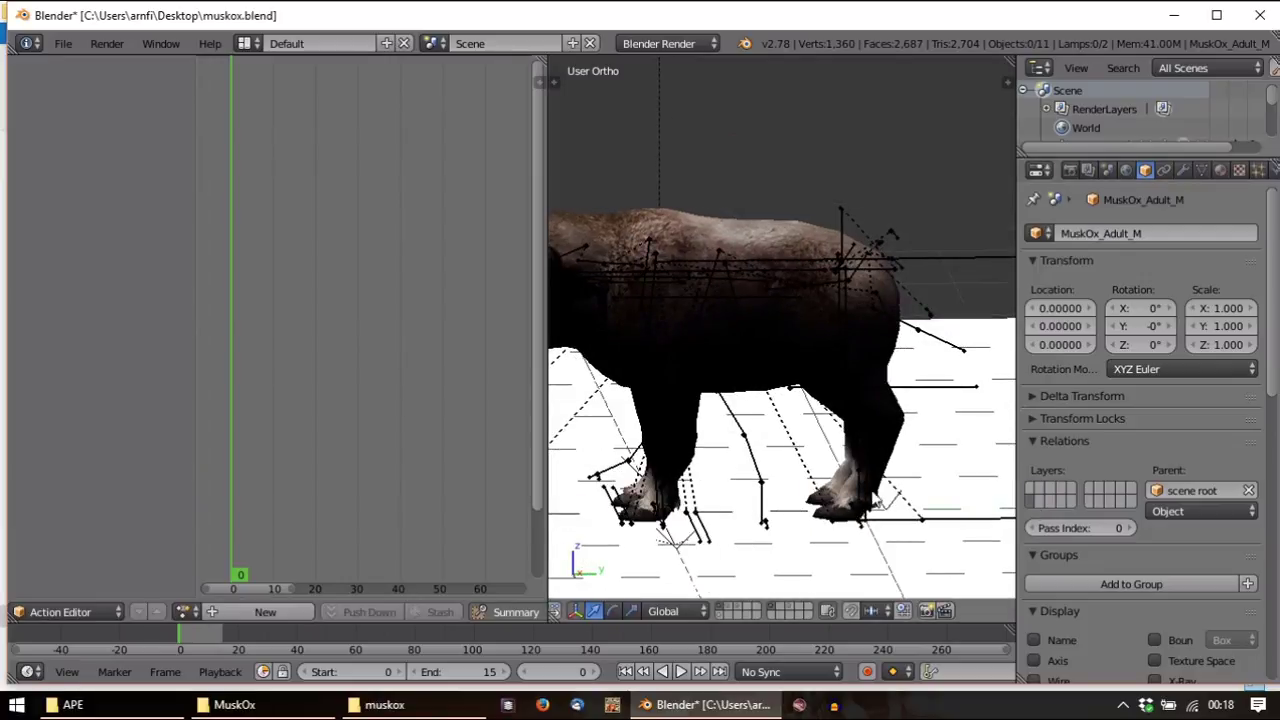
right_click(870, 490)
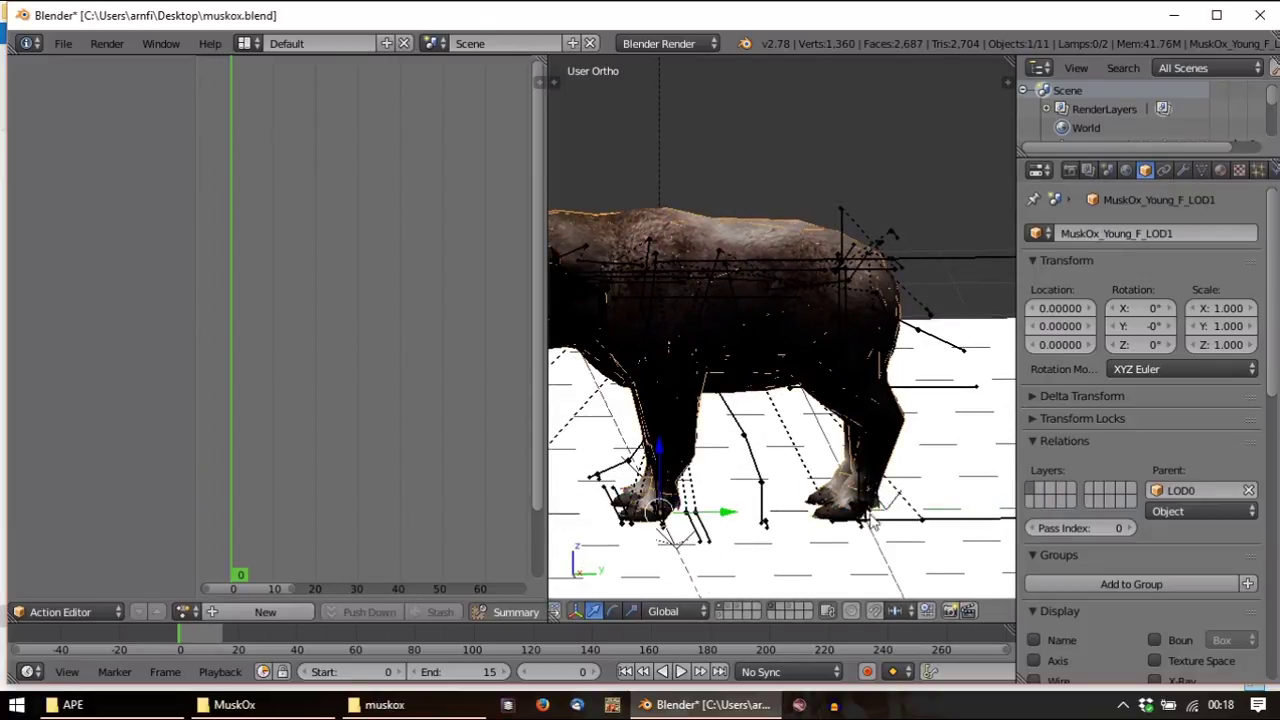
right_click(878, 482)
key("g")
right_click(922, 485)
Select and delete MuskOx_Young_F_LOD1
key("a")
middle_click_drag(922, 485, 774, 305)
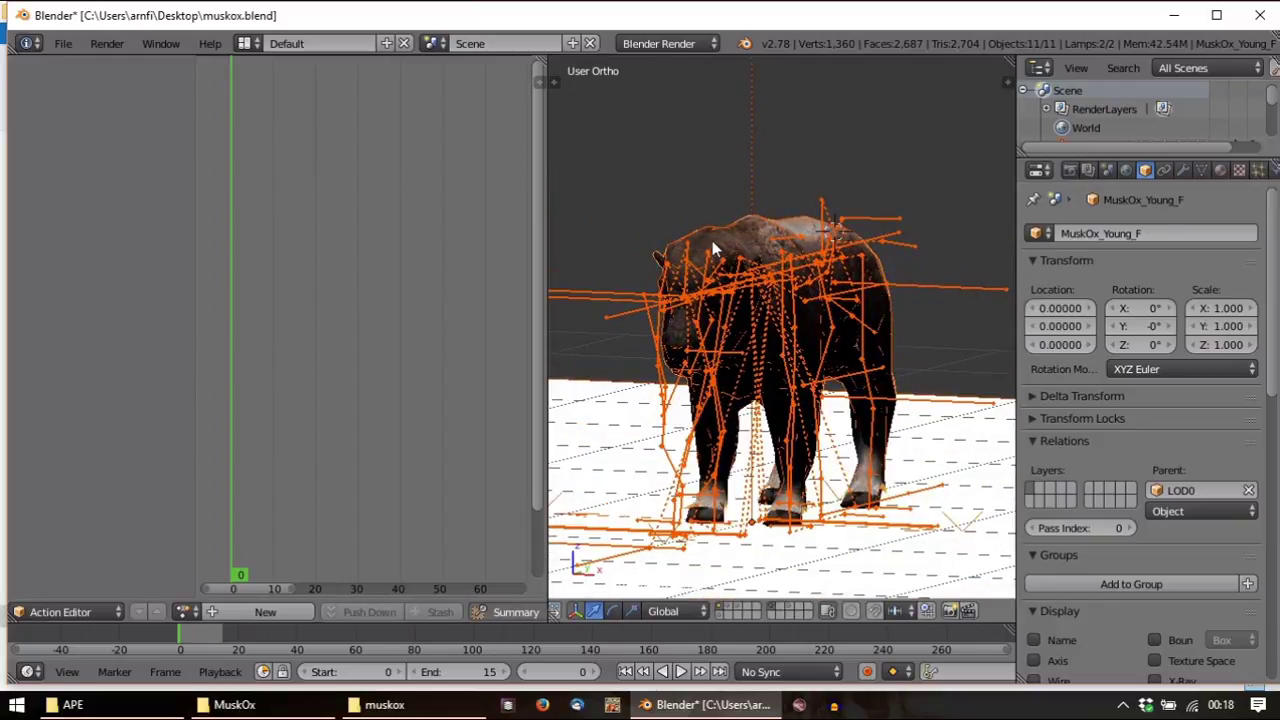
right_click(668, 224)
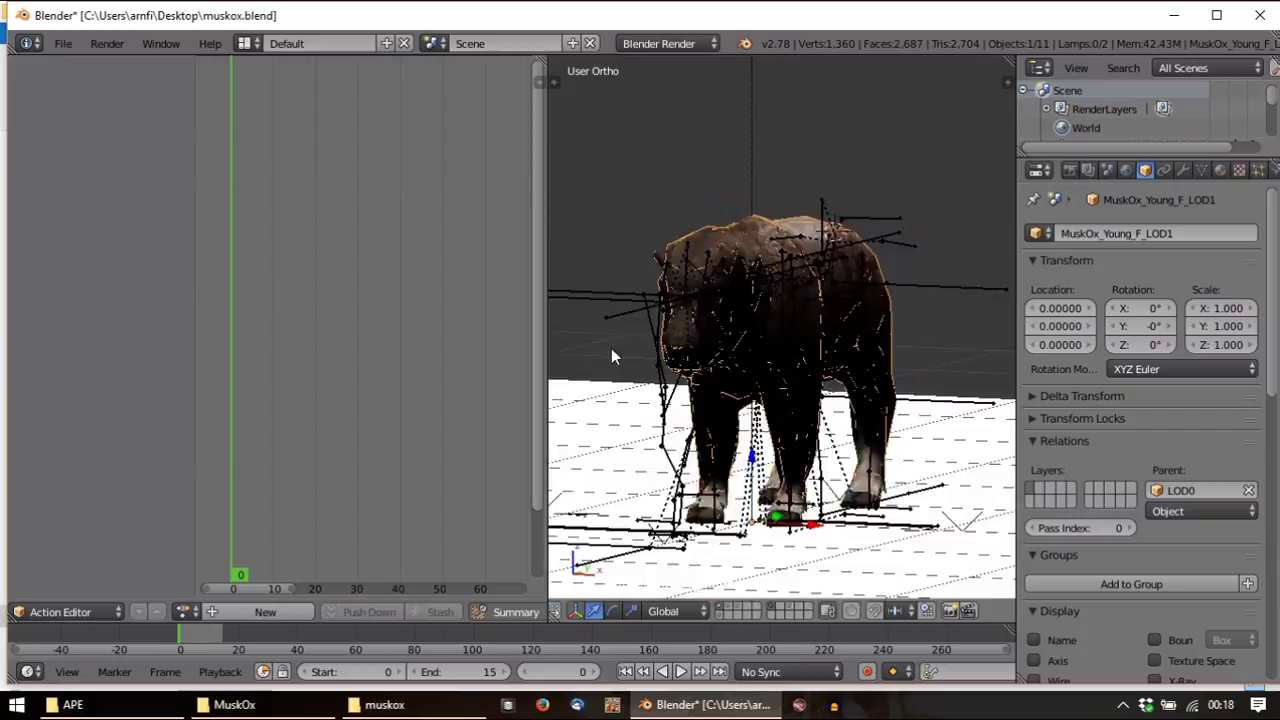
middle_click_drag(614, 351, 868, 308)
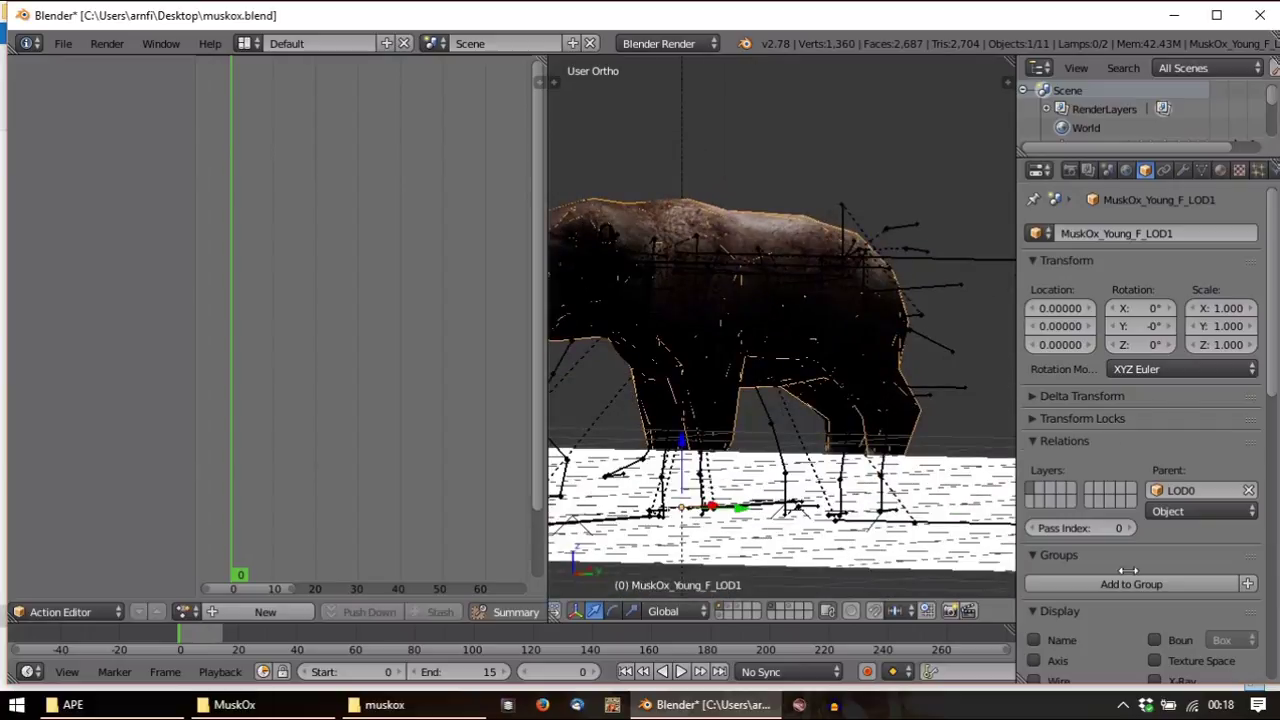
key("x")
left_click(865, 293)
Select the Scene Root armature and delete it
right_click(626, 200)
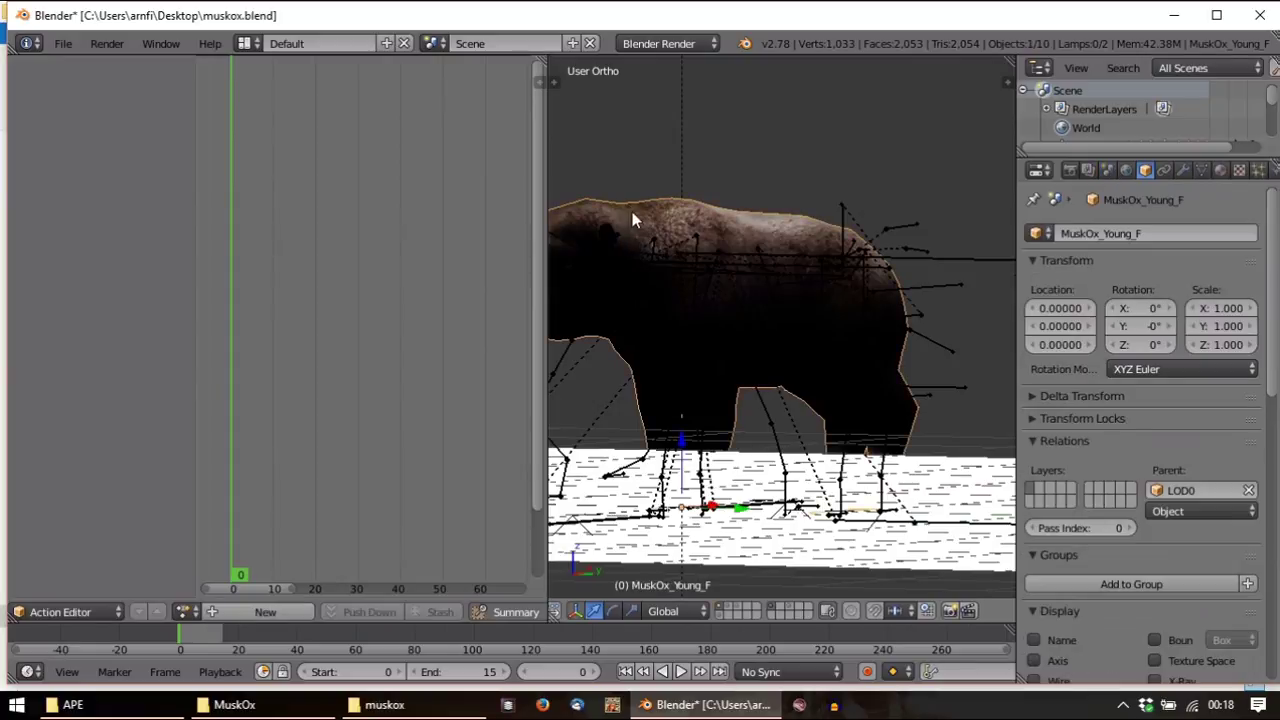
right_click(775, 419)
right_click(848, 440)
right_click(849, 452)
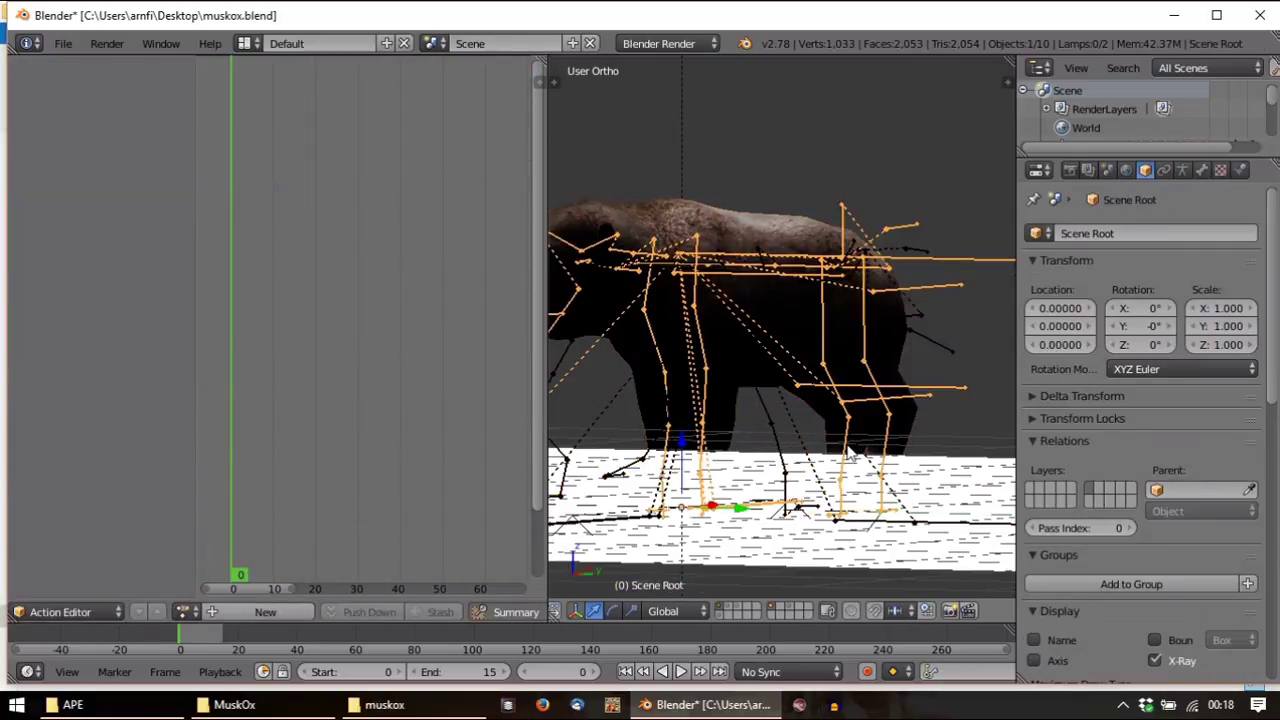
middle_click_drag(826, 327, 785, 390)
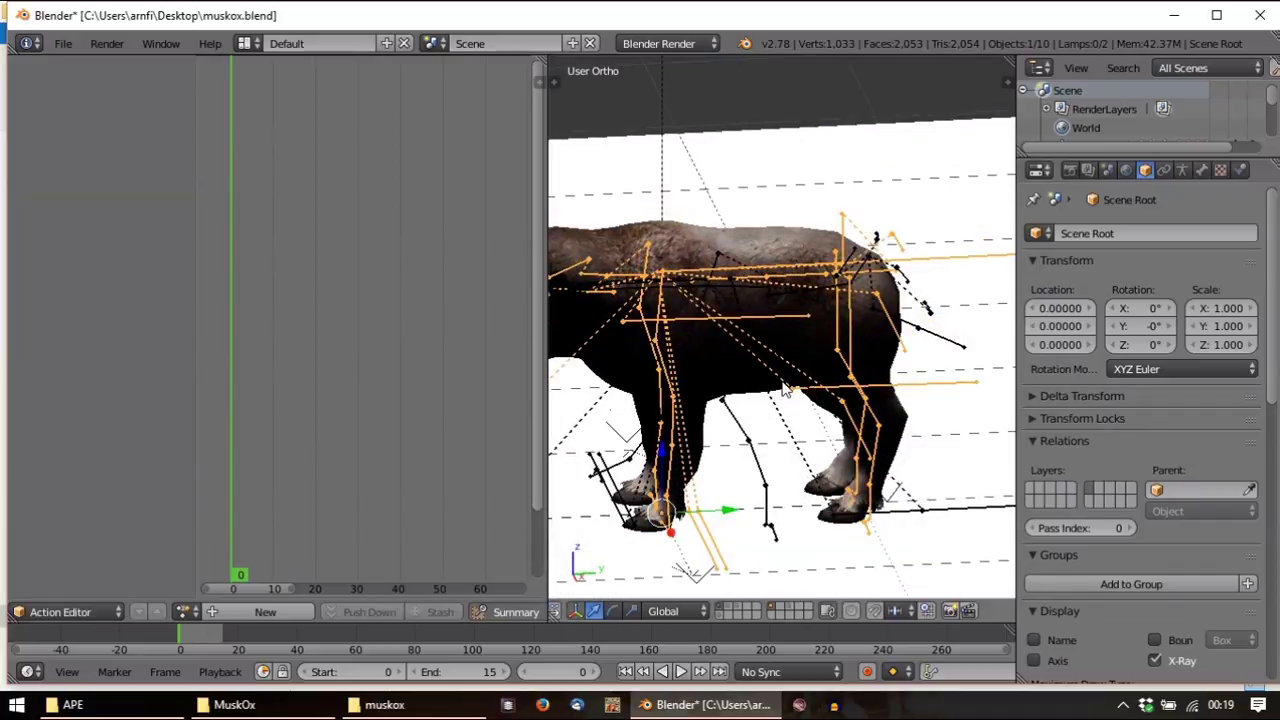
key("x")
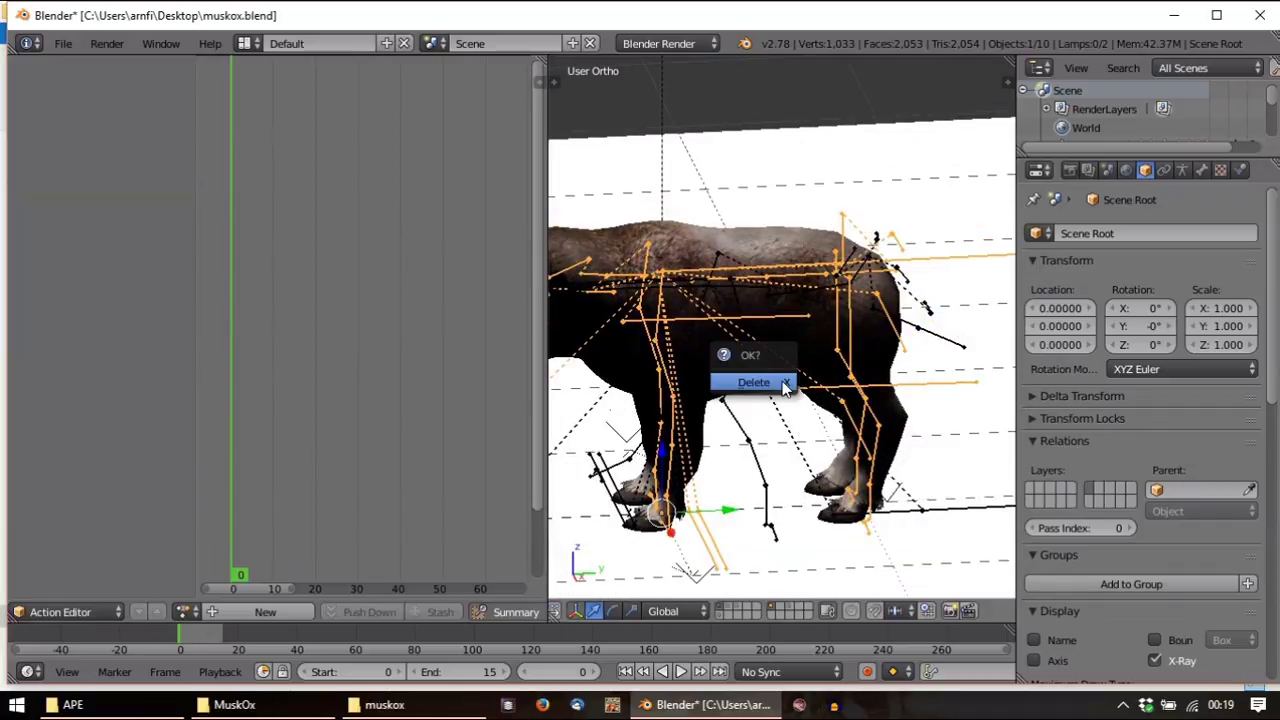
left_click(778, 380)
Reselect the MuskOx_Young_F mesh and switch the view to orthographic
right_click(751, 378)
key("g")
right_click(745, 405)
middle_click_drag(752, 415, 742, 520)
key("KP_5")
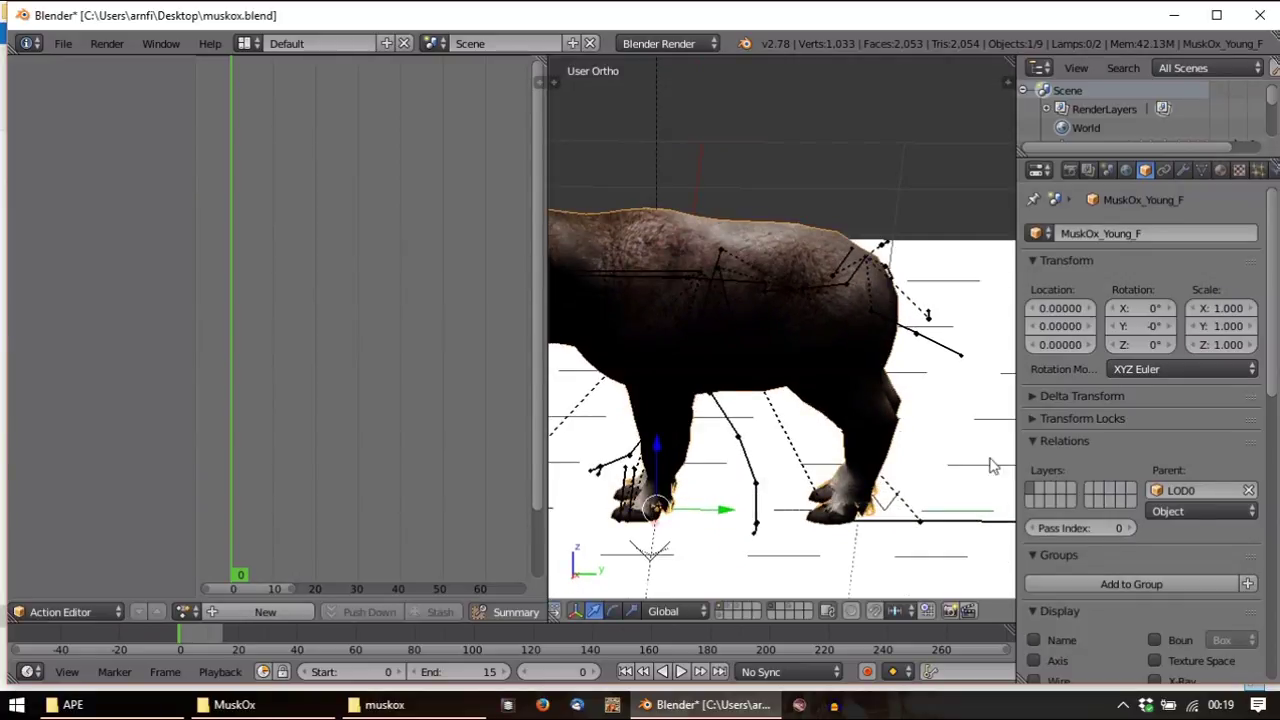
Parent MuskOx_Young_F to scene root and set its Armature modifier object to scene root
left_click(1200, 489)
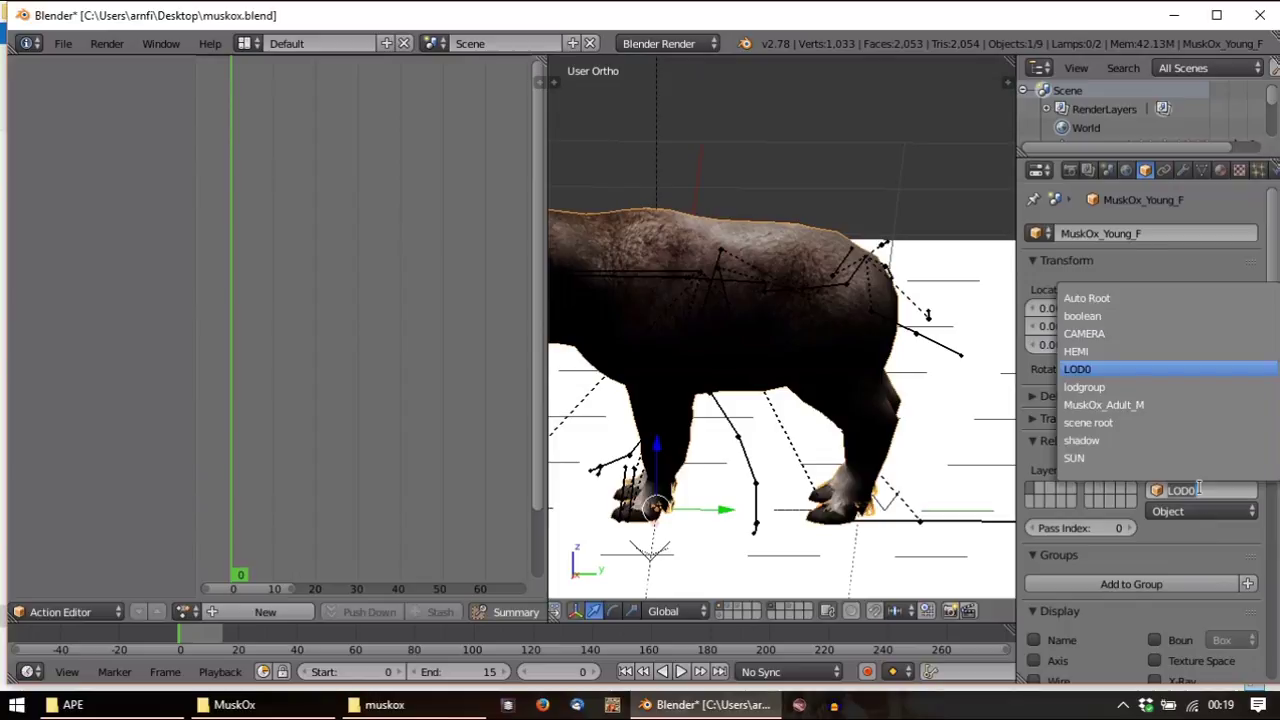
left_click(1118, 423)
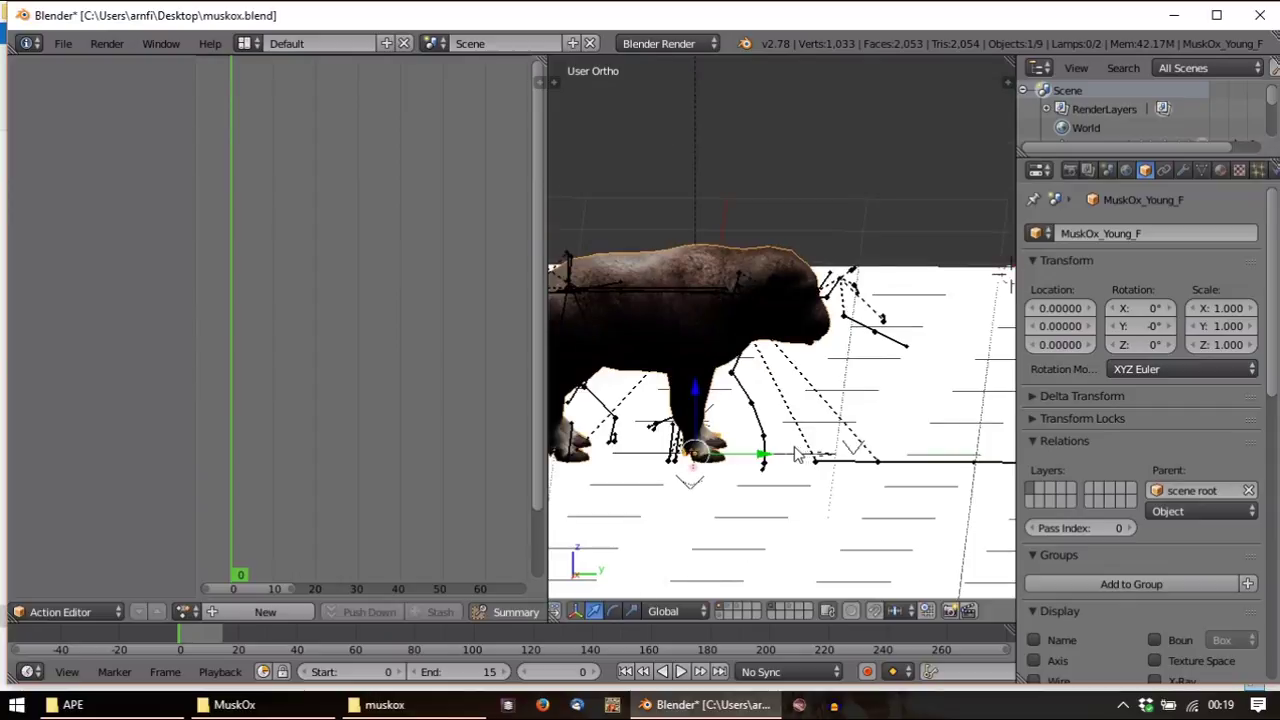
left_click(1181, 170)
left_click(1085, 563)
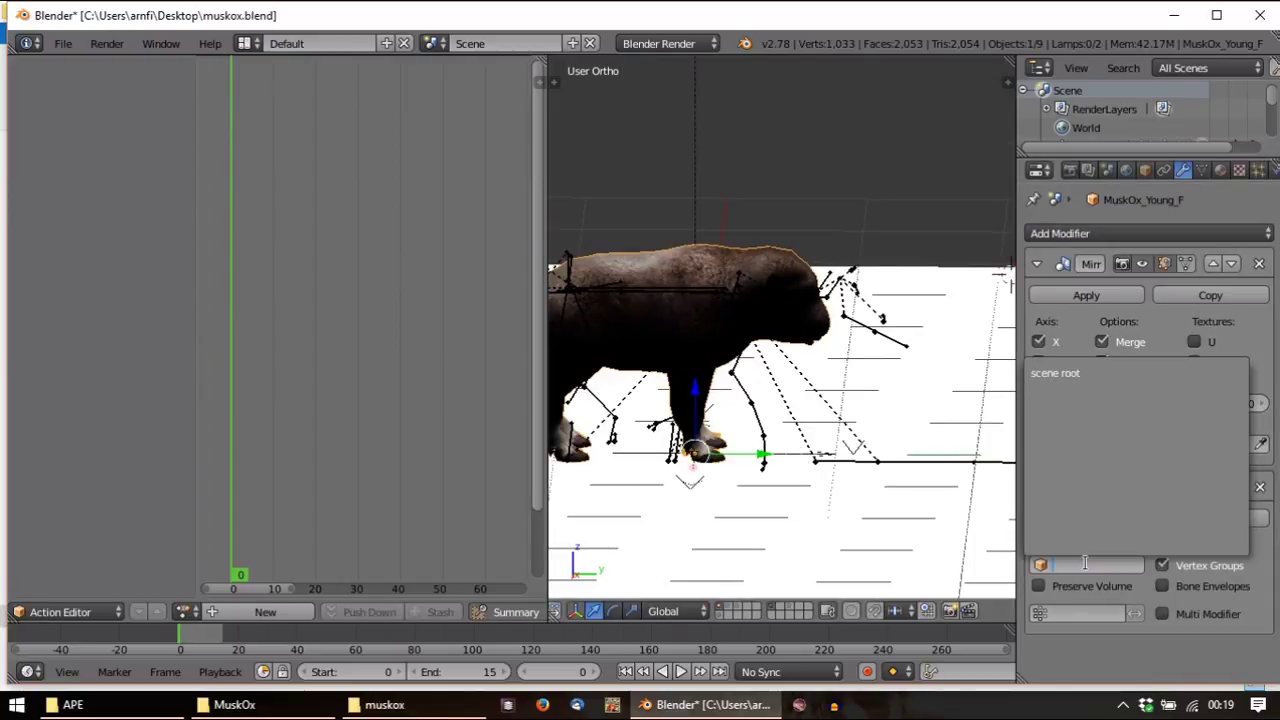
left_click(1067, 371)
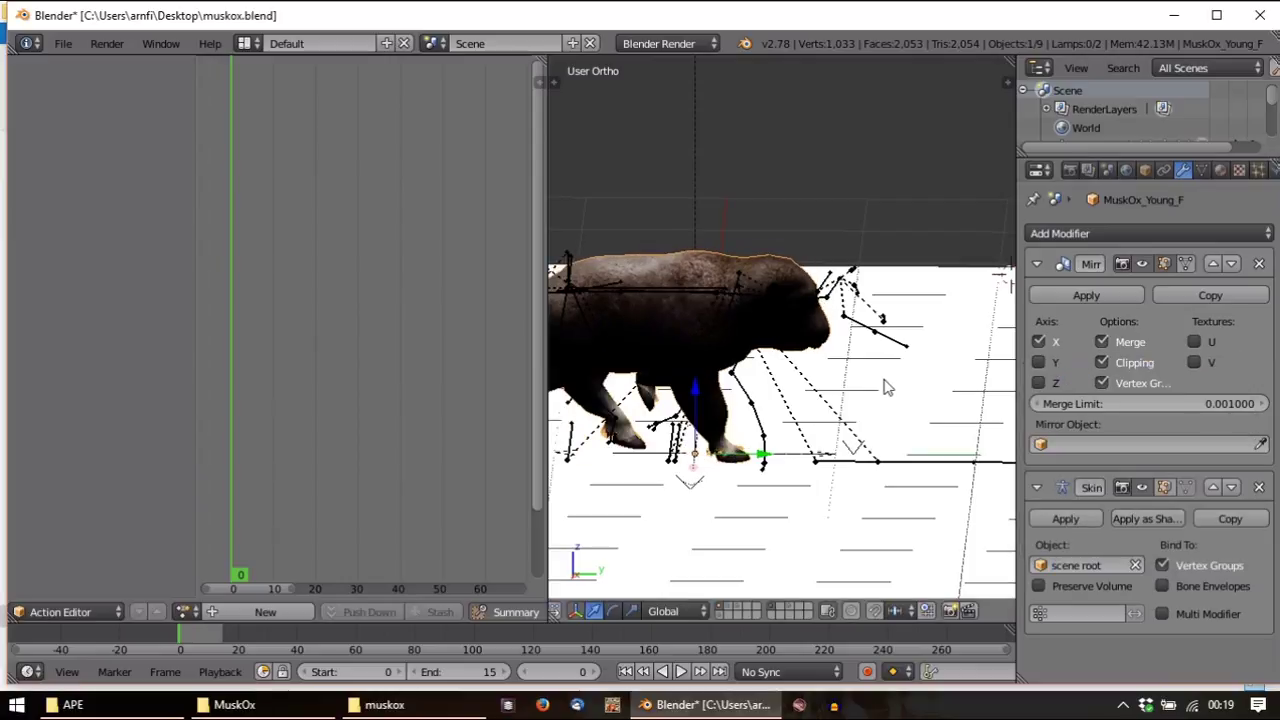
Orbit around the muskox and select its mesh to inspect it with the rig
middle_click_drag(744, 402, 743, 106)
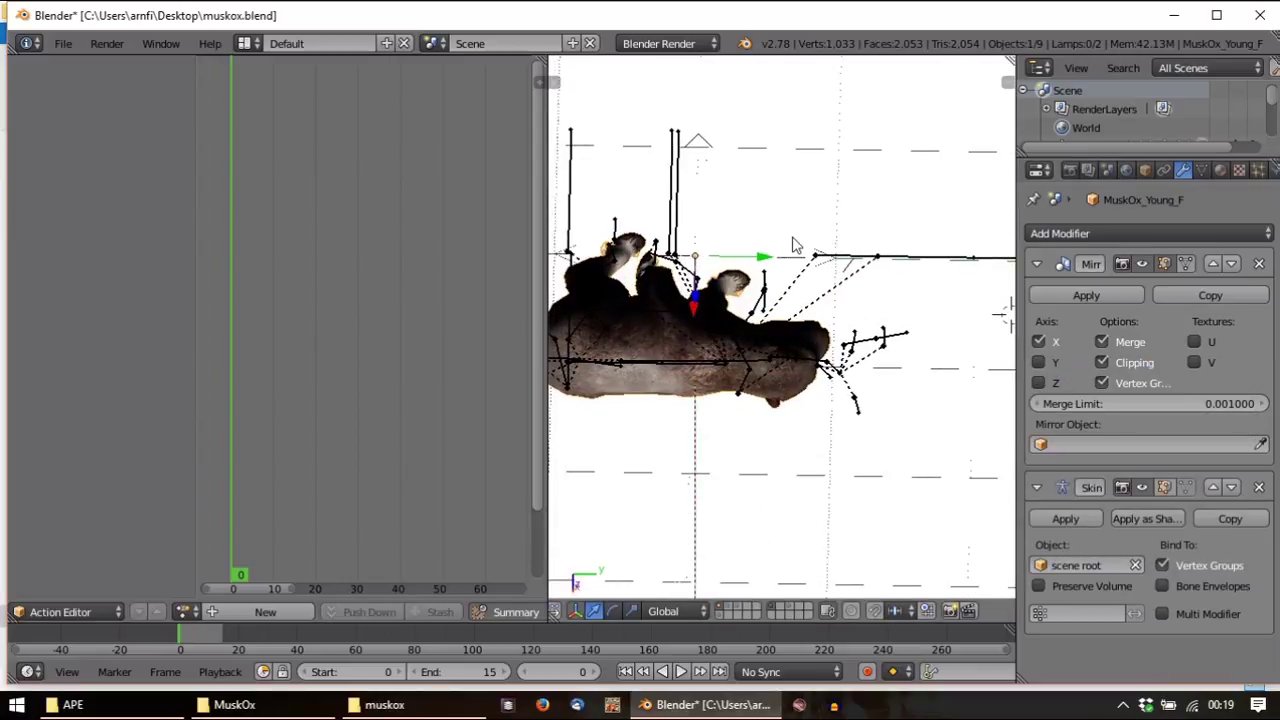
middle_click_drag(866, 379, 697, 450)
right_click(644, 382)
right_click_drag(625, 355, 645, 362)
middle_click_drag(646, 354, 776, 364)
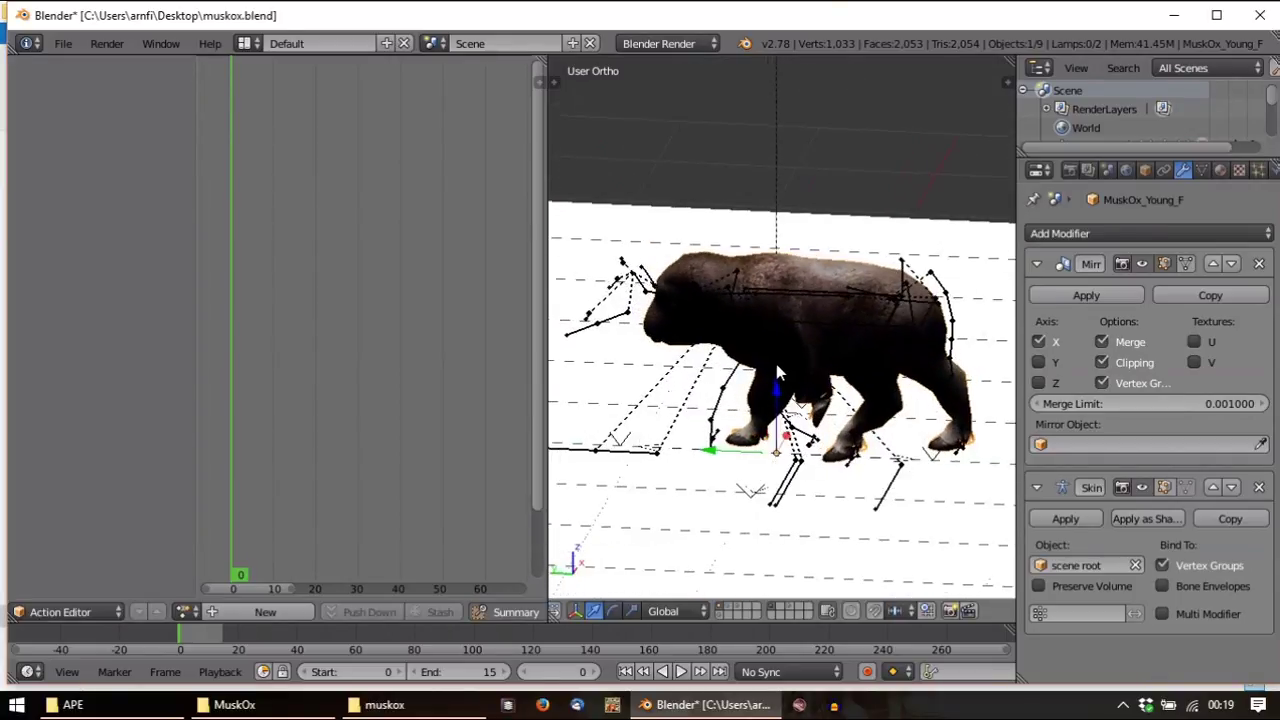
In right side view, select the armature's head, neck and leg bones in Edit Mode
right_click(742, 291)
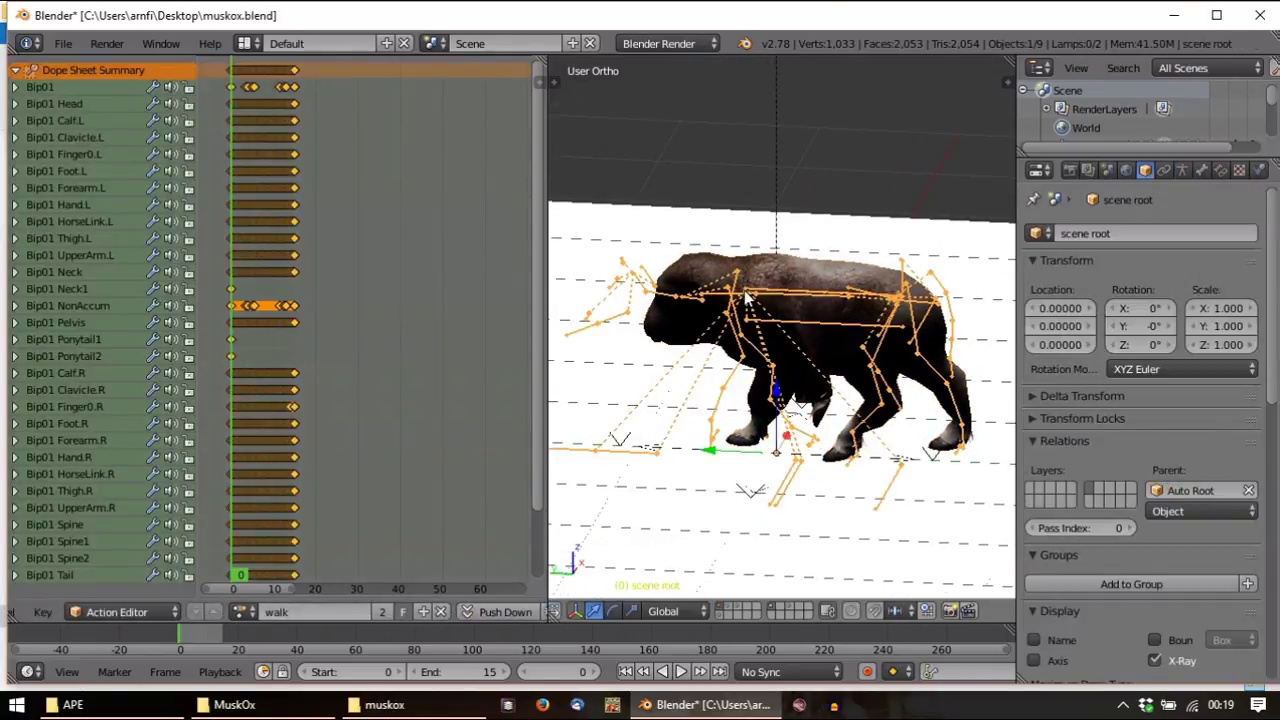
key("KP_3")
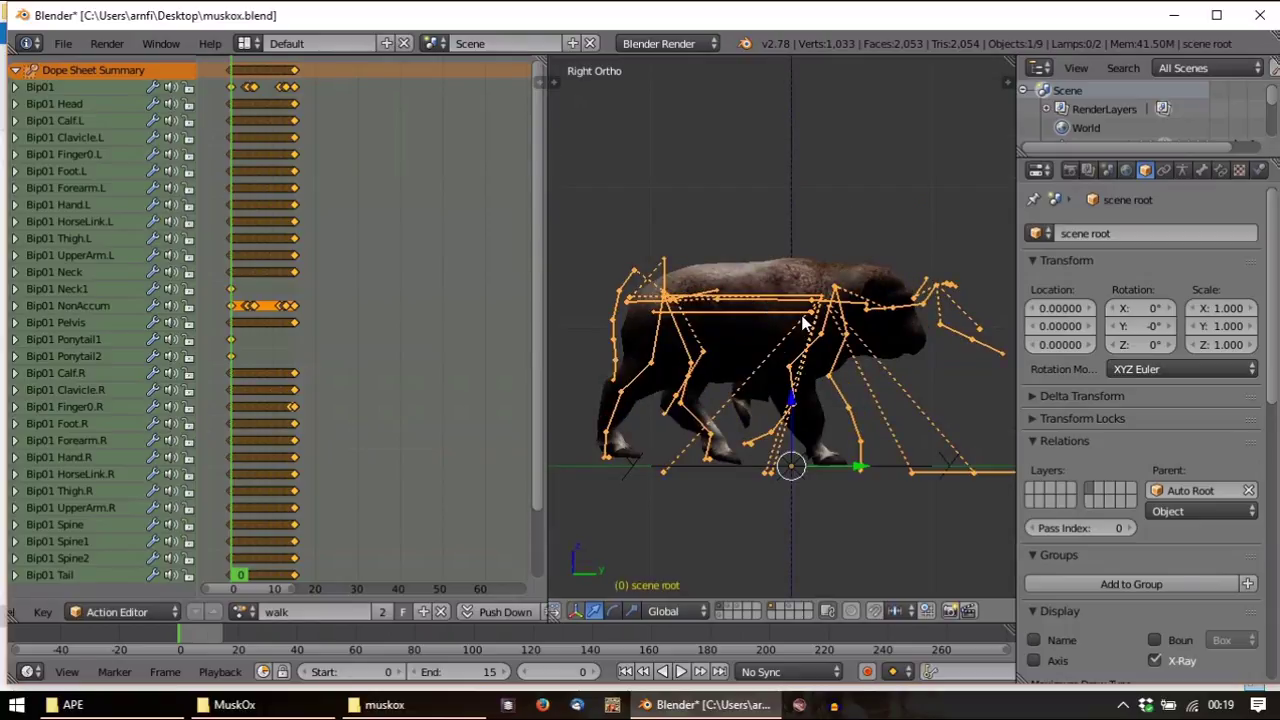
right_click(844, 317)
right_click(844, 317)
key("Tab")
right_click(831, 297)
right_click(845, 289)
mouse_move(894, 210)
left_mouse_down("ctrl")
mouse_move(905, 571)
mouse_move(933, 344)
left_mouse_up("ctrl")
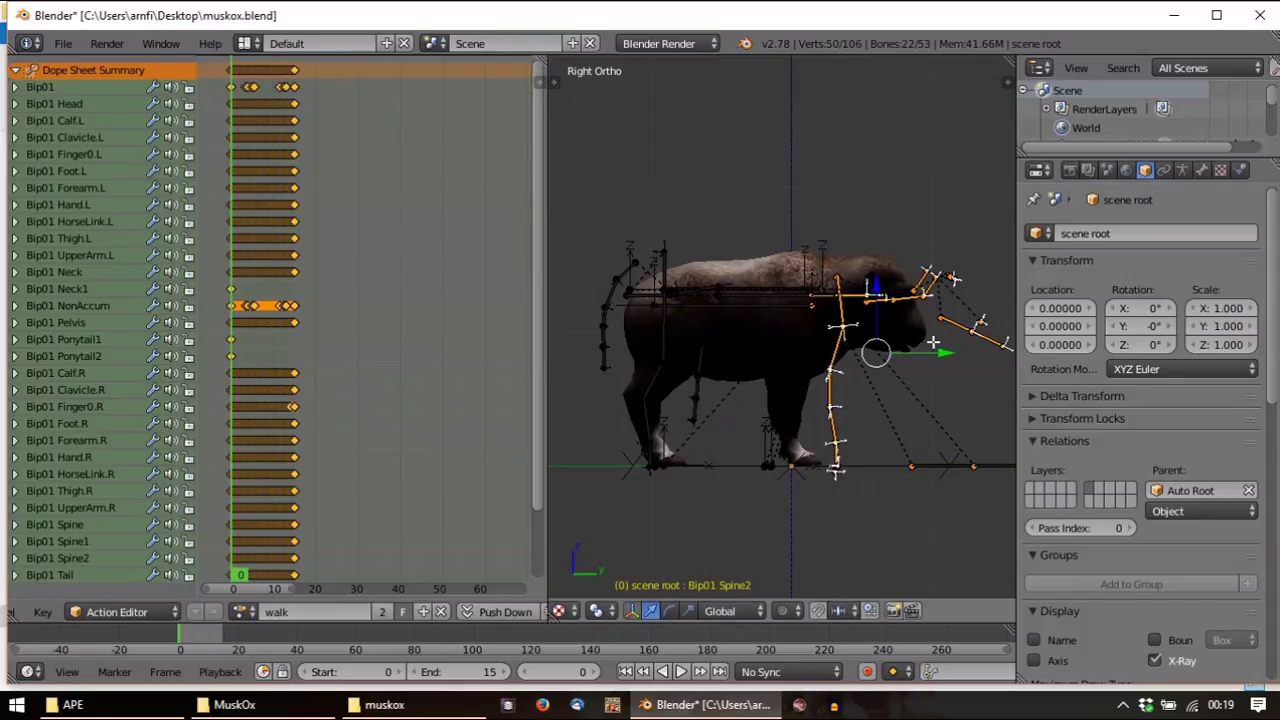
middle_click_drag(924, 342, 839, 375, "shift")
scroll(941, 358, "down", 3)
mouse_move(977, 403)
left_mouse_down("ctrl")
mouse_move(930, 512)
mouse_move(974, 527)
left_mouse_up("ctrl")
scroll(875, 392, "up", 3)
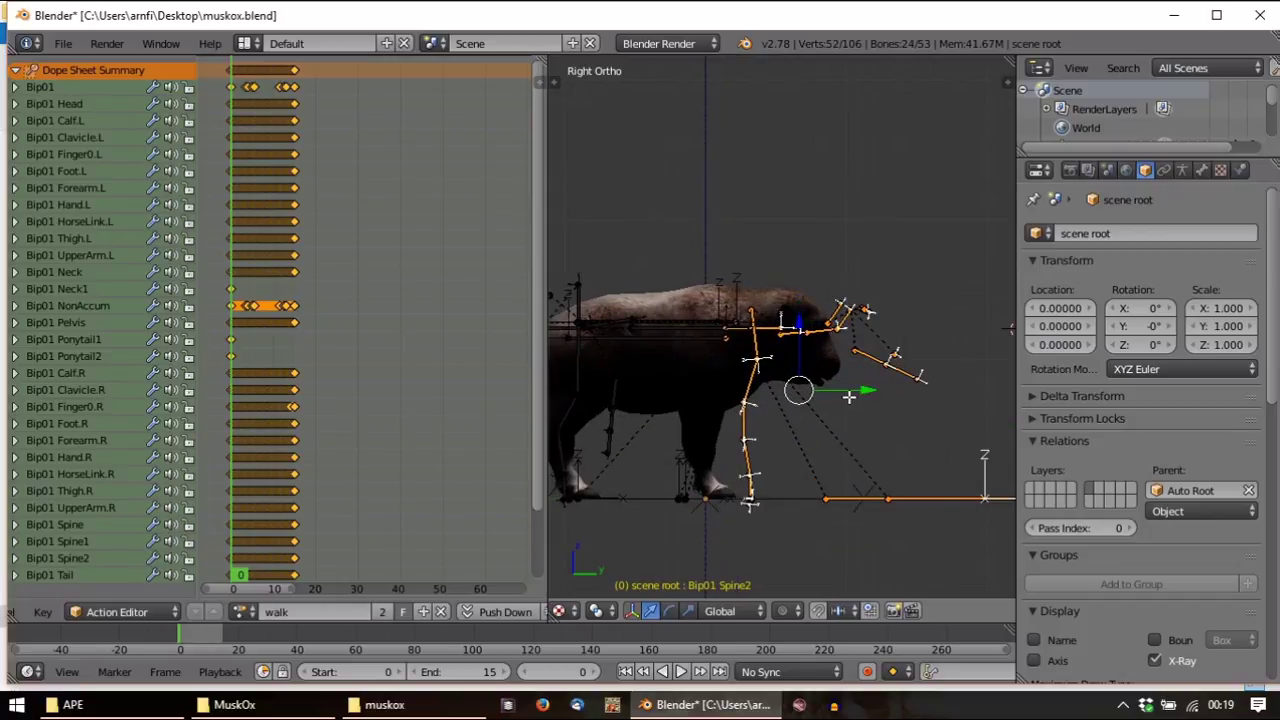
Move the selected bones 0.3018 back along Y and return to Object Mode
key("g")
key("y")
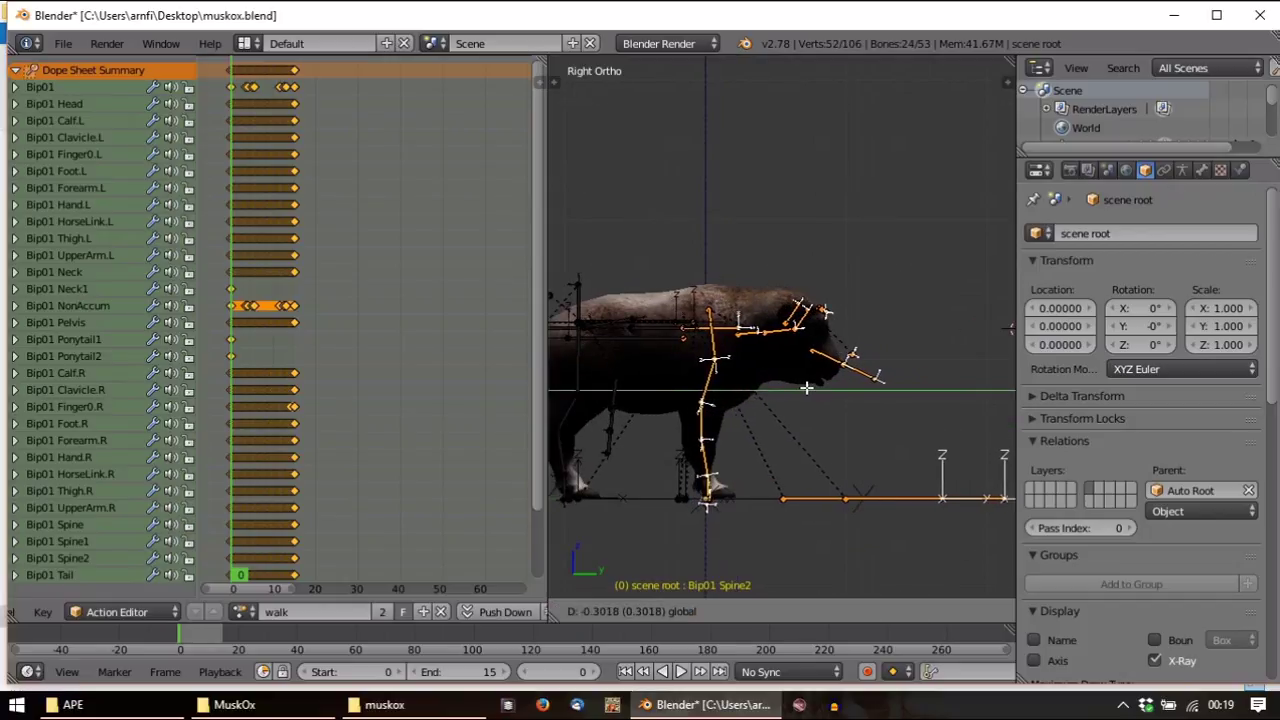
left_click(806, 387)
key("ctrl+Tab")
Preview the walk cycle, rewind to frame 0 and reselect the scene root armature
key("alt+a")
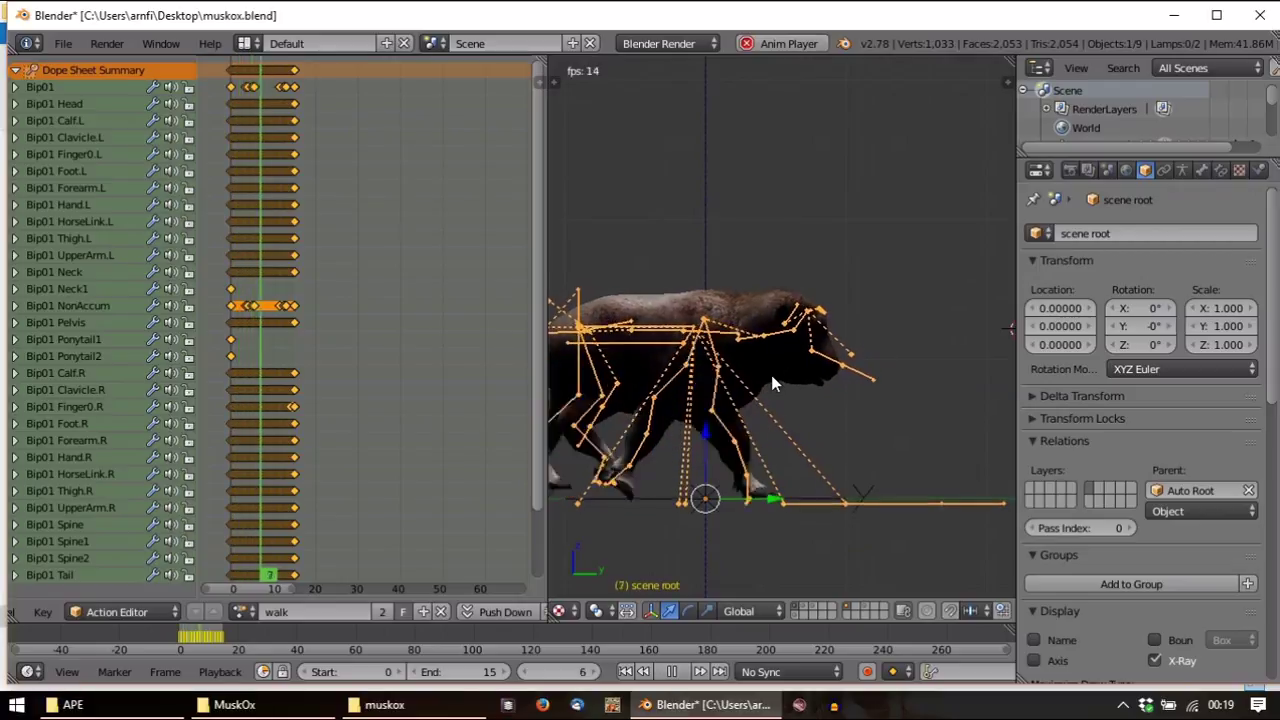
key("Escape")
middle_click_drag(772, 366, 796, 378, "shift")
key("a")
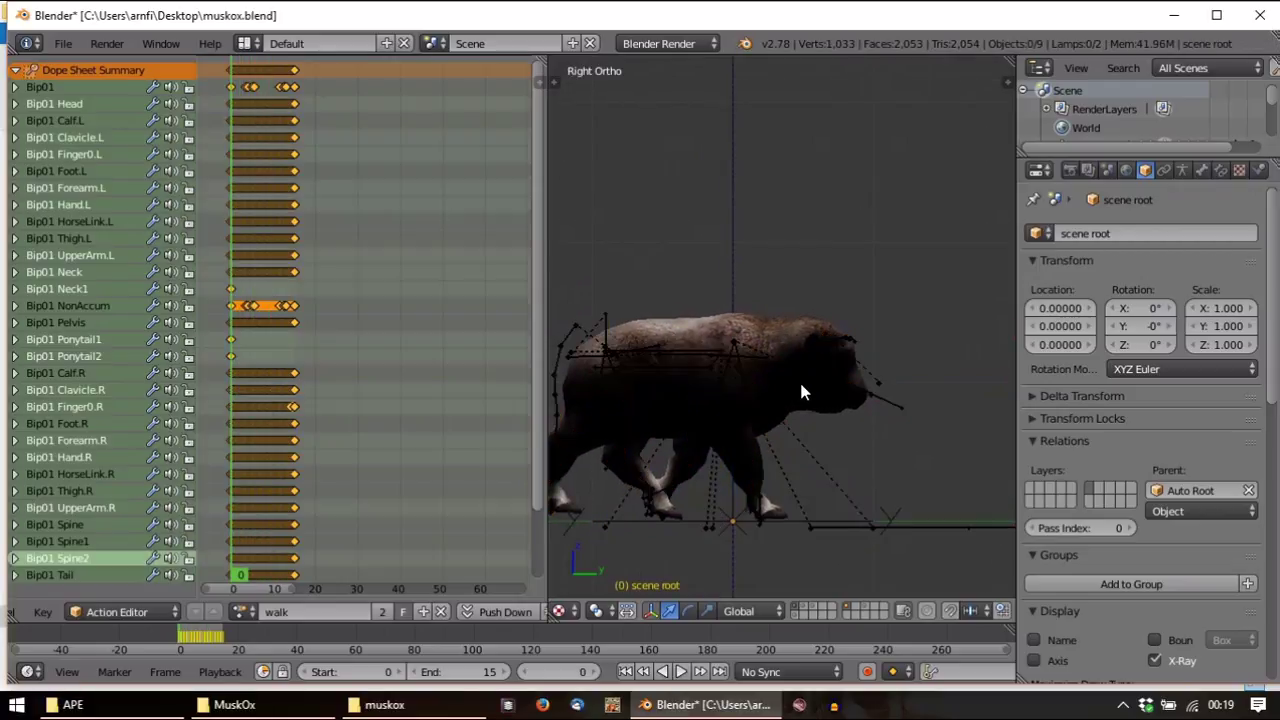
middle_click_drag(640, 345, 690, 360, "shift")
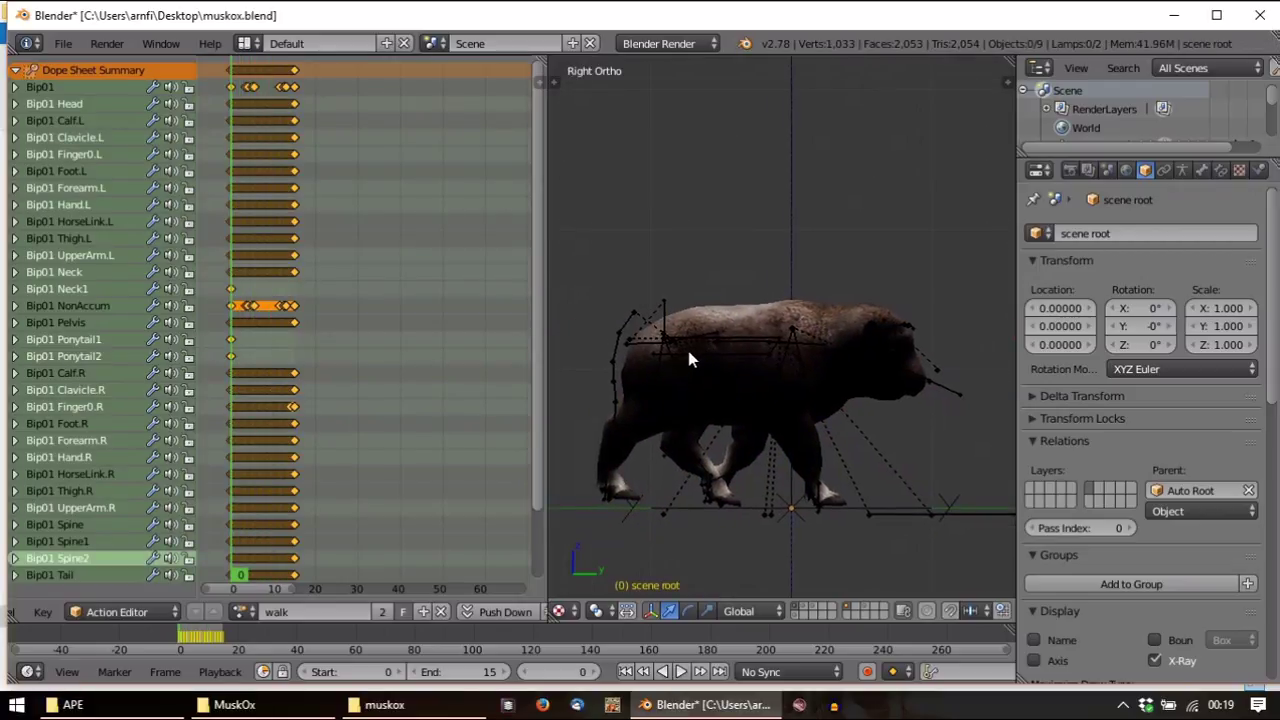
key("alt+a")
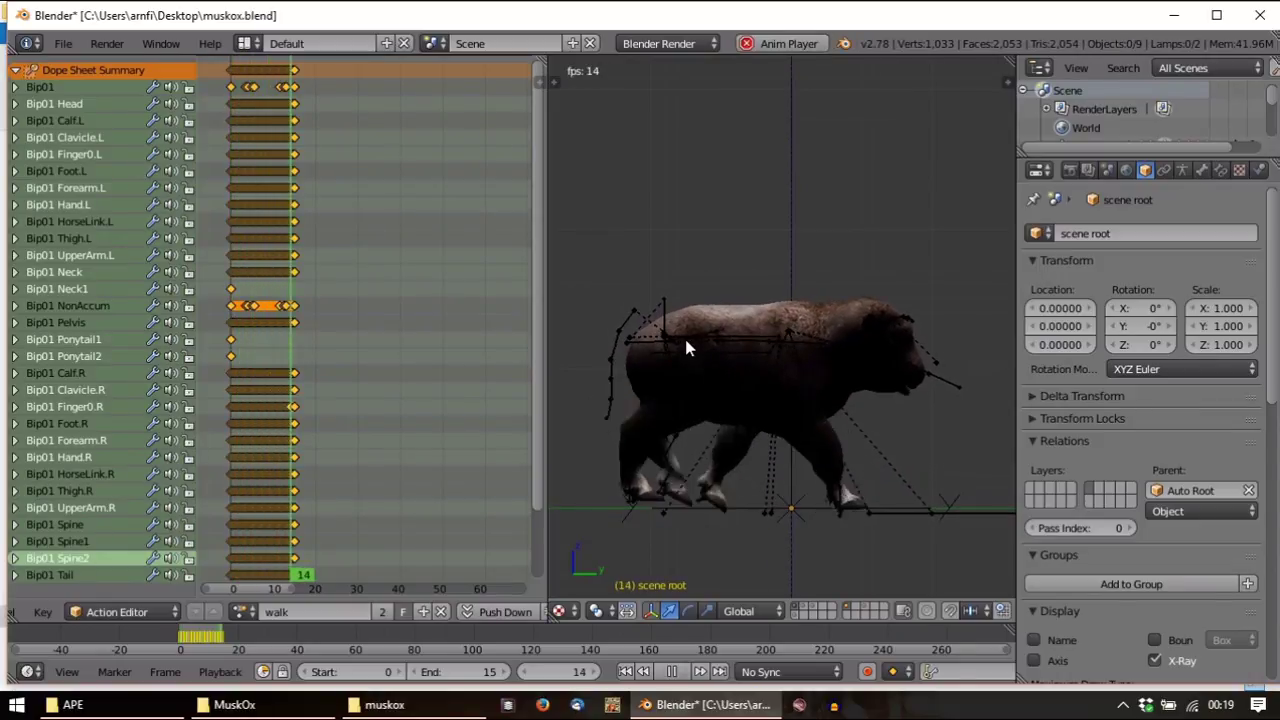
key("Escape")
right_click(660, 325)
right_click(667, 316)
In Pose Mode, move the Bip01 Pelvis bone along the Y axis
scroll(637, 605, "left", 3)
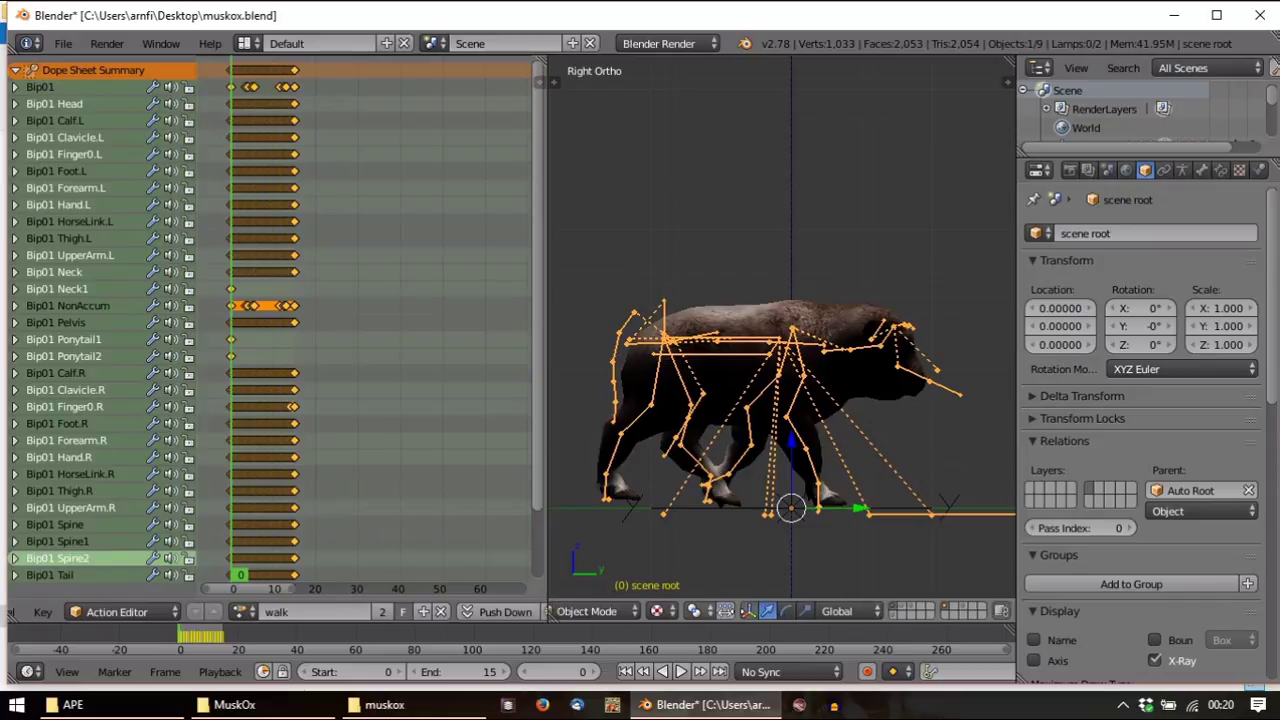
left_click(619, 613)
left_click(635, 550)
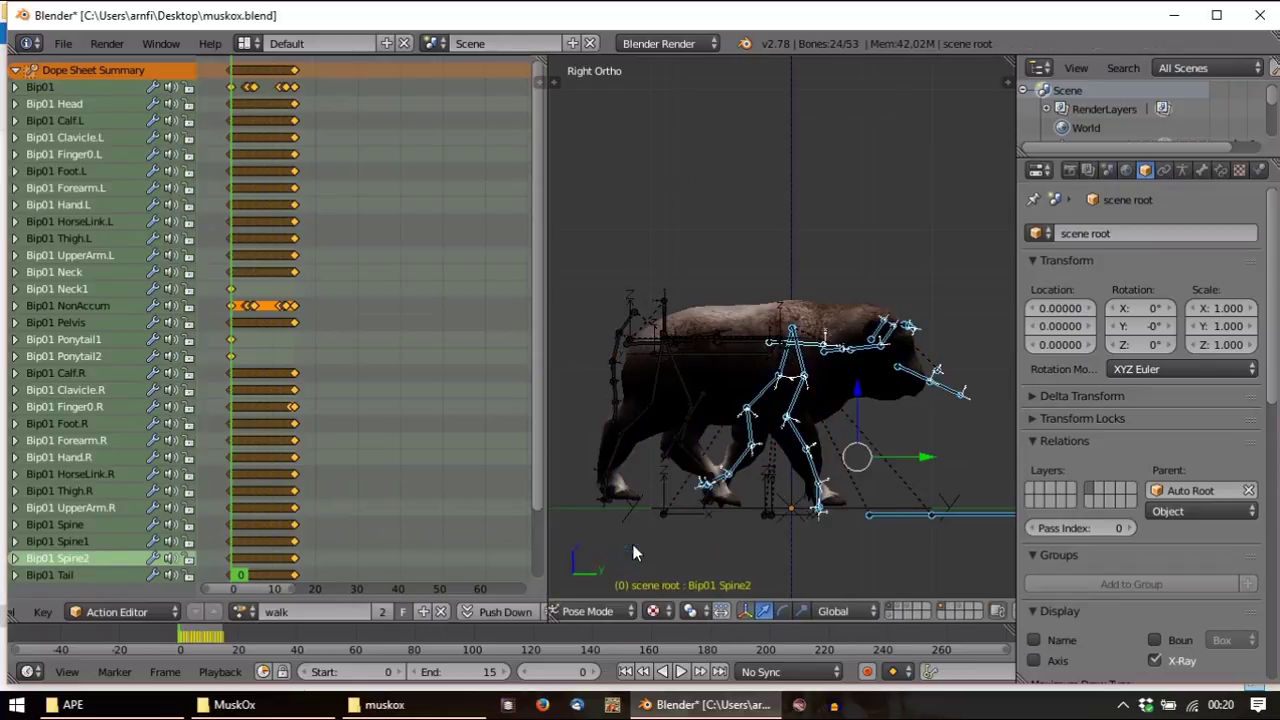
right_click(668, 320)
key("g")
key("y")
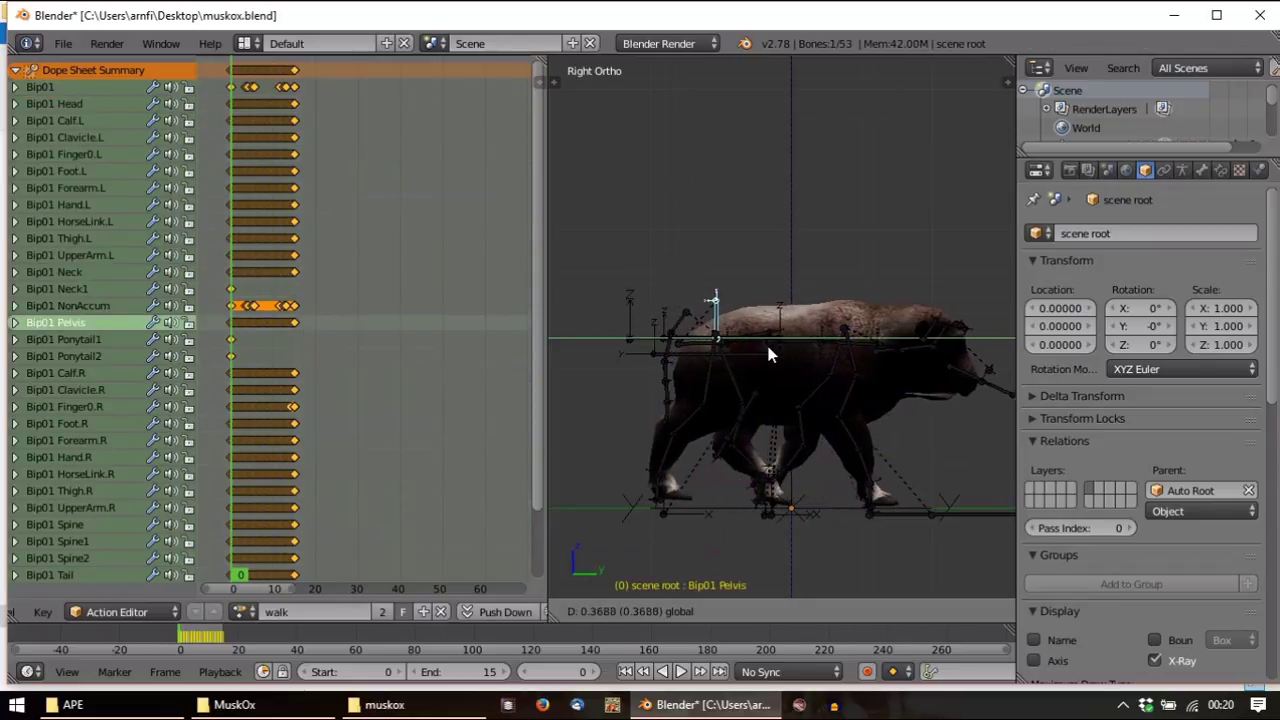
left_click(769, 342)
After previewing the walk, slide Bip01 Pelvis further forward along Y and key LocRot at frame 0
key("alt+a")
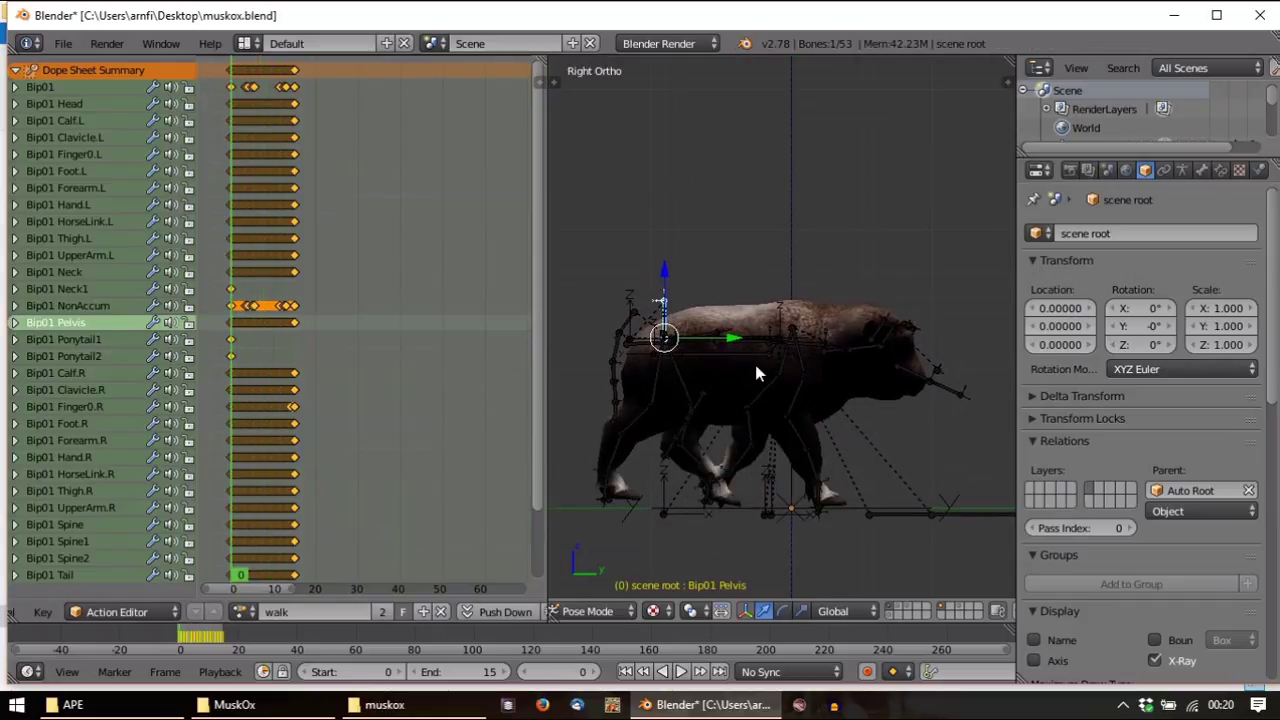
left_click(15, 87)
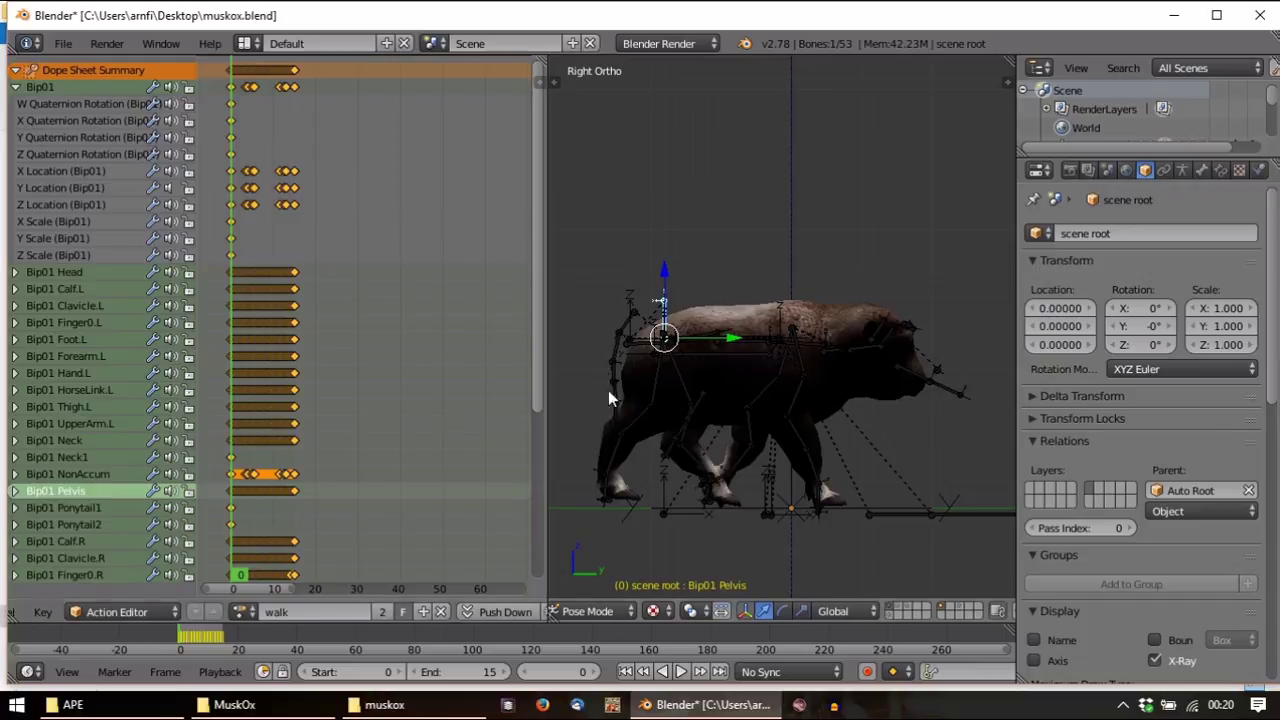
scroll(610, 400, "up", 2)
key("alt+a")
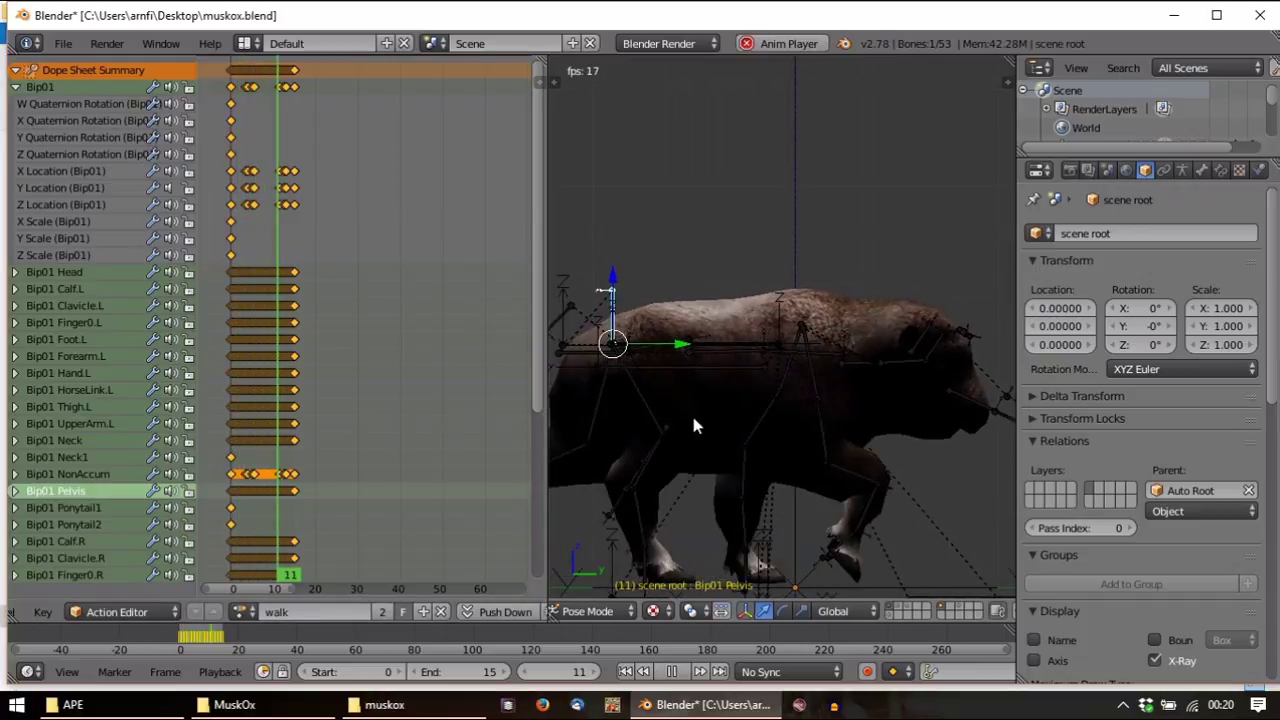
key("Escape")
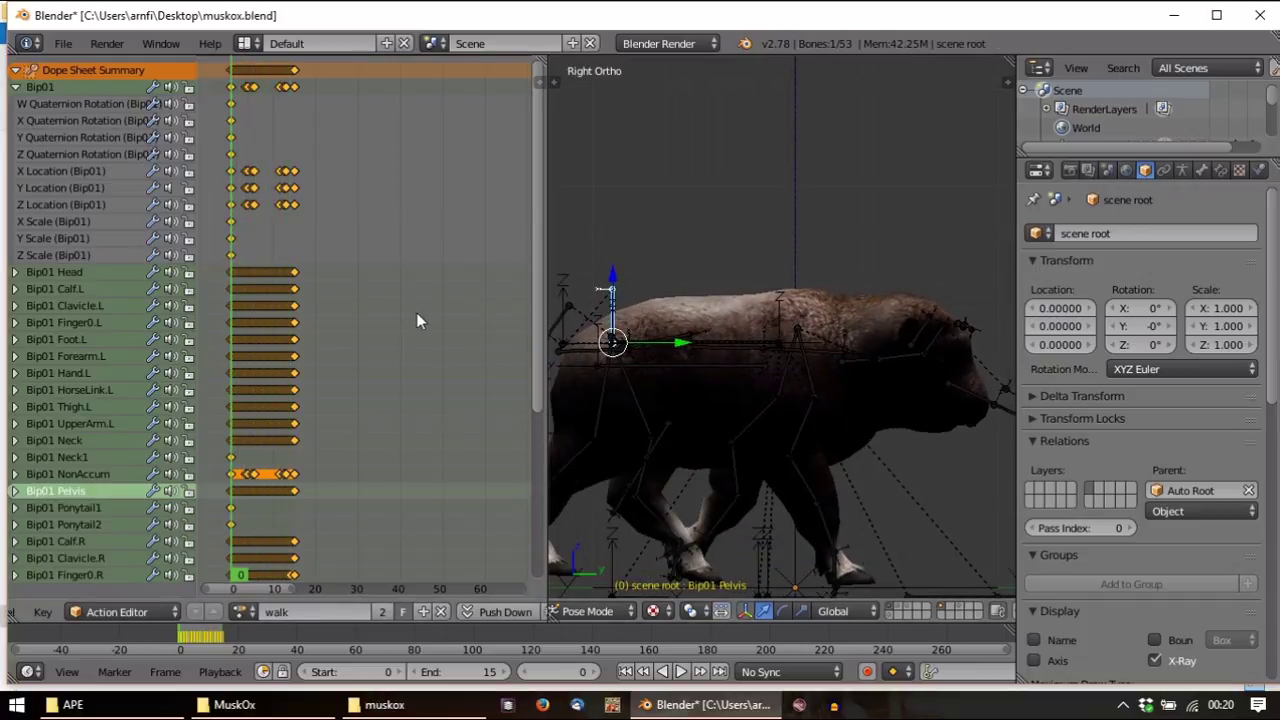
left_click_drag(675, 342, 753, 362)
key("i")
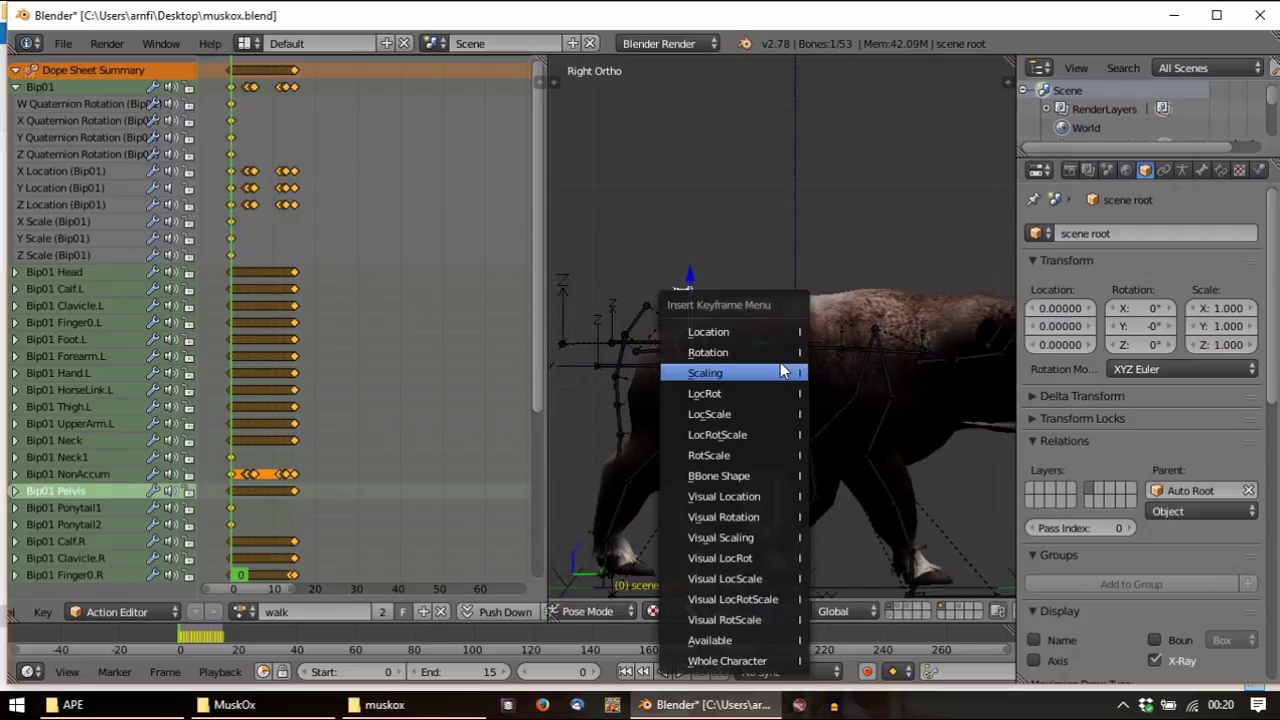
left_click(725, 393)
Replay the animation to check it, rewind to frame 0 and return to Object Mode
key("alt+a")
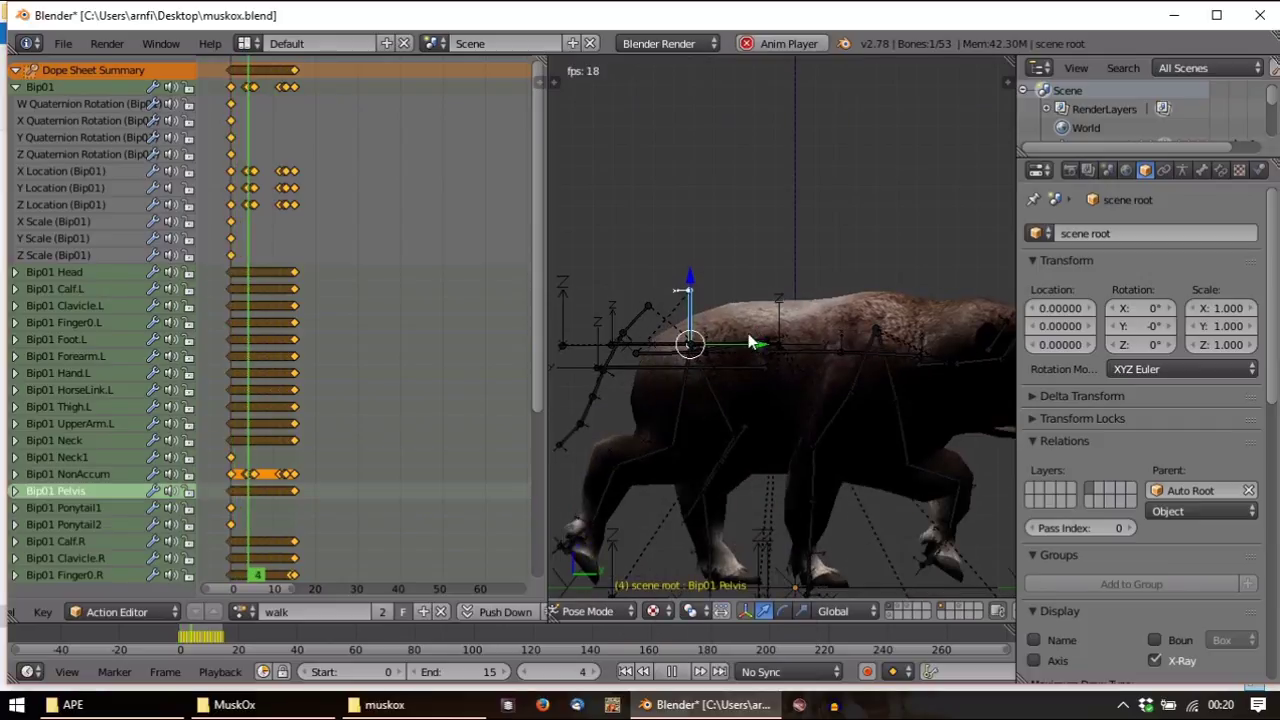
scroll(752, 343, "down", 3)
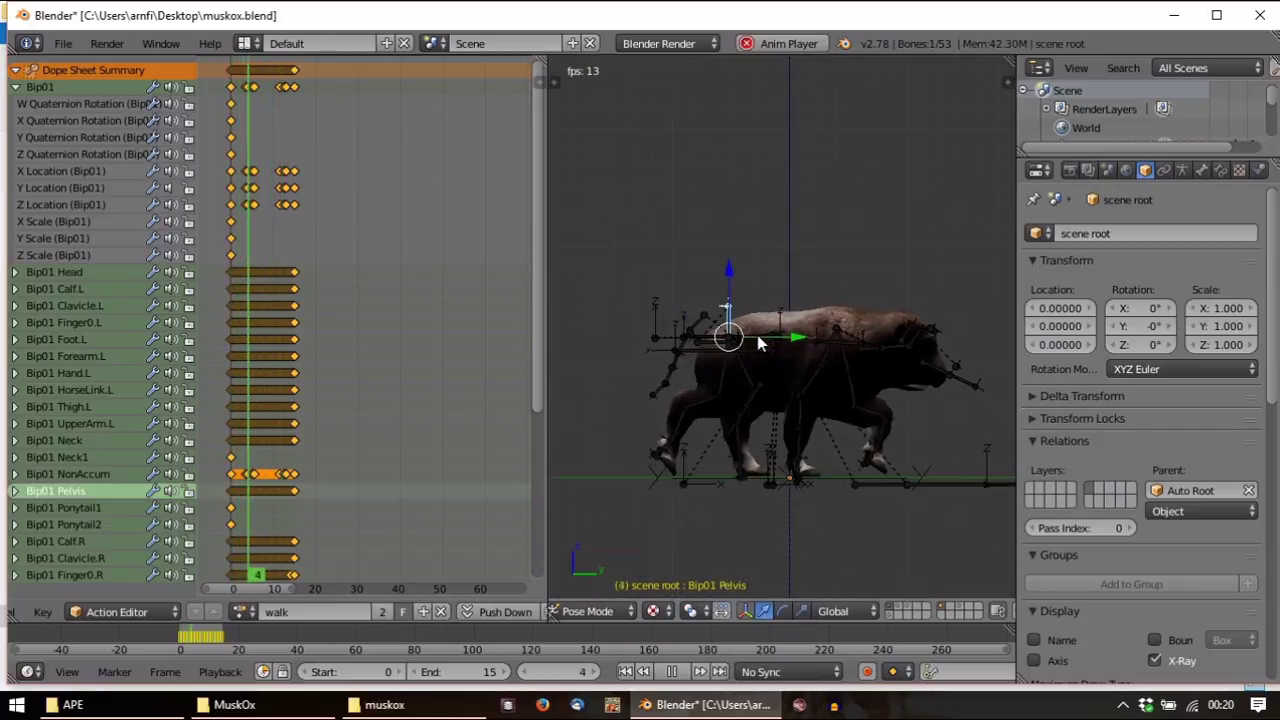
key("KP_3")
key("Escape")
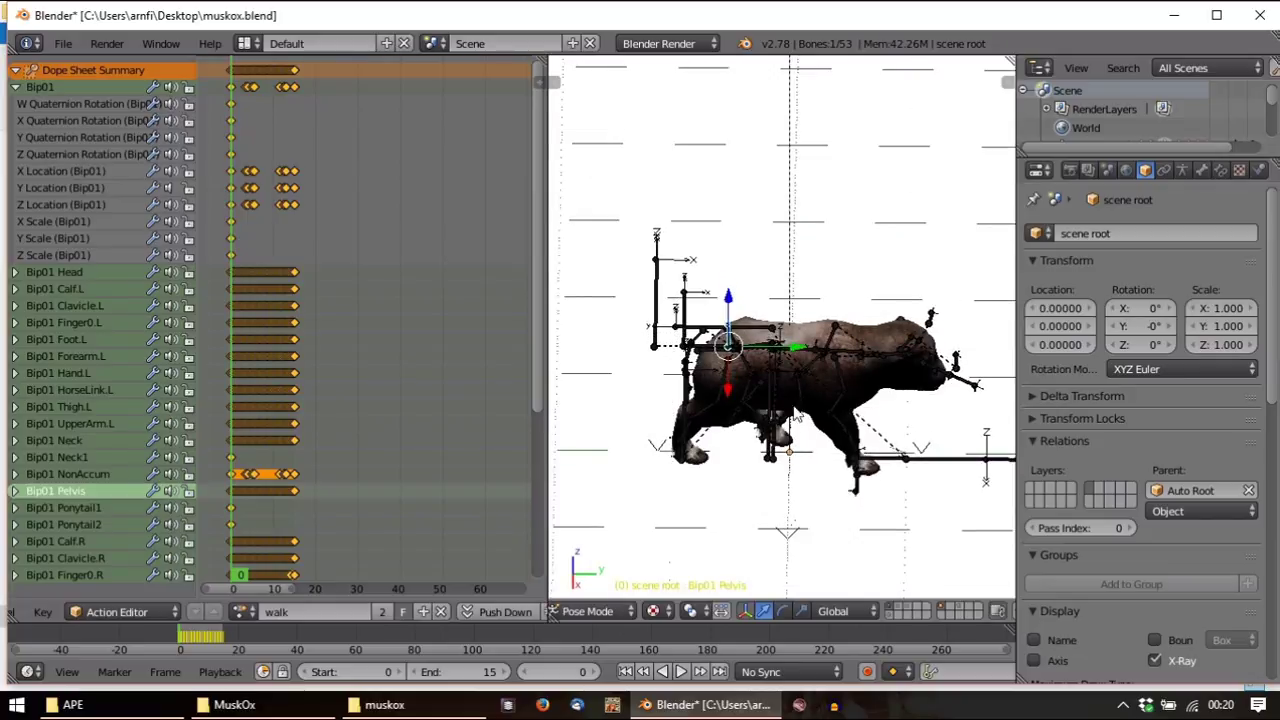
left_click(605, 611)
left_click(605, 591)
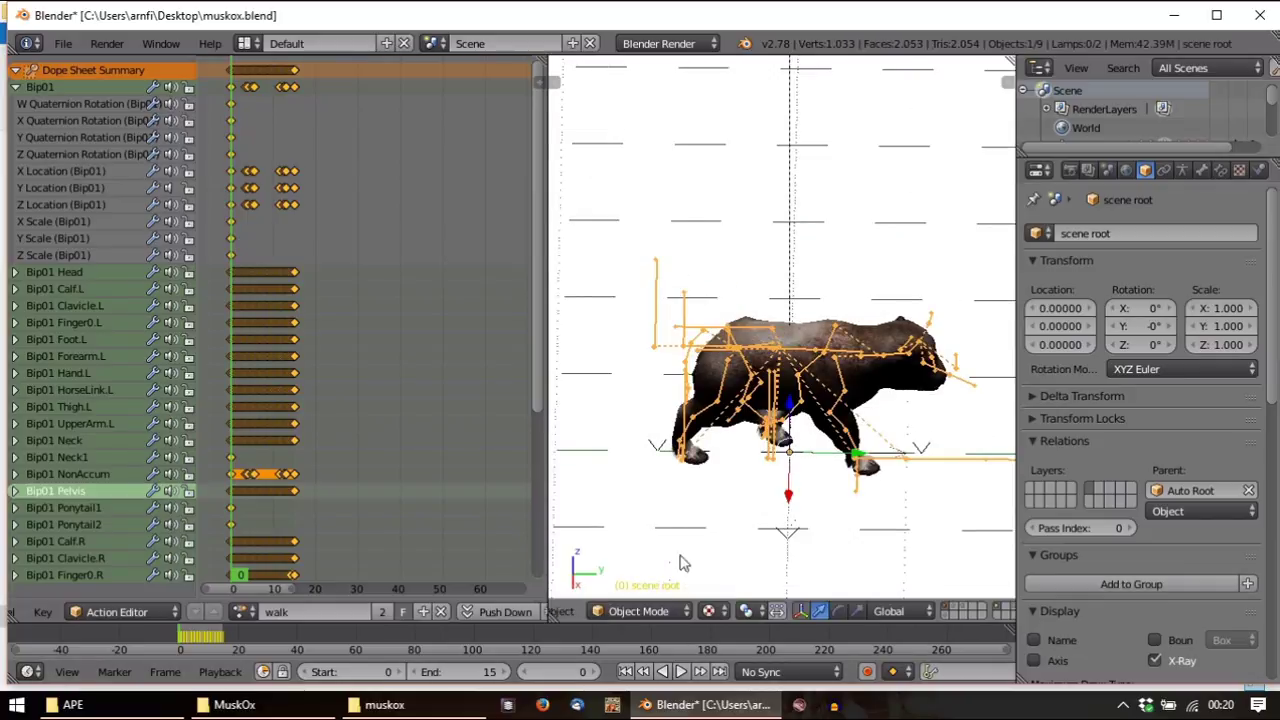
key("KP_3")
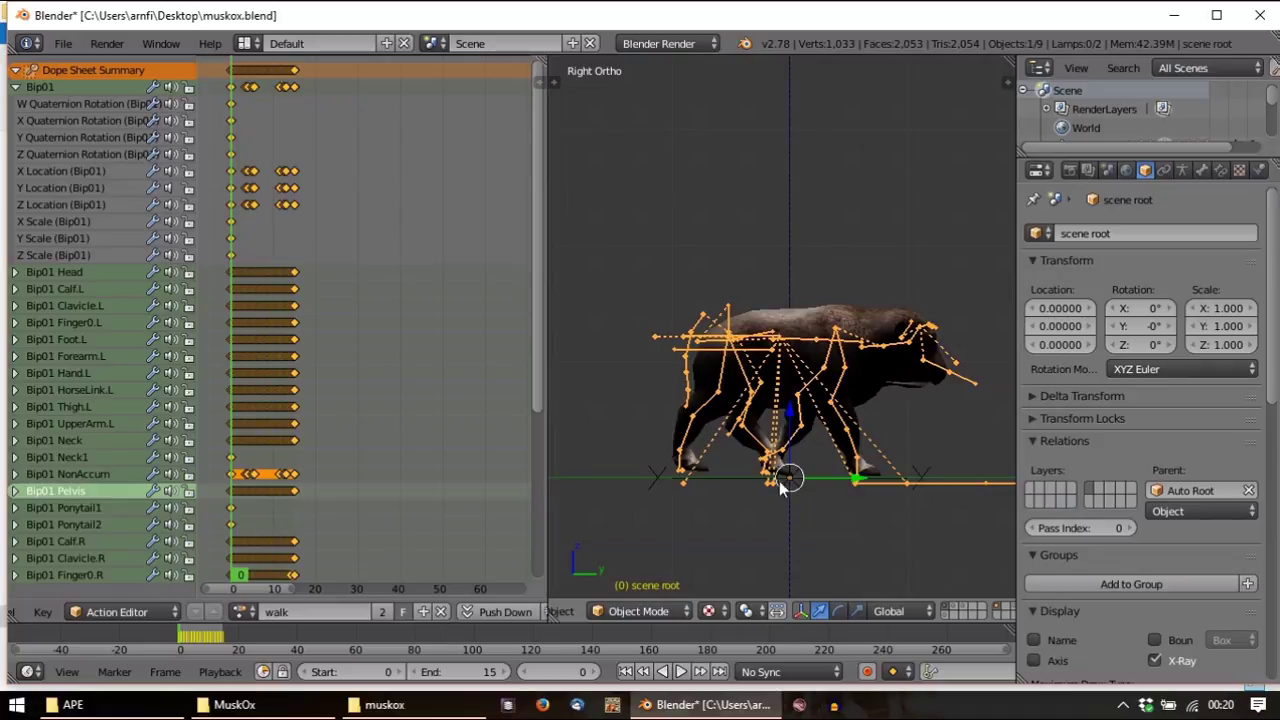
Delete the LOD0 object from the overlapping lodgroup objects
key("a")
right_click(710, 477)
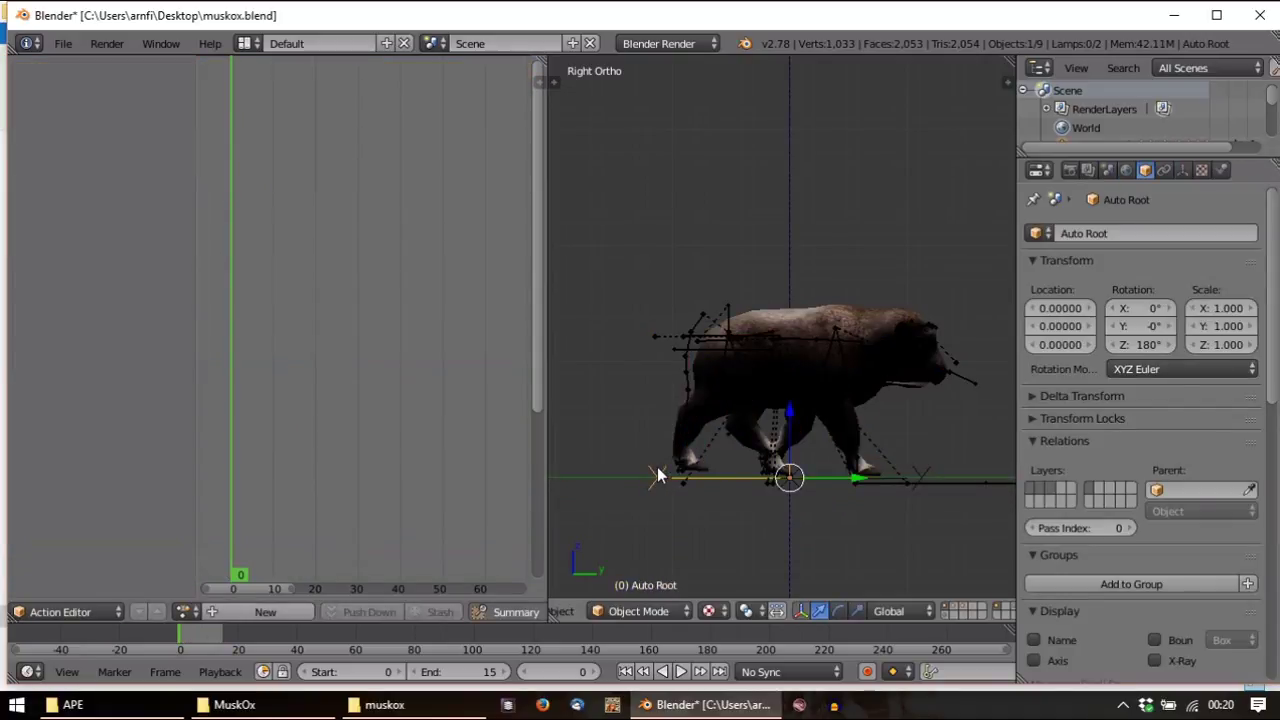
right_click(922, 477)
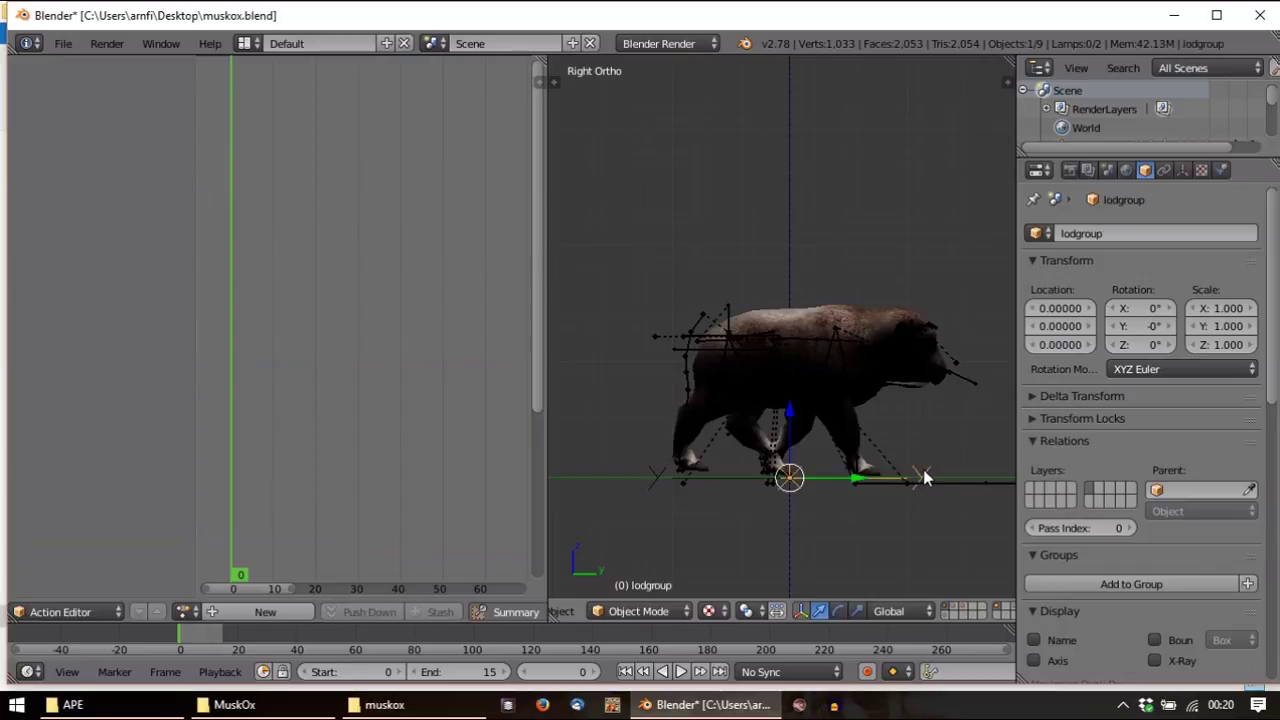
right_click(923, 469, "alt")
left_click(923, 469)
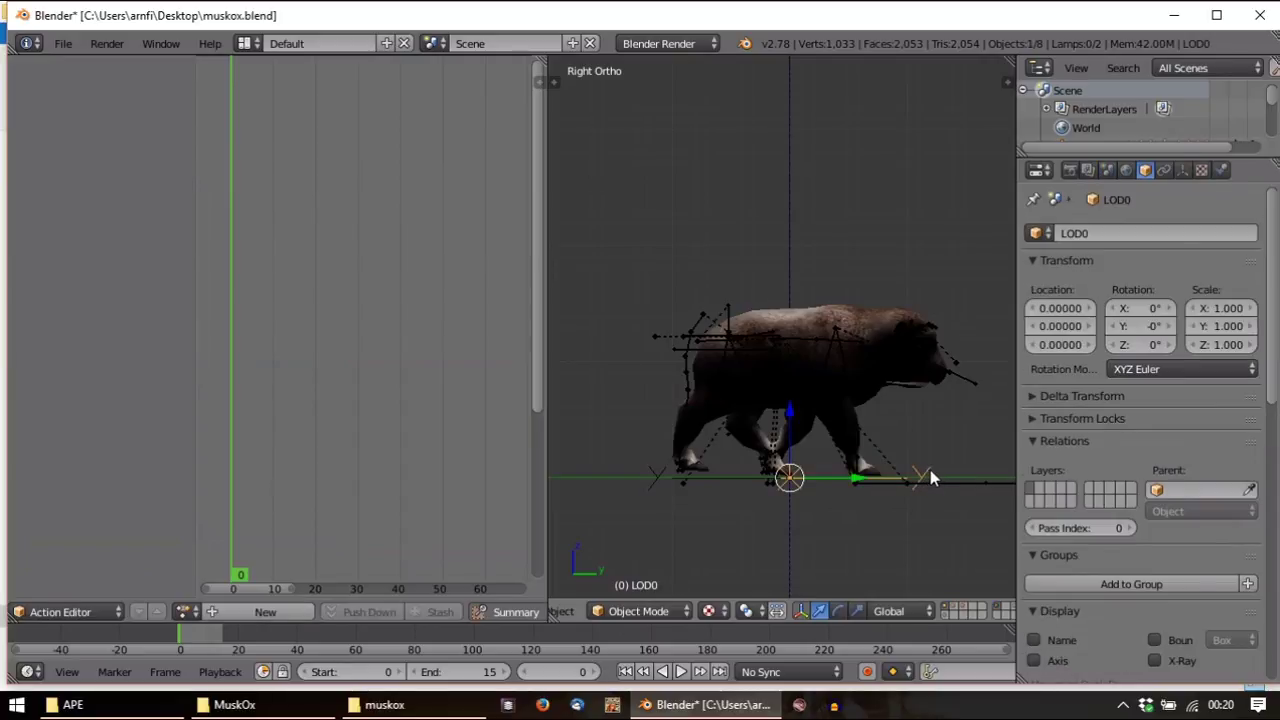
key("x")
left_click(930, 469)
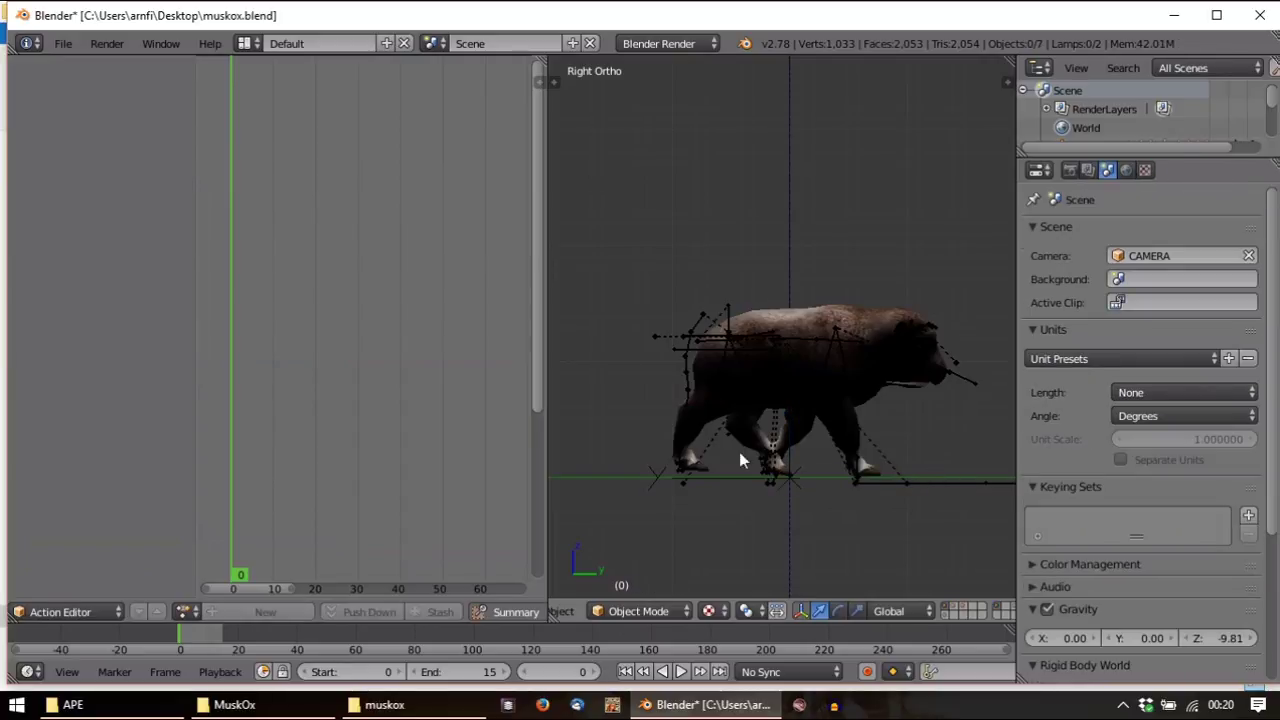
Scale the Auto Root to 0.55 on all axes and replay the walk animation
right_click(657, 480)
key("g")
key("Escape")
middle_click_drag(786, 477, 814, 468)
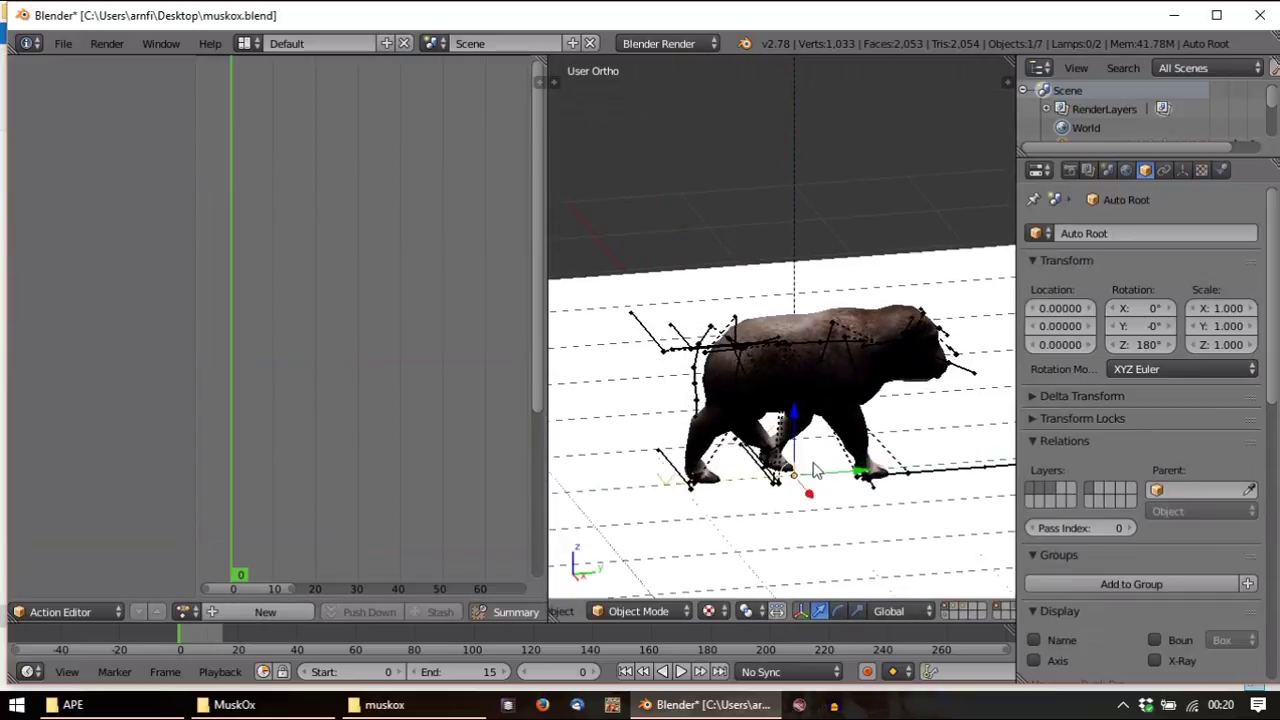
key("KP_3")
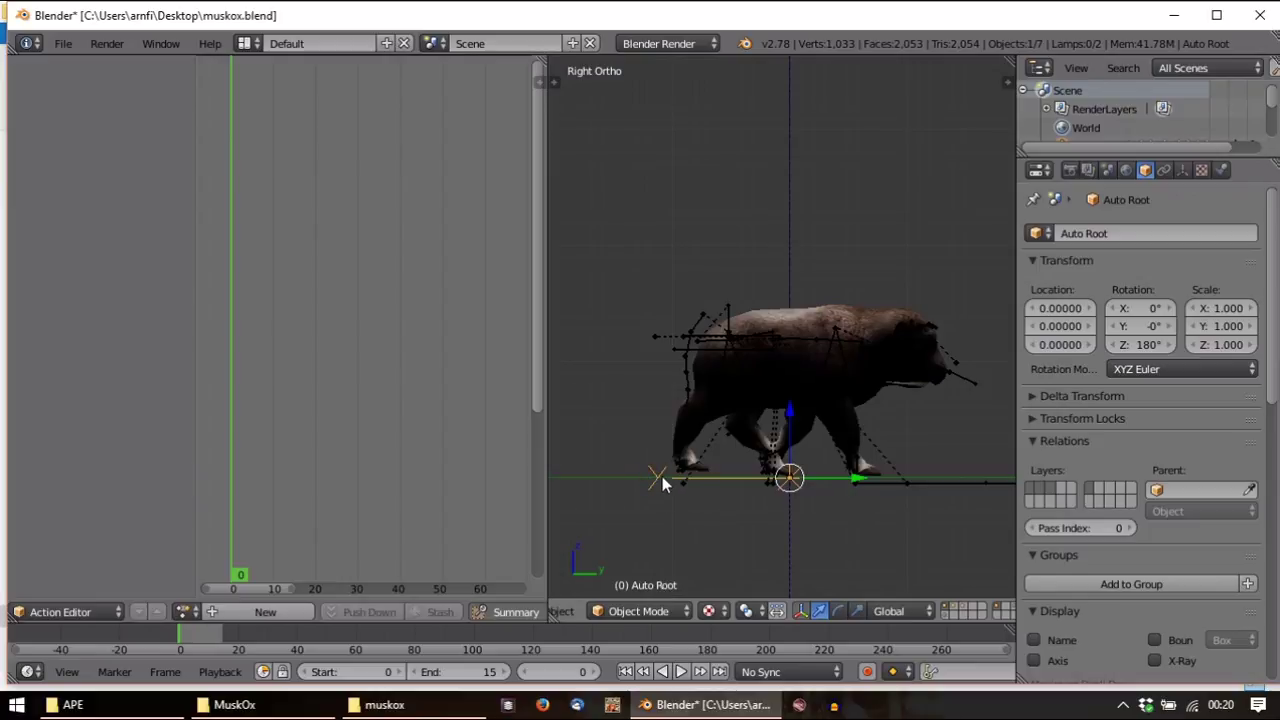
type("s.5")
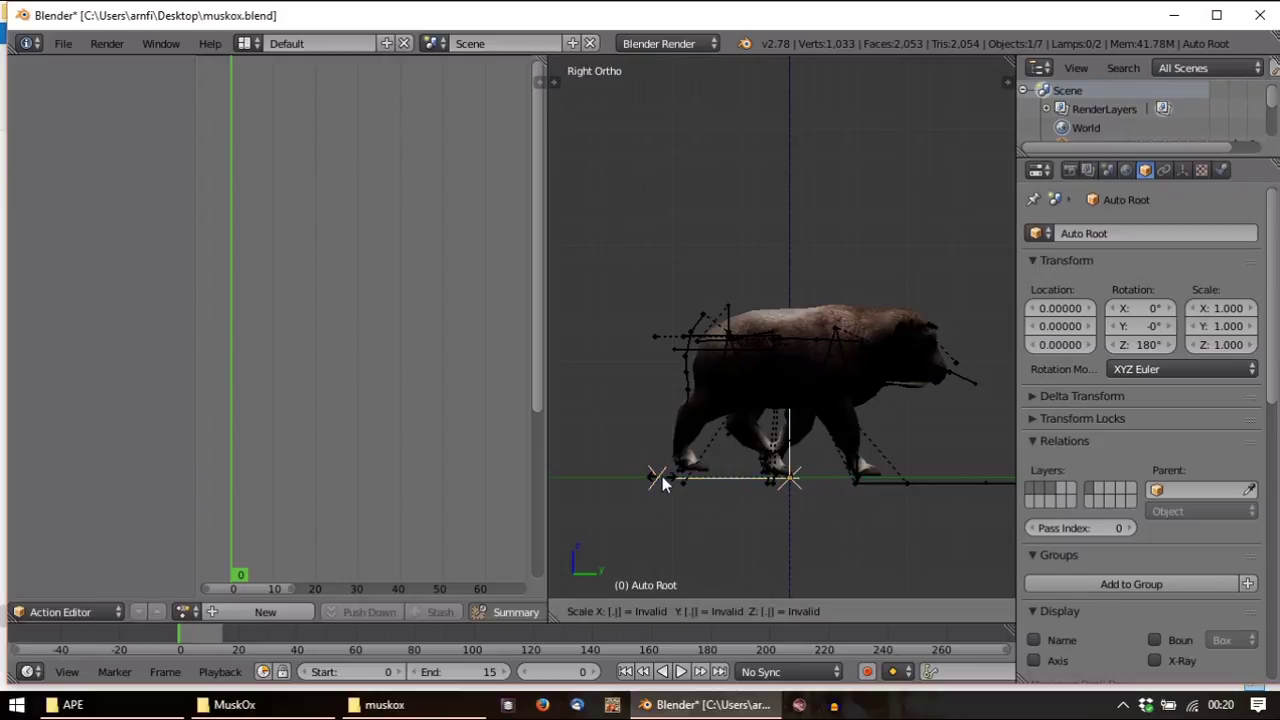
key("Return")
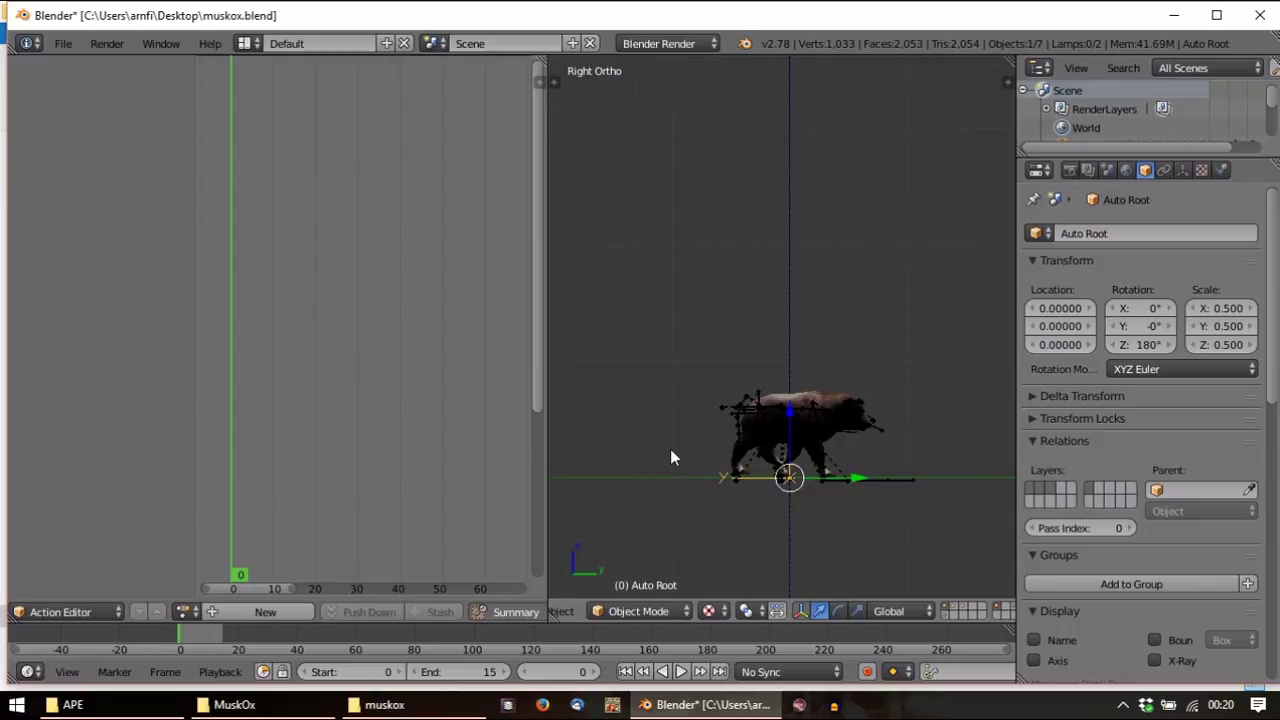
key("ctrl+z")
type("s.")
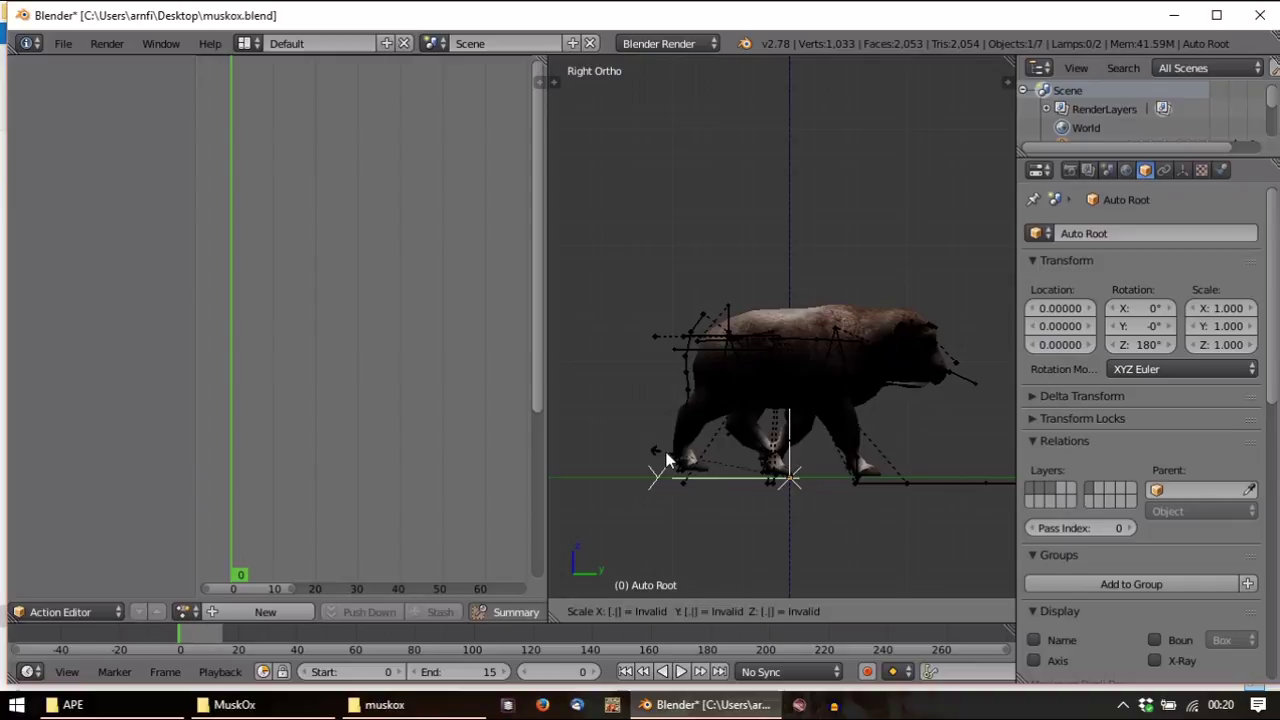
type("55")
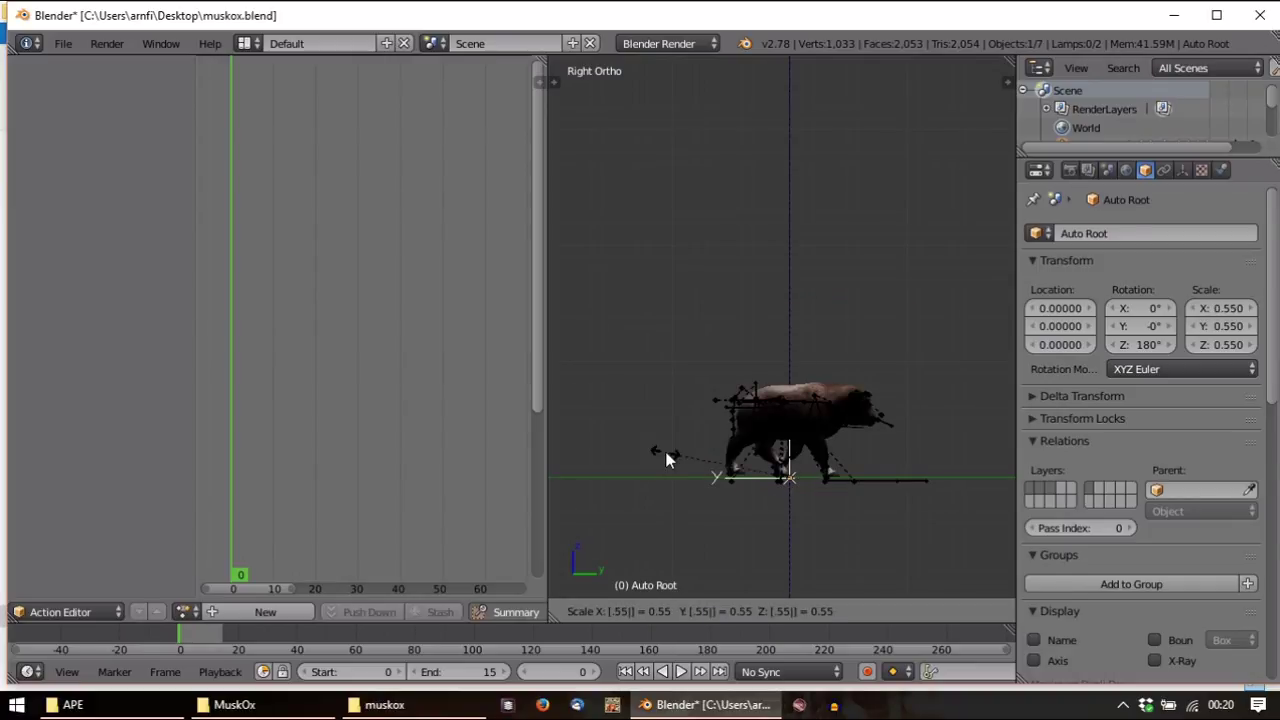
key("Return")
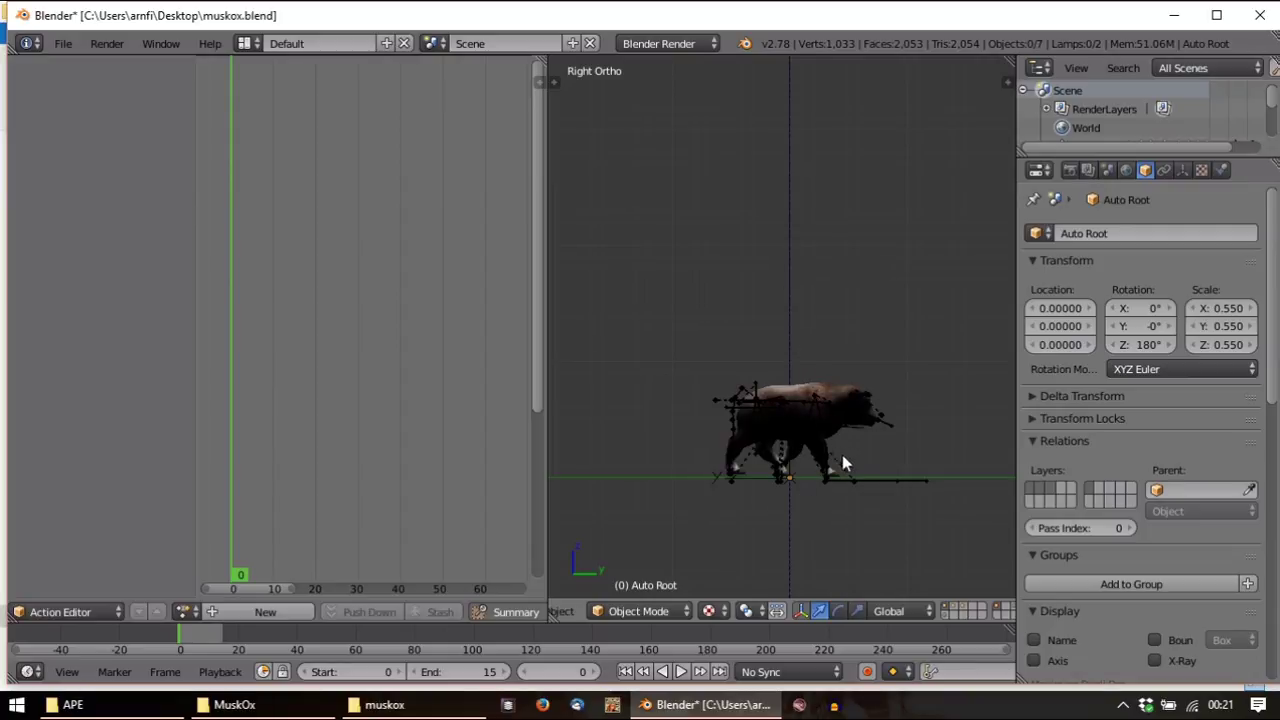
key("alt+a")
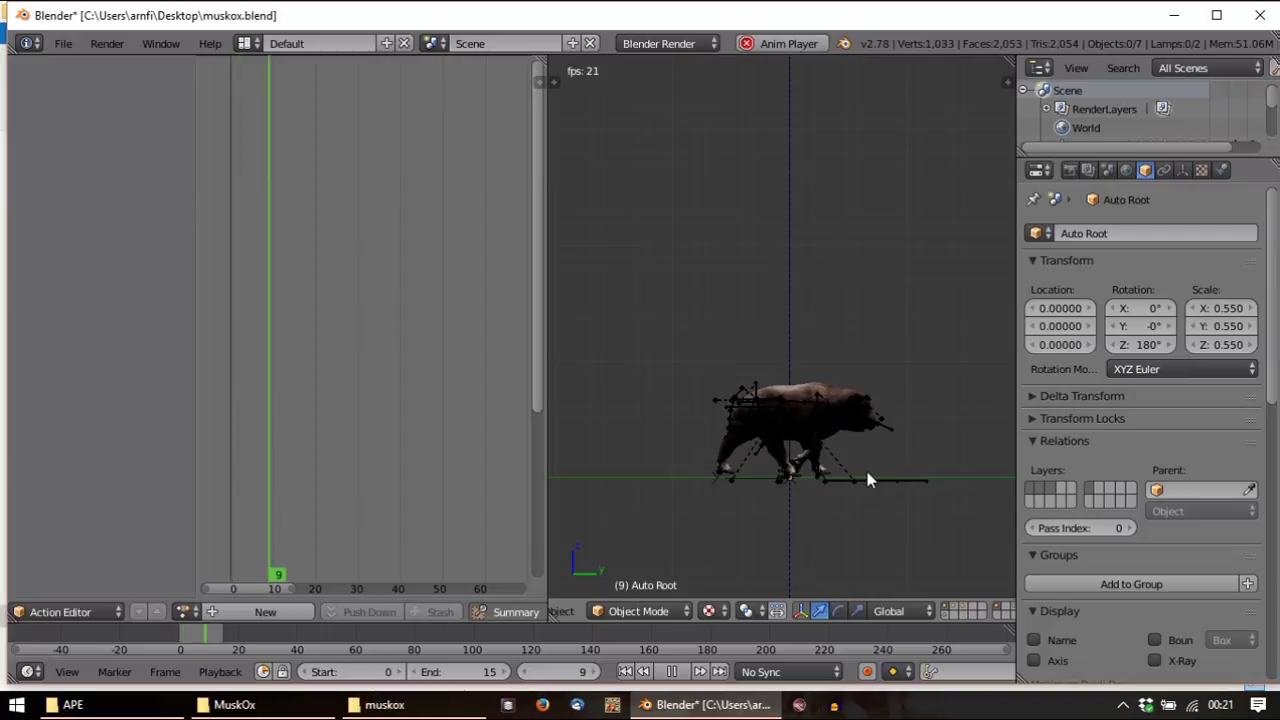
key("Escape")
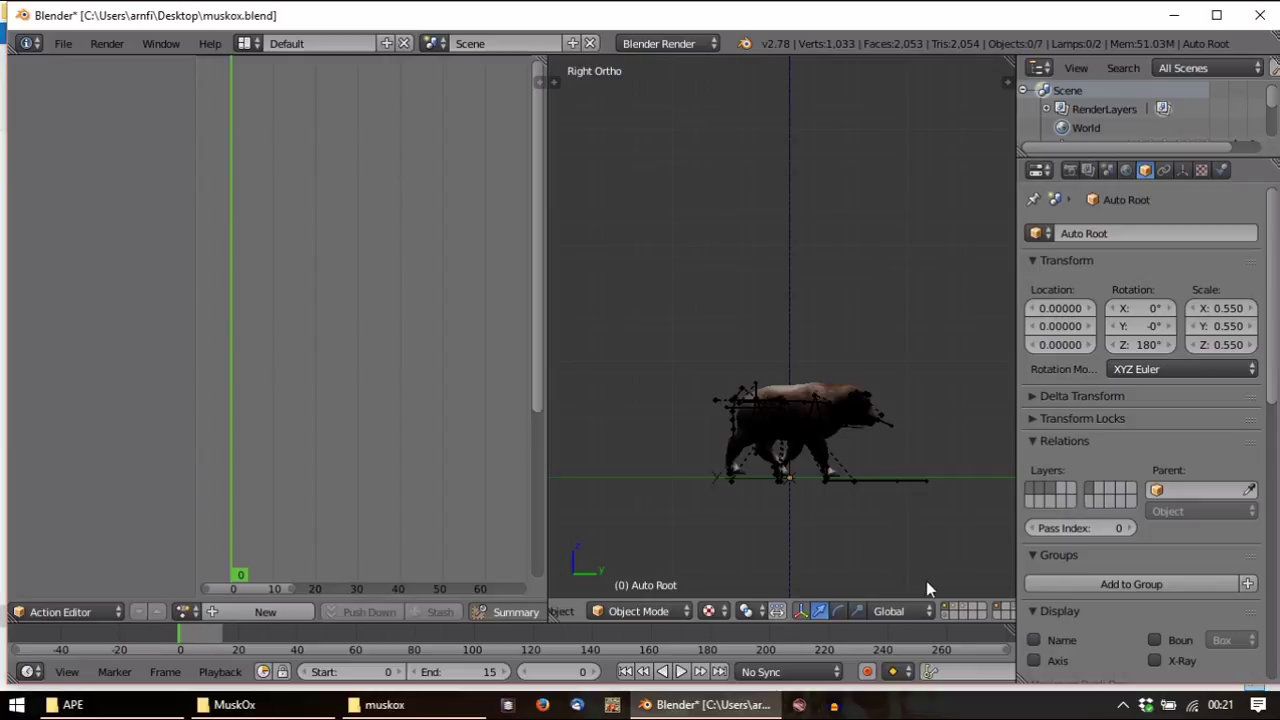
Change the render output path's last folder from m to y: /temp/output/animals/muskox/y
middle_click_drag(944, 612, 782, 610)
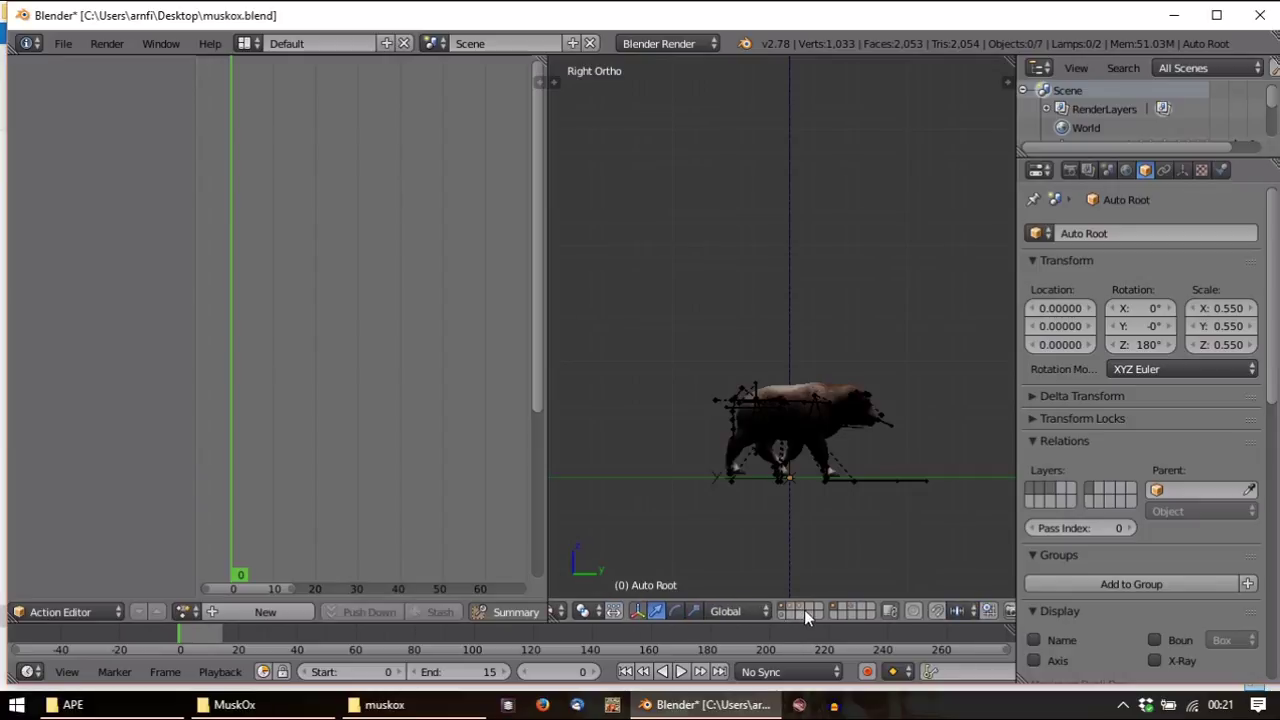
middle_click_drag(792, 343, 700, 380)
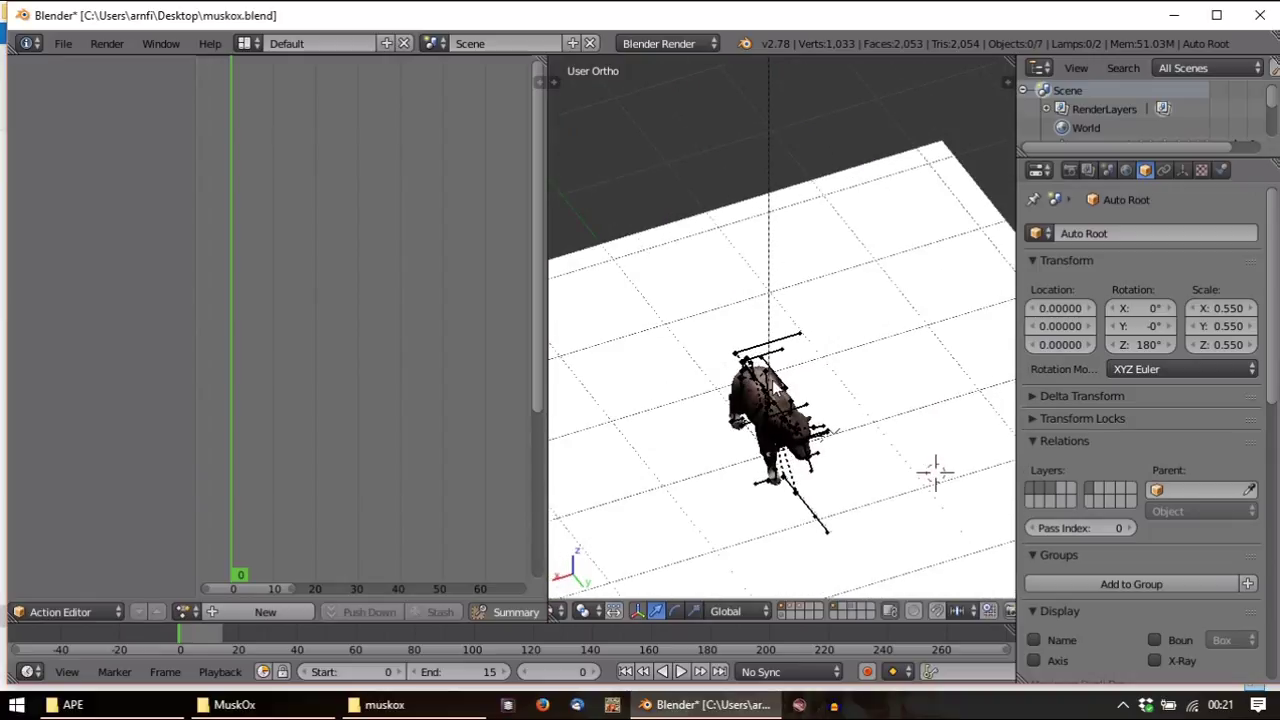
left_click(1069, 170)
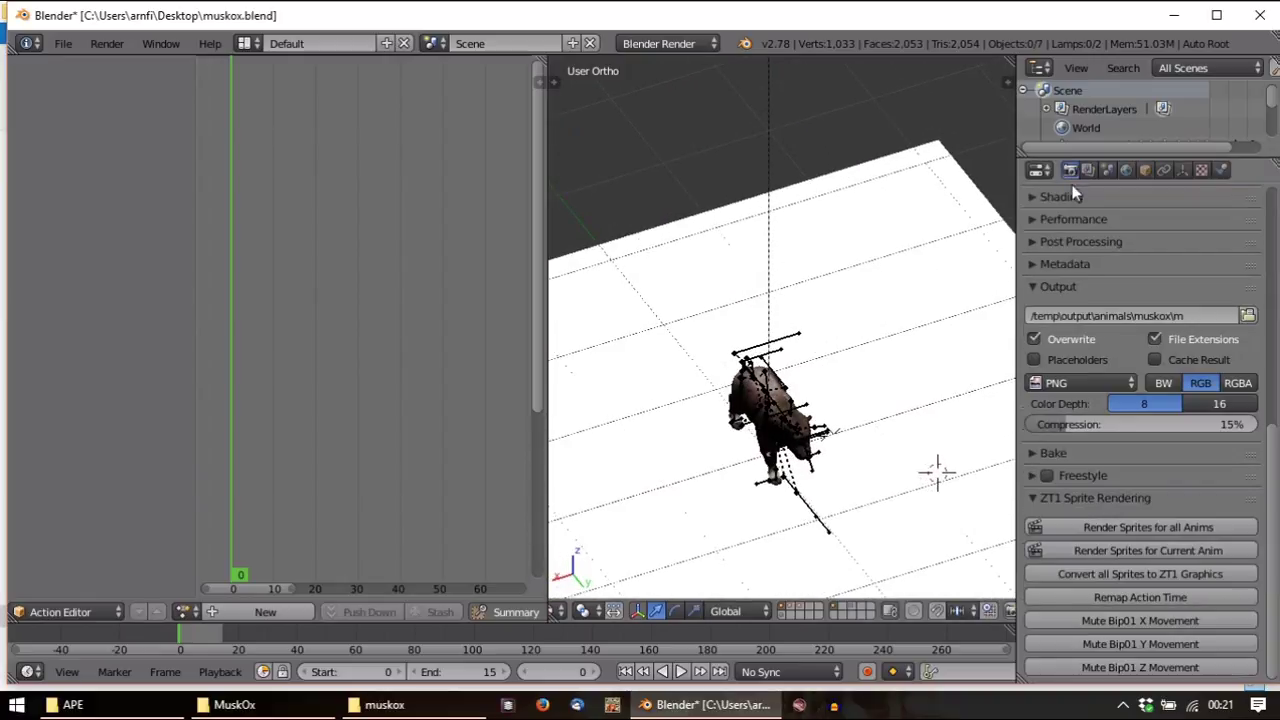
left_click(1186, 319)
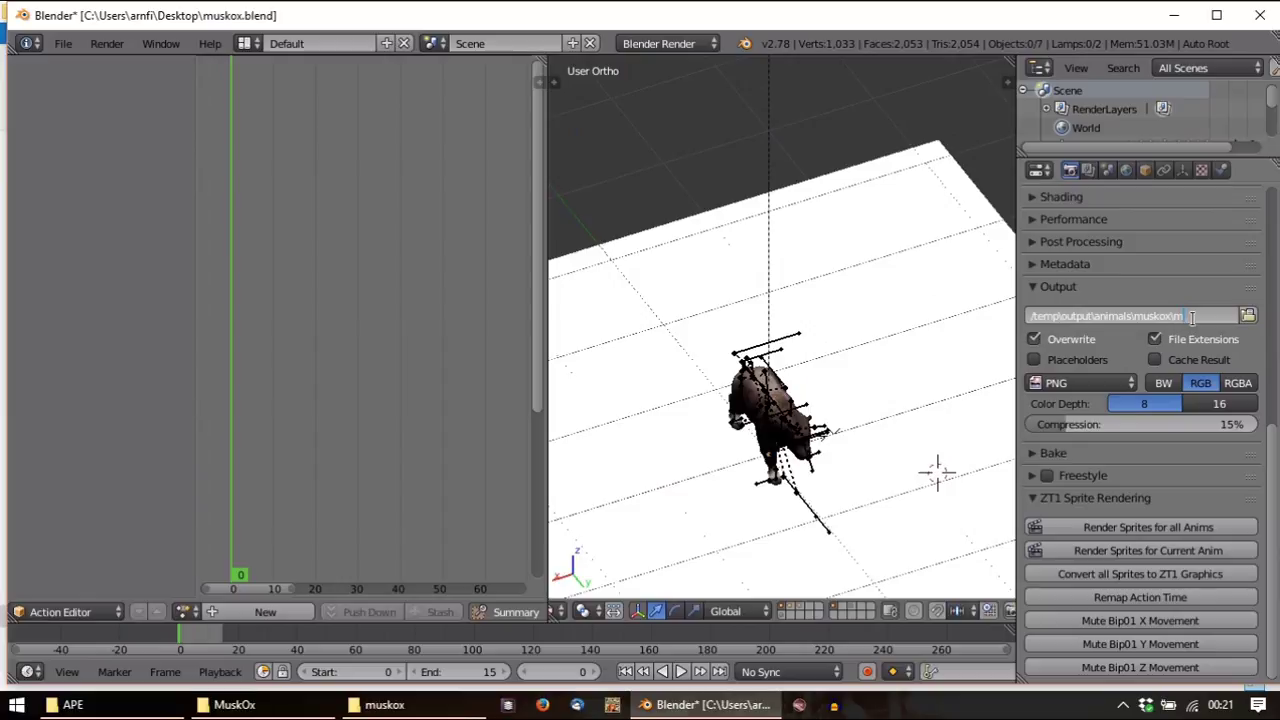
key("BackSpace")
type("y")
key("Return")
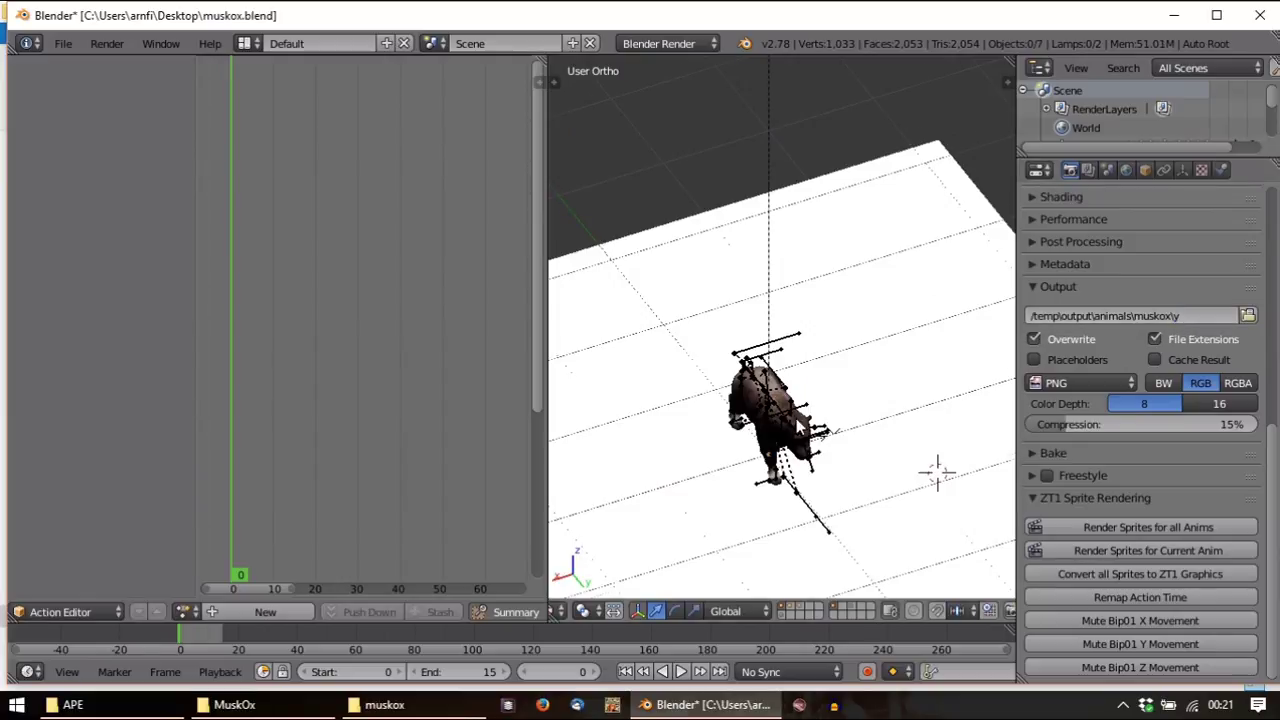
middle_click_drag(935, 480, 943, 400)
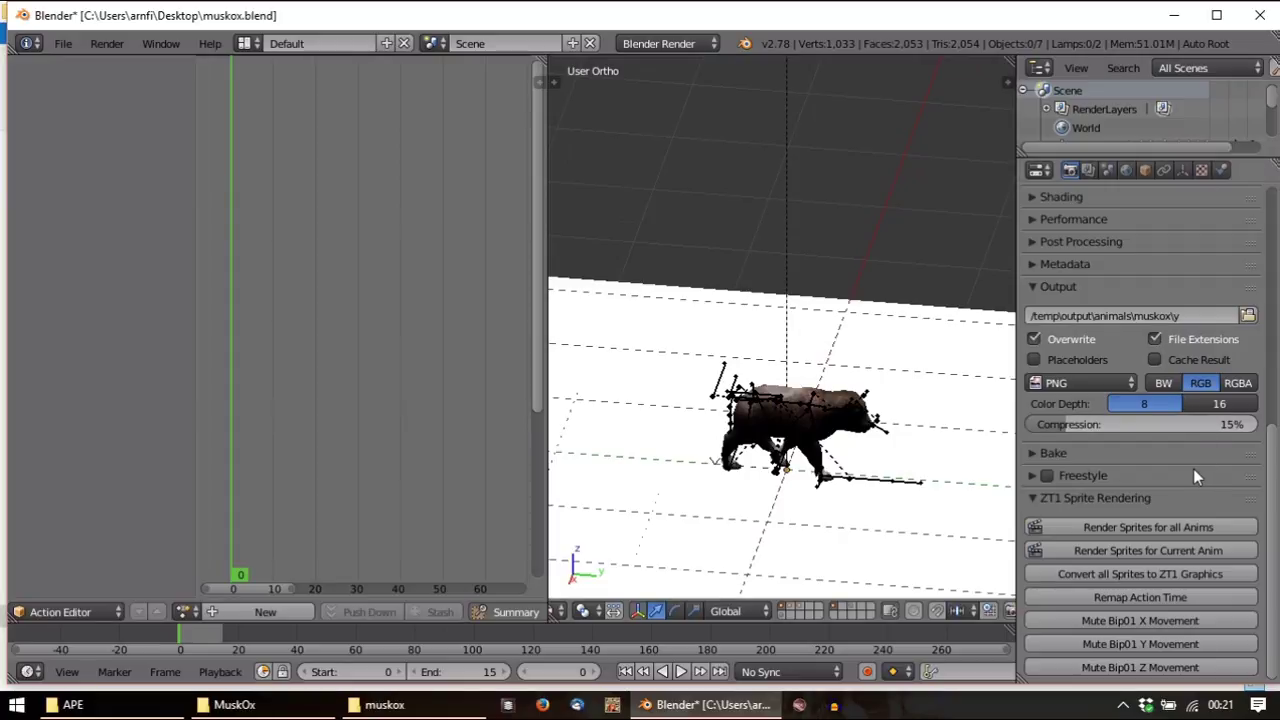
left_click(176, 44)
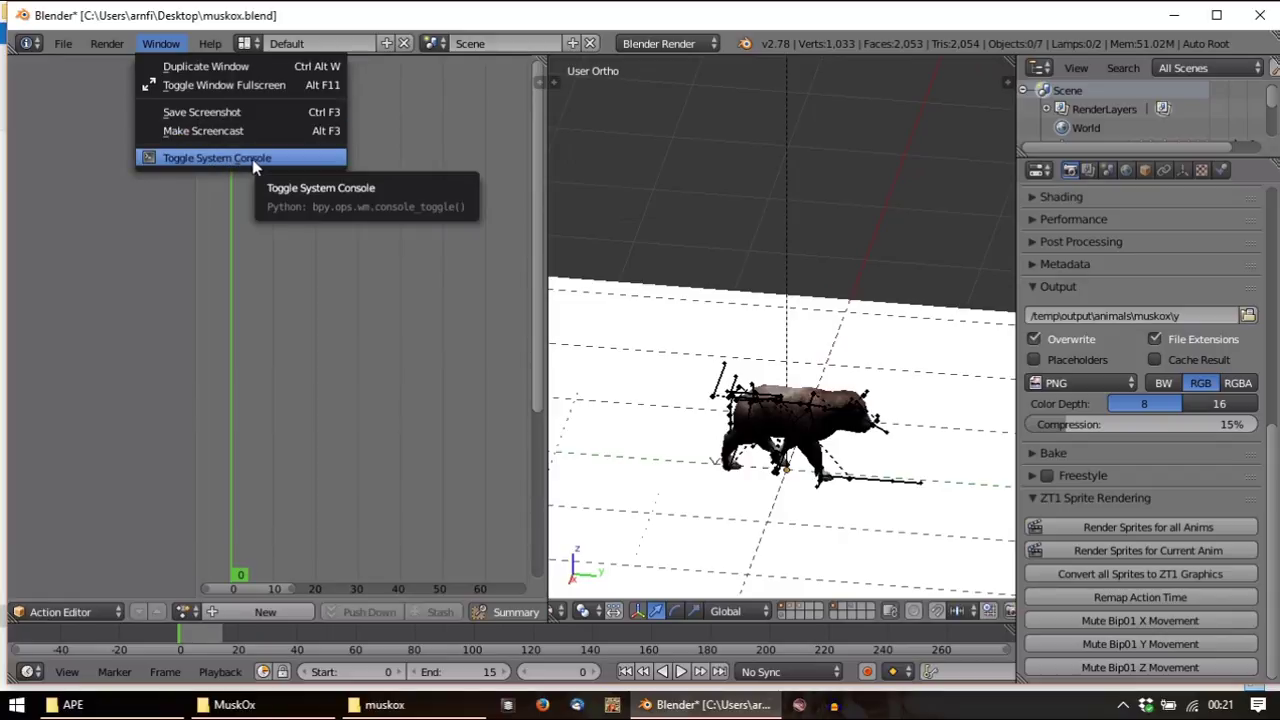
Show the system console and render ZT1 sprites for all animations
left_click(252, 159)
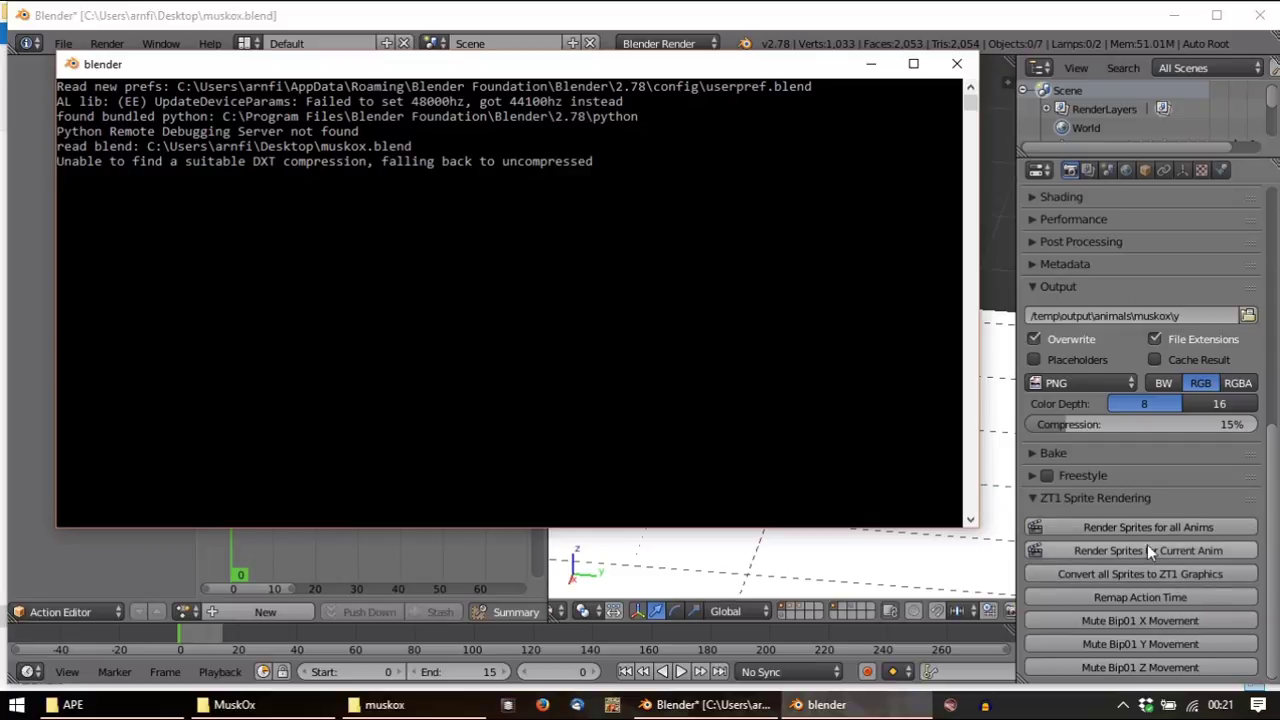
left_click(1174, 528)
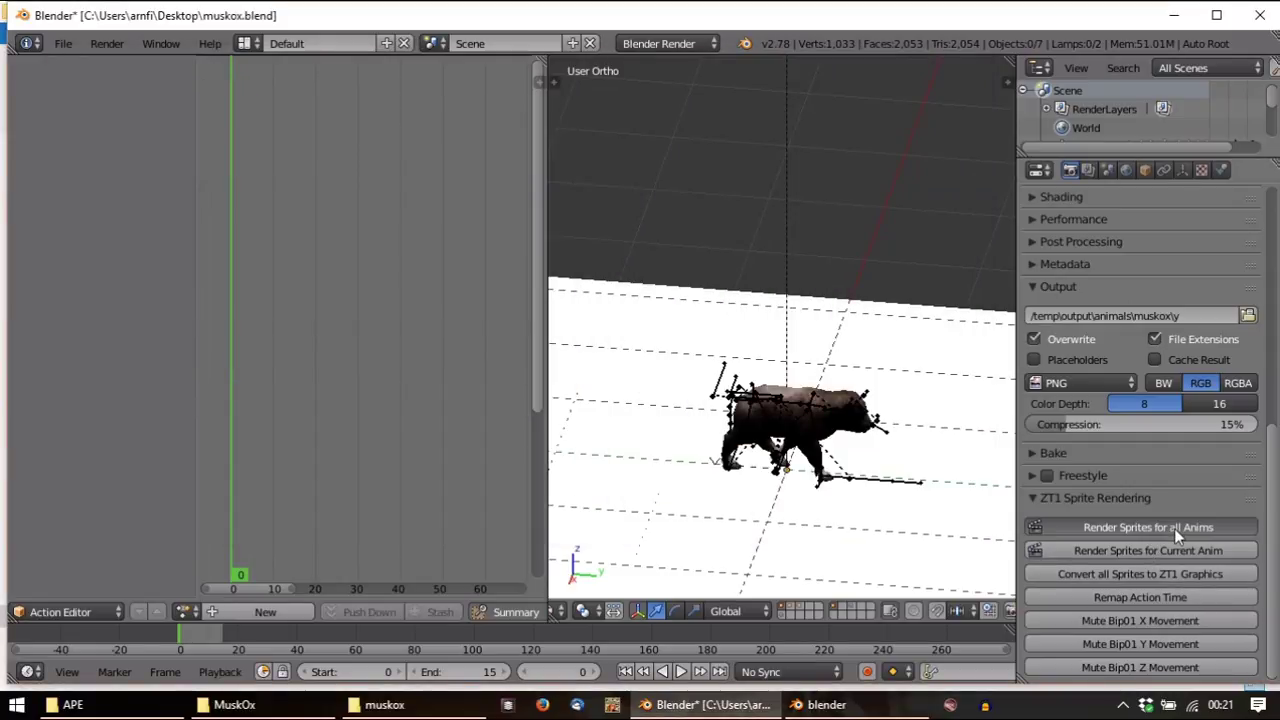
left_click(826, 704)
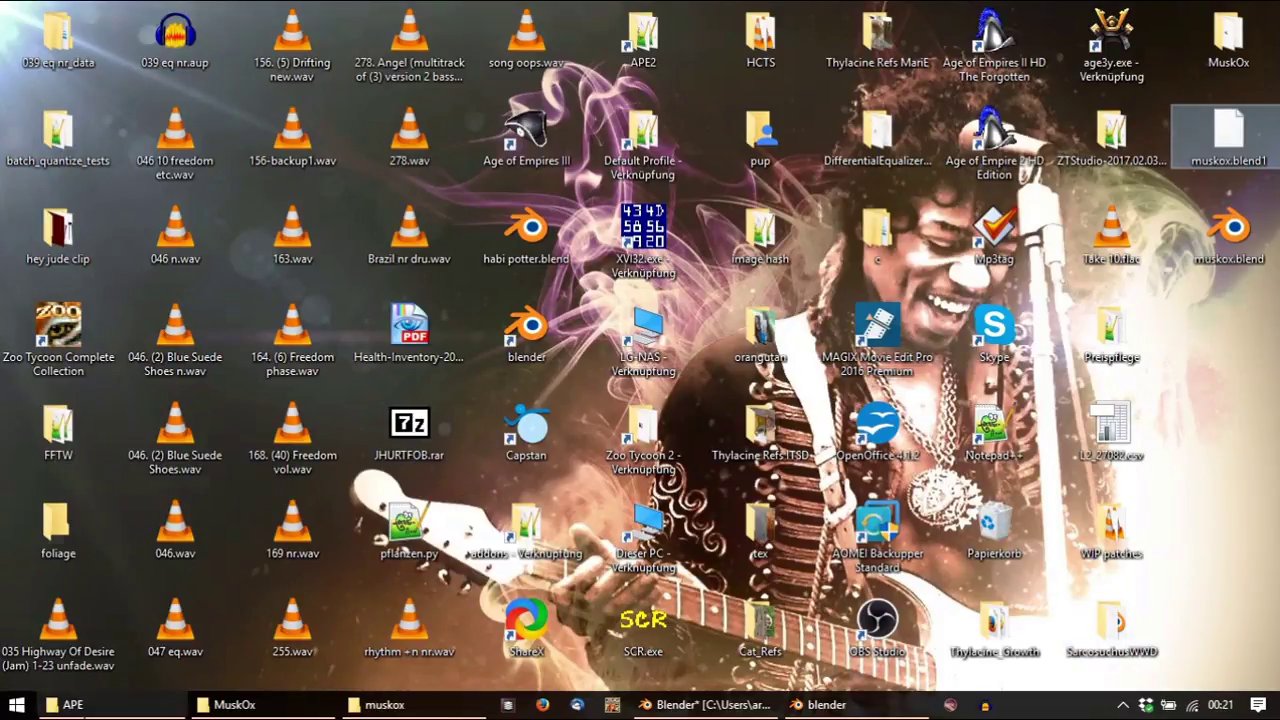
Browse to C:\Portable\APExp3-2 in File Explorer and launch APExp.exe
left_click(65, 704)
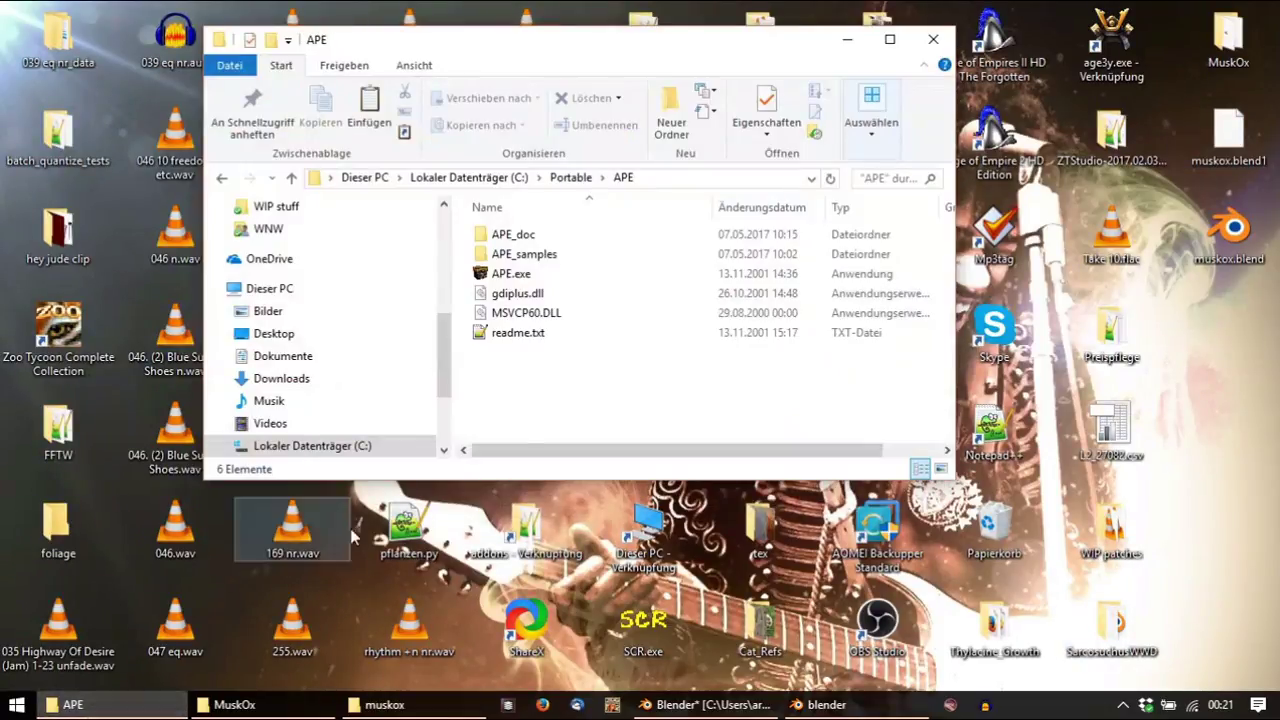
left_click(569, 178)
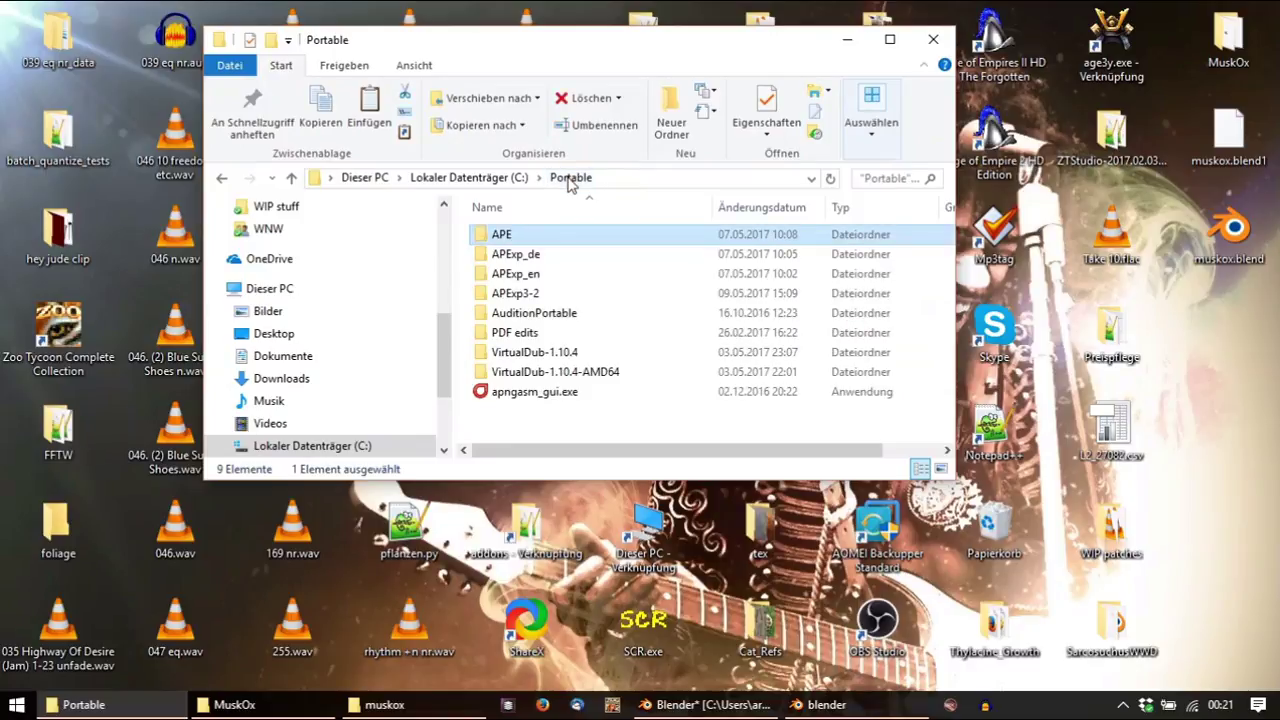
left_click(562, 303)
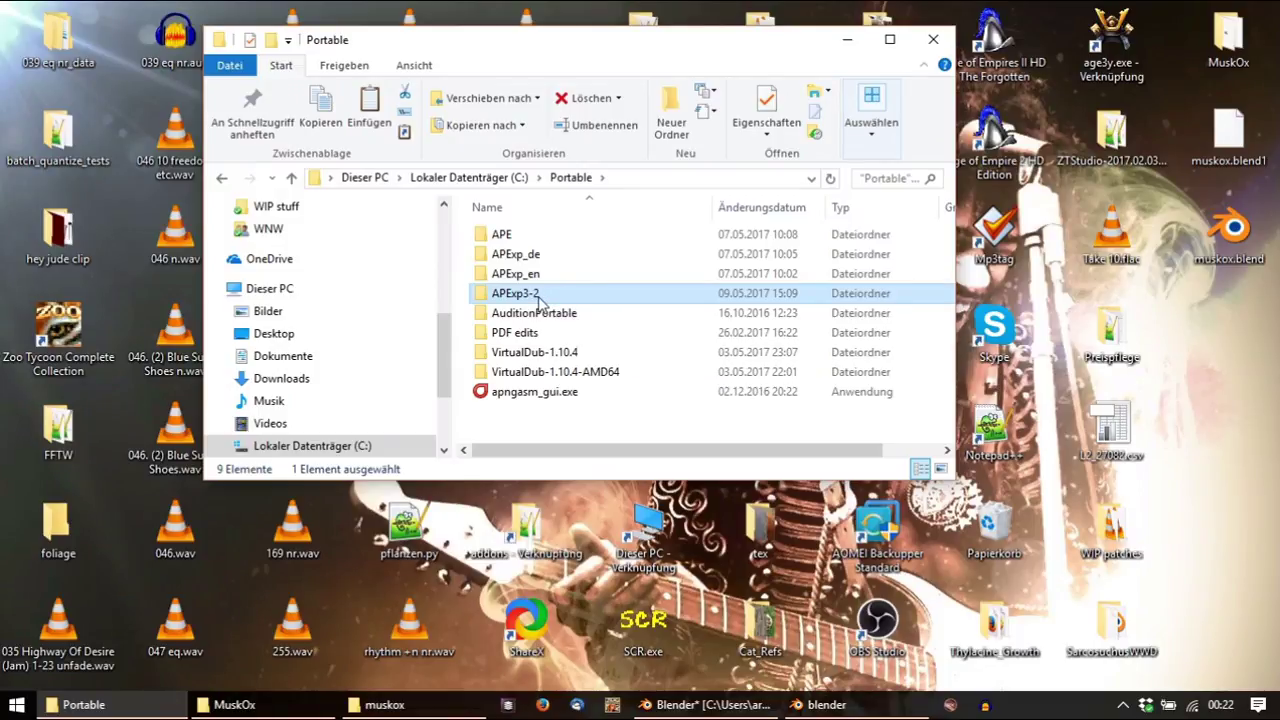
double_click(538, 297)
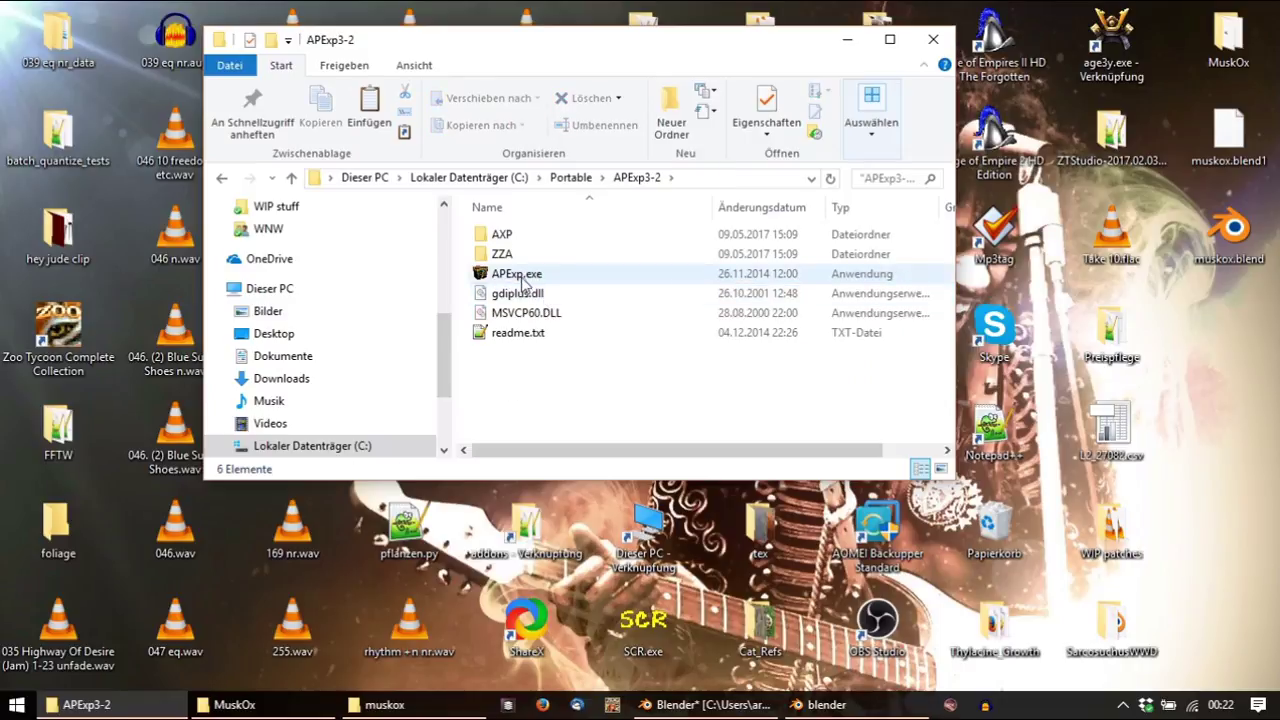
double_click(522, 277)
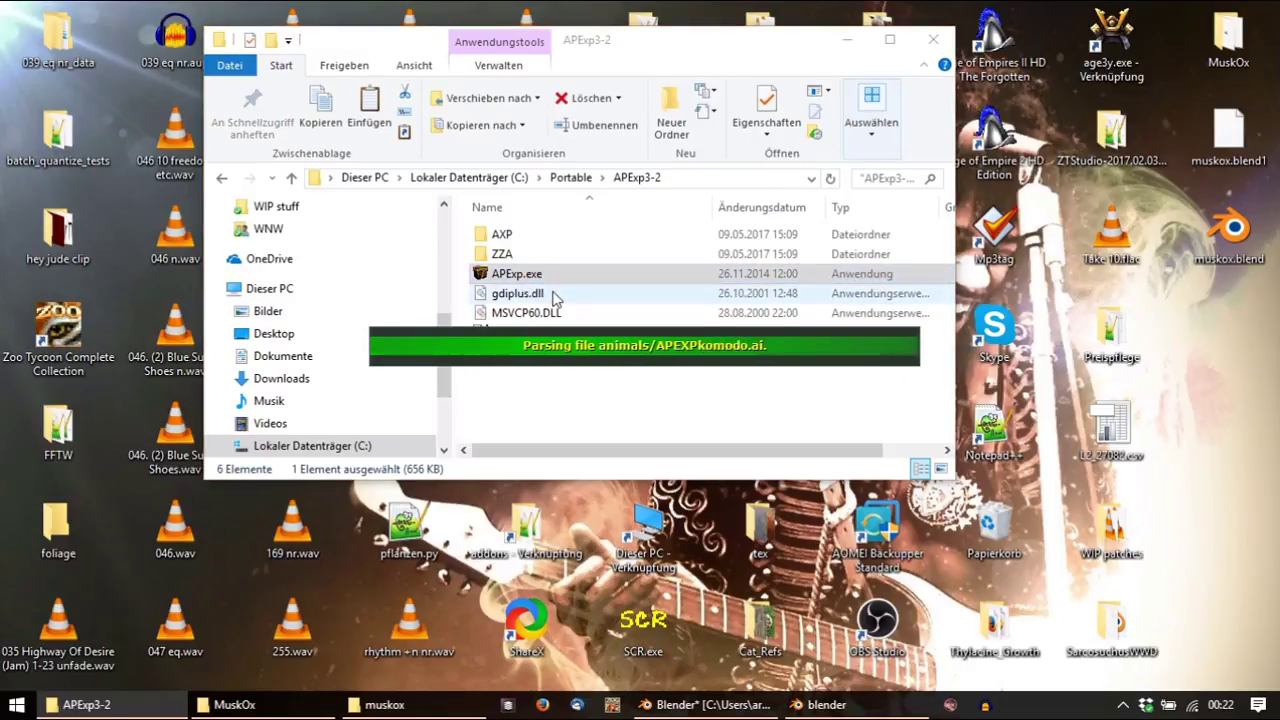
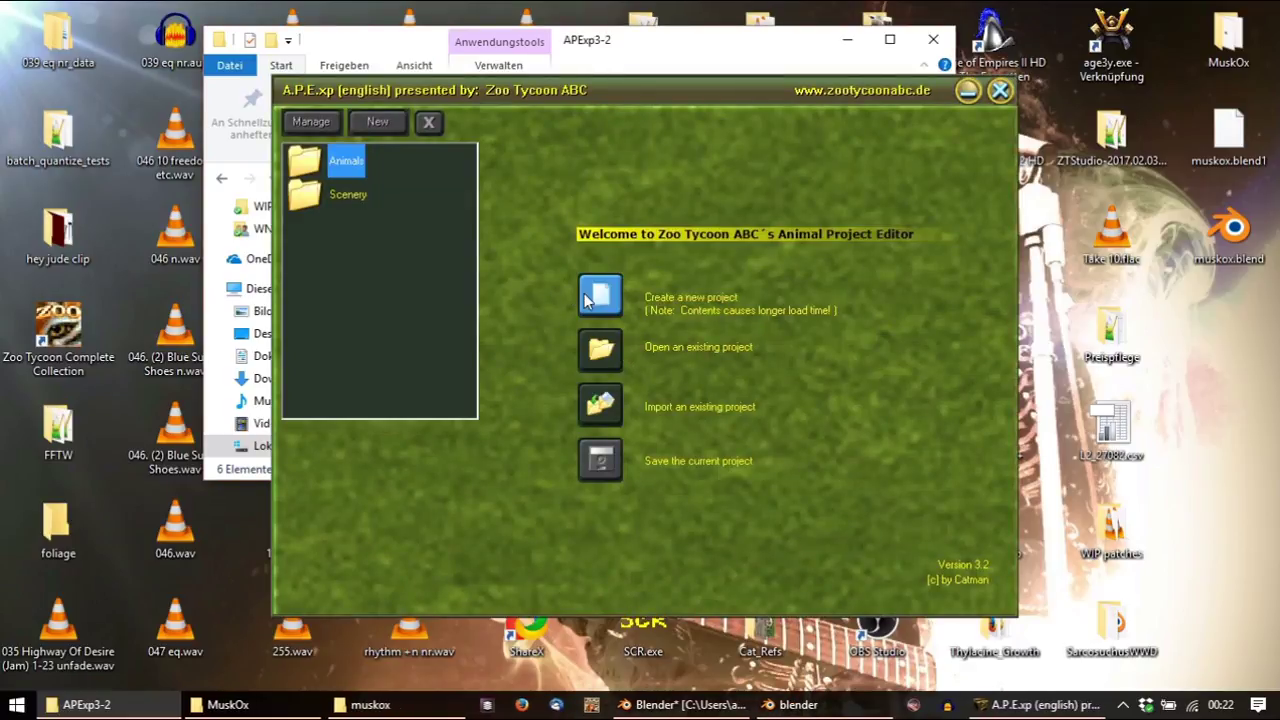
Create a new animal project from the American Bison, preview its animations, and return to the main menu
left_click(586, 300)
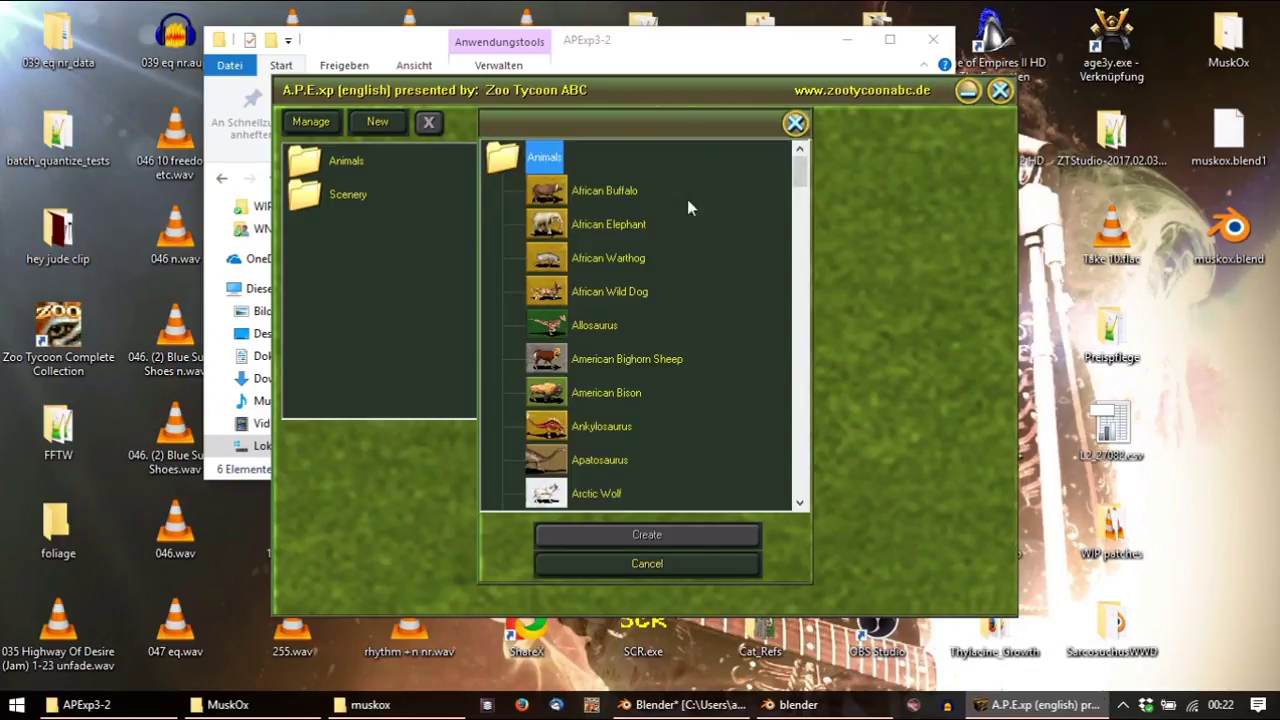
left_click(567, 395)
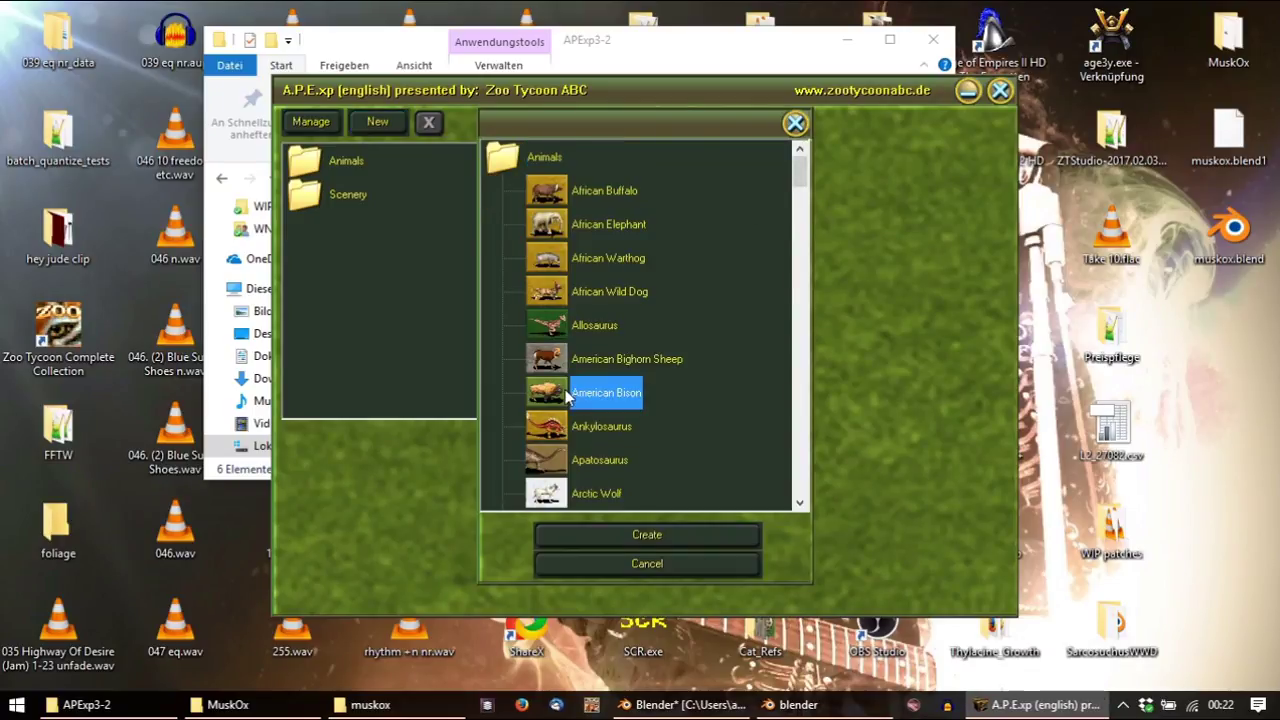
left_click(662, 537)
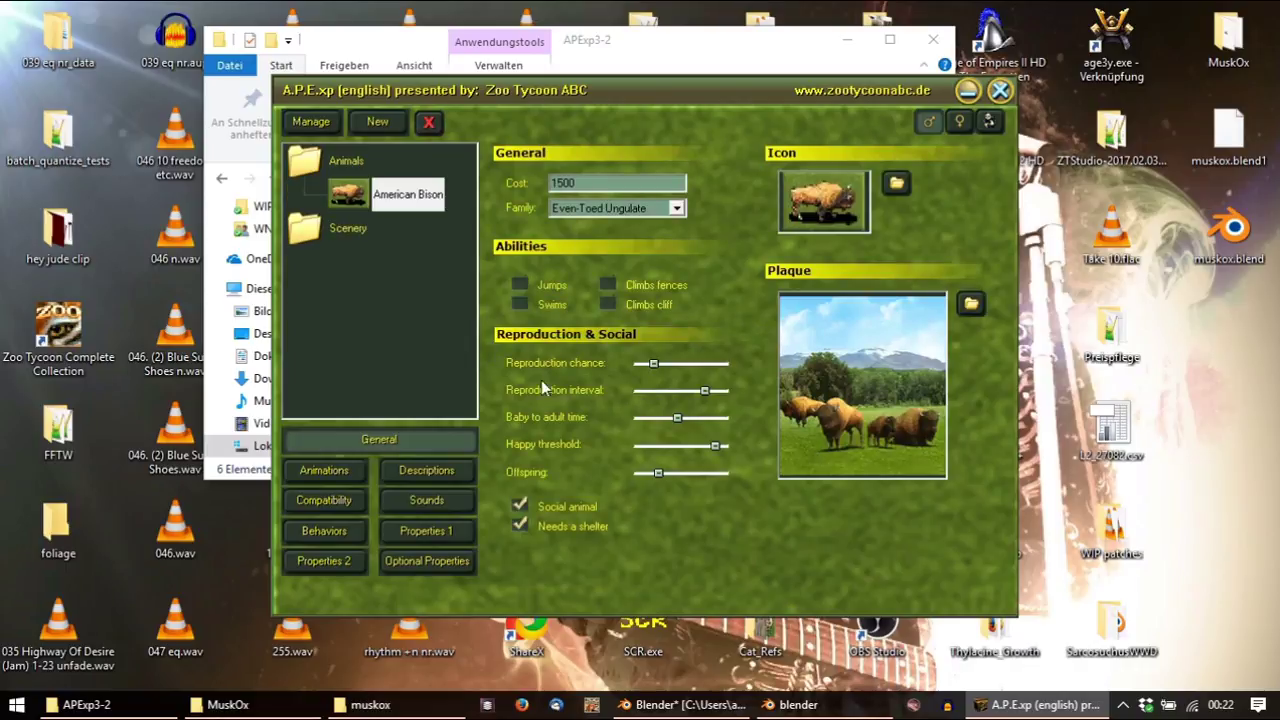
left_click(331, 473)
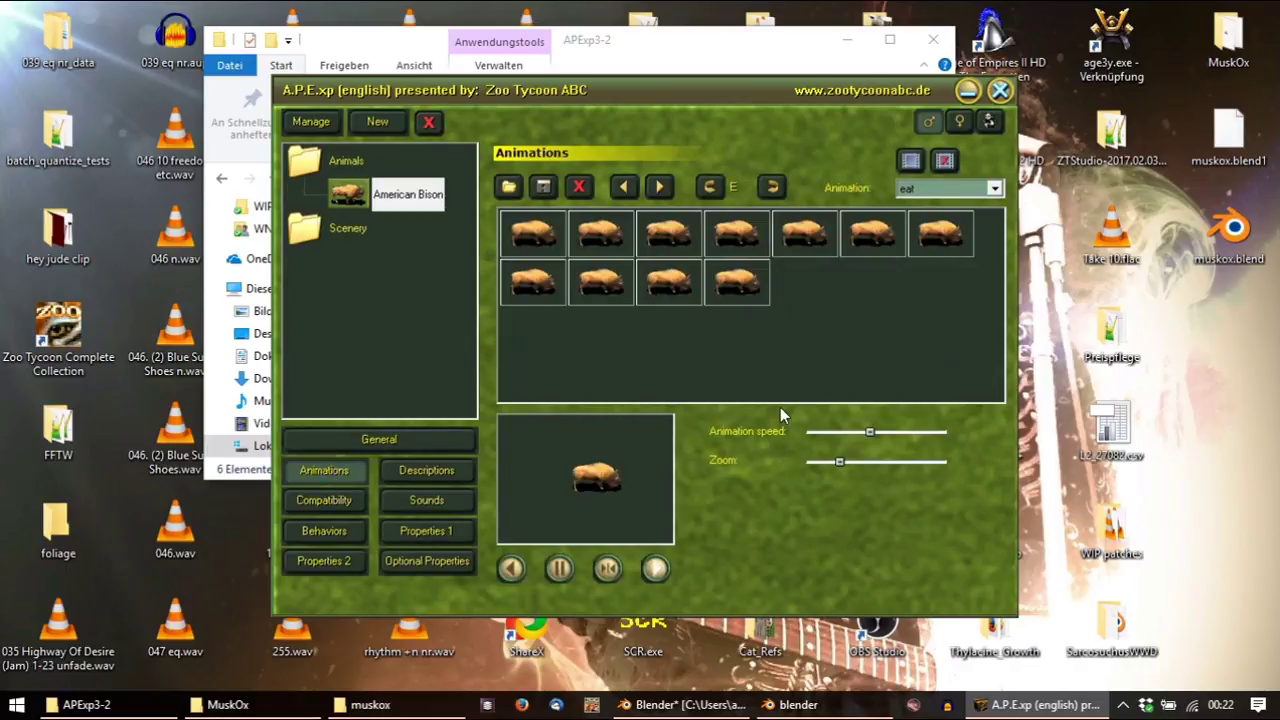
left_click(311, 124)
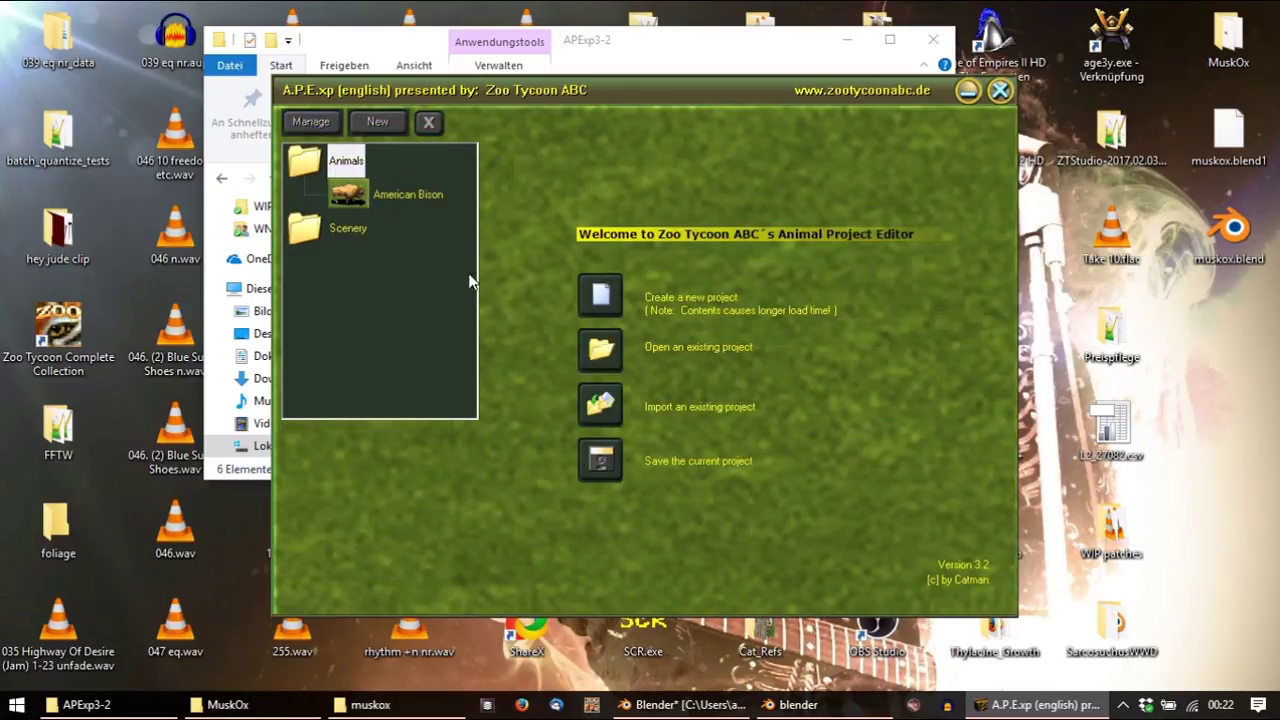
Save the bison-based project to the Desktop as muskox.ztd and exit A.P.E.xp
left_click(601, 461)
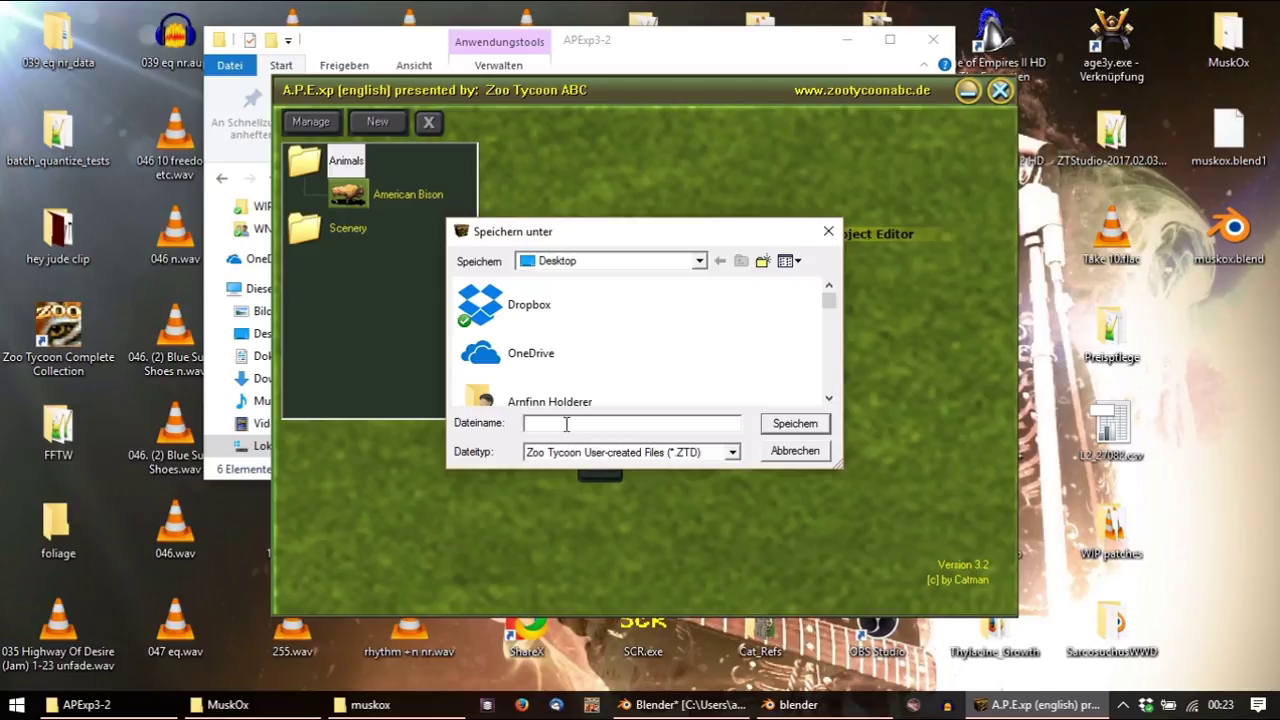
type("mus")
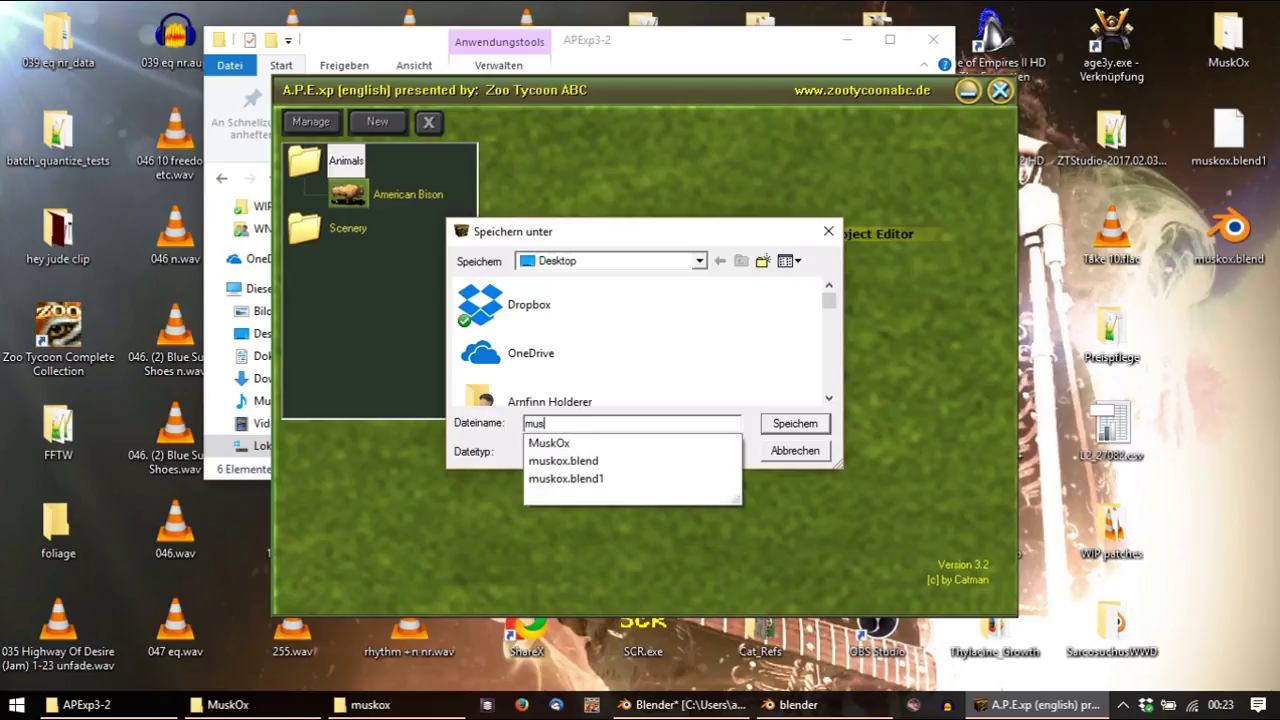
type("kox.")
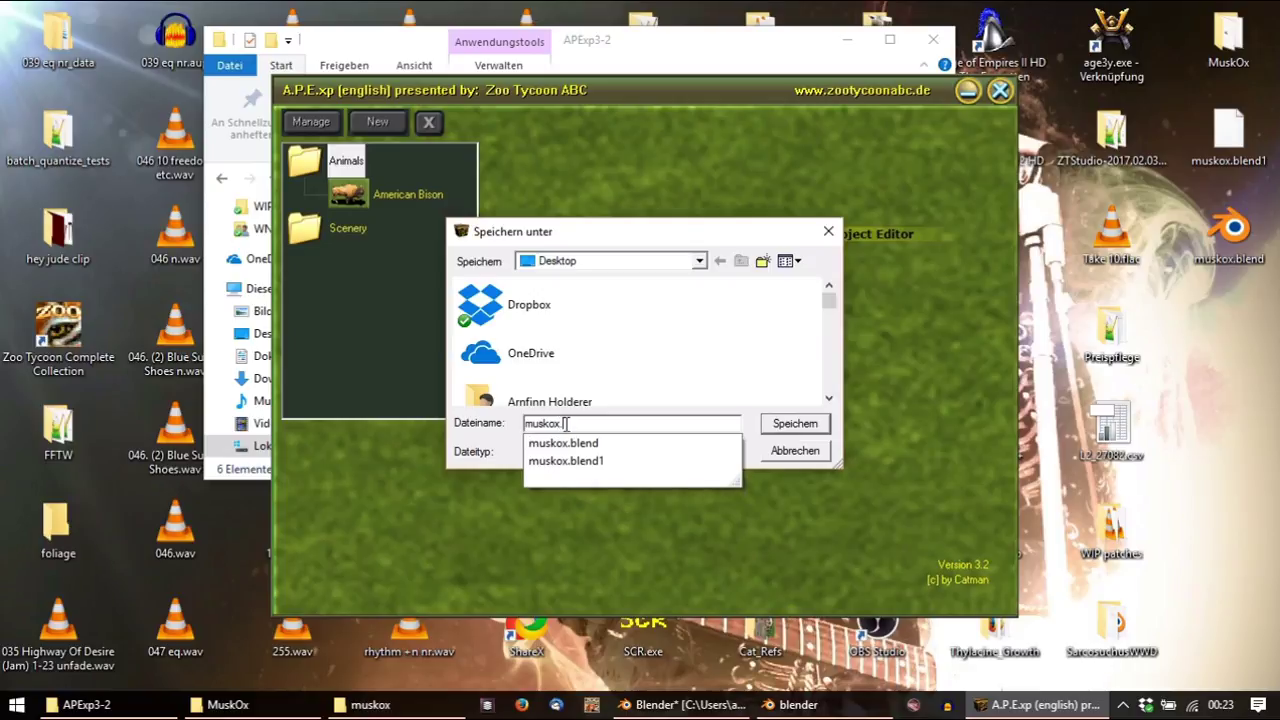
type("ztd")
key("Return")
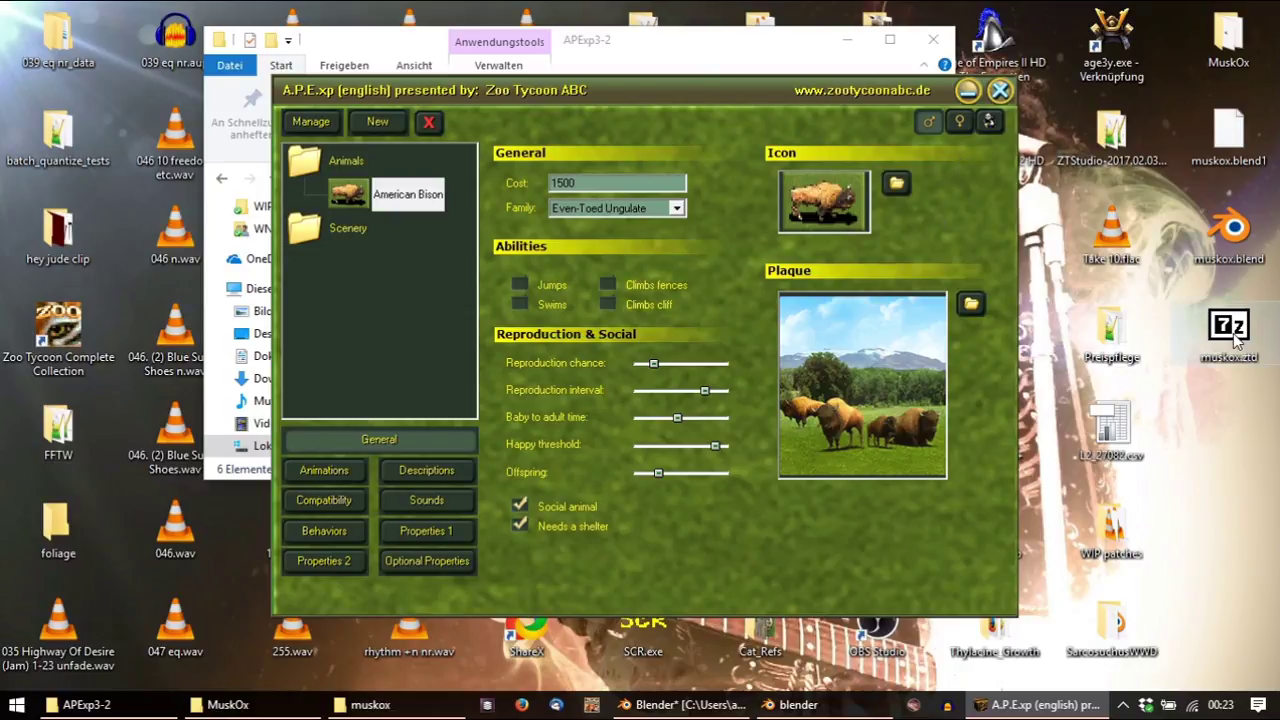
left_click(1000, 90)
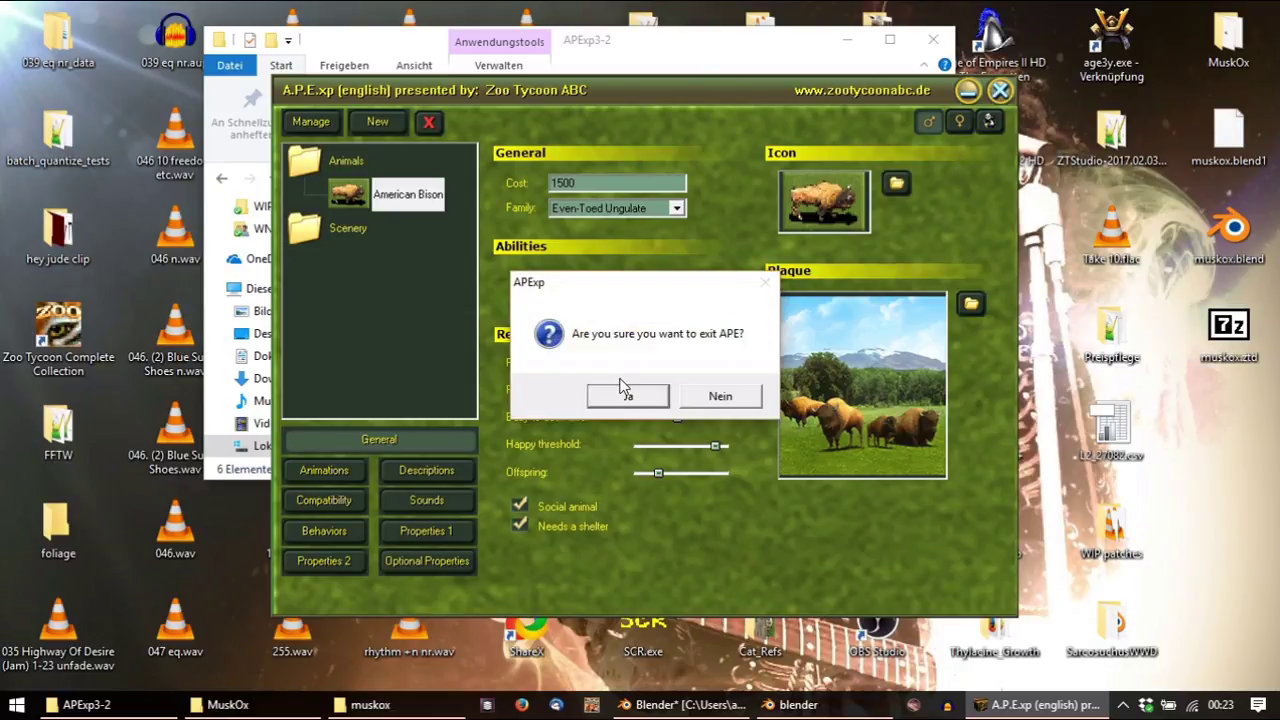
left_click(641, 400)
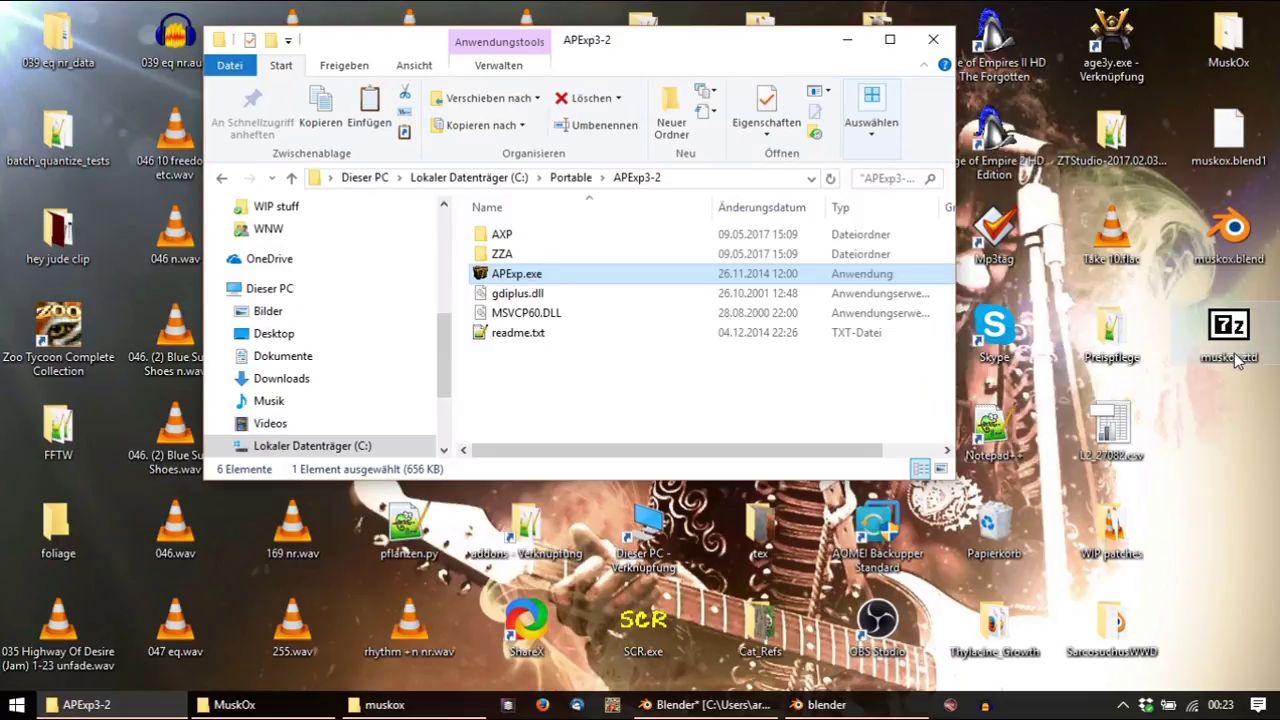
Open muskox.ztd in 7-Zip from the APE folder, then bring Blender's render console forward
left_click(572, 178)
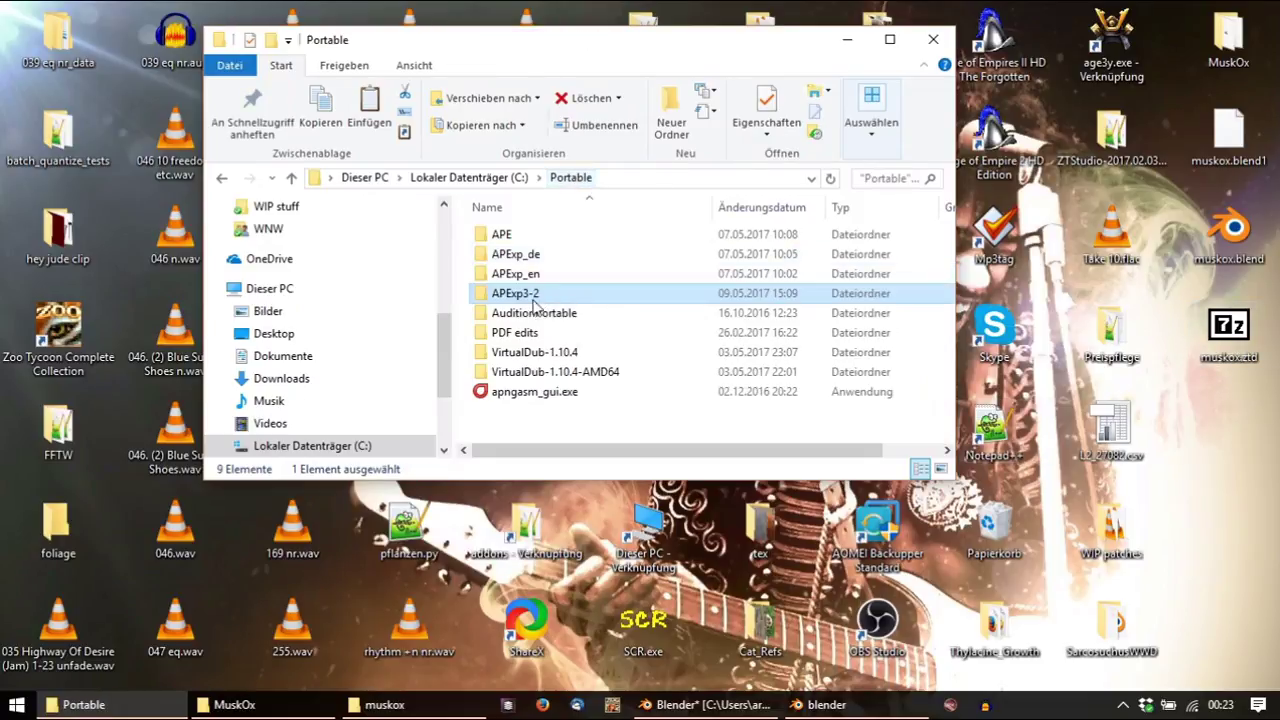
double_click(524, 238)
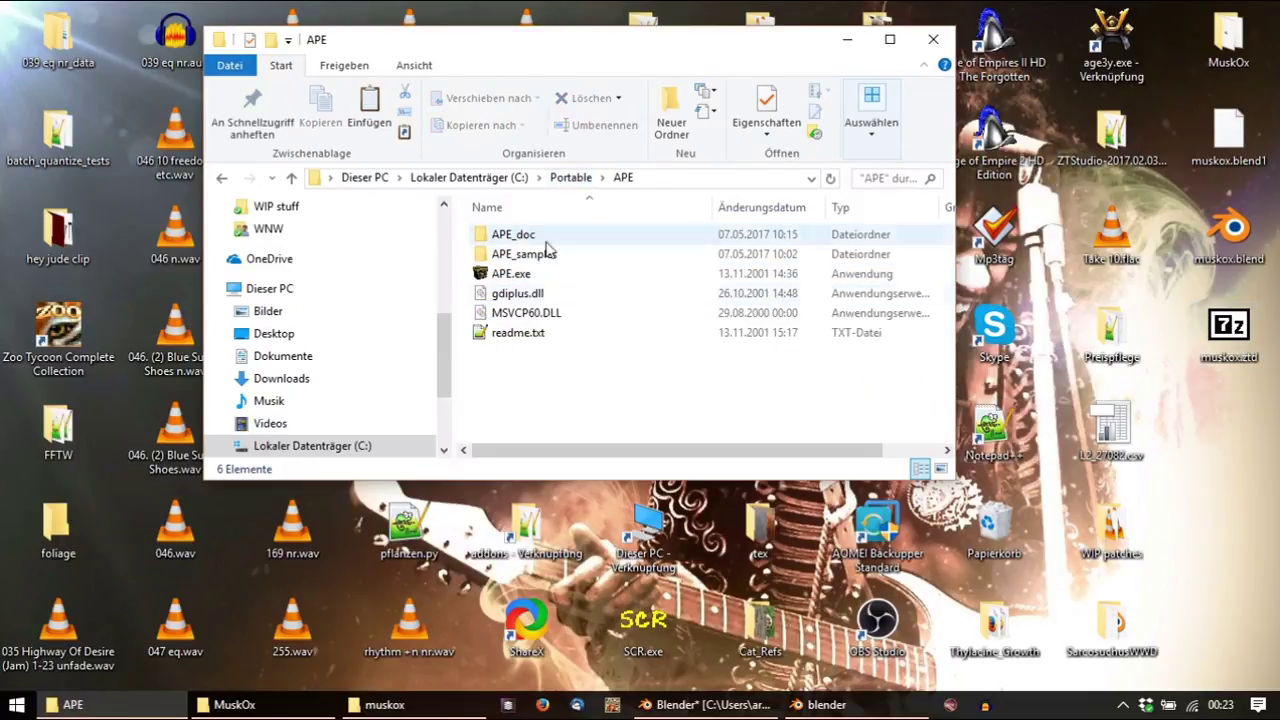
double_click(1218, 345)
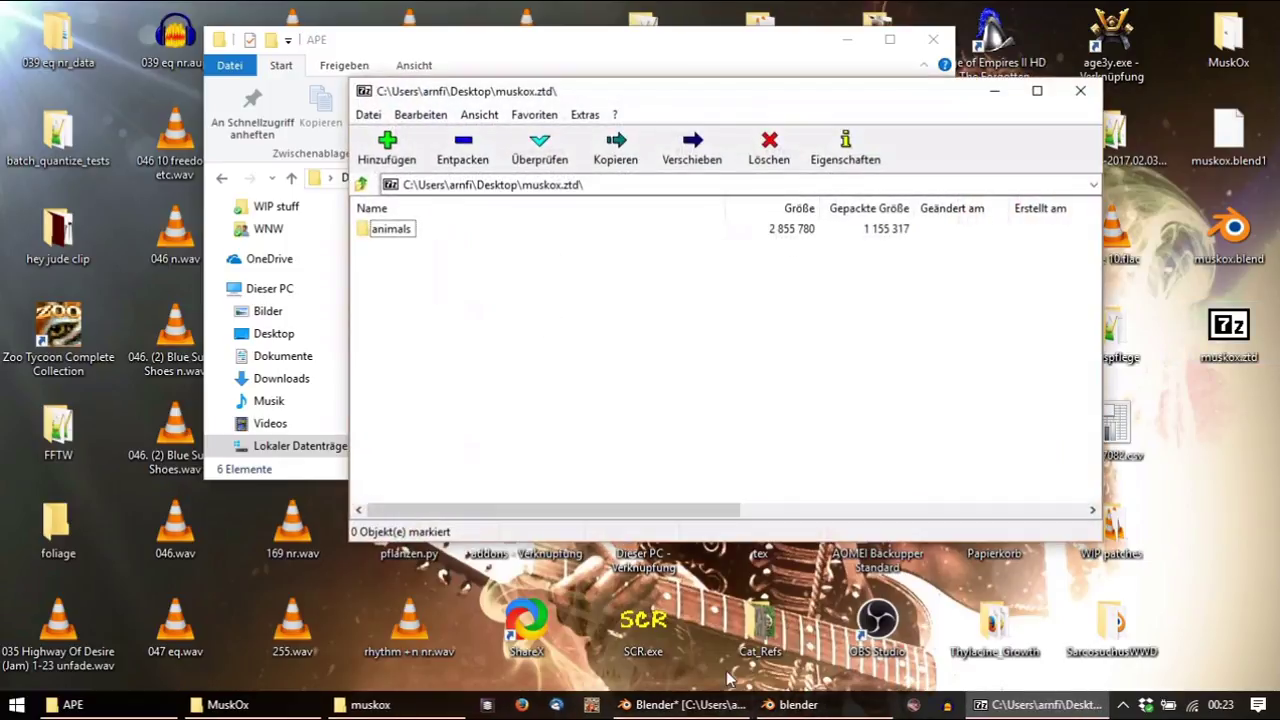
left_click(700, 704)
left_click(778, 706)
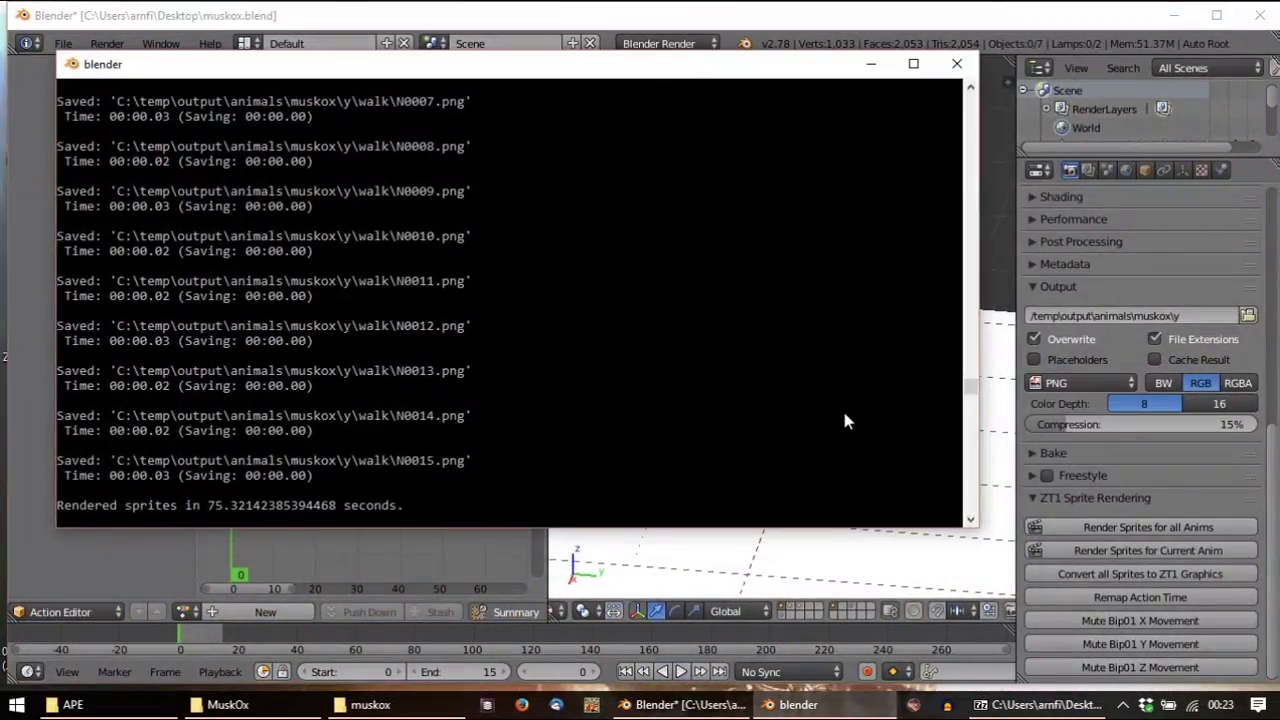
Convert all muskox sprites to ZT1 graphics, dismiss the error, and confirm y.pal appears in folder y
left_click(1195, 573)
left_click(797, 704)
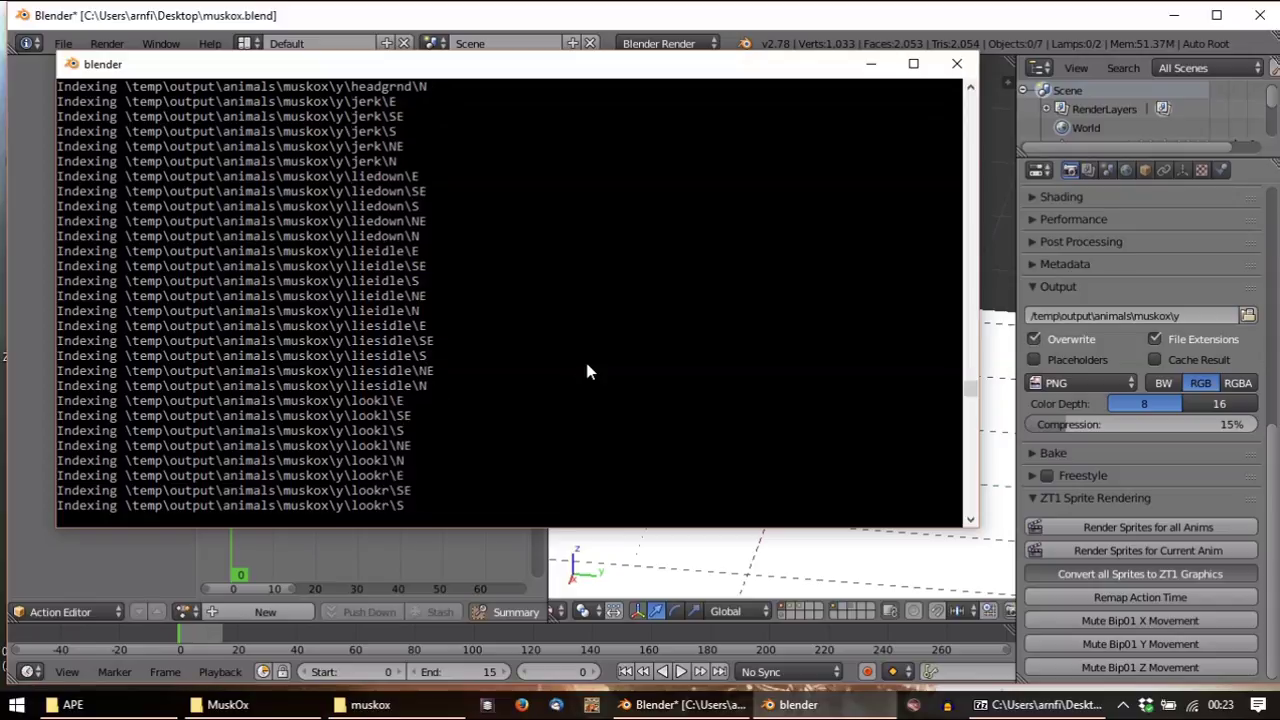
left_click(345, 704)
double_click(310, 229)
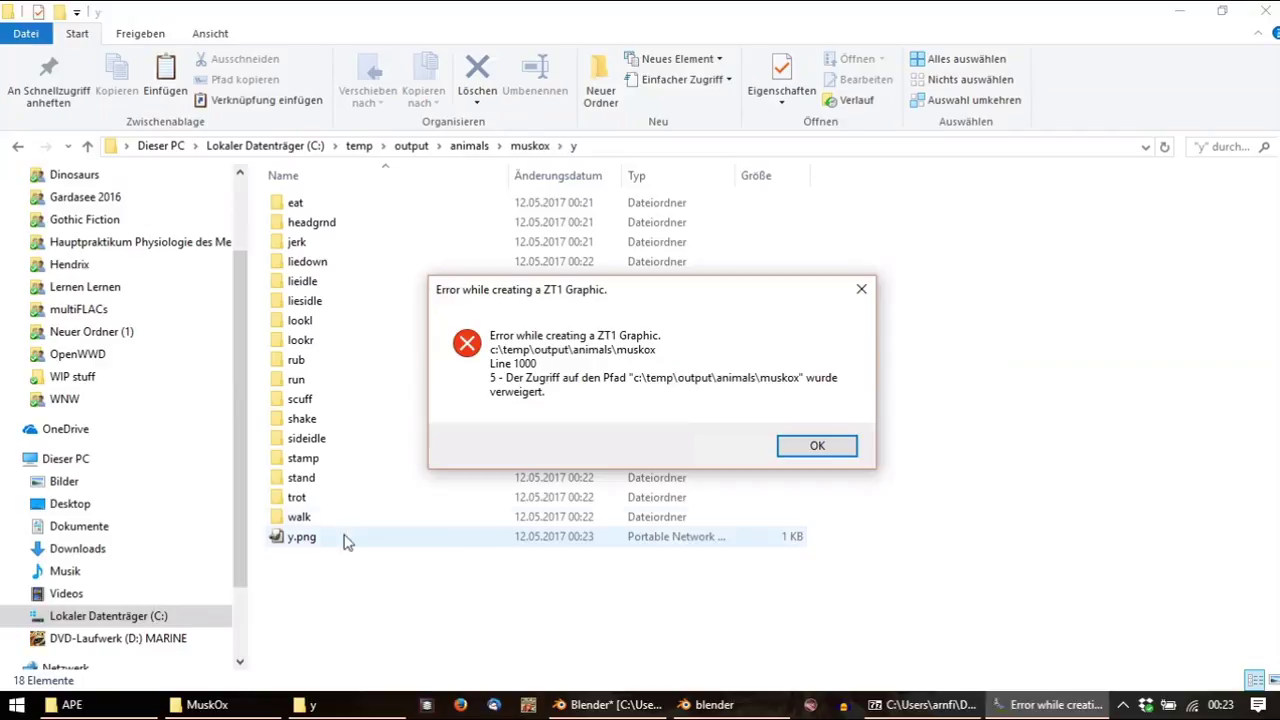
left_click(818, 447)
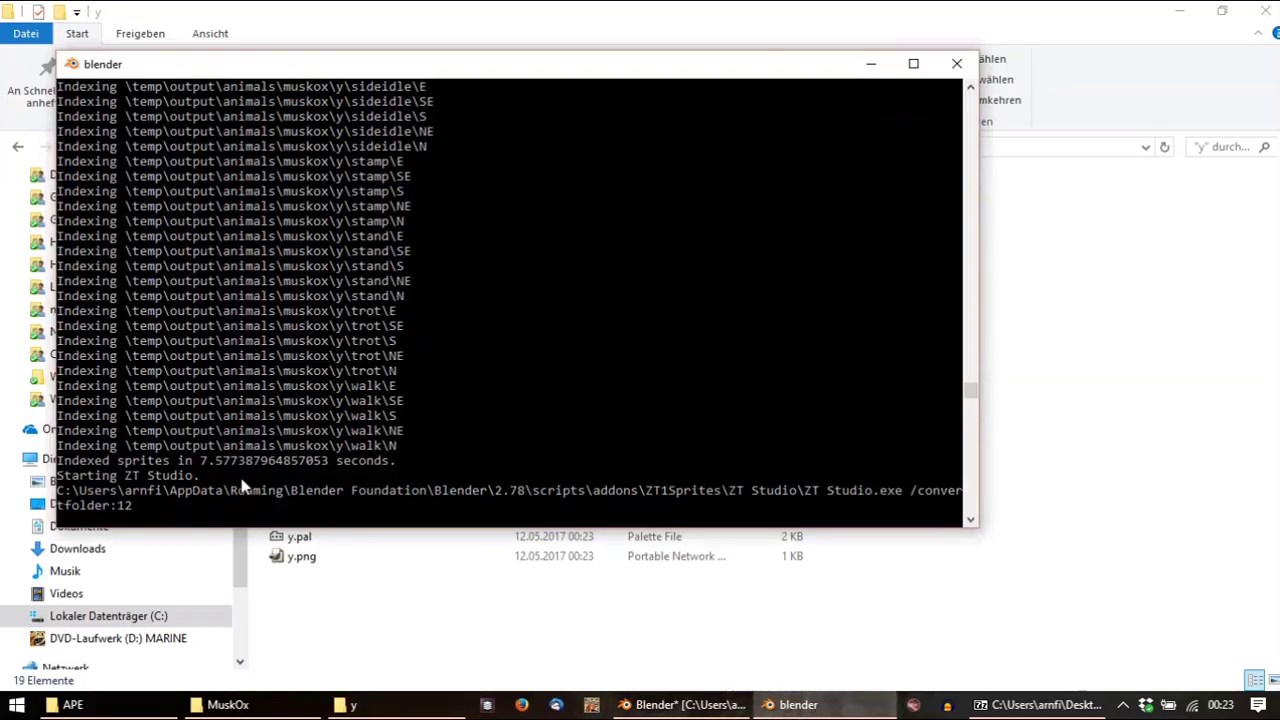
left_click(304, 626)
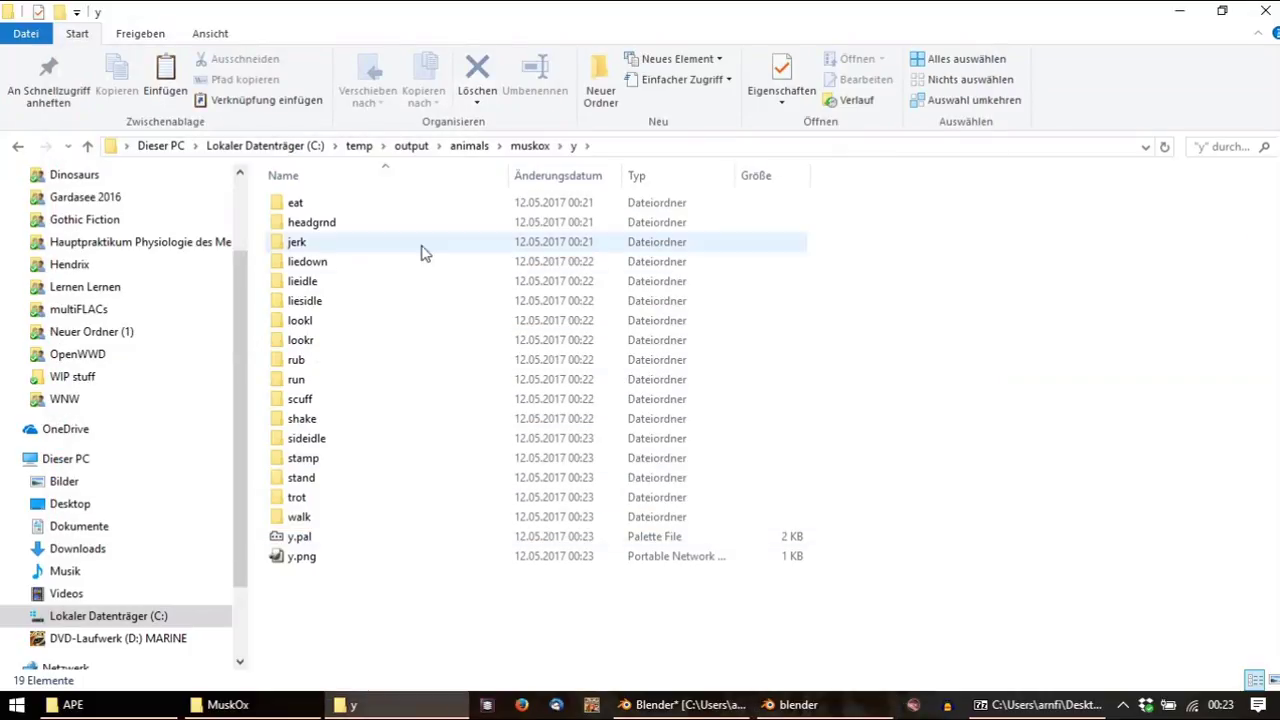
left_click(530, 146)
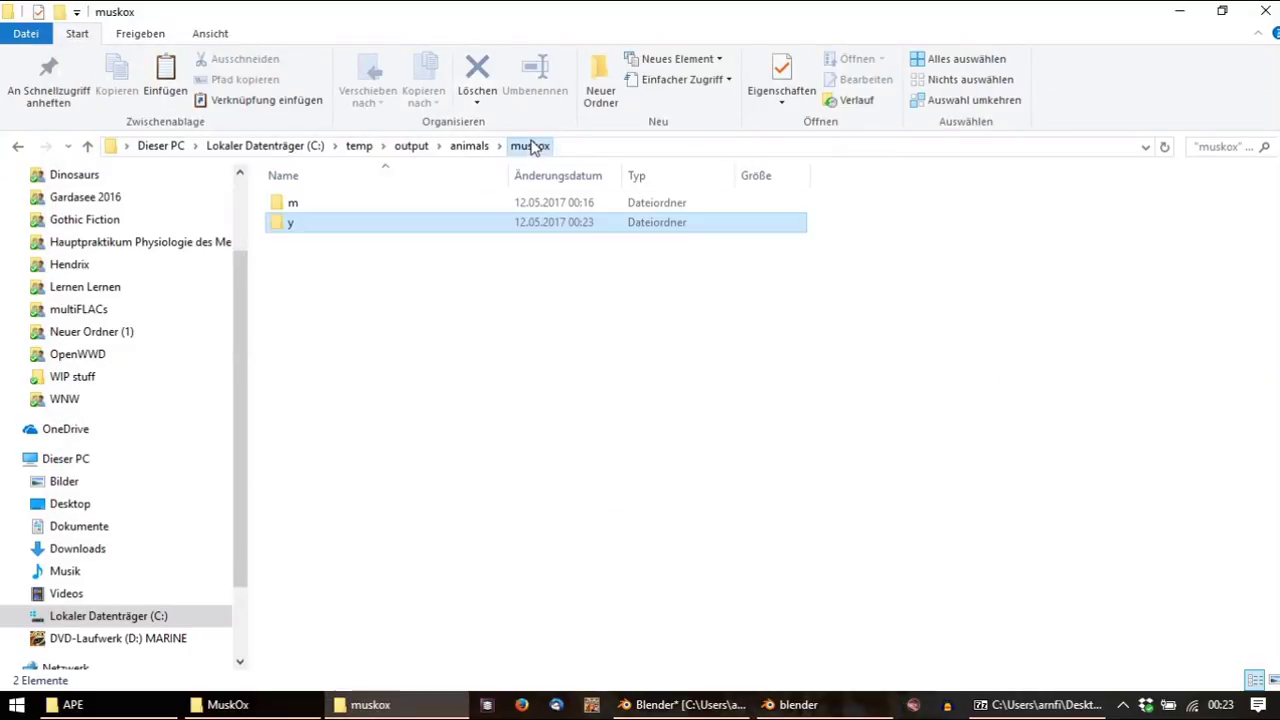
Compare the muskox m and y folders, then search folder y for .png files
double_click(314, 208)
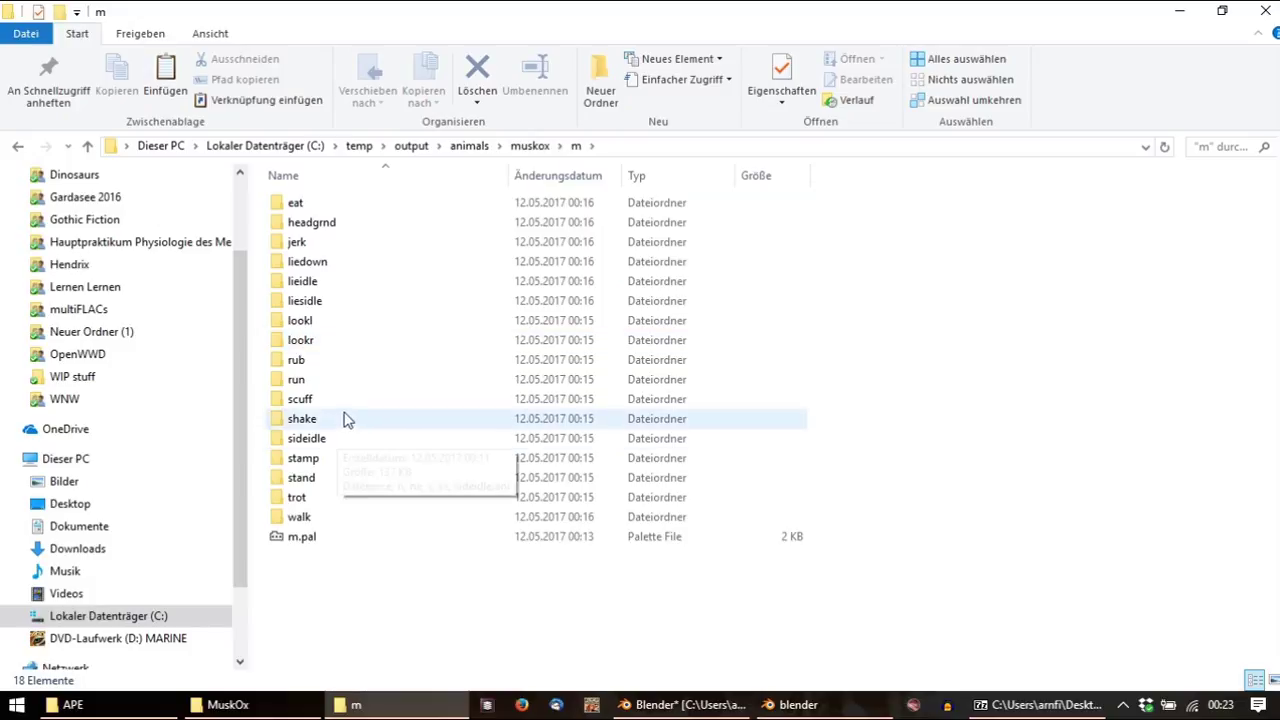
left_click(531, 146)
left_click(311, 224)
double_click(311, 224)
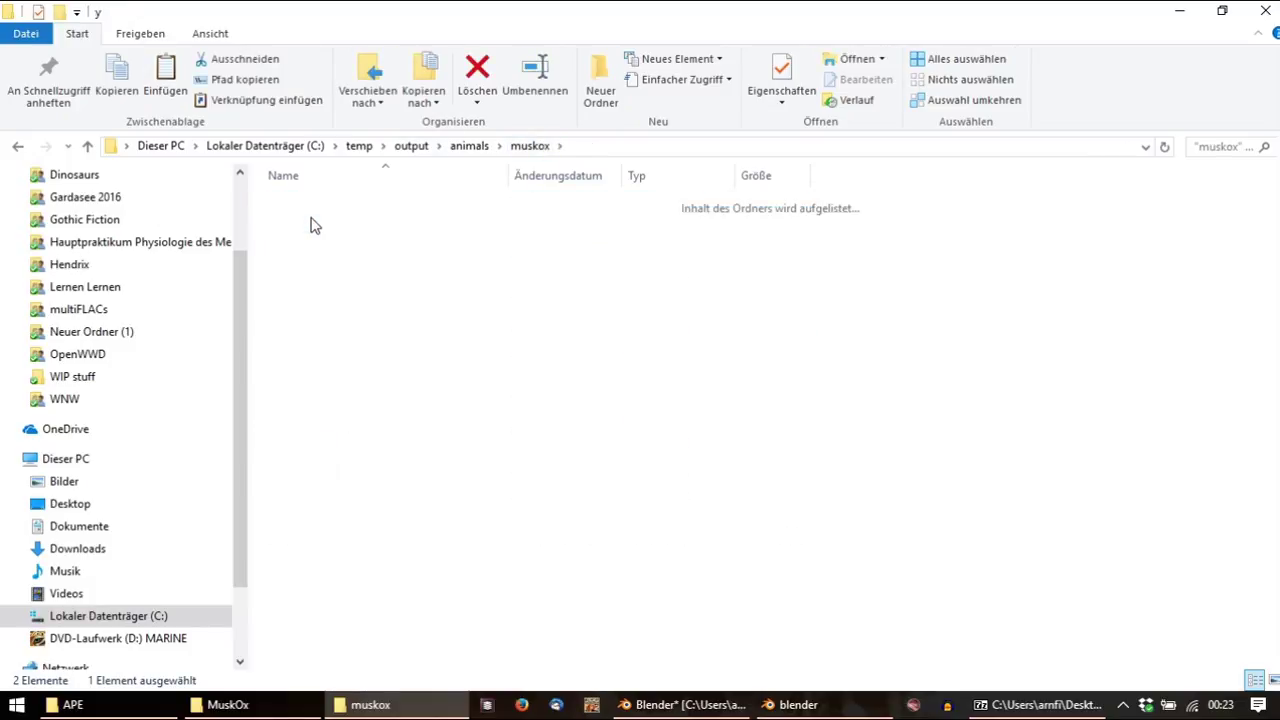
left_click(529, 146)
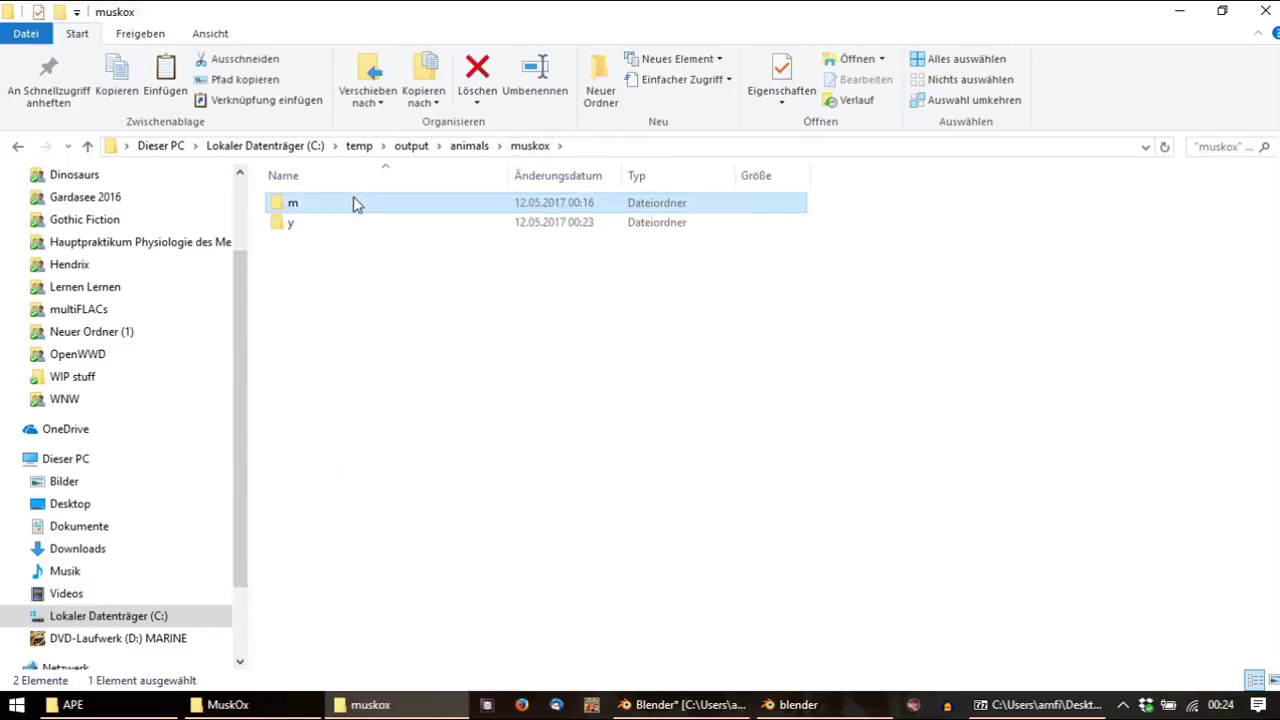
double_click(358, 202)
left_click(529, 146)
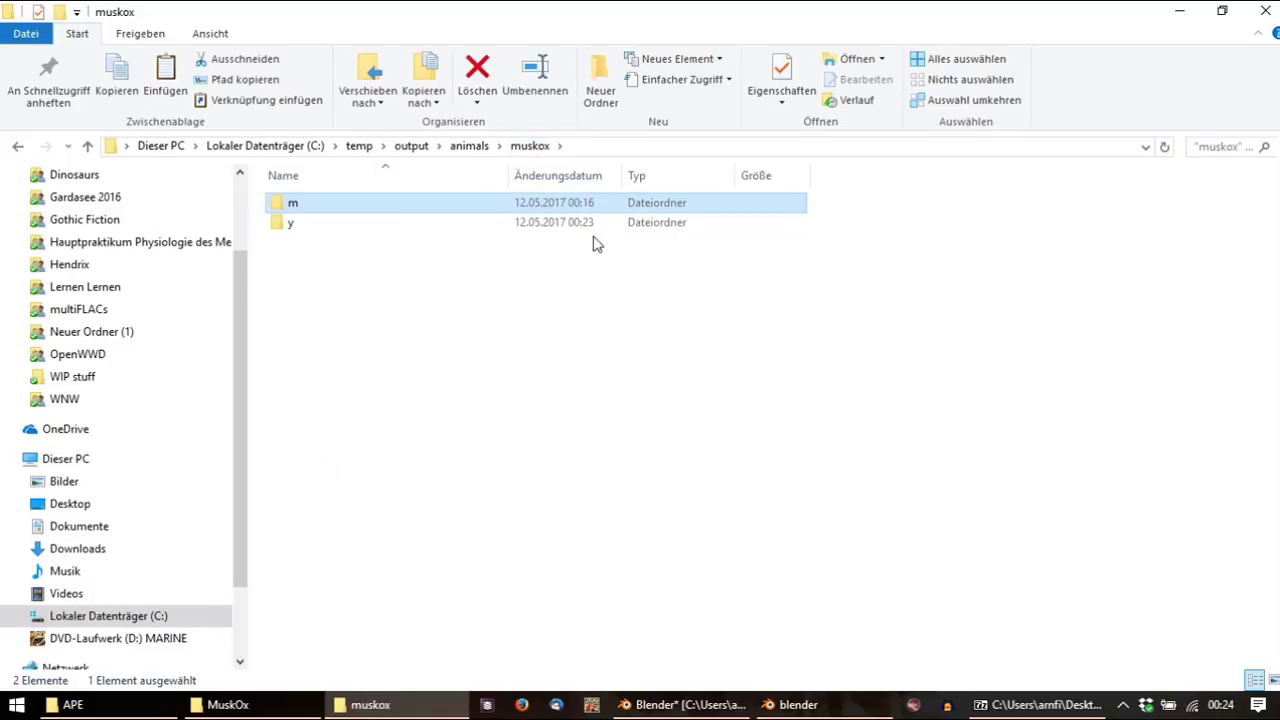
double_click(357, 224)
left_click(1221, 146)
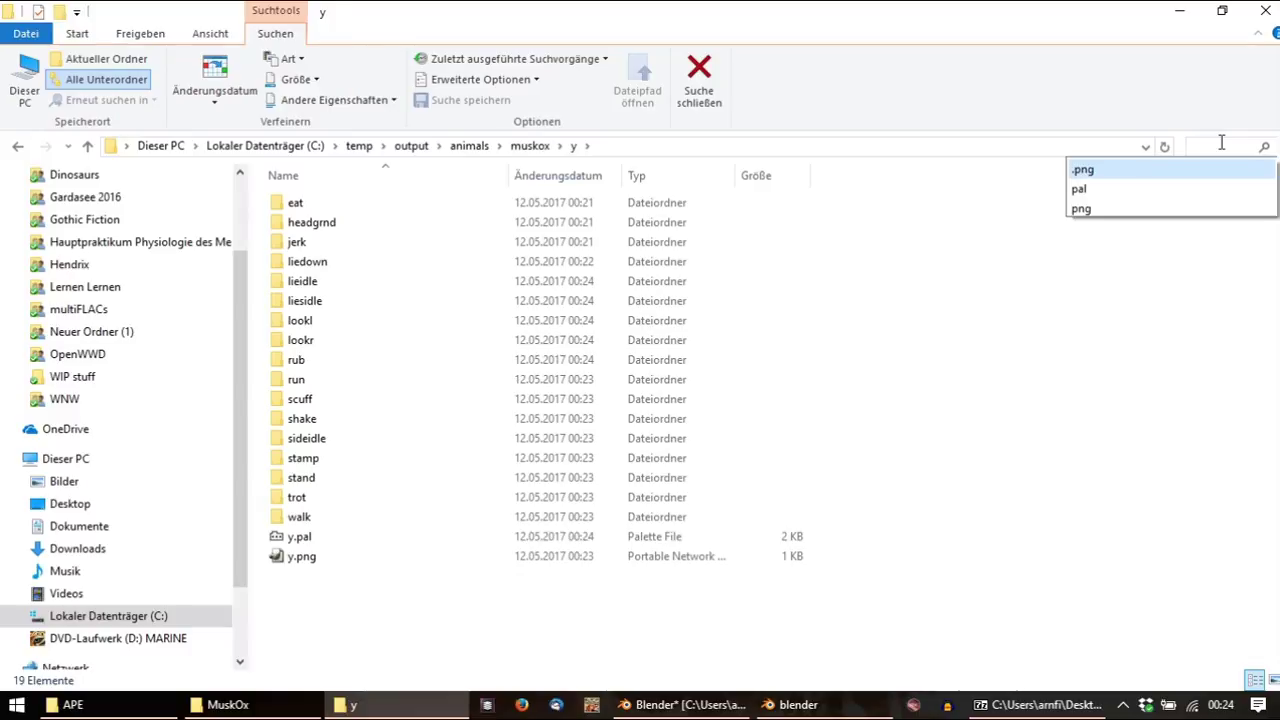
key("Return")
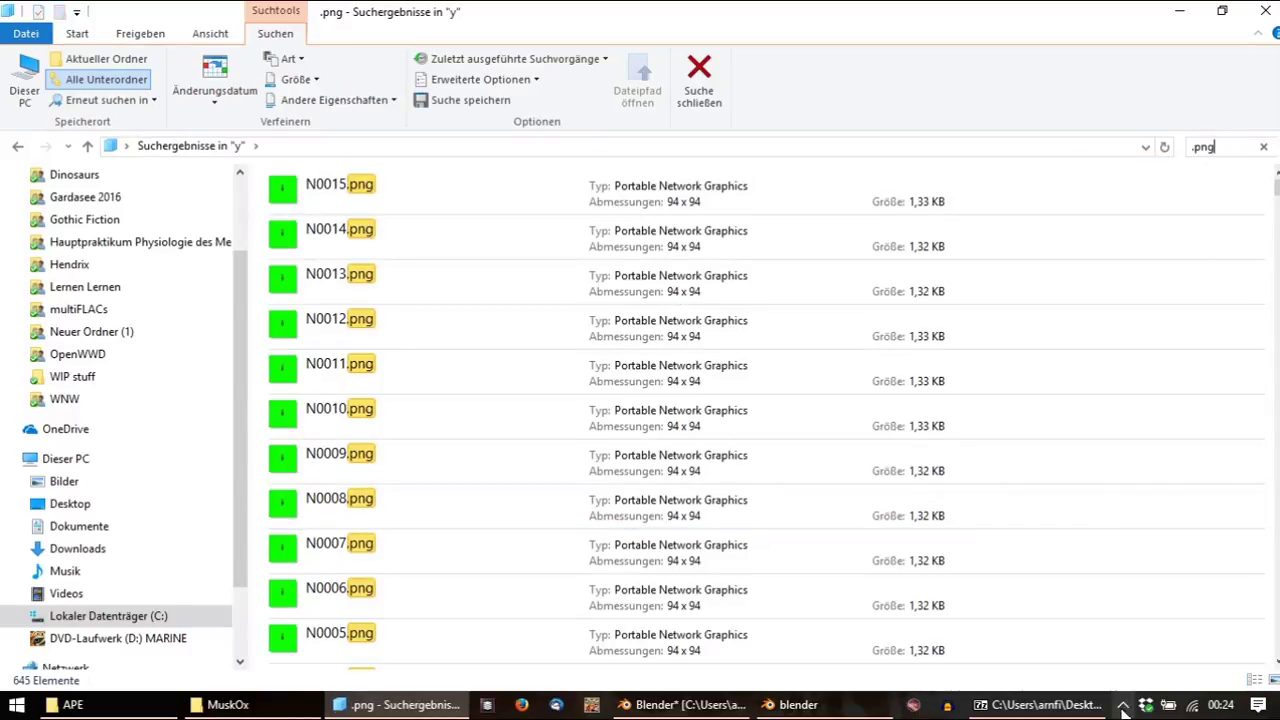
Open the animals folder in the muskox.ztd archive and select the 4E9B8036.uca file
left_click(1045, 704)
left_click(391, 230)
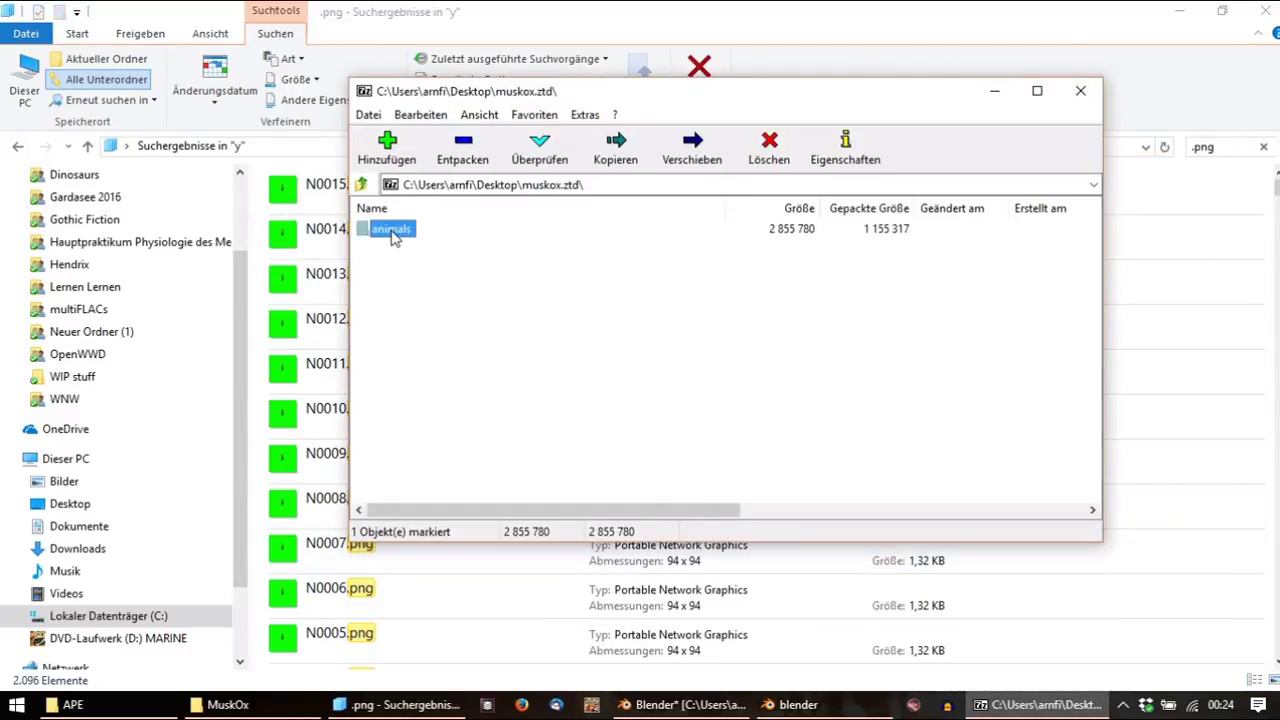
double_click(391, 230)
left_click(408, 249)
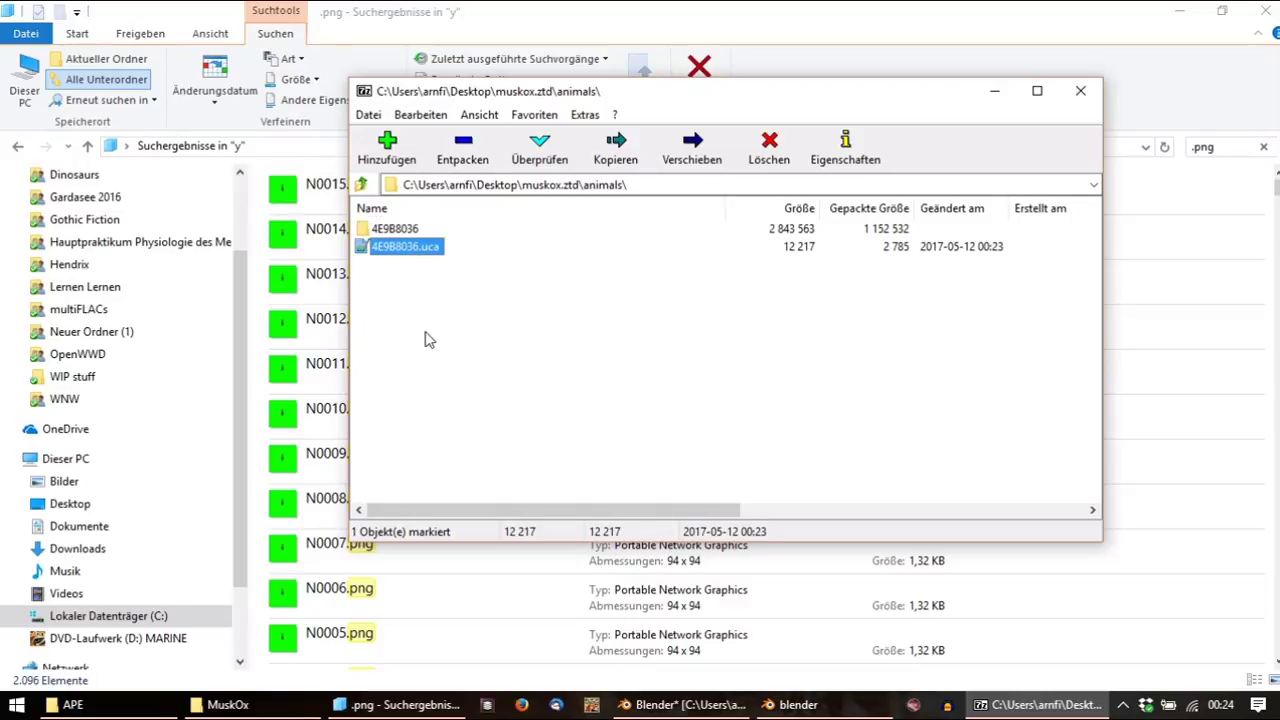
Select all 2,096 .png search results in folder y and delete them
key("alt+Tab")
left_click(468, 347)
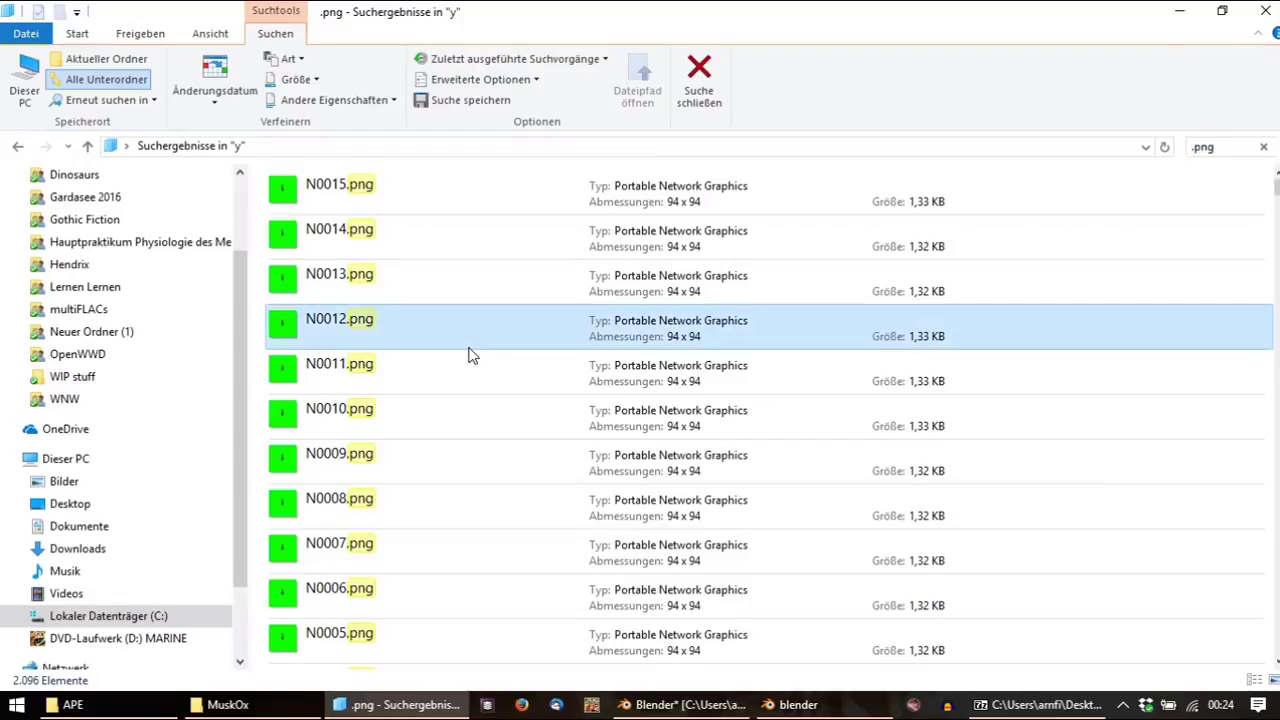
key("ctrl+a")
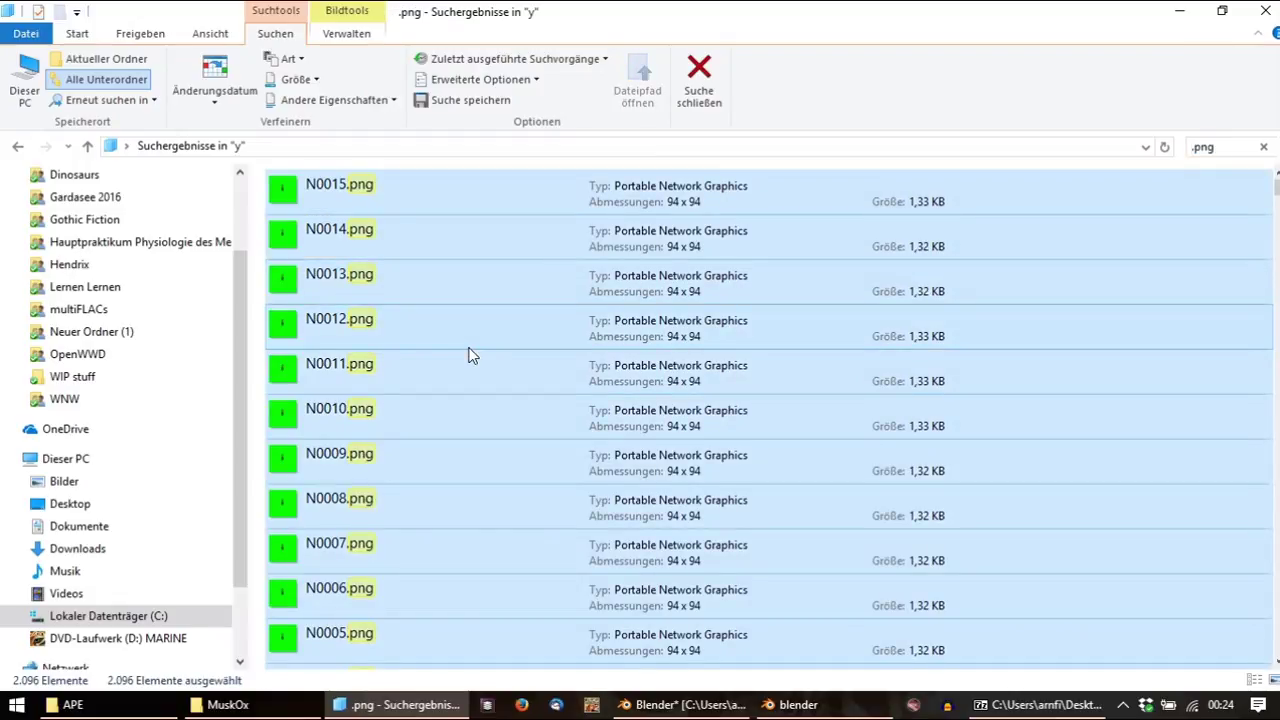
key("Delete")
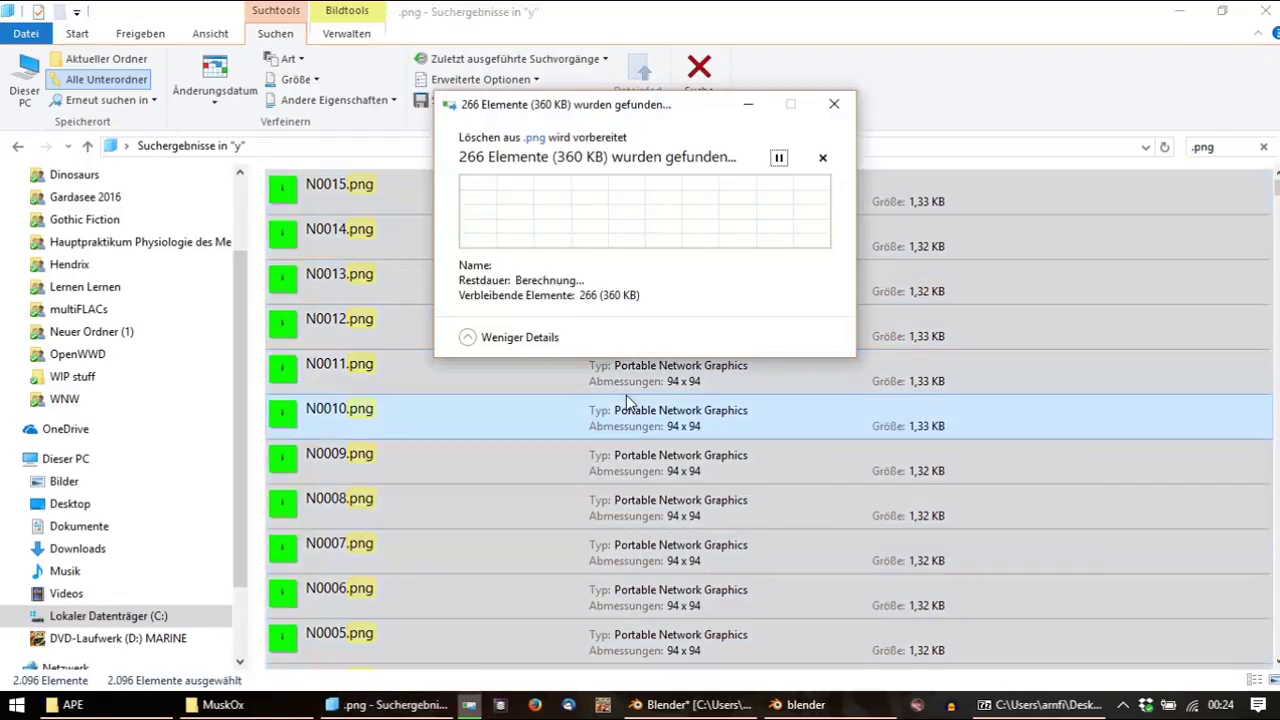
Rename the archive's 4E9B8036.uca file to muskox.uca
left_click(1072, 712)
left_click(412, 258)
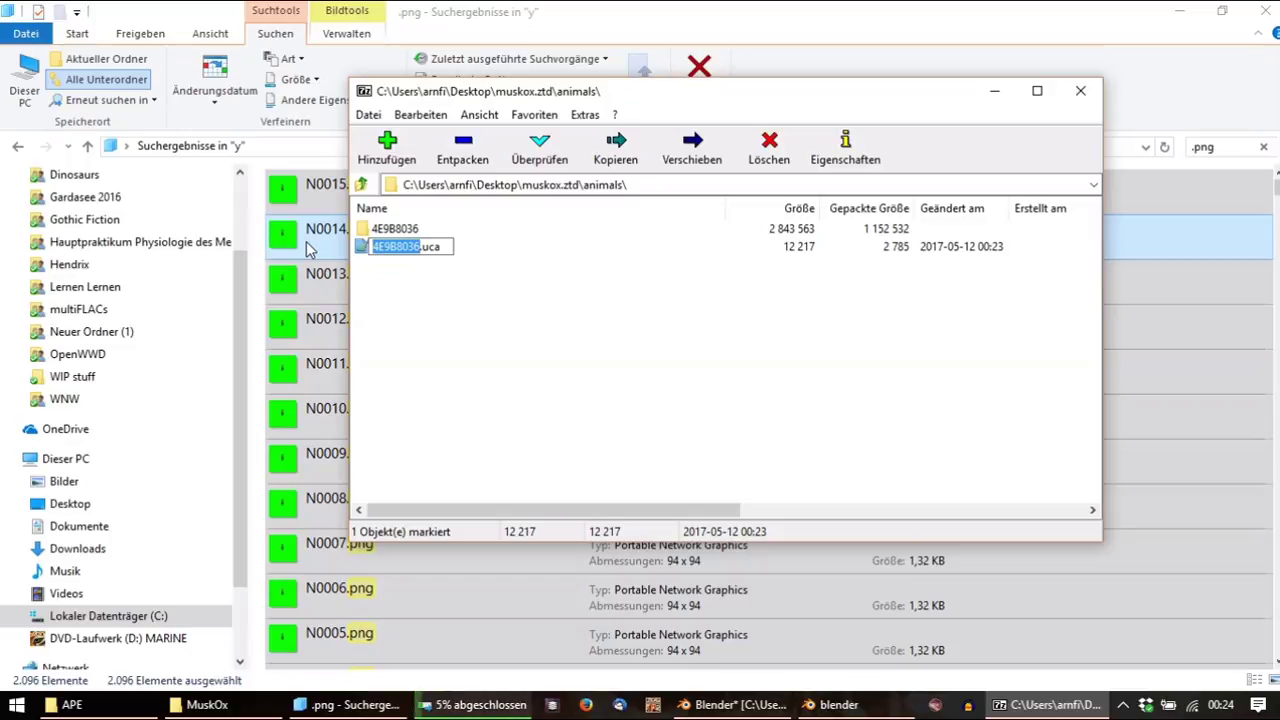
type("m")
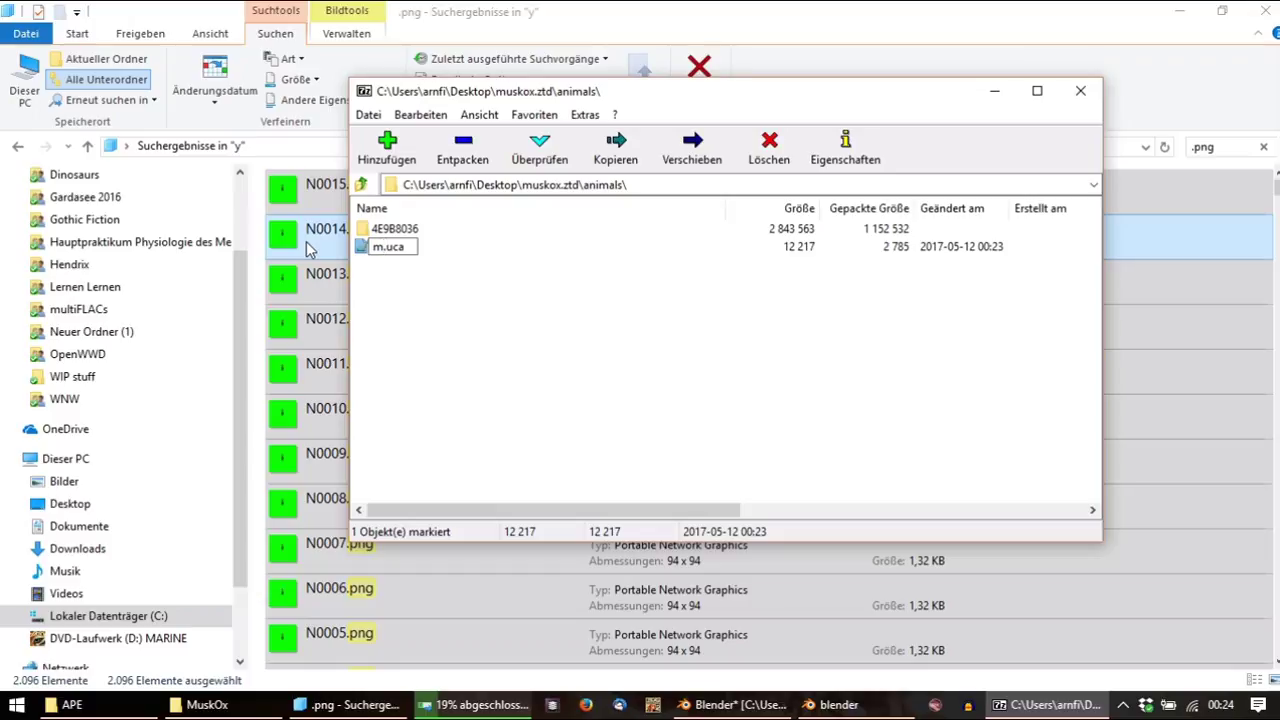
type("usk")
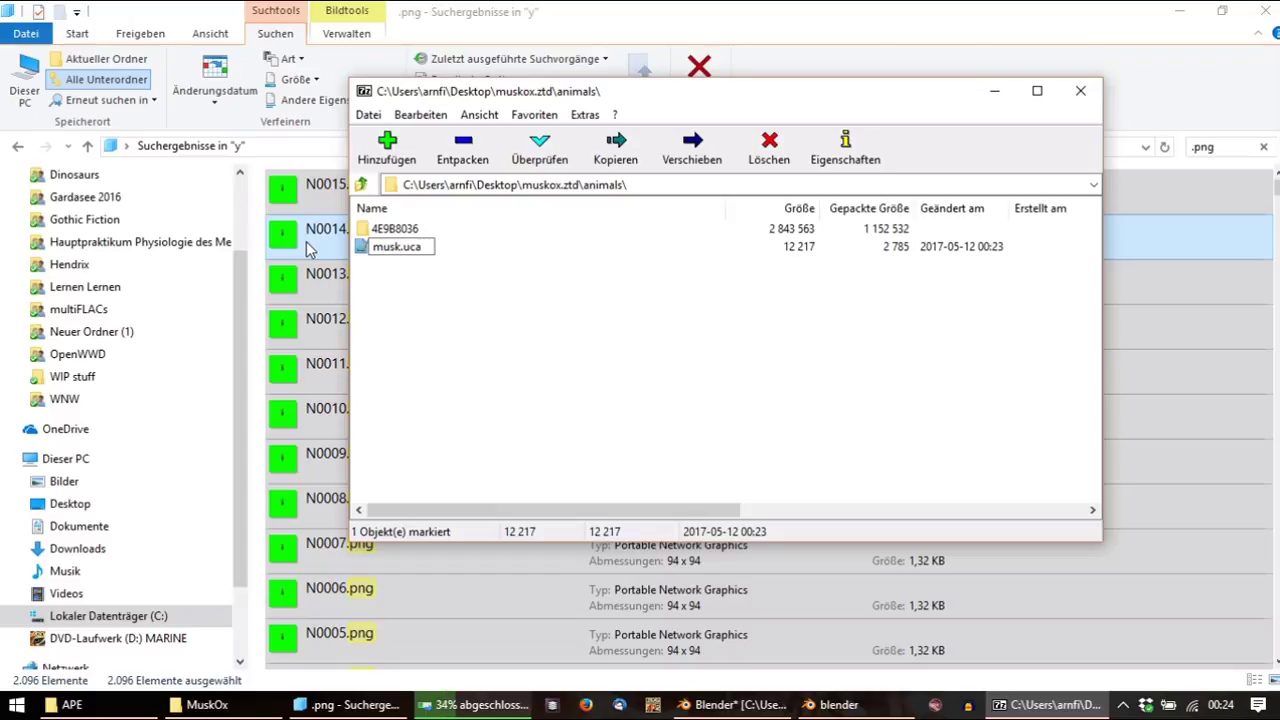
type("ox")
key("Return")
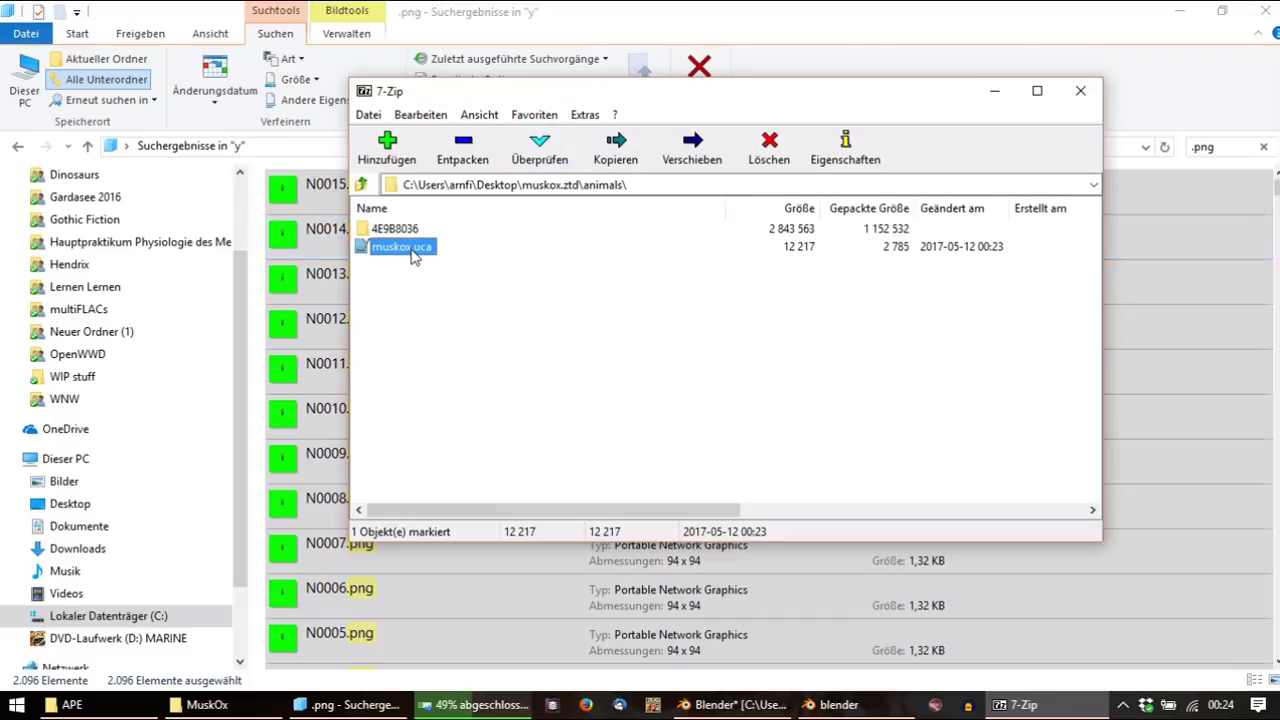
left_click(413, 252)
key("ctrl+c")
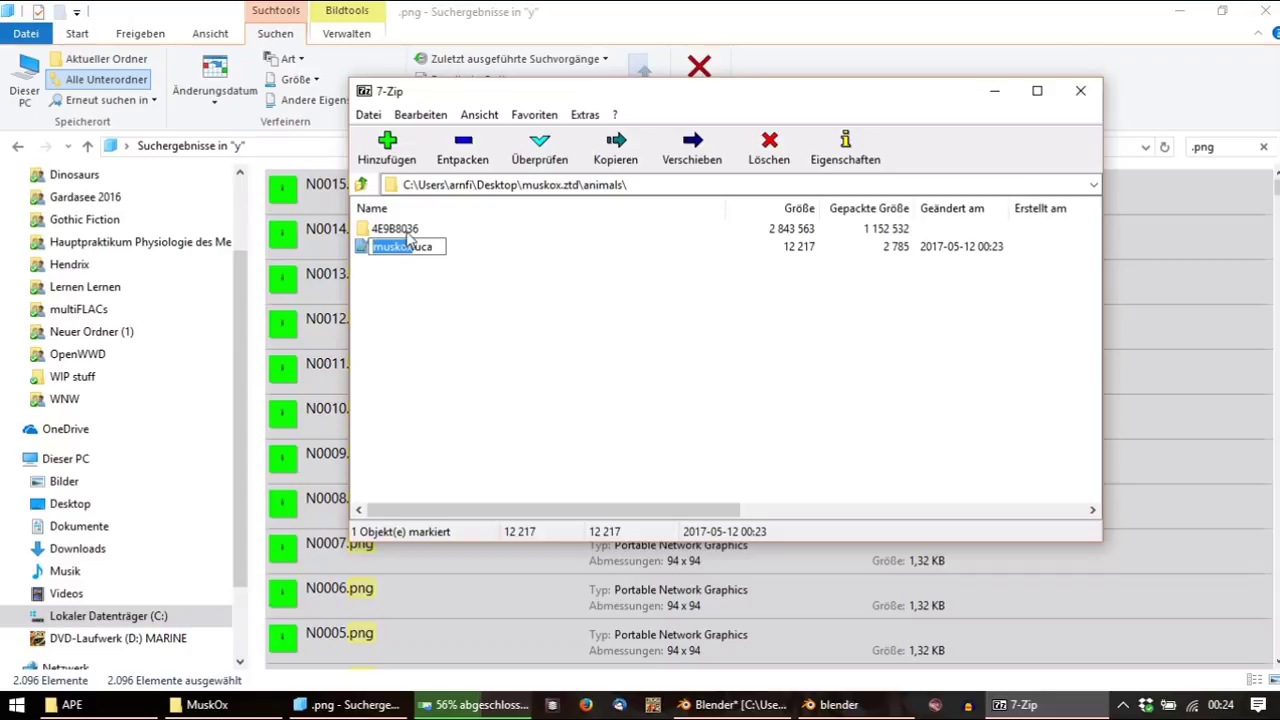
Rename the 4E9B8036 folder to muskox and open it
left_click(408, 231)
left_click(410, 231)
key("ctrl+v")
key("Return")
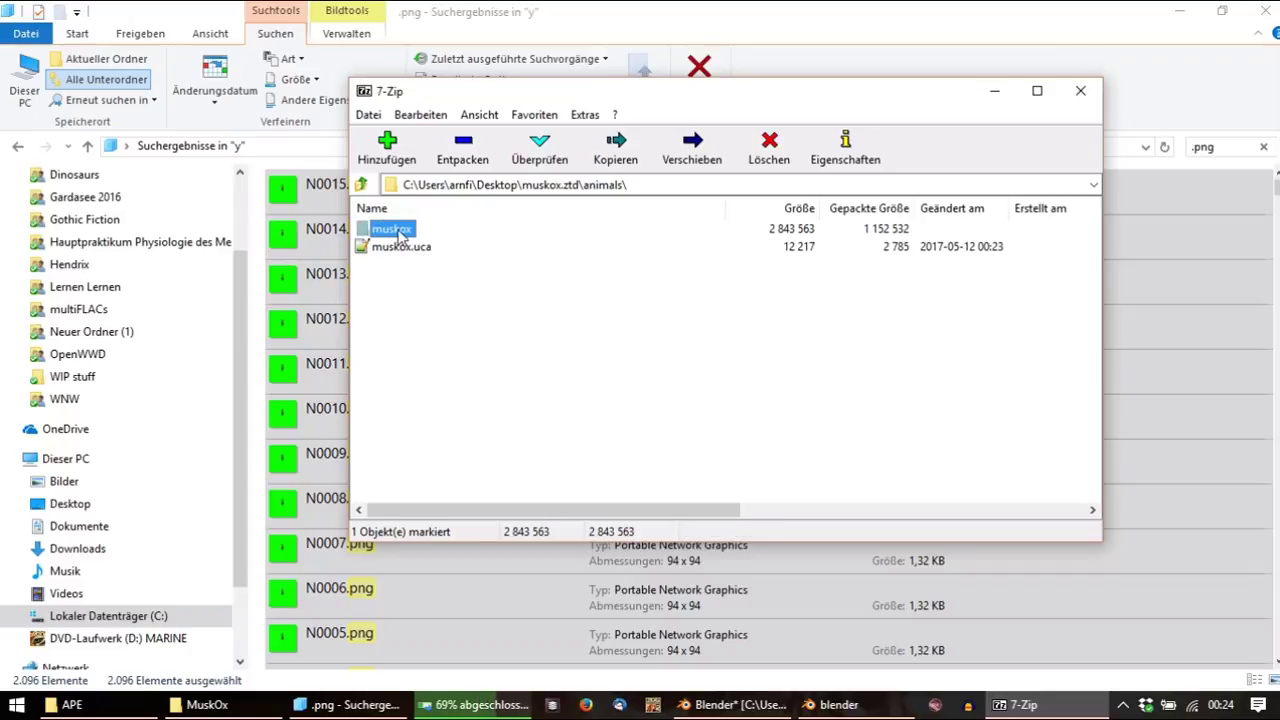
double_click(400, 232)
left_click_drag(593, 101, 844, 204)
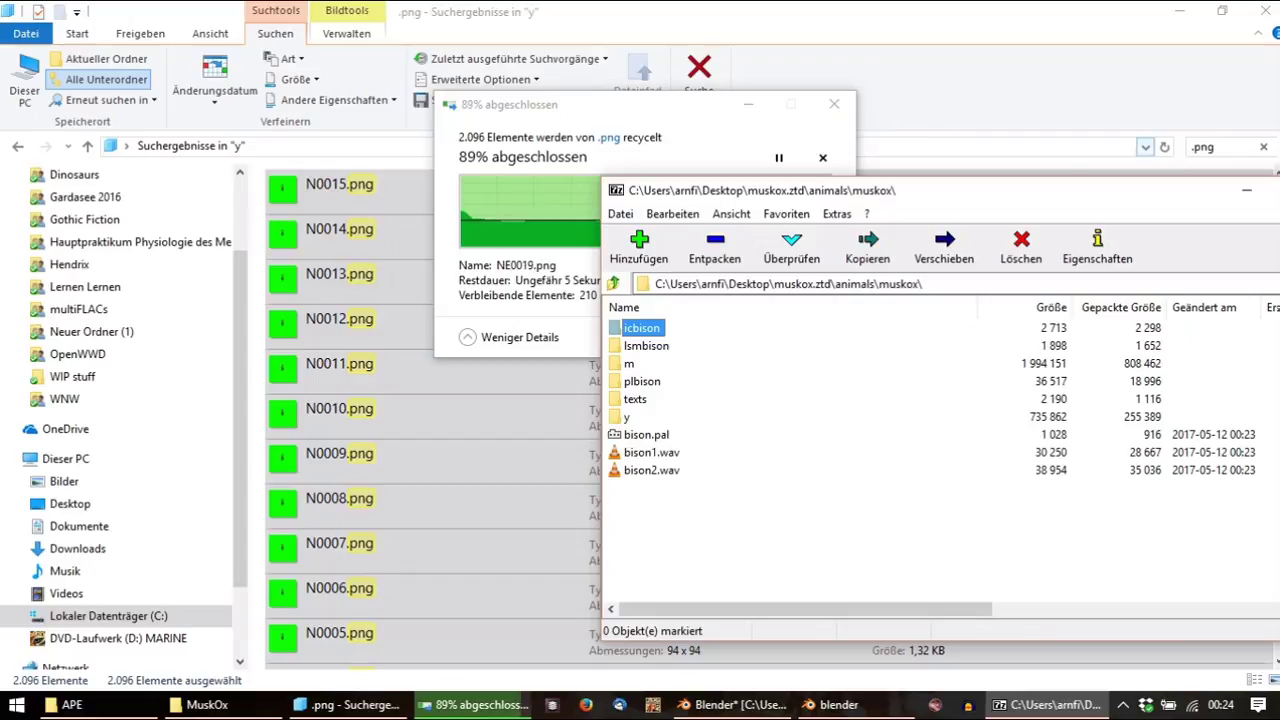
Replace the archive's old m and y folders with the newly rendered muskox m and y folders
left_click(1263, 147)
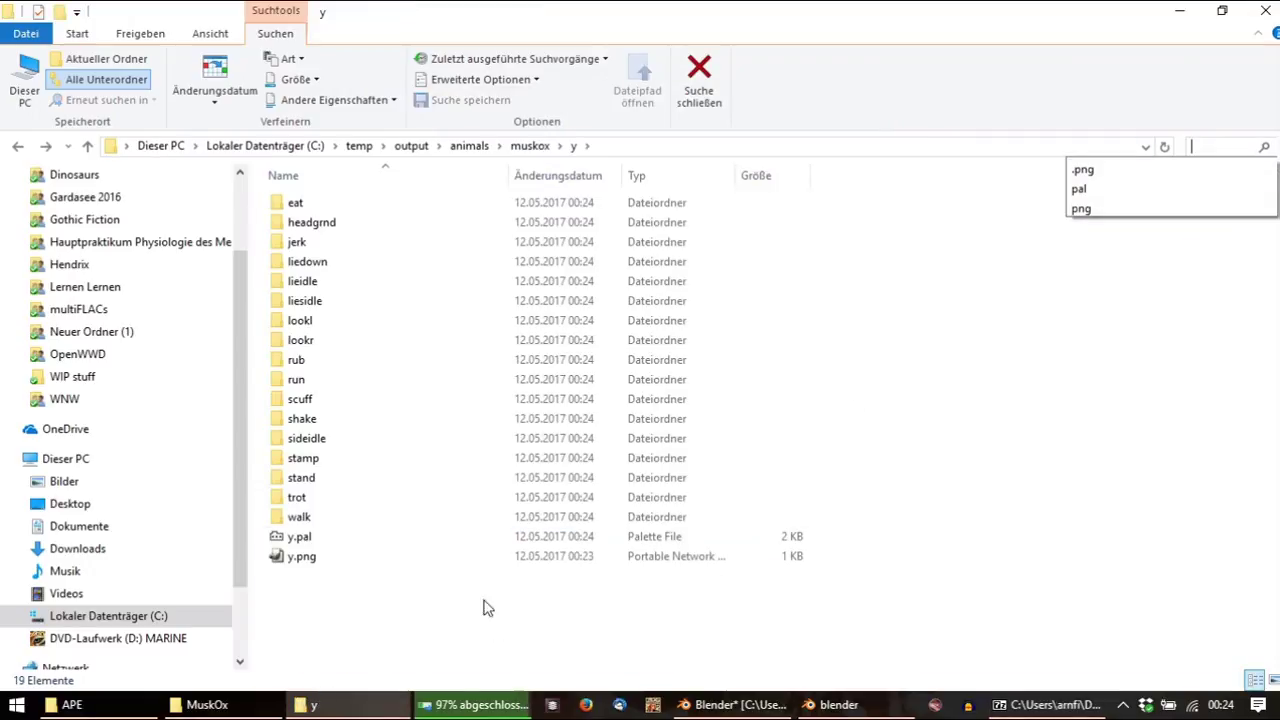
left_click(529, 146)
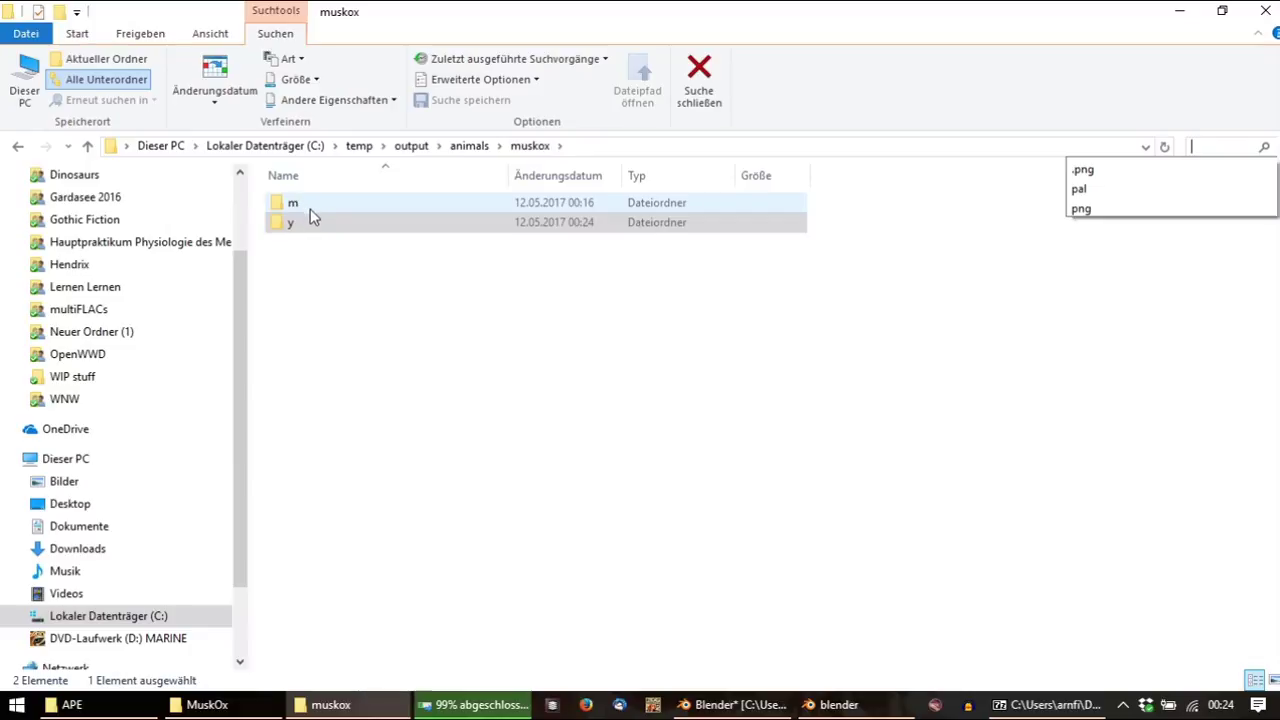
left_click(1033, 705)
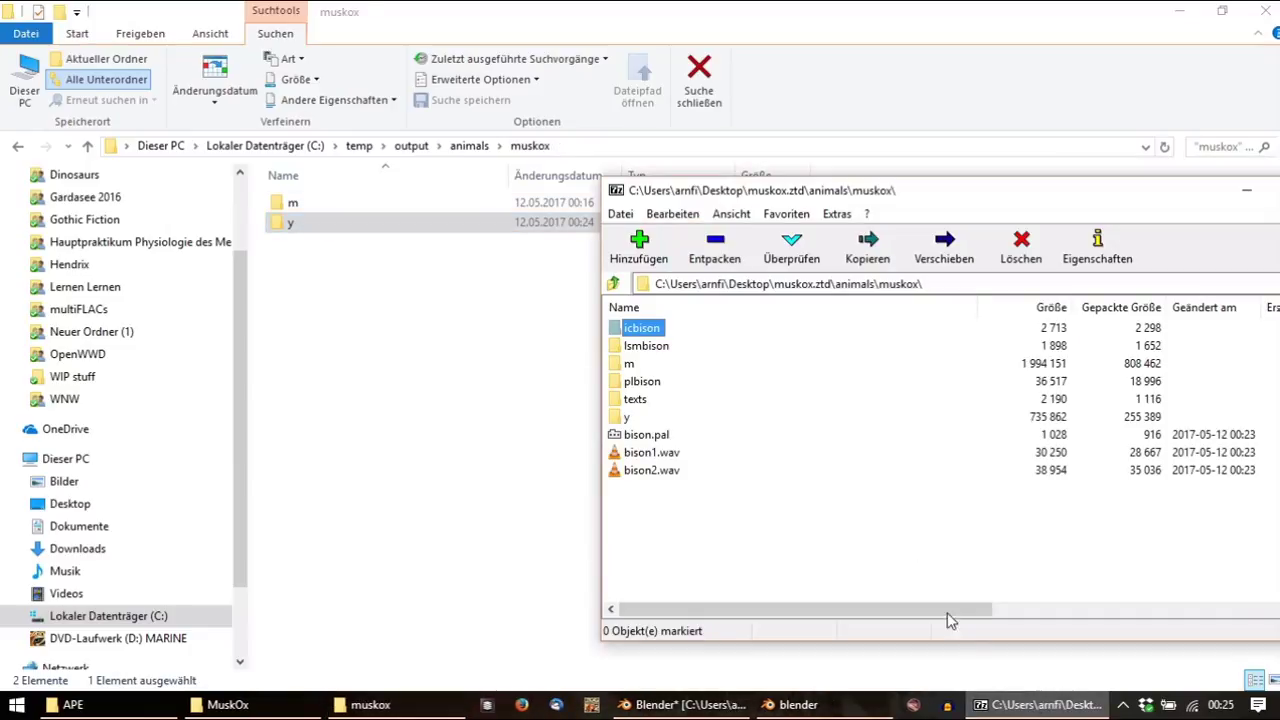
left_click(632, 365, "ctrl")
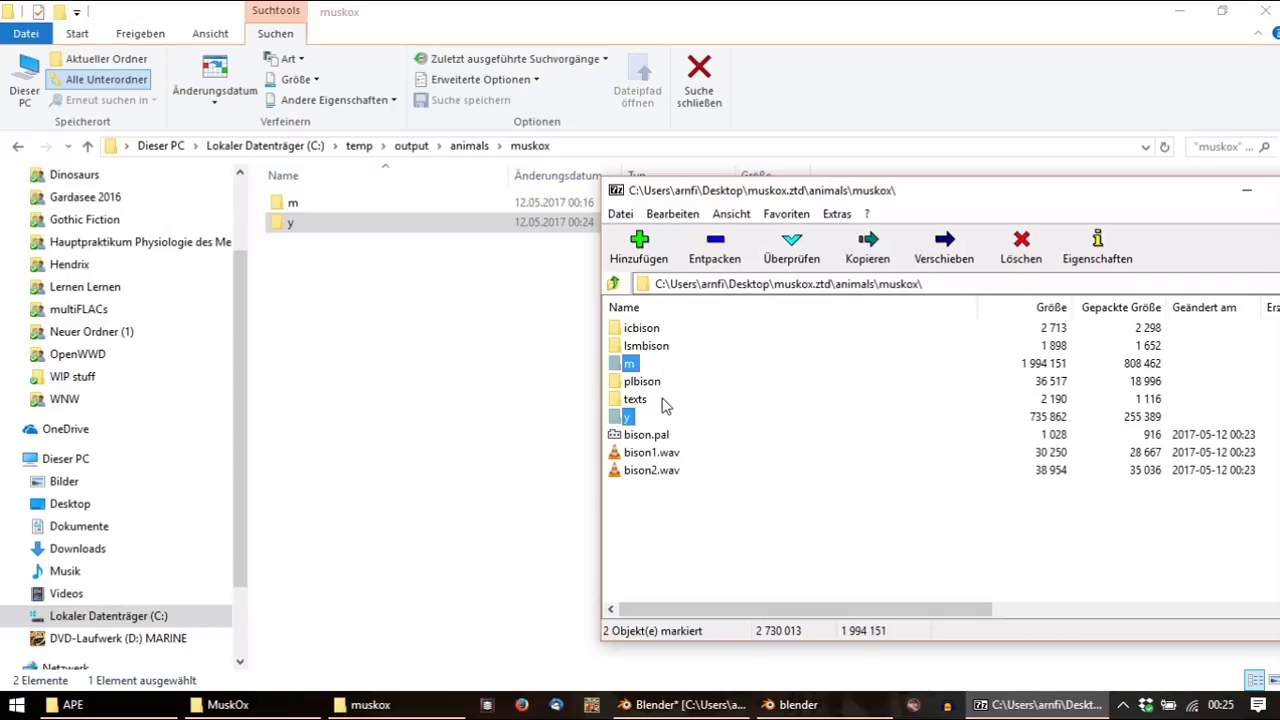
key("Delete")
key("Return")
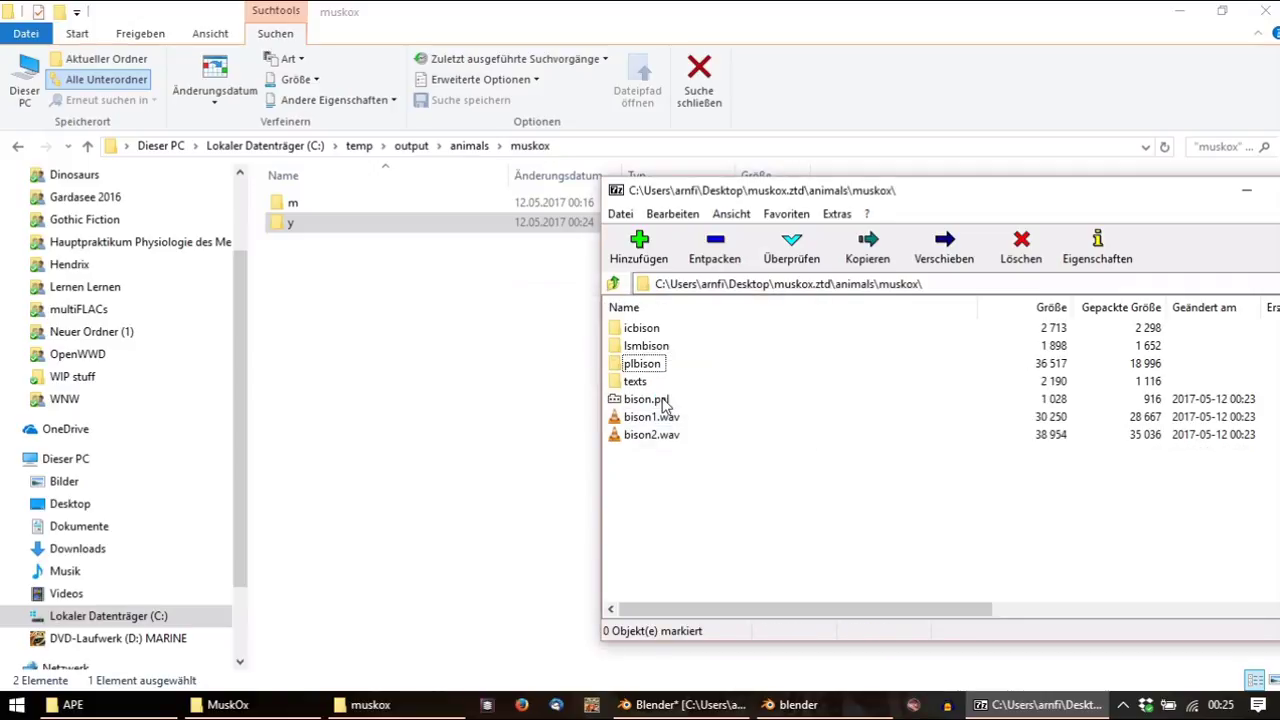
left_click_drag(405, 310, 943, 580)
left_click(565, 418)
Delete bison.pal and both bison sound files, then open muskox.uca from the animals folder
left_click(642, 432)
left_click_drag(734, 531, 655, 446)
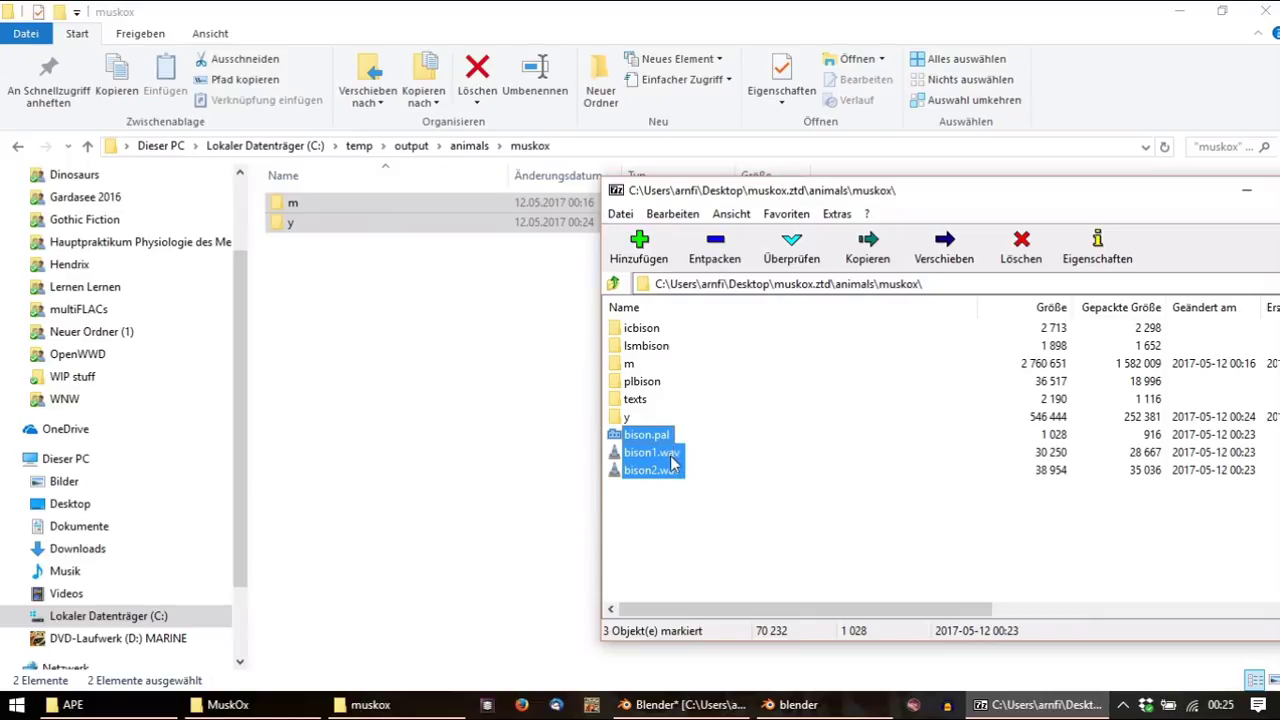
key("Delete")
key("Return")
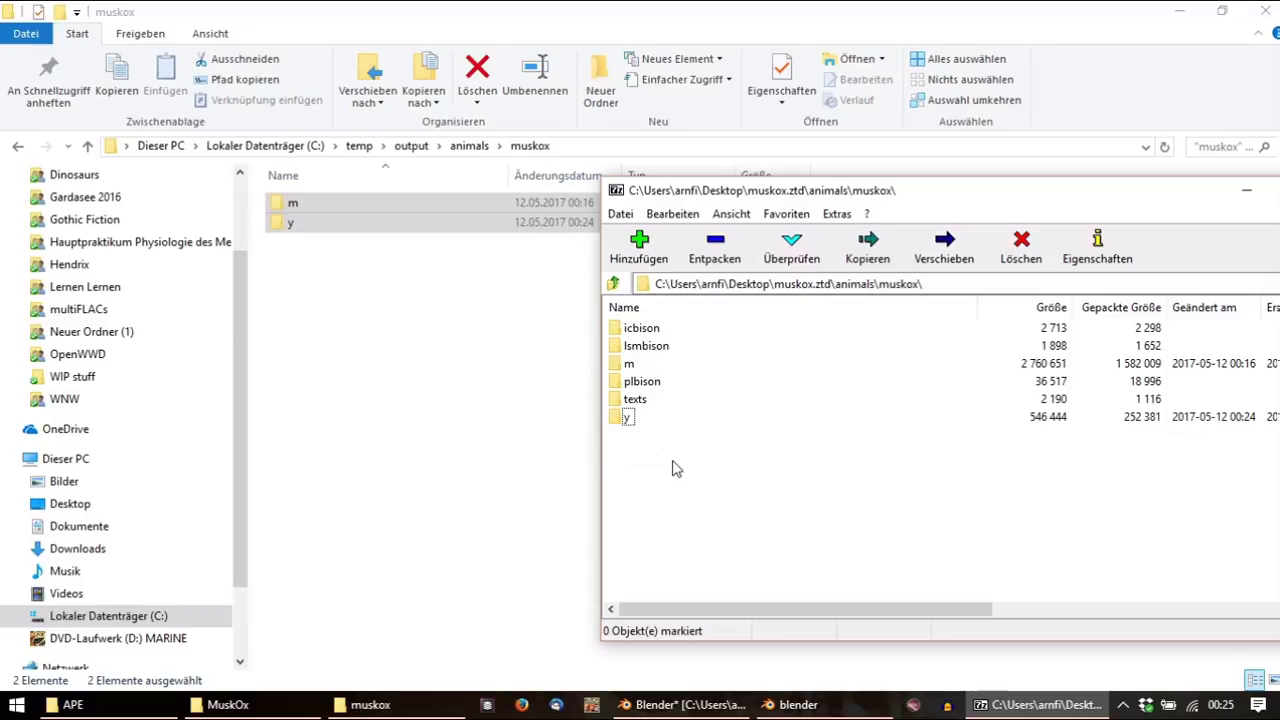
left_click(646, 330)
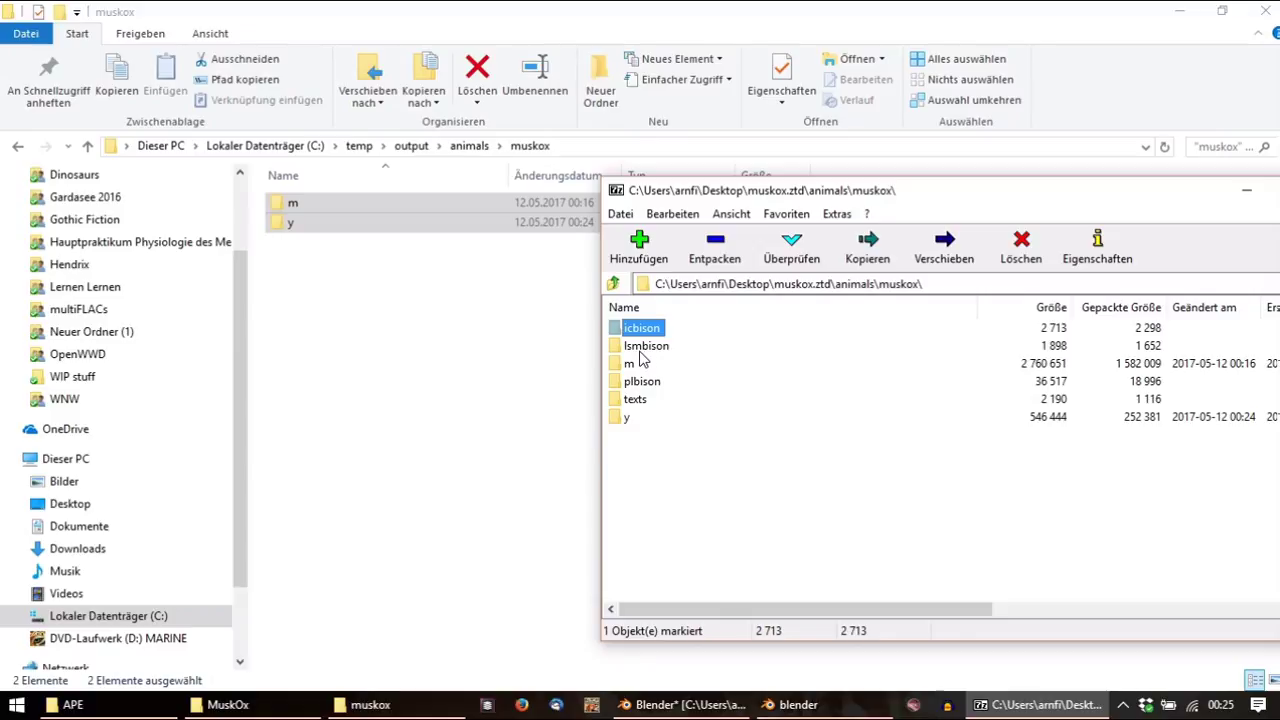
left_click(614, 286)
double_click(645, 345)
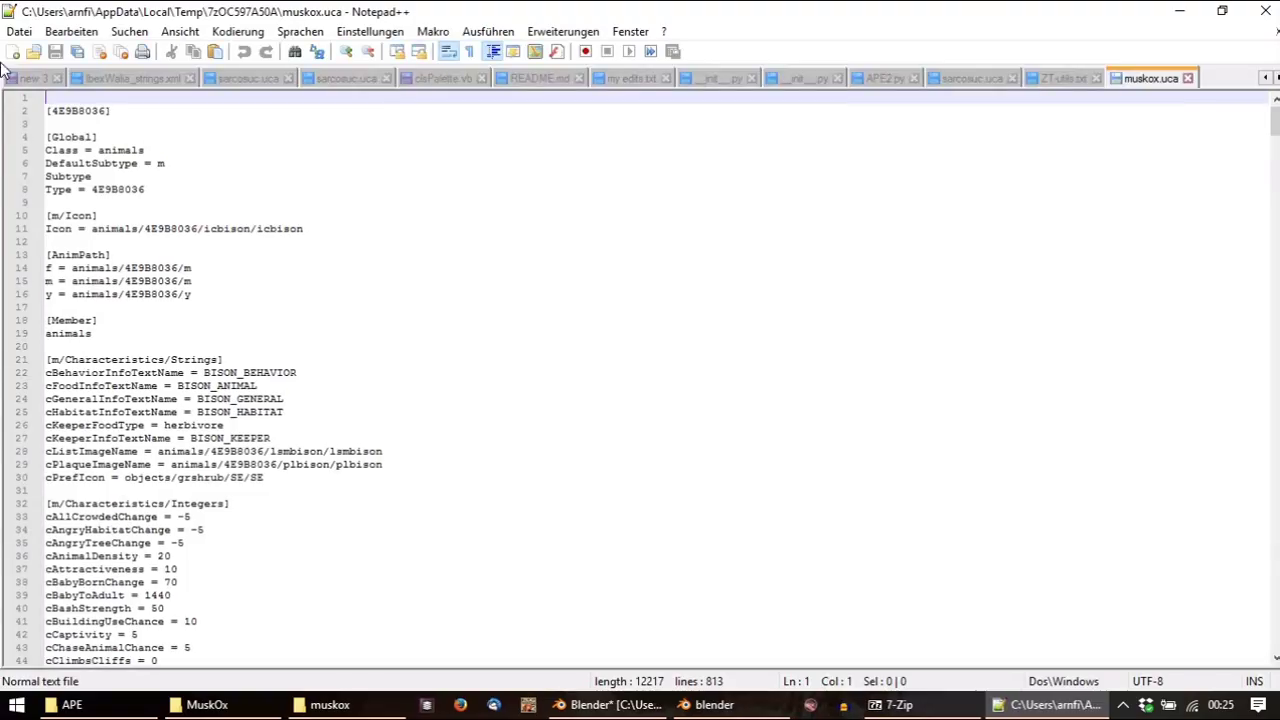
Replace all 9 occurrences of 4E9B8036 with muskox in muskox.uca and save the file
double_click(128, 189)
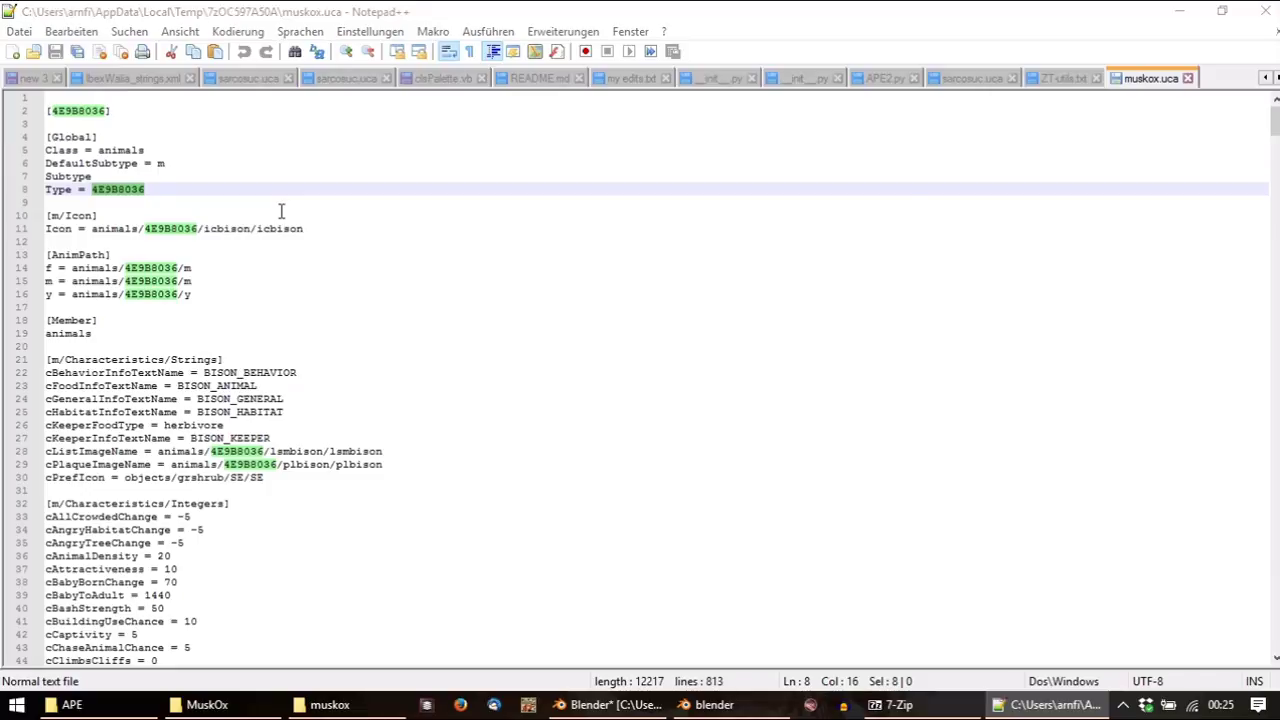
key("ctrl+f")
left_click(456, 236)
left_click_drag(509, 215, 775, 171)
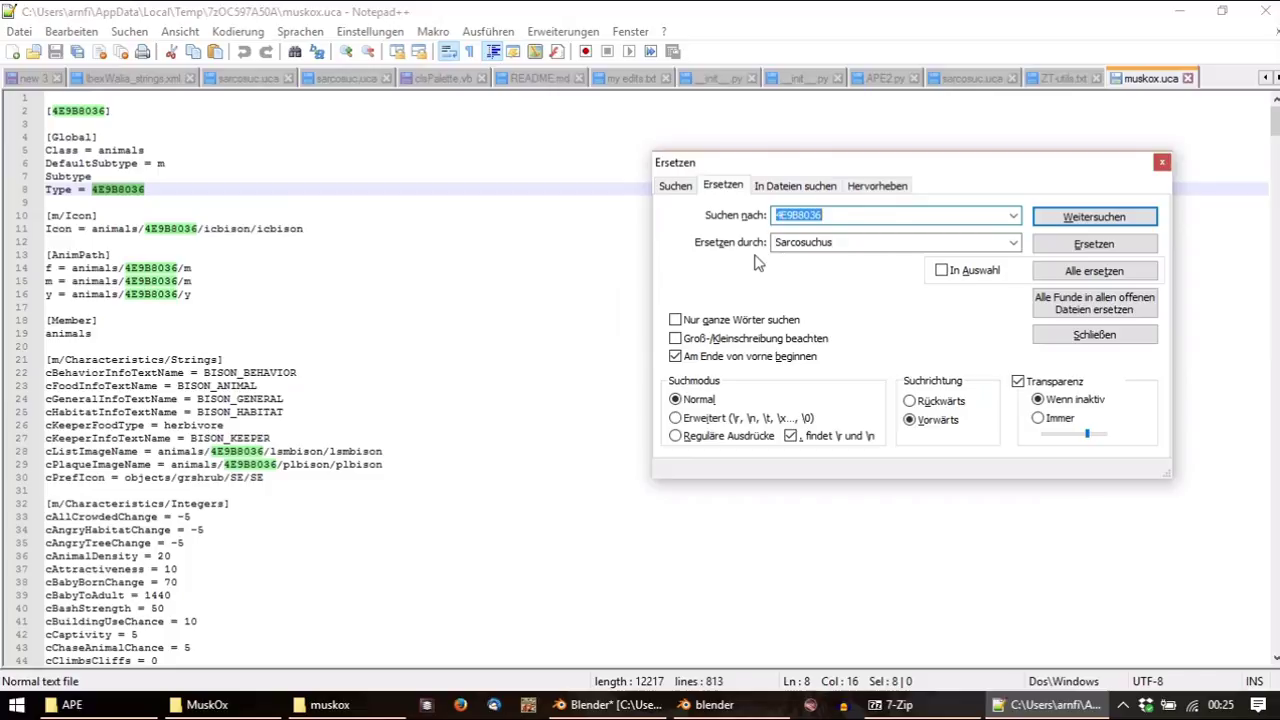
double_click(832, 246)
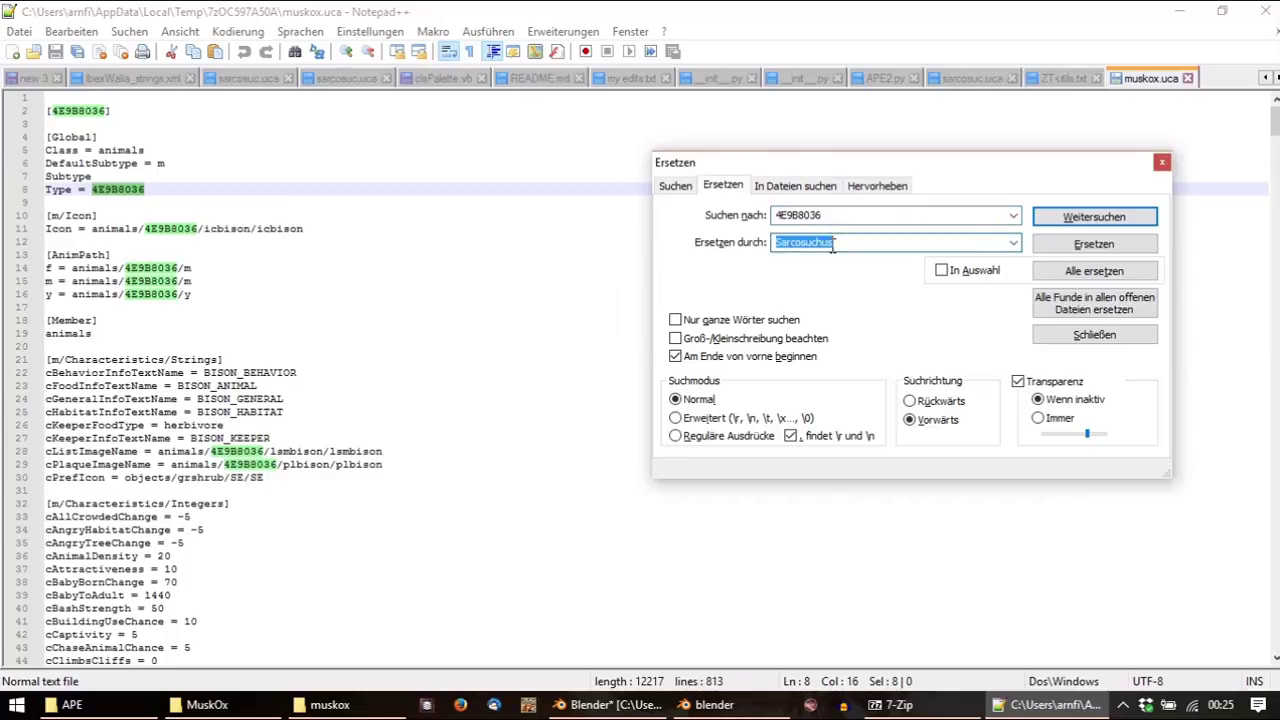
type("muskox")
left_click(1097, 276)
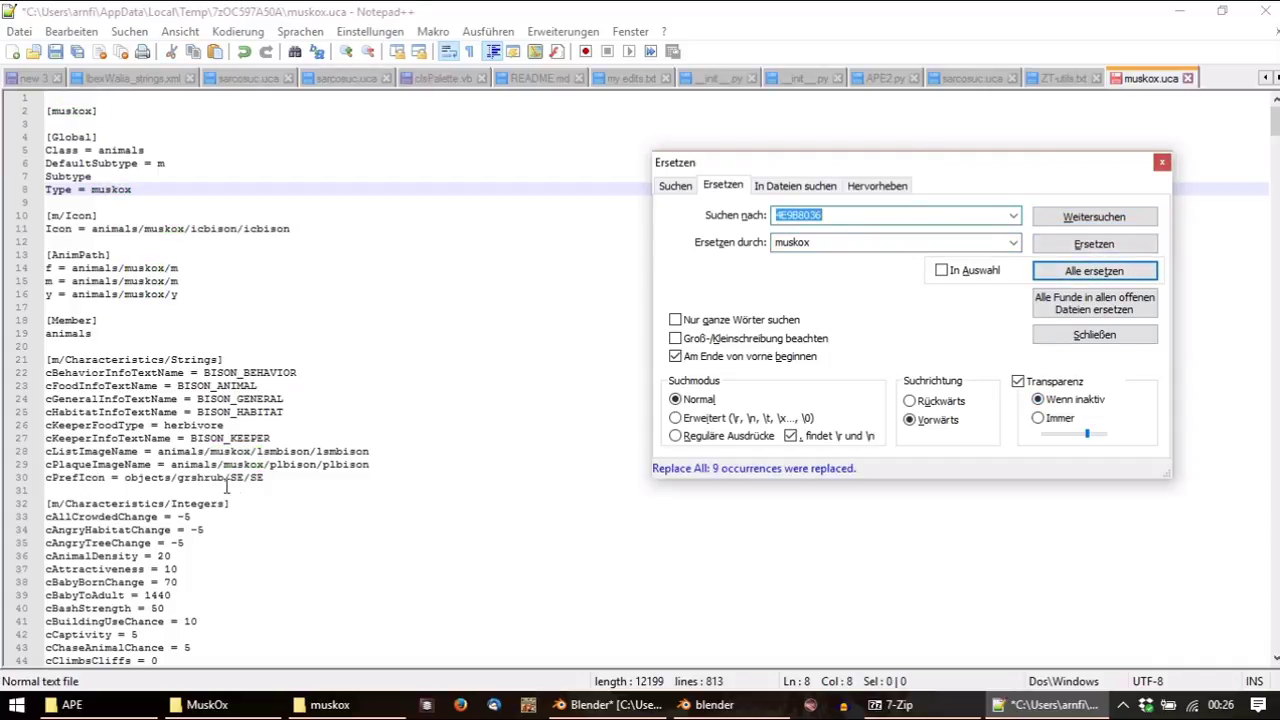
left_click(55, 51)
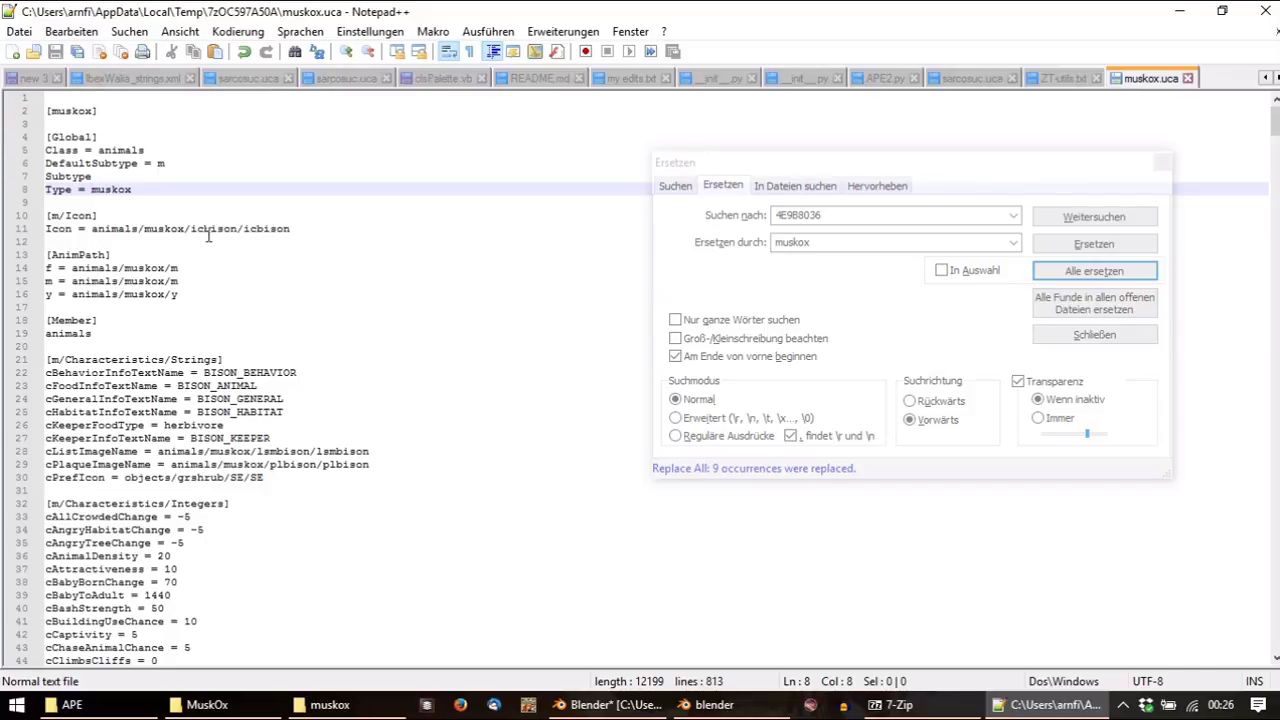
left_click_drag(204, 229, 229, 229)
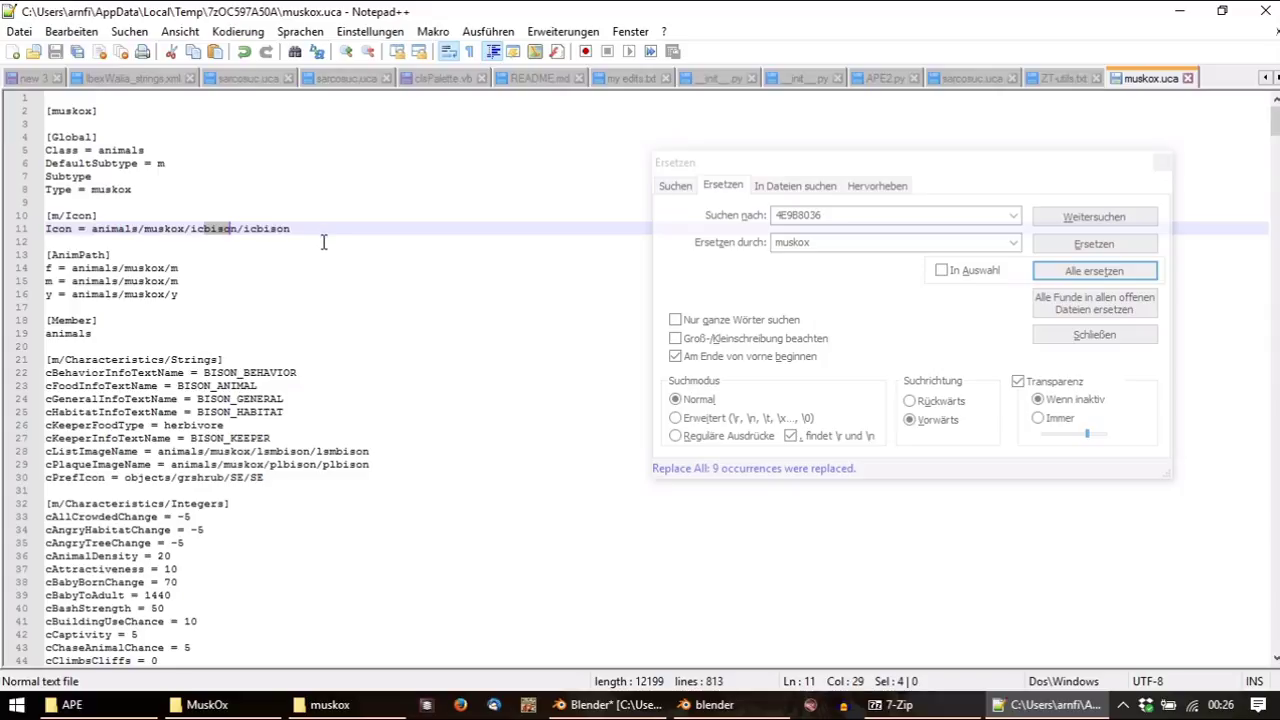
Close Notepad++, accept the 7-Zip update of muskox.uca, and bring up the APE folder
left_click(1258, 11)
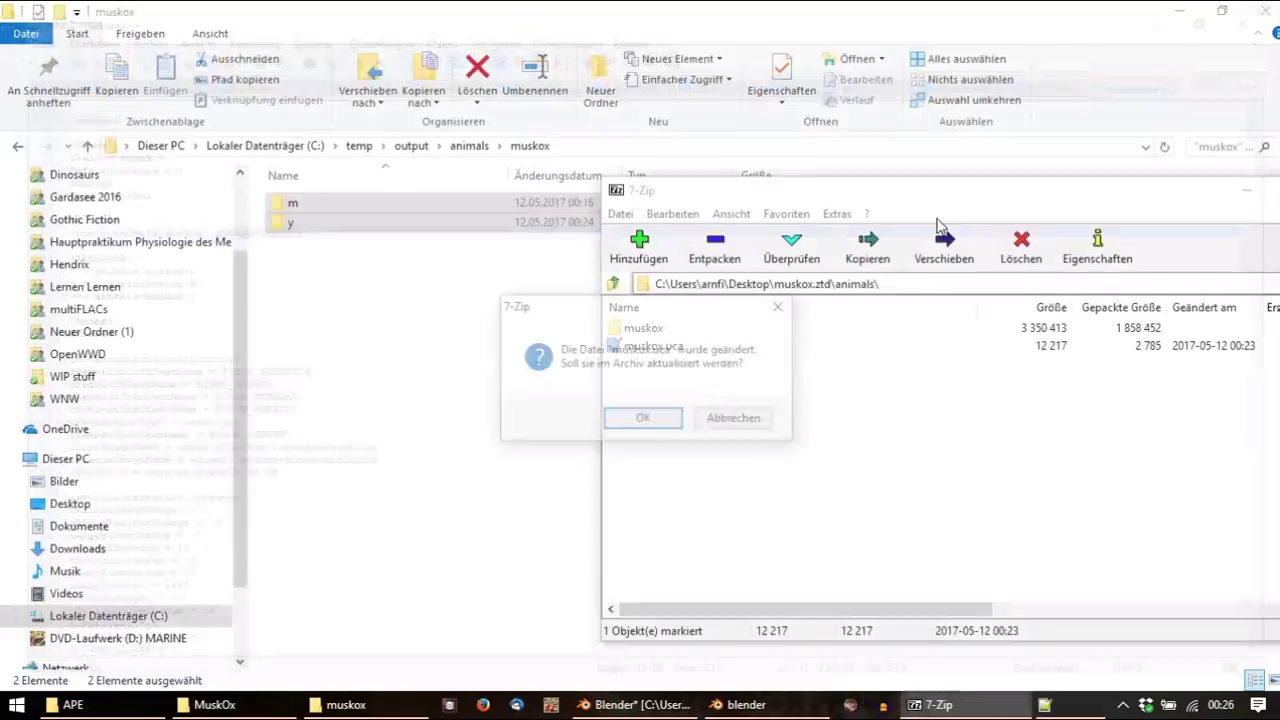
left_click(643, 421)
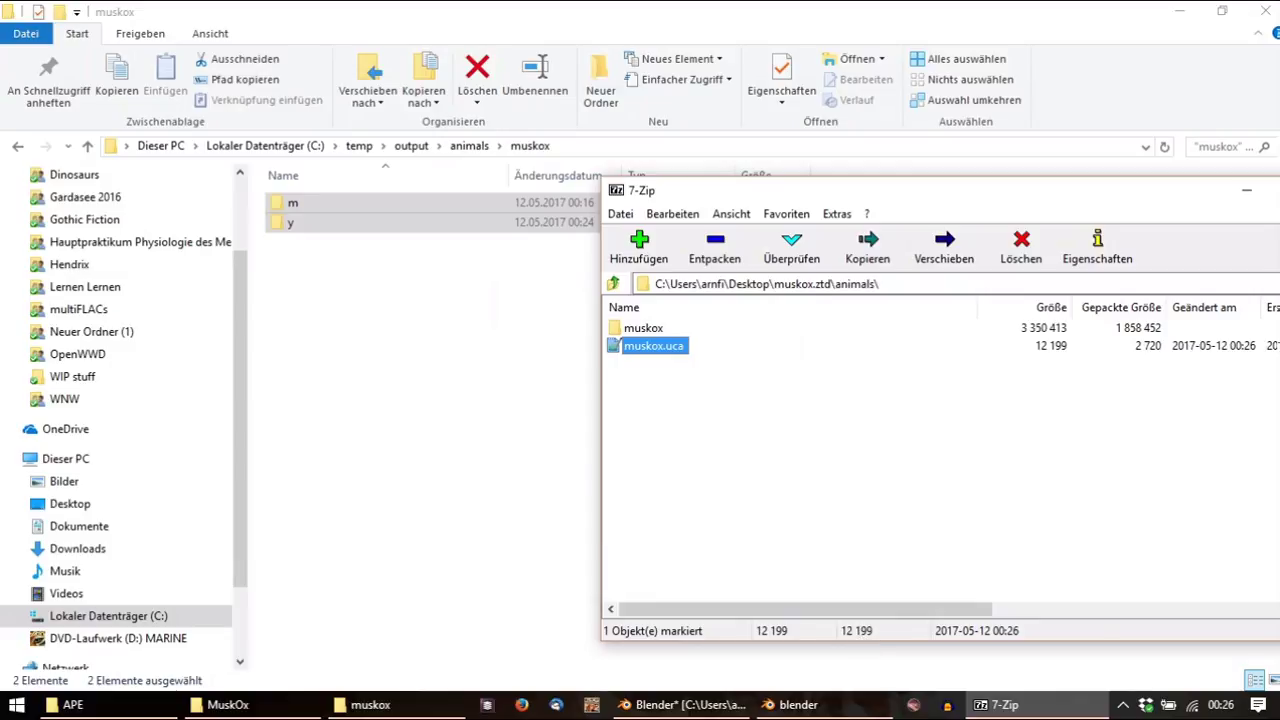
left_click(1277, 705)
left_click(110, 704)
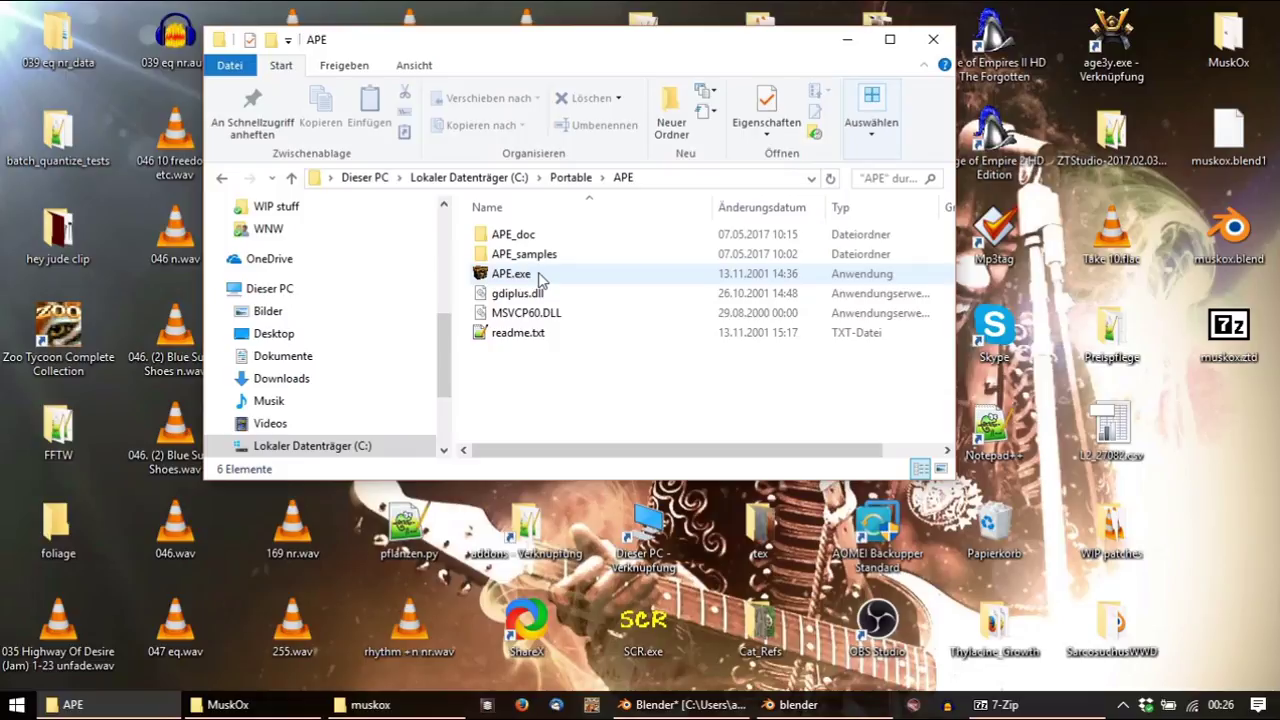
Relaunch APE, open muskox.ztd from the Desktop, and view its eat animation frames
double_click(540, 278)
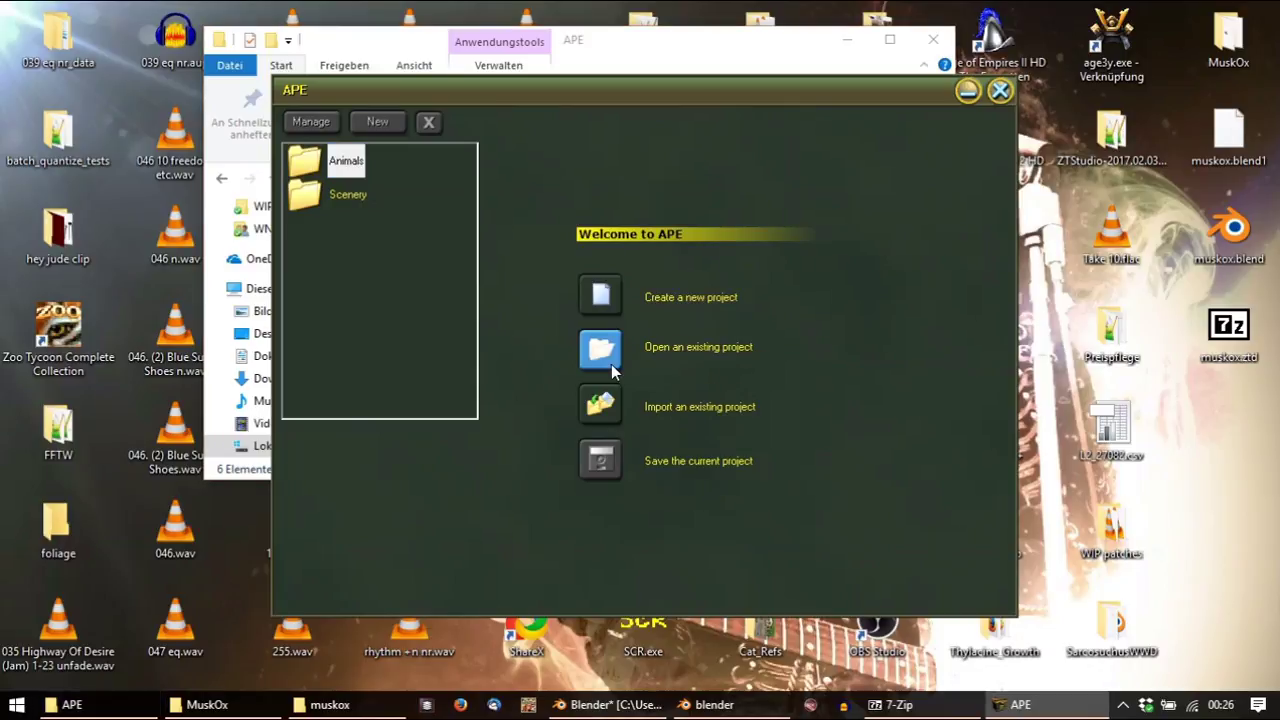
left_click(611, 366)
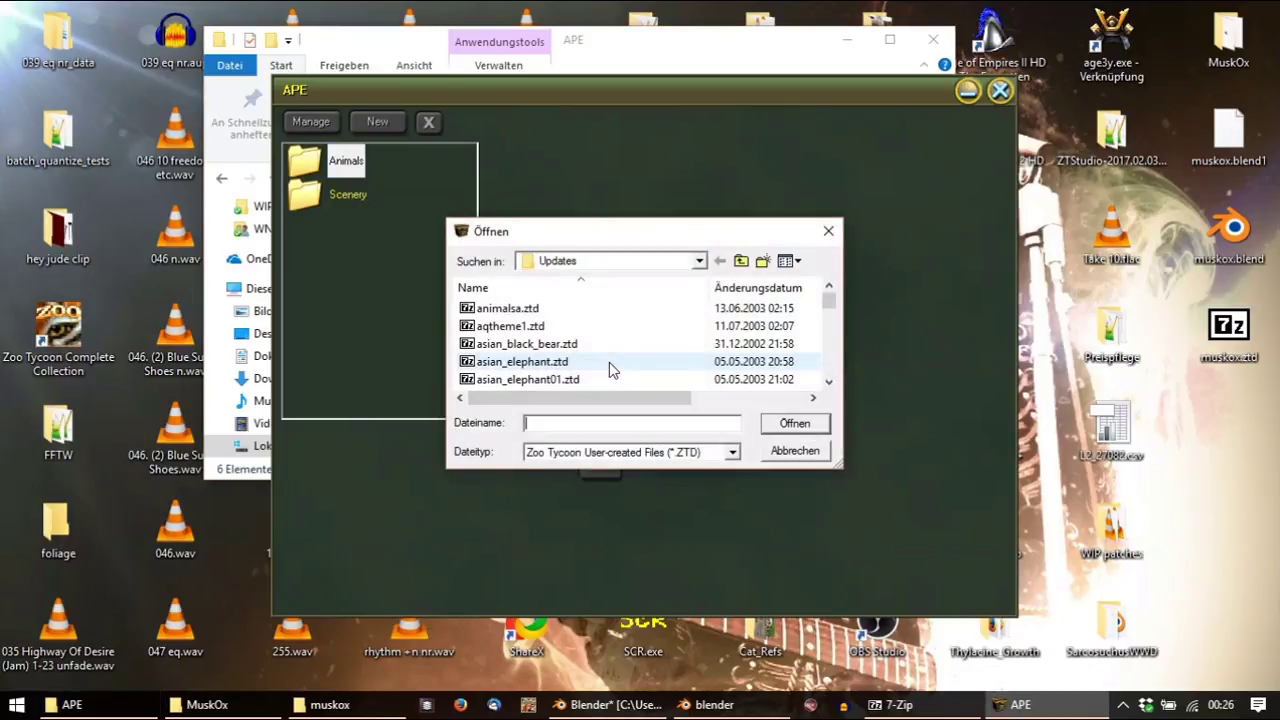
left_click(624, 266)
scroll(580, 330, "up", 4)
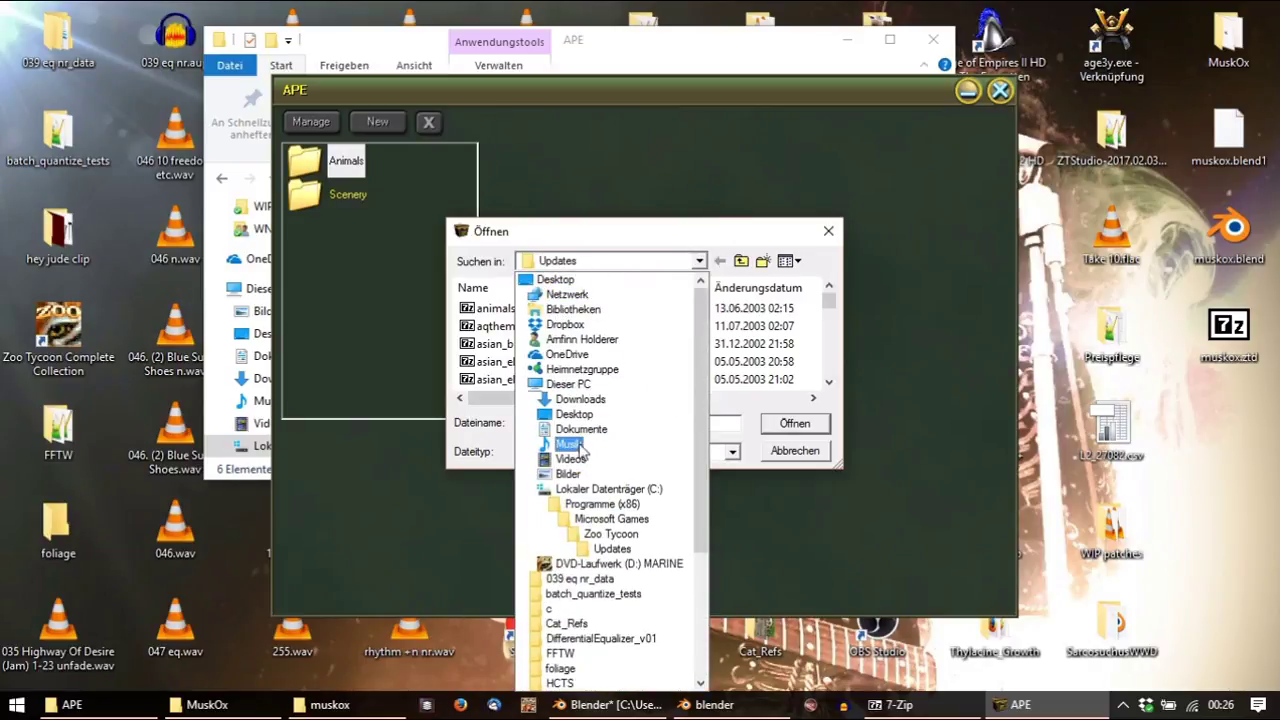
left_click(572, 414)
scroll(568, 367, "down", 5)
scroll(568, 367, "down", 3)
left_click(519, 364)
double_click(519, 364)
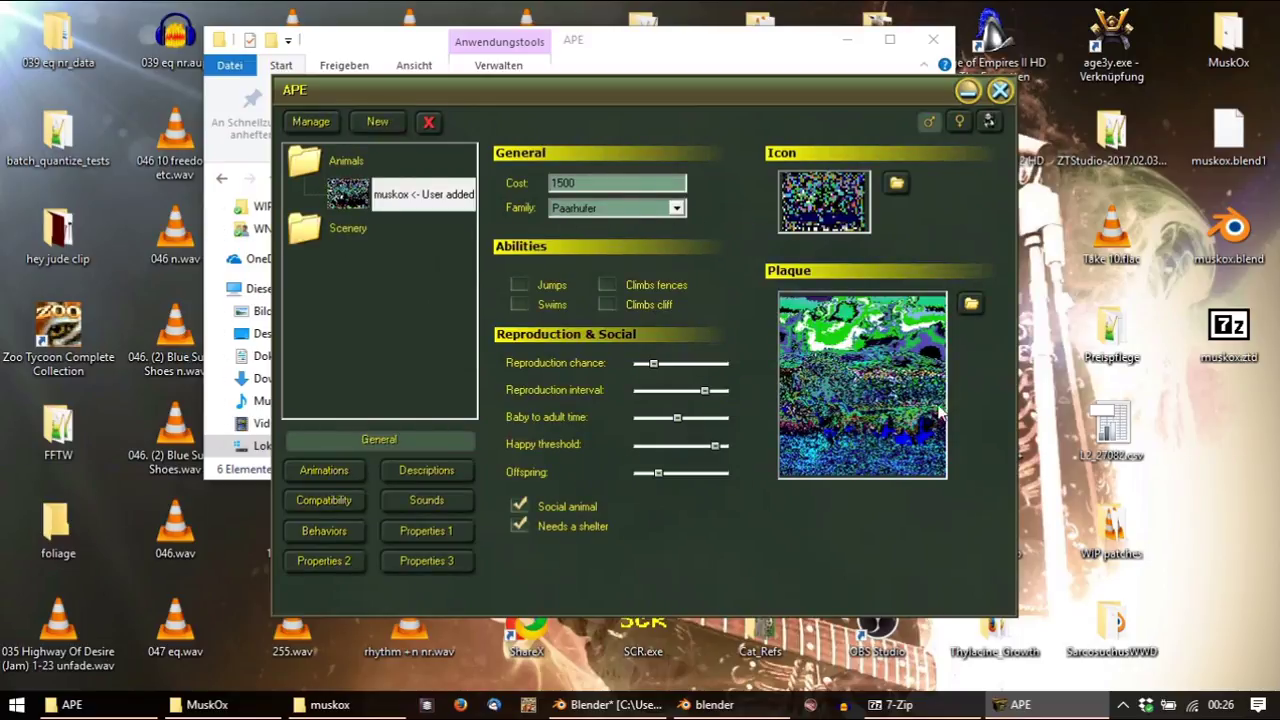
left_click(351, 473)
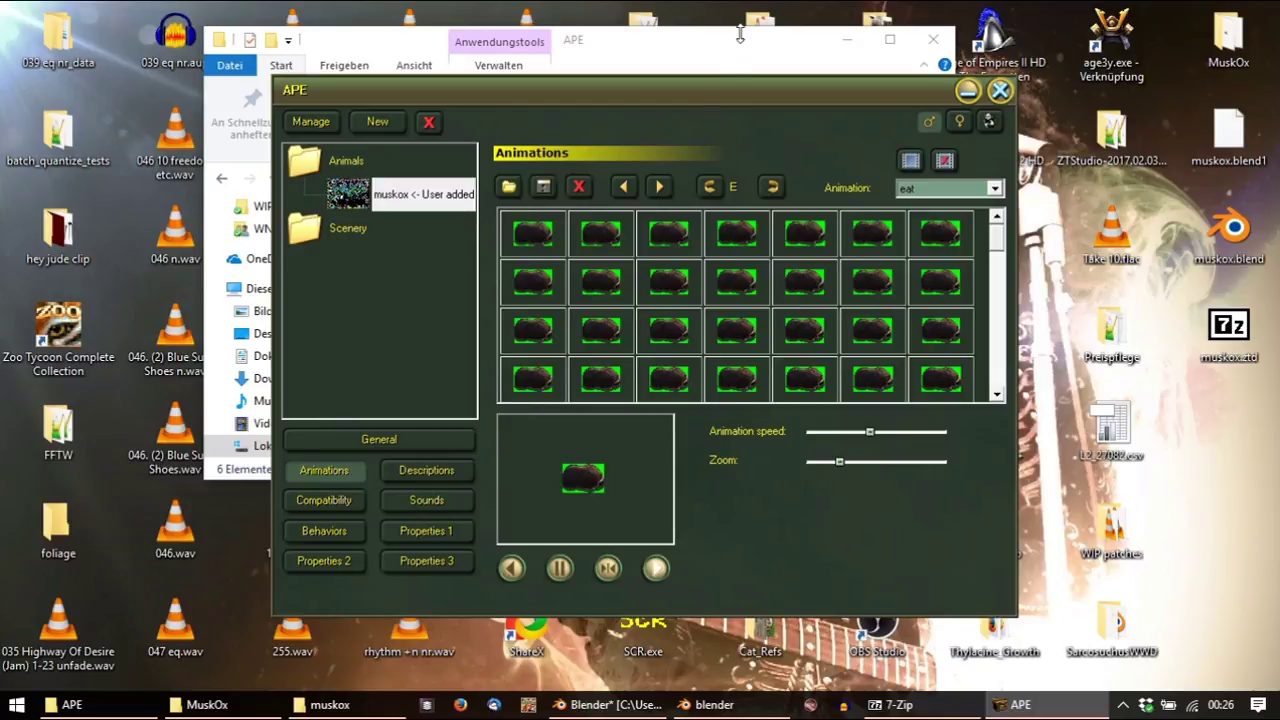
Rotate the animation view to SE, back to E, then to NE
left_click(771, 192)
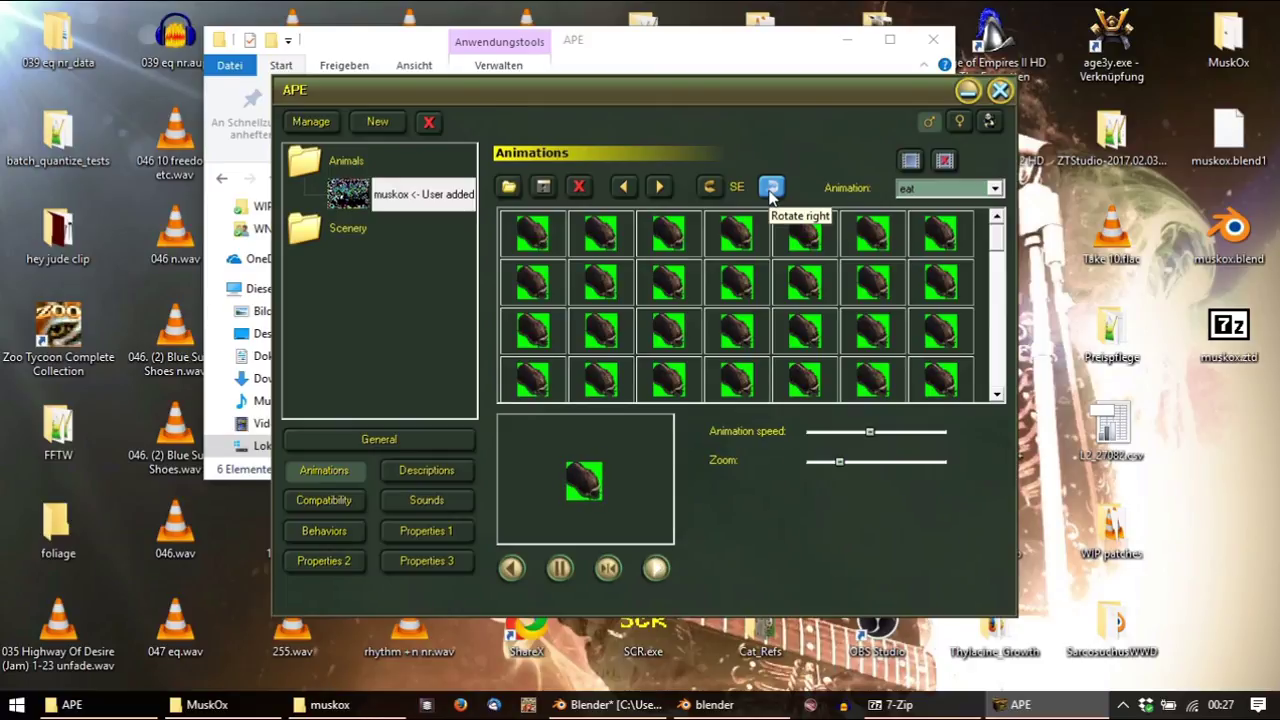
left_click(709, 189)
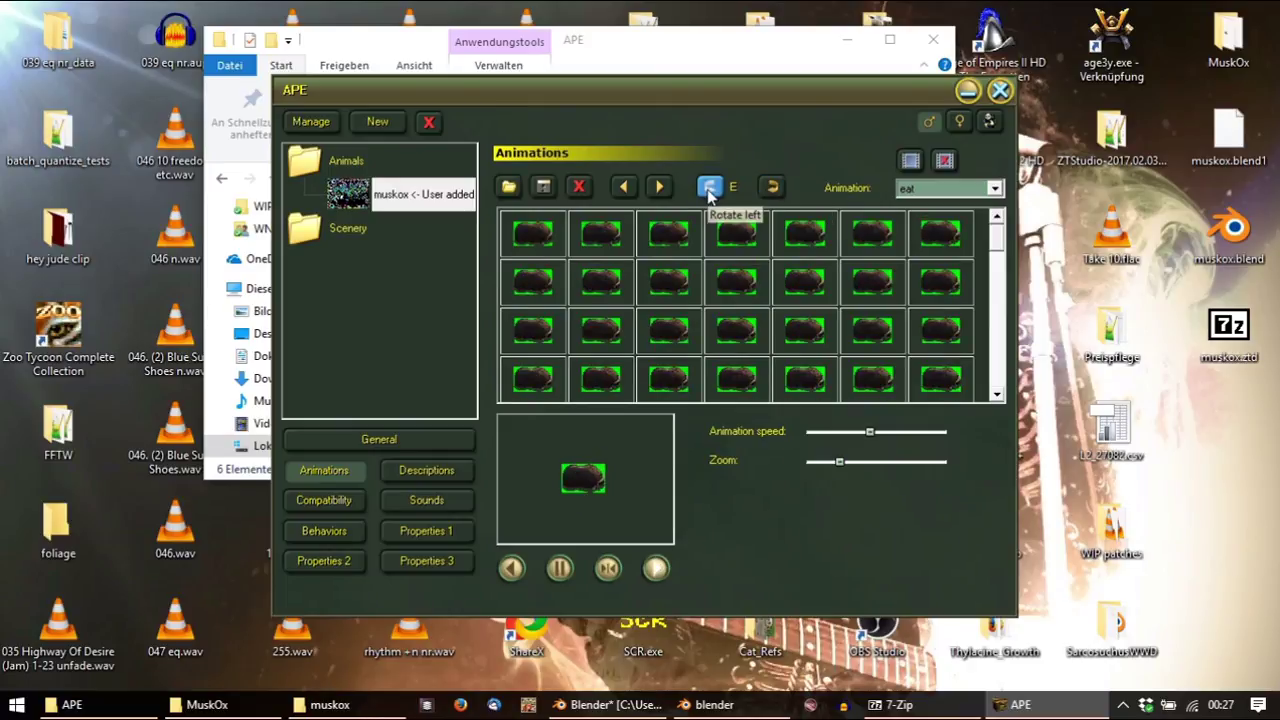
left_click(709, 189)
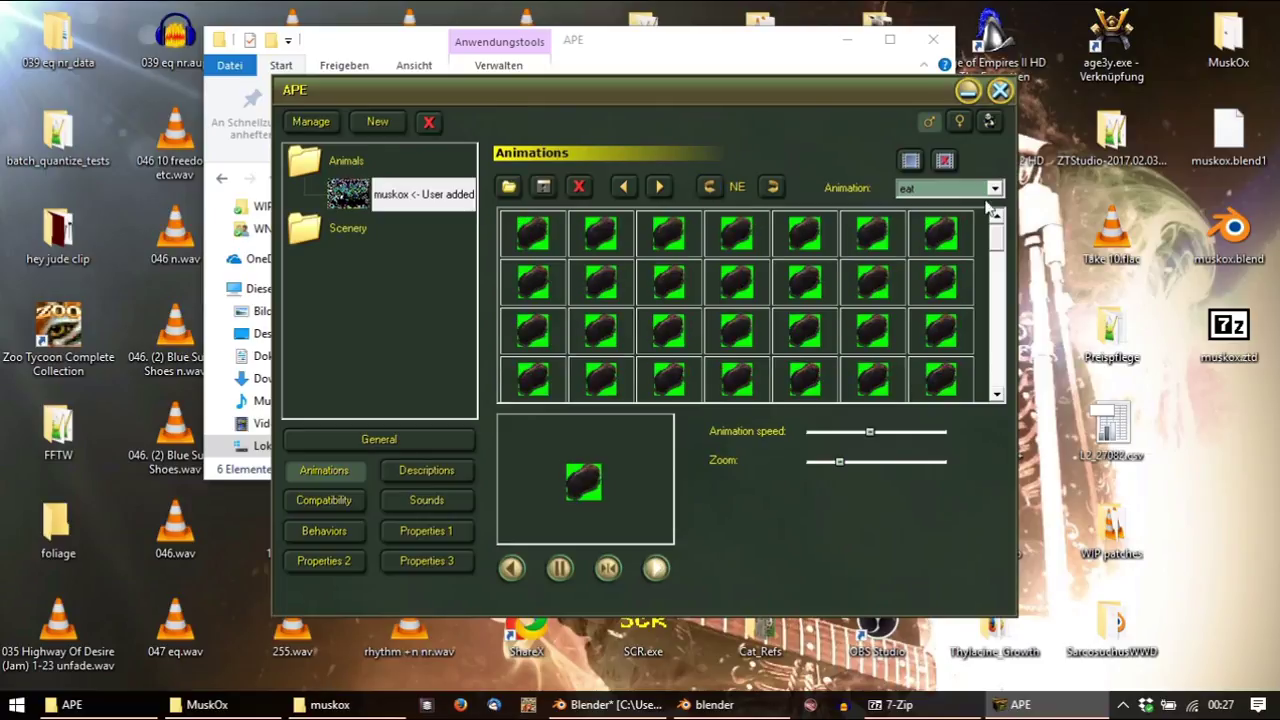
Page the Animation list from eat down to run and turn its sprites east
scroll(976, 192, "down", 1)
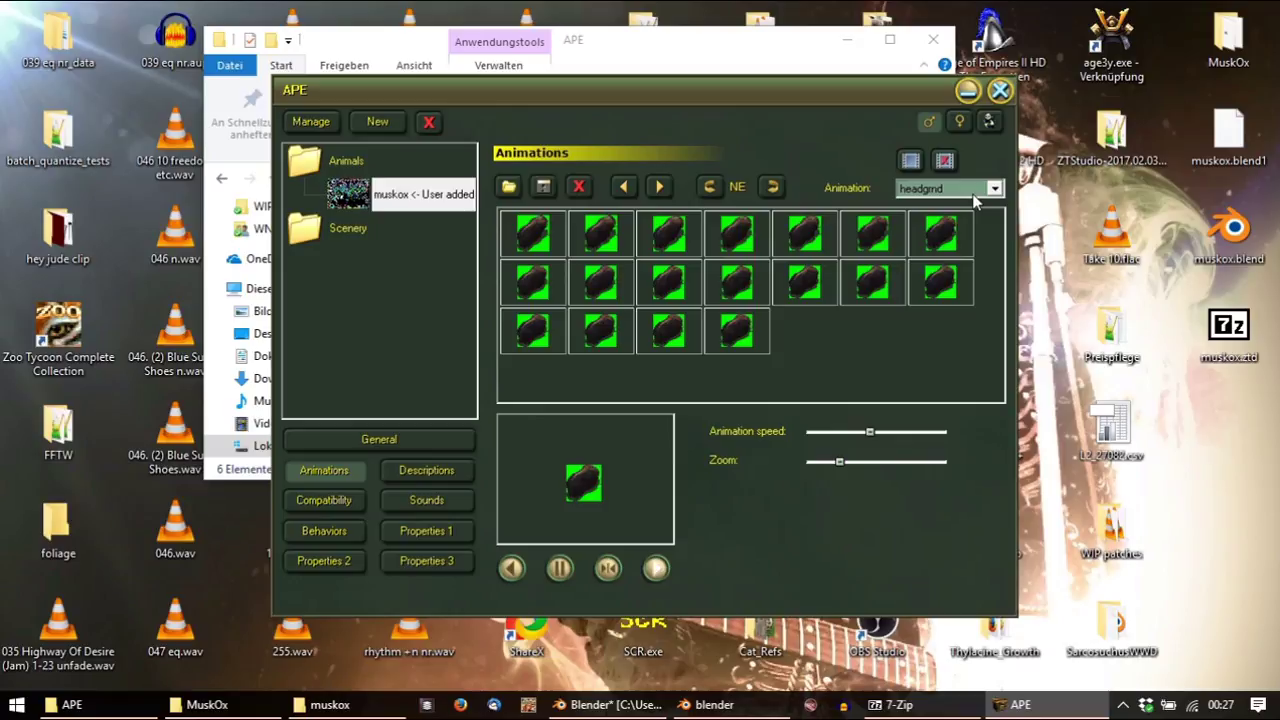
scroll(976, 200, "down", 1)
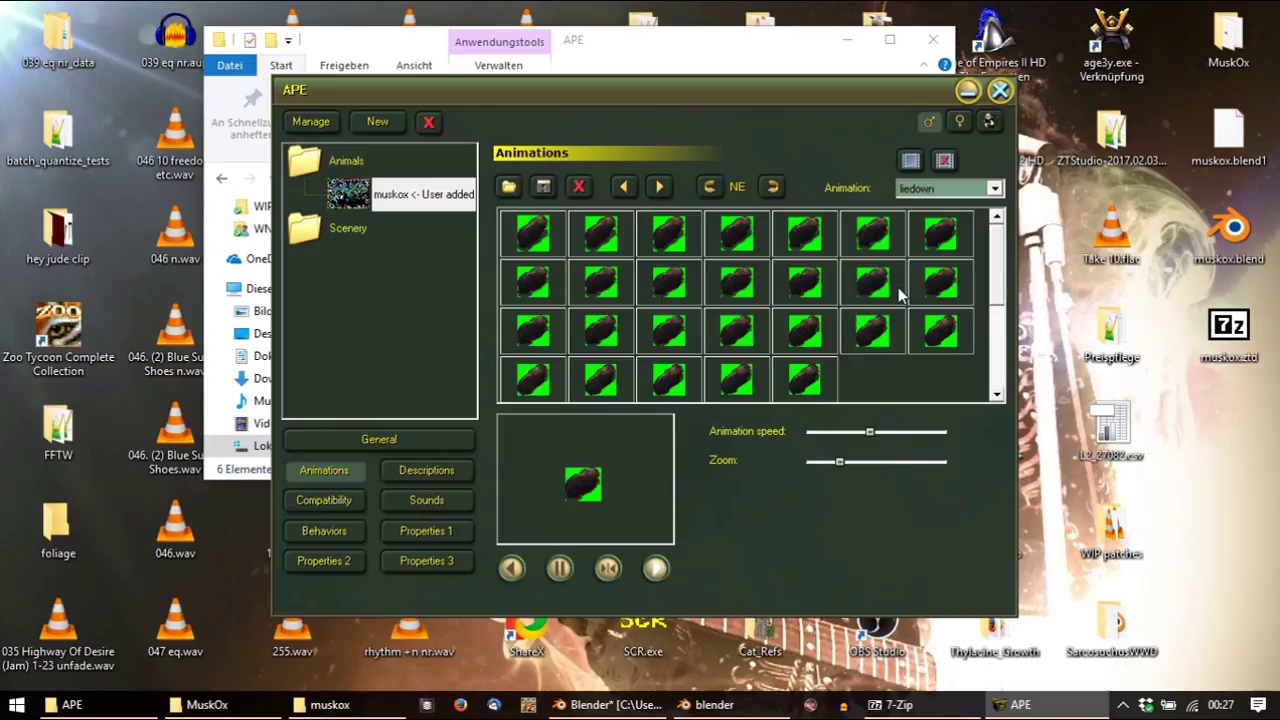
scroll(957, 197, "down", 1)
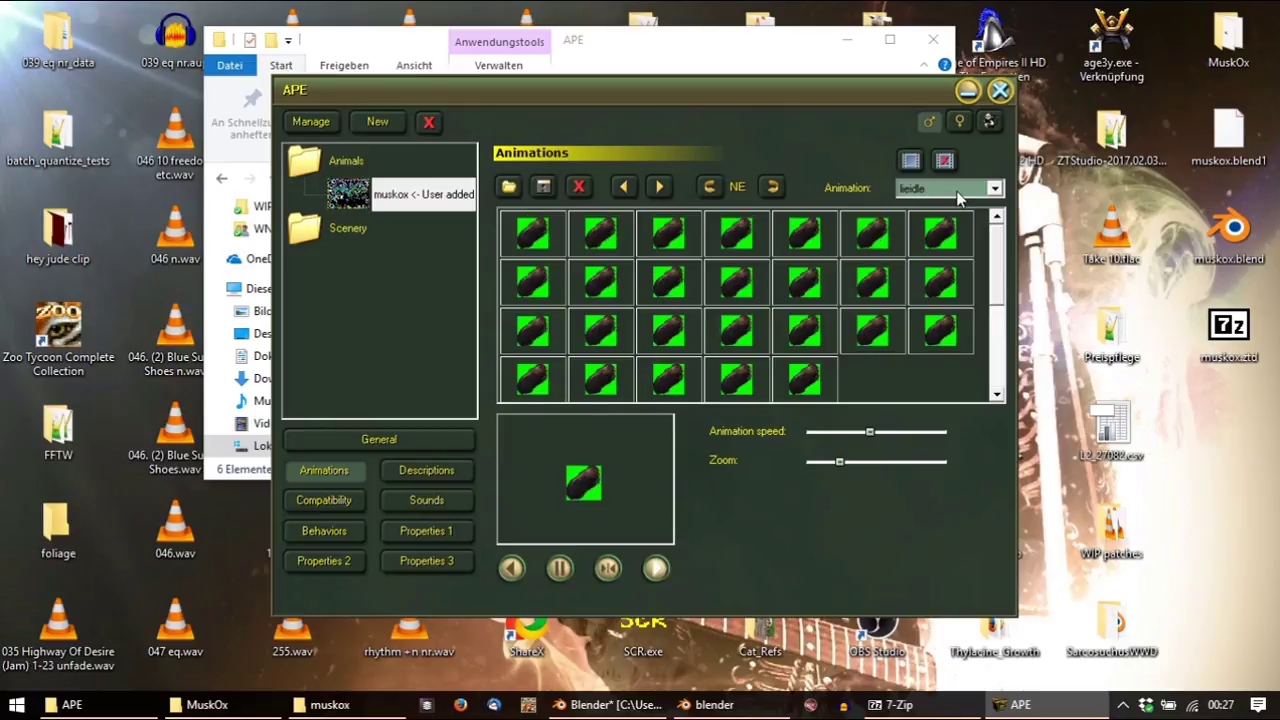
scroll(957, 197, "down", 1)
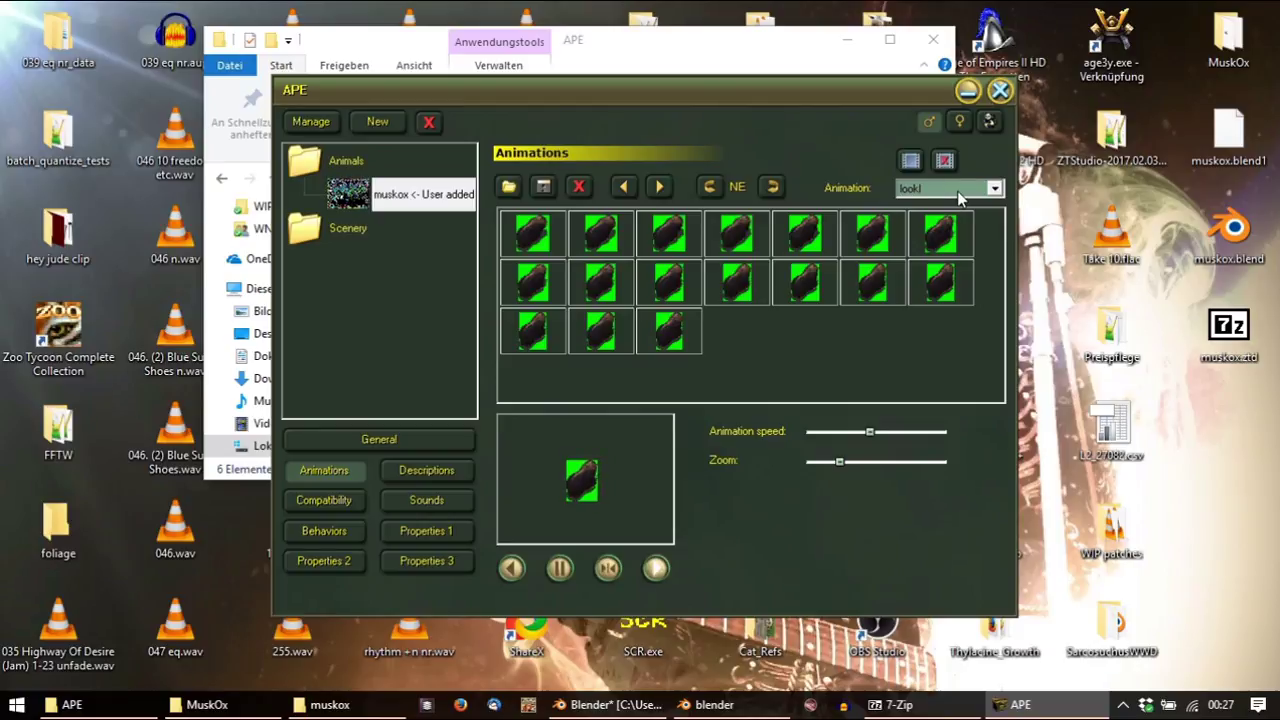
scroll(958, 197, "down", 1)
scroll(958, 197, "down", 1)
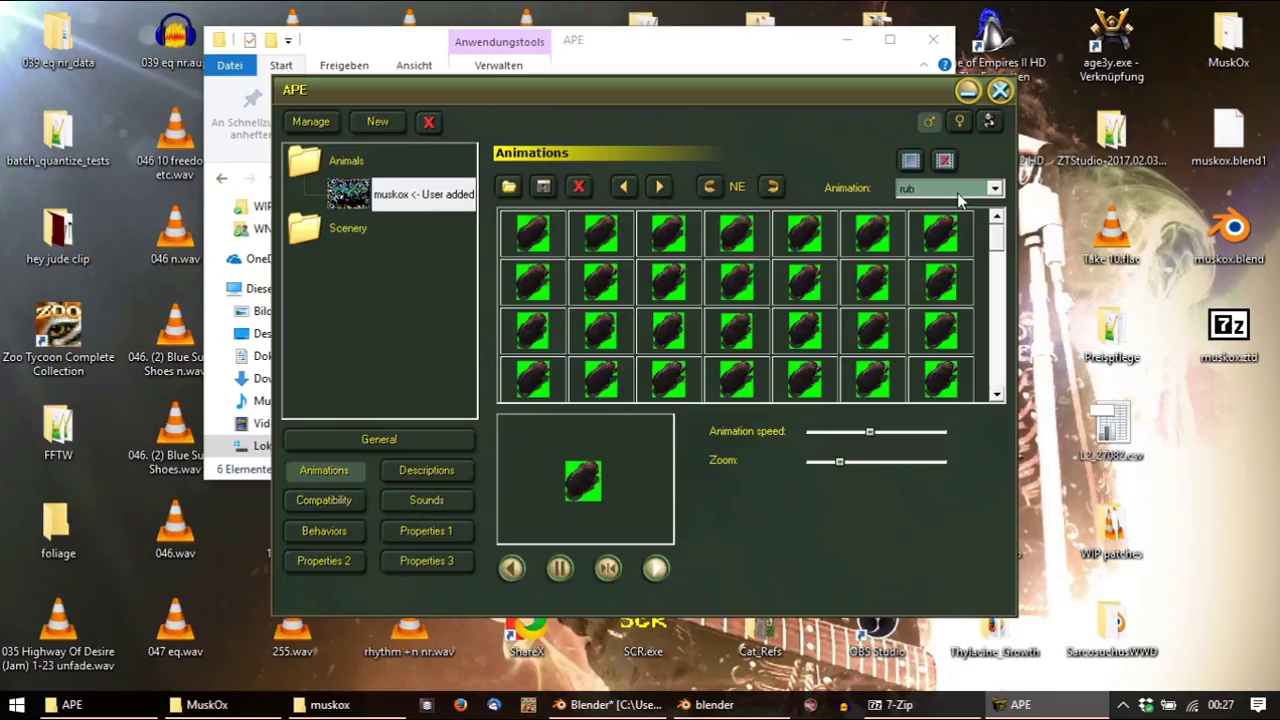
scroll(958, 197, "down", 1)
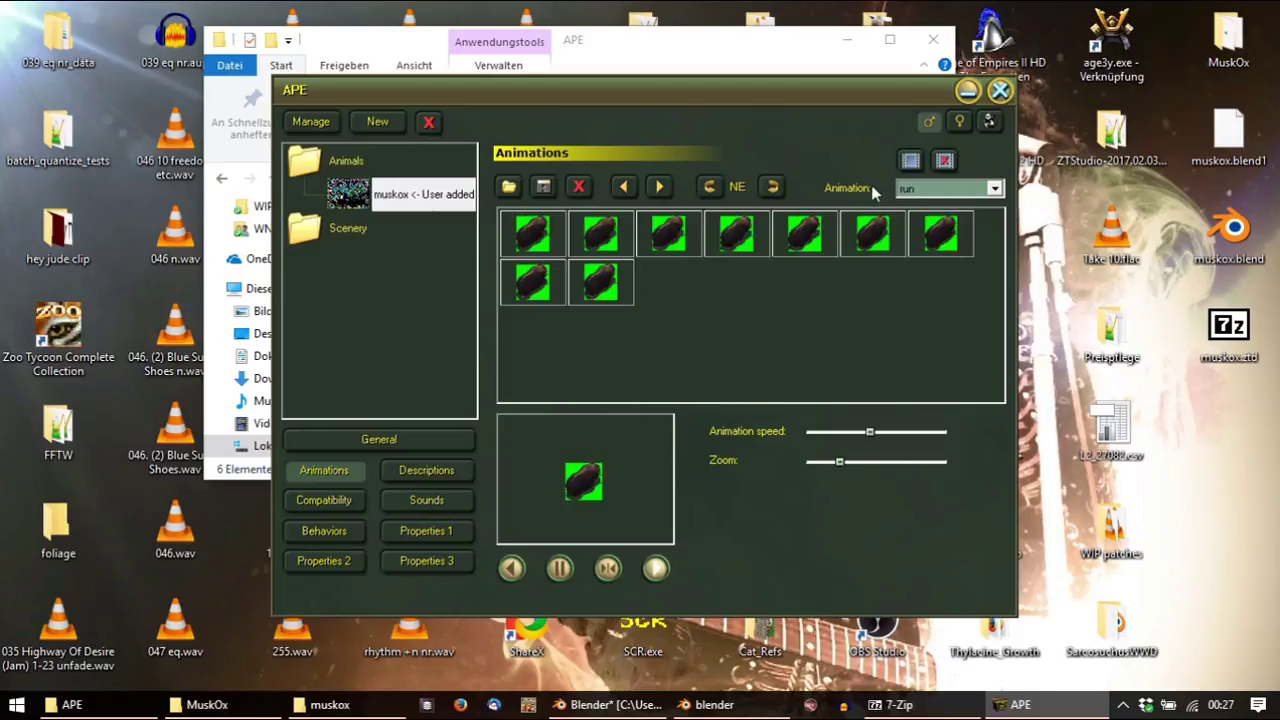
left_click(773, 187)
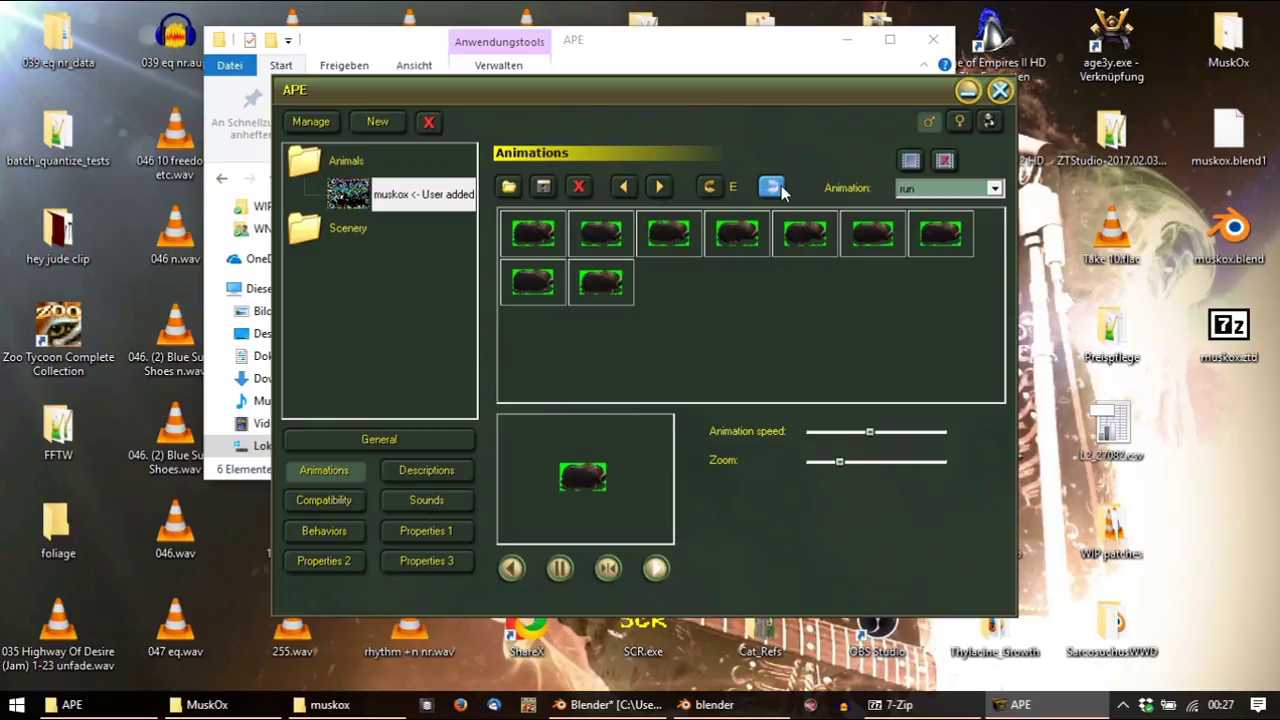
left_click(310, 706)
Launch ZT Studio.exe from ZTStudio-2017.02.03-rereleased\source\bin\Release on the desktop
left_click(370, 560)
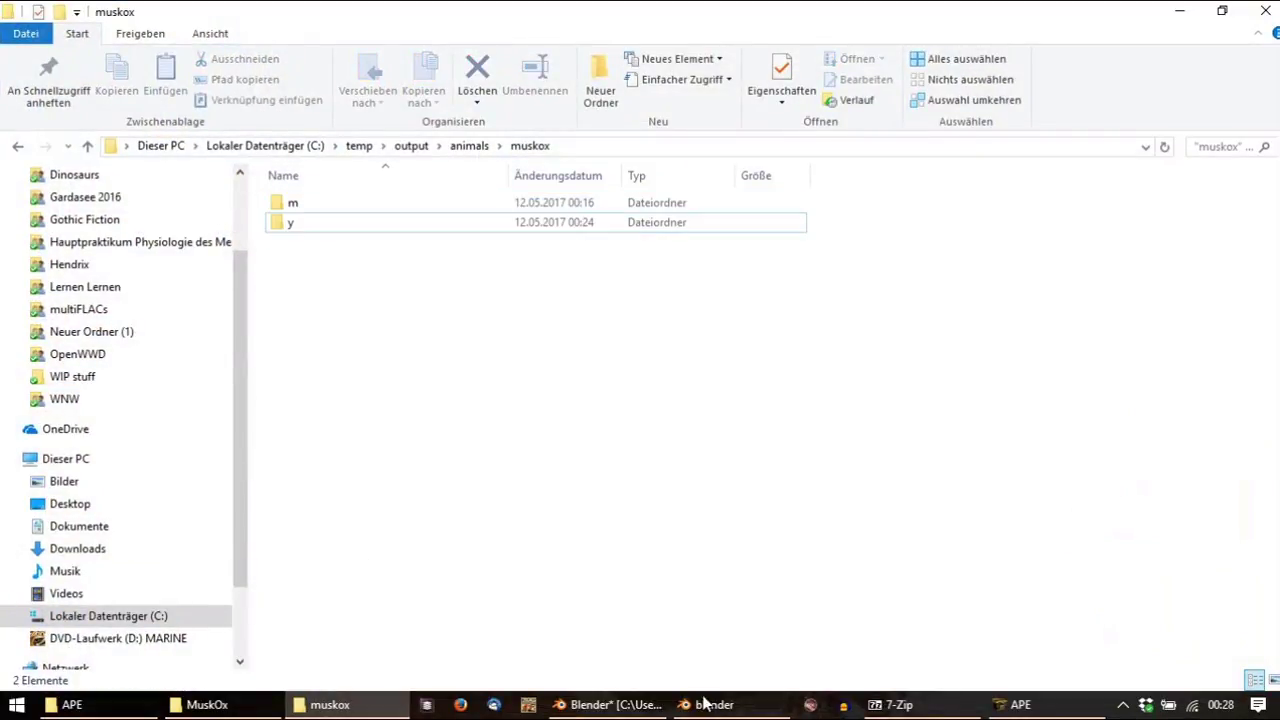
key("super+d")
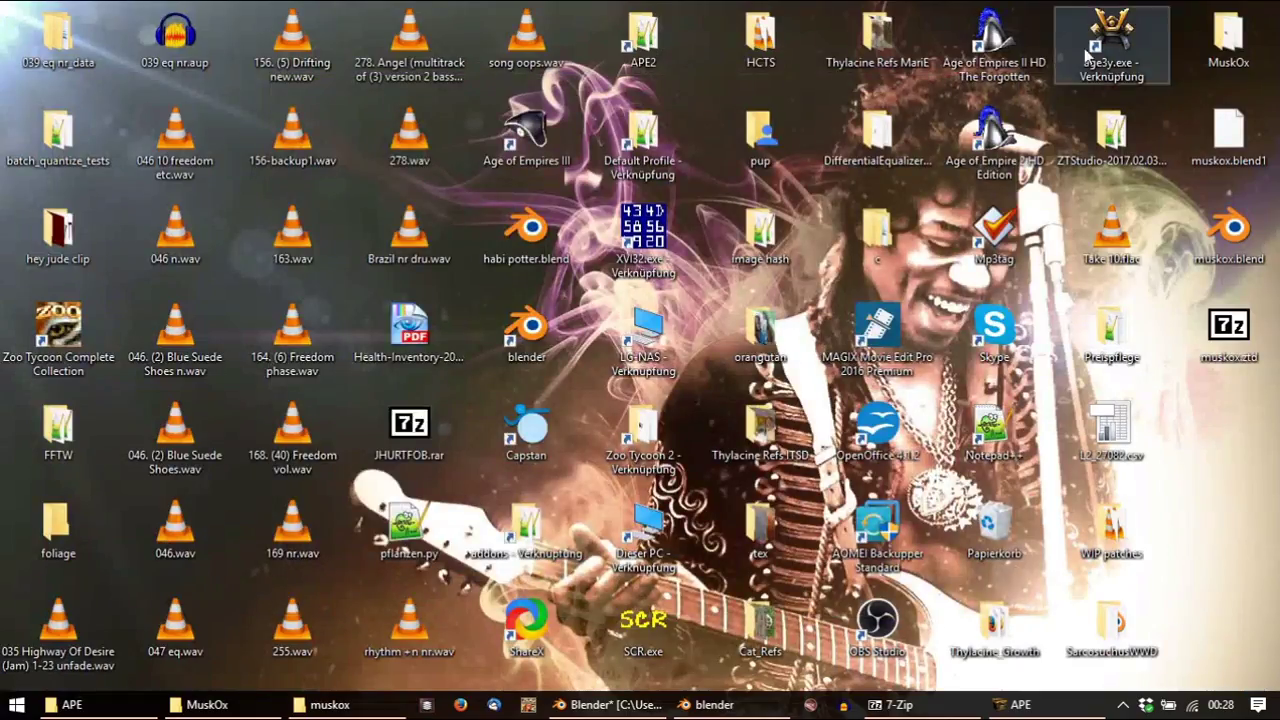
double_click(1113, 140)
left_click(614, 300)
double_click(614, 300)
double_click(603, 284)
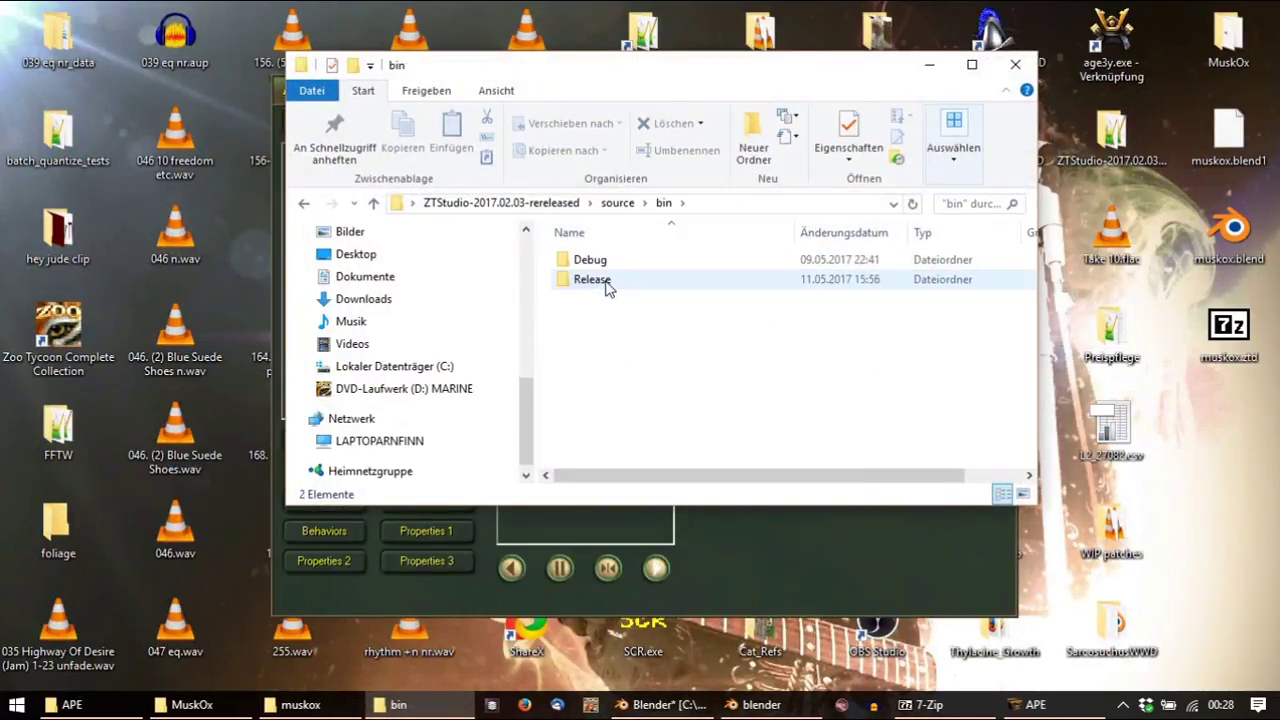
double_click(605, 285)
double_click(622, 319)
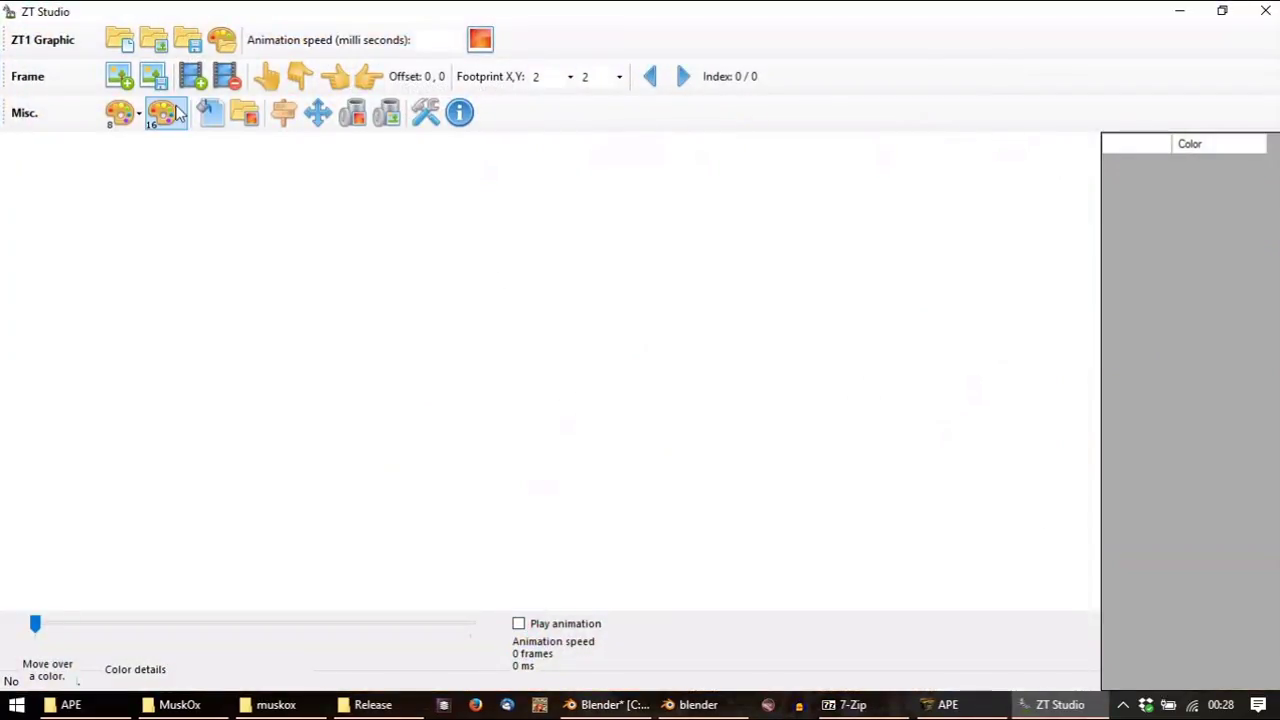
Open the ZT1 graphic animals\muskox\m\eat\e in ZT Studio
left_click(155, 42)
left_click(841, 150)
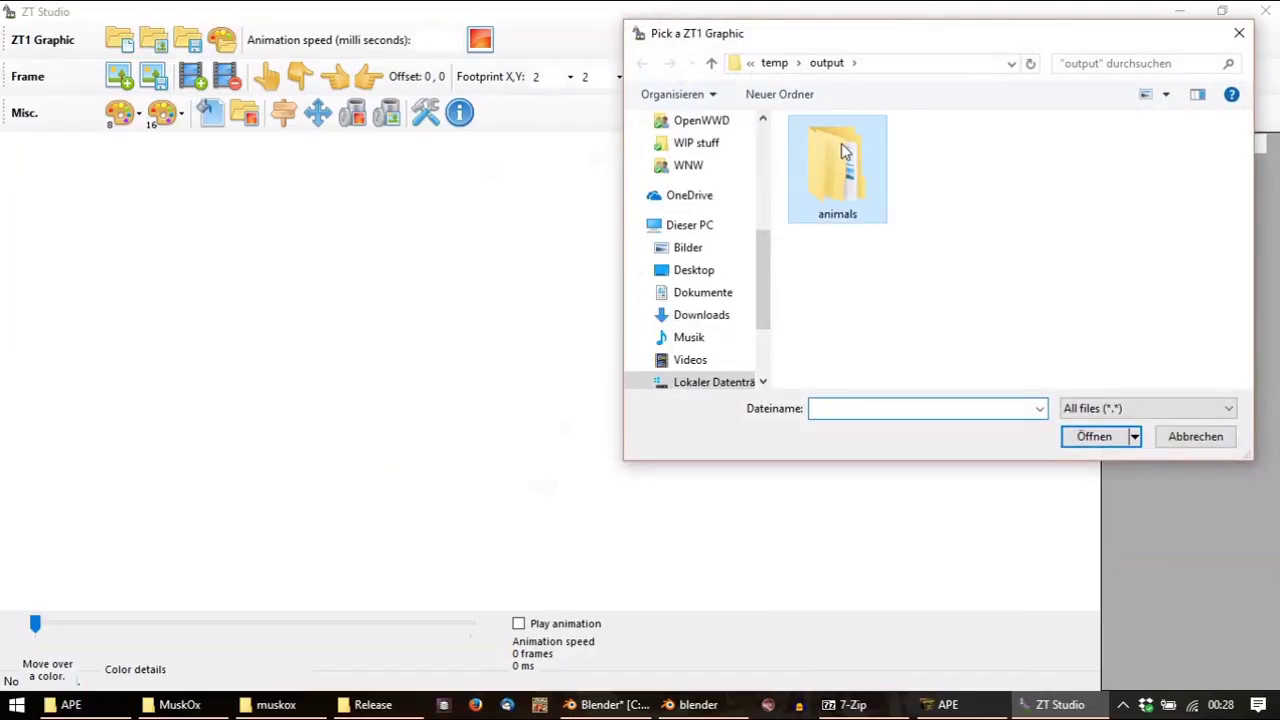
double_click(841, 150)
double_click(845, 152)
double_click(840, 152)
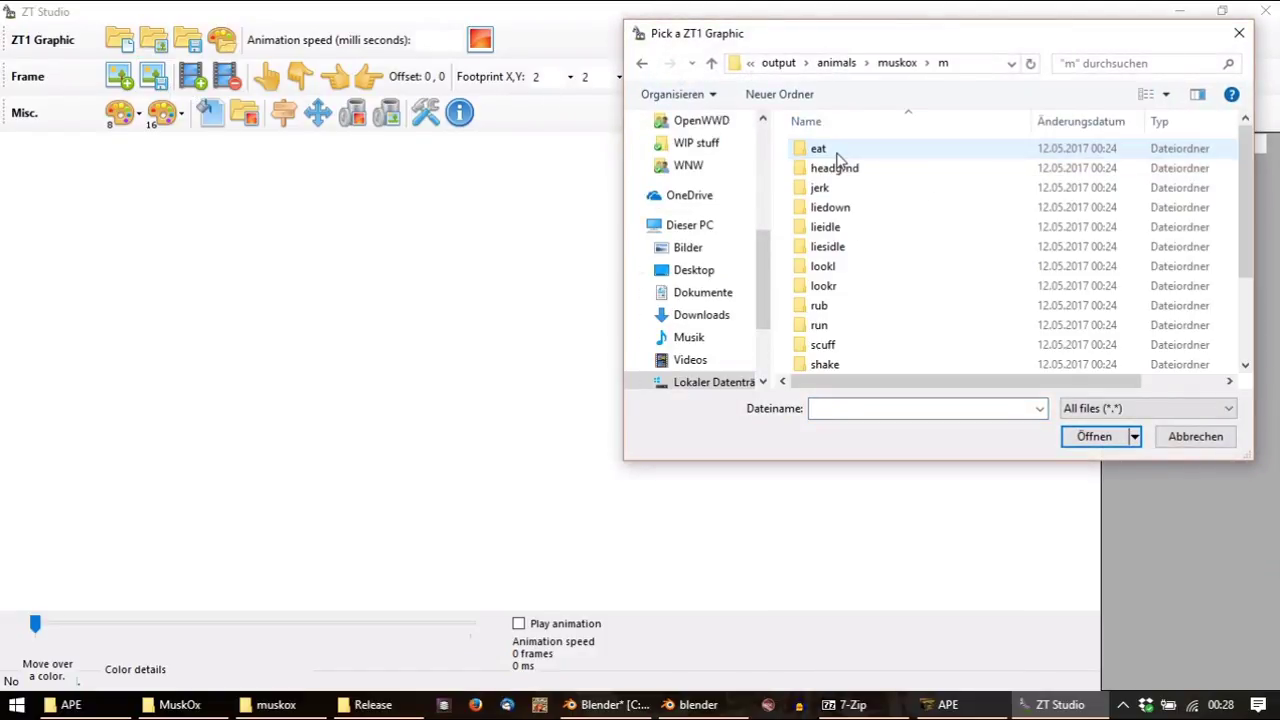
double_click(838, 150)
double_click(849, 178)
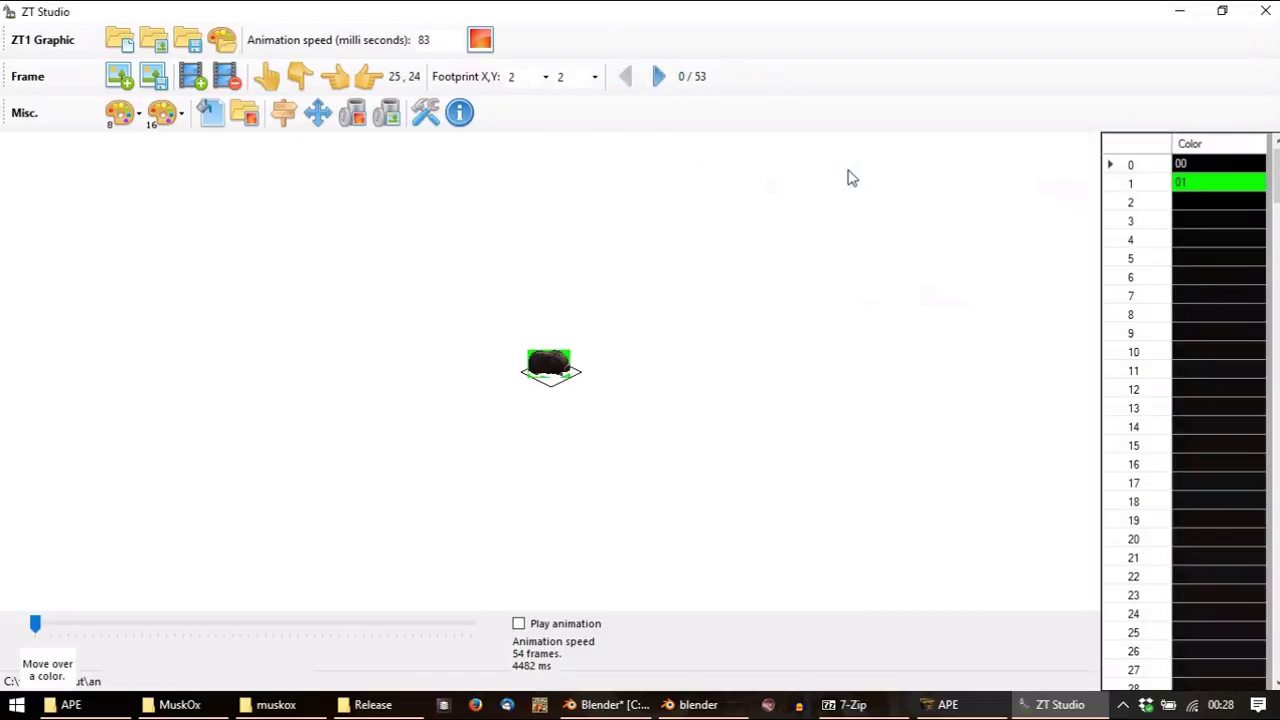
Reorder the palette so the green entry becomes entry 0
left_click(1210, 184)
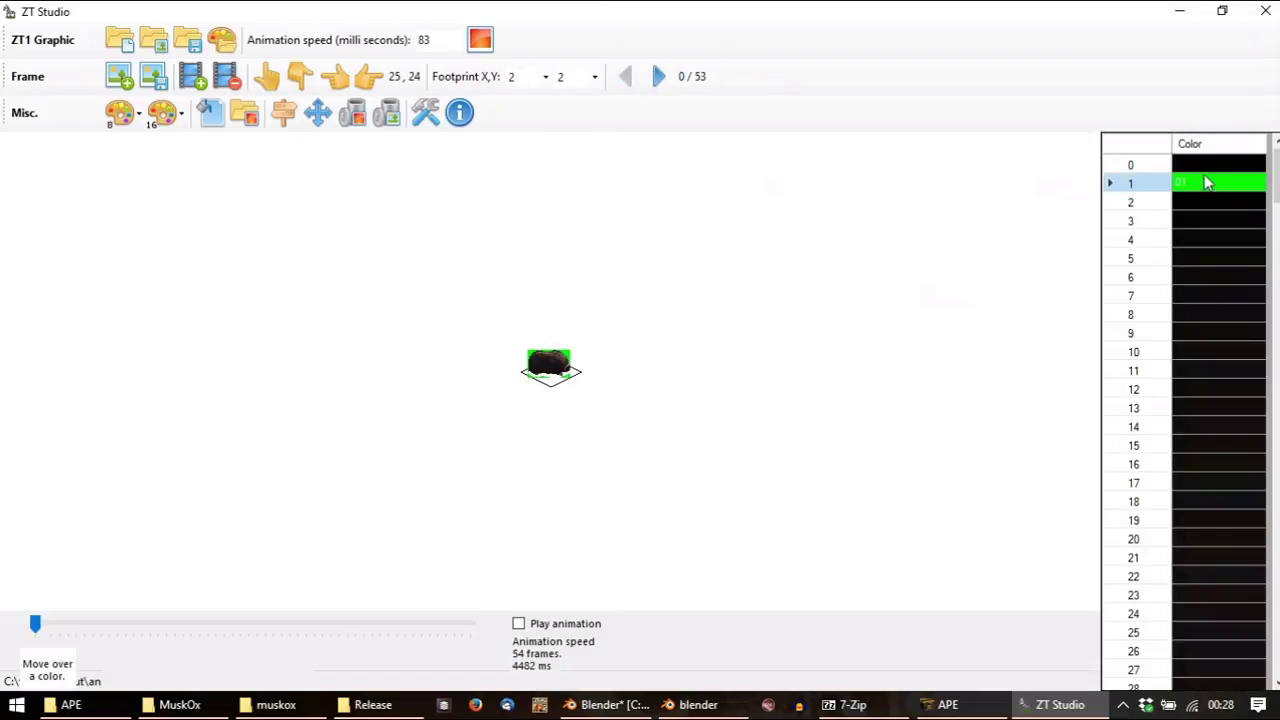
right_click(1213, 184)
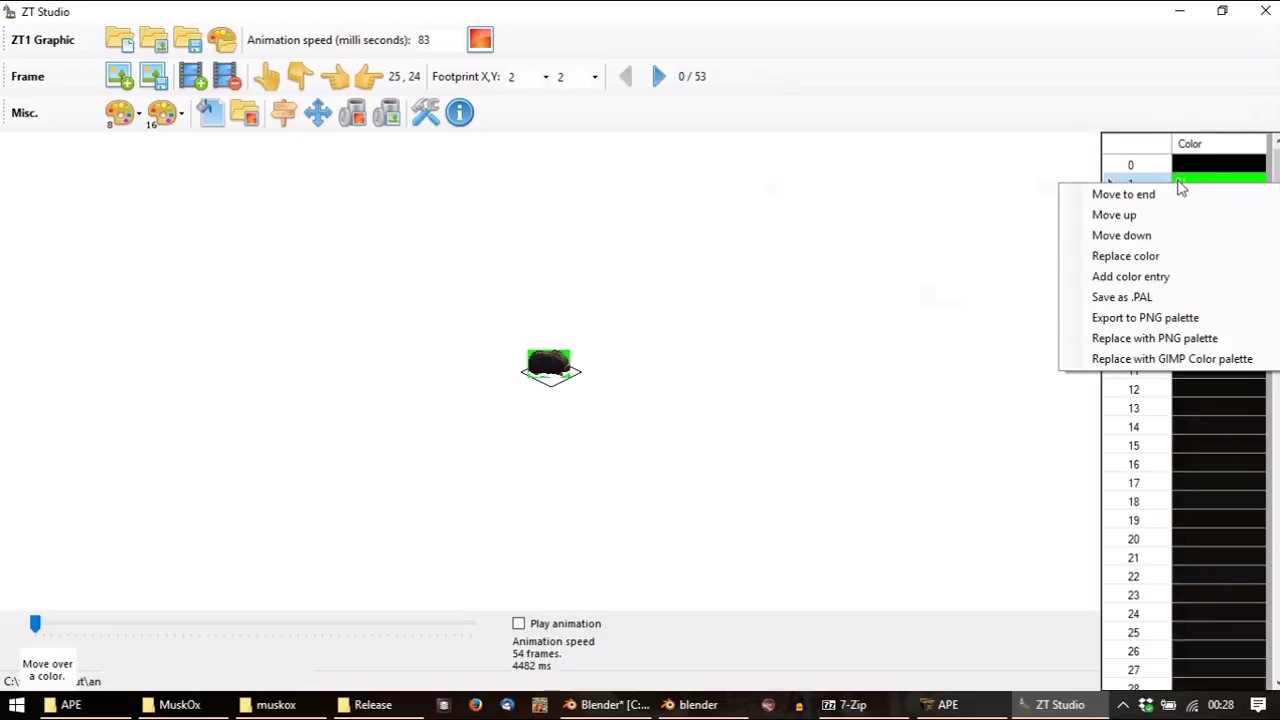
left_click(1192, 188)
left_click(1192, 188)
right_click(1192, 188)
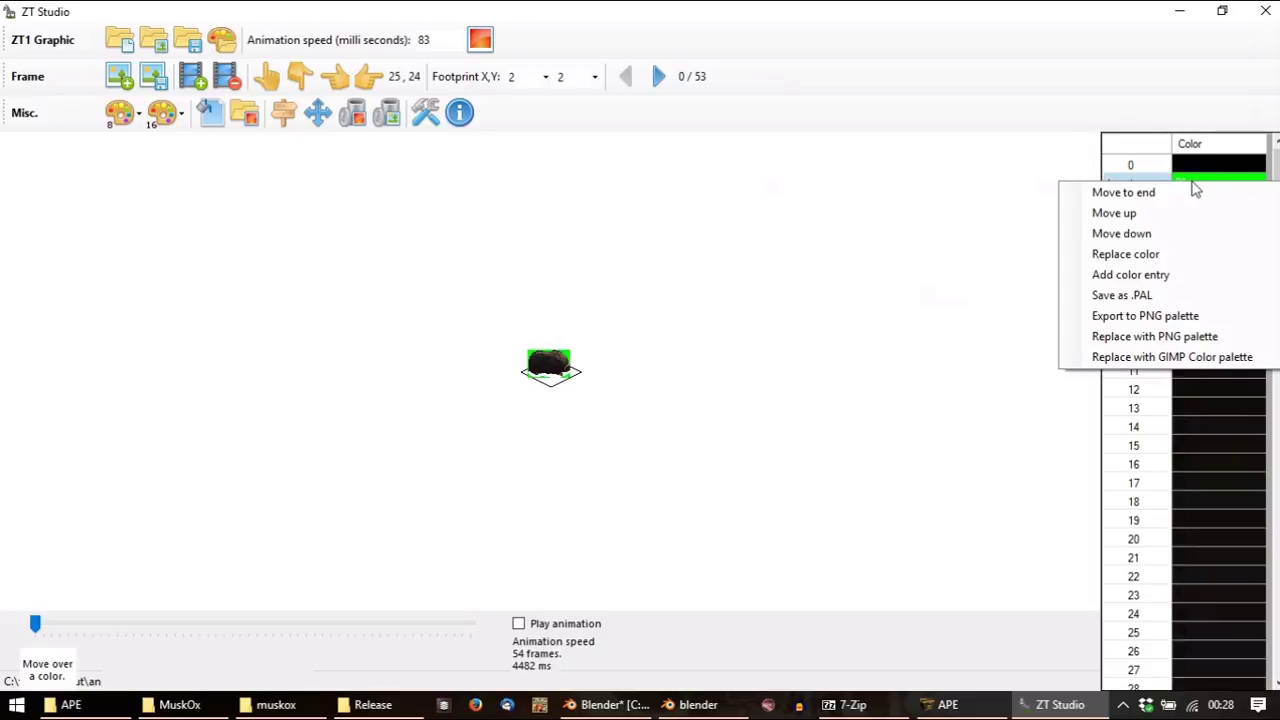
left_click(1160, 233)
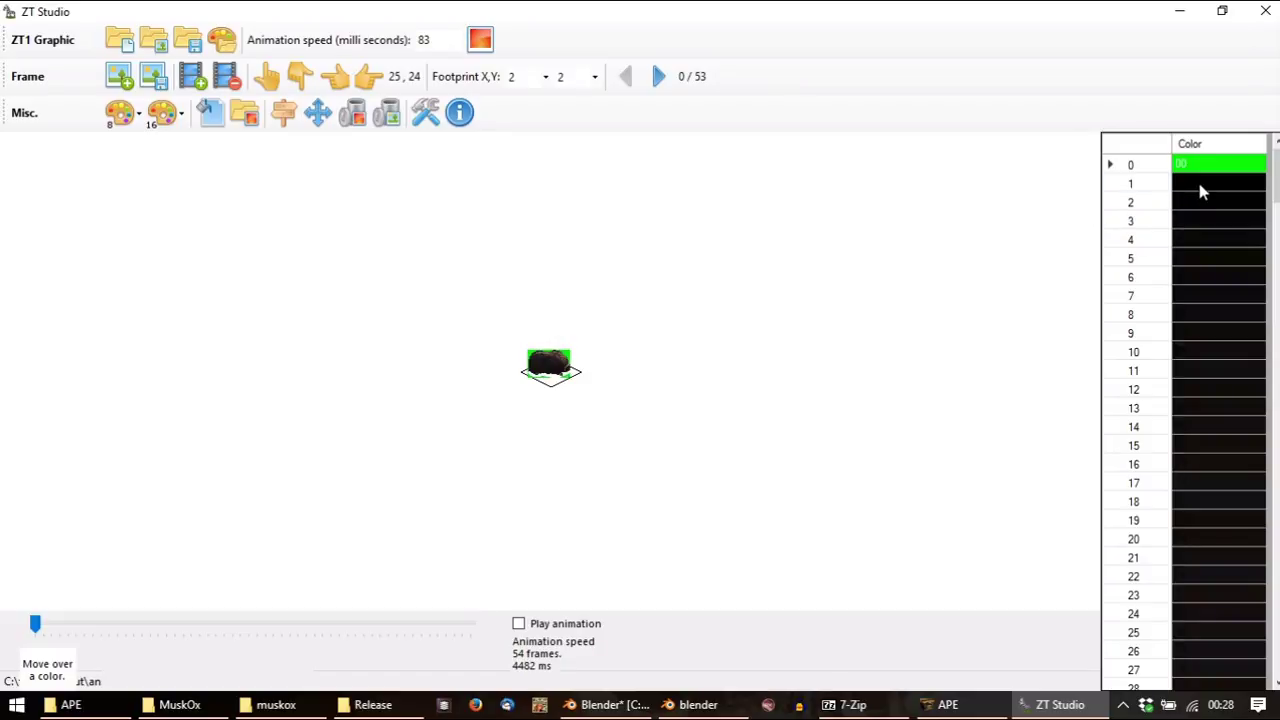
Save the graphic as e2 and acknowledge the confirmation
left_click(192, 42)
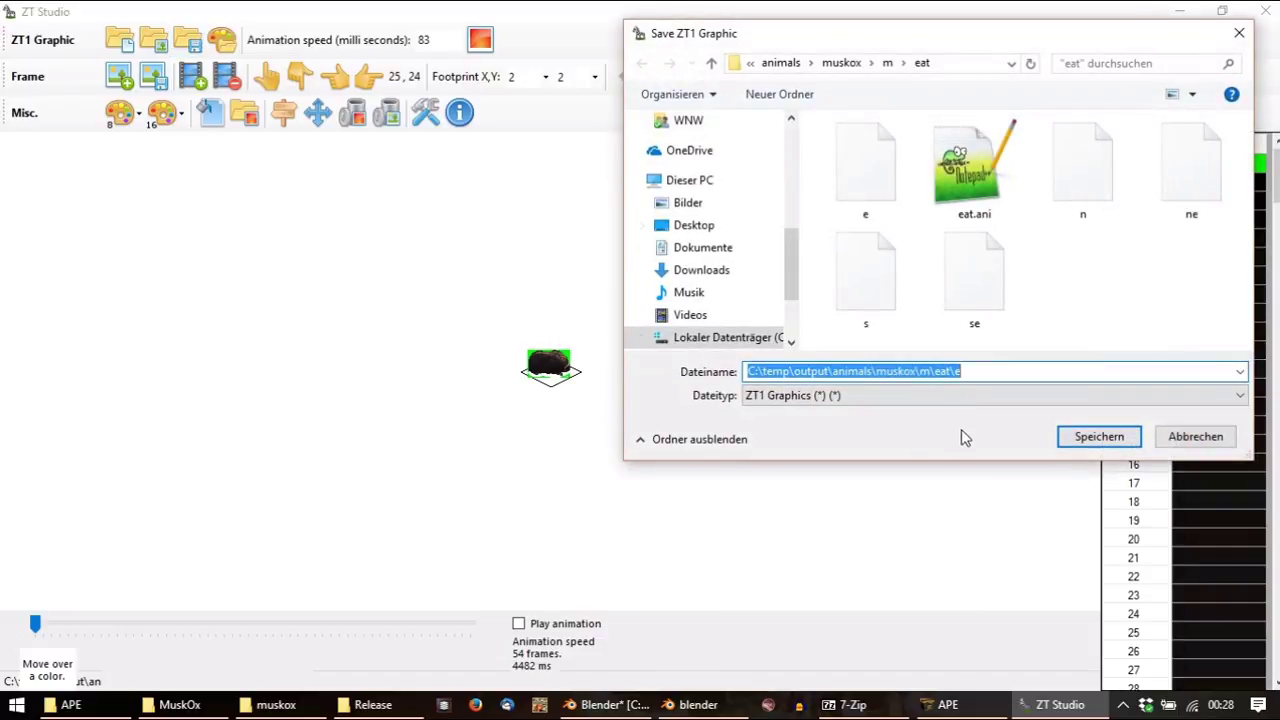
left_click(980, 371)
type("2")
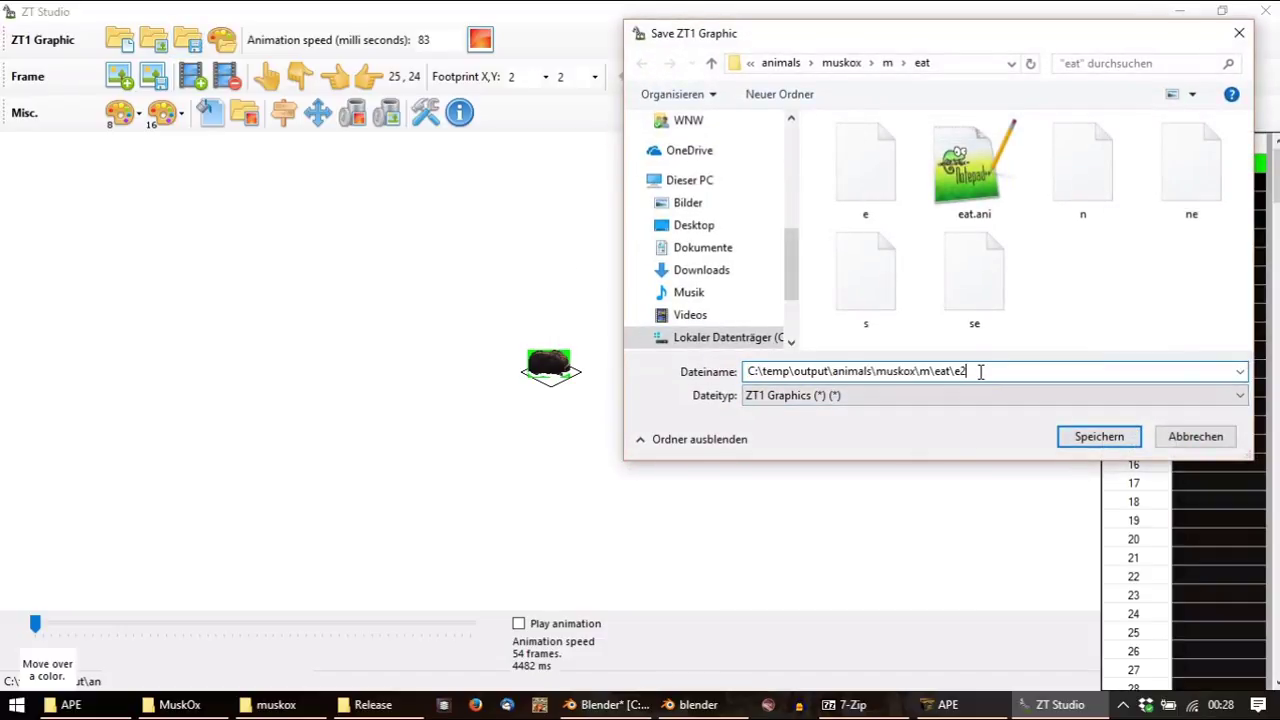
key("Return")
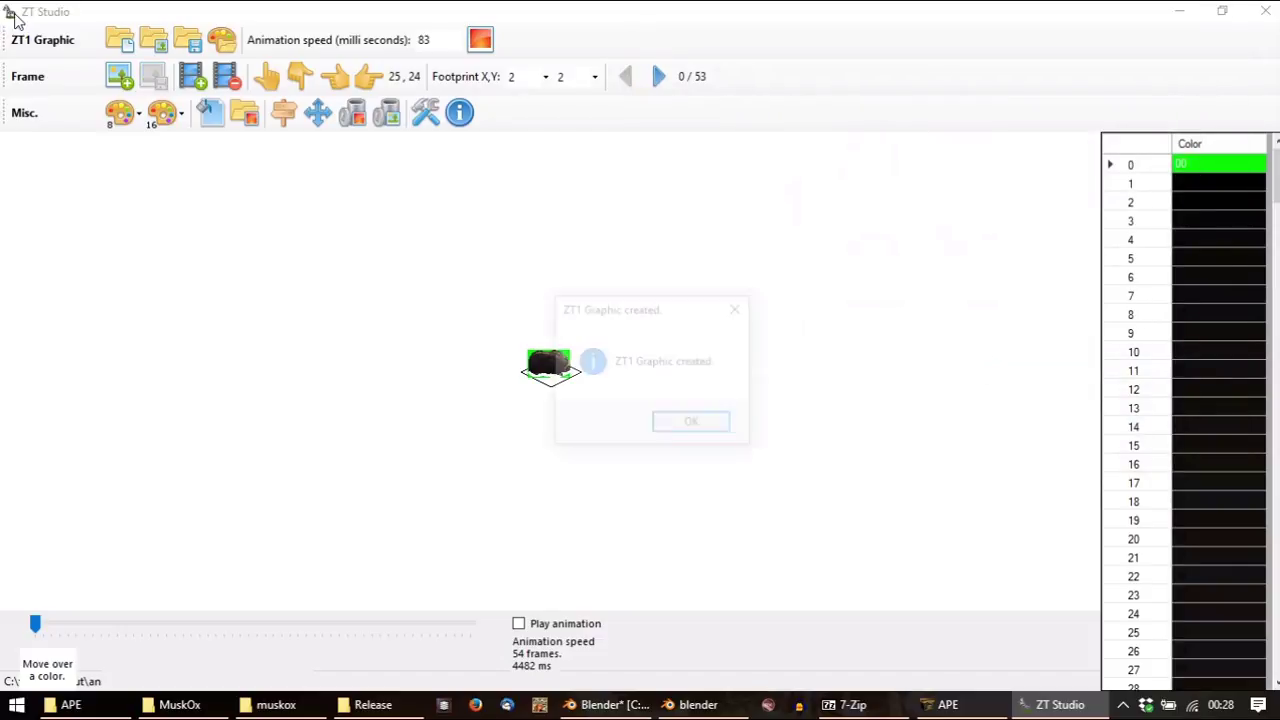
left_click(672, 423)
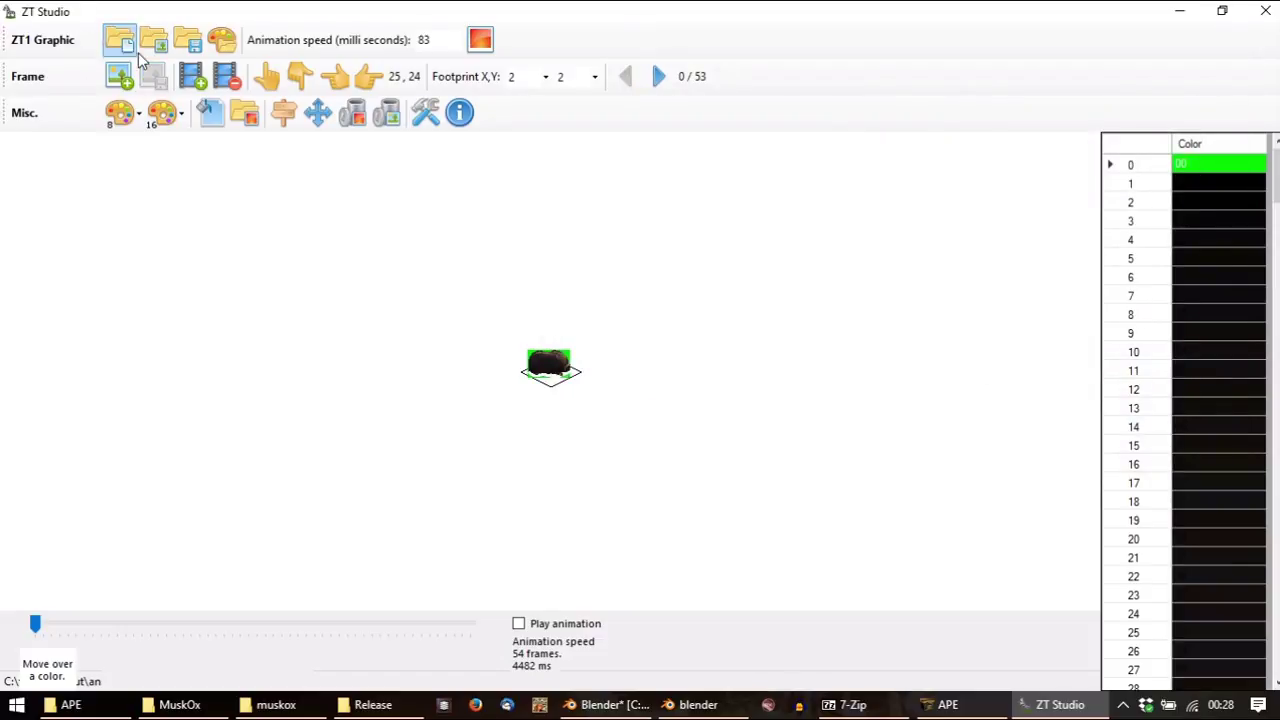
Reopen e2, check palette entry 255 via Replace color, then close ZT Studio
left_click(153, 40)
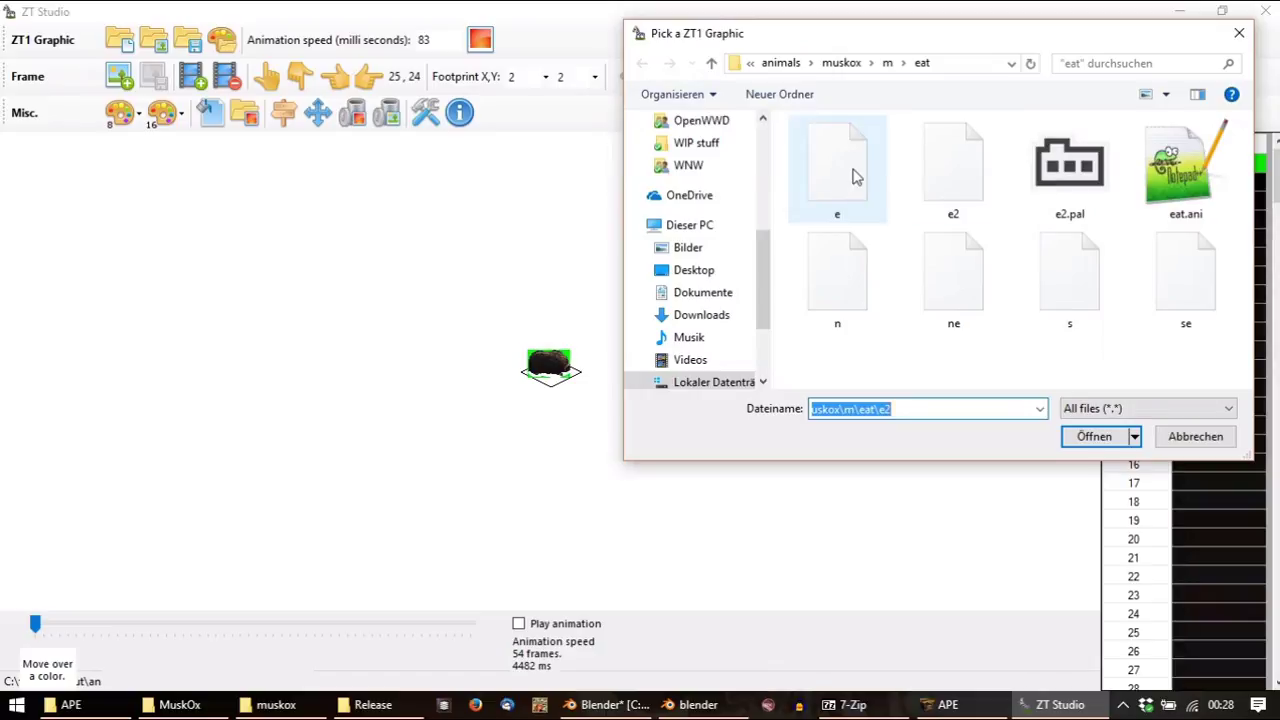
double_click(958, 178)
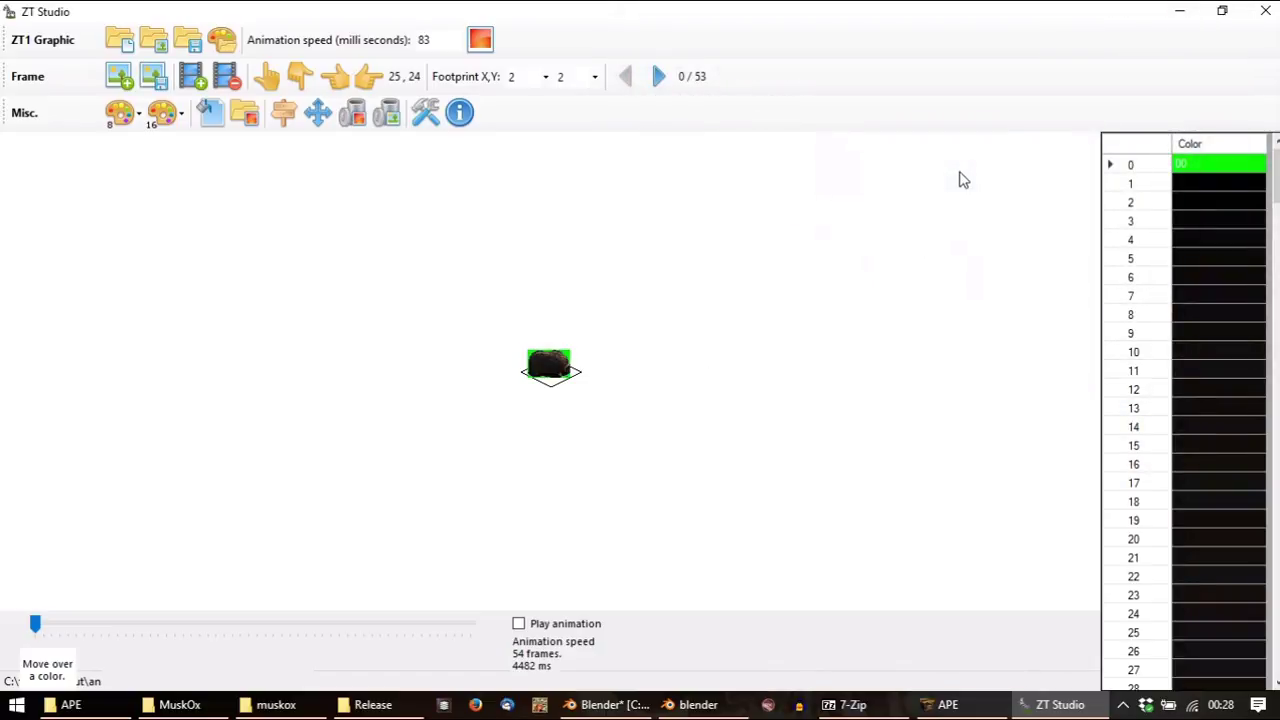
left_click_drag(1276, 176, 1276, 651)
left_click(1222, 670)
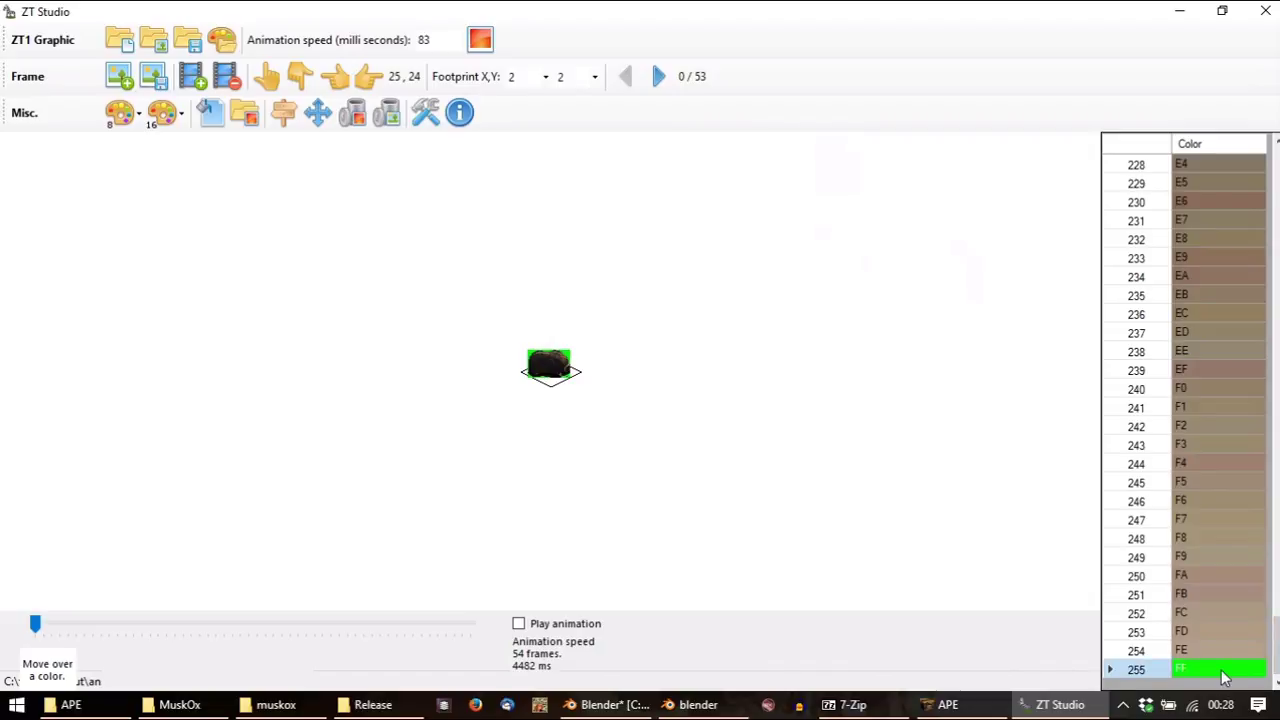
right_click(1221, 669)
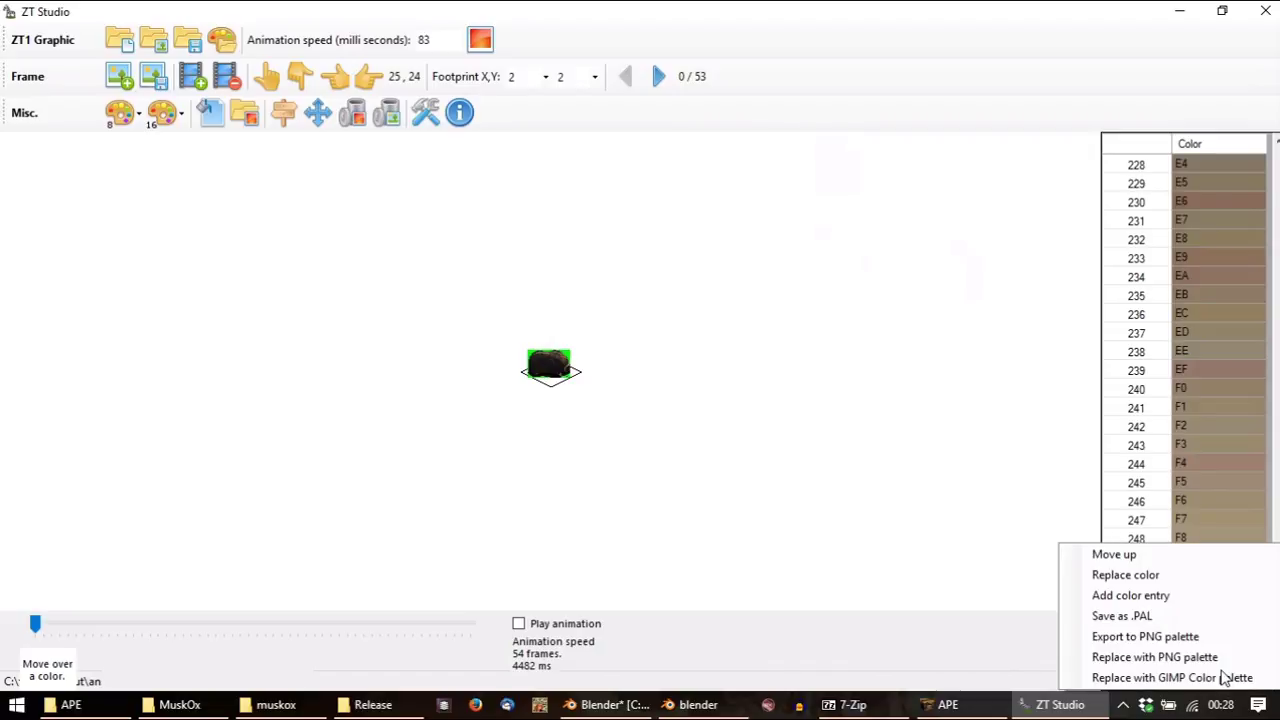
left_click(1137, 583)
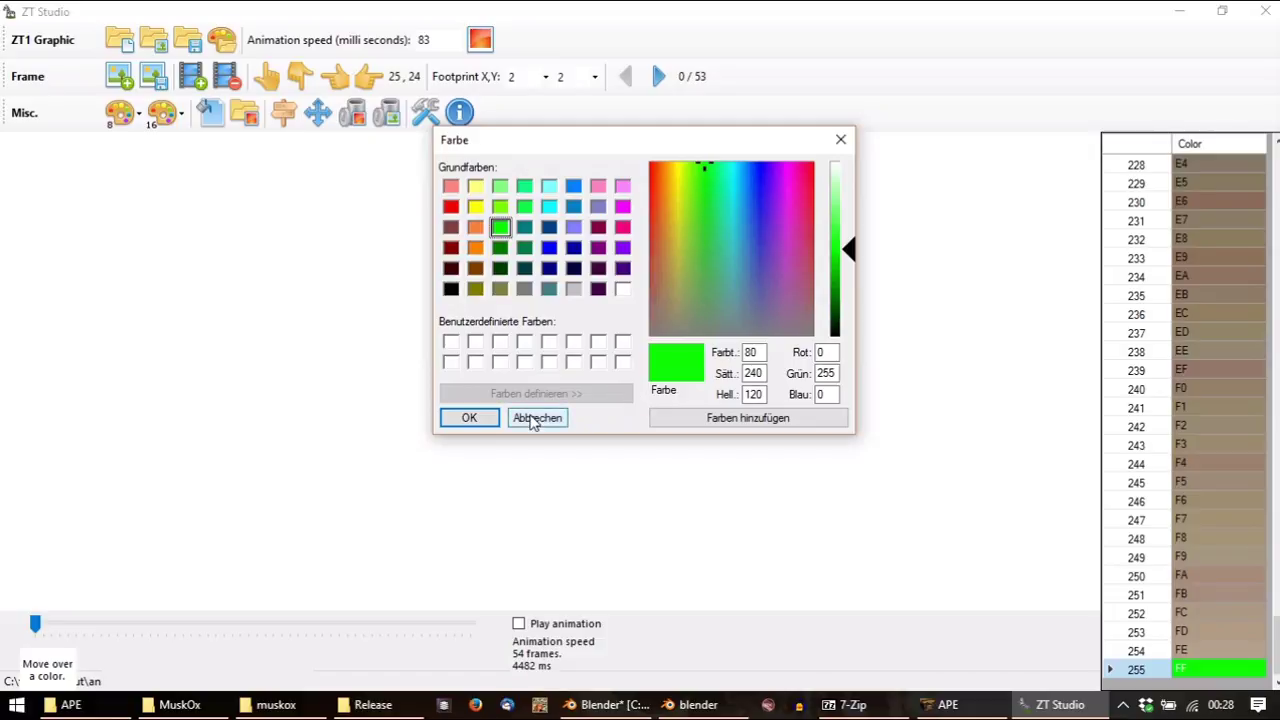
left_click(469, 418)
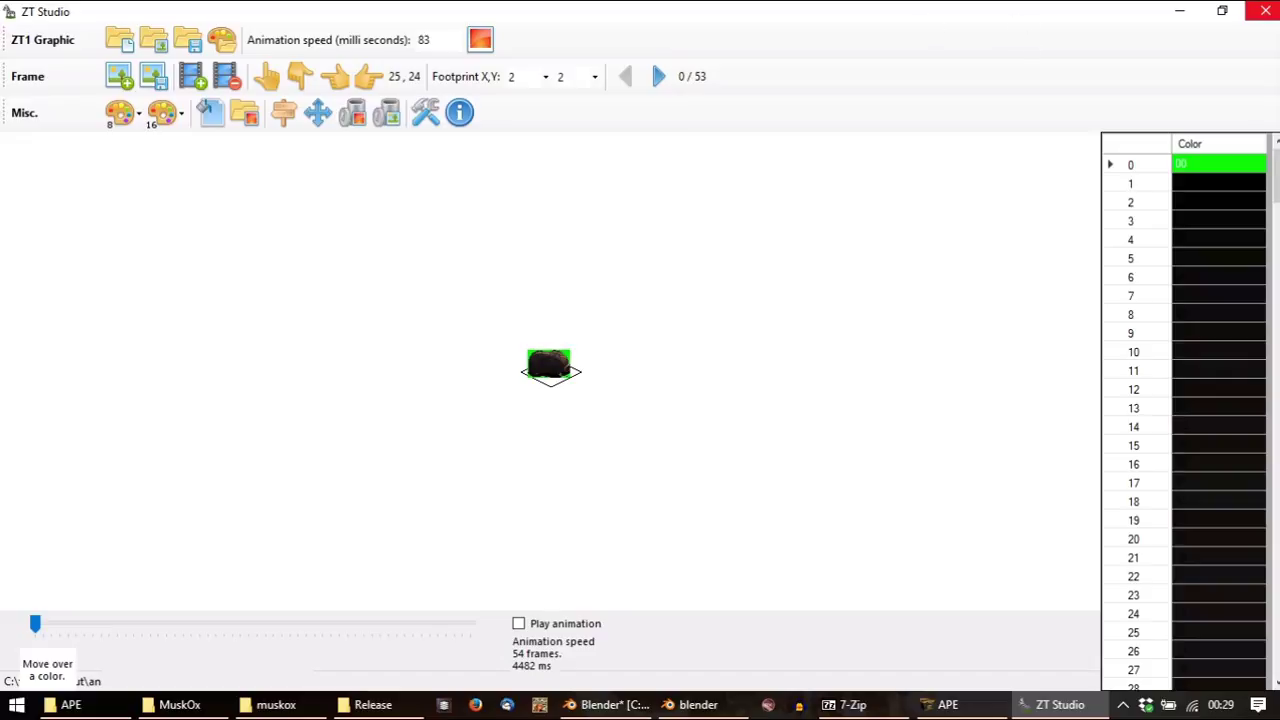
left_click(1265, 11)
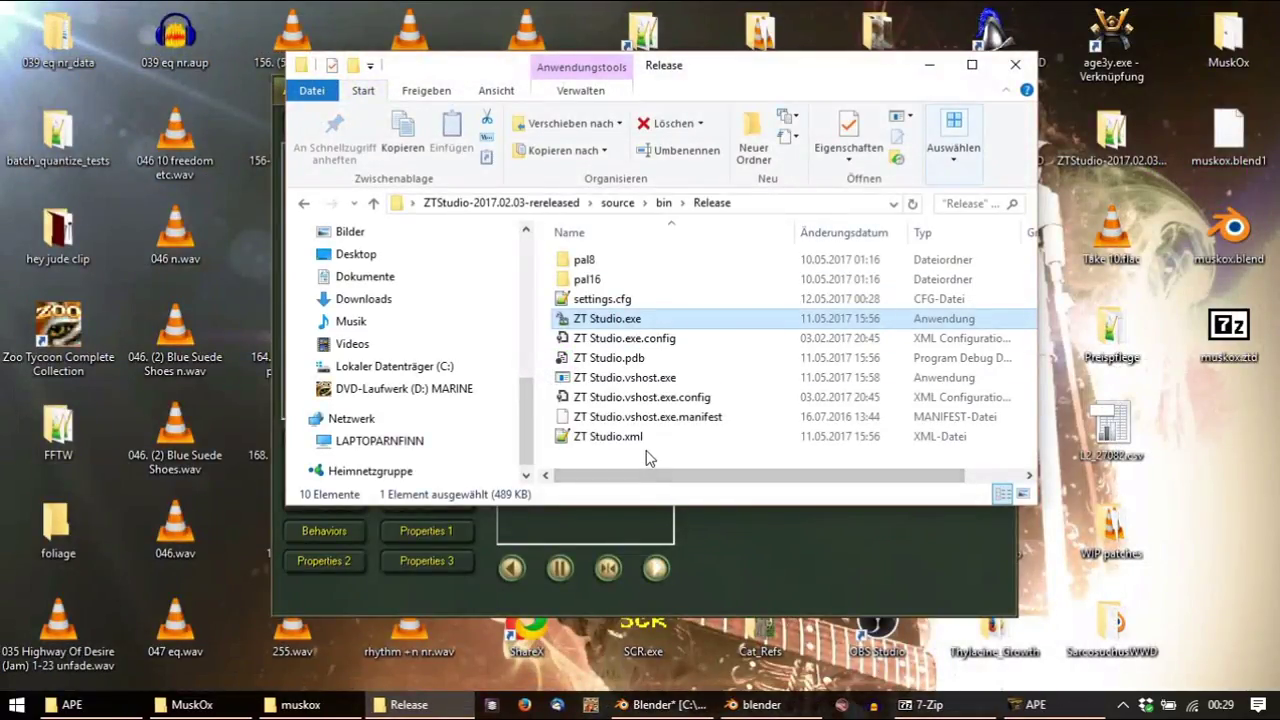
Switch to the Blender window with muskox.blend
mouse_move(760, 706)
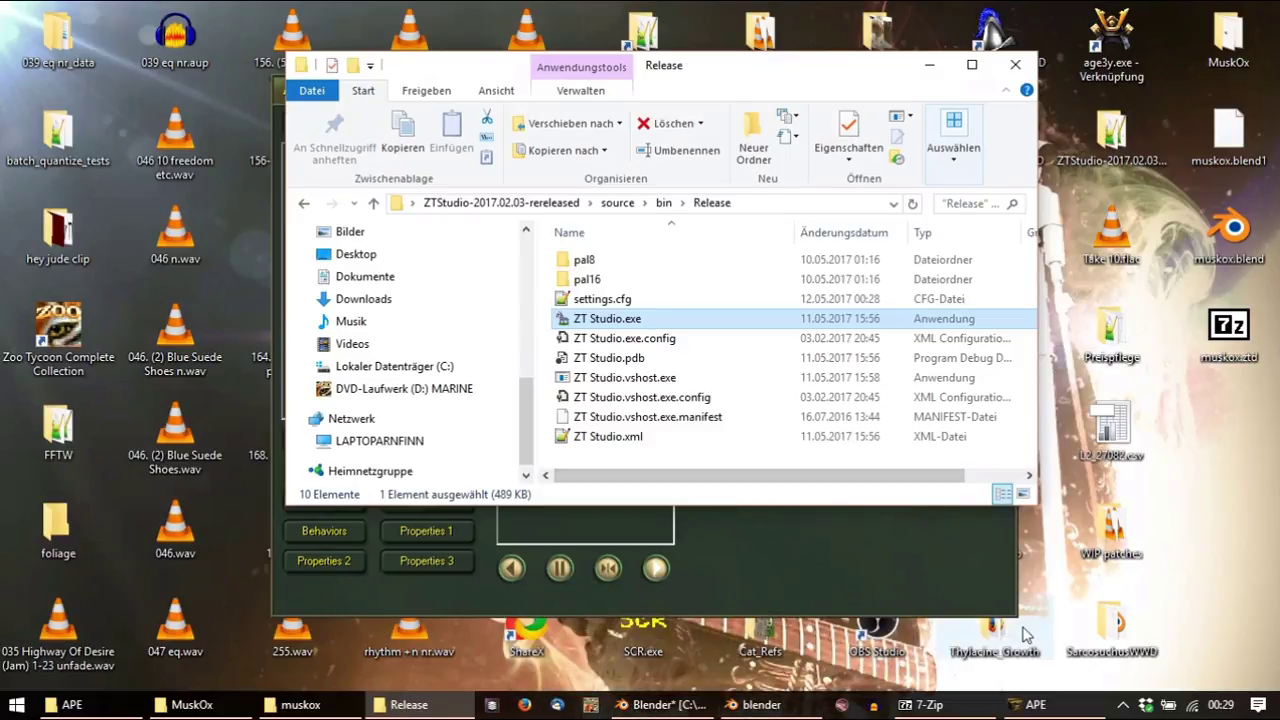
left_click(1120, 706)
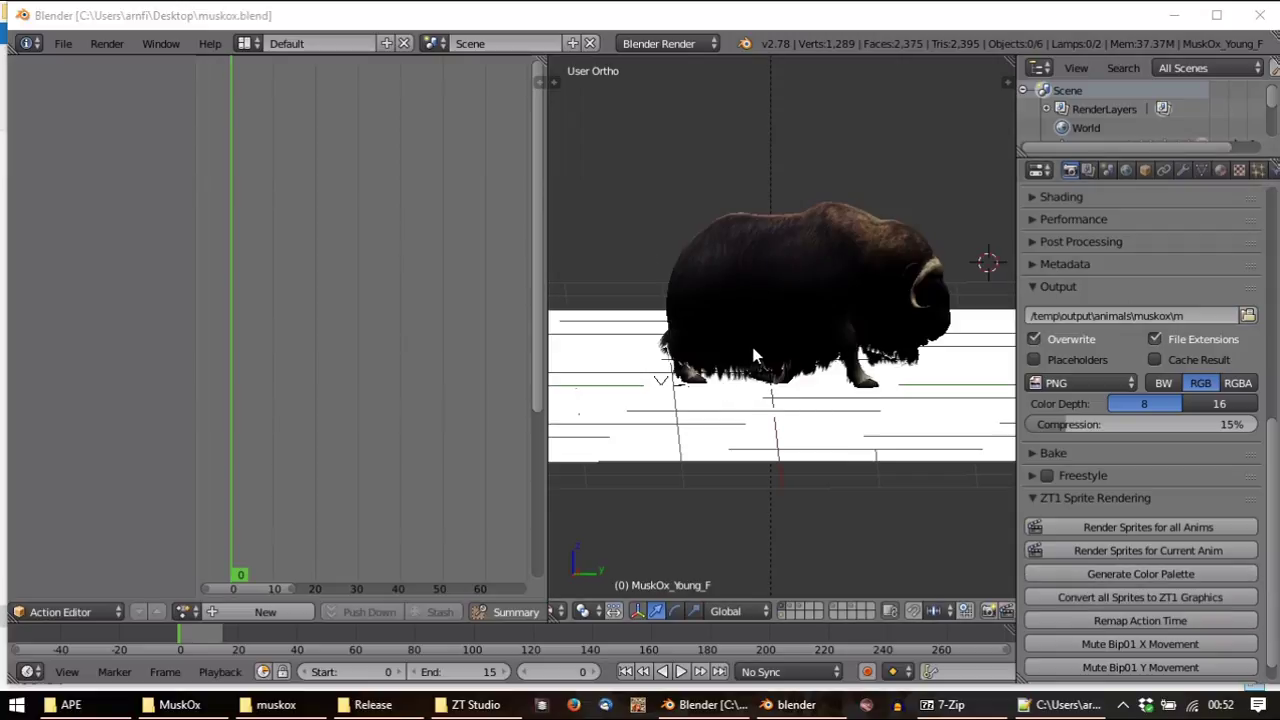
Play the muskox animation and stop it back at frame 0
key("alt+a")
left_click_drag(304, 455, 231, 453)
key("alt+a")
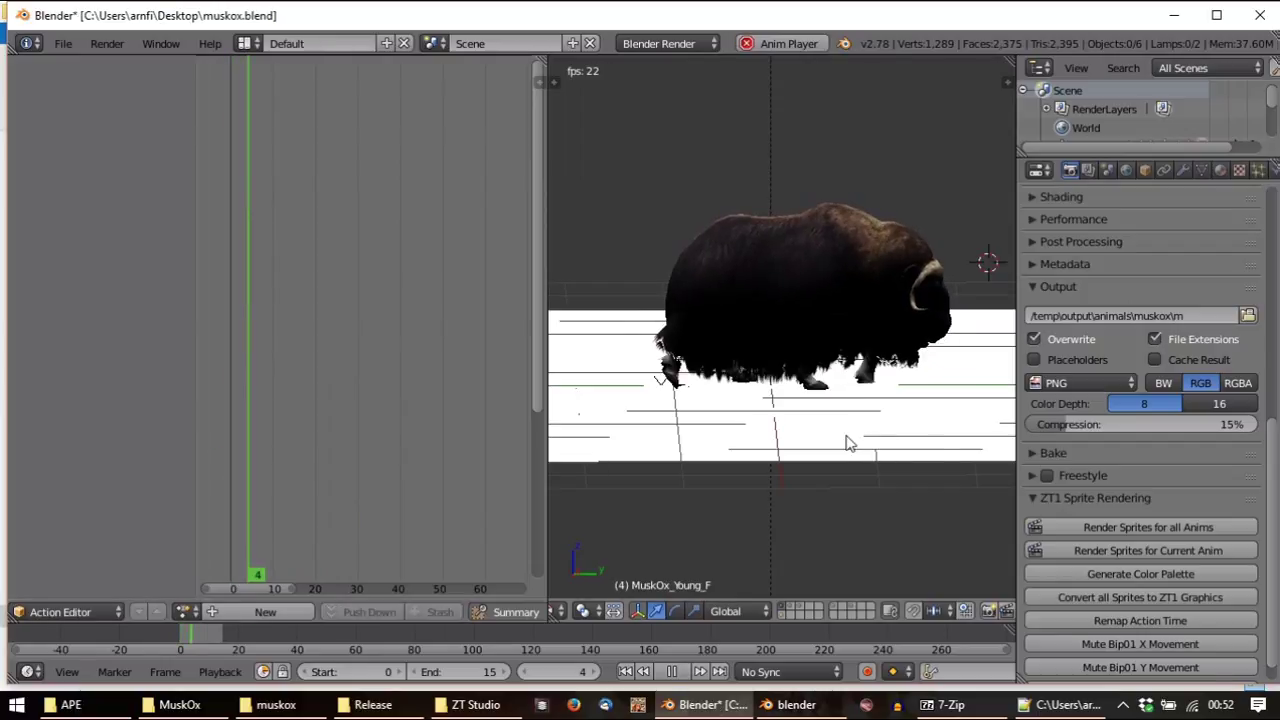
key("Escape")
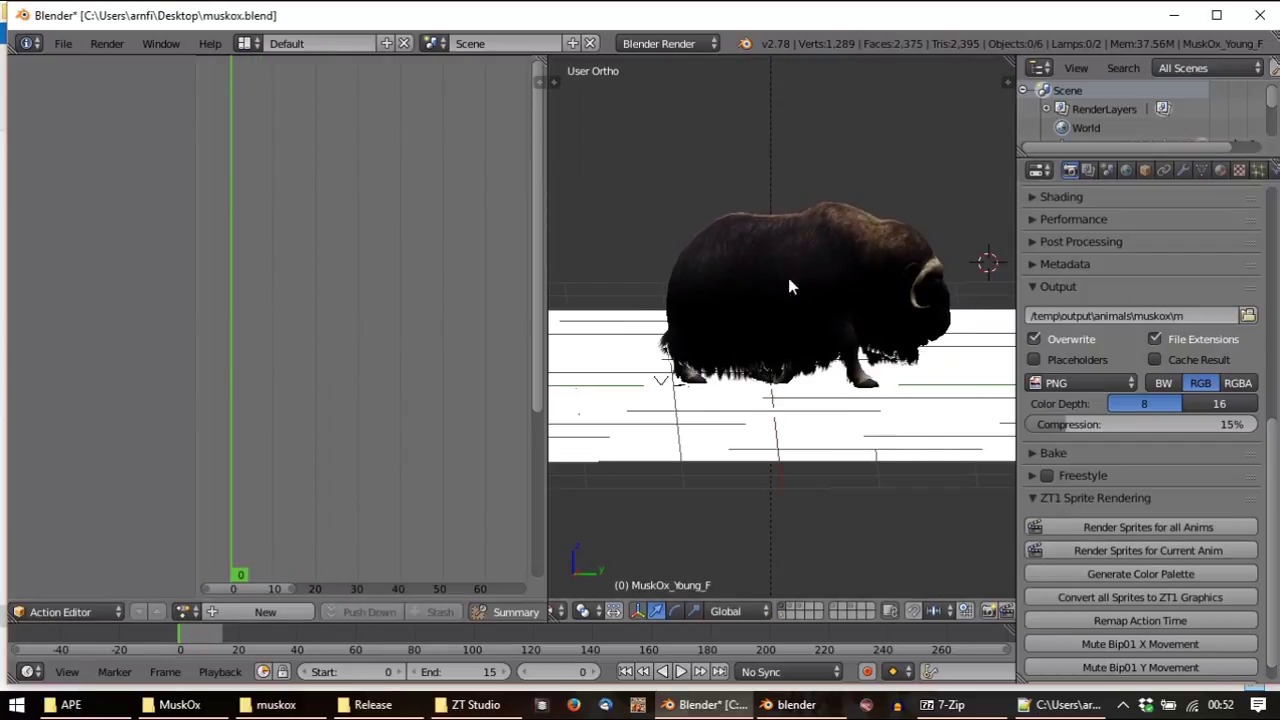
Generate the colour palette, review the console log, and select the m output folder
left_click(1046, 573)
left_click(1140, 577)
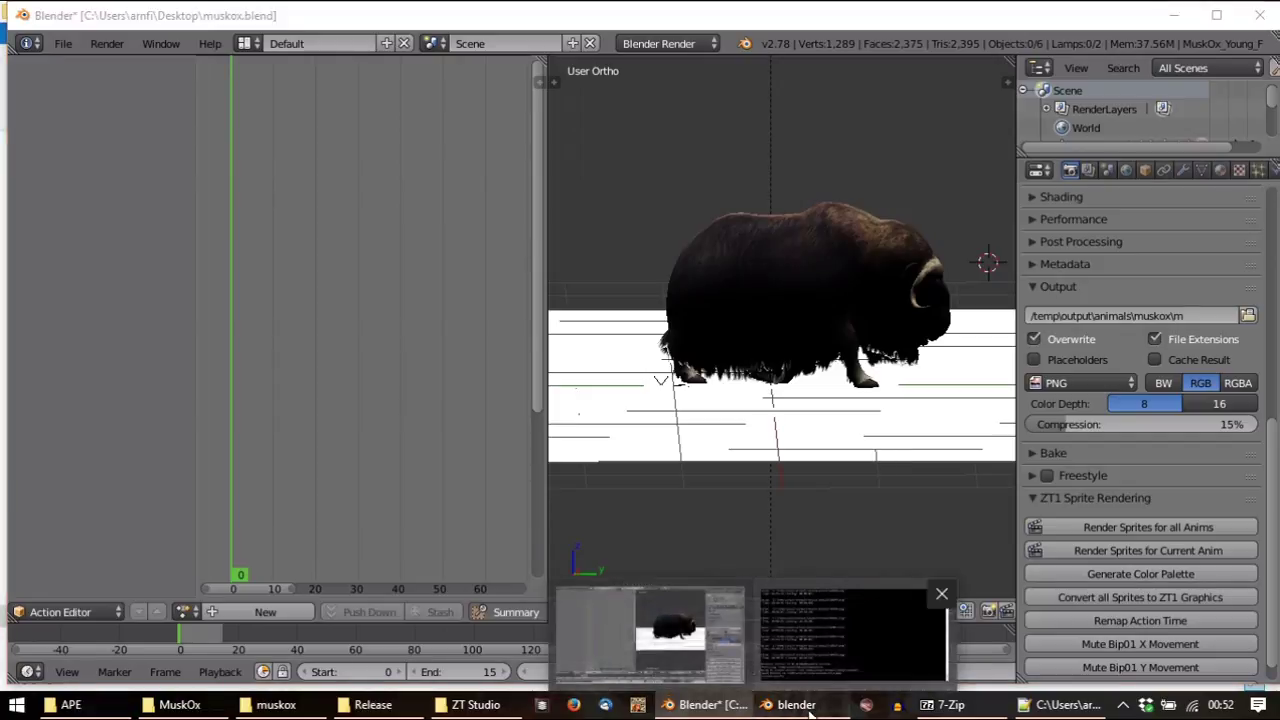
left_click(810, 710)
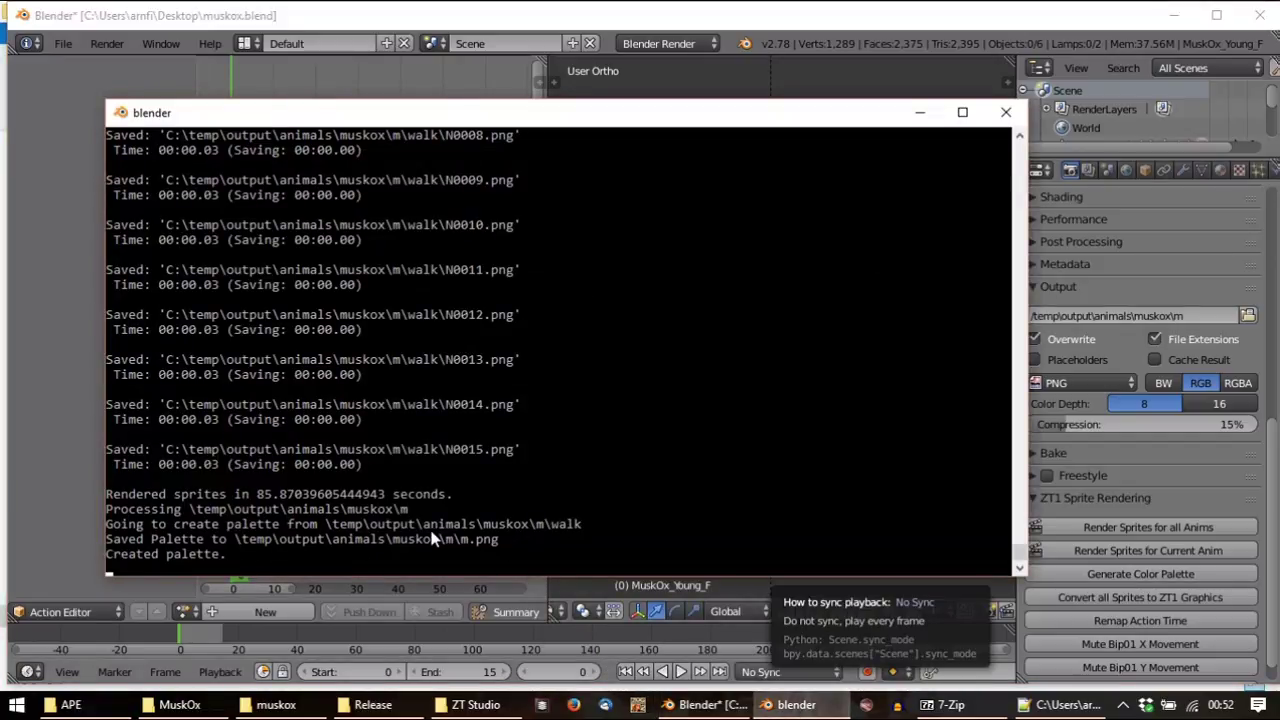
left_click(270, 705)
left_click(337, 217)
Open the m output folder and select the palette image m.png
double_click(335, 210)
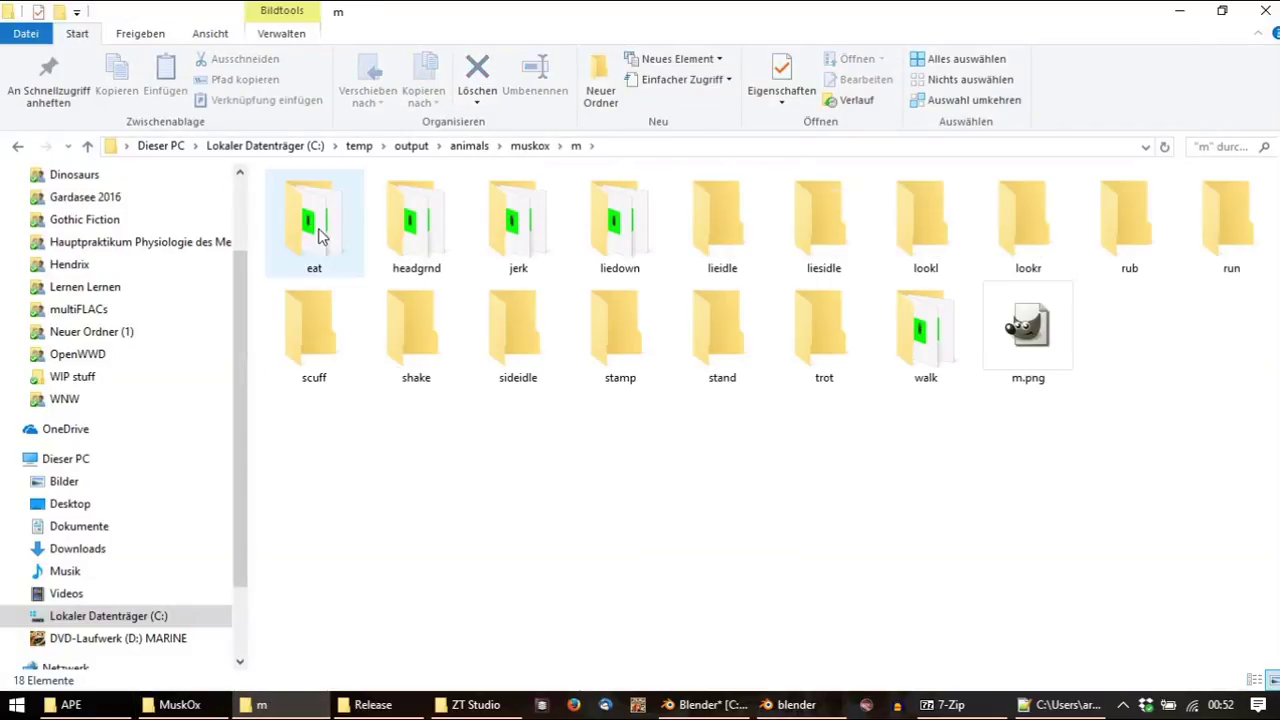
left_click(1034, 378)
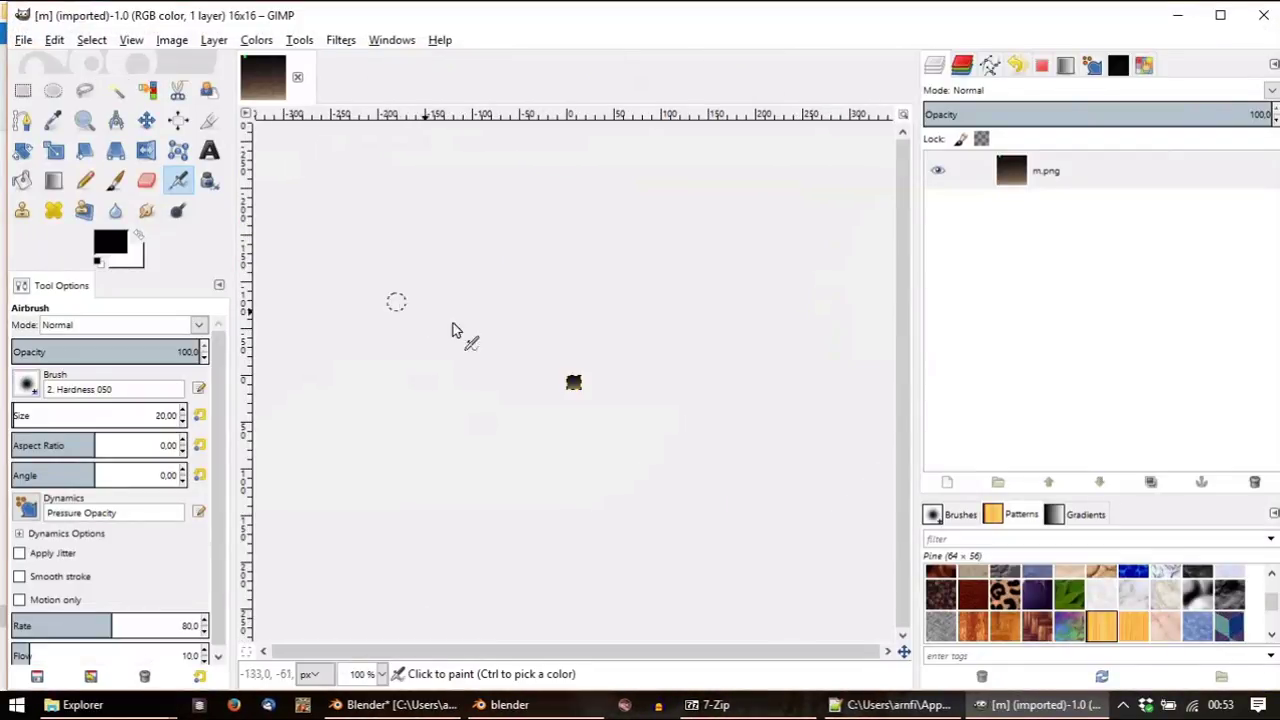
Zoom in, cut the green pixel, move it one pixel left onto its own layer
scroll(580, 365, "up", 9, "ctrl")
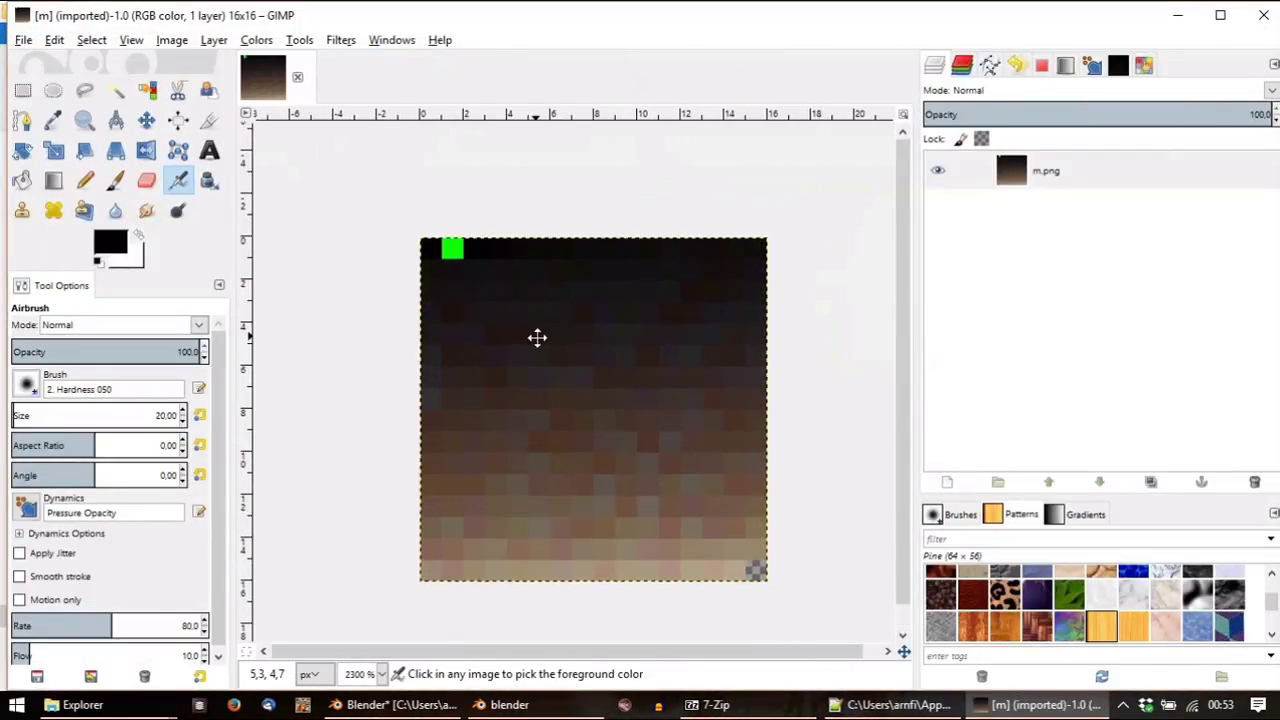
scroll(429, 243, "up", 2, "ctrl")
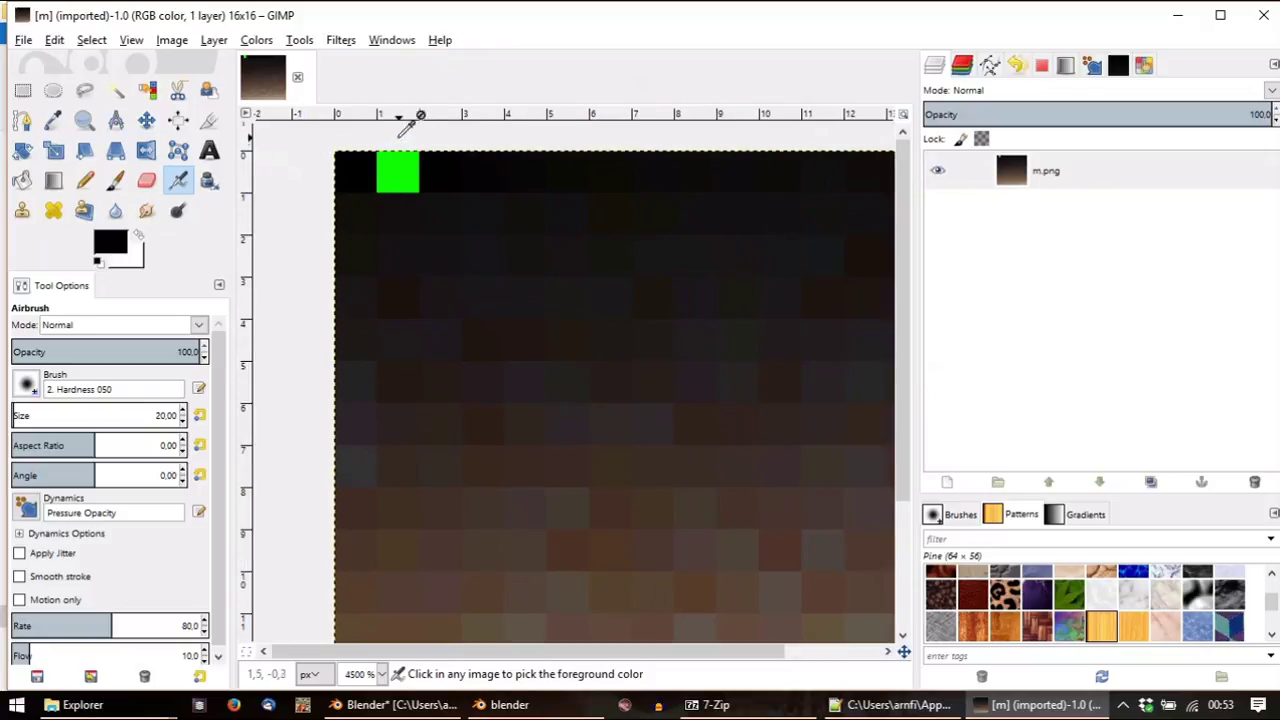
left_click(23, 90)
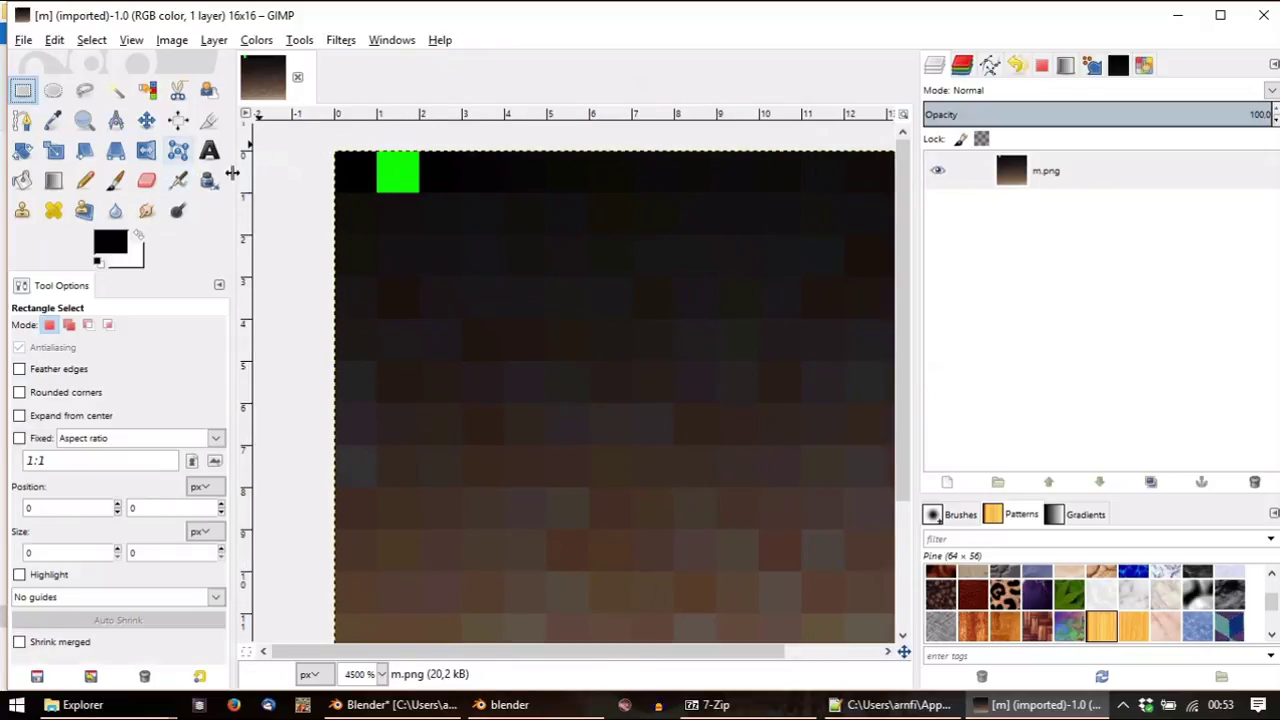
scroll(492, 282, "up", 3, "ctrl")
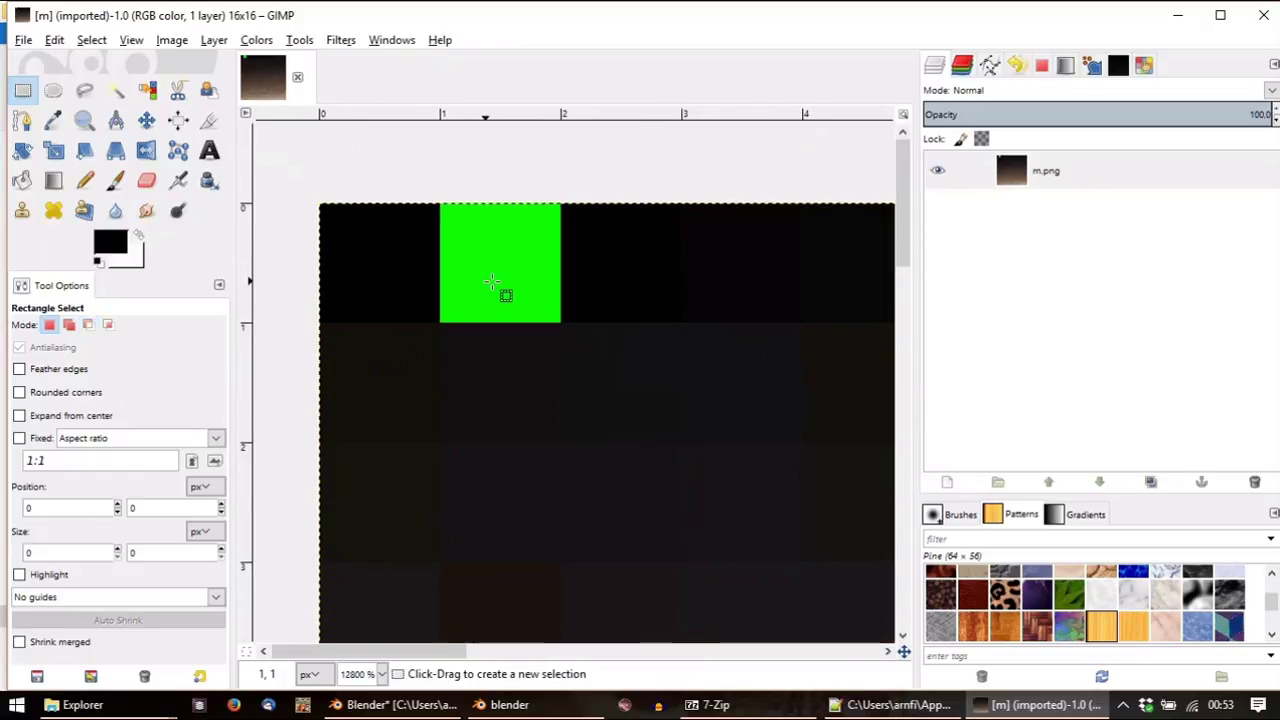
left_click_drag(563, 323, 444, 192)
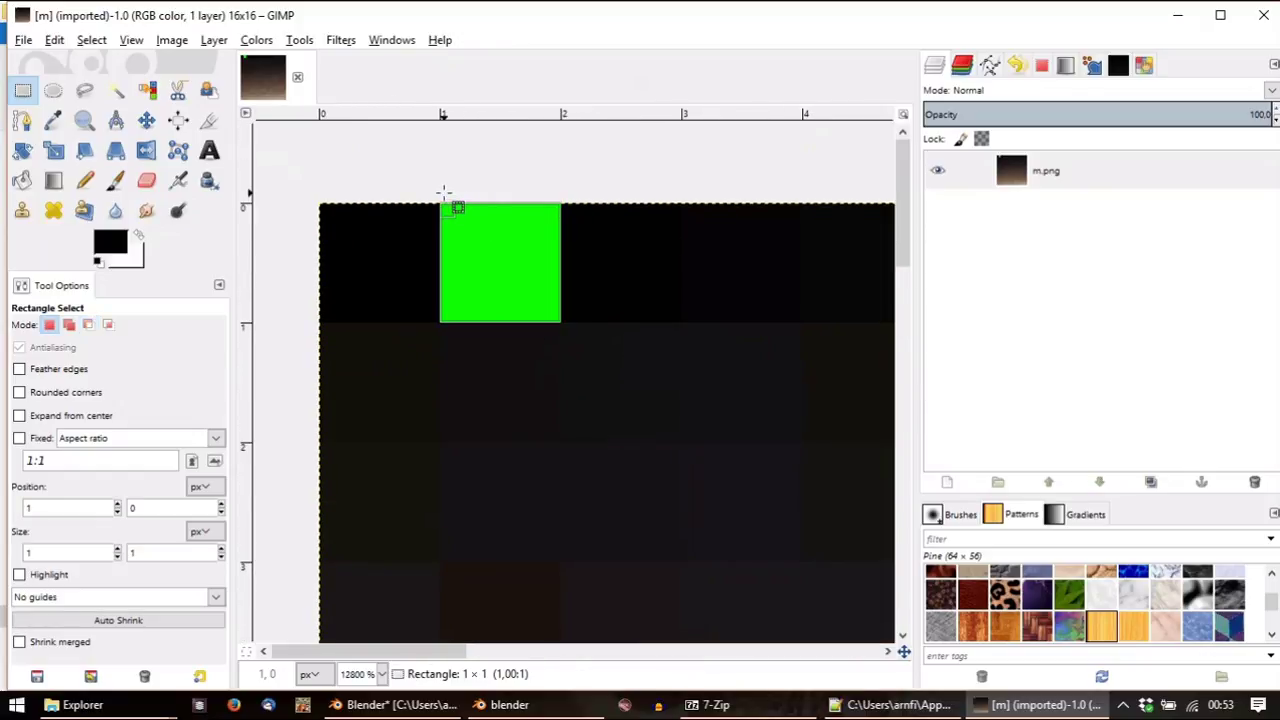
key("ctrl+x")
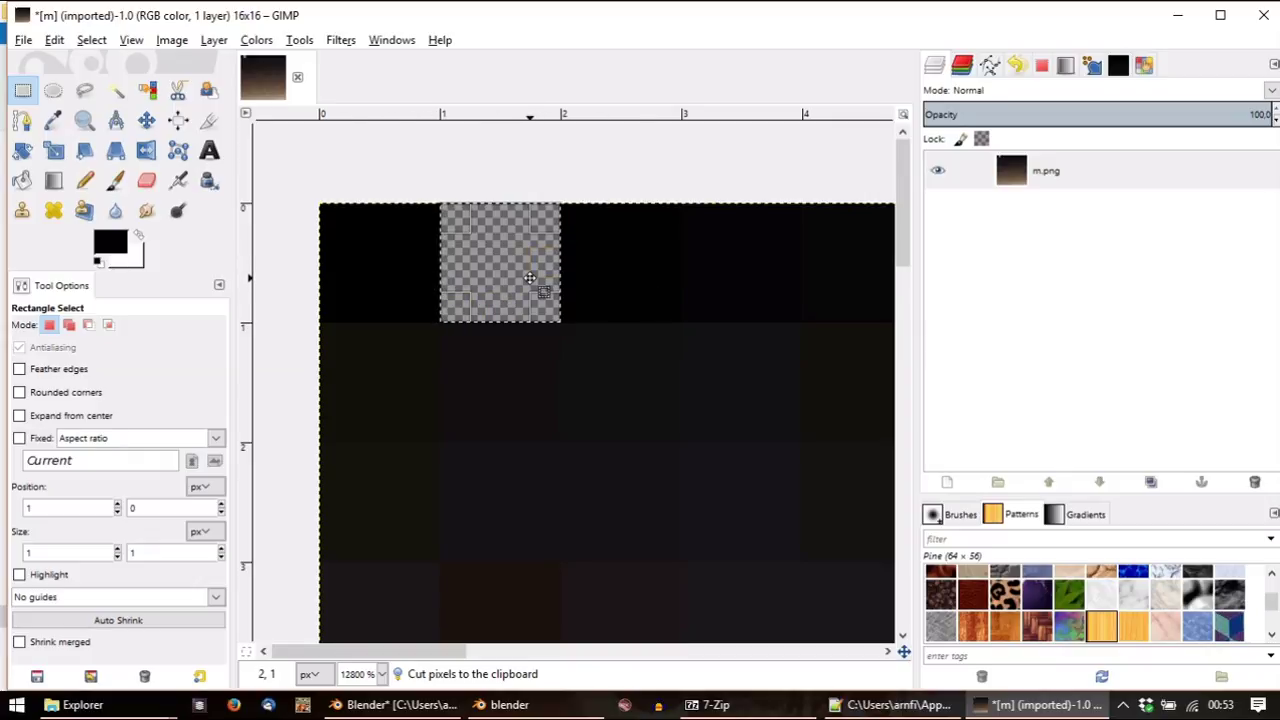
key("ctrl+v")
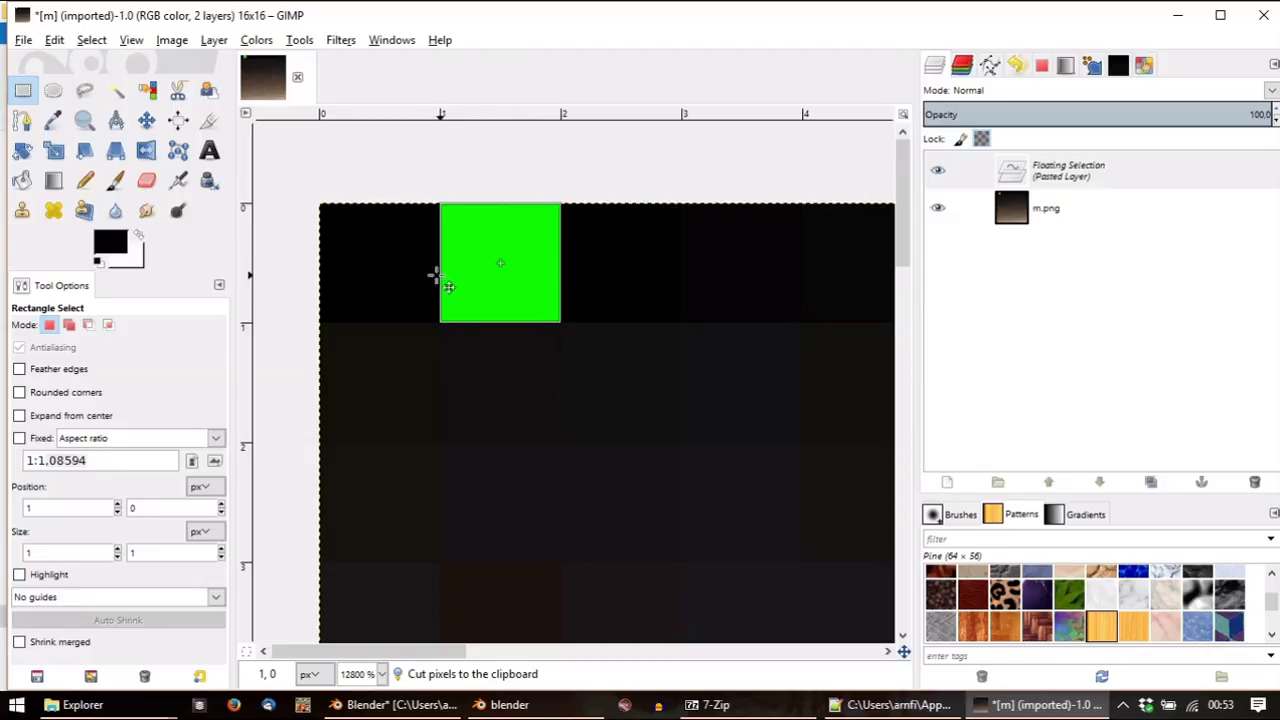
left_click_drag(449, 287, 329, 287)
left_click(937, 170)
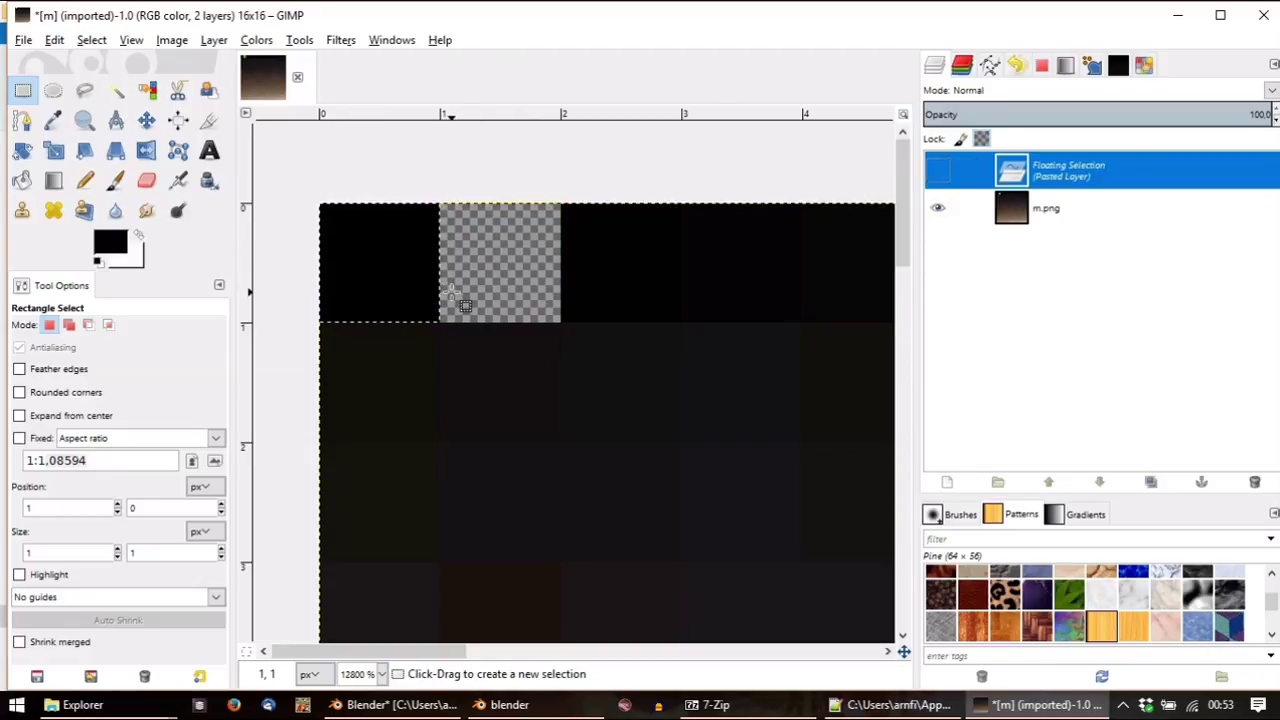
right_click(943, 177)
left_click(957, 211)
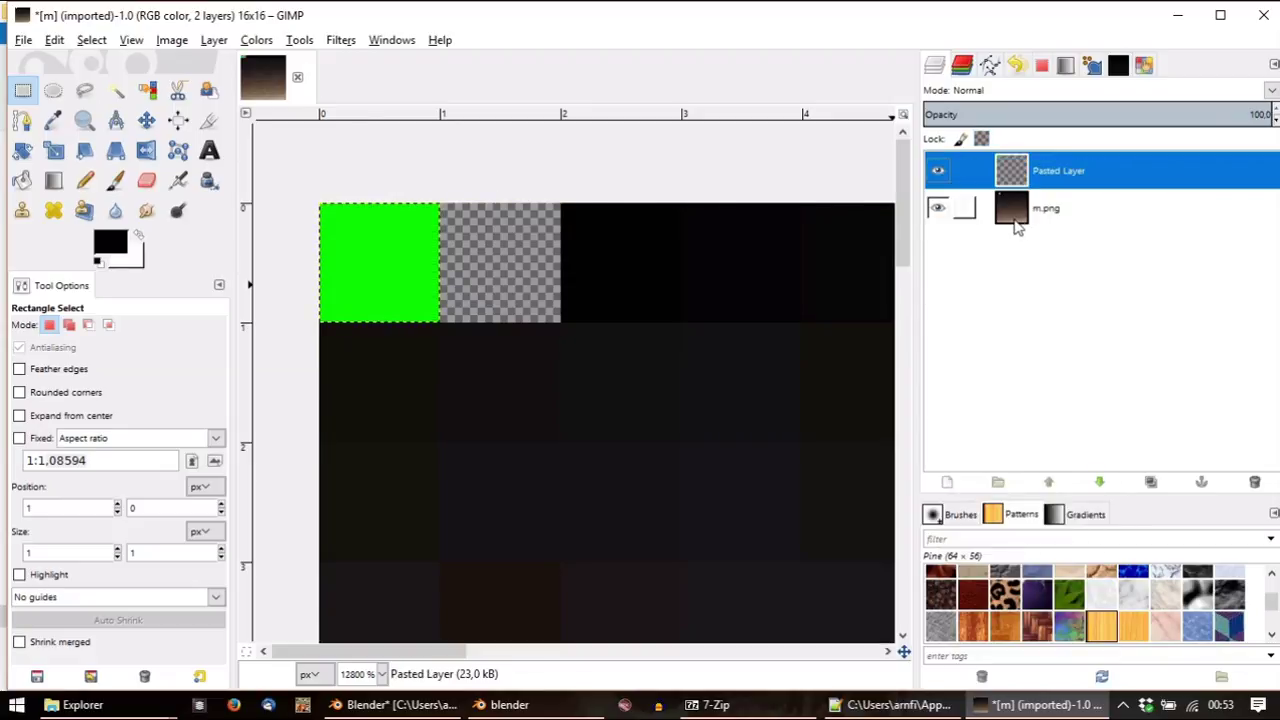
Try moving the top-left black pixel one pixel right, undoing the extra paste
left_click(1016, 228)
left_click_drag(437, 322, 346, 260)
key("ctrl+x")
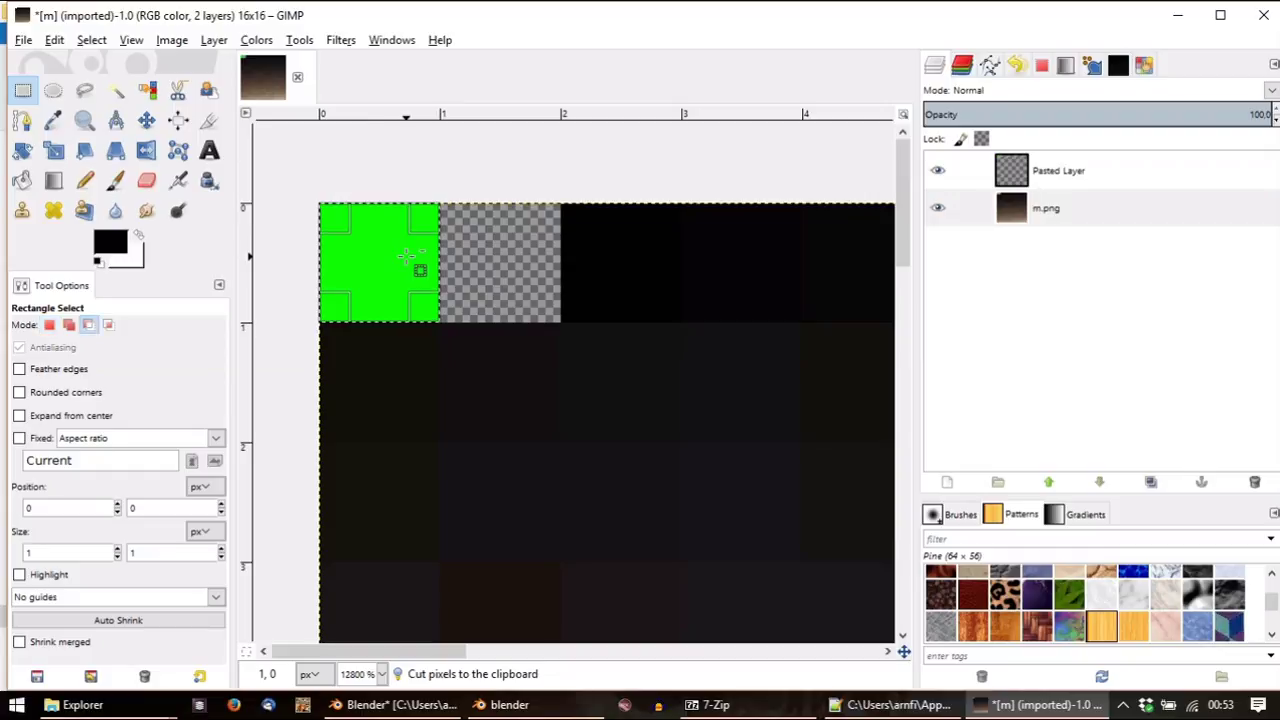
key("ctrl+v")
left_click_drag(400, 277, 478, 267)
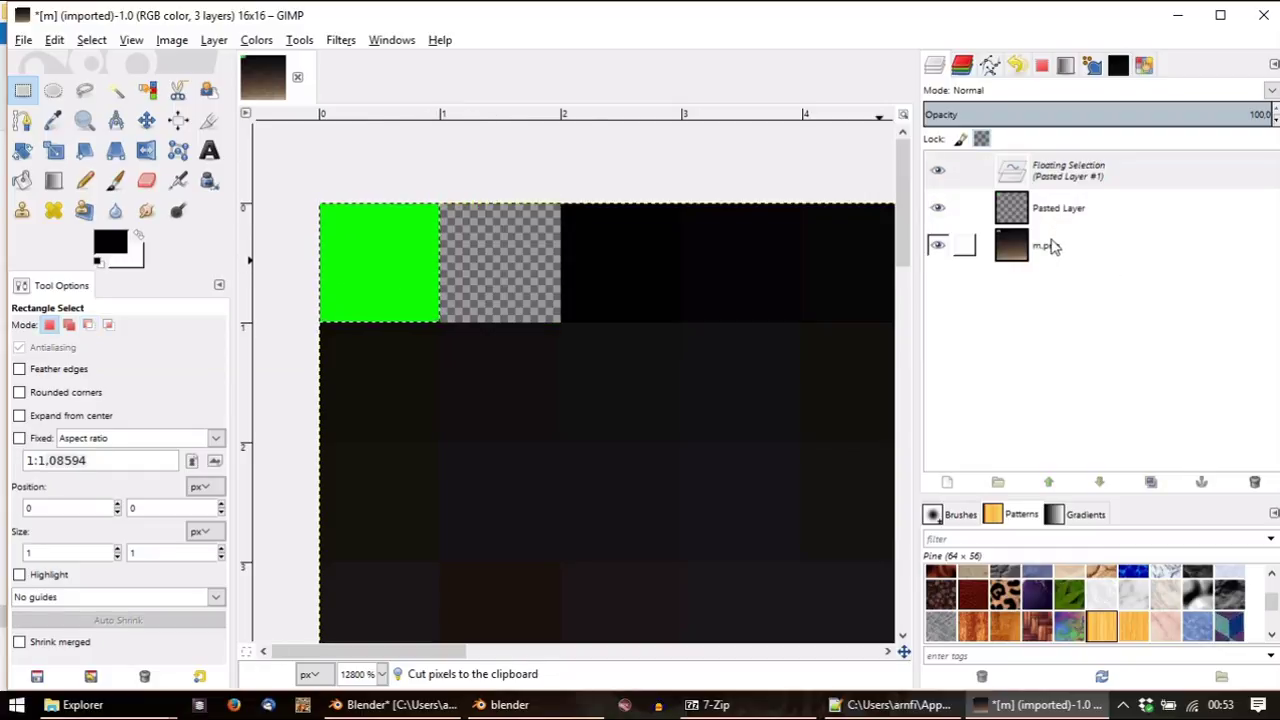
key("ctrl+h")
left_click(1038, 212)
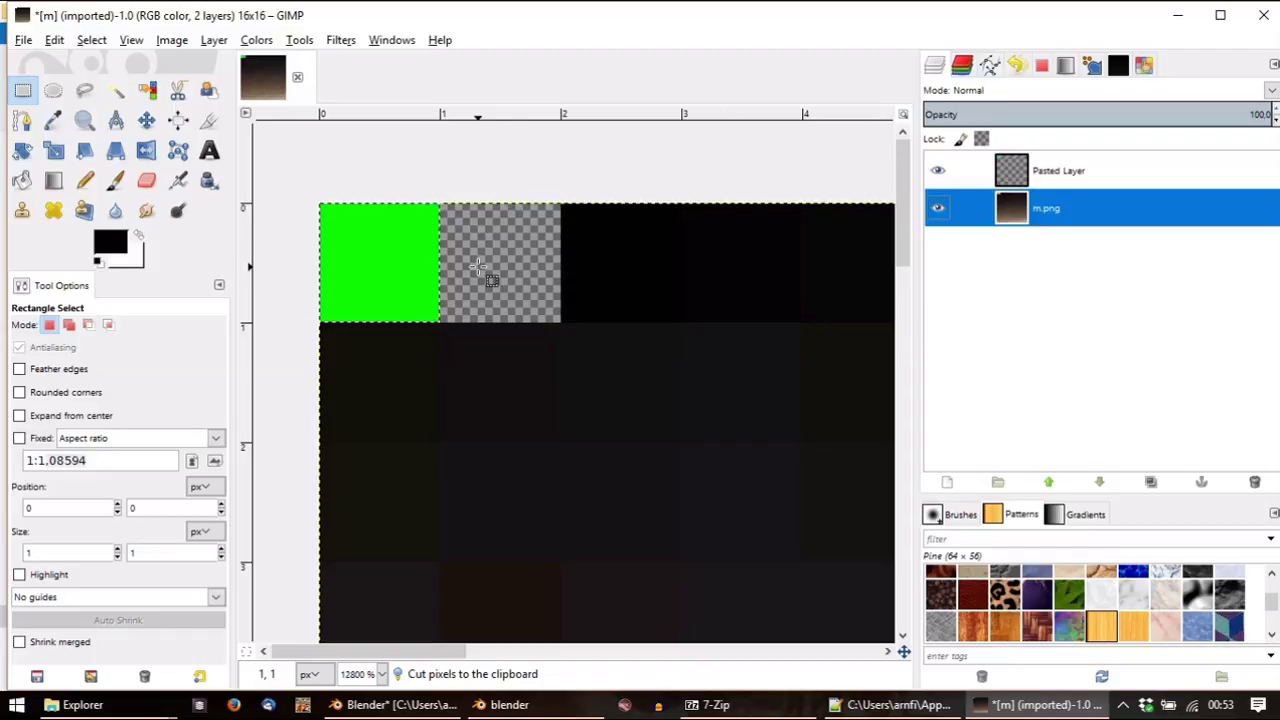
key("ctrl+v")
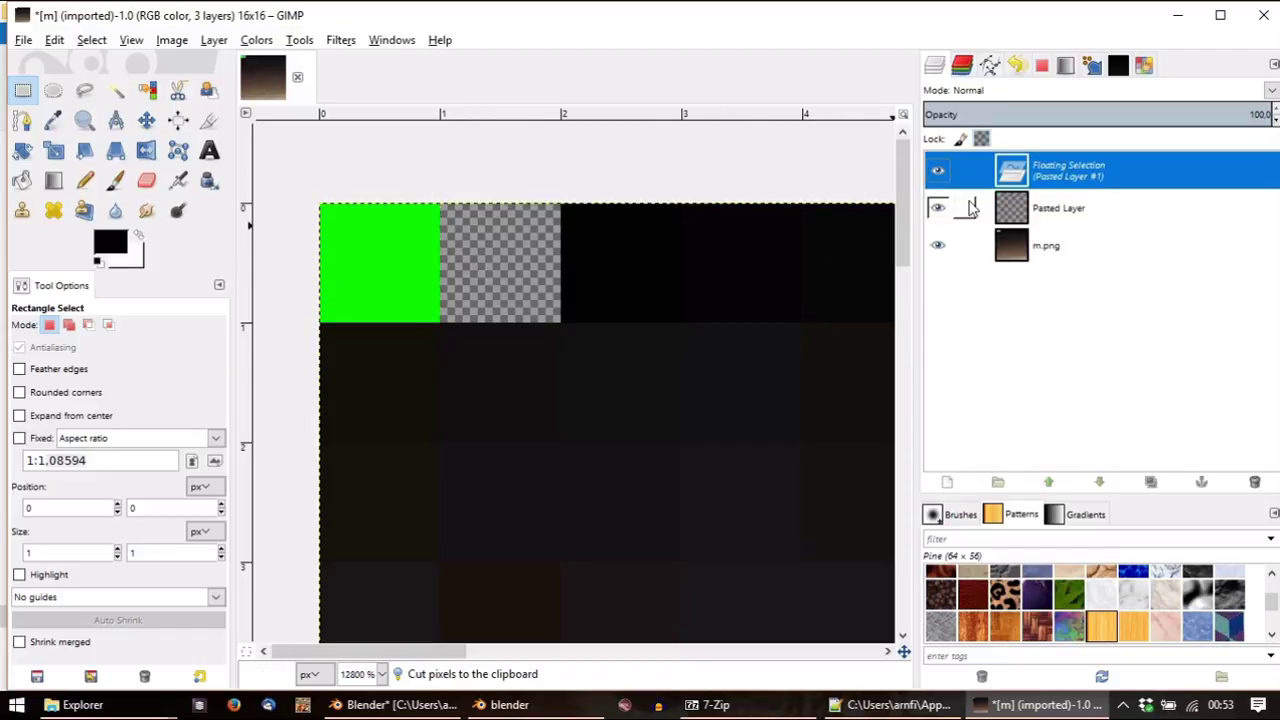
left_click_drag(390, 255, 540, 260)
left_click(540, 258)
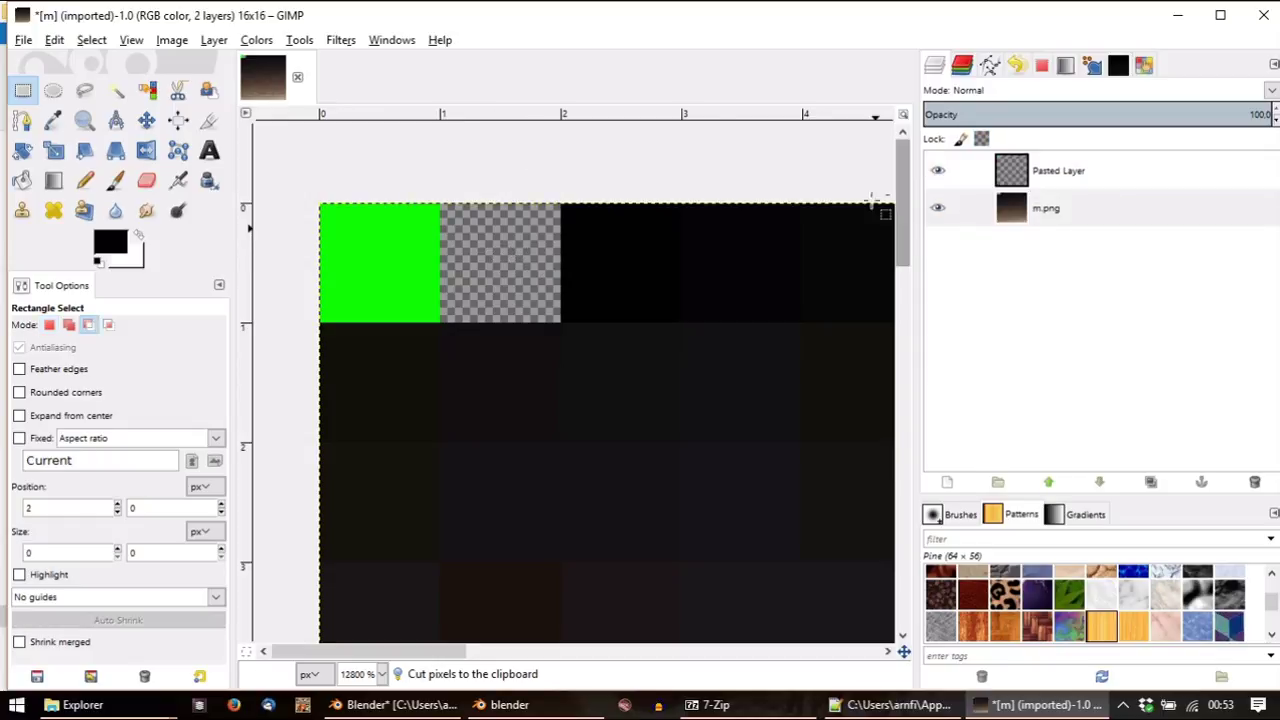
key("ctrl+z")
left_click(1072, 177)
Cut the first two palette pixels and shift them one pixel right
left_click_drag(386, 263, 557, 286)
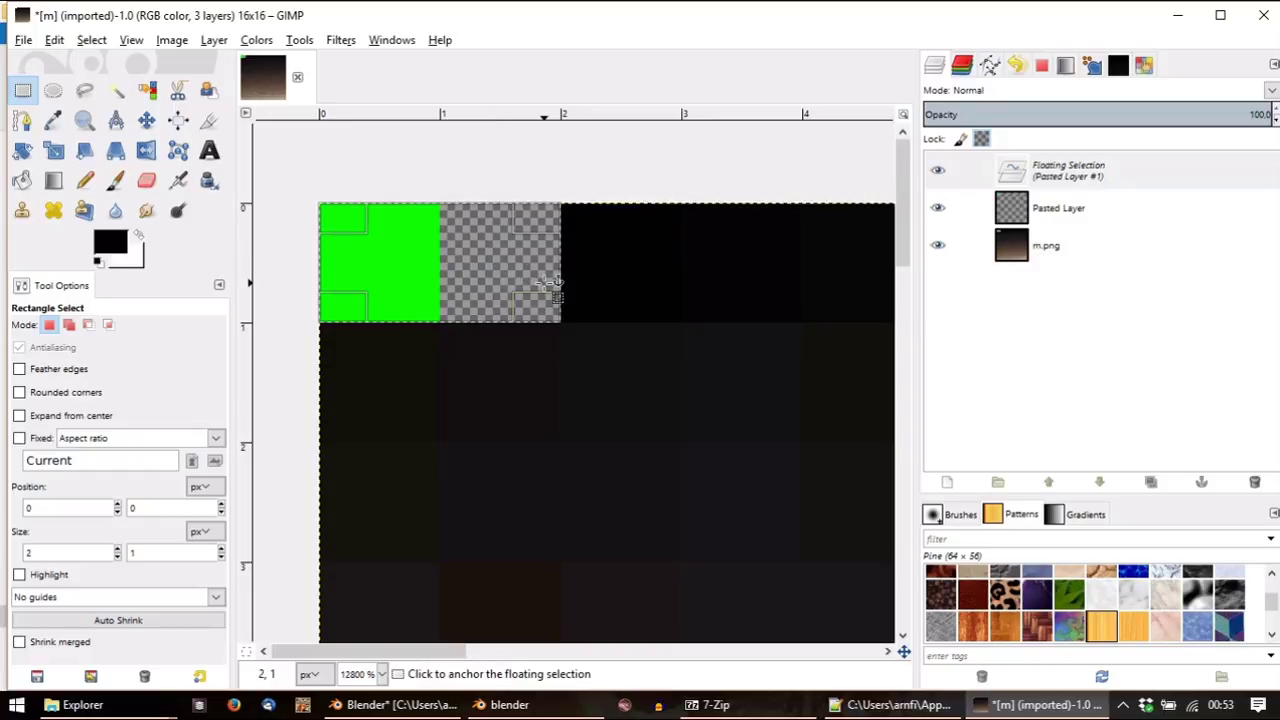
key("ctrl+h")
left_click(1046, 208)
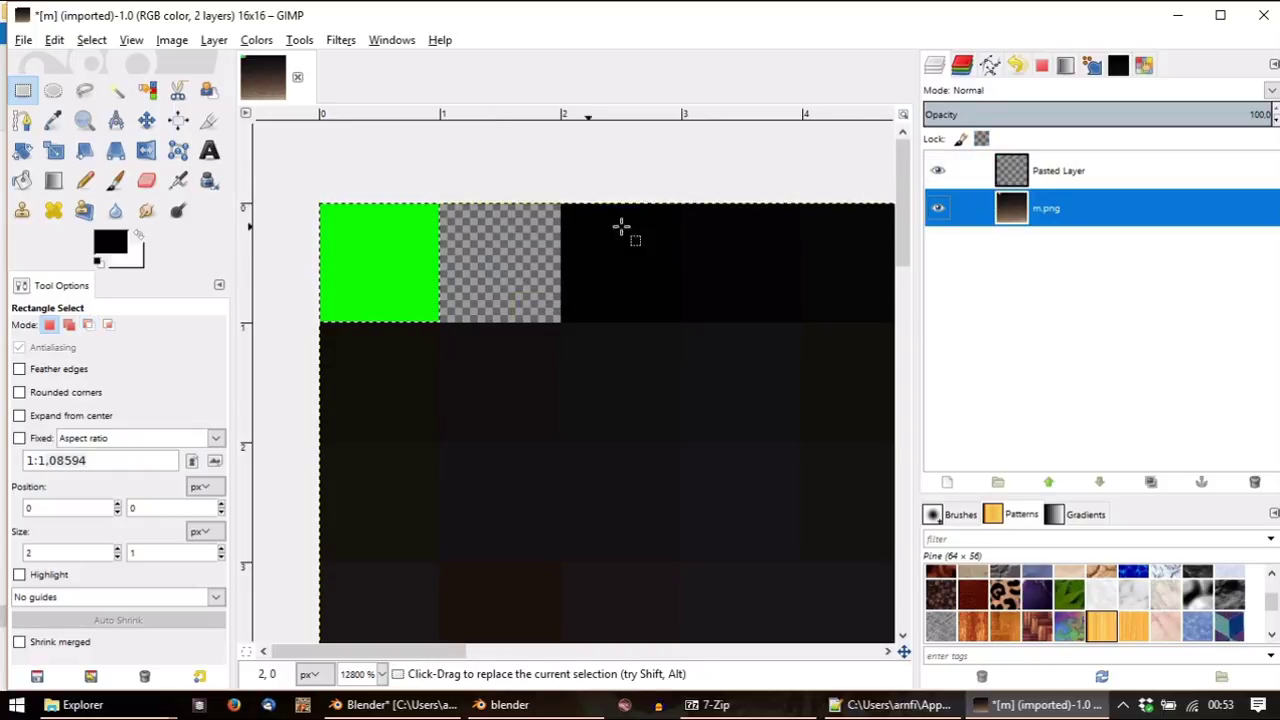
left_click(938, 171)
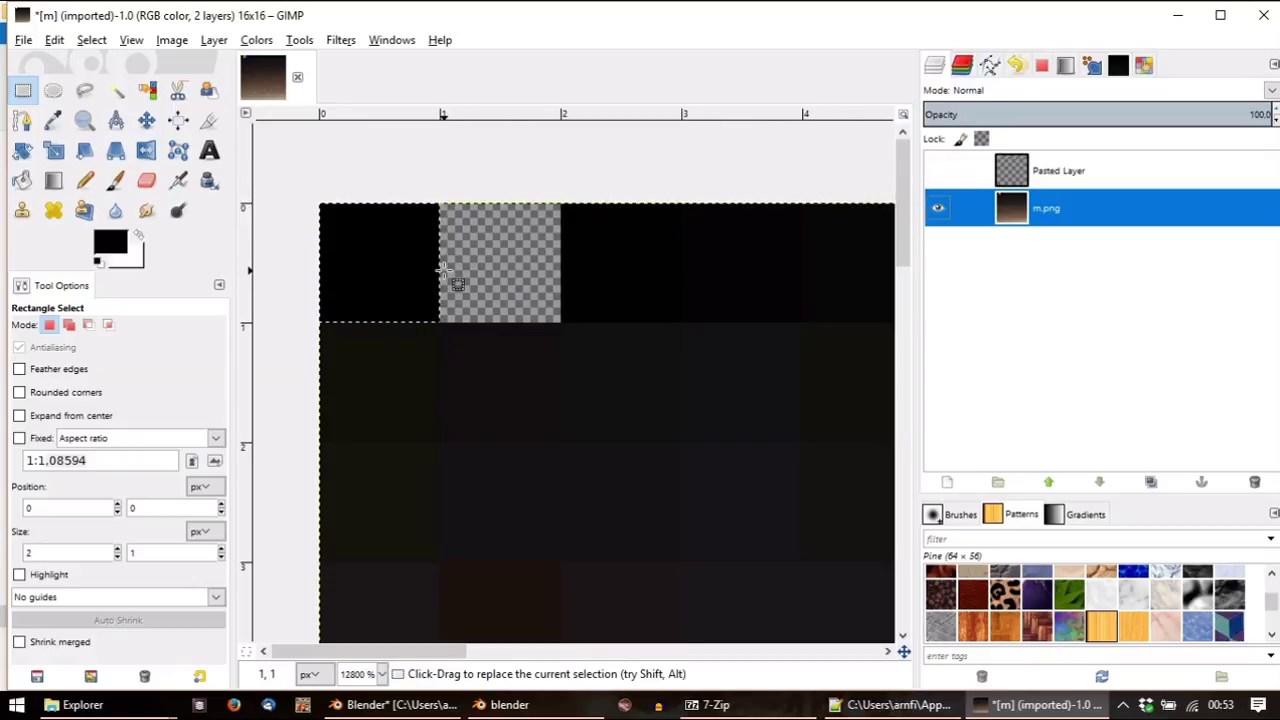
key("ctrl+x")
key("ctrl+v")
left_click_drag(400, 268, 491, 263)
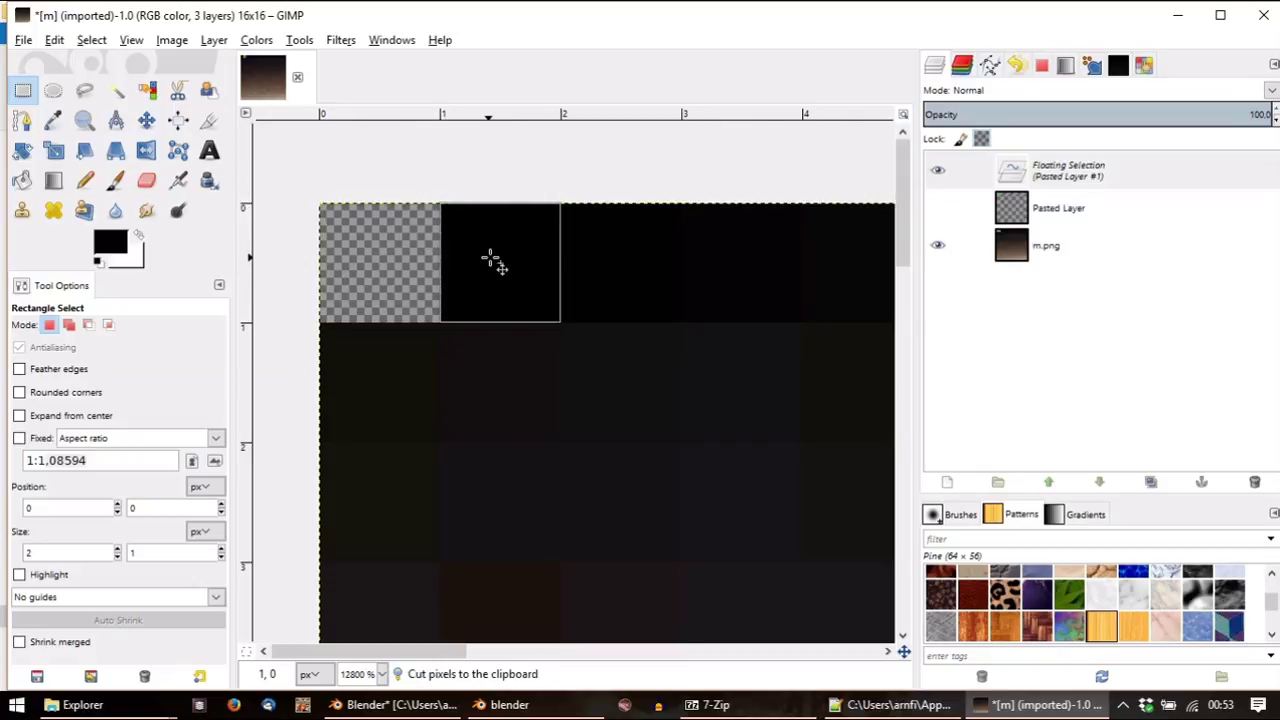
Anchor the shifted pixels and merge the green Pasted Layer down into m.png
left_click(940, 172)
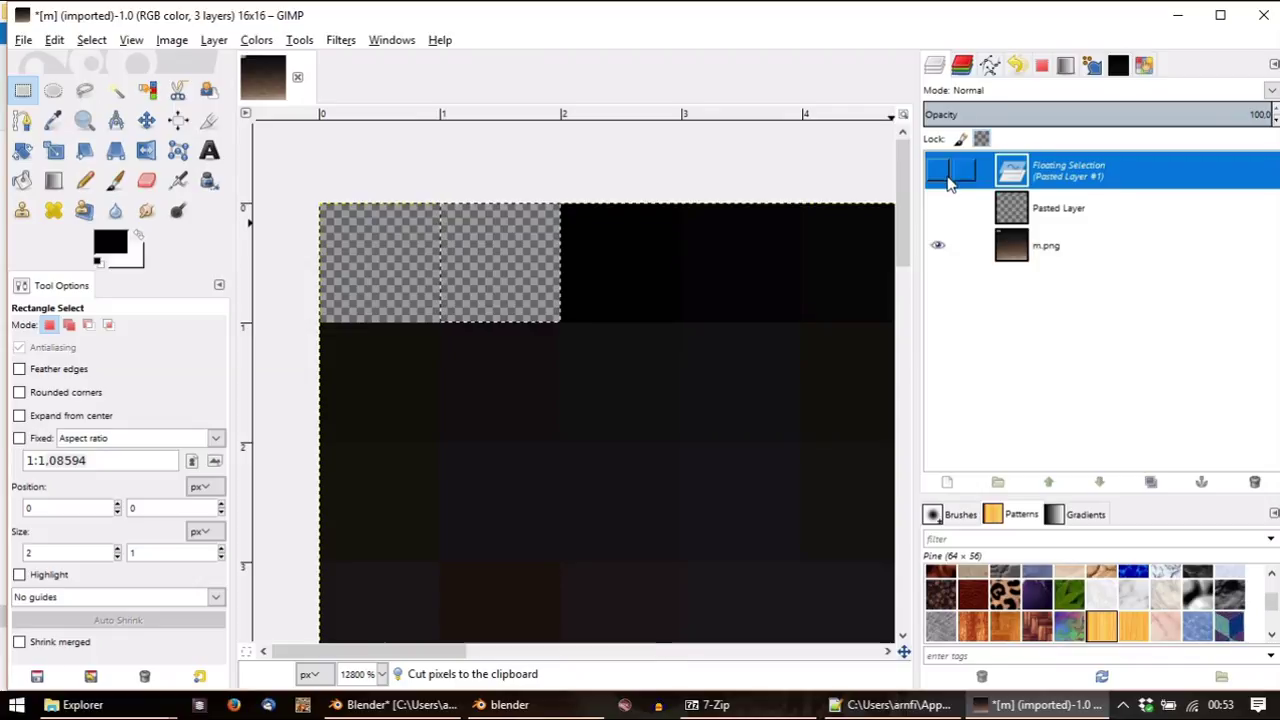
left_click(938, 208)
left_click(938, 171)
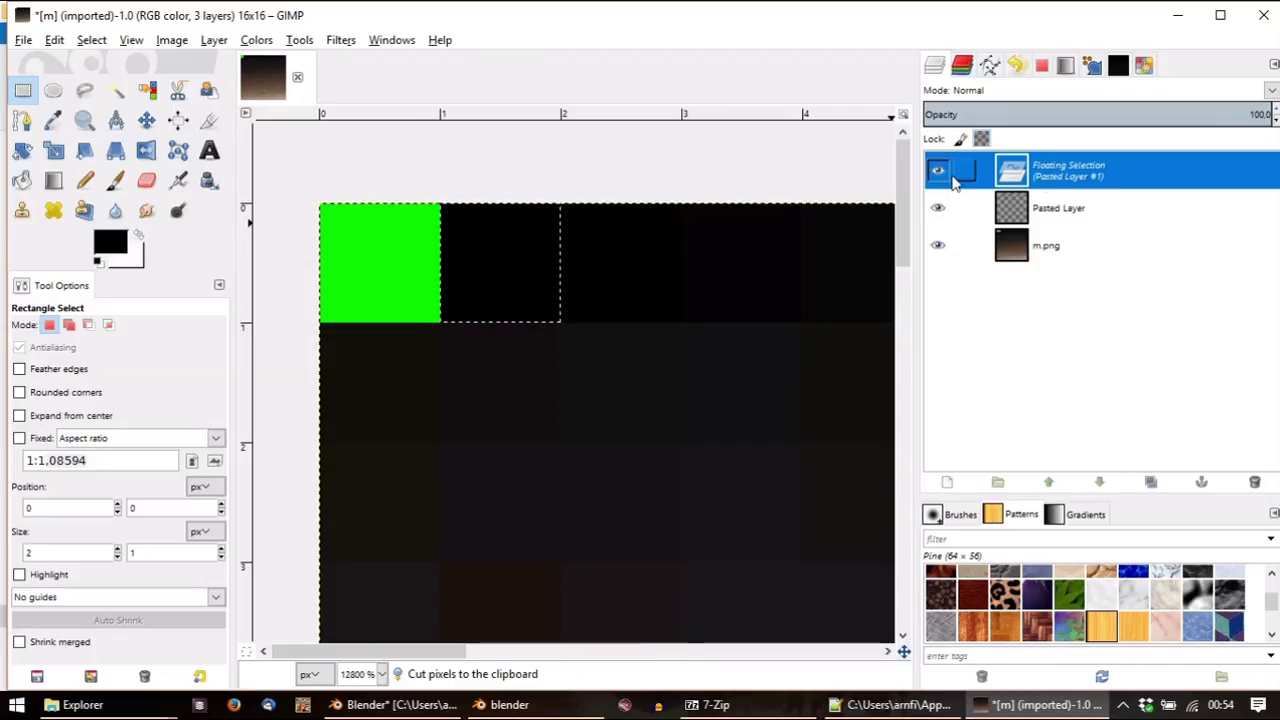
right_click(1065, 178)
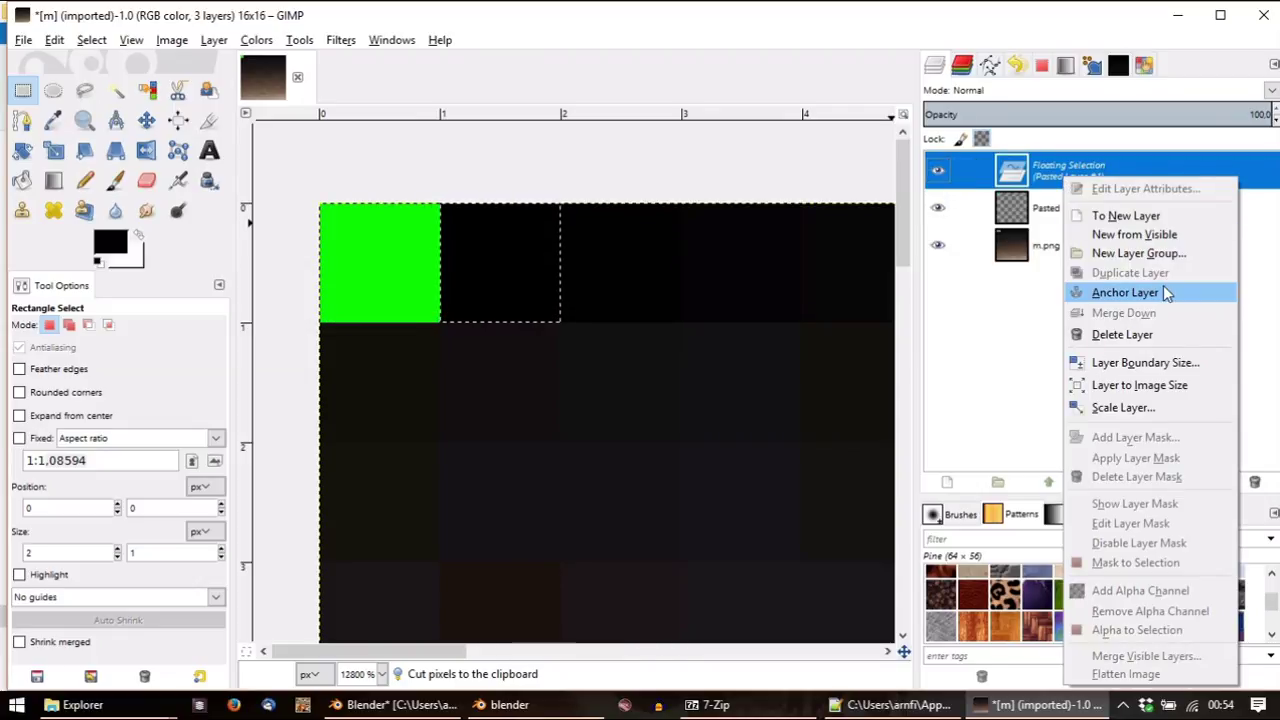
left_click(1125, 292)
right_click(1080, 176)
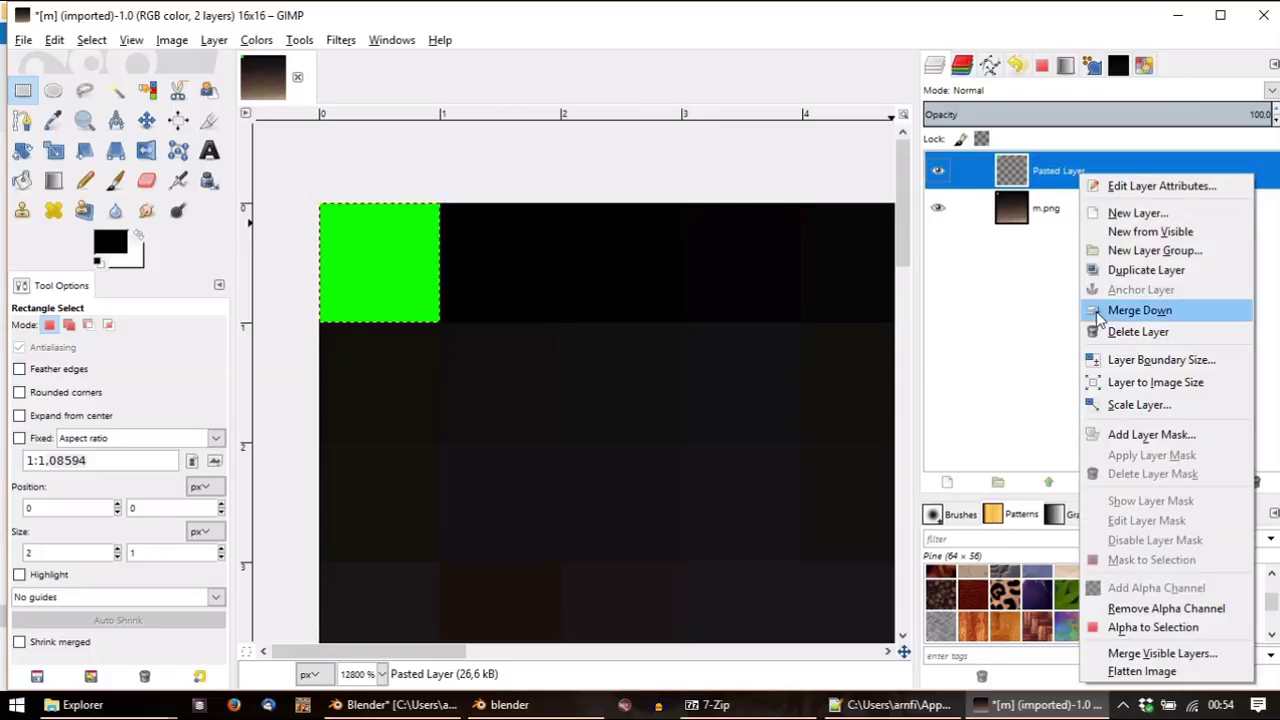
left_click(1165, 312)
Overwrite m.png with the edited palette and quit GIMP without saving
scroll(500, 280, "down", 5, "ctrl")
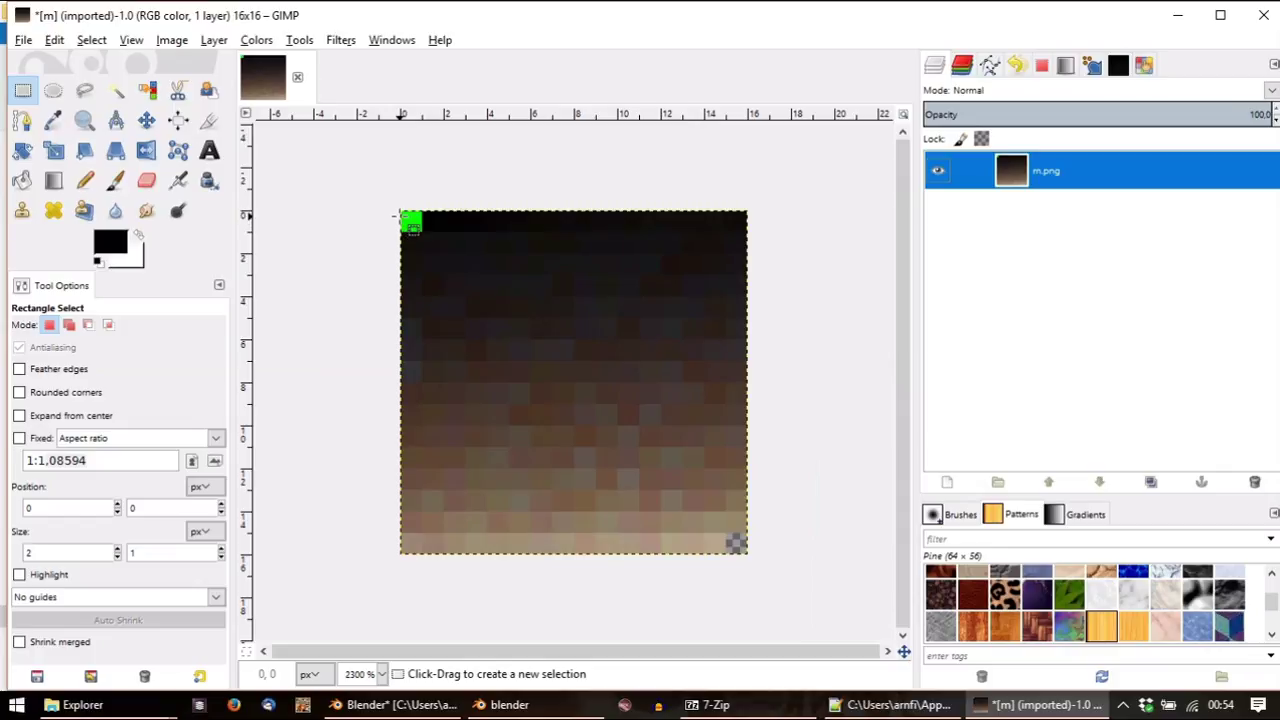
left_click(21, 42)
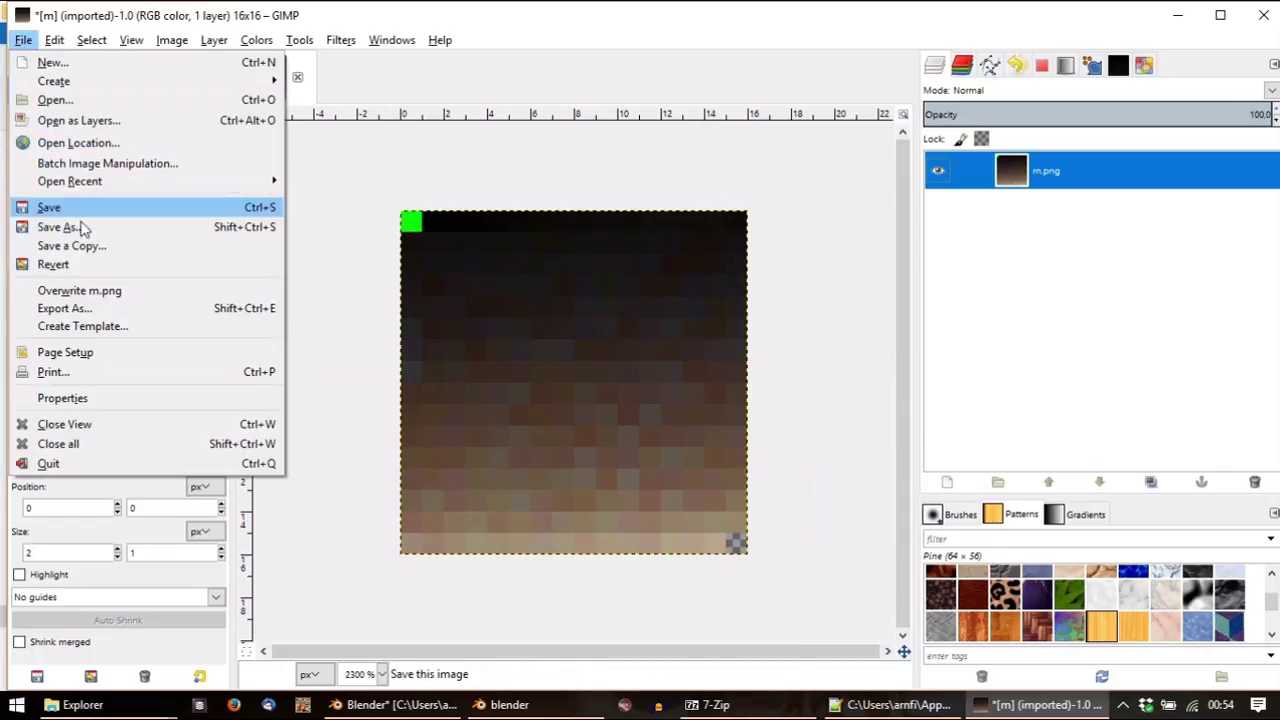
left_click(110, 300)
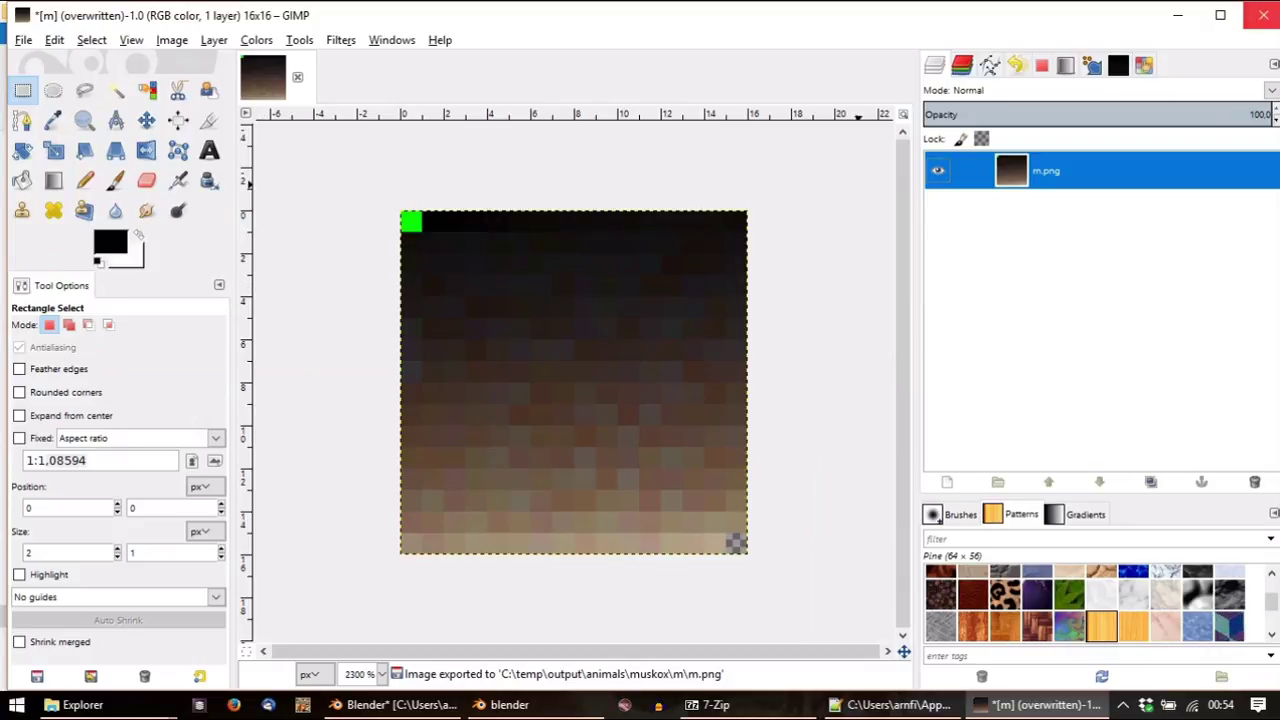
left_click(1263, 15)
left_click(345, 398)
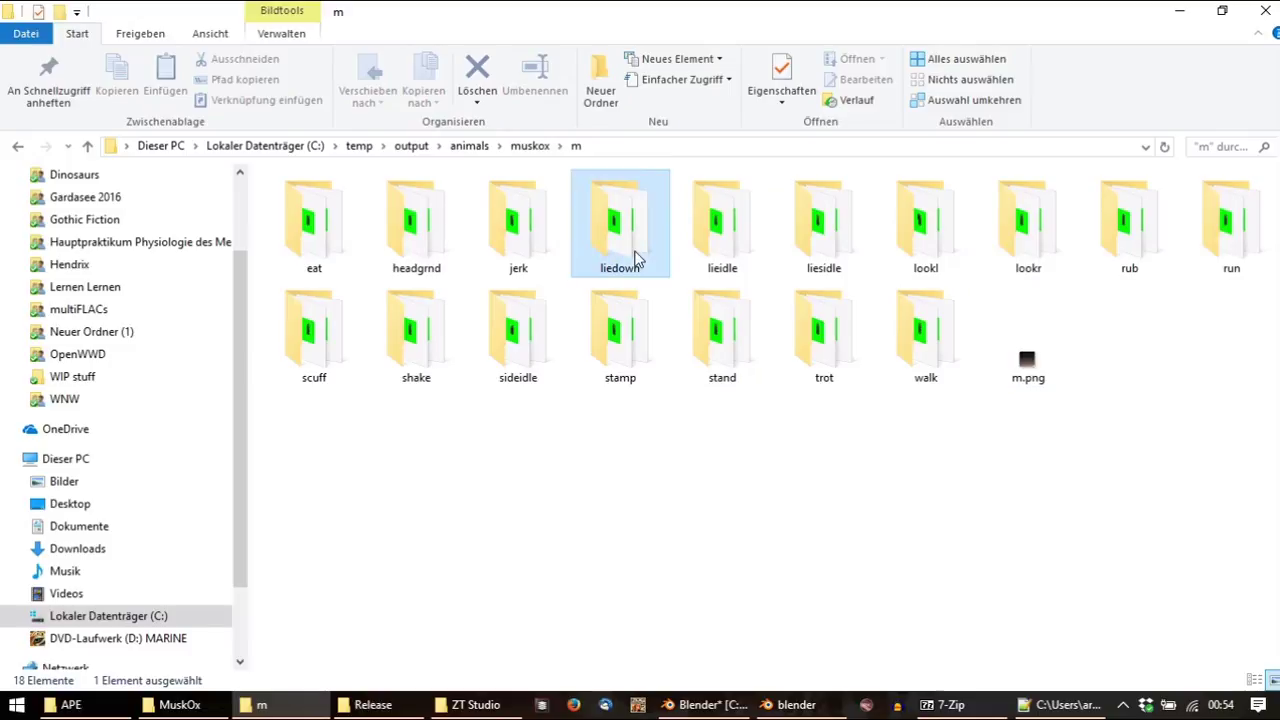
Look inside the liedown folder, return to m, and bring Blender forward
double_click(634, 251)
scroll(405, 320, "down", 3)
scroll(400, 310, "up", 3)
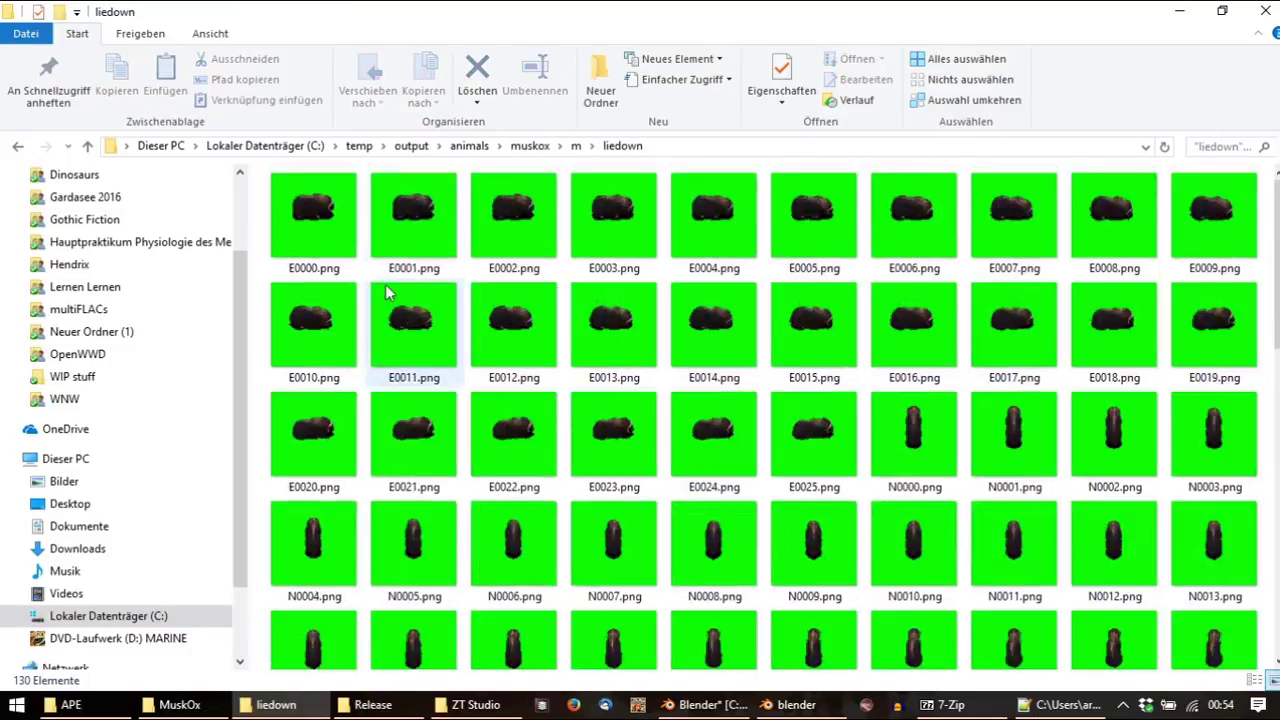
left_click(88, 146)
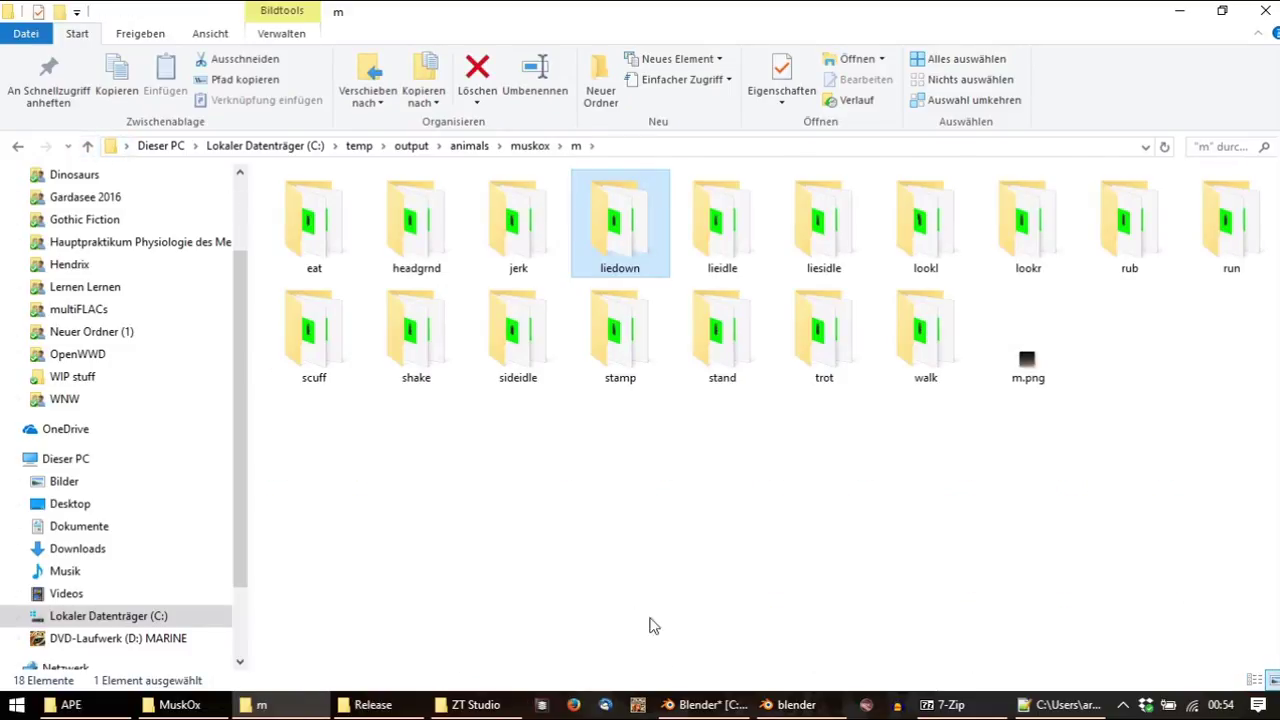
left_click(703, 704)
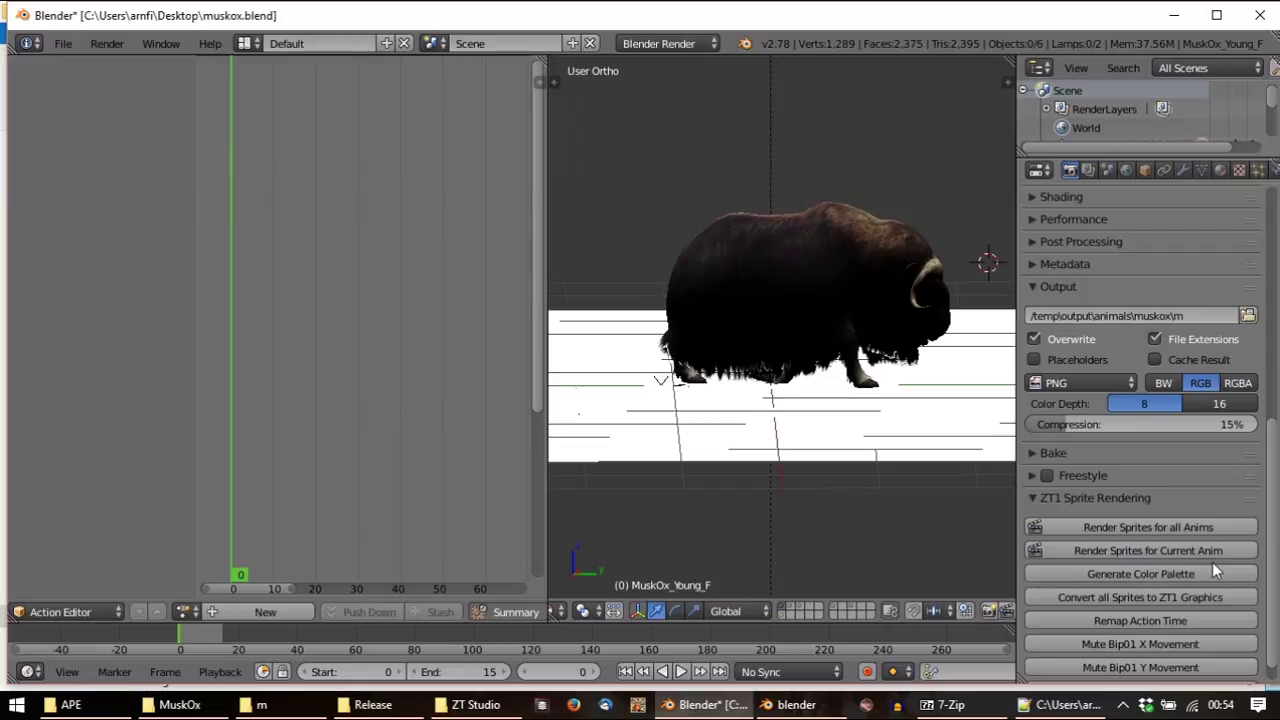
Run Convert all Sprites to ZT1 Graphics, watch the console, and dismiss the error
left_click(1160, 599)
left_click(800, 704)
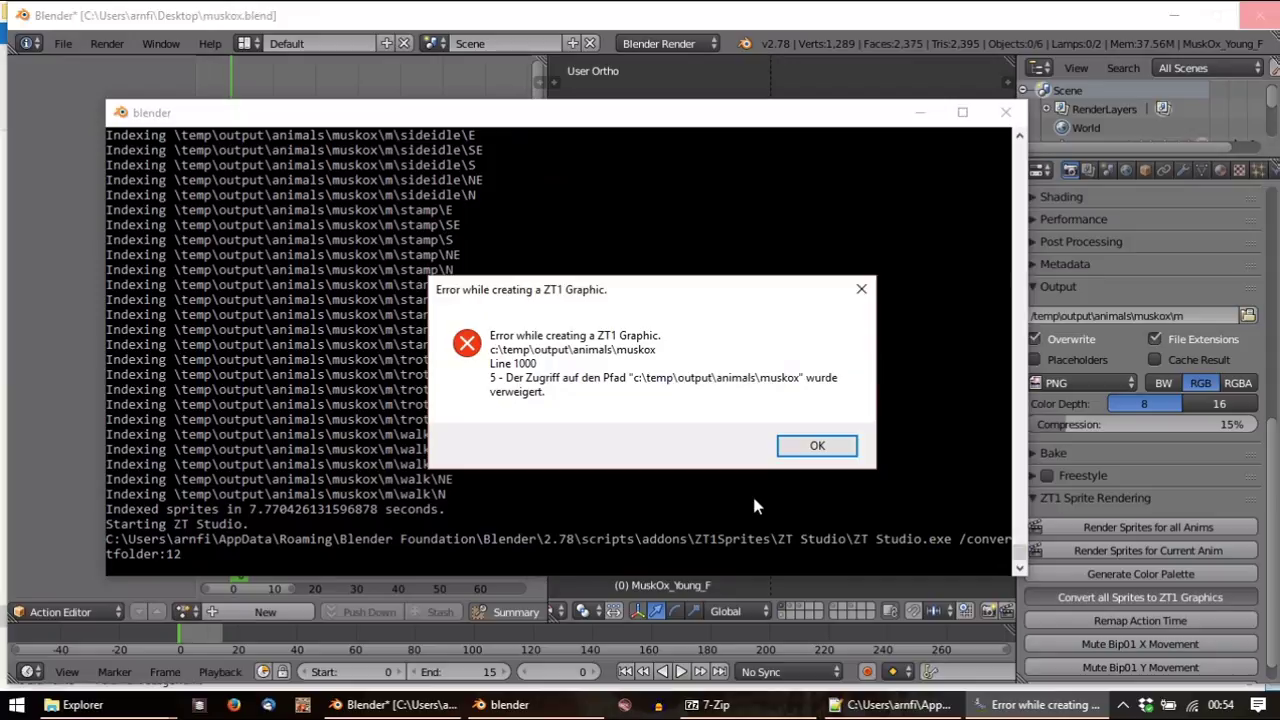
key("Return")
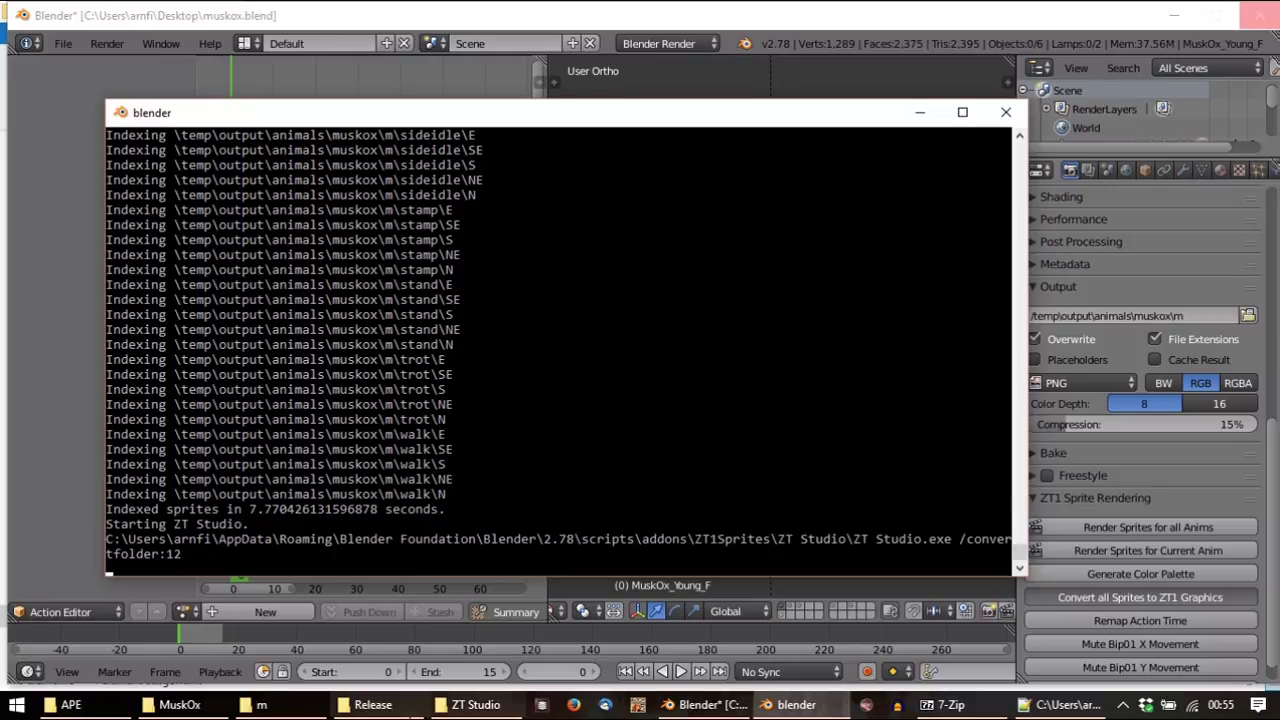
Launch ZT Studio, confirm Blender's console reports the muskox ZT1 conversion, and open the ZT1 graphic picker
left_click(475, 704)
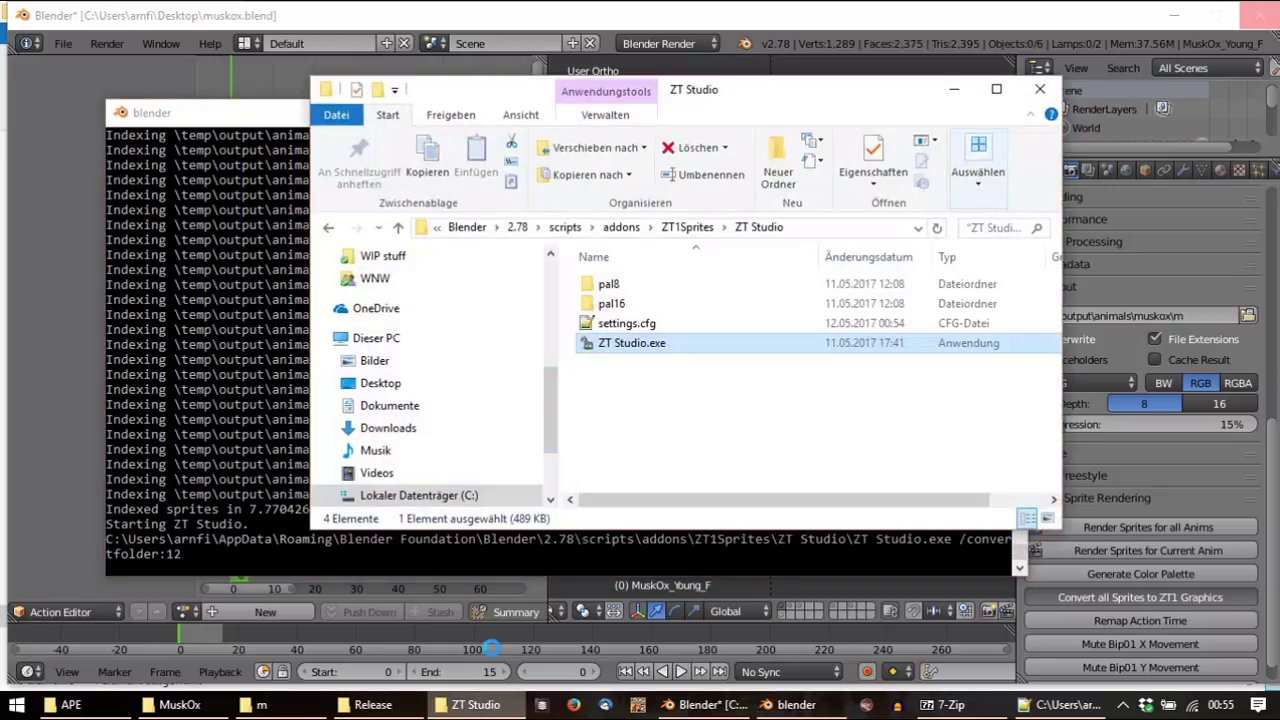
double_click(637, 346)
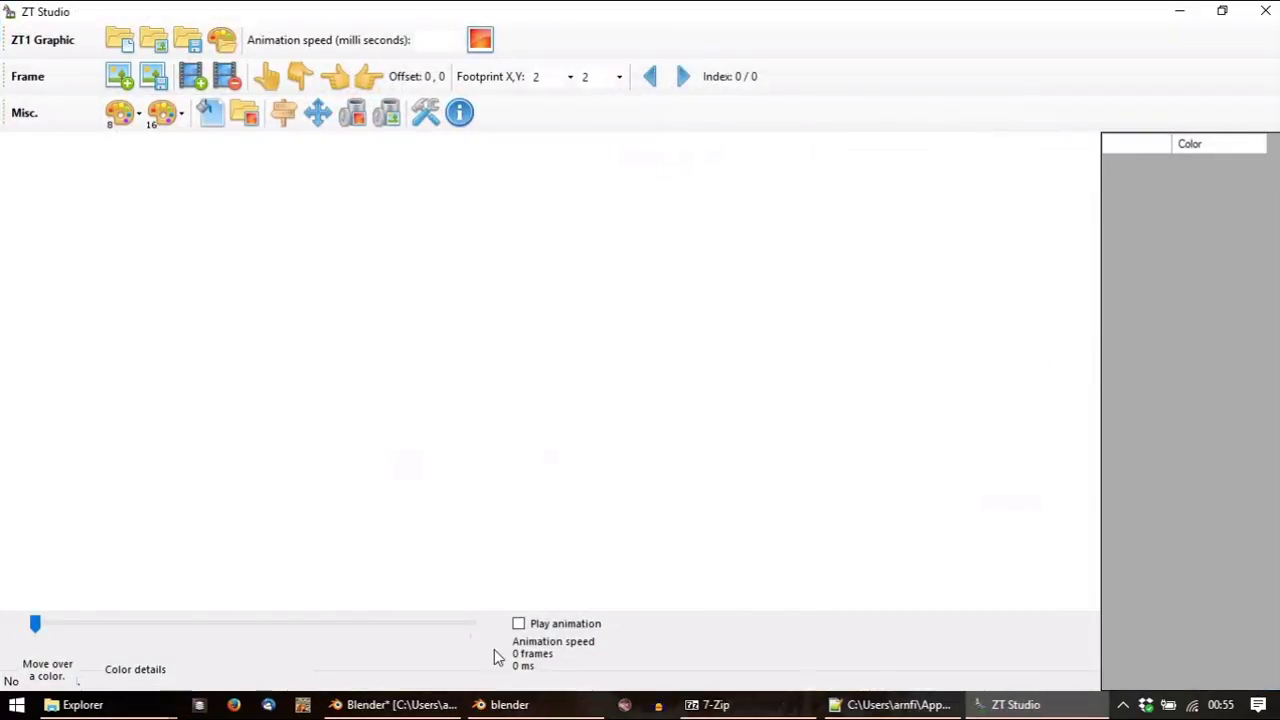
left_click(480, 705)
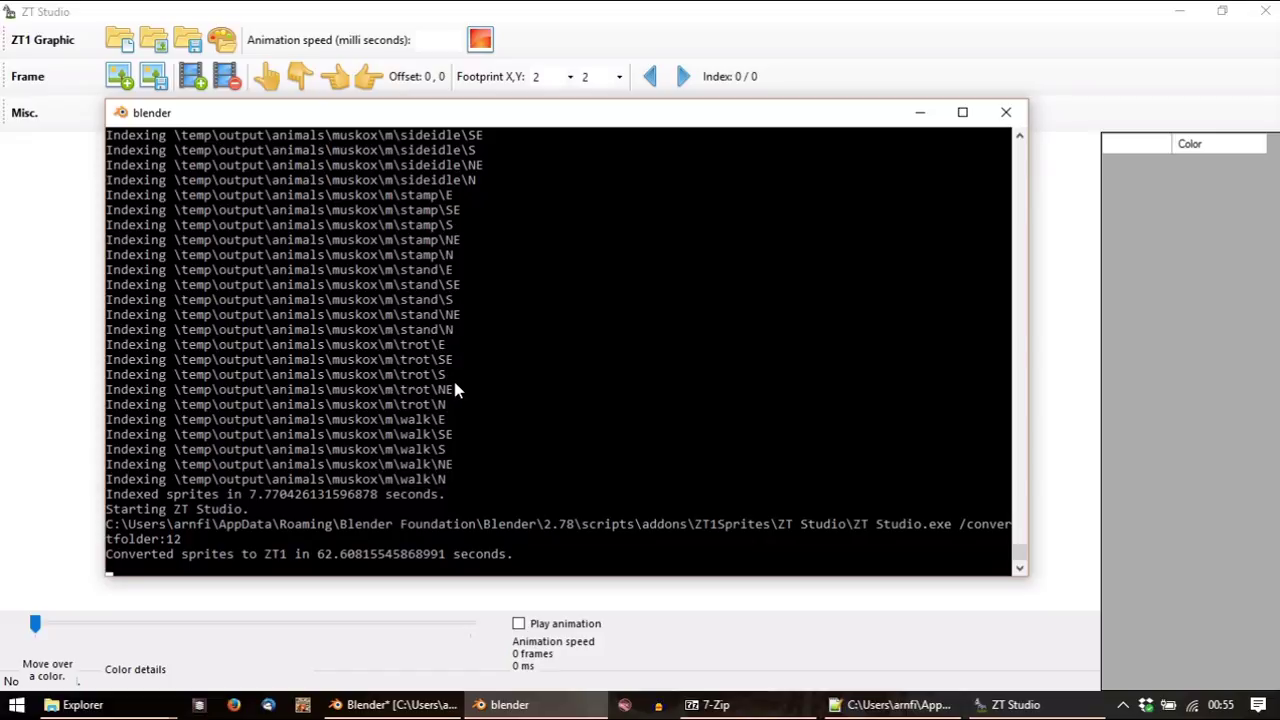
left_click(157, 40)
left_click(157, 40)
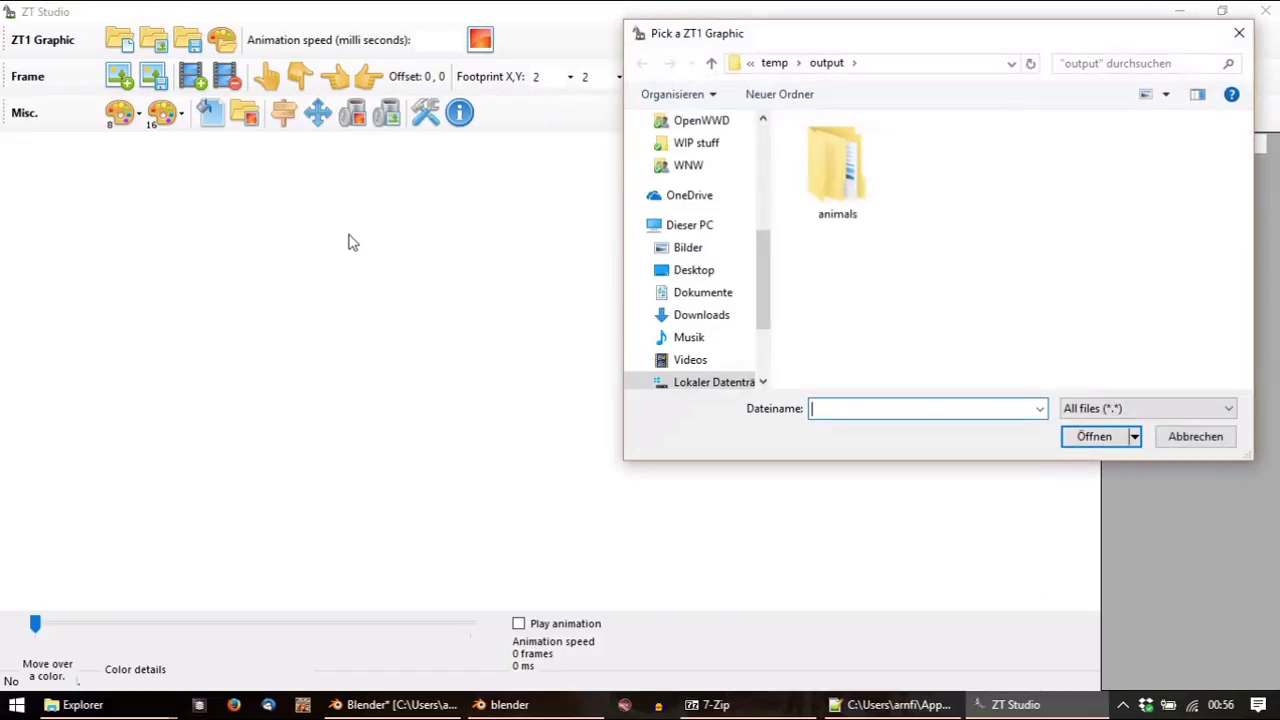
Load the converted graphic 'e' from animals\muskox\m\eat into ZT Studio
double_click(837, 172)
double_click(838, 149)
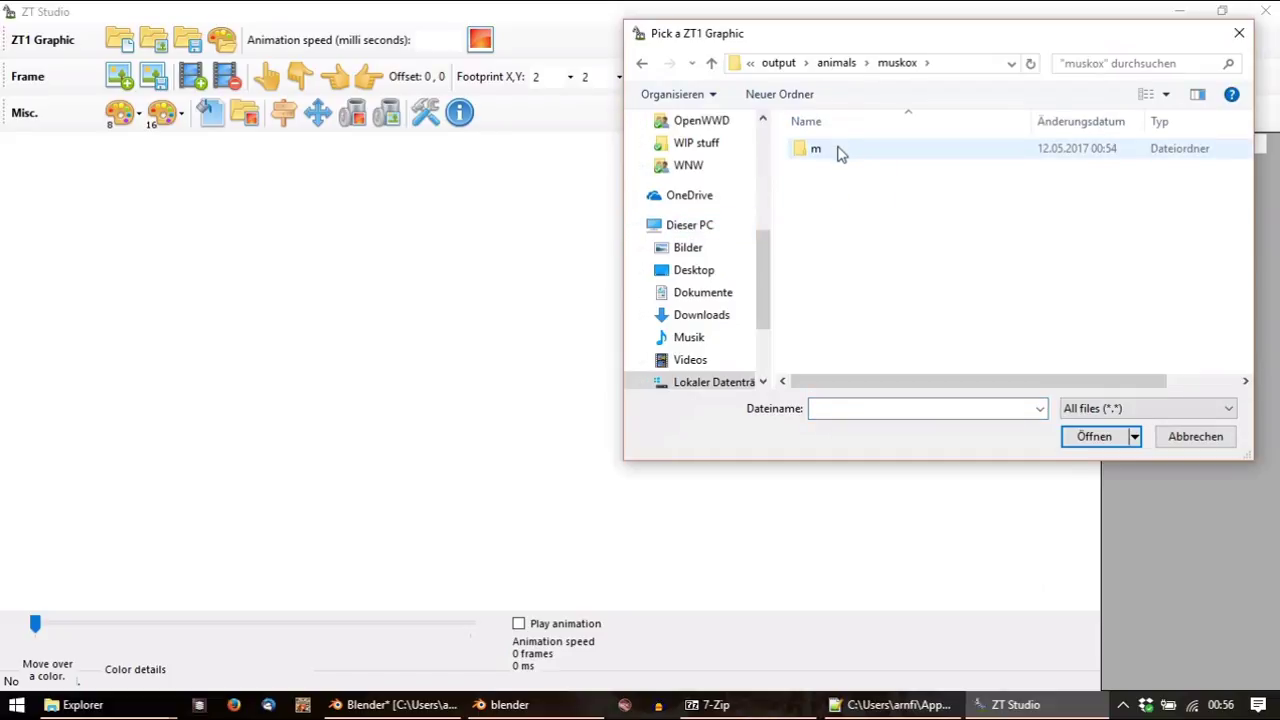
double_click(836, 150)
double_click(843, 160)
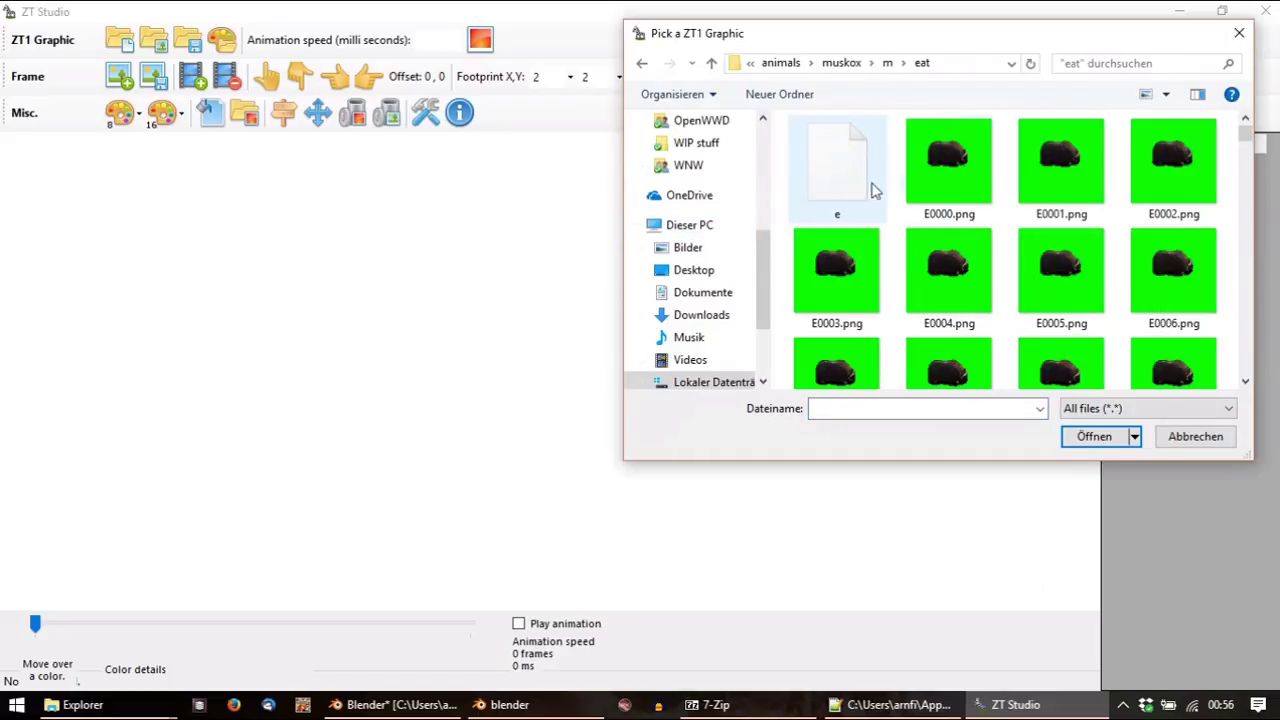
left_click(845, 183)
double_click(845, 183)
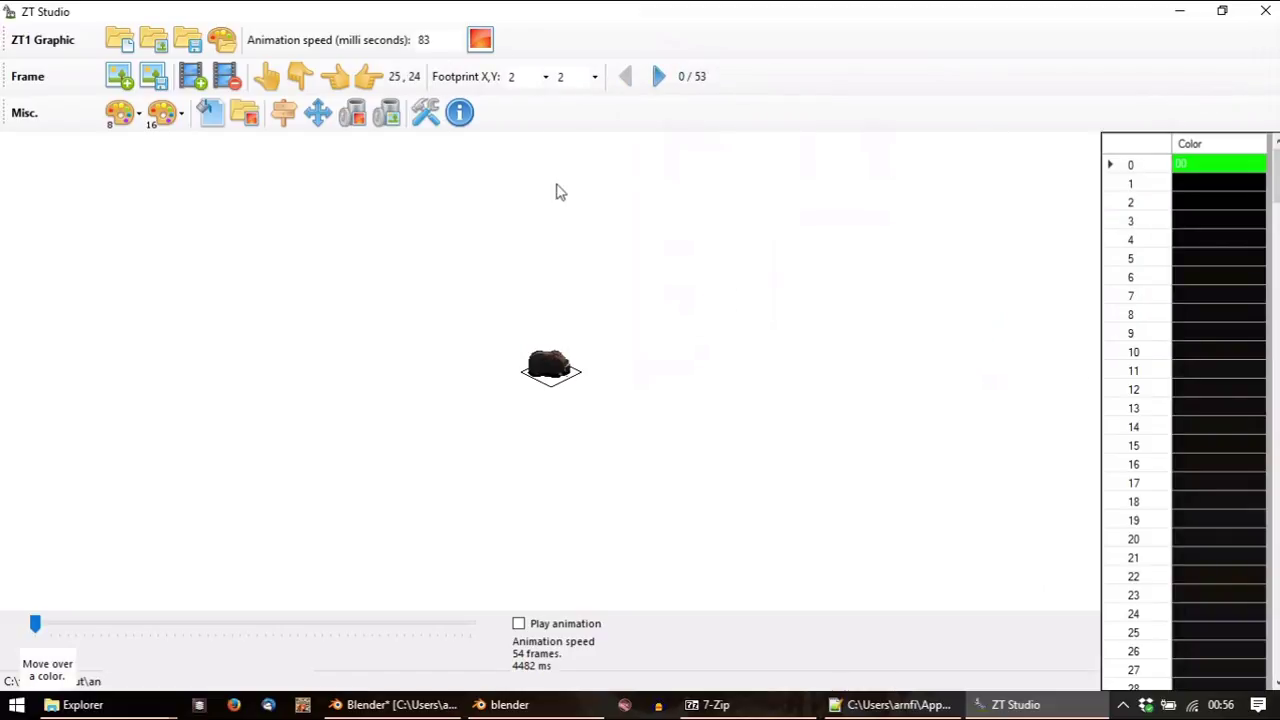
Step through the 54 eat frames, play the animation continuously, then close ZT Studio
left_click(658, 80)
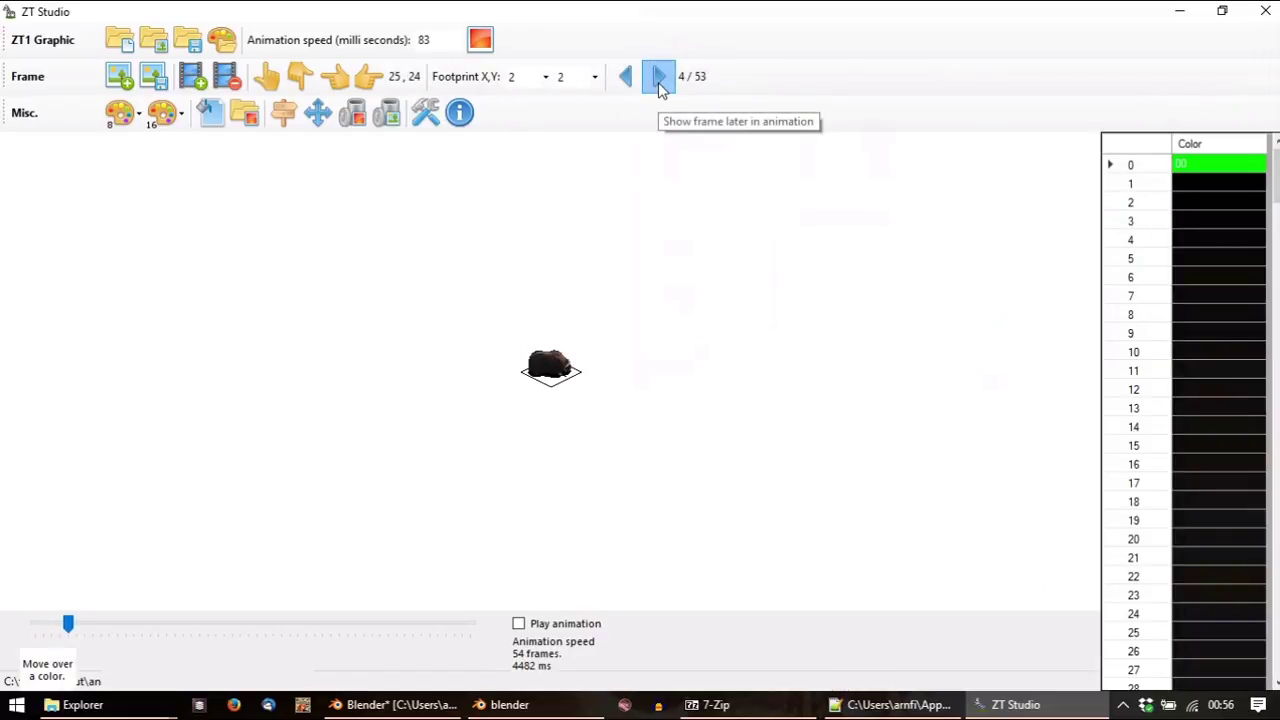
left_click(658, 80)
left_click(658, 80)
left_click(658, 80)
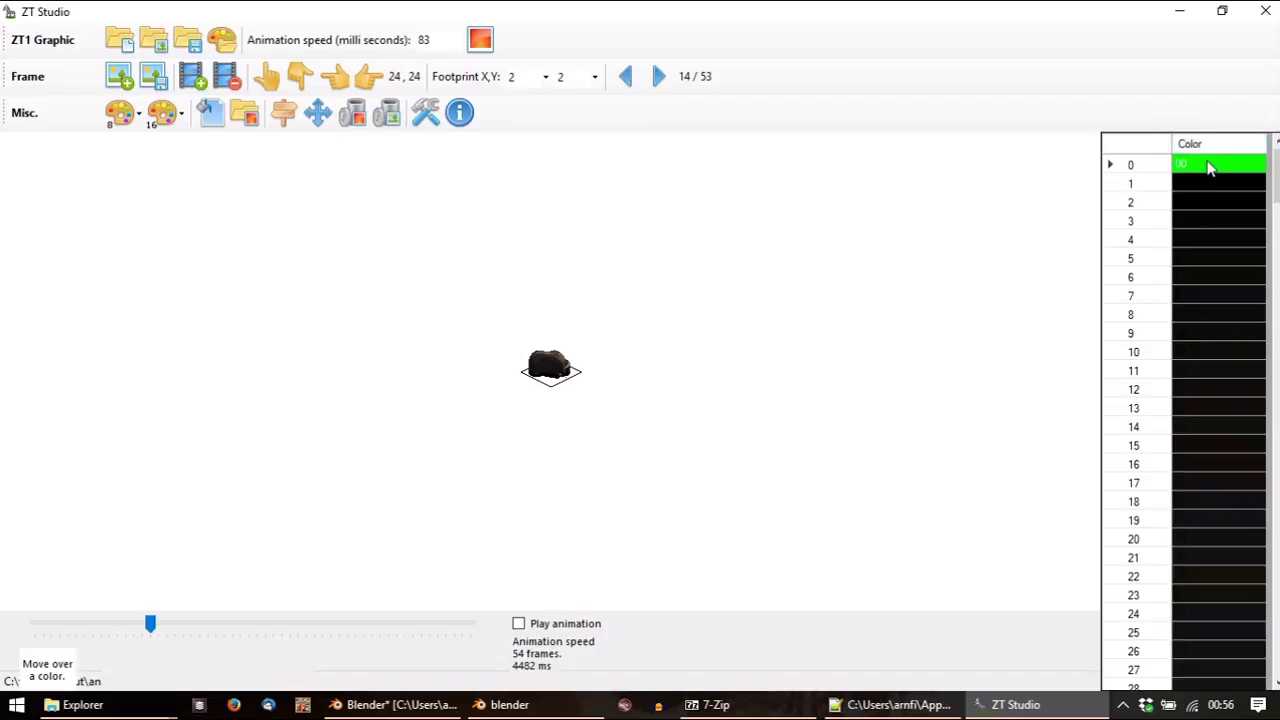
left_click(659, 80)
left_click(659, 80)
left_click(659, 80)
left_click(659, 80)
left_click(659, 80)
left_click(659, 80)
left_click(662, 82)
left_click(662, 82)
left_click(660, 80)
left_click(660, 80)
left_click(660, 80)
left_click(664, 86)
left_click(546, 630)
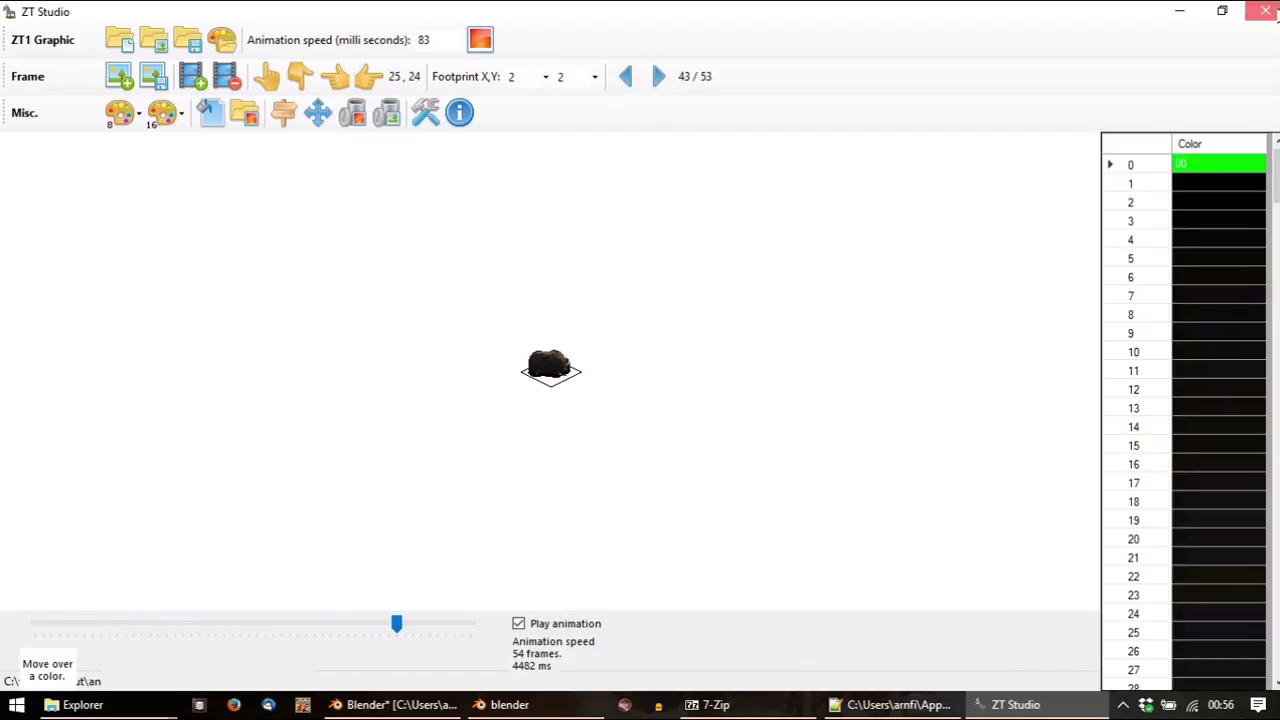
left_click(1265, 10)
Move MusKox_Adult_M to a hidden layer and show the layer holding MusKox_Young_F
left_click(833, 7)
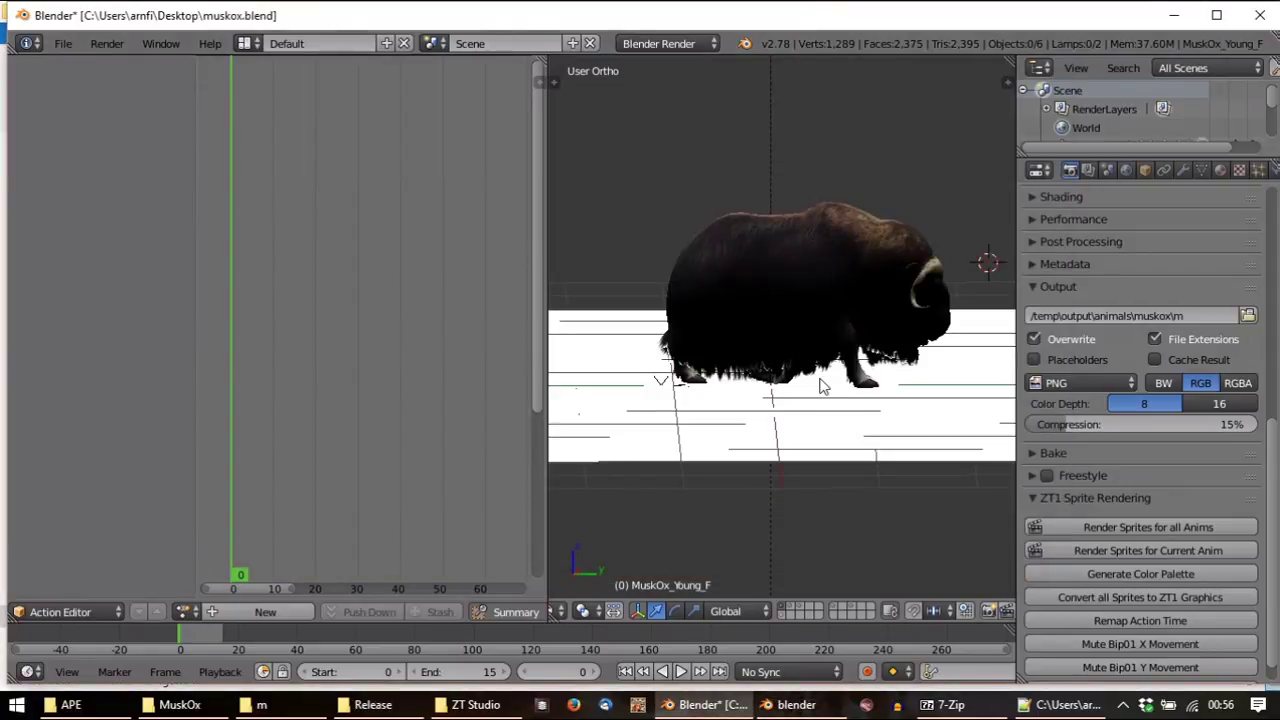
left_click(786, 615)
left_click(797, 615)
left_click(808, 615)
left_click(786, 607)
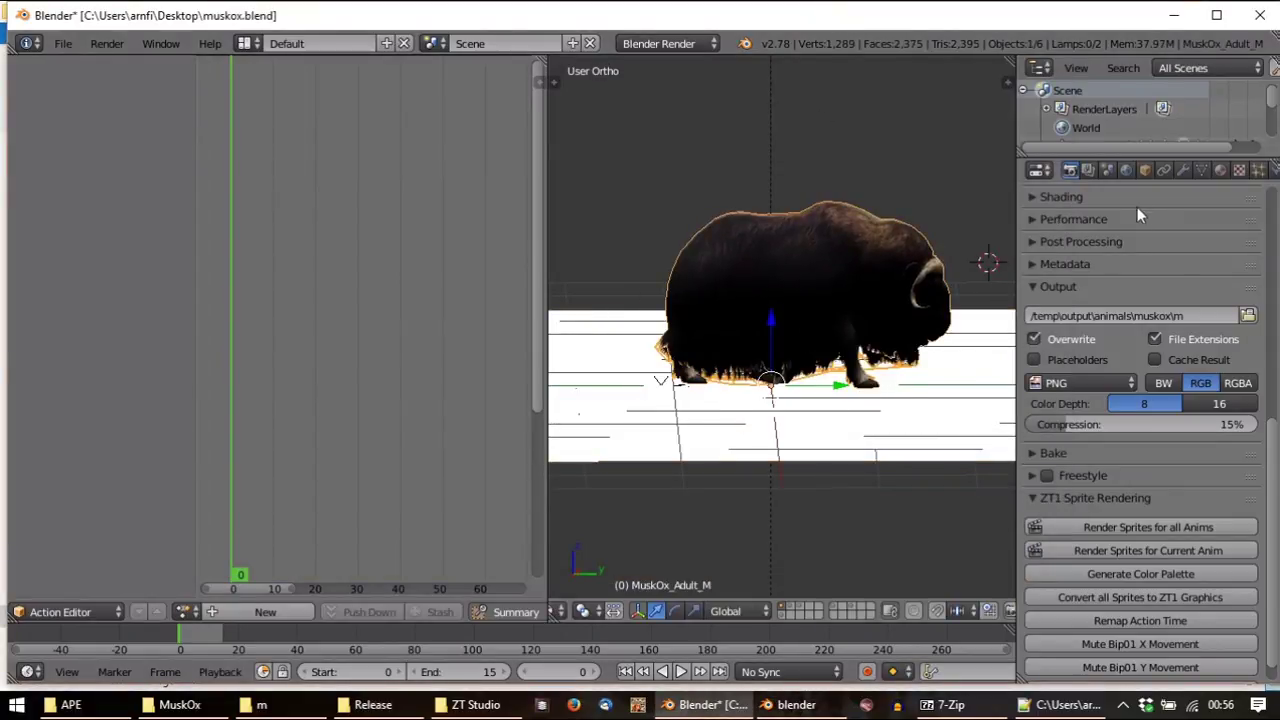
left_click(1145, 171)
left_click(1032, 498)
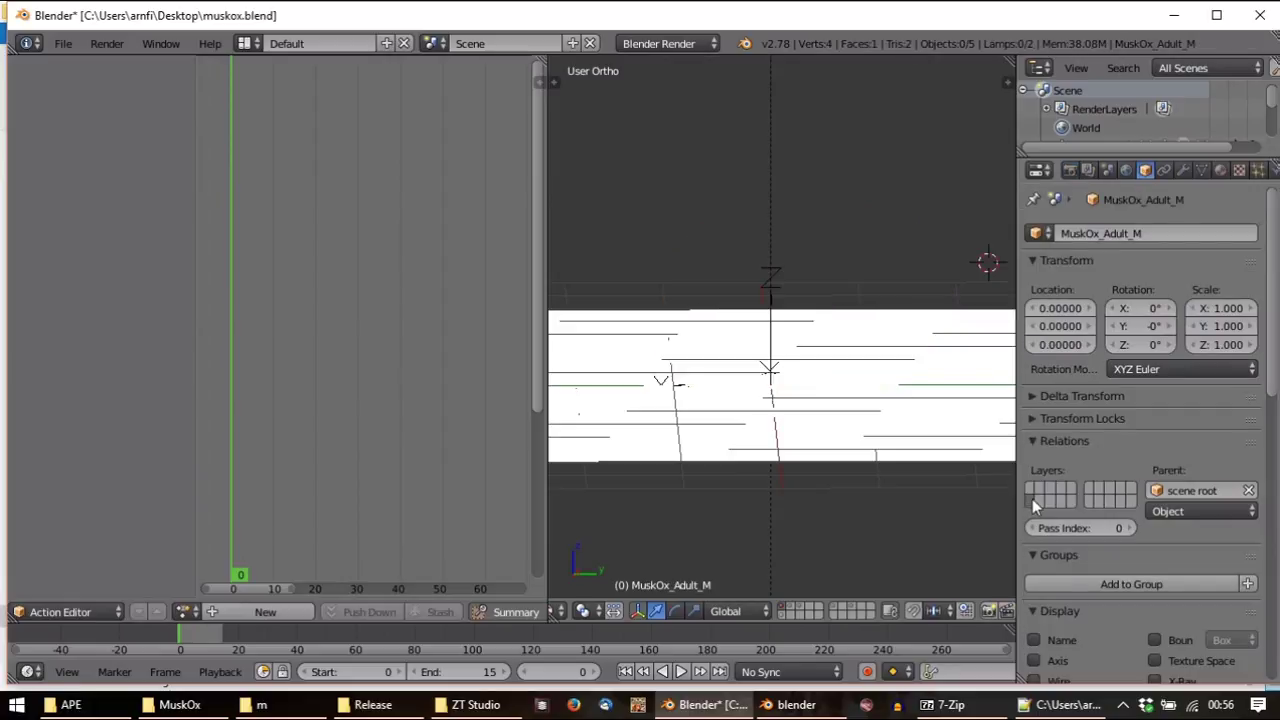
left_click(782, 611)
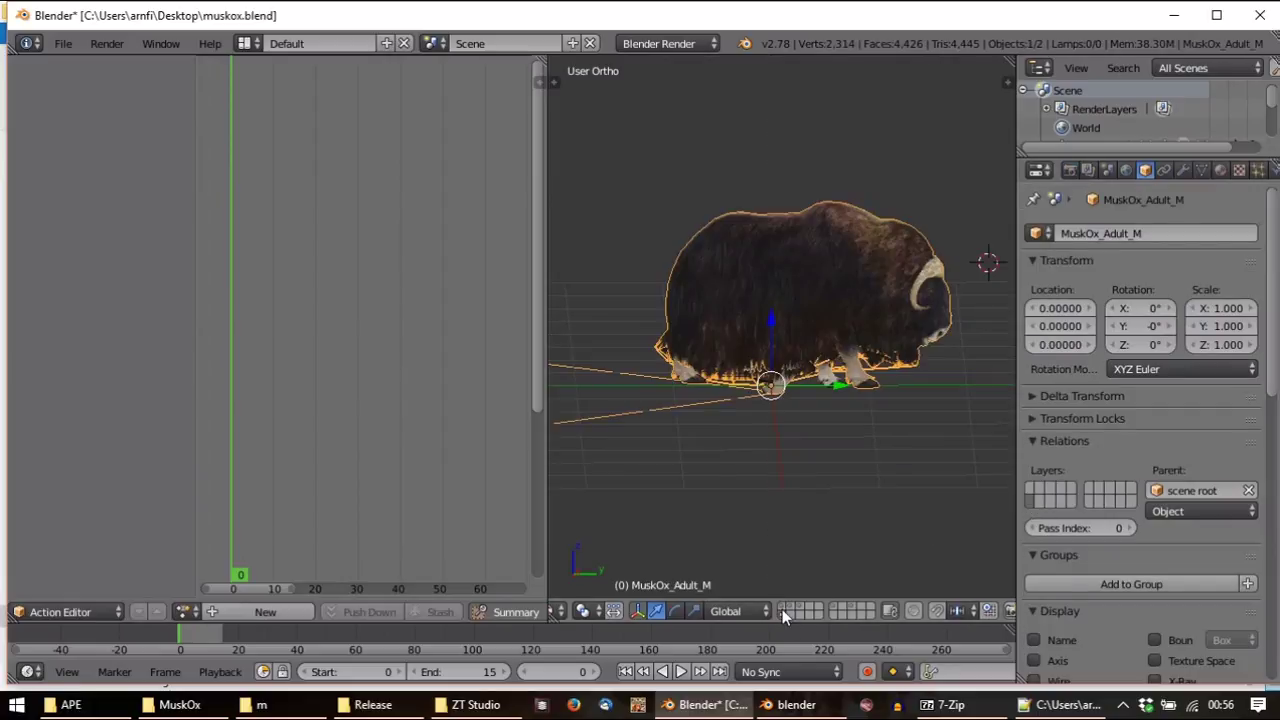
right_click(760, 300)
left_click(1033, 490)
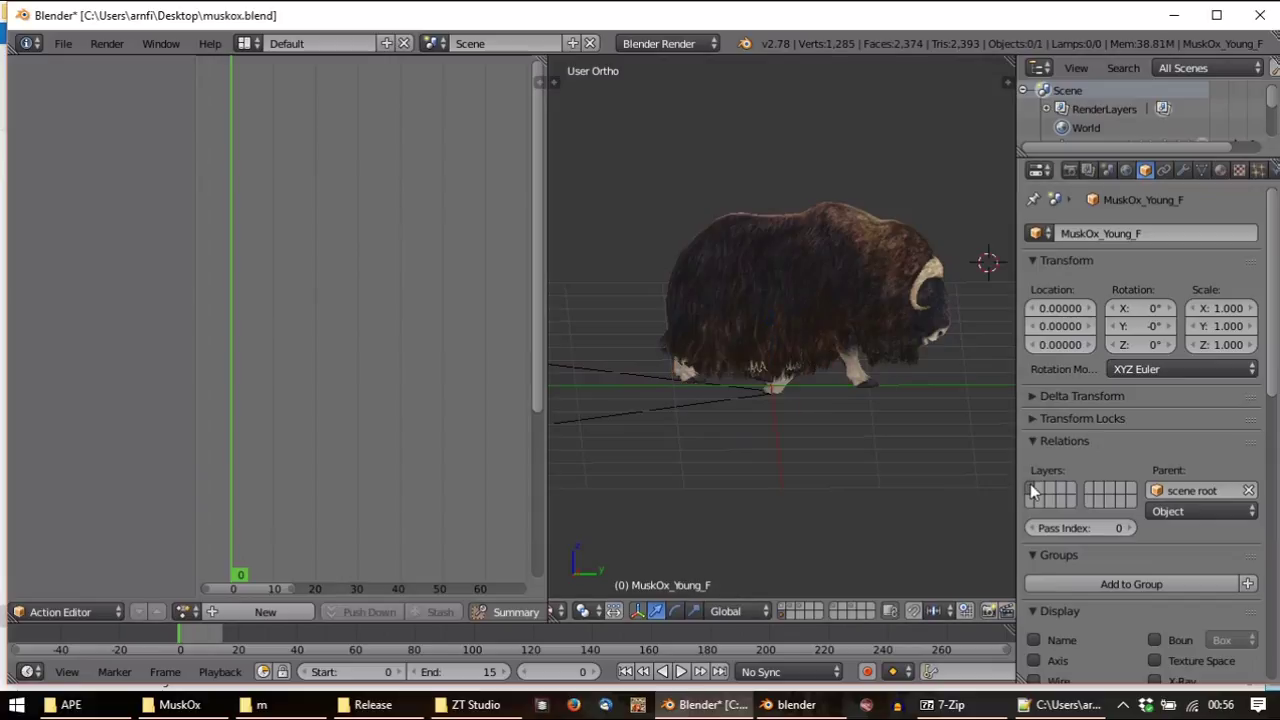
left_click(786, 612)
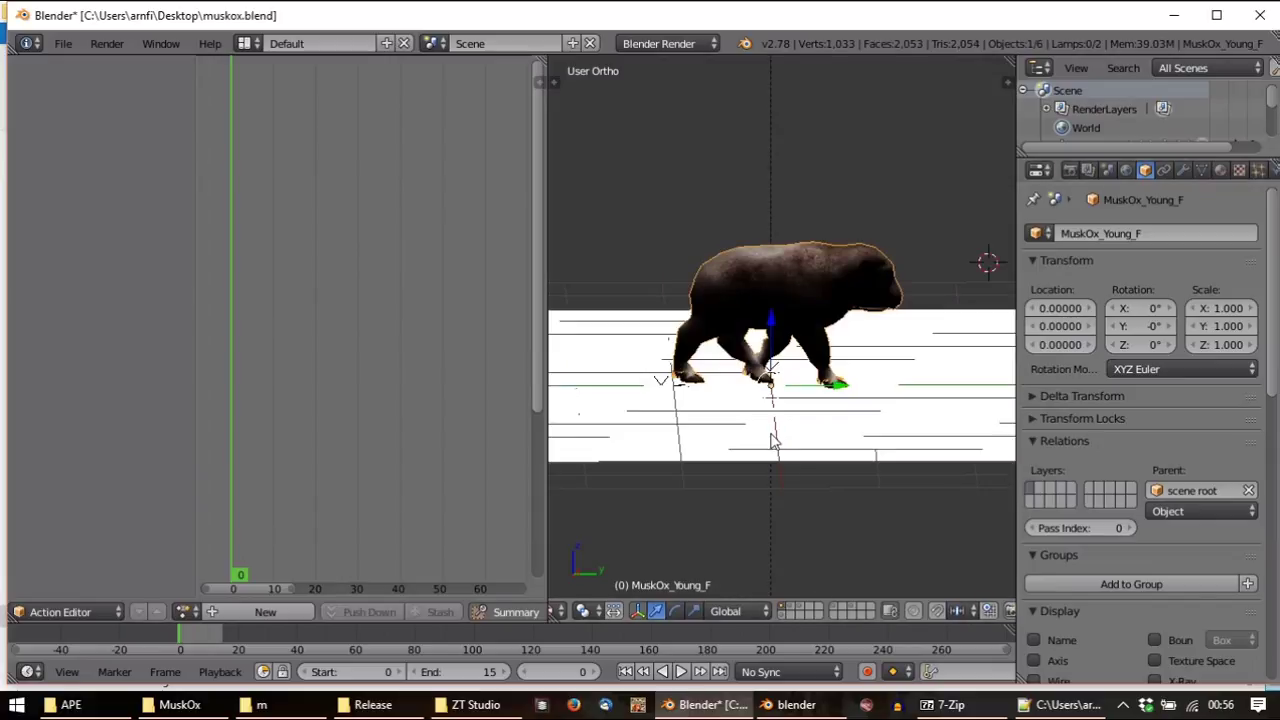
Set the sprite output path to /temp/output/animals/muskox/y and render sprites for all animations
left_click(1072, 171)
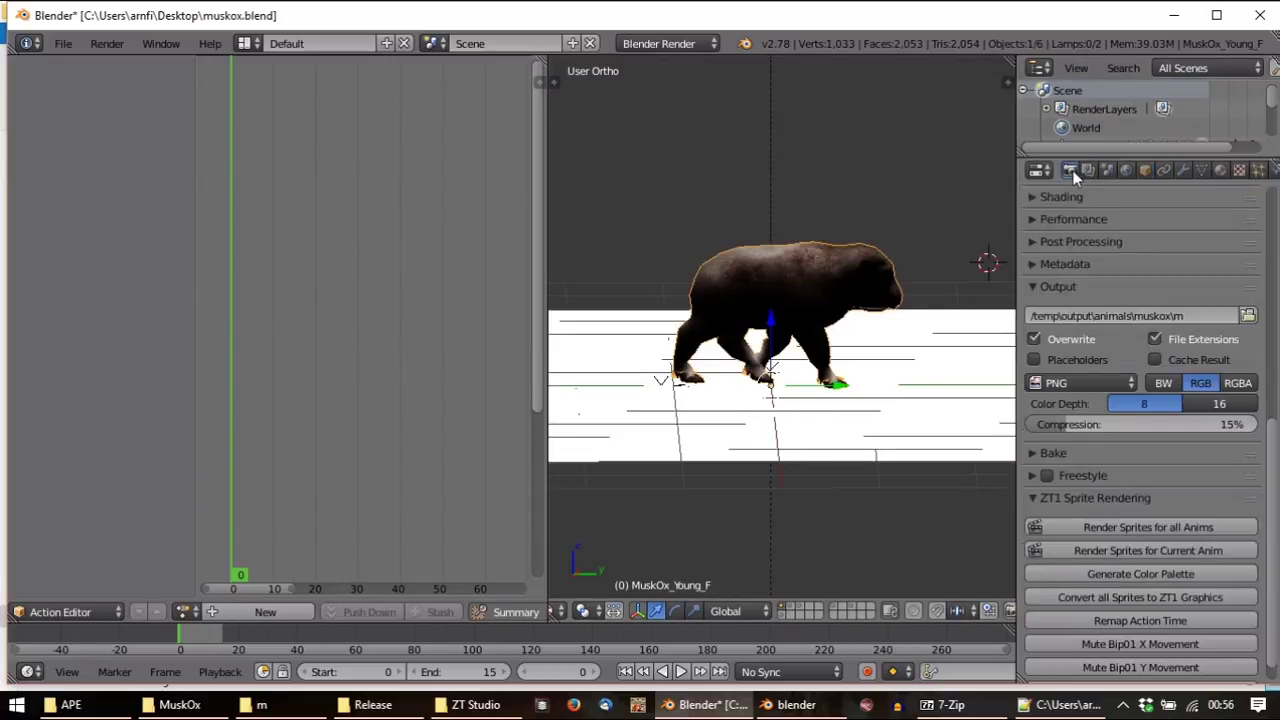
left_click(1190, 317)
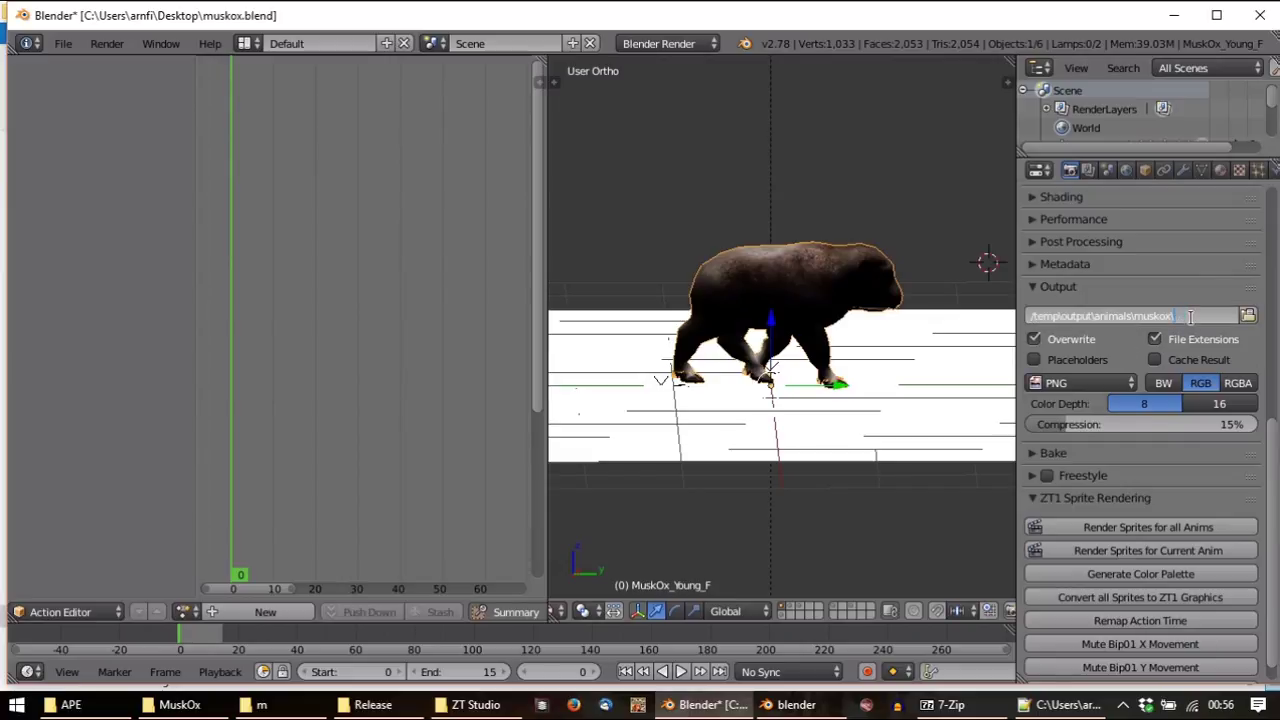
key("Return")
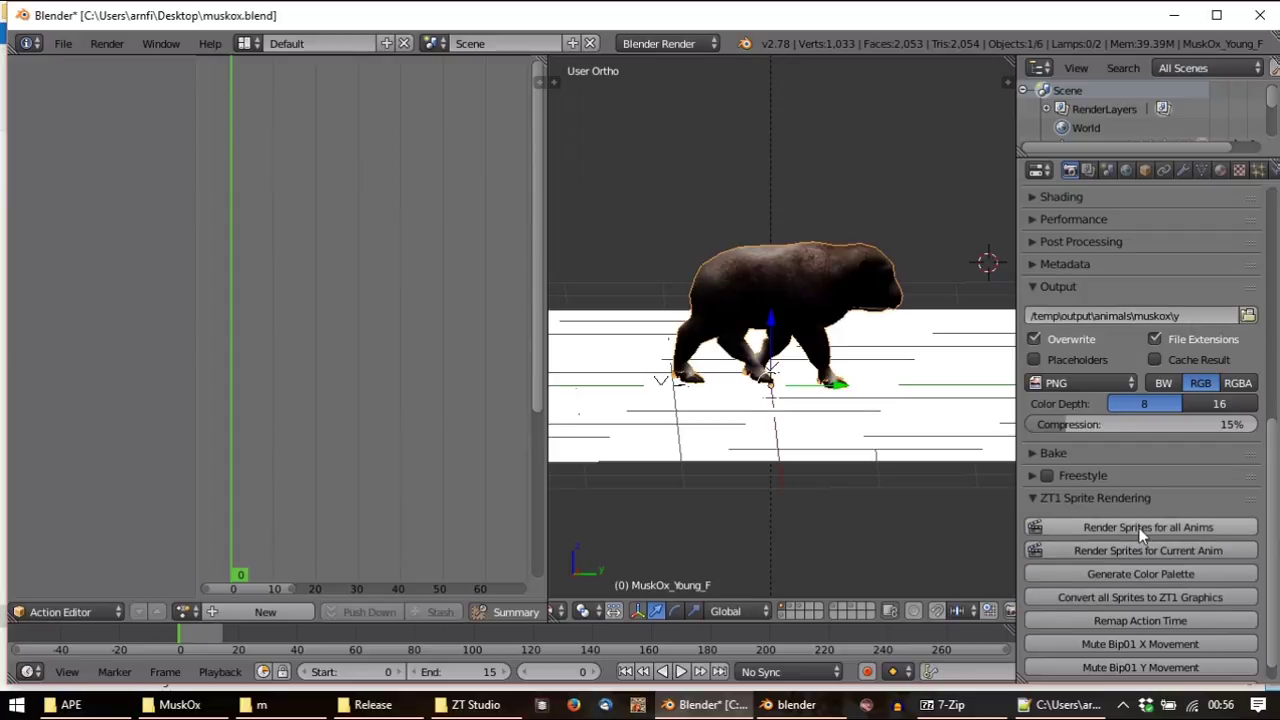
left_click(1138, 527)
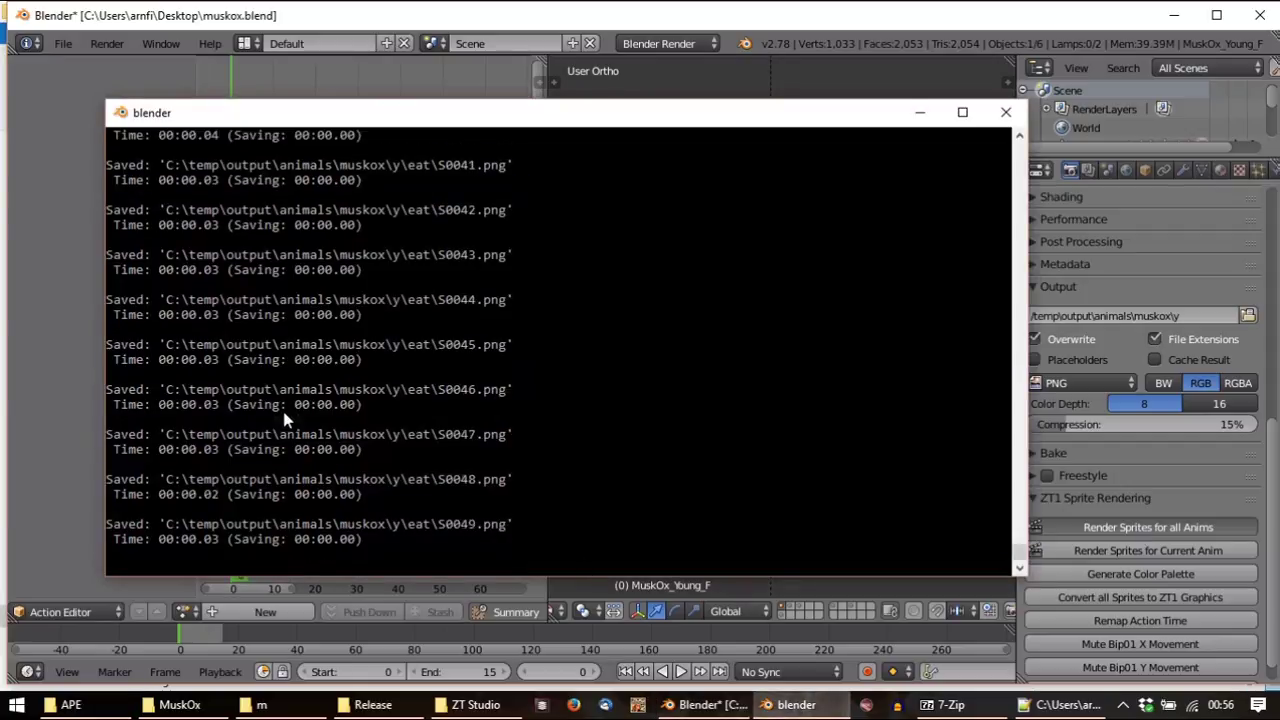
Search folder m for .png and recycle all 2,096 found sprite files
left_click(257, 704)
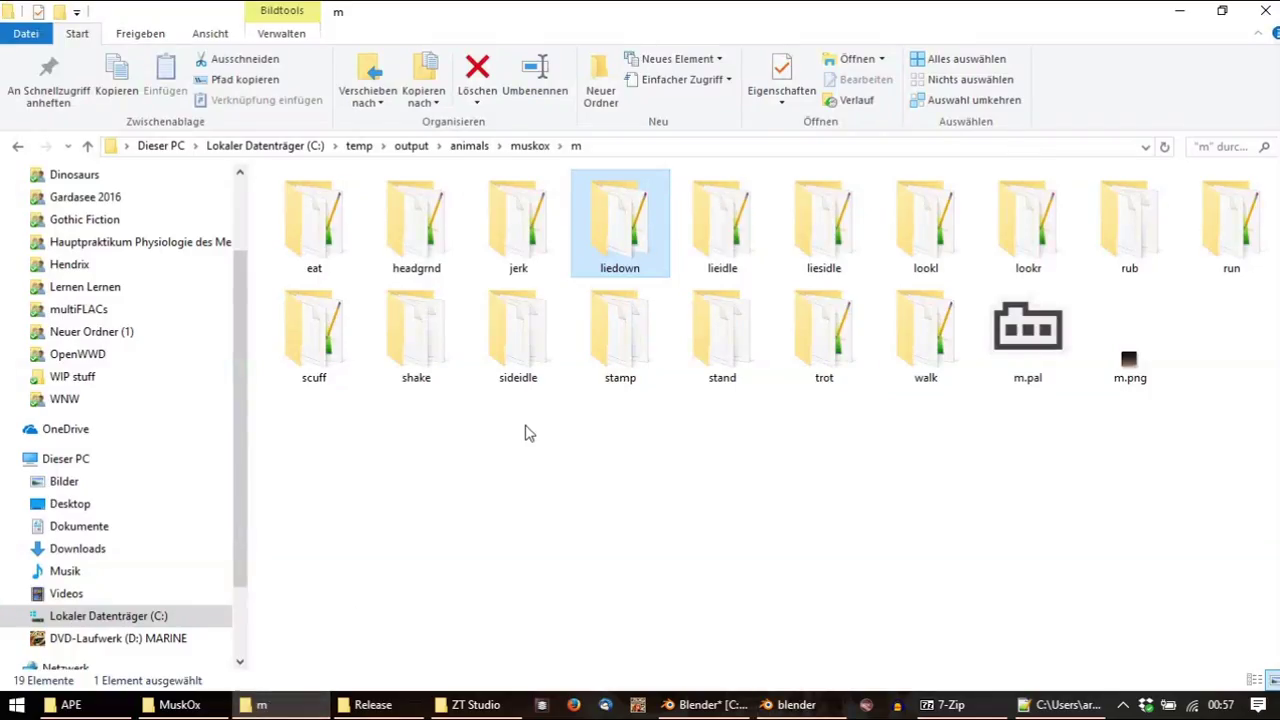
left_click(1135, 372)
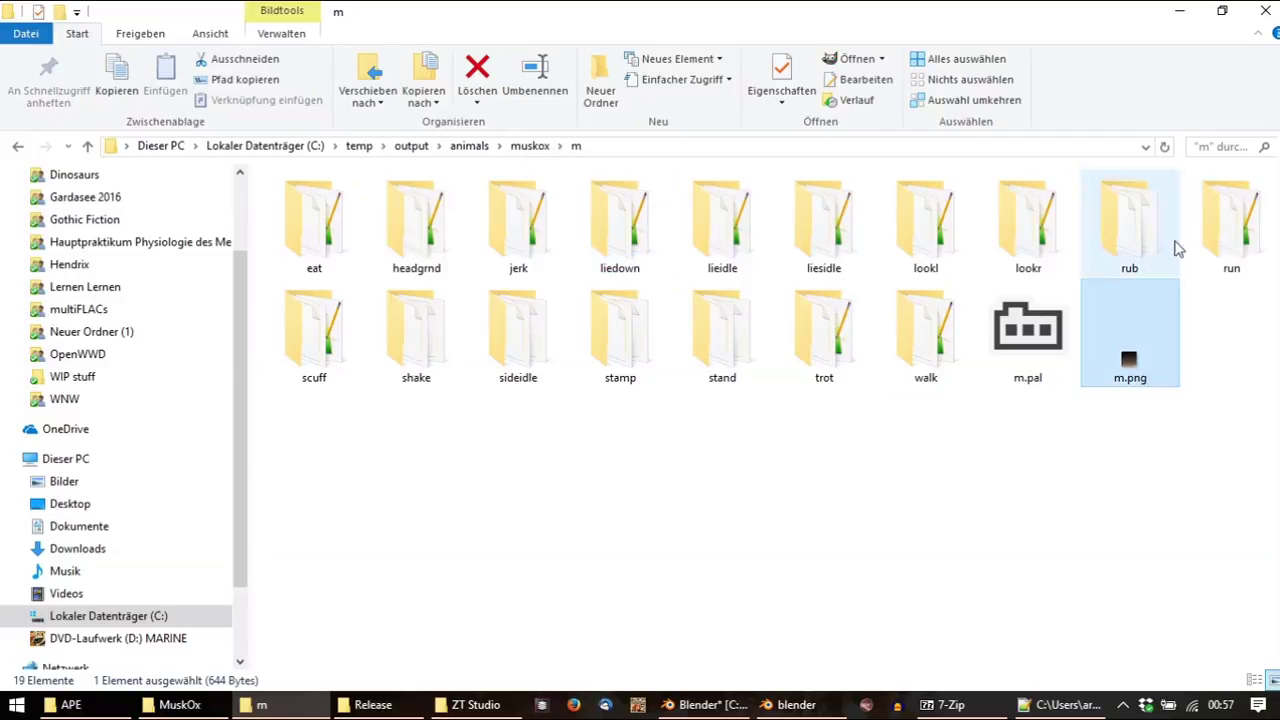
left_click(1220, 147)
type(".png")
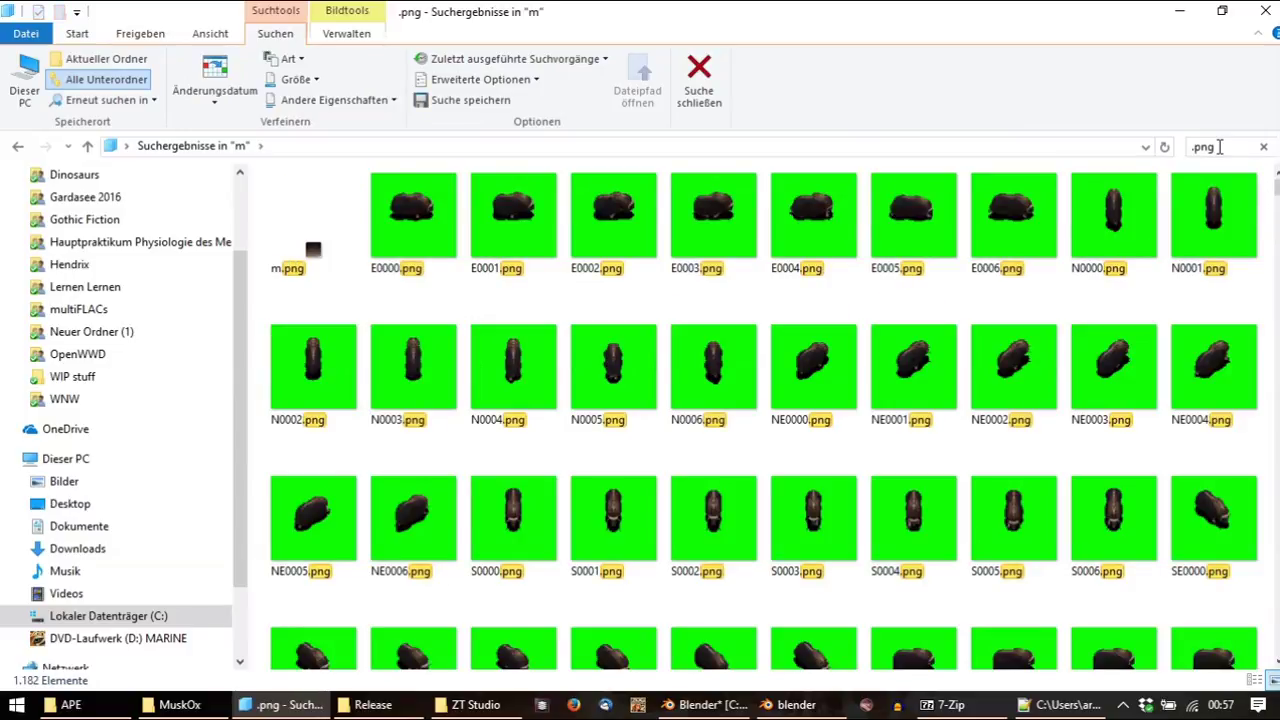
left_click(790, 258)
key("ctrl+a")
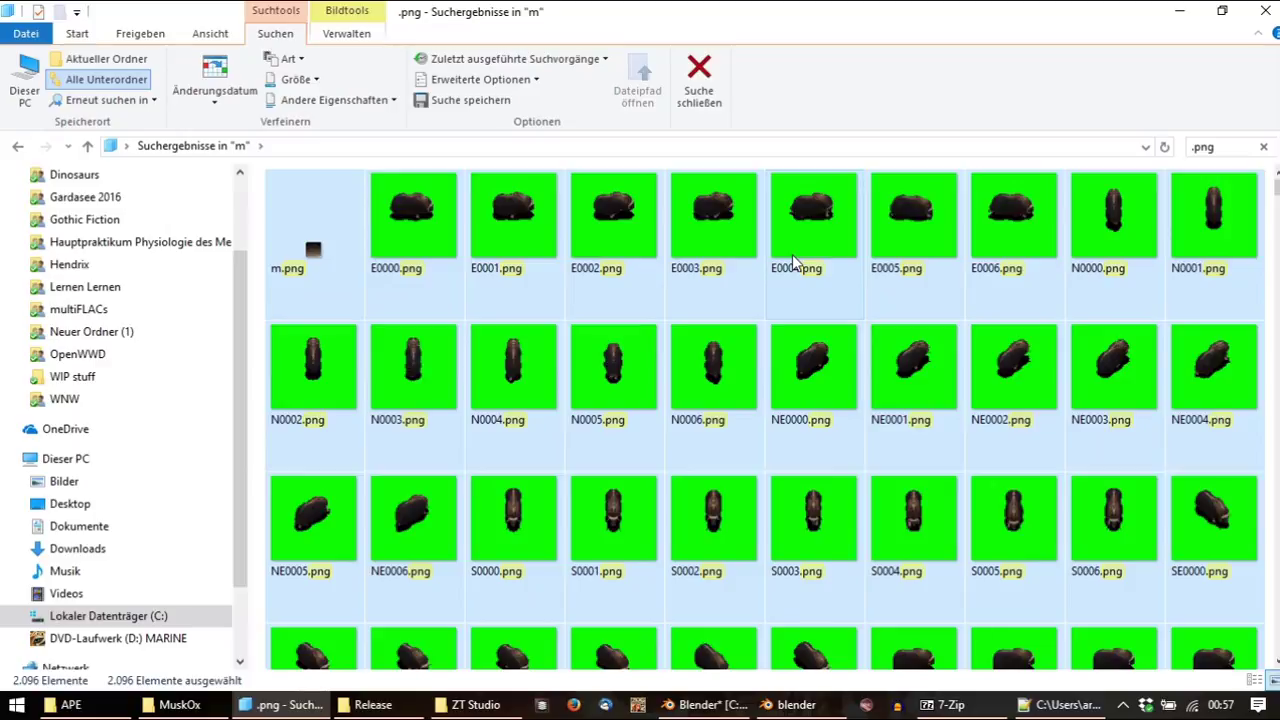
key("Delete")
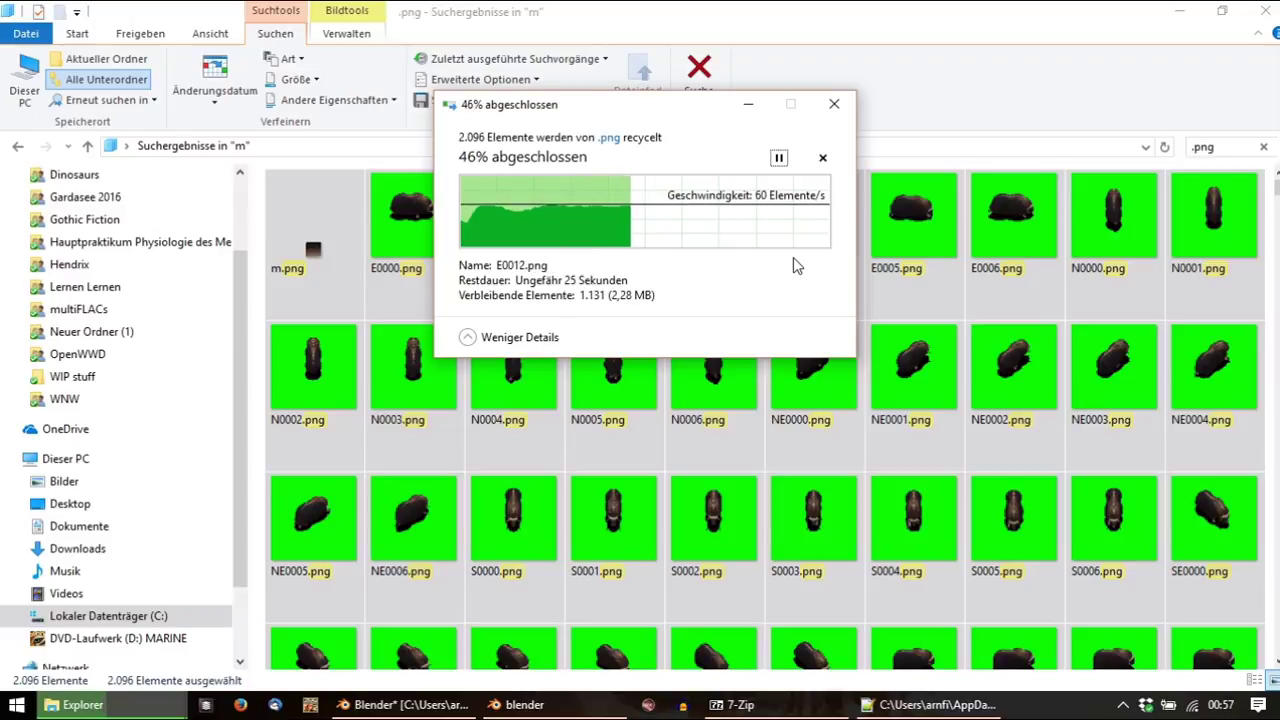
Check the young muskox render finished, then generate its colour palette saved as y.png
left_click(530, 705)
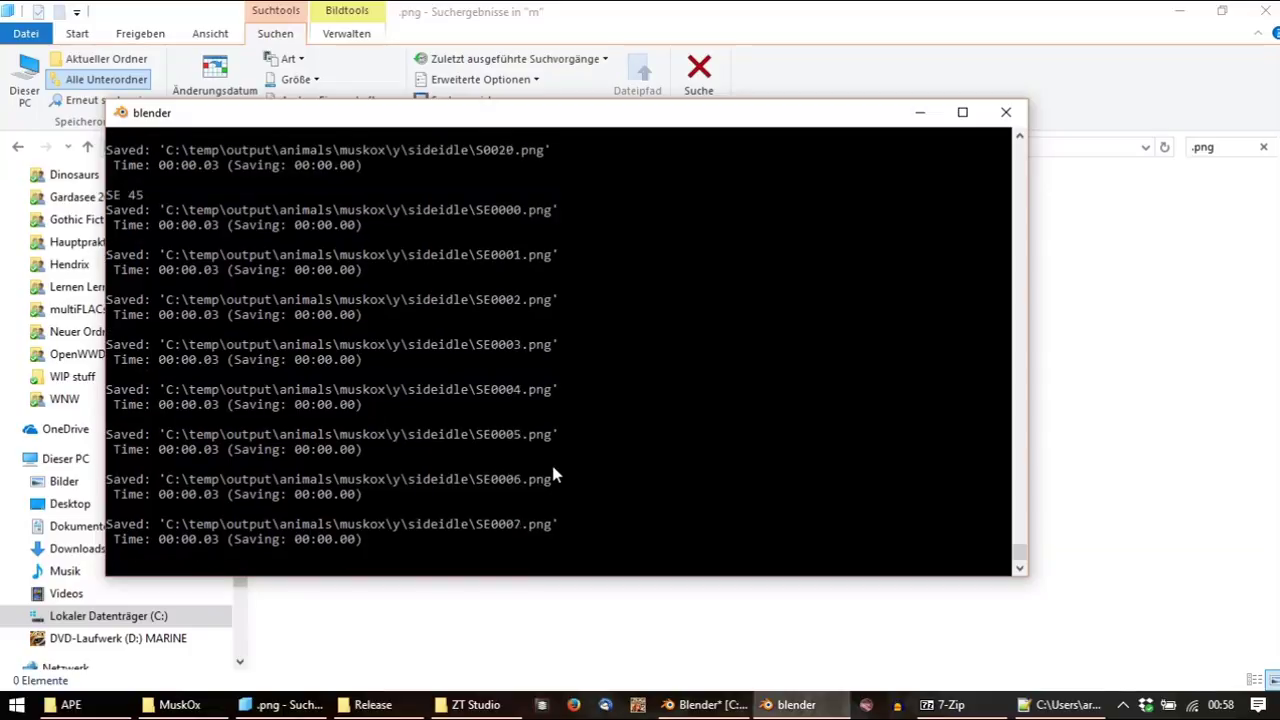
left_click(705, 704)
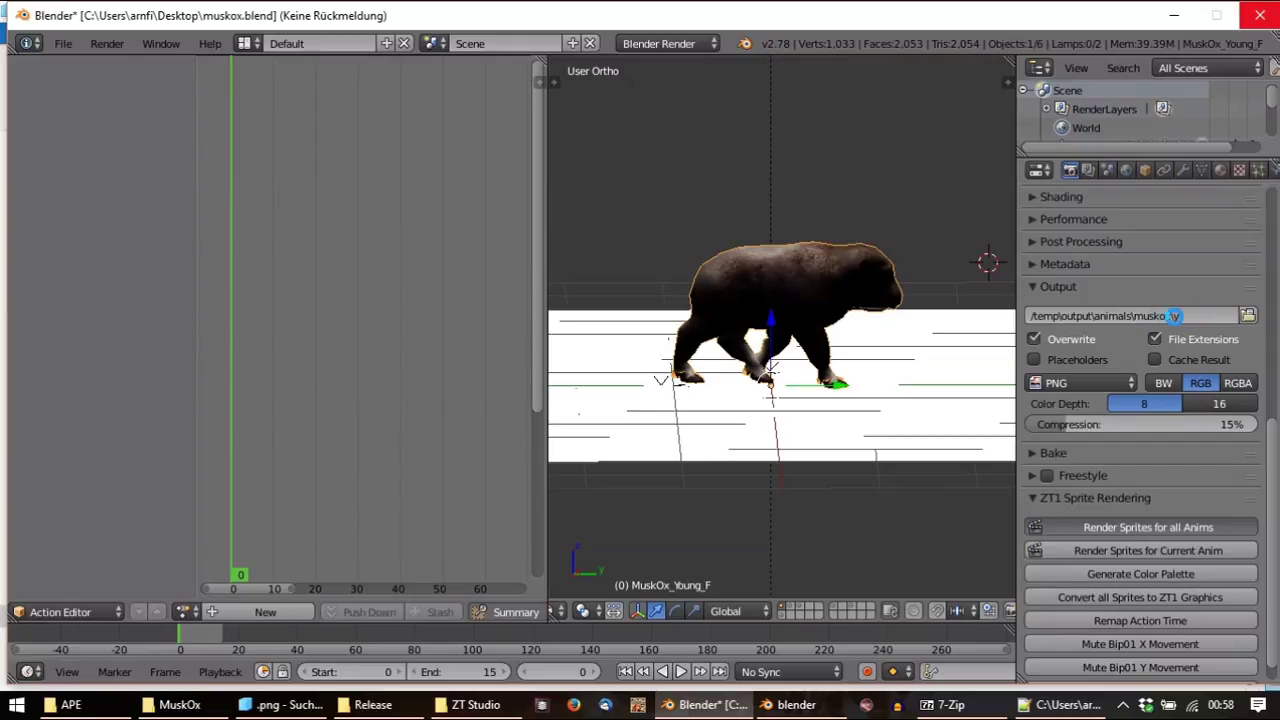
left_click(796, 704)
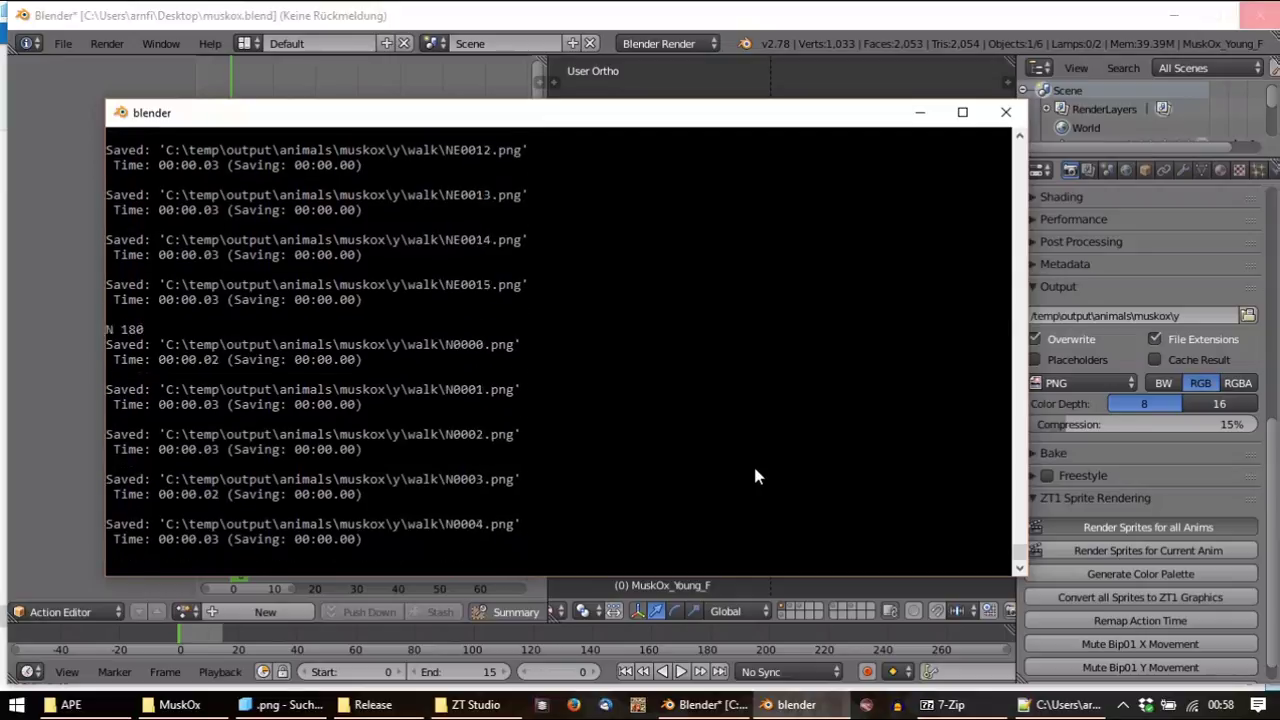
left_click(1161, 574)
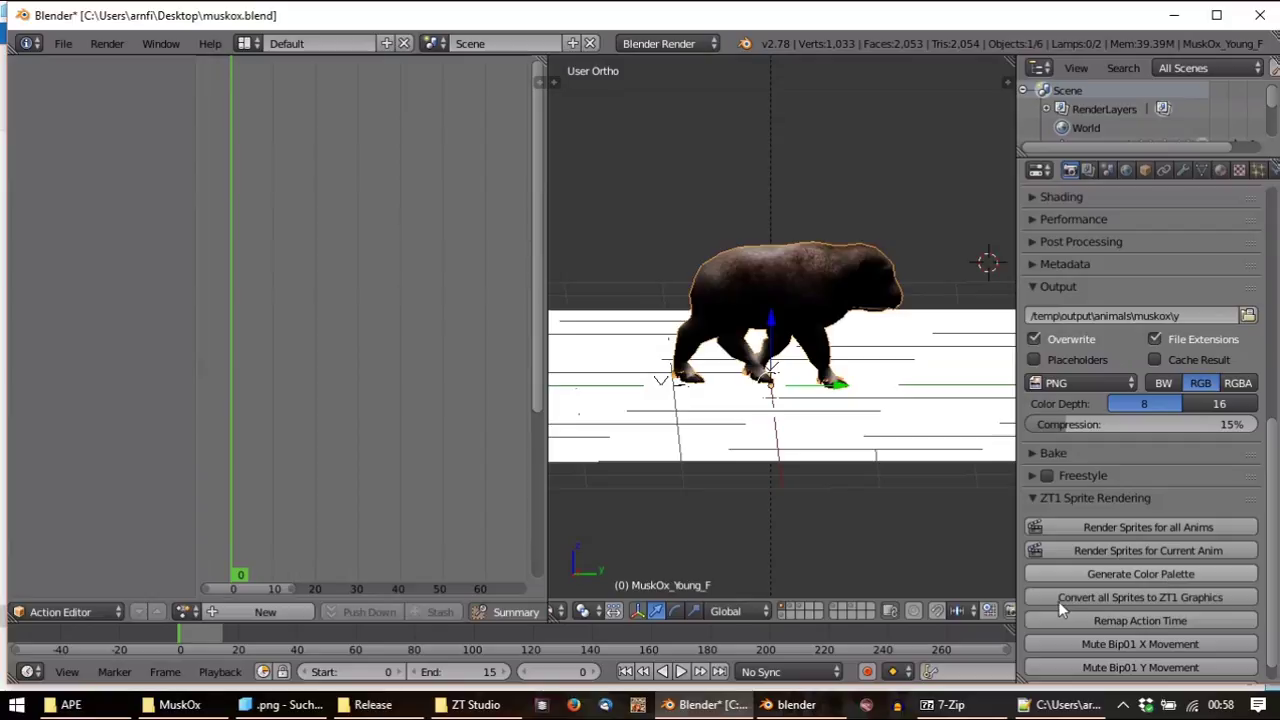
left_click(796, 704)
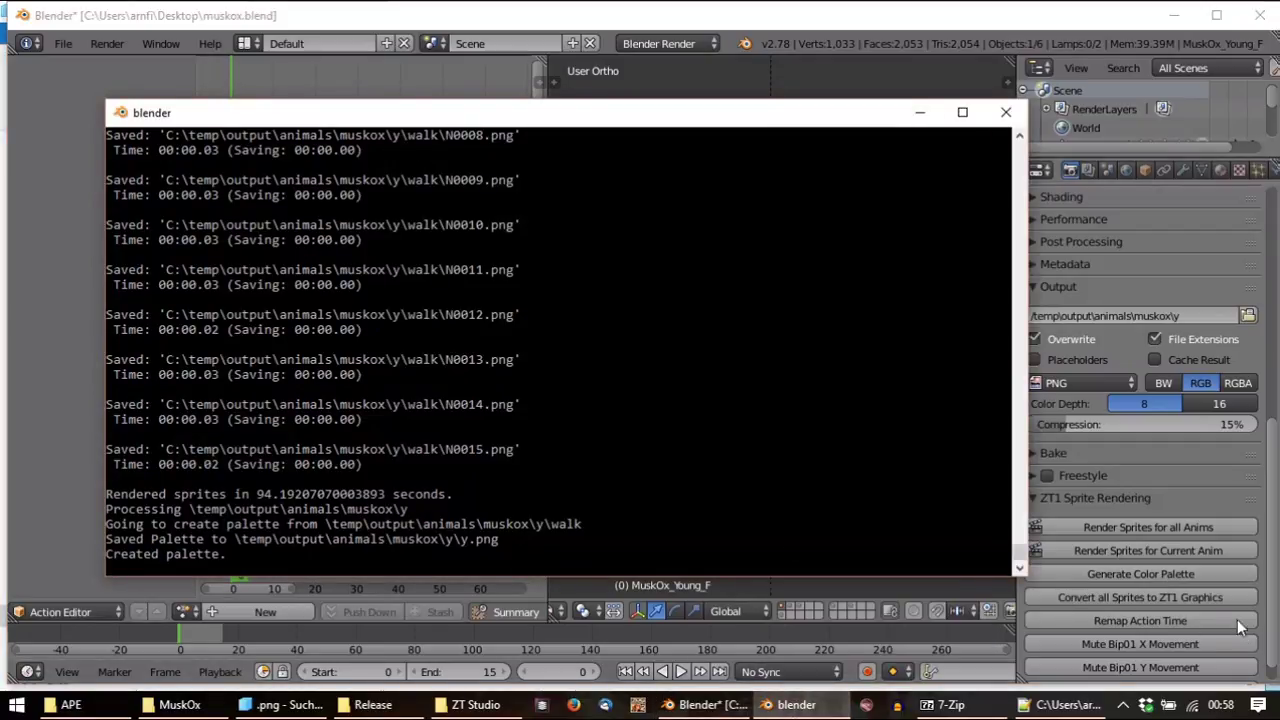
Start converting all sprites to ZT1 graphics and dismiss the muskox folder access-denied error
left_click(1180, 598)
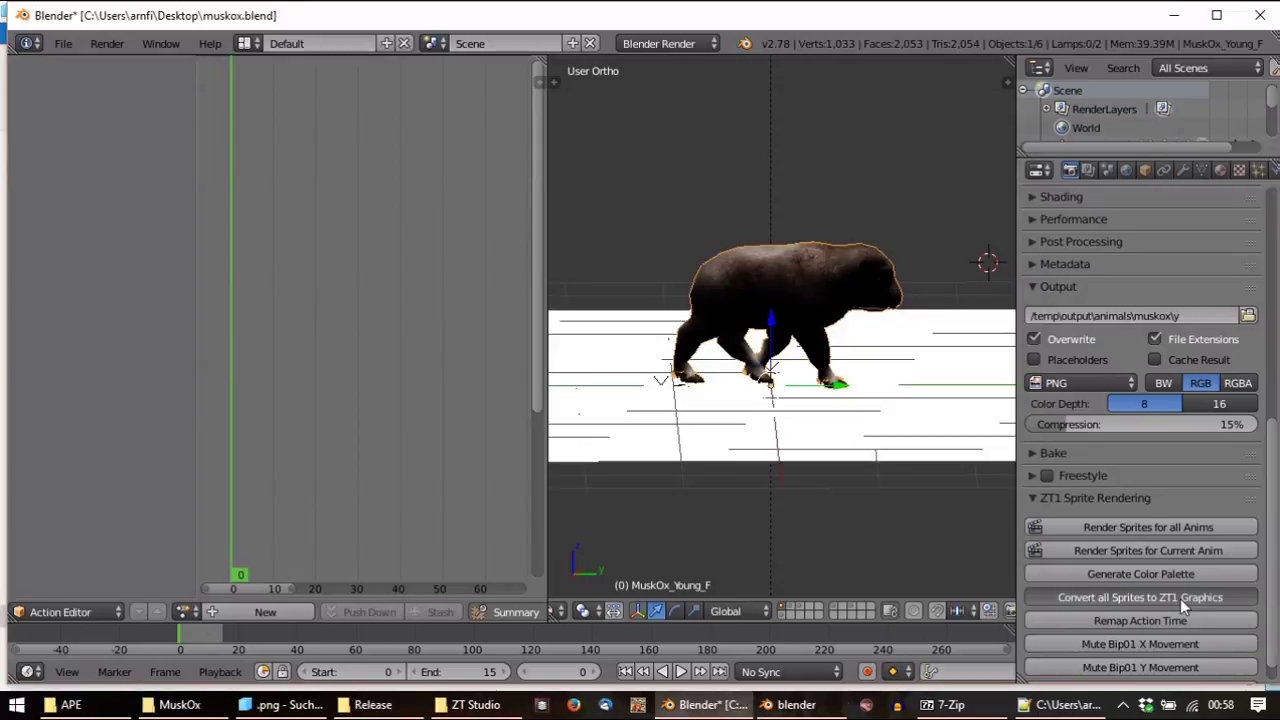
left_click(796, 704)
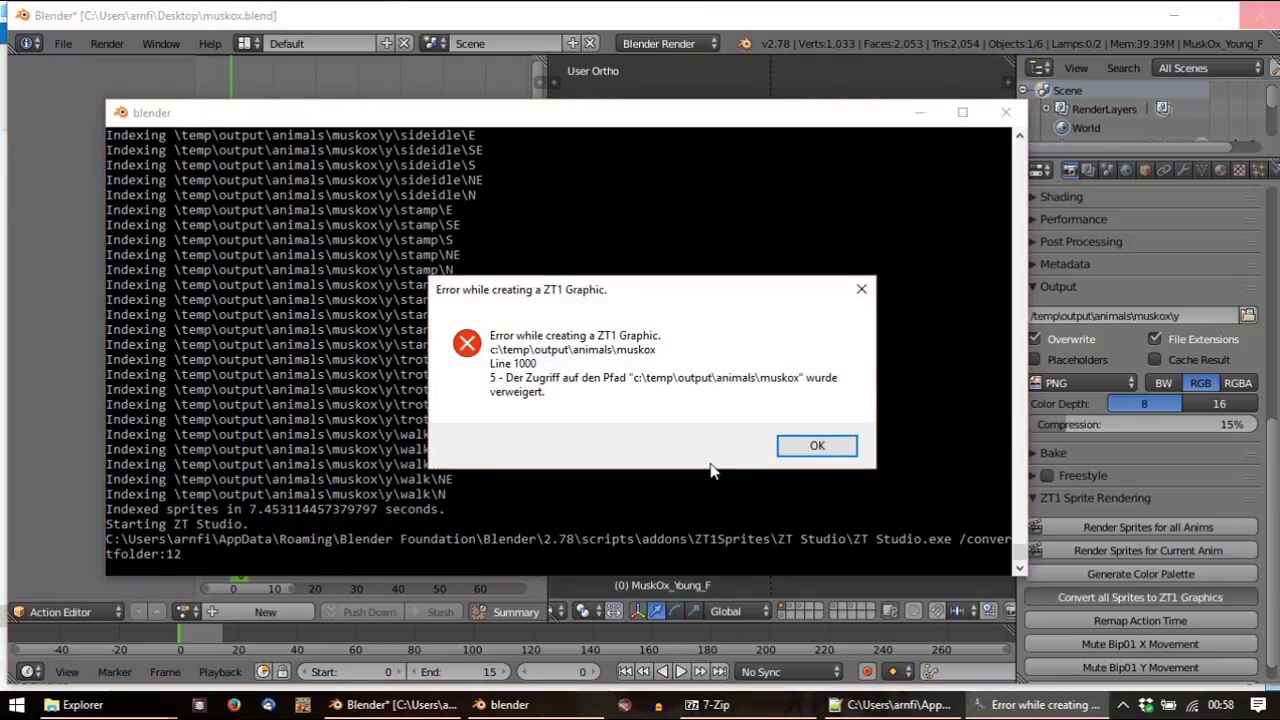
key("Return")
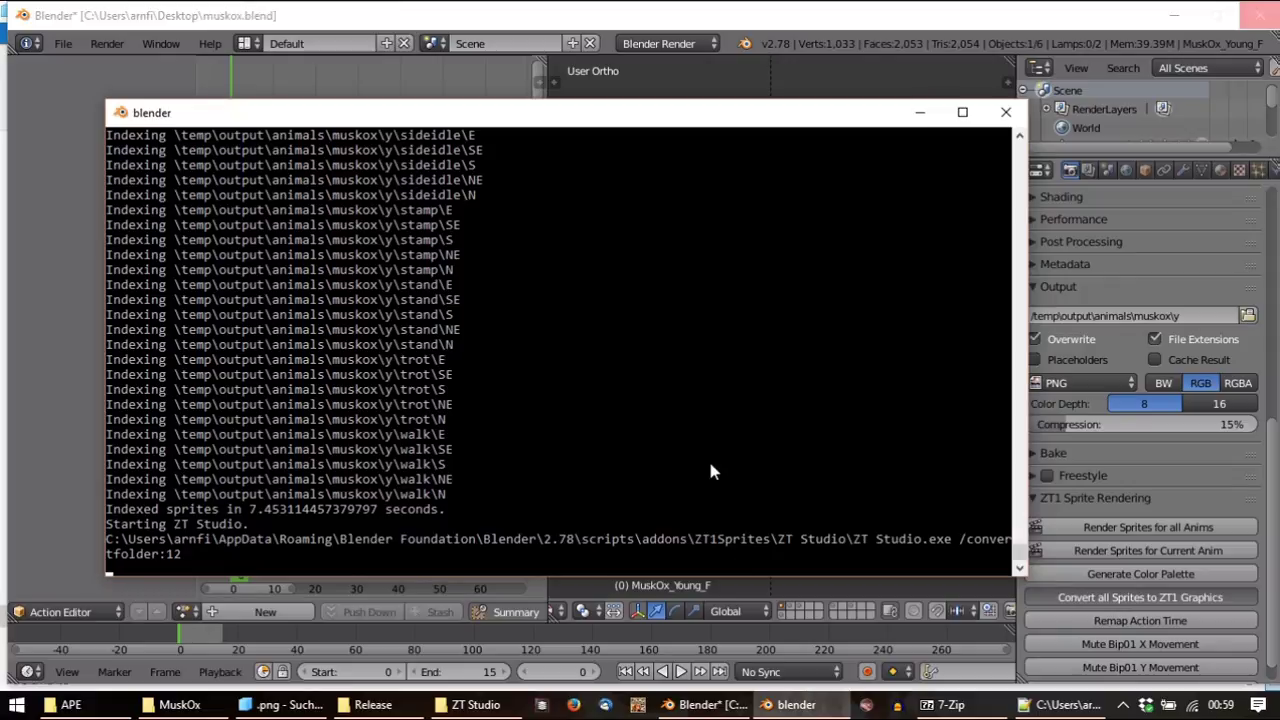
Delete the old m and y folders from the muskox folder in muskox.ztd
left_click(943, 704)
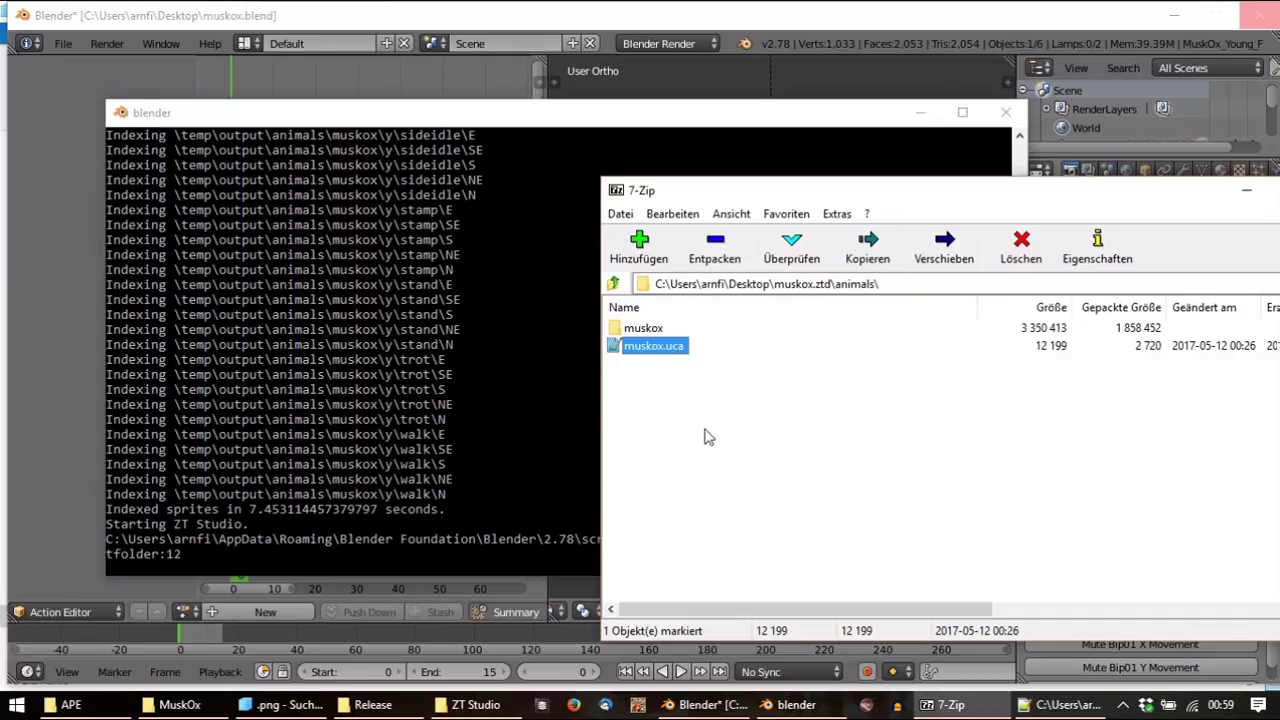
double_click(648, 338)
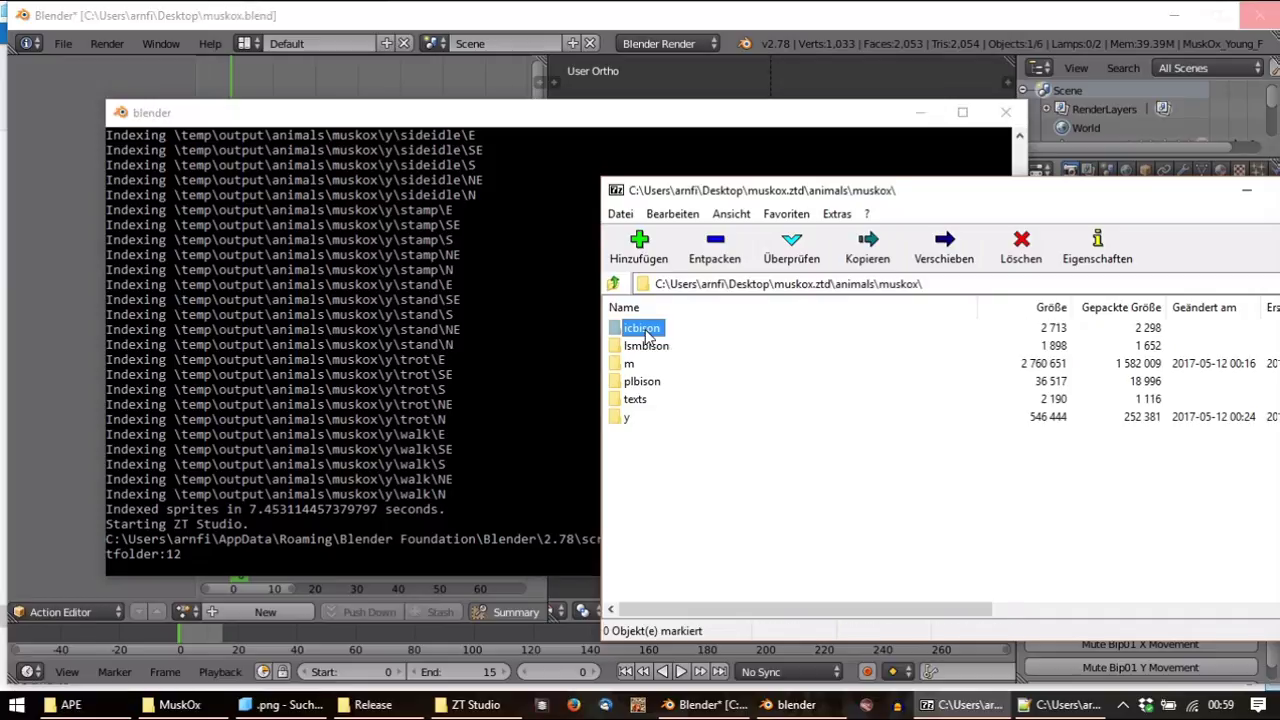
left_click(633, 366)
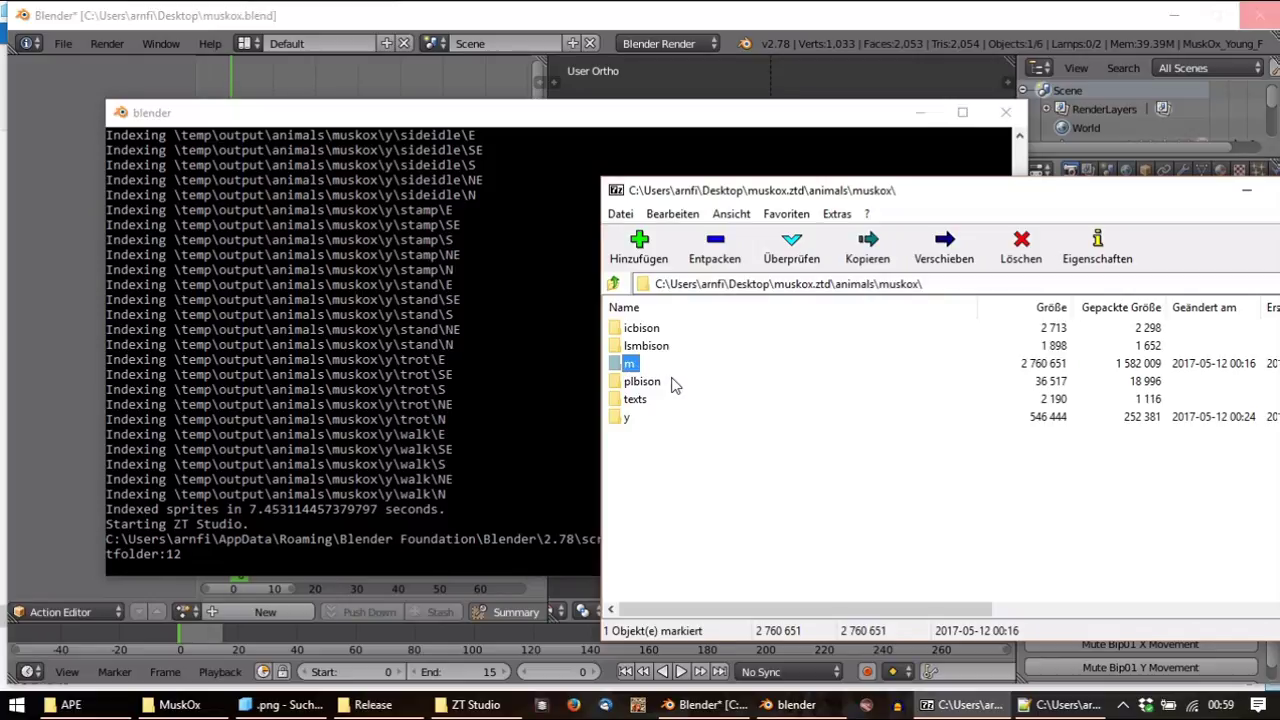
key("Delete")
key("Return")
left_click(618, 399)
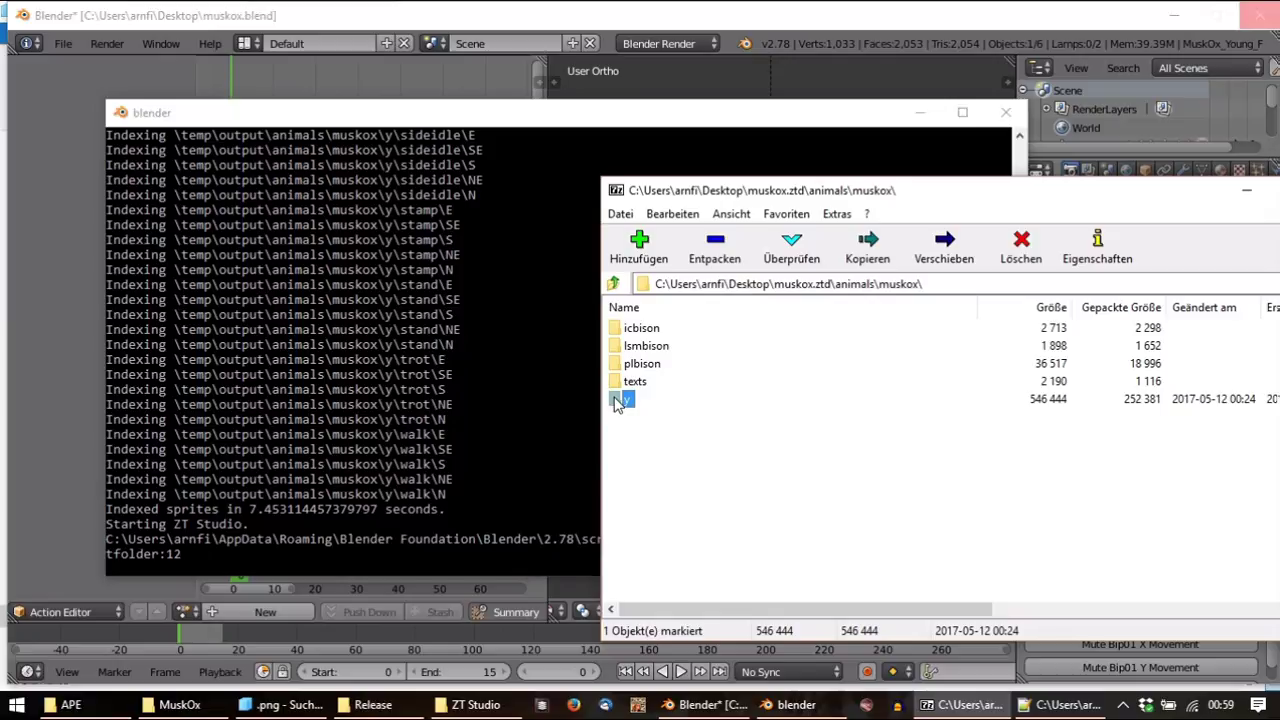
key("Delete")
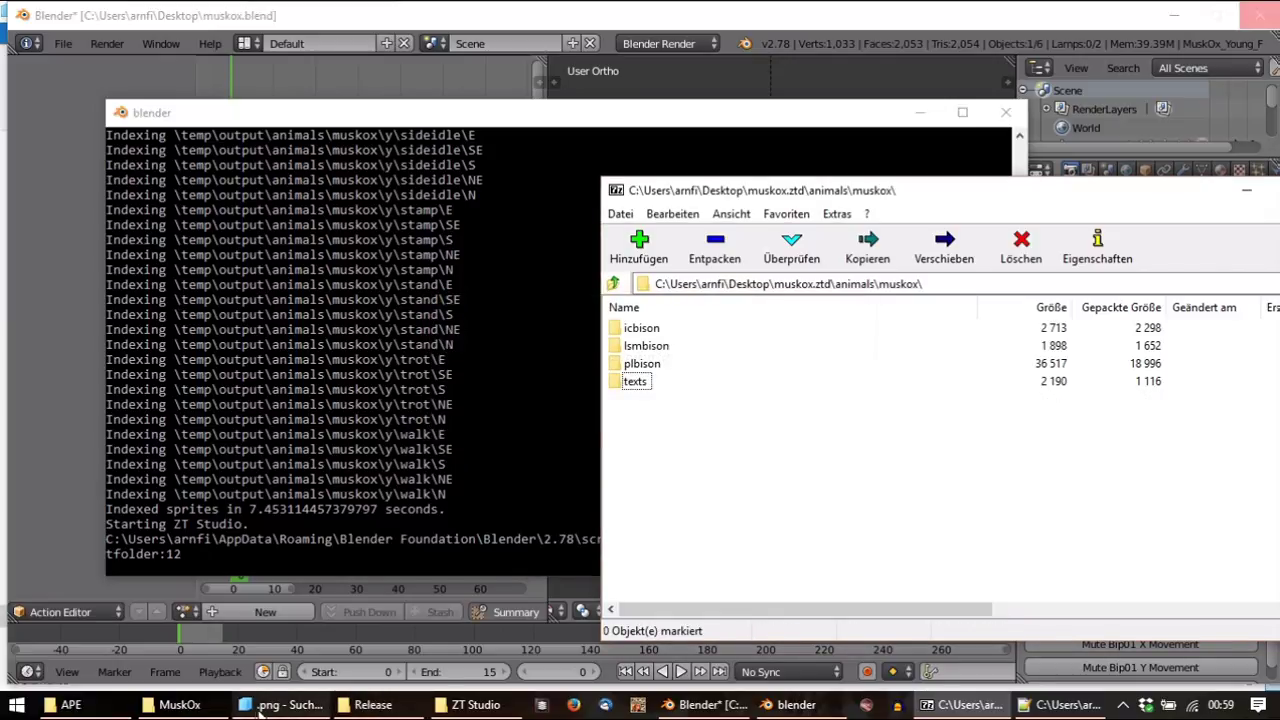
Copy the newly converted m folder from the muskox output folder into the archive
left_click(328, 705)
left_click(1263, 147)
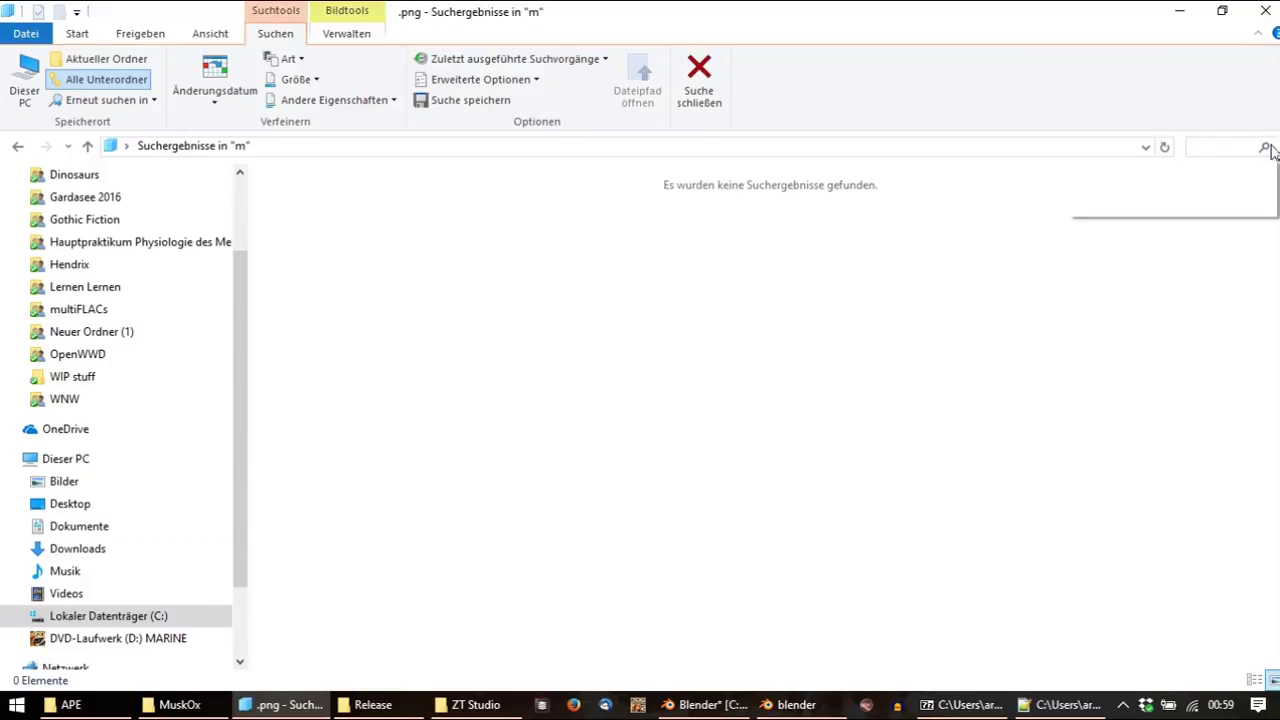
left_click(1083, 432)
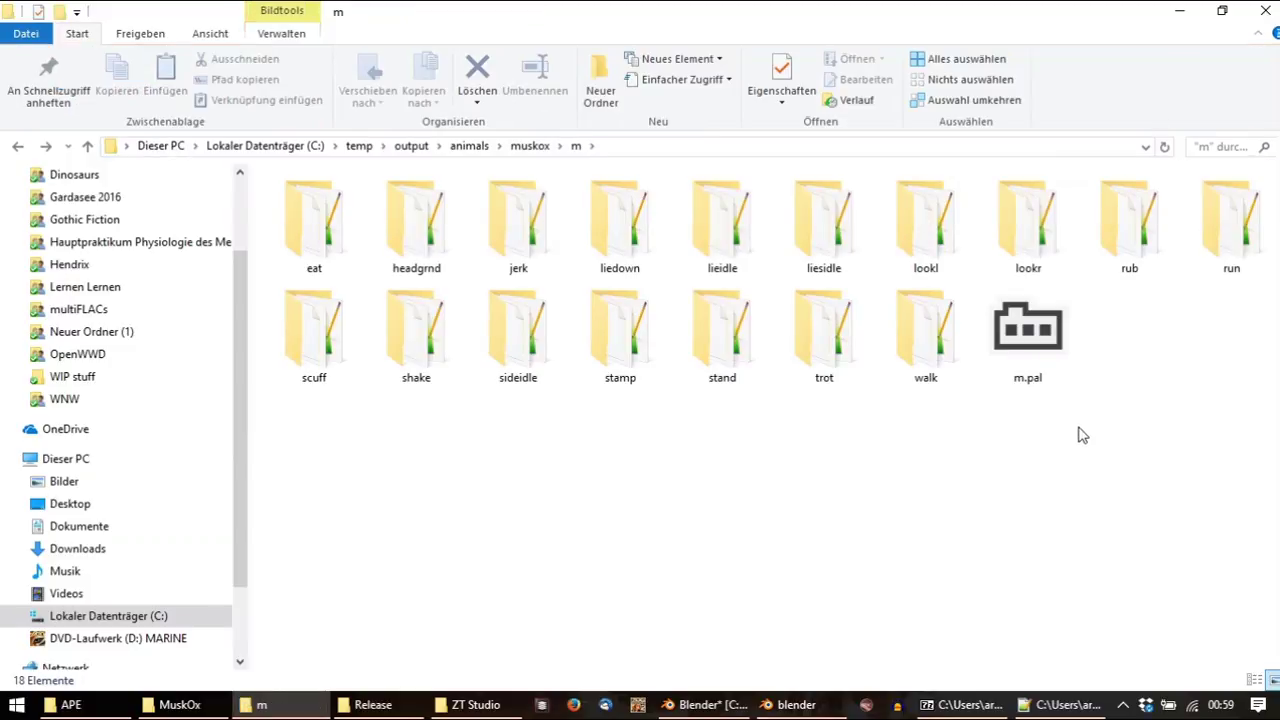
left_click(530, 146)
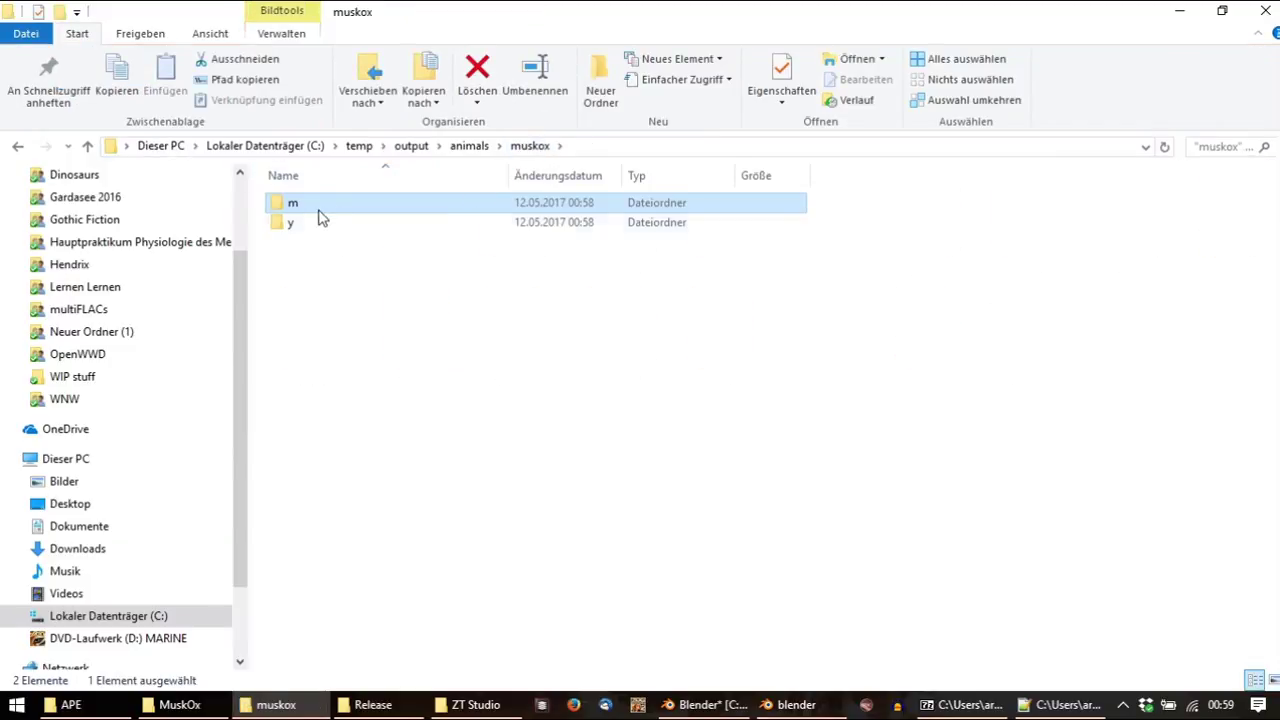
left_click_drag(290, 204, 846, 451)
left_click(580, 426)
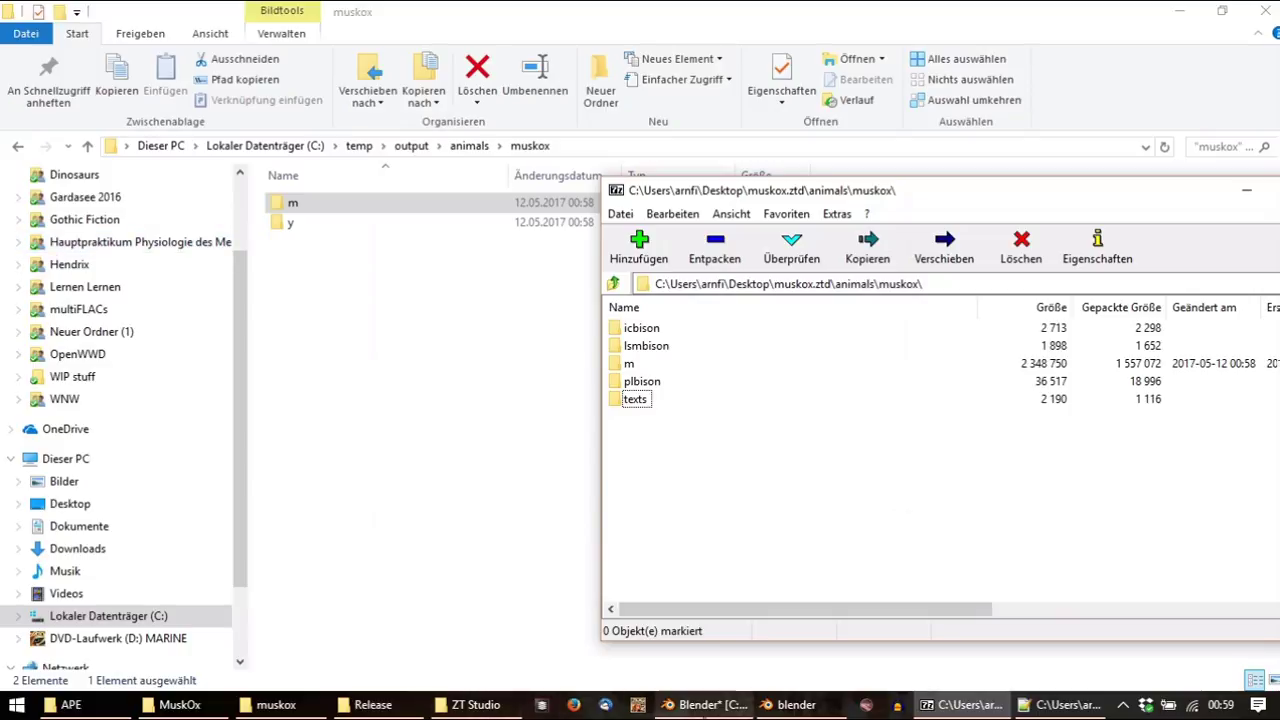
left_click(705, 704)
left_click(796, 704)
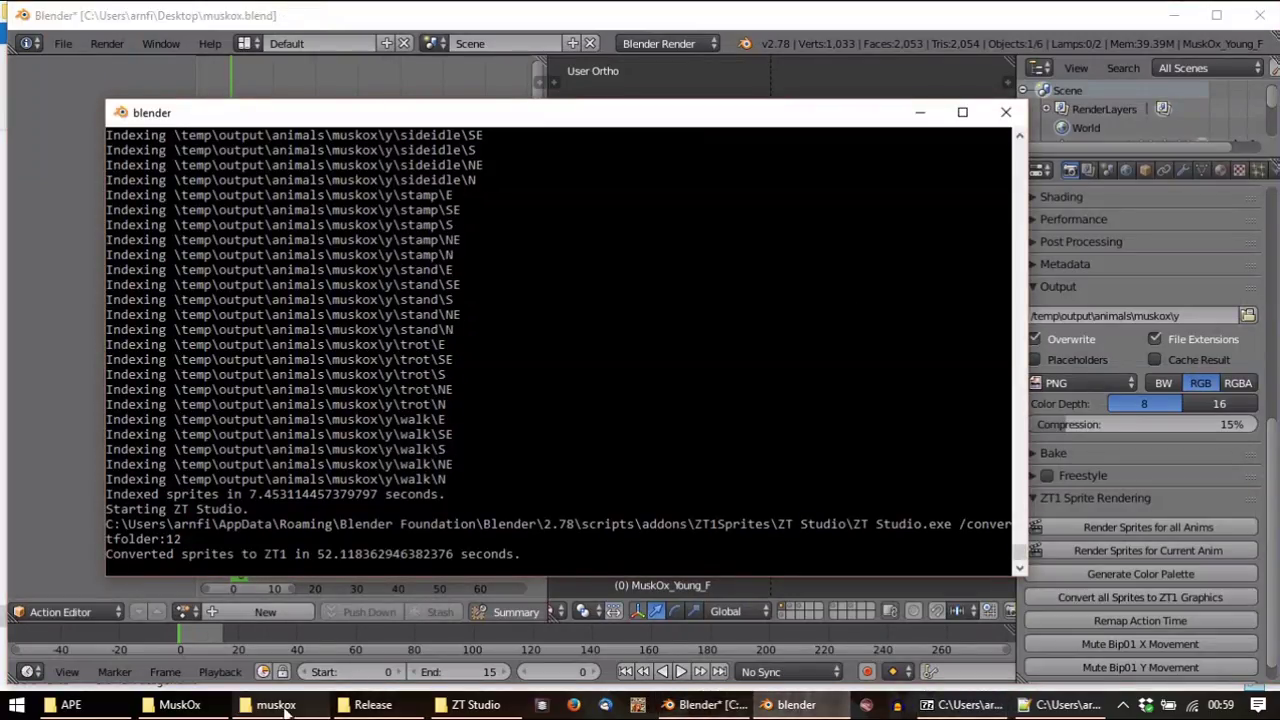
Search the muskox y output folder for .png and select all 2,096 sprite results
mouse_move(477, 708)
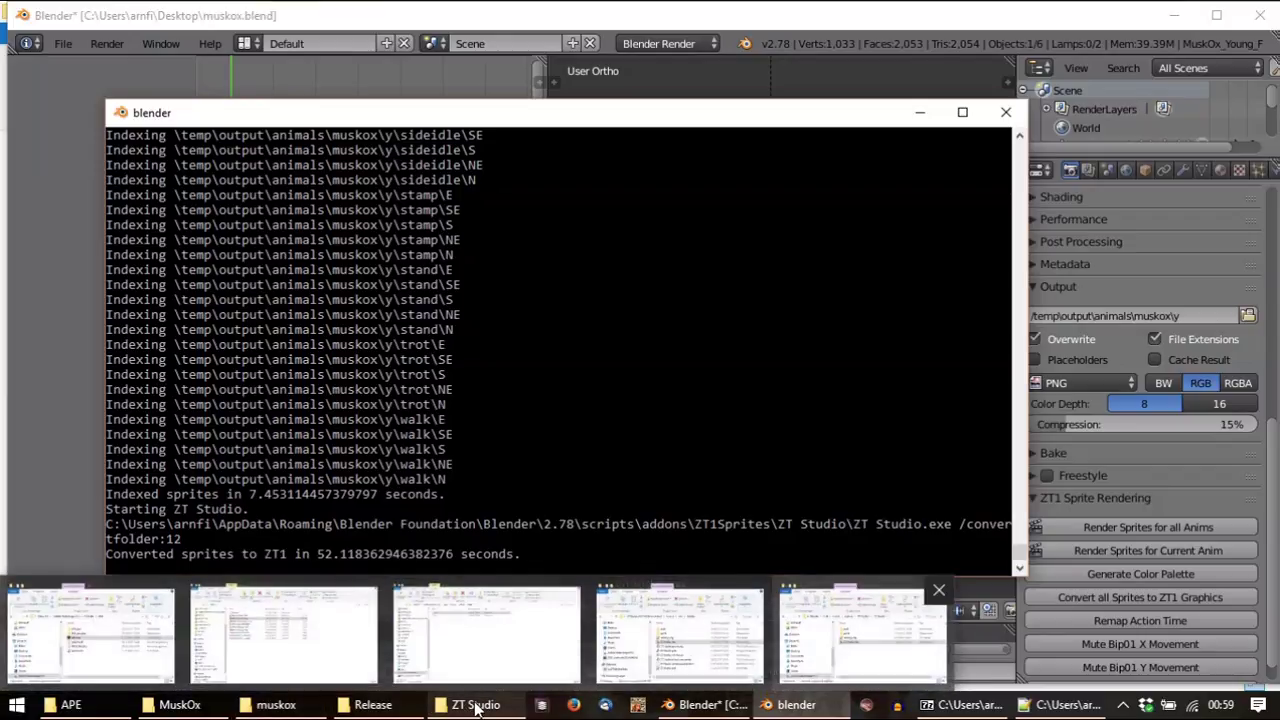
left_click(268, 704)
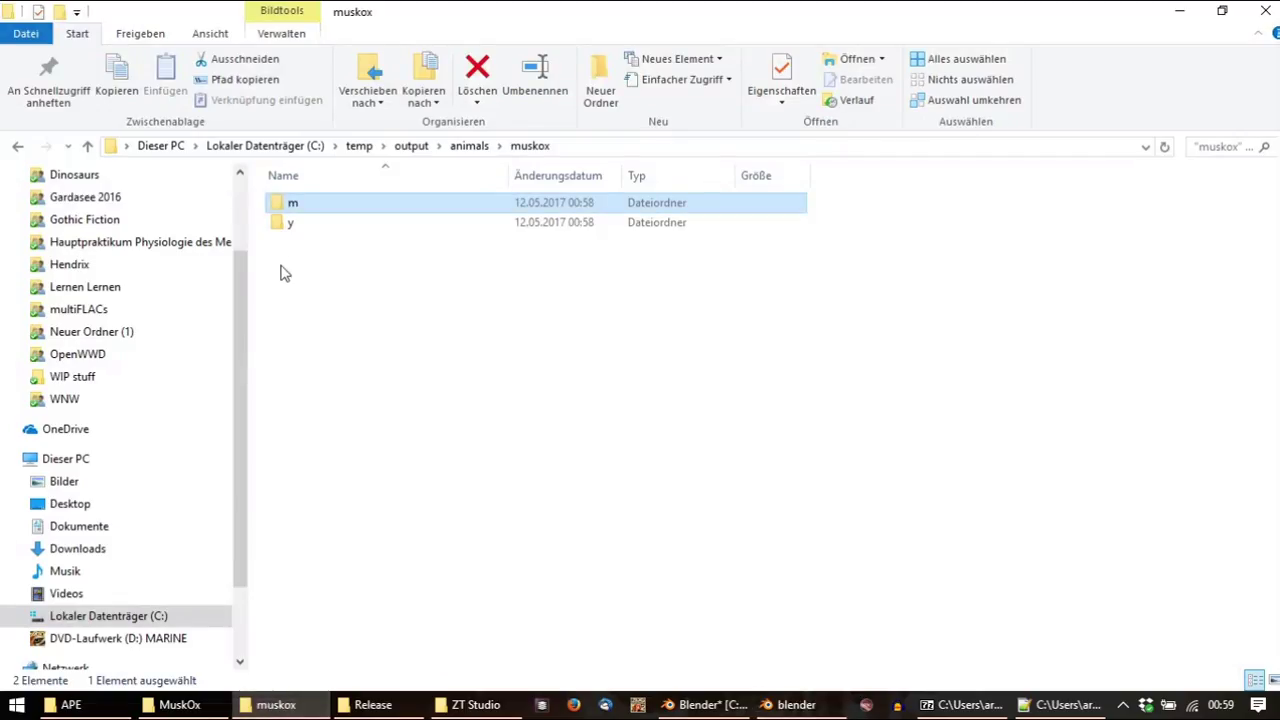
left_click(291, 228)
double_click(291, 230)
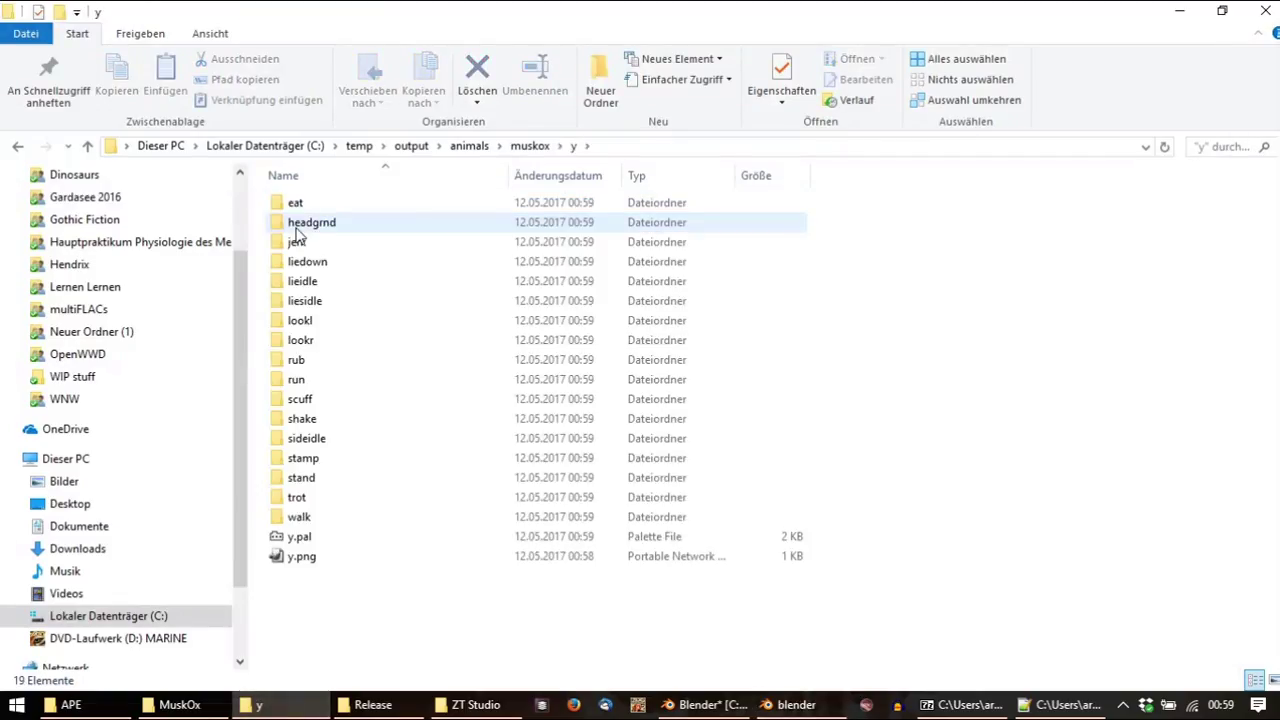
left_click(1221, 141)
key("Down")
key("Return")
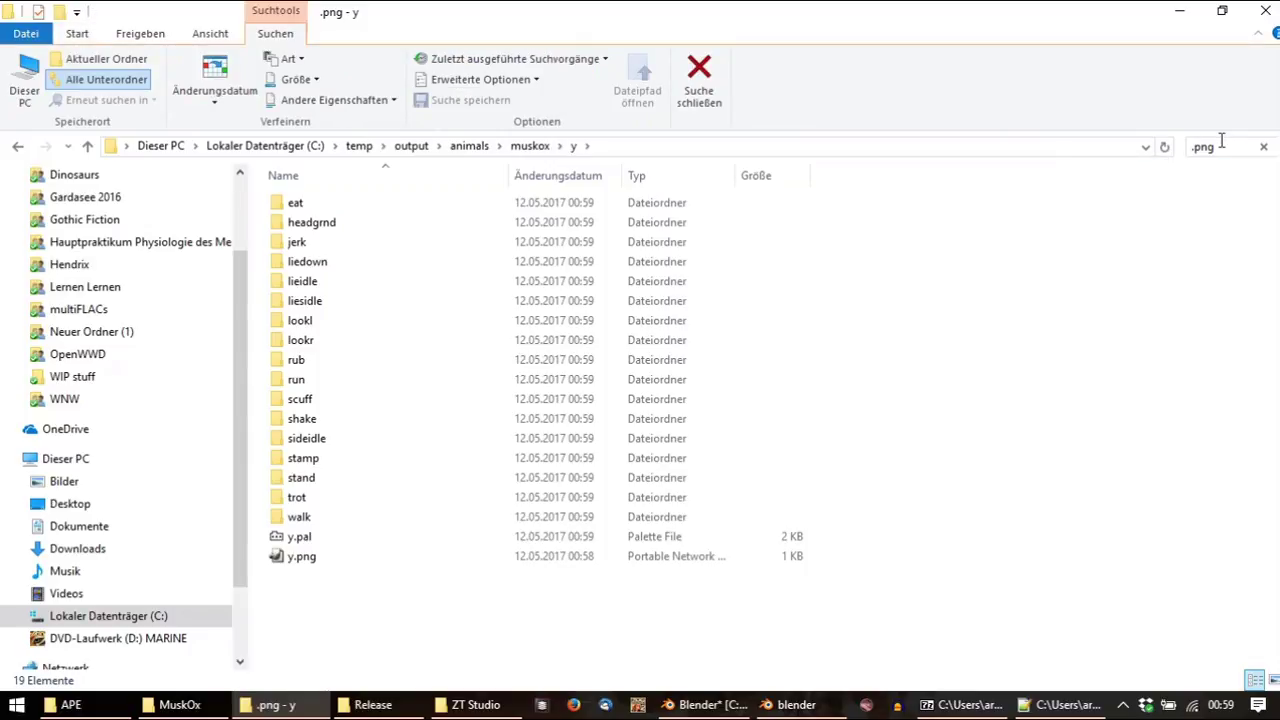
left_click(1106, 320)
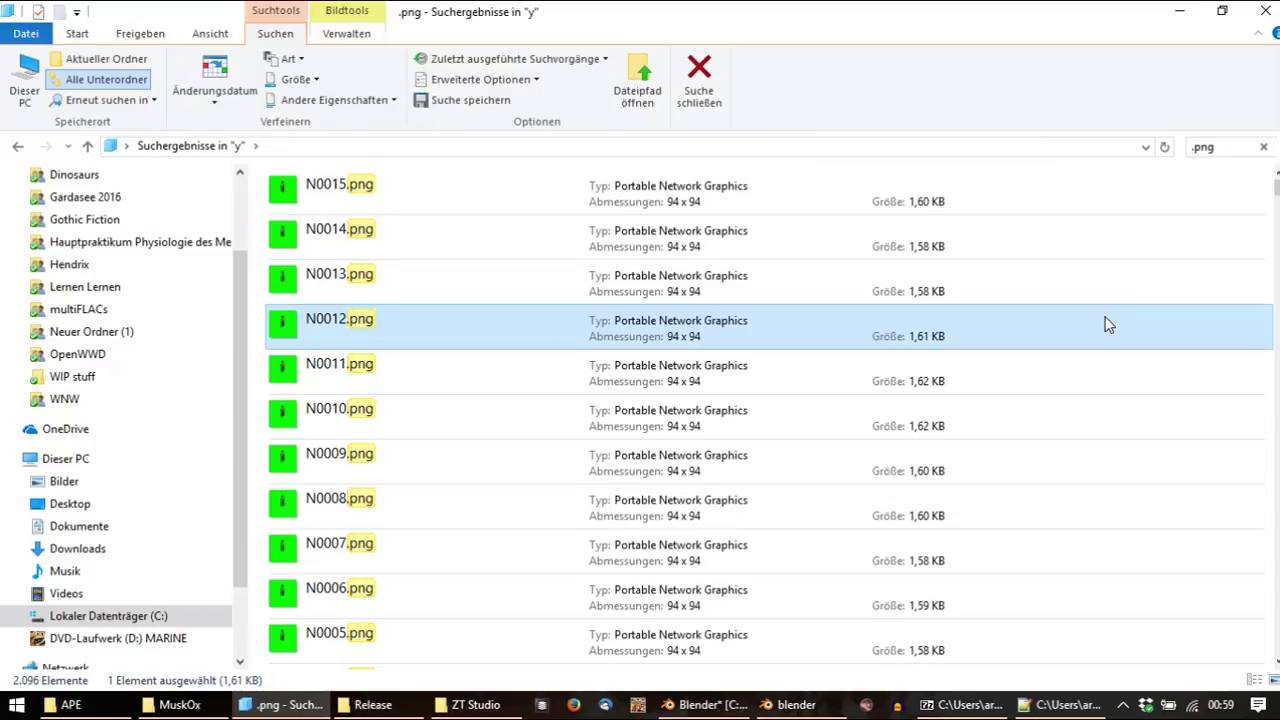
key("ctrl+a")
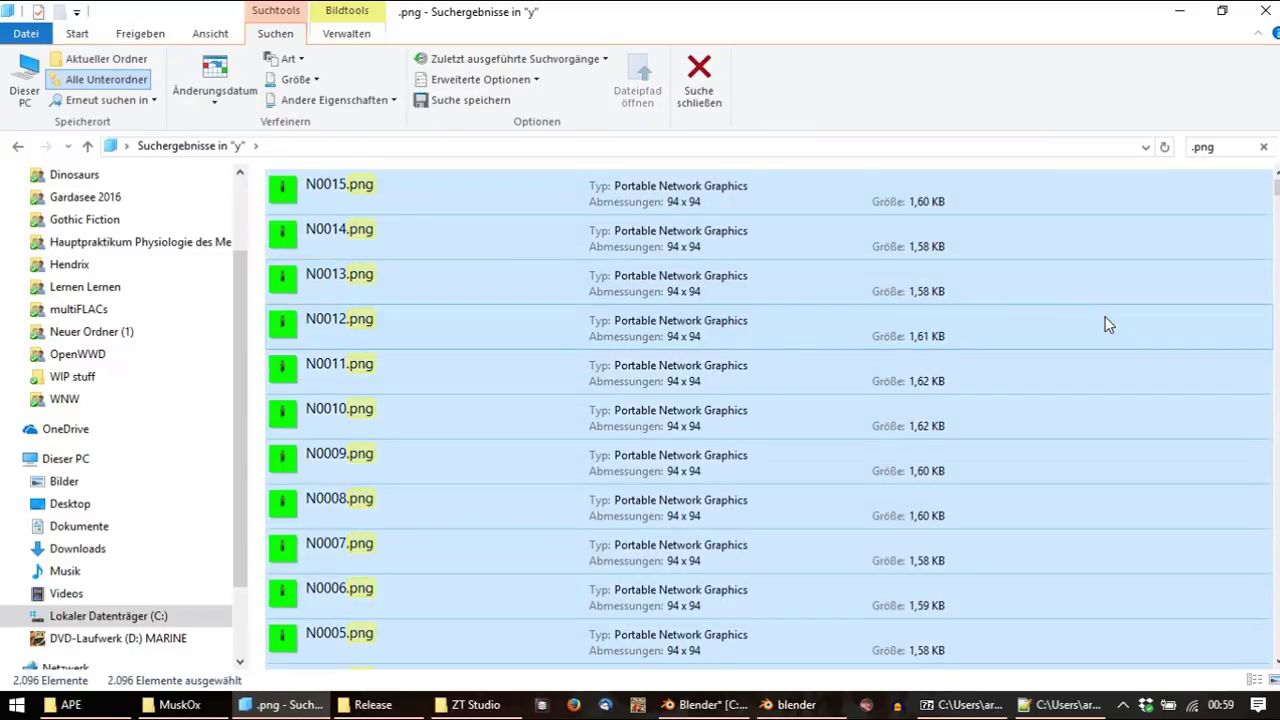
Recycle the 2,096 selected .png sprite files found in folder y
key("Delete")
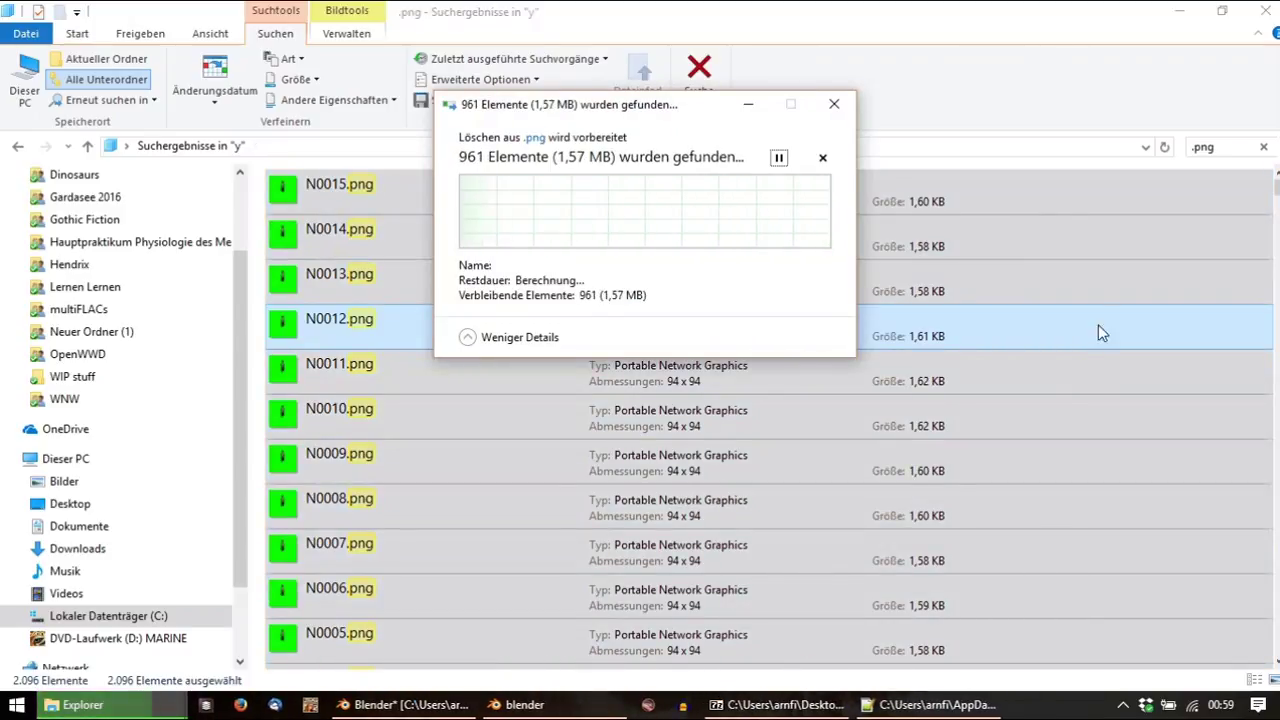
left_click(763, 706)
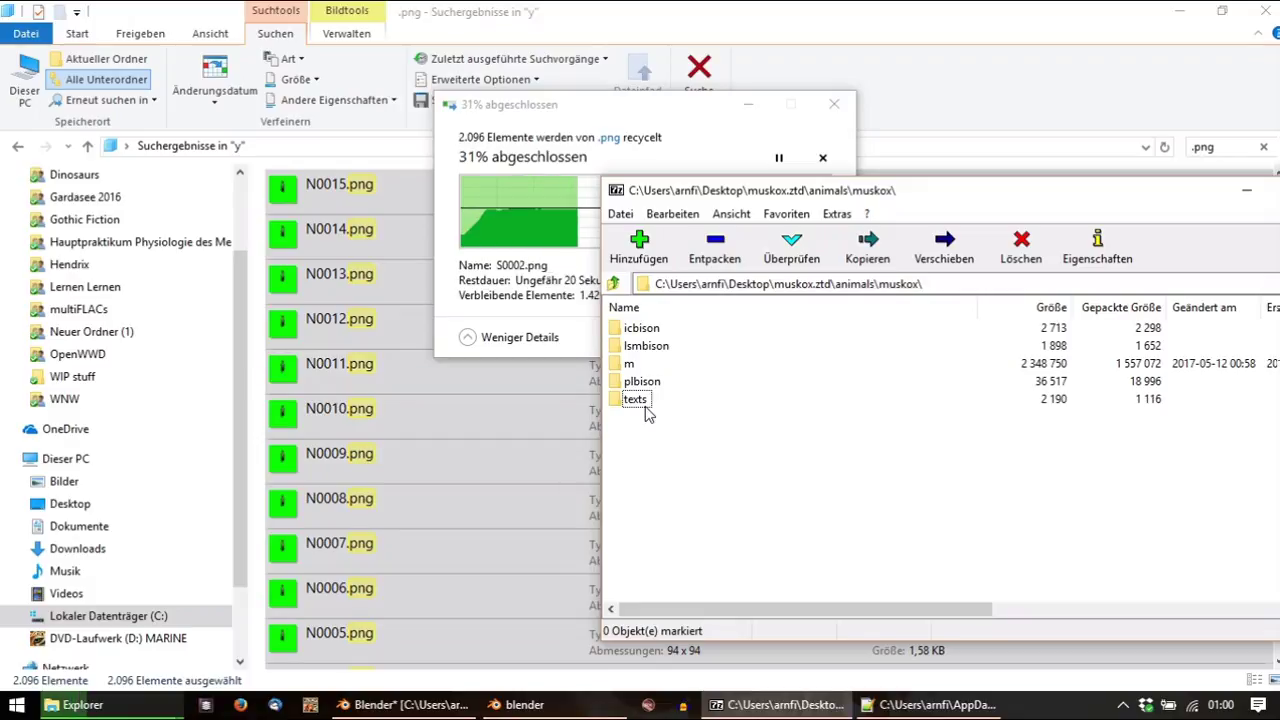
Open the archive's texts folder and its 1031.txt description file in Notepad++
double_click(644, 408)
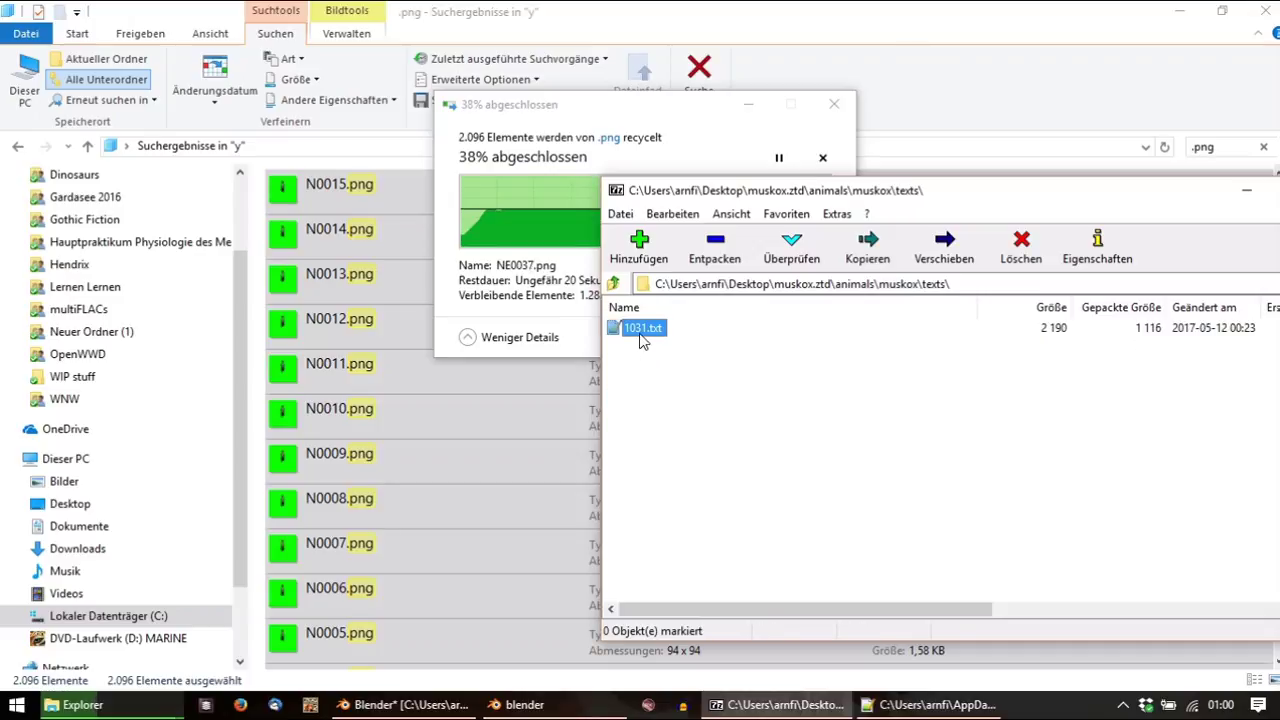
double_click(640, 329)
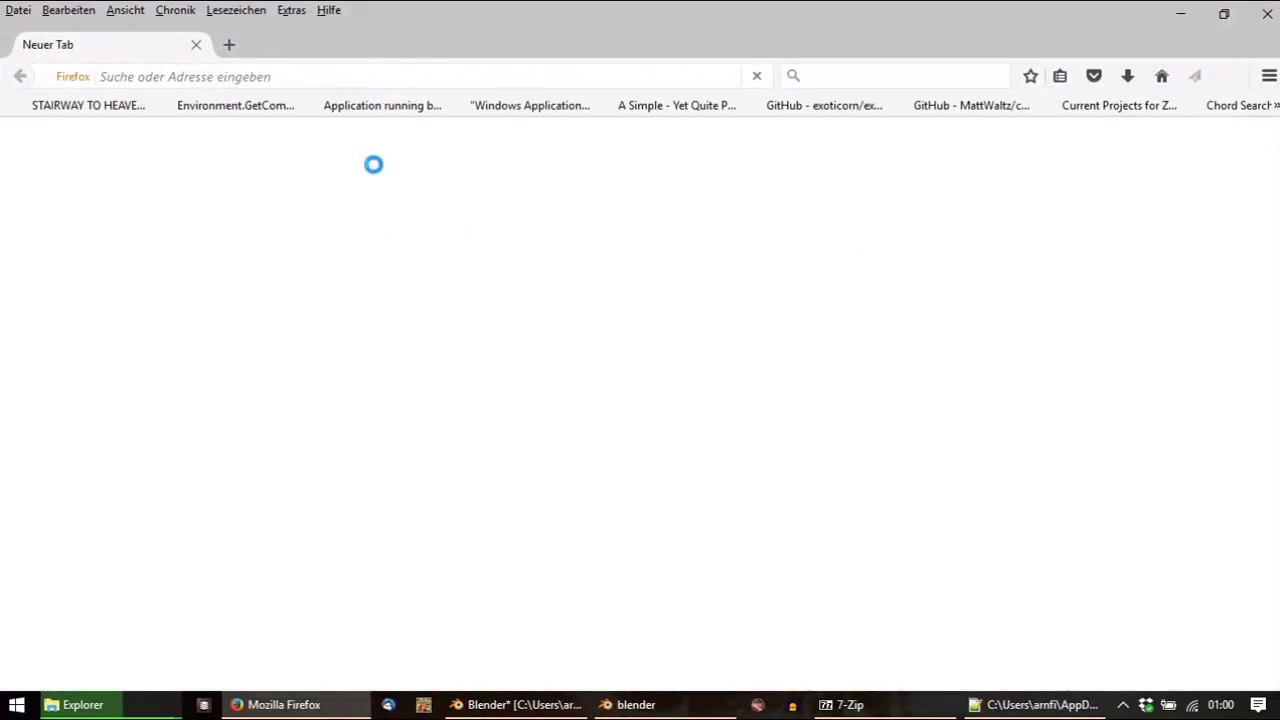
Search for moschusochse and select the intro paragraph of the German Wikipedia Moschusochse article
type("m")
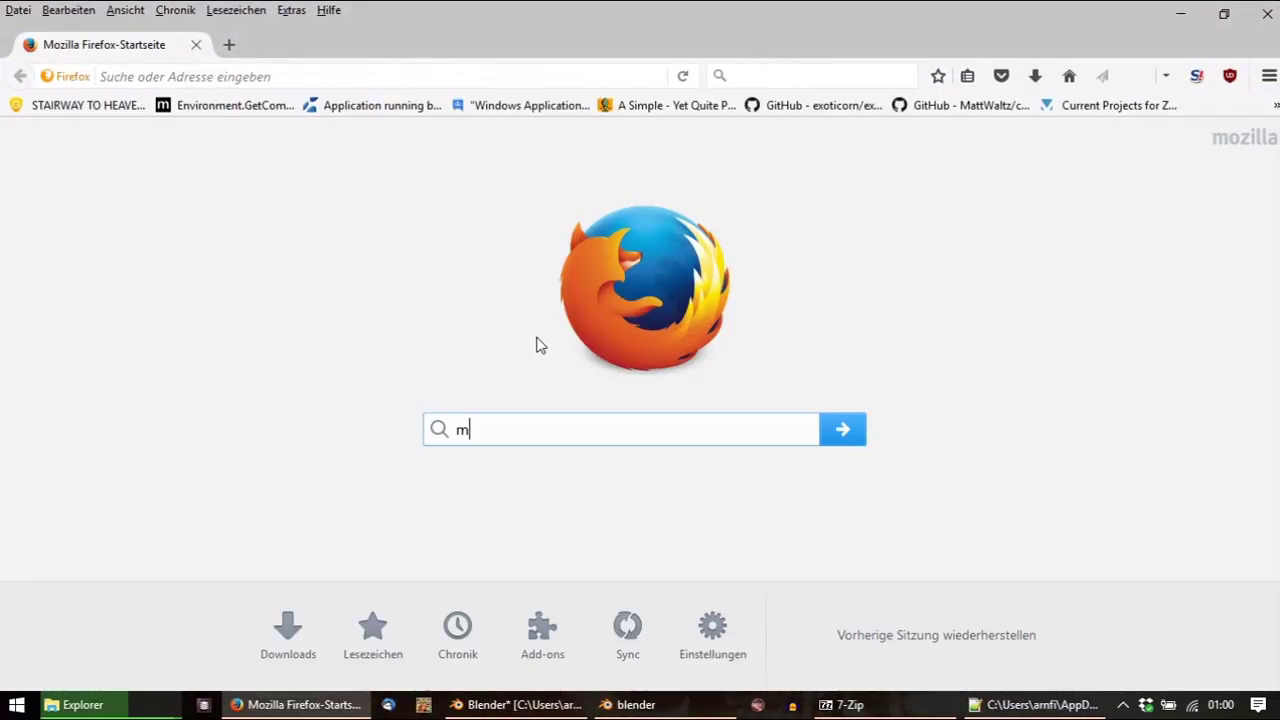
type("oschus")
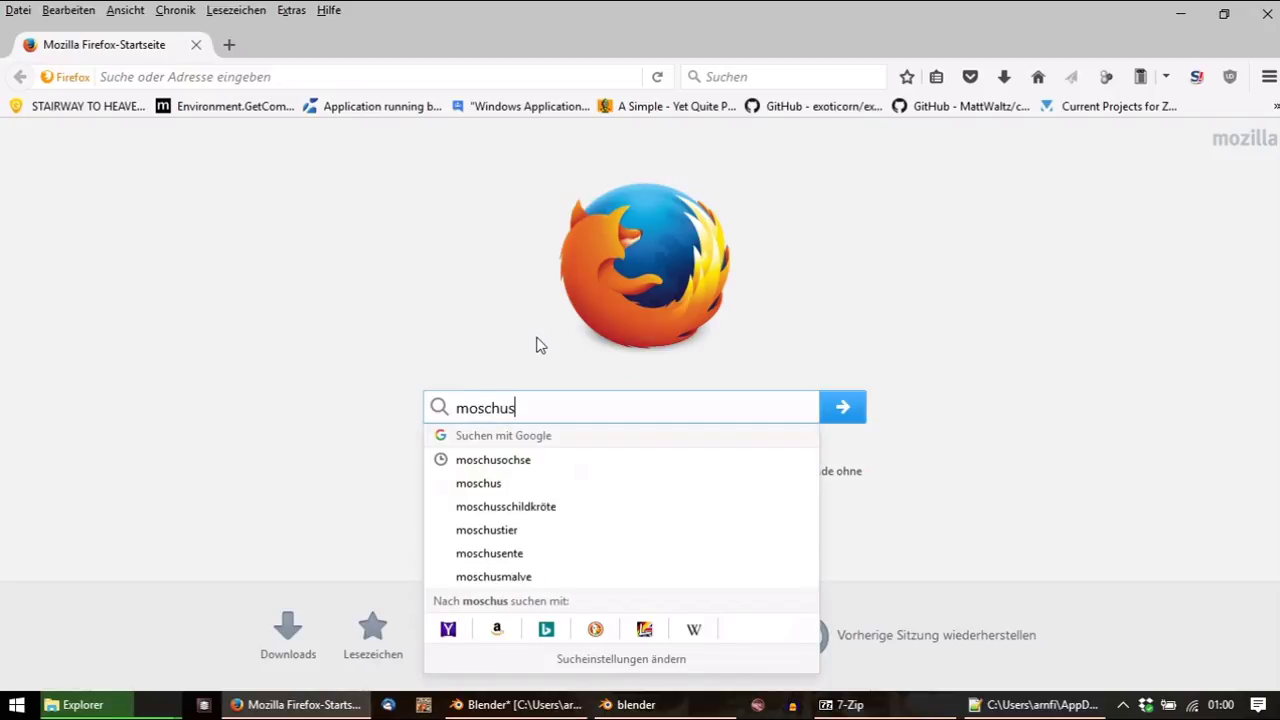
key("Down")
key("Return")
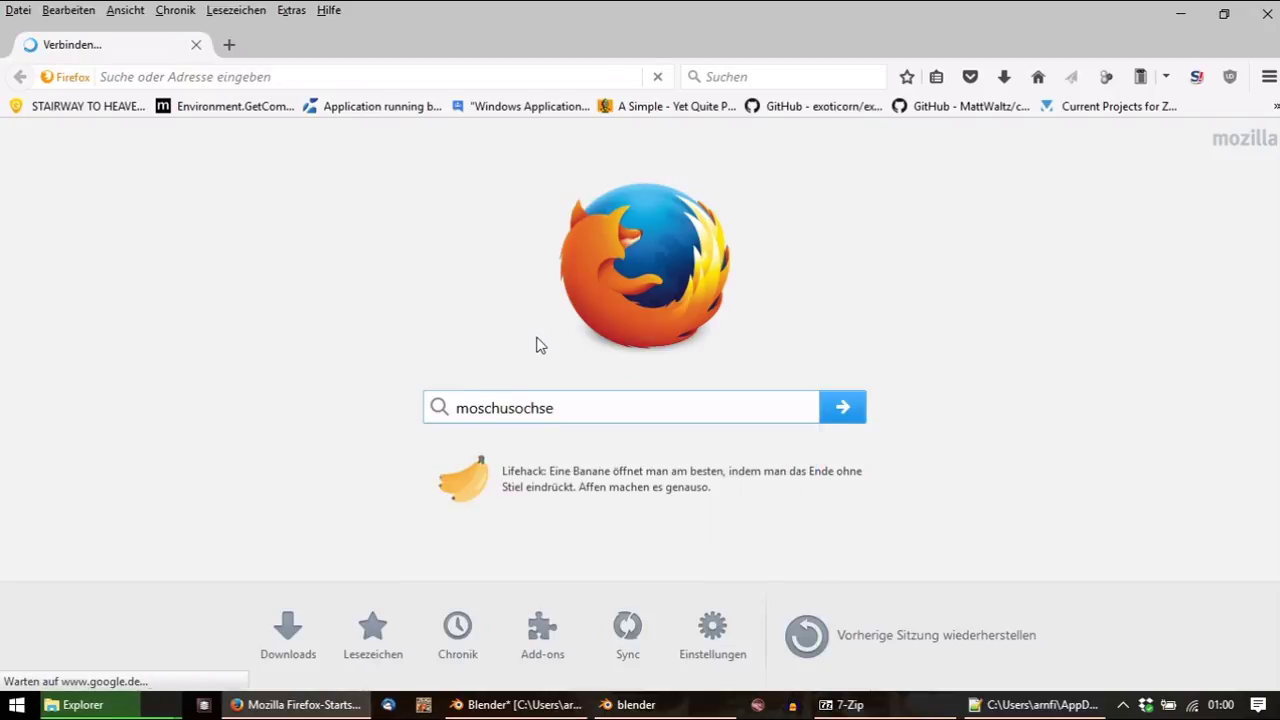
left_click(295, 298)
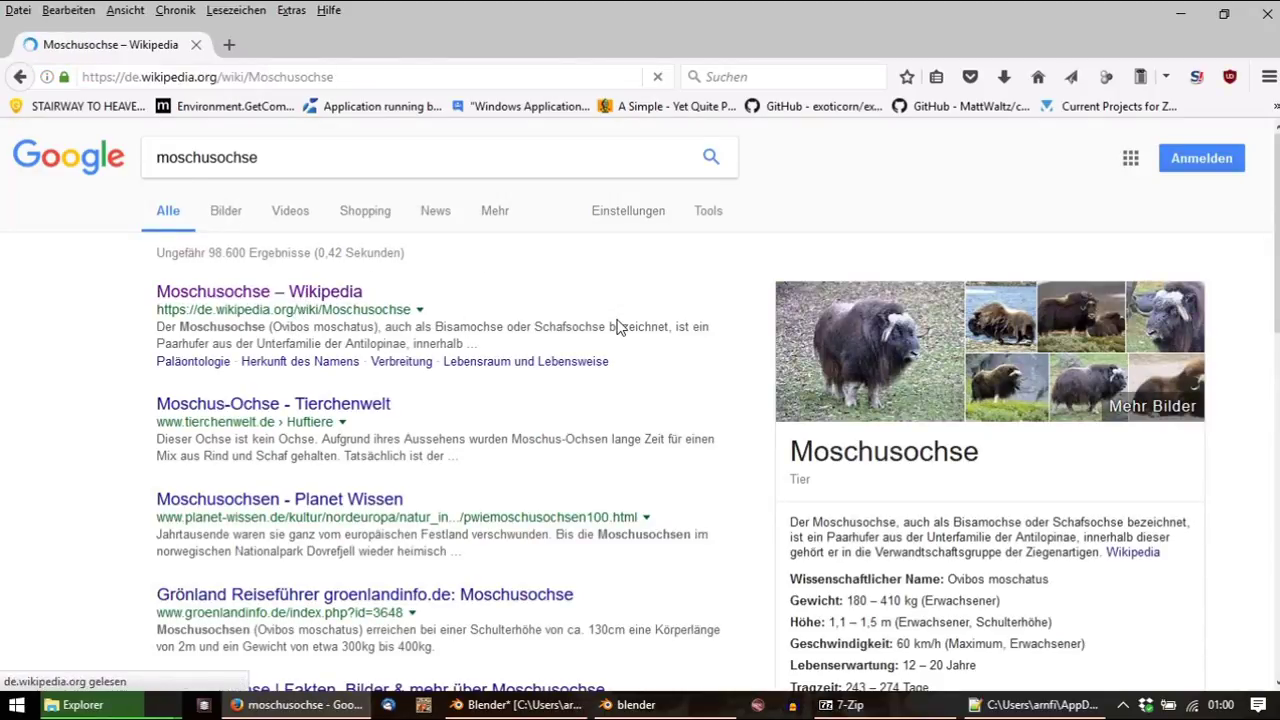
left_click_drag(191, 321, 725, 438)
key("ctrl+c")
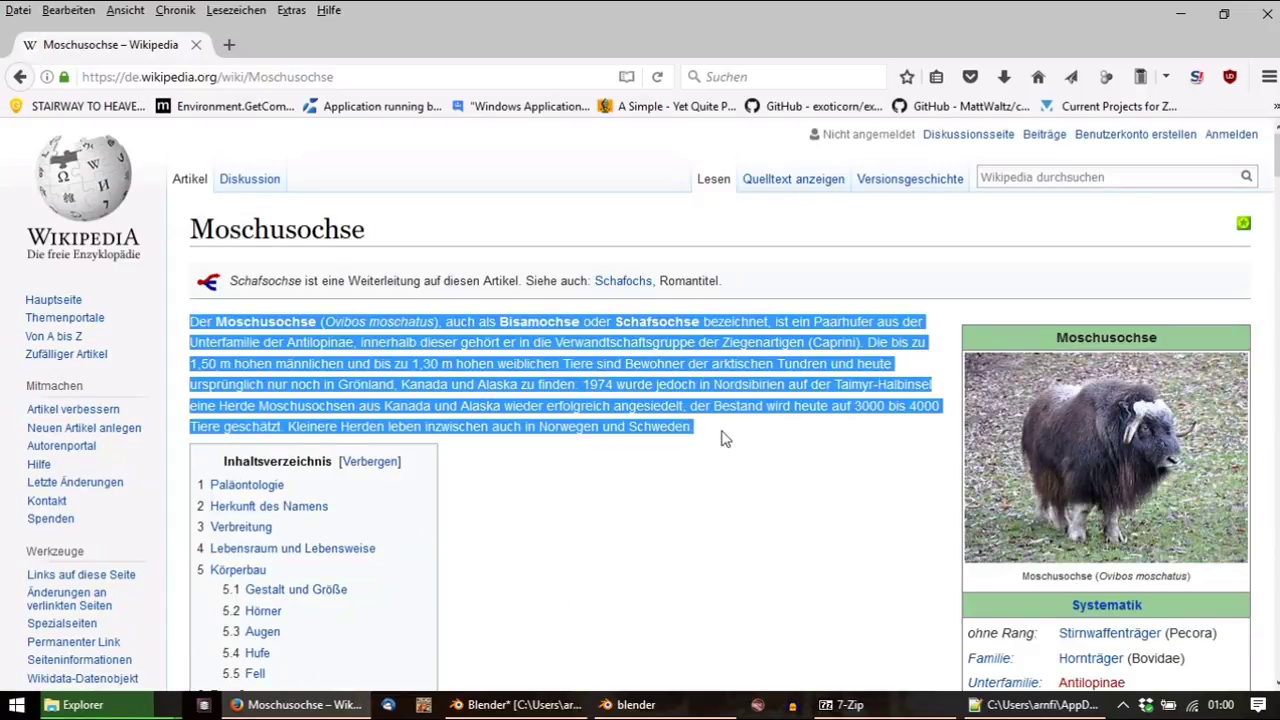
Replace the old bison text in 1031.txt with the pasted German Moschusochse paragraph
left_click(990, 705)
key("ctrl+a")
key("ctrl+v")
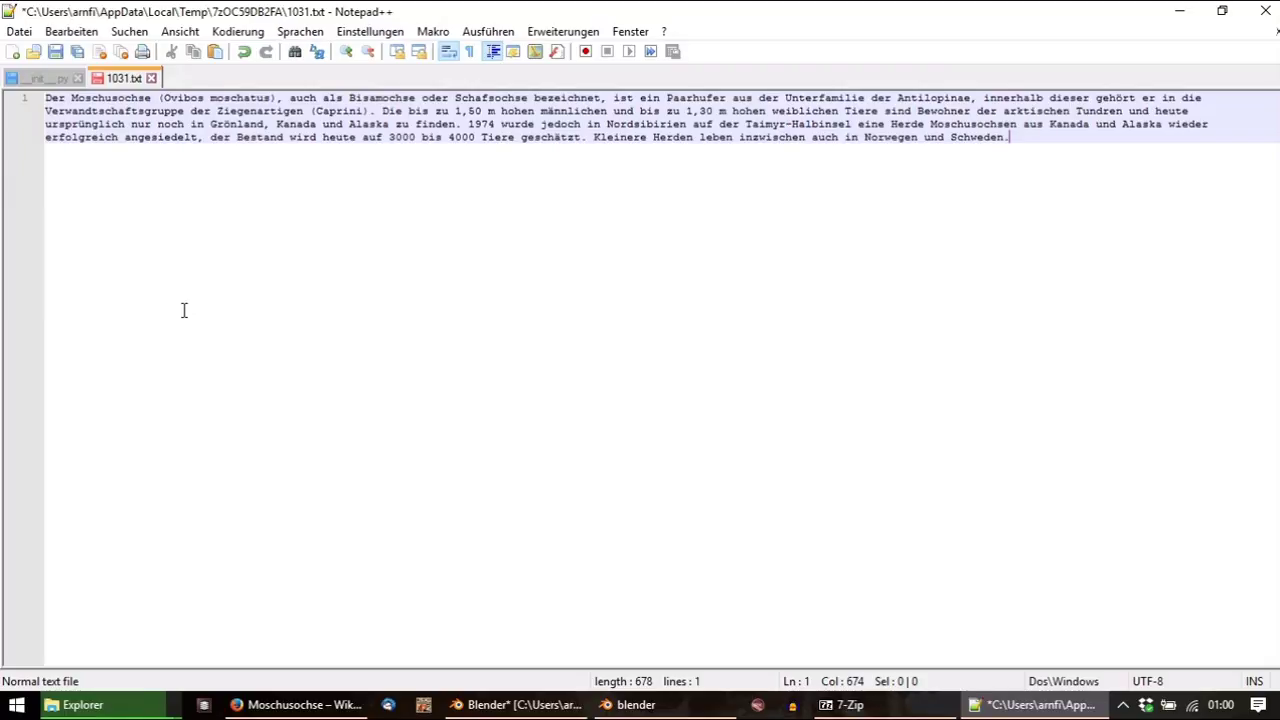
key("Return")
key("Return")
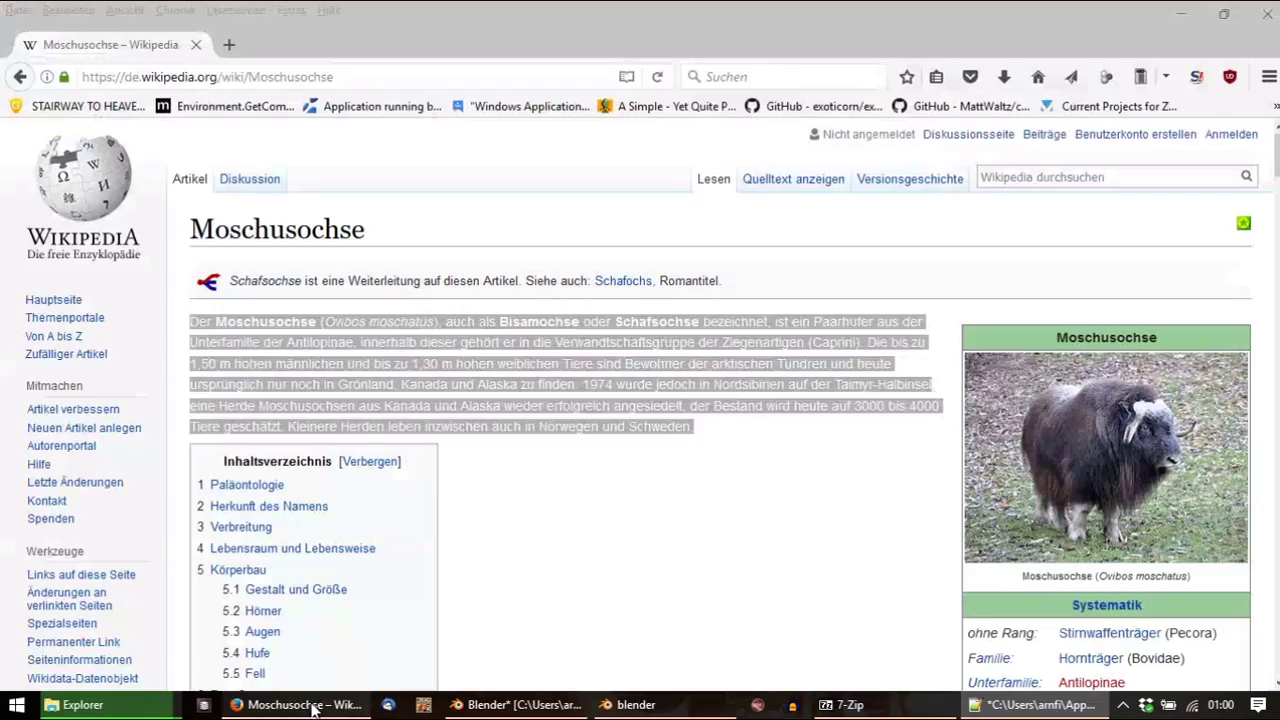
Copy the Herkunft des Namens paragraph from Wikipedia into 1031.txt as line 3
left_click(300, 705)
scroll(375, 440, "down", 15)
scroll(375, 440, "up", 5)
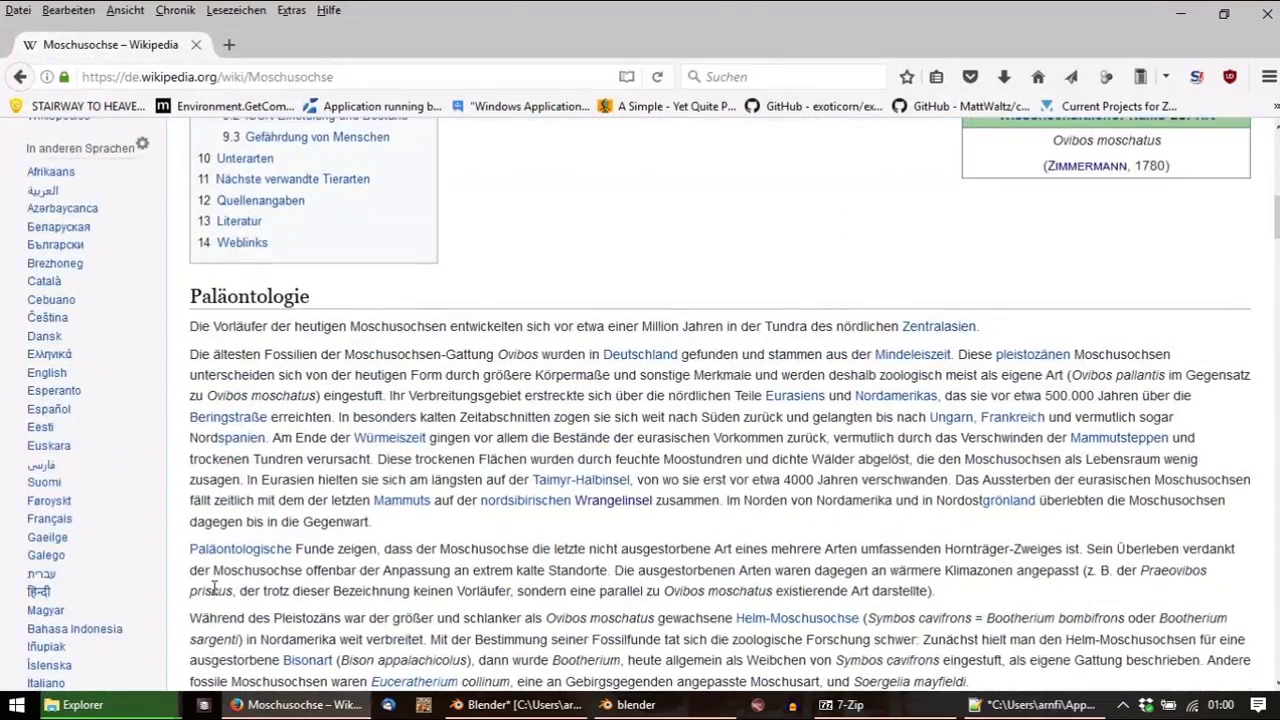
scroll(229, 457, "down", 8)
left_click_drag(190, 328, 420, 423)
key("ctrl+c")
left_click(1035, 705)
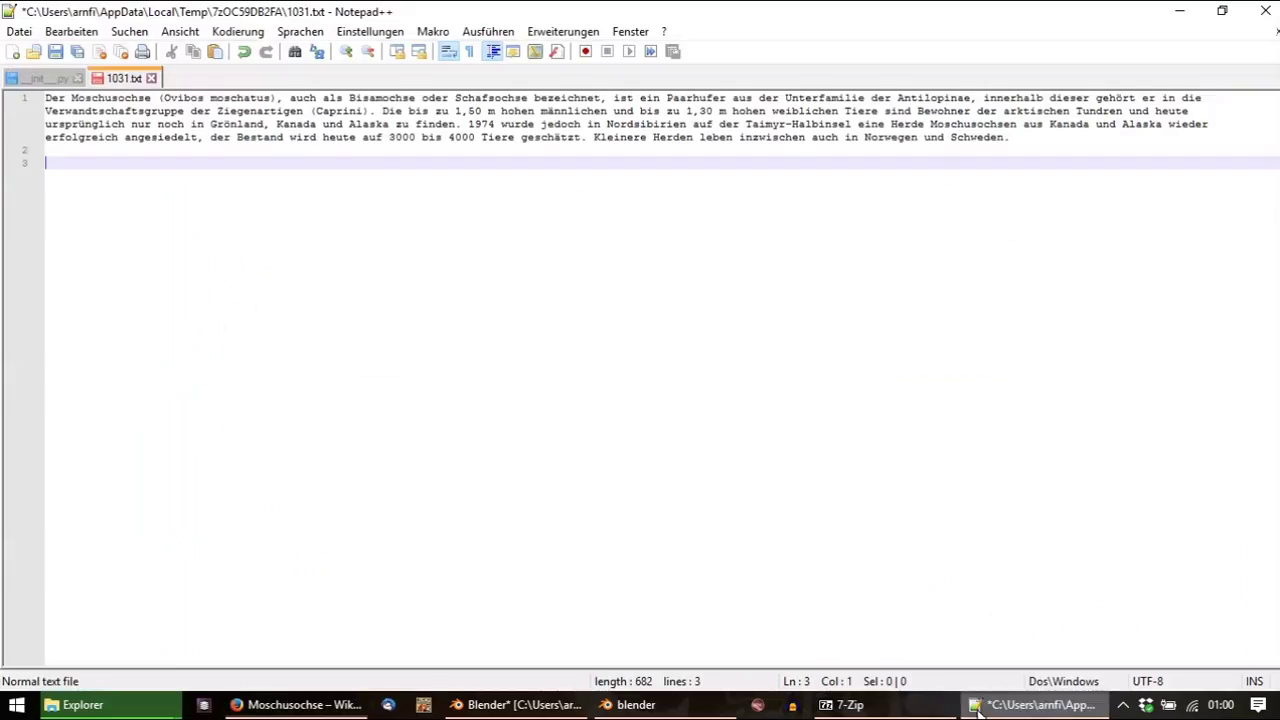
key("ctrl+v")
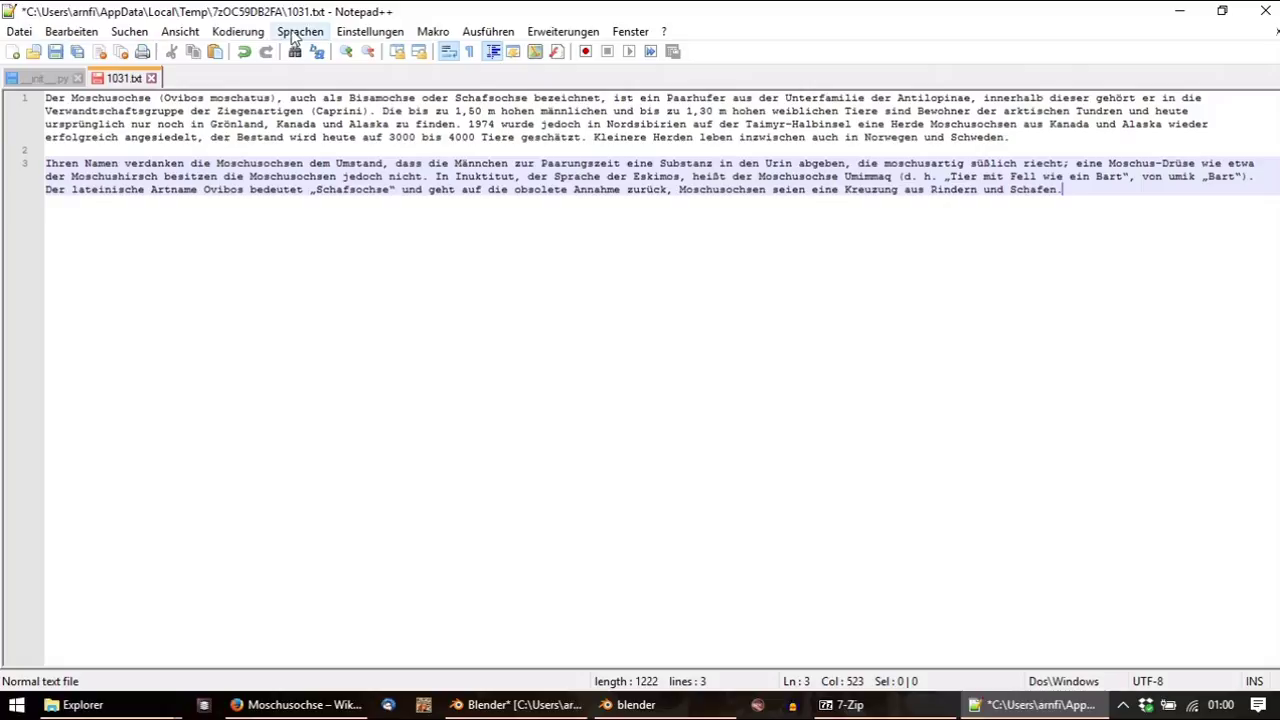
Convert 1031.txt to ANSI encoding and save it
left_click(255, 32)
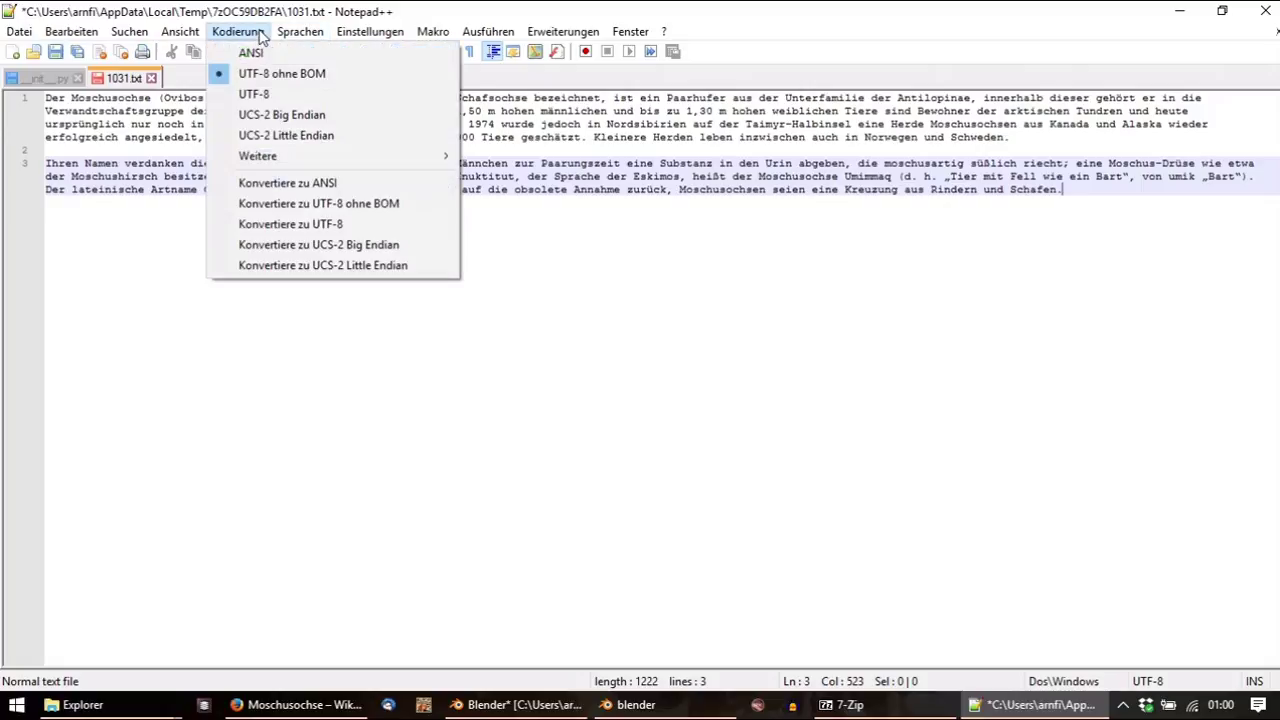
left_click(408, 190)
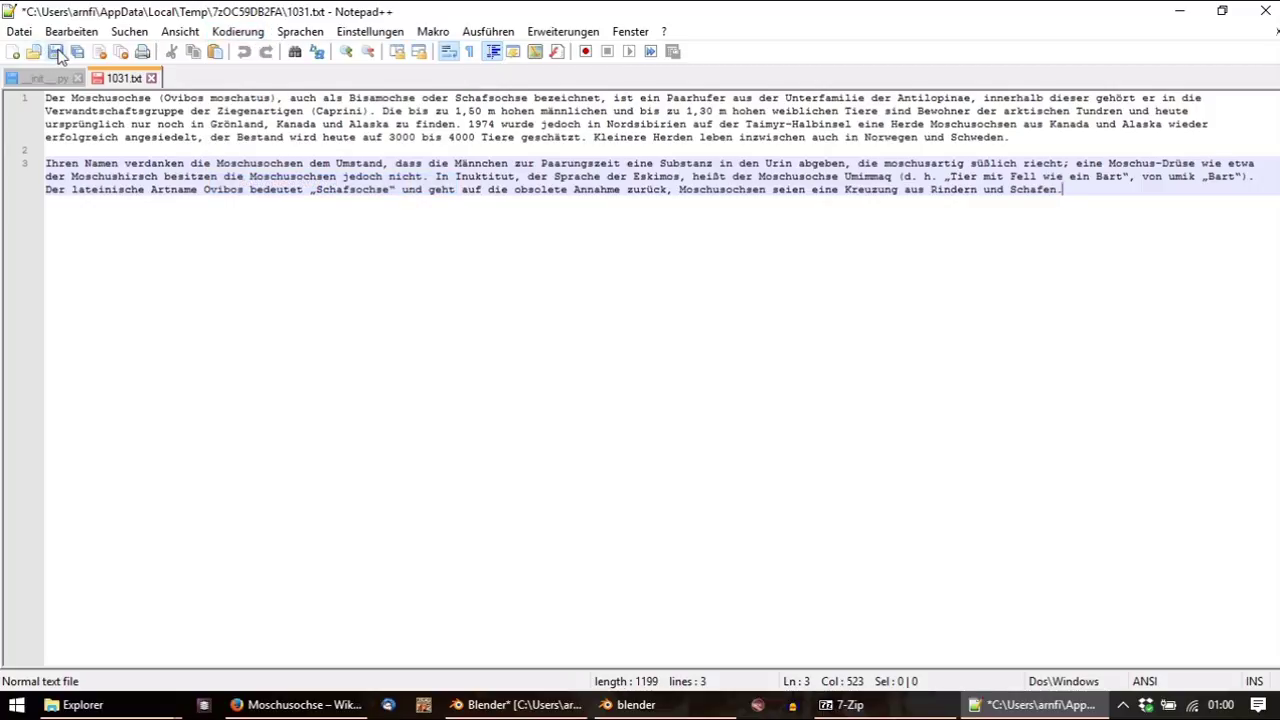
left_click(56, 52)
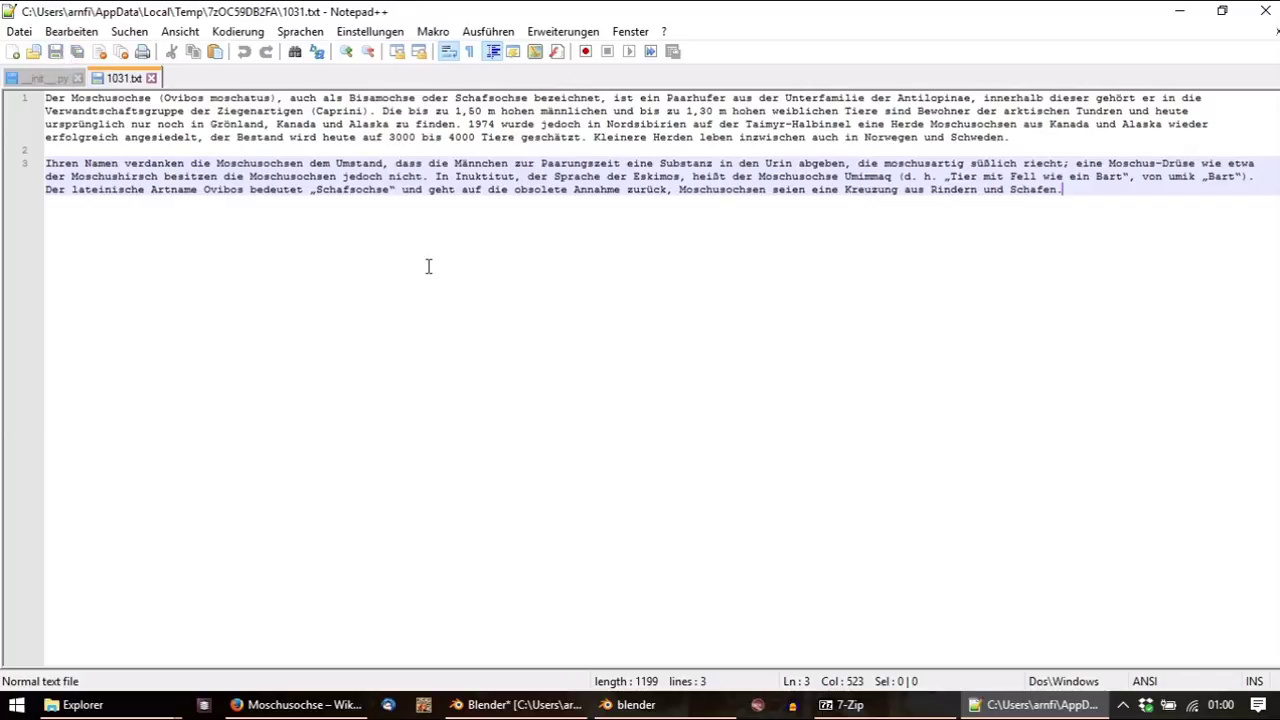
Confirm 7-Zip's prompt to update 1031.txt inside muskox.ztd
key("alt+Tab")
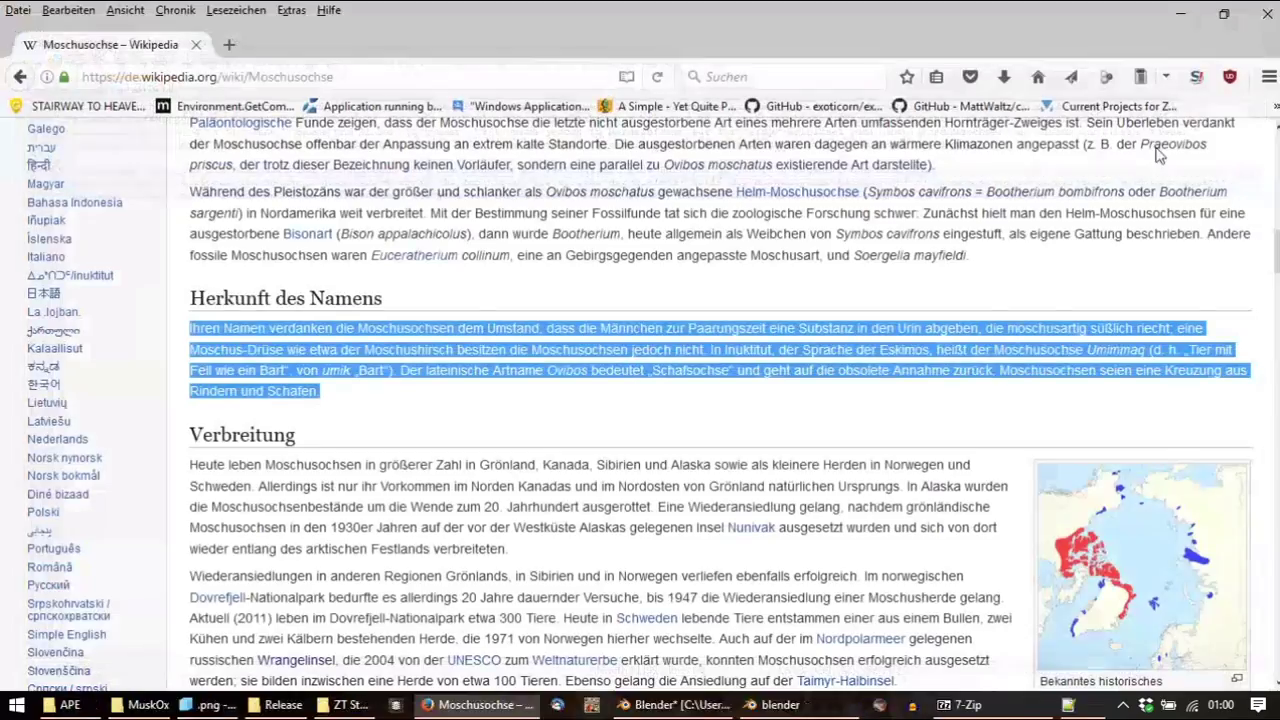
left_click(1043, 705)
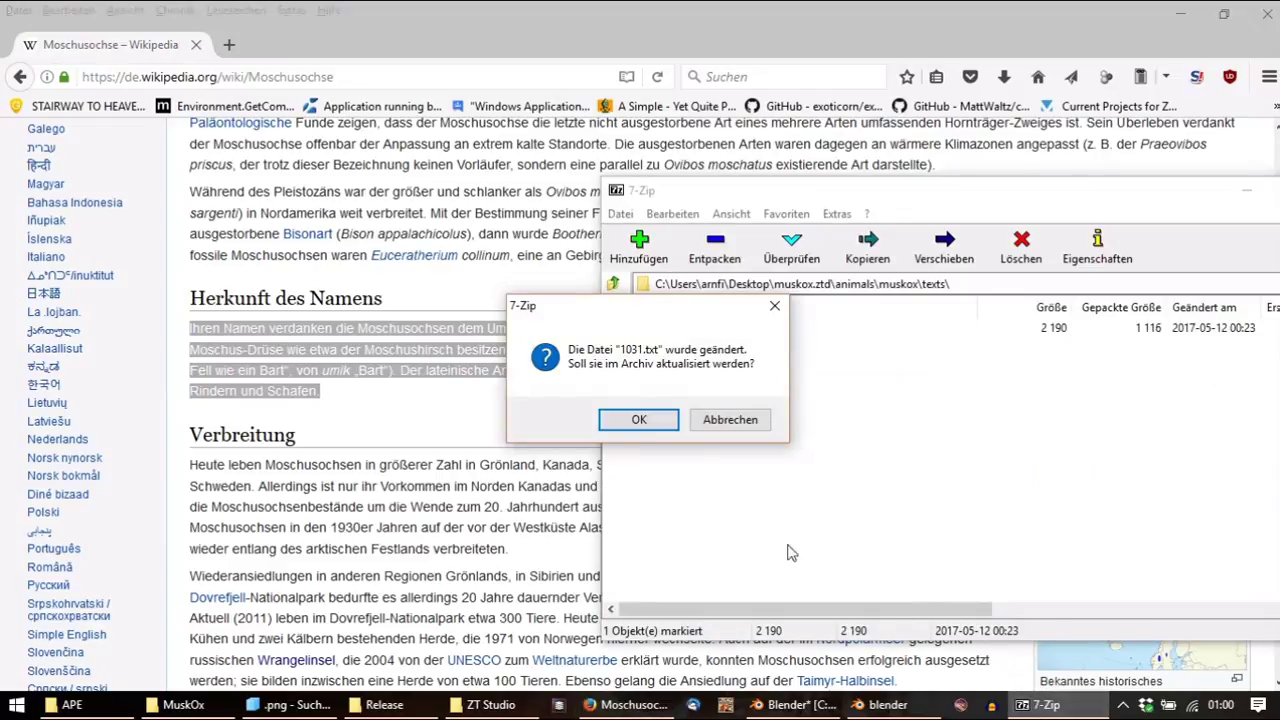
left_click(642, 418)
Go up two folders in the archive and open muskox.uca in Notepad++
left_click(615, 285)
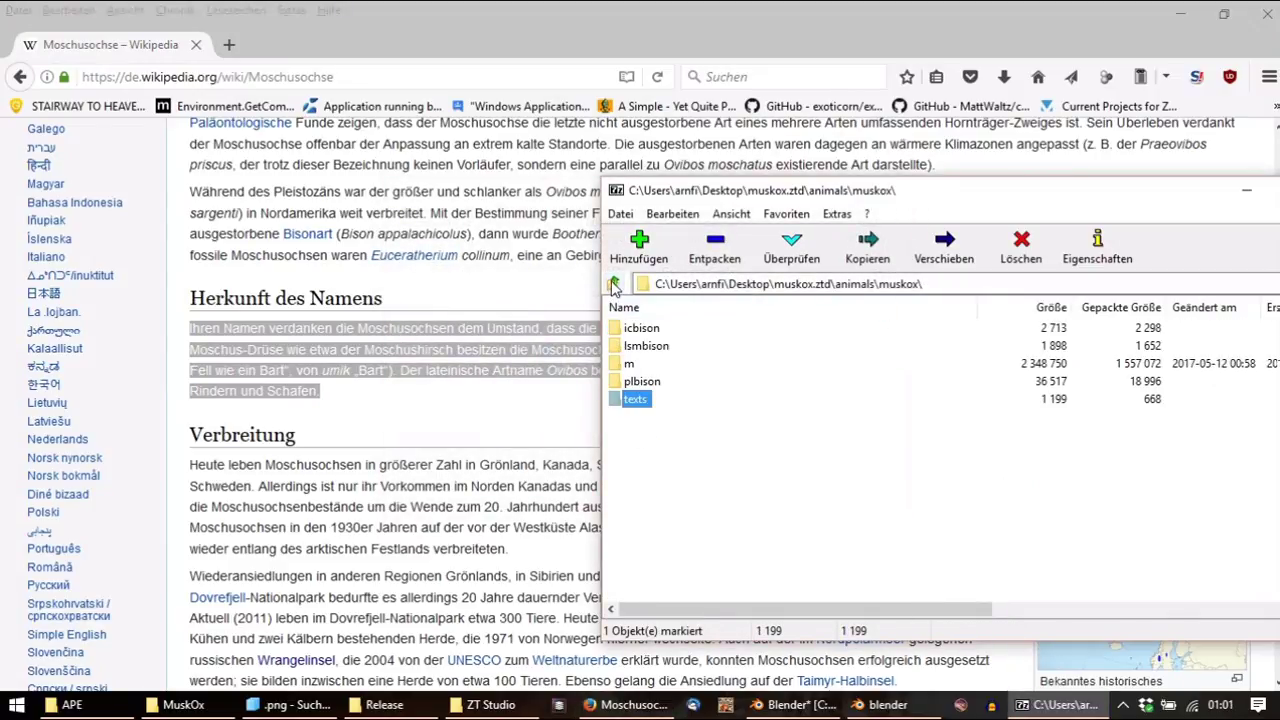
left_click(615, 285)
double_click(650, 345)
left_click_drag(1275, 125, 1275, 640)
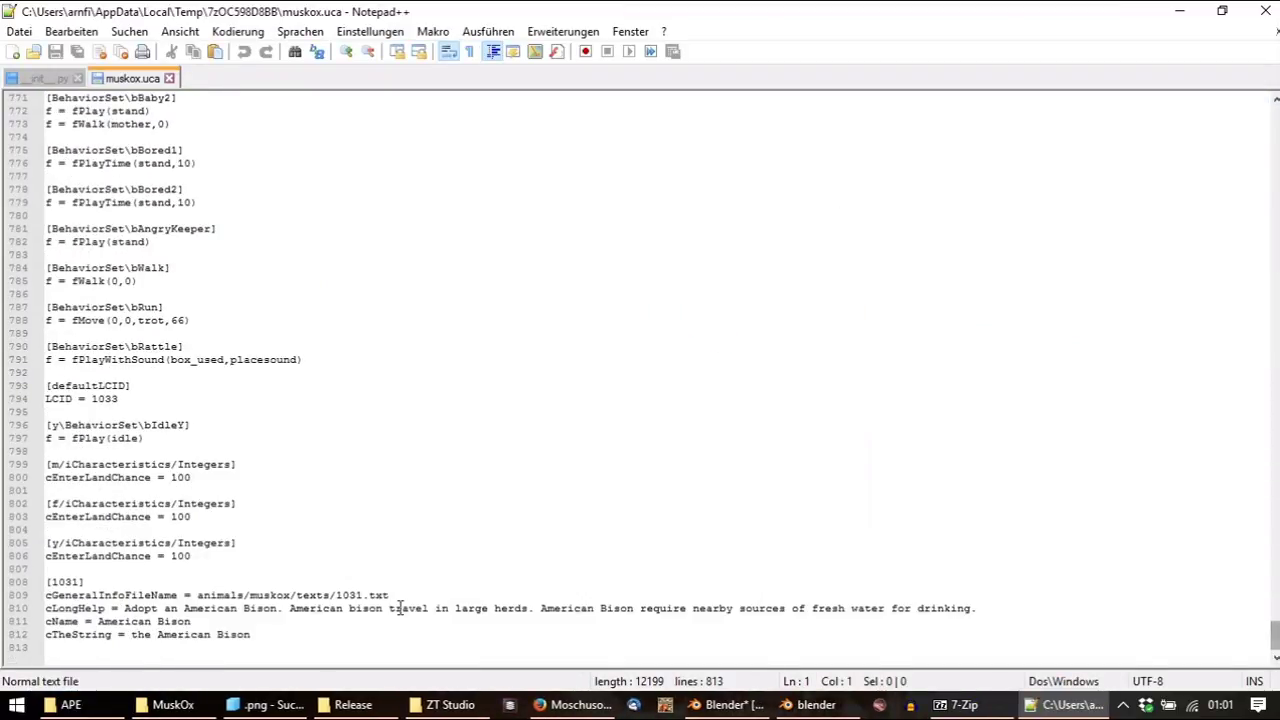
Paste a copy of the [1031] block below the original in muskox.uca
left_click_drag(185, 608, 282, 608)
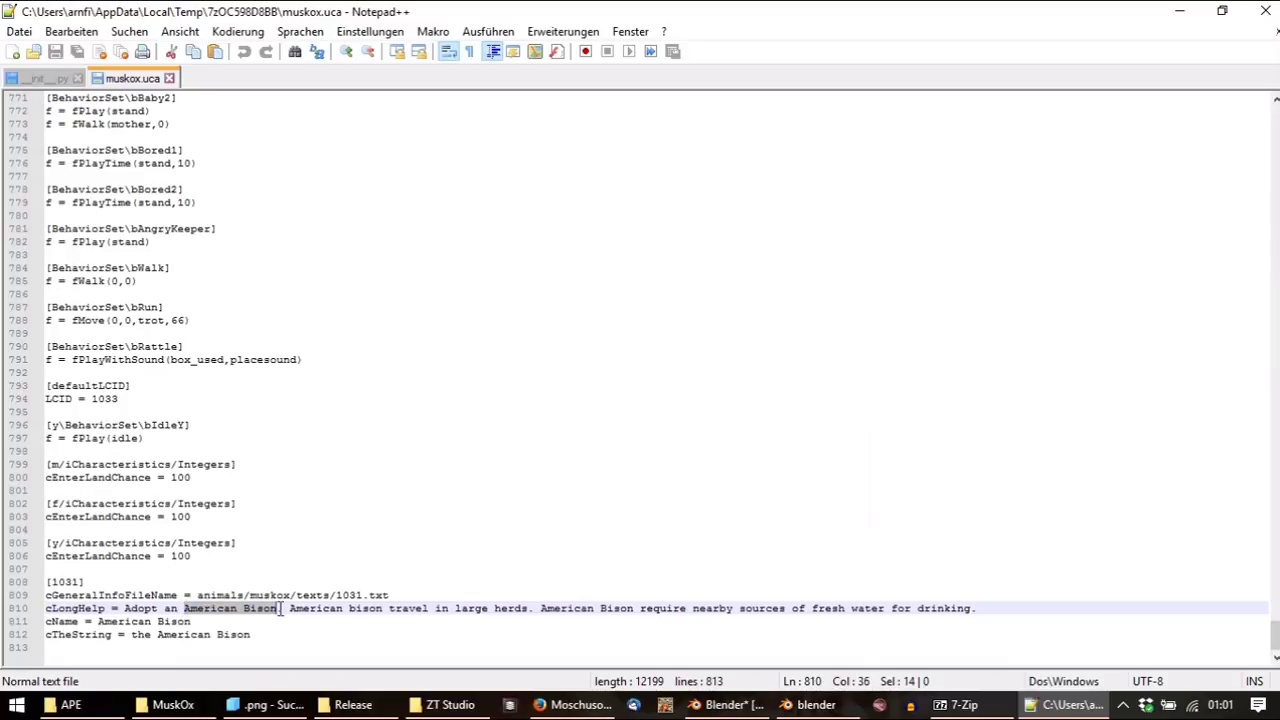
key("ctrl+h")
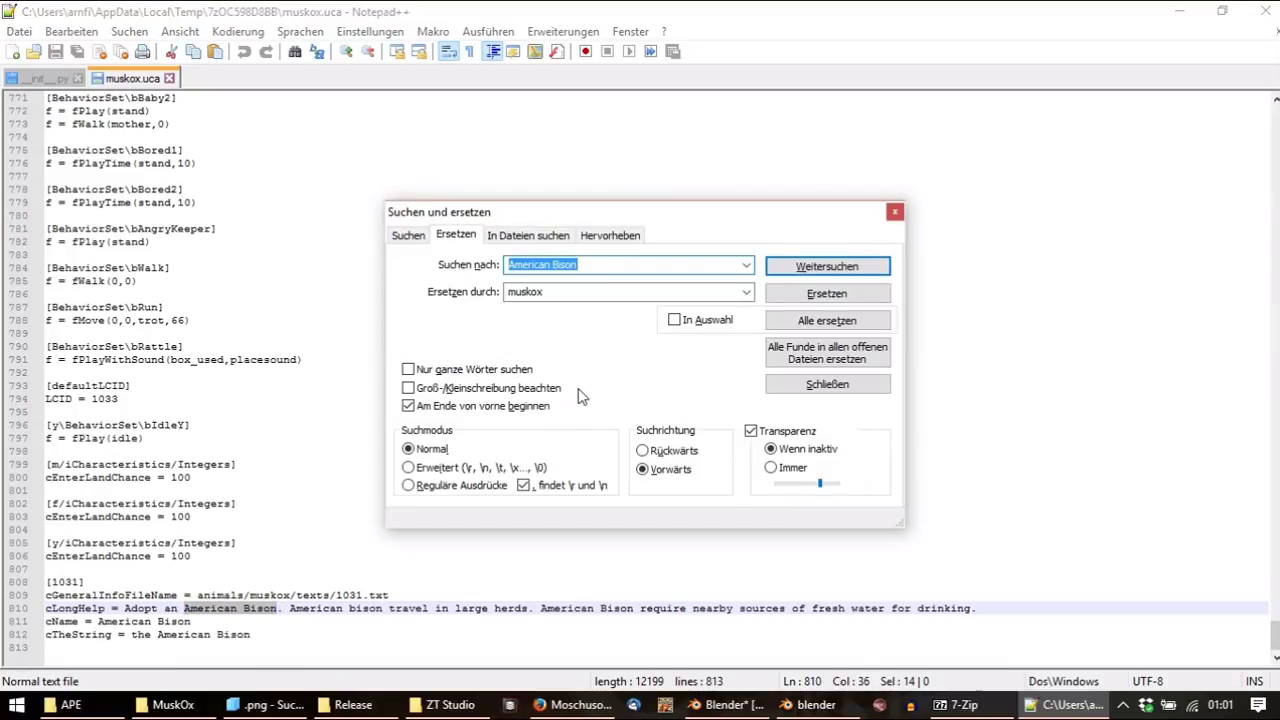
left_click(177, 608)
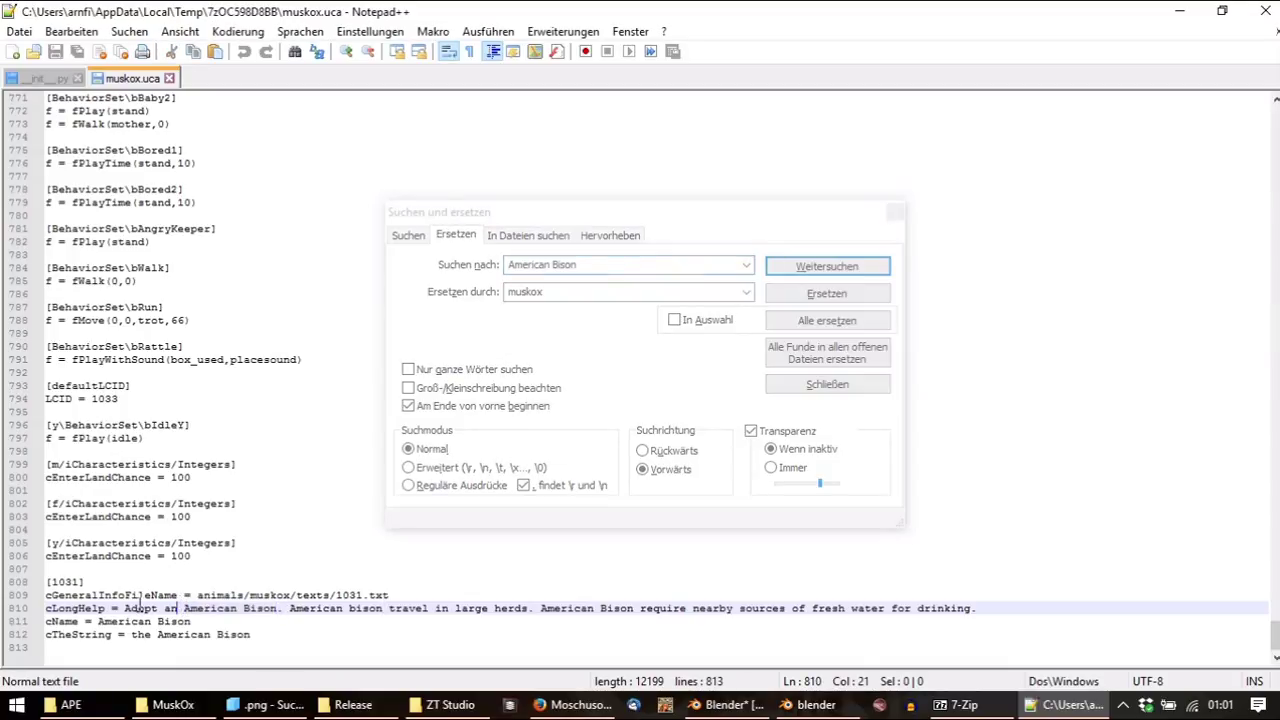
left_click_drag(269, 636, 277, 583)
key("ctrl+c")
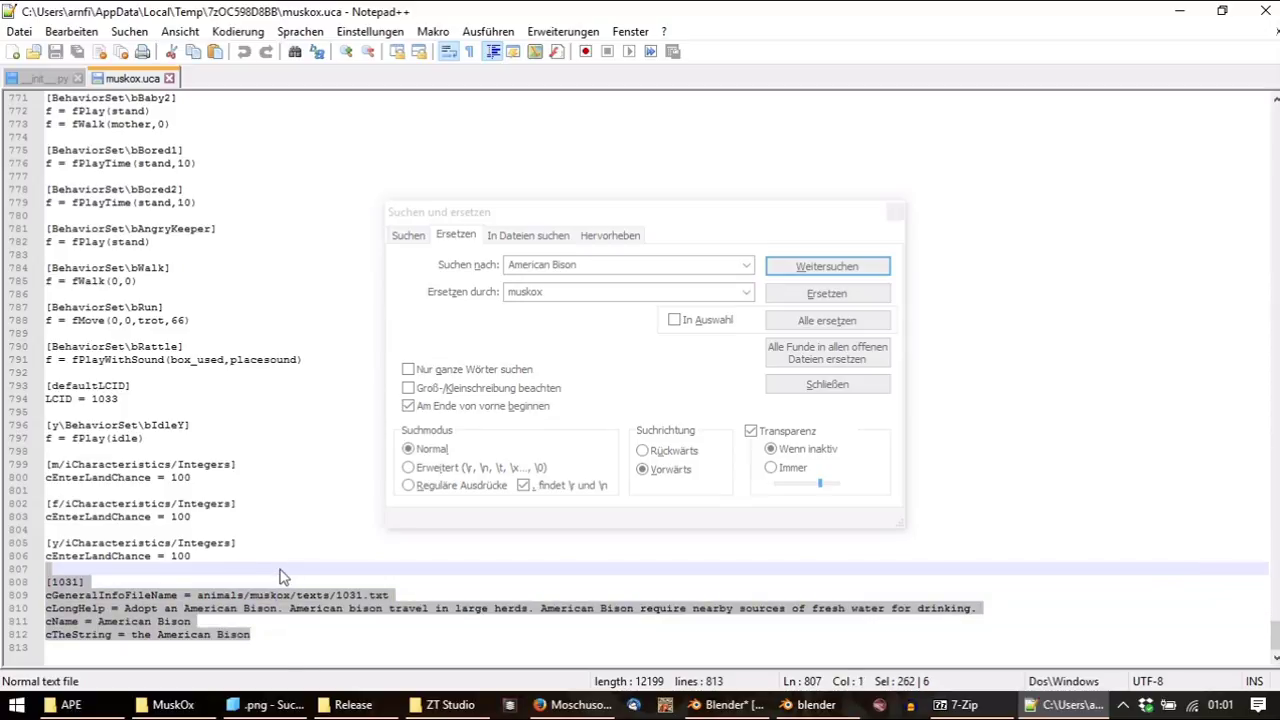
left_click(299, 648)
key("Return")
key("ctrl+v")
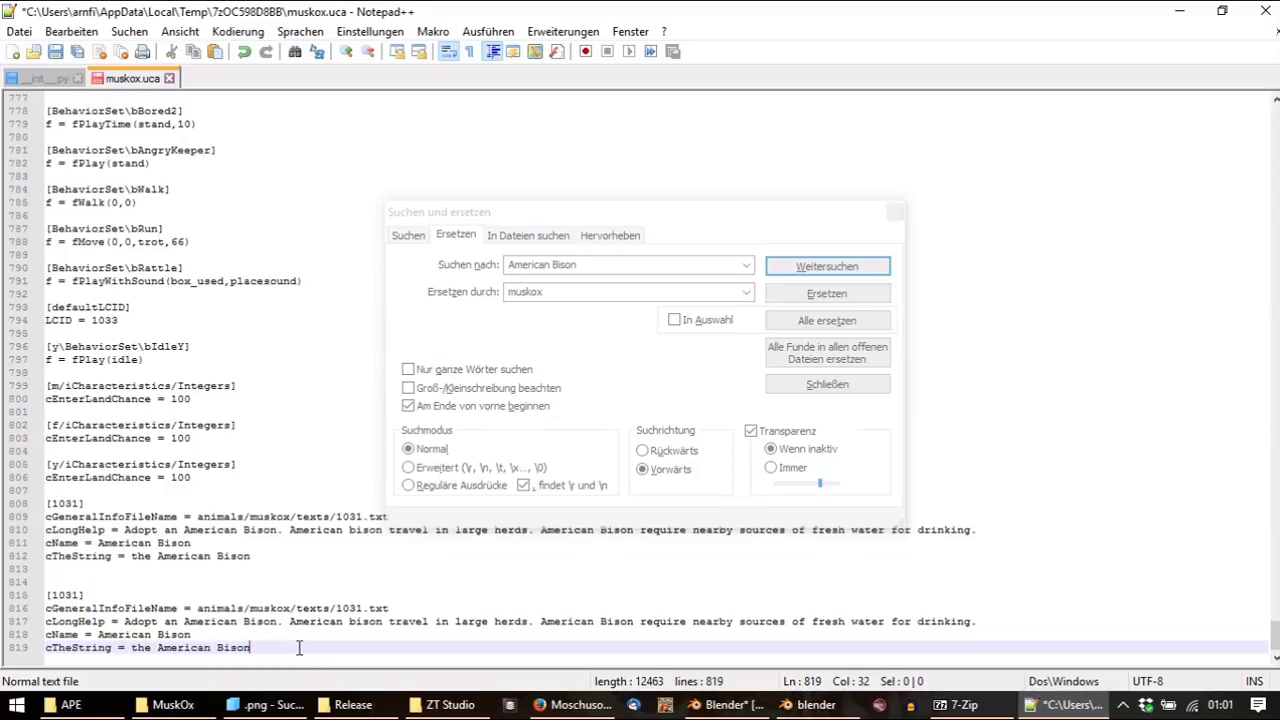
Change the copied block's heading and text file reference from 1031 to 1033
left_click_drag(81, 595, 76, 595)
type("3")
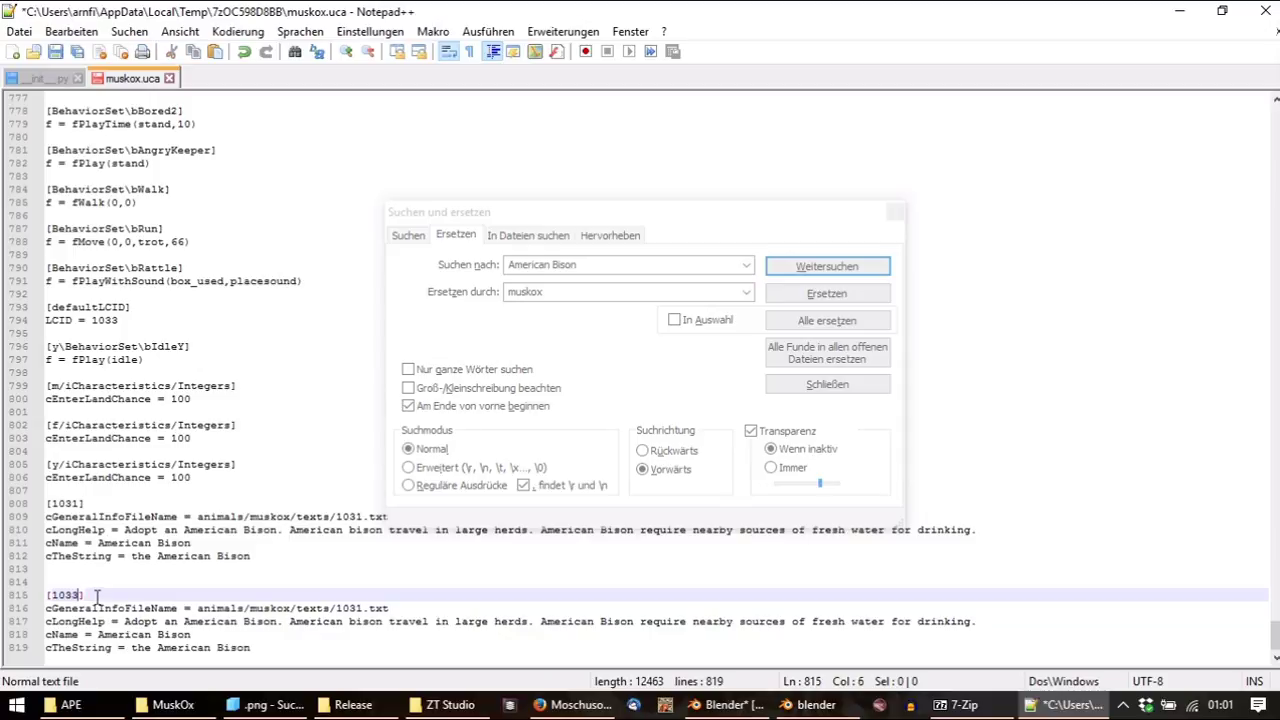
left_click_drag(362, 516, 357, 516)
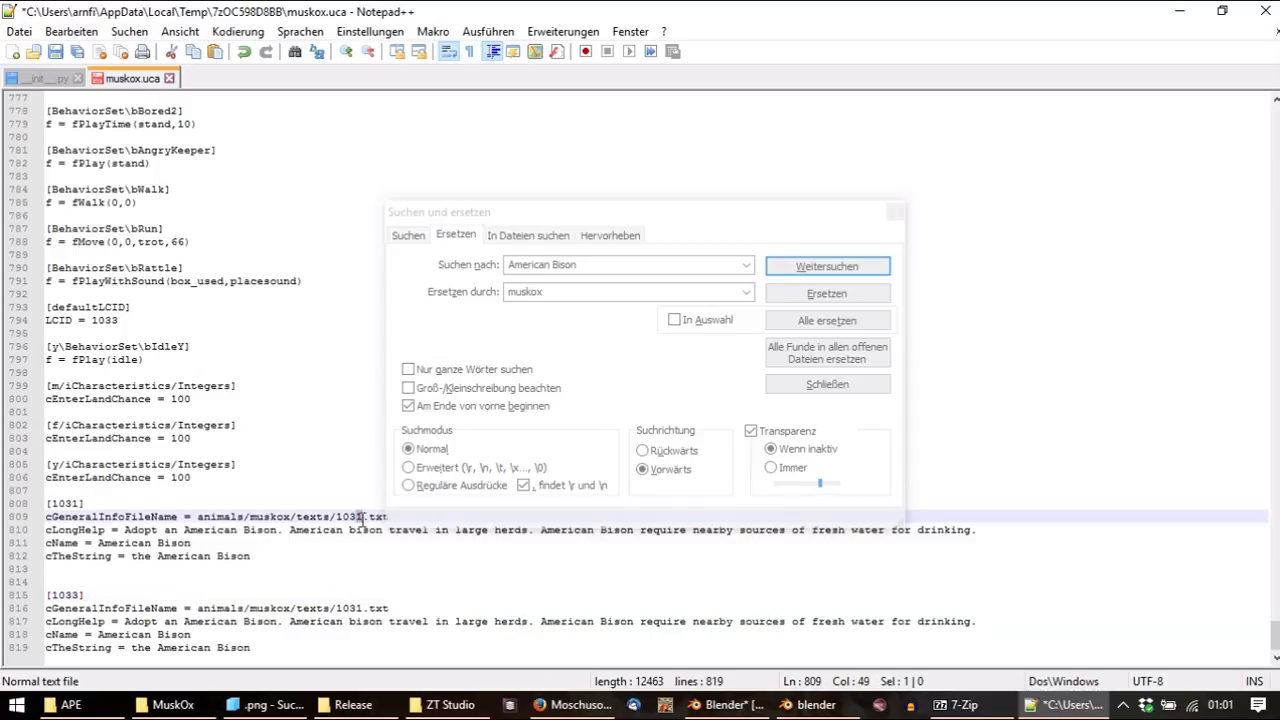
left_click_drag(366, 609, 359, 609)
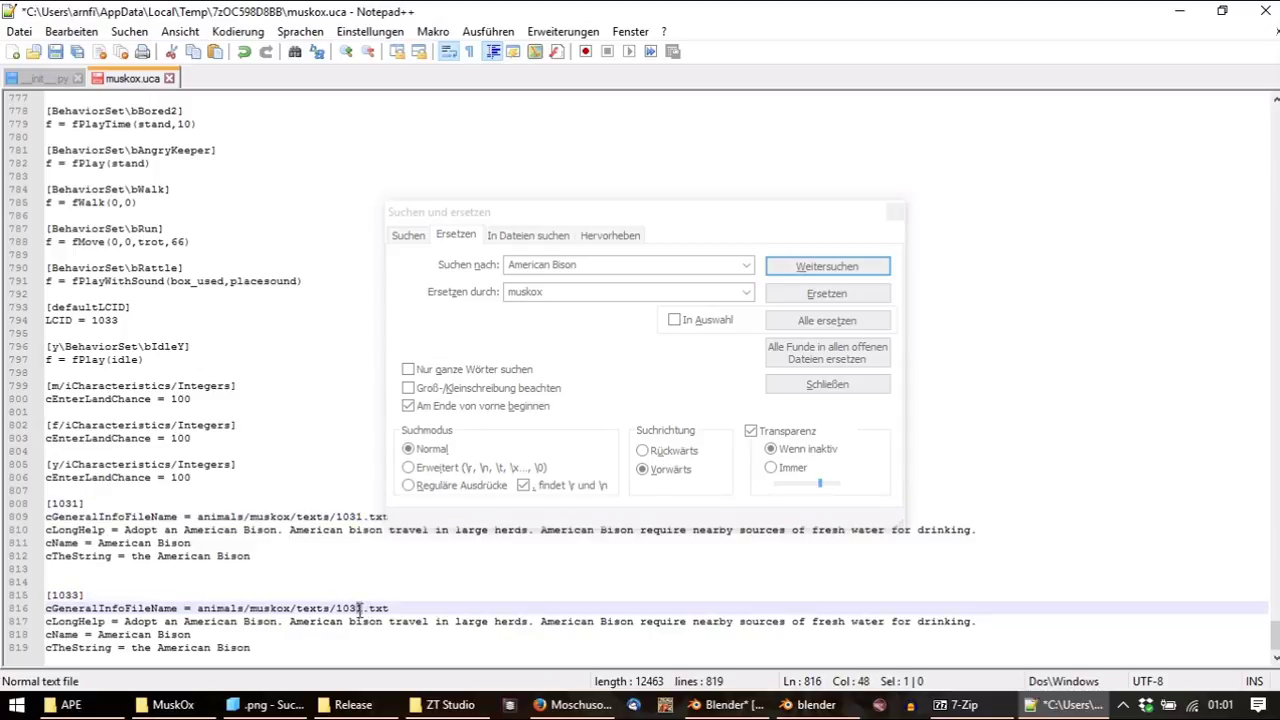
type("3")
Replace all American Bison occurrences with Musk Ox
left_click_drag(184, 621, 280, 621)
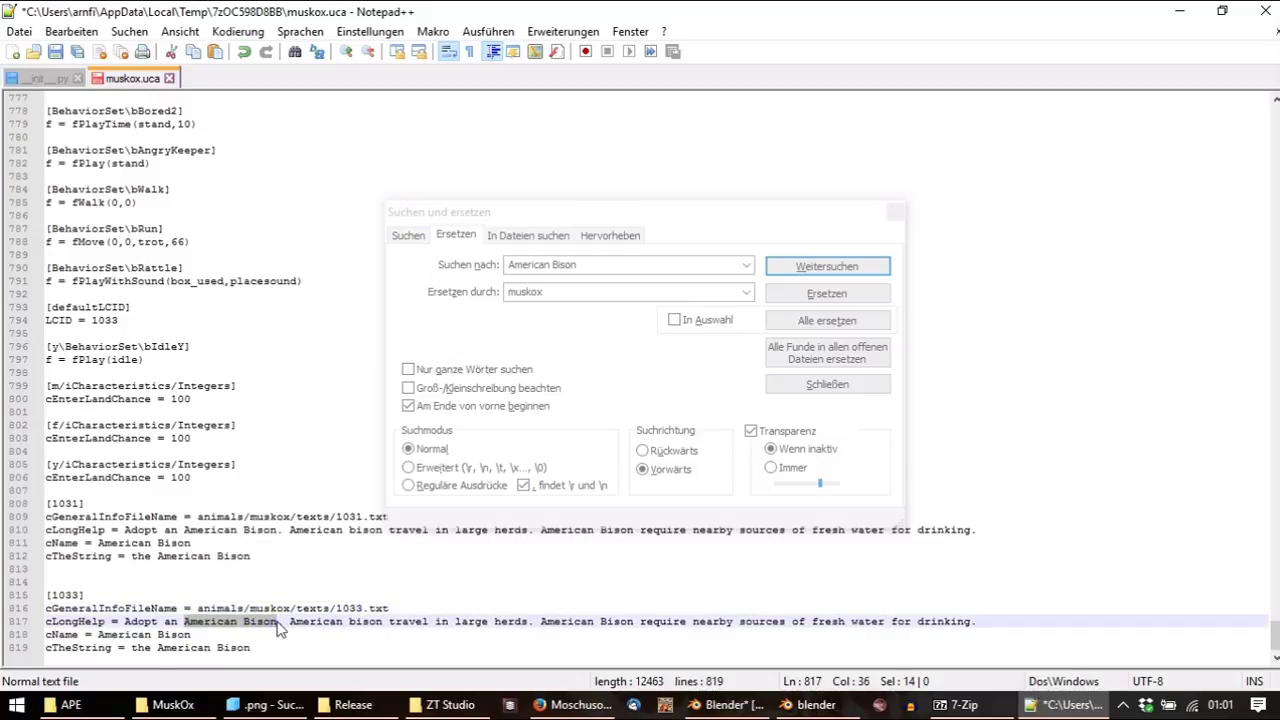
key("ctrl+h")
double_click(552, 292)
type("M")
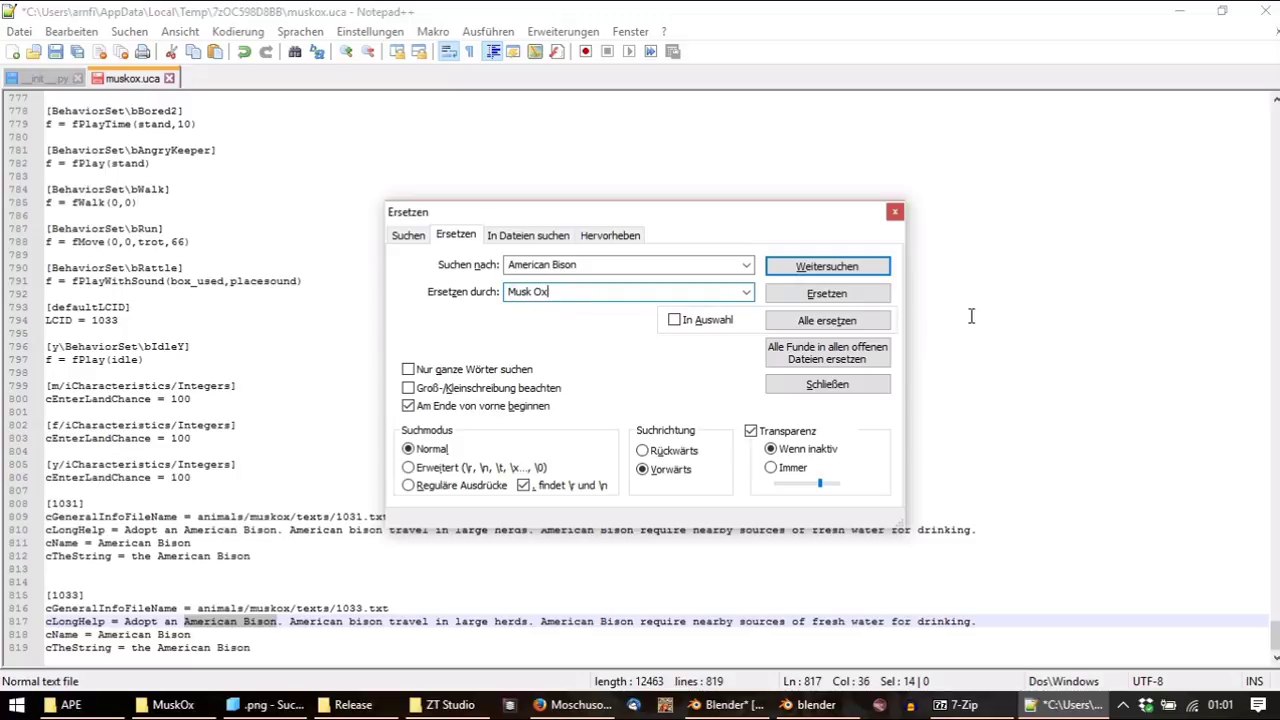
left_click(827, 320)
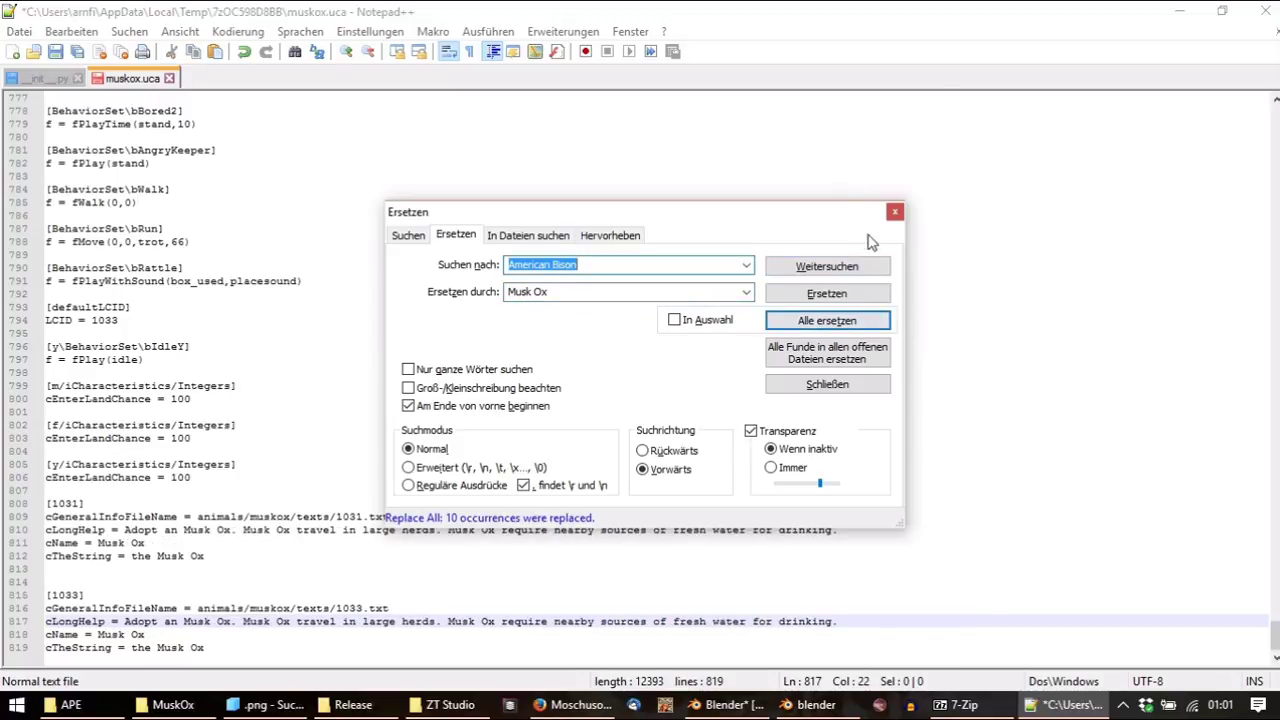
left_click(895, 212)
Change 'an' to 'a' before Musk Ox and start clearing the English help text on line 810
left_click(147, 540)
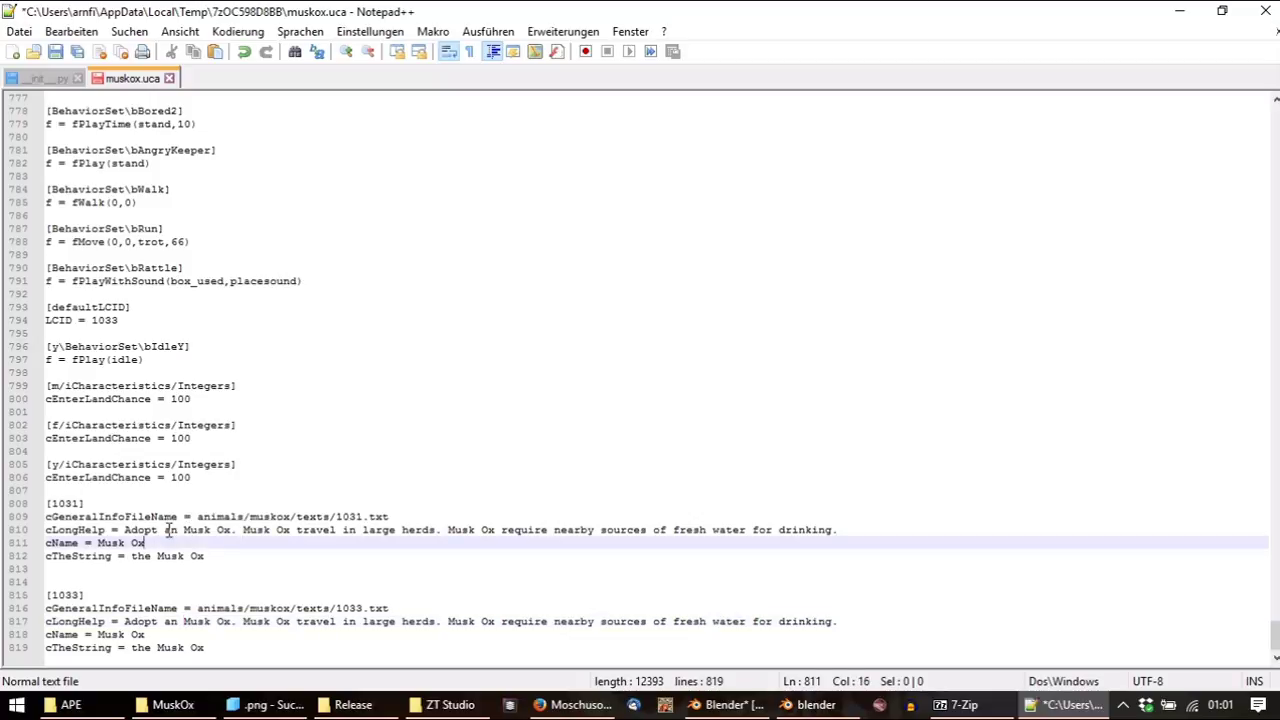
left_click(176, 530)
key("BackSpace")
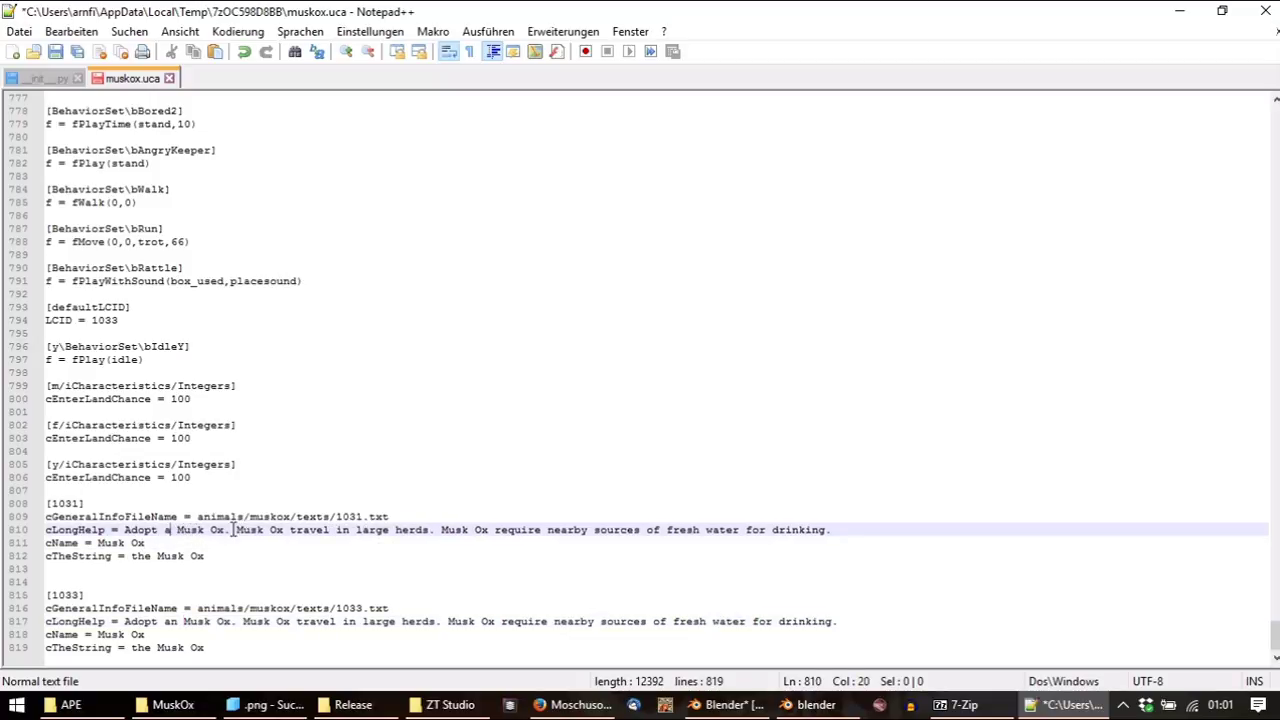
left_click_drag(286, 530, 828, 533)
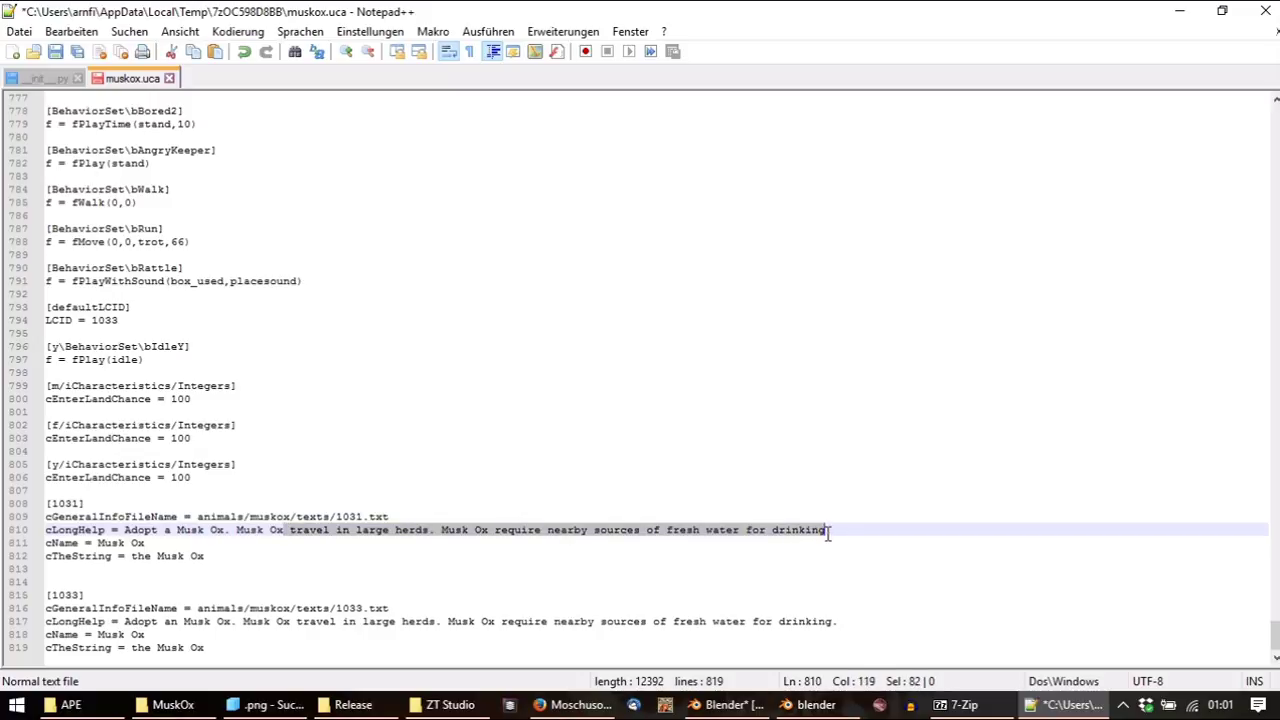
type("e")
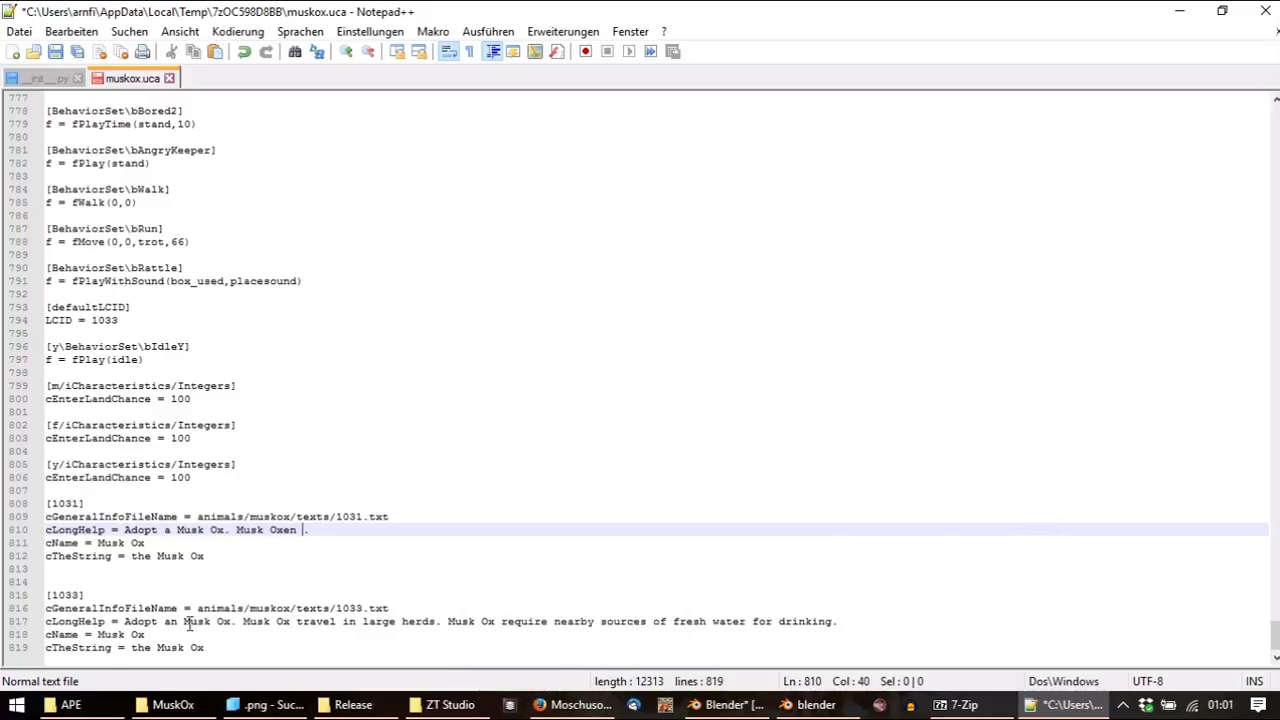
left_click_drag(125, 621, 183, 622)
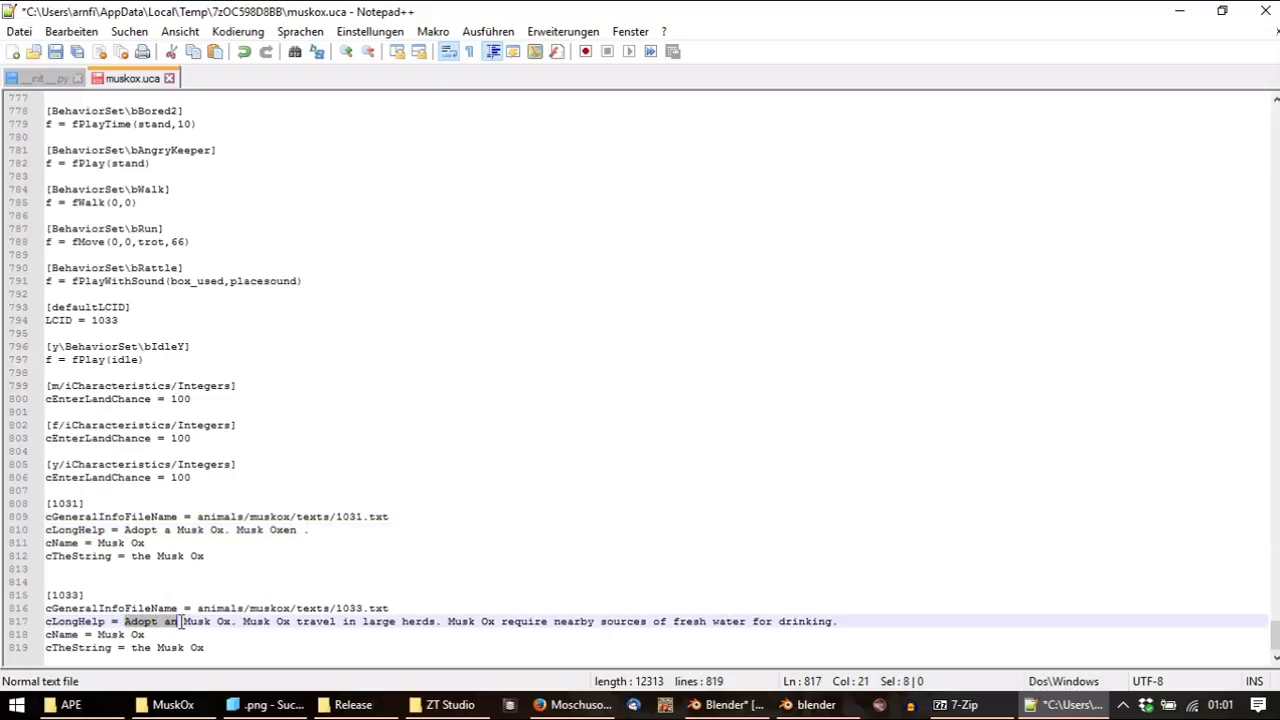
key("Delete")
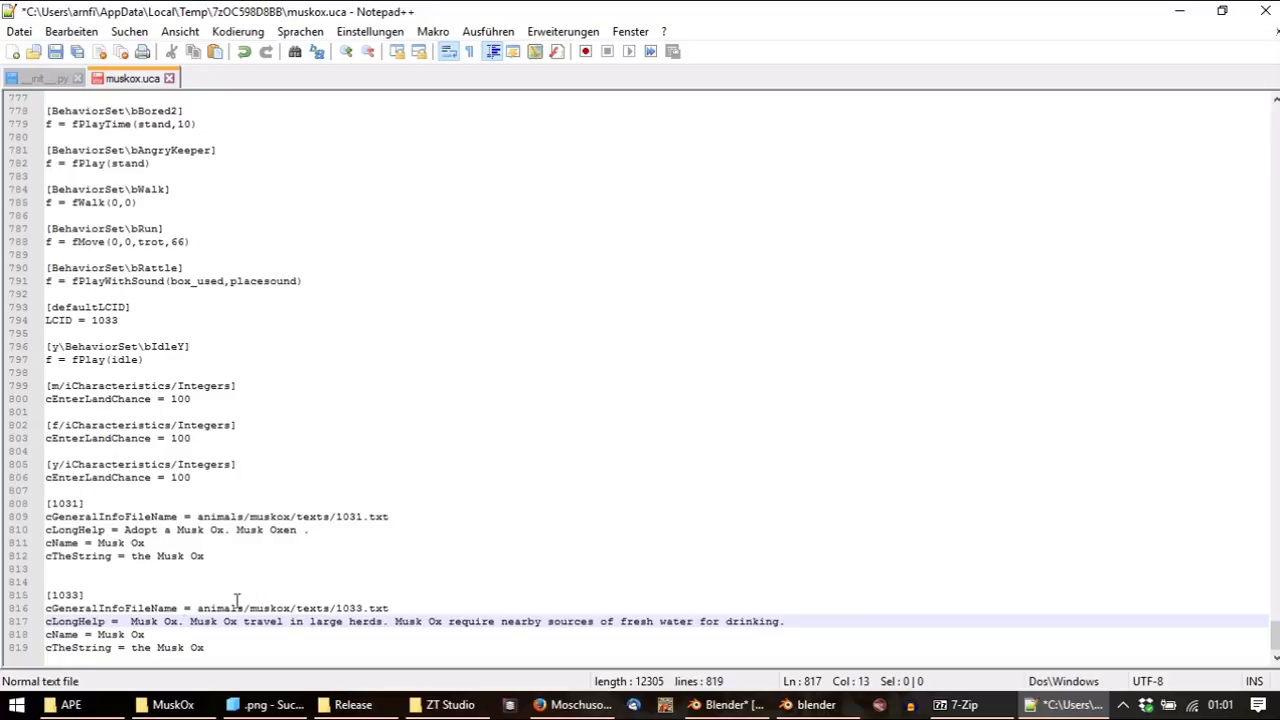
key("ctrl+z")
Replace the remaining English help on line 810 with German text beginning 'Moschusochsen kaufen.'
left_click_drag(125, 529, 306, 530)
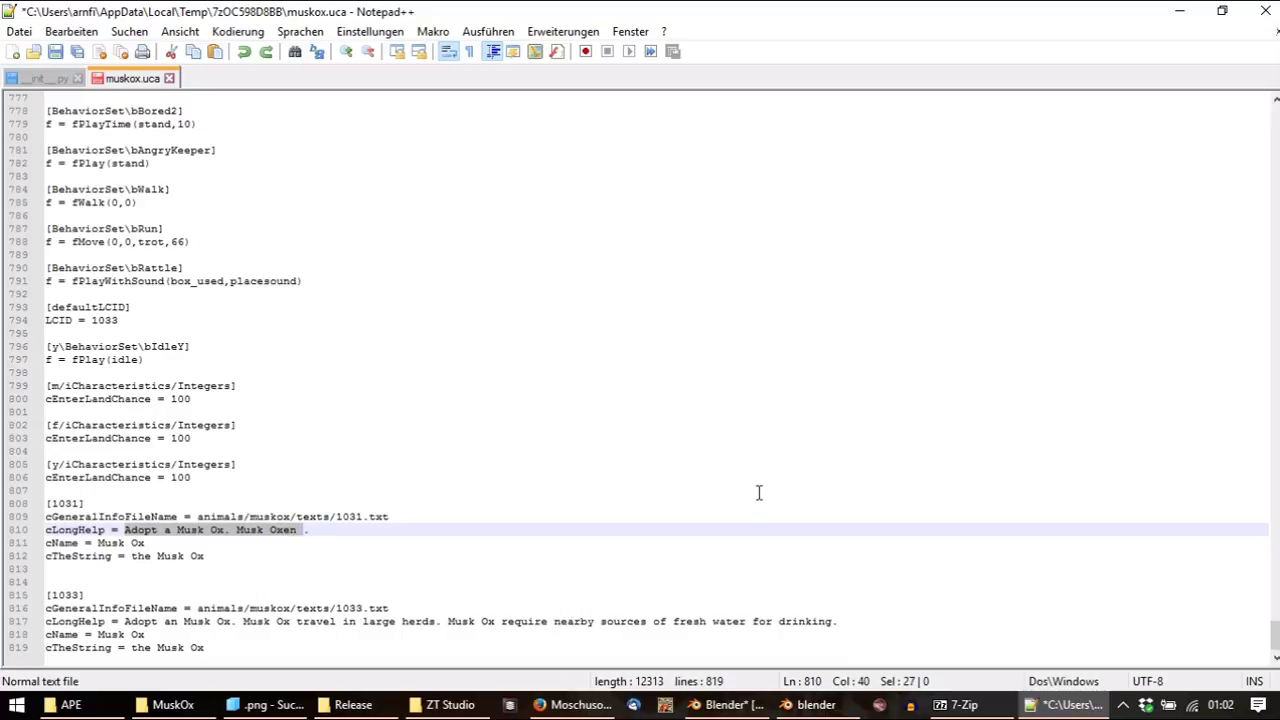
type("Moschusoch")
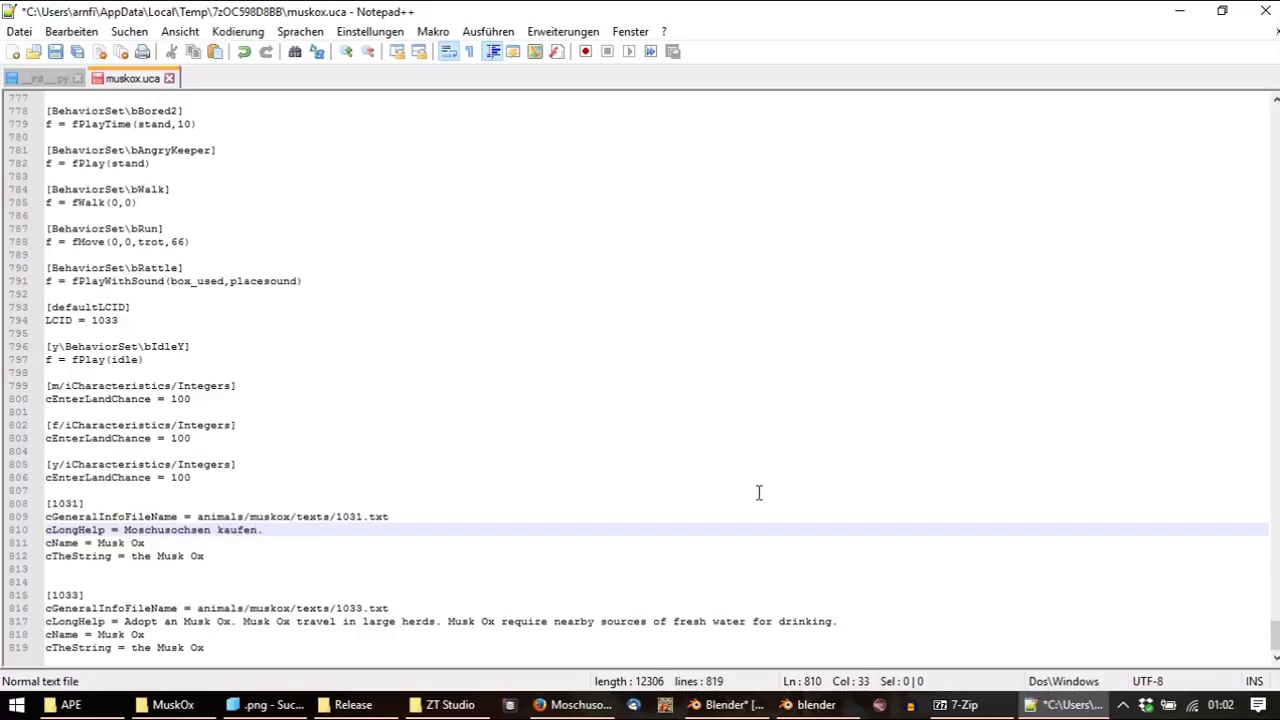
type("Mosch")
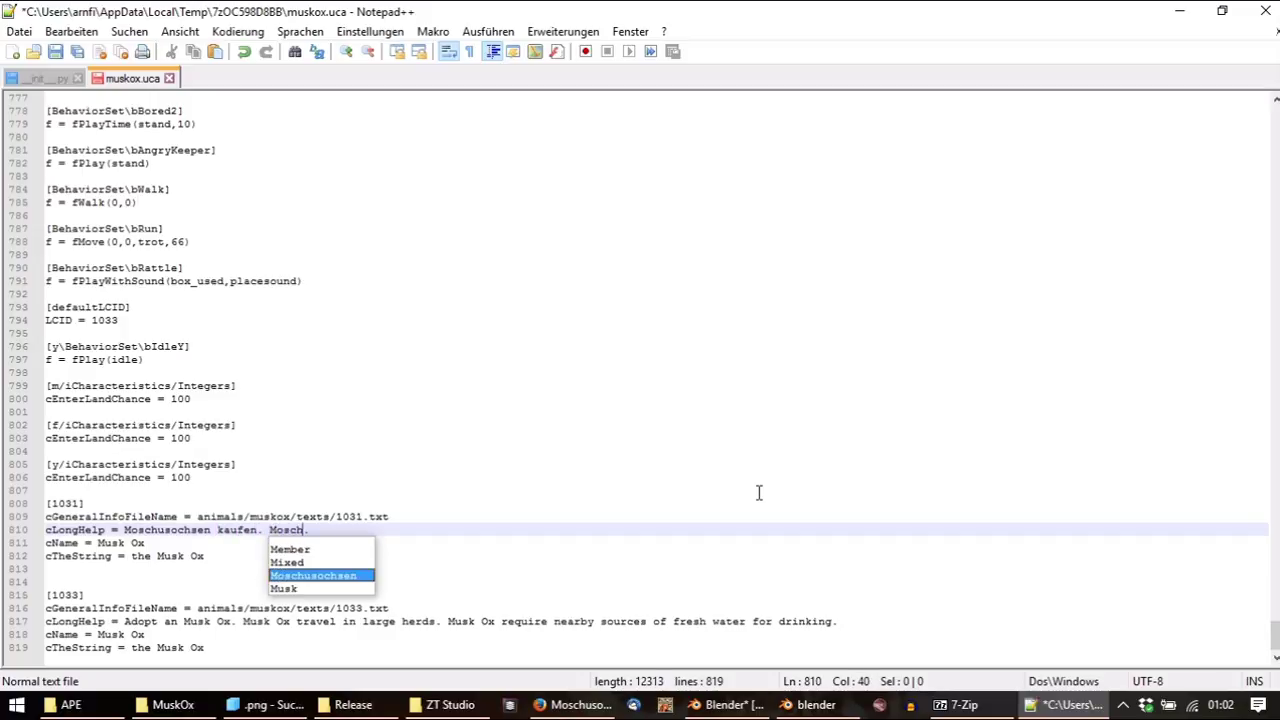
type("usochsen sind Huftiere der Arktis.")
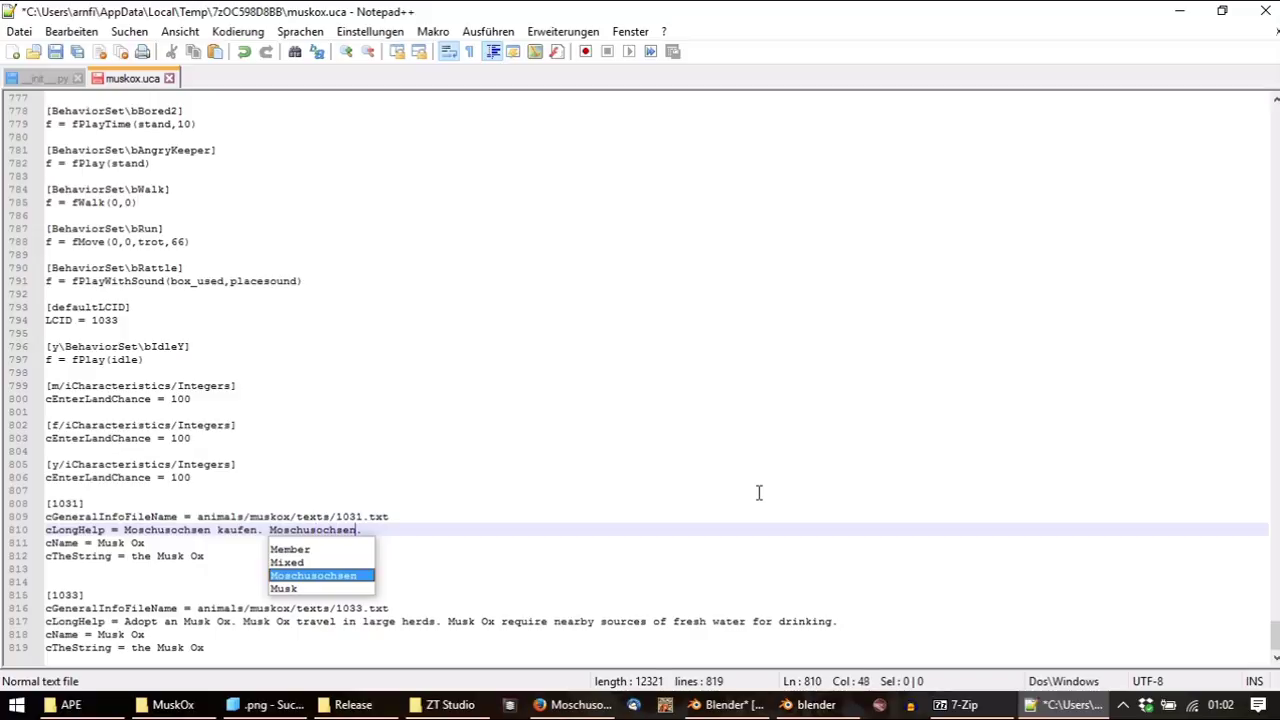
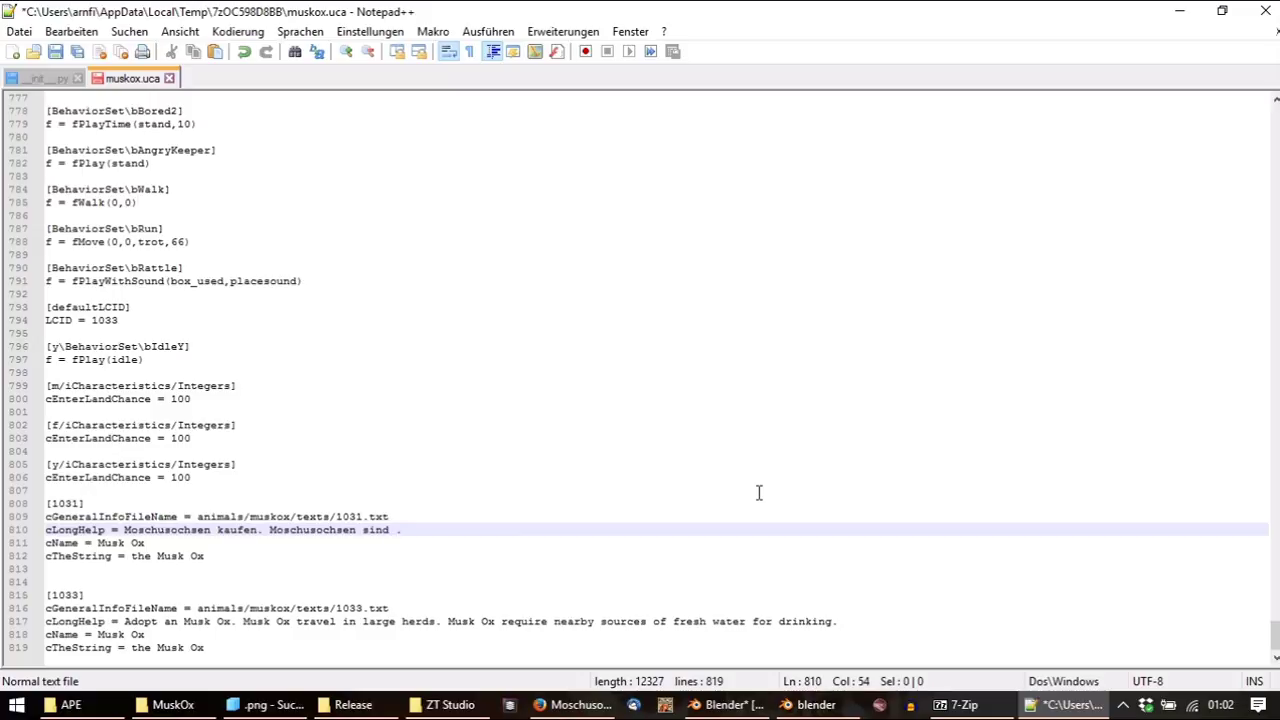
Finish the German help text with 'Huftiere der Arti' and set cName to Moschusochse
type("Huftiere der Artis")
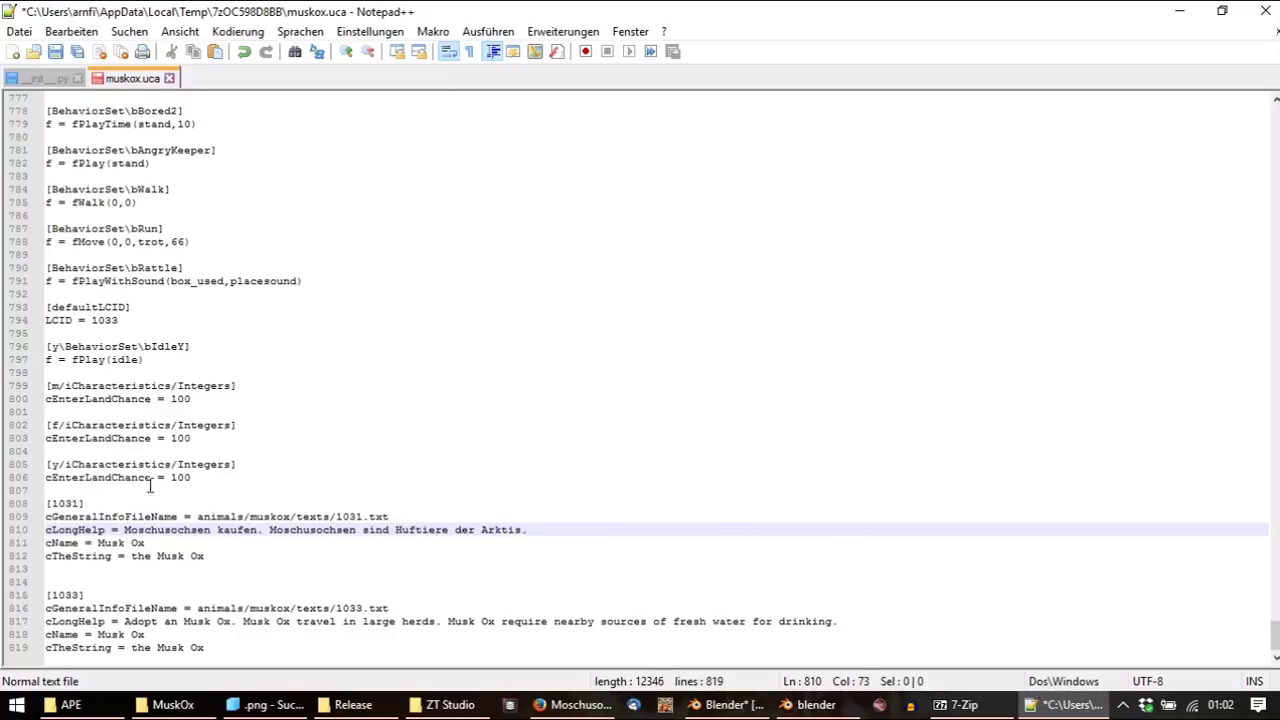
double_click(142, 529)
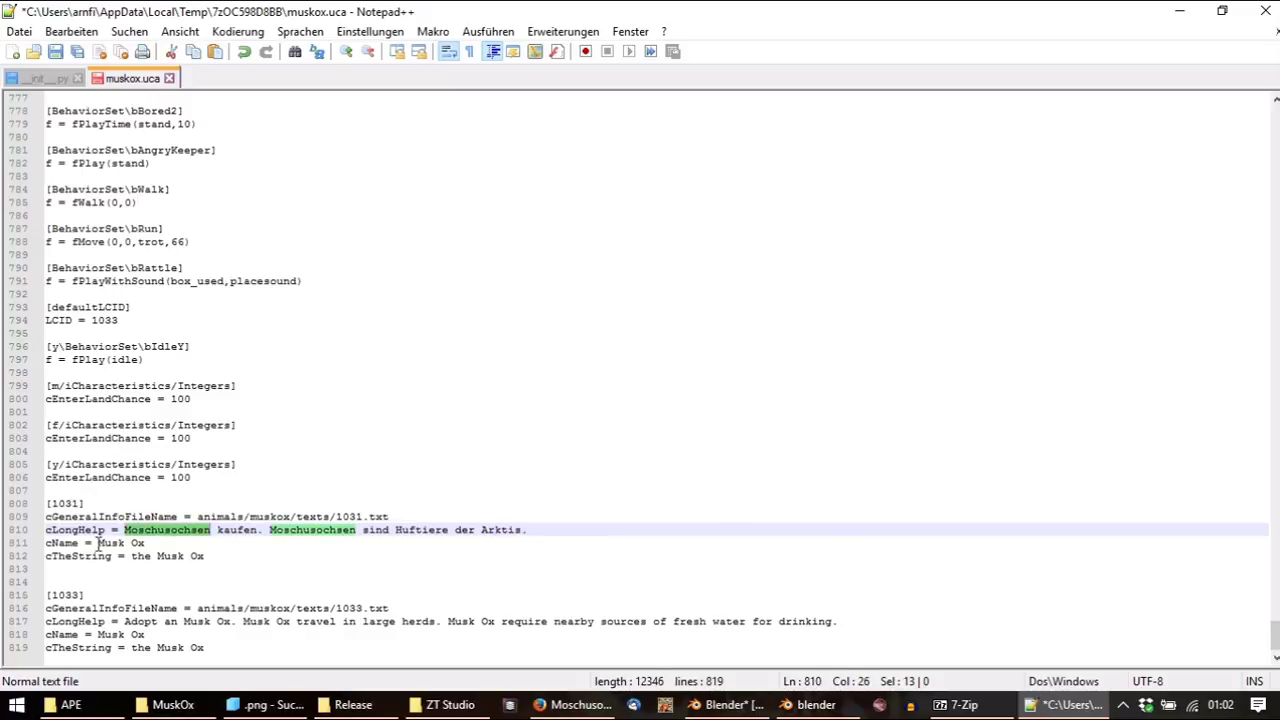
key("ctrl+c")
left_click_drag(98, 543, 145, 543)
key("ctrl+v")
key("BackSpace")
Make line 810 read 'Moschusochse kaufen', put Moschusochse into cTheString and change 'the' to 'den'
left_click(210, 530)
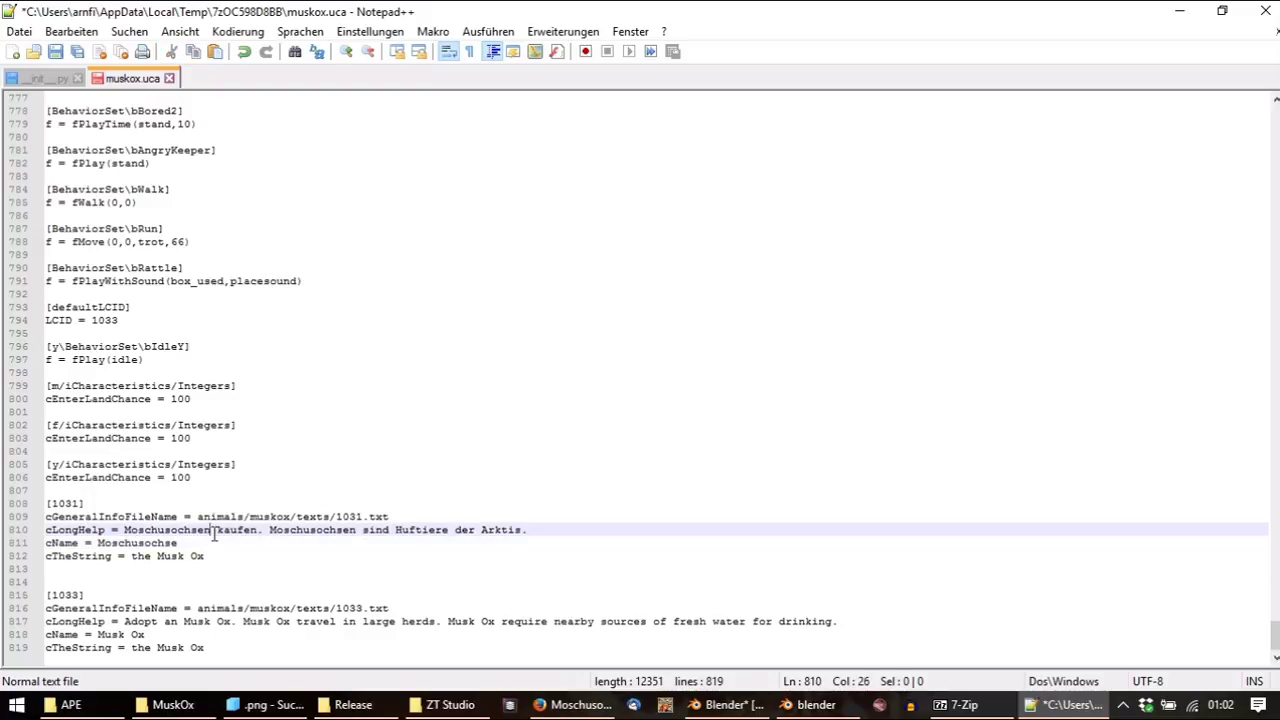
key("BackSpace")
left_click_drag(205, 556, 157, 556)
key("ctrl+v")
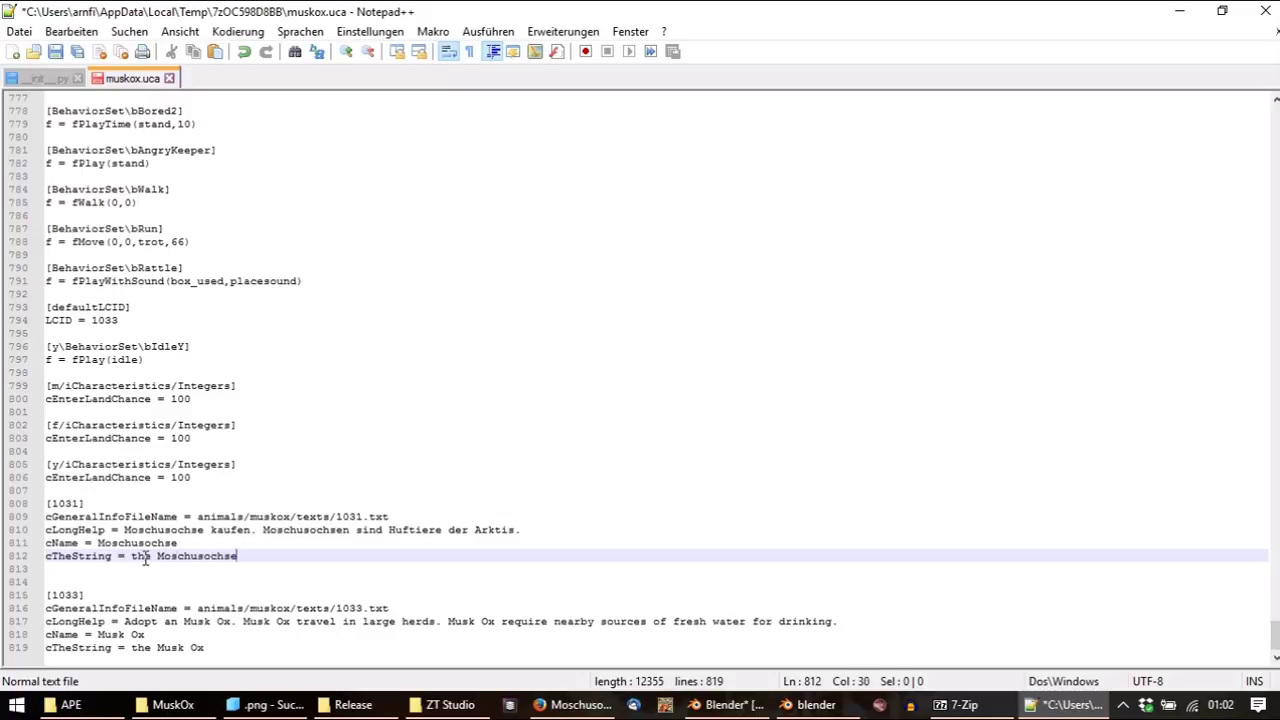
double_click(145, 560)
type("den")
key("Down")
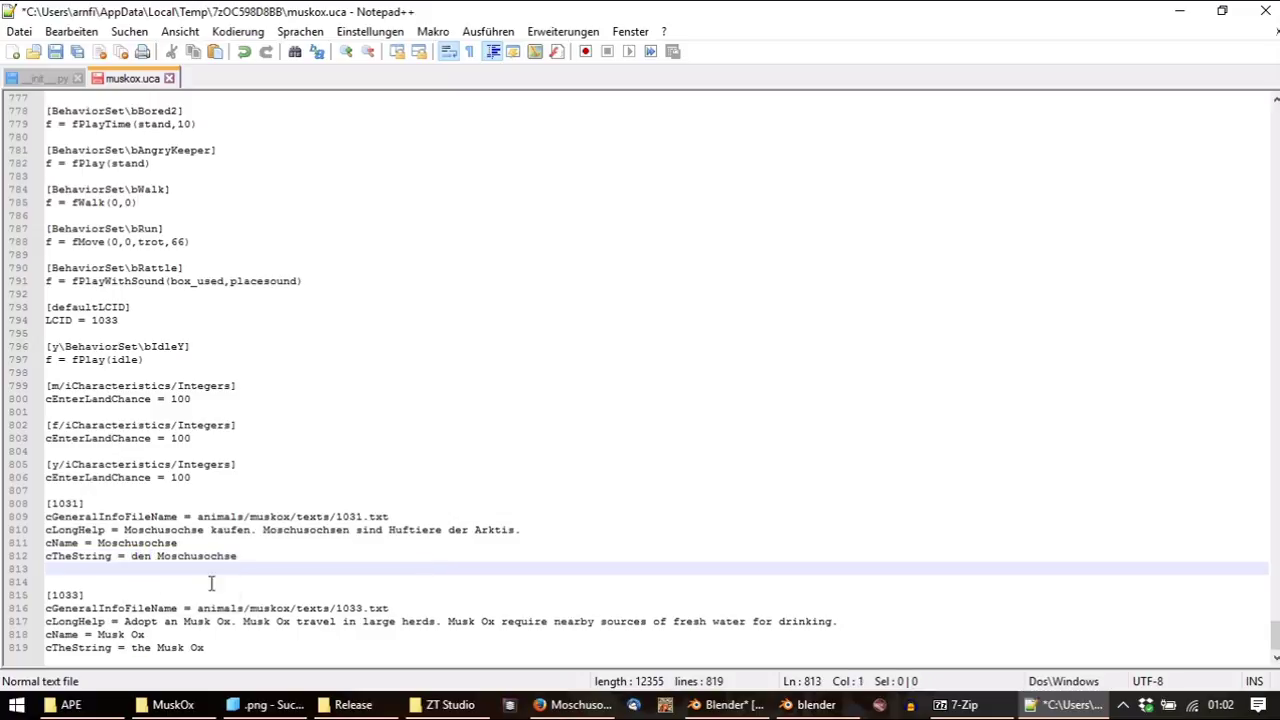
Rewrite the English help as 'Adopt a Musk Ox. Musk Oxen are well adapted to their Arctic home's climate.'
left_click(186, 621)
left_click_drag(172, 624, 200, 637)
left_click(199, 622)
left_click(170, 621)
key("Delete")
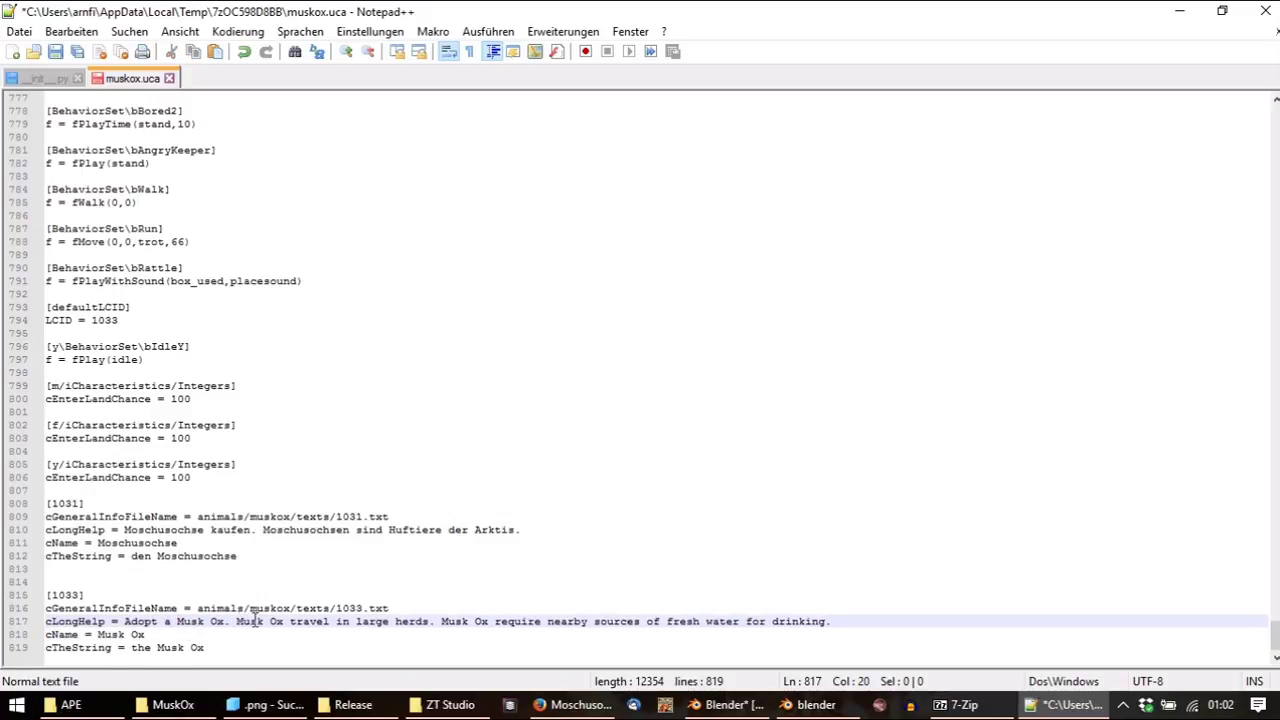
left_click_drag(287, 622, 898, 624)
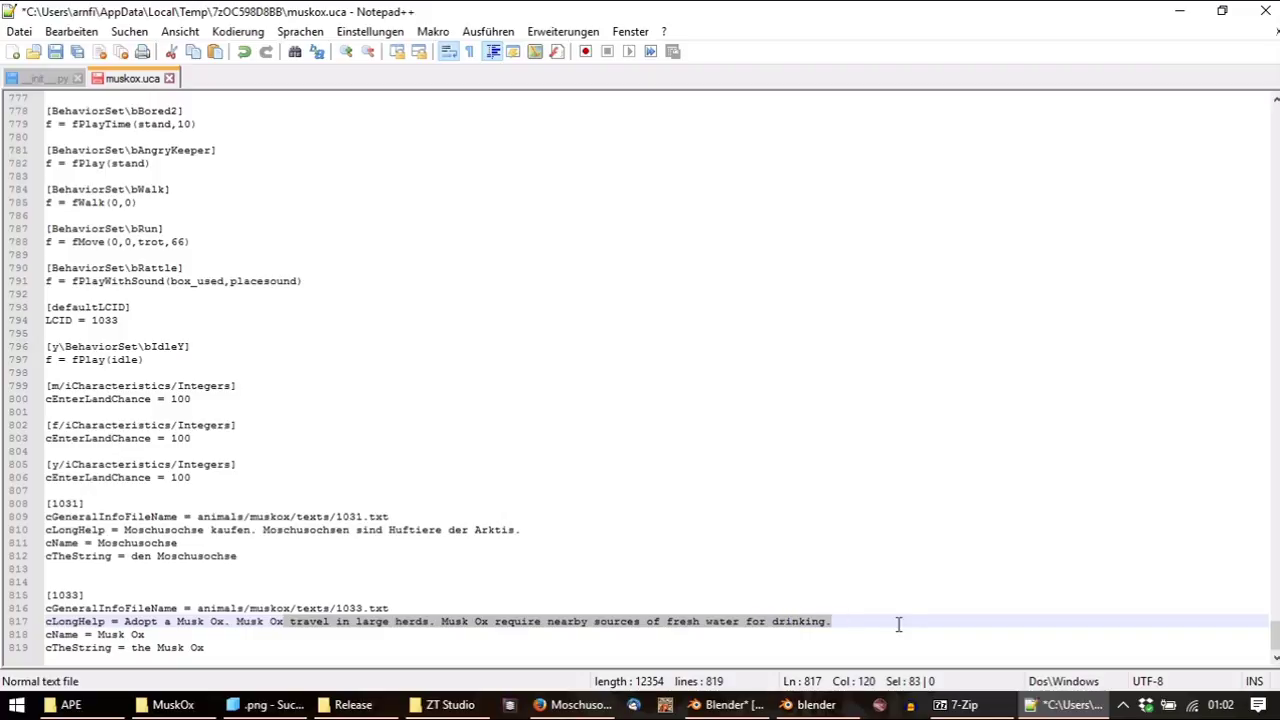
type("e")
type("a")
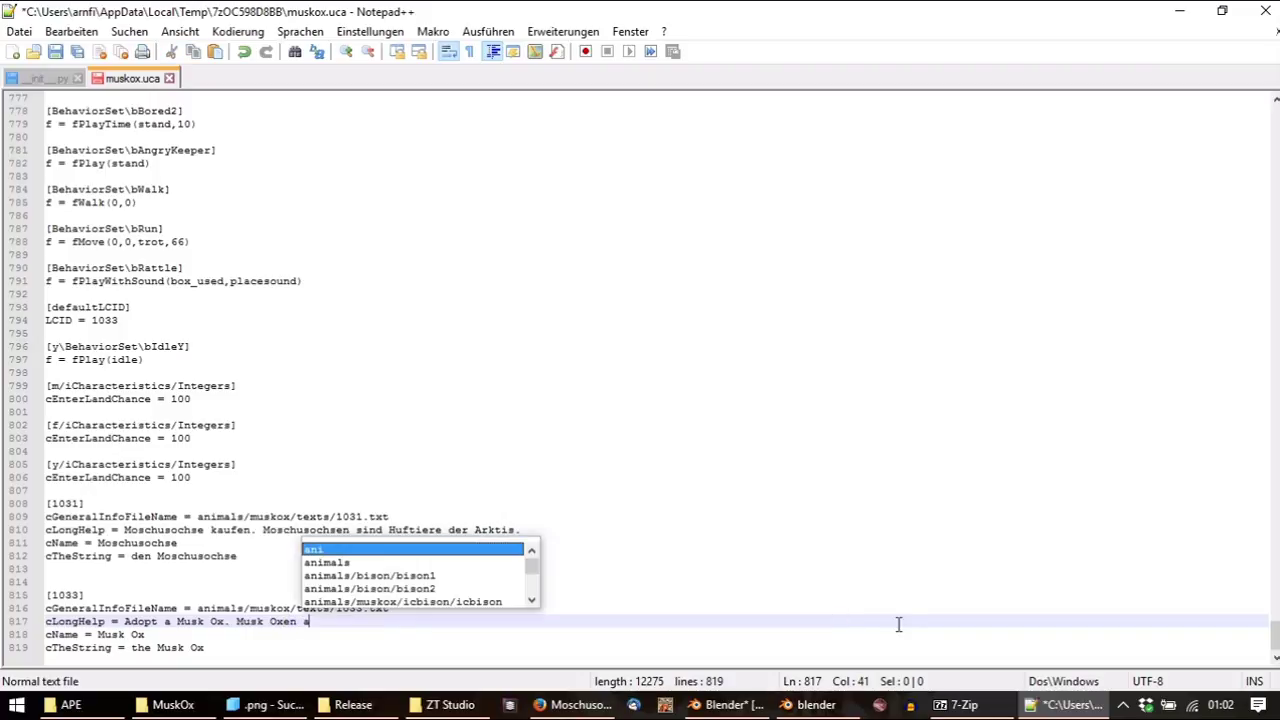
type("re well adapted to")
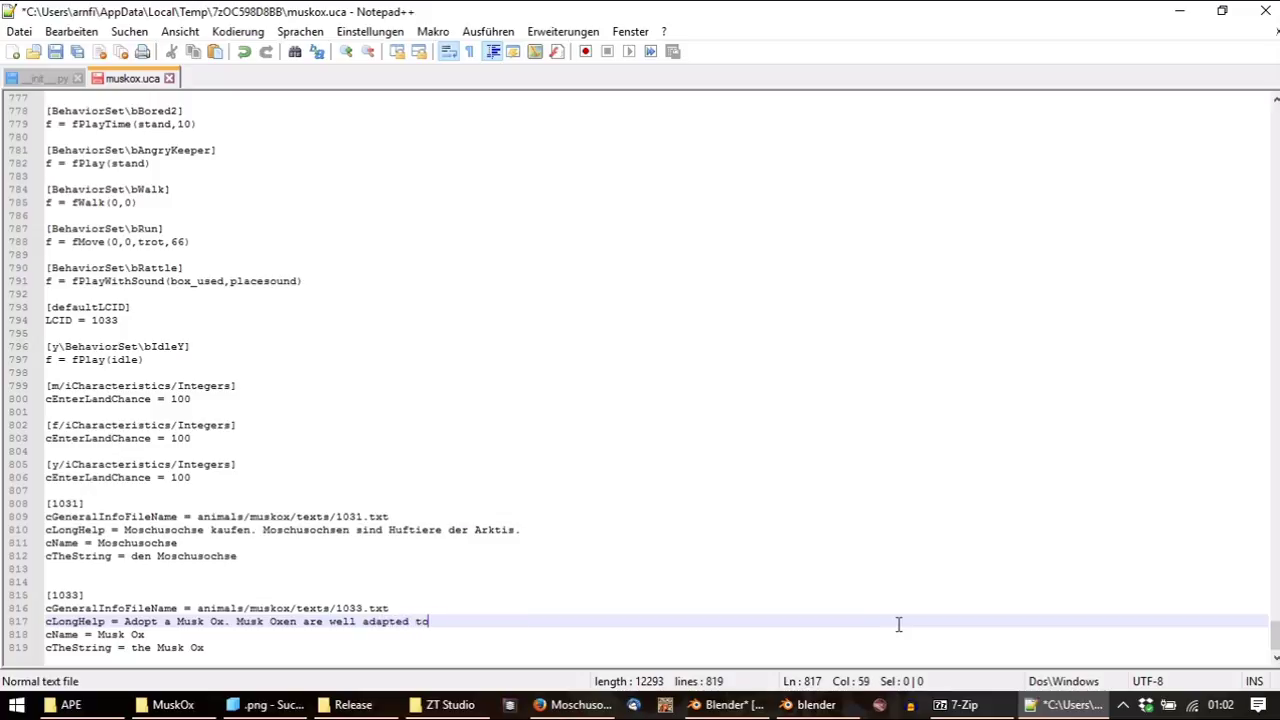
type(" their Arctic home's climate.")
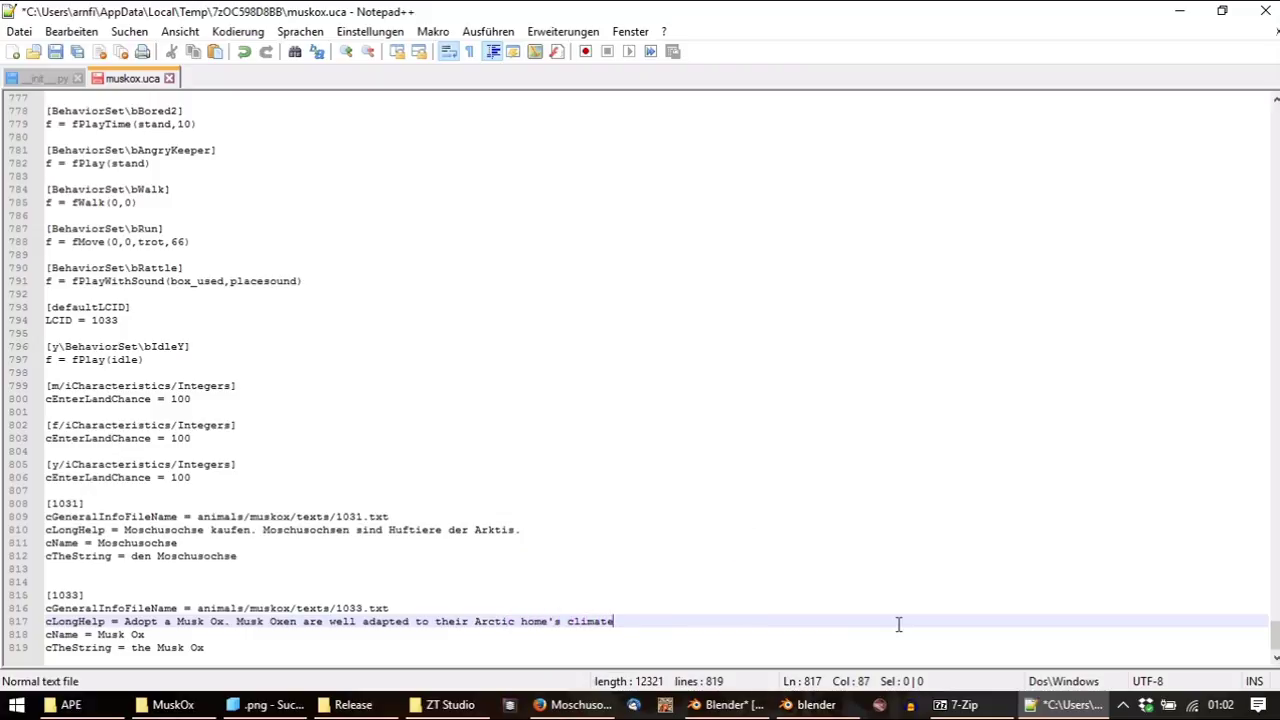
double_click(137, 648)
type("the")
key("Escape")
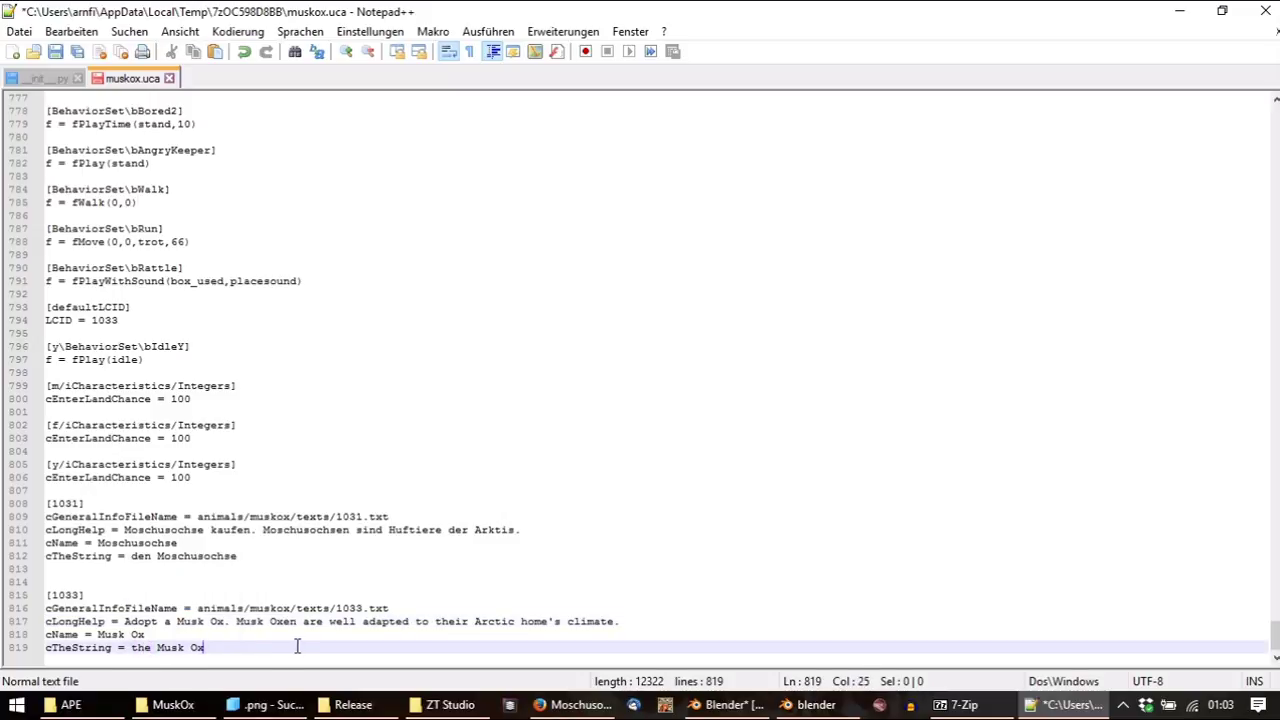
Save muskox.uca, close Notepad++ and confirm updating it in the archive
left_click(56, 51)
left_click(1265, 10)
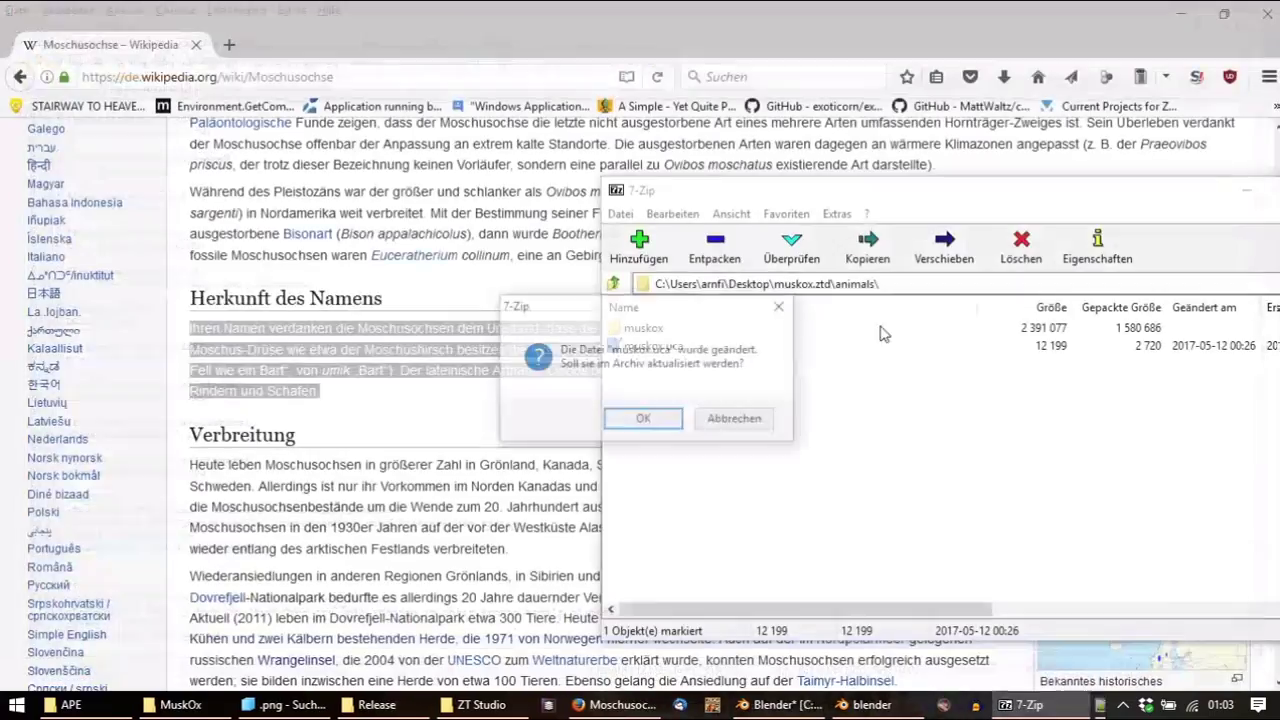
left_click(646, 417)
Switch the Wikipedia musk ox article to English and return to the archive window
scroll(34, 309, "up", 4)
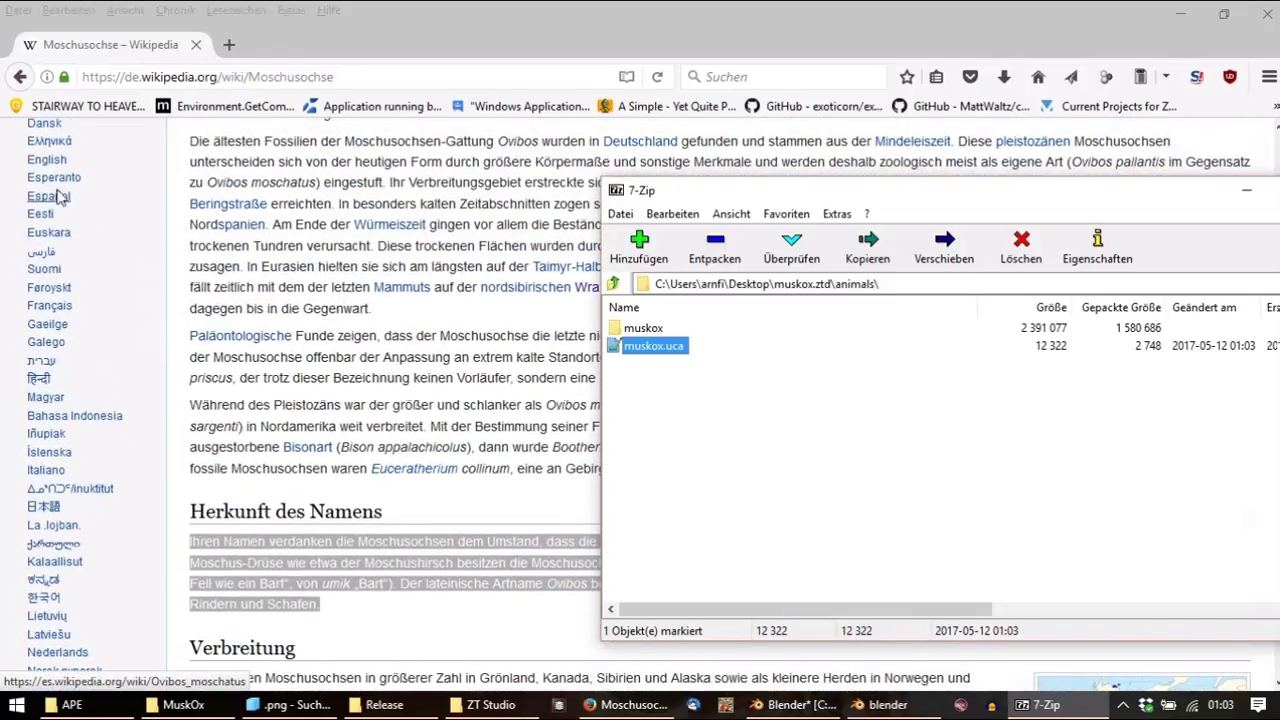
left_click(48, 160)
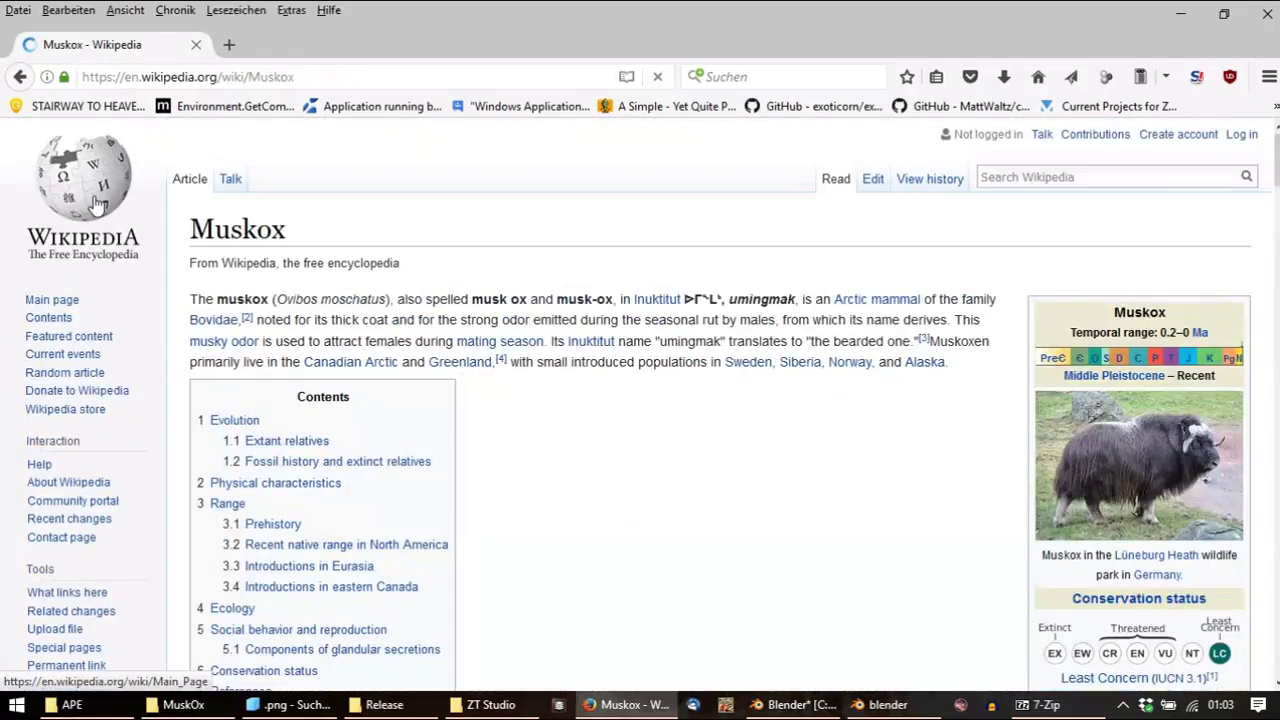
scroll(345, 316, "down", 2)
left_click(1040, 705)
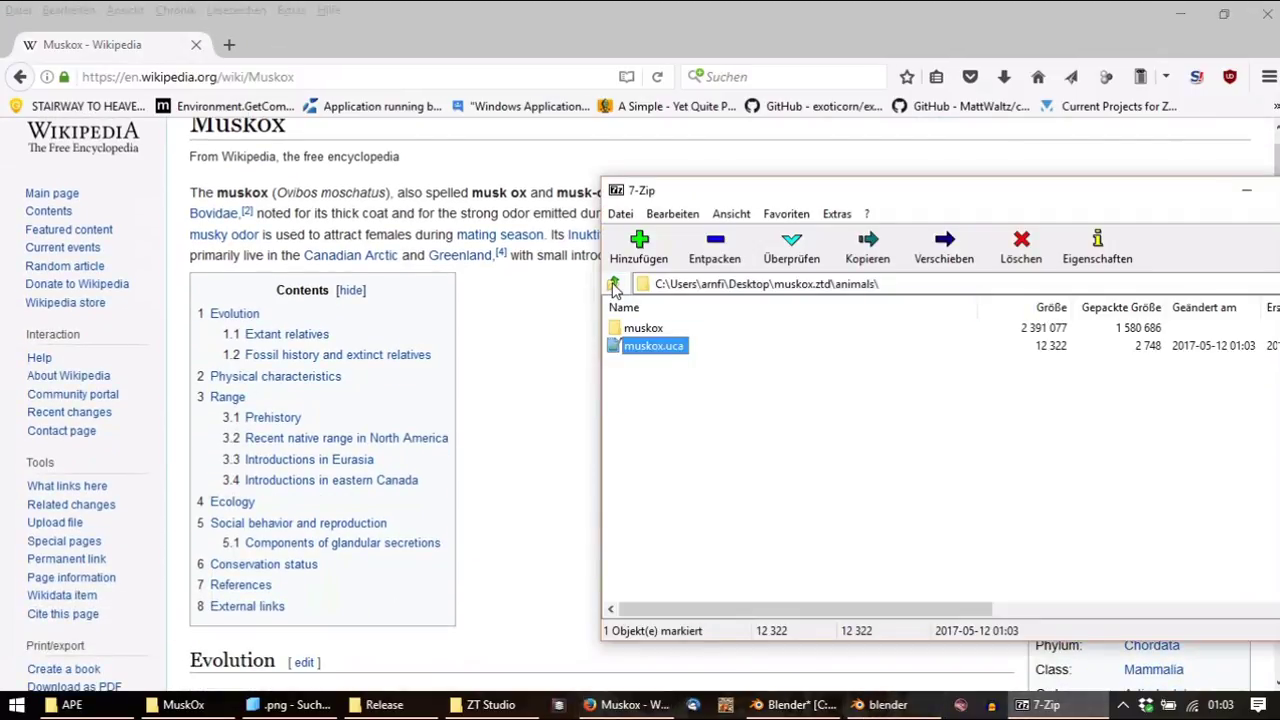
Open 1031.txt from the archive's muskox\texts folder for editing
double_click(643, 328)
double_click(636, 399)
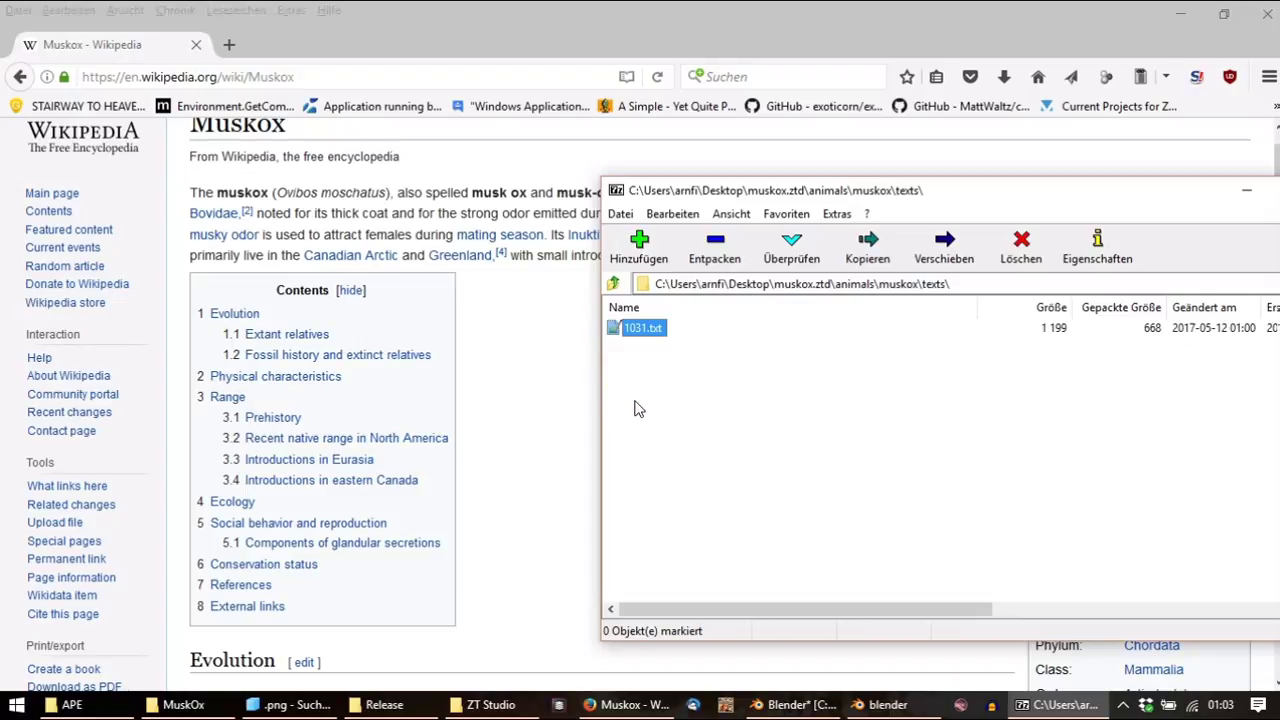
right_click(672, 378)
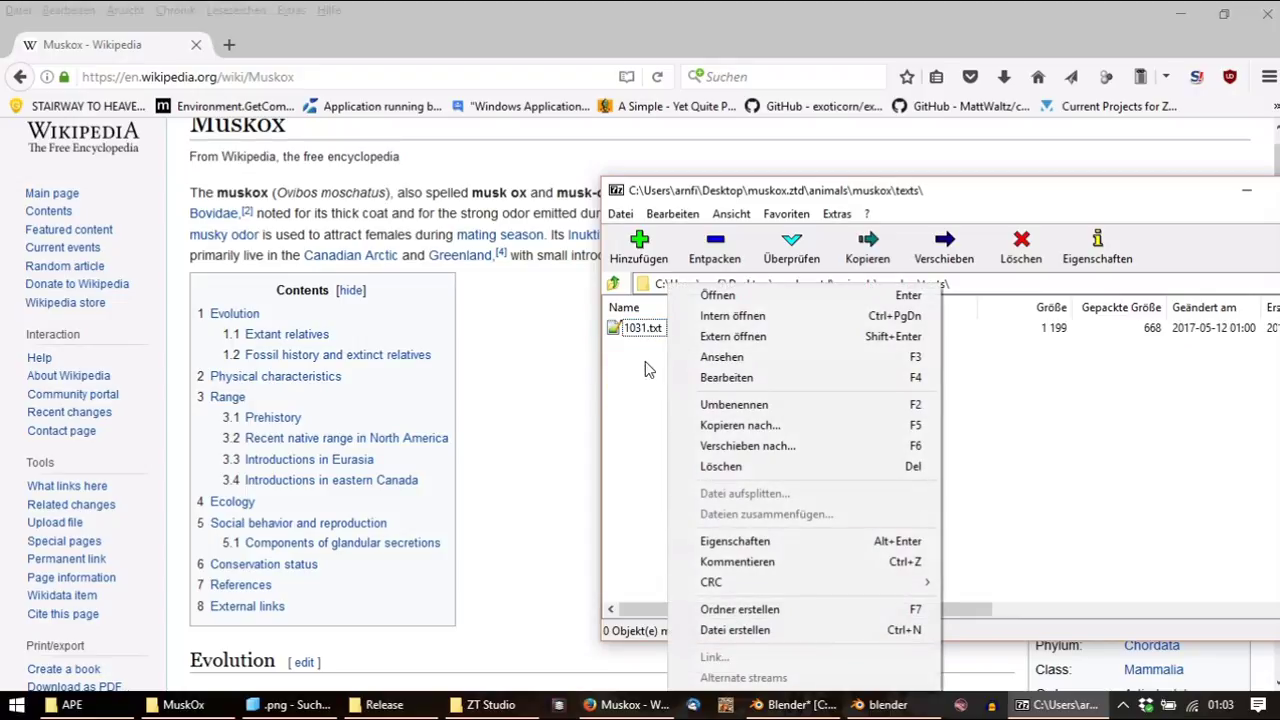
double_click(640, 336)
Replace the German text in 1031.txt with the English Muskox article's intro paragraph
left_click(369, 268)
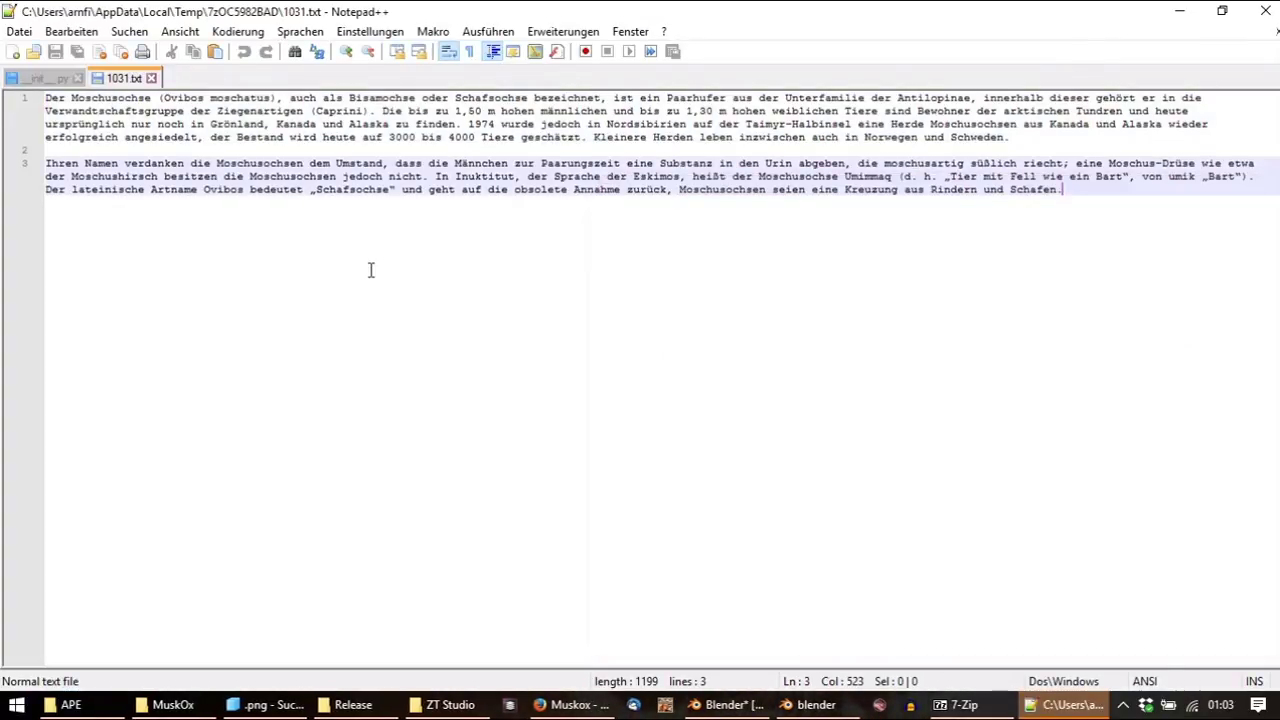
key("ctrl+a")
key("ctrl+x")
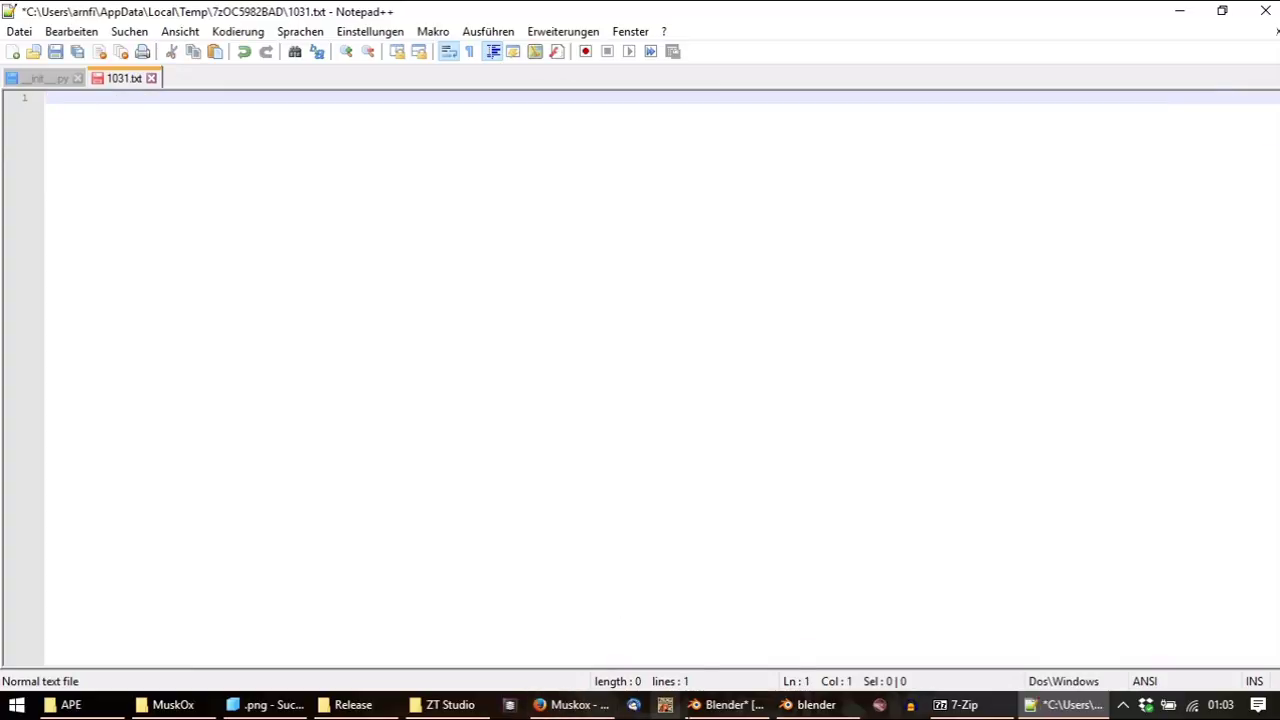
left_click(545, 704)
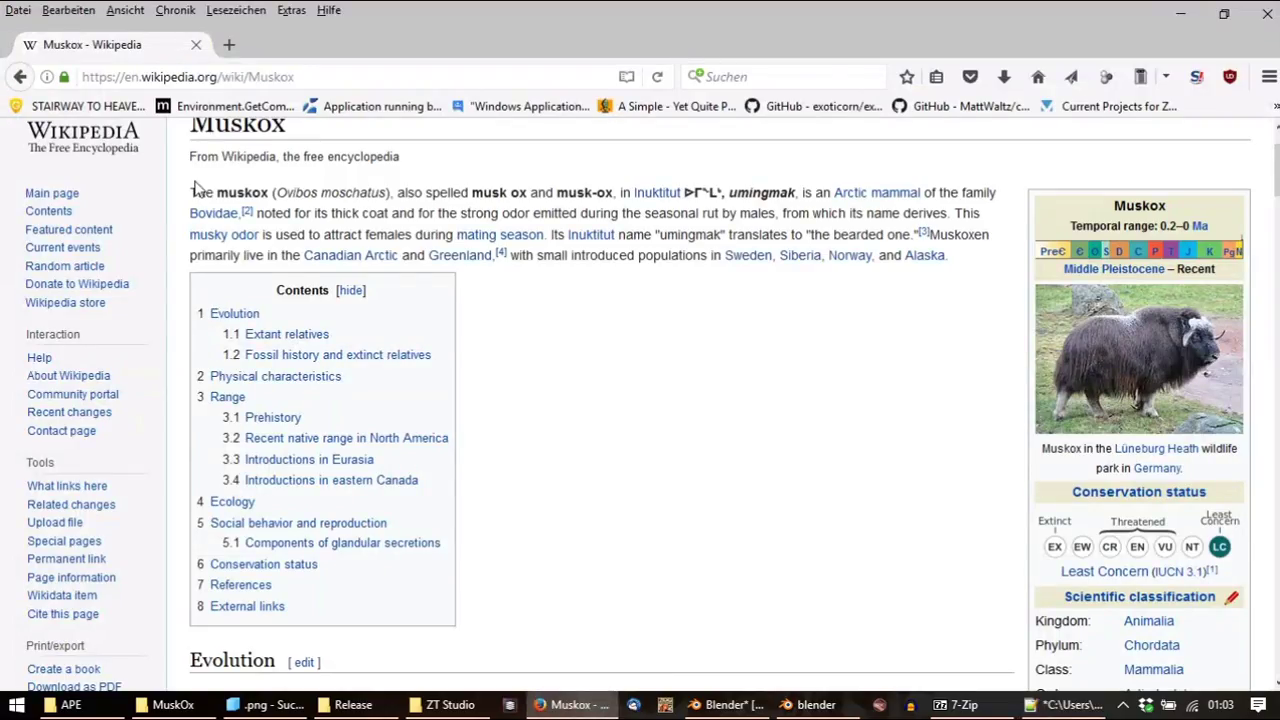
left_click_drag(190, 190, 948, 270)
key("ctrl+c")
key("alt+Tab")
key("ctrl+v")
Strip the [3], [5] and [2] citations and the Inuktitut name clause, then start a new paragraph
left_click(182, 124)
key("BackSpace")
key("BackSpace")
key("BackSpace")
left_click(587, 125)
key("BackSpace")
key("BackSpace")
key("BackSpace")
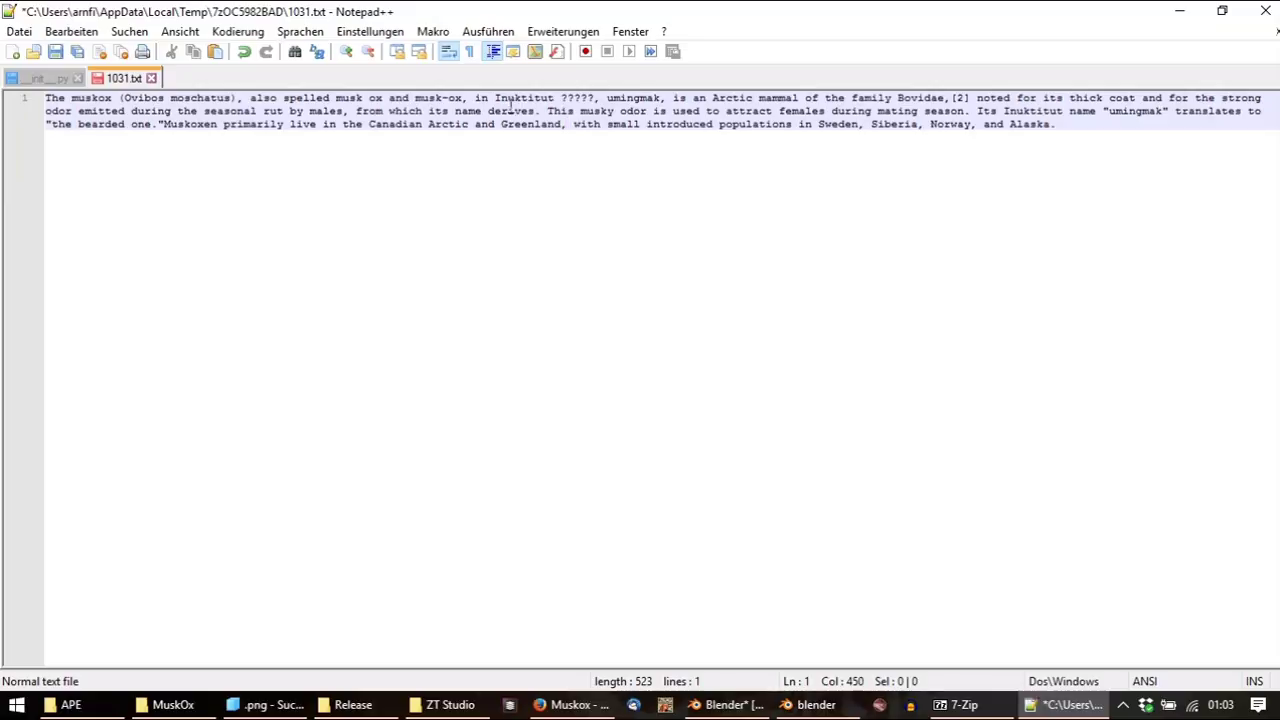
left_click_drag(464, 98, 676, 104)
key("Delete")
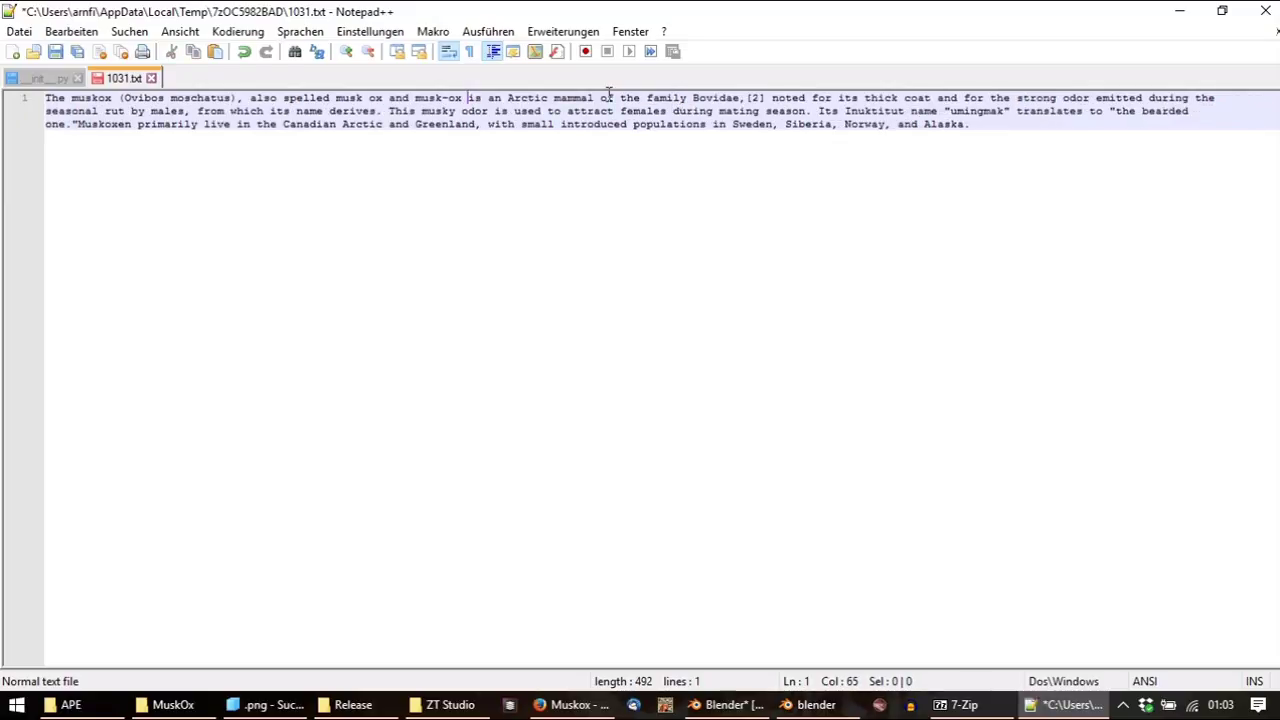
type(",")
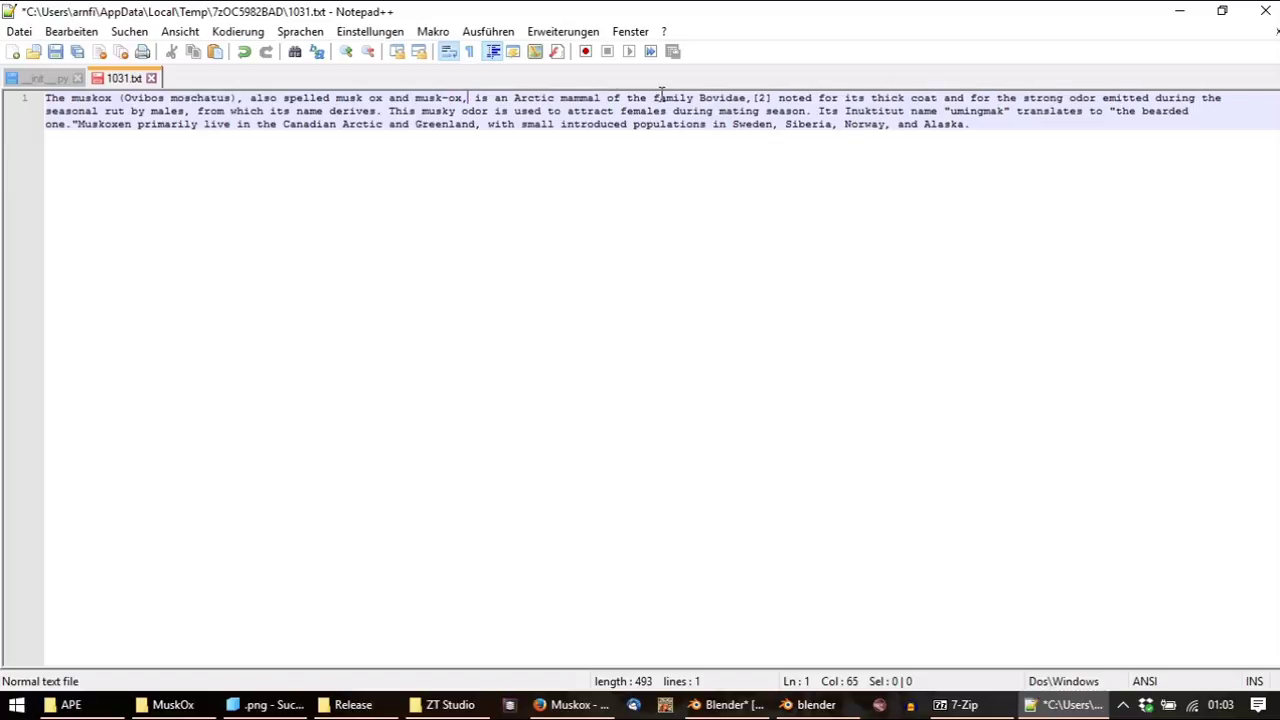
left_click(771, 98)
key("BackSpace")
key("BackSpace")
key("BackSpace")
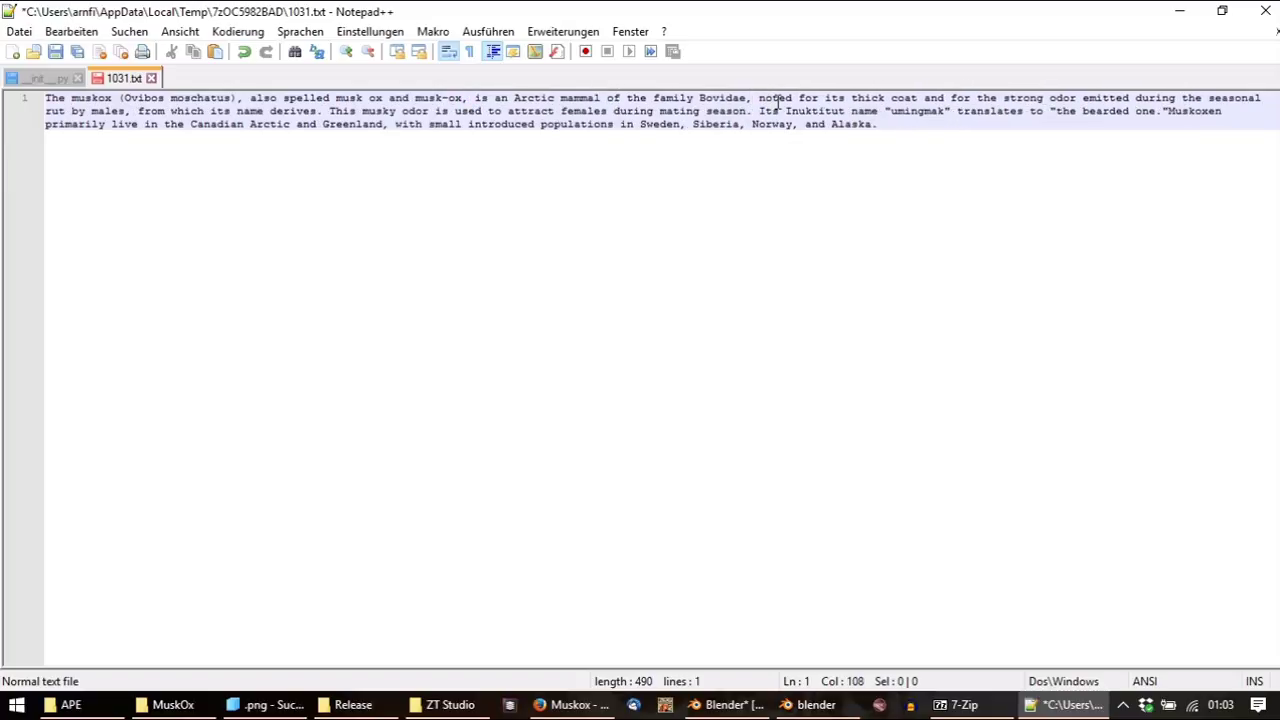
left_click(946, 137)
key("Return")
key("Return")
Add the article's 'In modern times' range paragraph and remove its [24][25] citations
left_click(575, 704)
scroll(381, 381, "down", 10)
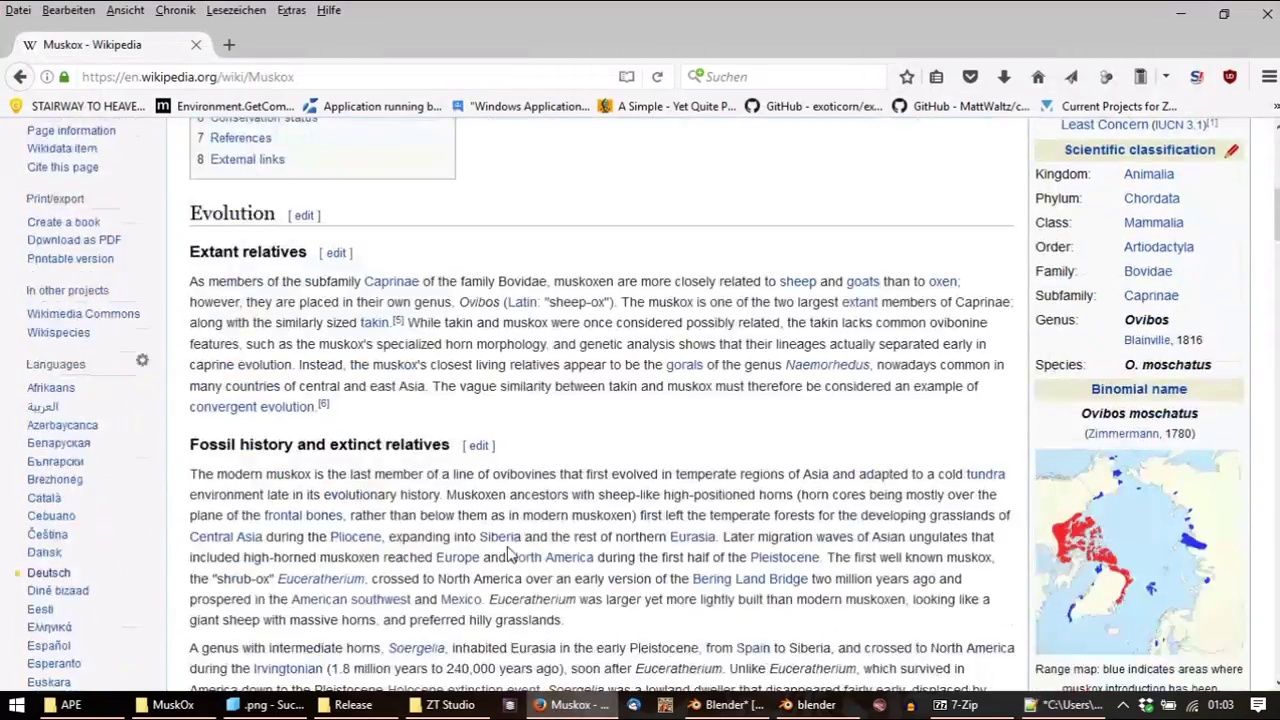
scroll(381, 385, "down", 15)
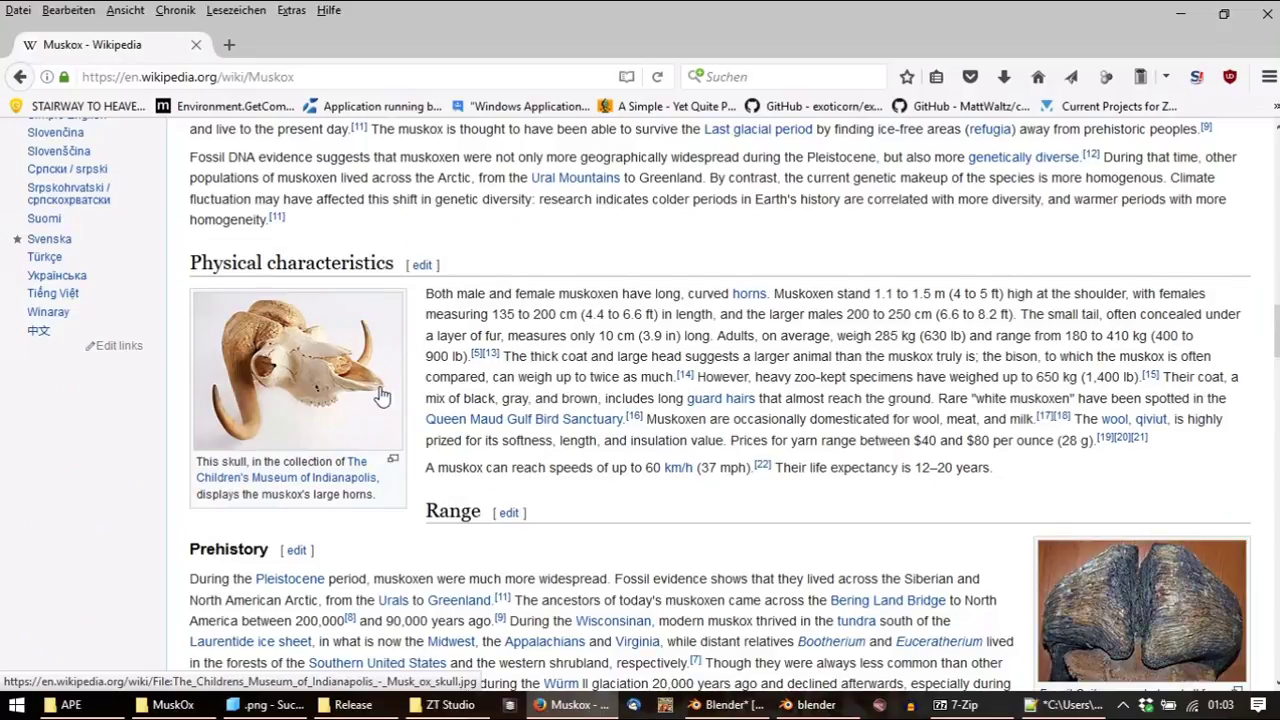
scroll(381, 396, "down", 8)
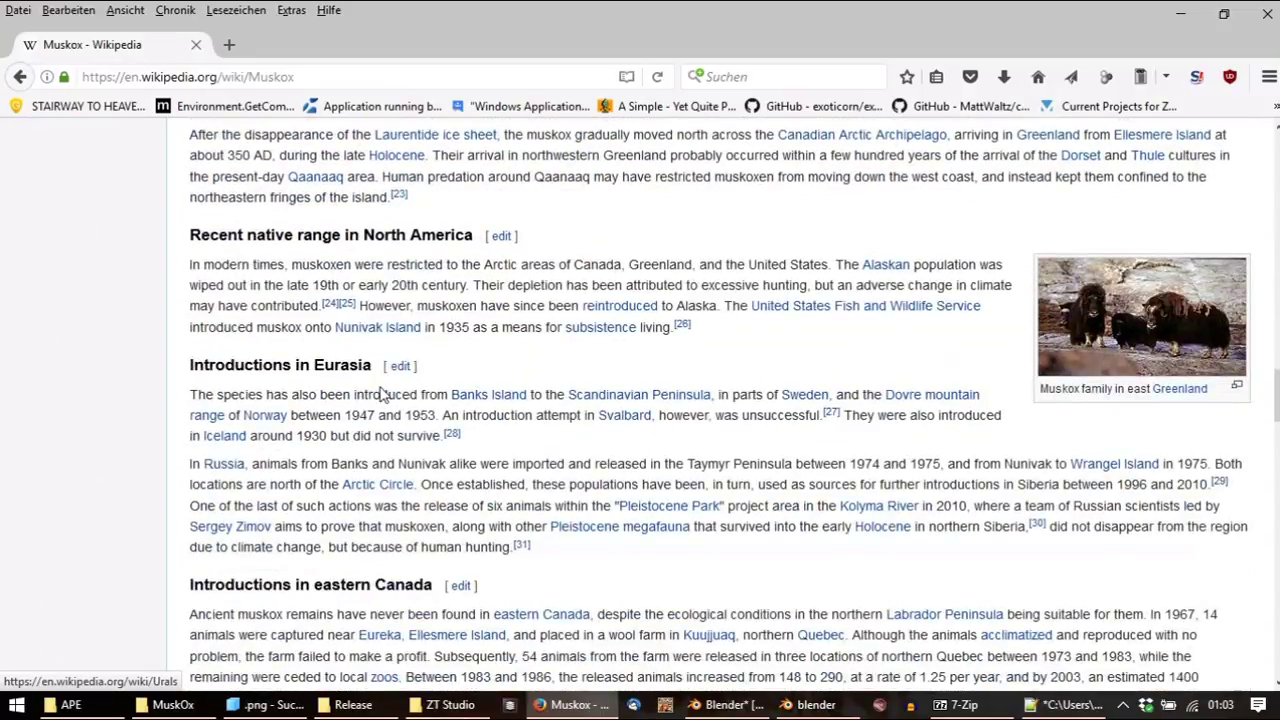
scroll(381, 394, "down", 2)
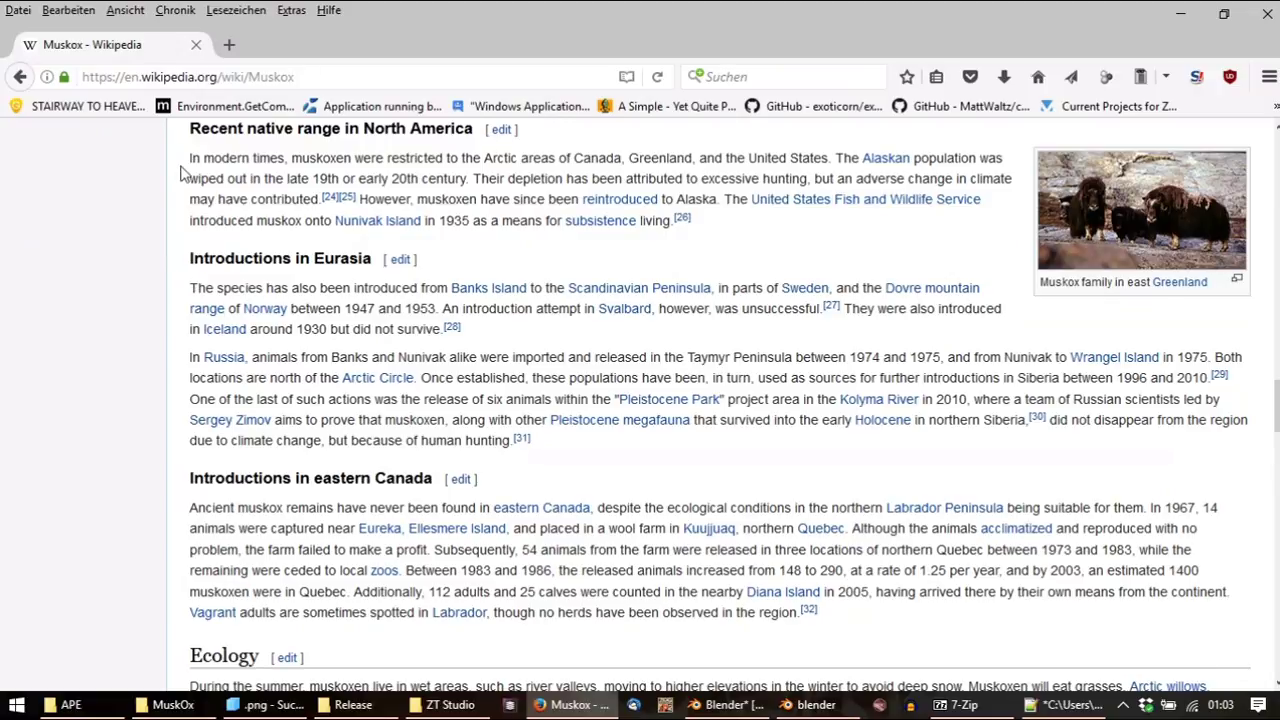
left_click_drag(193, 155, 672, 240)
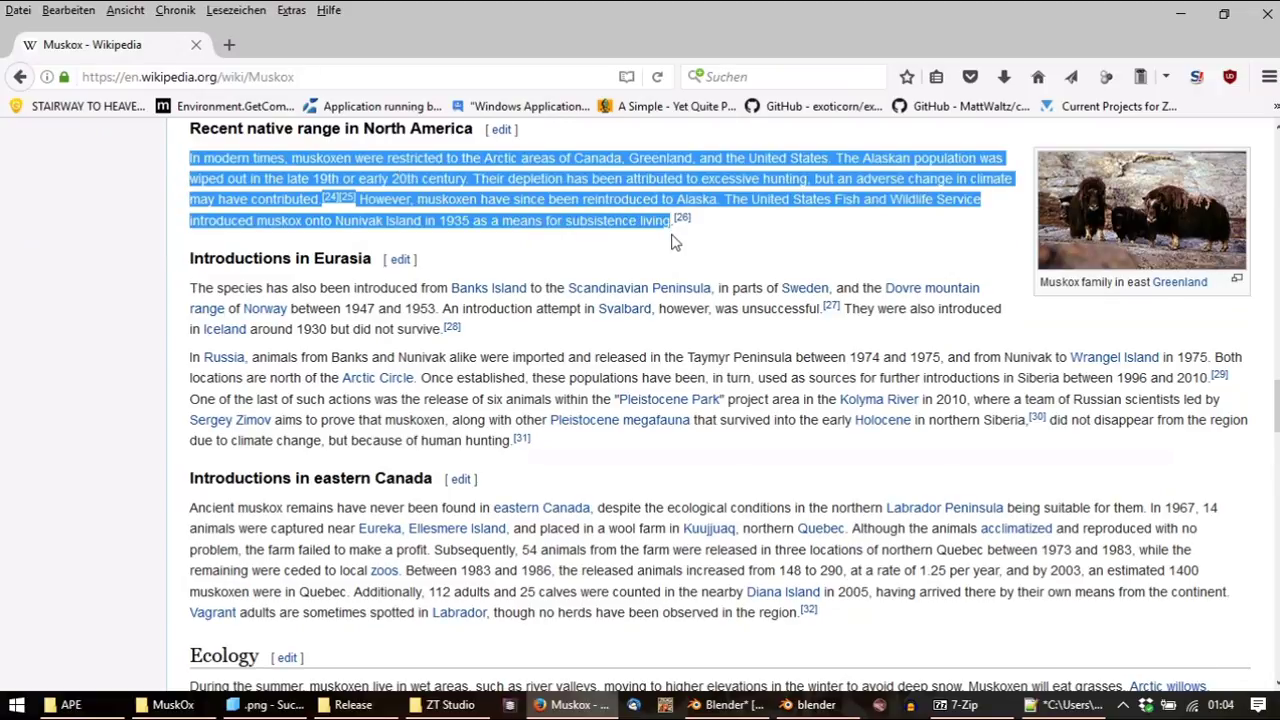
left_click(1065, 705)
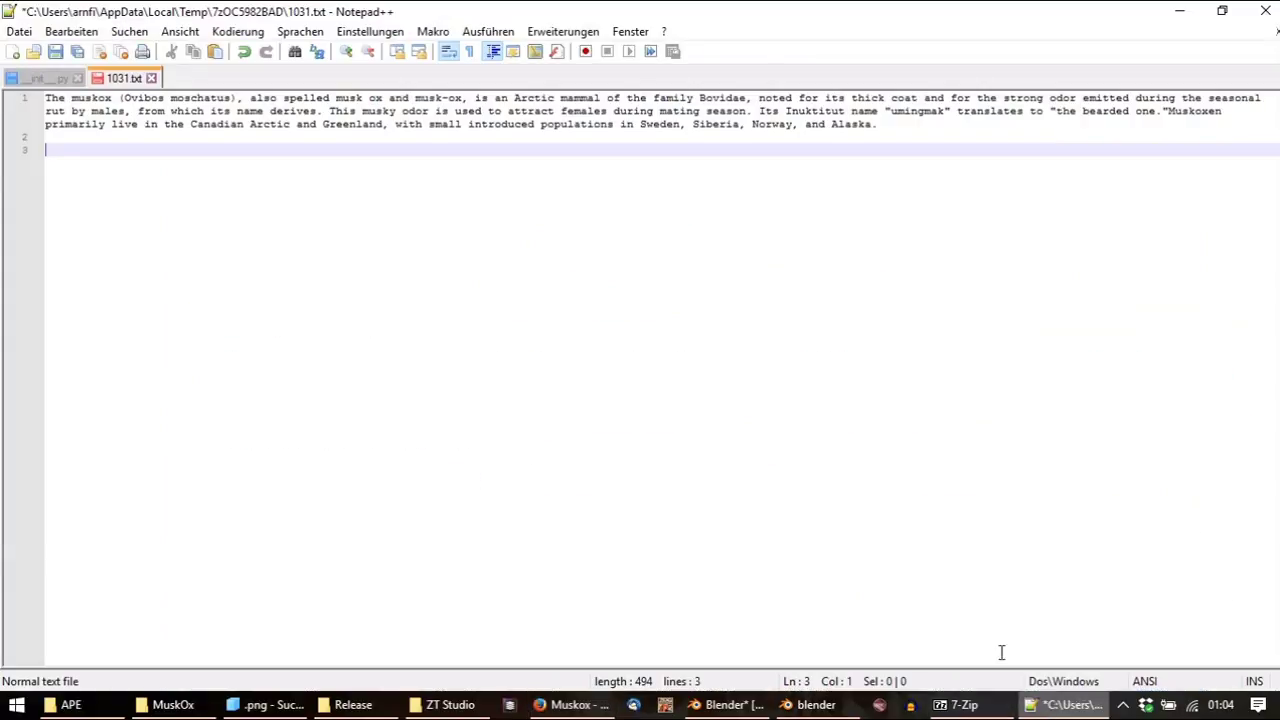
key("Return")
key("ctrl+v")
left_click(840, 164)
key("BackSpace")
key("BackSpace")
key("BackSpace")
key("BackSpace")
key("BackSpace")
key("BackSpace")
key("BackSpace")
key("BackSpace")
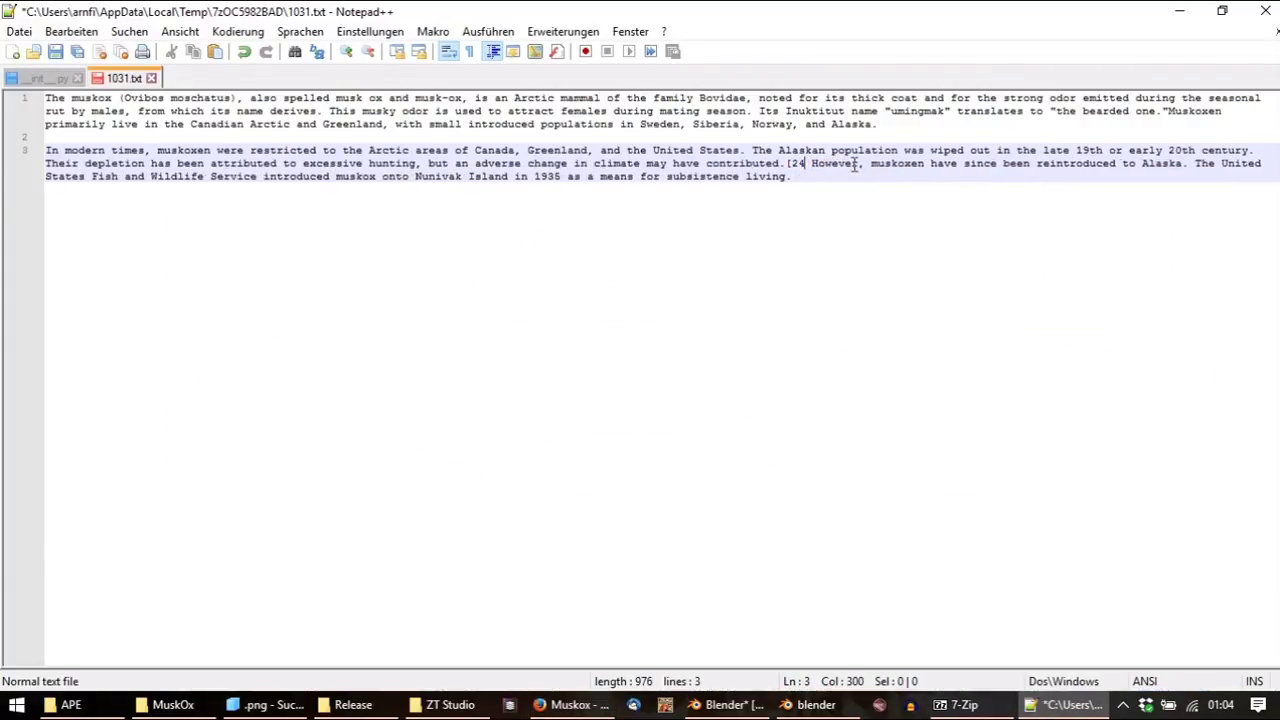
Save, then undo back to the original German description and save 1031.txt again
left_click(56, 51)
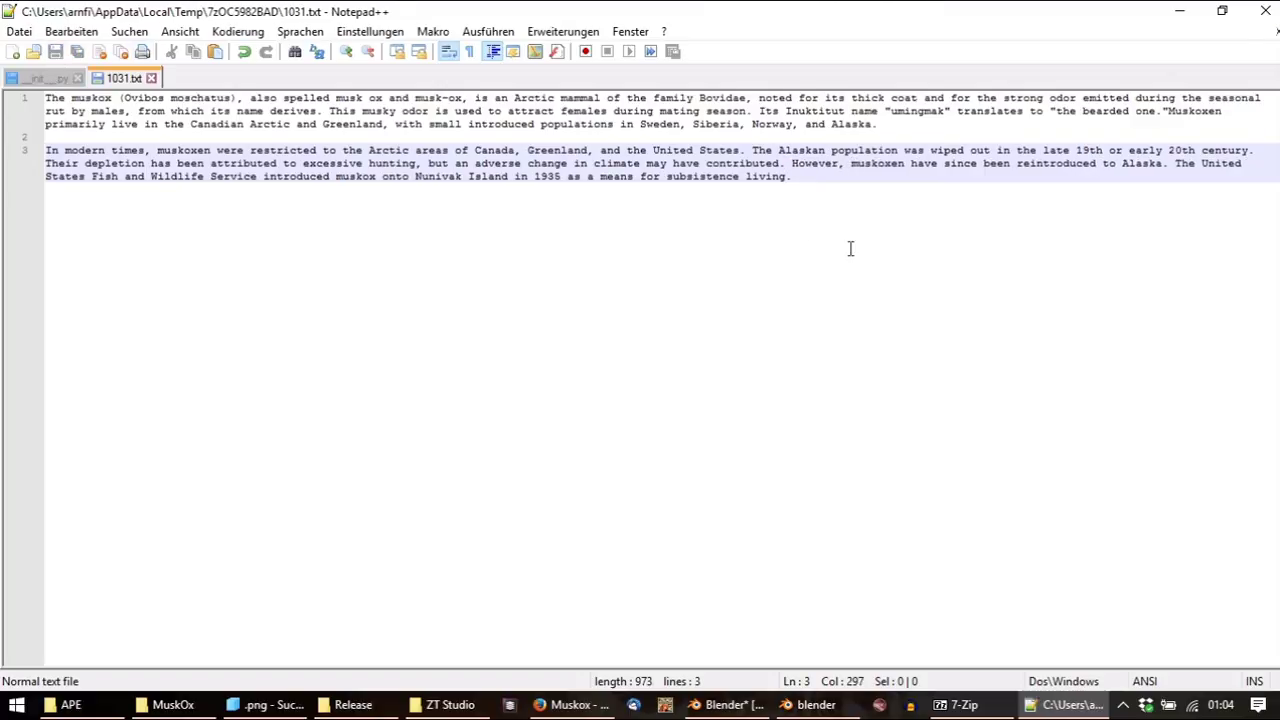
key("ctrl+a")
key("ctrl+c")
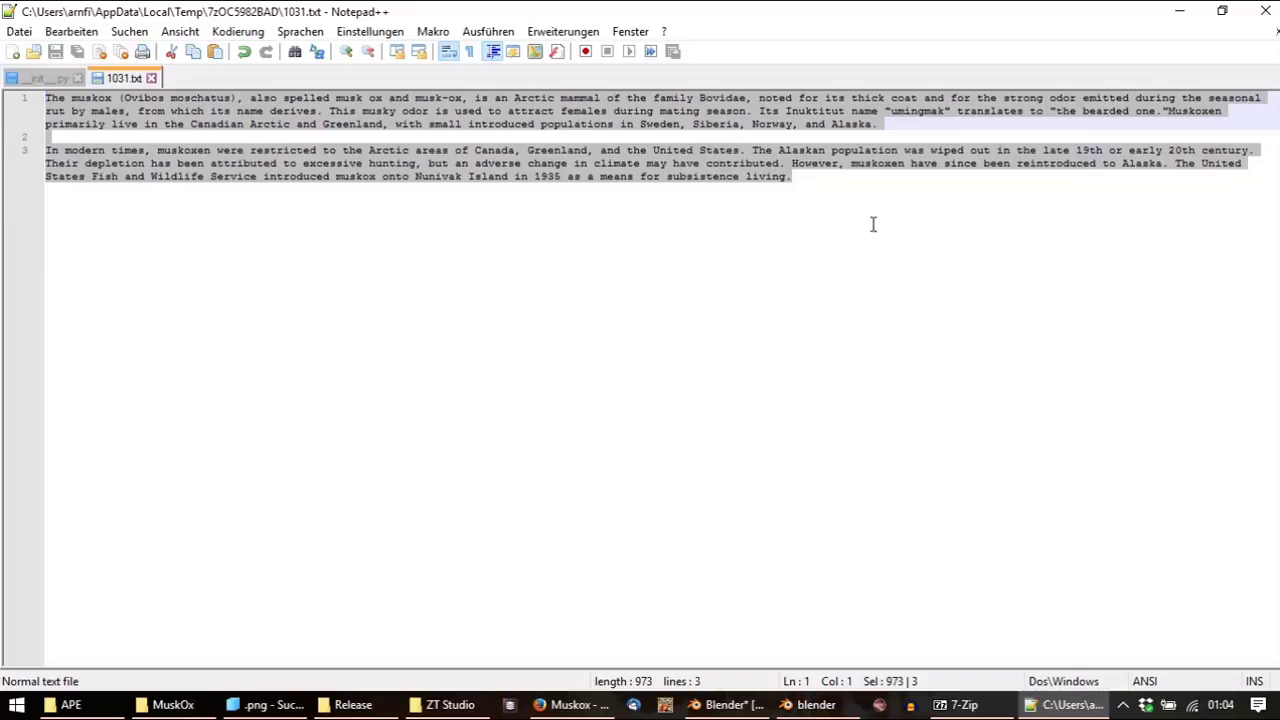
key("ctrl+z")
key("ctrl+z")
key("ctrl+z")
key("ctrl+z")
key("ctrl+z")
key("ctrl+z")
key("ctrl+z")
key("ctrl+z")
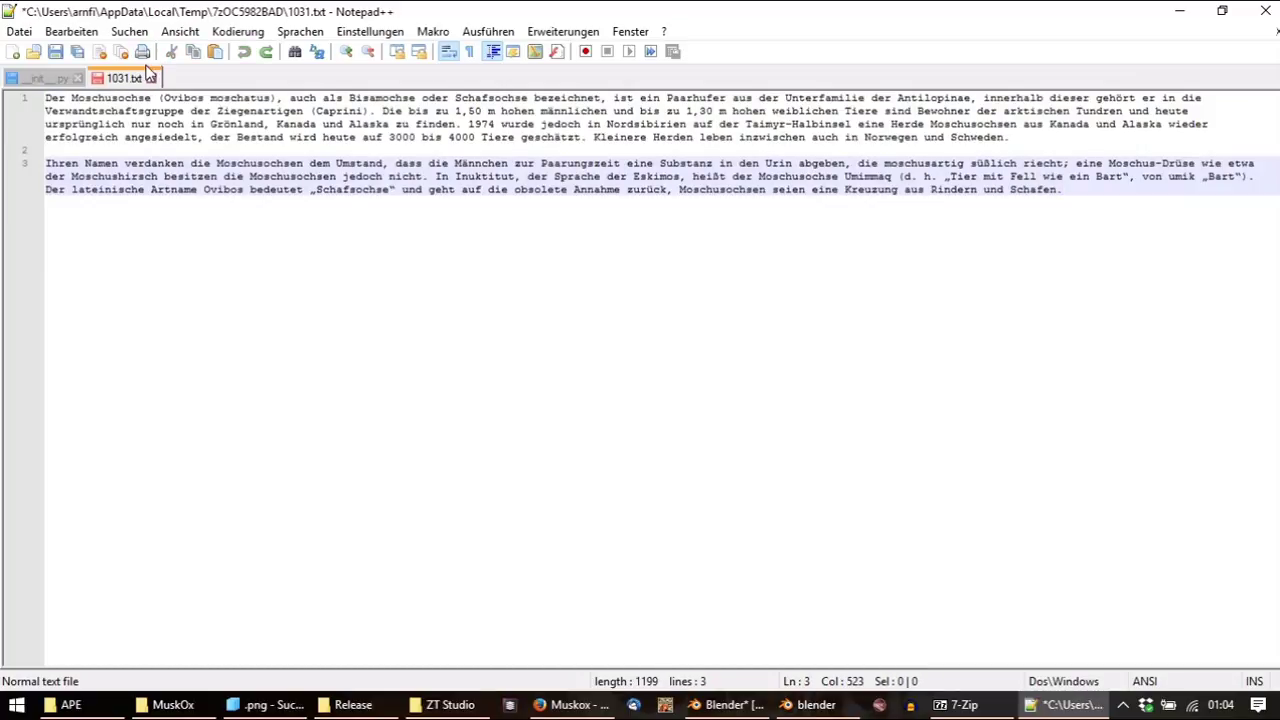
left_click(55, 51)
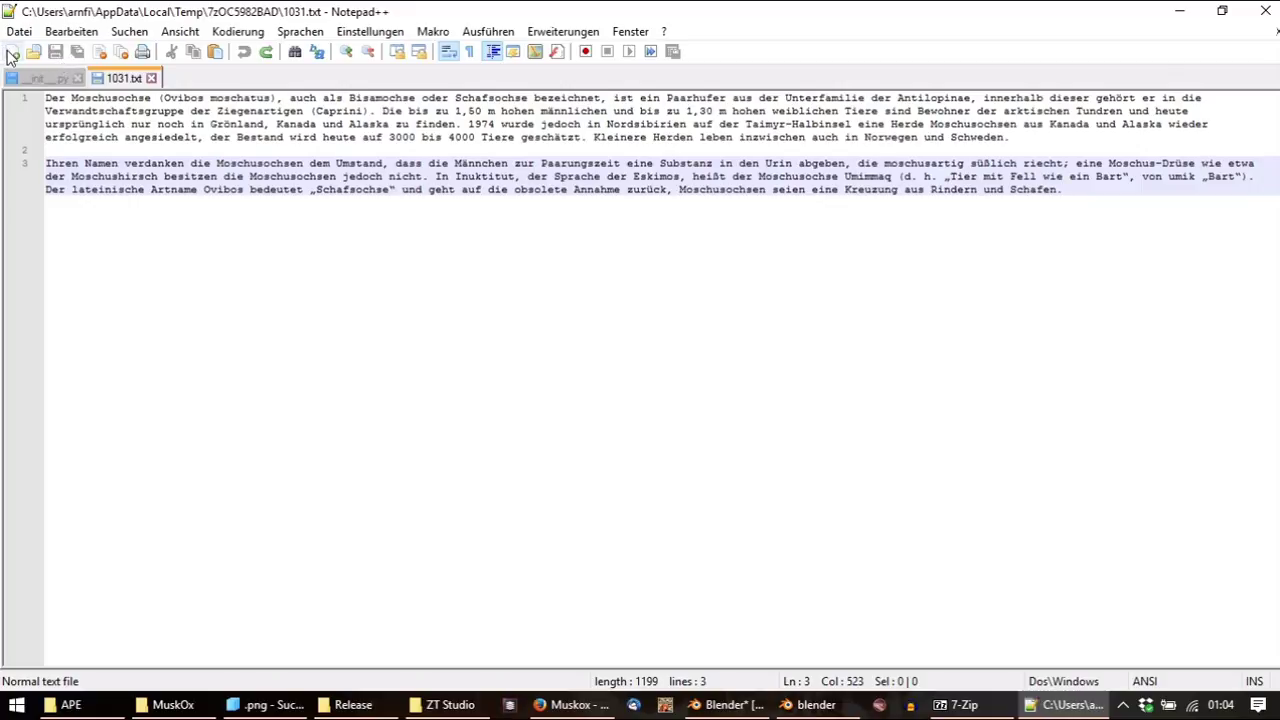
Paste the English musk ox text and save it as 1033.txt on the Desktop
key("ctrl+a")
key("ctrl+v")
left_click(15, 31)
left_click(150, 134)
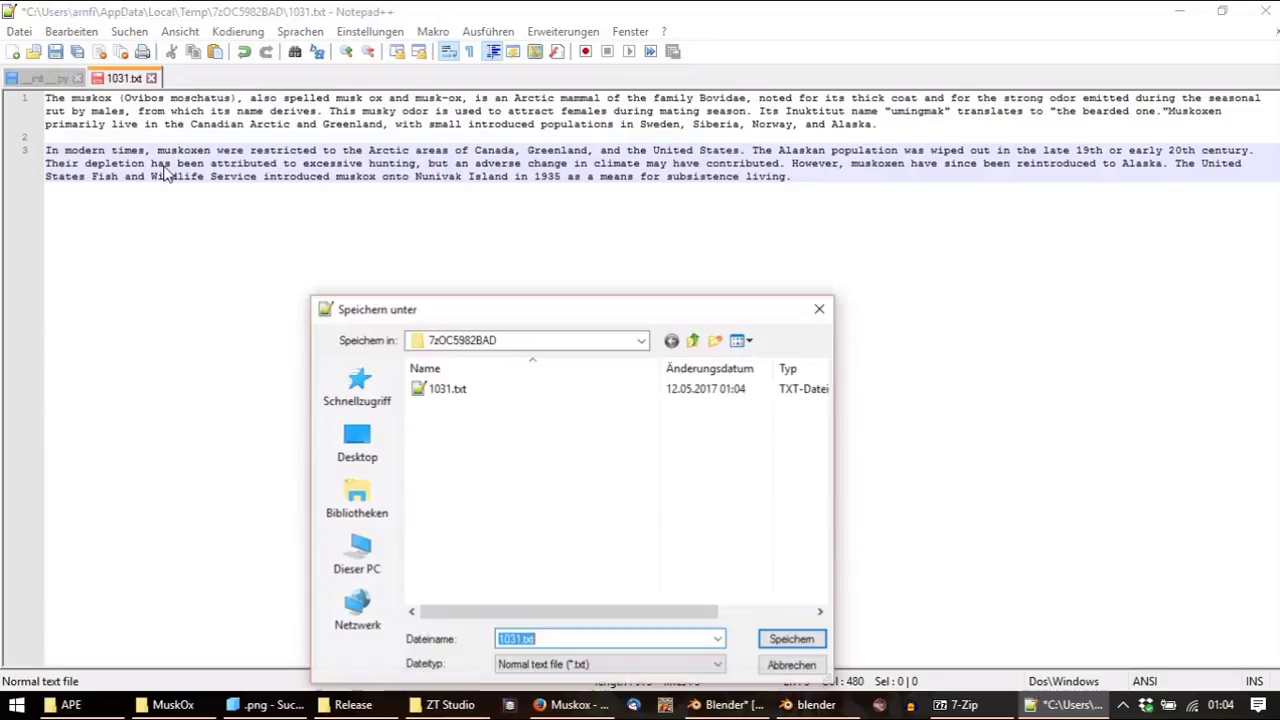
left_click(357, 443)
left_click(516, 640)
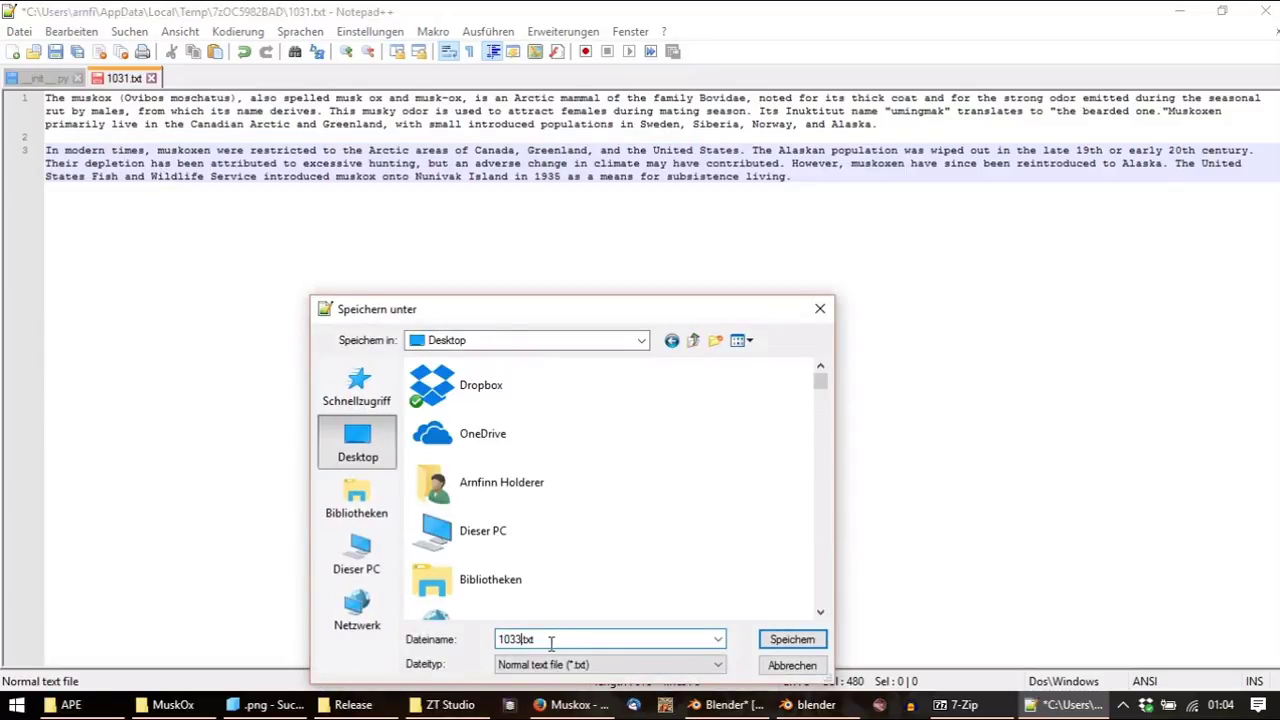
key("Return")
key("alt+Tab")
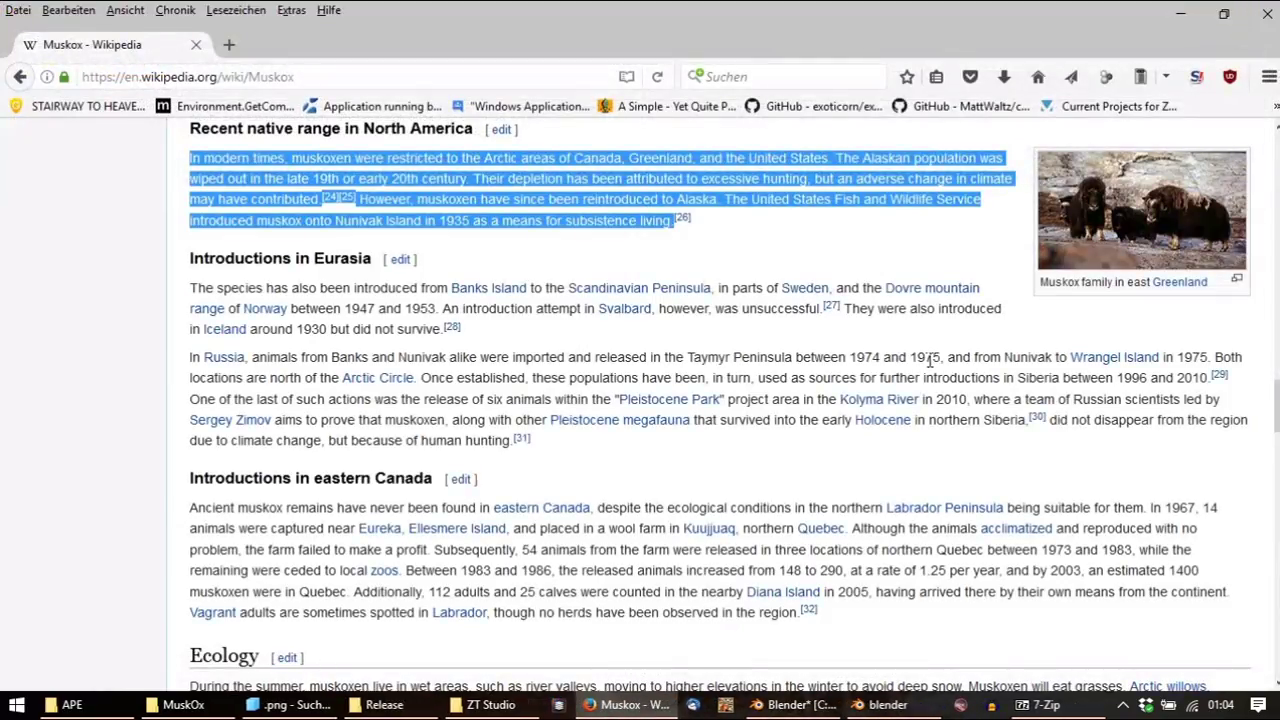
Accept the 1031.txt archive update and add 1033.txt from the Desktop to the texts folder
left_click(1040, 704)
left_click(640, 418)
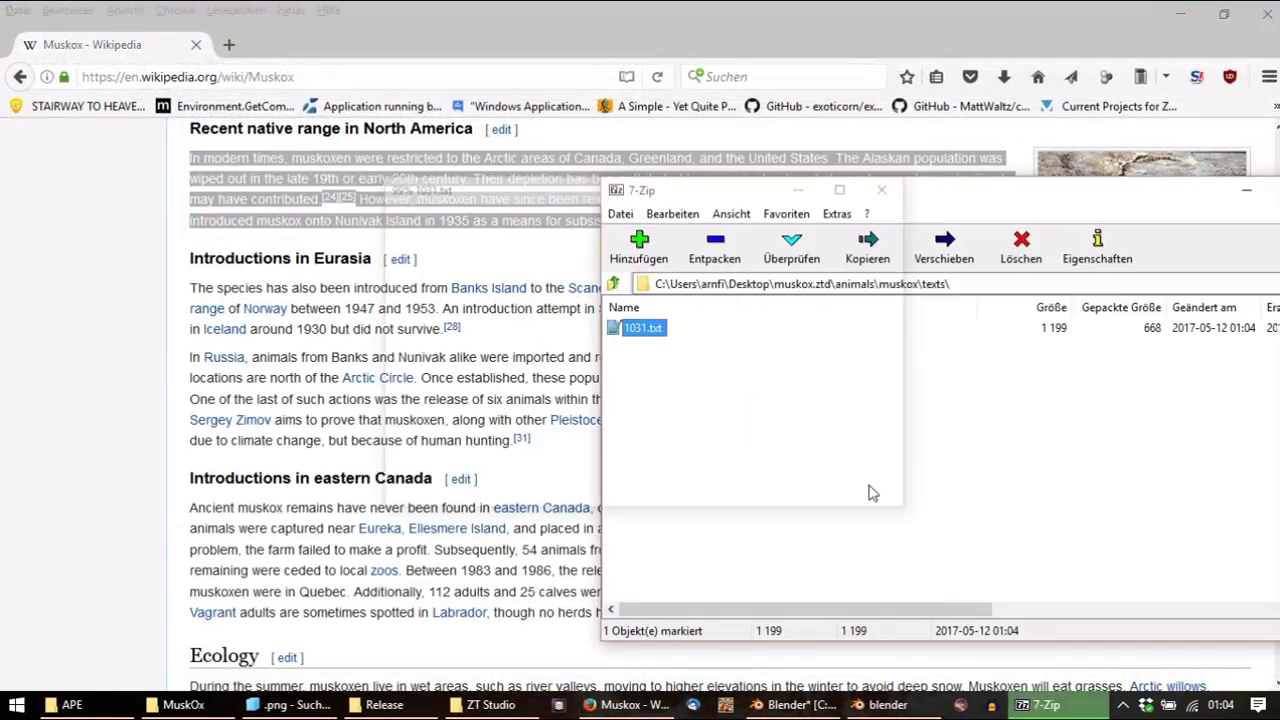
key("super+d")
left_click_drag(1228, 345, 935, 488)
key("Return")
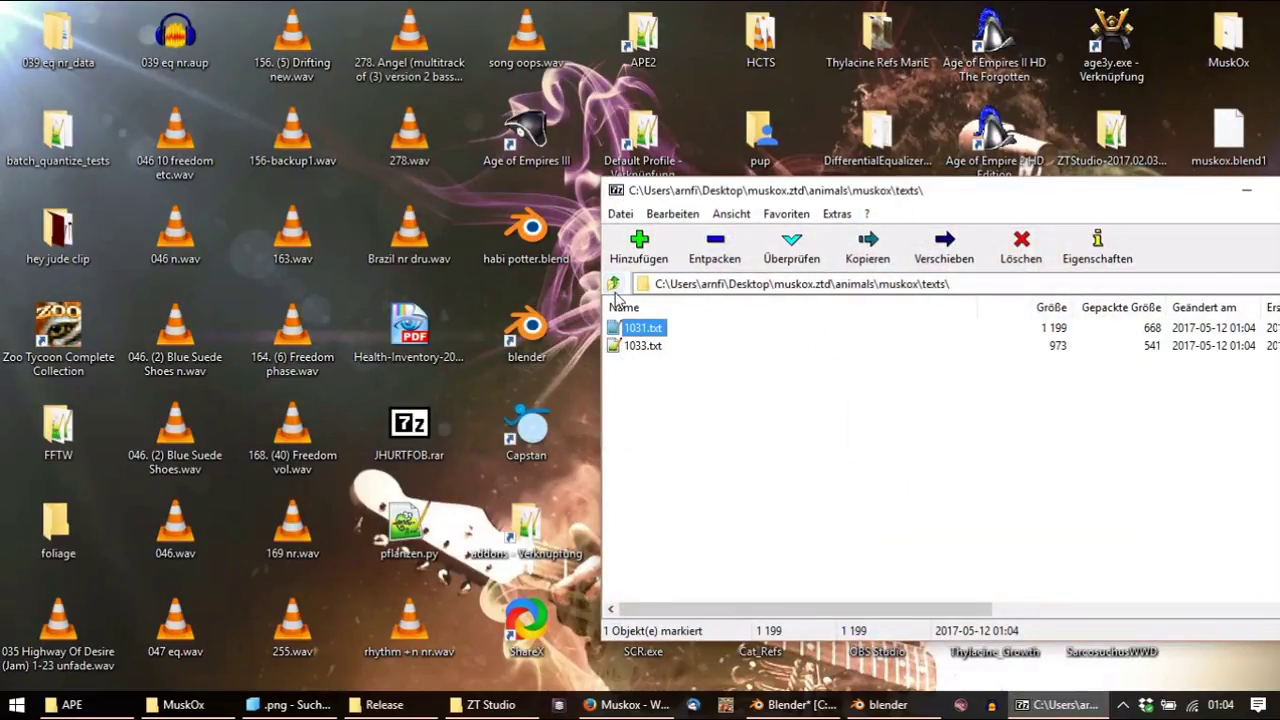
left_click(613, 284)
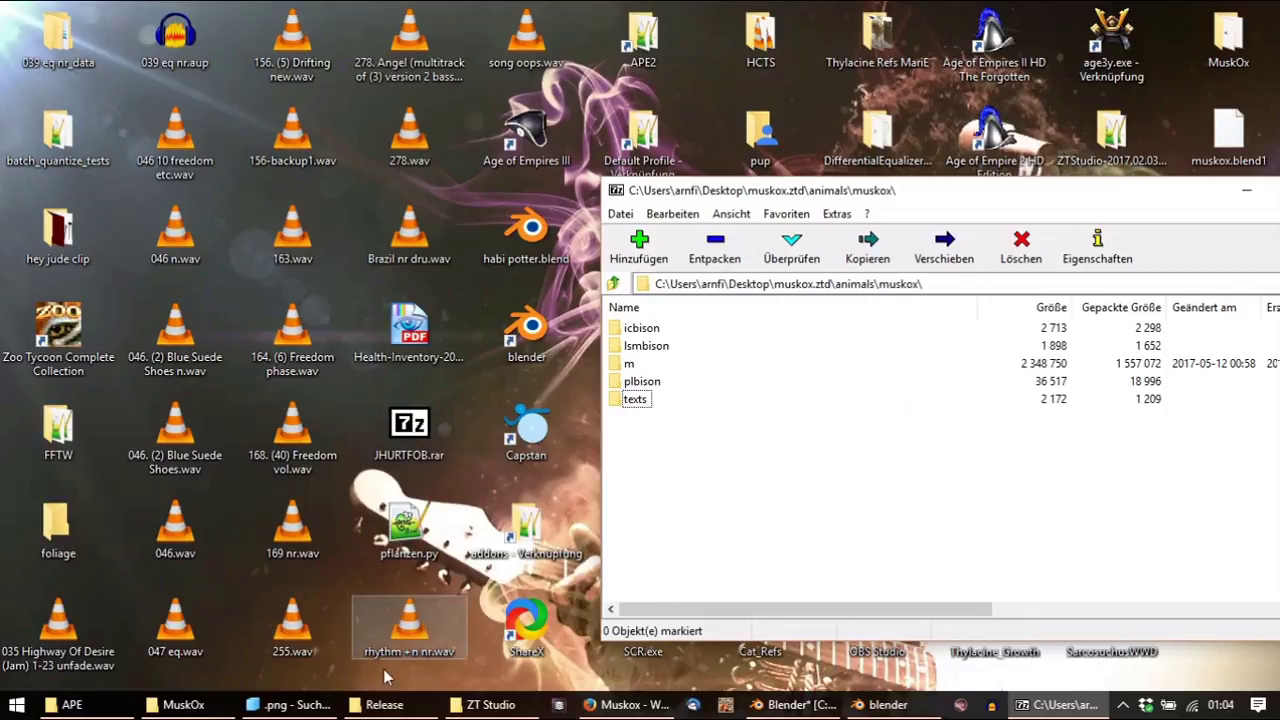
Clear the Explorer search, copy the y folder into the archive's muskox folder, and start APE
left_click(290, 705)
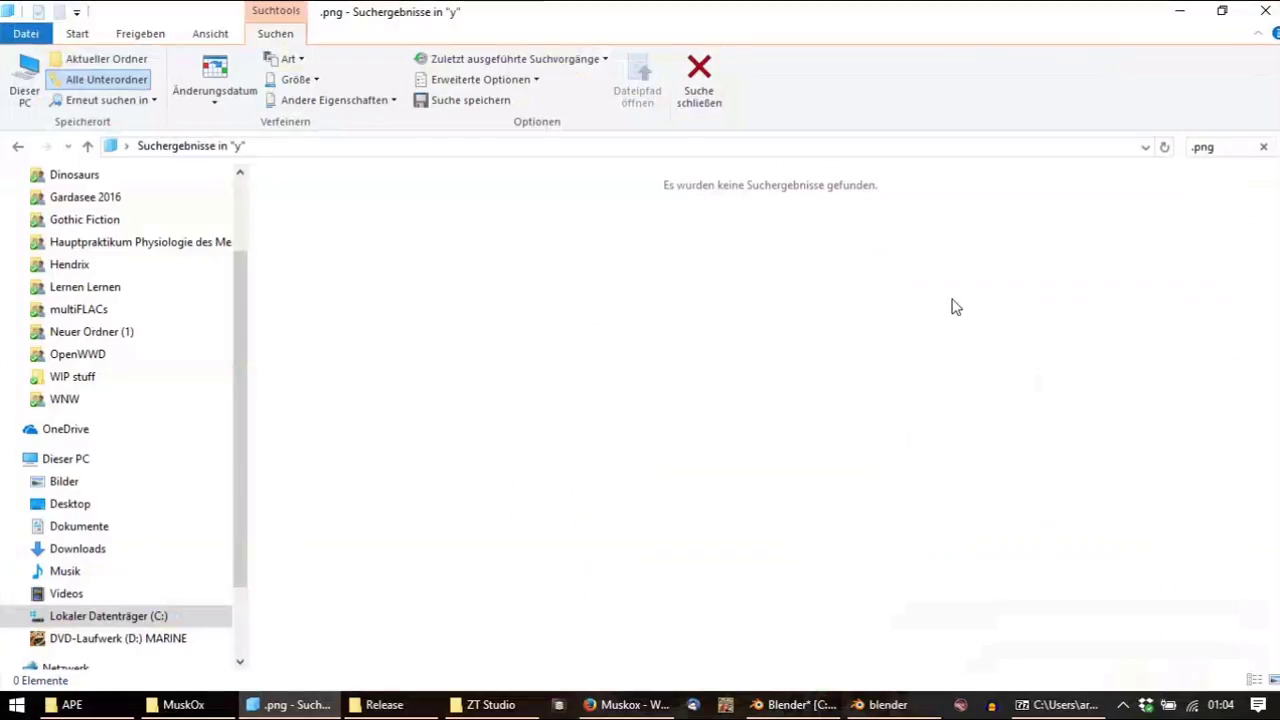
left_click(1263, 146)
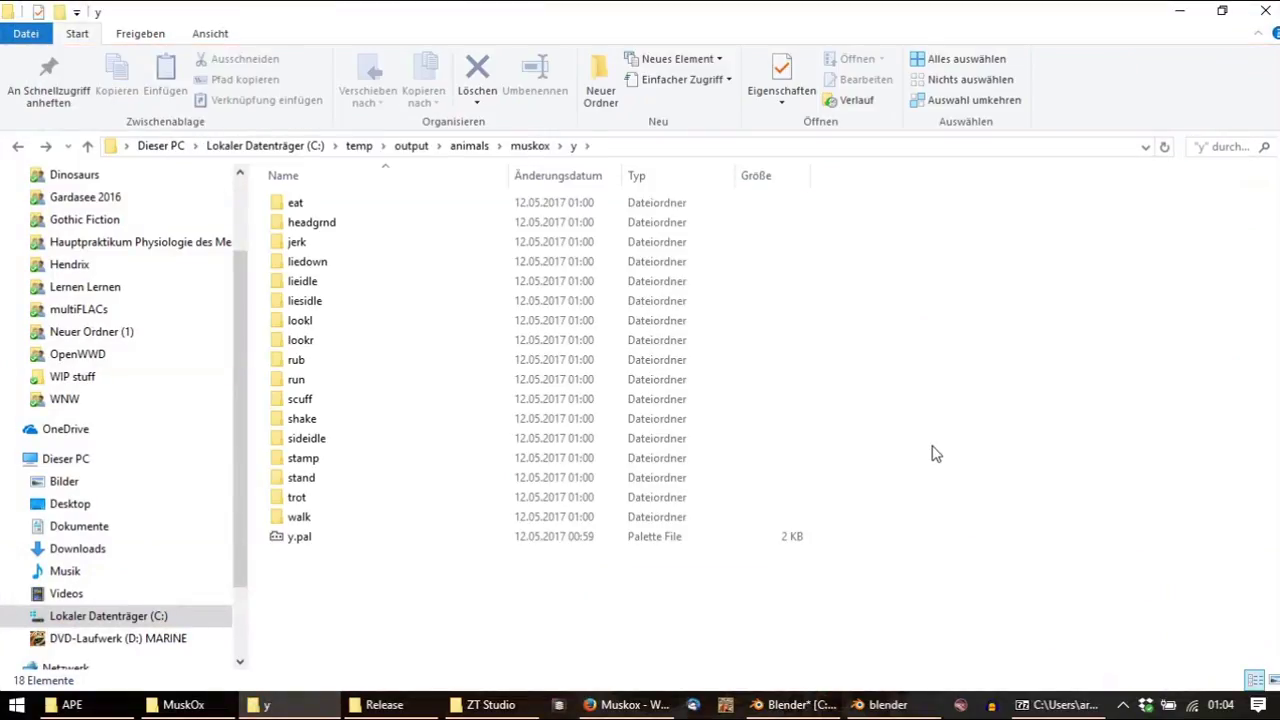
left_click(530, 146)
left_click_drag(330, 224, 840, 550)
left_click(599, 423)
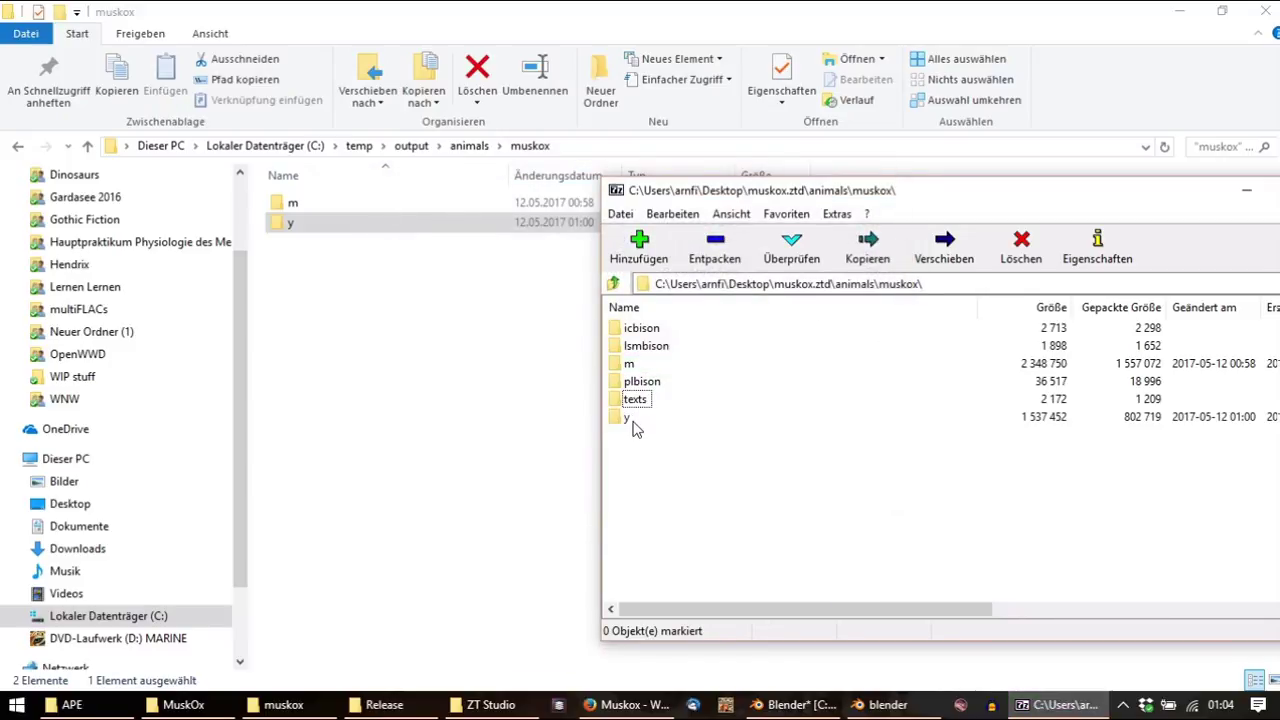
left_click(110, 707)
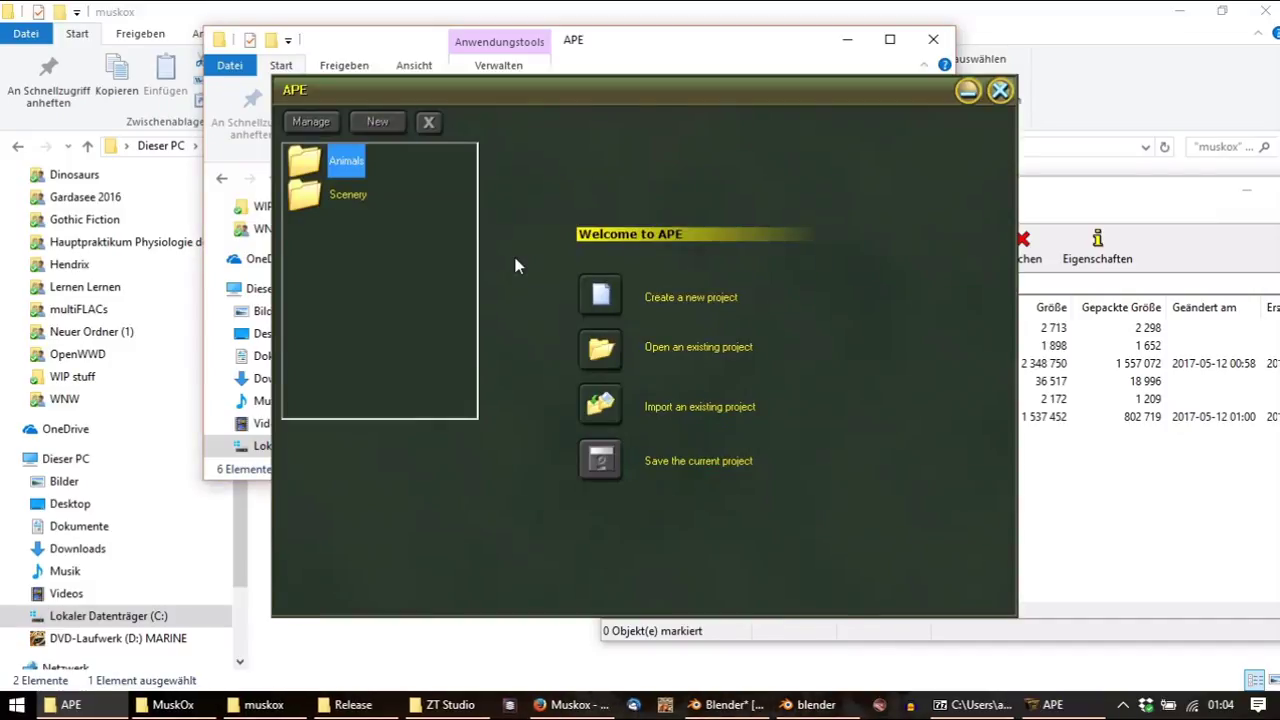
Open the muskox.ztd project in APE and show its animation frames
left_click(601, 342)
scroll(562, 360, "down", 5)
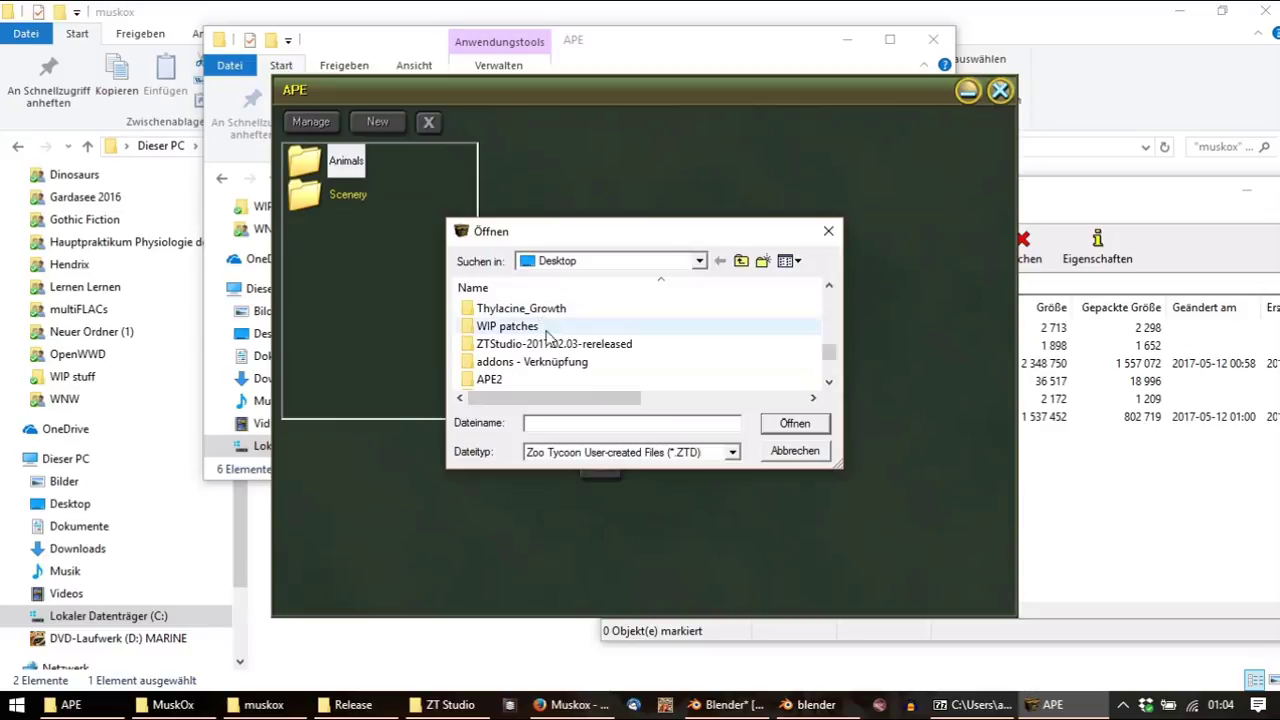
left_click(560, 361)
double_click(540, 366)
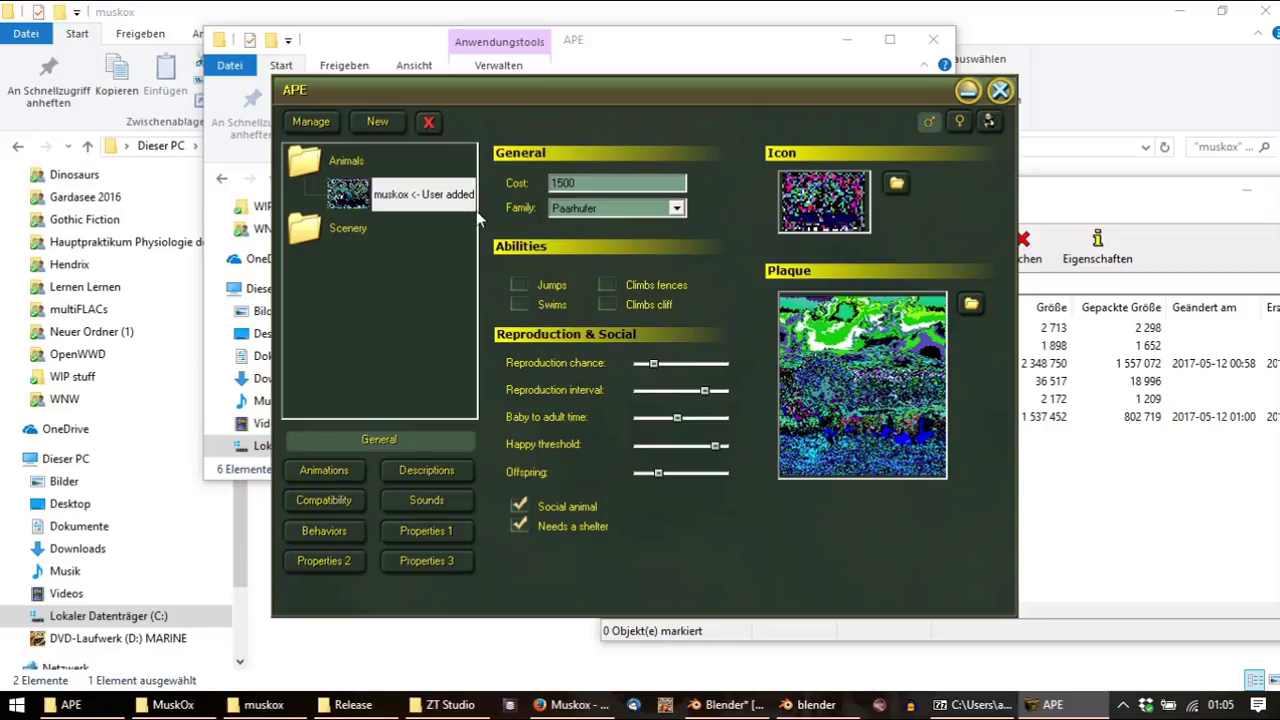
left_click(342, 475)
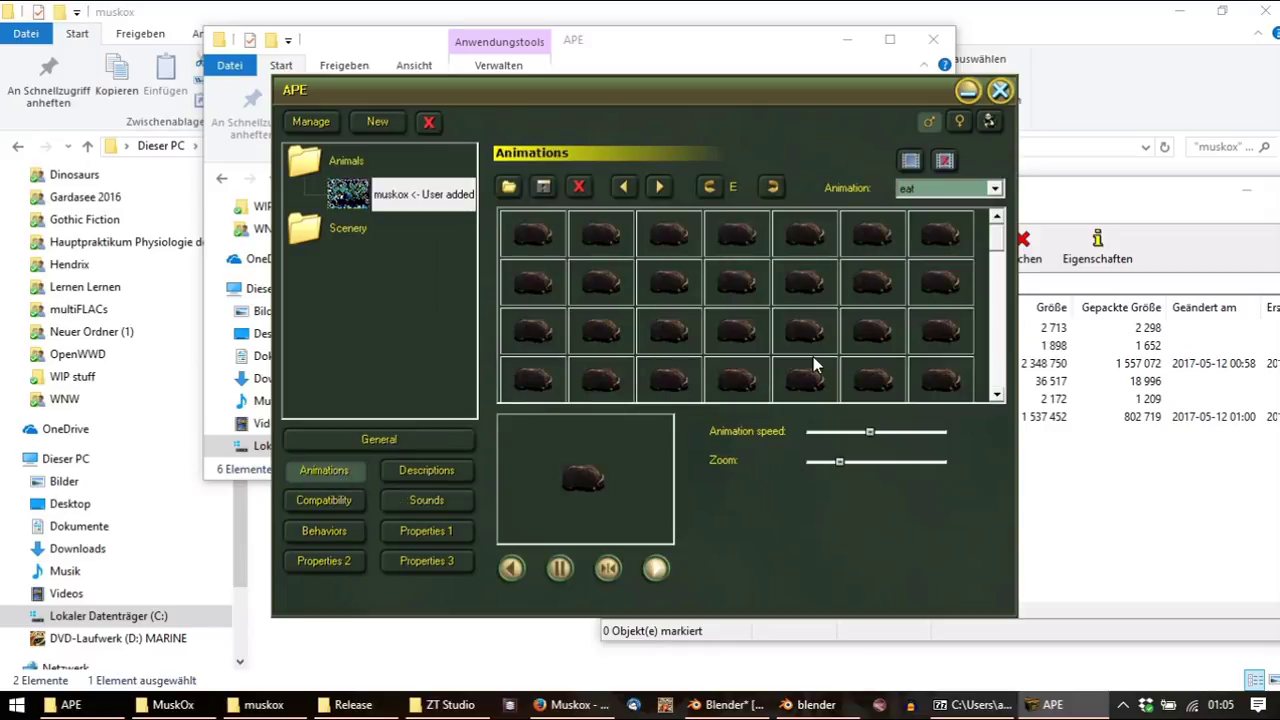
Zoom the preview and rotate the muskox through southeast, northeast and north, ending facing east
left_click(768, 186)
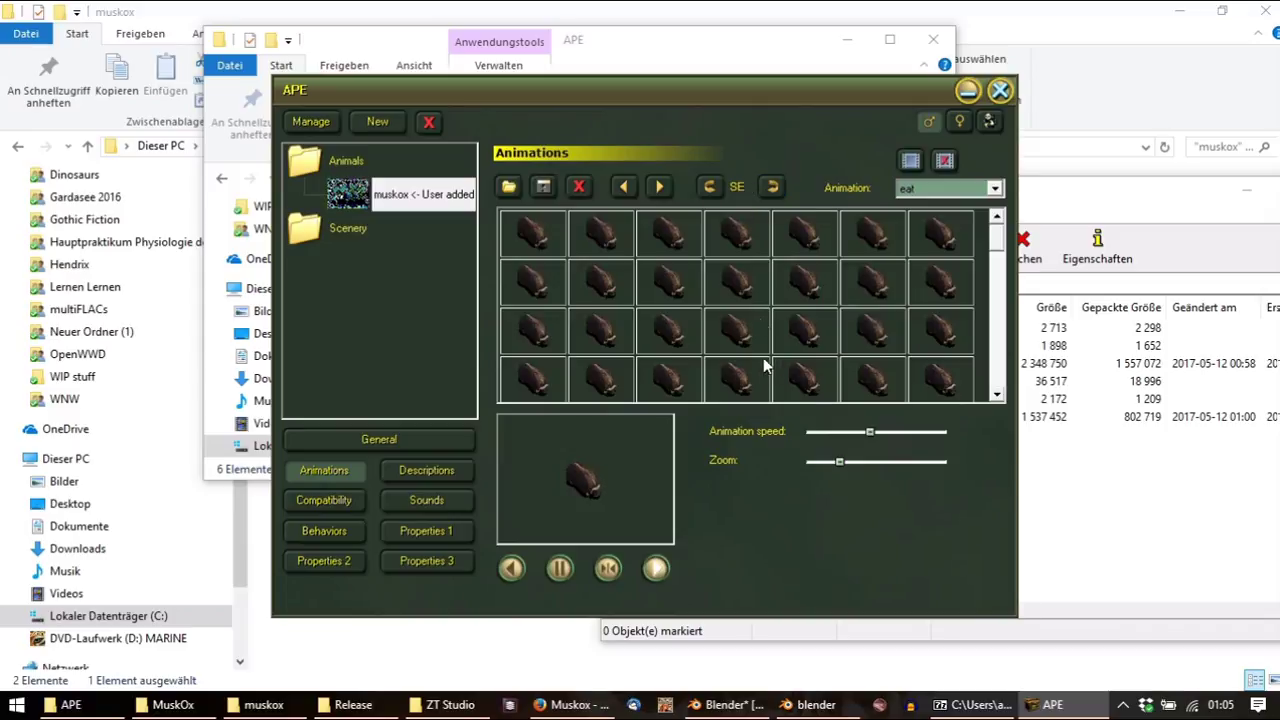
left_click_drag(841, 461, 872, 466)
left_click(710, 186)
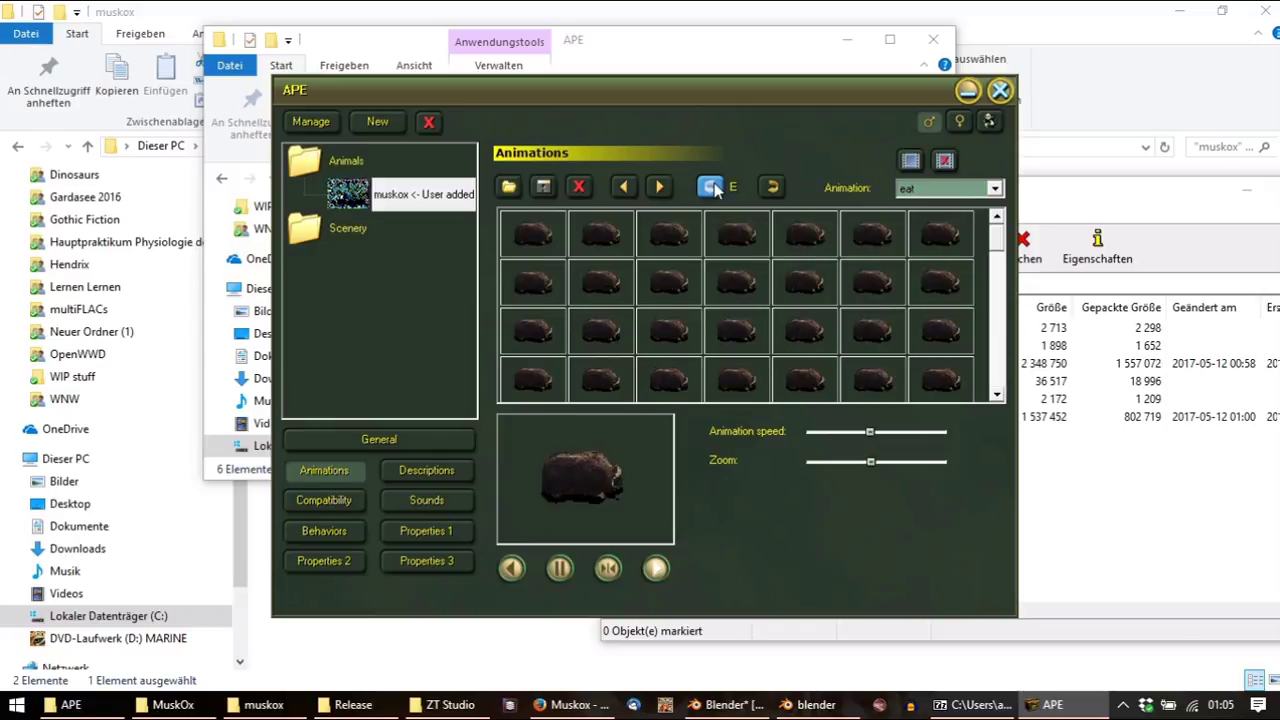
left_click(712, 187)
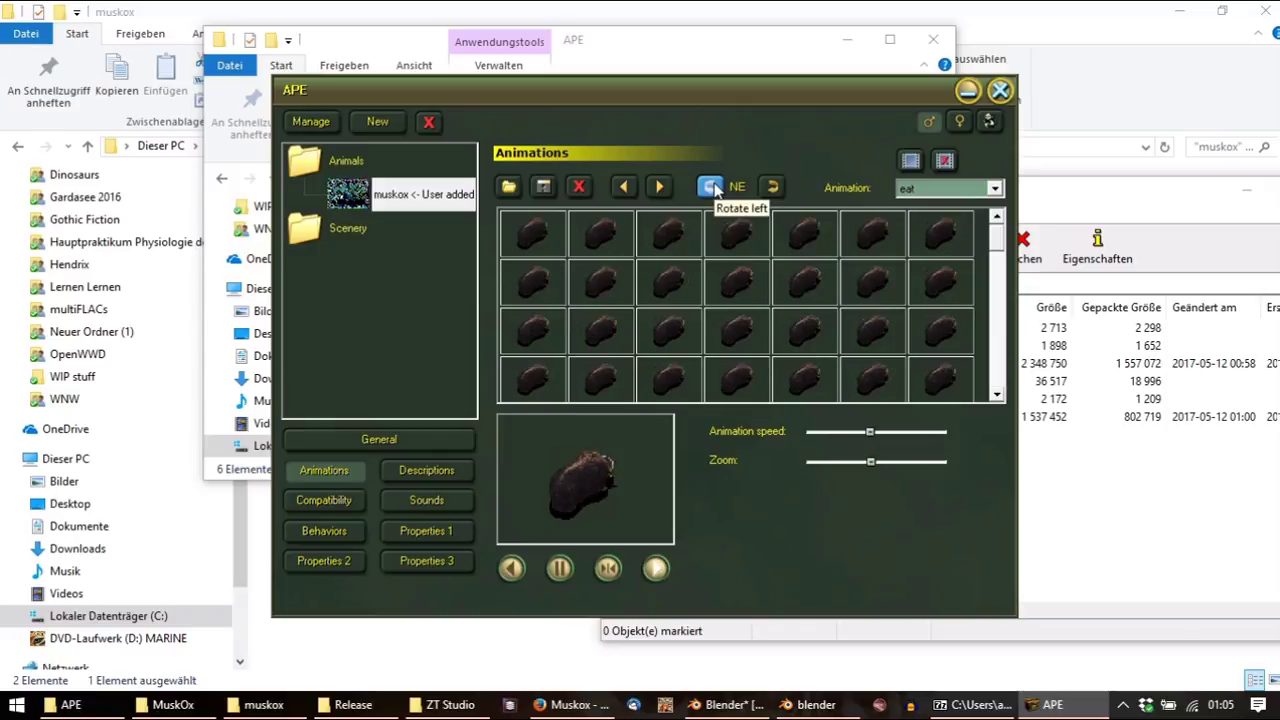
left_click(712, 187)
left_click(775, 188)
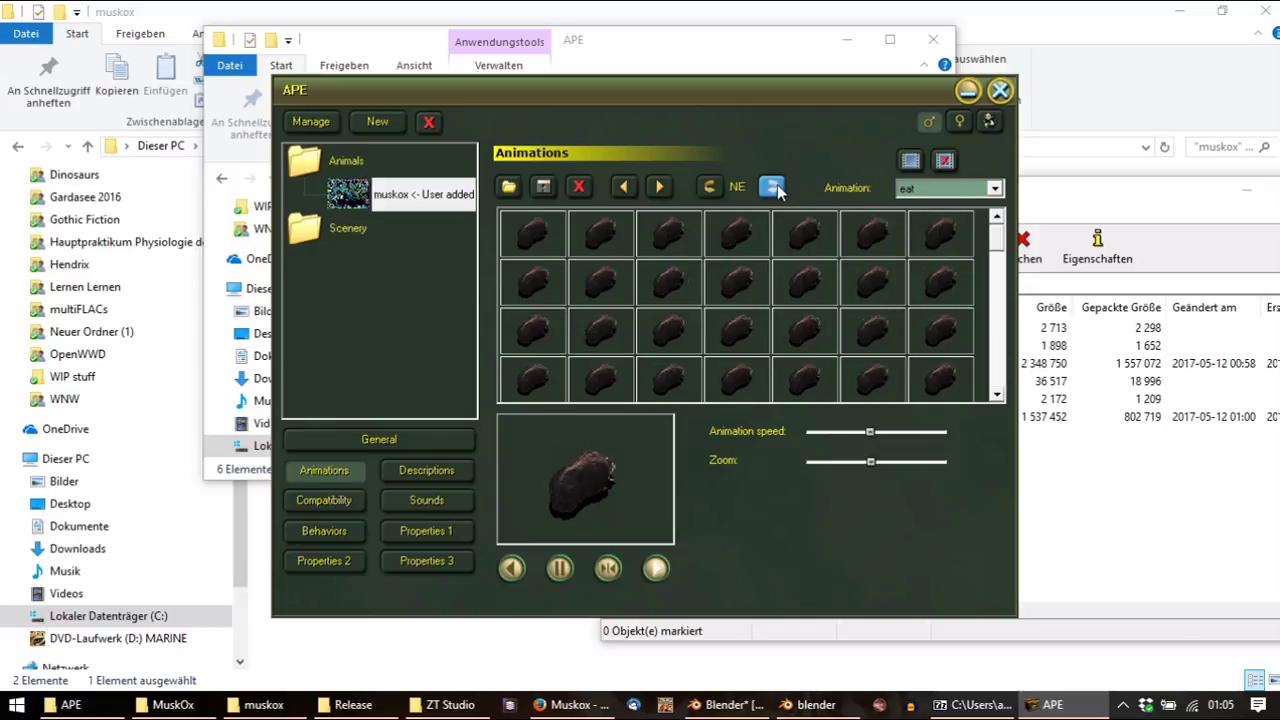
left_click(775, 188)
Scroll through the muskox walk animation frames to check them
scroll(942, 192, "down", 1)
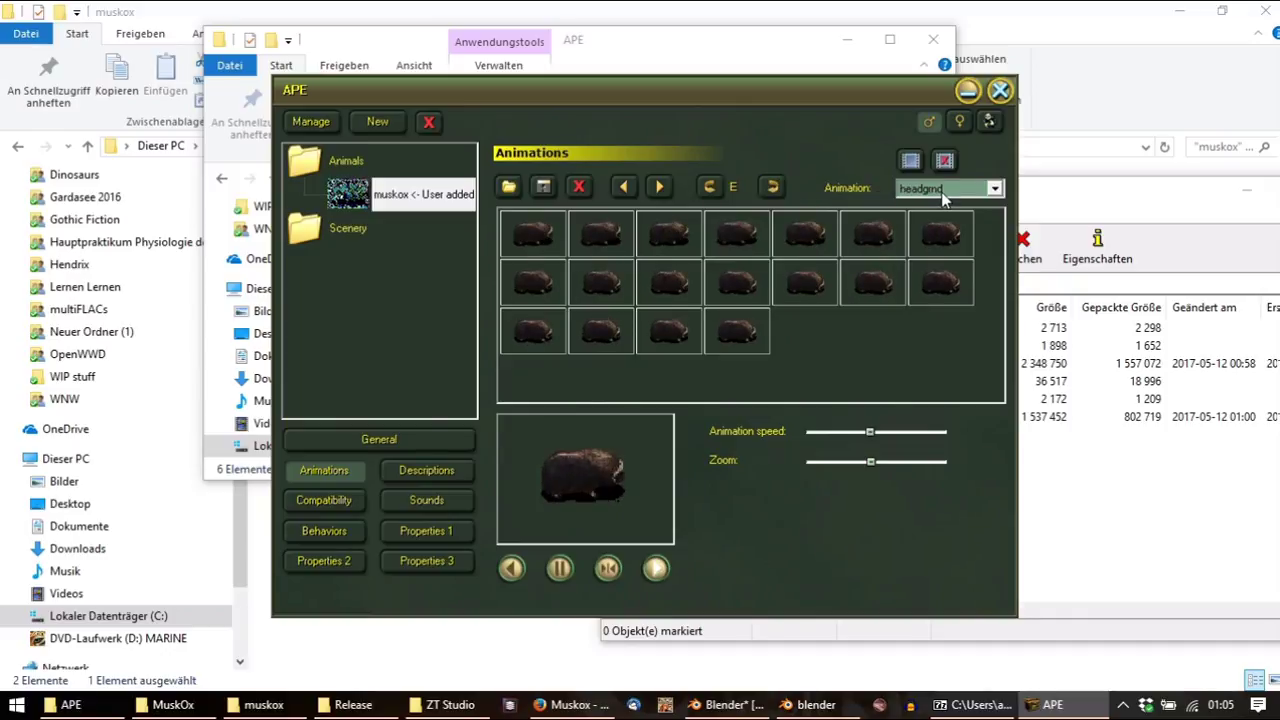
scroll(942, 195, "down", 1)
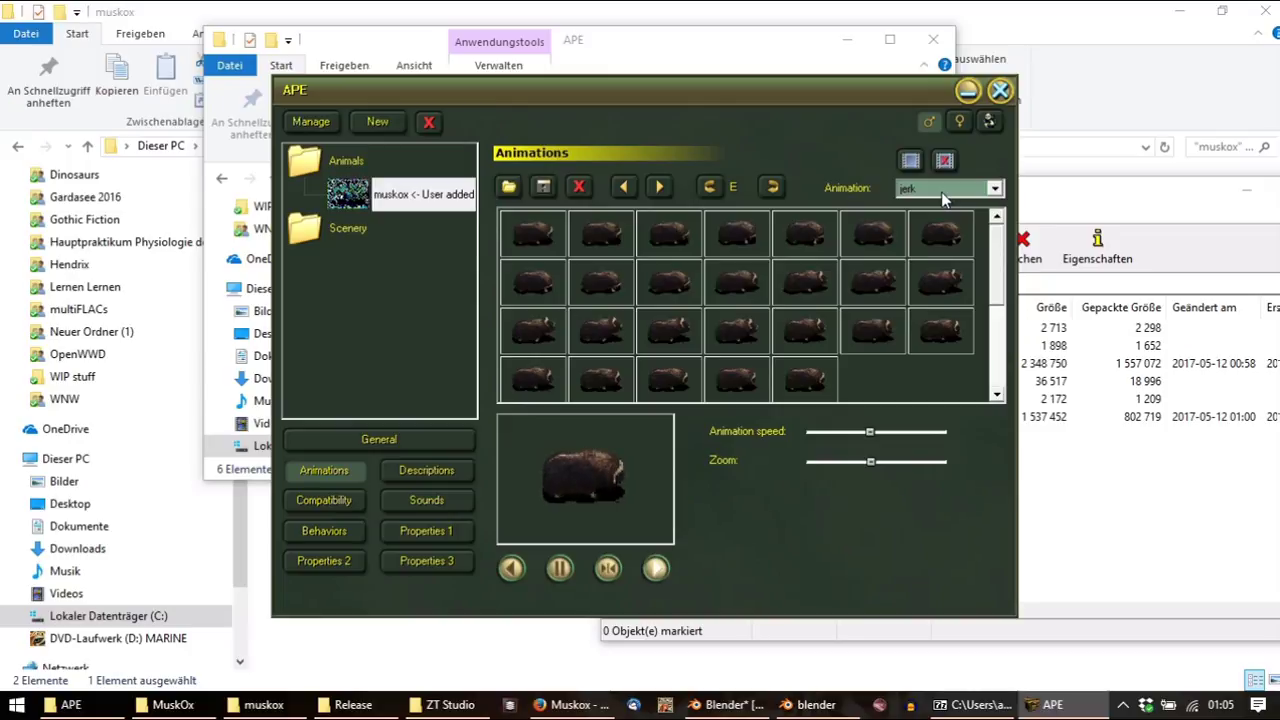
scroll(942, 197, "down", 1)
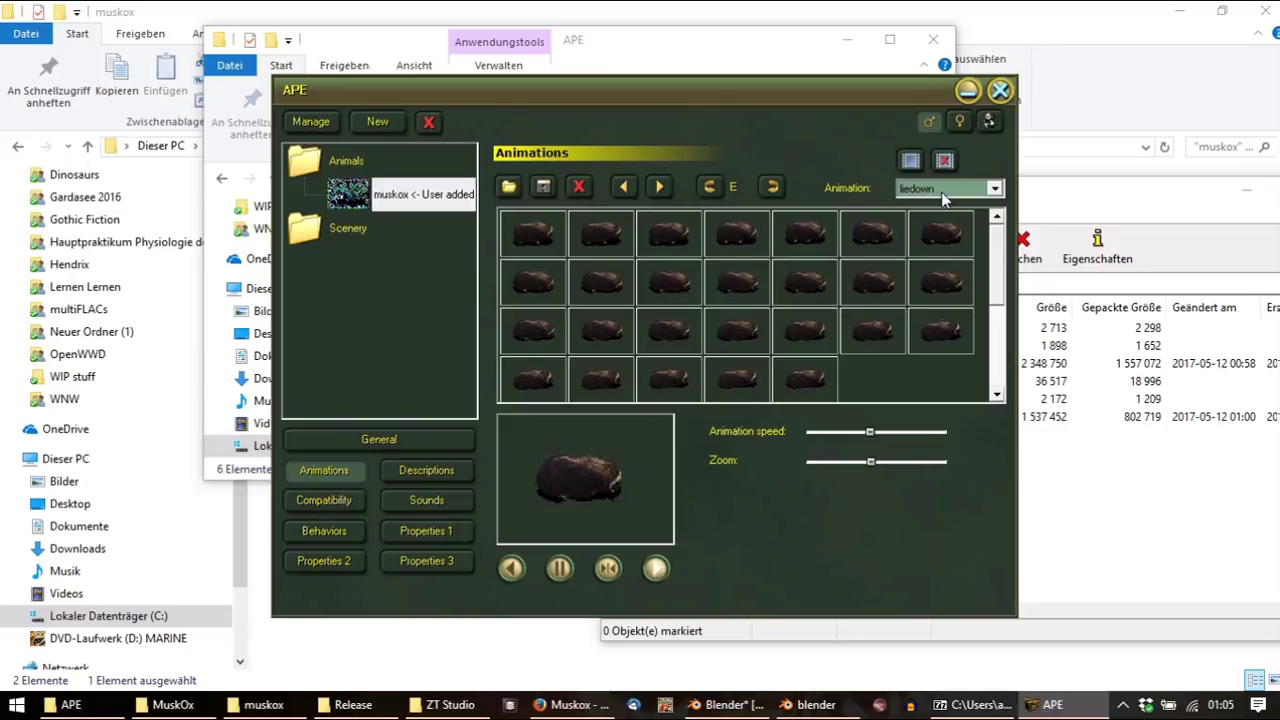
scroll(942, 197, "down", 1)
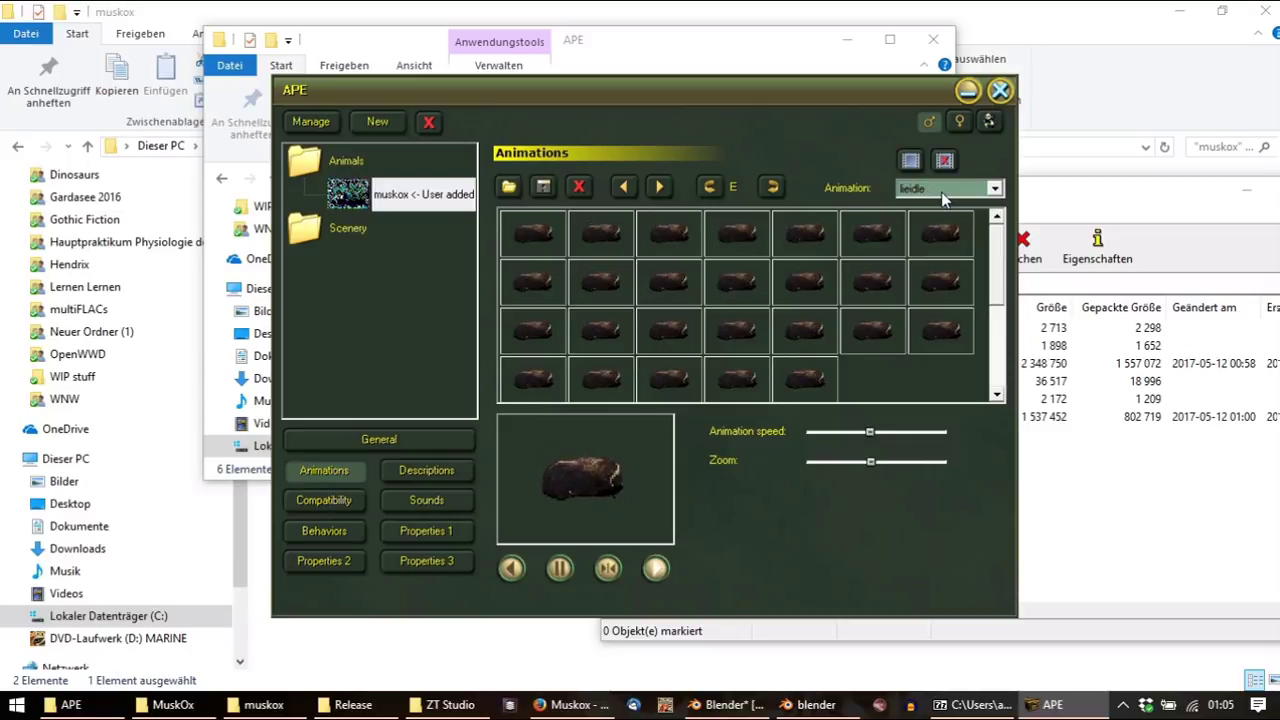
scroll(942, 197, "down", 1)
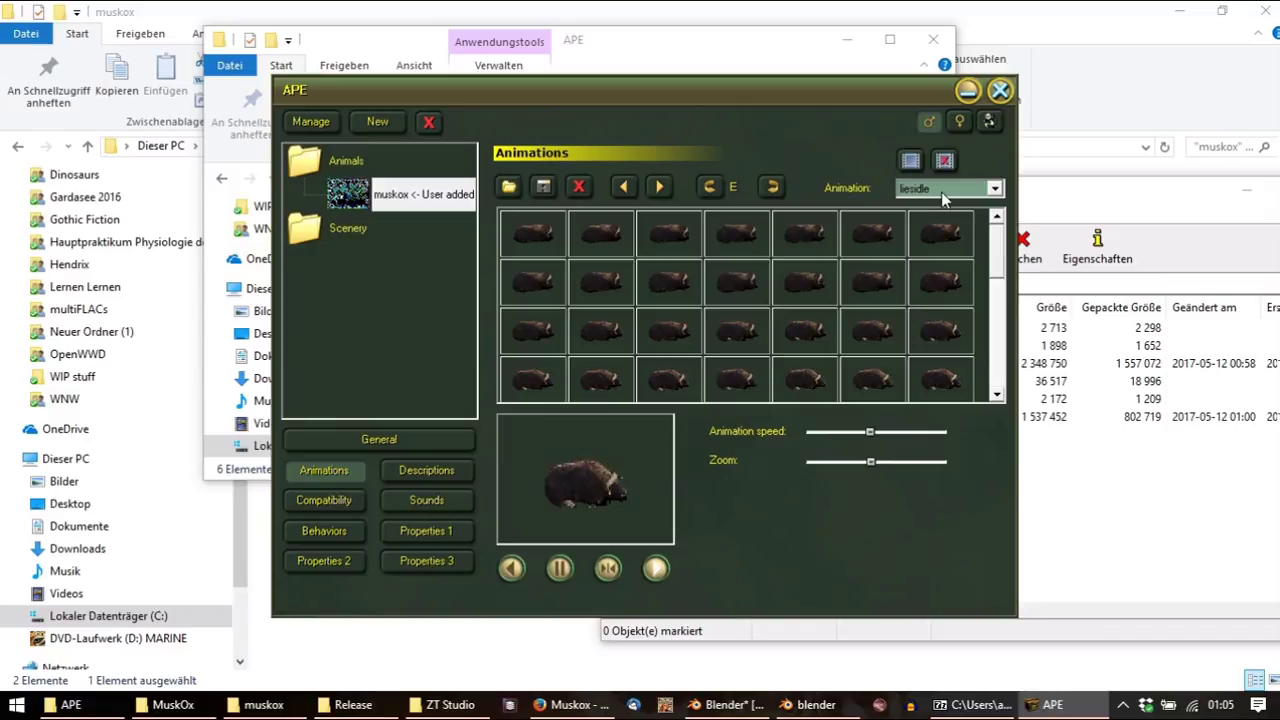
scroll(942, 197, "down", 1)
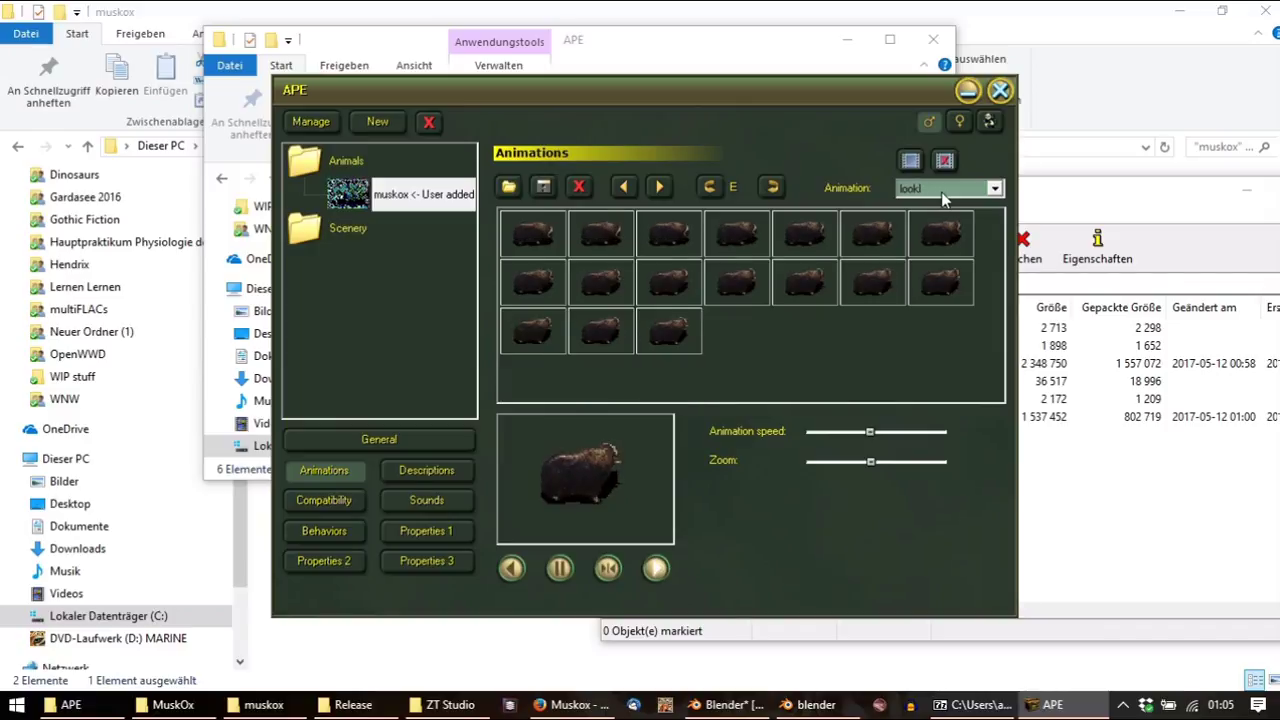
scroll(942, 197, "down", 1)
scroll(942, 197, "down", 1)
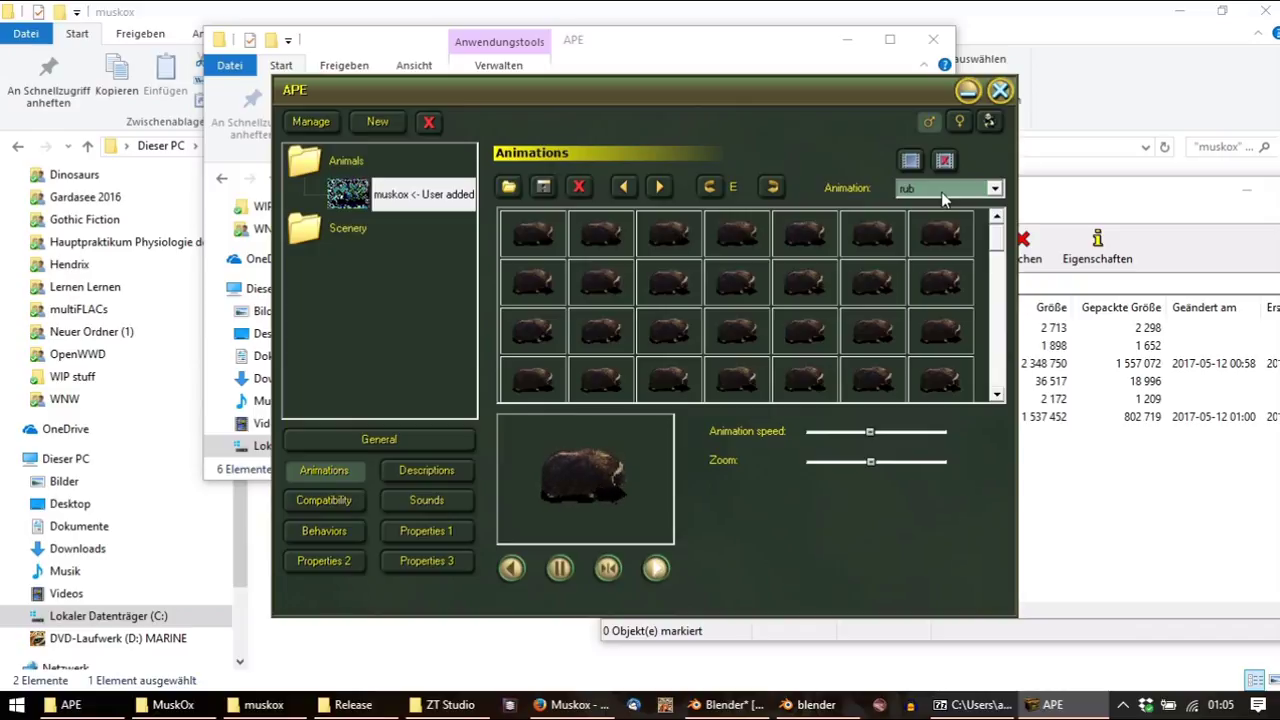
scroll(942, 197, "down", 1)
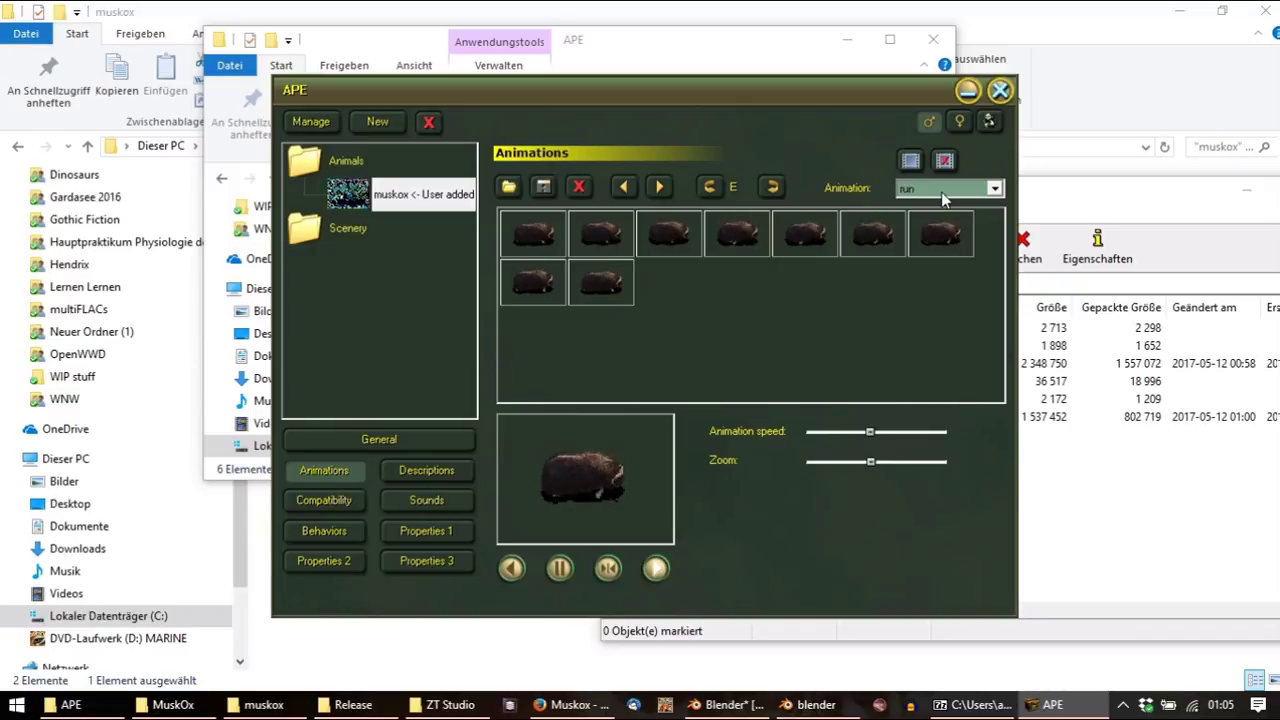
scroll(942, 197, "down", 1)
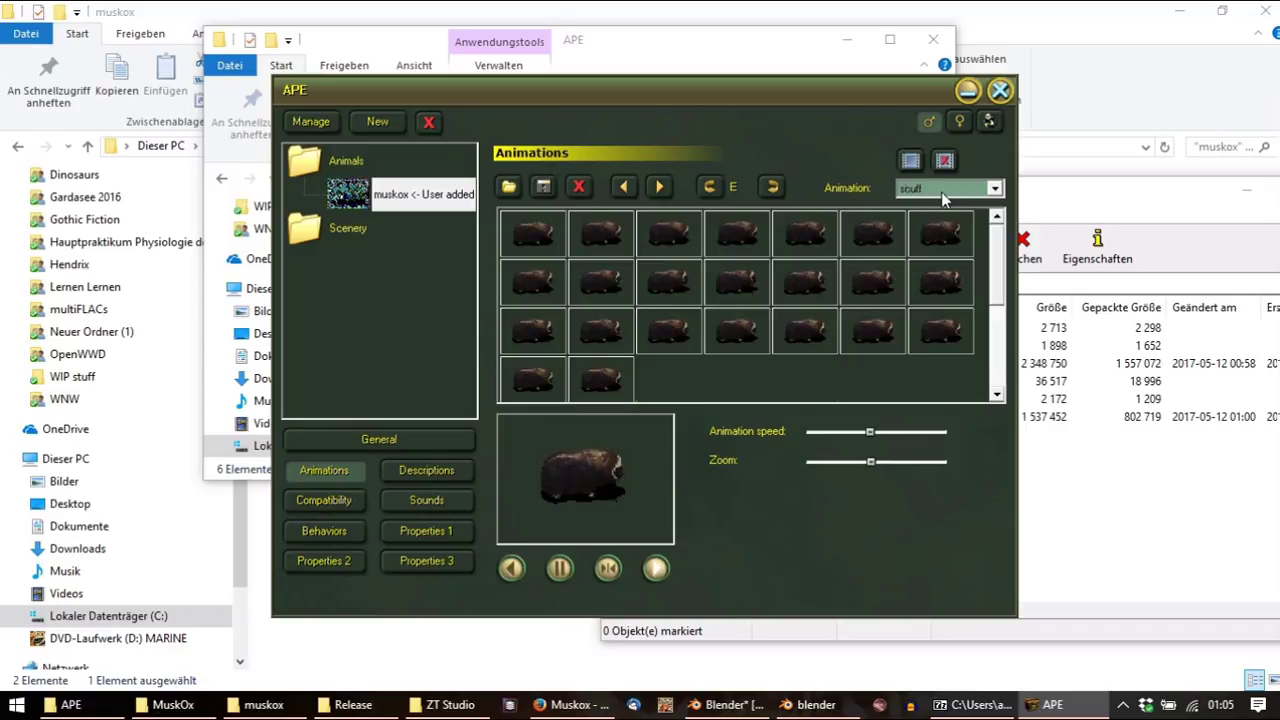
scroll(942, 197, "down", 1)
scroll(942, 197, "down", 1)
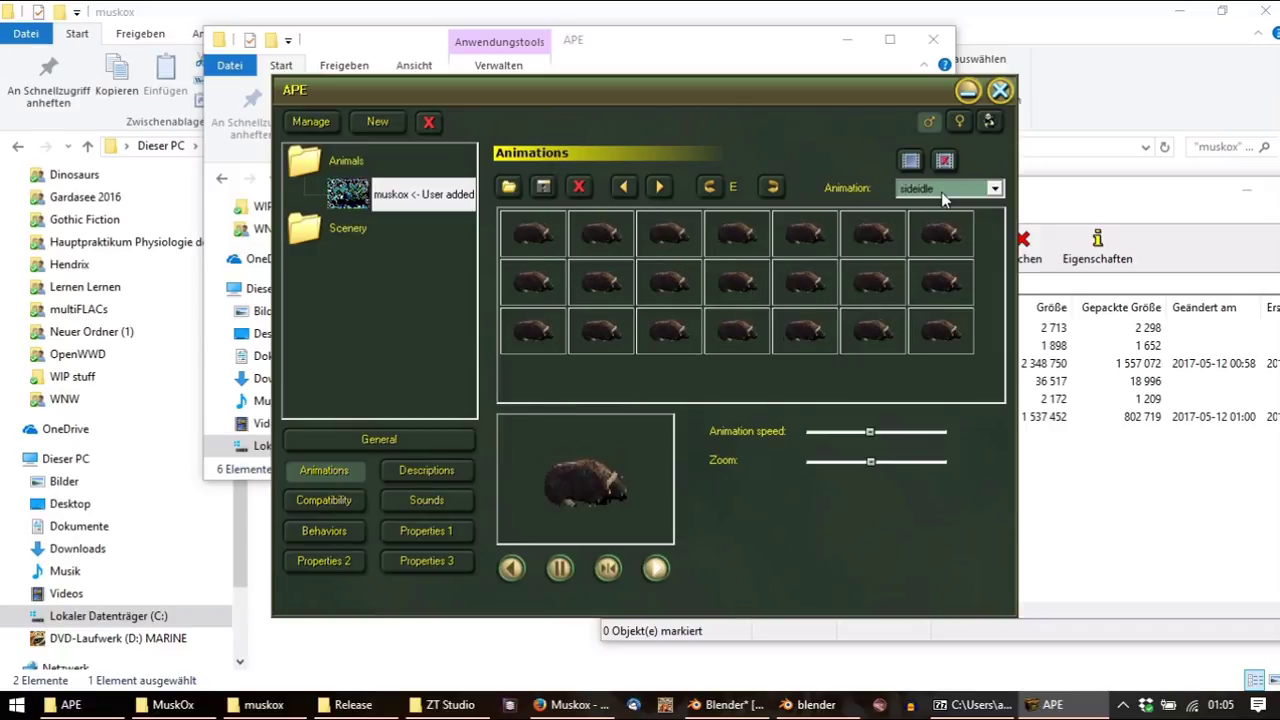
scroll(942, 197, "down", 1)
scroll(942, 197, "down", 1)
scroll(942, 197, "down", 1)
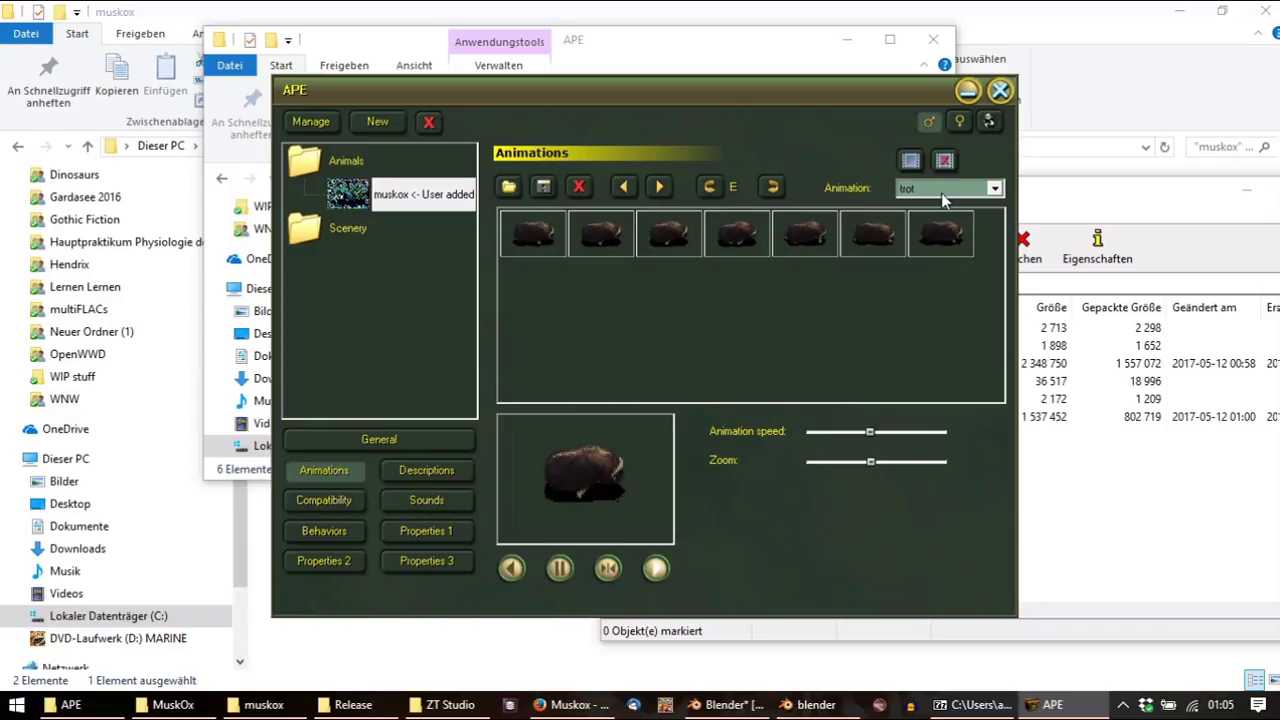
scroll(941, 193, "down", 1)
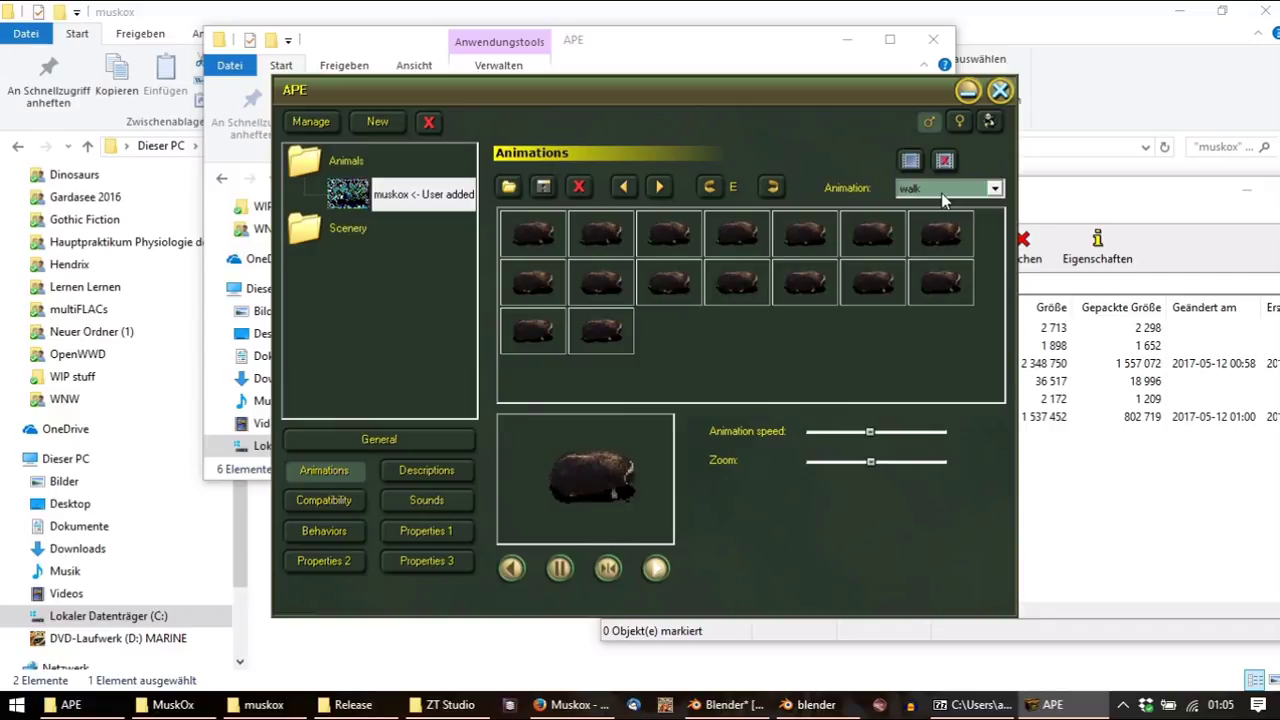
Check the walk preview facing southeast, northeast and east, then load the eat animation
left_click(764, 185)
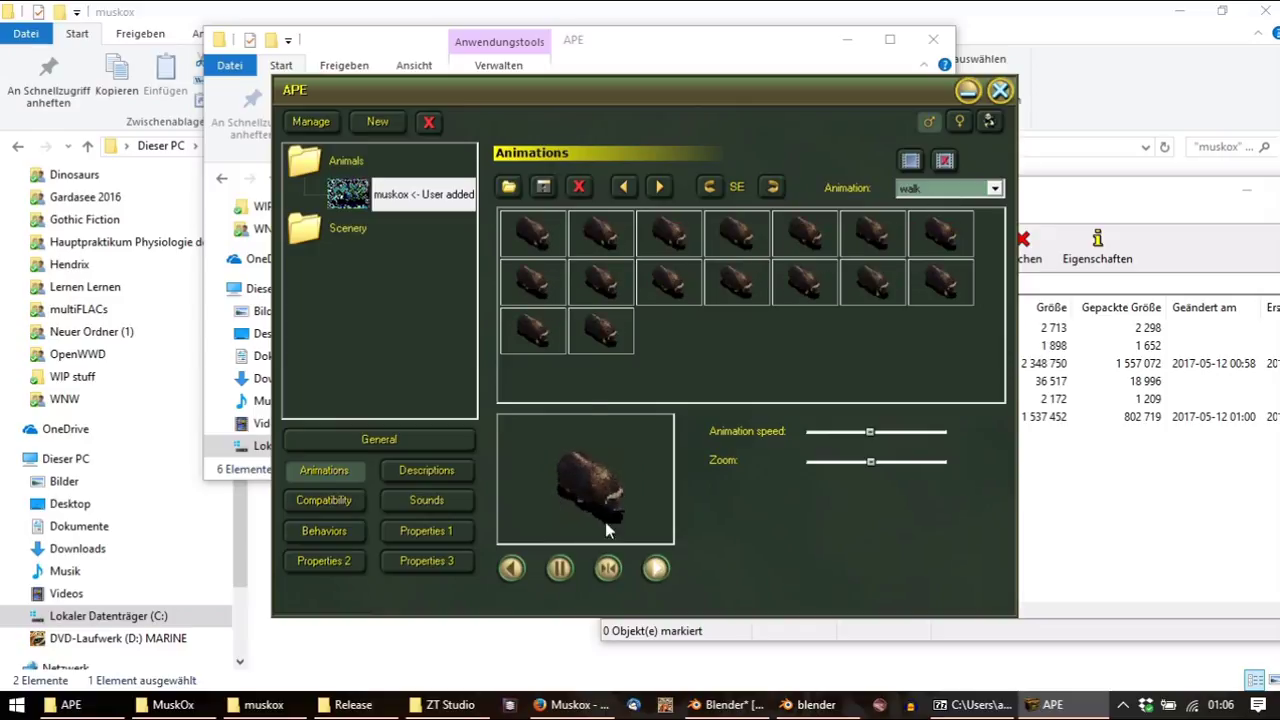
left_click(711, 188)
left_click(771, 190)
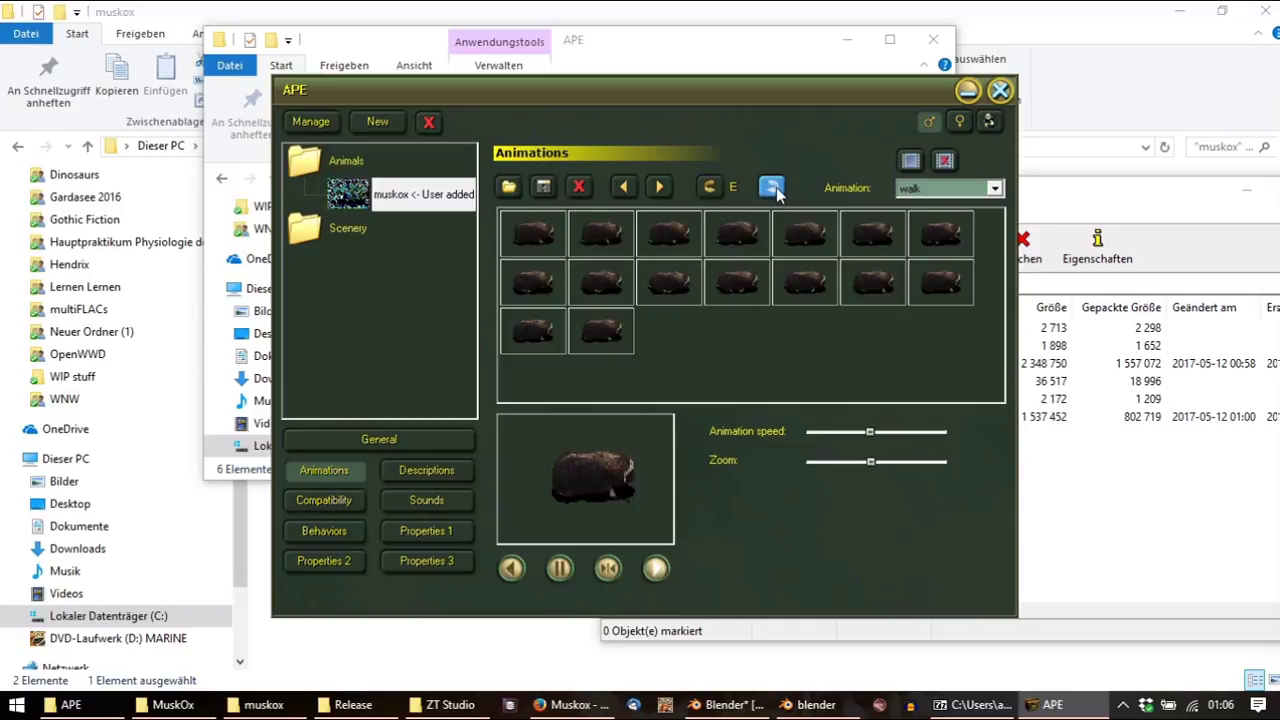
left_click(990, 121)
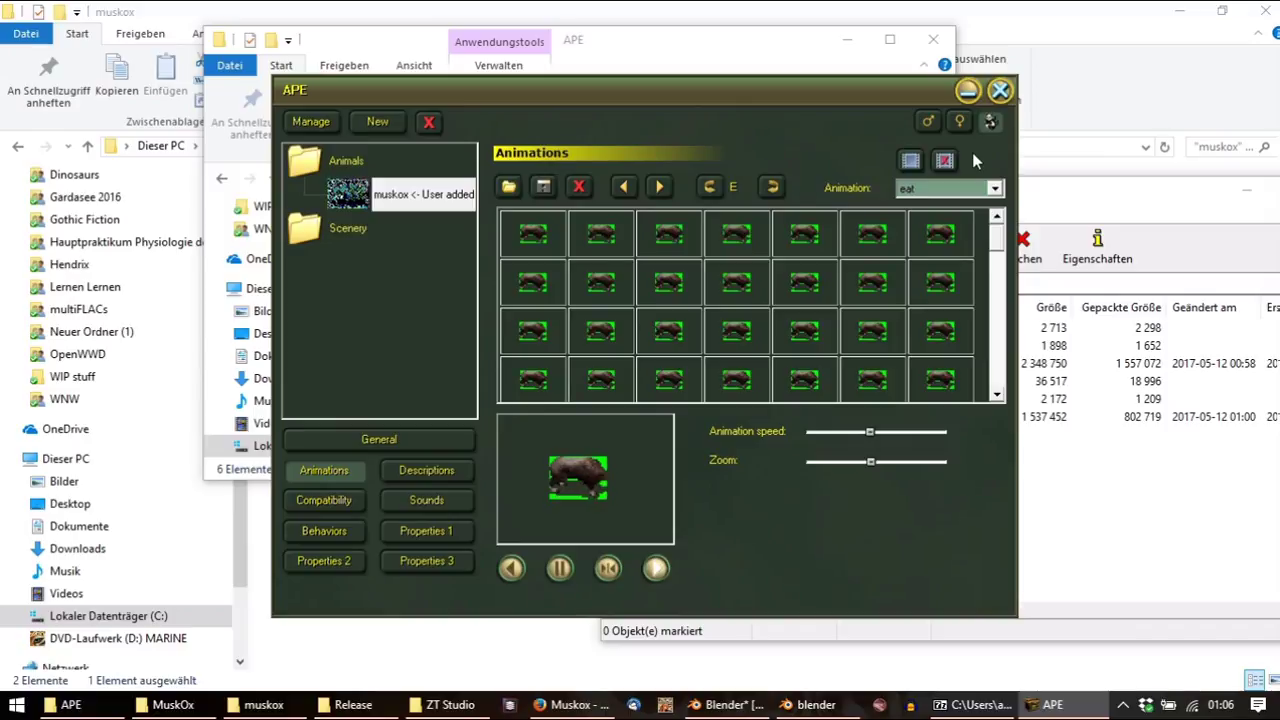
Inspect the y\eat output folder in Explorer, then bring Blender and its console forward
left_click(264, 704)
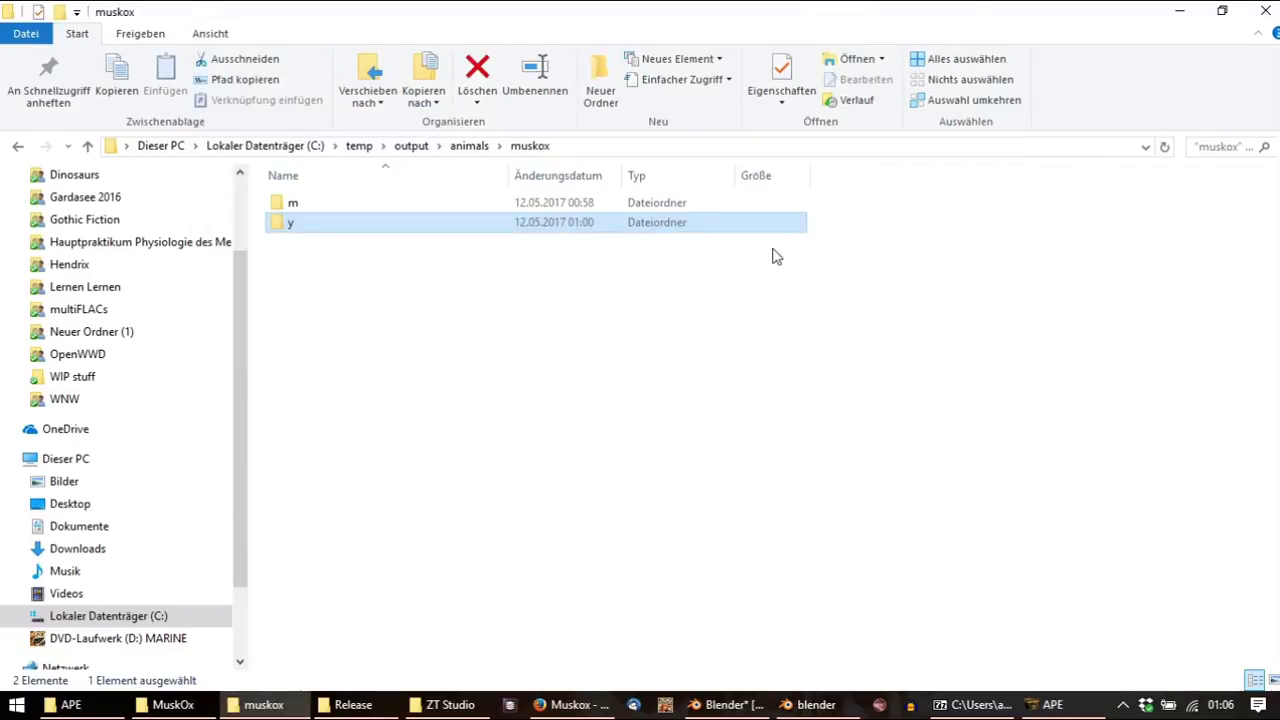
double_click(294, 222)
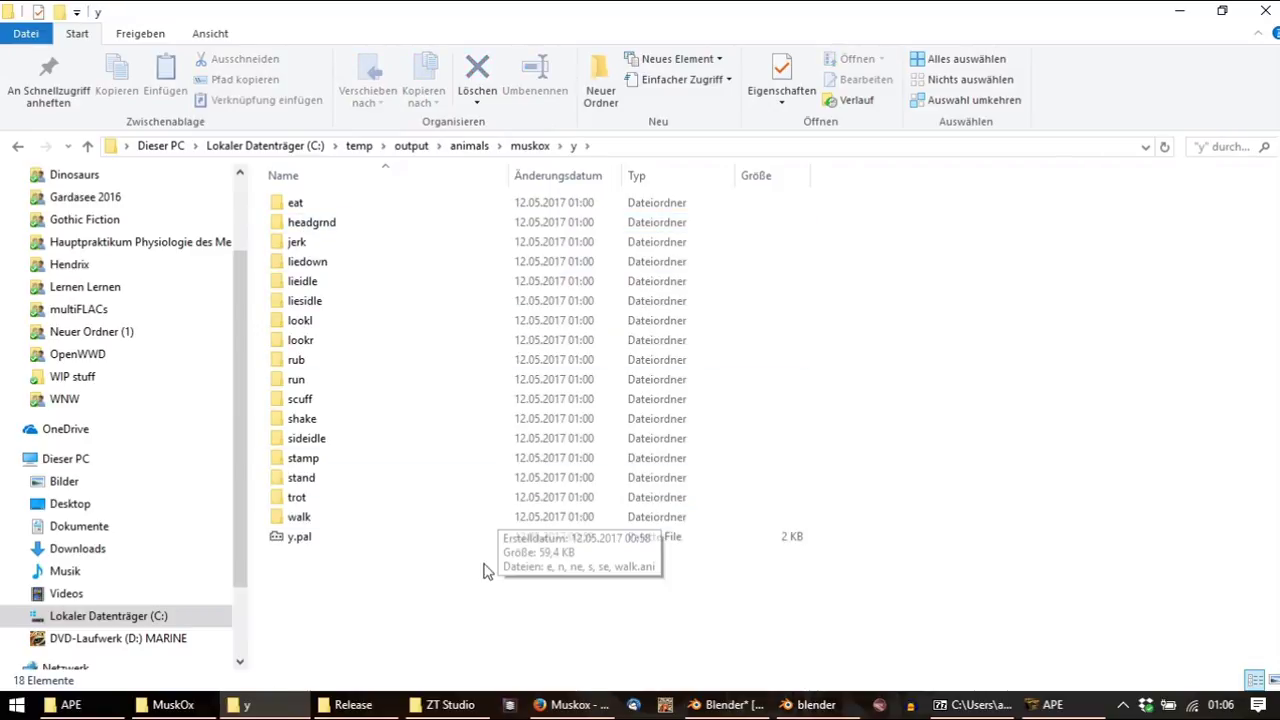
double_click(298, 204)
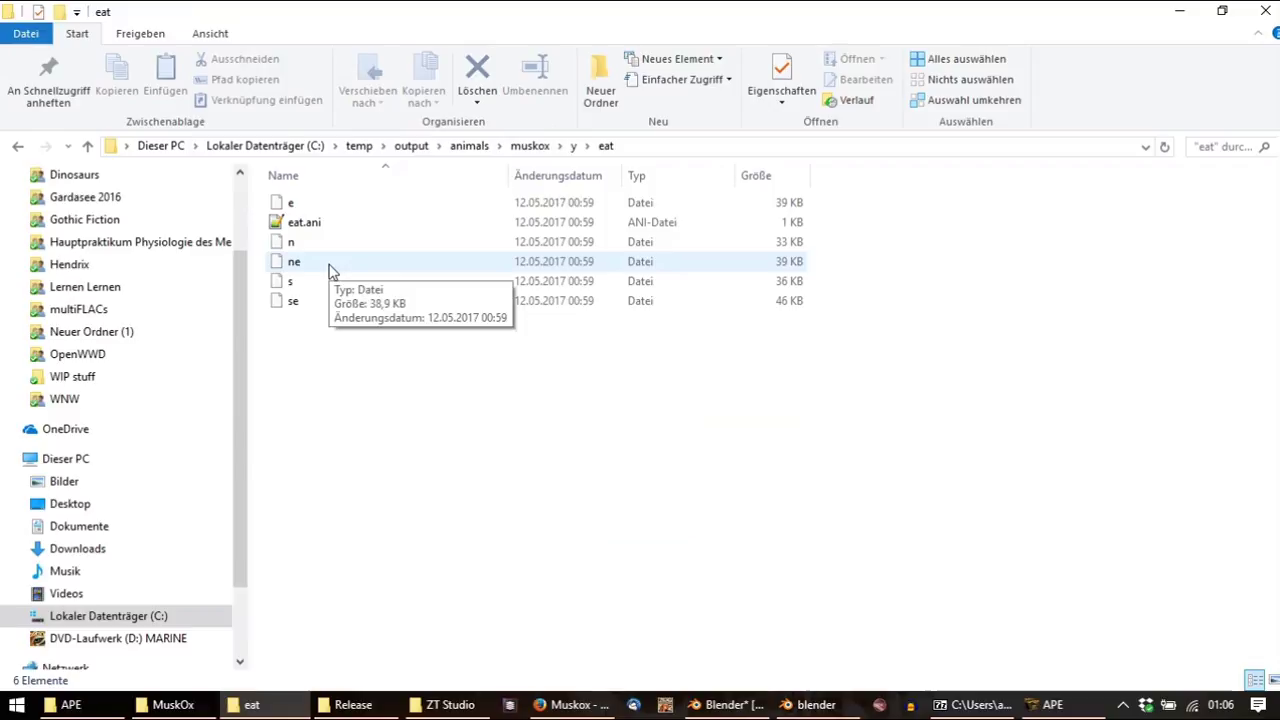
left_click(760, 705)
left_click(810, 705)
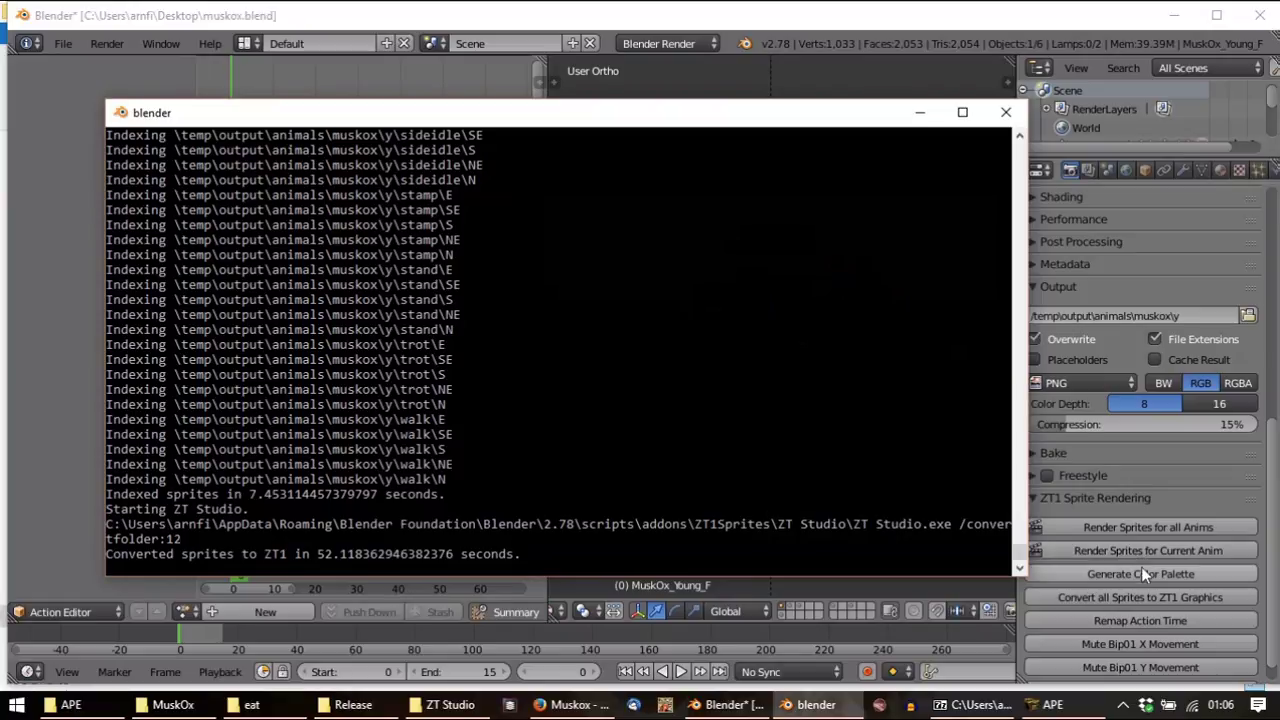
Render sprites for all muskox animations, watch the console log, then browse the muskox.ztd archive folders
left_click(1162, 530)
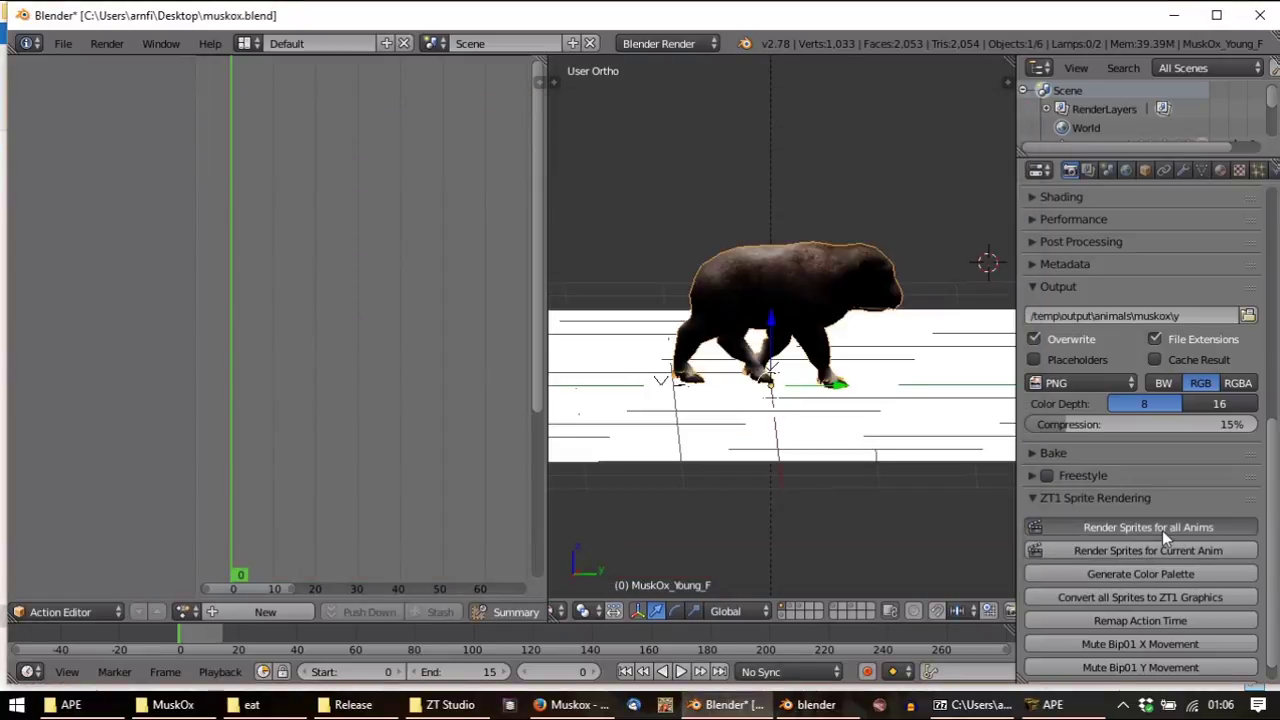
left_click(816, 705)
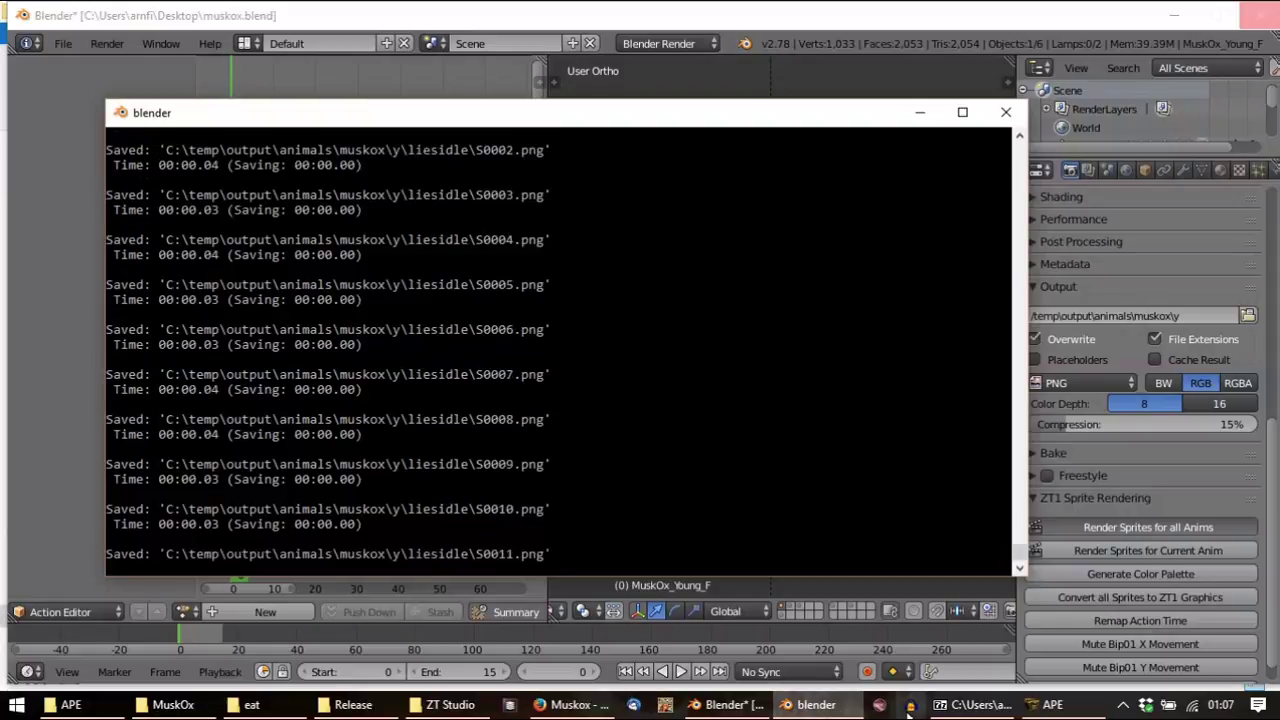
key("alt+Tab")
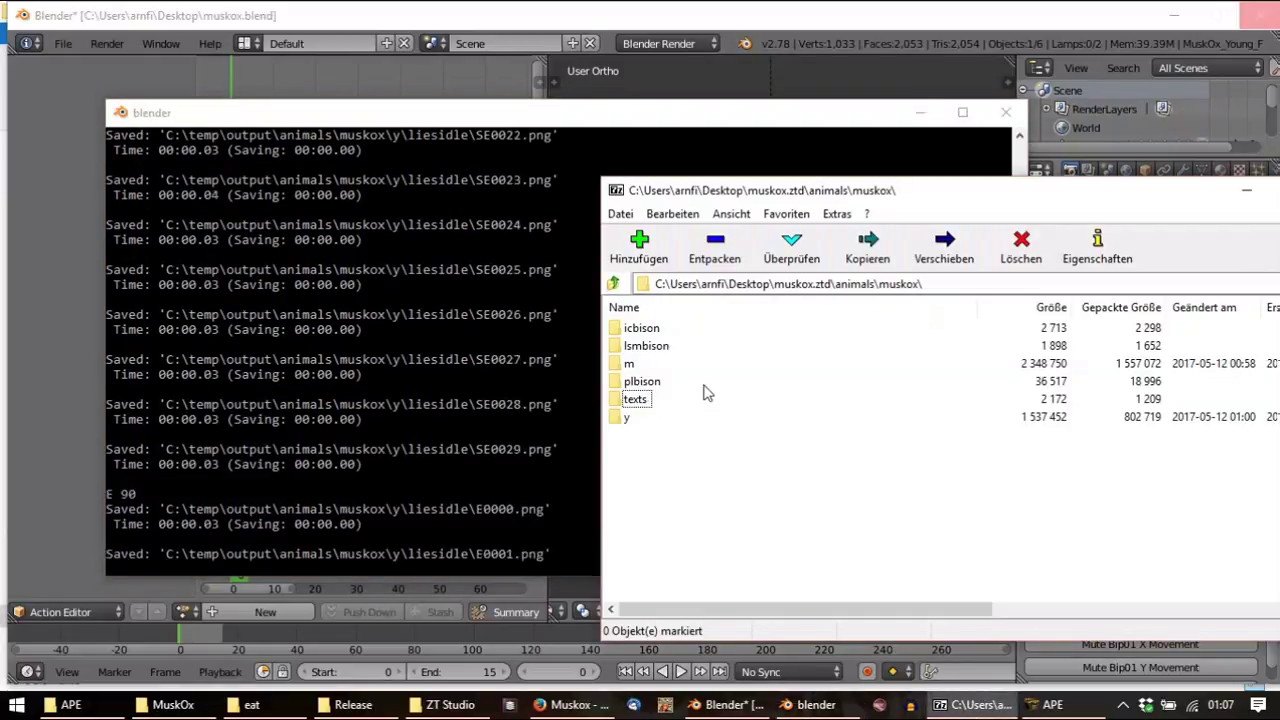
left_click(631, 366)
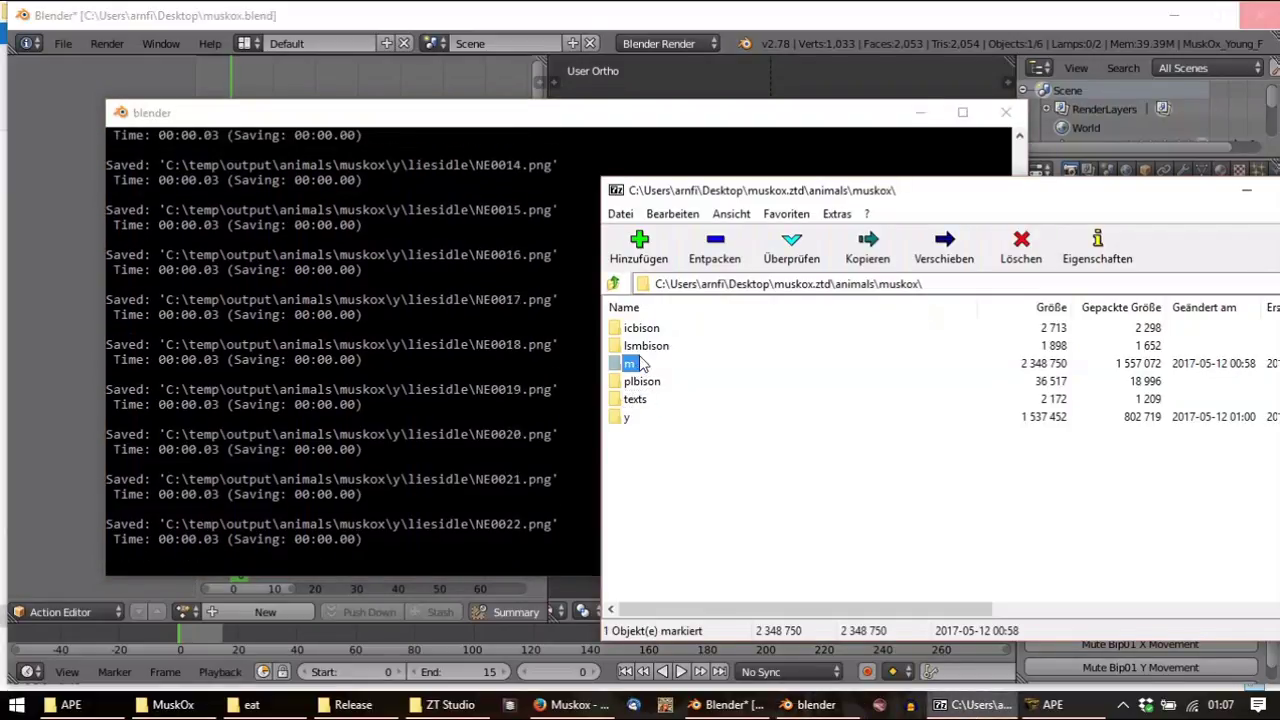
left_click(650, 346)
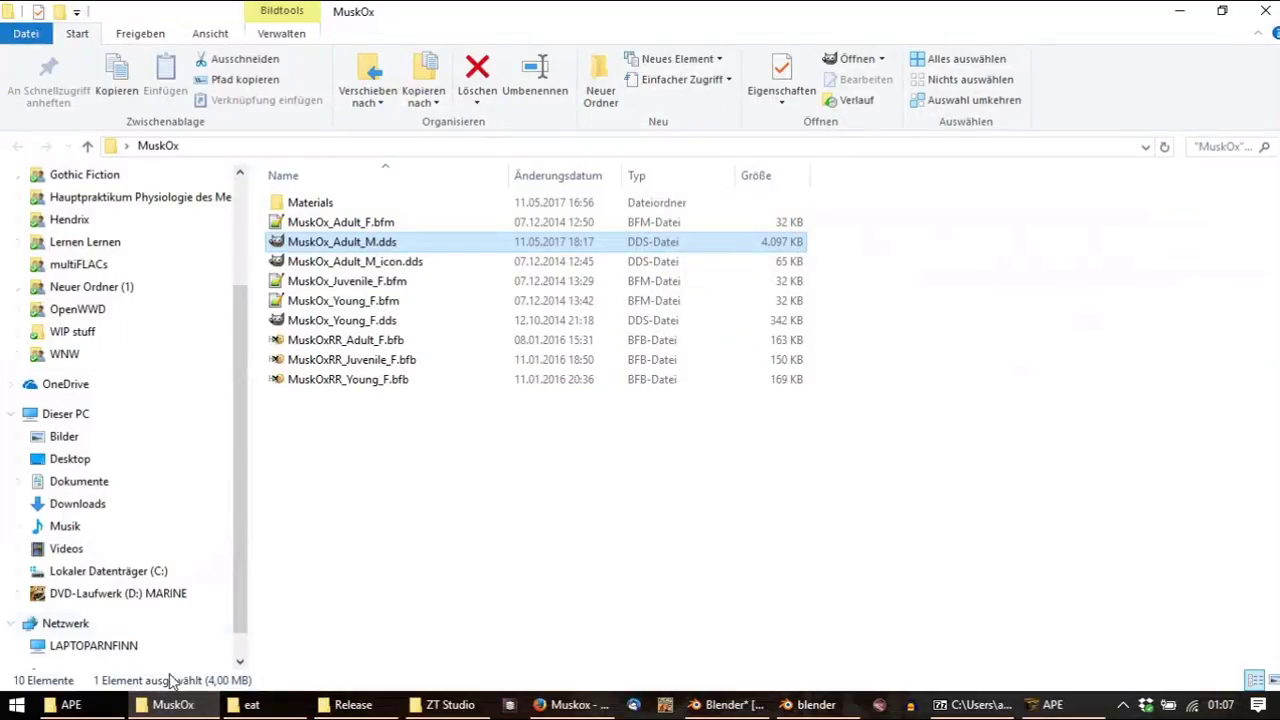
Go to C:\temp\output\animals\muskox and create a new folder named icmuskox
left_click(259, 706)
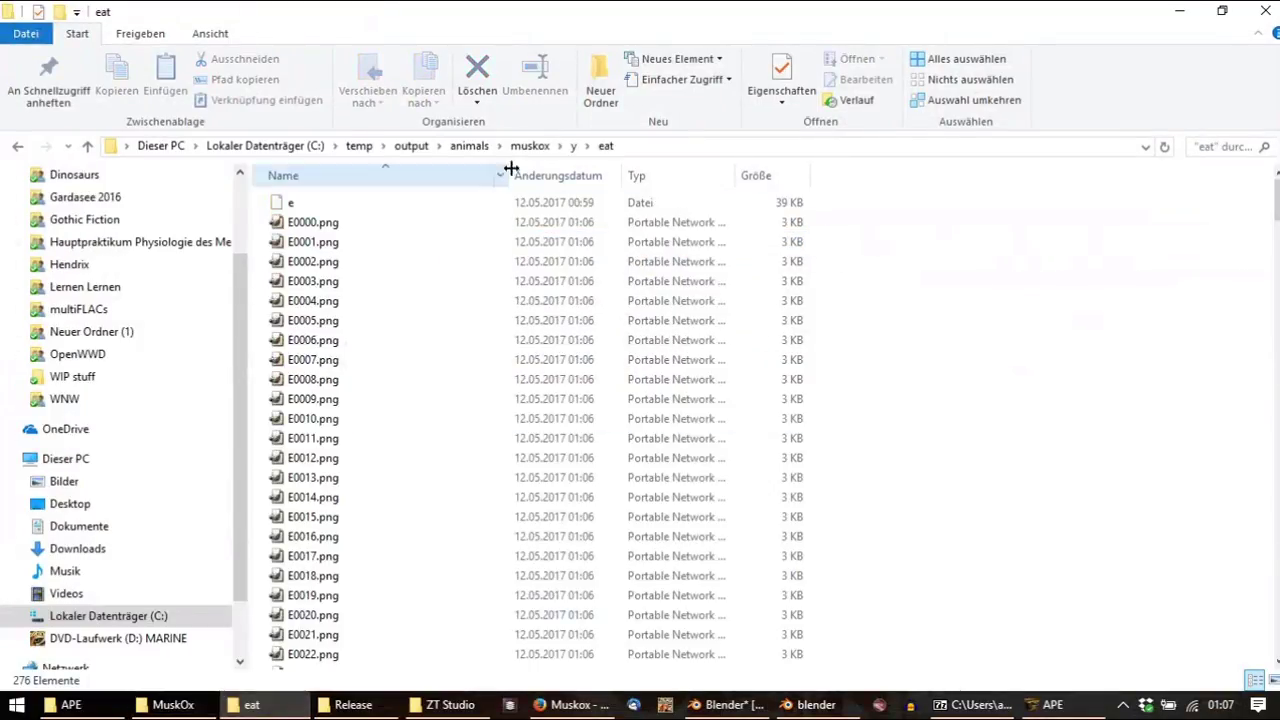
left_click(529, 146)
left_click(465, 147)
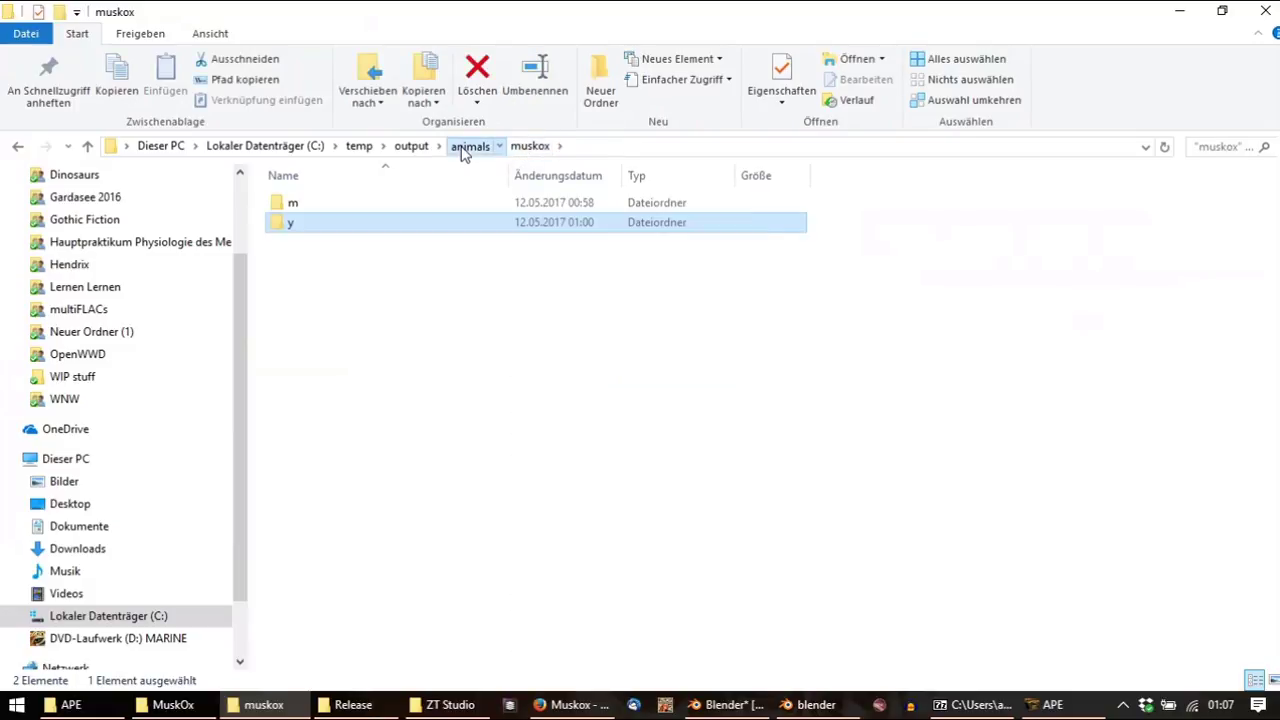
double_click(355, 203)
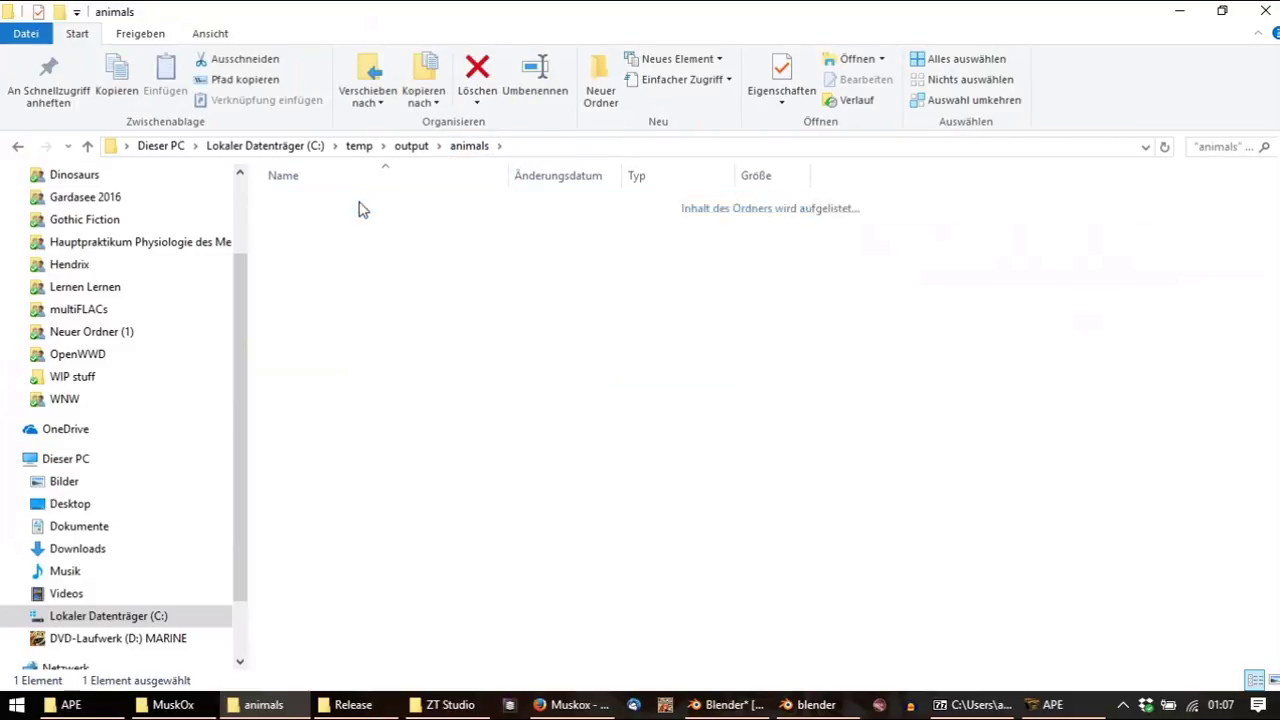
right_click(431, 391)
mouse_move(521, 594)
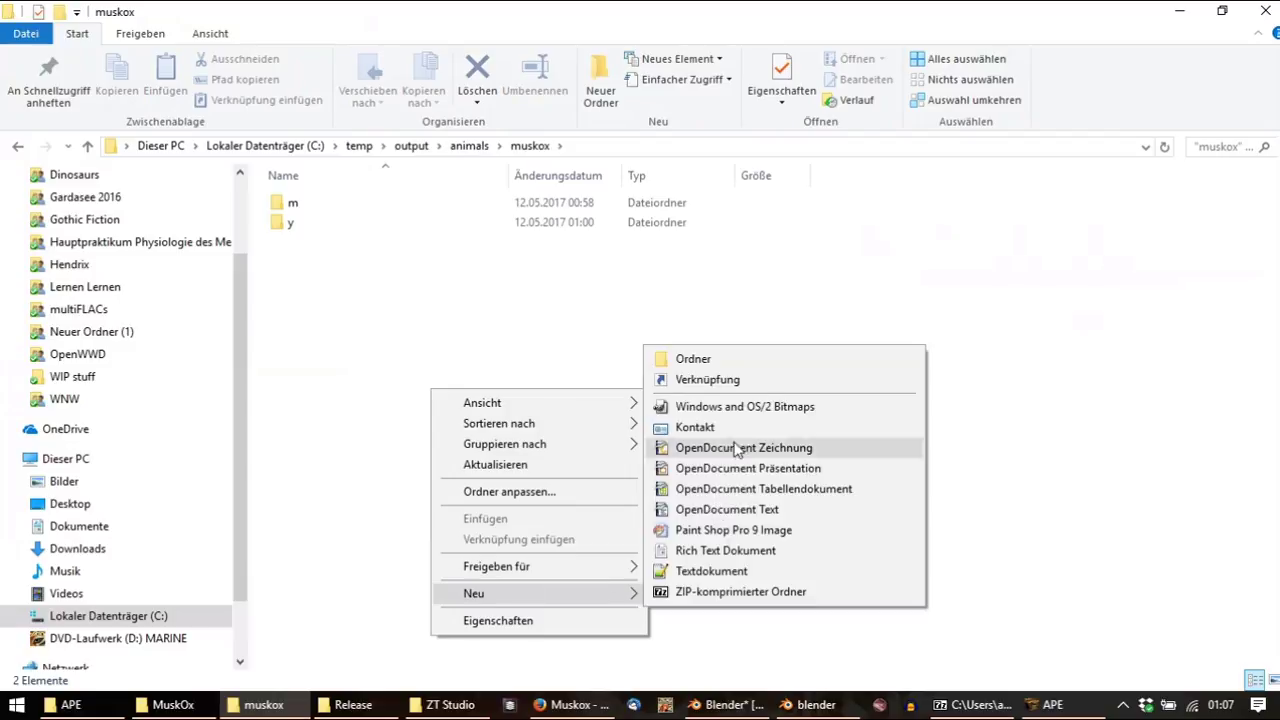
left_click(723, 361)
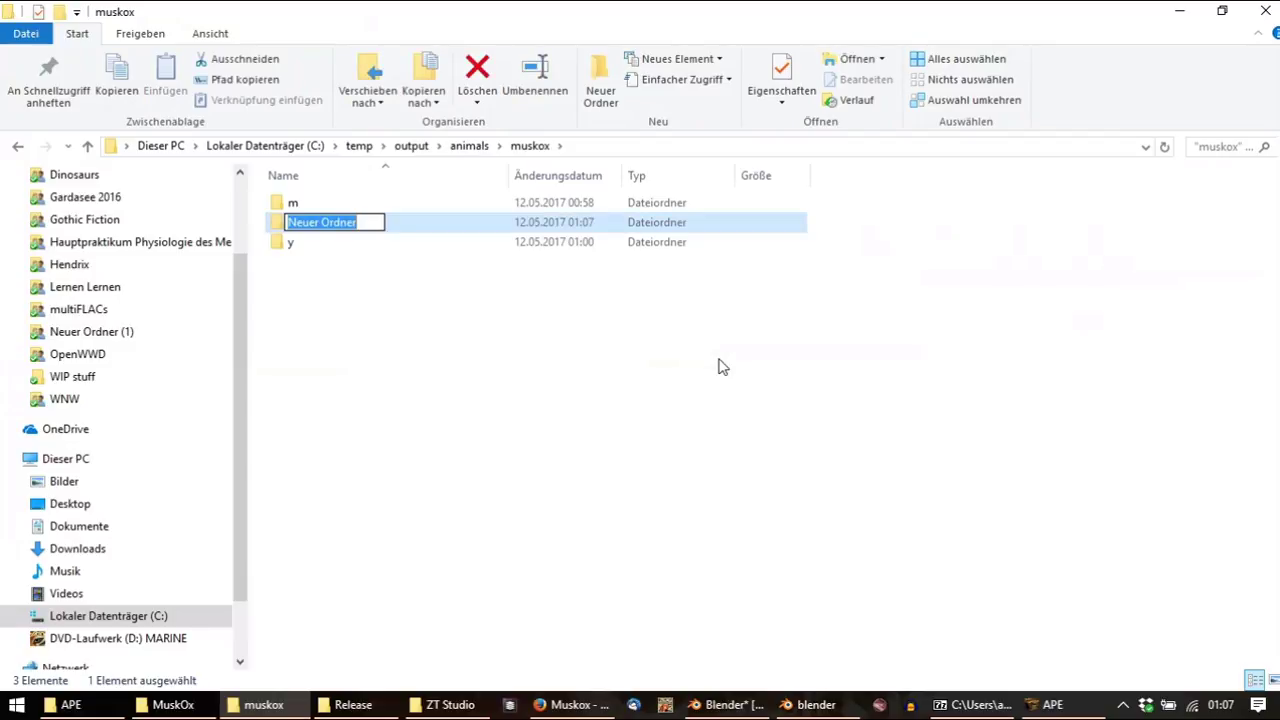
type("icmuskox")
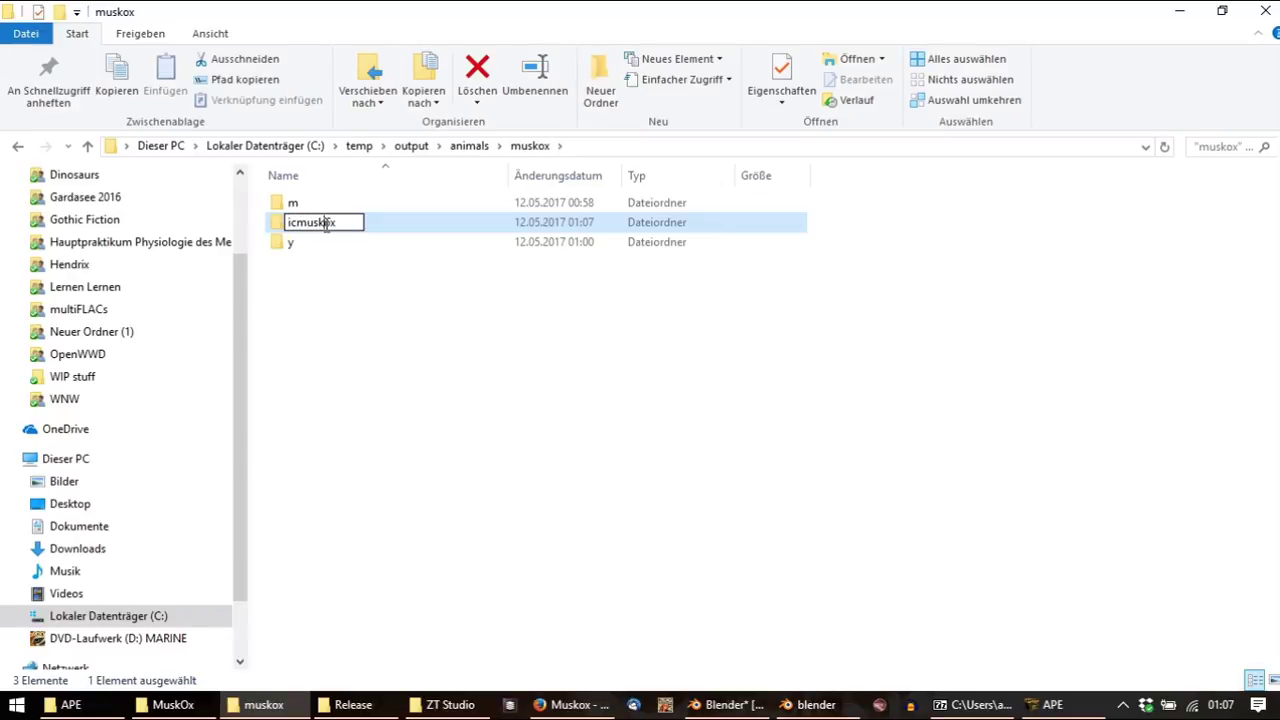
left_click(352, 303)
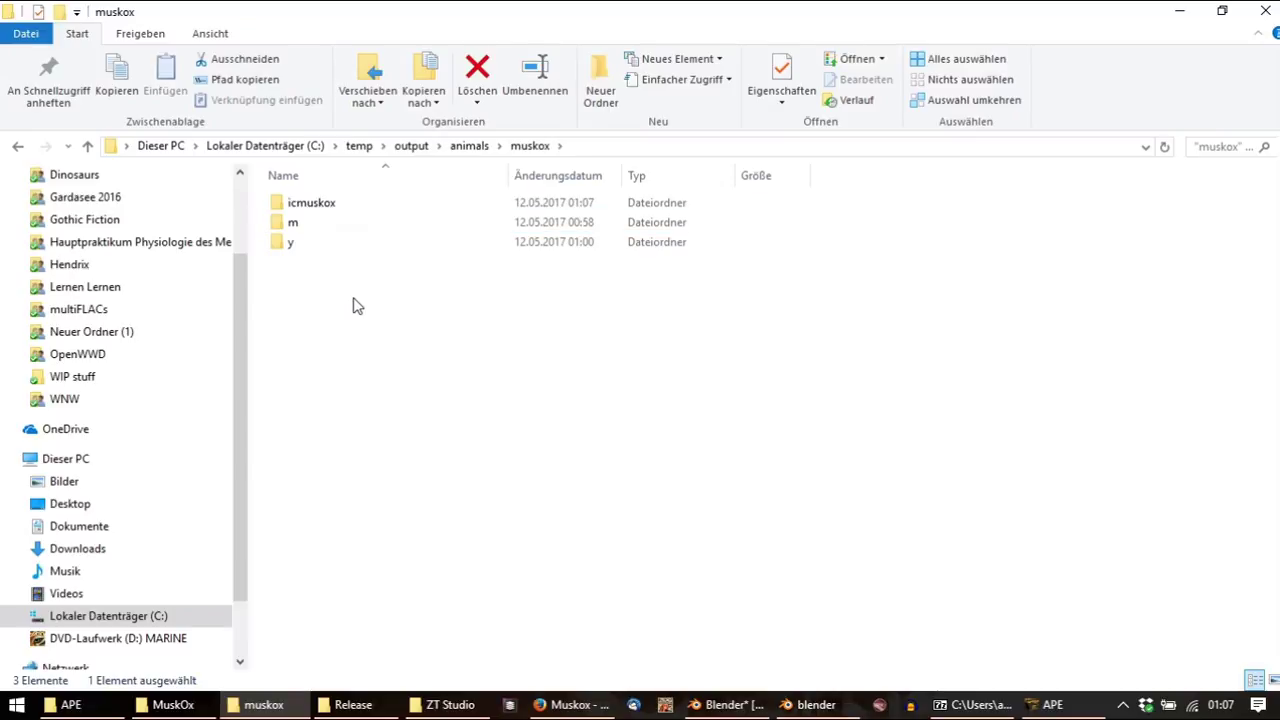
Add two more folders there, named plmuskox and lsmuskox
right_click(350, 297)
mouse_move(440, 520)
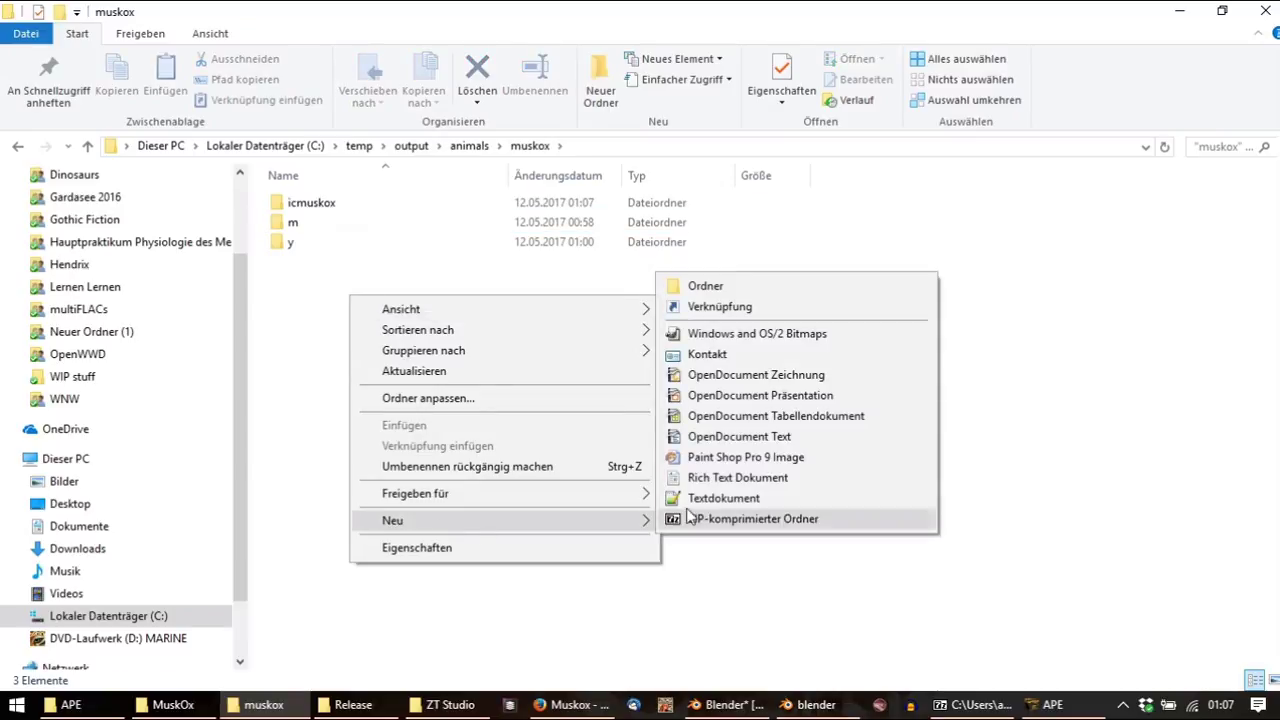
left_click(712, 286)
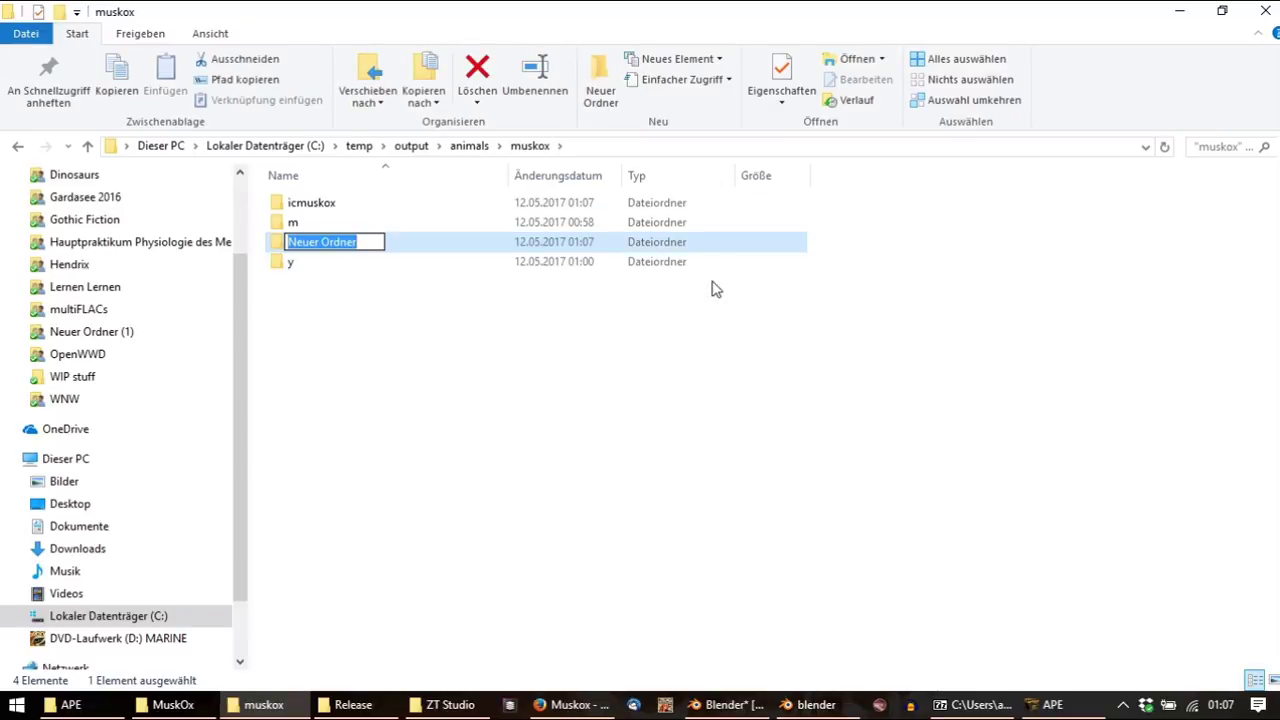
type("plmusk")
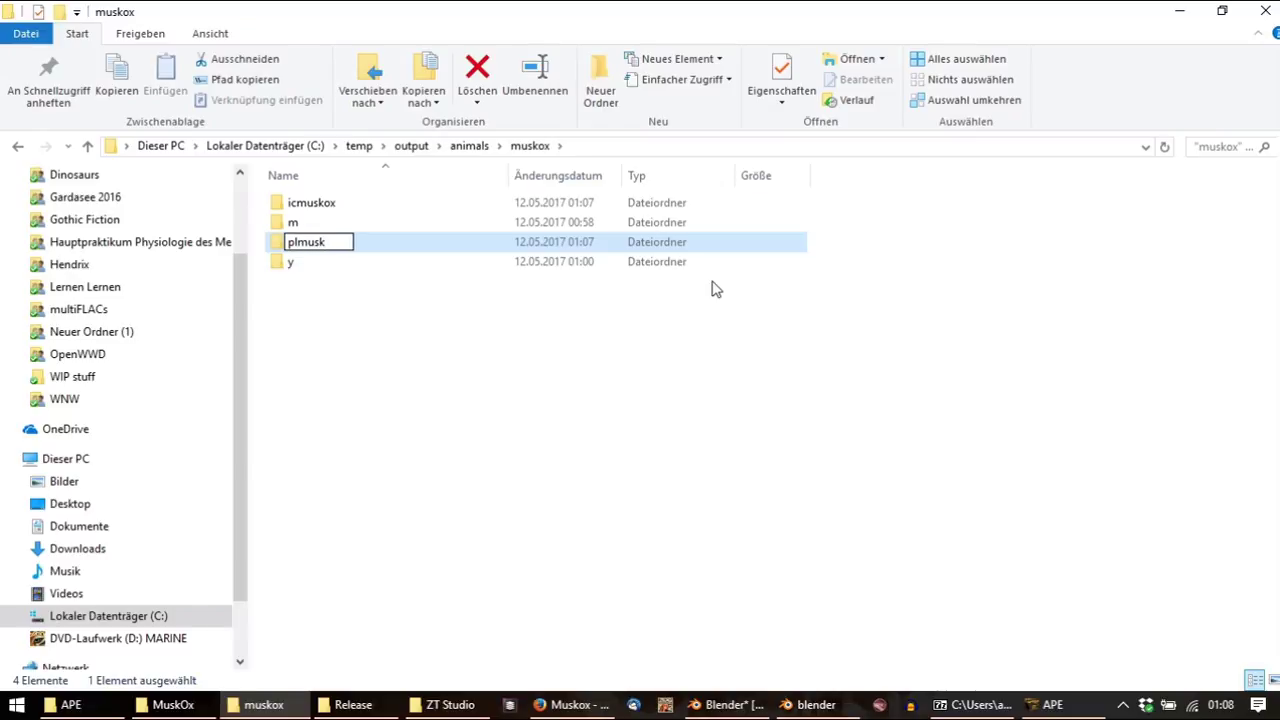
type("ox")
key("Return")
right_click(486, 337)
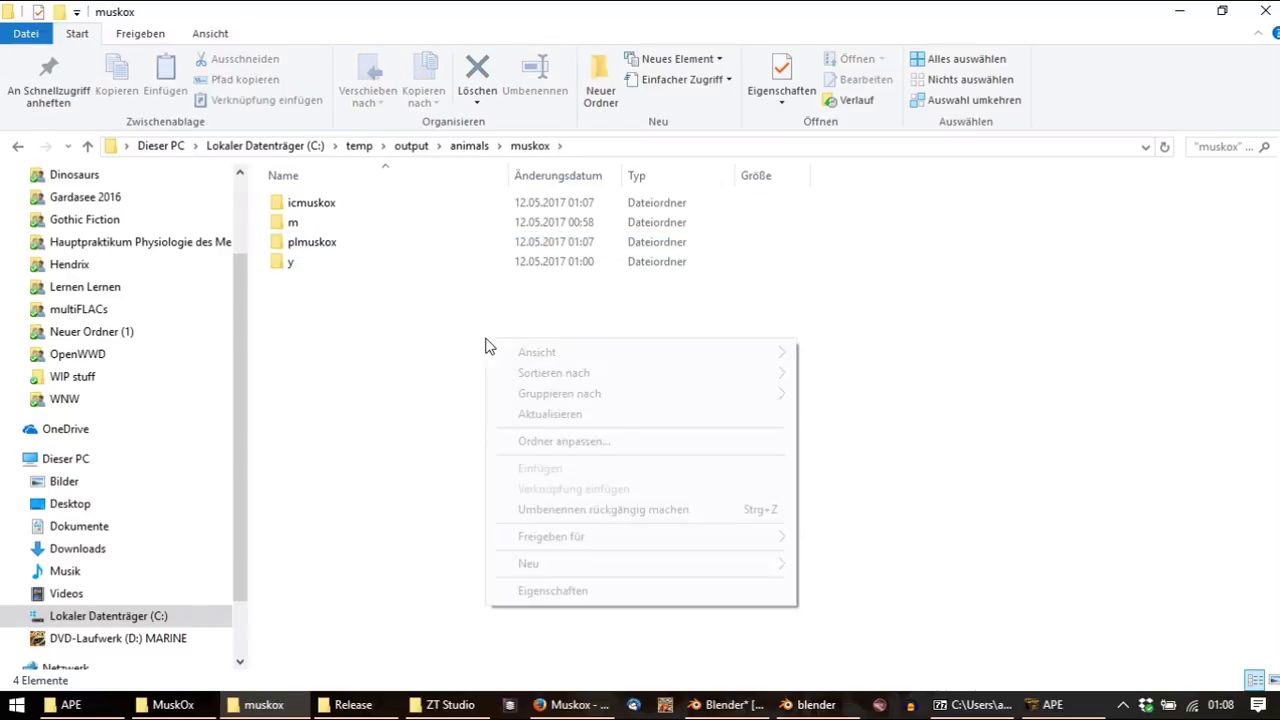
mouse_move(575, 566)
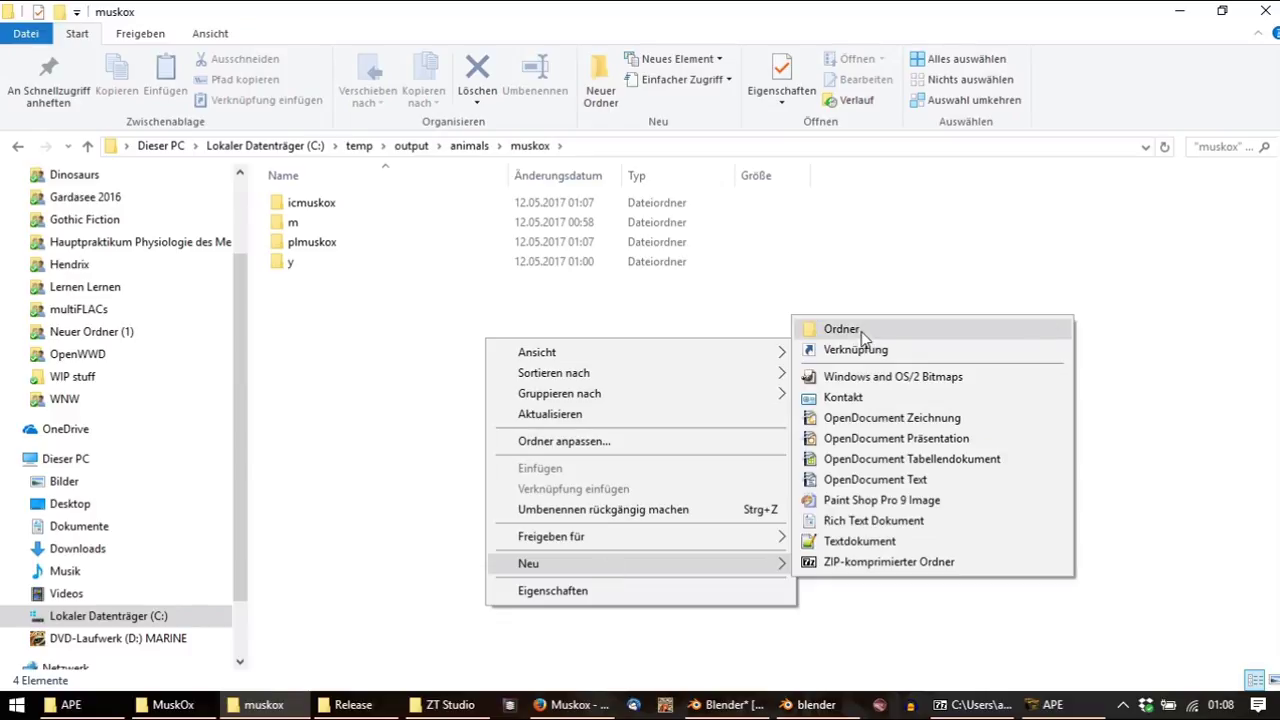
left_click(861, 331)
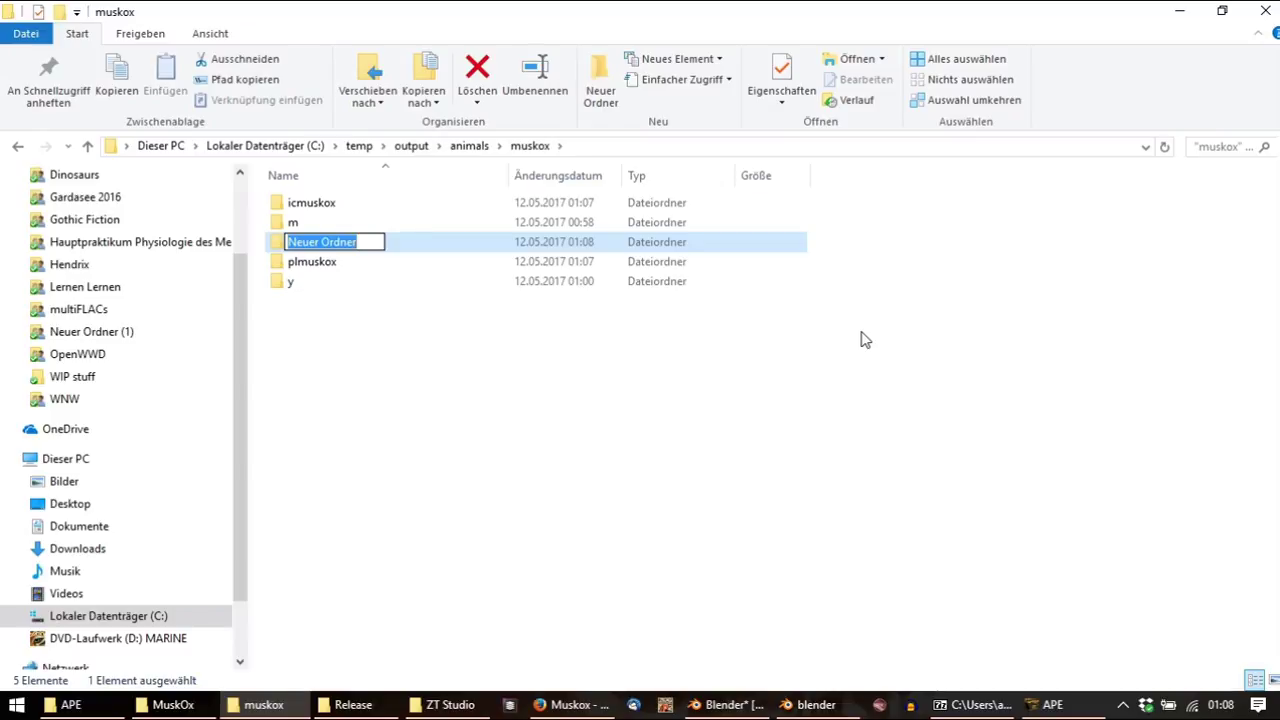
type("lsmuskox")
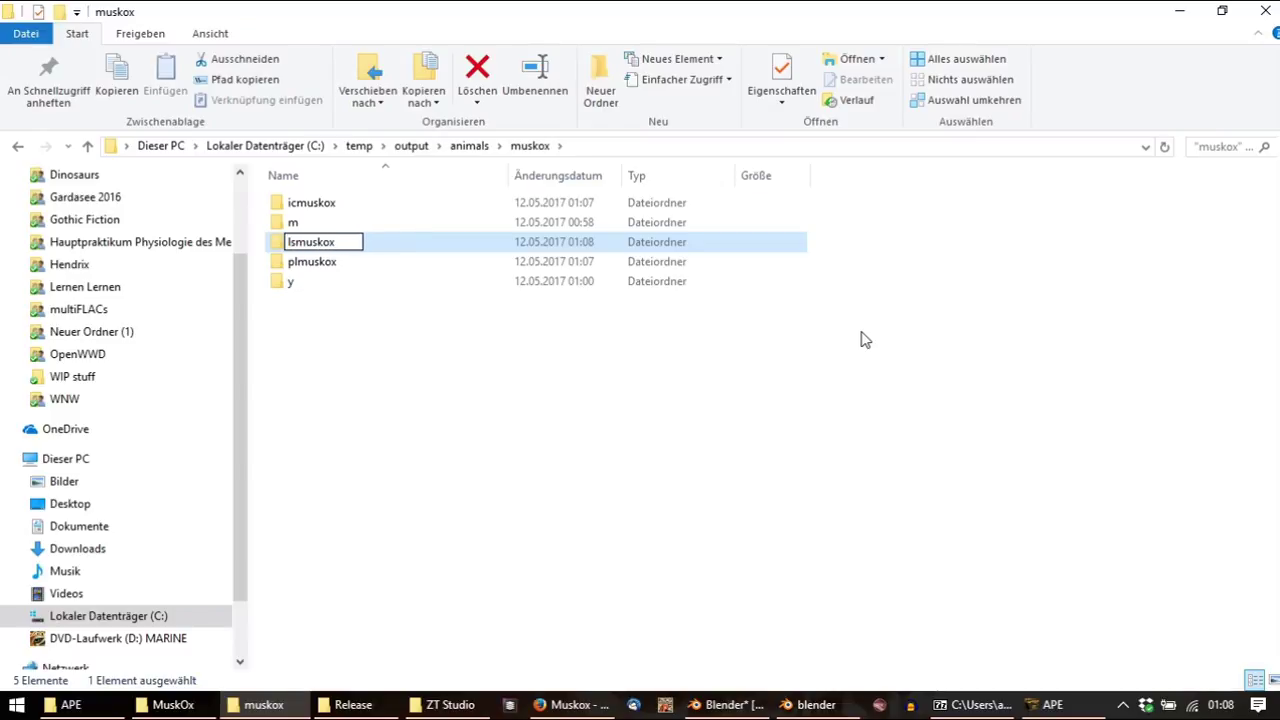
key("Return")
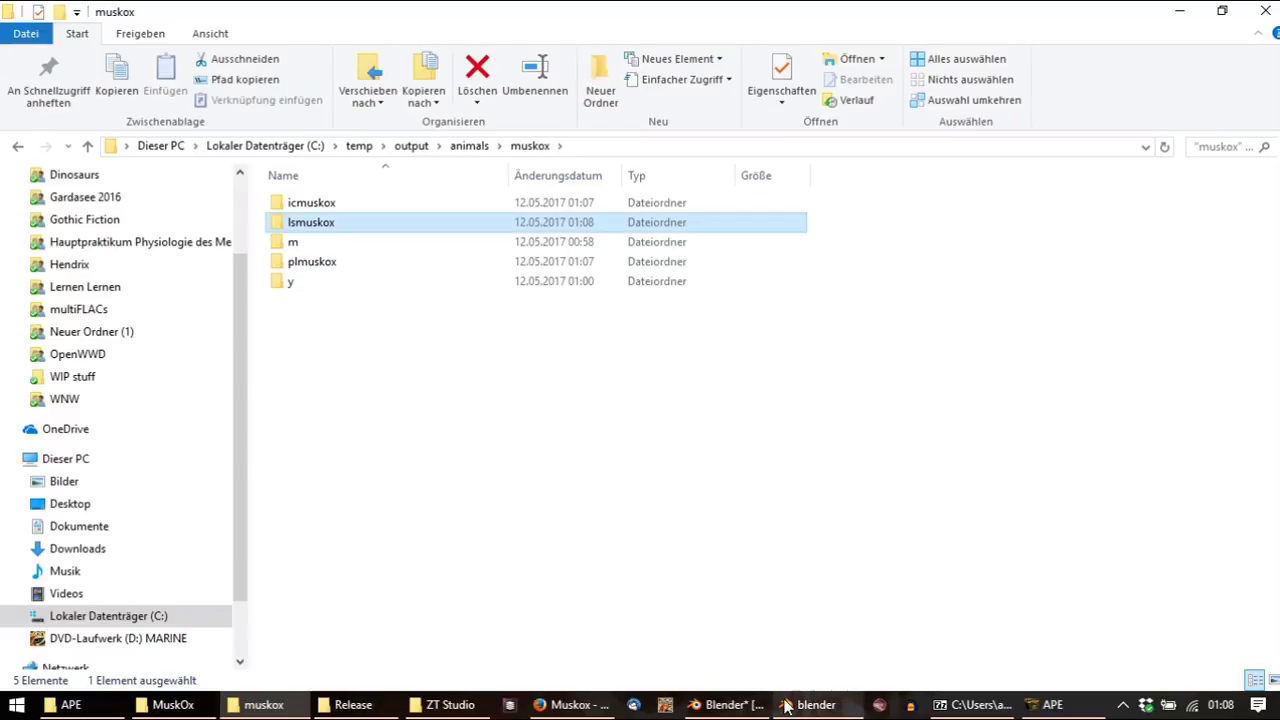
left_click(752, 706)
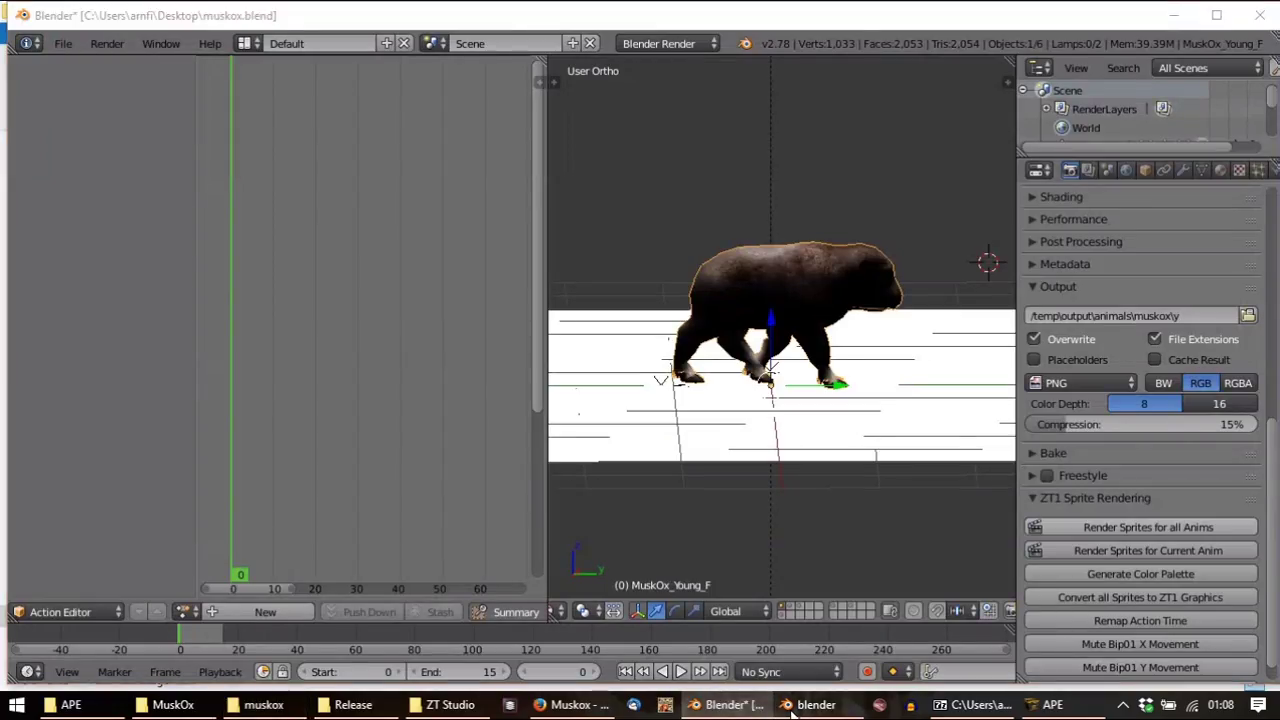
Delete y.pal from the muskox y output folder and open y.png in GIMP
left_click(790, 706)
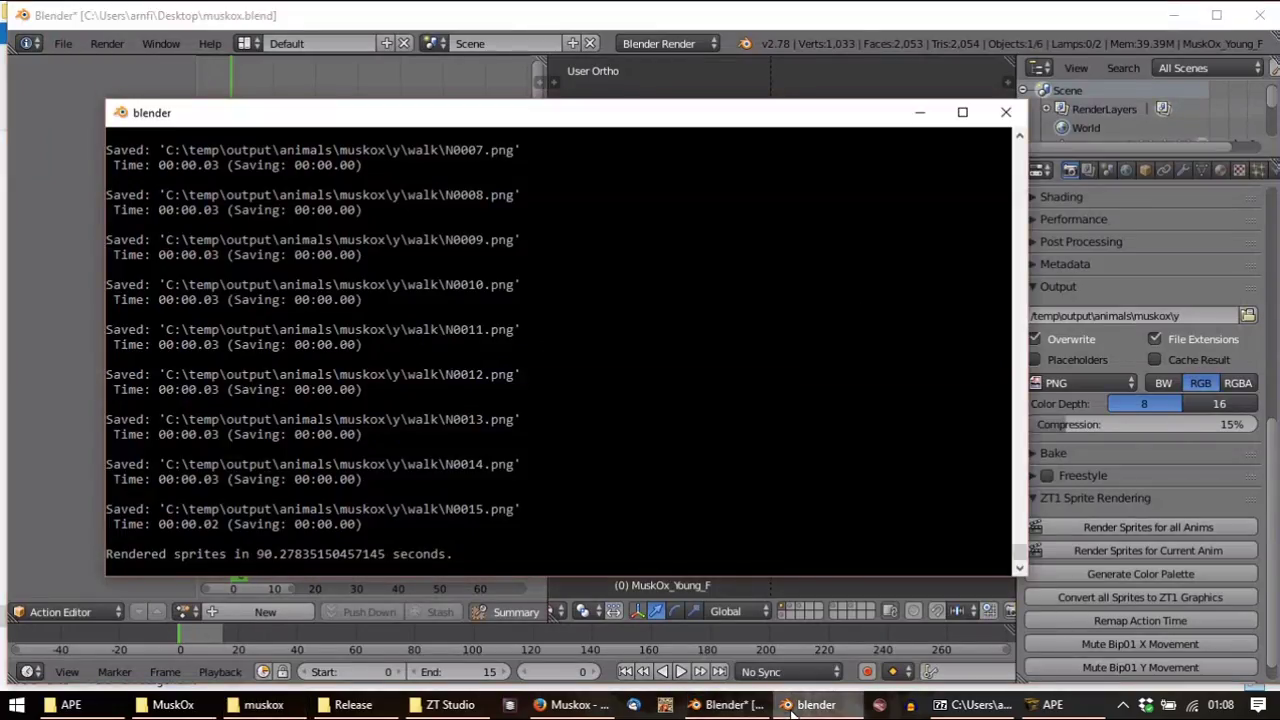
left_click(1161, 579)
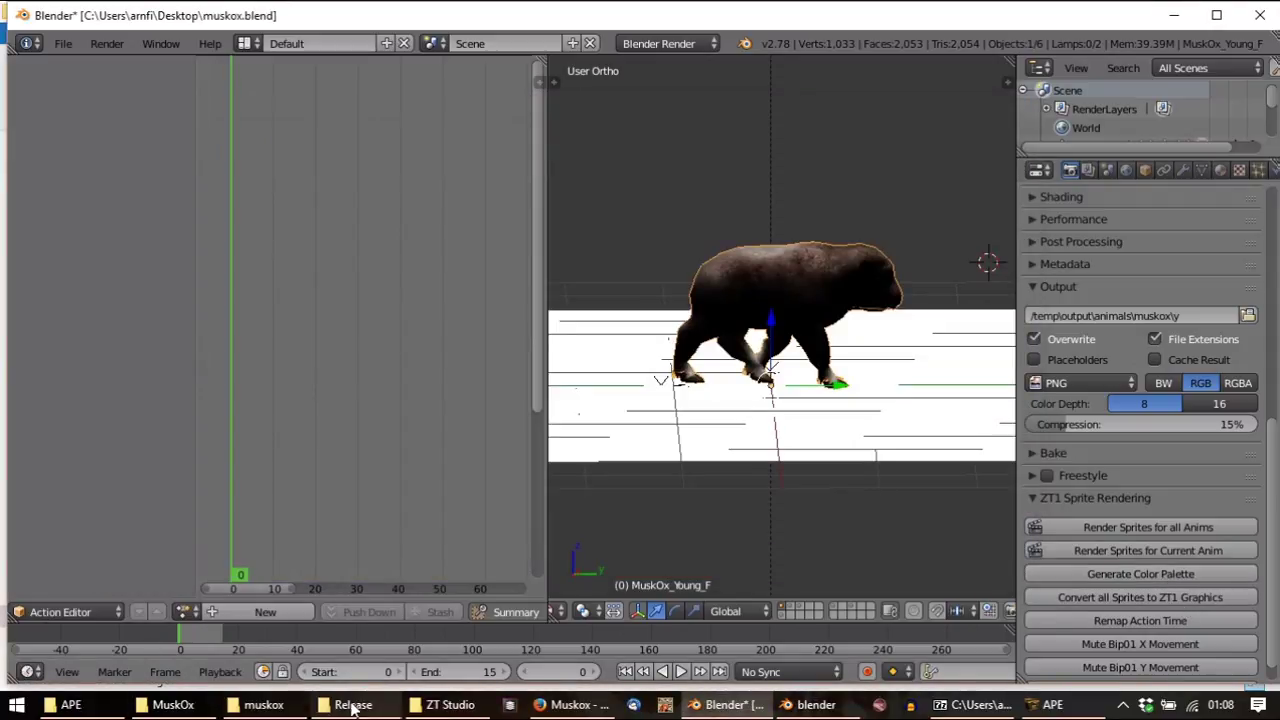
left_click(262, 705)
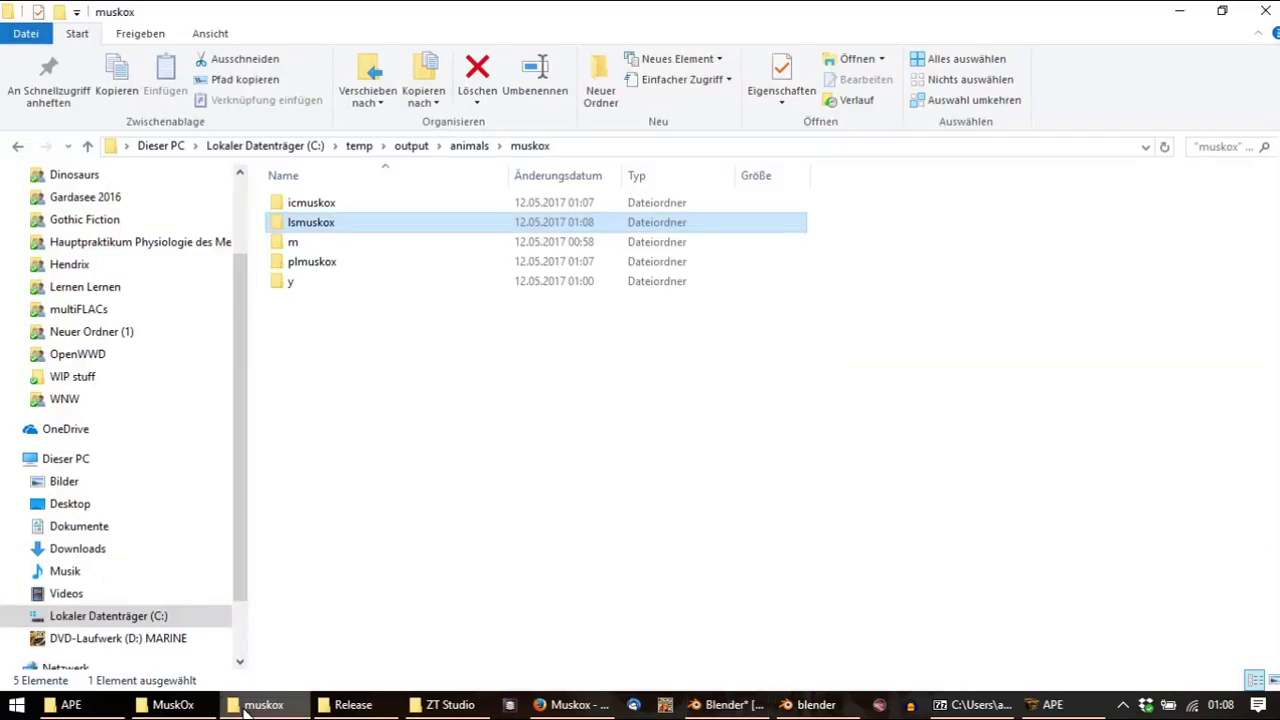
double_click(330, 282)
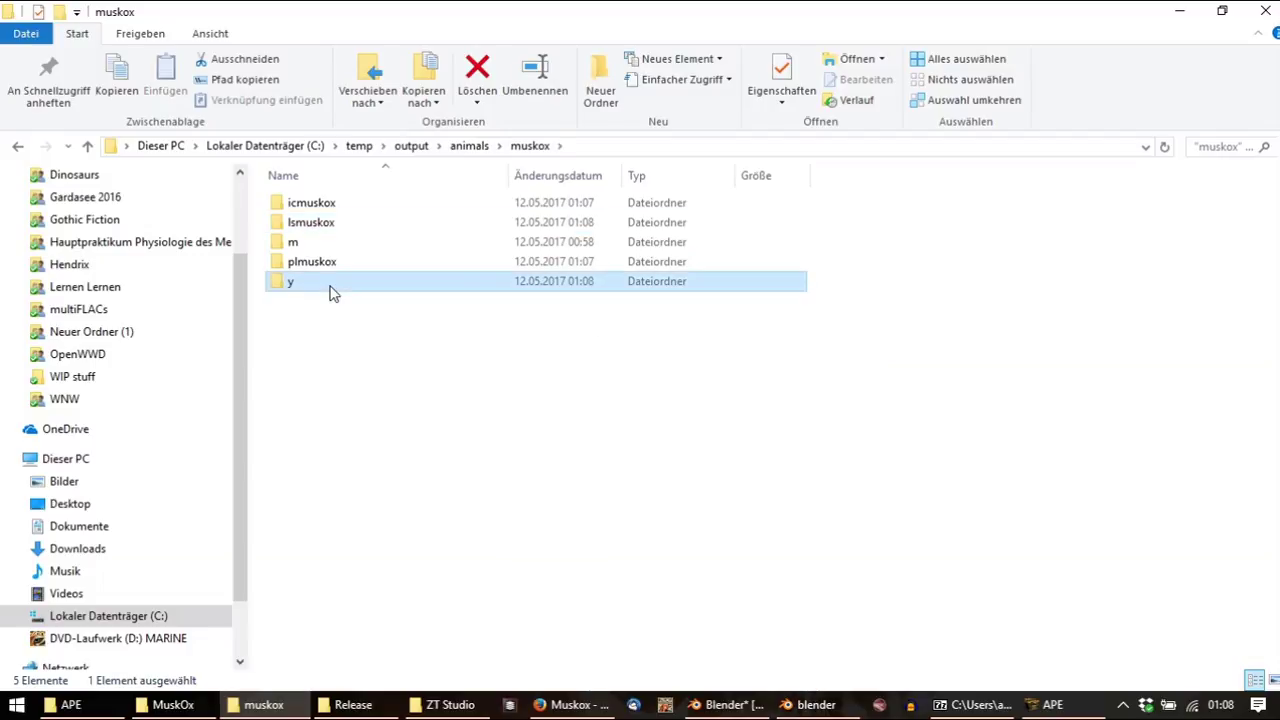
left_click(314, 540)
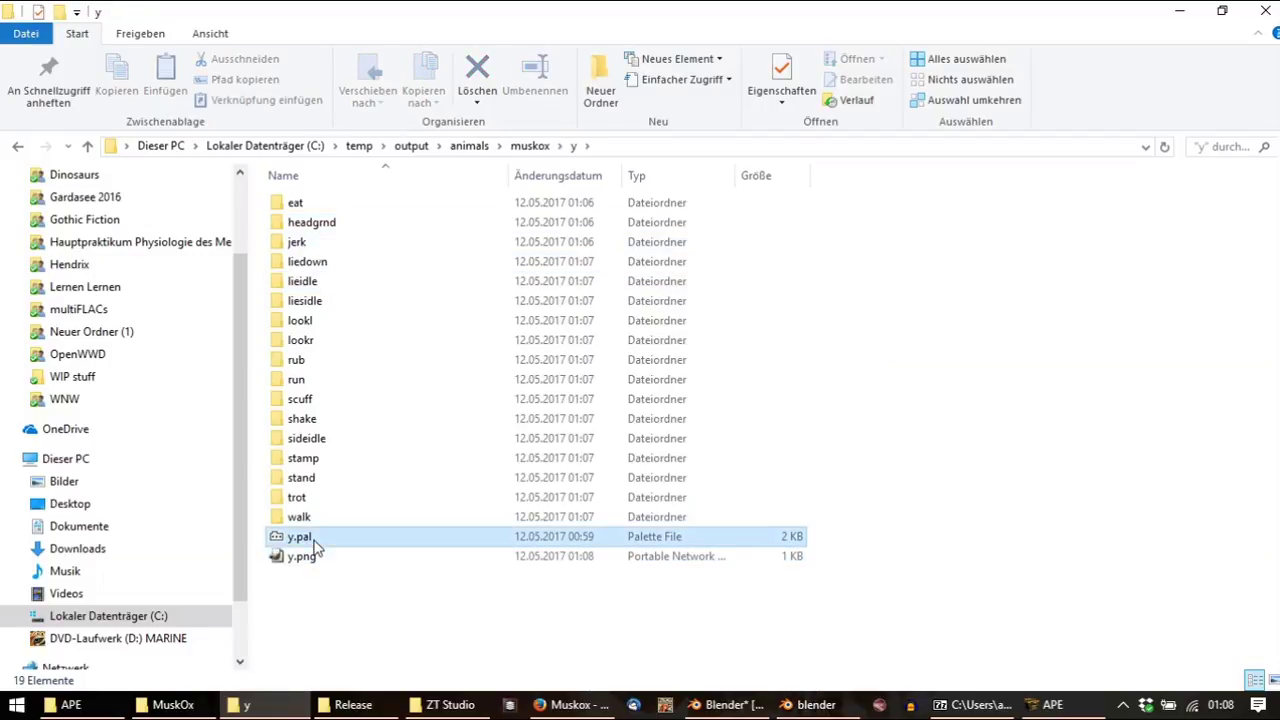
key("Delete")
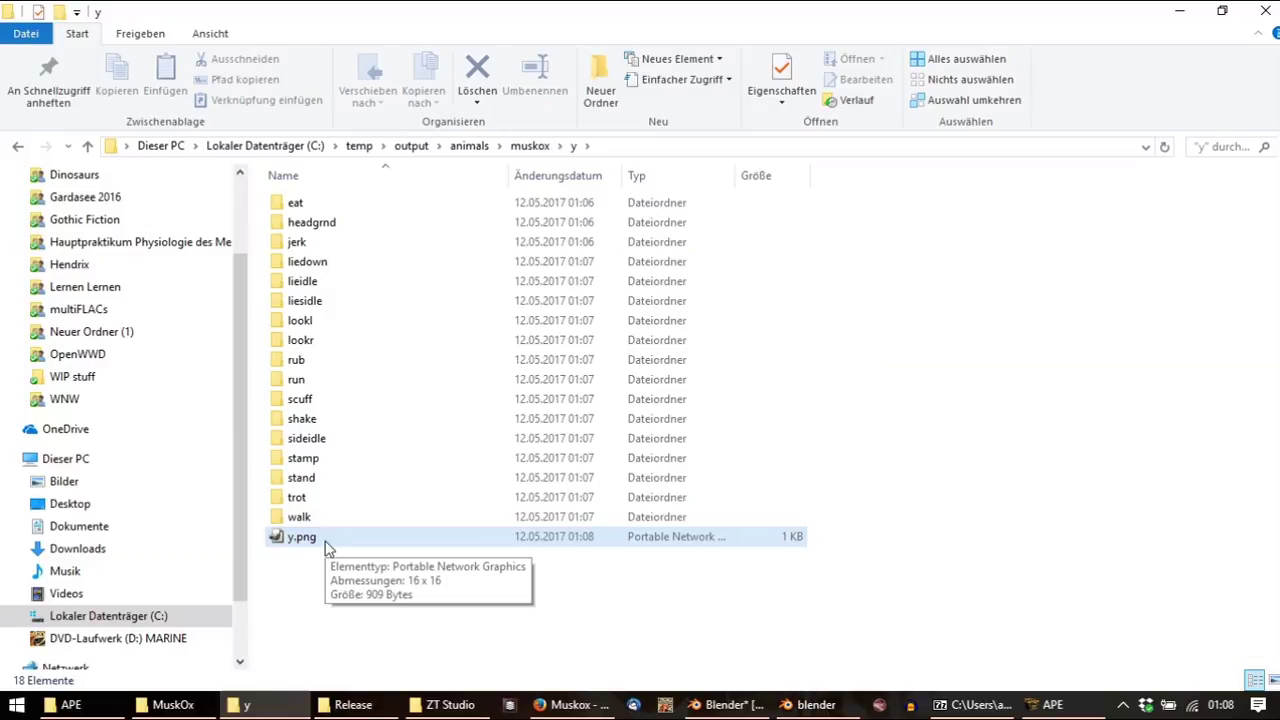
double_click(340, 546)
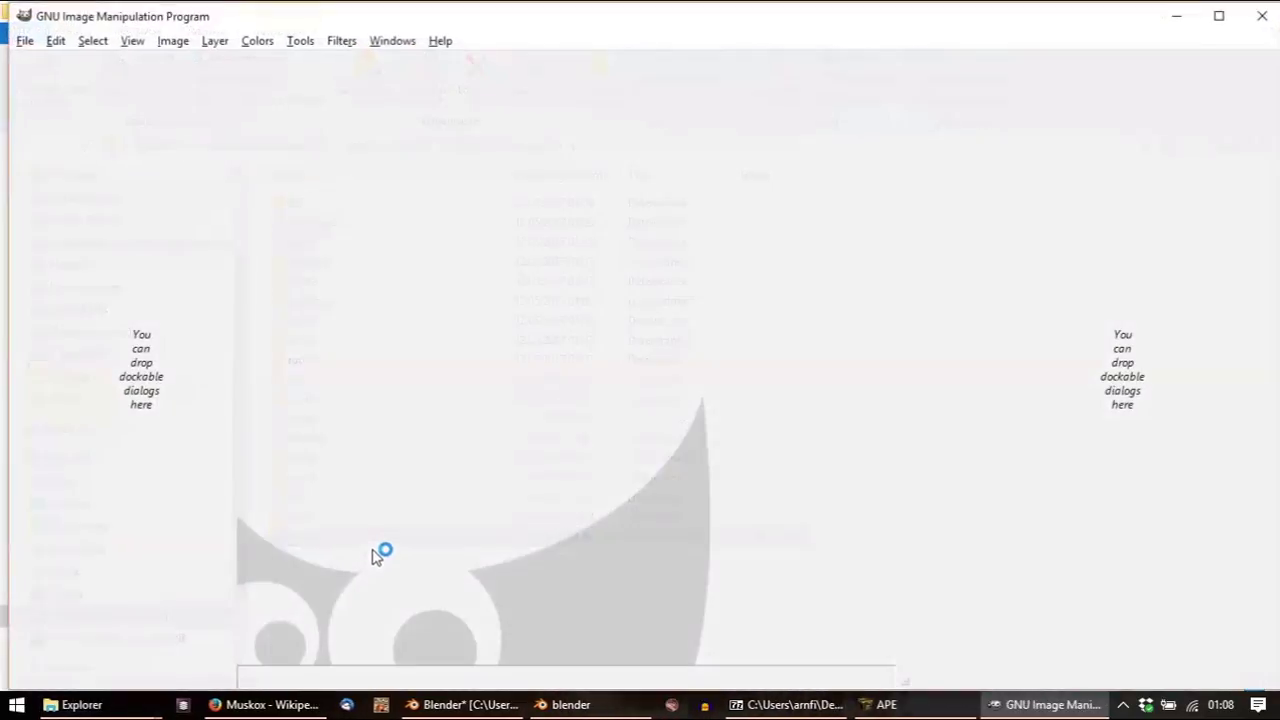
Cut the green pixel onto its own layer and move it to the top-left corner
scroll(486, 225, "up", 8, "ctrl")
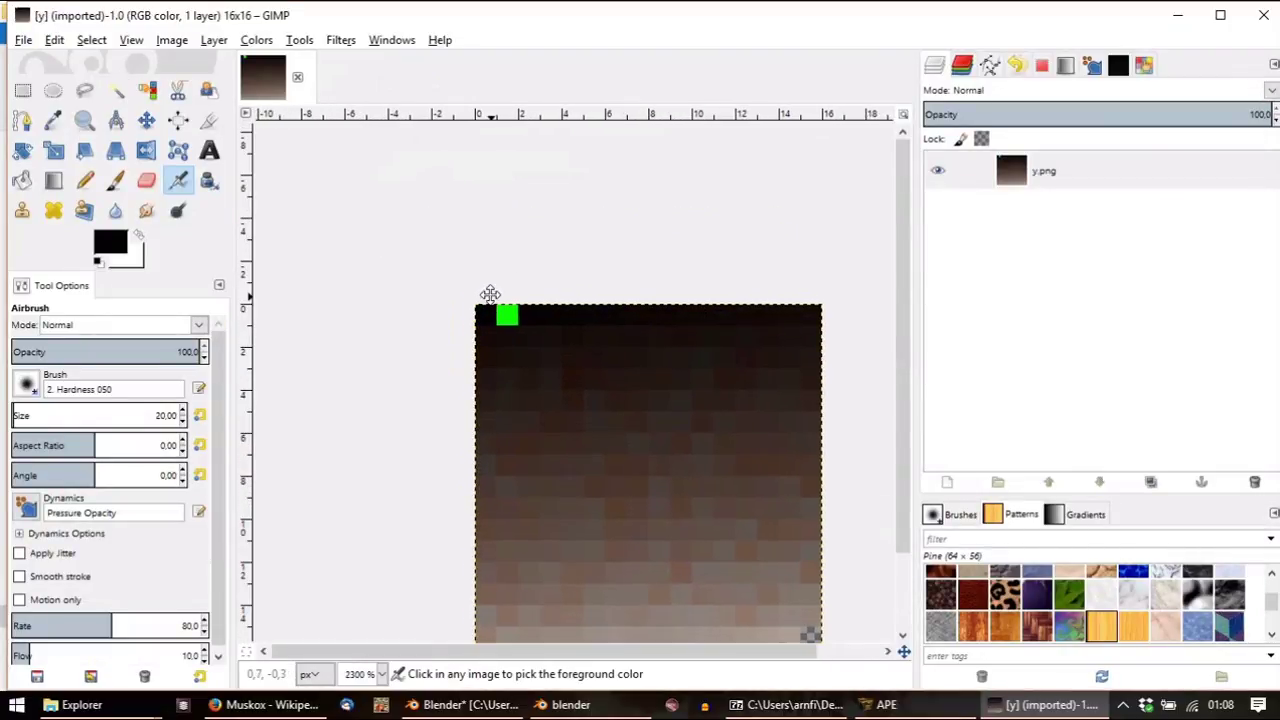
left_click(23, 90)
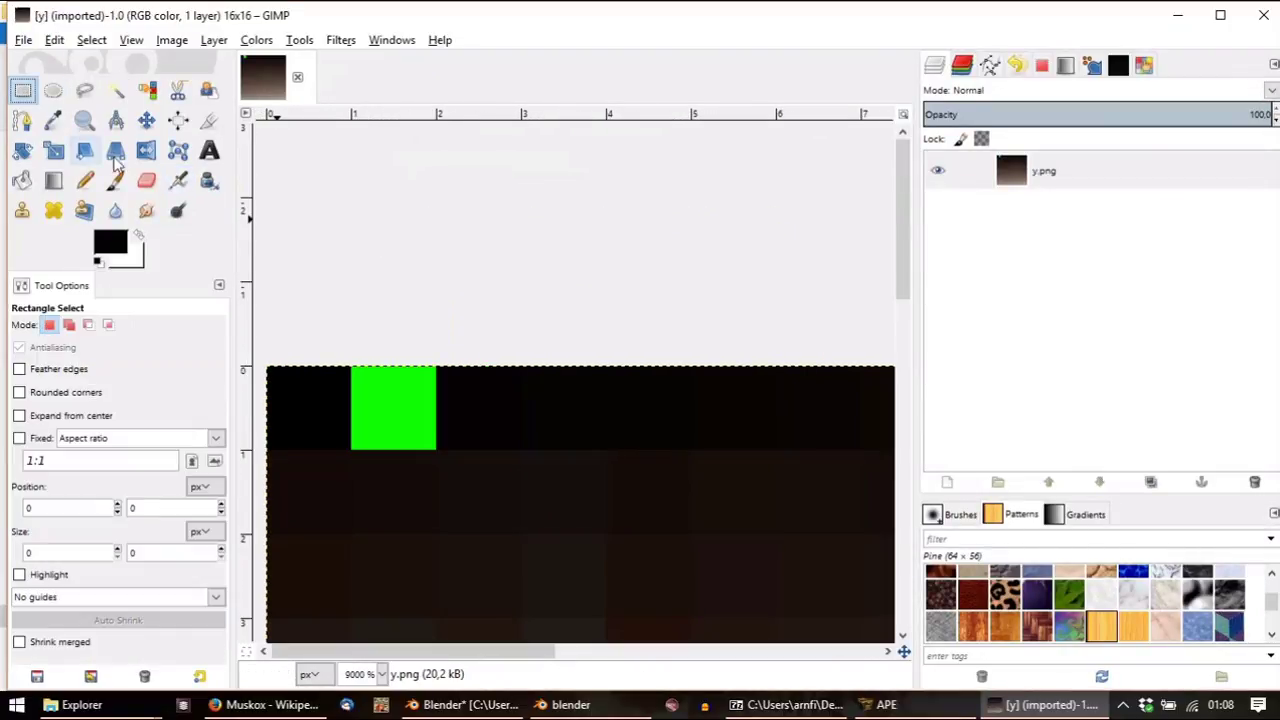
middle_click_drag(400, 450, 600, 455)
left_click_drag(640, 460, 580, 389)
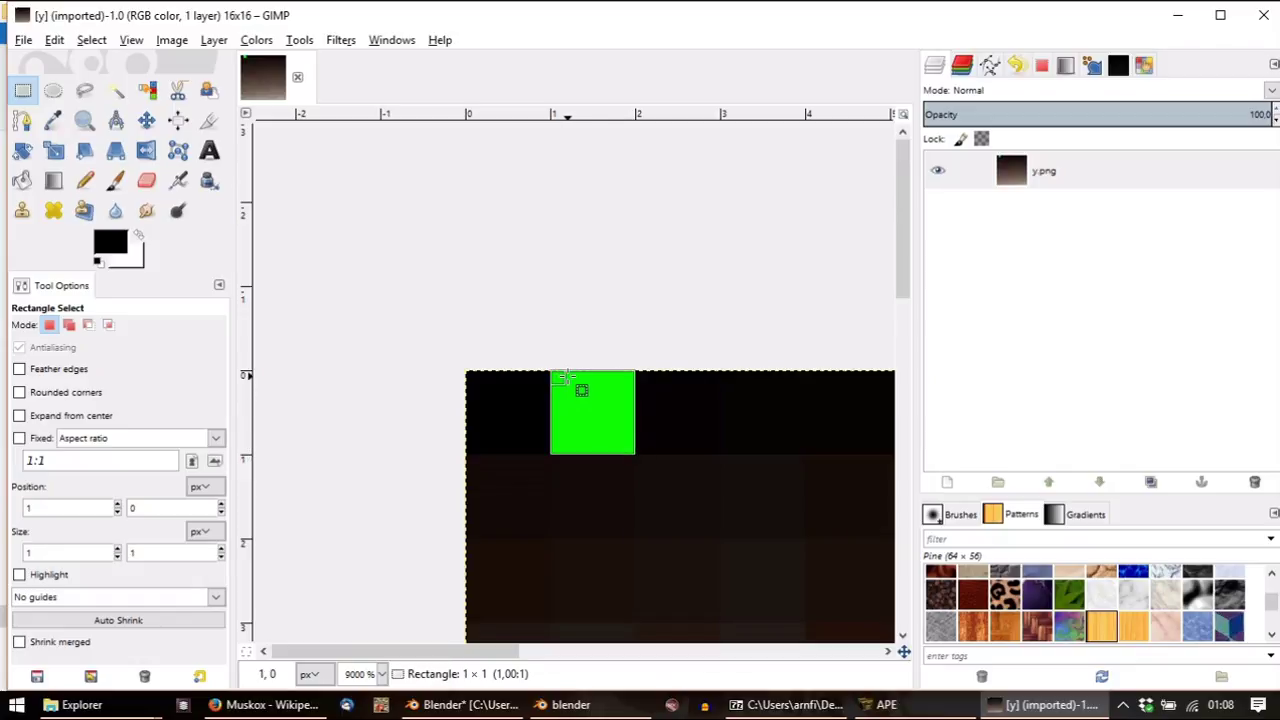
key("ctrl+x")
key("ctrl+v")
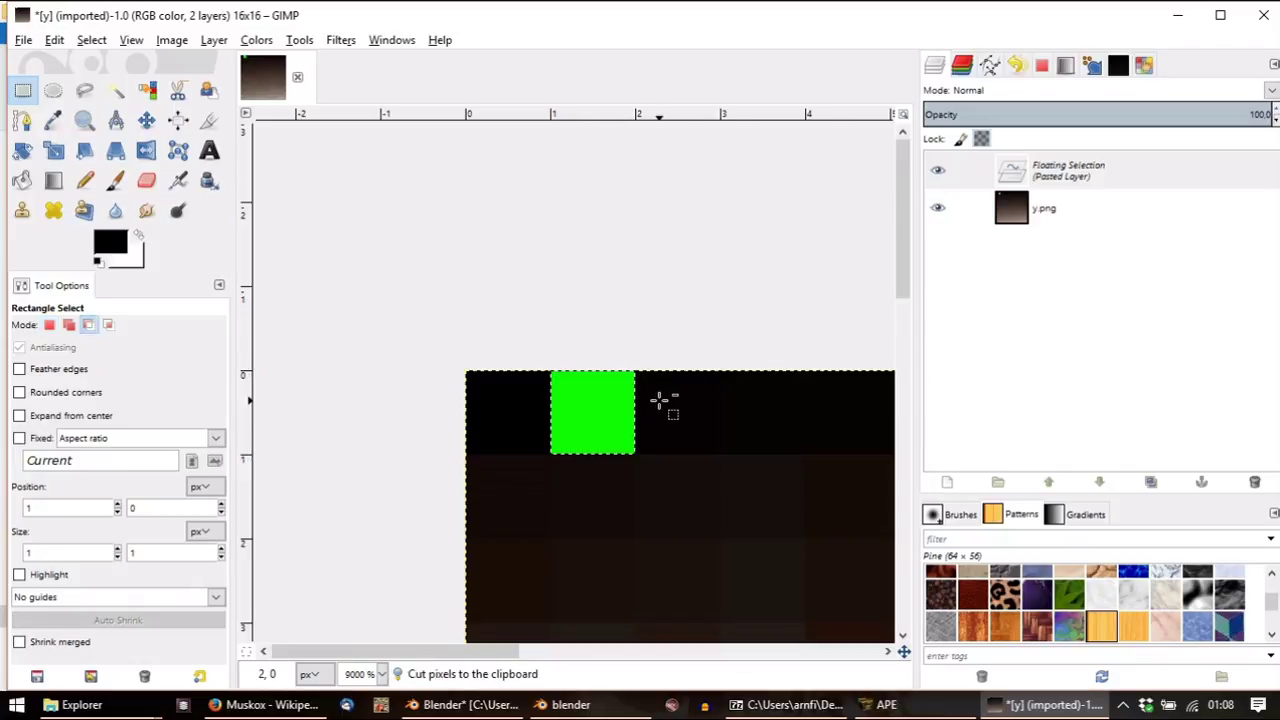
right_click(1088, 175)
left_click(1163, 202)
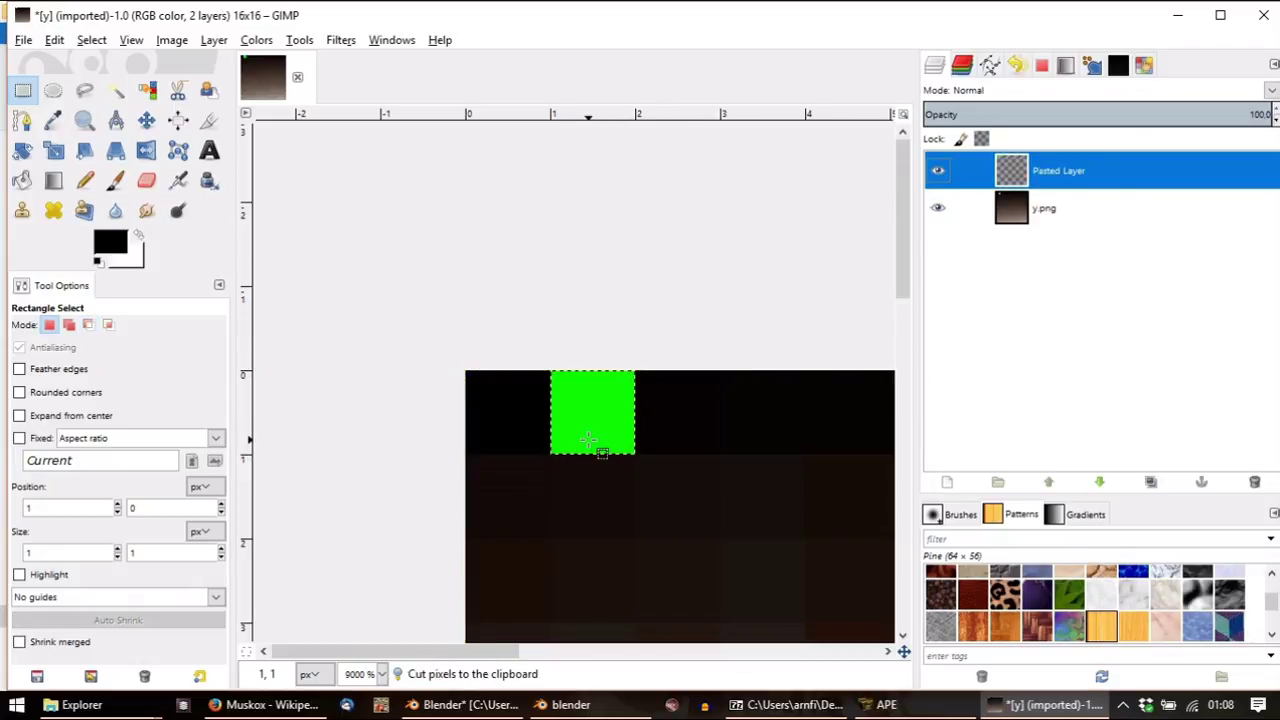
left_click(603, 453)
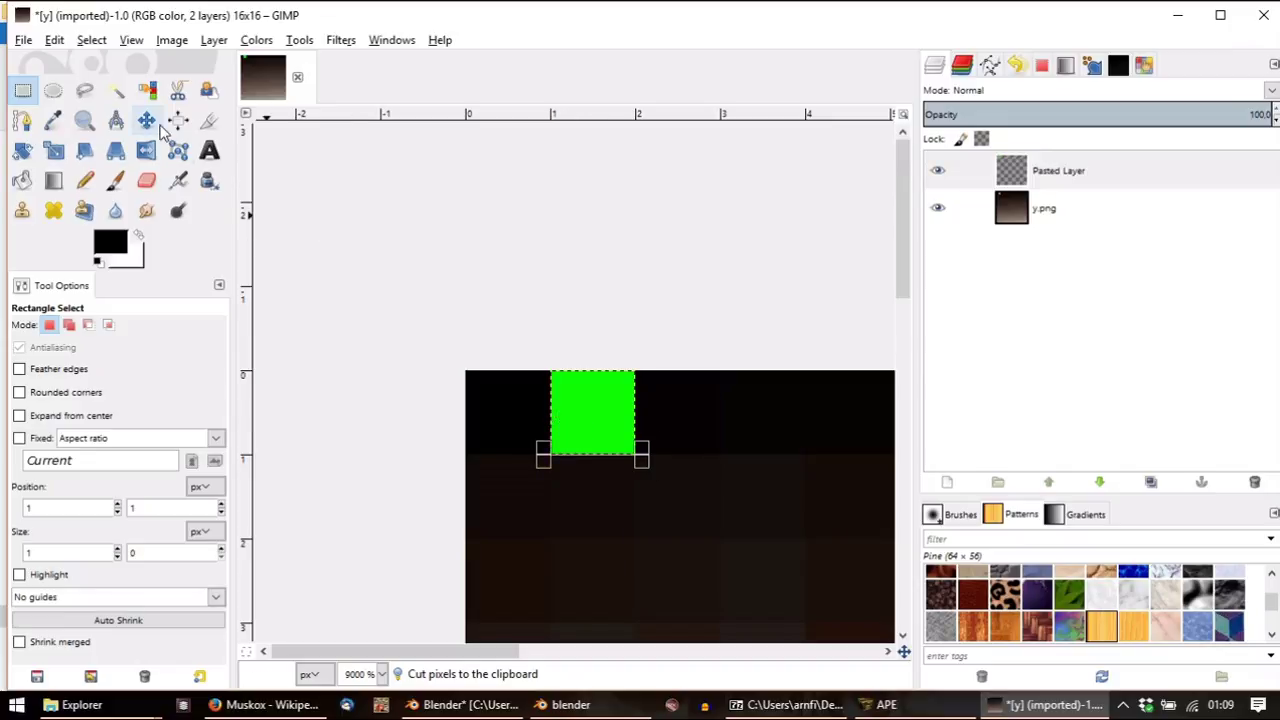
key("m")
left_click_drag(569, 400, 488, 404)
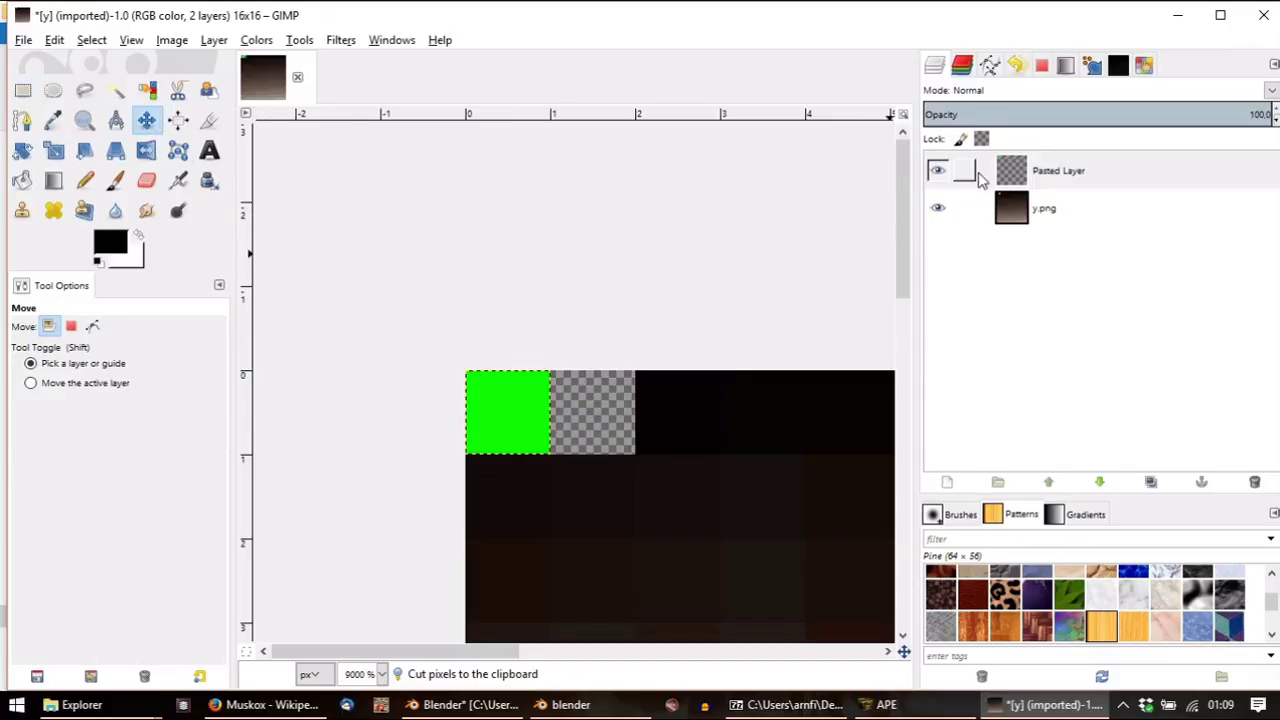
left_click(938, 171)
left_click(1043, 208)
Move the original top-left pixel into the green pixel's old spot and anchor it onto y.png
left_click(22, 90)
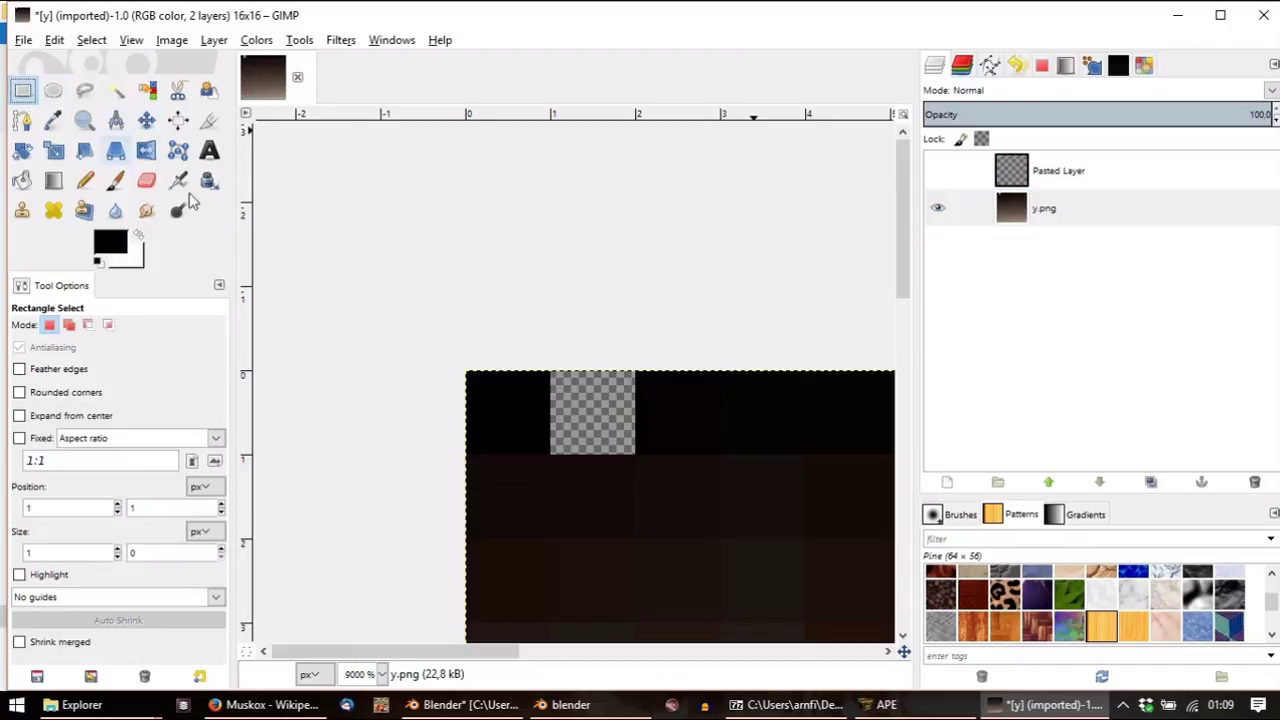
left_click_drag(550, 458, 497, 377)
key("ctrl+x")
key("ctrl+v")
left_click_drag(511, 434, 574, 423)
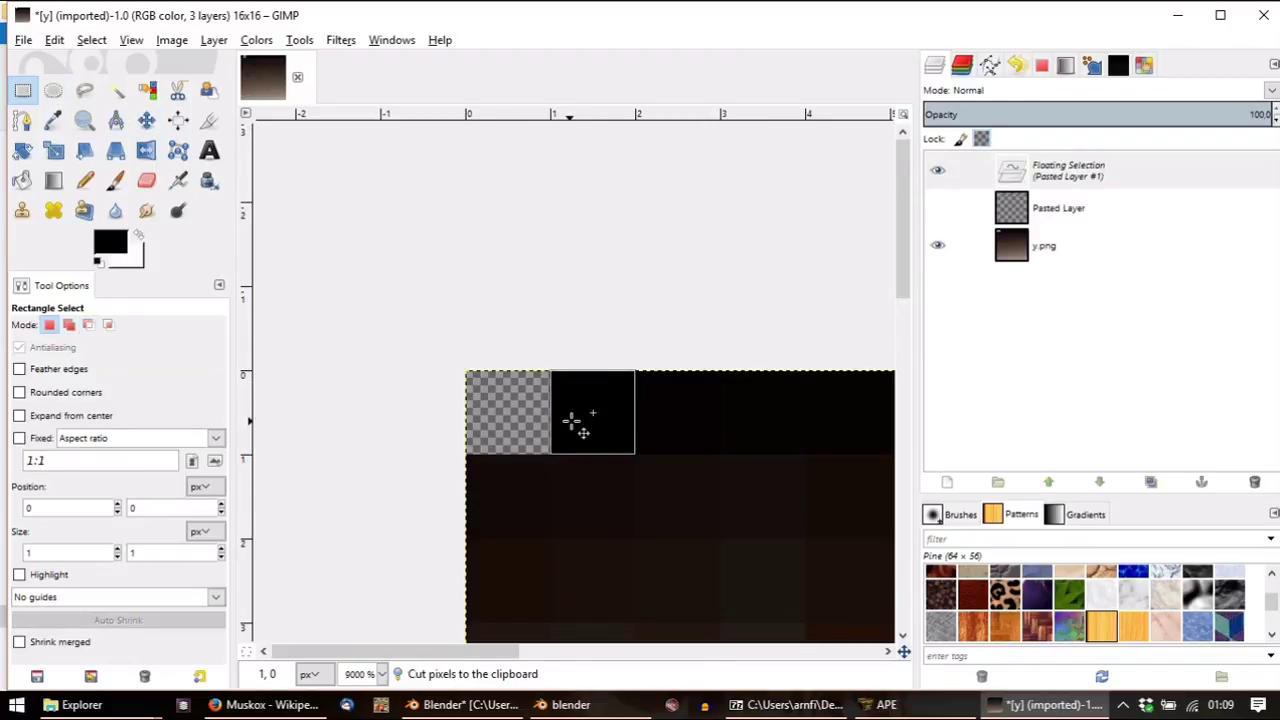
right_click(1068, 172)
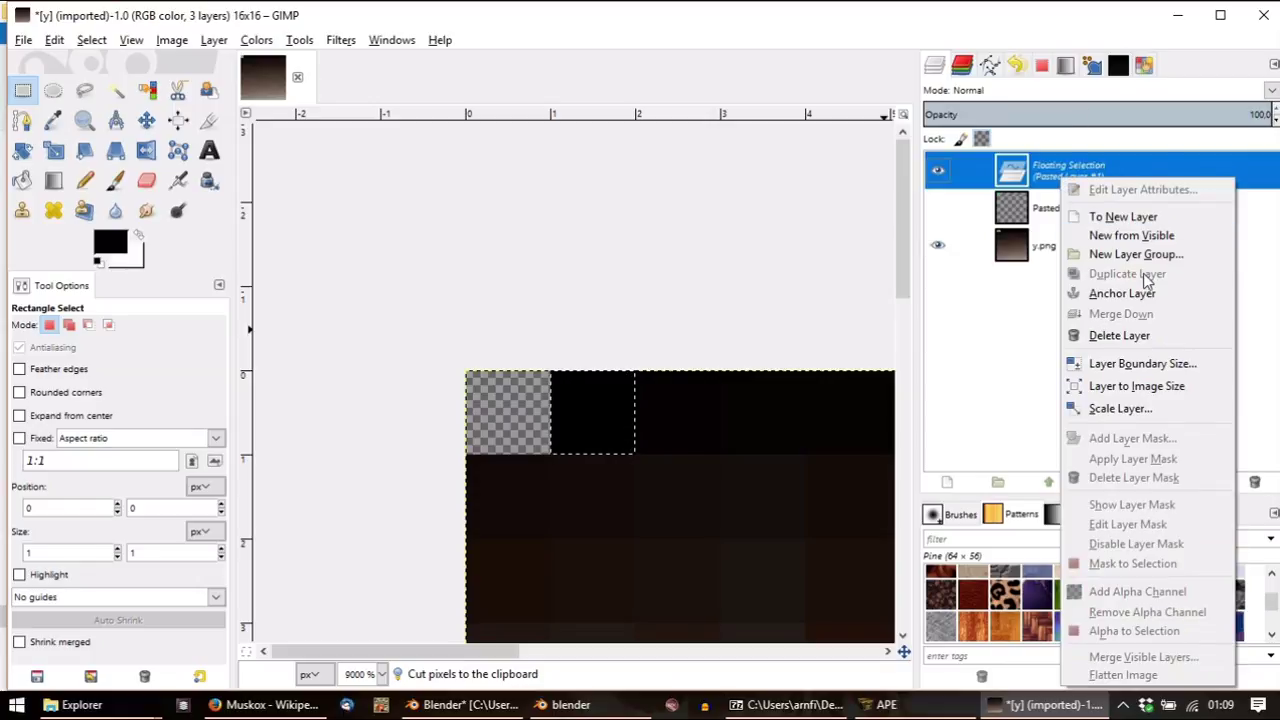
left_click(1100, 289)
Show the Pasted Layer again and merge it down into y.png
right_click(1075, 175)
key("Escape")
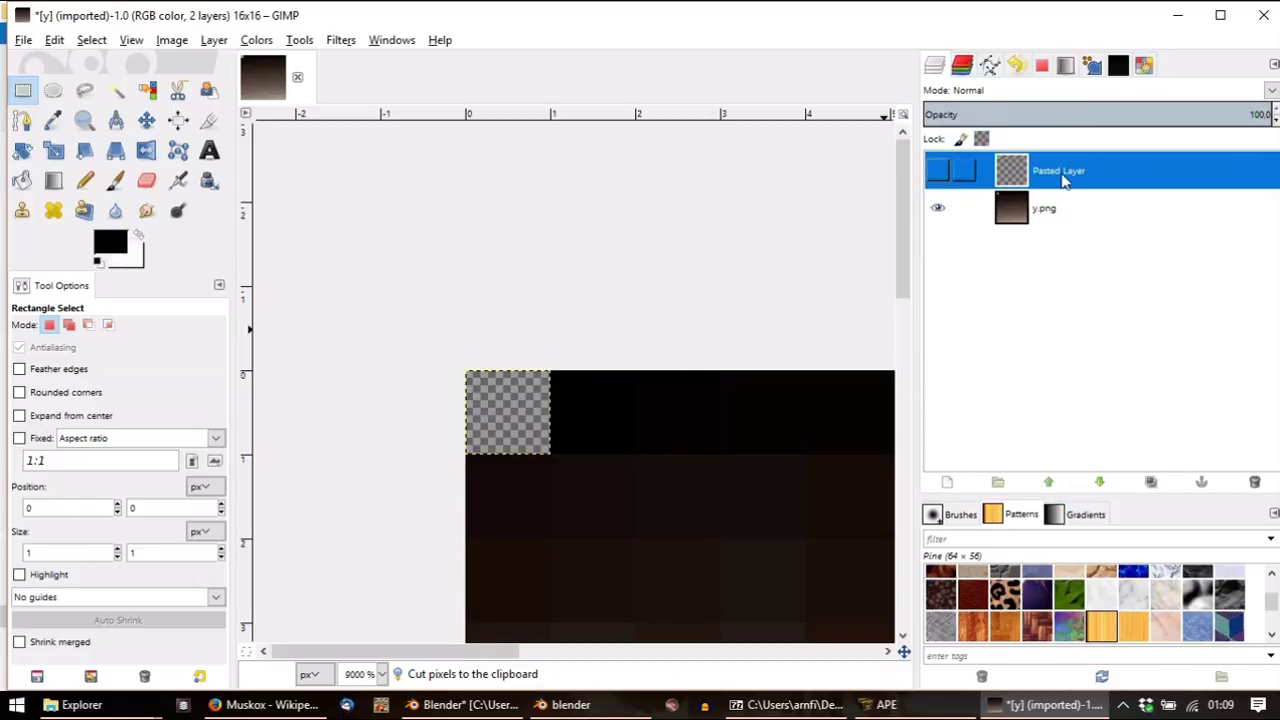
left_click(938, 172)
right_click(1066, 175)
left_click(1127, 309)
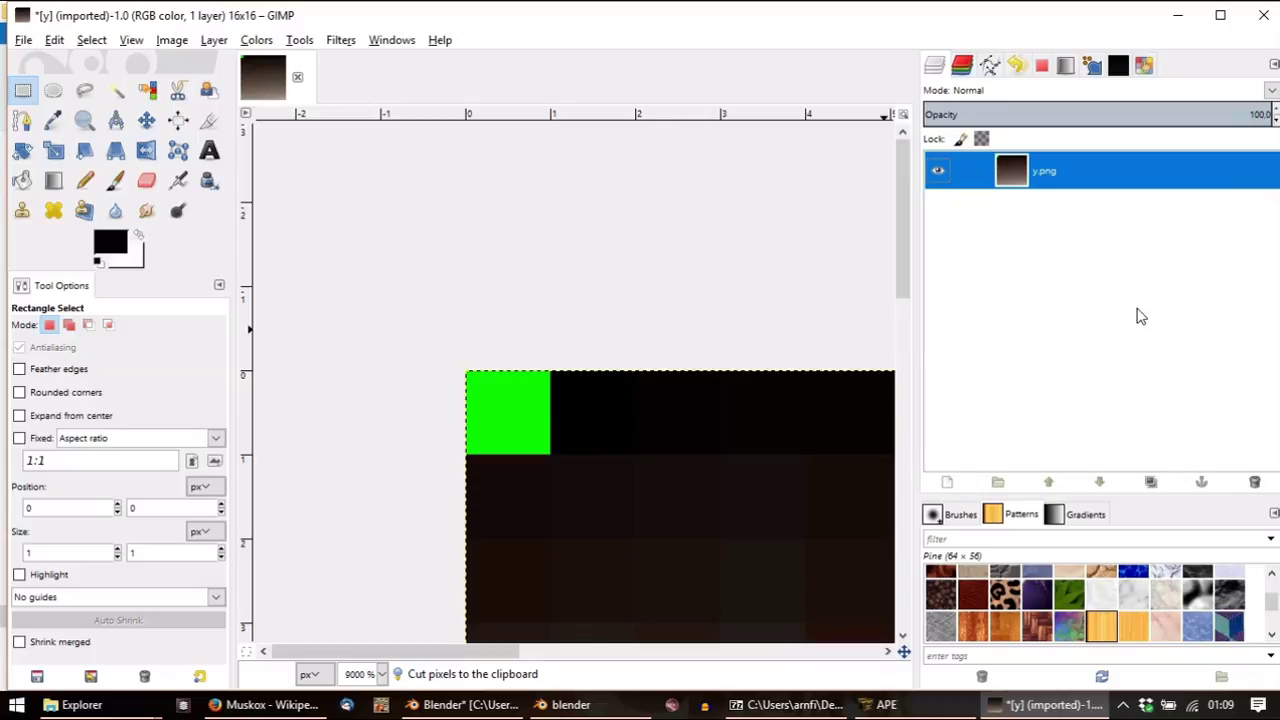
Overwrite y.png and quit GIMP, discarding unsaved changes
left_click(23, 40)
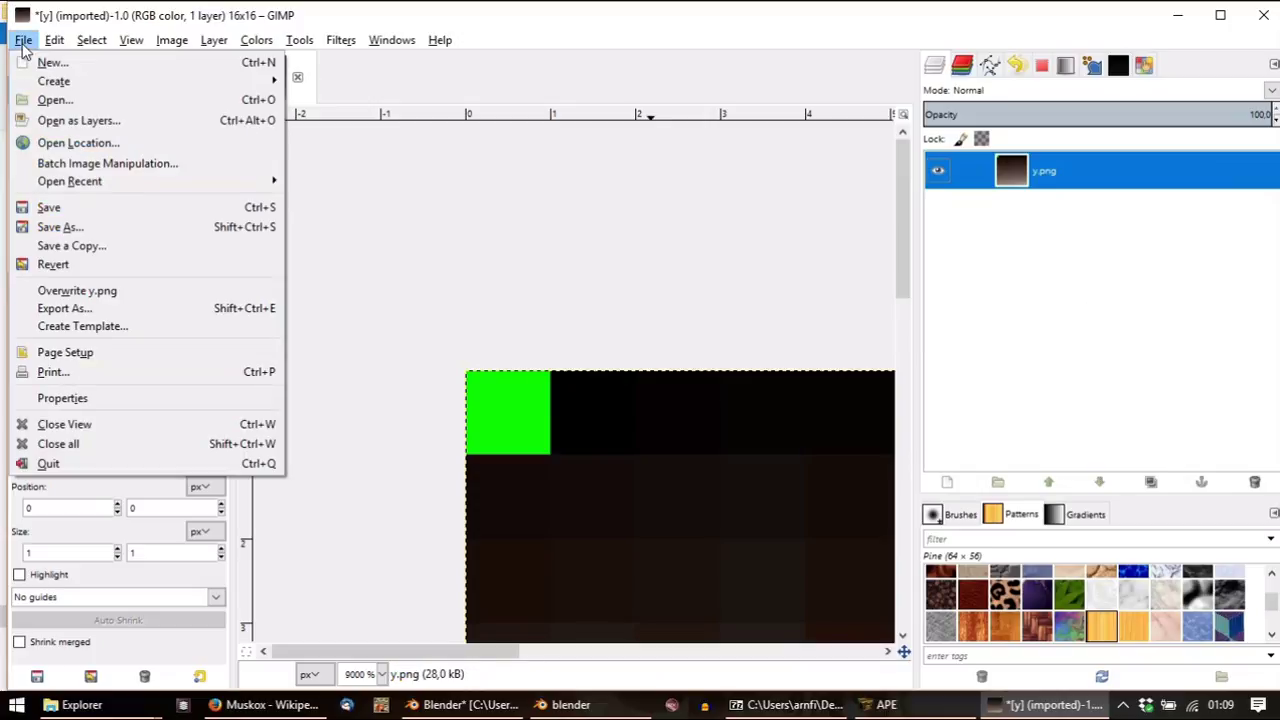
left_click(133, 290)
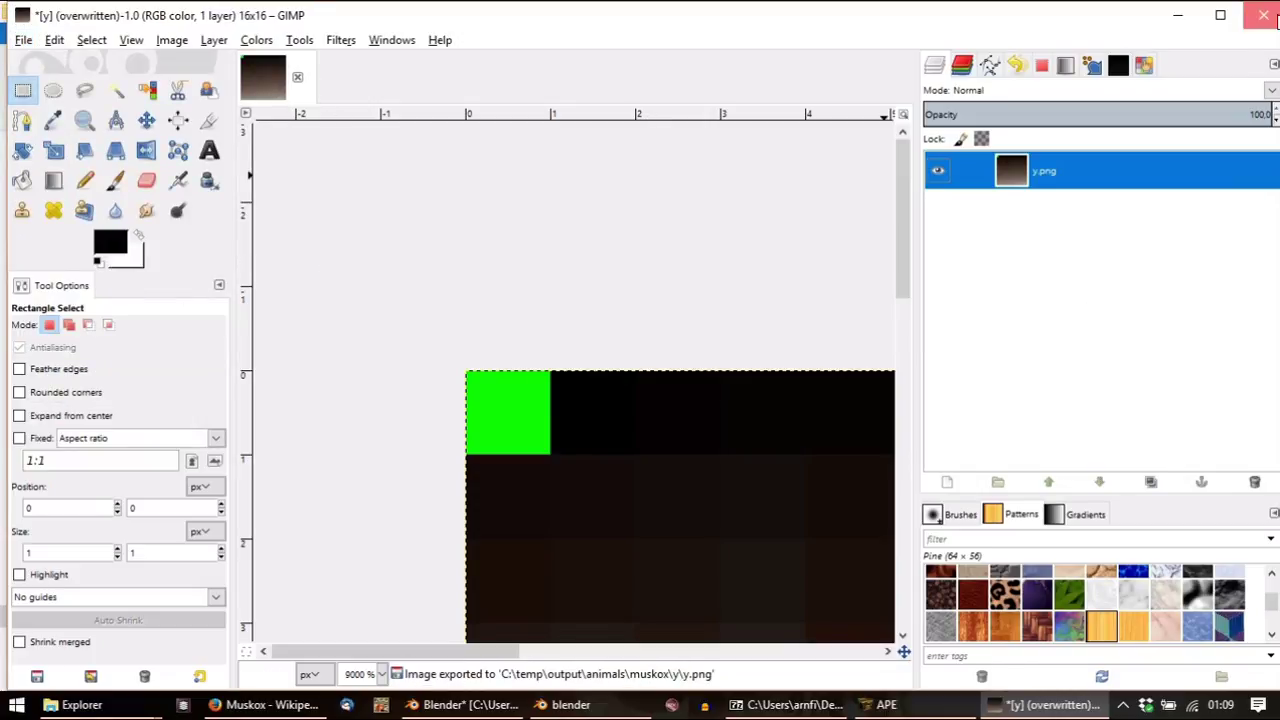
left_click(1266, 16)
left_click(340, 358)
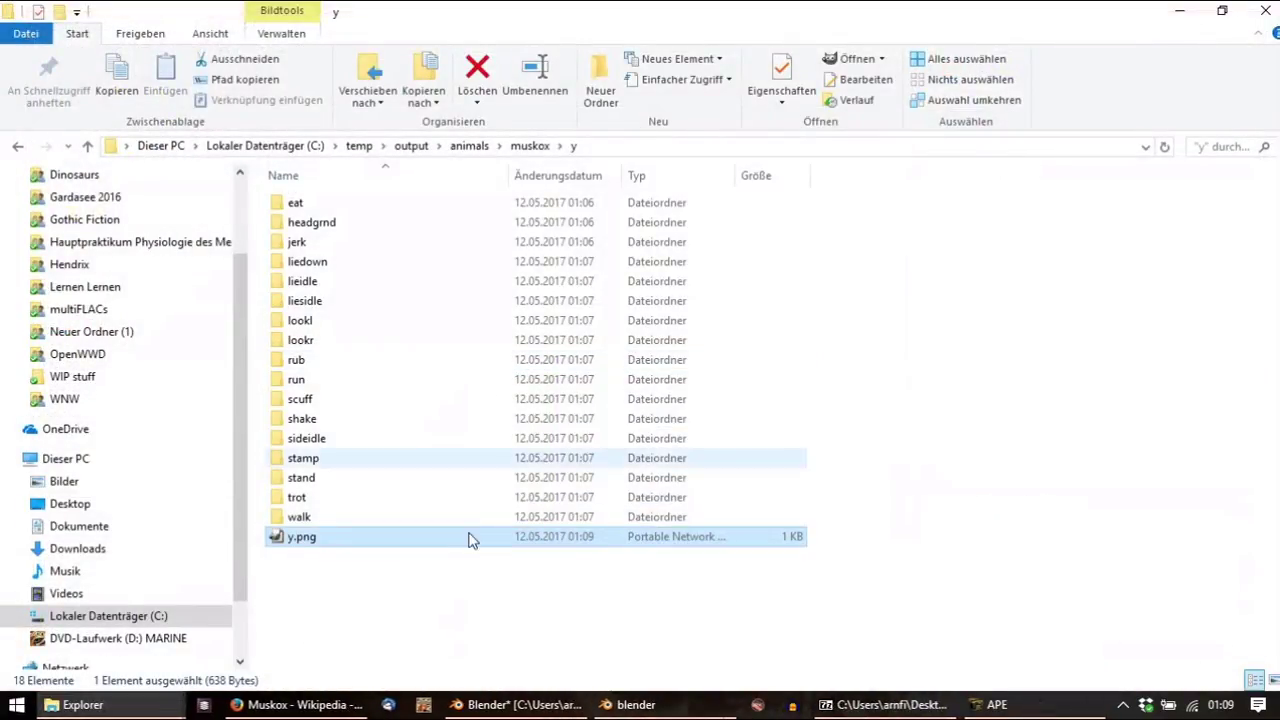
Convert all muskox sprites to ZT1 graphics, check the console log, and dismiss the access-denied error
left_click(625, 705)
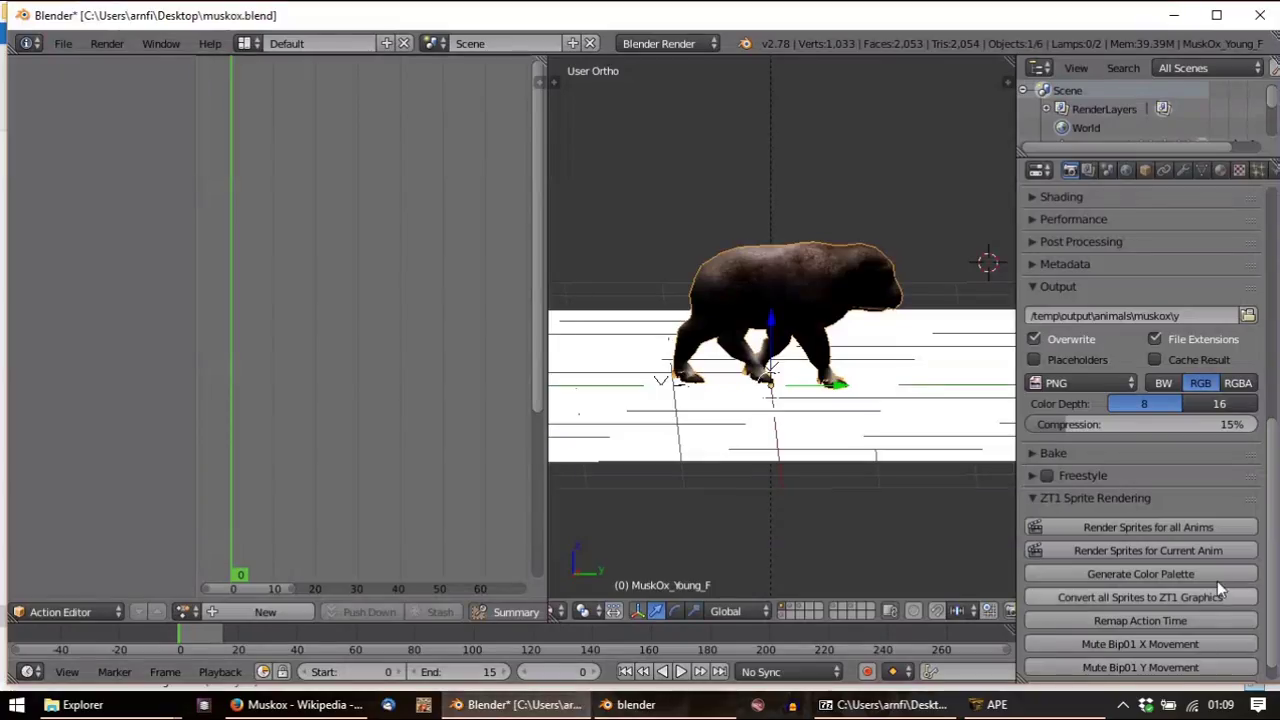
left_click(1122, 600)
left_click(632, 700)
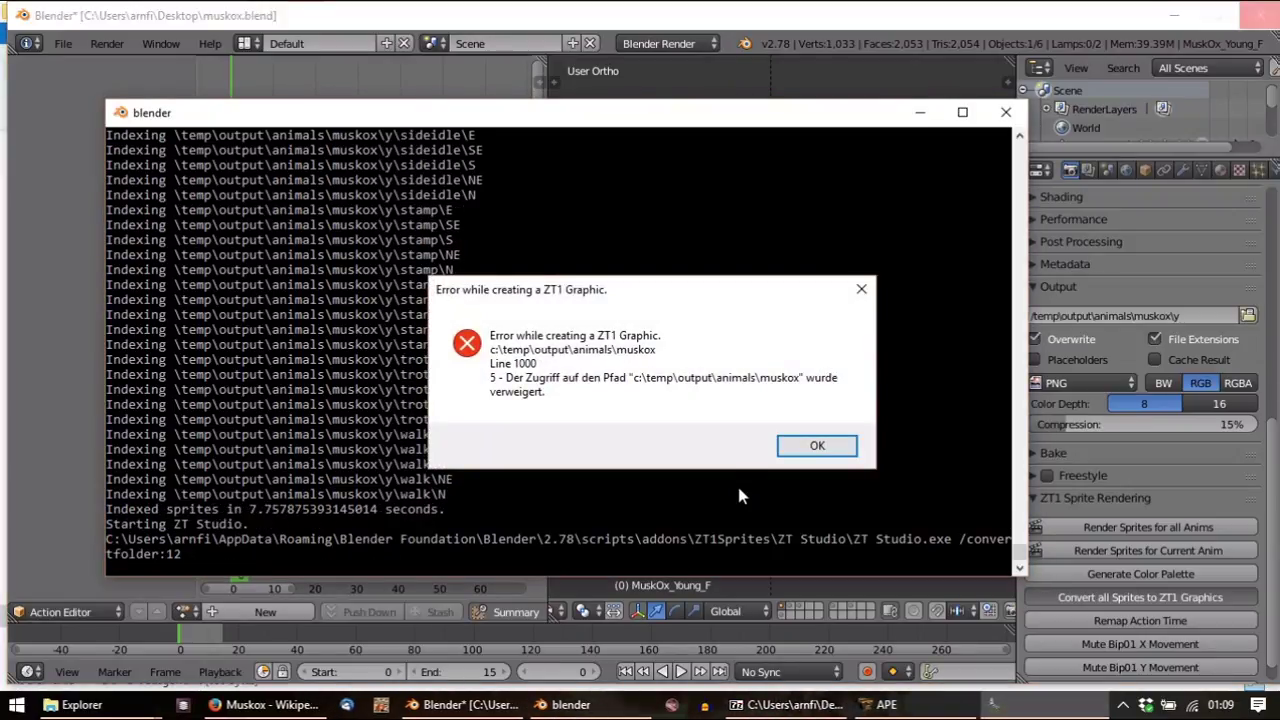
key("Return")
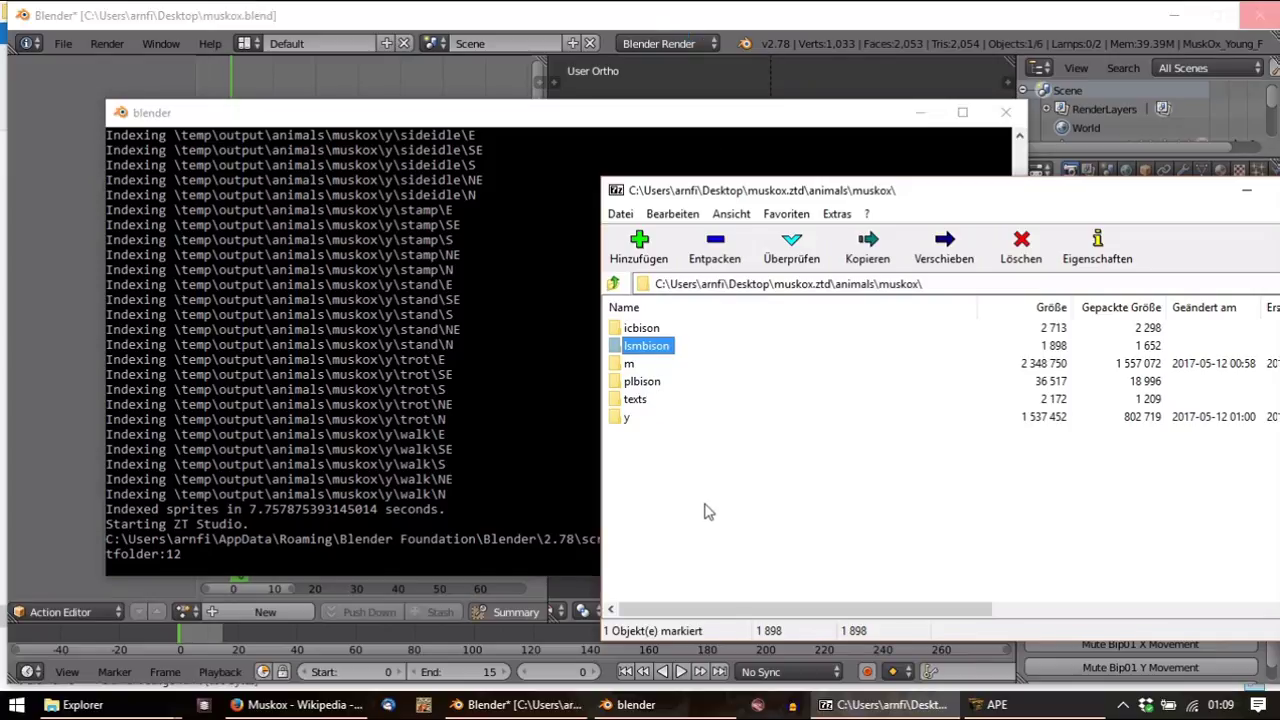
Create a new APE animal based on Kaiserpinguin and view its General page (cost 1100, family Vogel)
left_click(1030, 706)
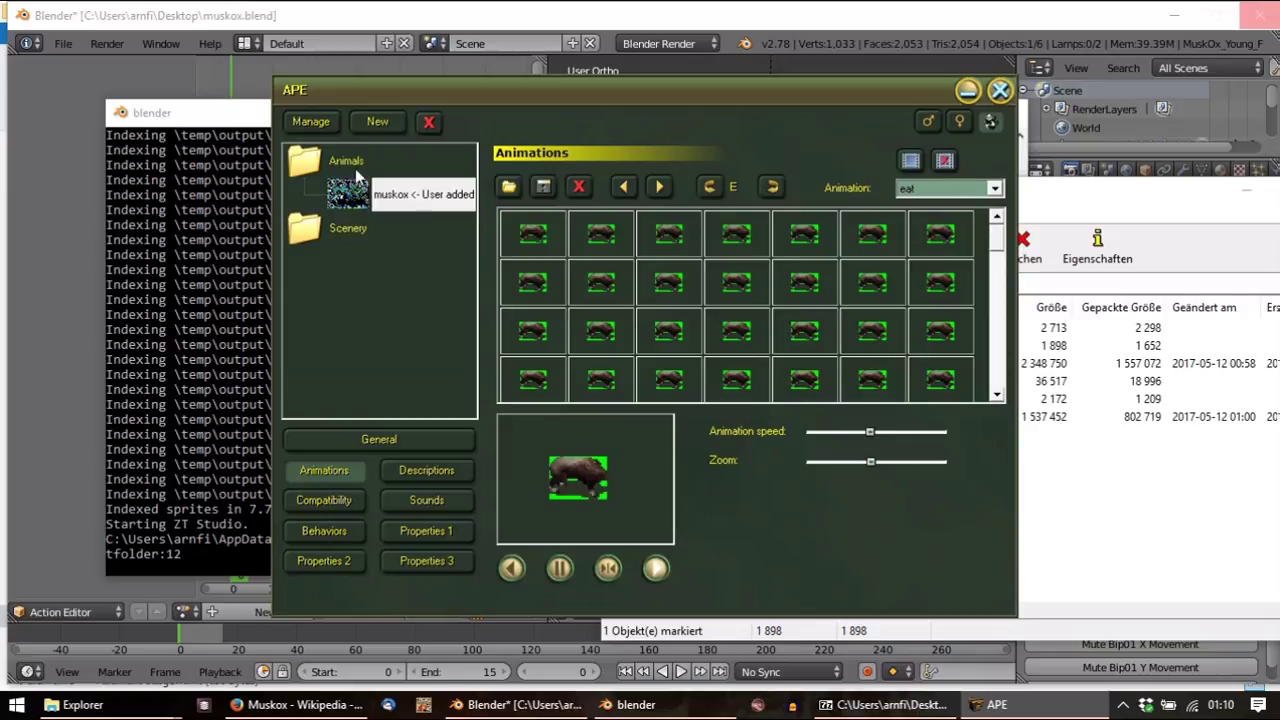
left_click(376, 125)
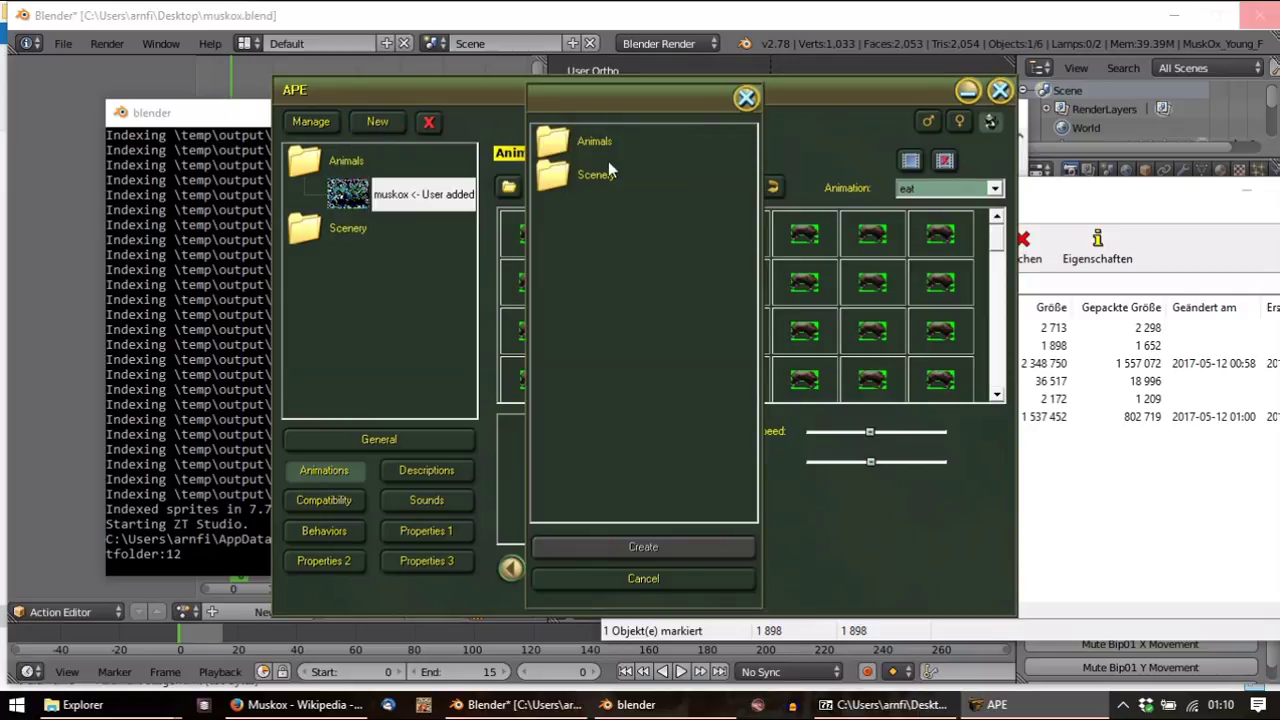
double_click(590, 142)
scroll(686, 234, "down", 3)
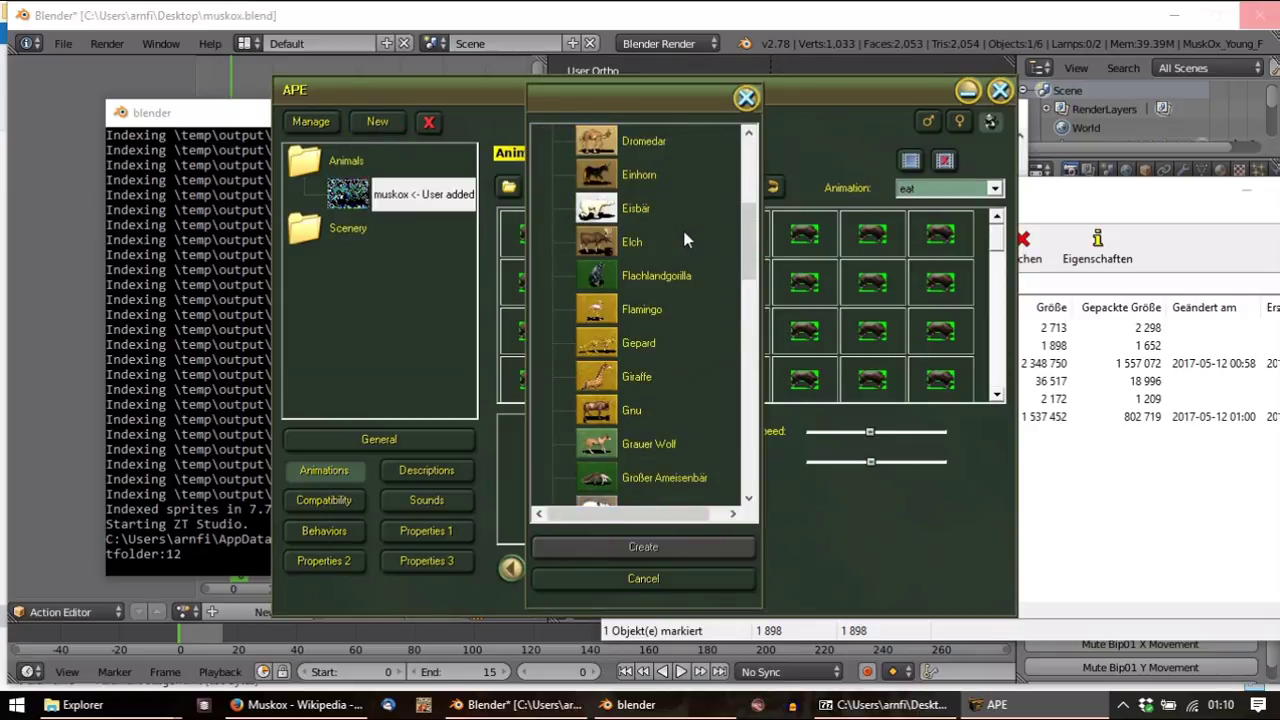
scroll(671, 231, "down", 2)
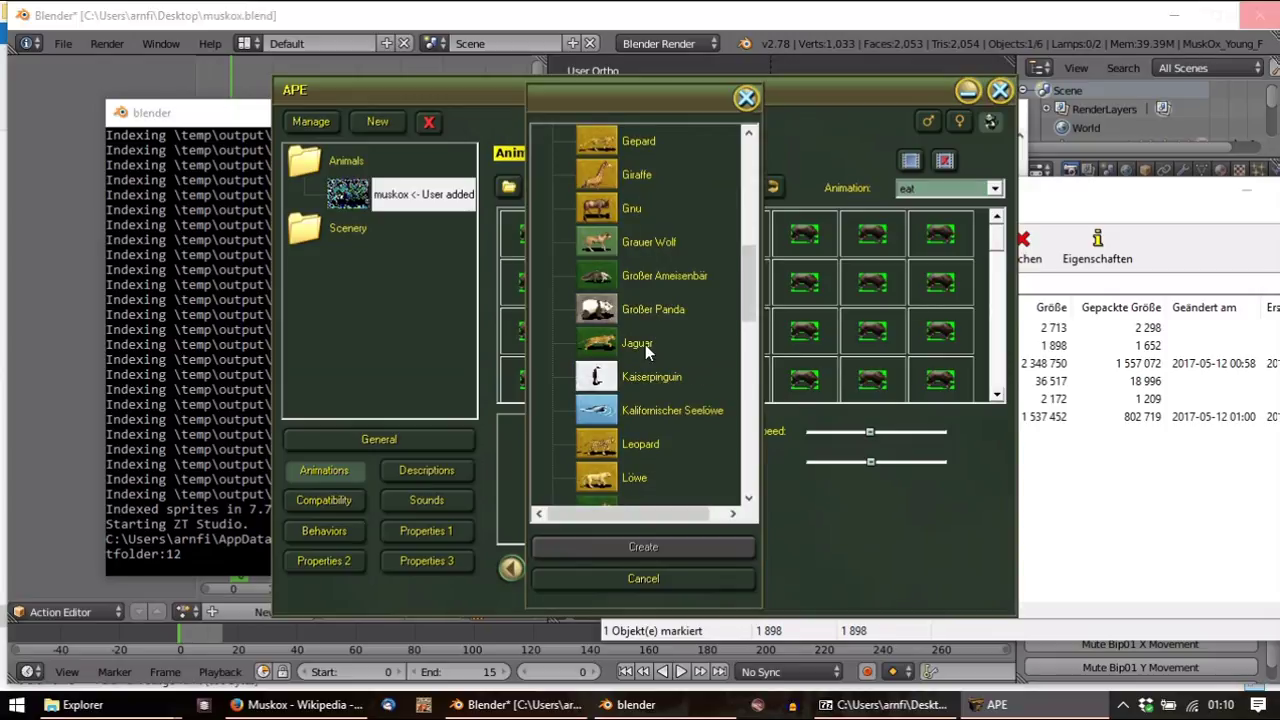
left_click(615, 380)
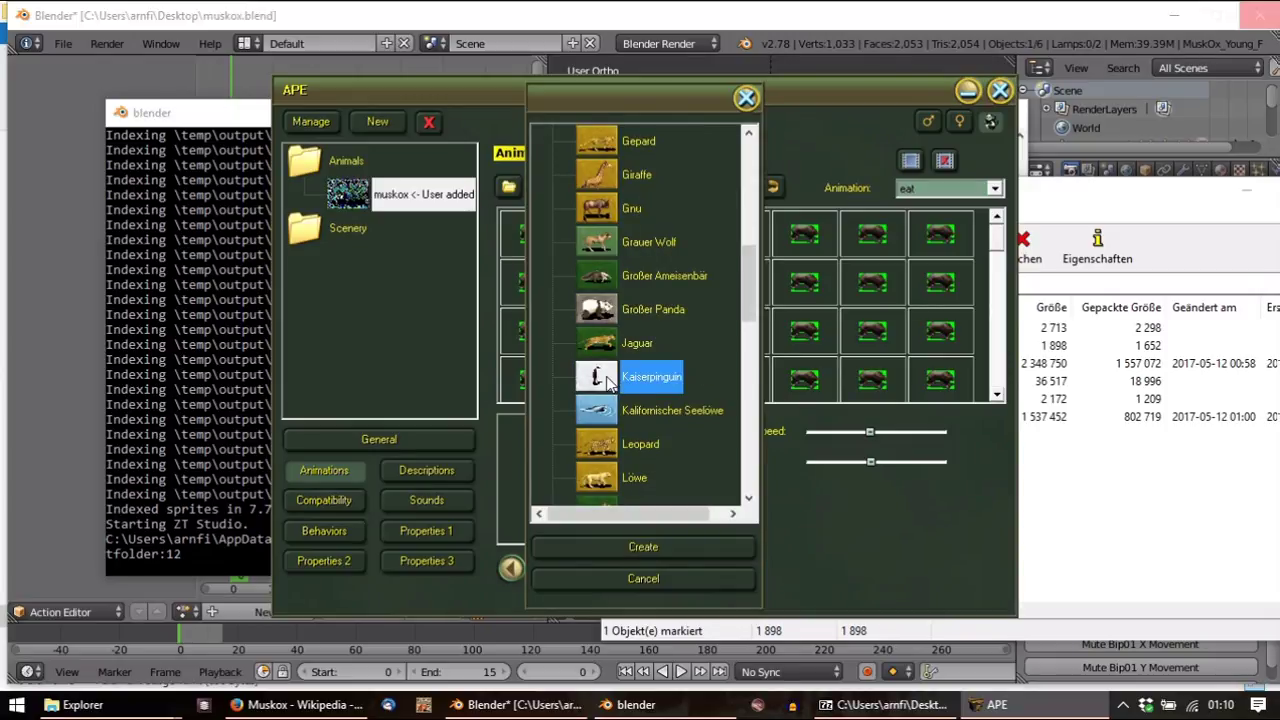
left_click(669, 550)
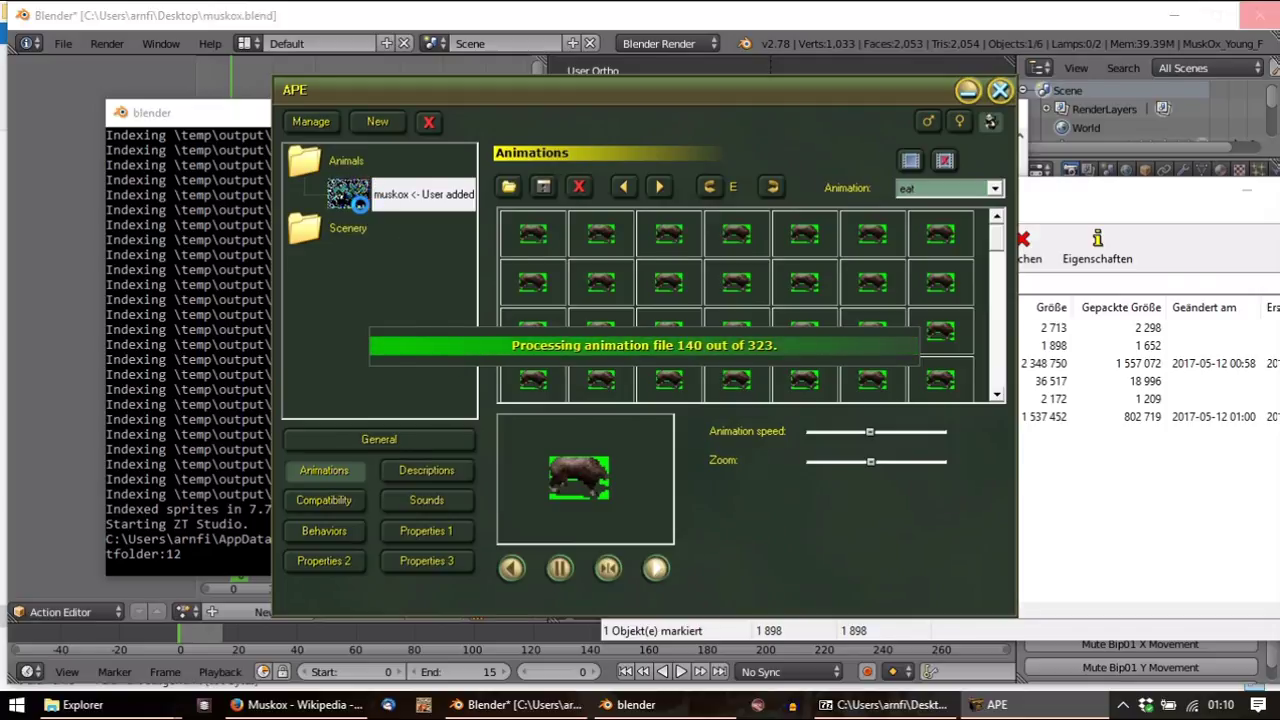
left_click(362, 198)
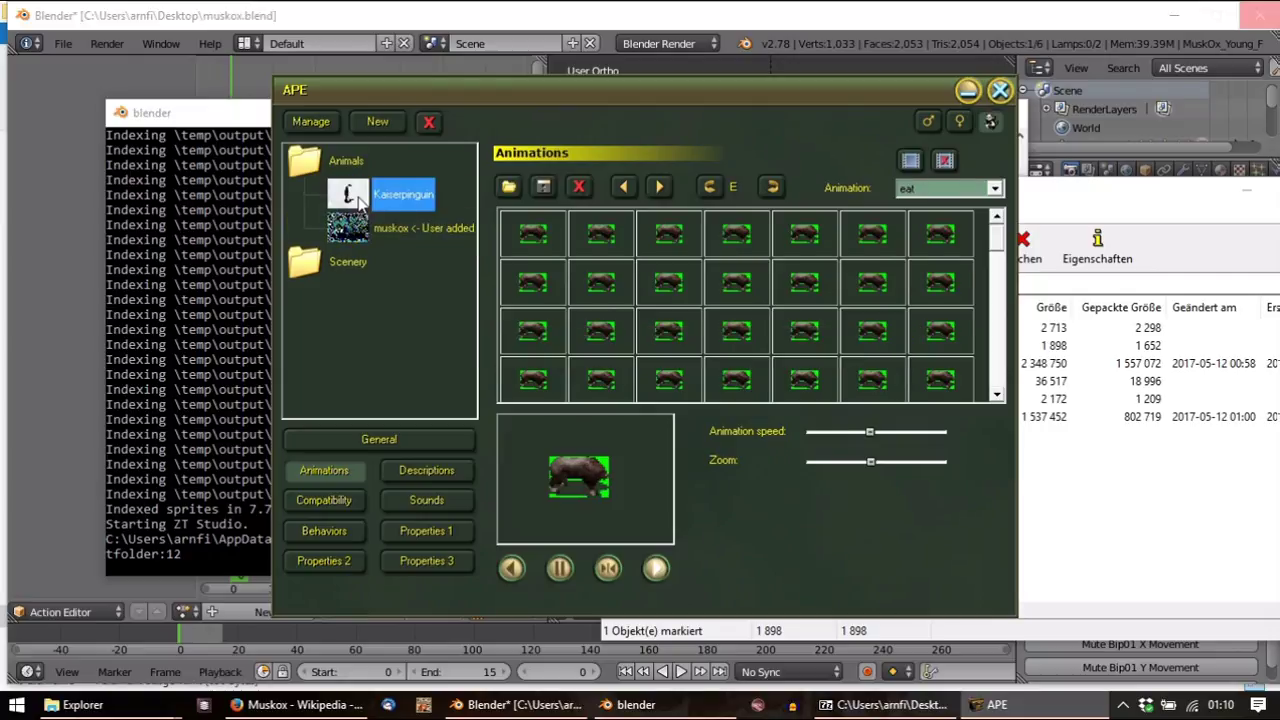
left_click(357, 445)
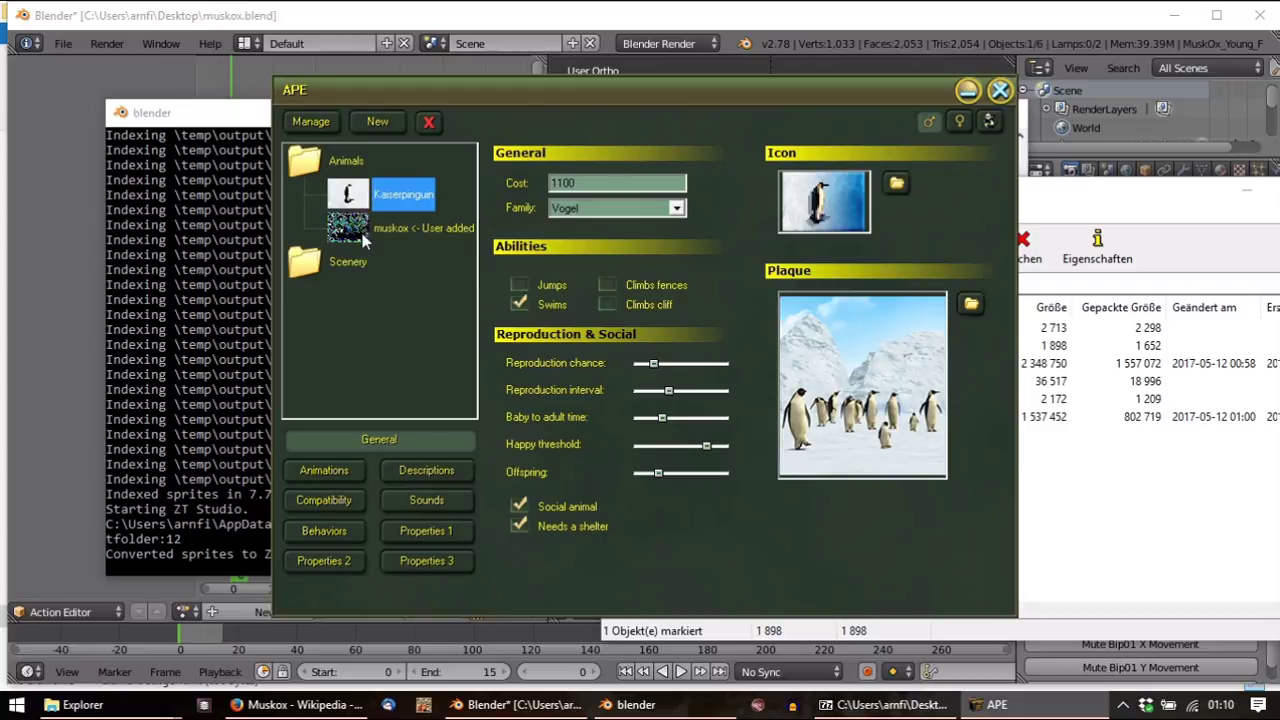
left_click(462, 236)
left_click(405, 196)
Quit APE and search the muskox y folder for .png files
left_click(999, 95)
left_click(650, 398)
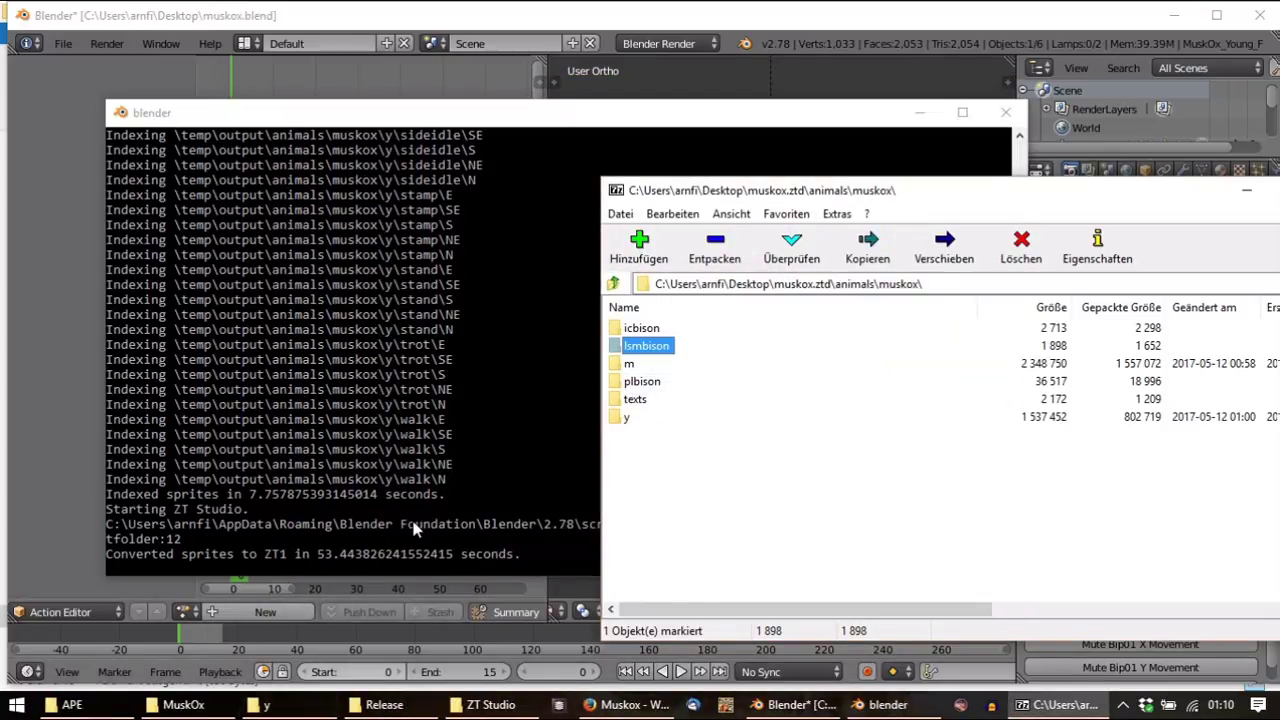
left_click(292, 705)
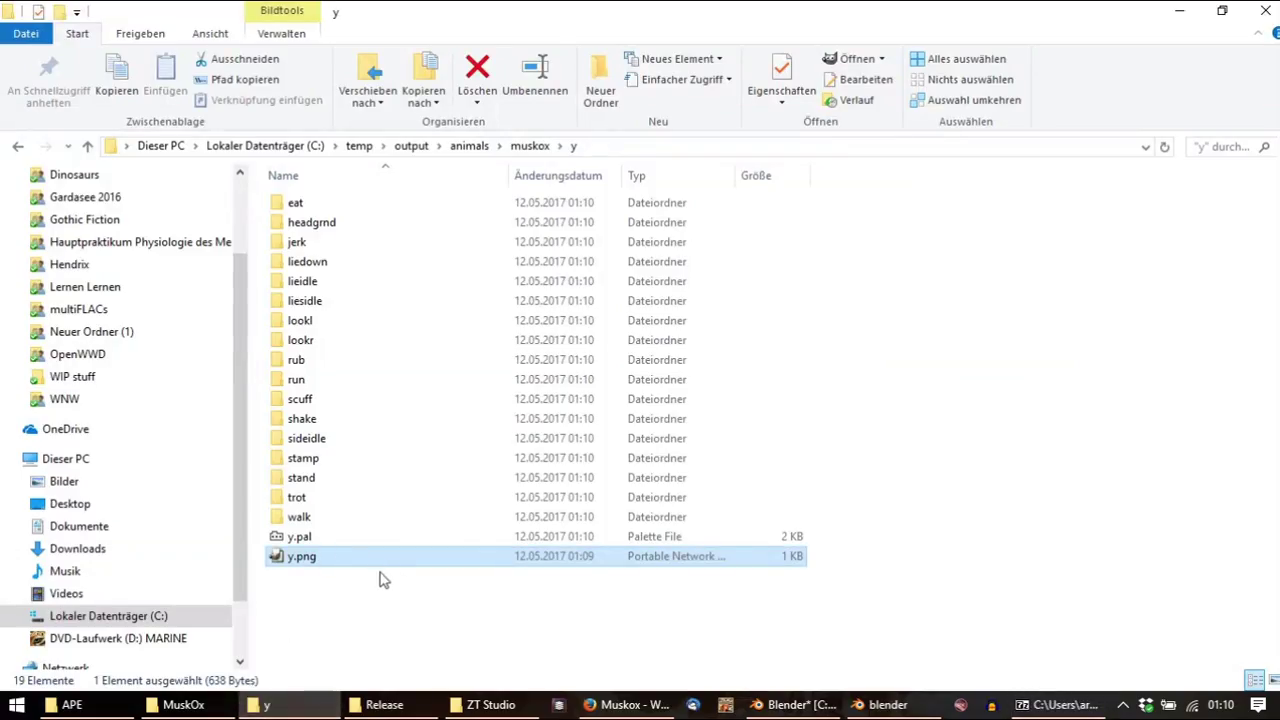
left_click(1235, 147)
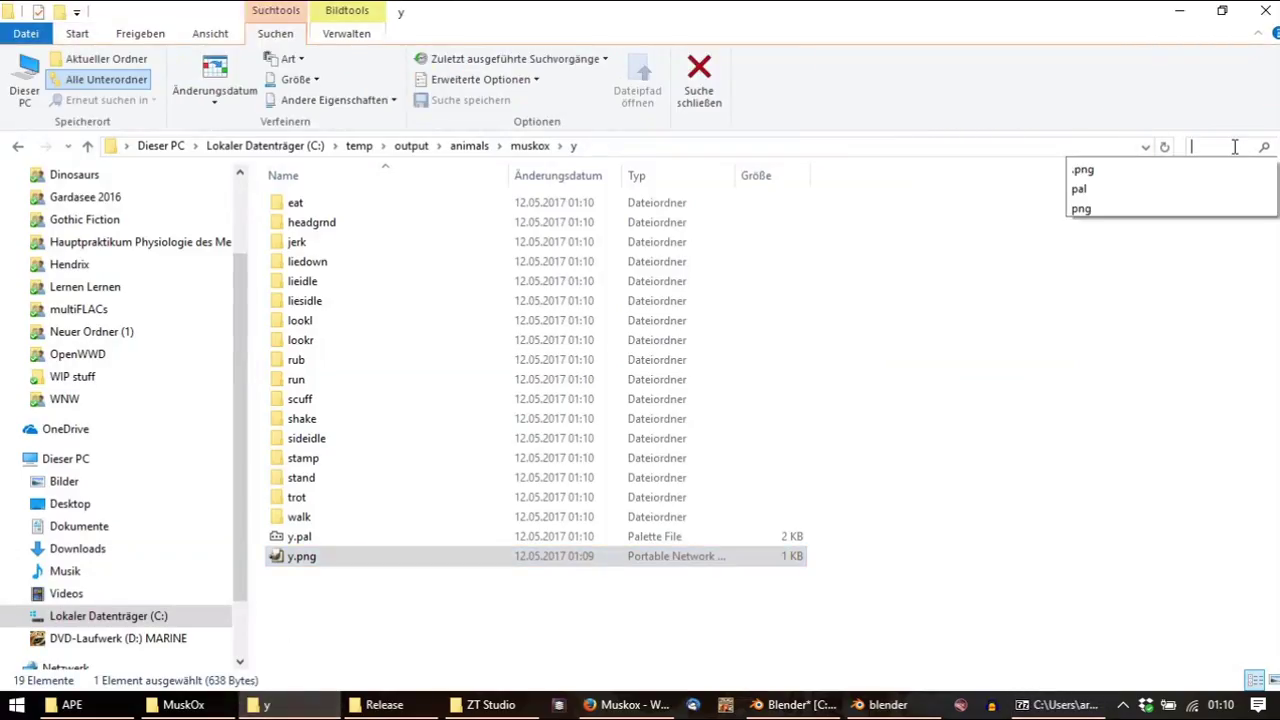
key("Down")
key("Return")
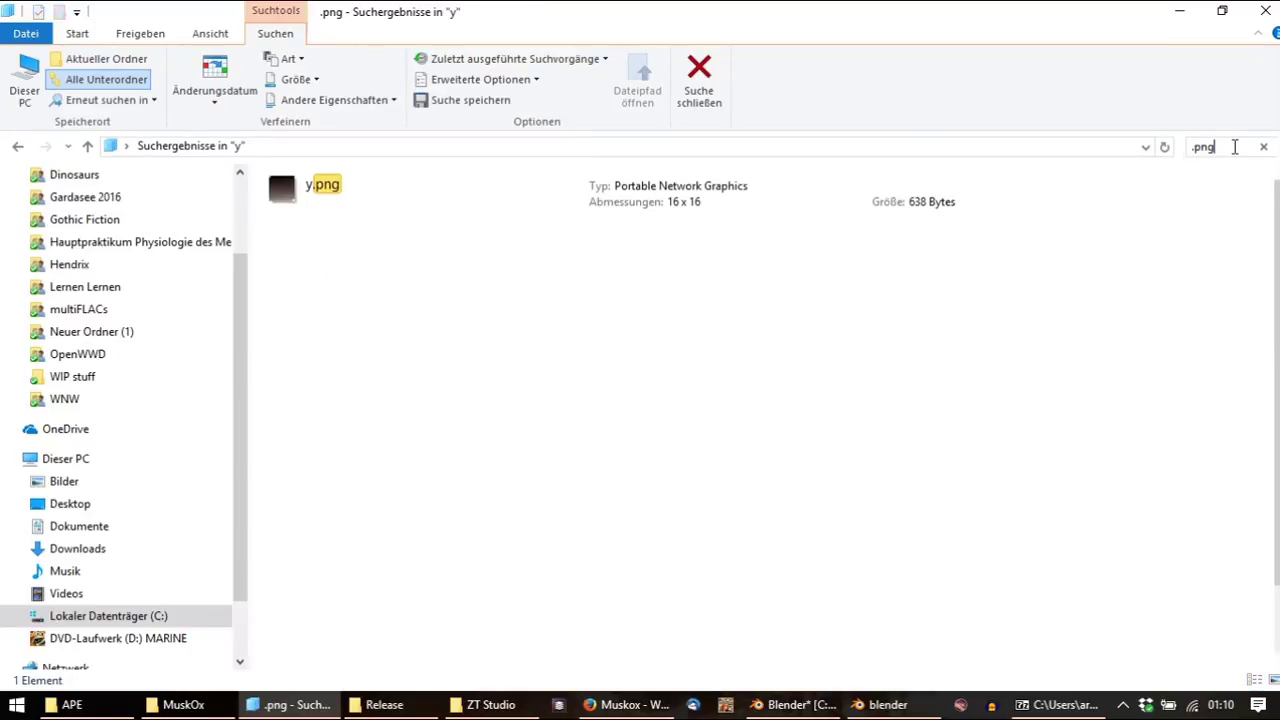
Select all 2,096 .png results, send them to the recycle bin, and show the desktop
left_click(901, 450)
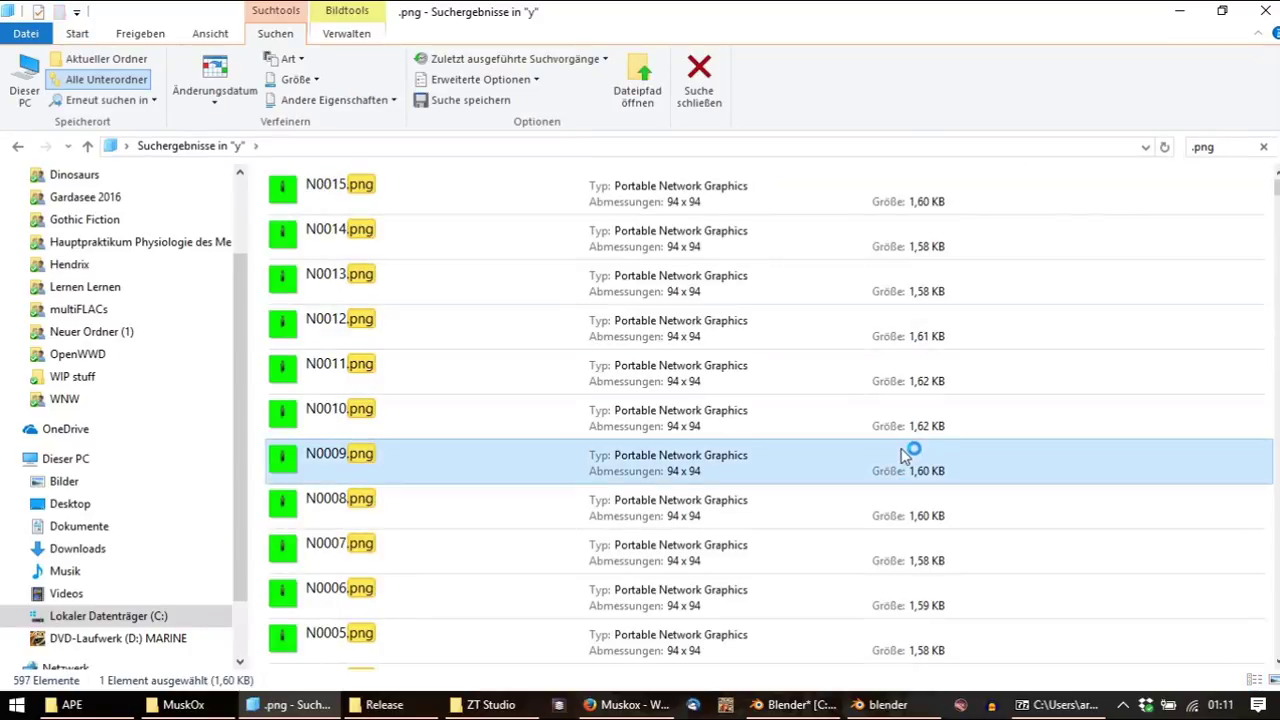
scroll(889, 456, "down", 1)
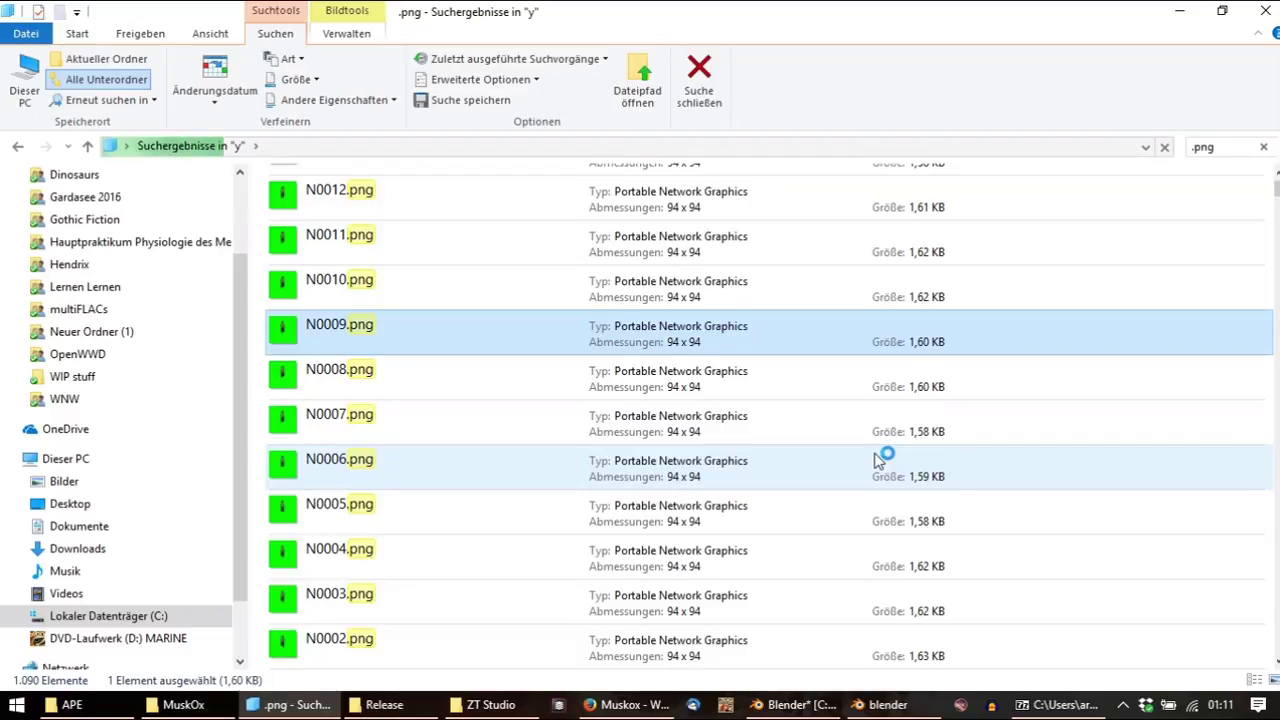
left_click(582, 426)
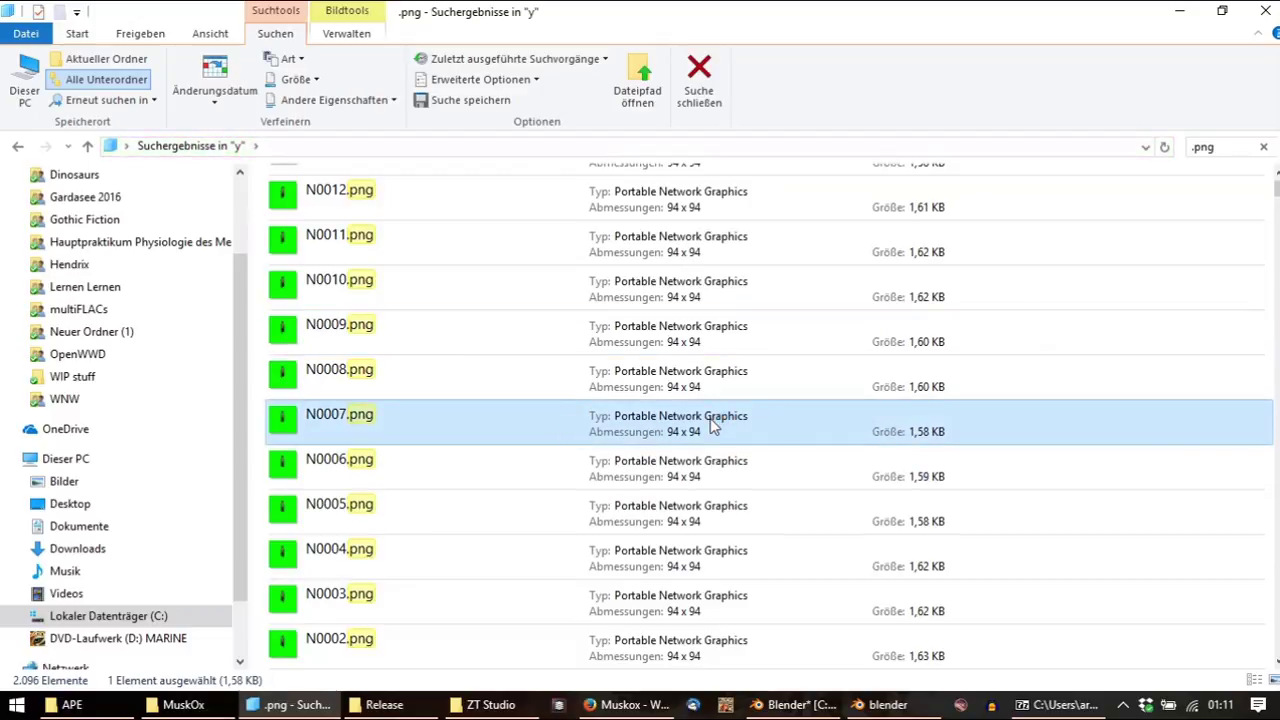
left_click(771, 251)
key("ctrl+a")
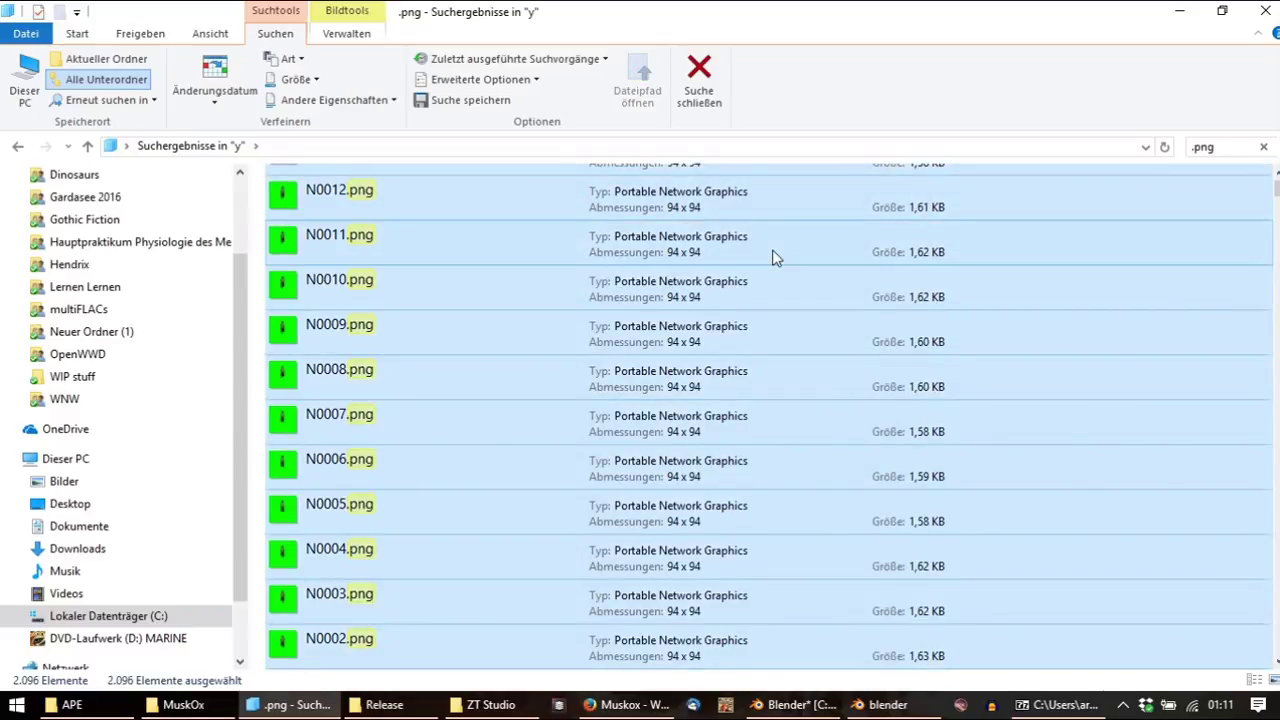
key("Delete")
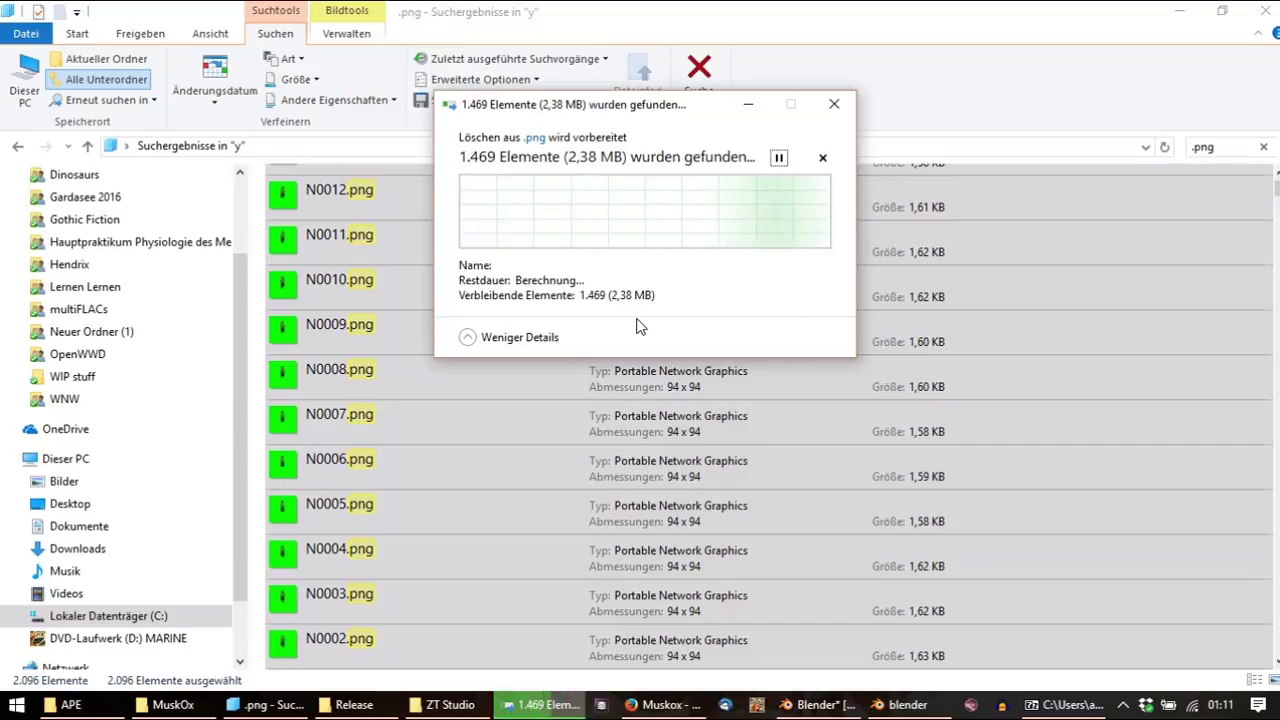
left_click(450, 706)
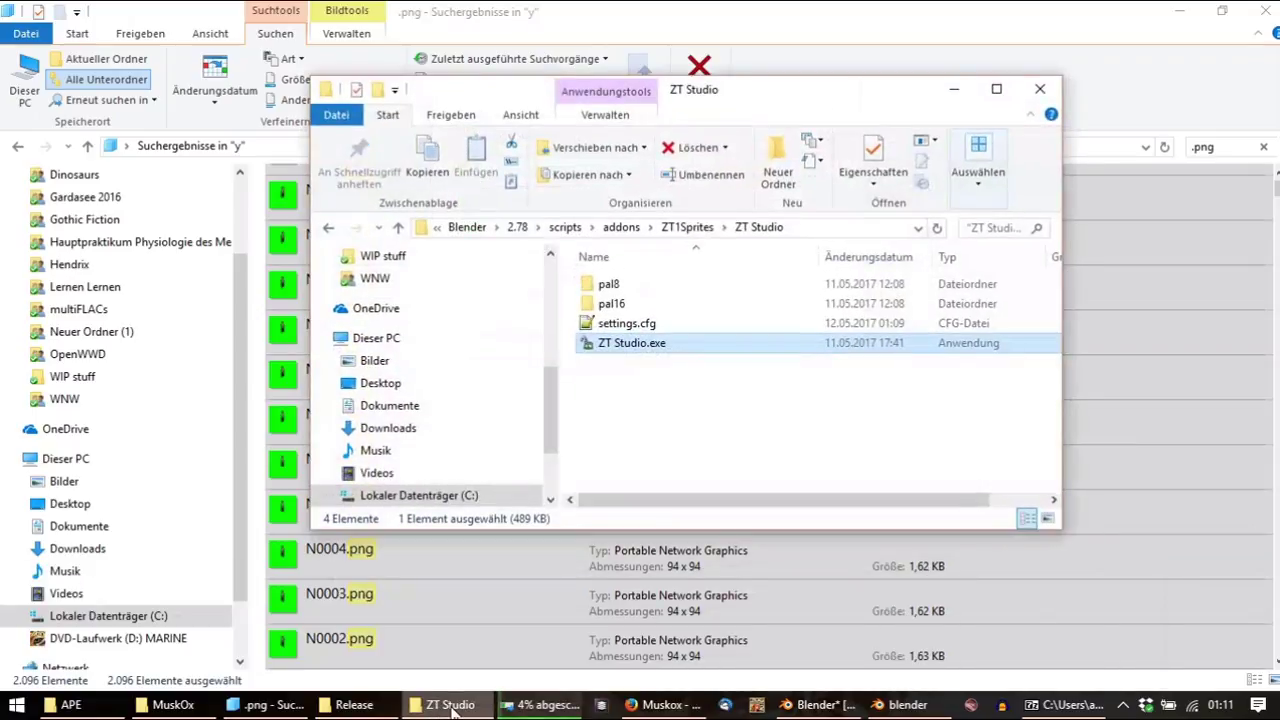
key("super+d")
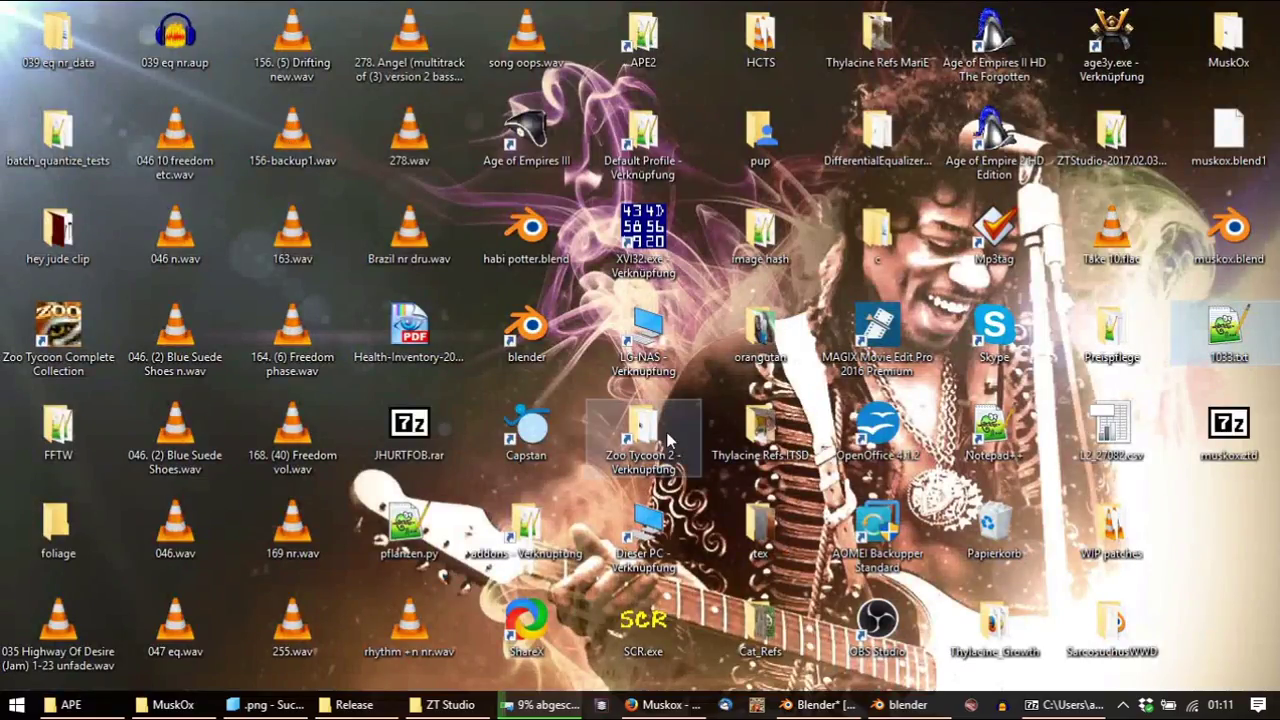
Open animals2.ztd from the Zoo Tycoon game folder as an archive and enter its animals folder
double_click(668, 440)
left_click(630, 252)
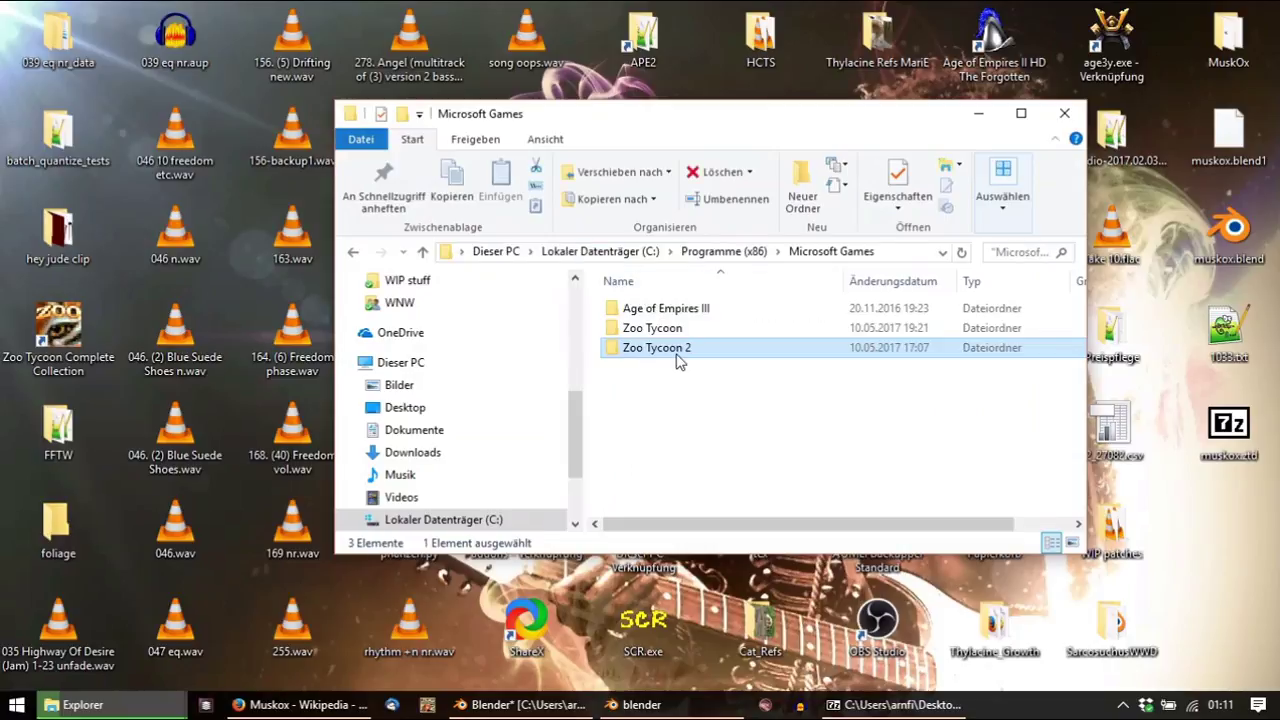
double_click(662, 330)
scroll(678, 430, "down", 5)
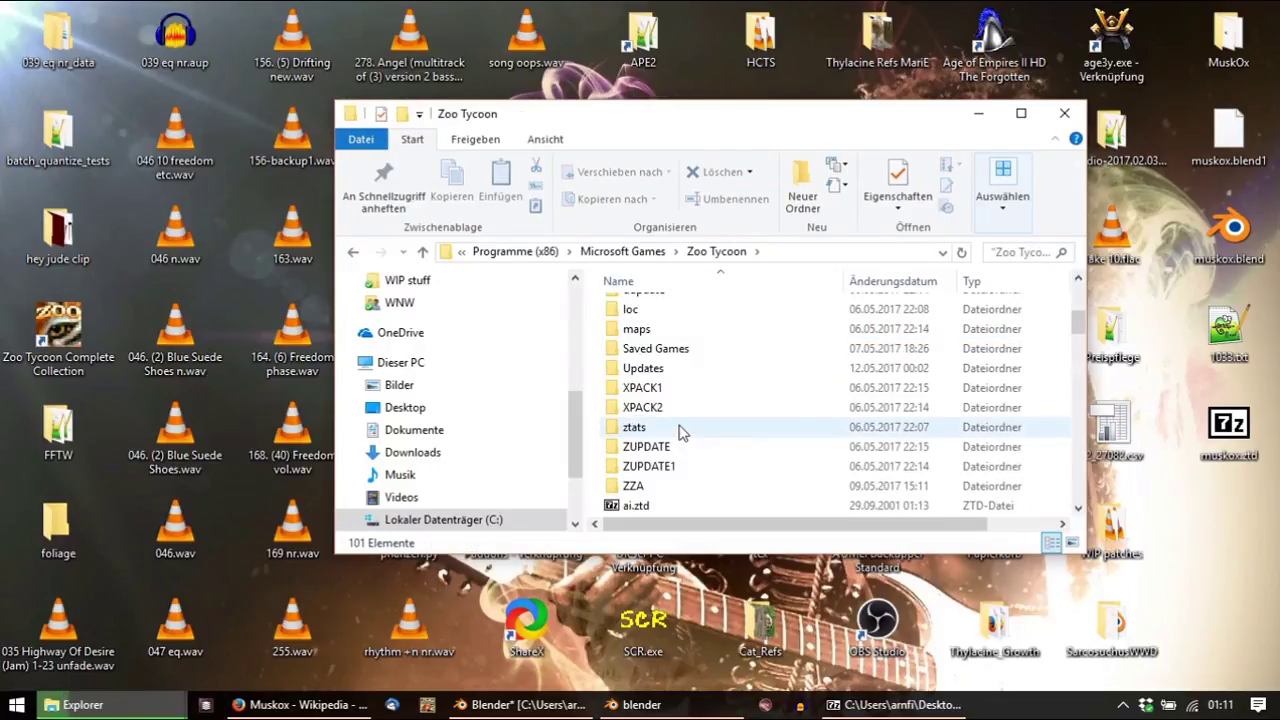
scroll(718, 424, "down", 2)
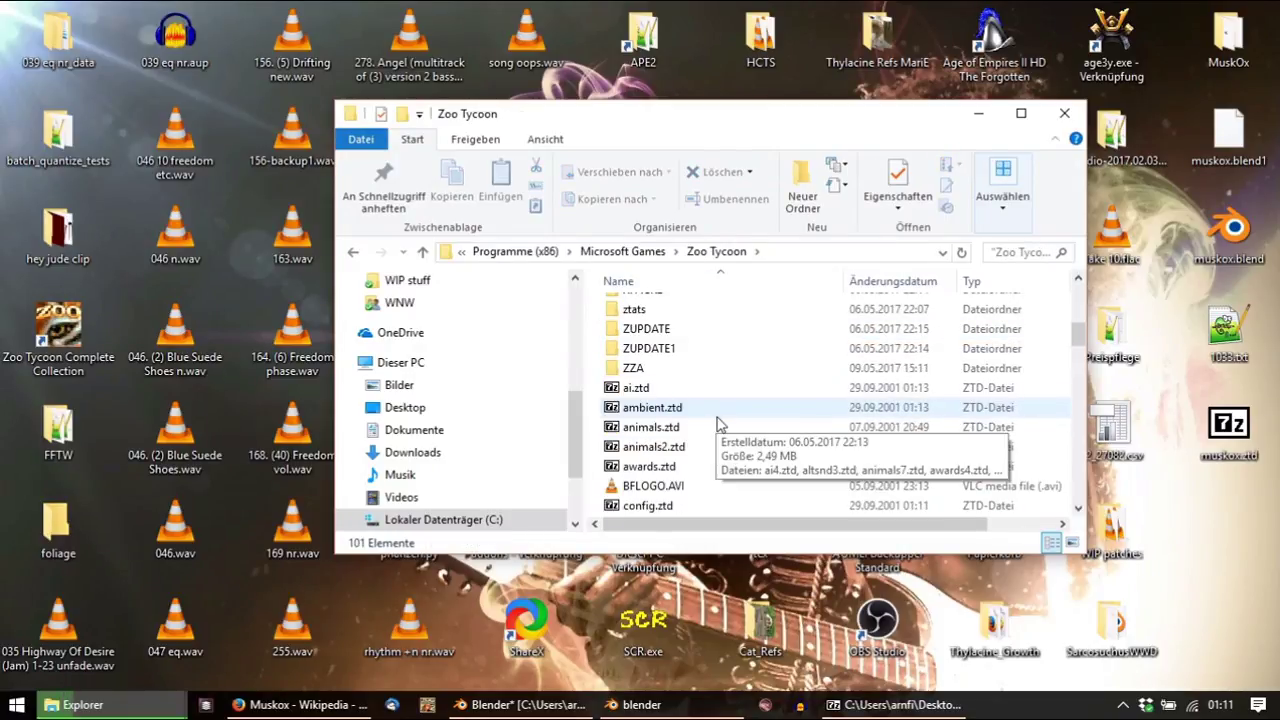
left_click(675, 450)
double_click(675, 450)
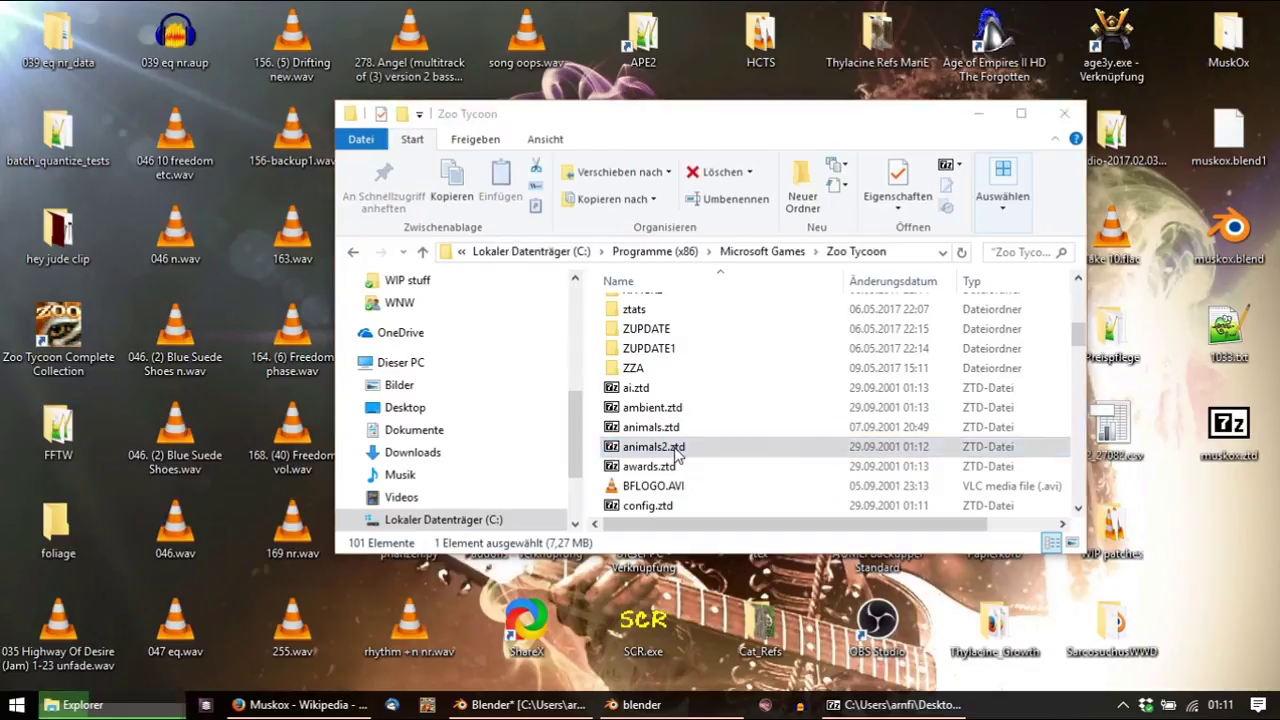
double_click(385, 229)
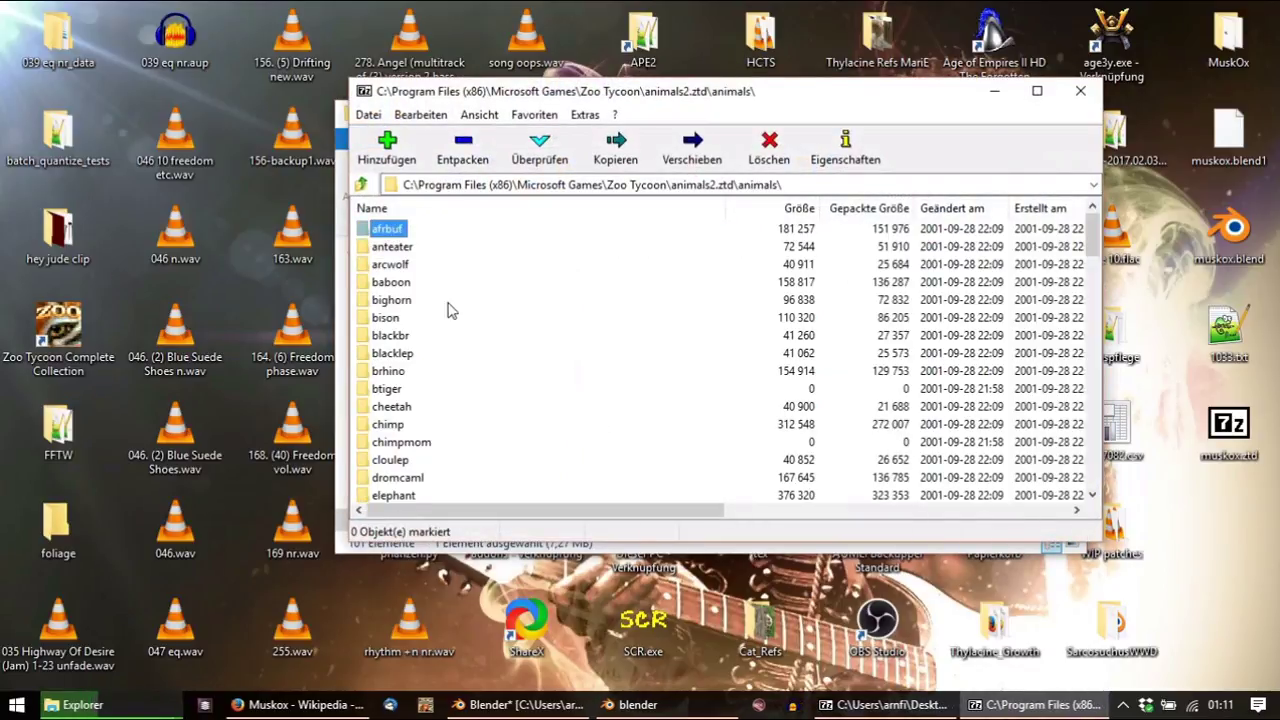
Select the arcwolf, polarbr and emppeng folders in the archive
scroll(450, 315, "down", 6)
scroll(418, 442, "down", 1)
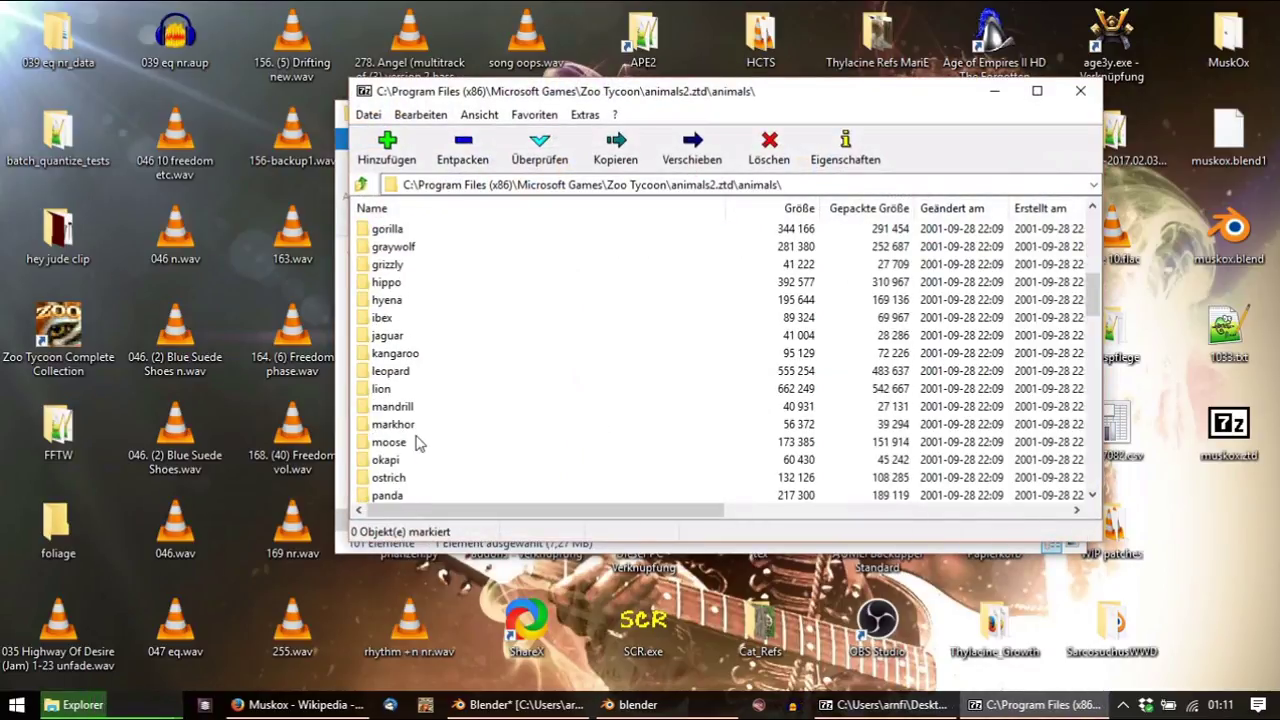
scroll(418, 442, "up", 7)
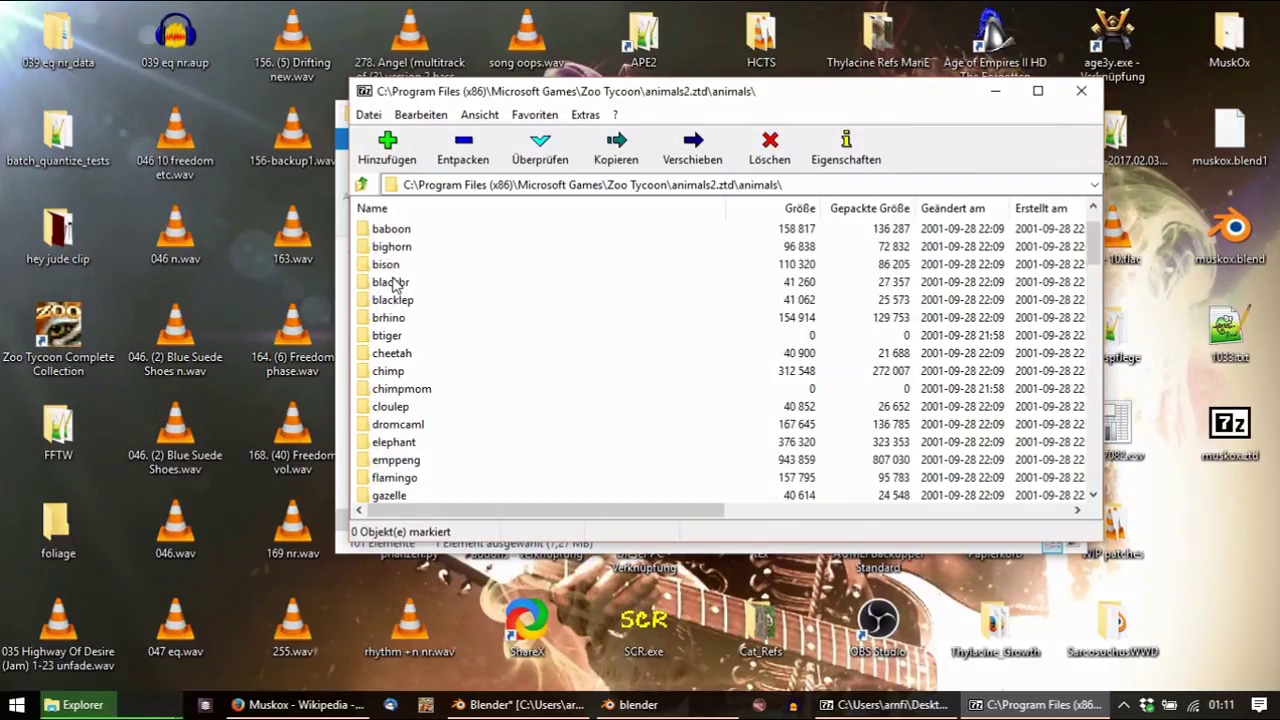
left_click(401, 266)
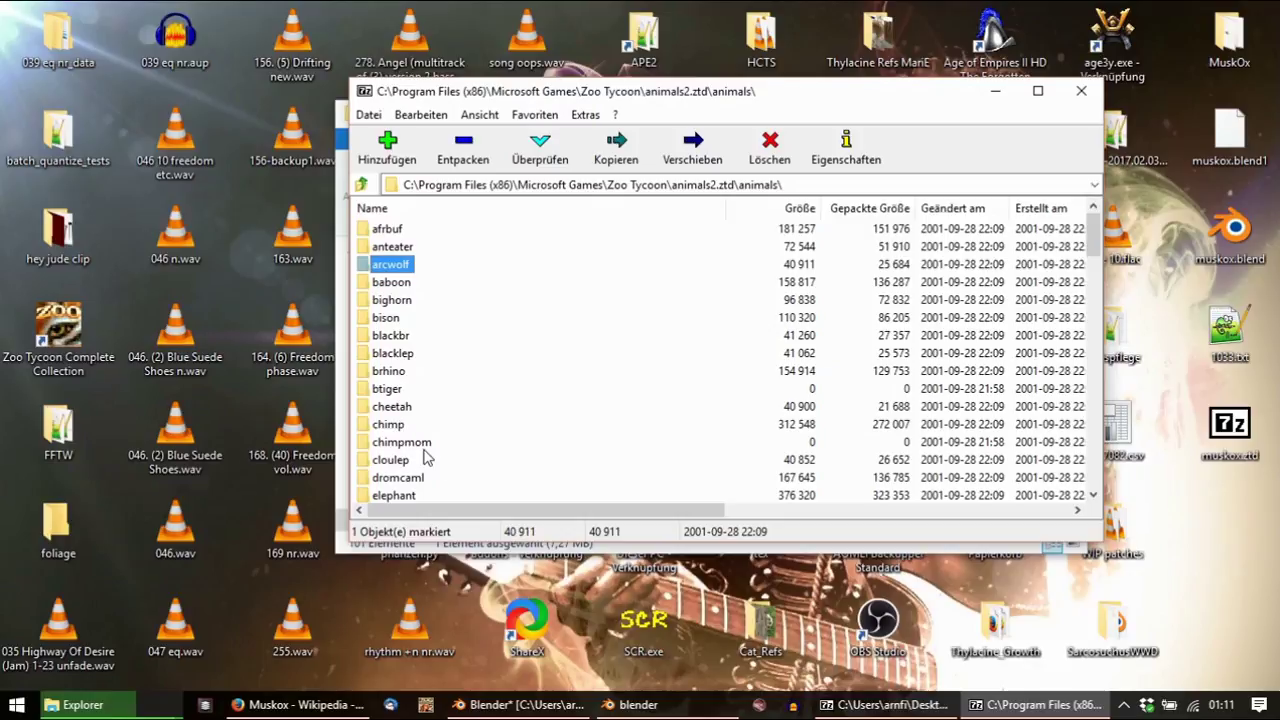
scroll(420, 462, "down", 1)
scroll(420, 462, "down", 3)
scroll(420, 458, "up", 3)
scroll(410, 360, "down", 1)
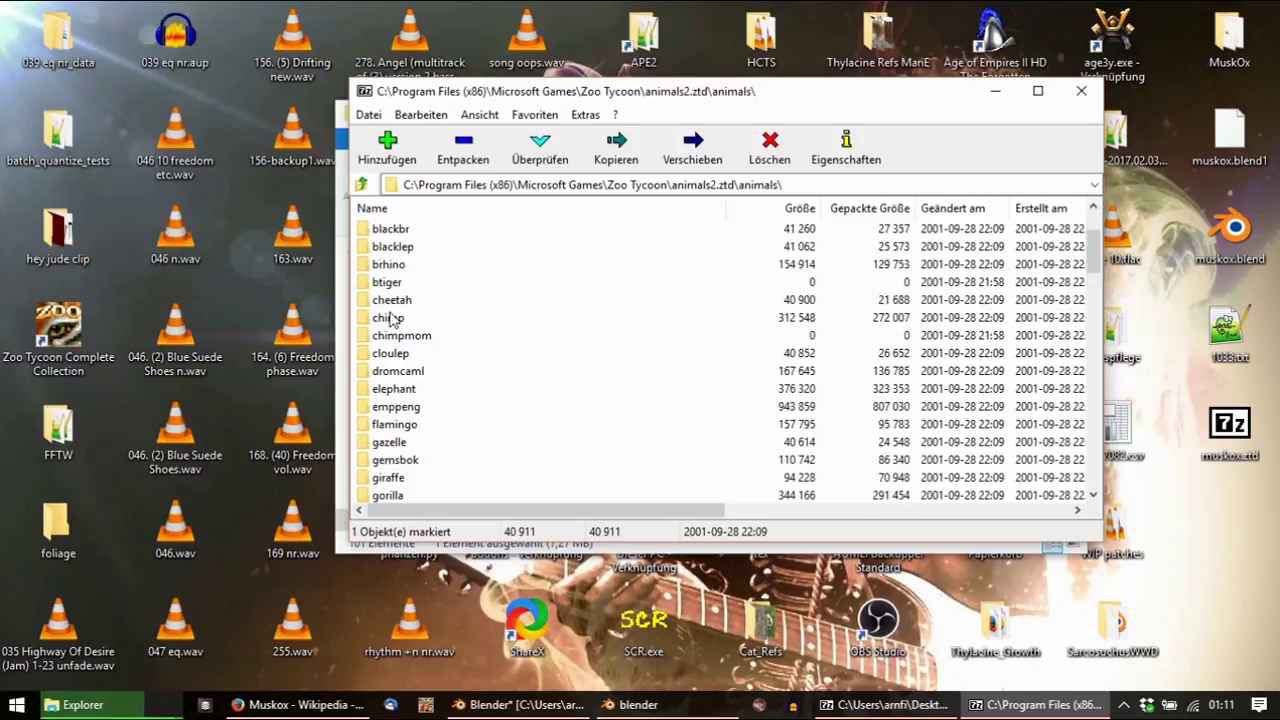
scroll(443, 282, "up", 1)
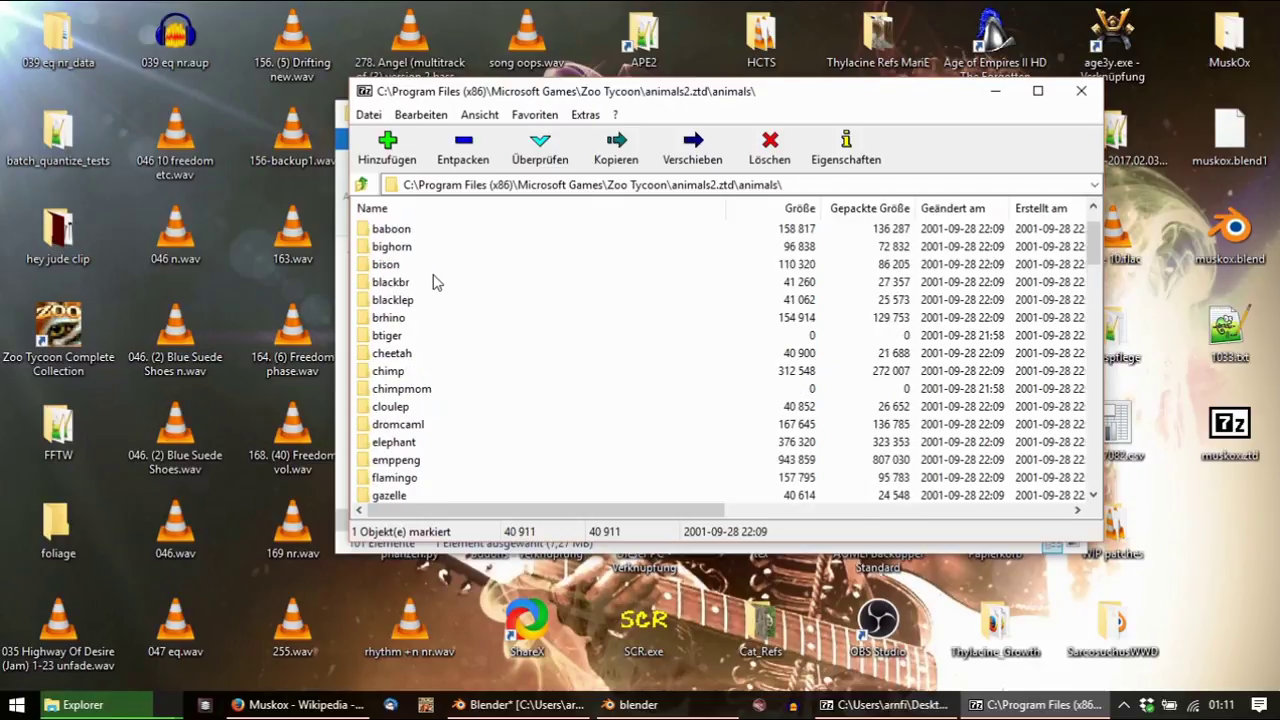
scroll(437, 282, "down", 12)
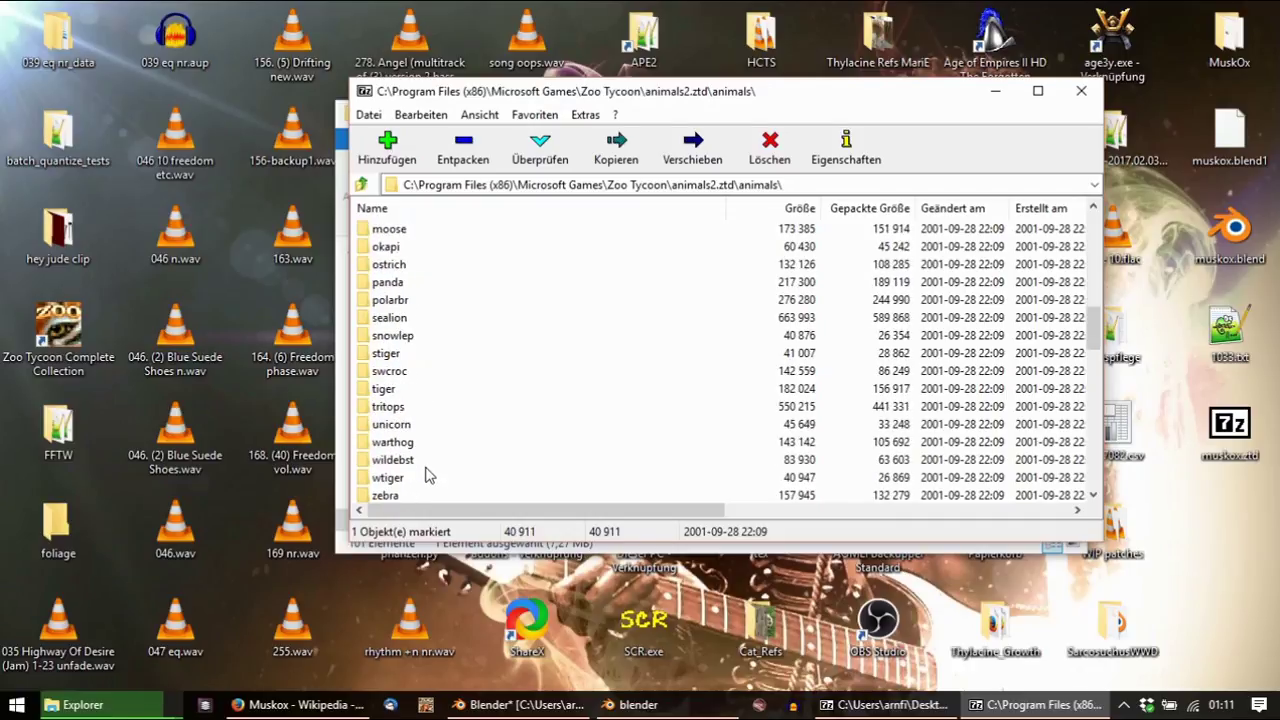
scroll(425, 475, "down", 1)
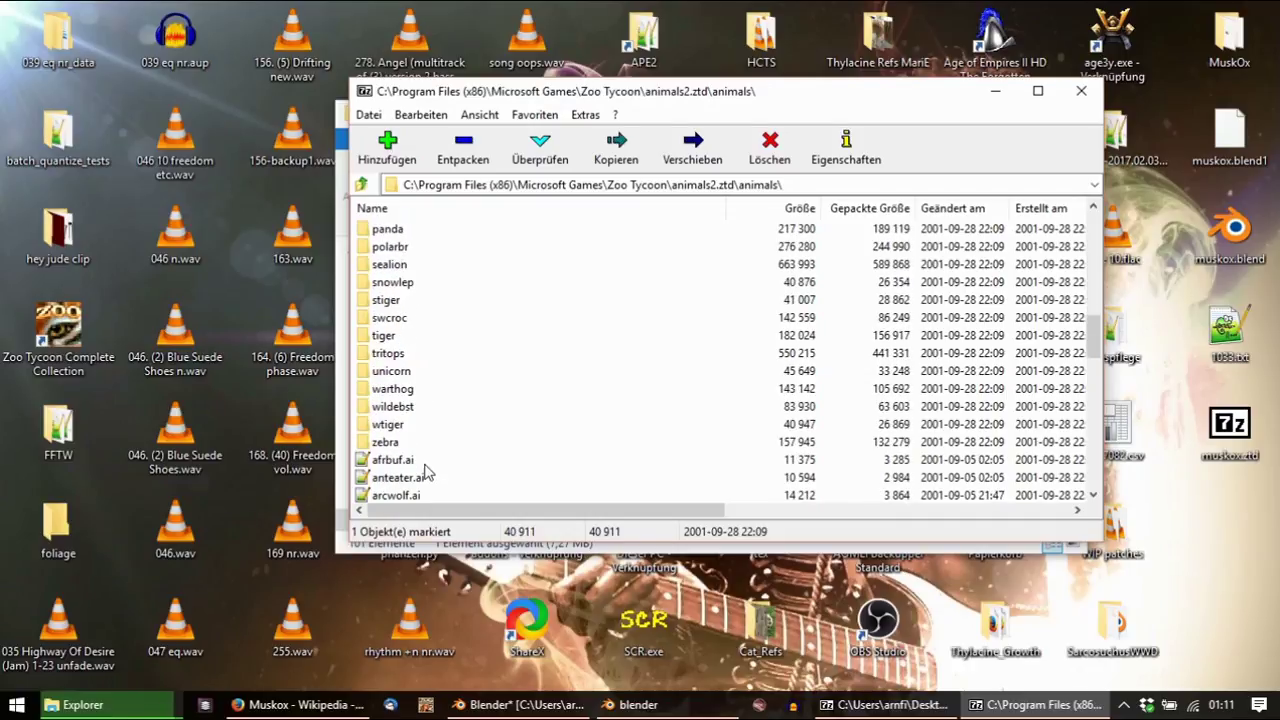
scroll(412, 250, "up", 1)
left_click(412, 302, "ctrl")
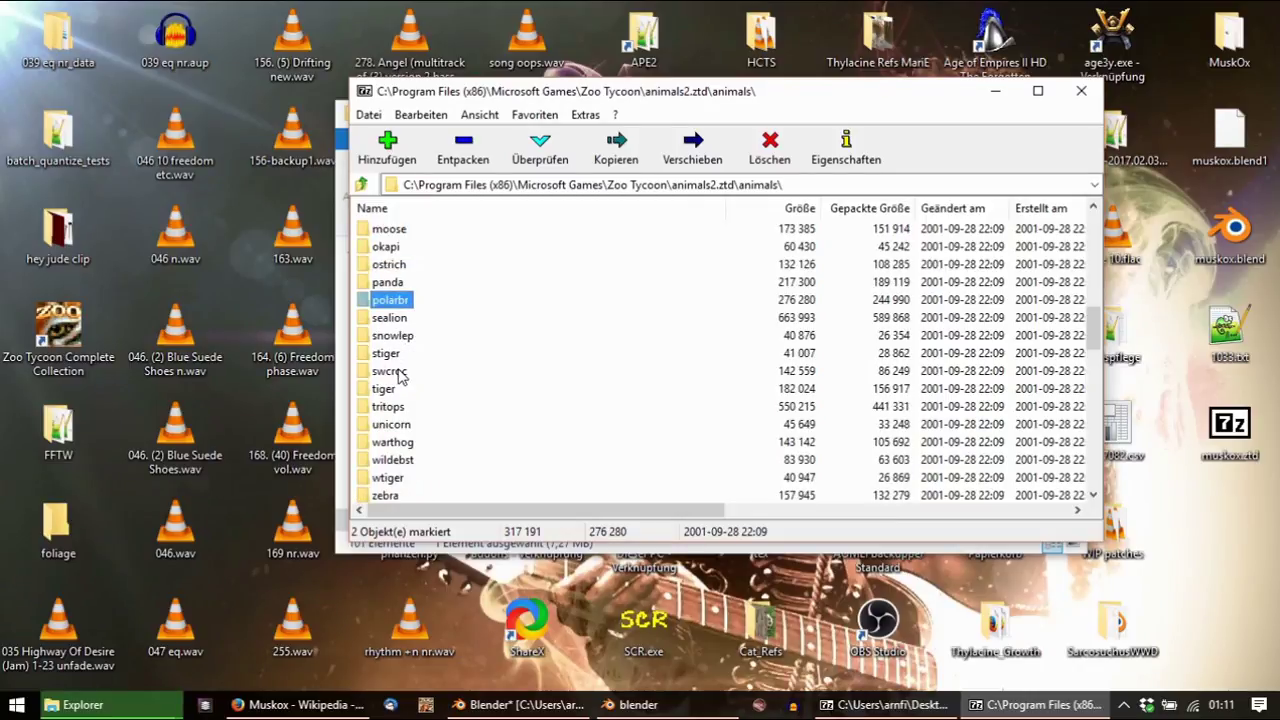
scroll(398, 374, "up", 5)
scroll(403, 374, "up", 2)
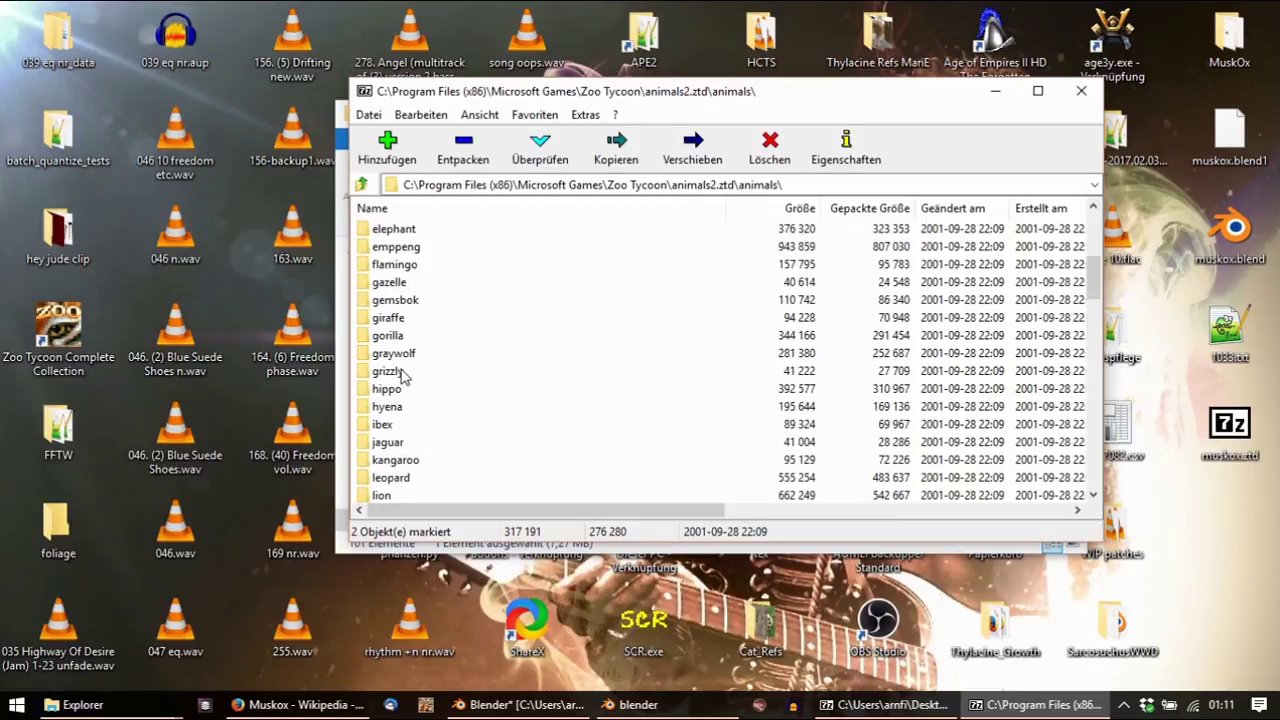
left_click(394, 302, "ctrl")
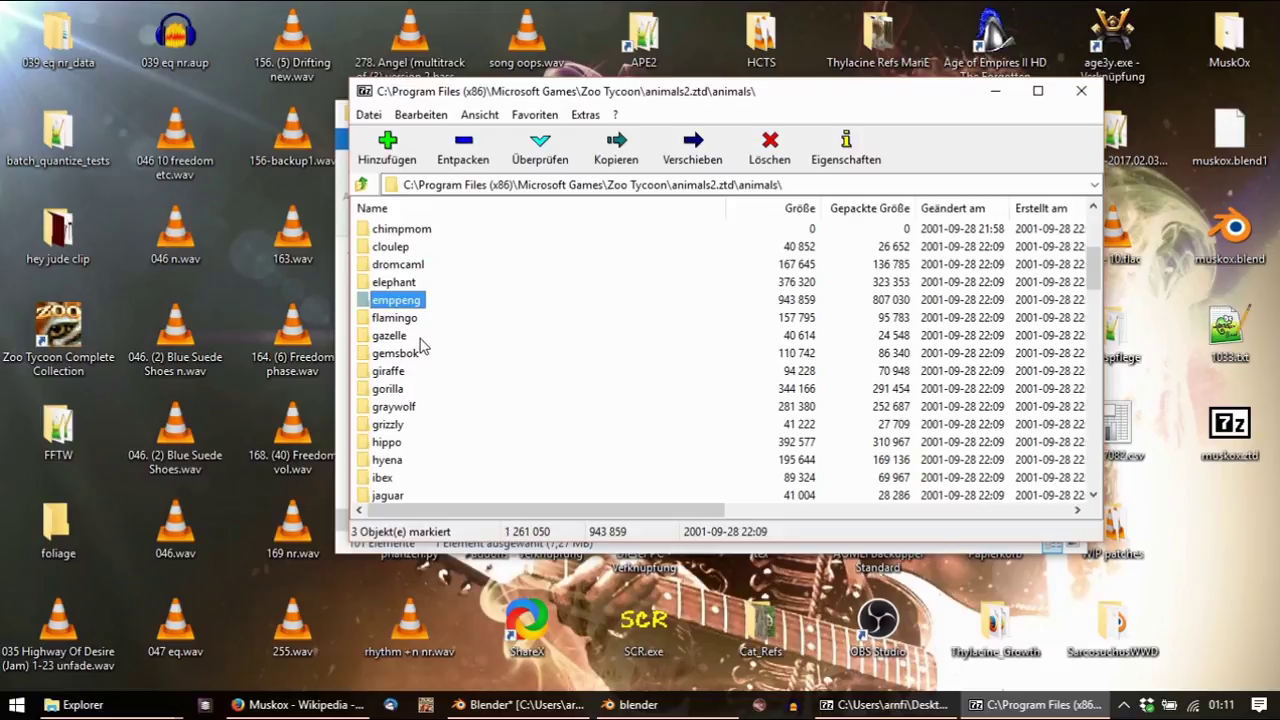
Clear the .png search and navigate Explorer up to the animals output folder
left_click(183, 702)
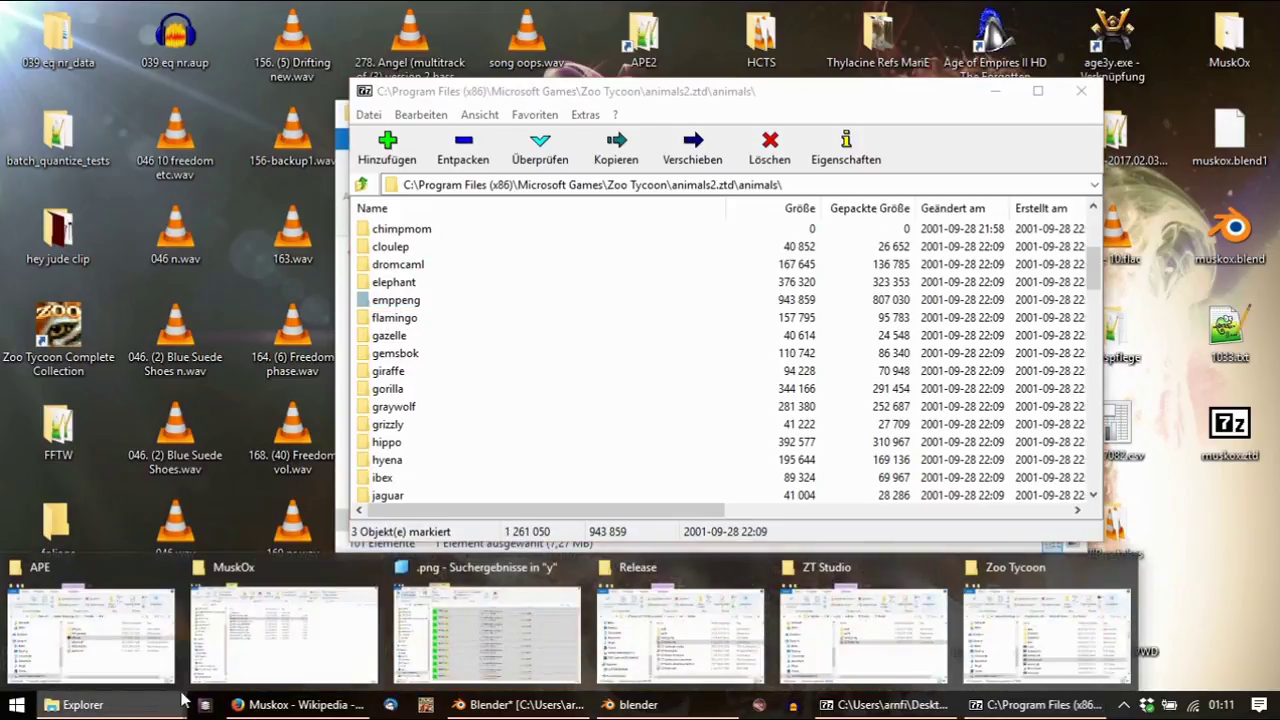
mouse_move(305, 628)
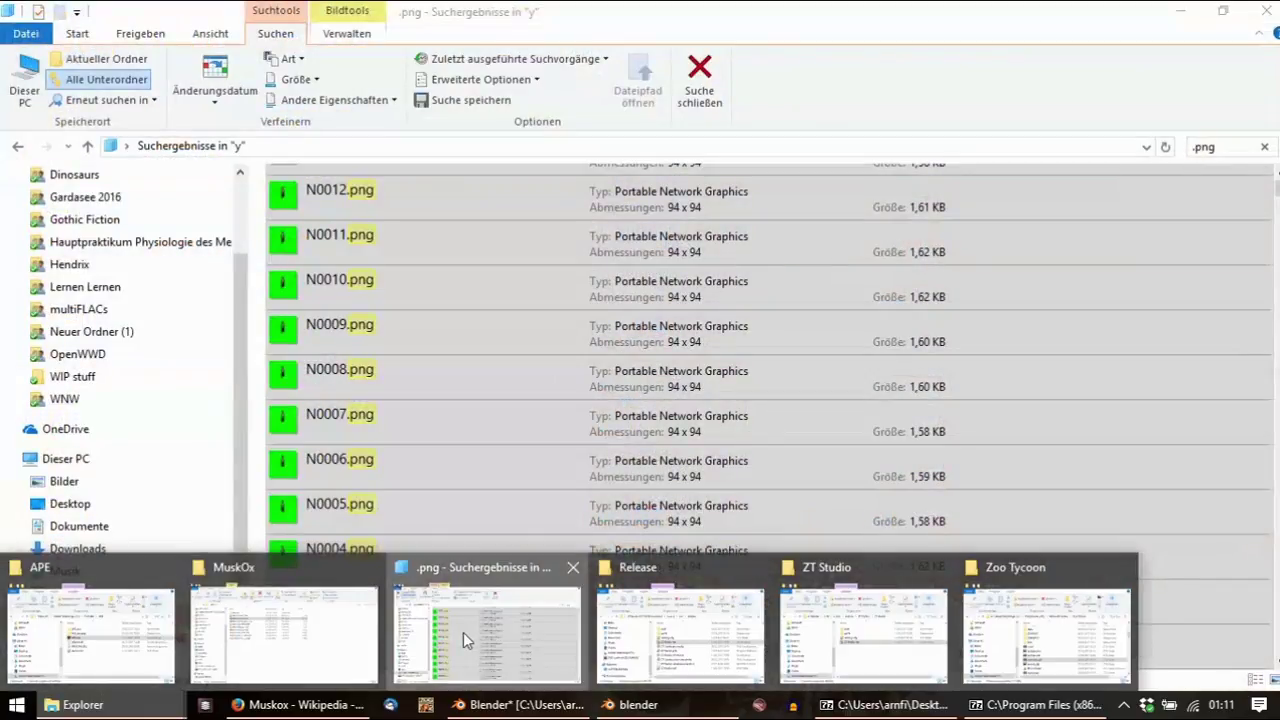
left_click(463, 632)
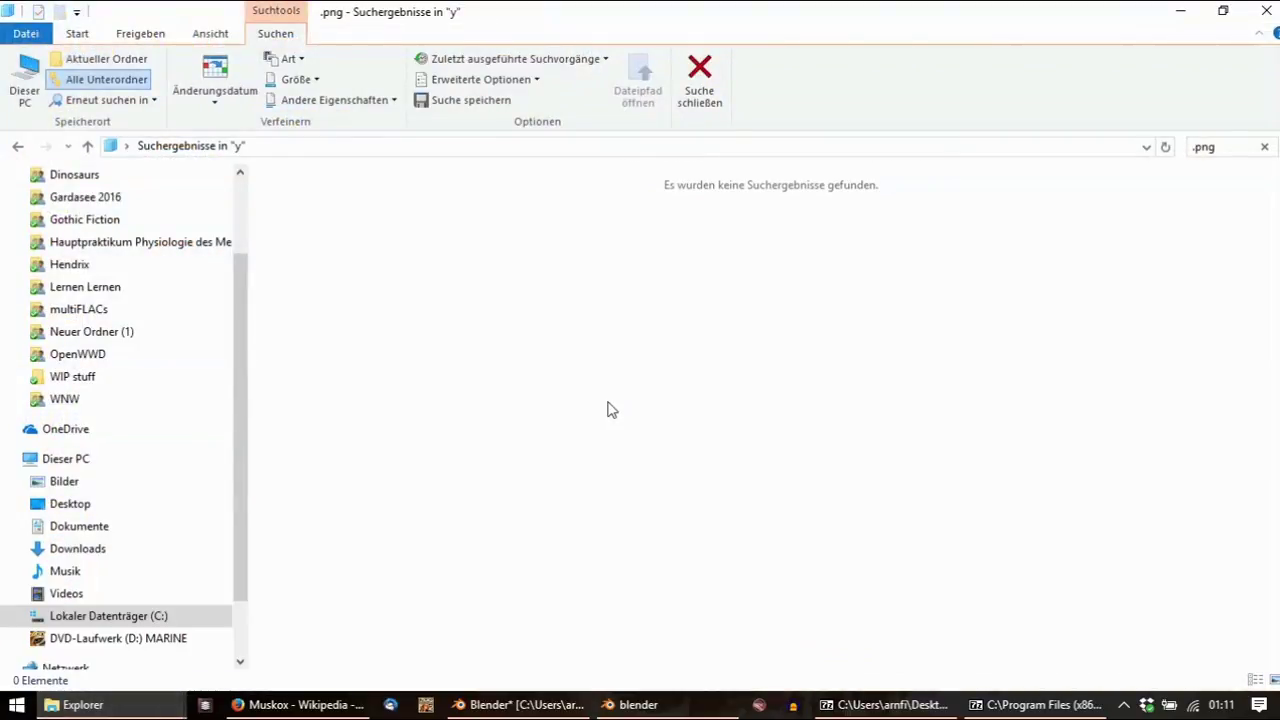
left_click(1264, 147)
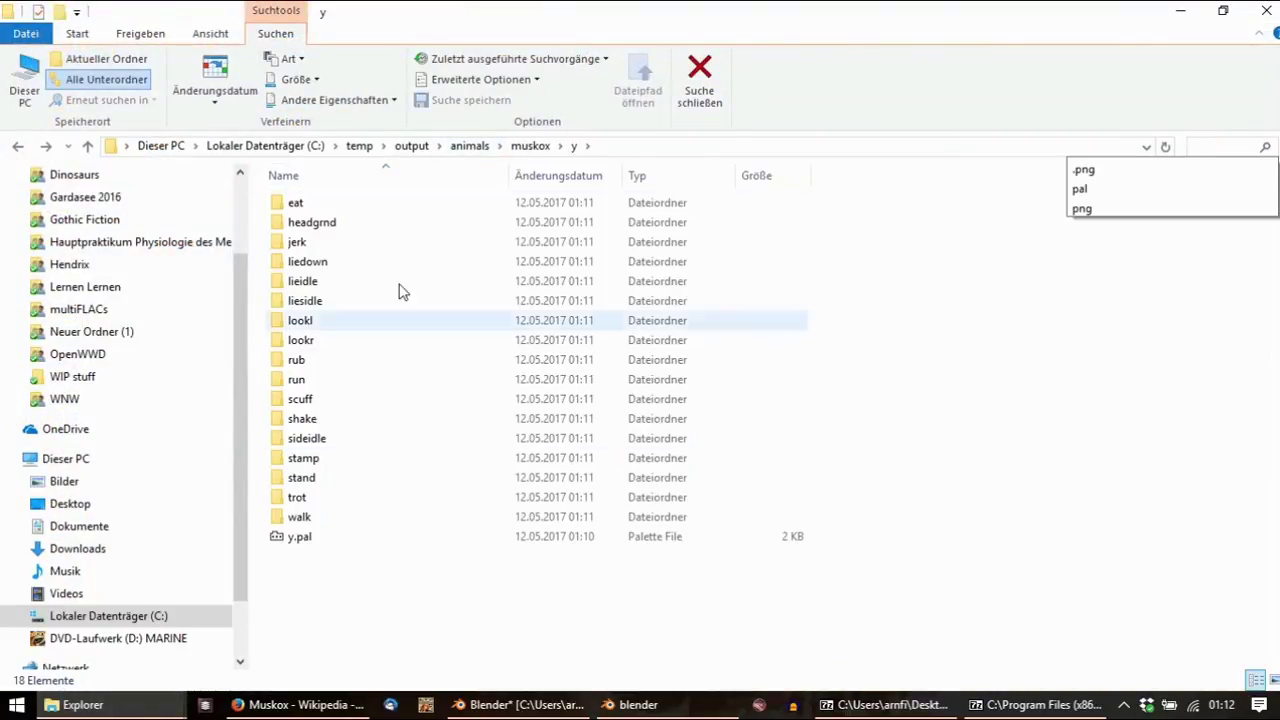
left_click(530, 146)
left_click(470, 146)
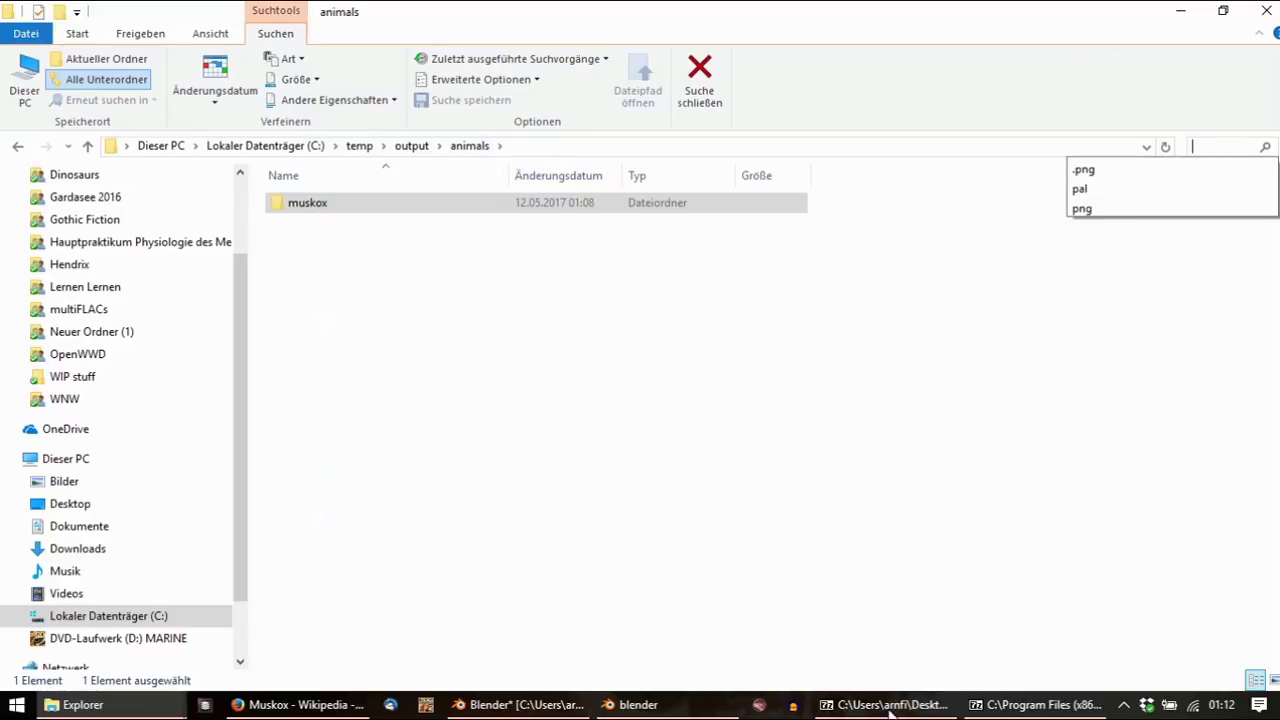
Copy arcwolf, emppeng and polarbr from the archive into C:\temp\output\animals
left_click(1035, 705)
left_click_drag(304, 317, 306, 322)
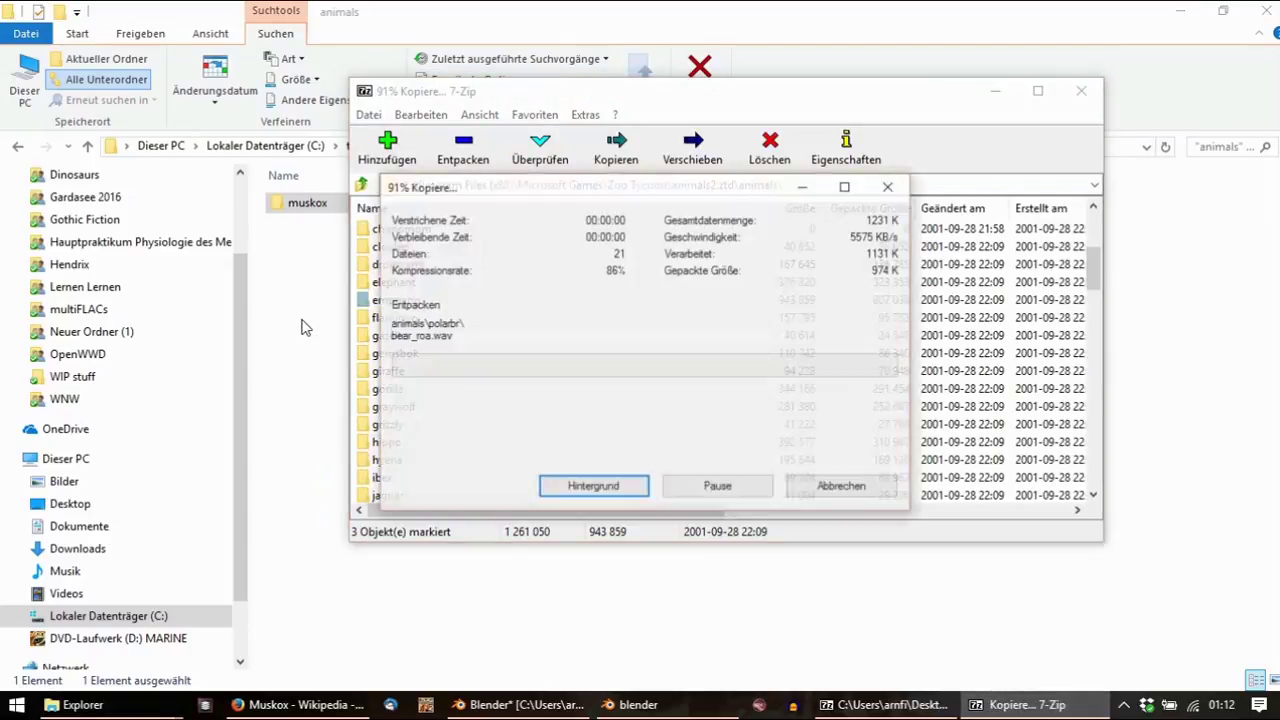
left_click(594, 555)
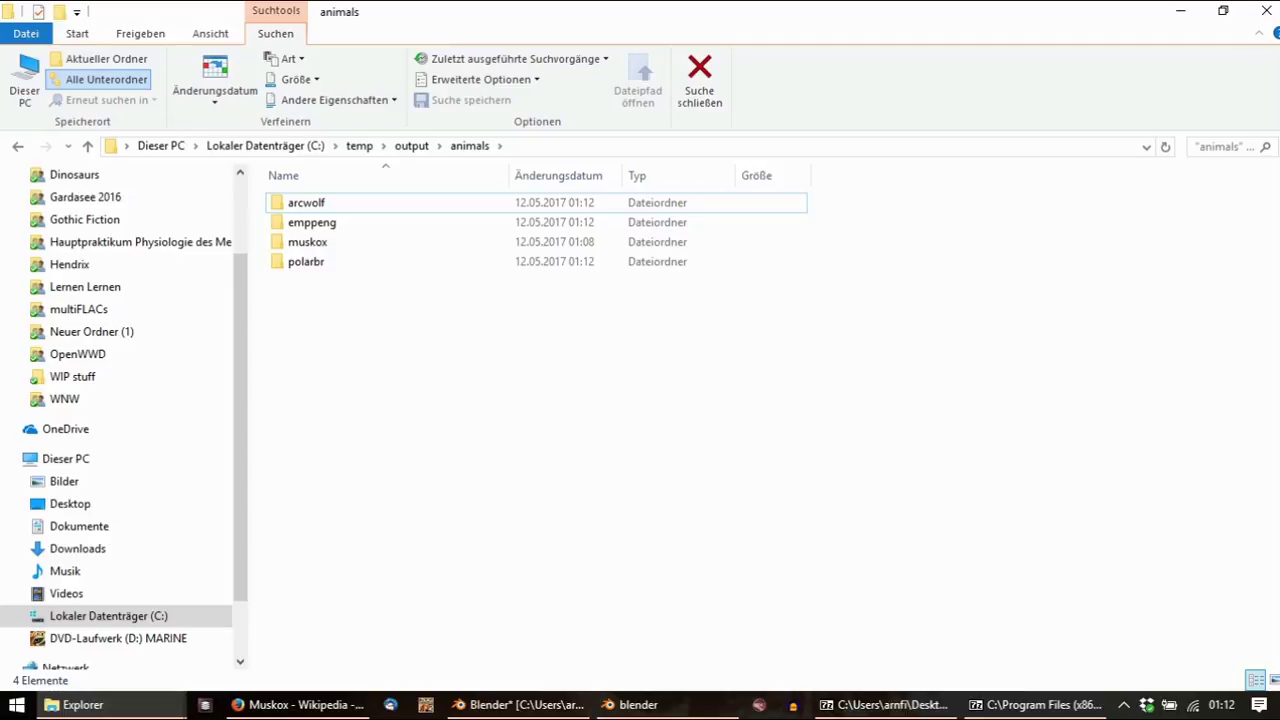
key("super+d")
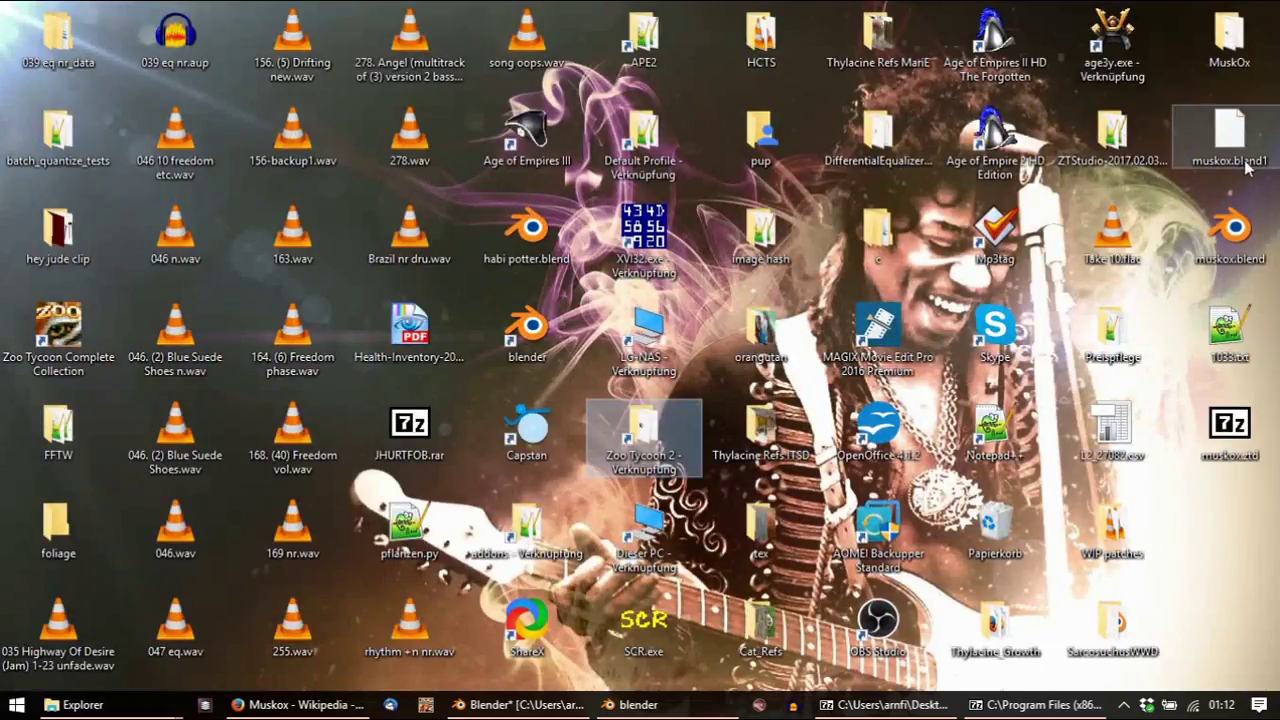
Launch ZT Studio and load the N graphic from animals\emppeng\icemppen
mouse_move(83, 704)
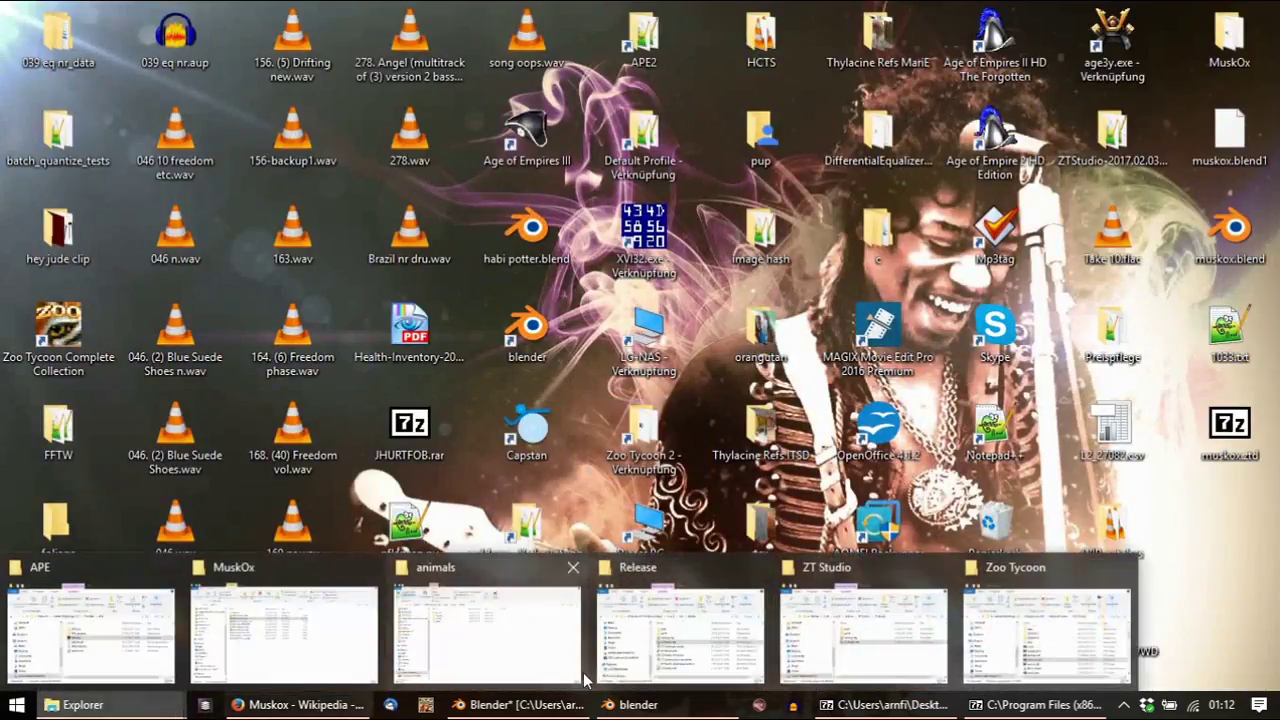
left_click(863, 635)
double_click(636, 346)
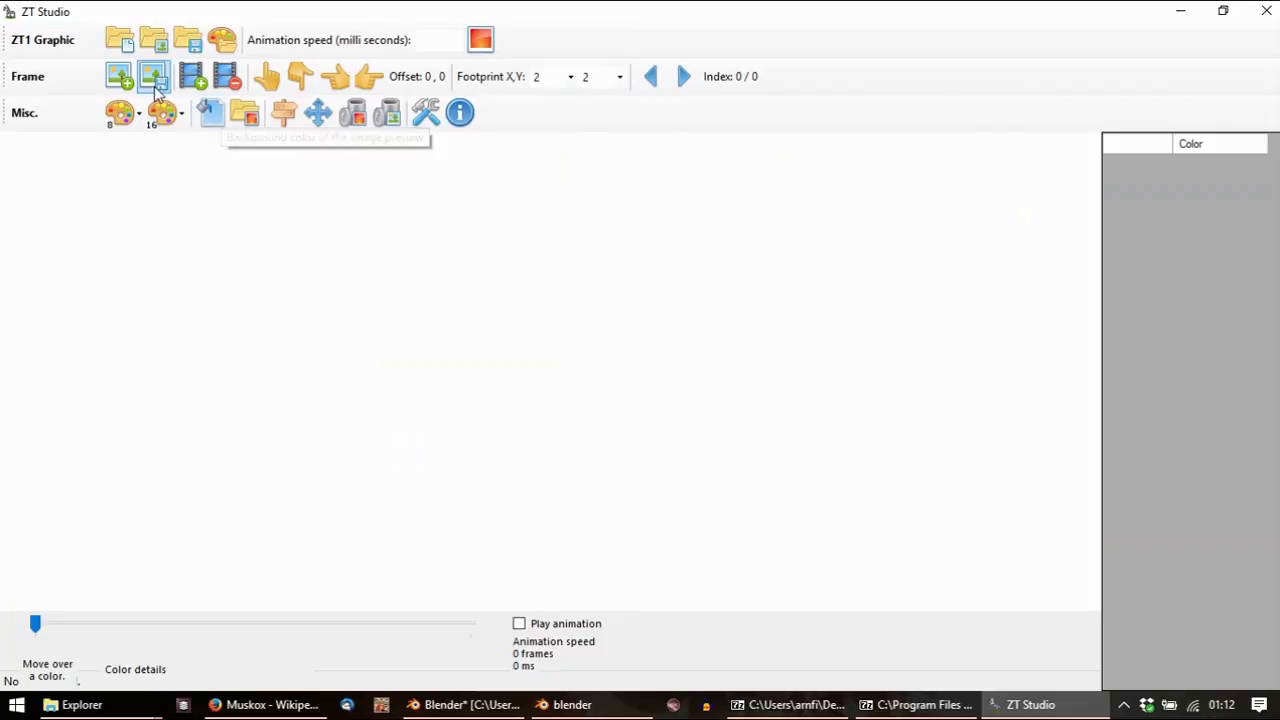
left_click(153, 40)
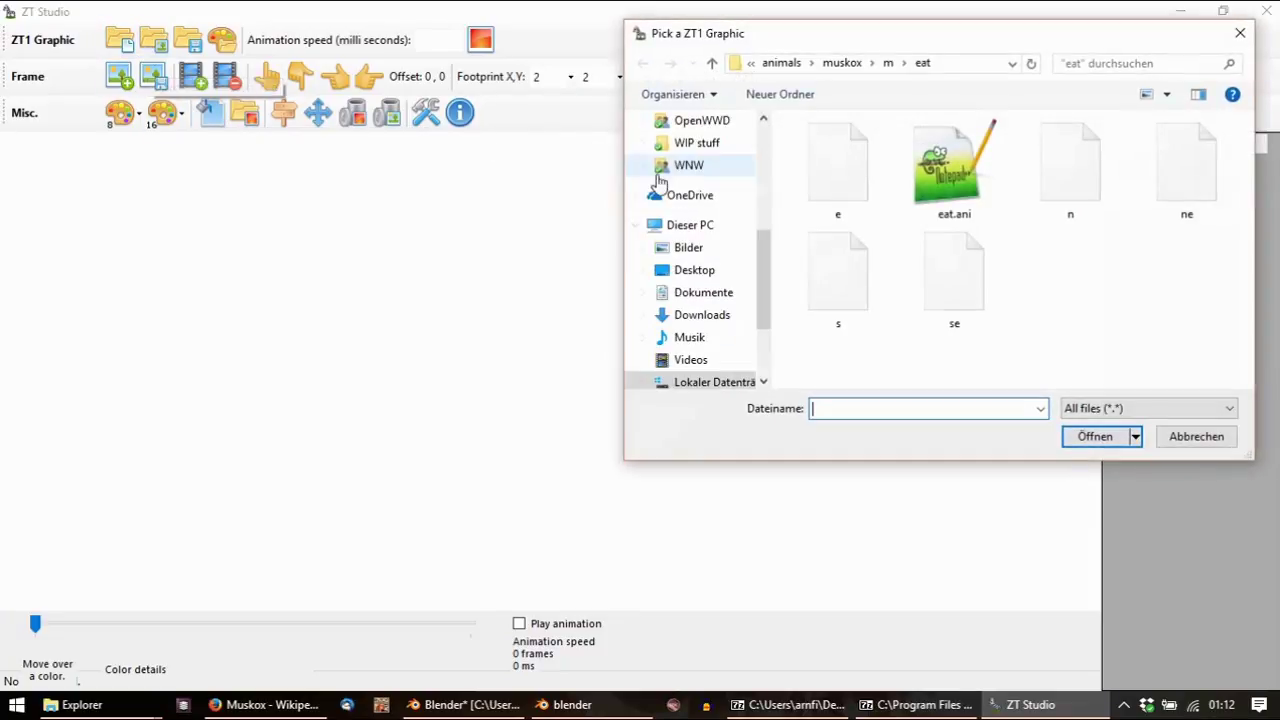
left_click(888, 62)
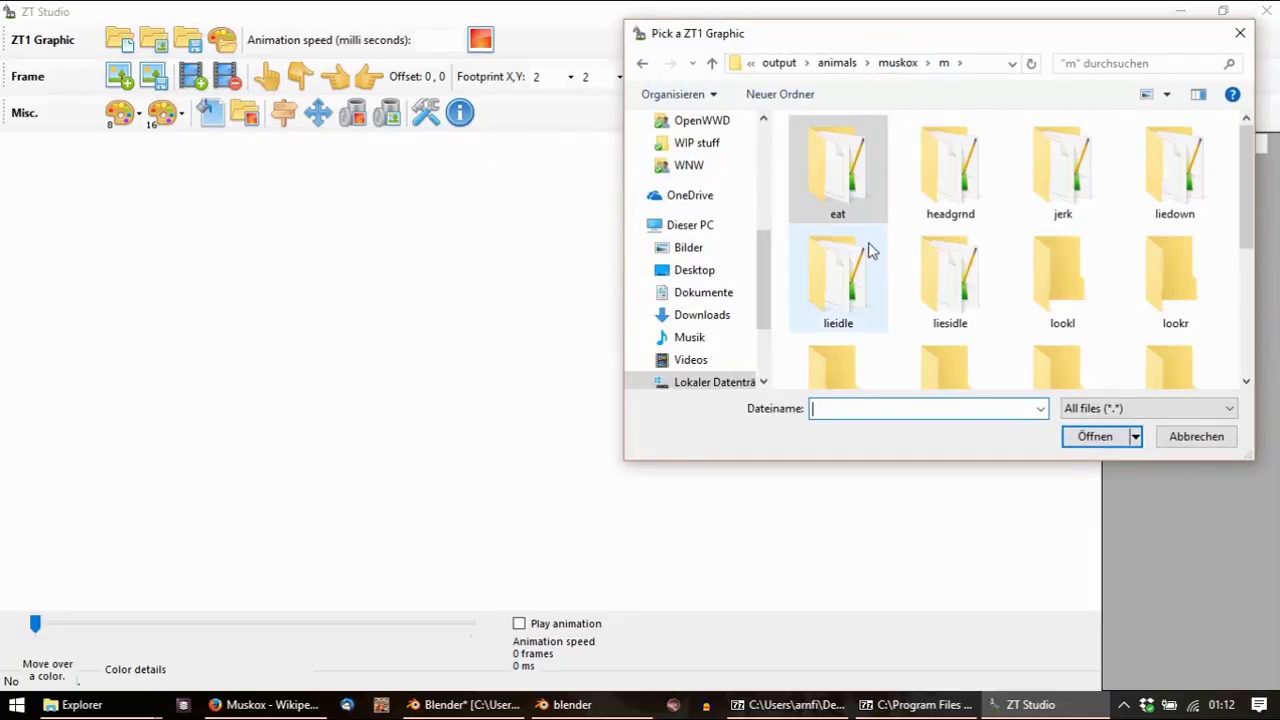
left_click(896, 63)
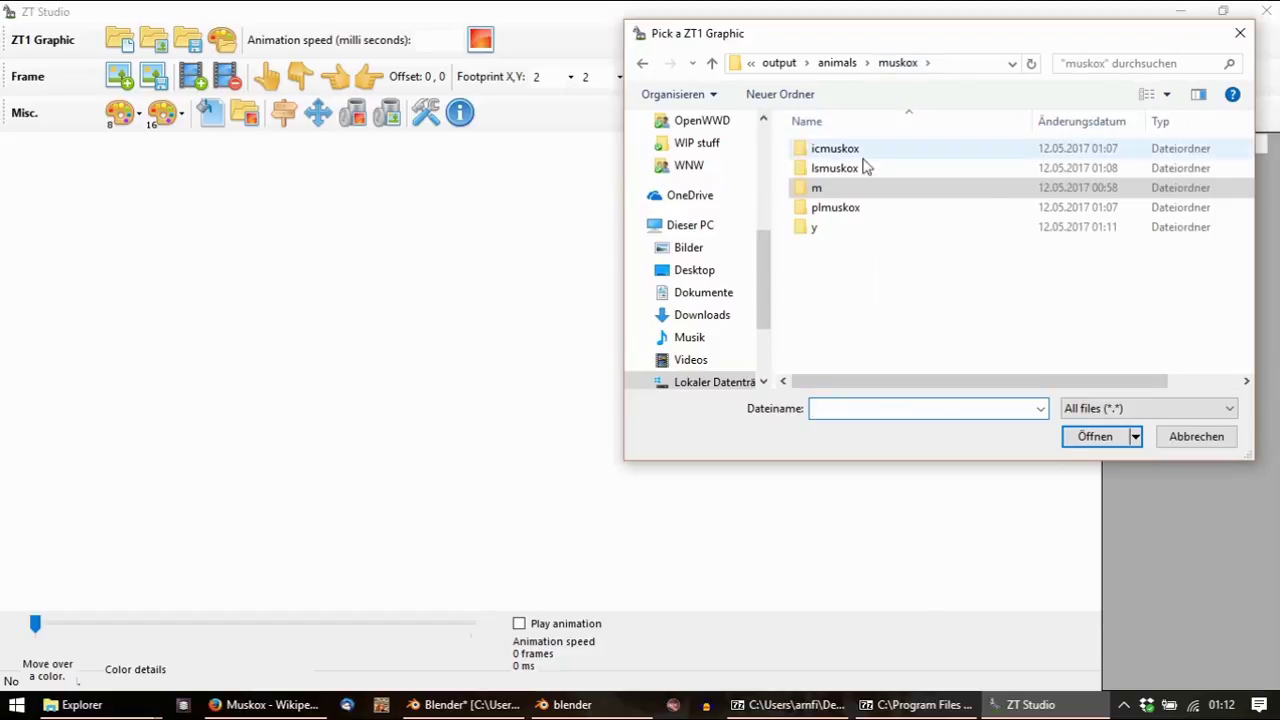
left_click(838, 63)
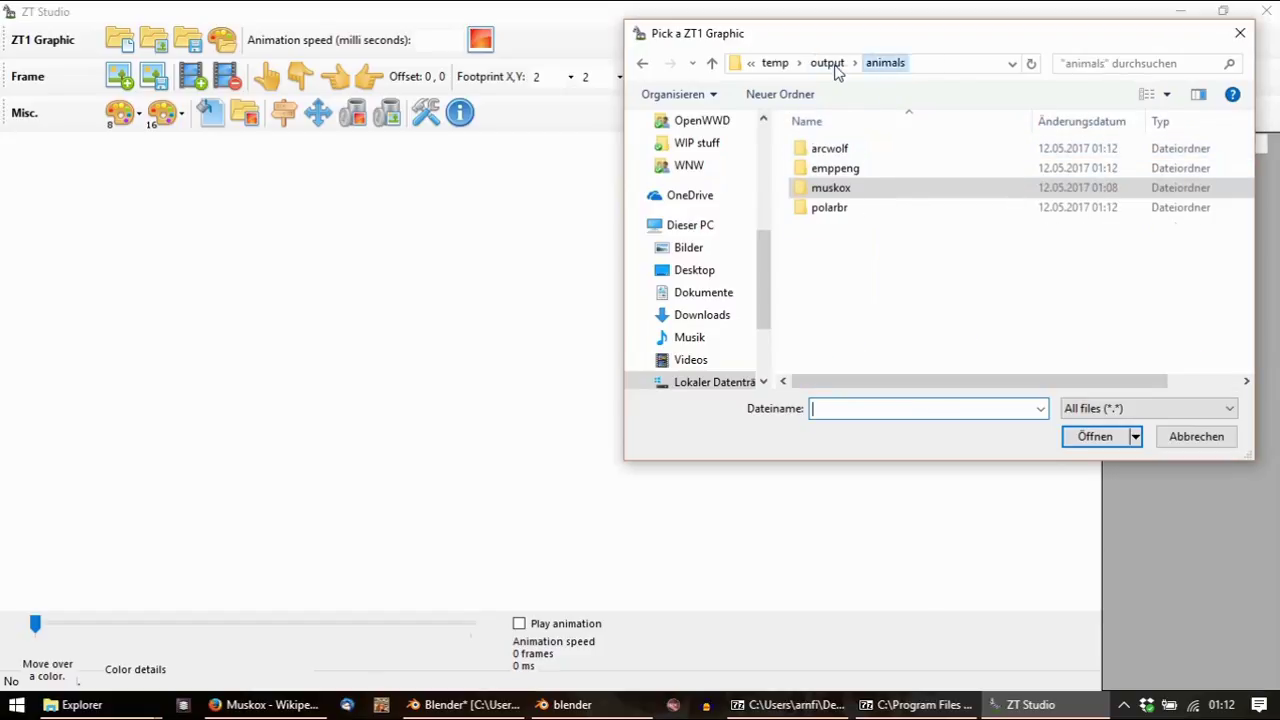
double_click(852, 168)
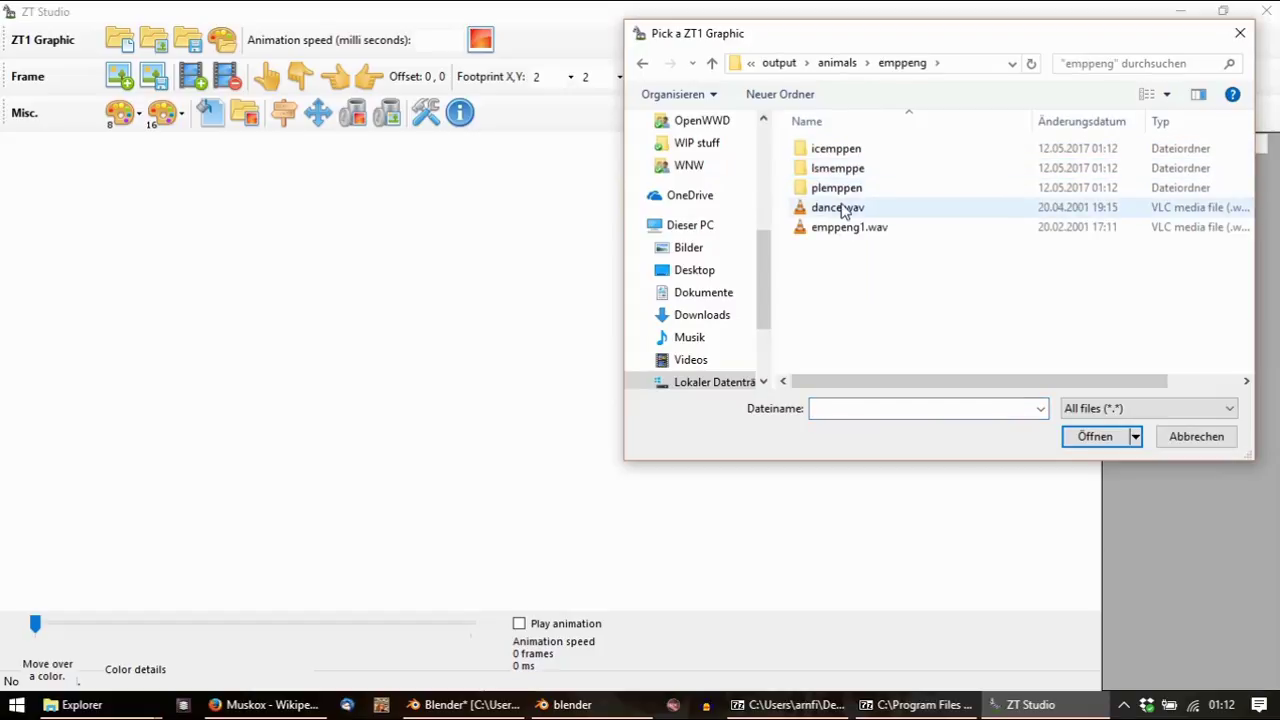
double_click(855, 152)
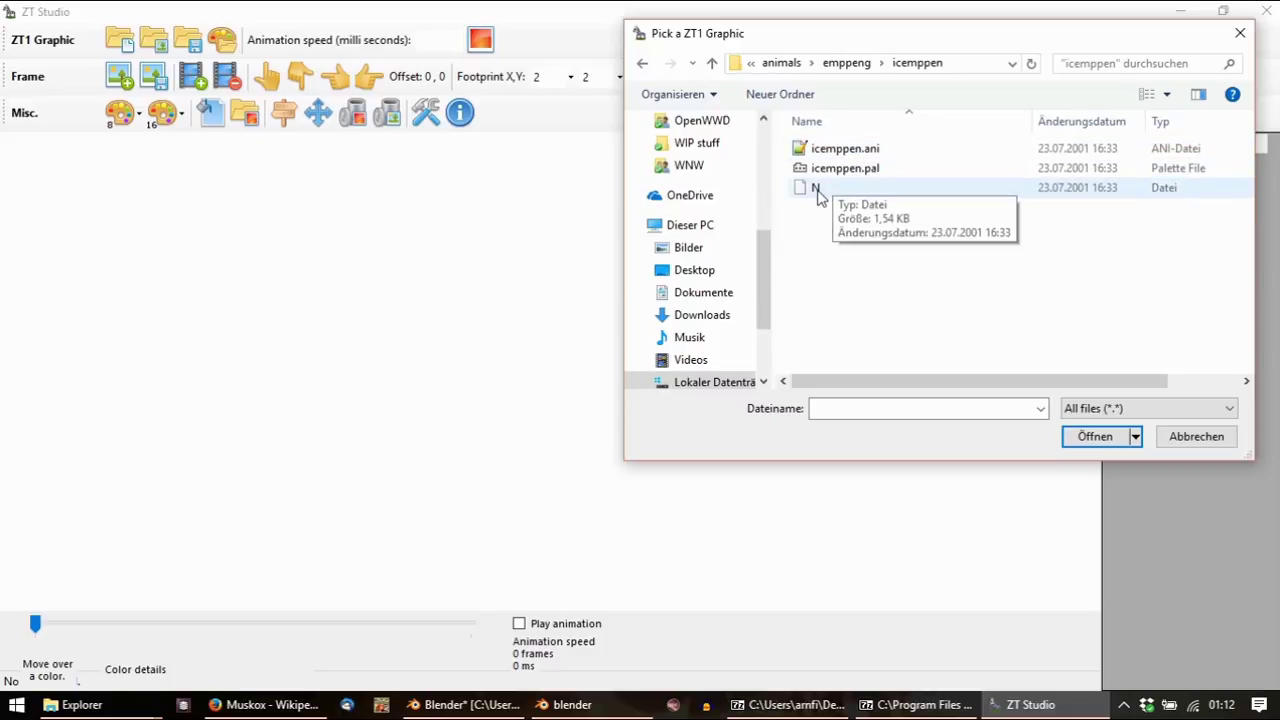
double_click(816, 190)
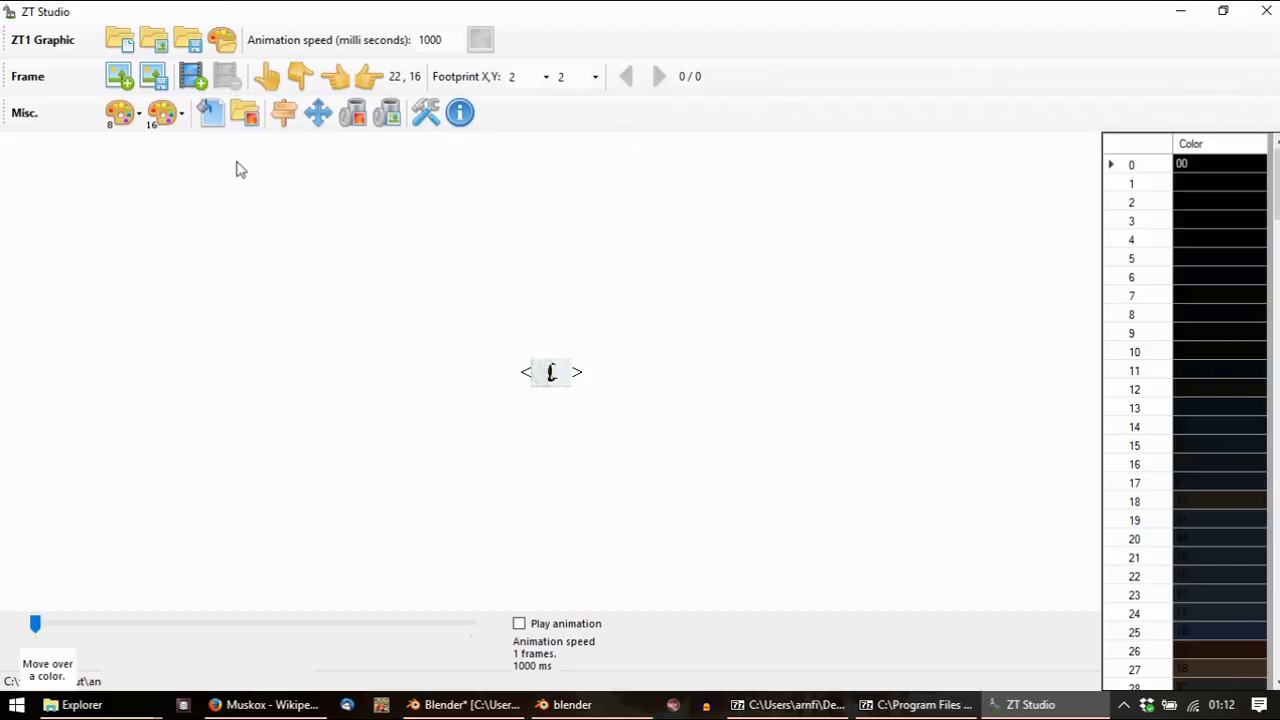
Save the frame as icon.png on the Desktop and show the desktop
left_click(165, 88)
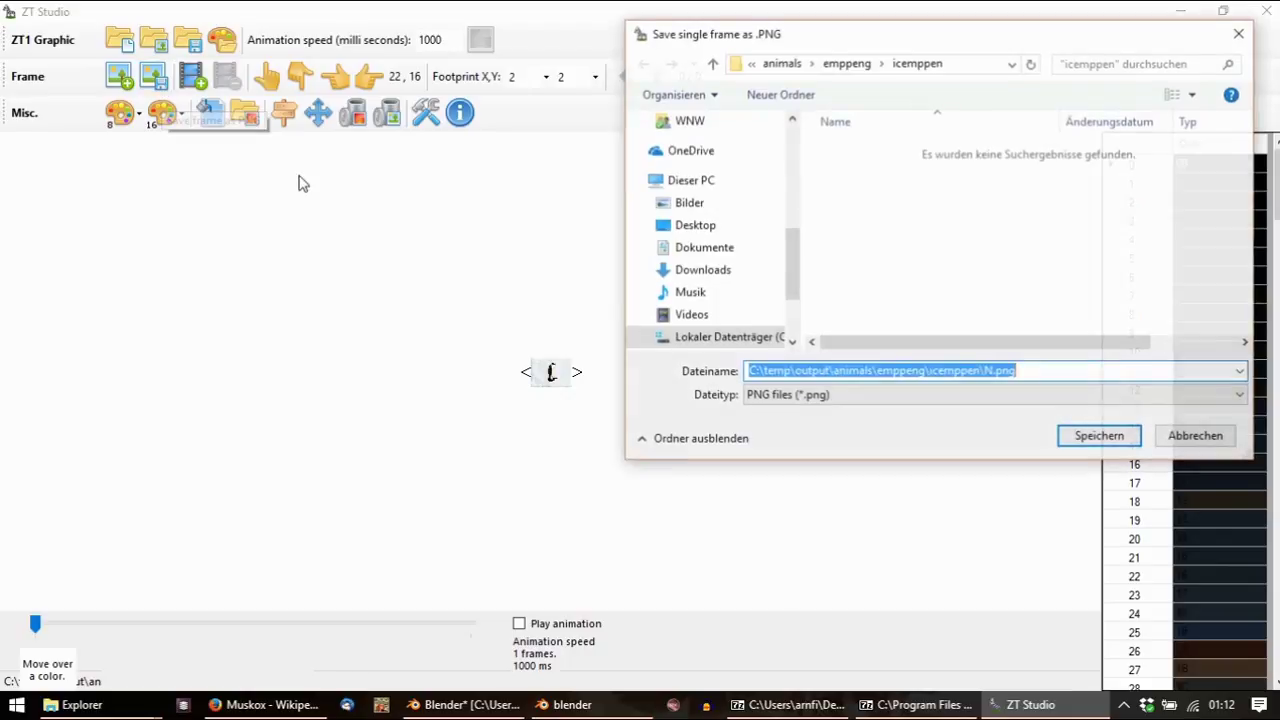
left_click(698, 228)
left_click(825, 373)
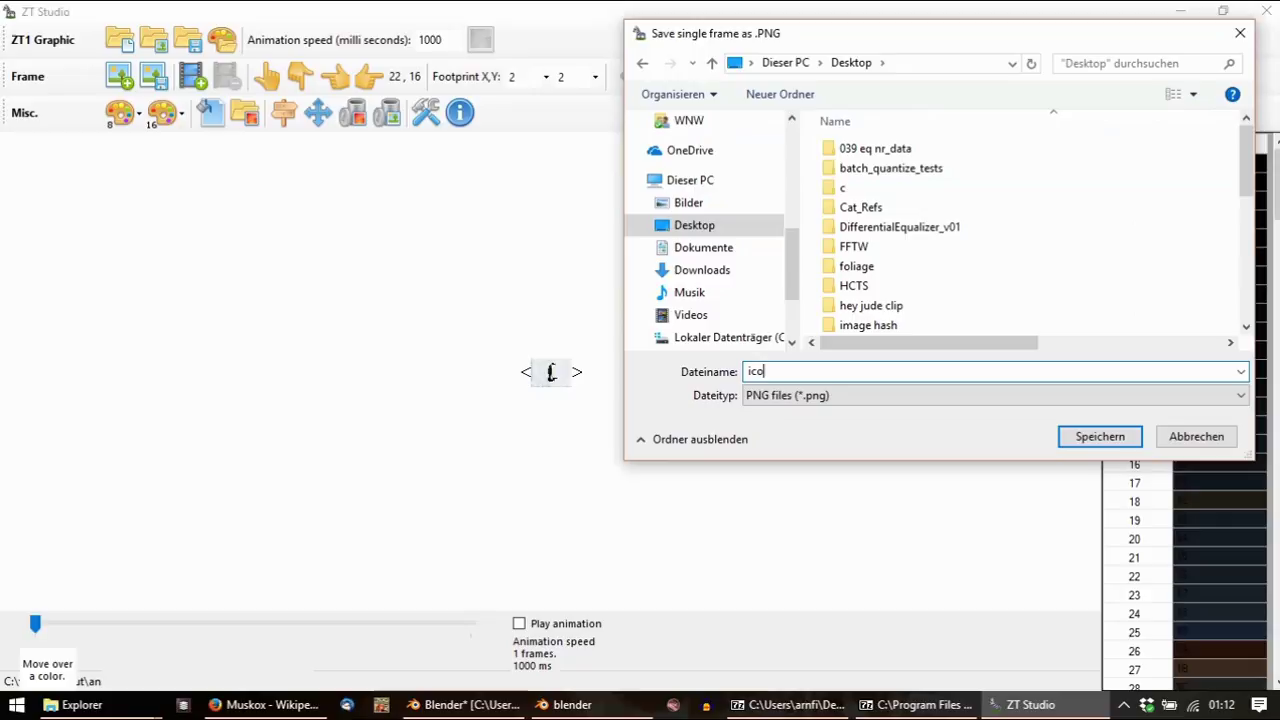
key("Return")
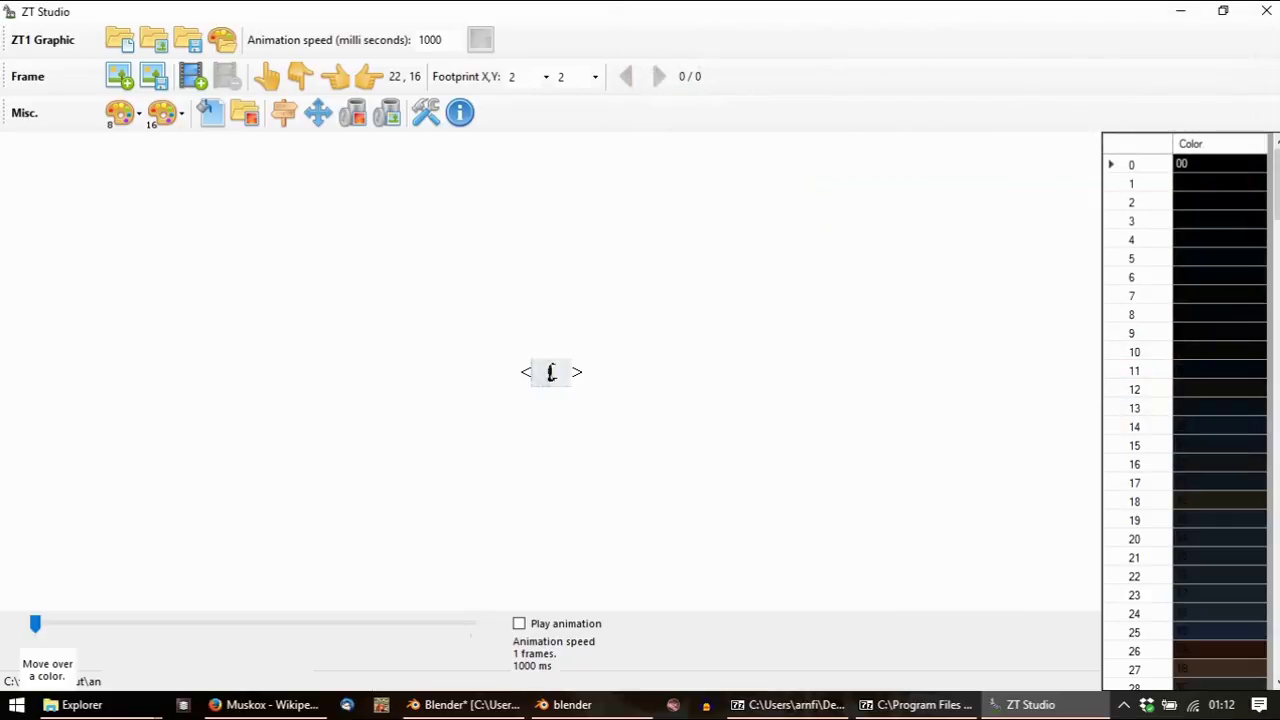
left_click(1276, 706)
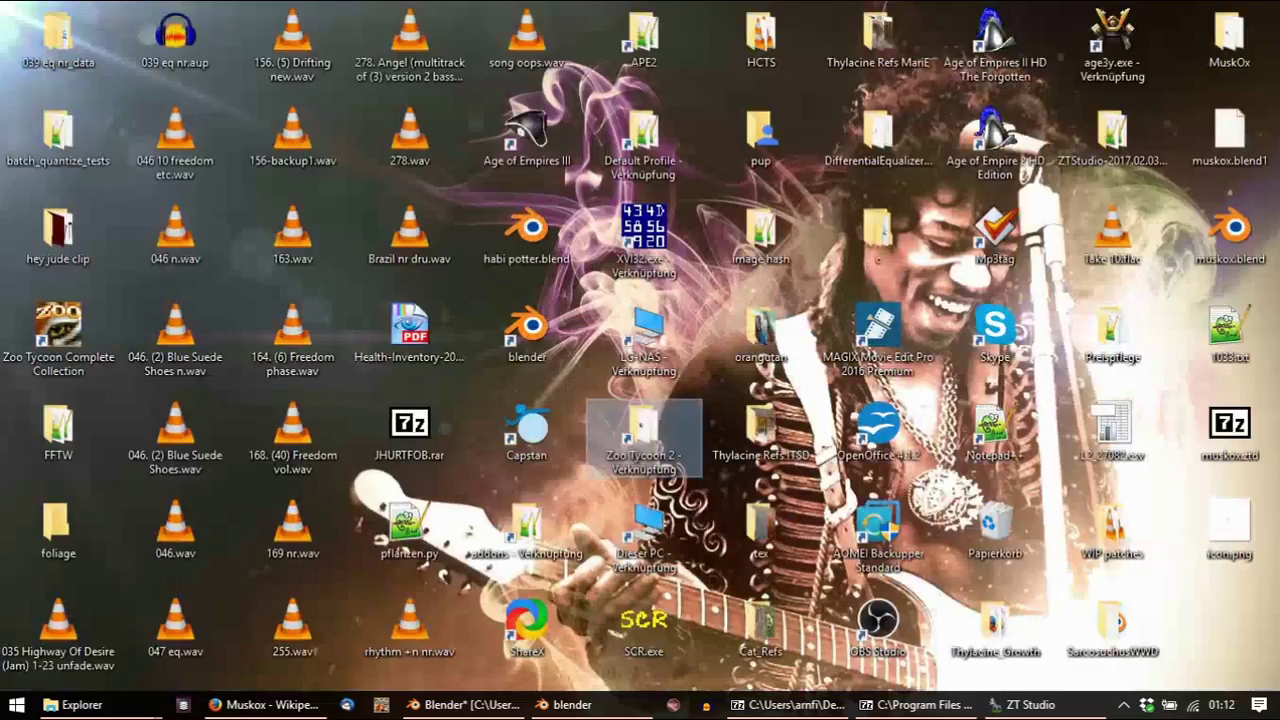
Open the Desktop's icon.png in GIMP, then bring the animals folder and ZT Studio back up
double_click(1240, 553)
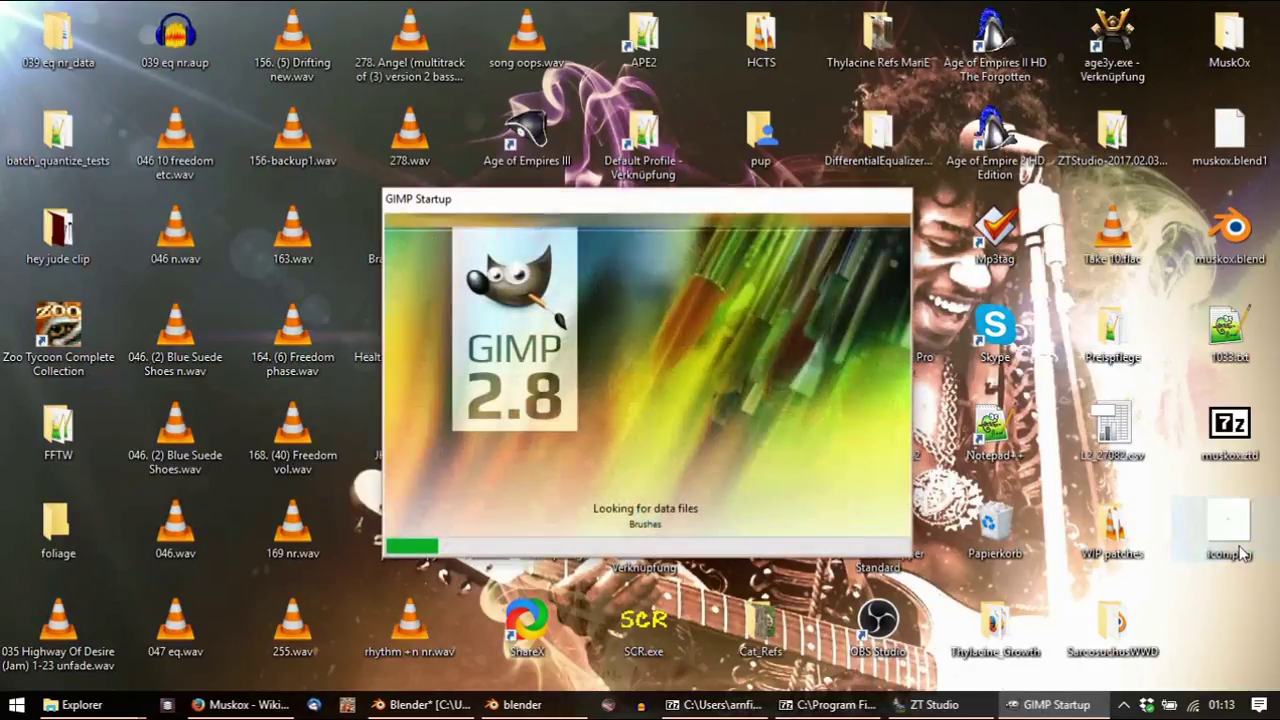
left_click(75, 704)
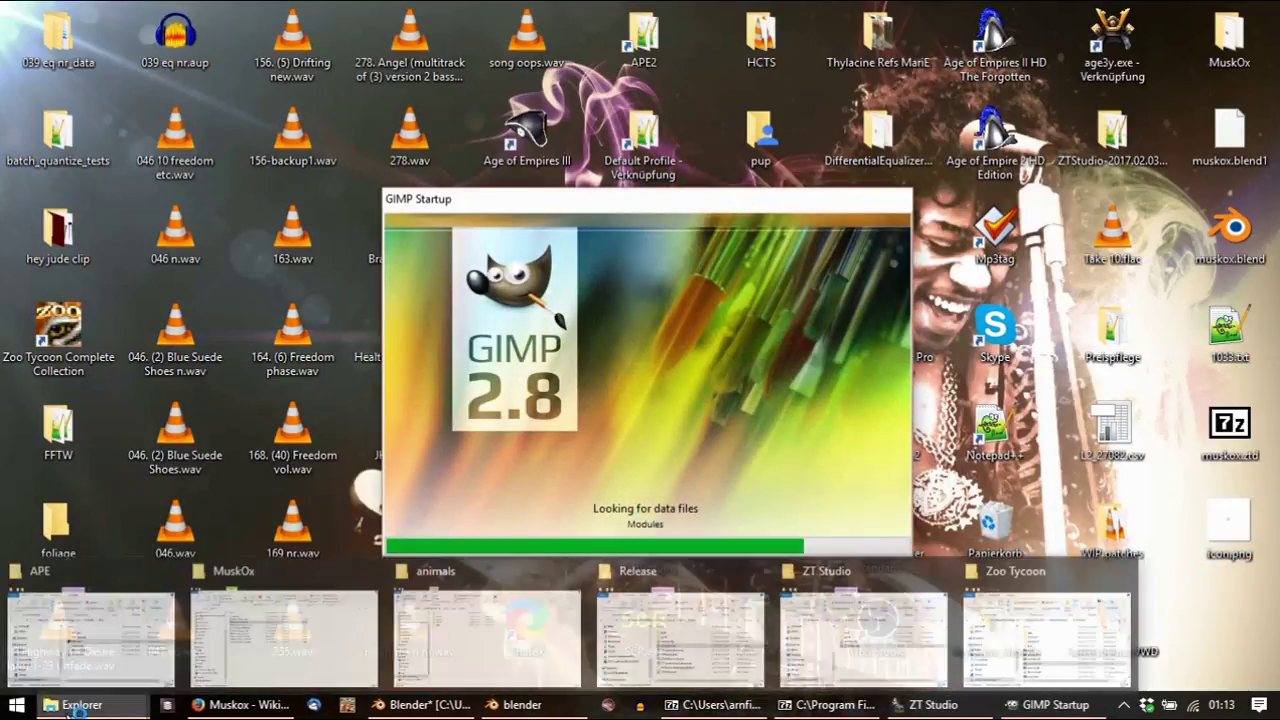
mouse_move(255, 610)
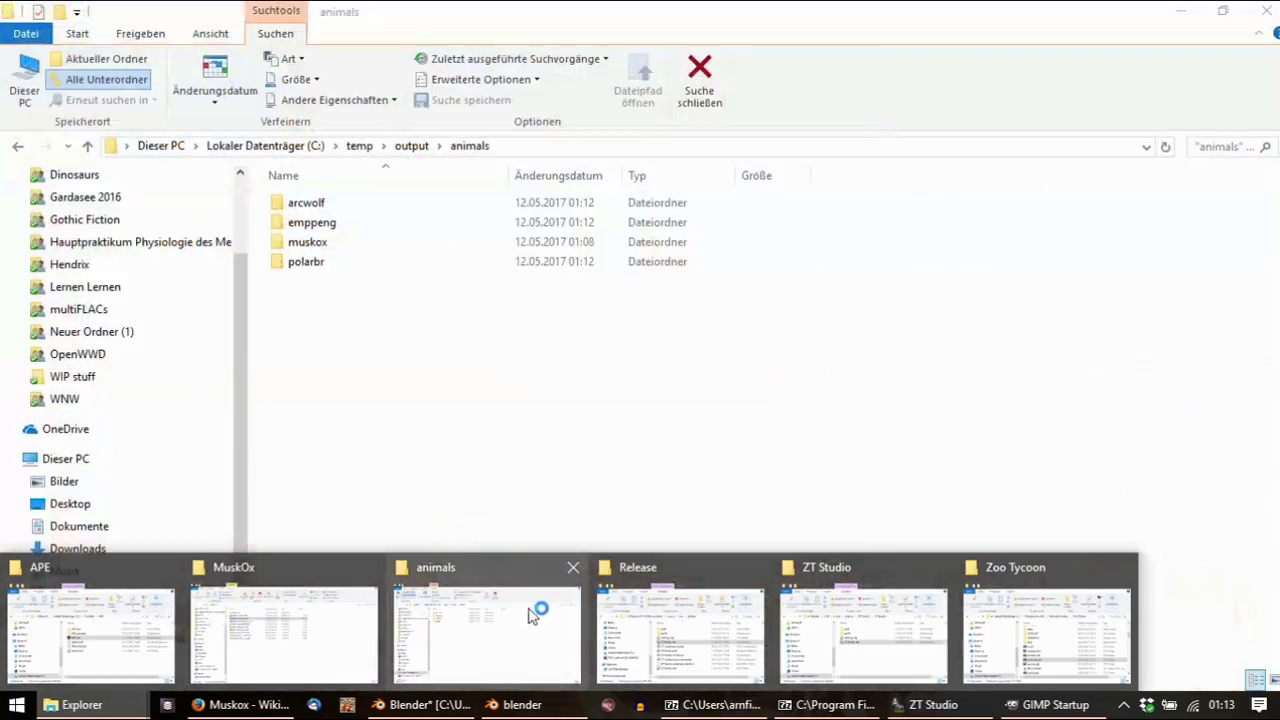
left_click(534, 609)
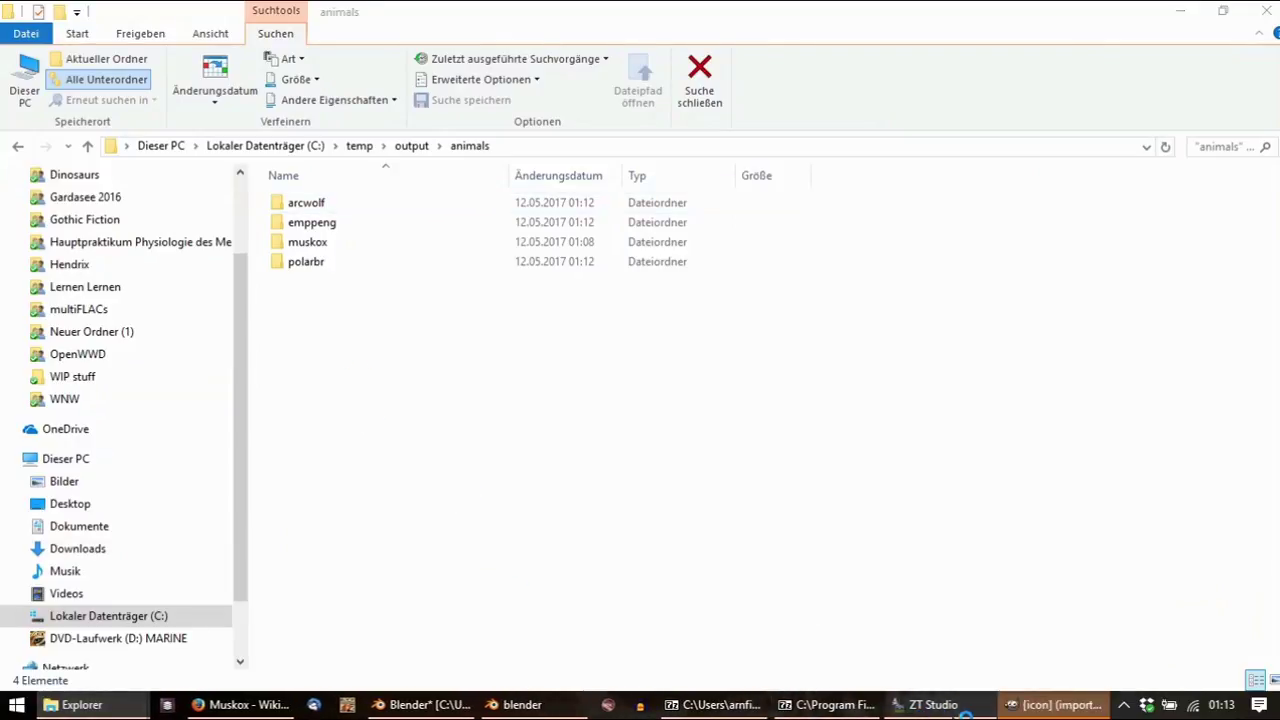
left_click(935, 705)
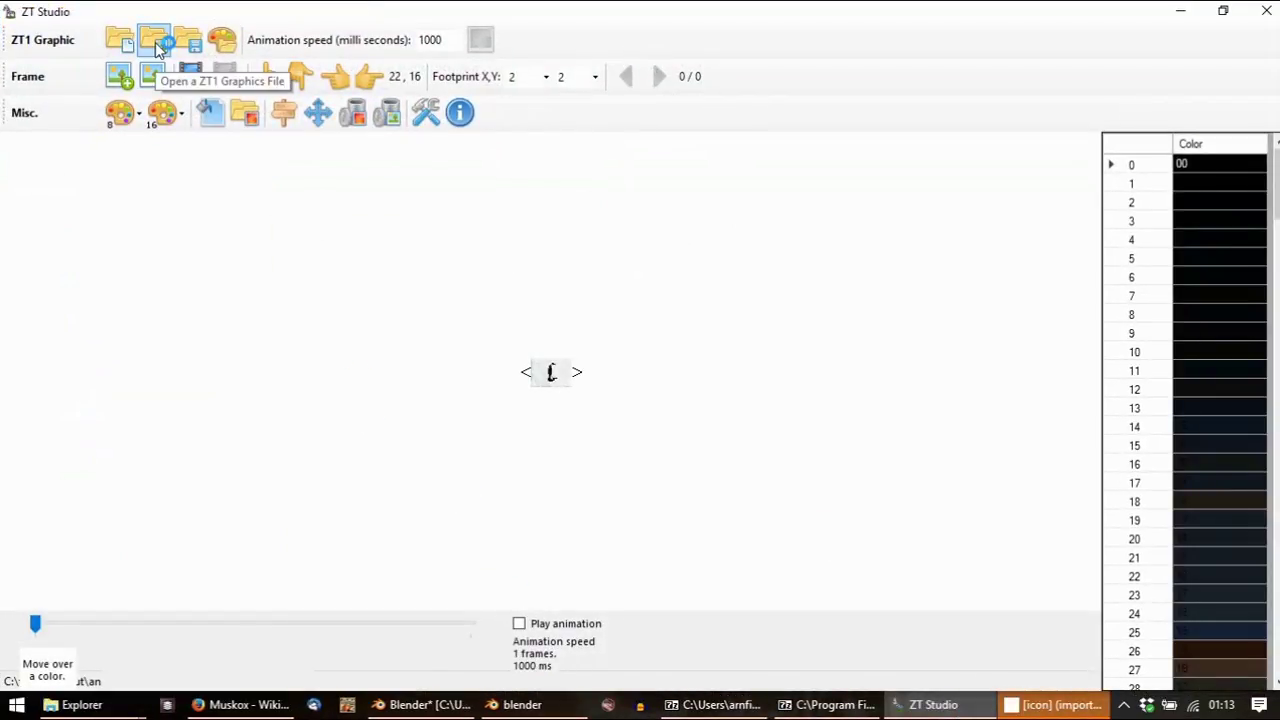
Load the arcwolf > plarcwol N graphic in ZT Studio
left_click(155, 45)
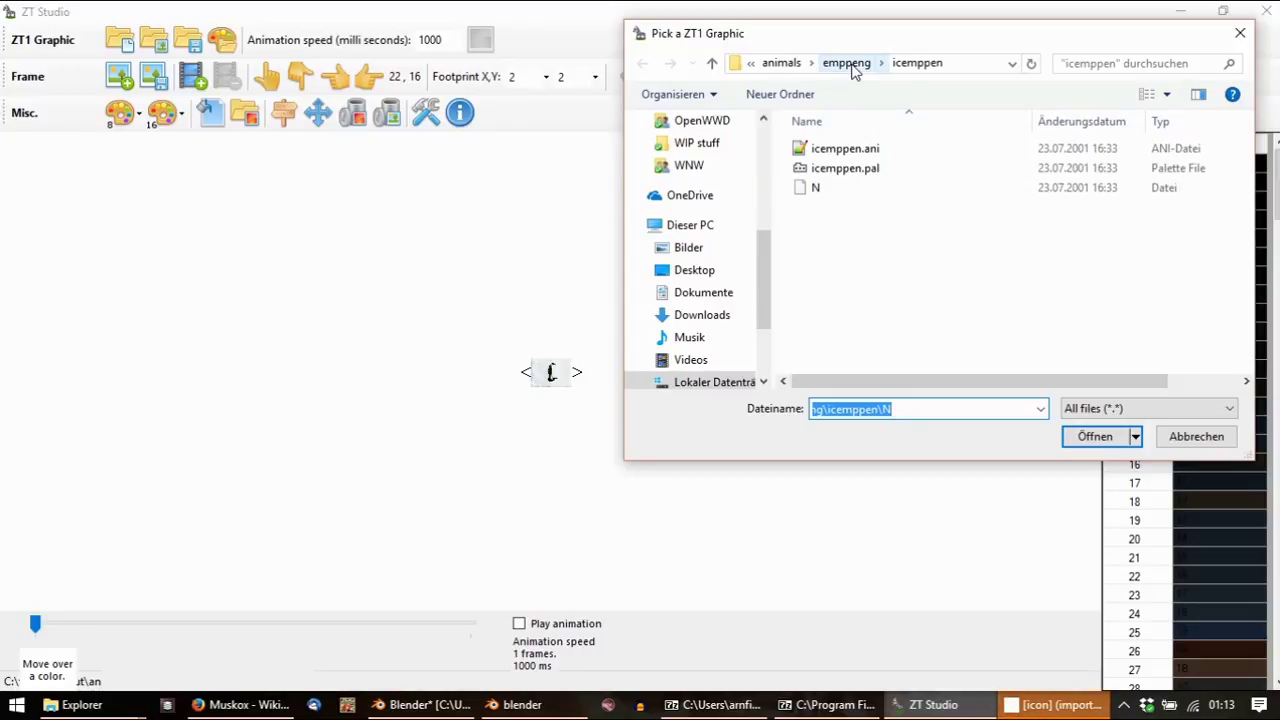
left_click(853, 66)
left_click(838, 66)
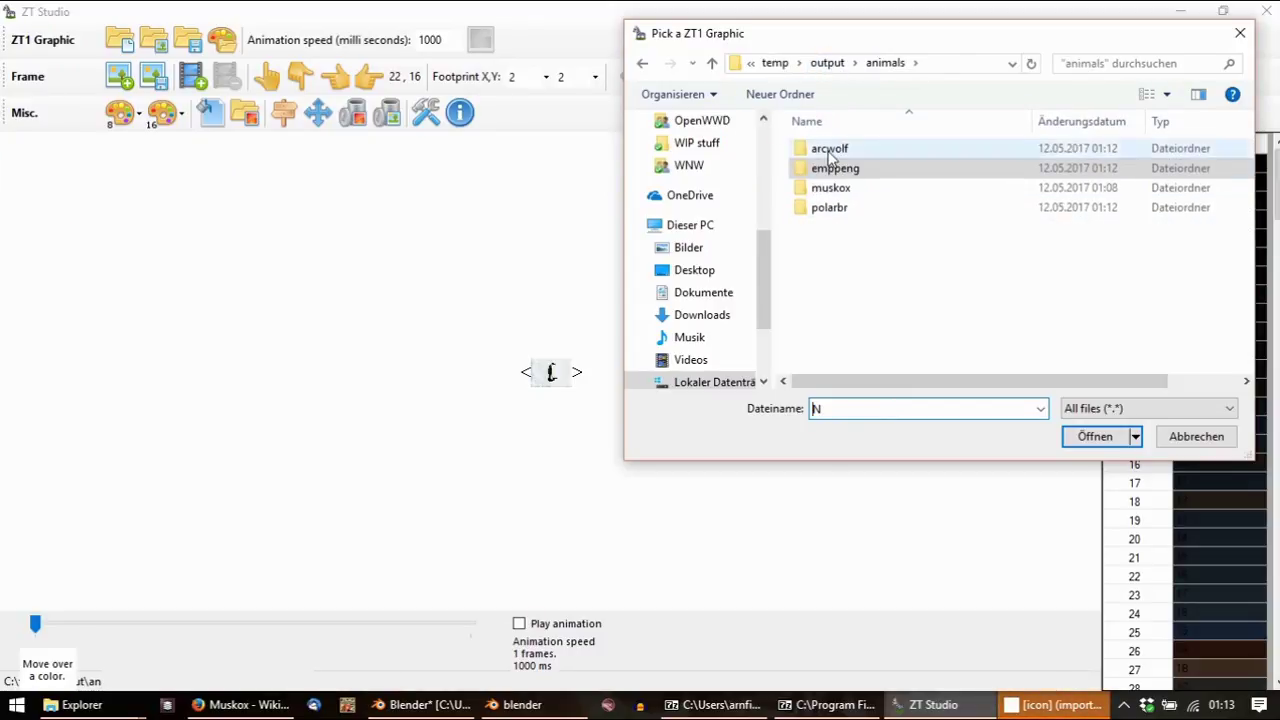
double_click(846, 148)
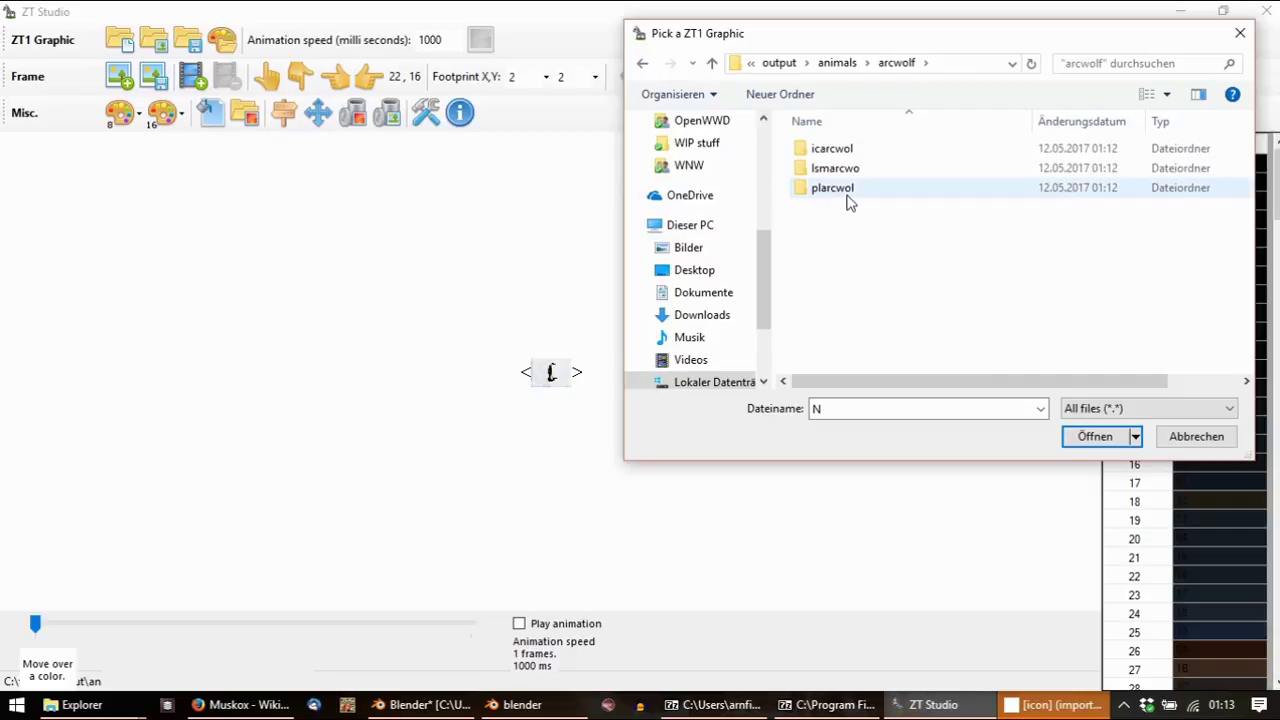
double_click(846, 195)
double_click(822, 150)
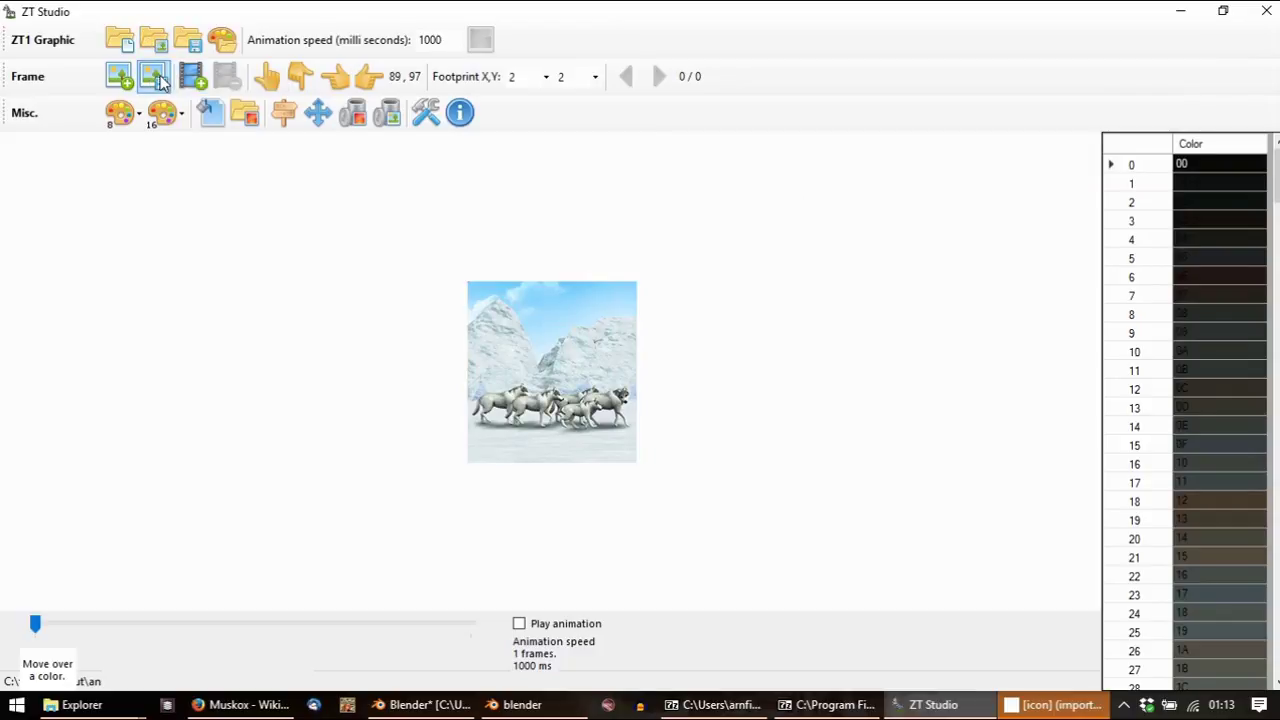
Save the wolf frame as a PNG named 'mil' on the Desktop
left_click(154, 77)
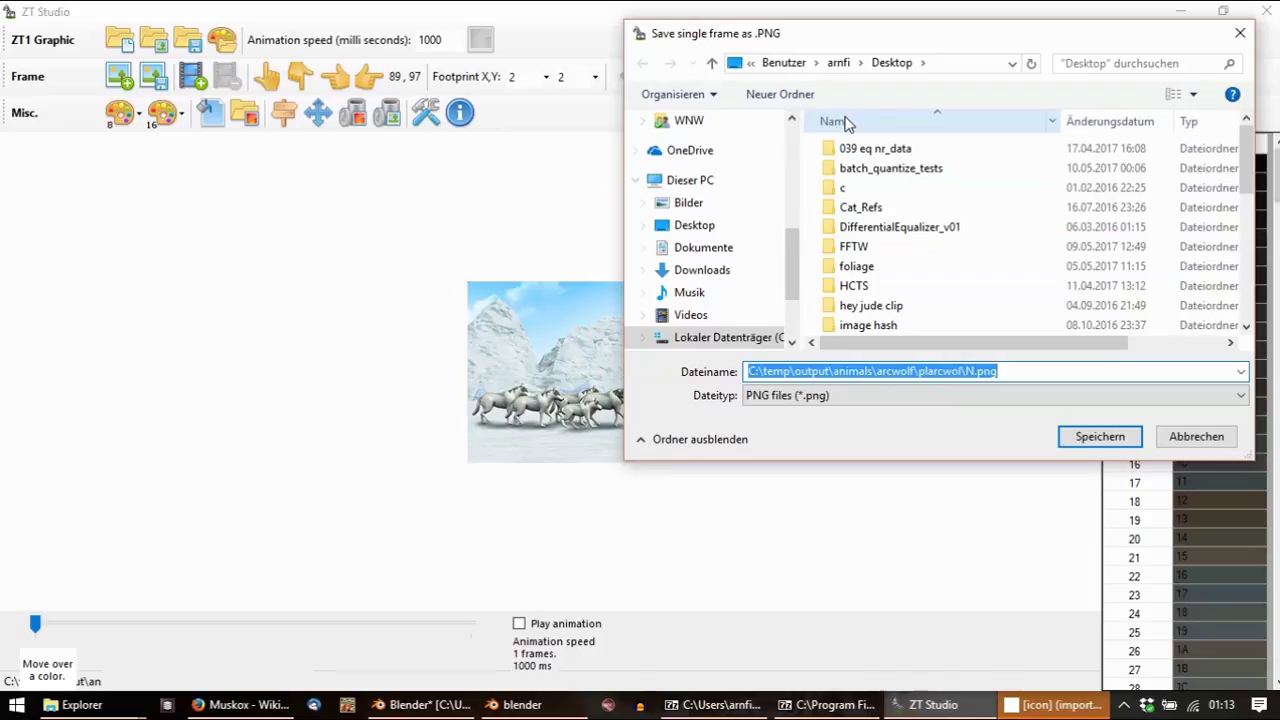
left_click(694, 228)
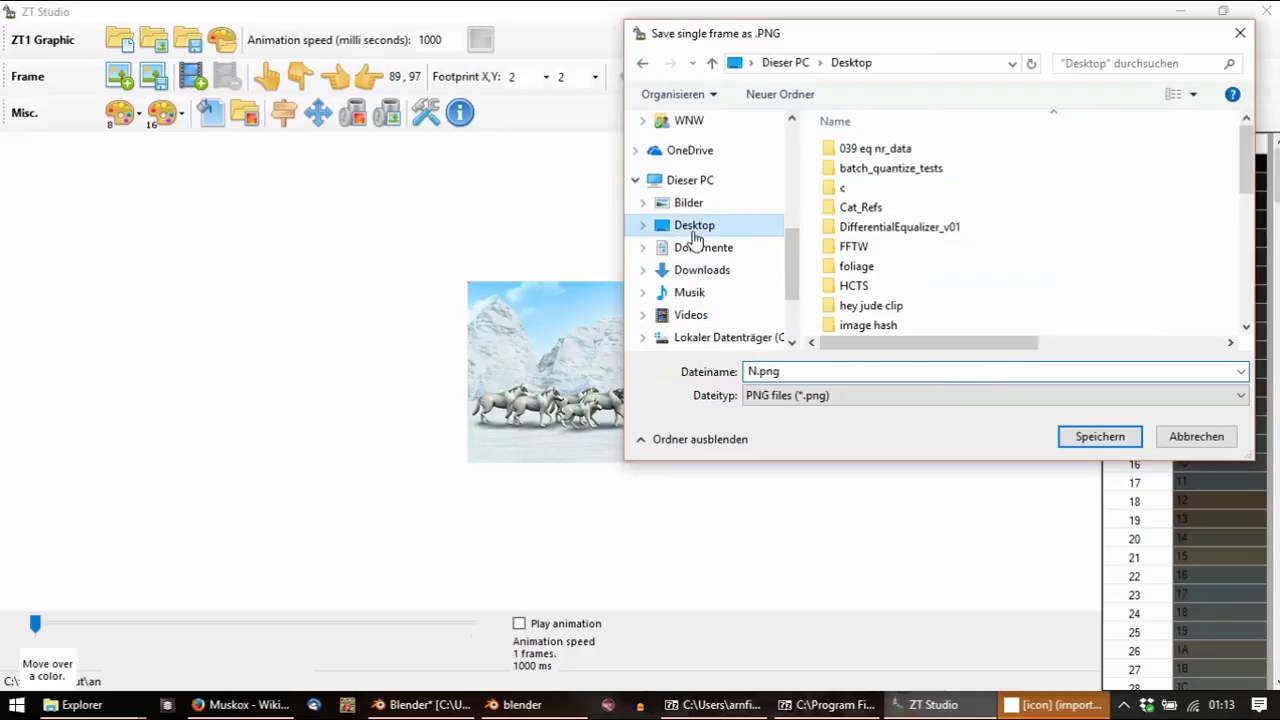
left_click(837, 371)
type("mil")
key("Return")
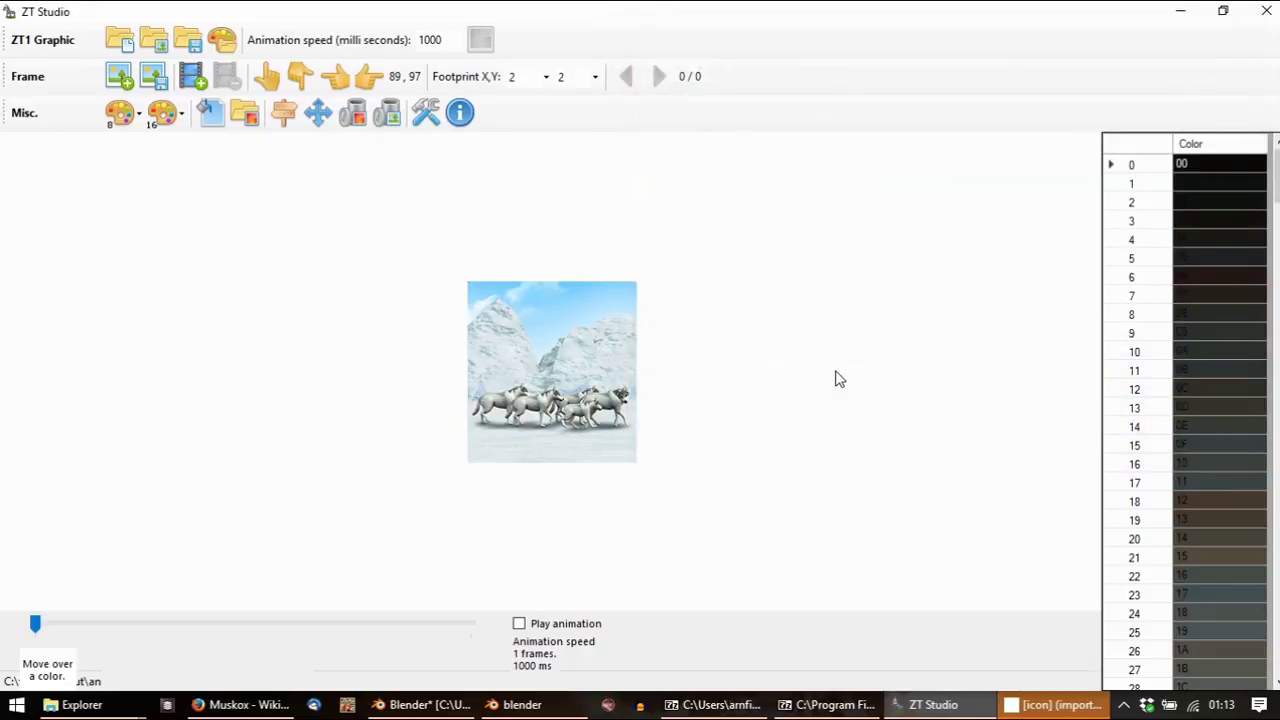
Try loading plpolar.pal from polarbr > plpolar and dismiss the invalid-file error
left_click(153, 40)
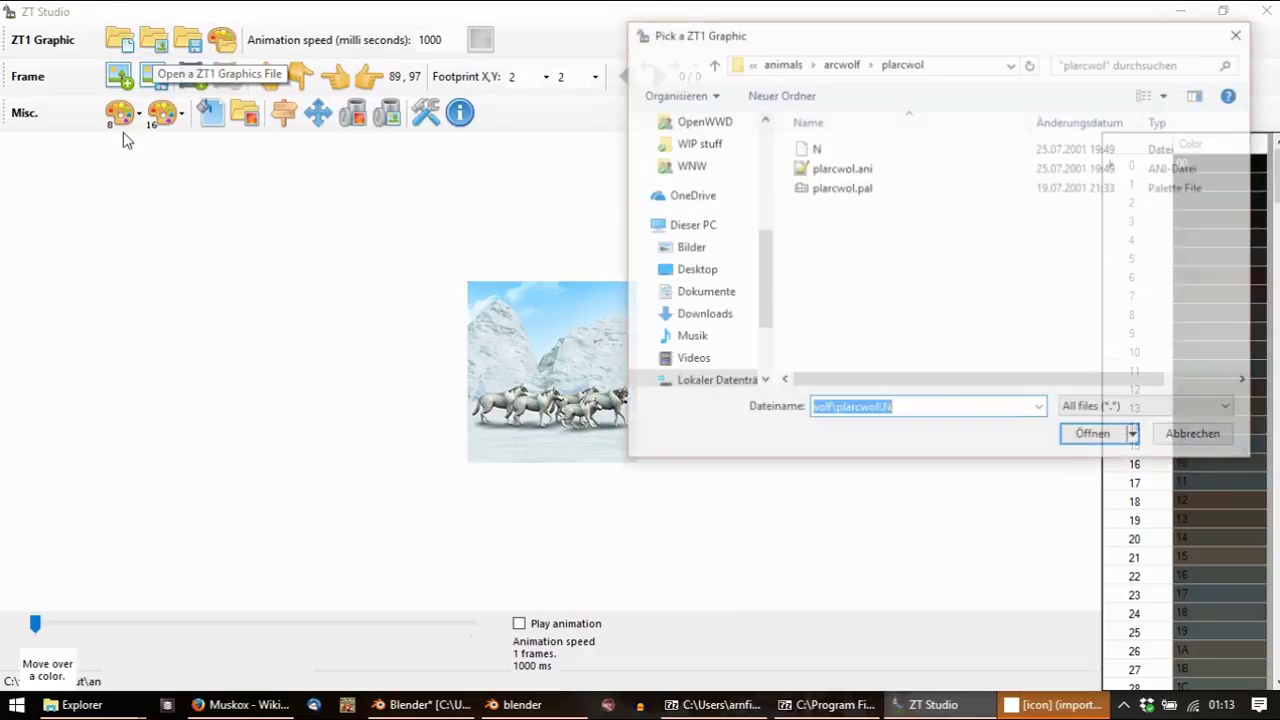
left_click(785, 62)
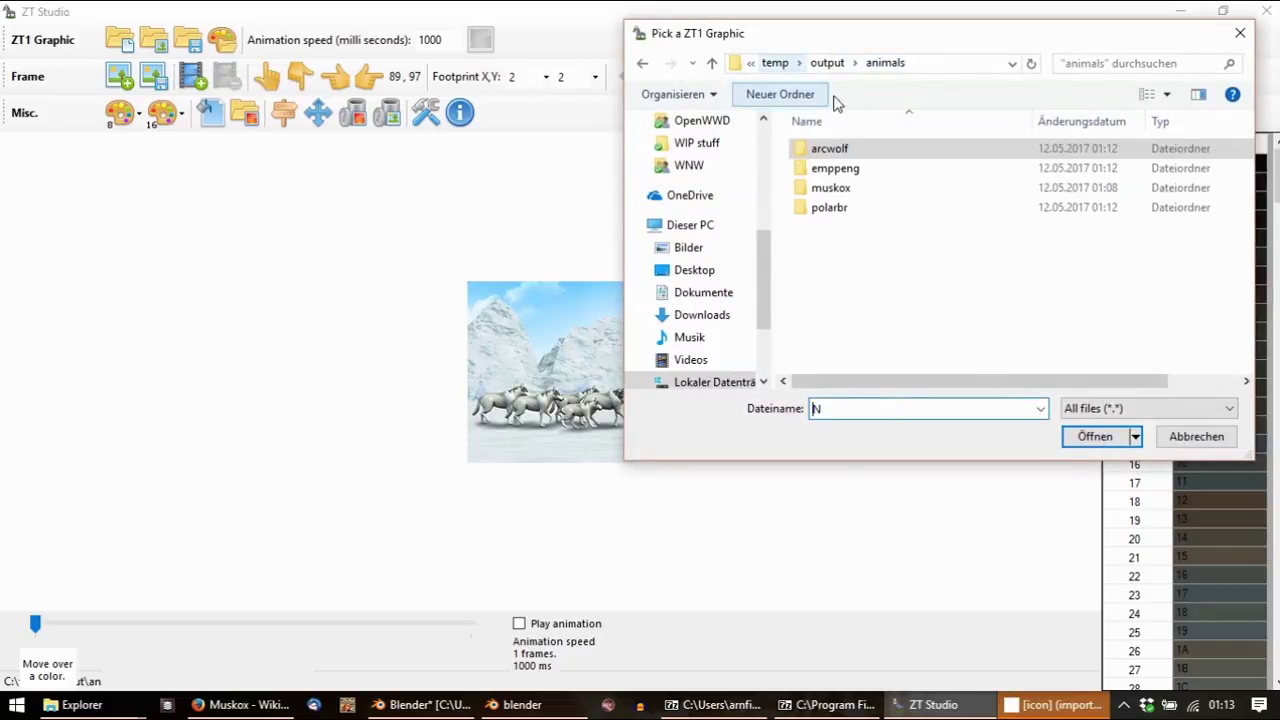
double_click(829, 207)
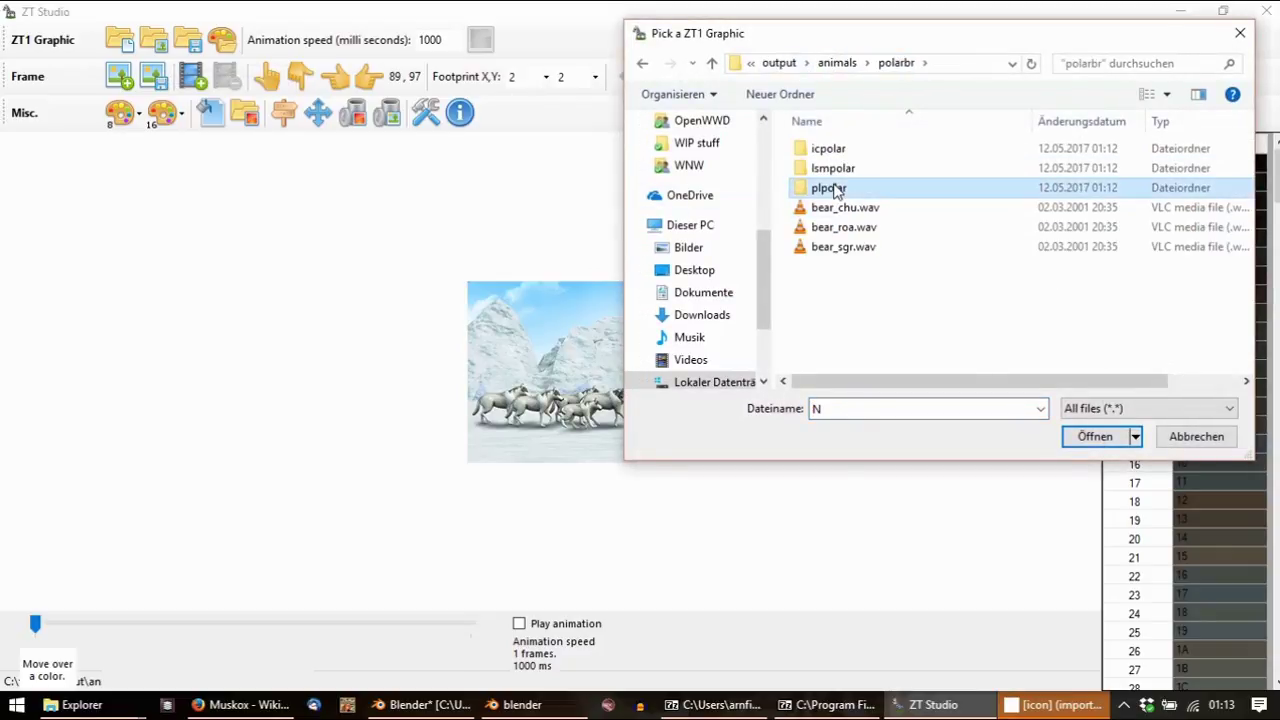
double_click(829, 188)
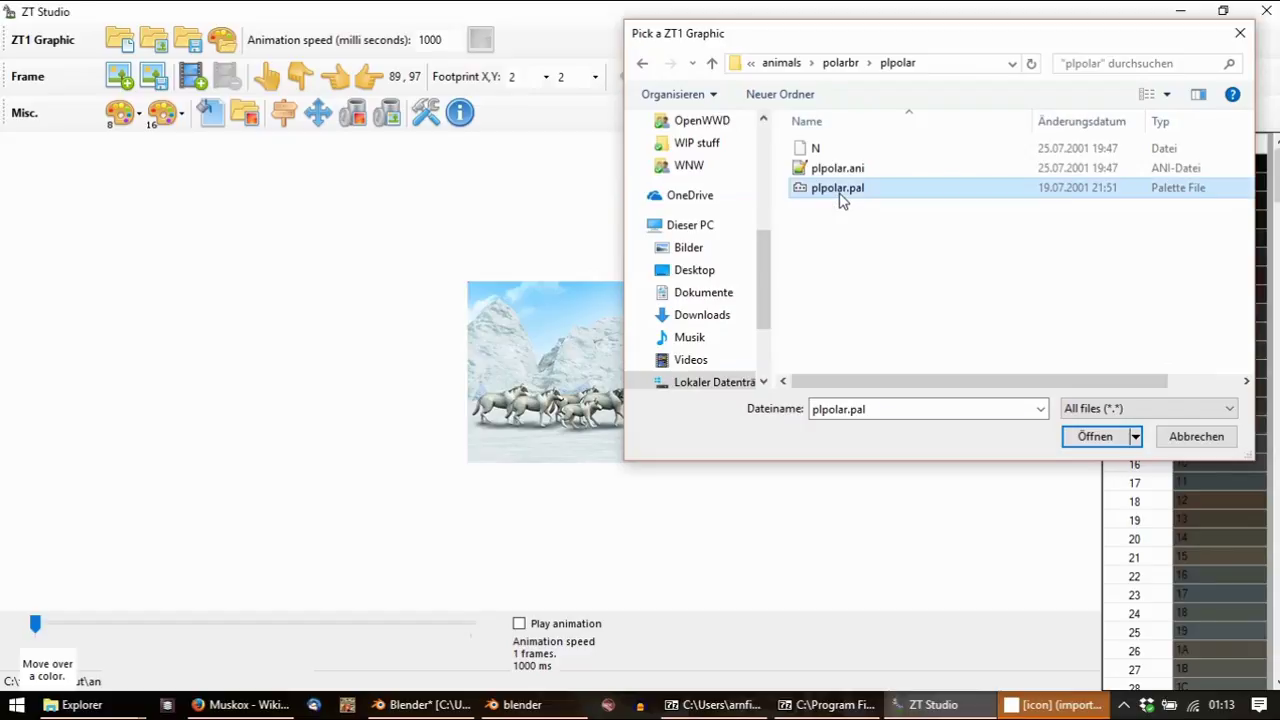
double_click(834, 192)
left_click(800, 426)
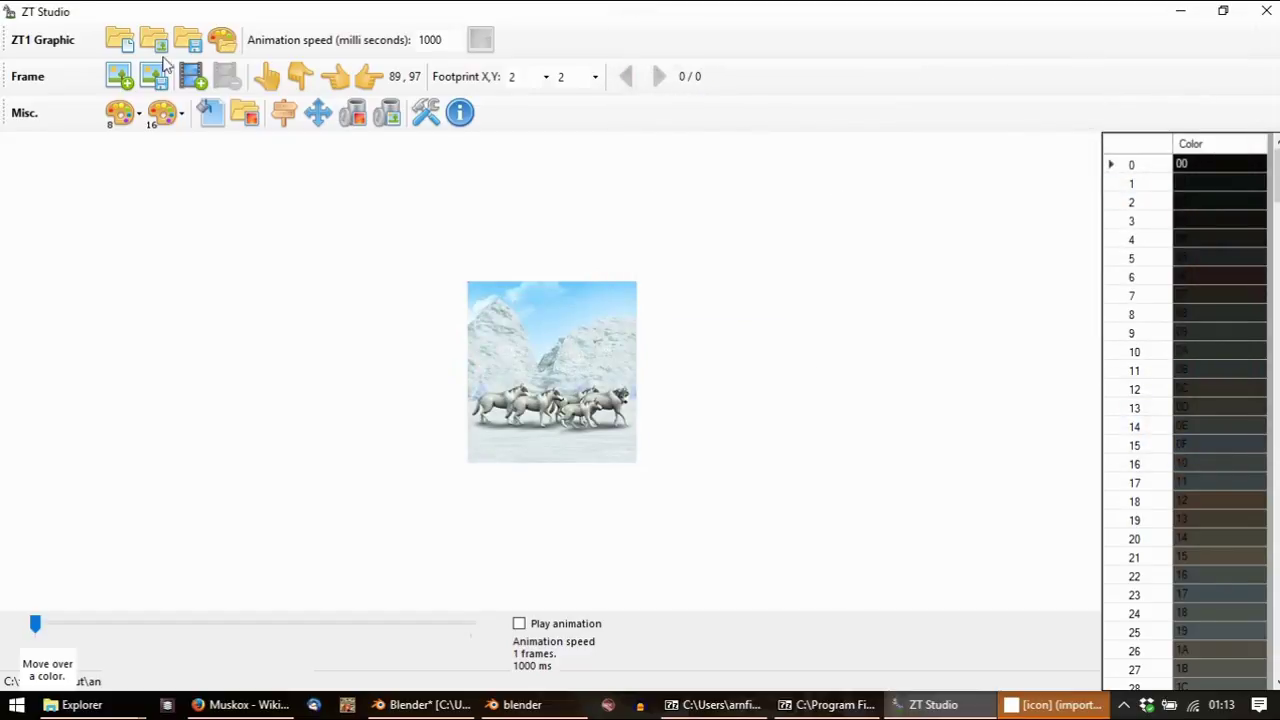
Load the polar bear's plpolar N graphic
left_click(153, 40)
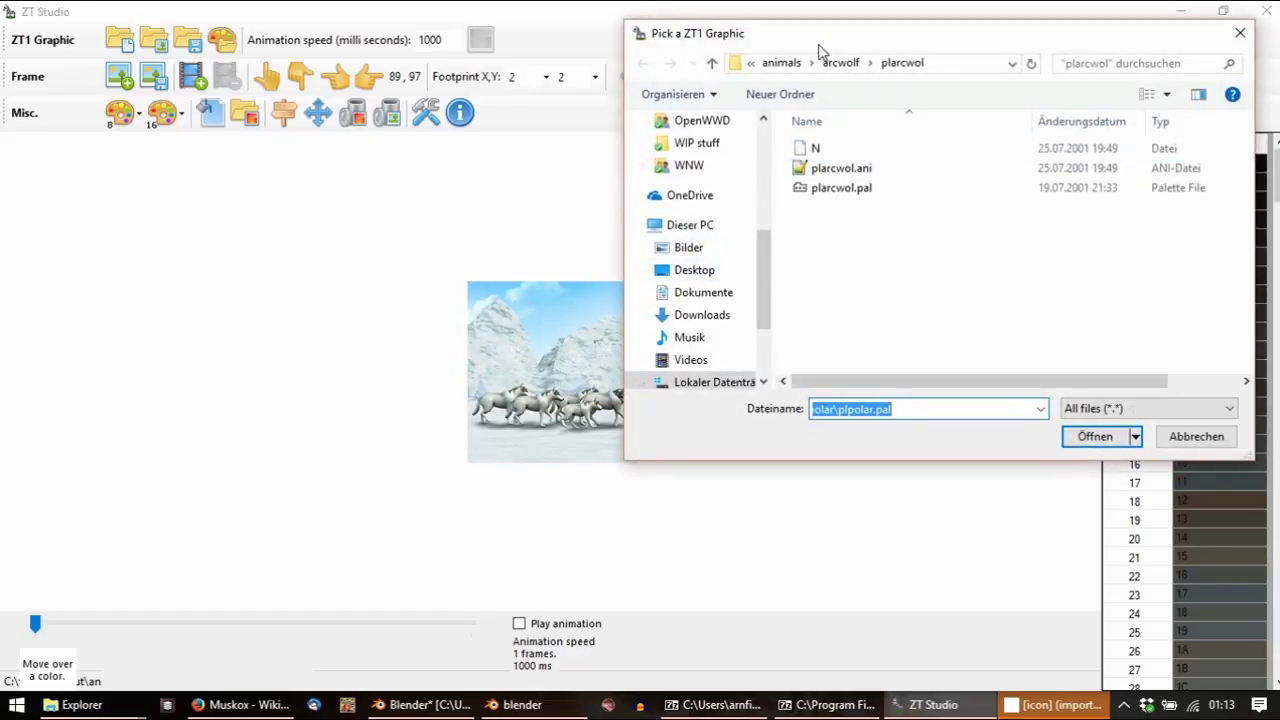
left_click(790, 63)
left_click(831, 209)
double_click(833, 209)
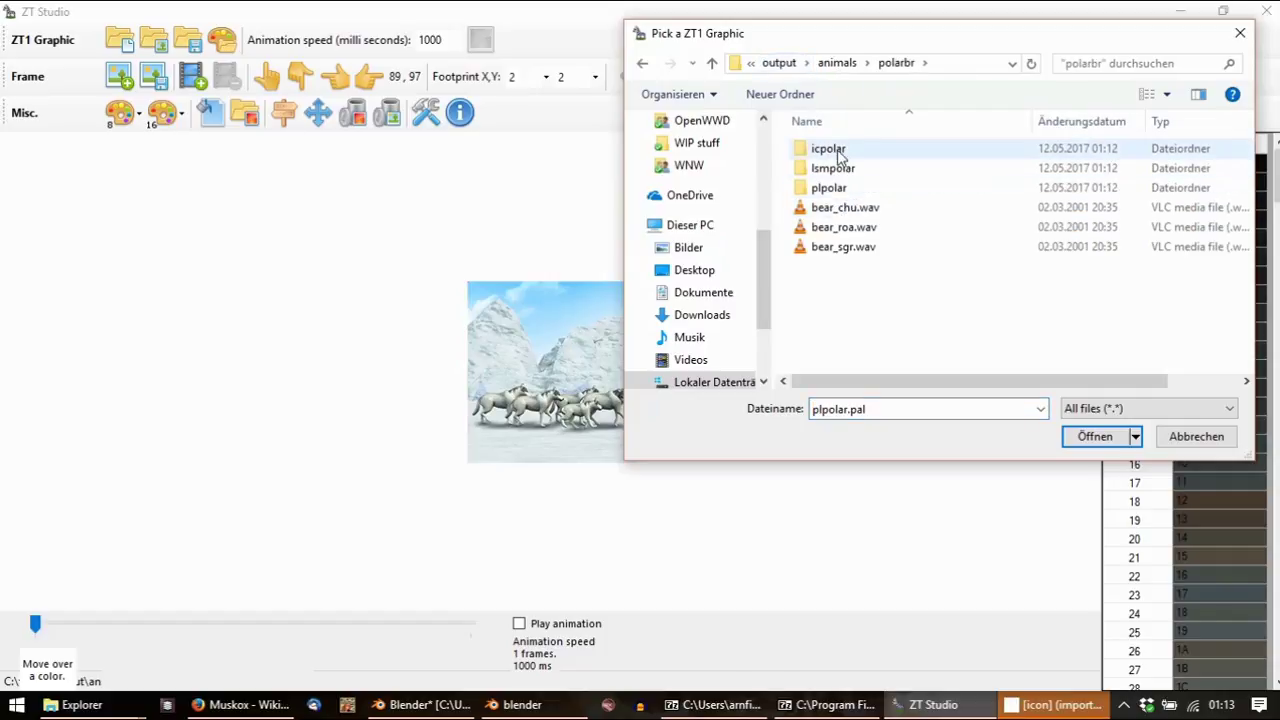
double_click(843, 190)
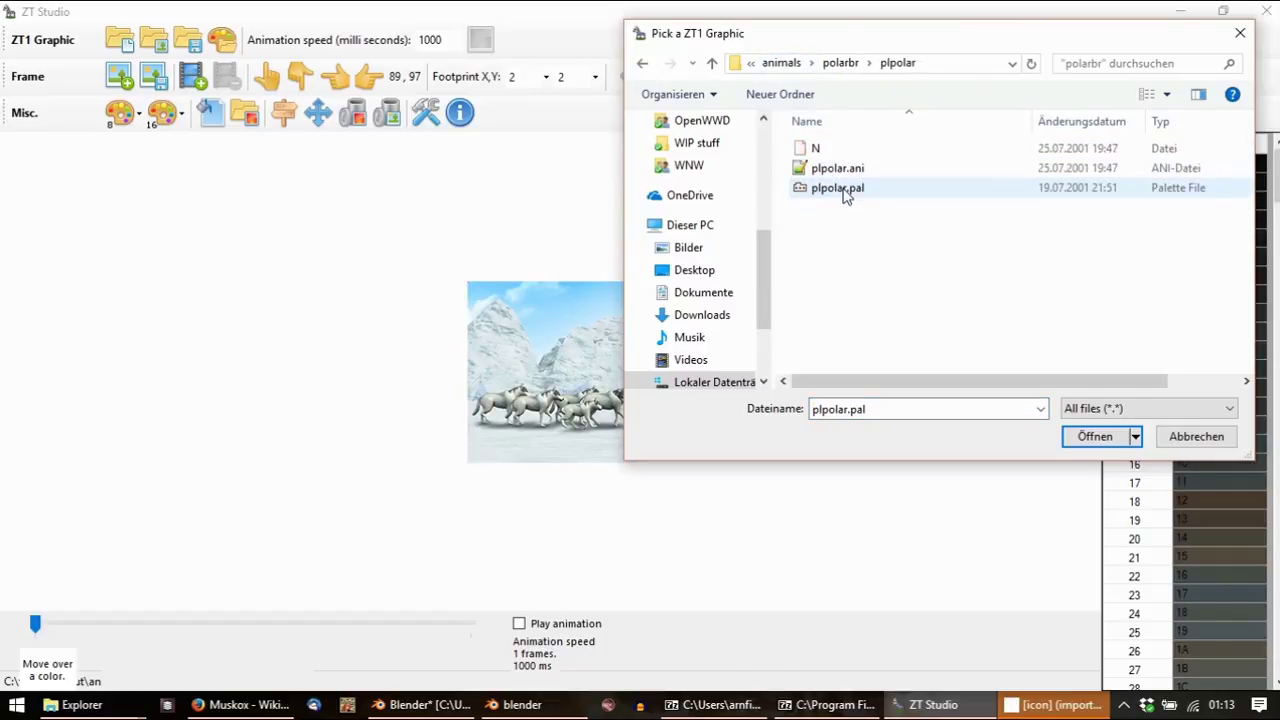
double_click(838, 148)
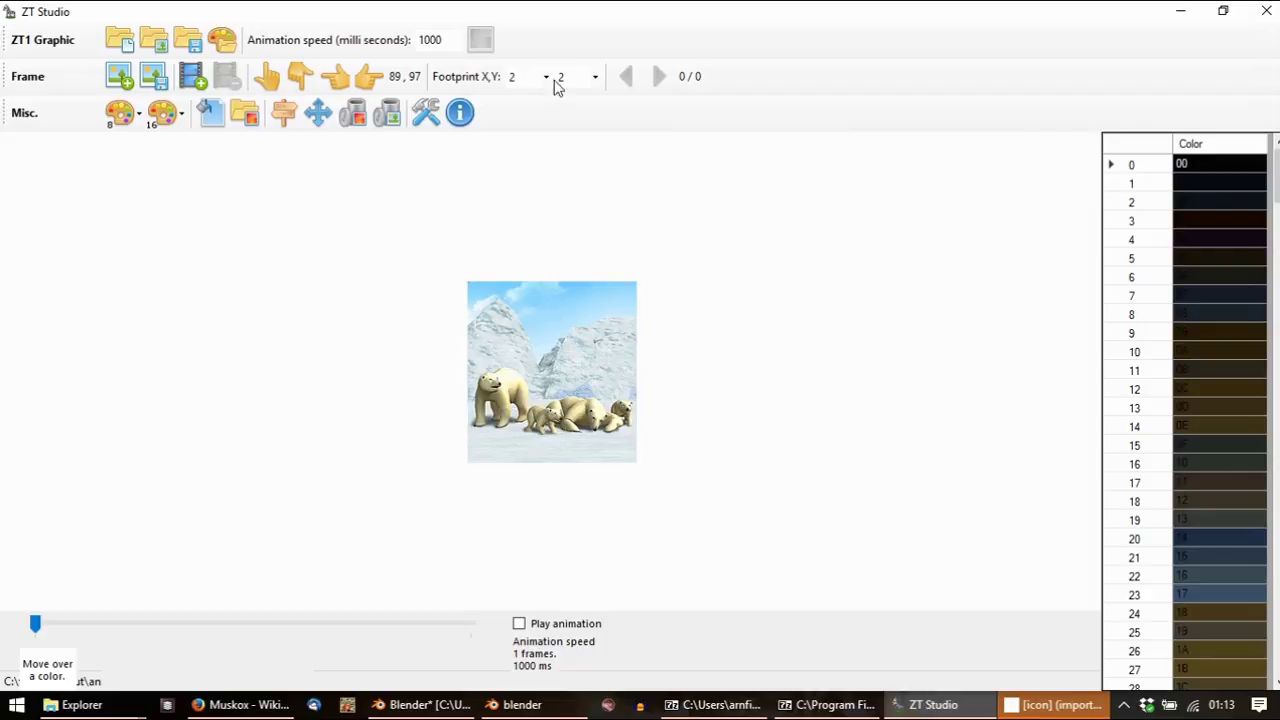
Save the polar bear frame as a PNG named 'pb' on the Desktop
left_click(187, 40)
key("Return")
left_click(152, 78)
left_click(694, 225)
double_click(911, 374)
type("pb")
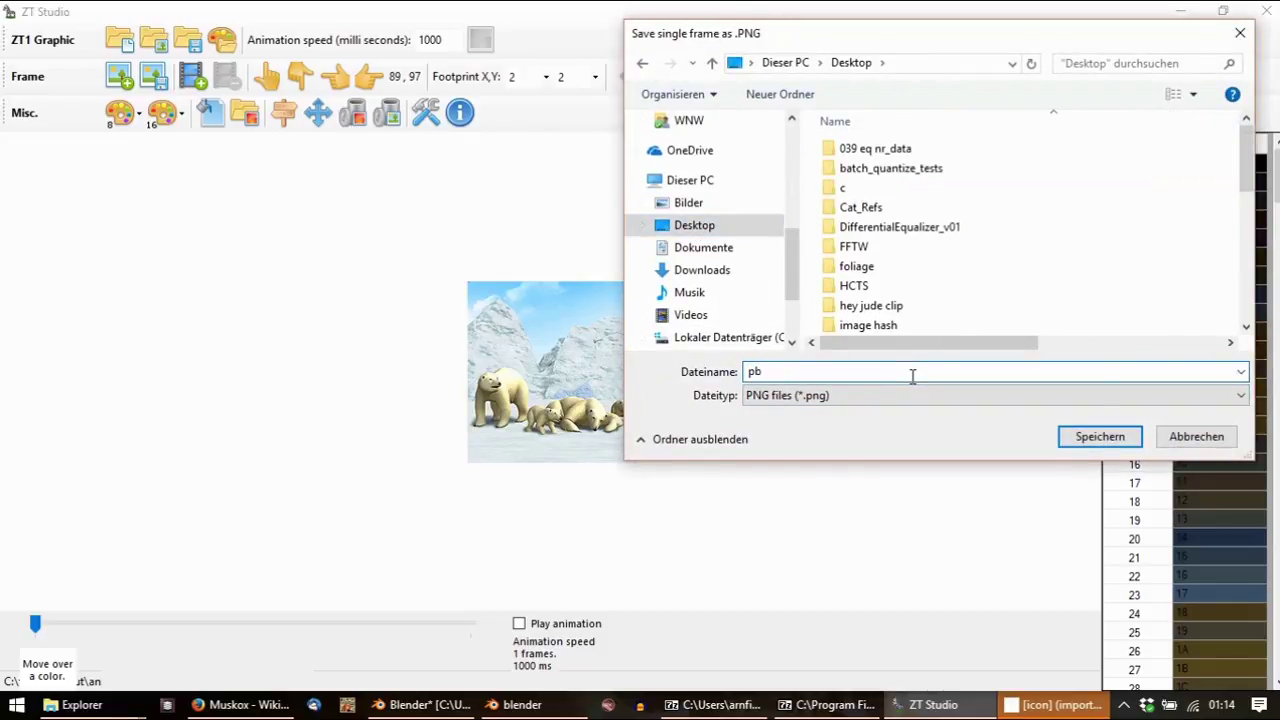
key("Return")
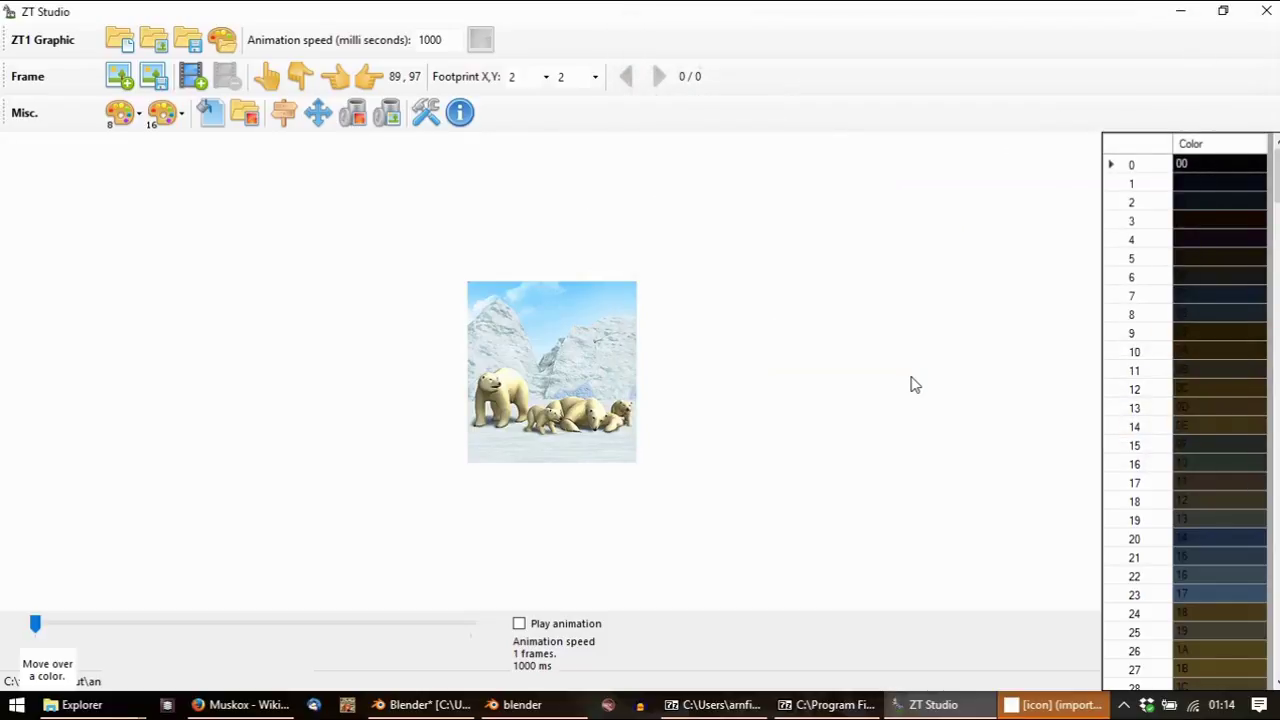
Load the emperor penguin's emppeng > plemppen N graphic
left_click(155, 43)
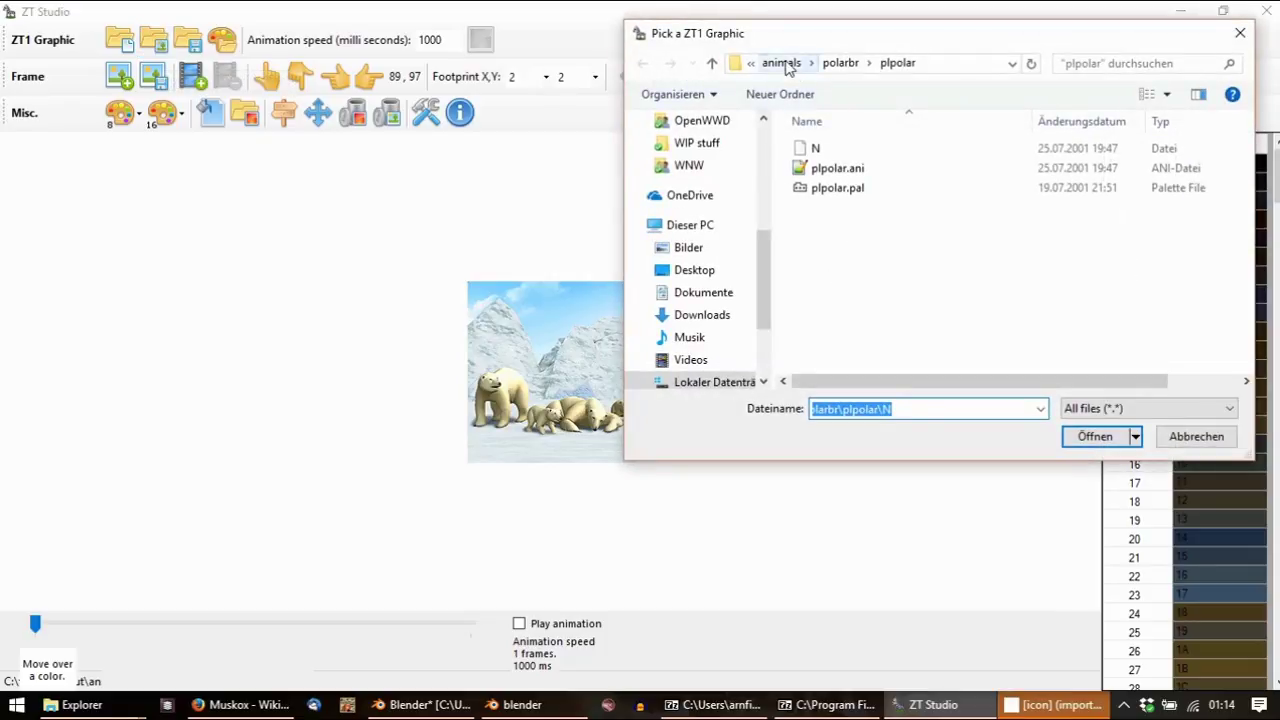
left_click(783, 64)
double_click(843, 169)
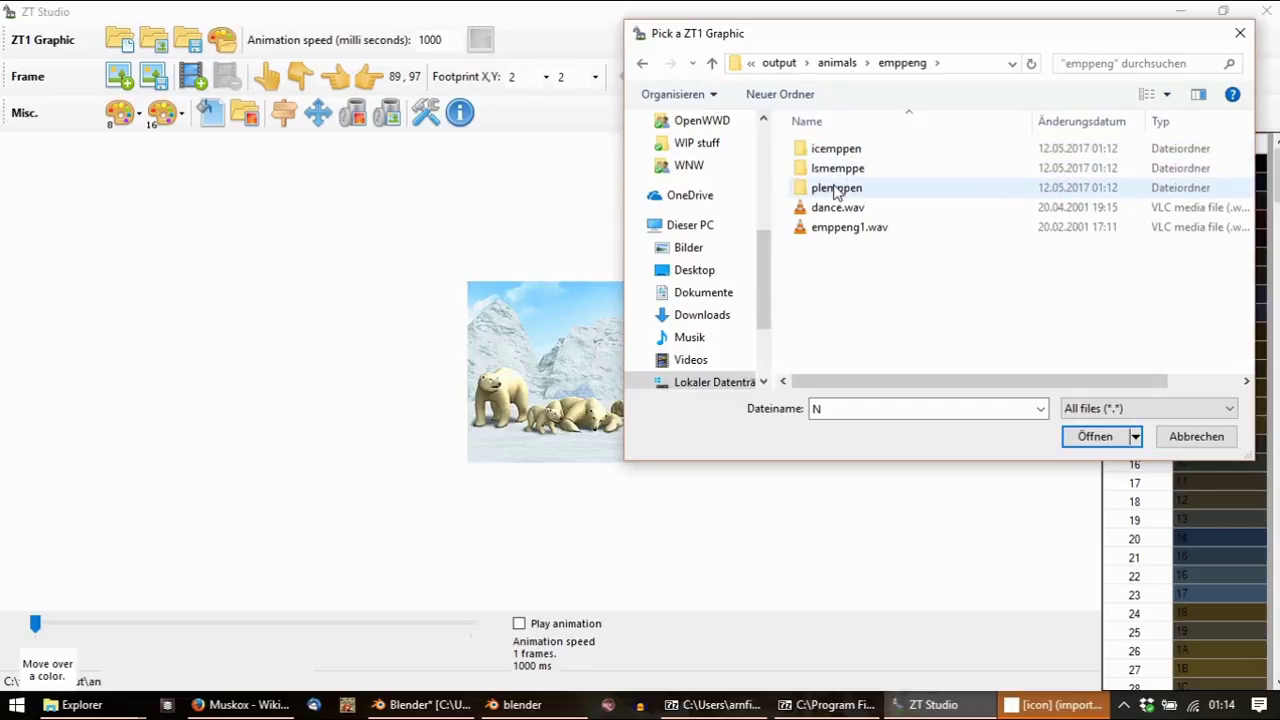
double_click(837, 190)
double_click(826, 150)
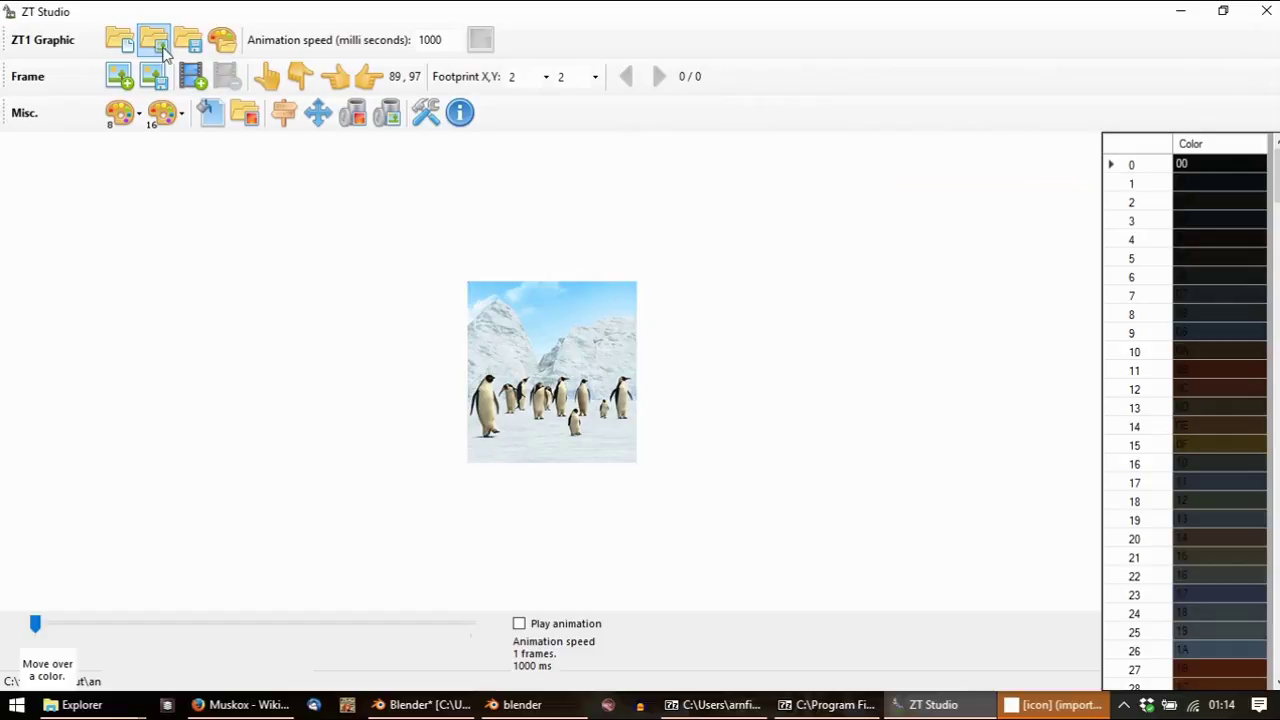
Save the penguin frame as a PNG named 'ep' on the Desktop
left_click(153, 76)
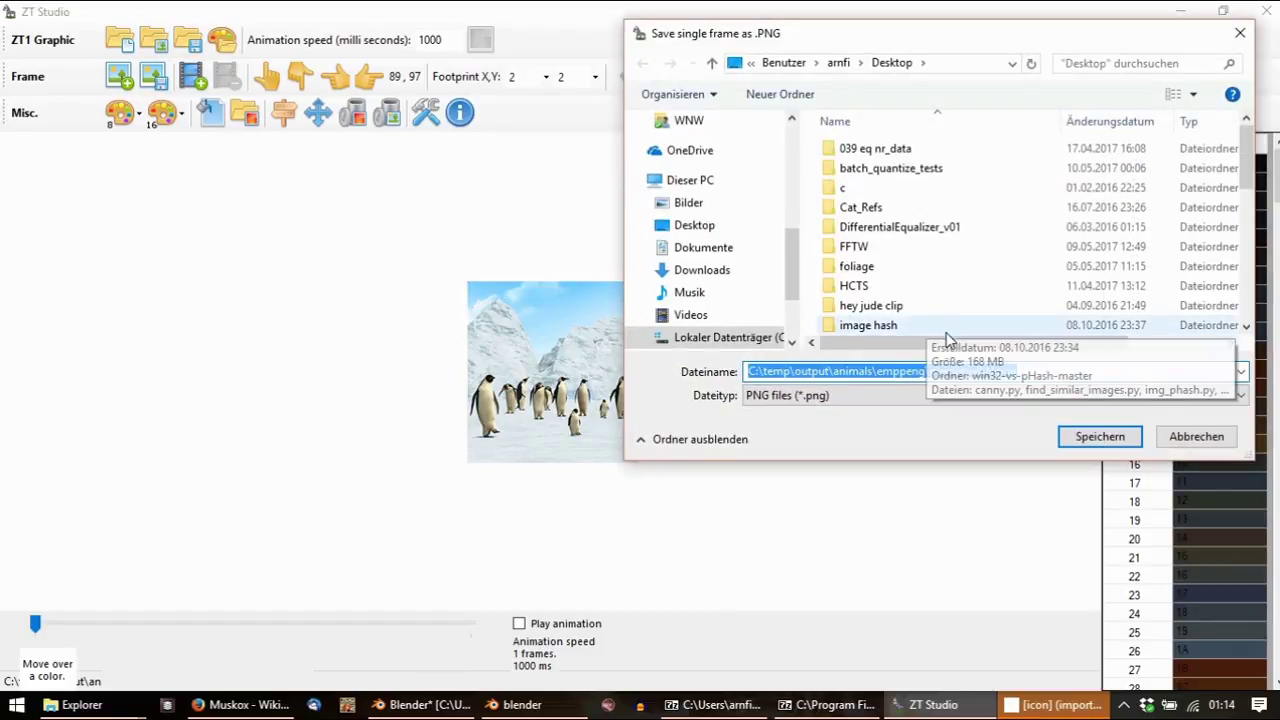
left_click(696, 225)
left_click(870, 371)
key("Return")
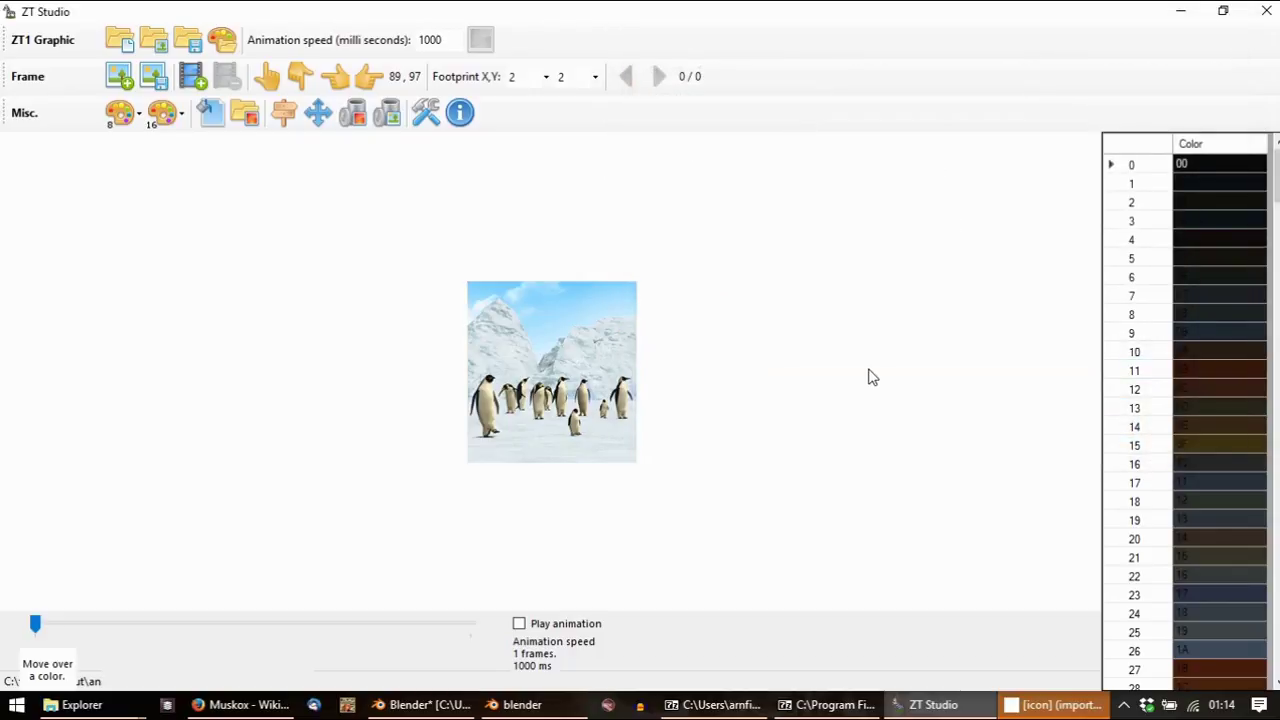
Crop the GIMP icon image to 43×31 pixels around the penguin
left_click(1018, 712)
scroll(686, 409, "up", 5, "ctrl")
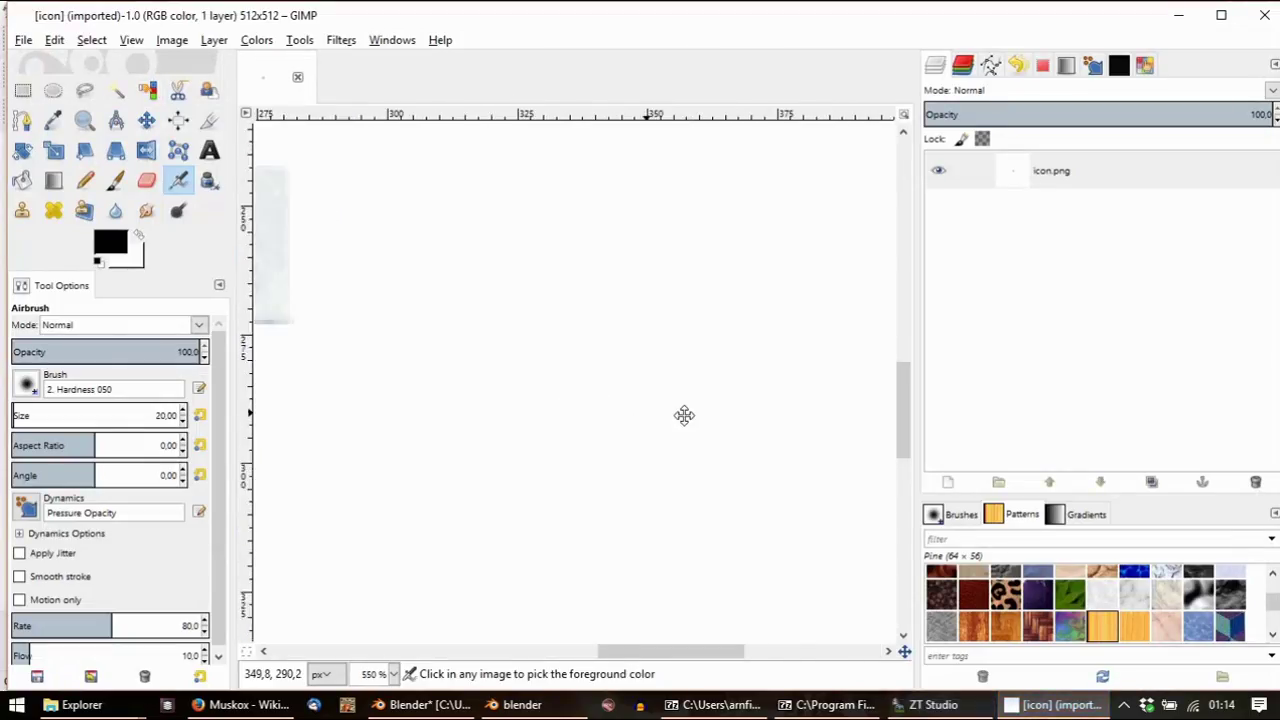
middle_click_drag(568, 343, 680, 352)
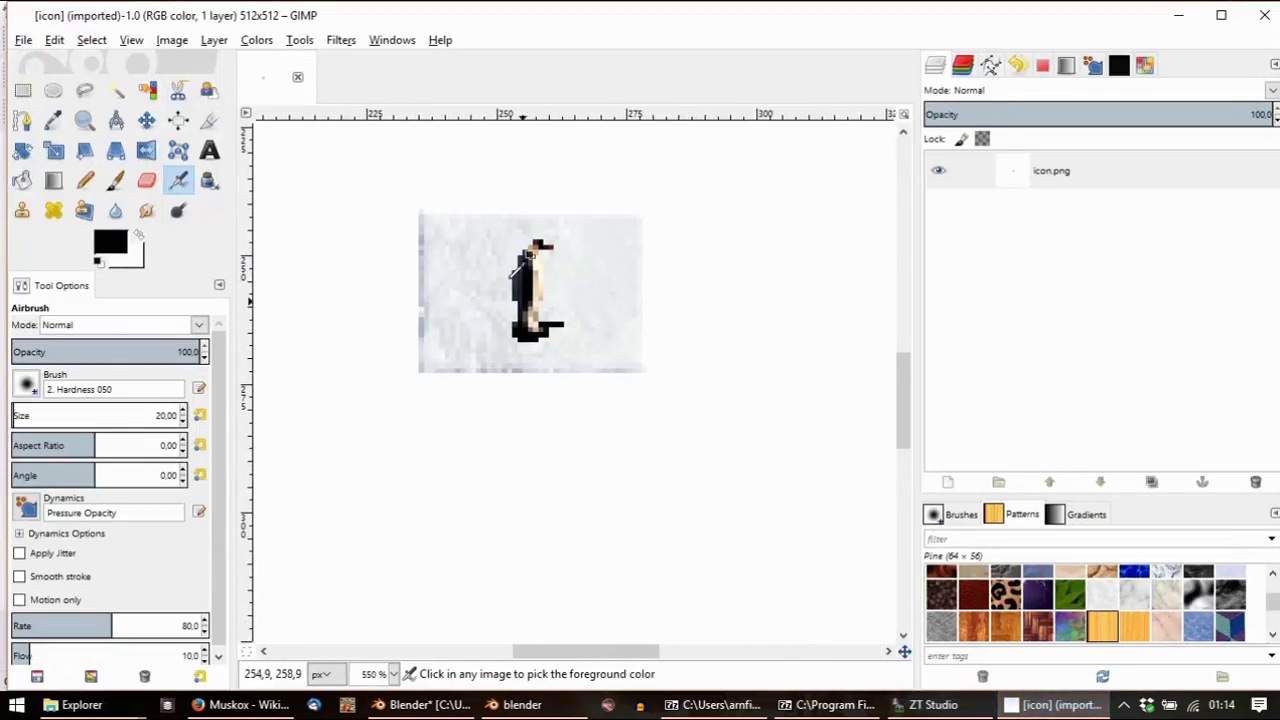
left_click(209, 120)
scroll(568, 248, "up", 2, "ctrl")
left_click_drag(840, 157, 396, 480)
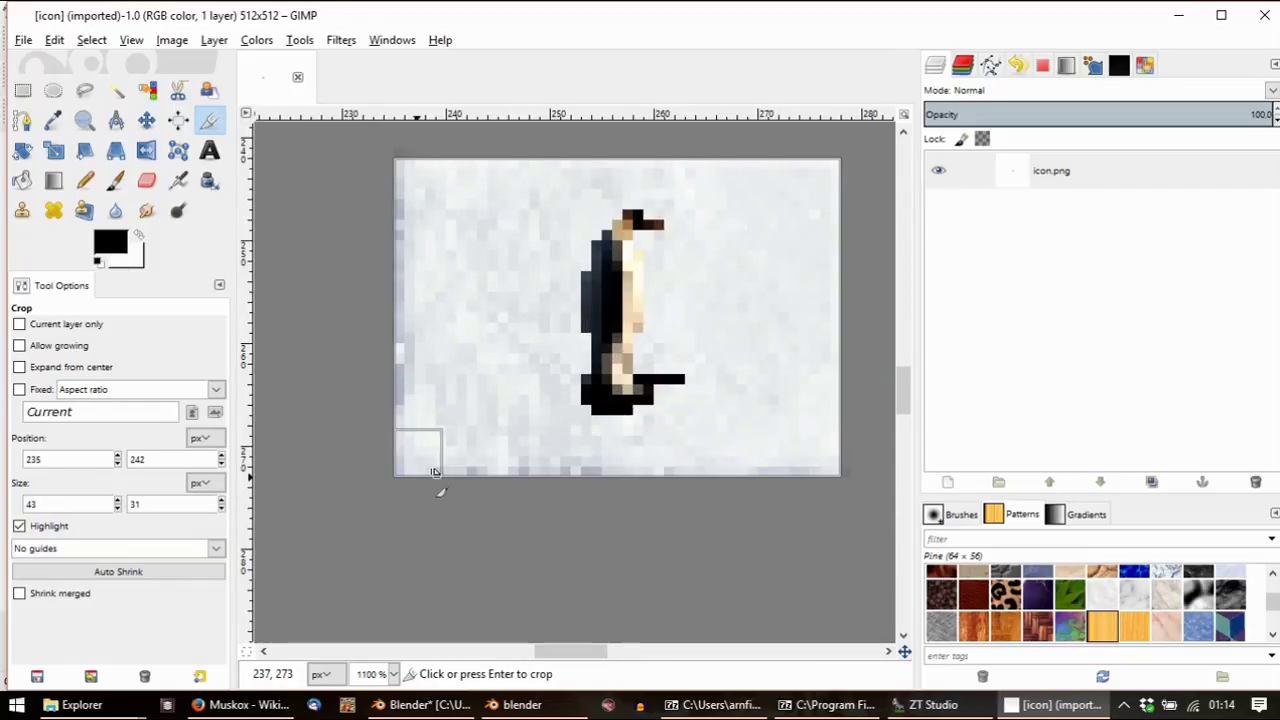
left_click(572, 480)
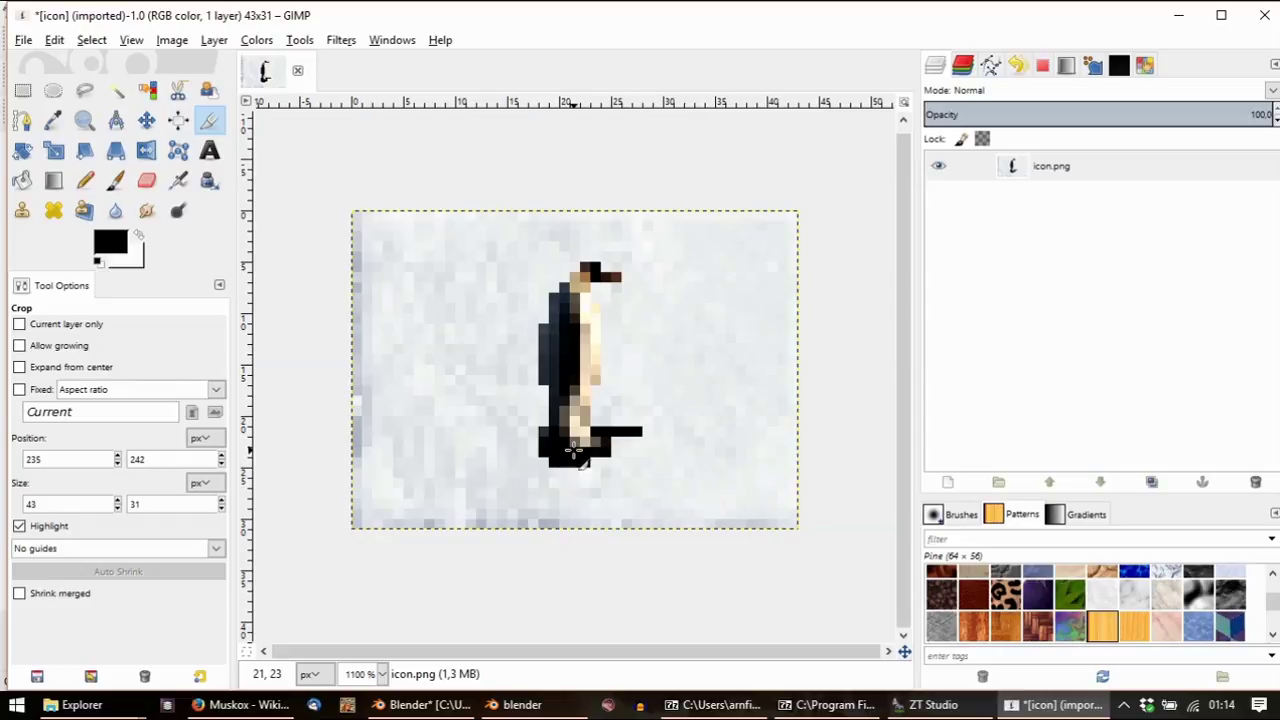
Select the muskox folder in the animals folder window, then return to Blender
scroll(573, 452, "down", 1, "ctrl")
scroll(573, 452, "down", 1, "ctrl")
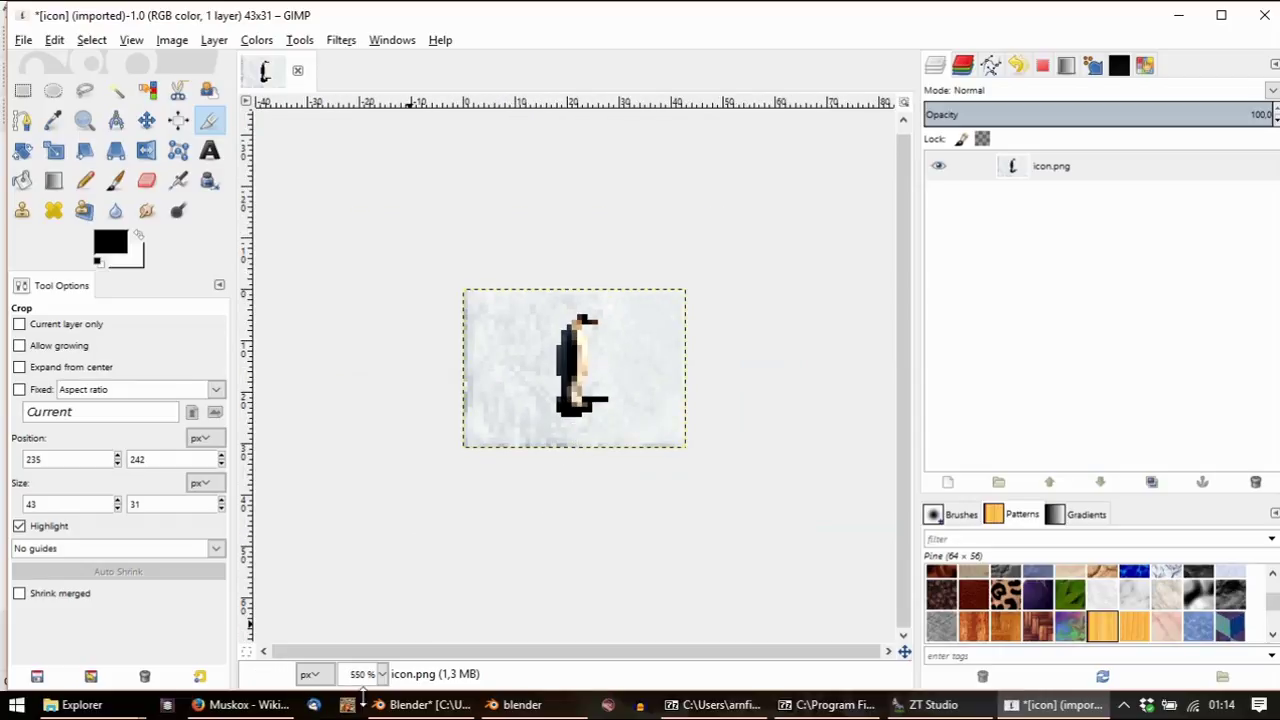
mouse_move(80, 705)
mouse_move(365, 625)
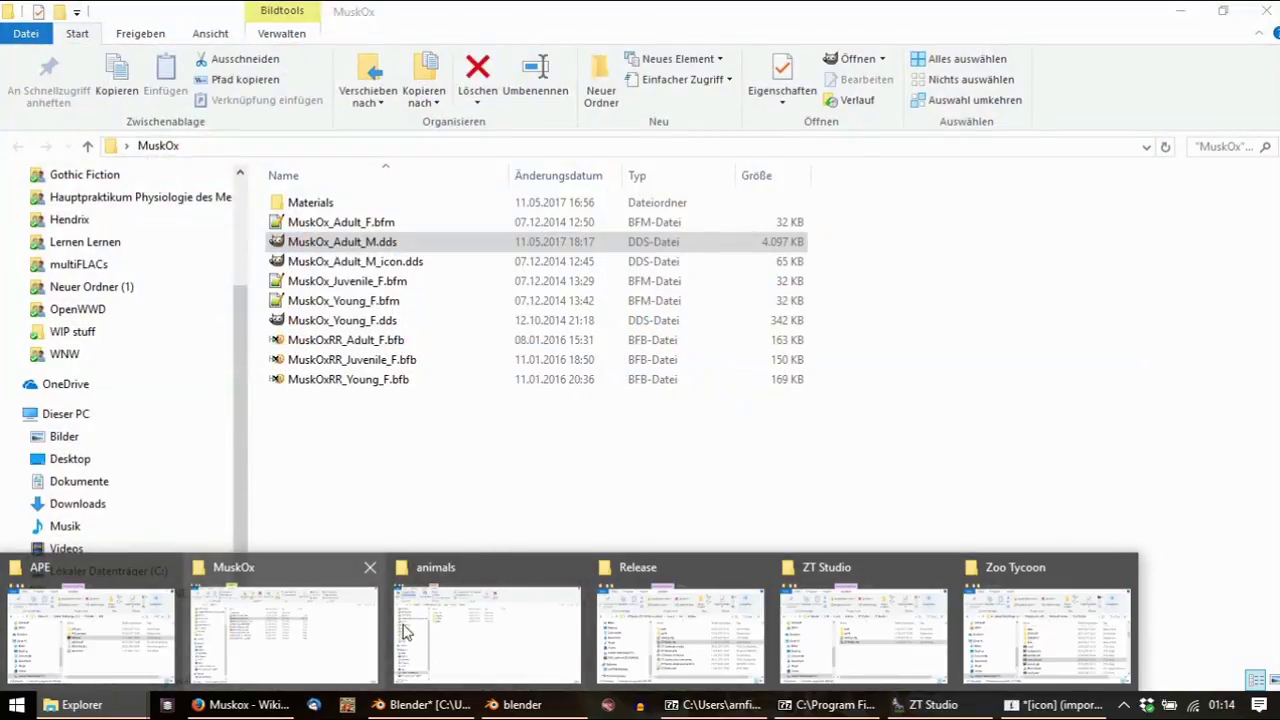
left_click(405, 630)
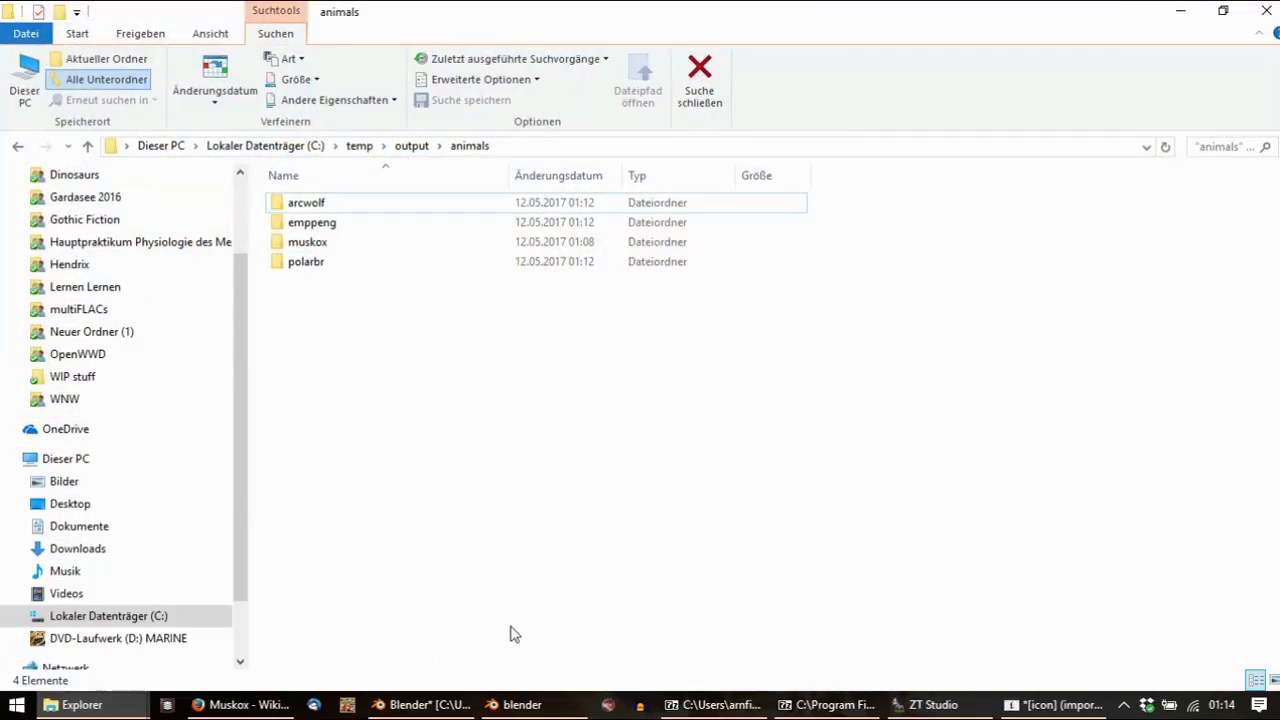
left_click(322, 250)
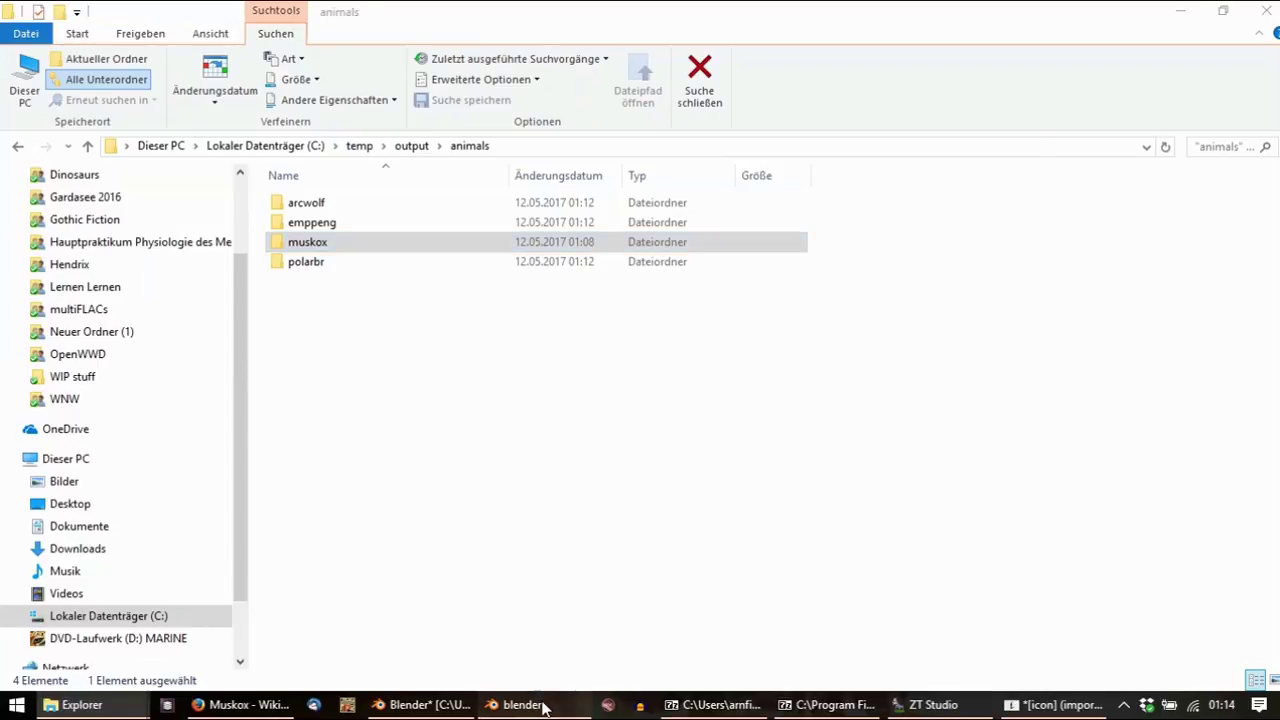
left_click(515, 705)
left_click(468, 705)
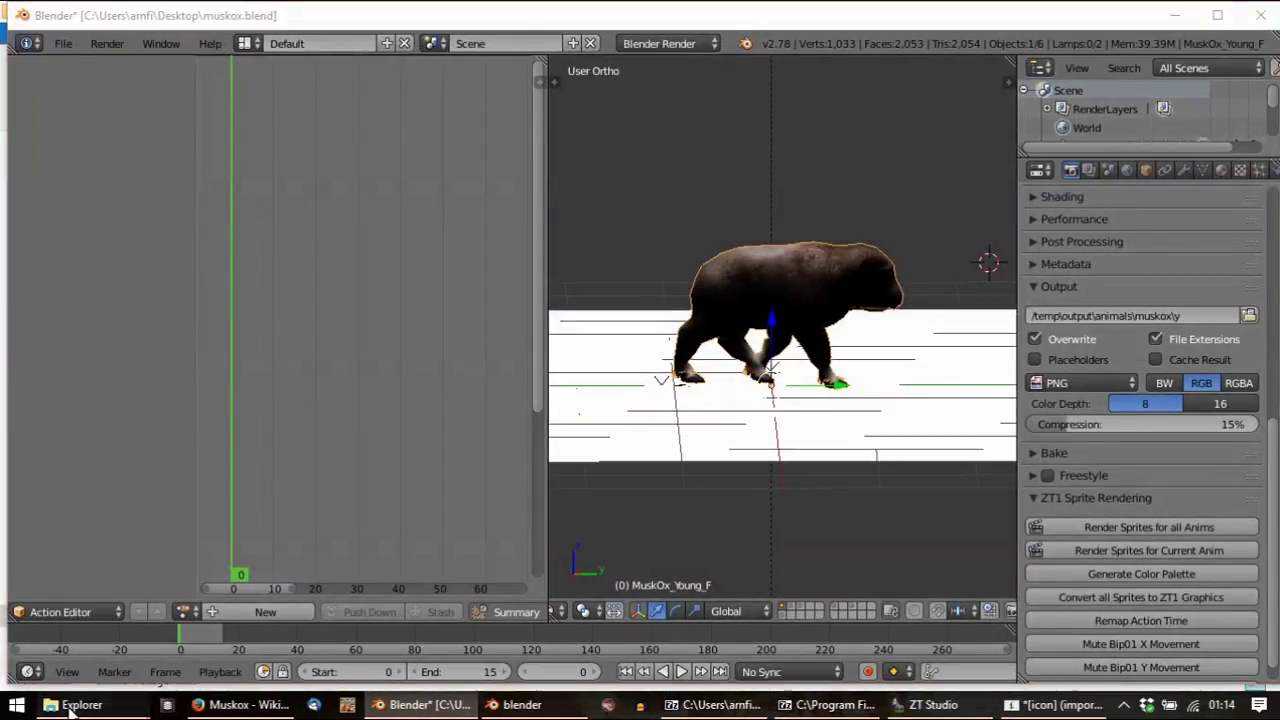
Bring the MuskOx folder window forward, then go back to Blender
mouse_move(51, 704)
left_click(323, 655)
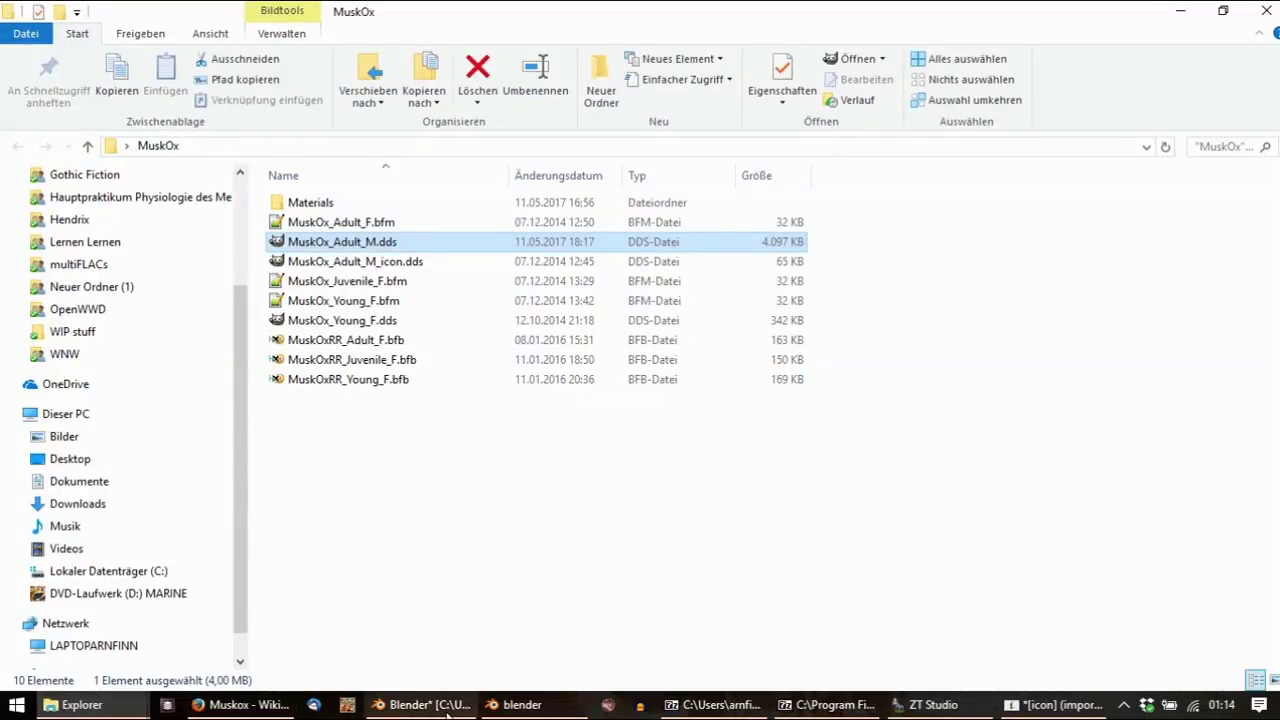
left_click(425, 705)
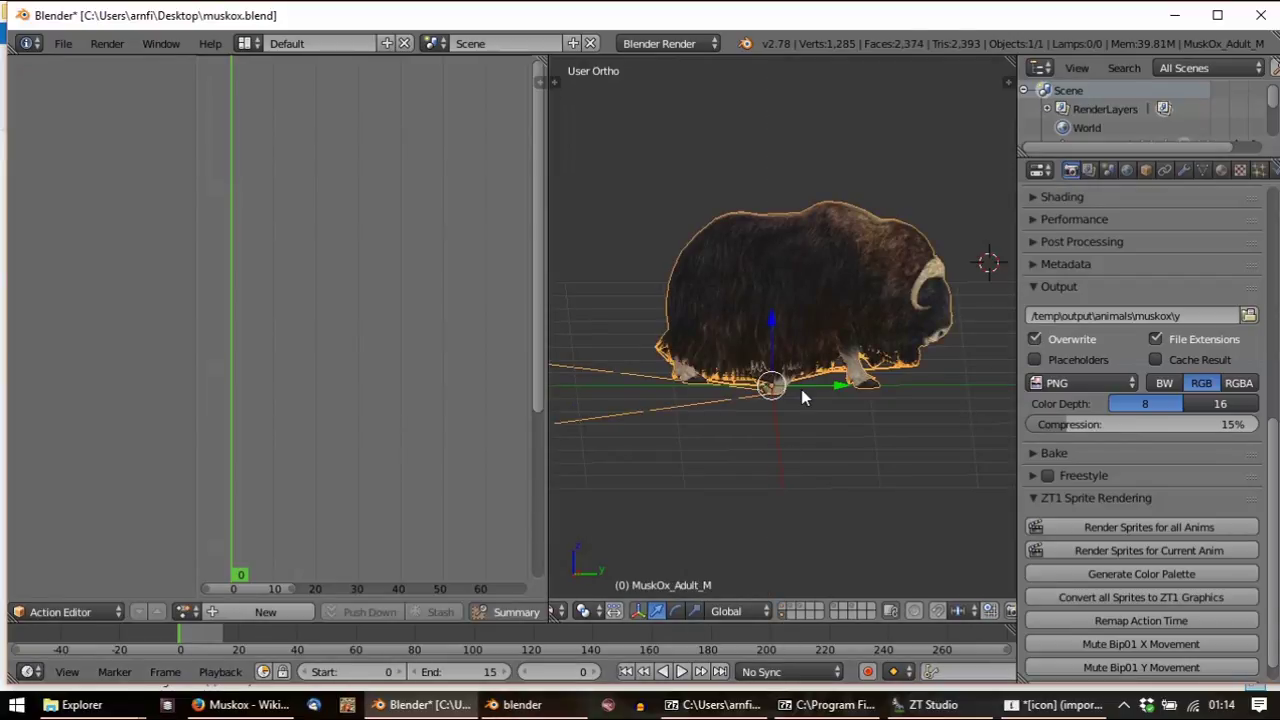
Move the adult musk ox to another layer and delete MuskOx_Young_F
left_click(1146, 171)
left_click(1036, 492)
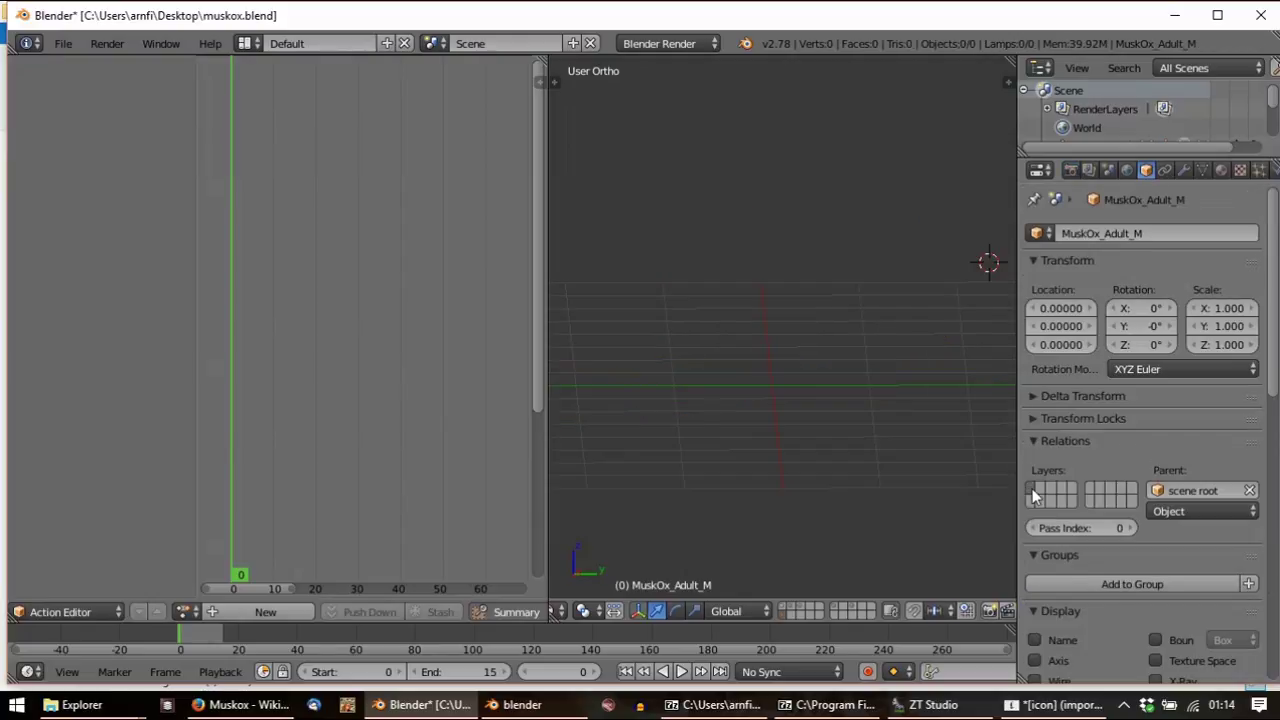
left_click(789, 606)
right_click(849, 413)
key("x")
left_click(893, 425)
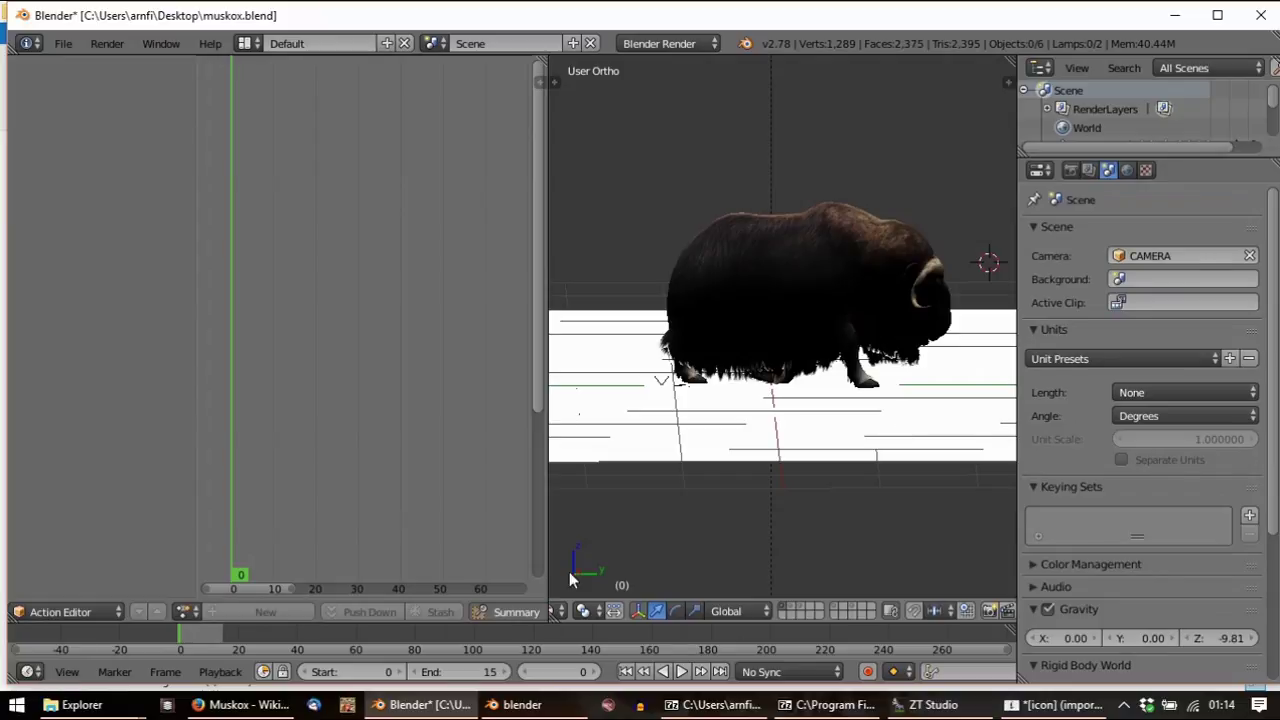
Jump to animation frame 4 and render it
left_click(249, 529)
key("alt+a")
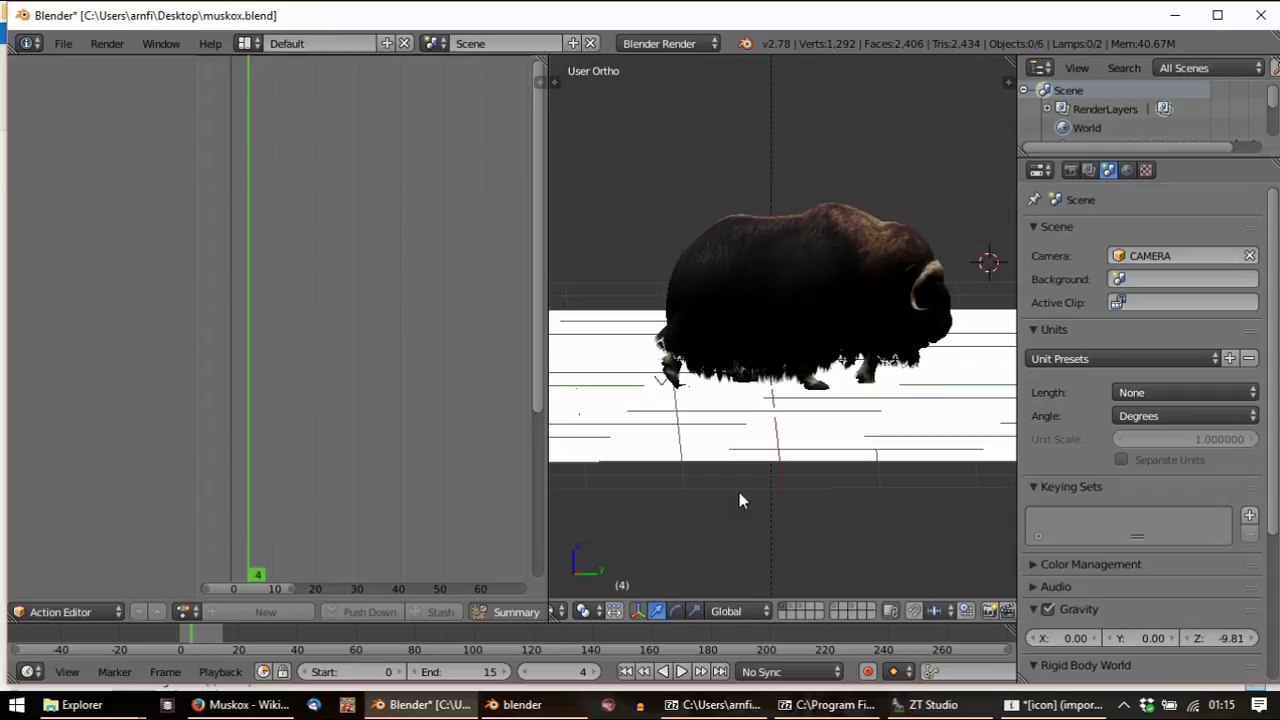
key("F12")
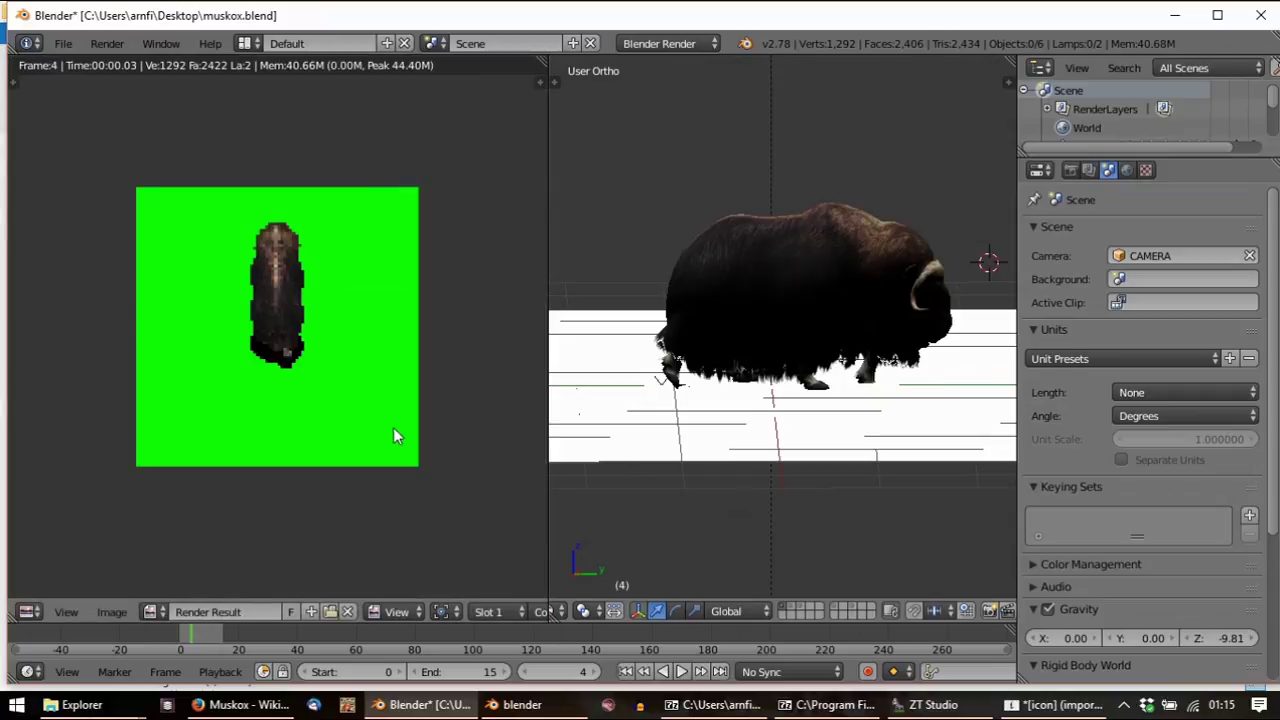
Rotate the camera 90° around the musk ox for a side view and re-render
key("KP_7")
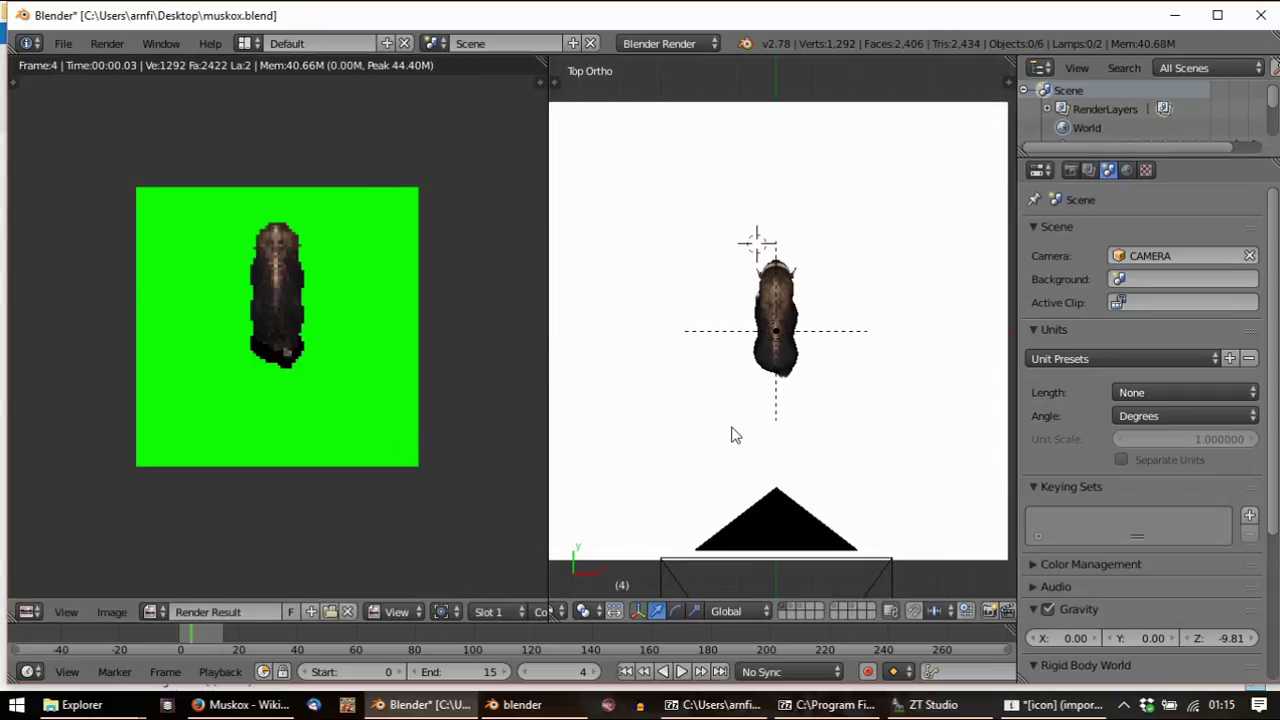
right_click(781, 549)
scroll(831, 558, "down", 2)
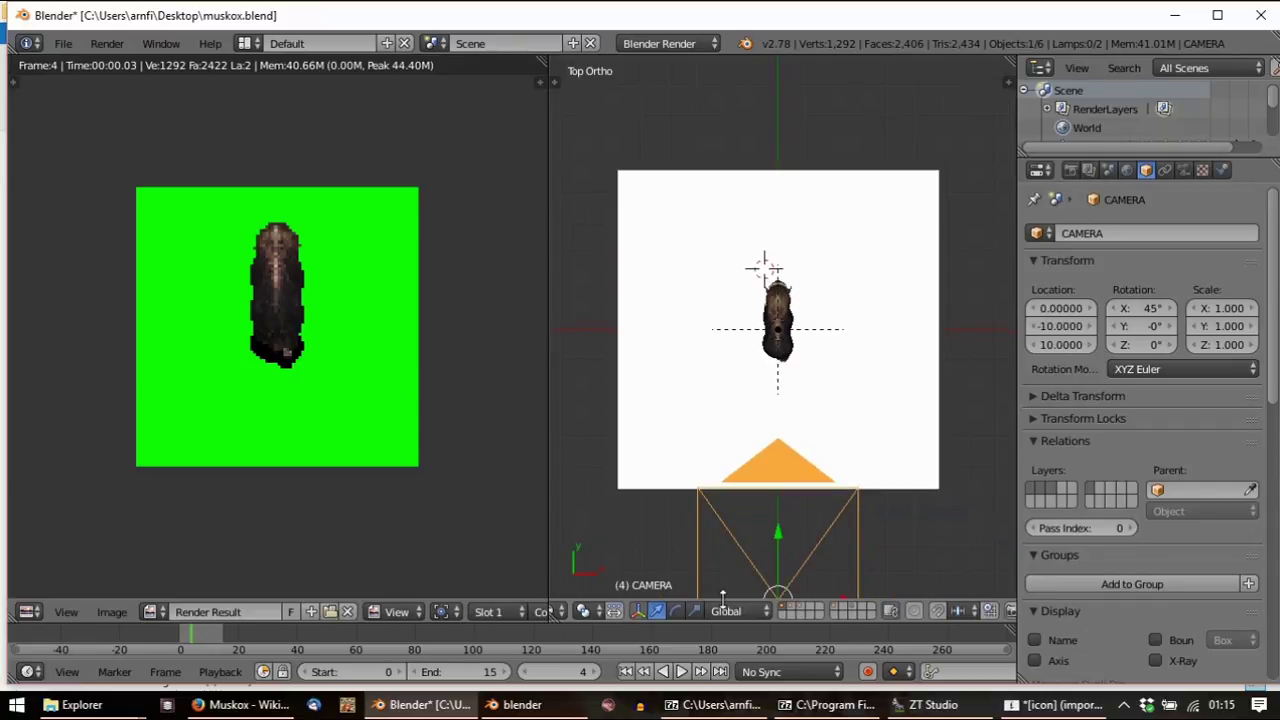
left_click(584, 611)
left_click(614, 569)
scroll(775, 565, "down", 1)
scroll(770, 565, "down", 1)
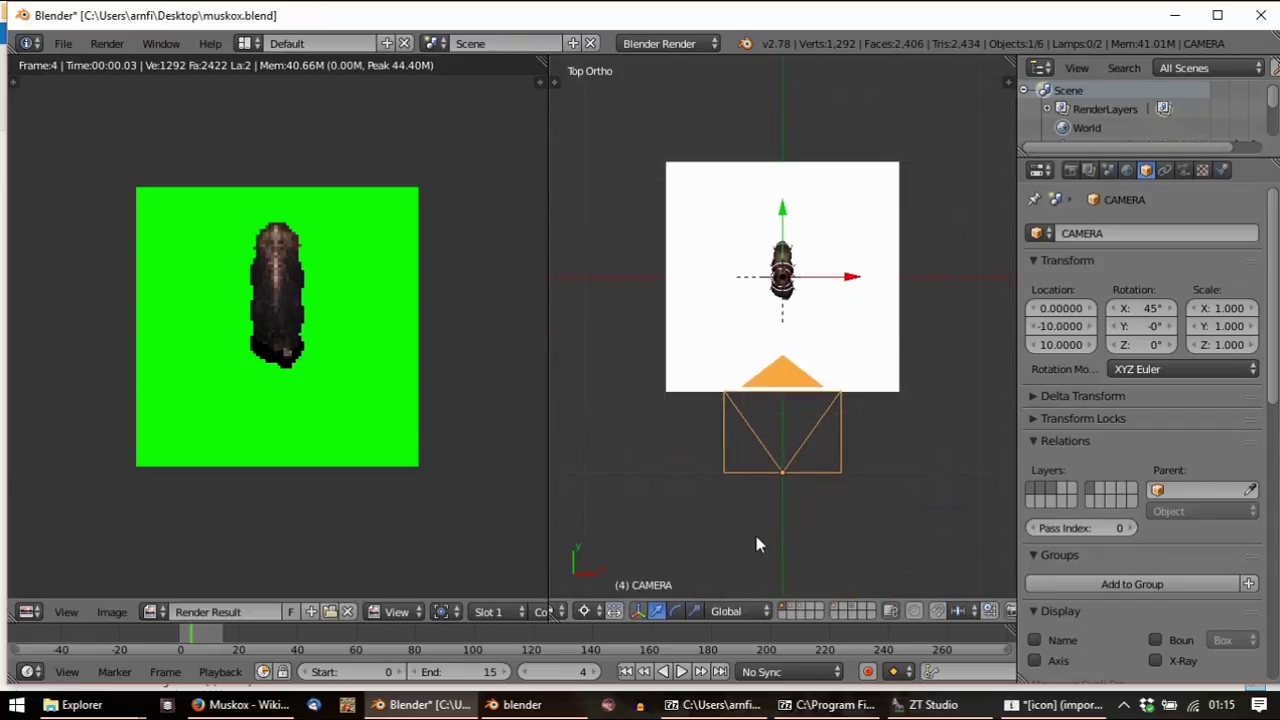
key("r")
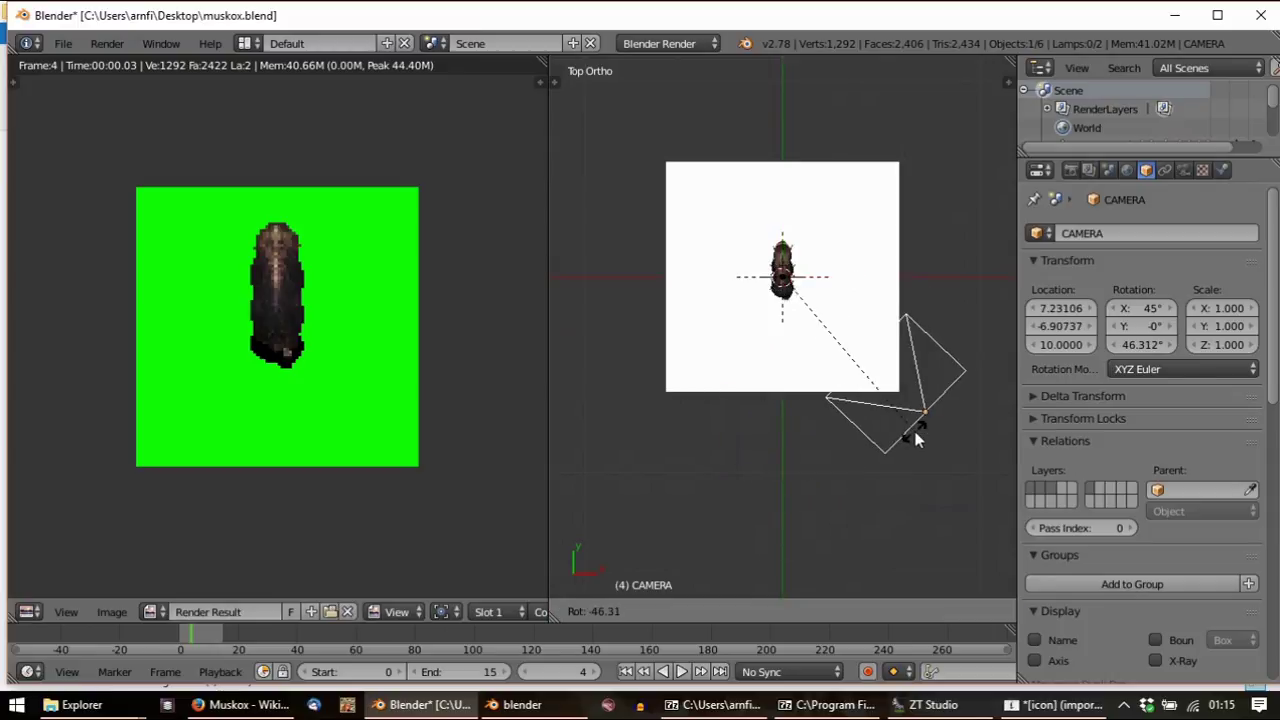
key("Escape")
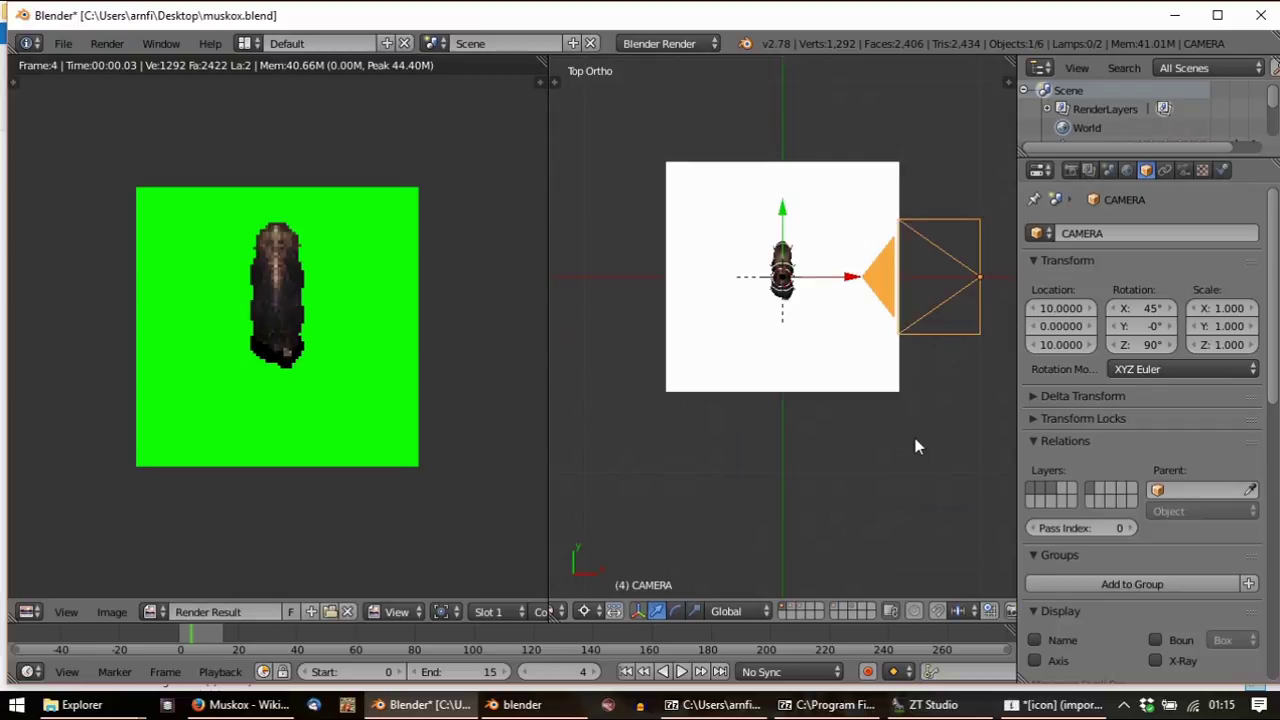
key("F12")
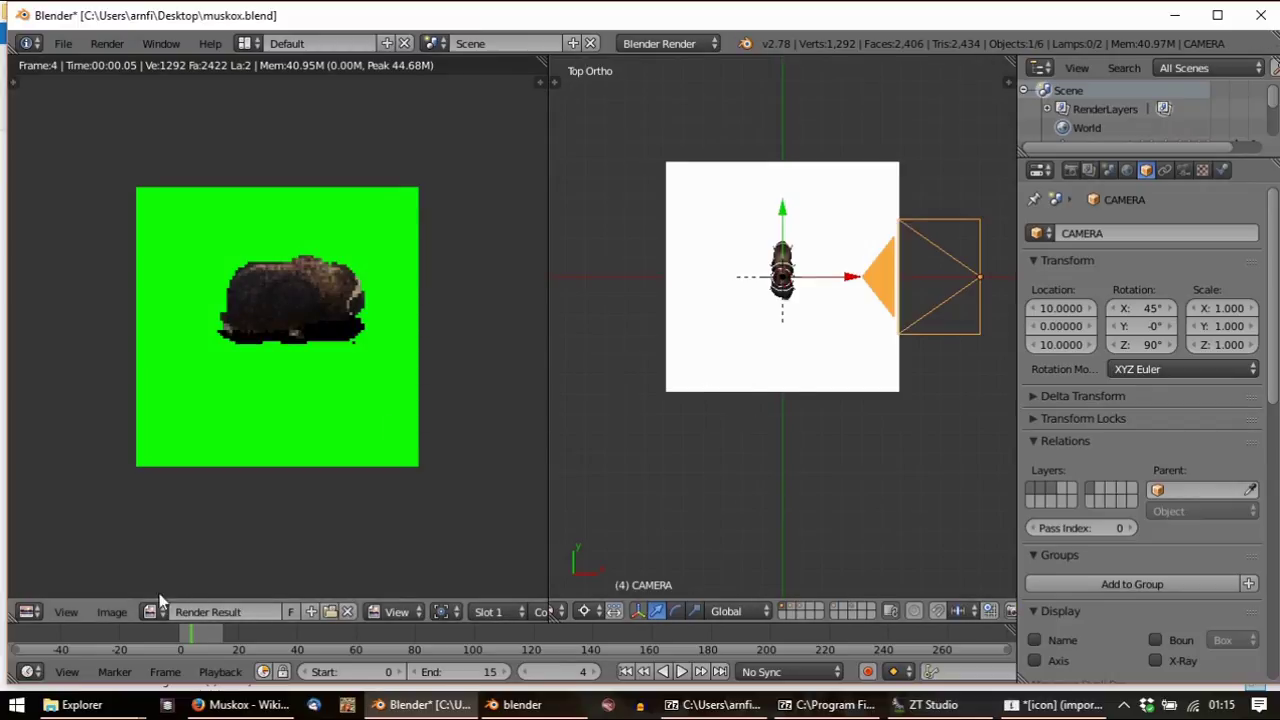
Save the render as 'musk' and minimise Blender to show the desktop
left_click(111, 612)
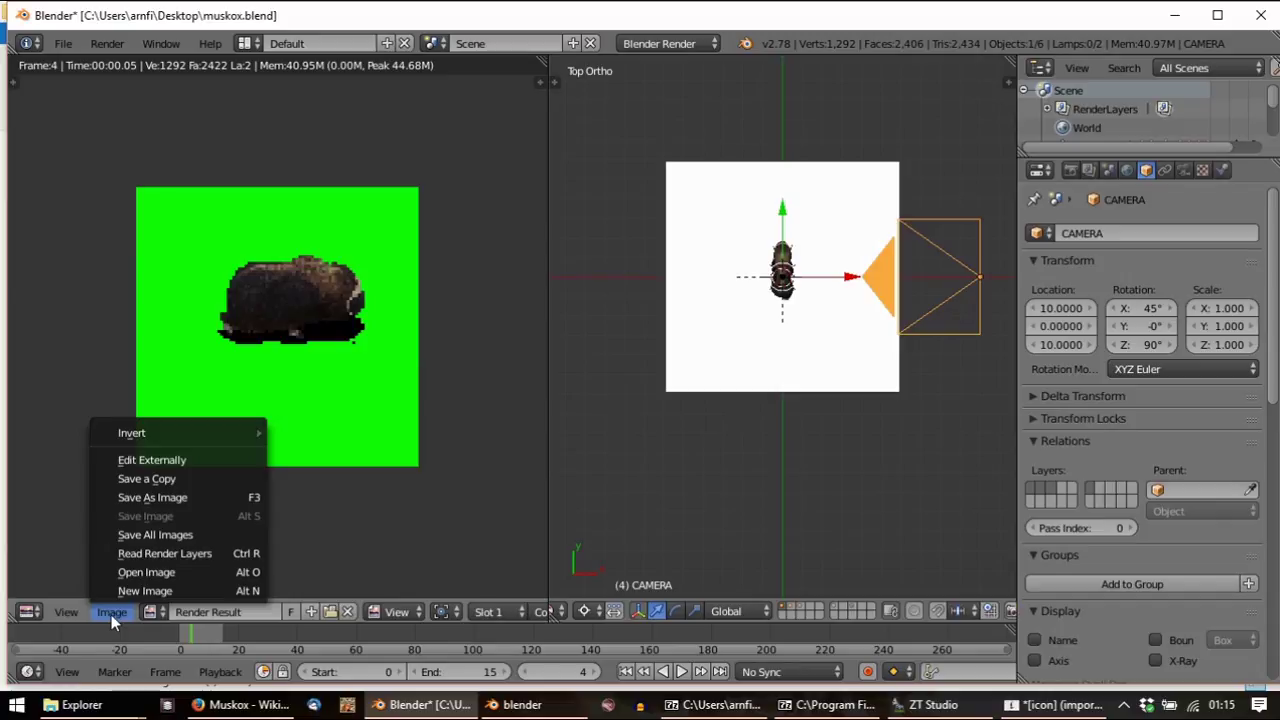
left_click(163, 498)
left_click(308, 116)
type("musk")
key("Return")
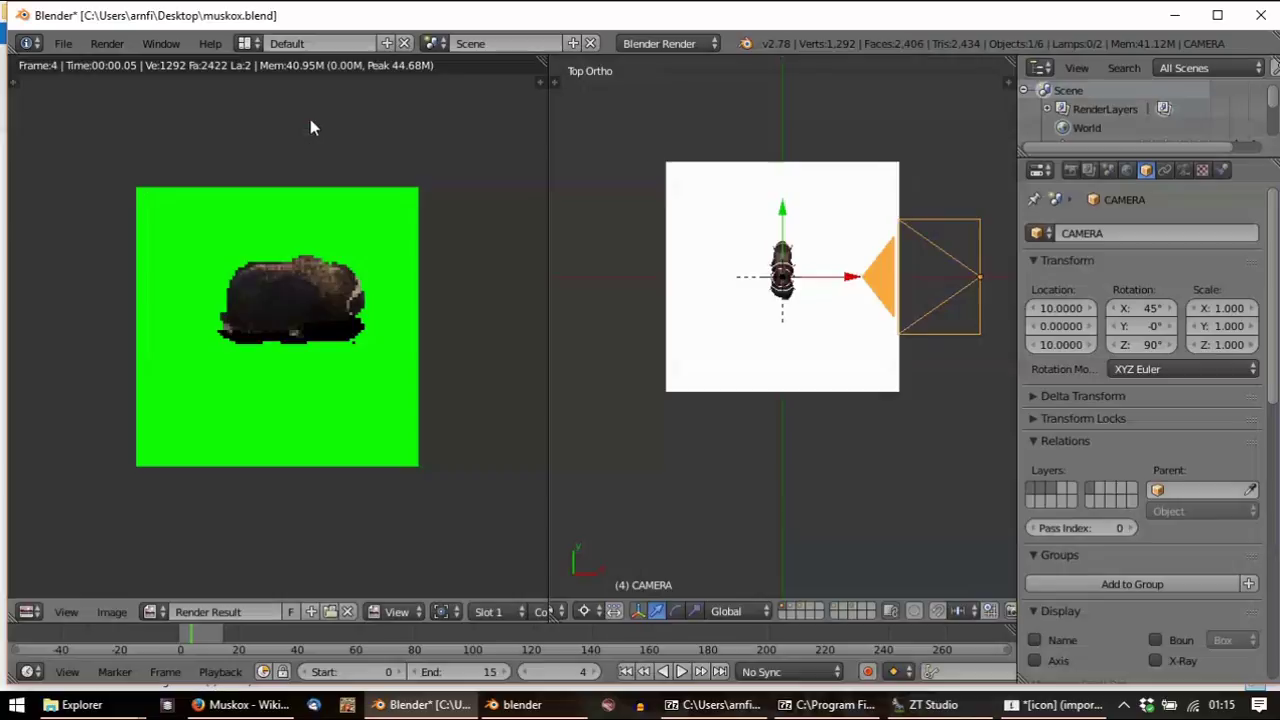
key("super+d")
Open icon.png and paste the musk ox render into the 43×31 icon image
double_click(1248, 548)
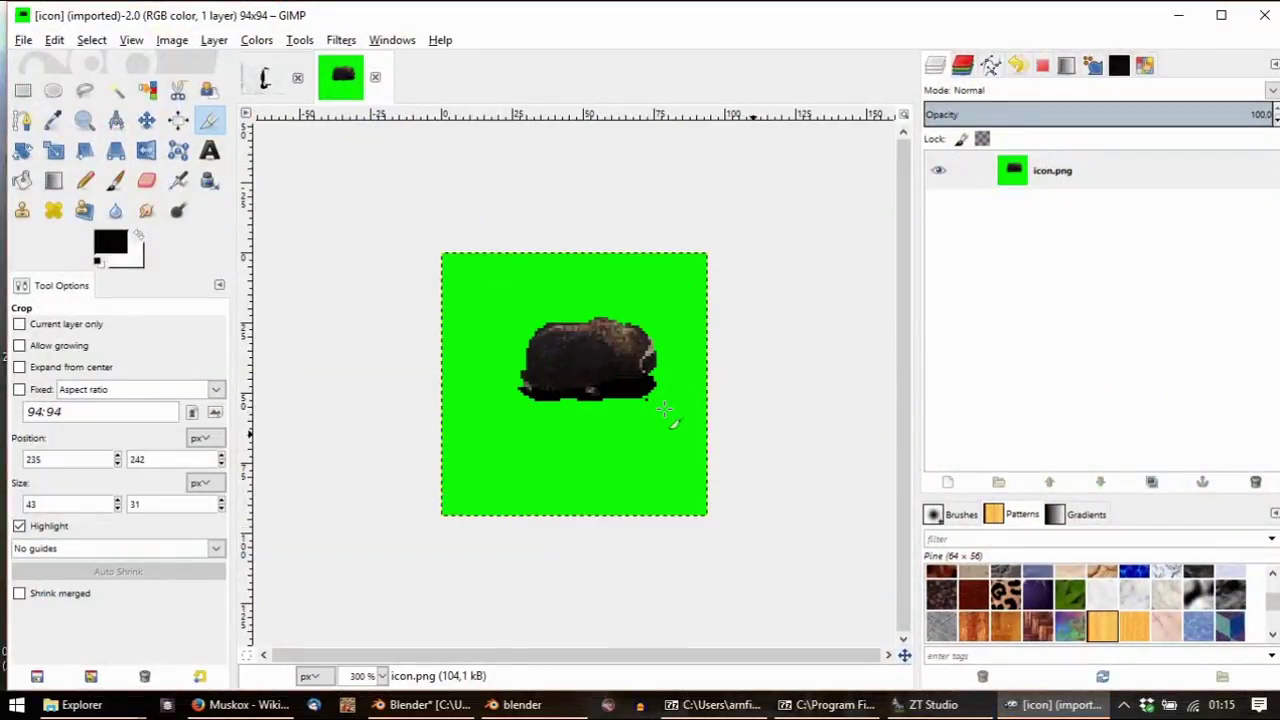
left_click(264, 78)
key("ctrl+v")
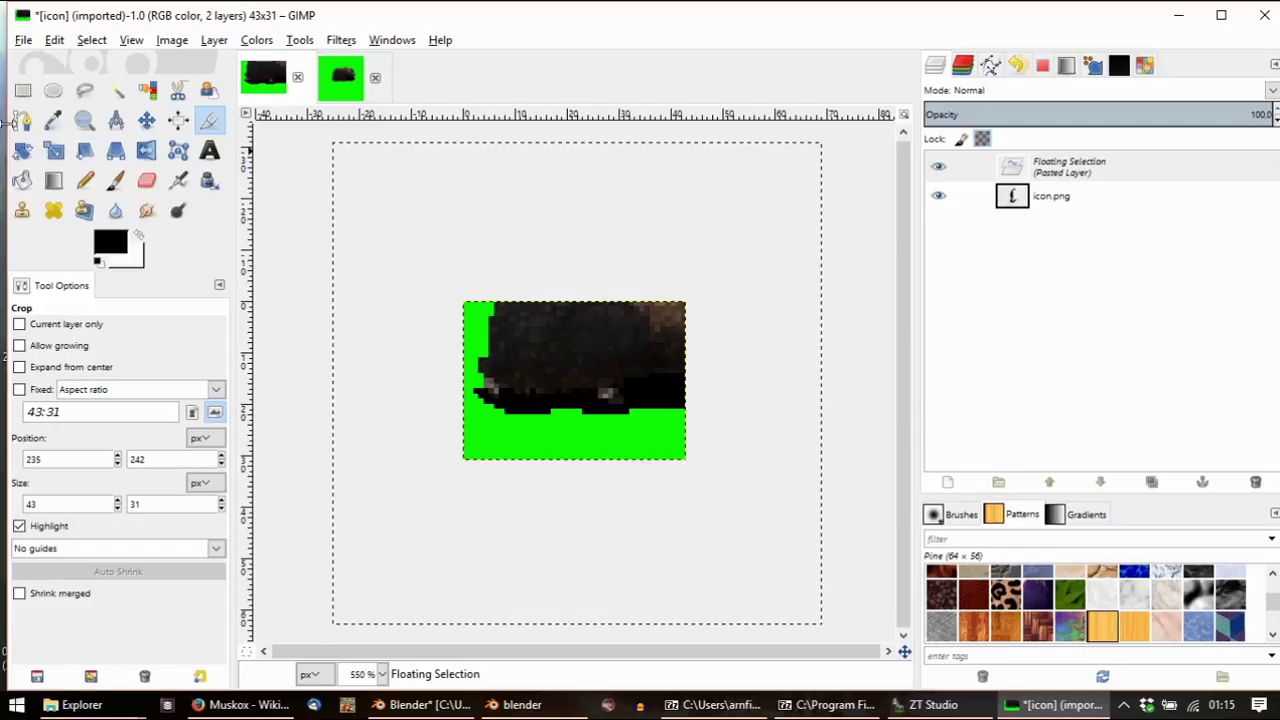
Scale the pasted render proportionally down to 71×71 pixels
left_click(54, 150)
left_click_drag(609, 400, 837, 200)
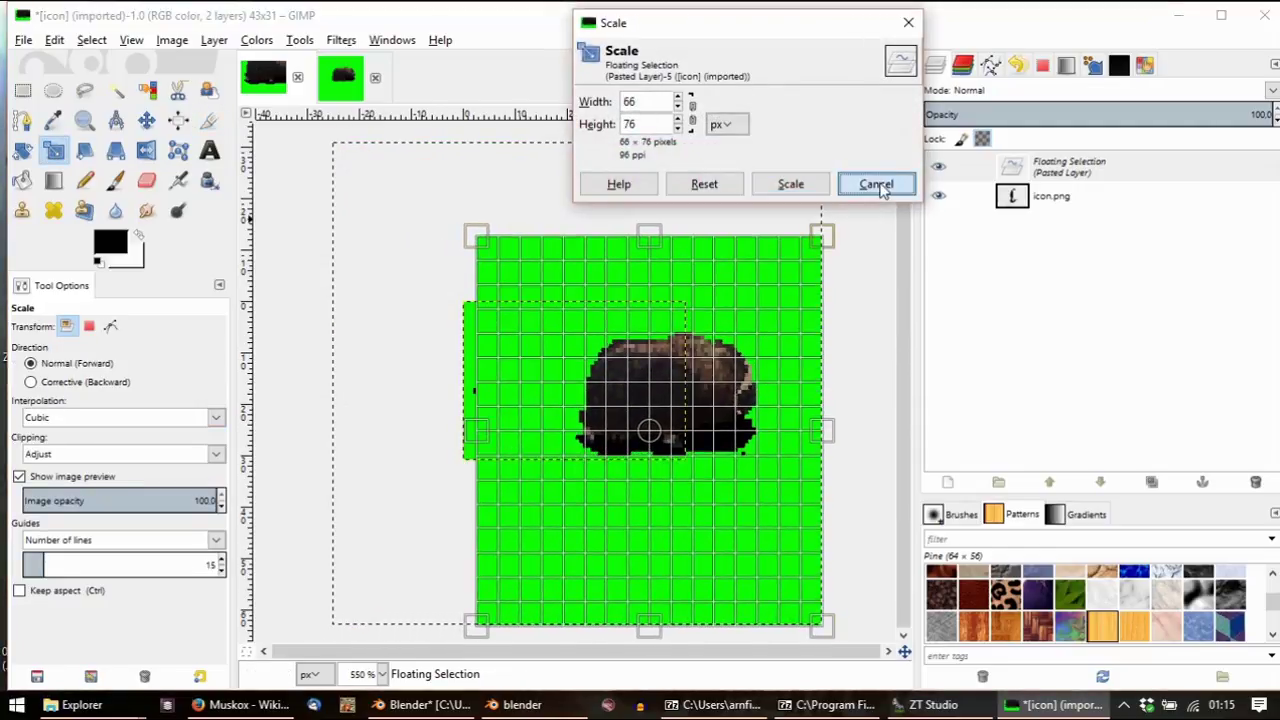
left_click(876, 184)
left_click_drag(506, 360, 600, 288)
left_click(691, 112)
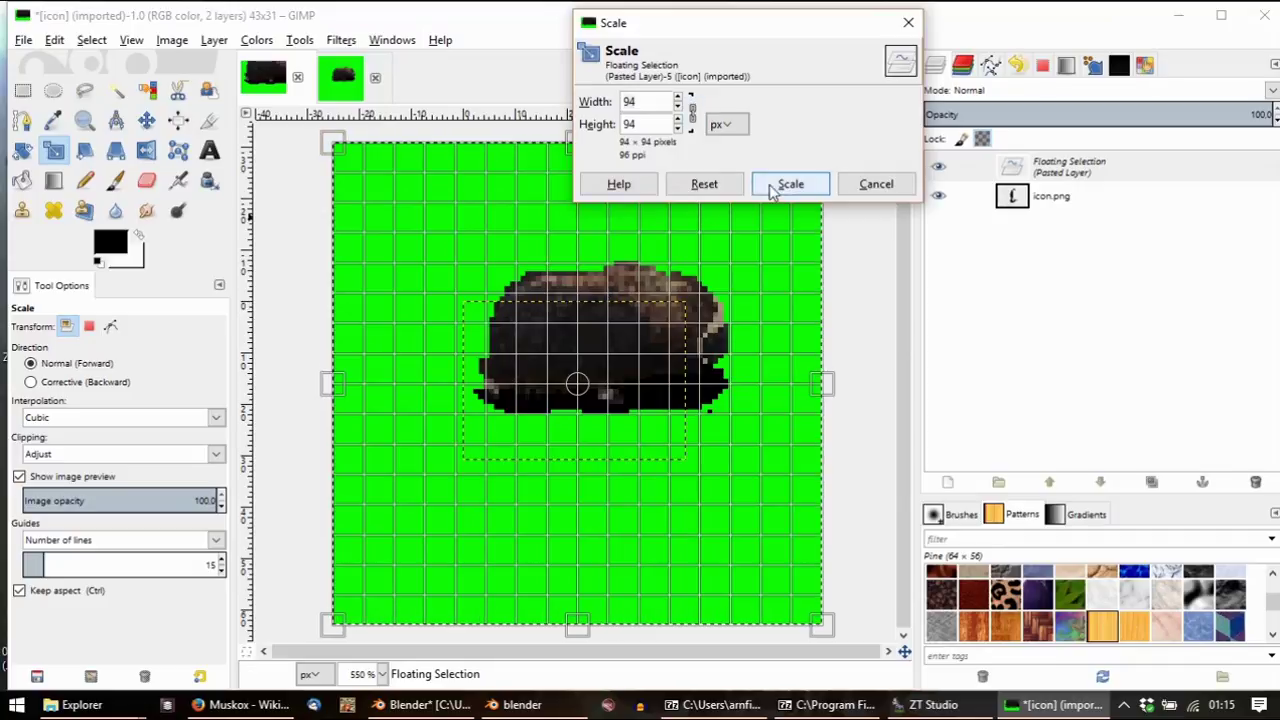
left_click(790, 185)
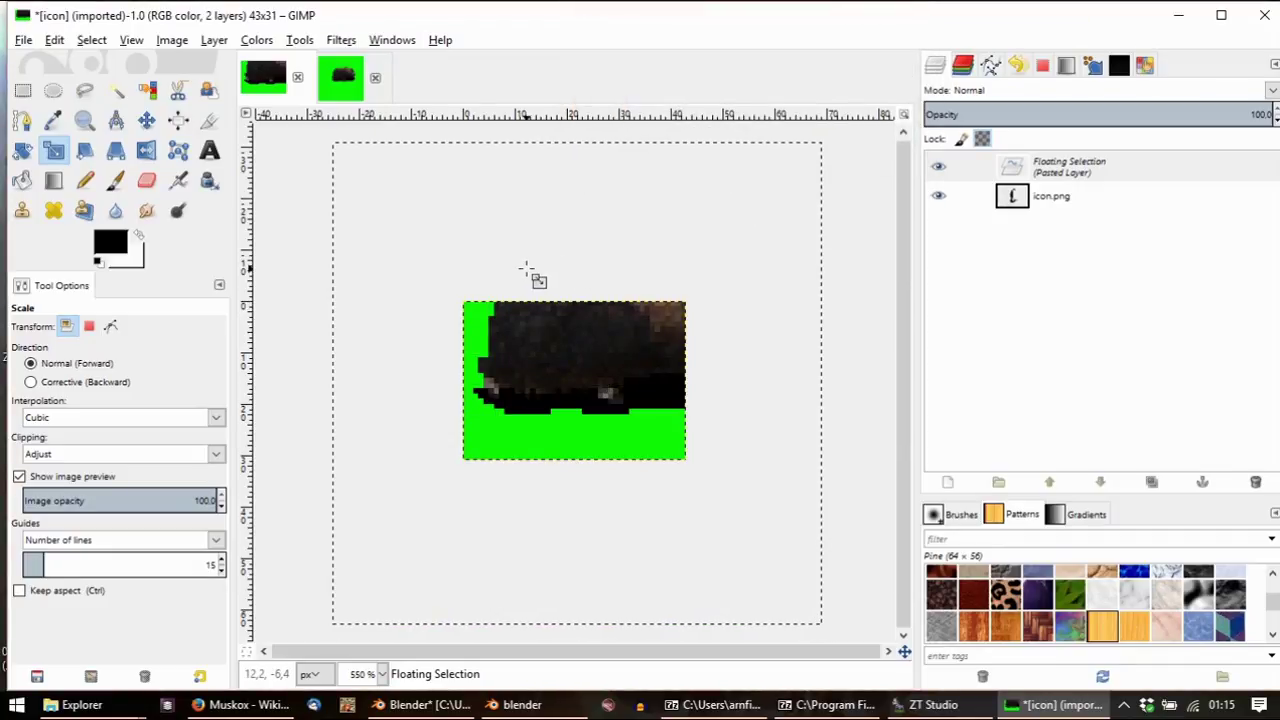
left_click_drag(527, 270, 513, 270)
left_click_drag(430, 316, 517, 343)
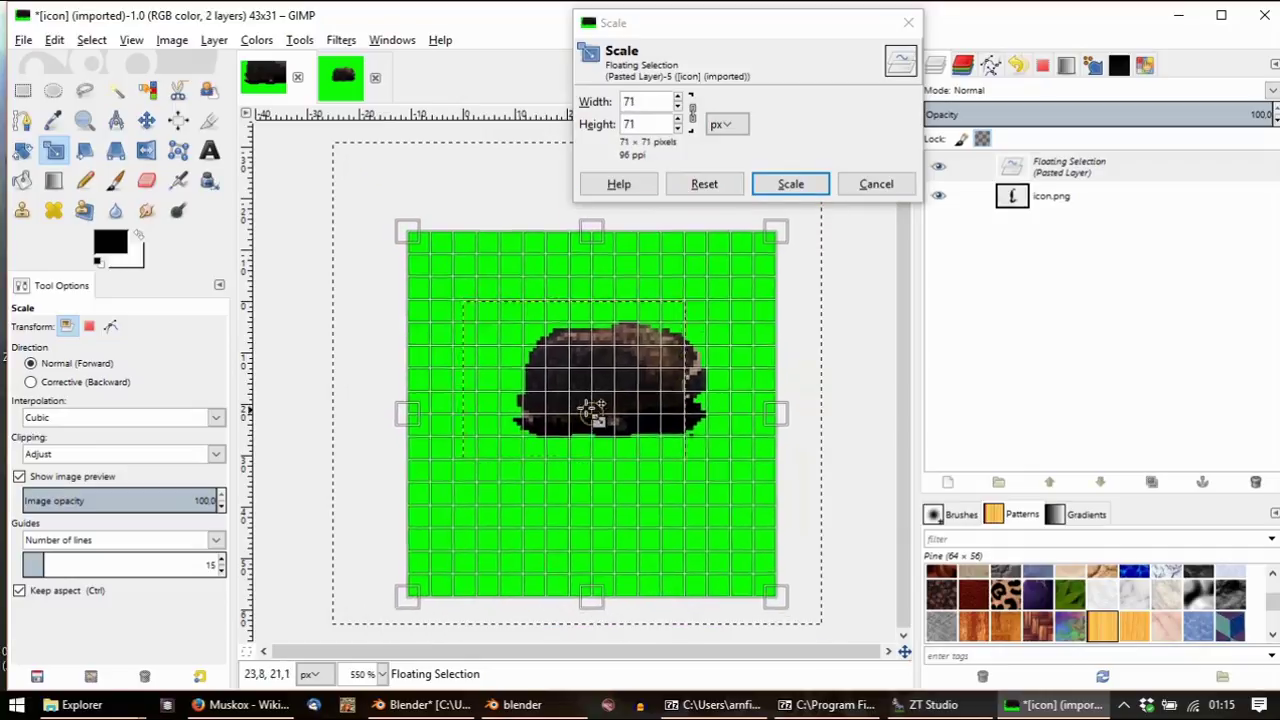
left_click_drag(552, 410, 558, 413)
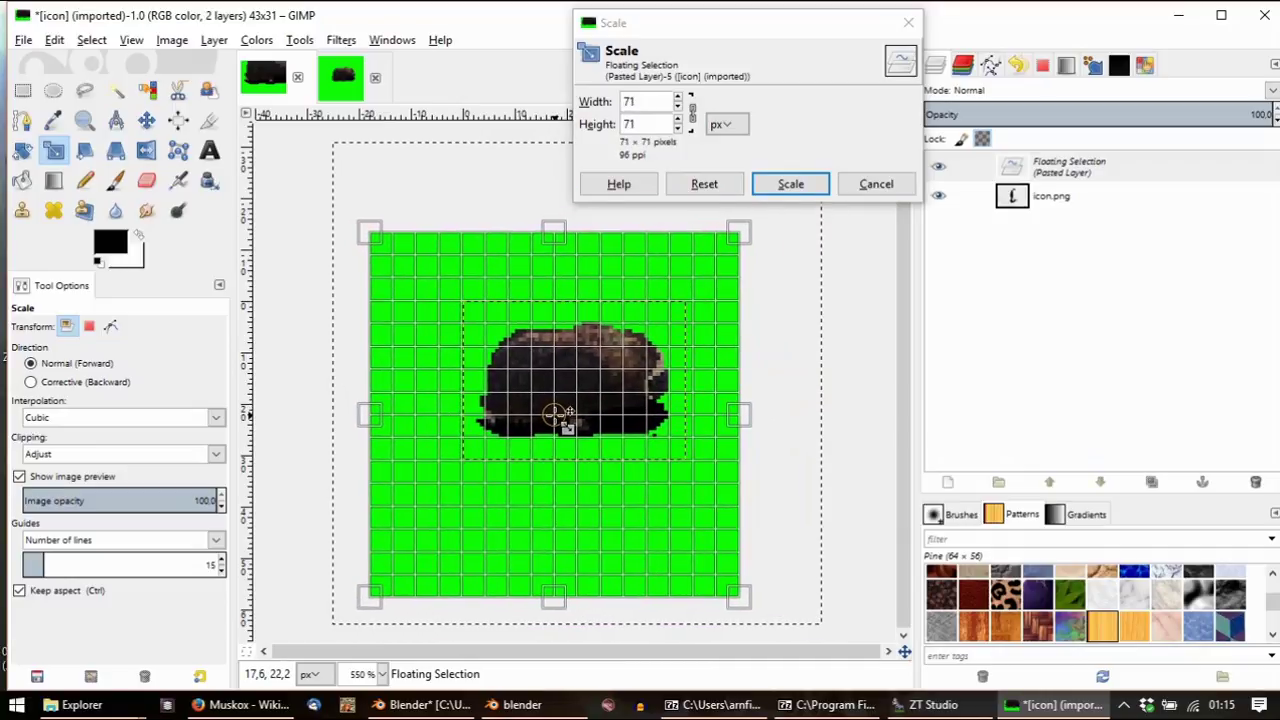
left_click(790, 184)
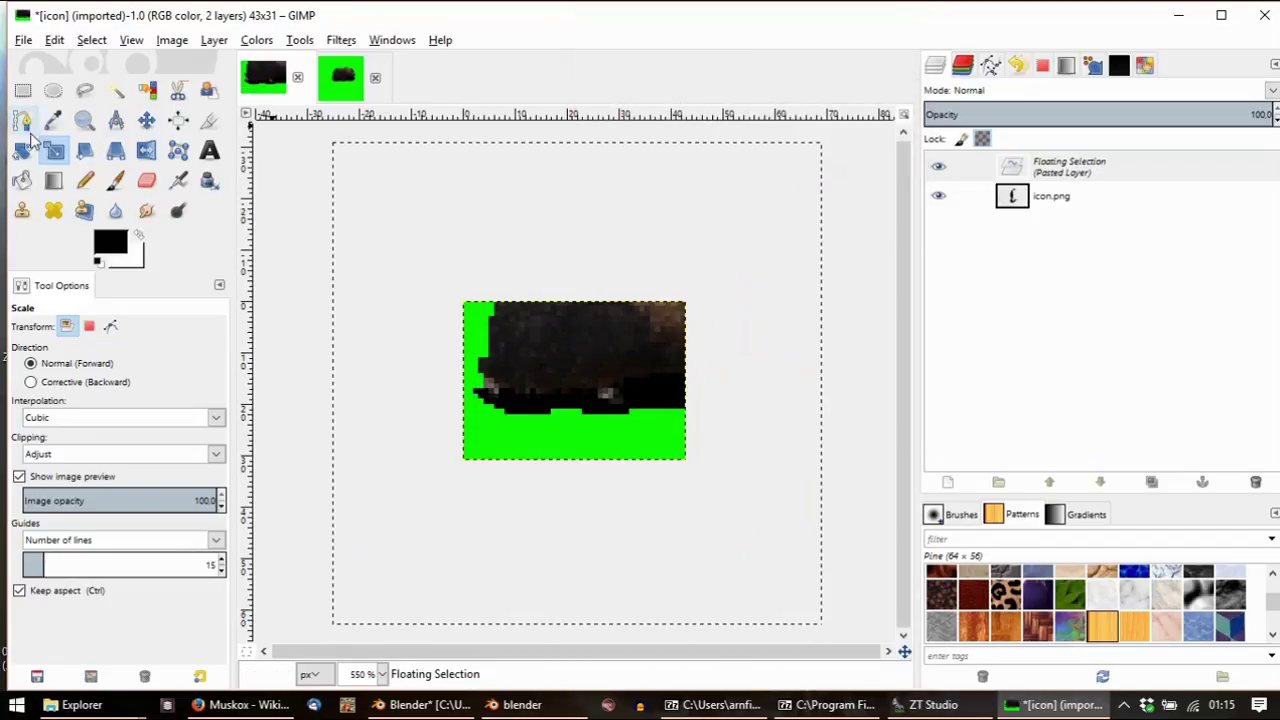
left_click(116, 90)
Make the paste a new layer and delete its green background to transparency
left_click(55, 348)
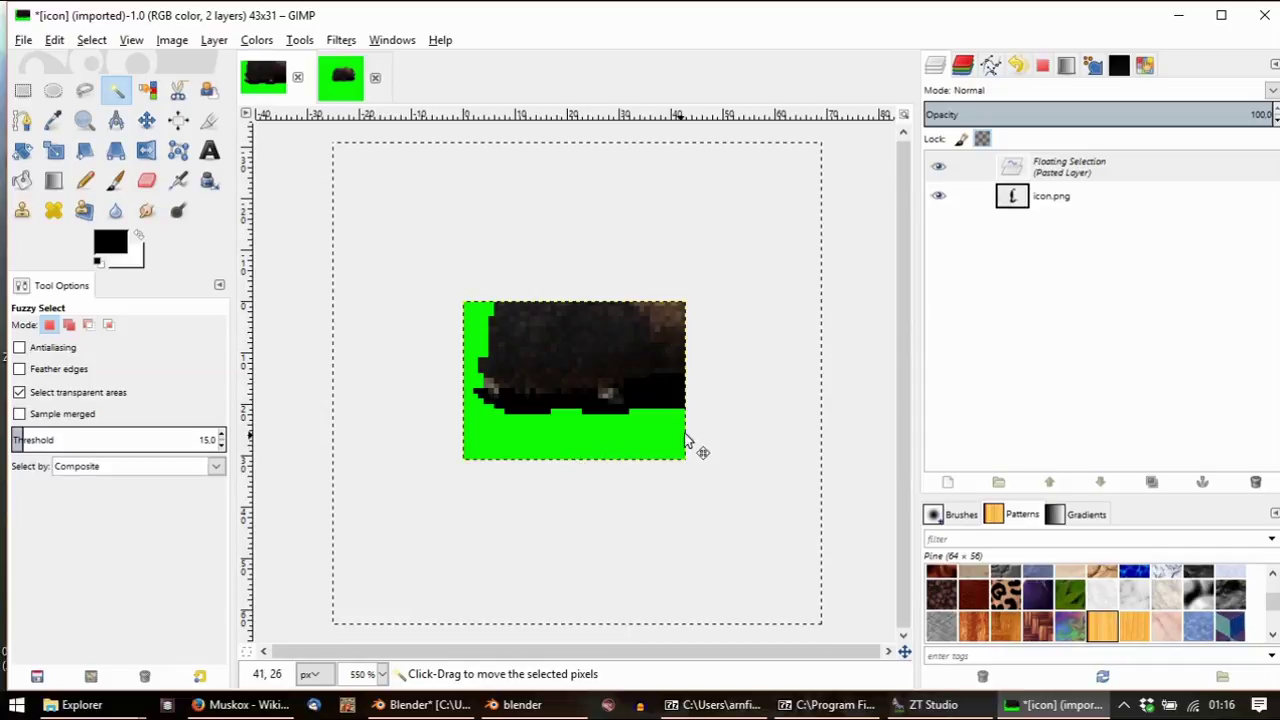
left_click(1068, 200)
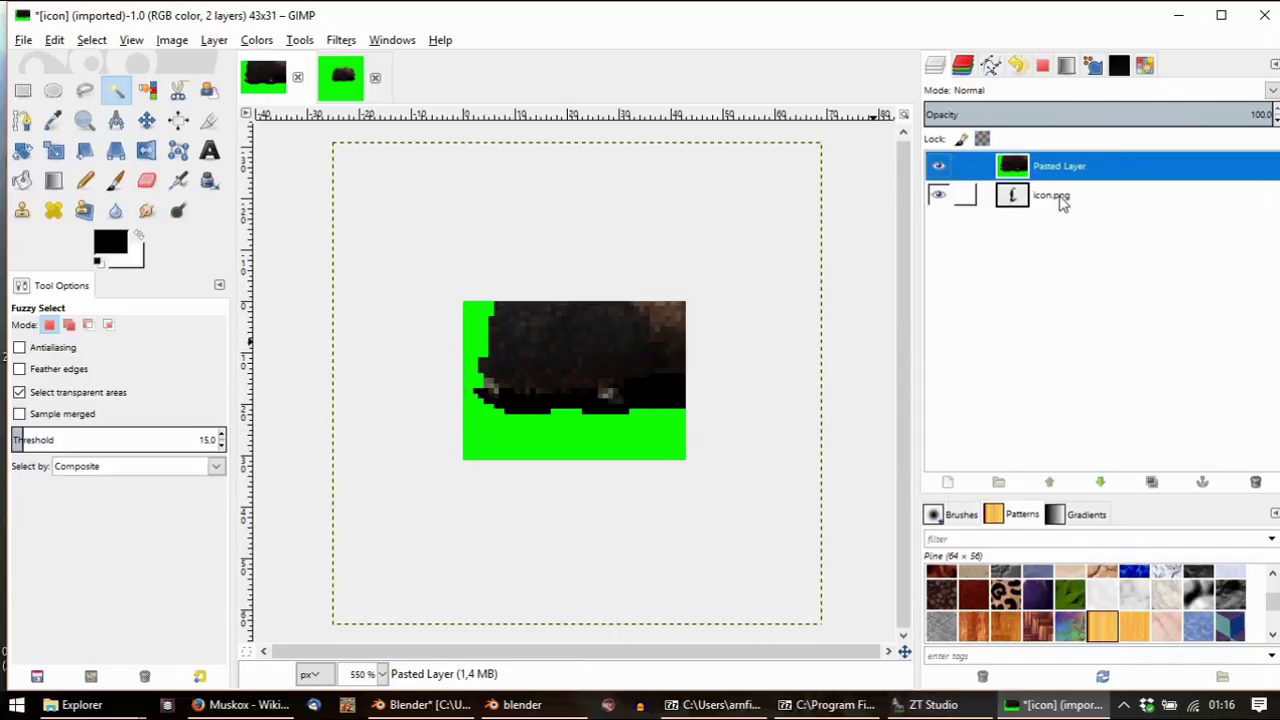
left_click(549, 497)
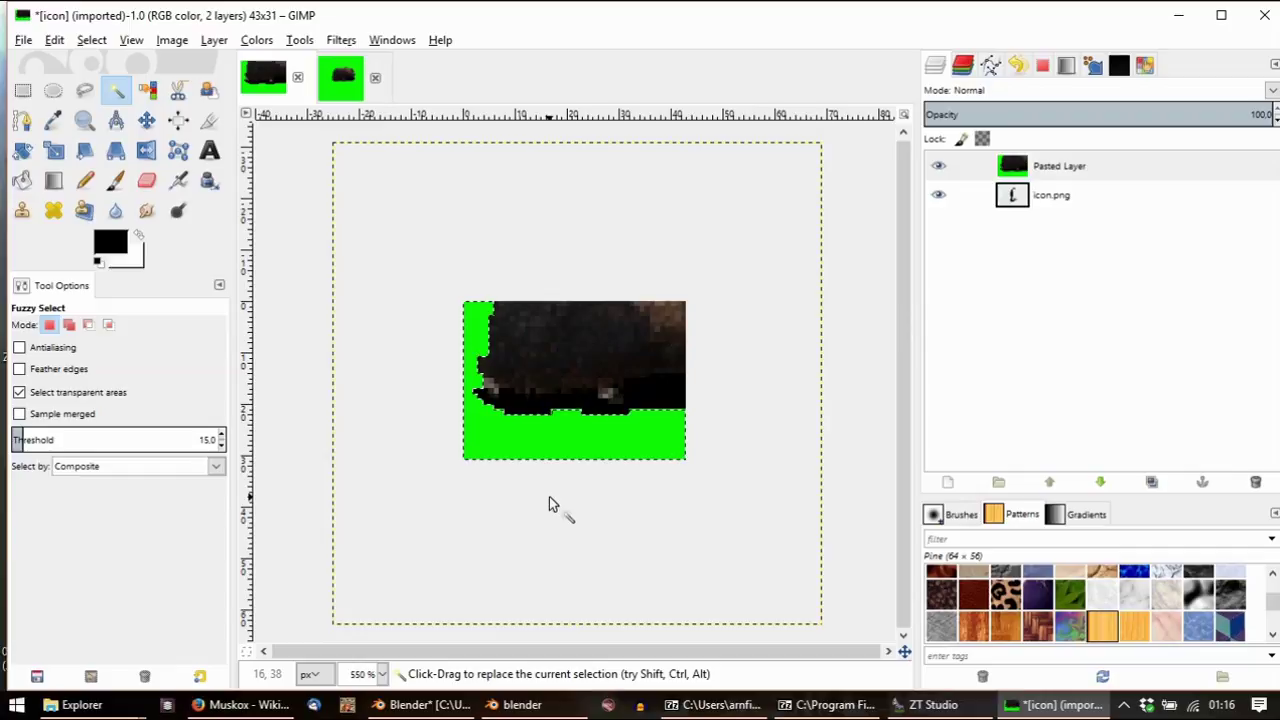
key("Delete")
key("ctrl+shift+a")
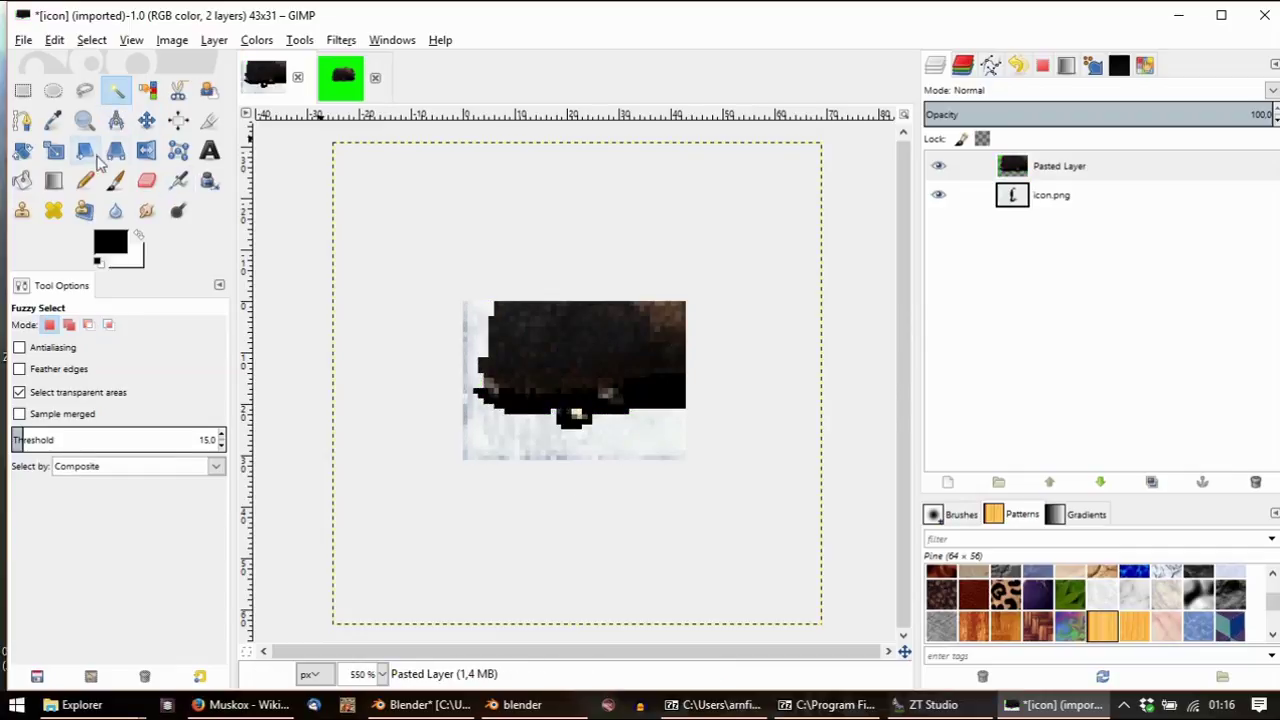
Shrink the Pasted Layer to 65×65 and shift it up and left
left_click(54, 150)
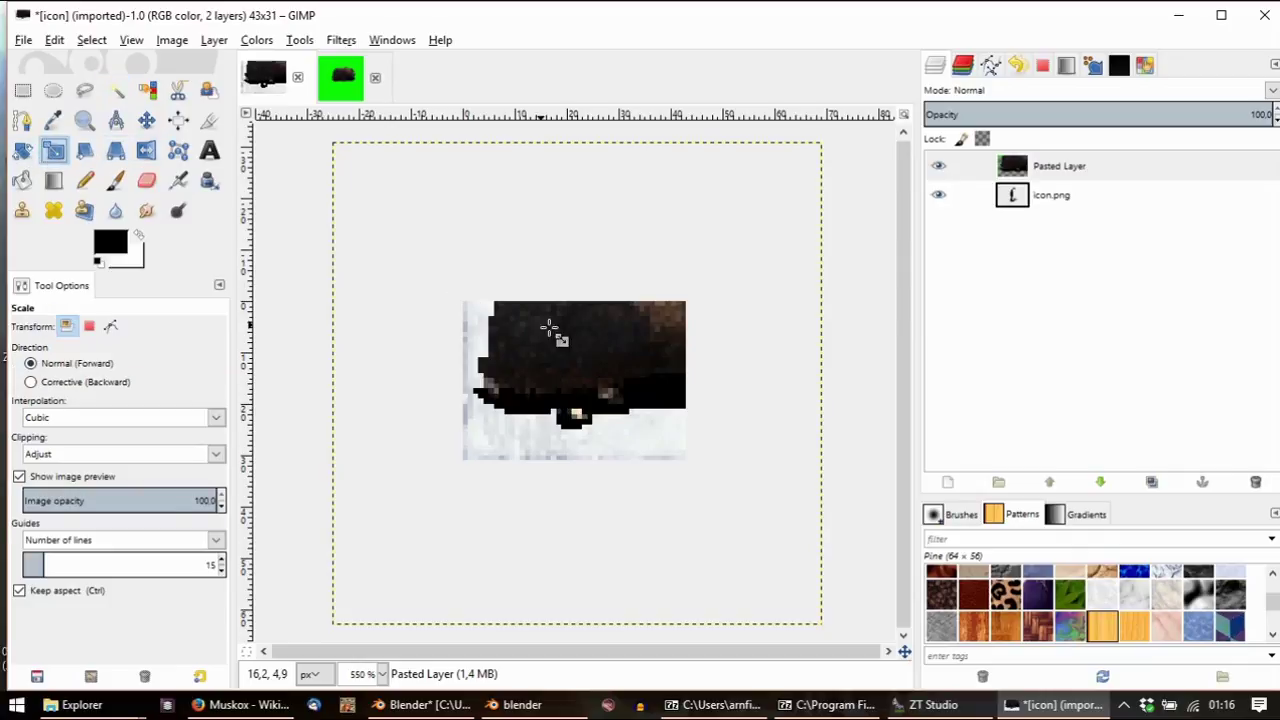
left_click(551, 331)
left_click_drag(494, 276, 602, 424)
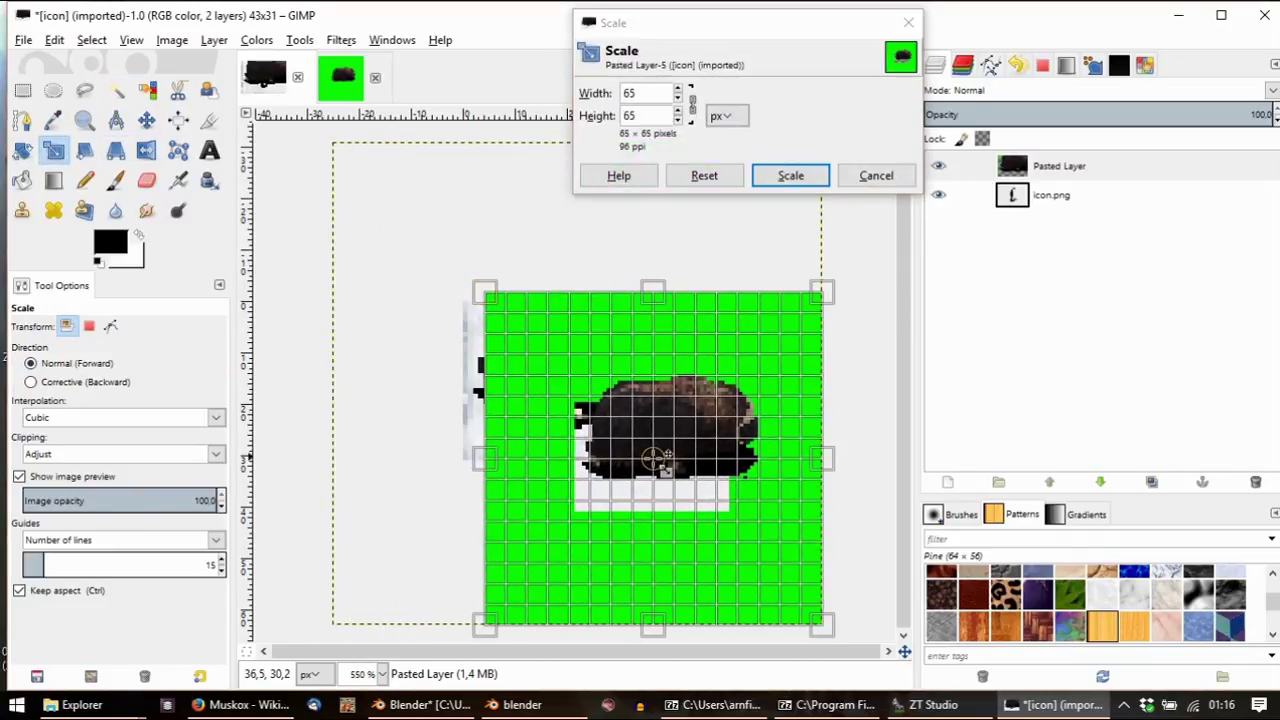
left_click_drag(652, 457, 533, 402)
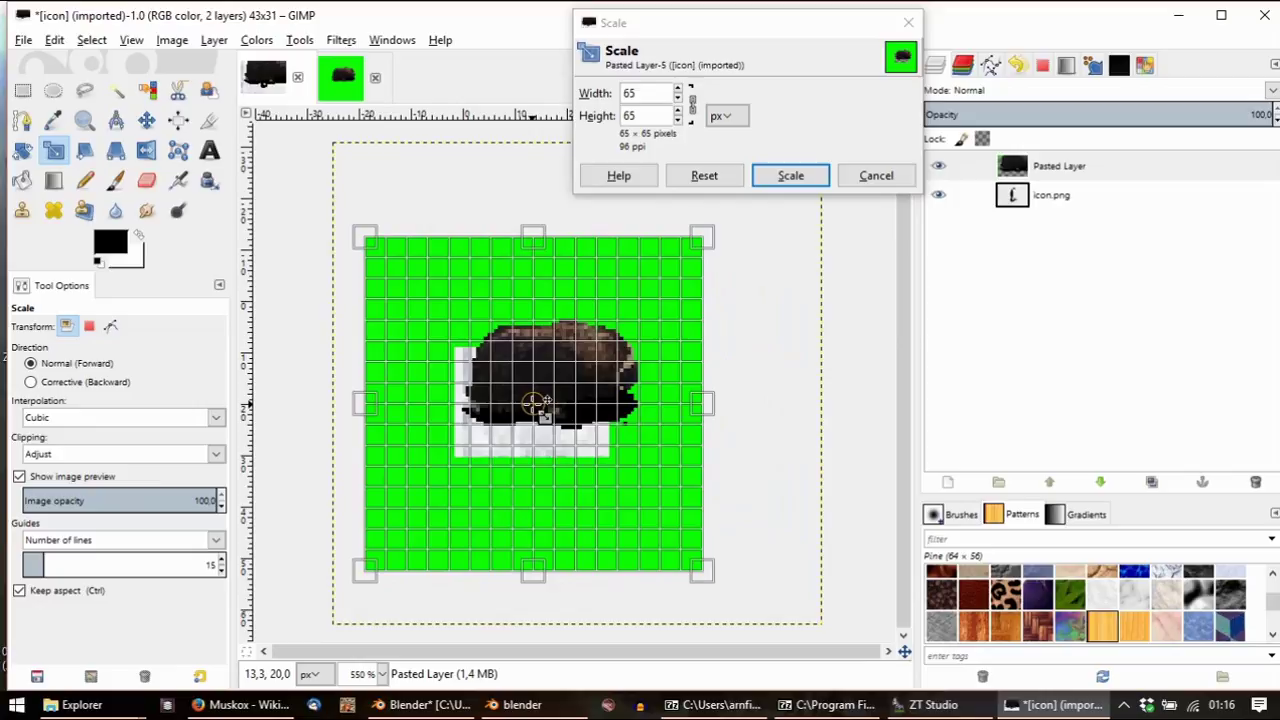
left_click(1068, 198)
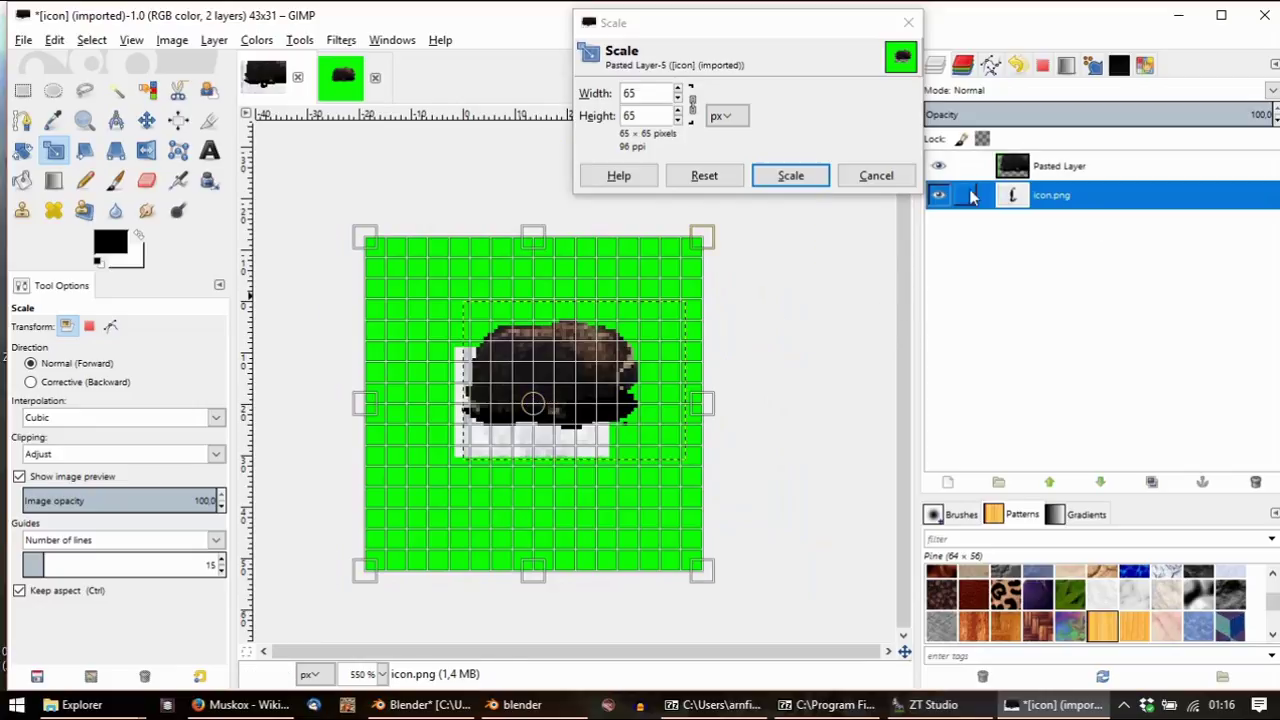
left_click(628, 455)
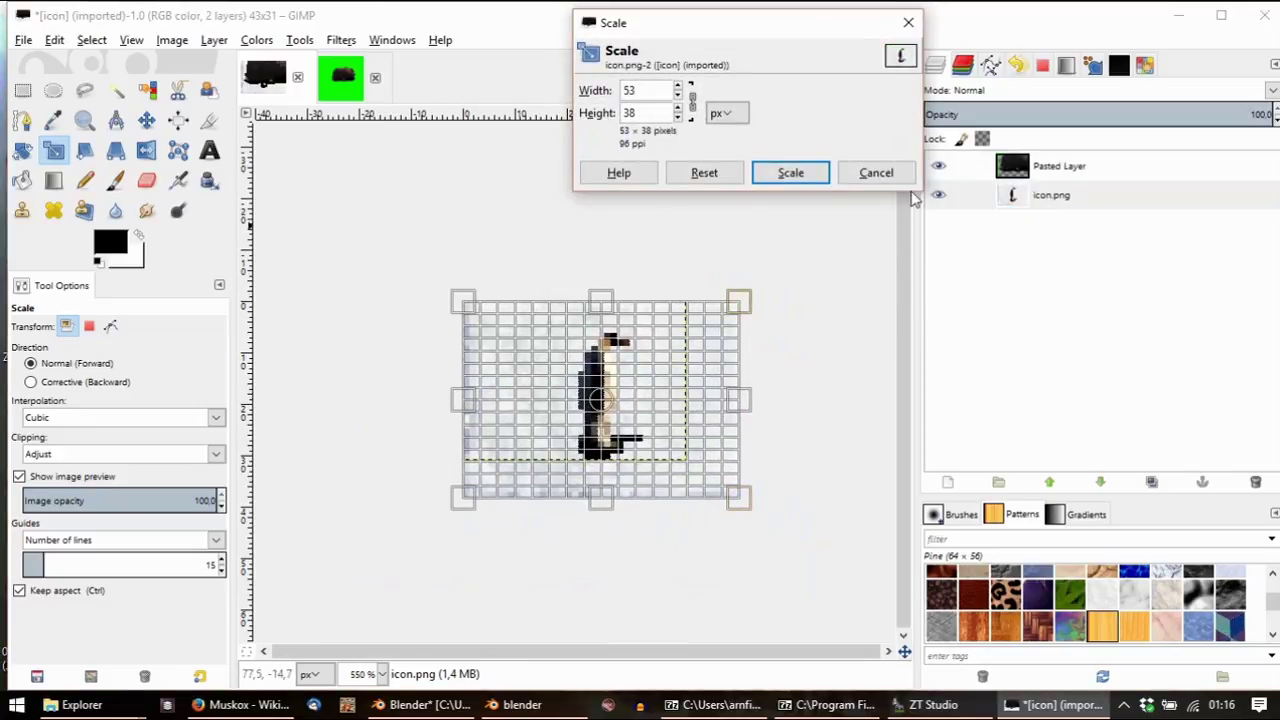
left_click(873, 174)
left_click(1059, 166)
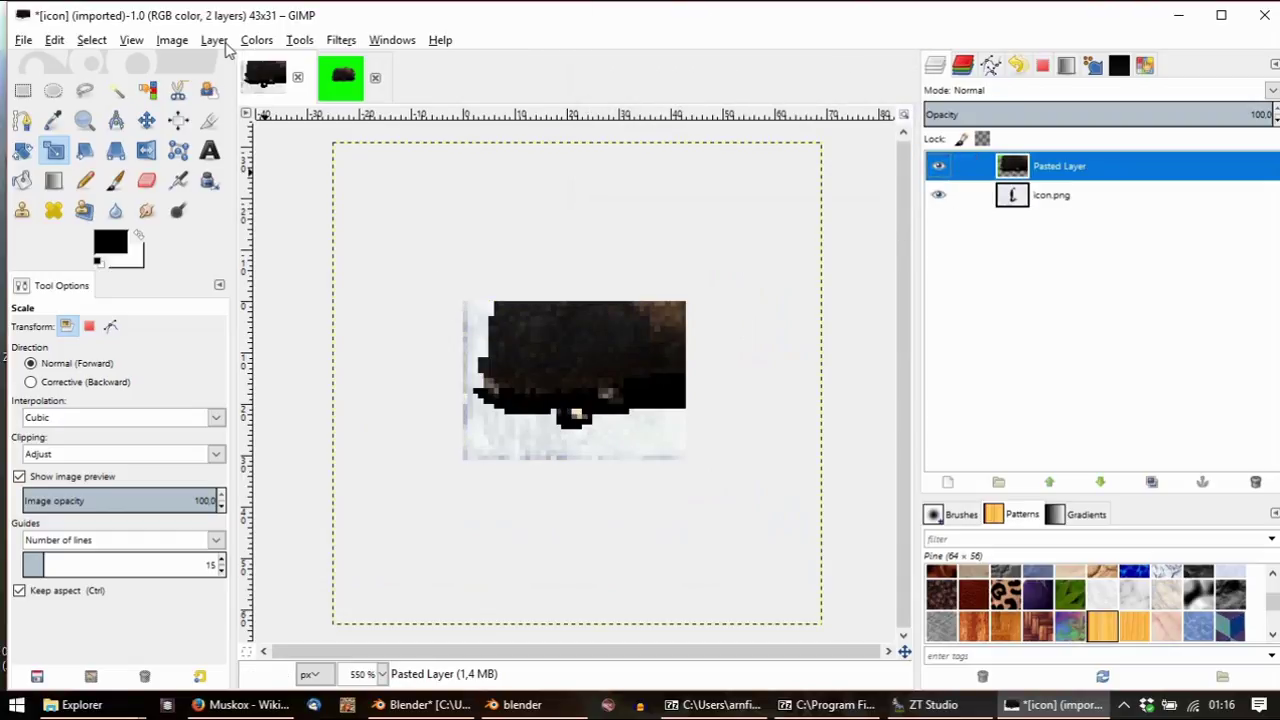
Autocrop the Pasted Layer to its content
left_click(172, 41)
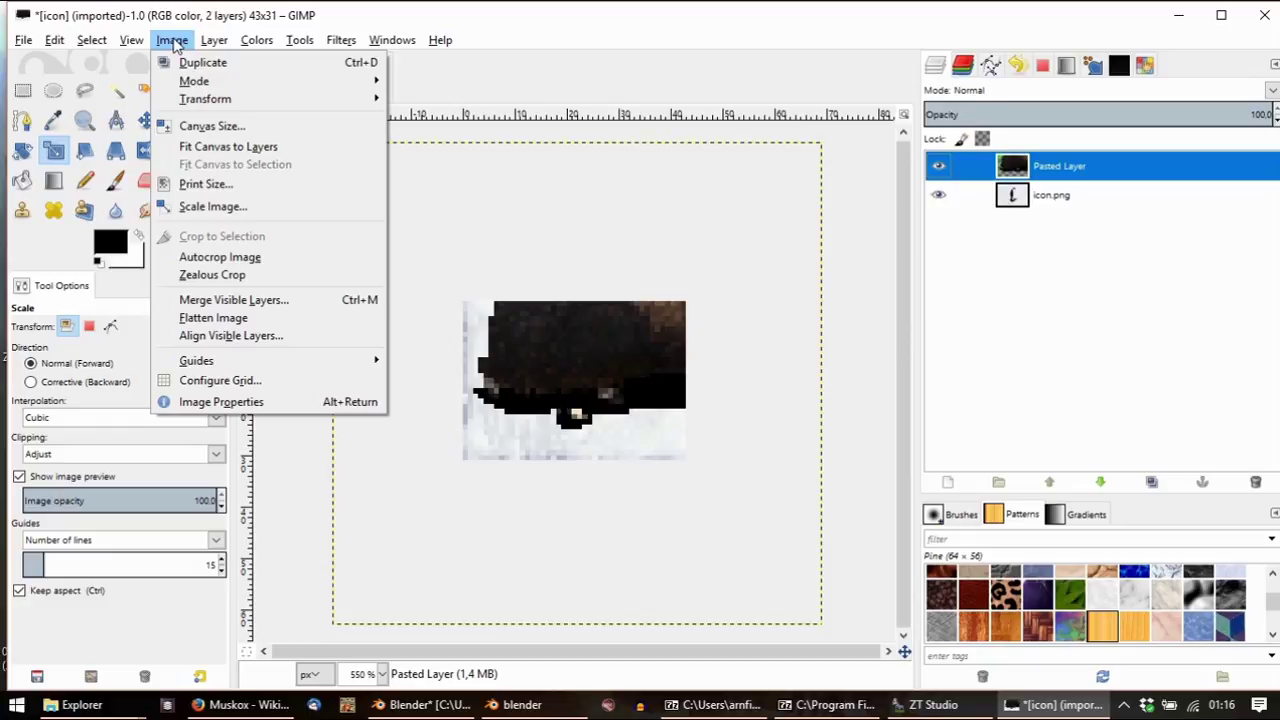
mouse_move(214, 41)
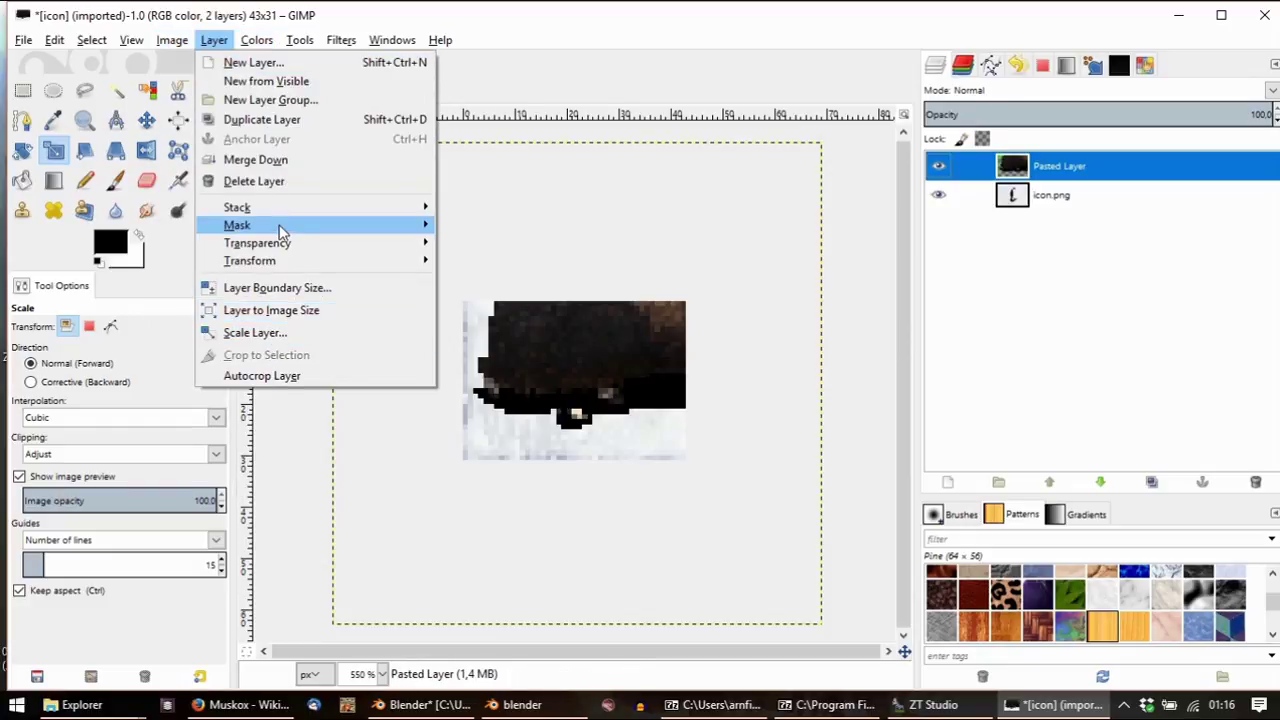
left_click(286, 376)
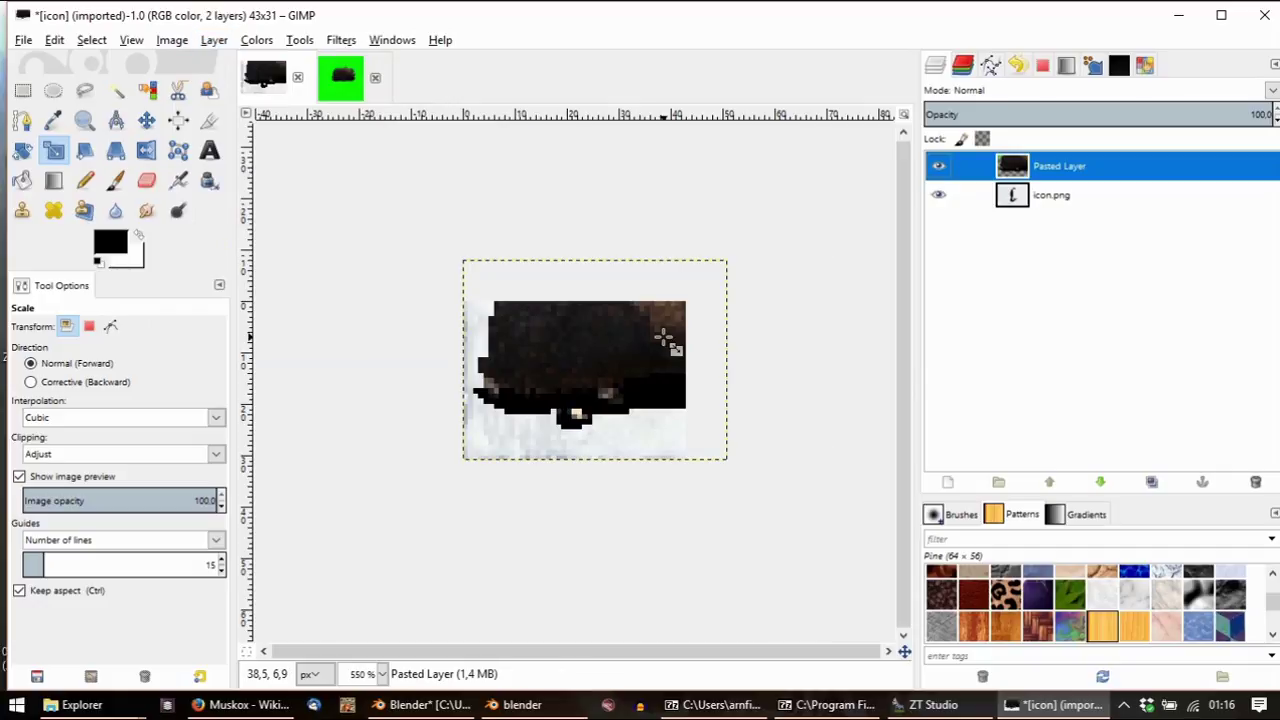
Rescale the Pasted Layer to about 40×31 and nudge it up-left
left_click(593, 346)
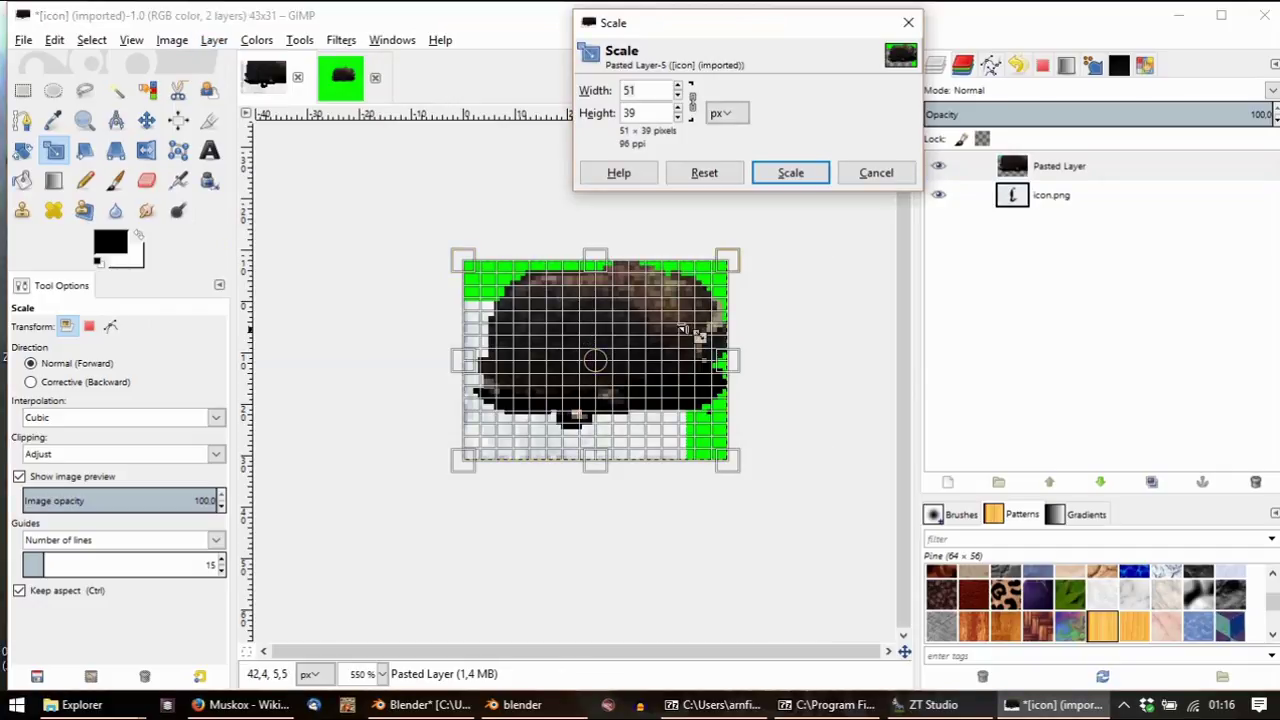
left_click_drag(668, 346, 568, 373)
left_click_drag(640, 418, 648, 421)
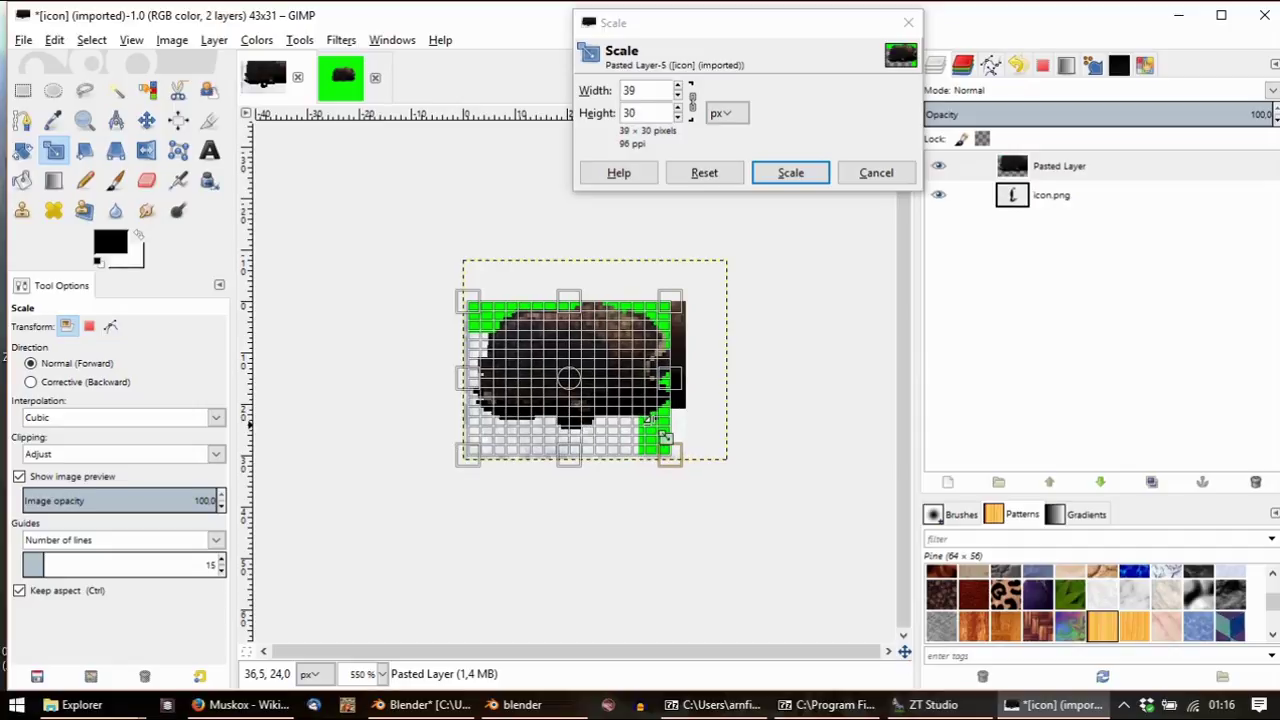
left_click(790, 173)
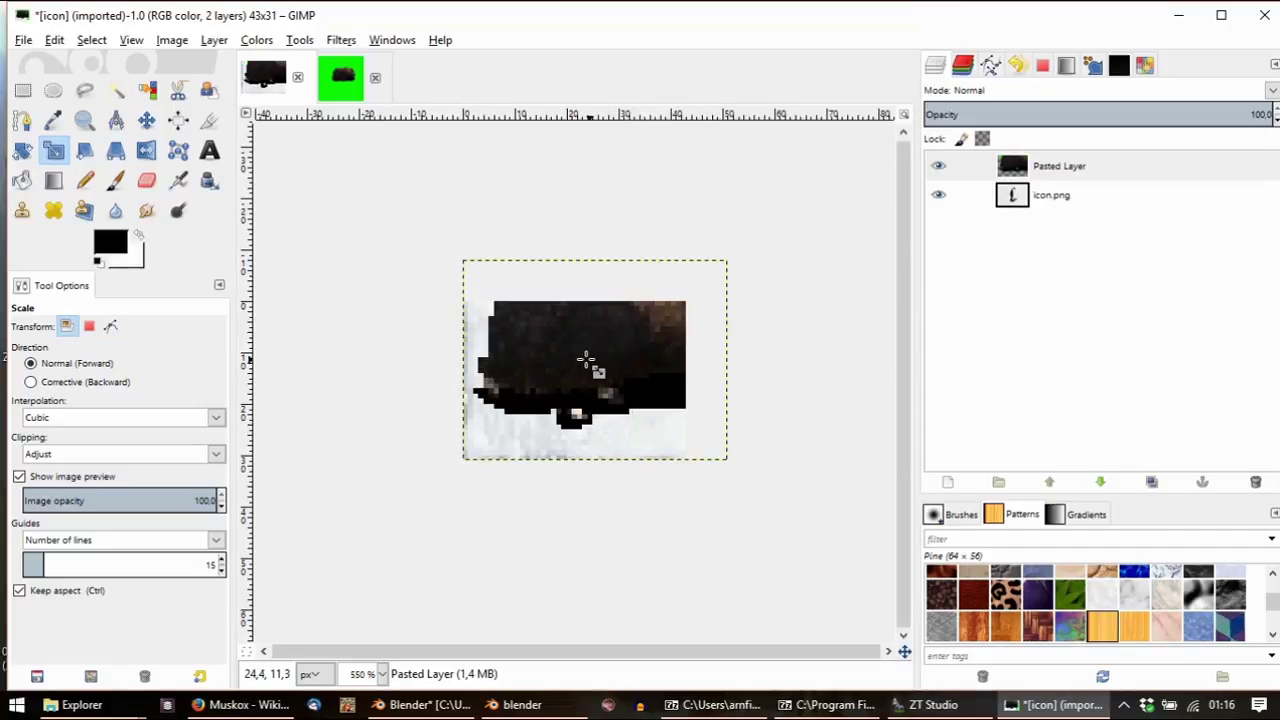
left_click(146, 120)
left_click_drag(563, 341, 522, 382)
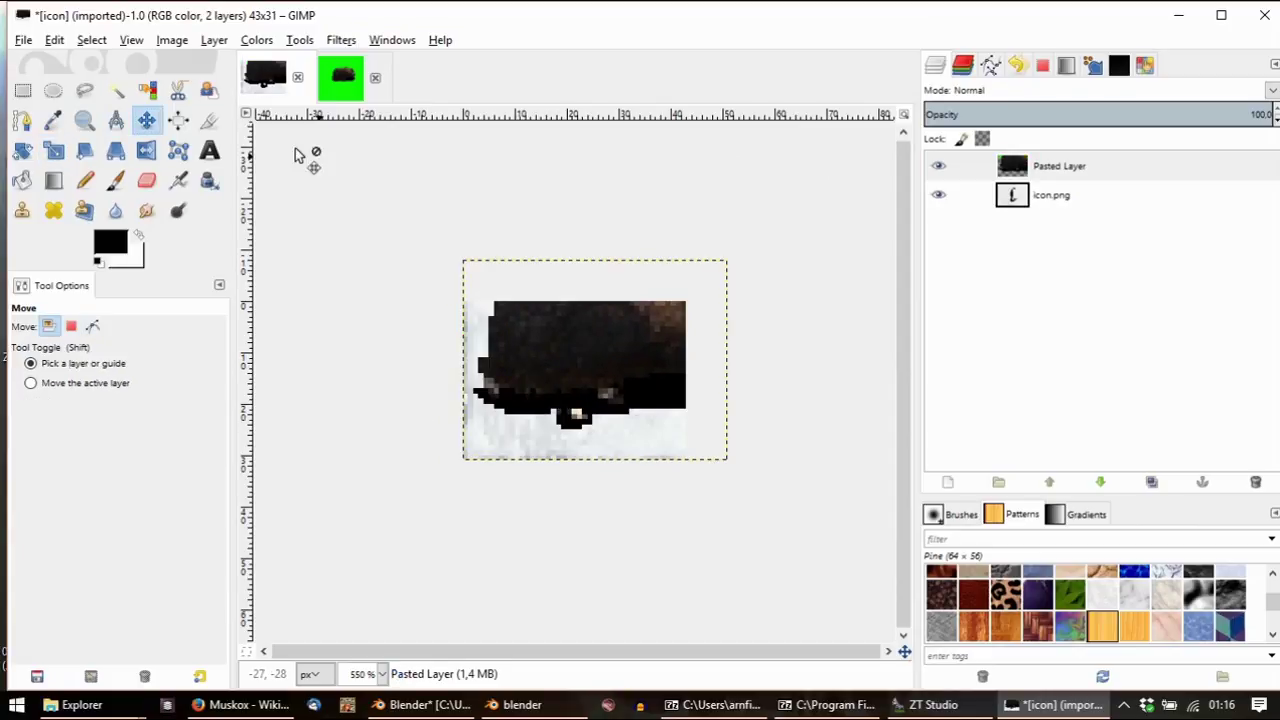
left_click(172, 40)
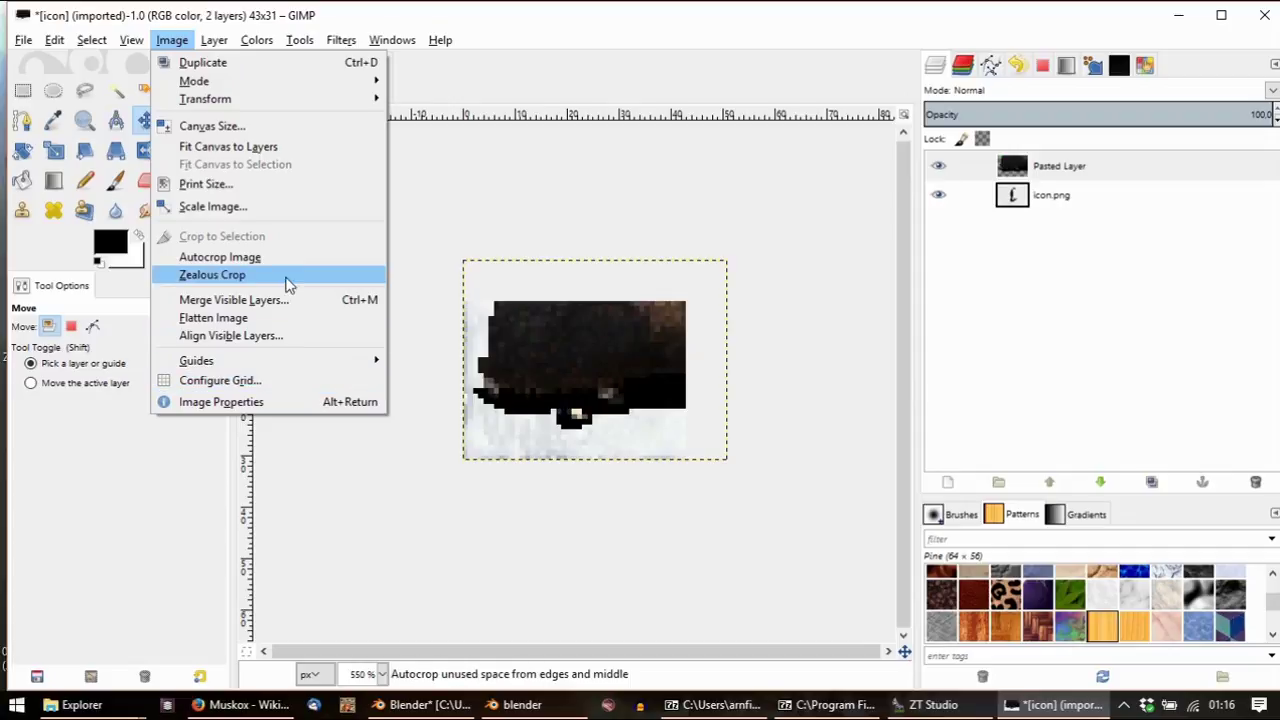
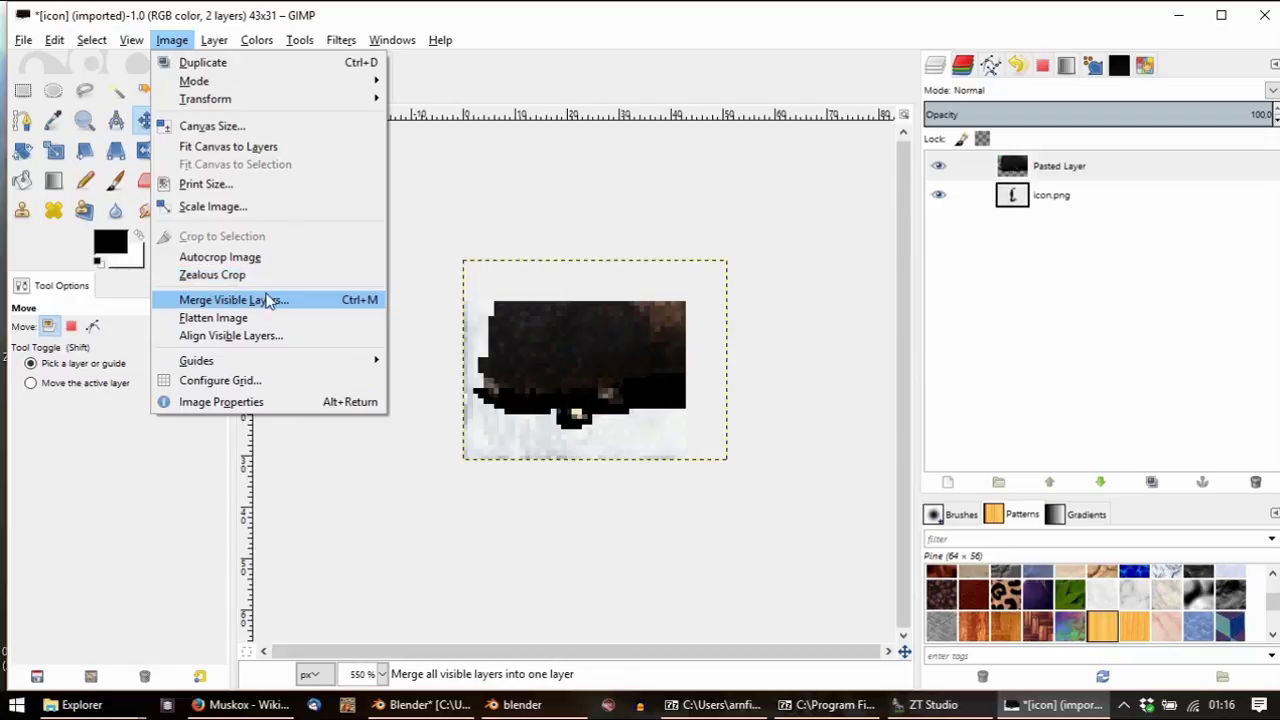
Fit the canvas to both layers at 51x39 and clear the pasted layer's two green corners to transparency
left_click(274, 146)
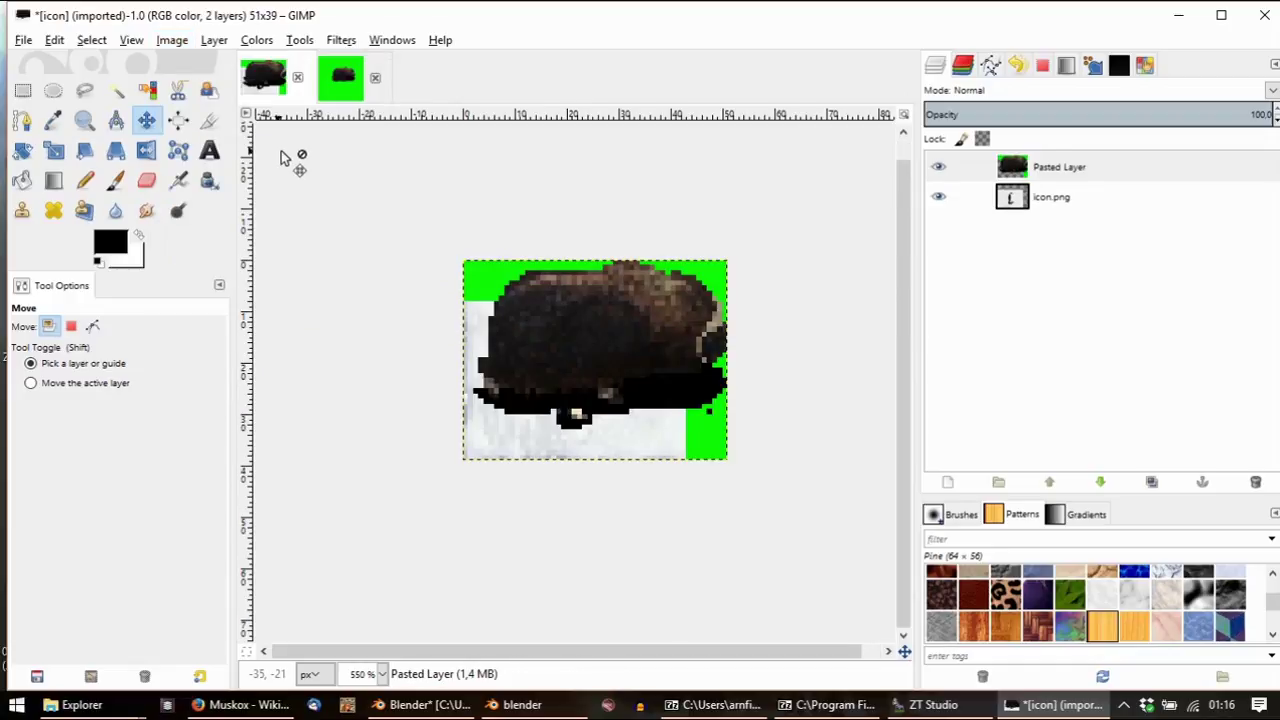
left_click(115, 91)
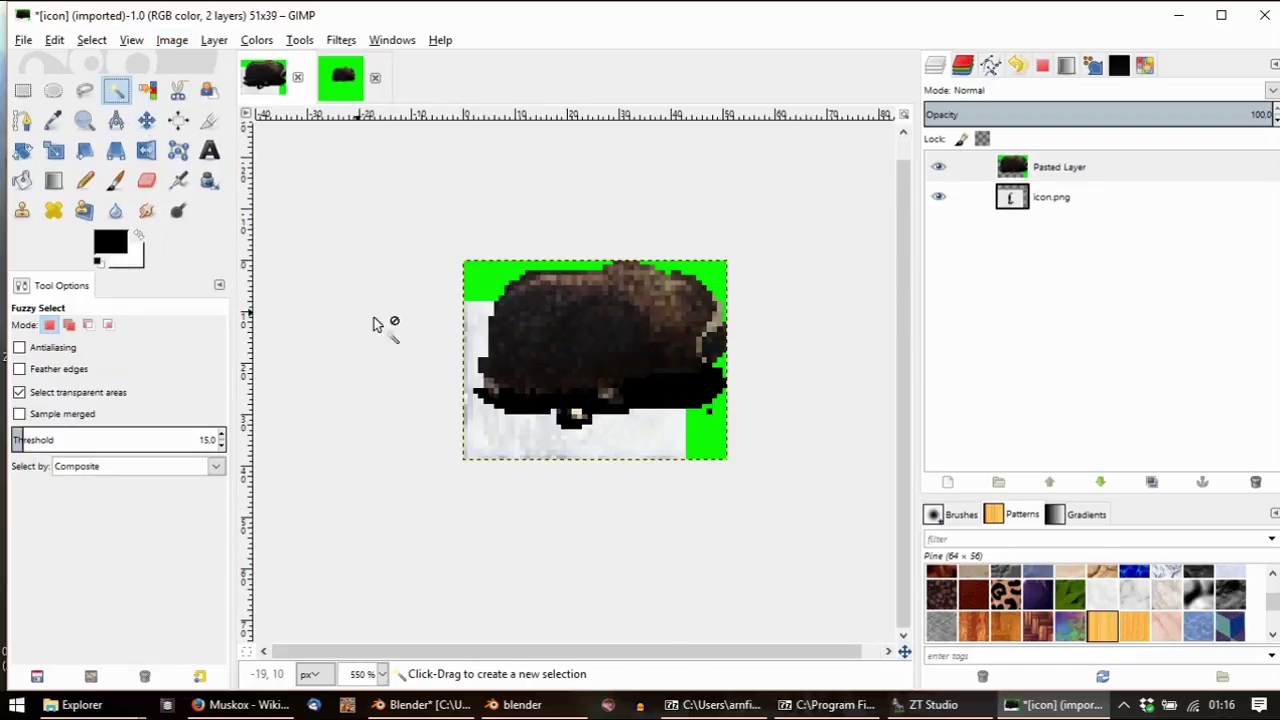
left_click(490, 283)
left_click(720, 434, "shift")
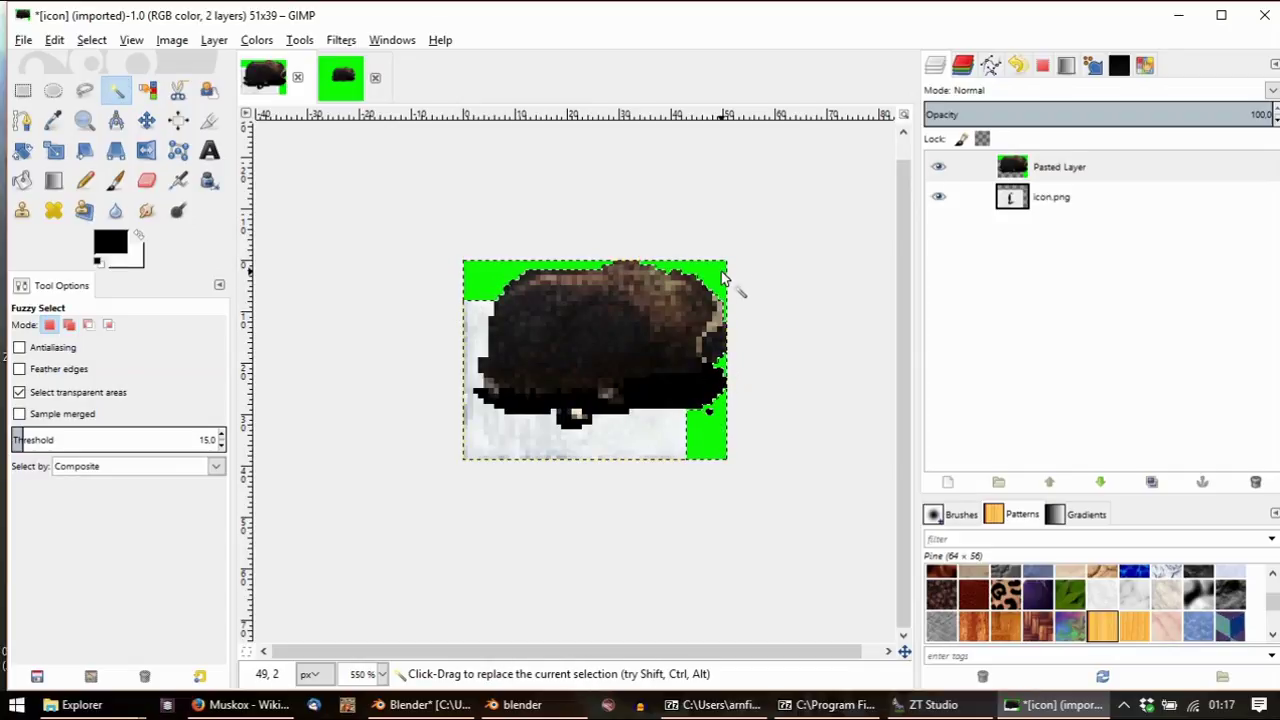
key("Delete")
key("ctrl+shift+a")
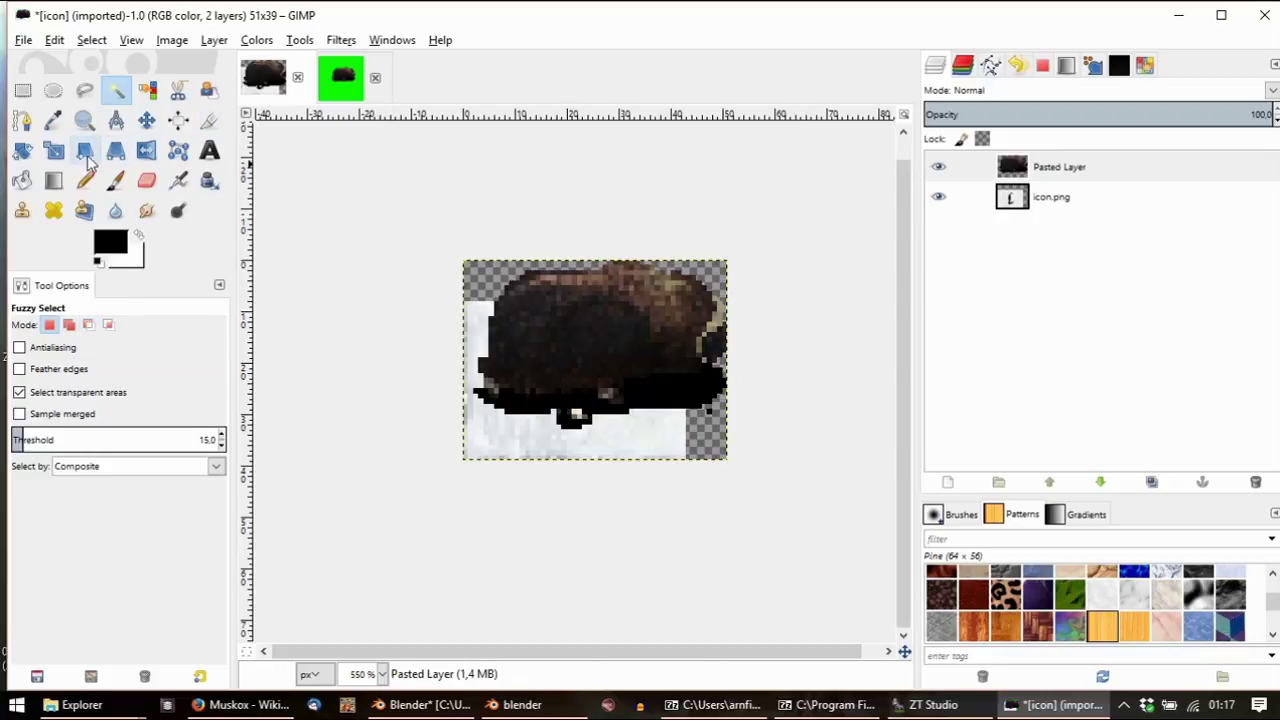
Scale the pasted muskox layer to about 42x32 and shift it slightly down and right
left_click(54, 150)
left_click(702, 292)
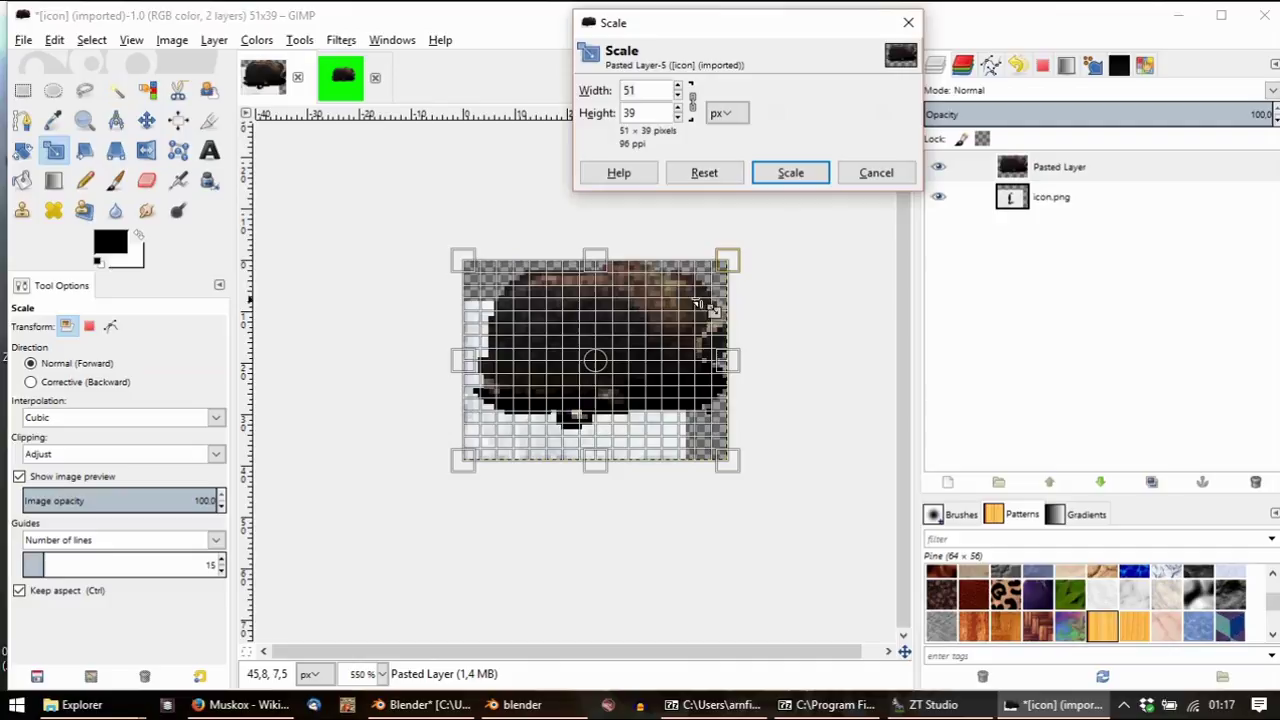
left_click_drag(702, 292, 642, 327)
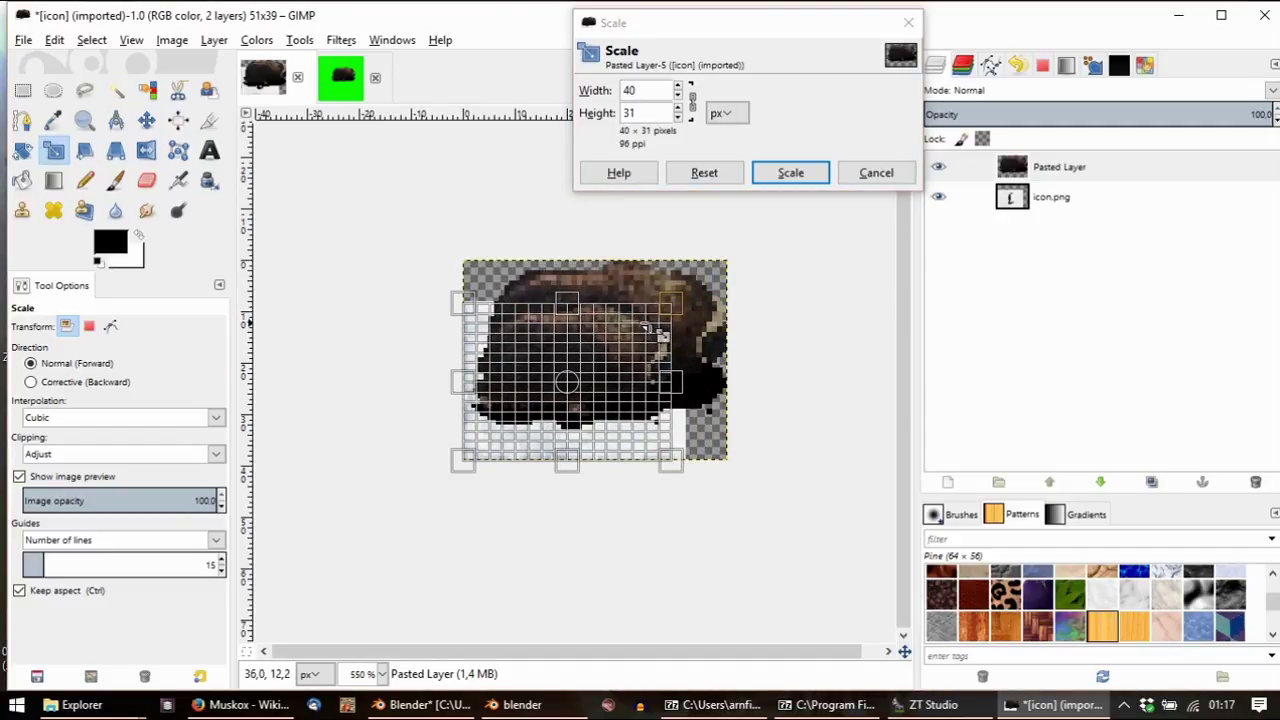
mouse_move(657, 333)
left_mouse_down()
mouse_move(672, 326)
mouse_move(650, 325)
left_mouse_up()
left_click(788, 178)
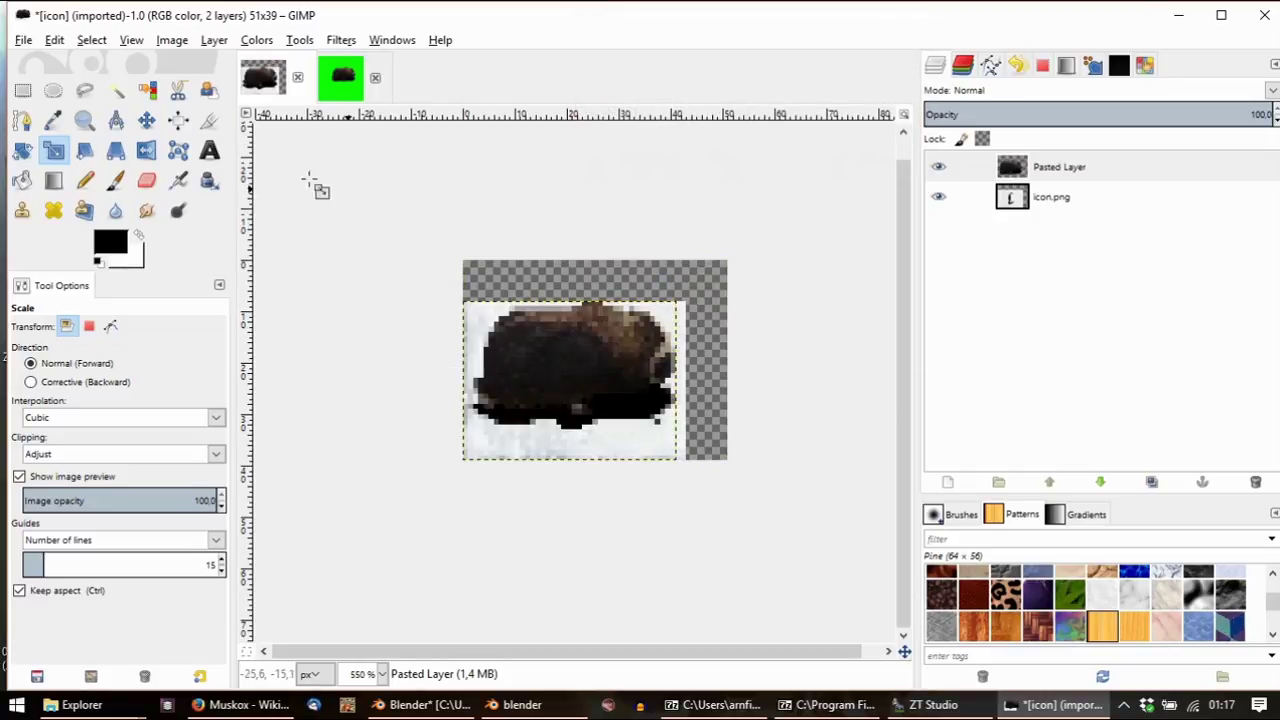
left_click(147, 120)
left_click_drag(581, 363, 585, 372)
Crop the image to 43x31 and nudge the pasted layer by one pixel
left_click(209, 120)
scroll(657, 320, "up", 2, "ctrl")
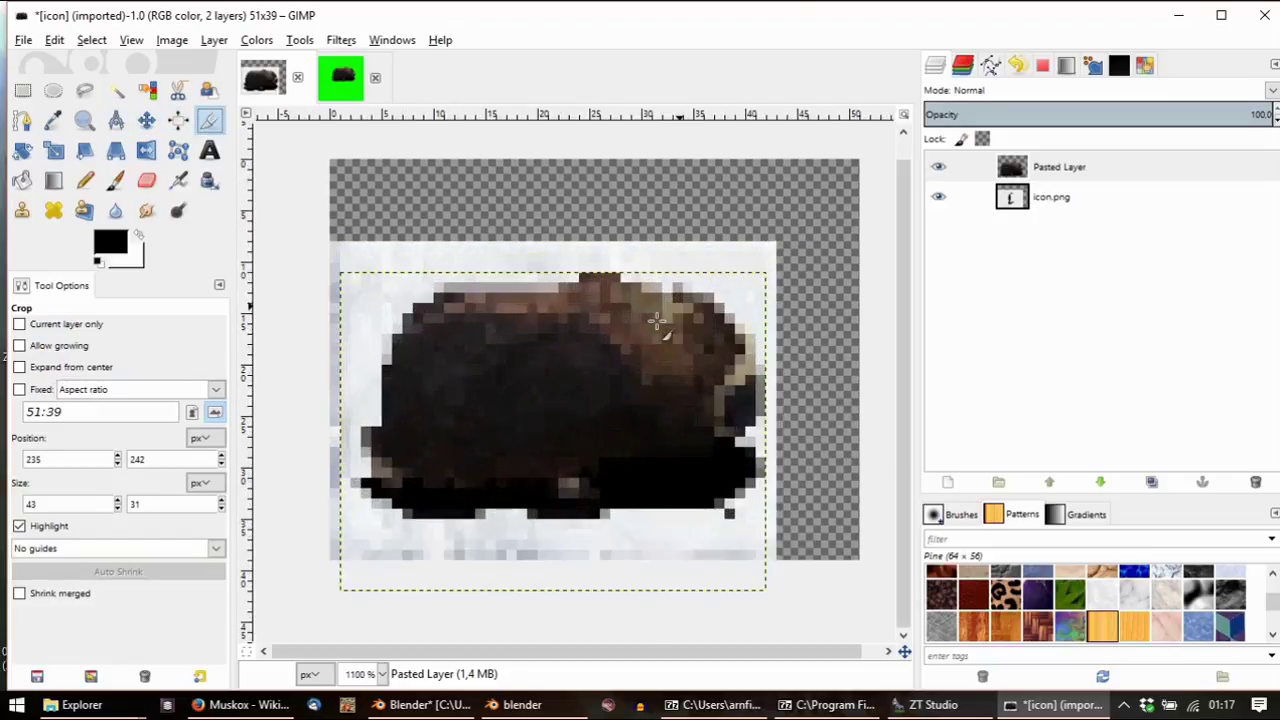
left_click_drag(775, 242, 318, 562)
left_click(444, 540)
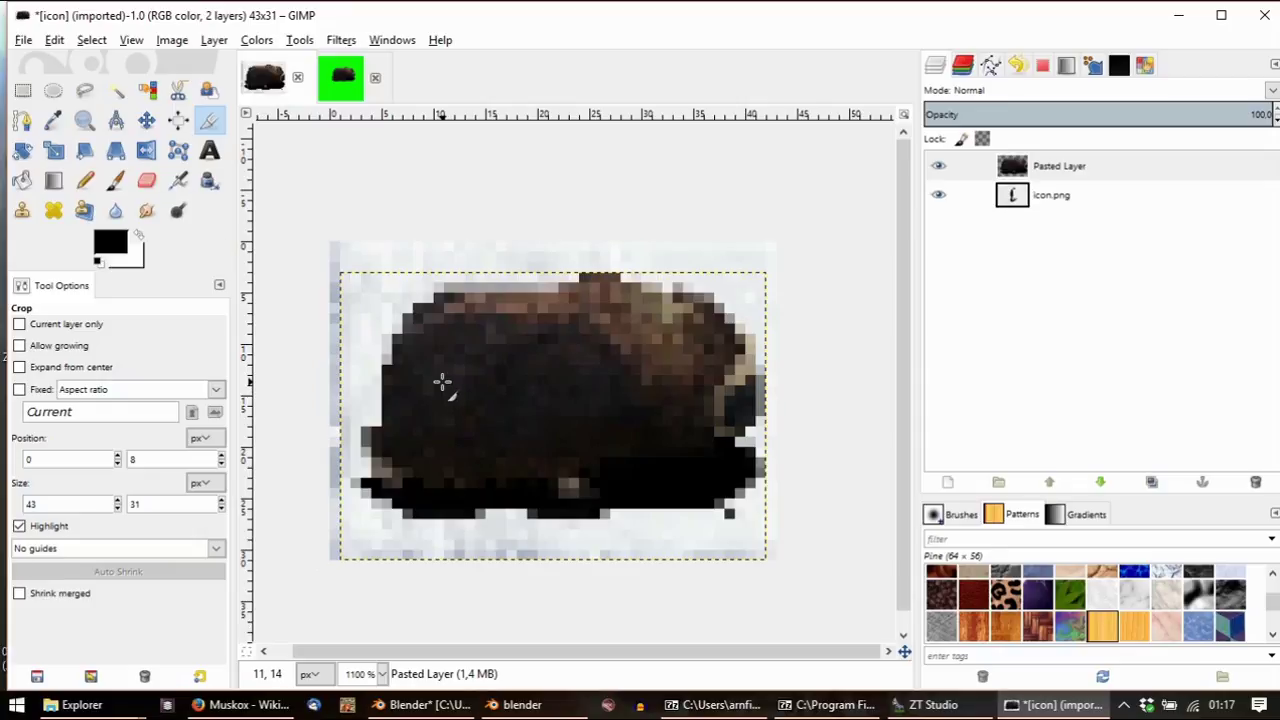
key("m")
left_click_drag(443, 405, 443, 408)
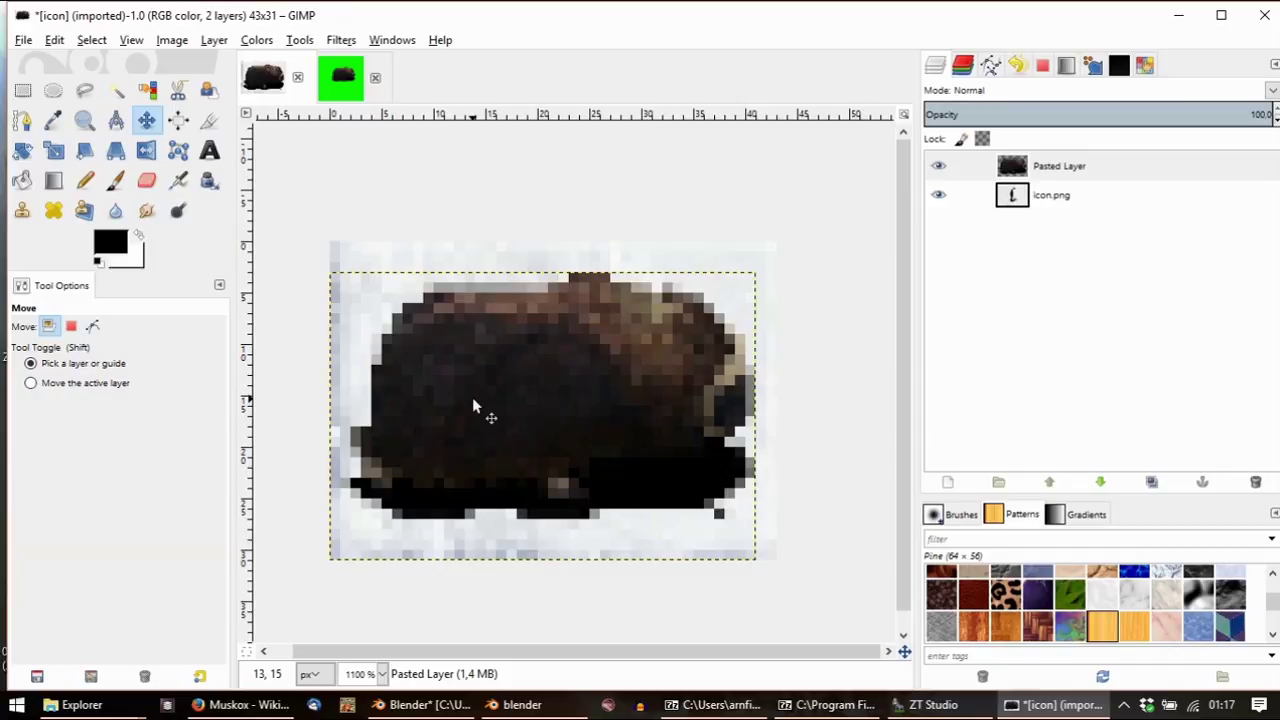
Hide and re-show the pasted layer to compare it against the background
scroll(640, 392, "down", 5, "ctrl")
scroll(670, 390, "down", 2, "ctrl")
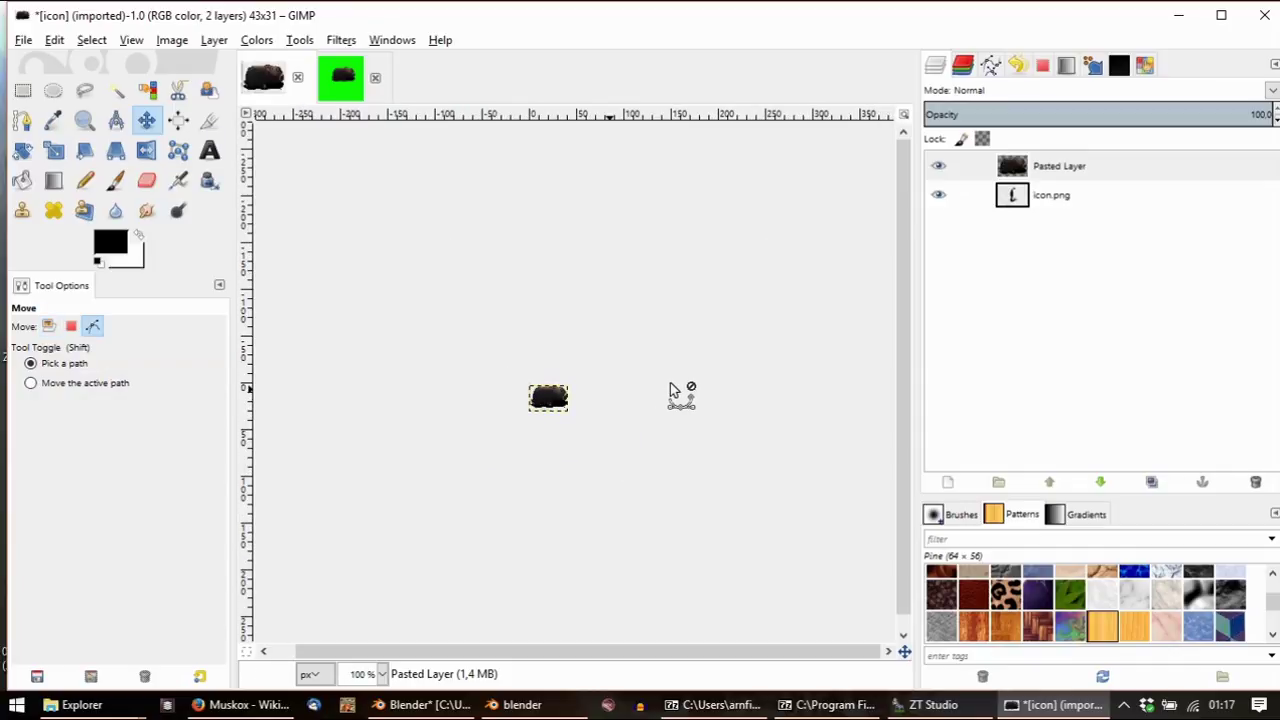
scroll(611, 394, "up", 6, "ctrl")
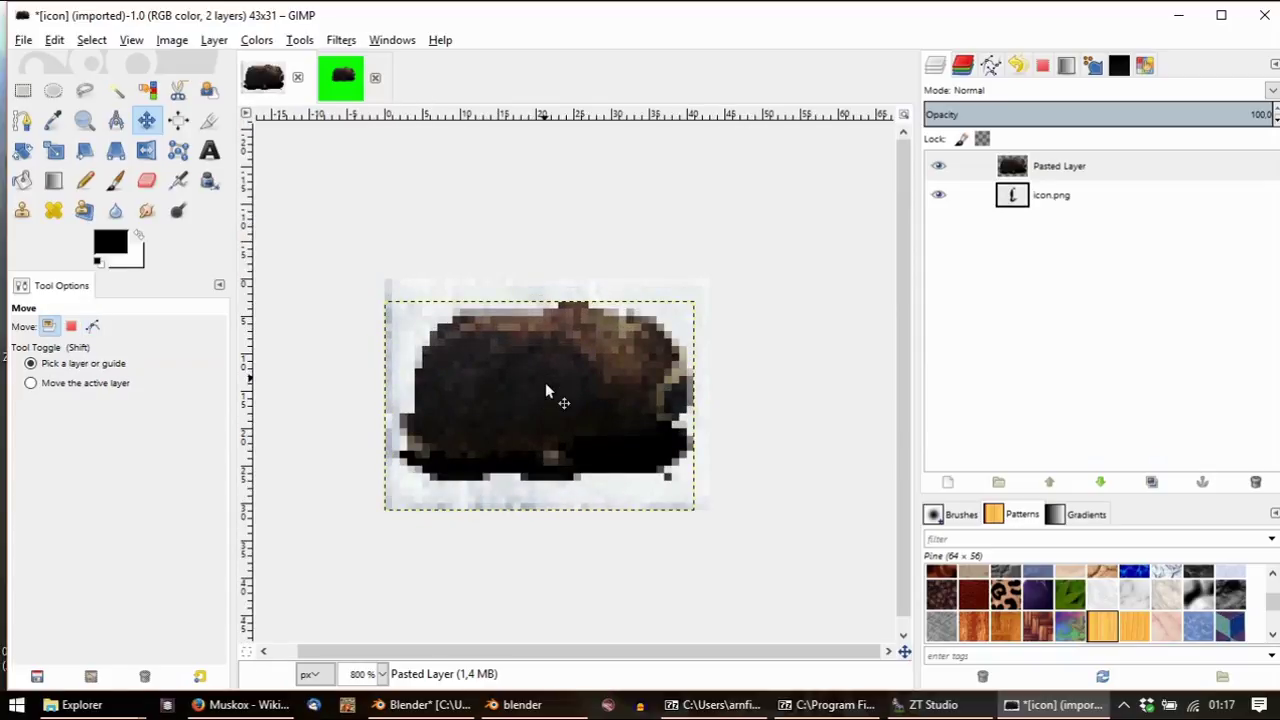
scroll(546, 386, "down", 2, "ctrl")
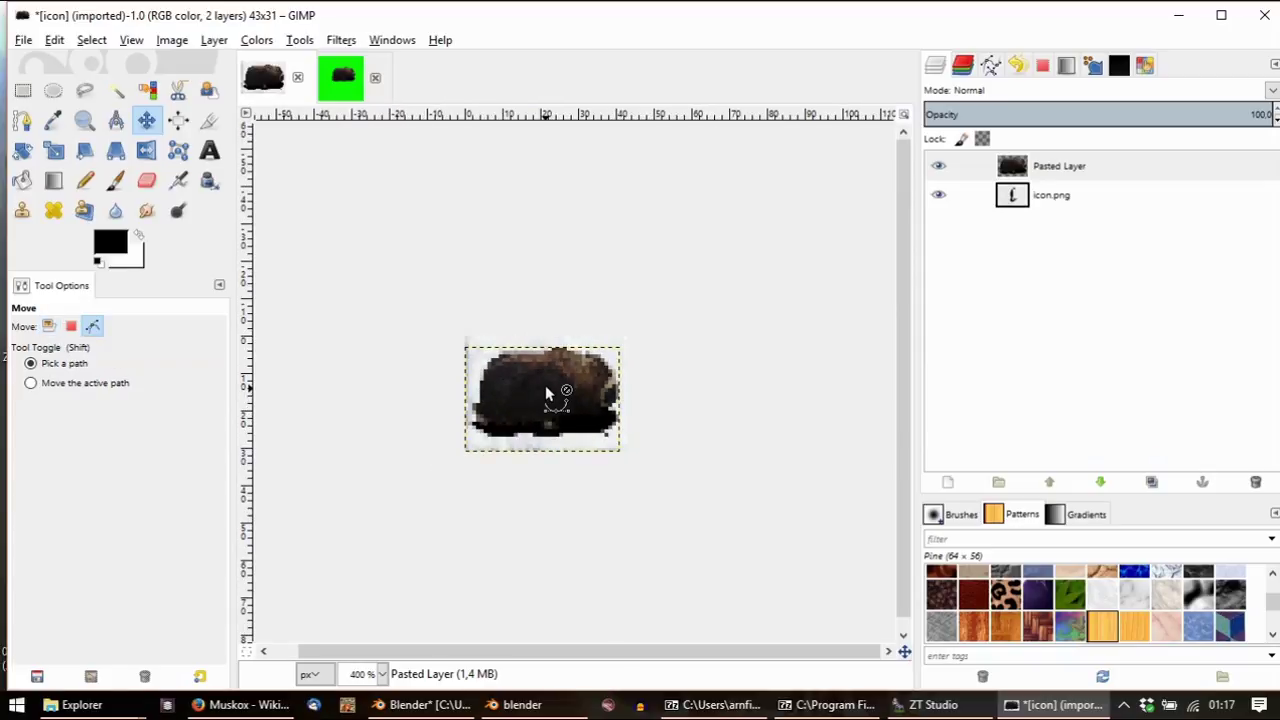
scroll(546, 386, "up", 4, "ctrl")
scroll(545, 386, "down", 2, "ctrl")
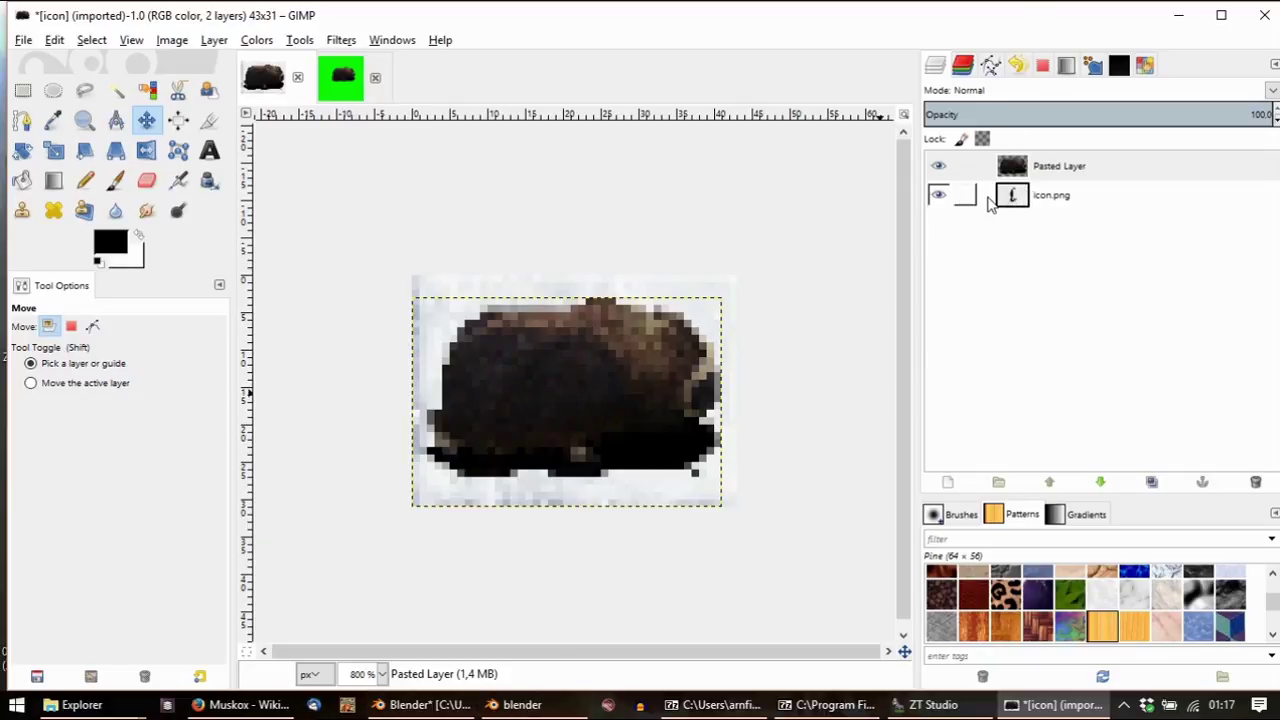
left_click(944, 168)
left_click(944, 168)
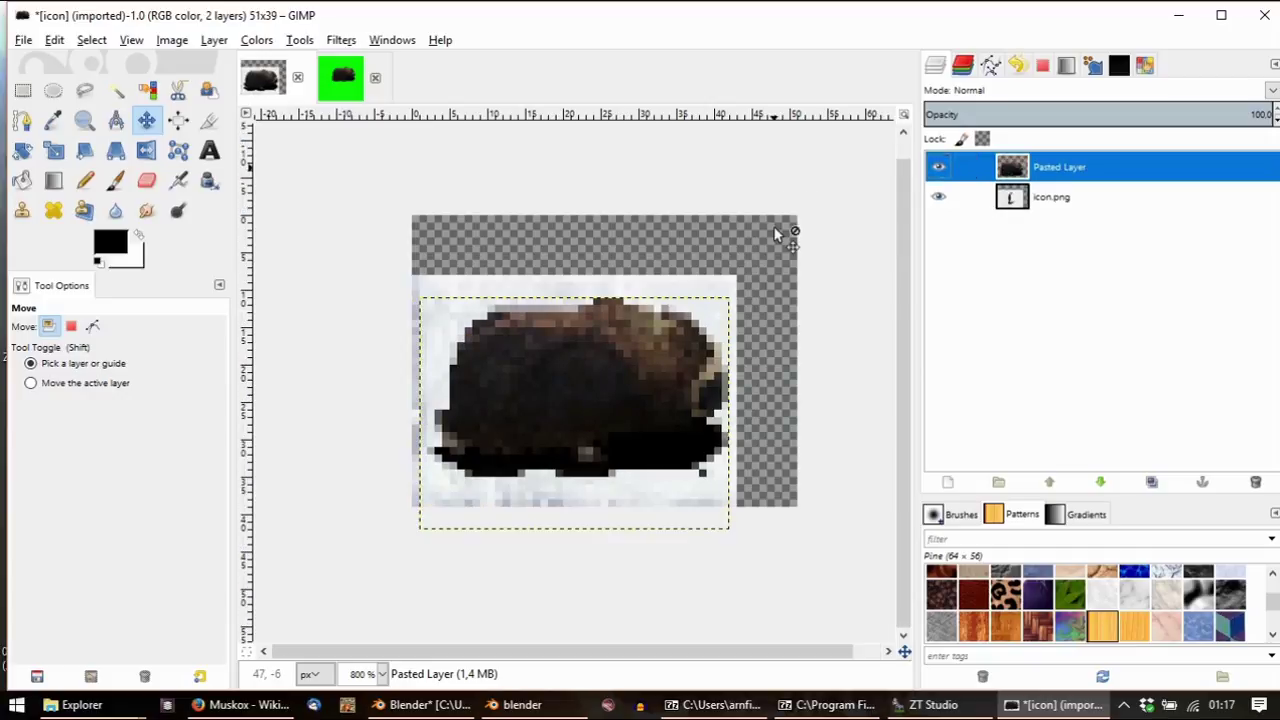
Move the pasted layer back up and left, and cancel a test crop
key("Left")
key("Up")
key("Up")
key("Up")
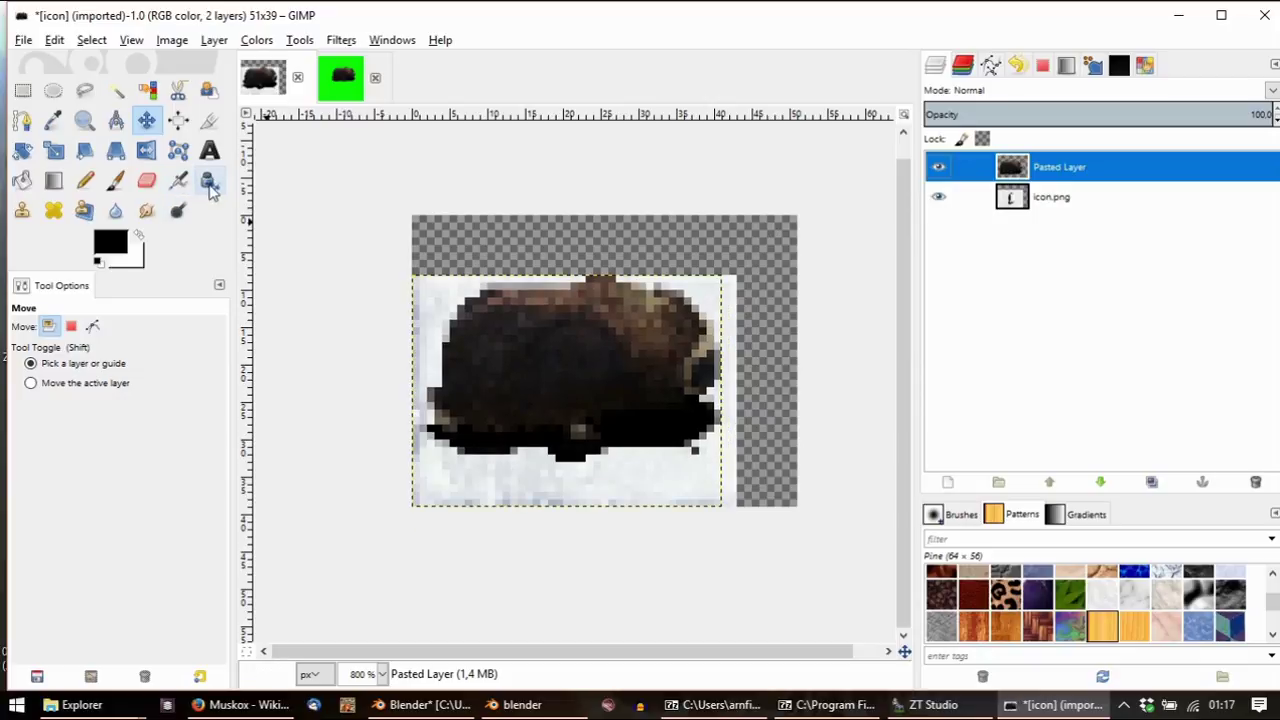
left_click(209, 120)
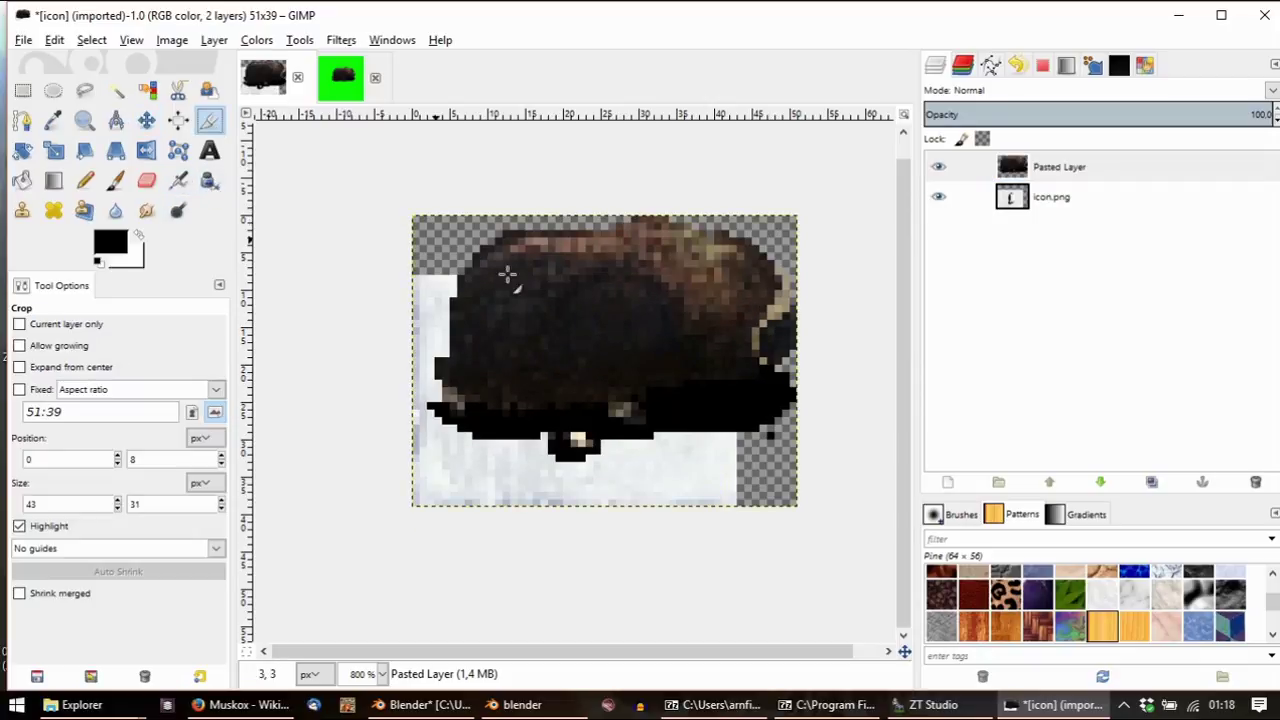
left_click_drag(727, 316, 684, 343)
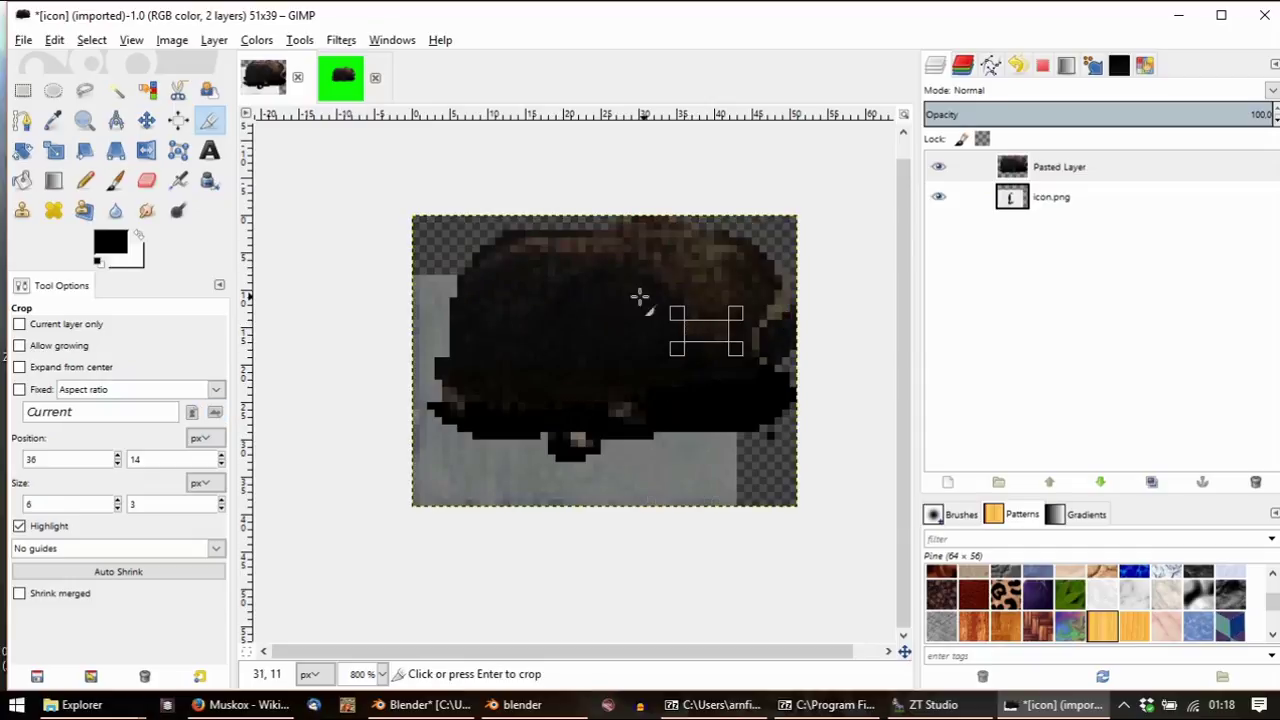
key("Escape")
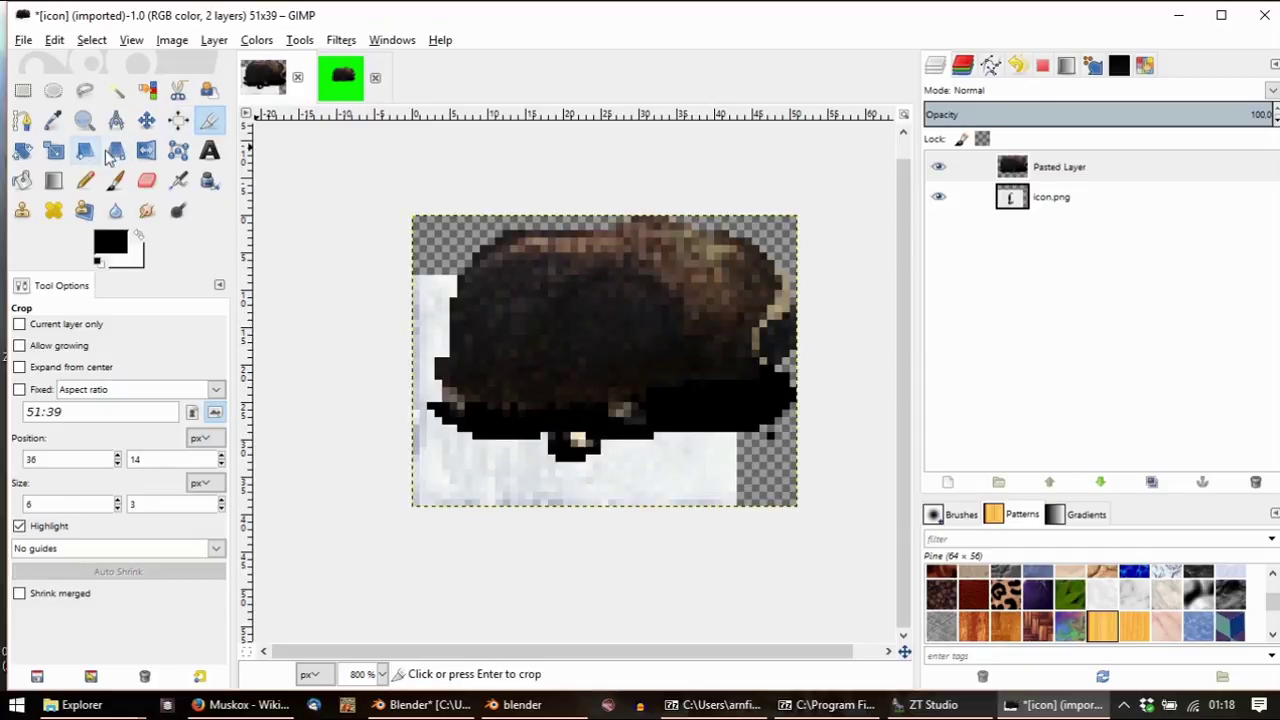
Scale the pasted layer to 39x30 and shift it slightly down and right
left_click(54, 150)
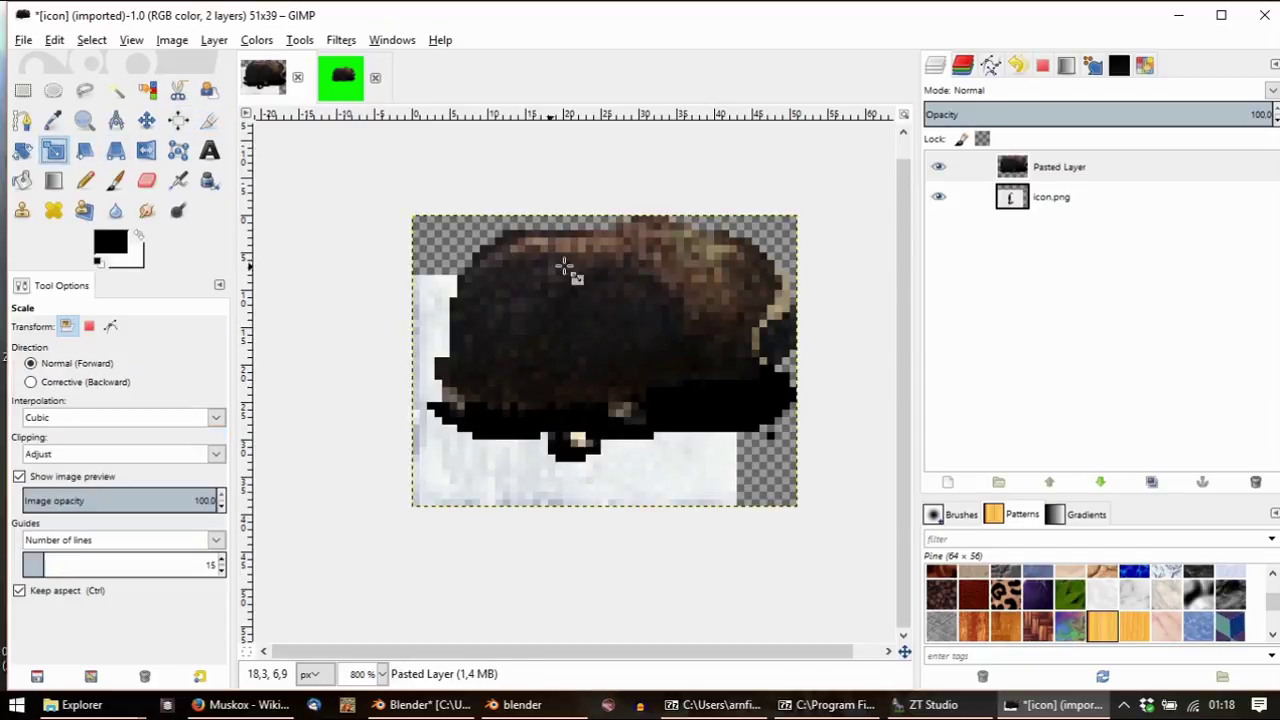
left_click(648, 290)
left_click_drag(734, 286, 675, 348)
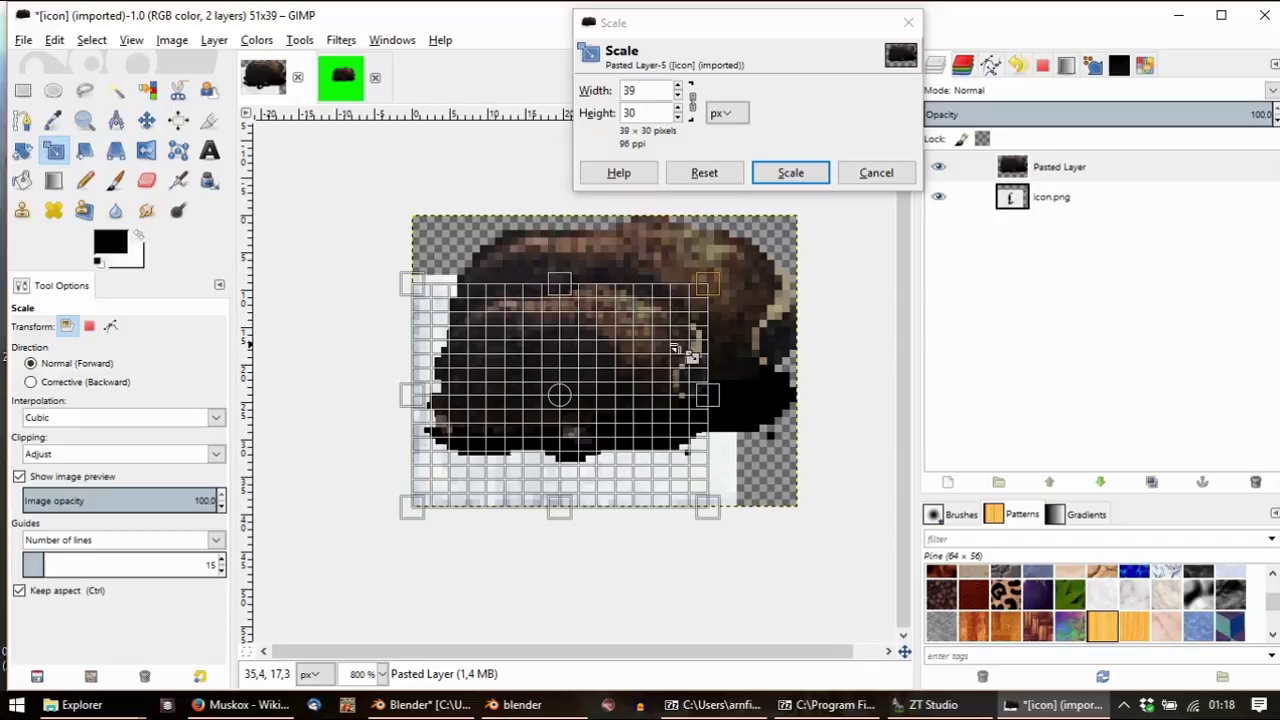
left_click(790, 172)
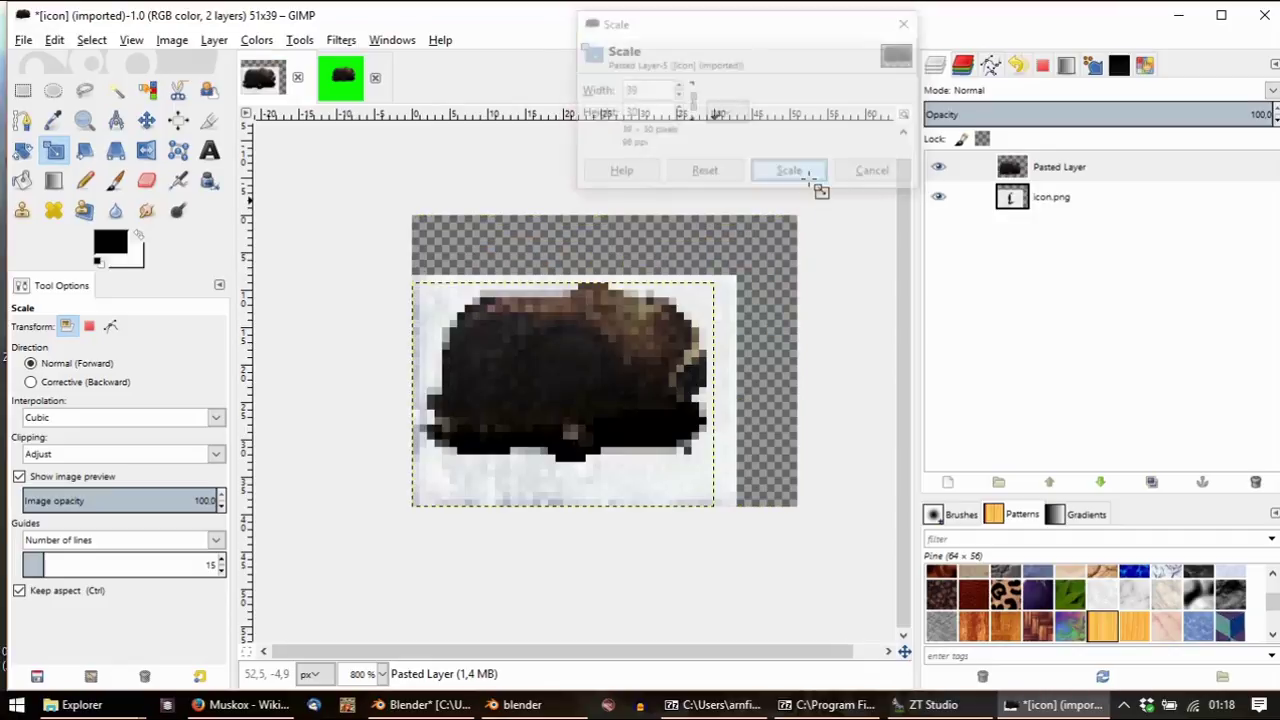
left_click(147, 120)
left_click_drag(518, 325, 576, 381)
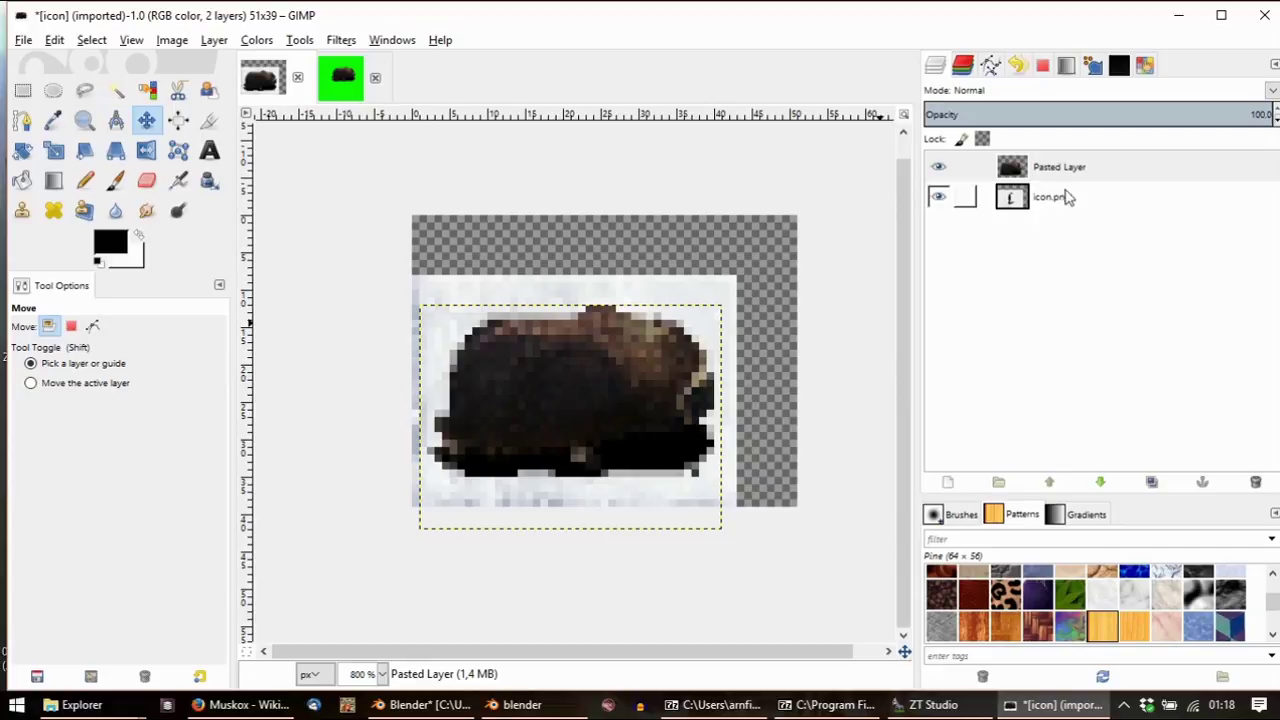
Merge the pasted layer down into icon.png and crop the image to 43x31
right_click(1038, 170)
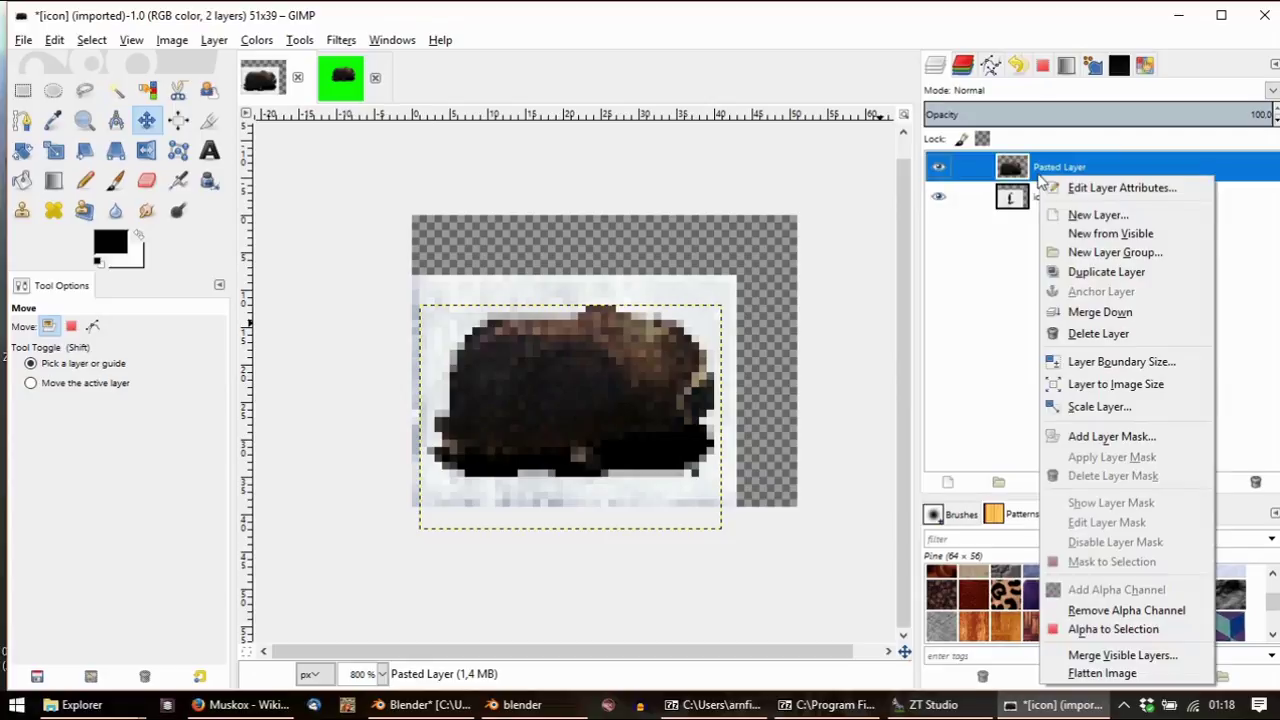
left_click(1093, 311)
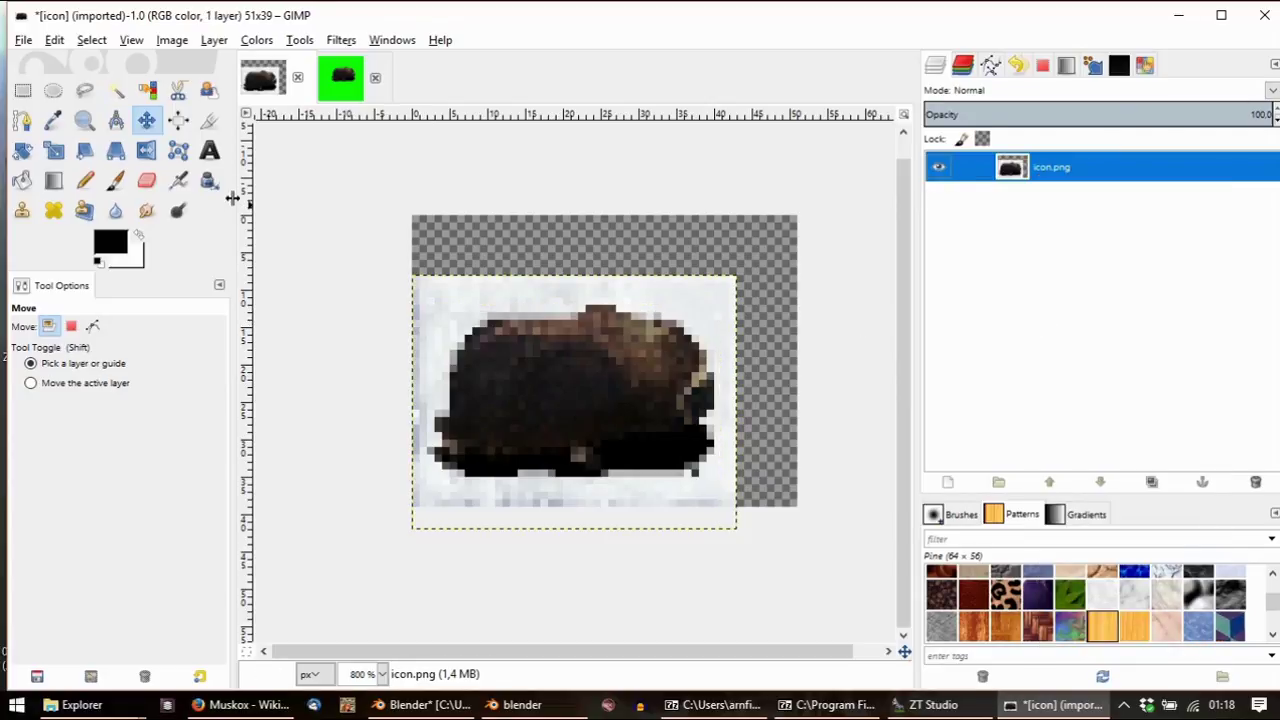
left_click(209, 120)
left_click_drag(738, 280, 419, 496)
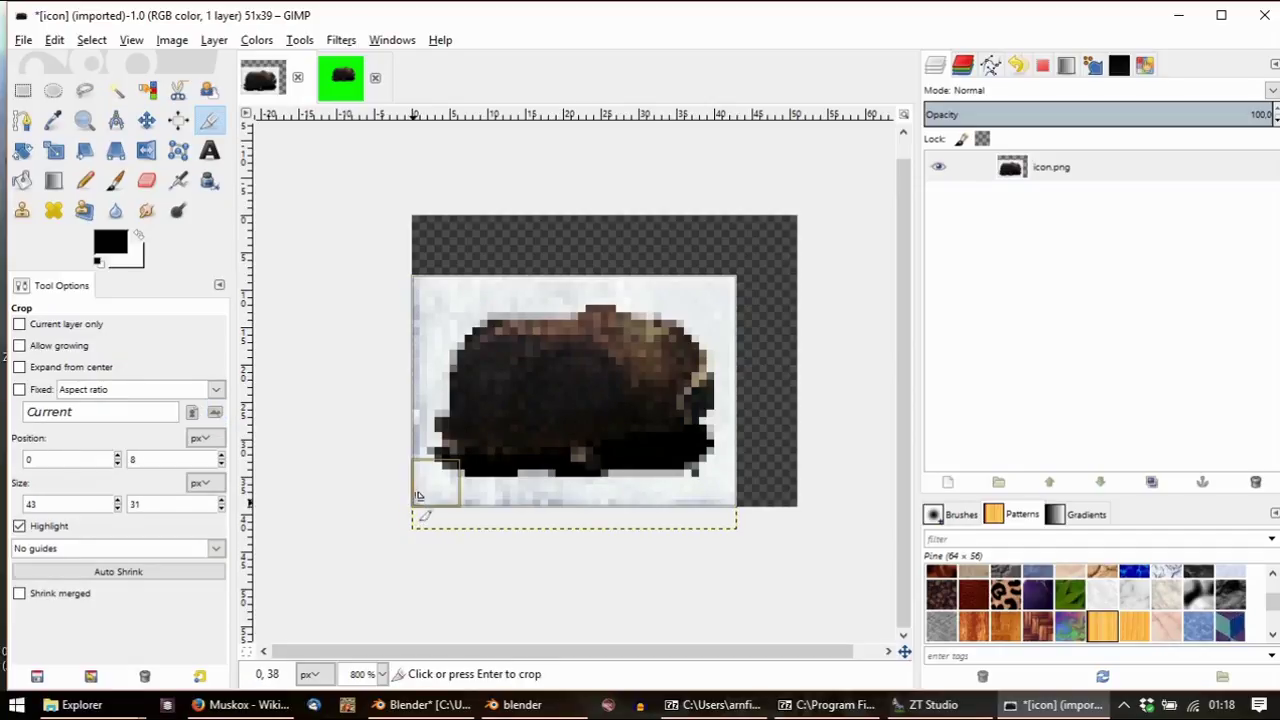
left_click(561, 455)
Bring up the Export Image dialog for icon.png
scroll(580, 455, "down", 5, "ctrl")
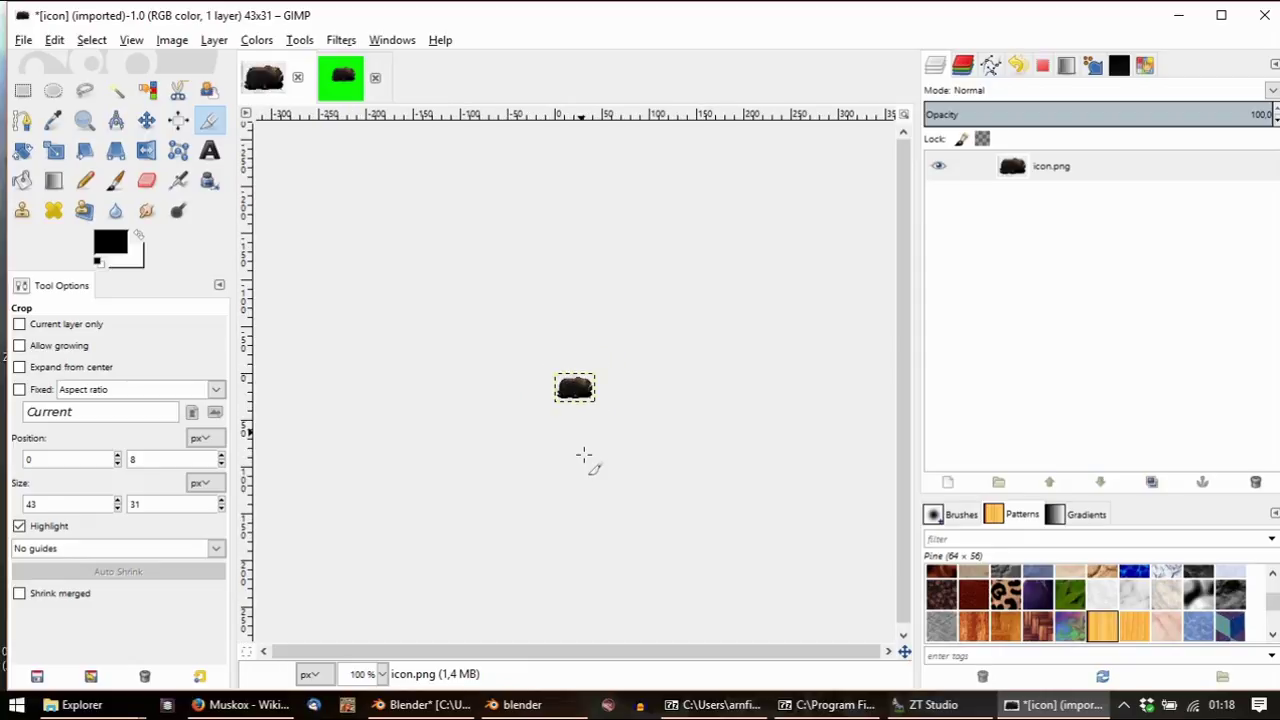
left_click(23, 40)
left_click(99, 316)
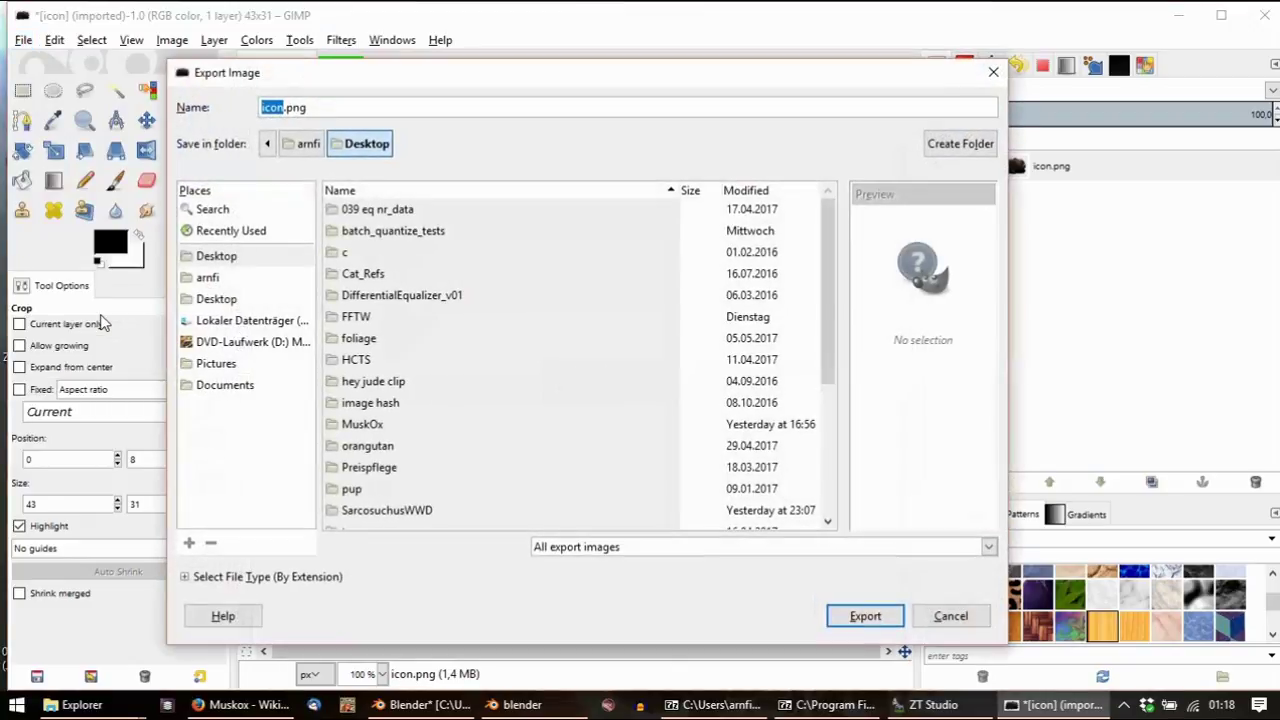
Export the image as N.png into C:\temp\output\animals\muskox\icmuskox
left_click(254, 323)
scroll(408, 455, "down", 5)
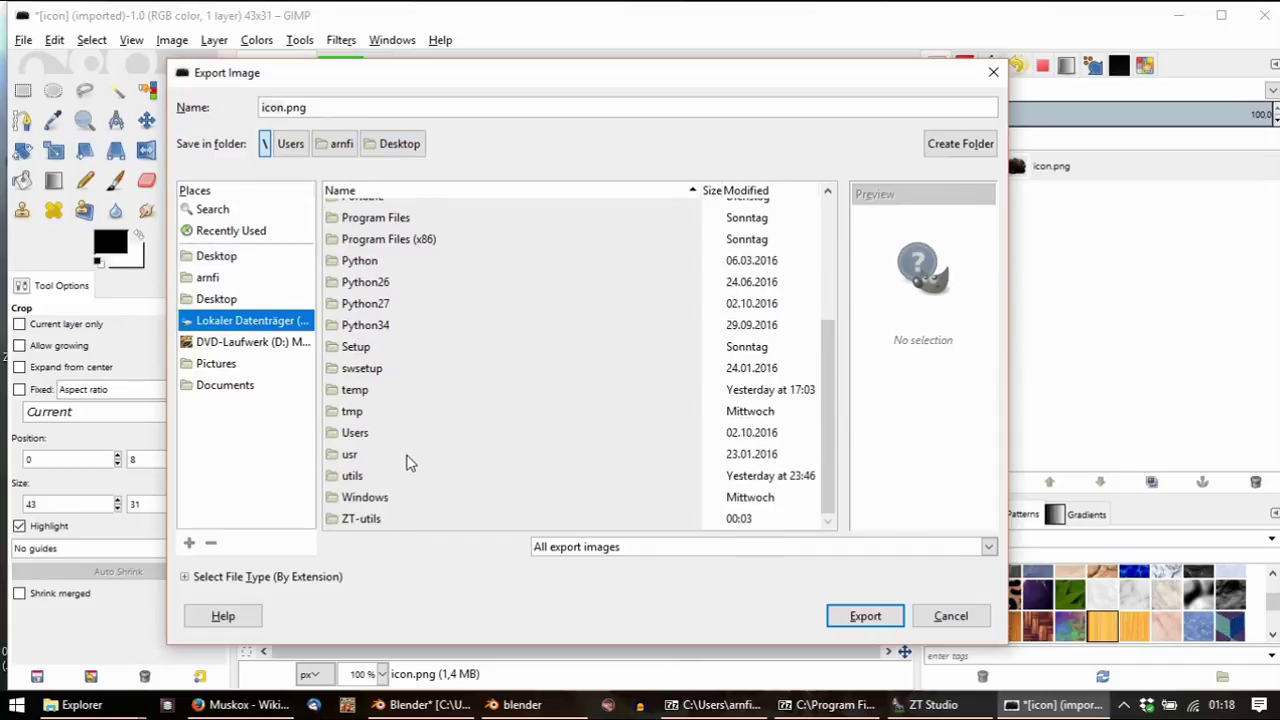
double_click(358, 390)
double_click(360, 214)
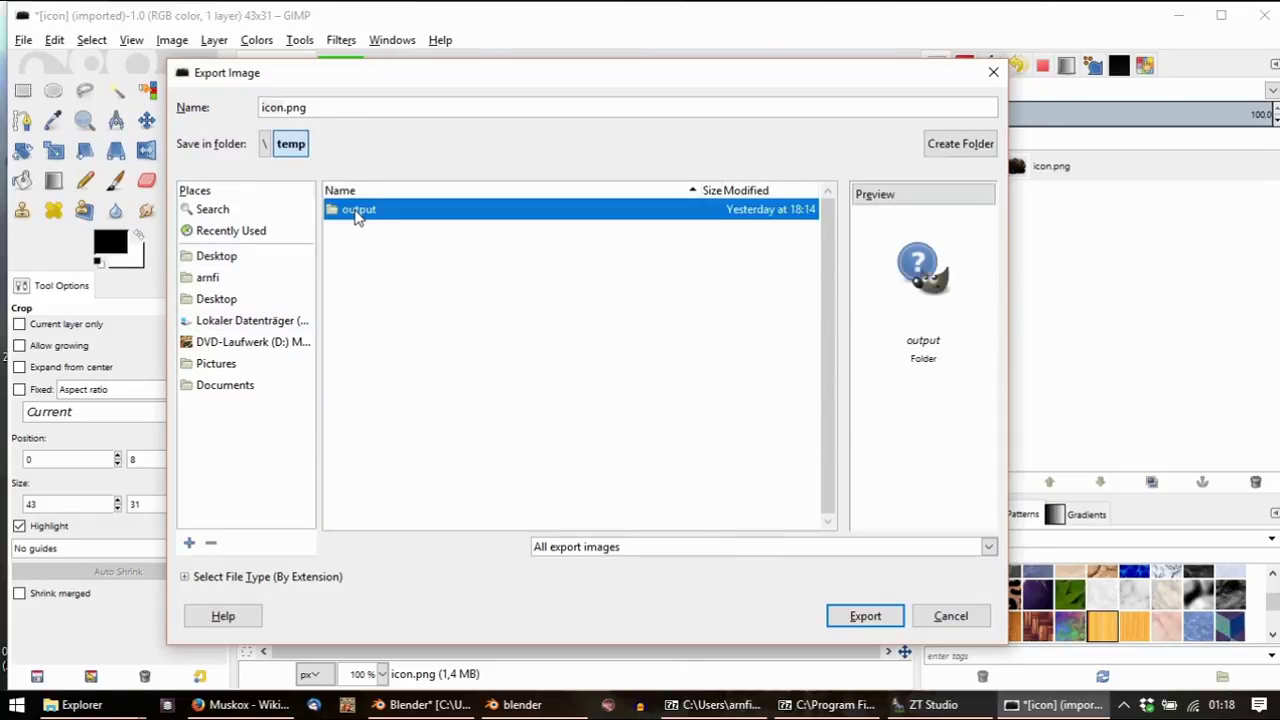
double_click(366, 213)
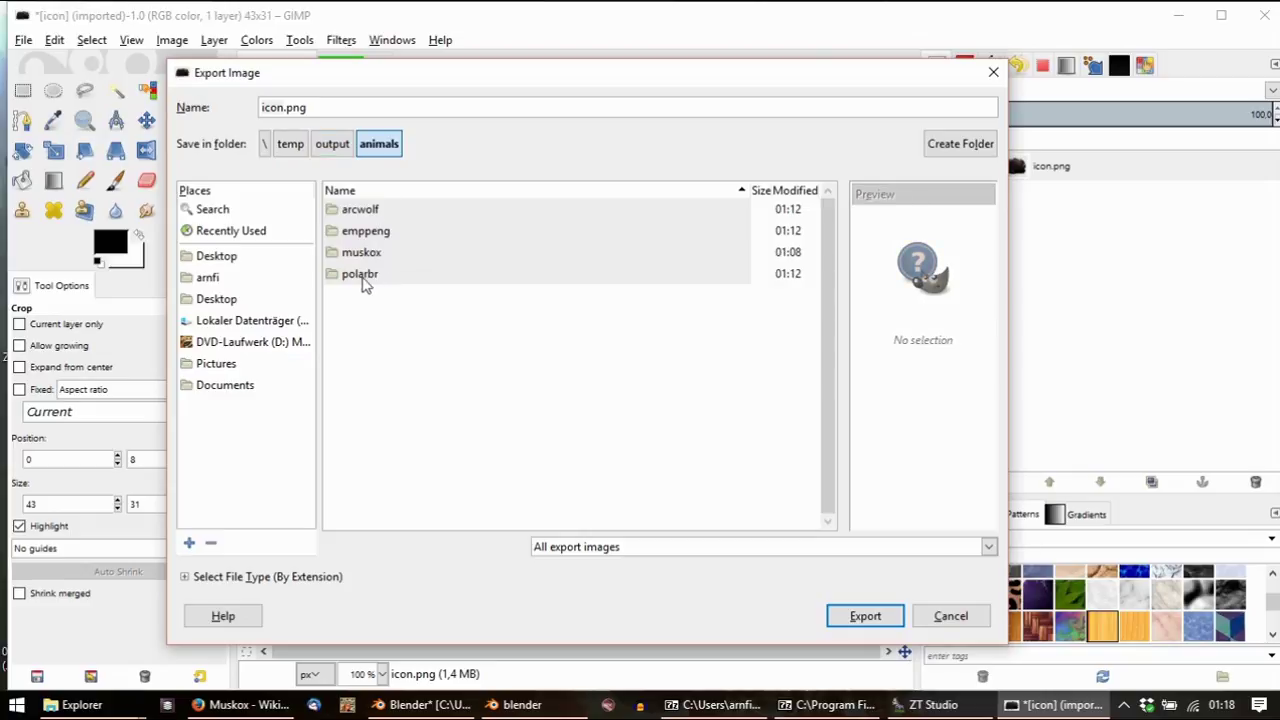
double_click(367, 256)
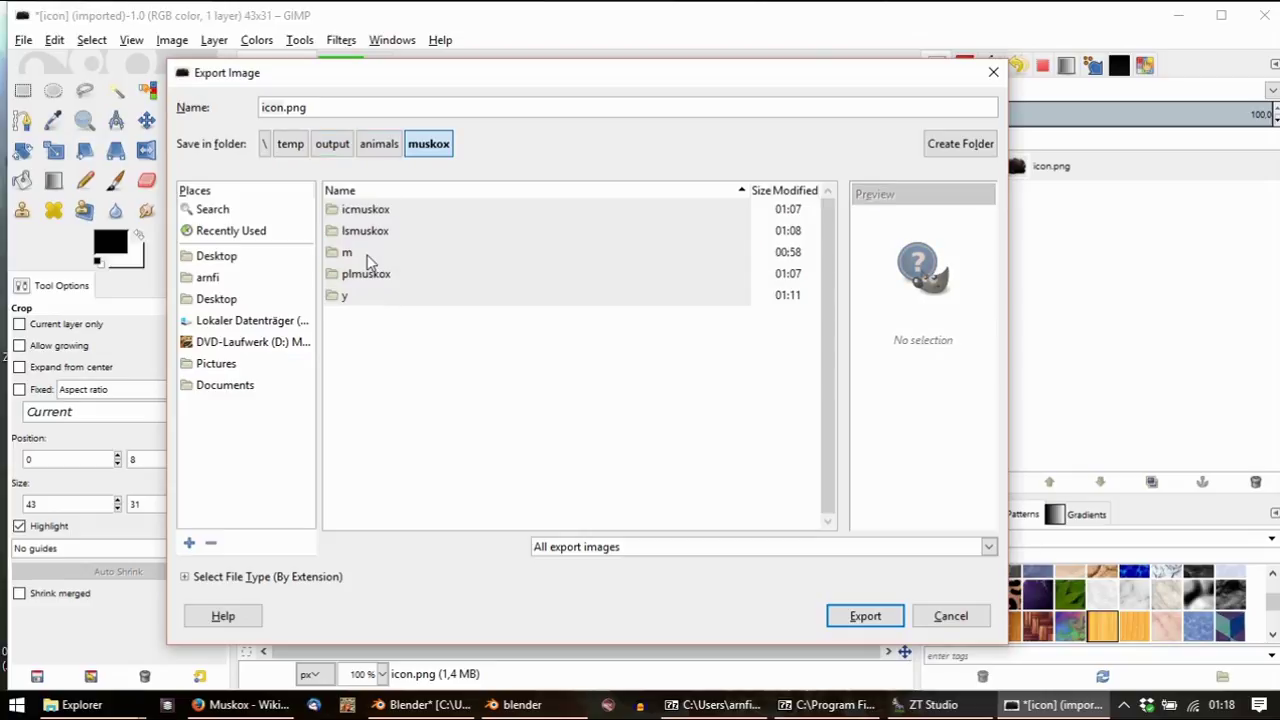
double_click(366, 210)
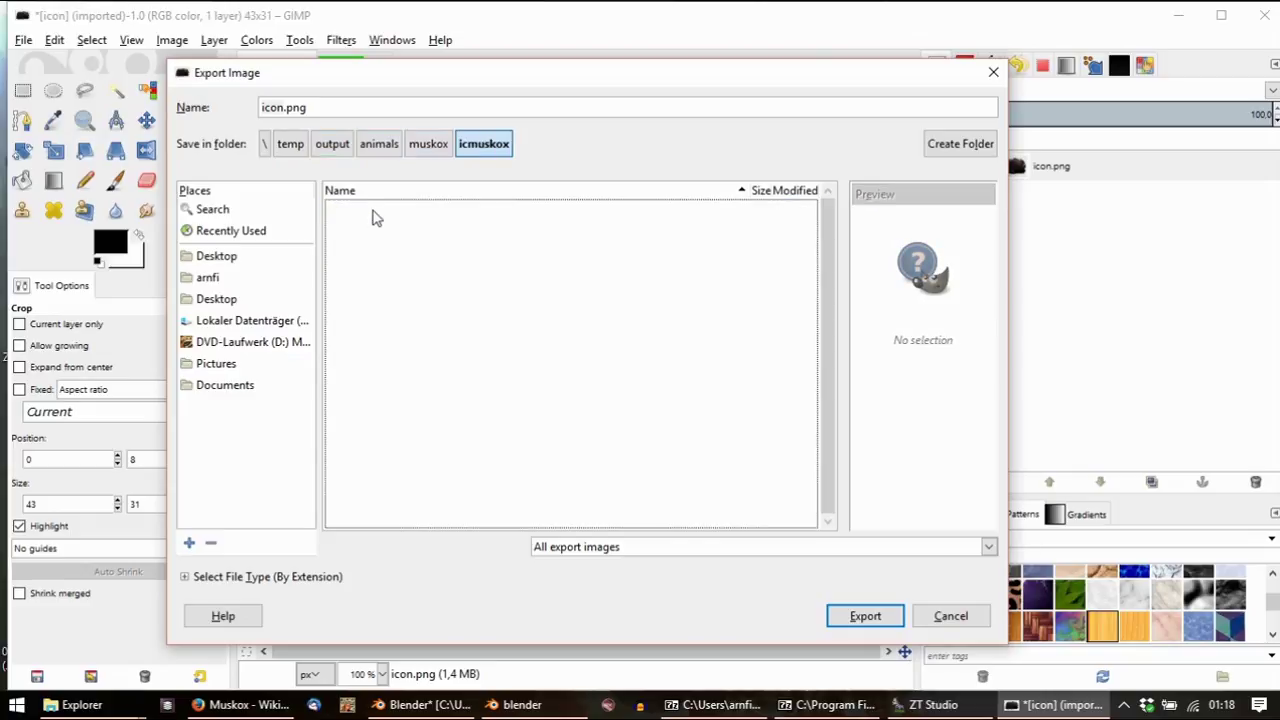
triple_click(334, 109)
type("N")
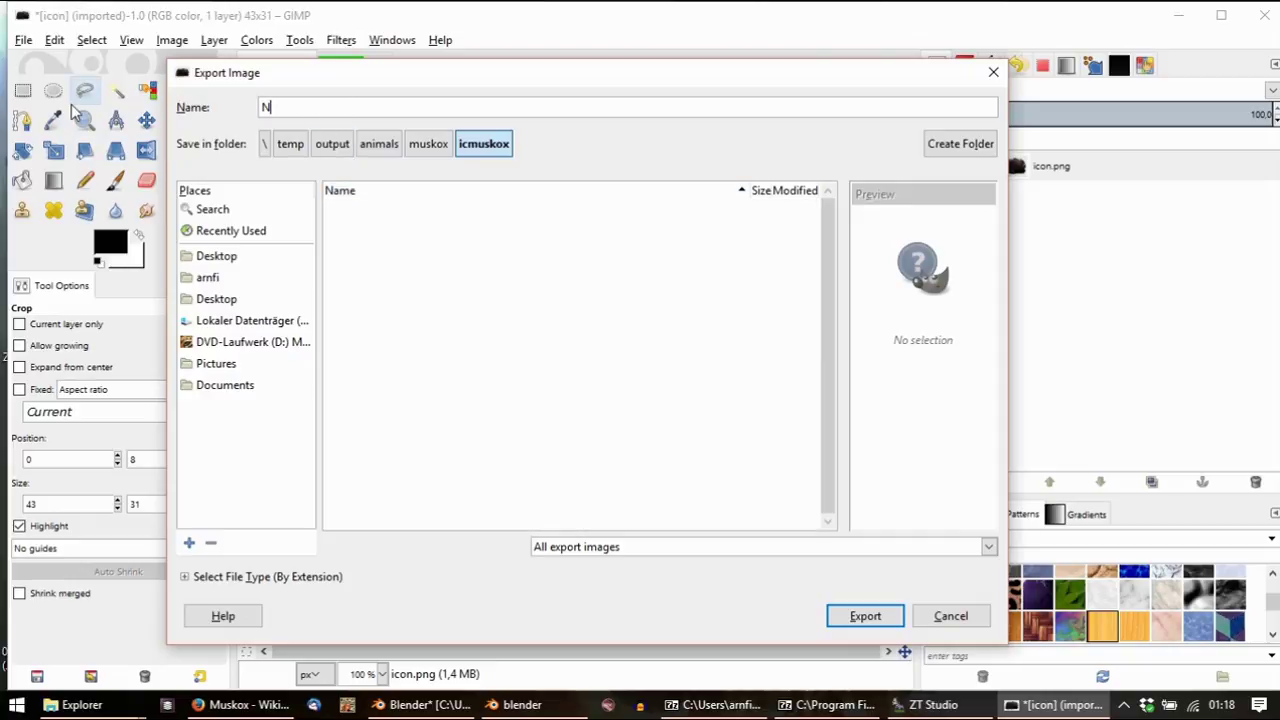
key("Return")
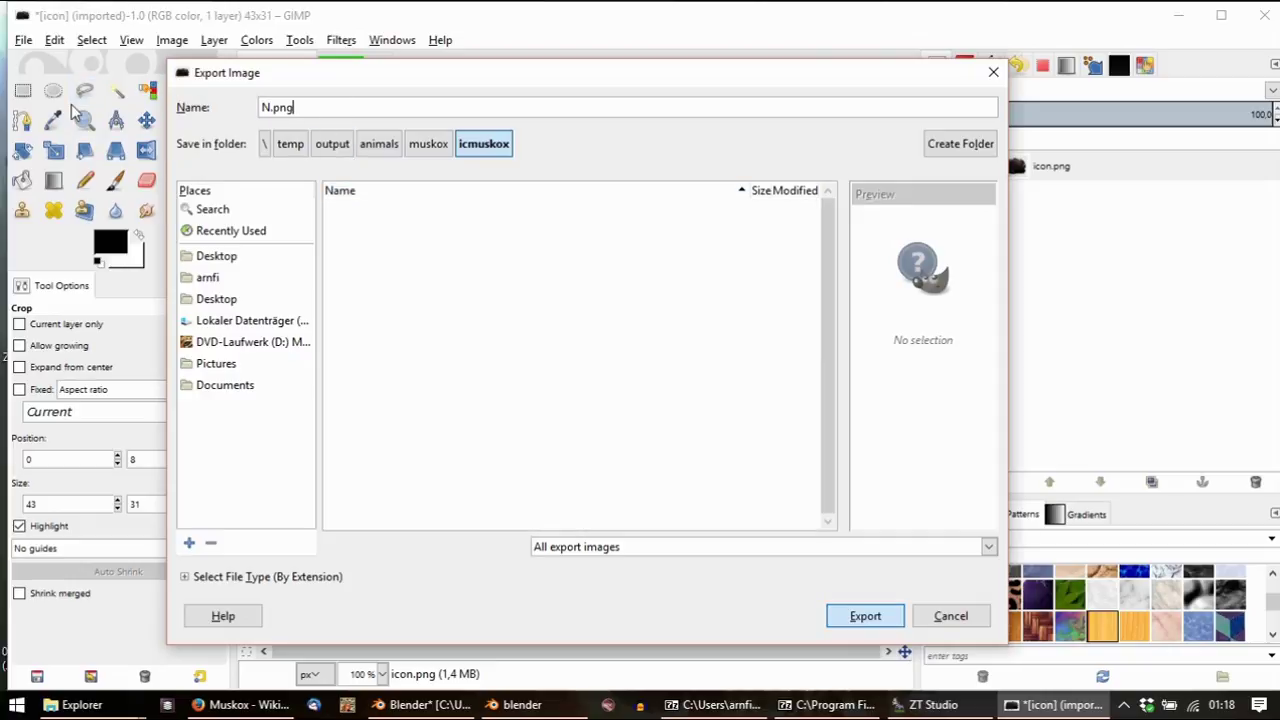
key("Return")
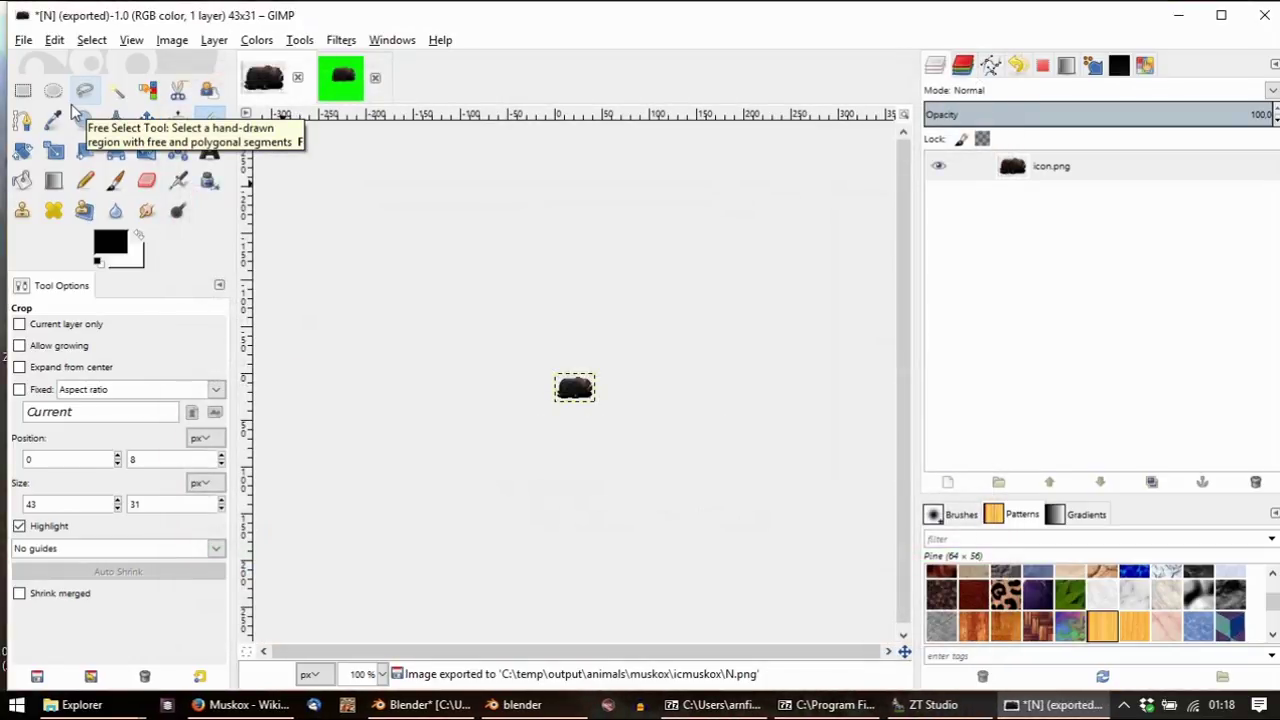
Undo back to the 51x39 canvas and paste the muskox in as a new layer
scroll(574, 297, "up", 5, "ctrl")
key("ctrl+z")
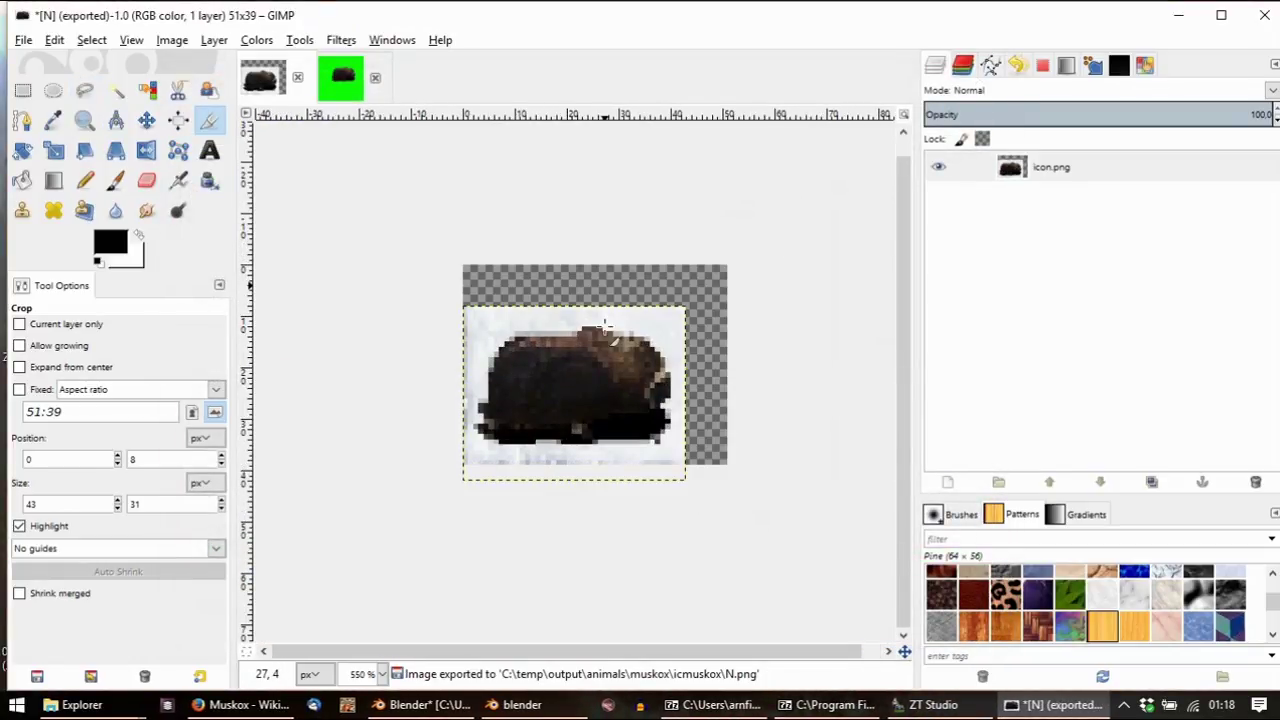
key("ctrl+v")
left_click(938, 198)
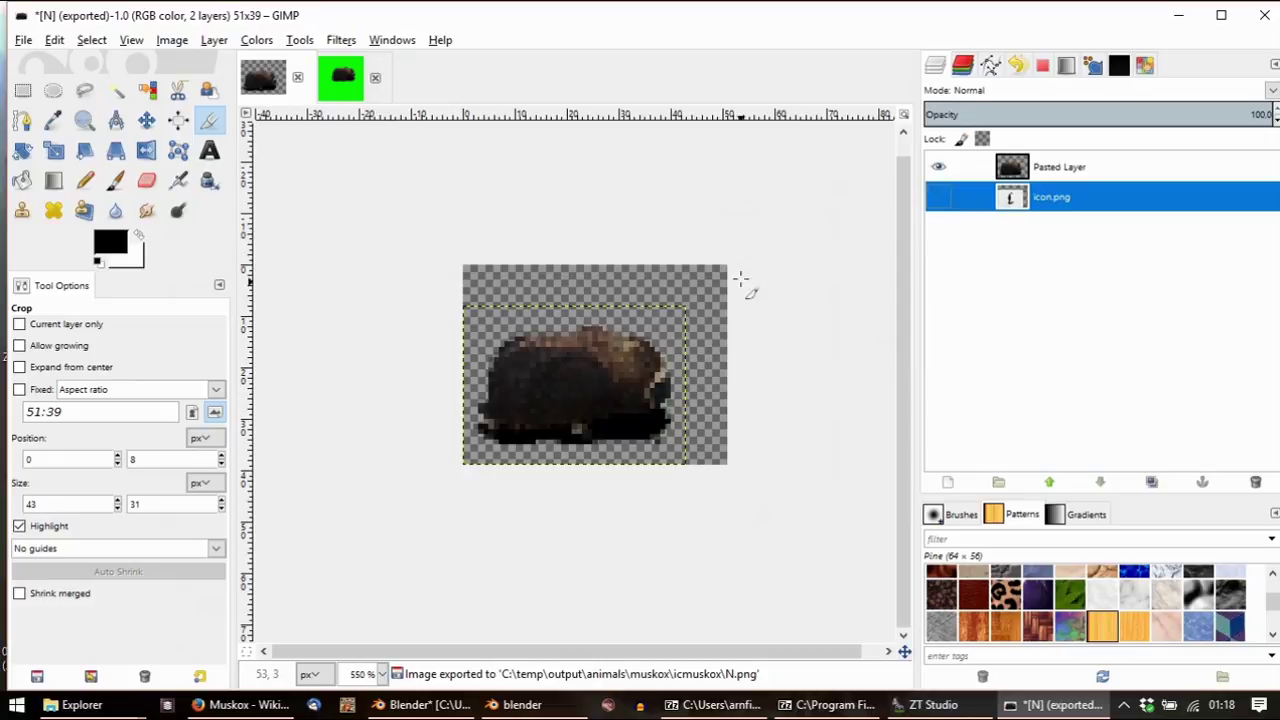
scroll(683, 310, "up", 2, "ctrl")
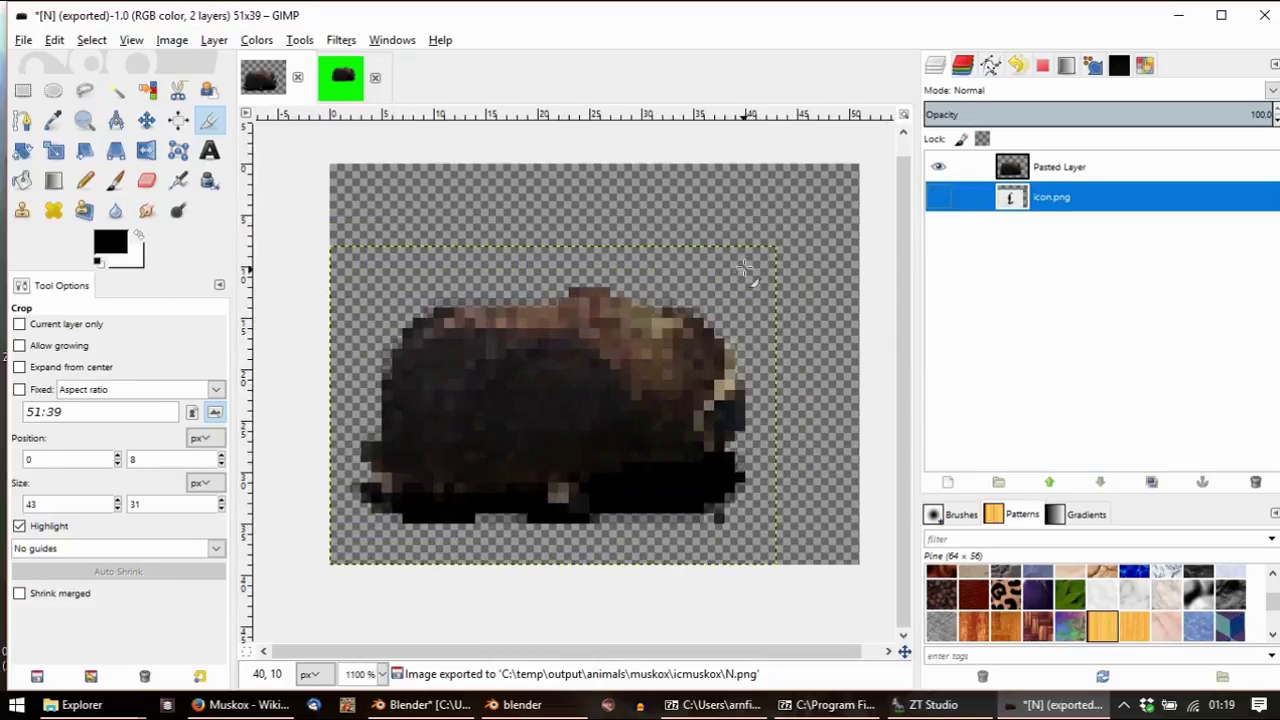
left_click(938, 197)
Crop the image to 43x31 and hide the icon.png background layer
left_click_drag(774, 249, 331, 564)
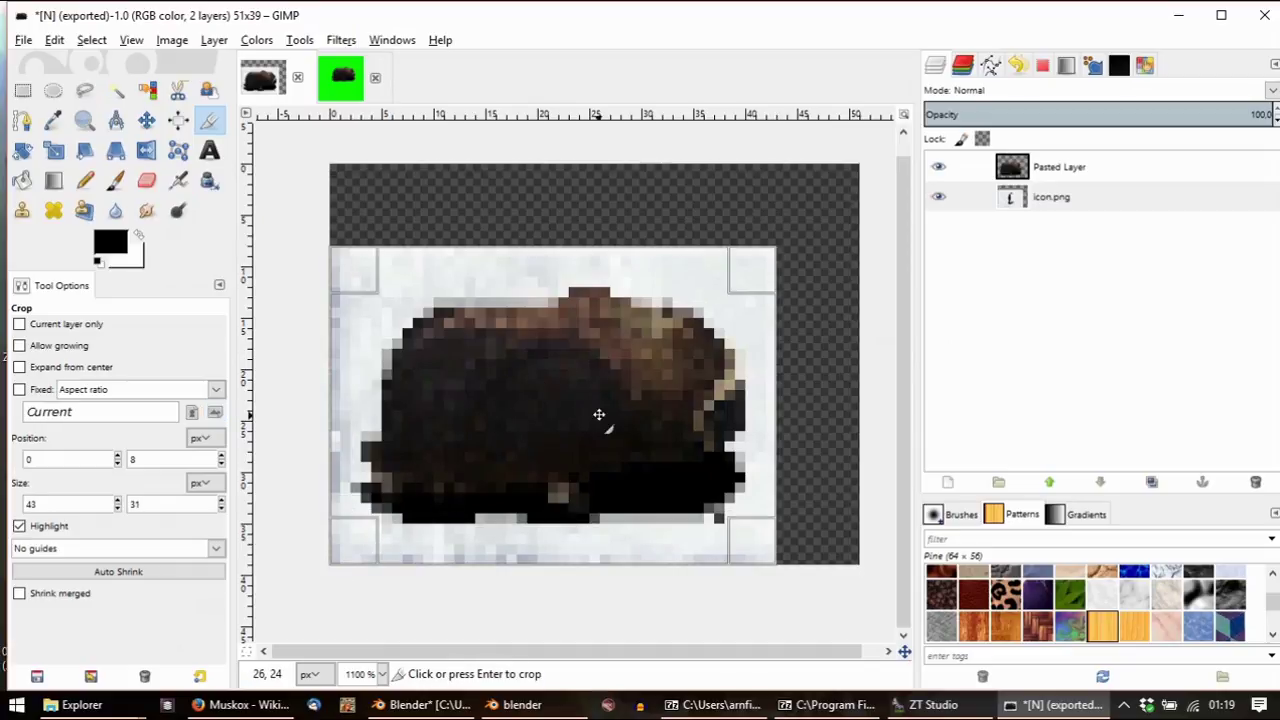
left_click(610, 409)
left_click(938, 195)
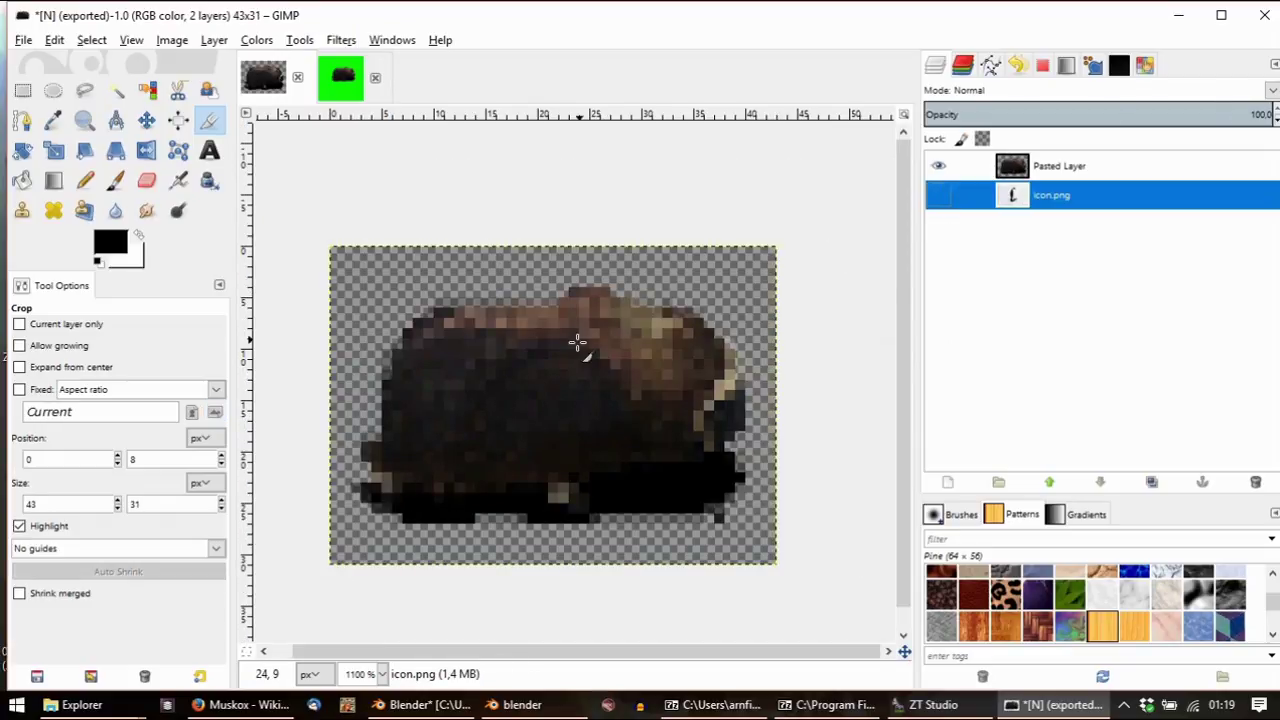
scroll(585, 345, "down", 2, "ctrl")
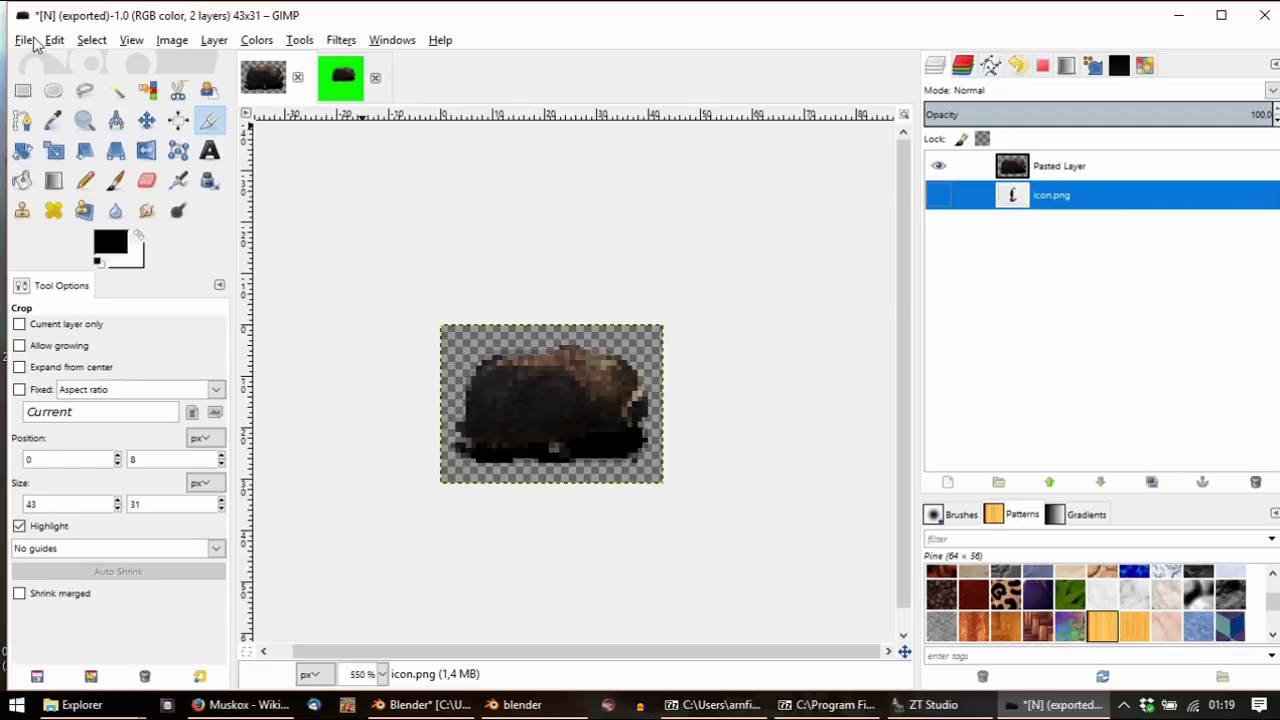
Export the image as N.png into the muskox\lsmuskox folder
left_click(24, 40)
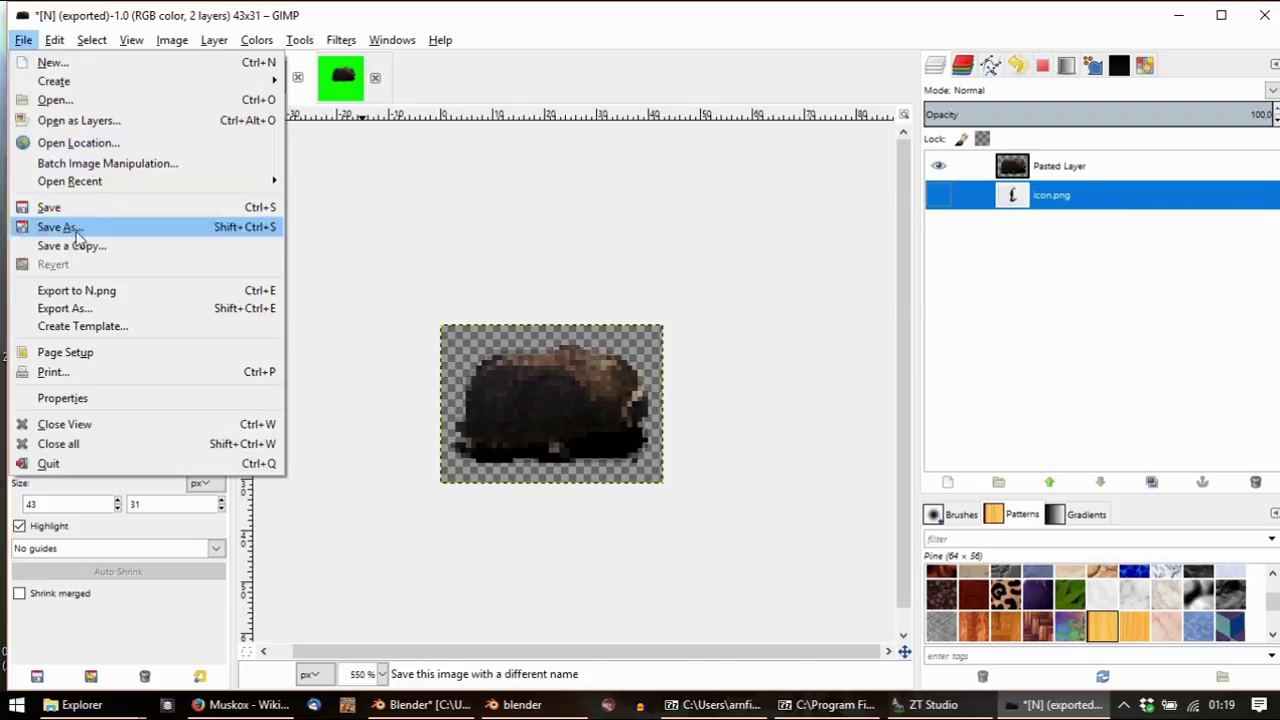
left_click(78, 308)
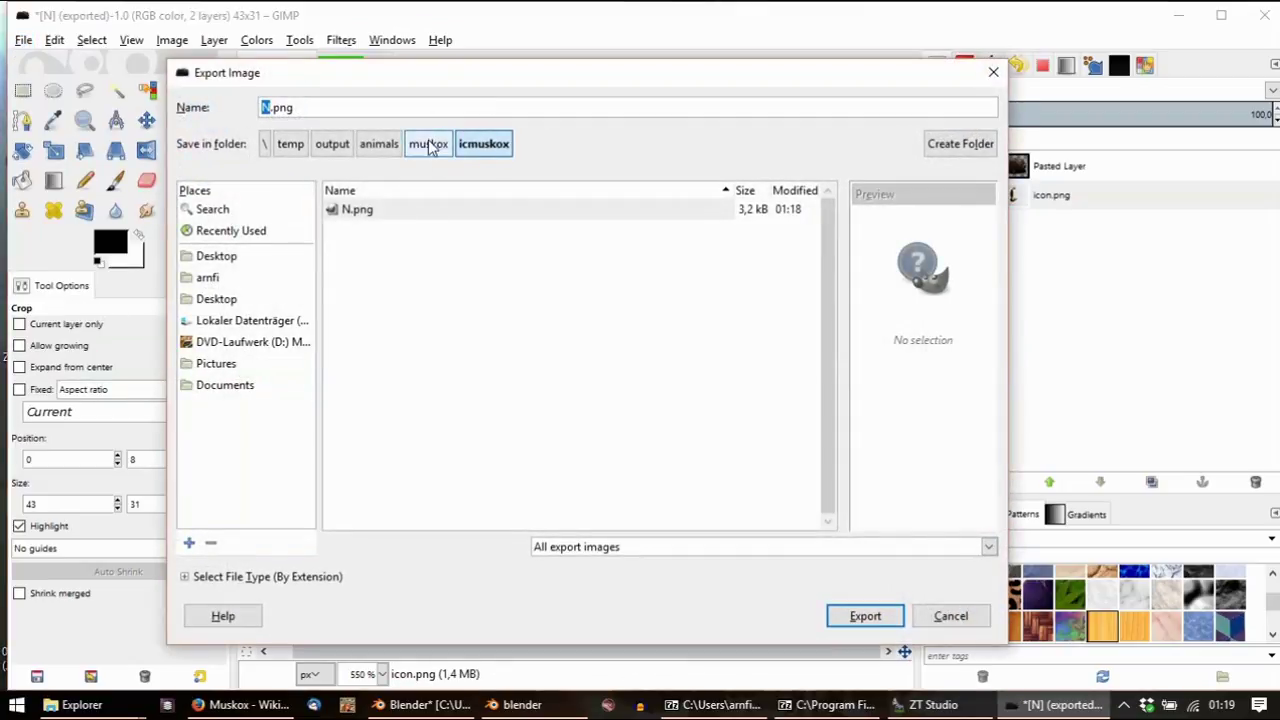
left_click(416, 144)
double_click(366, 238)
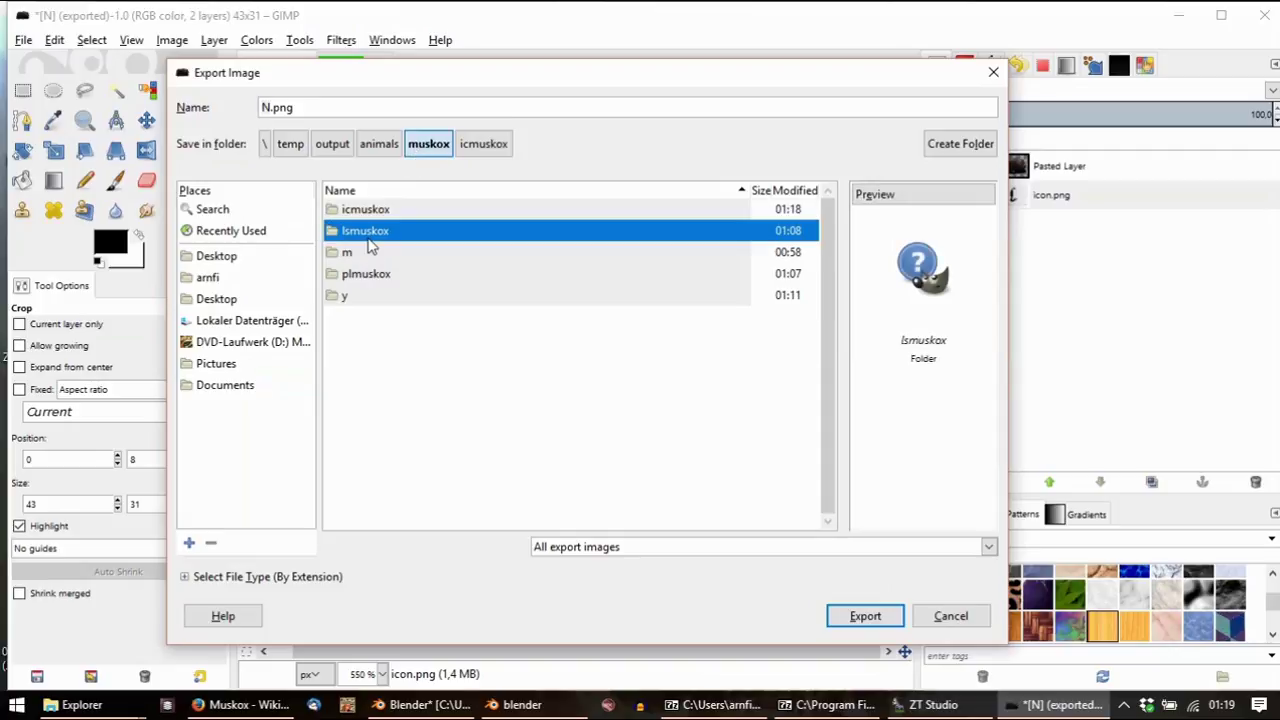
left_click(311, 107)
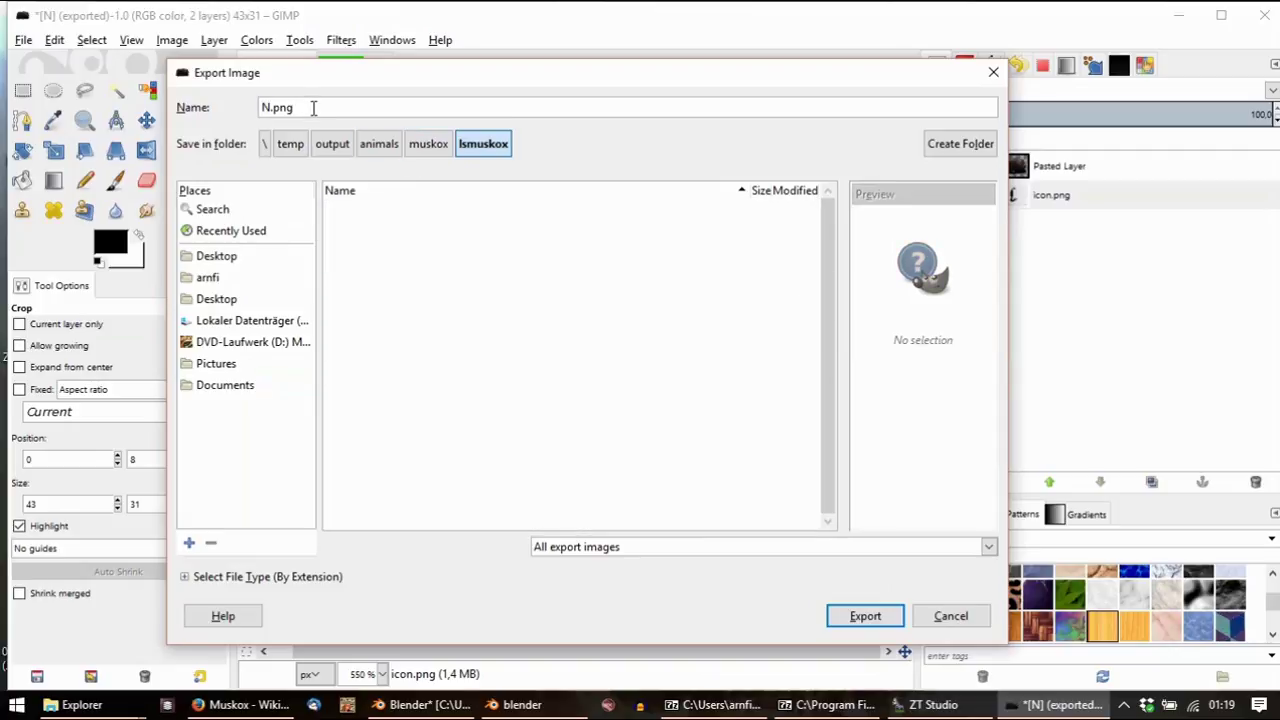
key("Return")
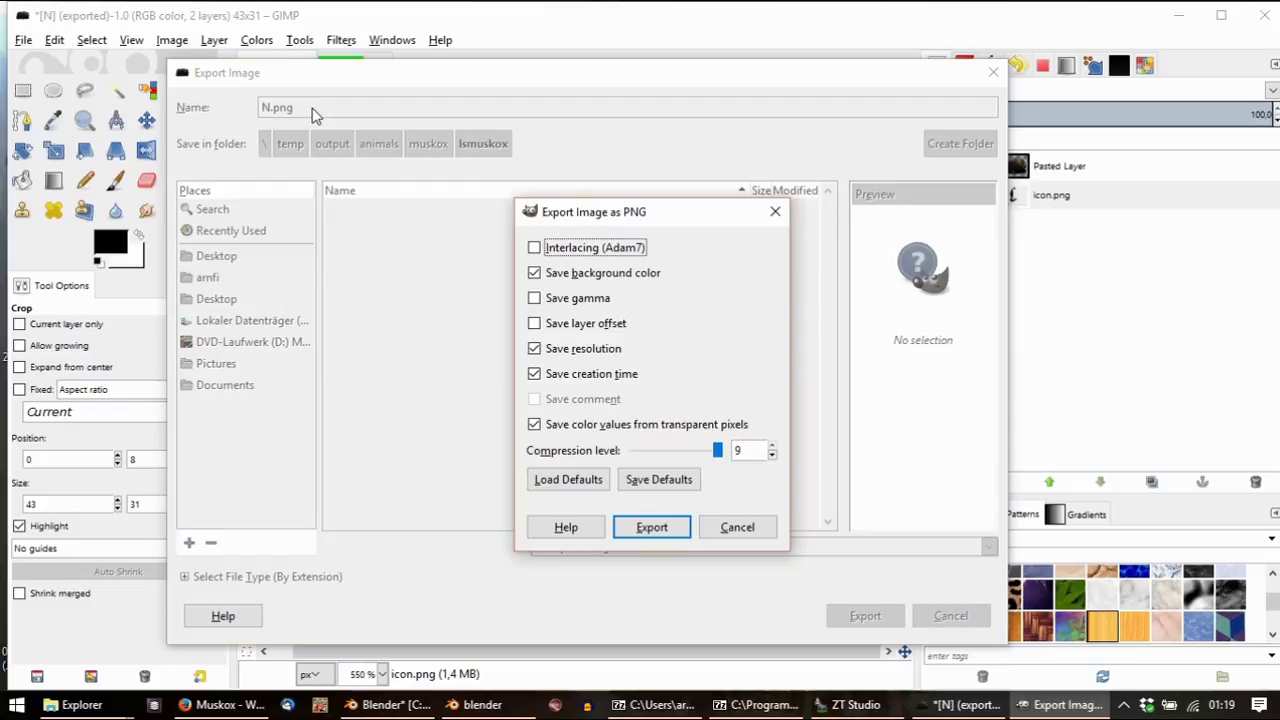
key("Return")
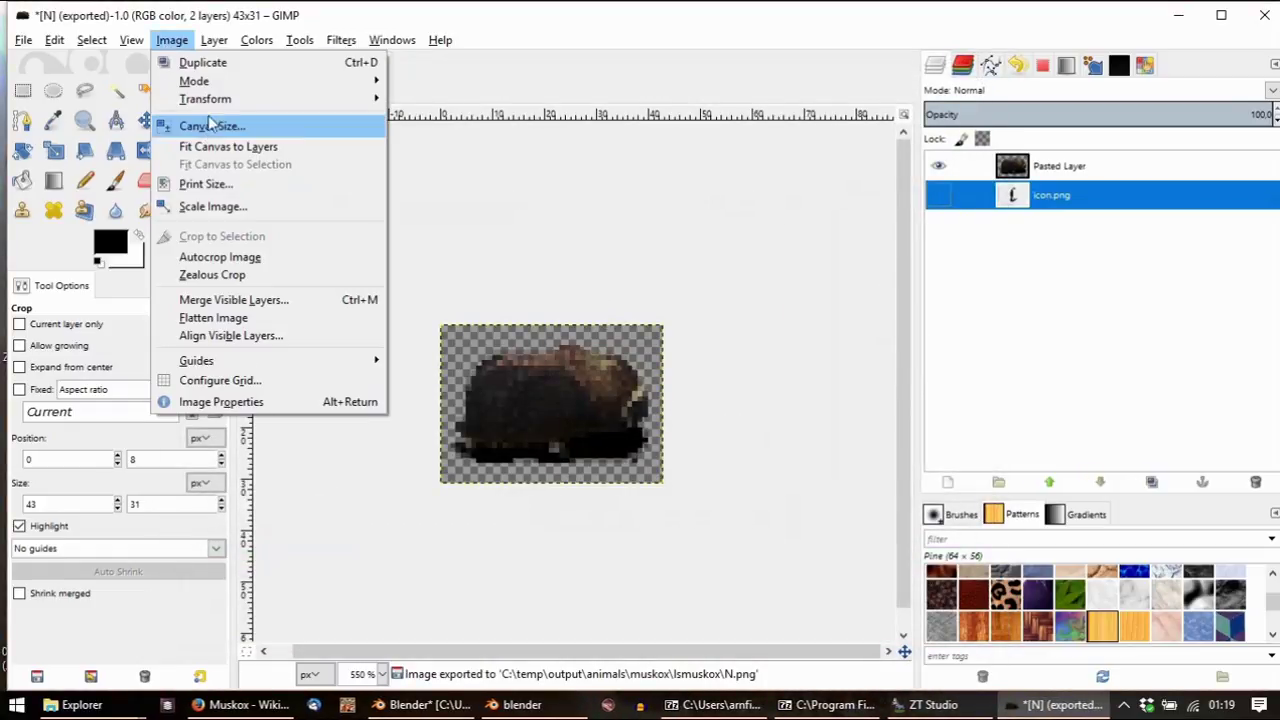
Convert the image to indexed colour, re-export it over N.png, and switch to Explorer
mouse_move(211, 104)
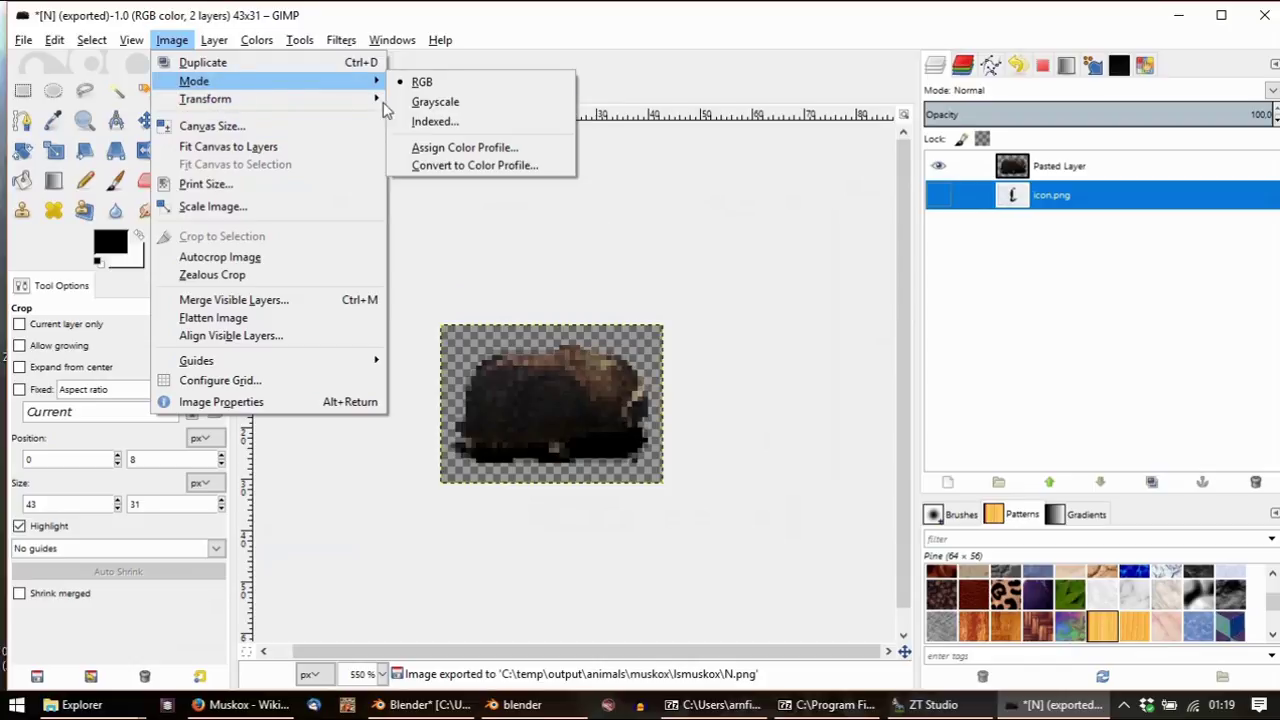
left_click(435, 123)
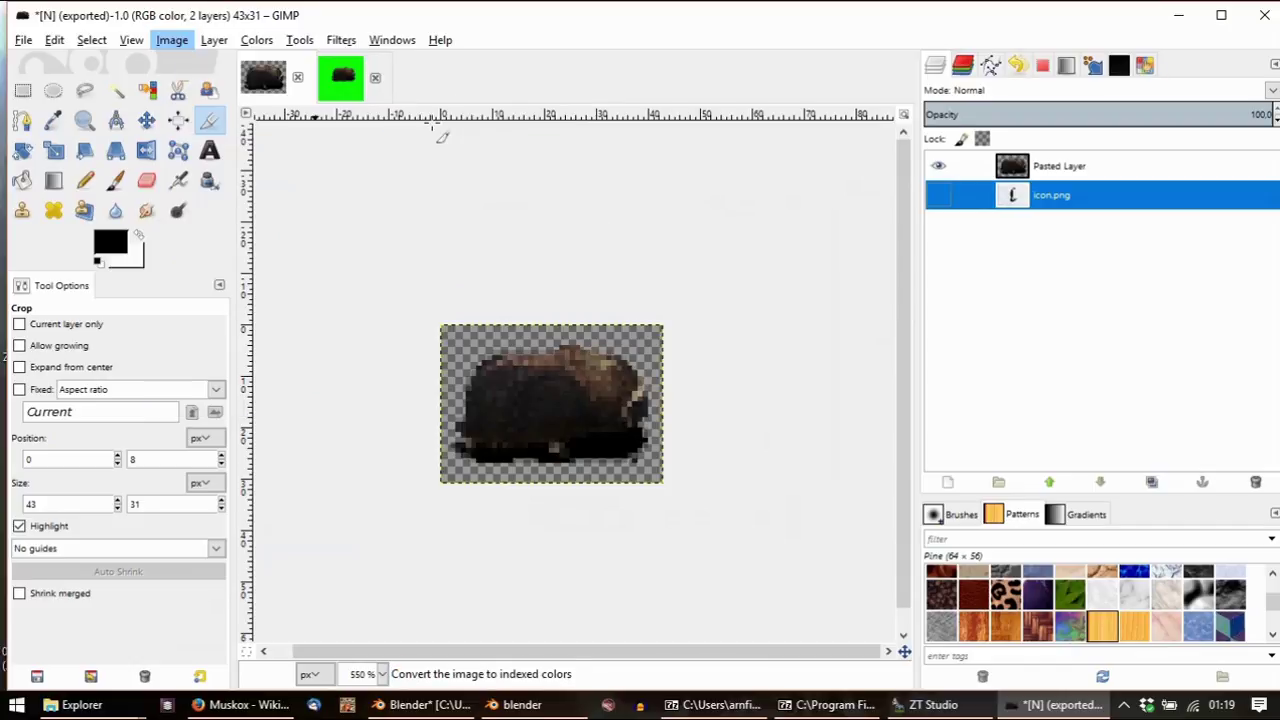
left_click(685, 540)
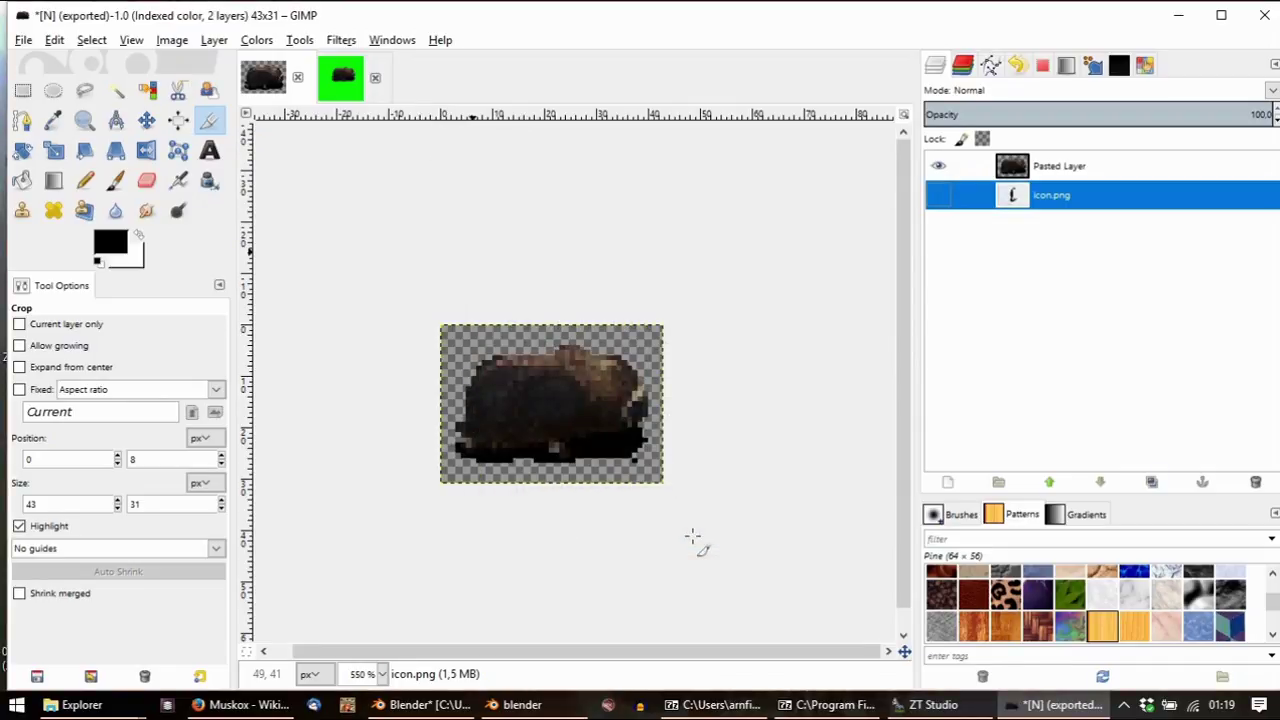
left_click(23, 40)
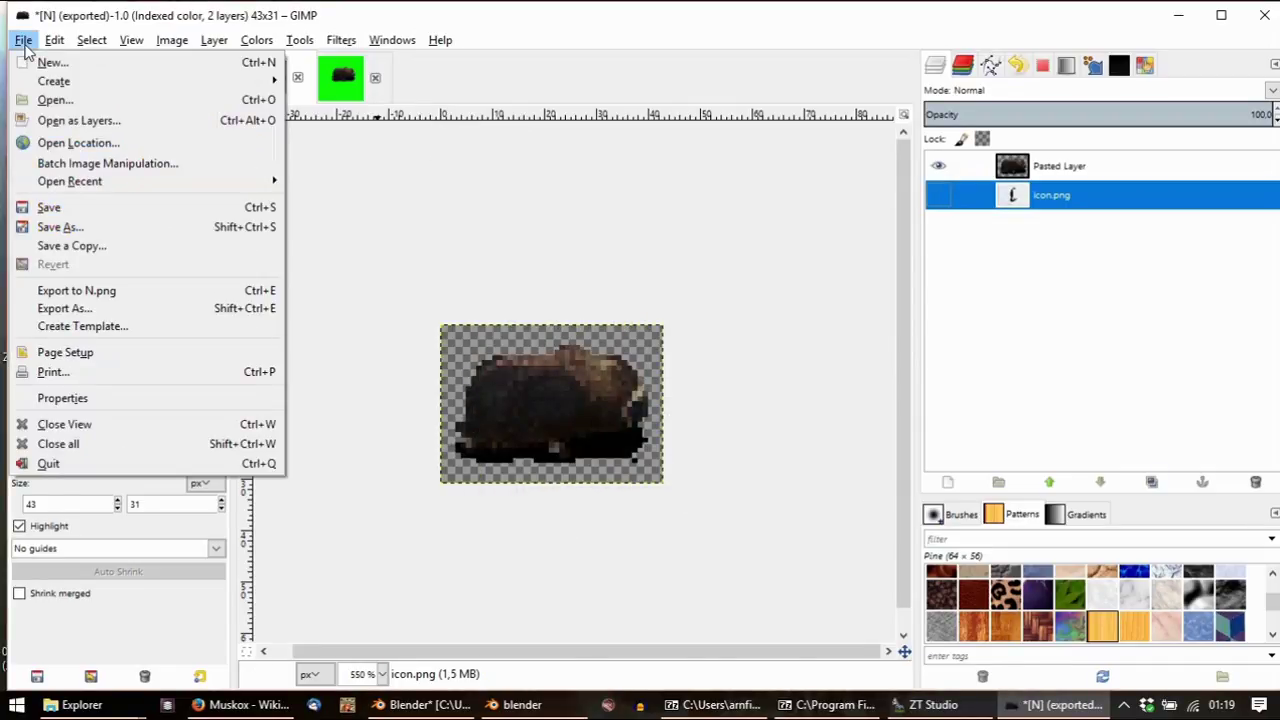
left_click(110, 292)
left_click(75, 704)
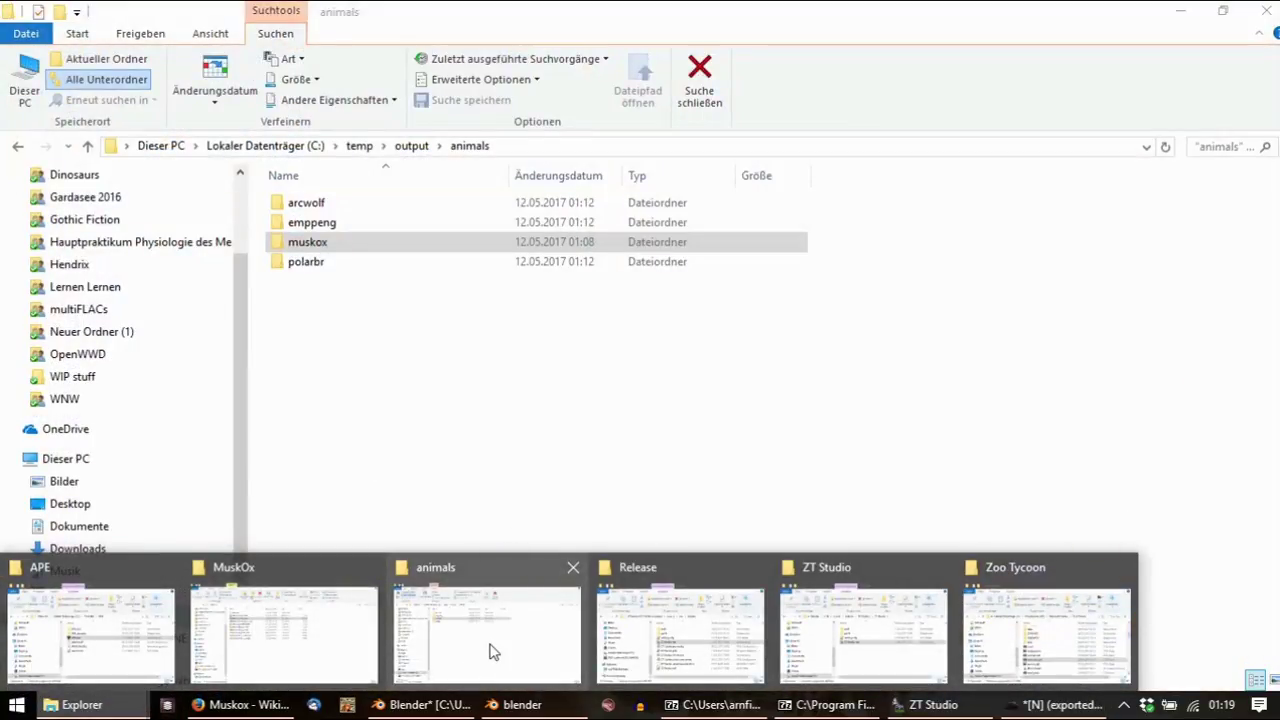
Open the exported icmuskox N.png from Explorer in GIMP as a 43x31 image
left_click(489, 645)
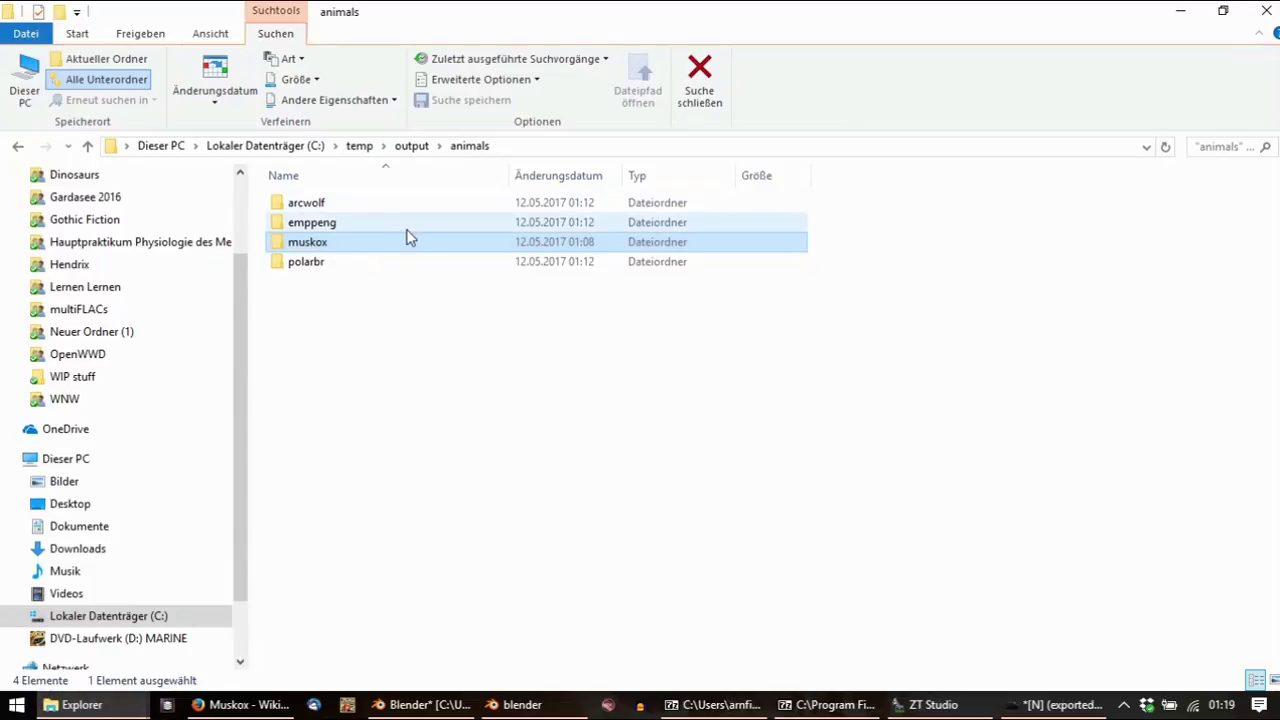
double_click(327, 244)
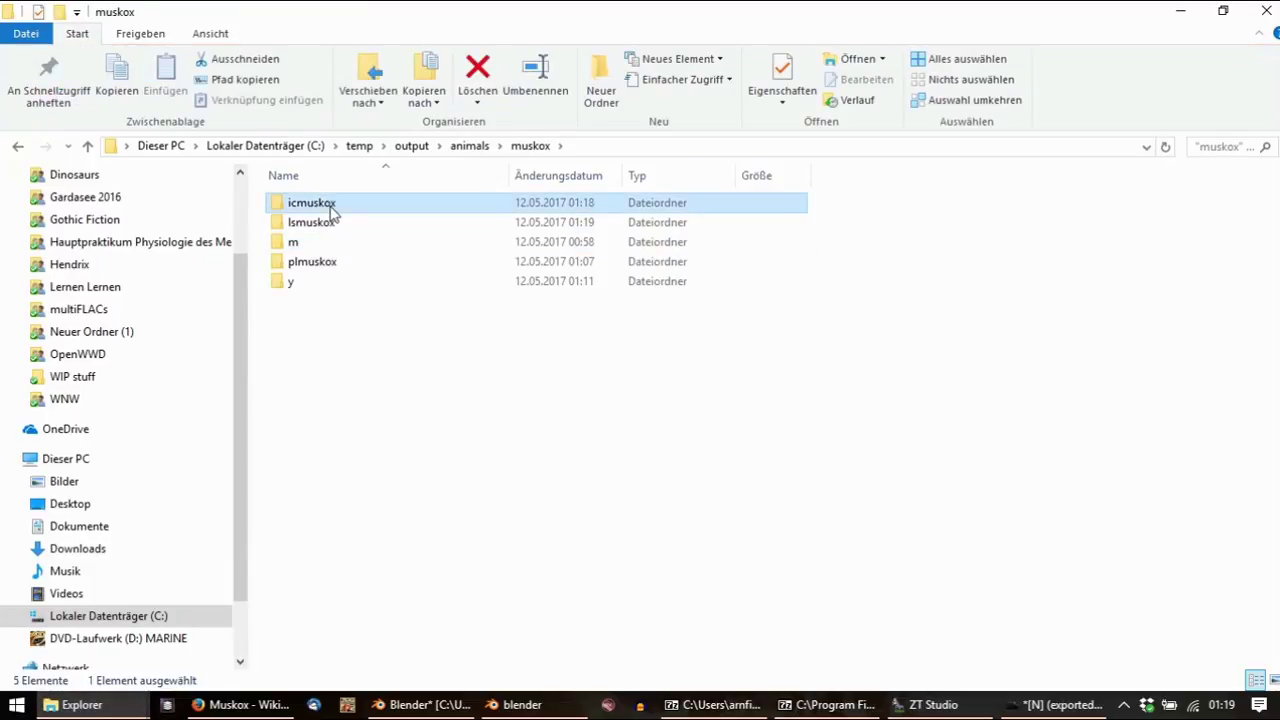
double_click(333, 215)
left_click(322, 250)
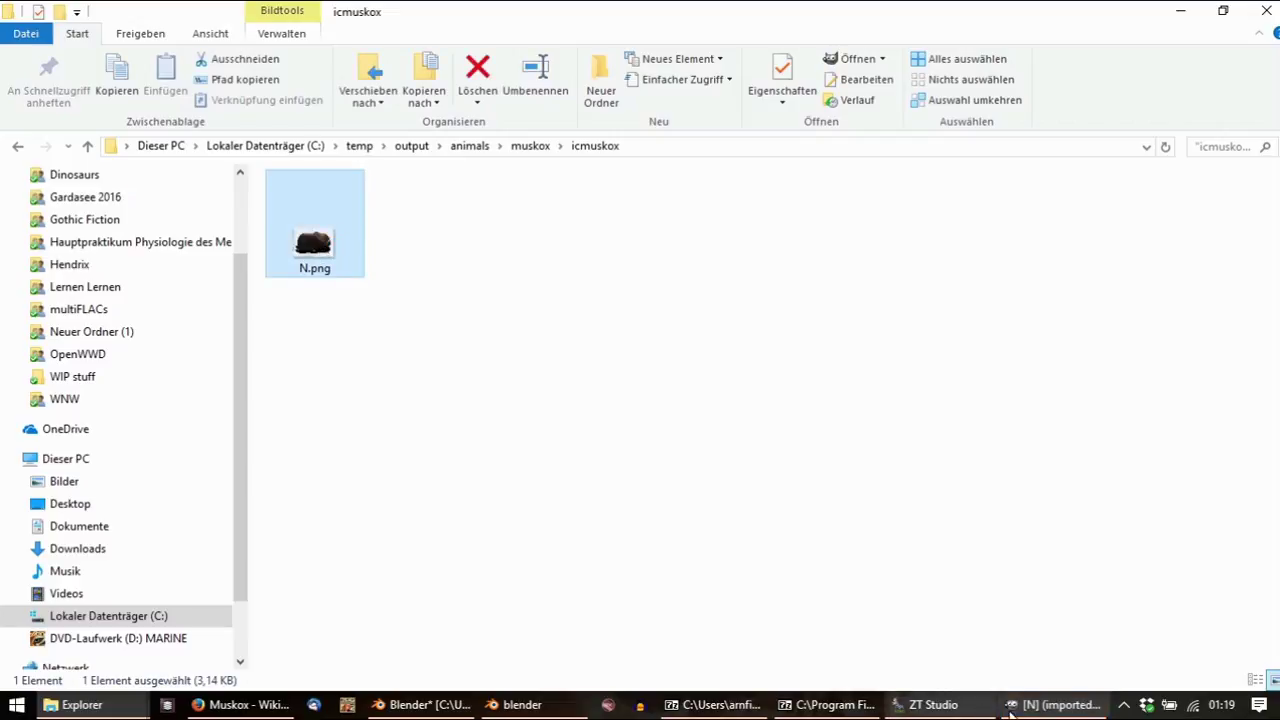
left_click(1055, 704)
scroll(602, 391, "up", 5, "ctrl")
Convert the icmuskox N.png image to indexed colour
scroll(602, 391, "up", 3, "ctrl")
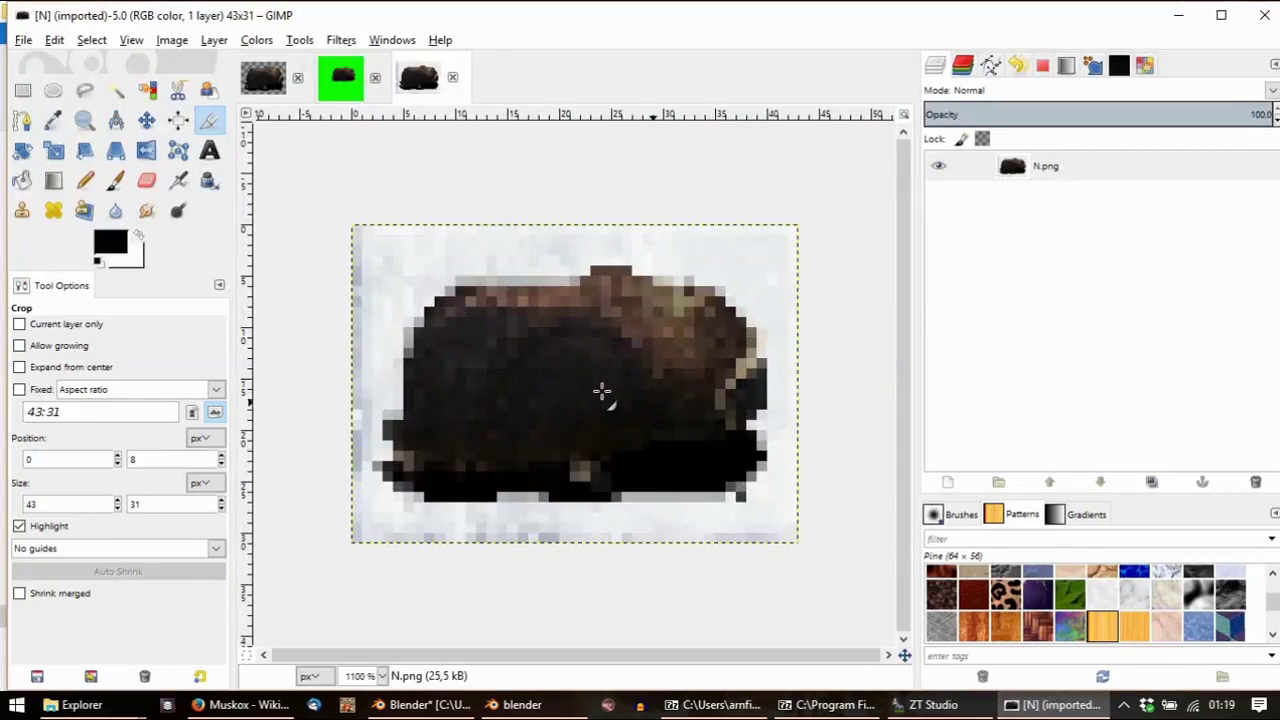
left_click(175, 40)
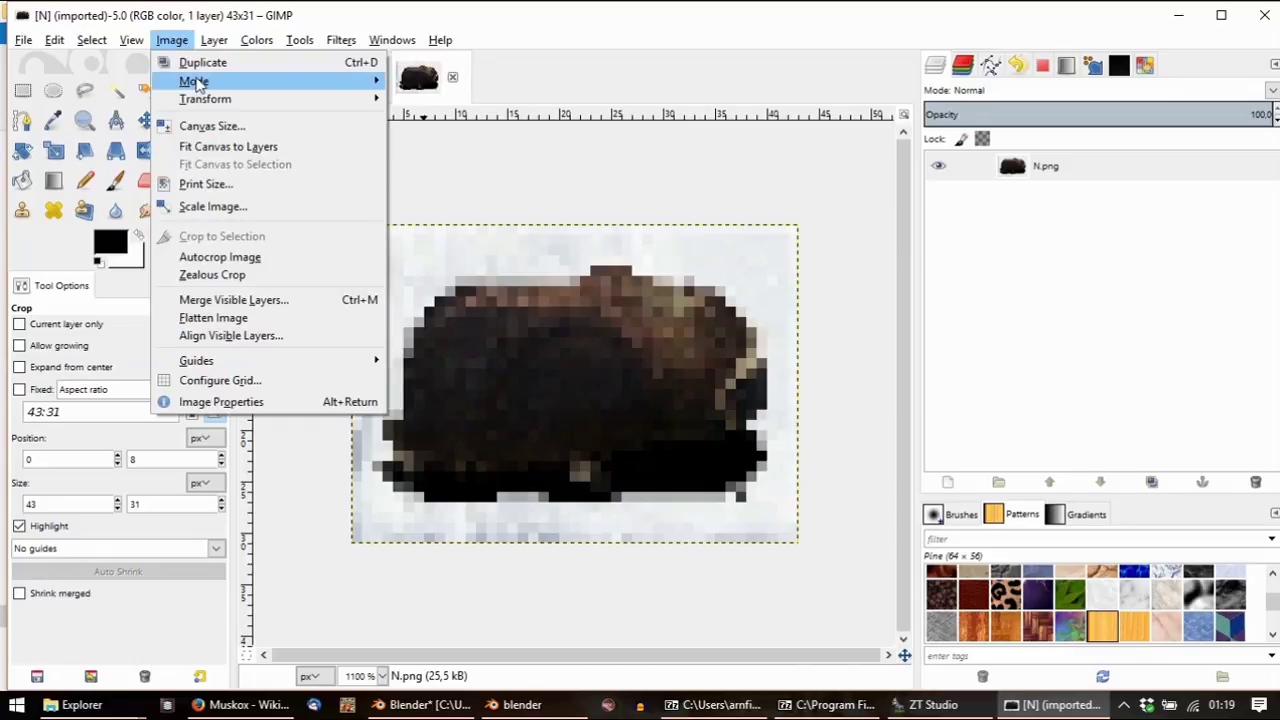
mouse_move(200, 81)
left_click(456, 122)
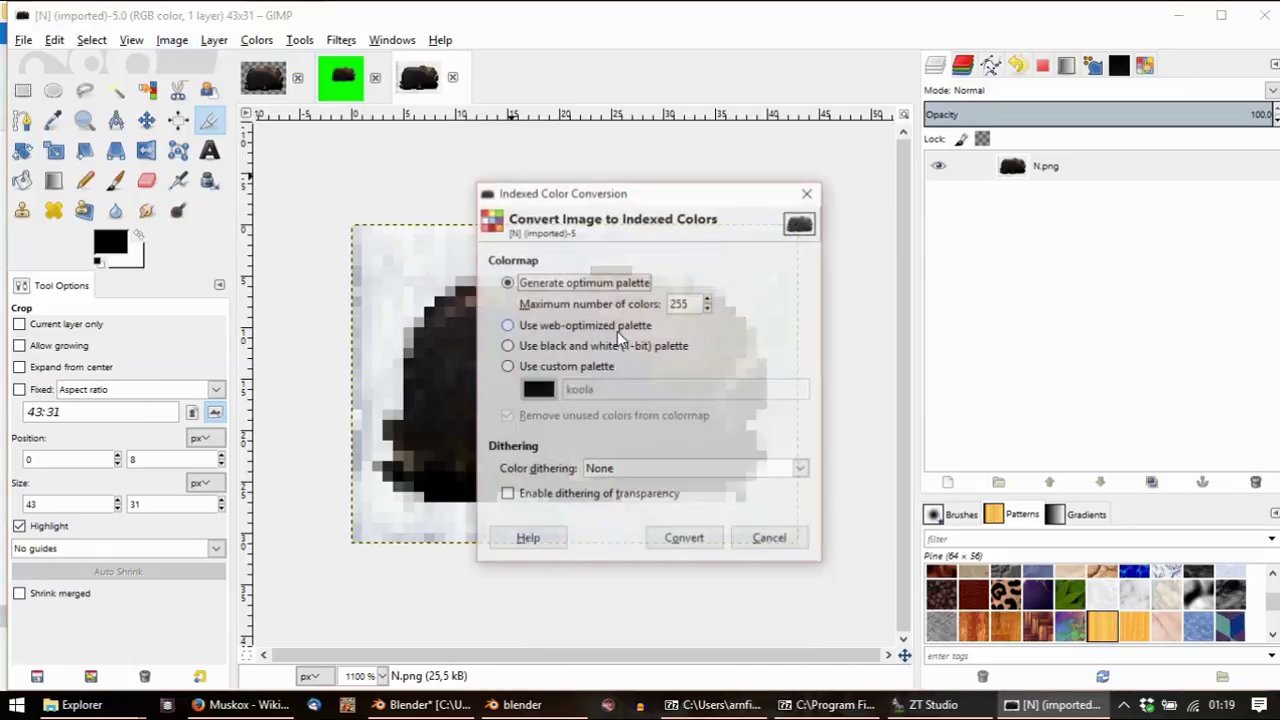
left_click(695, 533)
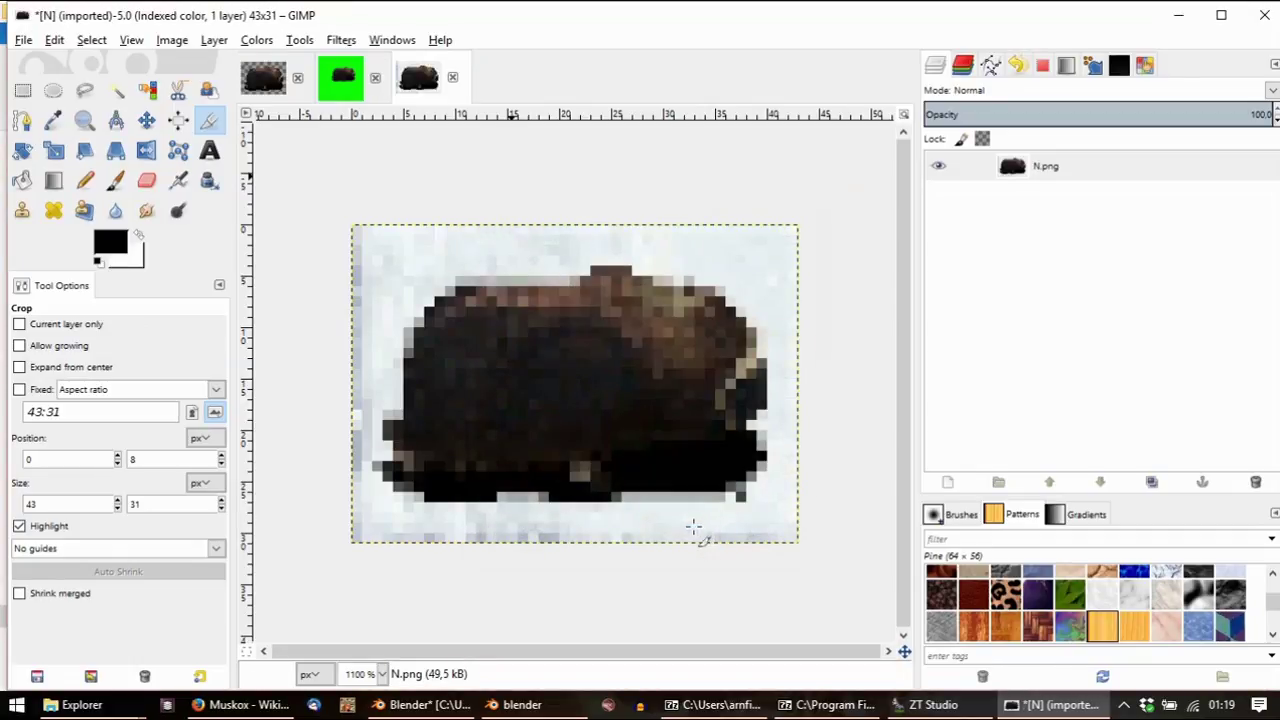
Overwrite N.png with the indexed version and show the Windows desktop
left_click(22, 42)
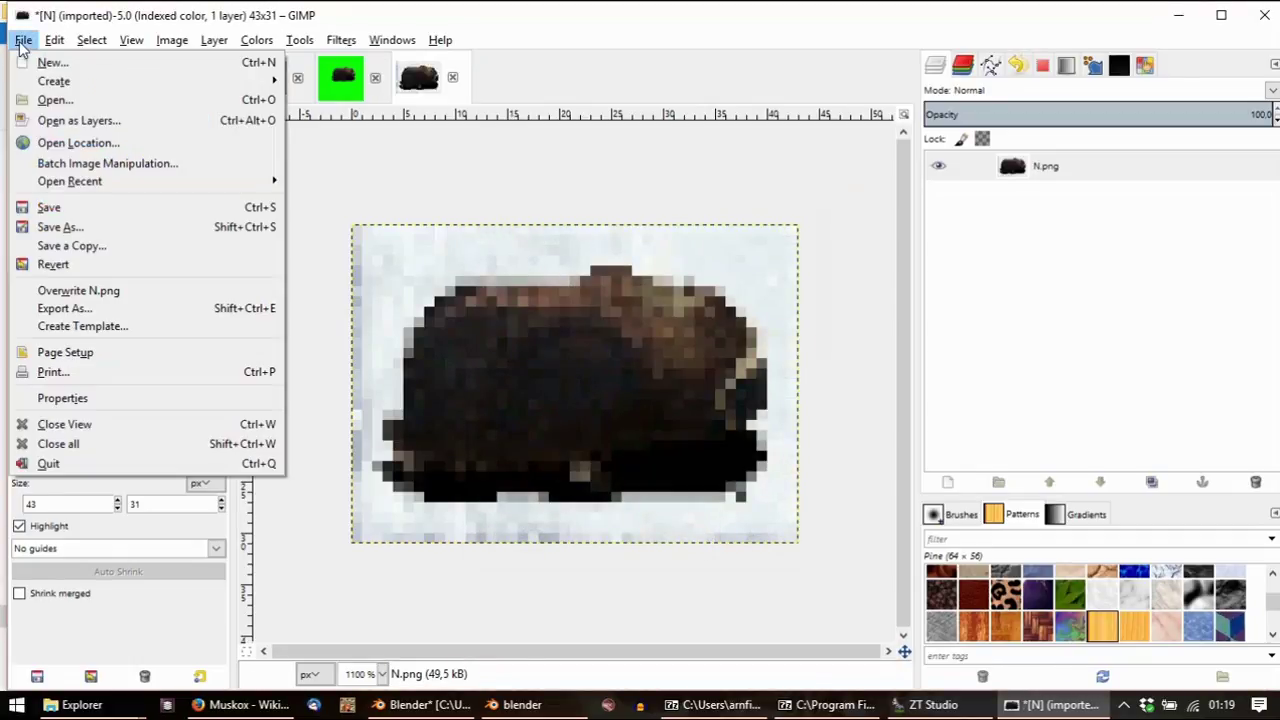
left_click(122, 292)
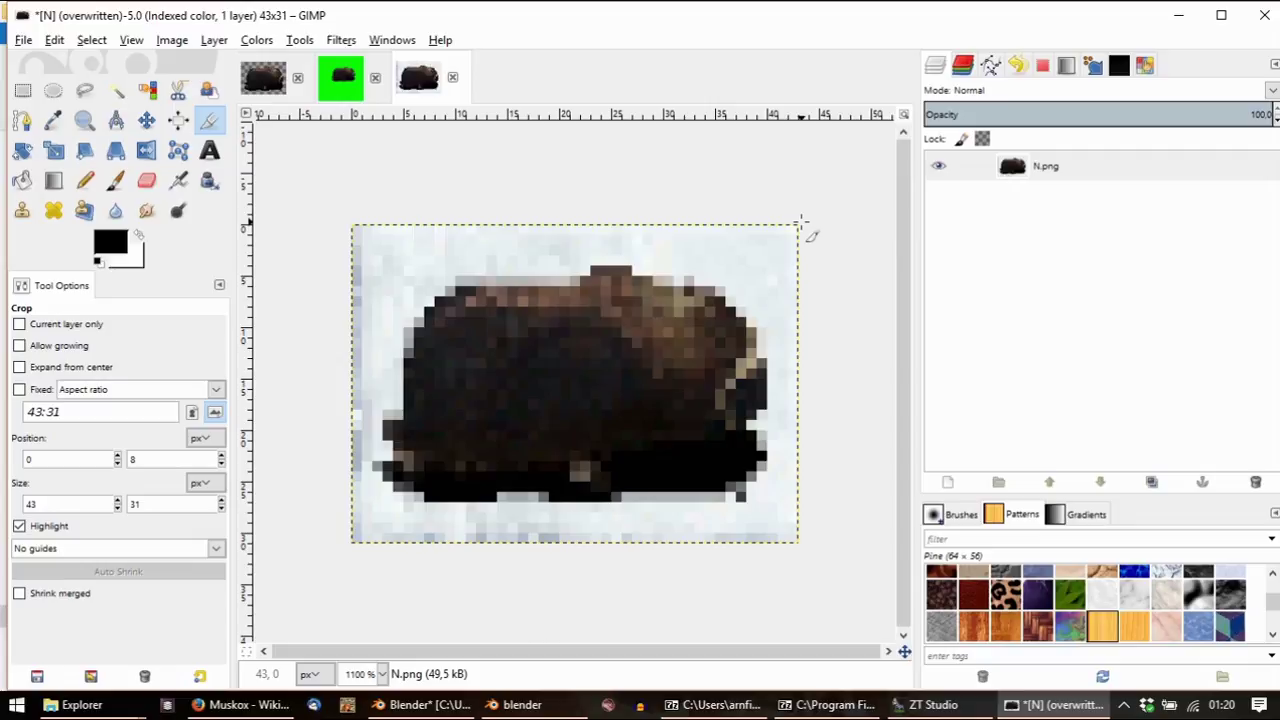
scroll(814, 225, "up", 1)
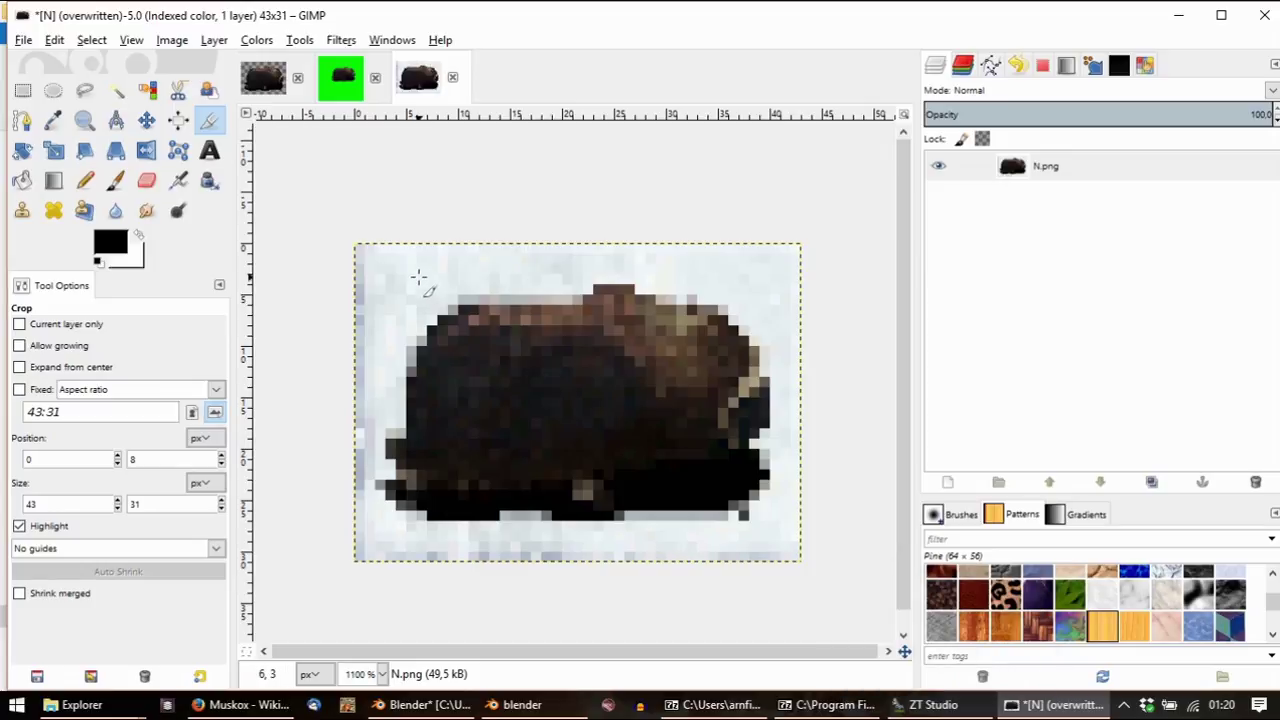
mouse_move(935, 705)
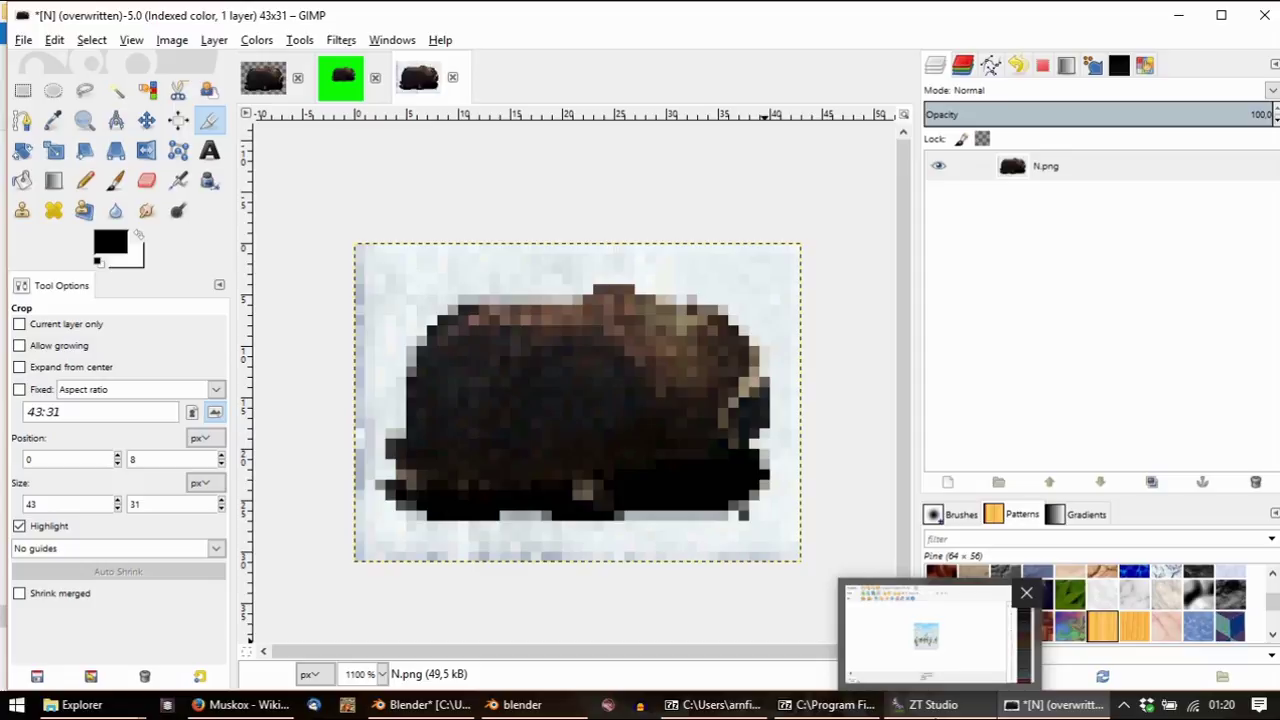
scroll(560, 343, "down", 1, "ctrl")
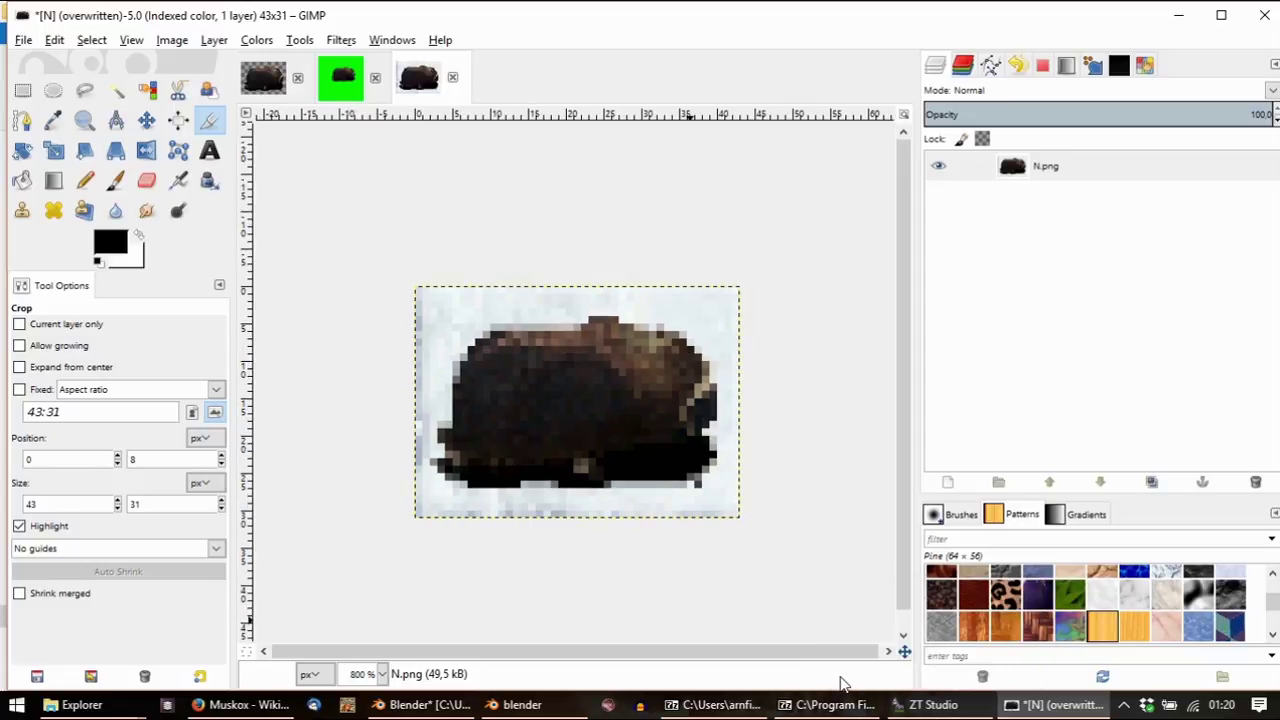
key("super+d")
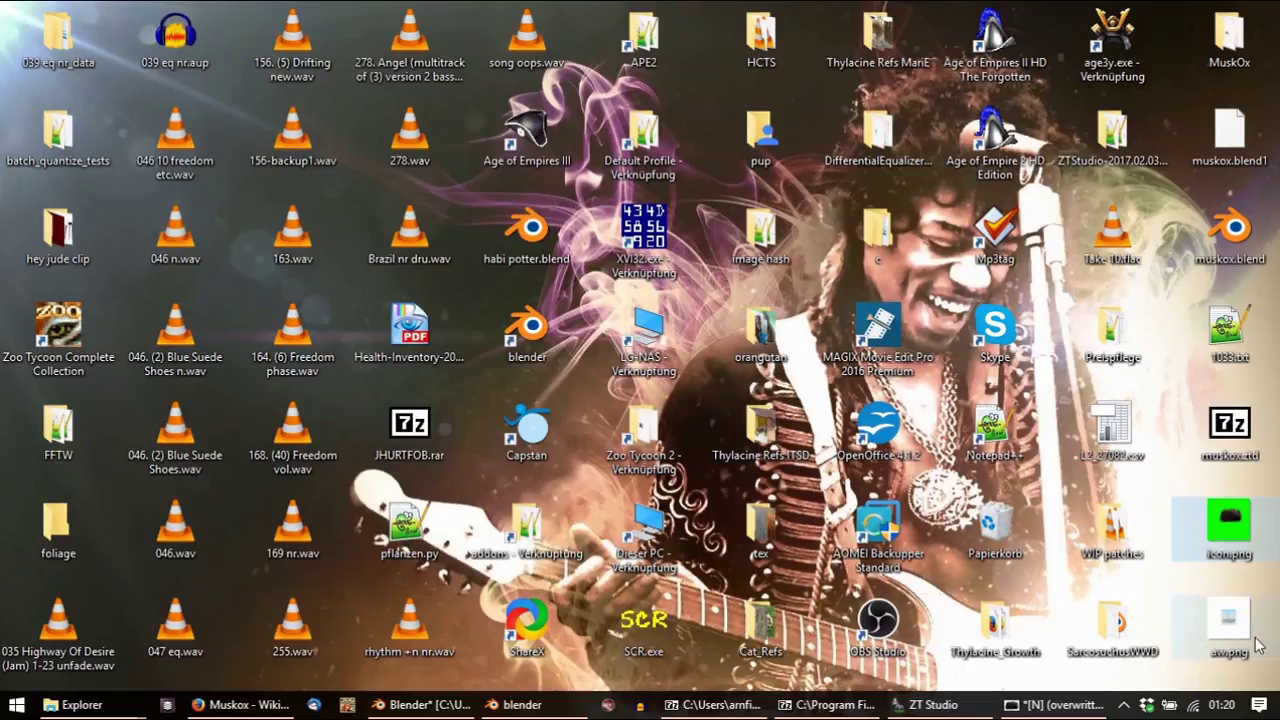
Delete icon.png, 1033.txt and muskox.blend1, then open aw.png, pb.png and ep.png in GIMP
left_click(1232, 555)
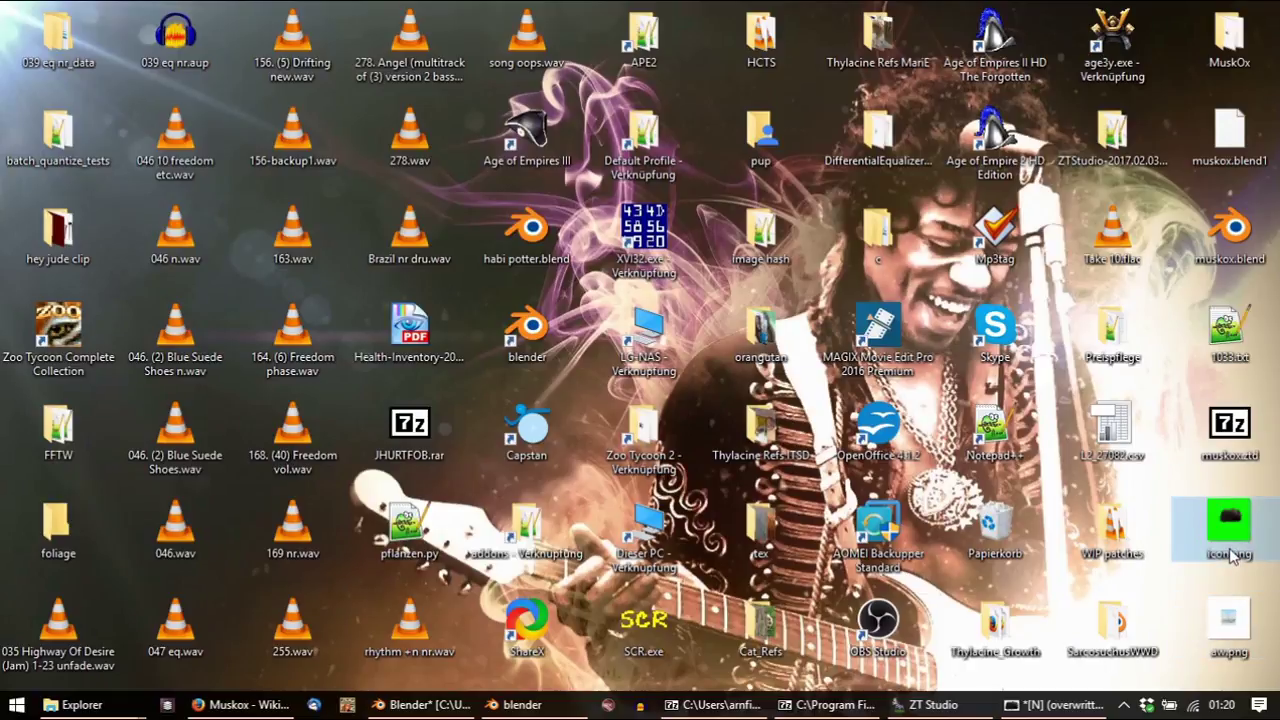
key("Delete")
left_click(1235, 345)
key("Delete")
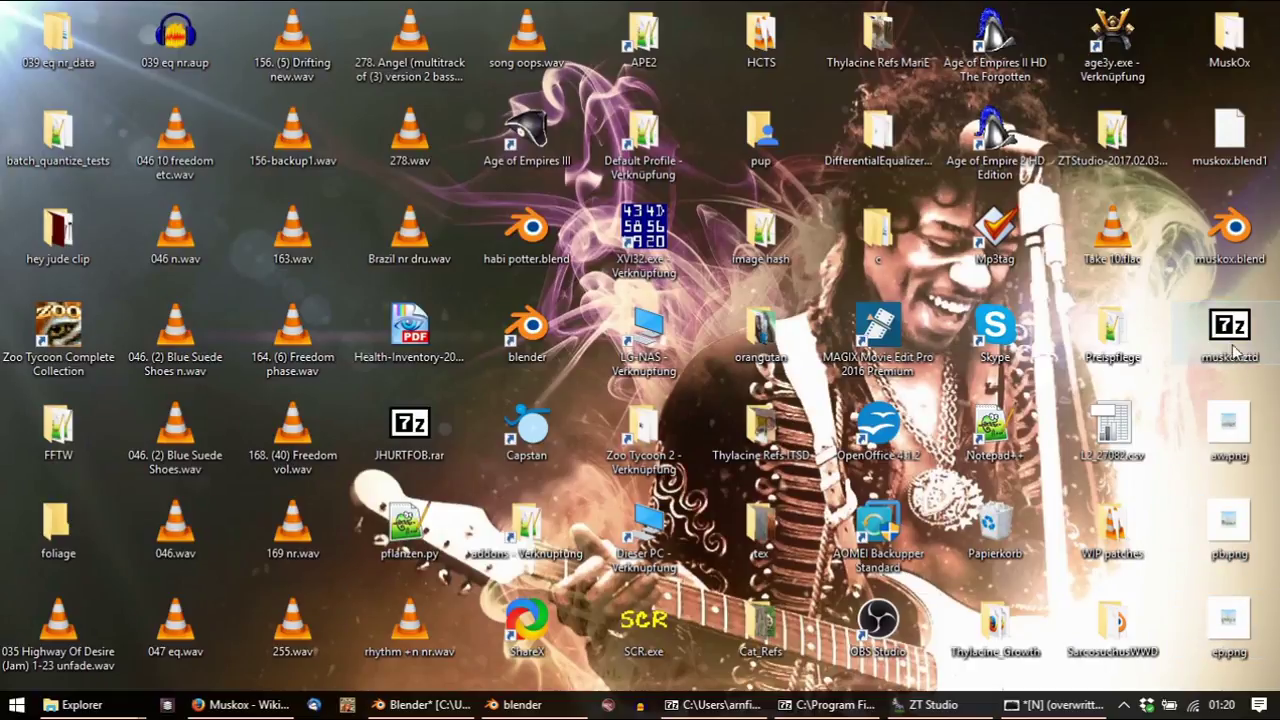
left_click(1240, 150)
key("Delete")
left_click_drag(1260, 615, 1228, 332)
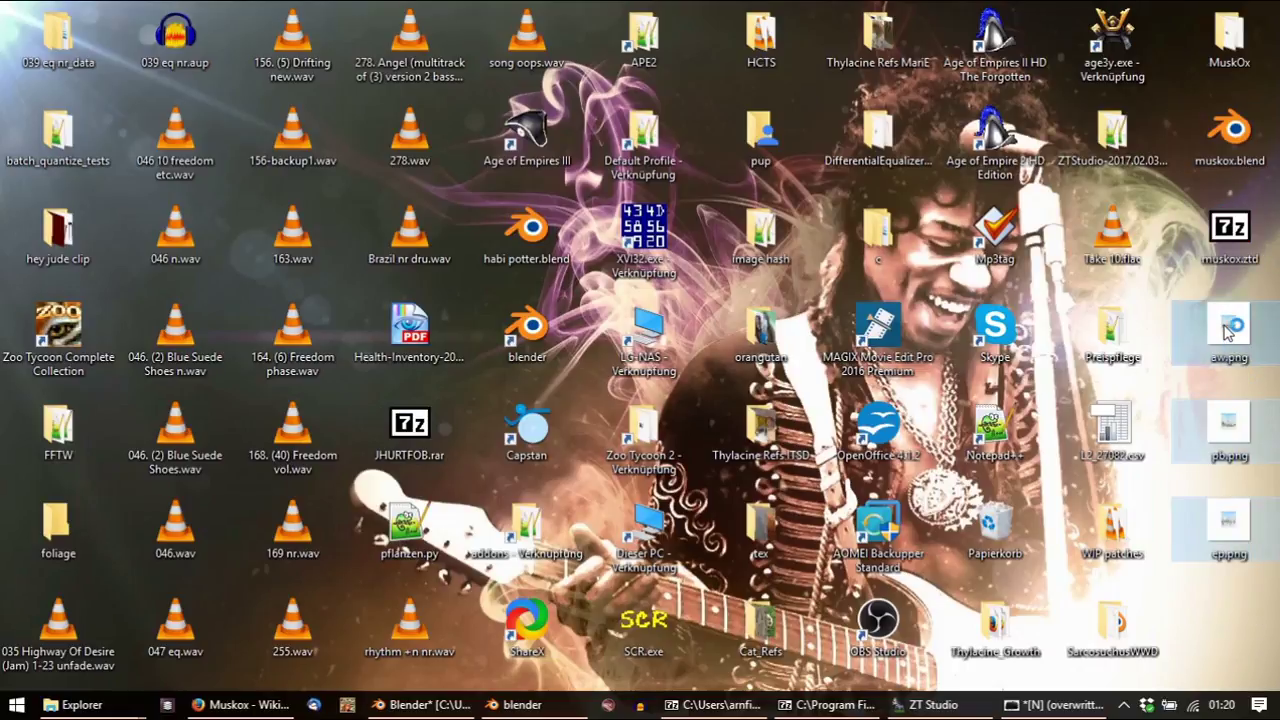
double_click(1228, 332)
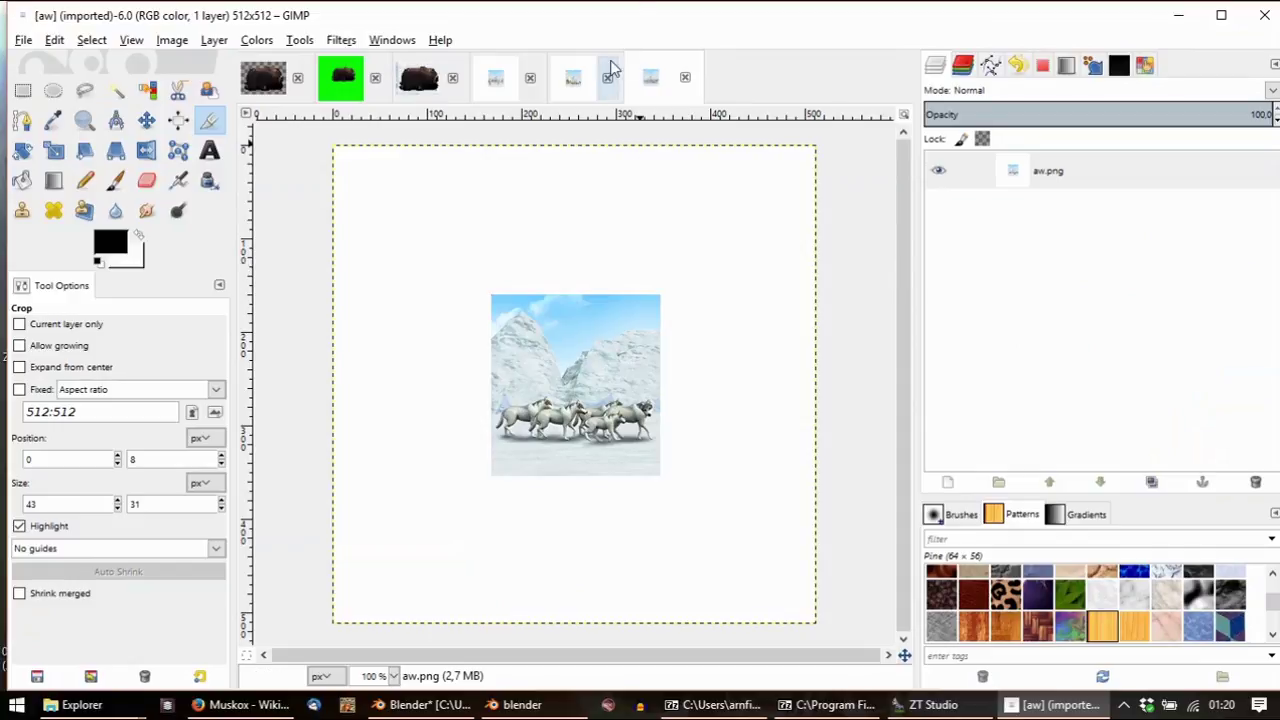
Copy the polar bear image pb.png and paste it into ep.png as a new layer
left_click(572, 78)
left_click(494, 84)
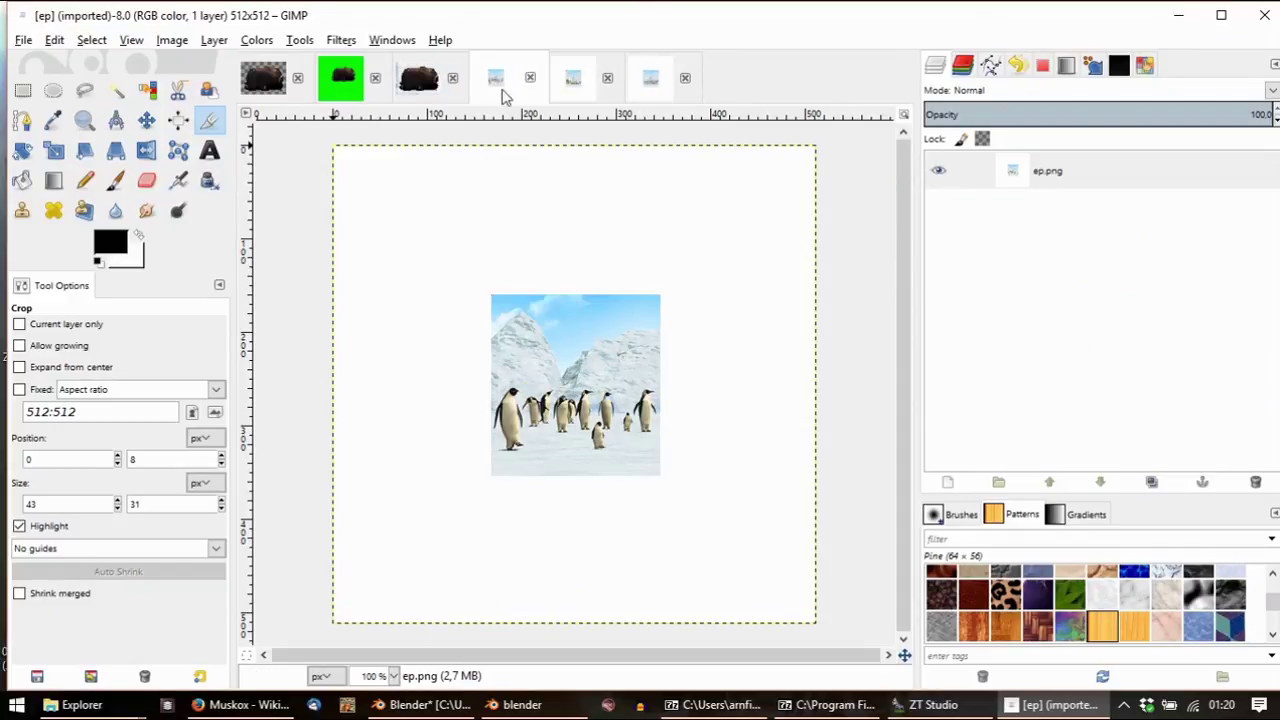
left_click_drag(575, 78, 274, 138)
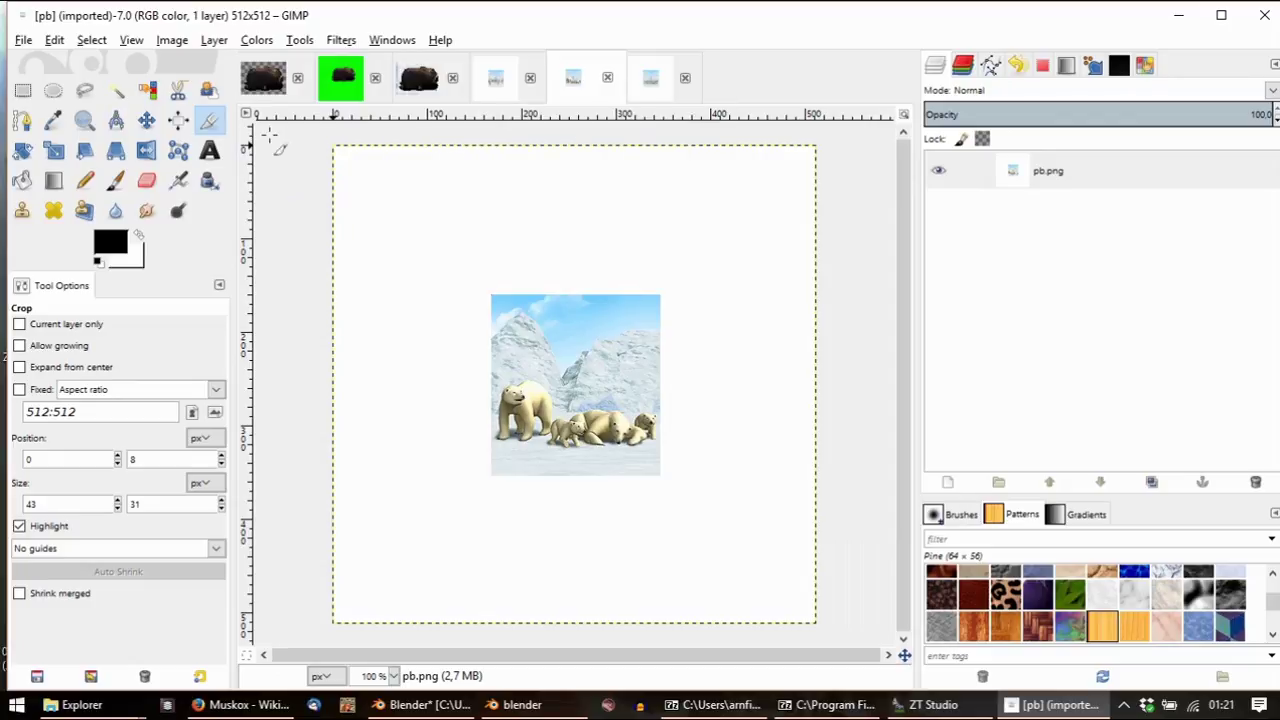
left_click_drag(1033, 190, 545, 100)
key("ctrl+c")
left_click(537, 88)
key("ctrl+v")
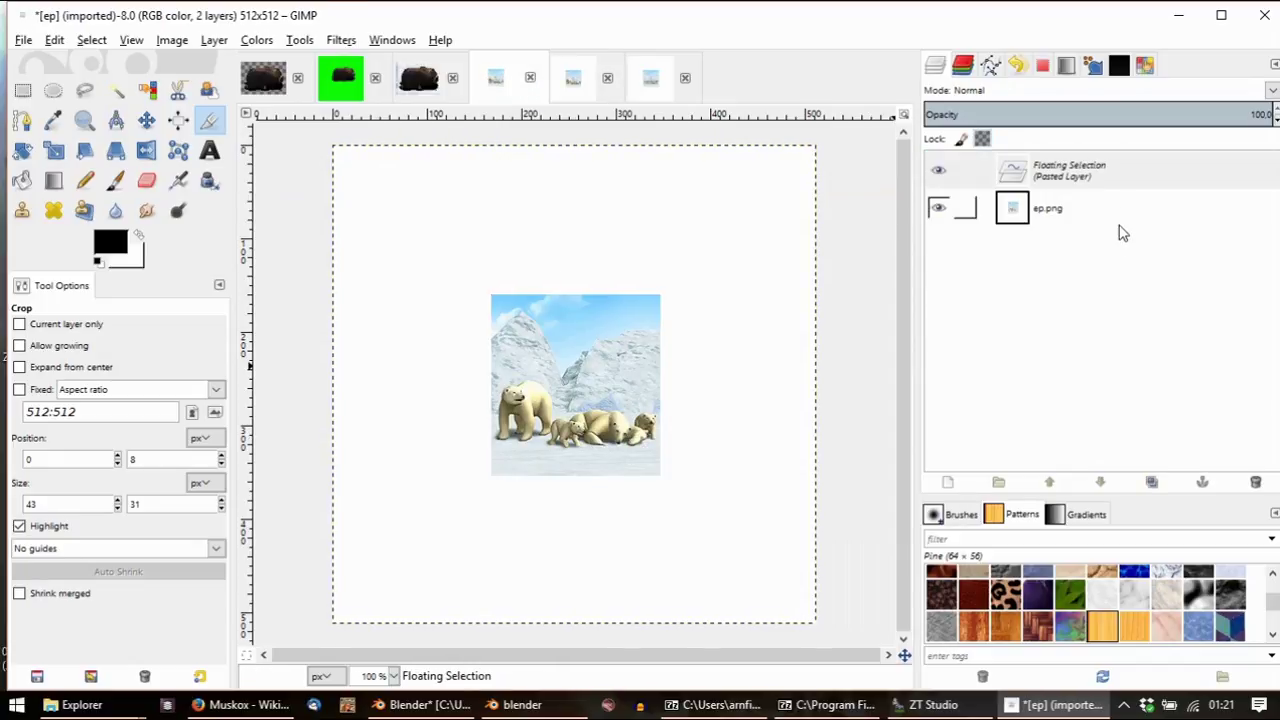
right_click(1105, 186)
left_click(1150, 233)
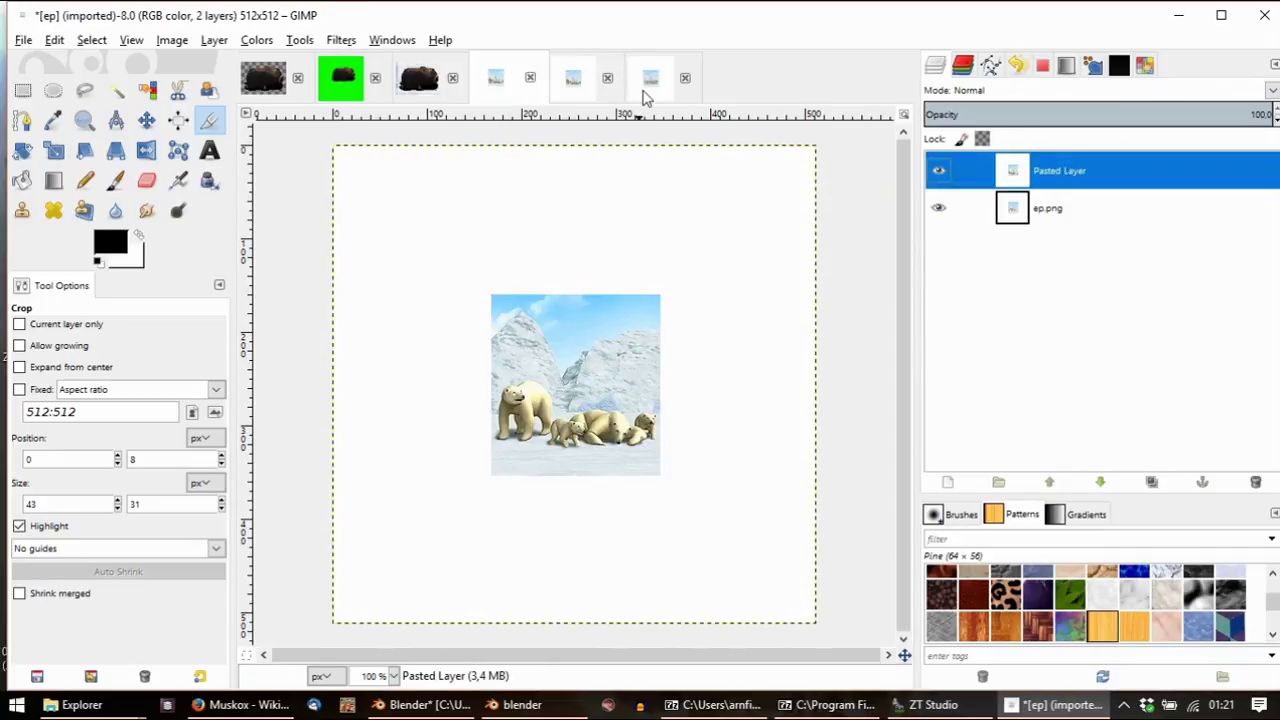
Copy the wolf image aw.png and paste it into ep.png as another new layer
left_click(646, 88)
key("ctrl+c")
left_click(498, 78)
key("ctrl+v")
right_click(1112, 178)
left_click(1172, 213)
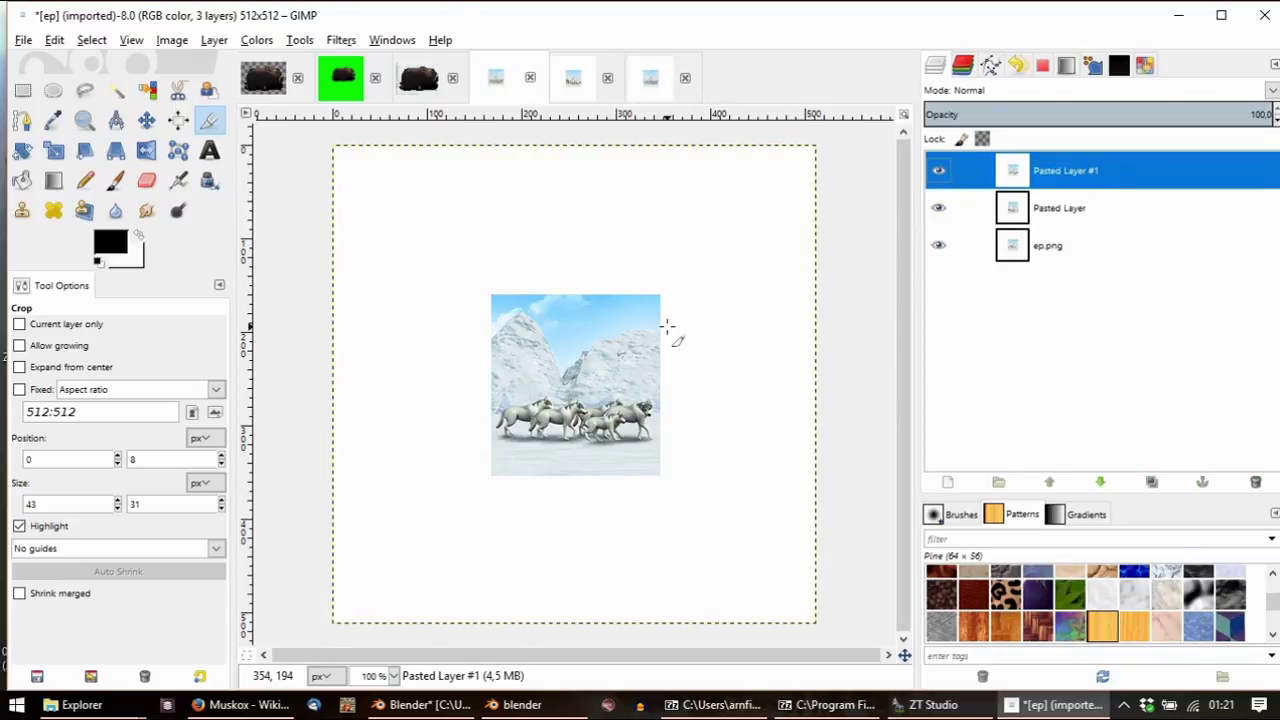
Toggle the wolves layer's visibility to compare it with the polar bears
scroll(669, 331, "up", 2, "ctrl")
left_click(938, 172)
left_click(938, 172)
left_click(938, 172)
left_click(938, 172)
middle_click_drag(634, 354, 798, 317)
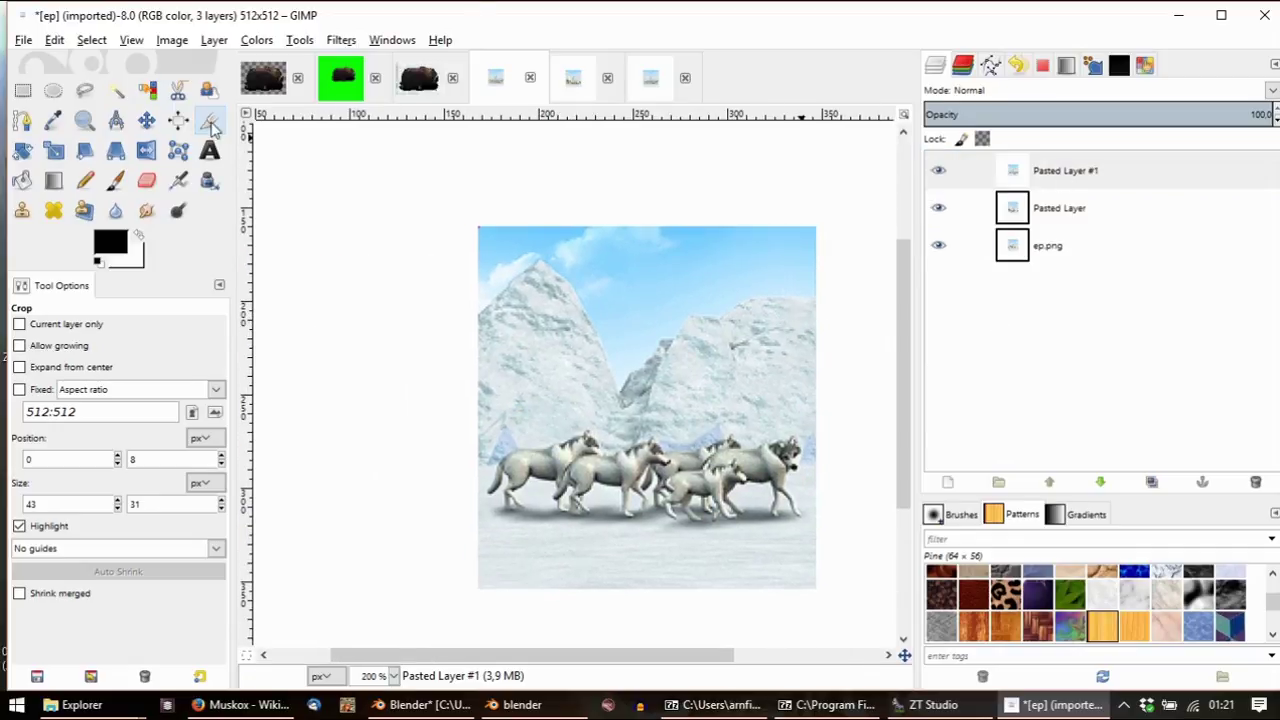
Mark a crop rectangle from 168,160 and enlarge it to 179×194
scroll(567, 470, "up", 3, "ctrl")
scroll(322, 158, "up", 1, "ctrl")
left_click_drag(326, 160, 549, 443)
scroll(459, 316, "down", 5, "ctrl")
scroll(549, 443, "up", 6, "ctrl")
left_click_drag(465, 292, 565, 367)
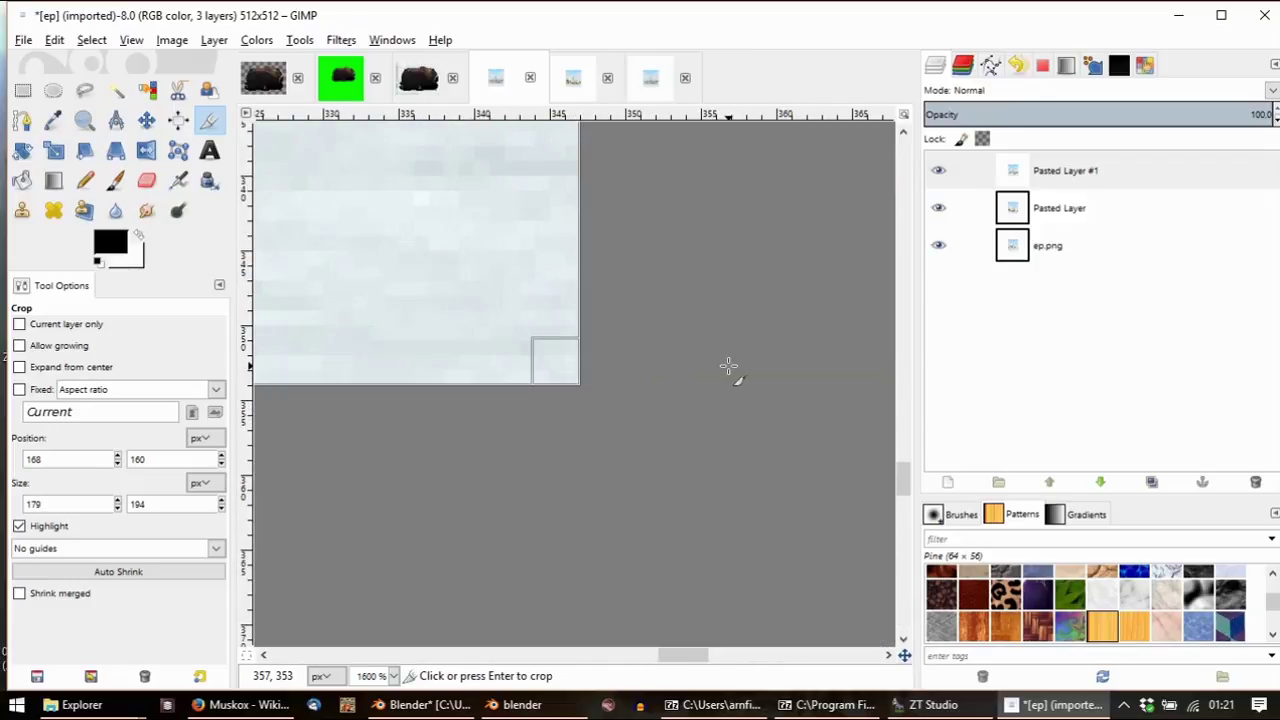
Apply the 179×194 crop and toggle the wolves layer to reveal the polar bears
key("Return")
scroll(728, 368, "down", 5, "ctrl")
left_click(939, 176)
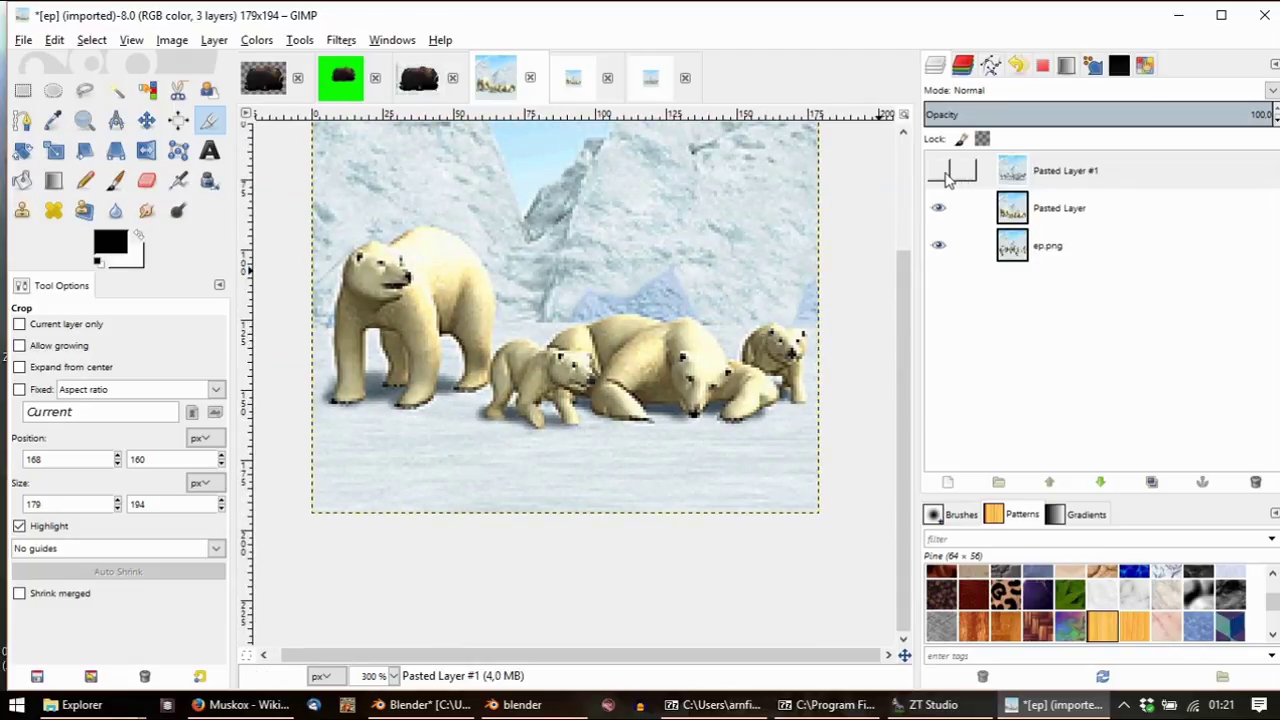
left_click(939, 173)
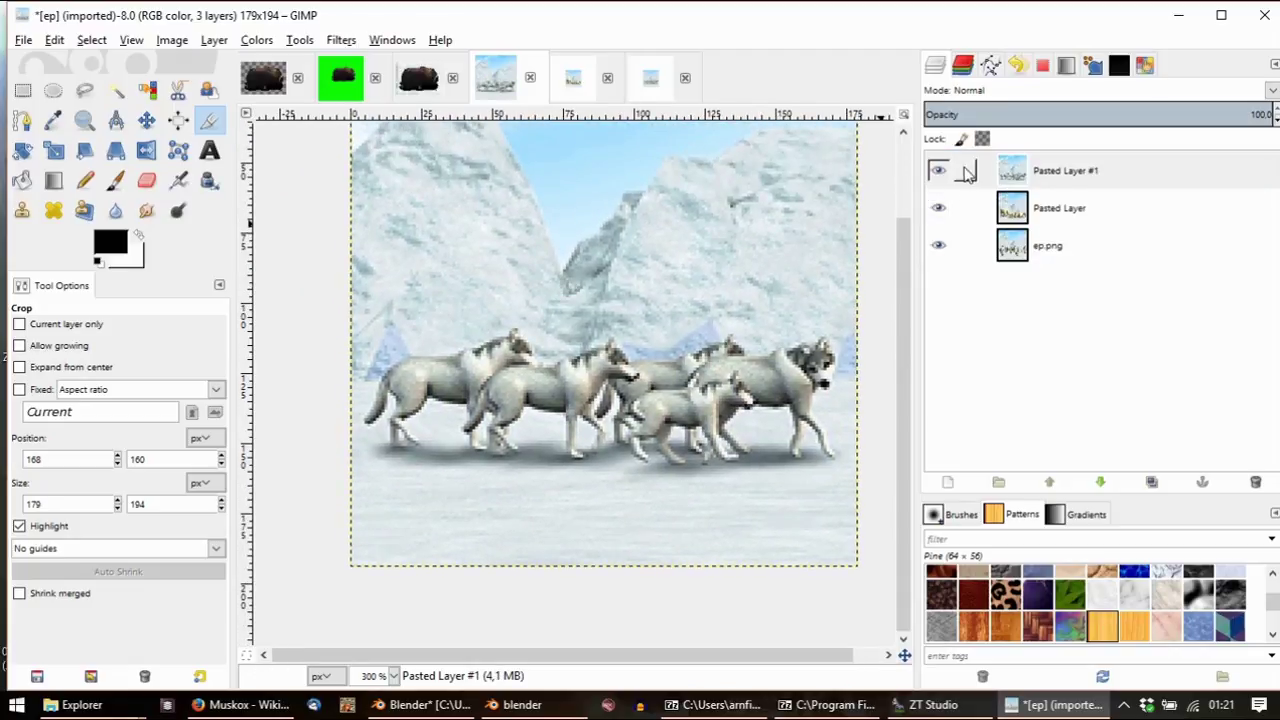
Try reordering the wolves and polar bear layers in the stack, selecting the bear layer
mouse_move(1030, 158)
left_mouse_down()
mouse_move(1030, 214)
mouse_move(1025, 170)
left_mouse_up()
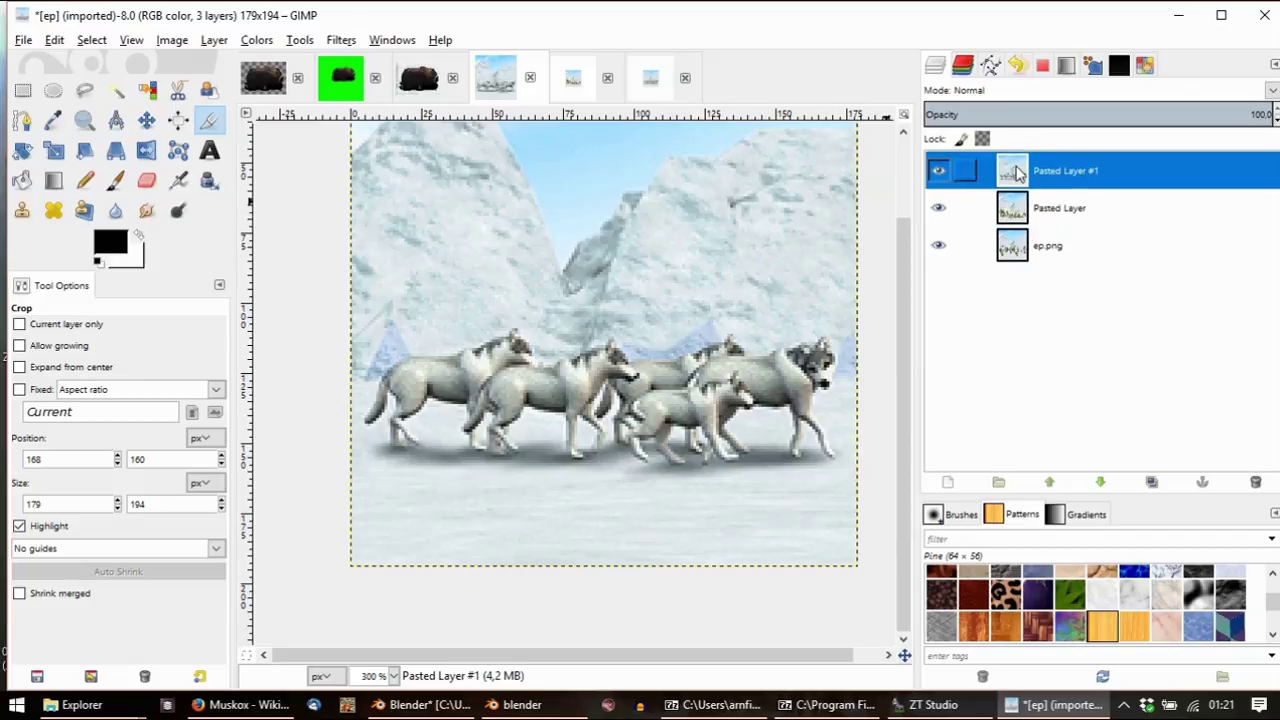
right_click(1018, 168)
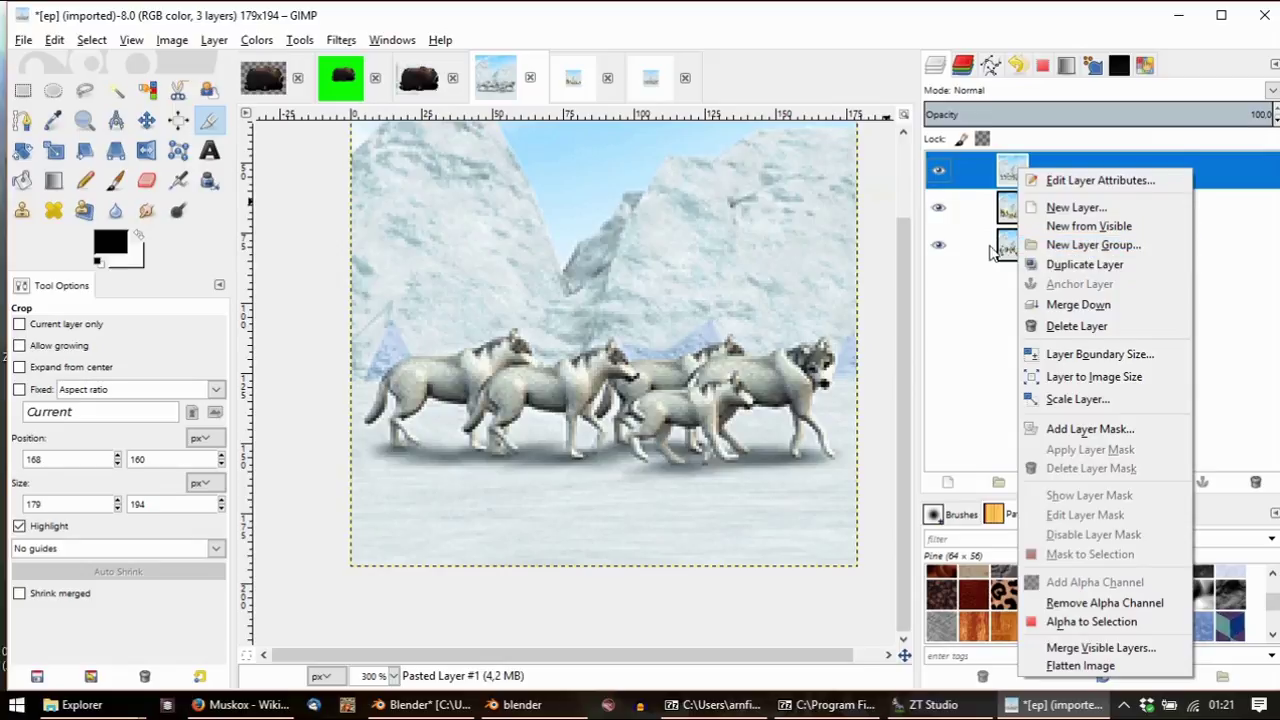
key("Escape")
left_click(1059, 208)
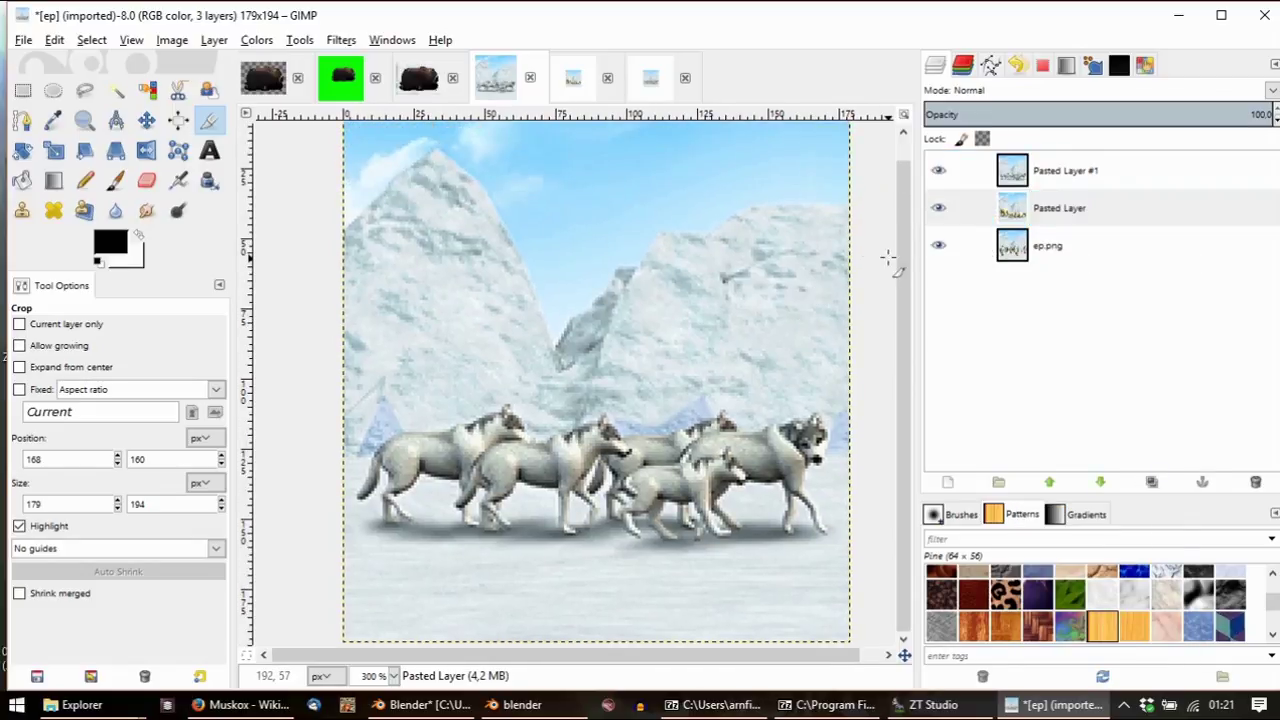
left_click_drag(1012, 208, 1012, 174)
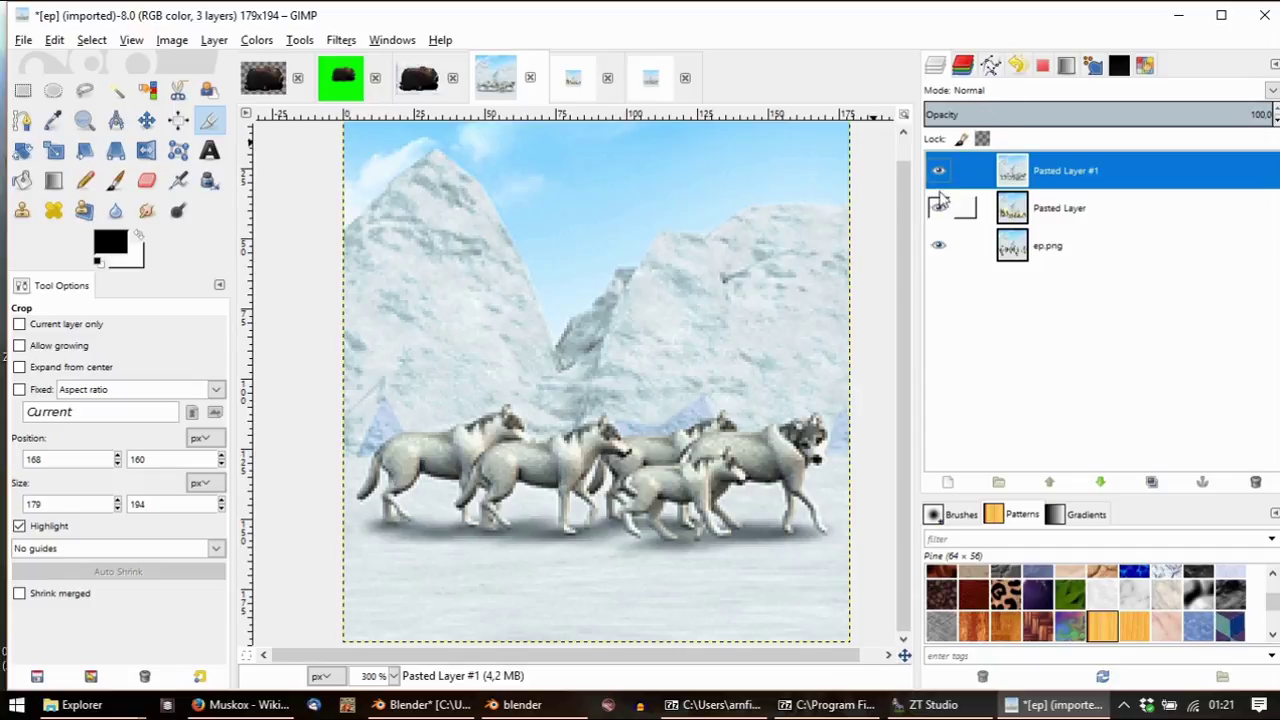
Clear the wolves layer to transparent and anti-erase snow over the standing bear's head
key("Delete")
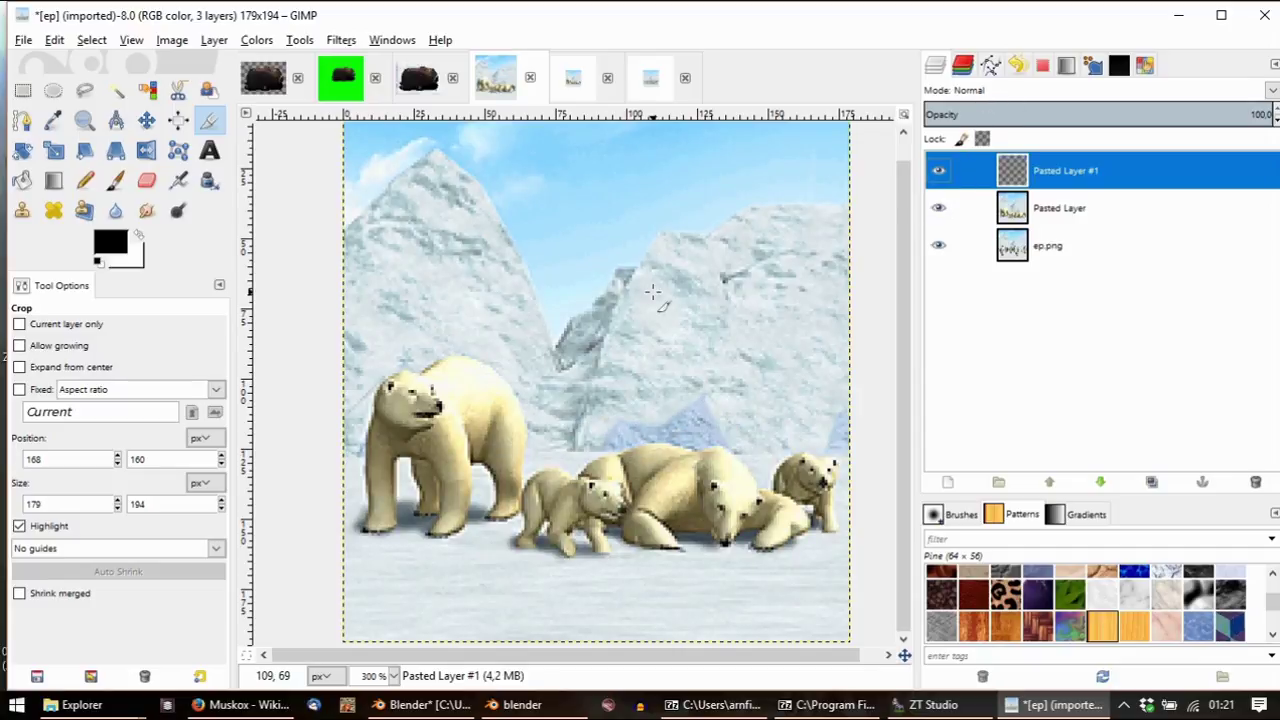
key("shift+e")
mouse_move(478, 416)
left_mouse_down("alt")
mouse_move(445, 405)
mouse_move(471, 405)
mouse_move(449, 383)
mouse_move(486, 391)
mouse_move(418, 375)
mouse_move(521, 379)
mouse_move(524, 403)
mouse_move(361, 407)
mouse_move(418, 422)
mouse_move(375, 436)
mouse_move(418, 446)
left_mouse_up("alt")
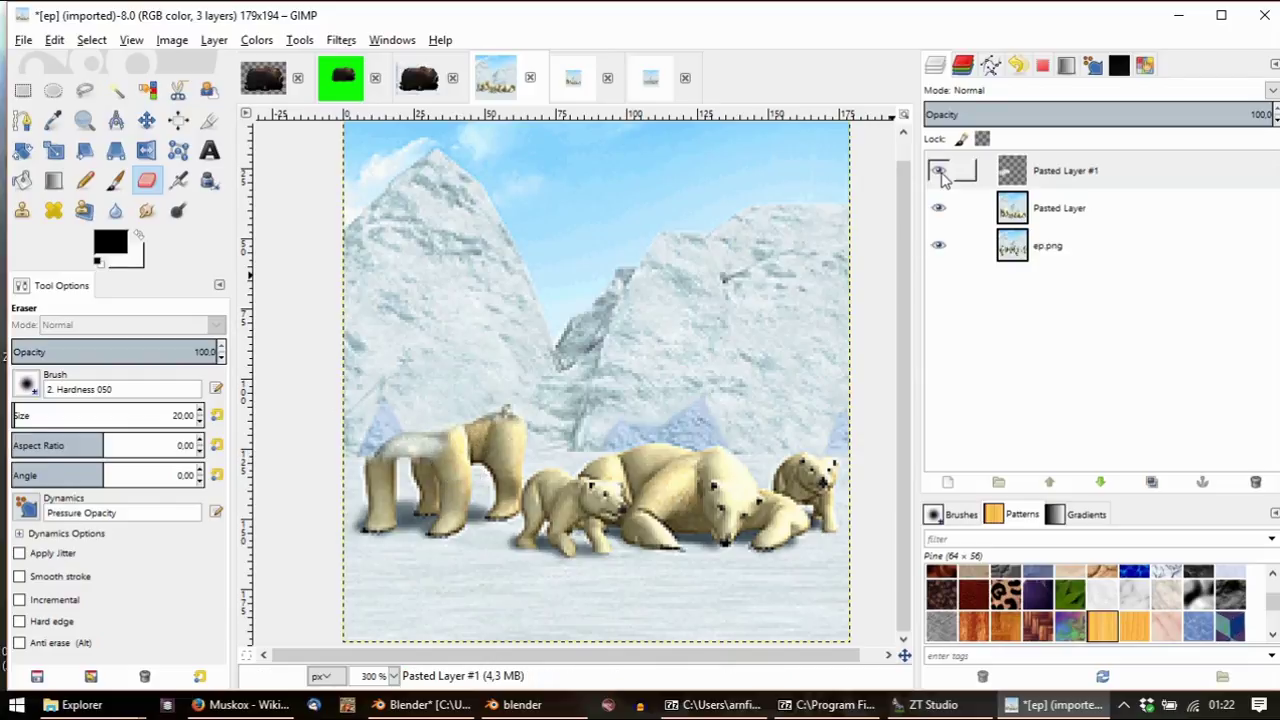
Toggle the top and polar bear layers on and off to compare them
left_click(938, 170)
left_click(938, 170)
left_click(941, 211)
left_click(941, 211)
left_click(941, 211)
left_click(941, 211)
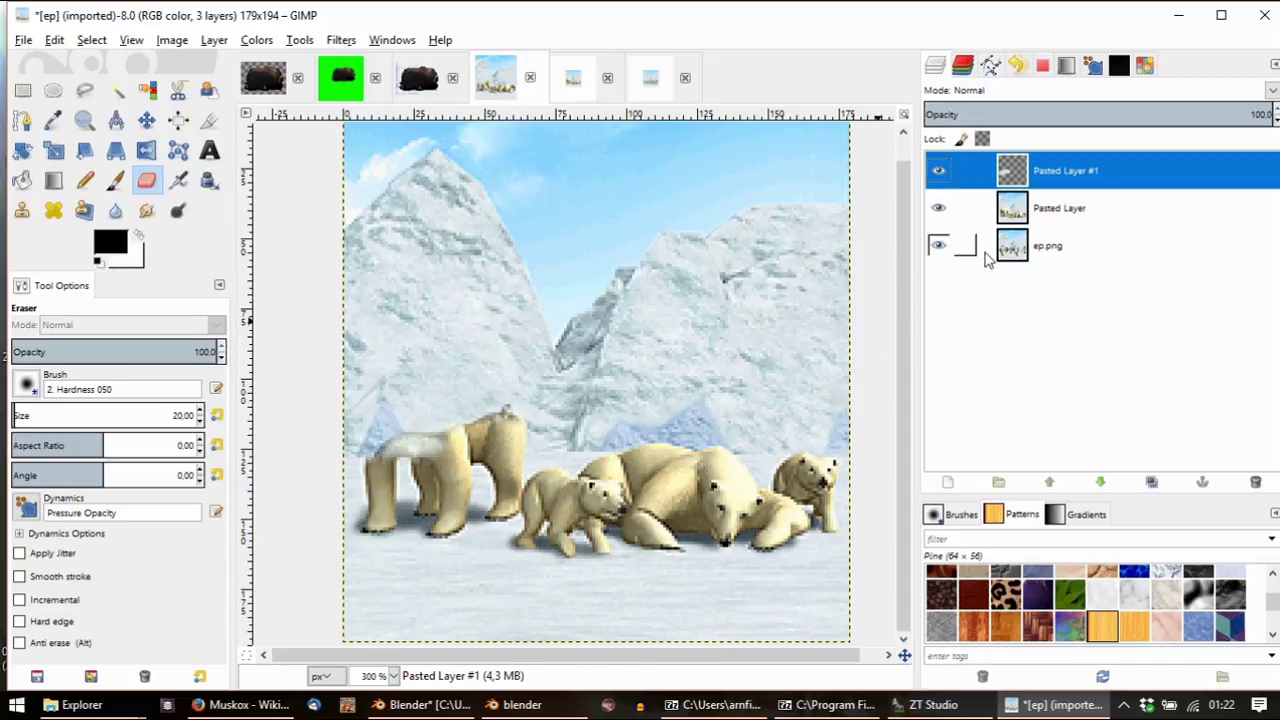
Erase around the bears on the polar bear layer: small bear's legs, shadows, head edges
left_click(1027, 215)
mouse_move(584, 556)
left_mouse_down()
mouse_move(543, 532)
mouse_move(530, 539)
mouse_move(545, 544)
mouse_move(502, 541)
mouse_move(525, 526)
mouse_move(482, 525)
mouse_move(398, 535)
mouse_move(465, 535)
mouse_move(403, 549)
mouse_move(435, 545)
mouse_move(406, 559)
mouse_move(370, 527)
mouse_move(396, 562)
mouse_move(399, 543)
mouse_move(350, 507)
left_mouse_up()
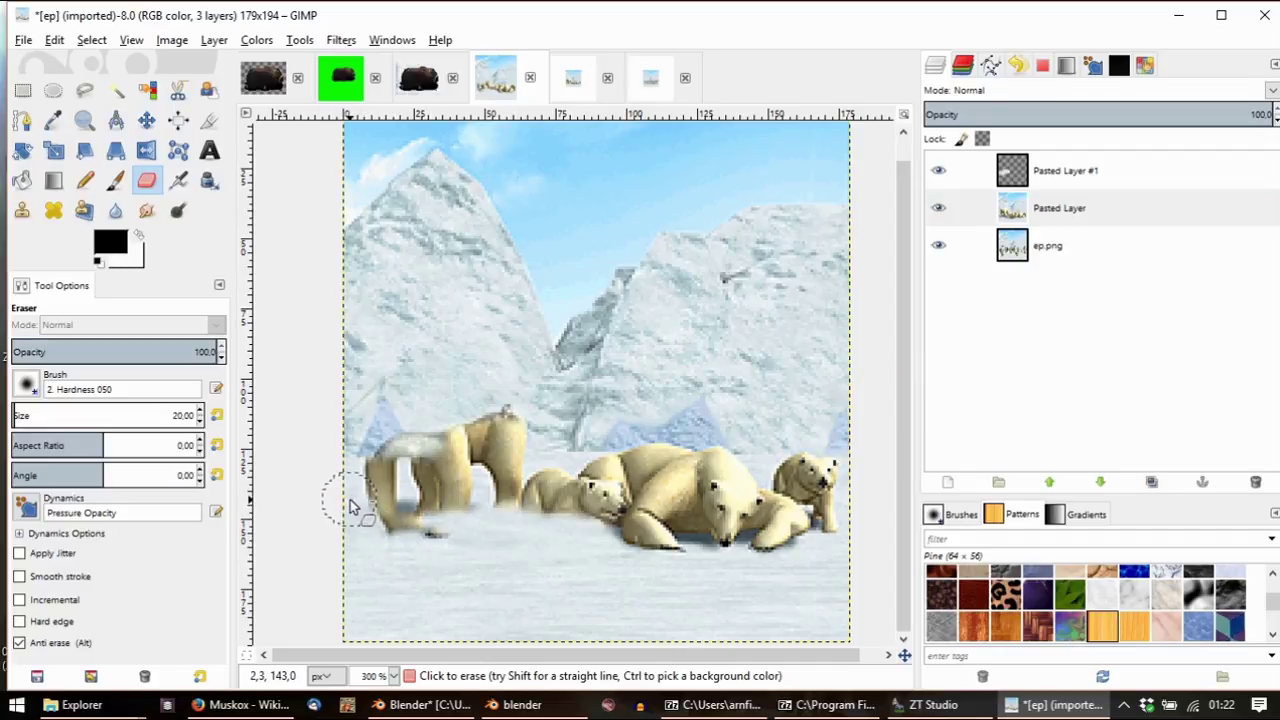
mouse_move(791, 540)
left_mouse_down()
mouse_move(703, 534)
mouse_move(837, 514)
mouse_move(822, 538)
mouse_move(634, 544)
mouse_move(674, 551)
mouse_move(648, 551)
mouse_move(677, 543)
mouse_move(547, 513)
mouse_move(597, 495)
mouse_move(592, 470)
mouse_move(715, 454)
mouse_move(753, 496)
mouse_move(688, 511)
mouse_move(683, 496)
mouse_move(696, 537)
mouse_move(792, 517)
mouse_move(807, 506)
mouse_move(766, 485)
mouse_move(826, 500)
left_mouse_up()
mouse_move(840, 474)
left_mouse_down("alt")
mouse_move(829, 471)
mouse_move(837, 434)
mouse_move(838, 456)
left_mouse_up("alt")
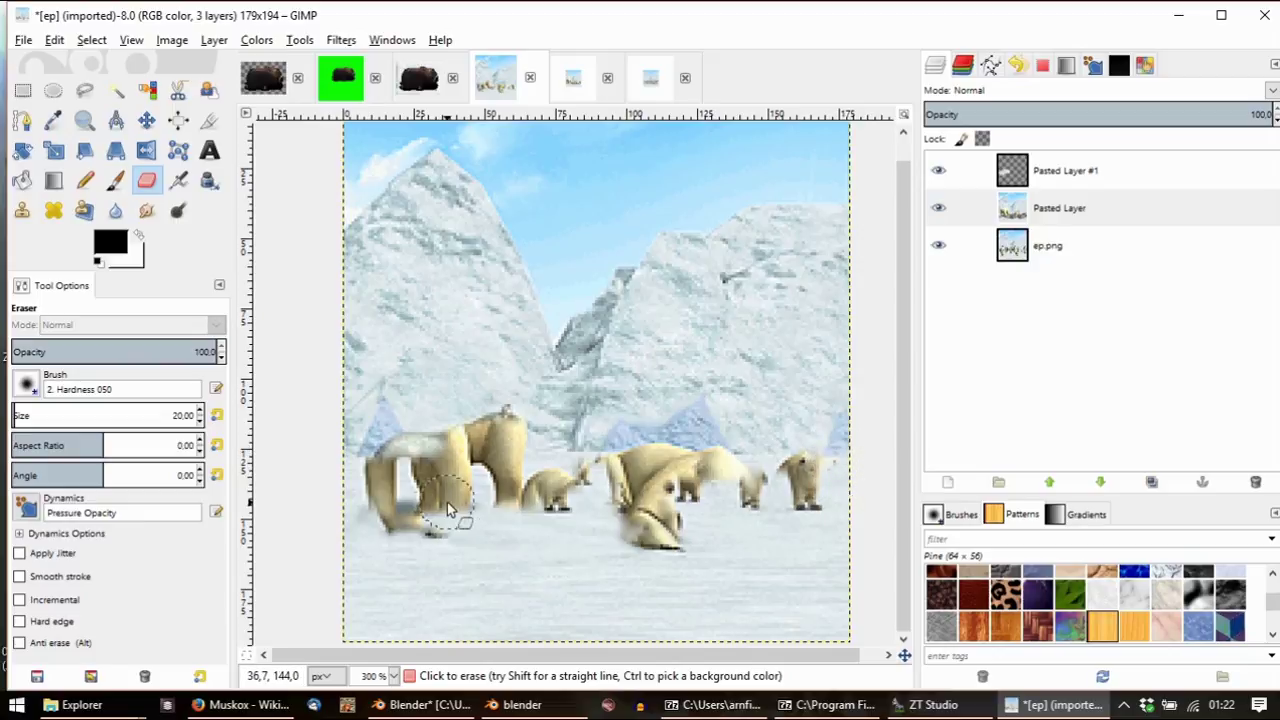
mouse_move(497, 452)
left_mouse_down()
mouse_move(519, 425)
mouse_move(516, 451)
mouse_move(537, 471)
mouse_move(542, 425)
mouse_move(536, 457)
mouse_move(664, 456)
mouse_move(629, 470)
mouse_move(618, 467)
mouse_move(683, 453)
mouse_move(649, 450)
mouse_move(658, 518)
mouse_move(651, 455)
left_mouse_up()
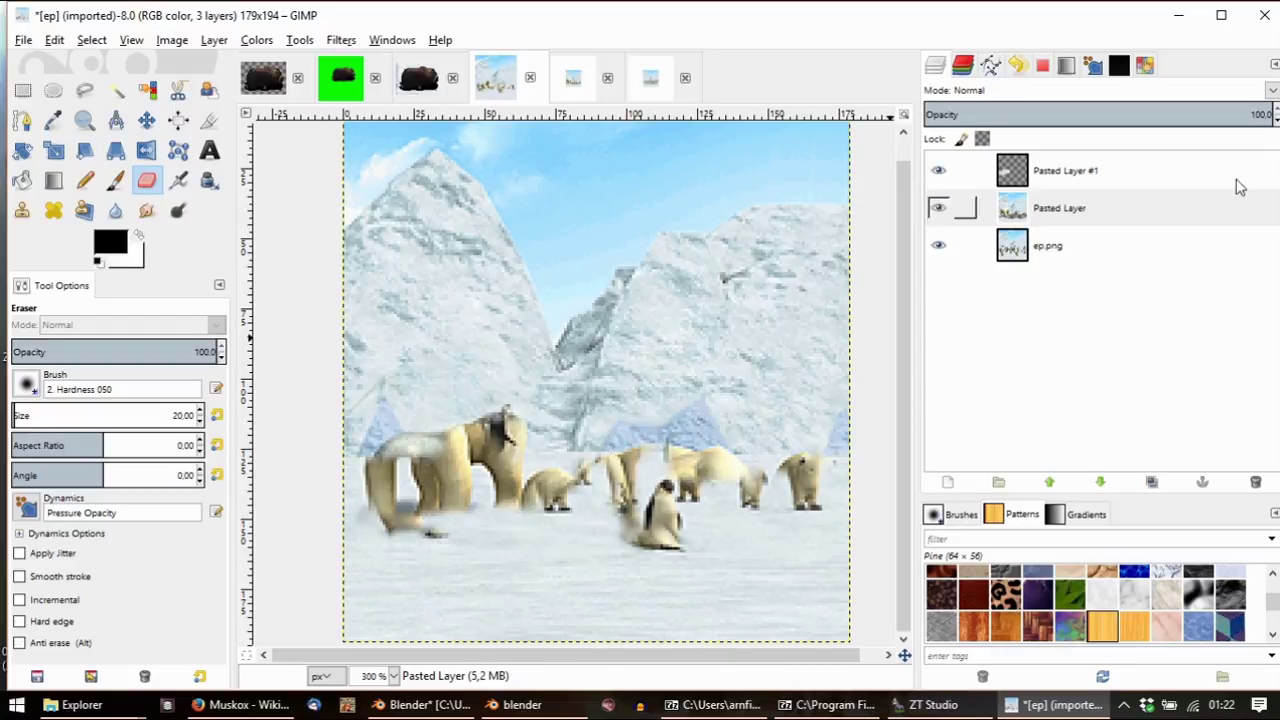
Merge Down twice to flatten the pasted layers into the single ep.png layer
right_click(1074, 176)
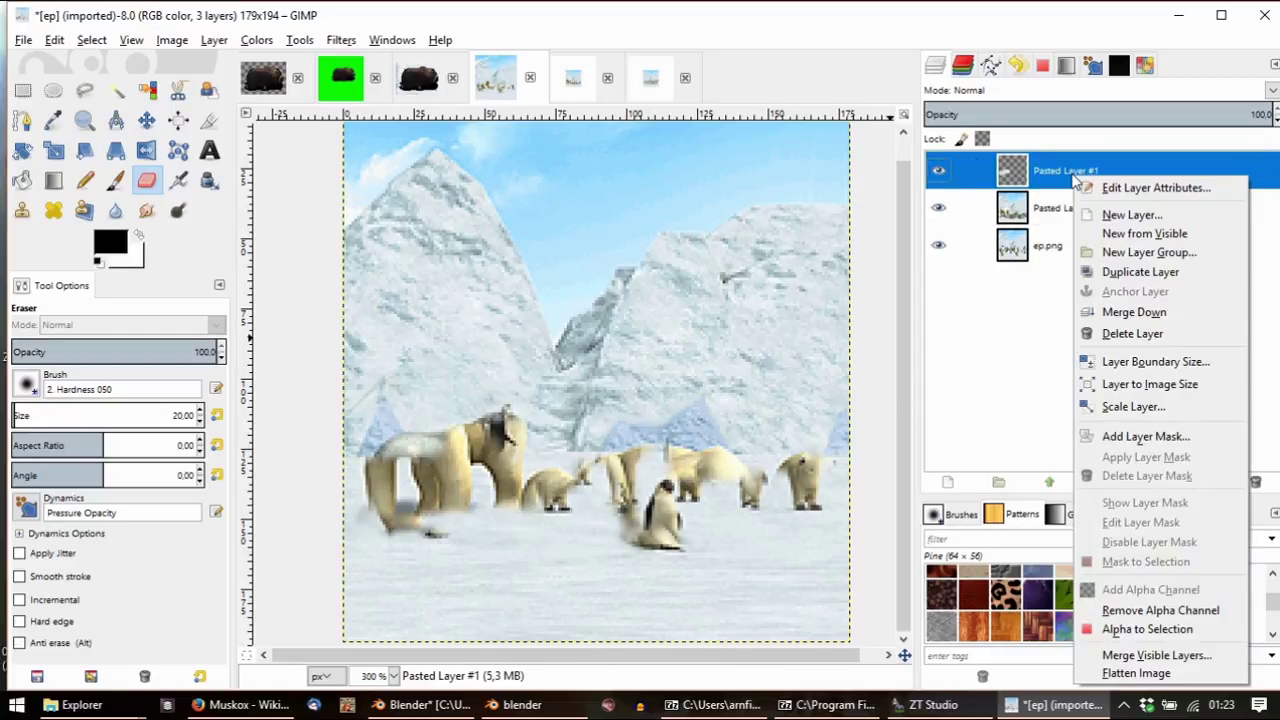
left_click(1165, 313)
right_click(1084, 172)
left_click(1140, 310)
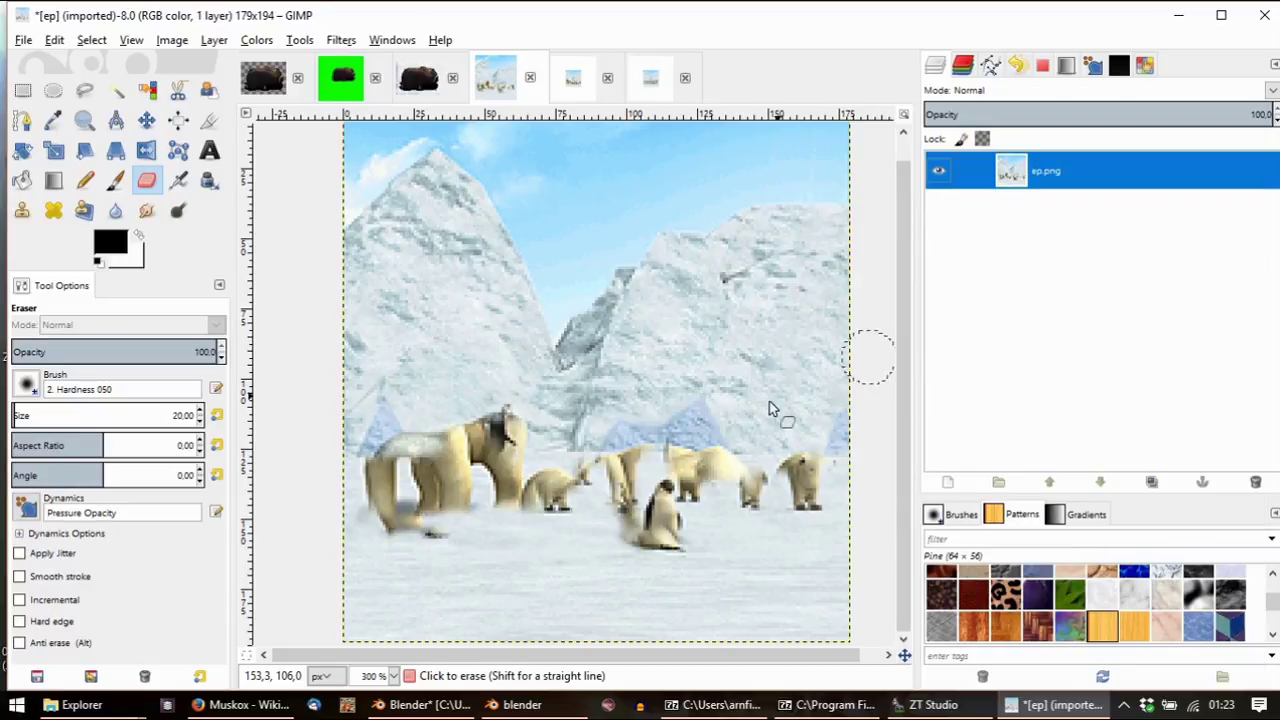
scroll(770, 410, "up", 2, "ctrl")
Clone snow over the penguin and set the Clone tool's alignment to Aligned
key("c")
left_click(824, 542, "ctrl")
mouse_move(706, 502)
left_mouse_down()
mouse_move(649, 474)
mouse_move(731, 456)
mouse_move(718, 441)
mouse_move(647, 448)
mouse_move(630, 474)
mouse_move(605, 457)
left_mouse_up()
scroll(113, 603, "down", 2)
left_click(110, 654)
left_click(93, 587)
Clone lower-left snow over the right bear's head
scroll(563, 471, "up", 1)
scroll(563, 471, "right", 1, "shift")
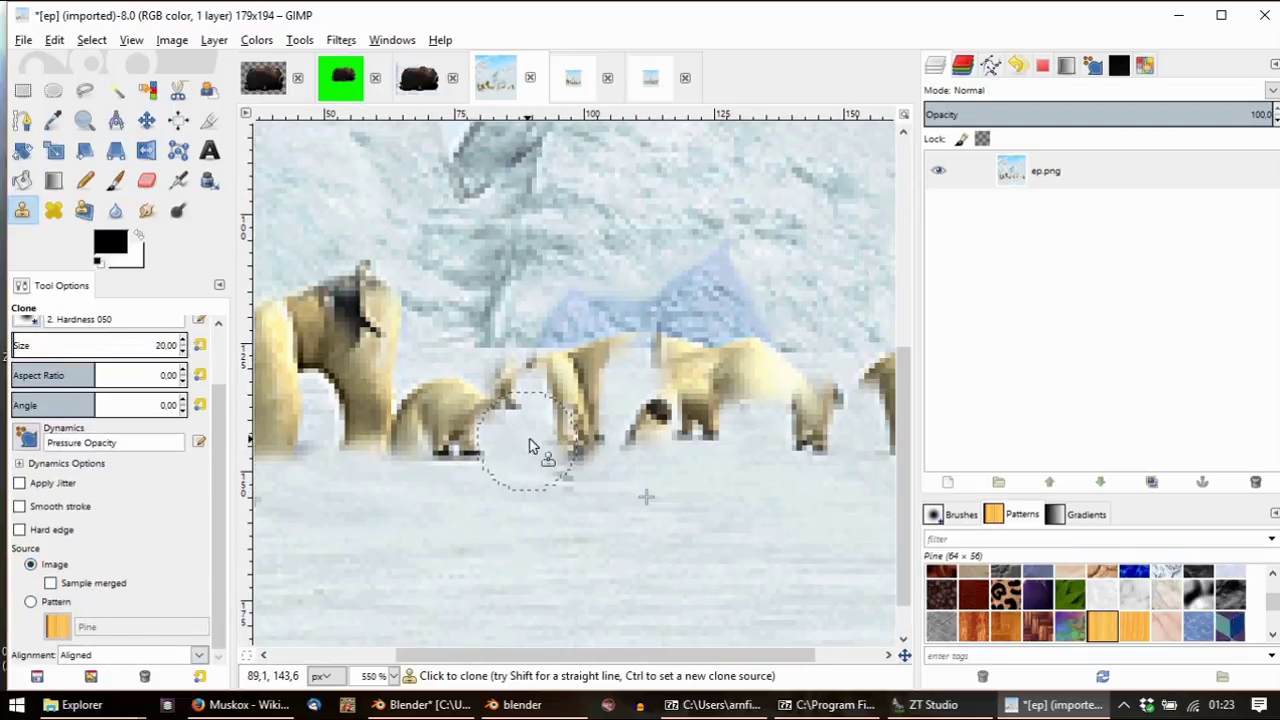
scroll(500, 485, "down", 3)
scroll(500, 485, "right", 8, "shift")
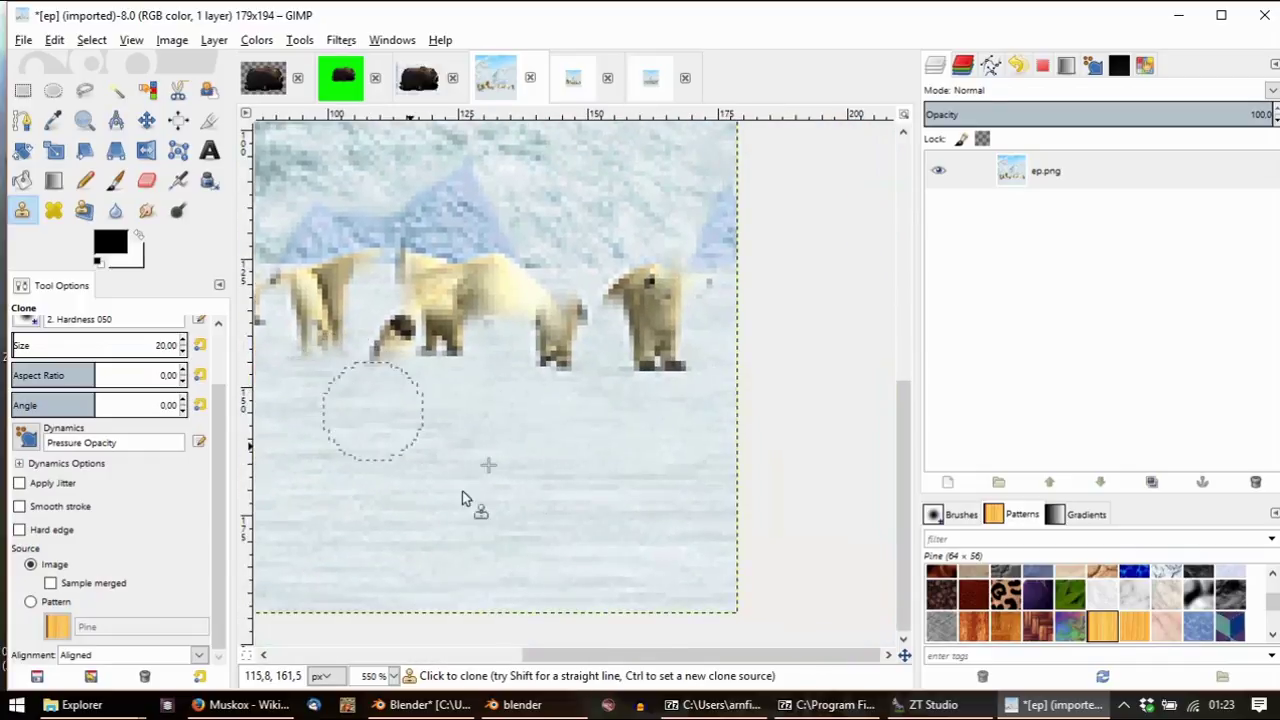
left_click(405, 470, "ctrl")
mouse_move(677, 370)
left_mouse_down()
mouse_move(630, 349)
mouse_move(679, 356)
mouse_move(700, 301)
mouse_move(620, 303)
mouse_move(719, 295)
mouse_move(577, 365)
mouse_move(554, 348)
mouse_move(572, 340)
mouse_move(532, 324)
mouse_move(571, 305)
left_mouse_up()
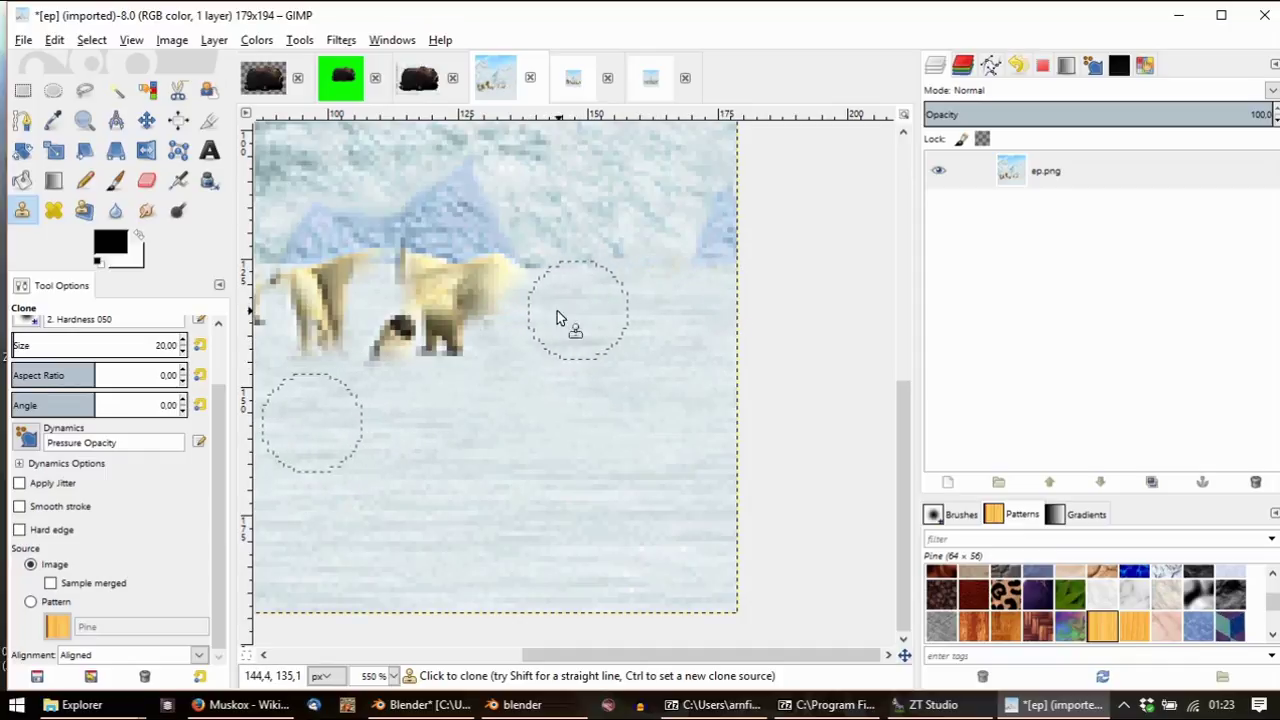
Clone fresh snow patches over the dark bear head and another bear figure
scroll(571, 360, "left", 2)
scroll(571, 360, "up", 1)
left_click(706, 444, "ctrl")
mouse_move(500, 362)
left_mouse_down()
mouse_move(449, 355)
mouse_move(422, 370)
mouse_move(547, 312)
mouse_move(502, 322)
mouse_move(455, 300)
mouse_move(541, 318)
mouse_move(549, 299)
mouse_move(508, 303)
left_mouse_up()
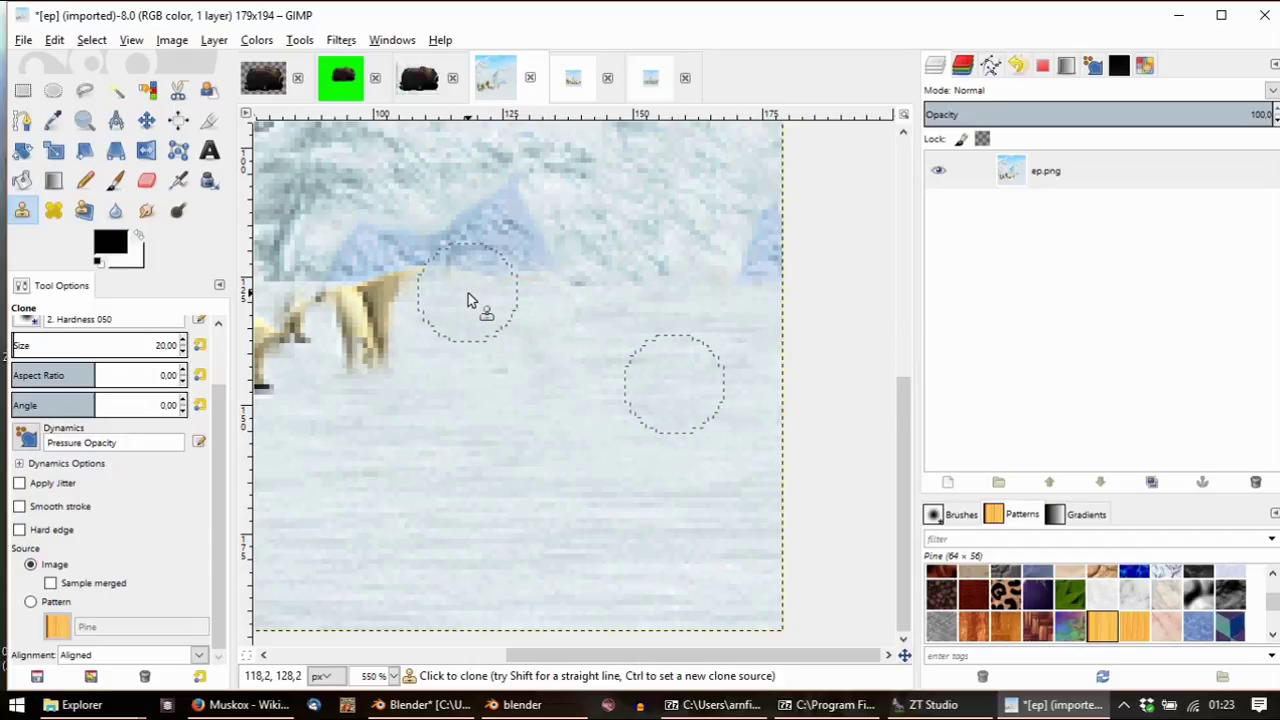
left_click(628, 392, "ctrl")
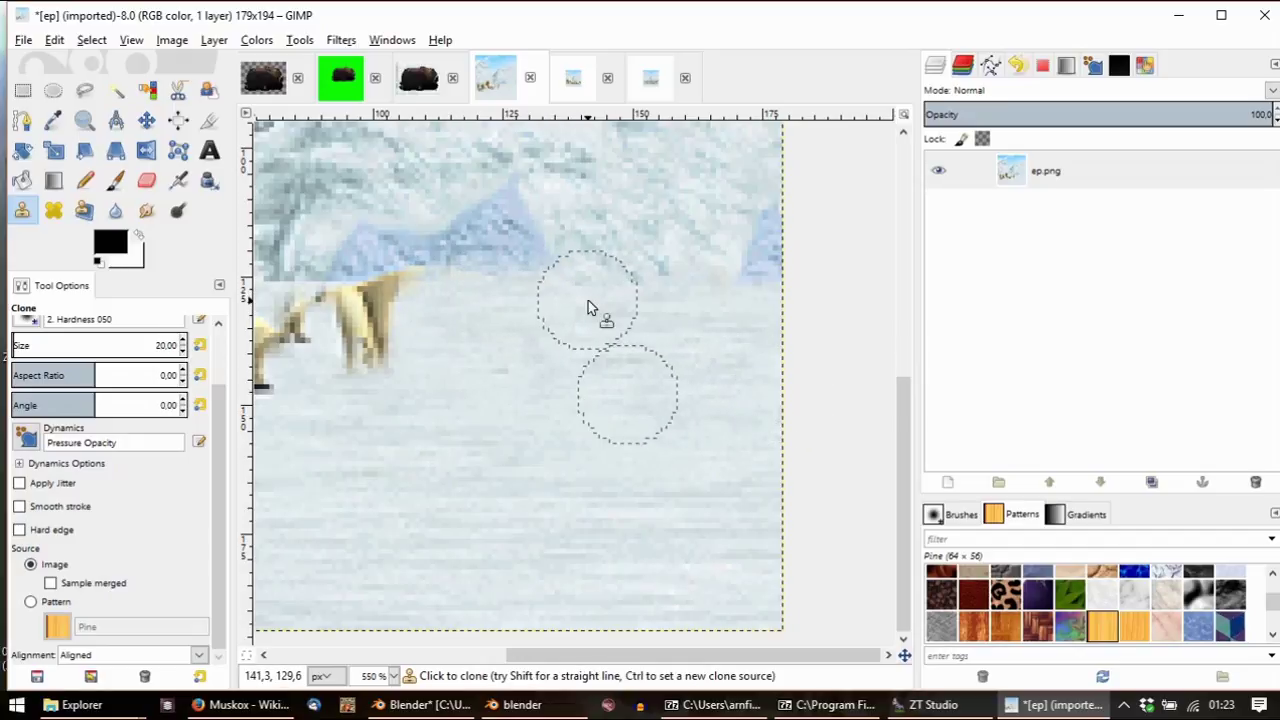
middle_click_drag(517, 309, 689, 366)
left_click(816, 449, "ctrl")
mouse_move(553, 370)
left_mouse_down()
mouse_move(561, 340)
mouse_move(596, 318)
mouse_move(468, 342)
mouse_move(460, 353)
mouse_move(488, 368)
mouse_move(451, 400)
mouse_move(422, 395)
mouse_move(410, 360)
mouse_move(424, 410)
left_mouse_up()
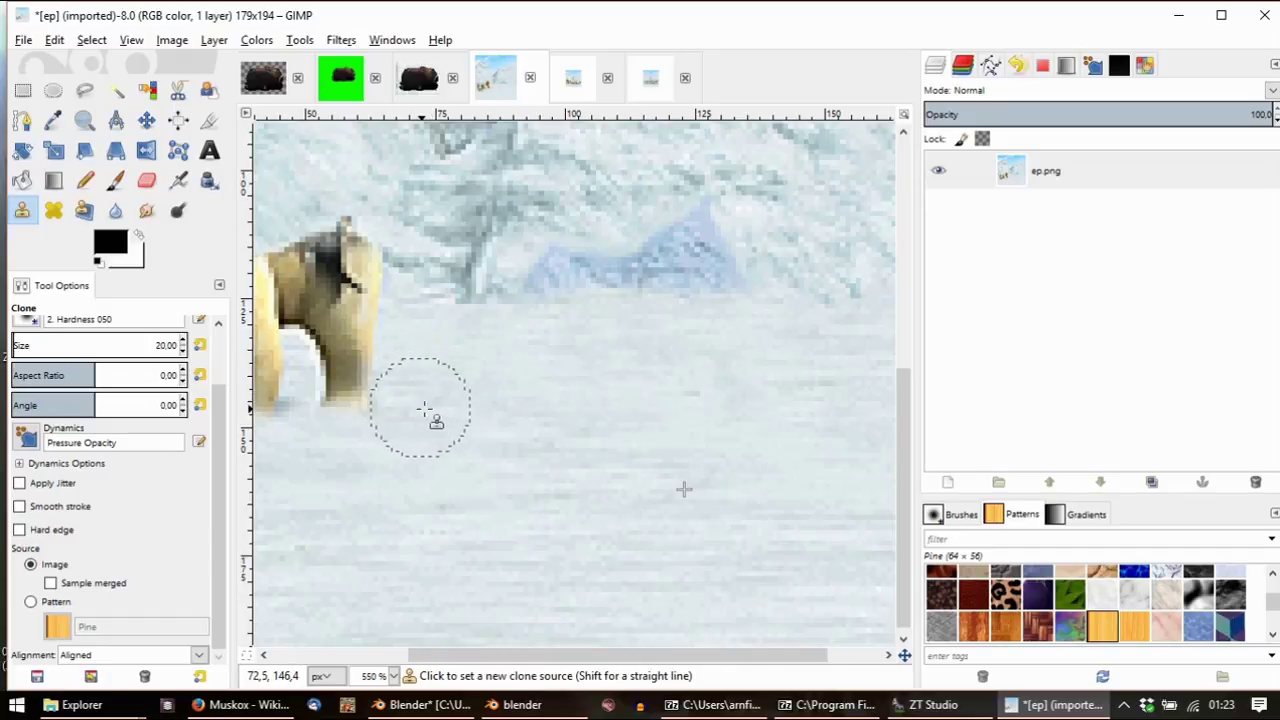
Clone snow over the front of the bear's head and its left front leg
scroll(424, 410, "left", 5)
left_click(737, 537, "ctrl")
mouse_move(565, 379)
left_mouse_down()
mouse_move(583, 404)
mouse_move(558, 363)
mouse_move(585, 336)
left_mouse_up()
mouse_move(579, 288)
left_mouse_down()
mouse_move(508, 285)
mouse_move(528, 321)
mouse_move(469, 333)
mouse_move(506, 398)
mouse_move(431, 413)
mouse_move(416, 444)
left_mouse_up()
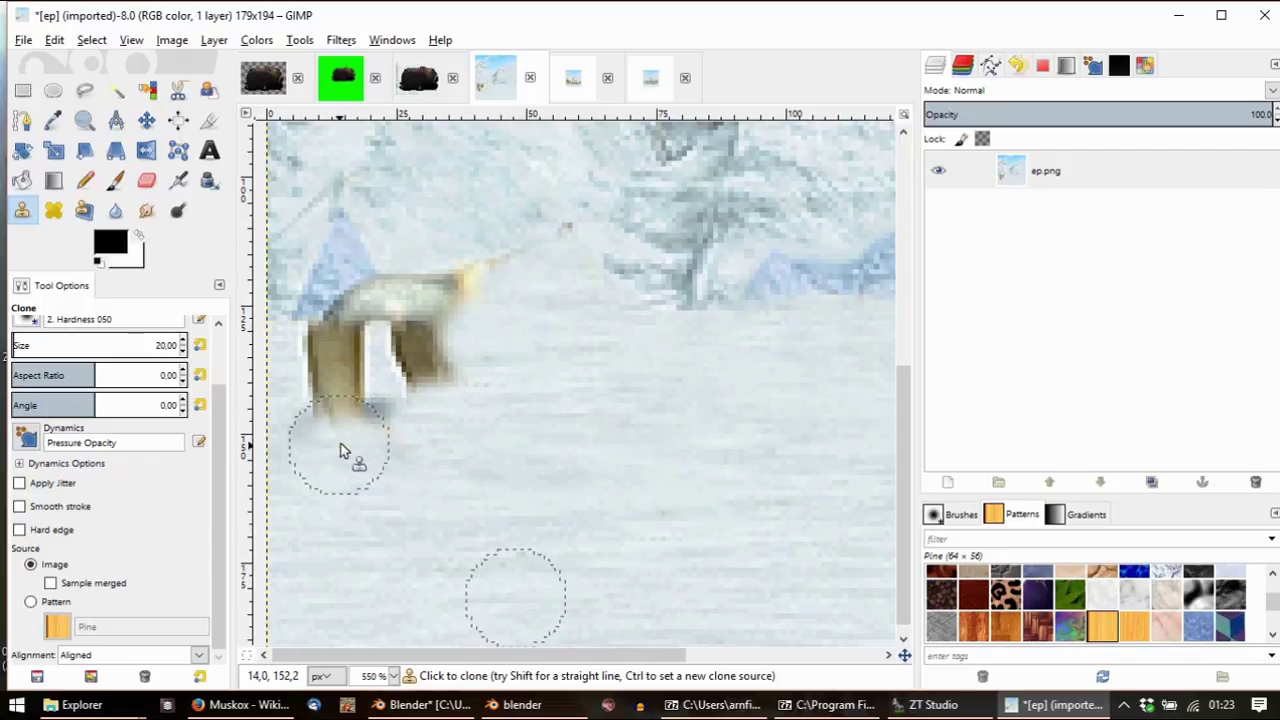
scroll(380, 423, "left", 3, "shift")
mouse_move(382, 406)
left_mouse_down()
mouse_move(412, 387)
mouse_move(418, 397)
mouse_move(426, 356)
left_mouse_up()
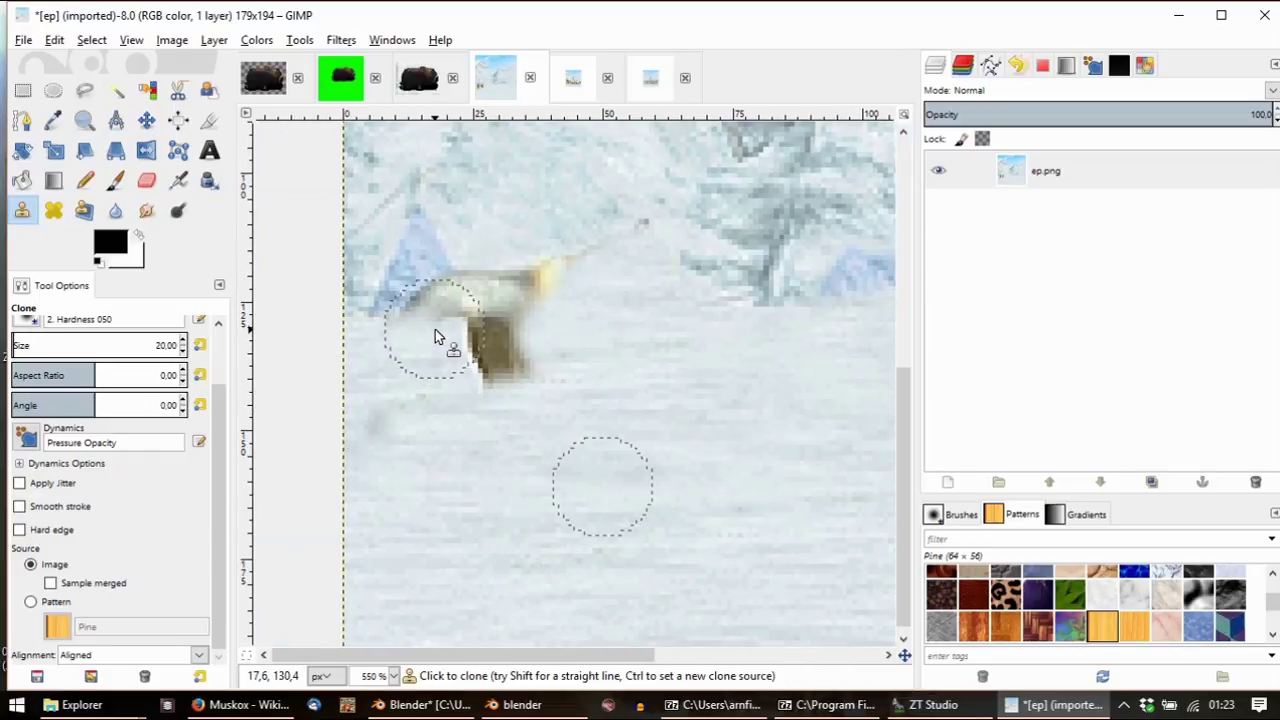
Clone snow over the remaining bear body, leg and the yellow bear's body
left_click(672, 388, "ctrl")
mouse_move(549, 386)
left_mouse_down()
mouse_move(479, 344)
mouse_move(476, 380)
mouse_move(510, 393)
mouse_move(690, 420)
left_mouse_up()
mouse_move(519, 312)
left_mouse_down()
mouse_move(554, 287)
mouse_move(494, 313)
mouse_move(423, 310)
left_mouse_up()
scroll(477, 383, "down", 2, "ctrl")
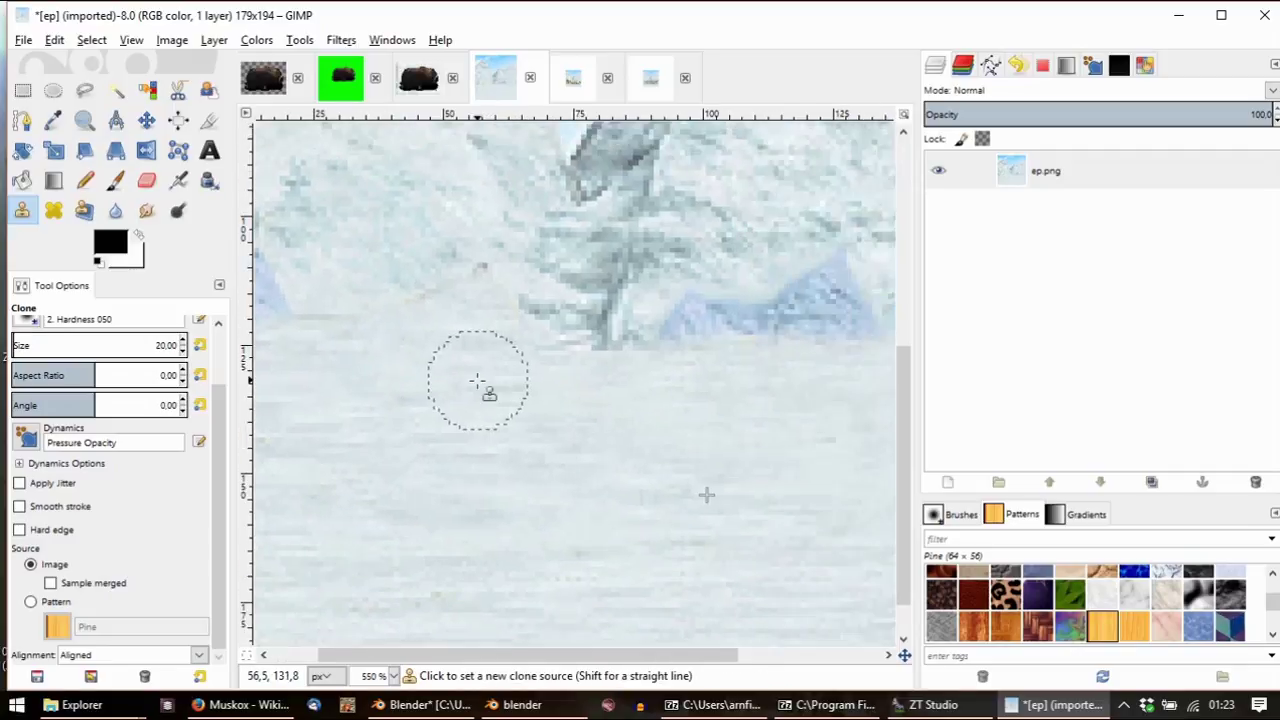
scroll(138, 474, "up", 2)
Lower the Clone tool opacity to 34
left_click(75, 351)
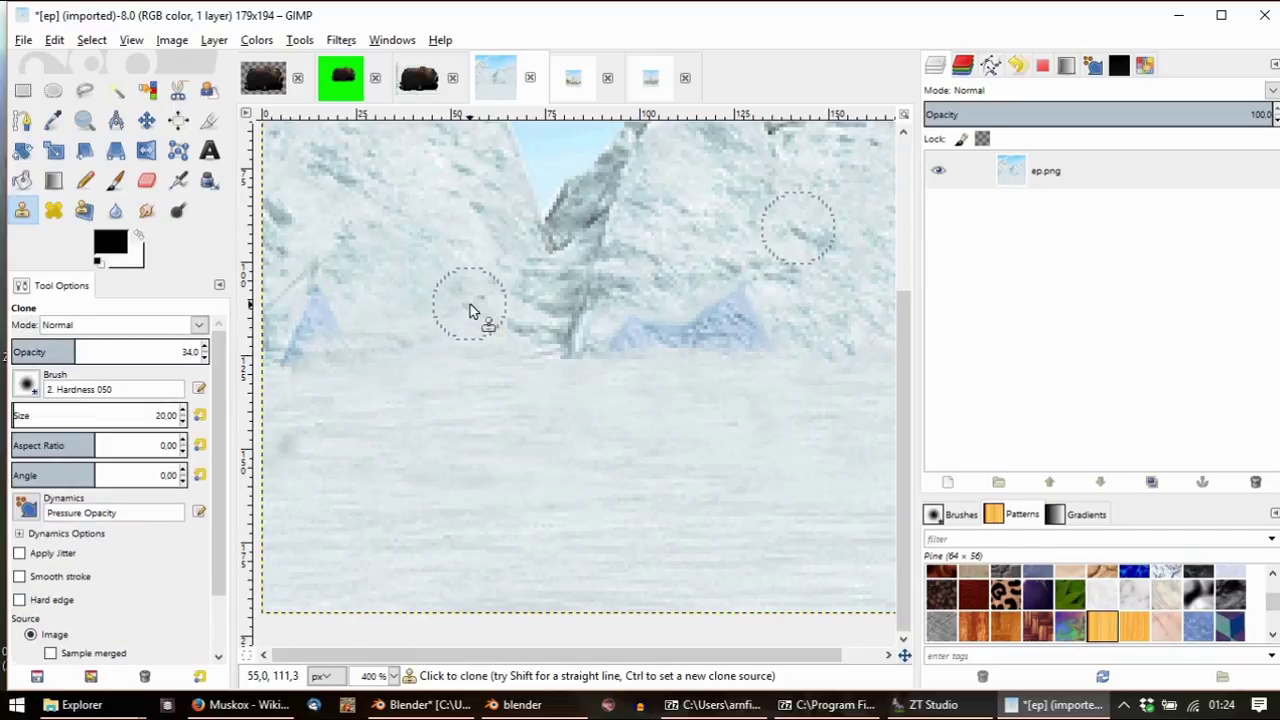
scroll(470, 310, "down", 3, "ctrl")
scroll(720, 309, "up", 1, "ctrl")
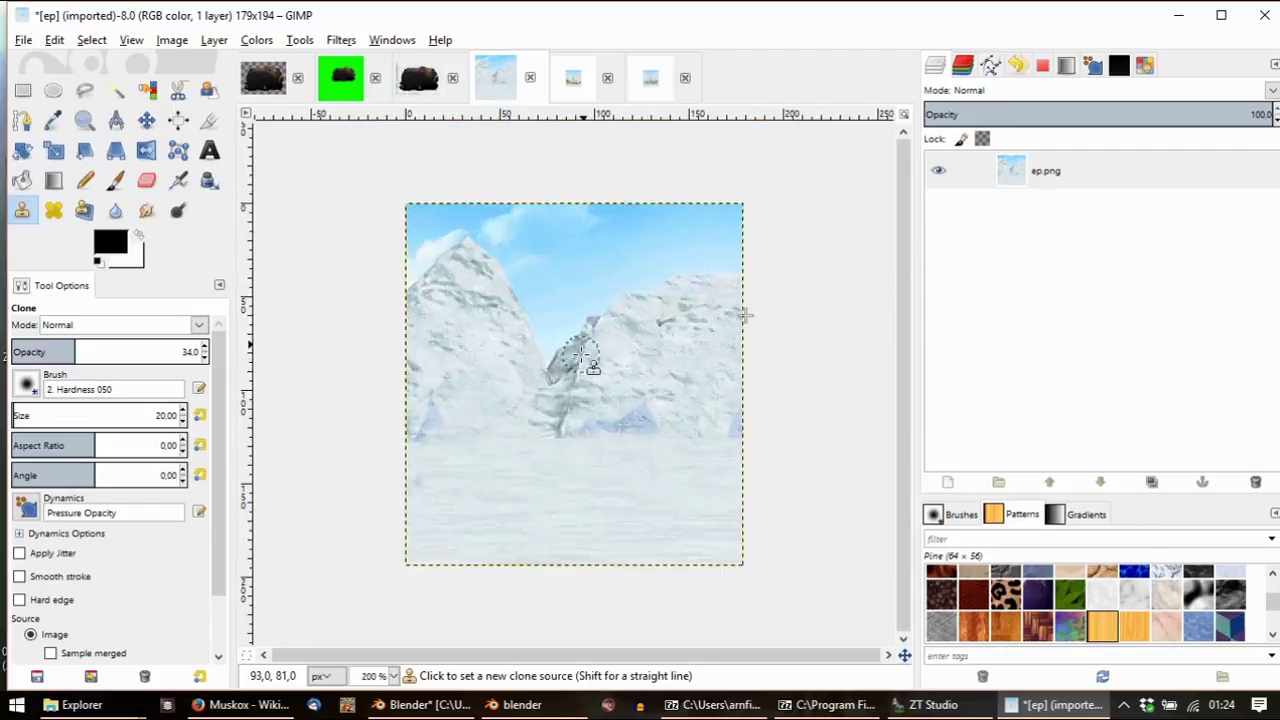
scroll(576, 357, "up", 1, "ctrl")
scroll(506, 477, "up", 2, "ctrl")
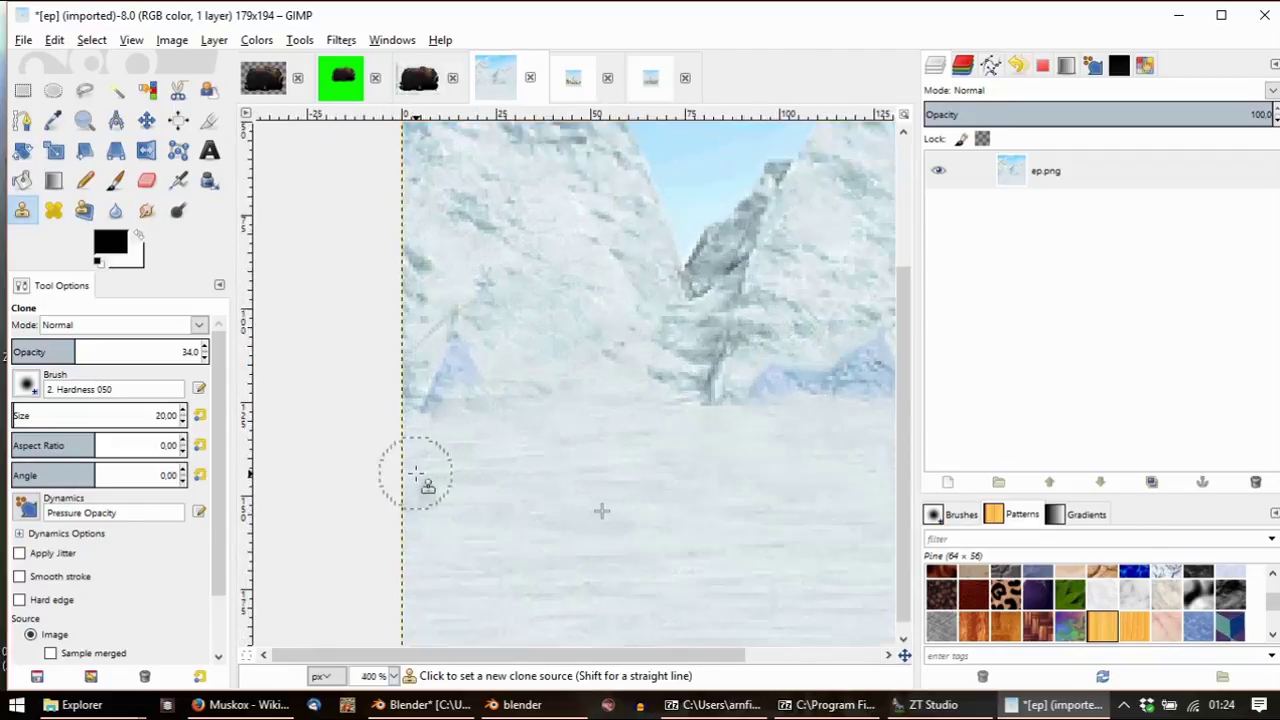
Pick a new snow source and softly clone over the leftover marks near the rock bases
left_click(662, 507, "ctrl")
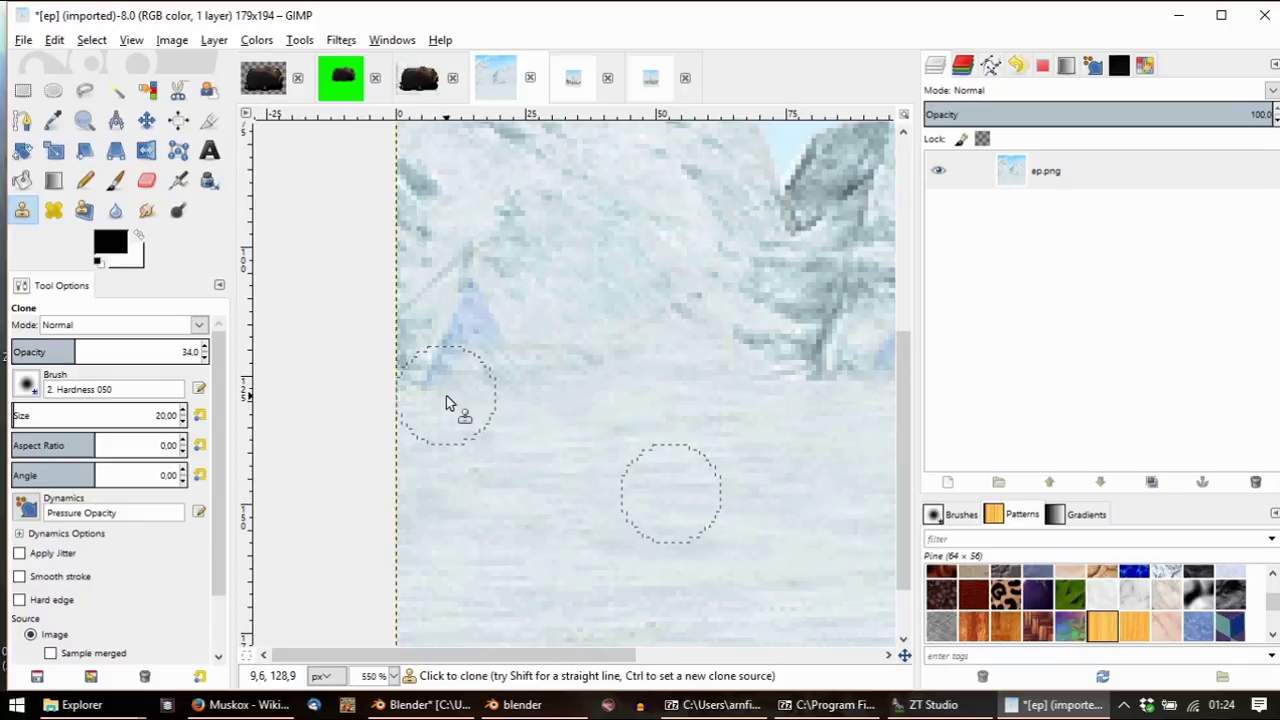
scroll(580, 420, "down", 4, "ctrl")
scroll(565, 450, "up", 4, "ctrl")
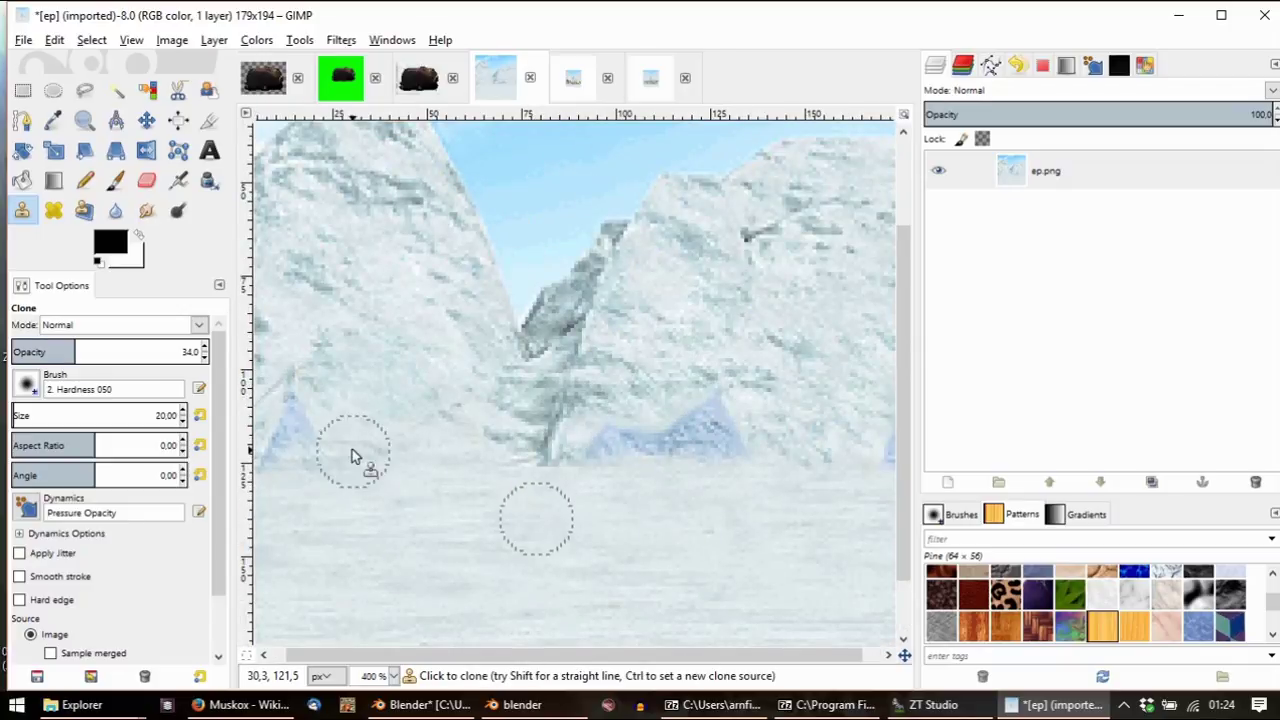
scroll(513, 455, "down", 4, "ctrl")
scroll(540, 410, "down", 2, "ctrl")
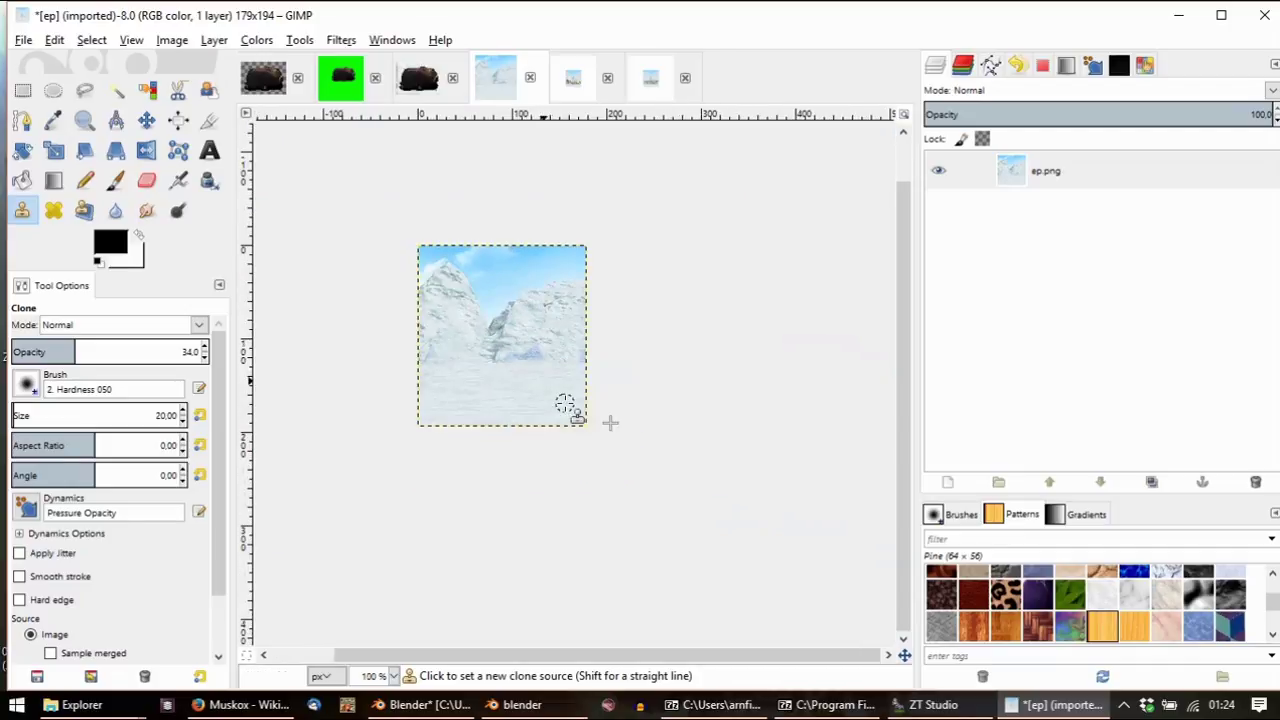
scroll(697, 425, "up", 3, "ctrl")
scroll(700, 440, "up", 1)
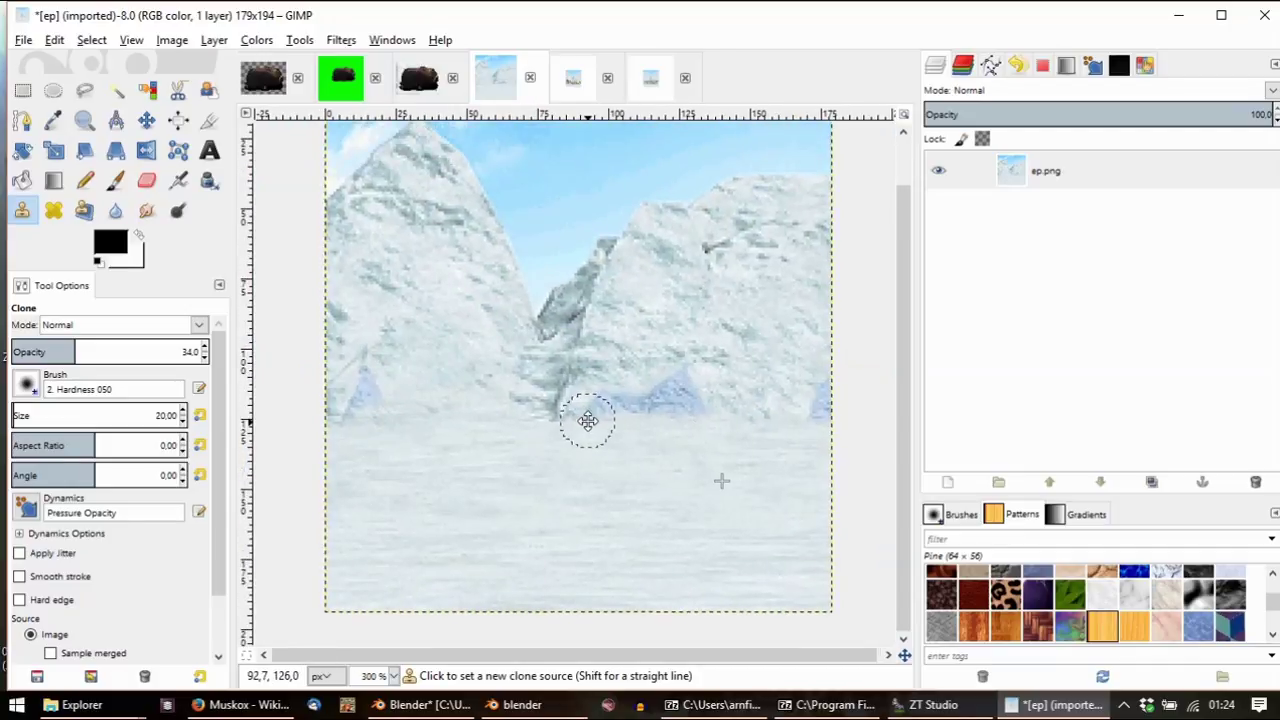
left_click(22, 45)
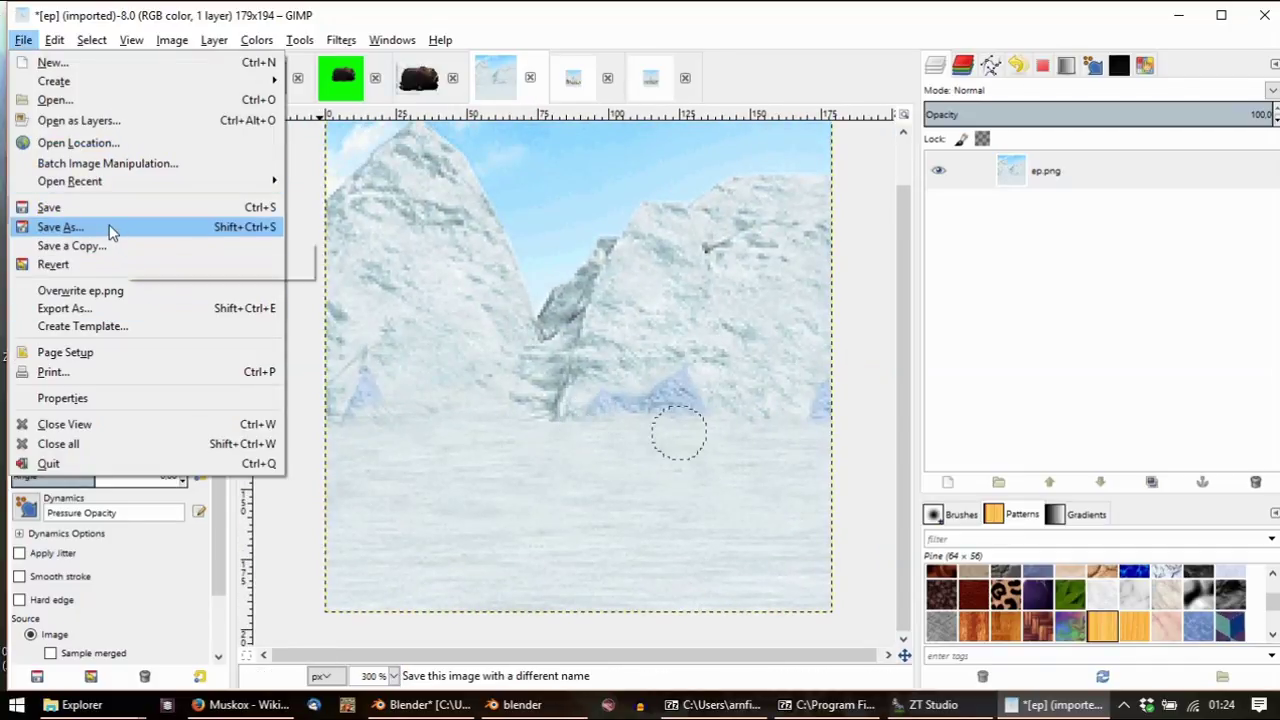
Export the cleaned landscape to the Desktop as ice_plaque.png with default PNG options
left_click(118, 308)
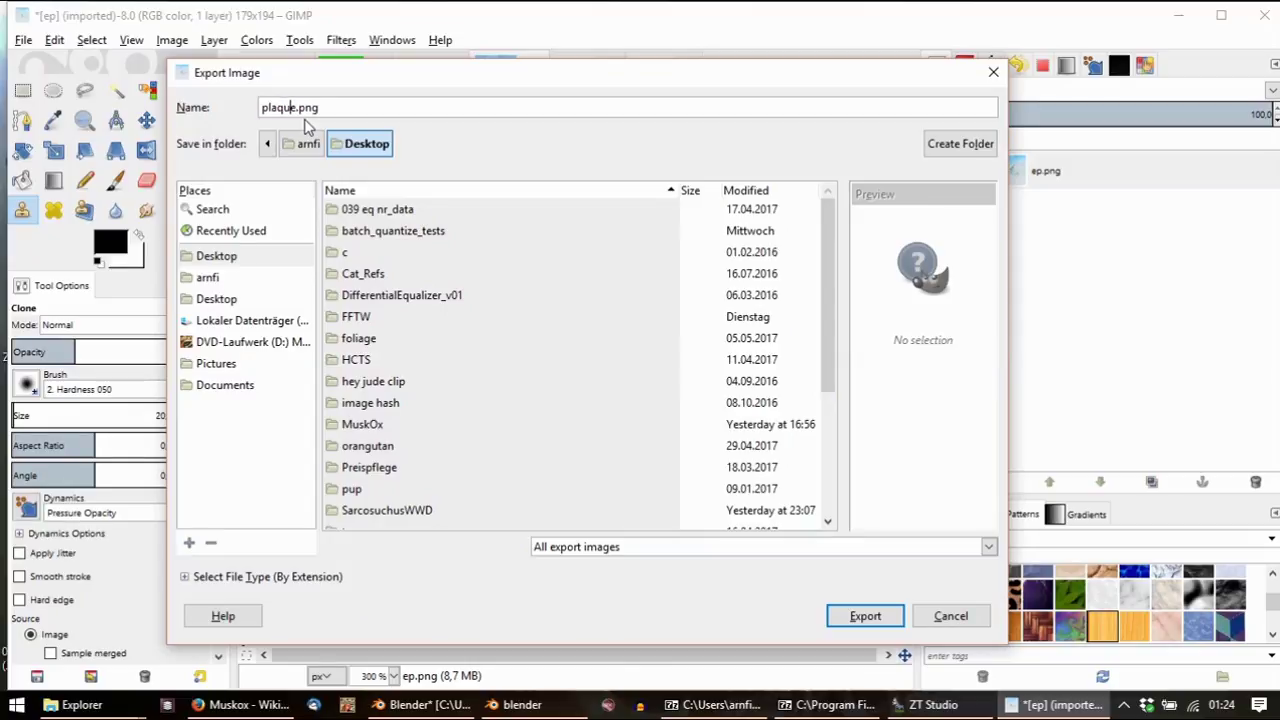
type("i")
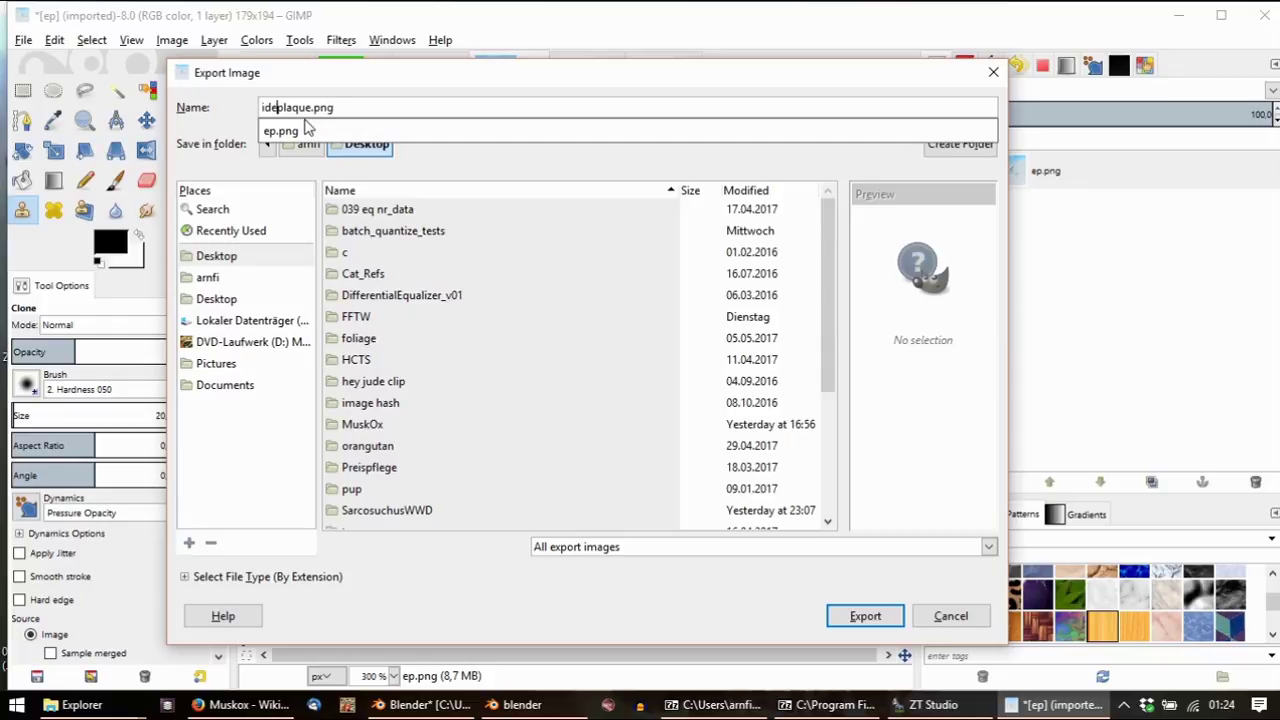
type("ce_")
key("Return")
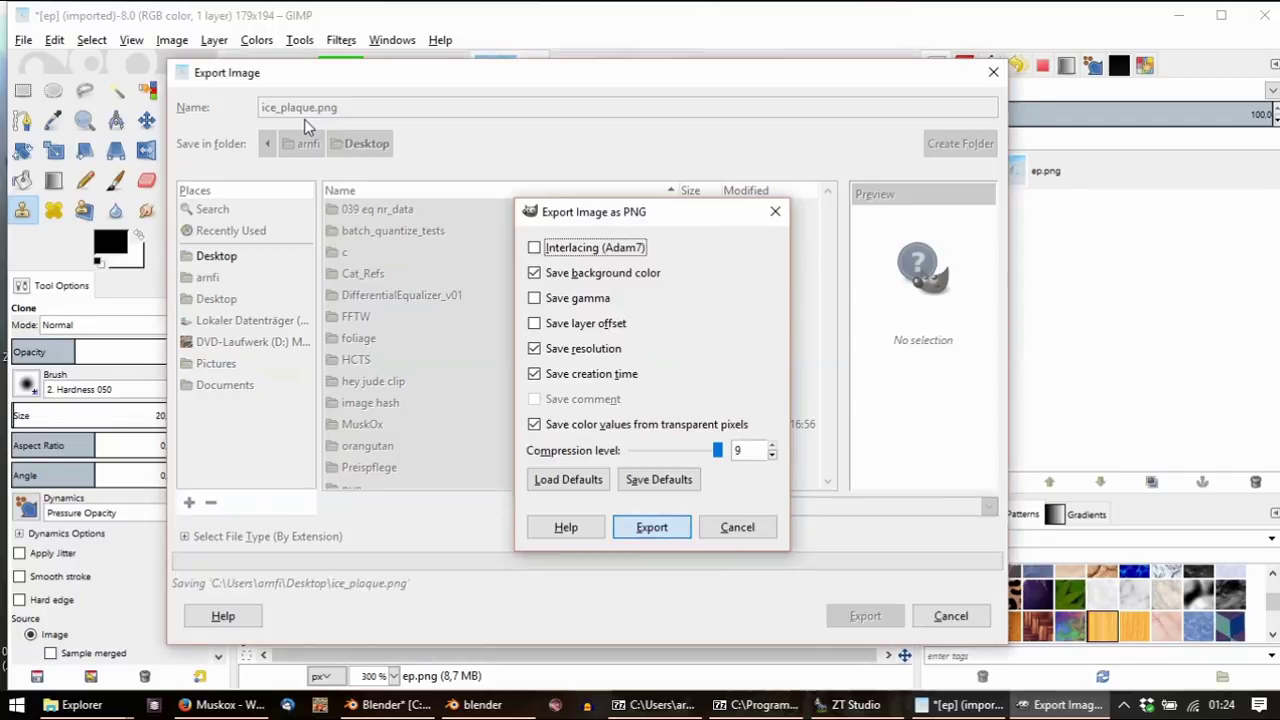
key("Return")
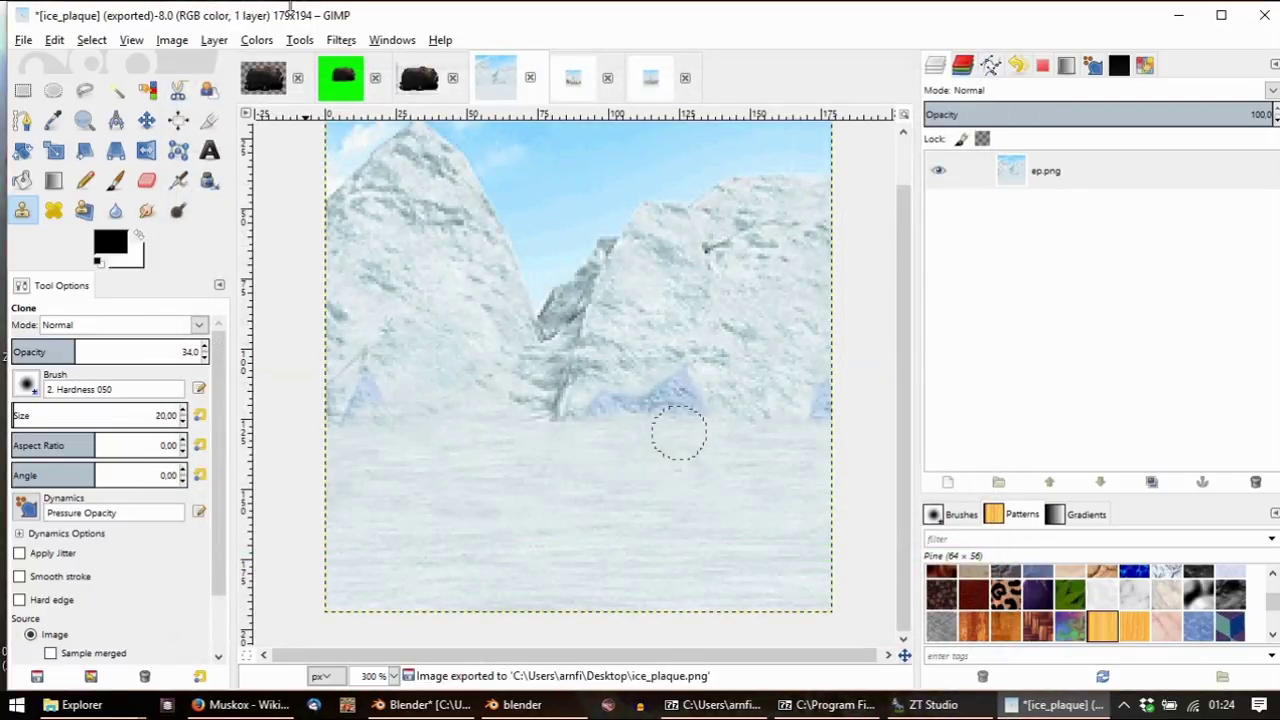
scroll(600, 371, "up", 2)
Bring up muskox.blend in Blender and orbit around the muskox, snapping to top view
left_click(522, 705)
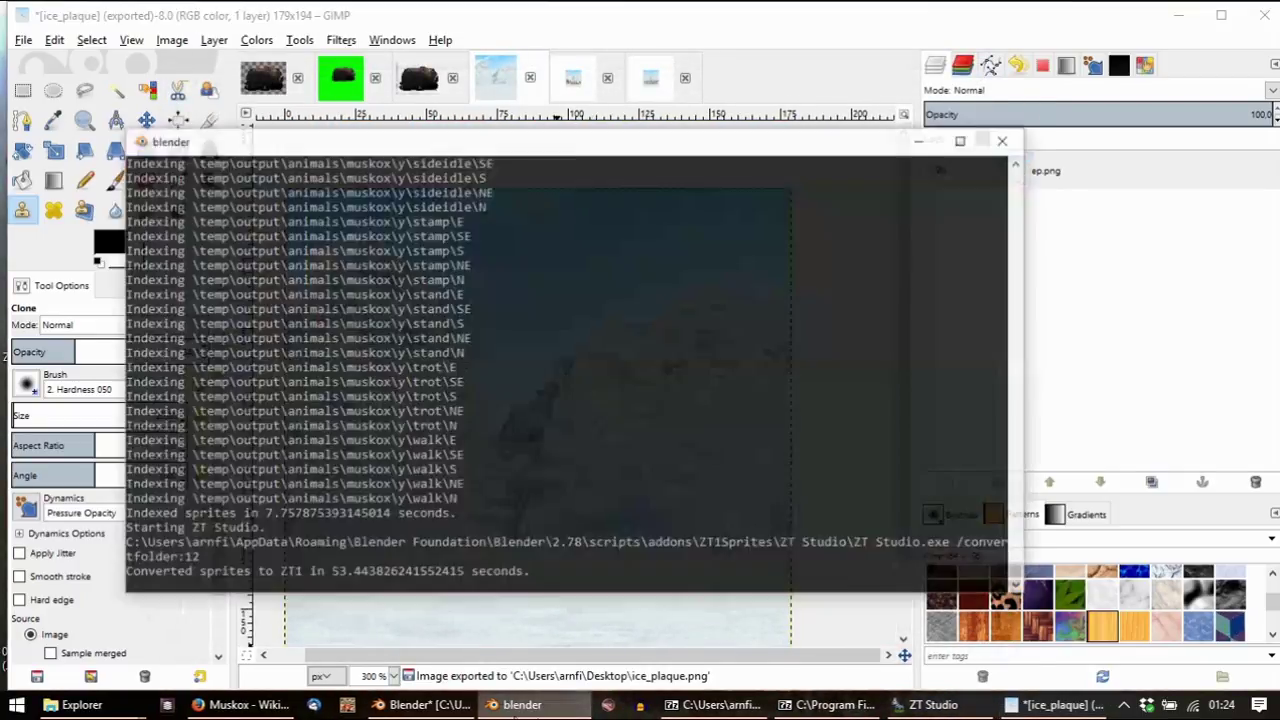
left_click(422, 705)
middle_click_drag(738, 450, 652, 282)
middle_click_drag(763, 324, 624, 280)
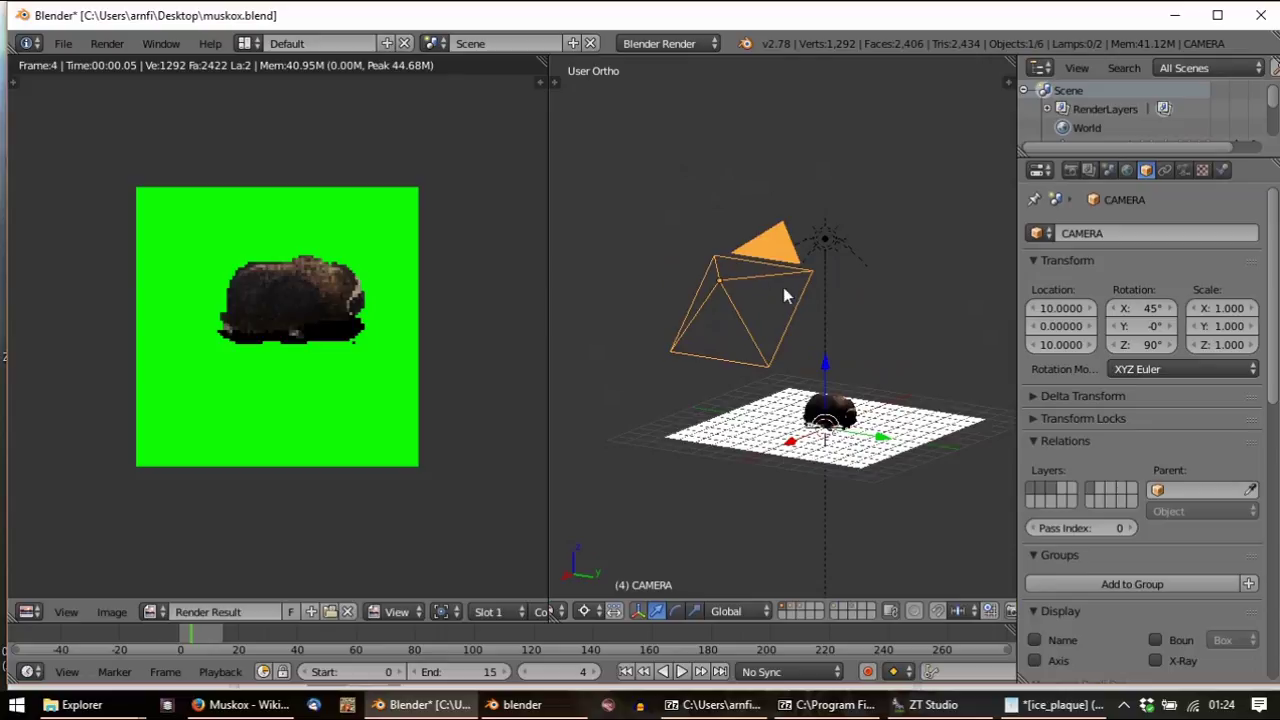
scroll(783, 287, "up", 3)
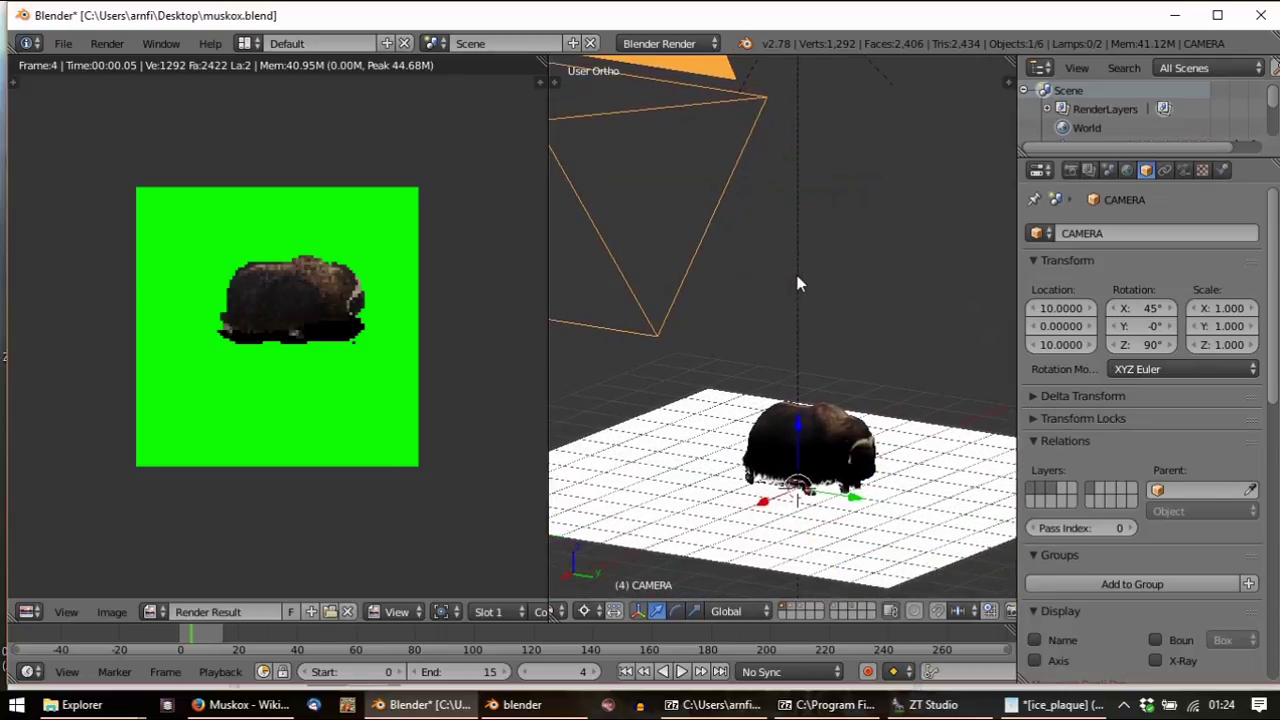
middle_click_drag(628, 184, 799, 290)
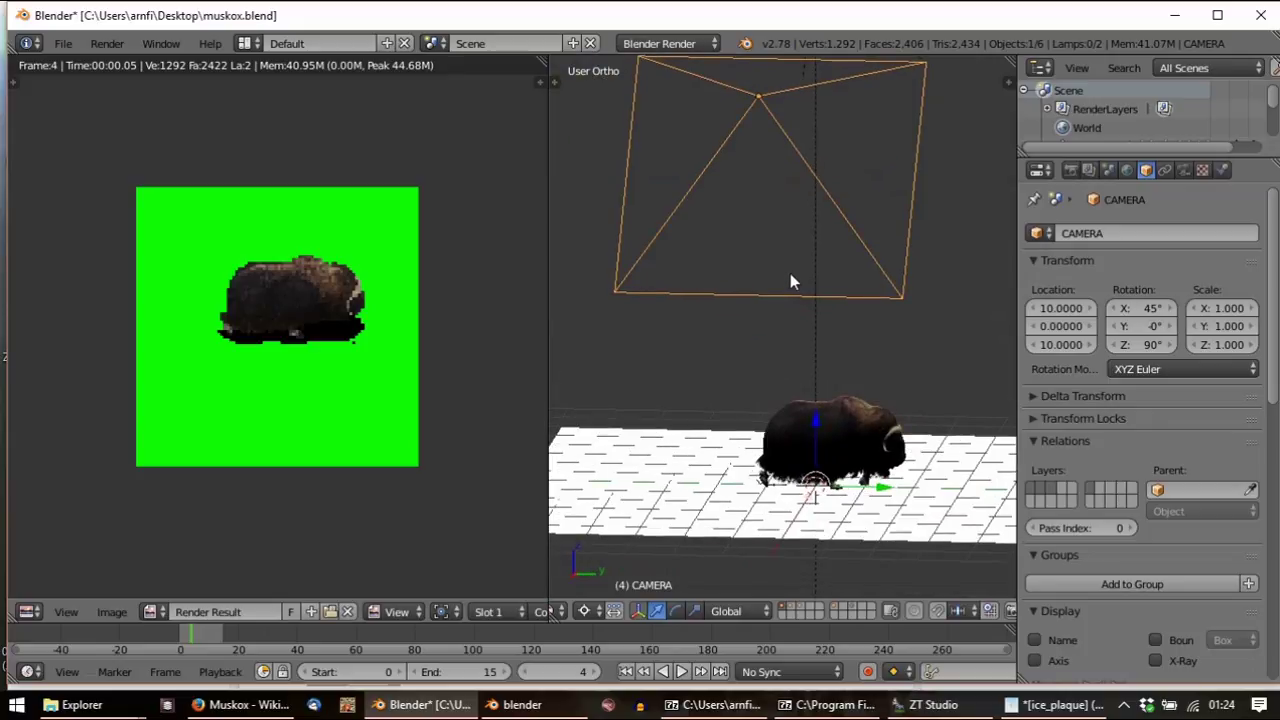
key("KP_7")
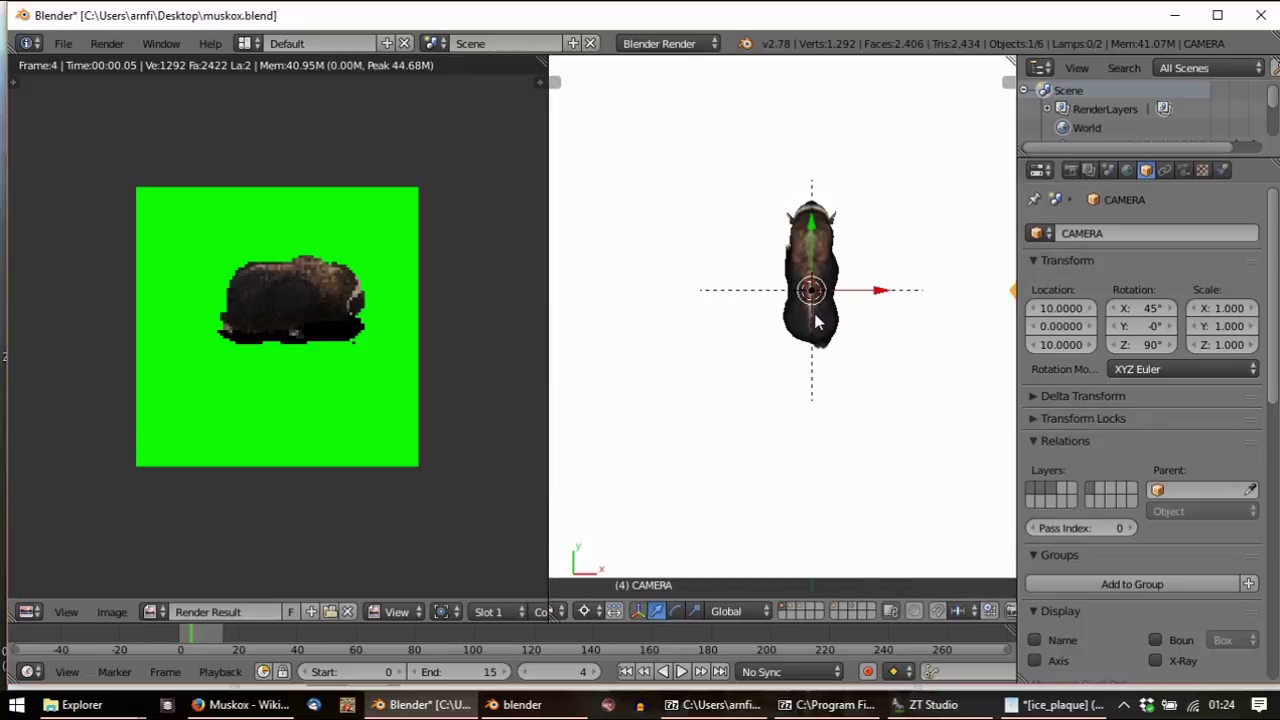
middle_click_drag(820, 338, 808, 608)
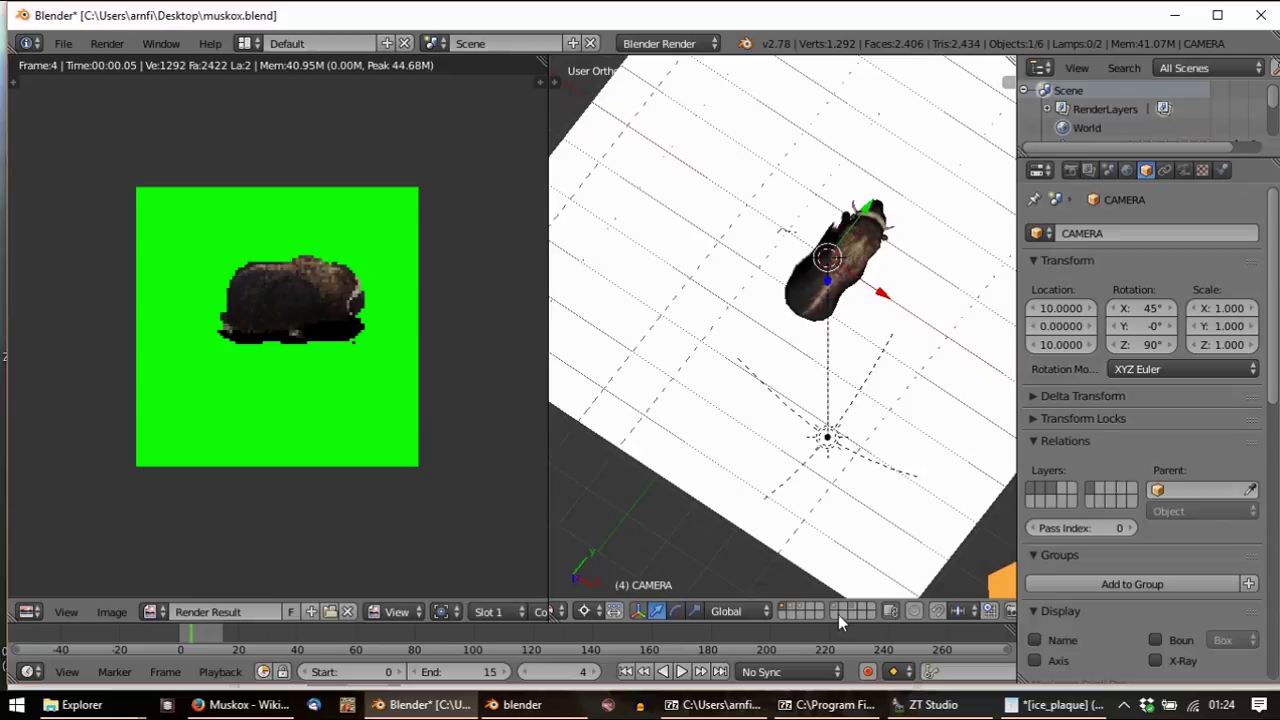
Enter and leave edit mode, selecting the rig and then the MusKox_Adult_M mesh
key("Tab")
middle_click_drag(806, 336, 754, 346)
right_click(752, 383)
key("Tab")
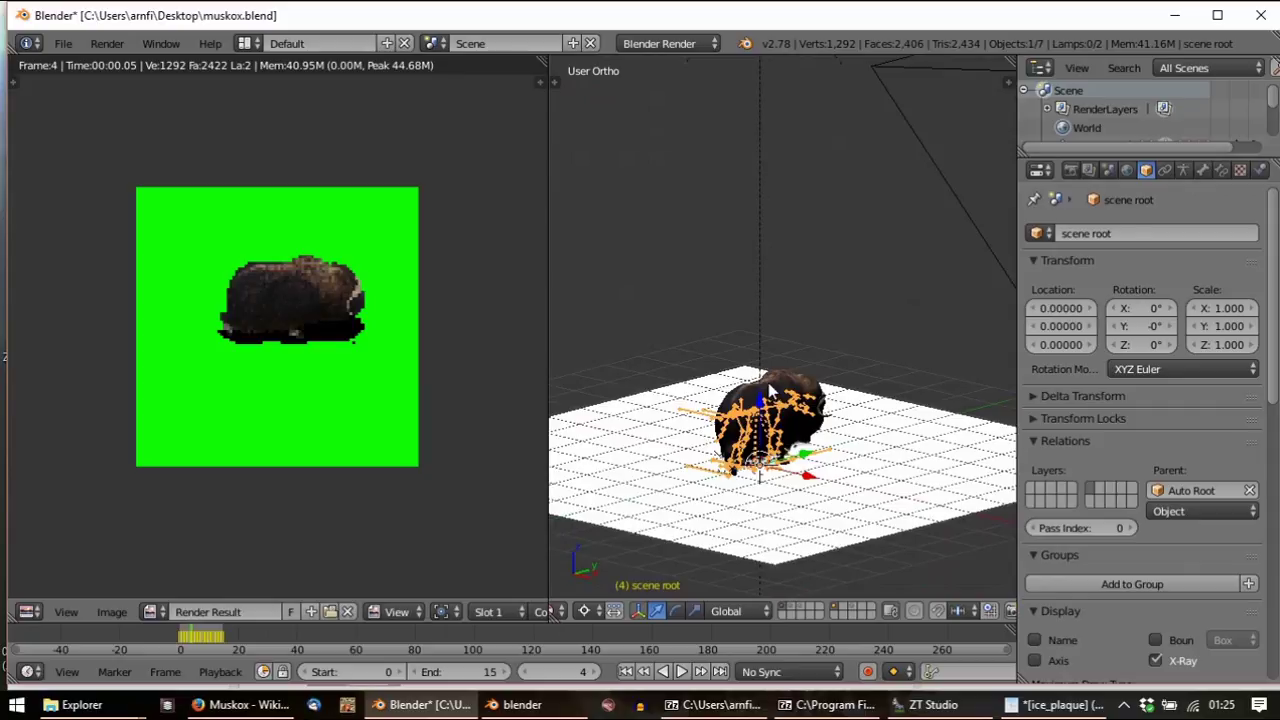
right_click(794, 401, "shift")
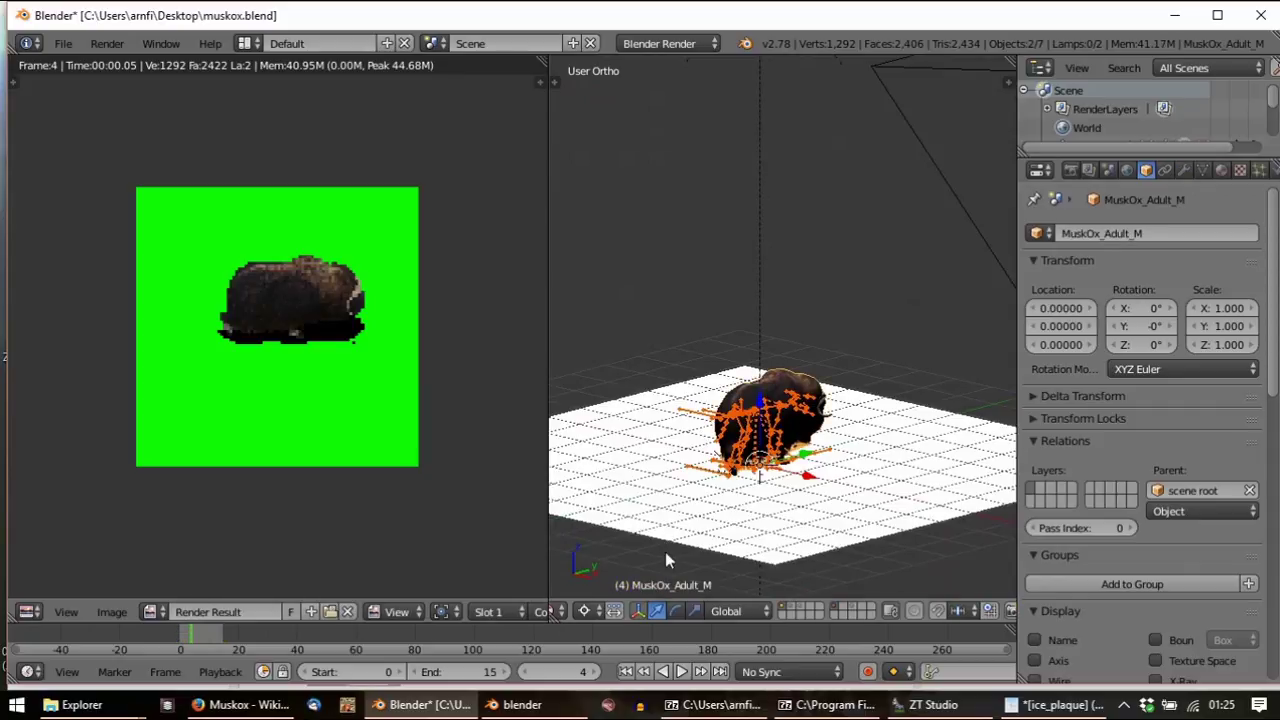
Cycle through overlapping objects at the muskox until the scene root armature is selected
middle_click_drag(668, 560, 624, 455)
right_click(683, 391)
right_click(681, 393)
right_click(679, 395)
right_click(677, 396)
right_click(677, 396)
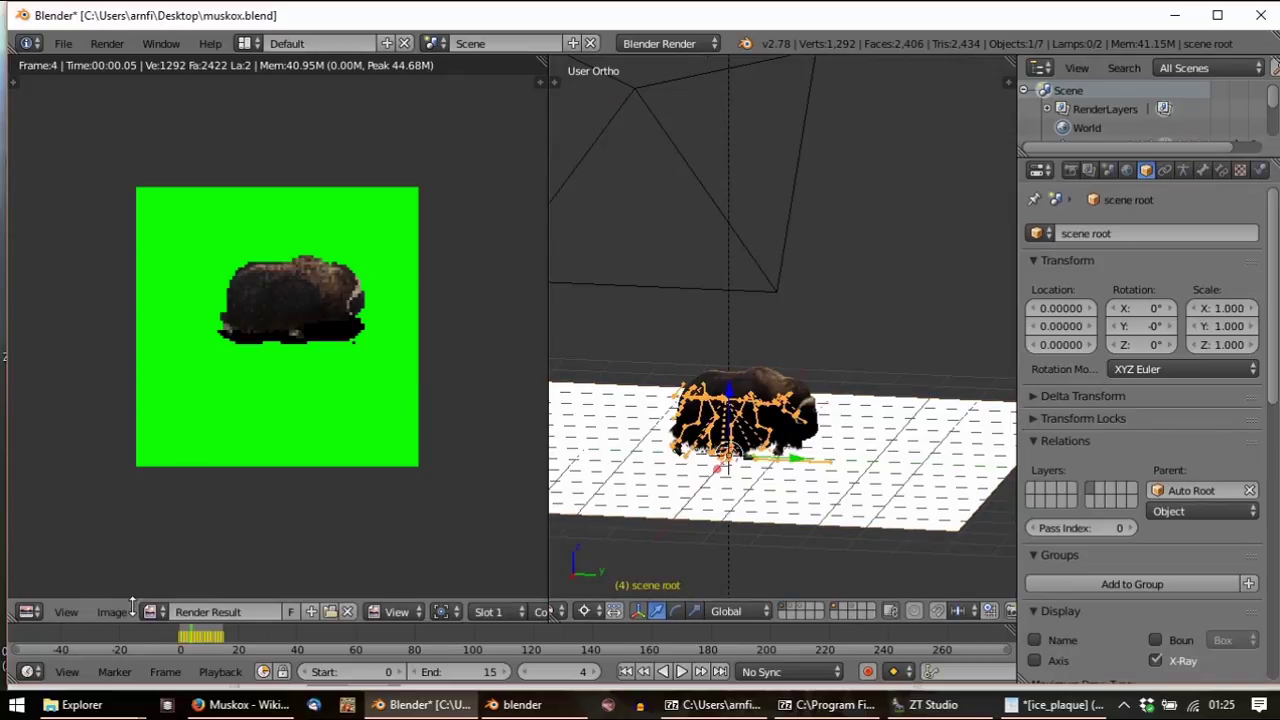
Switch the left pane to the Action Editor and assign the 'stand' action to the rig
left_click(31, 613)
left_click(79, 520)
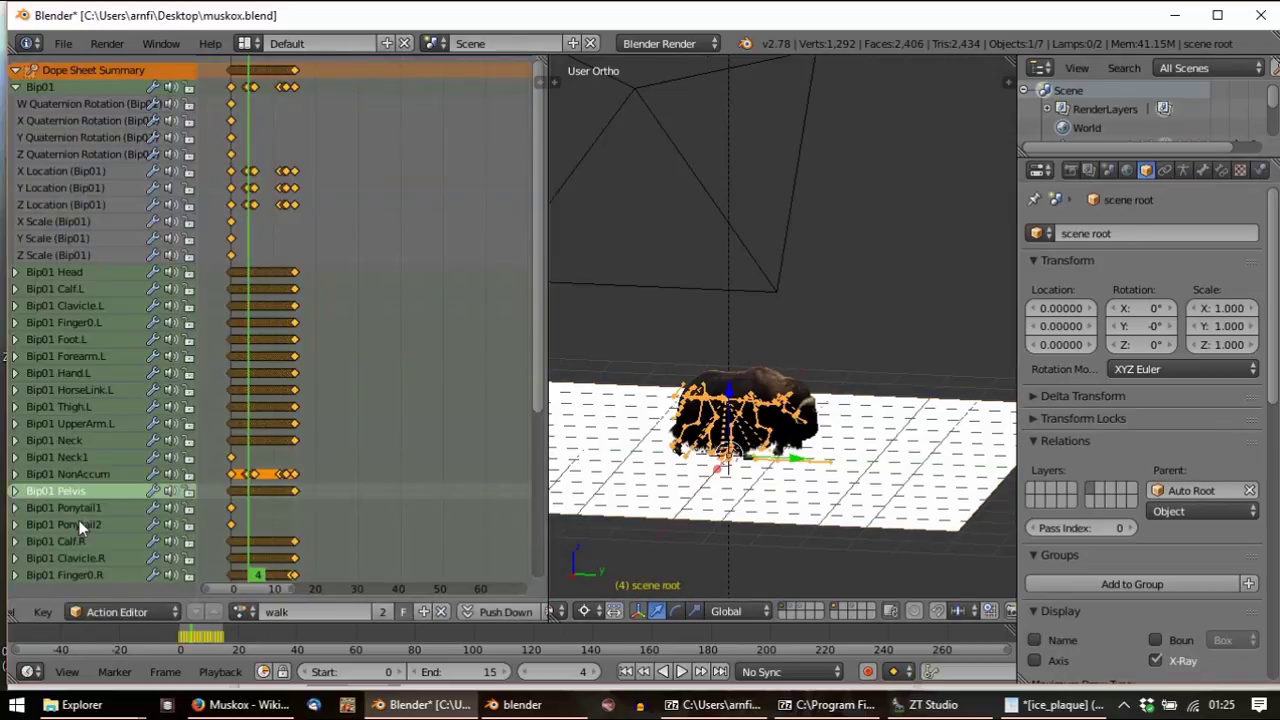
left_click(246, 611)
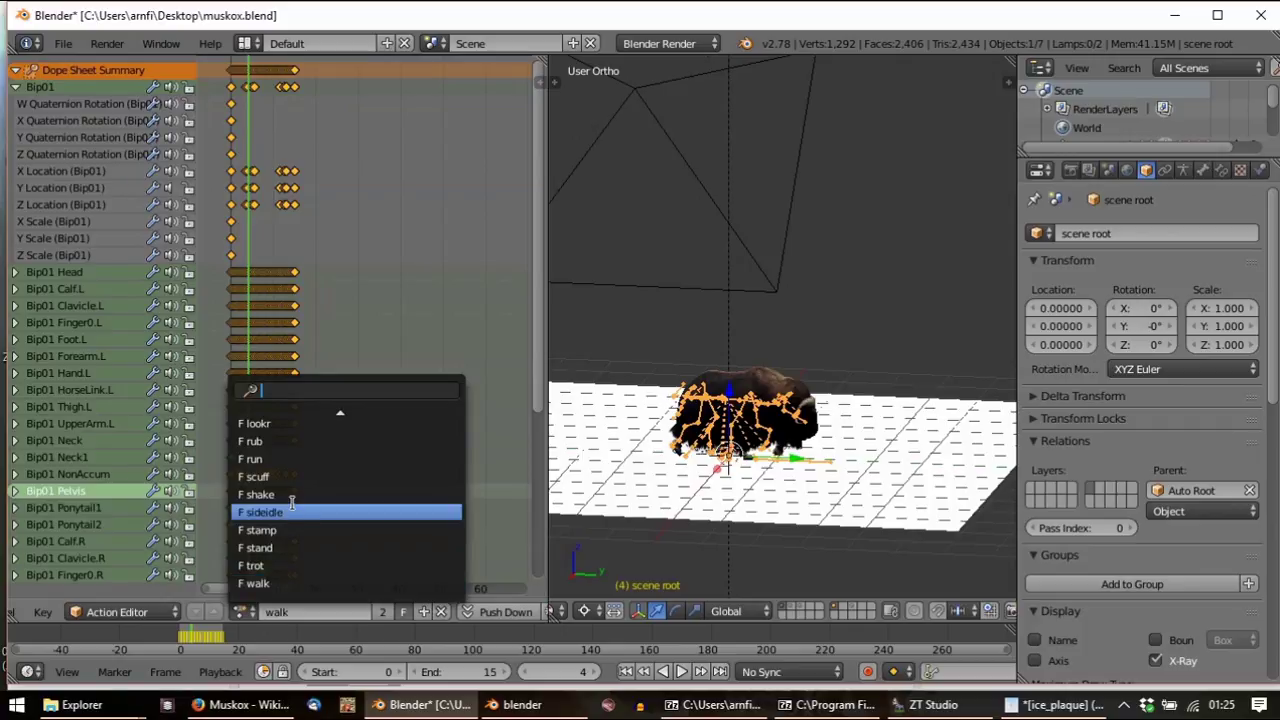
left_click(287, 556)
Snap to top view, undo an accidental rig duplicate, and select the MusKox_Adult_M mesh
middle_click_drag(790, 470, 842, 421)
key("KP_7")
key("KP_5")
key("KP_5")
scroll(862, 432, "down", 1)
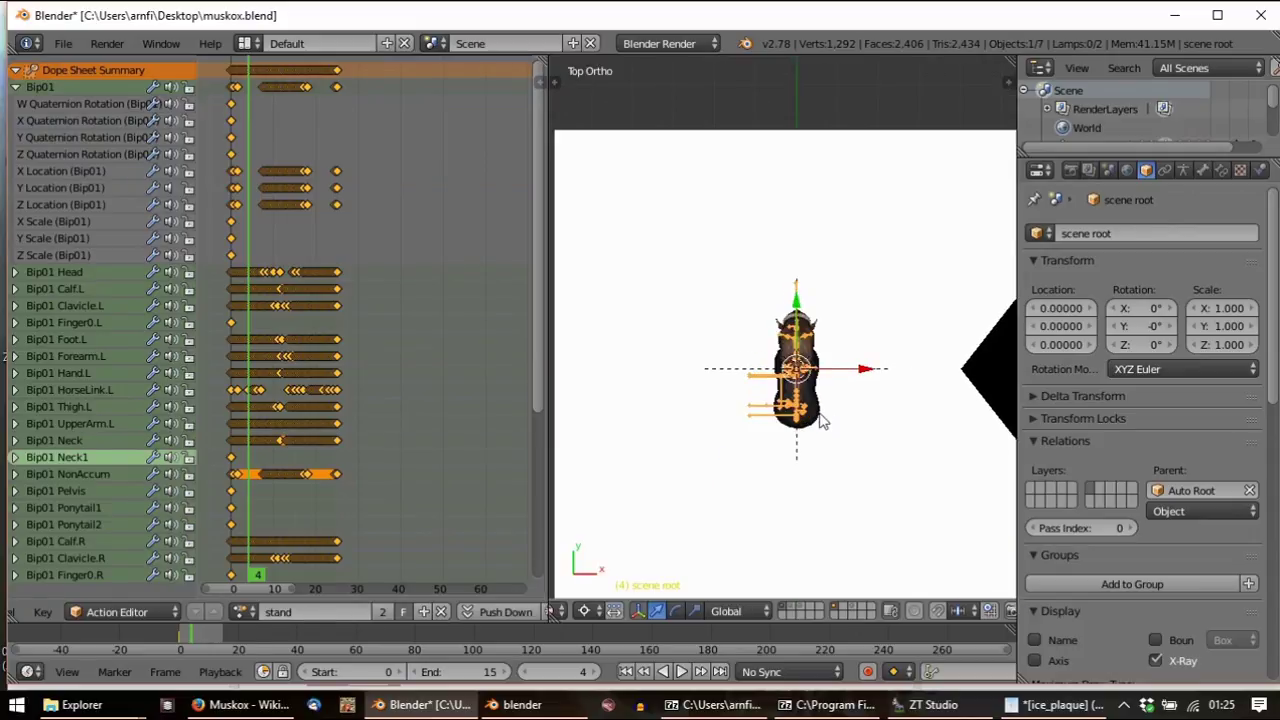
key("shift+d")
key("Escape")
key("ctrl+z")
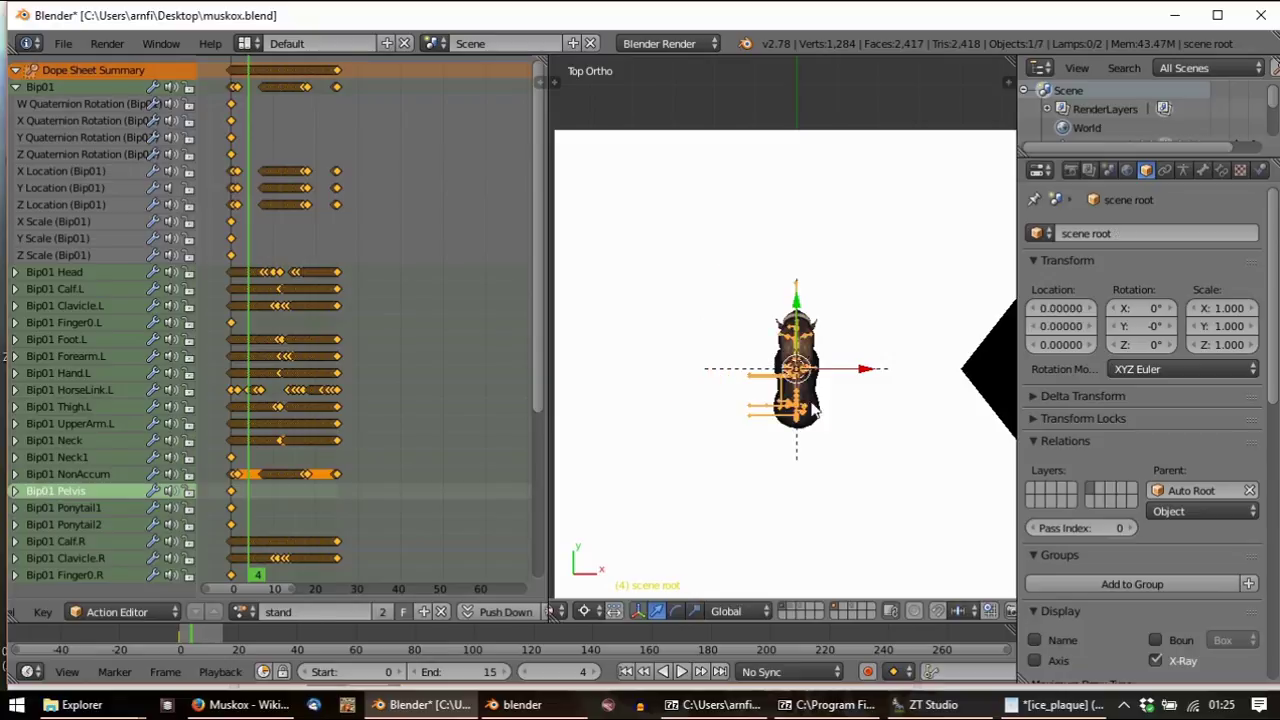
scroll(820, 420, "up", 3)
right_click(842, 440, "shift")
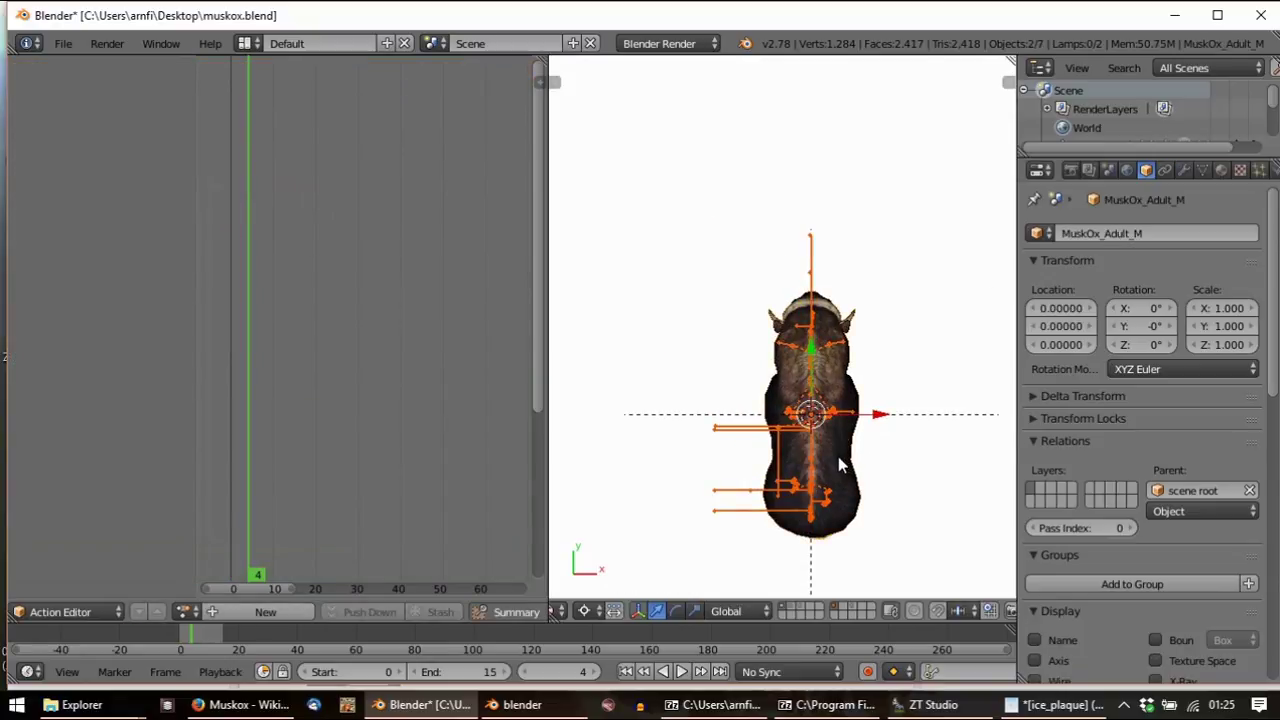
Duplicate the muskox and turn the copy to a slight angle
key("shift+d")
key("r")
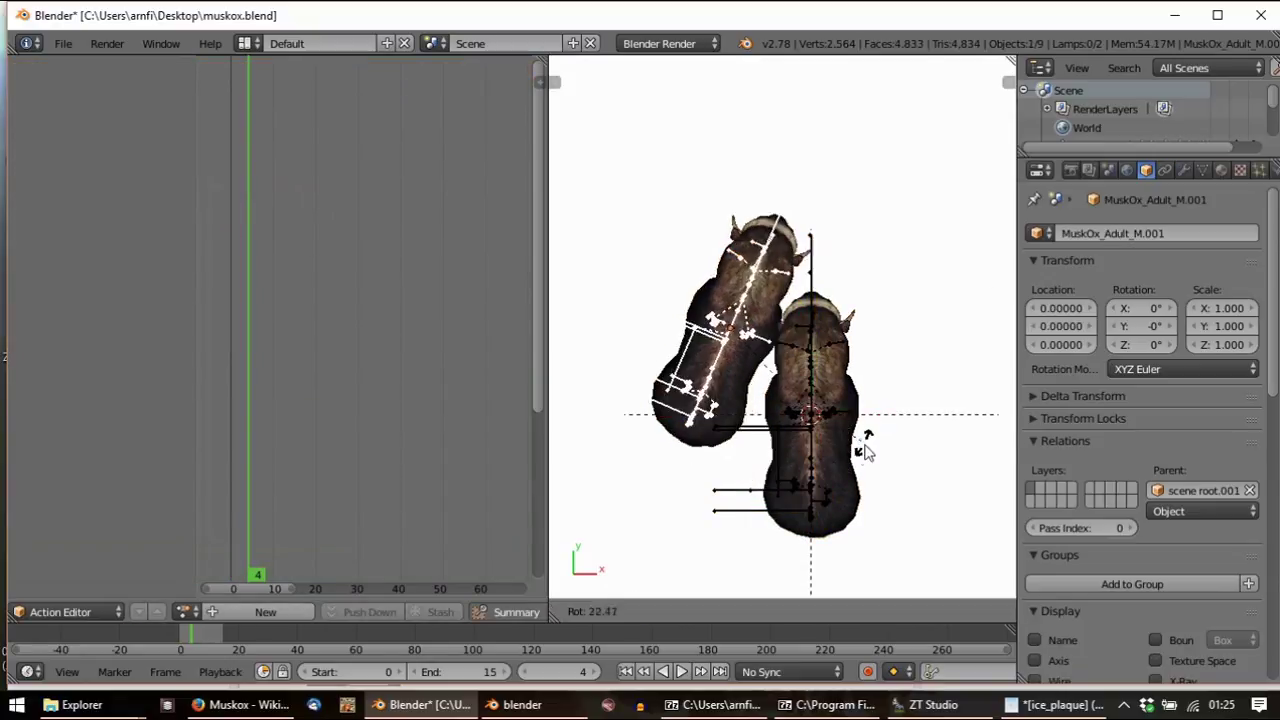
left_click(832, 473)
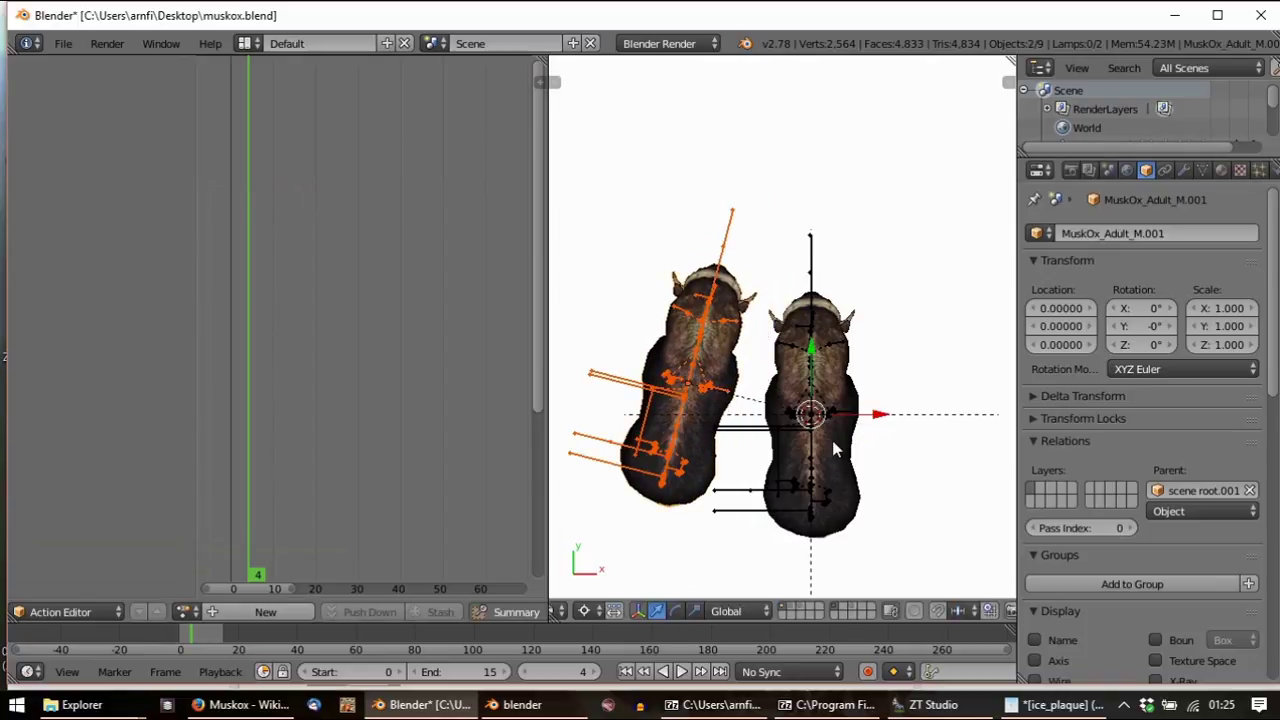
scroll(832, 440, "down", 2)
Add a second copy, move it to the right, and rotate it around the Median Point pivot
key("shift+d")
left_click(988, 441)
key("g")
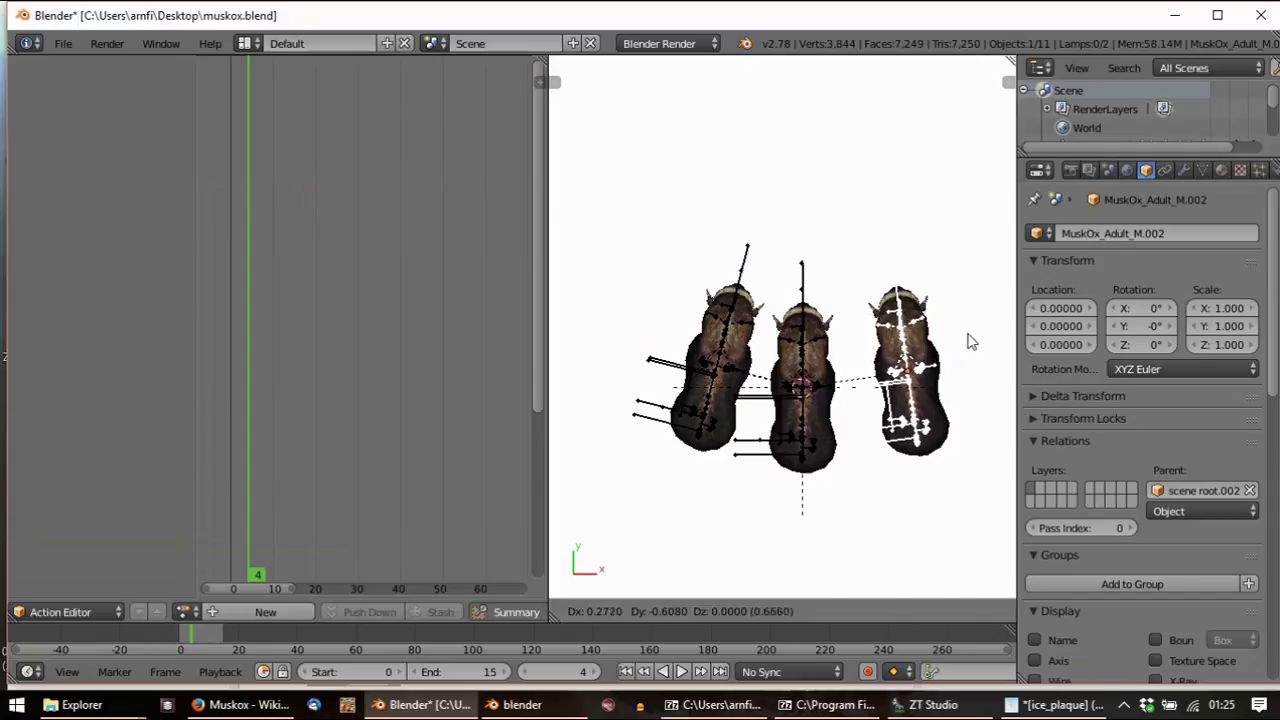
left_click(969, 342)
left_click(590, 610)
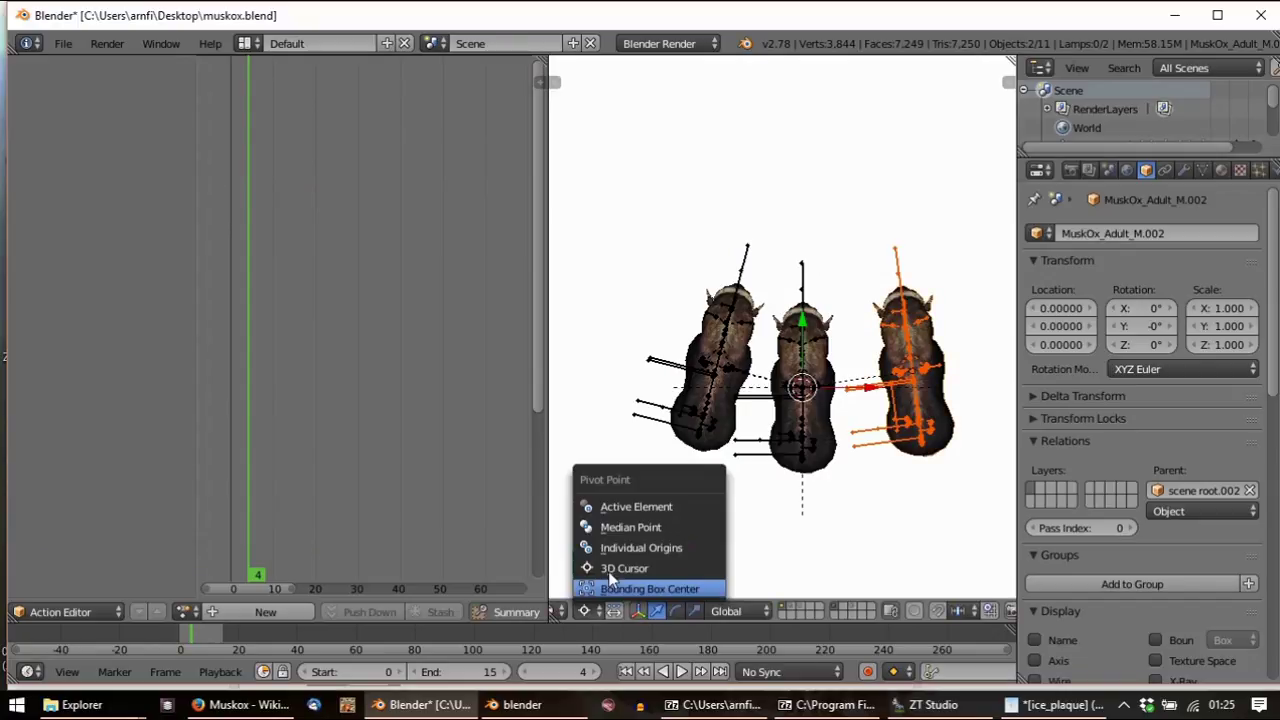
left_click(636, 530)
key("r")
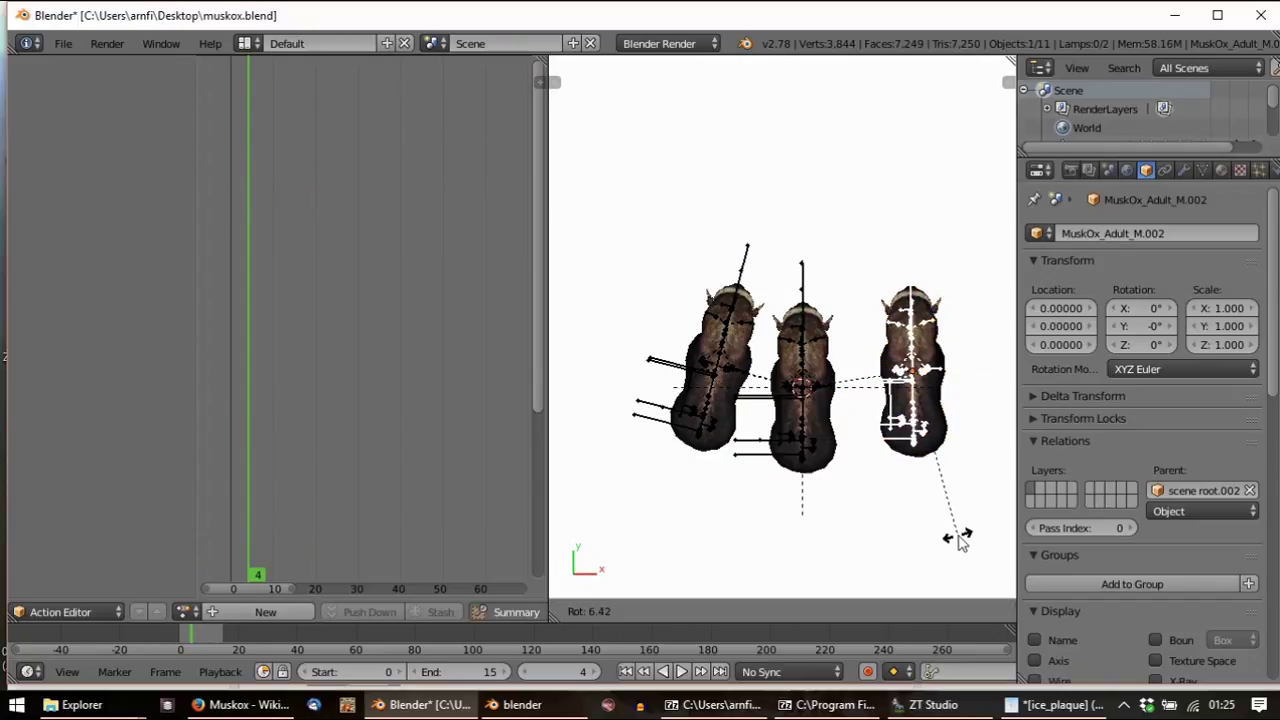
left_click(957, 538)
Add a third copy further right, rotated and placed from the top view
key("shift+d")
left_click(964, 405)
key("KP_7")
key("r")
left_click(560, 400)
key("g")
left_click(630, 371)
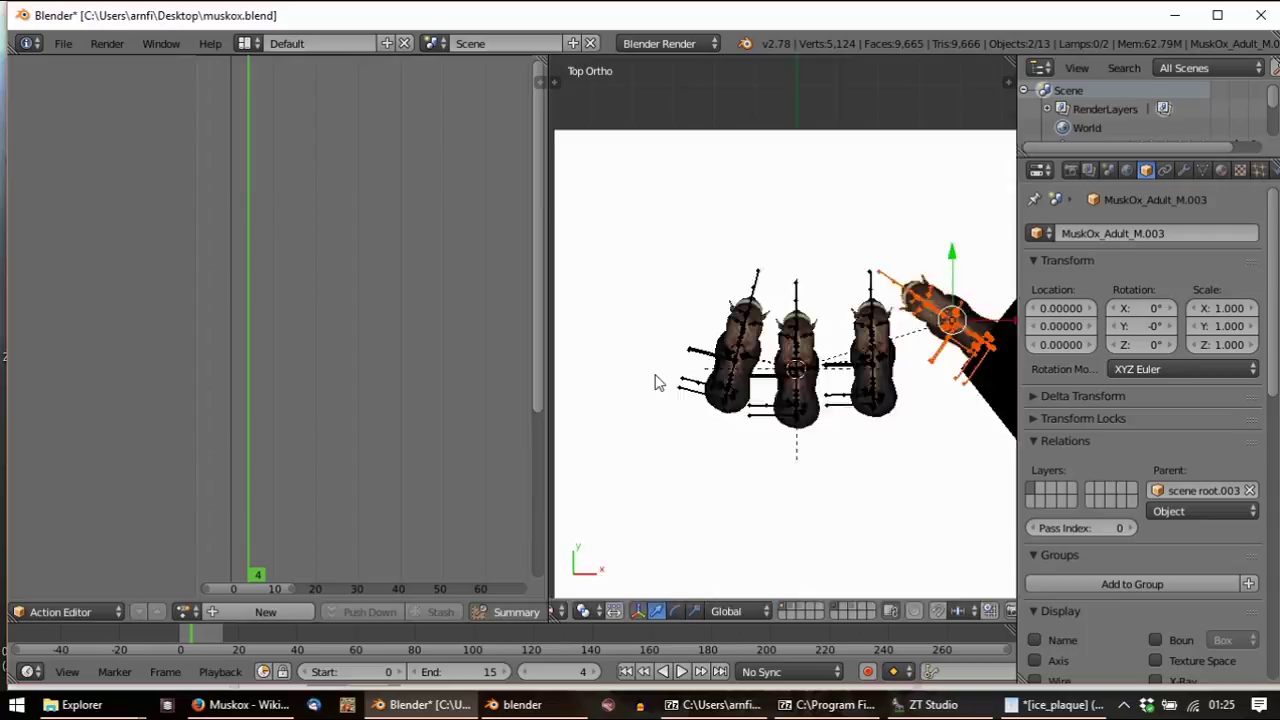
scroll(700, 376, "down", 4)
Move the camera above the herd and tilt it down to frame the muskoxen
right_click(961, 370)
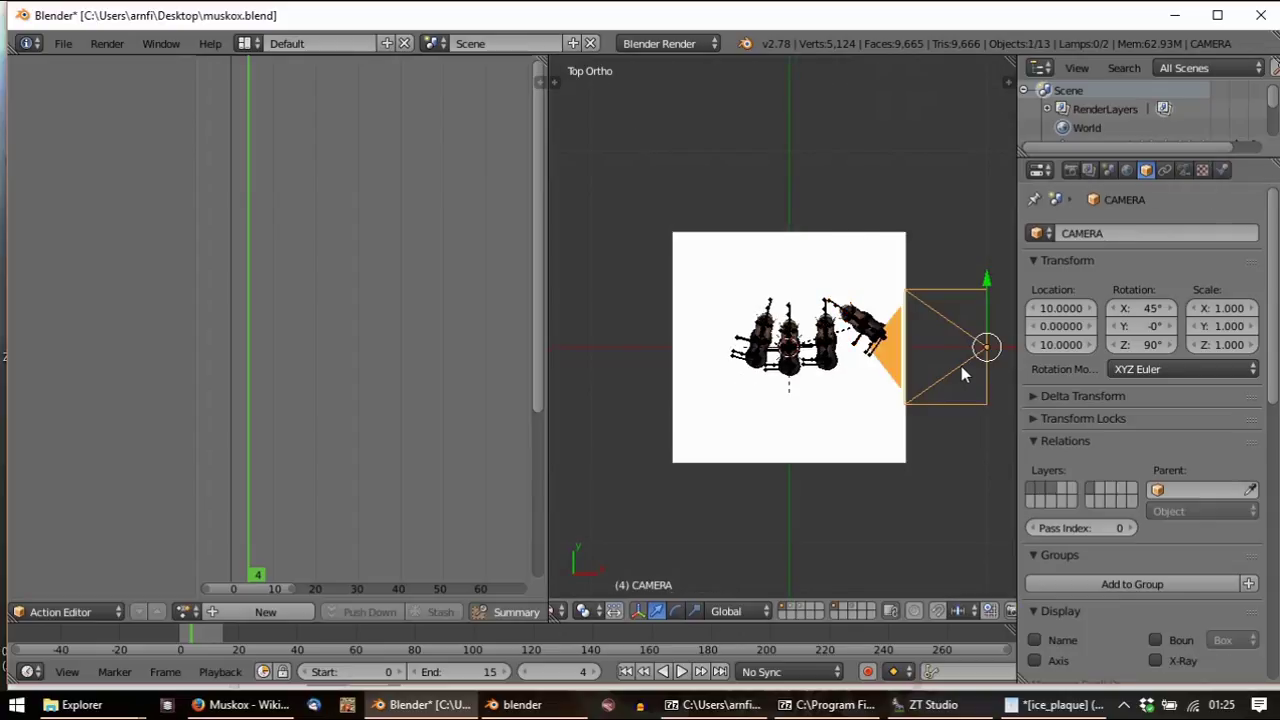
key("r")
key("r")
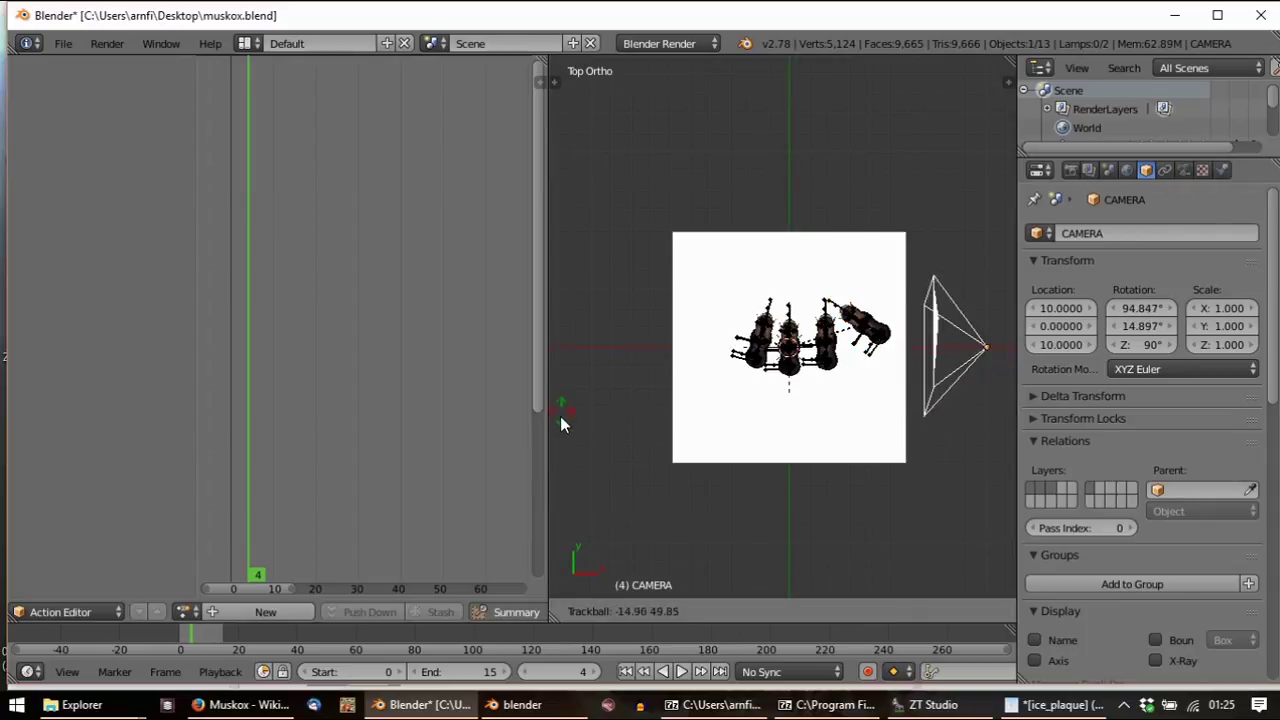
left_click(1007, 591)
key("g")
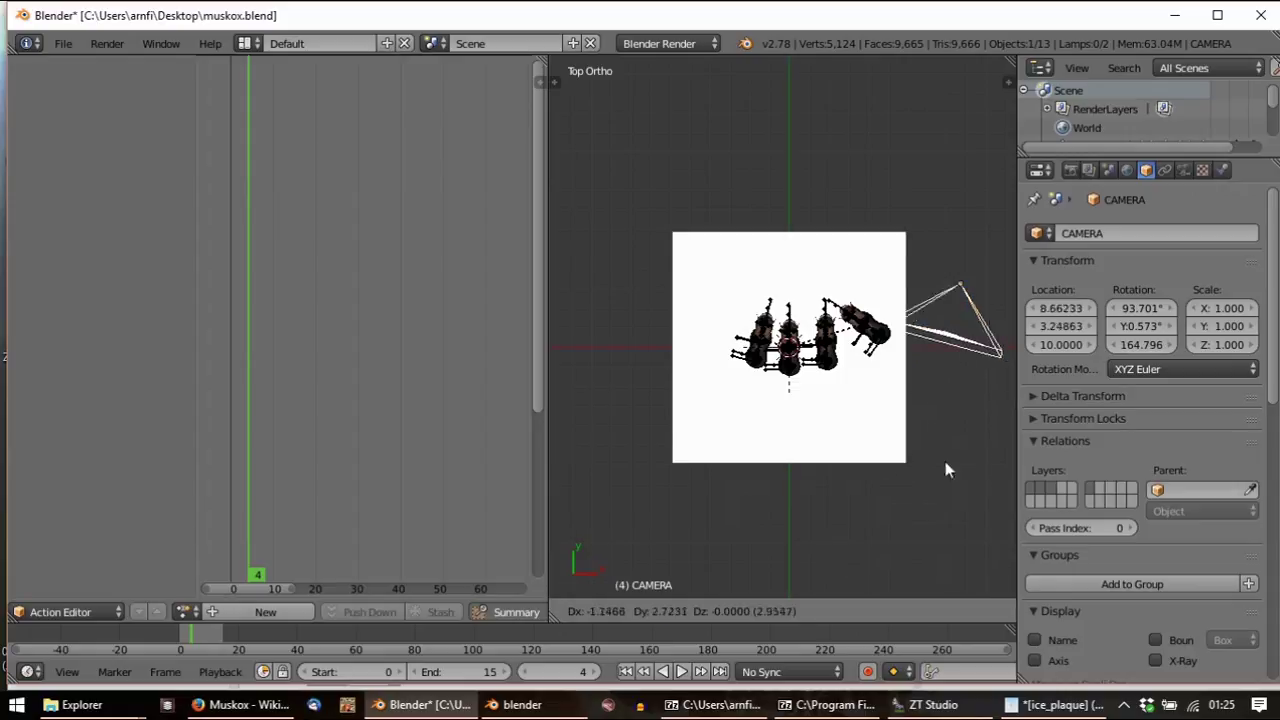
left_click(878, 387)
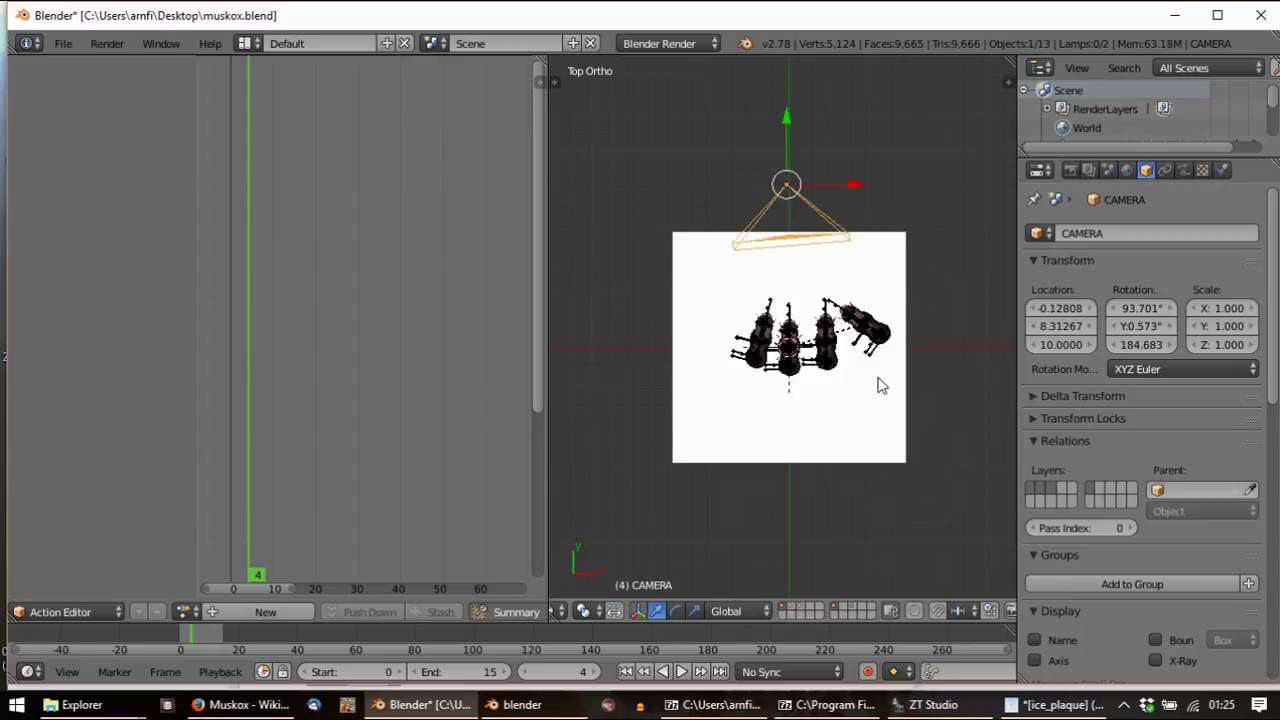
key("KP_0")
key("r")
key("r")
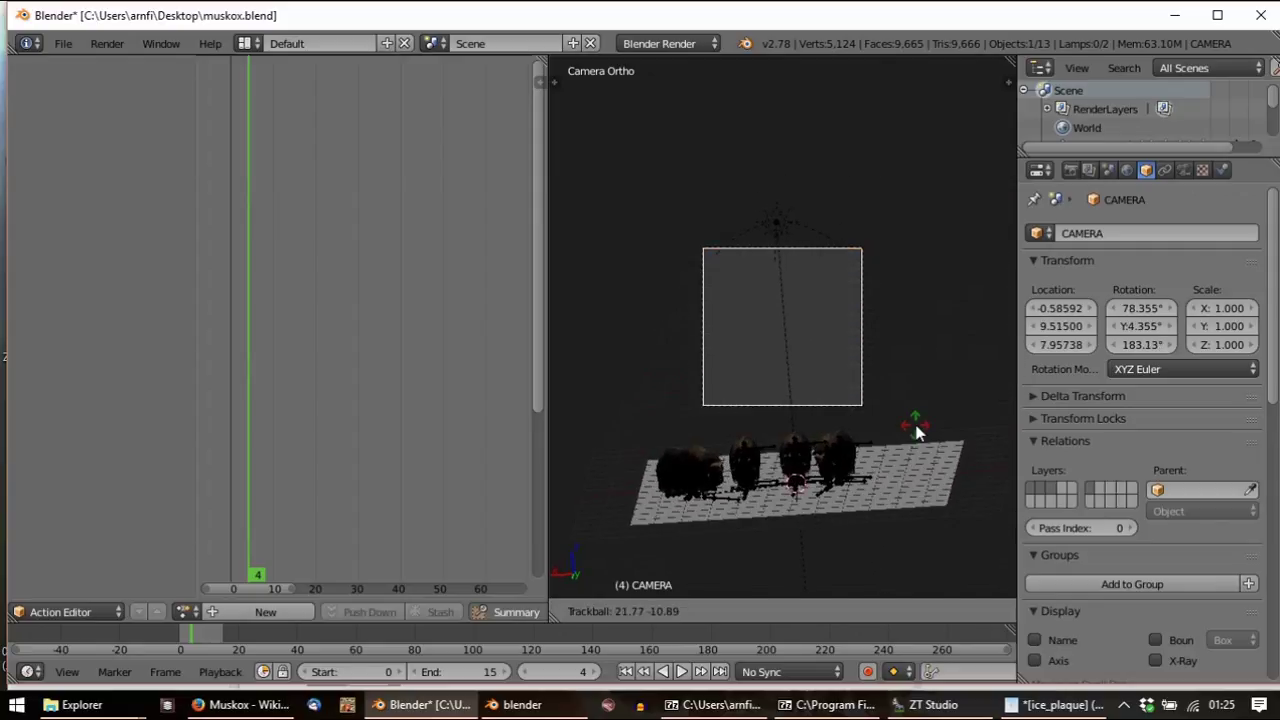
left_click(926, 451)
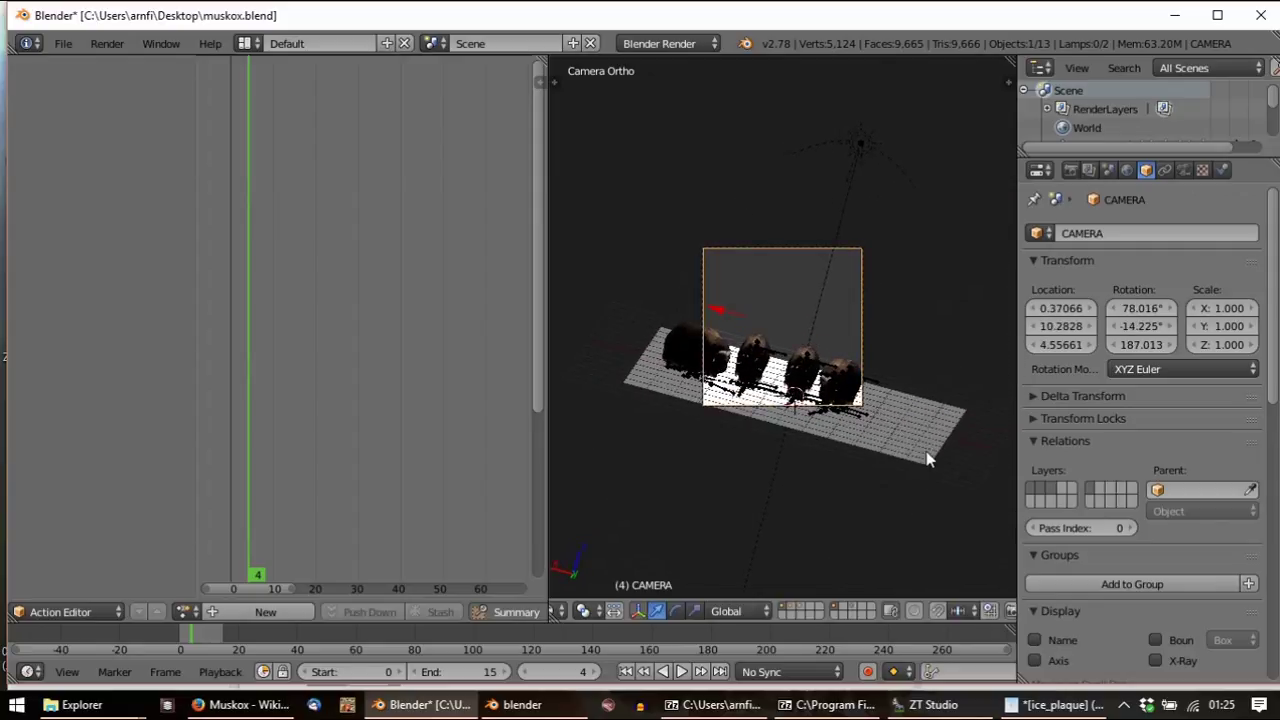
Select the MuskOx_Adult_M.002 muskox, then its scene root.002 armature
right_click(740, 372)
scroll(740, 372, "up", 3)
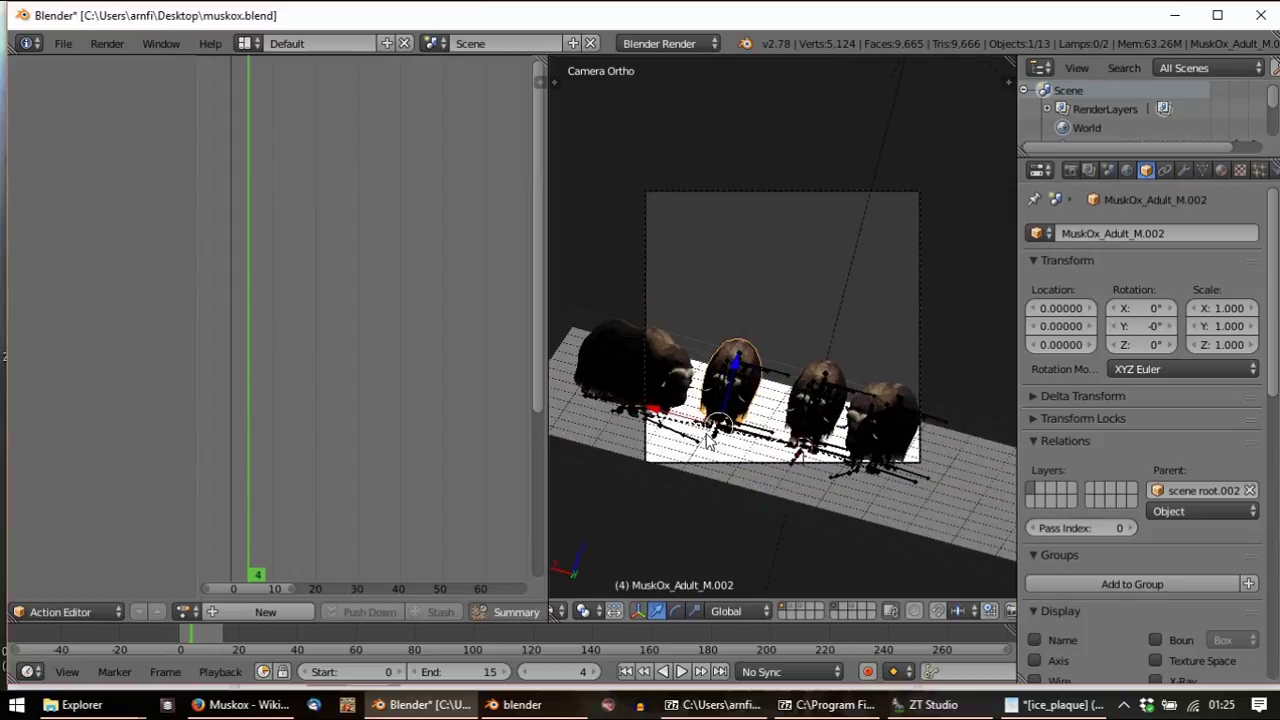
scroll(754, 420, "up", 2)
right_click(765, 397)
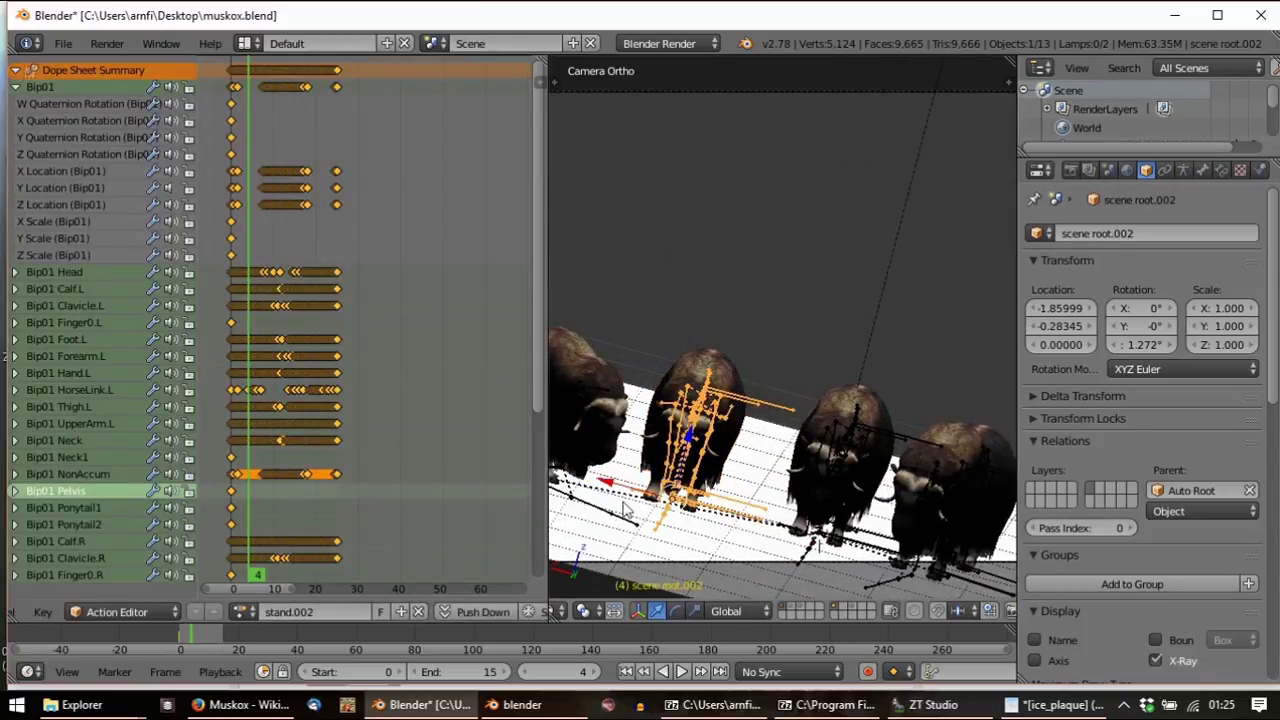
Shift the scene root.002 armature along the X axis
key("g")
key("x")
left_click(650, 490)
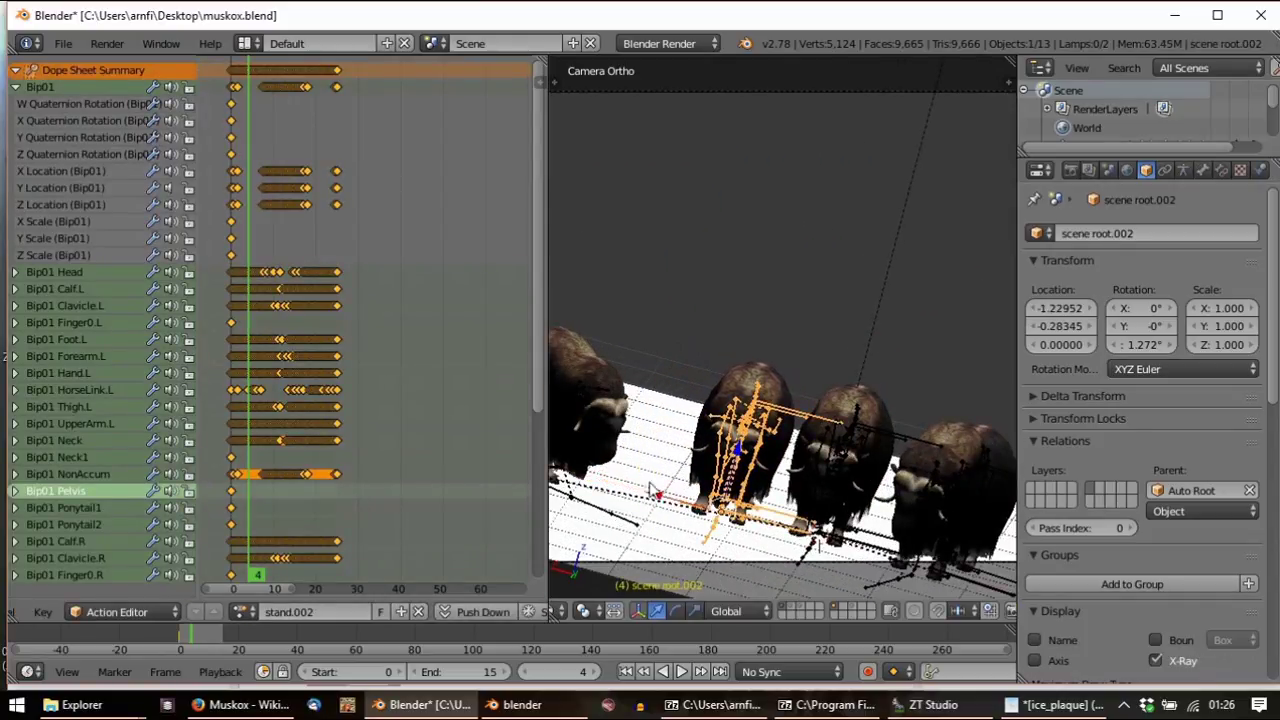
key("s")
key("Escape")
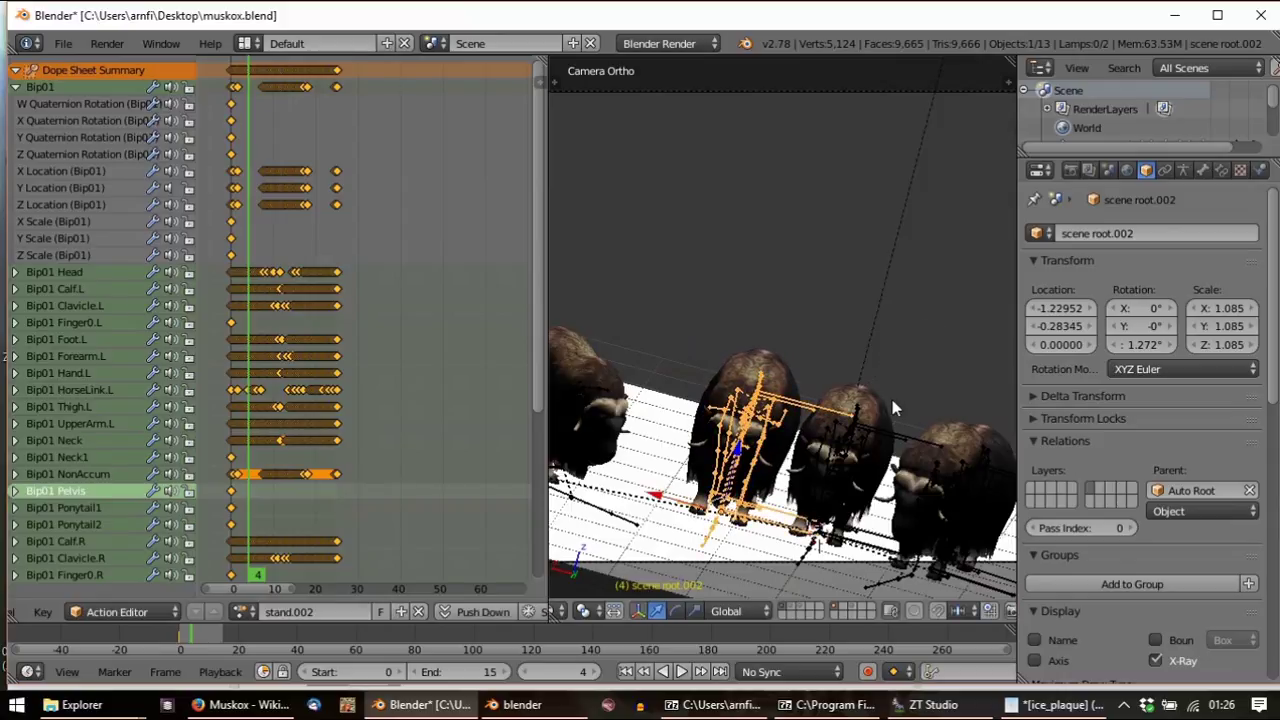
Scale the original muskox's scene root armature down to 0.964
right_click(860, 440)
right_click(813, 552)
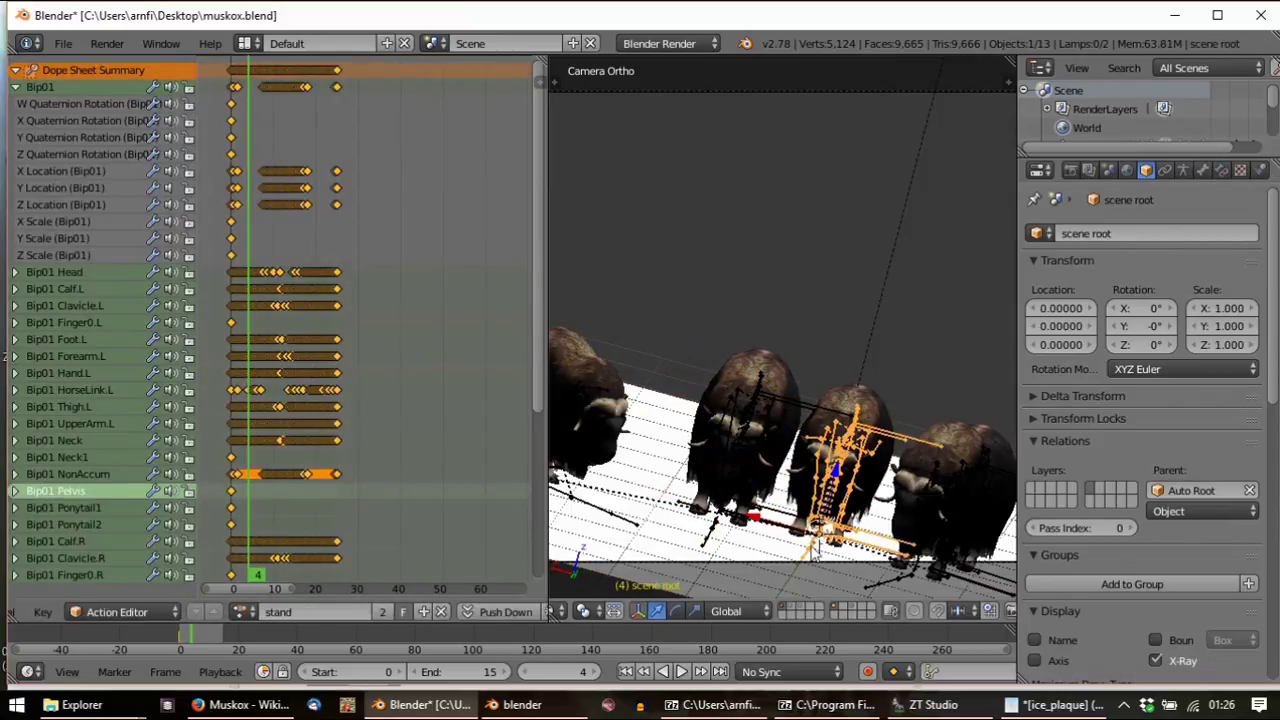
key("s")
left_click(910, 390)
scroll(712, 462, "up", 2)
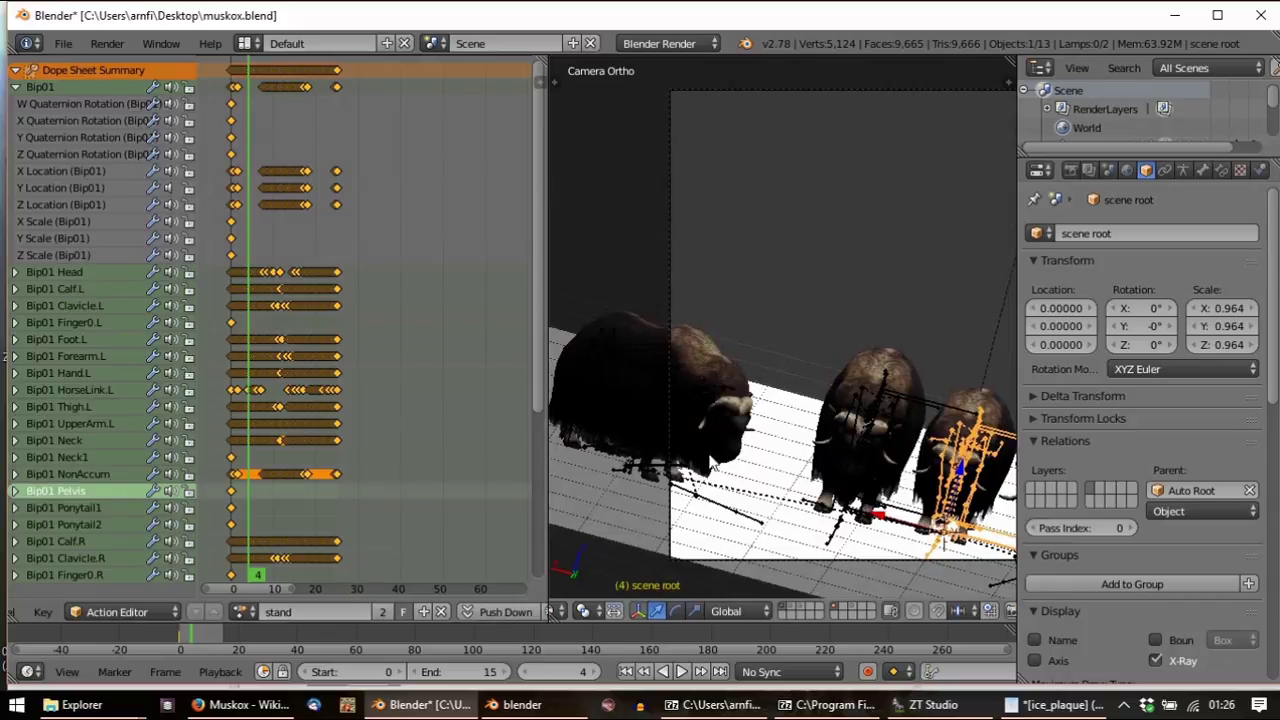
Shift the scene root.003 armature along X, check the scene, then go to ice_plaque in GIMP
right_click(650, 471)
key("g")
key("x")
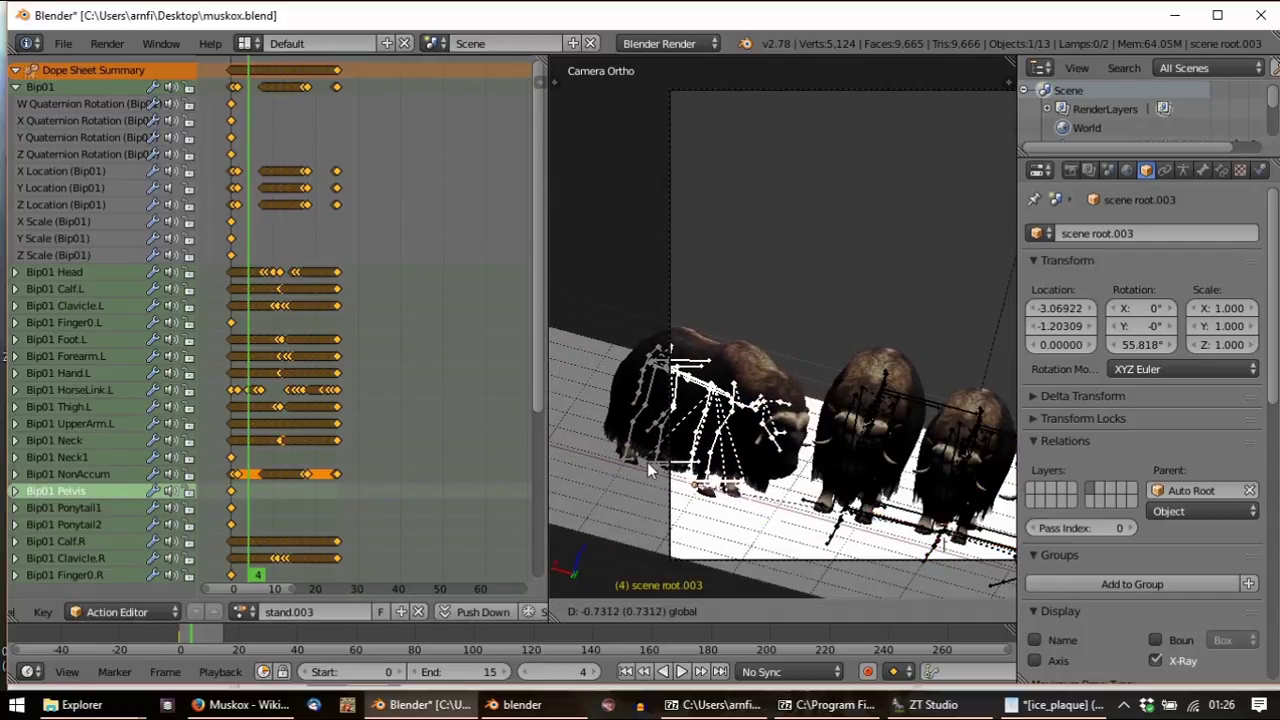
left_click(662, 470)
middle_click_drag(662, 470, 786, 535)
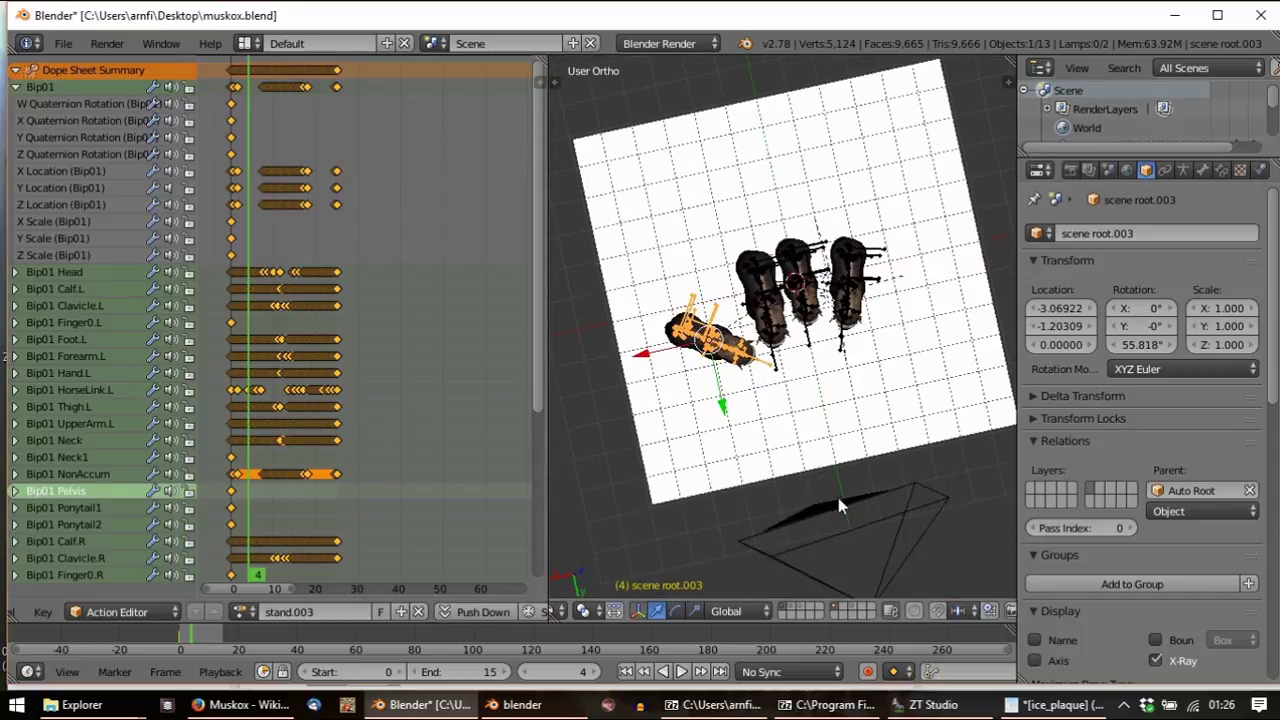
middle_click_drag(834, 462, 888, 296)
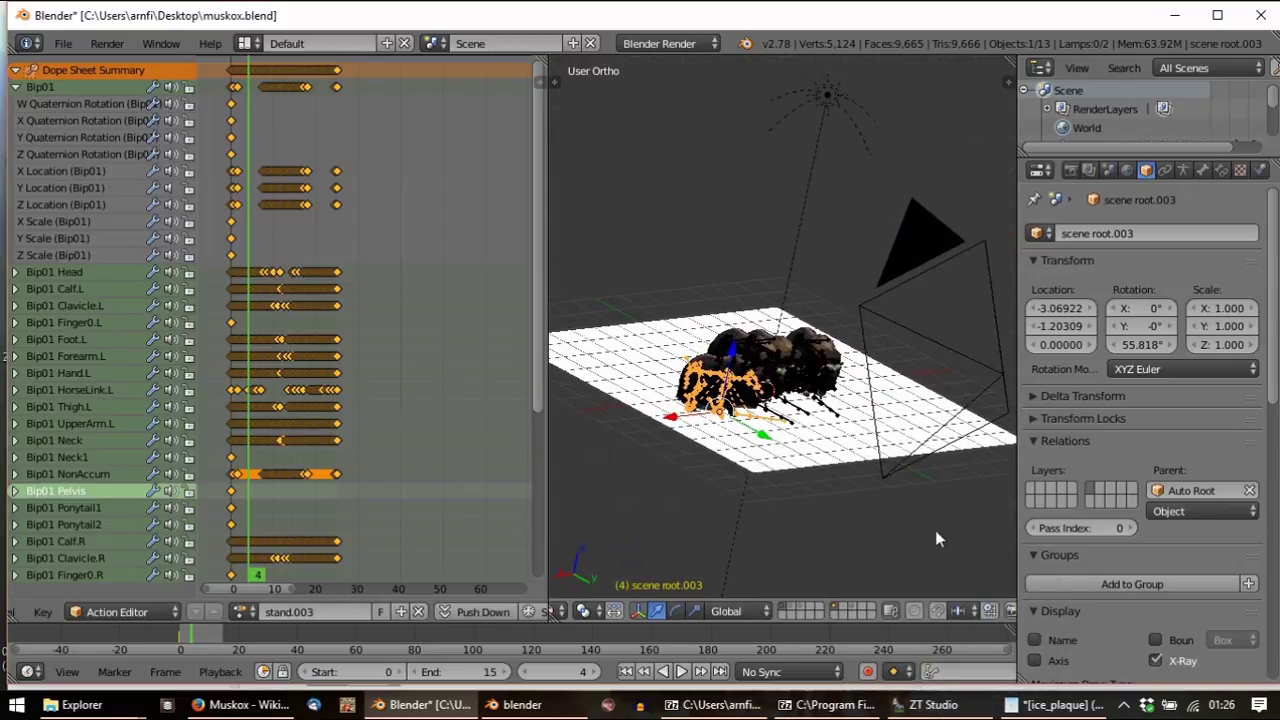
left_click(1058, 704)
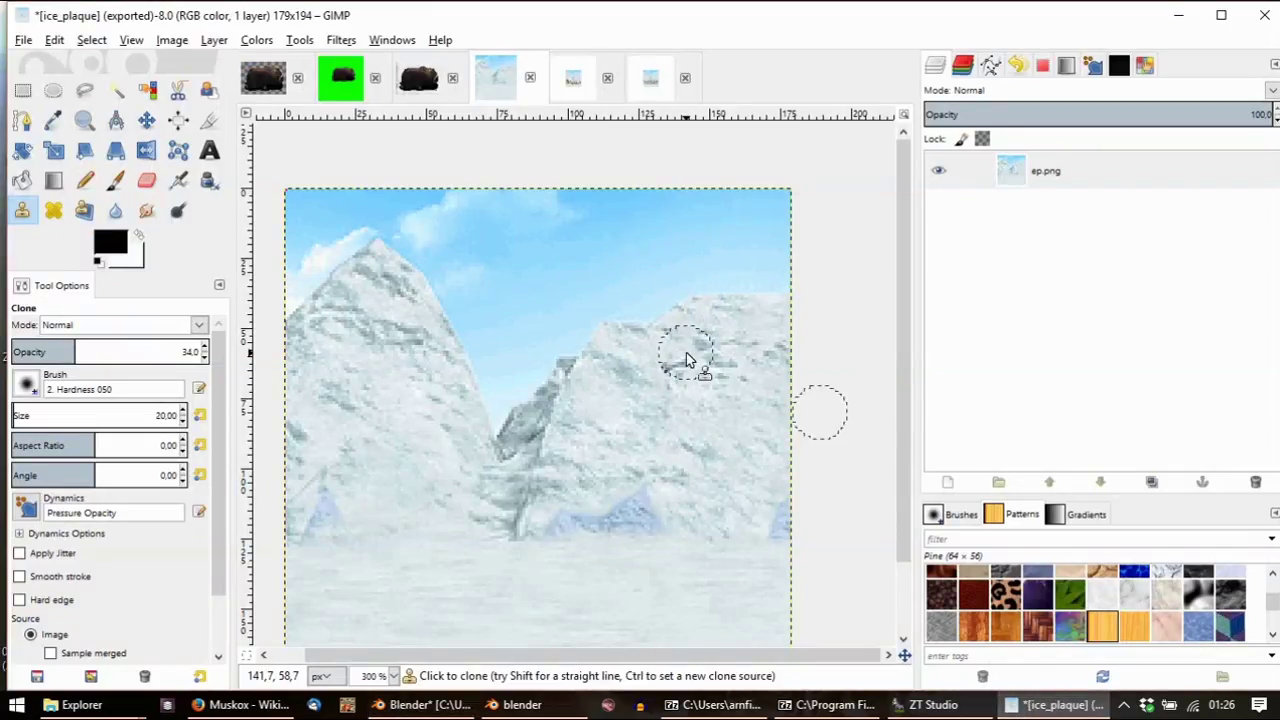
Read ice_plaque's 179 × 194 px canvas size in GIMP, then return to the Blender scene
scroll(686, 360, "down", 3)
left_click(168, 45)
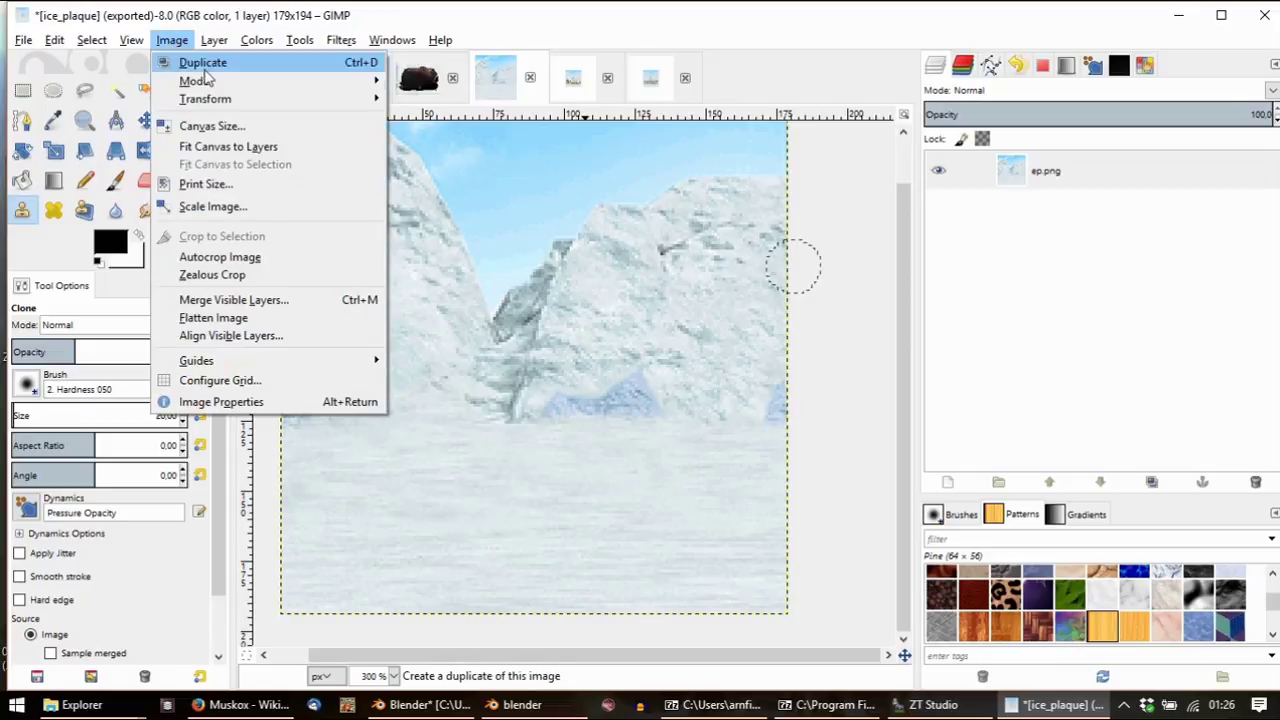
left_click(215, 127)
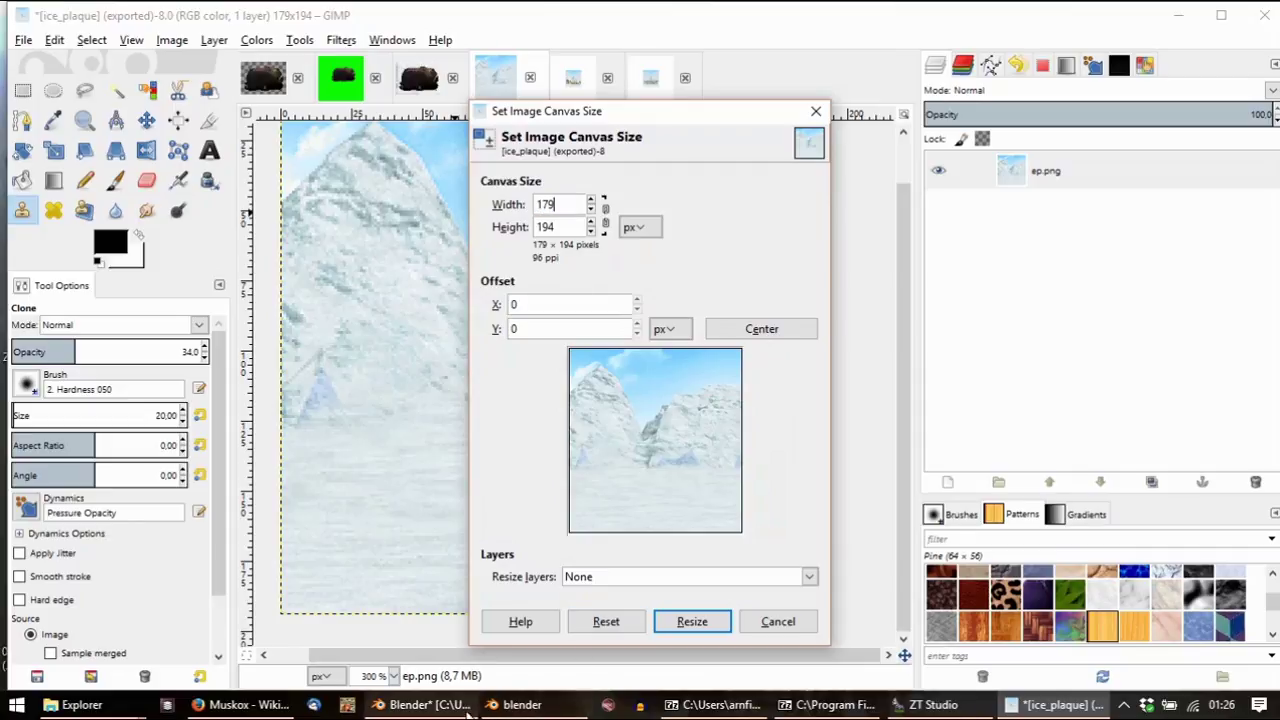
left_click(620, 600)
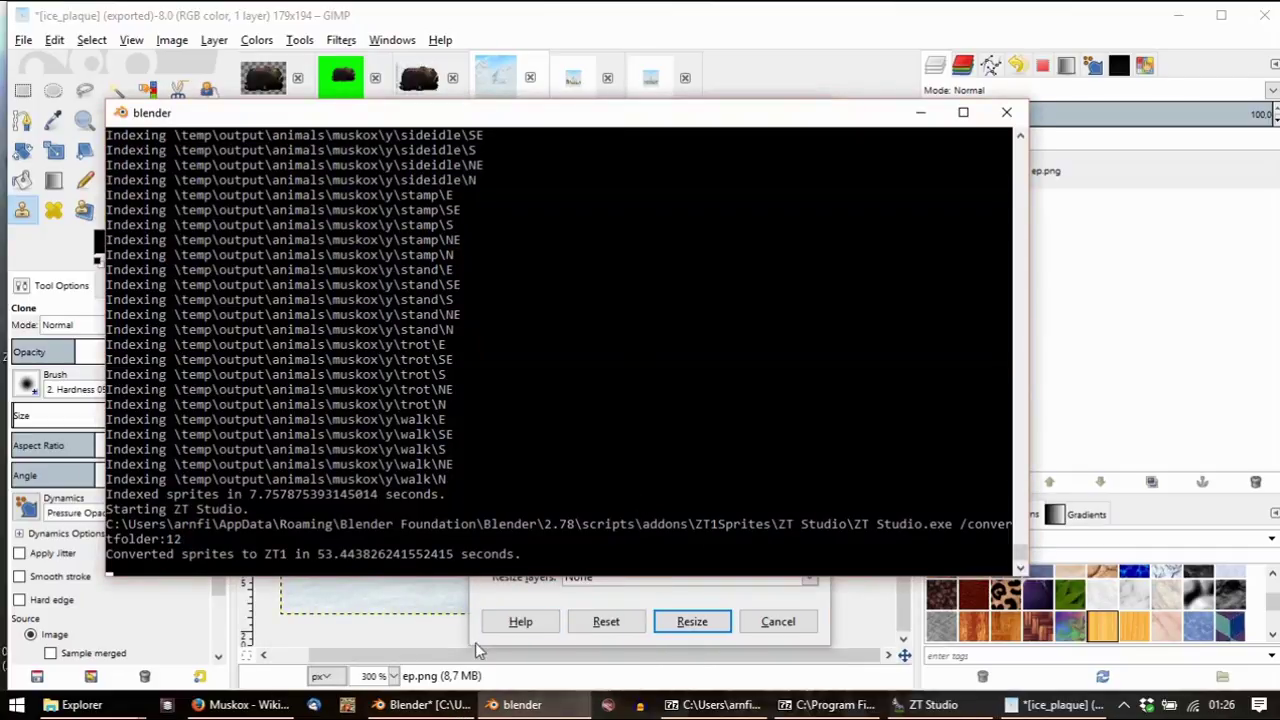
left_click(430, 704)
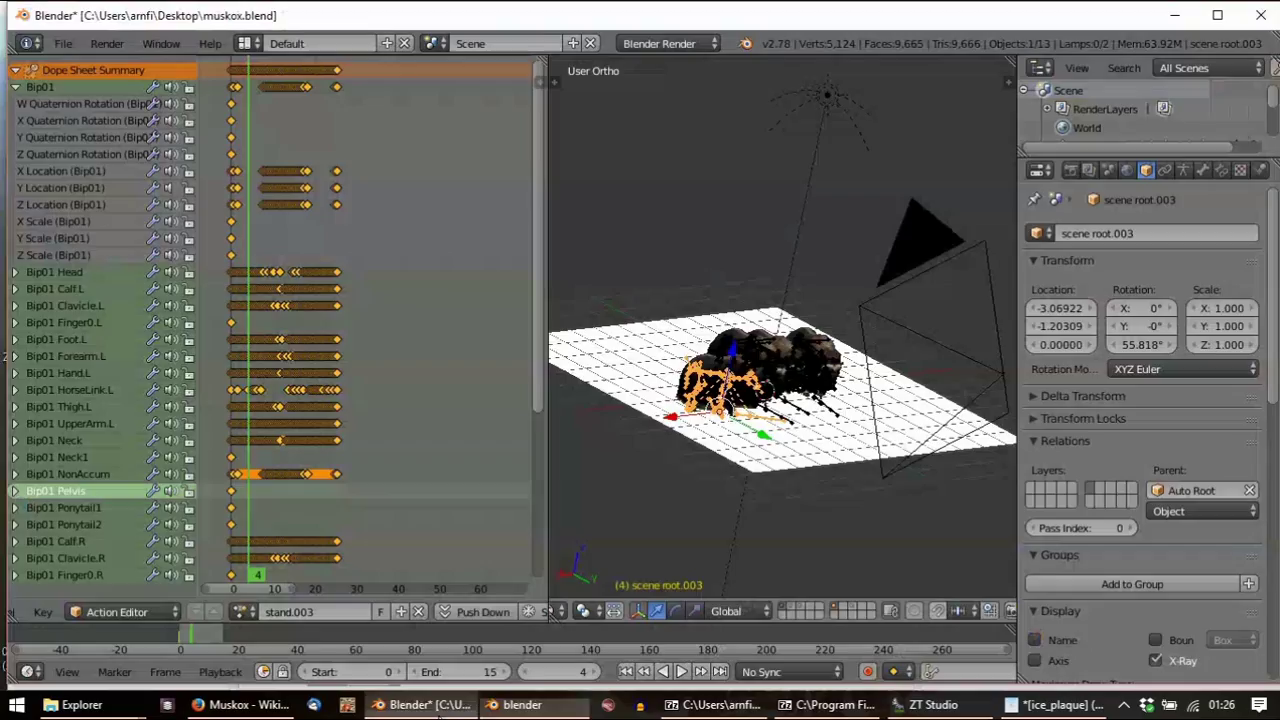
Set the render resolution to 179 × 194 px
left_click(1072, 170)
scroll(1230, 410, "up", 8)
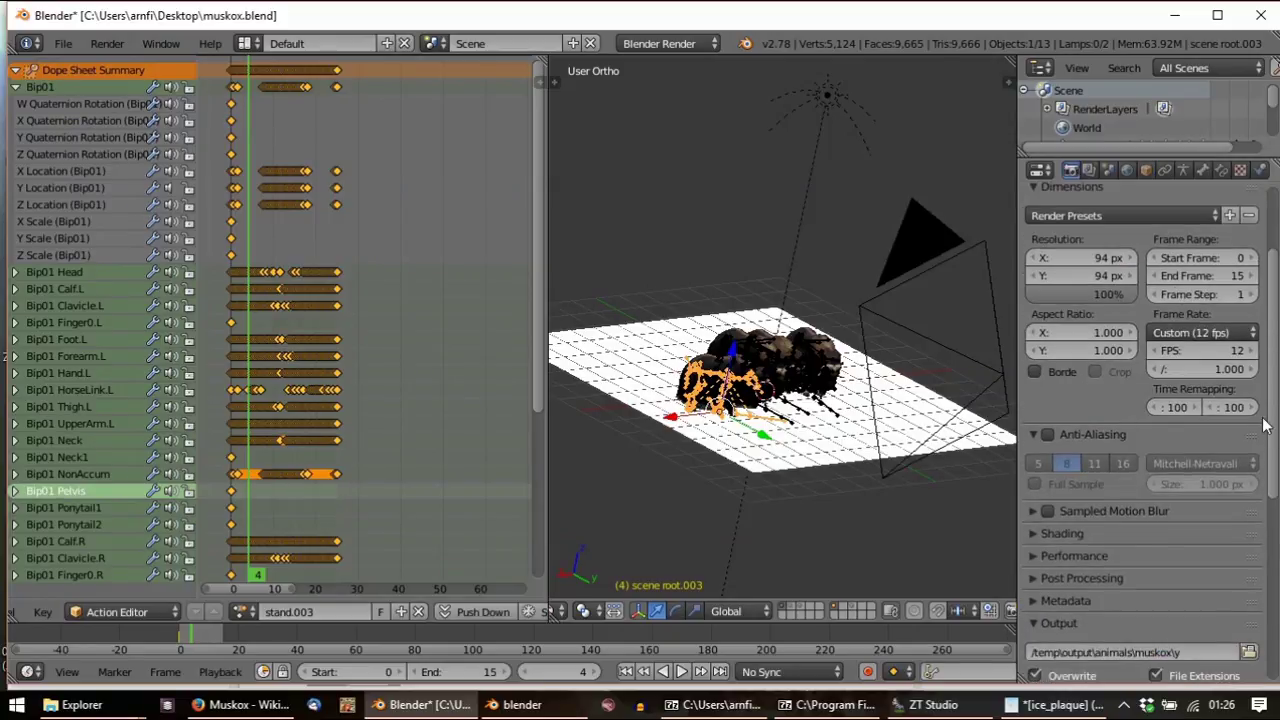
left_click(1097, 259)
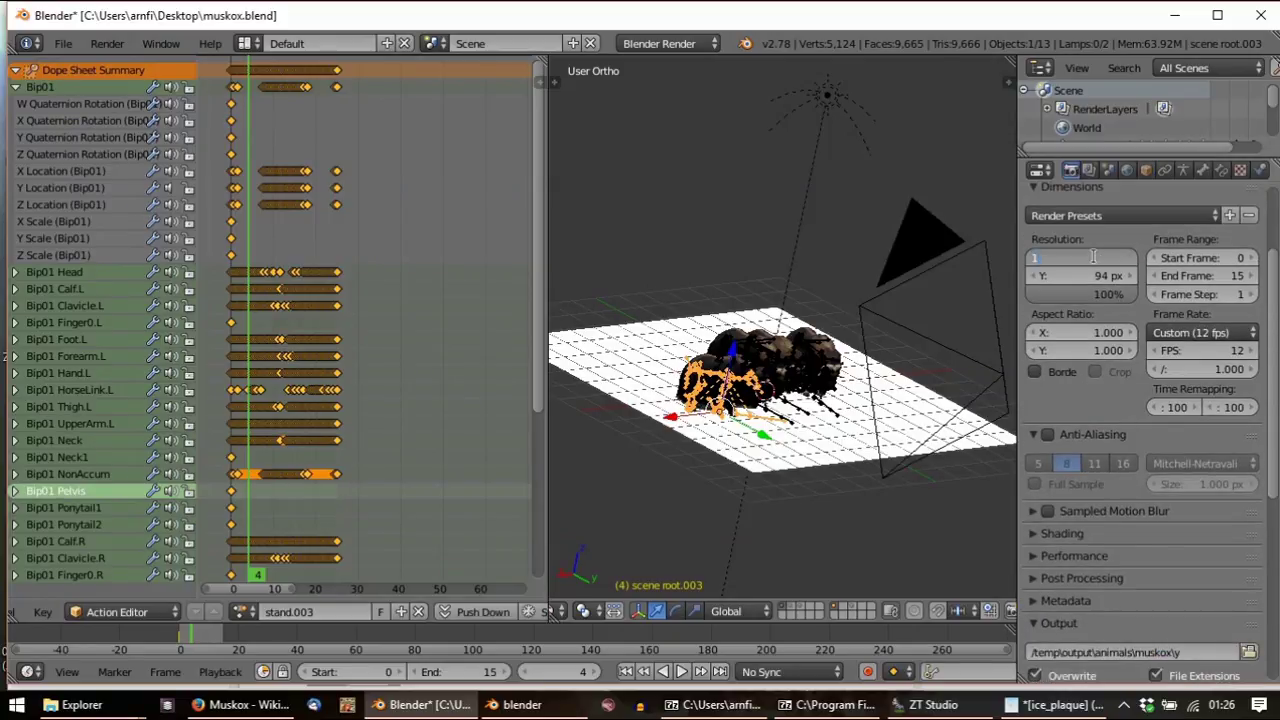
type("179")
key("Return")
left_click(1094, 274)
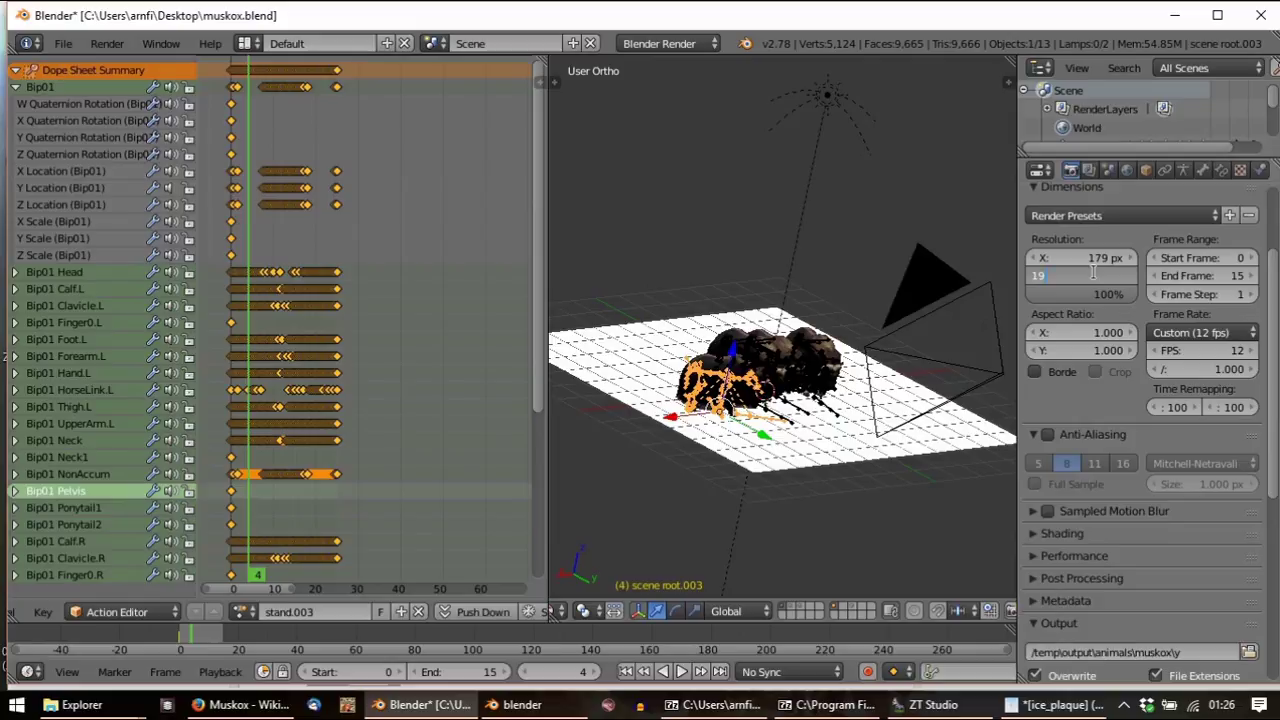
key("Return")
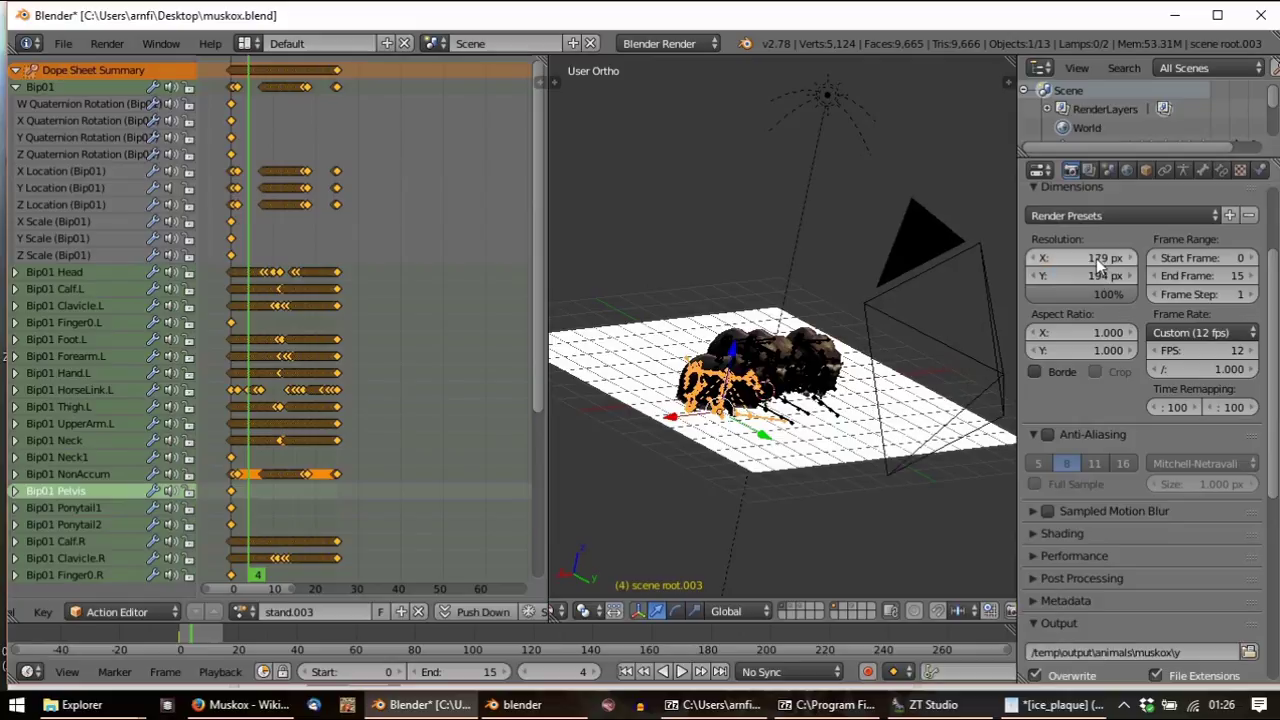
Look through the scene camera and start moving the camera to frame the oxen
middle_click_drag(844, 274, 748, 282)
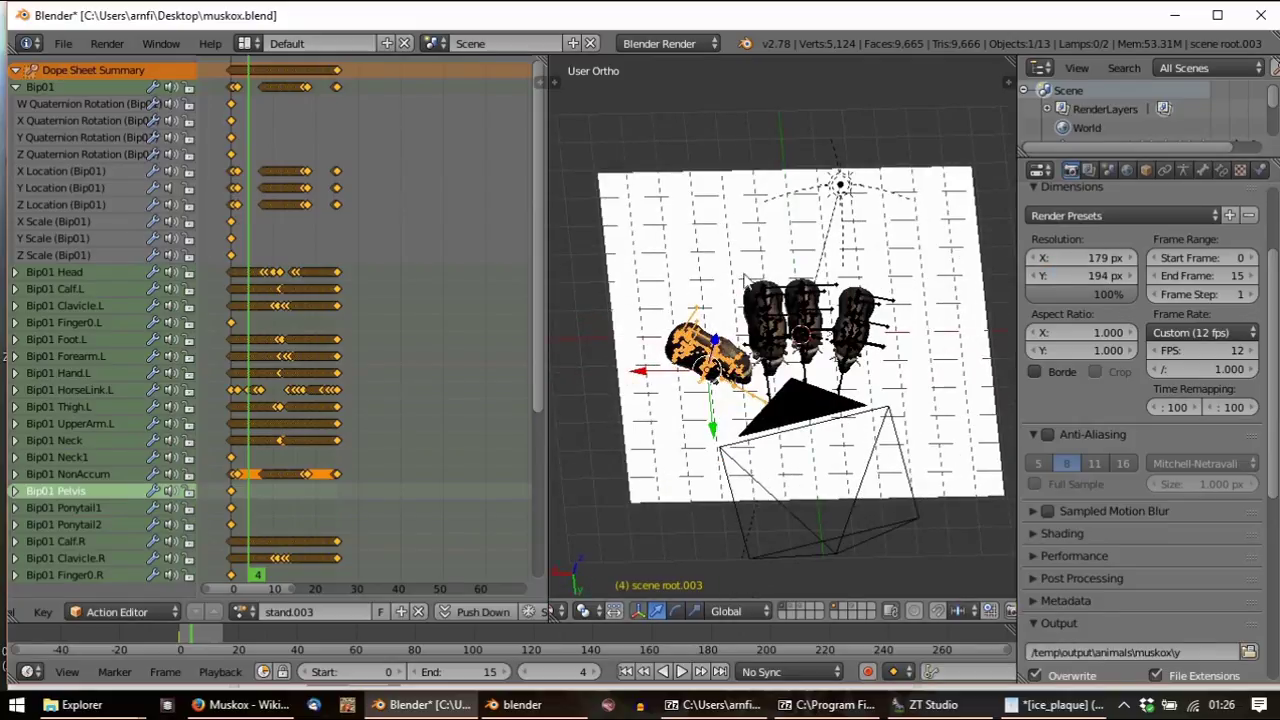
scroll(790, 405, "up", 2)
middle_click_drag(790, 405, 705, 320)
middle_click_drag(924, 378, 900, 297)
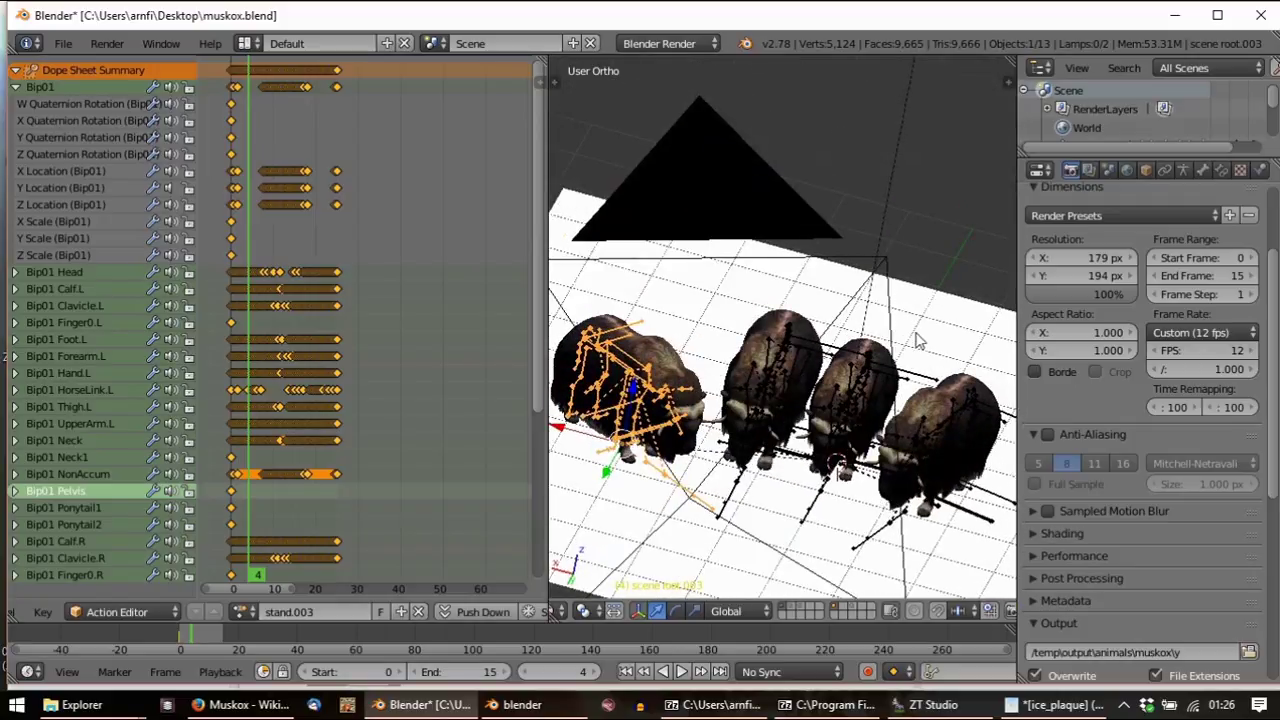
middle_click_drag(918, 341, 862, 350)
scroll(862, 350, "down", 3)
key("KP_0")
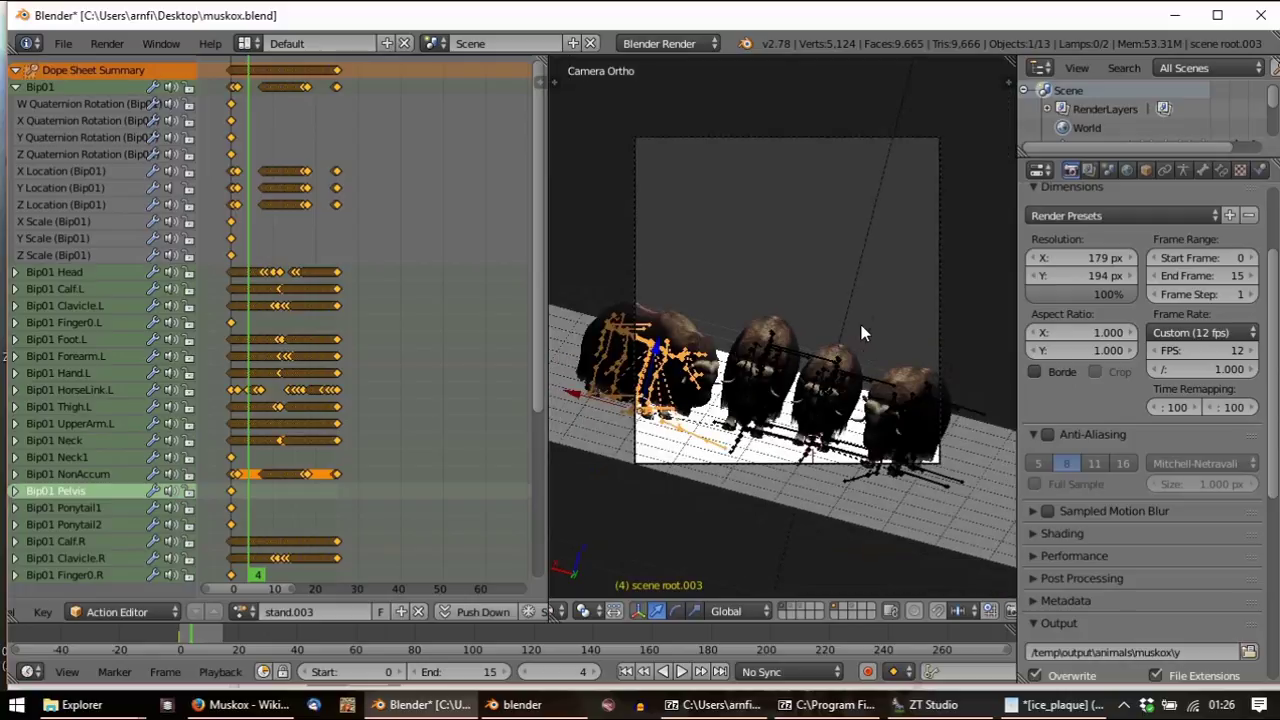
right_click(937, 190)
key("g")
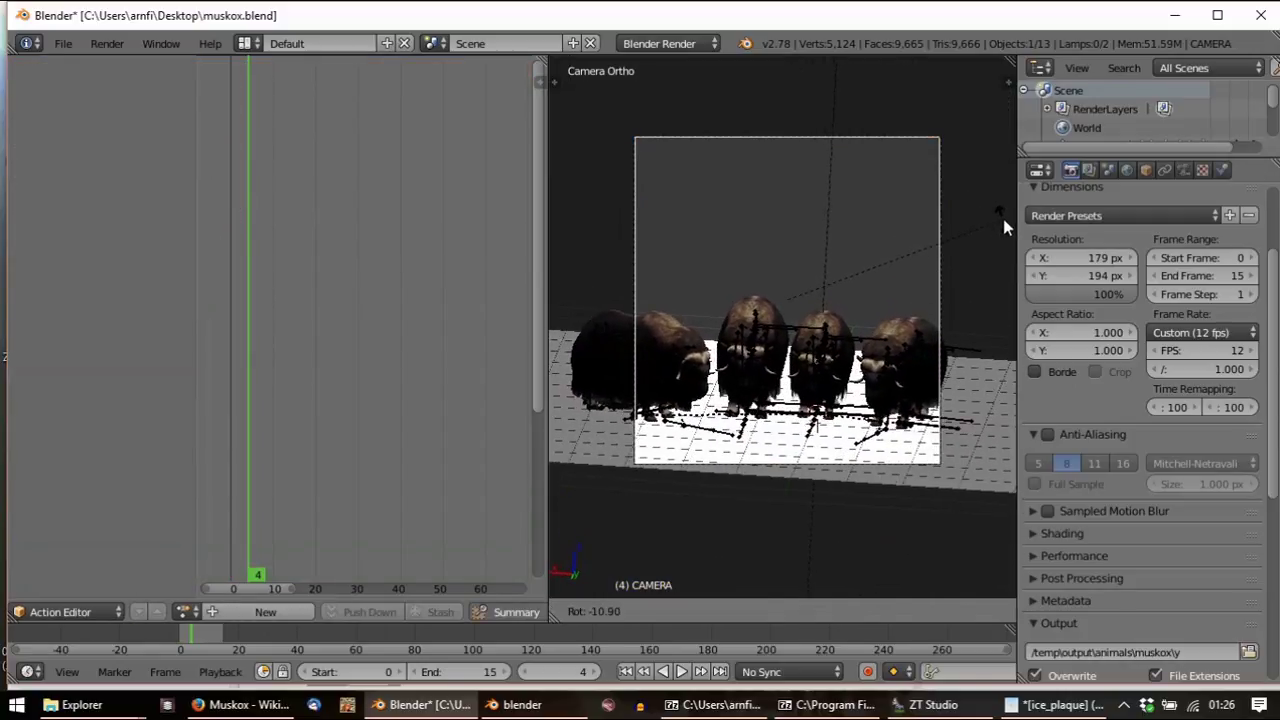
Set the camera in its new position and close GIMP's Canvas Size dialog
left_click(994, 224)
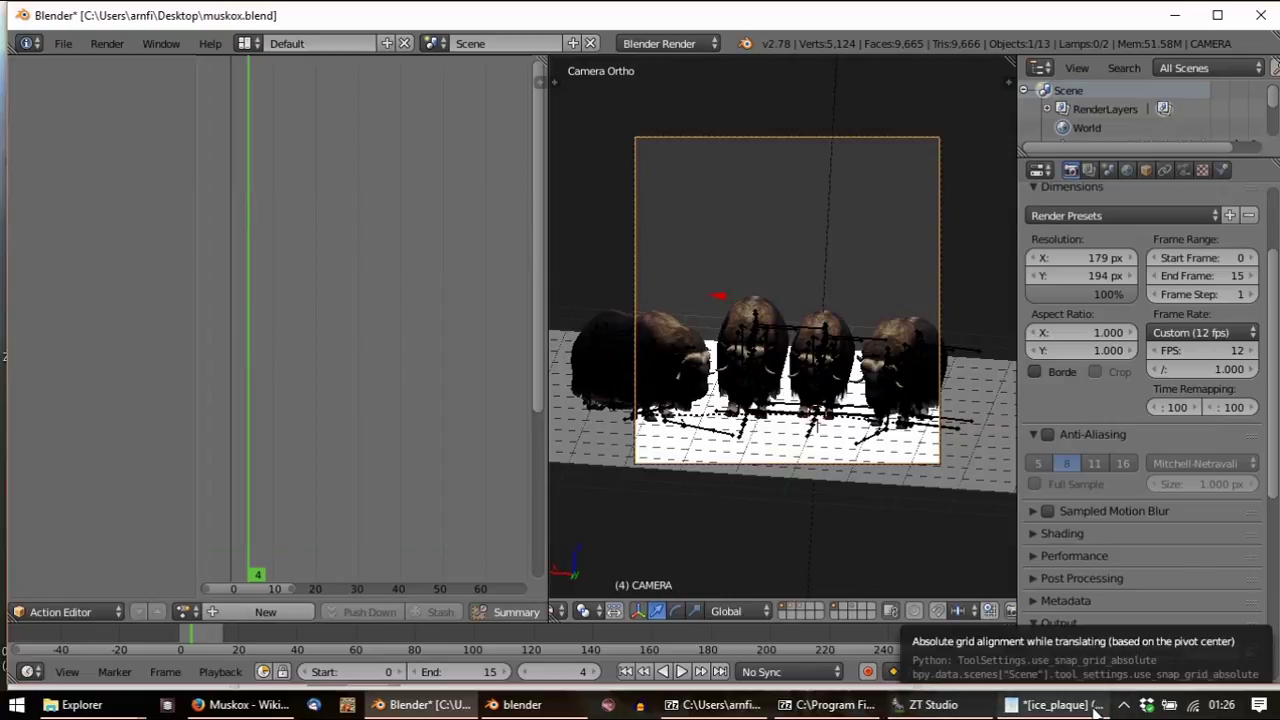
left_click(1060, 704)
left_click(814, 113)
scroll(737, 418, "down", 2, "ctrl")
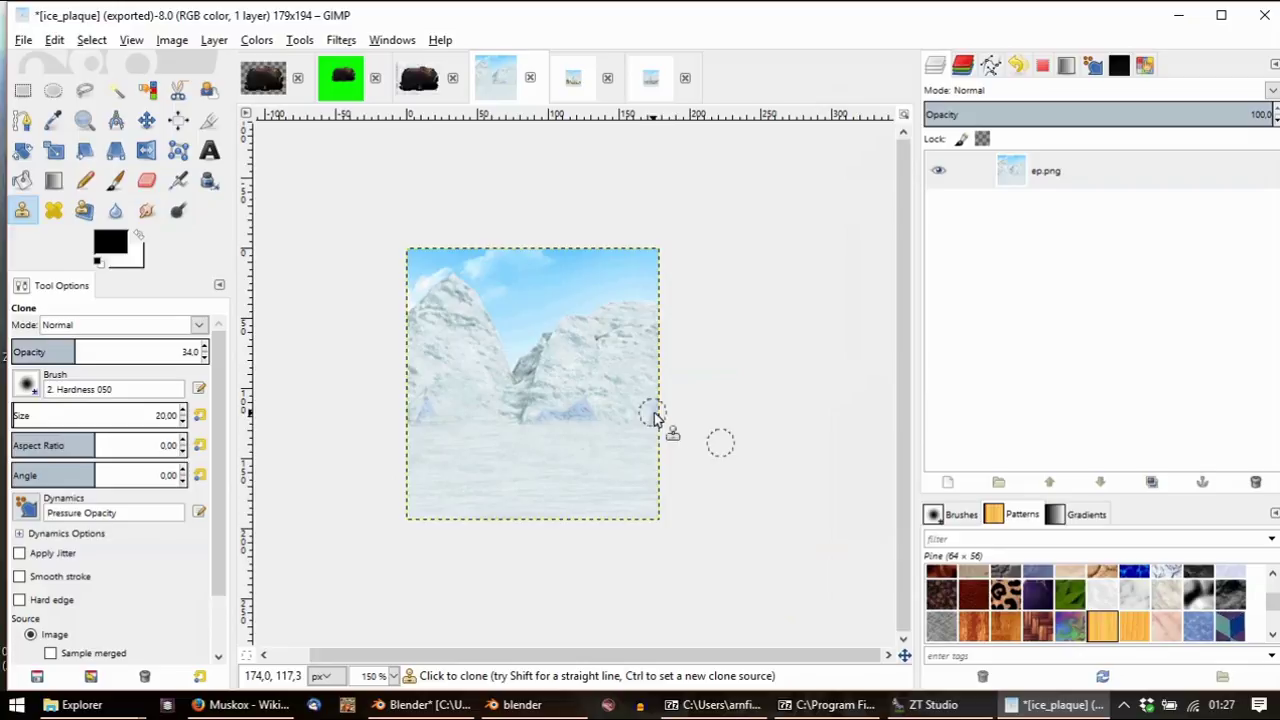
Back in the Blender scene, render a test frame with F12
left_click(518, 704)
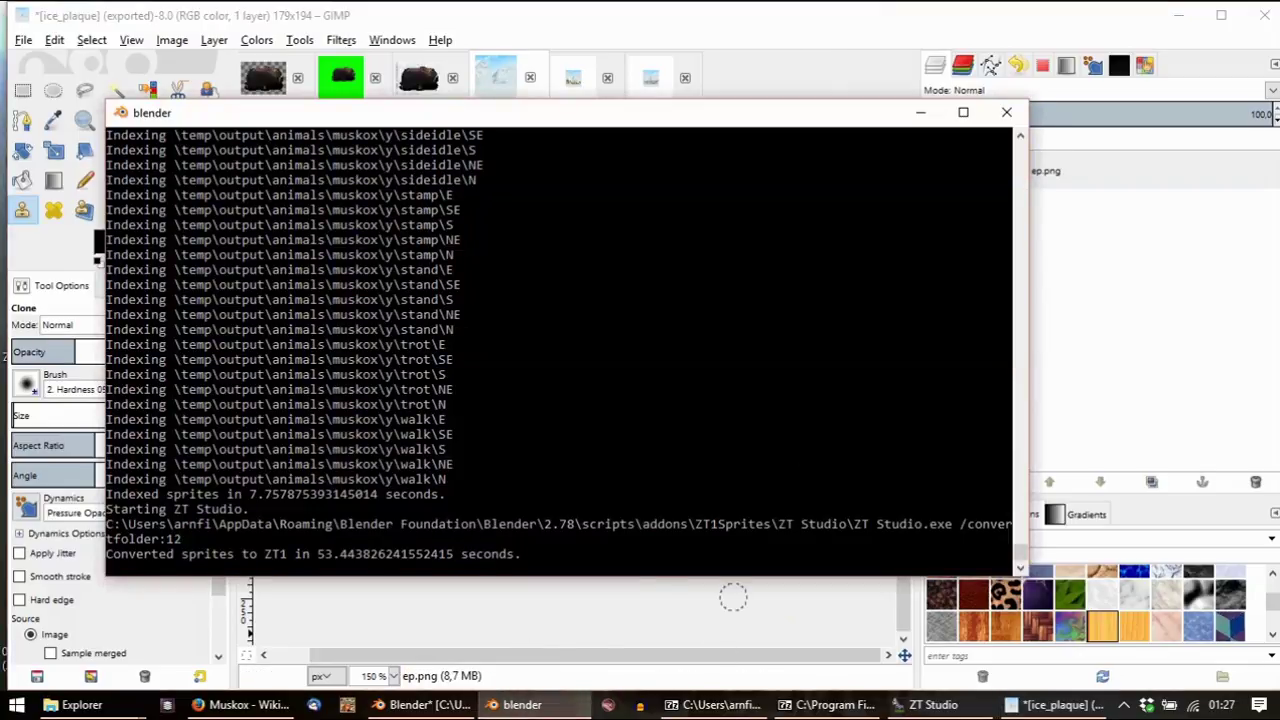
left_click(420, 704)
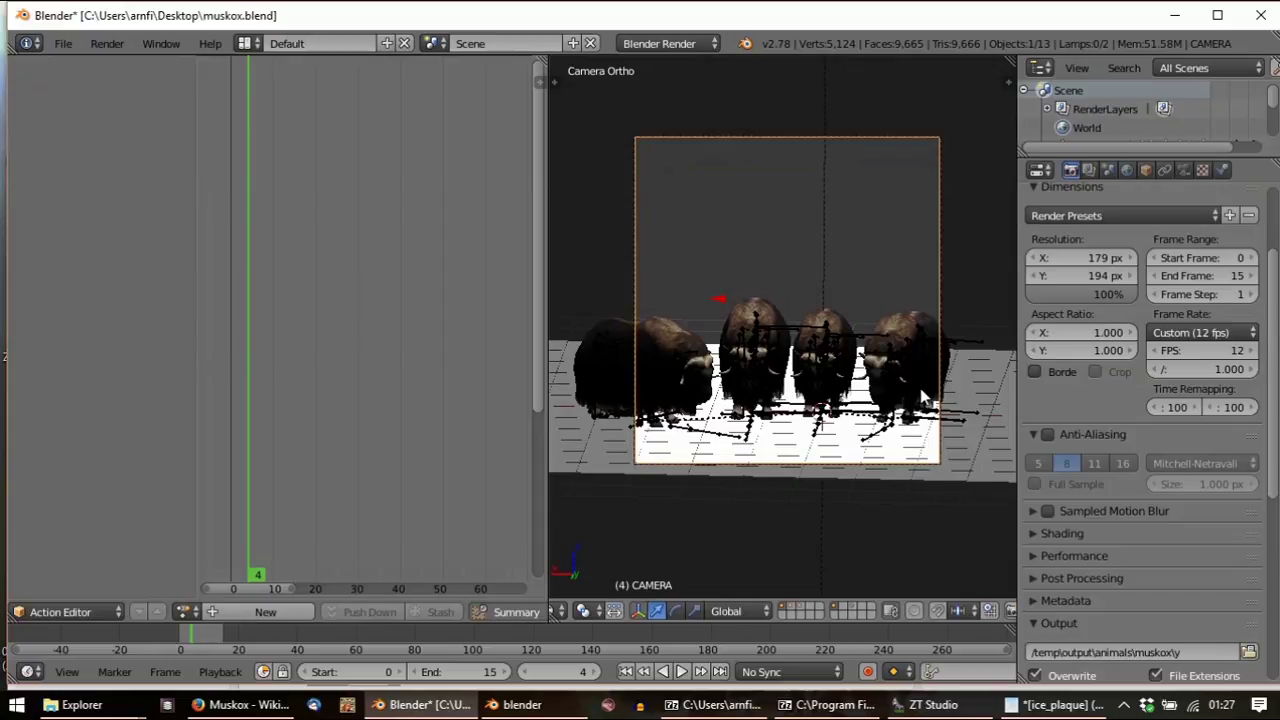
key("F12")
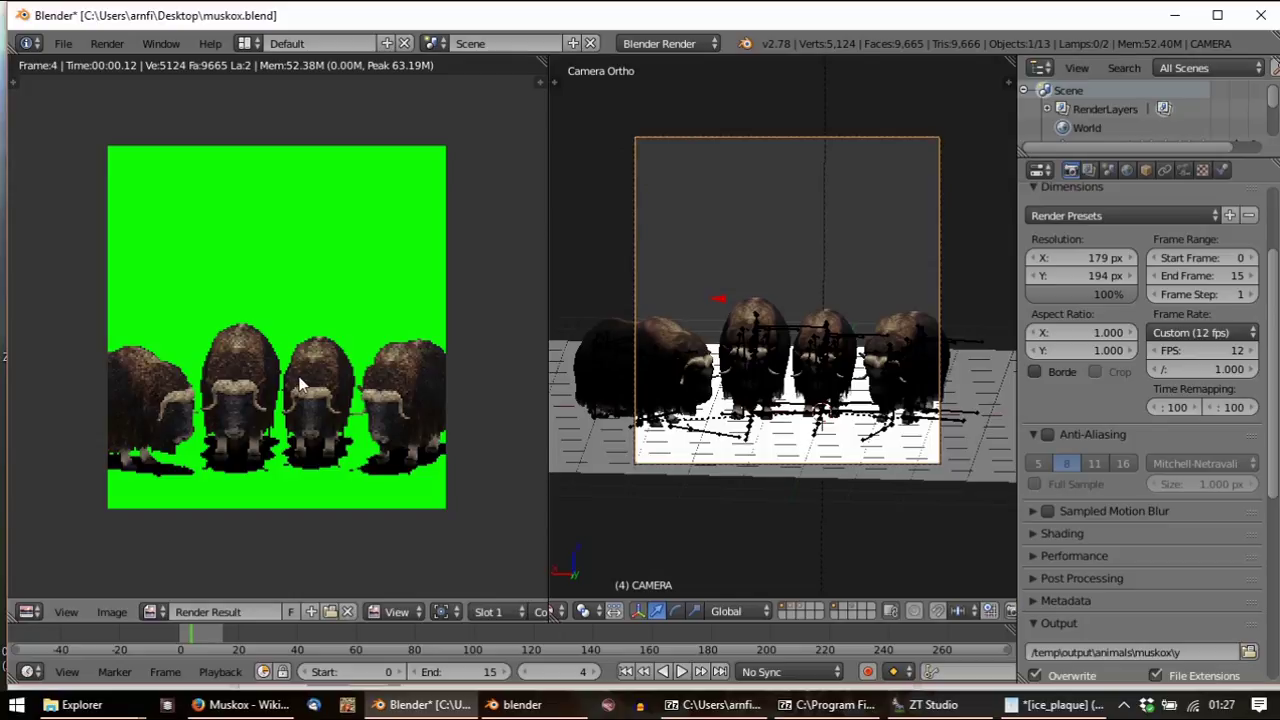
Enable anti-aliasing with a 1.500 px filter size, expand Post Processing, and re-render
left_click(1046, 435)
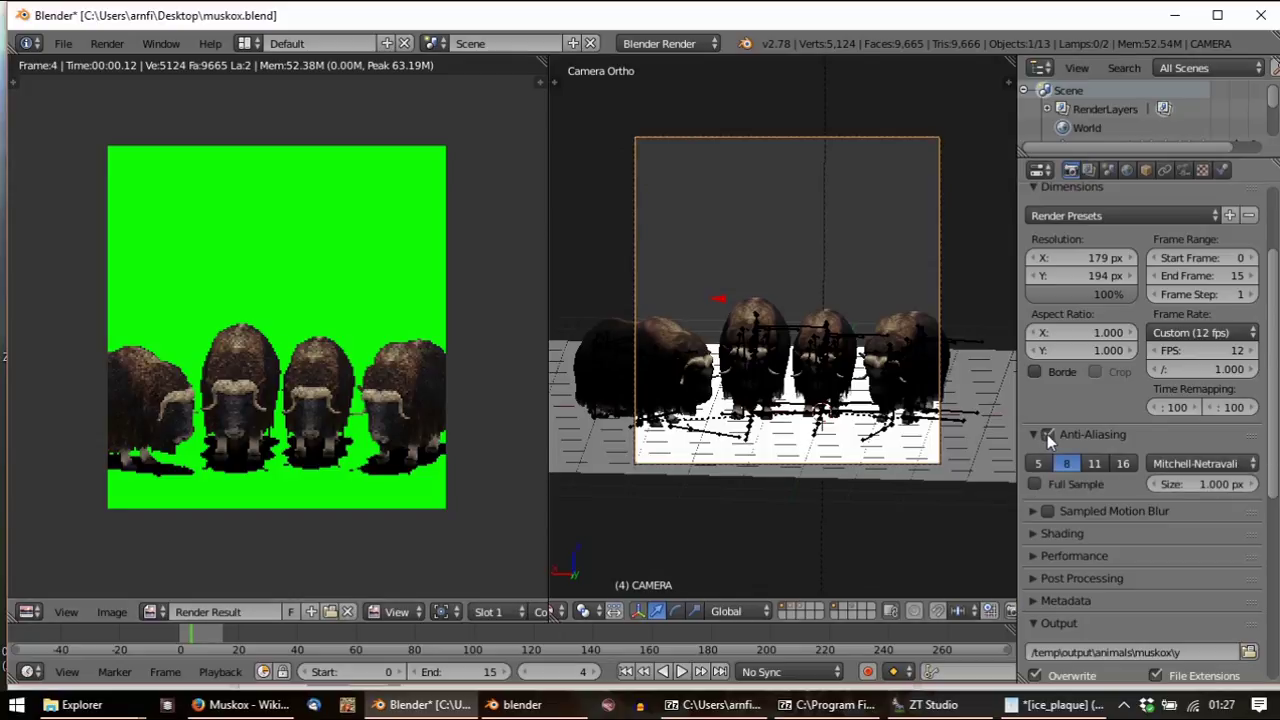
left_click(1211, 464)
left_click_drag(1216, 484, 1240, 484)
left_click(1037, 578)
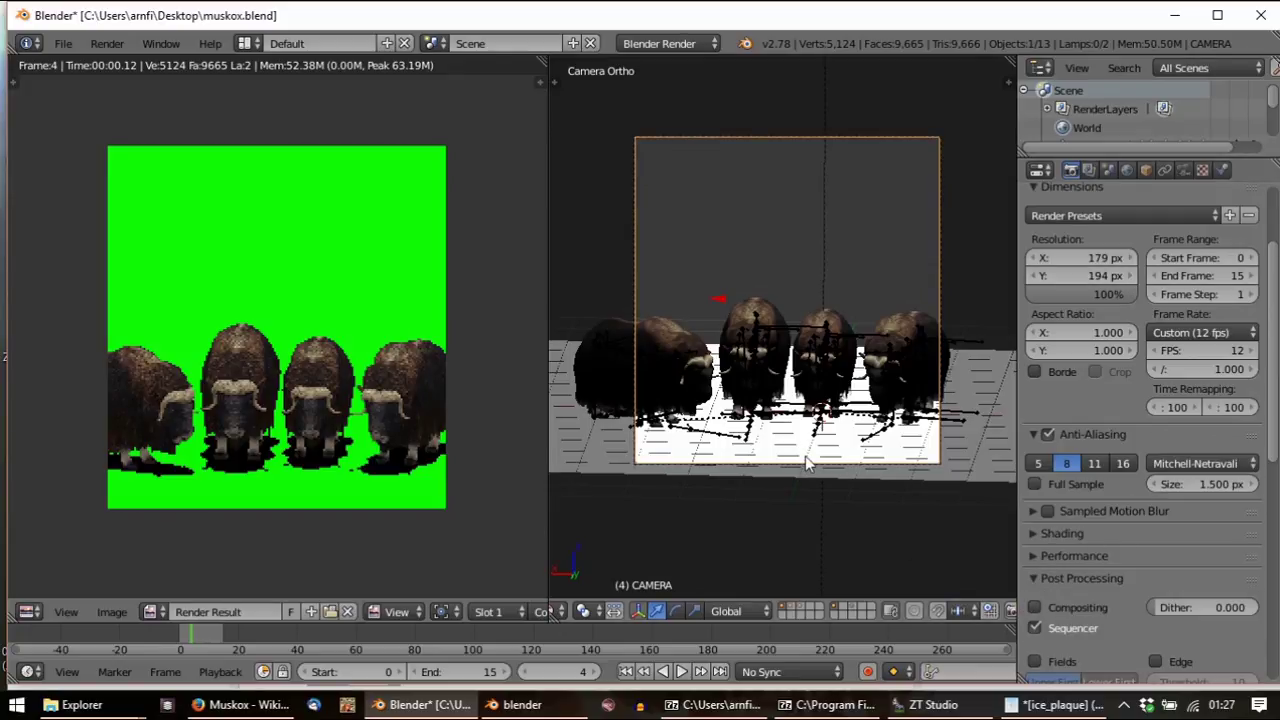
key("F12")
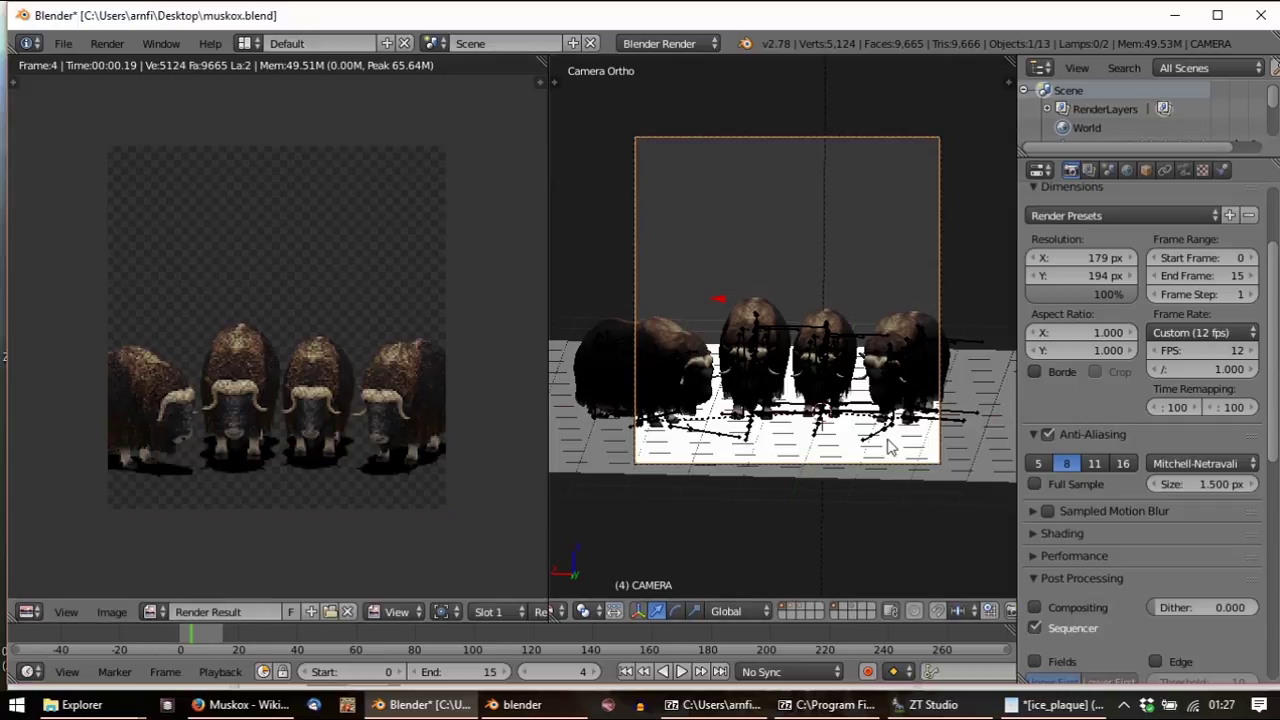
Leave the camera view and pick out the Sun lamp from the Hemi lamp
scroll(830, 178, "down", 3)
middle_click_drag(828, 179, 842, 197)
right_click(797, 93)
key("g")
right_click(728, 106)
right_click(799, 98)
key("g")
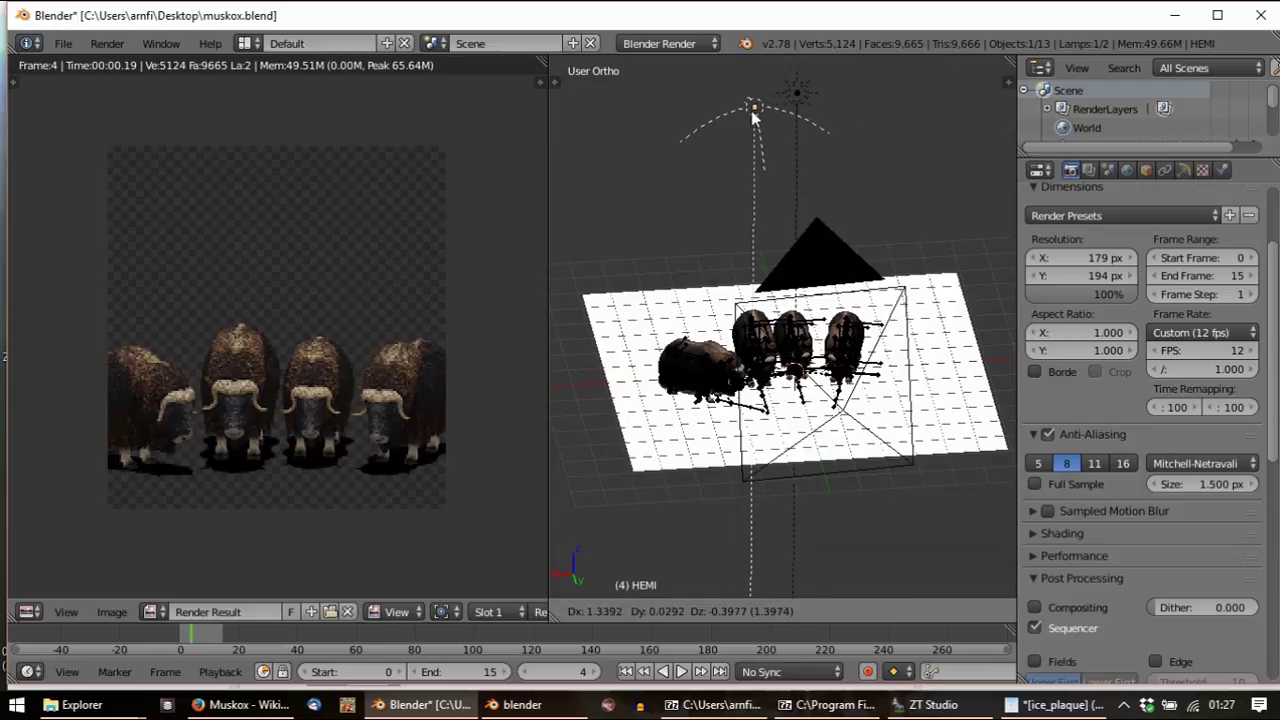
right_click(750, 118)
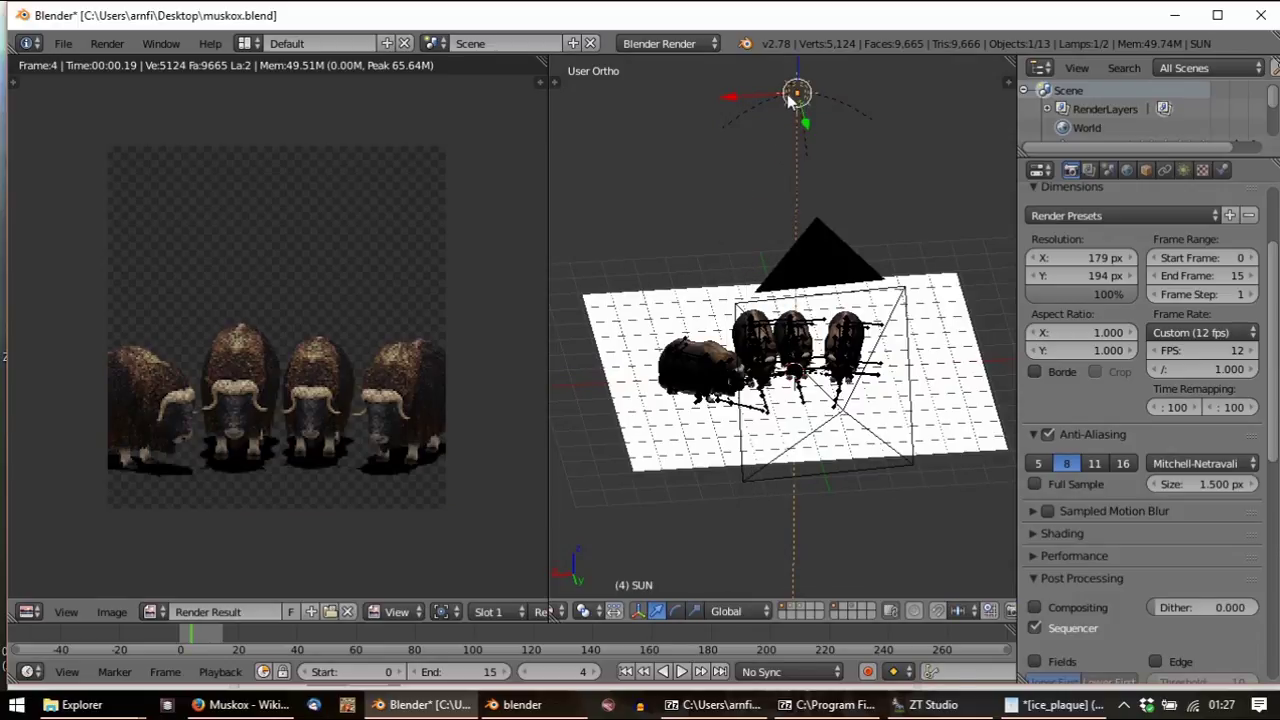
Make the Sun lamp a spot lamp with buffer shadows and re-render
left_click(1184, 171)
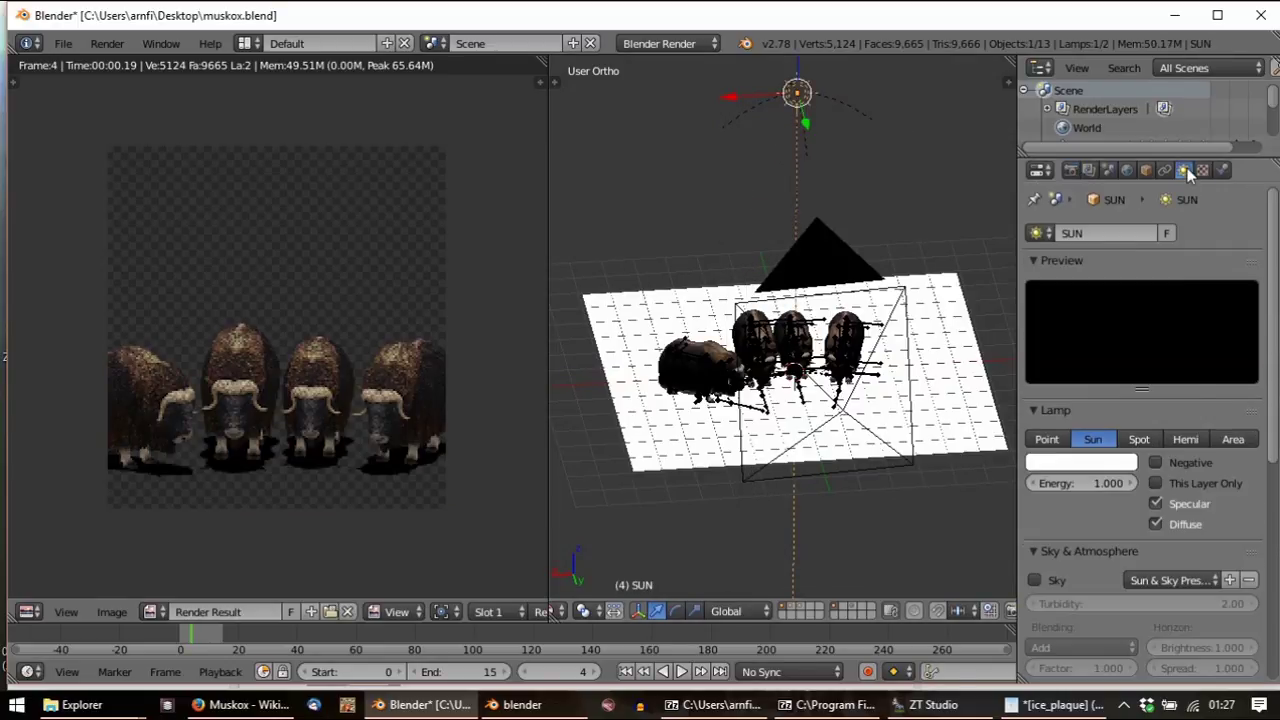
left_click(1139, 439)
scroll(1165, 498, "down", 2)
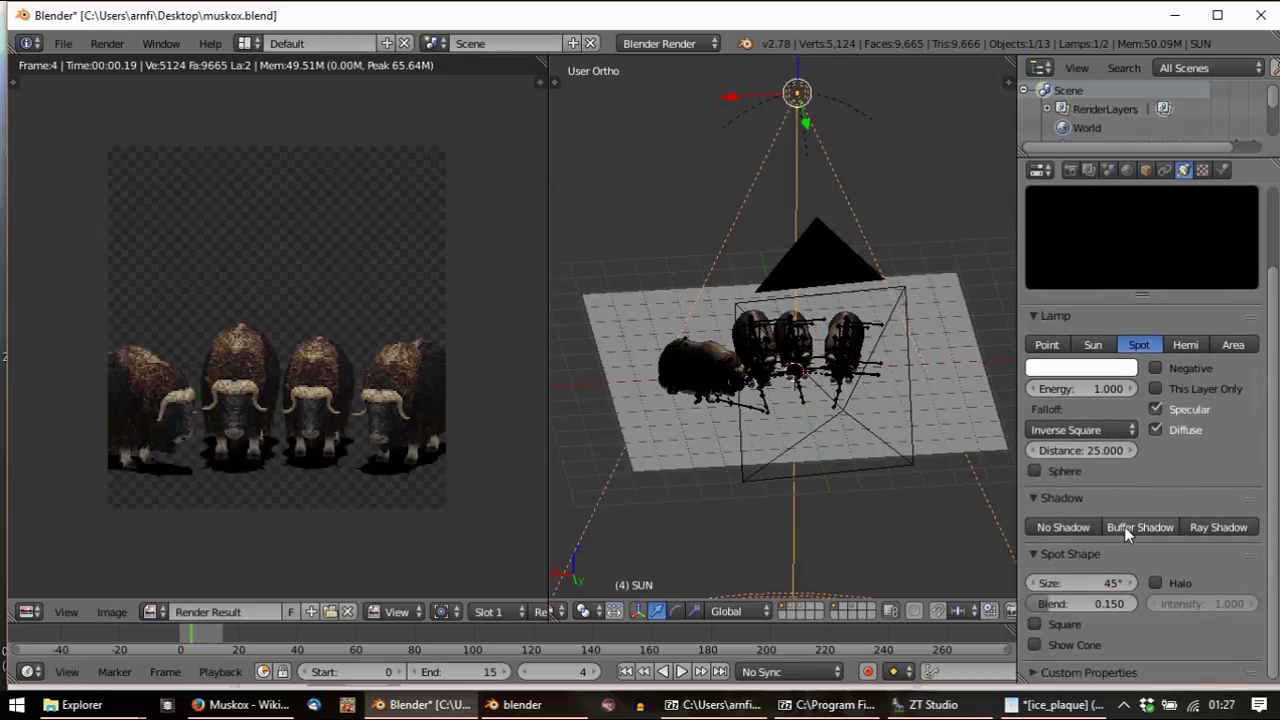
left_click(1124, 526)
scroll(1128, 521, "down", 2)
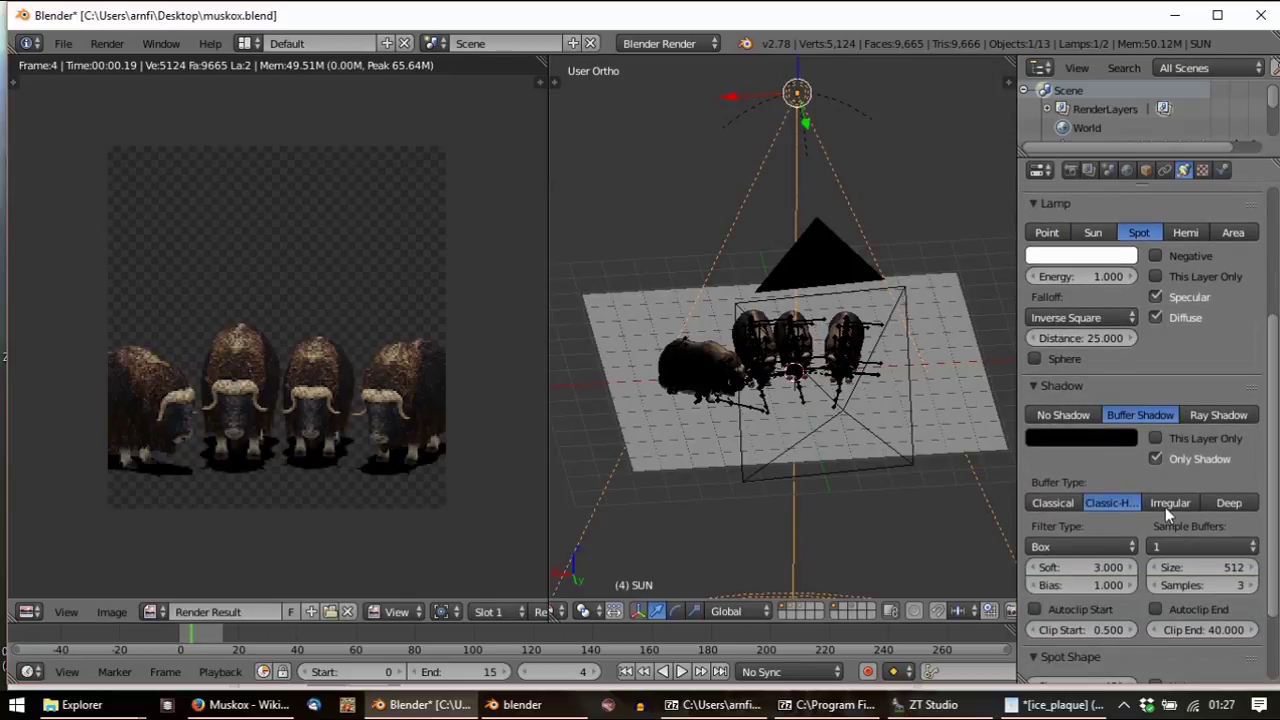
key("F12")
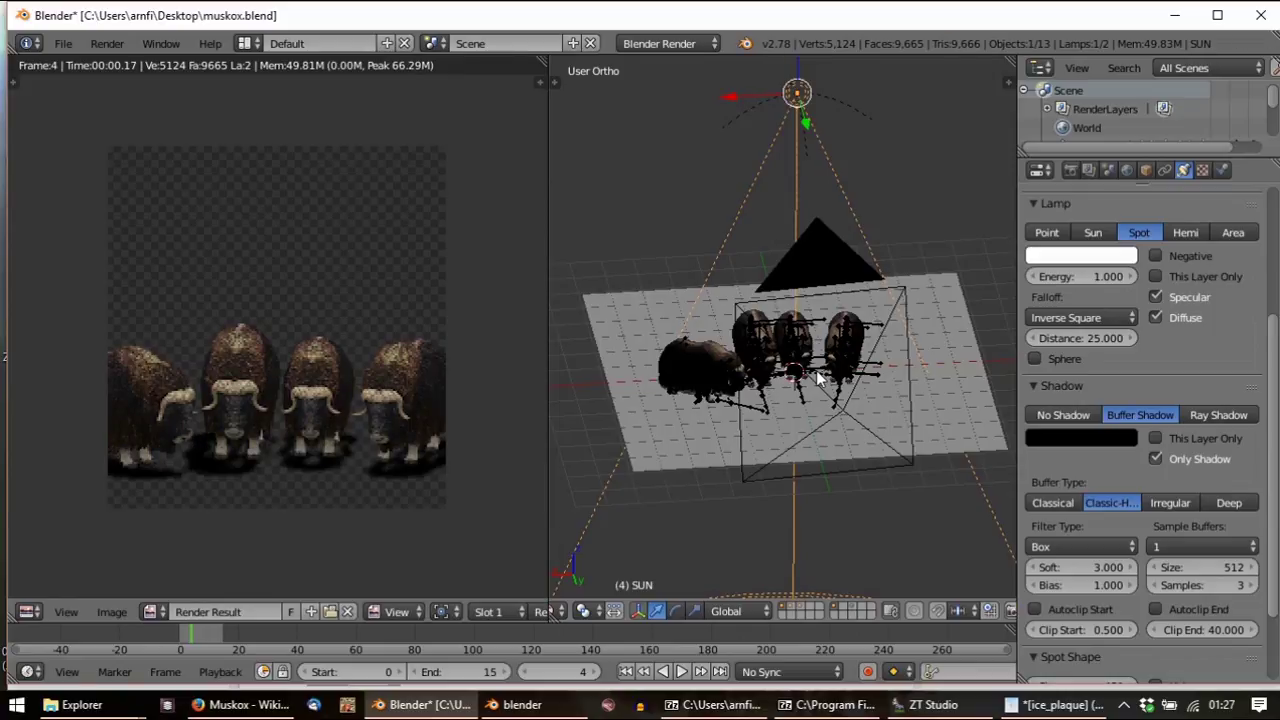
Zoom in on the oxen in the render to inspect them
scroll(300, 410, "up", 3)
middle_click_drag(271, 443, 317, 355)
scroll(455, 490, "up", 1)
scroll(455, 490, "up", 1)
middle_click_drag(455, 490, 424, 372)
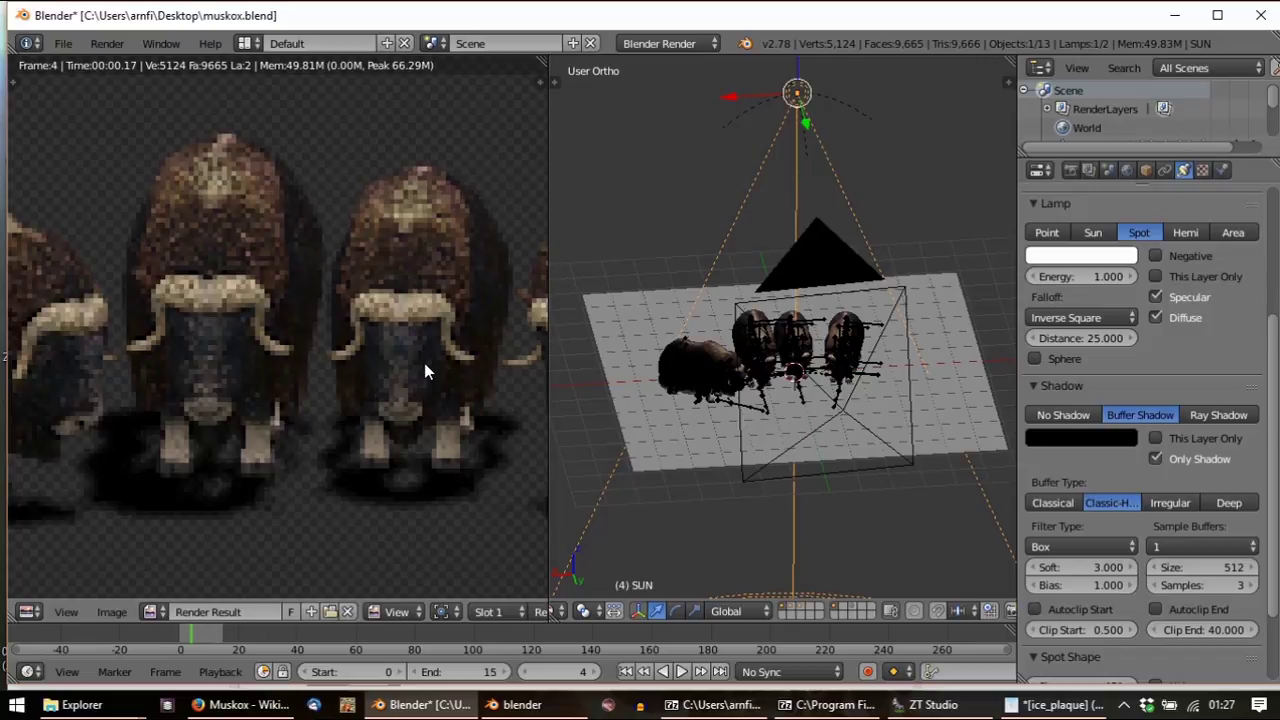
scroll(424, 368, "down", 3)
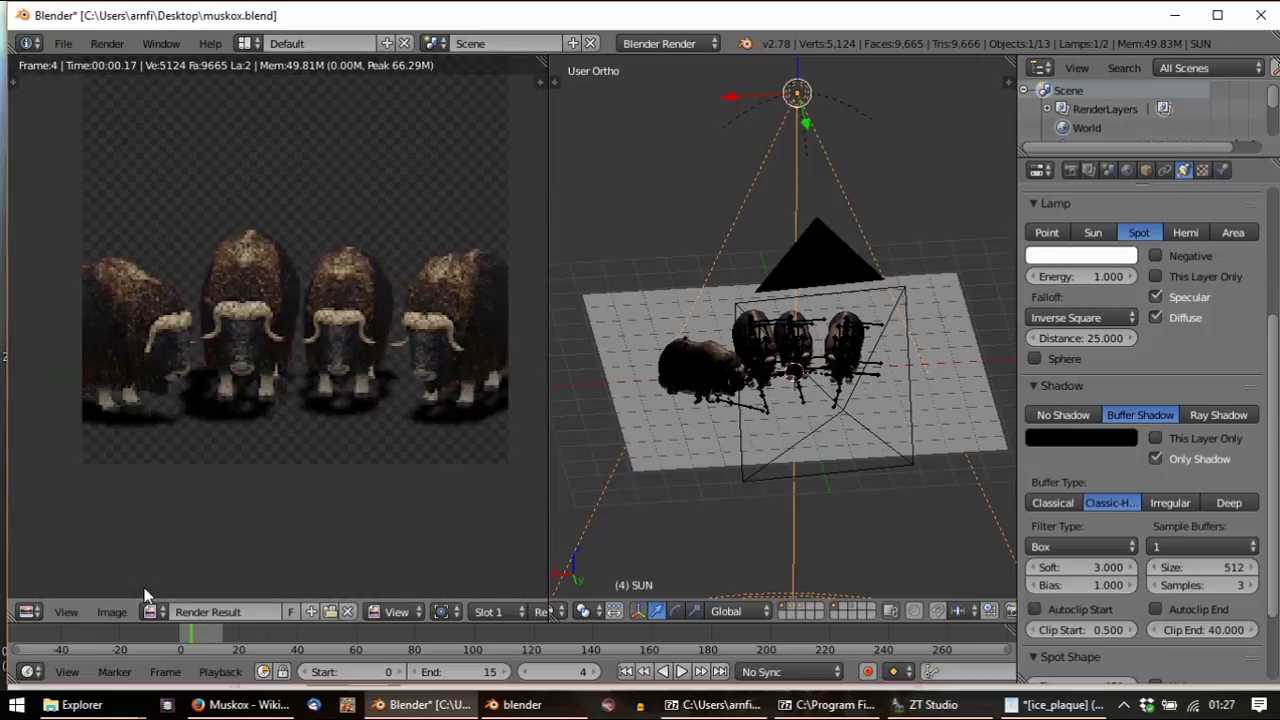
Save the render to the Desktop as pl.png and show the desktop
left_click(111, 611)
left_click(200, 497)
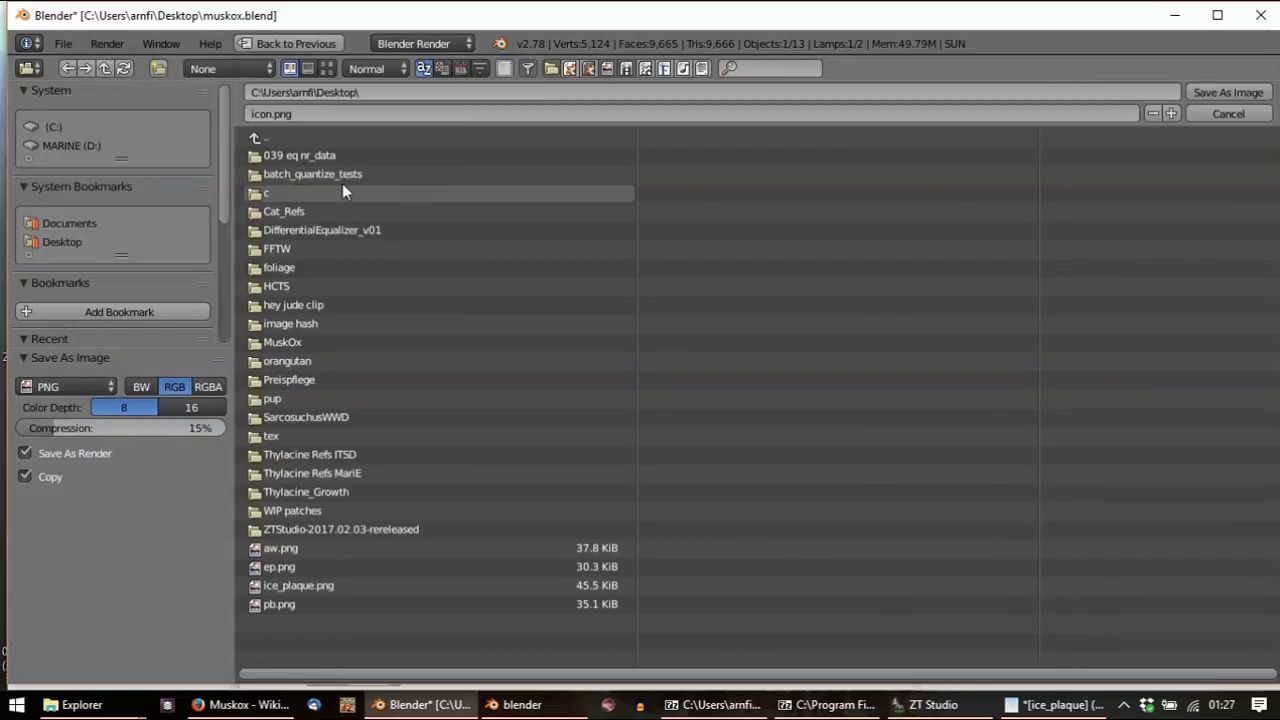
left_click(351, 113)
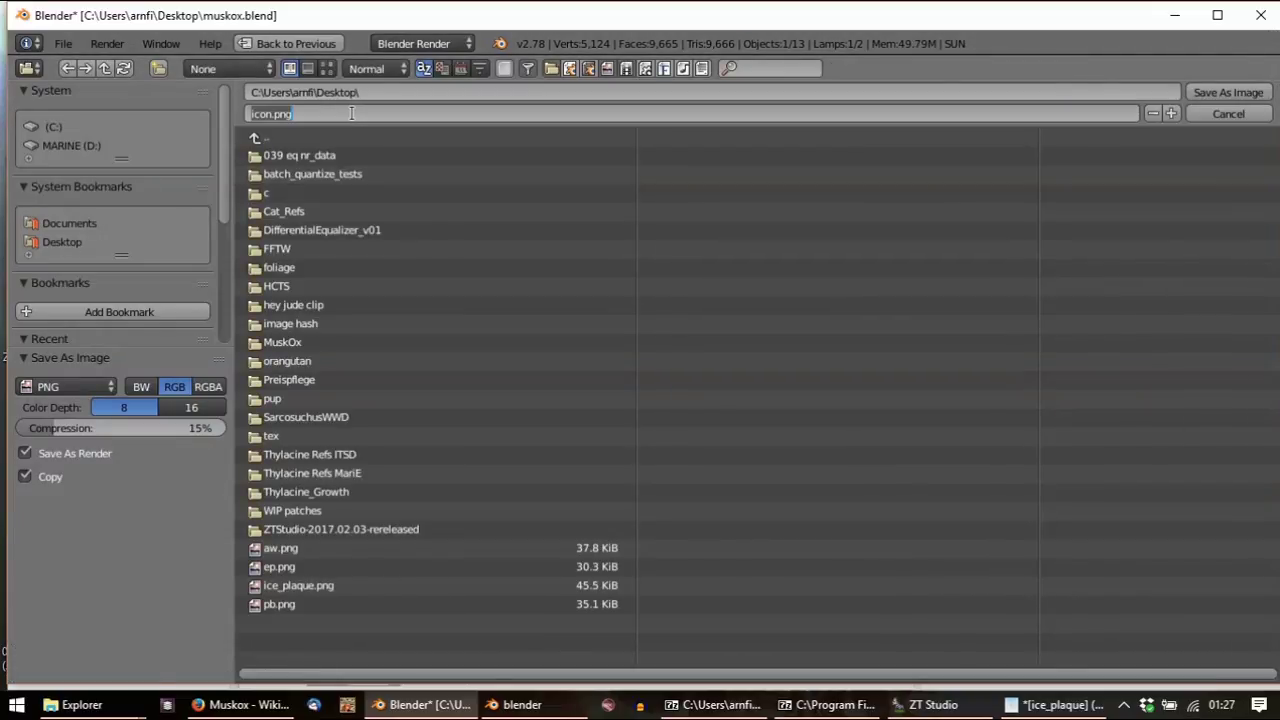
type("pl.png")
key("Return")
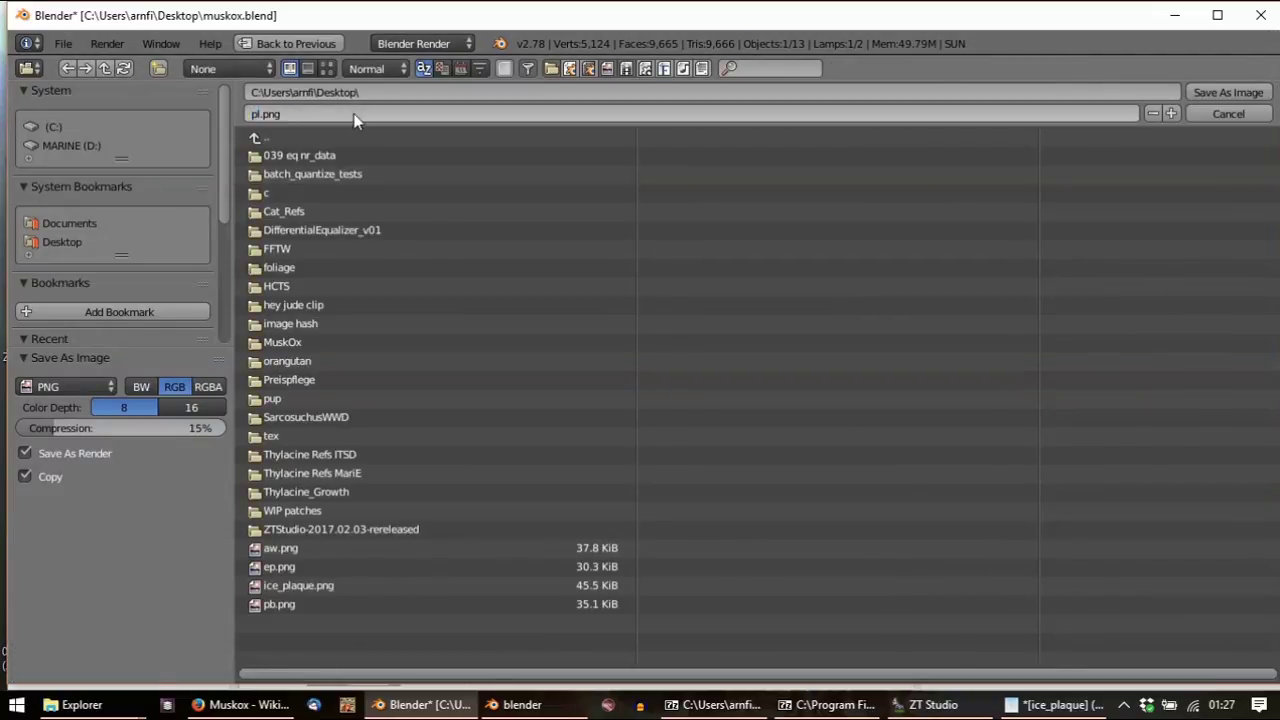
key("super+d")
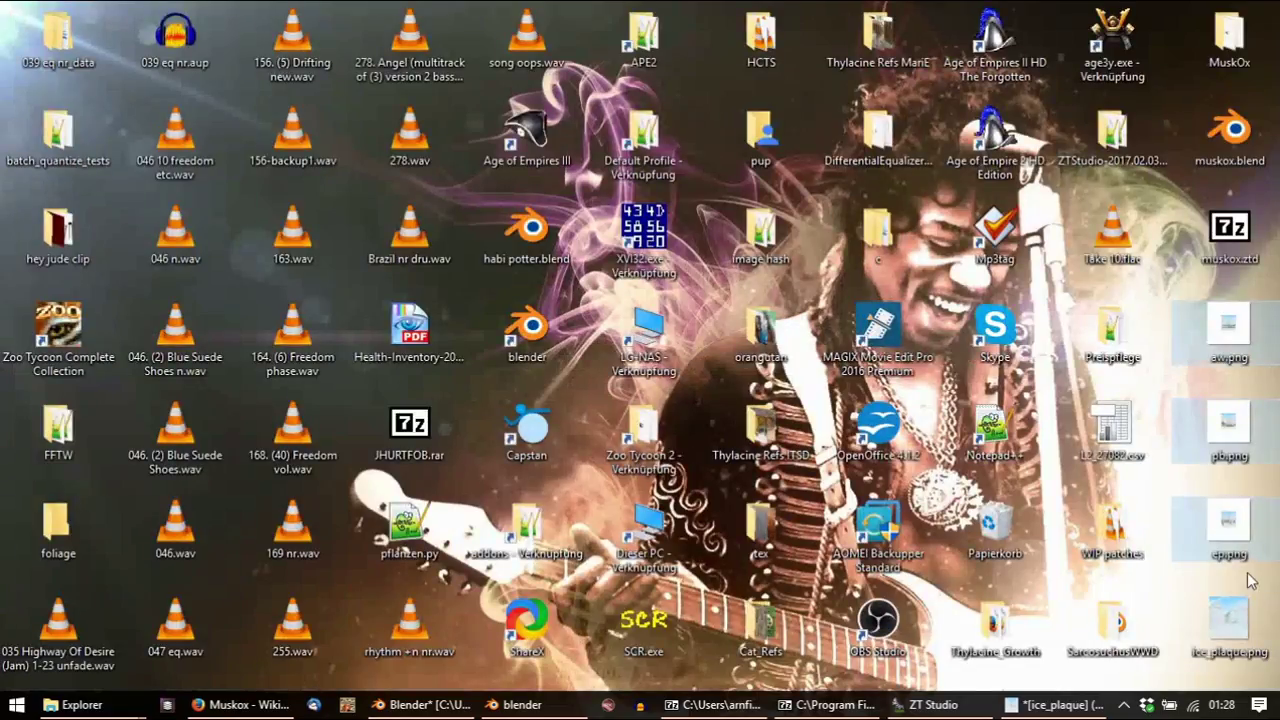
Delete the old aw, pb and ep PNGs and open pl.png in GIMP
left_click(1240, 334, "ctrl")
key("Delete")
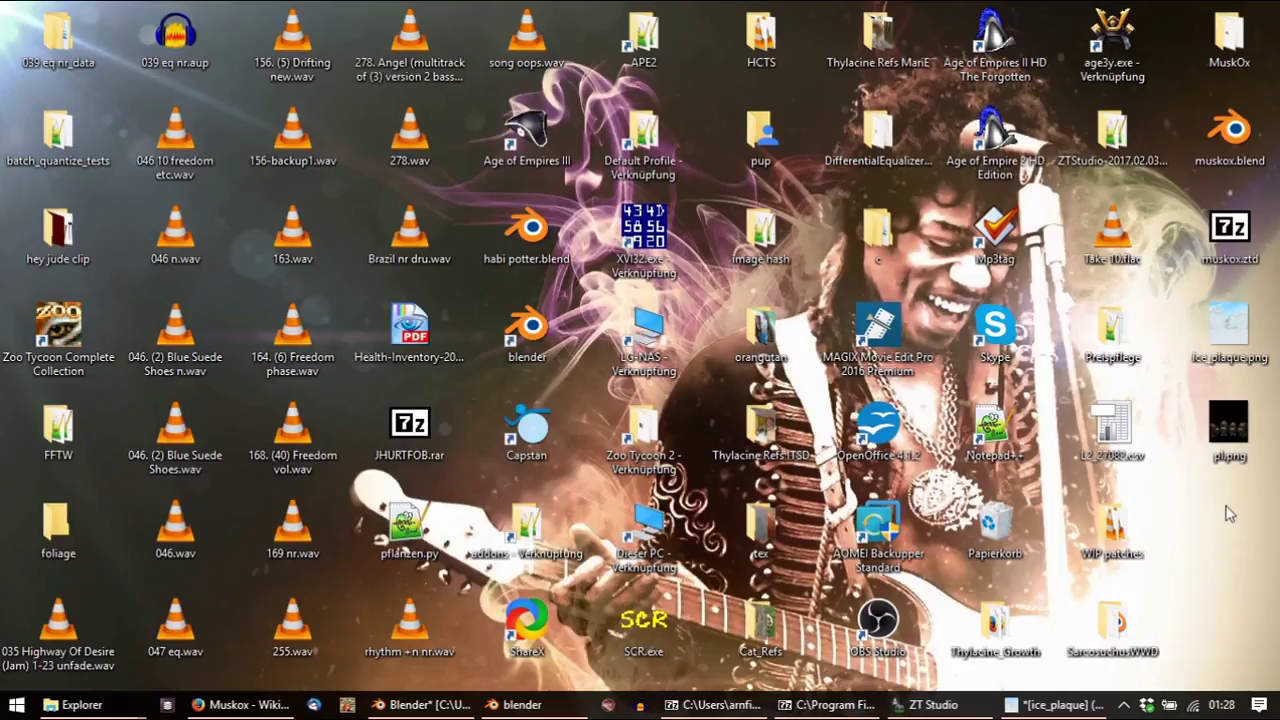
double_click(1250, 430)
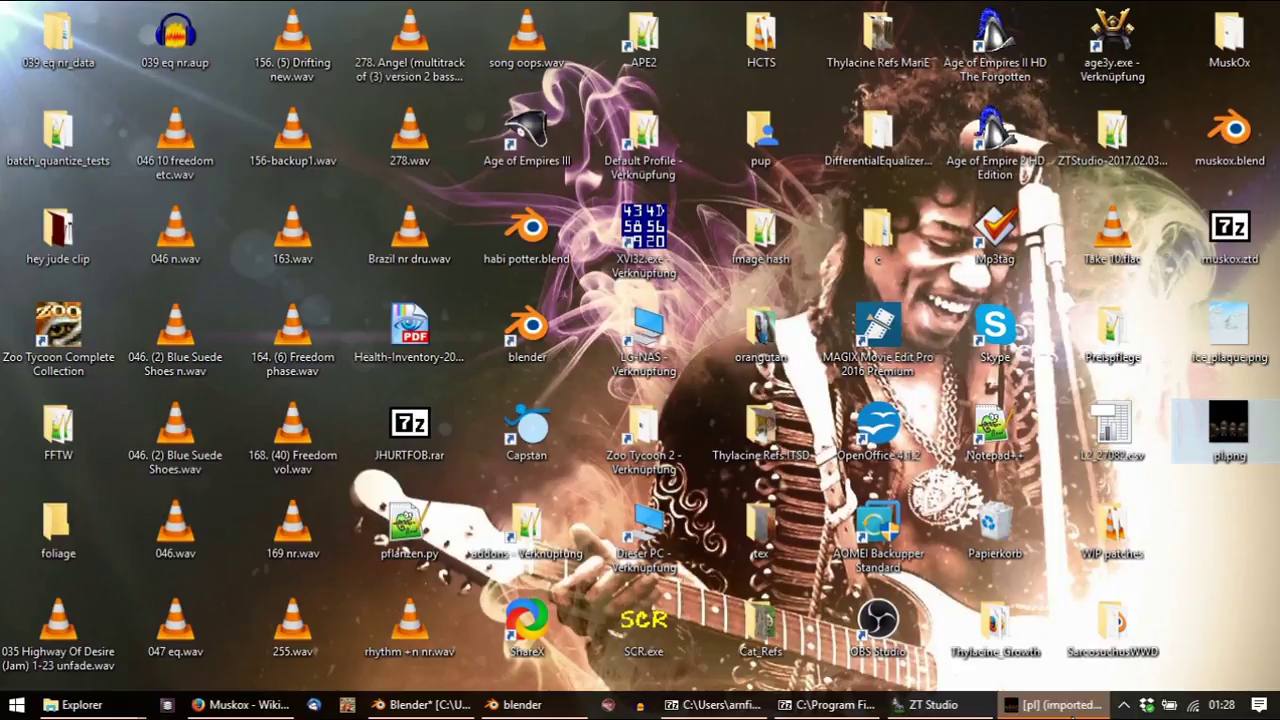
Fuzzy-select pl.png's black background, then return to the Blender scene window
left_click(116, 90)
left_click(450, 153)
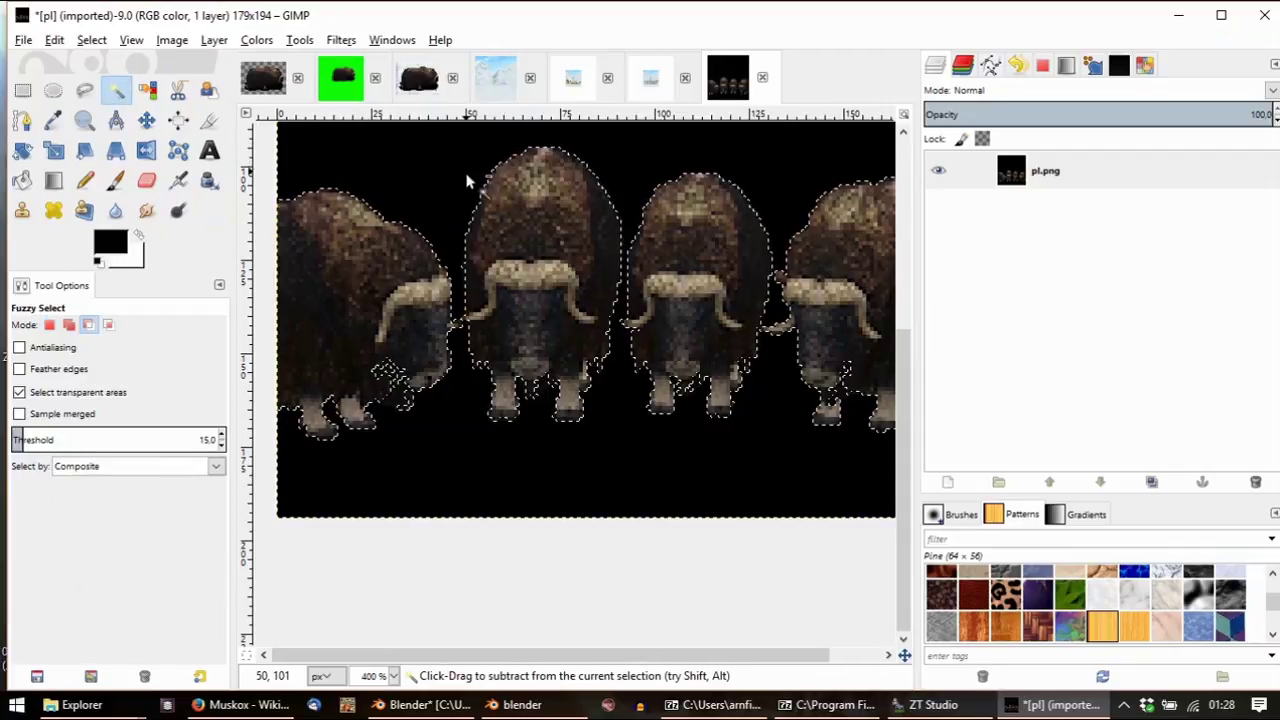
scroll(466, 180, "up", 2)
left_click(520, 705)
left_click(425, 705)
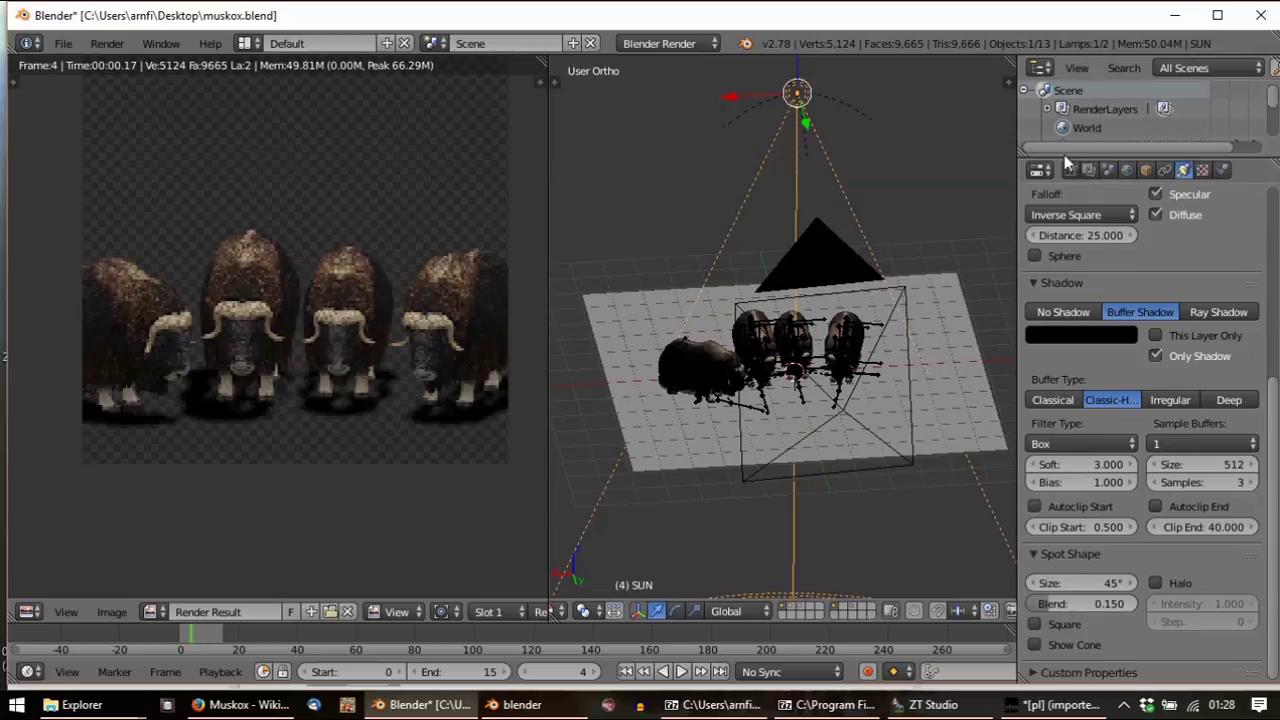
Set Blender's PNG render output colour to RGBA
left_click(1070, 170)
scroll(1207, 425, "down", 6)
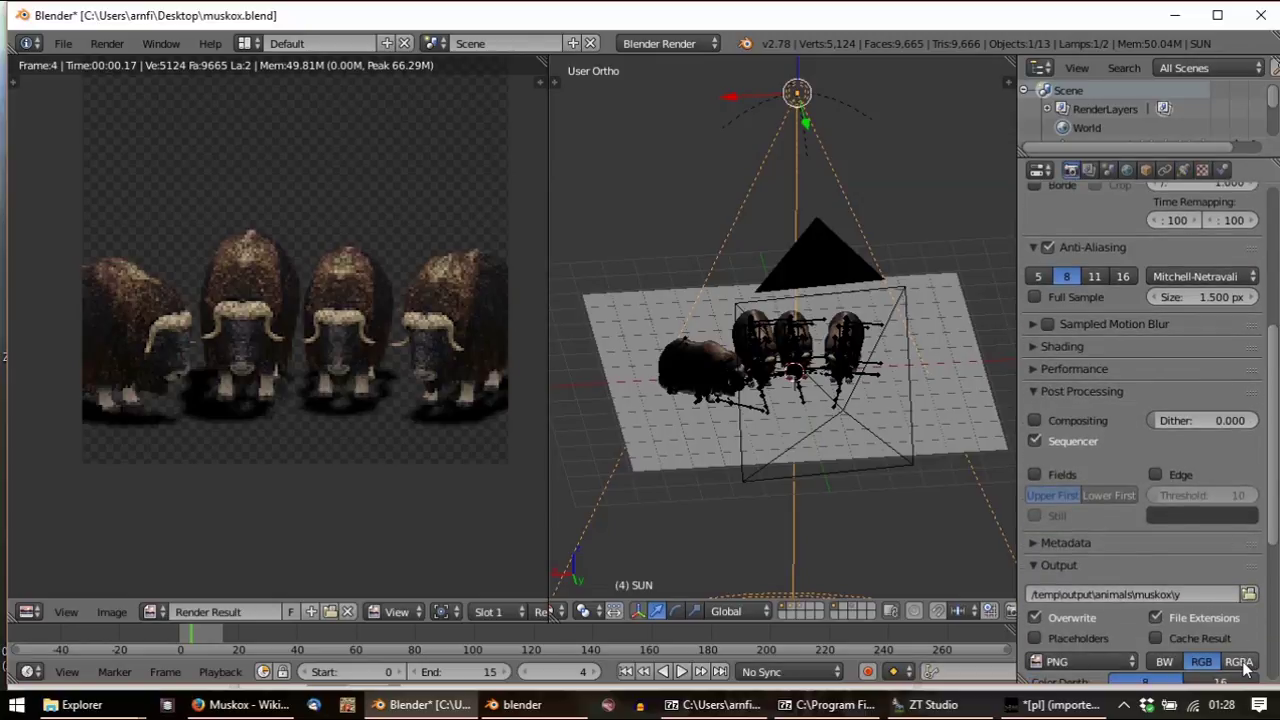
scroll(1220, 623, "down", 5)
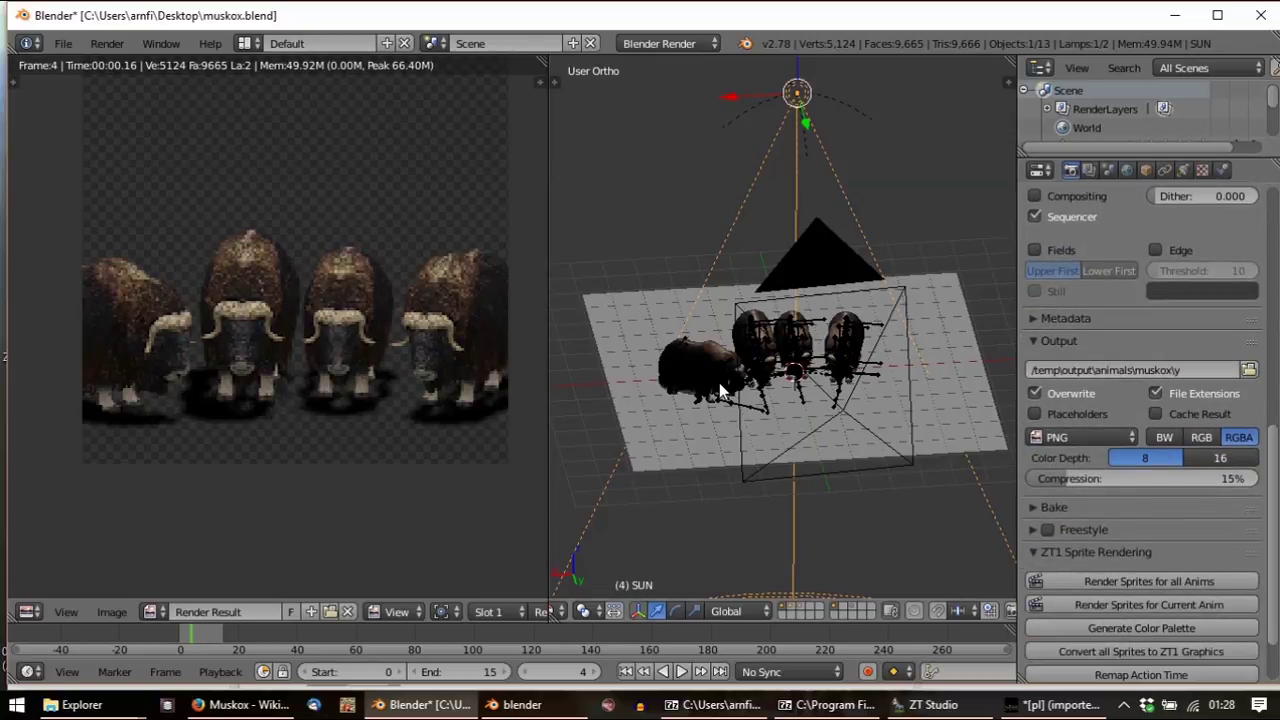
Re-save the render over pl.png, confirming the overwrite, and show the desktop
left_click(113, 610)
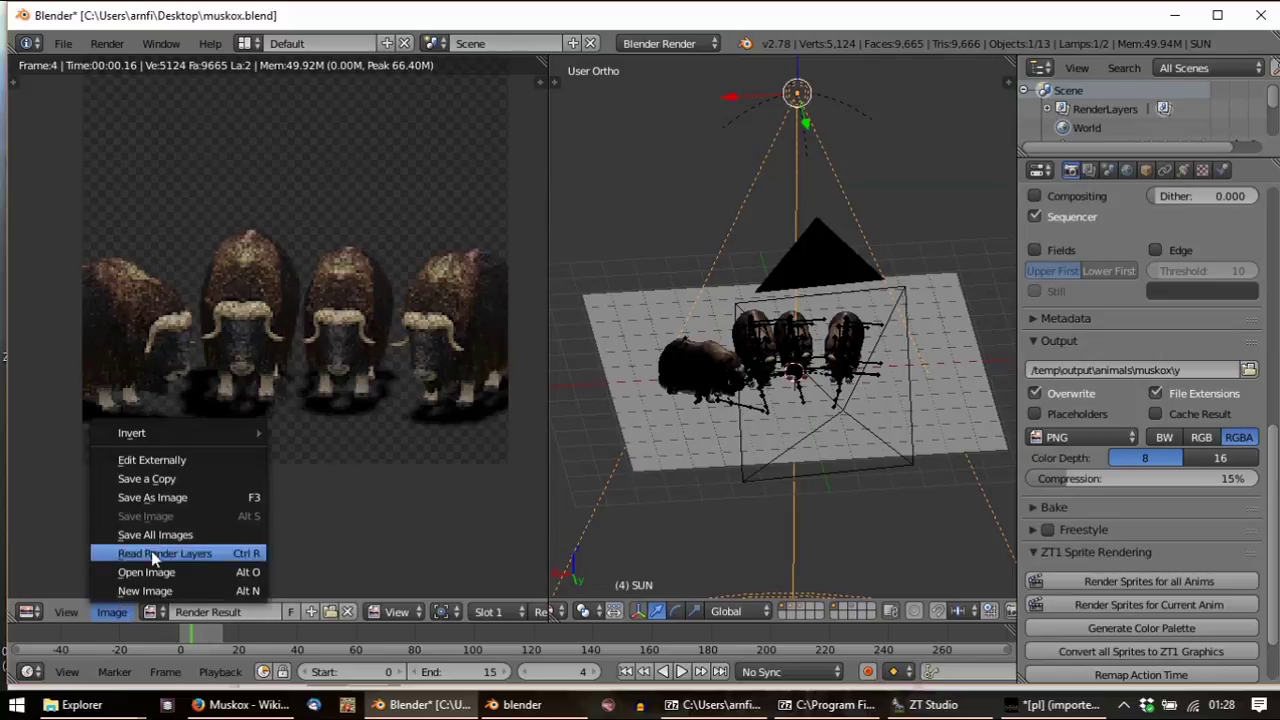
left_click(170, 502)
left_click(301, 113)
key("Return")
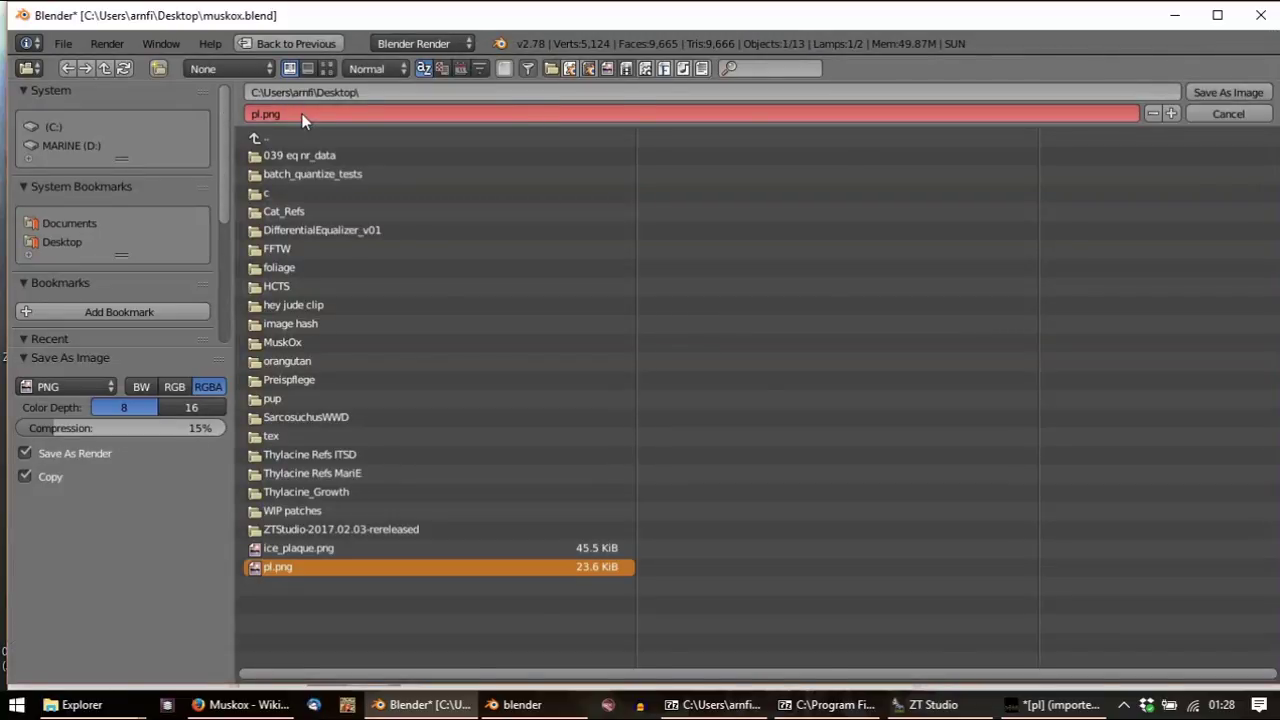
key("Return")
key("super+d")
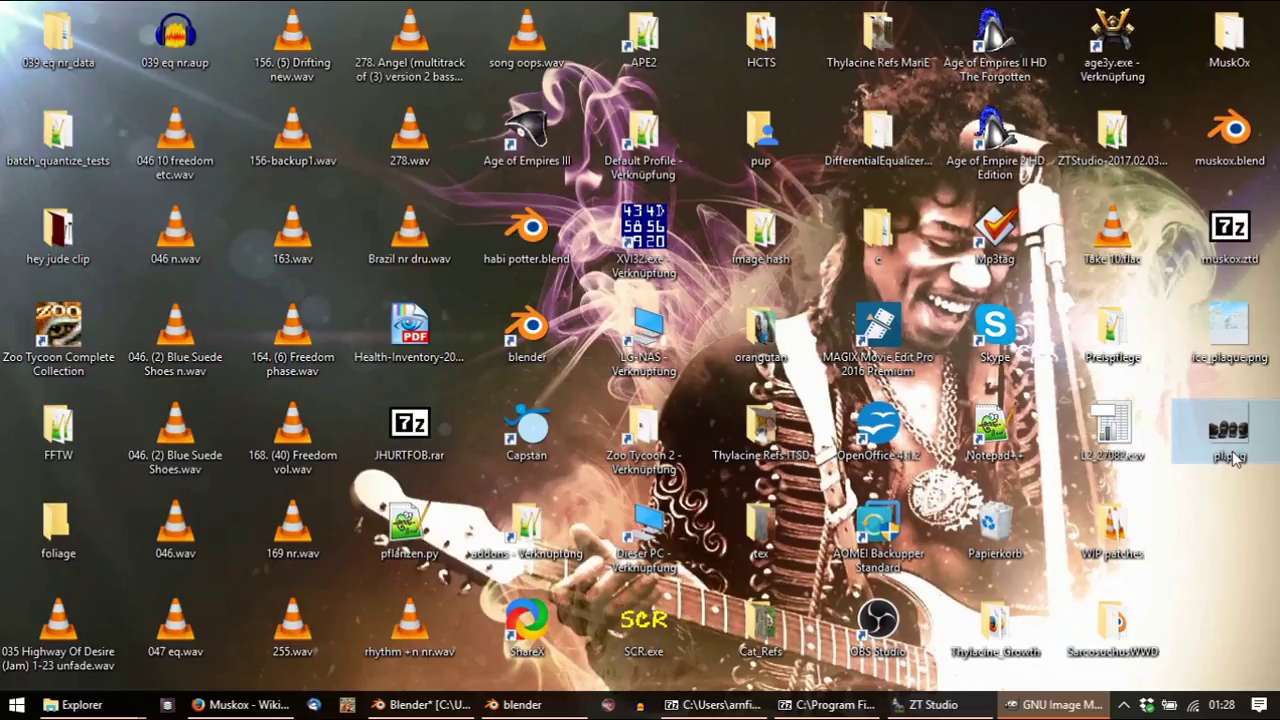
In GIMP's pl.png, select the dark shadows under the oxen, trying a cut then undoing it
left_click(1095, 704)
scroll(721, 460, "up", 5, "ctrl")
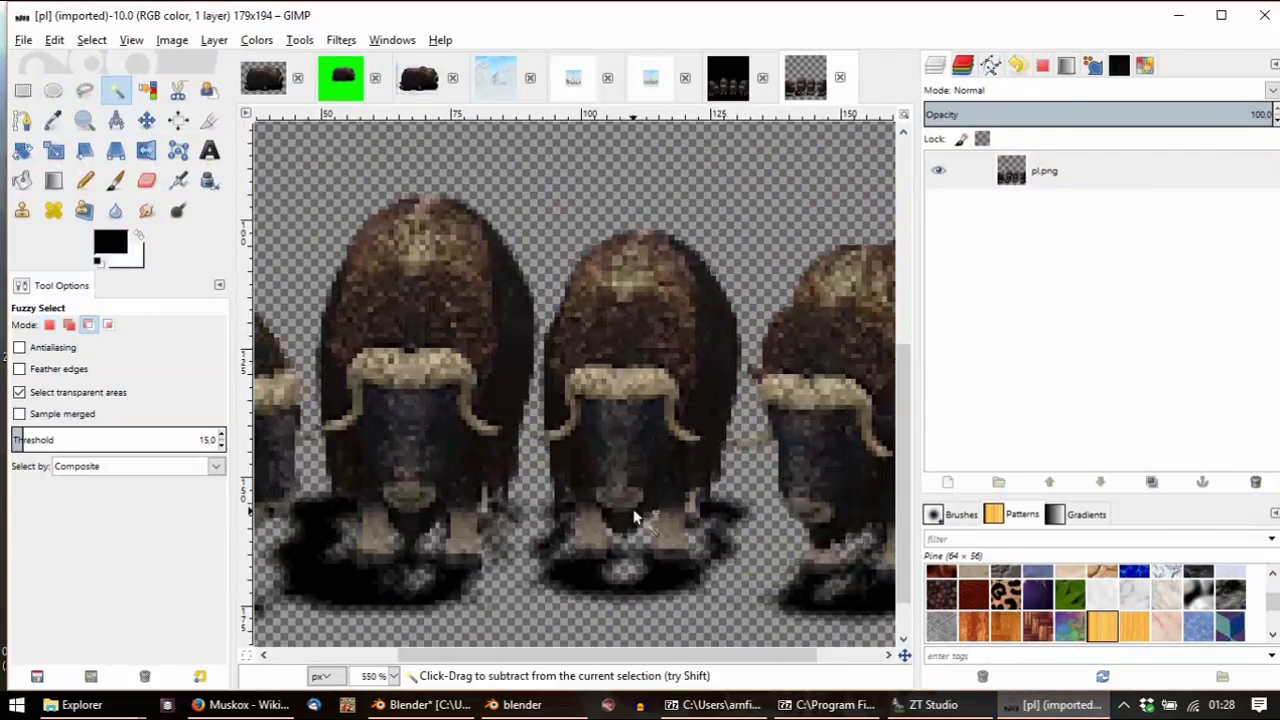
left_click(666, 580)
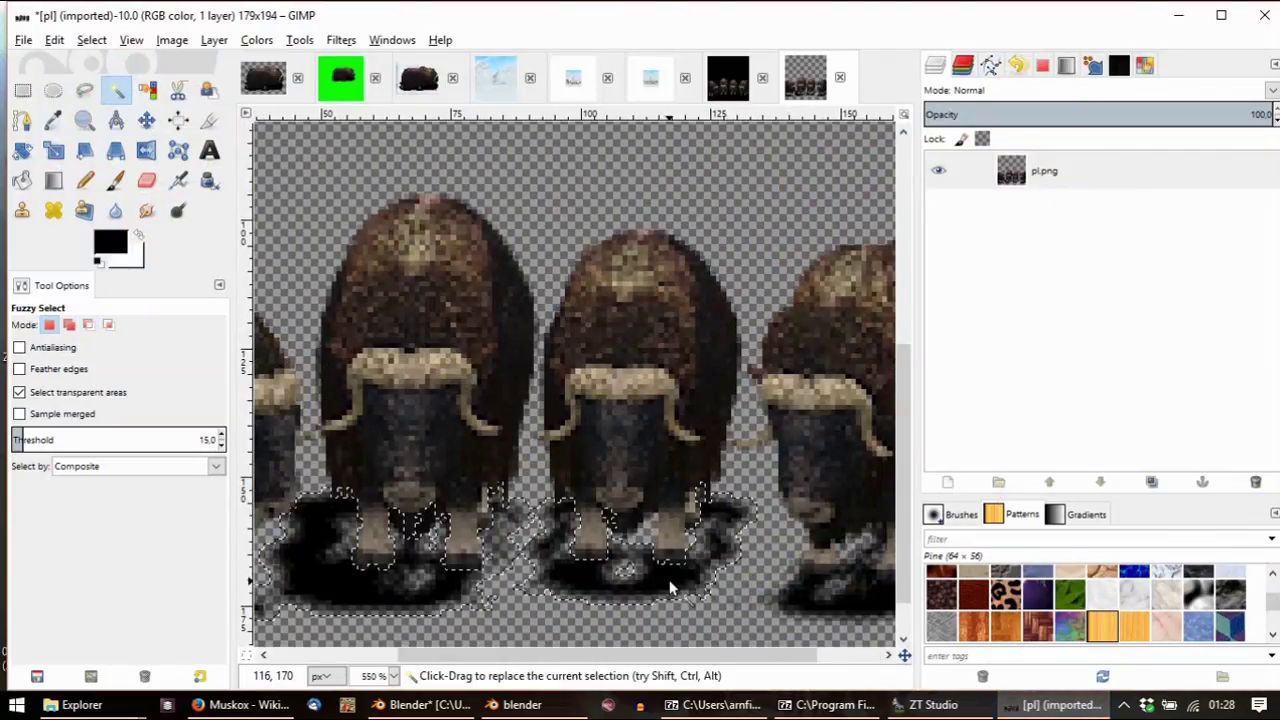
middle_click_drag(666, 580, 748, 500)
scroll(598, 505, "down", 1, "ctrl")
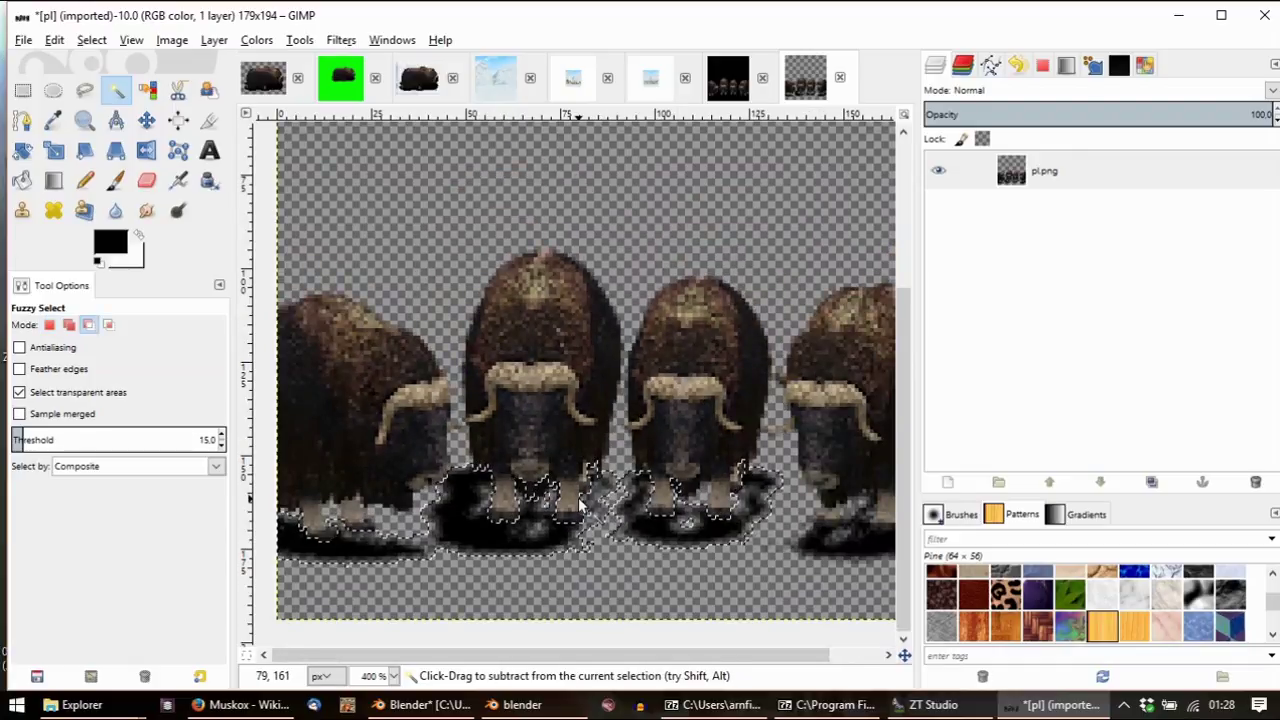
key("ctrl+x")
key("ctrl+z")
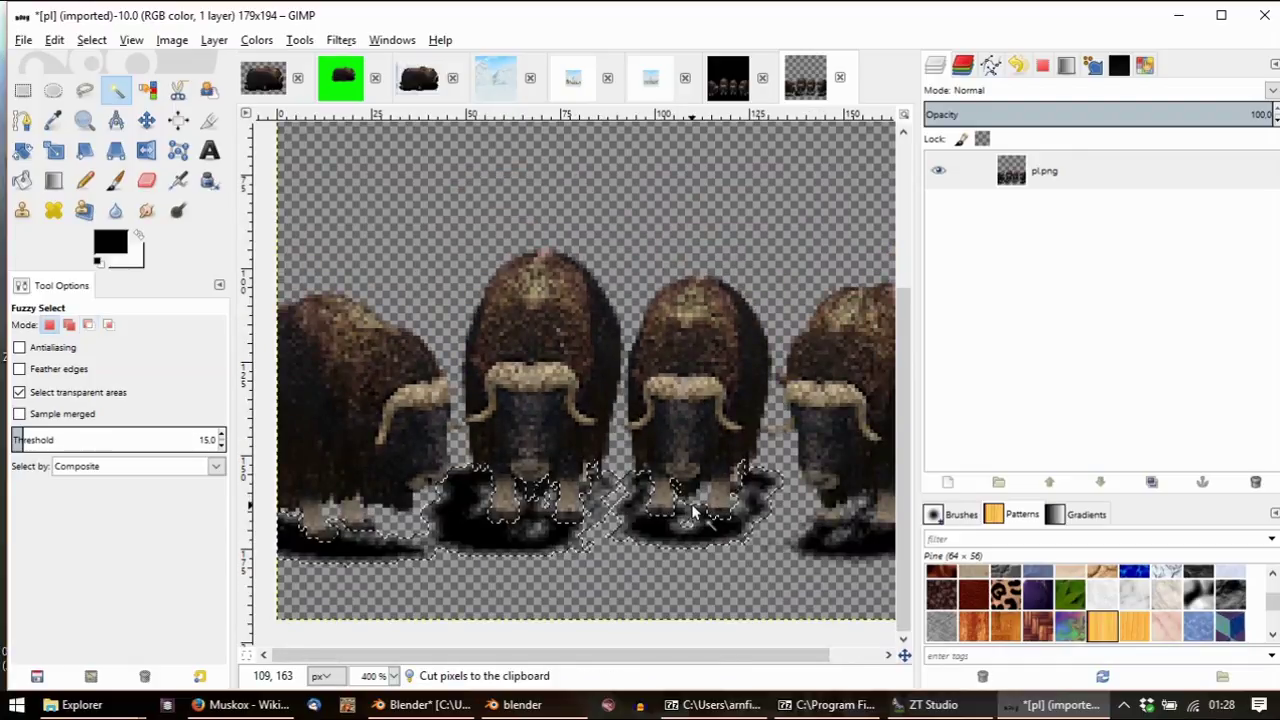
scroll(691, 508, "down", 2, "ctrl")
Copy the muskox image and paste it into ice_plaque as a new layer
key("ctrl+c")
left_click(490, 85)
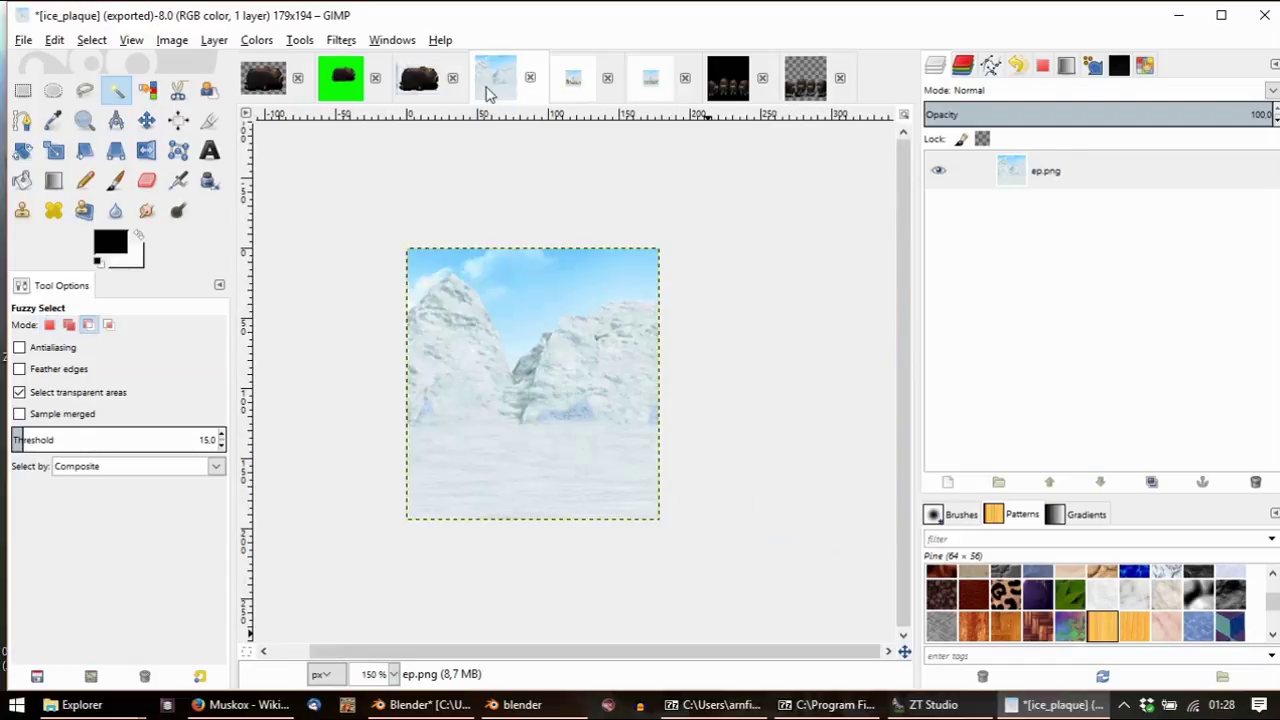
key("ctrl+v")
right_click(1057, 180)
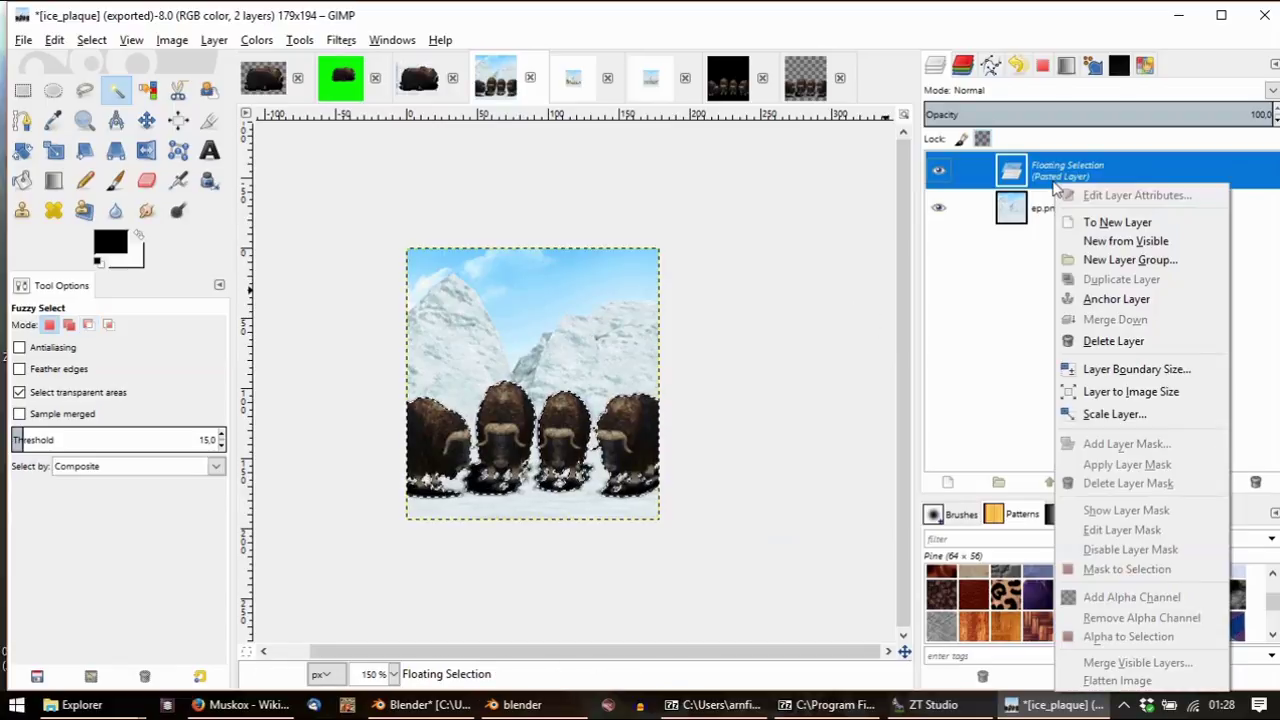
left_click(1118, 222)
scroll(586, 471, "up", 3, "ctrl")
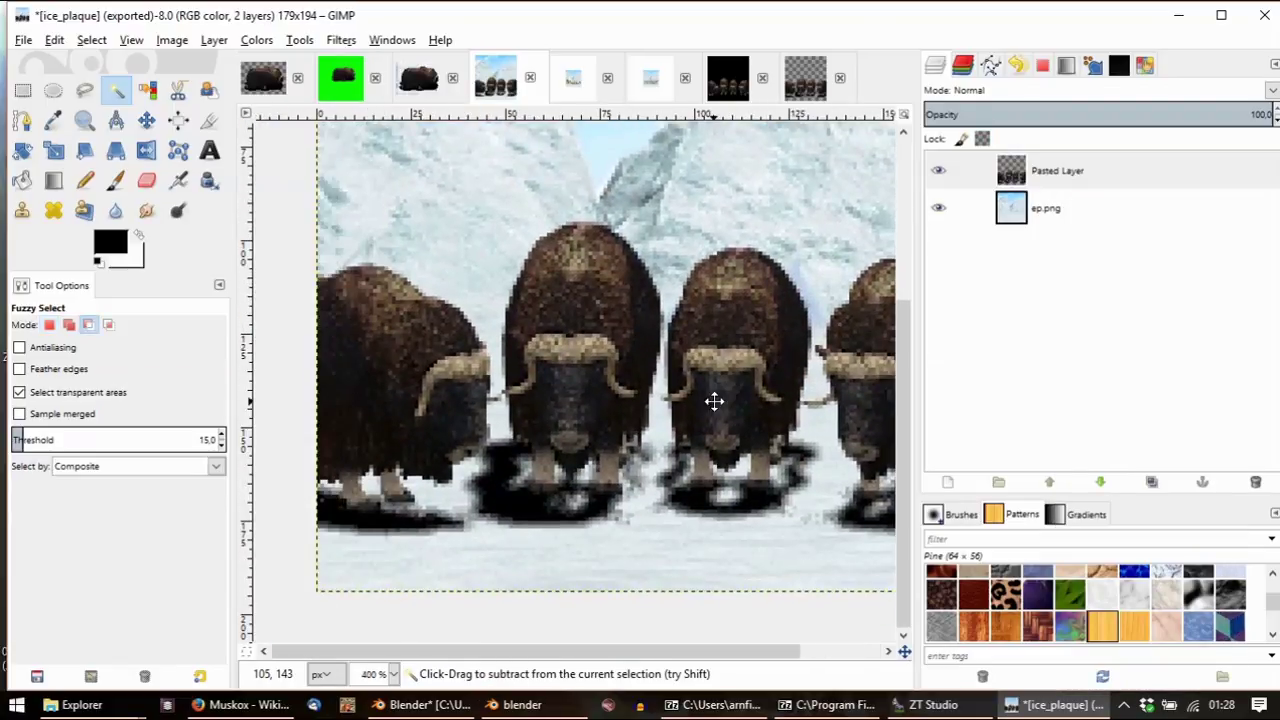
Select the shadows beneath the oxen and subtract a first region with Free Select
left_click_drag(541, 516, 457, 523)
scroll(457, 516, "down", 5, "shift")
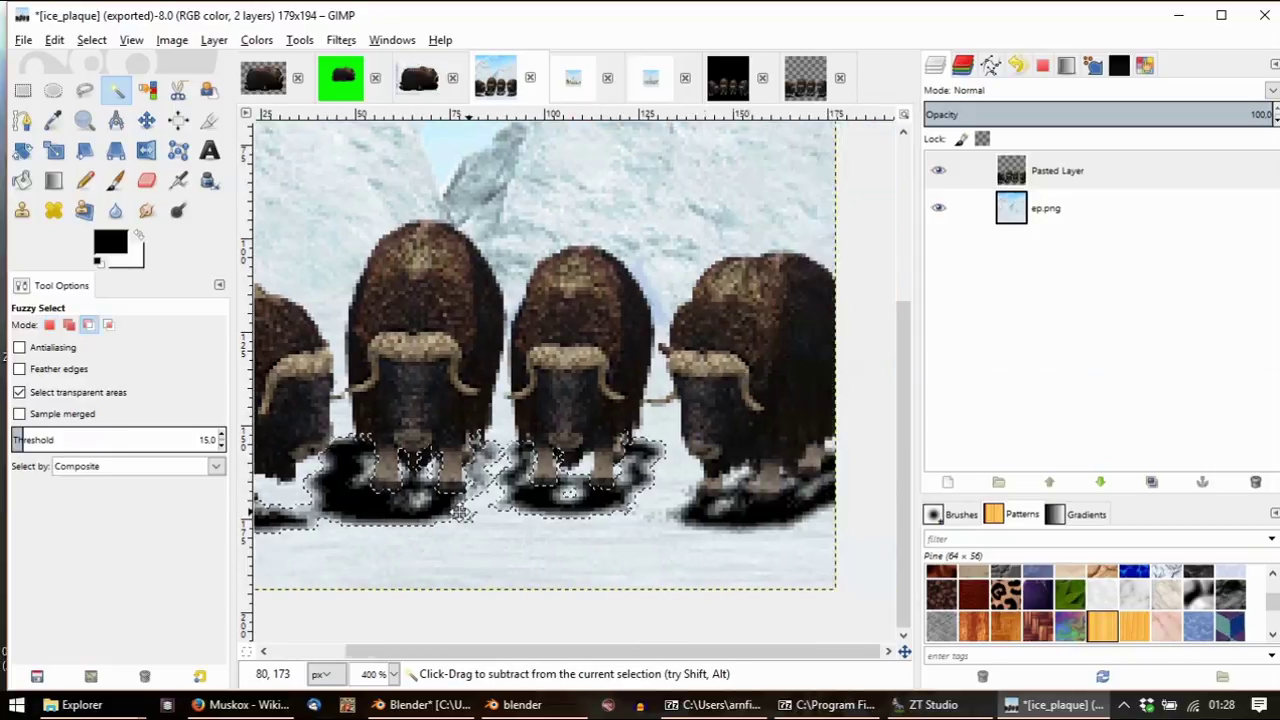
left_click_drag(749, 523, 744, 523, "shift")
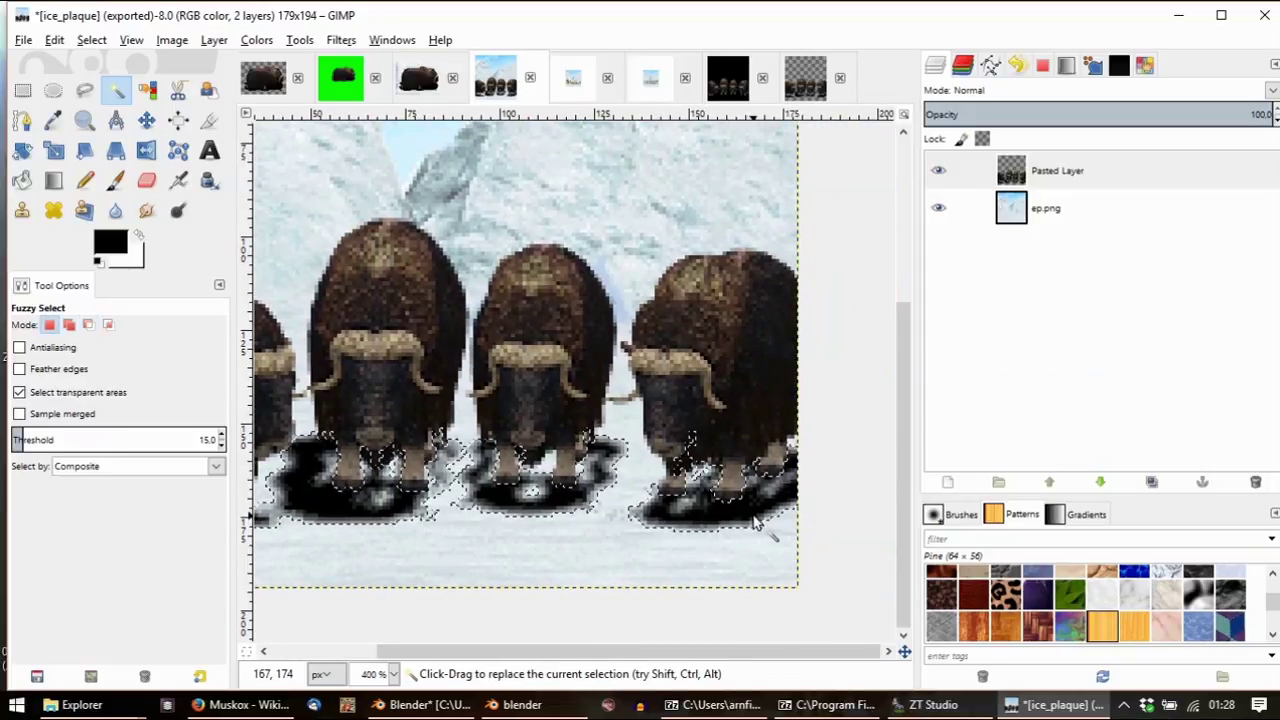
scroll(748, 522, "up", 3, "ctrl")
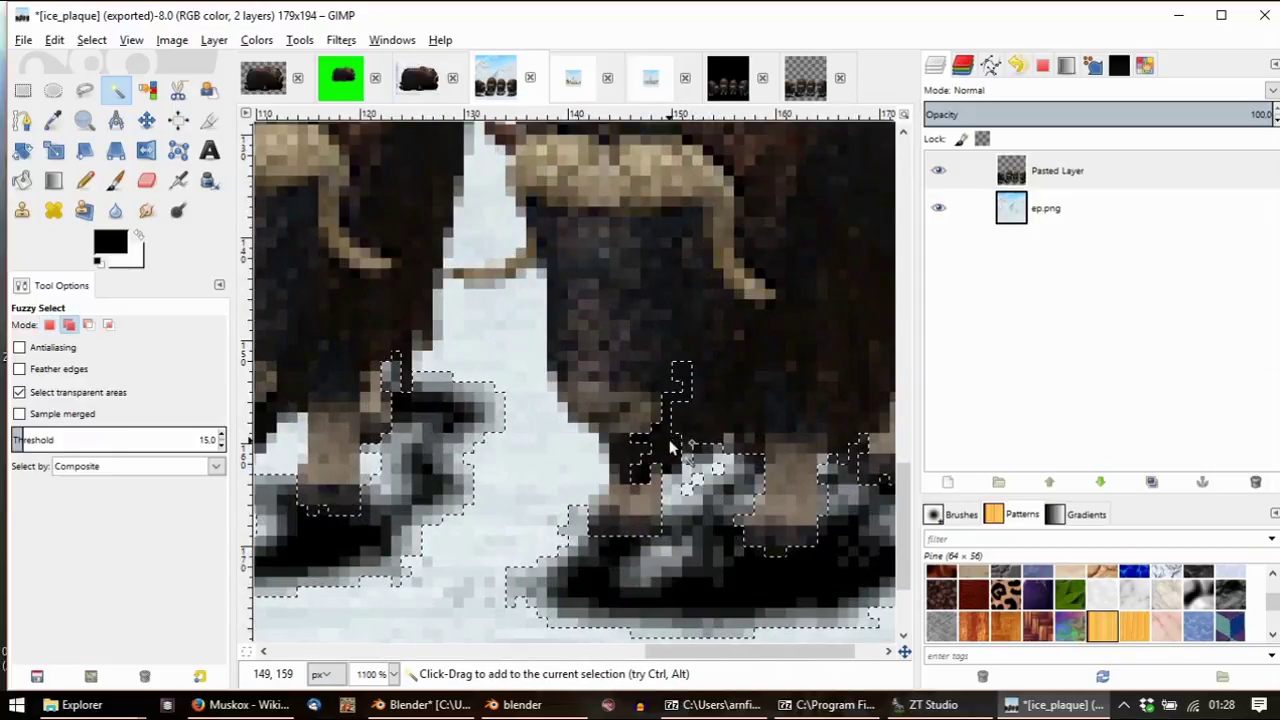
left_click(85, 91)
mouse_move(545, 400)
left_mouse_down()
mouse_move(576, 467)
mouse_move(605, 481)
left_mouse_up()
mouse_move(745, 370)
left_mouse_down("ctrl")
mouse_move(607, 263)
mouse_move(540, 377)
mouse_move(549, 423)
left_mouse_up("ctrl")
left_click(547, 400)
scroll(519, 418, "down", 3, "ctrl")
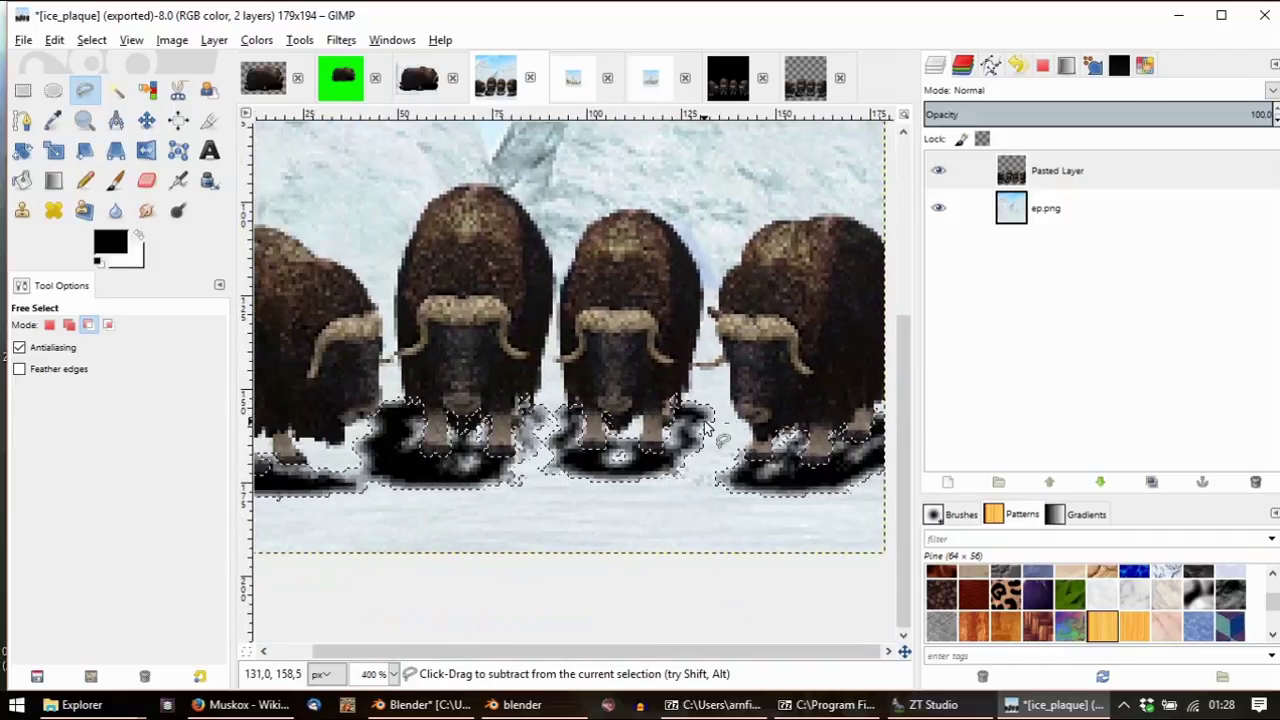
scroll(519, 418, "up", 3, "ctrl")
Subtract the oxen's legs from the shadow selection with more Free Select outlines
middle_click_drag(876, 421, 627, 411)
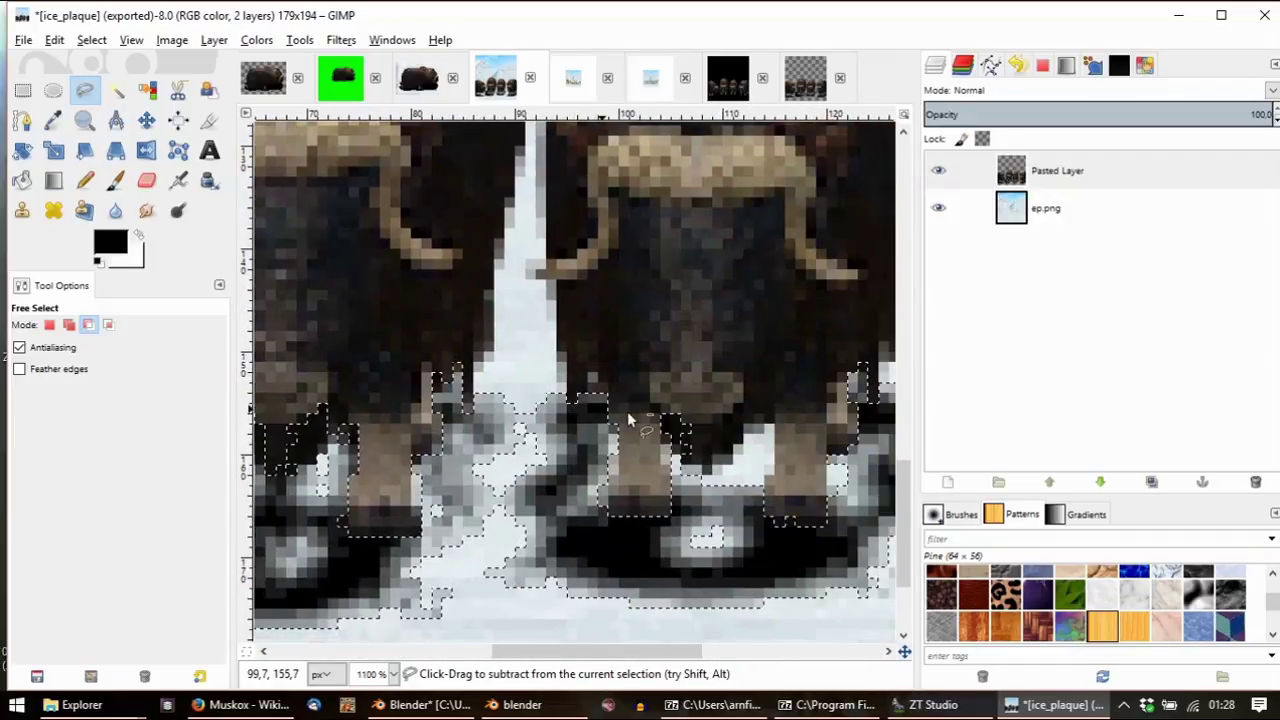
mouse_move(697, 452)
left_mouse_down()
mouse_move(654, 433)
mouse_move(671, 358)
left_mouse_up()
left_click(698, 383)
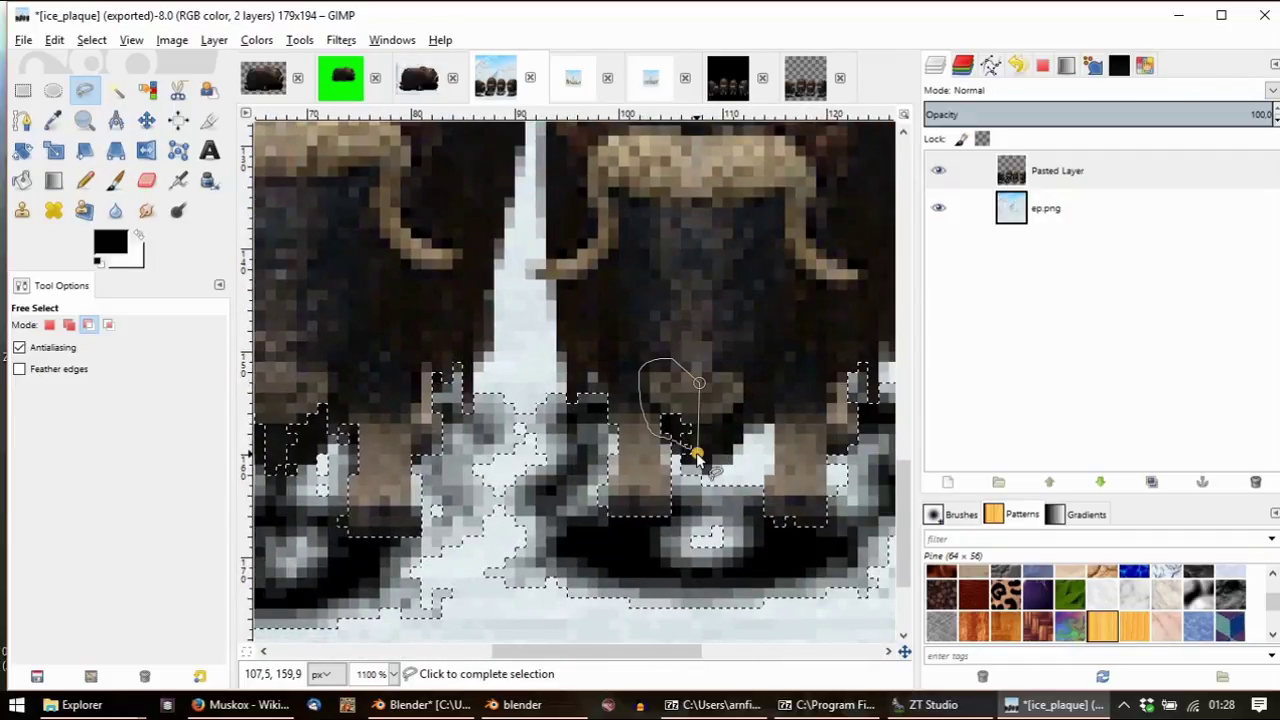
left_click(697, 451)
scroll(697, 451, "down", 3, "ctrl")
scroll(655, 450, "up", 3, "ctrl")
left_click_drag(598, 409, 632, 473)
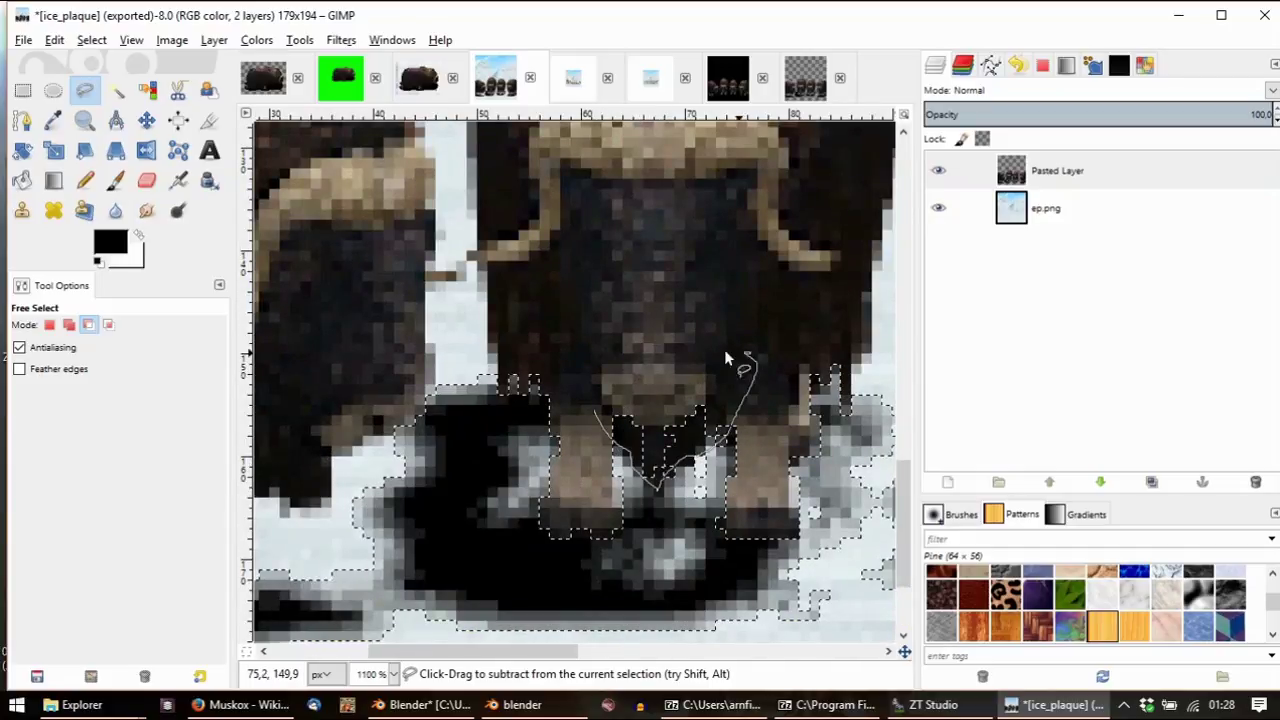
left_click_drag(727, 358, 540, 368)
left_click(596, 409)
Trim the remaining leg areas from the selection and cut the shadow pixels
middle_click_drag(525, 420, 634, 423)
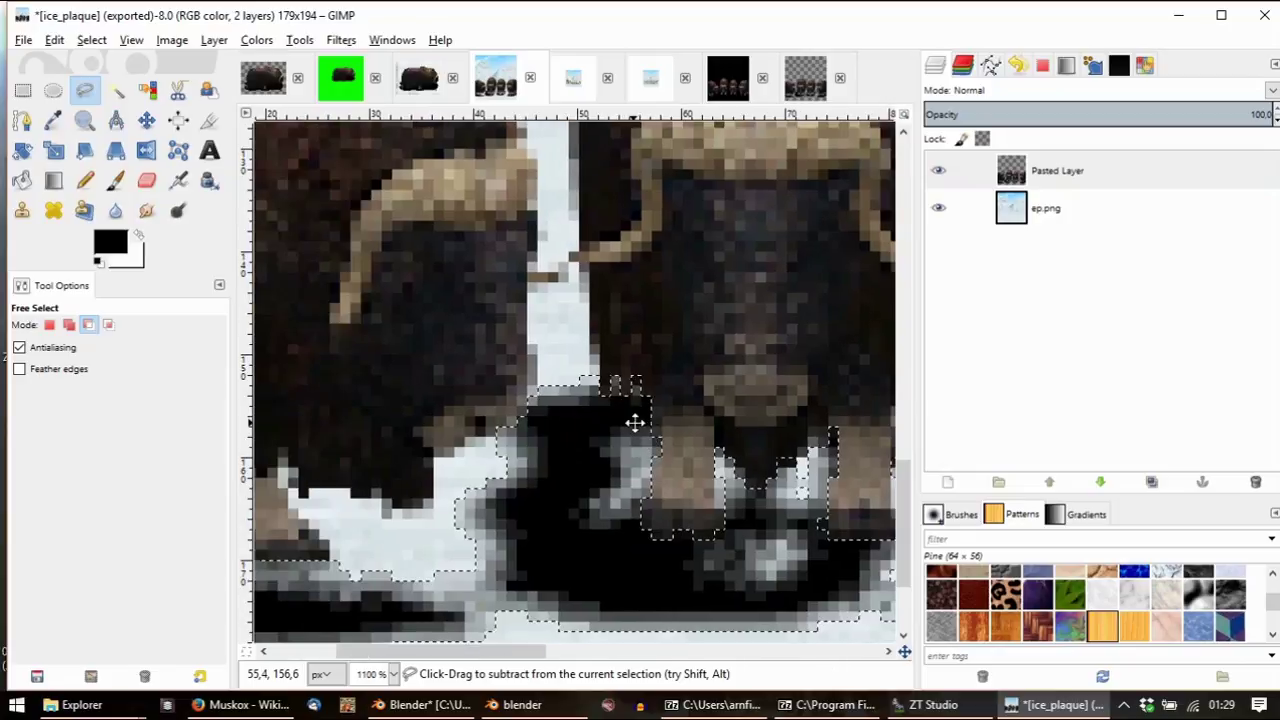
scroll(851, 423, "down", 3, "ctrl")
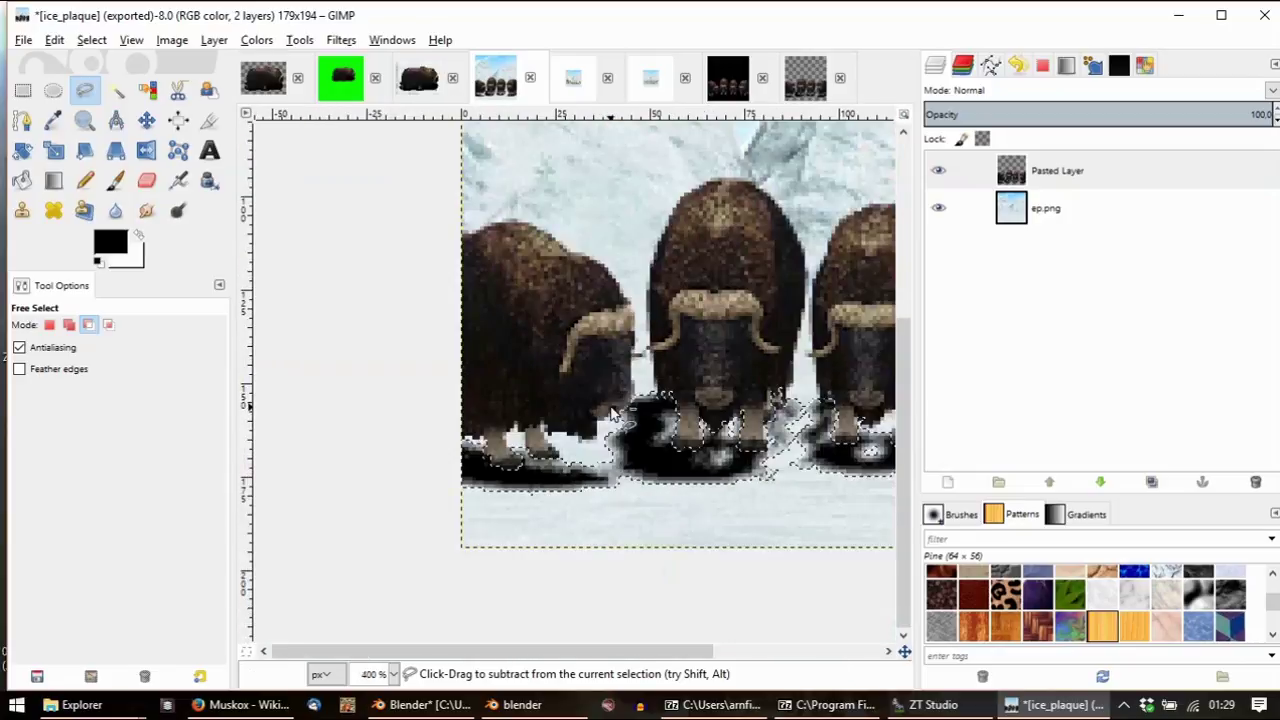
key("ctrl+x")
middle_click_drag(720, 395, 423, 404)
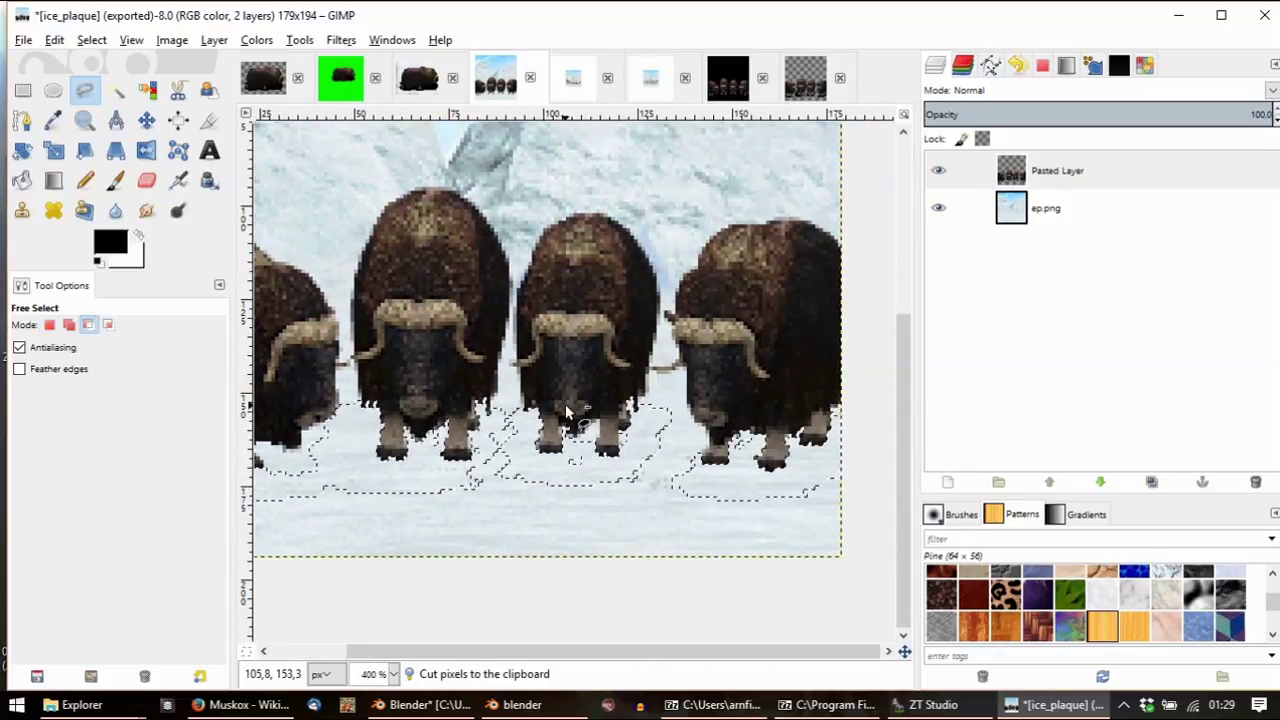
scroll(565, 410, "down", 2, "ctrl")
Paste the cut shadows back in as their own new layer
key("ctrl+v")
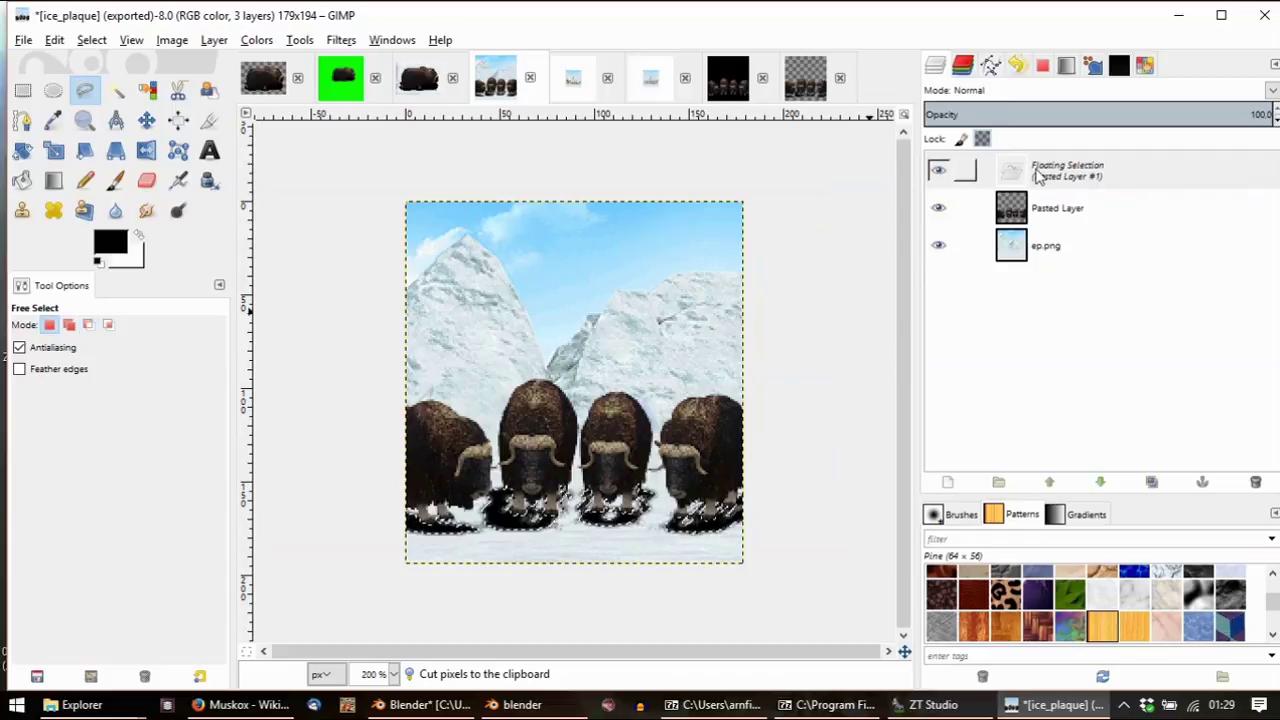
right_click(1038, 176)
left_click(1045, 209)
left_click_drag(1013, 176, 1013, 214)
Cut the musk-ox layer and re-paste it as a new layer on top
left_click(1012, 213)
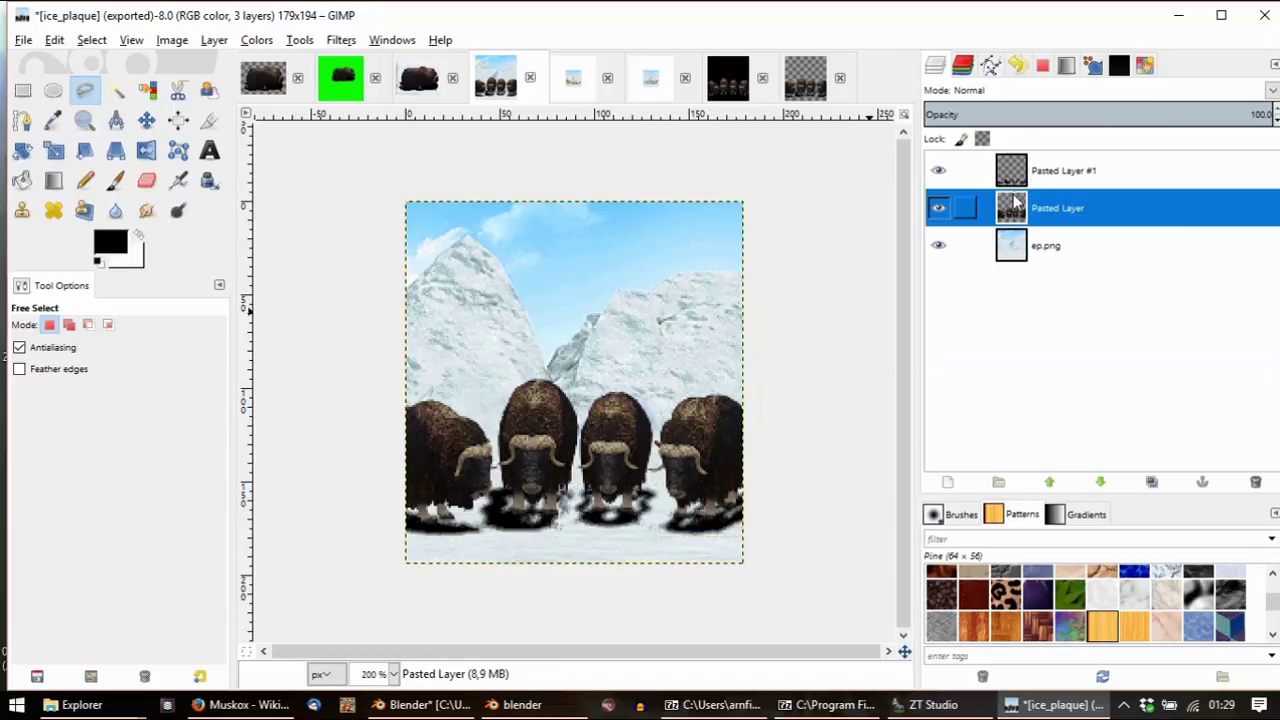
key("ctrl+x")
key("ctrl+v")
right_click(1030, 172)
left_click(998, 187)
key("ctrl+z")
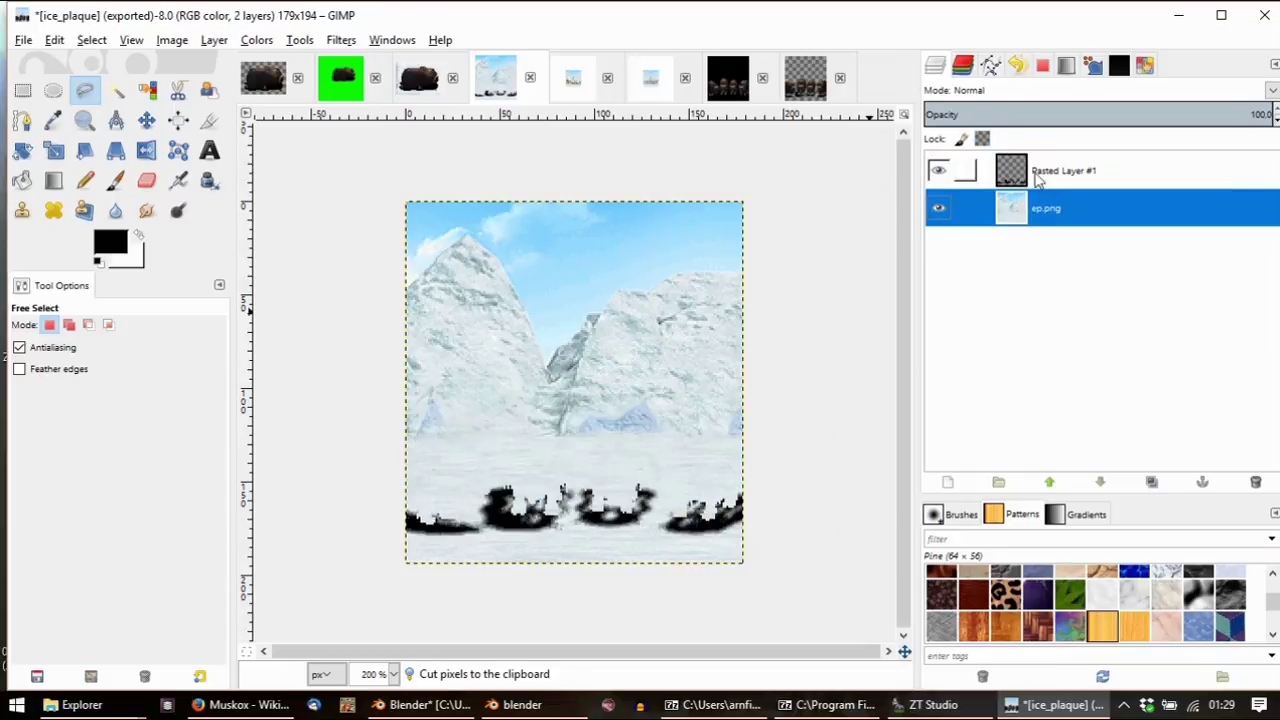
key("ctrl+v")
right_click(1037, 178)
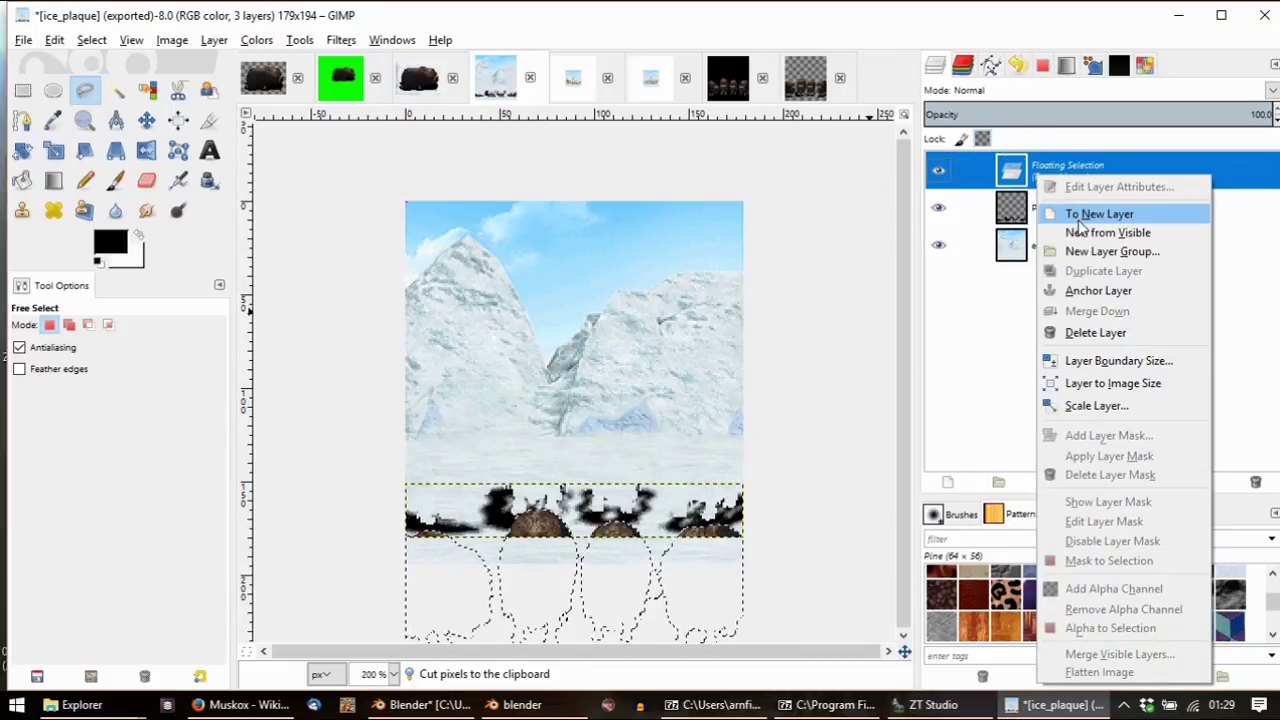
left_click(1074, 214)
Move the re-pasted oxen back into their original position over the shadows
left_click(147, 120)
left_click_drag(528, 545, 528, 411)
scroll(482, 336, "up", 4, "ctrl")
middle_click_drag(337, 330, 494, 345)
left_click_drag(494, 345, 451, 339)
scroll(468, 511, "down", 2, "ctrl")
middle_click_drag(468, 511, 524, 155)
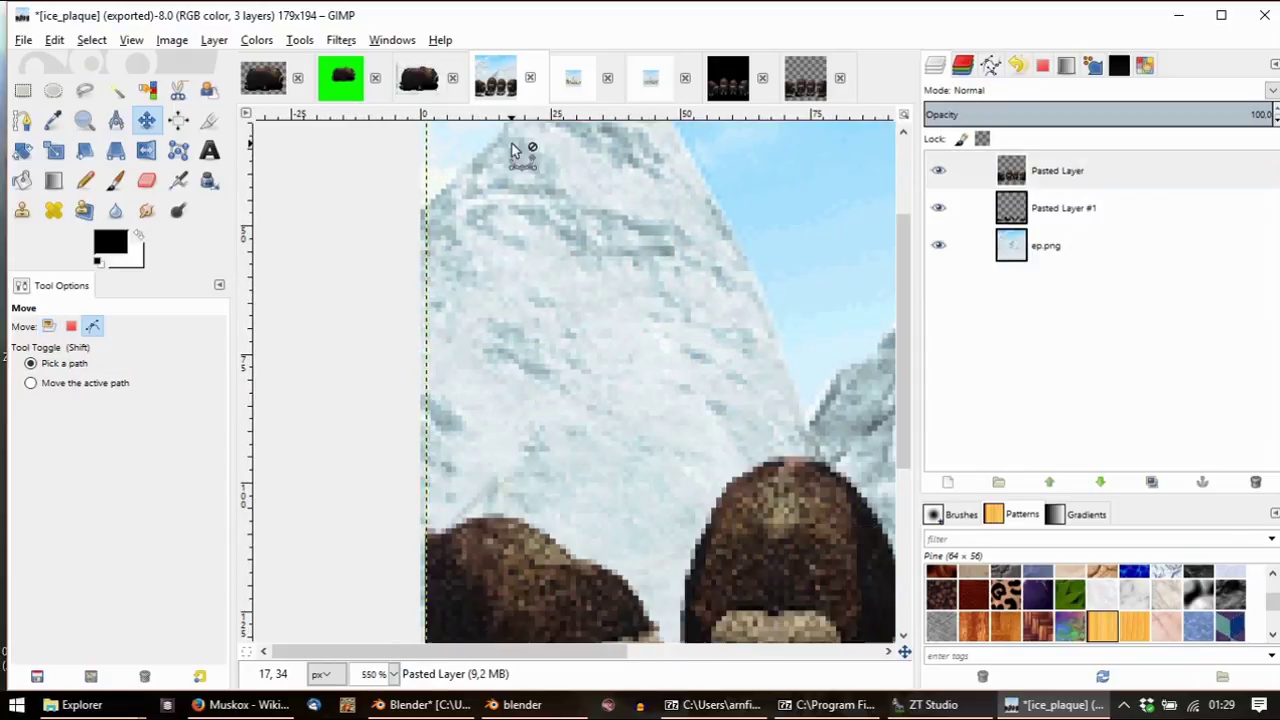
middle_click_drag(515, 525, 528, 320)
left_click_drag(486, 523, 480, 525)
middle_click_drag(480, 525, 480, 294)
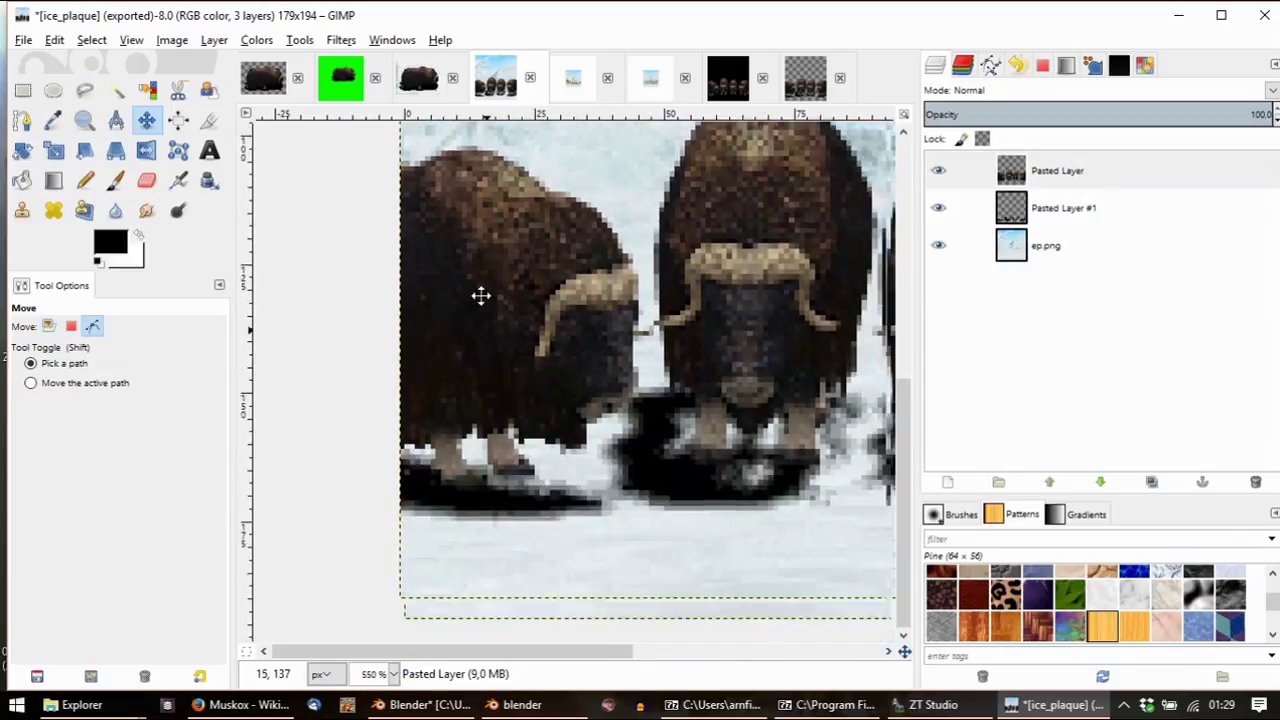
scroll(525, 308, "down", 1, "ctrl")
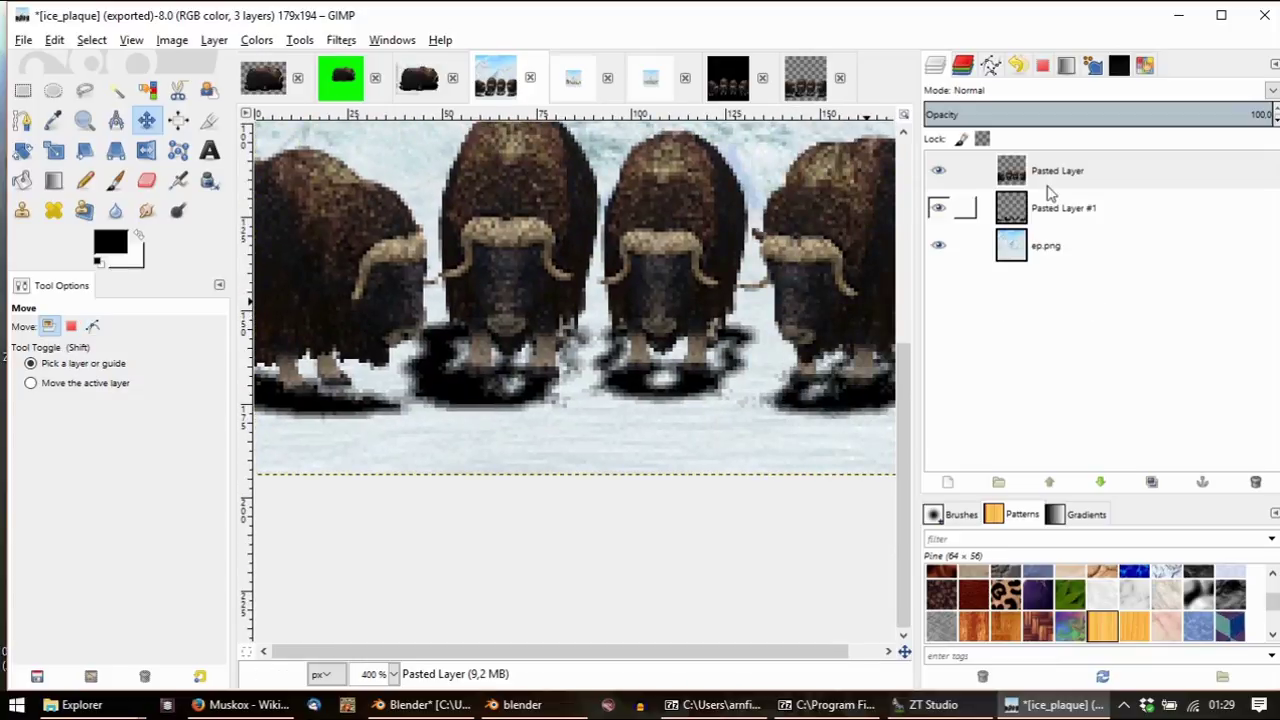
Expand the shadow layer, Pasted Layer #1, to the full image size
left_click(1050, 206)
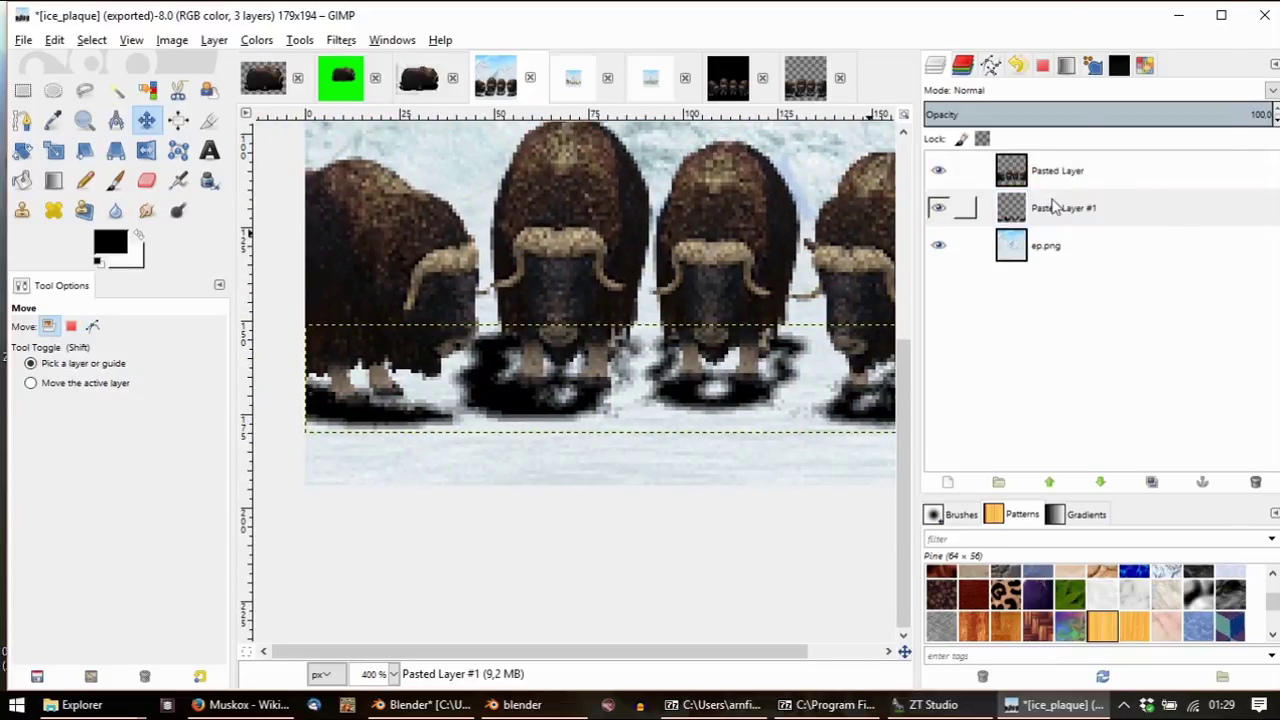
right_click(1052, 205)
left_click(1128, 210)
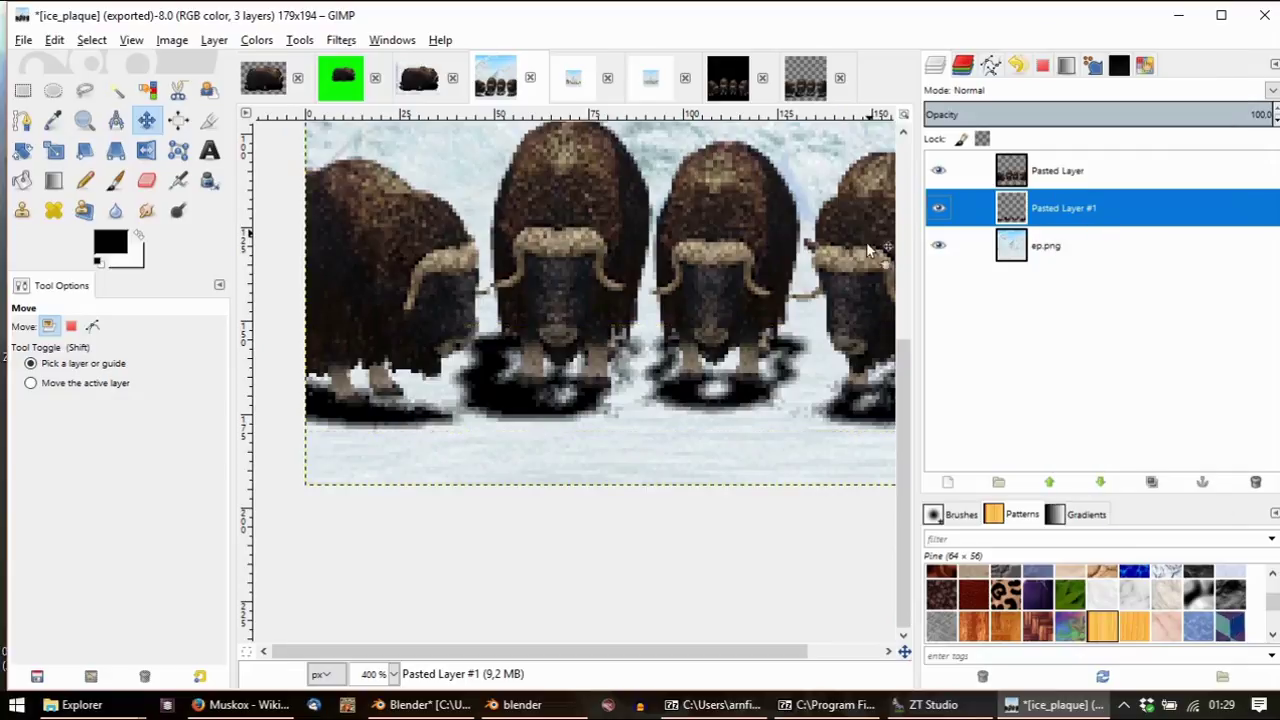
middle_click_drag(630, 302, 620, 380)
Paint solid black with the Paintbrush under the middle ox's legs
key("p")
scroll(505, 478, "up", 2, "ctrl")
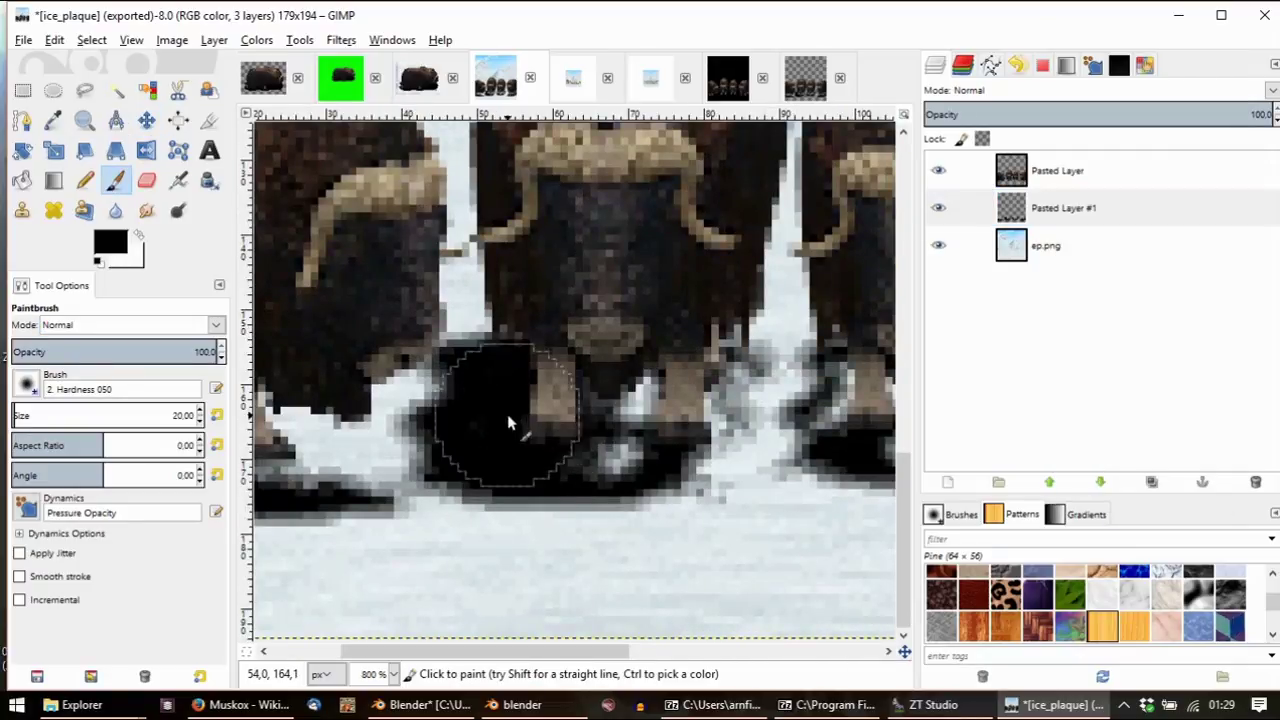
left_click(615, 443)
mouse_move(615, 443)
left_mouse_down()
mouse_move(635, 409)
mouse_move(681, 409)
mouse_move(700, 360)
left_mouse_up()
middle_click_drag(700, 360, 846, 348)
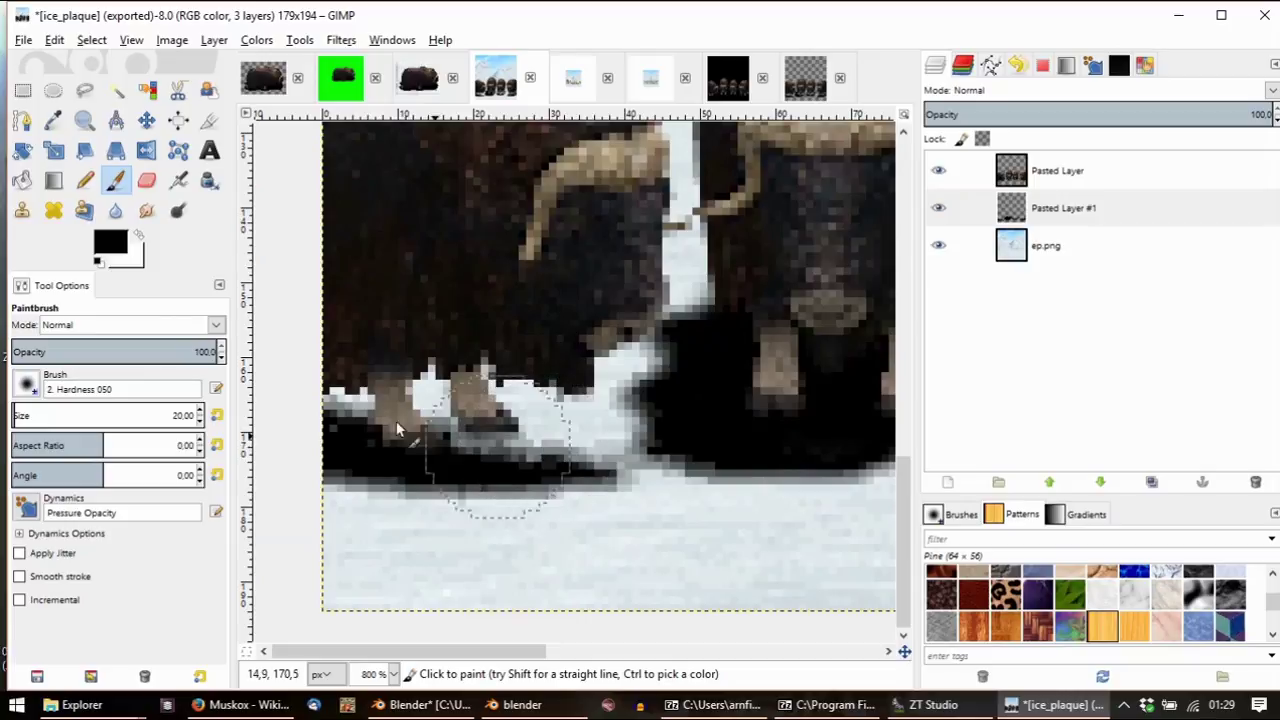
Paint the left ox's shadow and the grey hoof area solid black
mouse_move(528, 457)
left_mouse_down()
mouse_move(321, 421)
mouse_move(506, 477)
mouse_move(570, 476)
left_mouse_up()
scroll(277, 451, "down", 4, "ctrl")
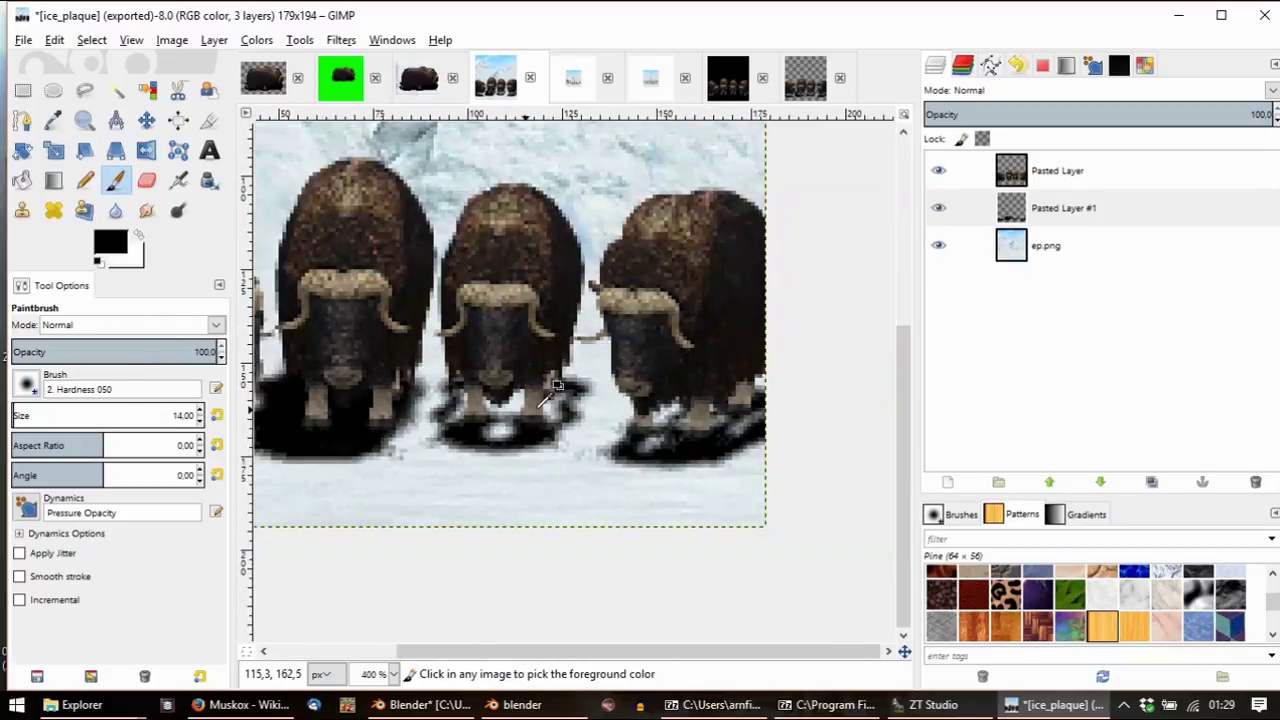
scroll(460, 460, "up", 4, "ctrl")
mouse_move(505, 430)
left_mouse_down()
mouse_move(465, 458)
mouse_move(398, 428)
mouse_move(425, 397)
mouse_move(420, 384)
mouse_move(476, 398)
mouse_move(560, 398)
mouse_move(576, 384)
mouse_move(576, 418)
left_mouse_up()
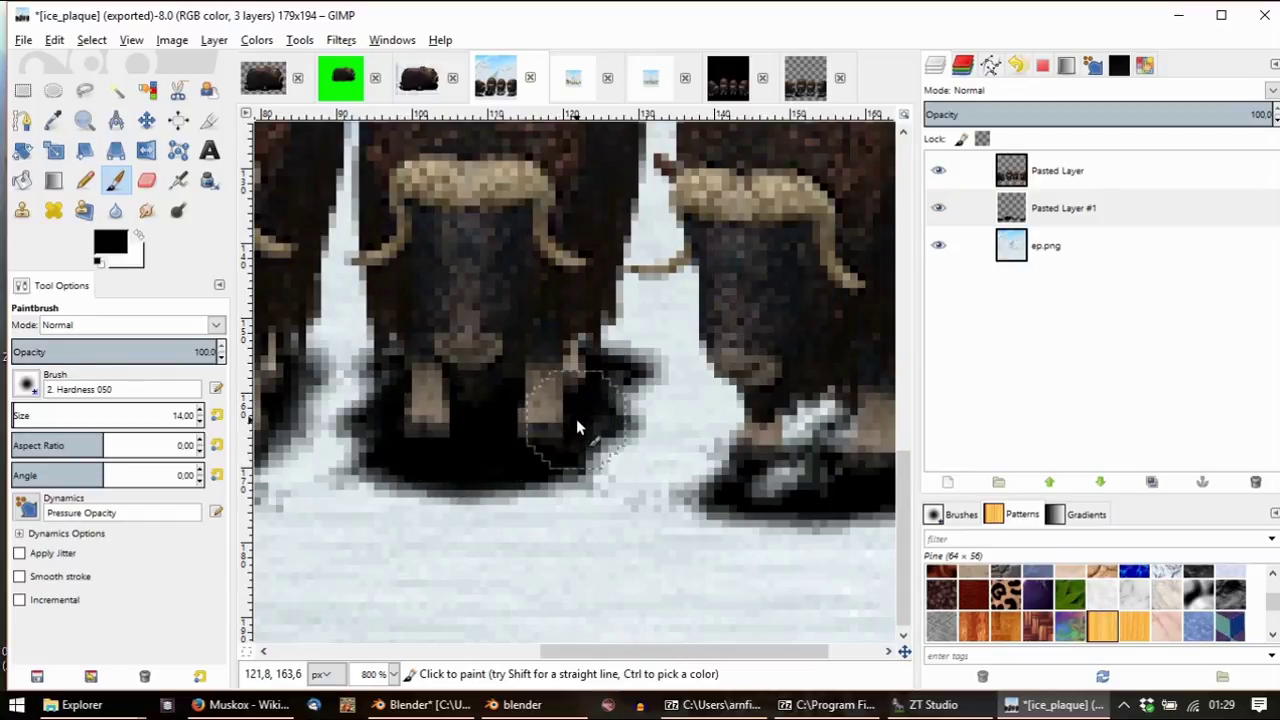
scroll(576, 418, "up", 1, "ctrl")
scroll(551, 482, "down", 1, "ctrl")
mouse_move(551, 482)
left_mouse_down()
mouse_move(571, 454)
mouse_move(638, 423)
mouse_move(629, 444)
mouse_move(668, 455)
mouse_move(762, 439)
mouse_move(731, 437)
mouse_move(758, 411)
left_mouse_up()
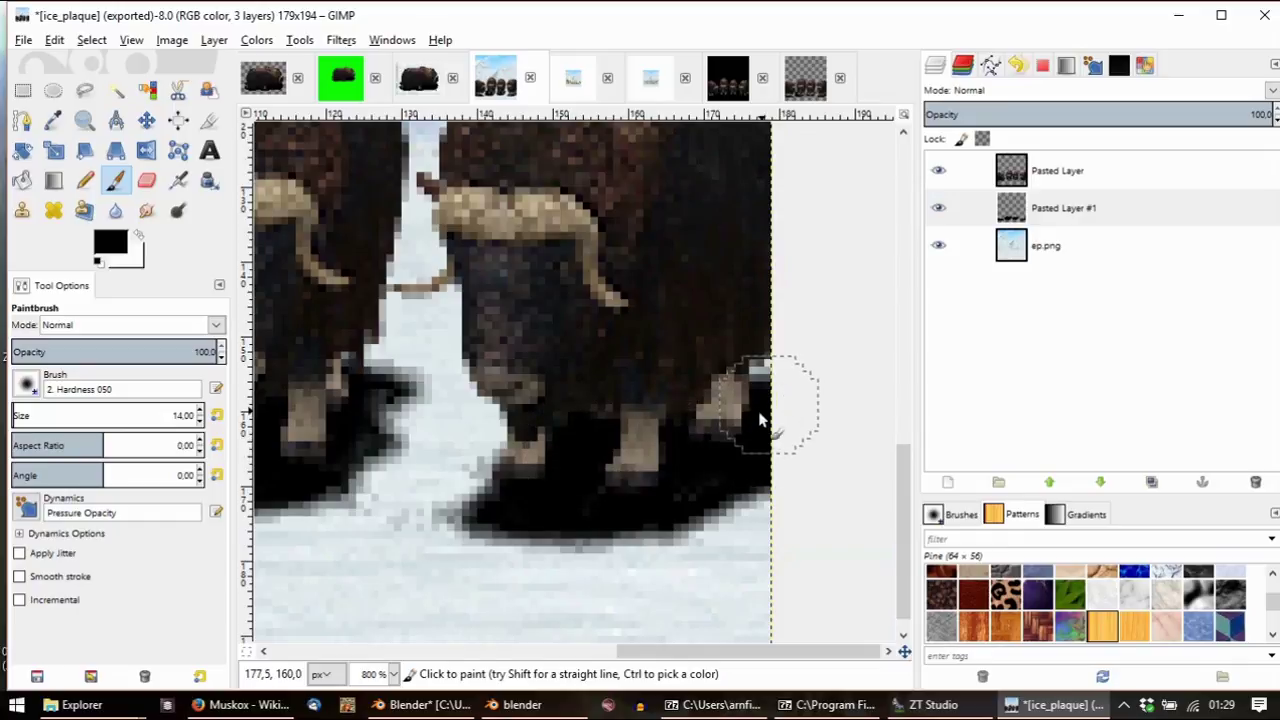
scroll(758, 405, "down", 1, "ctrl")
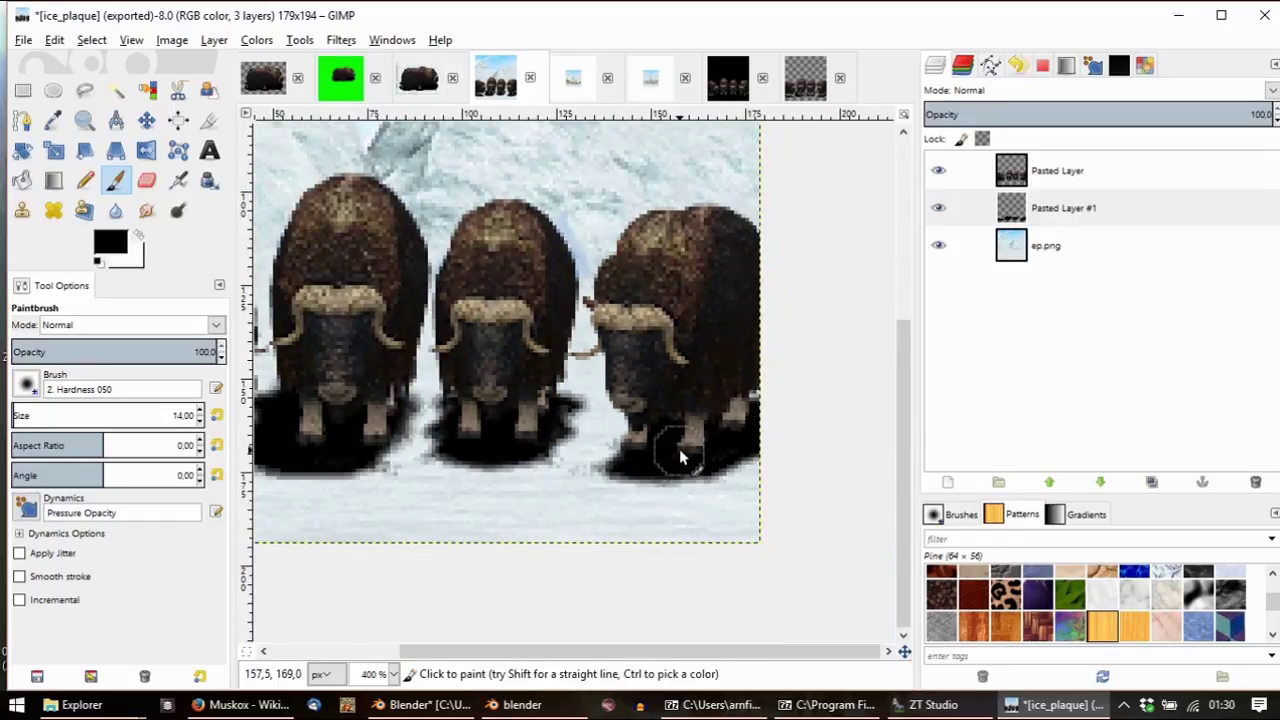
scroll(679, 448, "down", 1, "ctrl")
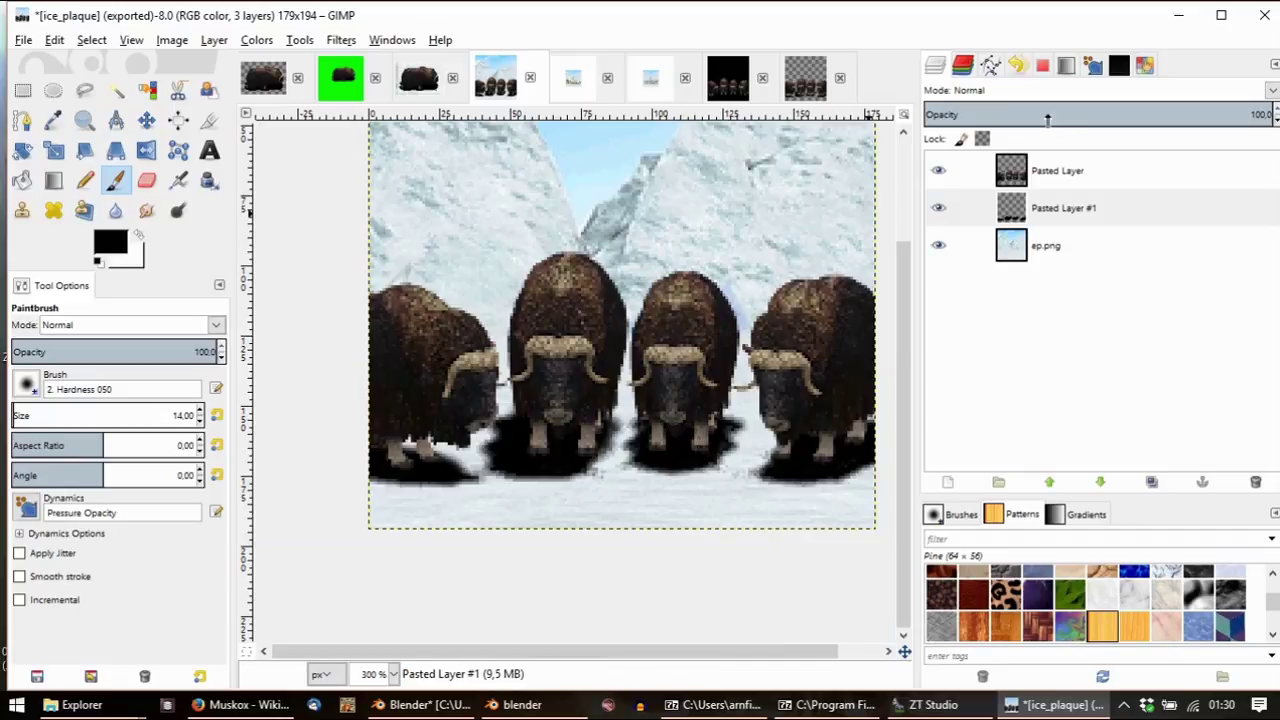
Drag Pasted Layer #1's opacity down to 38.4 so the shadows turn soft grey
left_click(1046, 116)
scroll(609, 303, "down", 3, "ctrl")
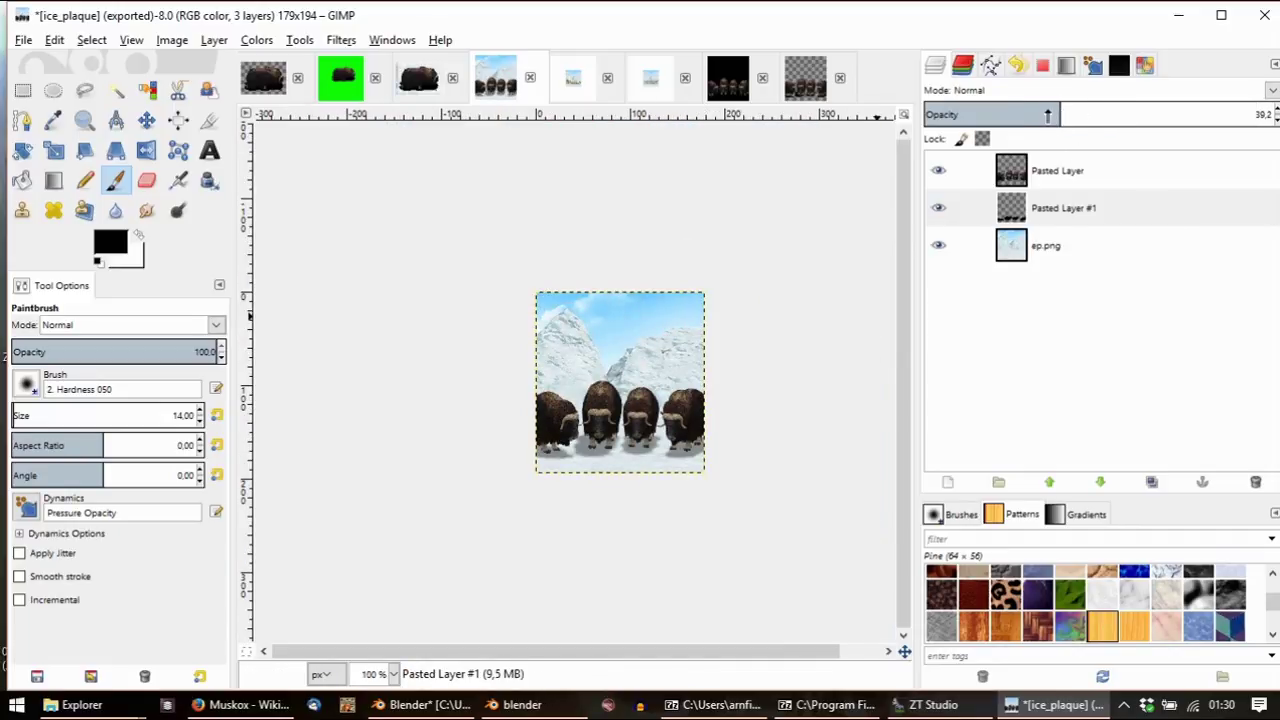
scroll(703, 502, "up", 6, "ctrl")
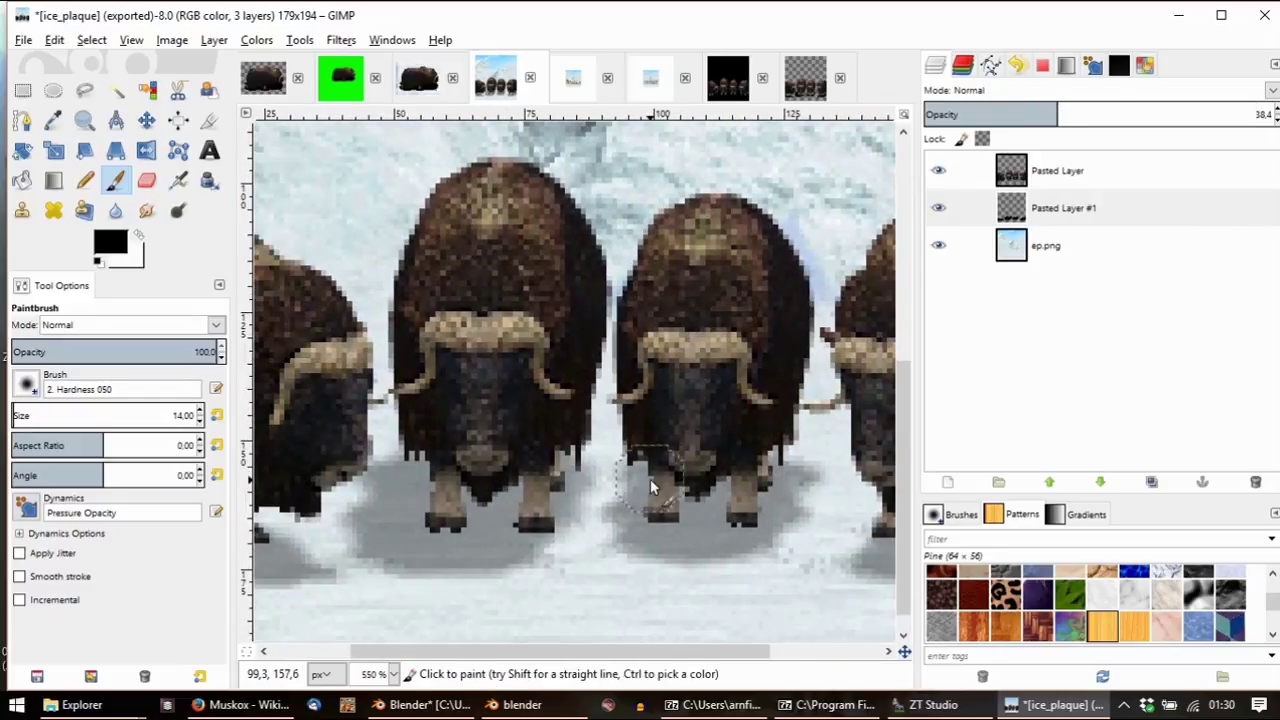
scroll(707, 495, "down", 2, "ctrl")
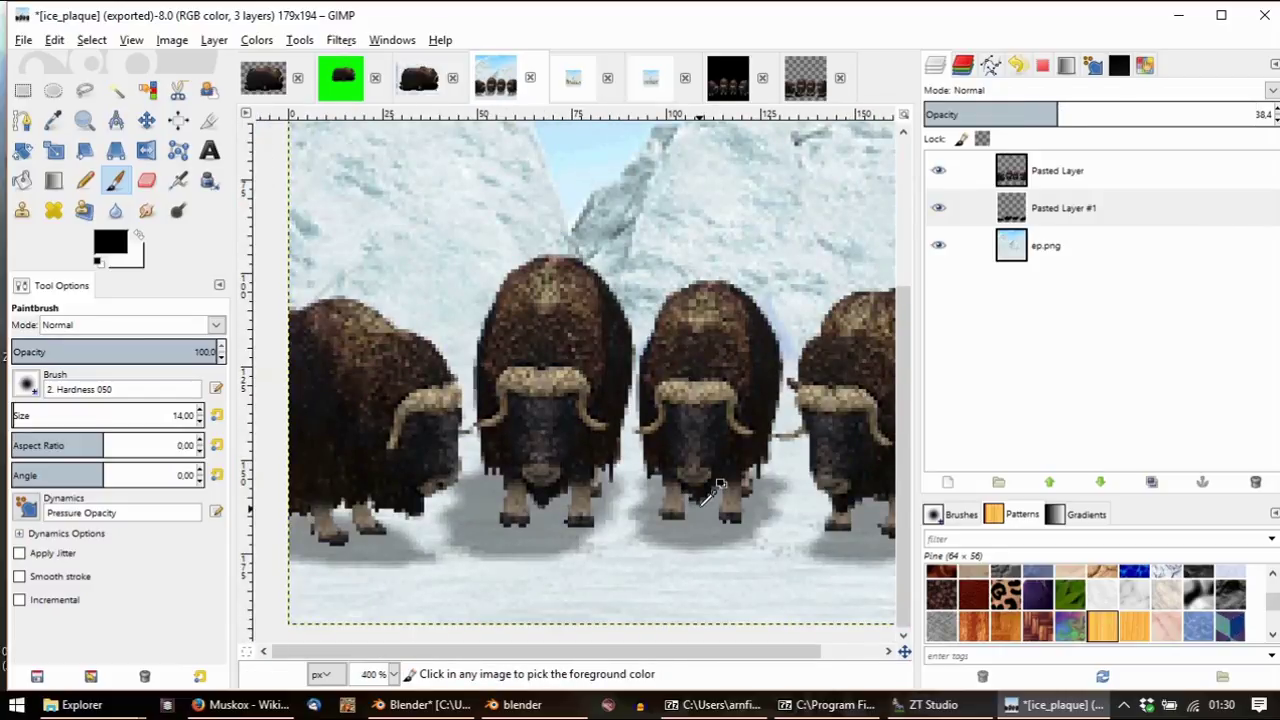
scroll(707, 495, "down", 4, "ctrl")
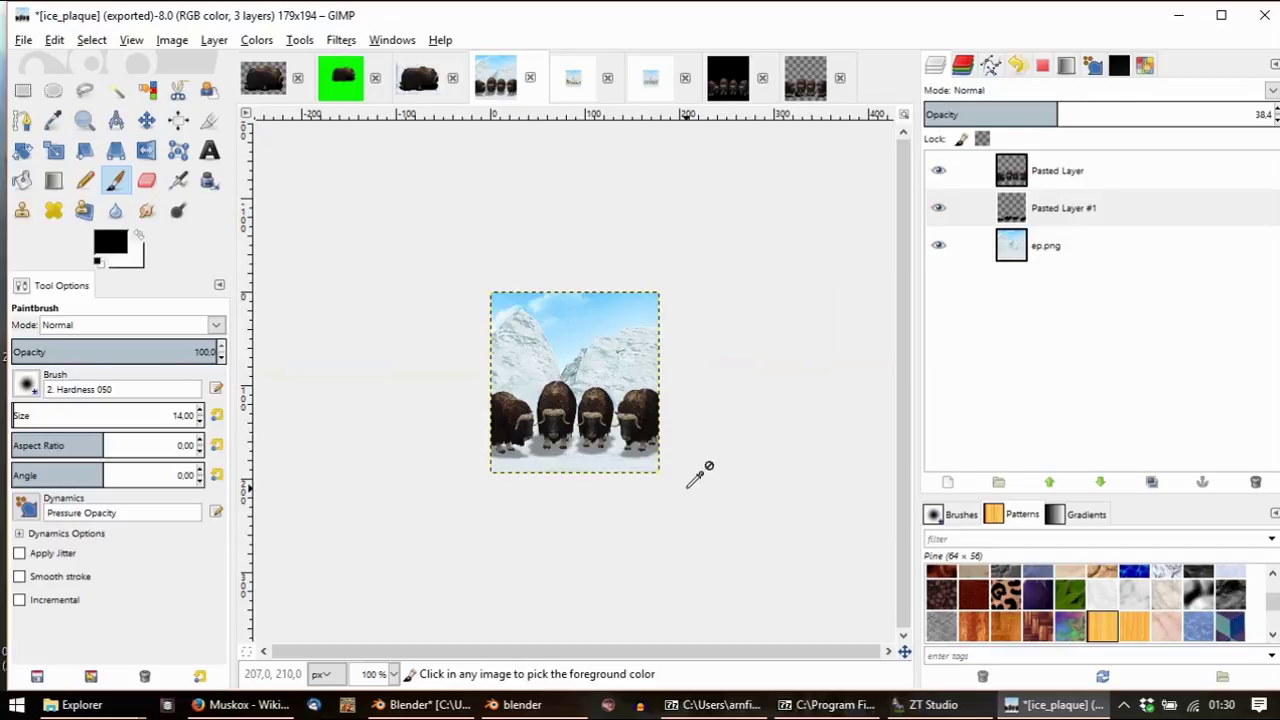
scroll(698, 478, "up", 5, "ctrl")
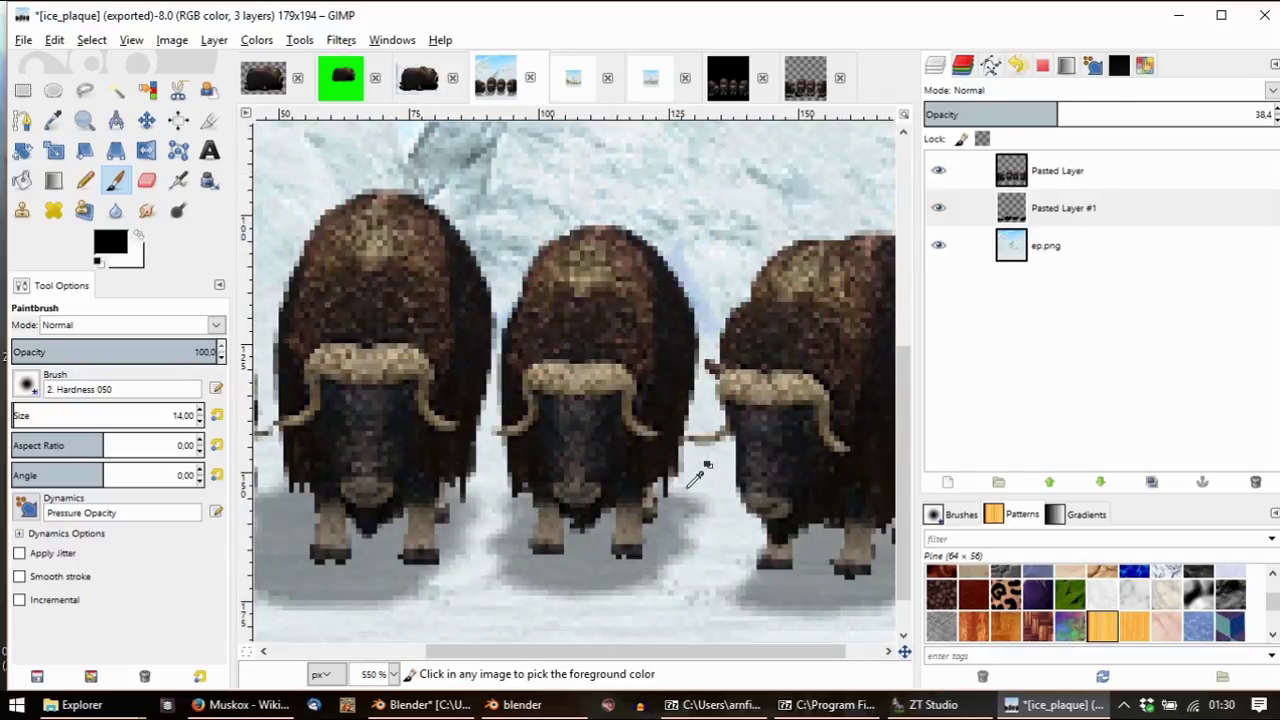
scroll(698, 478, "down", 4, "ctrl")
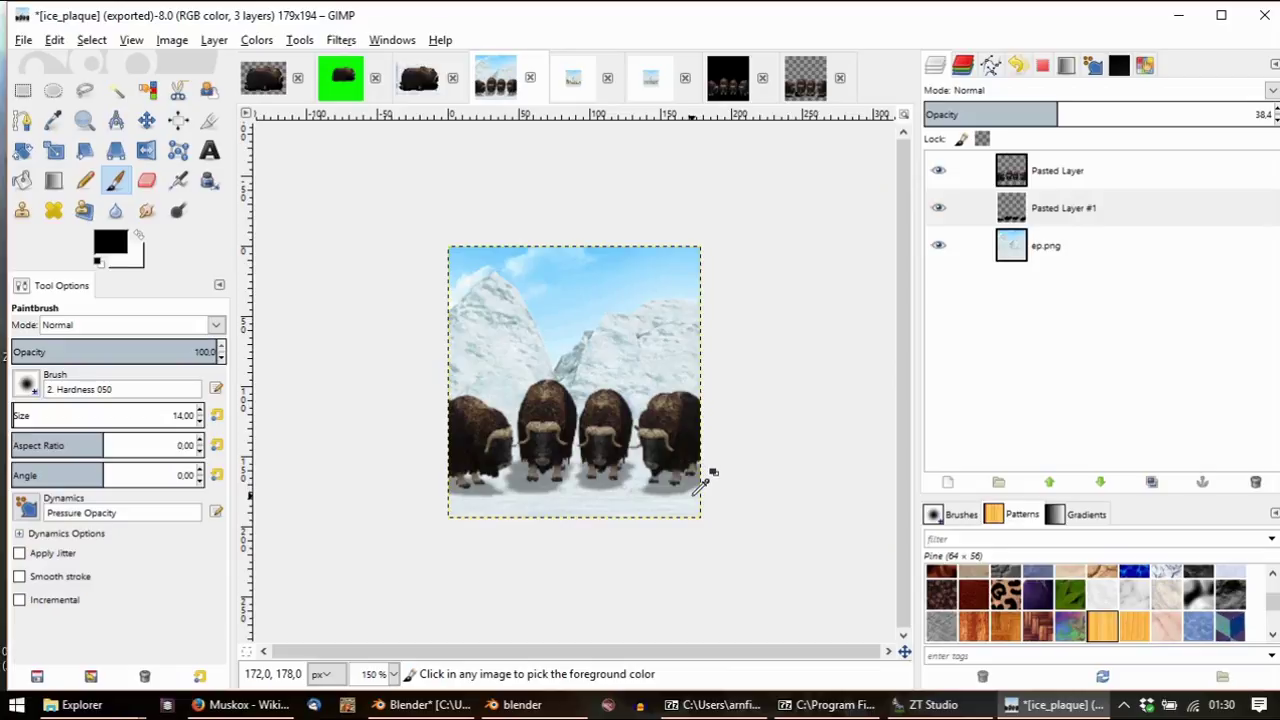
scroll(632, 508, "down", 1, "ctrl")
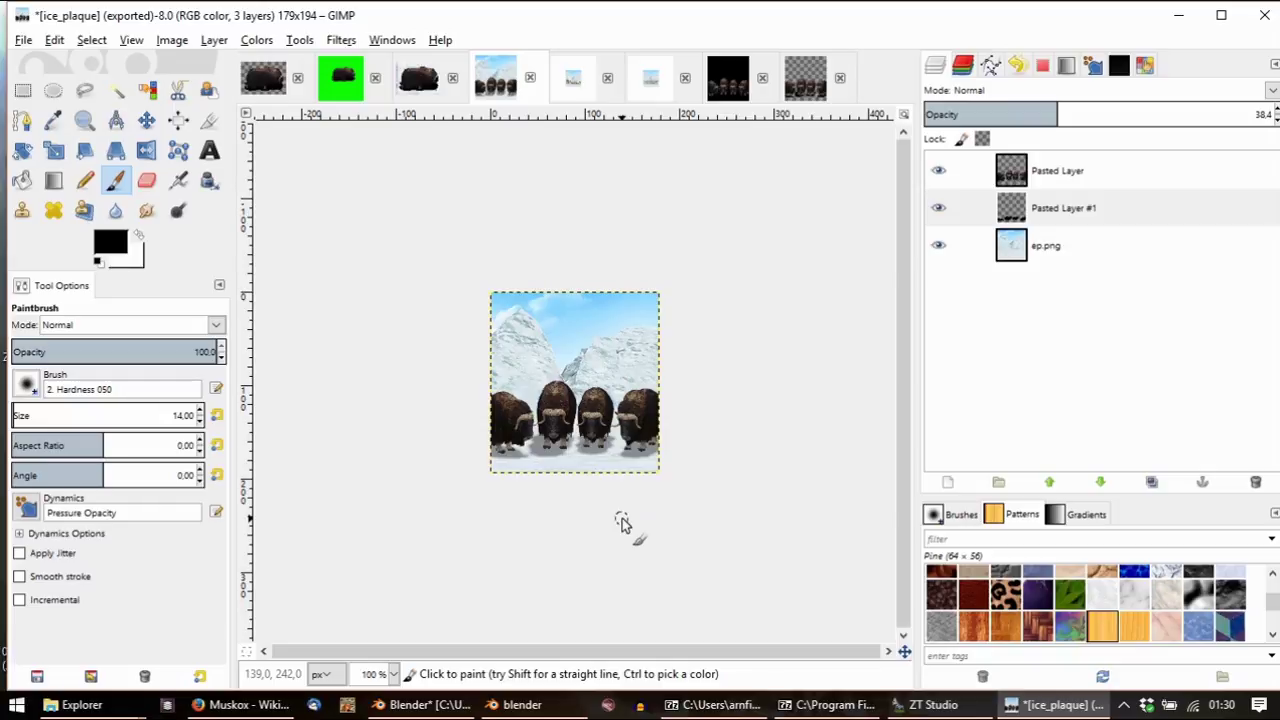
Merge the shadow layer into the oxen, then the oxen into the ep.png background
right_click(1100, 210)
left_click(1140, 346)
right_click(1068, 168)
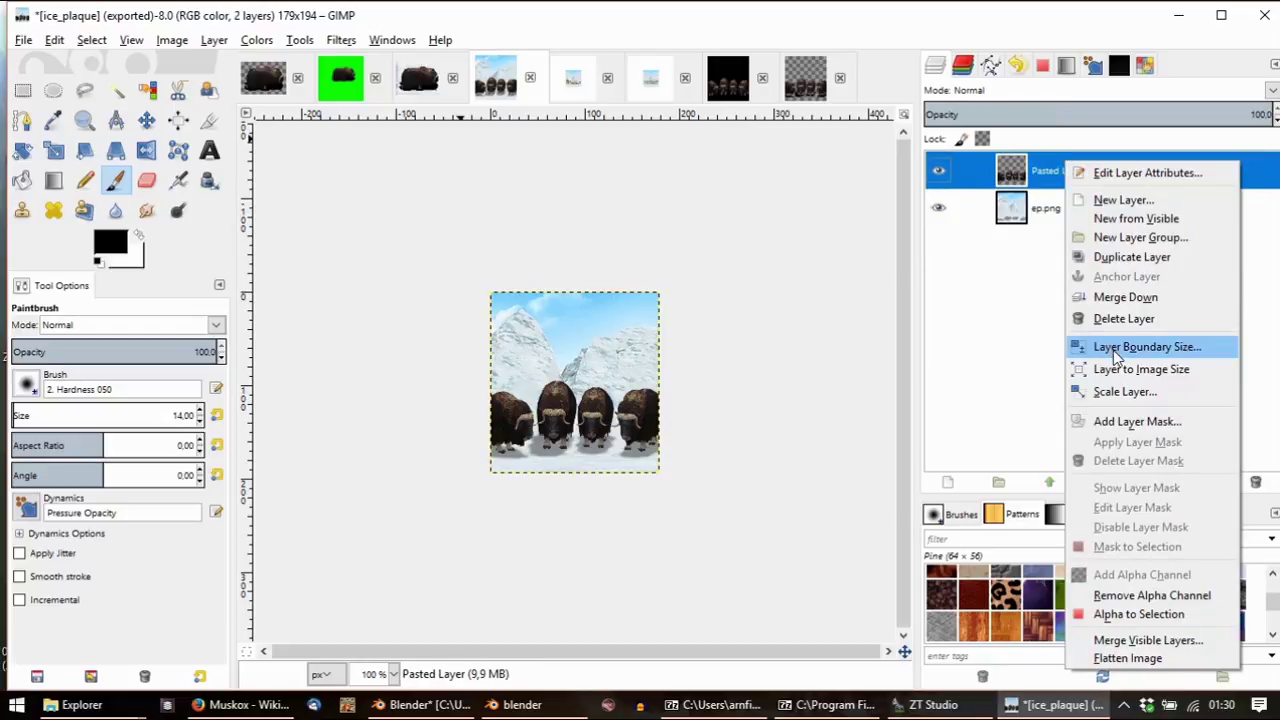
left_click(1128, 298)
scroll(353, 356, "up", 4, "ctrl")
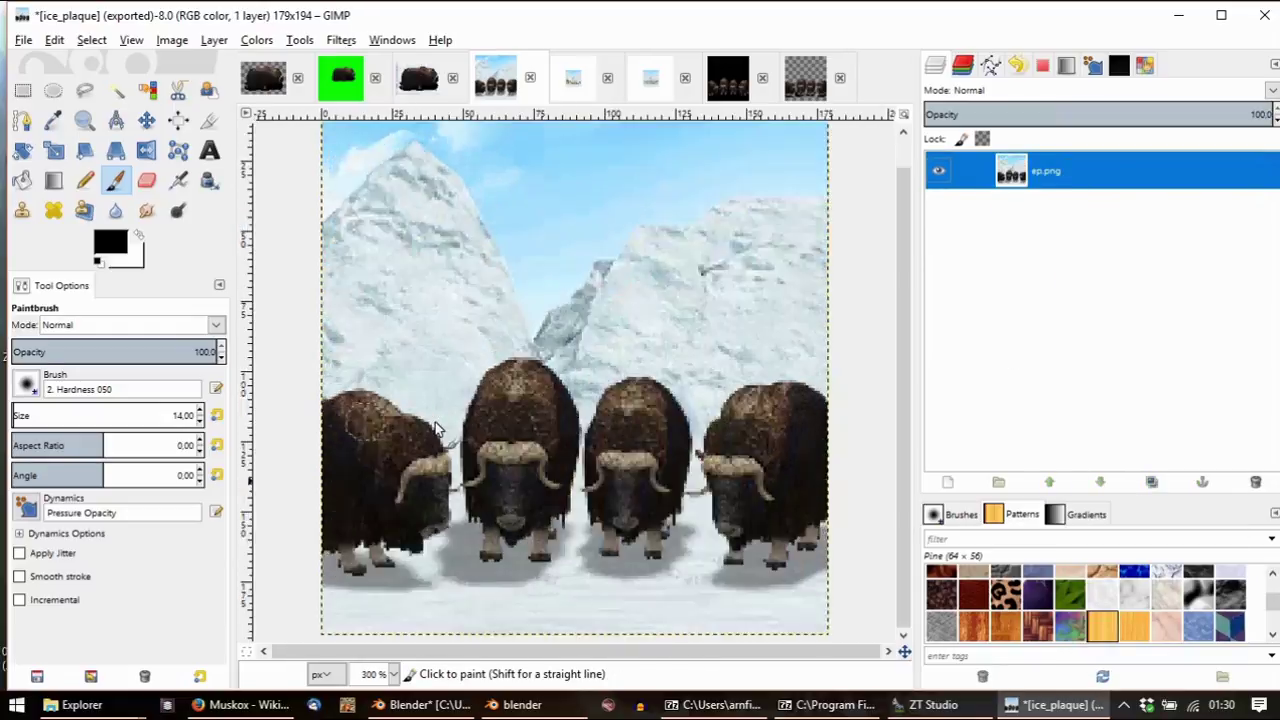
scroll(497, 378, "down", 3, "ctrl")
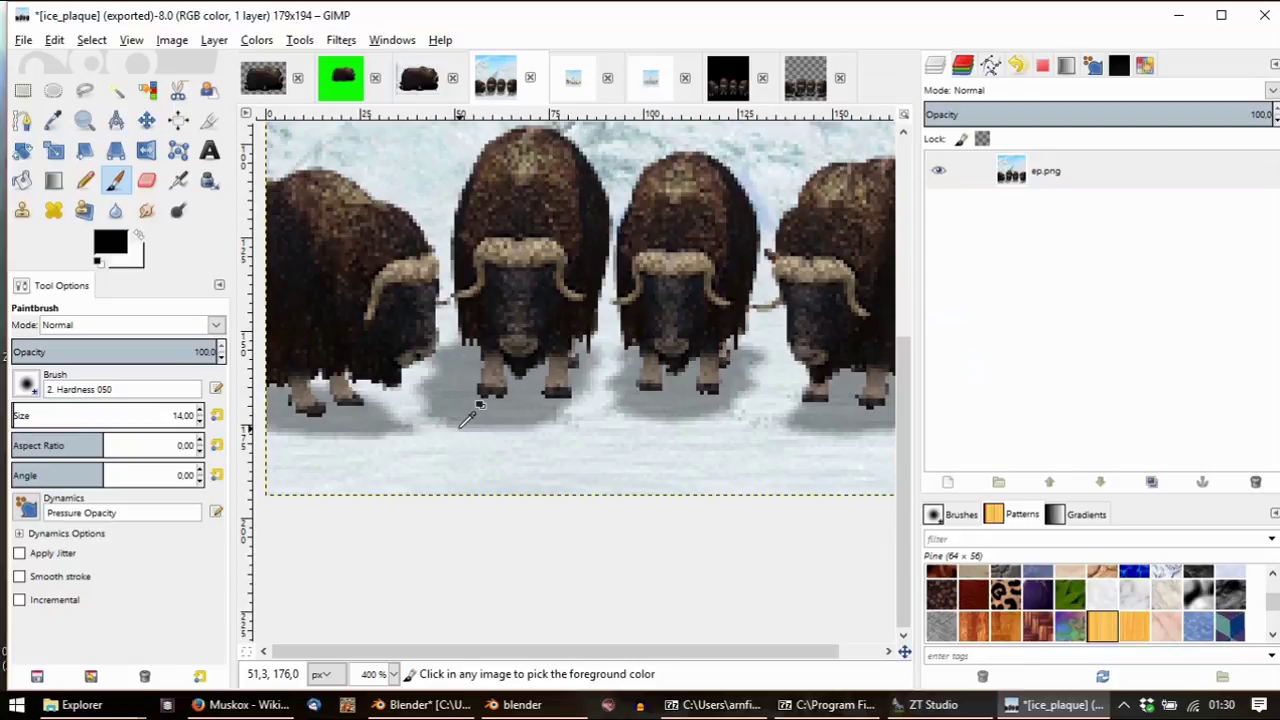
scroll(420, 390, "down", 1, "ctrl")
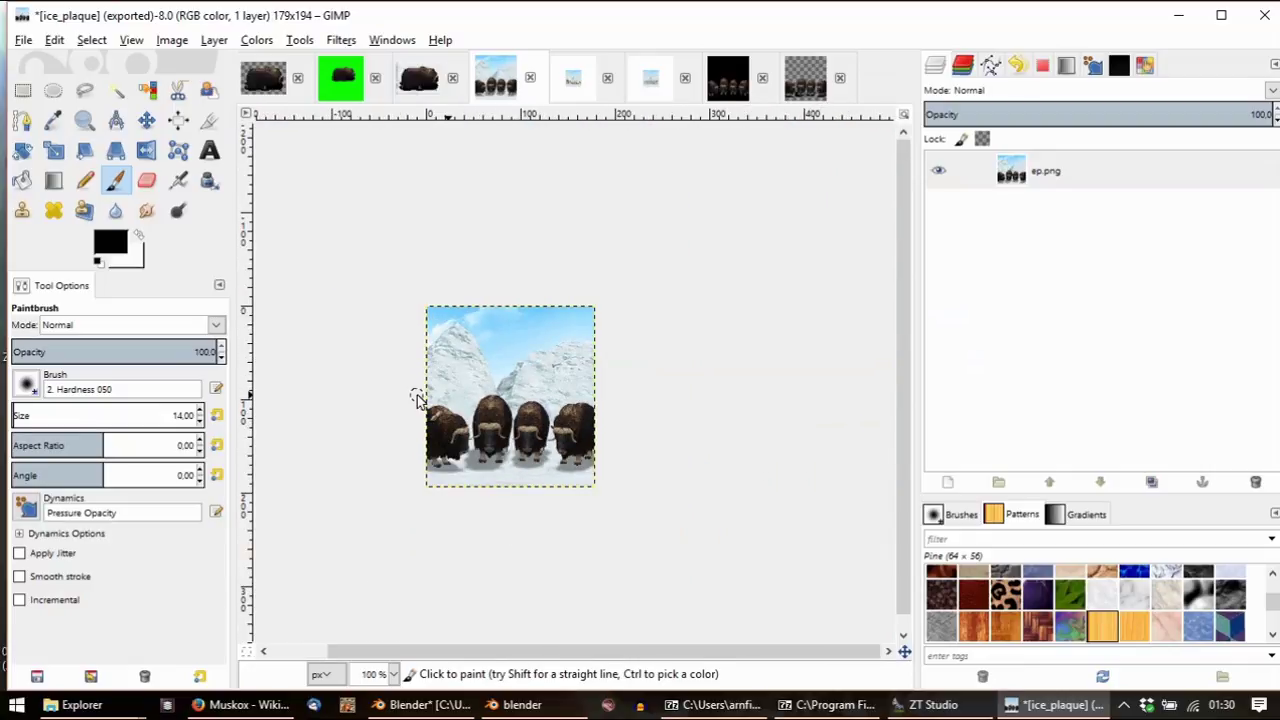
Convert the image to indexed colour with an optimum 255-colour palette
left_click(22, 42)
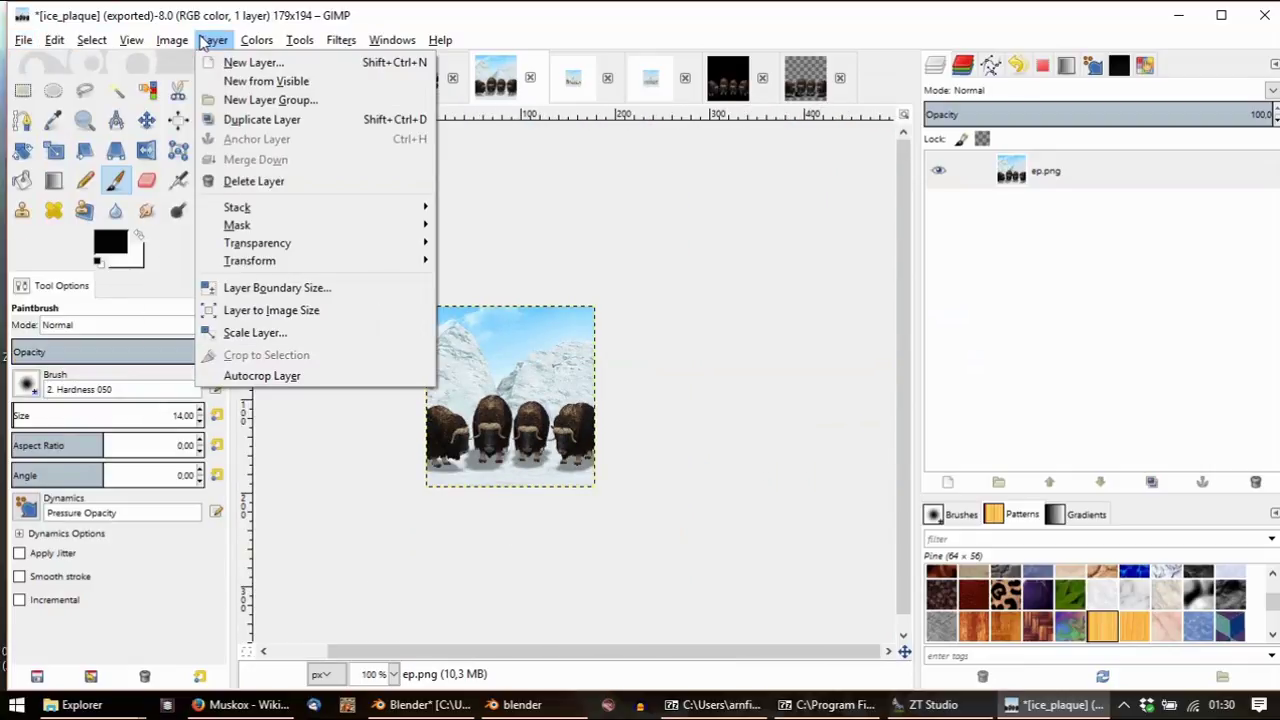
mouse_move(200, 81)
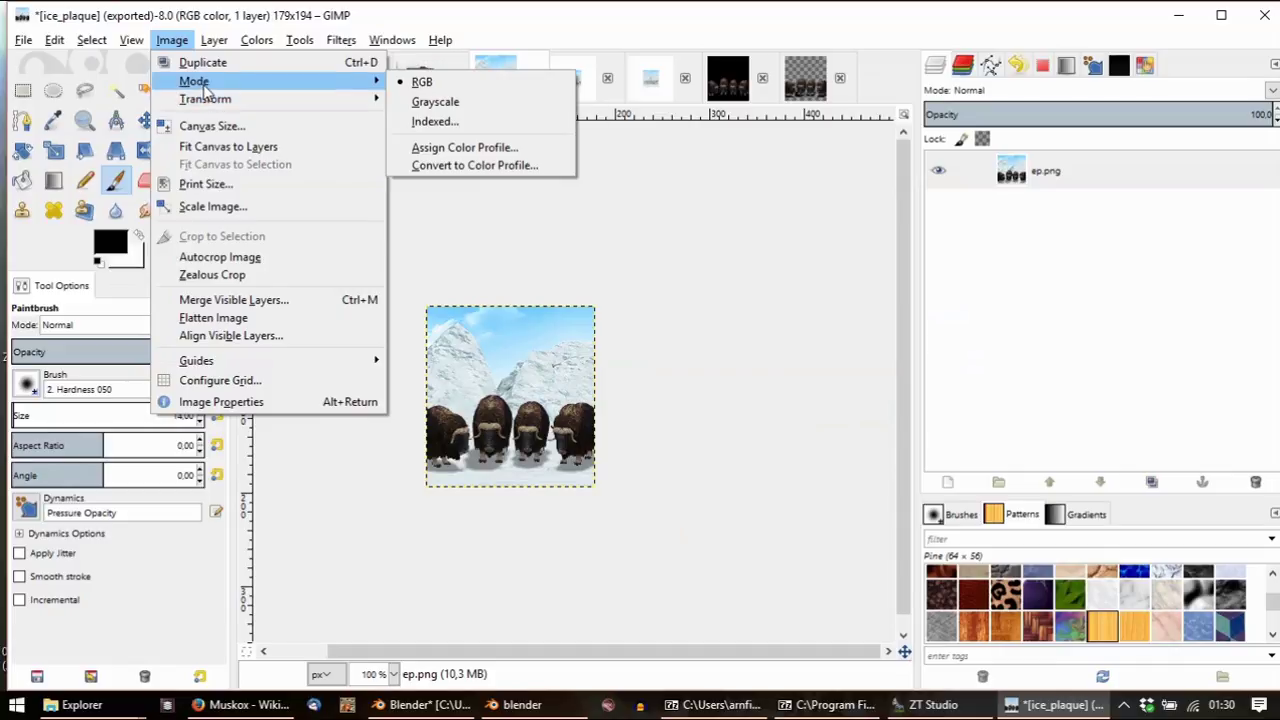
left_click(547, 124)
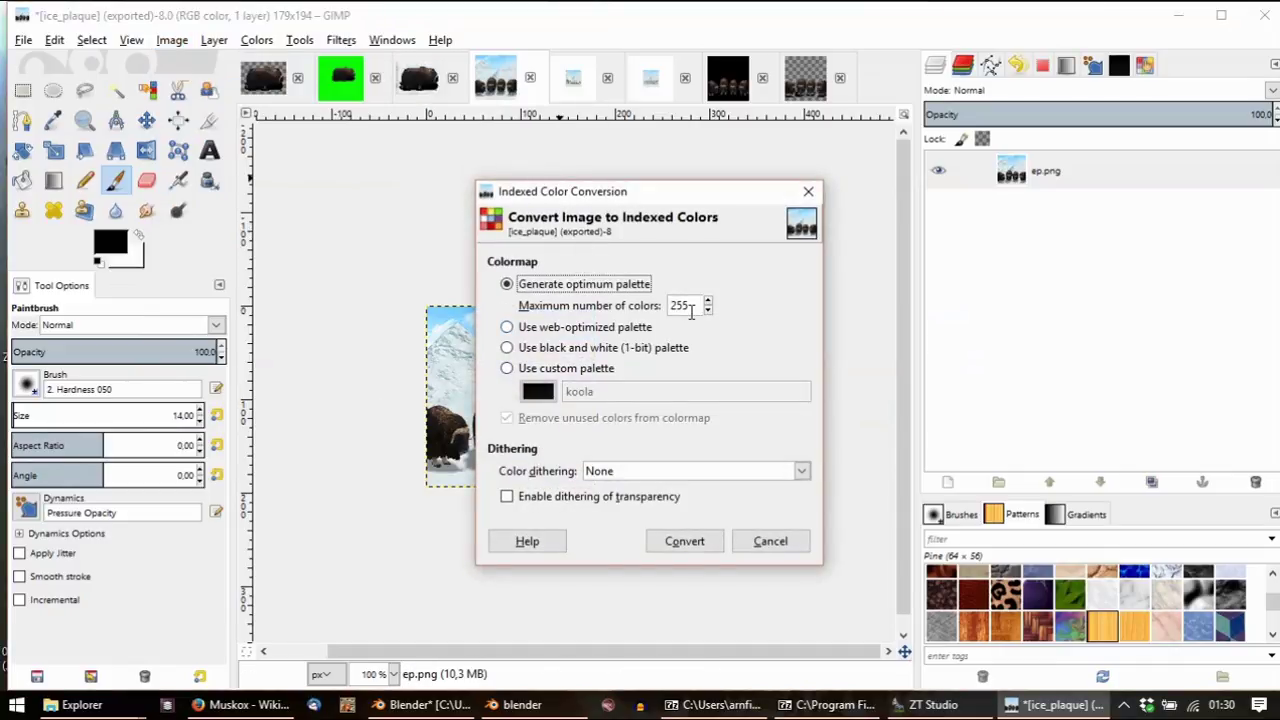
left_click(685, 541)
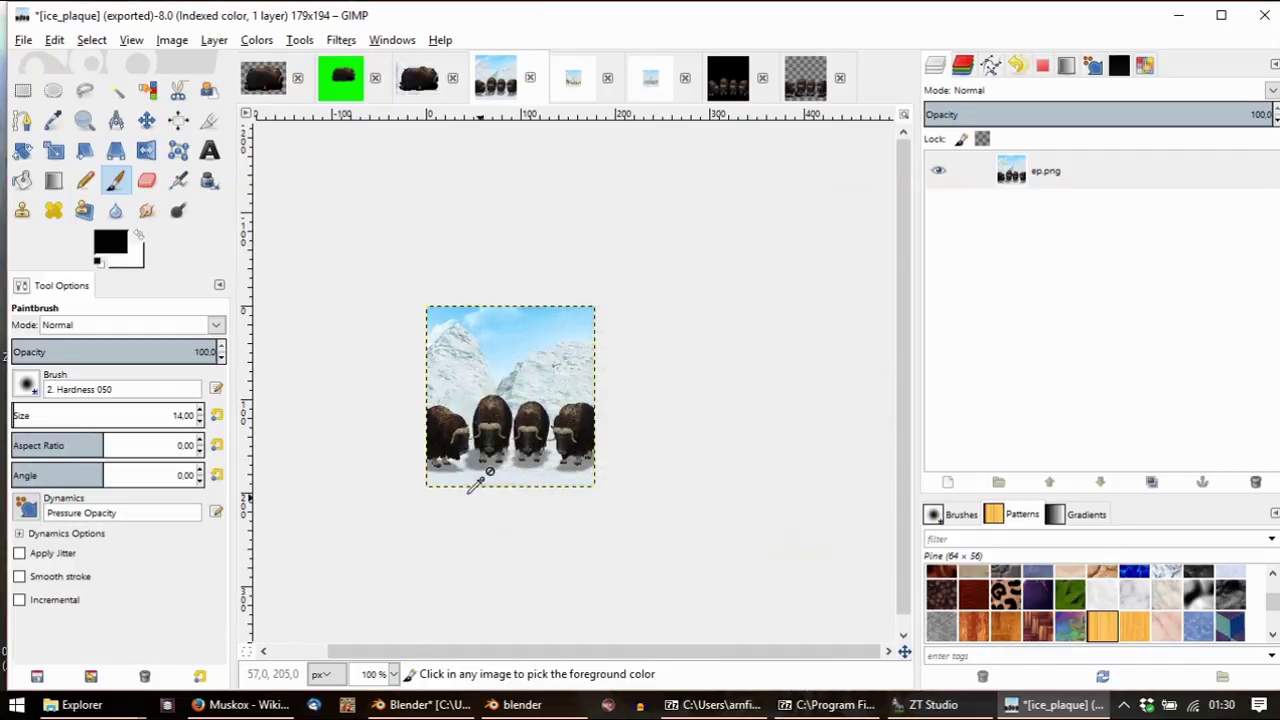
scroll(468, 470, "up", 4, "ctrl")
middle_click_drag(583, 443, 449, 409)
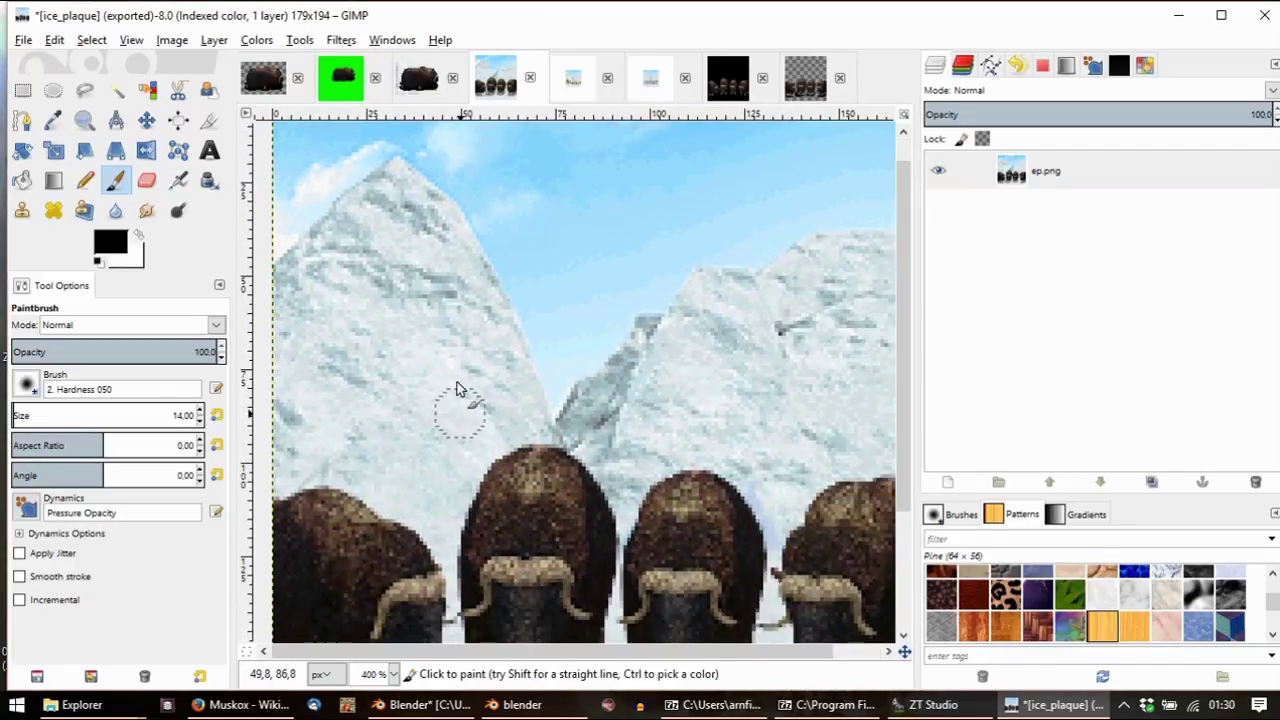
left_click(24, 41)
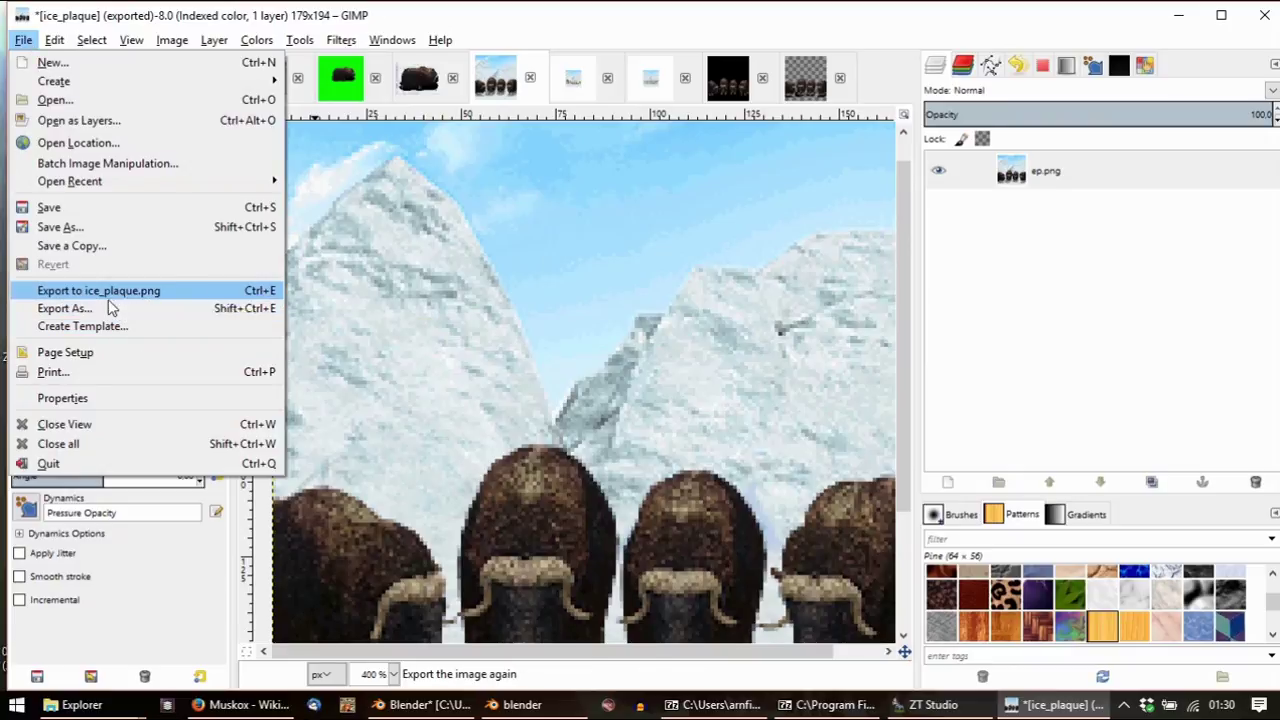
In Export As, browse to C:\temp\output\animals\muskox\plmuskox
left_click(100, 310)
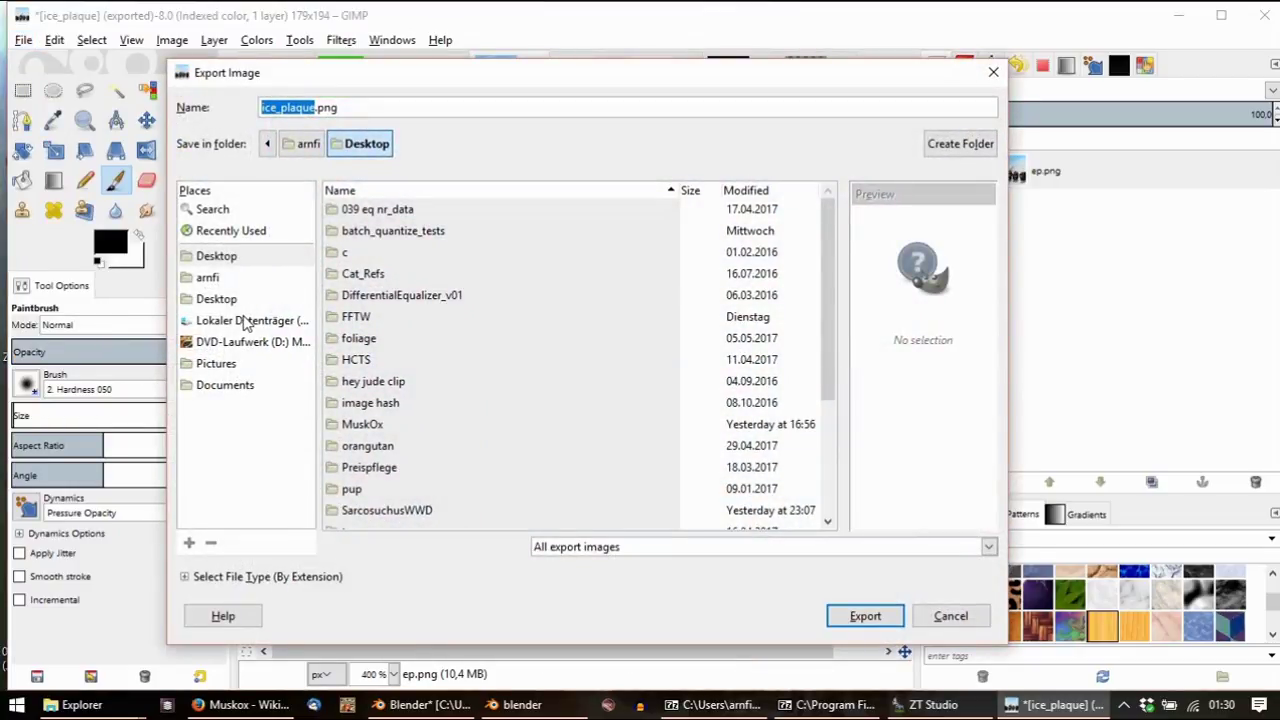
left_click(245, 320)
scroll(396, 450, "down", 6)
left_click(361, 416)
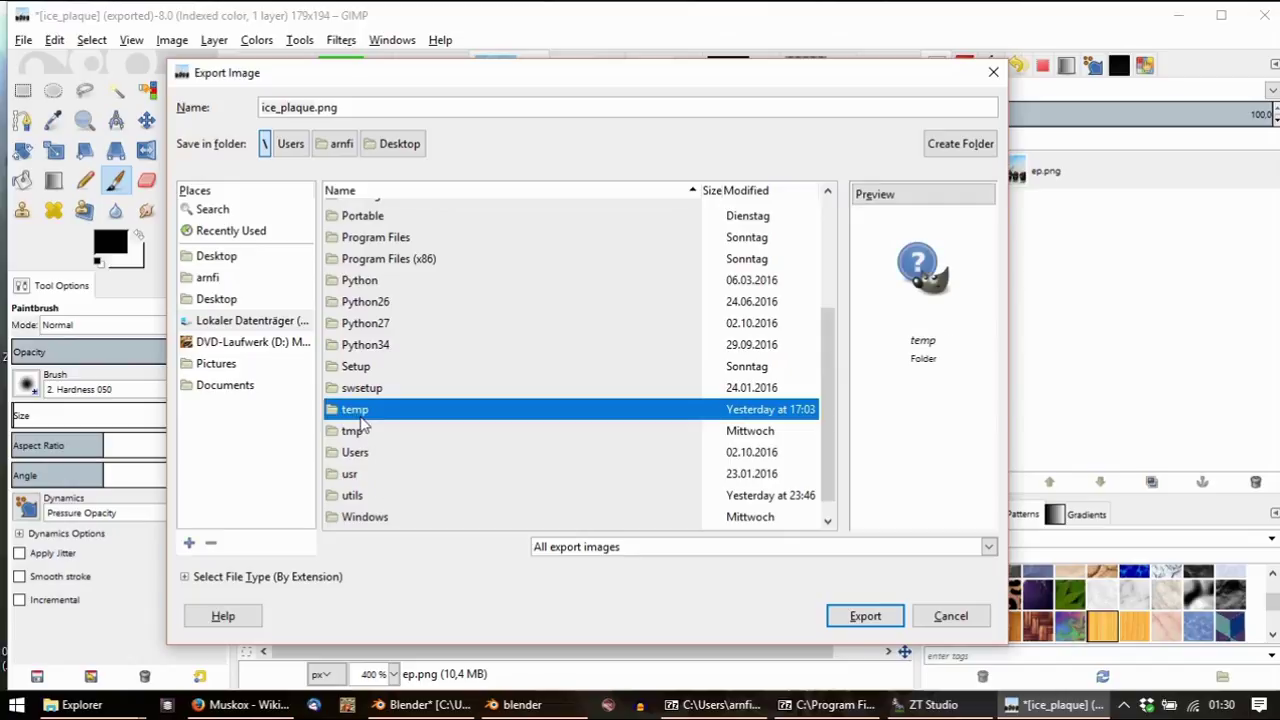
double_click(360, 416)
double_click(360, 214)
double_click(360, 212)
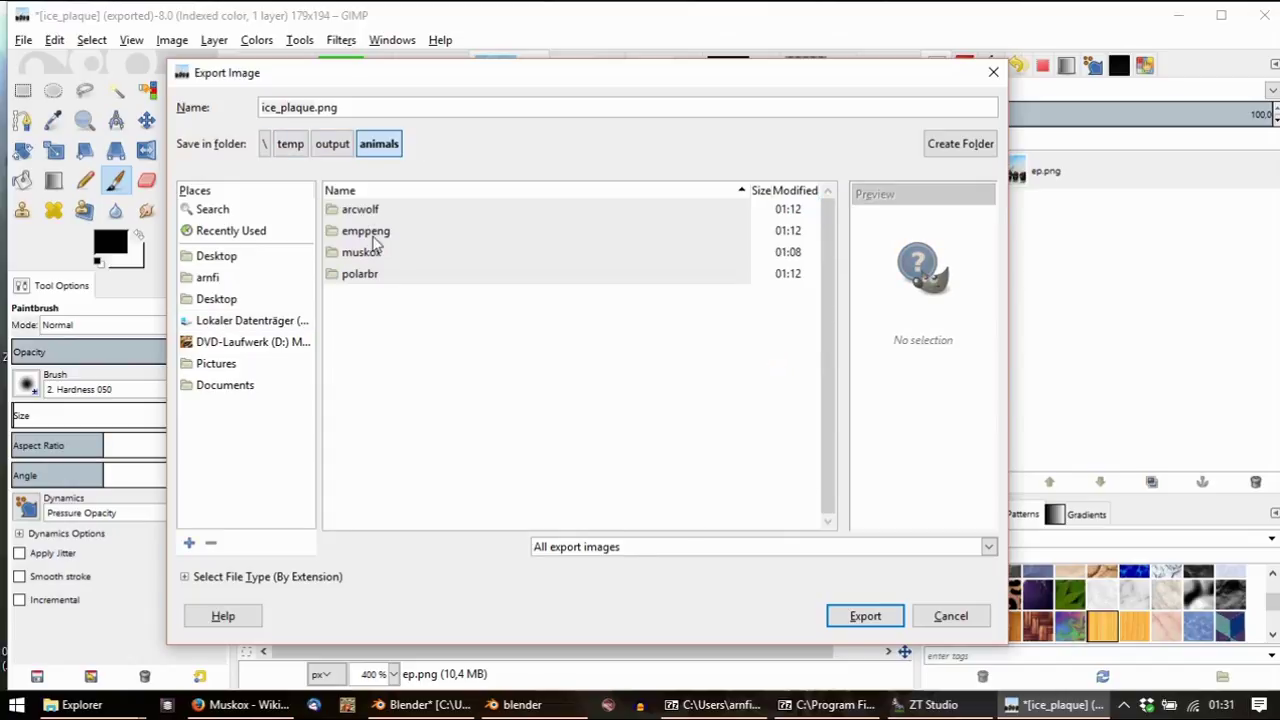
double_click(362, 252)
double_click(366, 275)
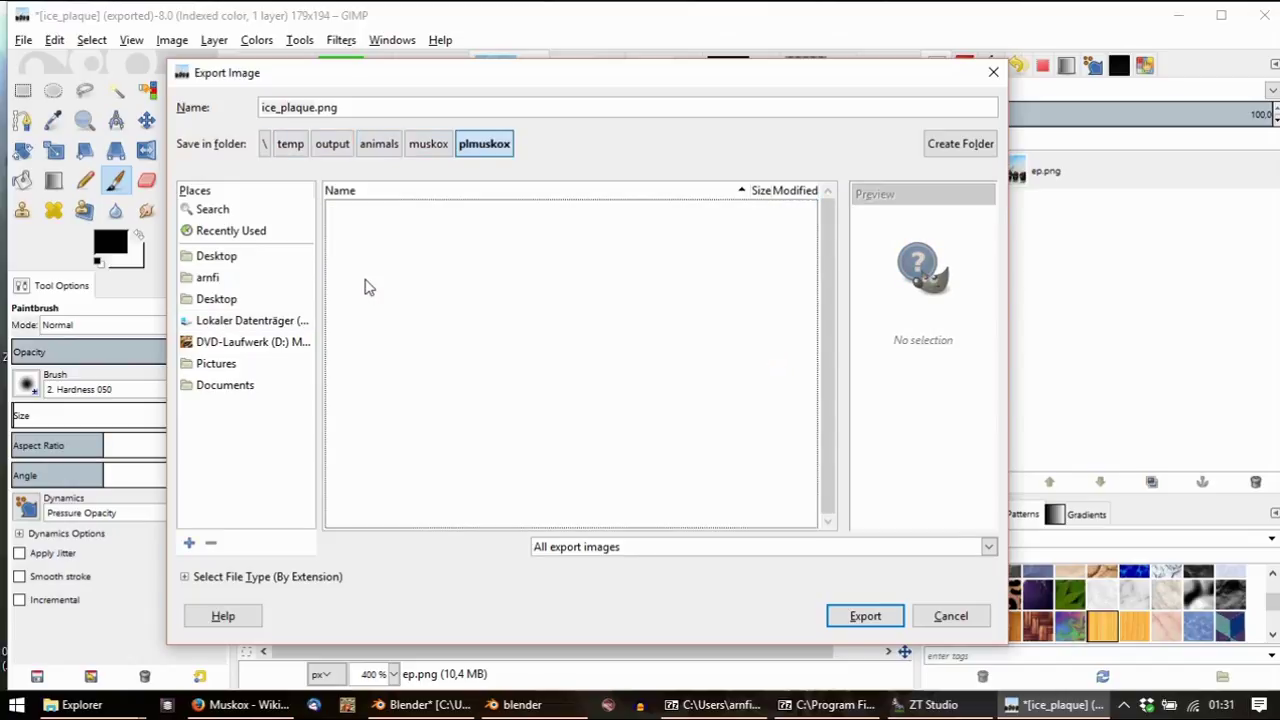
Export the image there as N.png
triple_click(307, 110)
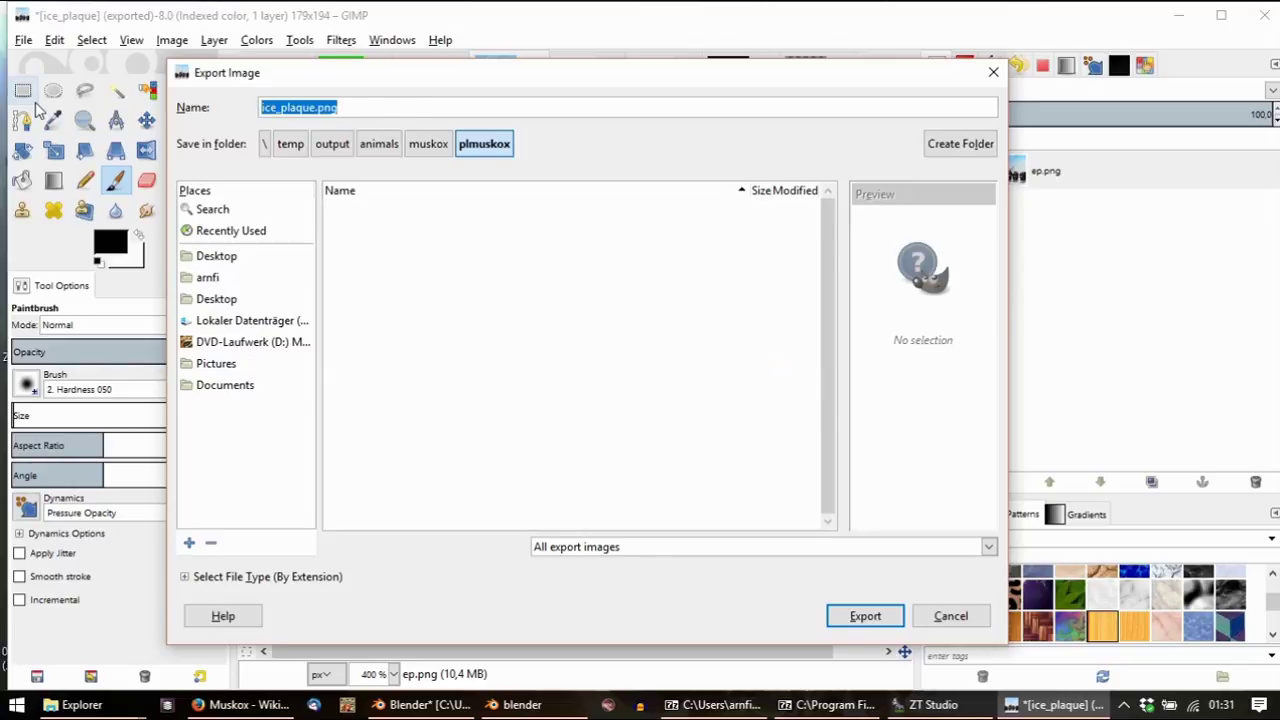
type("N.png")
key("Return")
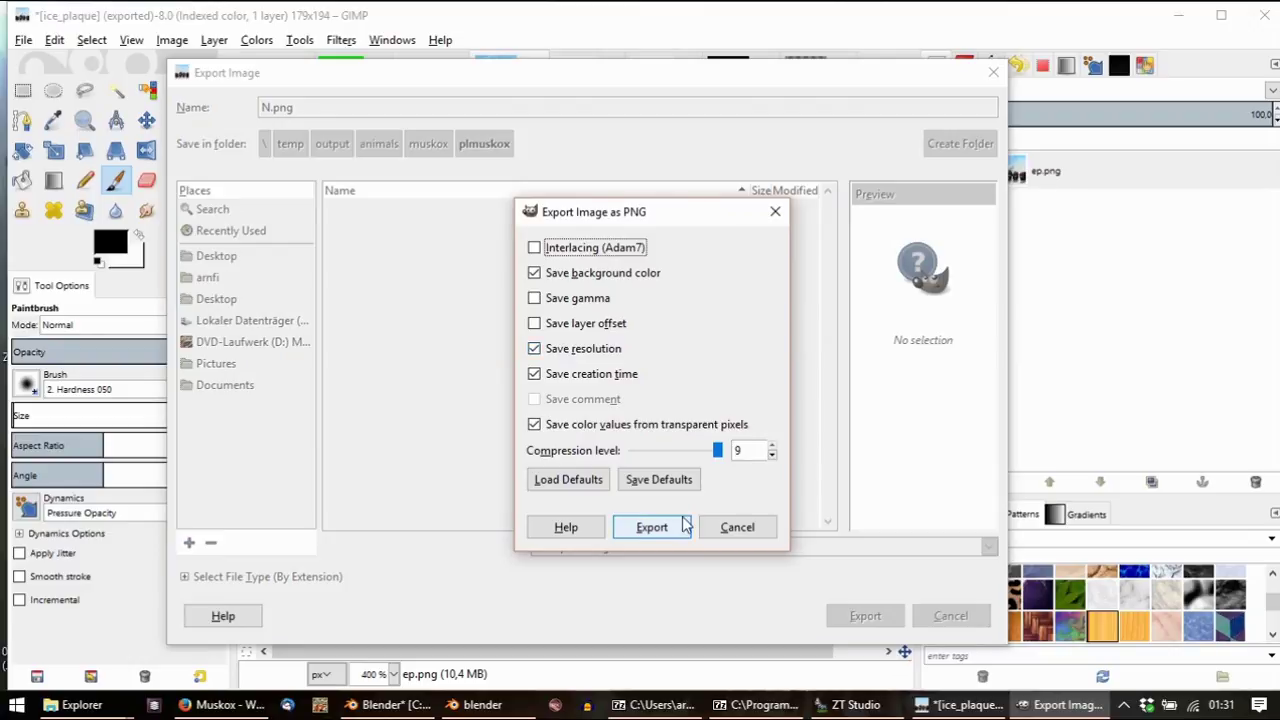
left_click(652, 527)
scroll(655, 495, "down", 3, "ctrl")
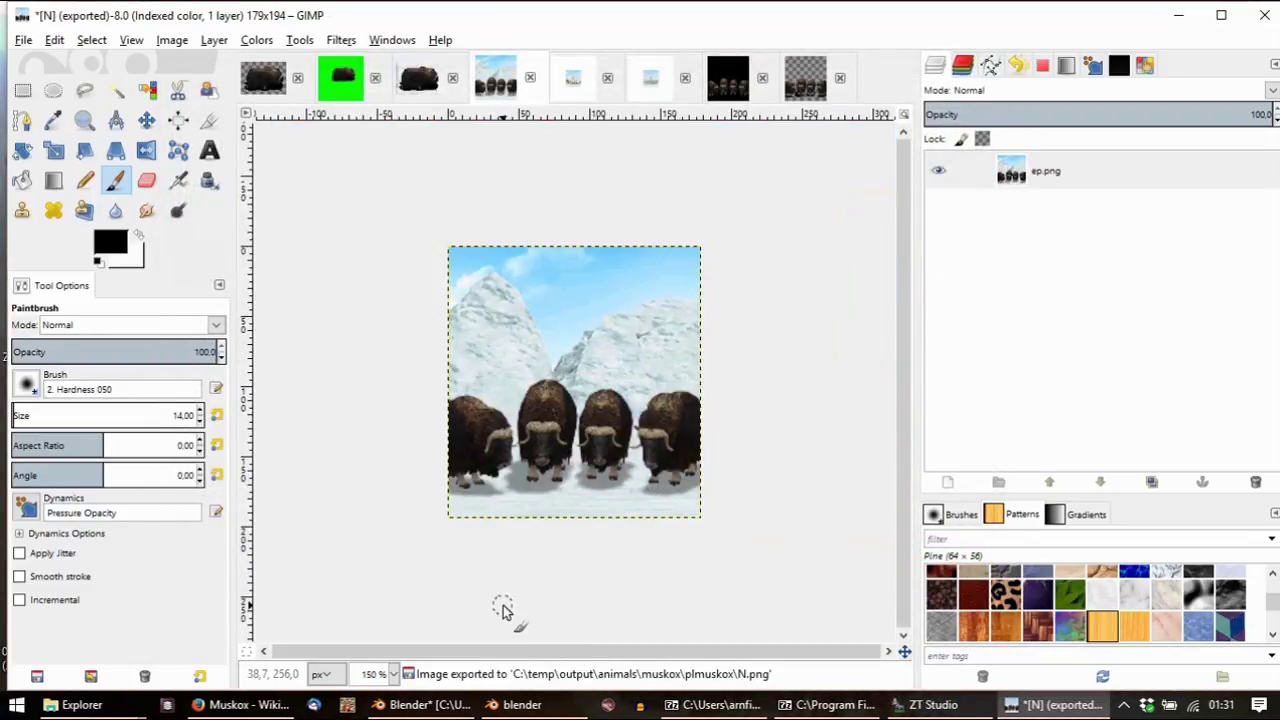
Open N.png from the icmuskox Explorer window in GIMP as a 43×31 indexed image
mouse_move(70, 705)
mouse_move(862, 622)
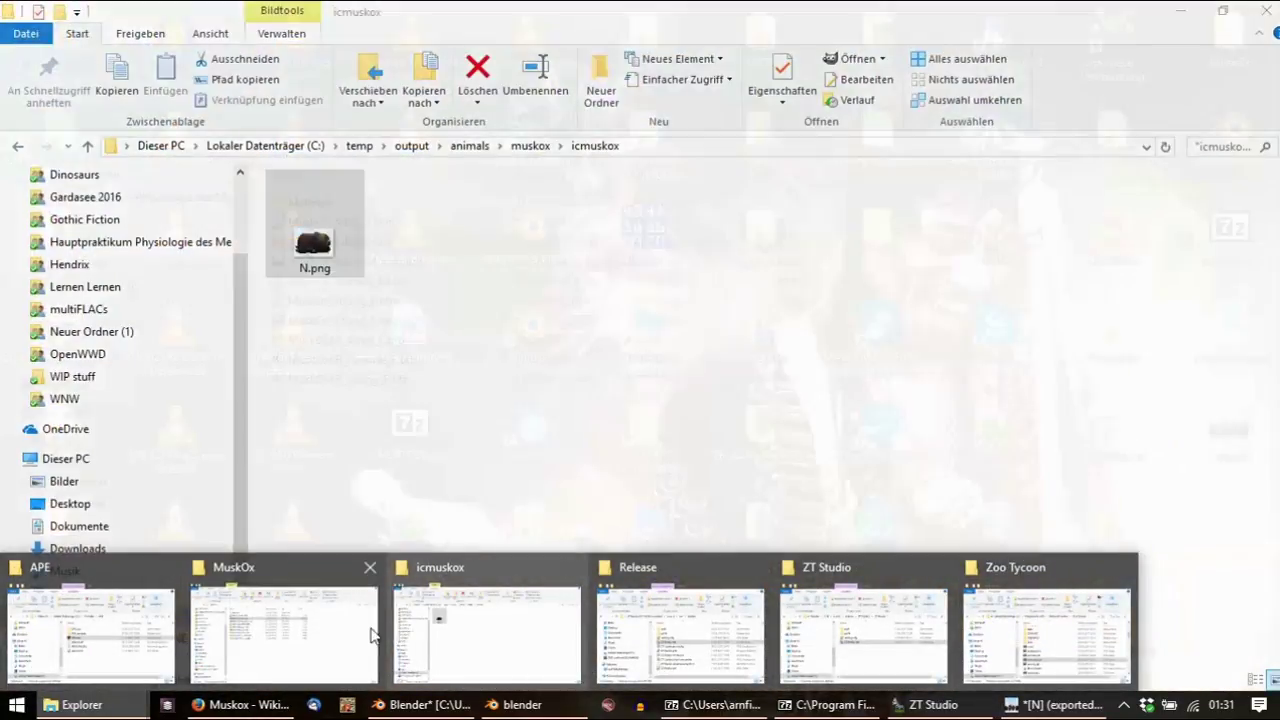
mouse_move(312, 637)
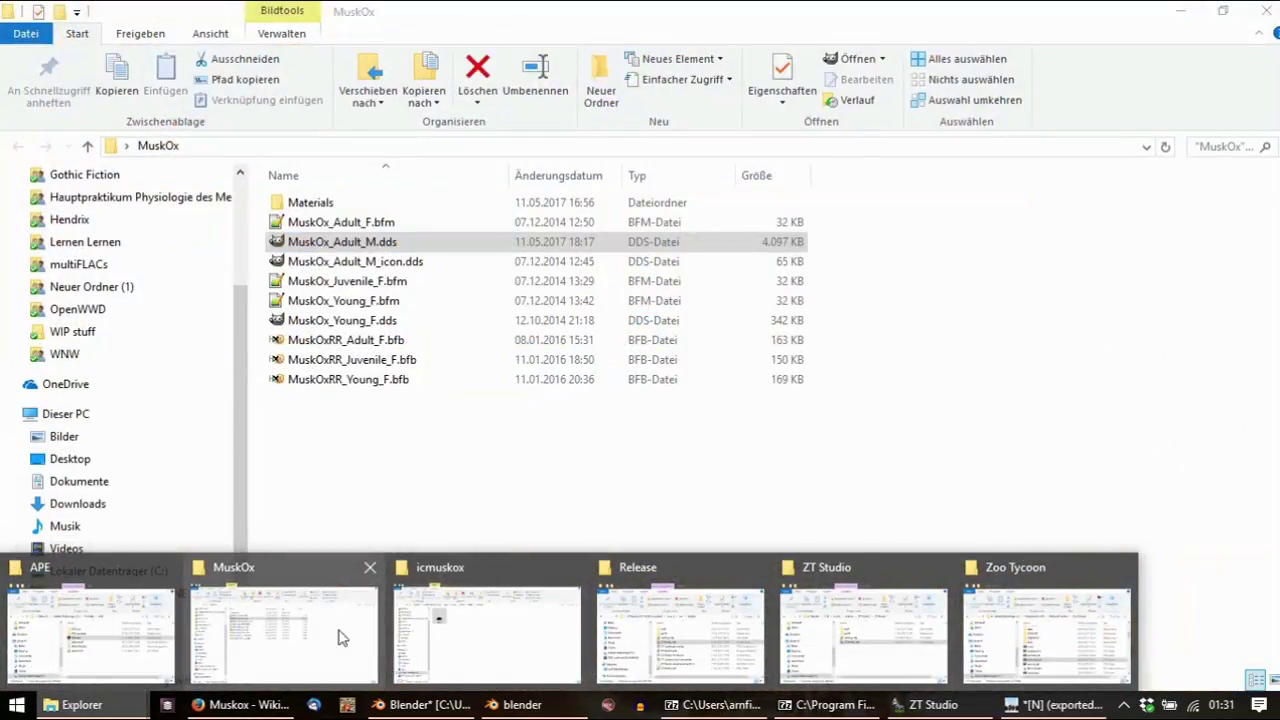
mouse_move(484, 632)
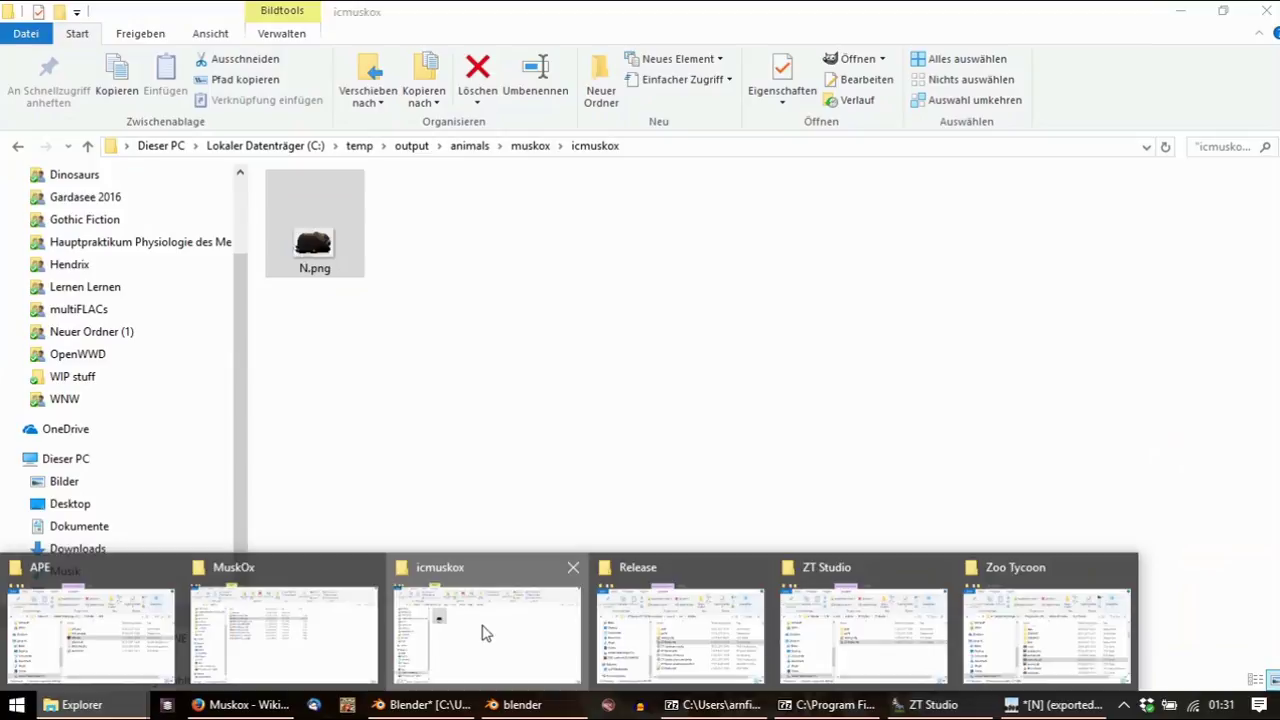
left_click(482, 633)
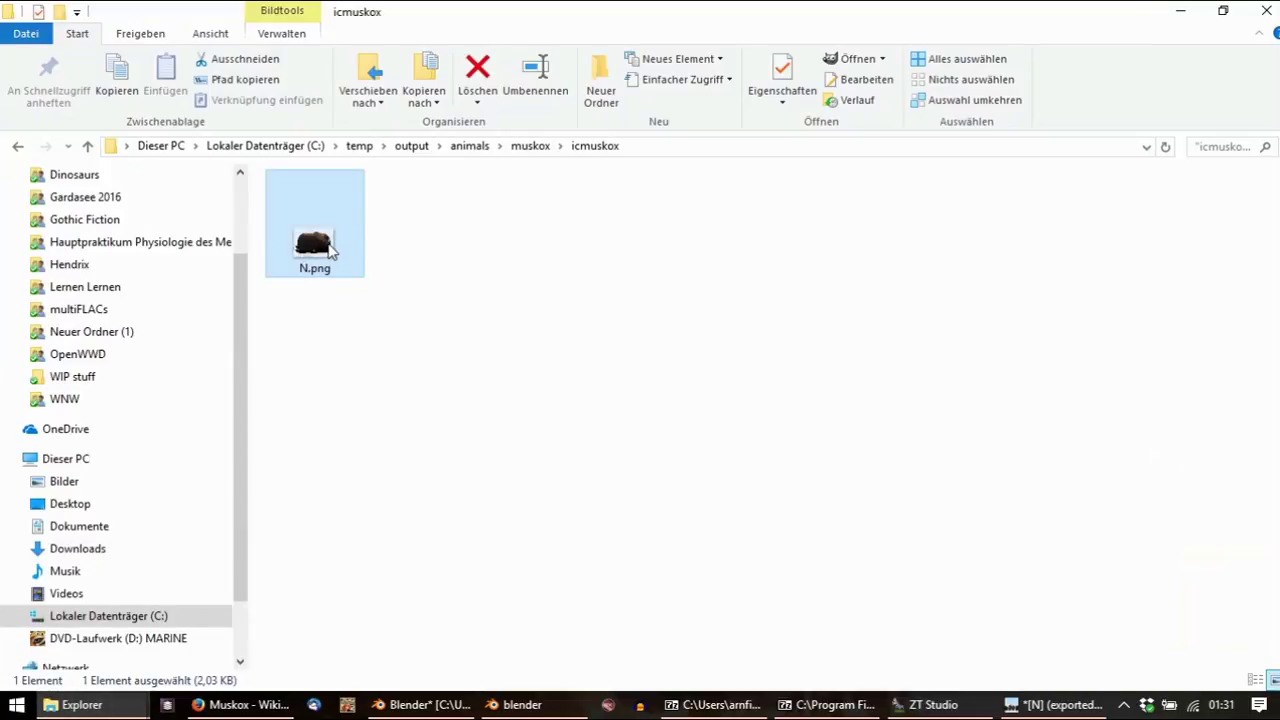
double_click(330, 250)
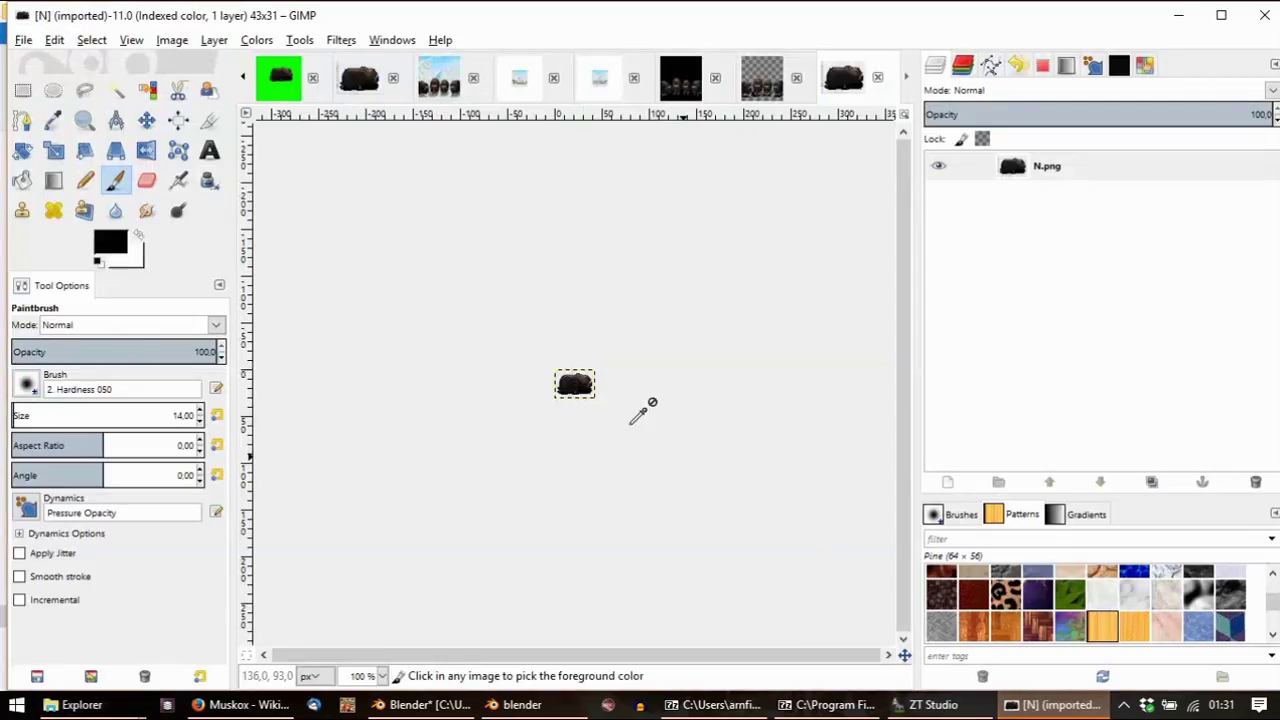
scroll(595, 437, "up", 8, "ctrl")
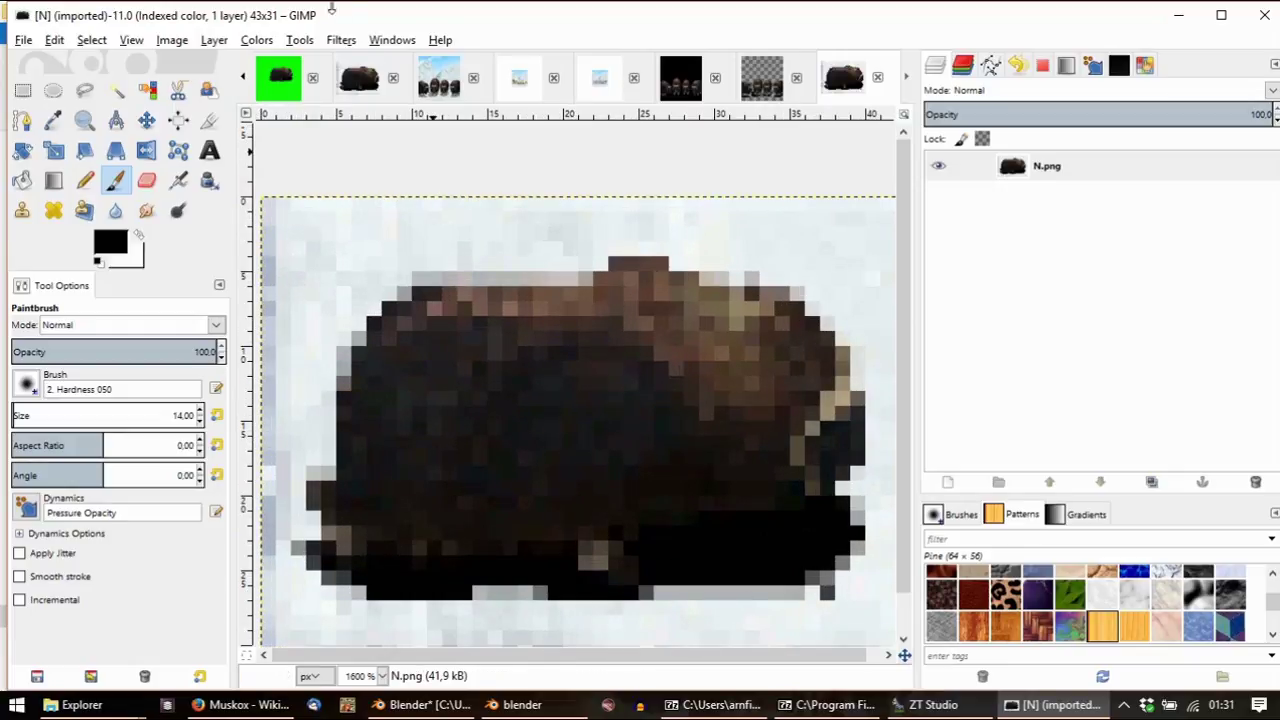
Close the newly imported N.png and undo N's indexed conversion, returning it to RGB
left_click(877, 78)
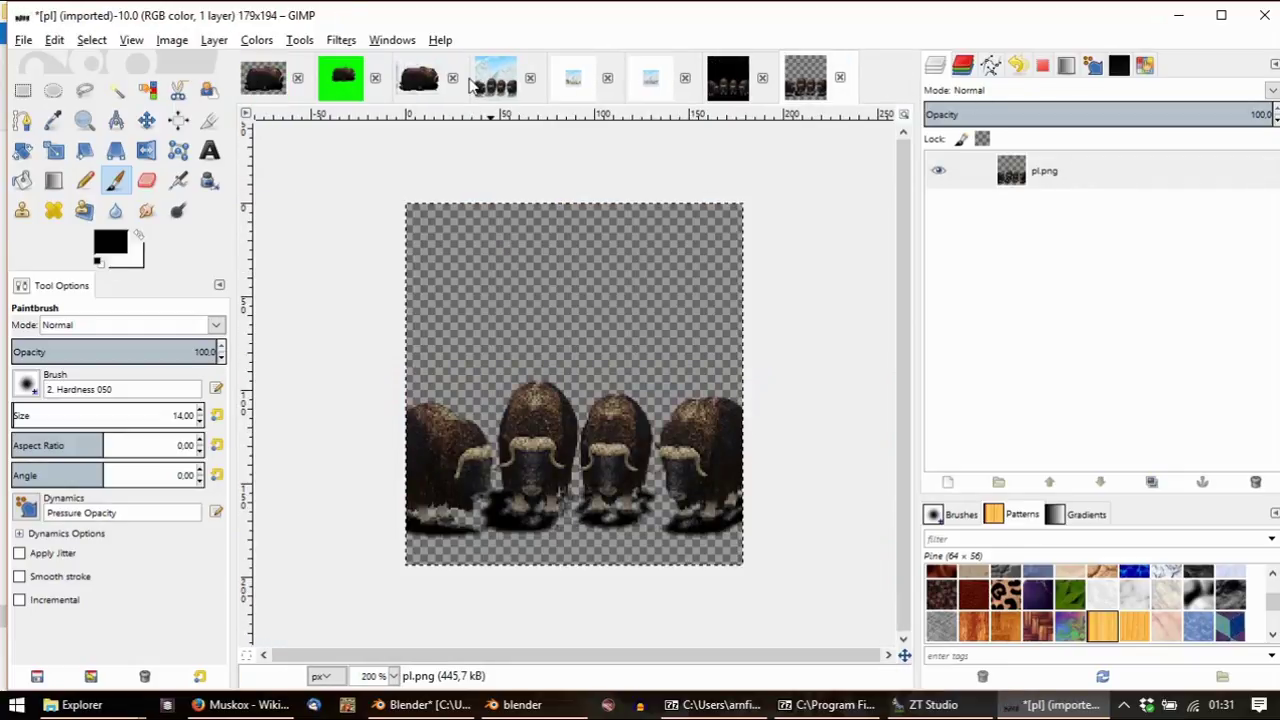
left_click(418, 78)
scroll(406, 262, "up", 3, "ctrl")
scroll(474, 329, "up", 5)
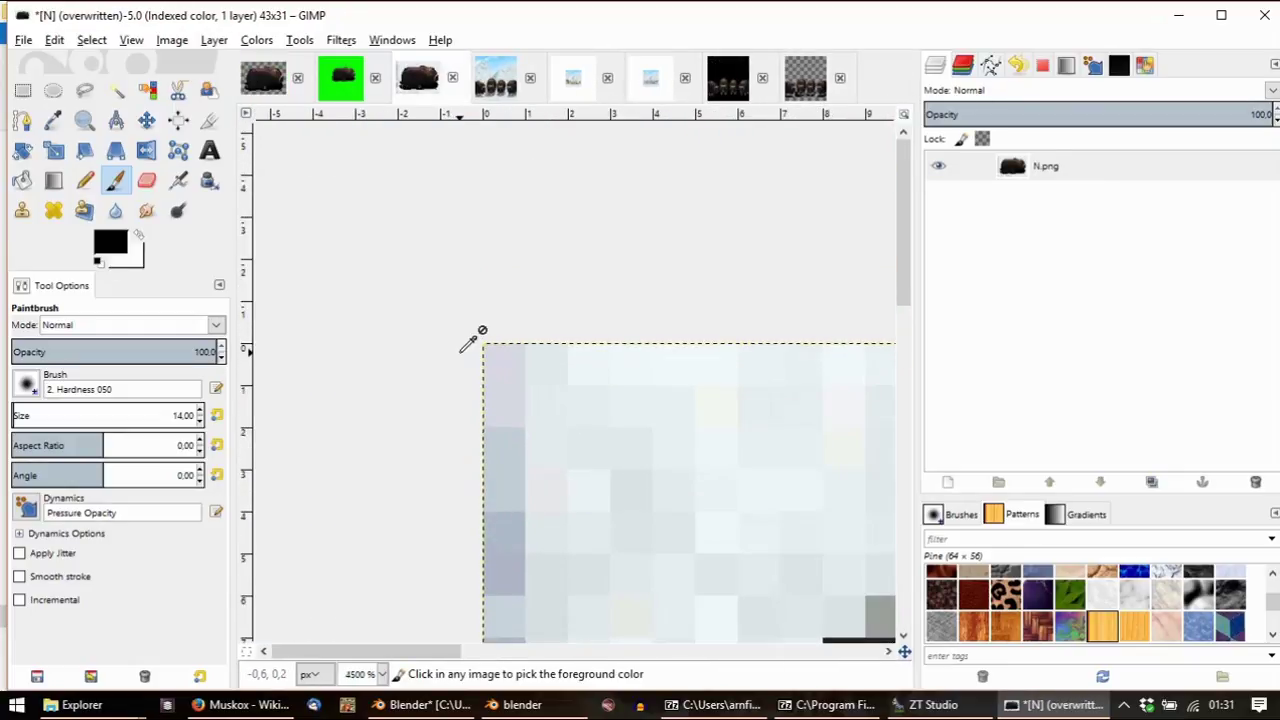
scroll(471, 337, "down", 1, "ctrl")
key("ctrl+z")
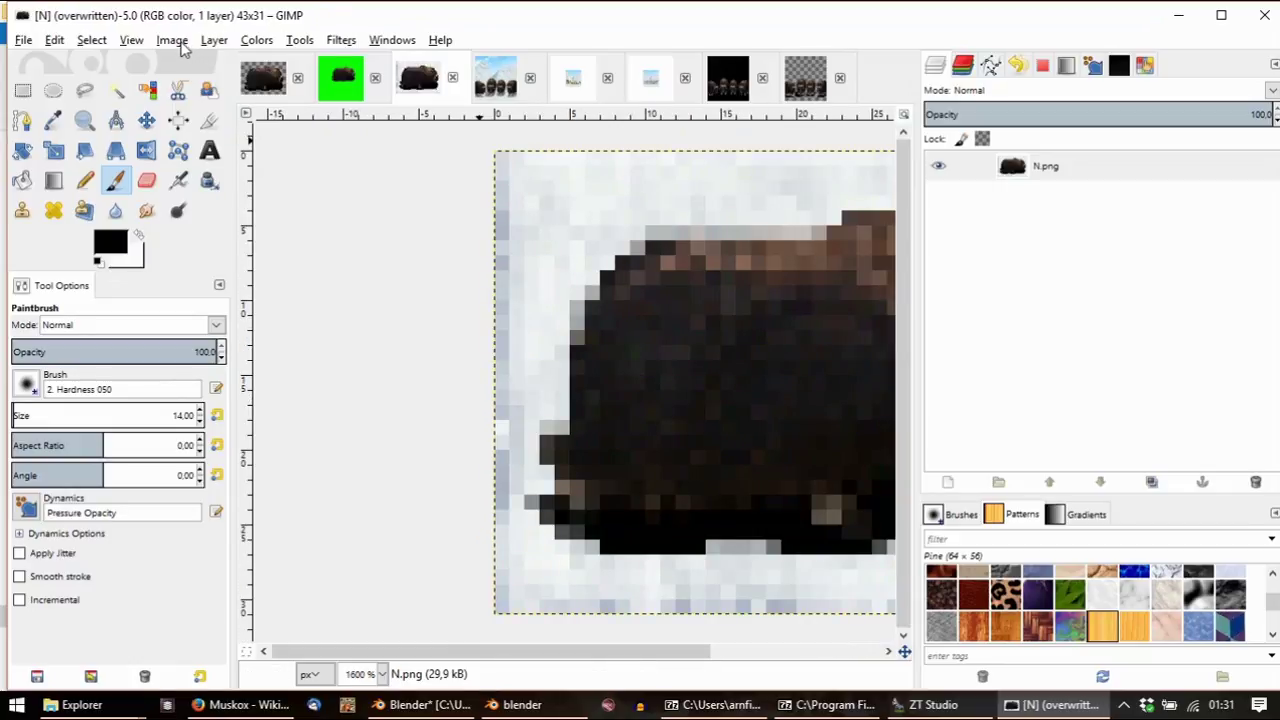
left_click(176, 42)
mouse_move(210, 82)
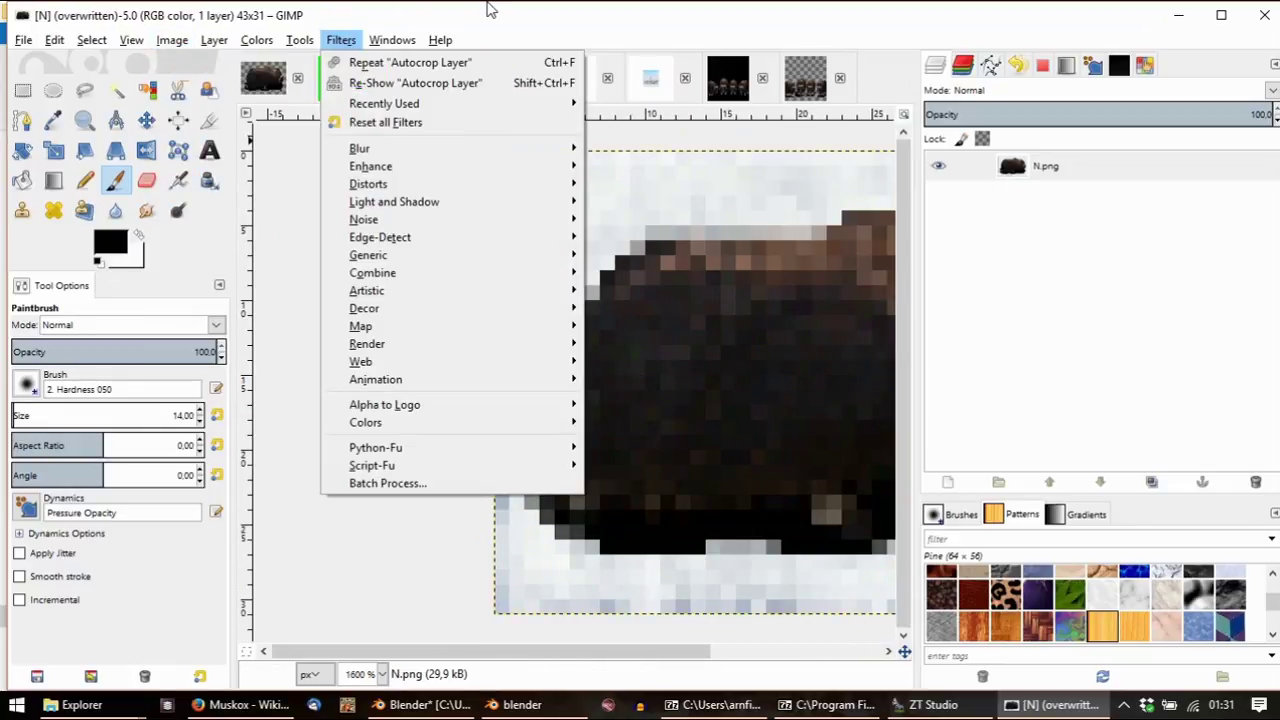
key("Escape")
scroll(503, 307, "up", 5)
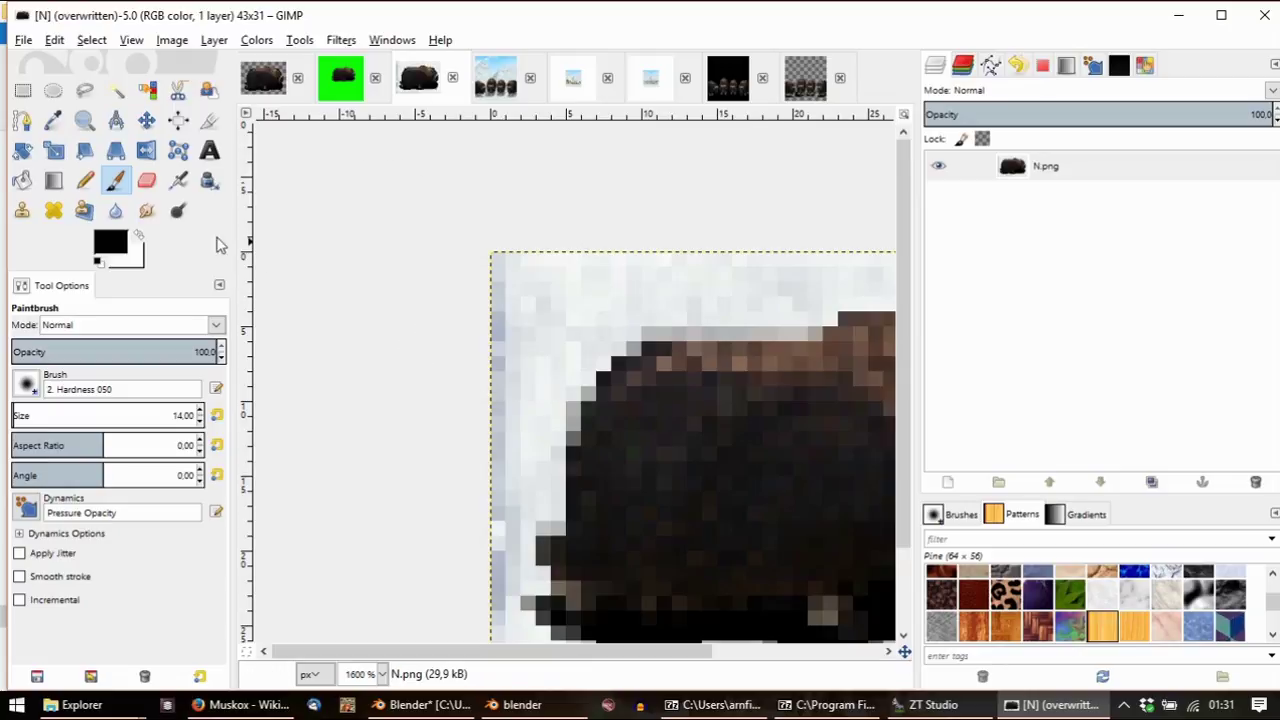
Set the foreground colour to cyan 7fffee
left_click(112, 246)
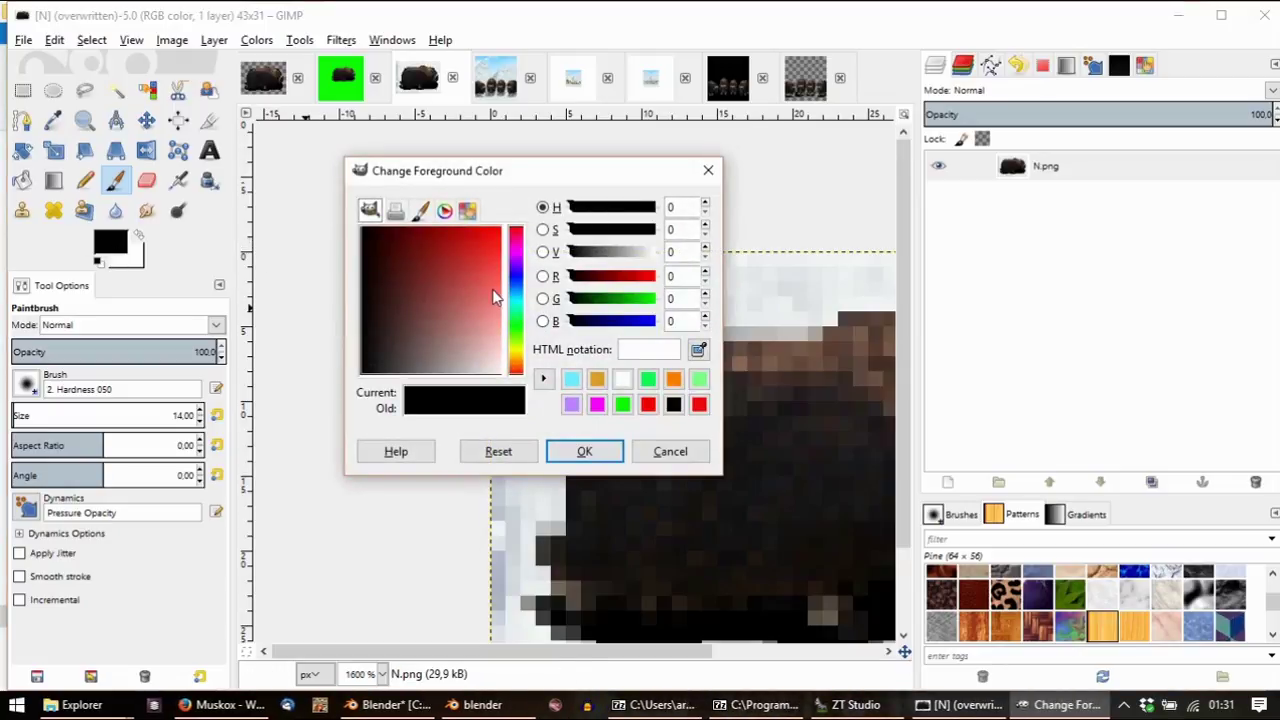
left_click(492, 295)
left_click(520, 308)
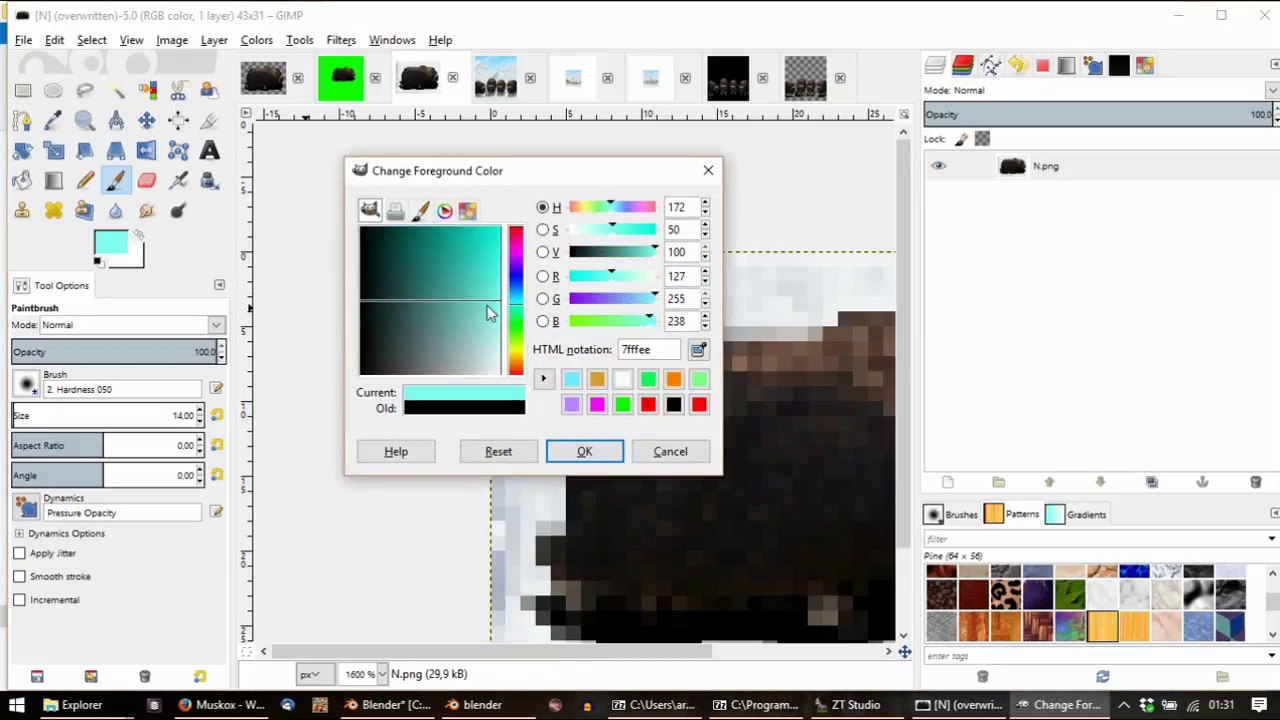
left_click(585, 451)
Zoom in on the corner and paint the image's top-left pixel cyan
scroll(620, 430, "down", 3, "ctrl")
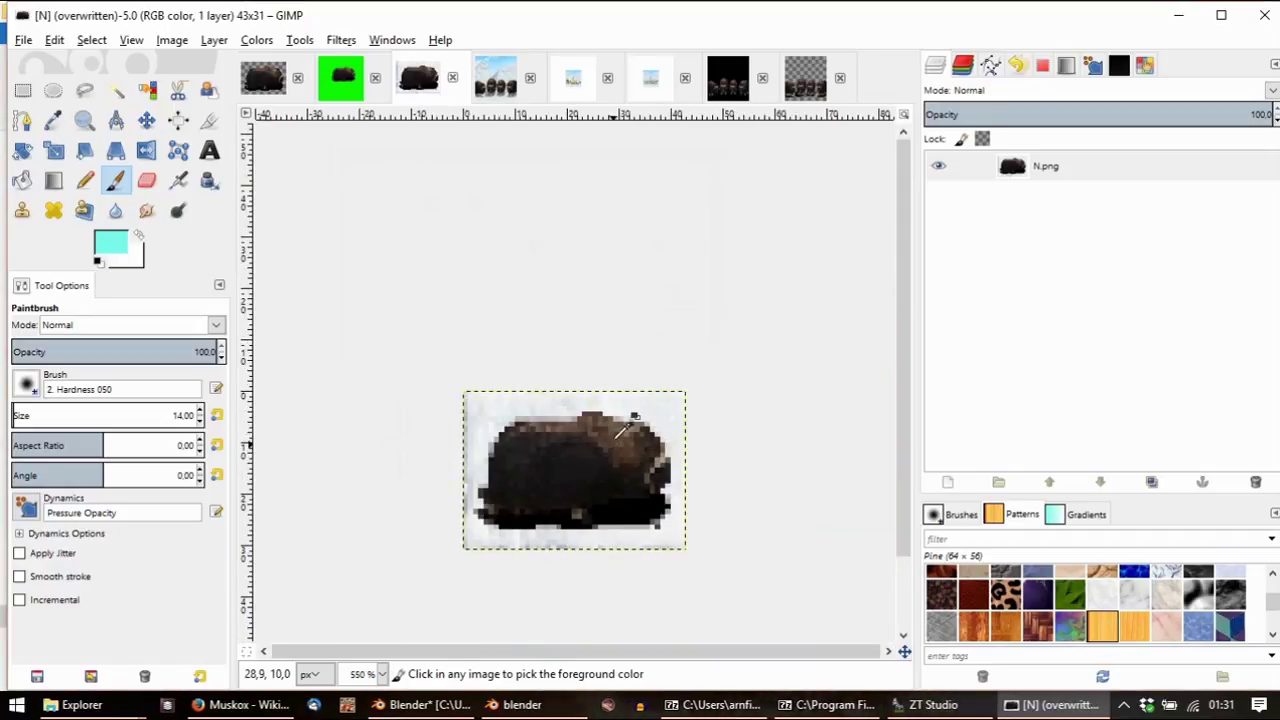
scroll(607, 480, "up", 2, "ctrl")
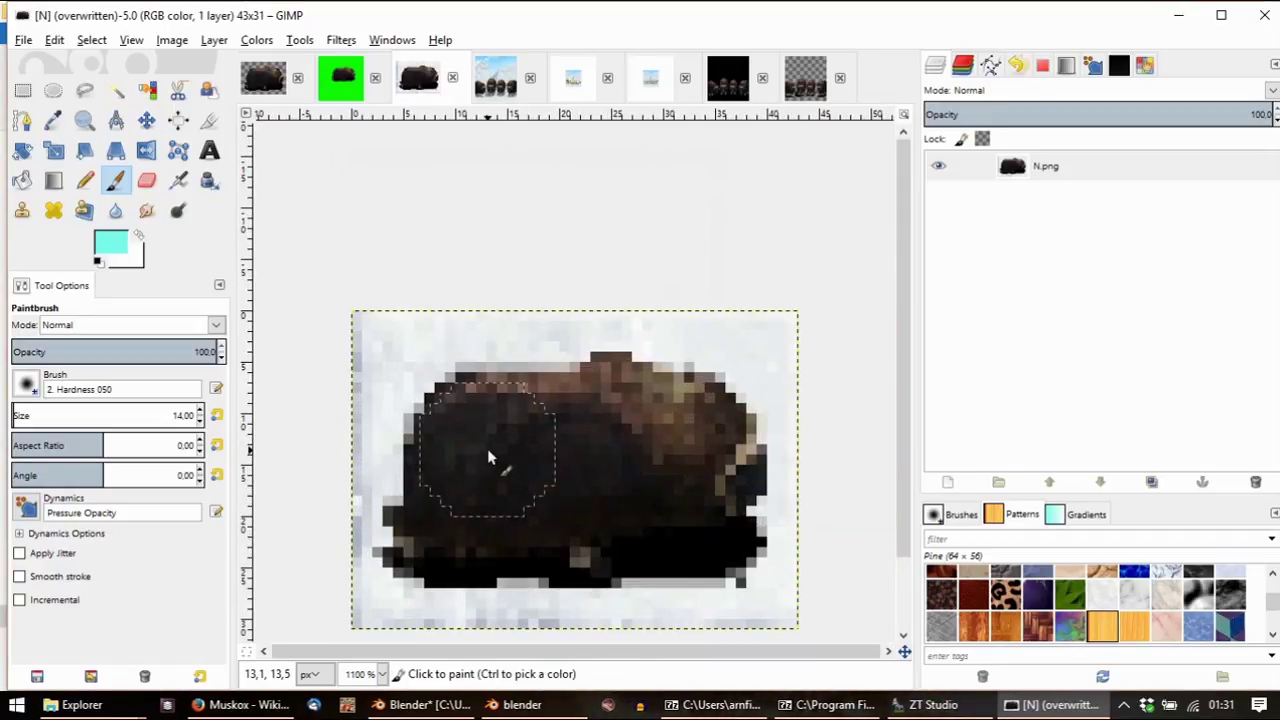
scroll(334, 337, "up", 5, "ctrl")
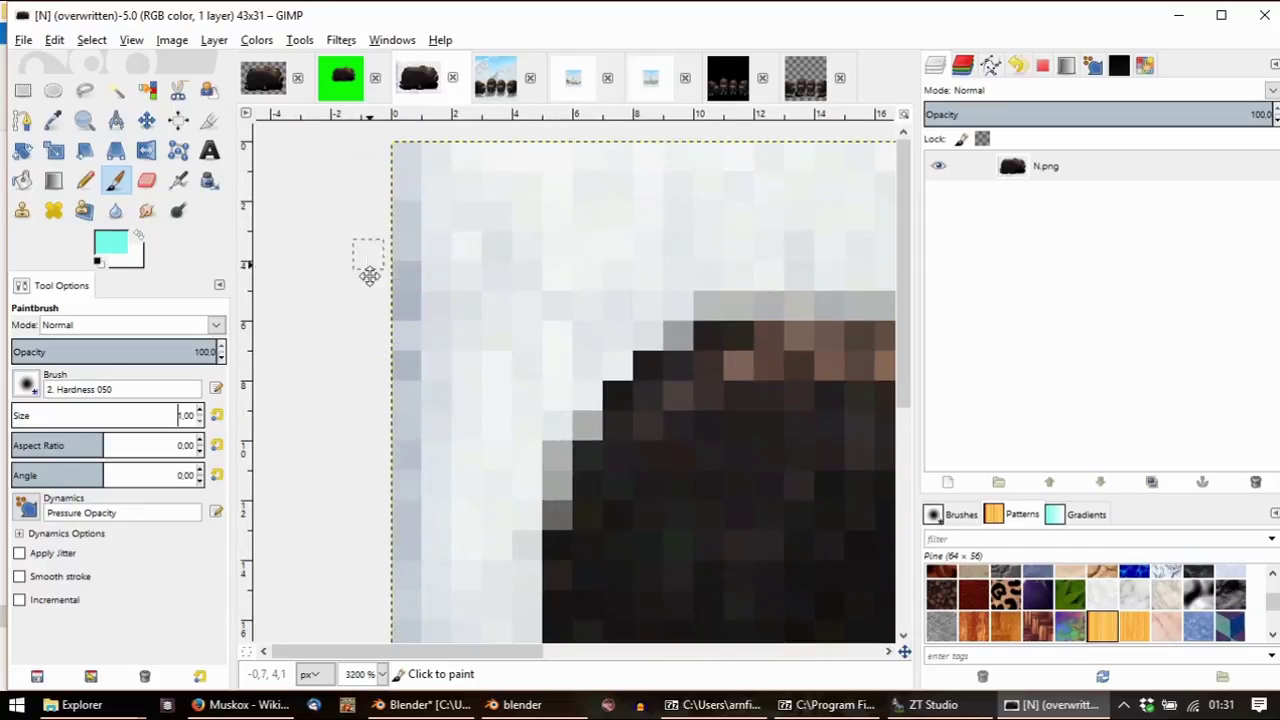
left_click(420, 306)
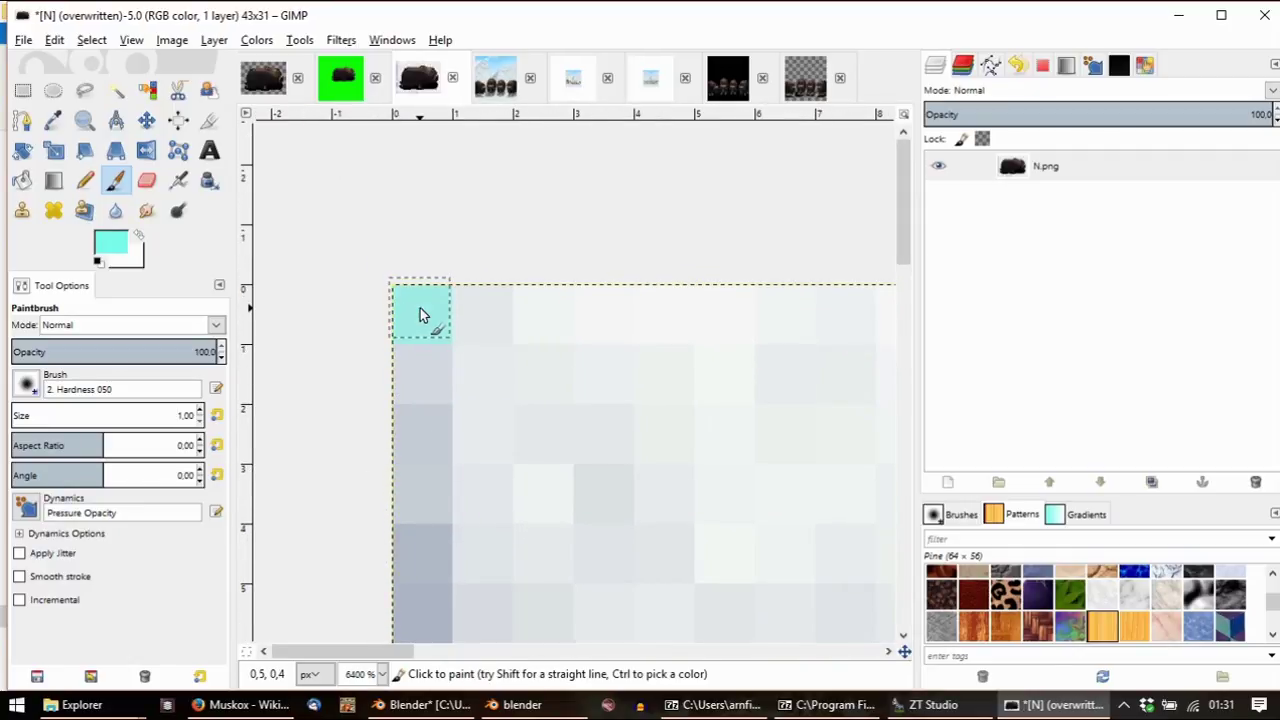
scroll(425, 312, "down", 3, "ctrl")
scroll(420, 190, "up", 3)
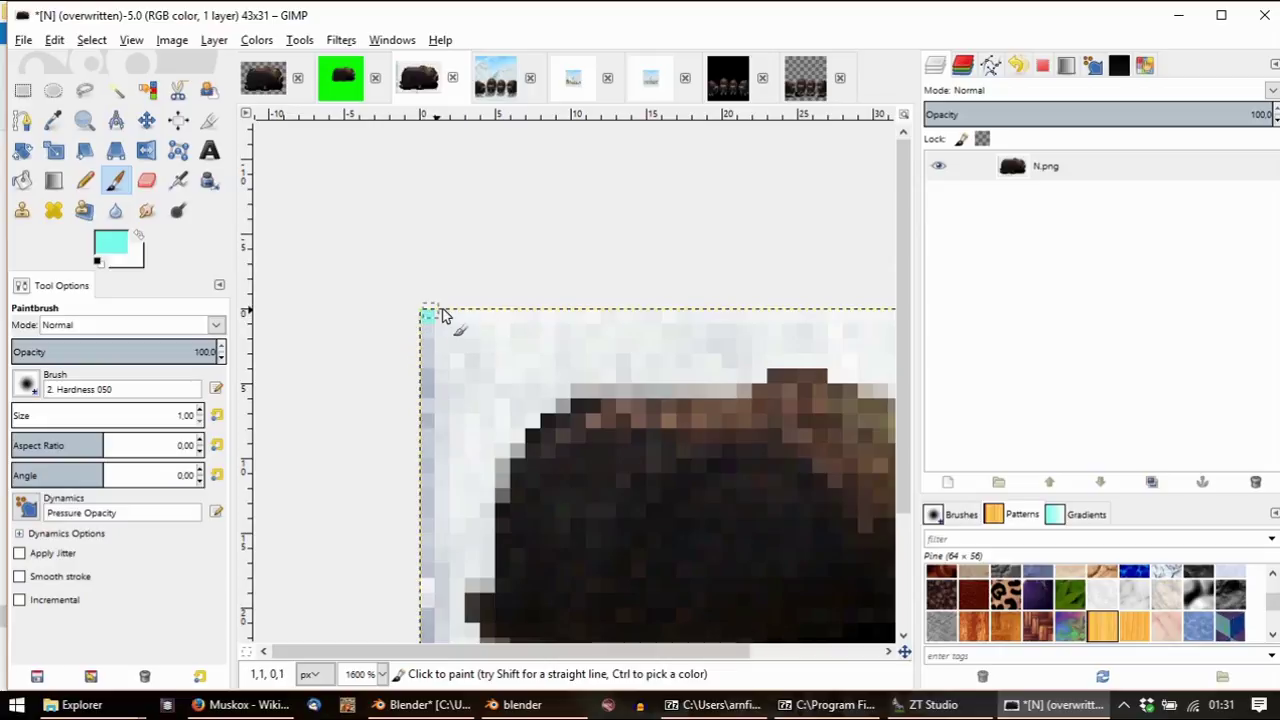
scroll(428, 310, "down", 2, "ctrl")
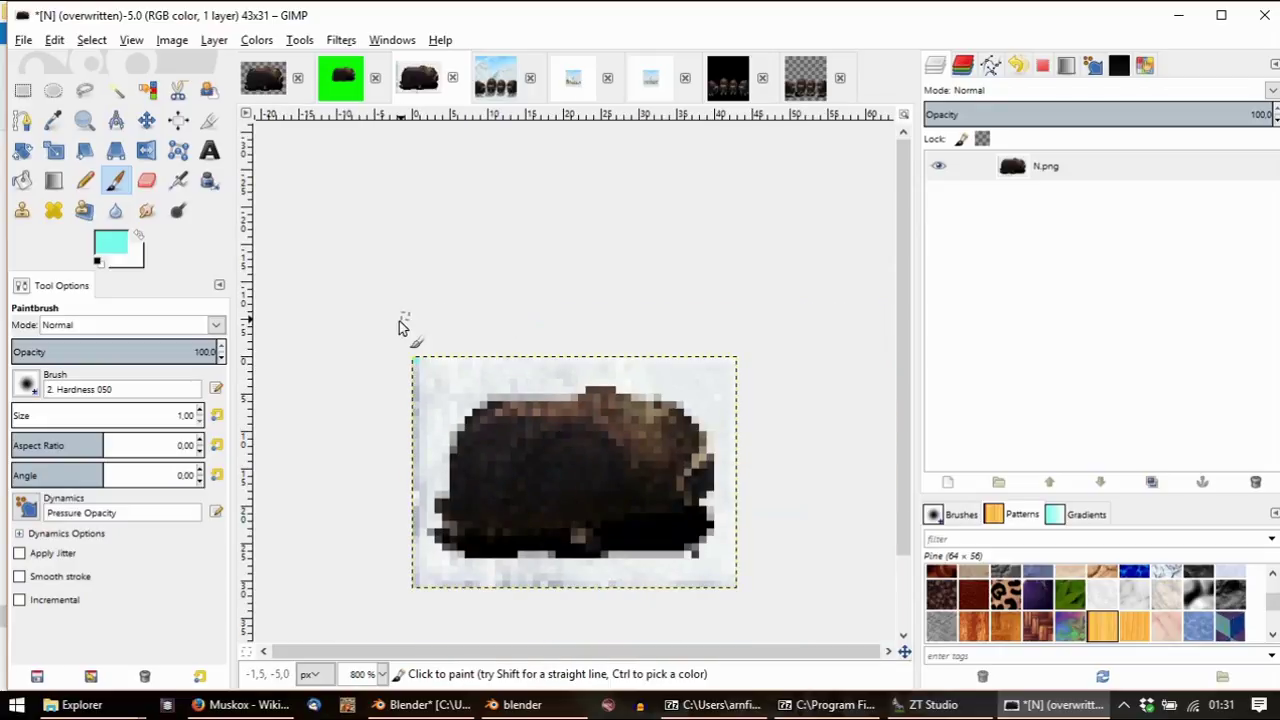
Overwrite N.png with the cyan-marked image, then check ep.png's export options without exporting
left_click(23, 41)
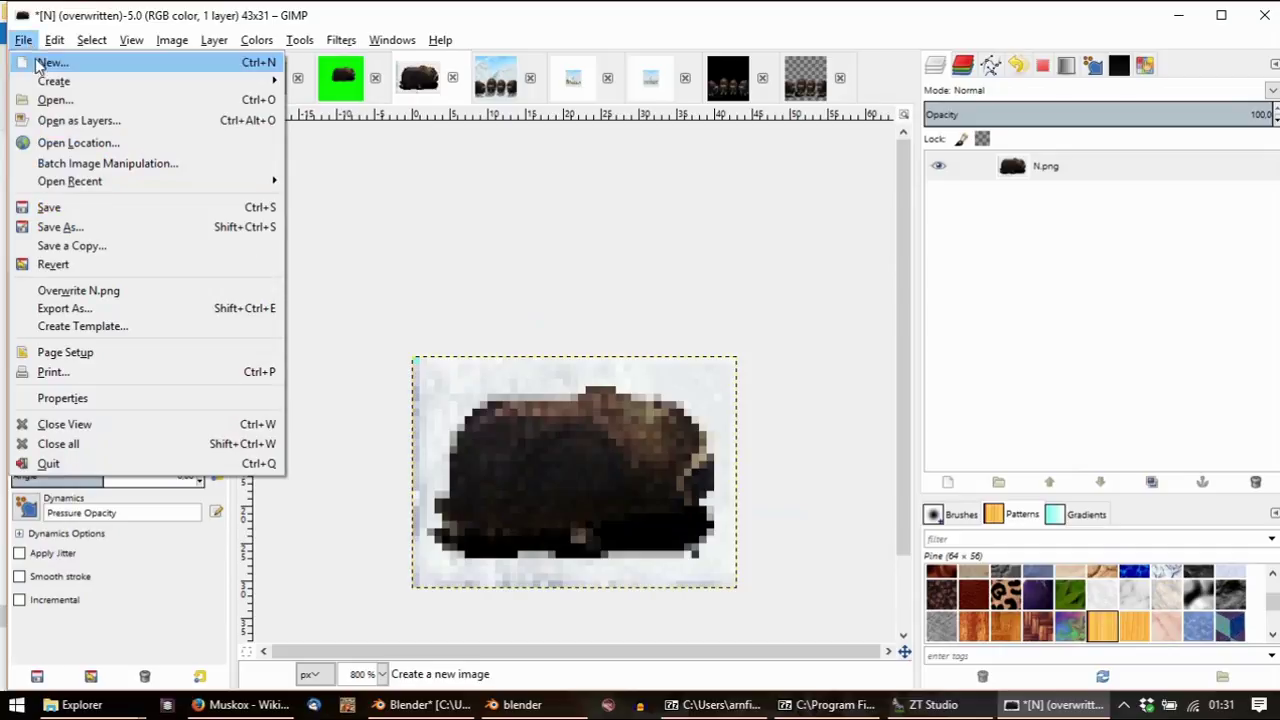
left_click(118, 295)
left_click(494, 80)
scroll(586, 340, "up", 4, "ctrl")
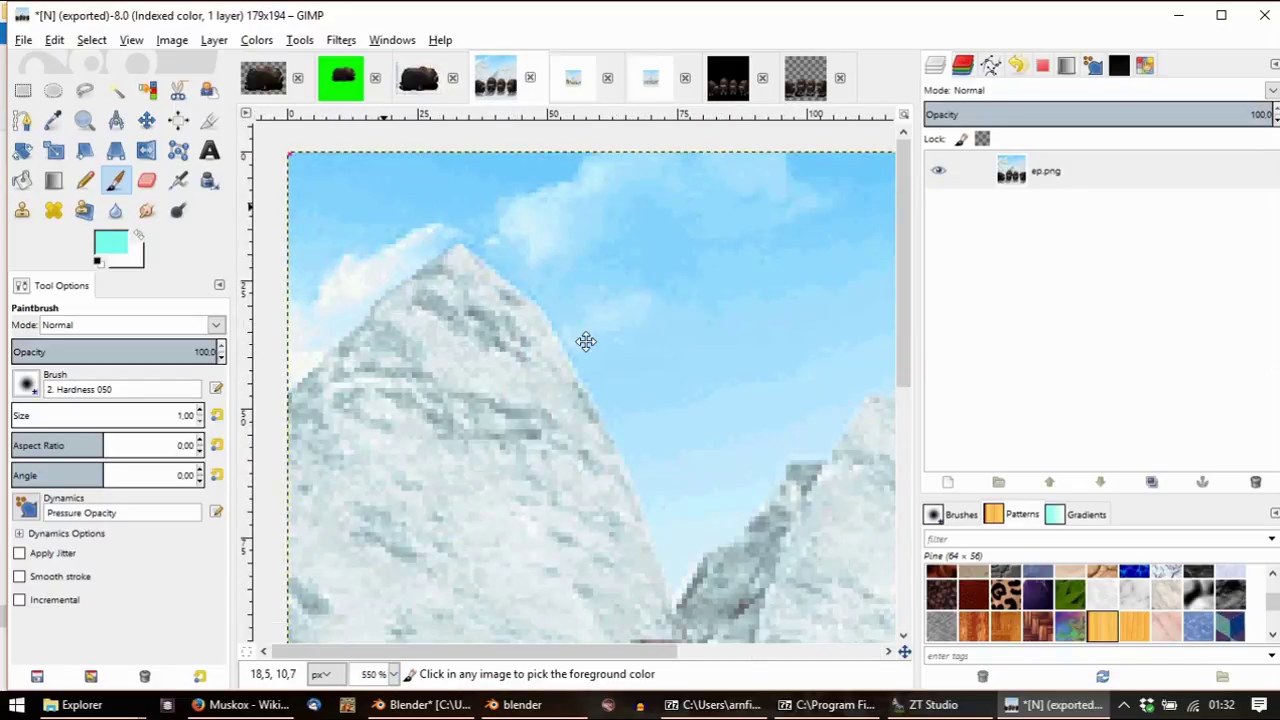
scroll(394, 243, "up", 2, "ctrl")
scroll(580, 370, "up", 2, "ctrl")
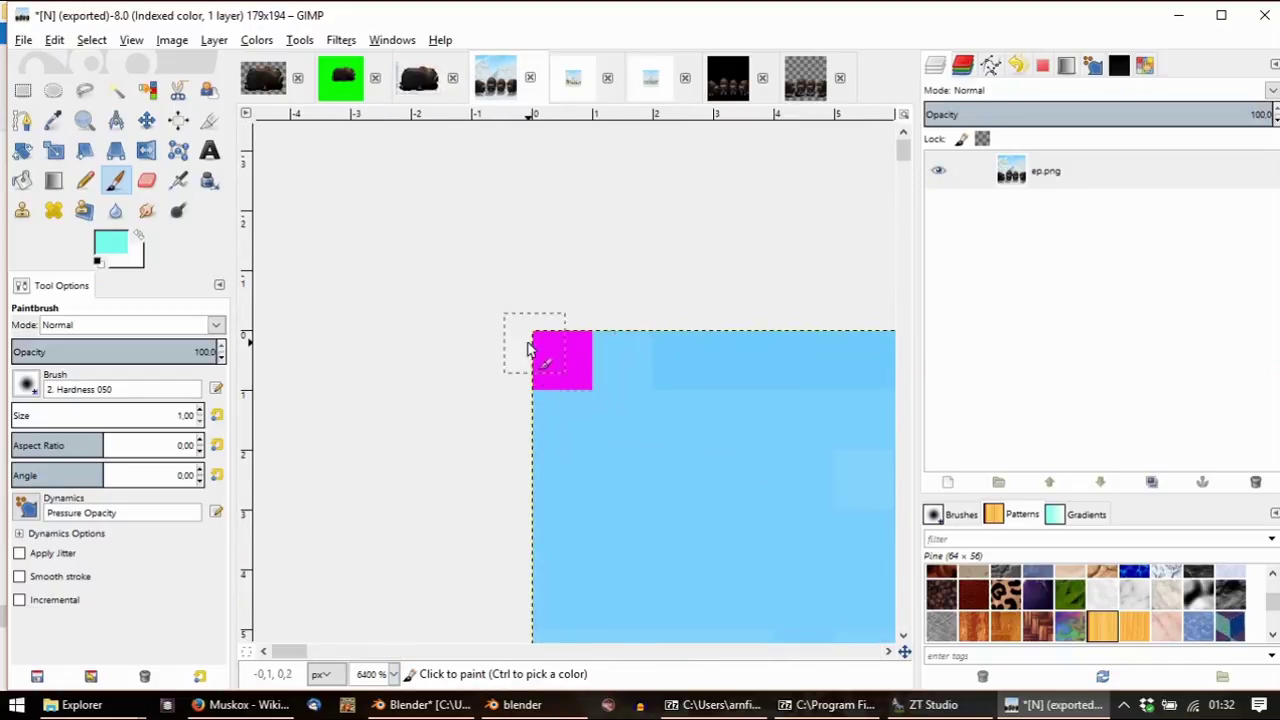
left_click(24, 40)
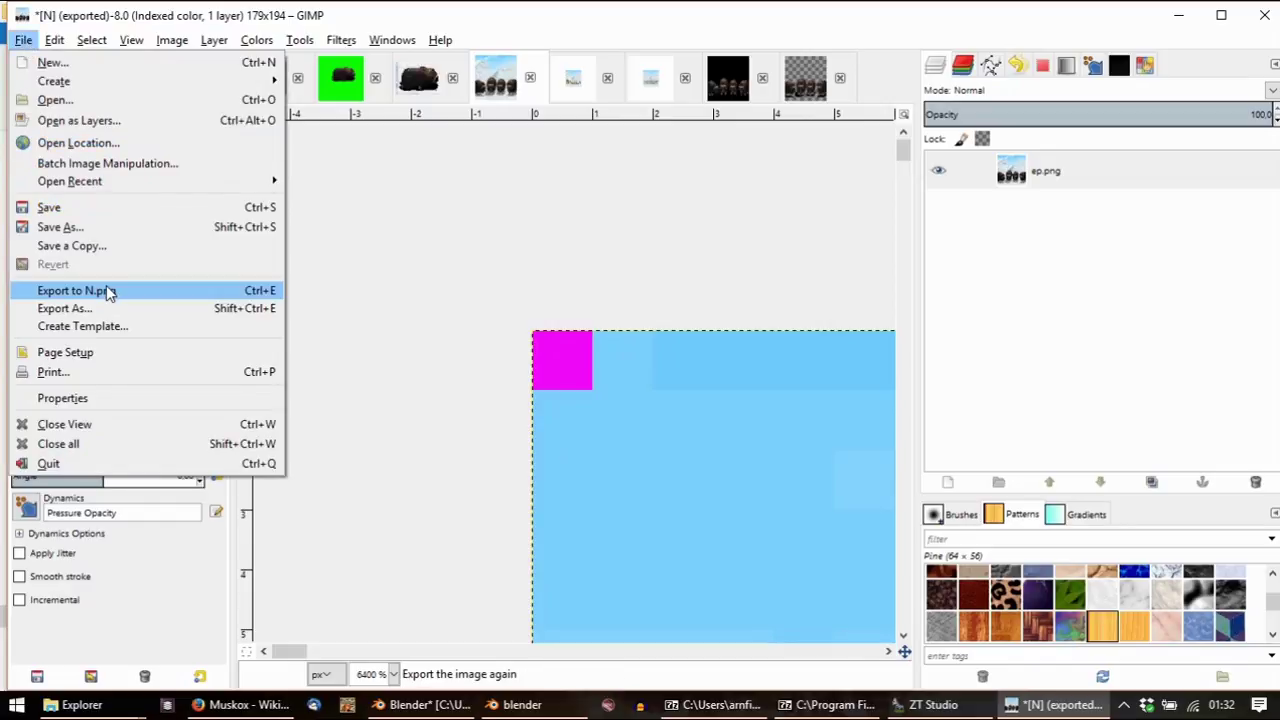
left_click(365, 8)
left_click(418, 82)
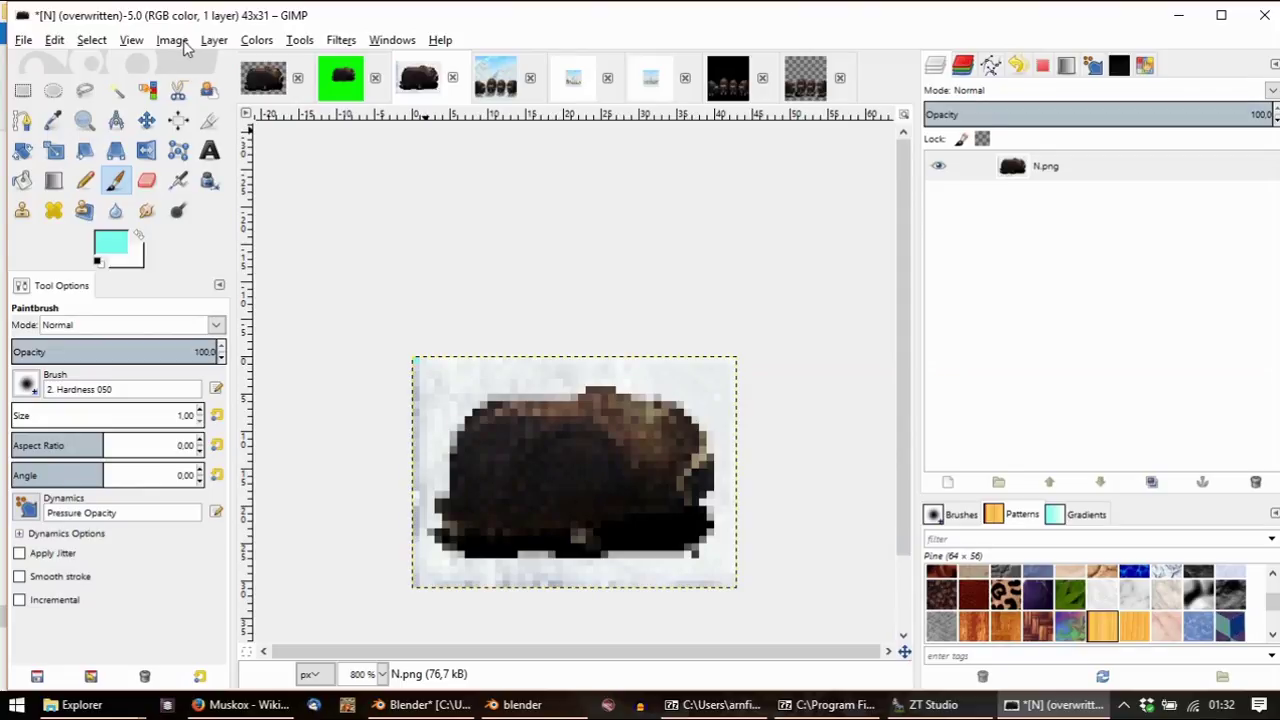
Convert N to indexed colour, overwrite N.png again, and switch to ZT Studio
left_click(182, 44)
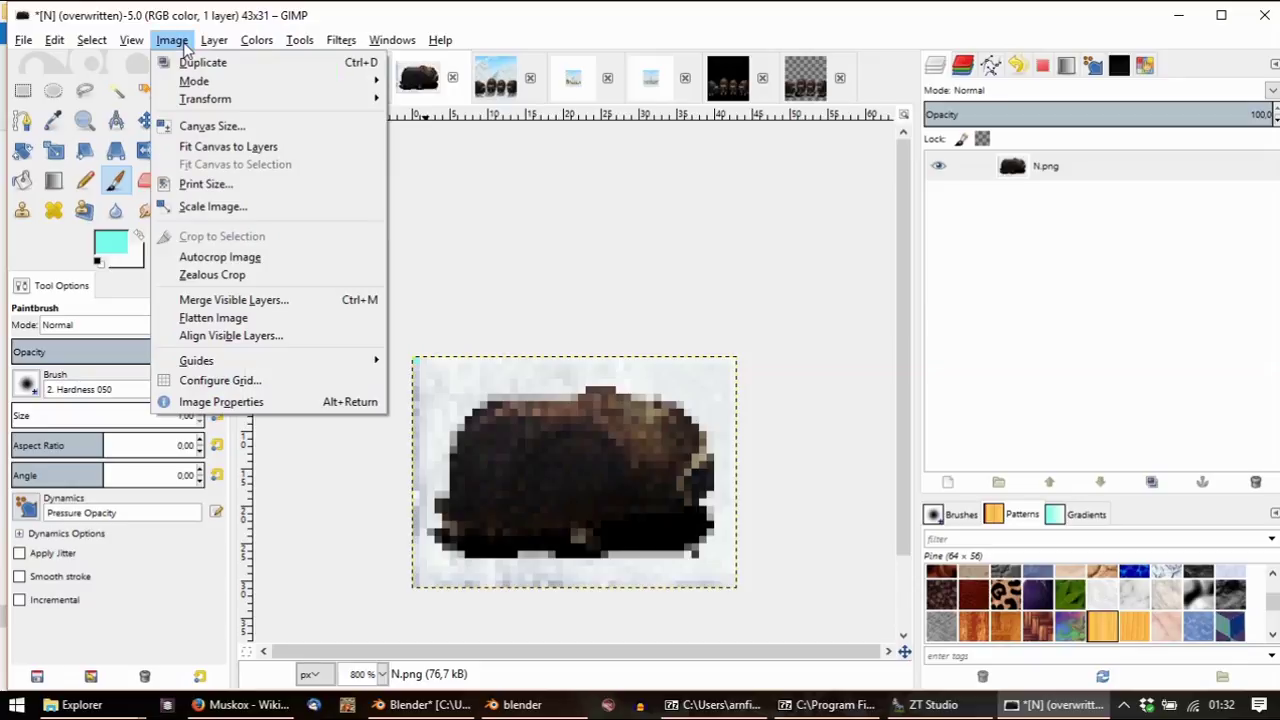
mouse_move(218, 86)
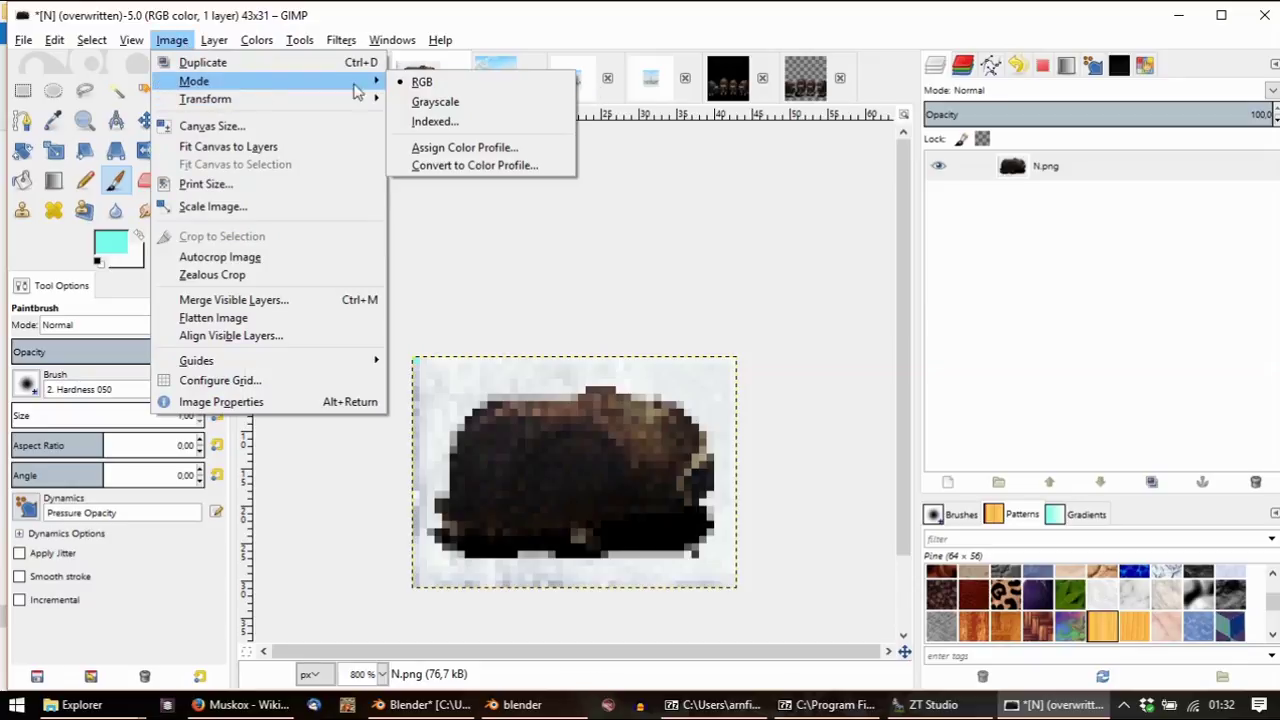
left_click(461, 119)
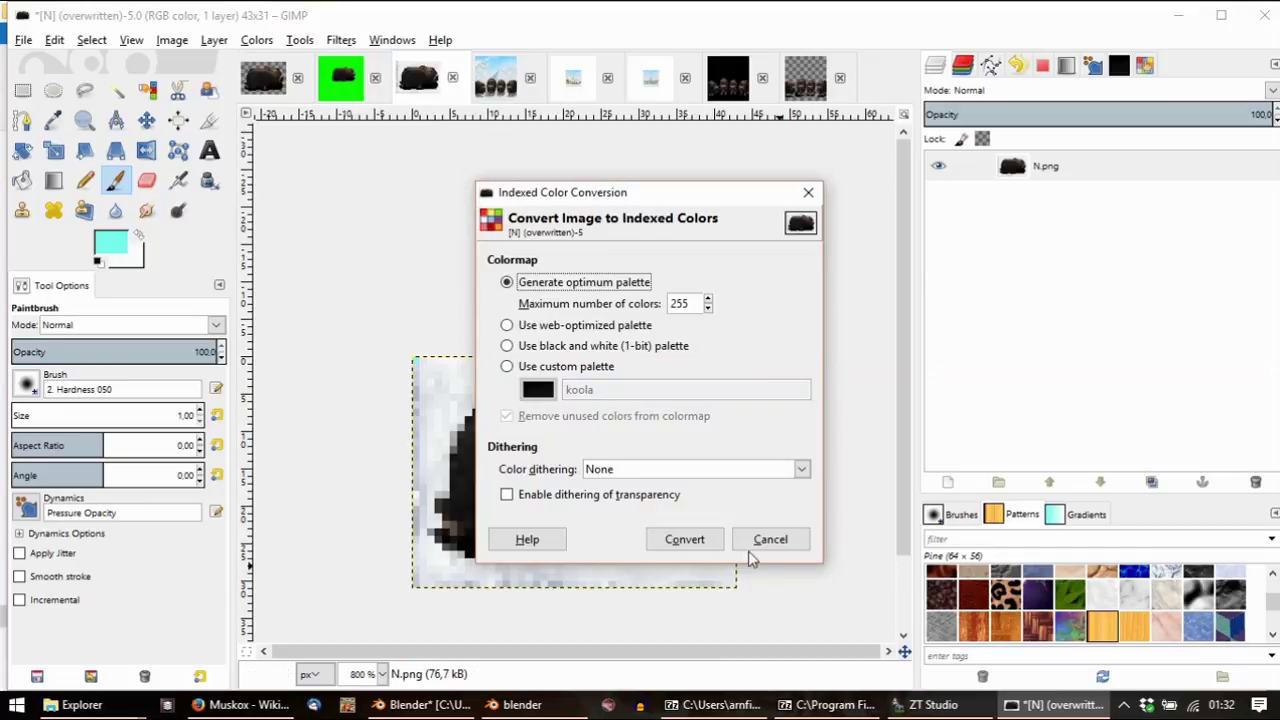
left_click(685, 539)
scroll(414, 400, "up", 2, "ctrl")
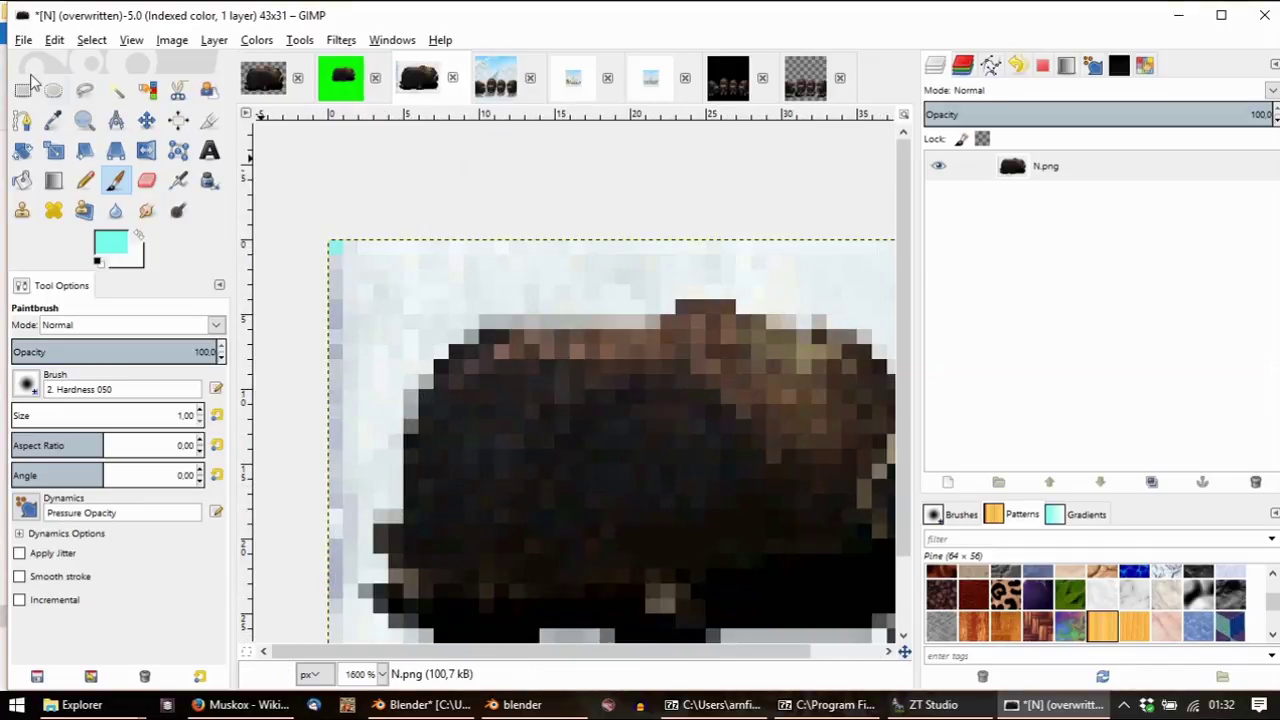
left_click(22, 39)
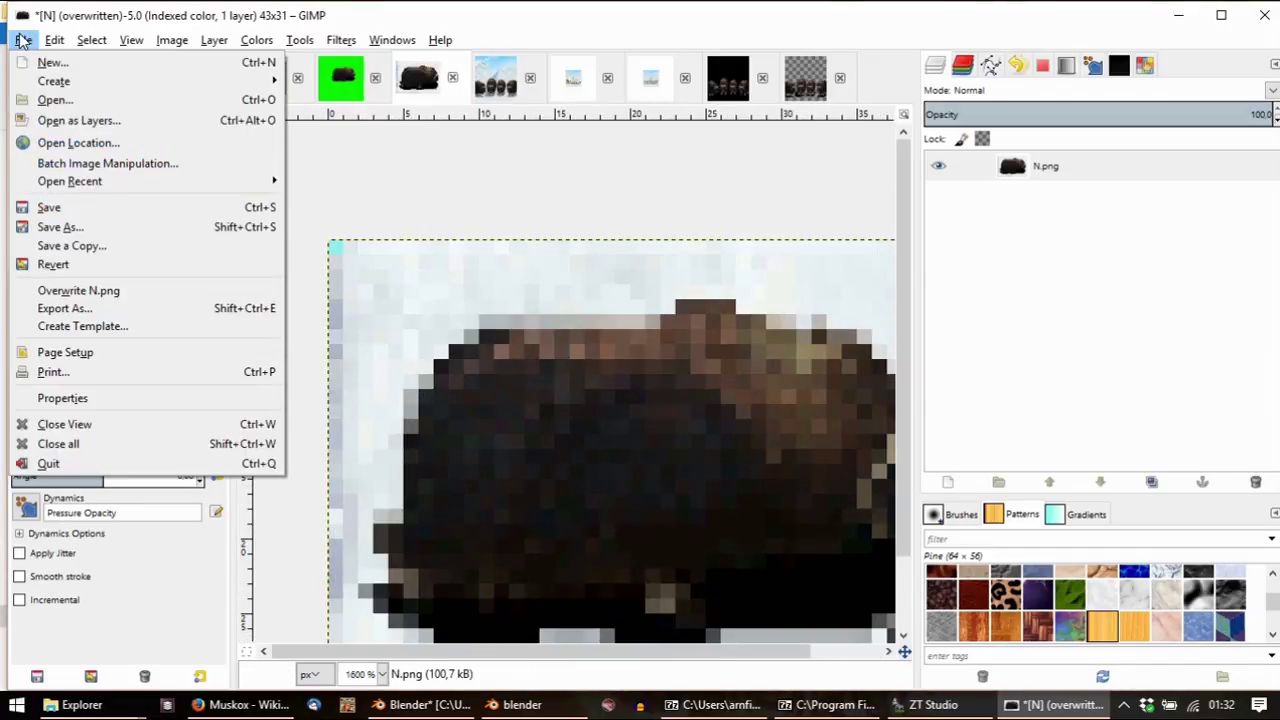
left_click(107, 292)
left_click(933, 704)
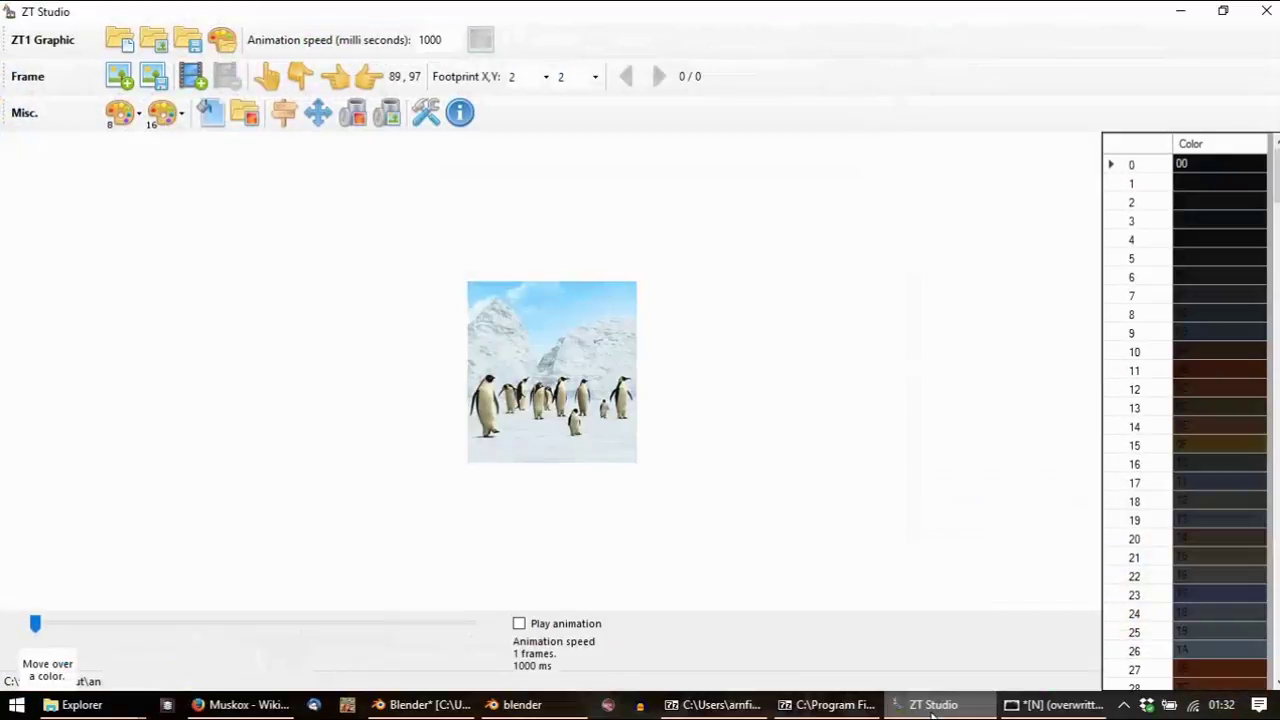
Start a new ZT1 graphic and load animals > muskox > icmuskox > N.png into its frame
left_click(121, 40)
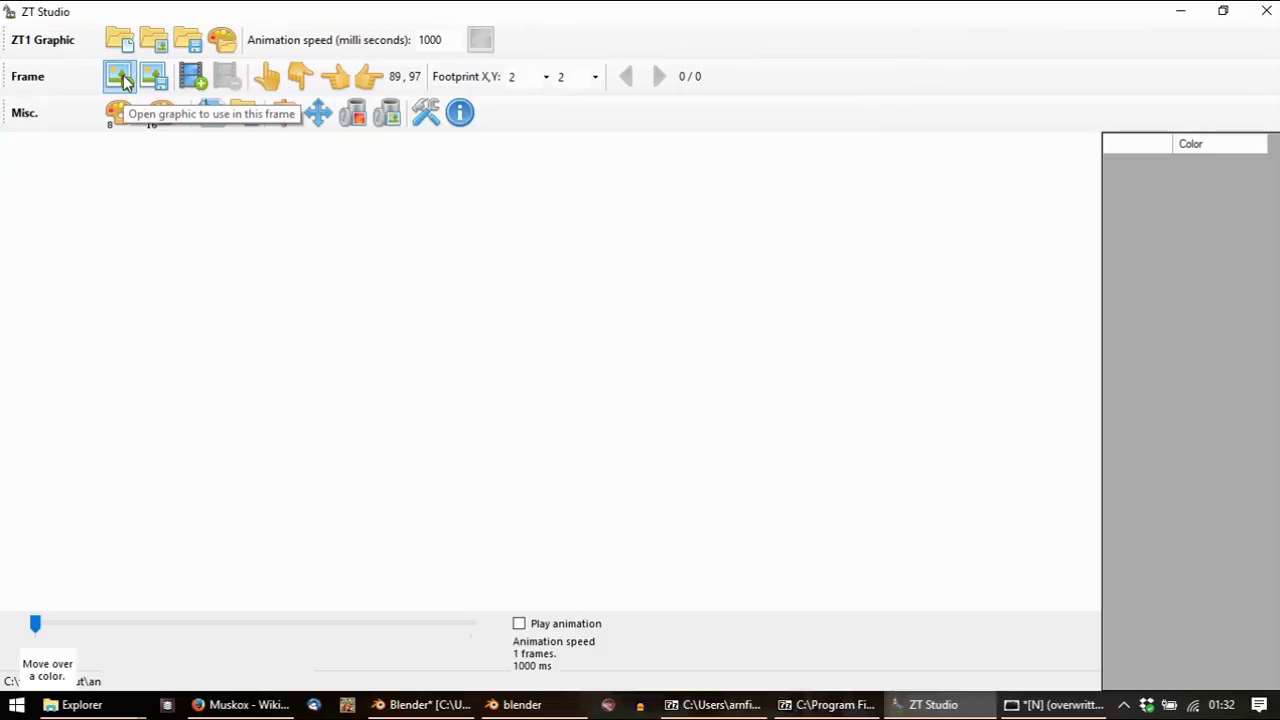
left_click(119, 77)
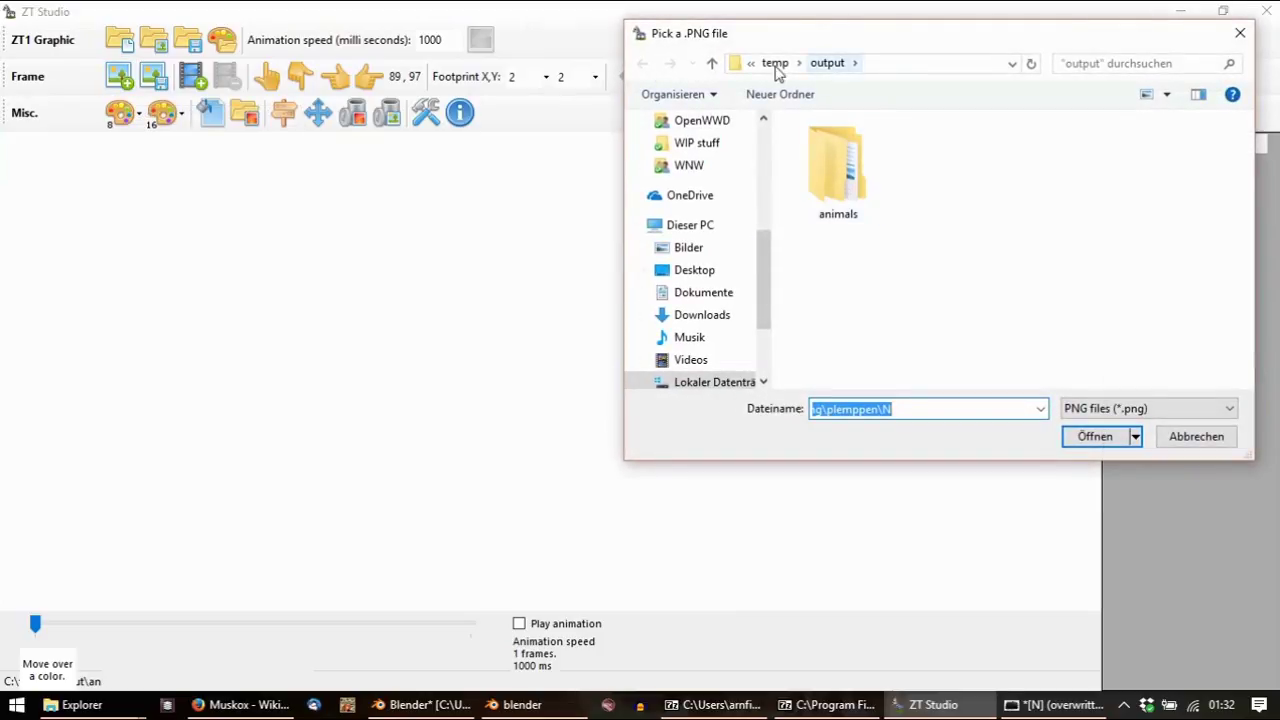
double_click(835, 176)
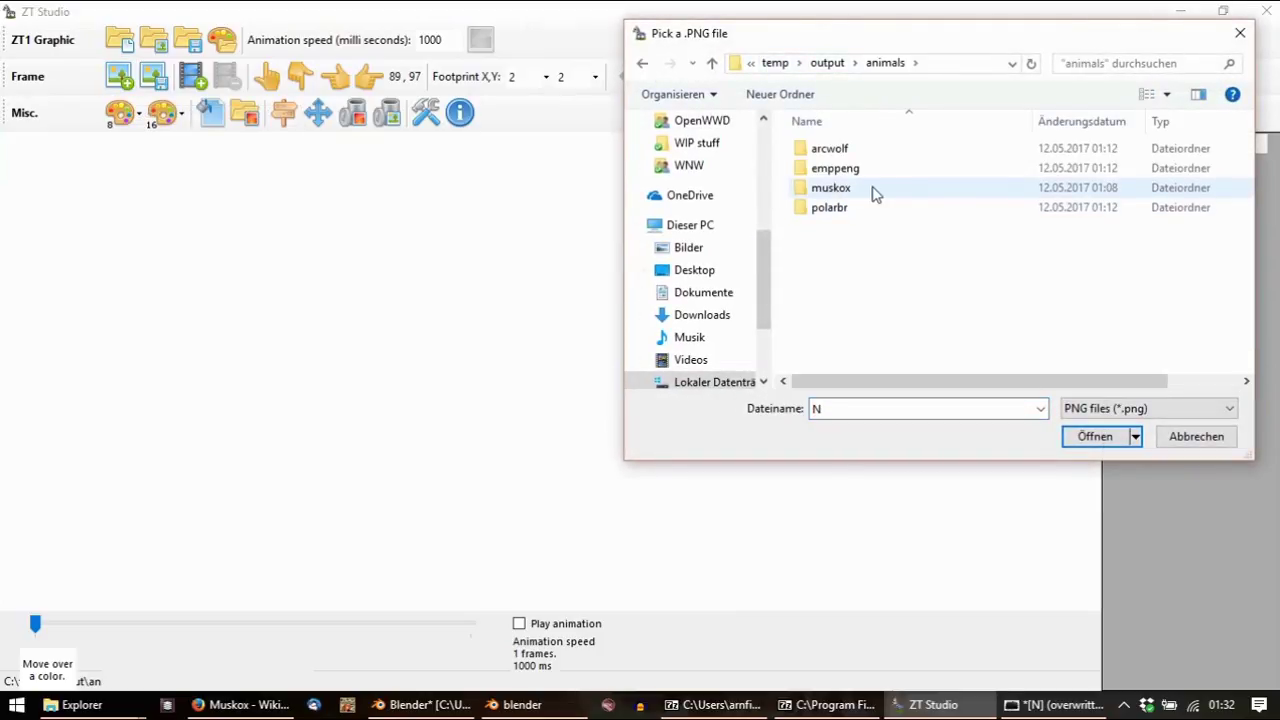
double_click(855, 187)
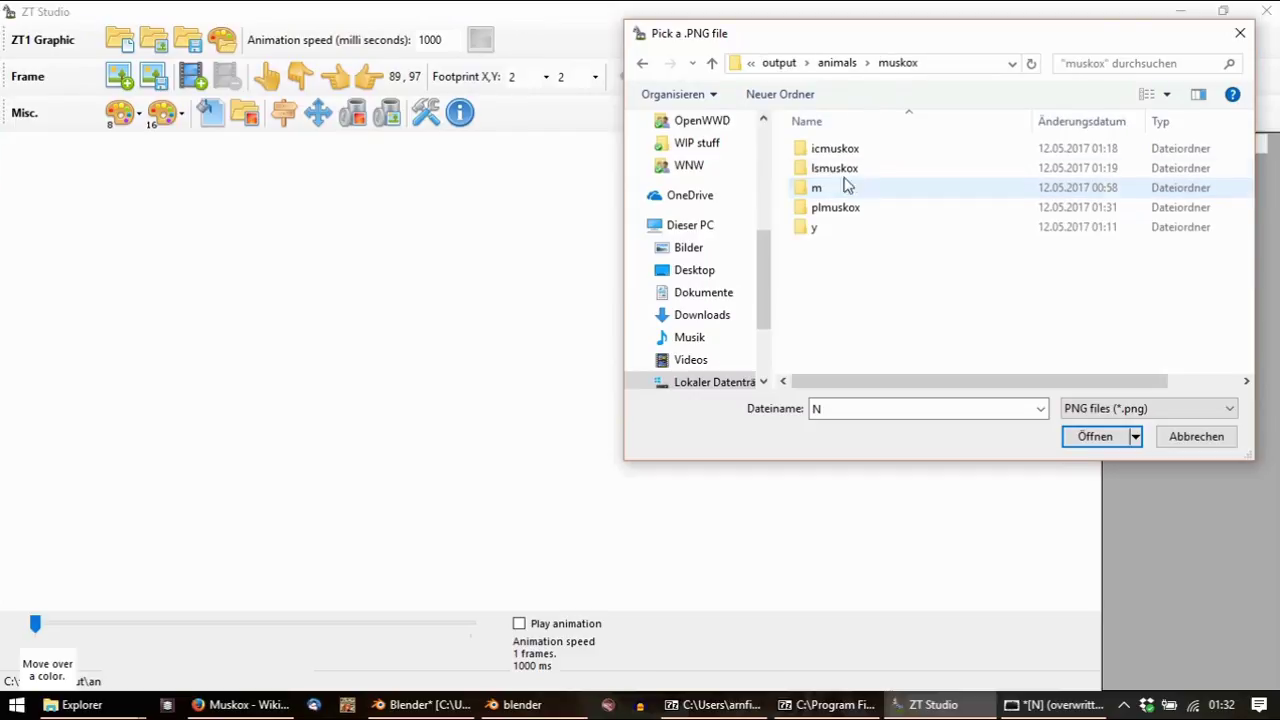
double_click(845, 148)
double_click(835, 176)
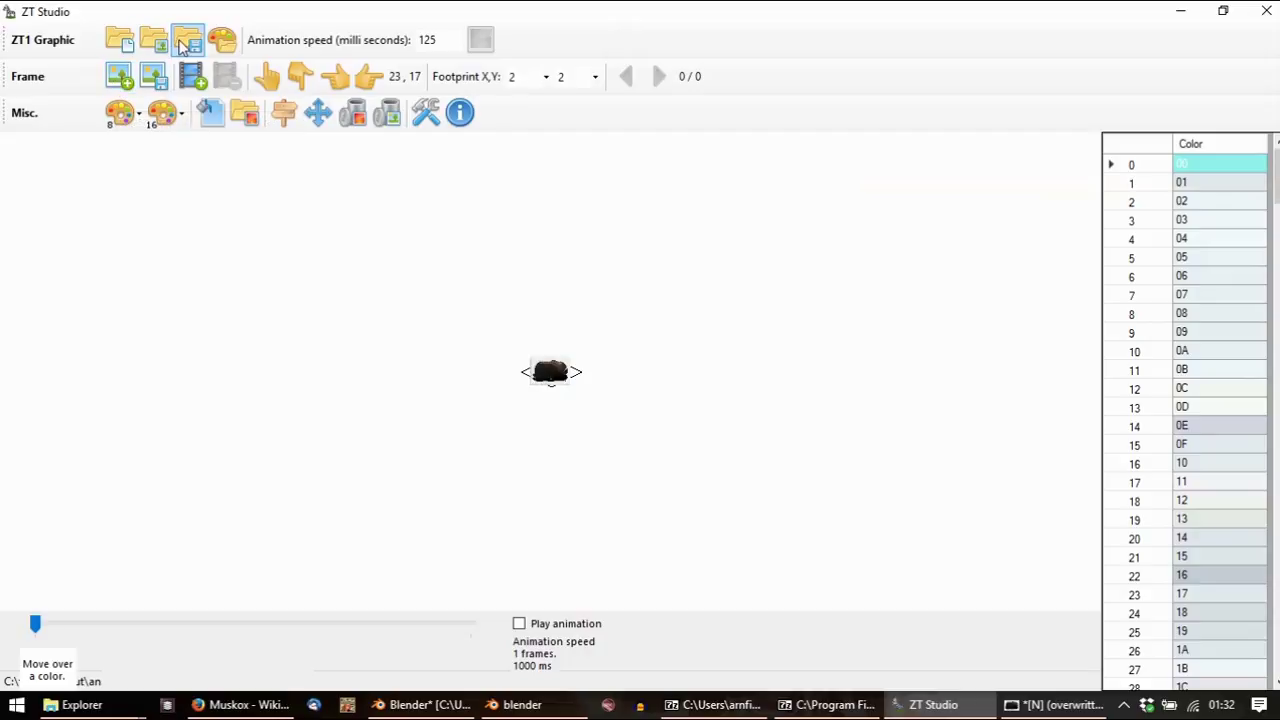
Save the sprite as ZT1 graphic 'N' in the icmuskox folder
left_click(186, 44)
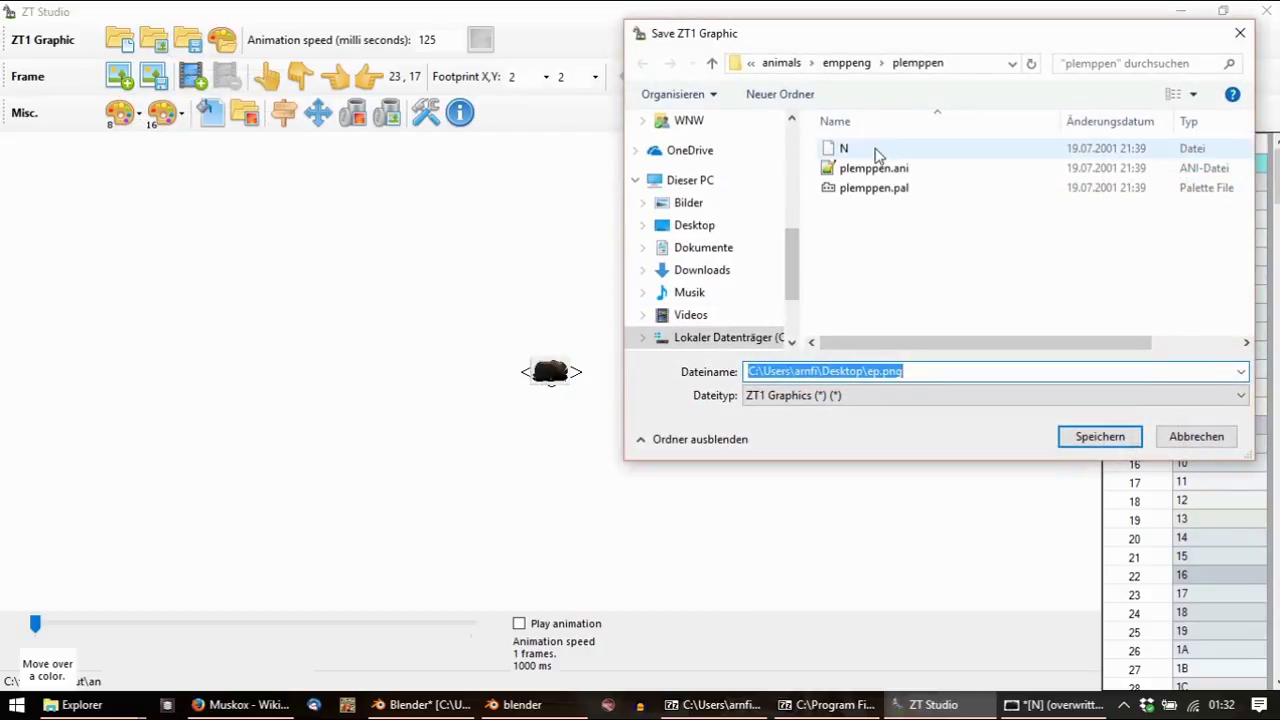
left_click(779, 63)
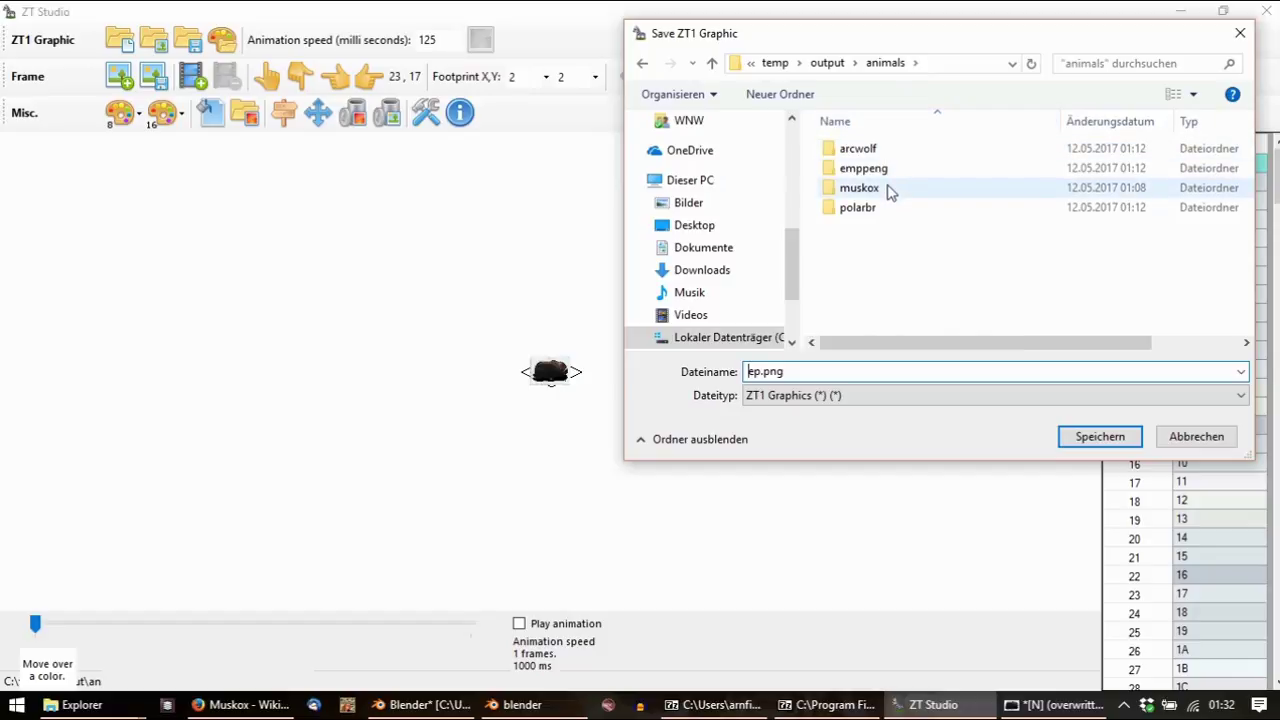
double_click(859, 188)
double_click(858, 148)
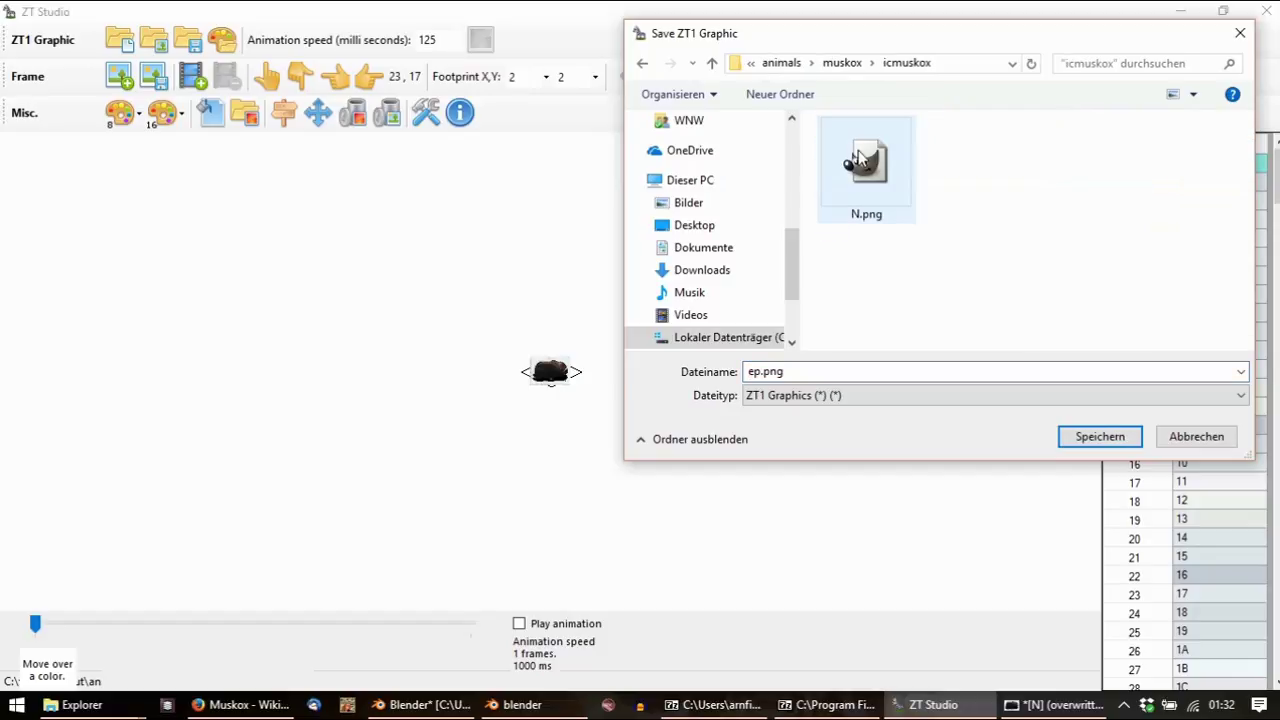
left_click(866, 190)
left_click(795, 372)
left_click(788, 372)
key("BackSpace")
key("BackSpace")
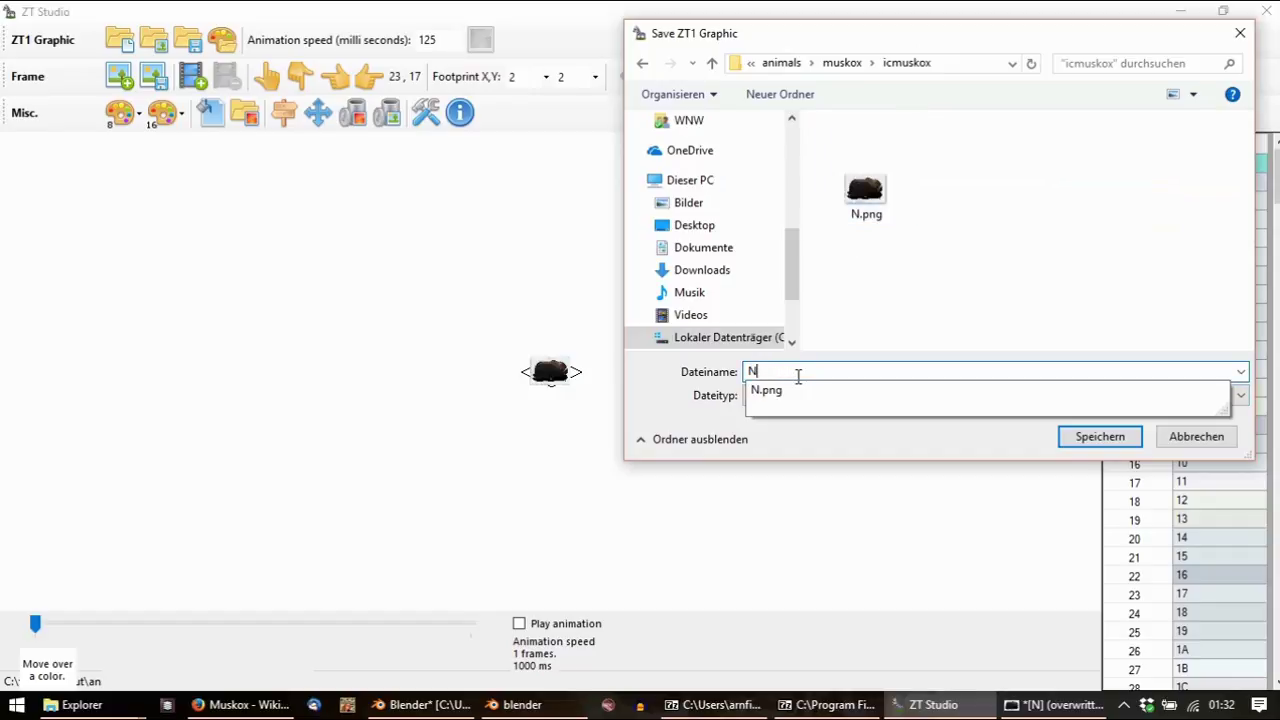
key("Return")
key("Return")
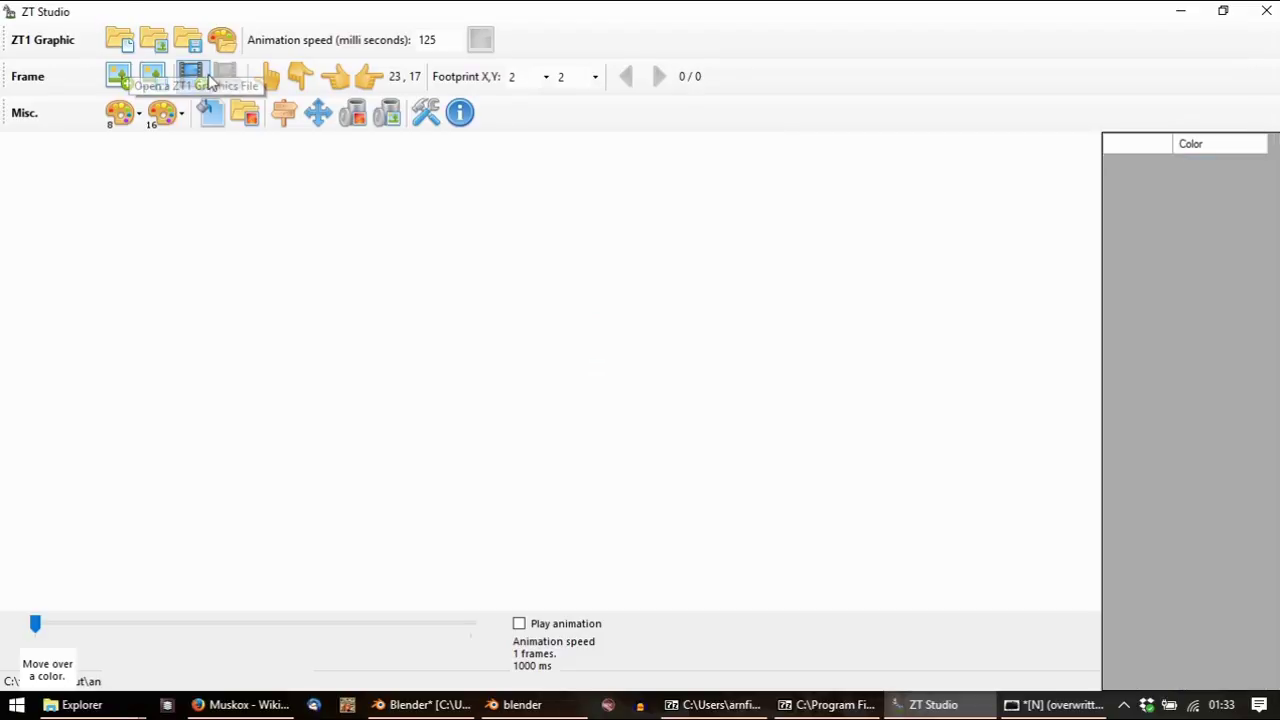
Load animals > muskox > lsmuskox > N.png into the frame
left_click(119, 76)
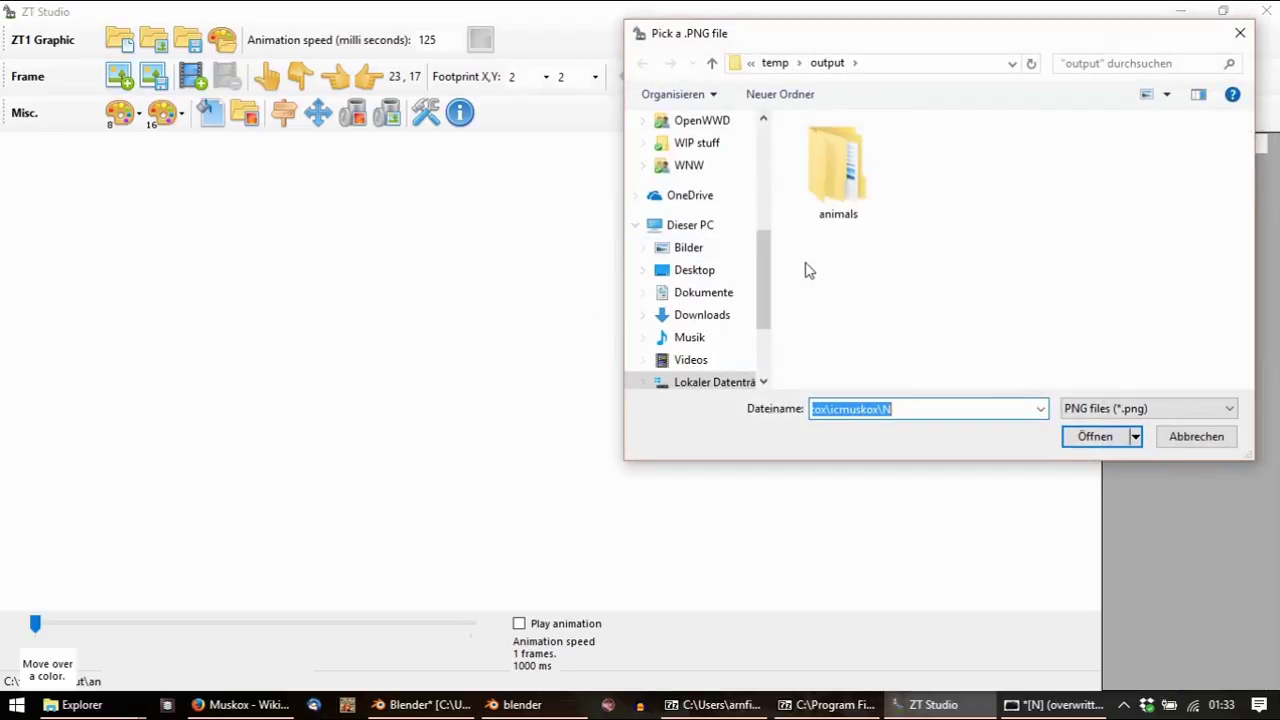
double_click(838, 168)
double_click(855, 190)
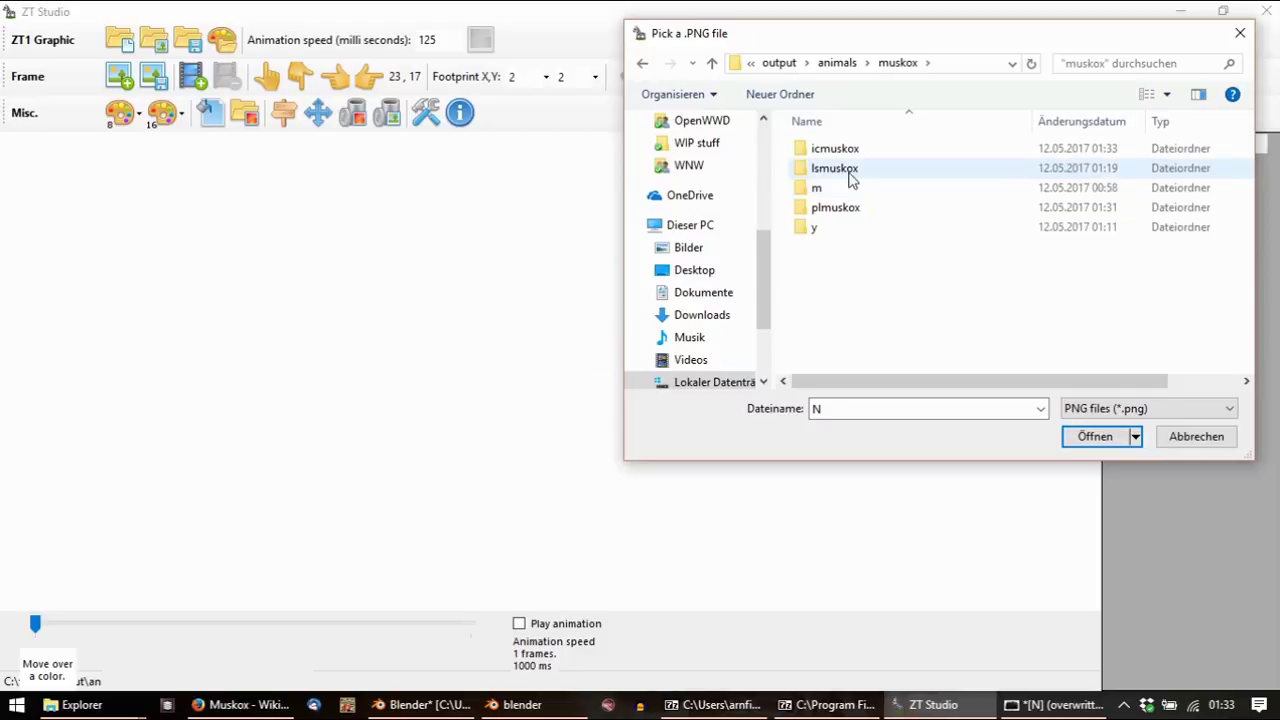
double_click(849, 175)
double_click(815, 187)
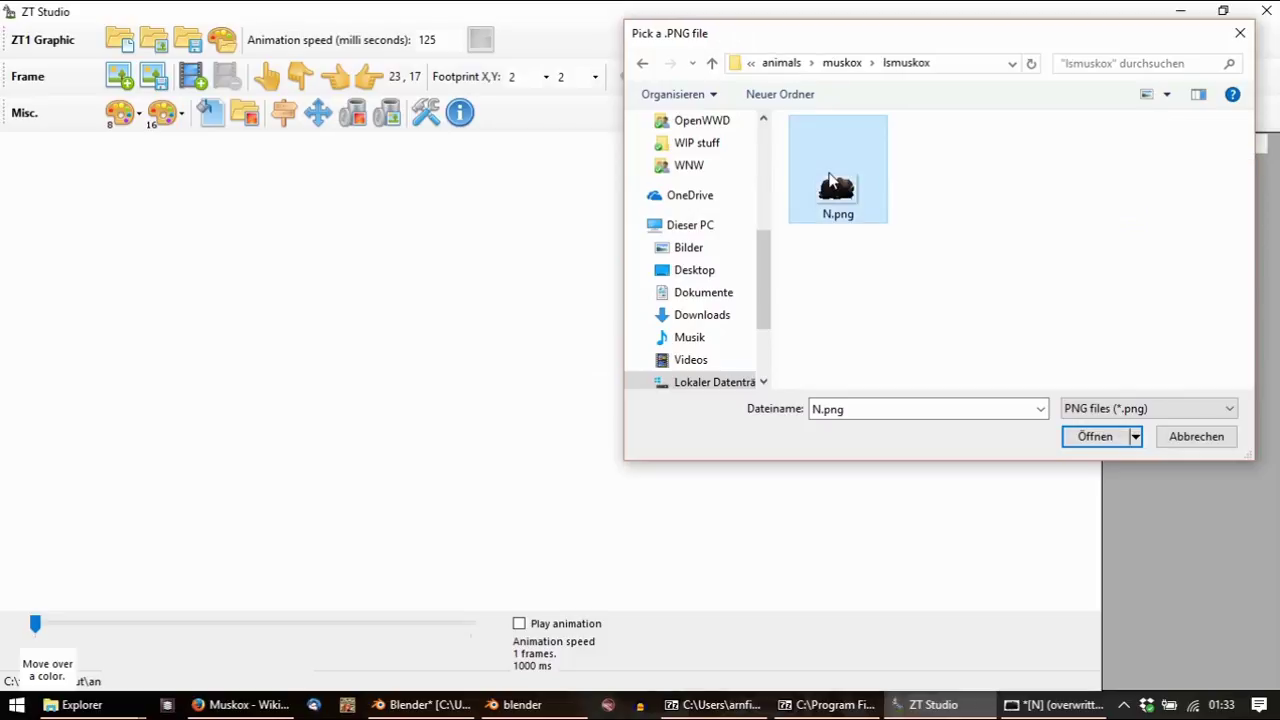
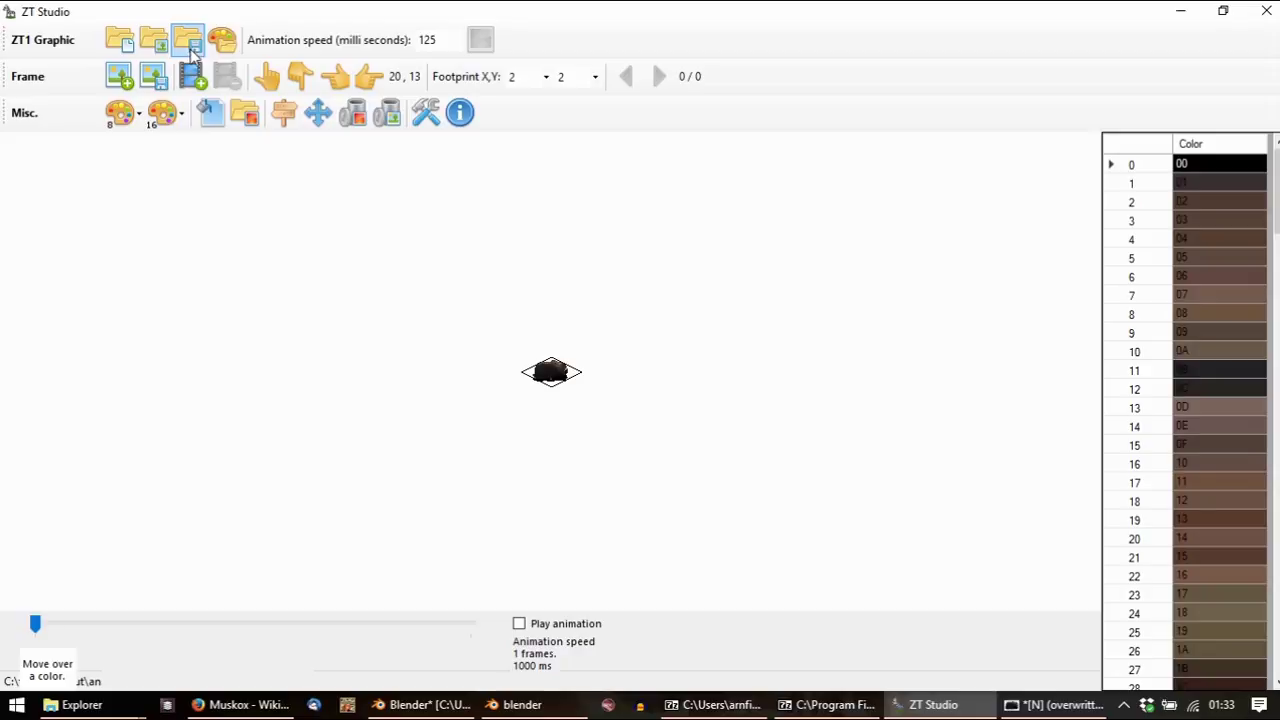
Save the small muskox sprite as ZT1 graphic N in the lsmuskox folder
left_click(193, 45)
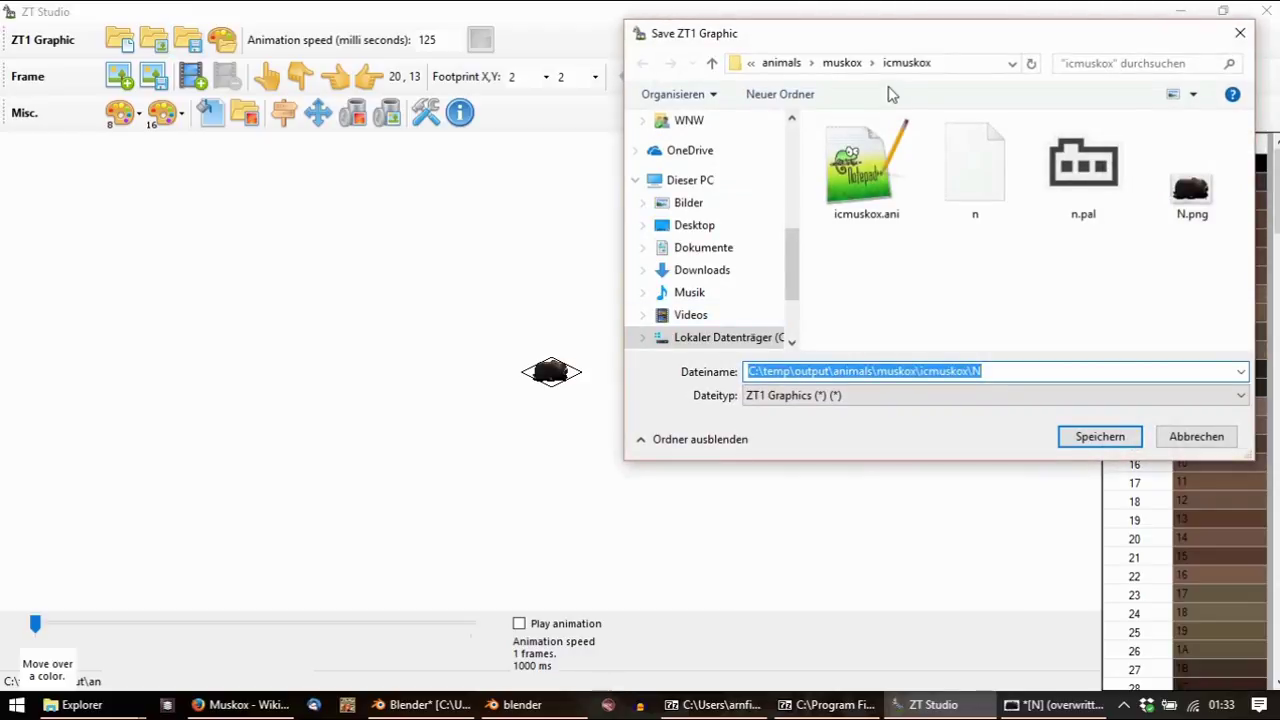
left_click(841, 63)
double_click(845, 172)
double_click(815, 370)
key("Return")
key("Return")
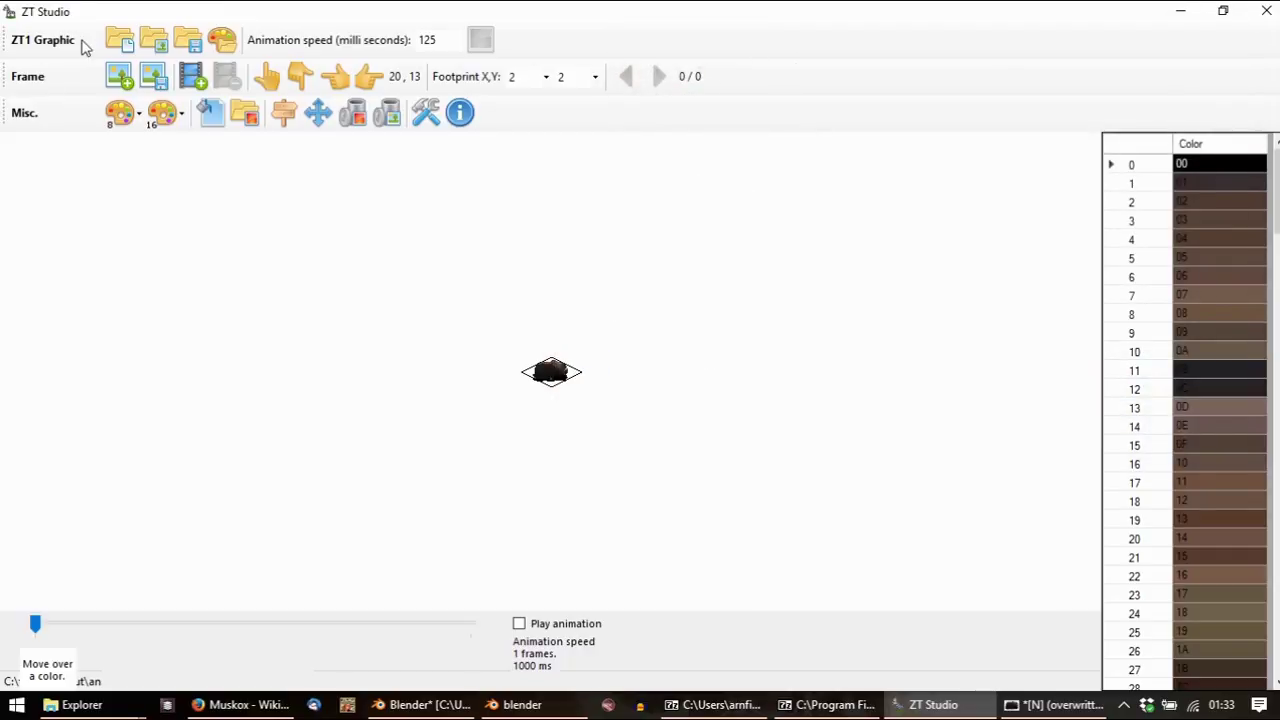
Start a new graphic from the plmuskox N.png herd picture
left_click(120, 42)
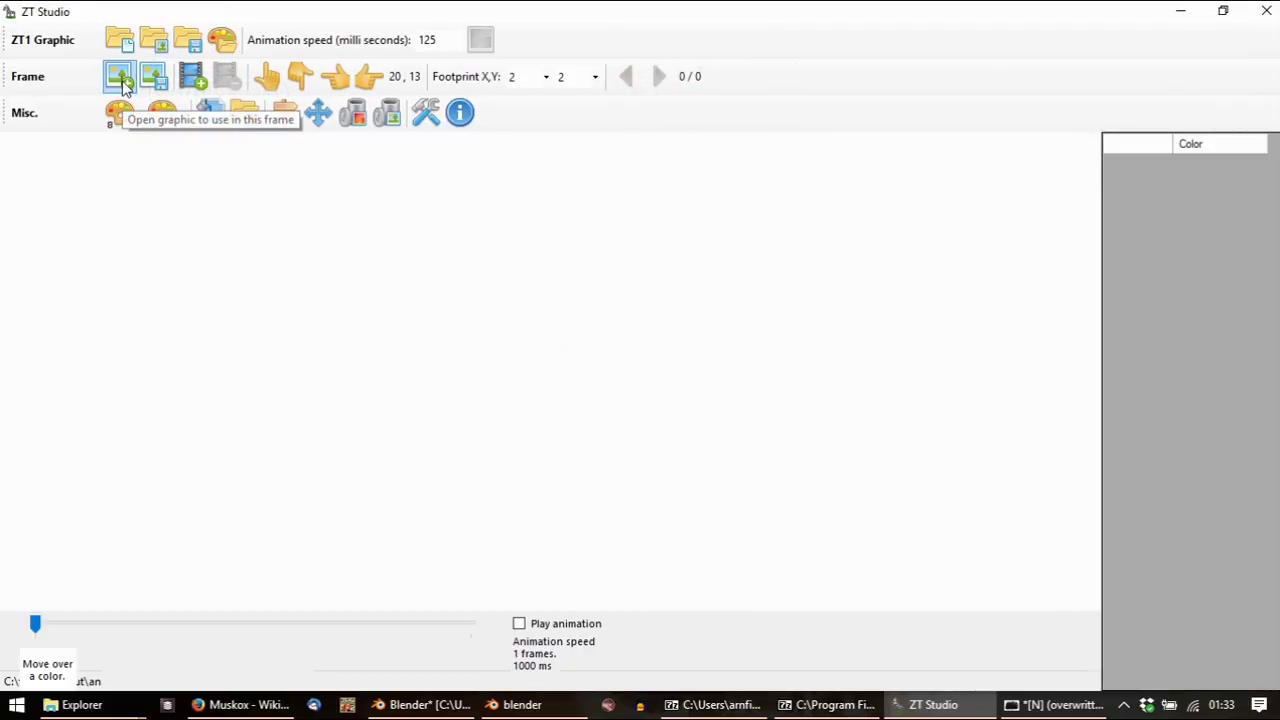
left_click(119, 77)
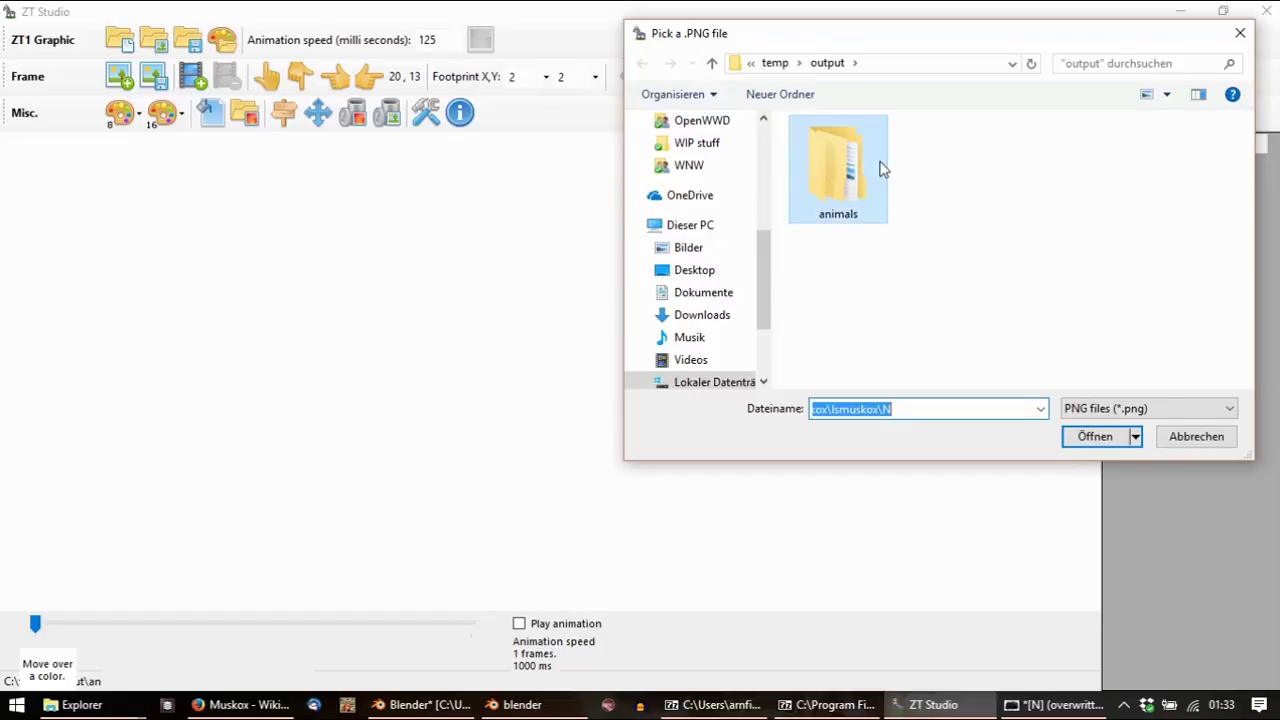
double_click(880, 169)
double_click(840, 189)
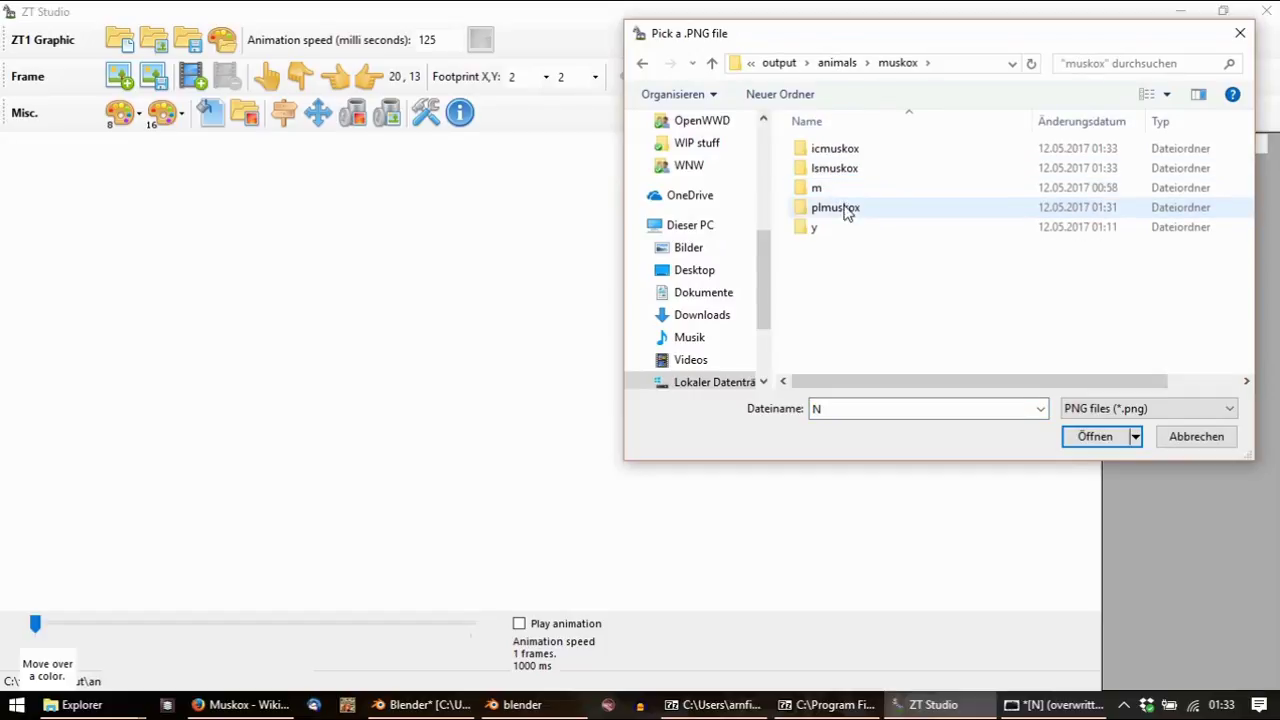
double_click(837, 212)
double_click(837, 198)
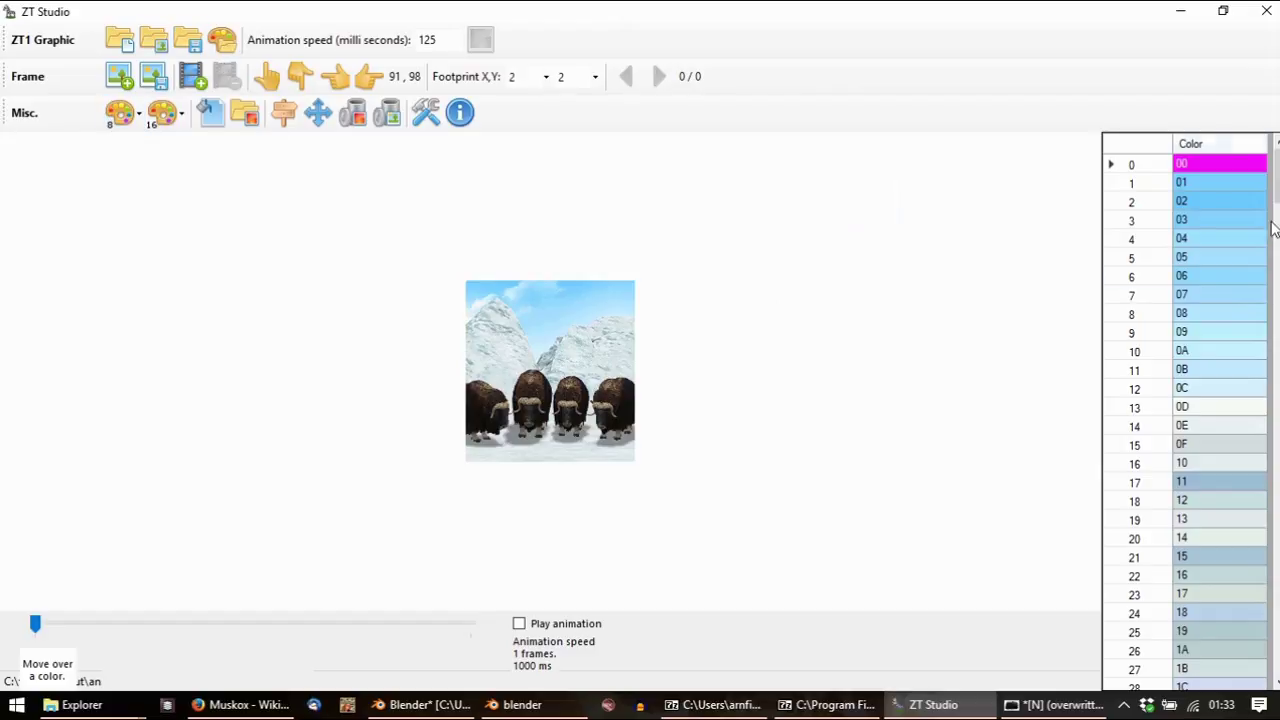
Save the herd graphic as N in the plmuskox folder, then close ZT Studio
left_click(187, 40)
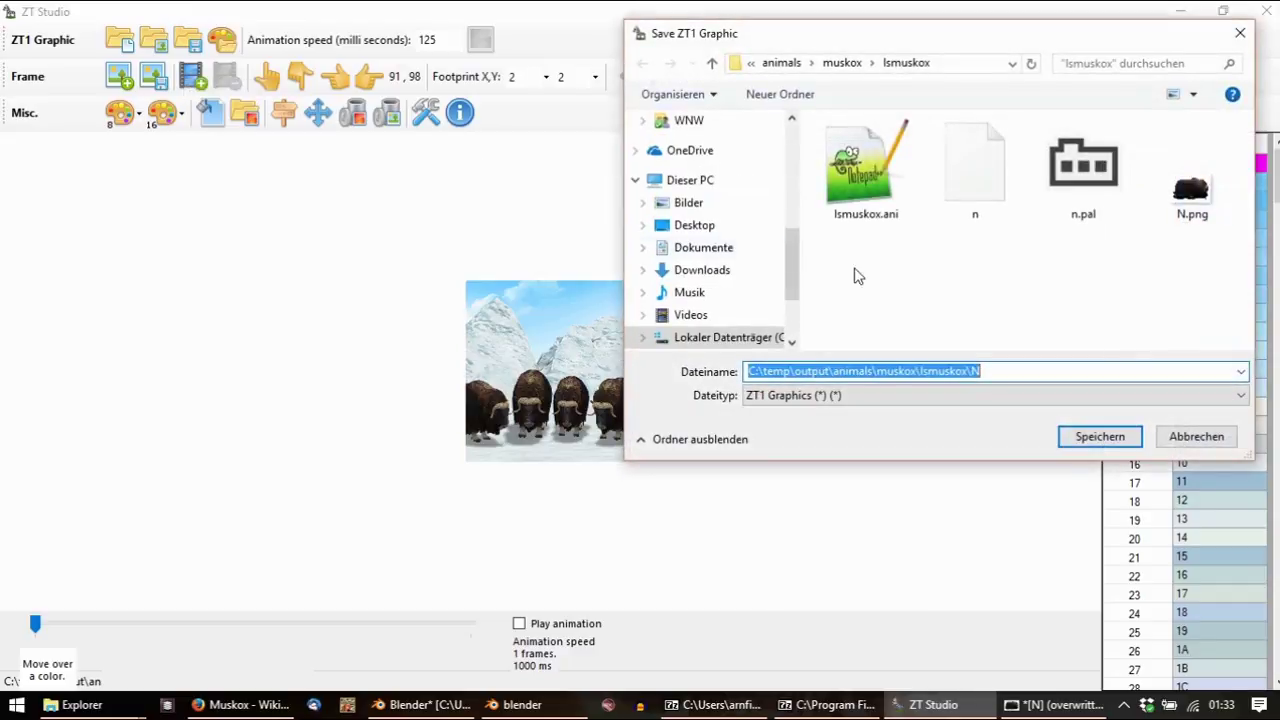
left_click(842, 62)
double_click(860, 206)
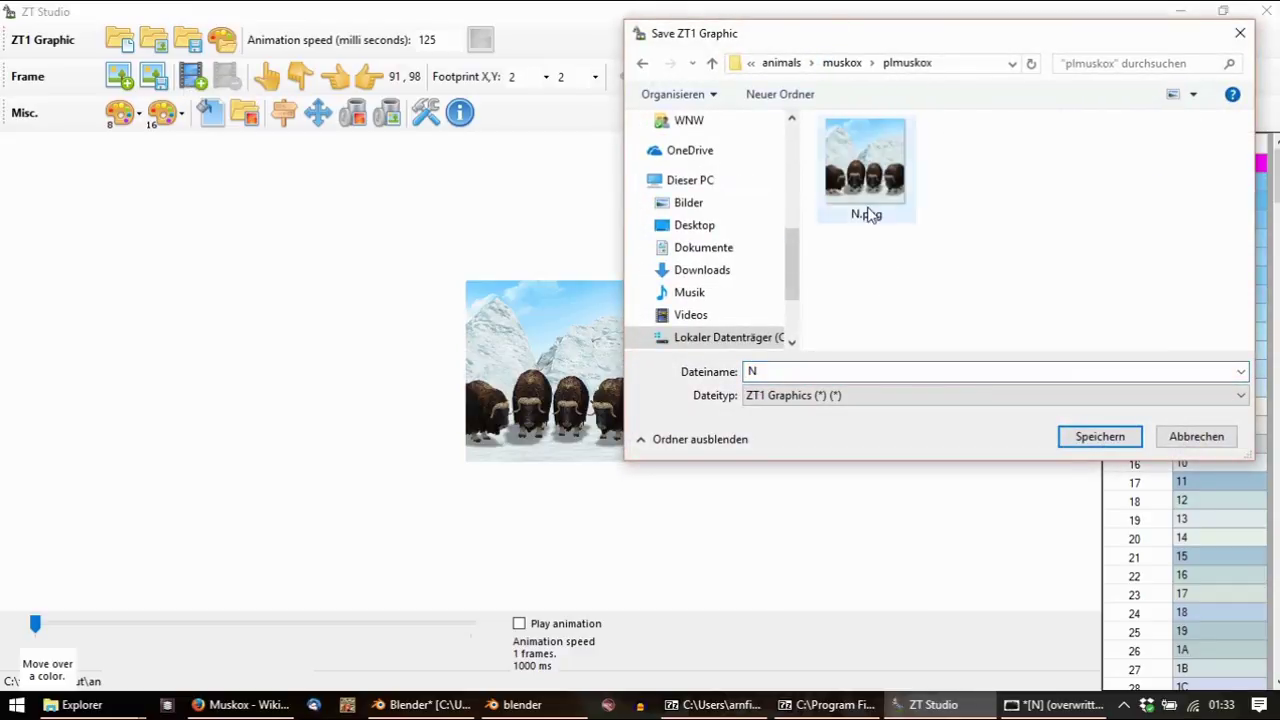
left_click(805, 370)
key("Return")
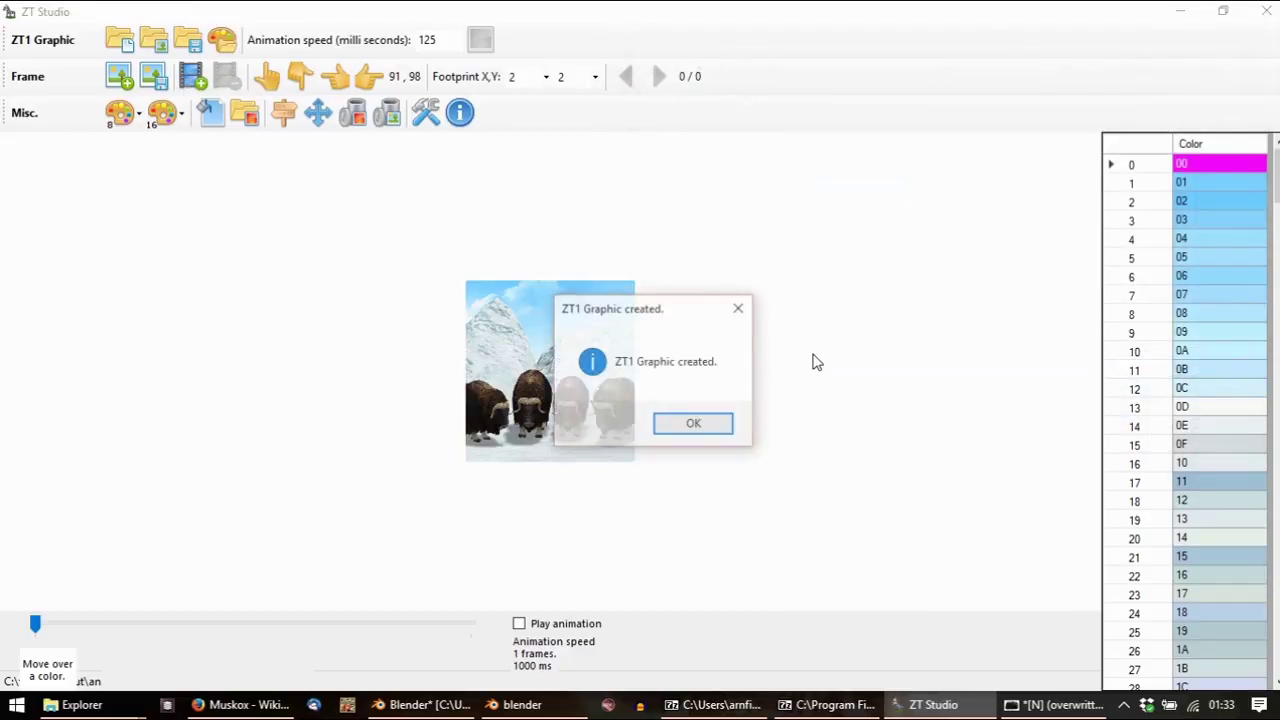
left_click(697, 426)
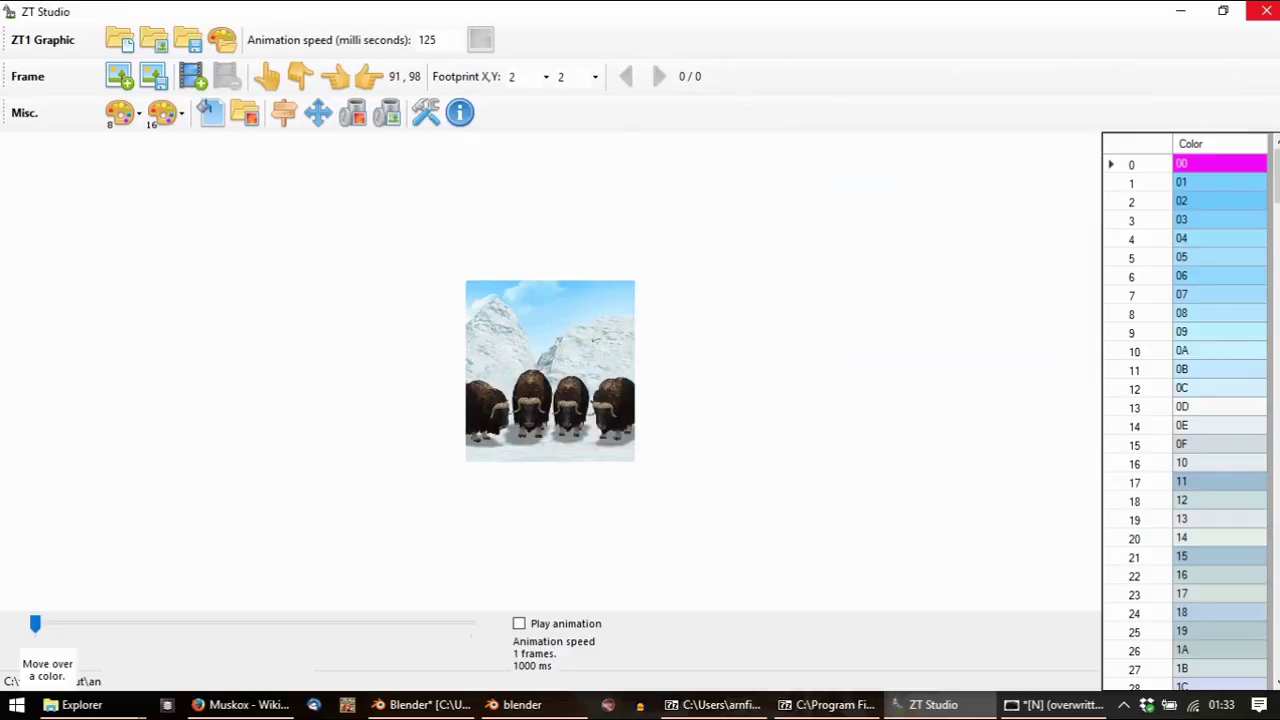
left_click(1262, 10)
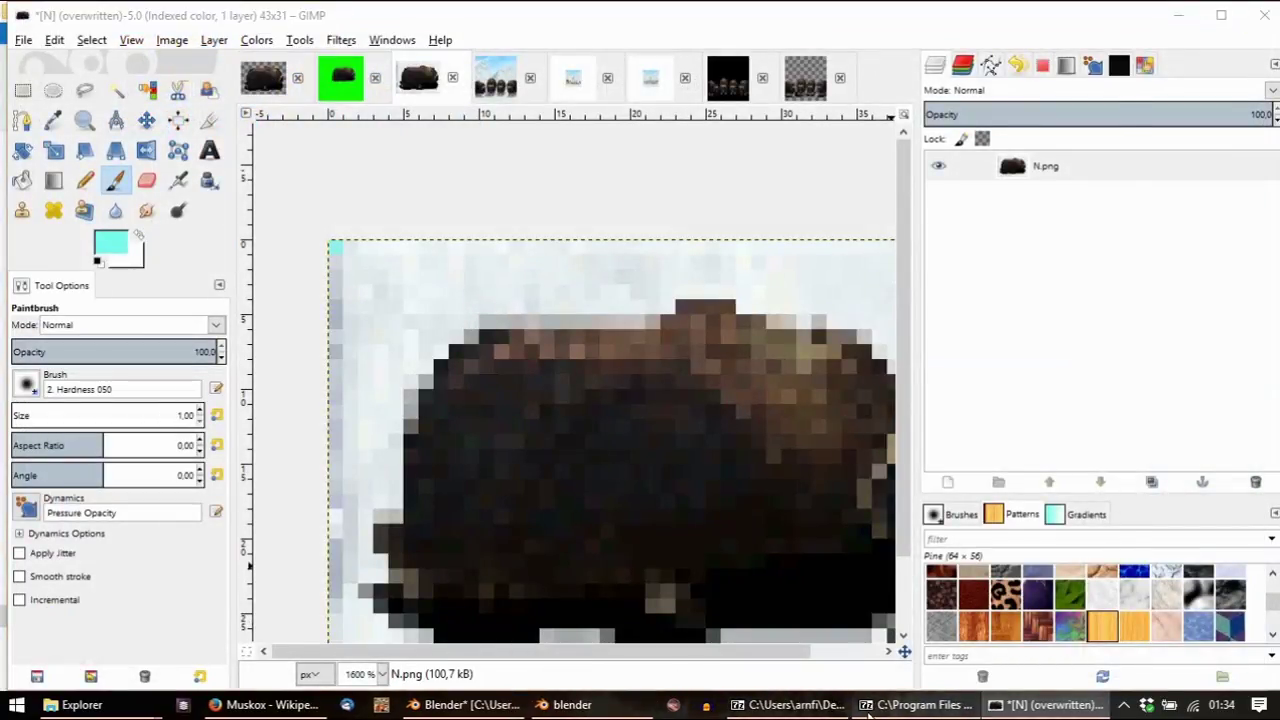
Delete the icbison, lsmbison and plbison folders from the muskox.ztd archive
left_click(922, 705)
left_click(798, 706)
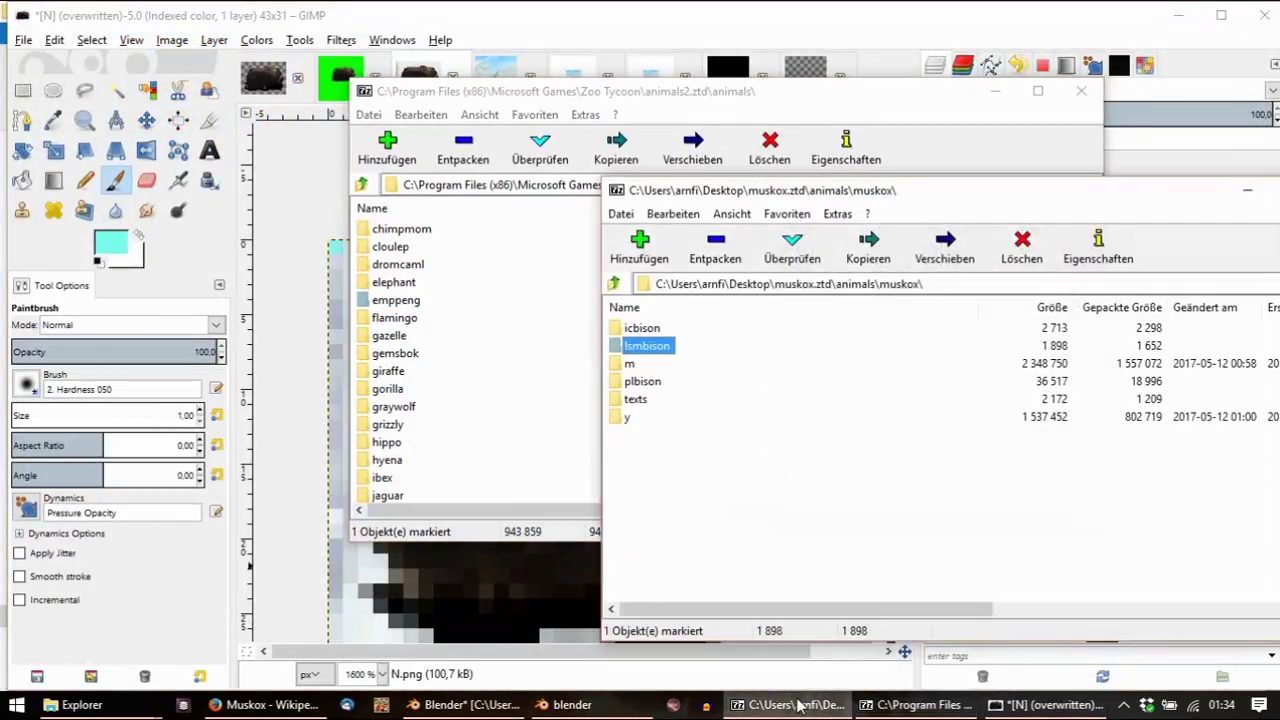
left_click(643, 382)
left_click(650, 346, "ctrl")
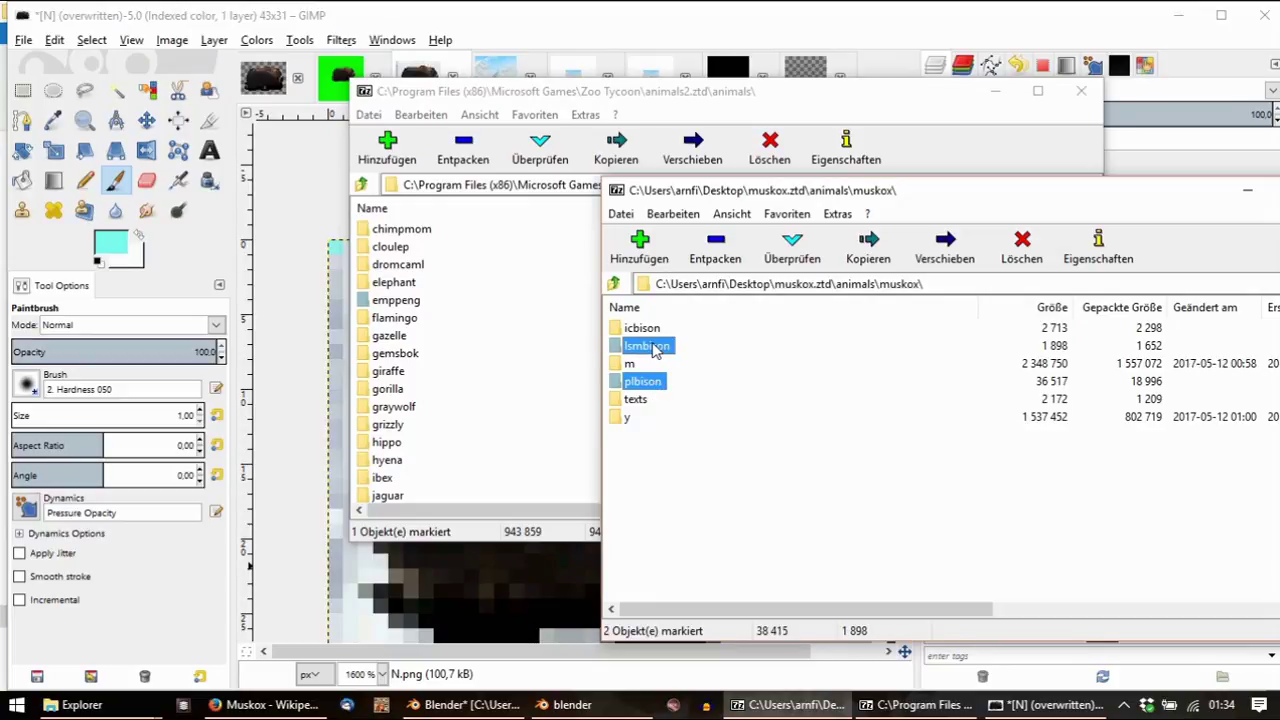
left_click(643, 330, "ctrl")
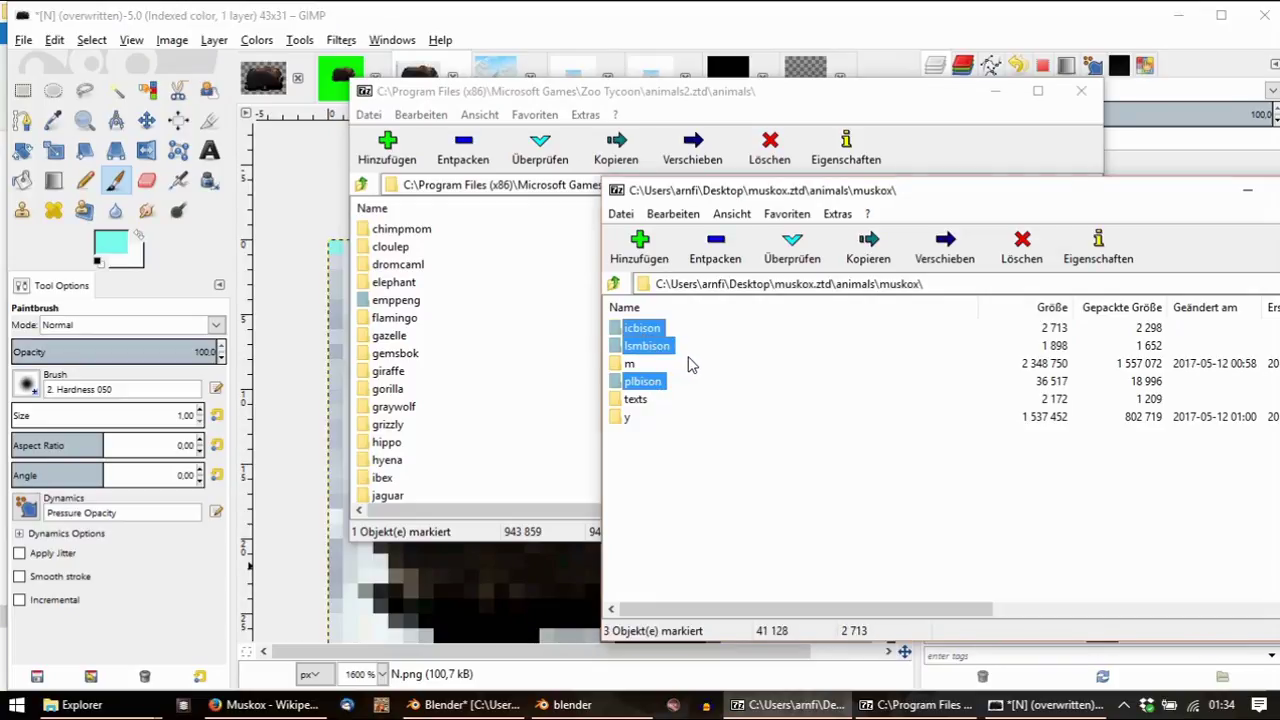
key("Delete")
key("Return")
Copy the icmuskox, lsmuskox and plmuskox folders into the archive's muskox folder
left_click(125, 707)
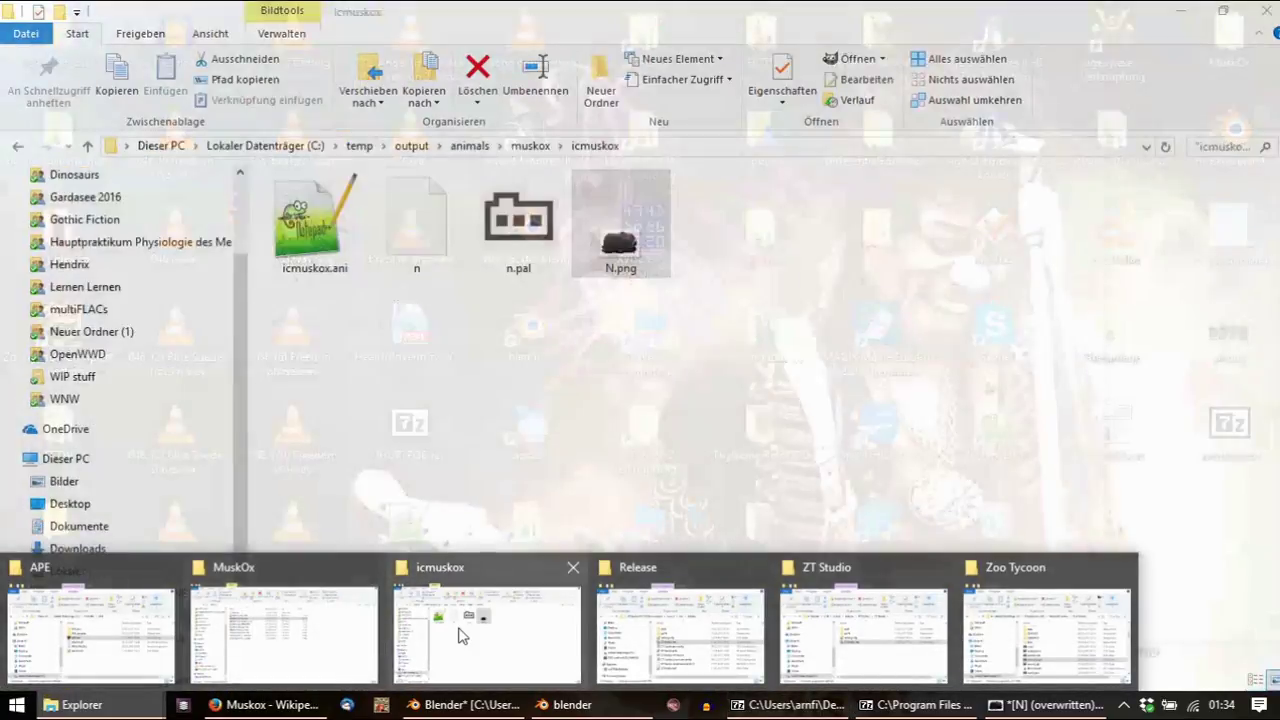
left_click(460, 631)
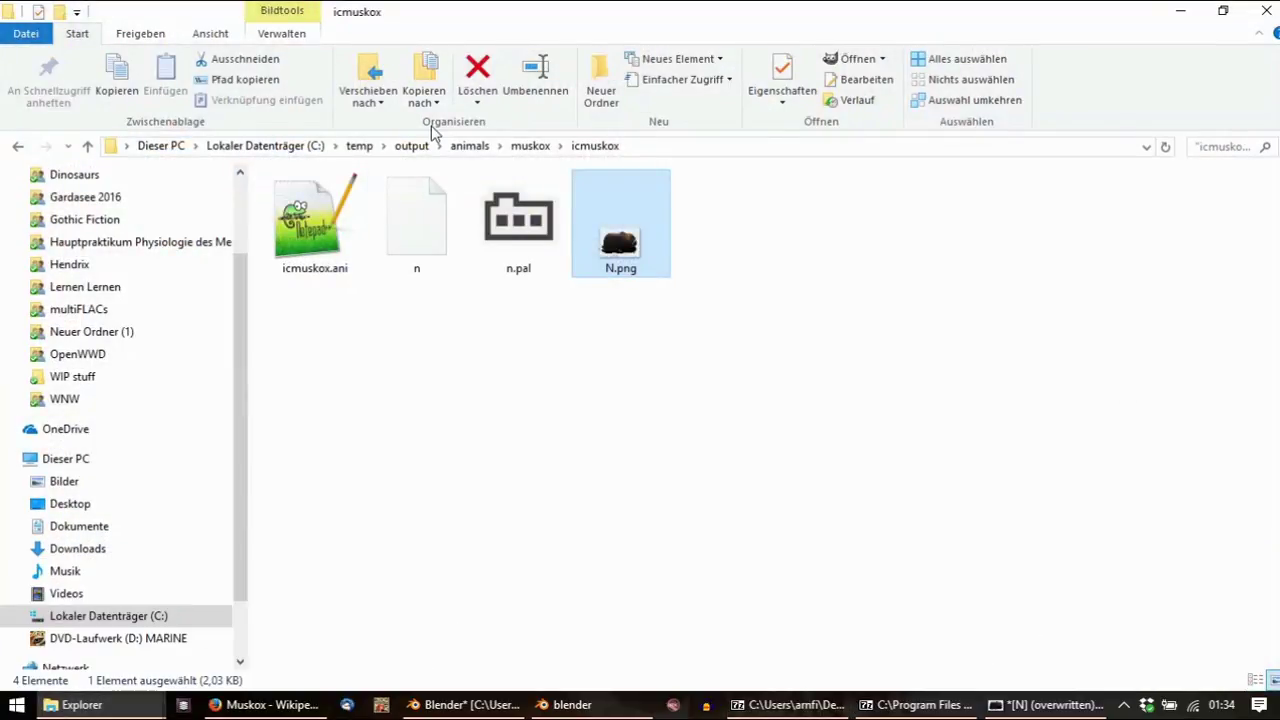
left_click(525, 145)
left_click(325, 224, "ctrl")
left_click(330, 262, "ctrl")
left_click_drag(330, 262, 793, 559)
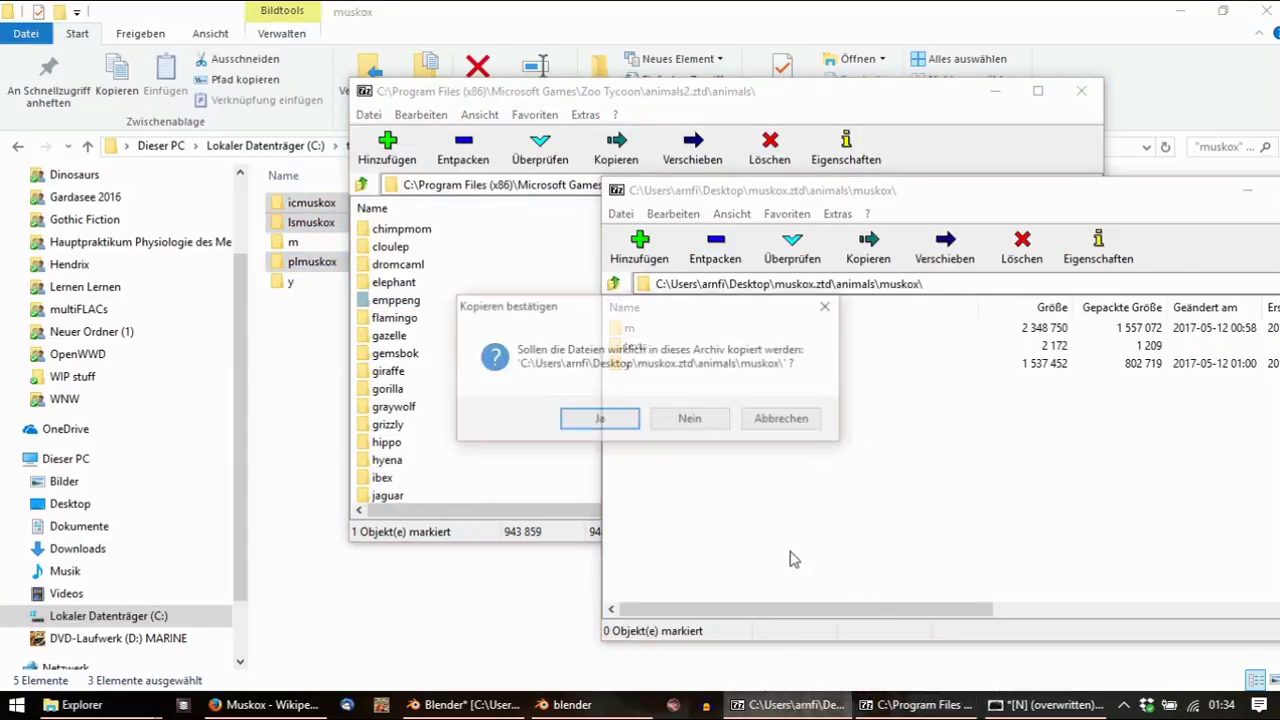
left_click(585, 420)
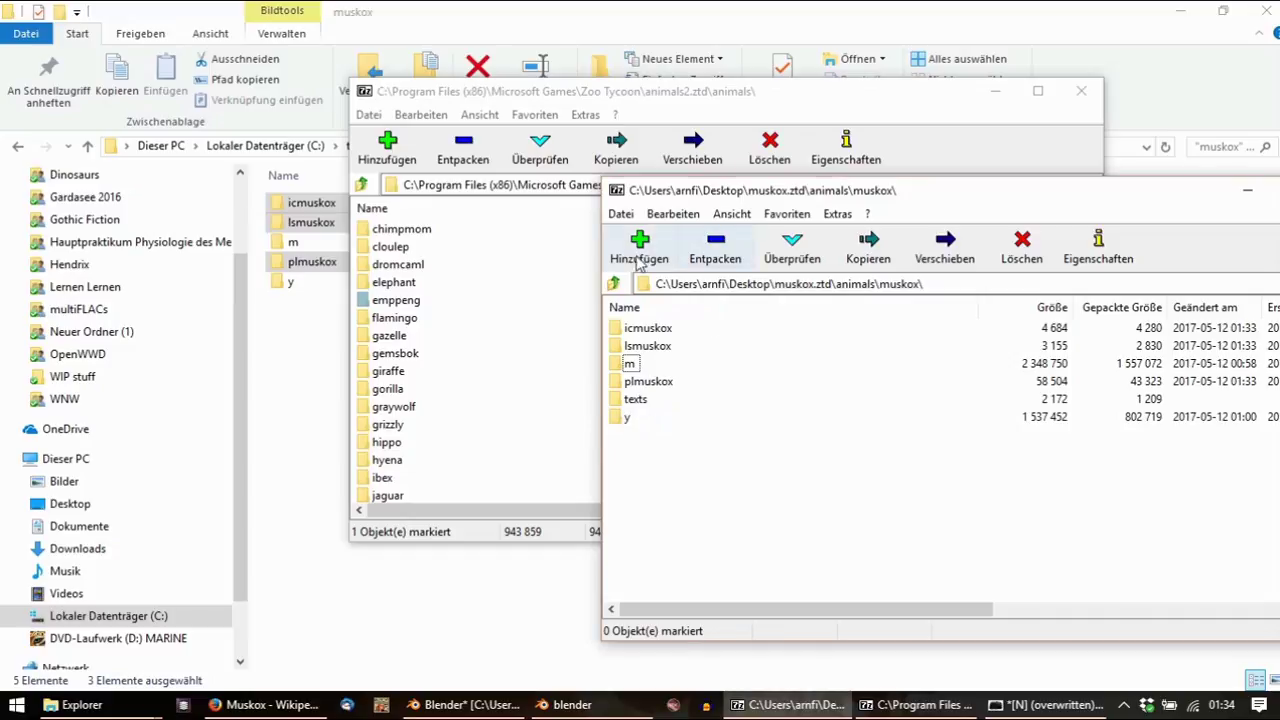
left_click(613, 284)
left_click(648, 354)
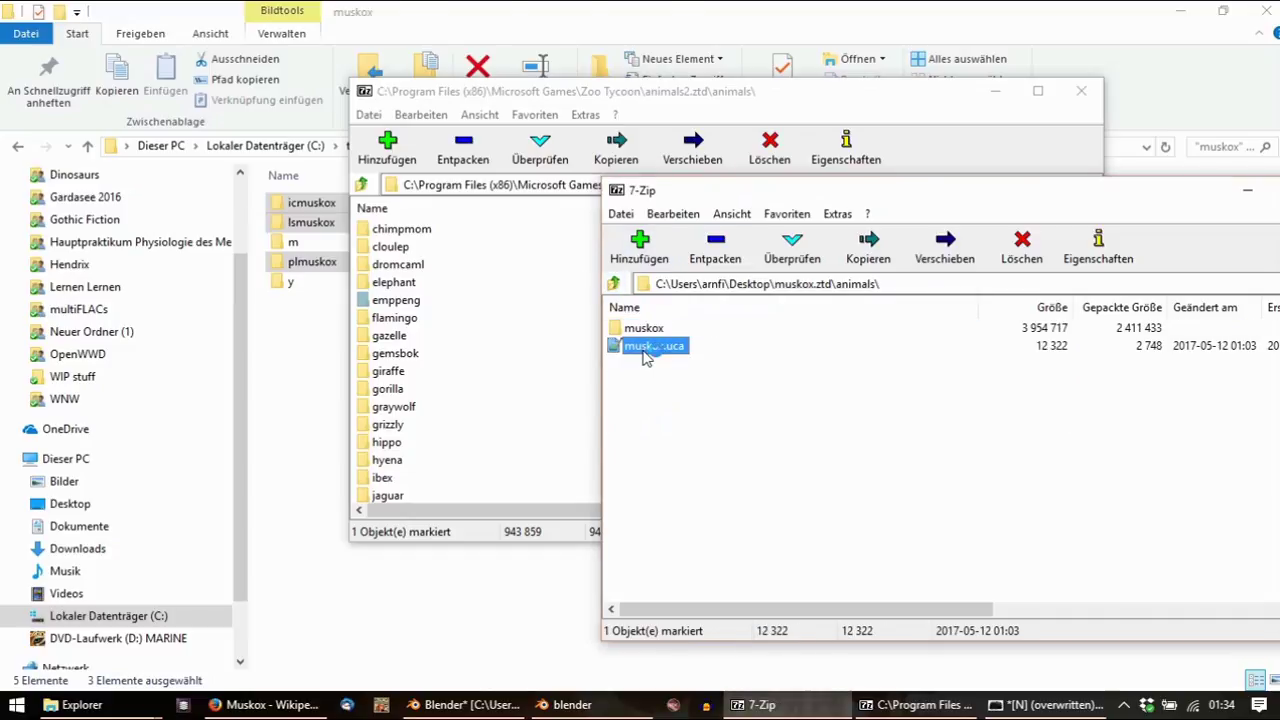
In muskox.uca, replace bison with muskox in the paths on lines 11, 28 and 29
double_click(646, 357)
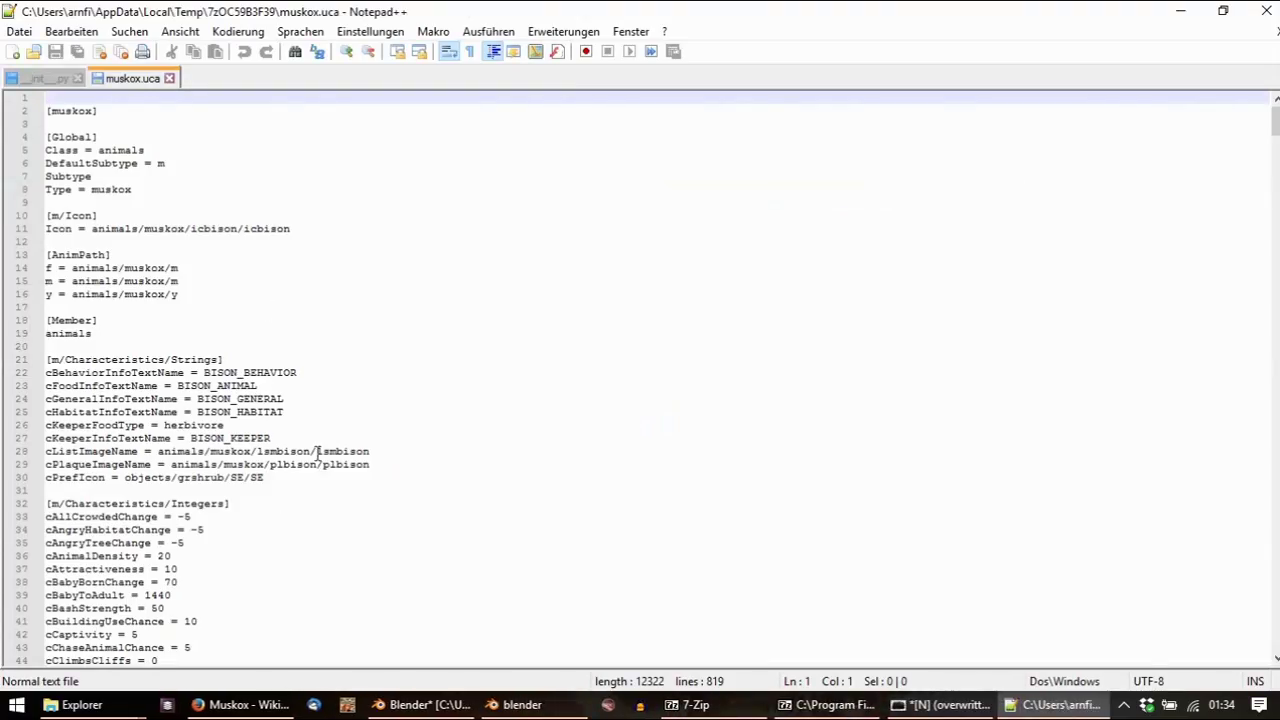
double_click(238, 451)
key("ctrl+c")
left_click_drag(271, 451, 290, 451)
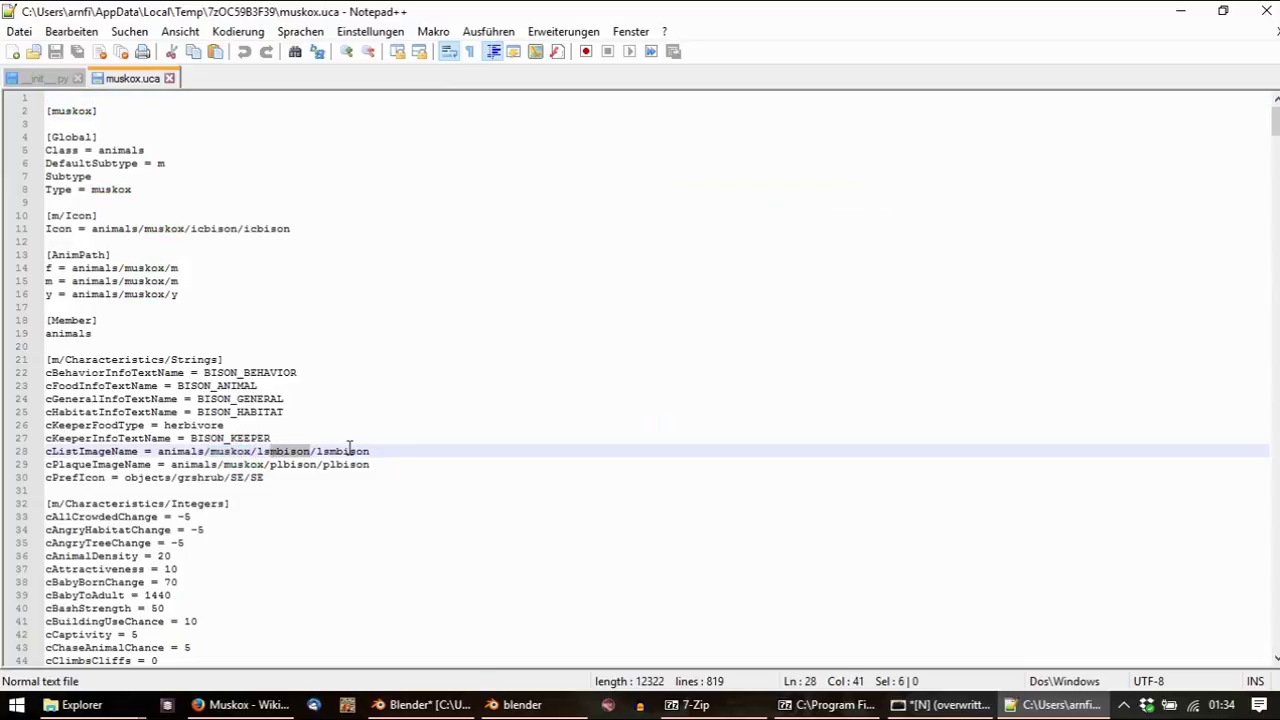
key("ctrl+v")
left_click_drag(371, 451, 443, 461)
key("ctrl+v")
key("ctrl+v")
left_click_drag(316, 464, 283, 466)
key("ctrl+v")
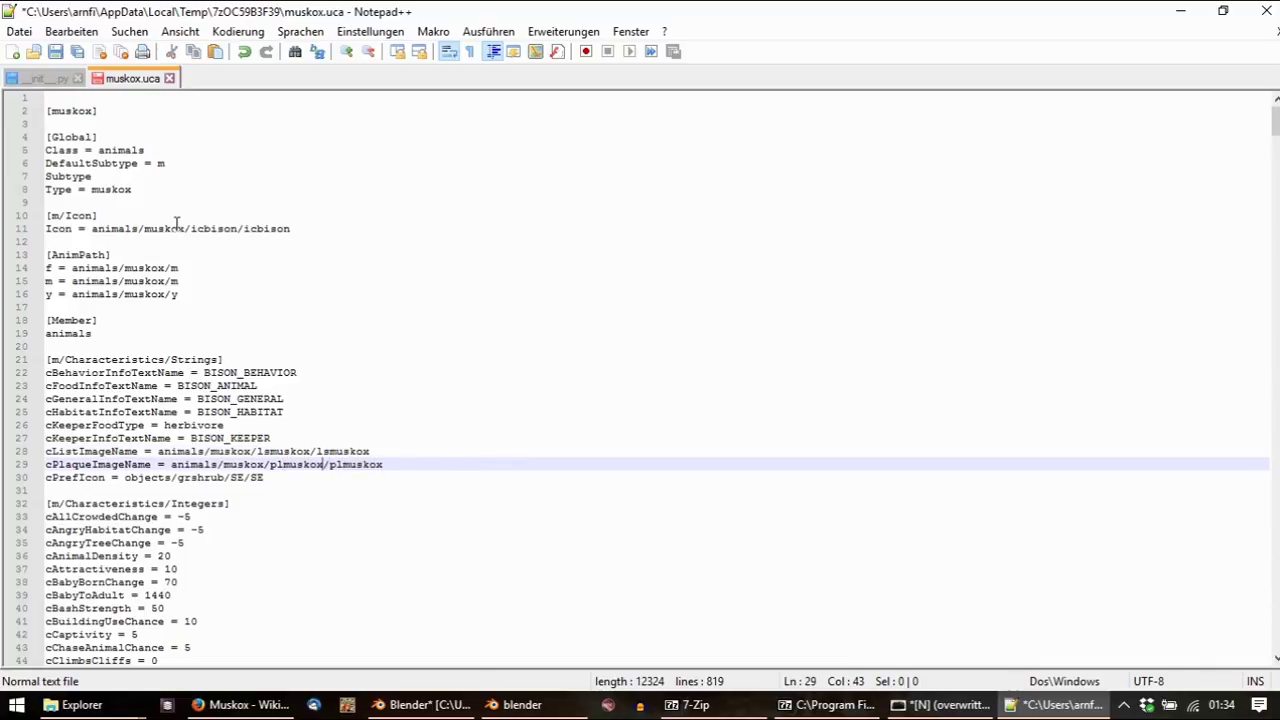
left_click_drag(205, 230, 265, 232)
key("ctrl+v")
key("ctrl+v")
Save muskox.uca, close Notepad++, update the archive copy and close the archive window
left_click(55, 51)
scroll(141, 328, "down", 1)
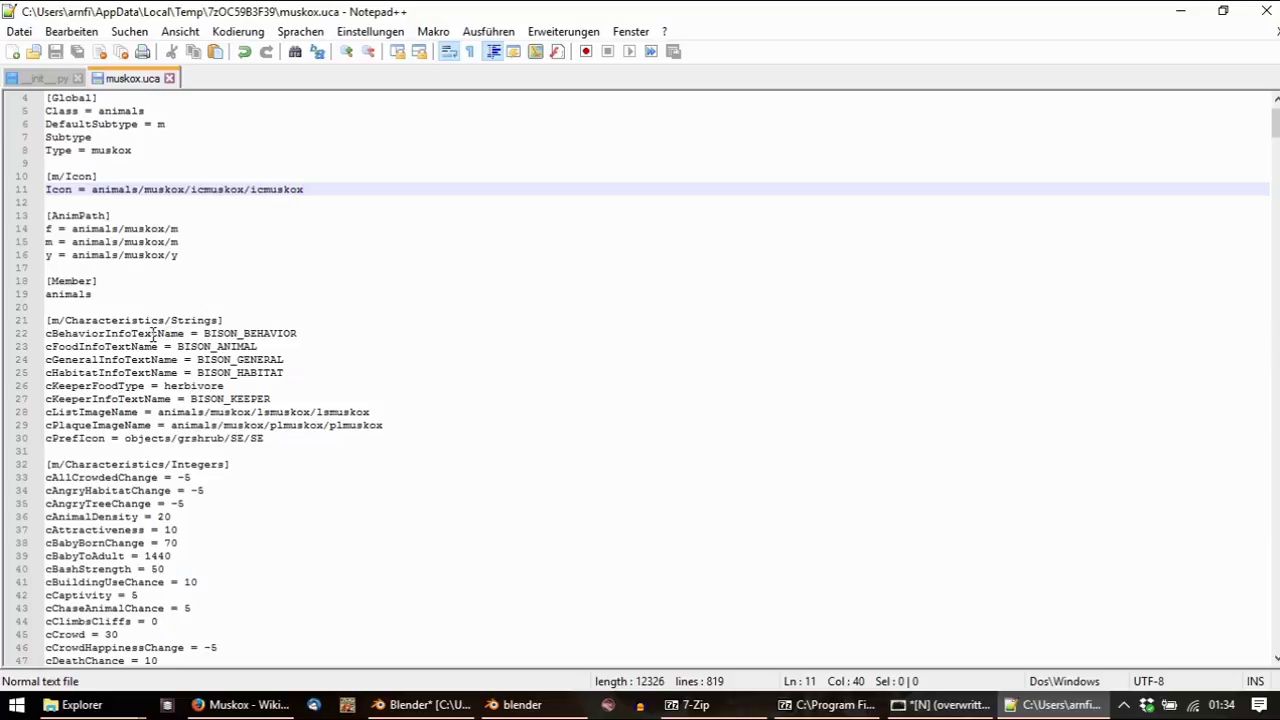
scroll(346, 340, "down", 5)
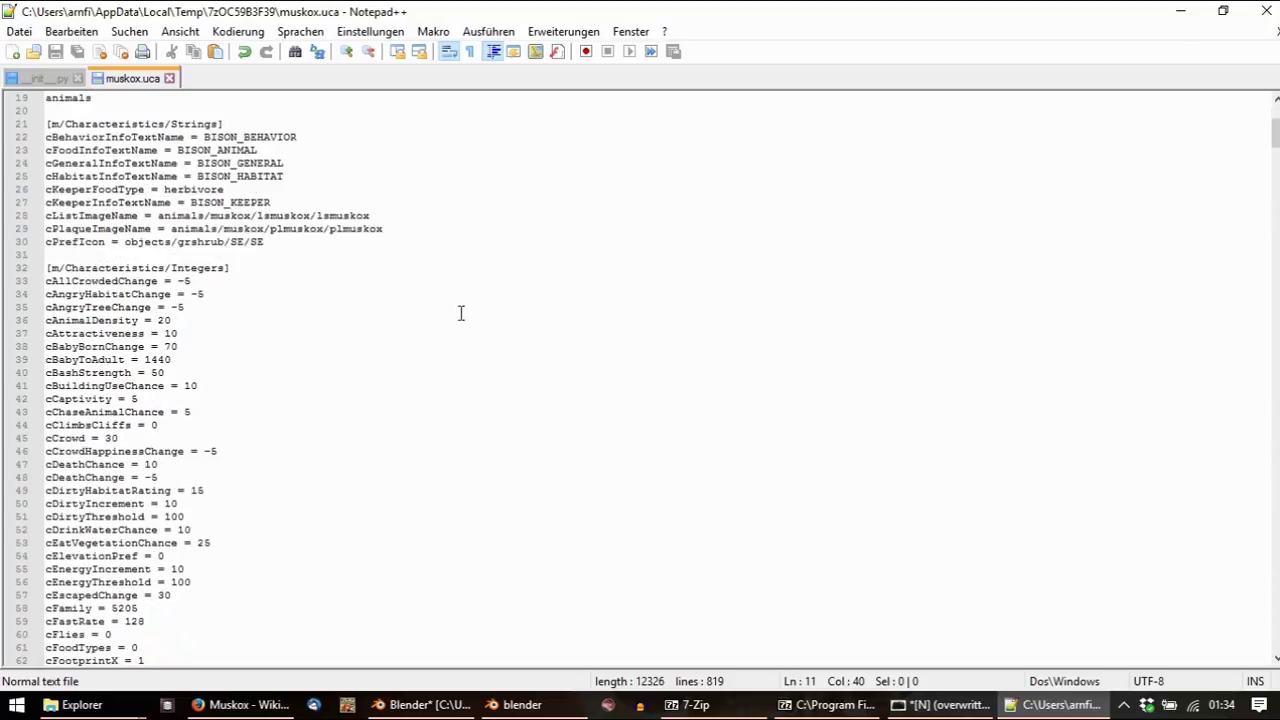
left_click(940, 704)
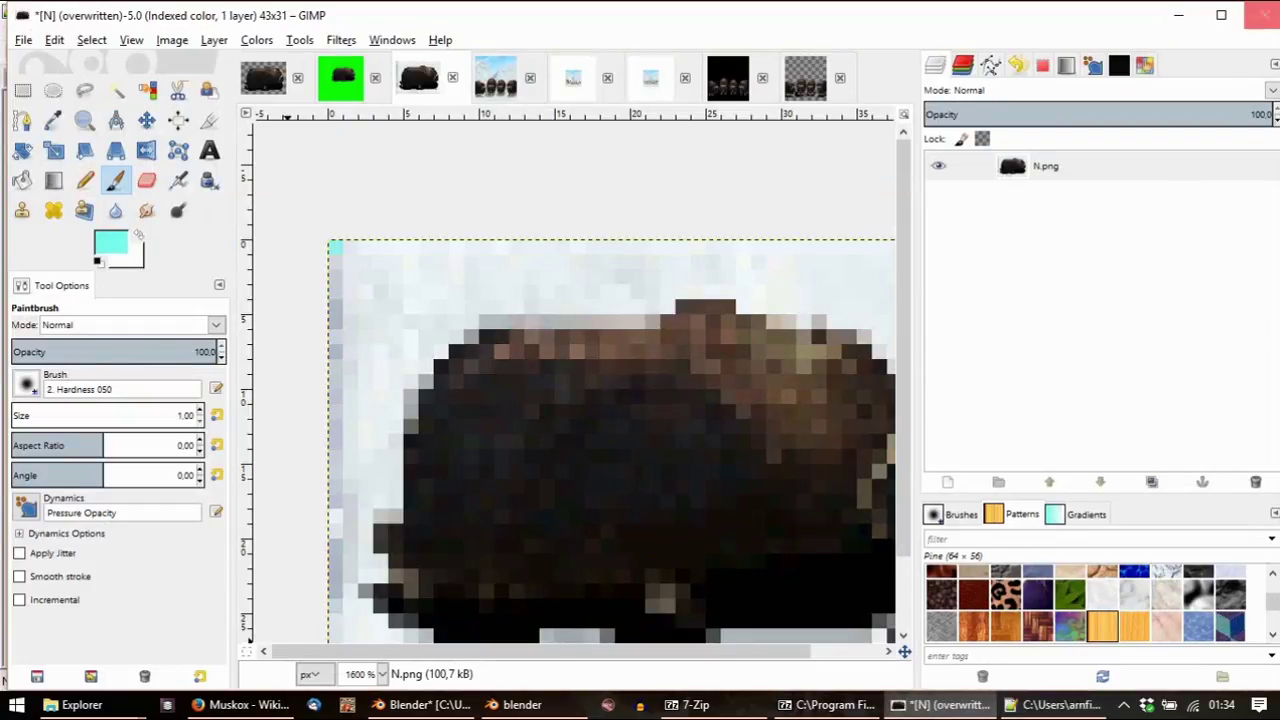
left_click(1178, 14)
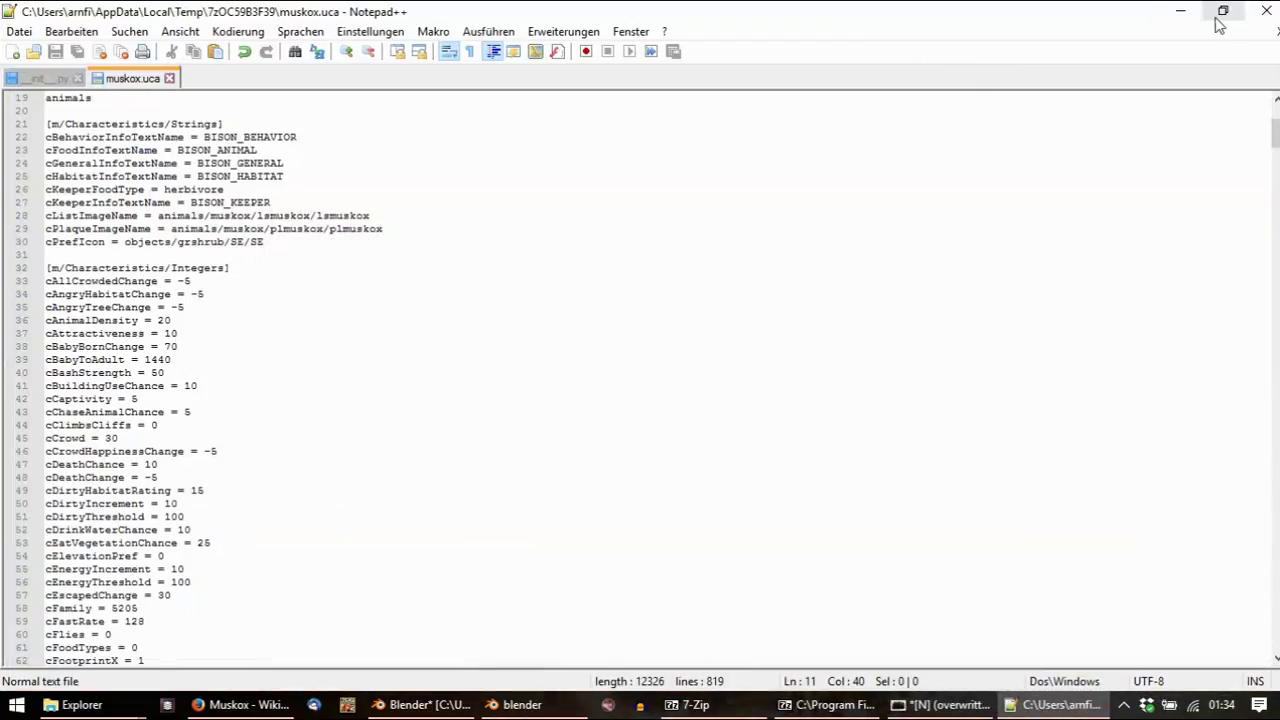
left_click(1266, 12)
left_click(660, 425)
left_click_drag(1131, 196, 885, 198)
left_click(1089, 189)
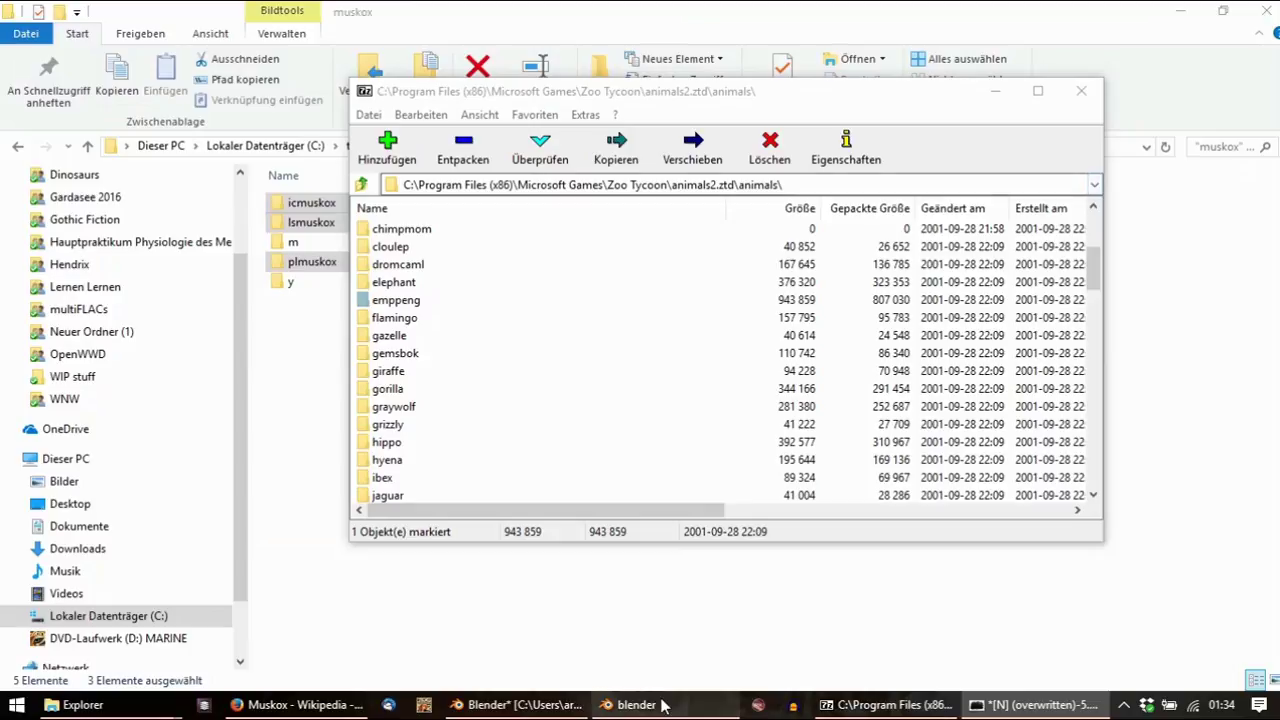
mouse_move(92, 708)
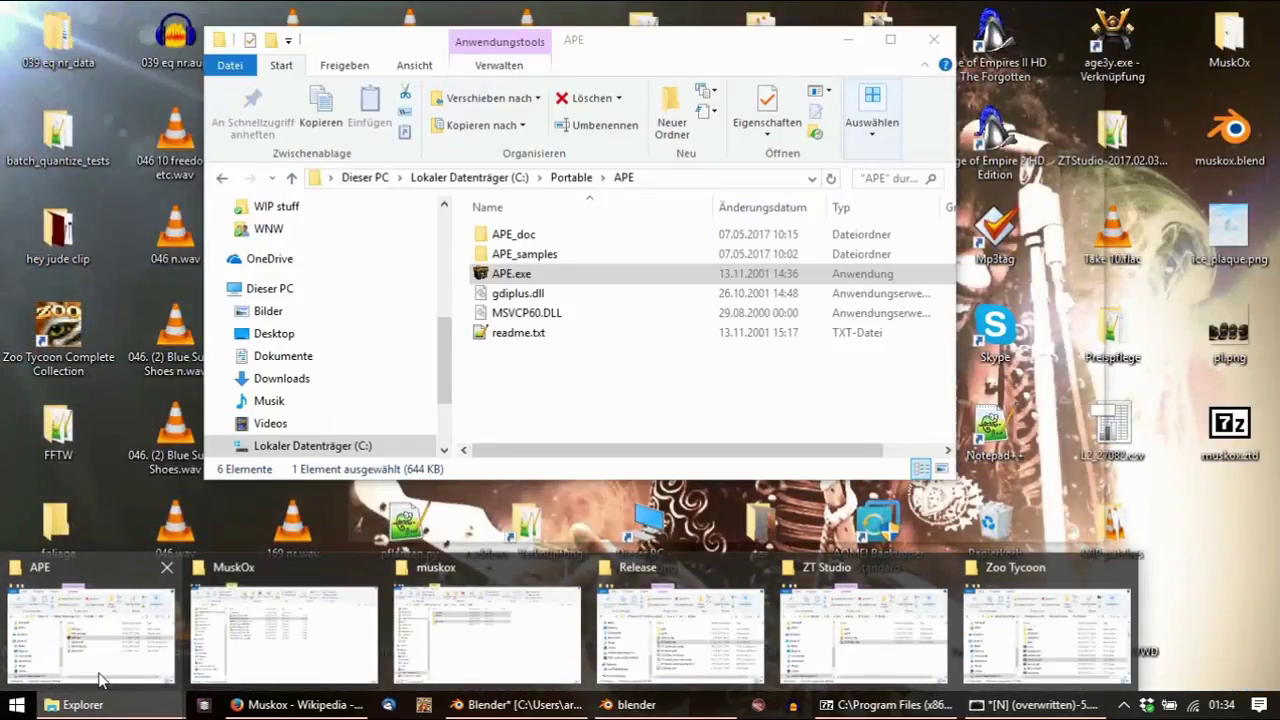
left_click(100, 680)
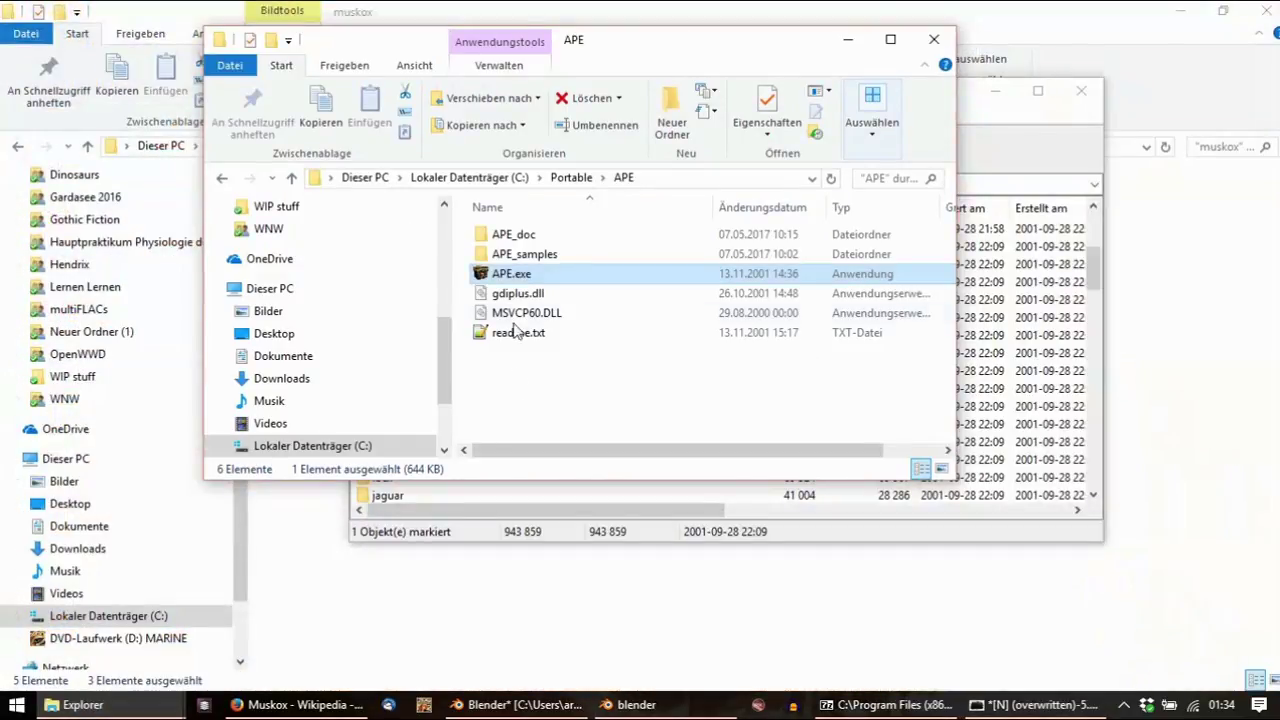
double_click(512, 274)
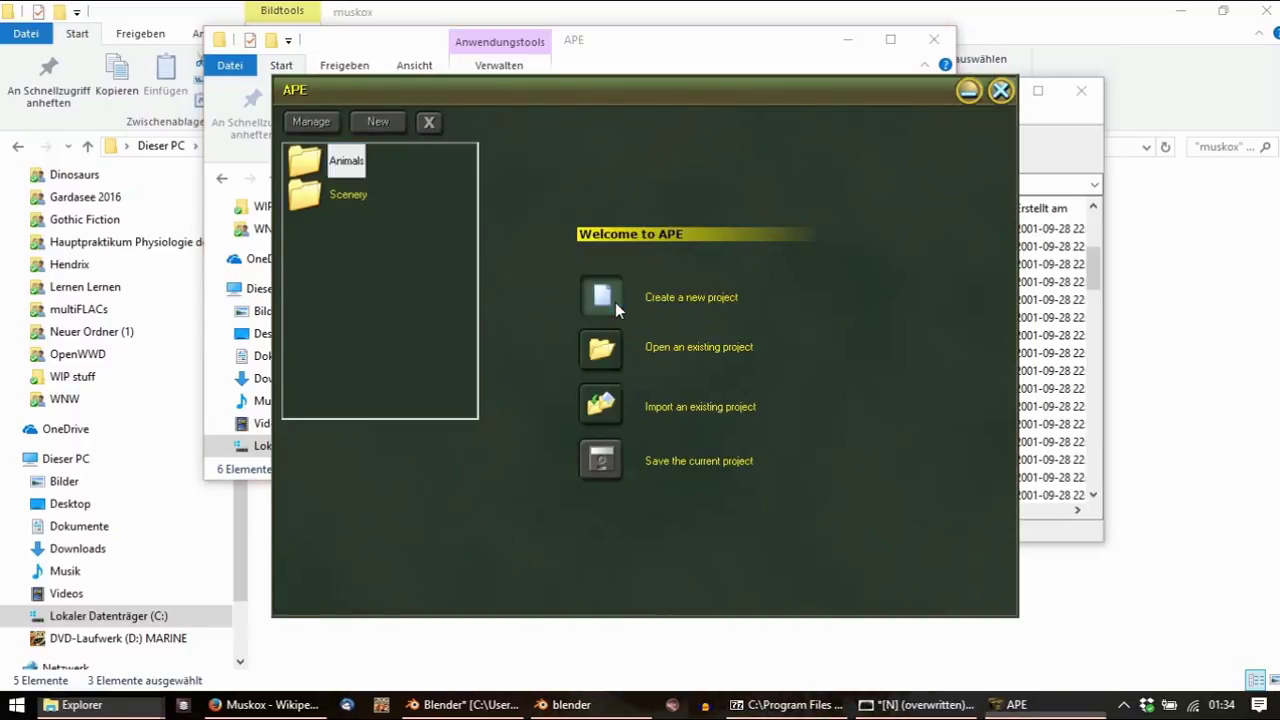
left_click(603, 297)
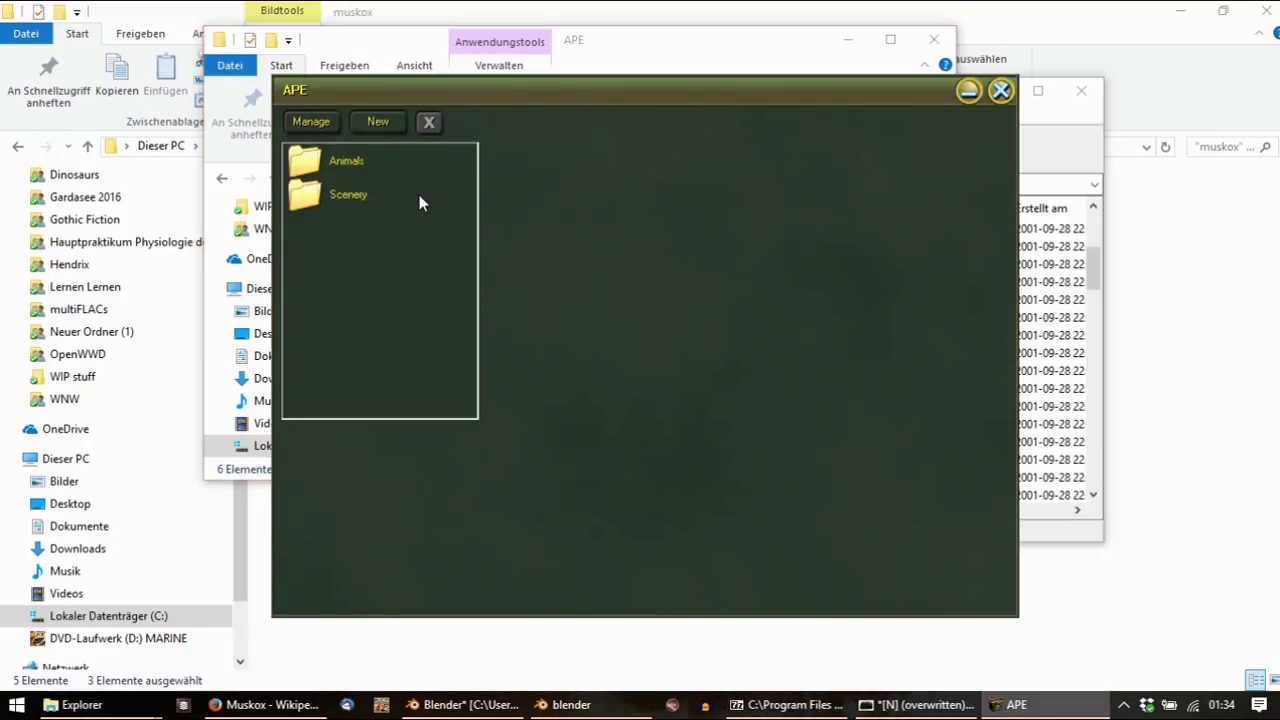
left_click(310, 124)
left_click(601, 348)
scroll(606, 349, "down", 8)
double_click(533, 361)
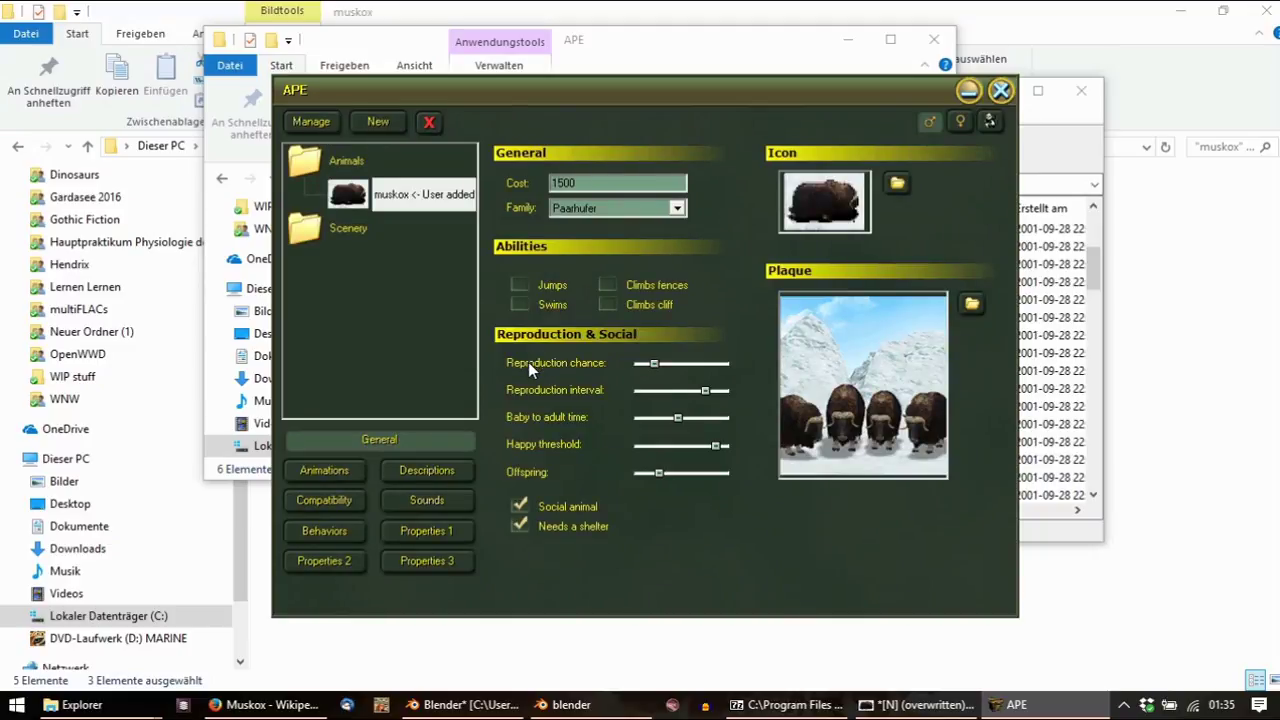
left_click(329, 474)
scroll(920, 189, "down", 2)
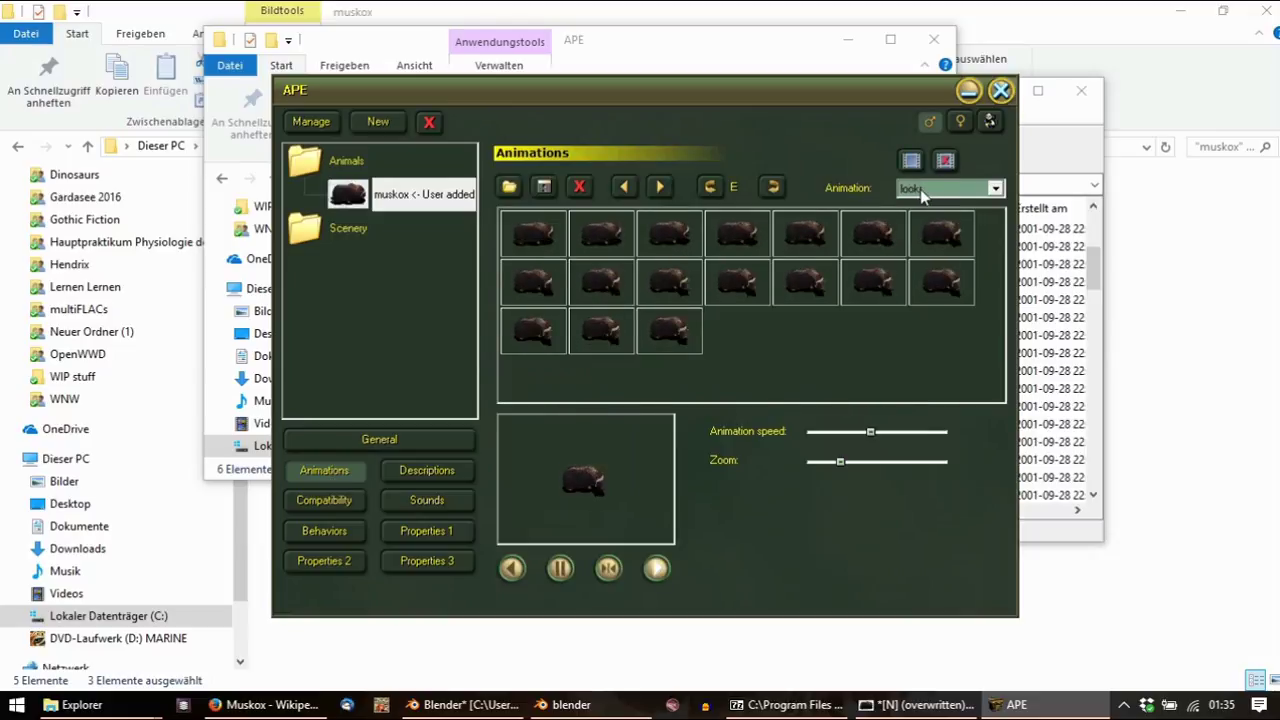
left_click(990, 122)
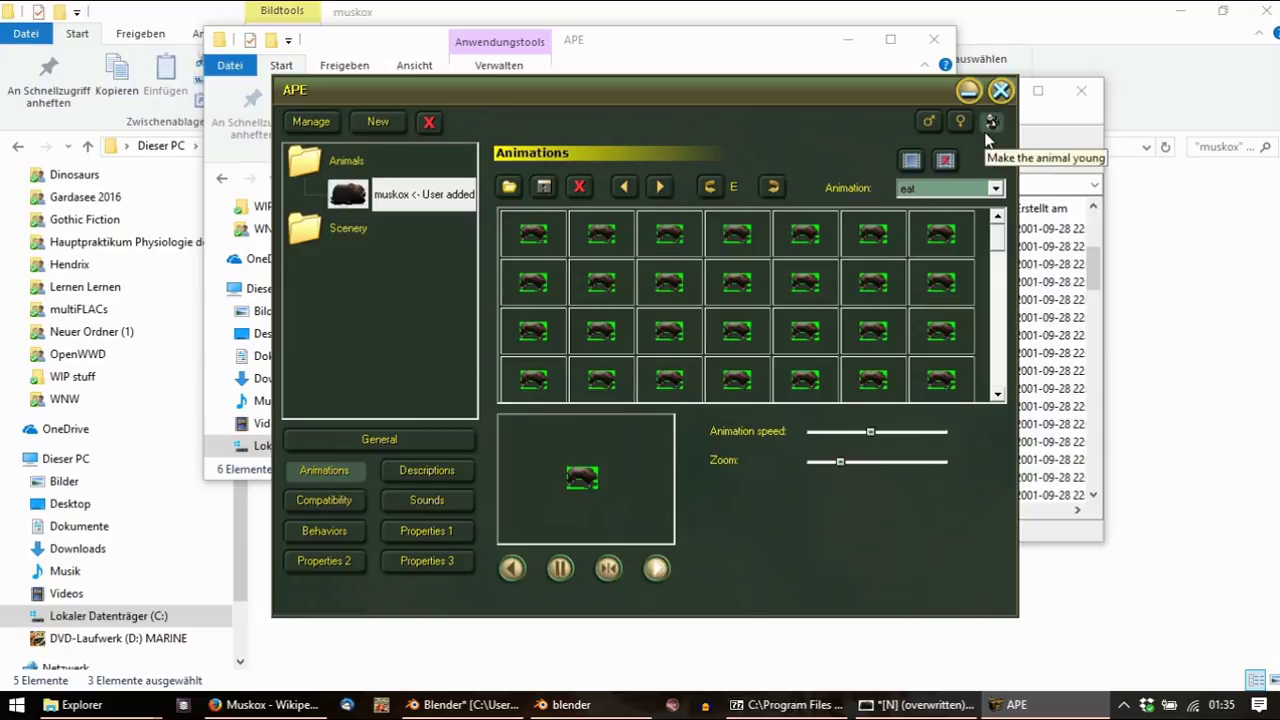
left_click(1001, 91)
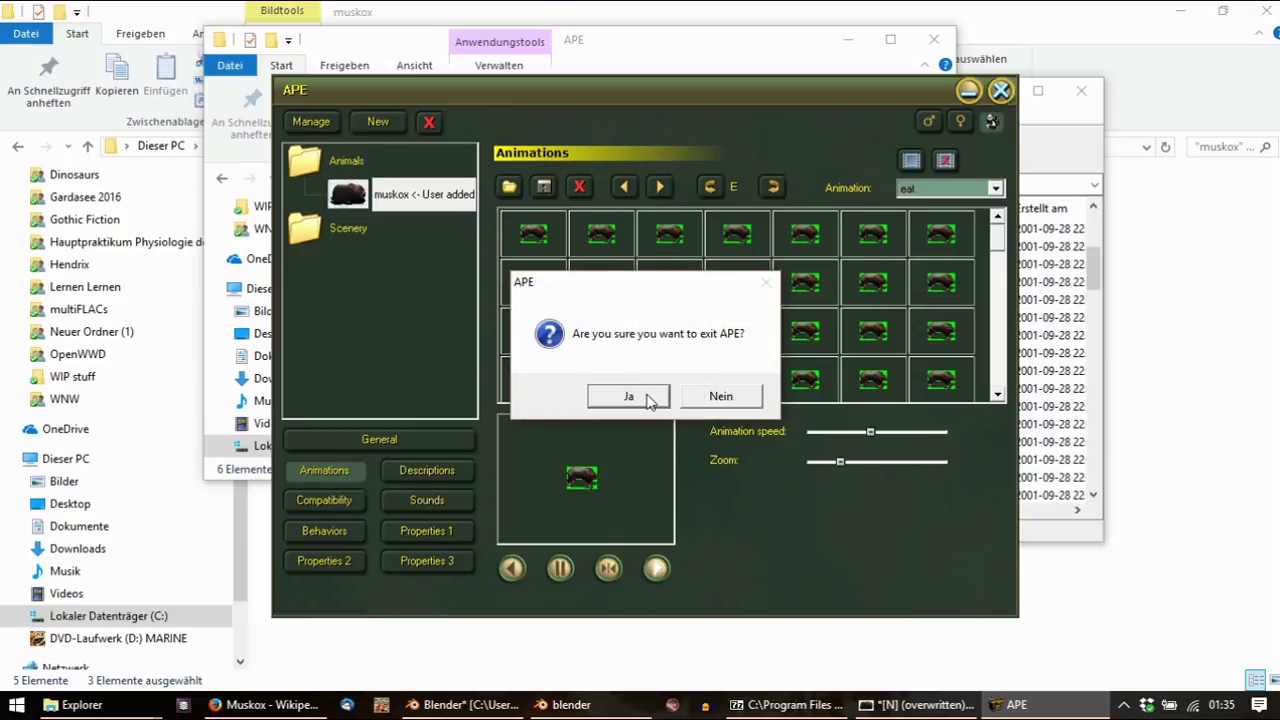
left_click(628, 396)
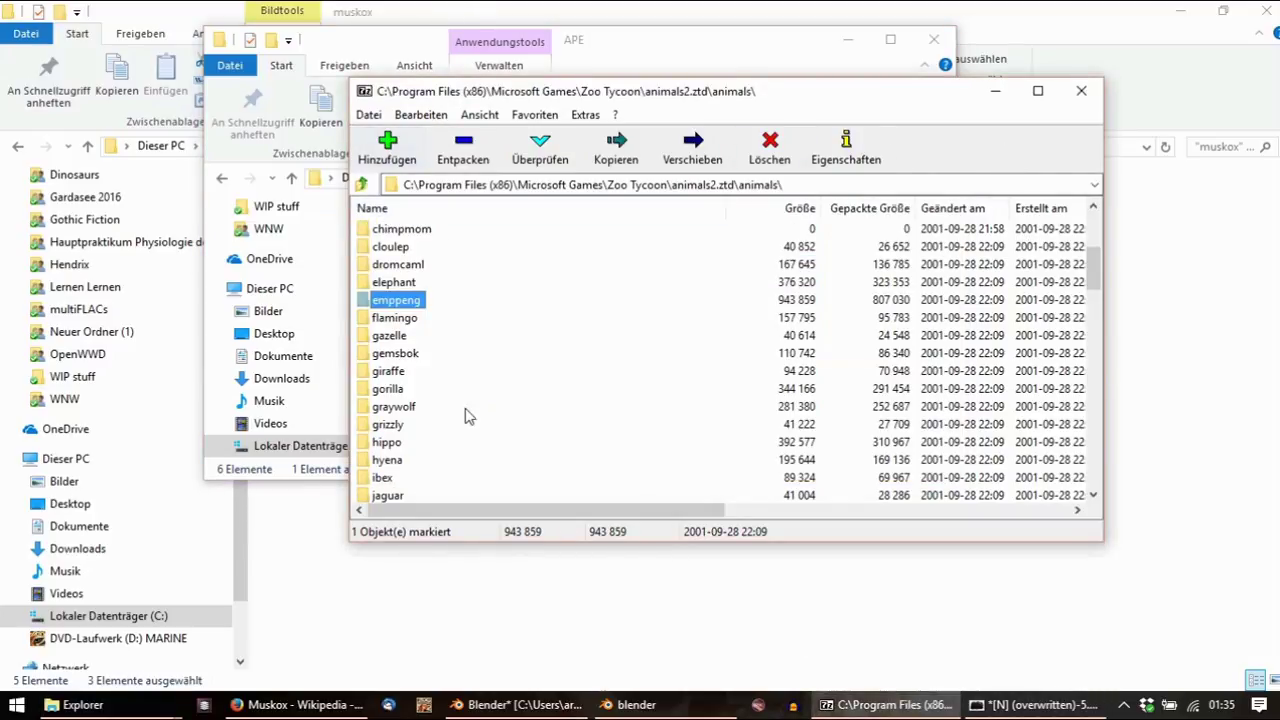
Open muskox.ztd in 7-Zip and go to its animals\muskox folder
key("super+d")
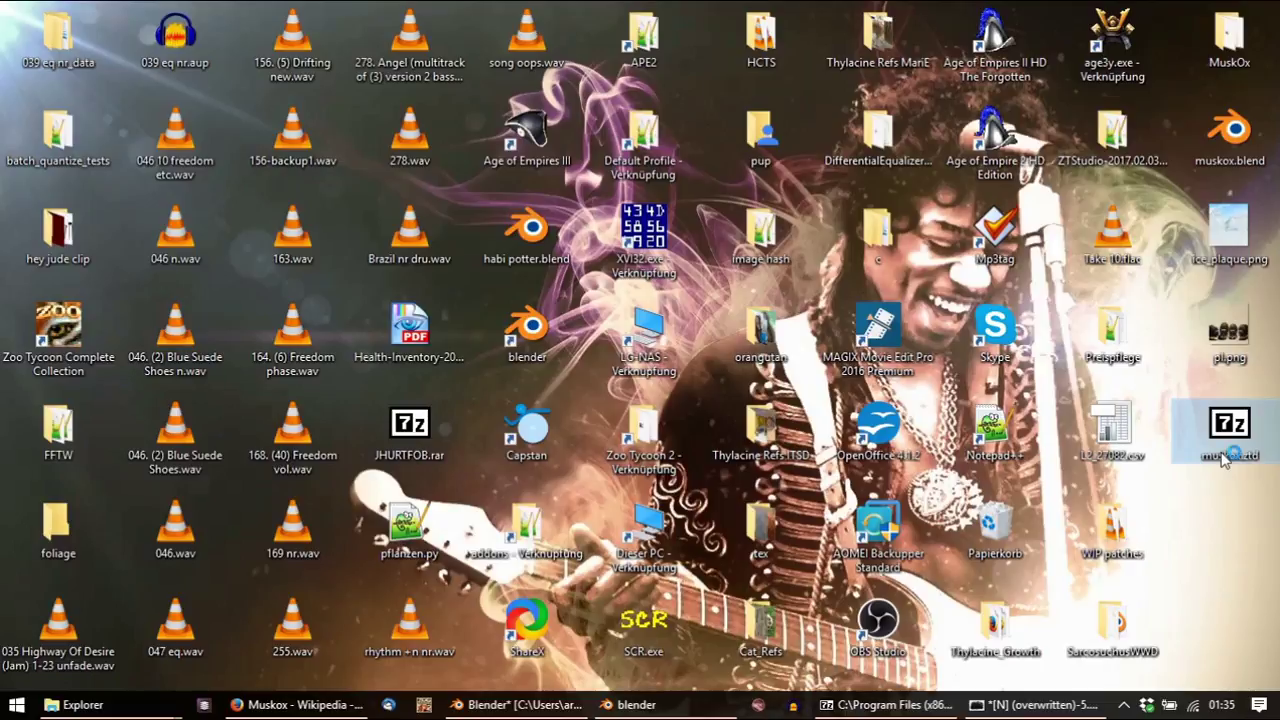
double_click(1224, 458)
double_click(392, 325)
double_click(400, 325)
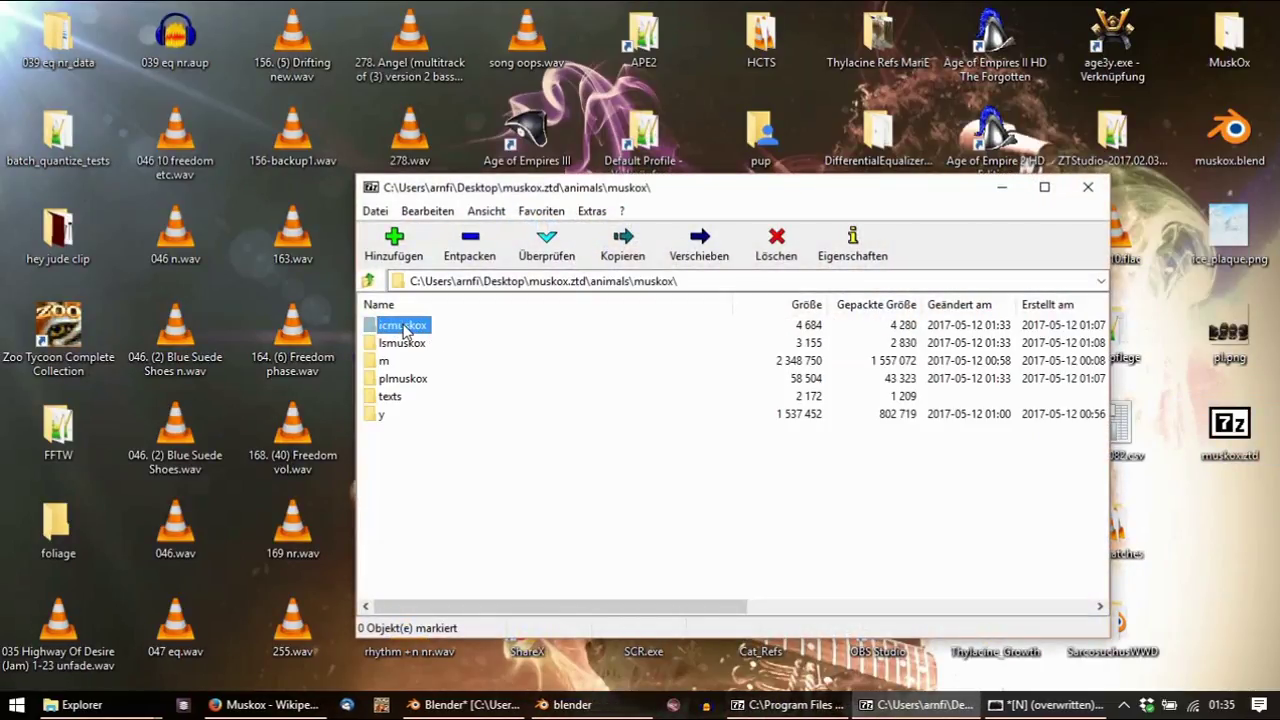
Copy folder y from the temp output into the archive, confirming with Ja
mouse_move(85, 704)
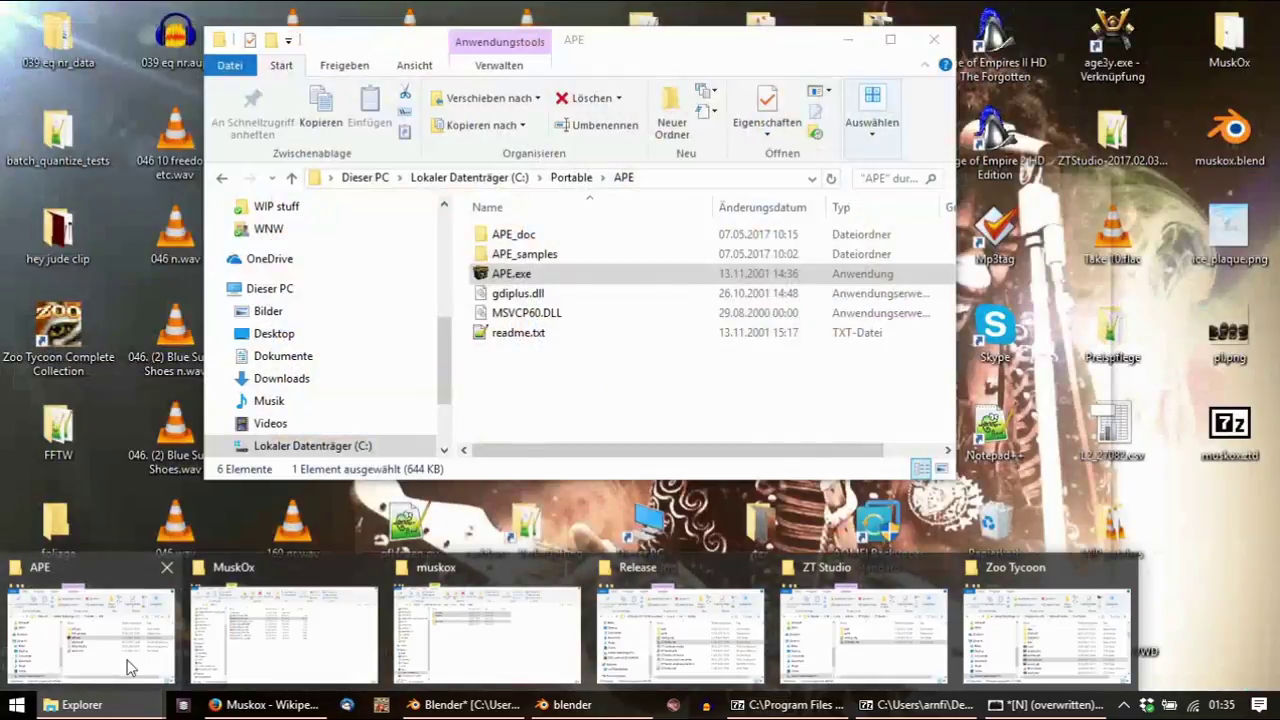
left_click(563, 660)
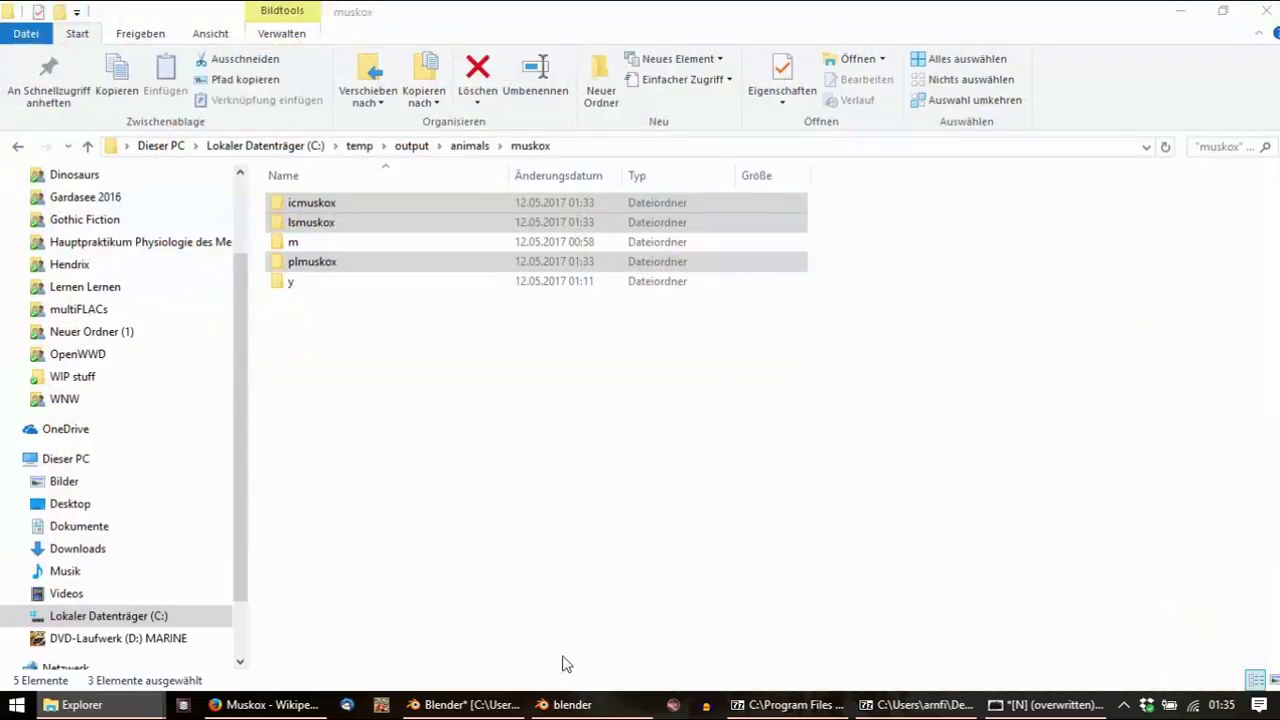
left_click(334, 329)
left_click_drag(308, 290, 722, 531)
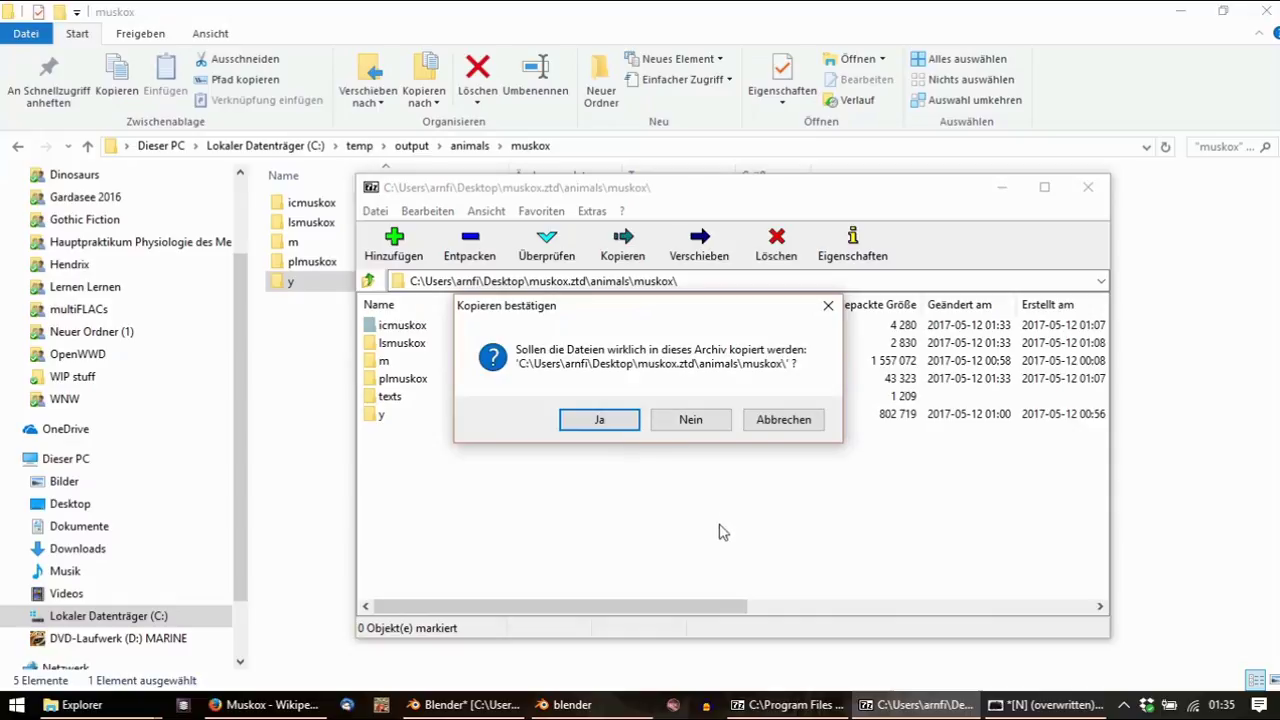
left_click(604, 422)
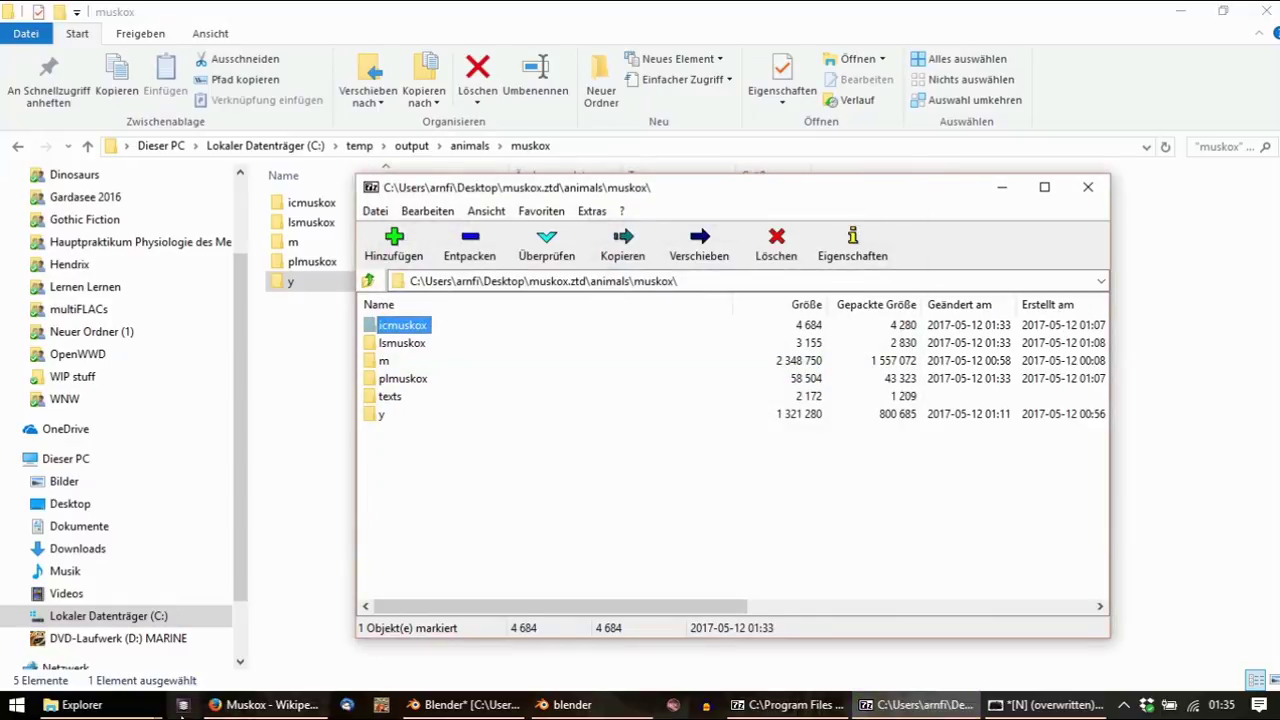
Check folder y and its headgrnd animation folder inside the archive
double_click(385, 420)
double_click(399, 343)
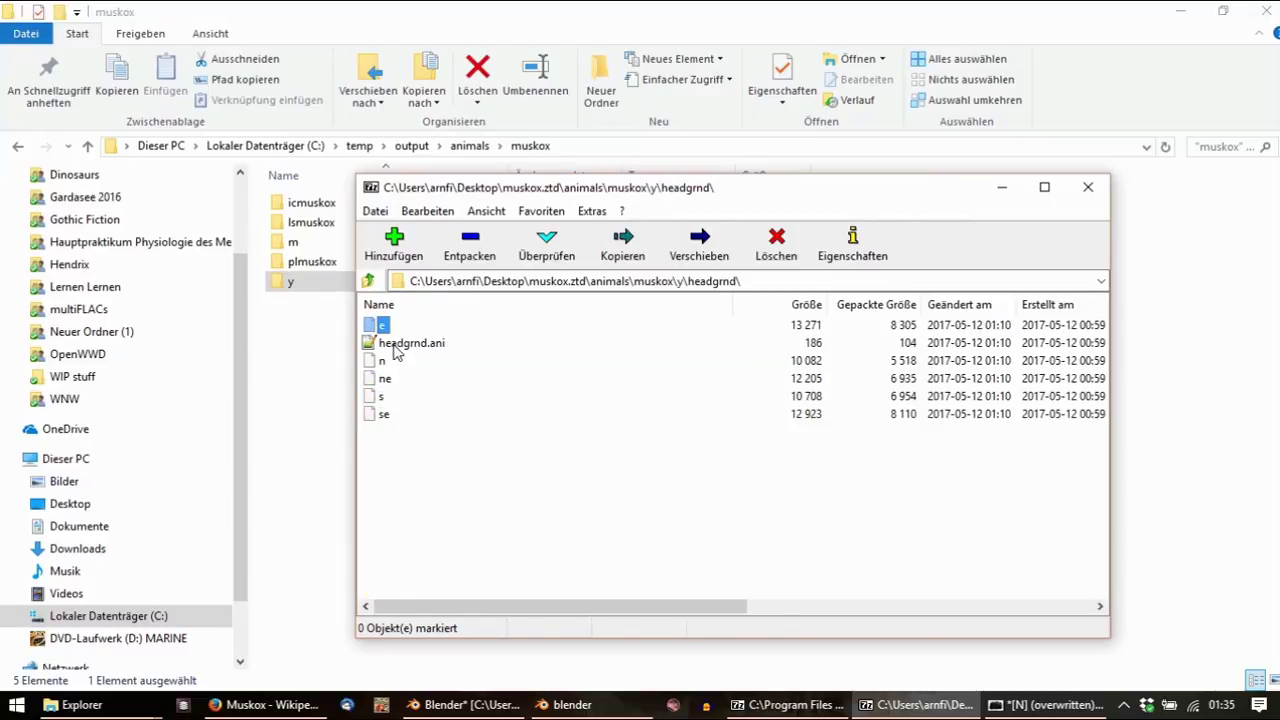
double_click(390, 325)
scroll(437, 432, "down", 1)
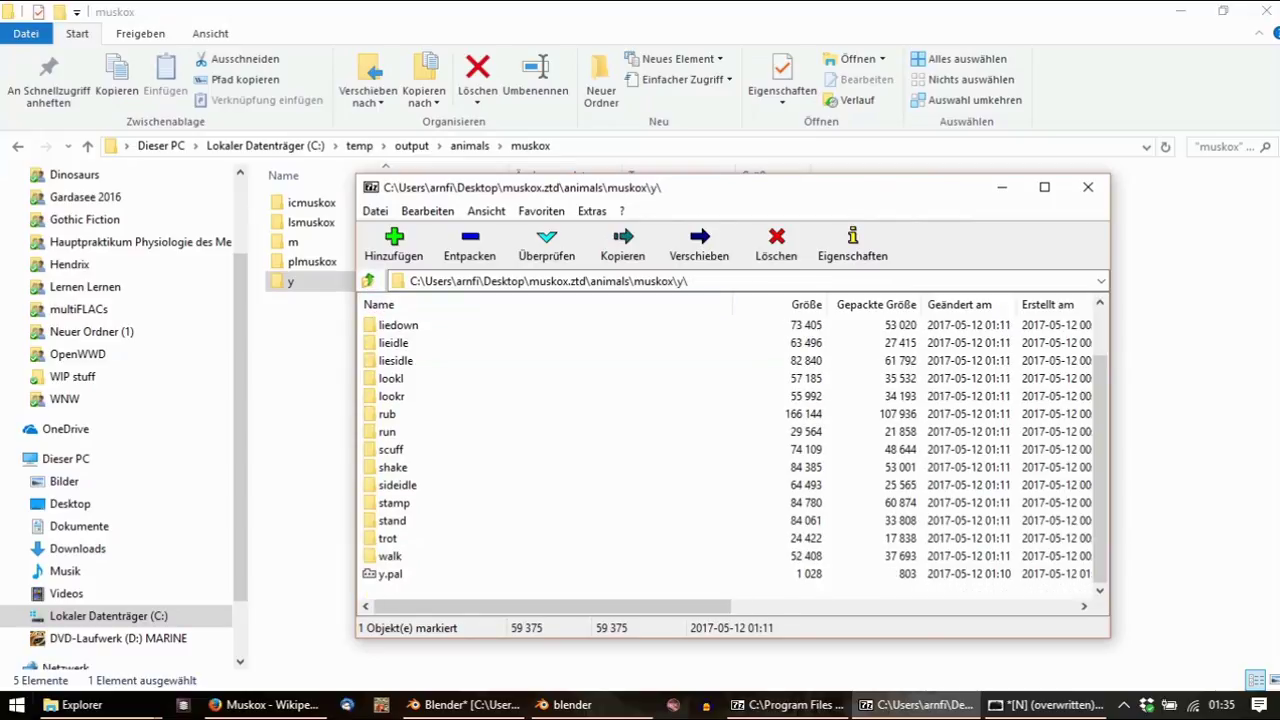
left_click(80, 704)
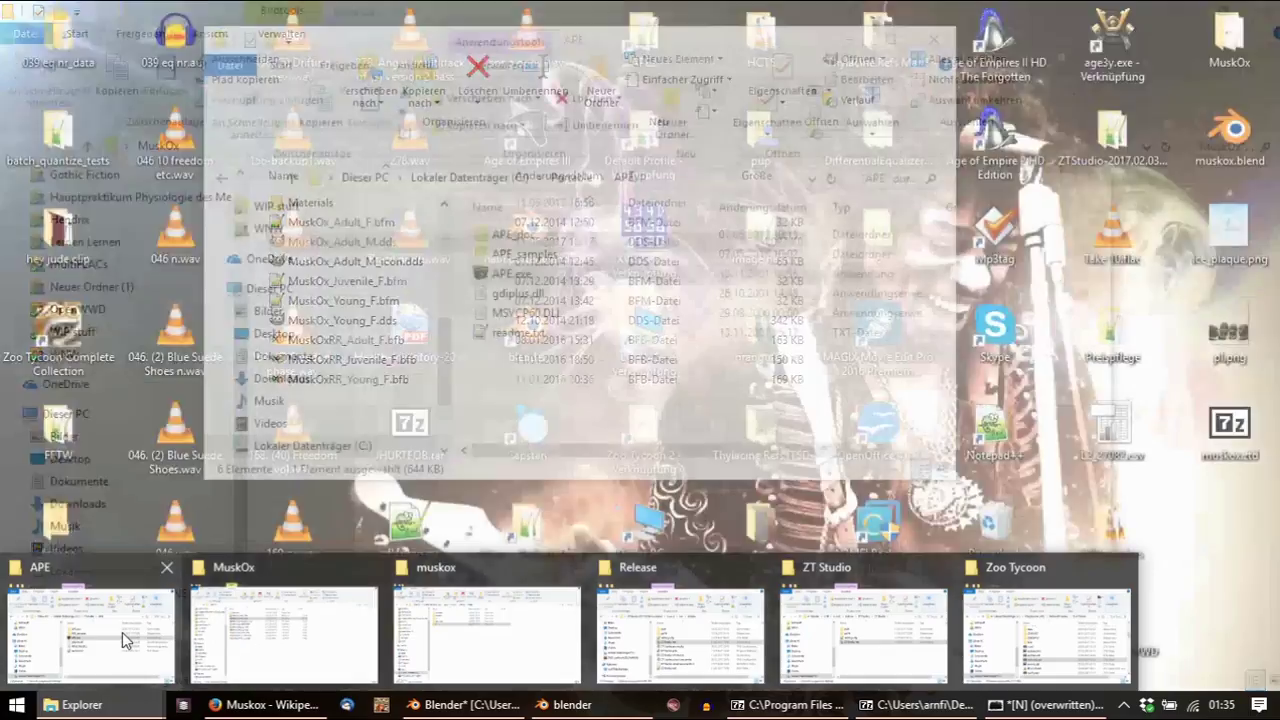
Relaunch APE and open muskox.ztd from the Desktop as a project
left_click(122, 632)
double_click(515, 274)
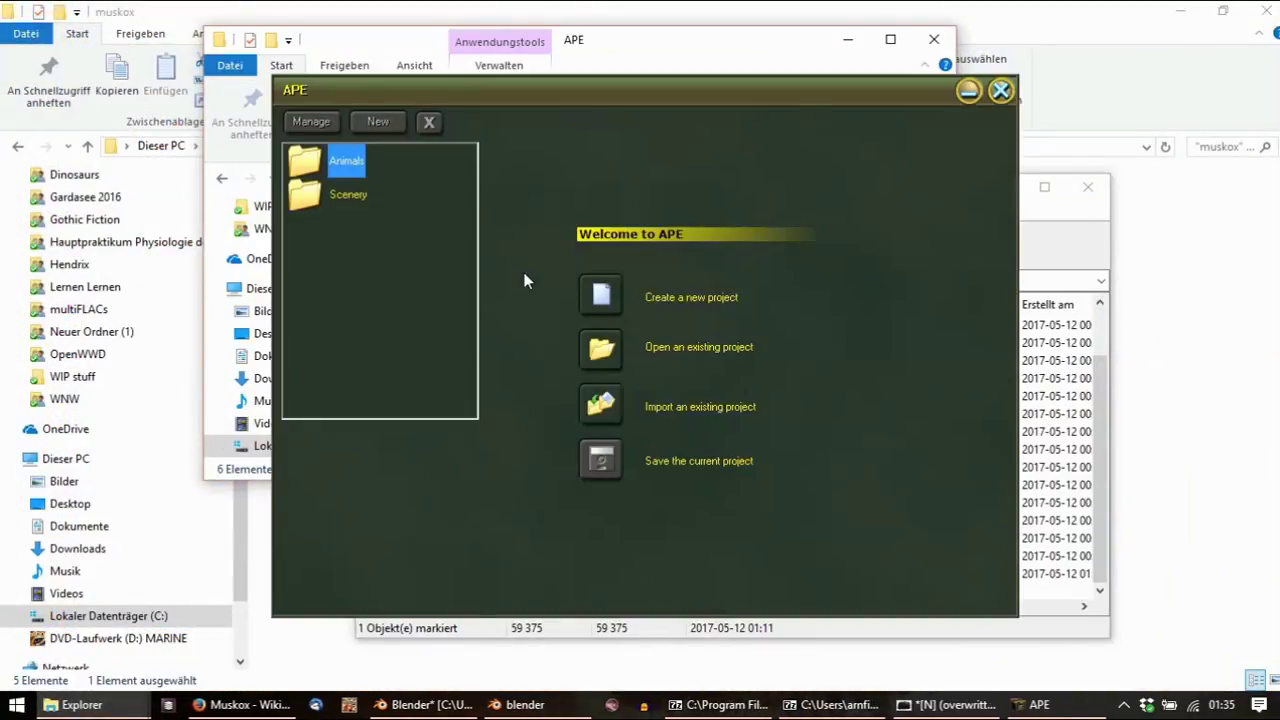
left_click(601, 348)
scroll(595, 350, "down", 10)
left_click(529, 364)
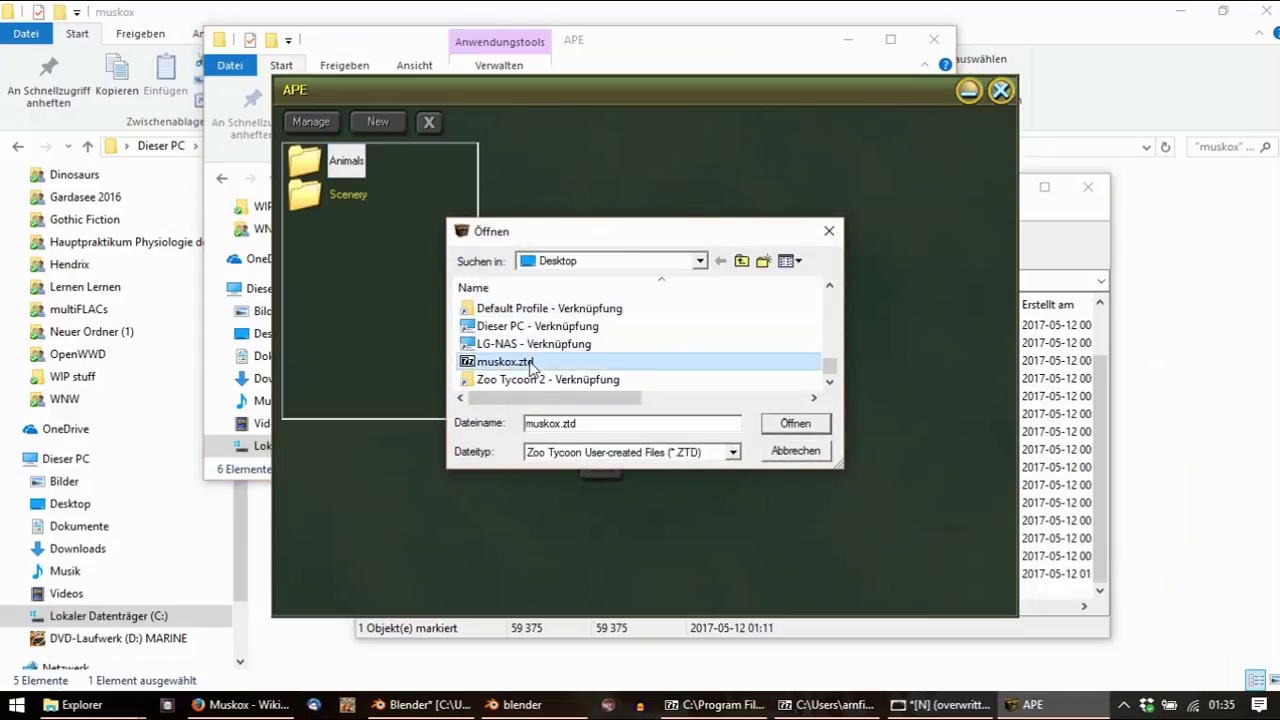
double_click(530, 364)
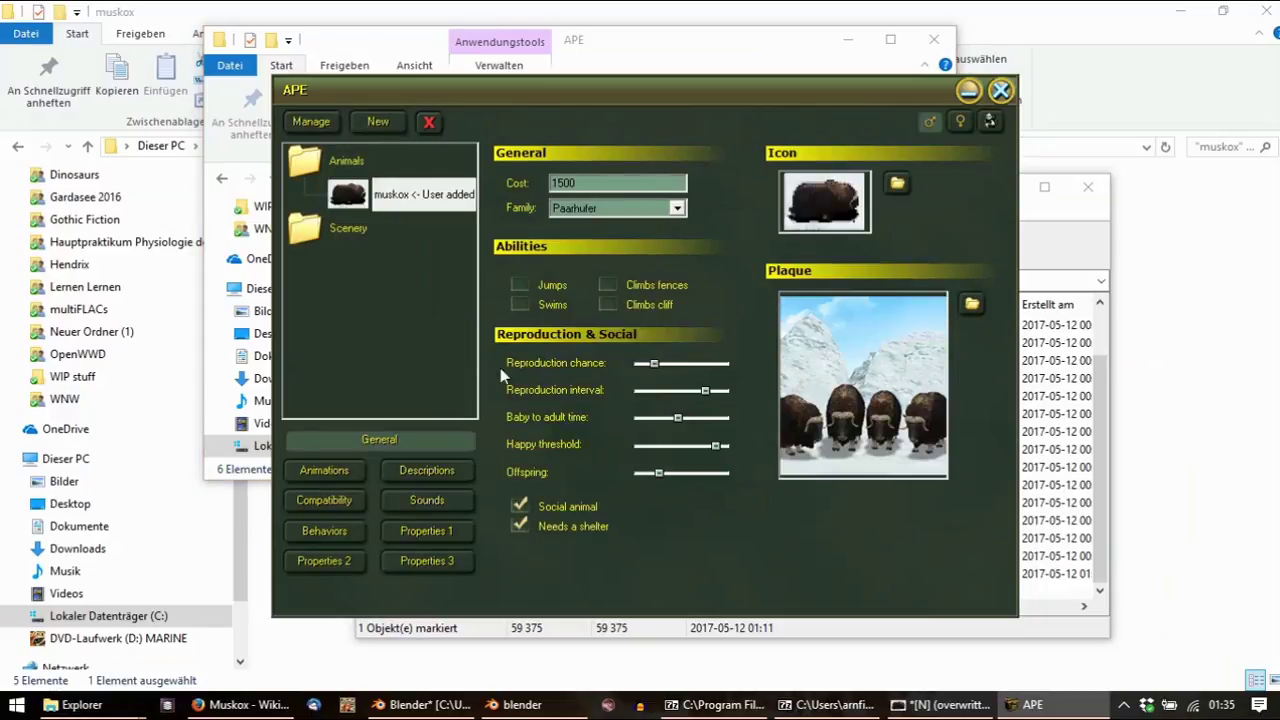
Preview the juvenile, adult male and young muskox animation frames
left_click(356, 471)
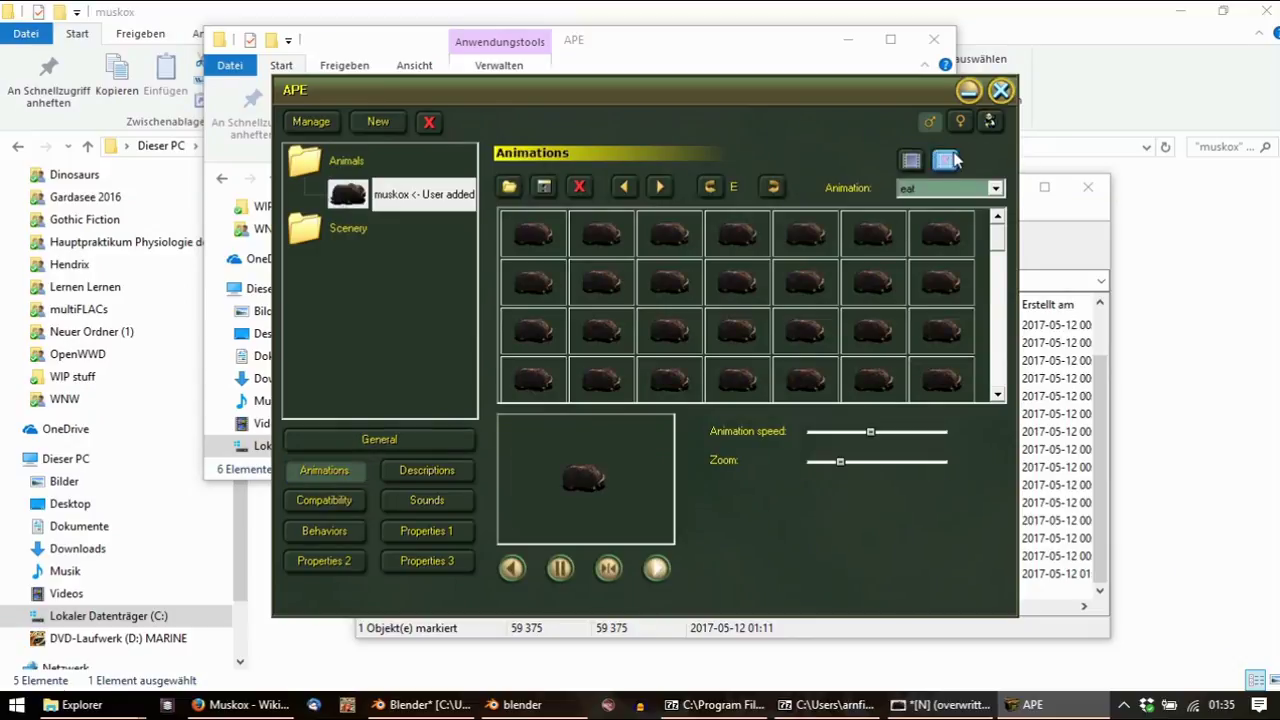
left_click(989, 122)
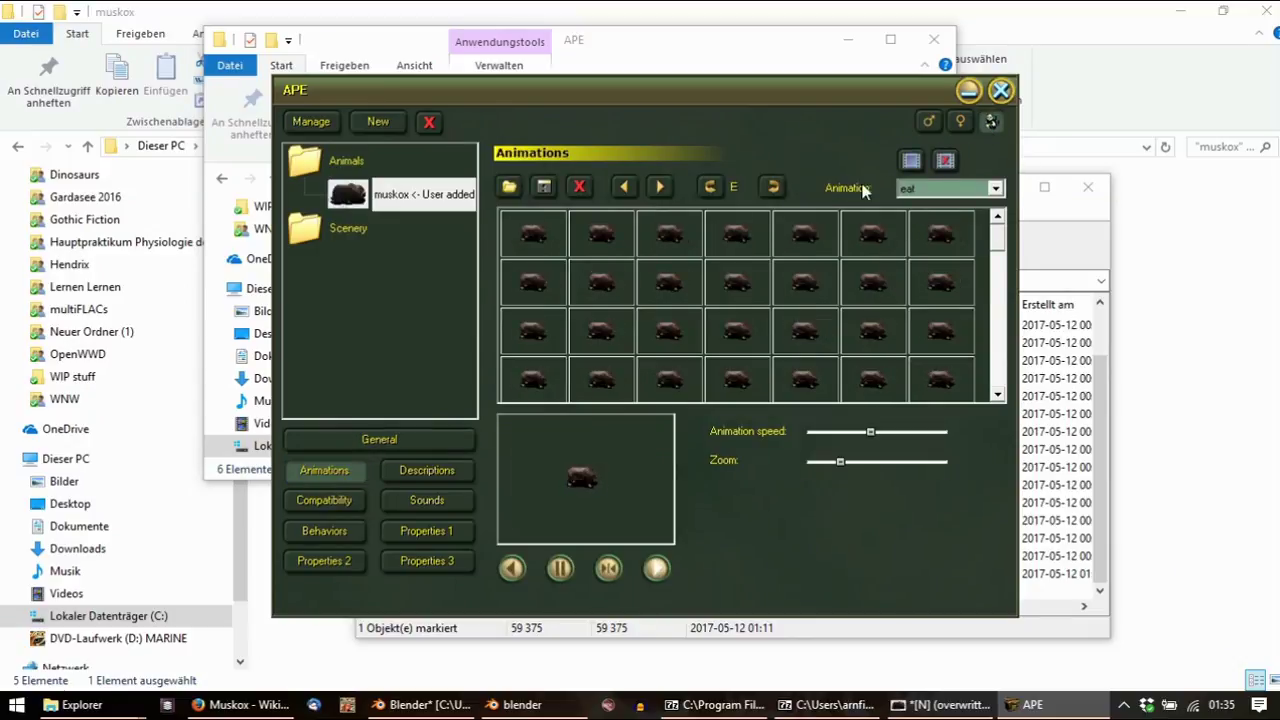
left_click(931, 122)
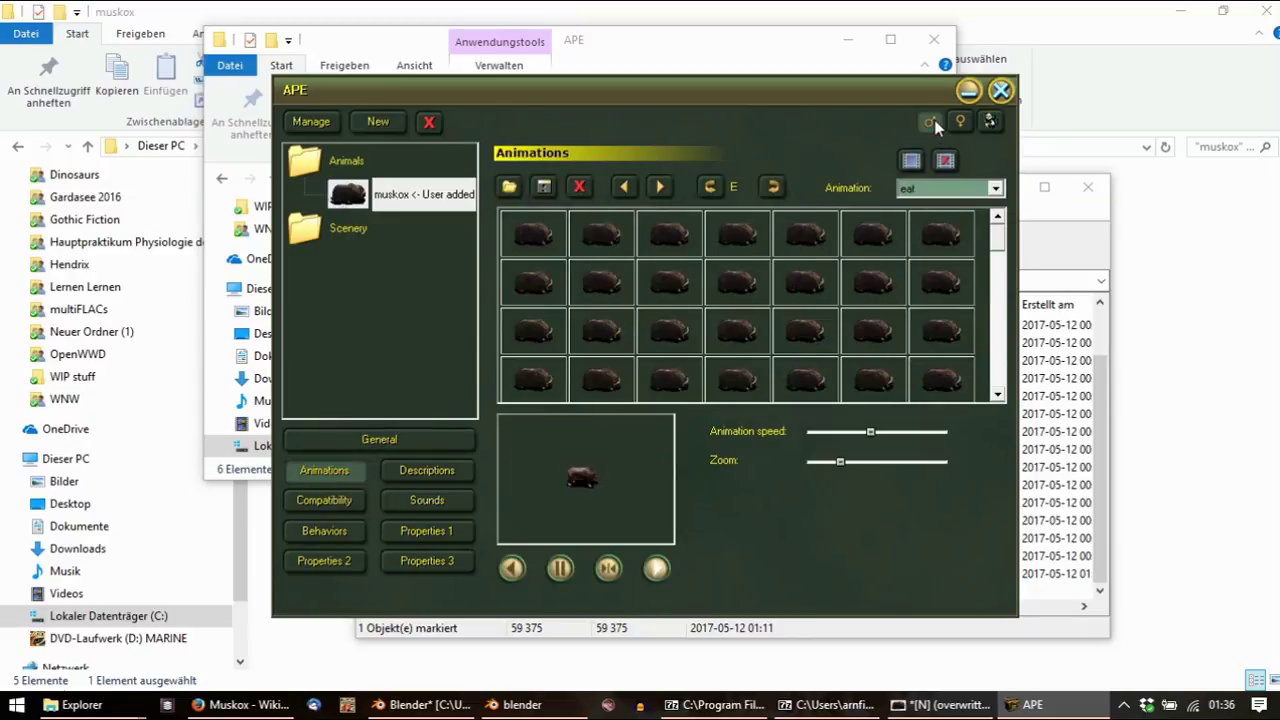
left_click(991, 125)
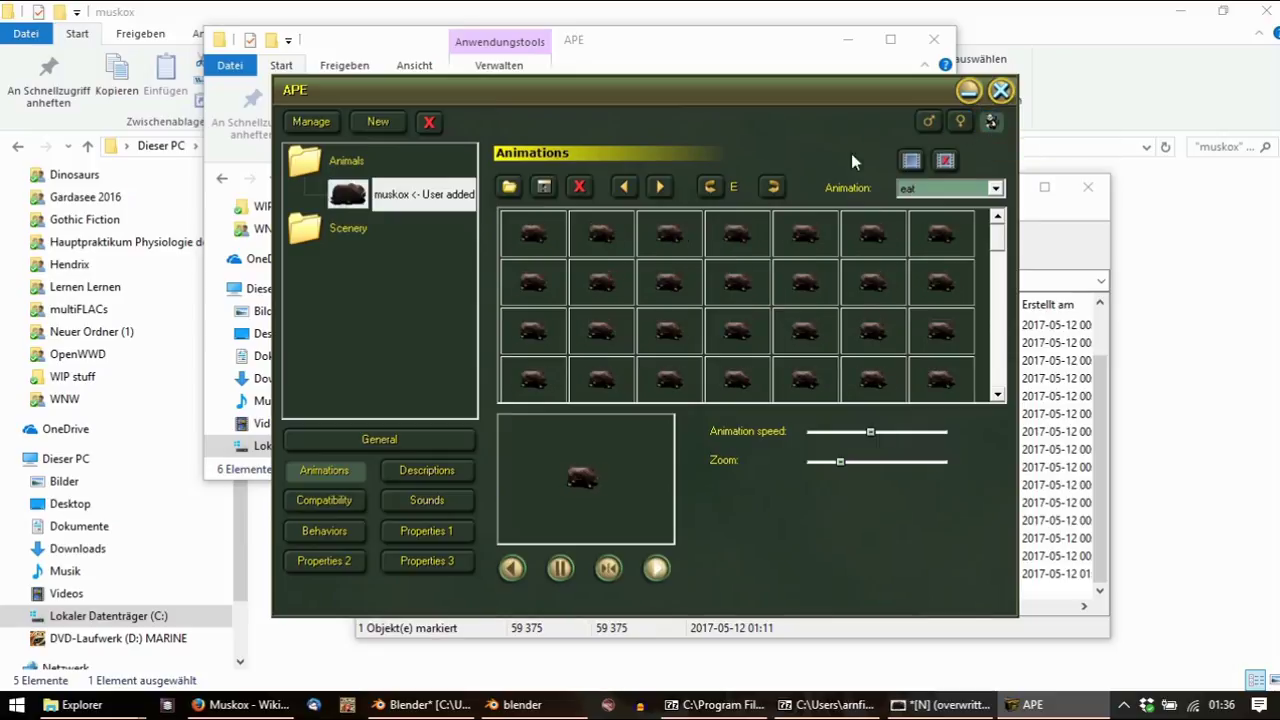
scroll(952, 190, "down", 1)
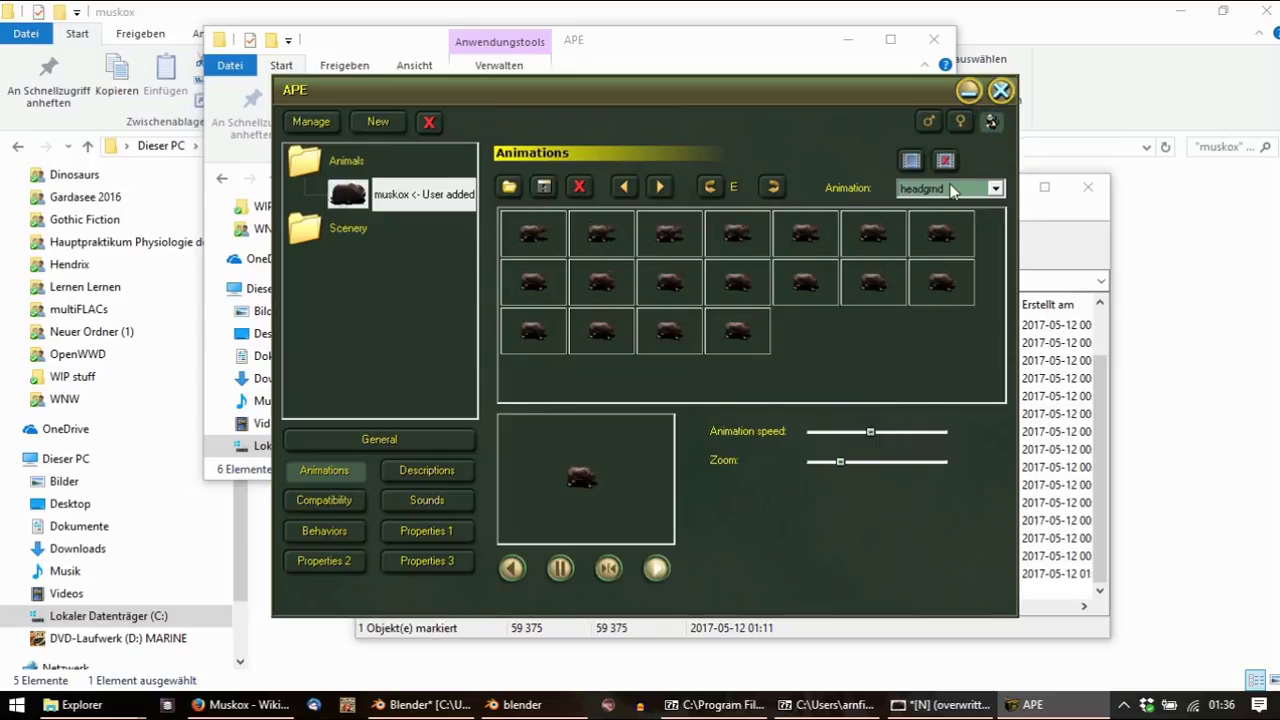
scroll(952, 190, "down", 1)
scroll(952, 190, "down", 1)
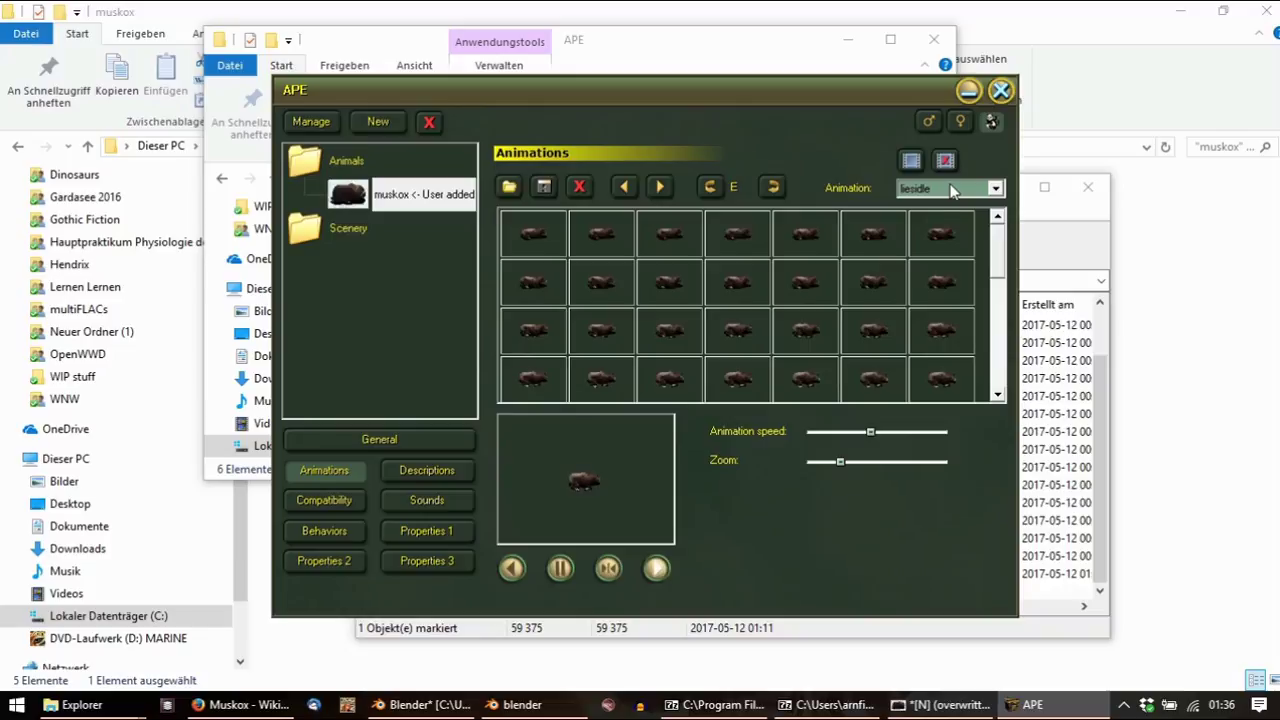
scroll(952, 190, "down", 1)
scroll(952, 190, "down", 4)
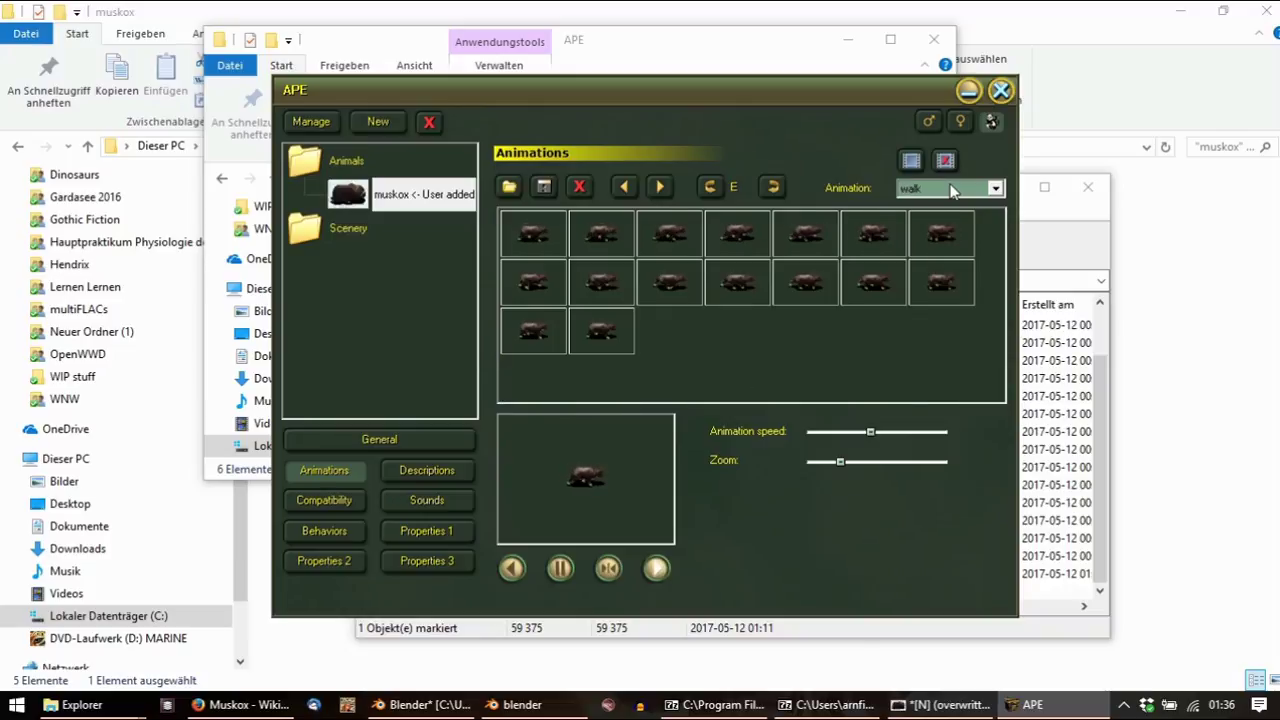
Check the General settings, then exit APE and confirm with Ja
left_click(366, 439)
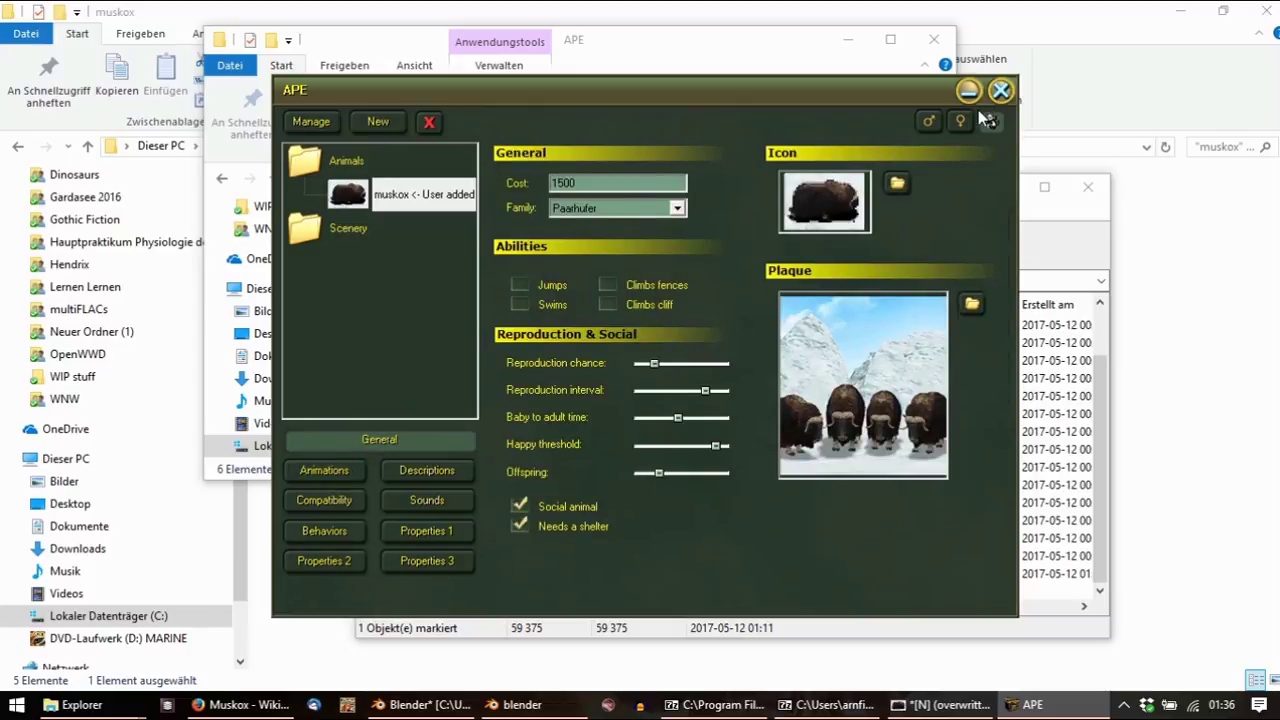
left_click(1001, 91)
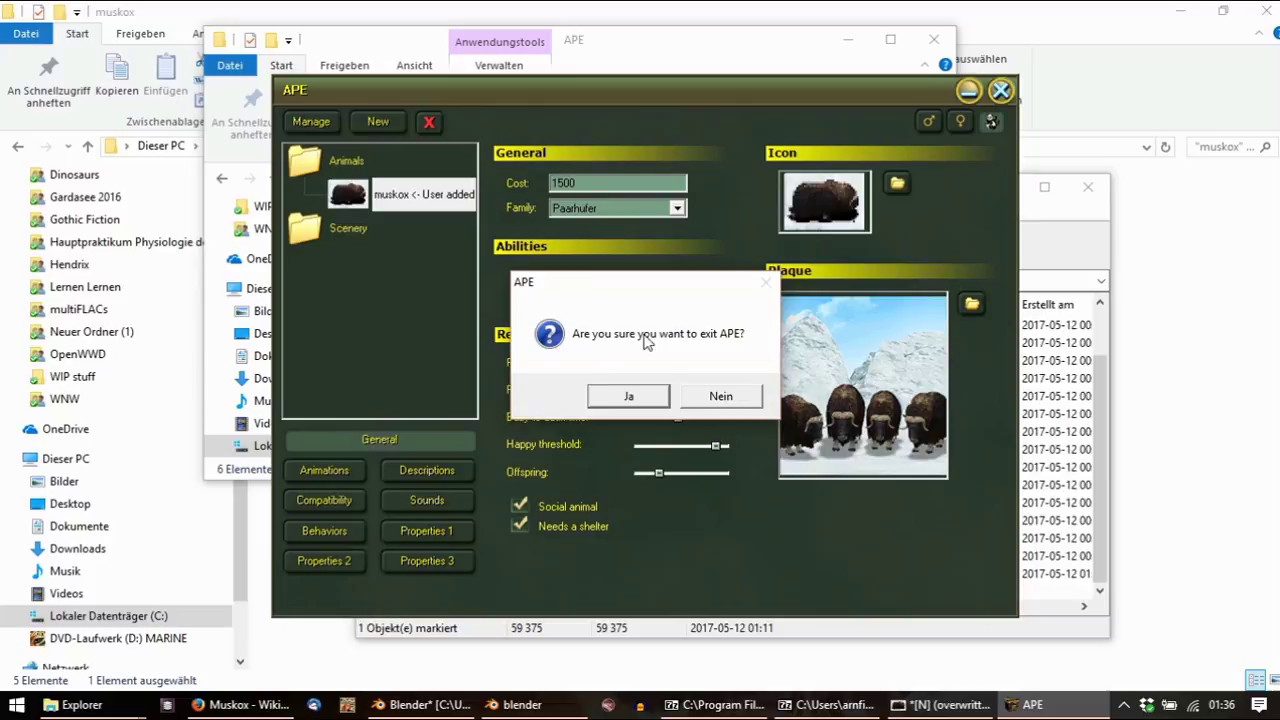
left_click(626, 395)
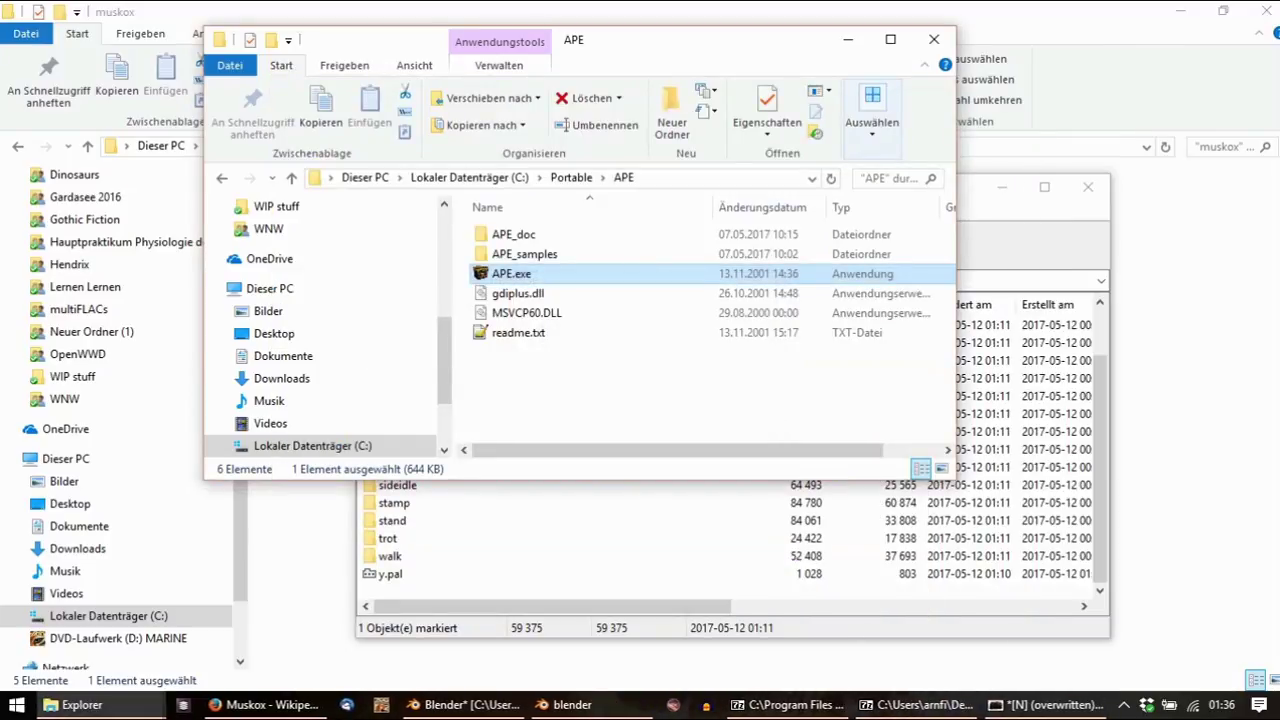
Open the Updates folder in the Zoo Tycoon Explorer window
key("super+d")
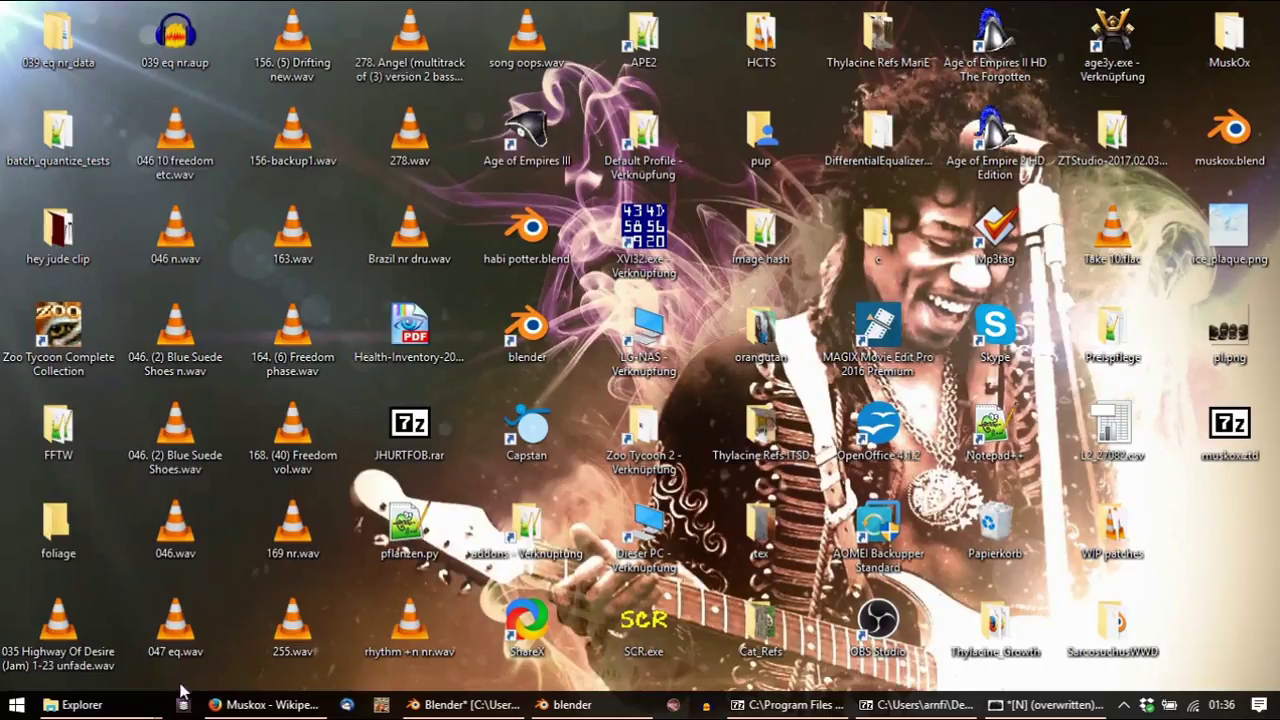
mouse_move(120, 703)
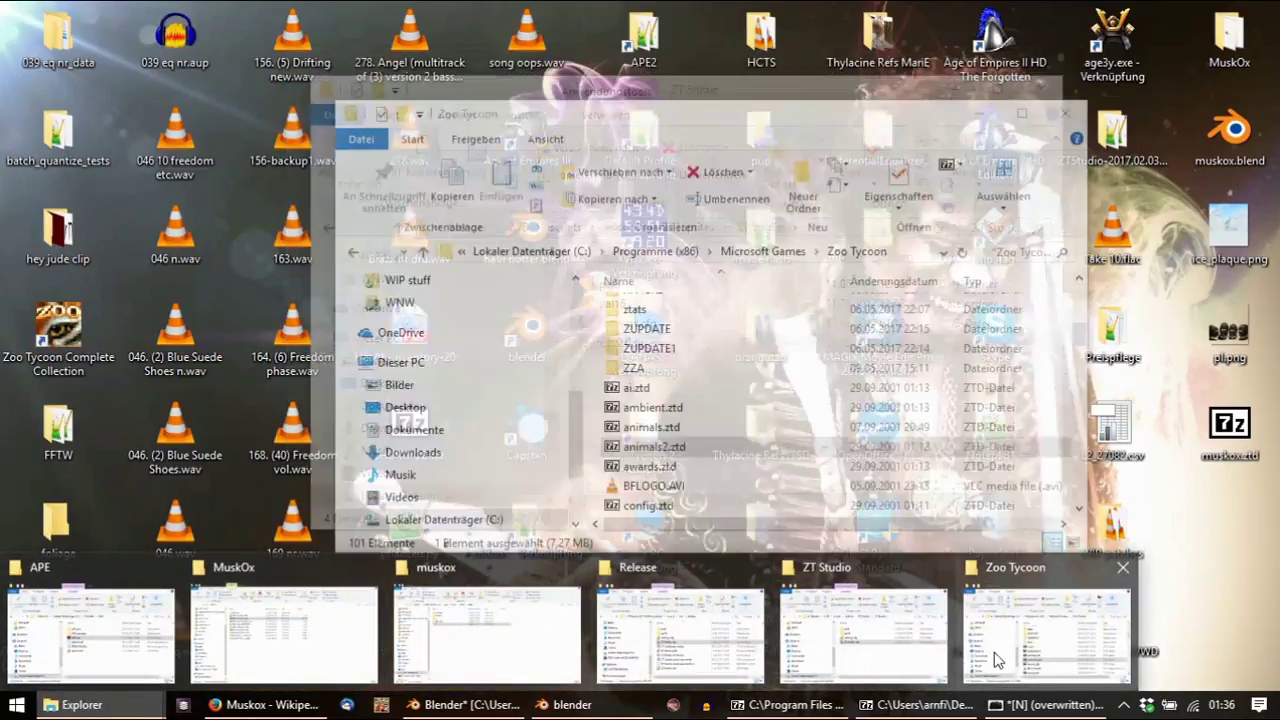
left_click(995, 660)
scroll(750, 366, "up", 2)
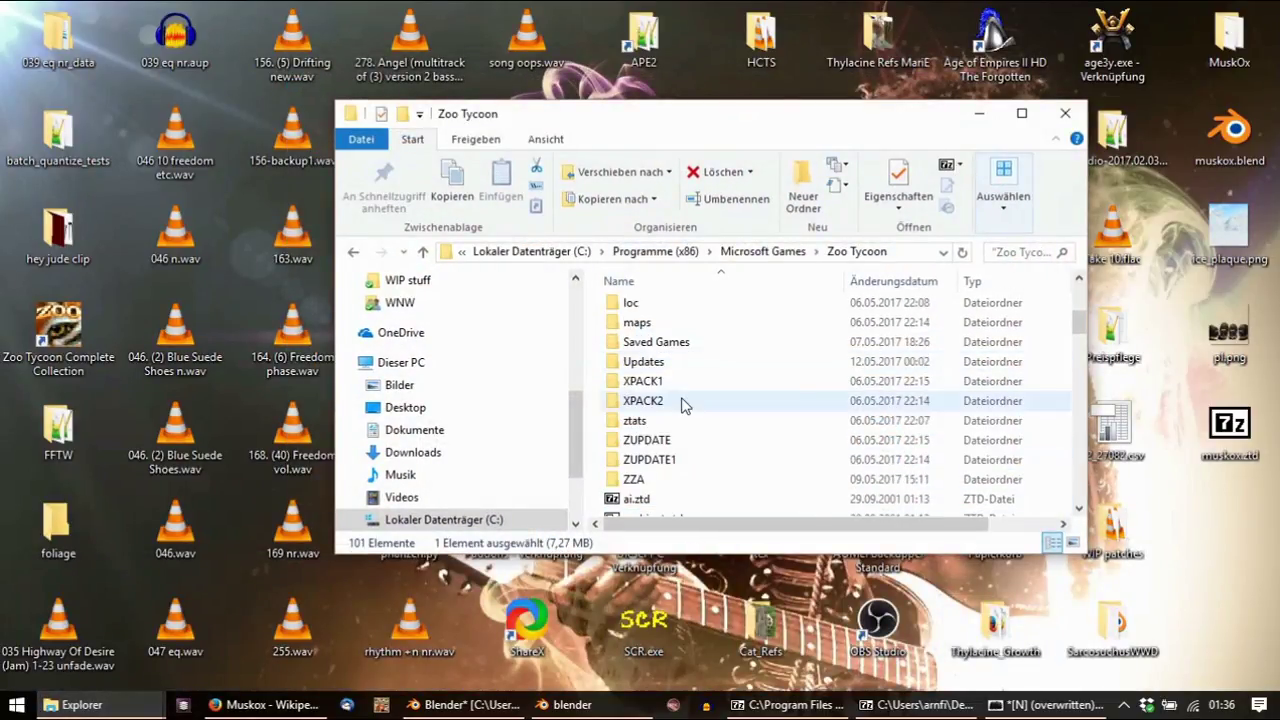
double_click(632, 362)
Move muskox.ztd from the desktop into Updates, closing both 7-Zip windows to retry
left_click(1232, 484)
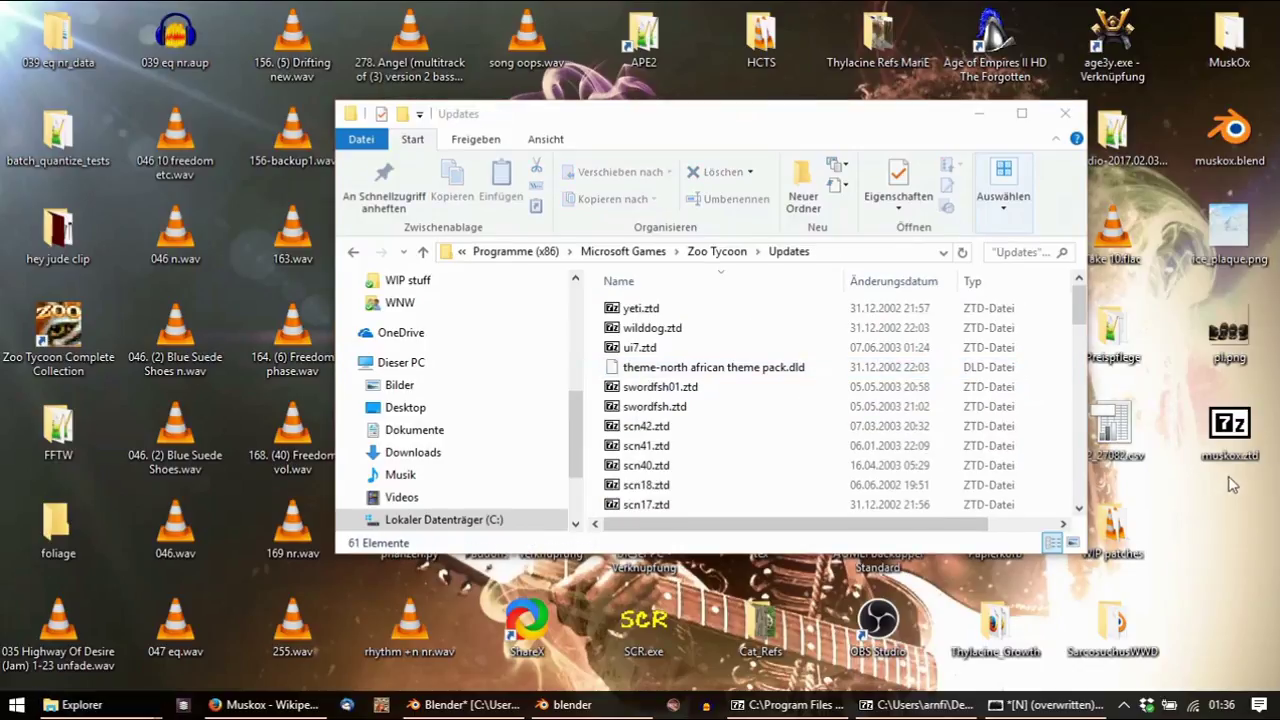
left_click_drag(1232, 440, 940, 406)
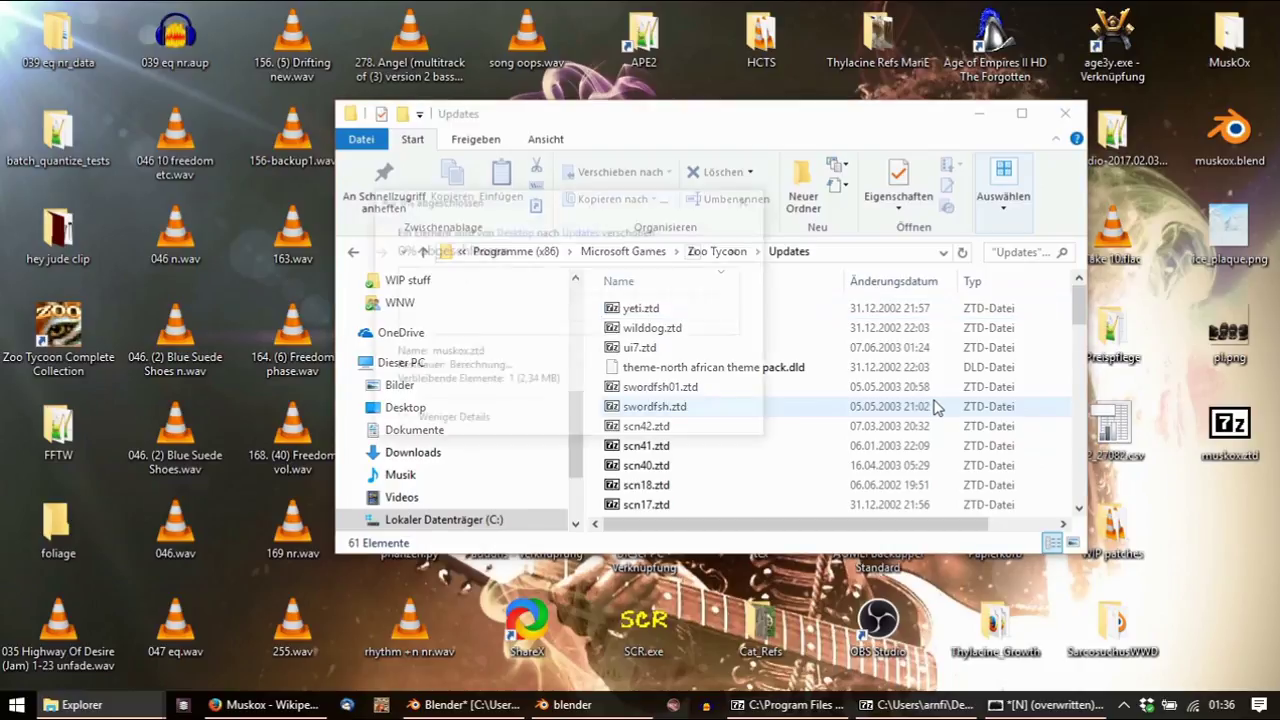
scroll(940, 406, "down", 3)
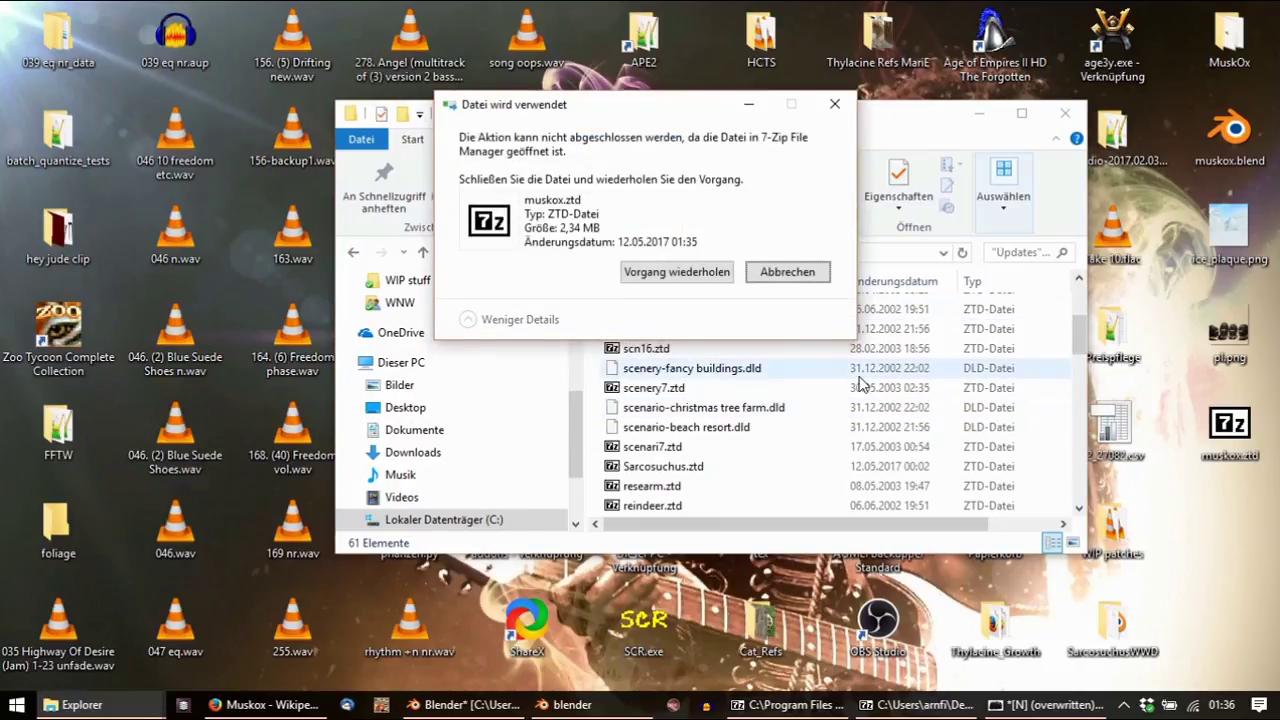
left_click(915, 704)
left_click(785, 704)
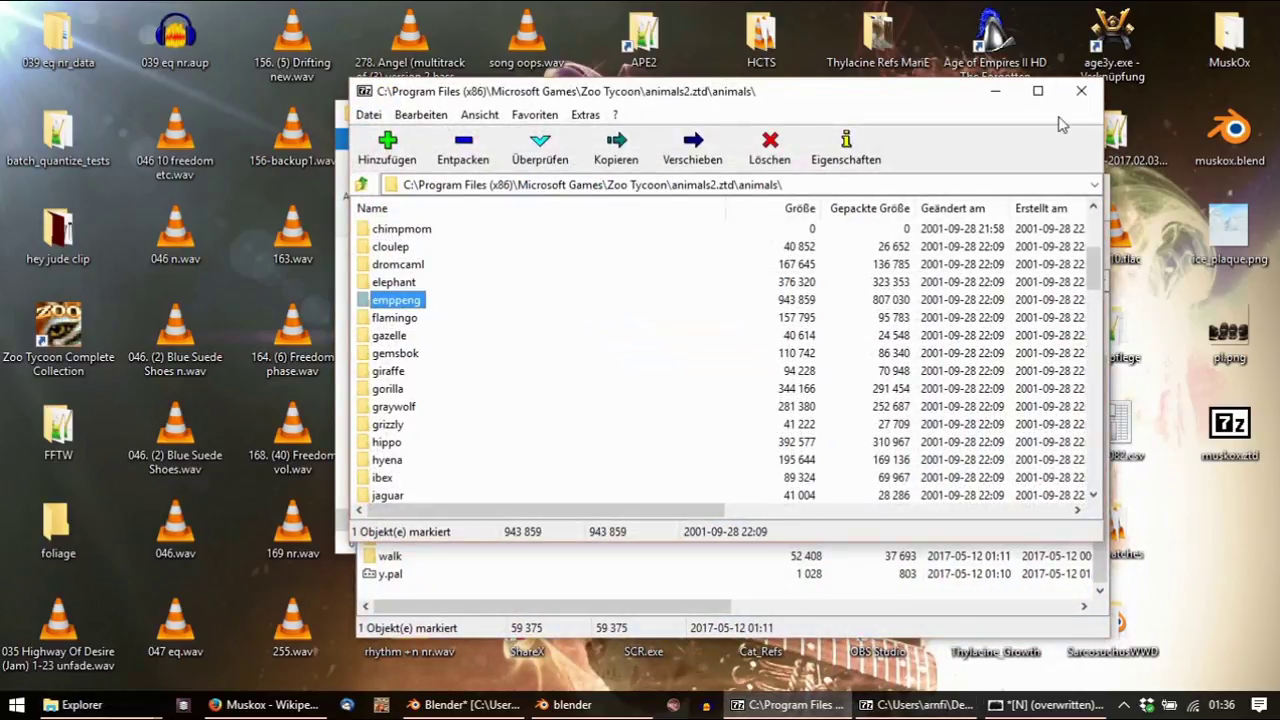
left_click(1081, 91)
left_click(1087, 166)
left_click(712, 269)
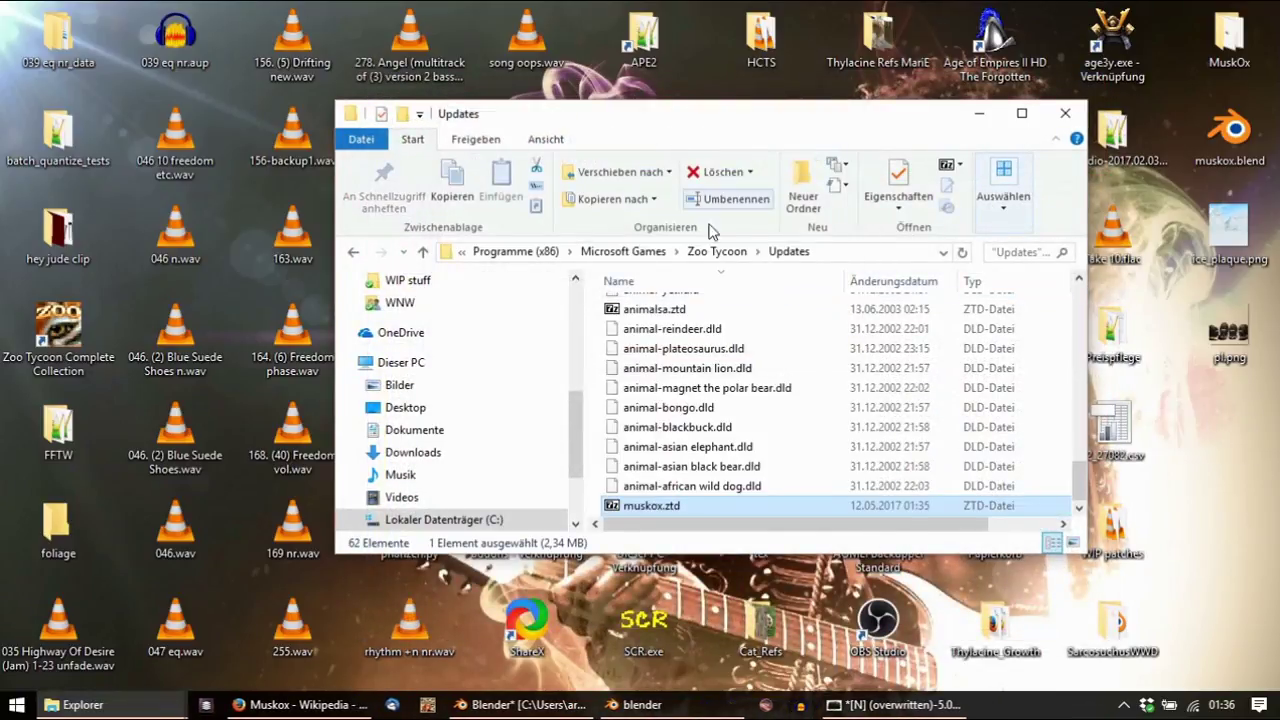
Return to the Zoo Tycoon game folder and select zoo.exe
left_click(717, 251)
scroll(673, 443, "down", 4)
scroll(673, 445, "down", 20)
scroll(672, 452, "down", 6)
scroll(668, 452, "up", 4)
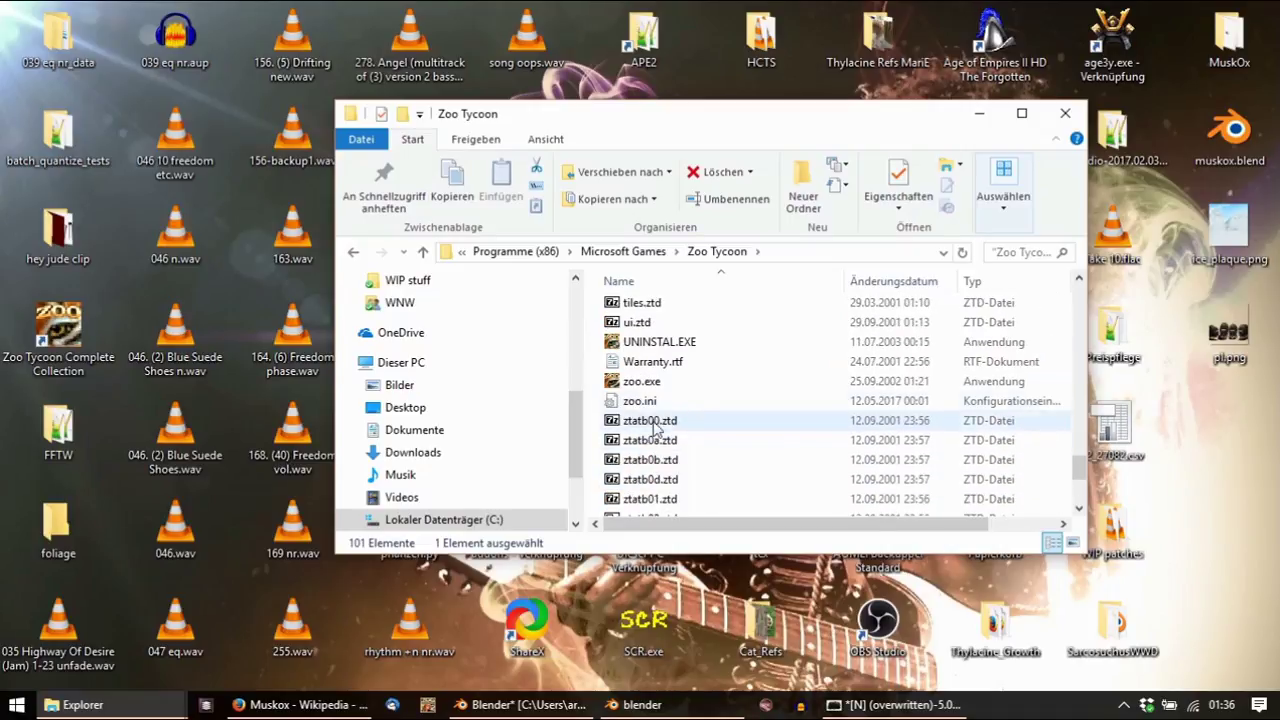
left_click(642, 384)
Launch zoo.exe, start a free-play game and choose Moschusochse to buy
double_click(642, 383)
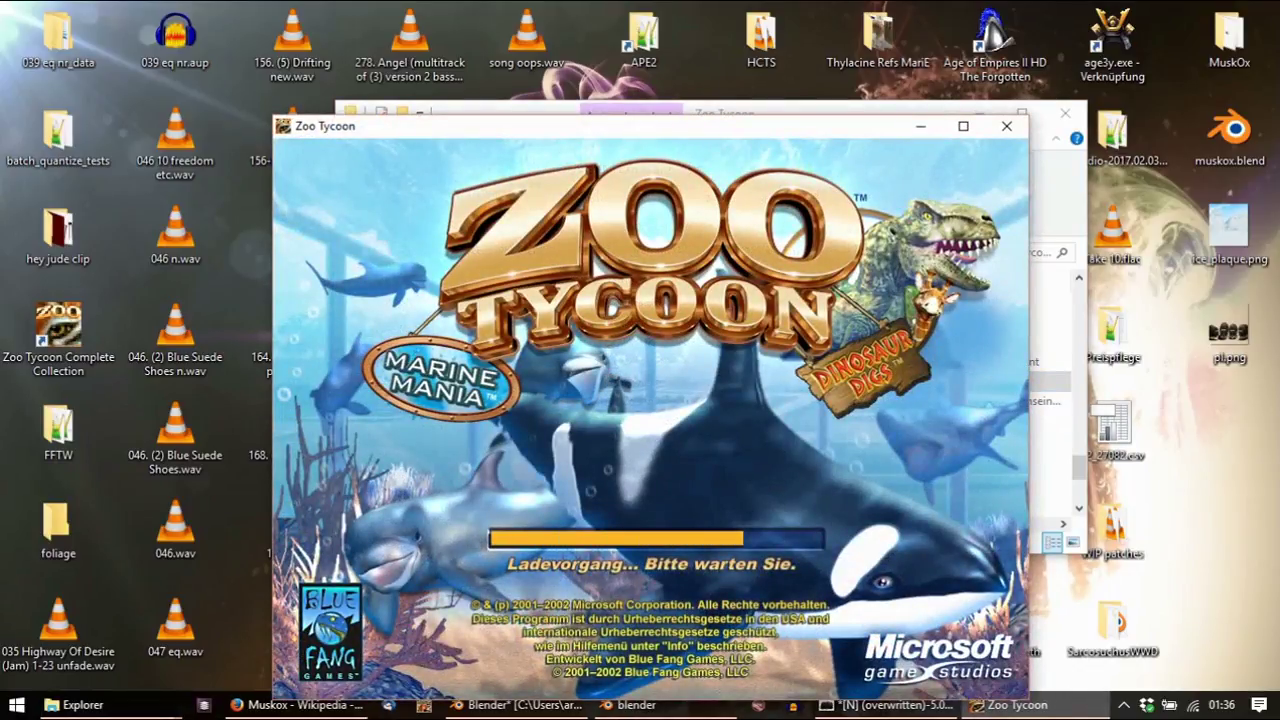
left_click(652, 436)
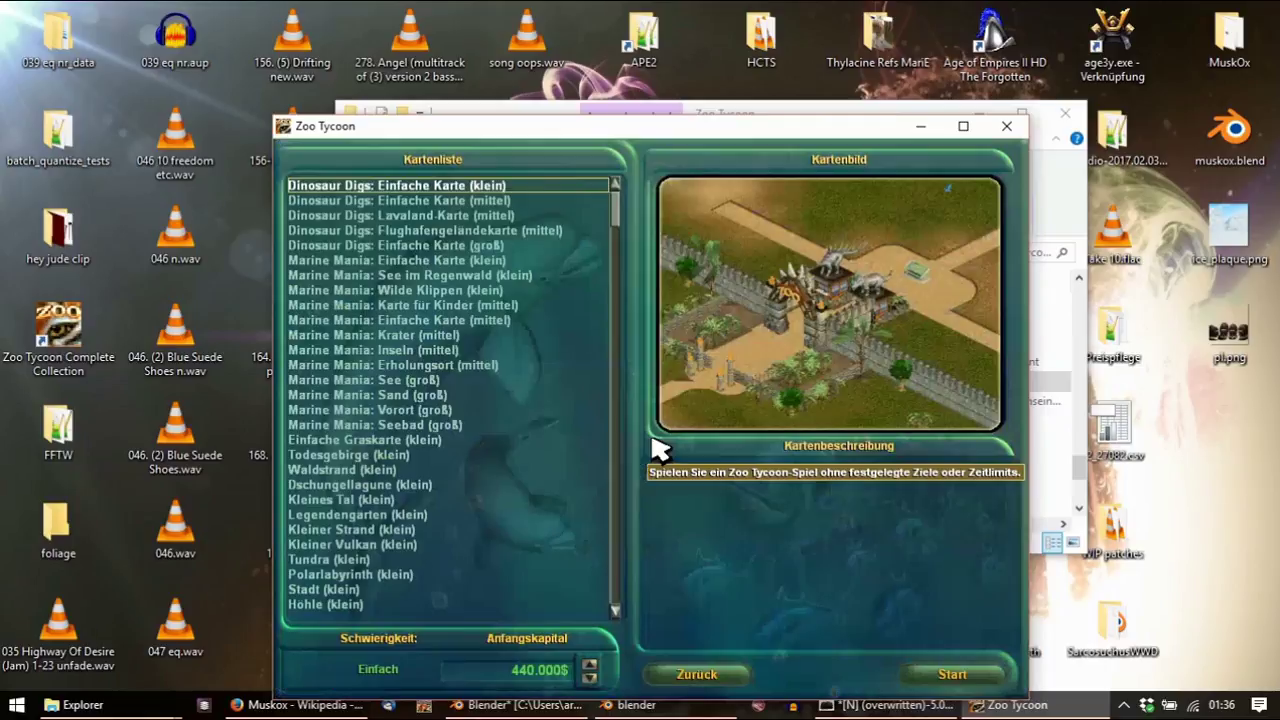
left_click(972, 687)
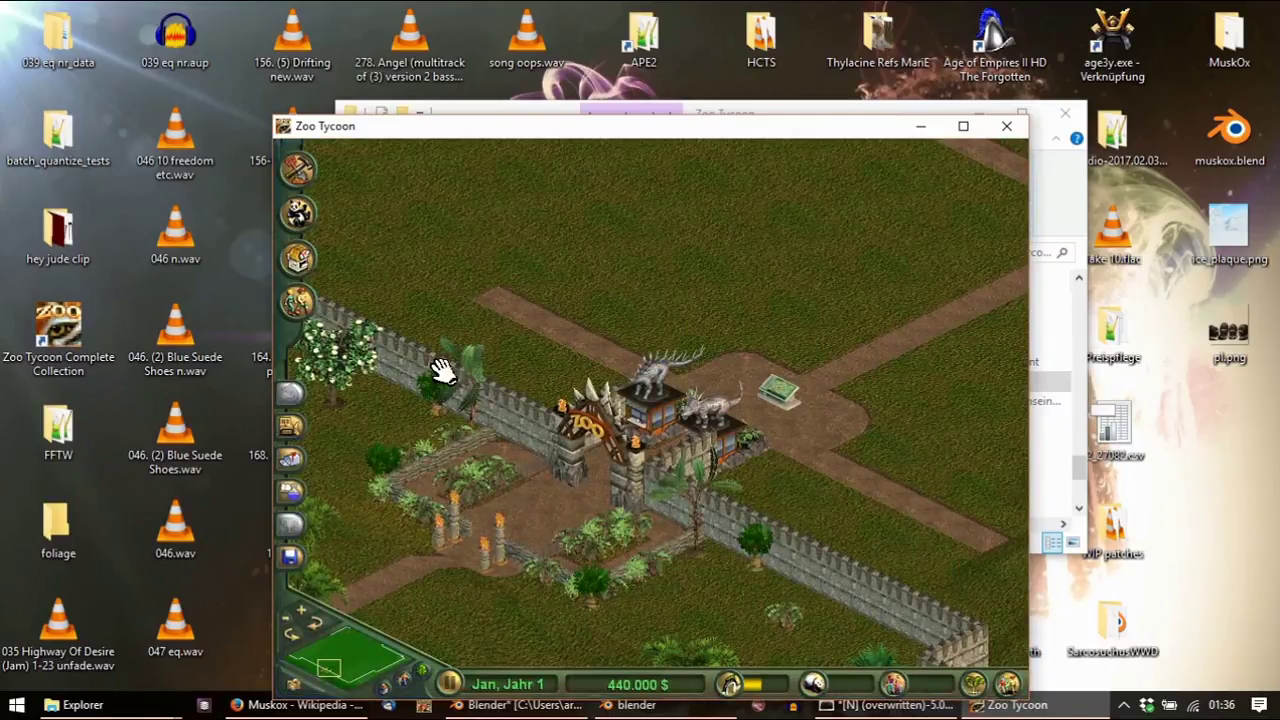
left_click(298, 213)
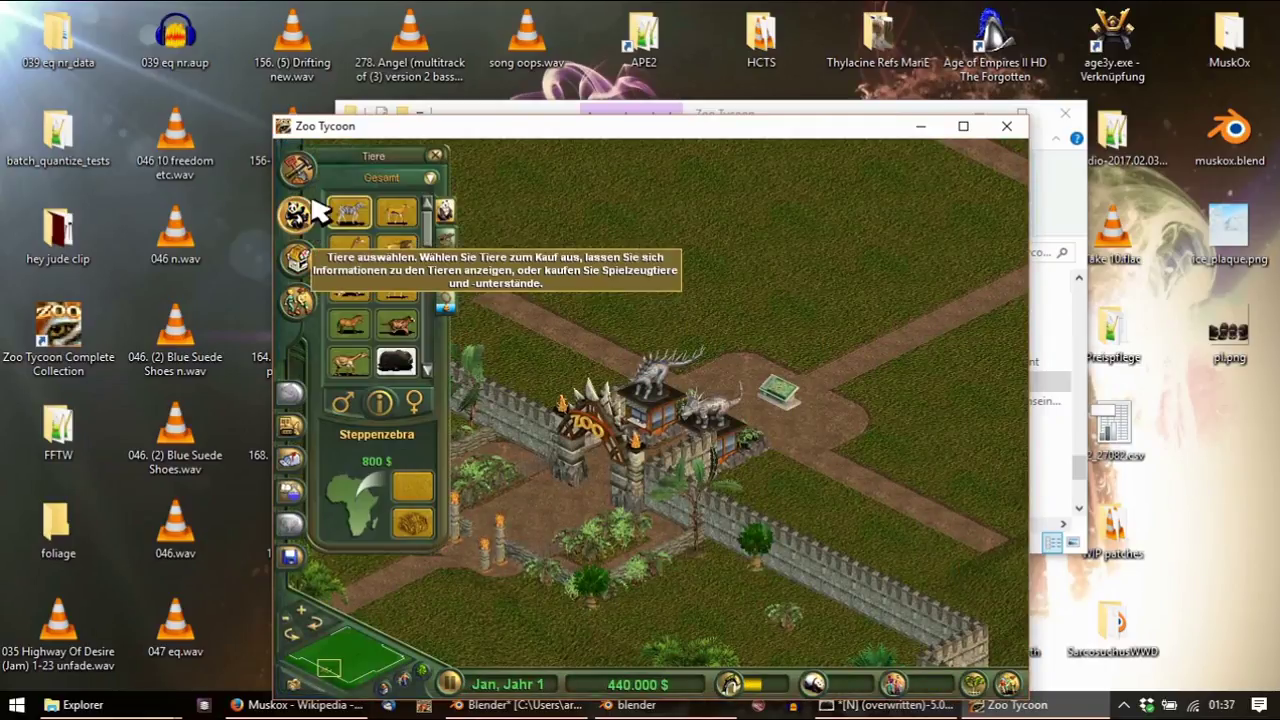
left_click(400, 366)
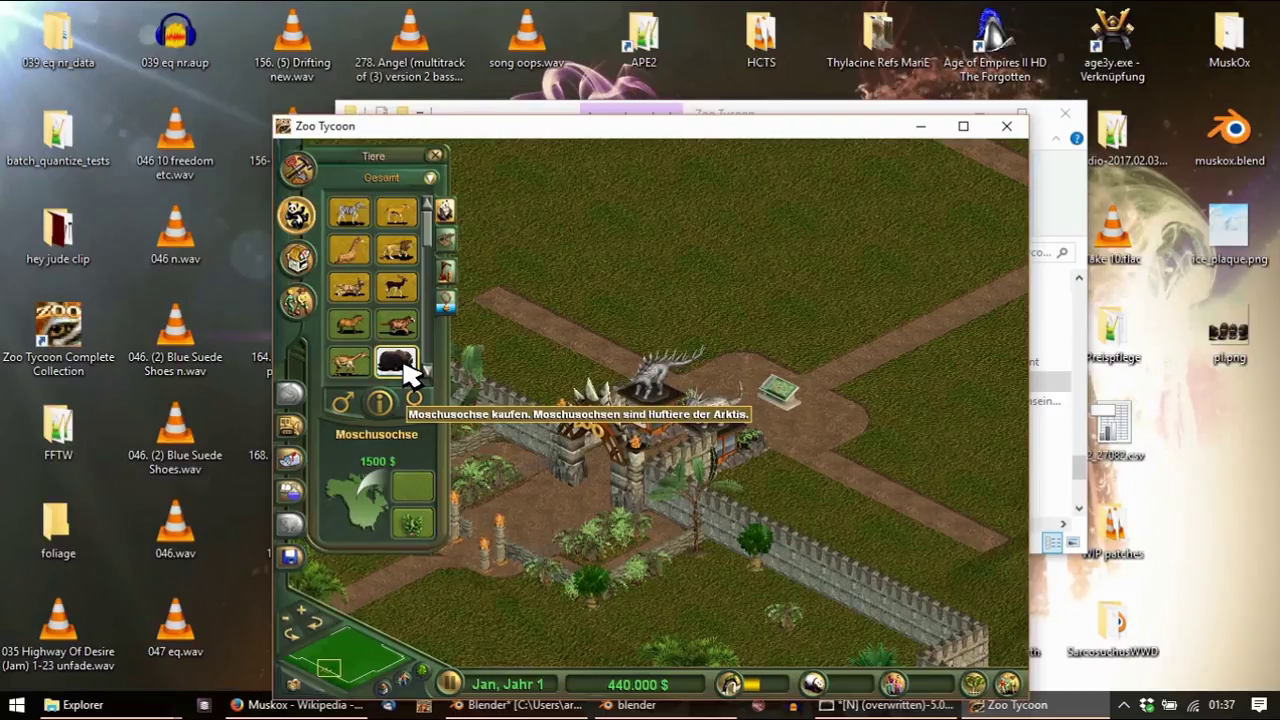
Build an Eisengitterzaun iron-fence enclosure and accept its default name
left_click(297, 176)
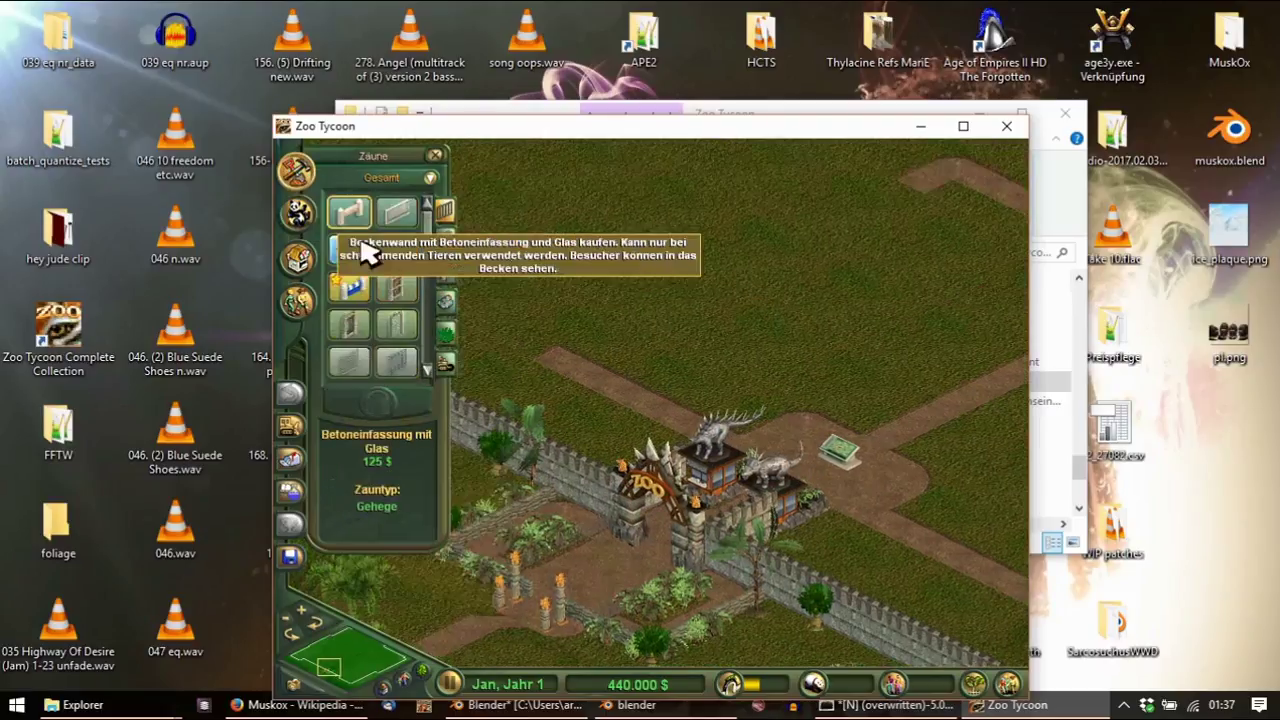
left_click(397, 358)
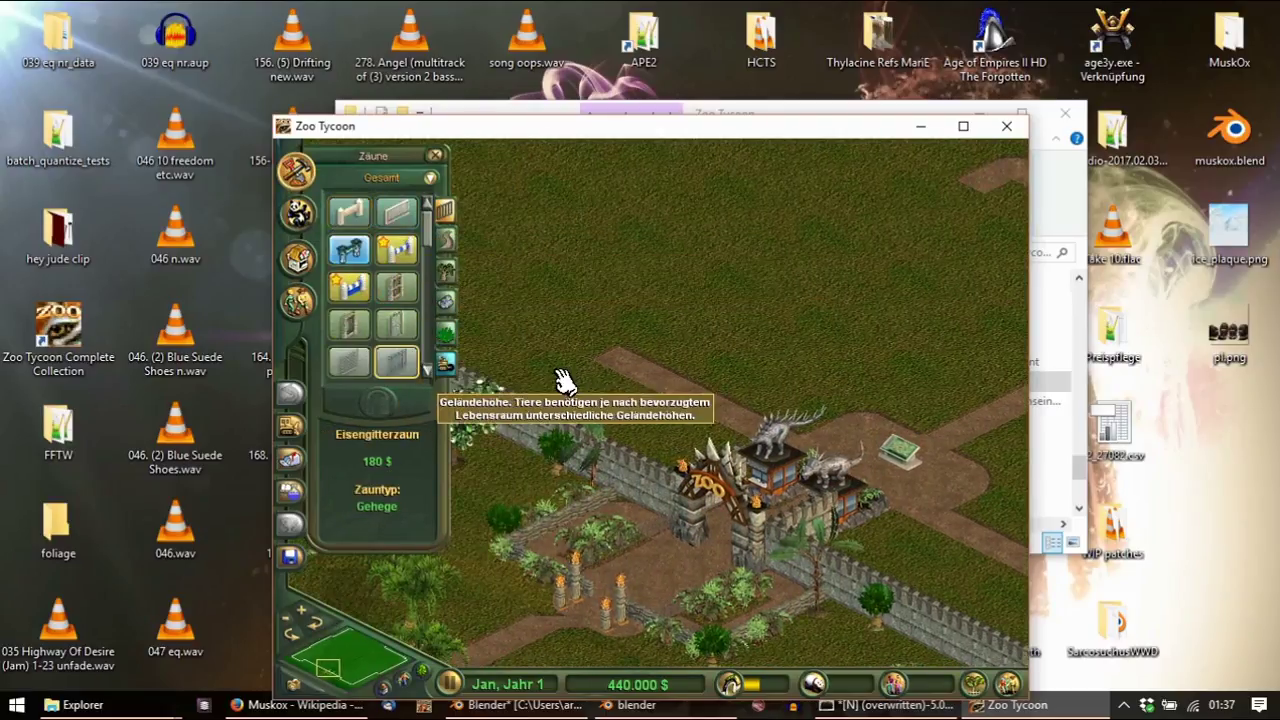
left_click_drag(808, 425, 814, 143)
left_click_drag(757, 222, 770, 535)
left_click(610, 450)
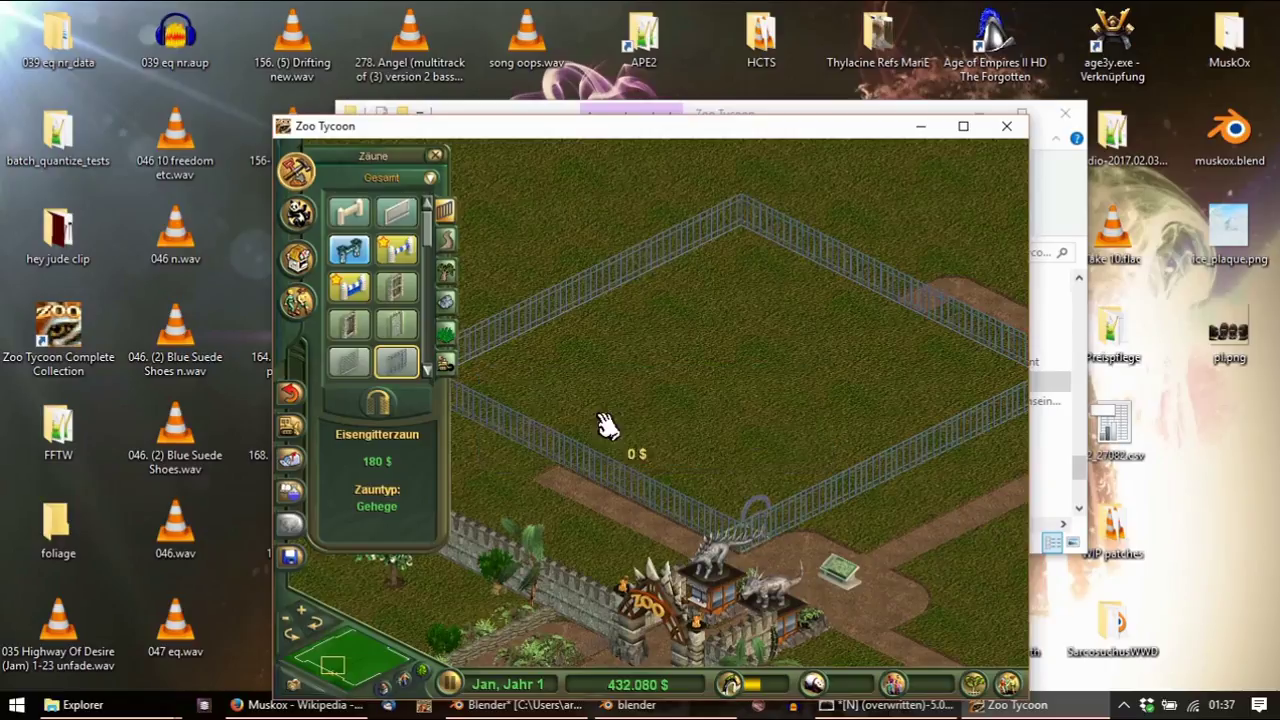
Place two Moschusochse inside the enclosure and close the animal list
left_click(297, 213)
left_click(663, 371)
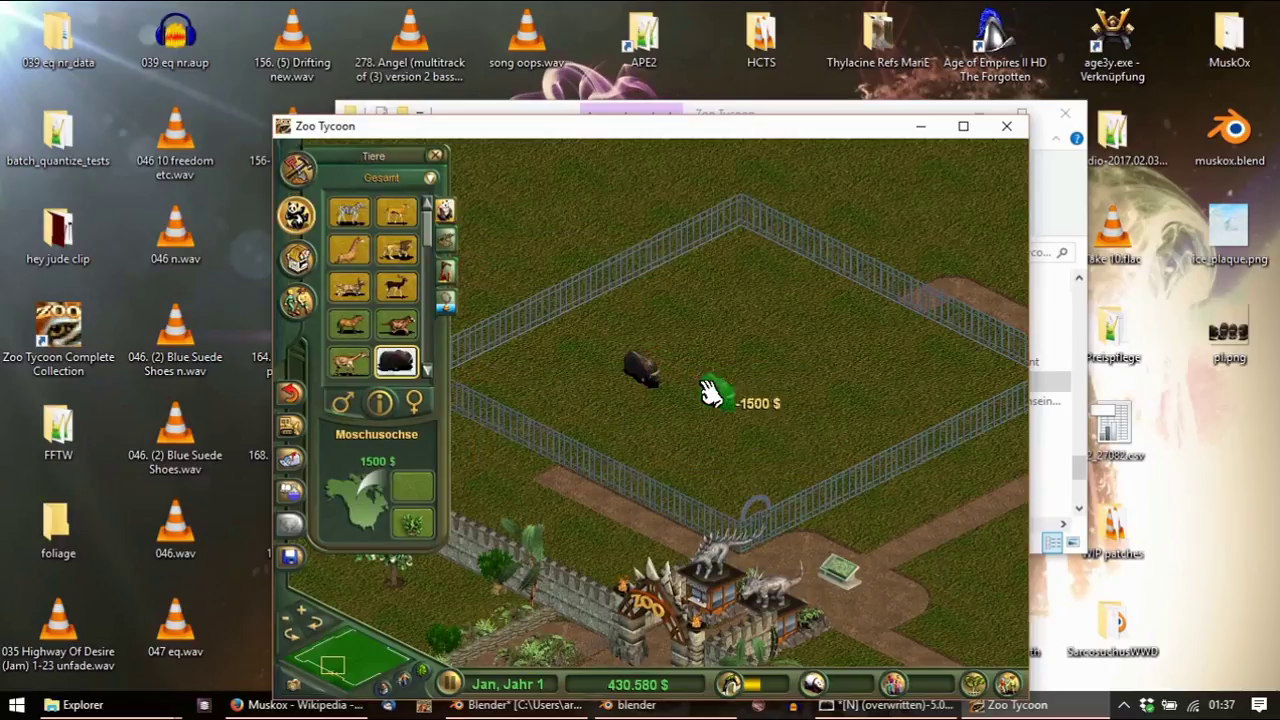
left_click(700, 350)
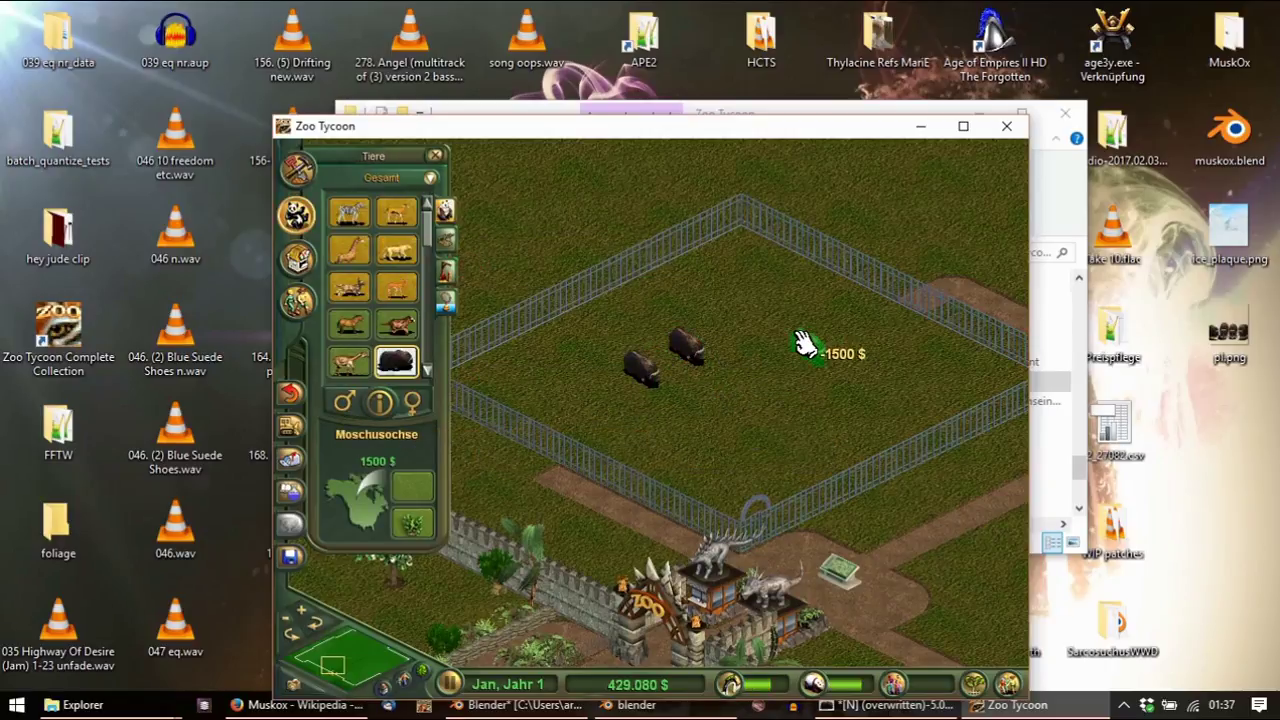
right_click(806, 343)
left_click(303, 612)
key("Up")
key("Up")
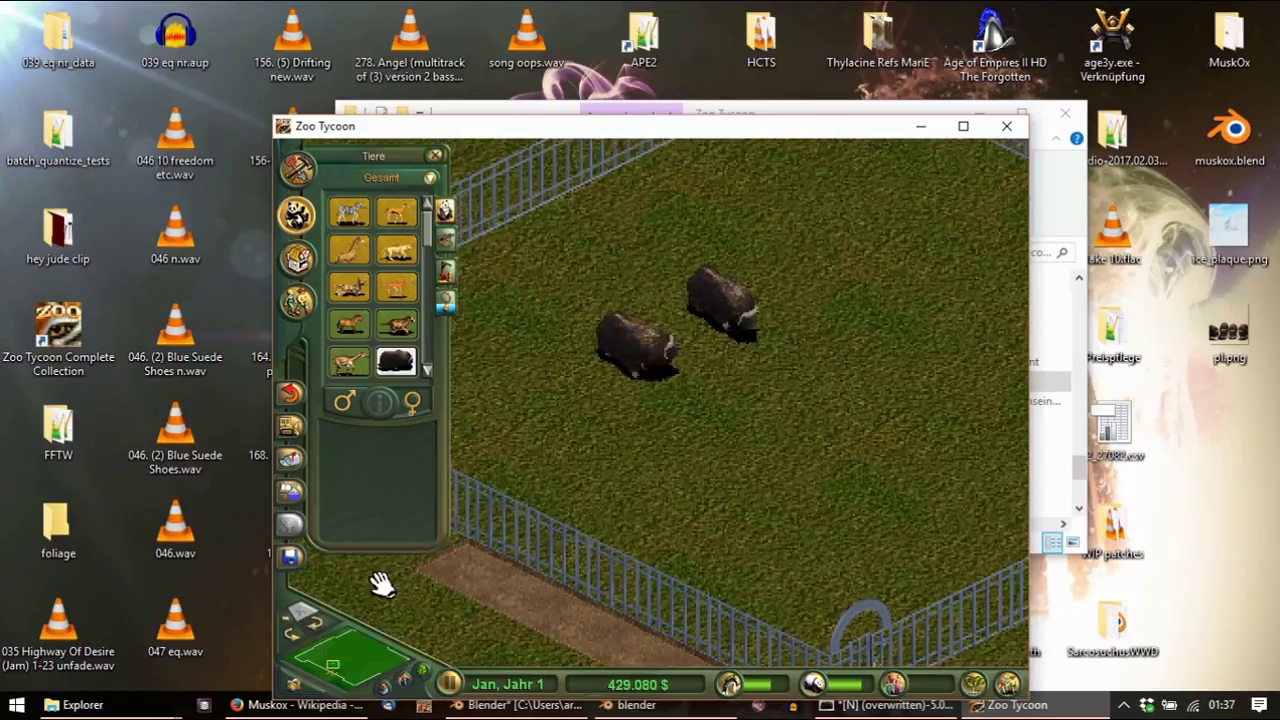
left_click(435, 156)
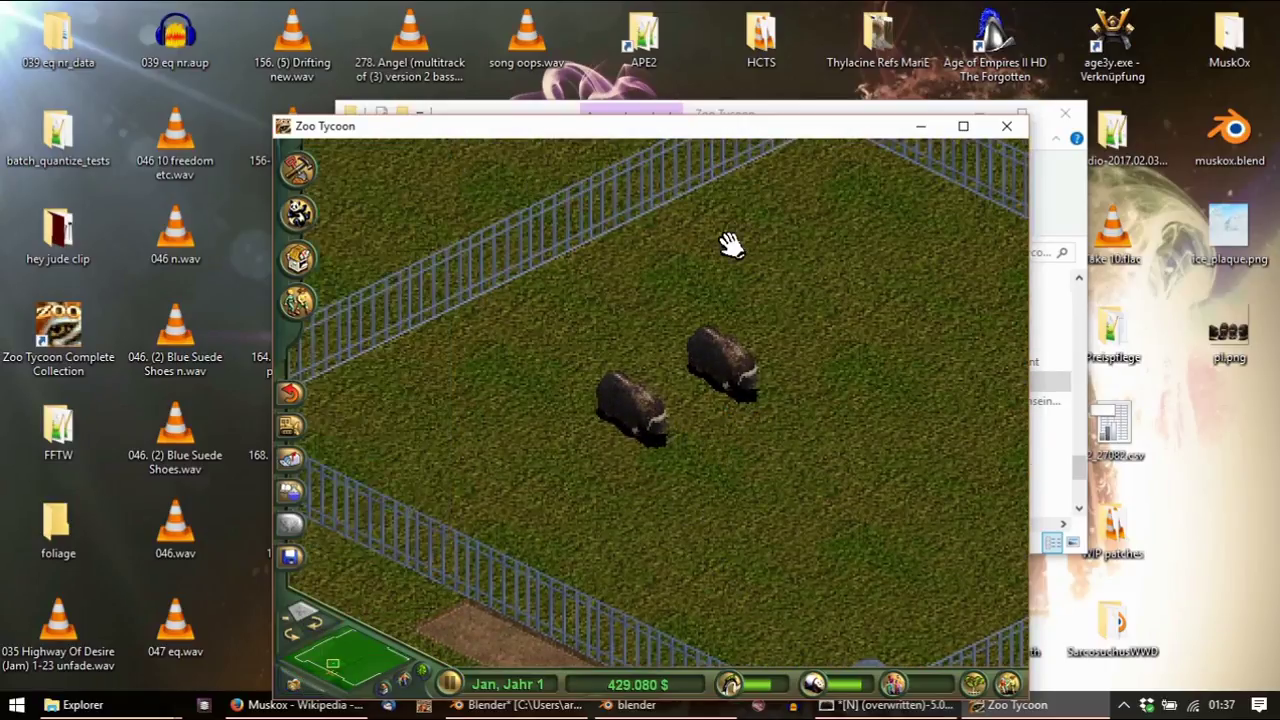